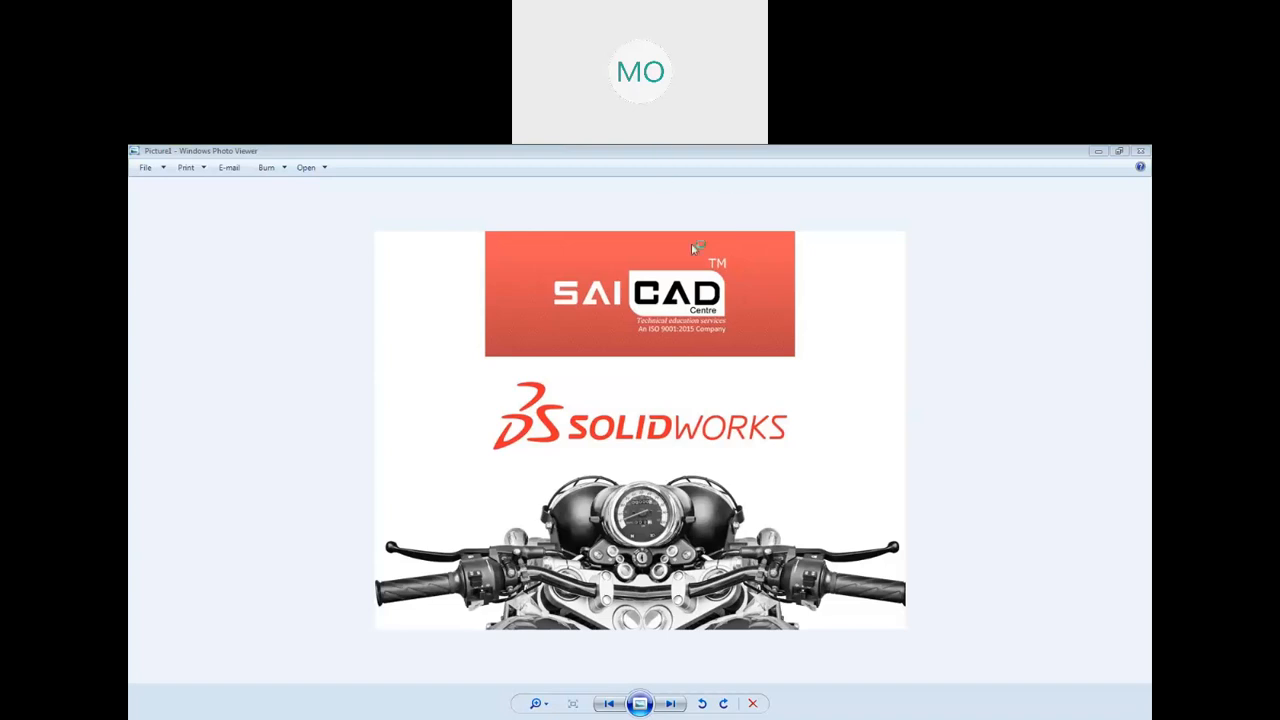
Step: Switch to the assignment PDF in Adobe Acrobat Reader and examine drawing 2, especially the butterfly valve body's views and dimensions
{"action": "key", "text": "alt+Tab"}
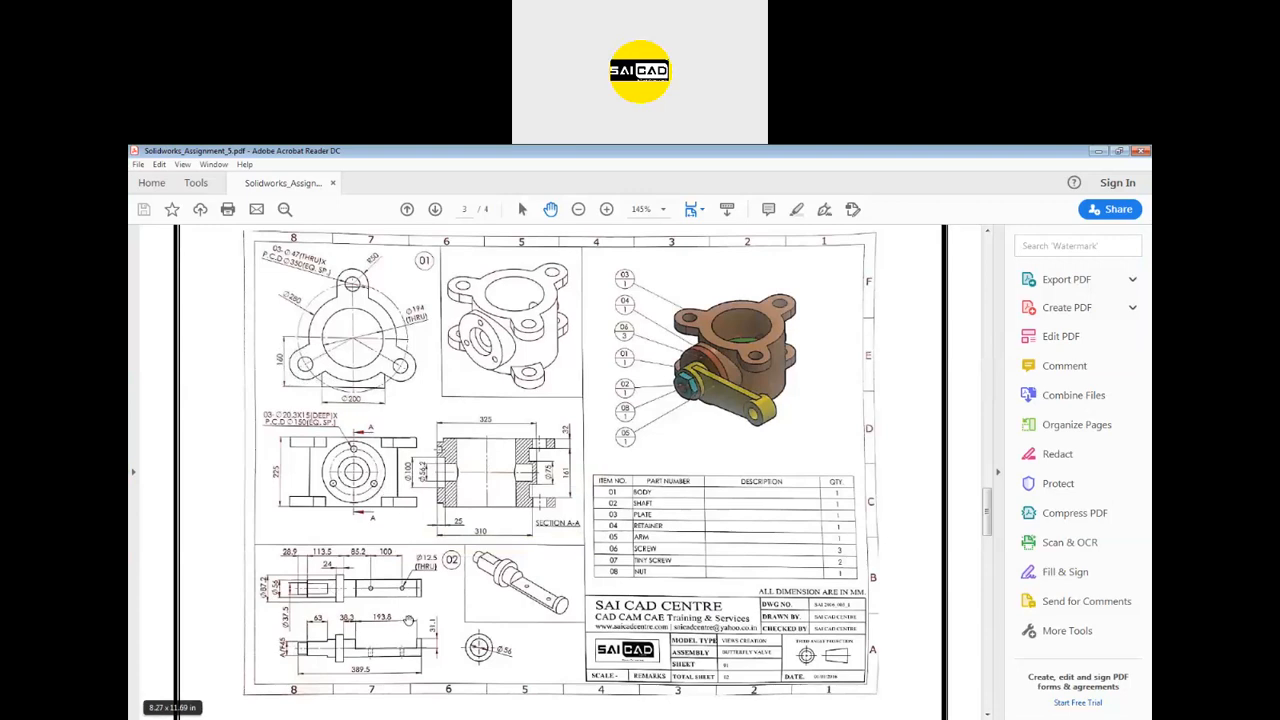
{"action": "scroll", "coordinate": [385, 582], "scroll_direction": "down", "scroll_amount": 6}
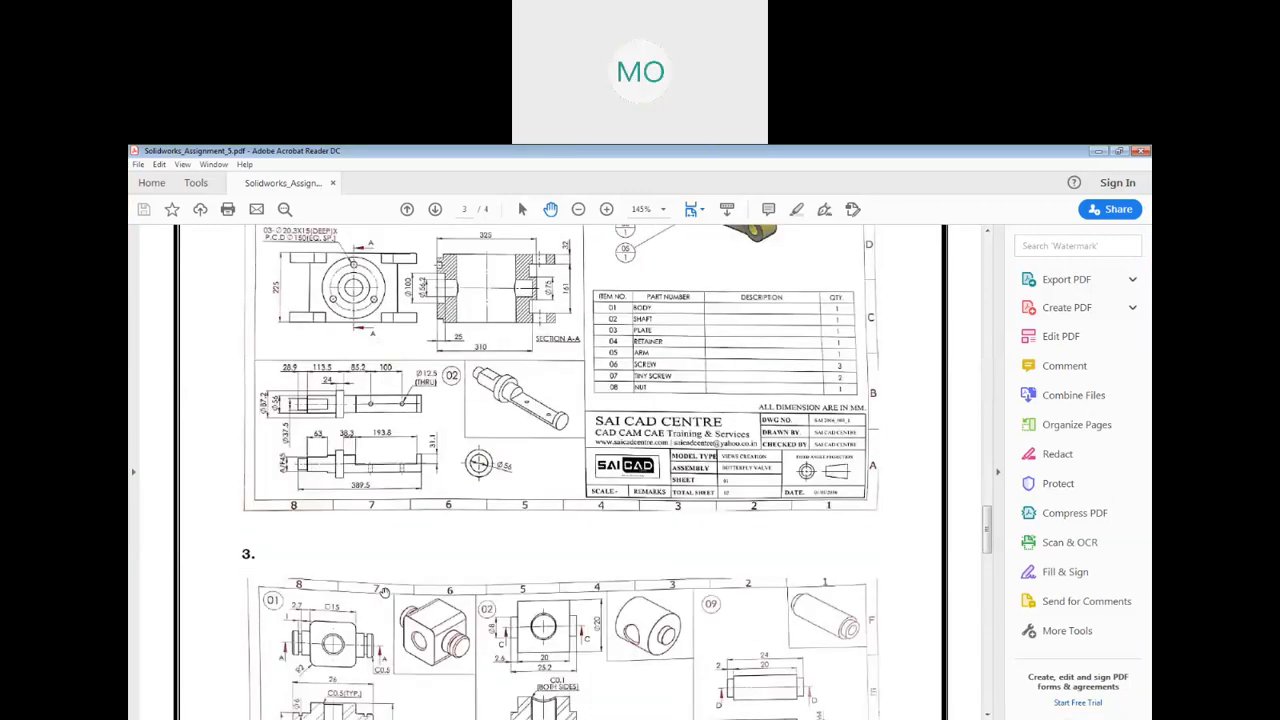
{"action": "scroll", "coordinate": [385, 582], "scroll_direction": "down", "scroll_amount": 2}
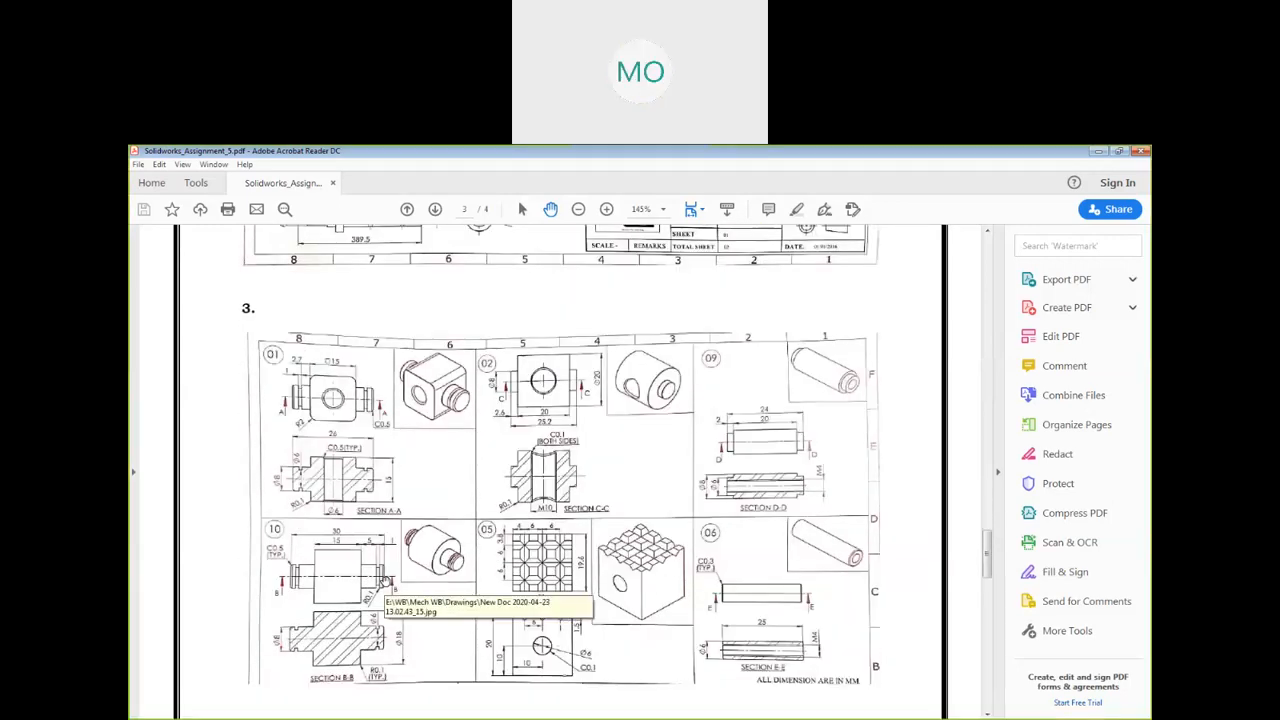
{"action": "scroll", "coordinate": [385, 582], "scroll_direction": "up", "scroll_amount": 15}
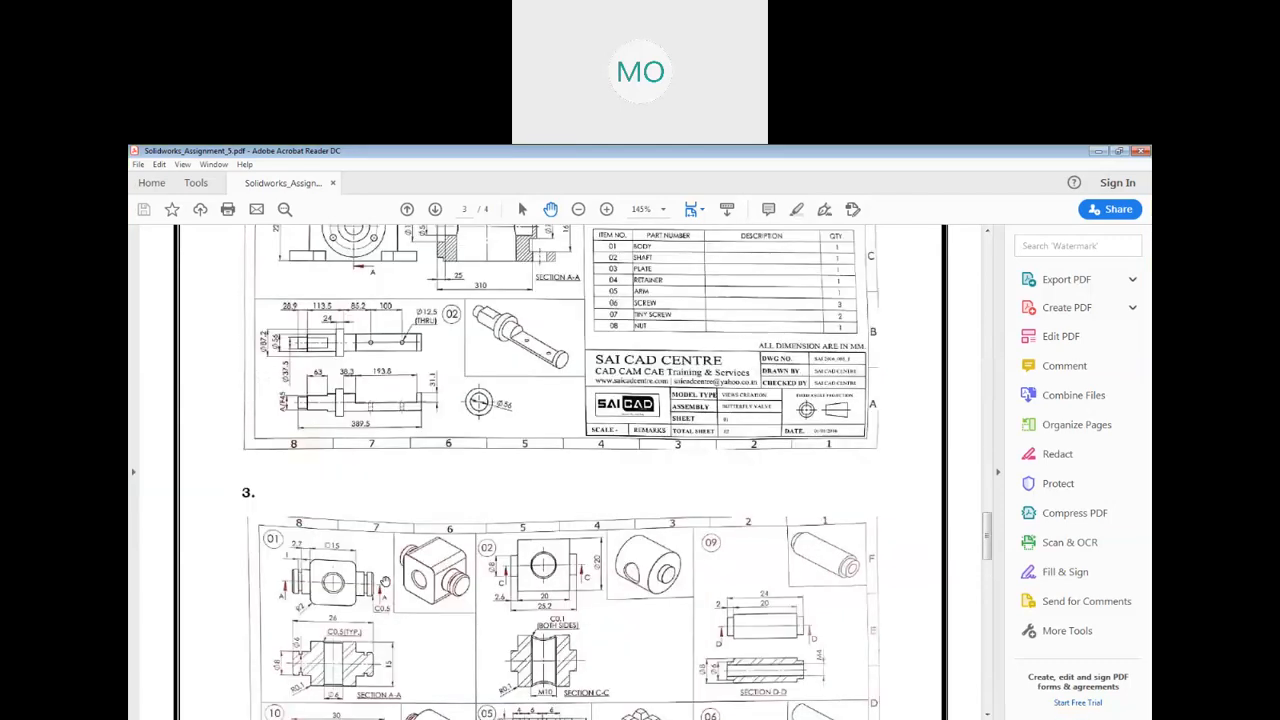
{"action": "scroll", "coordinate": [385, 582], "scroll_direction": "up", "scroll_amount": 2}
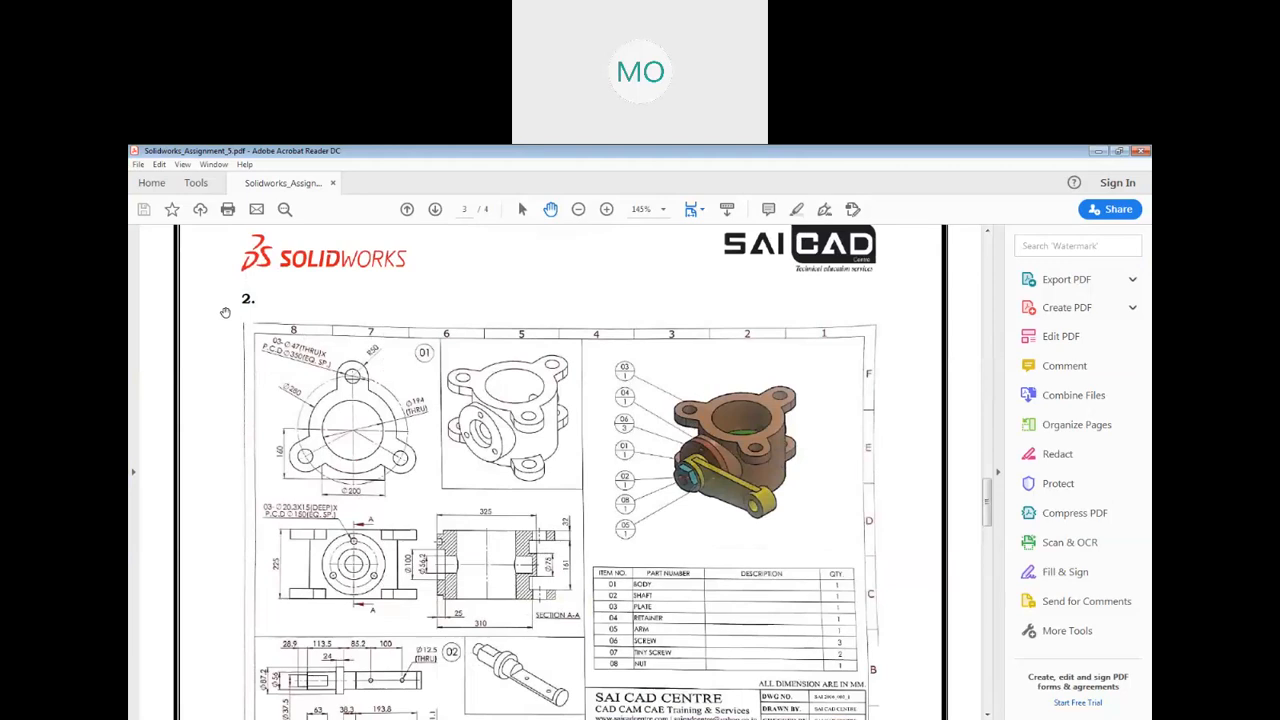
{"action": "scroll", "coordinate": [323, 318], "scroll_direction": "down", "scroll_amount": 4}
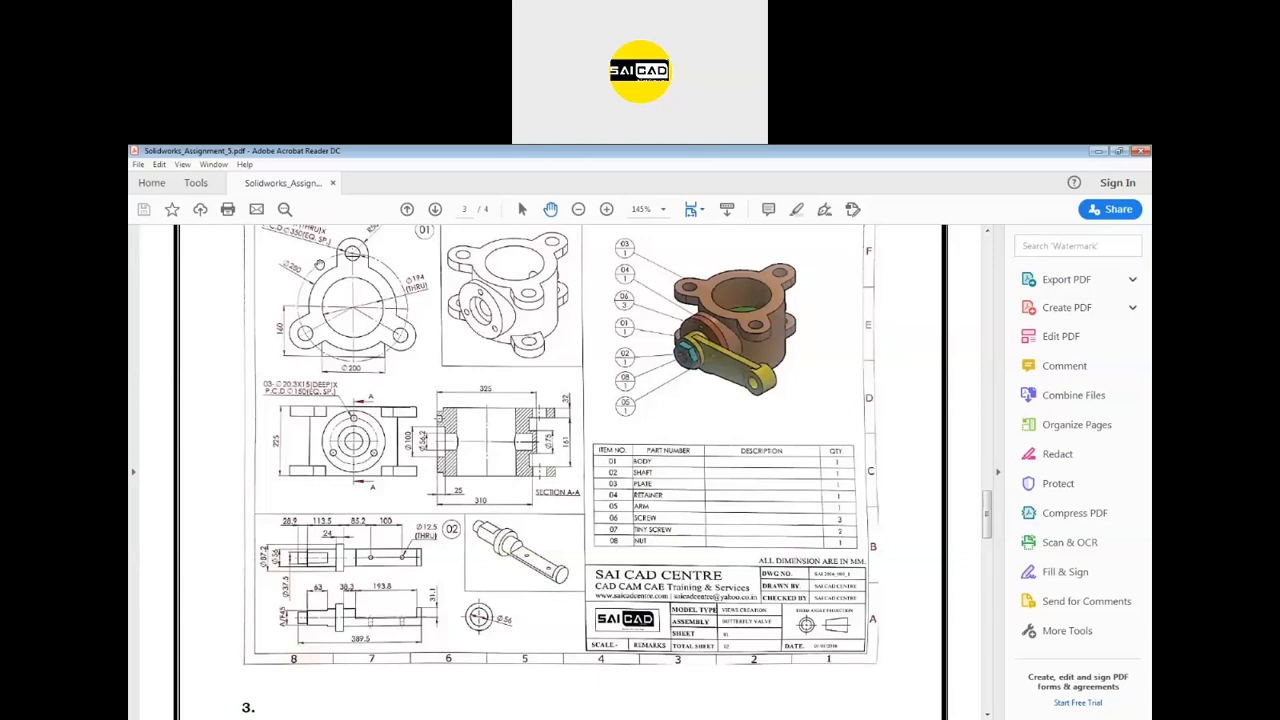
{"action": "scroll", "coordinate": [319, 264], "scroll_direction": "up", "scroll_amount": 1}
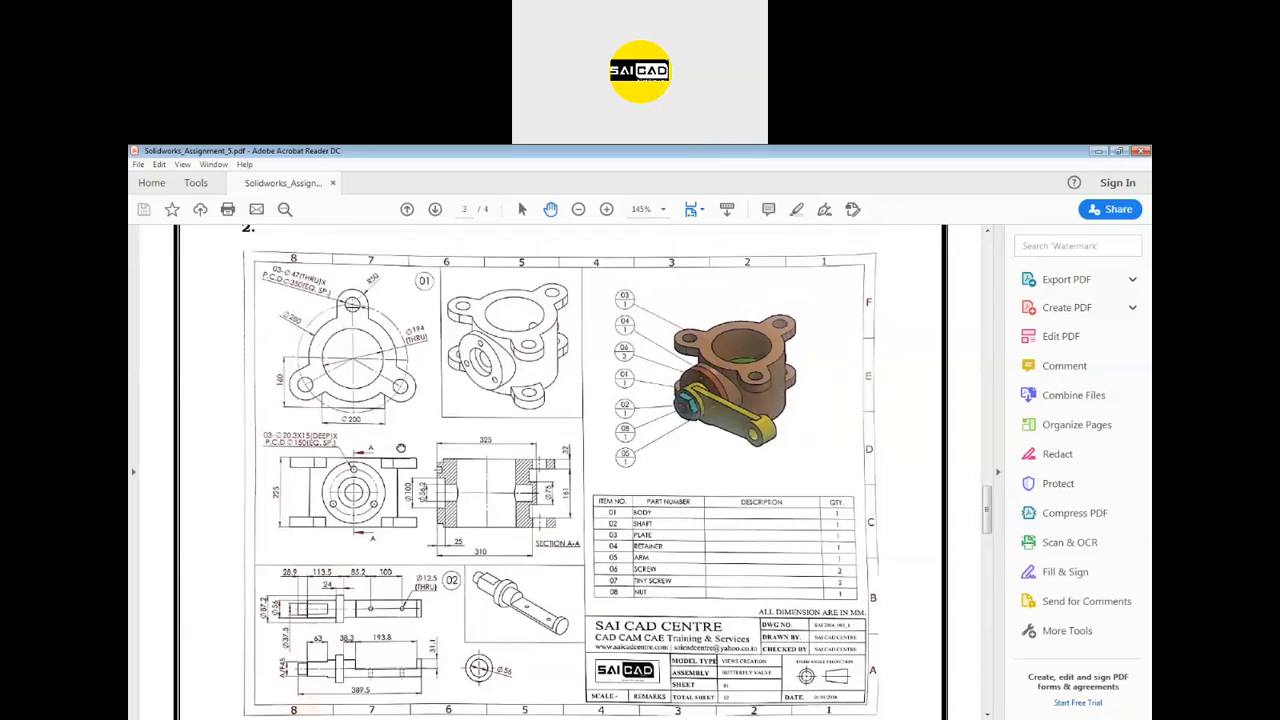
{"action": "left_click_drag", "start_coordinate": [400, 448], "coordinate": [398, 387]}
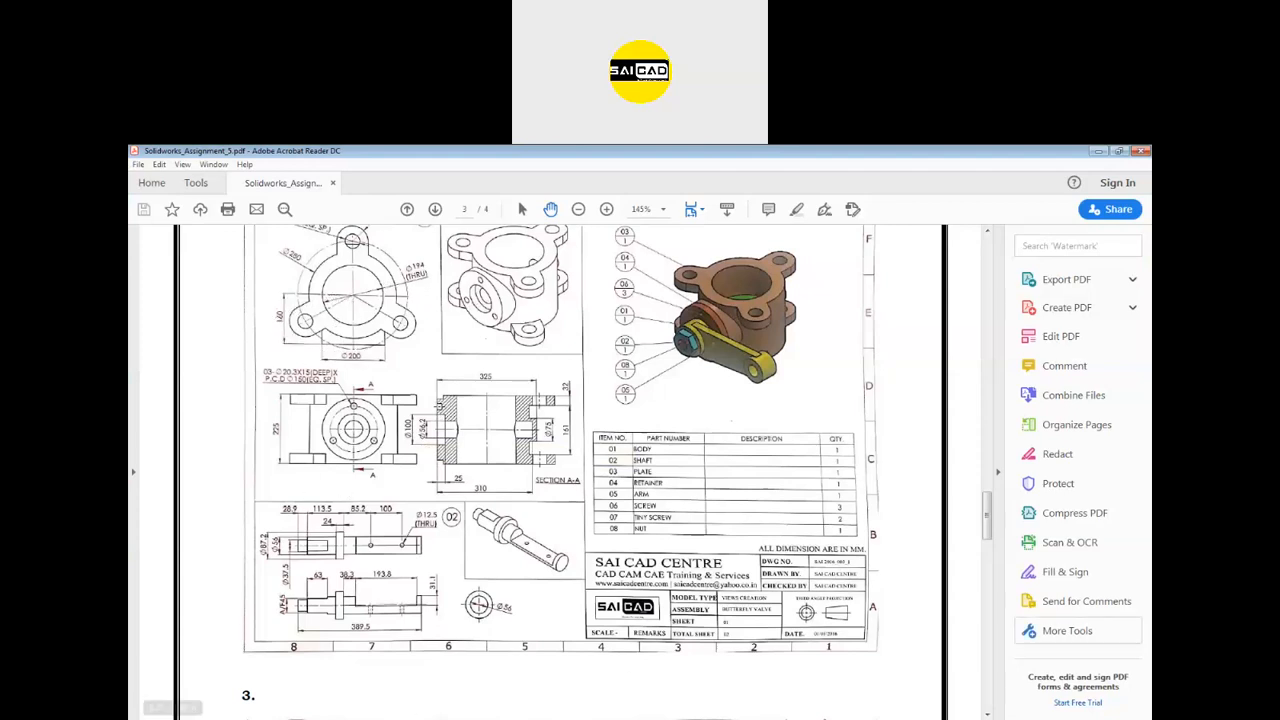
Step: Switch to SOLIDWORKS and create a new part document
{"action": "left_click", "coordinate": [1098, 151]}
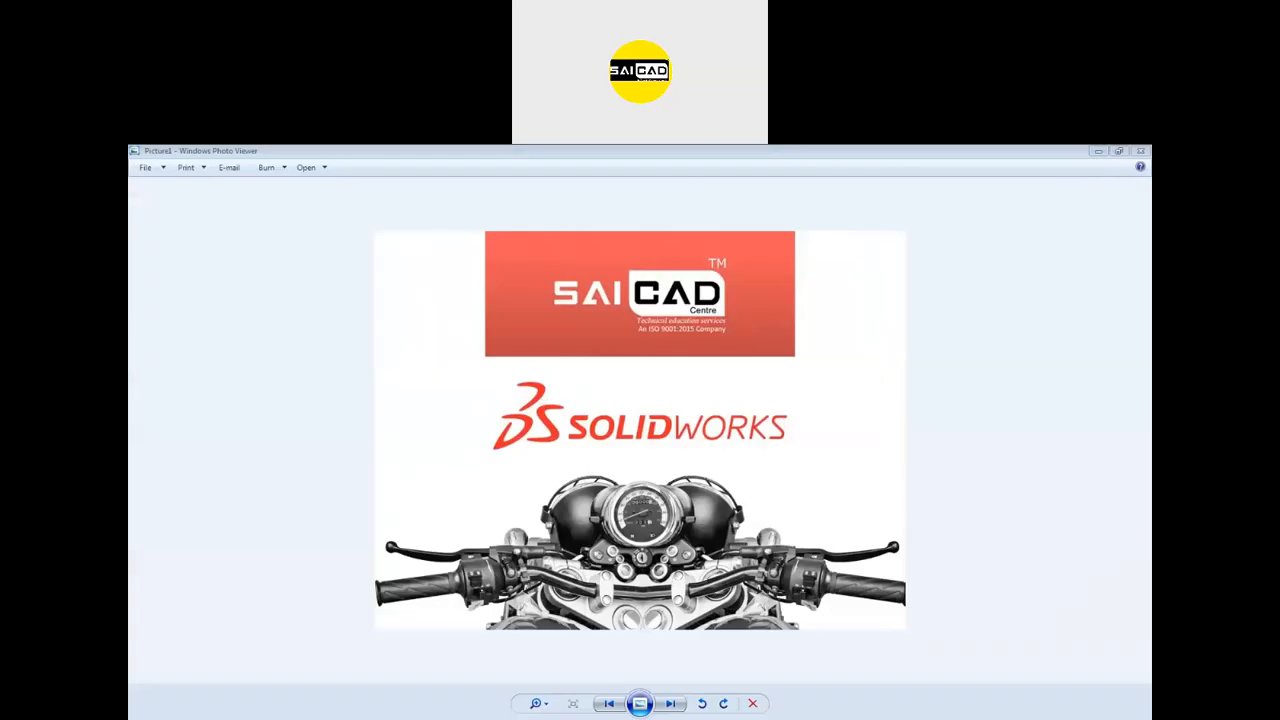
{"action": "left_click", "coordinate": [1098, 151]}
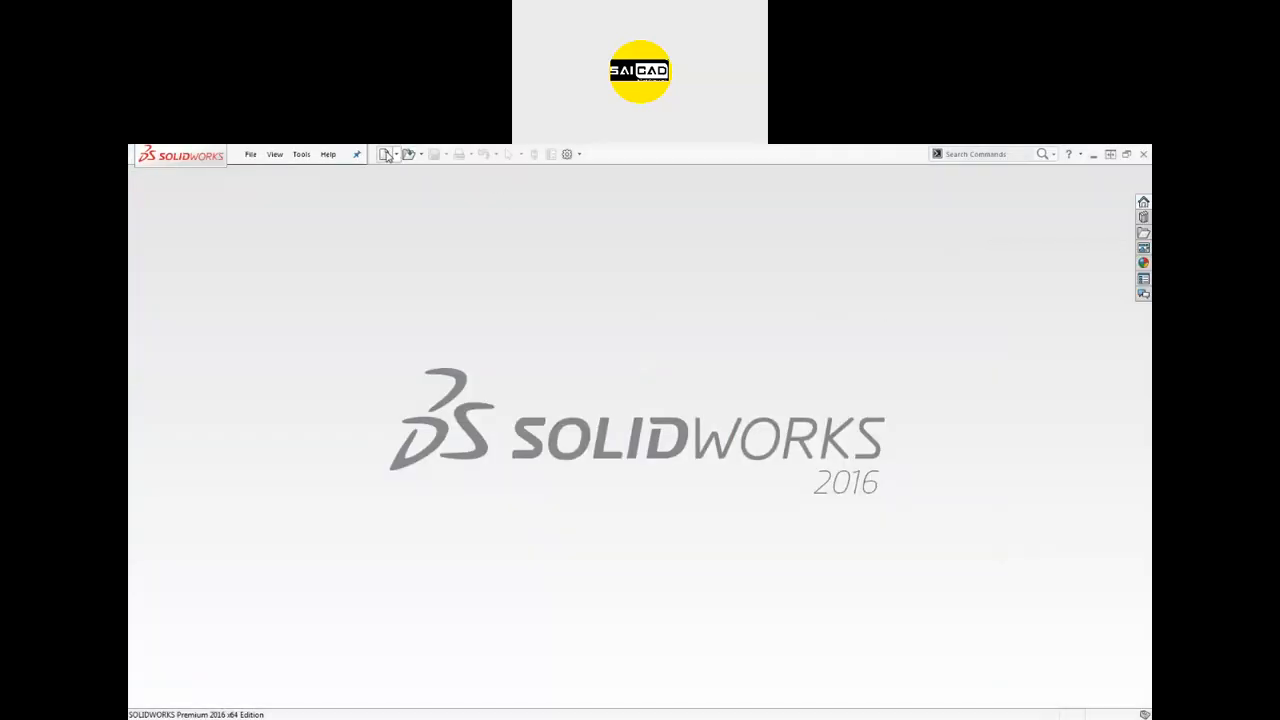
{"action": "left_click", "coordinate": [385, 155]}
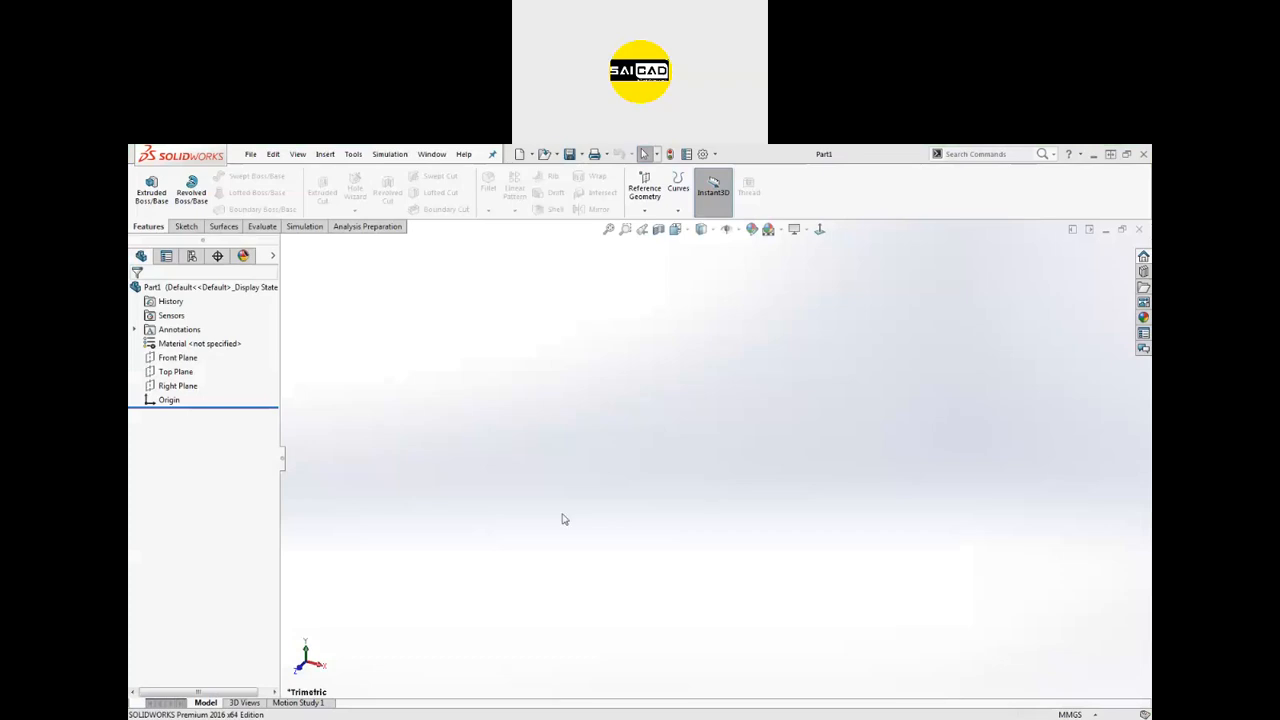
Step: Start a sketch on the Top Plane and draw two concentric circles at the origin, the outer one about 84 mm in diameter
{"action": "left_click", "coordinate": [183, 227]}
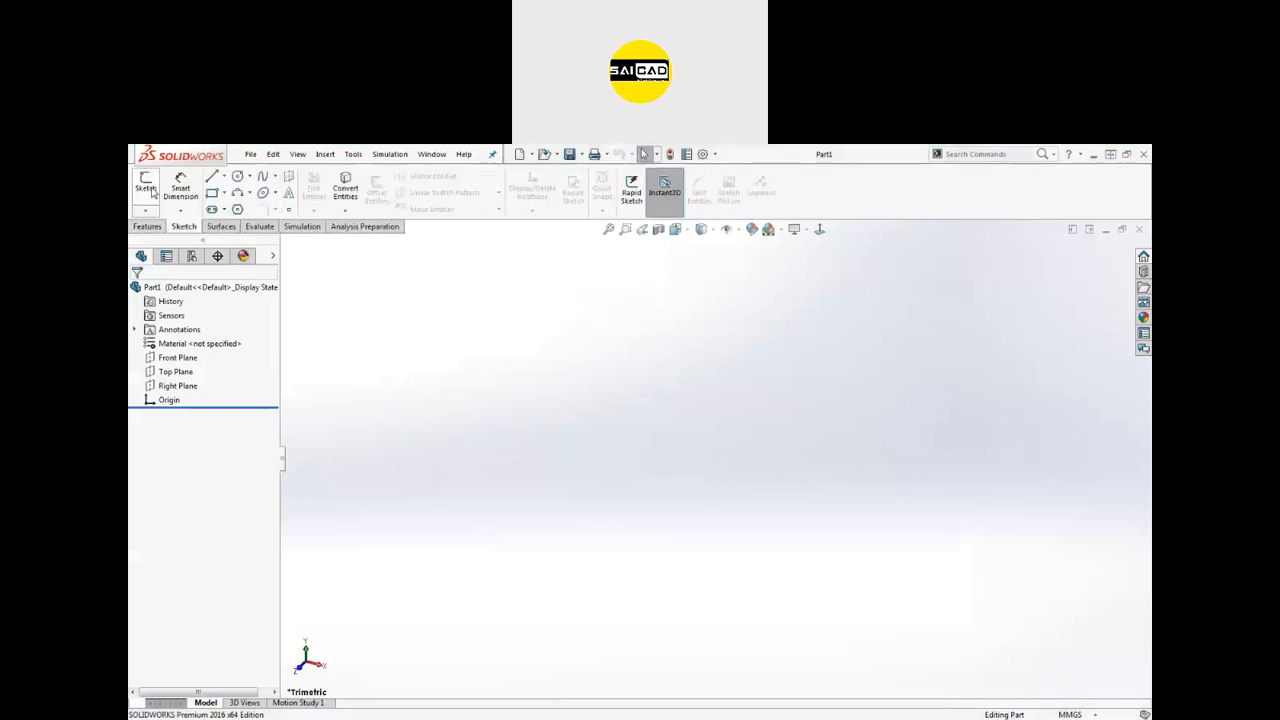
{"action": "left_click", "coordinate": [146, 185]}
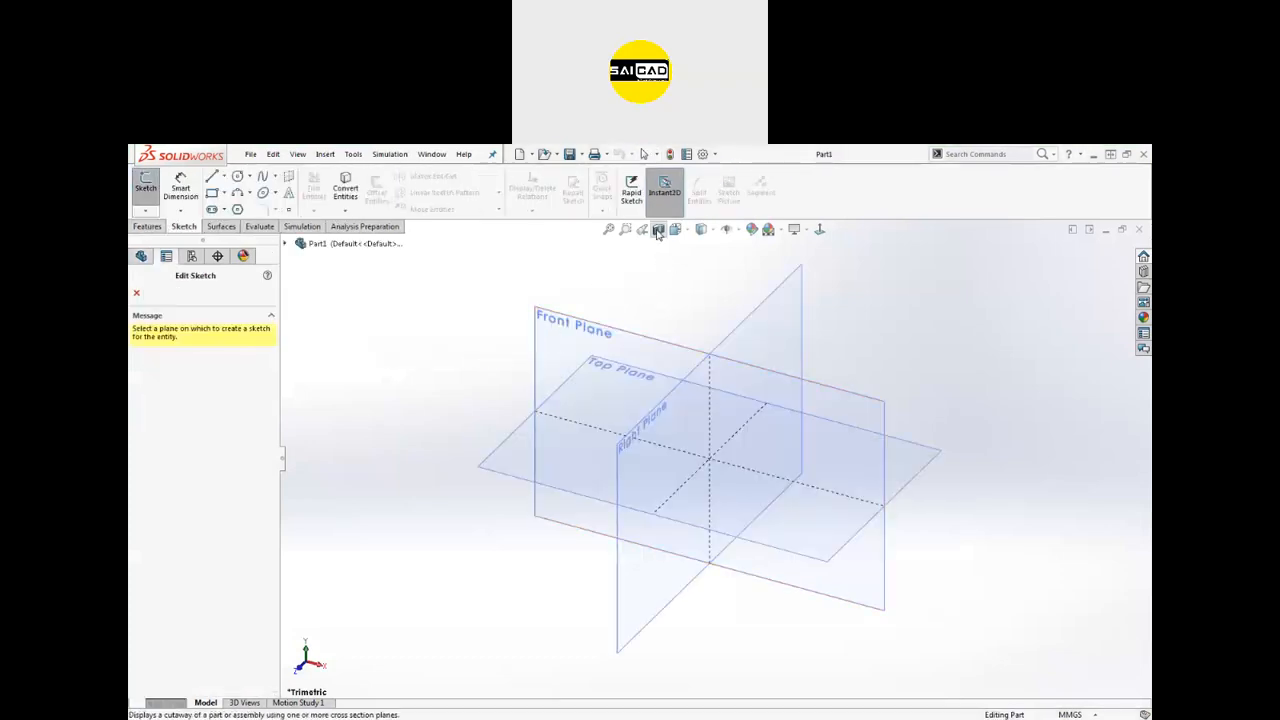
{"action": "left_click", "coordinate": [507, 471]}
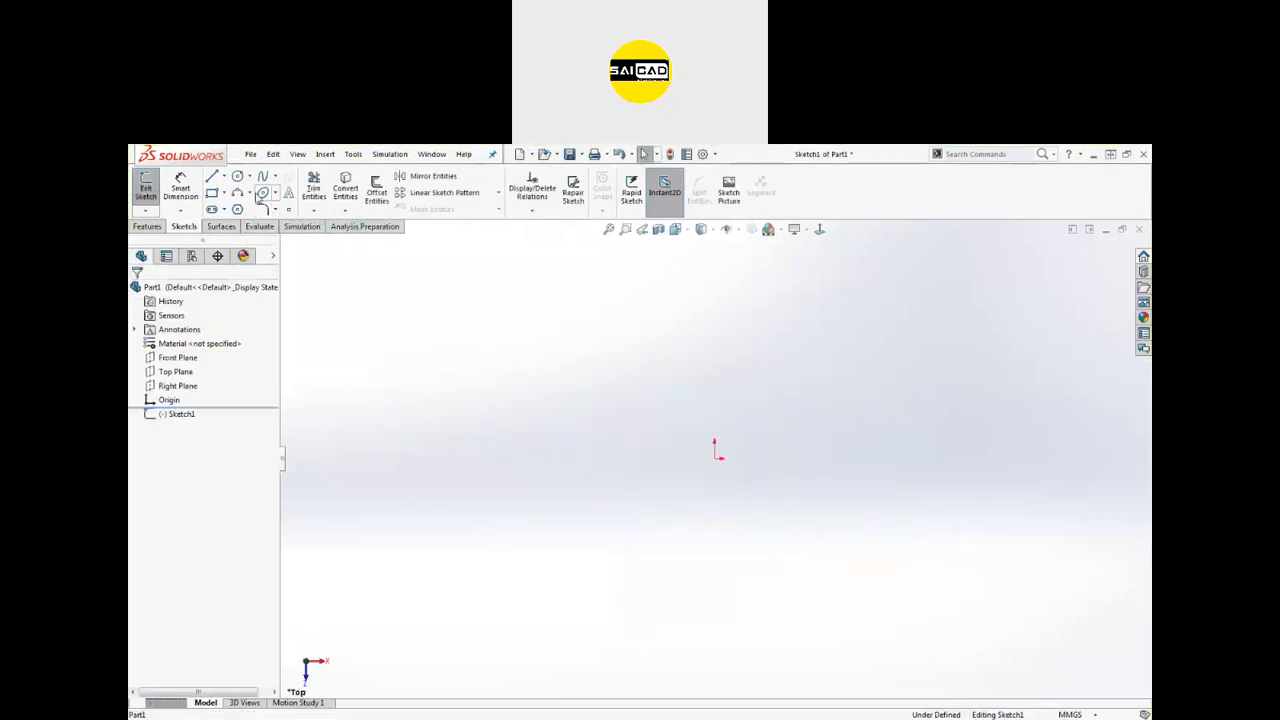
{"action": "left_click", "coordinate": [237, 177]}
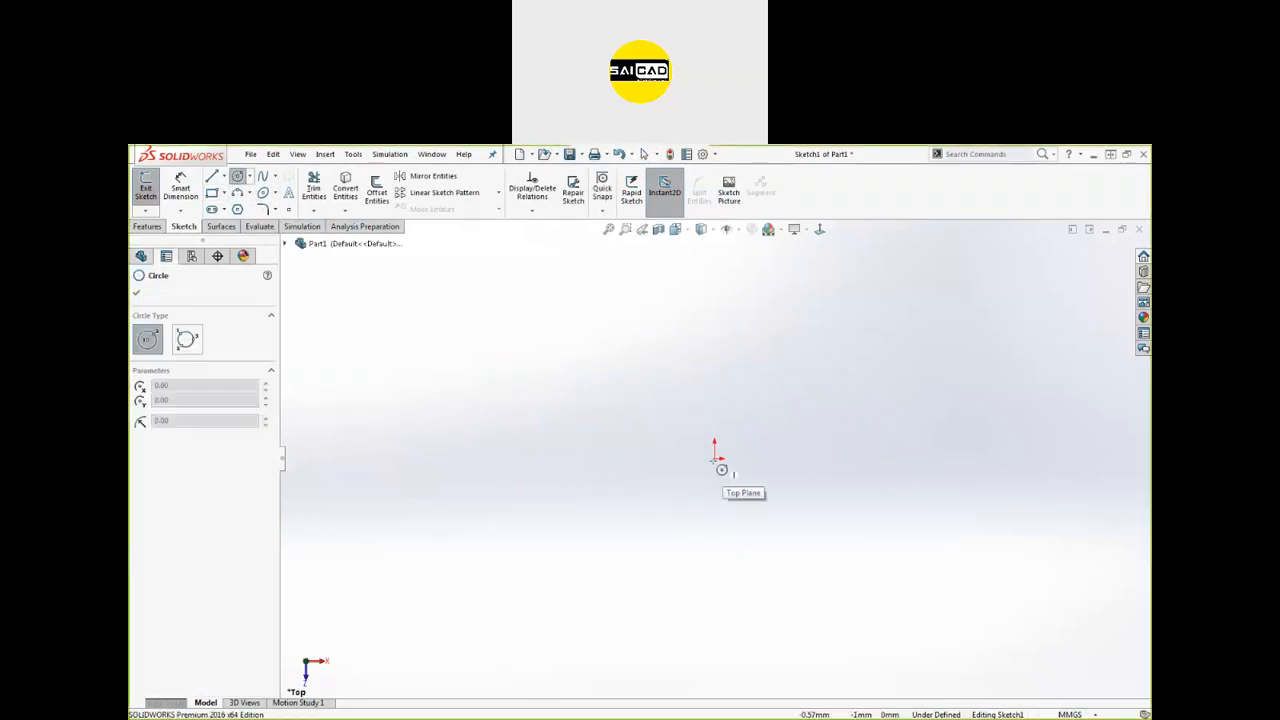
{"action": "left_click", "coordinate": [715, 445]}
{"action": "left_click", "coordinate": [715, 458]}
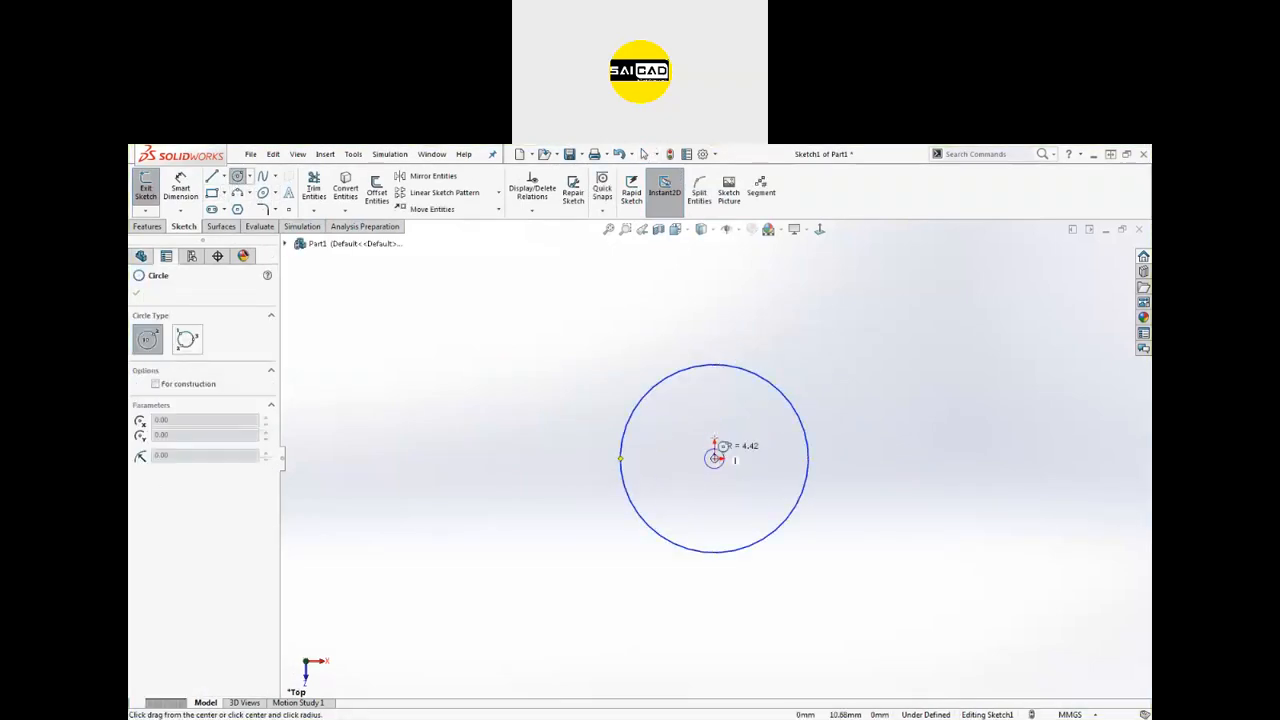
{"action": "left_click", "coordinate": [740, 402]}
Step: Dimension the outer circle's diameter as 280 mm and the inner circle's diameter as 194 mm
{"action": "left_click", "coordinate": [182, 188]}
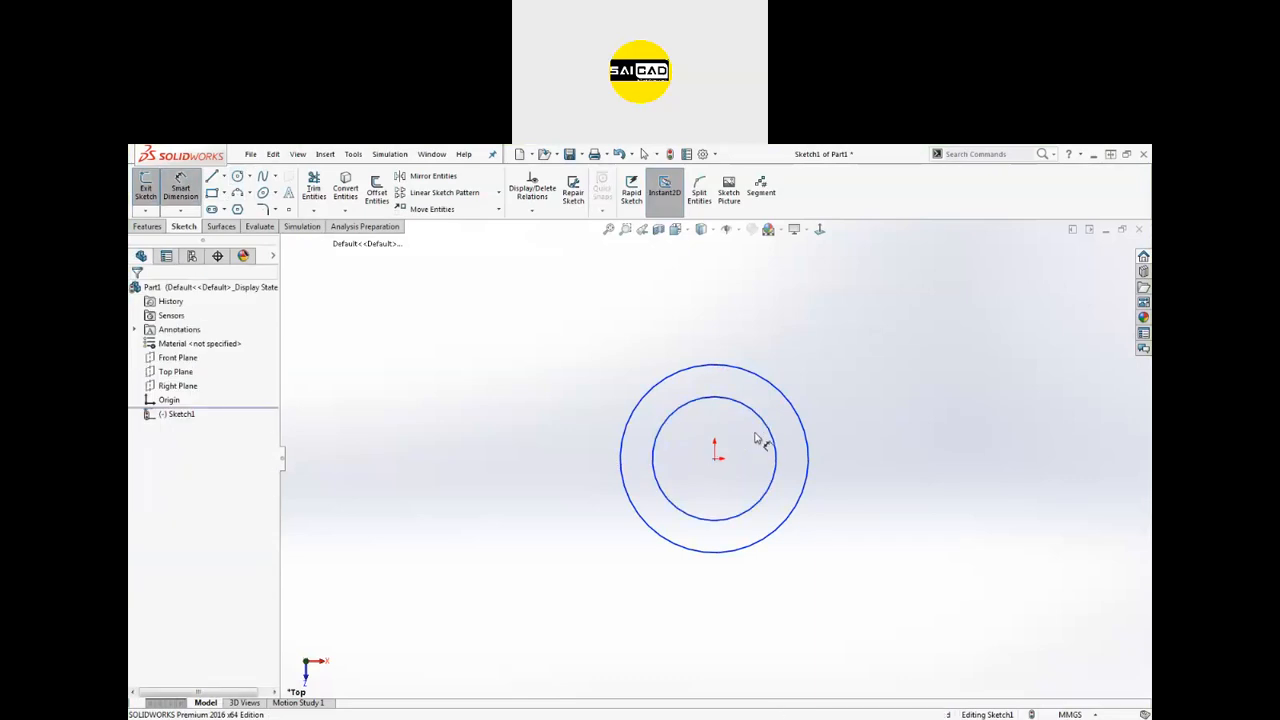
{"action": "left_click", "coordinate": [799, 410]}
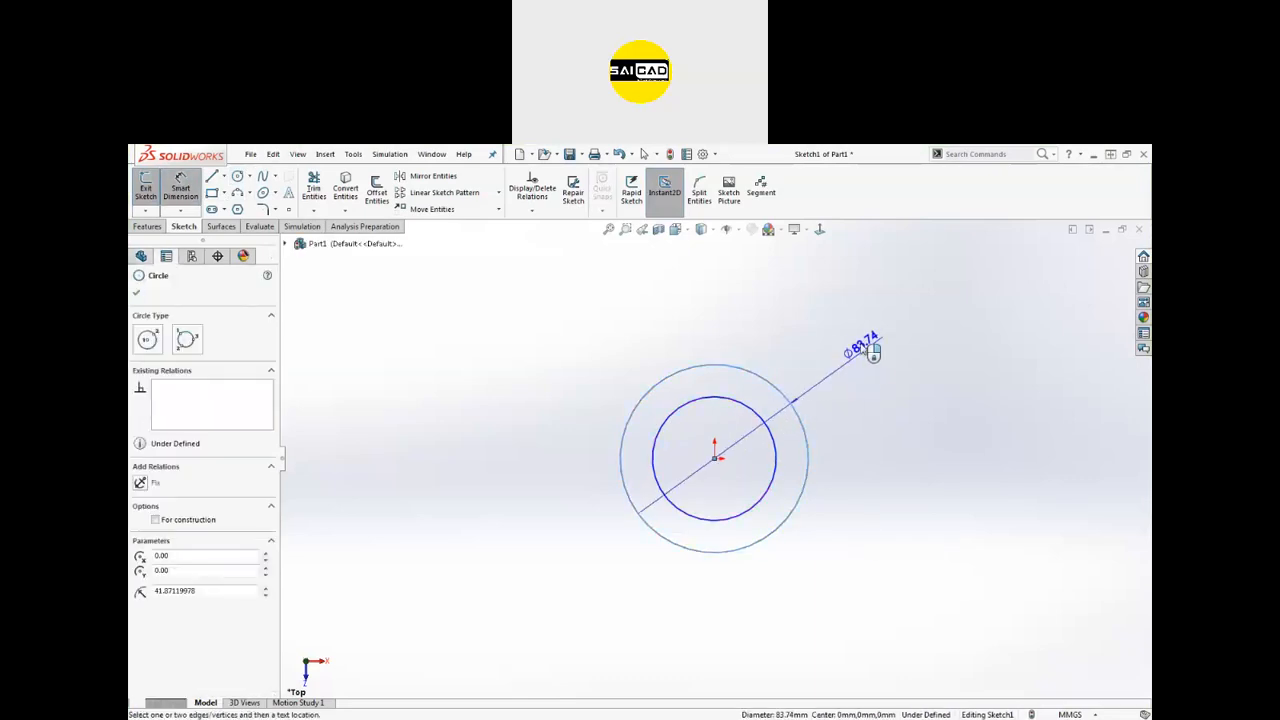
{"action": "left_click", "coordinate": [868, 350]}
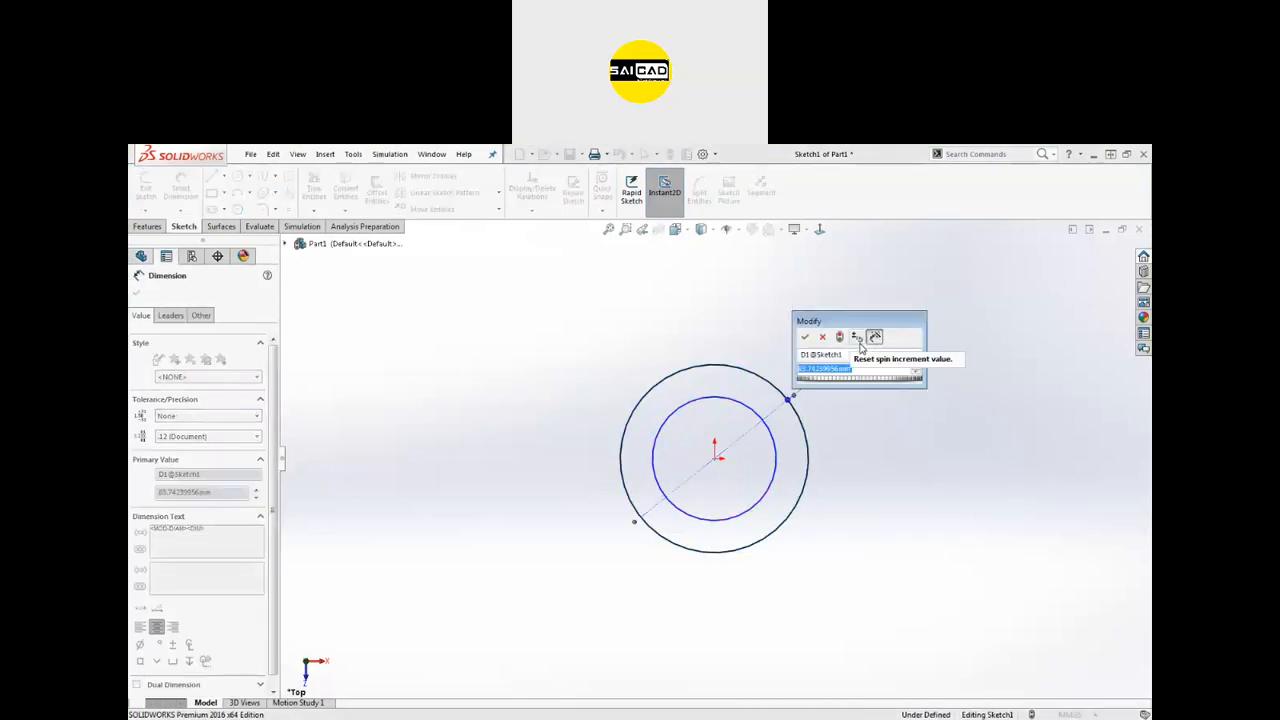
{"action": "type", "text": "280"}
{"action": "key", "text": "Return"}
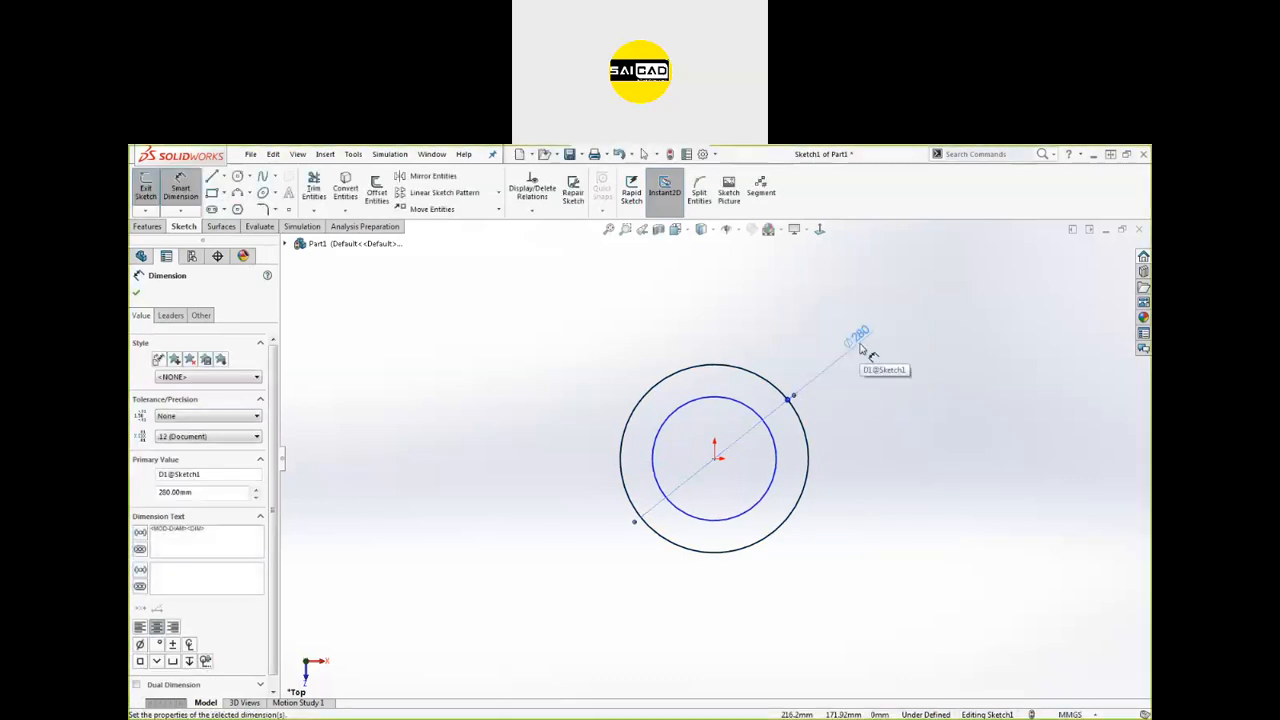
{"action": "left_click", "coordinate": [766, 430]}
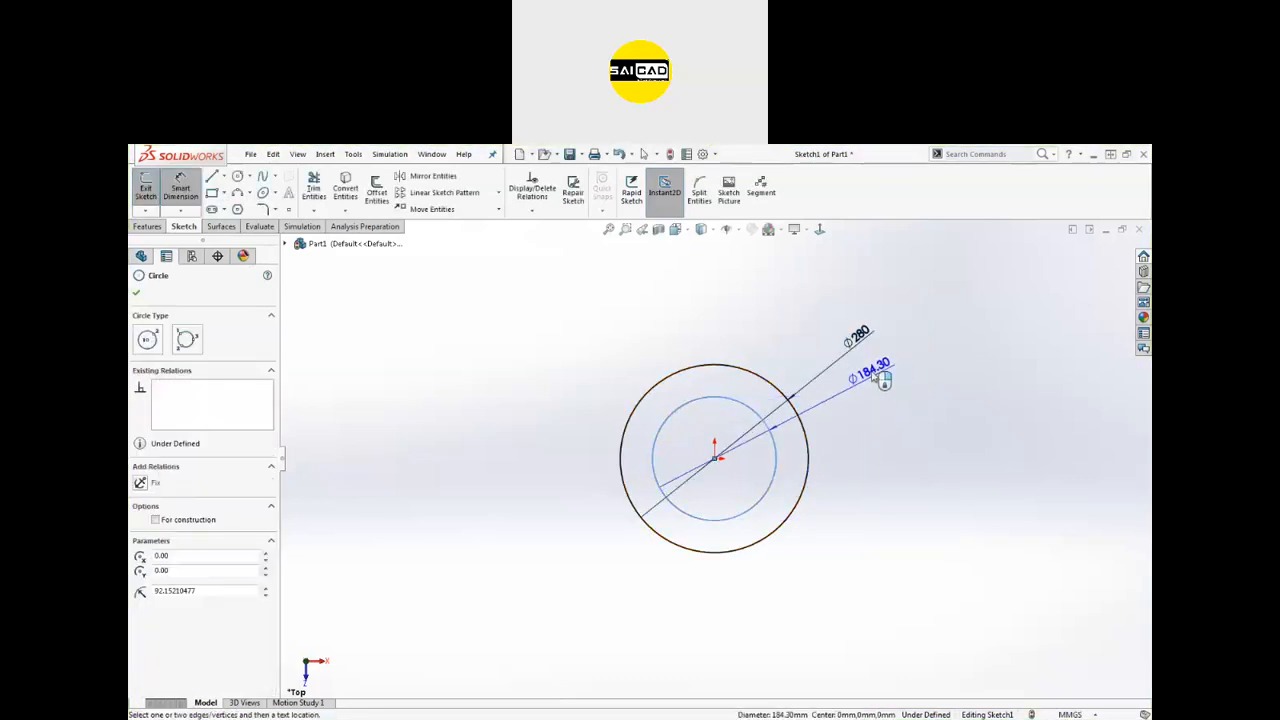
{"action": "left_click", "coordinate": [878, 372]}
{"action": "type", "text": "194"}
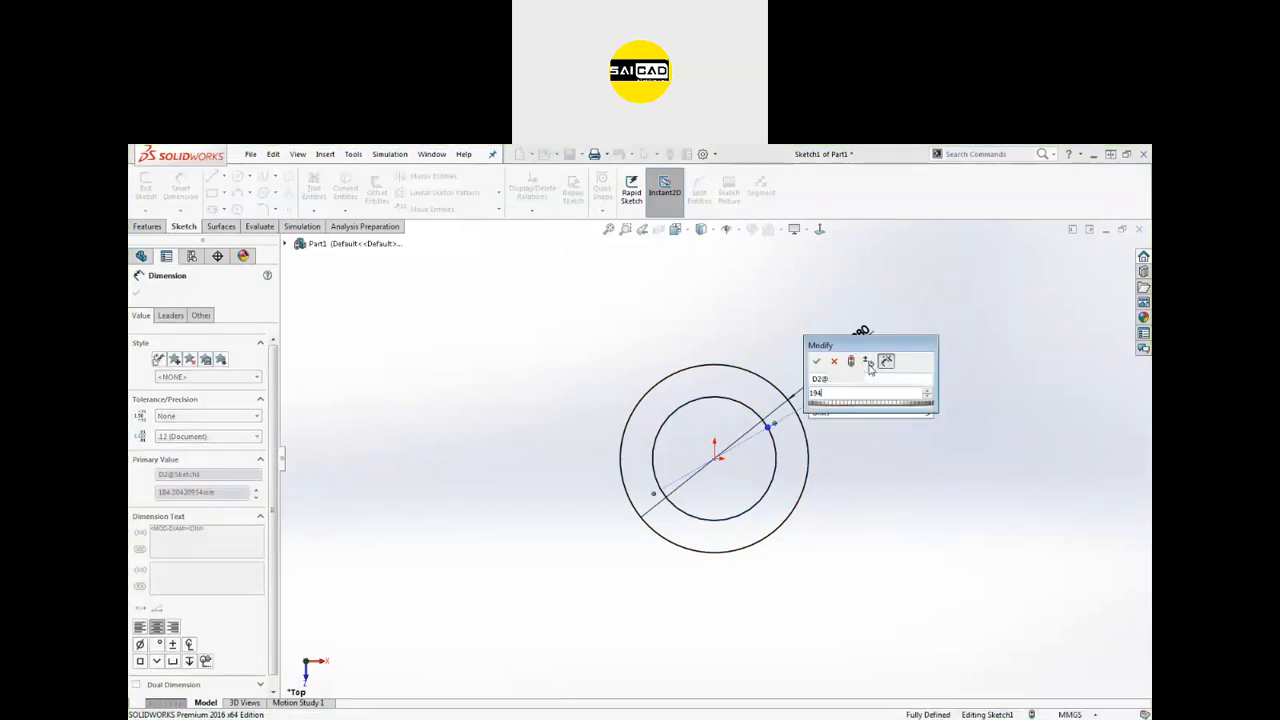
{"action": "key", "text": "Return"}
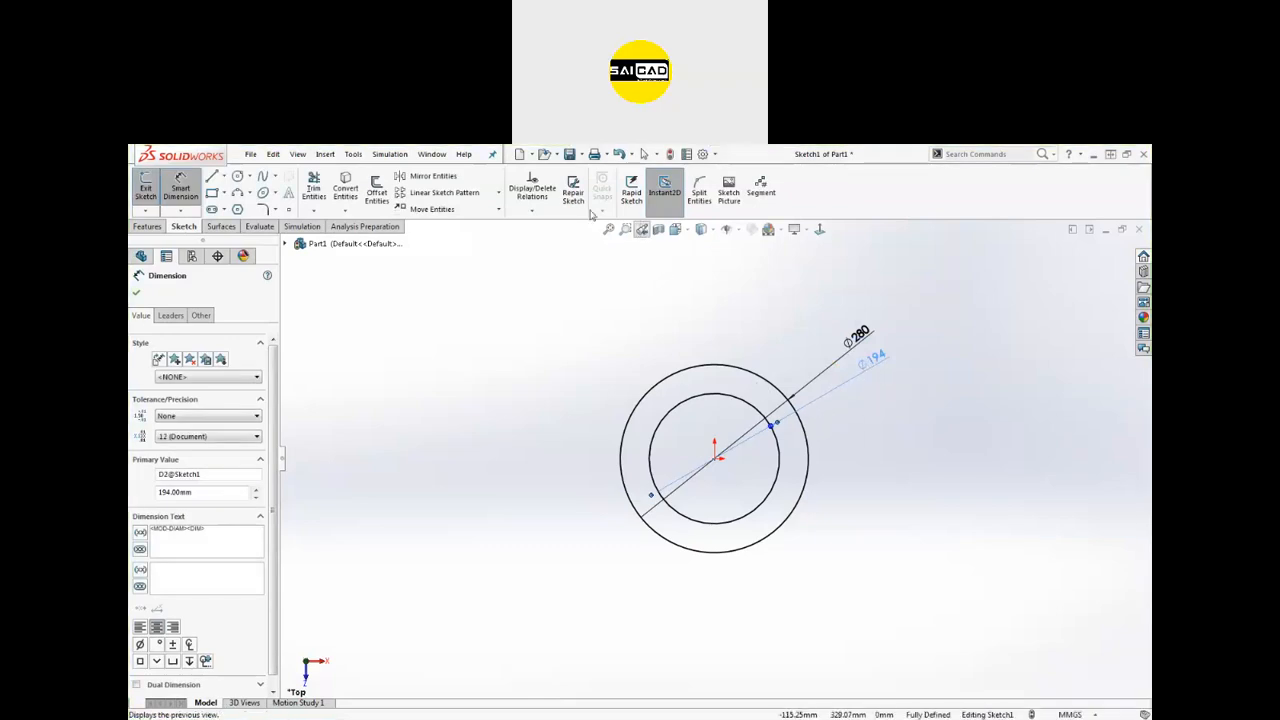
{"action": "left_click", "coordinate": [190, 199]}
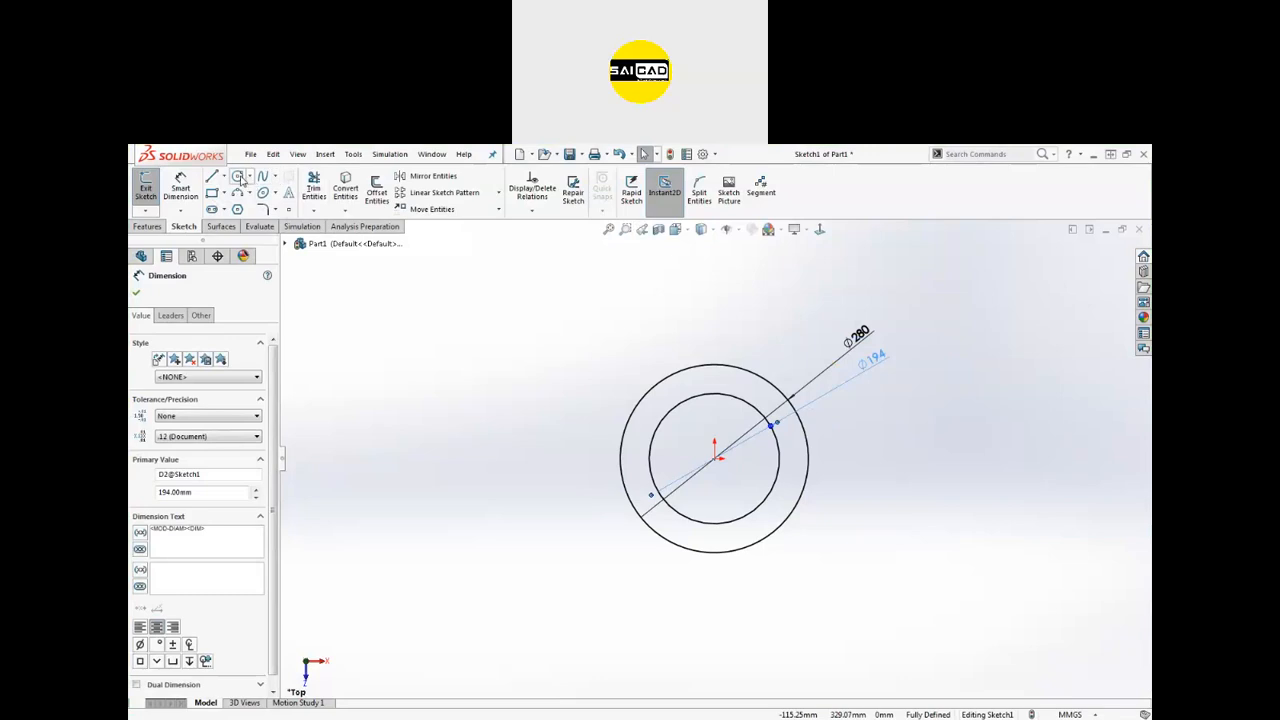
Step: Draw a circle of about 32 mm radius above the ring, centred about 191 mm vertically above the origin
{"action": "left_click", "coordinate": [238, 177]}
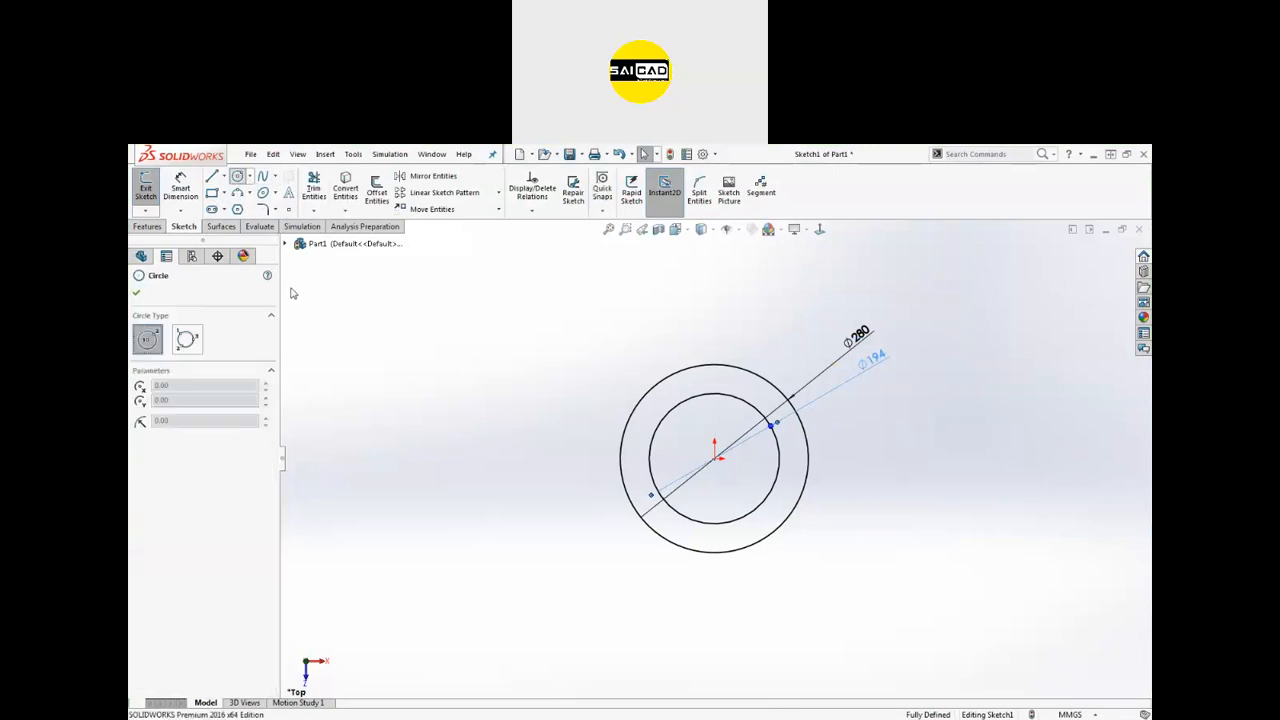
{"action": "left_click", "coordinate": [714, 330]}
{"action": "left_click", "coordinate": [731, 315]}
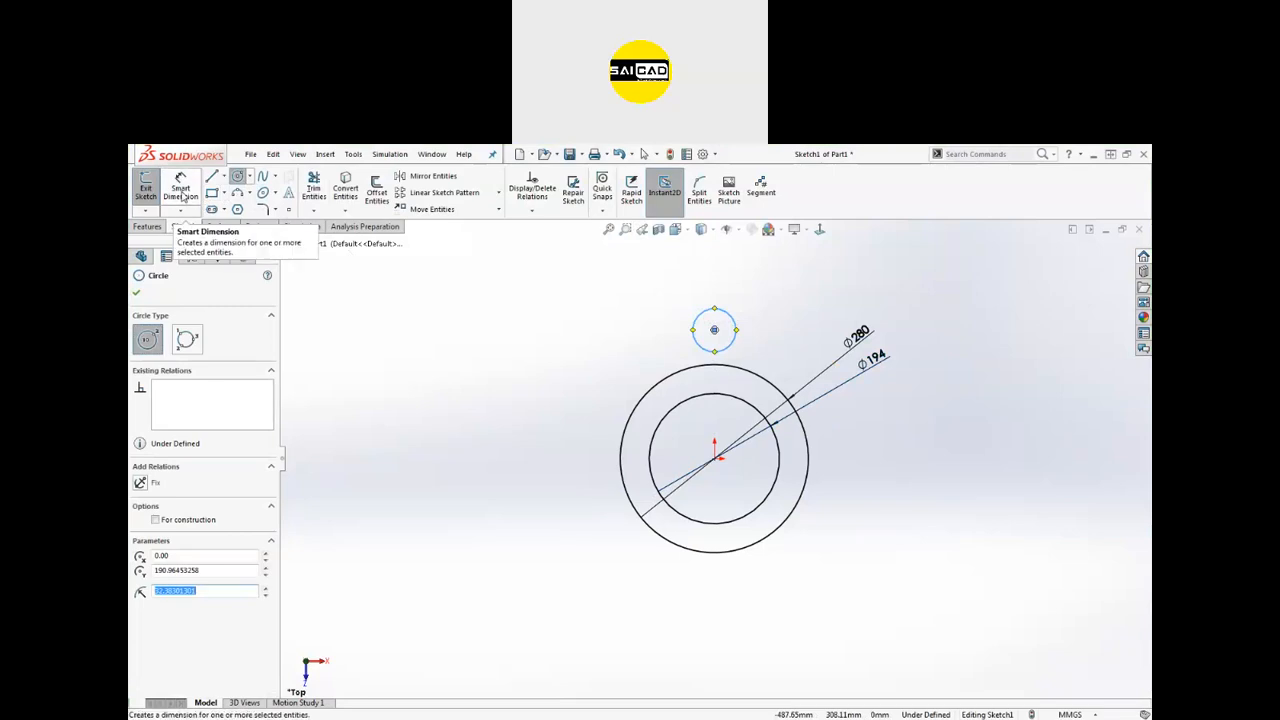
Step: Draw two vertical lines from the small upper circle's side quadrant points down to just inside the 280 mm circle
{"action": "left_click", "coordinate": [211, 176]}
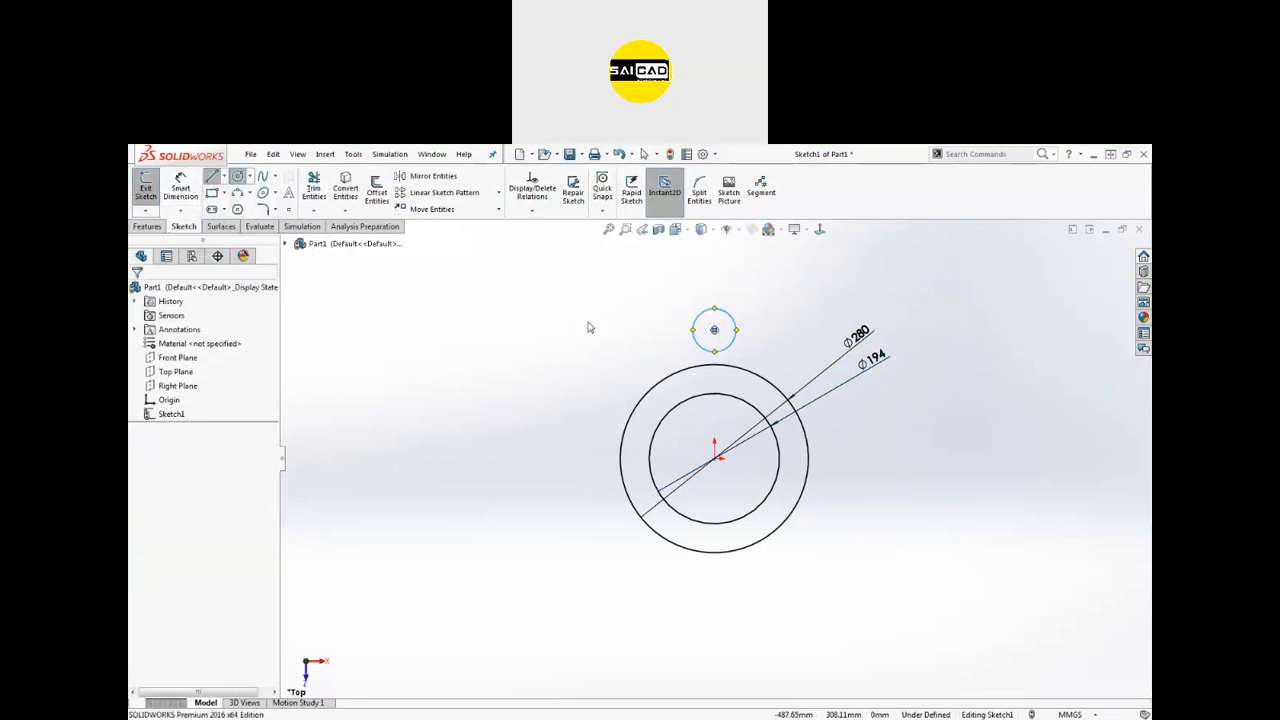
{"action": "left_click", "coordinate": [714, 330]}
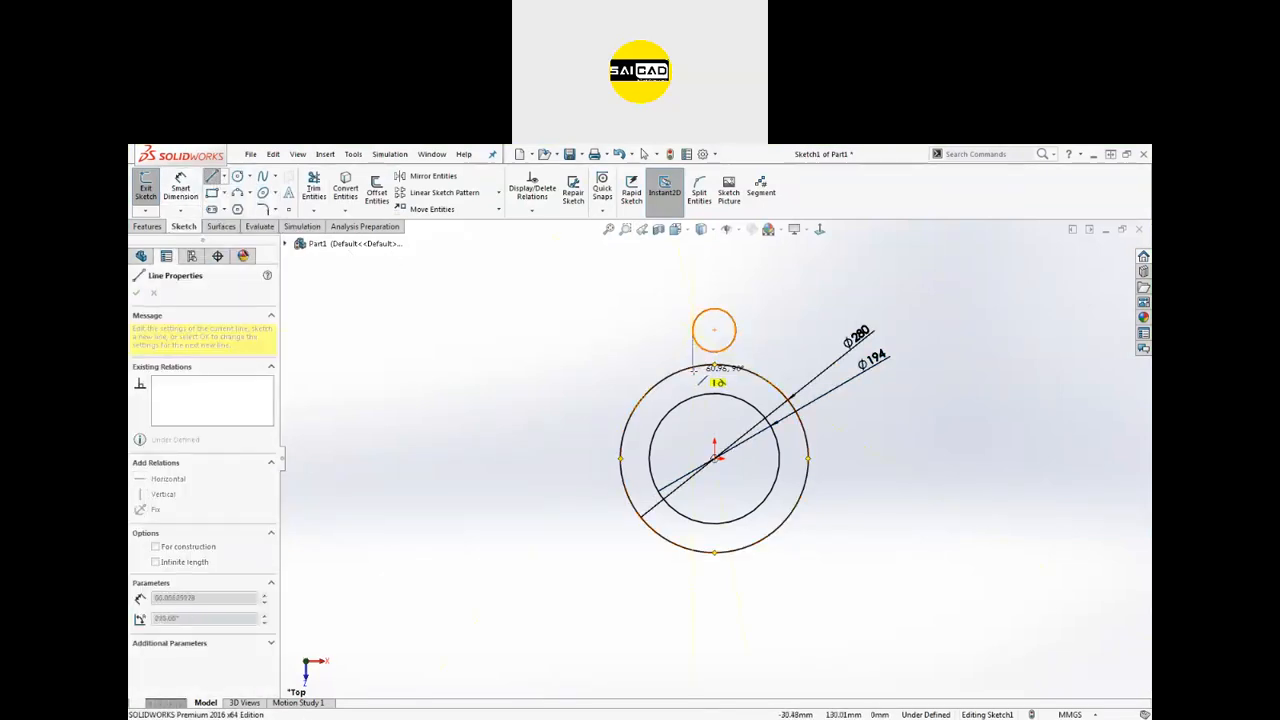
{"action": "left_click", "coordinate": [693, 375]}
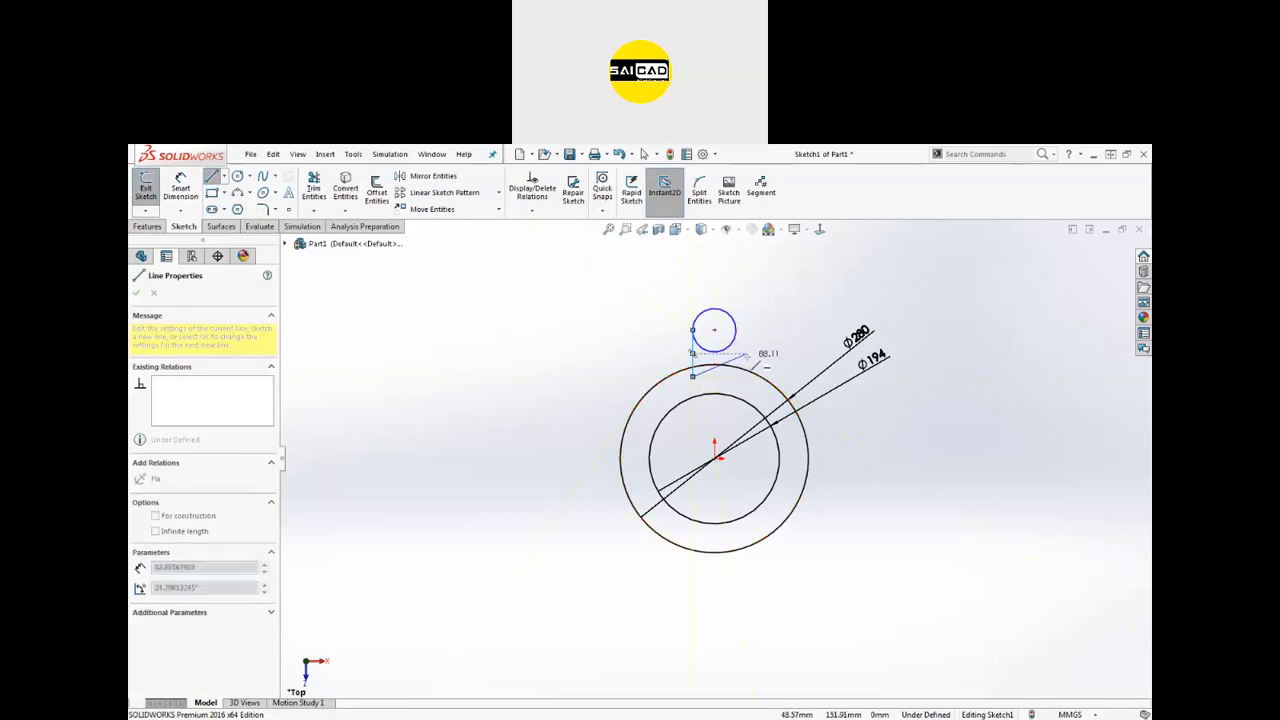
{"action": "key", "text": "Escape"}
{"action": "key", "text": "l"}
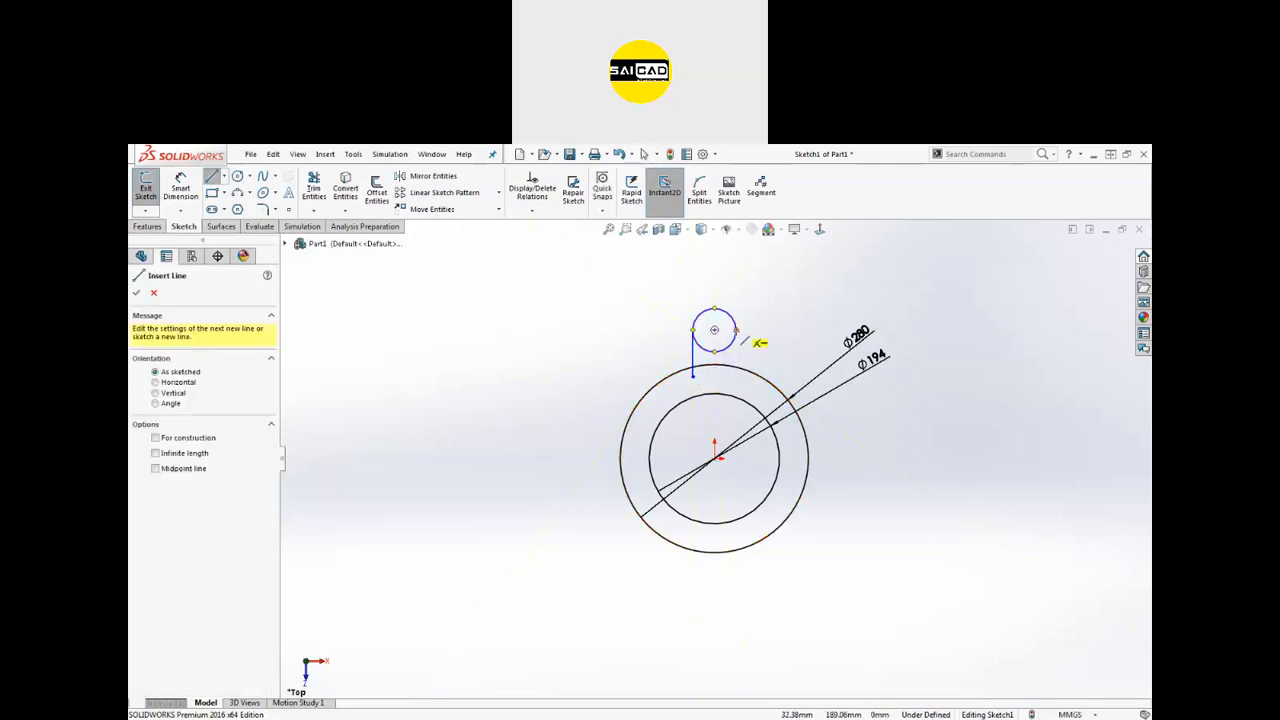
{"action": "left_click", "coordinate": [736, 330]}
{"action": "left_click", "coordinate": [736, 375]}
{"action": "key", "text": "Escape"}
Step: Power trim the lower half of the small upper circle and the line ends inside the 280 mm circle to form the lug outline
{"action": "scroll", "coordinate": [716, 352], "scroll_direction": "down", "scroll_amount": 3}
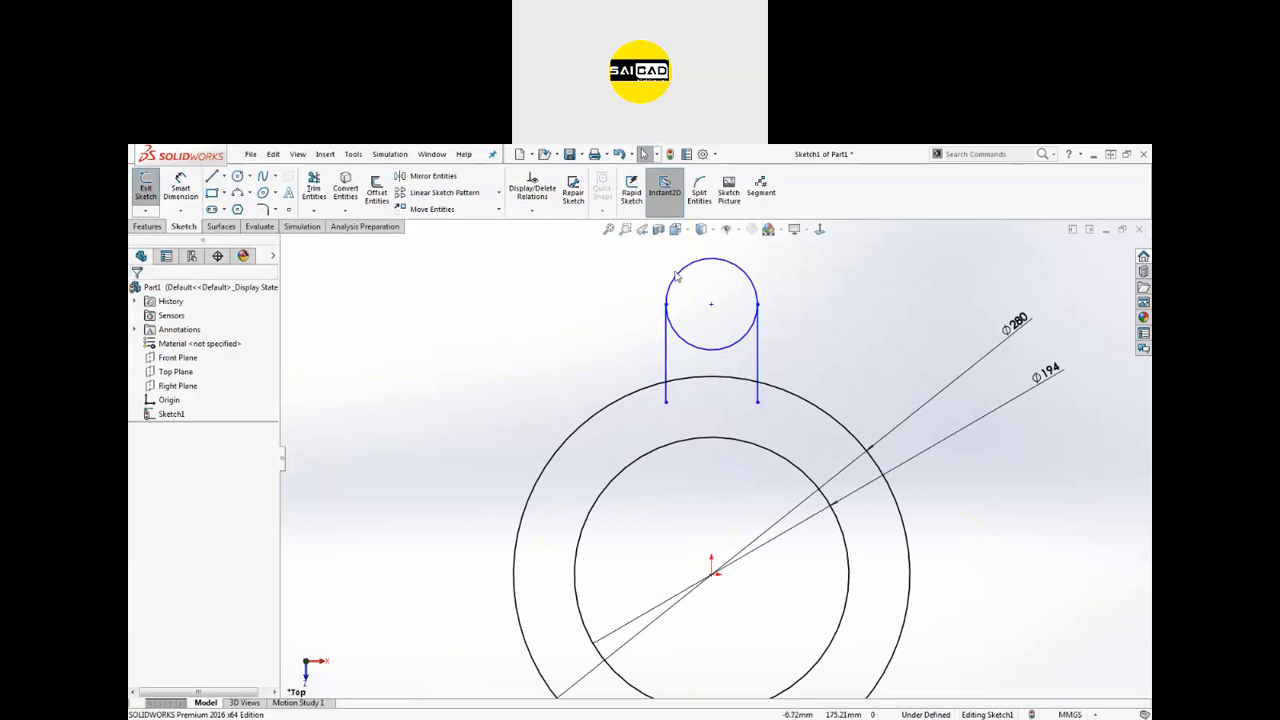
{"action": "left_click", "coordinate": [313, 190]}
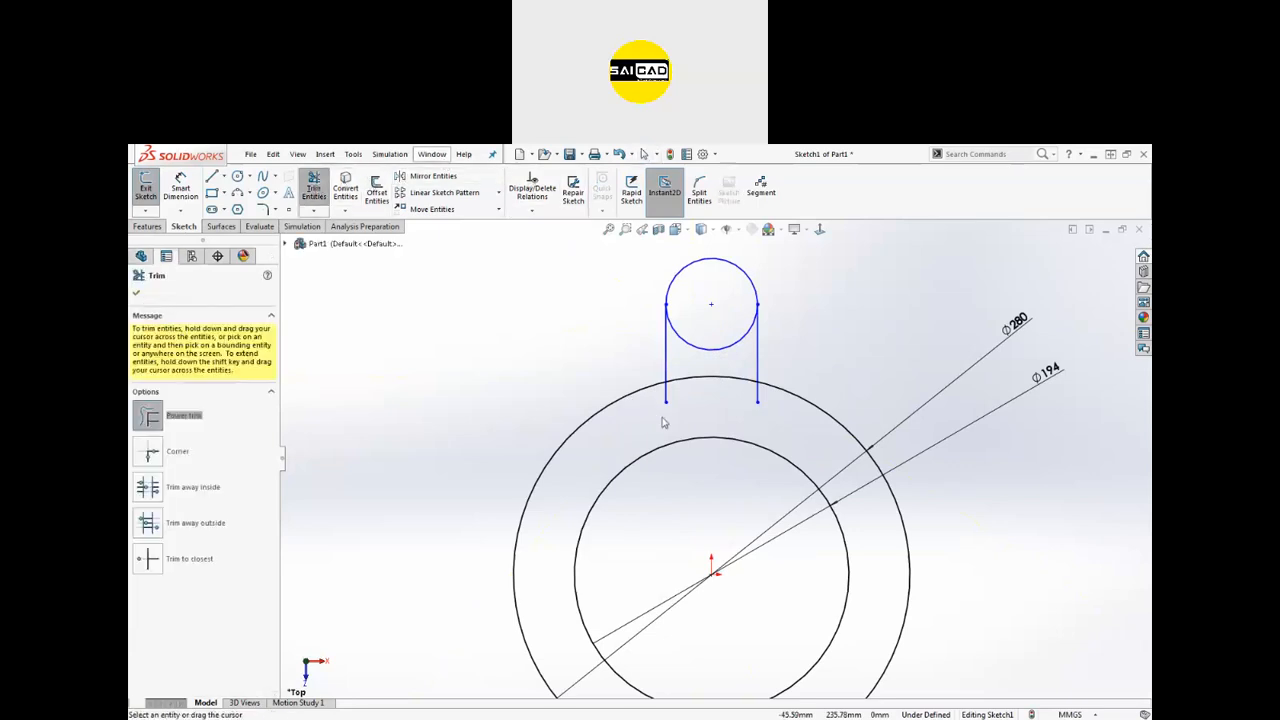
{"action": "left_click_drag", "start_coordinate": [660, 402], "coordinate": [674, 387]}
{"action": "key", "text": "Escape"}
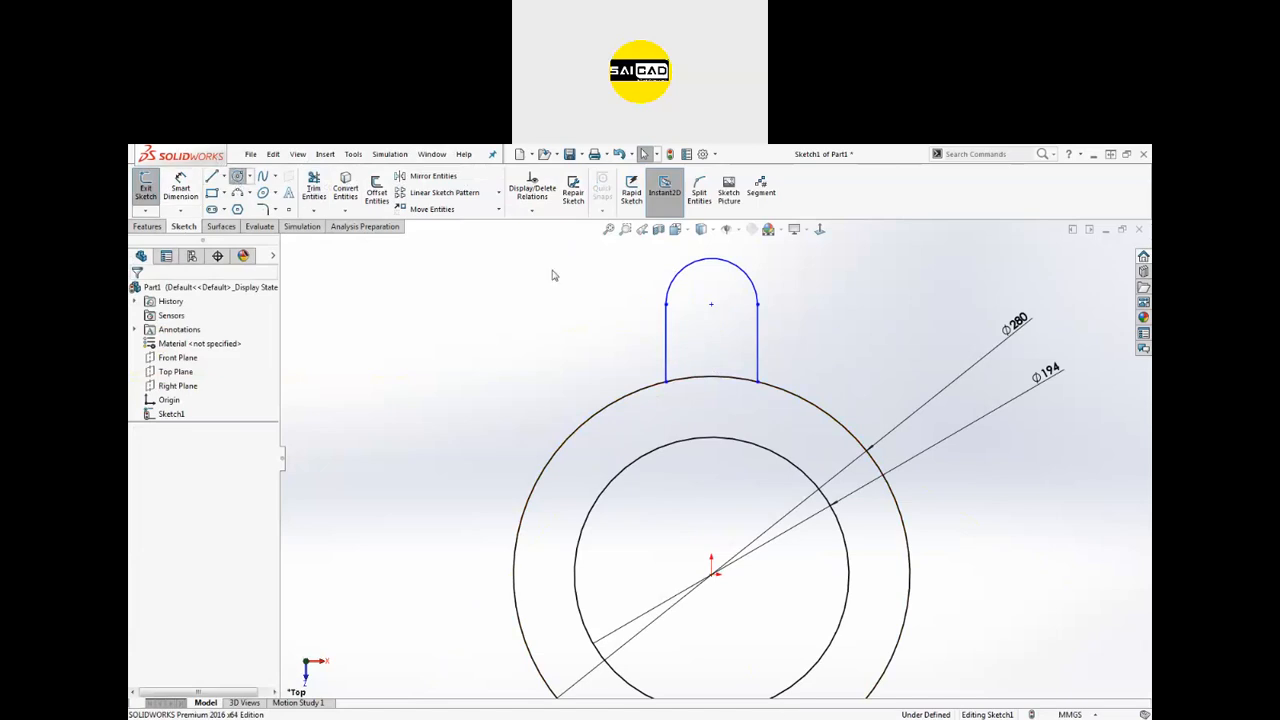
Step: Draw a hole circle about 20 mm in diameter at the centre of the lug's rounded end
{"action": "left_click", "coordinate": [711, 304]}
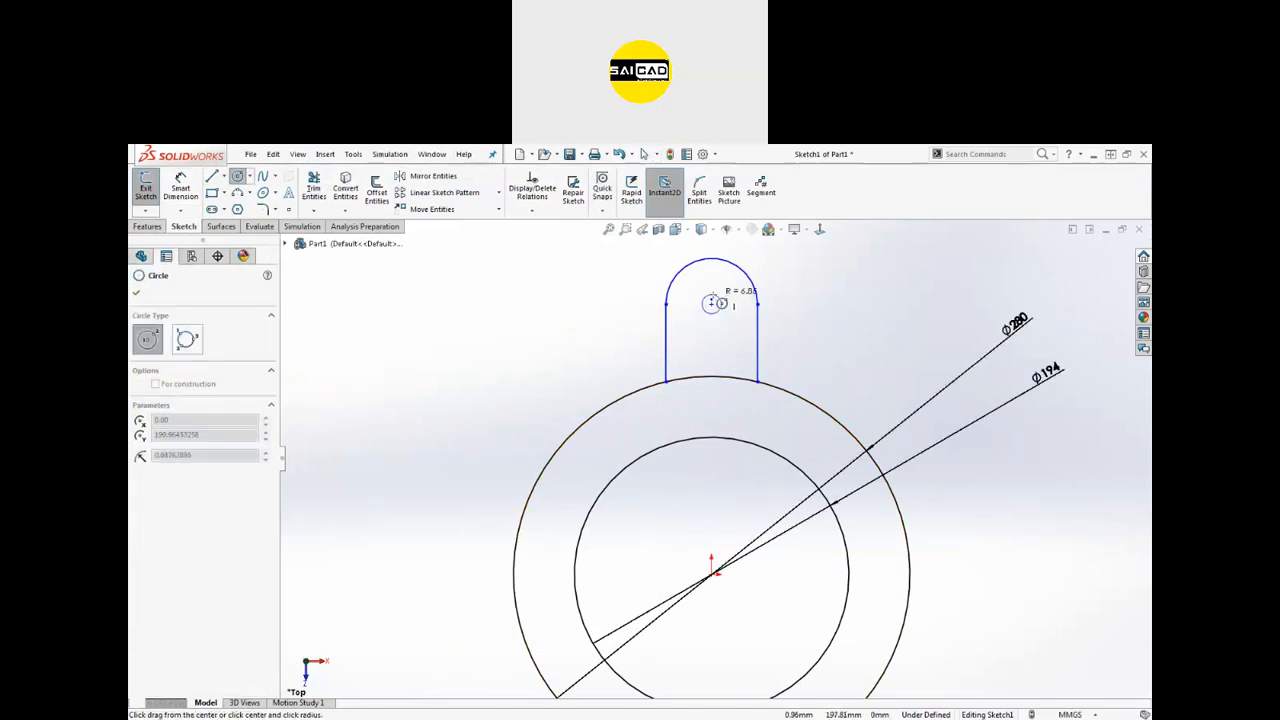
{"action": "left_click", "coordinate": [721, 294]}
{"action": "key", "text": "Escape"}
Step: Dimension the hole circle in the lug's rounded end to a diameter of 47 mm
{"action": "left_click", "coordinate": [181, 190]}
{"action": "left_click", "coordinate": [724, 296]}
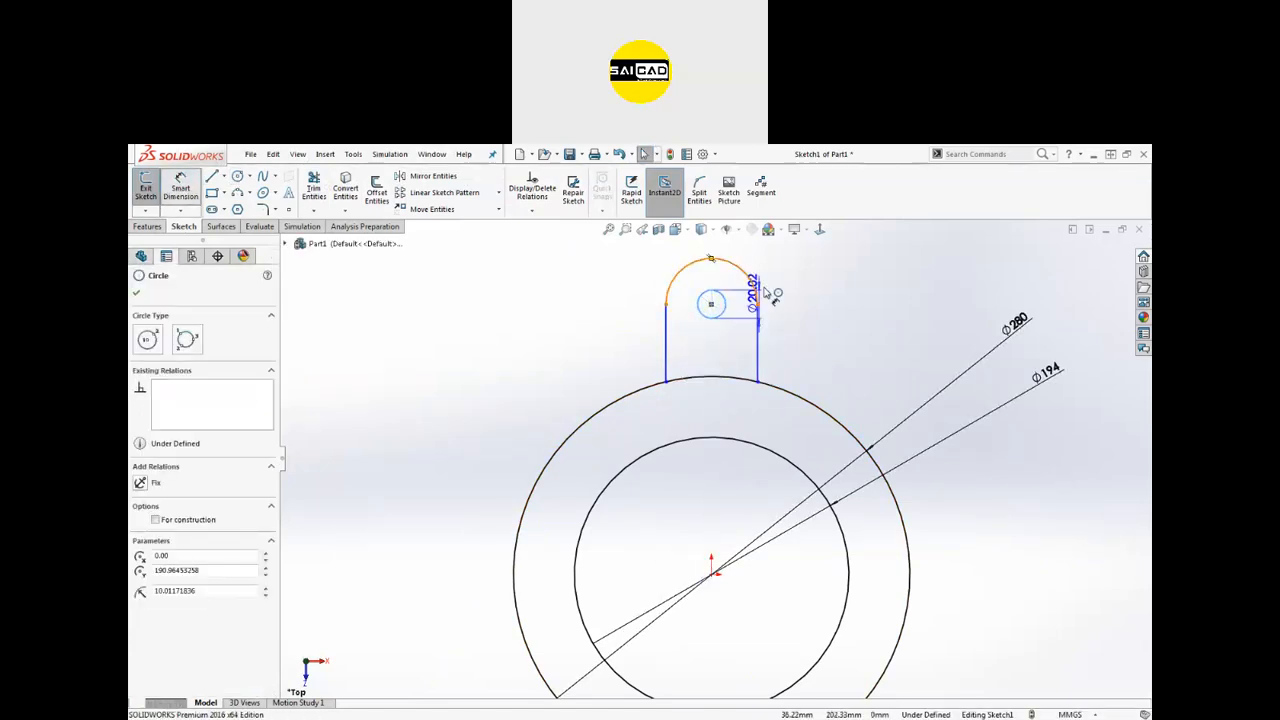
{"action": "left_click", "coordinate": [815, 272]}
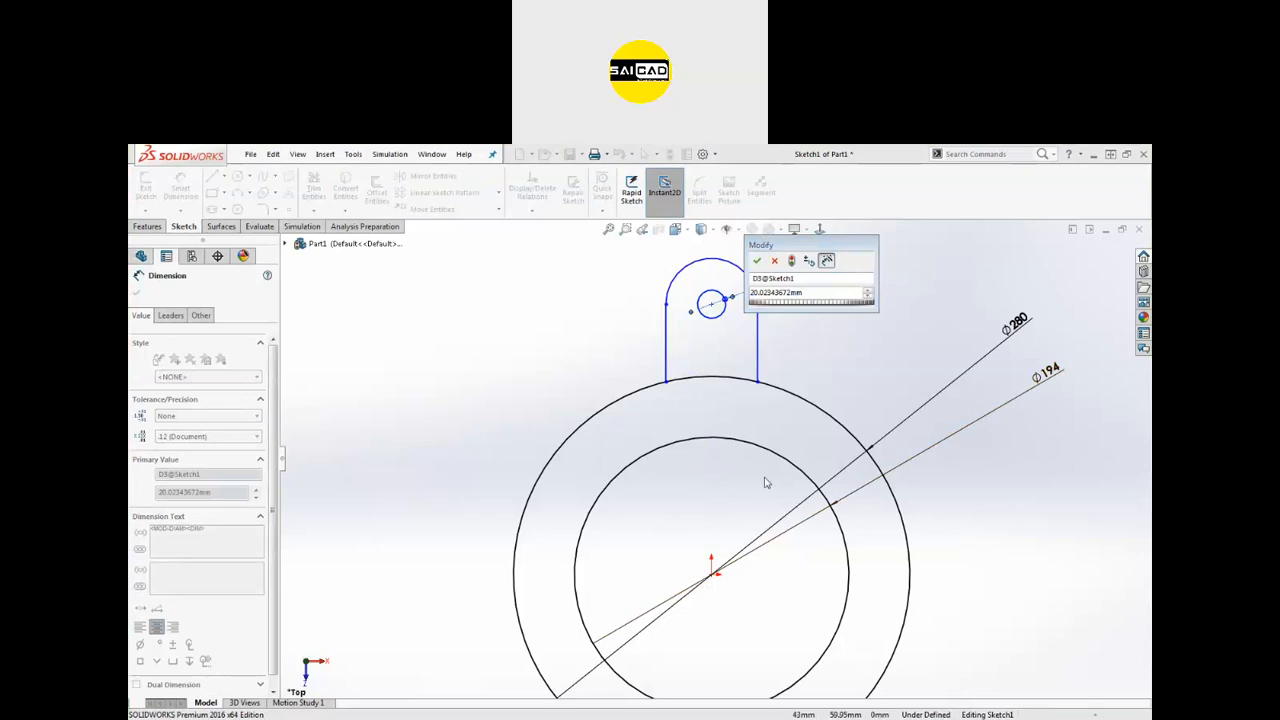
{"action": "double_click", "coordinate": [805, 291]}
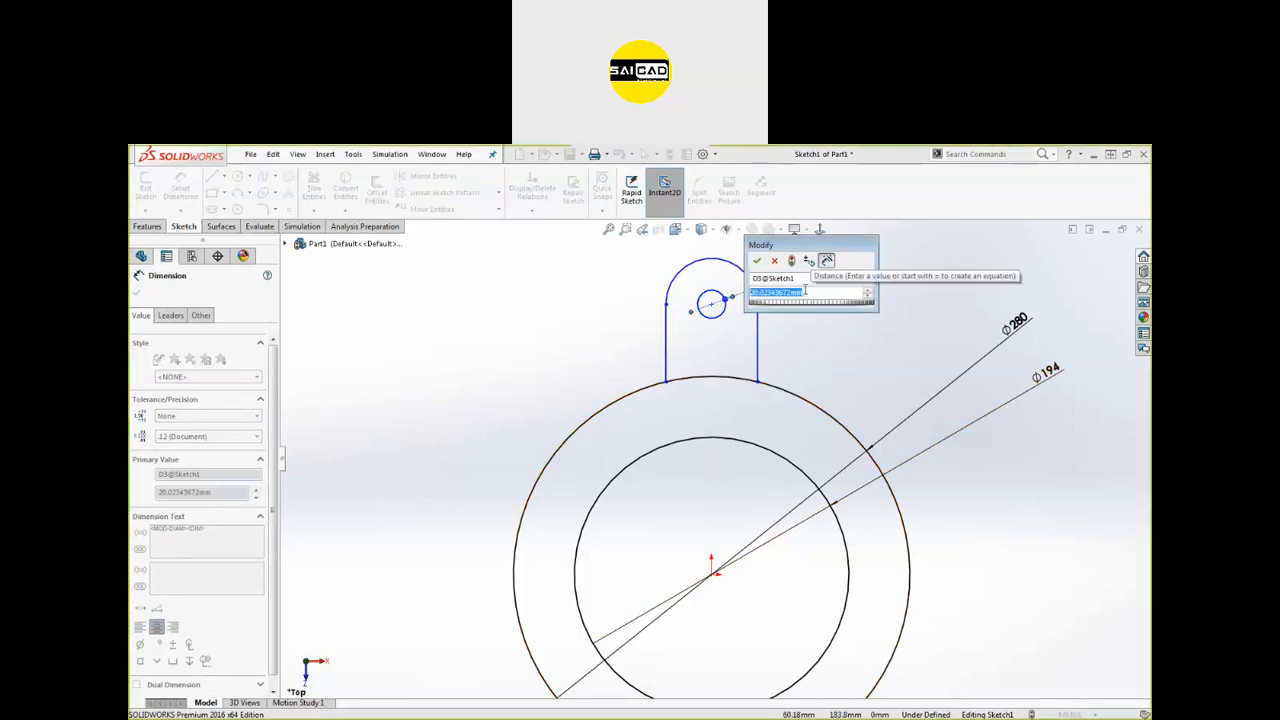
{"action": "type", "text": "47"}
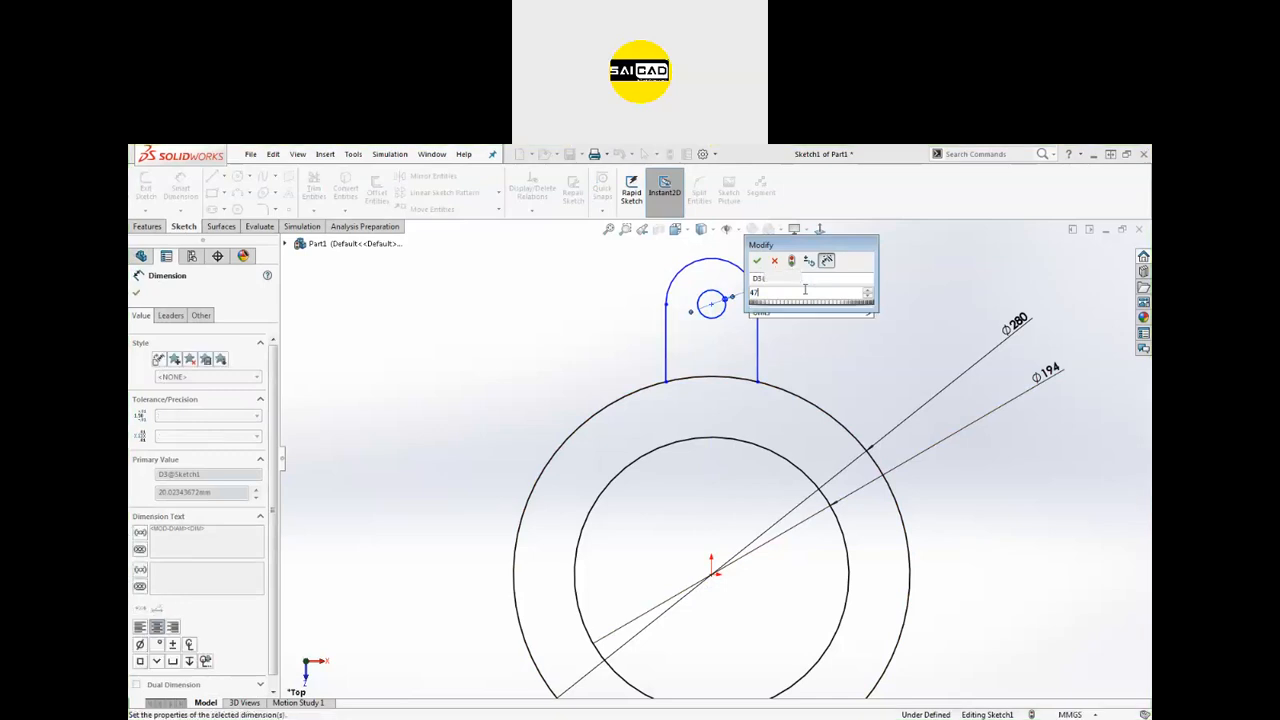
{"action": "key", "text": "Return"}
Step: Dimension the lug's rounded end arc to a radius of 50 mm
{"action": "left_click", "coordinate": [752, 285]}
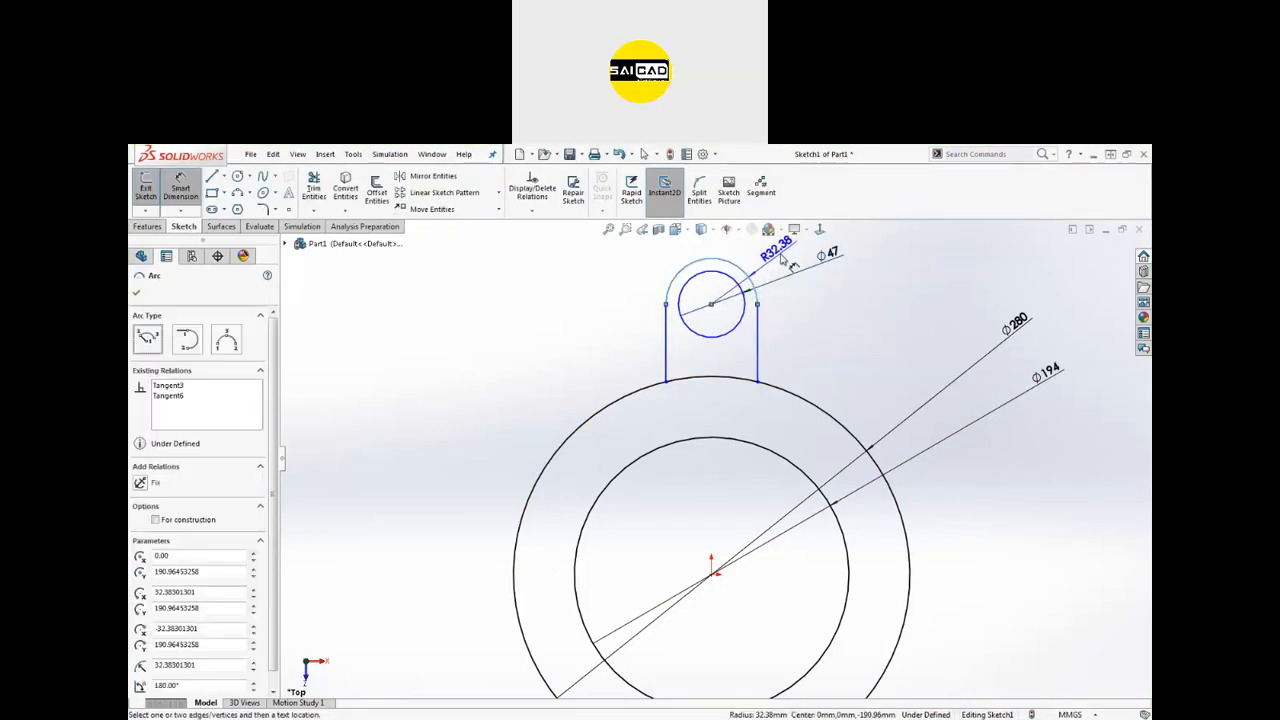
{"action": "left_click", "coordinate": [778, 258]}
{"action": "type", "text": "50"}
{"action": "key", "text": "Return"}
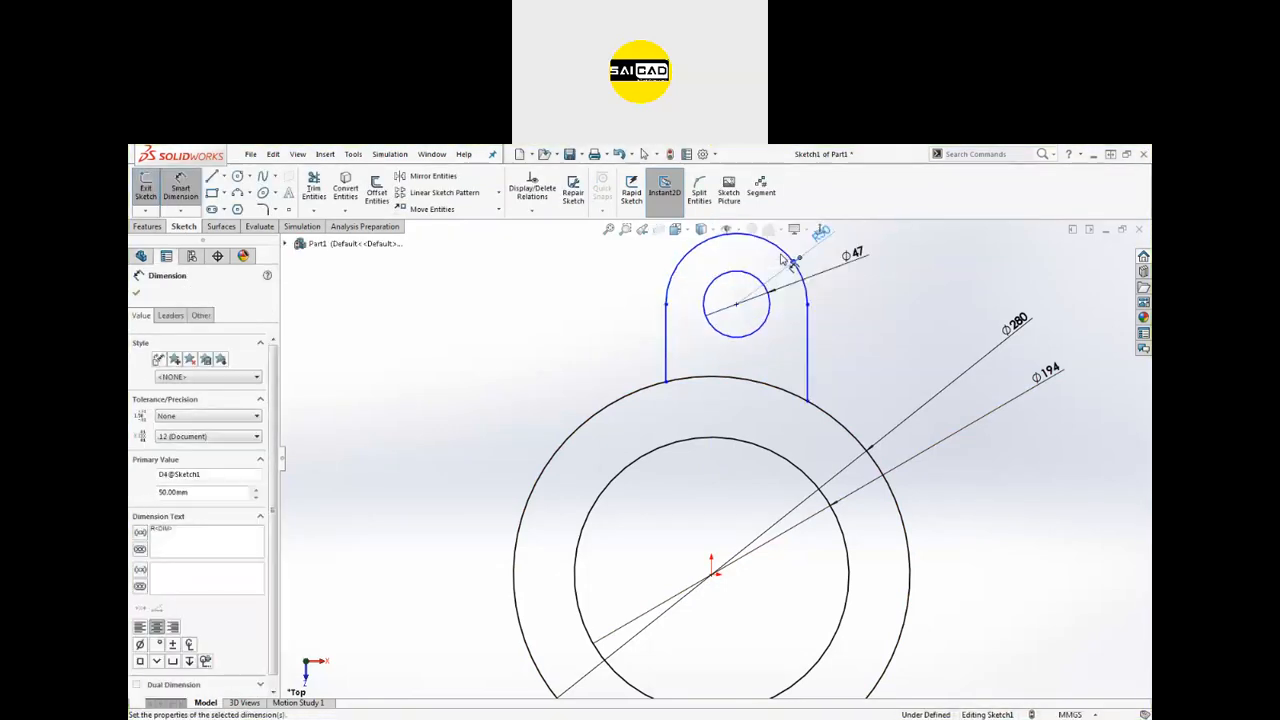
Step: Dimension the vertical distance from the lug hole's centre to the origin as 350/2, giving 175 mm
{"action": "left_click", "coordinate": [736, 305]}
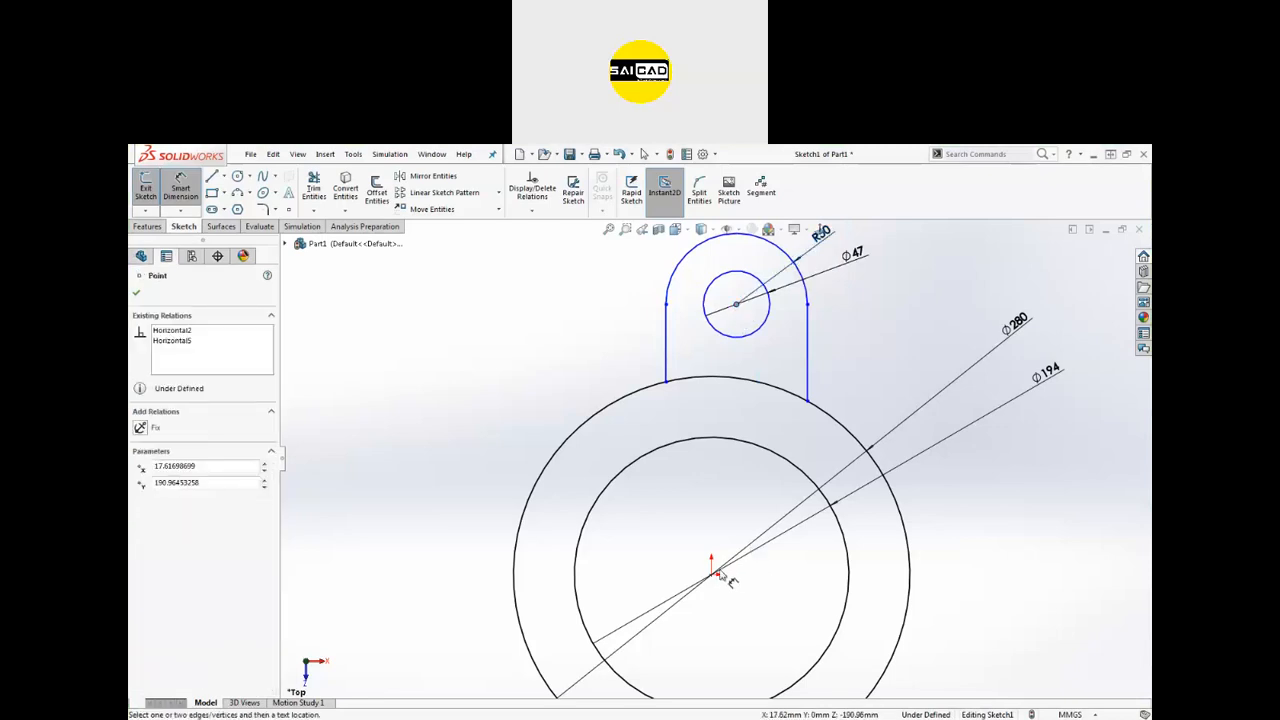
{"action": "left_click", "coordinate": [712, 575]}
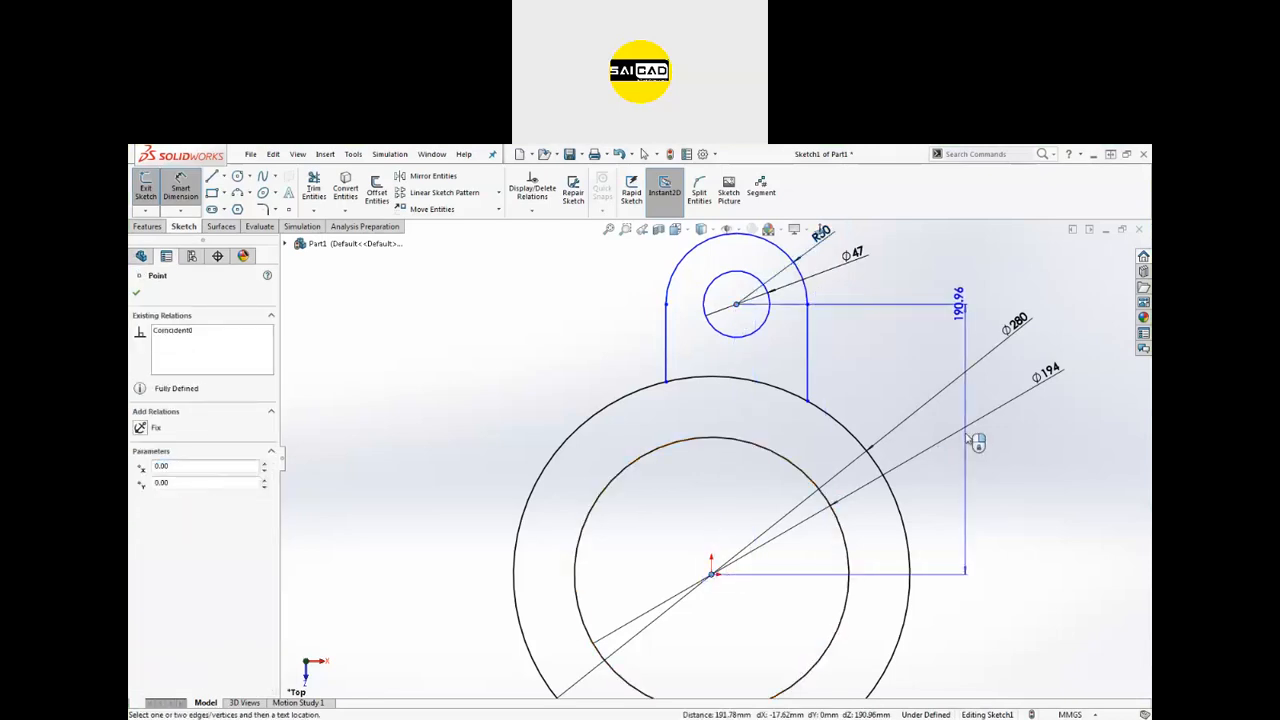
{"action": "left_click", "coordinate": [966, 436]}
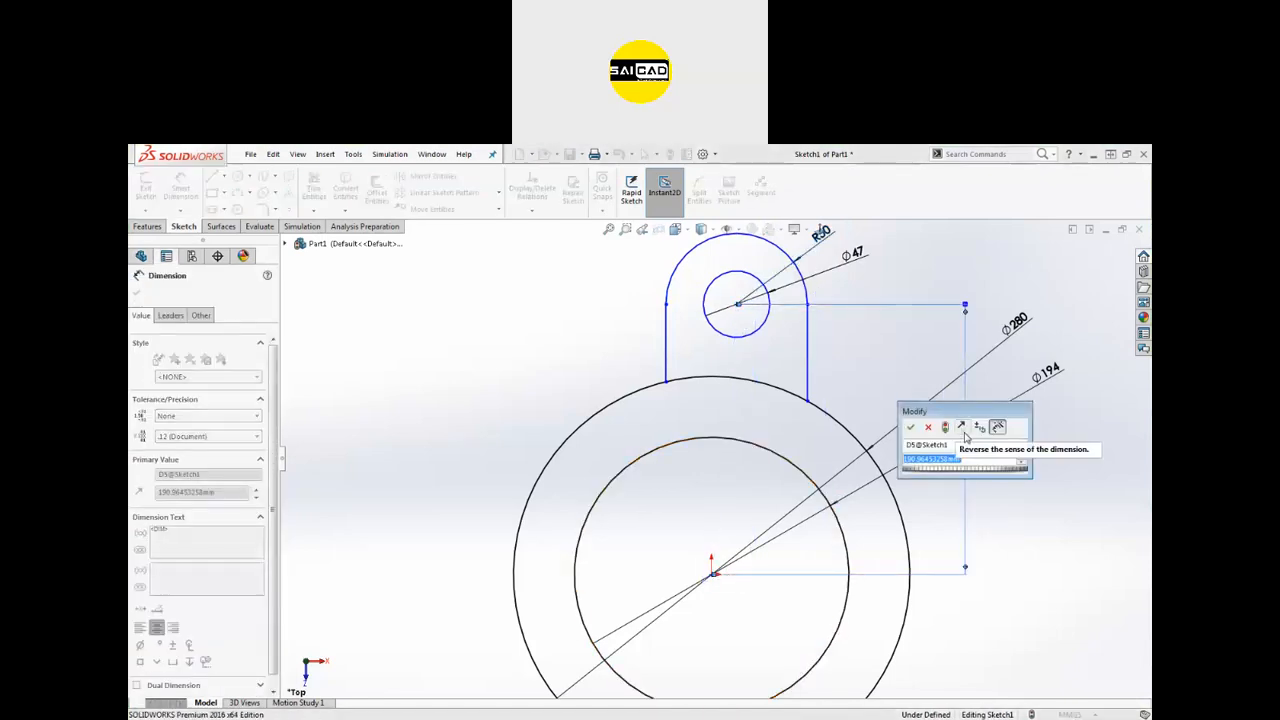
{"action": "type", "text": "175"}
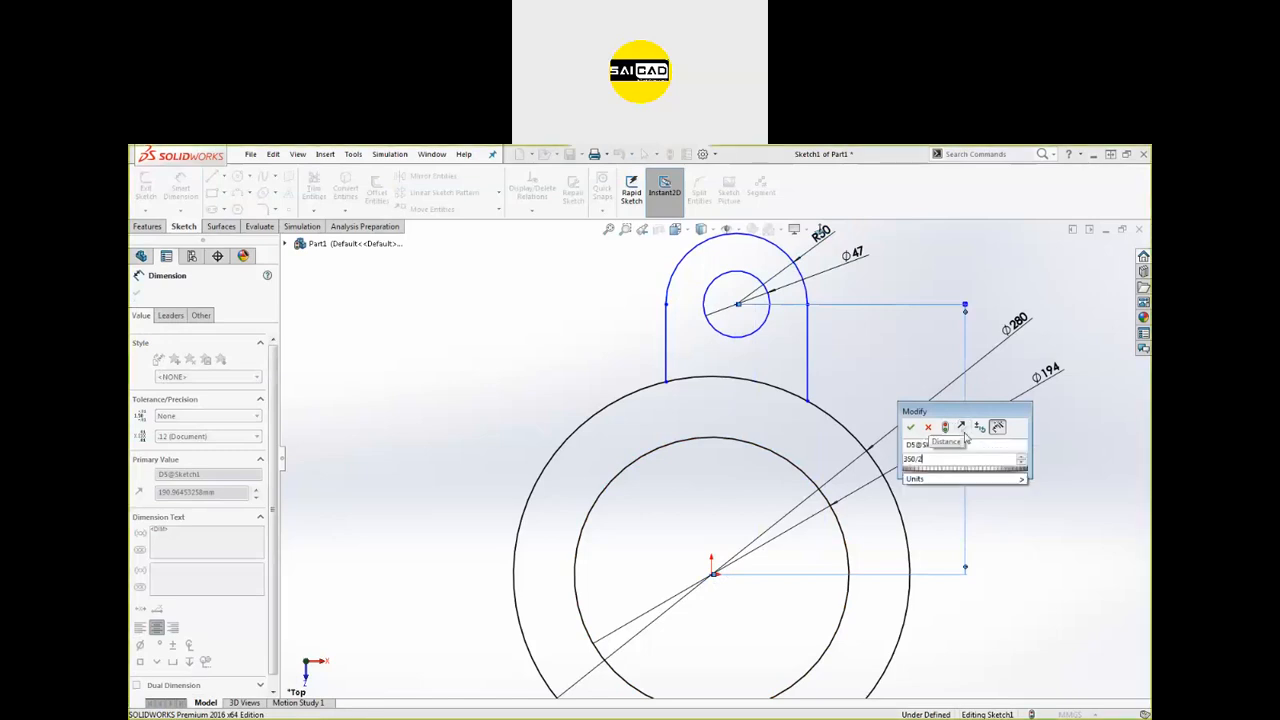
{"action": "key", "text": "Return"}
{"action": "key", "text": "Escape"}
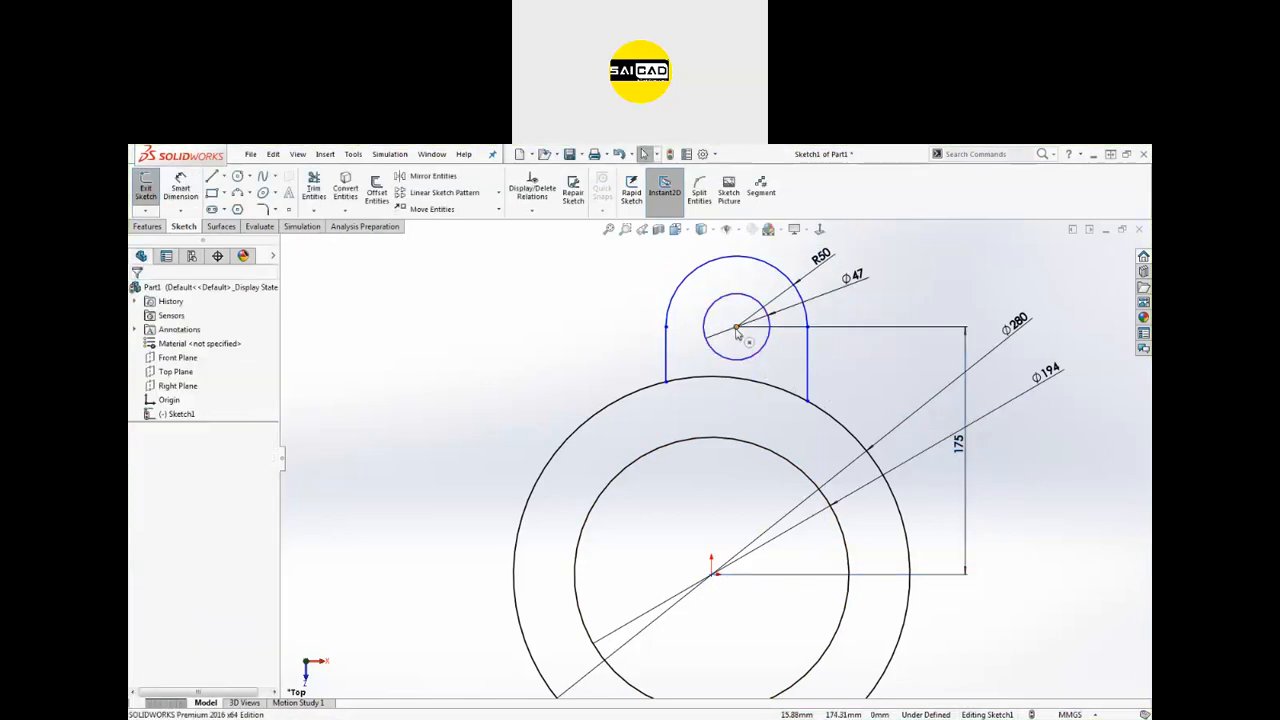
Step: Add a vertical relation between the lug hole's centre and the origin
{"action": "left_click", "coordinate": [737, 326]}
{"action": "key", "text": "Escape"}
{"action": "left_click", "coordinate": [714, 585]}
{"action": "key", "text": "Escape"}
{"action": "left_click", "coordinate": [712, 583]}
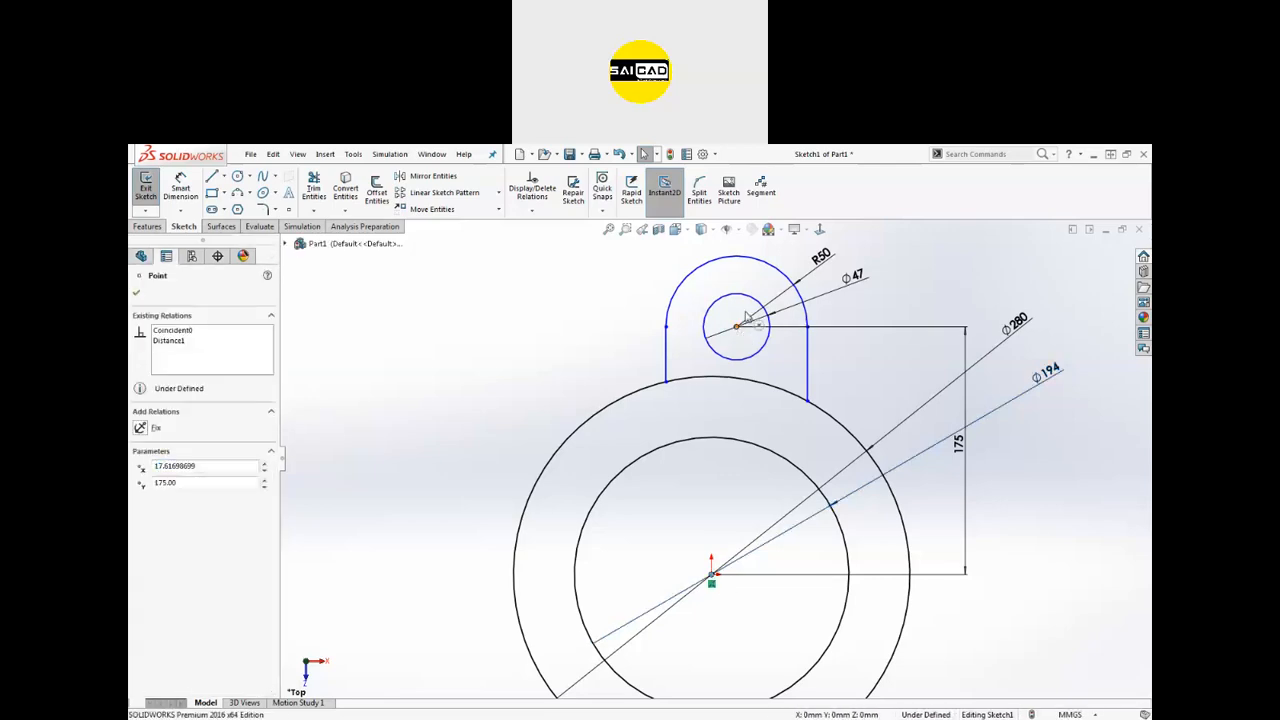
{"action": "left_click", "coordinate": [737, 326], "text": "ctrl"}
{"action": "left_click", "coordinate": [786, 272]}
{"action": "scroll", "coordinate": [697, 372], "scroll_direction": "up", "scroll_amount": 4}
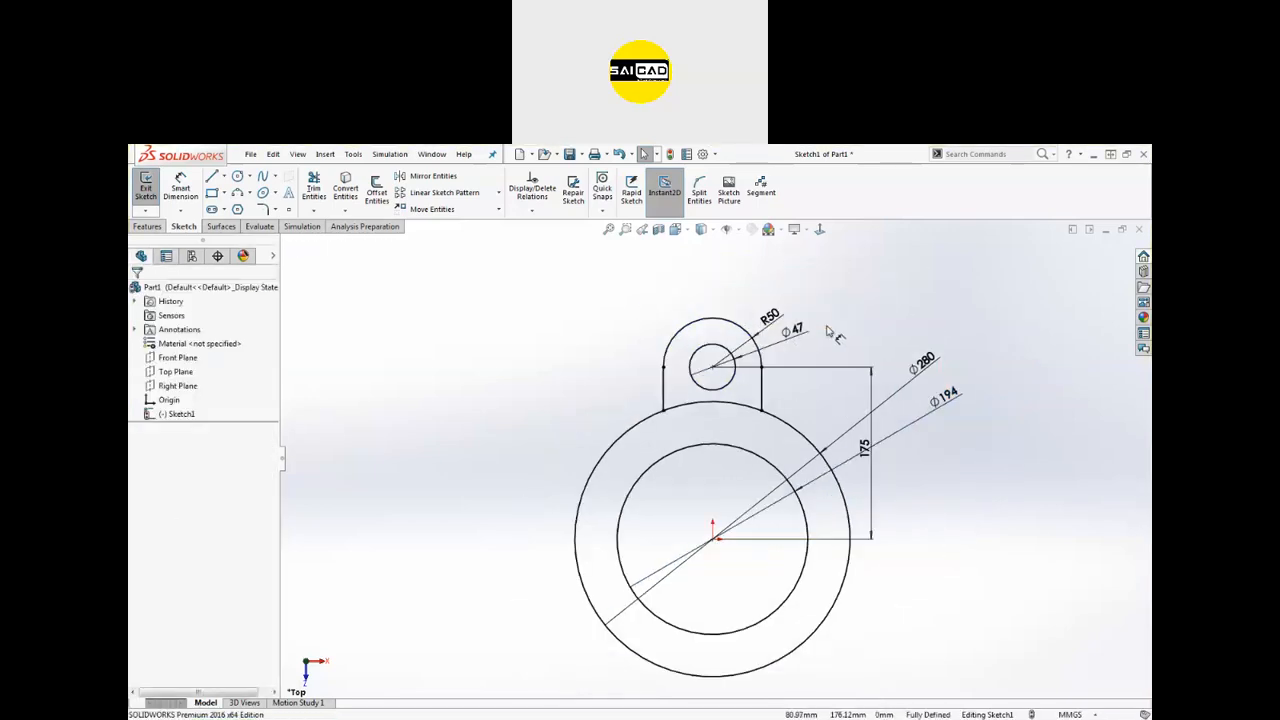
Step: Circular pattern the lug outline and its hole as 3 equally spaced instances over 360 degrees
{"action": "scroll", "coordinate": [697, 372], "scroll_direction": "down", "scroll_amount": 1}
{"action": "left_click_drag", "start_coordinate": [628, 270], "coordinate": [780, 402]}
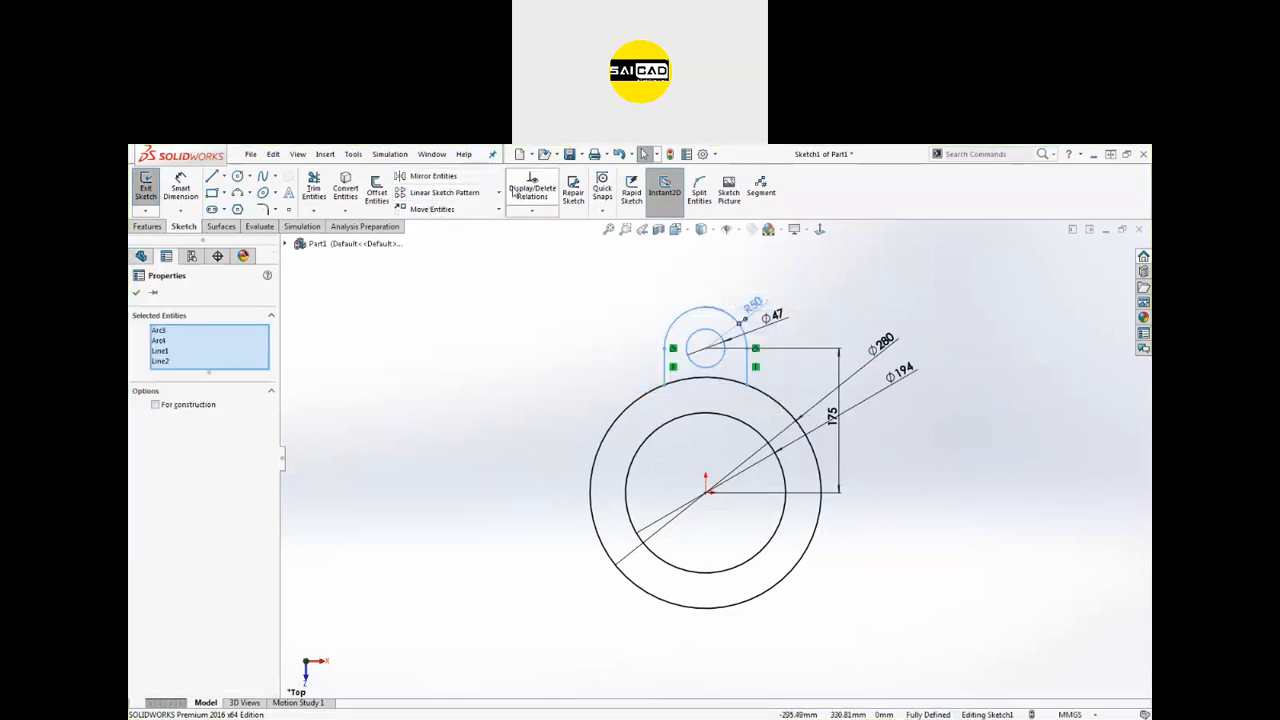
{"action": "left_click", "coordinate": [499, 194]}
{"action": "left_click", "coordinate": [445, 226]}
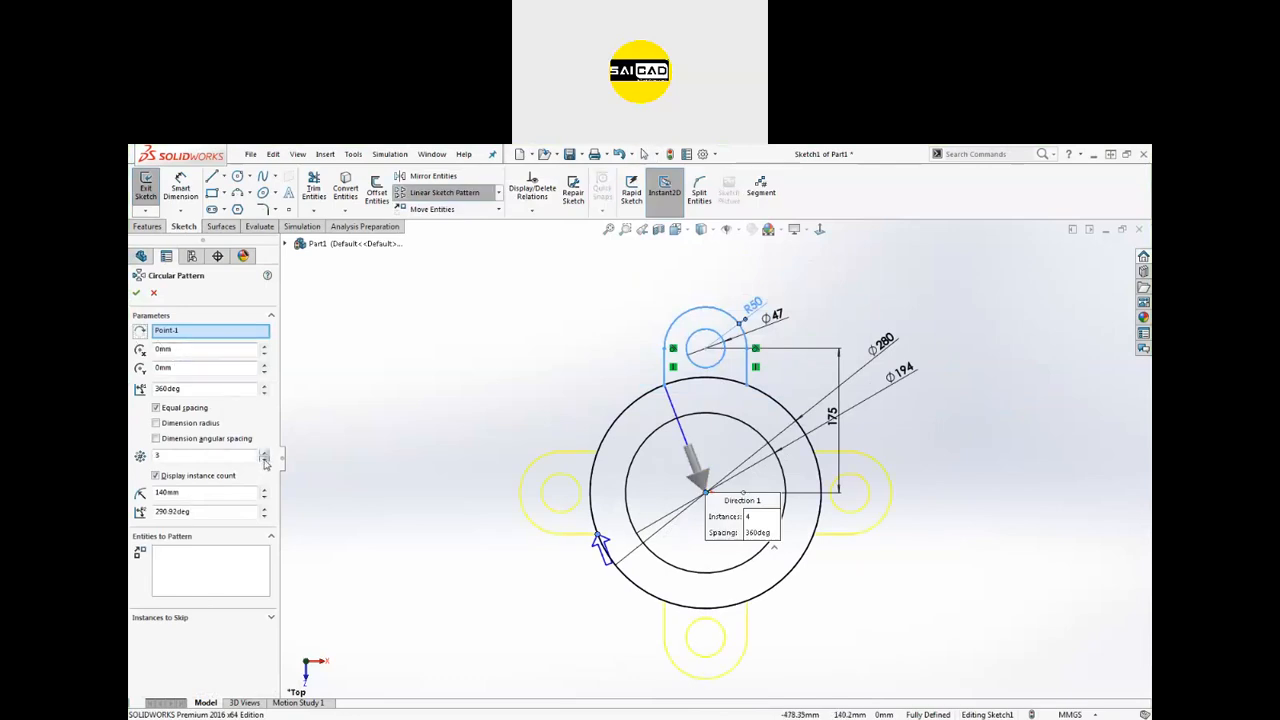
{"action": "left_click", "coordinate": [137, 293]}
{"action": "left_click", "coordinate": [483, 529]}
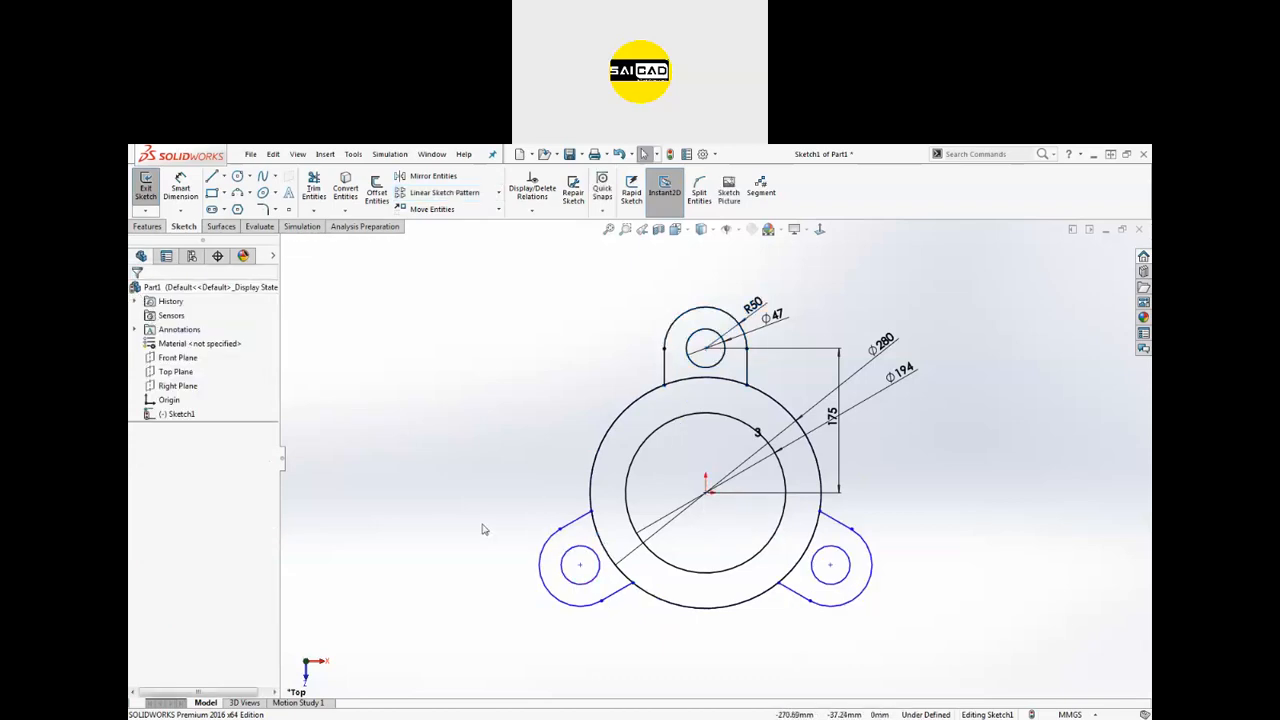
Step: Snap the circular pattern's centre point onto the origin to locate the lug copies, and exit the sketch
{"action": "left_click_drag", "start_coordinate": [580, 566], "coordinate": [488, 567]}
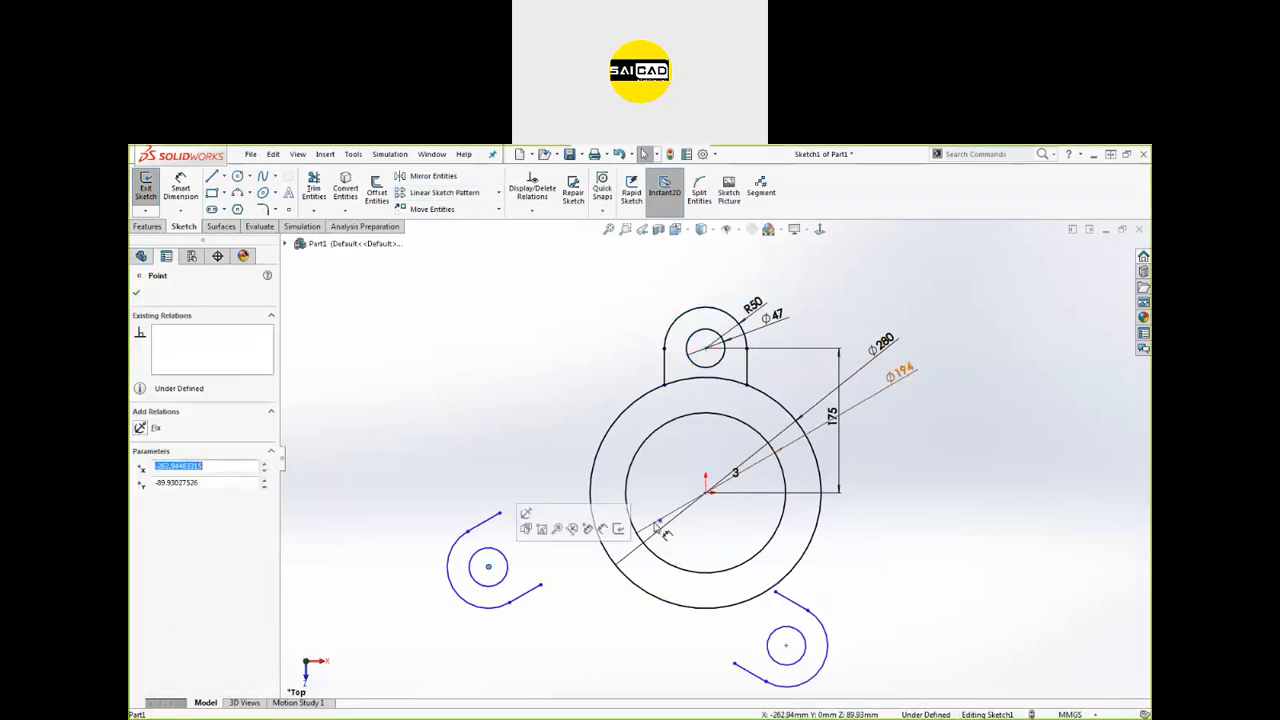
{"action": "left_click_drag", "start_coordinate": [660, 520], "coordinate": [706, 493]}
{"action": "scroll", "coordinate": [562, 312], "scroll_direction": "up", "scroll_amount": 2}
{"action": "left_click", "coordinate": [146, 187]}
{"action": "scroll", "coordinate": [511, 440], "scroll_direction": "up", "scroll_amount": 1}
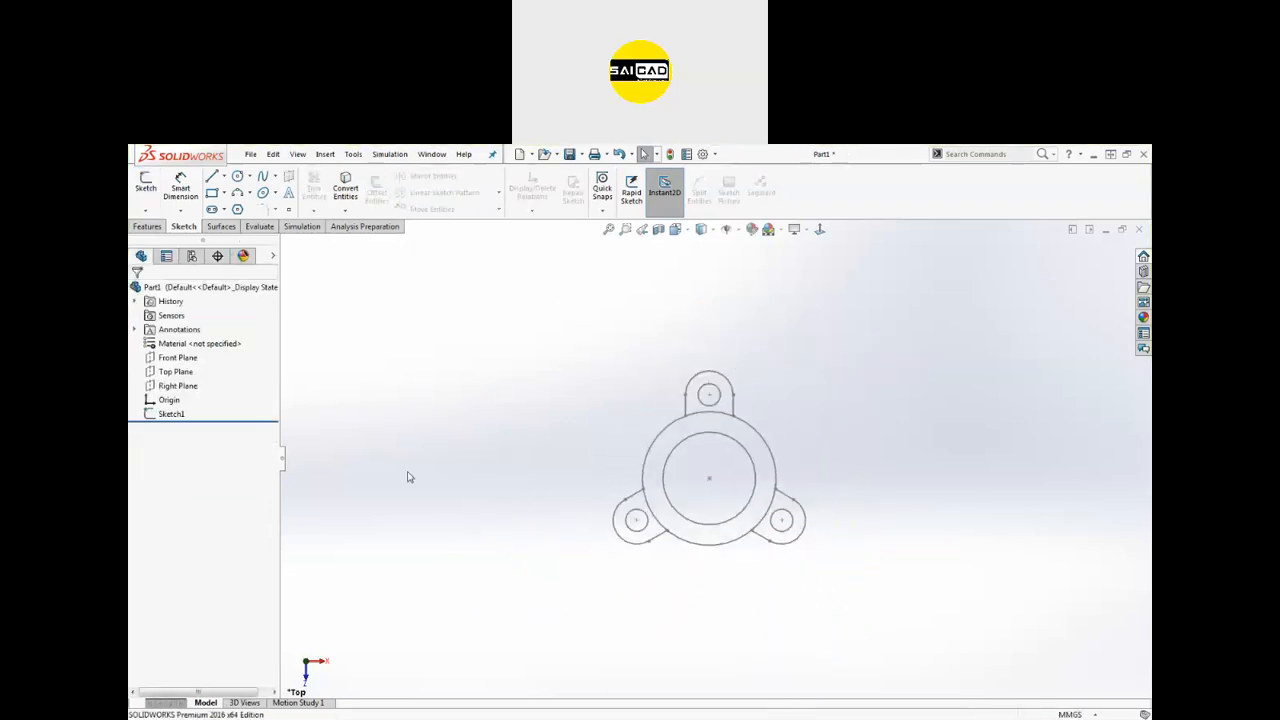
Step: Extrude only the ring region between the 194 mm and 280 mm circles to a blind depth of 225 mm
{"action": "left_click", "coordinate": [160, 412]}
{"action": "left_click", "coordinate": [147, 226]}
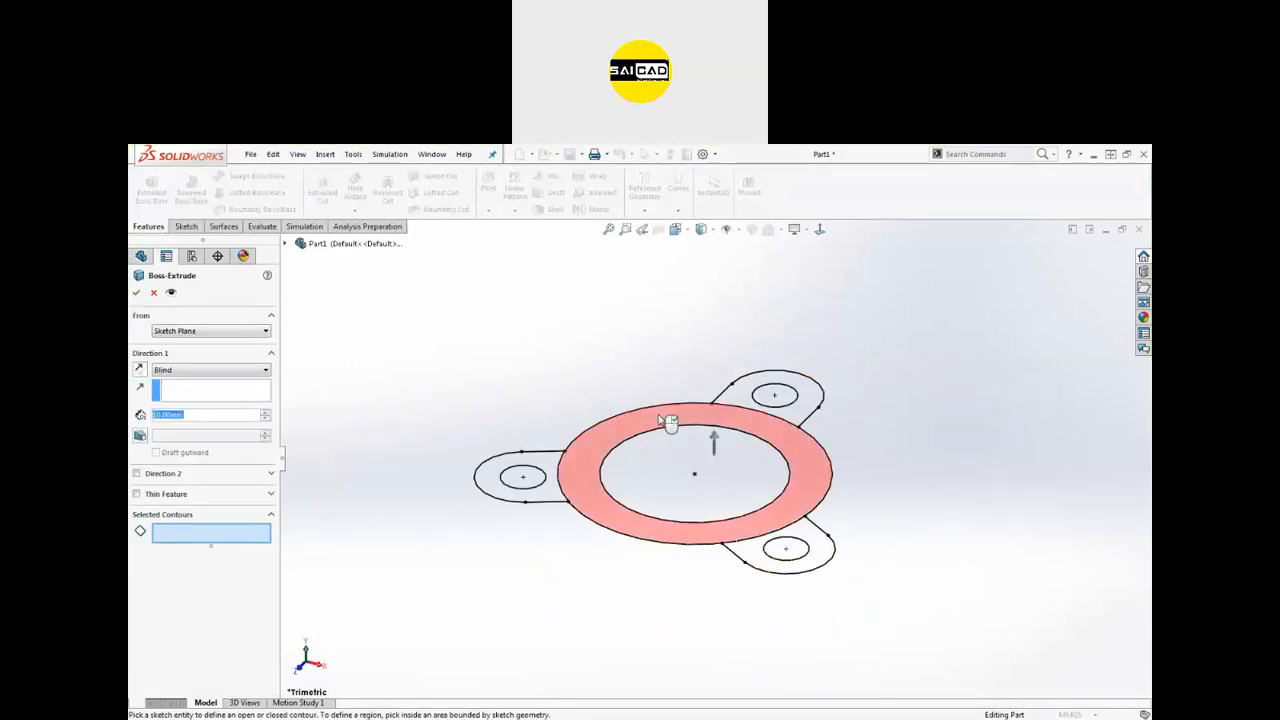
{"action": "left_click", "coordinate": [652, 415]}
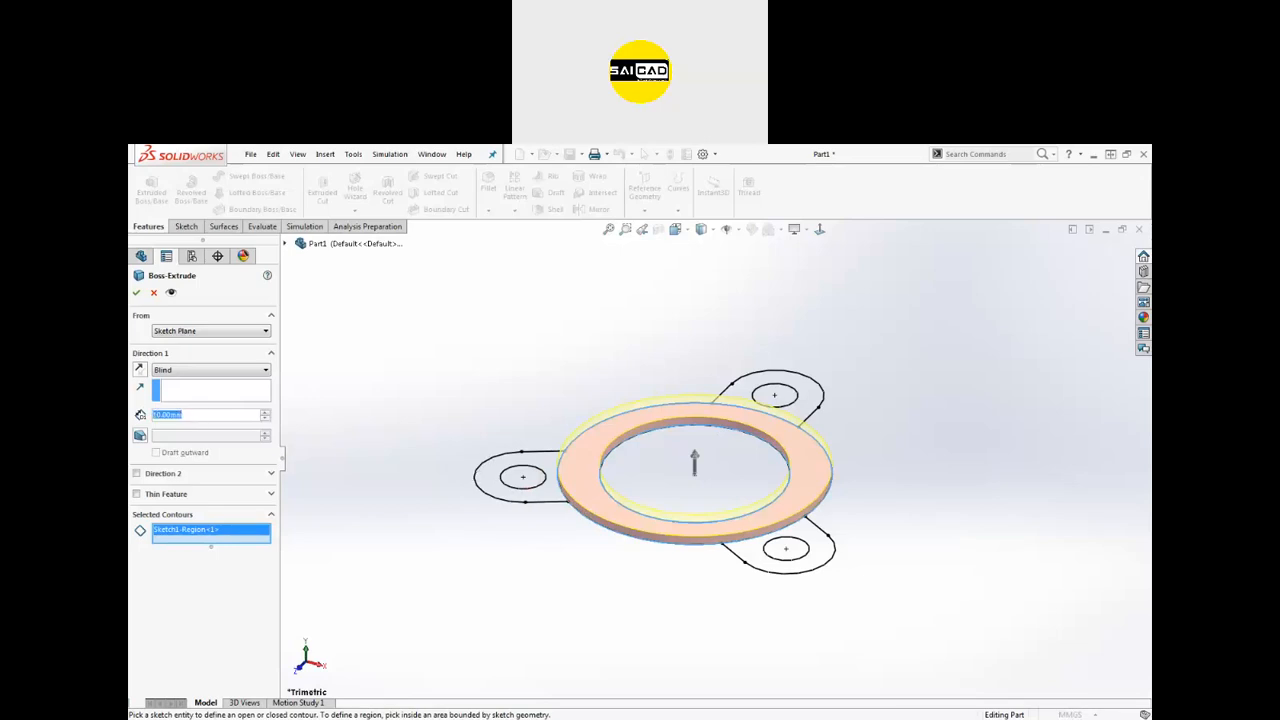
{"action": "type", "text": "125"}
{"action": "key", "text": "Return"}
{"action": "left_click", "coordinate": [136, 292]}
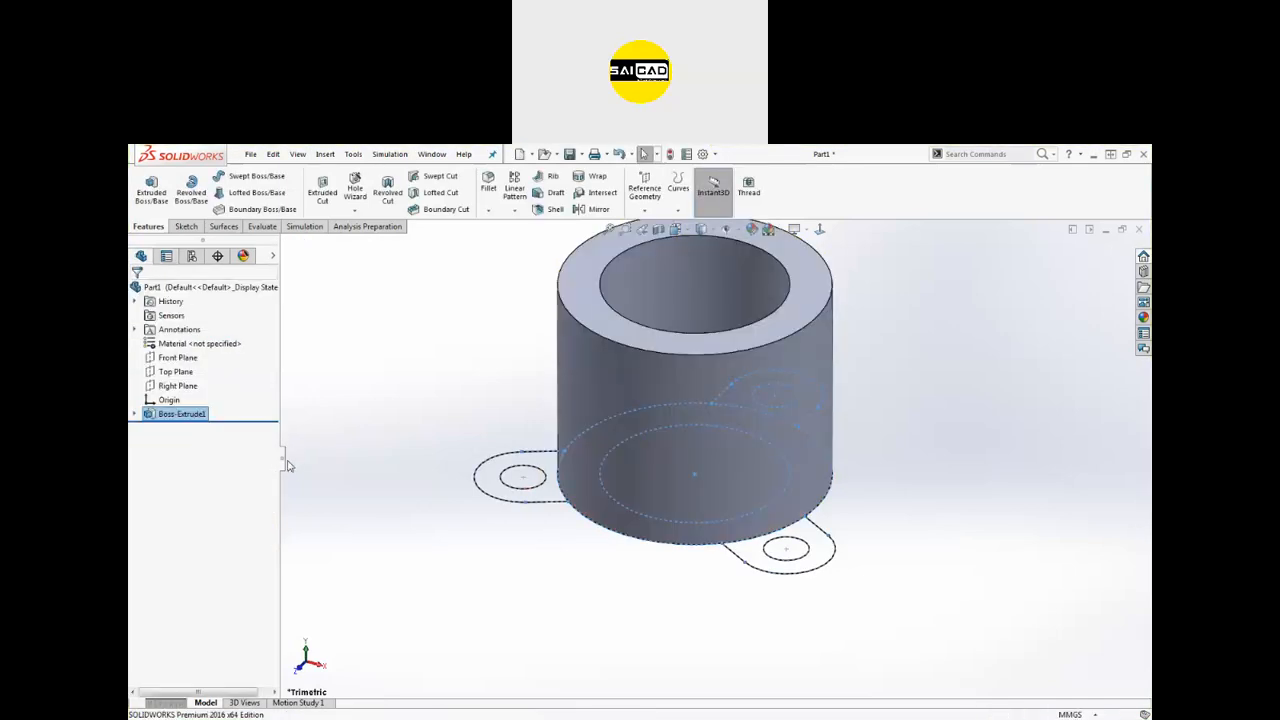
Step: Show the sketch absorbed by the ring extrusion
{"action": "left_click", "coordinate": [325, 483]}
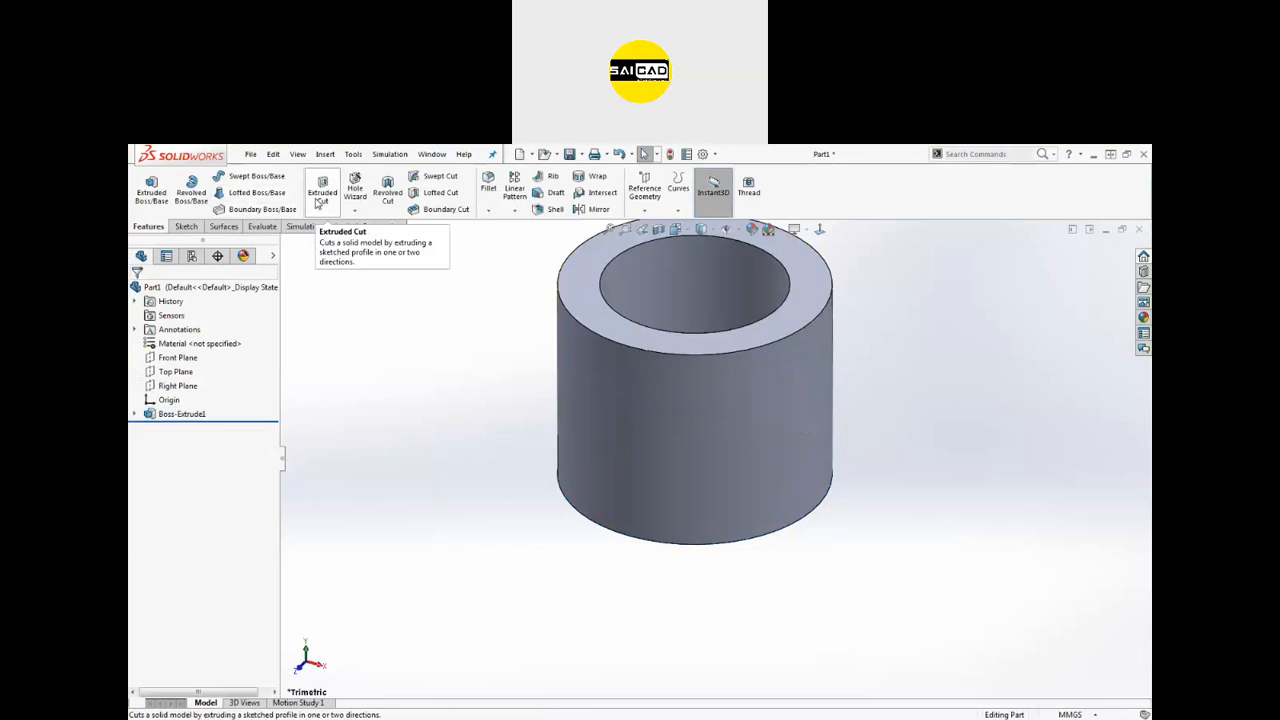
{"action": "left_click", "coordinate": [135, 413]}
{"action": "left_click", "coordinate": [176, 428]}
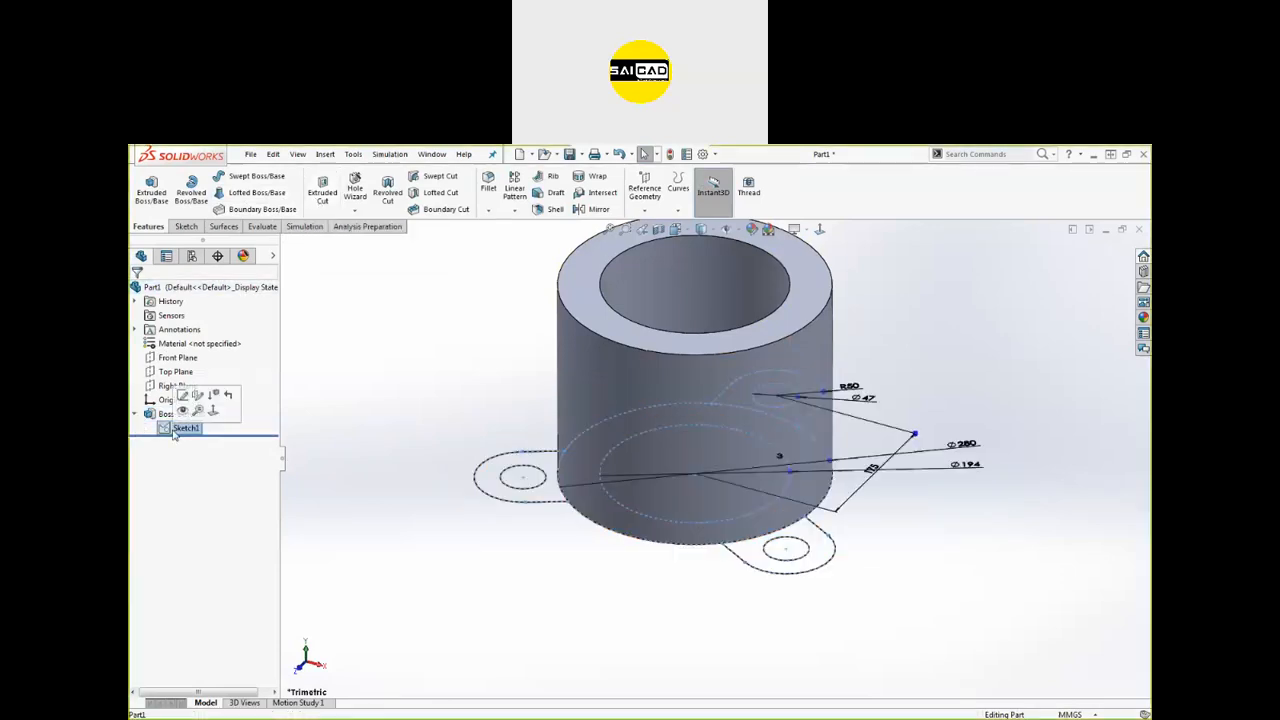
{"action": "left_click", "coordinate": [350, 445]}
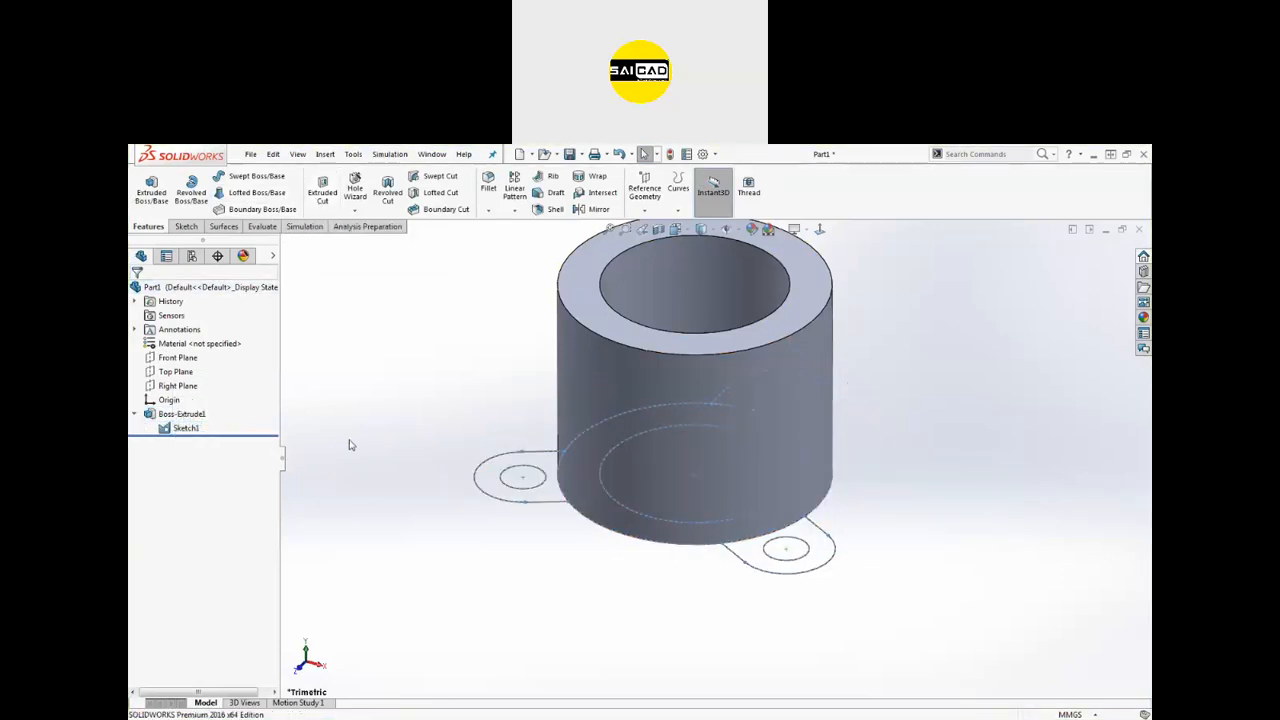
Step: Extrude the three lug regions of the shared sketch to a blind depth of 32 mm, merged with the ring
{"action": "left_click", "coordinate": [186, 428]}
{"action": "left_click", "coordinate": [151, 190]}
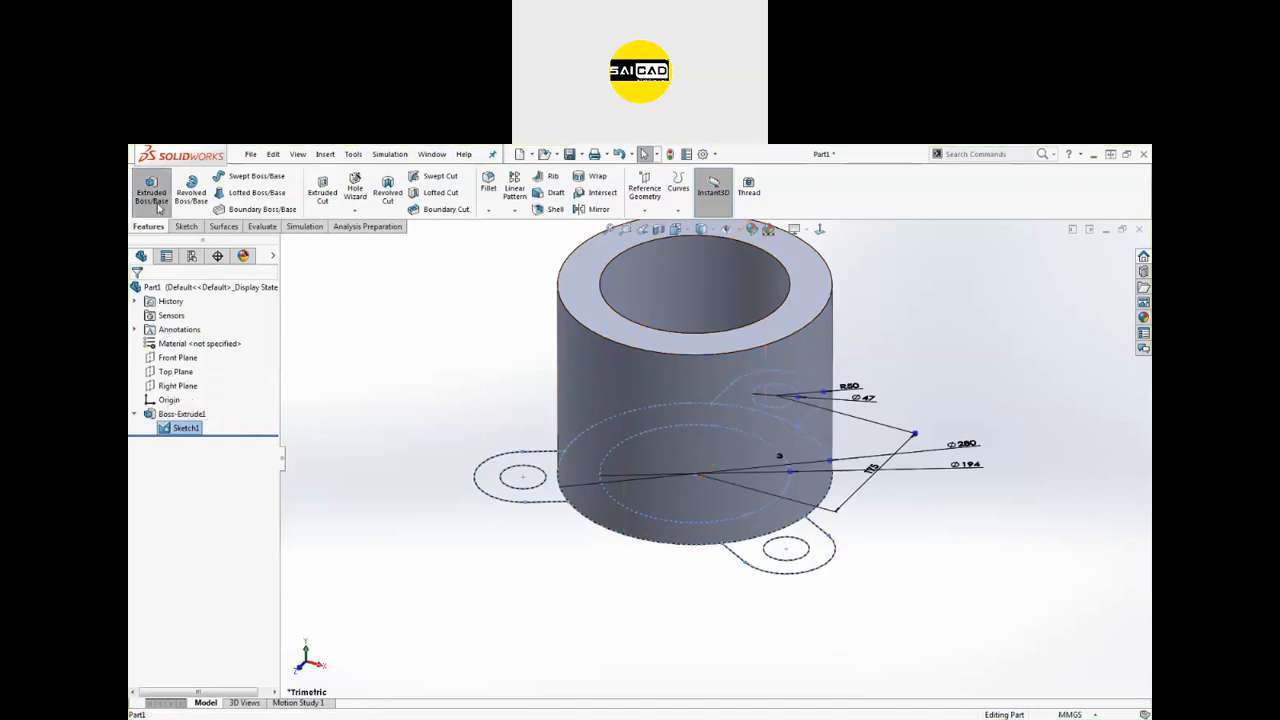
{"action": "left_click", "coordinate": [553, 505]}
{"action": "left_click", "coordinate": [832, 562]}
{"action": "middle_click_drag", "start_coordinate": [911, 431], "coordinate": [886, 383]}
{"action": "left_click", "coordinate": [880, 374]}
{"action": "key", "text": "ctrl+7"}
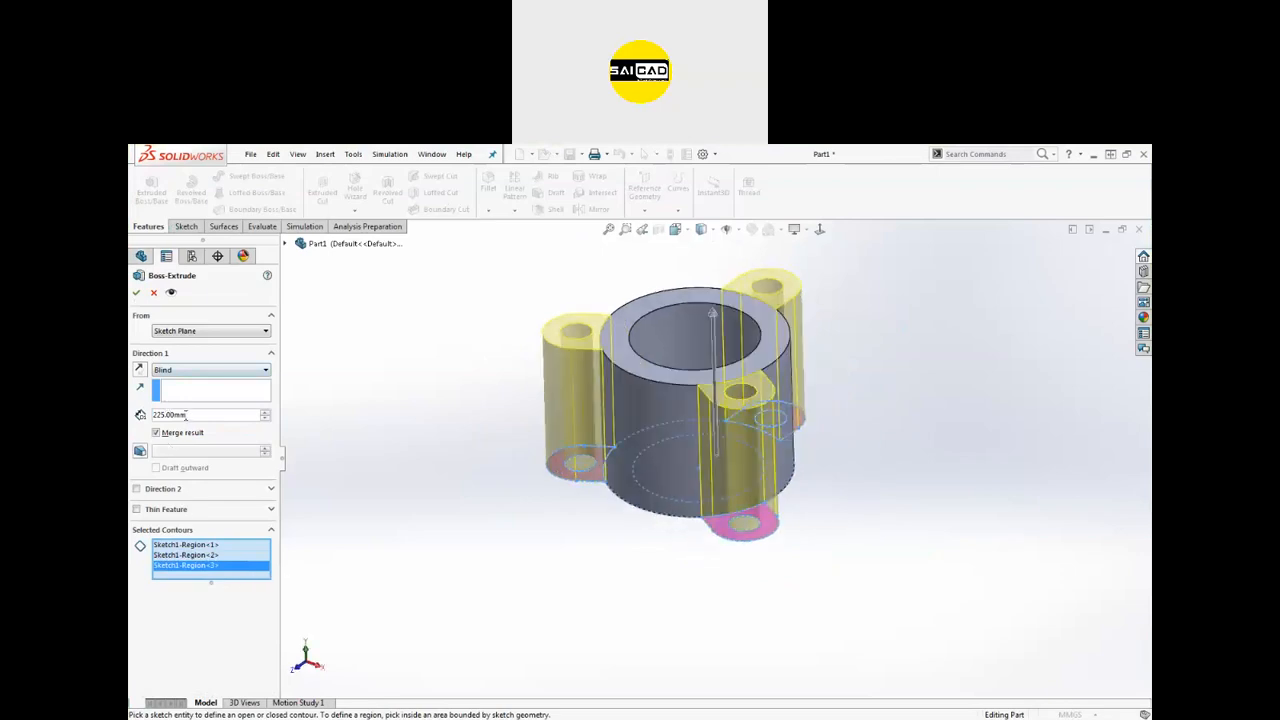
{"action": "double_click", "coordinate": [186, 415]}
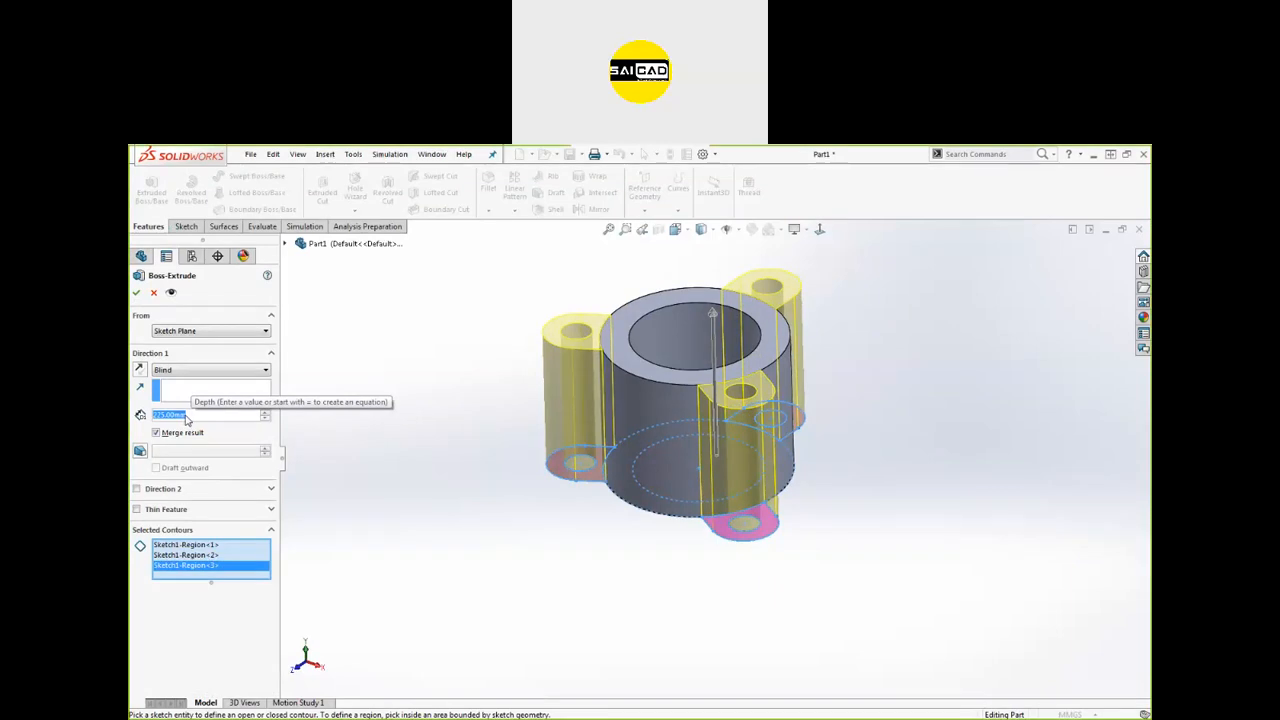
{"action": "type", "text": "10"}
{"action": "key", "text": "Return"}
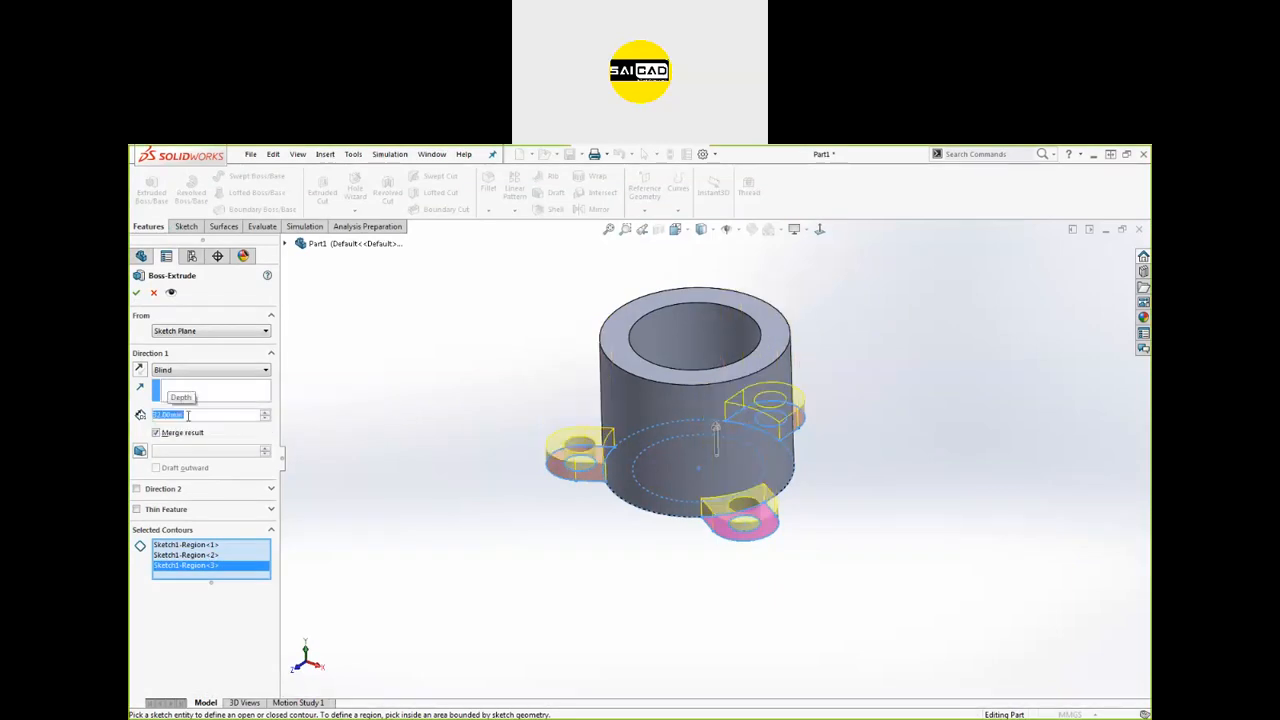
{"action": "left_click", "coordinate": [136, 293]}
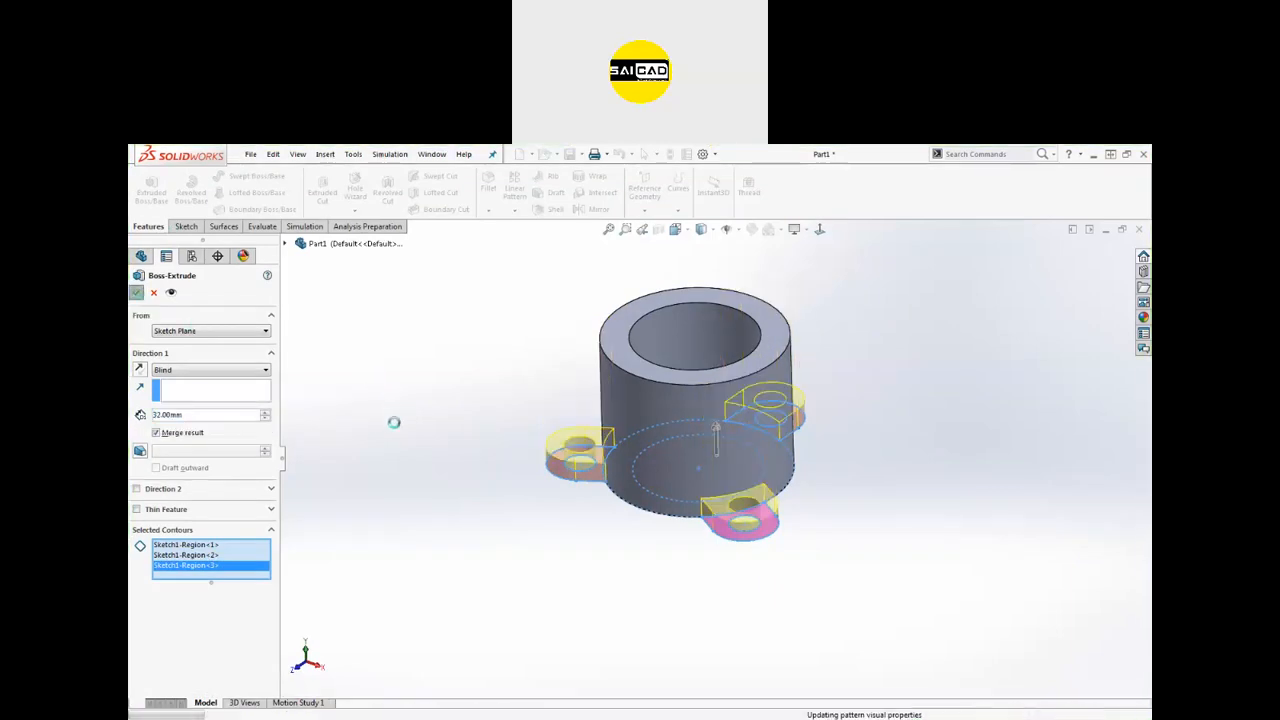
Step: Change the ring extrusion's end condition to Mid Plane so it extends equally on both sides of the sketch plane
{"action": "middle_click_drag", "start_coordinate": [419, 437], "coordinate": [806, 434]}
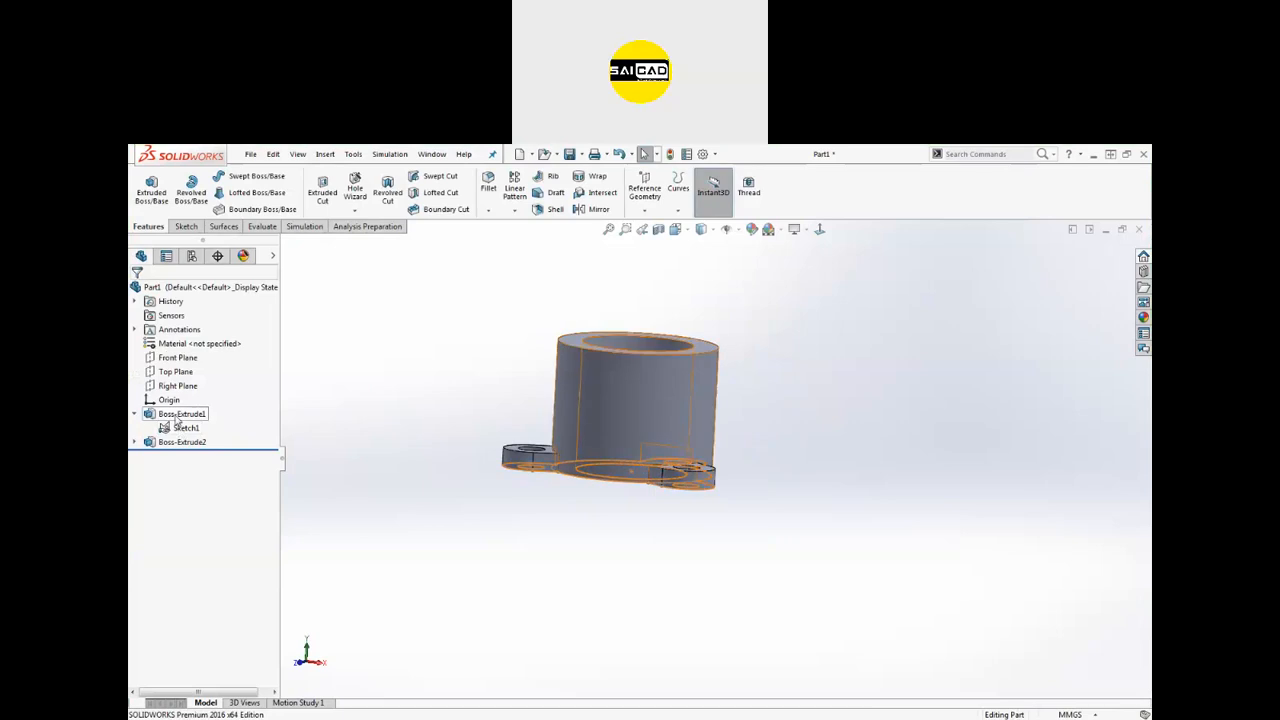
{"action": "left_click", "coordinate": [180, 413]}
{"action": "left_click", "coordinate": [183, 379]}
{"action": "left_click", "coordinate": [176, 370]}
{"action": "left_click", "coordinate": [176, 424]}
{"action": "left_click", "coordinate": [137, 292]}
Step: Try to start the lug extrusion from the ring's lower end face using the Surface/Face/Plane start condition
{"action": "left_click", "coordinate": [178, 442]}
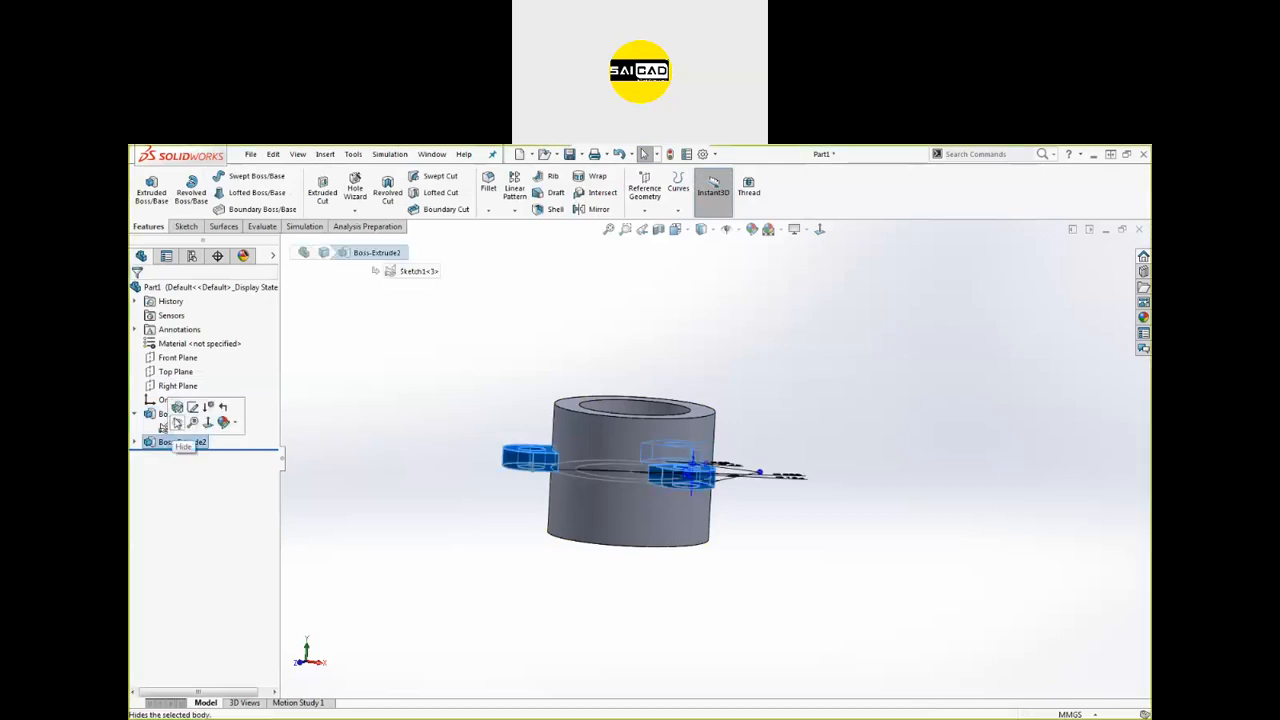
{"action": "left_click", "coordinate": [177, 407]}
{"action": "left_click", "coordinate": [210, 331]}
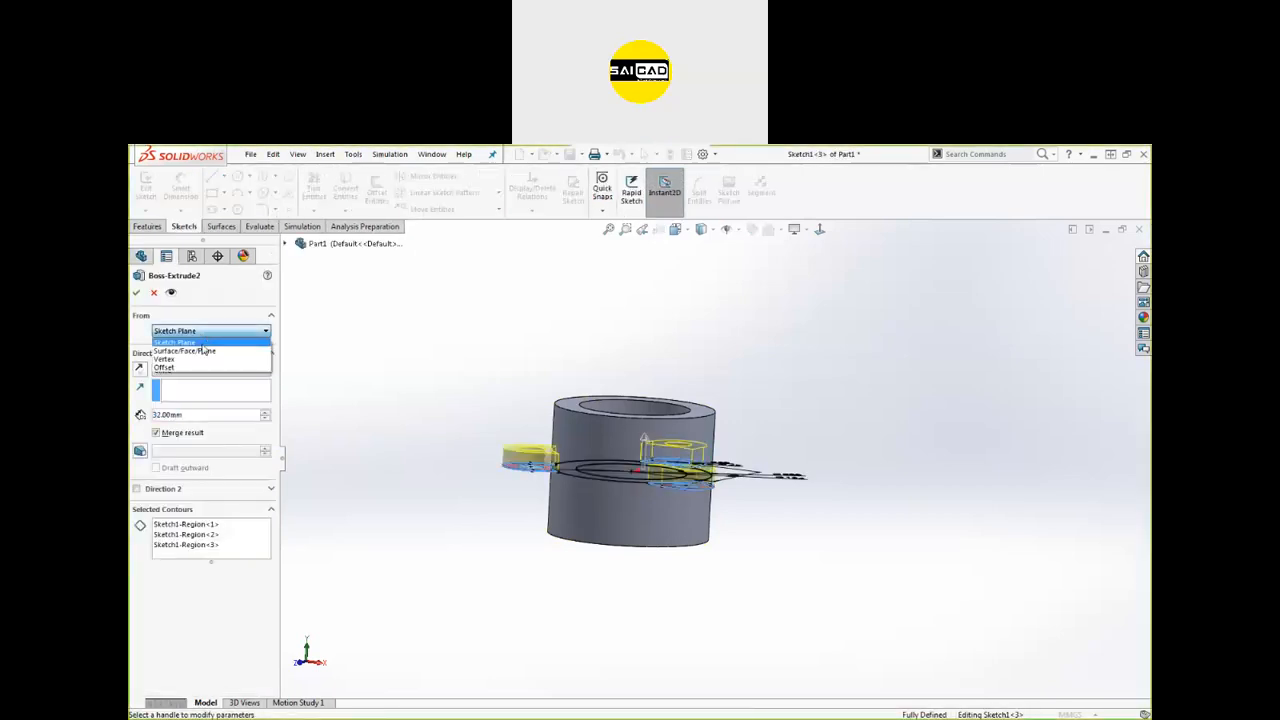
{"action": "left_click", "coordinate": [204, 351]}
{"action": "middle_click_drag", "start_coordinate": [477, 520], "coordinate": [497, 439]}
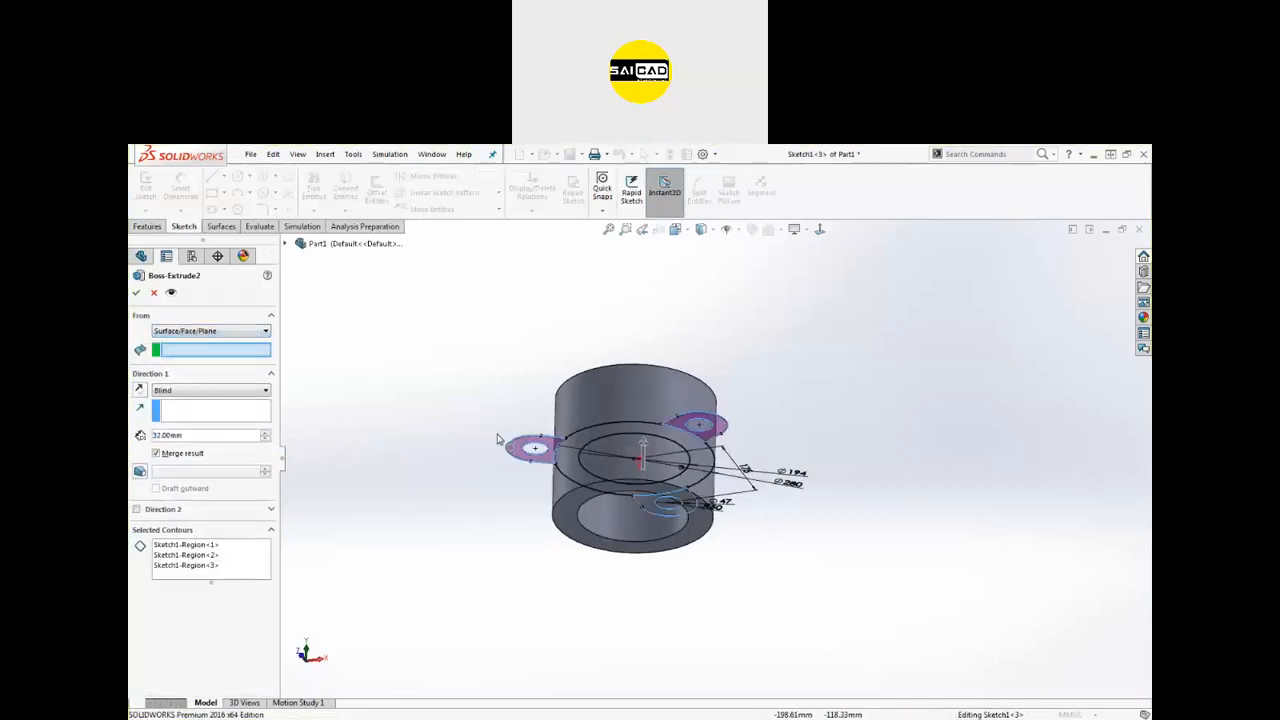
{"action": "scroll", "coordinate": [570, 528], "scroll_direction": "down", "scroll_amount": 4}
{"action": "left_click", "coordinate": [552, 505]}
{"action": "middle_click_drag", "start_coordinate": [409, 455], "coordinate": [408, 547]}
{"action": "scroll", "coordinate": [405, 546], "scroll_direction": "up", "scroll_amount": 4}
{"action": "scroll", "coordinate": [361, 446], "scroll_direction": "down", "scroll_amount": 2}
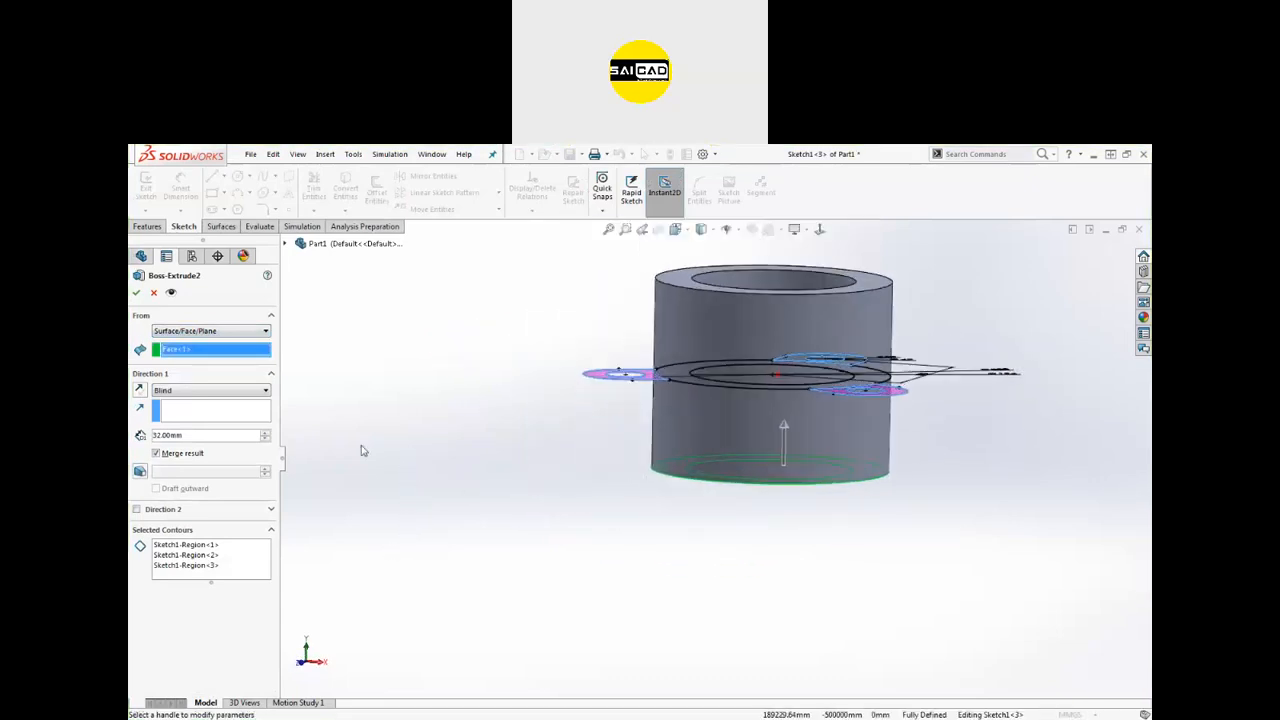
{"action": "left_click", "coordinate": [136, 292]}
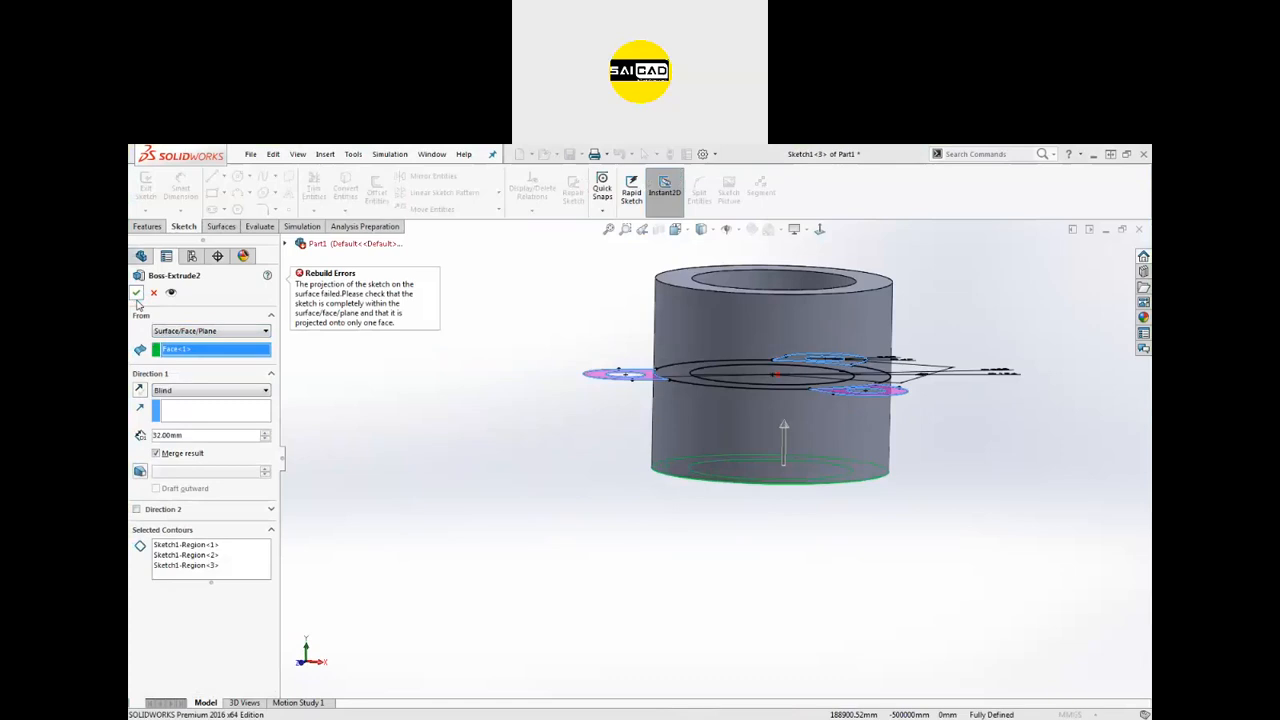
Step: Clear the start face reference of the lug extrusion and change its start condition to Offset
{"action": "right_click", "coordinate": [207, 350]}
{"action": "left_click", "coordinate": [240, 353]}
{"action": "mouse_move", "coordinate": [551, 486]}
{"action": "middle_mouse_down"}
{"action": "mouse_move", "coordinate": [544, 456]}
{"action": "mouse_move", "coordinate": [540, 534]}
{"action": "mouse_move", "coordinate": [554, 474]}
{"action": "middle_mouse_up"}
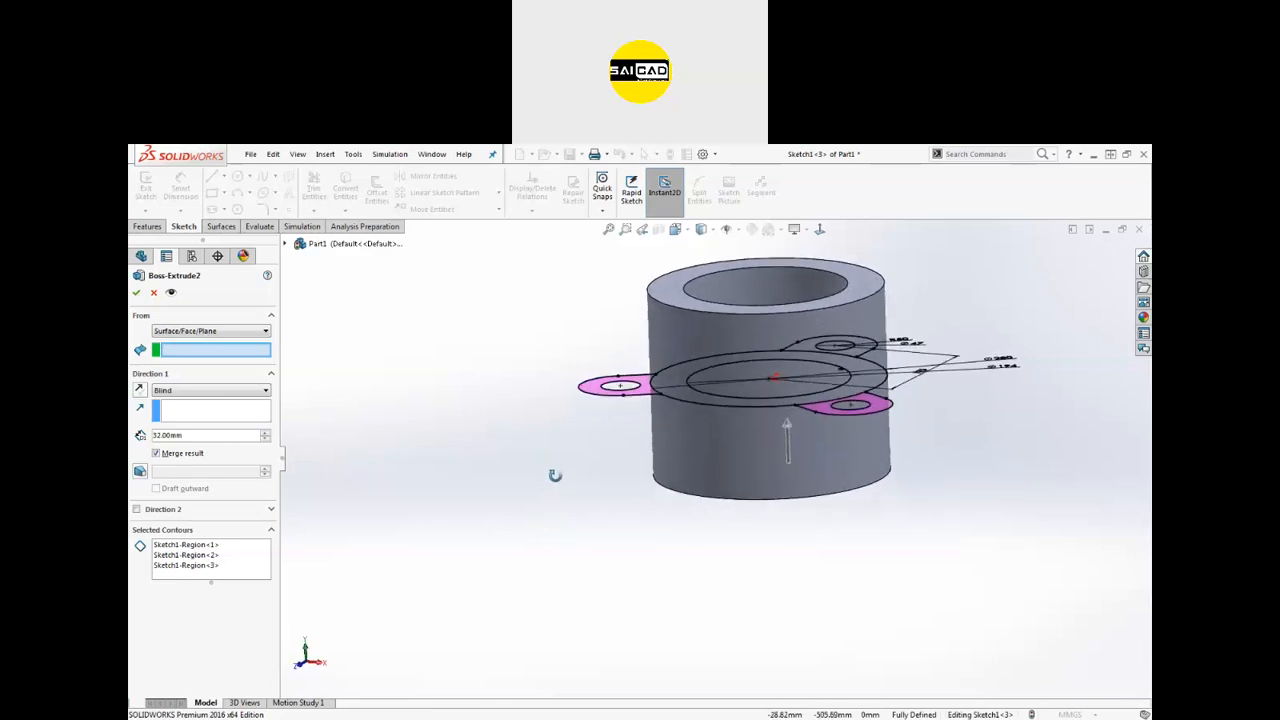
{"action": "left_click", "coordinate": [208, 334]}
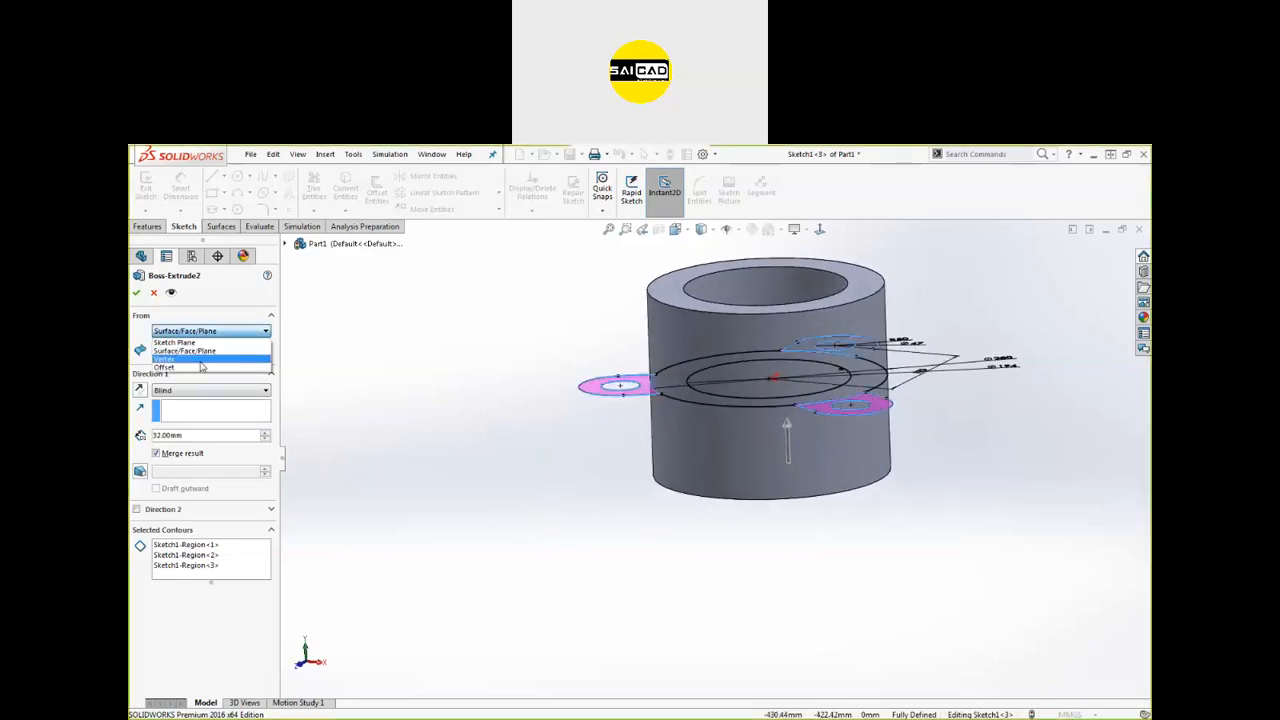
{"action": "left_click", "coordinate": [201, 367]}
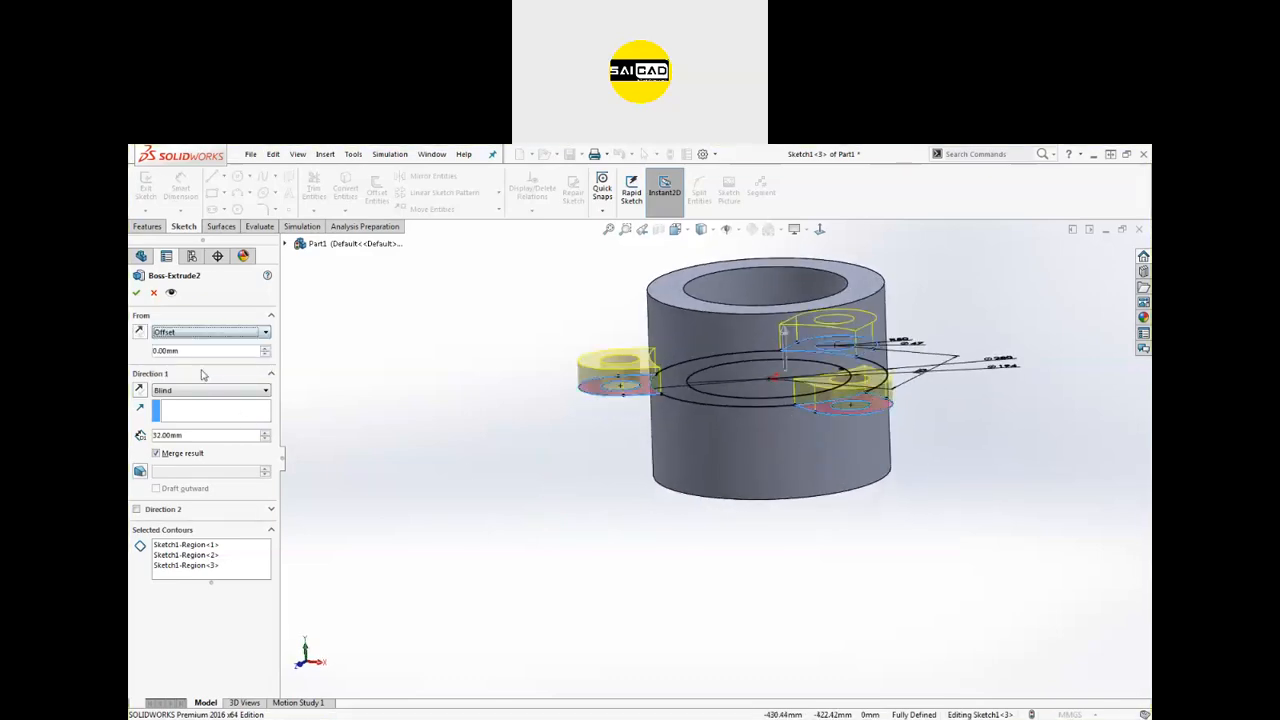
{"action": "left_click", "coordinate": [266, 348]}
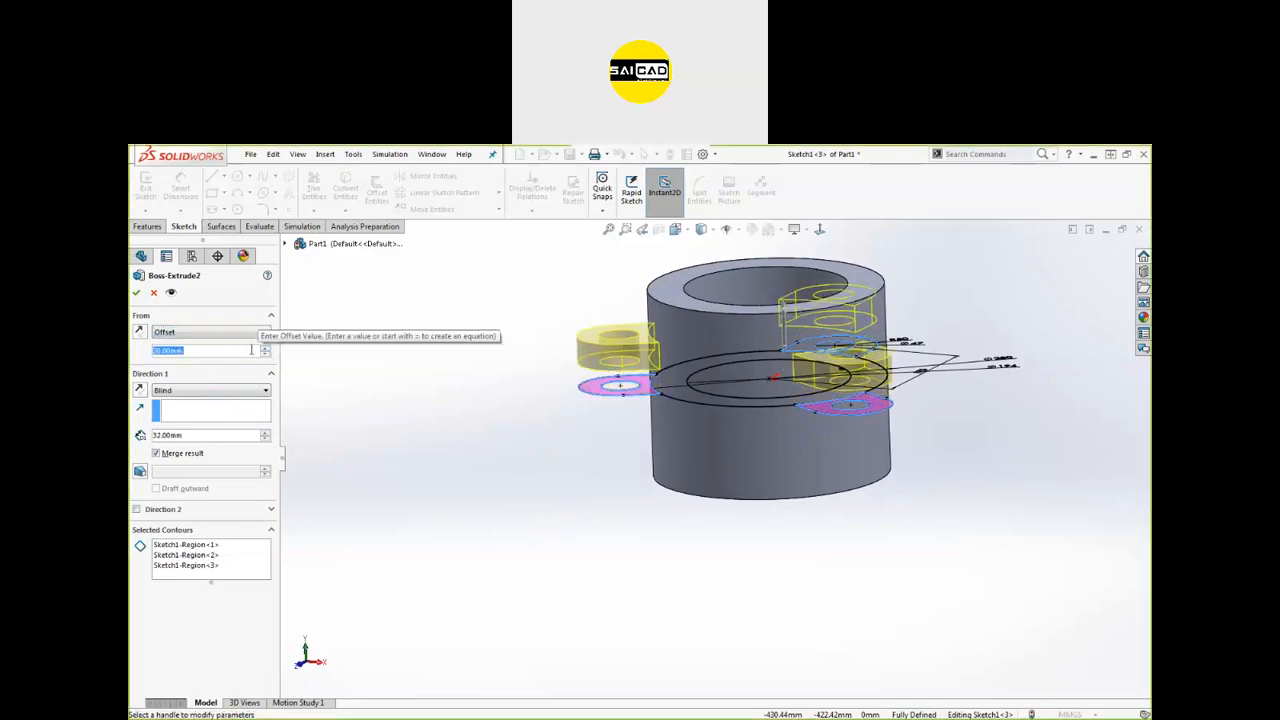
{"action": "type", "text": "="}
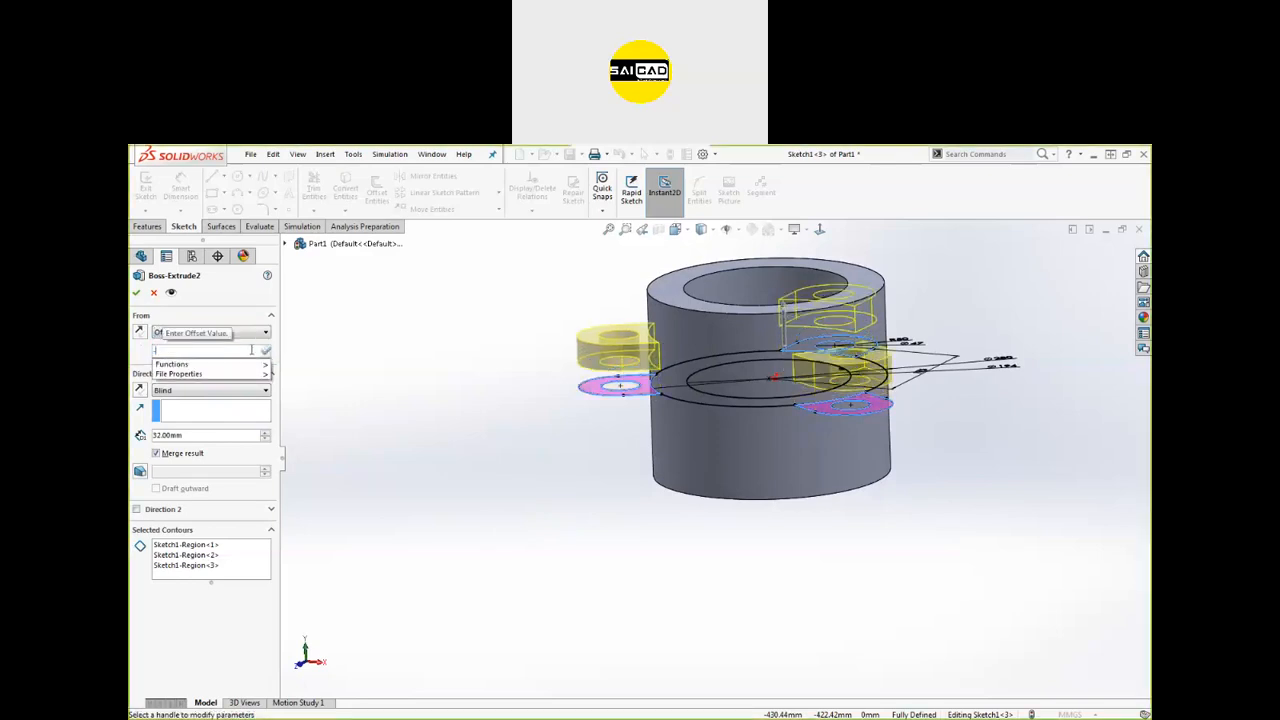
{"action": "type", "text": "140"}
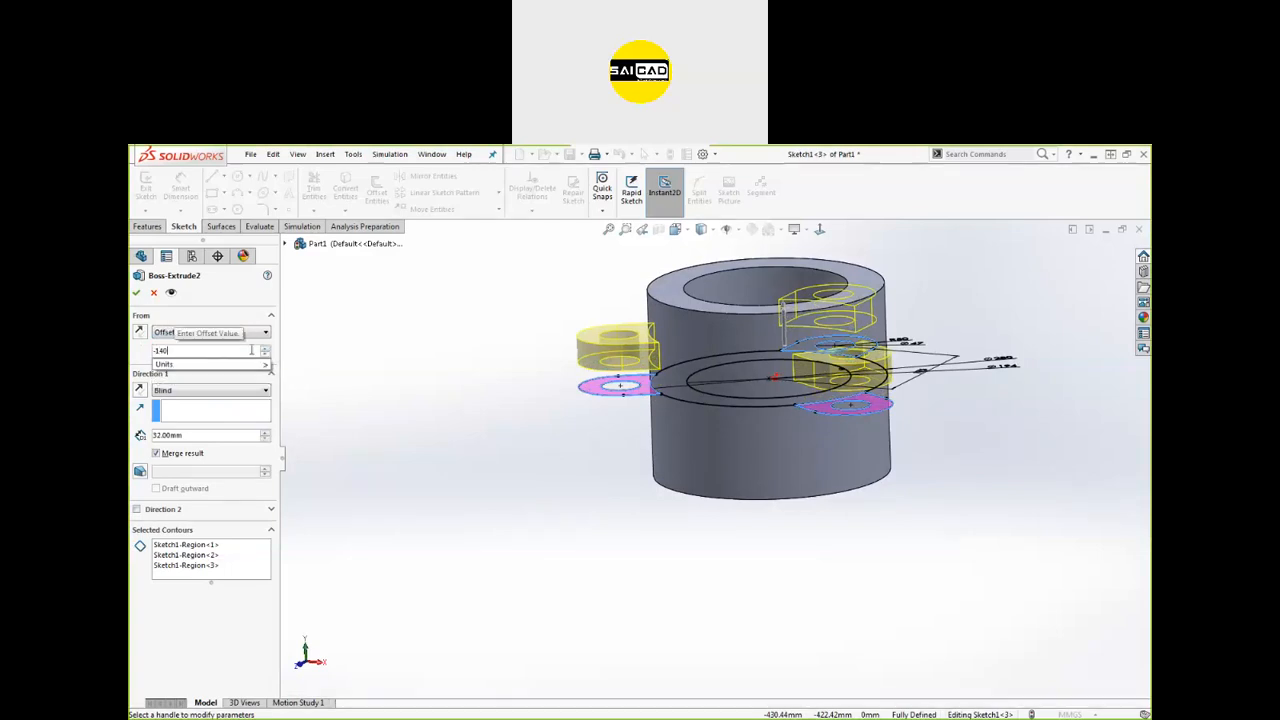
{"action": "key", "text": "BackSpace"}
{"action": "key", "text": "BackSpace"}
{"action": "key", "text": "BackSpace"}
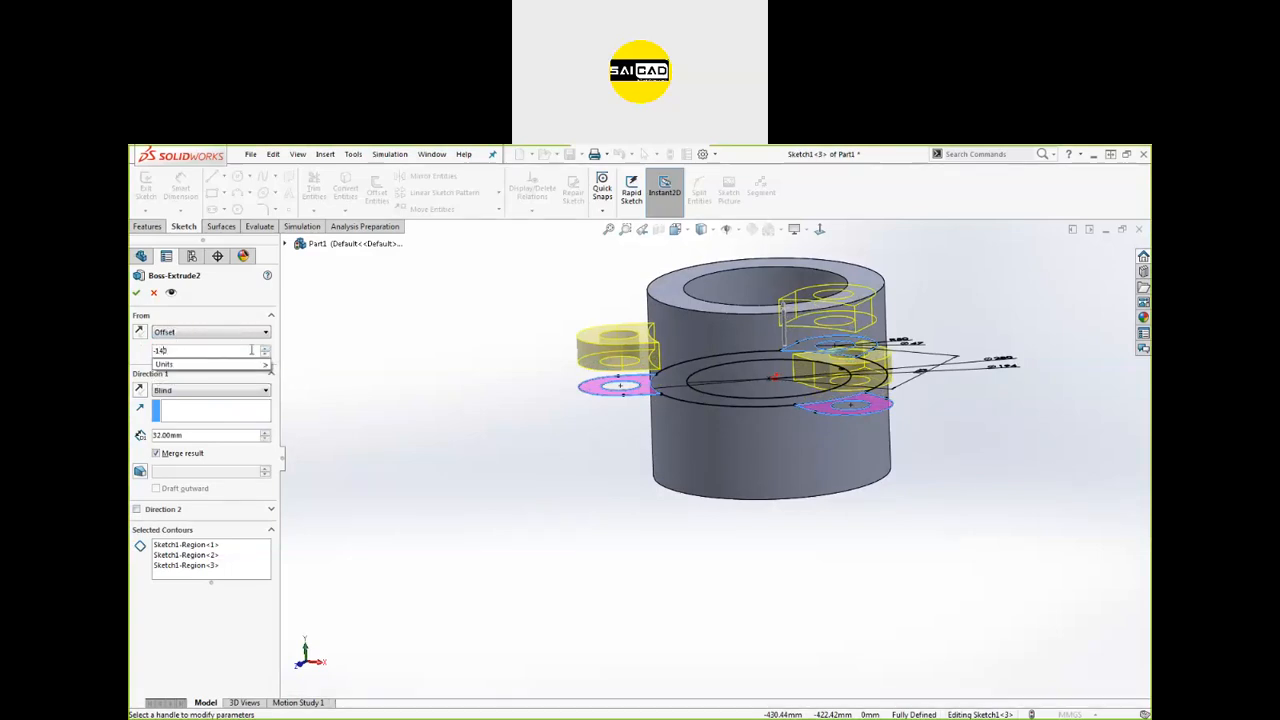
{"action": "type", "text": "225"}
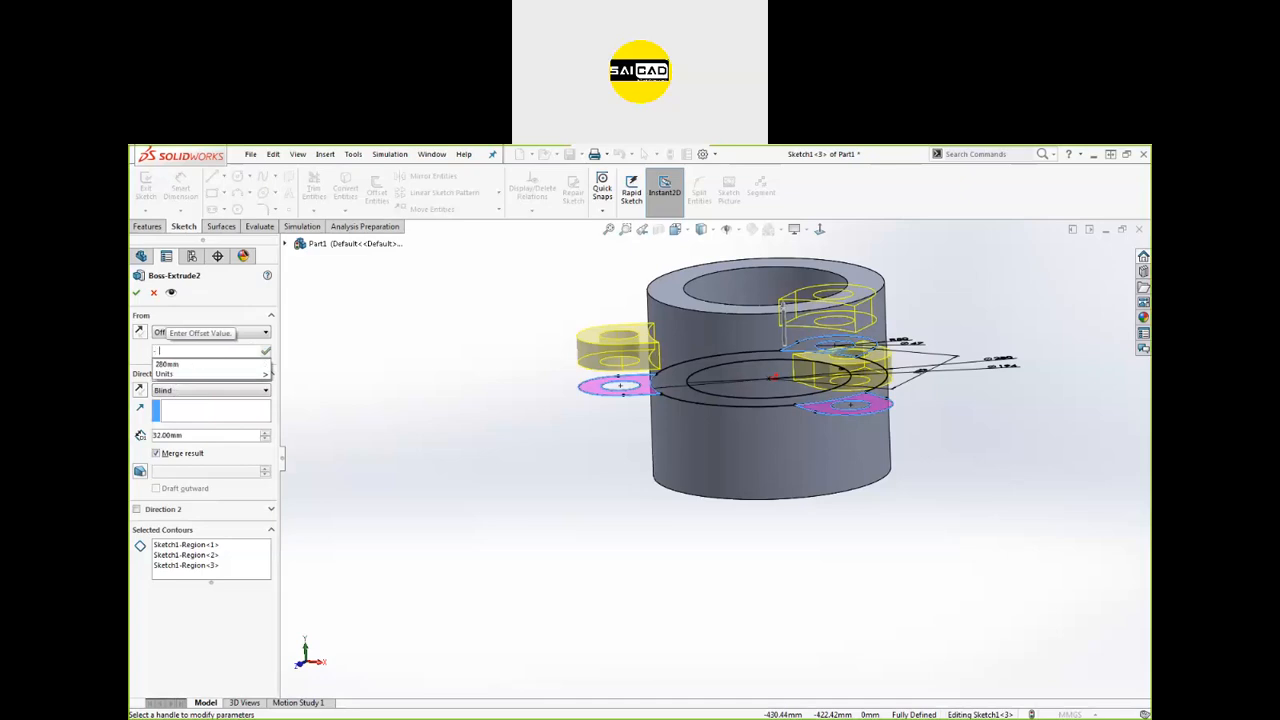
{"action": "key", "text": "Return"}
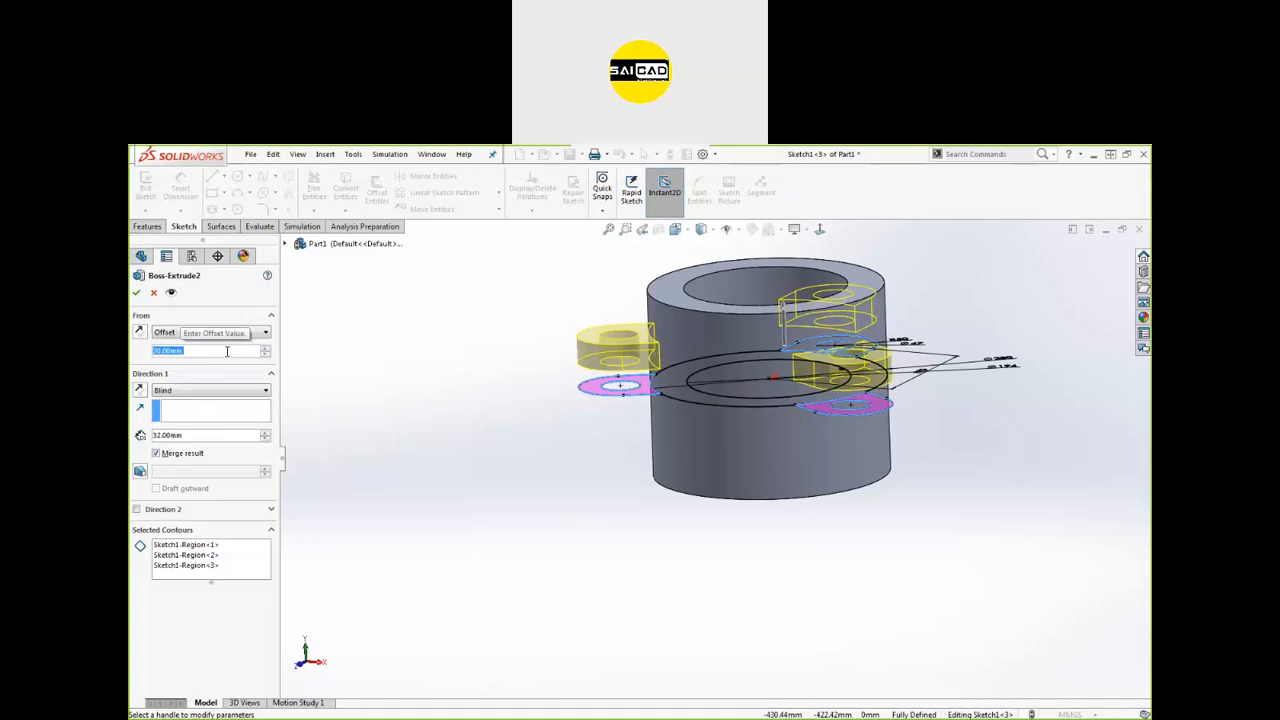
Step: Start the lug extrusion 112.5 mm below the sketch plane by reversing the offset direction, and accept the feature
{"action": "type", "text": "1"}
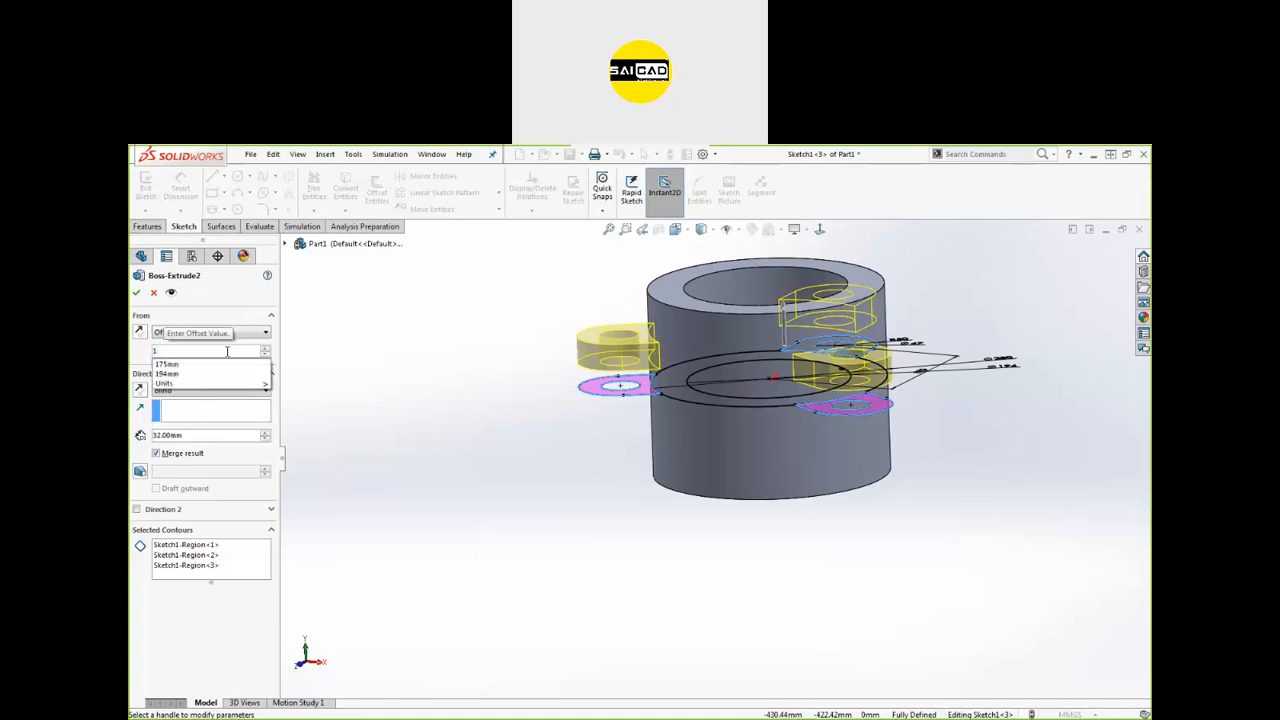
{"action": "type", "text": "12.5"}
{"action": "key", "text": "Return"}
{"action": "left_click", "coordinate": [140, 332]}
{"action": "left_click", "coordinate": [136, 292]}
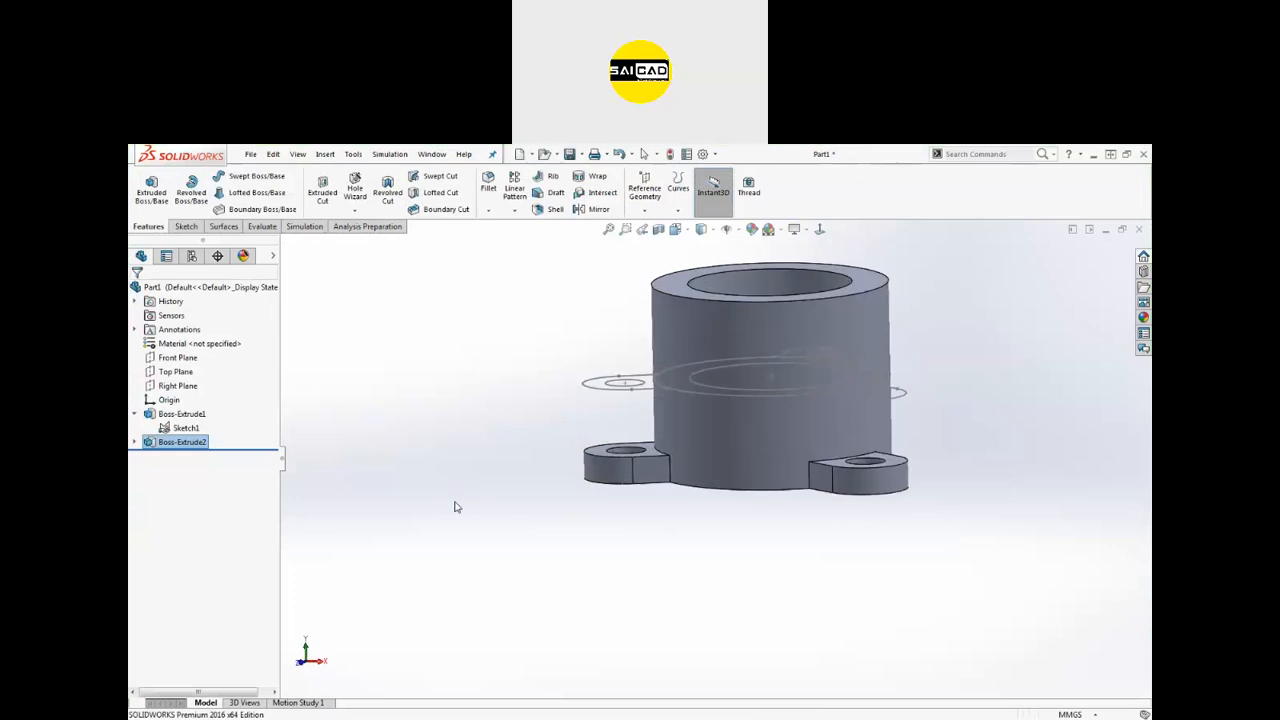
Step: Mirror the lug extrusion about the Top Plane to add matching lugs at the ring's upper end
{"action": "left_click", "coordinate": [182, 442]}
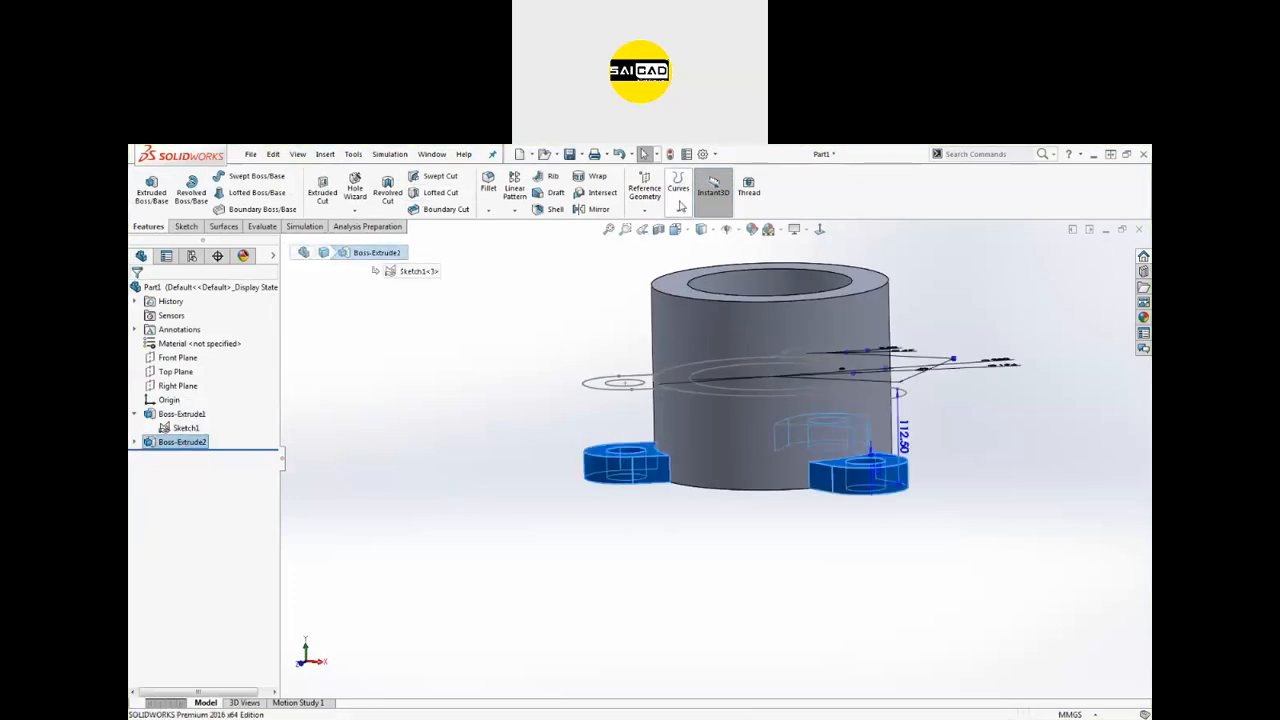
{"action": "left_click", "coordinate": [597, 209]}
{"action": "left_click", "coordinate": [285, 244]}
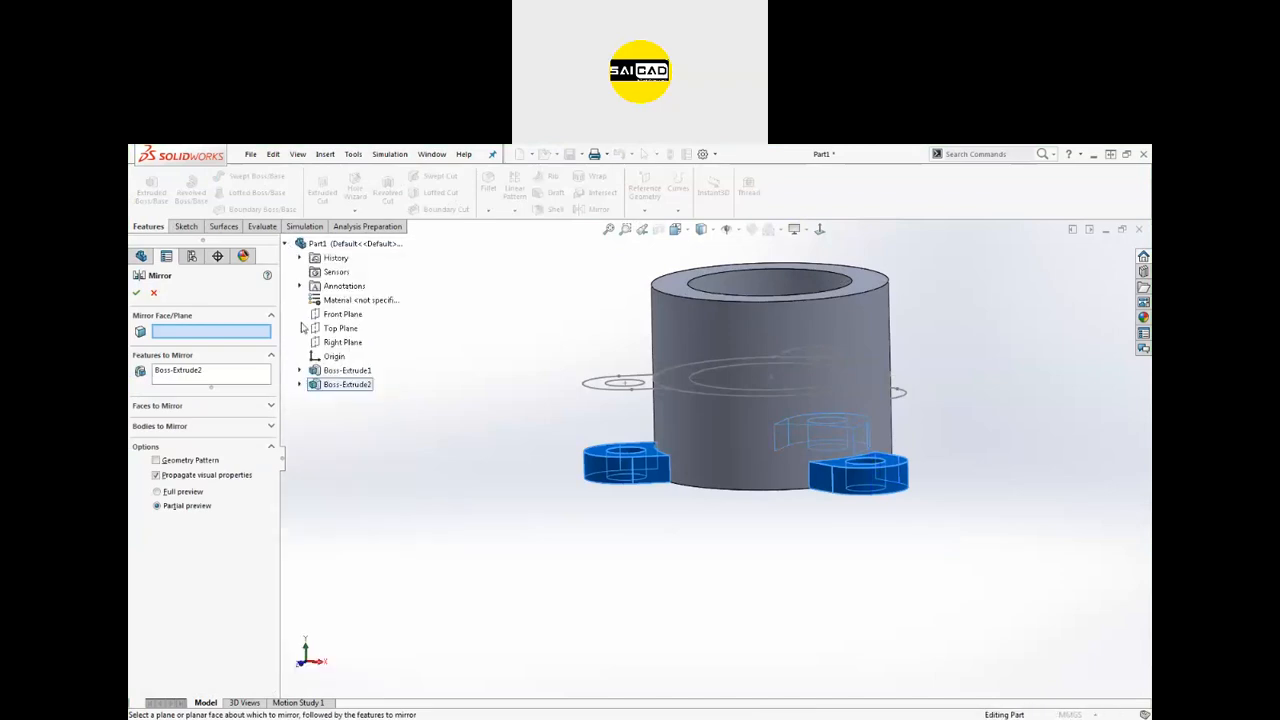
{"action": "left_click", "coordinate": [340, 328]}
{"action": "left_click", "coordinate": [137, 292]}
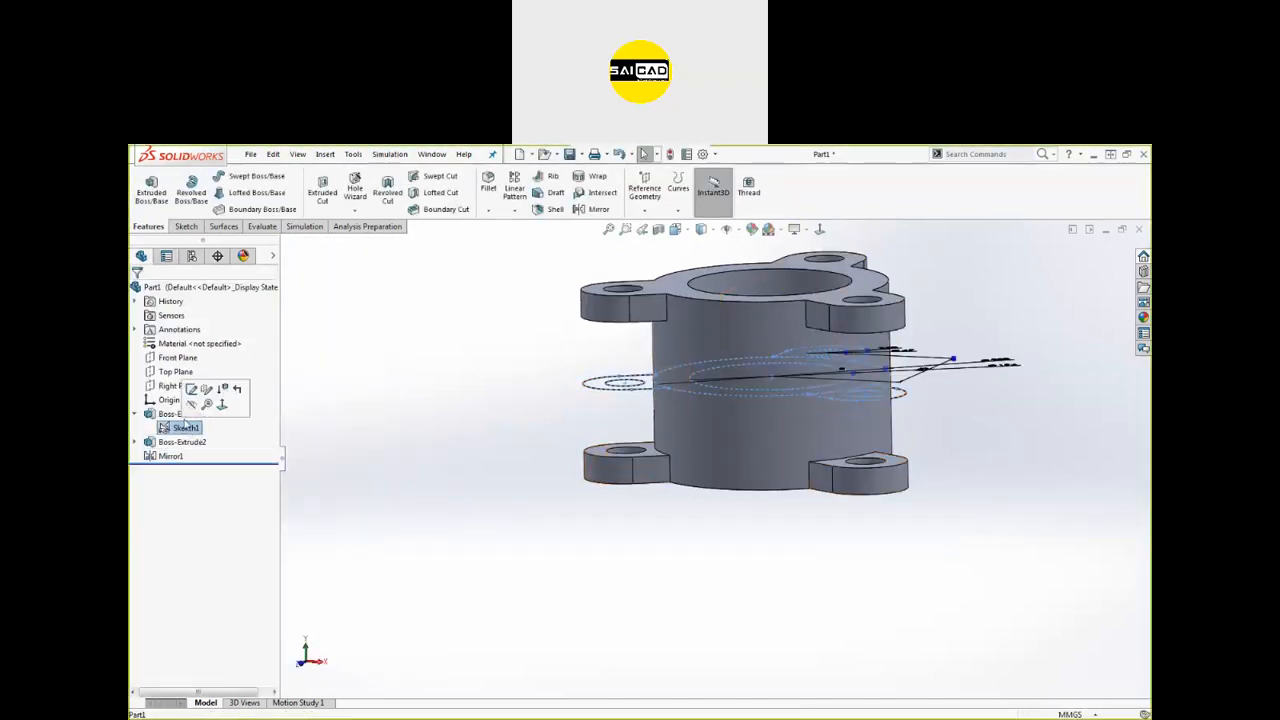
Step: Start a sketch on the Front Plane and draw a circle about 128 mm in diameter centred on the origin
{"action": "scroll", "coordinate": [537, 383], "scroll_direction": "up", "scroll_amount": 2}
{"action": "middle_click_drag", "start_coordinate": [537, 383], "coordinate": [557, 451]}
{"action": "left_click", "coordinate": [177, 357]}
{"action": "left_click", "coordinate": [186, 226]}
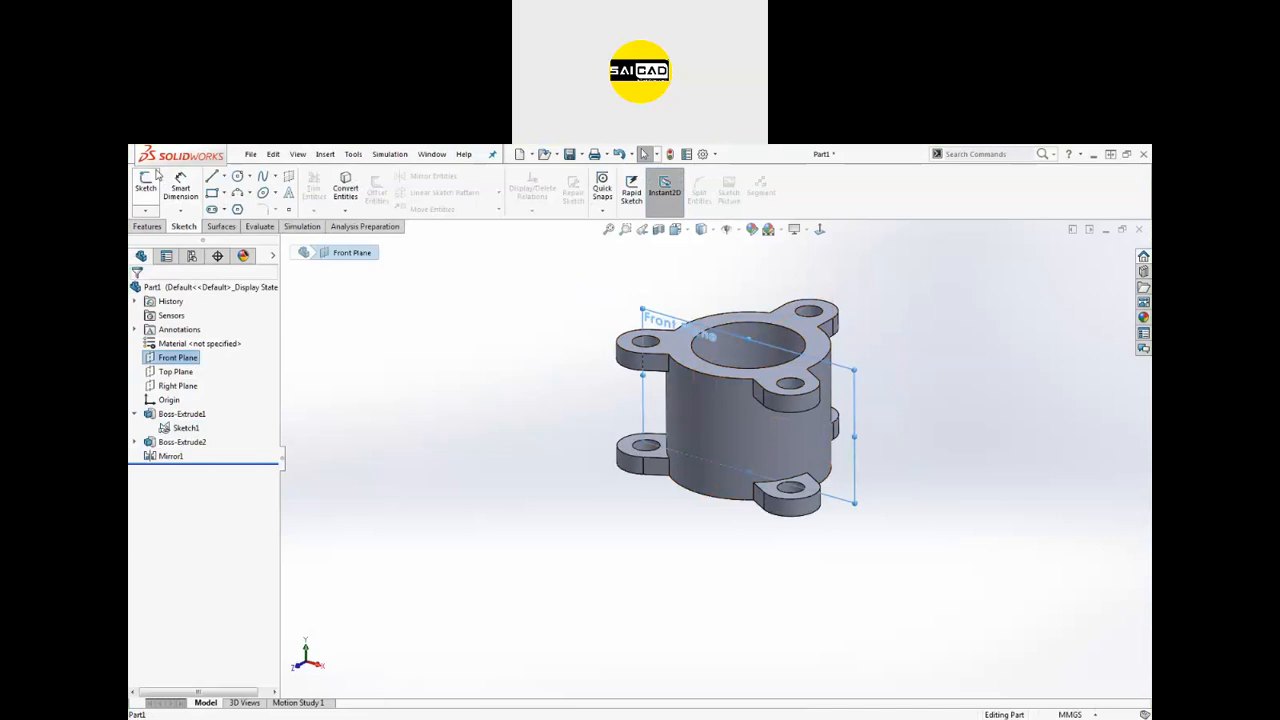
{"action": "left_click", "coordinate": [146, 185]}
{"action": "left_click", "coordinate": [237, 177]}
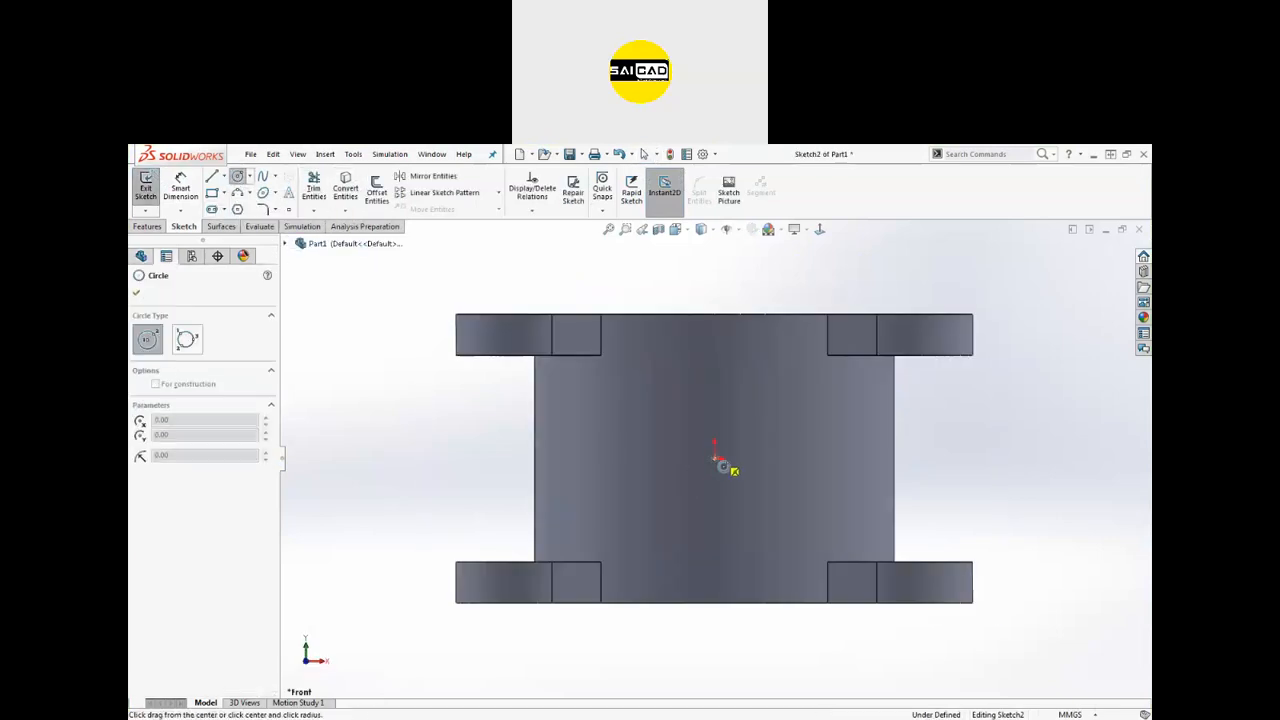
{"action": "left_click", "coordinate": [714, 458]}
{"action": "left_click", "coordinate": [748, 381]}
{"action": "key", "text": "Escape"}
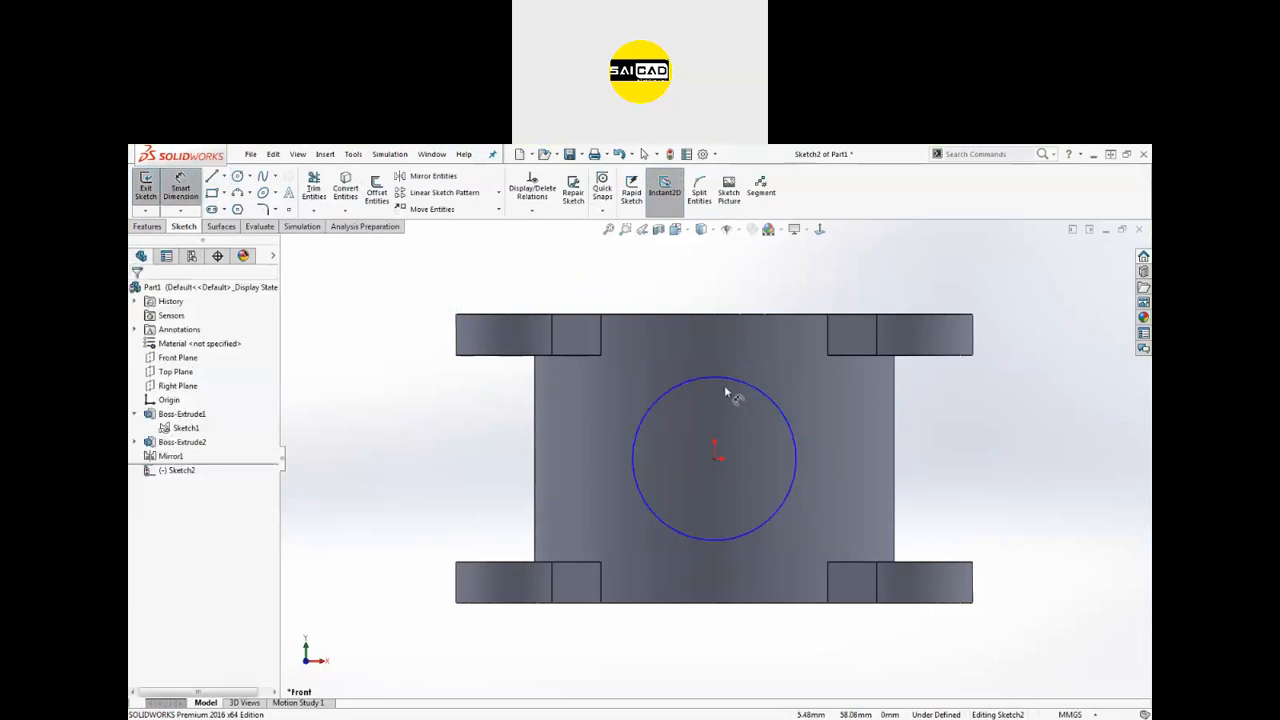
Step: Dimension the circle on the Front Plane with a diameter of 200 mm
{"action": "left_click", "coordinate": [752, 382]}
{"action": "left_click", "coordinate": [811, 294]}
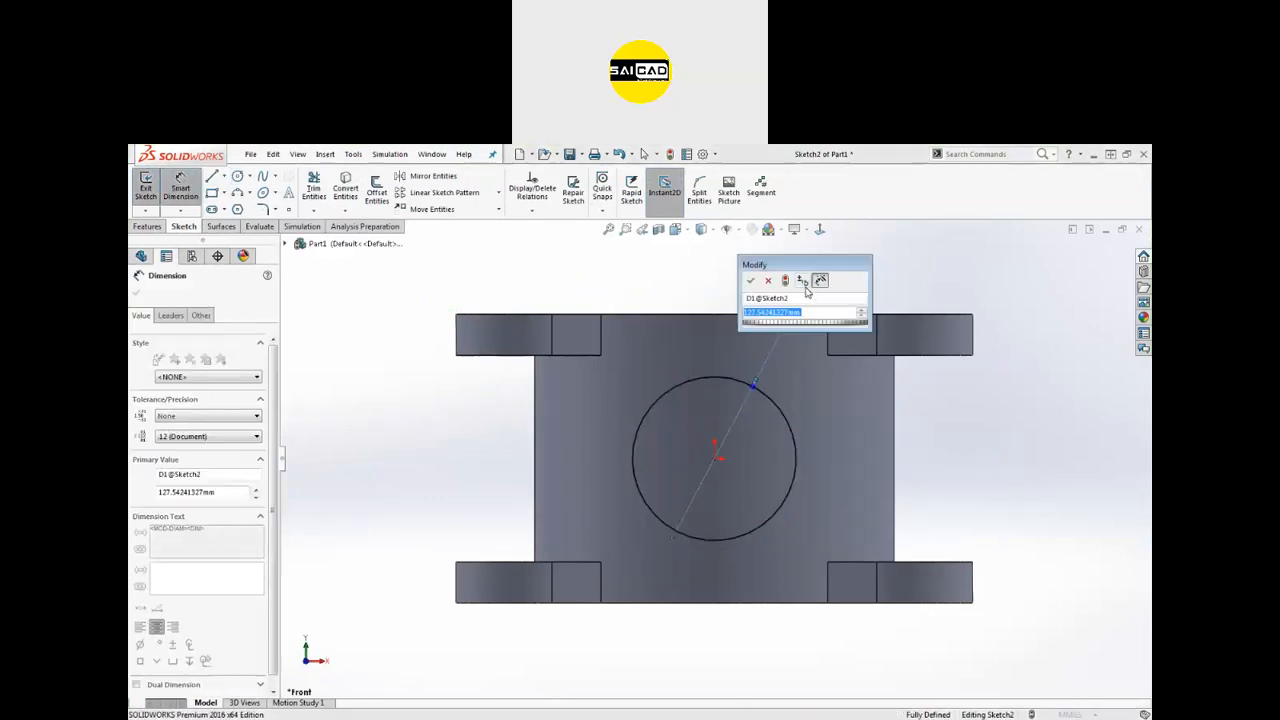
{"action": "type", "text": "200"}
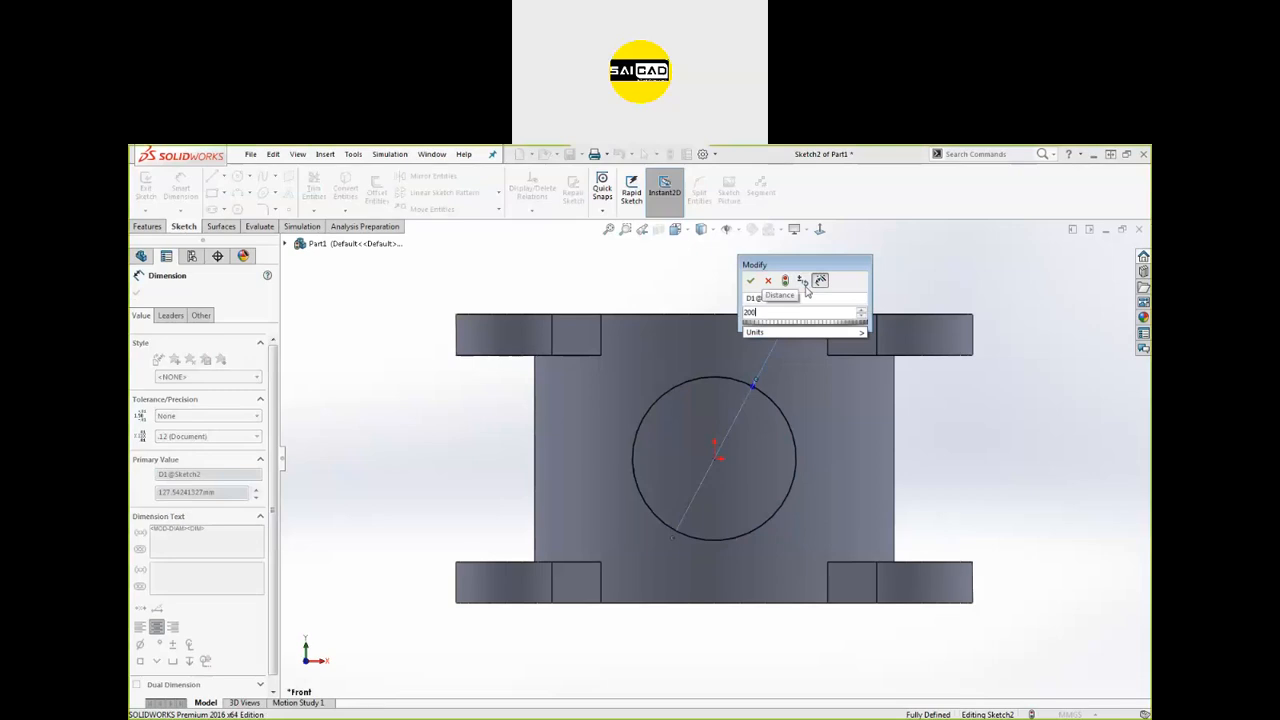
{"action": "key", "text": "Return"}
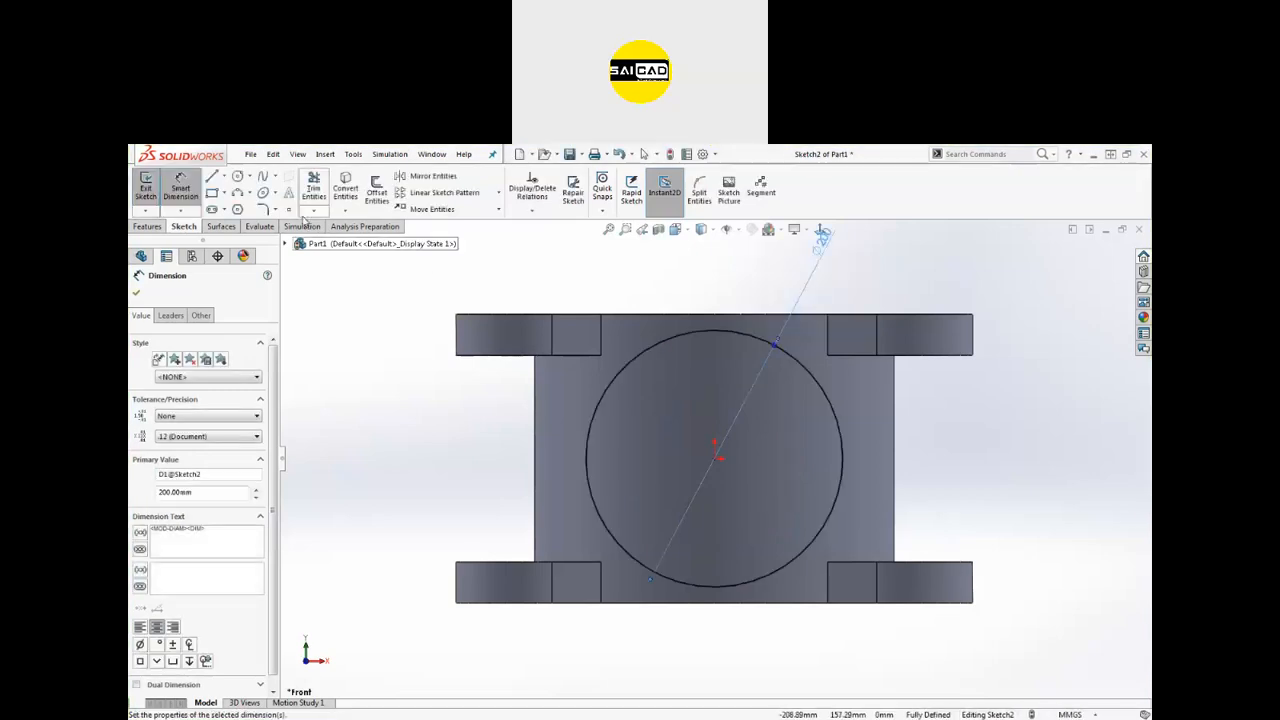
Step: Draw two concentric circles about 133 mm and 49 mm in diameter inside the 200 mm circle, centred on the origin
{"action": "left_click", "coordinate": [238, 177]}
{"action": "left_click_drag", "start_coordinate": [716, 460], "coordinate": [751, 383]}
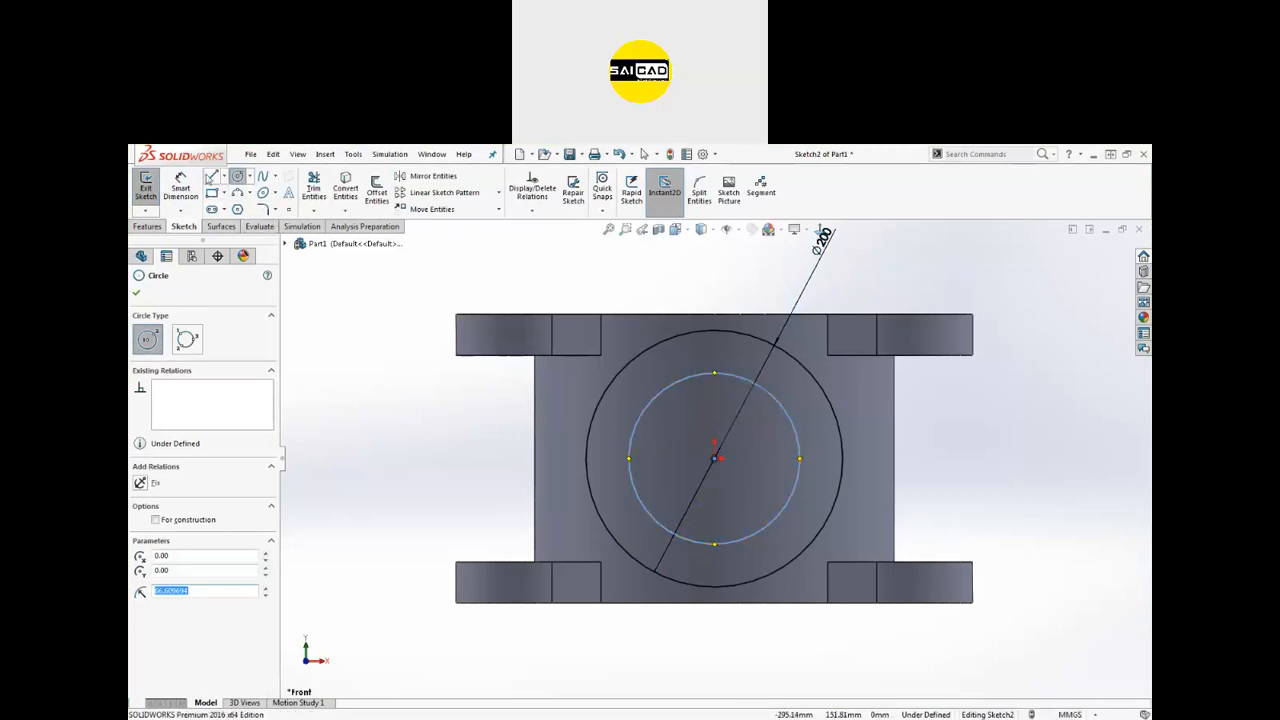
{"action": "left_click_drag", "start_coordinate": [716, 460], "coordinate": [737, 434]}
{"action": "left_click", "coordinate": [146, 186]}
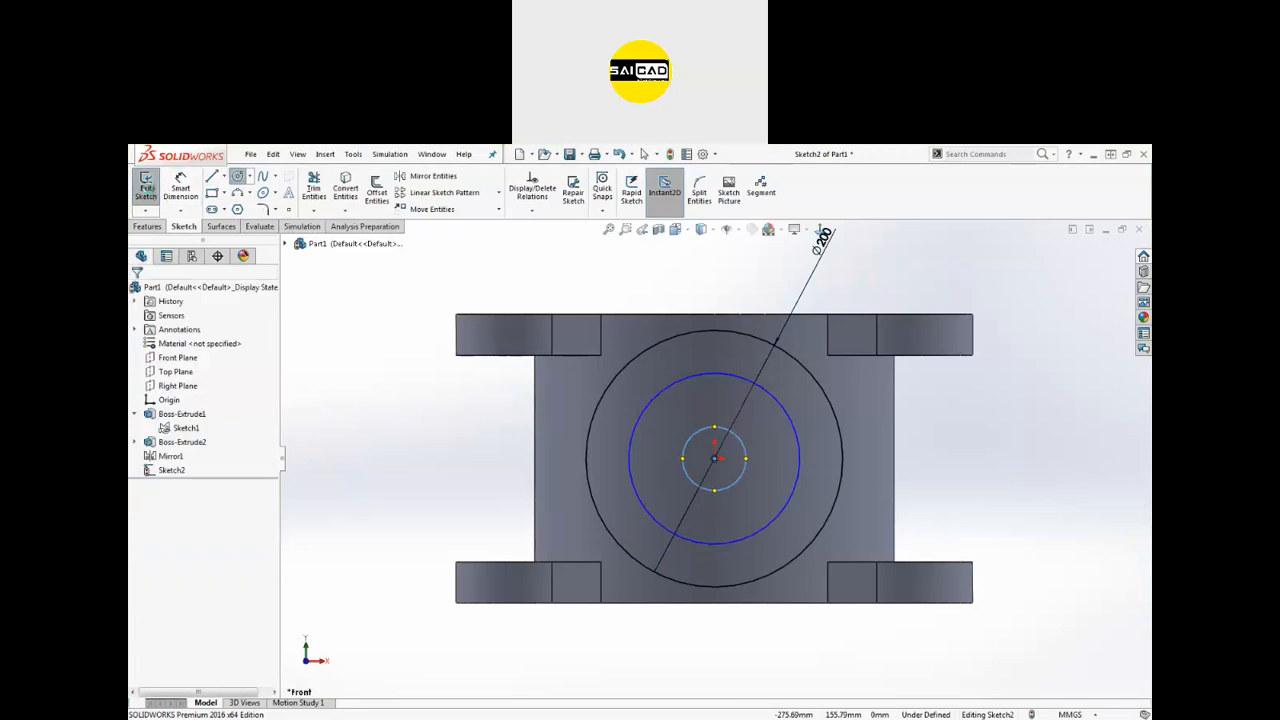
Step: Reopen the Front Plane sketch for editing and set the middle circle's diameter to 100 mm
{"action": "right_click", "coordinate": [183, 471]}
{"action": "left_click", "coordinate": [170, 435]}
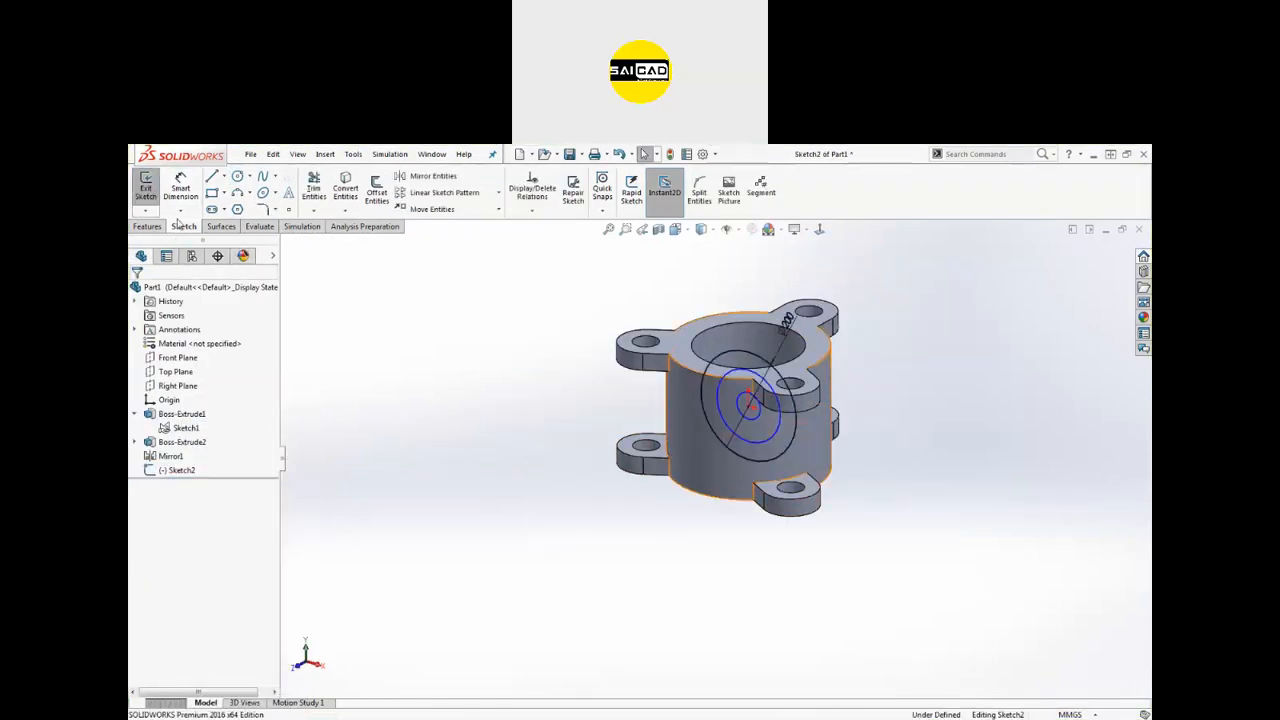
{"action": "scroll", "coordinate": [717, 406], "scroll_direction": "down", "scroll_amount": 4}
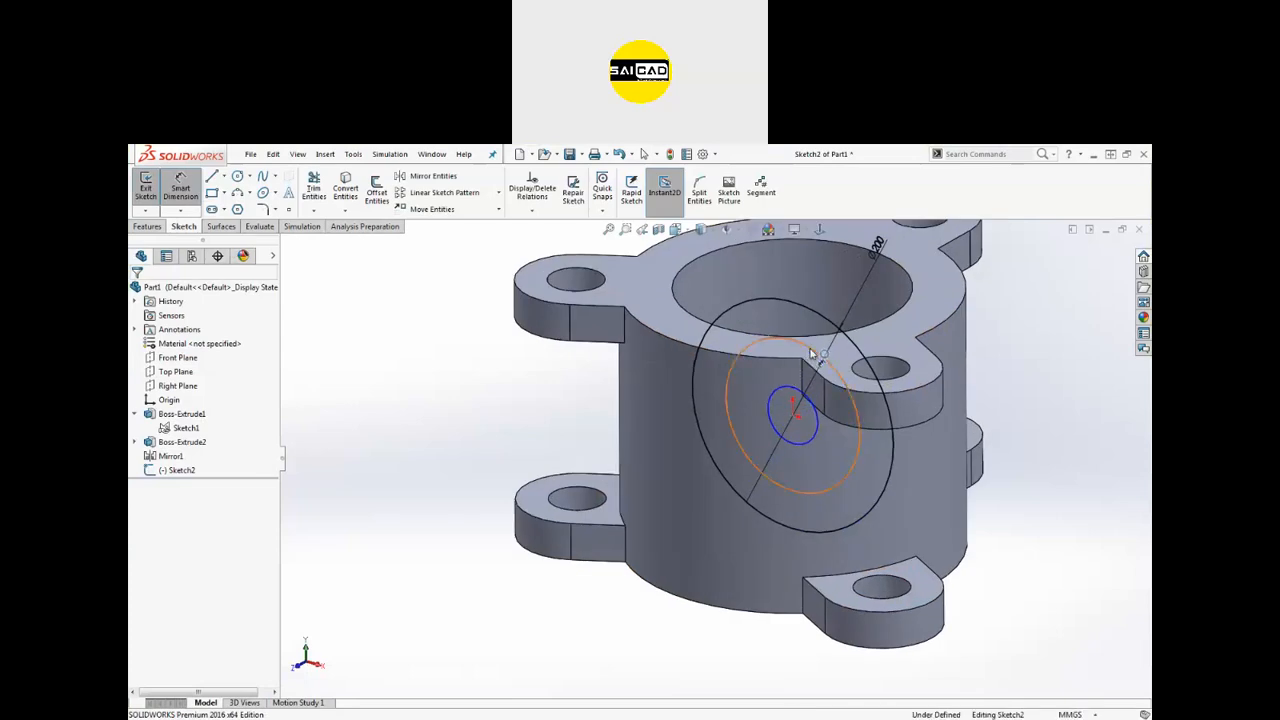
{"action": "left_click", "coordinate": [808, 351]}
{"action": "left_click", "coordinate": [1008, 321]}
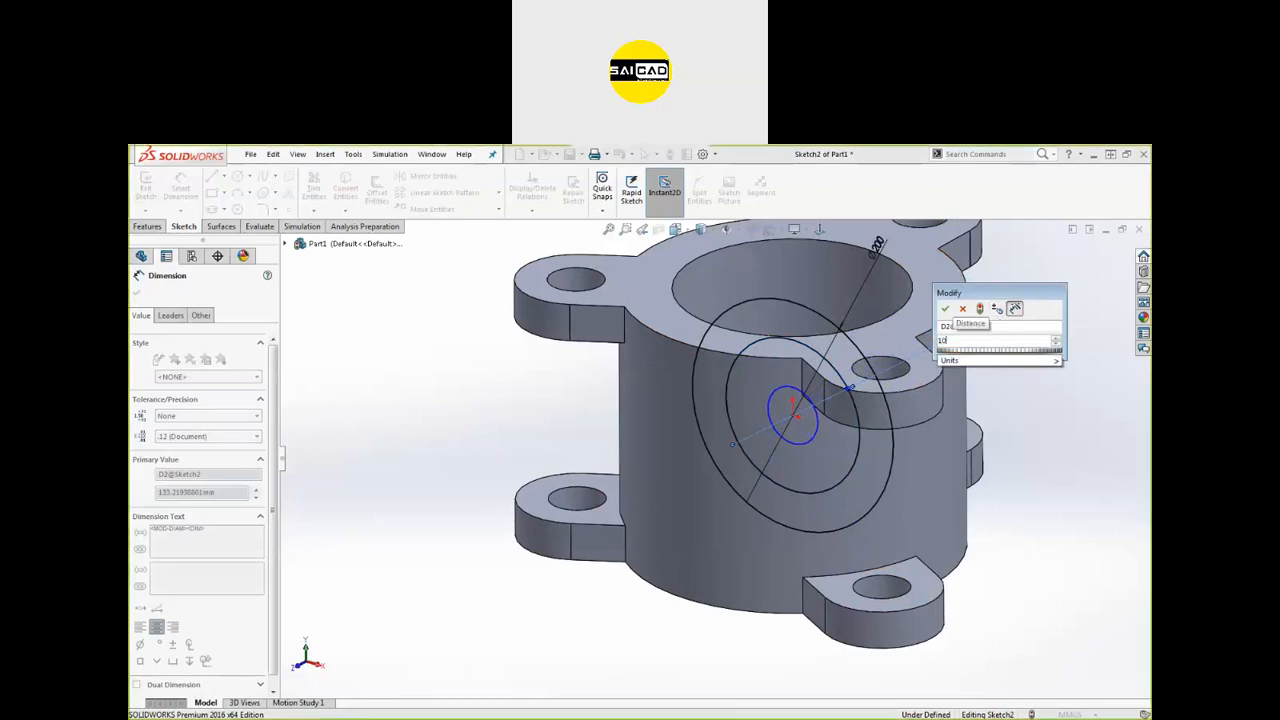
{"action": "type", "text": "100"}
{"action": "key", "text": "Return"}
Step: Set the innermost circle's diameter to 56.2 mm and exit the sketch
{"action": "left_click", "coordinate": [816, 432]}
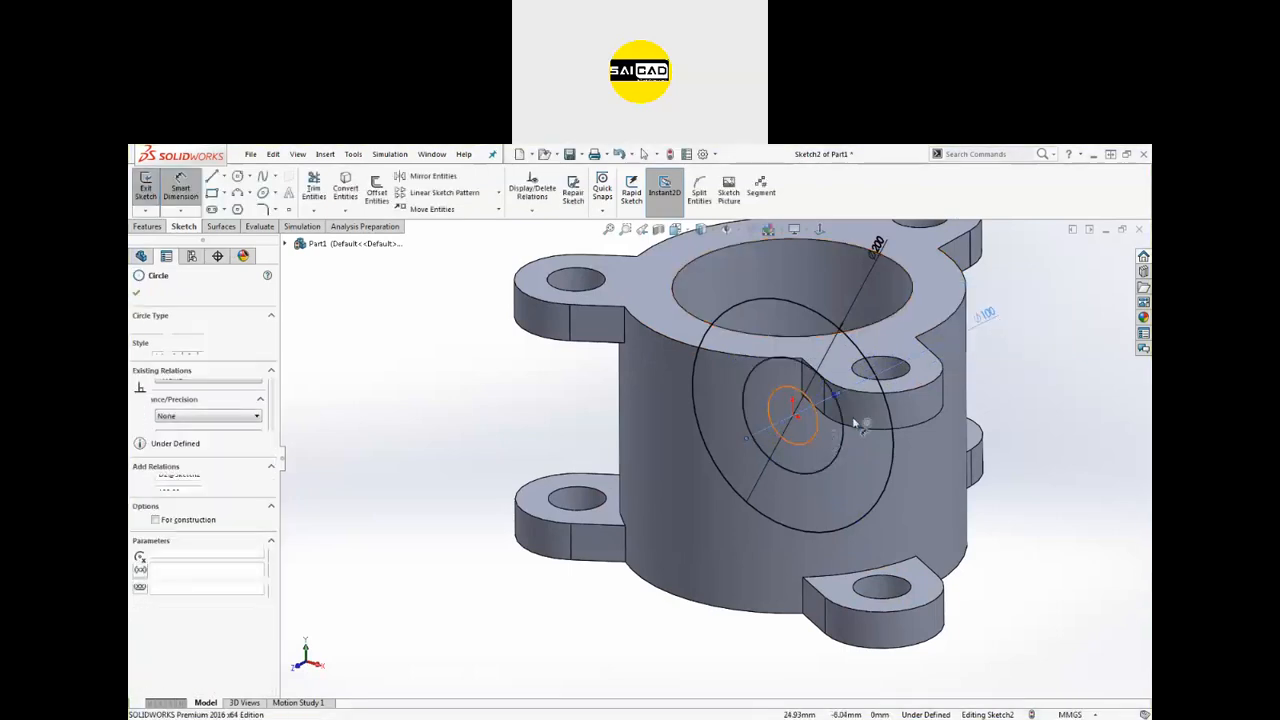
{"action": "left_click", "coordinate": [1025, 378]}
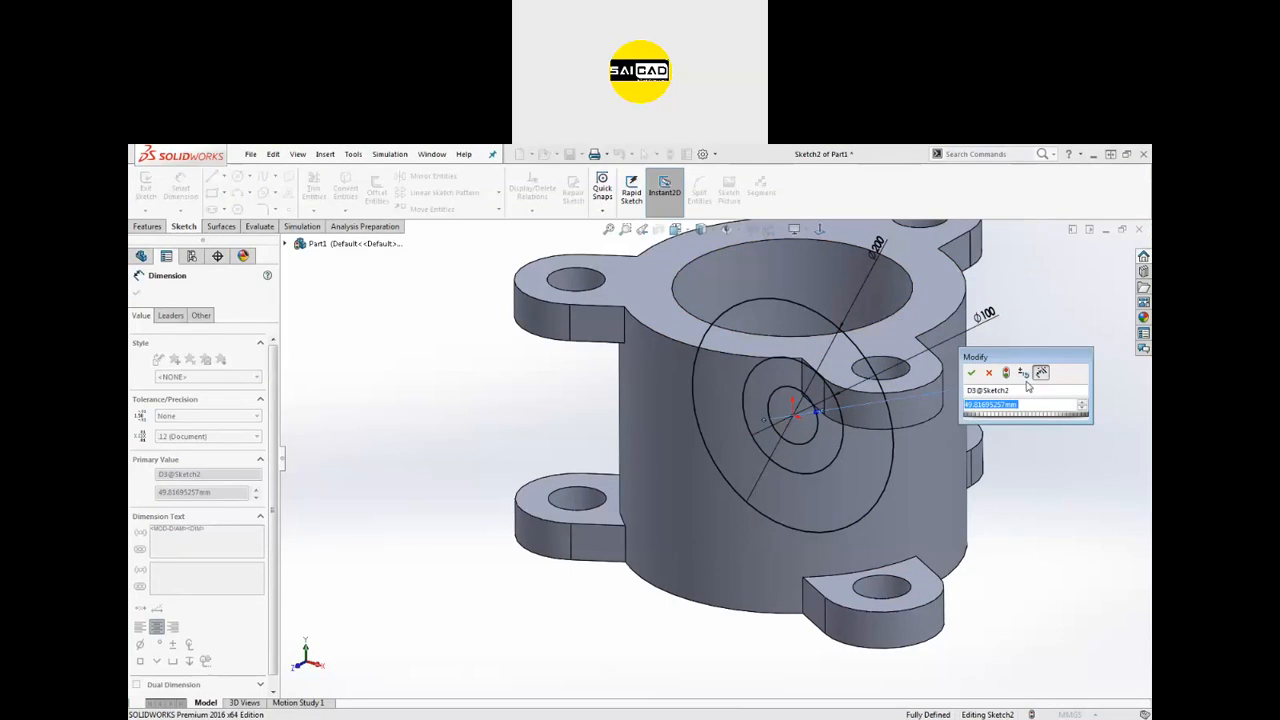
{"action": "type", "text": "56.2"}
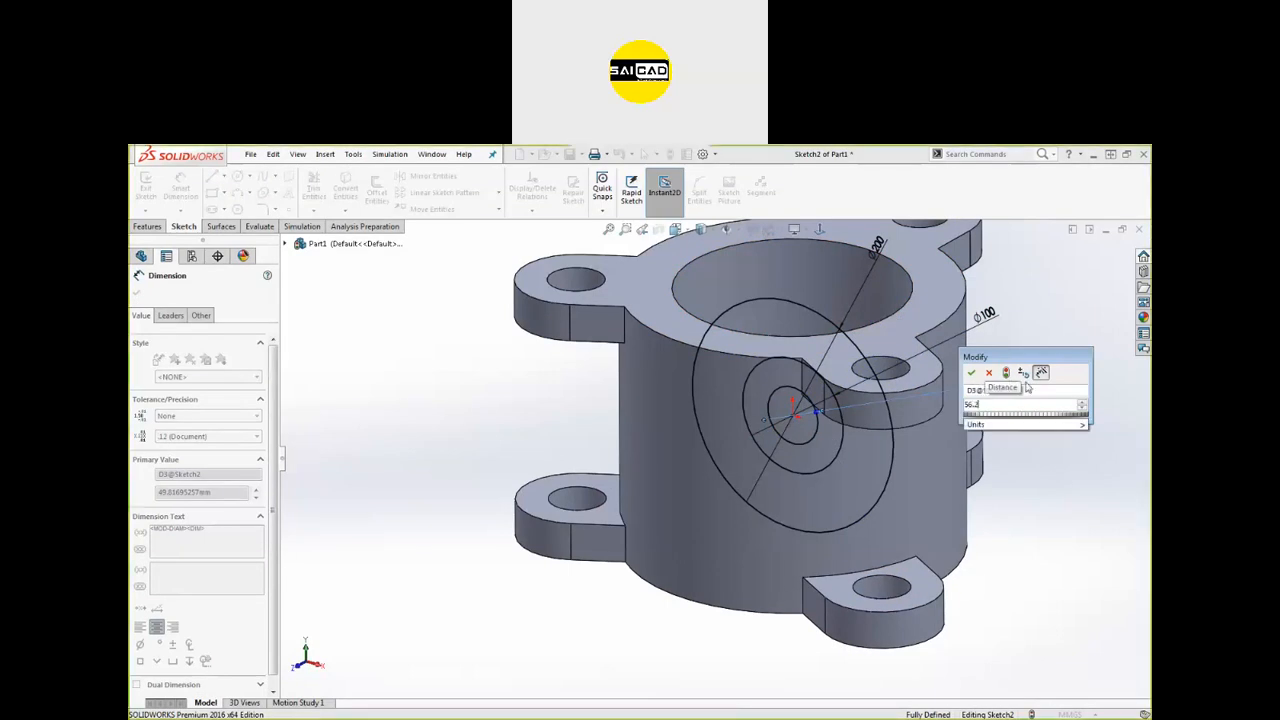
{"action": "key", "text": "Return"}
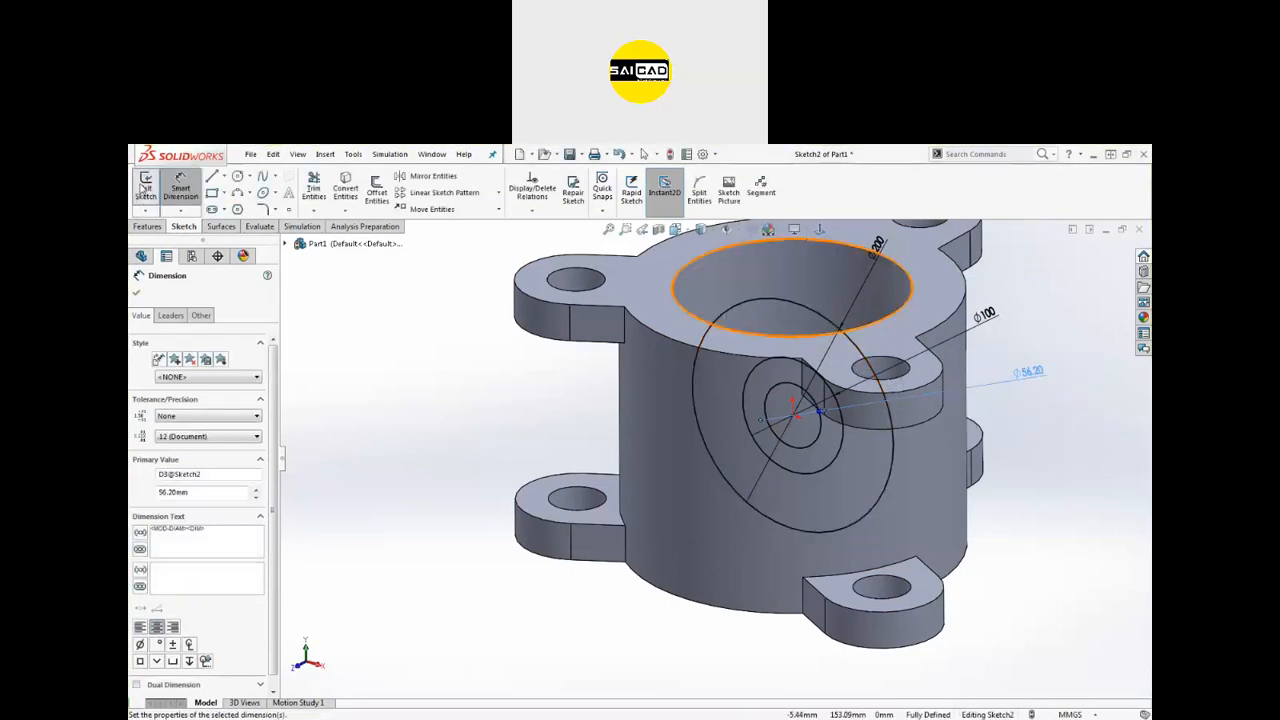
{"action": "left_click", "coordinate": [146, 184]}
Step: Start a boss extrusion of the 200 mm circle with an Offset start condition of 160 mm from the Front Plane
{"action": "left_click", "coordinate": [147, 226]}
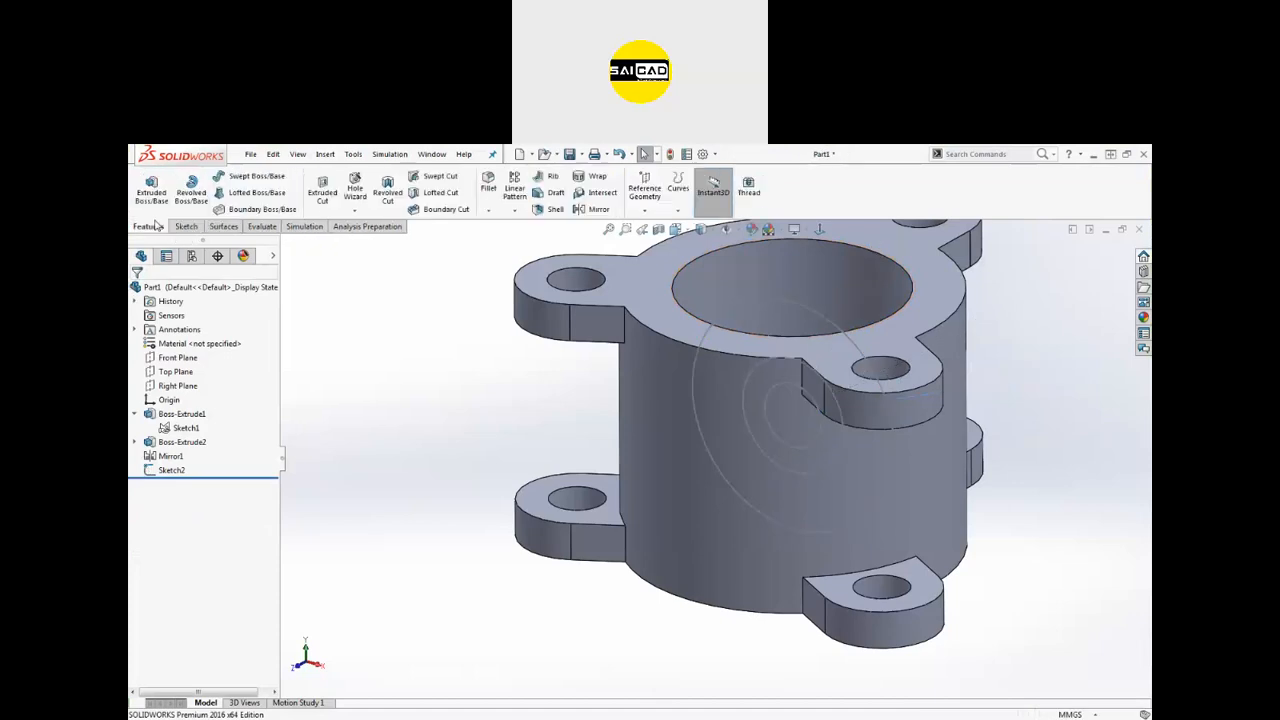
{"action": "left_click", "coordinate": [151, 188]}
{"action": "left_click", "coordinate": [763, 297]}
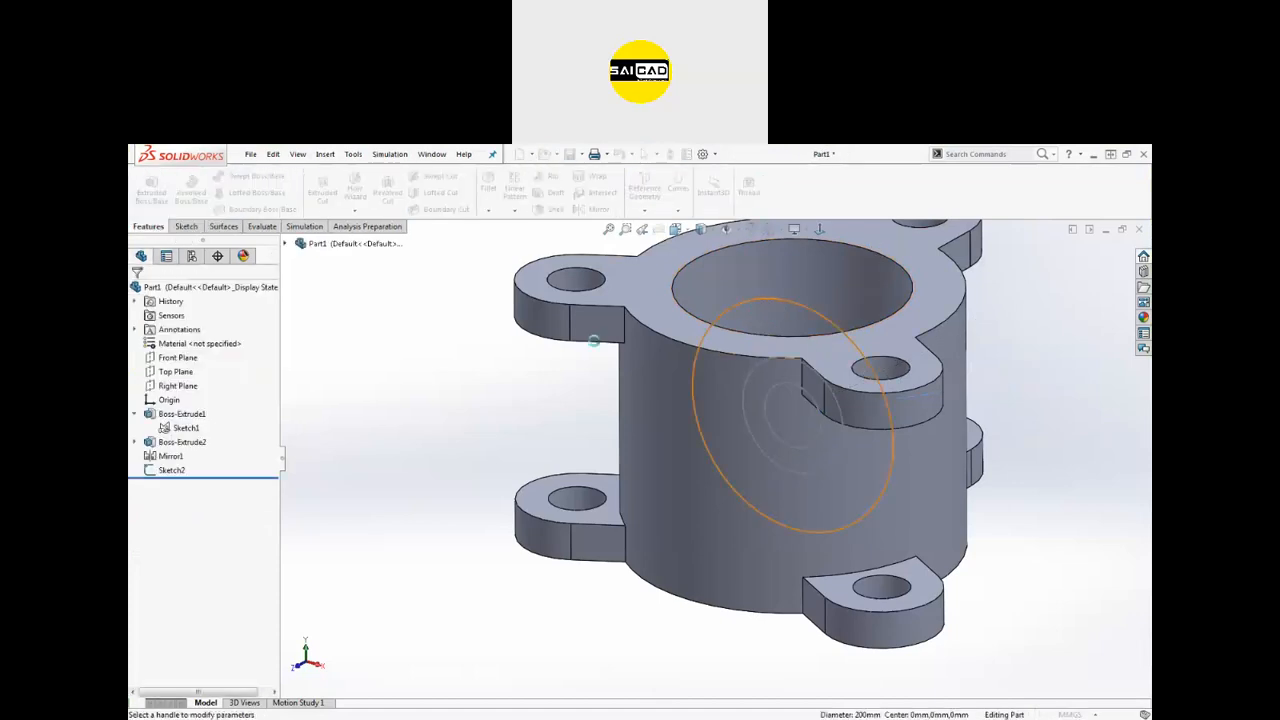
{"action": "left_click", "coordinate": [199, 340]}
{"action": "left_click", "coordinate": [195, 367]}
{"action": "left_click", "coordinate": [197, 352]}
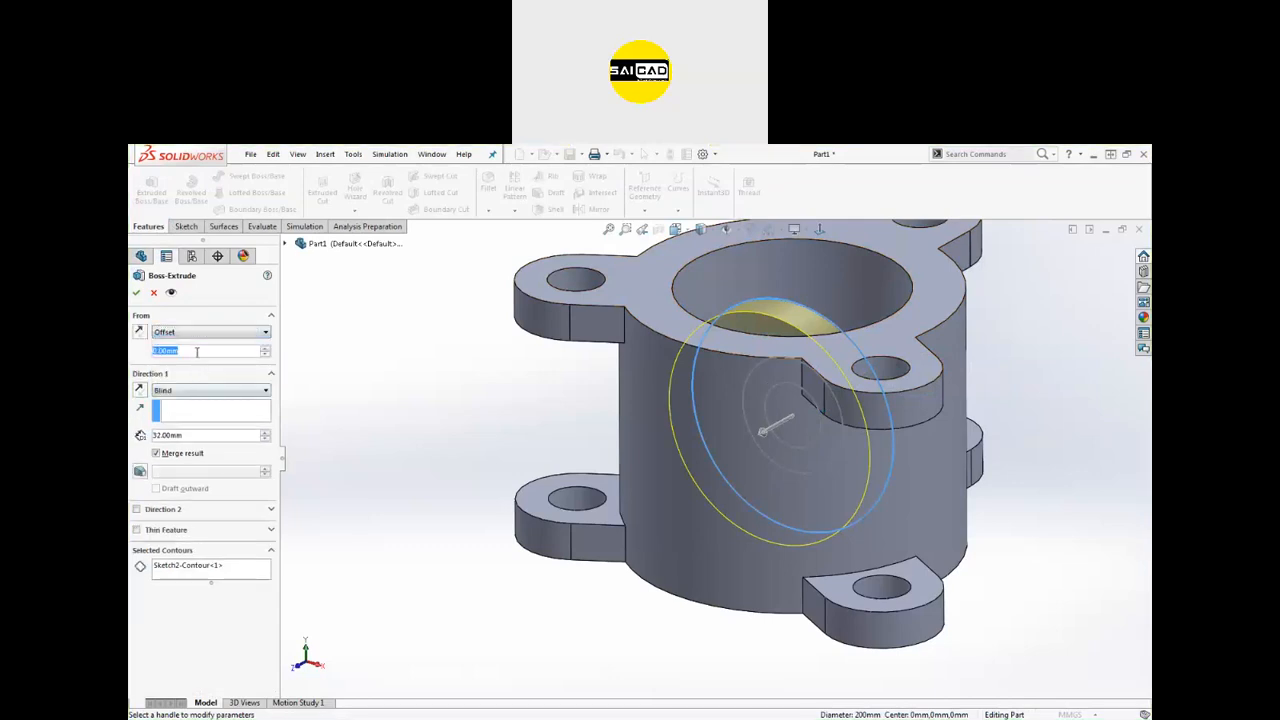
{"action": "type", "text": "160"}
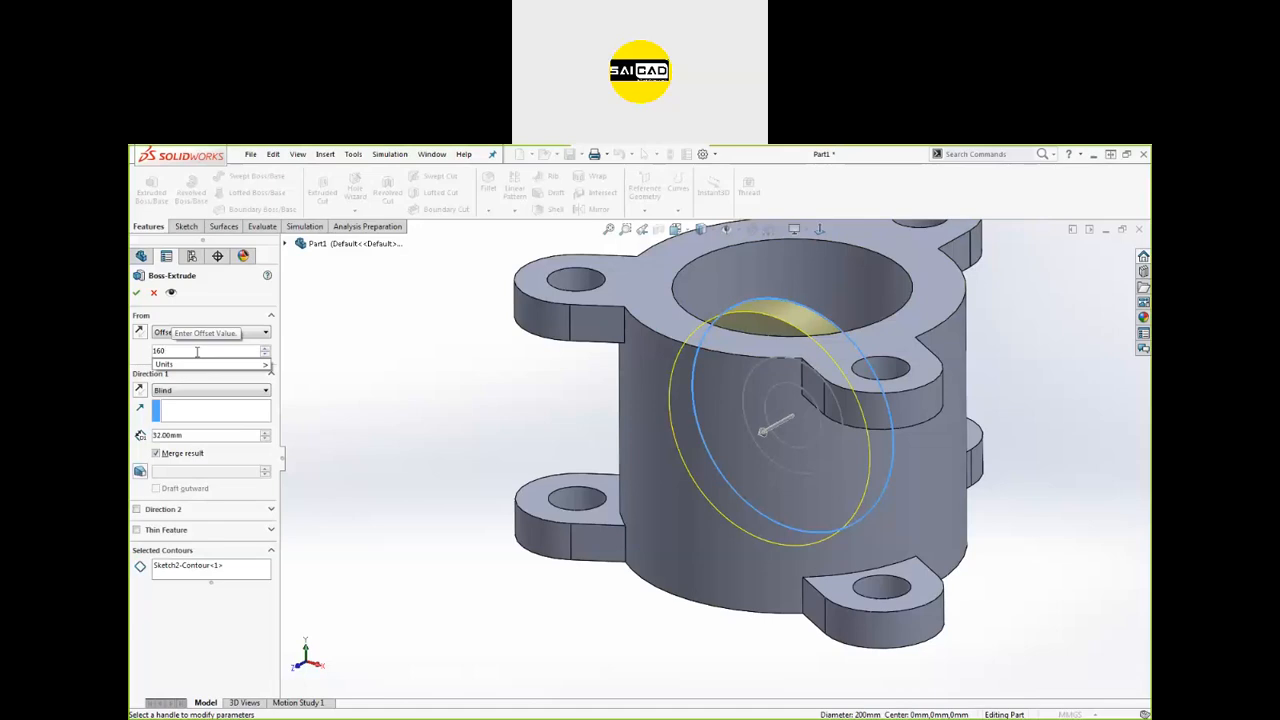
{"action": "key", "text": "Return"}
Step: End the 200 mm circle's extrusion Up To Surface at the central ring's outer cylindrical face and complete the boss
{"action": "left_click", "coordinate": [176, 391]}
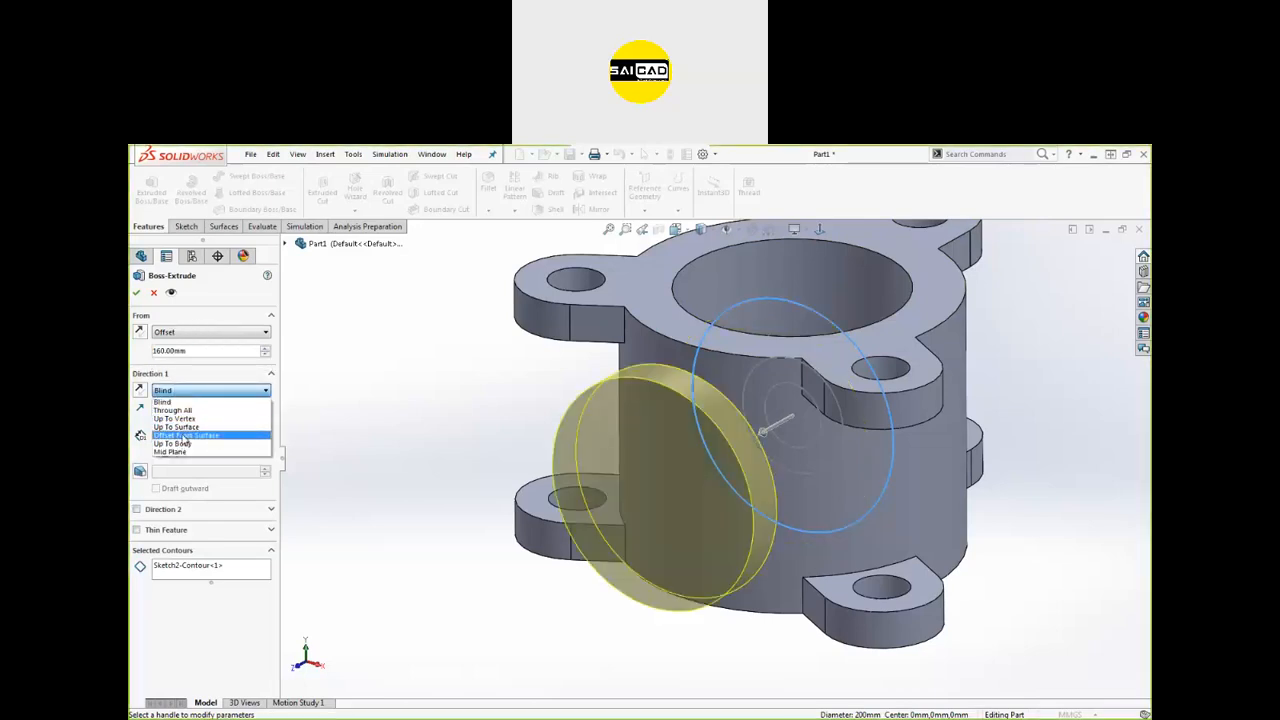
{"action": "left_click", "coordinate": [176, 427]}
{"action": "left_click", "coordinate": [649, 406]}
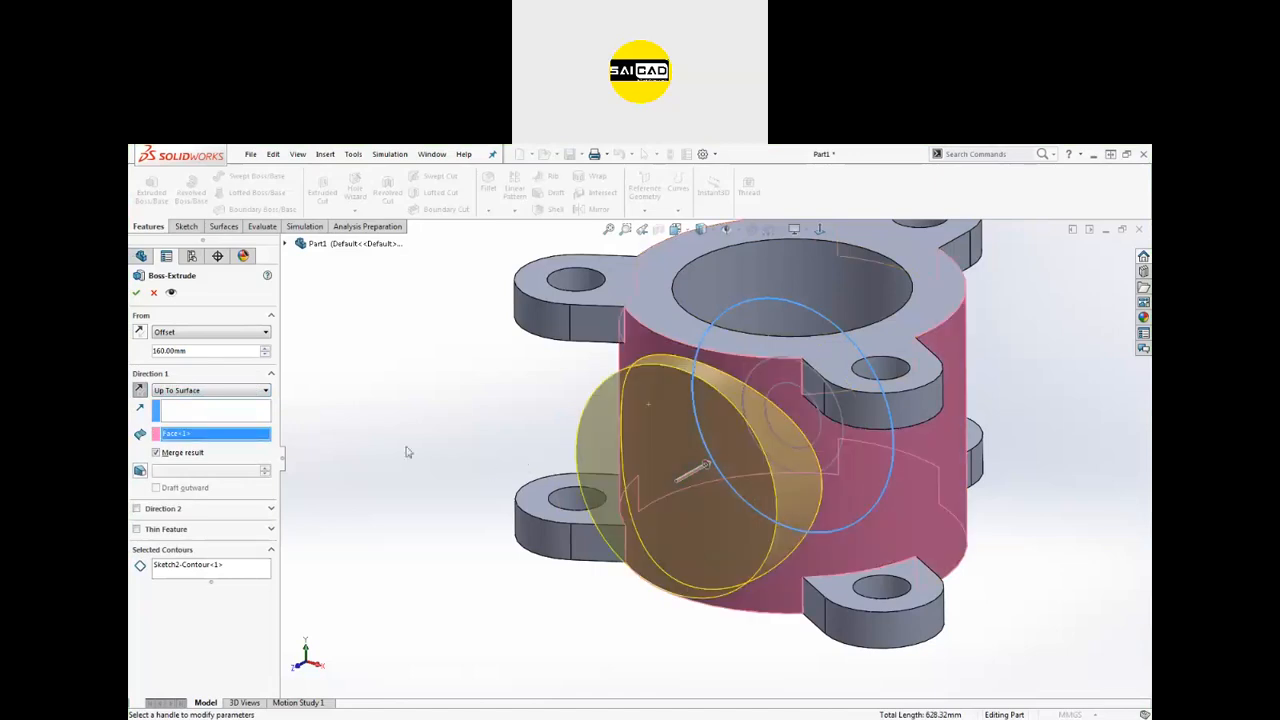
{"action": "left_click", "coordinate": [136, 292]}
{"action": "middle_click_drag", "start_coordinate": [428, 380], "coordinate": [474, 484]}
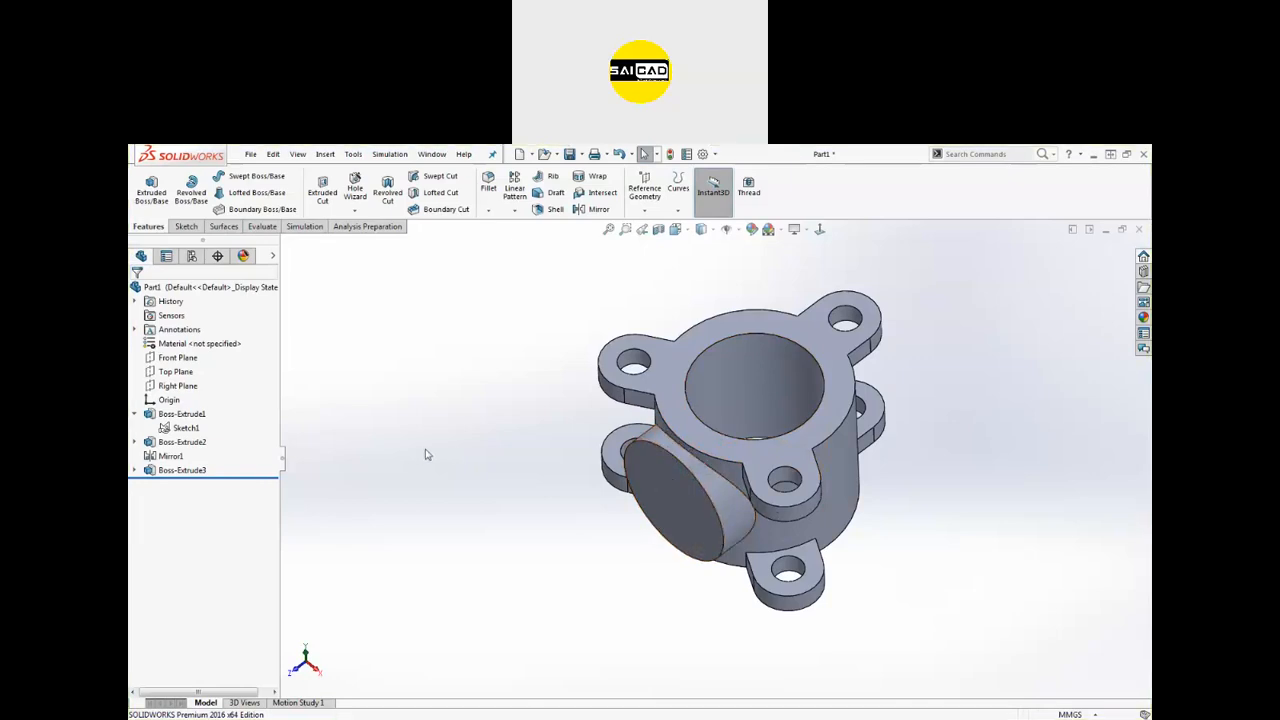
Step: Start a boss extrusion sketch on the Front Plane and draw a circle about 66 mm in diameter centred on the origin
{"action": "left_click", "coordinate": [194, 428]}
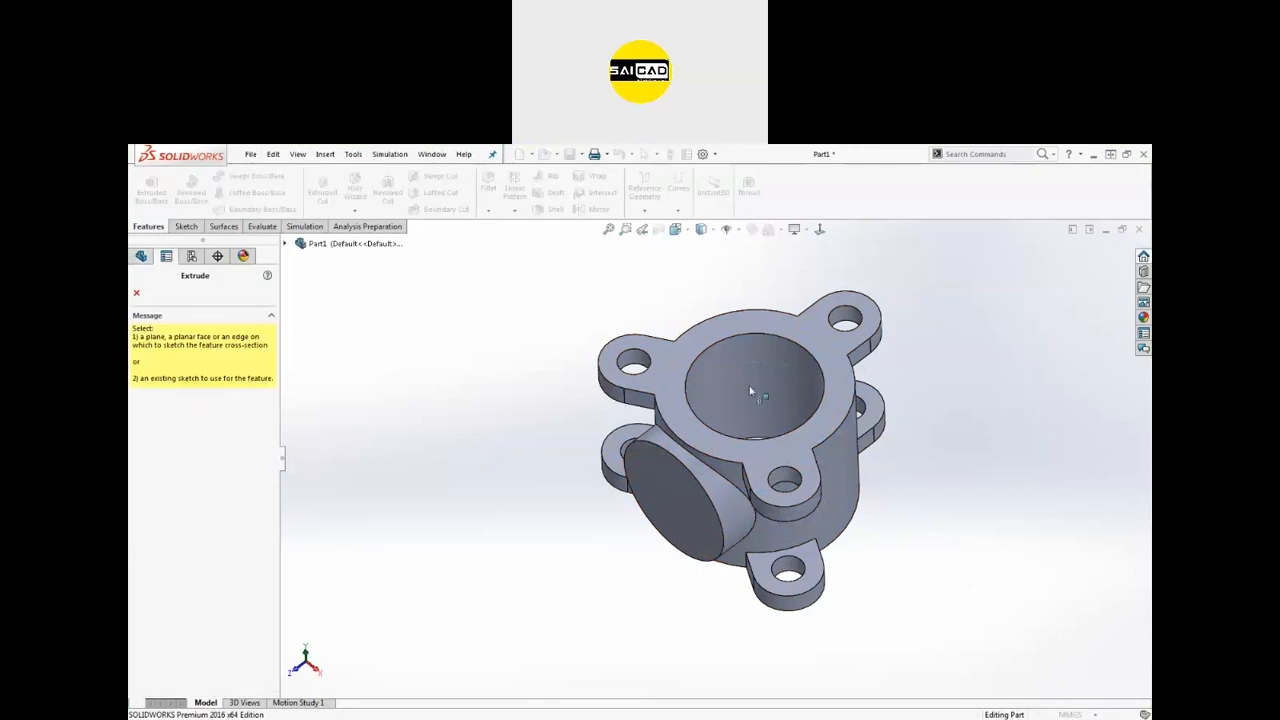
{"action": "left_click", "coordinate": [318, 245]}
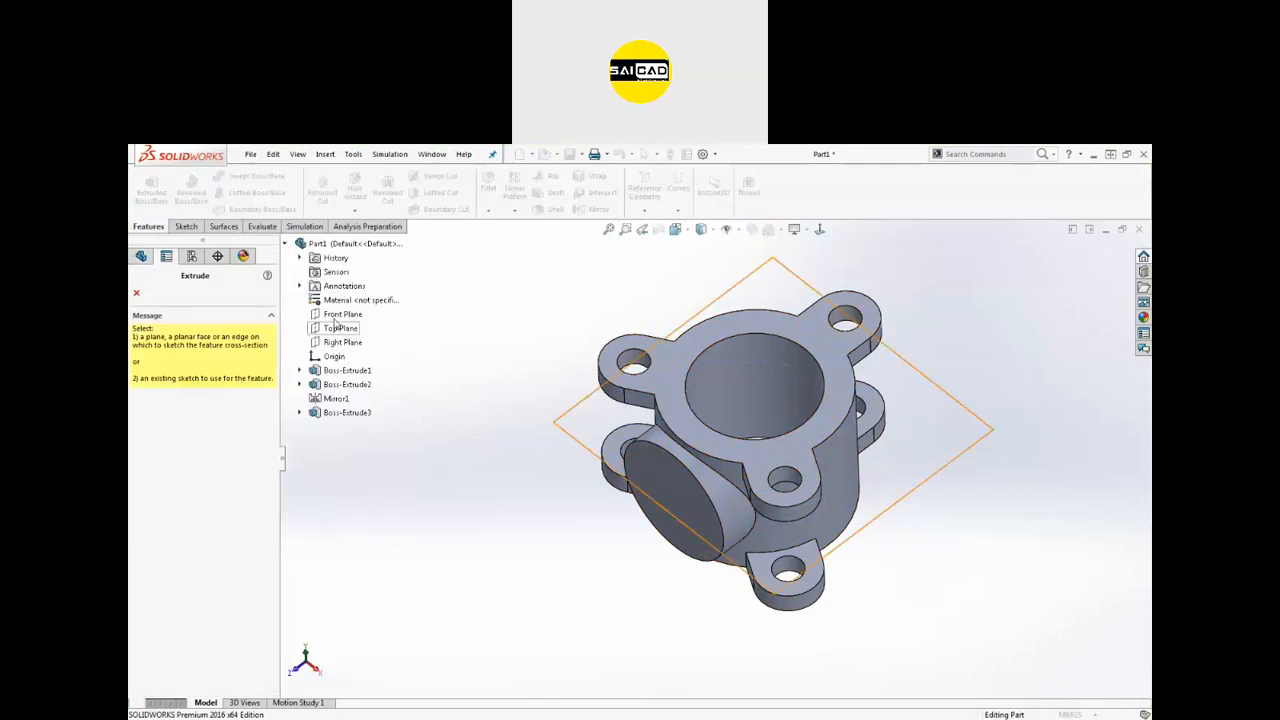
{"action": "left_click", "coordinate": [335, 314]}
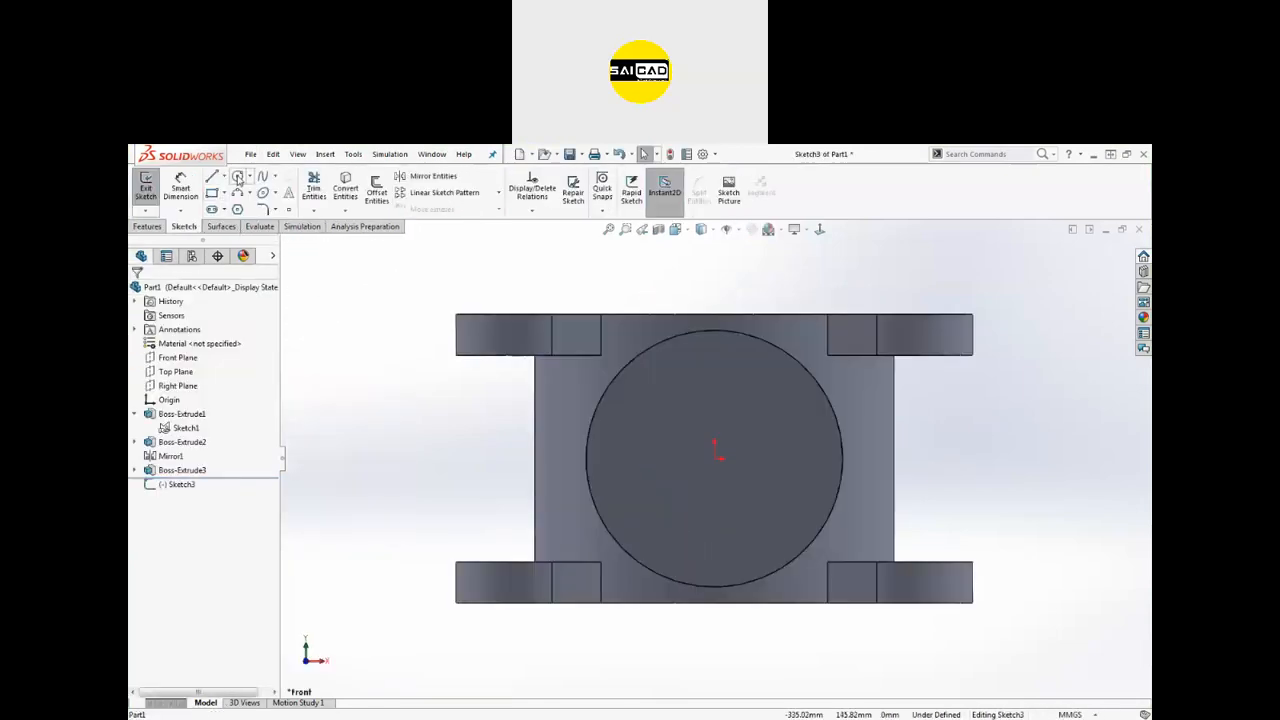
{"action": "left_click", "coordinate": [238, 177]}
{"action": "left_click", "coordinate": [714, 457]}
{"action": "left_click", "coordinate": [739, 421]}
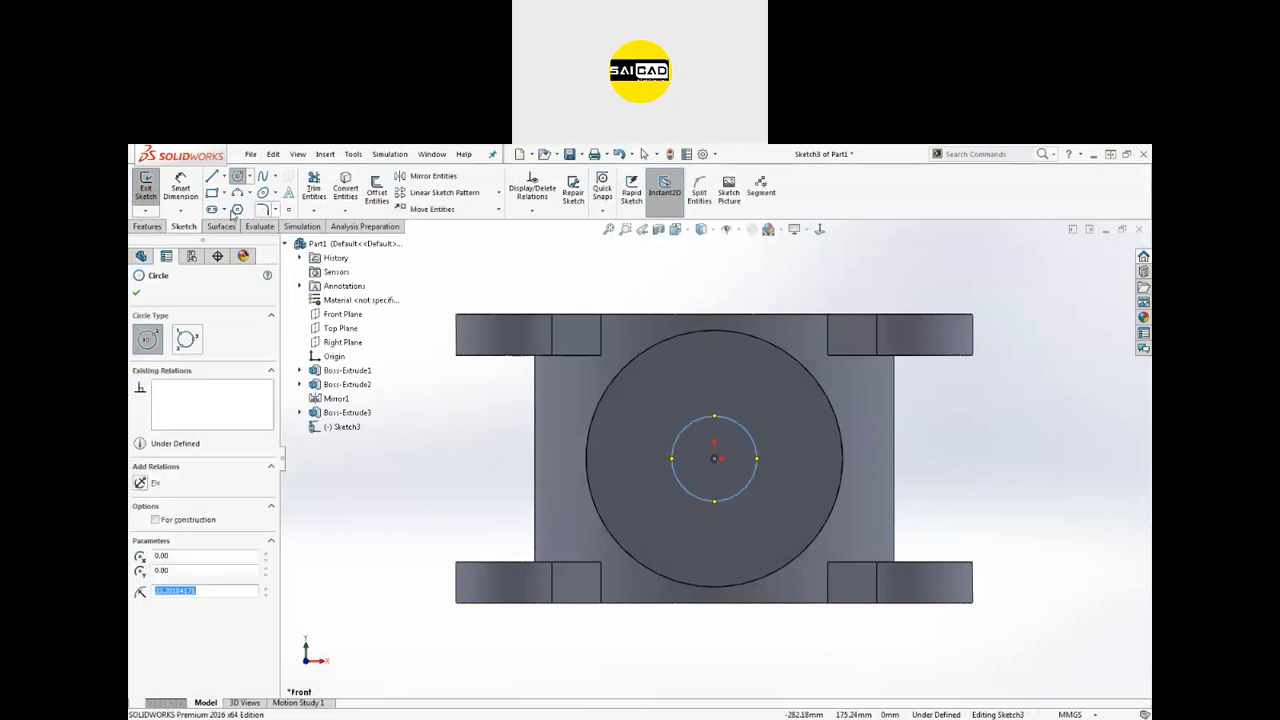
Step: Dimension the new circle's diameter as 75 mm and exit the sketch to the extrusion settings
{"action": "left_click", "coordinate": [186, 195]}
{"action": "left_click", "coordinate": [729, 415]}
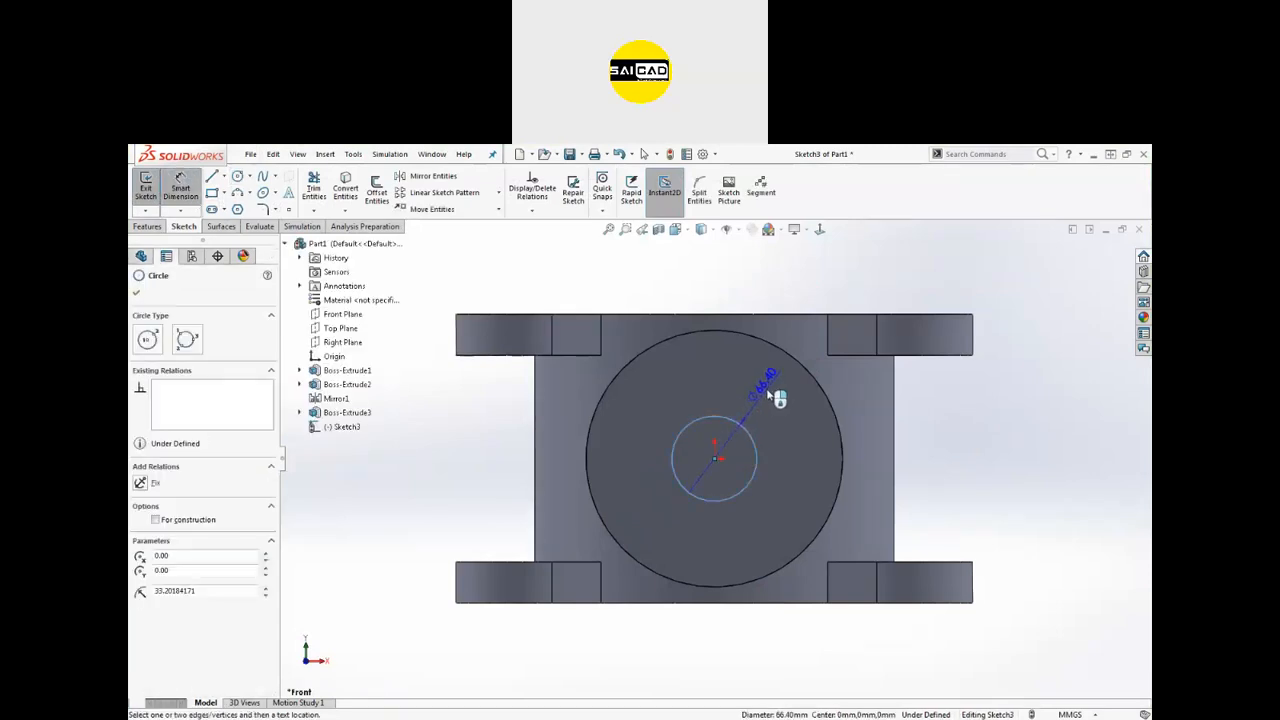
{"action": "left_click", "coordinate": [770, 388]}
{"action": "type", "text": "75"}
{"action": "key", "text": "Return"}
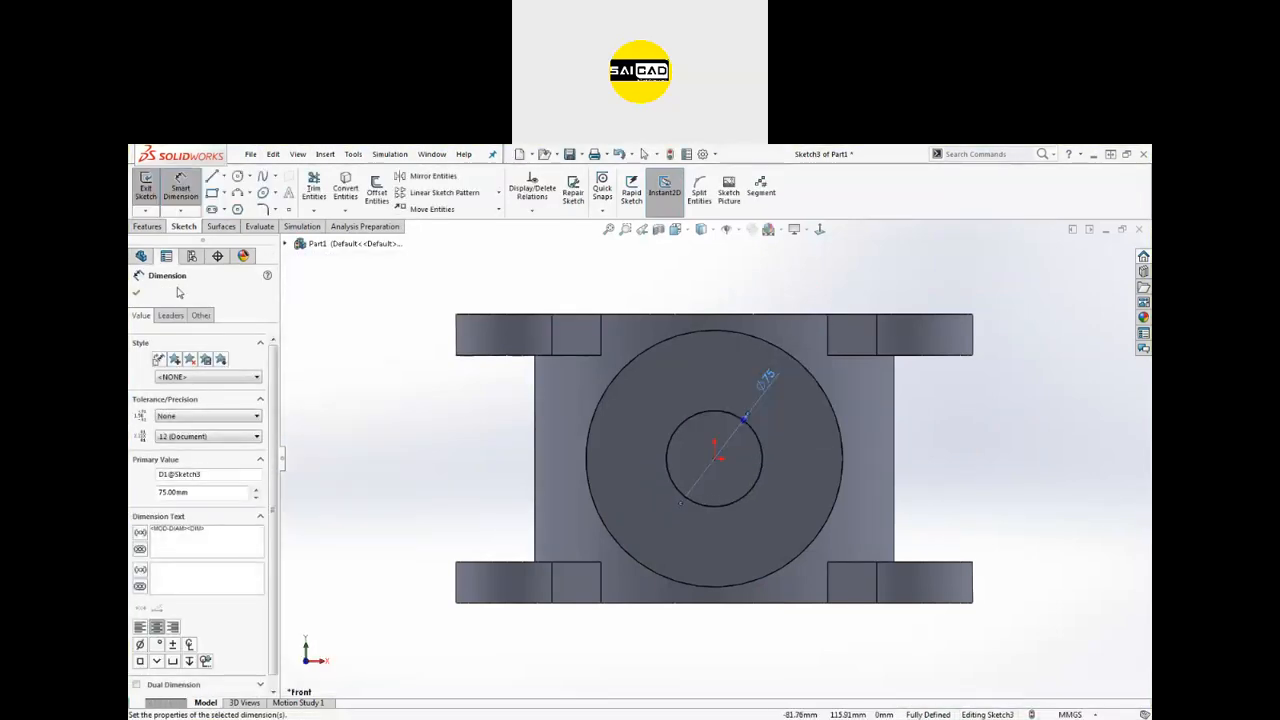
{"action": "key", "text": "Escape"}
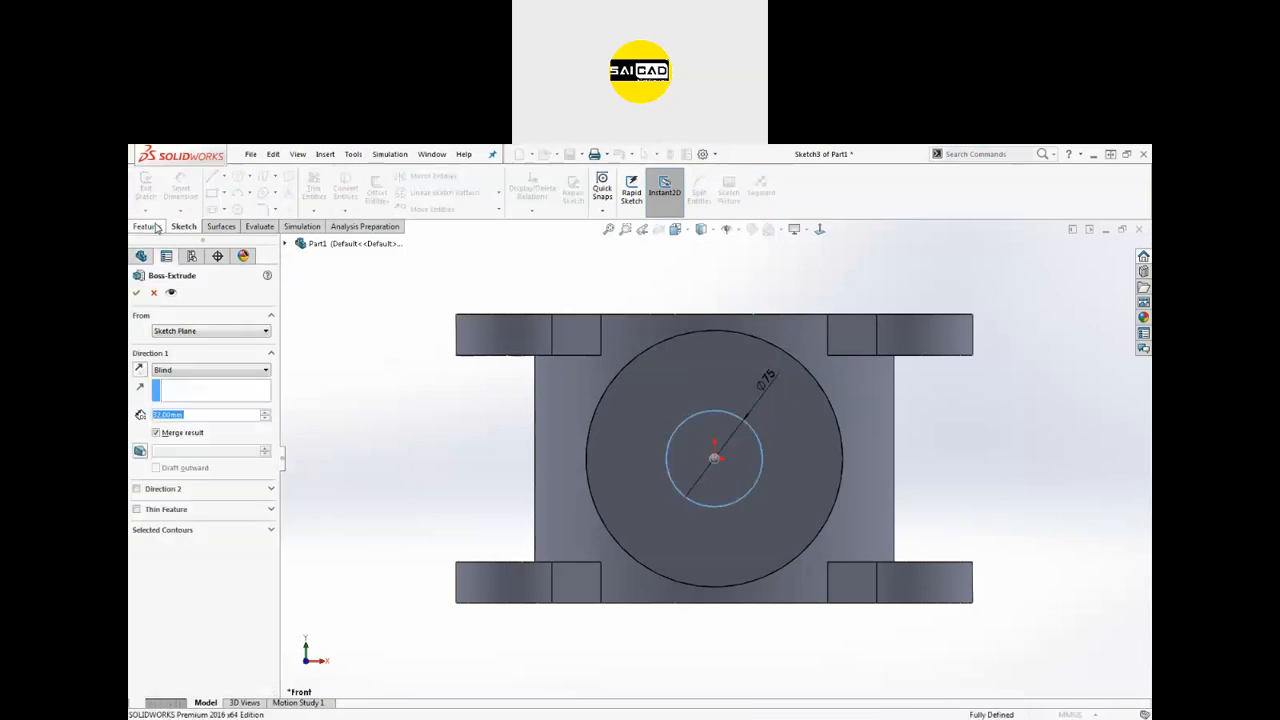
Step: Extrude the 75 mm circle Up To Next from a reversed Offset start of 325-160 mm, opposite the large boss
{"action": "left_click", "coordinate": [185, 333]}
{"action": "left_click", "coordinate": [189, 372]}
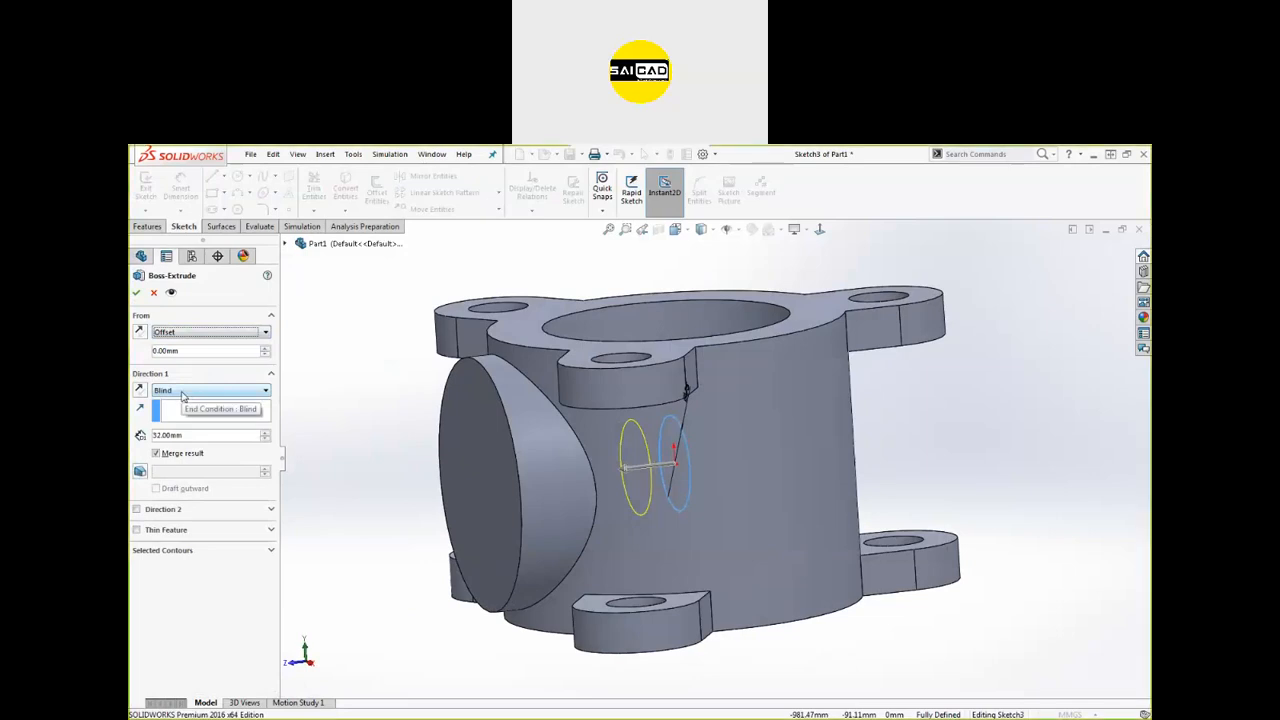
{"action": "left_click", "coordinate": [189, 350]}
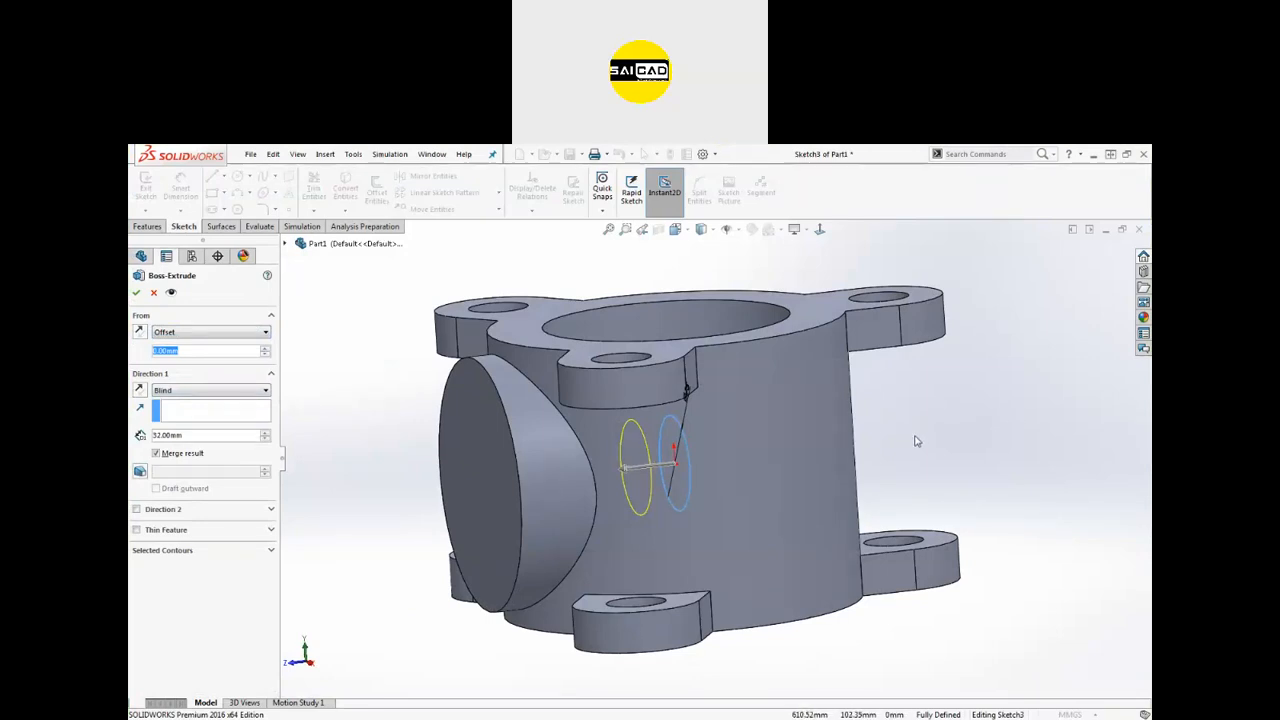
{"action": "type", "text": "325-1"}
{"action": "type", "text": "62"}
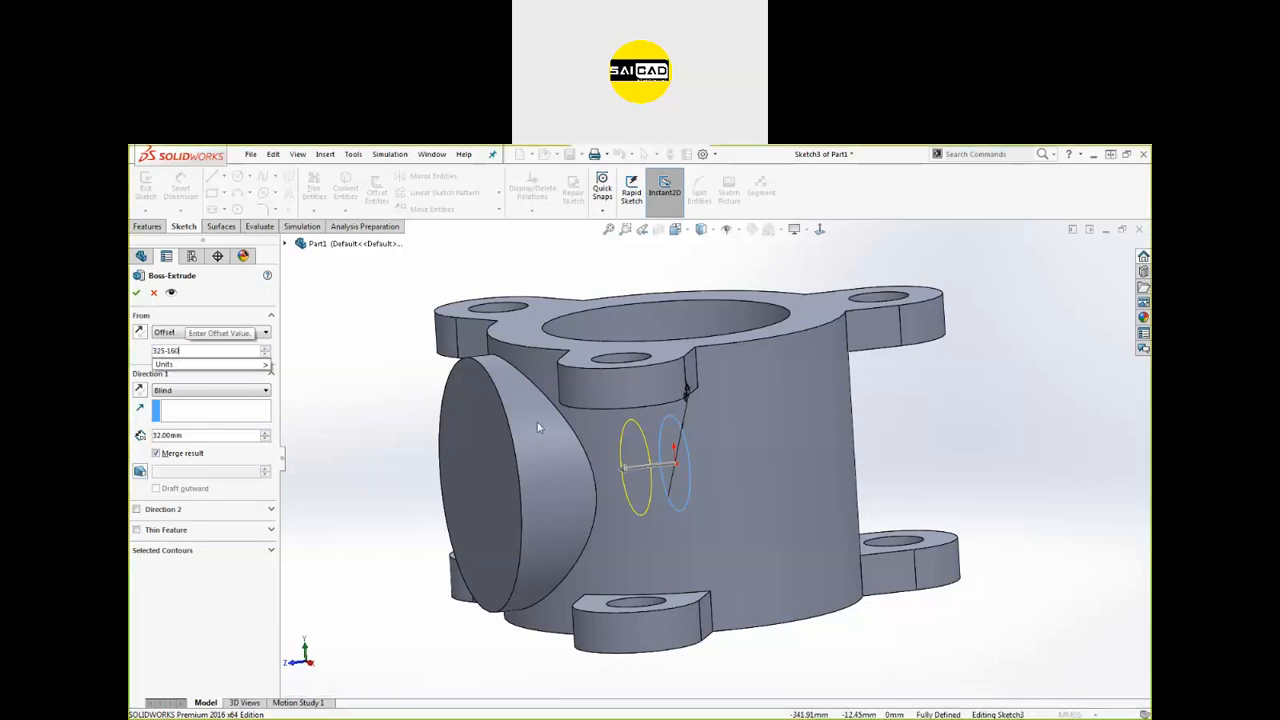
{"action": "key", "text": "Return"}
{"action": "left_click", "coordinate": [140, 333]}
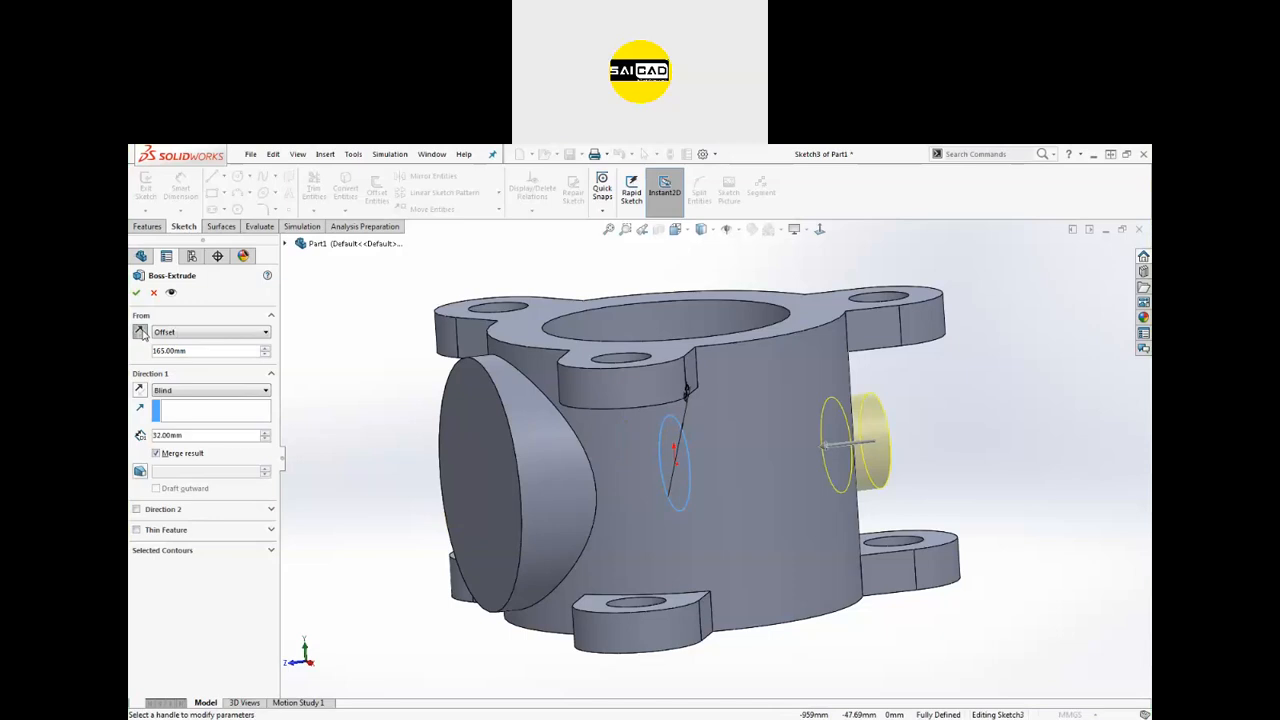
{"action": "left_click", "coordinate": [185, 390]}
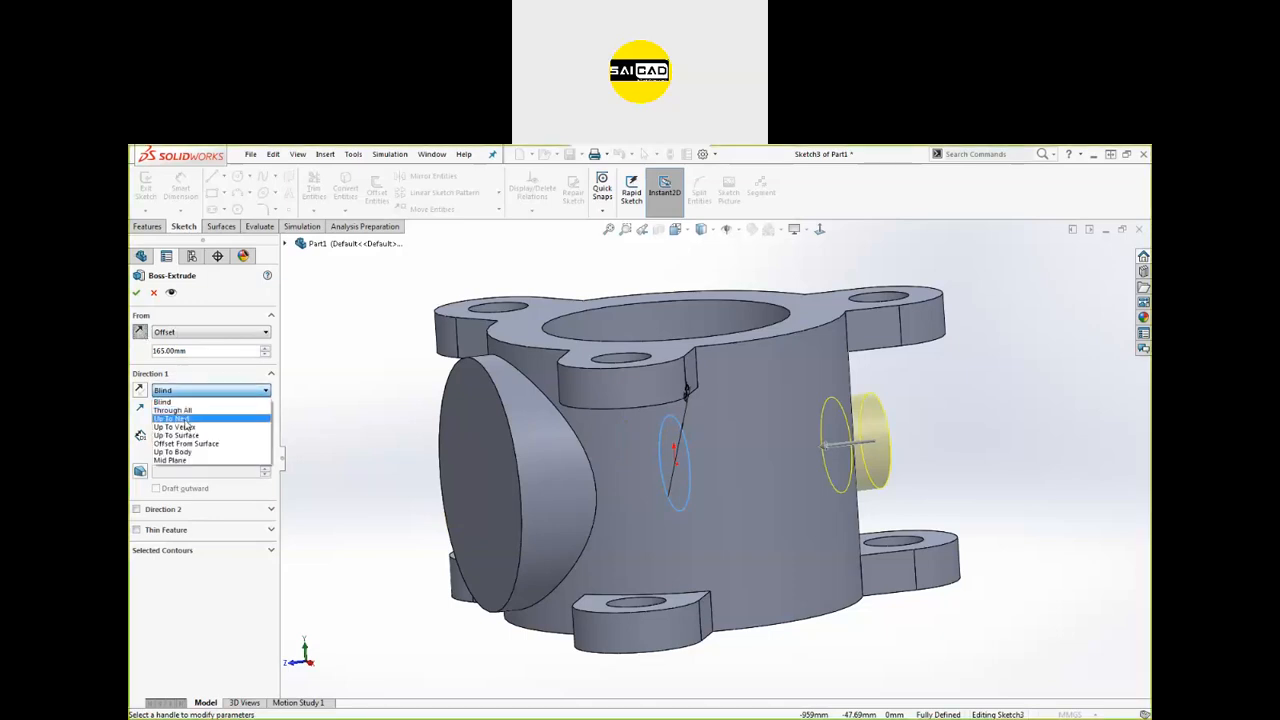
{"action": "left_click", "coordinate": [185, 425]}
{"action": "left_click", "coordinate": [136, 292]}
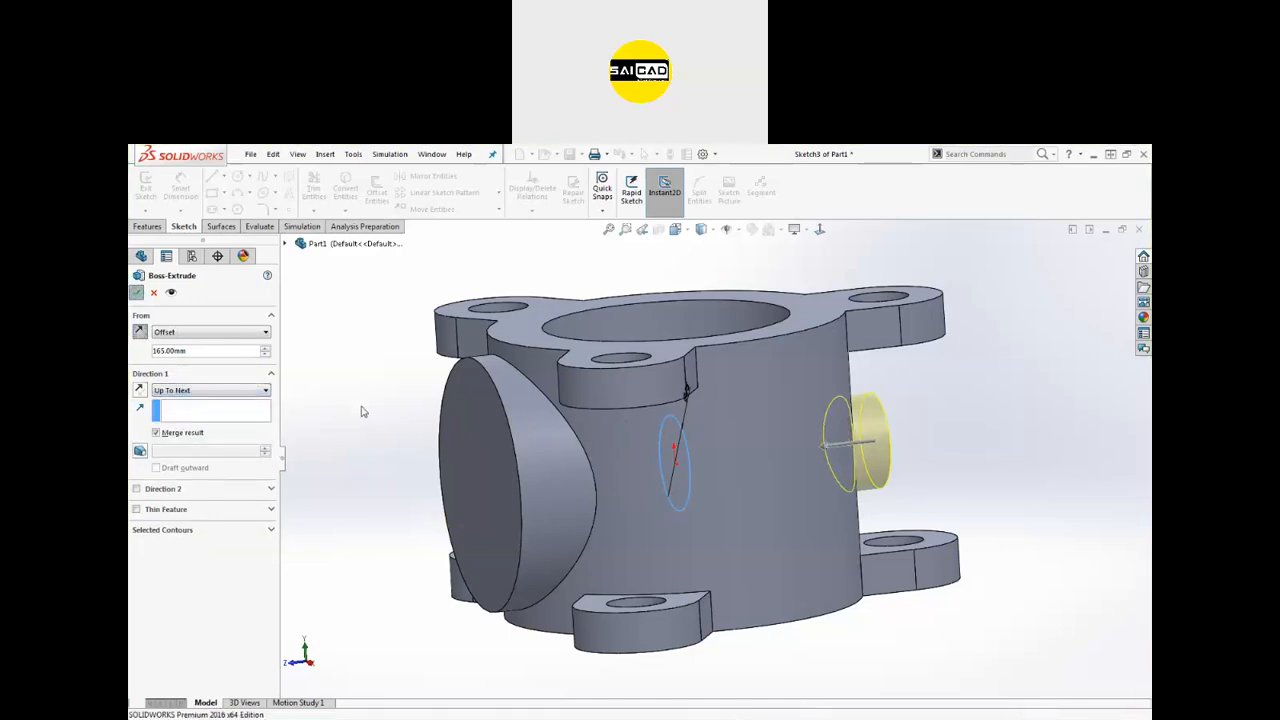
{"action": "middle_click_drag", "start_coordinate": [470, 496], "coordinate": [486, 534]}
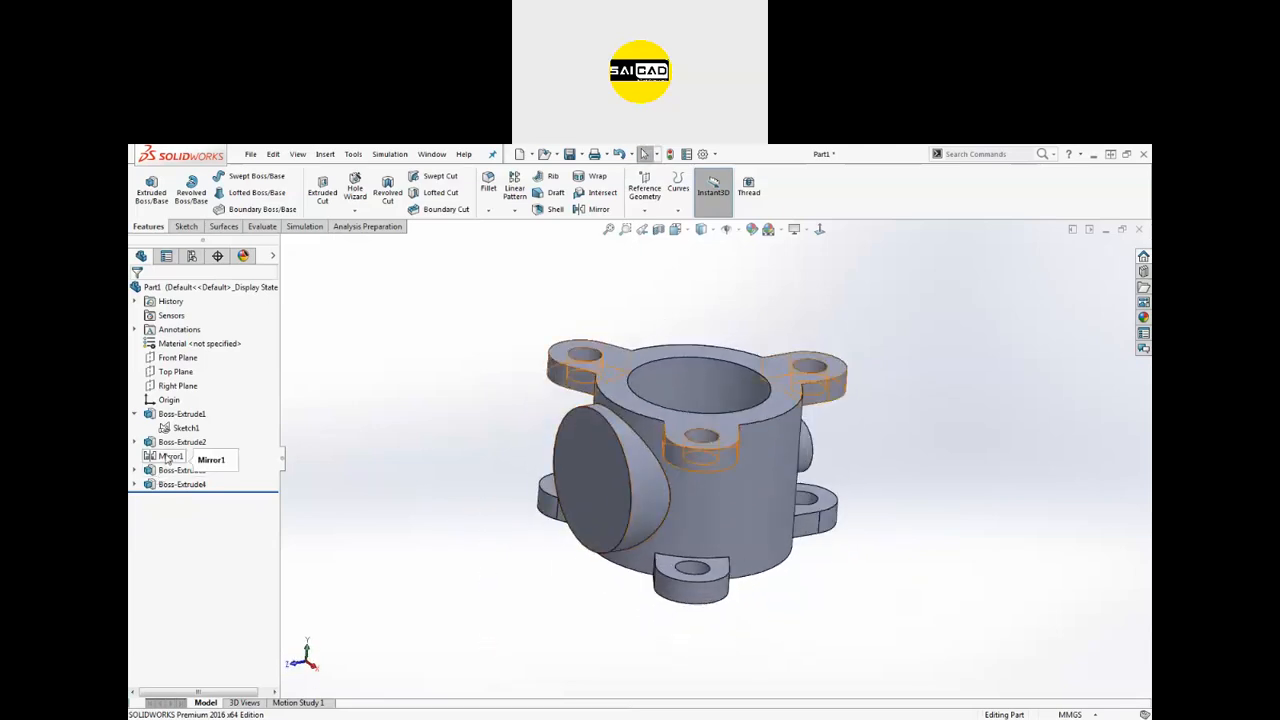
Step: Show the large boss's concentric-circle sketch and select its 100 mm circle
{"action": "left_click", "coordinate": [135, 470]}
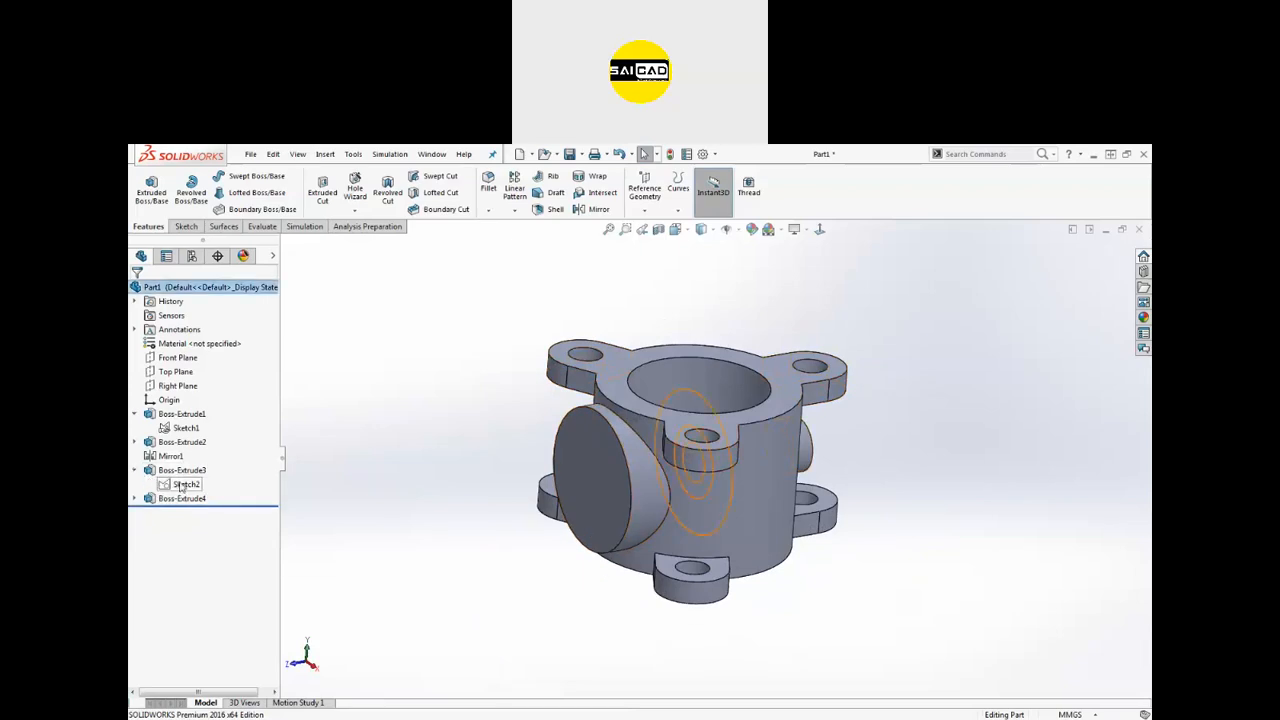
{"action": "left_click", "coordinate": [185, 485]}
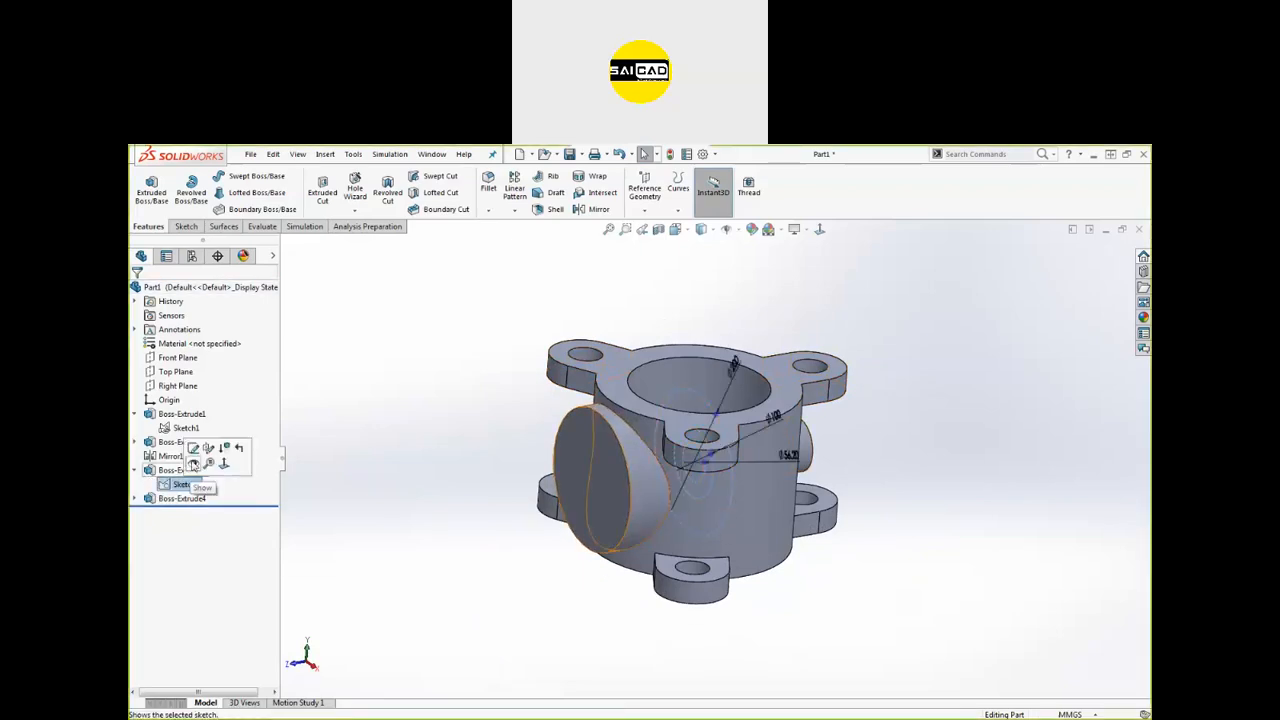
{"action": "left_click", "coordinate": [193, 464]}
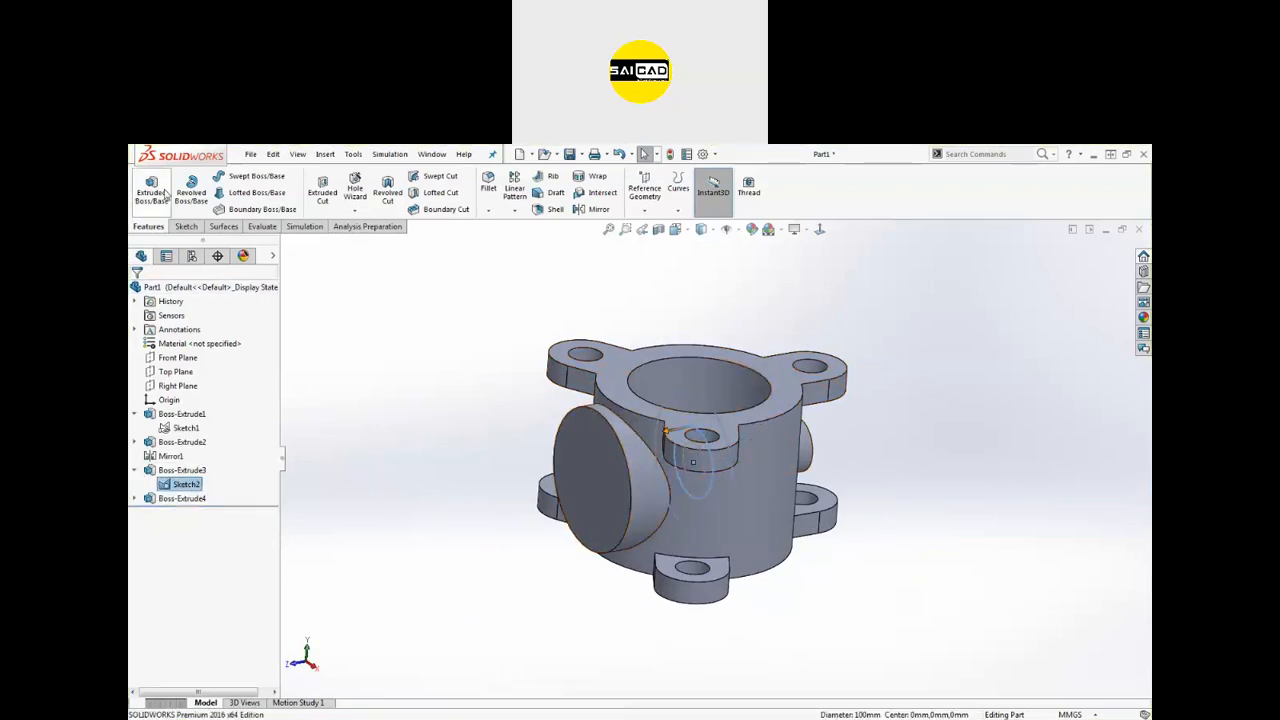
Step: Cut the 100 mm circle 25 mm Blind, starting from the large boss's flat end face
{"action": "left_click", "coordinate": [322, 190]}
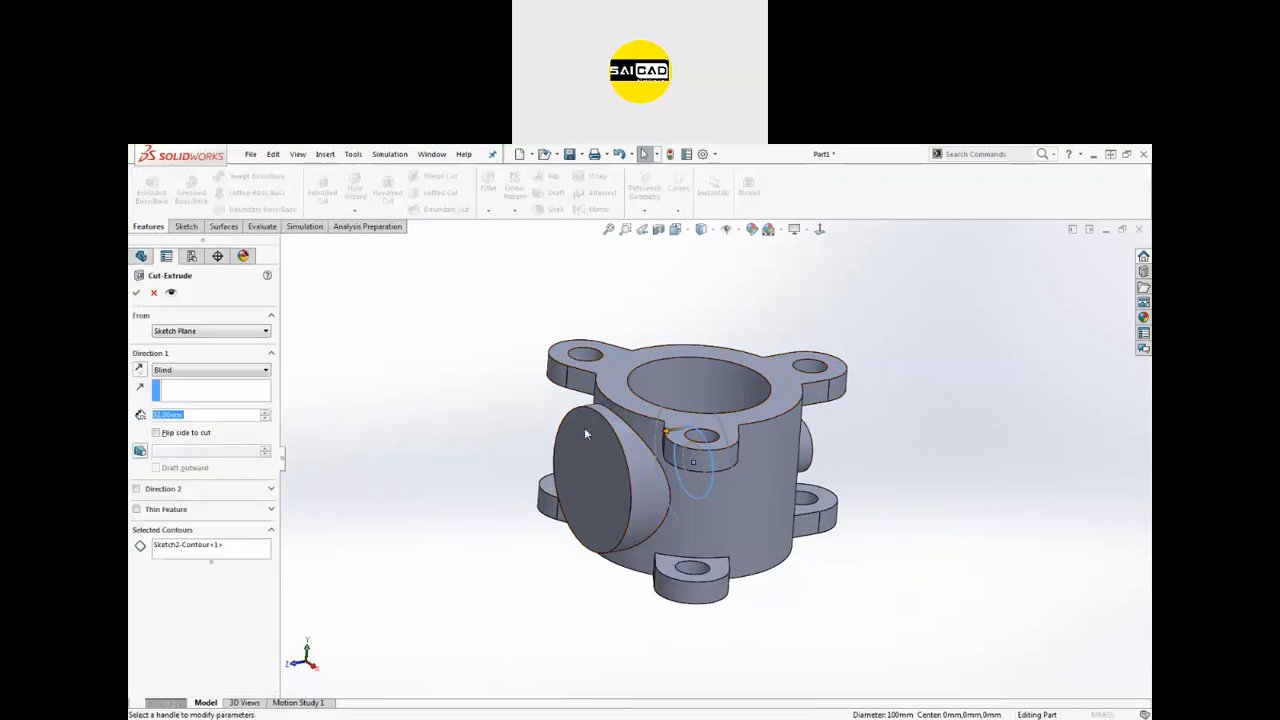
{"action": "left_click", "coordinate": [178, 371]}
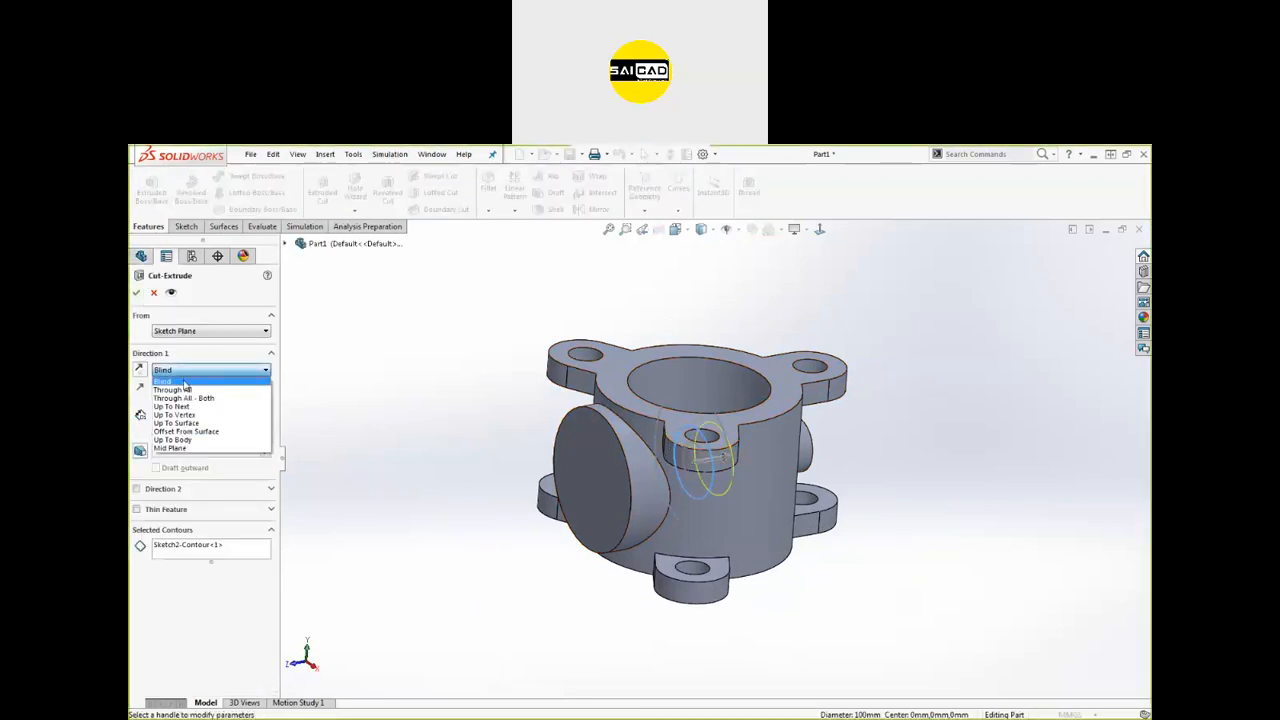
{"action": "left_click", "coordinate": [198, 331]}
{"action": "left_click", "coordinate": [198, 331]}
{"action": "left_click", "coordinate": [185, 351]}
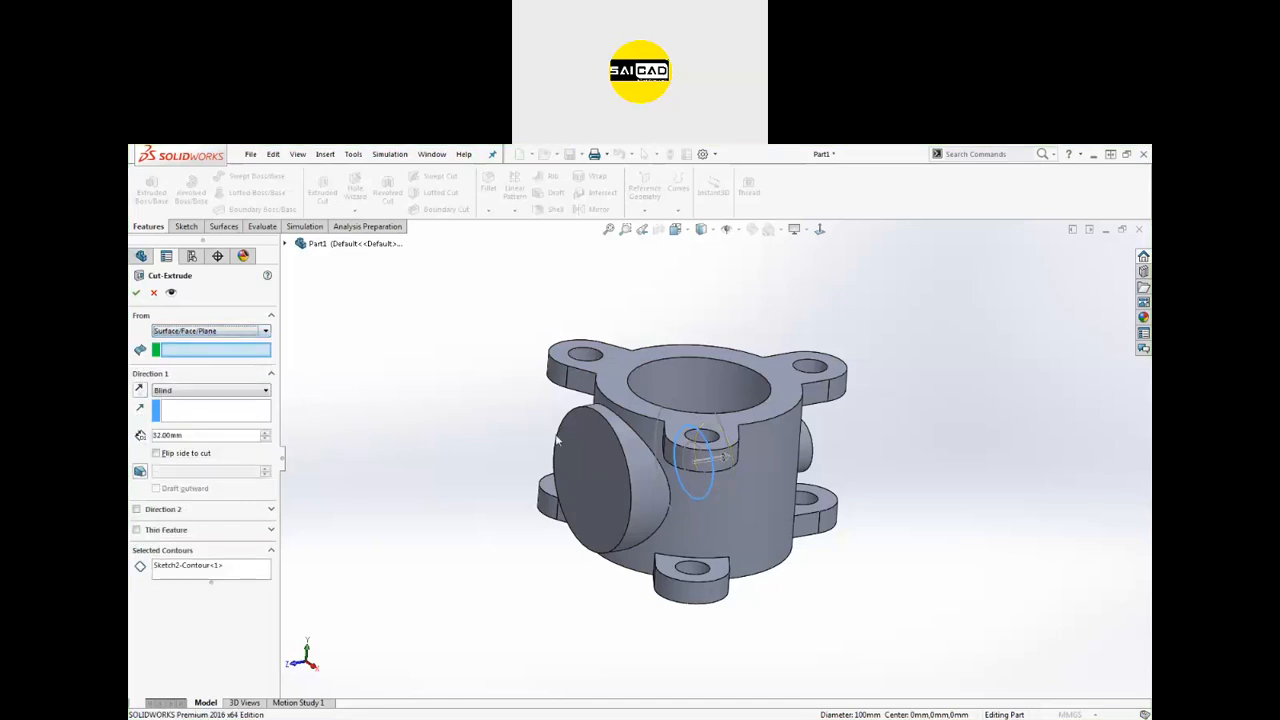
{"action": "left_click", "coordinate": [592, 478]}
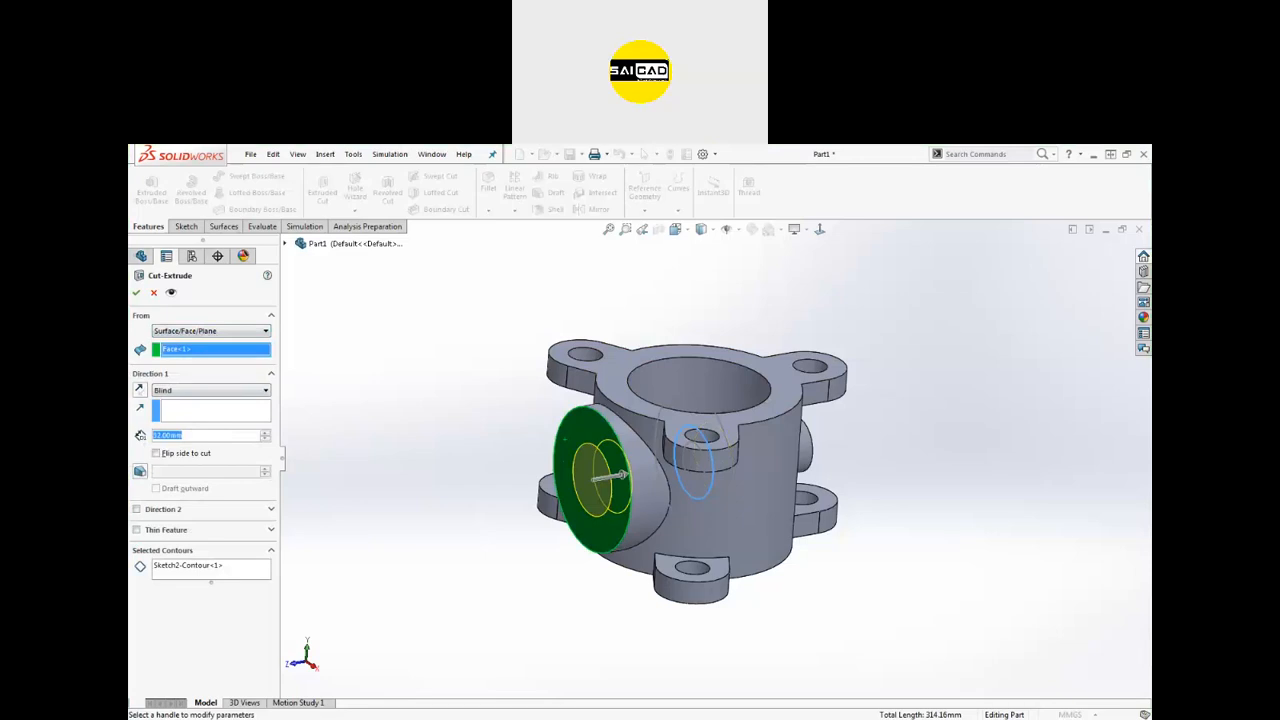
{"action": "type", "text": "25"}
{"action": "key", "text": "Return"}
{"action": "left_click", "coordinate": [136, 292]}
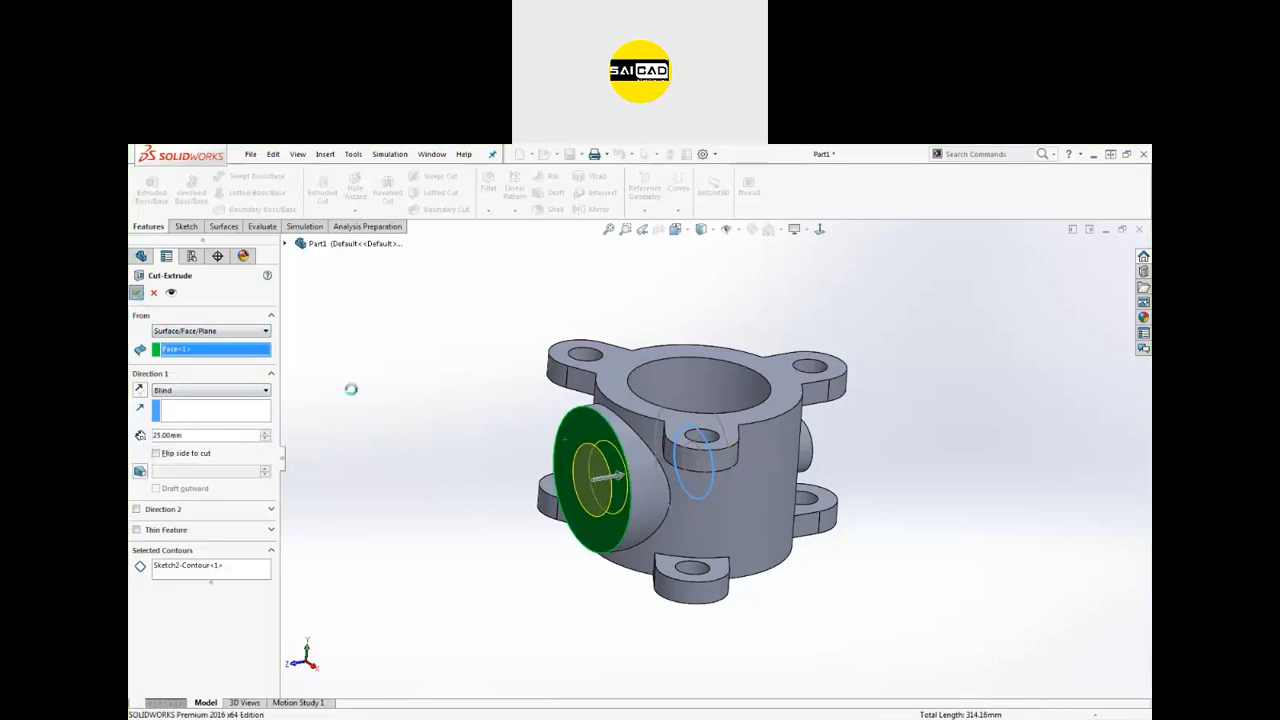
Step: Start an extruded cut of the 56.2 mm circle with a Surface/Face/Plane start condition, clearing the boss end face as its start
{"action": "left_click", "coordinate": [693, 460]}
{"action": "left_click", "coordinate": [322, 192]}
{"action": "left_click", "coordinate": [185, 372]}
{"action": "left_click", "coordinate": [194, 329]}
{"action": "left_click", "coordinate": [194, 329]}
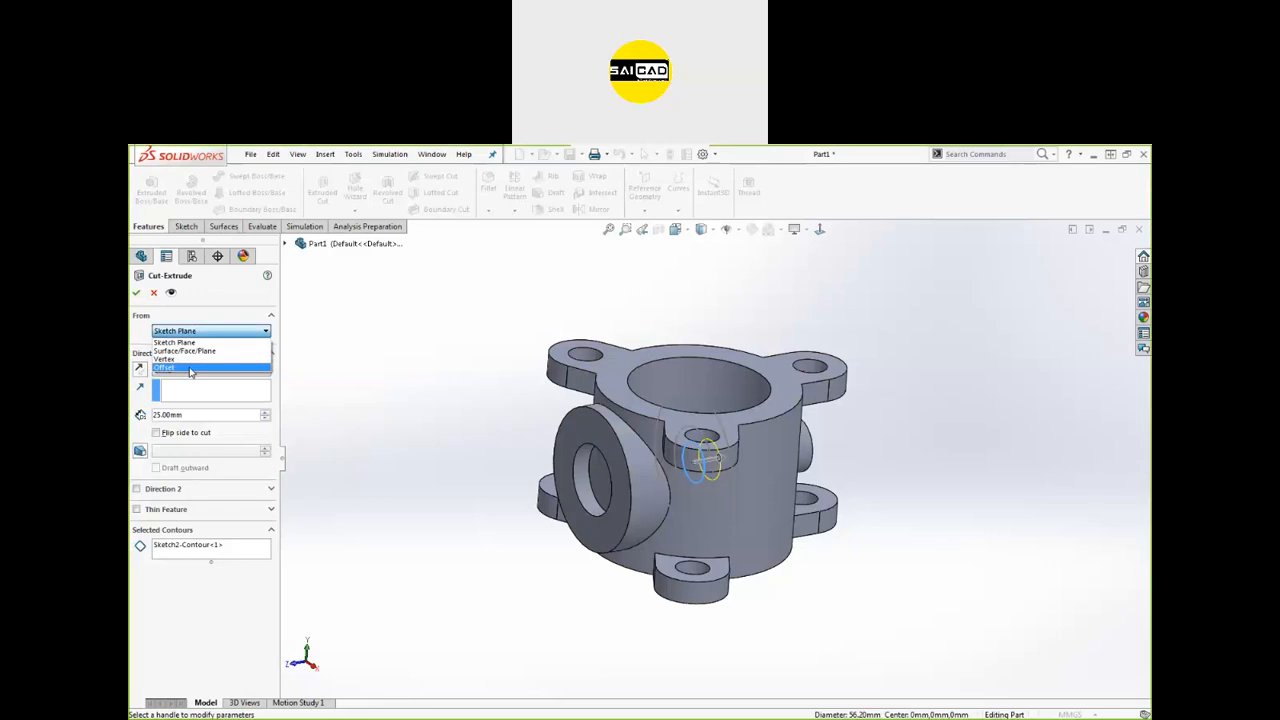
{"action": "left_click", "coordinate": [188, 351]}
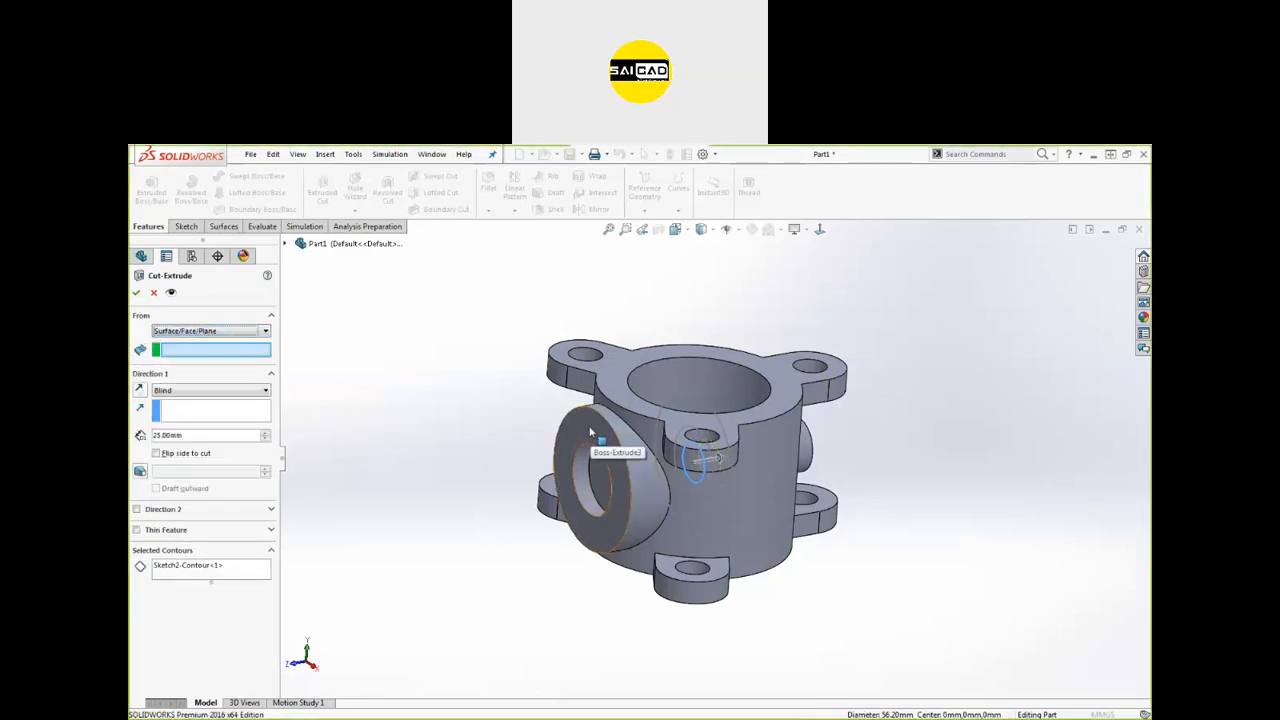
{"action": "left_click", "coordinate": [578, 431]}
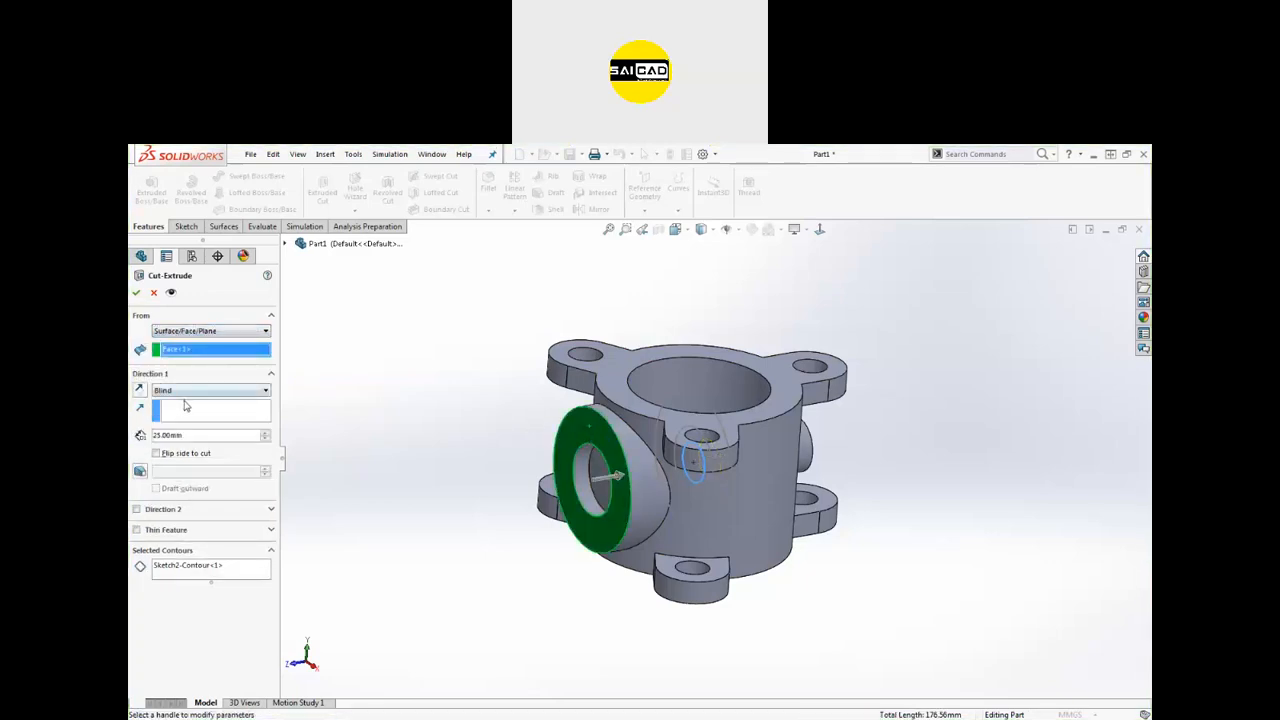
{"action": "right_click", "coordinate": [199, 351]}
{"action": "left_click", "coordinate": [214, 358]}
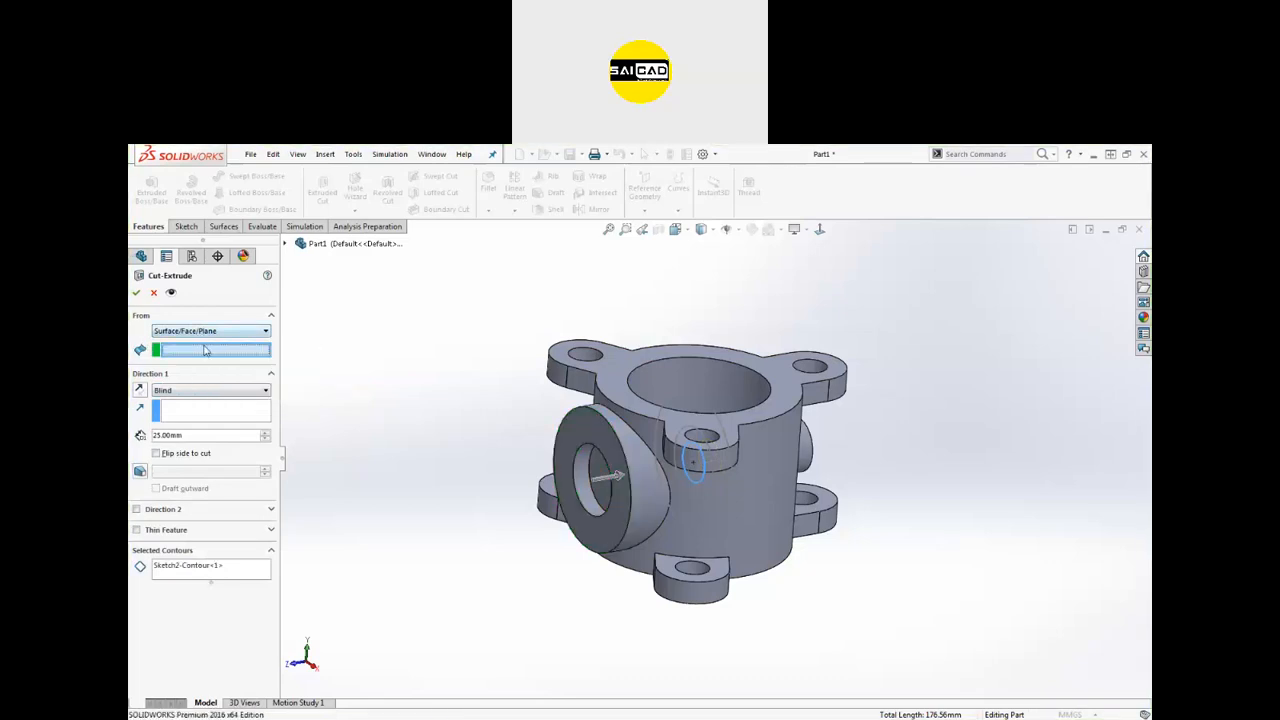
Step: Start the 56.2 mm cut at the 100 mm recess floor, give it a Blind depth subtracted from 310 mm, and complete it
{"action": "scroll", "coordinate": [640, 480], "scroll_direction": "down", "scroll_amount": 2}
{"action": "left_click", "coordinate": [569, 448]}
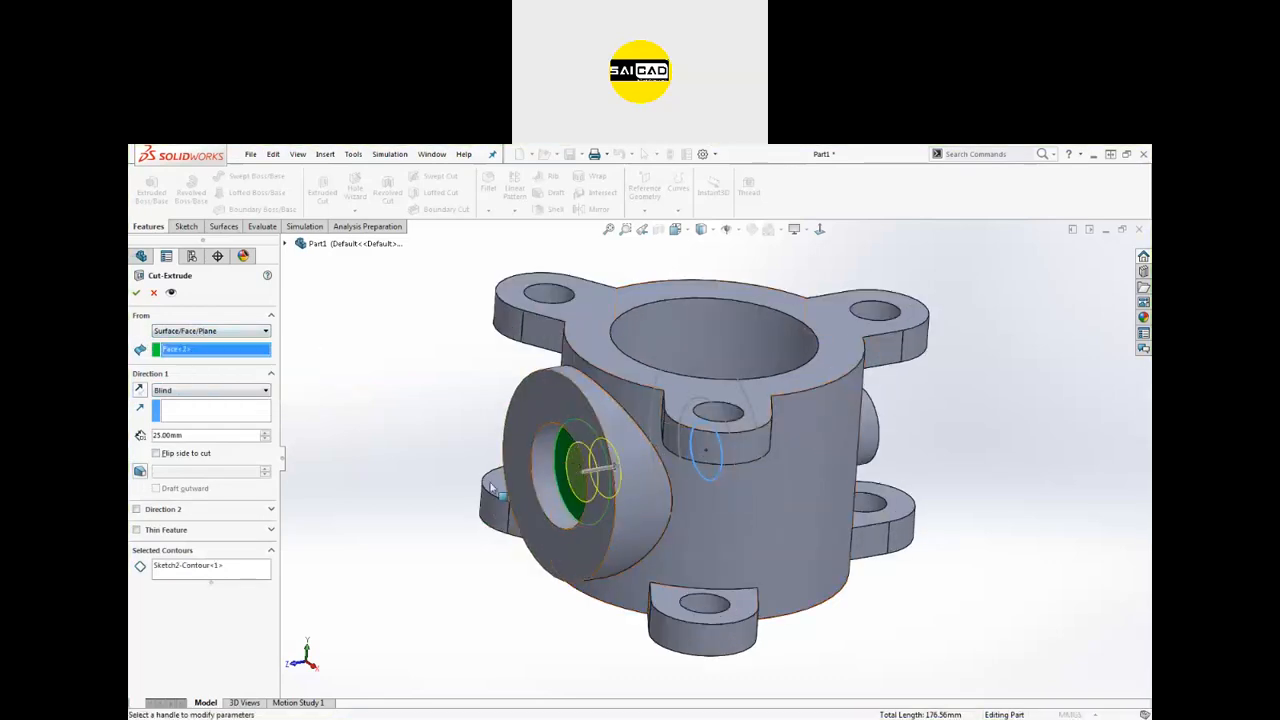
{"action": "key", "text": "f"}
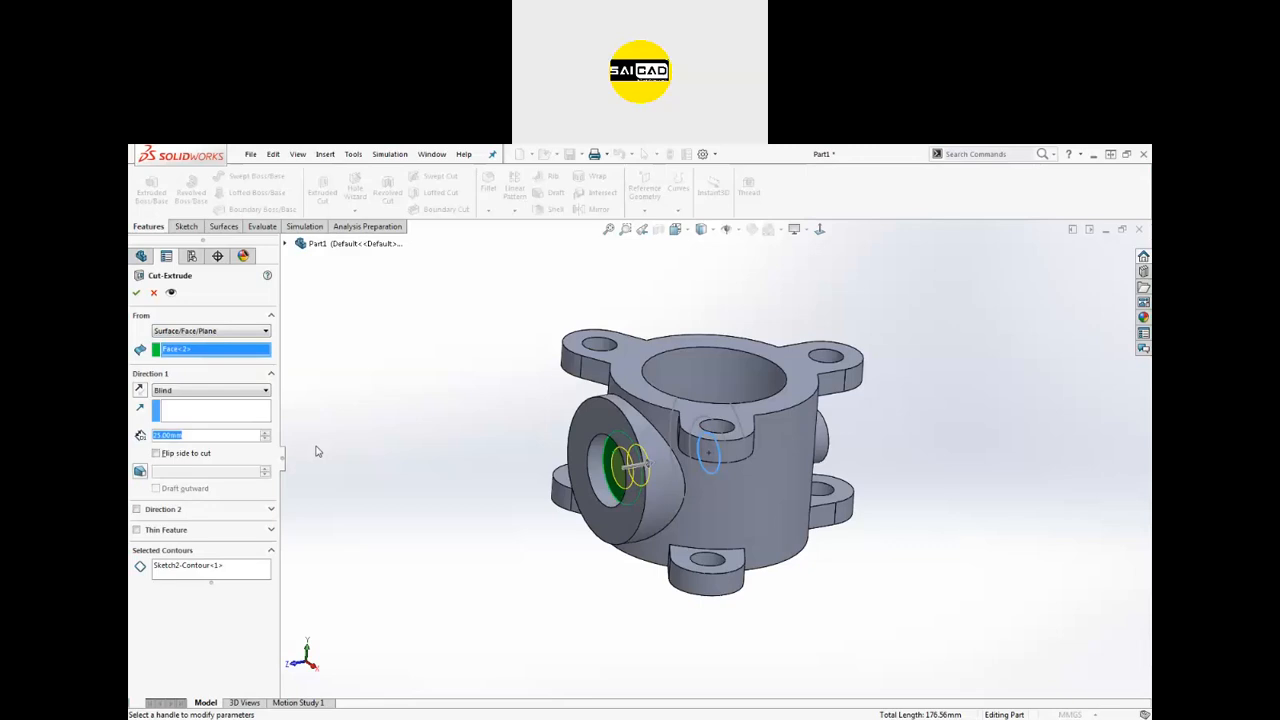
{"action": "type", "text": "310-"}
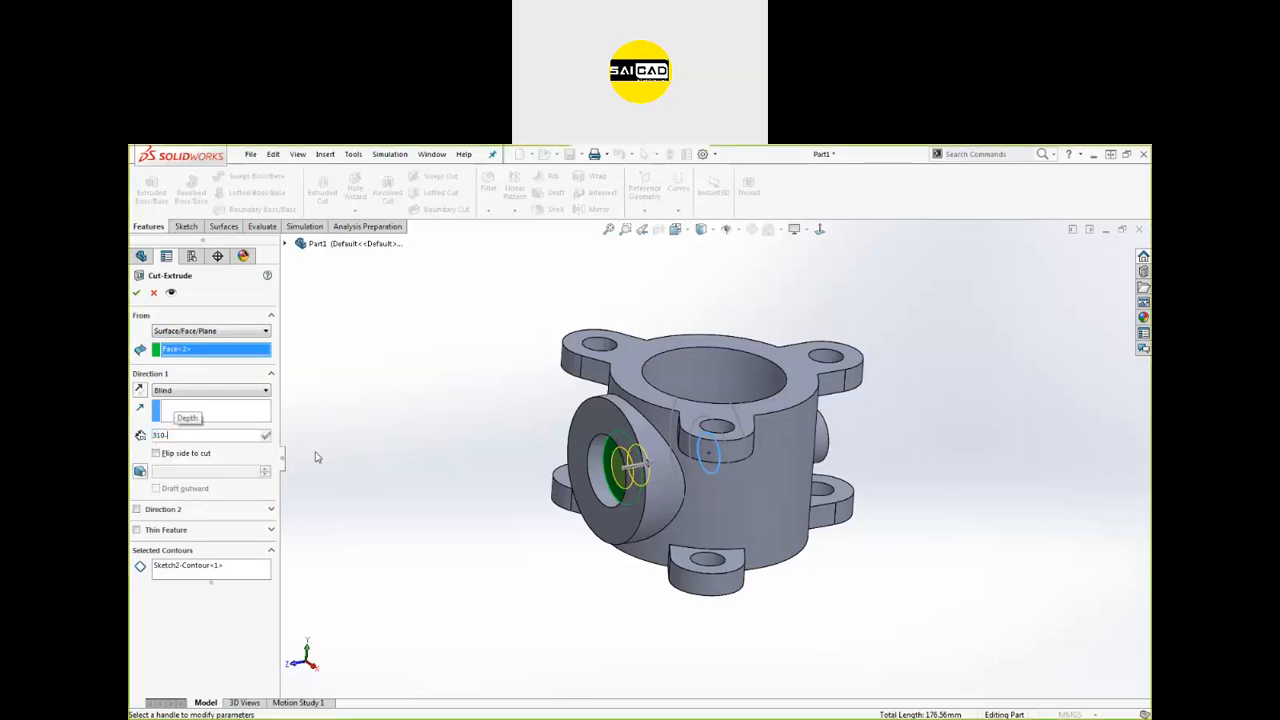
{"action": "key", "text": "Return"}
{"action": "left_click", "coordinate": [136, 292]}
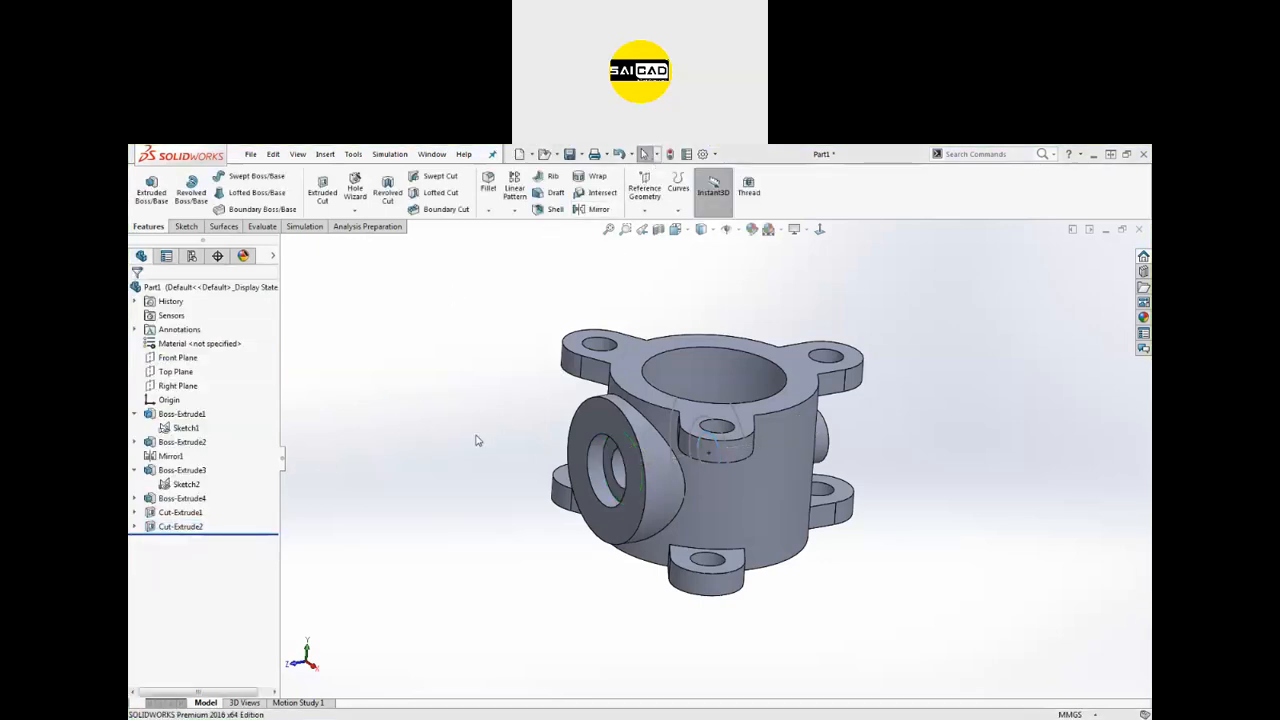
{"action": "mouse_move", "coordinate": [578, 398]}
{"action": "middle_mouse_down"}
{"action": "mouse_move", "coordinate": [423, 446]}
{"action": "mouse_move", "coordinate": [531, 554]}
{"action": "mouse_move", "coordinate": [493, 575]}
{"action": "mouse_move", "coordinate": [503, 477]}
{"action": "middle_mouse_up"}
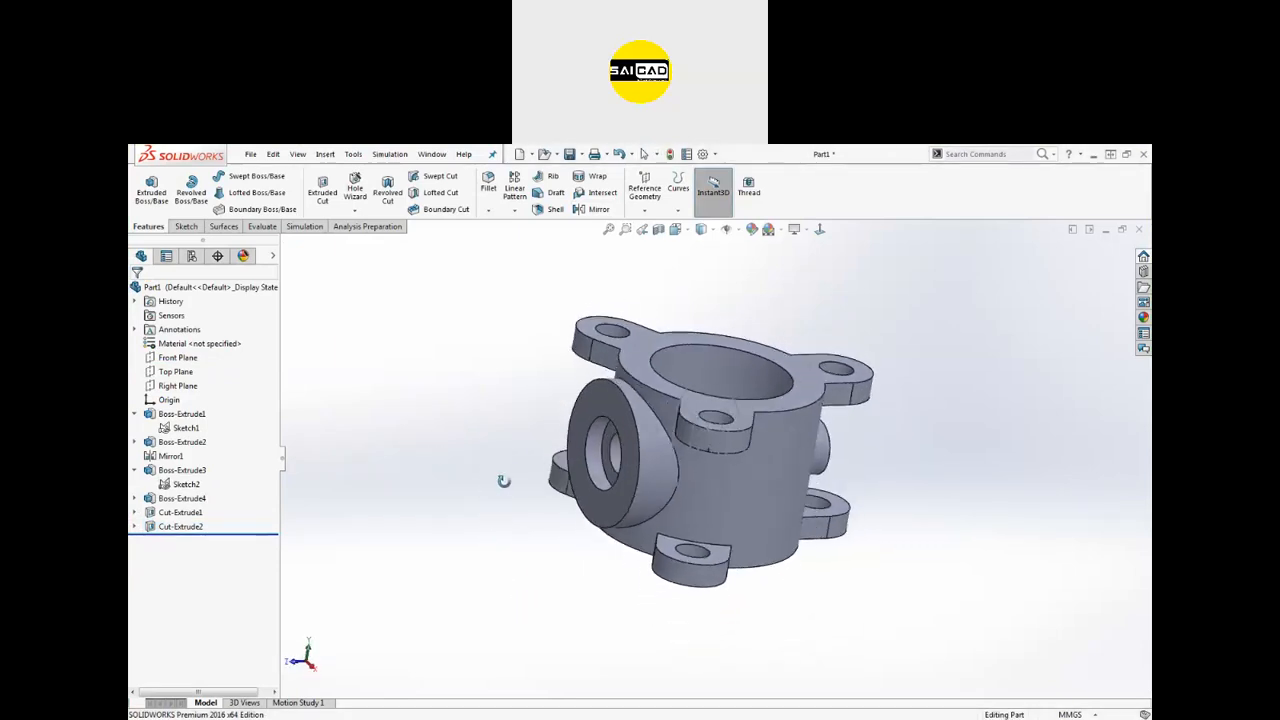
Step: Examine the large boss's end face, 100 mm recess and 56.2 mm bore from several angles
{"action": "left_click", "coordinate": [185, 484]}
{"action": "mouse_move", "coordinate": [417, 443]}
{"action": "middle_mouse_down"}
{"action": "mouse_move", "coordinate": [508, 371]}
{"action": "mouse_move", "coordinate": [513, 450]}
{"action": "mouse_move", "coordinate": [463, 389]}
{"action": "mouse_move", "coordinate": [420, 391]}
{"action": "mouse_move", "coordinate": [508, 436]}
{"action": "mouse_move", "coordinate": [523, 497]}
{"action": "mouse_move", "coordinate": [510, 470]}
{"action": "middle_mouse_up"}
{"action": "scroll", "coordinate": [620, 541], "scroll_direction": "up", "scroll_amount": 4}
{"action": "middle_click_drag", "start_coordinate": [655, 552], "coordinate": [655, 460]}
{"action": "scroll", "coordinate": [655, 461], "scroll_direction": "down", "scroll_amount": 1}
{"action": "left_click", "coordinate": [655, 460]}
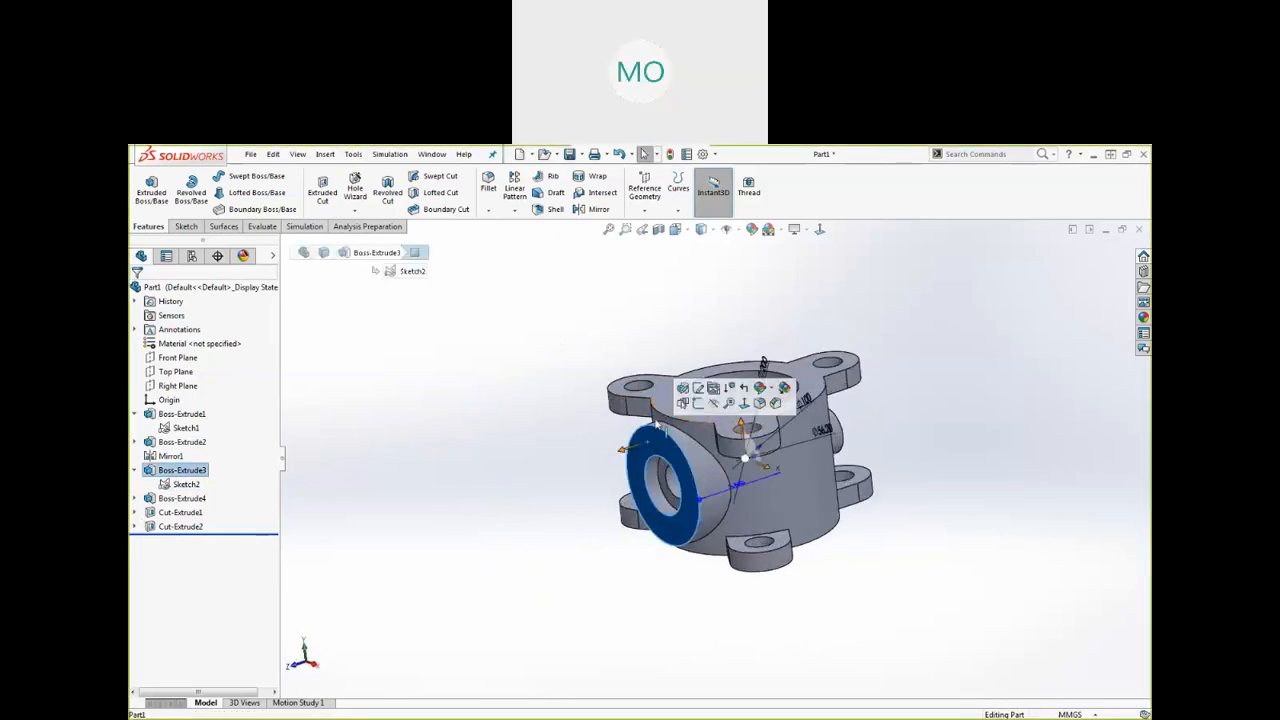
{"action": "middle_click_drag", "start_coordinate": [583, 434], "coordinate": [664, 528]}
{"action": "scroll", "coordinate": [622, 496], "scroll_direction": "up", "scroll_amount": 1}
{"action": "left_click", "coordinate": [667, 526]}
{"action": "scroll", "coordinate": [685, 466], "scroll_direction": "down", "scroll_amount": 3}
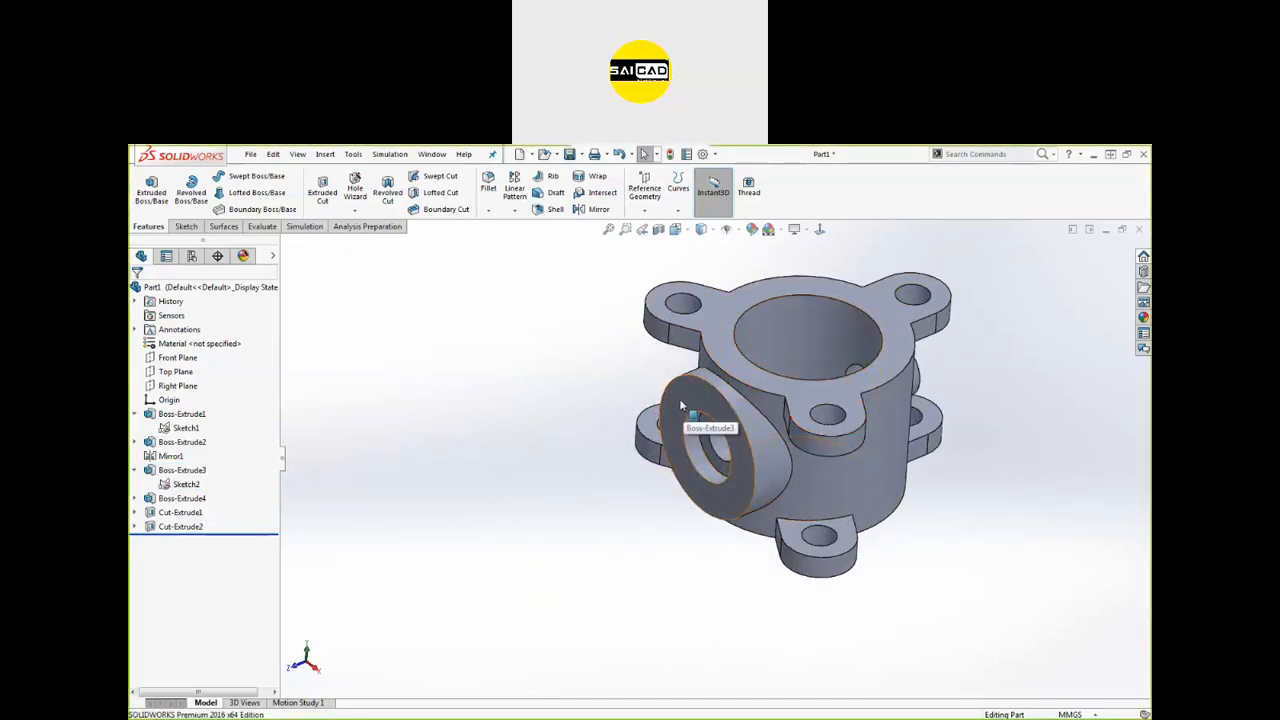
{"action": "left_click", "coordinate": [708, 448]}
{"action": "mouse_move", "coordinate": [708, 448]}
{"action": "middle_mouse_down"}
{"action": "mouse_move", "coordinate": [700, 470]}
{"action": "mouse_move", "coordinate": [712, 432]}
{"action": "middle_mouse_up"}
{"action": "scroll", "coordinate": [714, 428], "scroll_direction": "up", "scroll_amount": 2}
{"action": "left_click", "coordinate": [714, 428]}
{"action": "scroll", "coordinate": [714, 428], "scroll_direction": "down", "scroll_amount": 3}
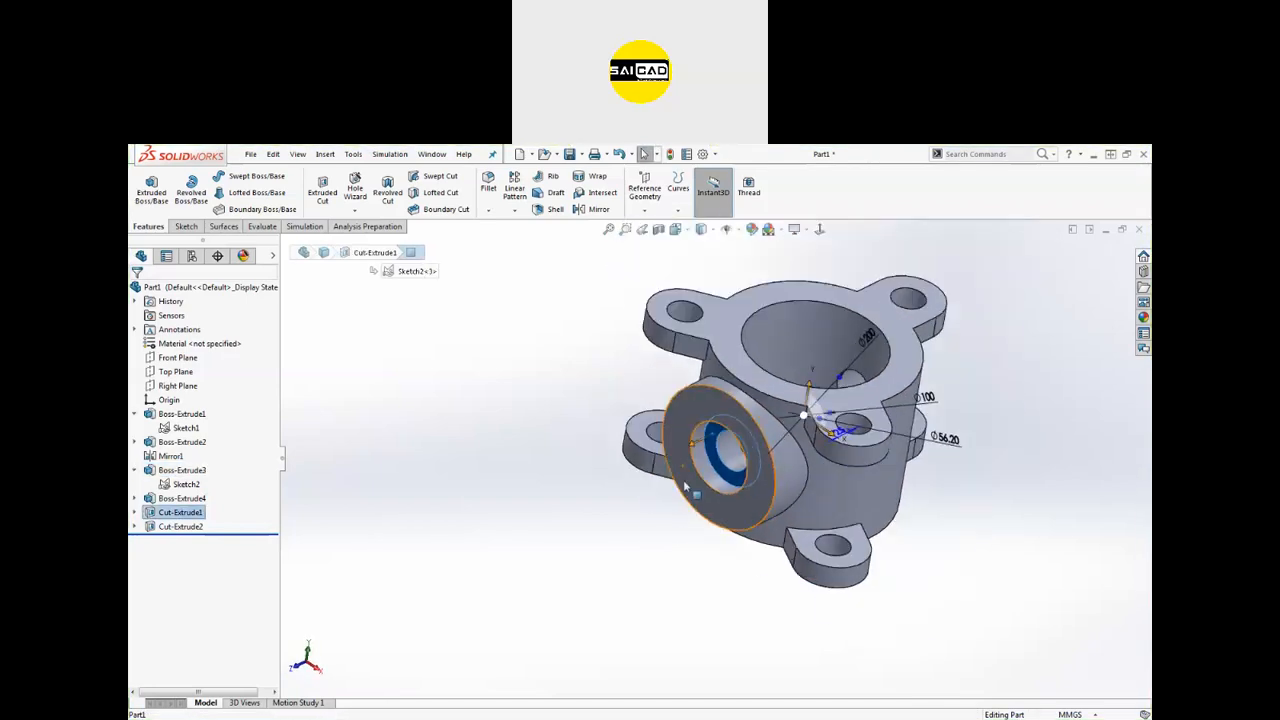
{"action": "scroll", "coordinate": [688, 507], "scroll_direction": "down", "scroll_amount": 2}
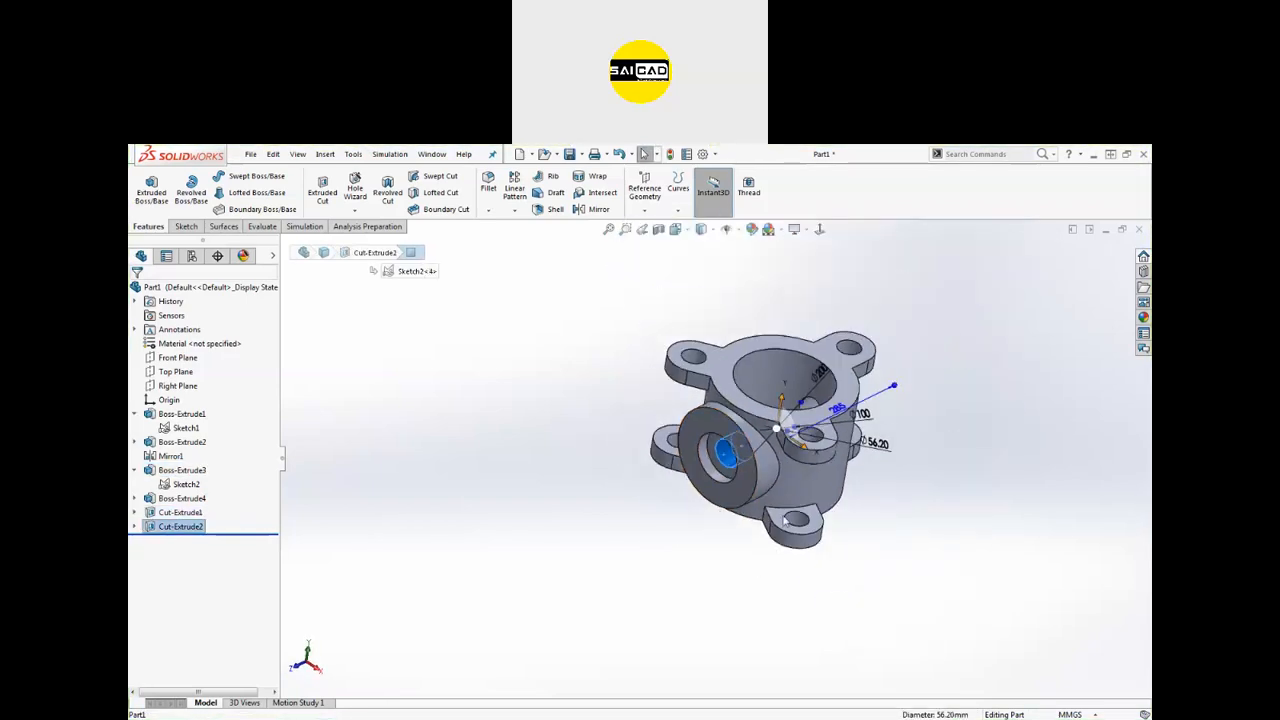
{"action": "left_click", "coordinate": [712, 440]}
{"action": "middle_click_drag", "start_coordinate": [900, 506], "coordinate": [902, 467]}
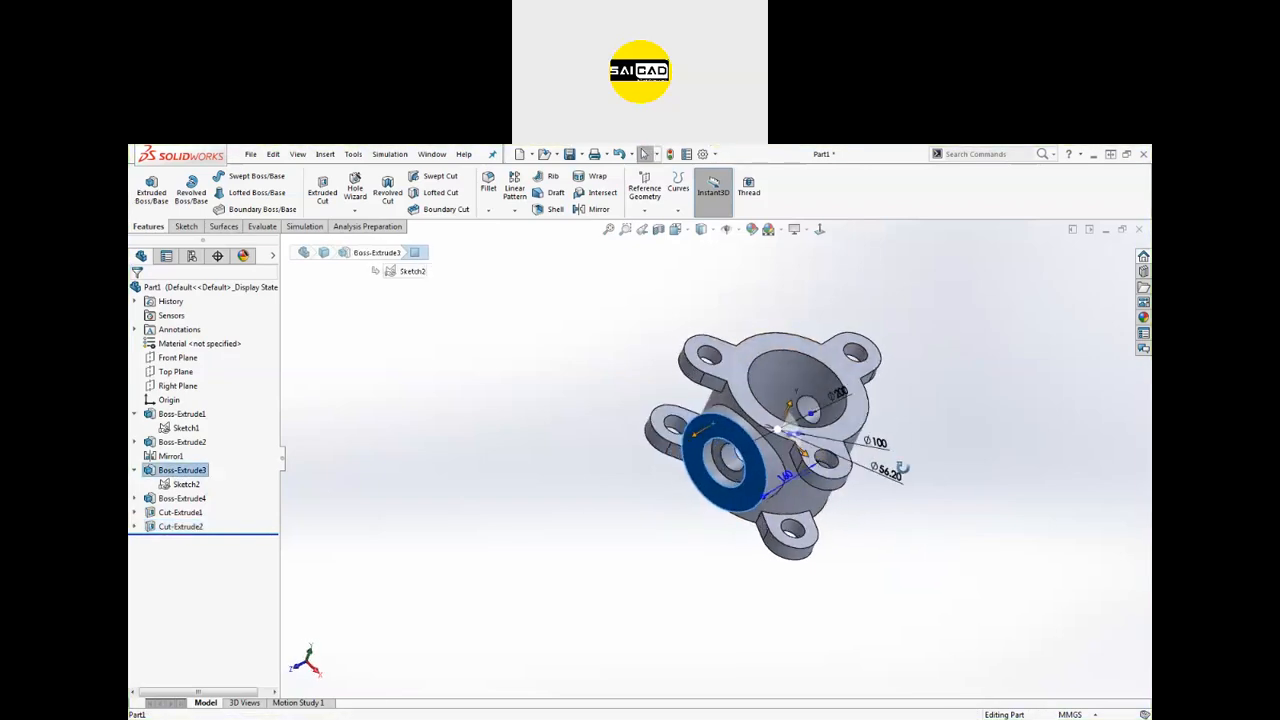
{"action": "scroll", "coordinate": [808, 400], "scroll_direction": "up", "scroll_amount": 3}
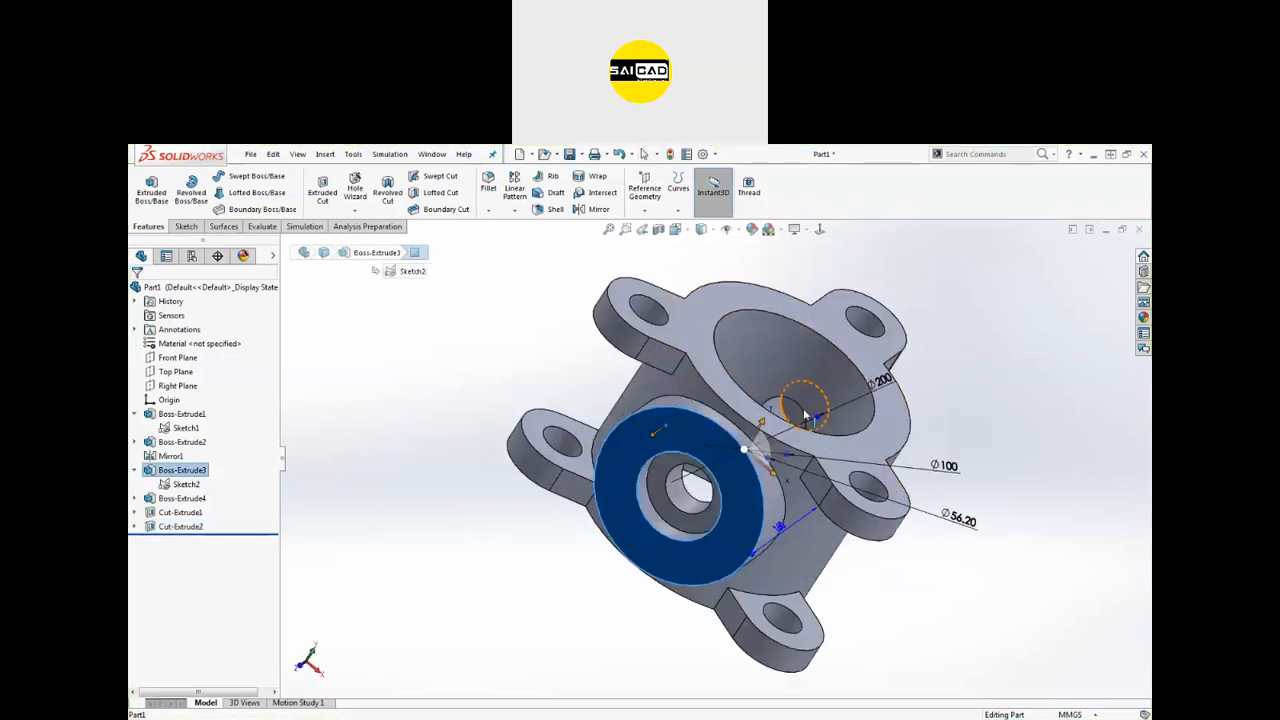
Step: Create a section view of the valve body on the Right Plane, cutting through both side bosses
{"action": "left_click", "coordinate": [531, 389]}
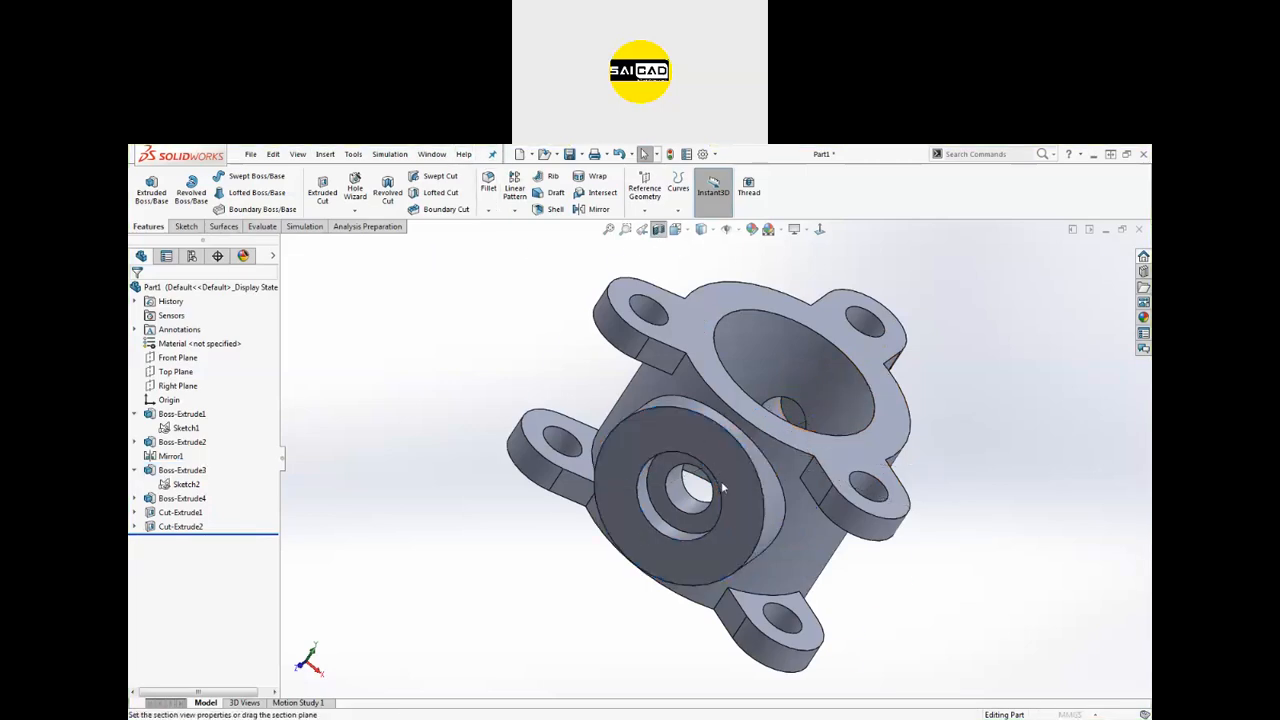
{"action": "left_click", "coordinate": [175, 476]}
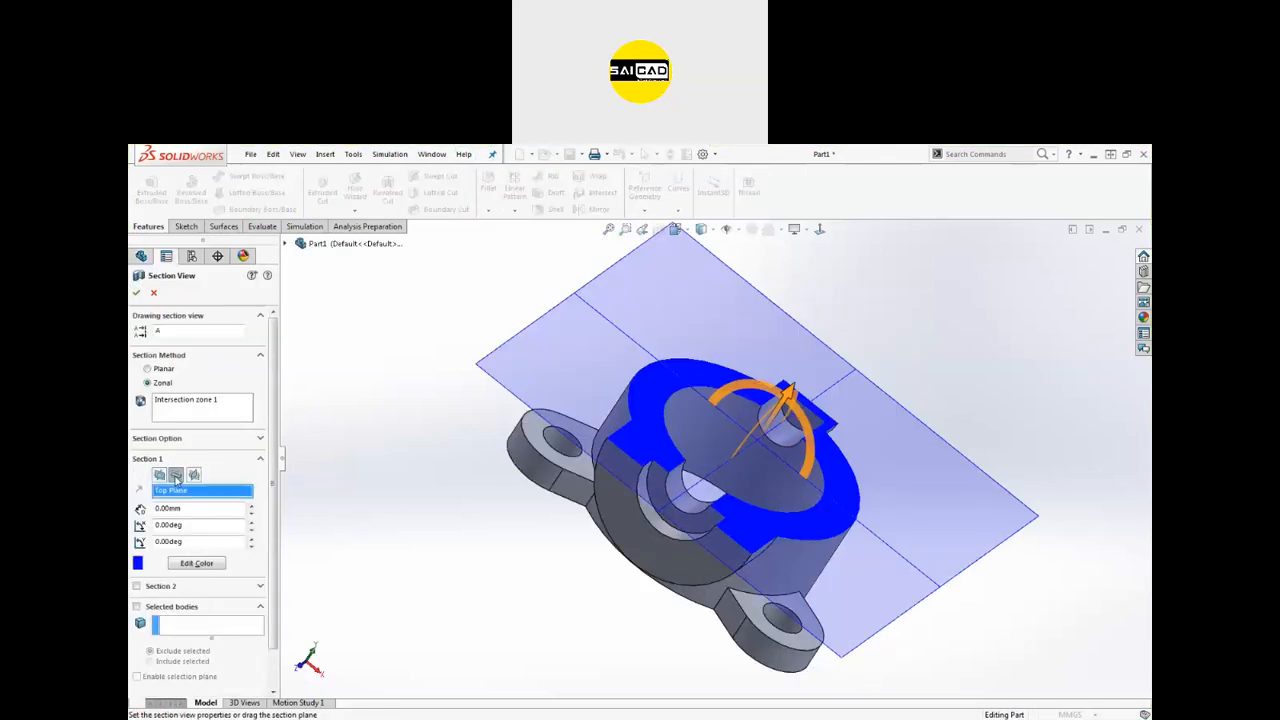
{"action": "left_click", "coordinate": [194, 477]}
{"action": "left_click", "coordinate": [136, 292]}
{"action": "middle_click_drag", "start_coordinate": [414, 380], "coordinate": [481, 351]}
{"action": "scroll", "coordinate": [822, 478], "scroll_direction": "down", "scroll_amount": 3}
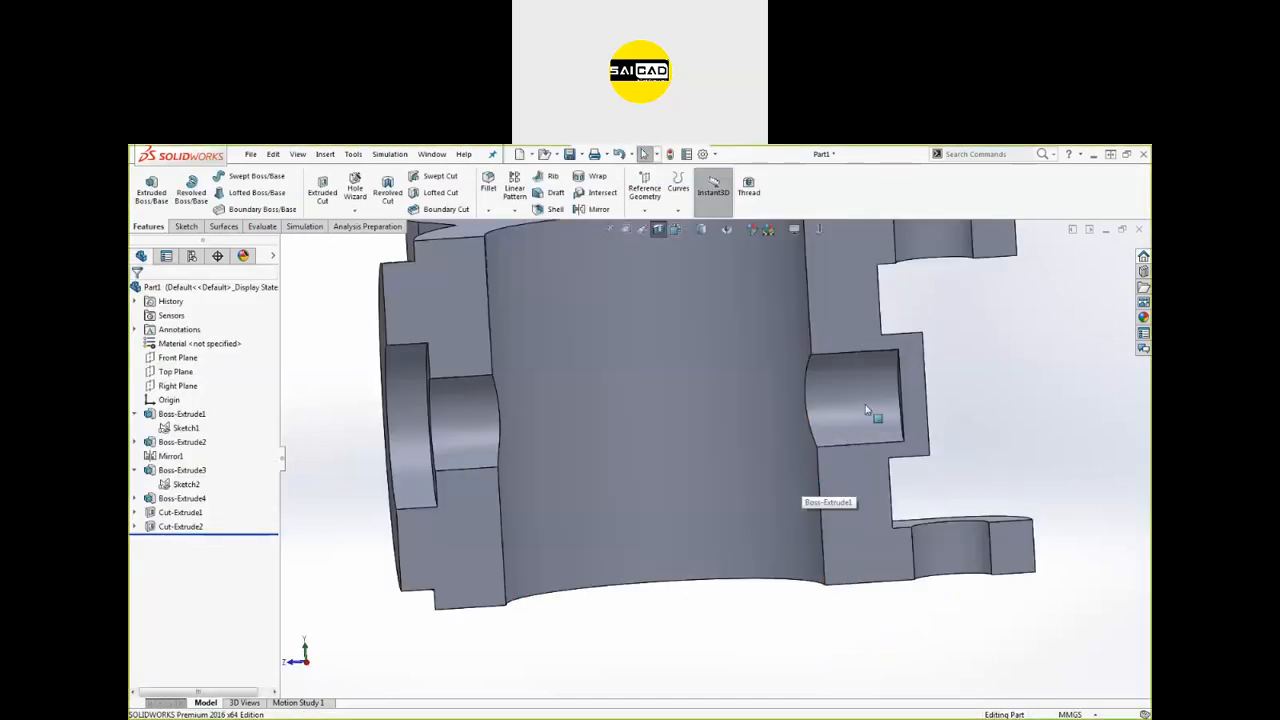
Step: Inspect the sectioned boss end faces, the stepped recess and the closed end of the 56.2 mm bore
{"action": "left_click", "coordinate": [865, 404]}
{"action": "scroll", "coordinate": [740, 458], "scroll_direction": "up", "scroll_amount": 3}
{"action": "middle_click_drag", "start_coordinate": [679, 536], "coordinate": [627, 531]}
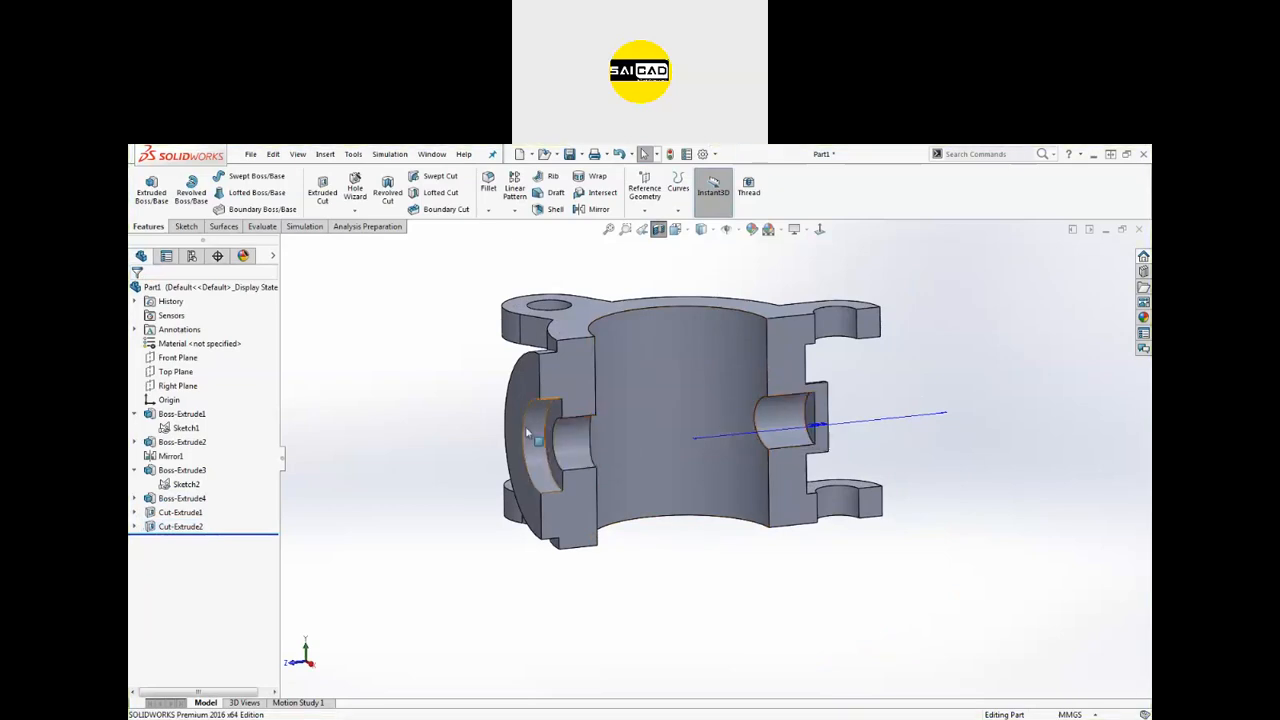
{"action": "middle_click_drag", "start_coordinate": [838, 404], "coordinate": [545, 455]}
{"action": "left_click", "coordinate": [823, 397]}
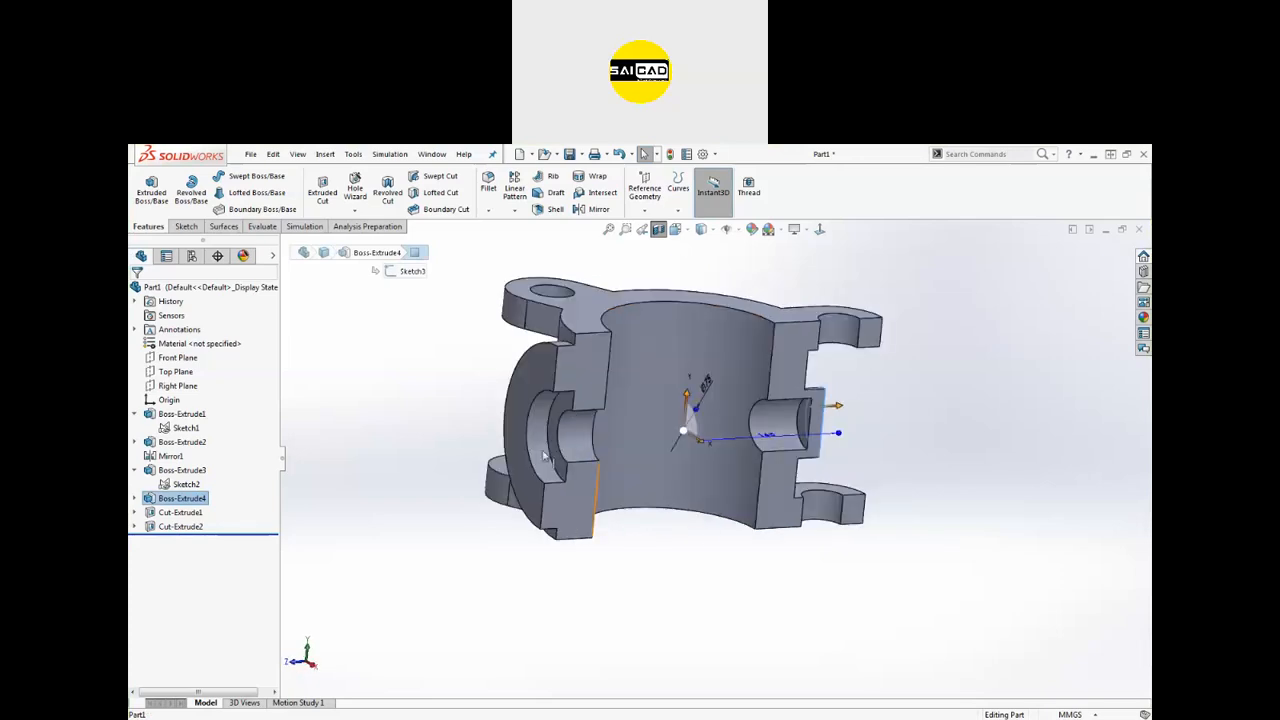
{"action": "left_click", "coordinate": [522, 390]}
{"action": "scroll", "coordinate": [745, 495], "scroll_direction": "up", "scroll_amount": 3}
{"action": "middle_click_drag", "start_coordinate": [745, 495], "coordinate": [801, 463]}
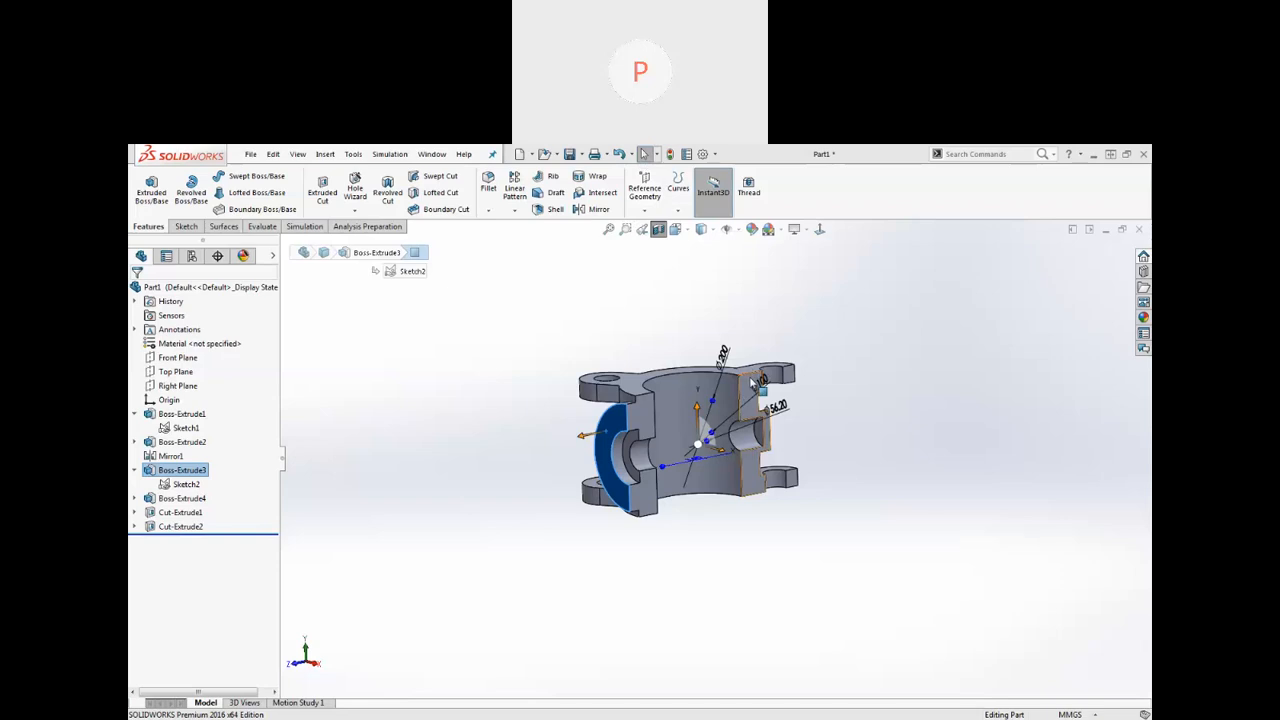
{"action": "left_click", "coordinate": [762, 432]}
{"action": "middle_click_drag", "start_coordinate": [899, 476], "coordinate": [875, 452]}
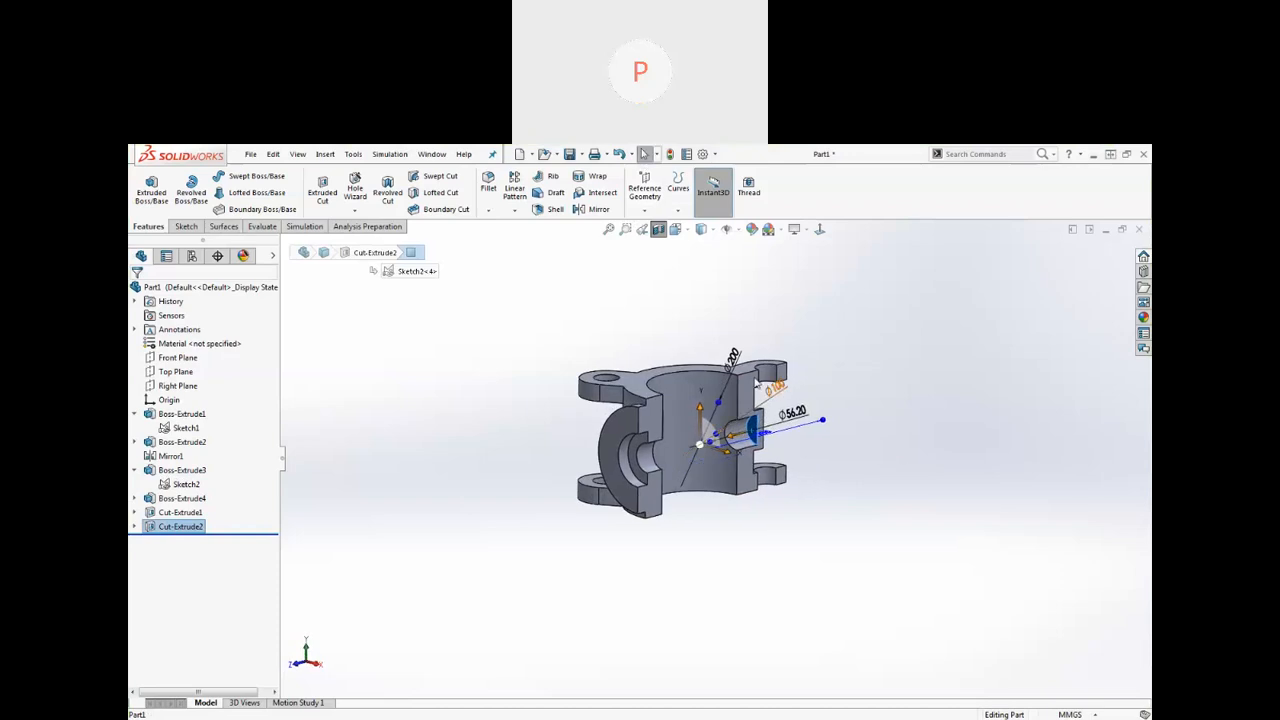
{"action": "left_click", "coordinate": [766, 520]}
{"action": "scroll", "coordinate": [715, 443], "scroll_direction": "down", "scroll_amount": 5}
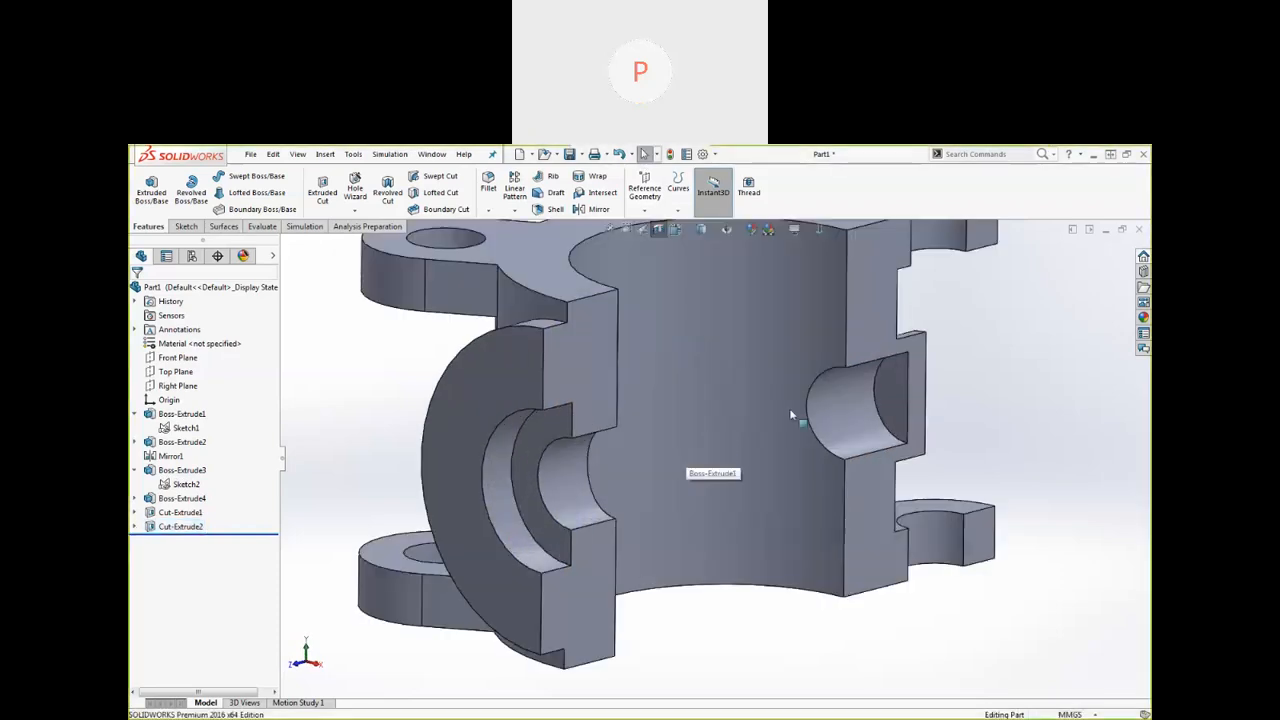
{"action": "scroll", "coordinate": [715, 443], "scroll_direction": "down", "scroll_amount": 2}
{"action": "left_click", "coordinate": [902, 409]}
{"action": "left_click", "coordinate": [1098, 348]}
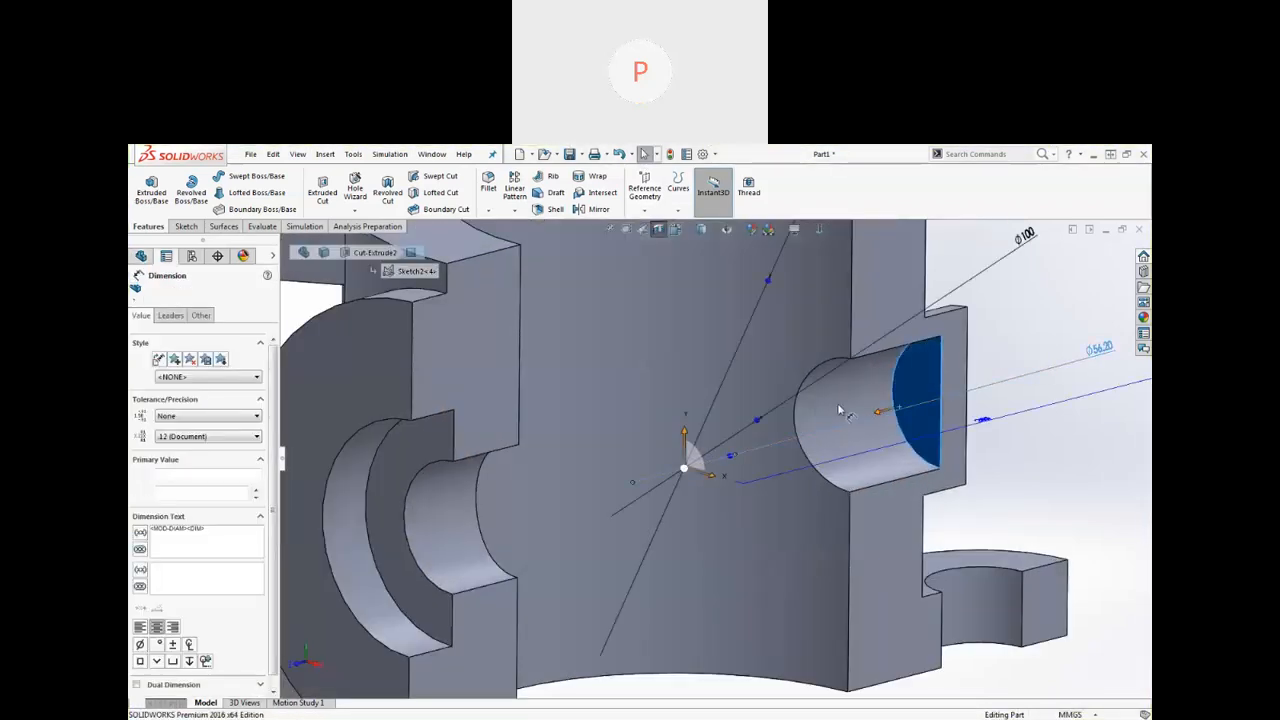
{"action": "left_click", "coordinate": [1015, 352]}
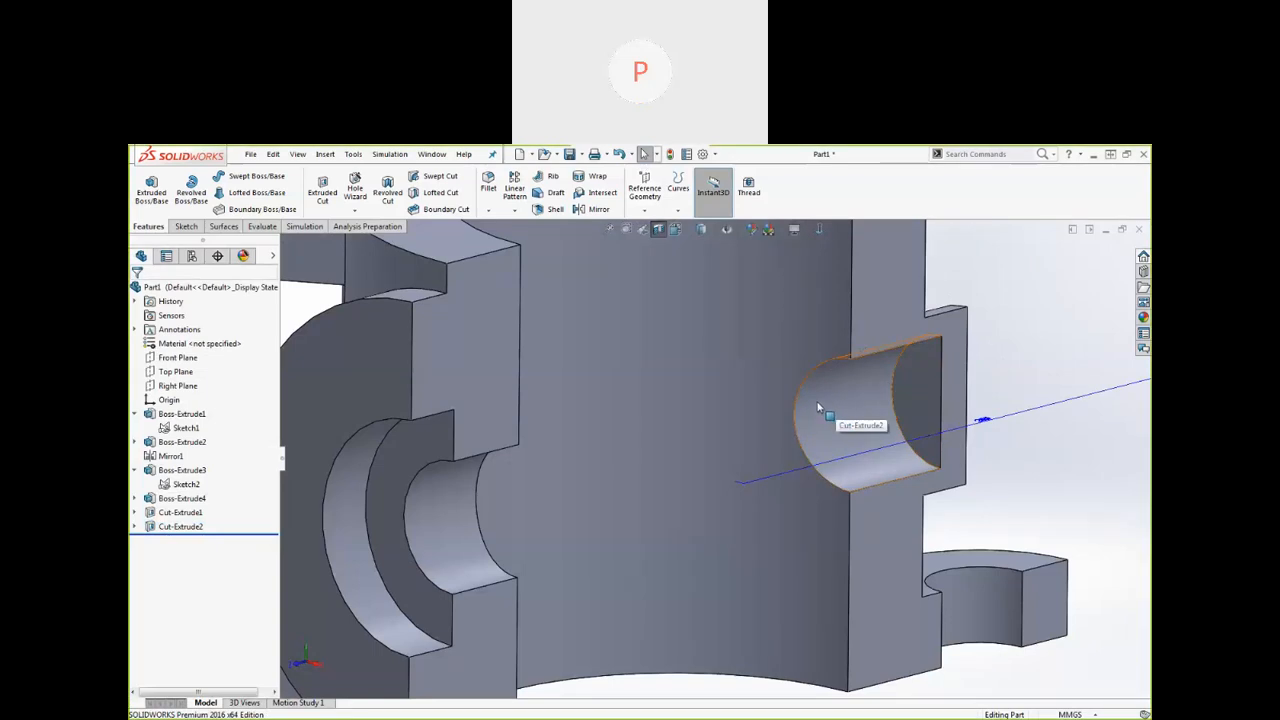
Step: Compare the 56.2 mm bore surfaces on both sides of the central ring in the section view
{"action": "scroll", "coordinate": [710, 422], "scroll_direction": "up", "scroll_amount": 3}
{"action": "scroll", "coordinate": [712, 428], "scroll_direction": "down", "scroll_amount": 3}
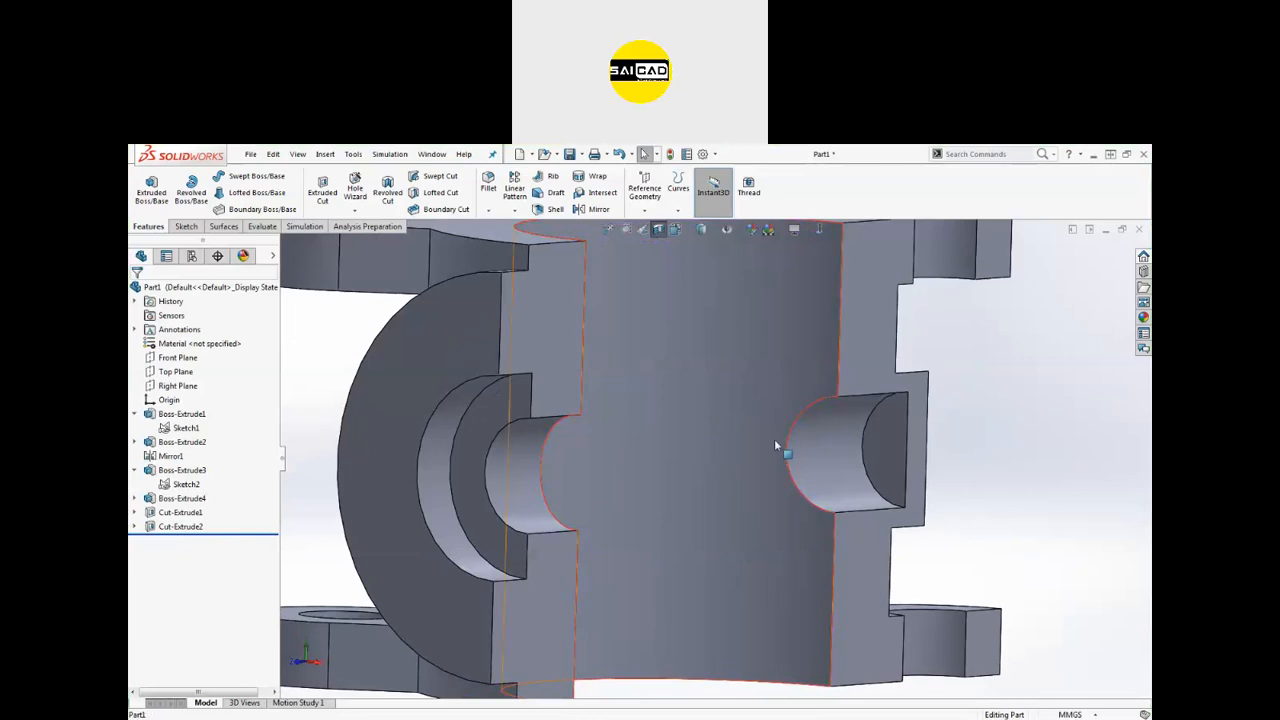
{"action": "left_click", "coordinate": [816, 438]}
{"action": "scroll", "coordinate": [824, 444], "scroll_direction": "up", "scroll_amount": 3}
{"action": "left_click", "coordinate": [912, 484]}
{"action": "middle_click_drag", "start_coordinate": [856, 483], "coordinate": [790, 458]}
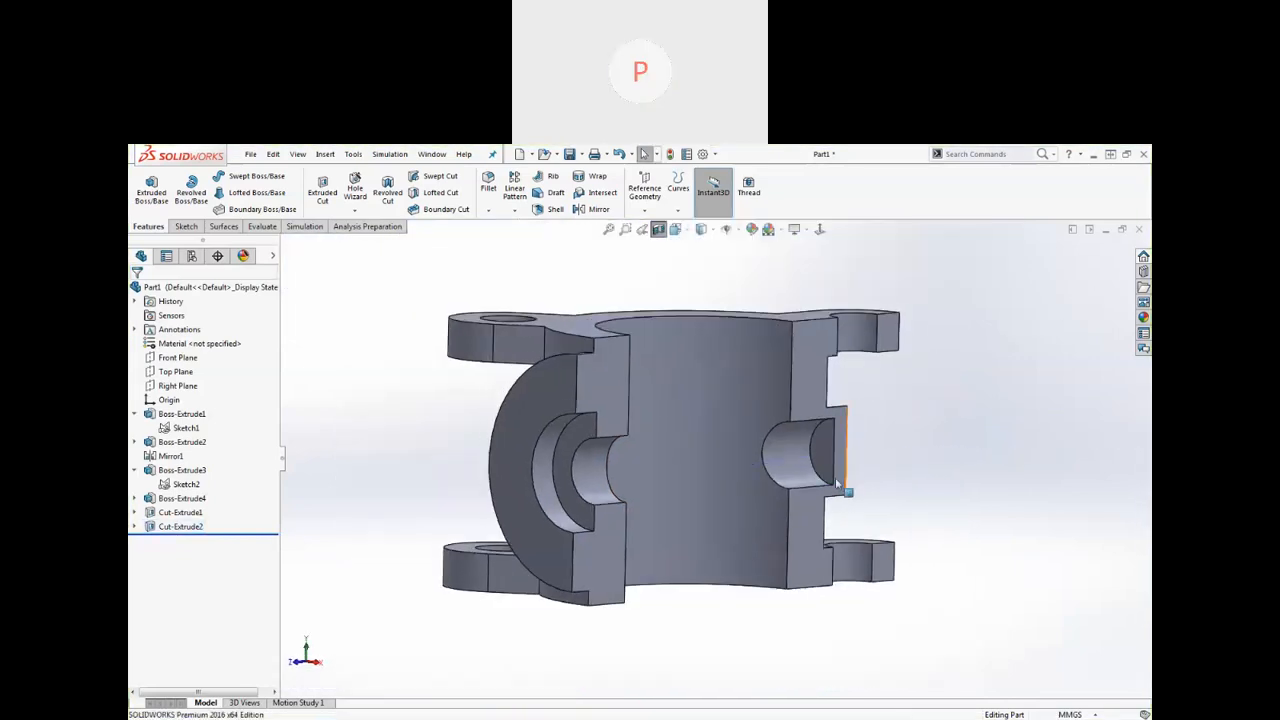
{"action": "left_click", "coordinate": [784, 456]}
{"action": "left_click", "coordinate": [607, 474]}
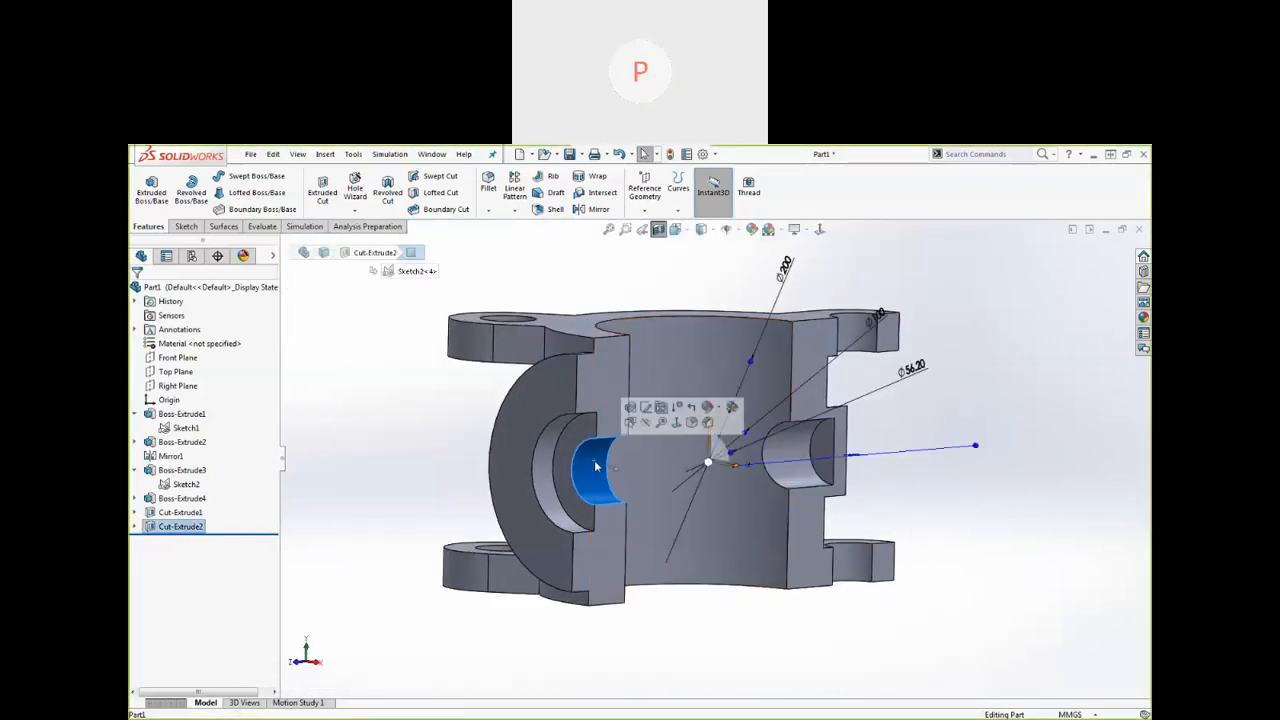
{"action": "left_click", "coordinate": [790, 440]}
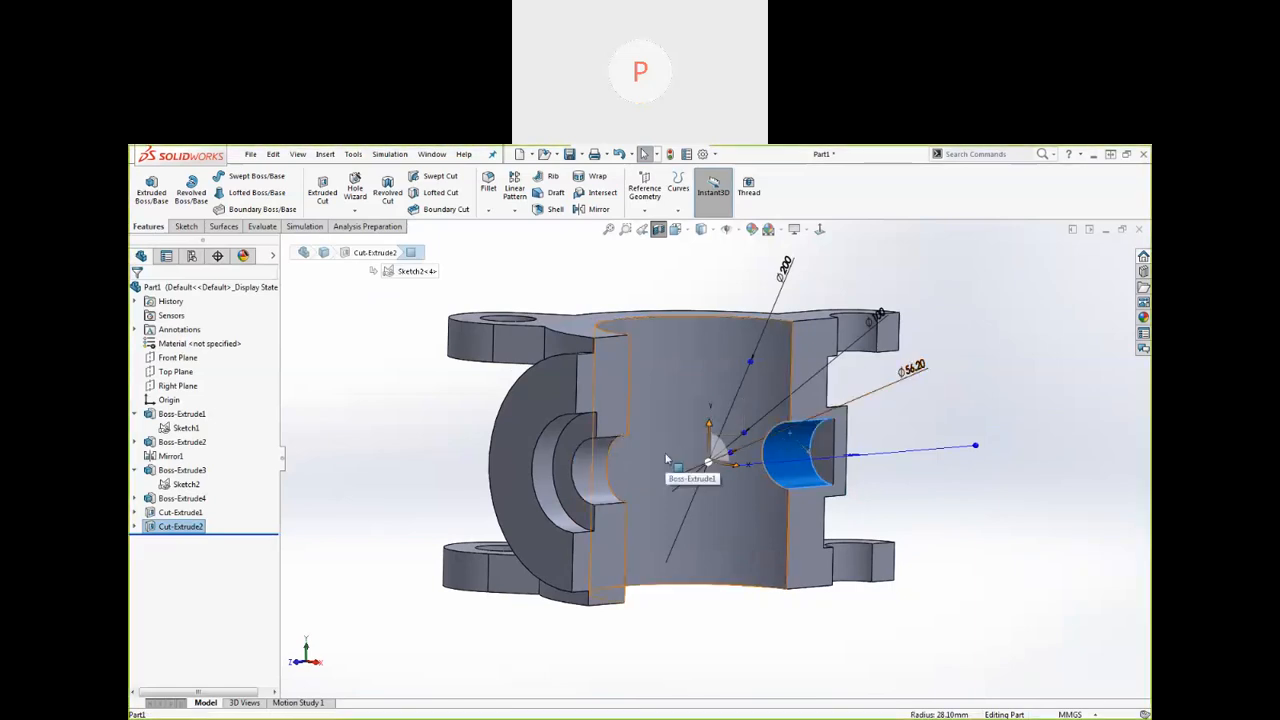
{"action": "scroll", "coordinate": [905, 478], "scroll_direction": "up", "scroll_amount": 3}
{"action": "scroll", "coordinate": [808, 489], "scroll_direction": "down", "scroll_amount": 2}
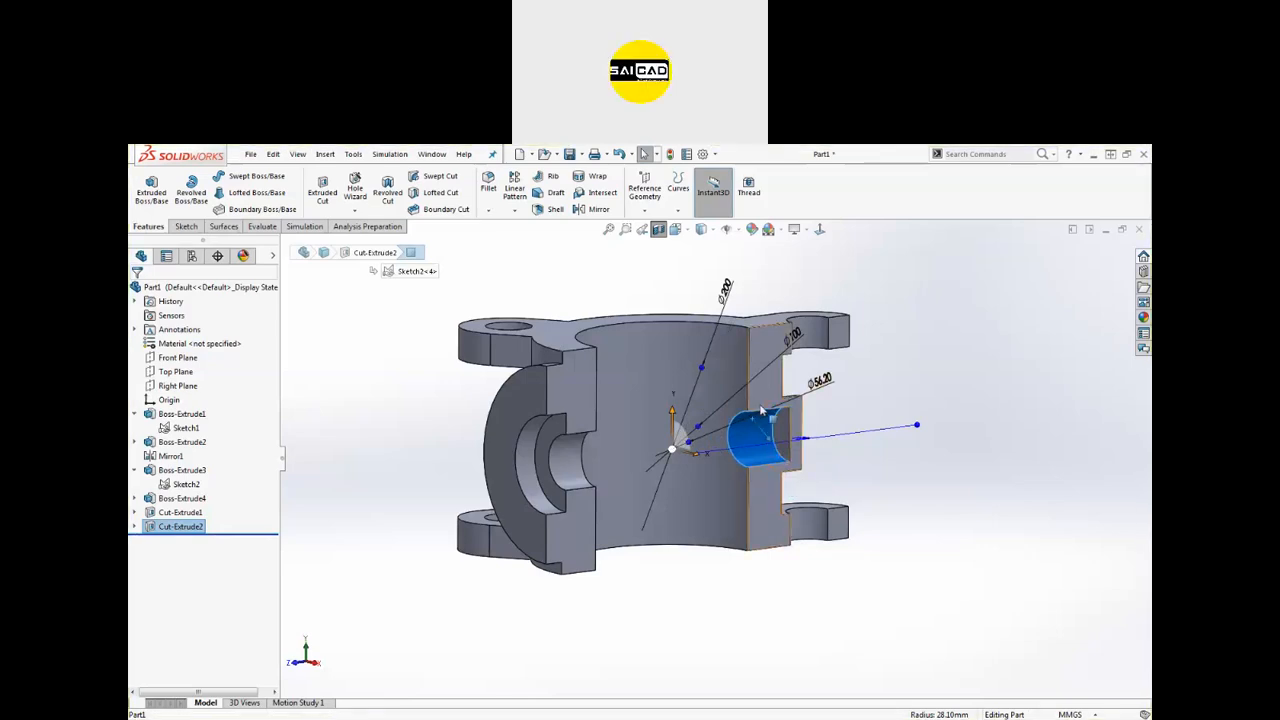
{"action": "middle_click_drag", "start_coordinate": [908, 414], "coordinate": [857, 392]}
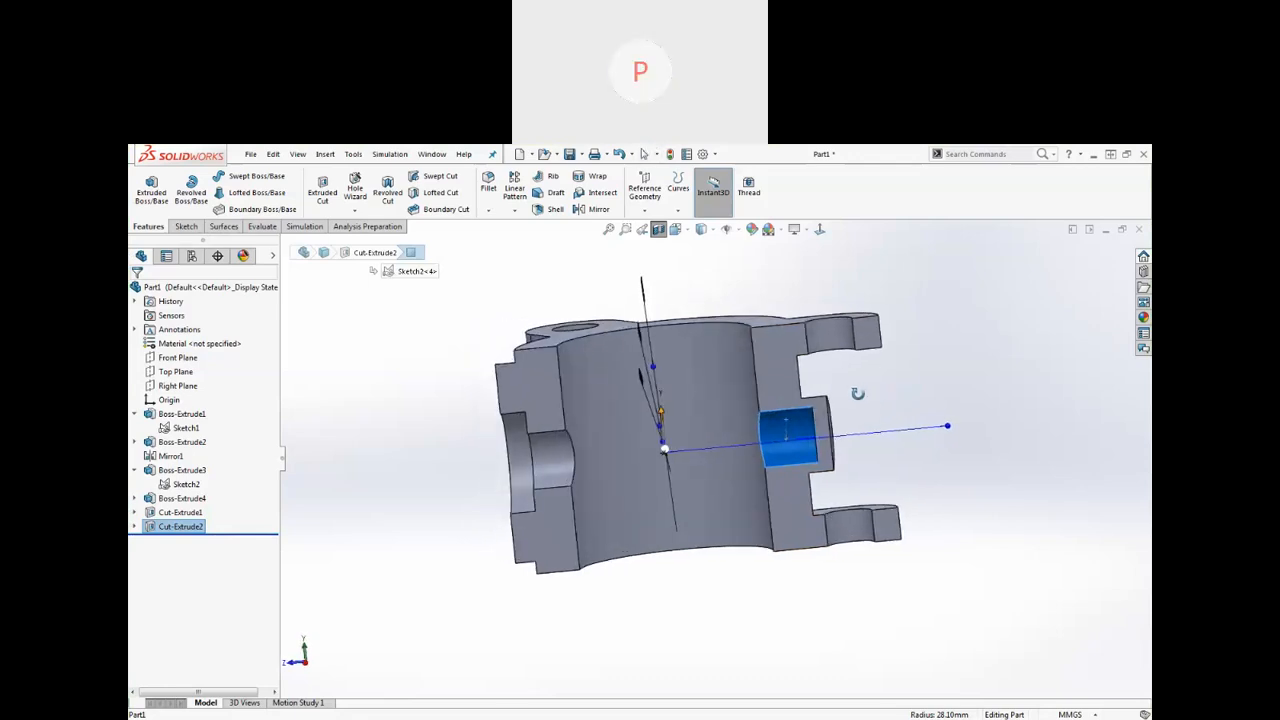
{"action": "middle_click_drag", "start_coordinate": [857, 393], "coordinate": [884, 398]}
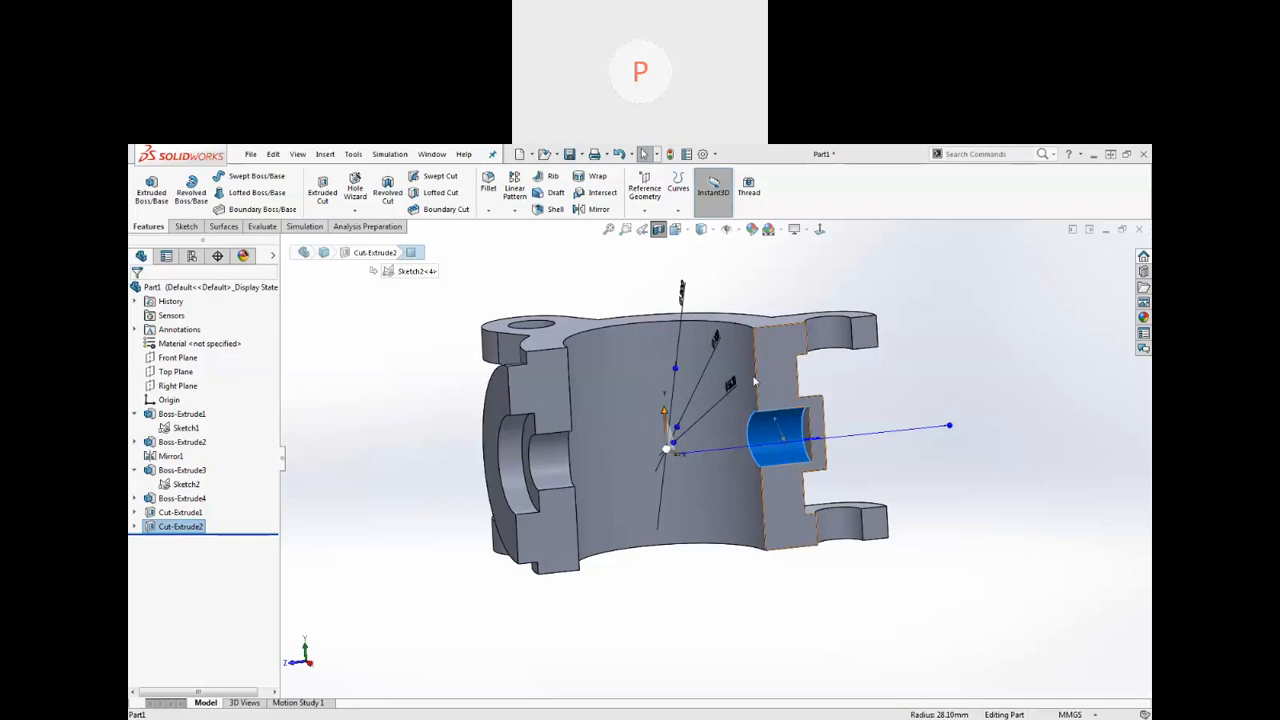
{"action": "left_click", "coordinate": [896, 394]}
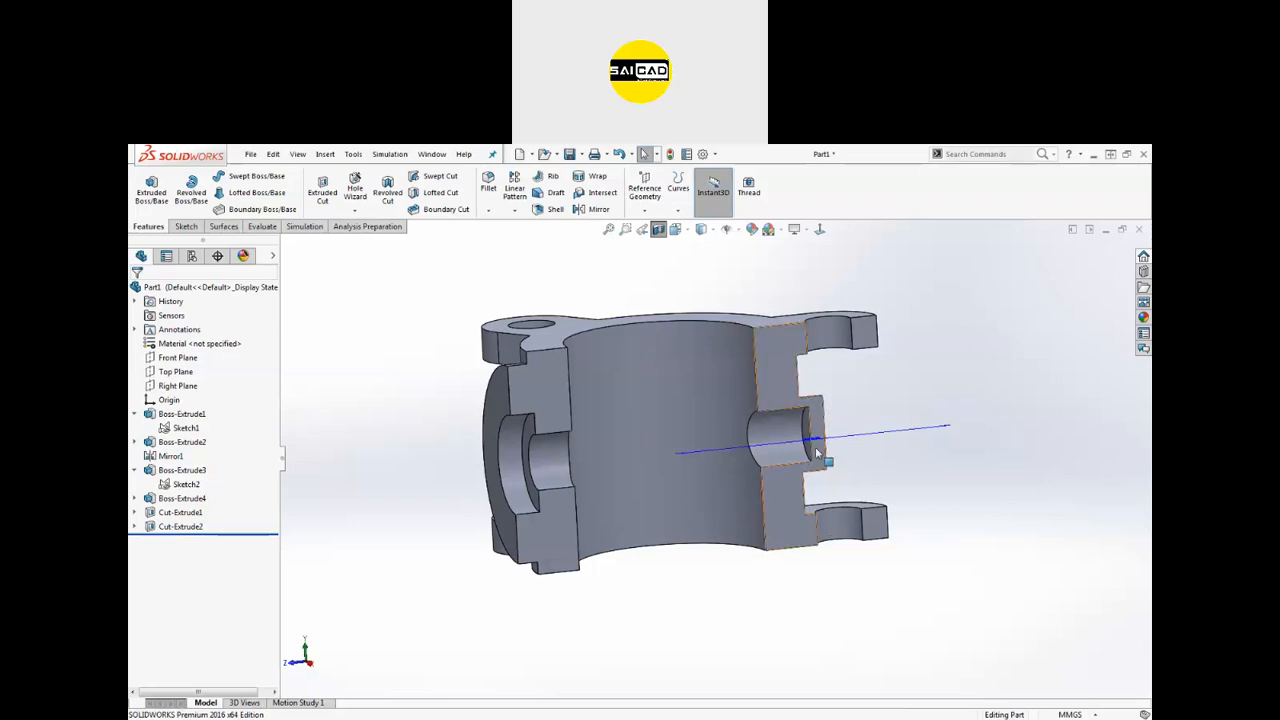
Step: Check the large boss's end face and examine the small boss's wall around the blind bore end up close
{"action": "middle_click_drag", "start_coordinate": [912, 387], "coordinate": [932, 382]}
{"action": "left_click", "coordinate": [932, 382]}
{"action": "left_click", "coordinate": [509, 404]}
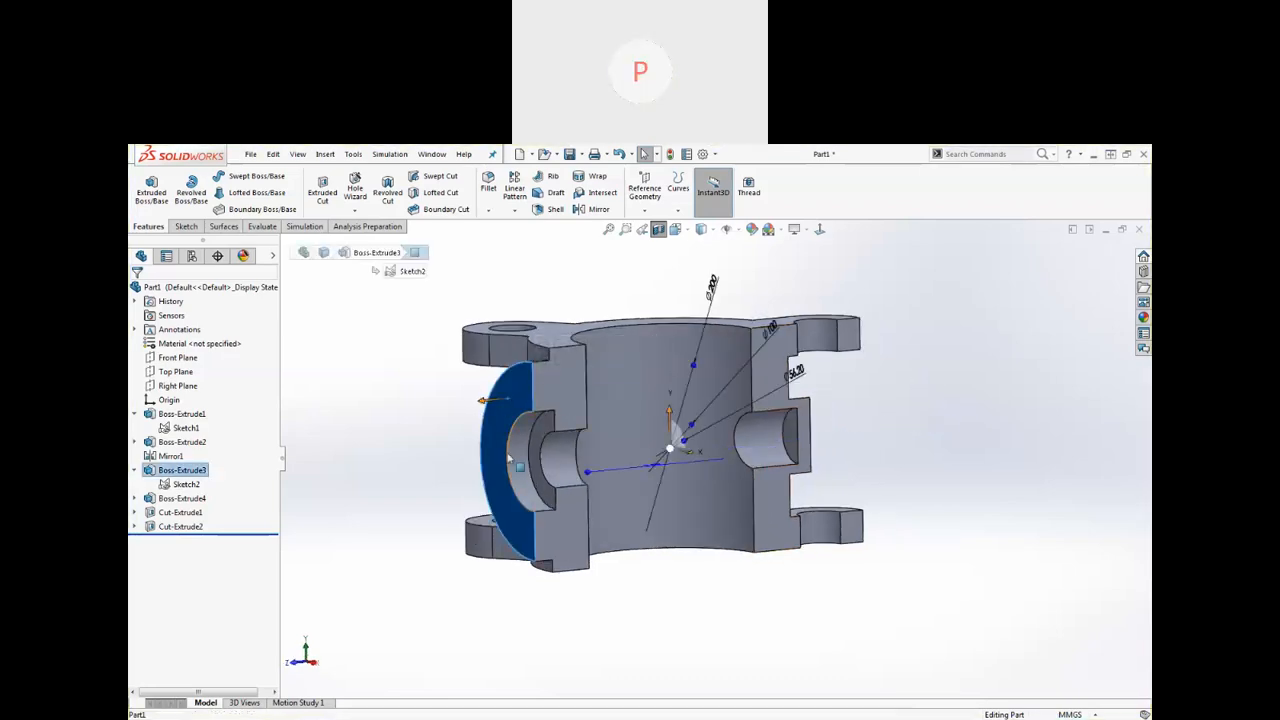
{"action": "left_click", "coordinate": [790, 438]}
{"action": "middle_click_drag", "start_coordinate": [963, 455], "coordinate": [880, 570]}
{"action": "scroll", "coordinate": [803, 385], "scroll_direction": "down", "scroll_amount": 4}
{"action": "middle_click_drag", "start_coordinate": [802, 370], "coordinate": [787, 232]}
{"action": "scroll", "coordinate": [848, 256], "scroll_direction": "down", "scroll_amount": 4}
{"action": "scroll", "coordinate": [822, 318], "scroll_direction": "up", "scroll_amount": 3}
{"action": "scroll", "coordinate": [818, 327], "scroll_direction": "up", "scroll_amount": 4}
{"action": "scroll", "coordinate": [740, 405], "scroll_direction": "down", "scroll_amount": 5}
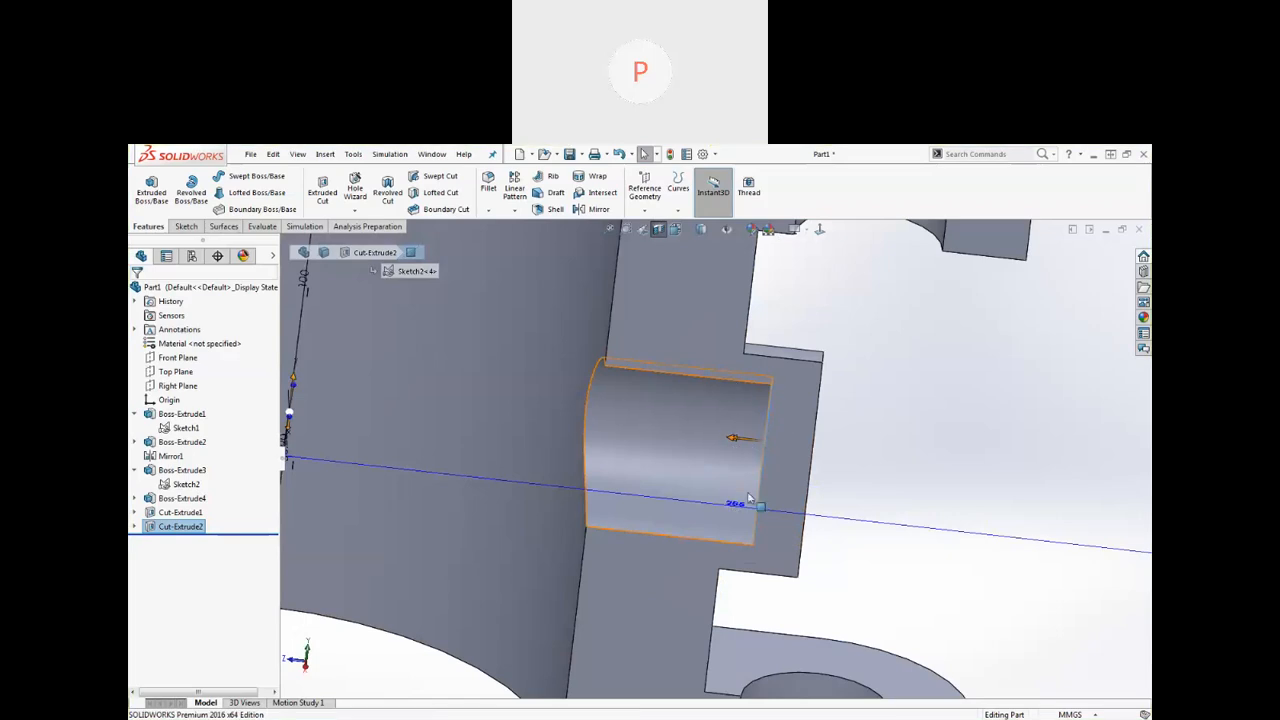
{"action": "scroll", "coordinate": [770, 382], "scroll_direction": "up", "scroll_amount": 2}
{"action": "scroll", "coordinate": [770, 382], "scroll_direction": "up", "scroll_amount": 2}
{"action": "middle_click_drag", "start_coordinate": [849, 415], "coordinate": [891, 425]}
{"action": "scroll", "coordinate": [752, 398], "scroll_direction": "down", "scroll_amount": 4}
{"action": "scroll", "coordinate": [754, 398], "scroll_direction": "up", "scroll_amount": 3}
Step: Edit the small side boss extrusion and set its end condition to Blind
{"action": "left_click", "coordinate": [737, 425]}
{"action": "left_click", "coordinate": [777, 369]}
{"action": "scroll", "coordinate": [711, 450], "scroll_direction": "up", "scroll_amount": 4}
{"action": "scroll", "coordinate": [651, 492], "scroll_direction": "down", "scroll_amount": 4}
{"action": "middle_click_drag", "start_coordinate": [715, 474], "coordinate": [730, 522]}
{"action": "scroll", "coordinate": [731, 520], "scroll_direction": "up", "scroll_amount": 4}
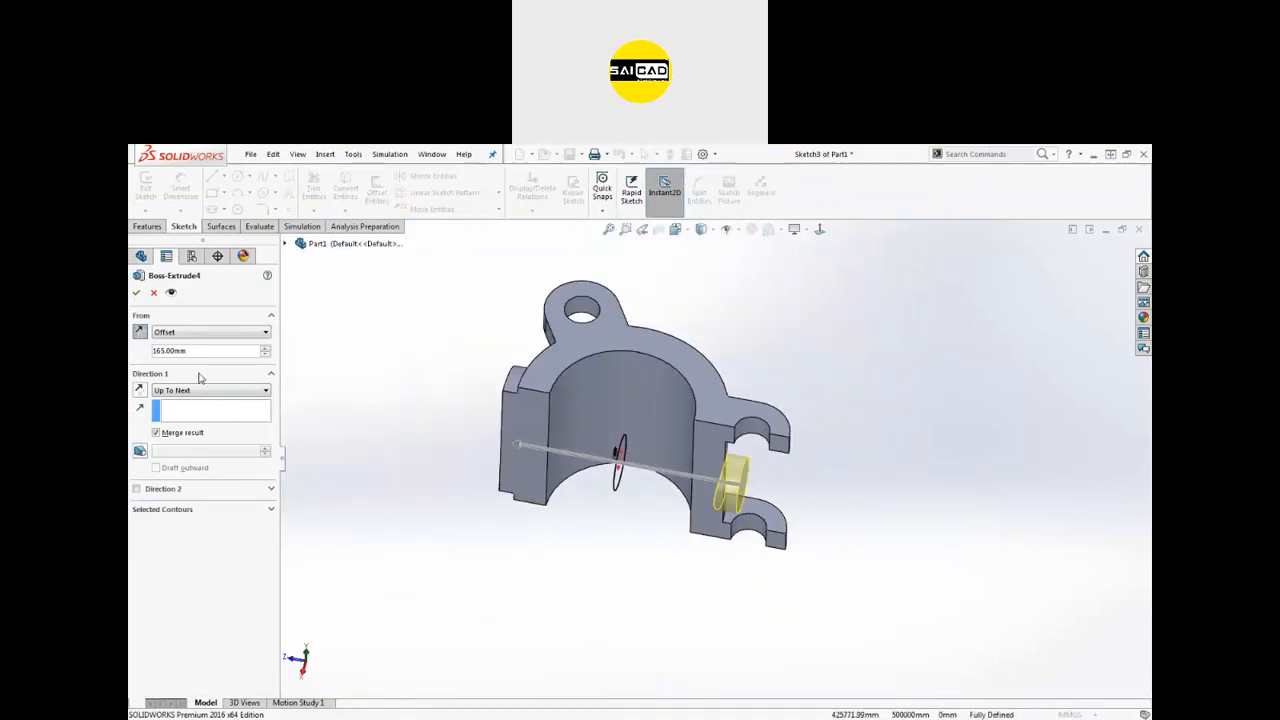
{"action": "left_click", "coordinate": [190, 389]}
{"action": "left_click", "coordinate": [186, 400]}
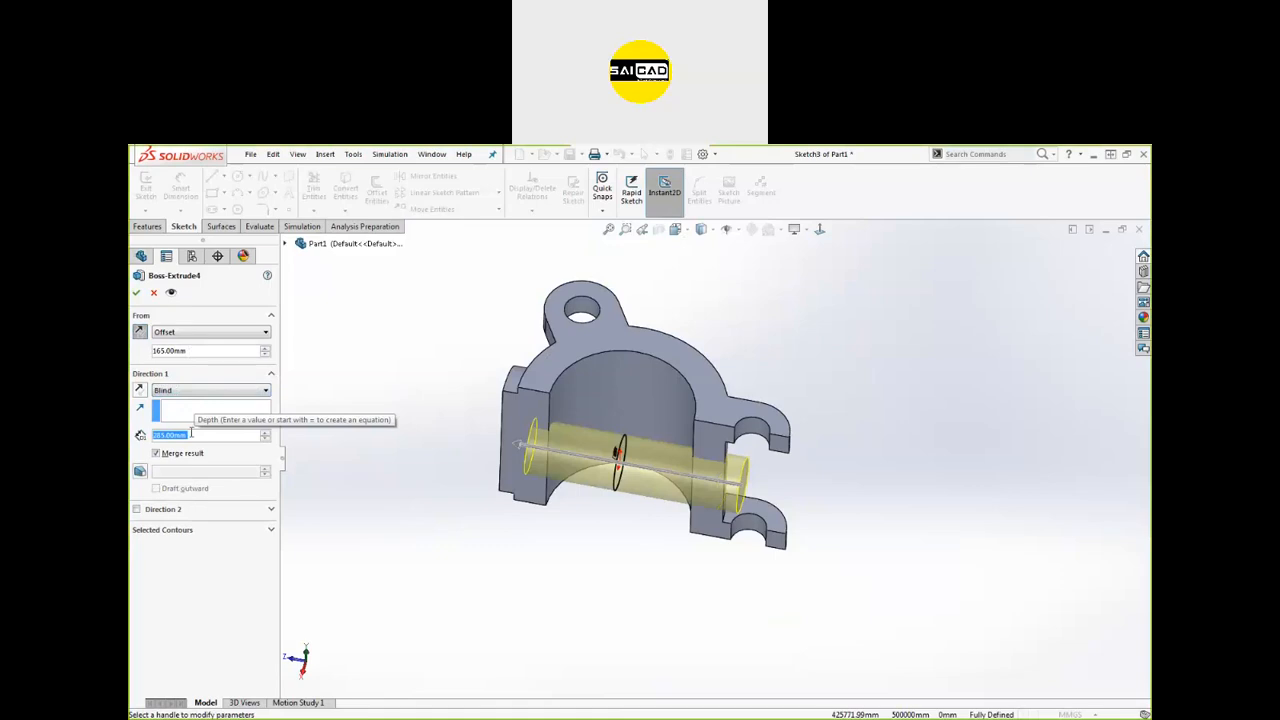
Step: Try Blind depths of 15 mm and 20 mm for the small side boss
{"action": "type", "text": "15"}
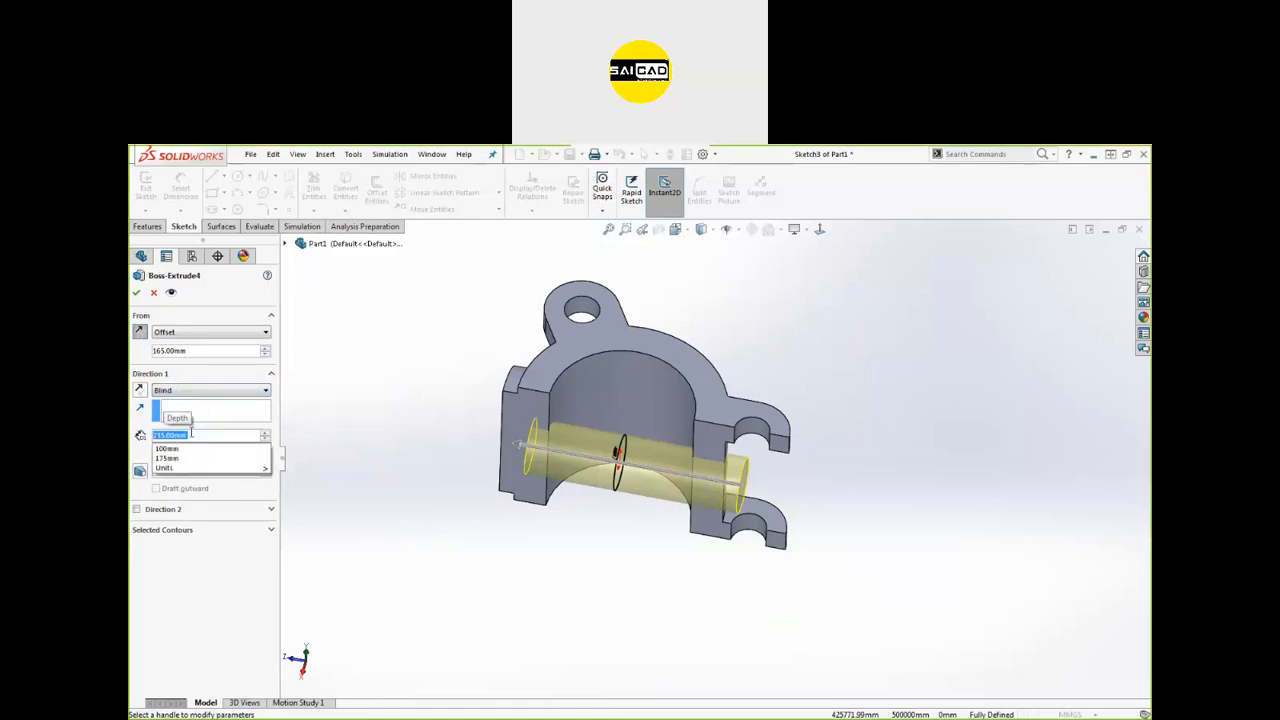
{"action": "key", "text": "Return"}
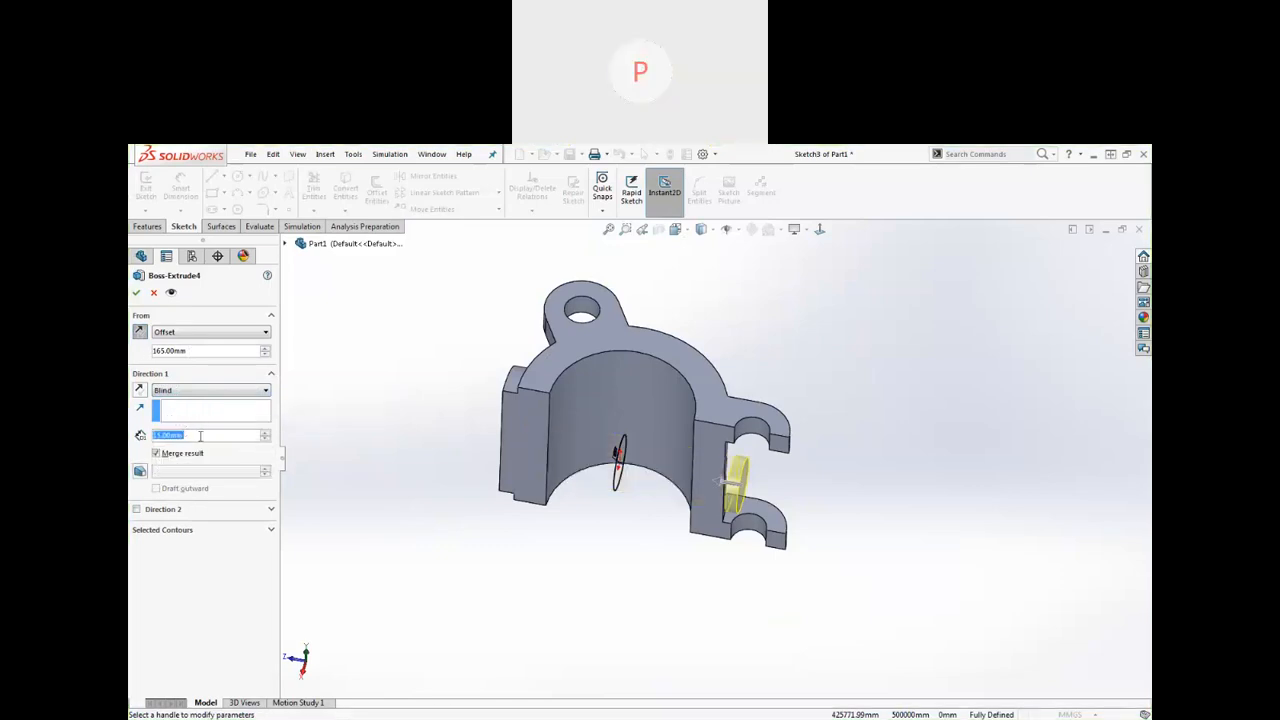
{"action": "type", "text": "20"}
{"action": "key", "text": "Return"}
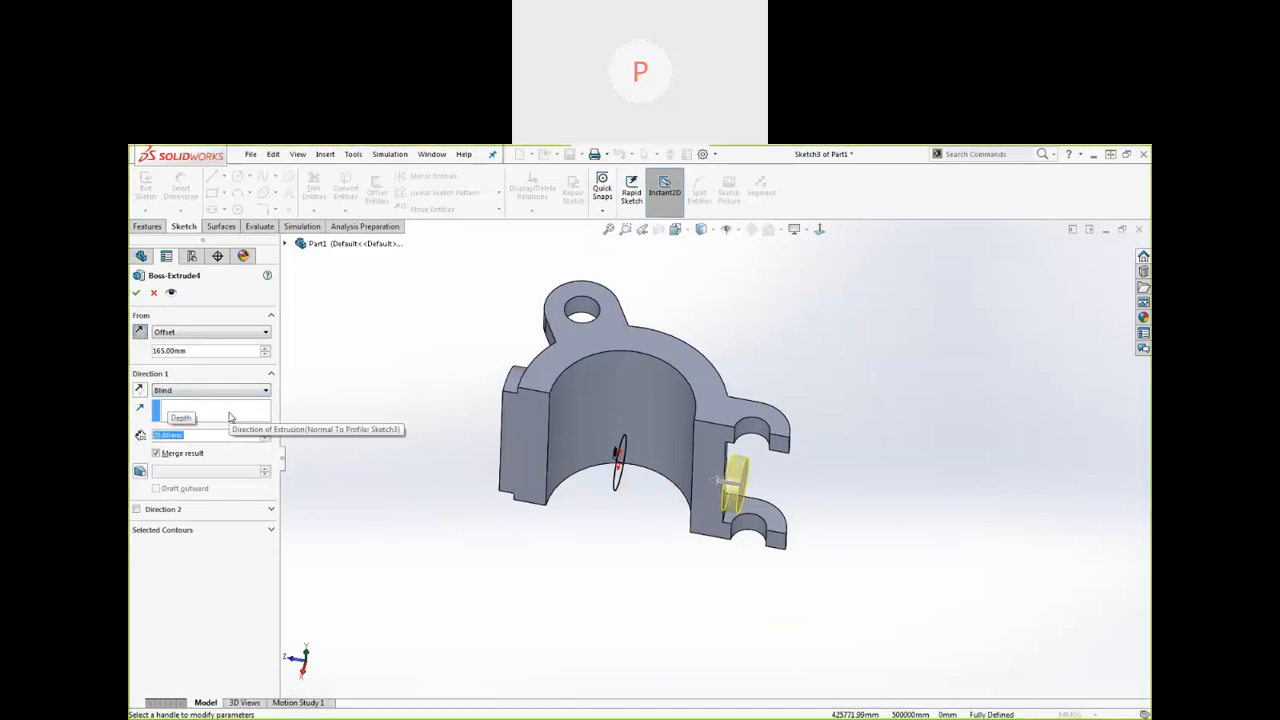
Step: Set the small side boss's Blind depth to 25 mm and apply the edited extrusion
{"action": "type", "text": "25"}
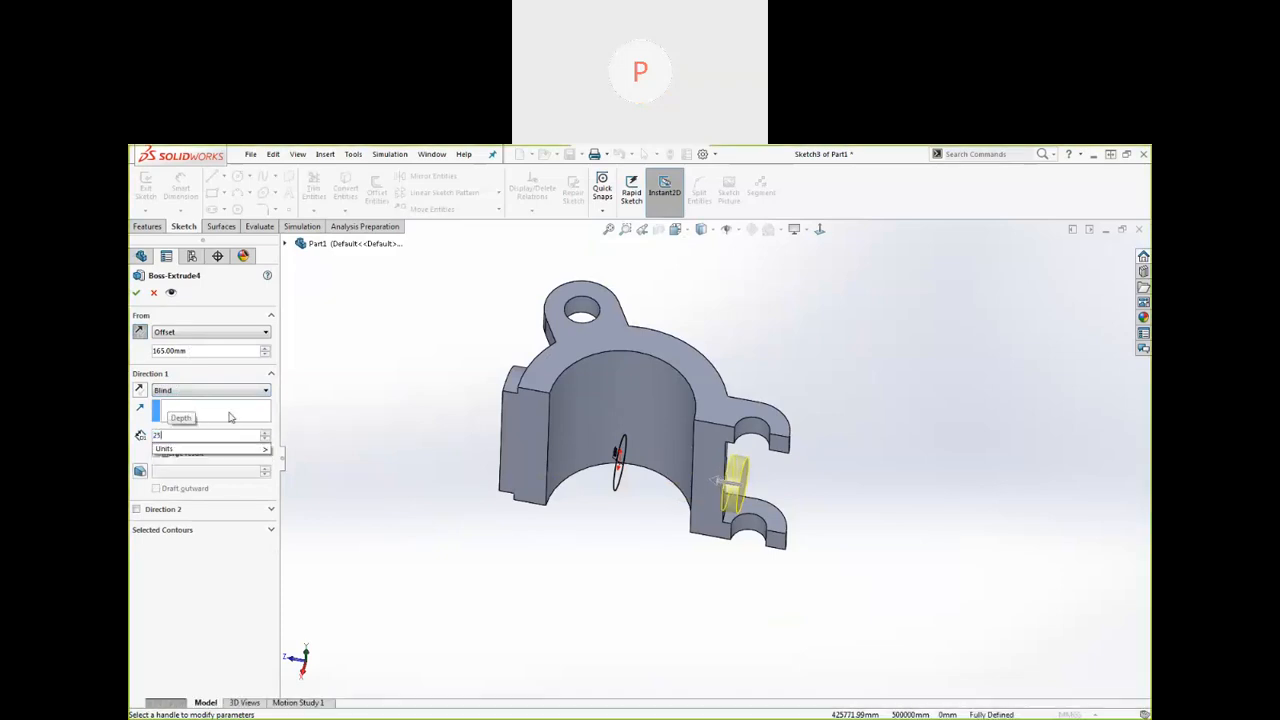
{"action": "key", "text": "Return"}
{"action": "mouse_move", "coordinate": [823, 463]}
{"action": "middle_mouse_down"}
{"action": "mouse_move", "coordinate": [800, 577]}
{"action": "mouse_move", "coordinate": [805, 628]}
{"action": "mouse_move", "coordinate": [826, 483]}
{"action": "middle_mouse_up"}
{"action": "left_click", "coordinate": [136, 292]}
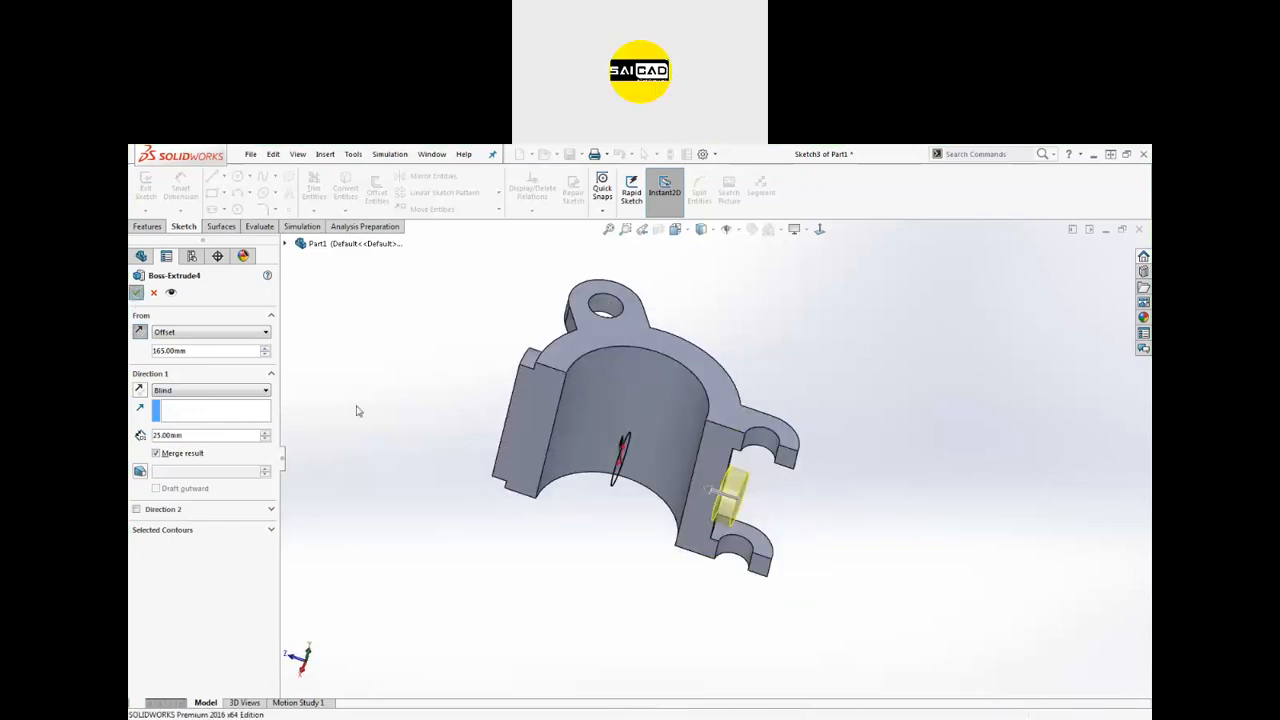
Step: Examine the junction between the shortened small boss and the ring's bored wall in the section view
{"action": "scroll", "coordinate": [700, 500], "scroll_direction": "down", "scroll_amount": 3}
{"action": "scroll", "coordinate": [701, 498], "scroll_direction": "down", "scroll_amount": 5}
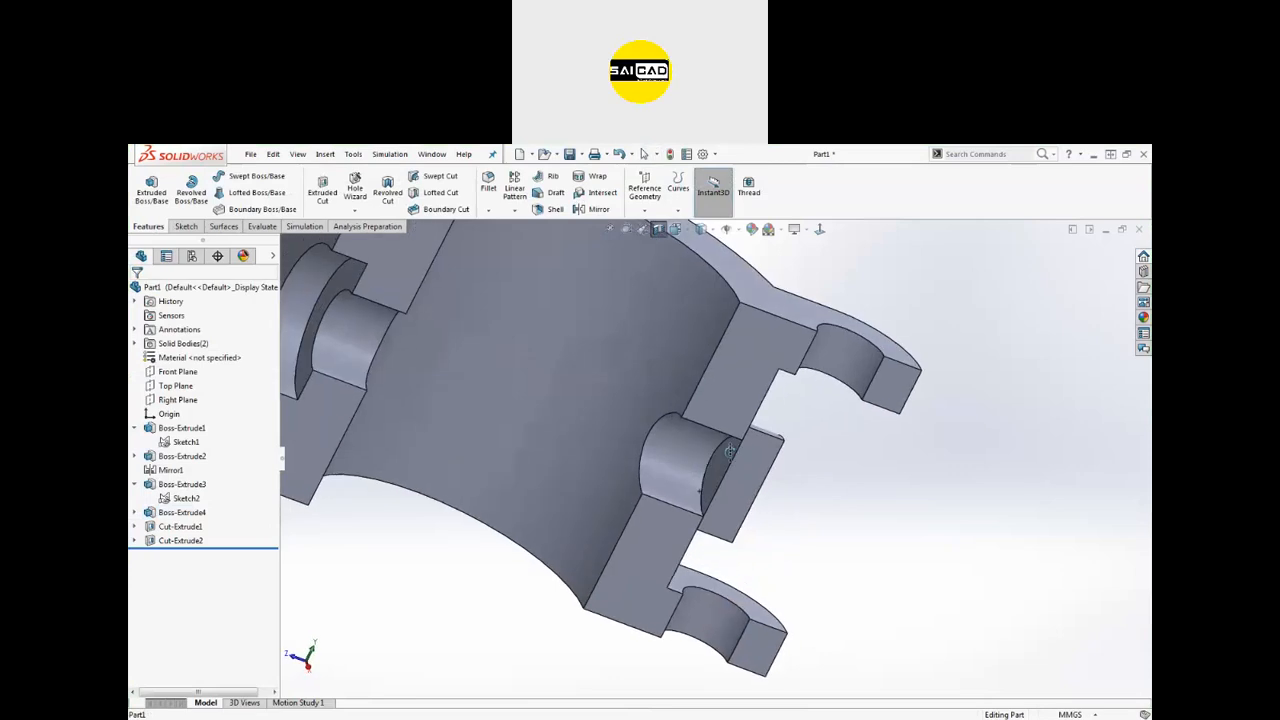
{"action": "middle_click_drag", "start_coordinate": [737, 428], "coordinate": [730, 394]}
{"action": "scroll", "coordinate": [776, 426], "scroll_direction": "down", "scroll_amount": 3}
{"action": "scroll", "coordinate": [745, 430], "scroll_direction": "up", "scroll_amount": 5}
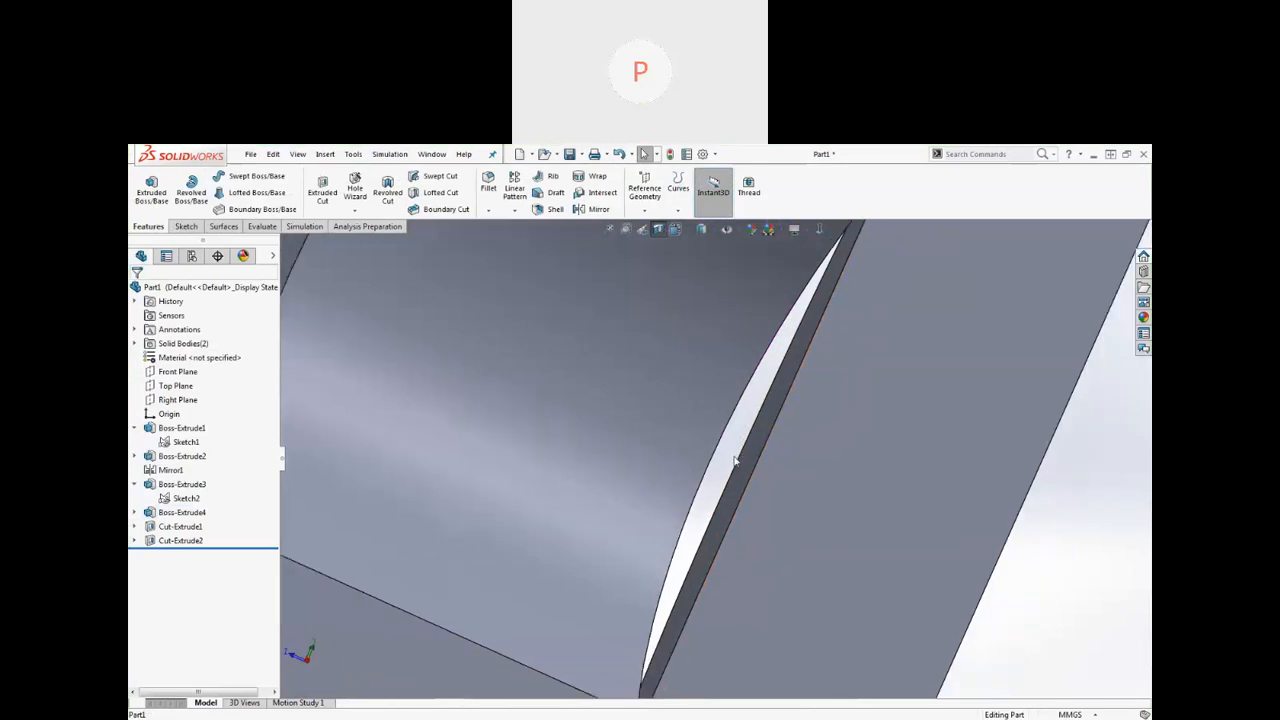
Step: Edit the small side boss extrusion, changing its end condition to Up To Next, and apply it
{"action": "middle_click_drag", "start_coordinate": [760, 466], "coordinate": [776, 470]}
{"action": "scroll", "coordinate": [787, 475], "scroll_direction": "up", "scroll_amount": 4}
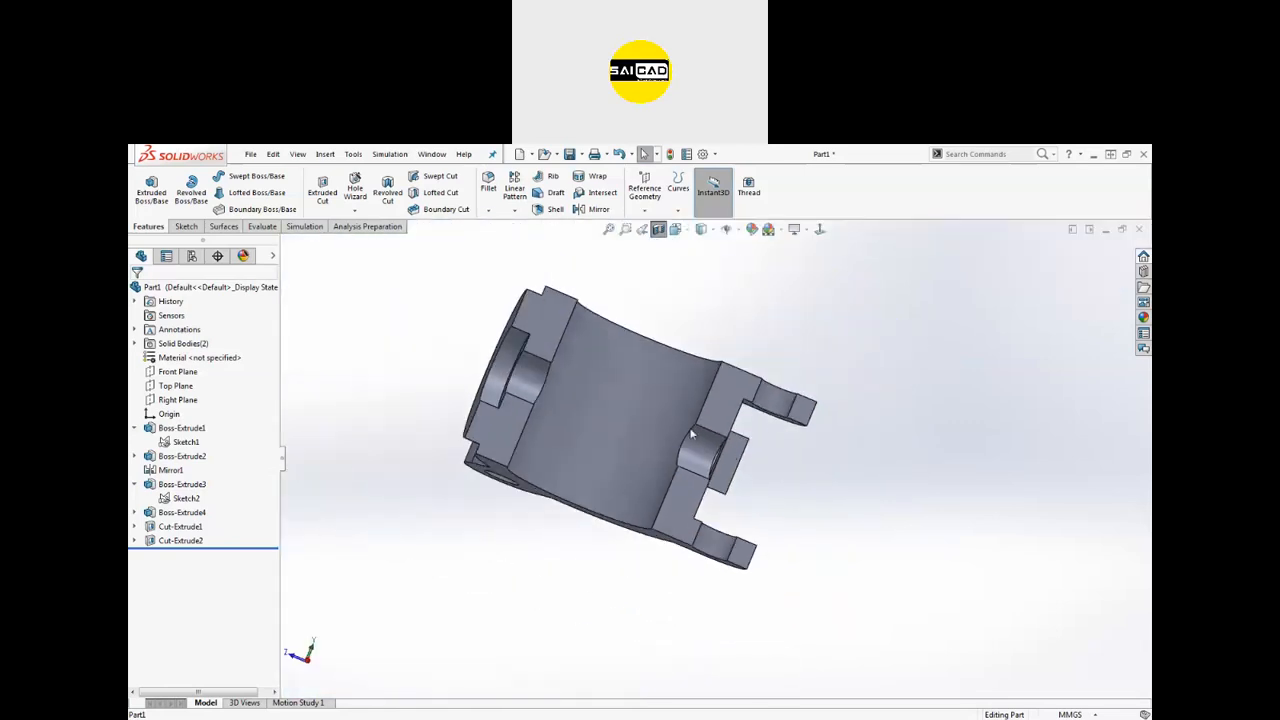
{"action": "scroll", "coordinate": [694, 435], "scroll_direction": "down", "scroll_amount": 3}
{"action": "middle_click_drag", "start_coordinate": [729, 436], "coordinate": [749, 487]}
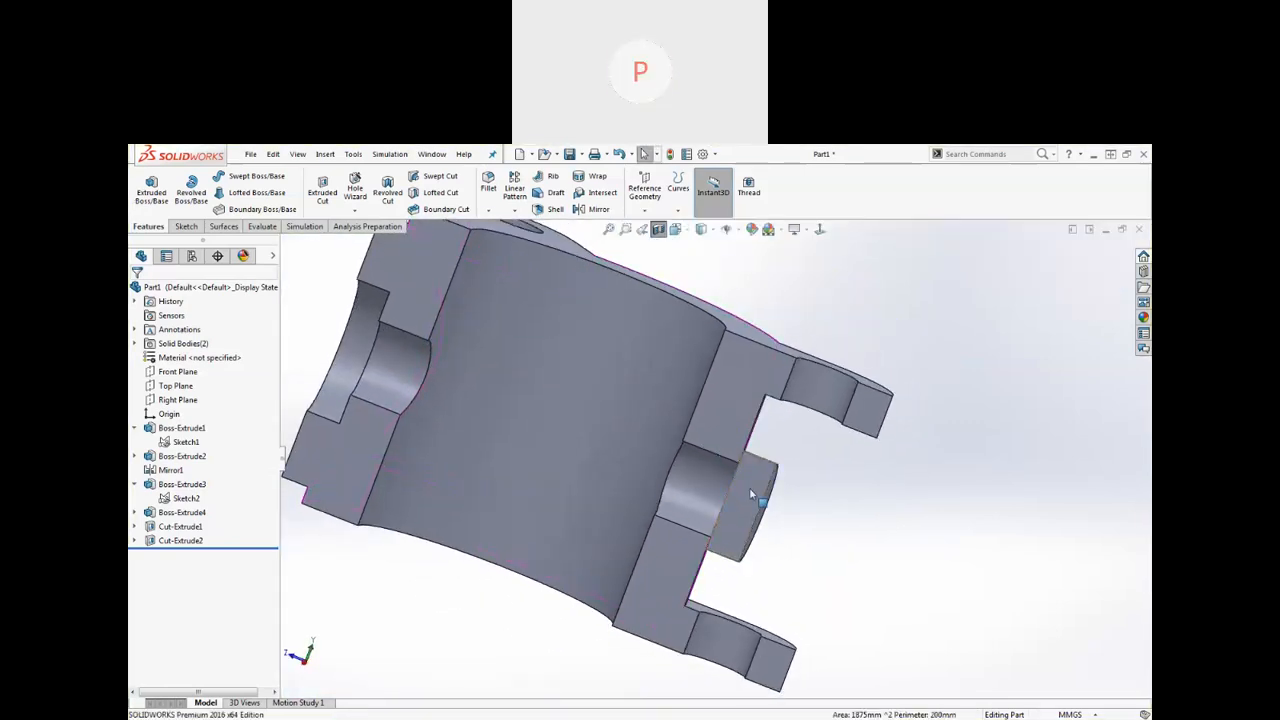
{"action": "middle_click_drag", "start_coordinate": [851, 503], "coordinate": [565, 490]}
{"action": "left_click", "coordinate": [492, 475]}
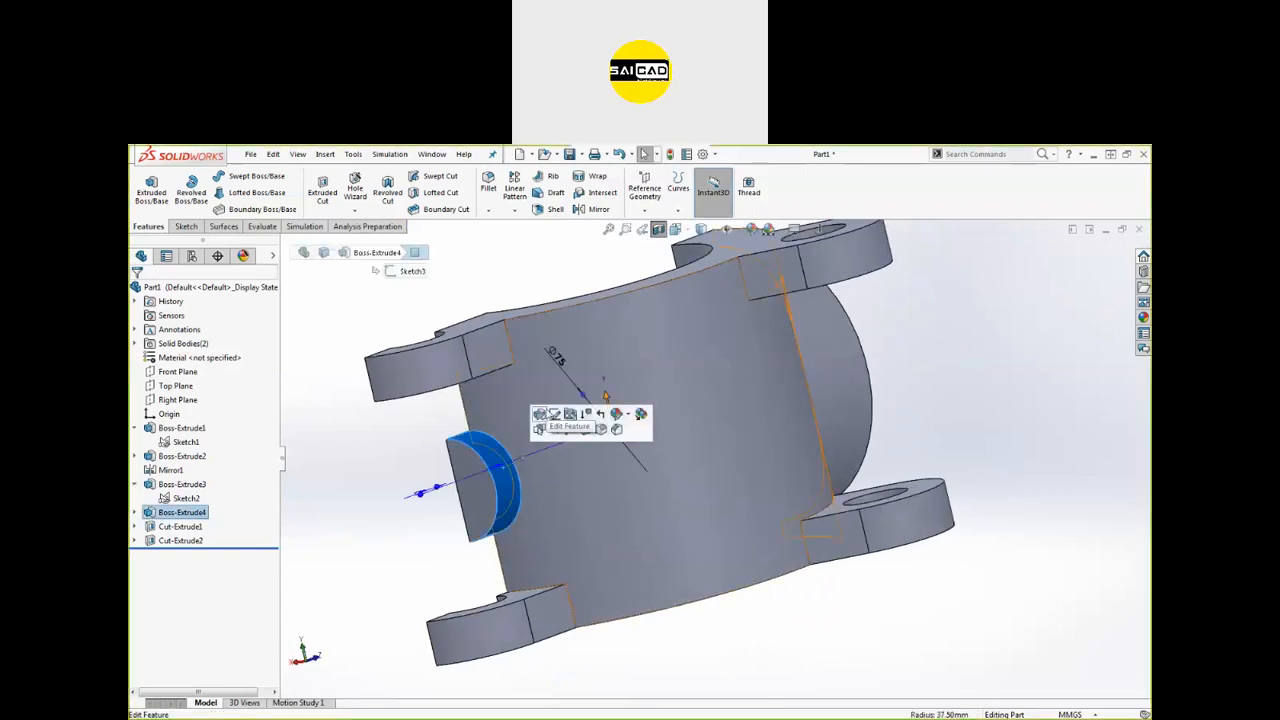
{"action": "left_click", "coordinate": [540, 415]}
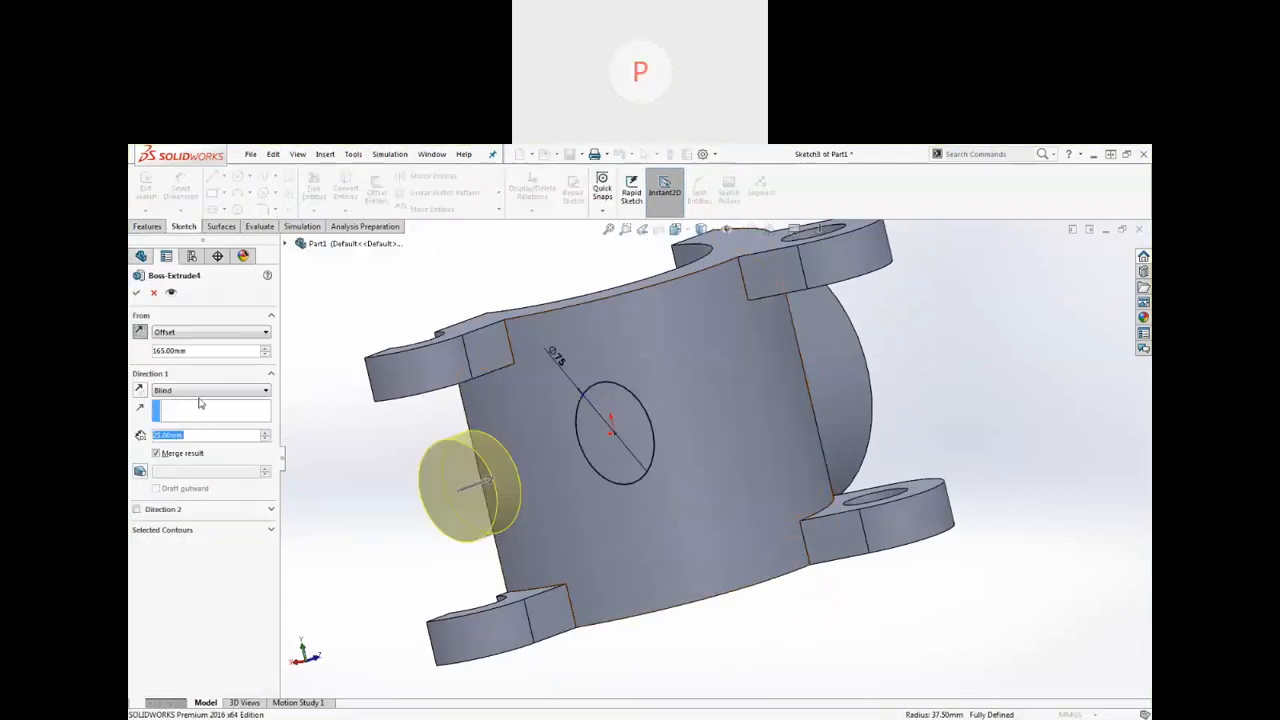
{"action": "left_click", "coordinate": [202, 391]}
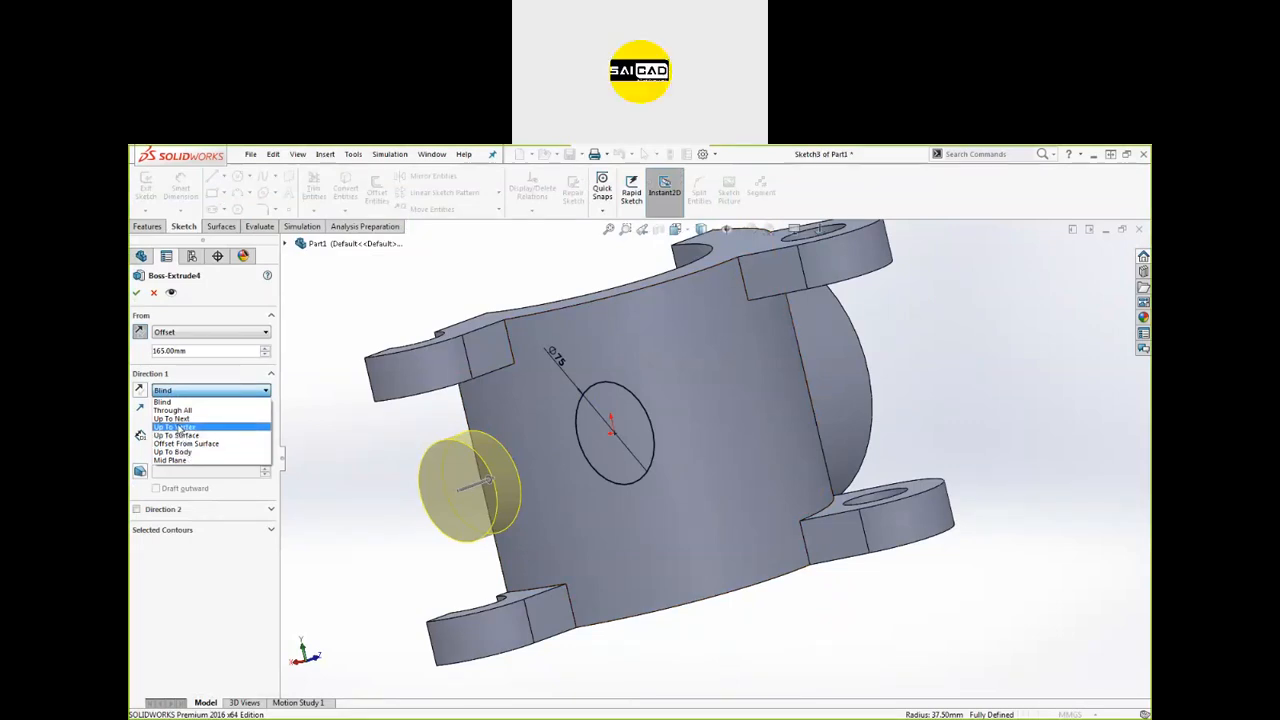
{"action": "left_click", "coordinate": [172, 418]}
{"action": "left_click", "coordinate": [137, 292]}
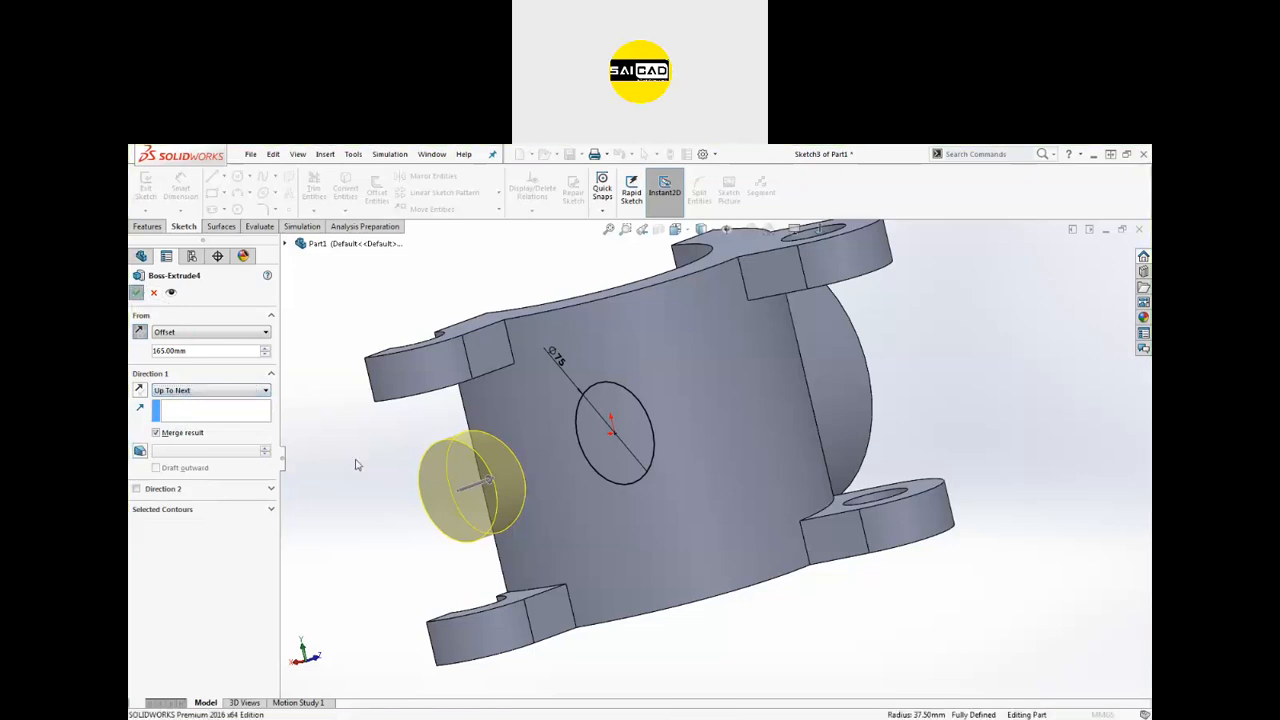
Step: Examine the small side boss's junction with the ring and the stepped bore in the section view
{"action": "middle_click_drag", "start_coordinate": [380, 486], "coordinate": [655, 441]}
{"action": "scroll", "coordinate": [848, 535], "scroll_direction": "up", "scroll_amount": 3}
{"action": "scroll", "coordinate": [880, 540], "scroll_direction": "down", "scroll_amount": 3}
{"action": "scroll", "coordinate": [703, 394], "scroll_direction": "up", "scroll_amount": 3}
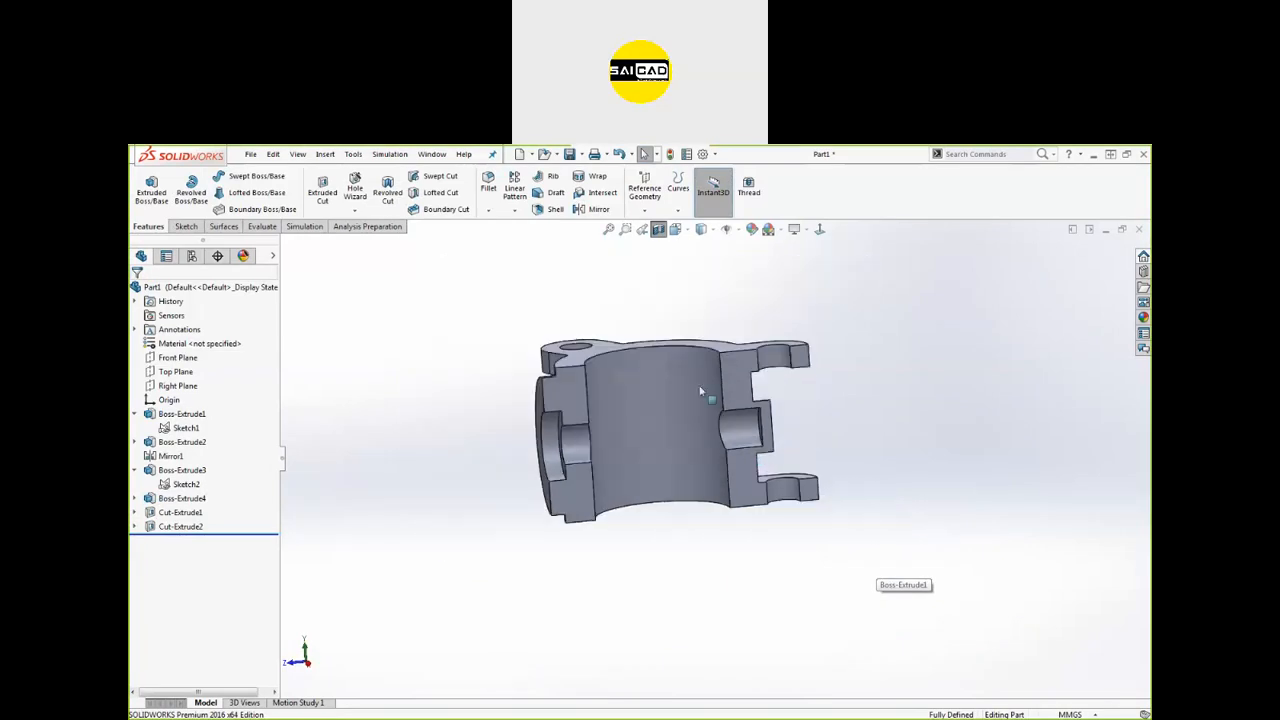
{"action": "scroll", "coordinate": [700, 415], "scroll_direction": "down", "scroll_amount": 4}
{"action": "scroll", "coordinate": [690, 430], "scroll_direction": "up", "scroll_amount": 2}
{"action": "middle_click_drag", "start_coordinate": [655, 431], "coordinate": [557, 420]}
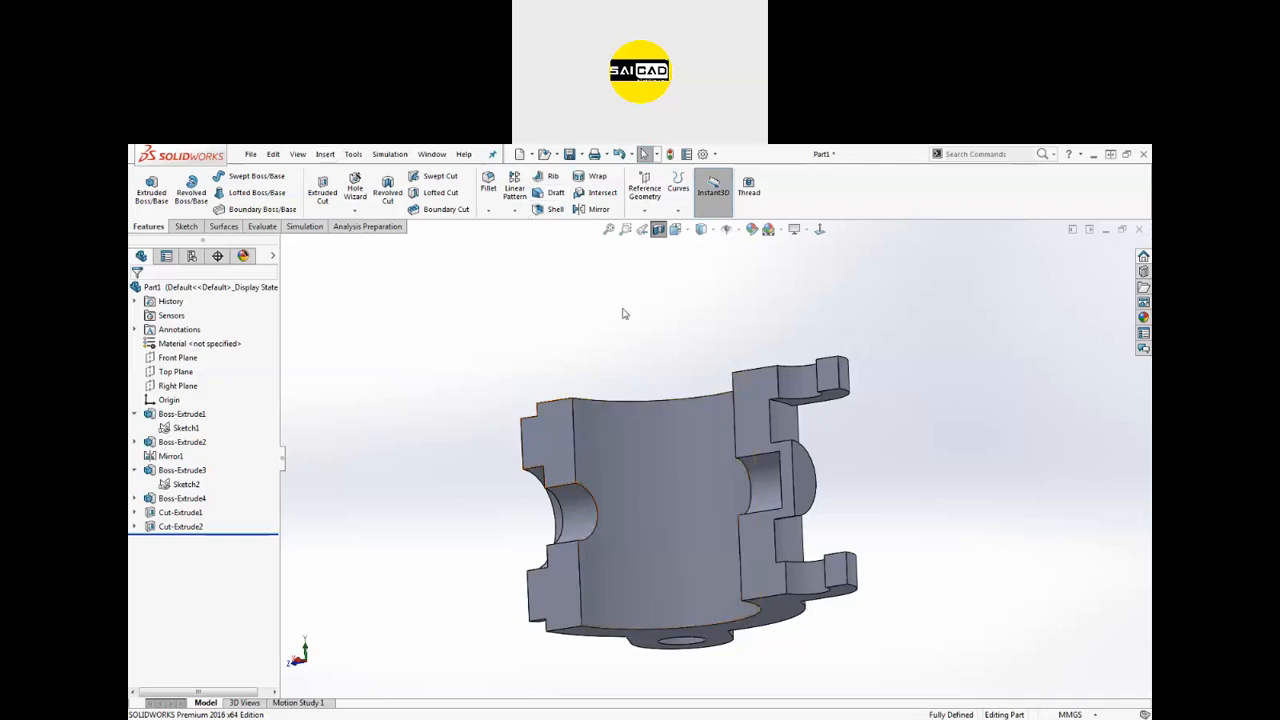
{"action": "middle_click_drag", "start_coordinate": [606, 330], "coordinate": [644, 495]}
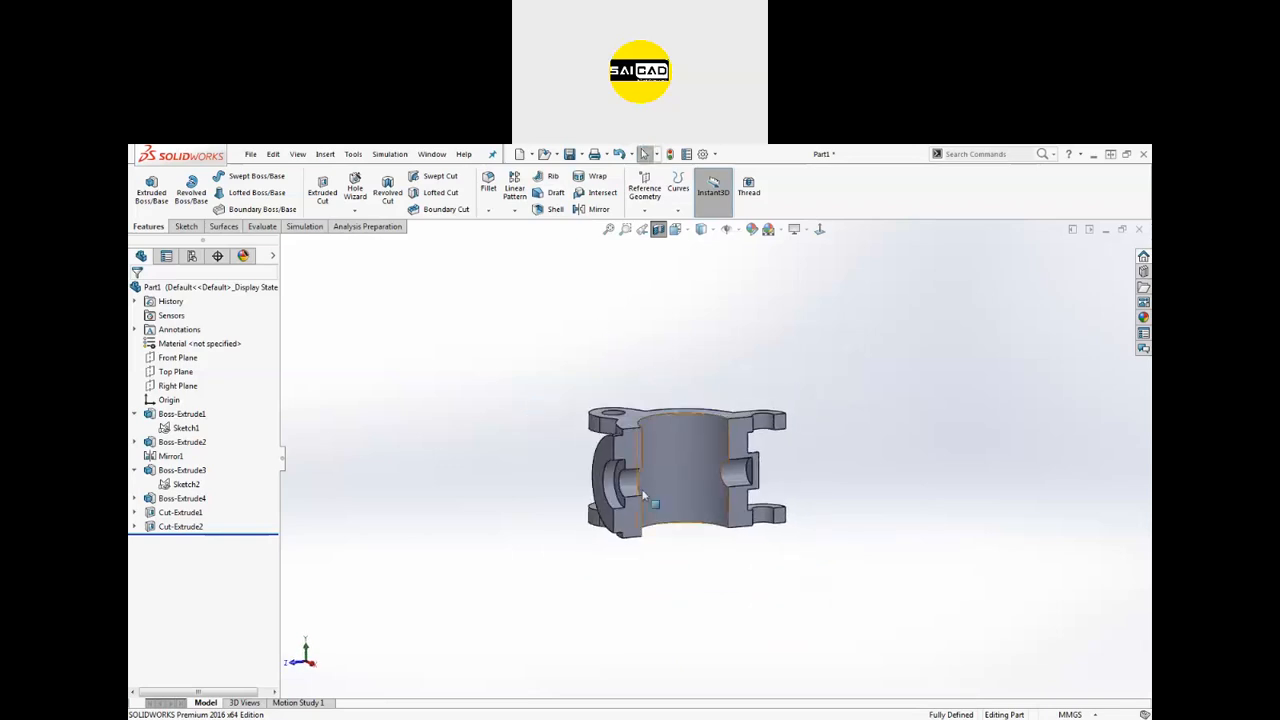
{"action": "scroll", "coordinate": [644, 495], "scroll_direction": "down", "scroll_amount": 5}
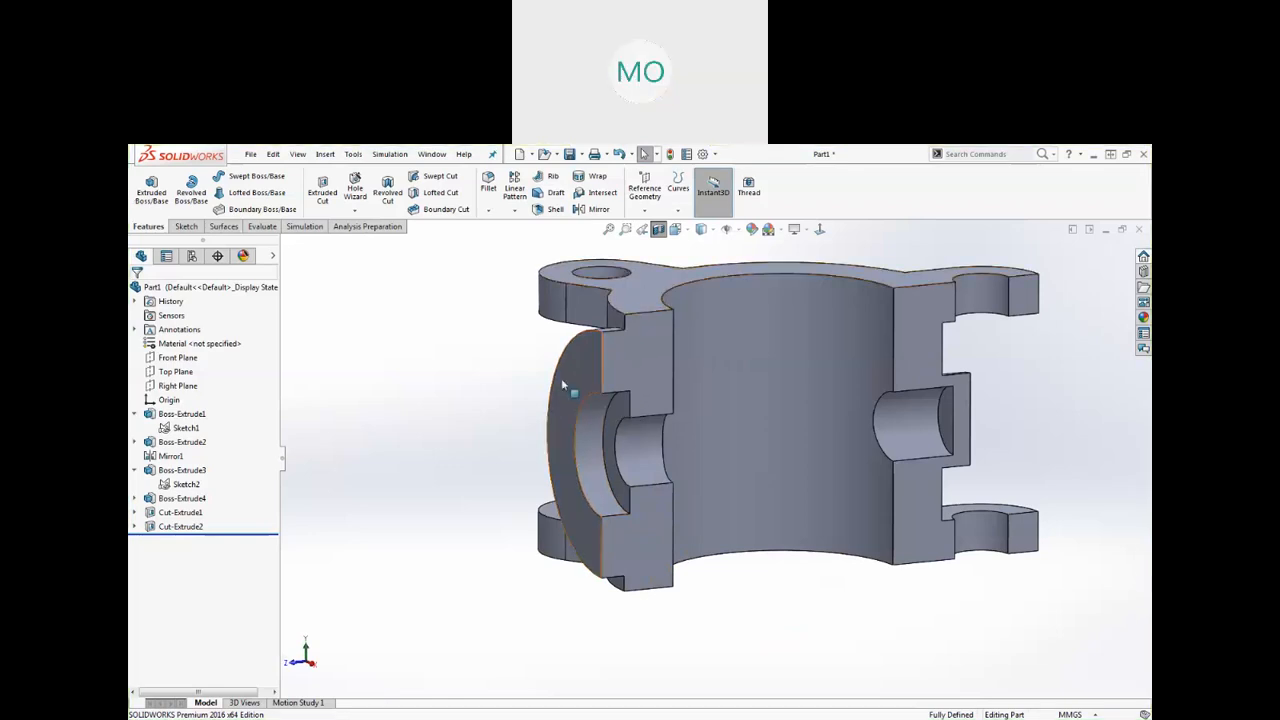
{"action": "scroll", "coordinate": [563, 397], "scroll_direction": "up", "scroll_amount": 4}
{"action": "scroll", "coordinate": [636, 435], "scroll_direction": "down", "scroll_amount": 2}
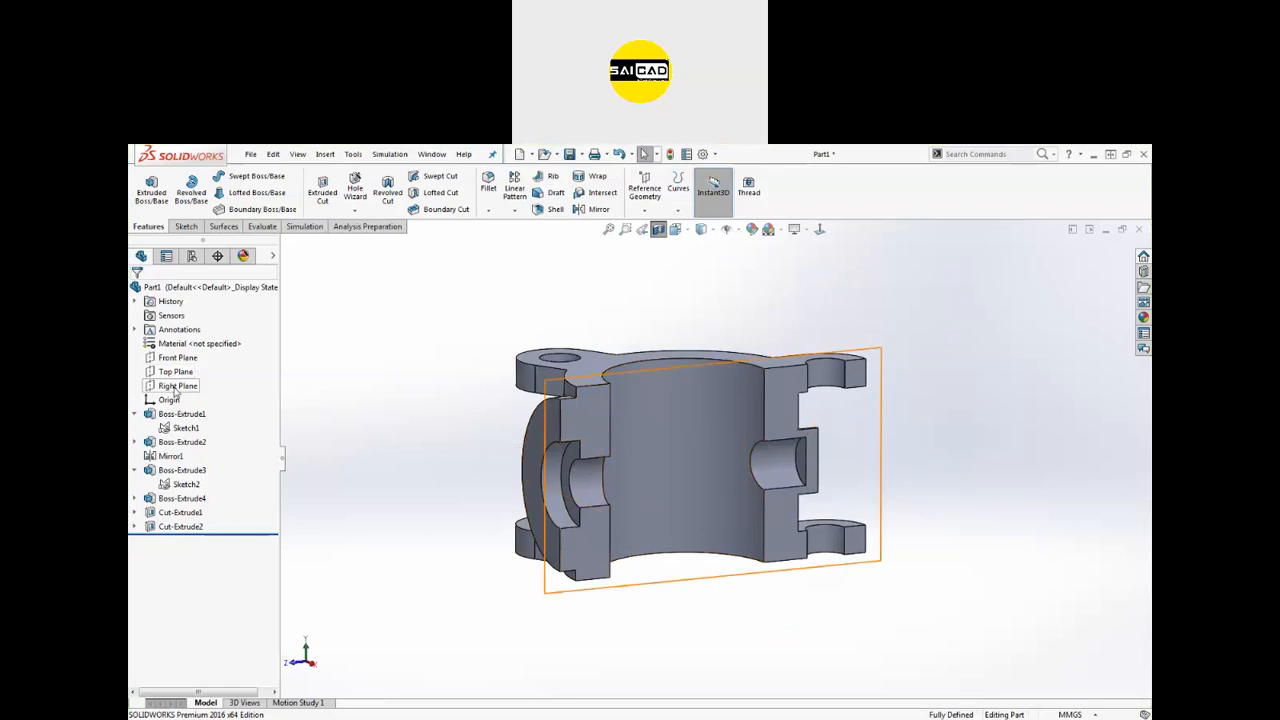
Step: Select the narrower bore's face and open its cut feature, Cut-Extrude2, for editing
{"action": "left_click", "coordinate": [176, 358]}
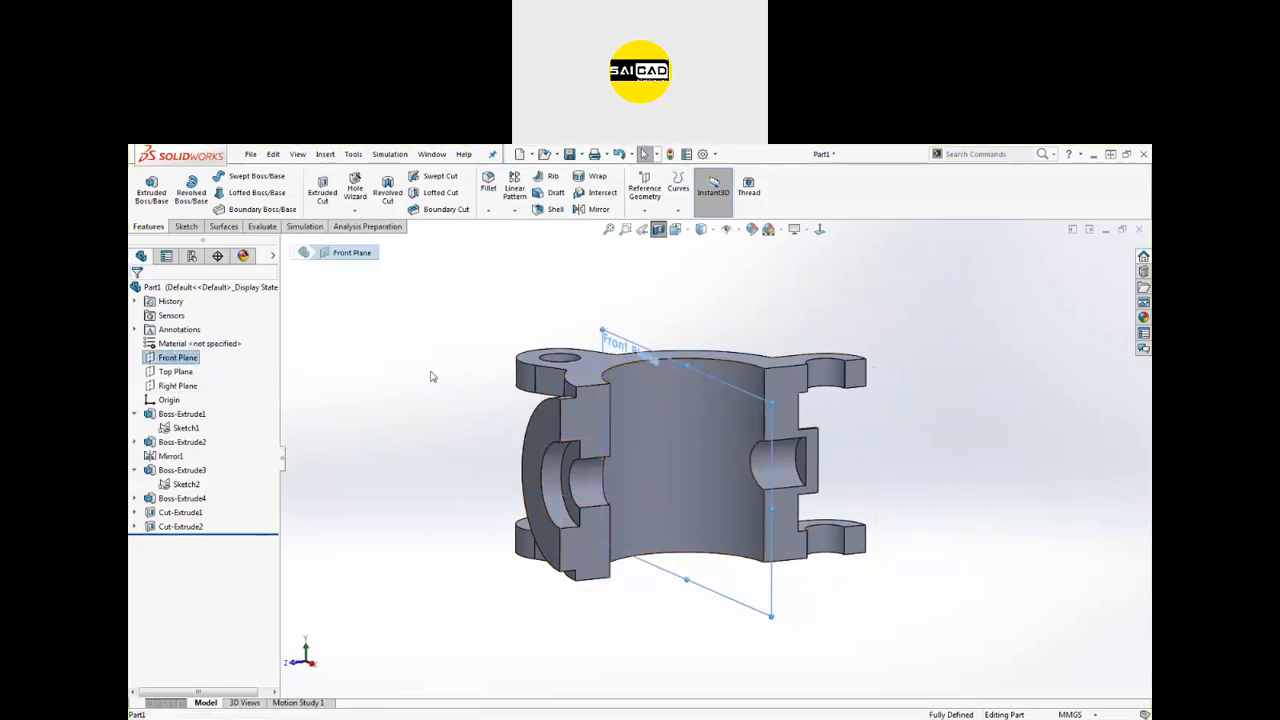
{"action": "left_click", "coordinate": [178, 512]}
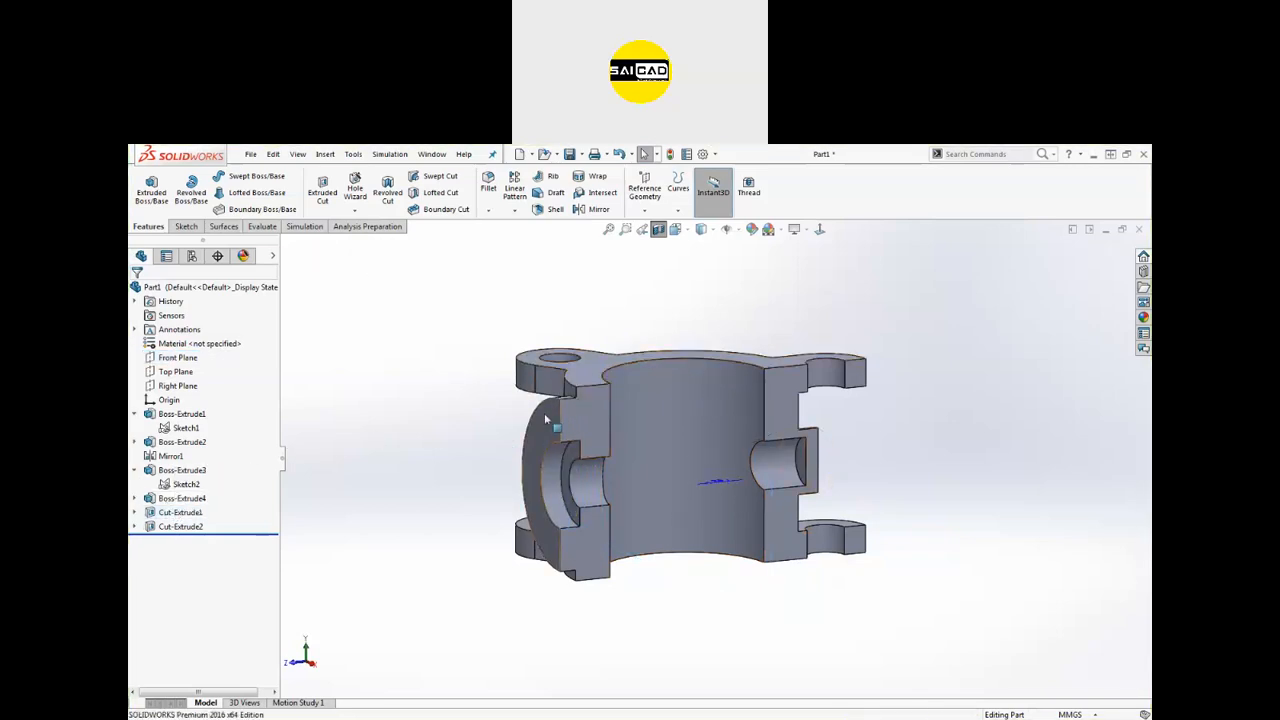
{"action": "left_click", "coordinate": [576, 460]}
{"action": "left_click", "coordinate": [586, 476]}
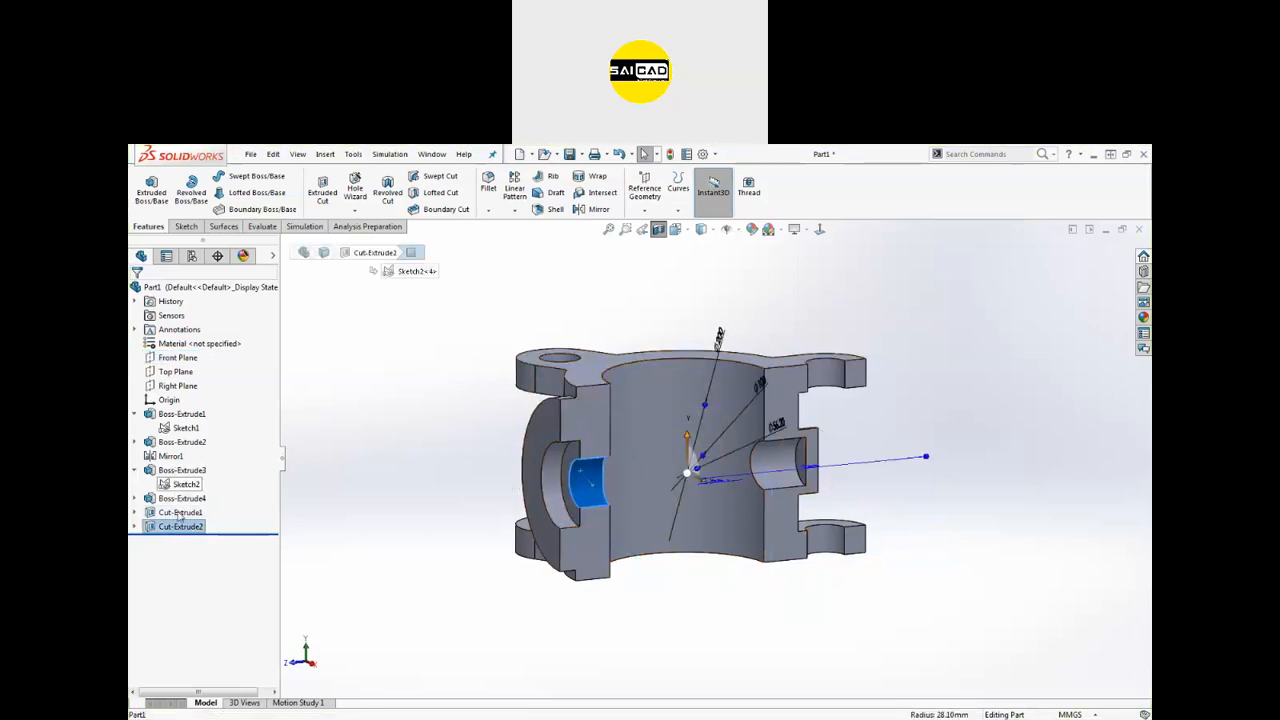
{"action": "right_click", "coordinate": [190, 524]}
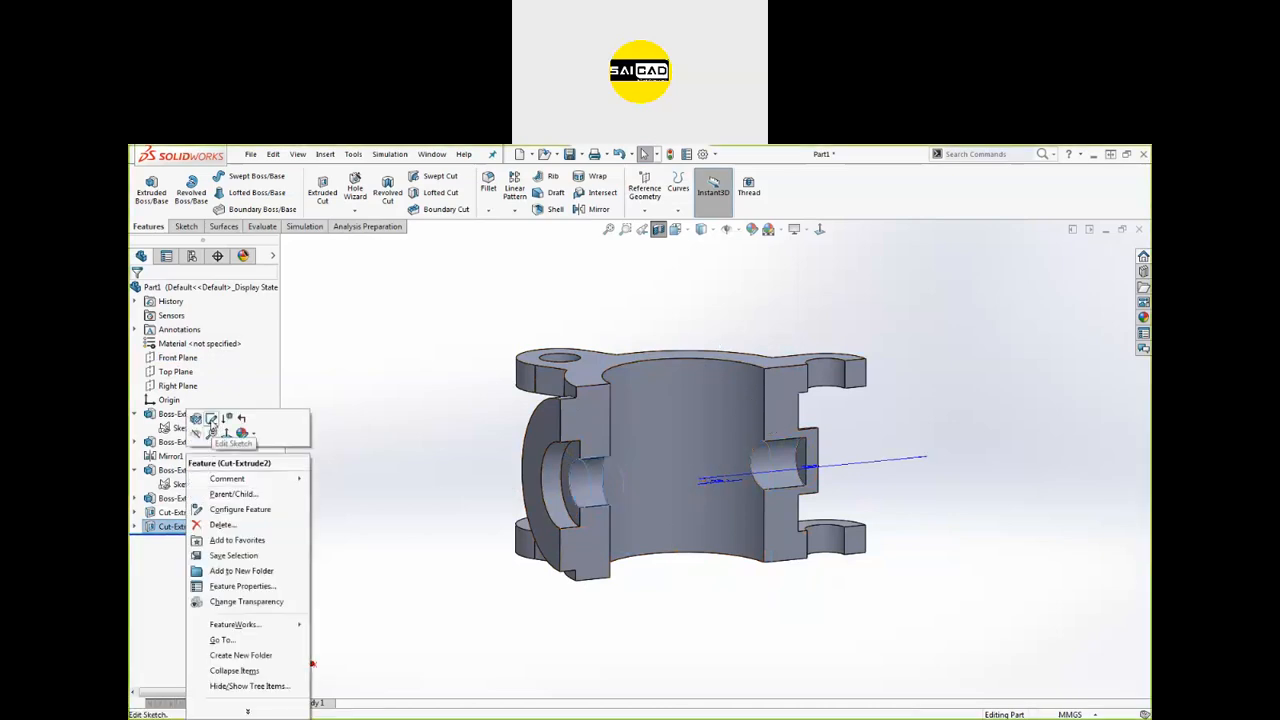
{"action": "left_click", "coordinate": [204, 424]}
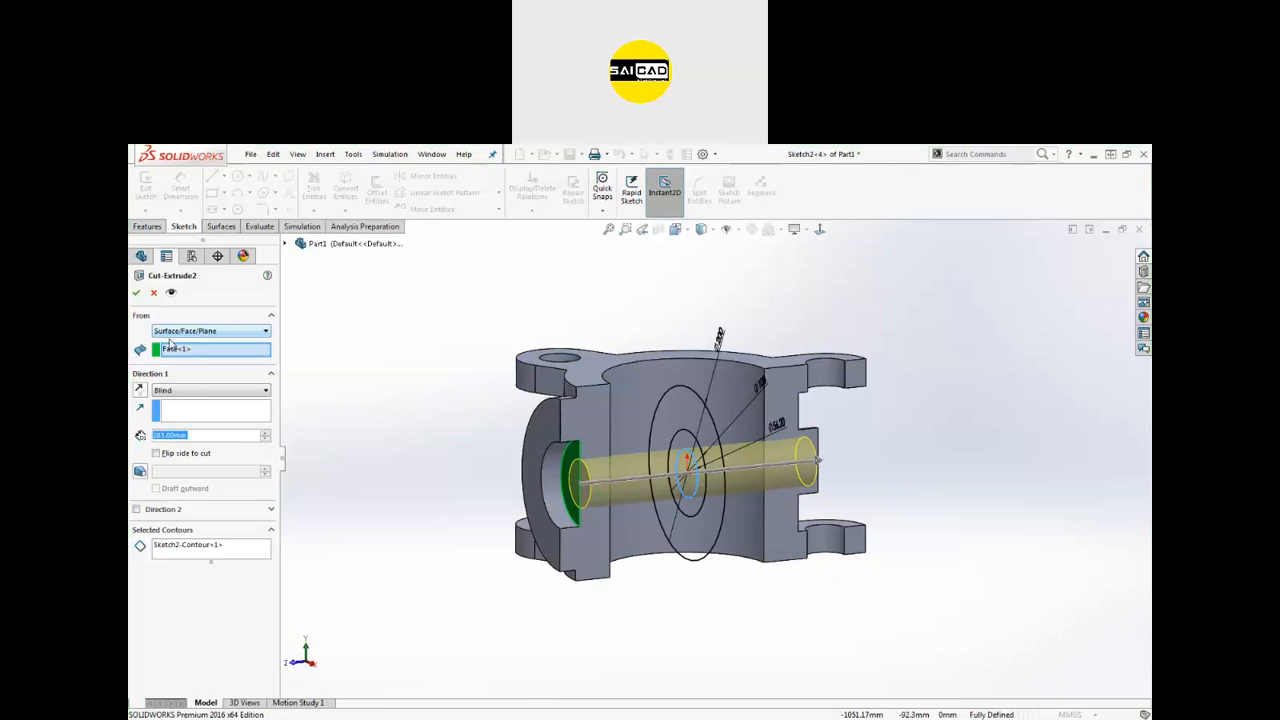
Step: Review the narrower bore cut's start conditions, start face and Blind extent, and close the feature without changes
{"action": "middle_click_drag", "start_coordinate": [311, 378], "coordinate": [338, 391]}
{"action": "scroll", "coordinate": [572, 477], "scroll_direction": "down", "scroll_amount": 4}
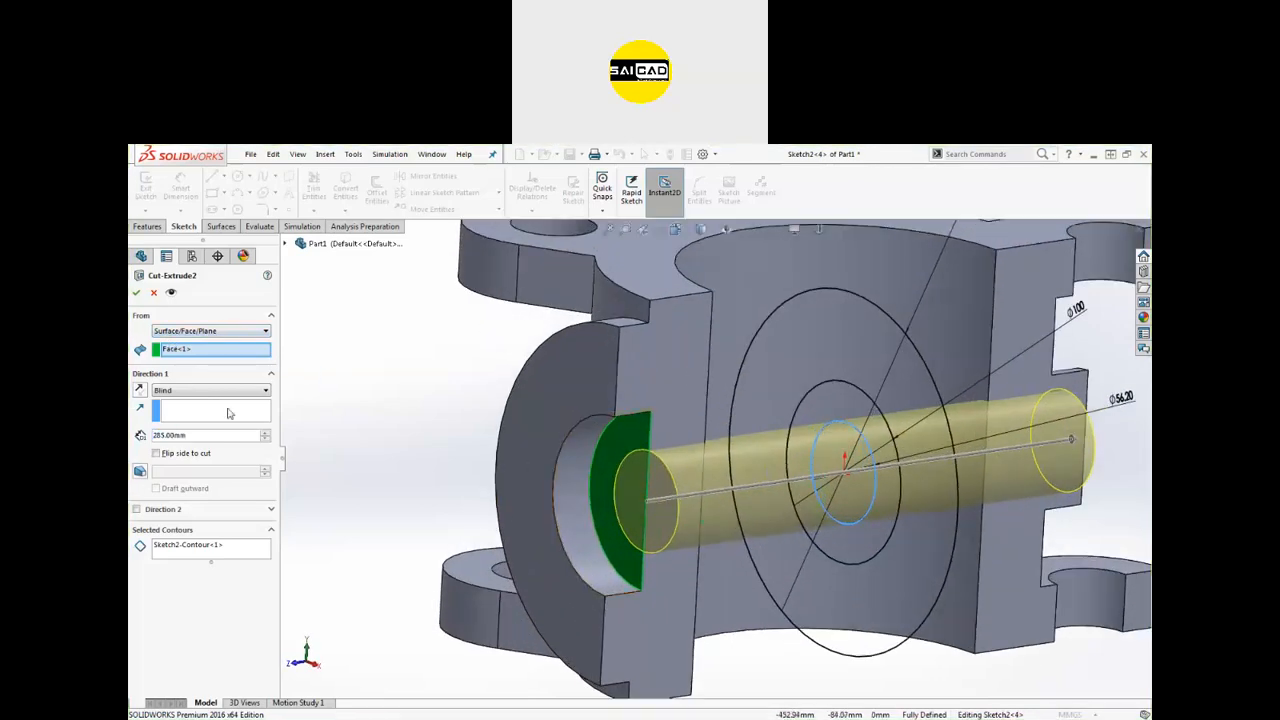
{"action": "left_click", "coordinate": [180, 334]}
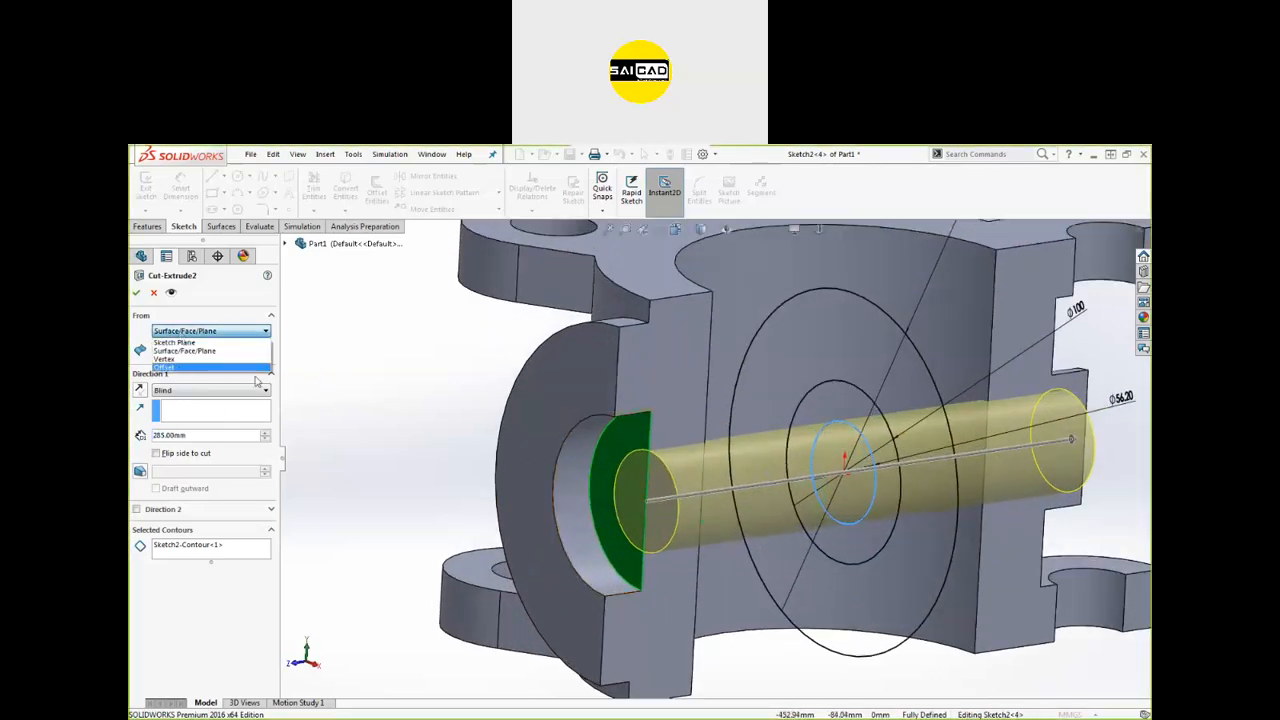
{"action": "left_click", "coordinate": [387, 374]}
{"action": "scroll", "coordinate": [470, 411], "scroll_direction": "up", "scroll_amount": 3}
{"action": "mouse_move", "coordinate": [470, 411]}
{"action": "middle_mouse_down"}
{"action": "mouse_move", "coordinate": [420, 403]}
{"action": "mouse_move", "coordinate": [476, 418]}
{"action": "middle_mouse_up"}
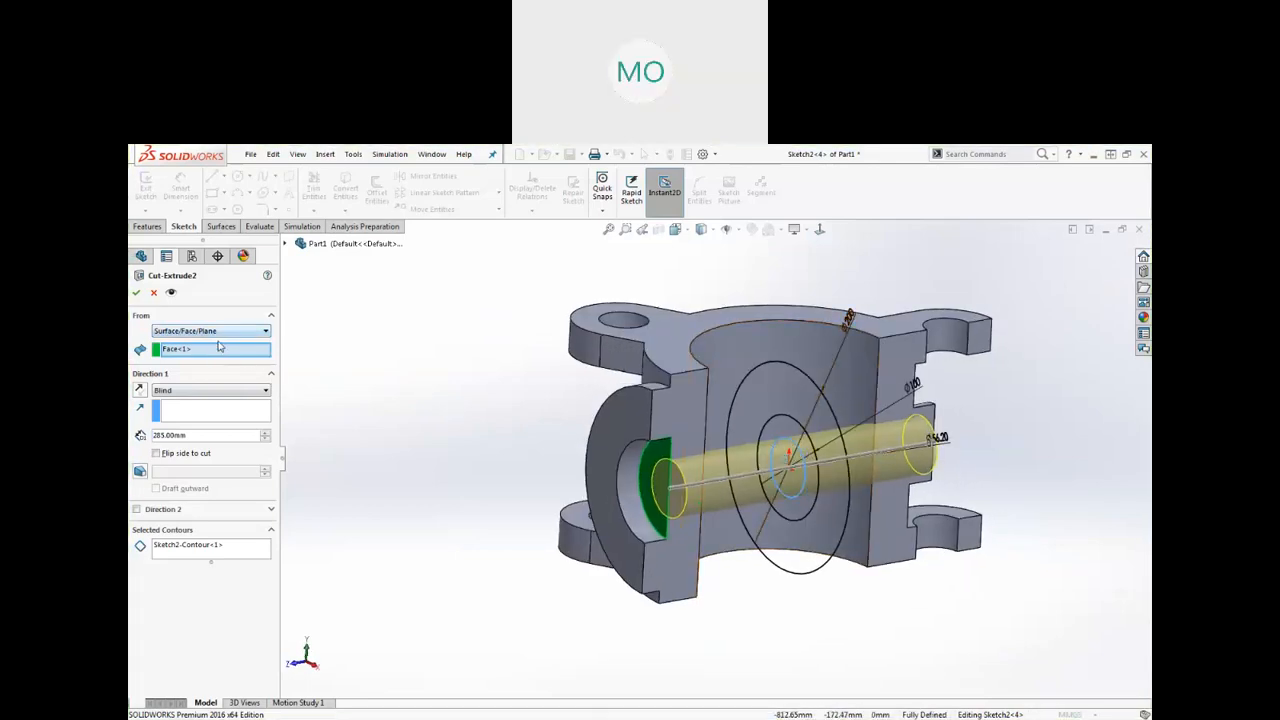
{"action": "mouse_move", "coordinate": [479, 519]}
{"action": "middle_mouse_down"}
{"action": "mouse_move", "coordinate": [428, 497]}
{"action": "mouse_move", "coordinate": [429, 480]}
{"action": "mouse_move", "coordinate": [481, 500]}
{"action": "middle_mouse_up"}
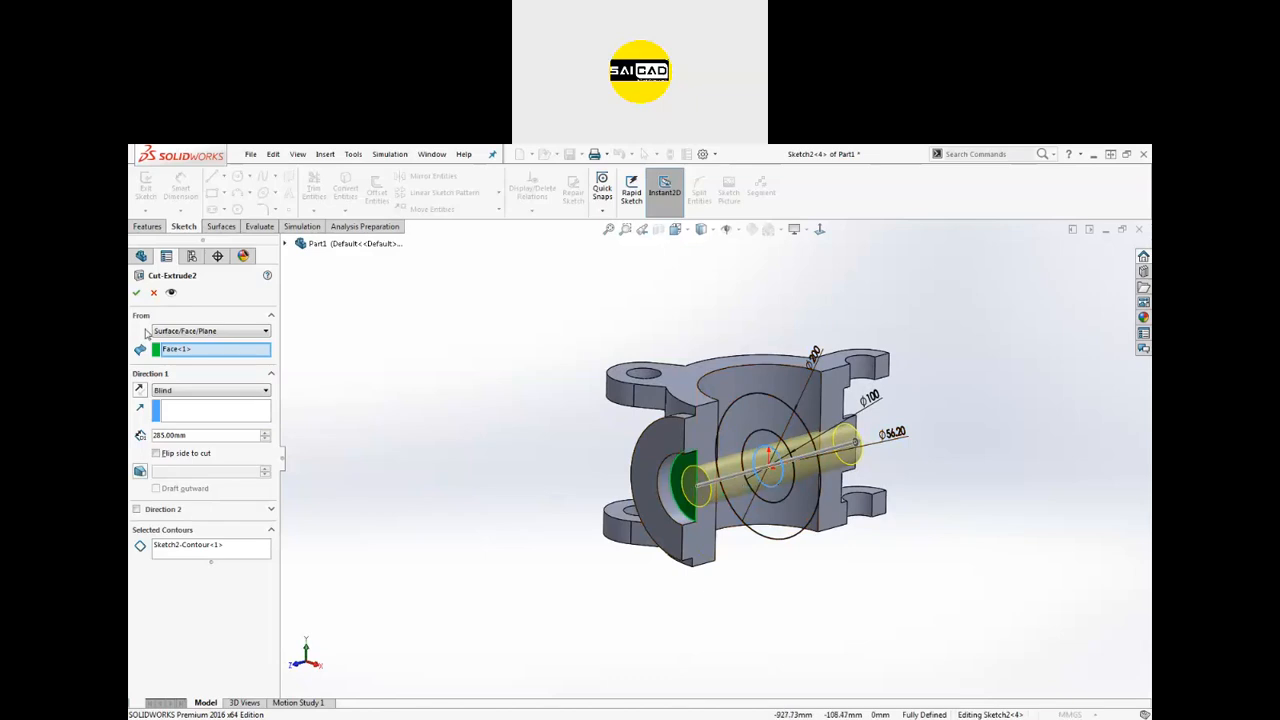
{"action": "scroll", "coordinate": [708, 526], "scroll_direction": "down", "scroll_amount": 2}
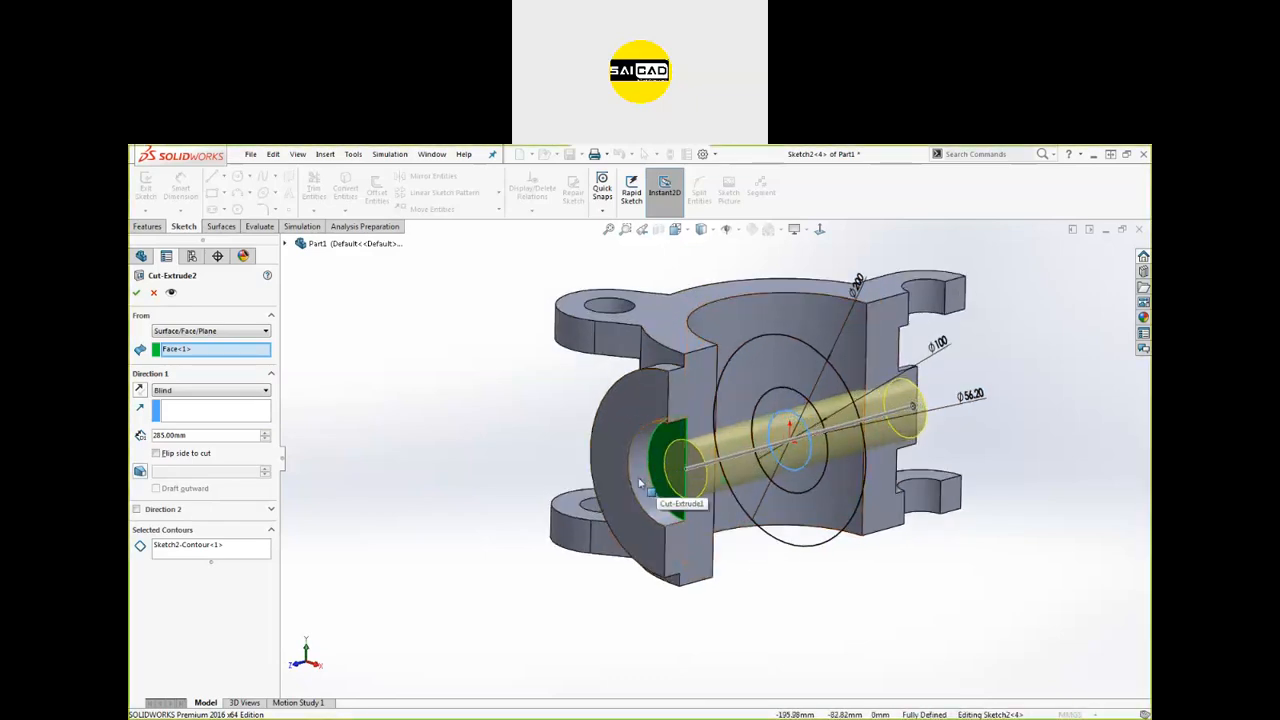
{"action": "left_click", "coordinate": [153, 292]}
{"action": "middle_click_drag", "start_coordinate": [529, 451], "coordinate": [497, 460]}
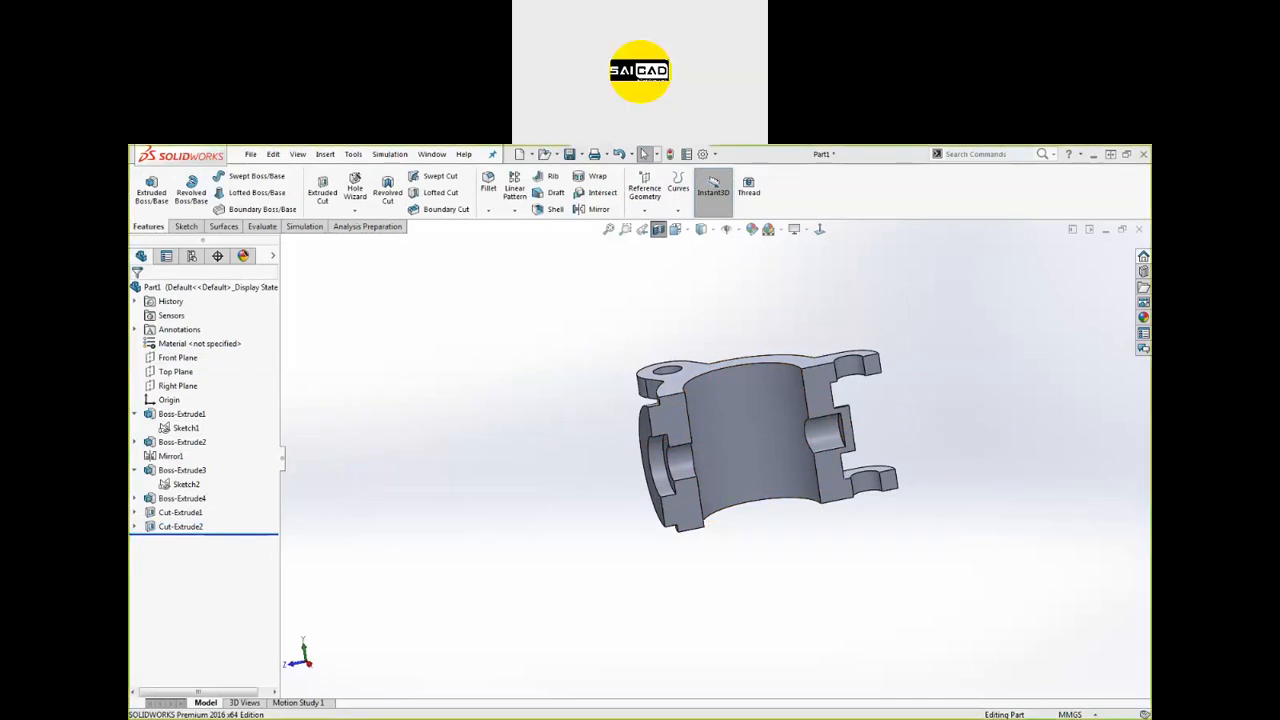
Step: Switch to Acrobat Reader and look through the assignment PDF for the drawing
{"action": "key", "text": "alt+Tab"}
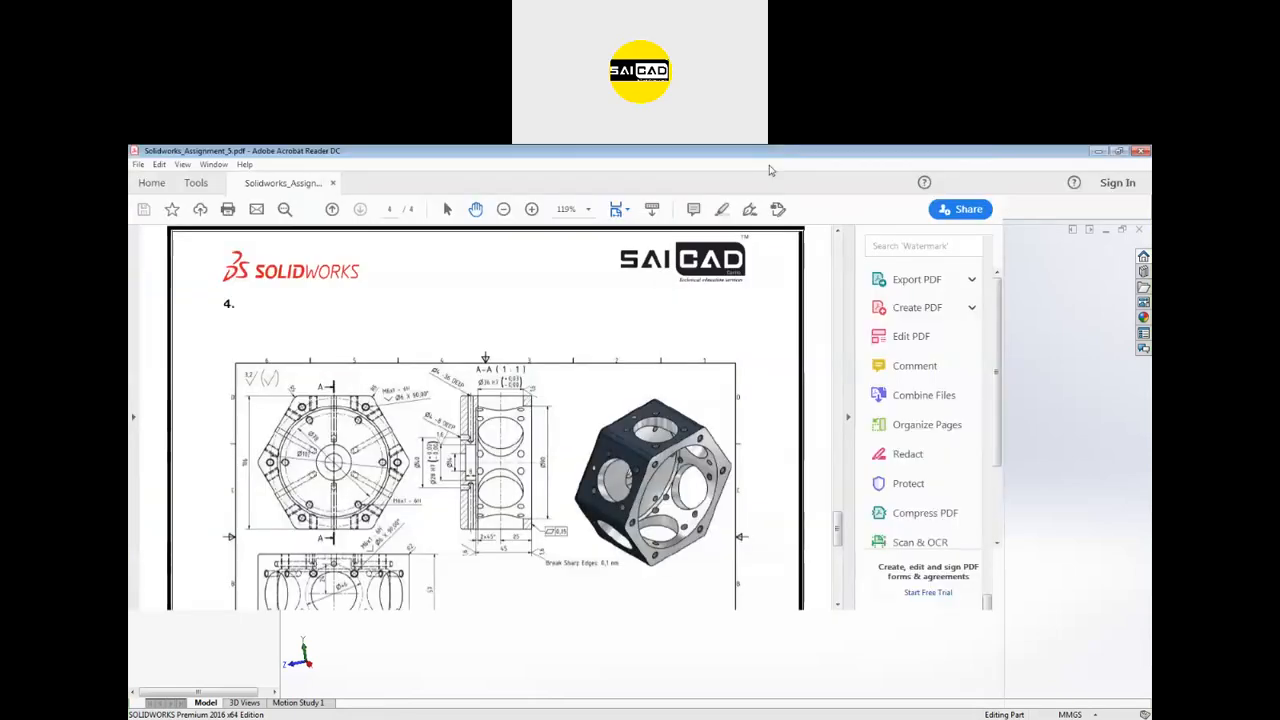
{"action": "scroll", "coordinate": [517, 603], "scroll_direction": "down", "scroll_amount": 3}
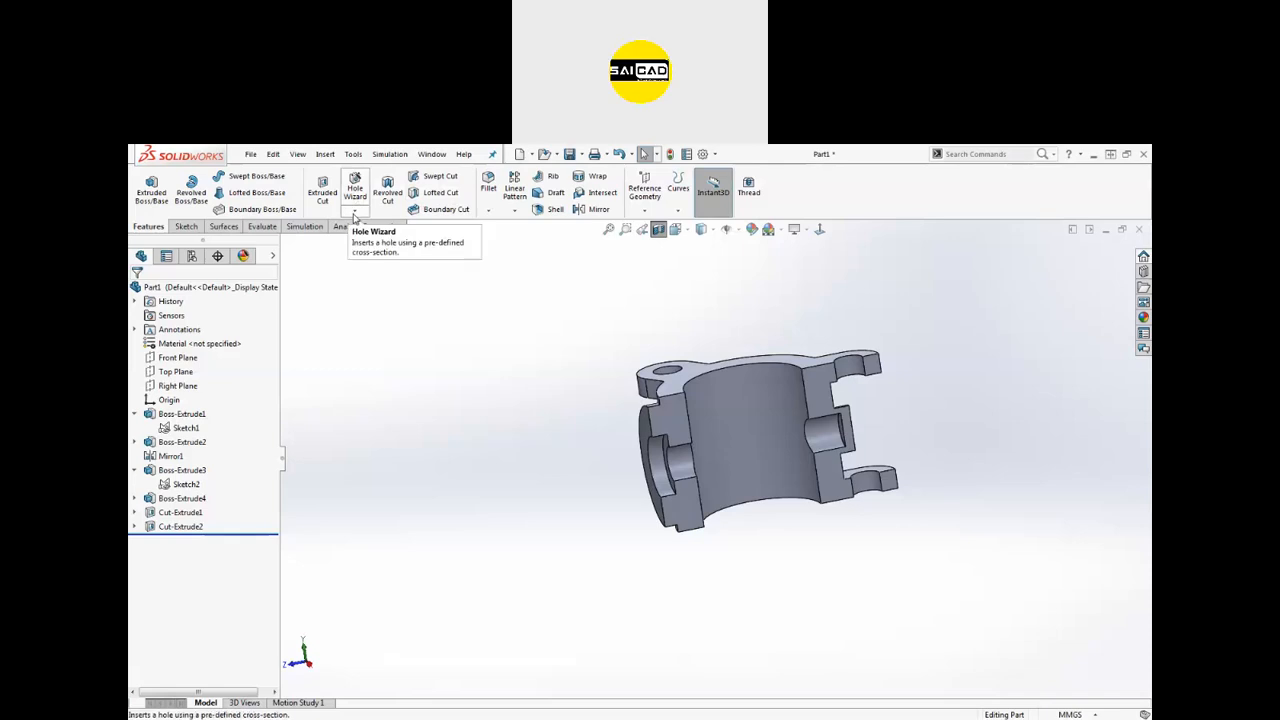
{"action": "left_click", "coordinate": [354, 215]}
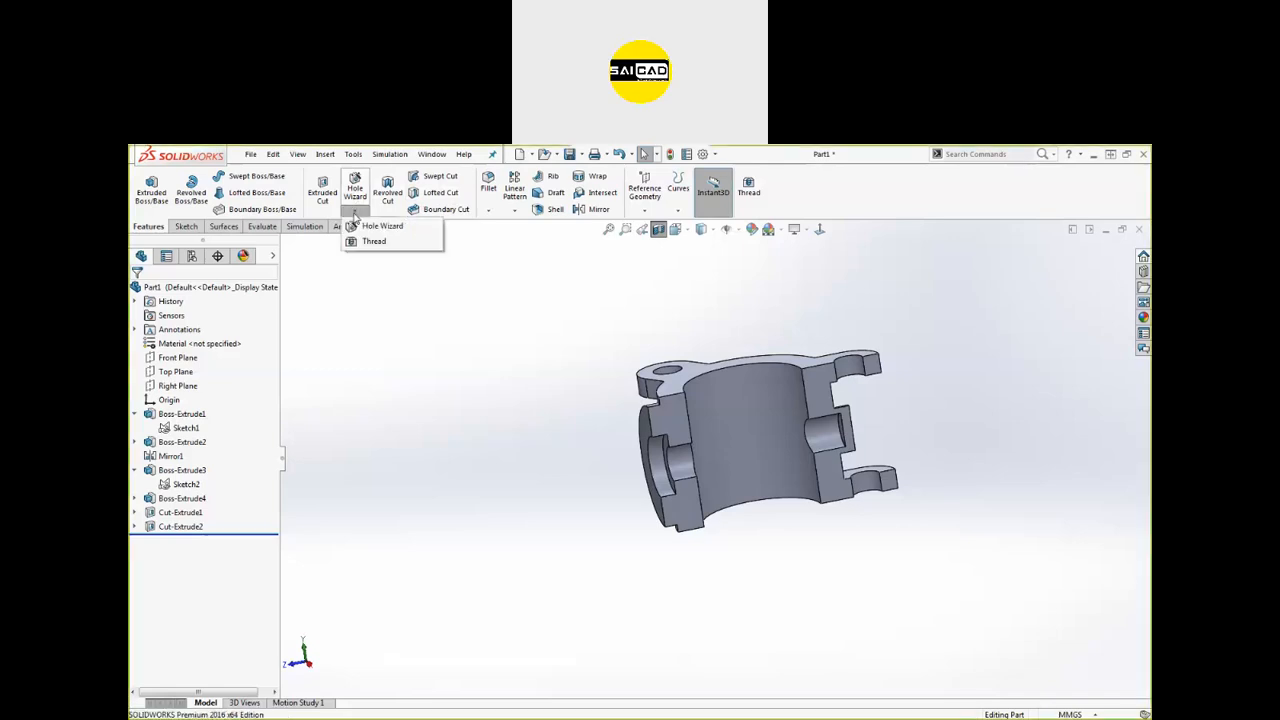
{"action": "left_click", "coordinate": [644, 210]}
{"action": "left_click", "coordinate": [622, 358]}
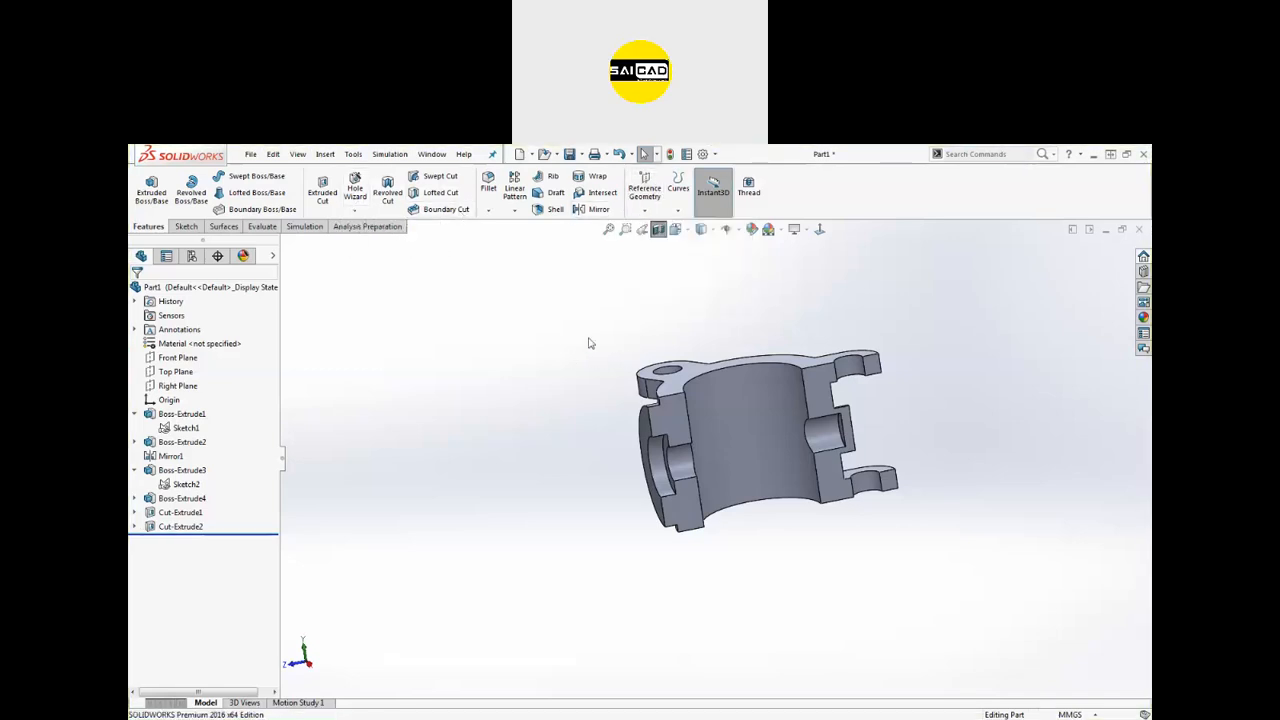
{"action": "left_click", "coordinate": [678, 209]}
{"action": "left_click", "coordinate": [677, 204]}
{"action": "left_click", "coordinate": [353, 211]}
{"action": "left_click", "coordinate": [514, 211]}
{"action": "scroll", "coordinate": [620, 457], "scroll_direction": "up", "scroll_amount": 2}
{"action": "scroll", "coordinate": [746, 457], "scroll_direction": "down", "scroll_amount": 2}
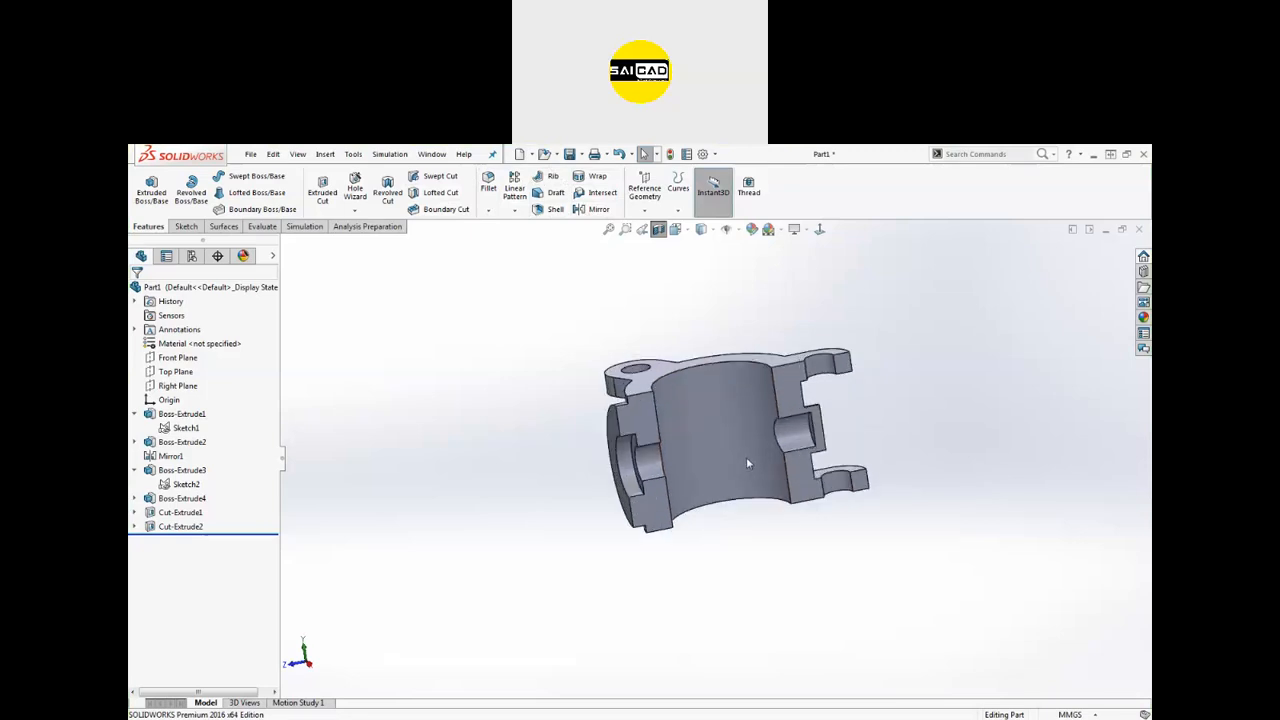
Step: Delete the 56.2 mm bore cut, Cut-Extrude2, from the valve body
{"action": "mouse_move", "coordinate": [669, 499]}
{"action": "middle_mouse_down"}
{"action": "mouse_move", "coordinate": [714, 480]}
{"action": "mouse_move", "coordinate": [682, 485]}
{"action": "middle_mouse_up"}
{"action": "scroll", "coordinate": [682, 485], "scroll_direction": "down", "scroll_amount": 3}
{"action": "left_click", "coordinate": [624, 432]}
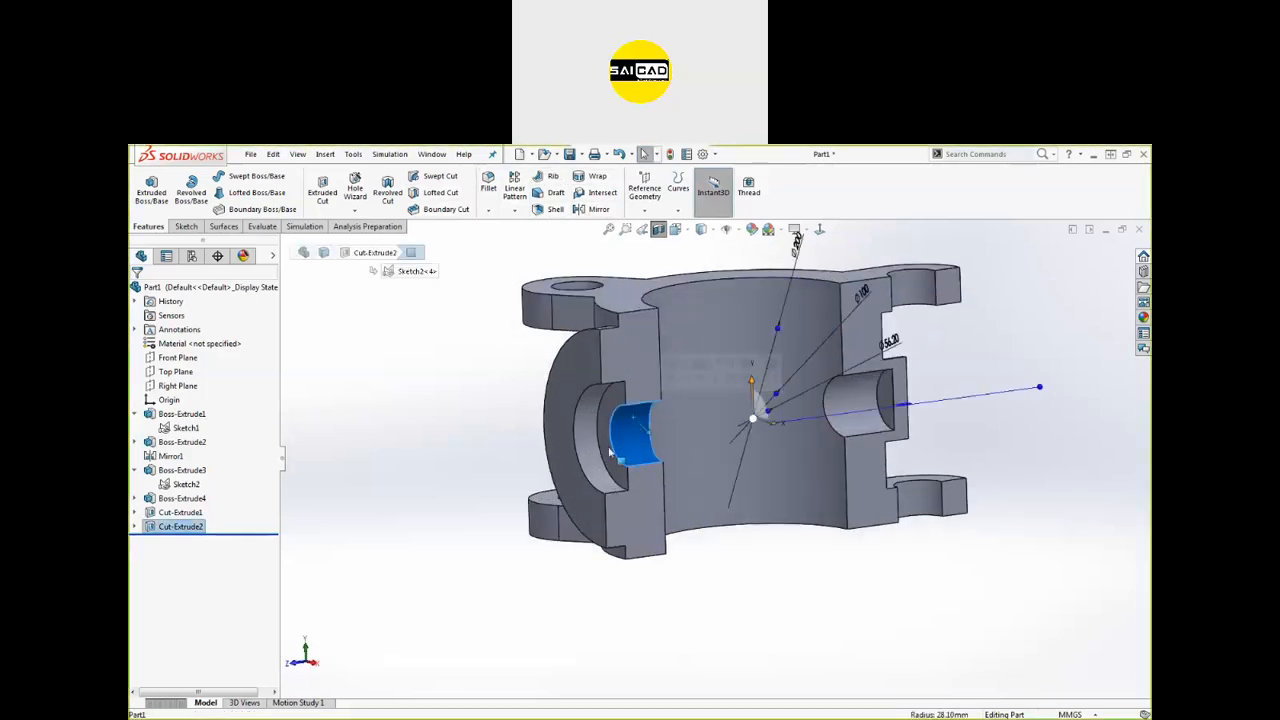
{"action": "right_click", "coordinate": [201, 528]}
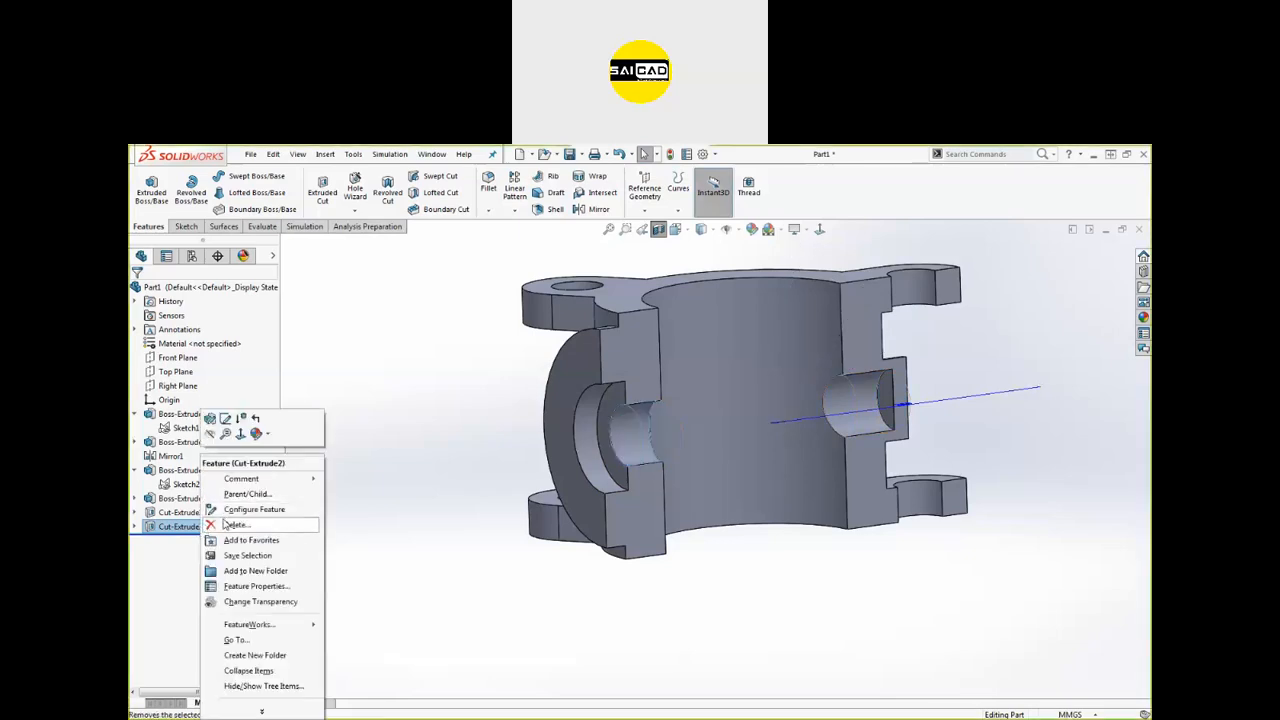
{"action": "left_click", "coordinate": [215, 520]}
{"action": "scroll", "coordinate": [621, 434], "scroll_direction": "up", "scroll_amount": 2}
{"action": "scroll", "coordinate": [621, 434], "scroll_direction": "down", "scroll_amount": 2}
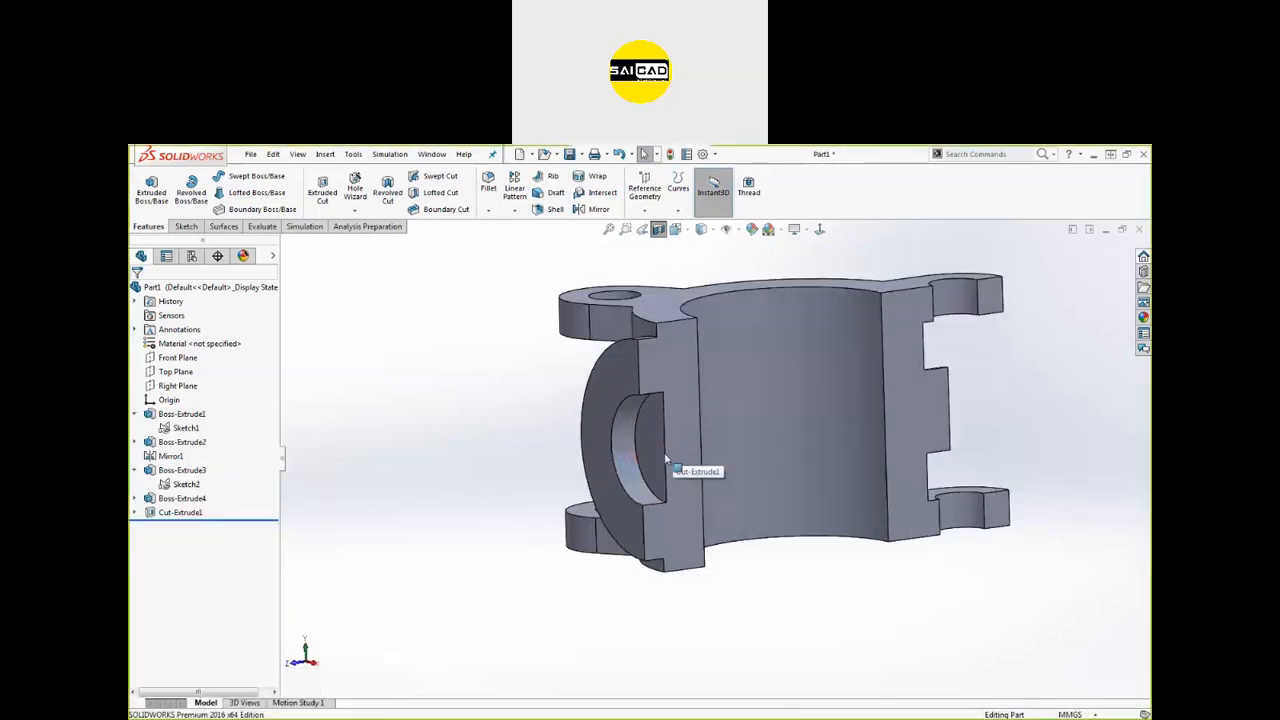
Step: Delete the remaining larger counterbore cut, Cut-Extrude1, from the large side boss
{"action": "left_click", "coordinate": [181, 513]}
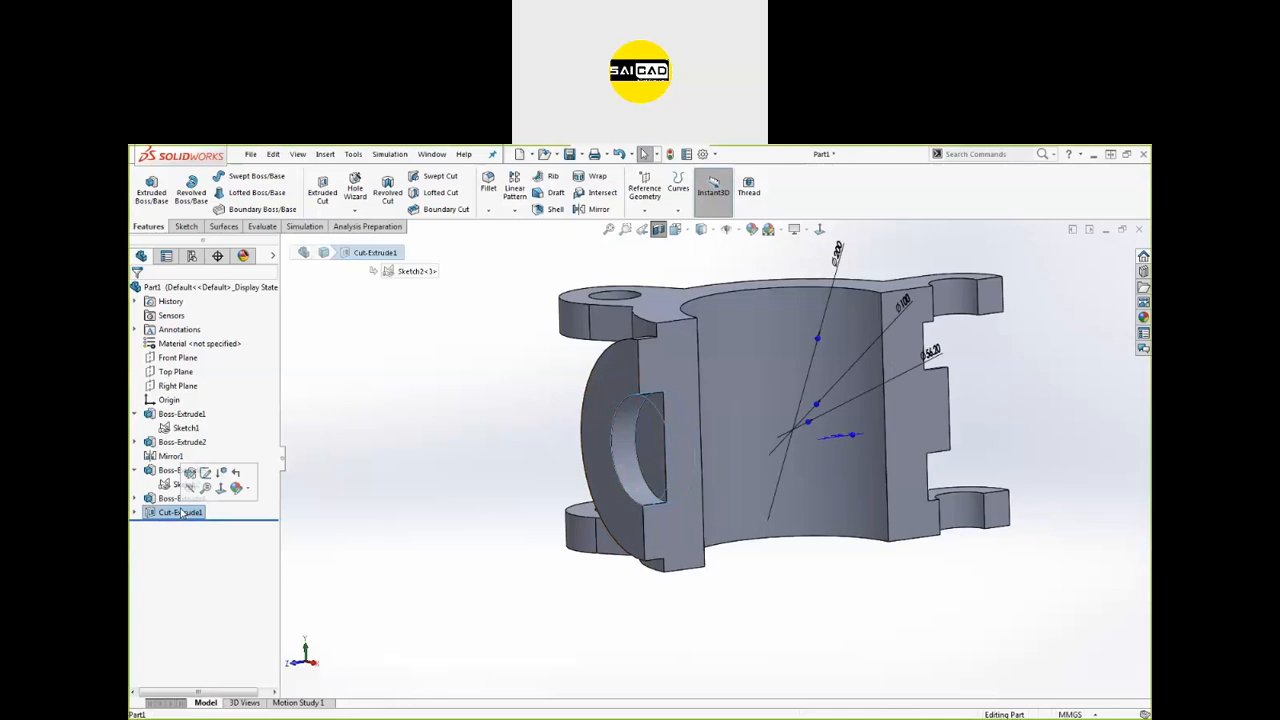
{"action": "right_click", "coordinate": [181, 513]}
{"action": "left_click", "coordinate": [215, 525]}
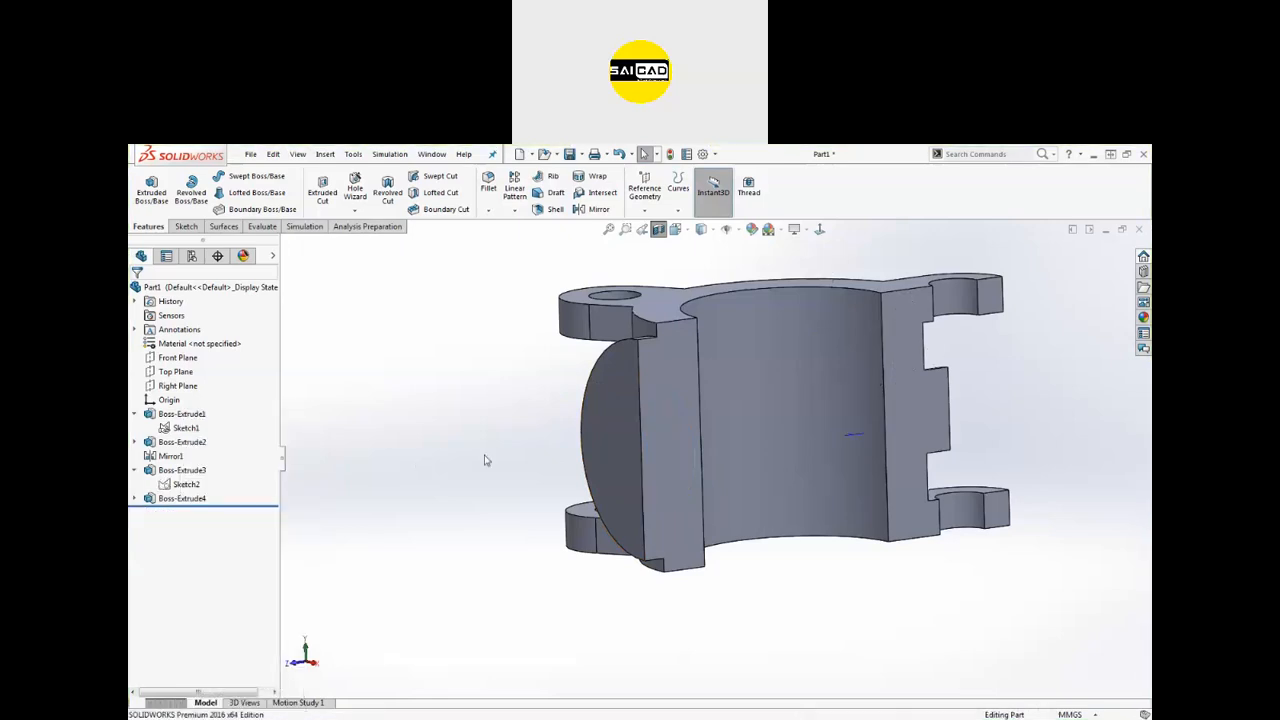
{"action": "scroll", "coordinate": [467, 461], "scroll_direction": "up", "scroll_amount": 3}
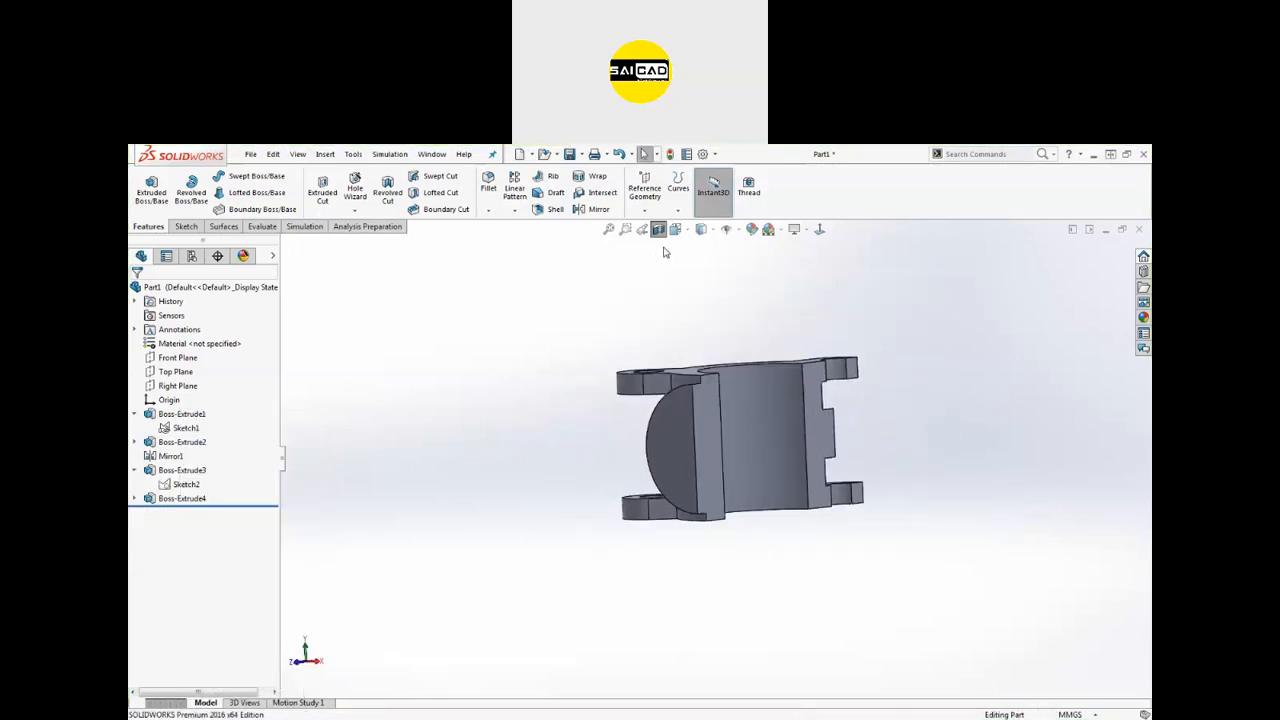
{"action": "scroll", "coordinate": [779, 460], "scroll_direction": "down", "scroll_amount": 2}
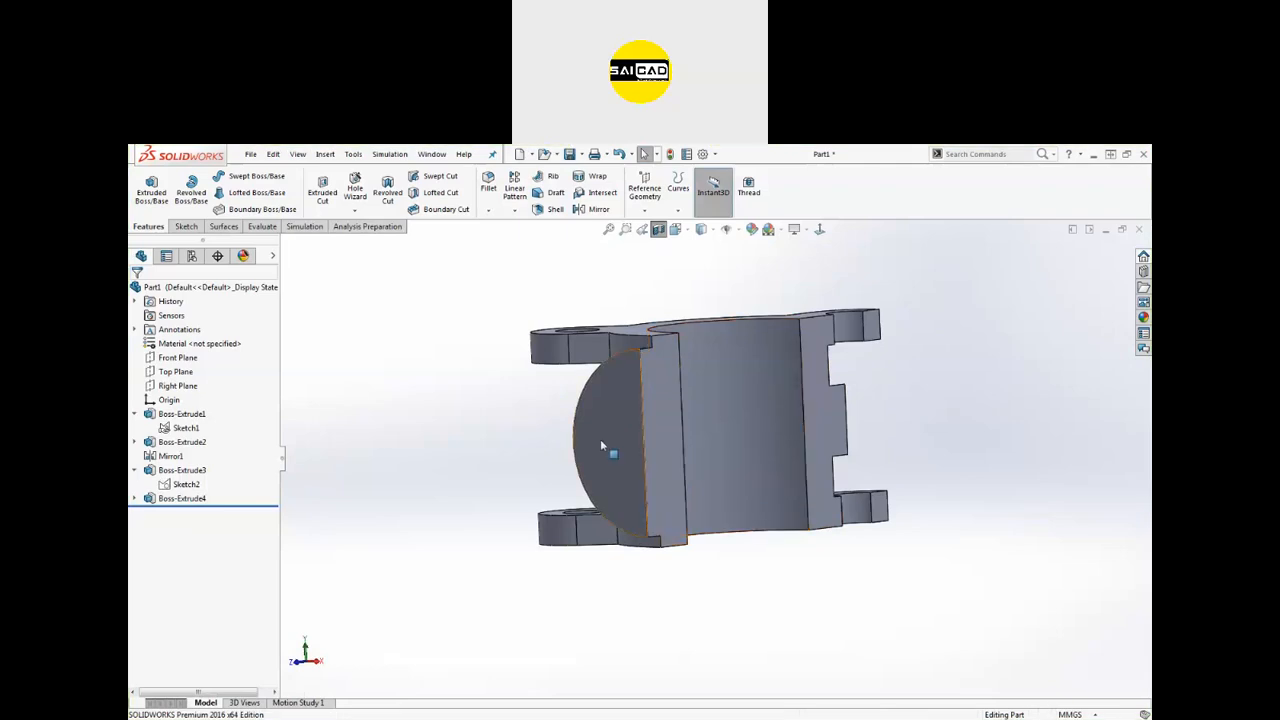
{"action": "scroll", "coordinate": [598, 443], "scroll_direction": "up", "scroll_amount": 2}
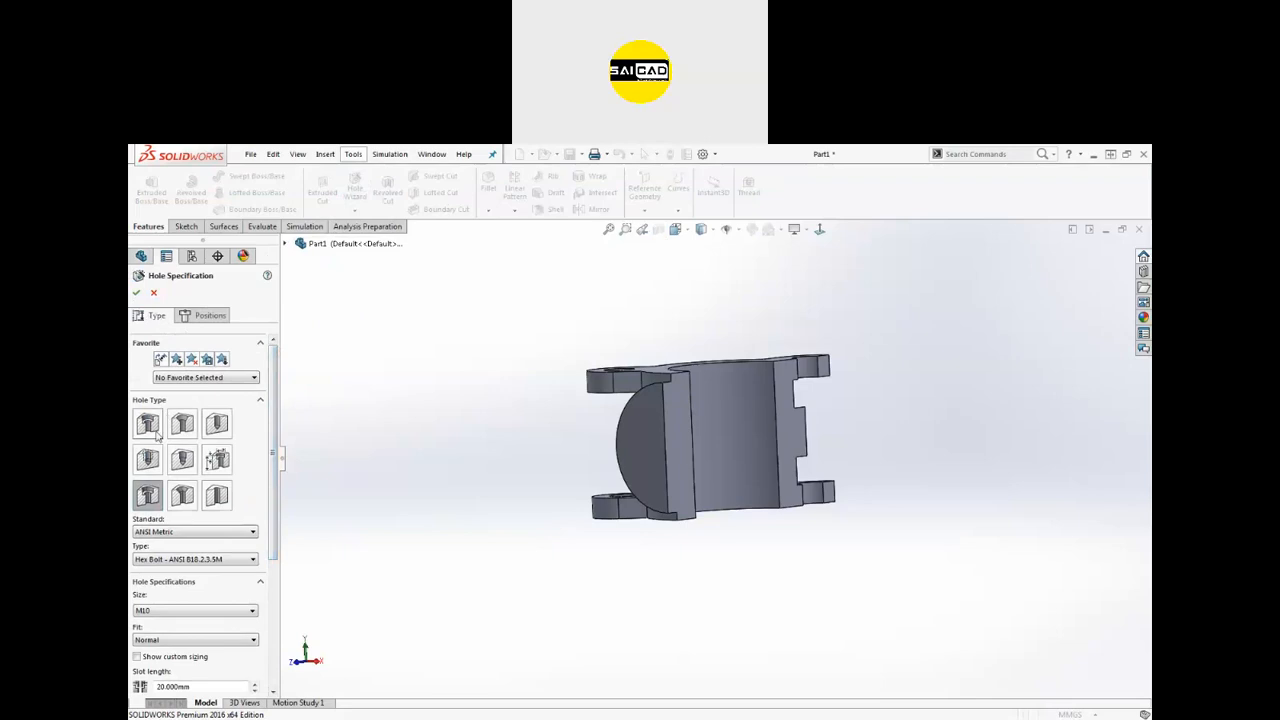
Step: Try a Counterbore hole type with the ISO standard and the Hex Socket Head ISO 4762 fastener
{"action": "left_click", "coordinate": [205, 316]}
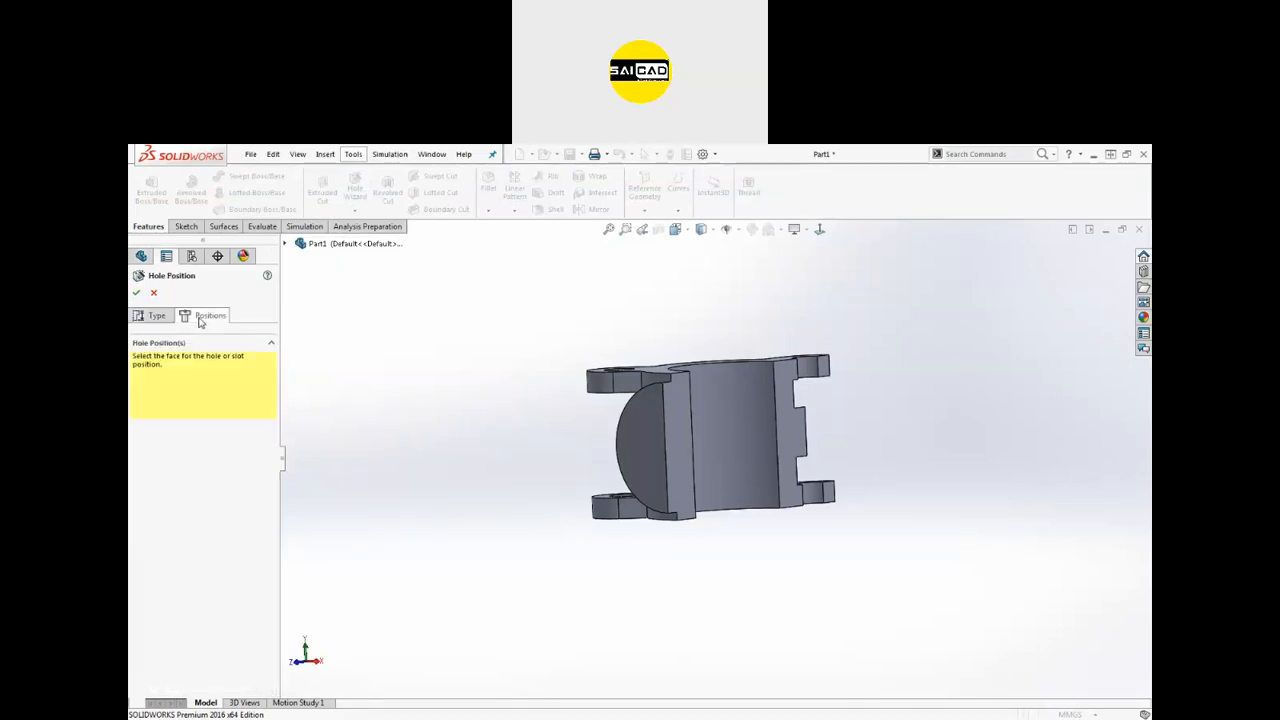
{"action": "left_click", "coordinate": [158, 320]}
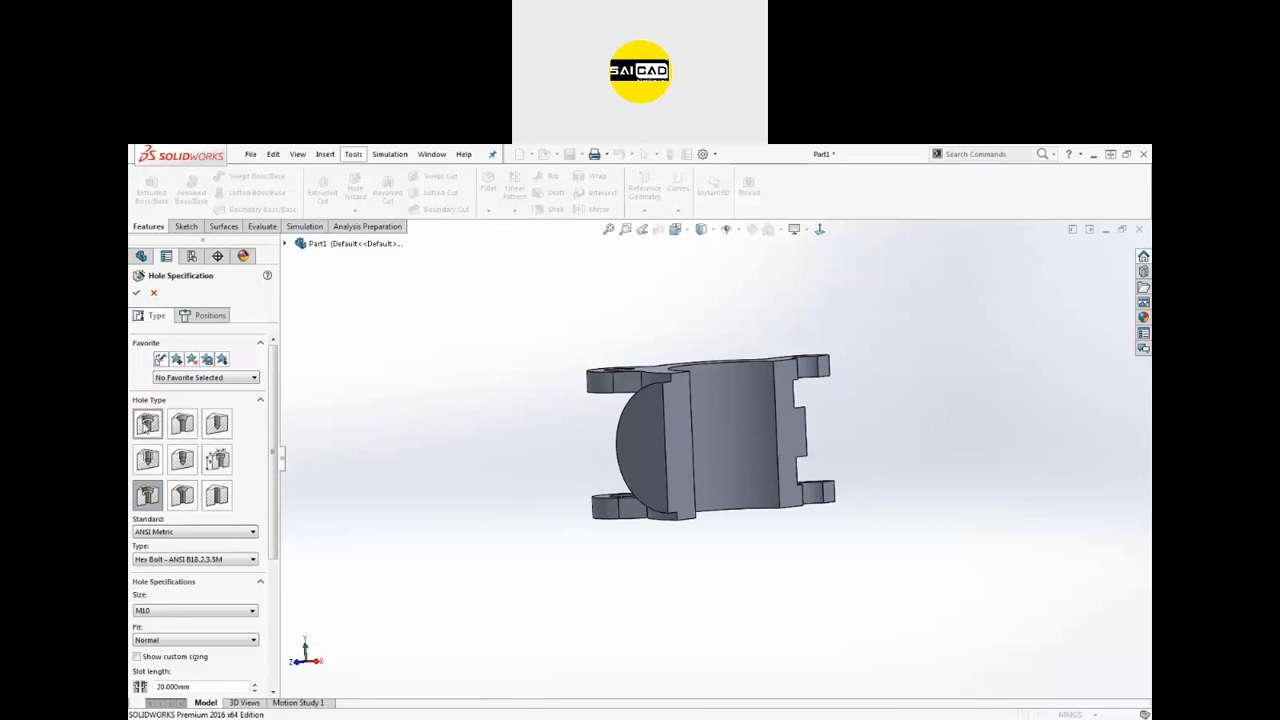
{"action": "left_click", "coordinate": [155, 422]}
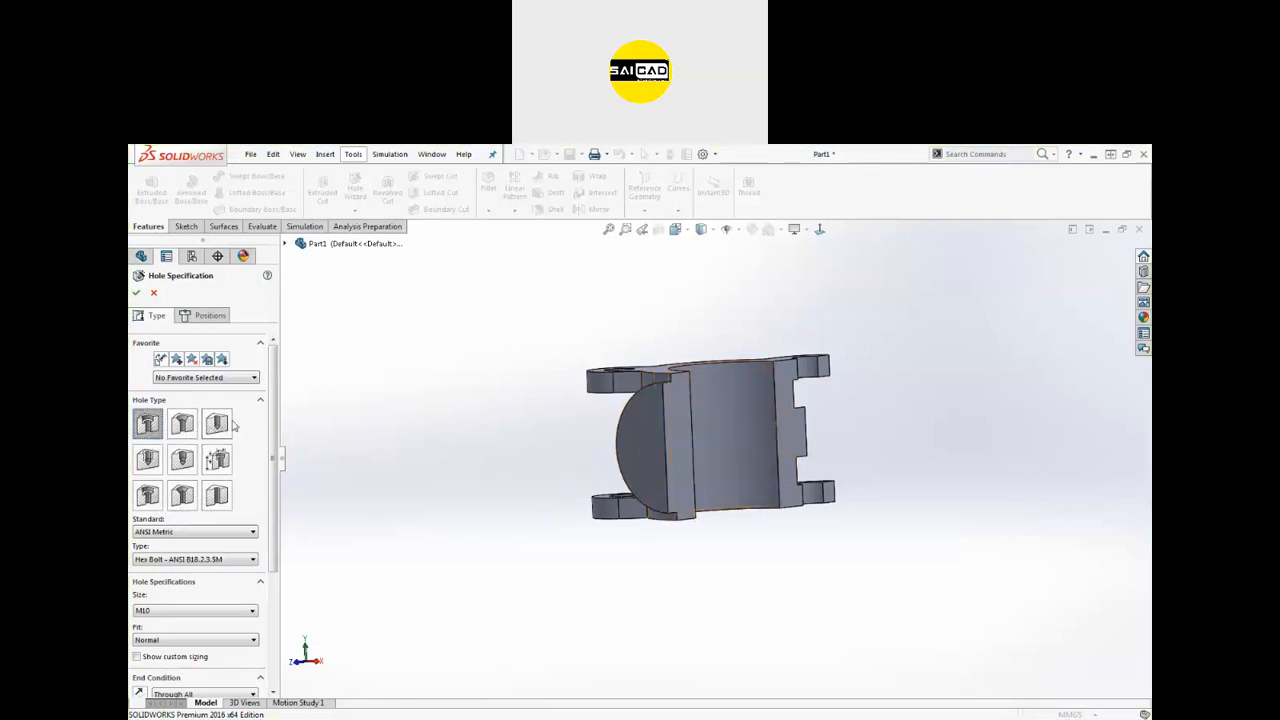
{"action": "scroll", "coordinate": [271, 484], "scroll_direction": "down", "scroll_amount": 4}
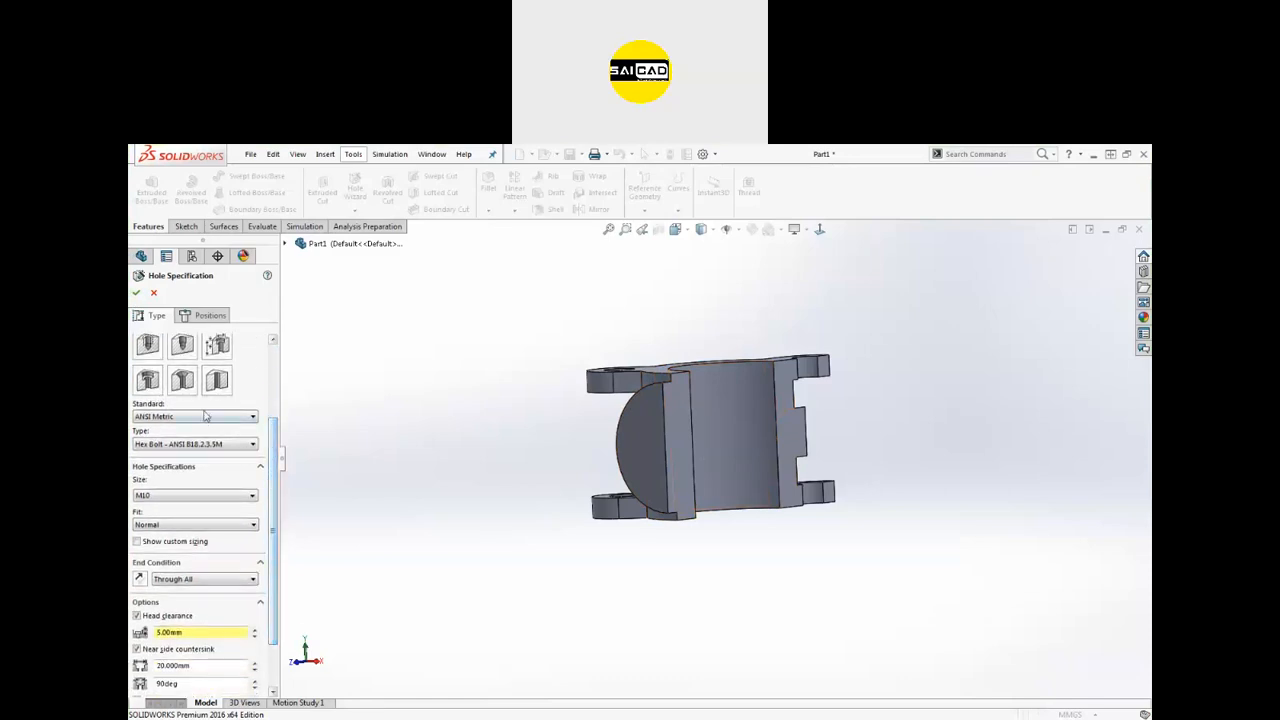
{"action": "left_click", "coordinate": [163, 417]}
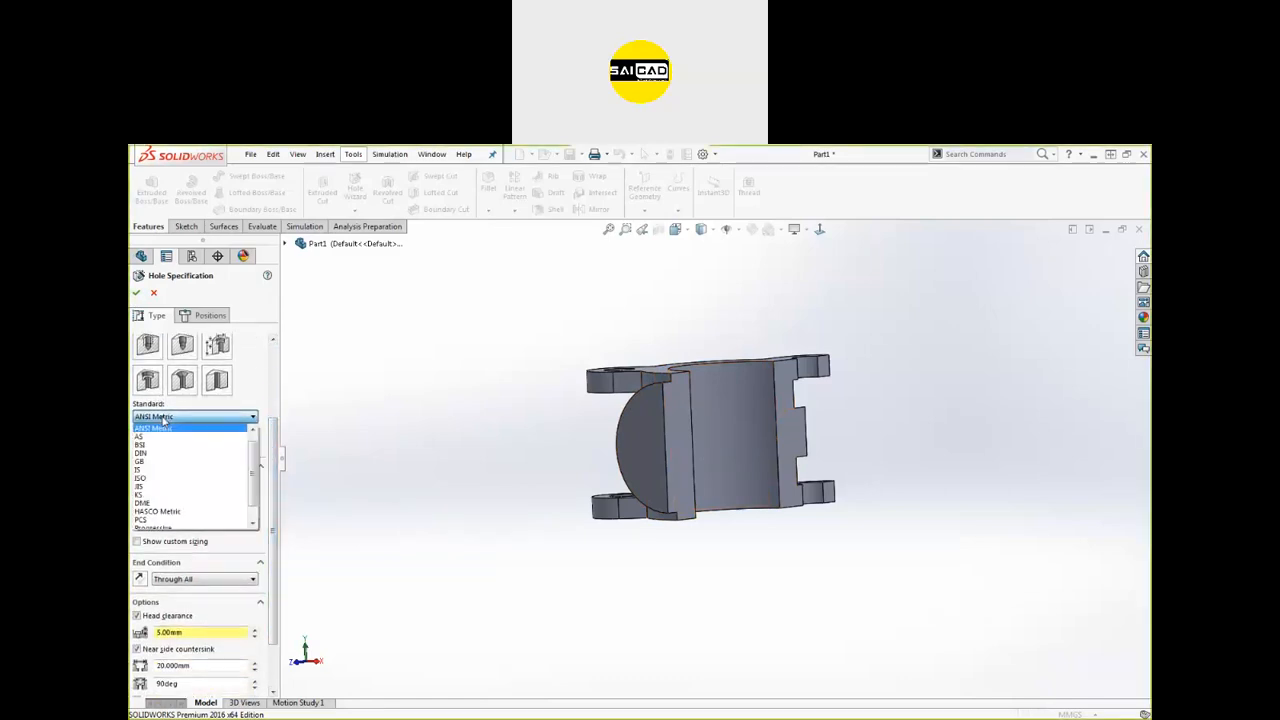
{"action": "left_click", "coordinate": [160, 479]}
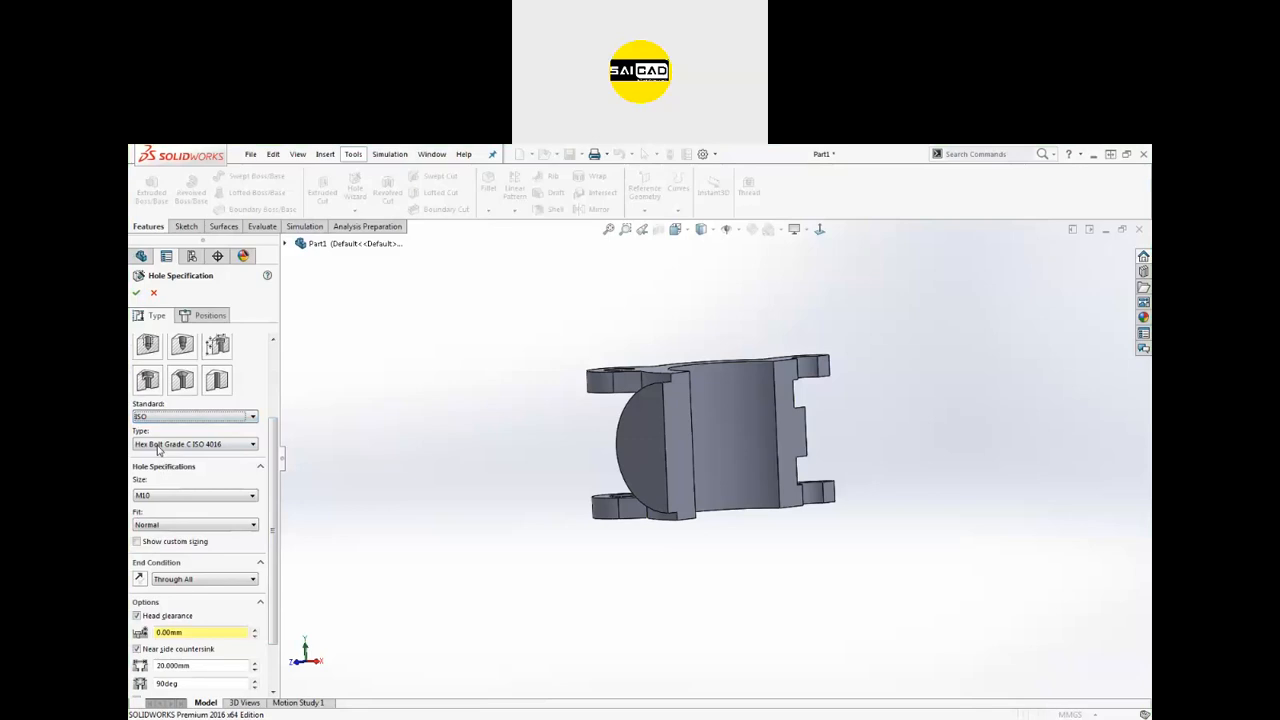
{"action": "left_click", "coordinate": [158, 446]}
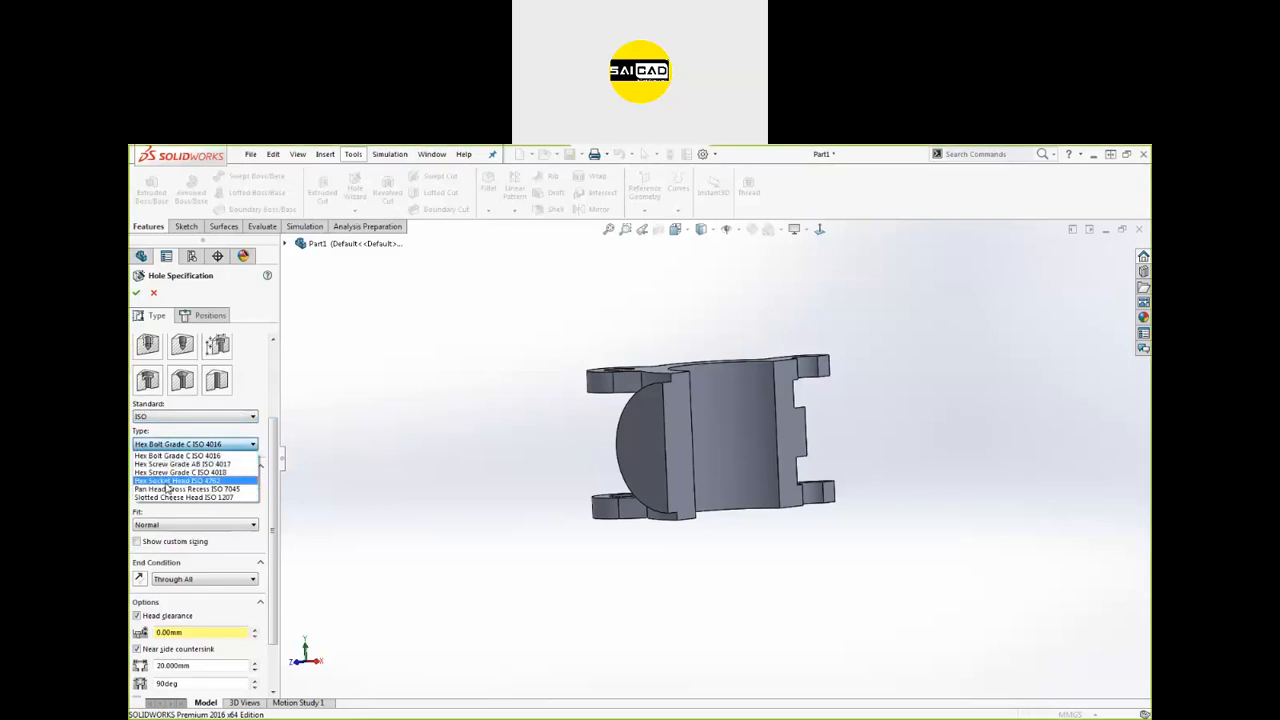
{"action": "left_click", "coordinate": [168, 482]}
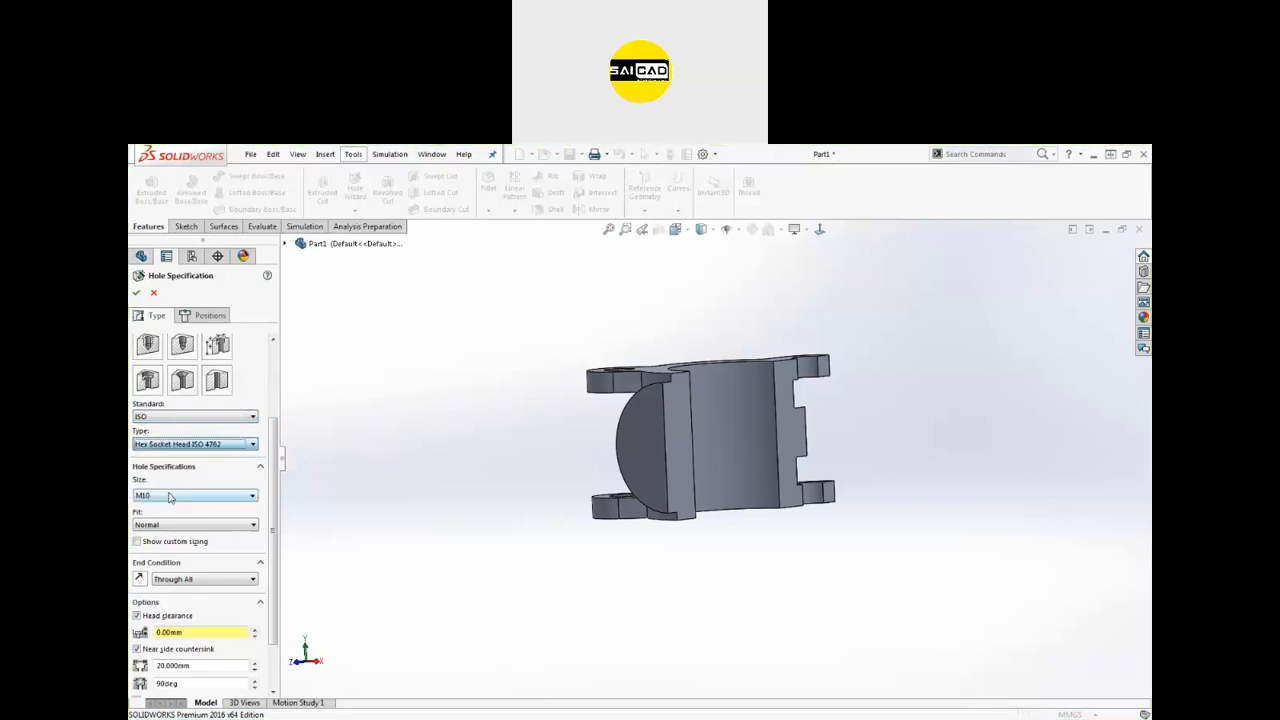
Step: Look through the available fastener types, sizes and standards, choosing Slotted Cheese Head ISO 1207 for the hole
{"action": "left_click", "coordinate": [198, 445]}
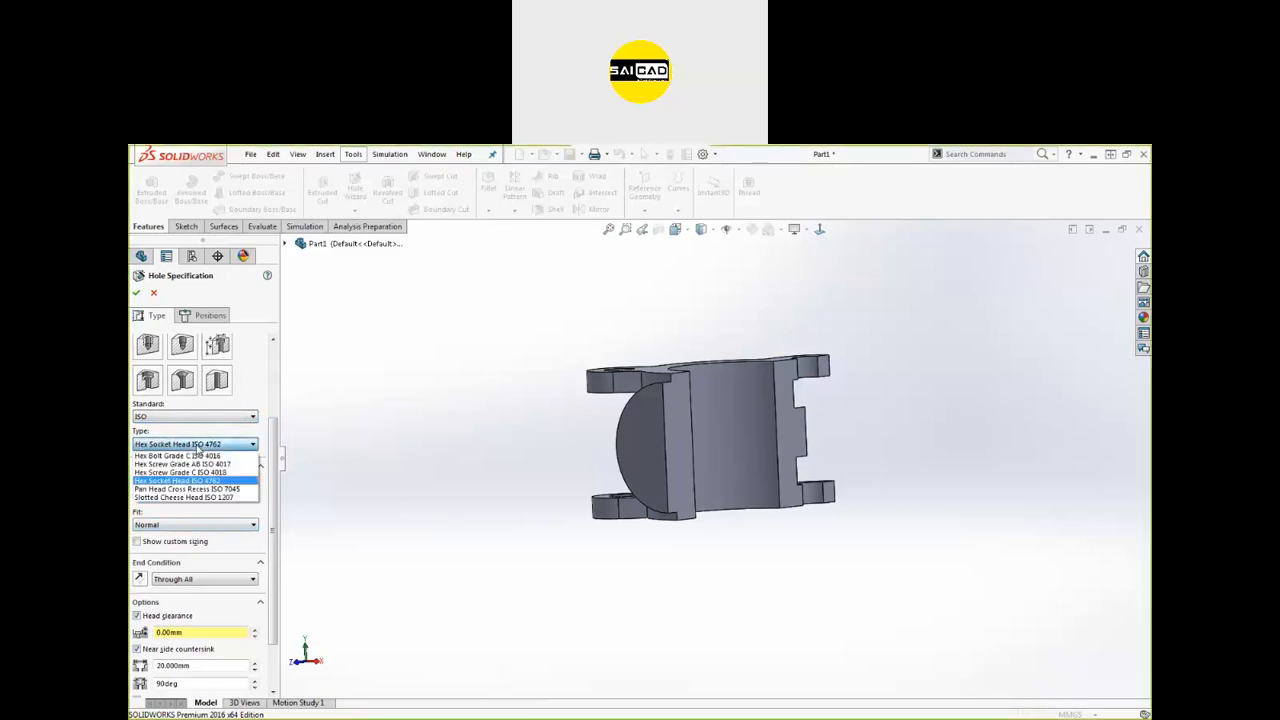
{"action": "left_click", "coordinate": [197, 446]}
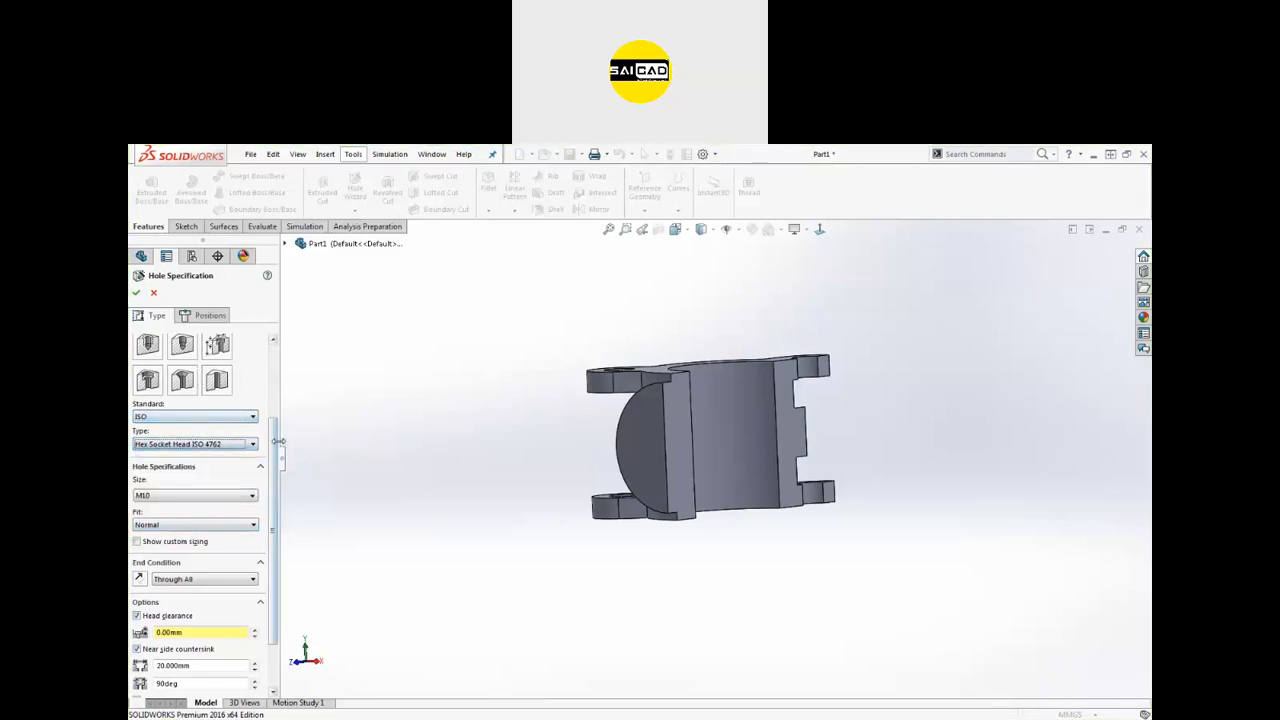
{"action": "mouse_move", "coordinate": [274, 444]}
{"action": "left_mouse_down"}
{"action": "mouse_move", "coordinate": [279, 388]}
{"action": "mouse_move", "coordinate": [276, 439]}
{"action": "left_mouse_up"}
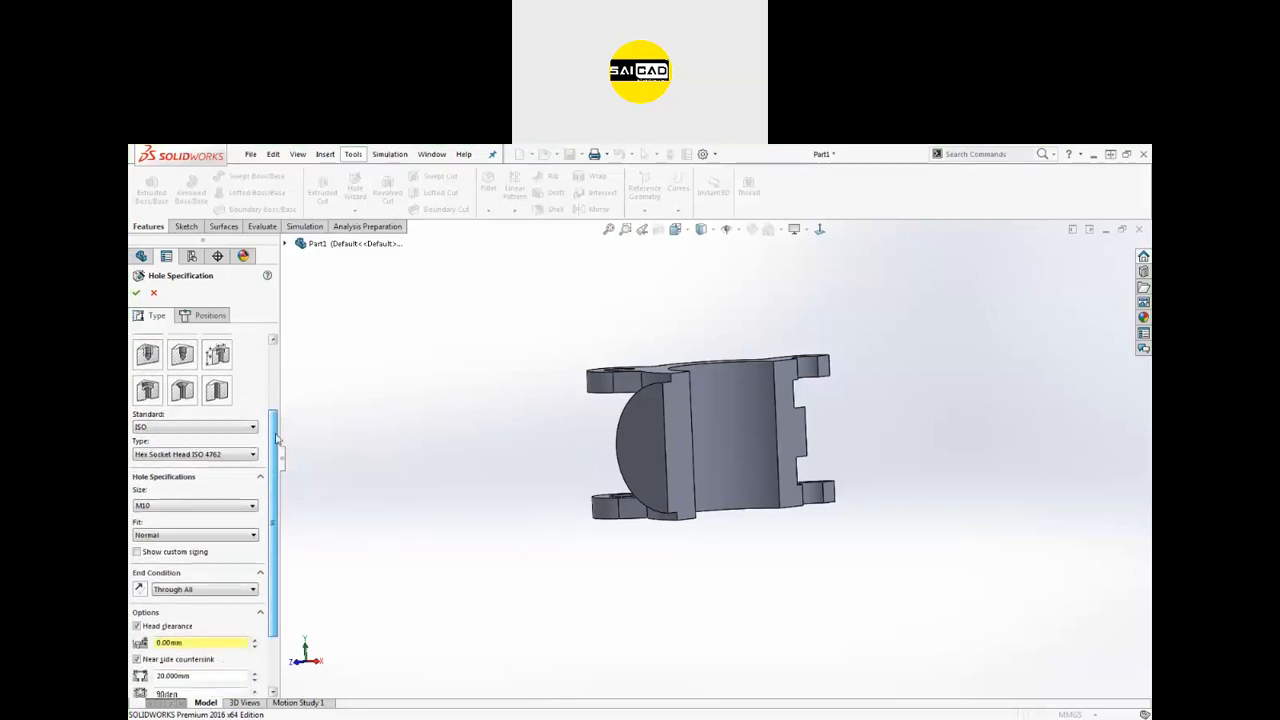
{"action": "left_click", "coordinate": [183, 500]}
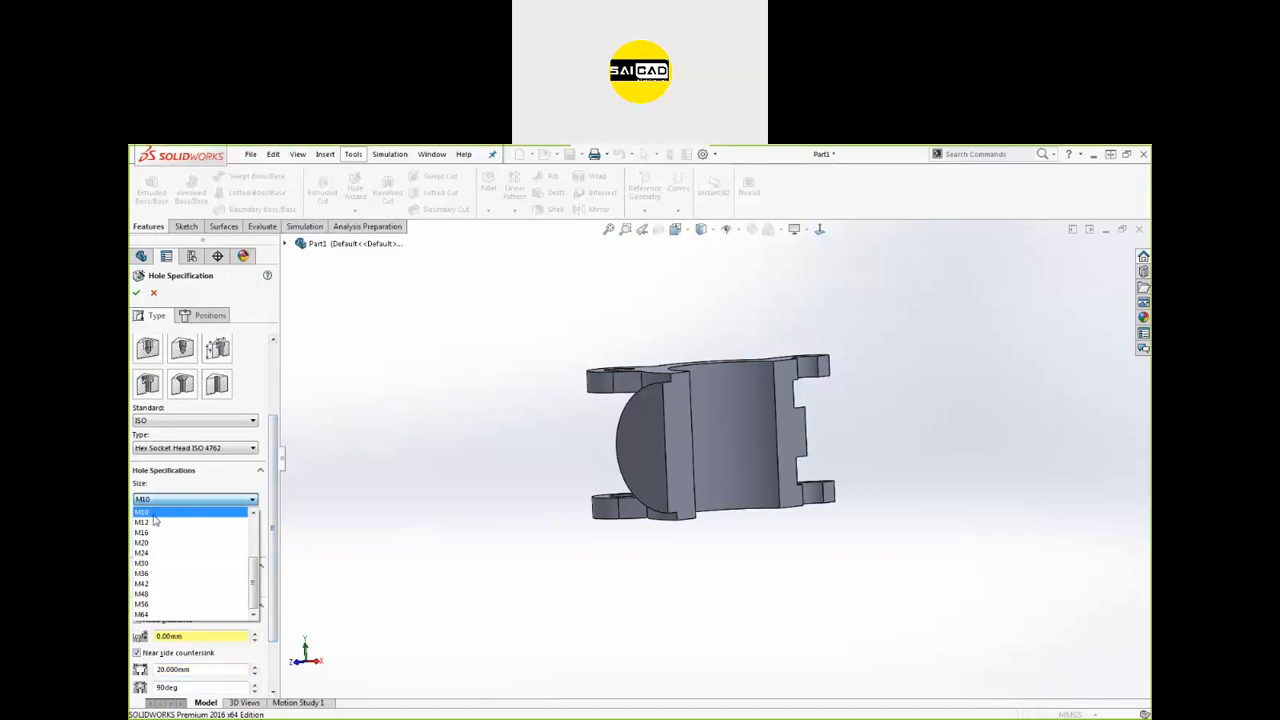
{"action": "left_click", "coordinate": [160, 500]}
{"action": "left_click", "coordinate": [177, 449]}
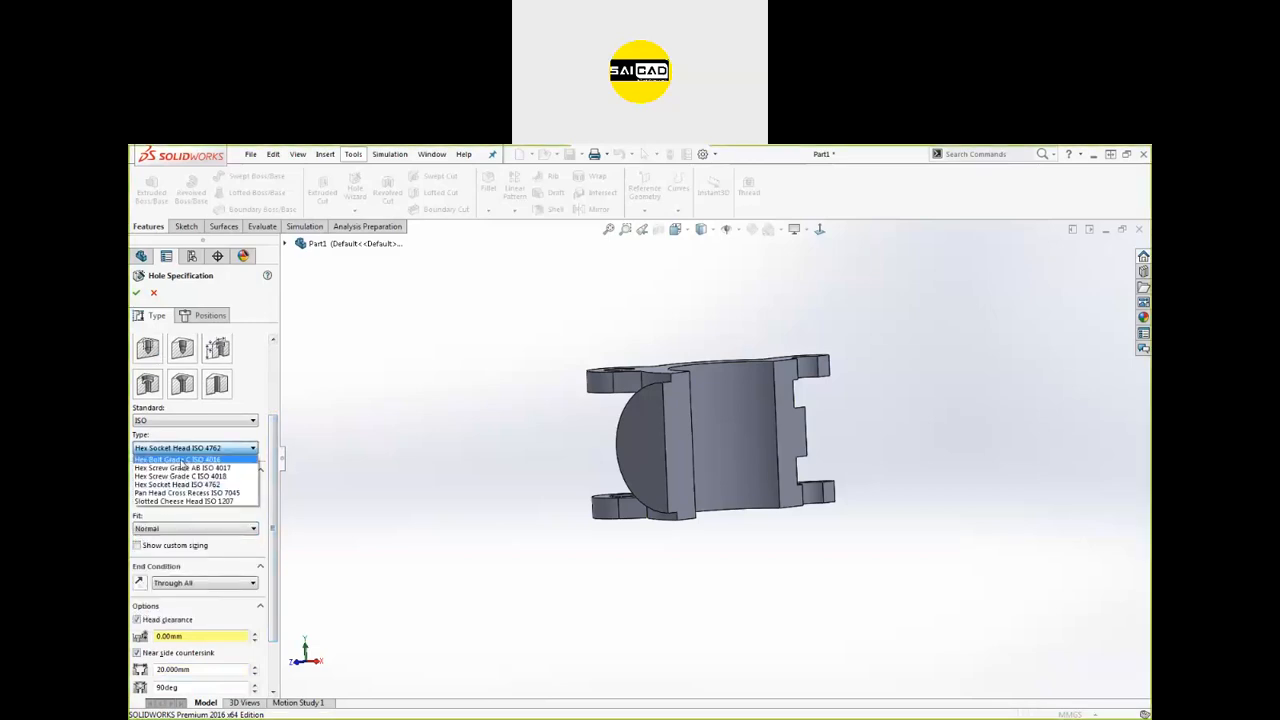
{"action": "left_click", "coordinate": [186, 500]}
{"action": "left_click", "coordinate": [186, 426]}
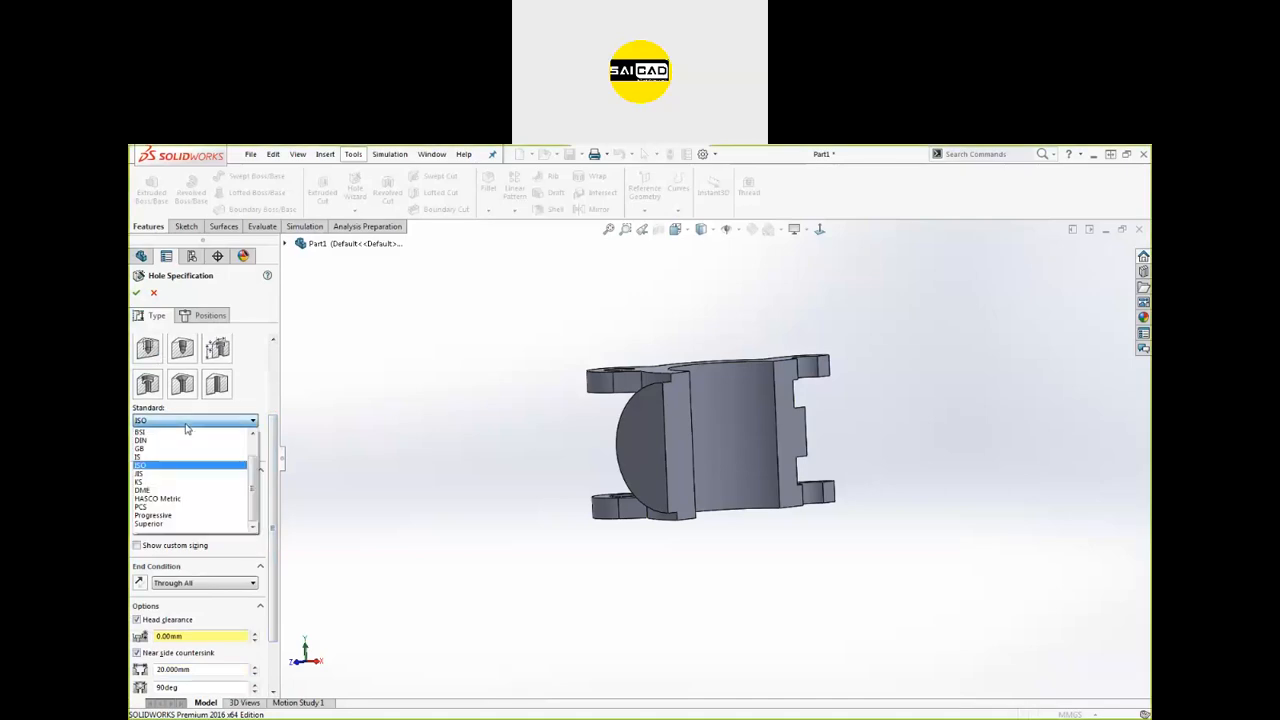
{"action": "scroll", "coordinate": [178, 495], "scroll_direction": "up", "scroll_amount": 1}
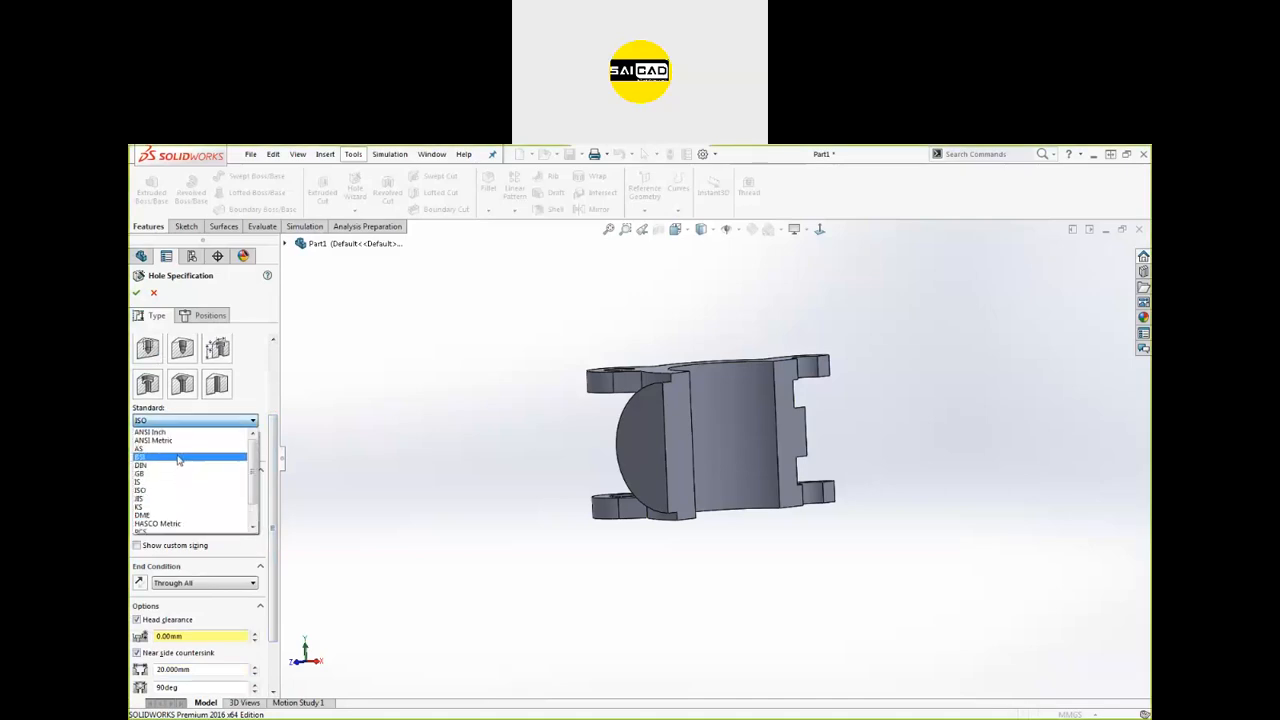
{"action": "left_click", "coordinate": [345, 410]}
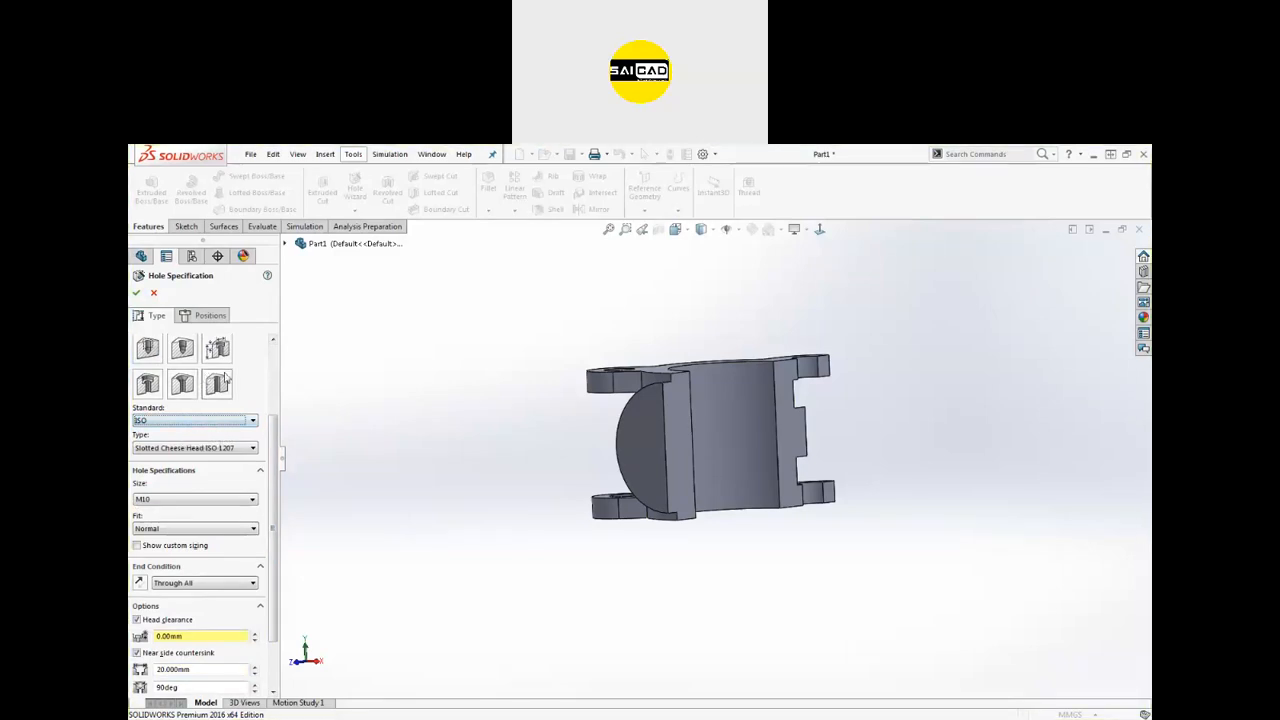
Step: Change the hole to a Legacy Hole of the Counterbored type
{"action": "left_click_drag", "start_coordinate": [277, 439], "coordinate": [278, 386]}
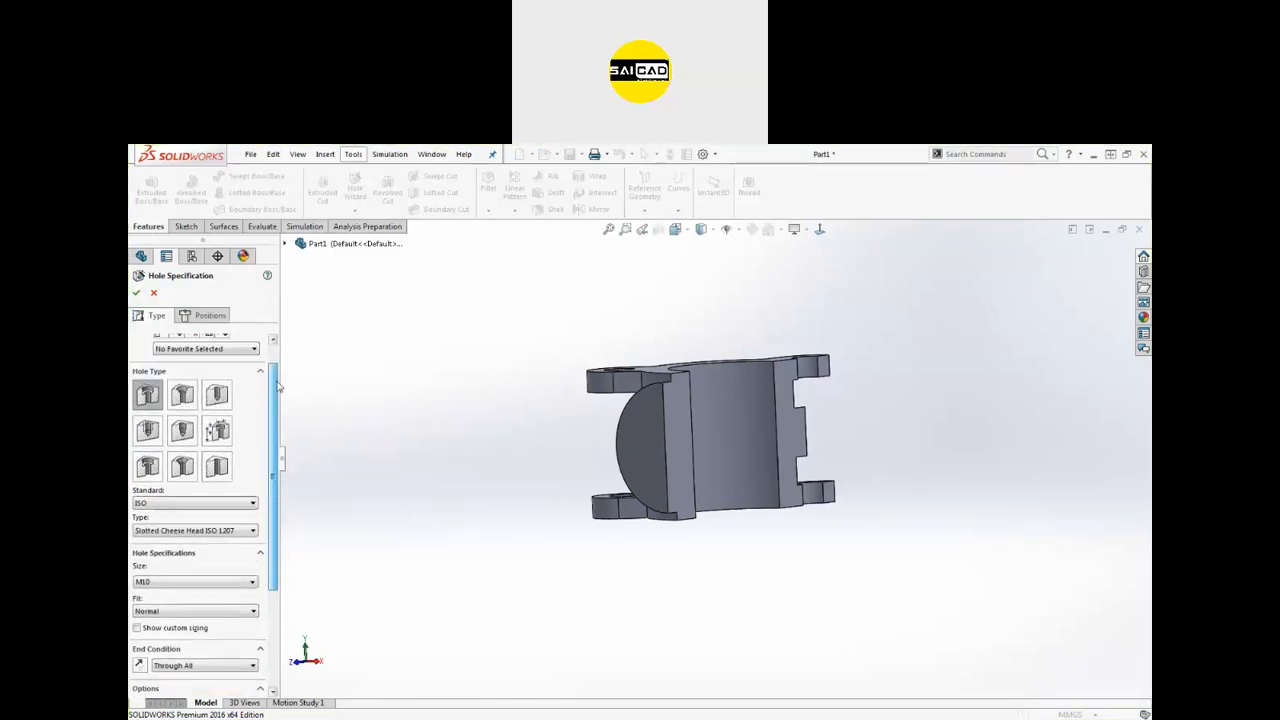
{"action": "left_click", "coordinate": [217, 431]}
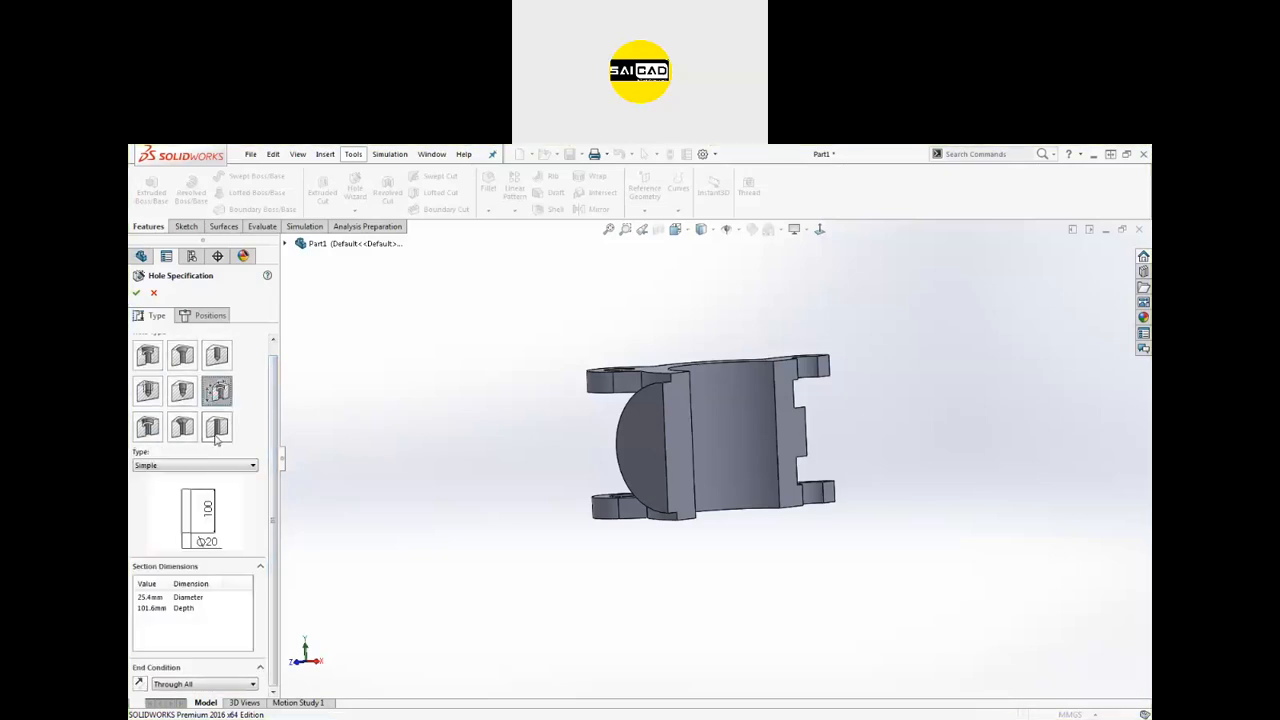
{"action": "left_click", "coordinate": [179, 466]}
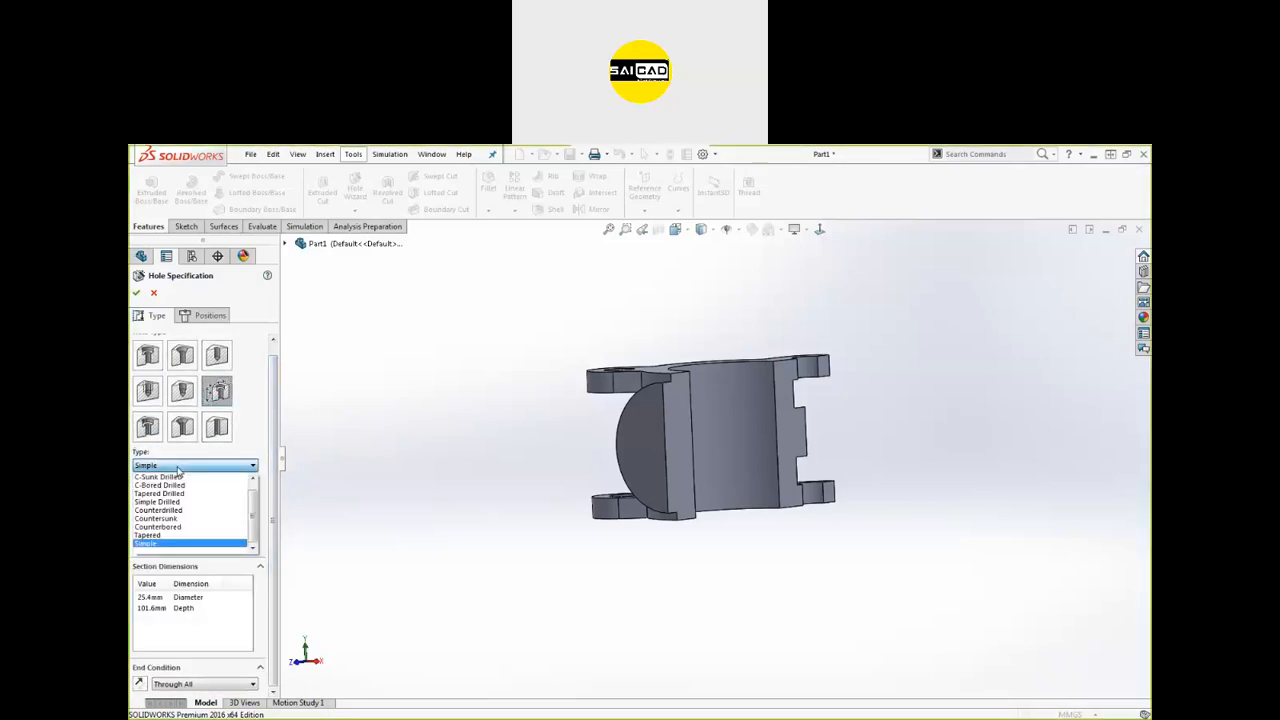
{"action": "left_click", "coordinate": [185, 527]}
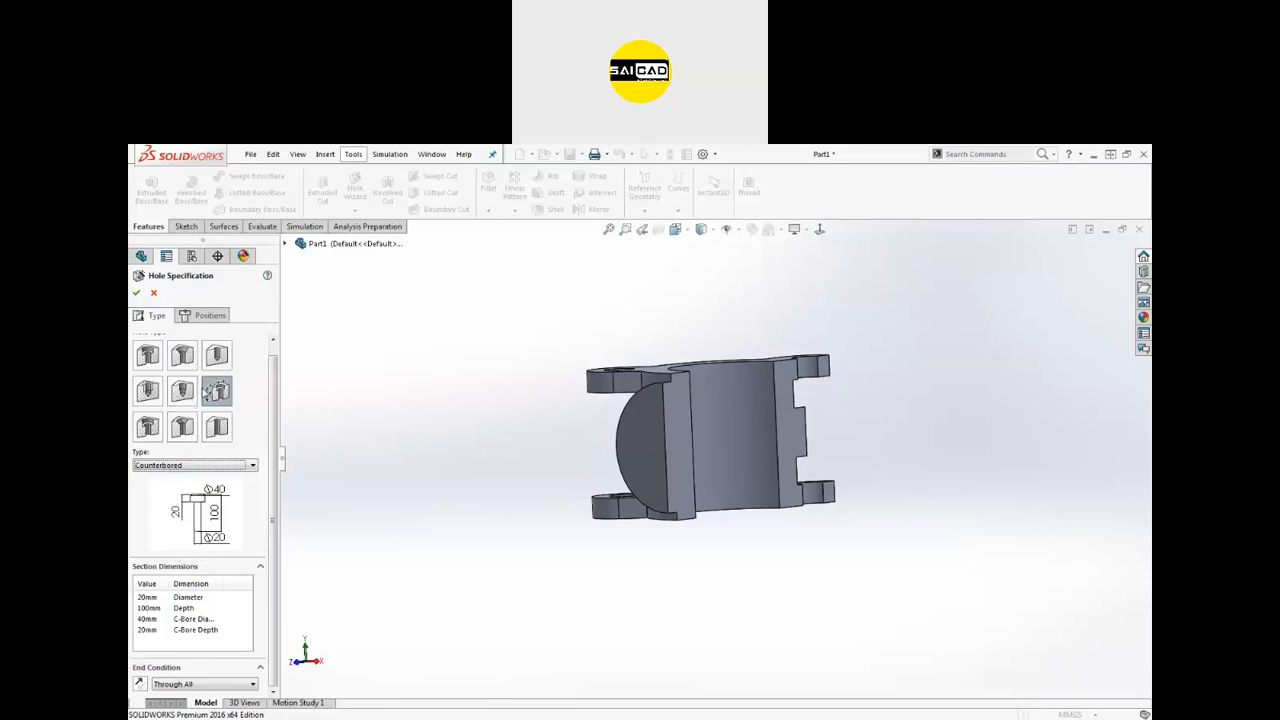
{"action": "left_click", "coordinate": [174, 466]}
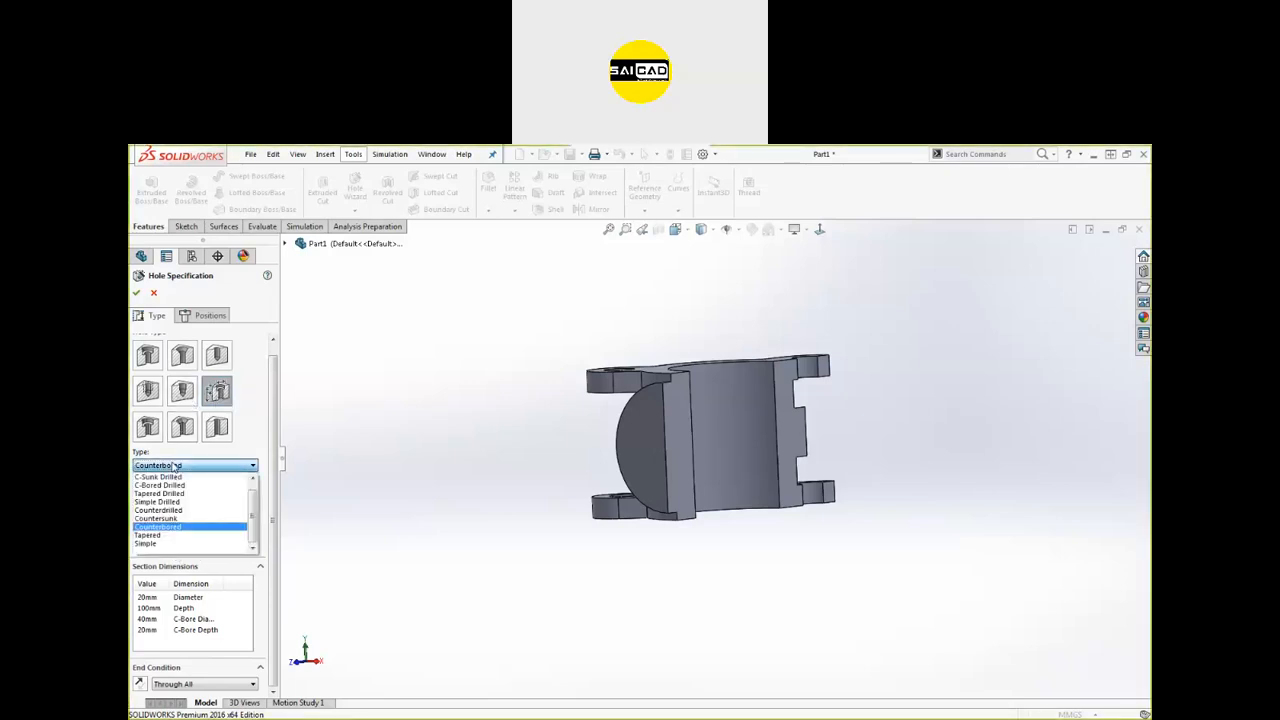
{"action": "left_click", "coordinate": [170, 528]}
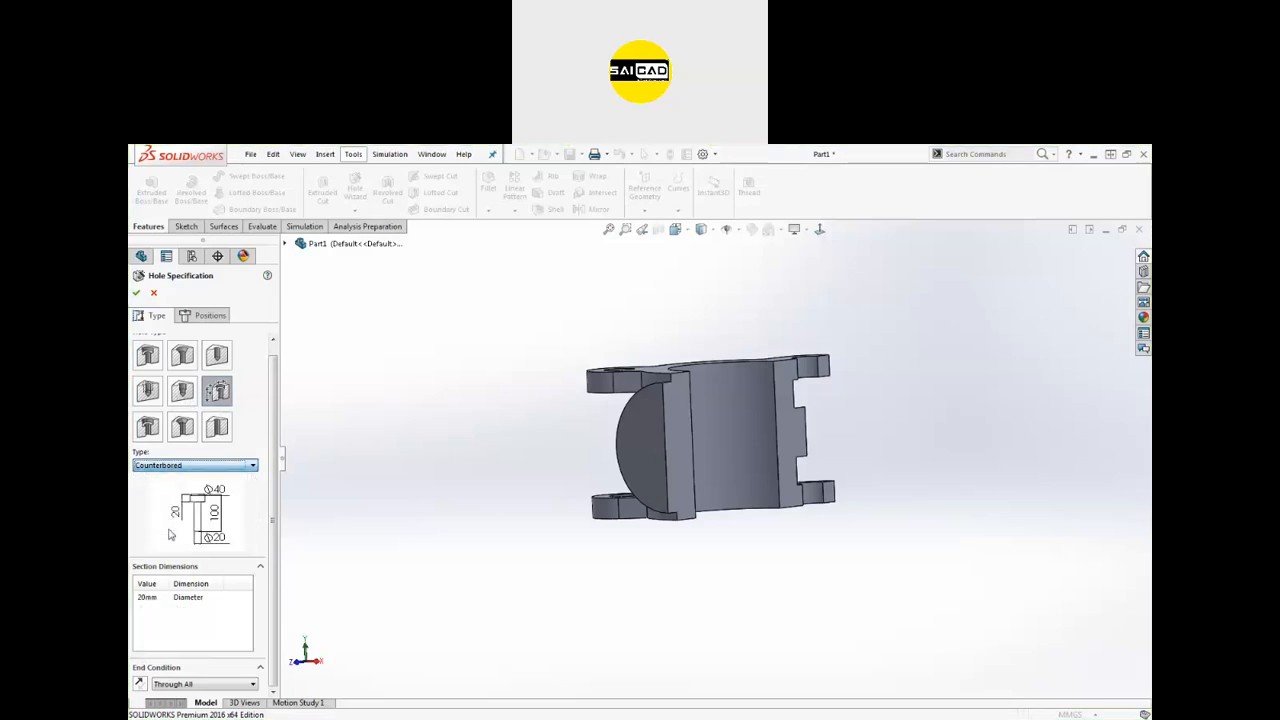
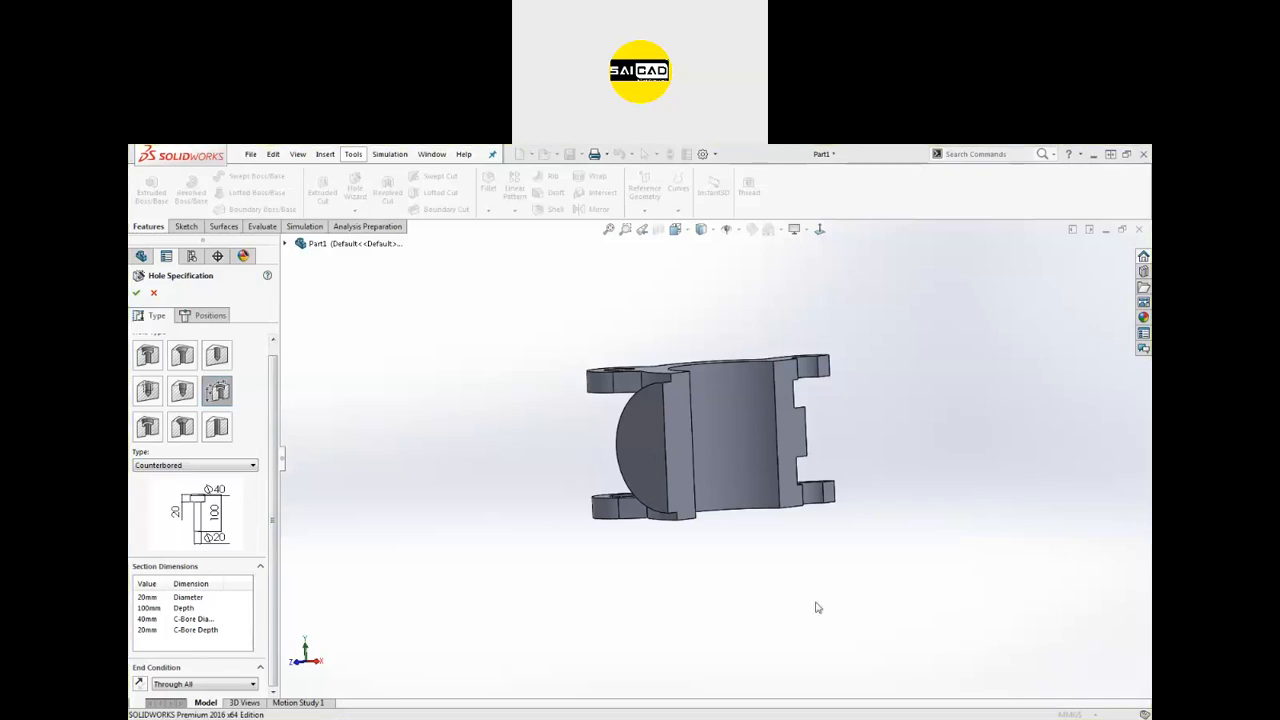
Step: Set the legacy hole's counterbore diameter to 100 mm and counterbore depth to 25 mm
{"action": "double_click", "coordinate": [146, 620]}
{"action": "key", "text": "Up"}
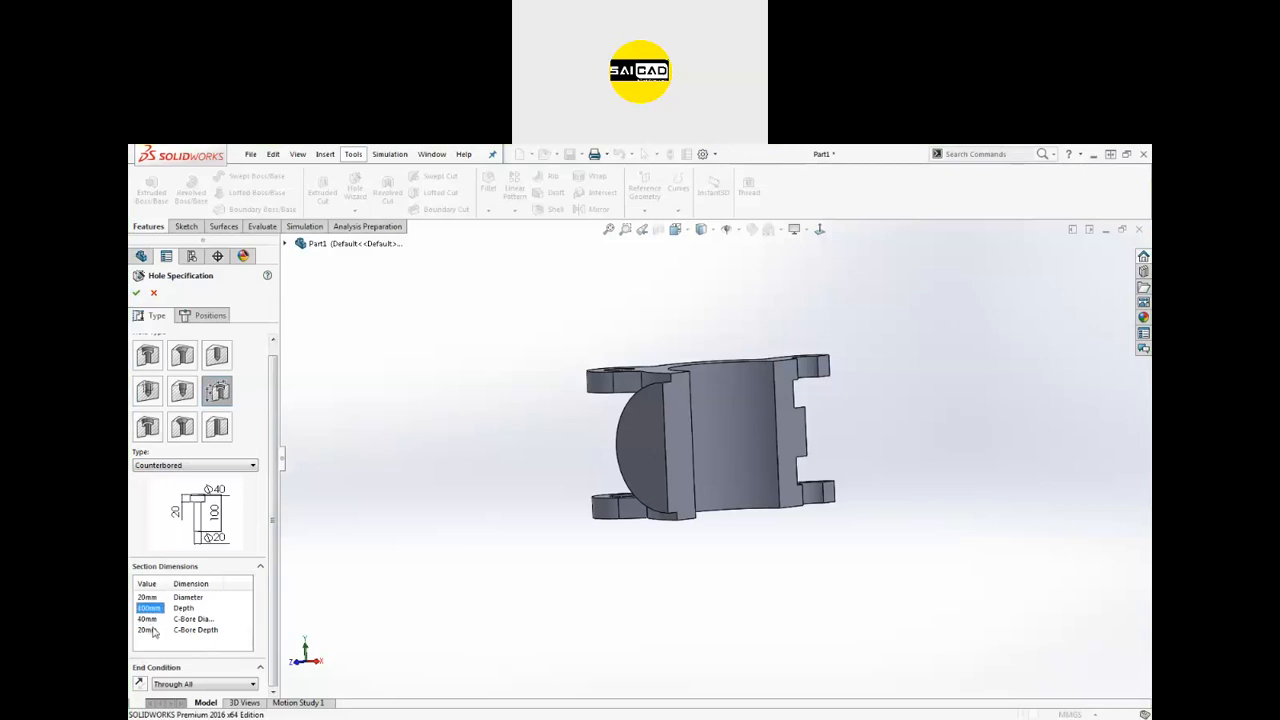
{"action": "double_click", "coordinate": [148, 619]}
{"action": "type", "text": "100"}
{"action": "double_click", "coordinate": [147, 630]}
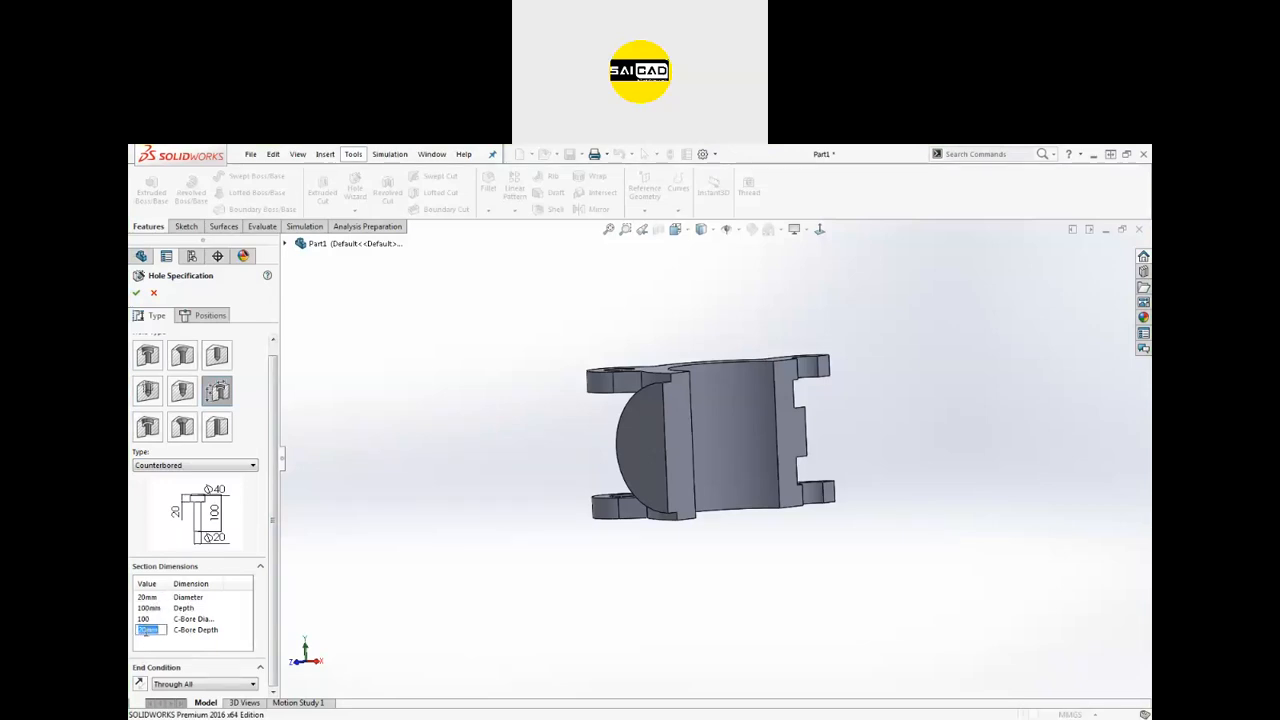
{"action": "type", "text": "25"}
Step: Set the counterbored hole's main diameter to 56.2 mm and try to edit its depth
{"action": "double_click", "coordinate": [147, 608]}
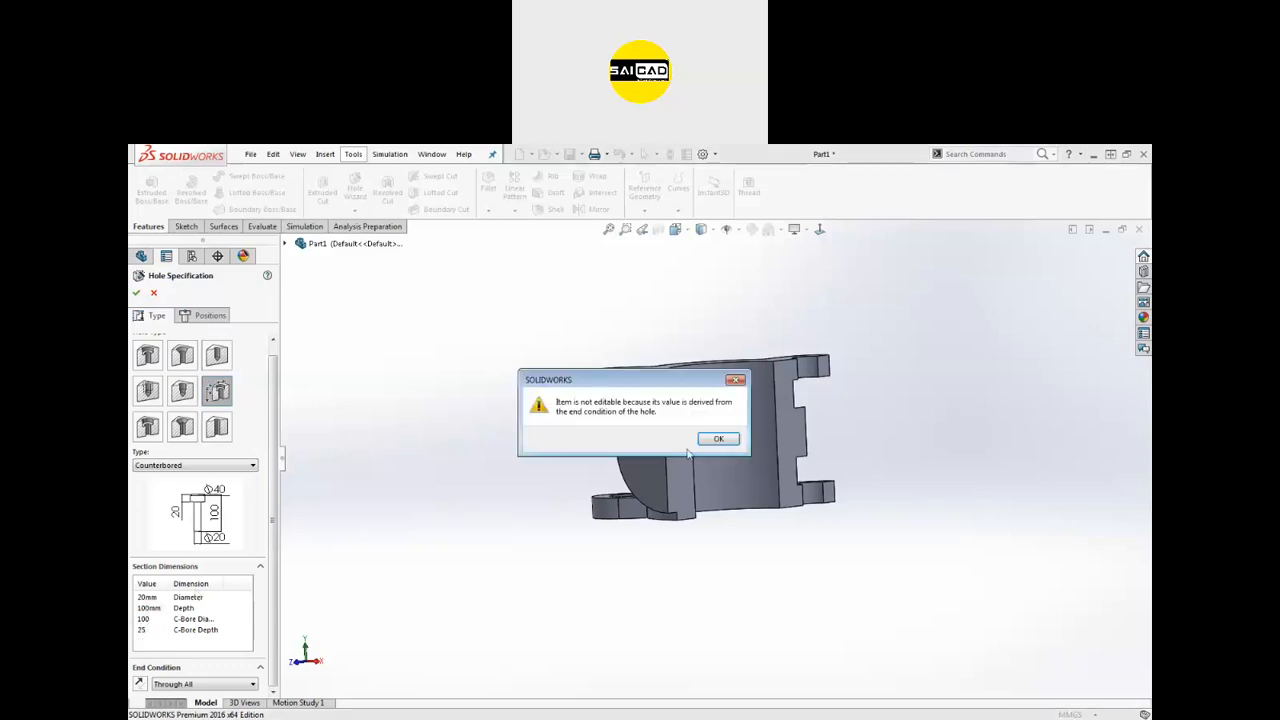
{"action": "left_click", "coordinate": [703, 442]}
{"action": "double_click", "coordinate": [147, 598]}
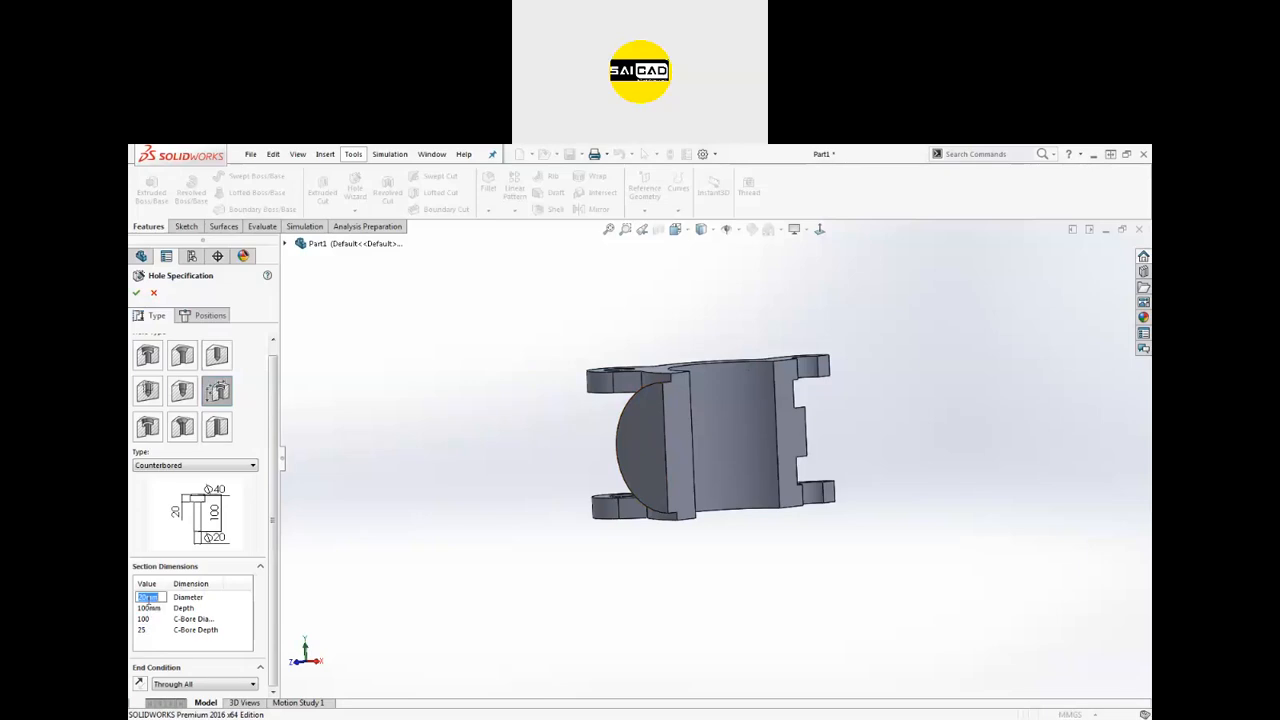
{"action": "type", "text": "5"}
{"action": "double_click", "coordinate": [156, 597]}
{"action": "double_click", "coordinate": [147, 608]}
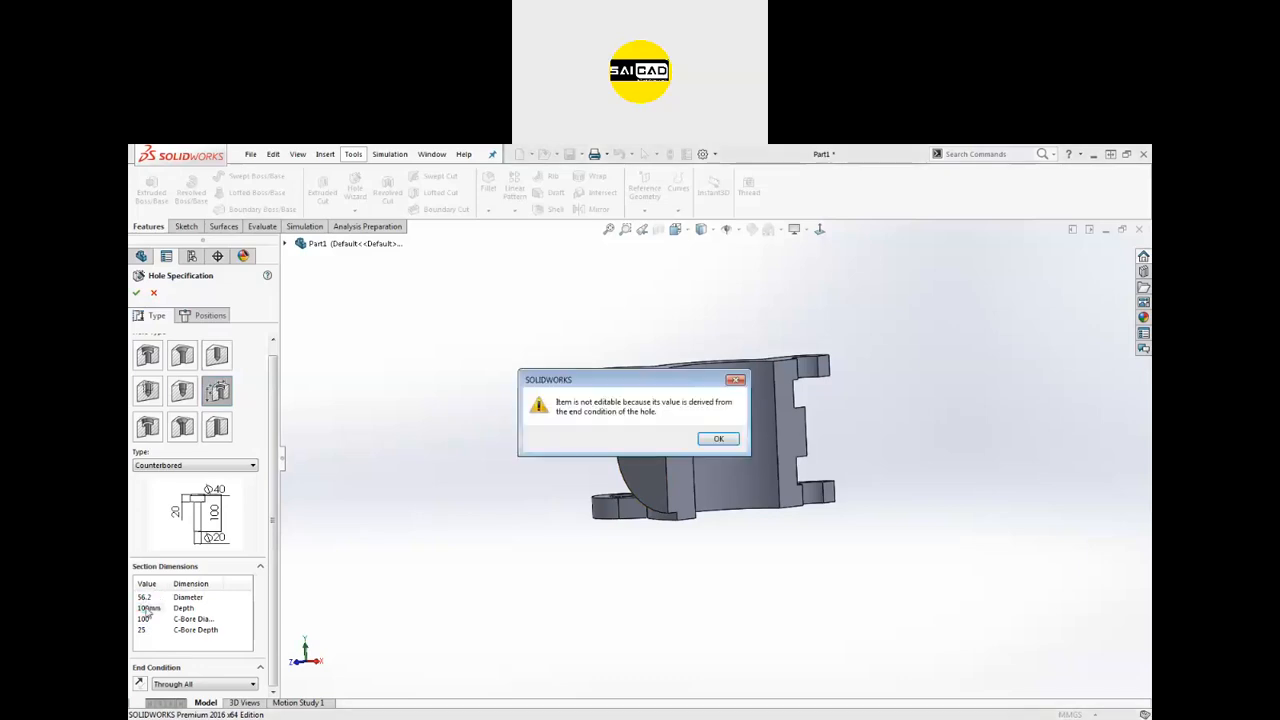
{"action": "left_click", "coordinate": [718, 439]}
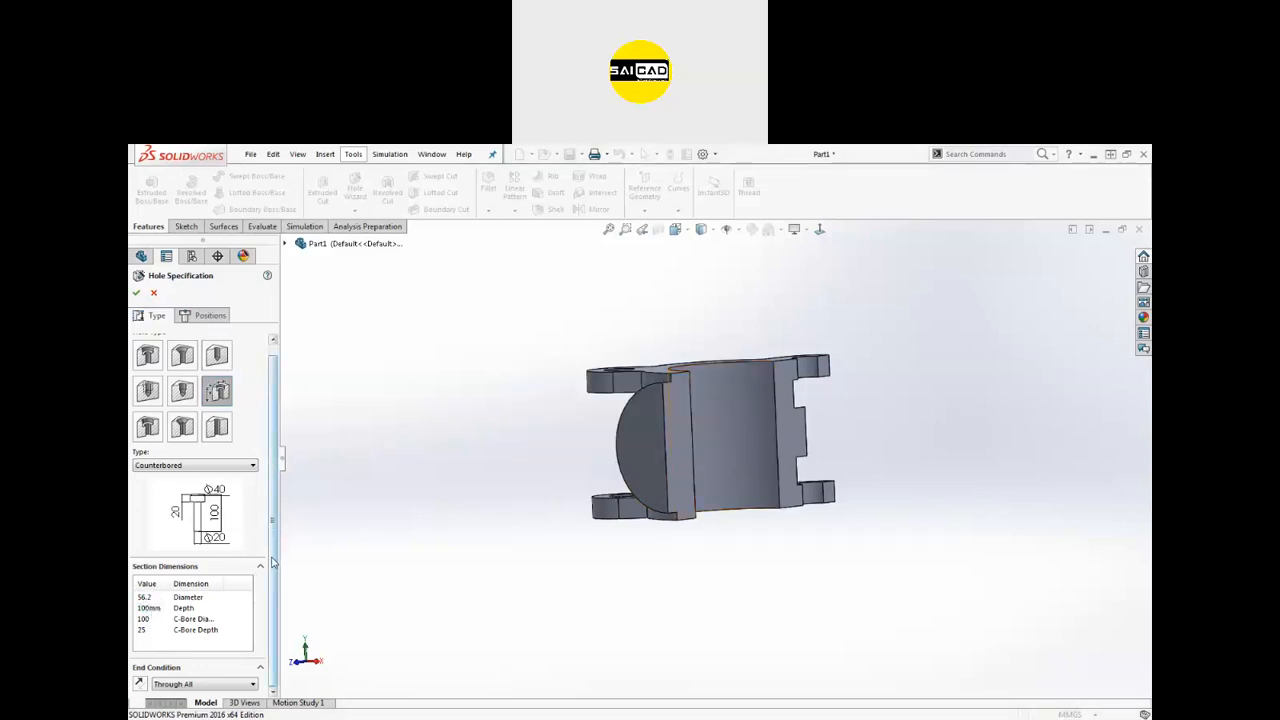
Step: Change the hole's end condition to Blind and enter its depth as 310-25
{"action": "left_click", "coordinate": [175, 686]}
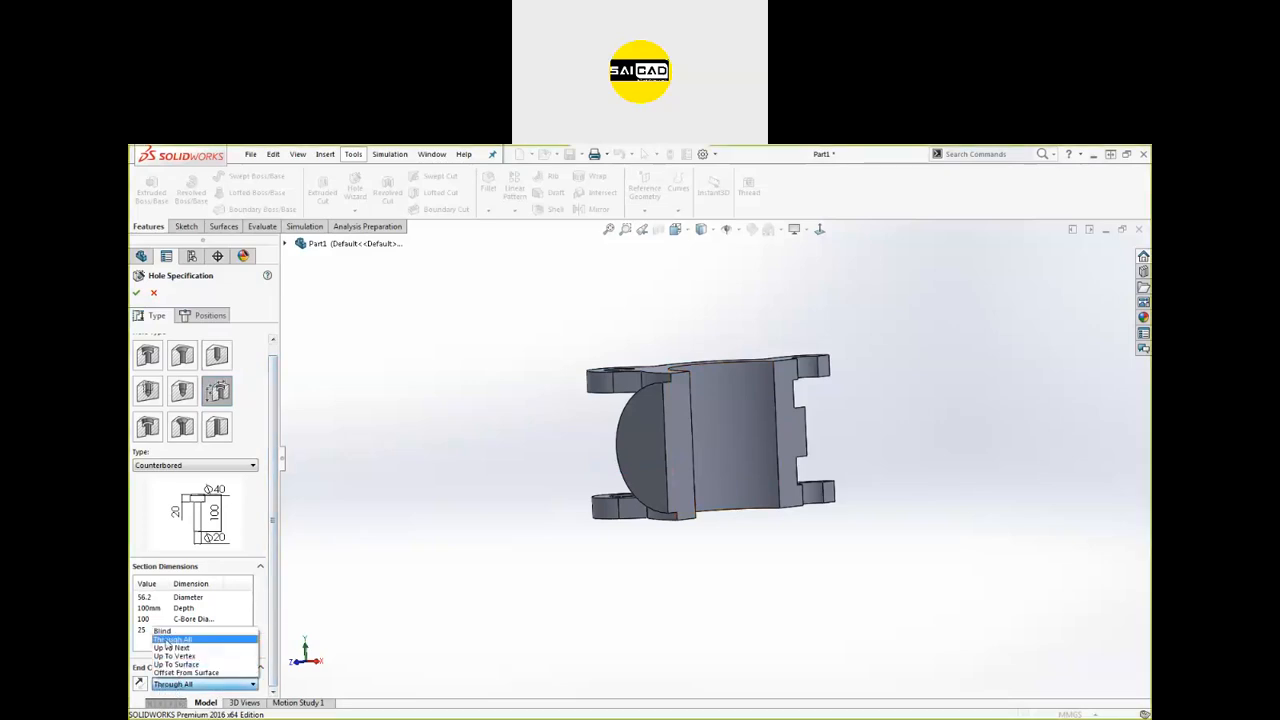
{"action": "left_click", "coordinate": [165, 632]}
{"action": "double_click", "coordinate": [148, 607]}
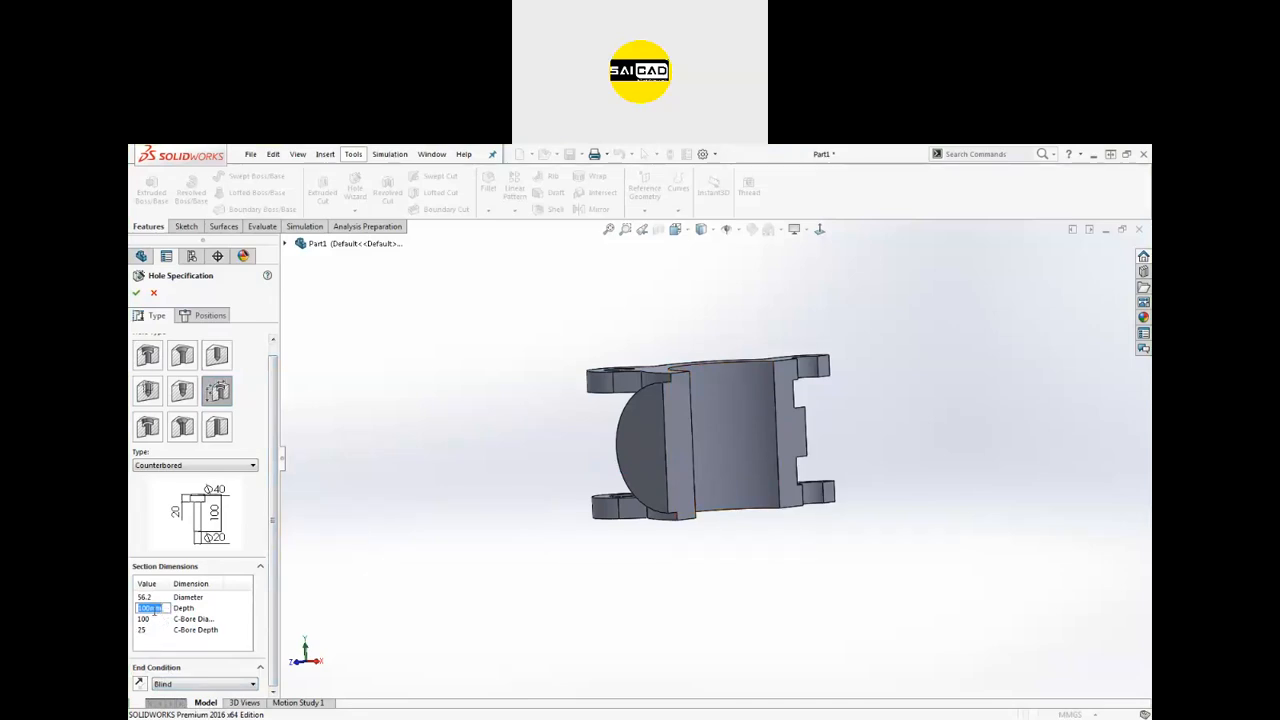
{"action": "type", "text": "310-25"}
{"action": "double_click", "coordinate": [154, 611]}
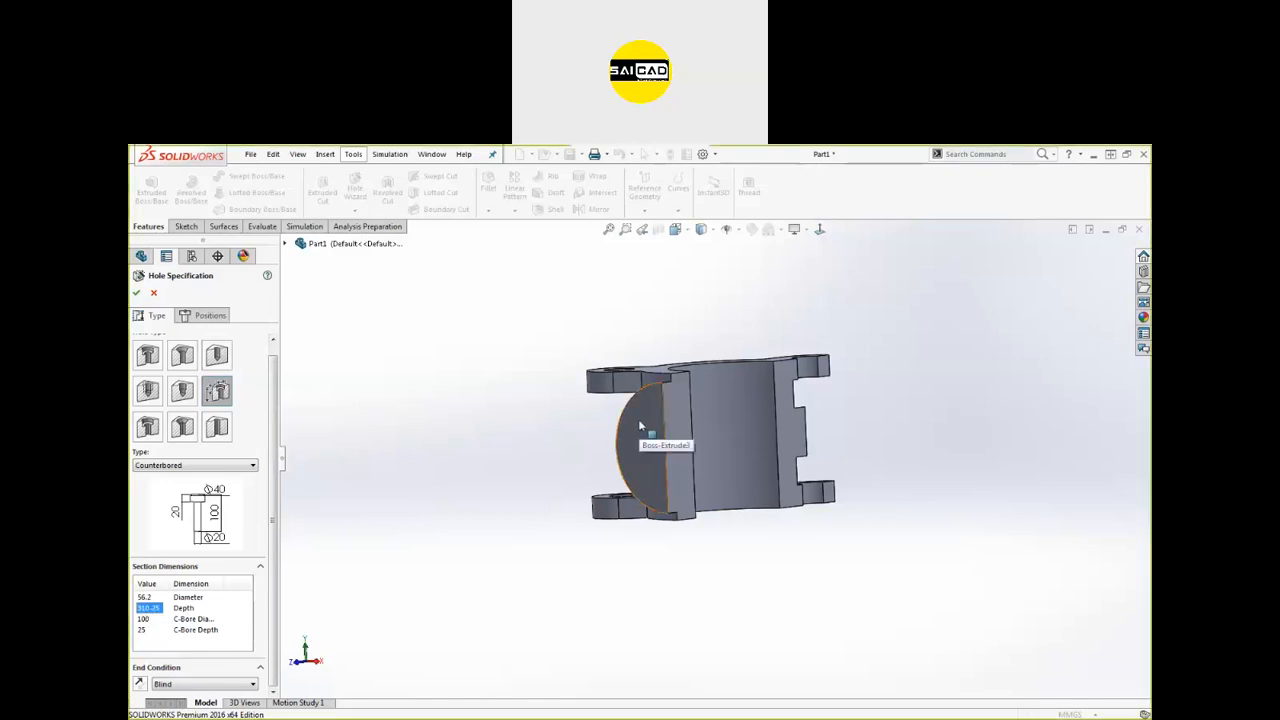
Step: Position the counterbored hole at the centre of the large side boss's flat face
{"action": "left_click_drag", "start_coordinate": [275, 585], "coordinate": [270, 635]}
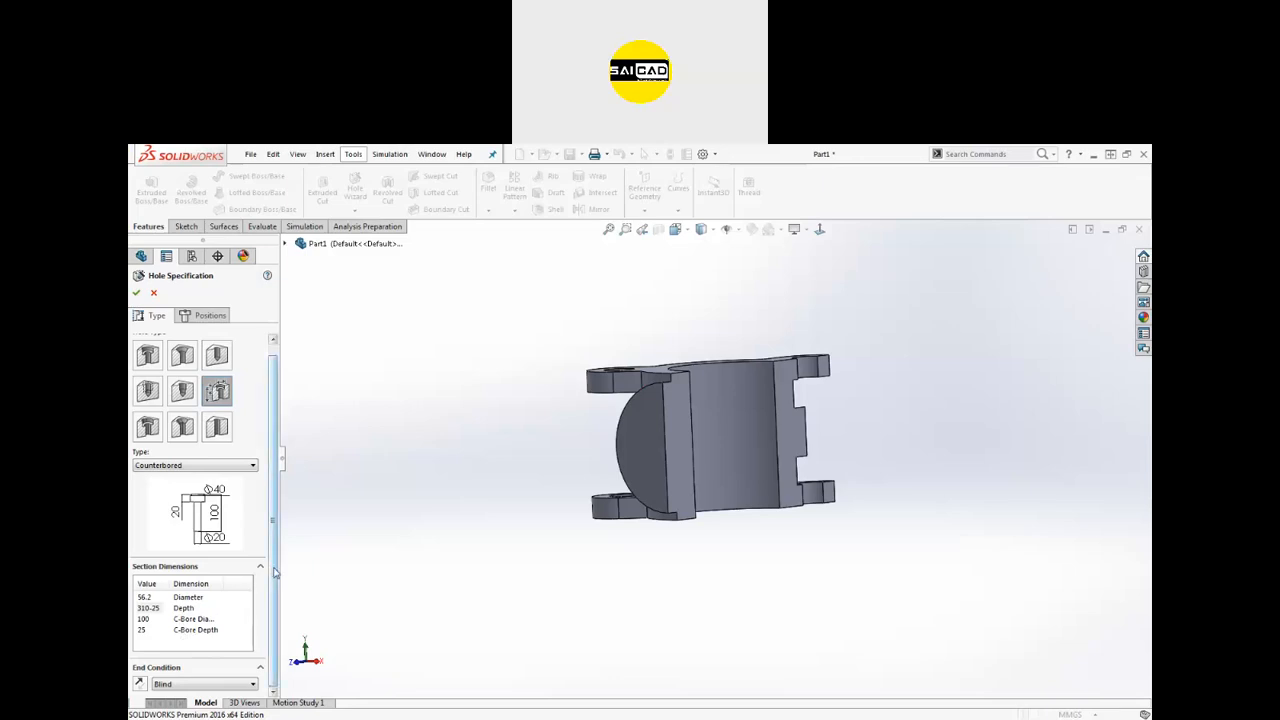
{"action": "left_click", "coordinate": [207, 316]}
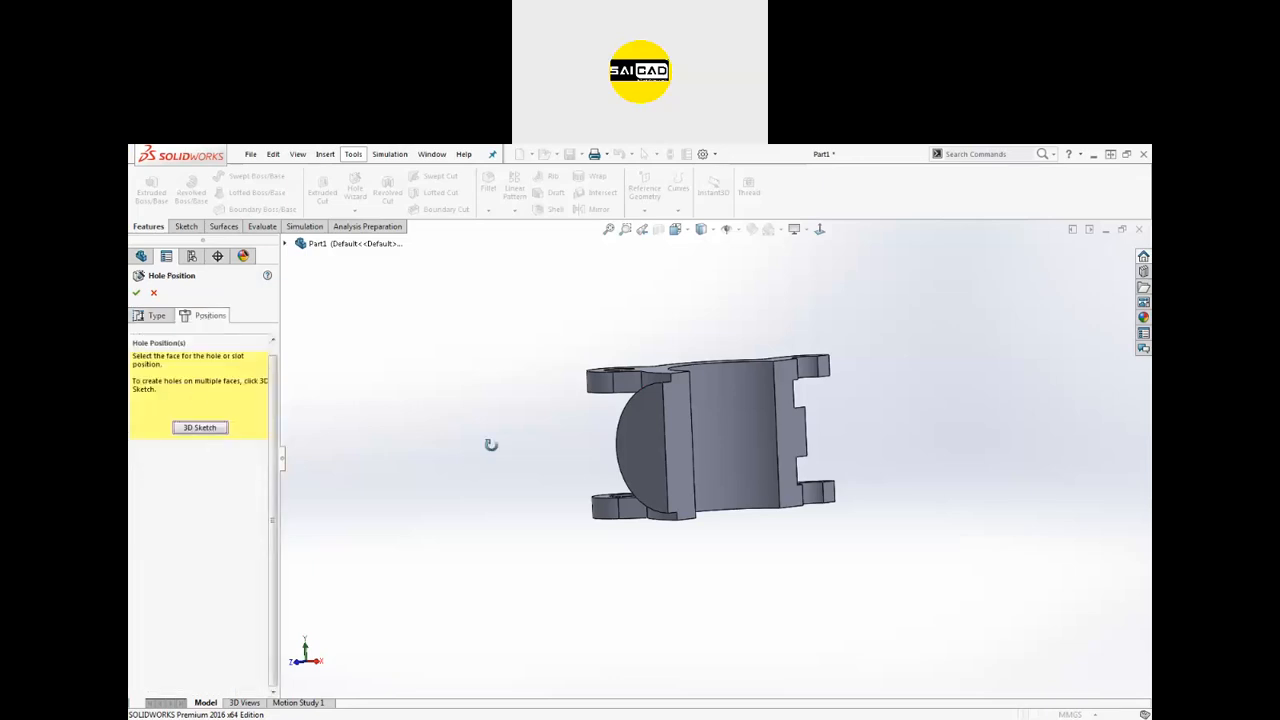
{"action": "left_click", "coordinate": [648, 450]}
{"action": "mouse_move", "coordinate": [514, 531]}
{"action": "middle_mouse_down"}
{"action": "mouse_move", "coordinate": [489, 538]}
{"action": "mouse_move", "coordinate": [563, 543]}
{"action": "middle_mouse_up"}
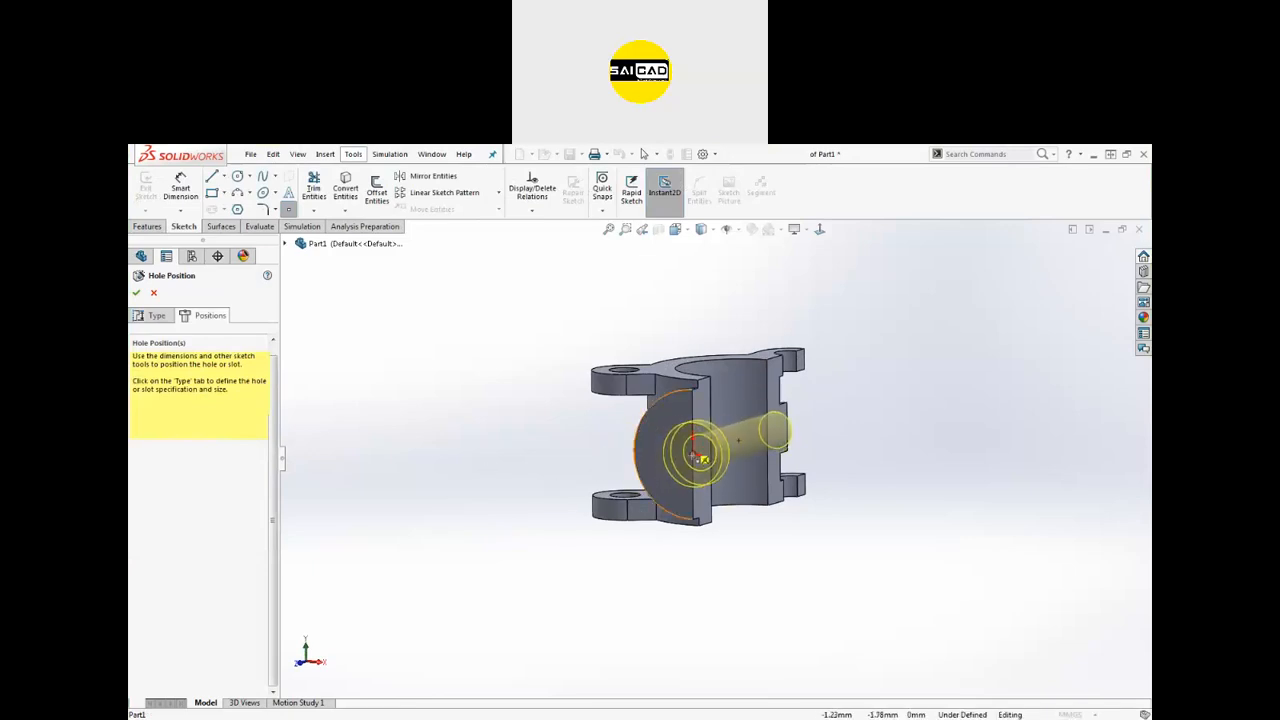
{"action": "left_click", "coordinate": [703, 458]}
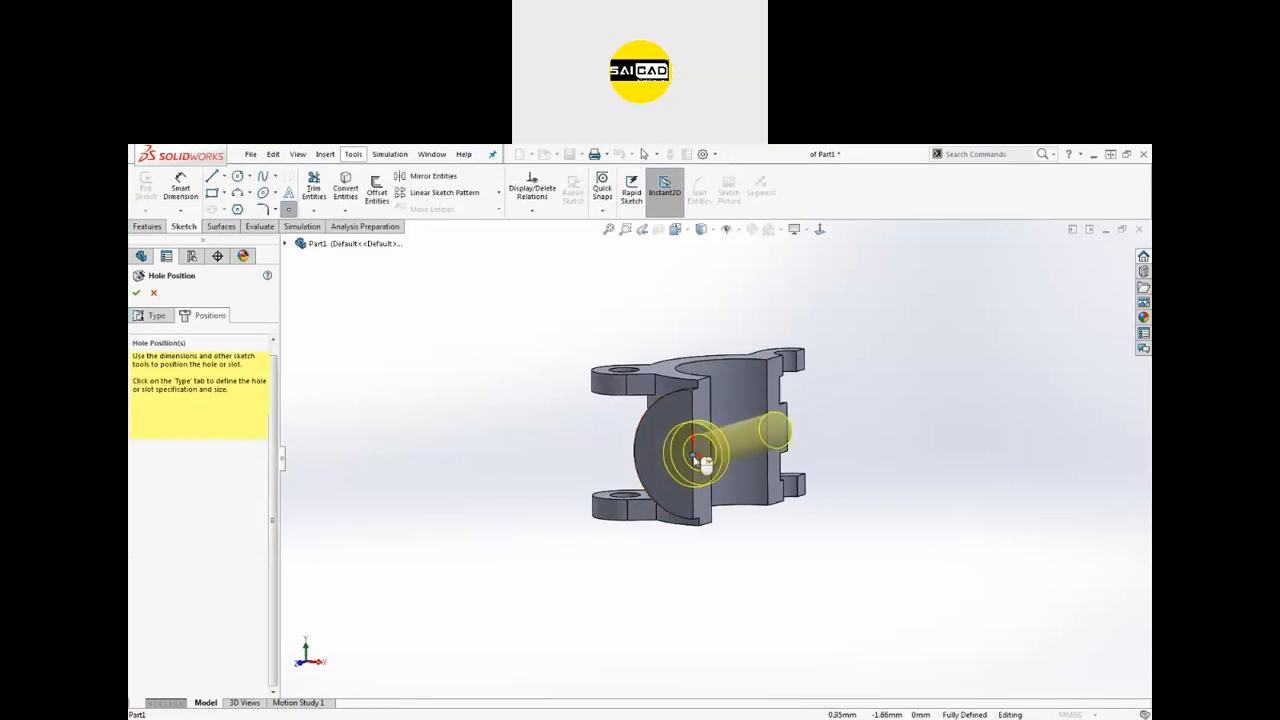
{"action": "mouse_move", "coordinate": [443, 546]}
{"action": "middle_mouse_down"}
{"action": "mouse_move", "coordinate": [349, 543]}
{"action": "mouse_move", "coordinate": [421, 553]}
{"action": "middle_mouse_up"}
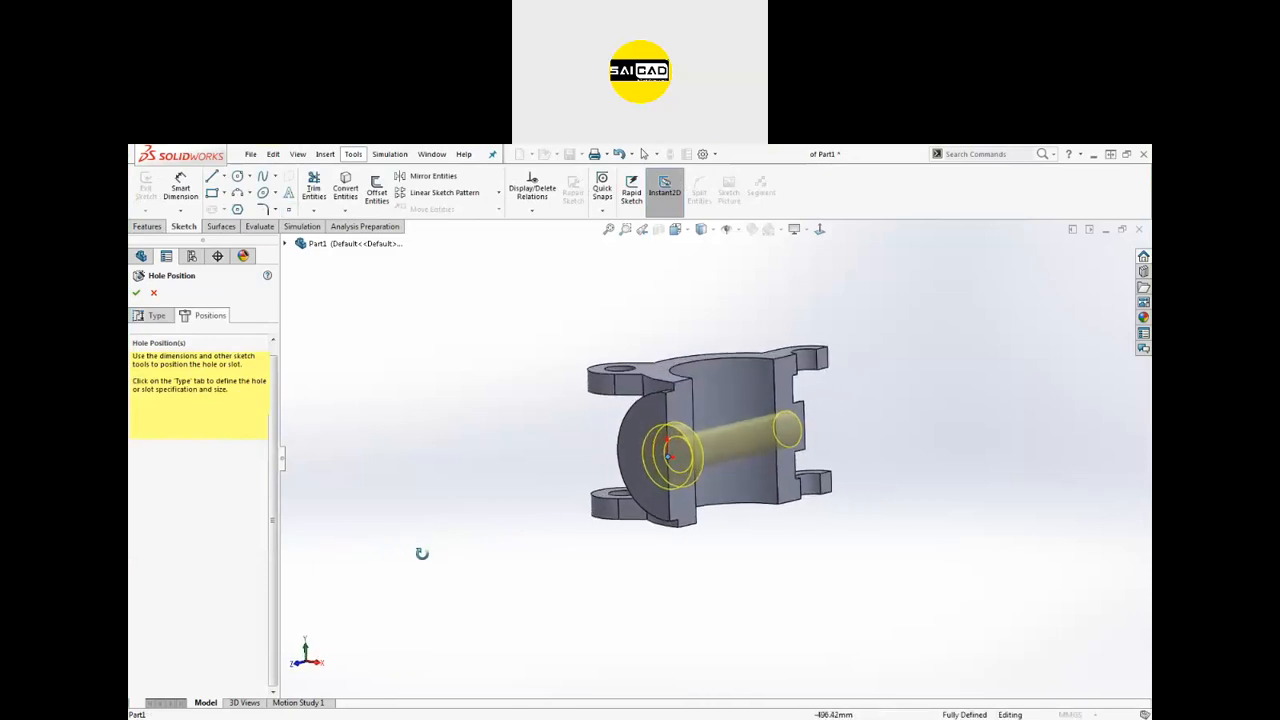
Step: Set the counterbored hole's depth to 310 mm and finish the hole feature
{"action": "left_click", "coordinate": [143, 318]}
{"action": "middle_click_drag", "start_coordinate": [530, 508], "coordinate": [449, 497]}
{"action": "left_click", "coordinate": [153, 620]}
{"action": "double_click", "coordinate": [153, 620]}
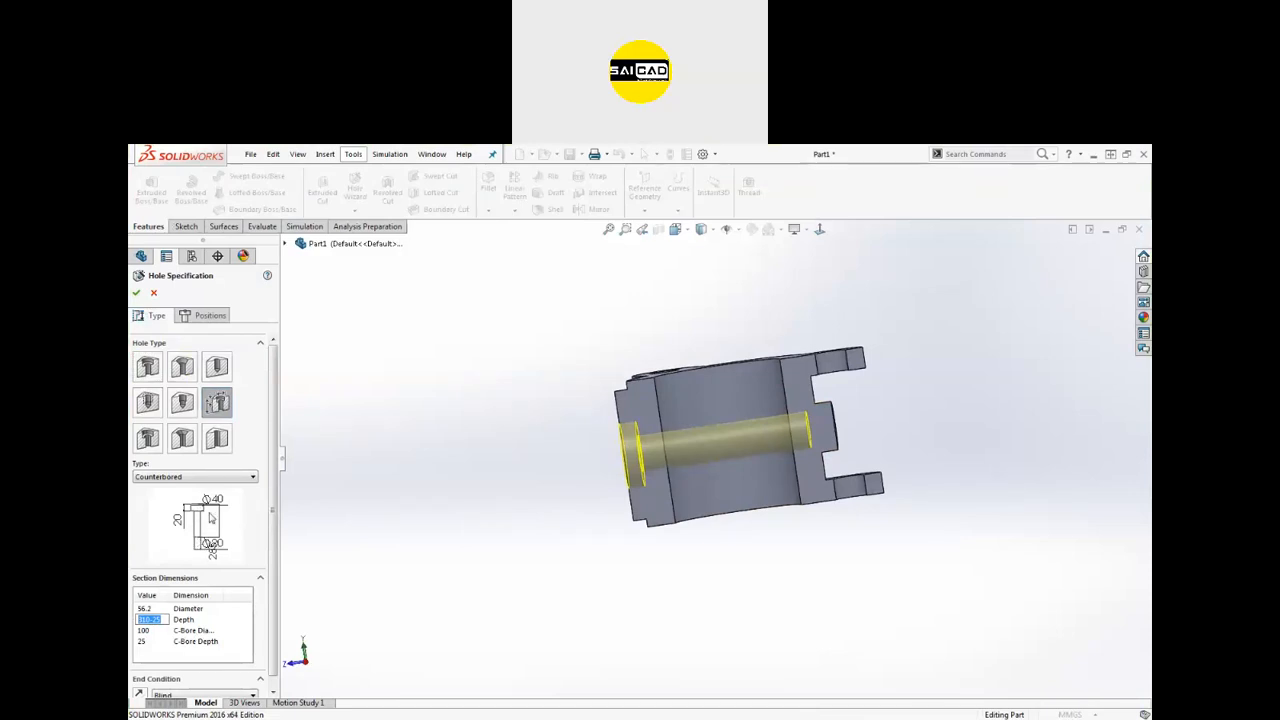
{"action": "type", "text": "31"}
{"action": "key", "text": "Return"}
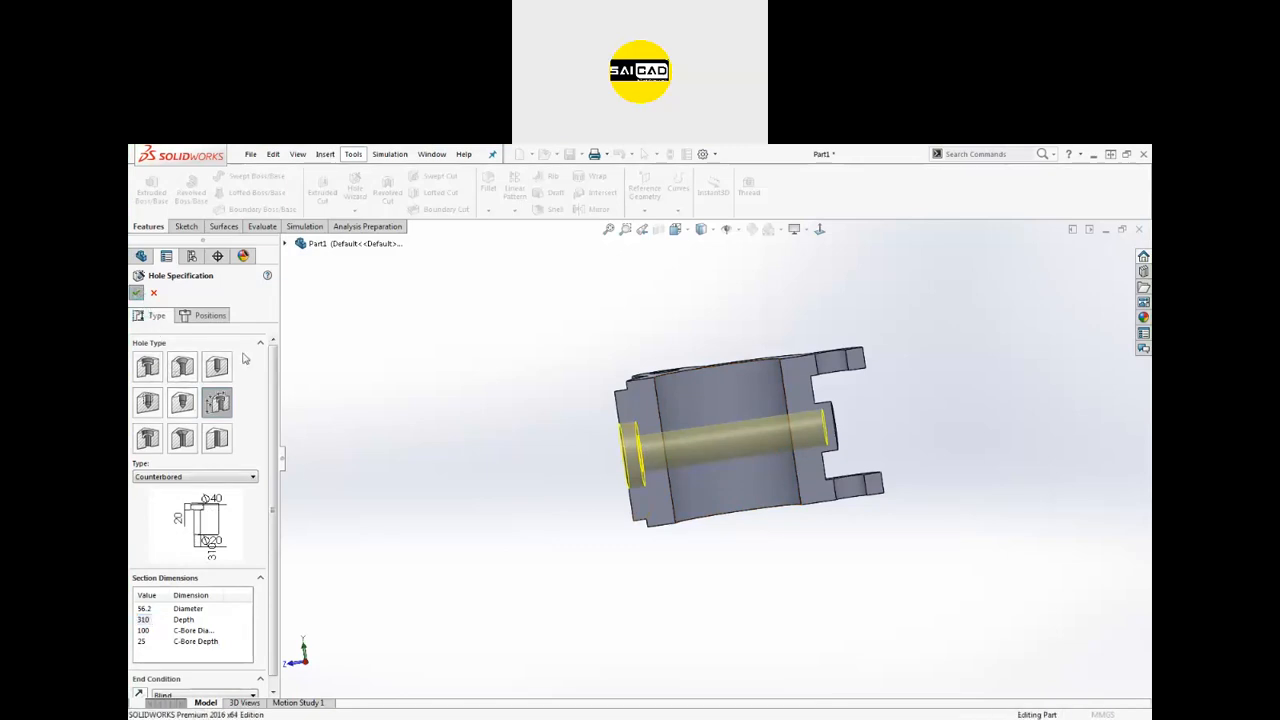
{"action": "key", "text": "Return"}
{"action": "middle_click_drag", "start_coordinate": [417, 443], "coordinate": [480, 455]}
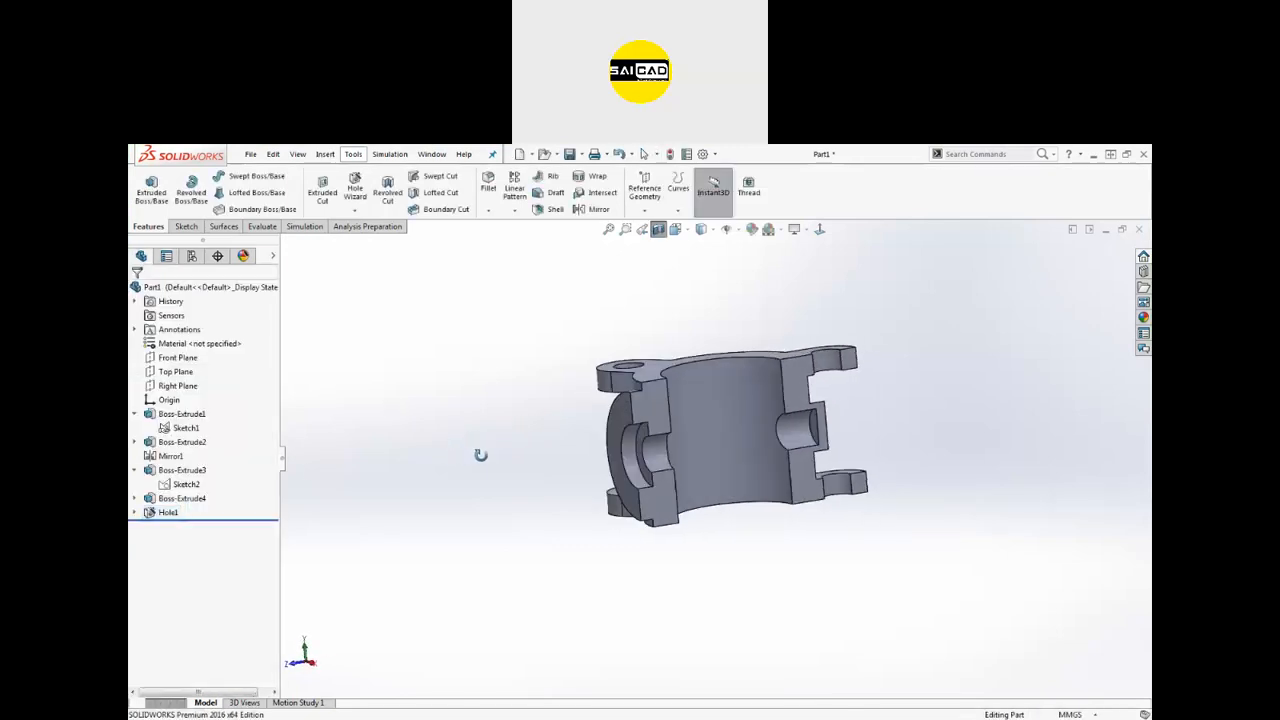
{"action": "middle_click_drag", "start_coordinate": [480, 455], "coordinate": [529, 514]}
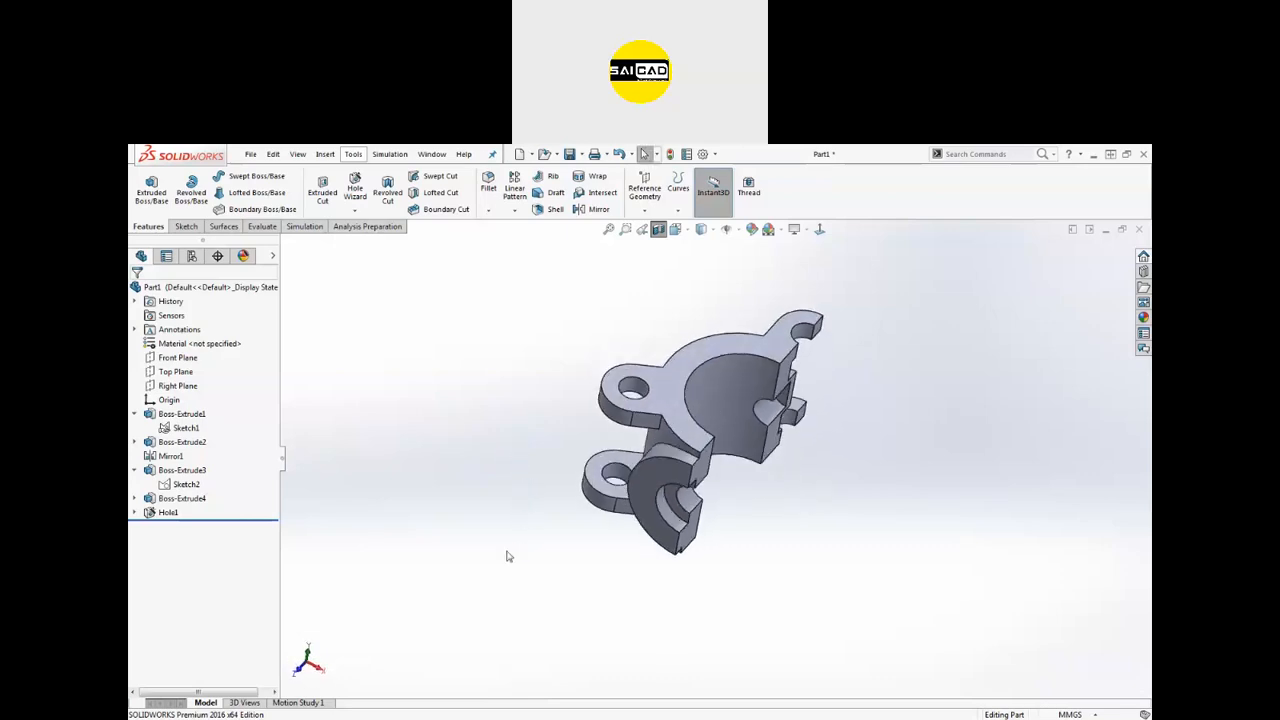
Step: Open the mounting lug extrusion (Boss-Extrude2) for editing and clear all of its selected contours
{"action": "left_click", "coordinate": [172, 443]}
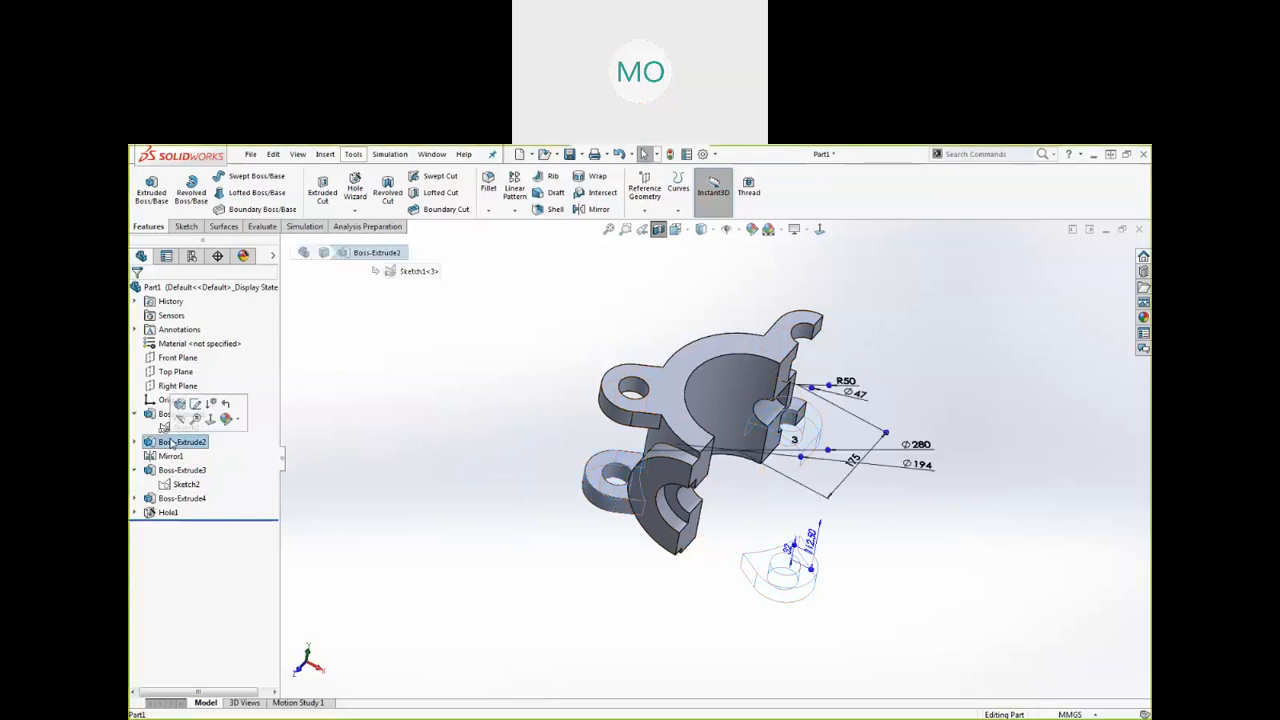
{"action": "left_click", "coordinate": [179, 403]}
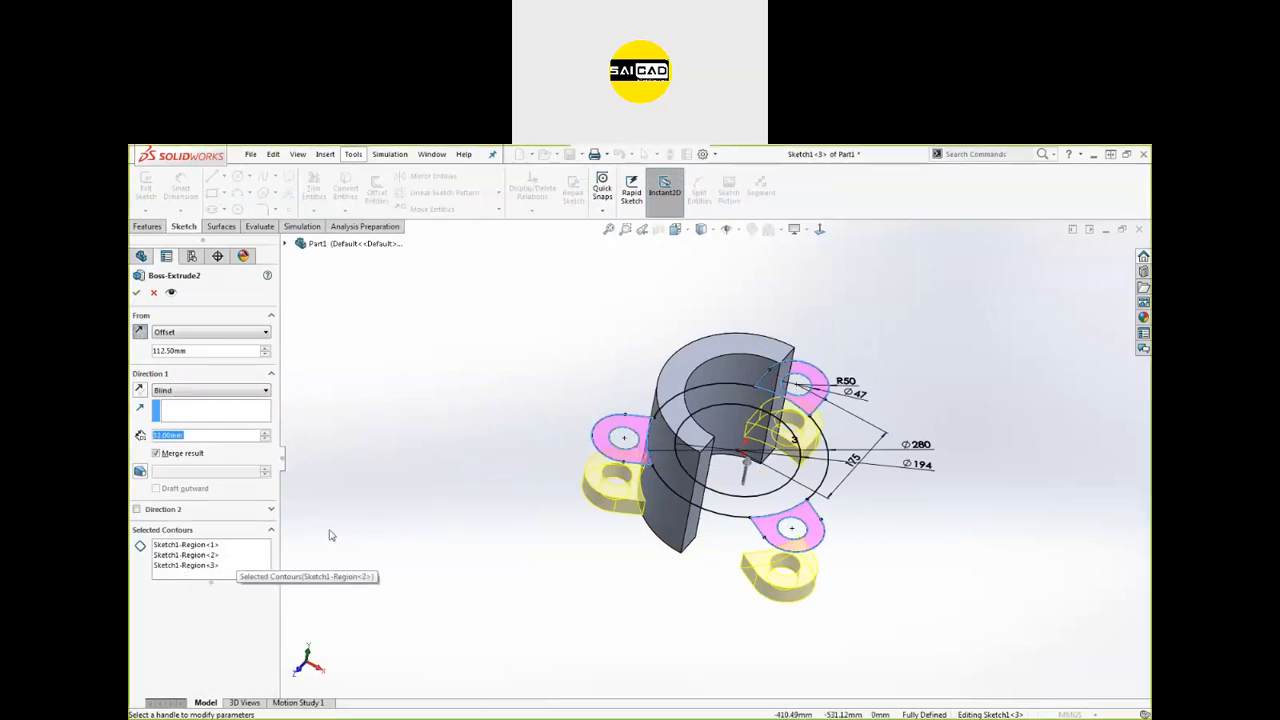
{"action": "right_click", "coordinate": [196, 572]}
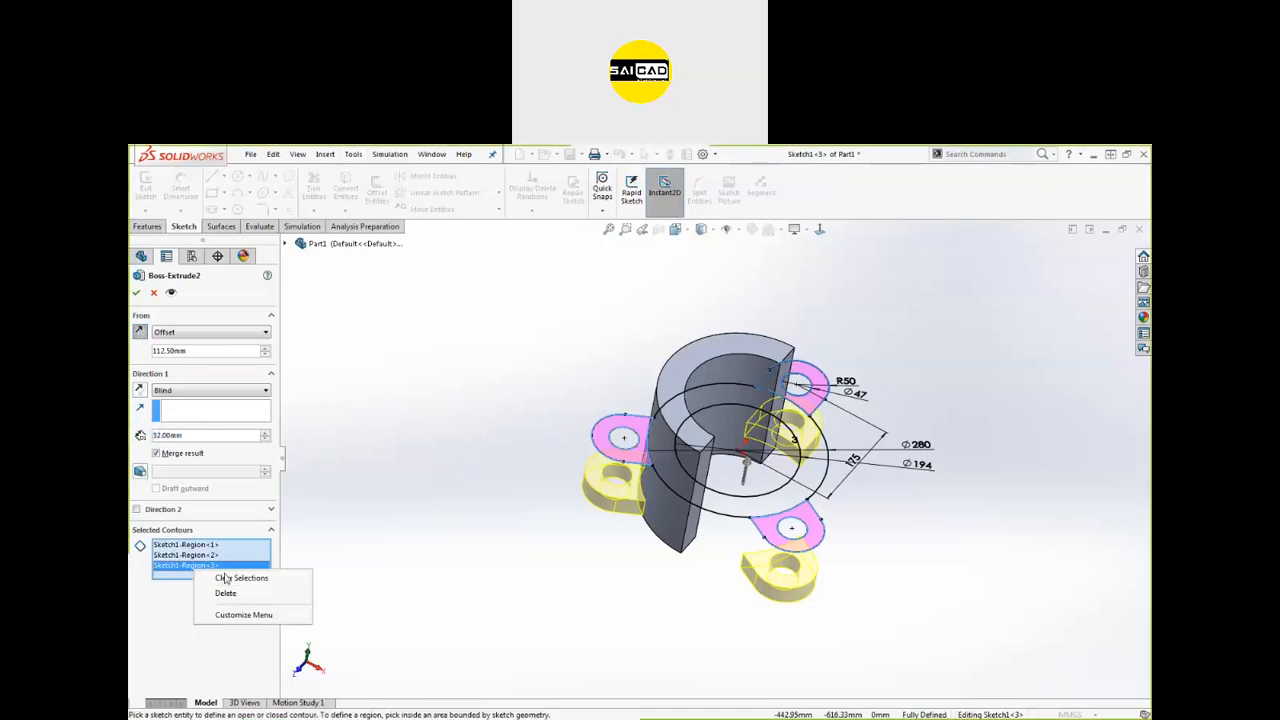
{"action": "left_click", "coordinate": [222, 578]}
{"action": "left_click", "coordinate": [592, 441]}
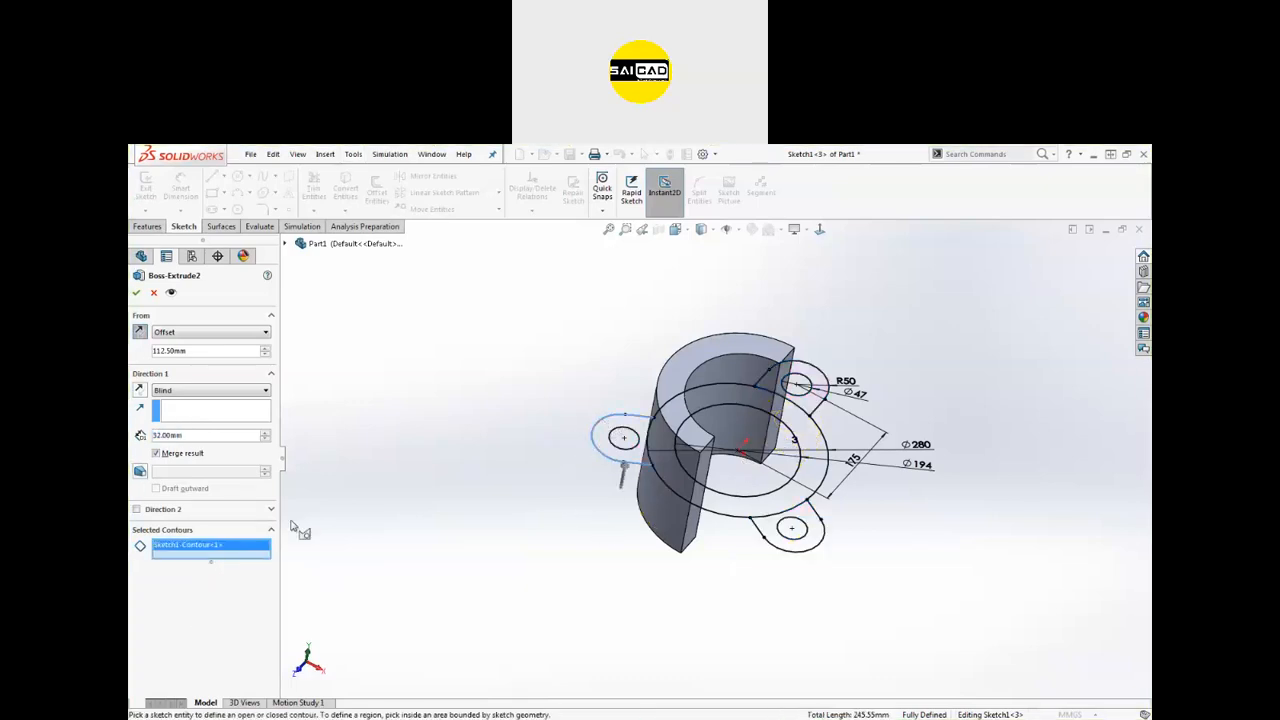
{"action": "right_click", "coordinate": [202, 549]}
{"action": "left_click", "coordinate": [236, 558]}
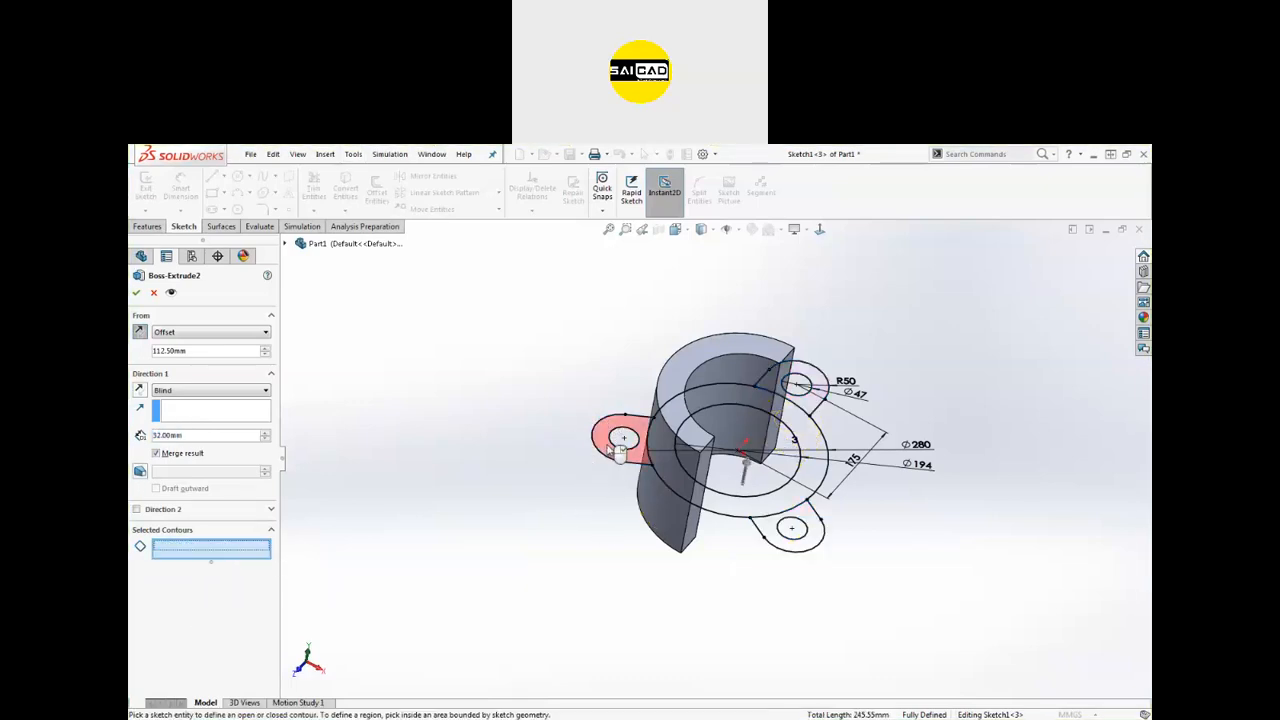
Step: Select the three lug regions together with their inner circles as contours and apply the edited extrusion
{"action": "left_click", "coordinate": [616, 450]}
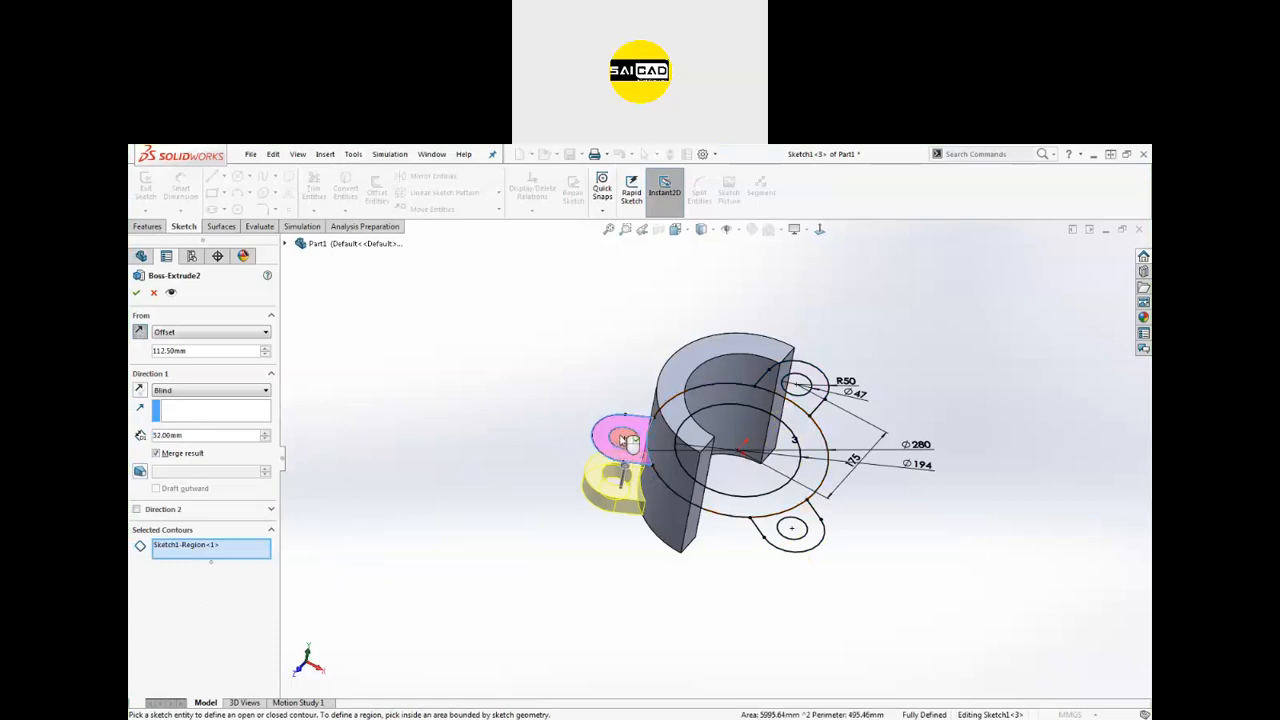
{"action": "left_click", "coordinate": [628, 443]}
{"action": "left_click", "coordinate": [809, 535]}
{"action": "left_click", "coordinate": [792, 529]}
{"action": "left_click", "coordinate": [818, 395]}
{"action": "left_click", "coordinate": [798, 390]}
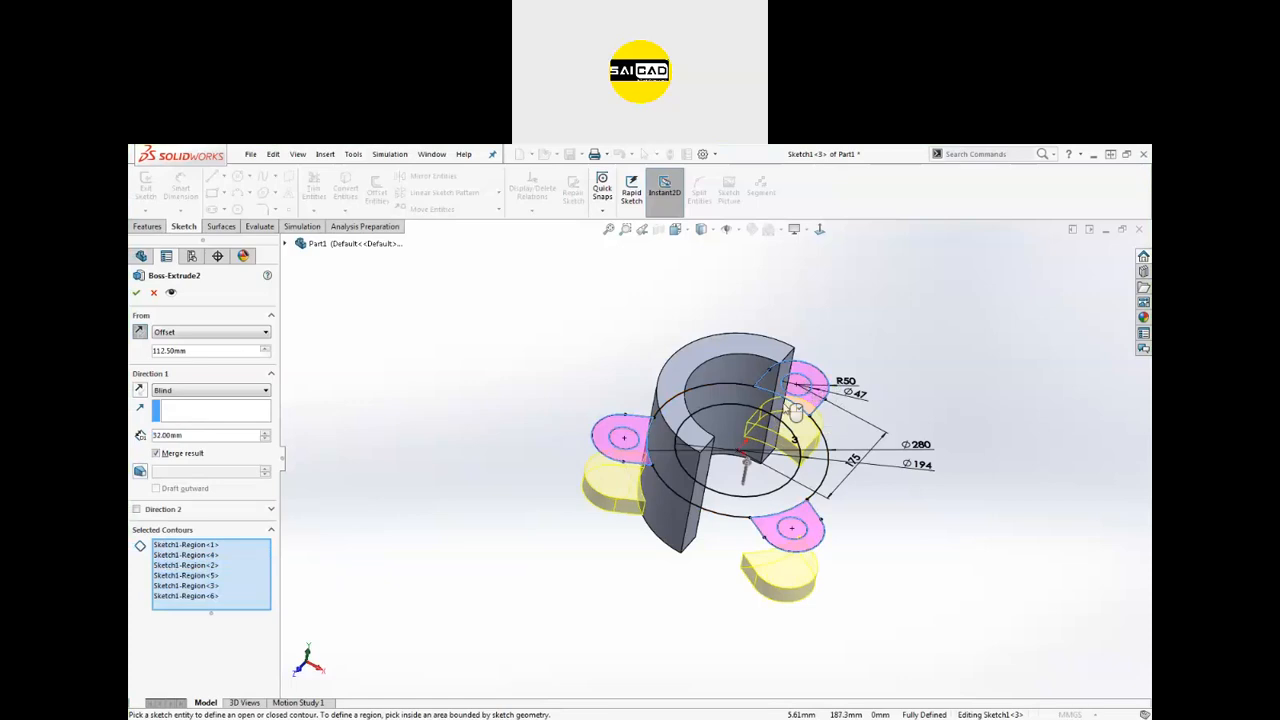
{"action": "left_click", "coordinate": [138, 293]}
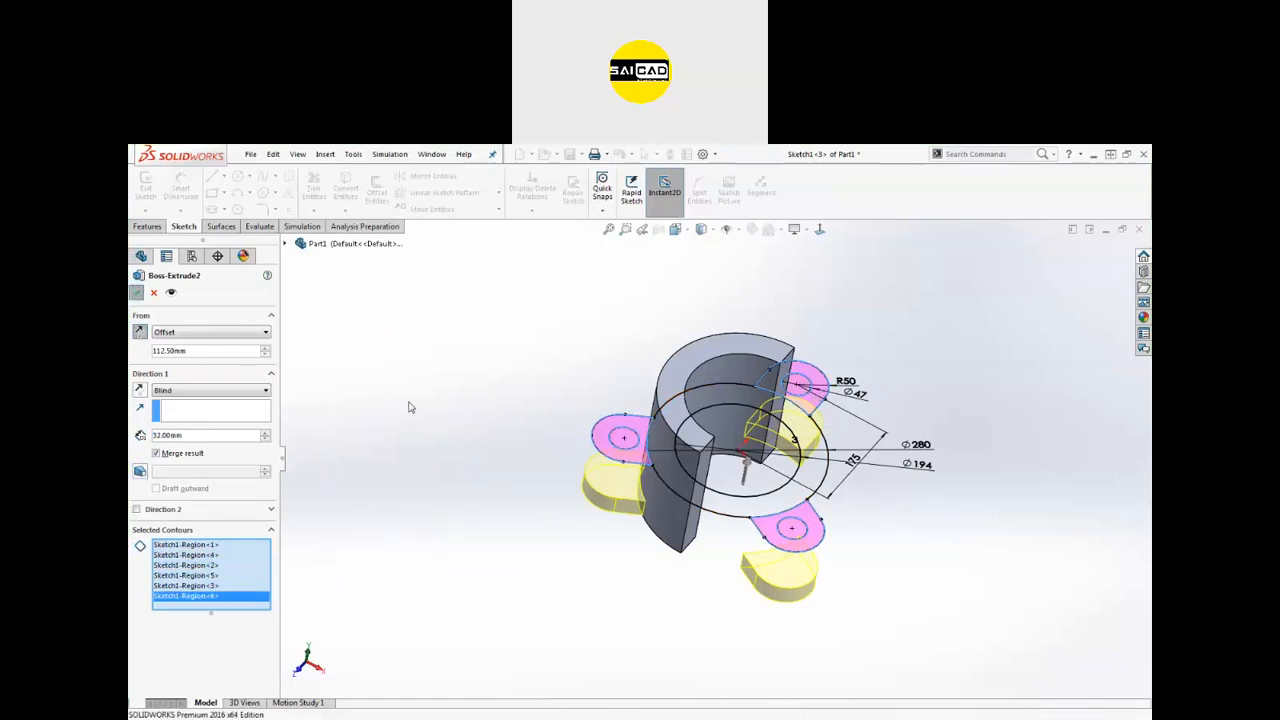
Step: Turn off the section view and inspect the whole valve body with its solid lugs
{"action": "middle_click_drag", "start_coordinate": [414, 466], "coordinate": [814, 466]}
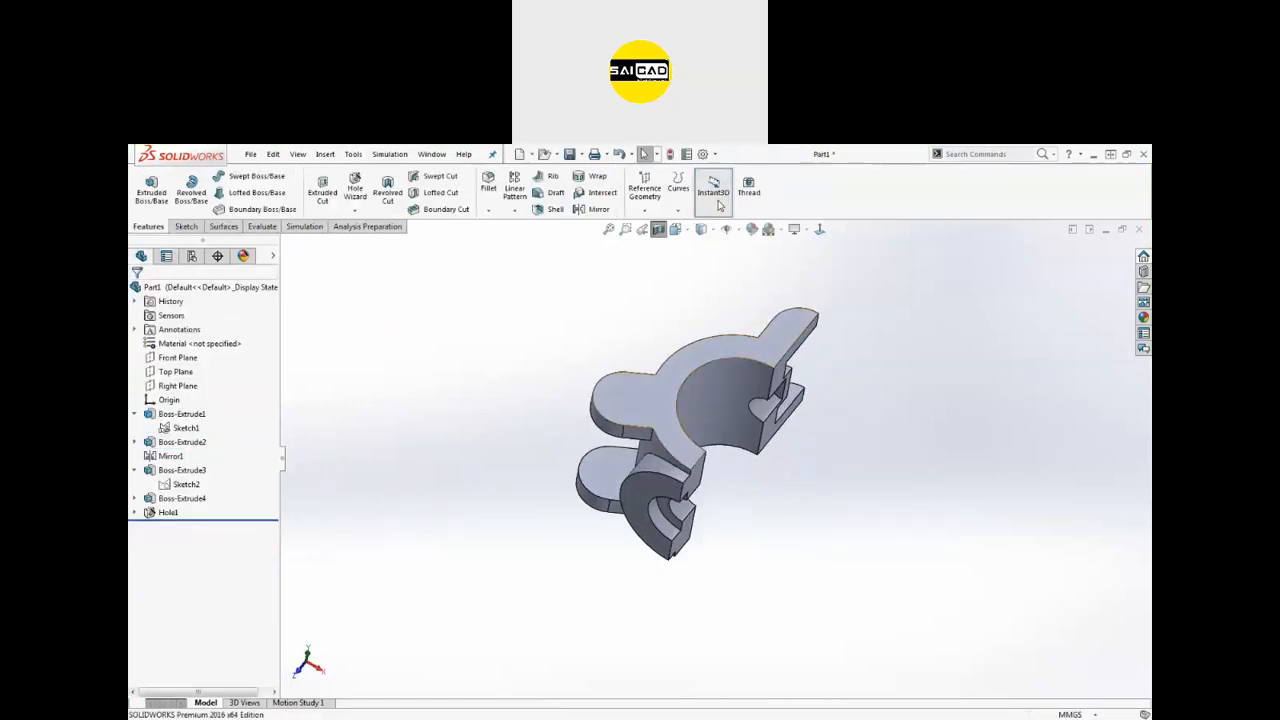
{"action": "left_click", "coordinate": [658, 229]}
{"action": "middle_click_drag", "start_coordinate": [547, 353], "coordinate": [552, 395]}
{"action": "scroll", "coordinate": [749, 420], "scroll_direction": "down", "scroll_amount": 2}
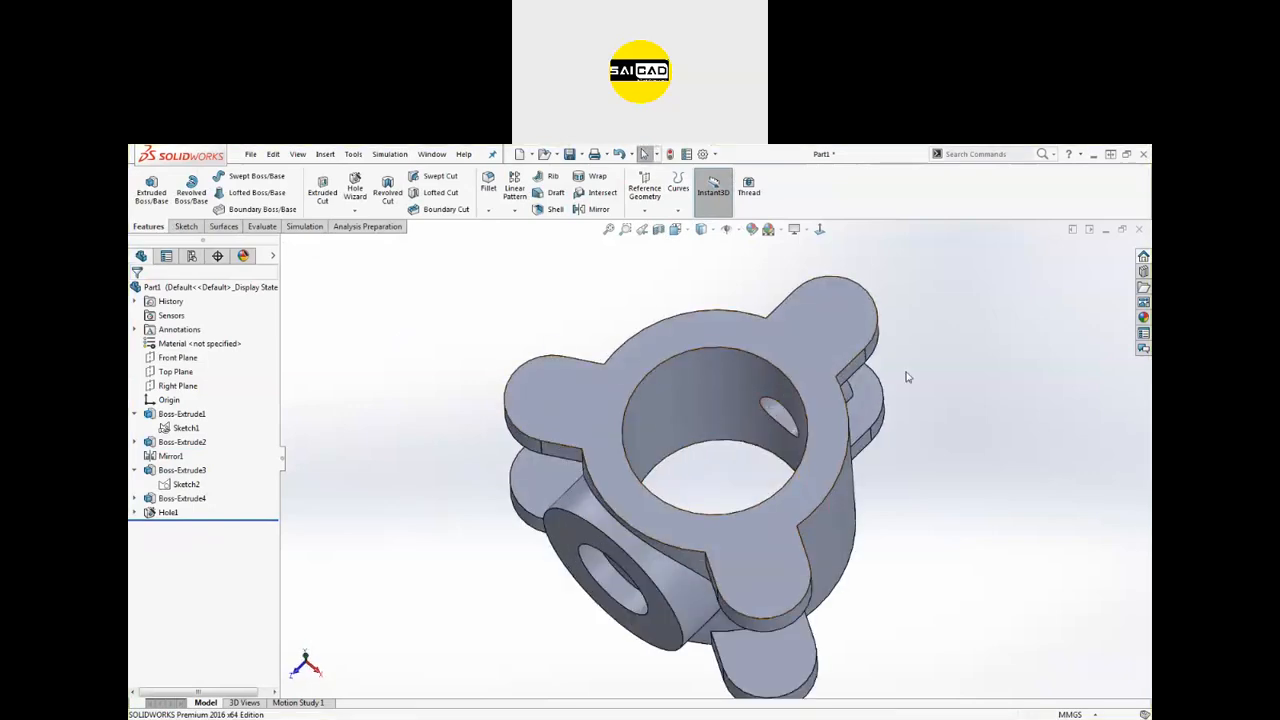
{"action": "scroll", "coordinate": [428, 491], "scroll_direction": "up", "scroll_amount": 3}
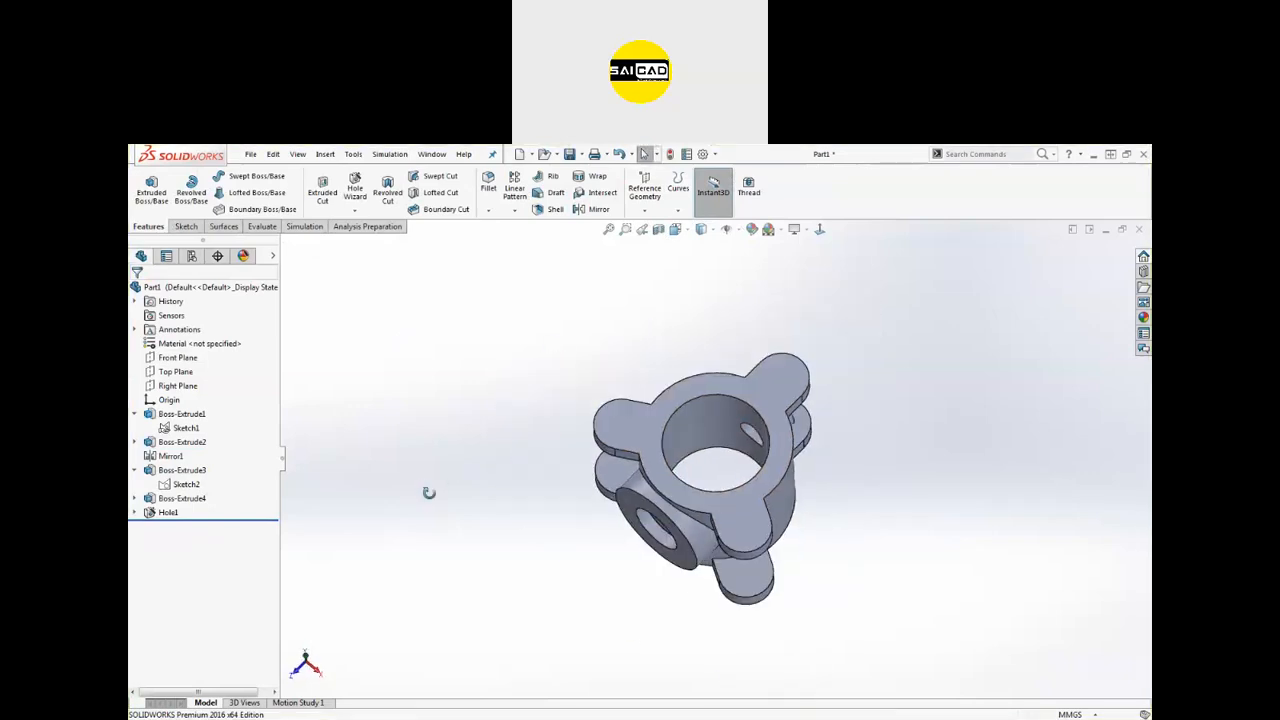
Step: Start a Hole Wizard feature on the upper flange face and place hole points at the three lug centres
{"action": "left_click", "coordinate": [355, 188]}
{"action": "left_click", "coordinate": [205, 315]}
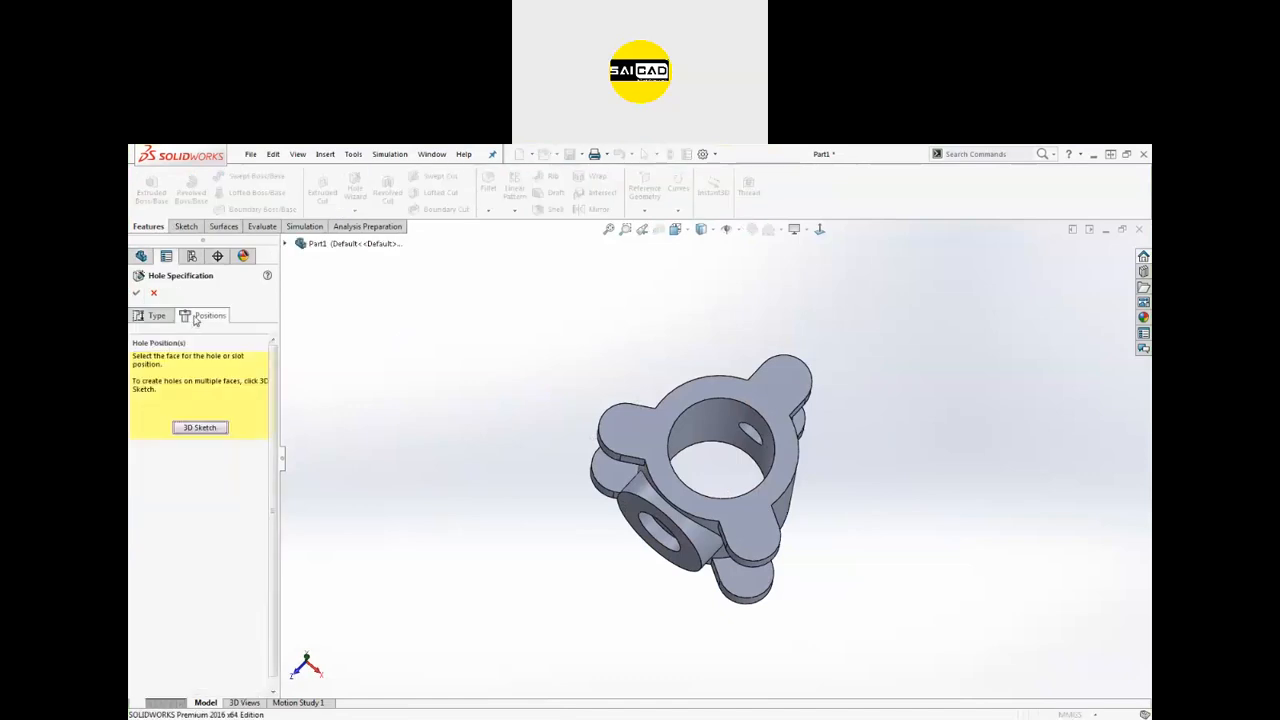
{"action": "left_click", "coordinate": [628, 428]}
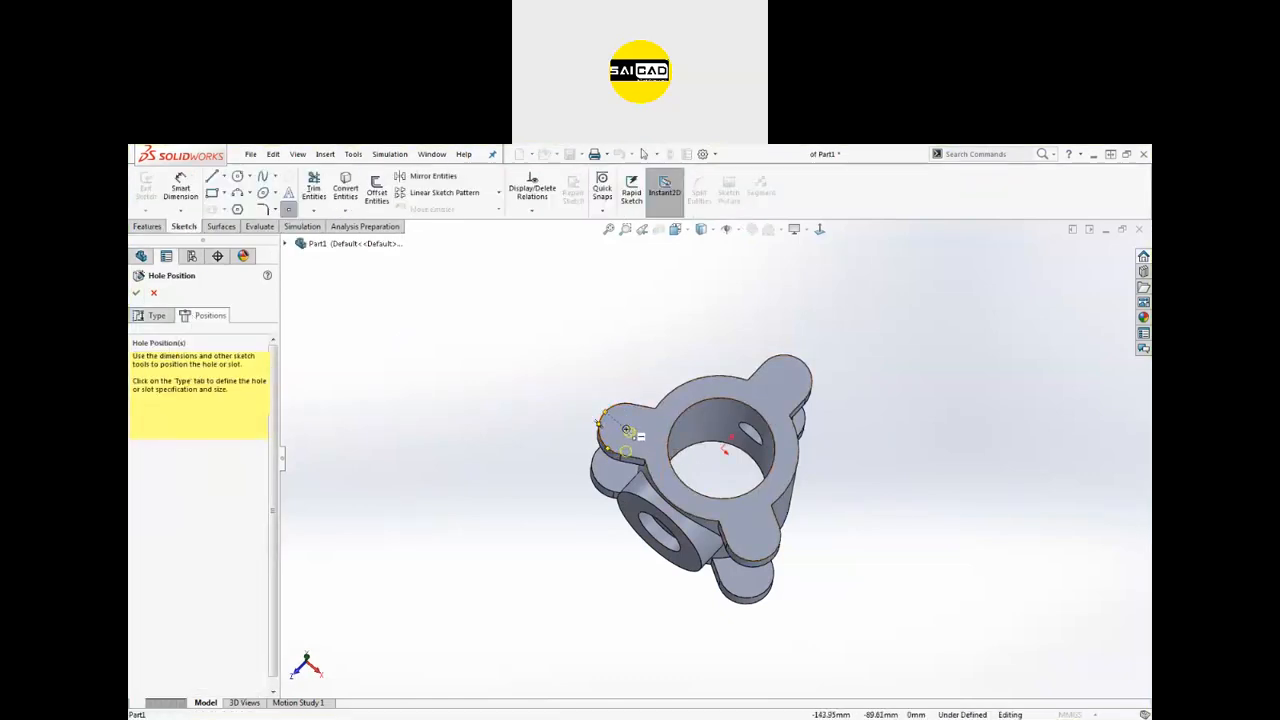
{"action": "left_click", "coordinate": [626, 430]}
{"action": "left_click", "coordinate": [784, 380]}
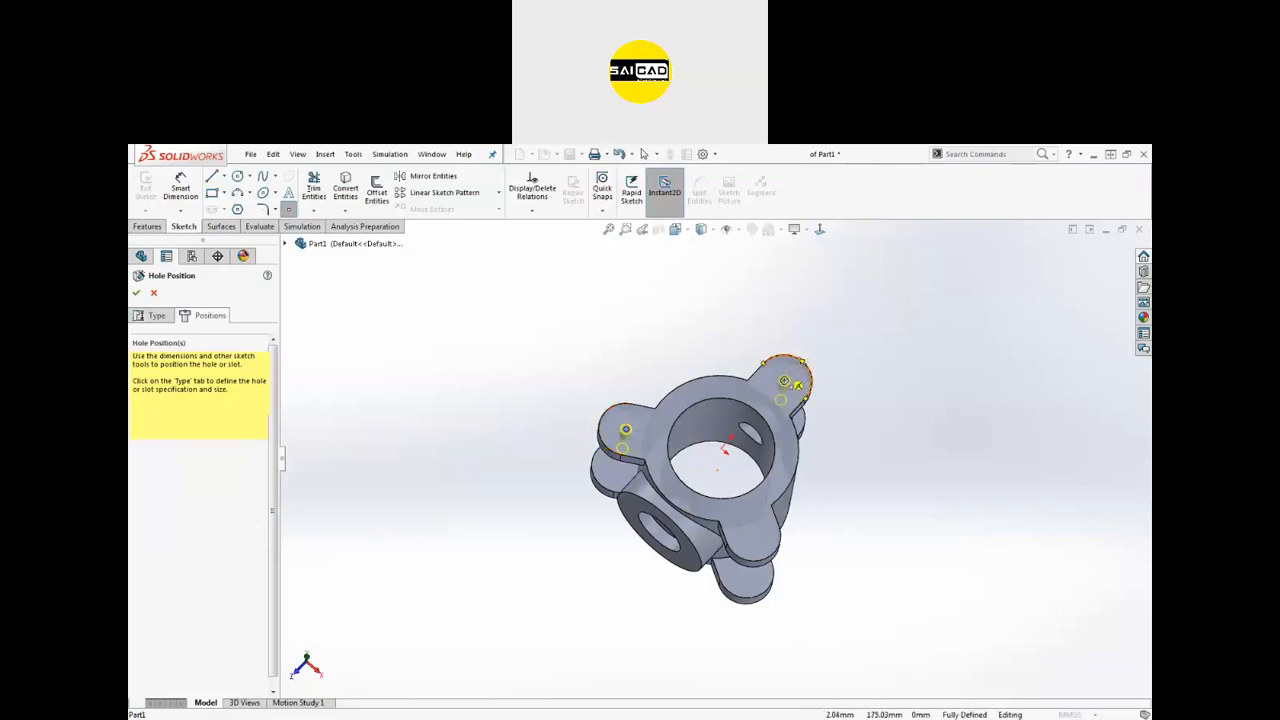
{"action": "left_click", "coordinate": [762, 538]}
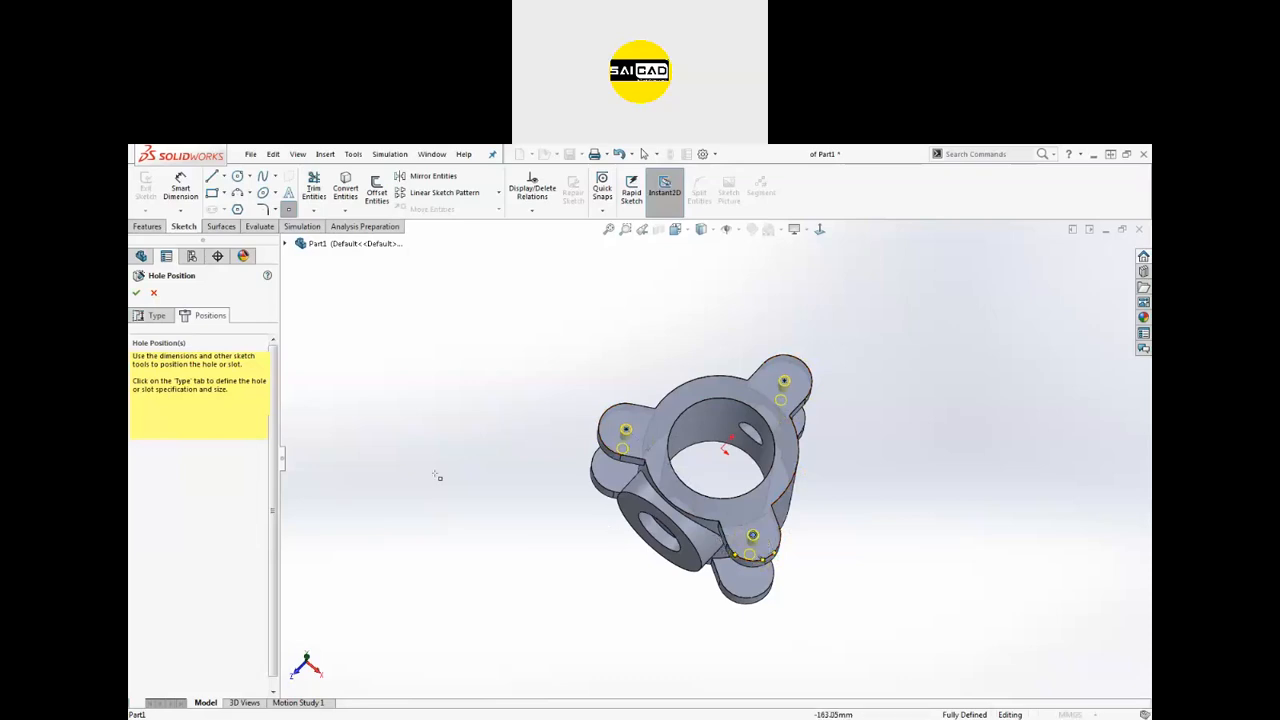
Step: Change the lug holes to the plain Hole type with the ISO standard and Drill sizes
{"action": "left_click", "coordinate": [155, 315]}
{"action": "scroll", "coordinate": [271, 398], "scroll_direction": "down", "scroll_amount": 1}
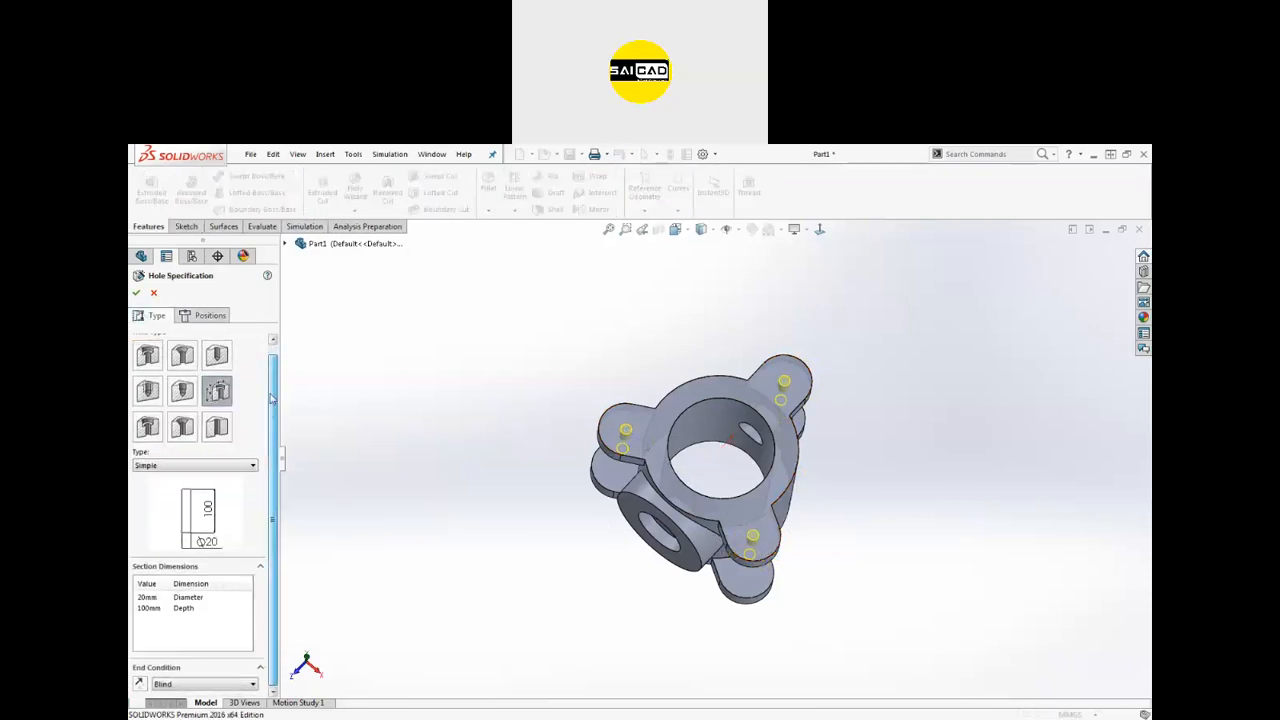
{"action": "left_click_drag", "start_coordinate": [267, 433], "coordinate": [270, 367]}
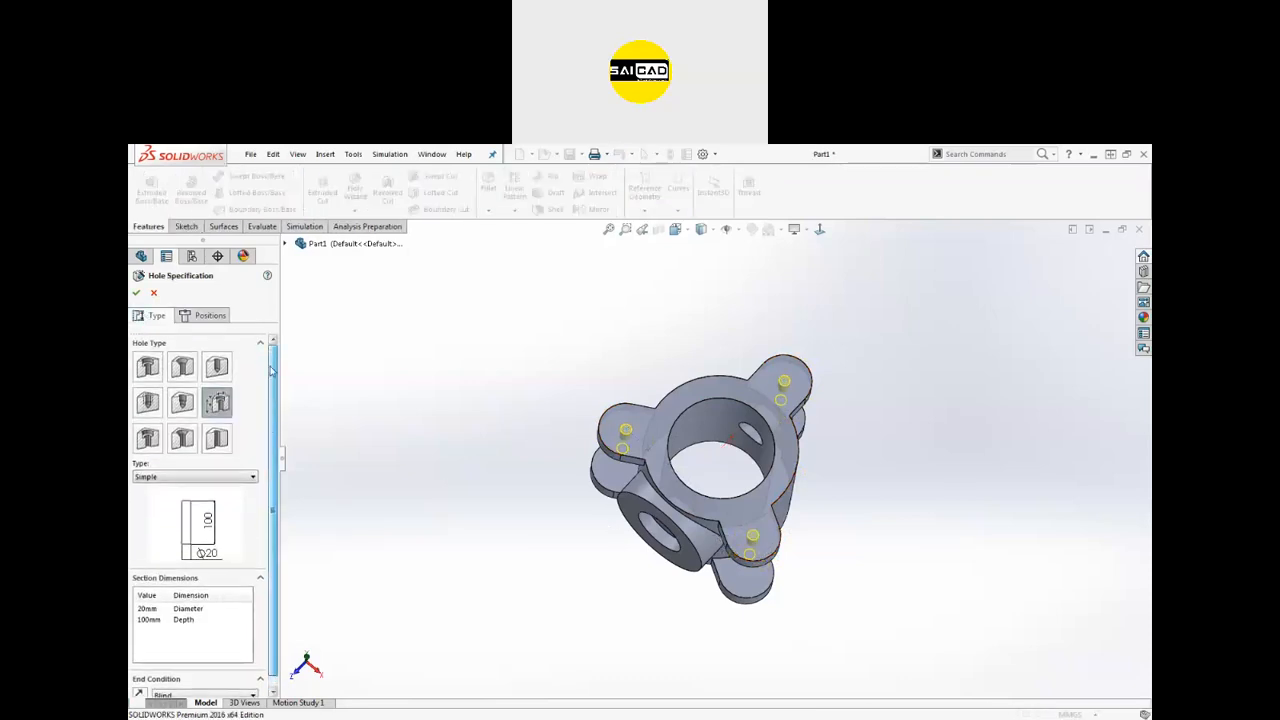
{"action": "left_click", "coordinate": [218, 368]}
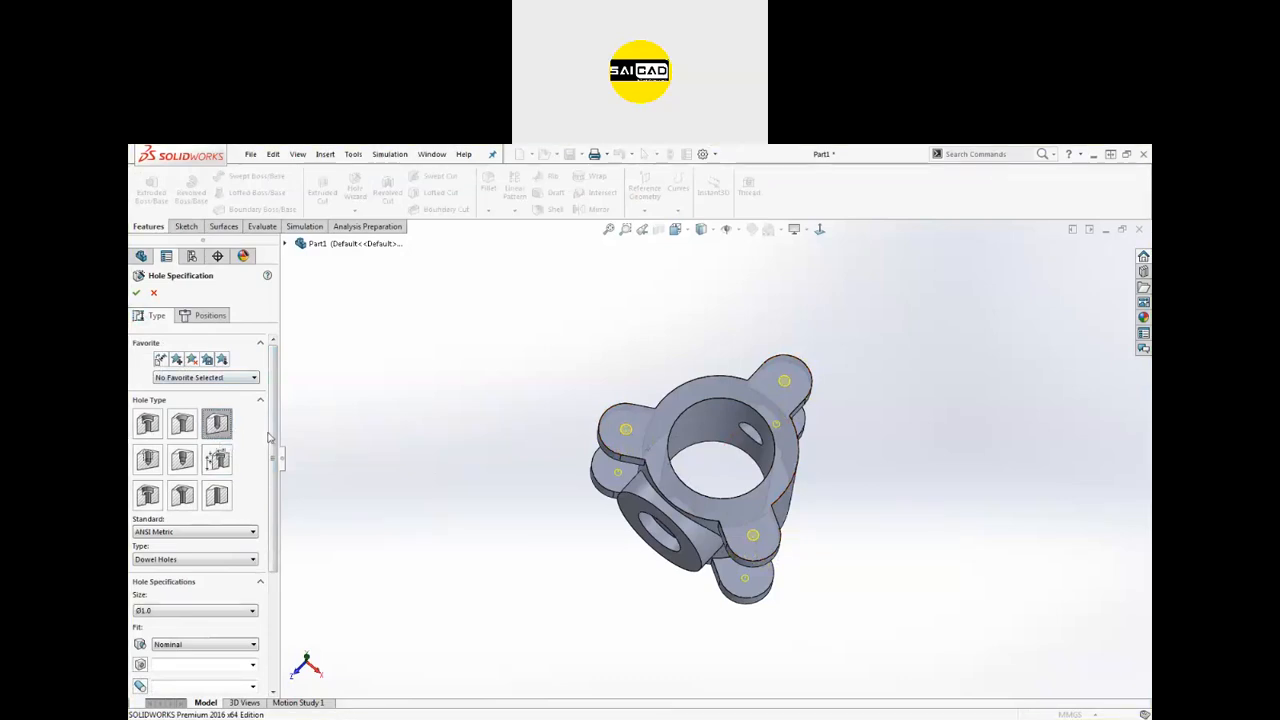
{"action": "scroll", "coordinate": [190, 415], "scroll_direction": "down", "scroll_amount": 3}
{"action": "left_click", "coordinate": [177, 403]}
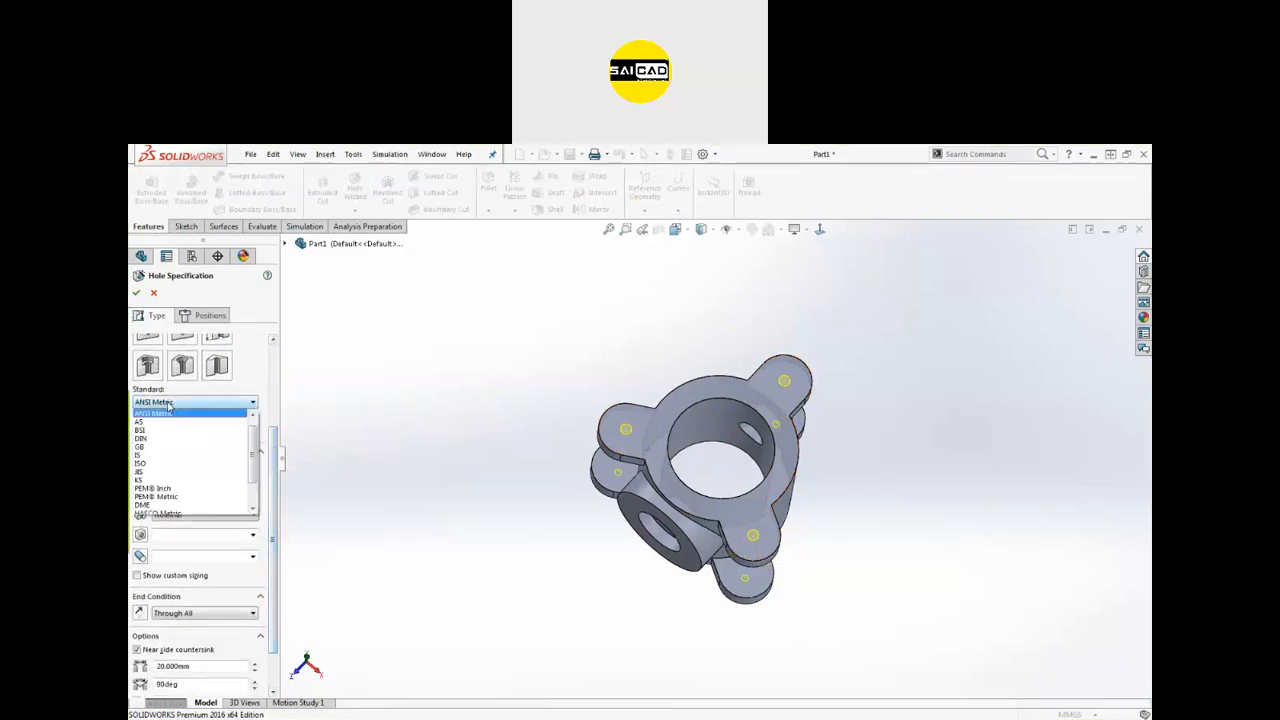
{"action": "left_click", "coordinate": [176, 462]}
{"action": "left_click", "coordinate": [185, 431]}
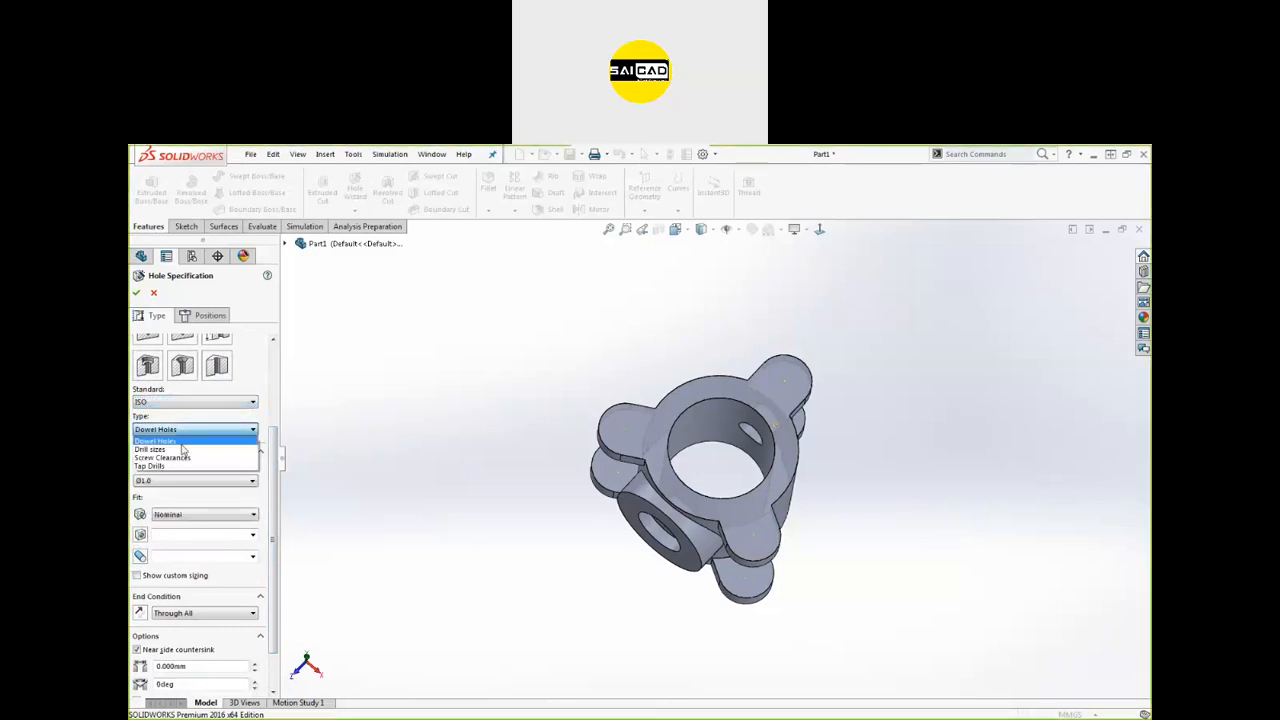
{"action": "left_click", "coordinate": [183, 449]}
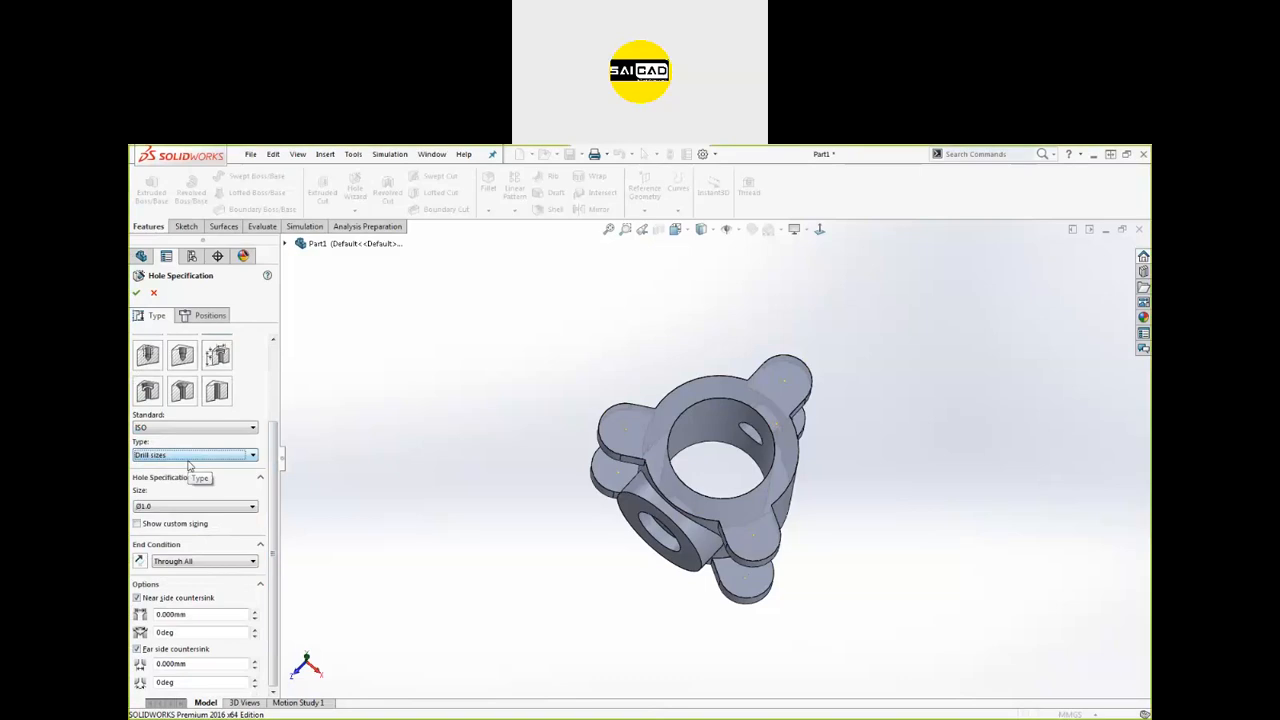
Step: Enable custom sizing for the lug holes and set the through hole diameter to 47 mm
{"action": "left_click", "coordinate": [197, 506]}
{"action": "scroll", "coordinate": [209, 572], "scroll_direction": "down", "scroll_amount": 15}
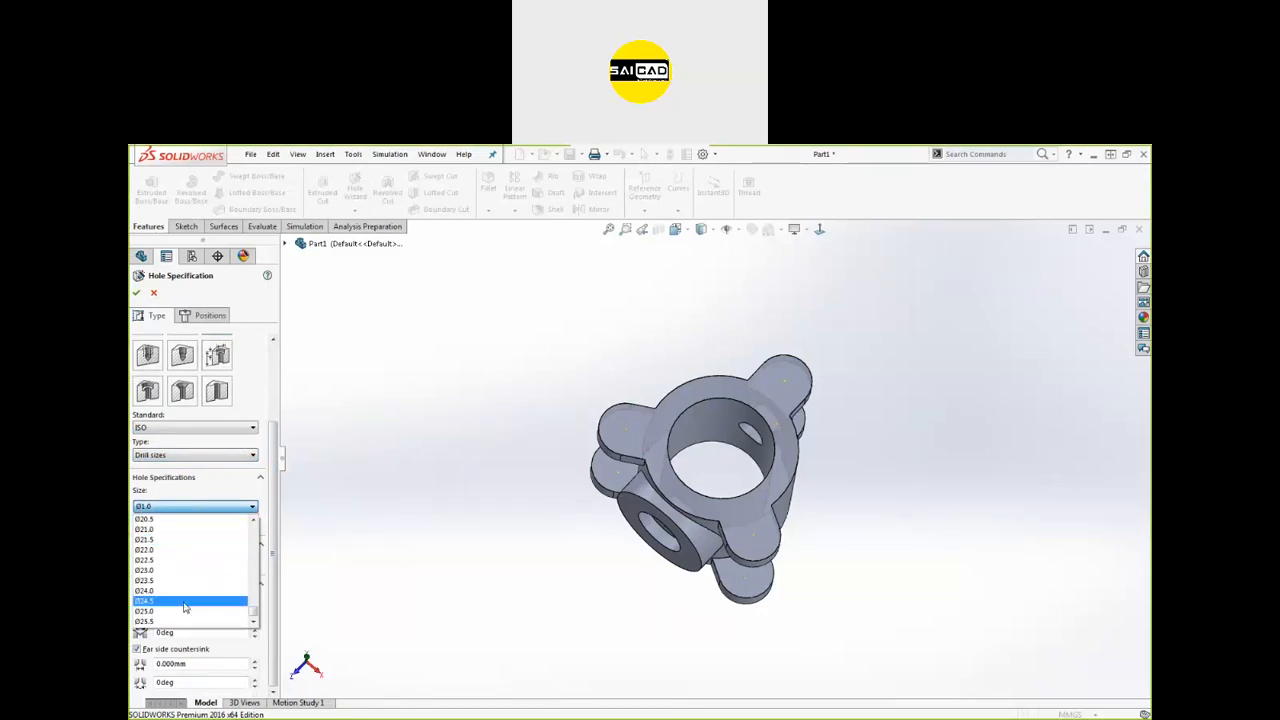
{"action": "left_click", "coordinate": [180, 497]}
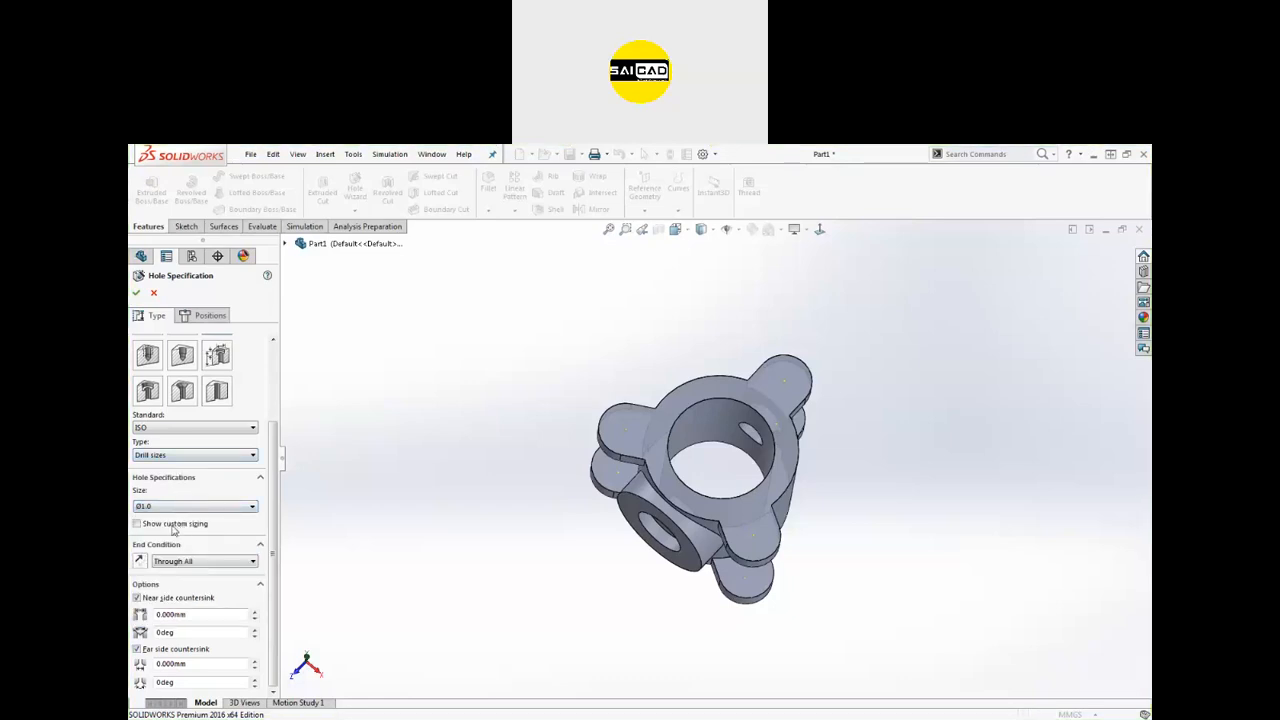
{"action": "left_click", "coordinate": [175, 524]}
{"action": "left_click_drag", "start_coordinate": [200, 542], "coordinate": [137, 543]}
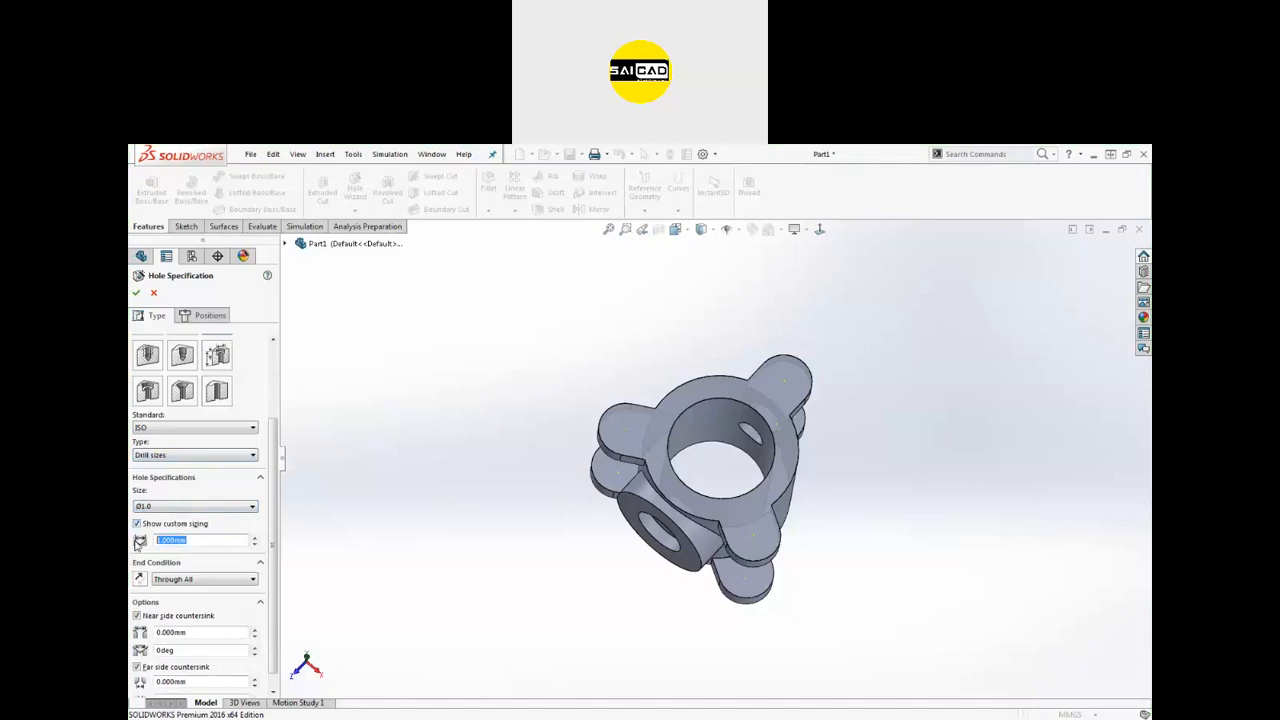
{"action": "type", "text": "47"}
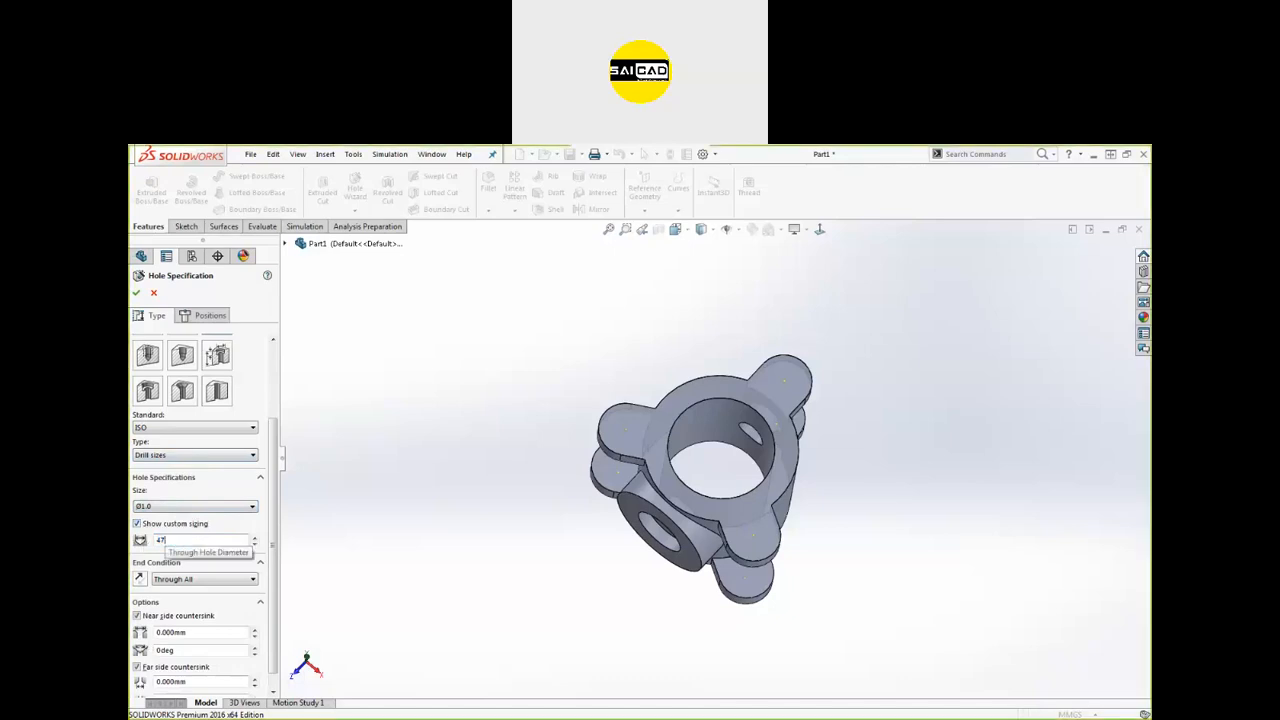
{"action": "type", "text": ".5"}
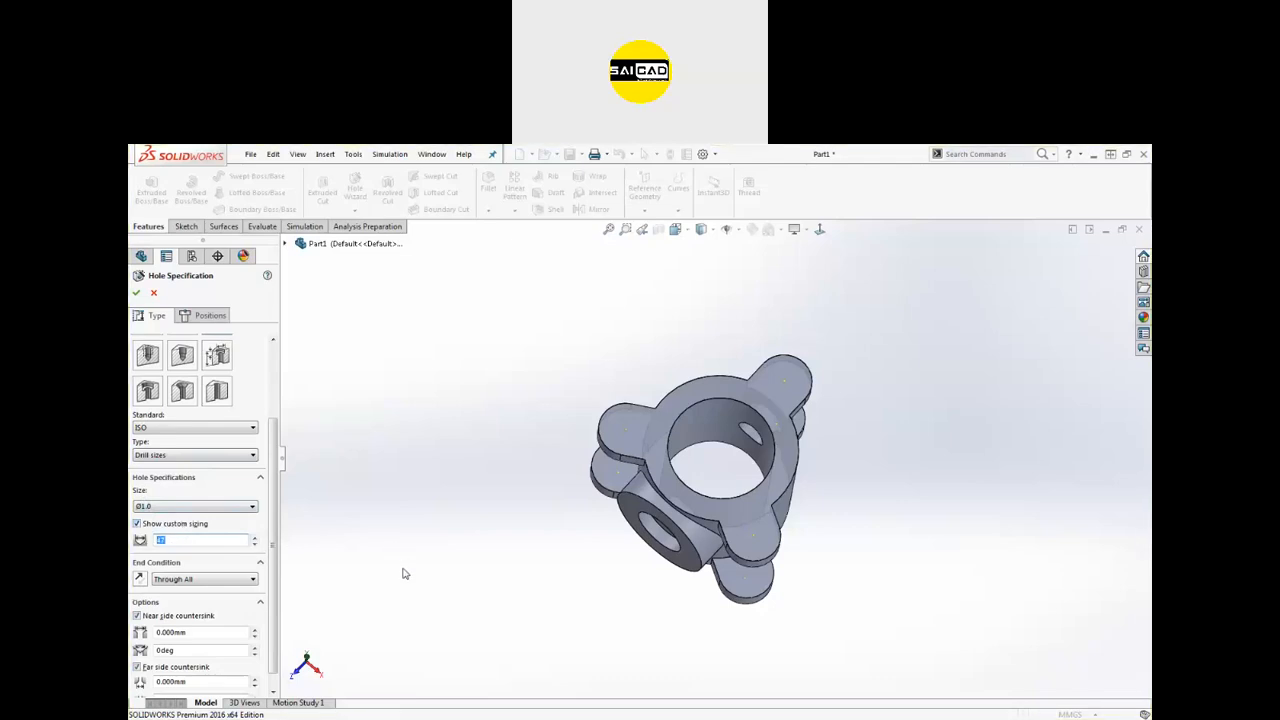
Step: Set the end condition of the three lug holes to Through All and check the preview through both flanges
{"action": "left_click", "coordinate": [213, 580]}
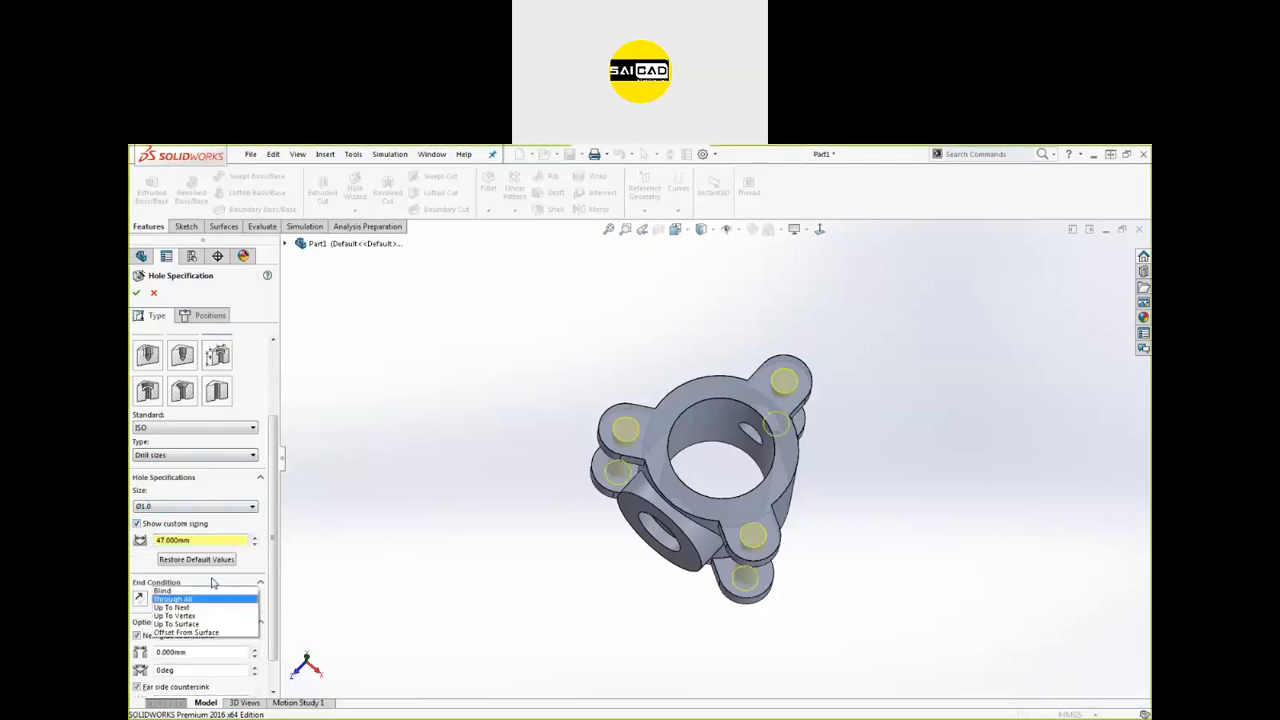
{"action": "left_click", "coordinate": [175, 598]}
{"action": "middle_click_drag", "start_coordinate": [430, 577], "coordinate": [603, 526]}
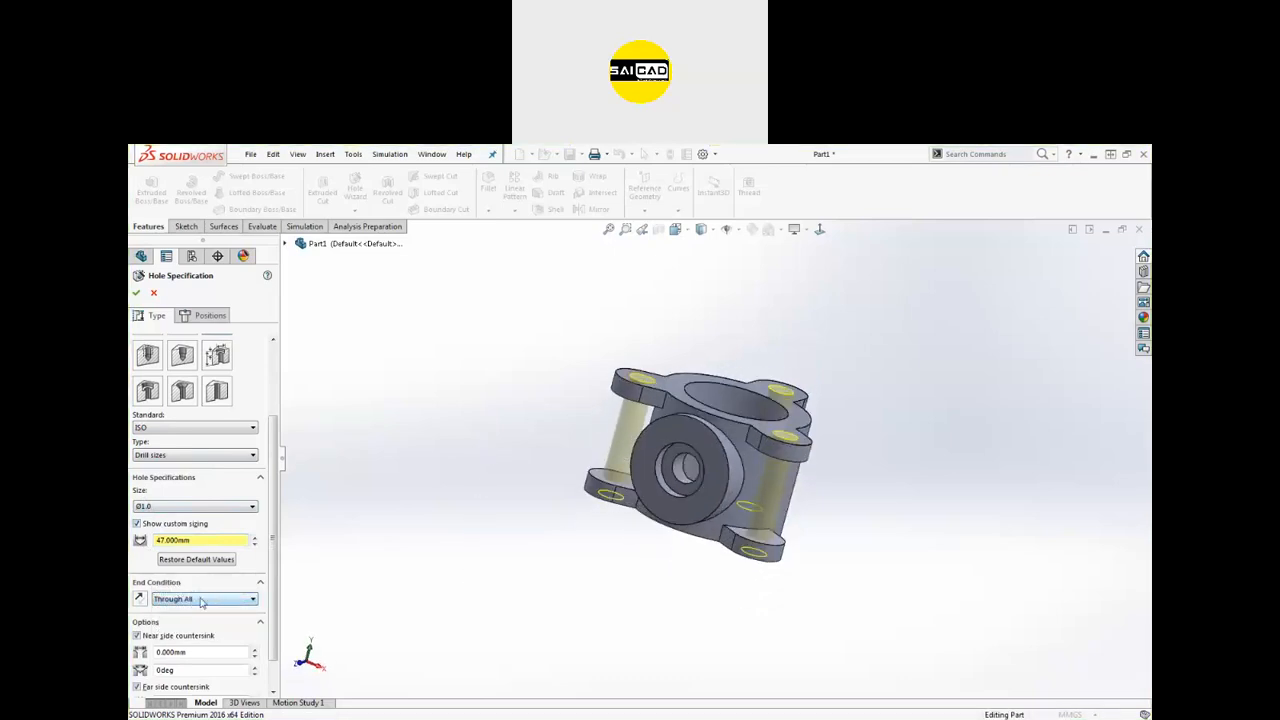
{"action": "scroll", "coordinate": [195, 606], "scroll_direction": "down", "scroll_amount": 2}
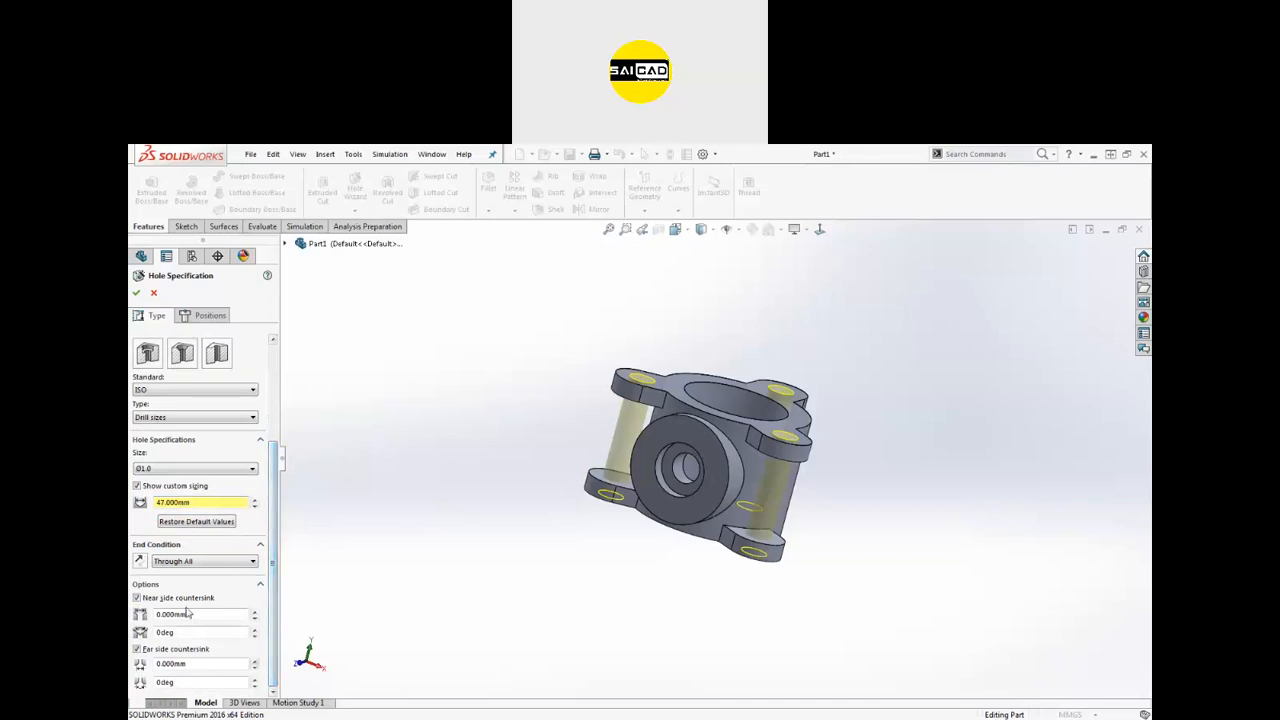
{"action": "middle_click_drag", "start_coordinate": [445, 597], "coordinate": [480, 557]}
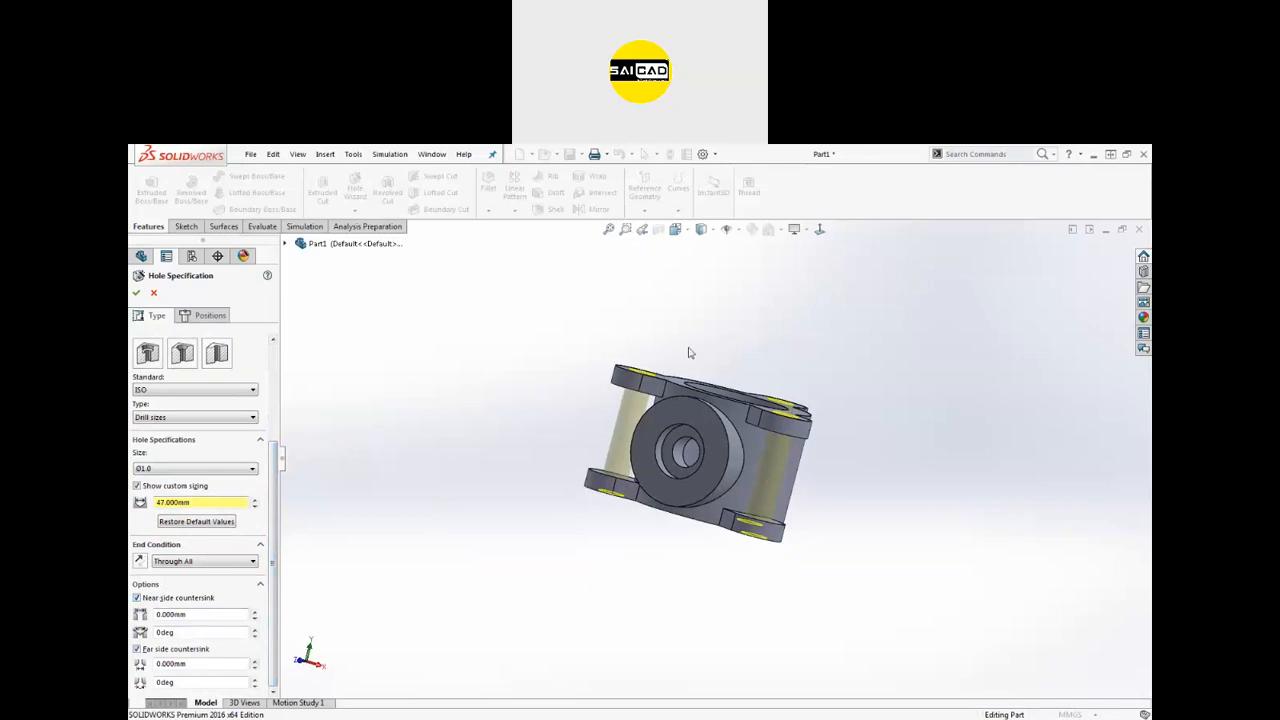
Step: Turn off the far side and near side countersinks and finish the lug hole feature
{"action": "left_click", "coordinate": [137, 649]}
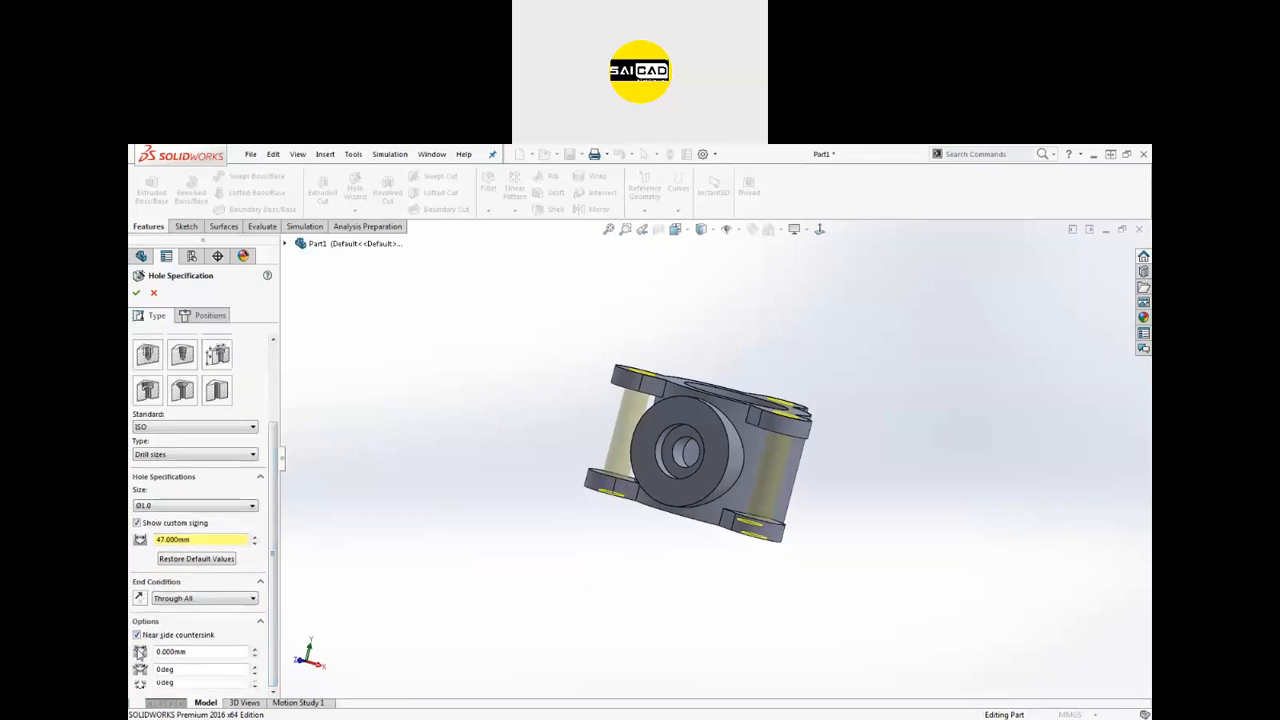
{"action": "left_click", "coordinate": [137, 635]}
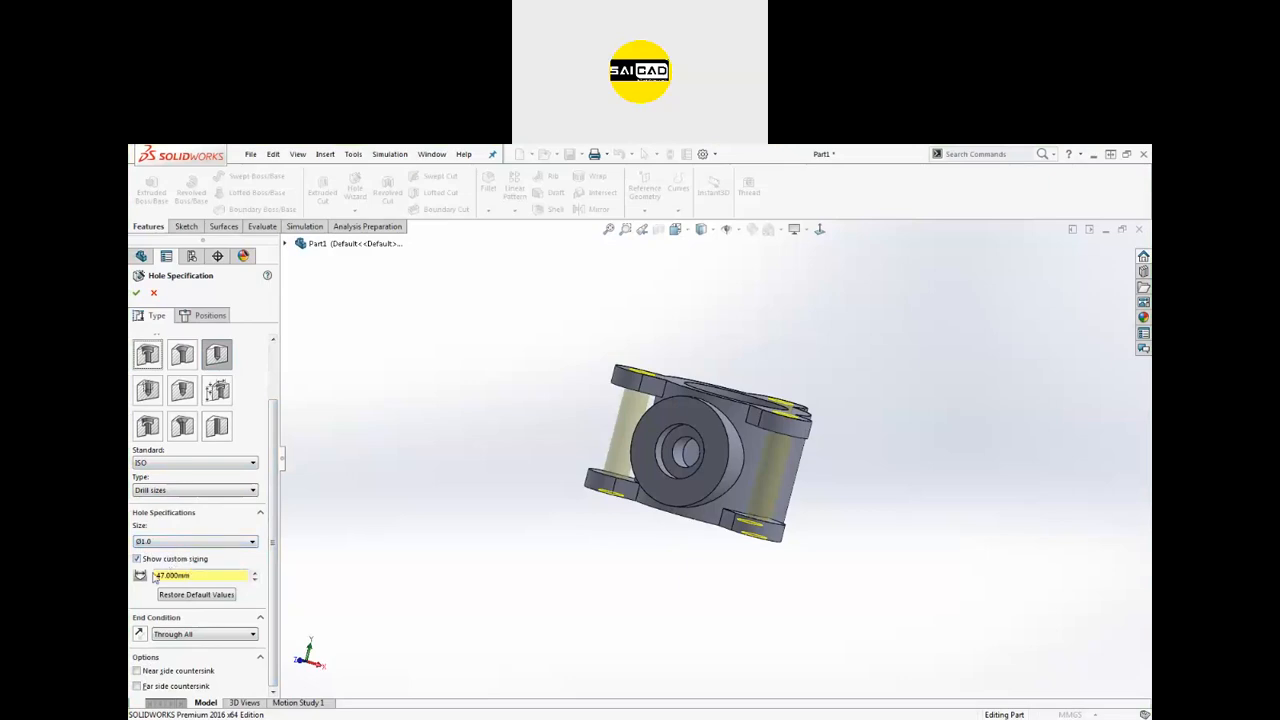
{"action": "double_click", "coordinate": [198, 575]}
{"action": "left_click_drag", "start_coordinate": [272, 611], "coordinate": [273, 645]}
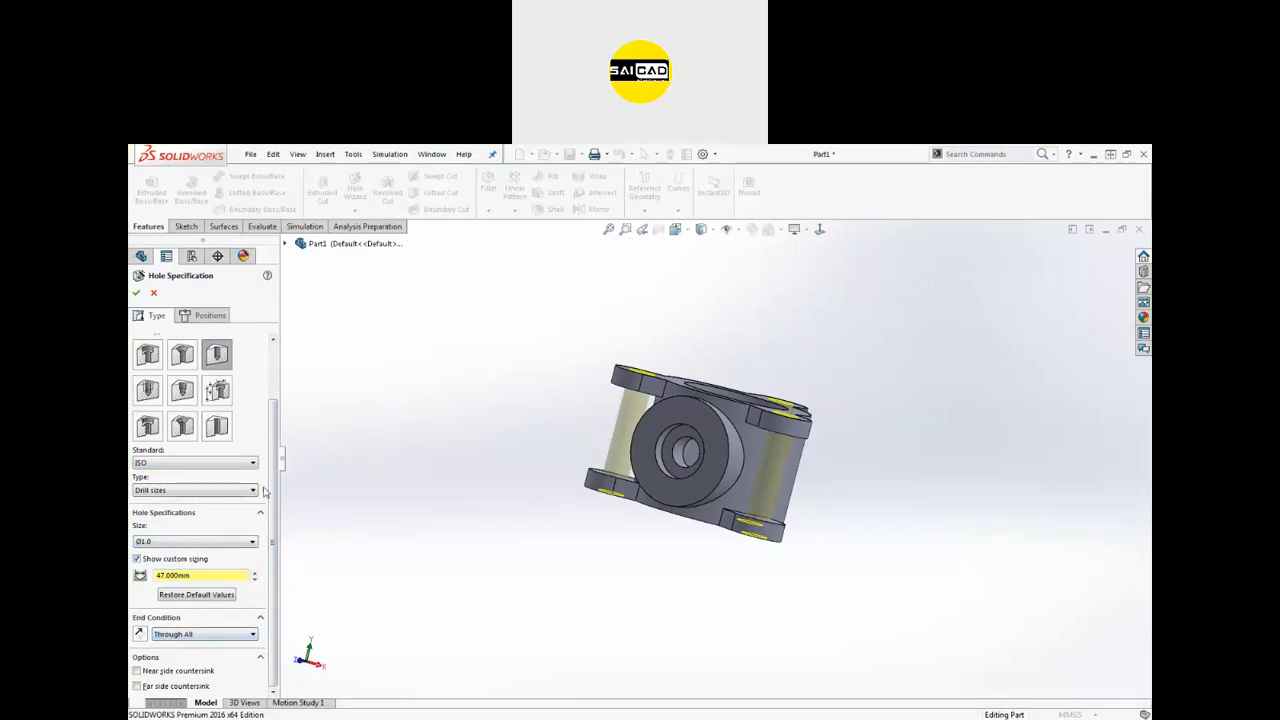
{"action": "left_click", "coordinate": [137, 292]}
Step: Inspect the small rear boss where it lies in line with the lug holes
{"action": "middle_click_drag", "start_coordinate": [451, 411], "coordinate": [357, 494]}
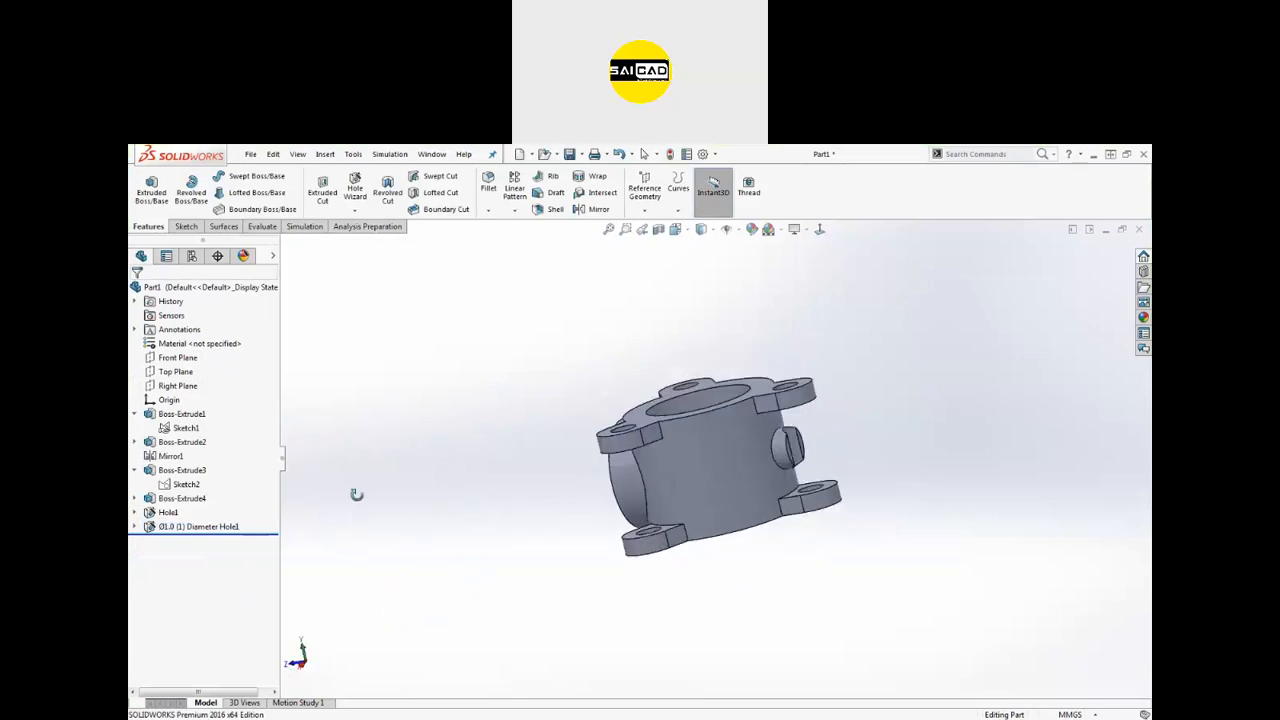
{"action": "scroll", "coordinate": [800, 423], "scroll_direction": "down", "scroll_amount": 5}
{"action": "scroll", "coordinate": [870, 425], "scroll_direction": "up", "scroll_amount": 5}
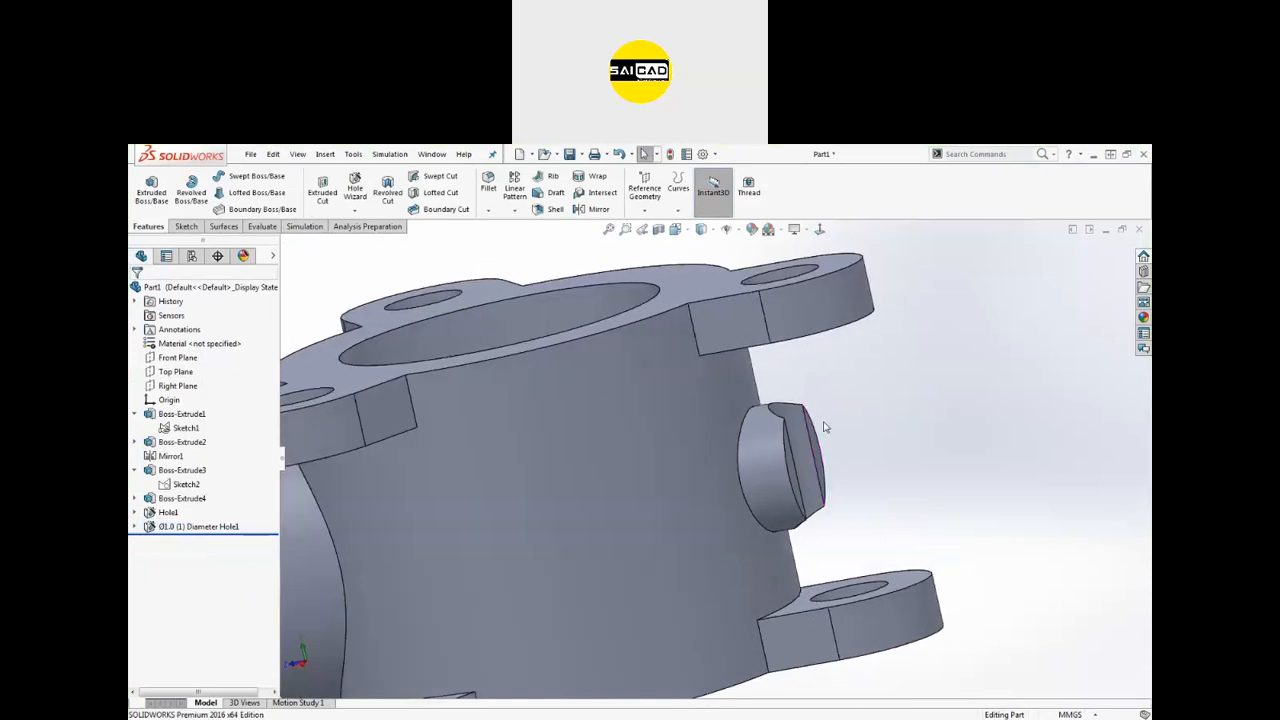
{"action": "left_click", "coordinate": [727, 473]}
{"action": "scroll", "coordinate": [727, 490], "scroll_direction": "up", "scroll_amount": 2}
{"action": "middle_click_drag", "start_coordinate": [777, 472], "coordinate": [760, 490]}
{"action": "left_click", "coordinate": [788, 461]}
{"action": "scroll", "coordinate": [768, 460], "scroll_direction": "down", "scroll_amount": 2}
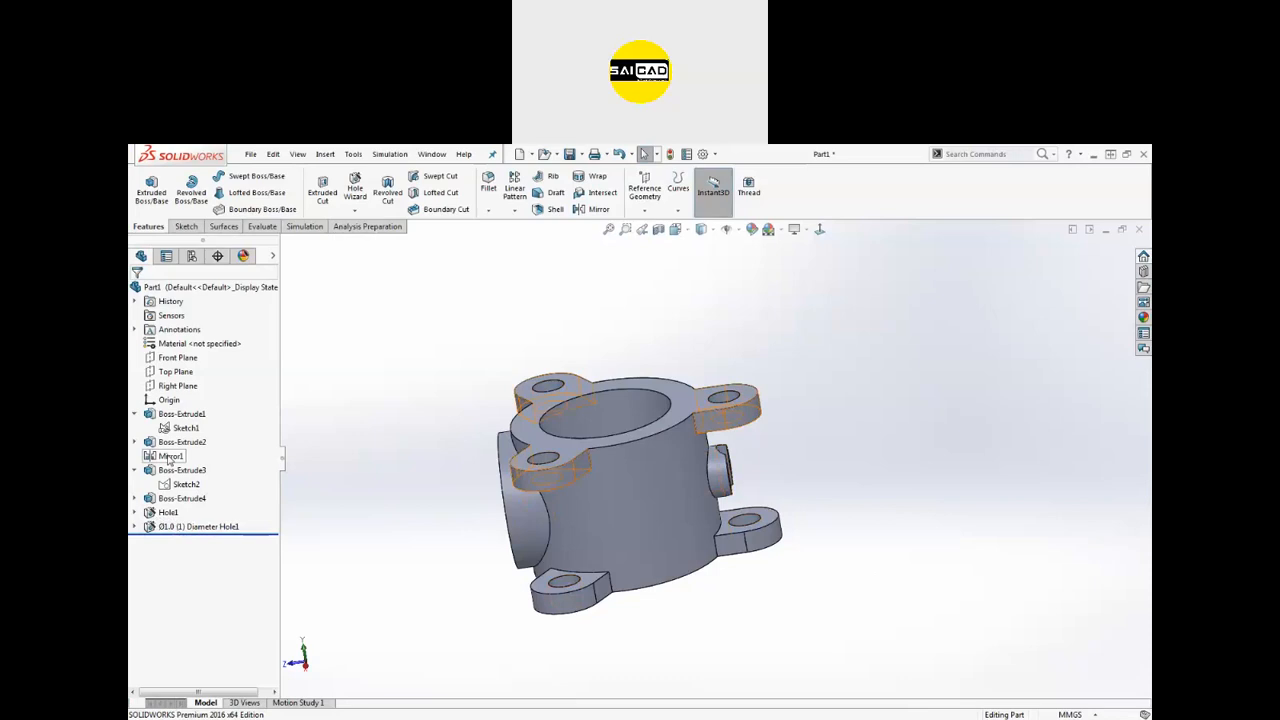
Step: Reorder the lug hole feature in the feature history so it comes directly before Boss-Extrude4
{"action": "mouse_move", "coordinate": [160, 530]}
{"action": "left_mouse_down"}
{"action": "mouse_move", "coordinate": [168, 447]}
{"action": "mouse_move", "coordinate": [162, 470]}
{"action": "left_mouse_up"}
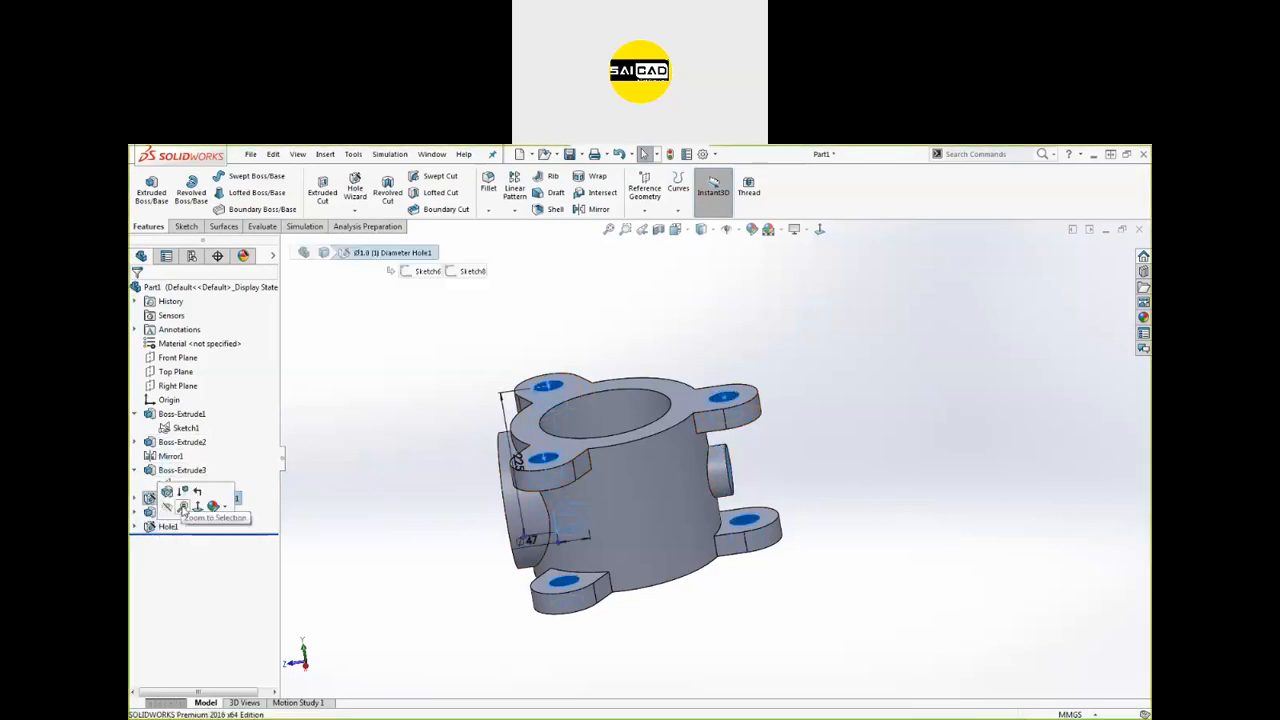
{"action": "left_click", "coordinate": [190, 512]}
{"action": "mouse_move", "coordinate": [309, 466]}
{"action": "middle_mouse_down"}
{"action": "mouse_move", "coordinate": [345, 593]}
{"action": "mouse_move", "coordinate": [343, 457]}
{"action": "mouse_move", "coordinate": [330, 470]}
{"action": "middle_mouse_up"}
{"action": "key", "text": "Escape"}
Step: Roll the model back to just after the lug holes, inspect the body, and roll forward to the last feature
{"action": "left_click_drag", "start_coordinate": [204, 531], "coordinate": [209, 505]}
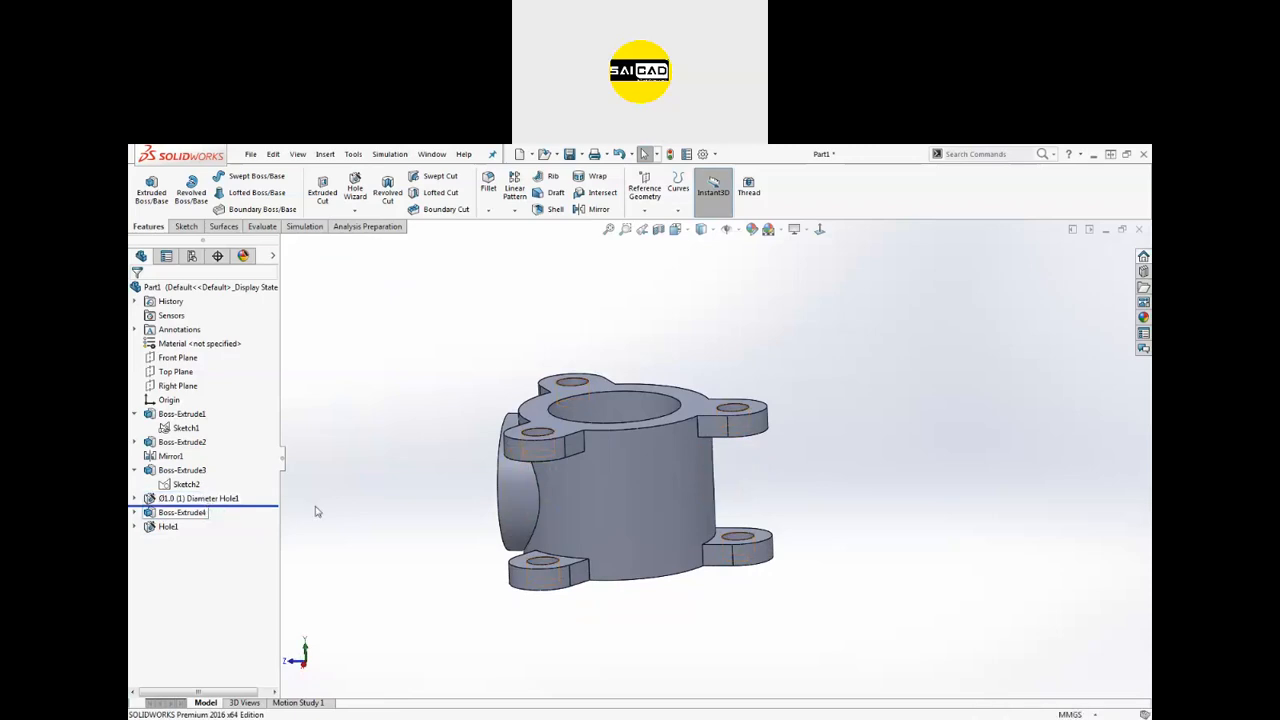
{"action": "middle_click_drag", "start_coordinate": [374, 457], "coordinate": [247, 519]}
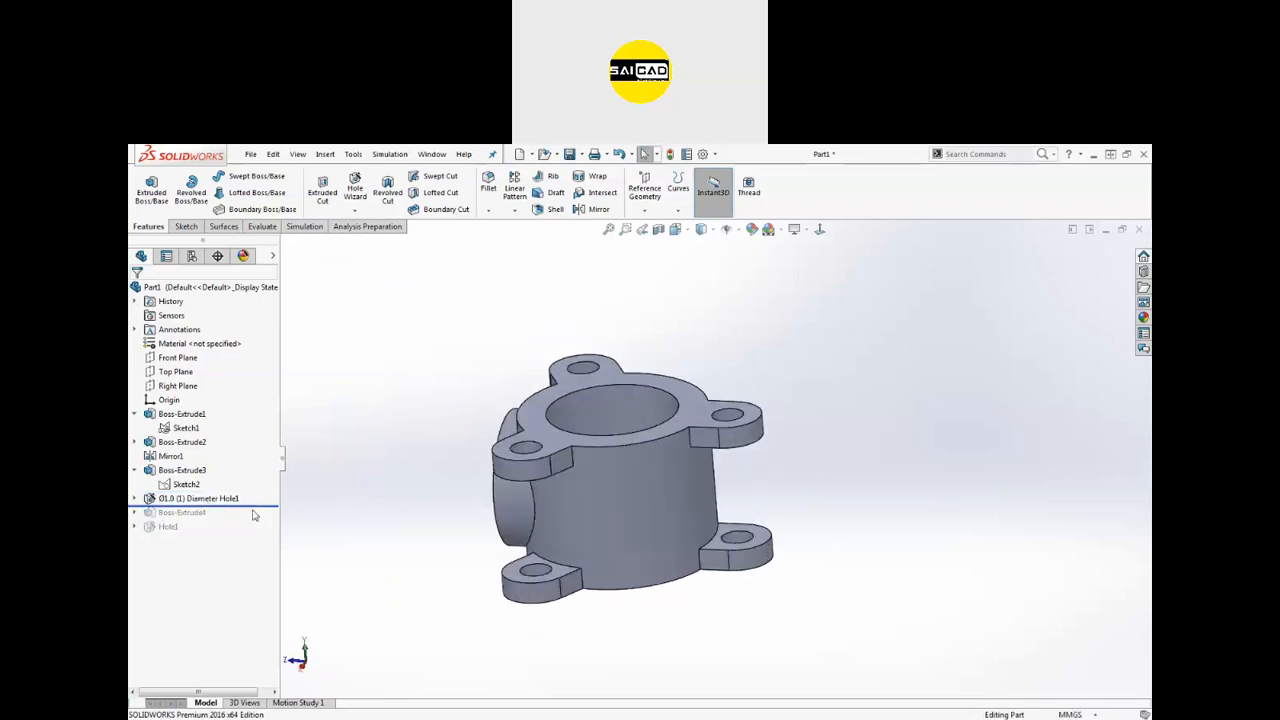
{"action": "left_click_drag", "start_coordinate": [251, 517], "coordinate": [266, 533]}
Step: Start a Hole Wizard feature on the front face of the large side boss with the Ø20.5 drill size
{"action": "middle_click_drag", "start_coordinate": [345, 489], "coordinate": [642, 454]}
{"action": "scroll", "coordinate": [434, 534], "scroll_direction": "up", "scroll_amount": 3}
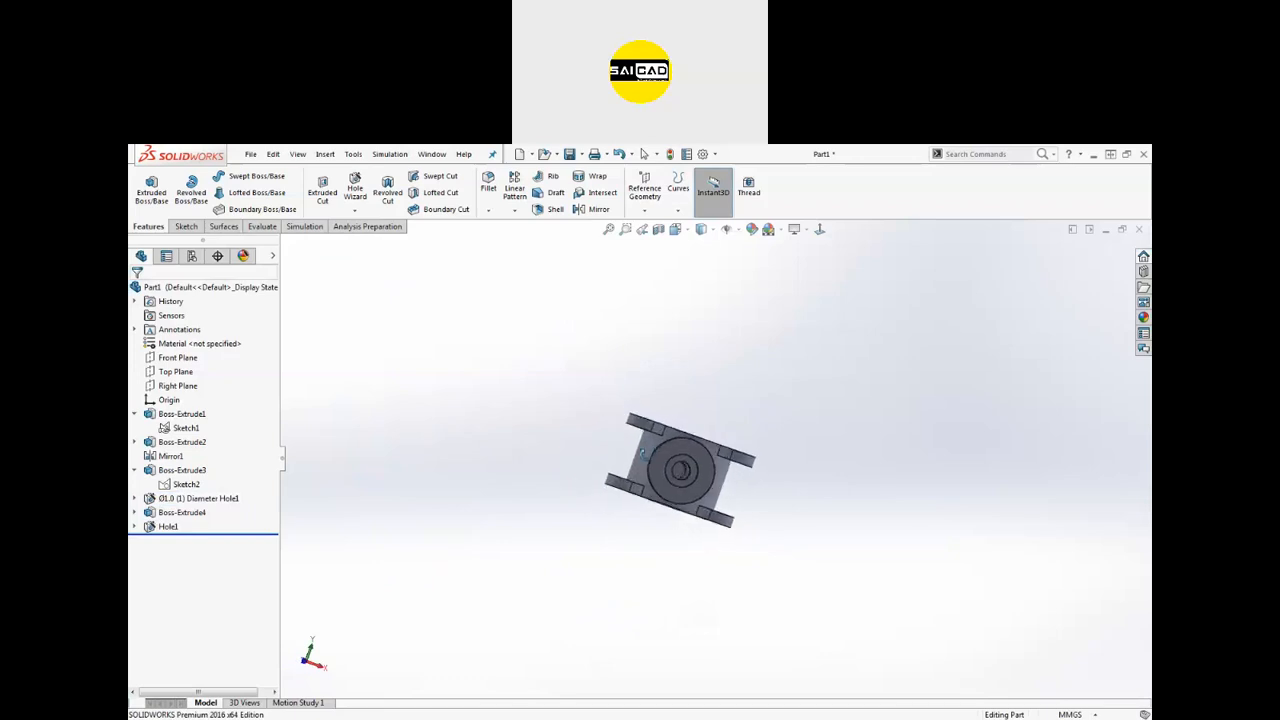
{"action": "middle_click_drag", "start_coordinate": [648, 492], "coordinate": [700, 512]}
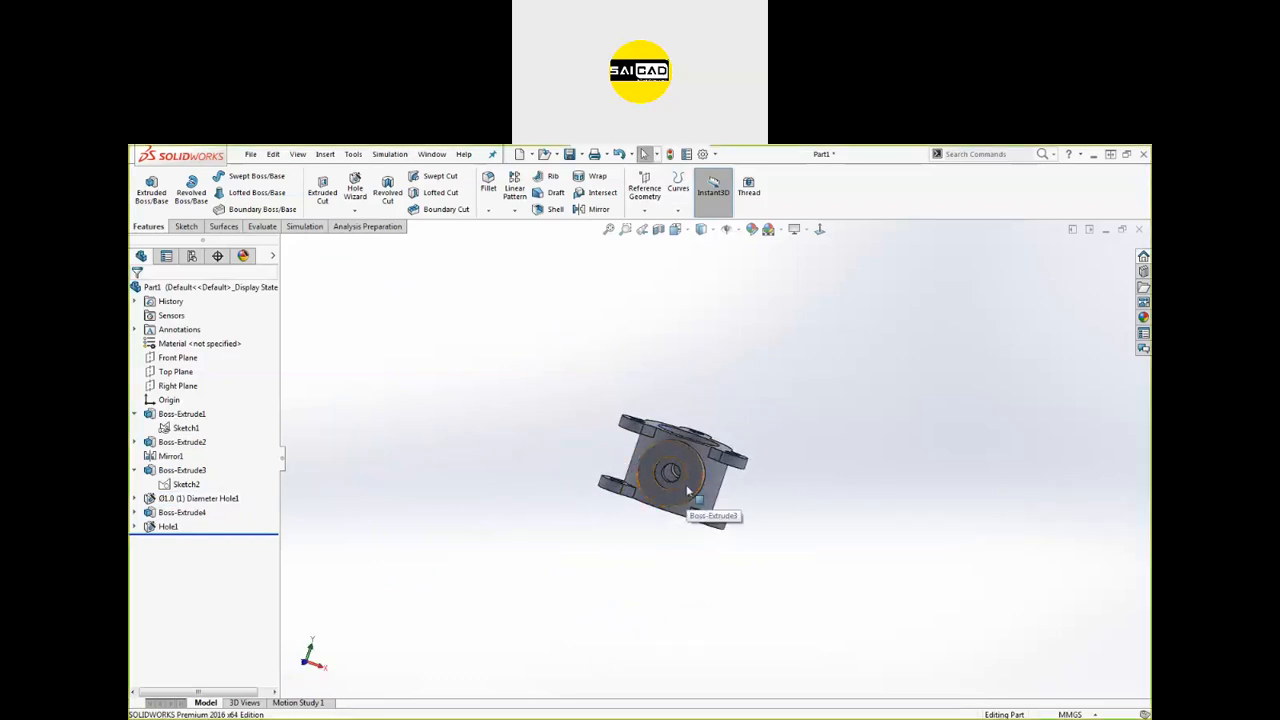
{"action": "scroll", "coordinate": [726, 476], "scroll_direction": "down", "scroll_amount": 4}
{"action": "left_click", "coordinate": [726, 477]}
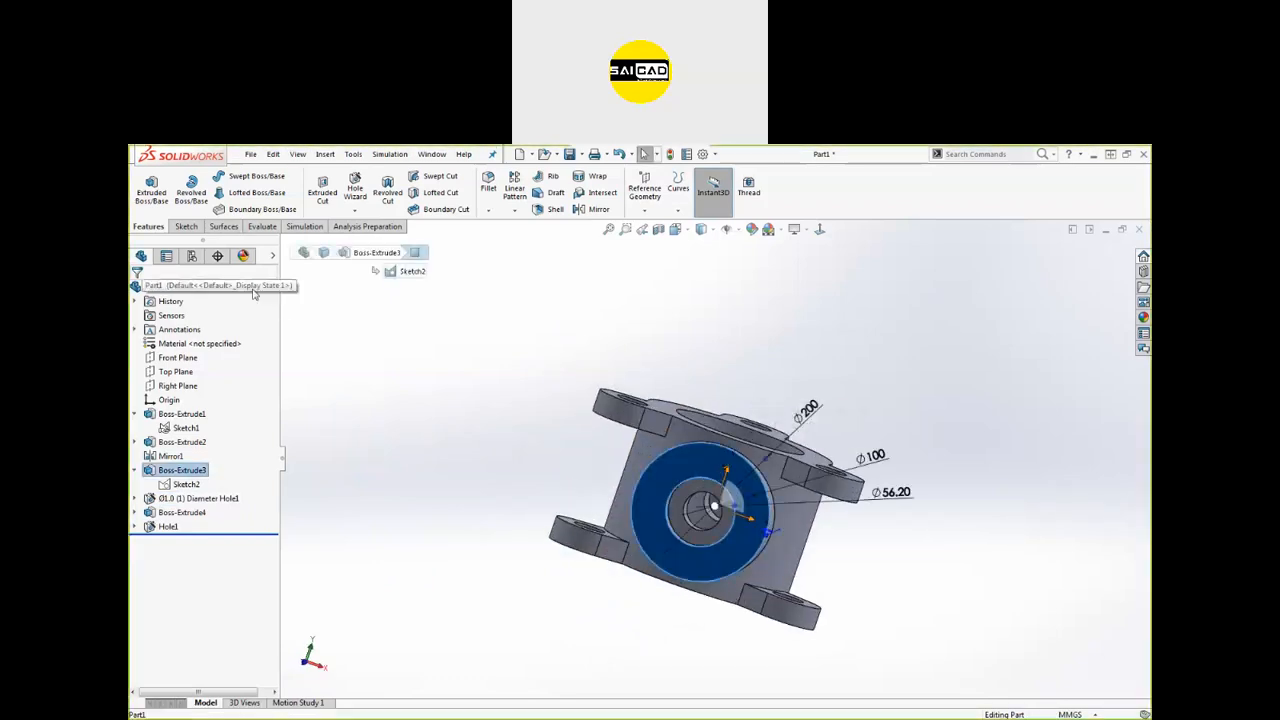
{"action": "left_click", "coordinate": [186, 226]}
{"action": "left_click", "coordinate": [148, 226]}
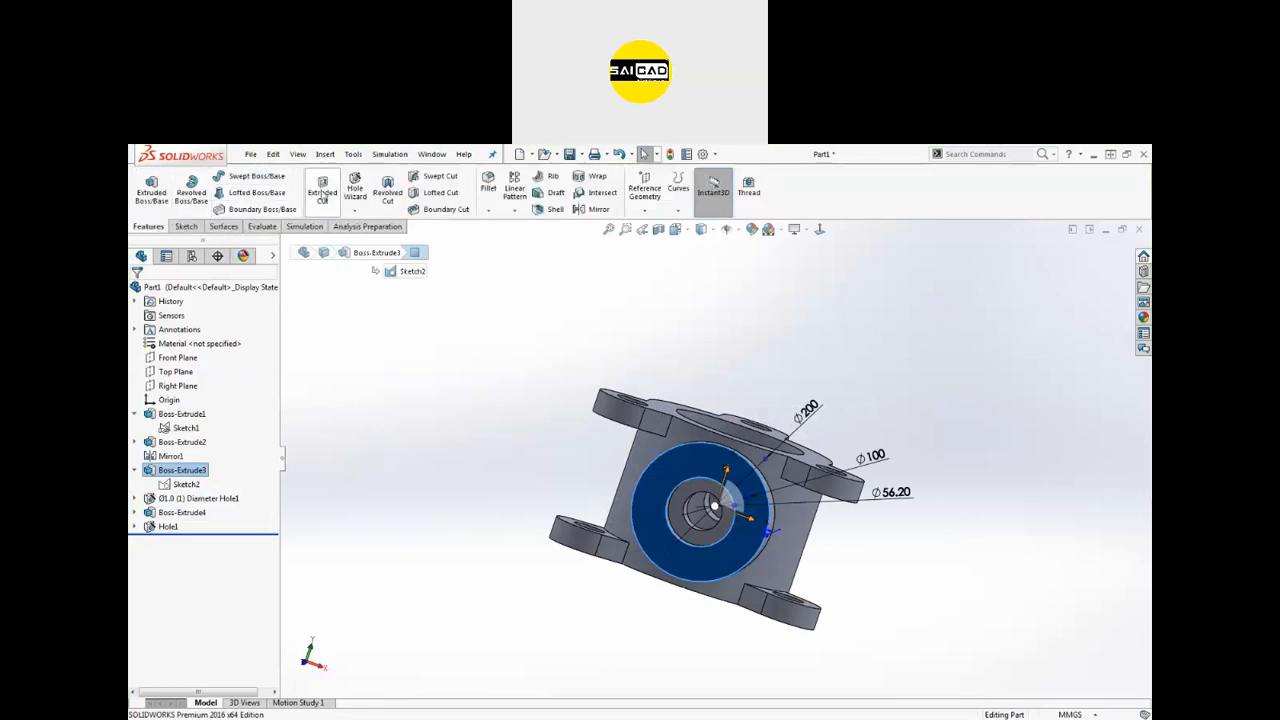
{"action": "left_click", "coordinate": [355, 189]}
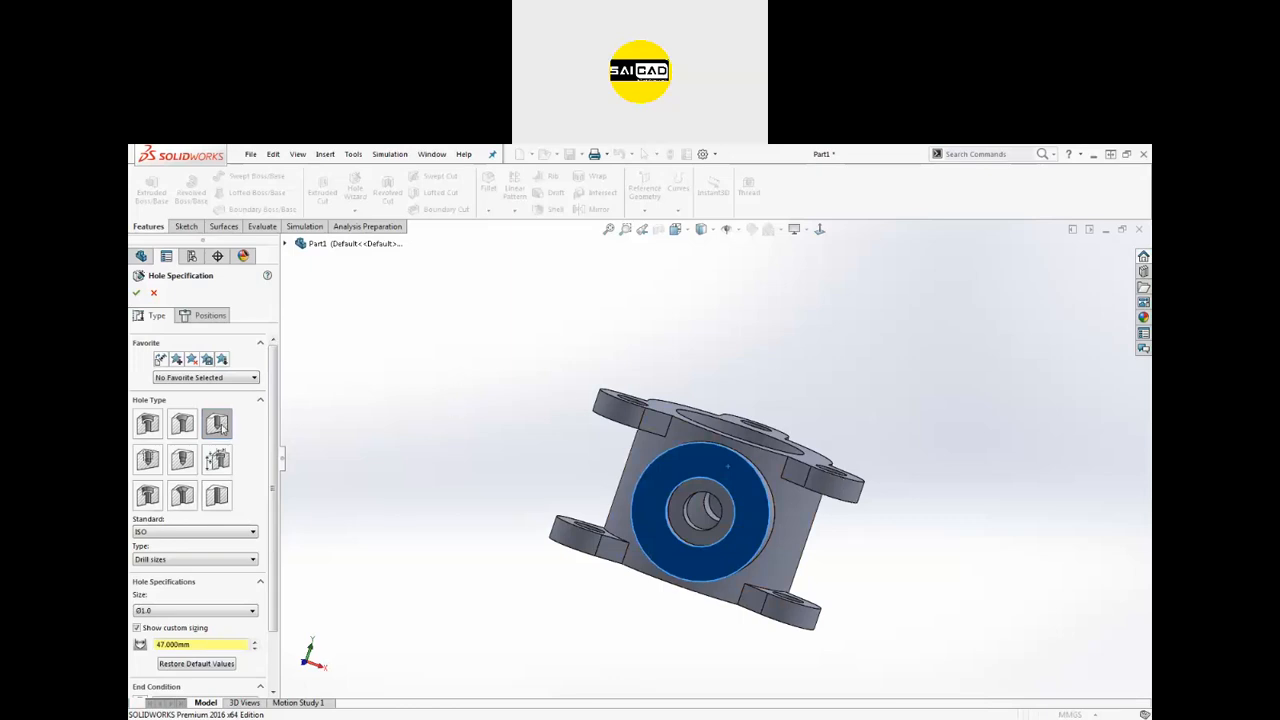
{"action": "left_click", "coordinate": [180, 611]}
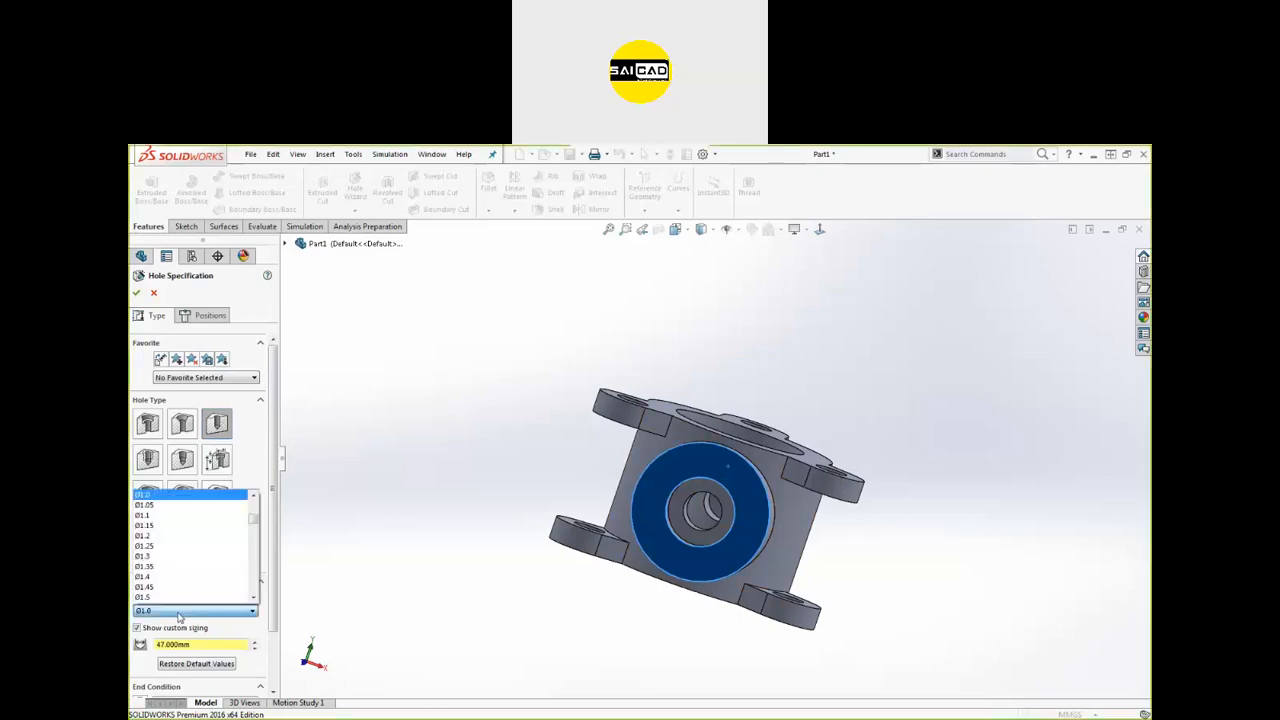
{"action": "scroll", "coordinate": [185, 581], "scroll_direction": "down", "scroll_amount": 7}
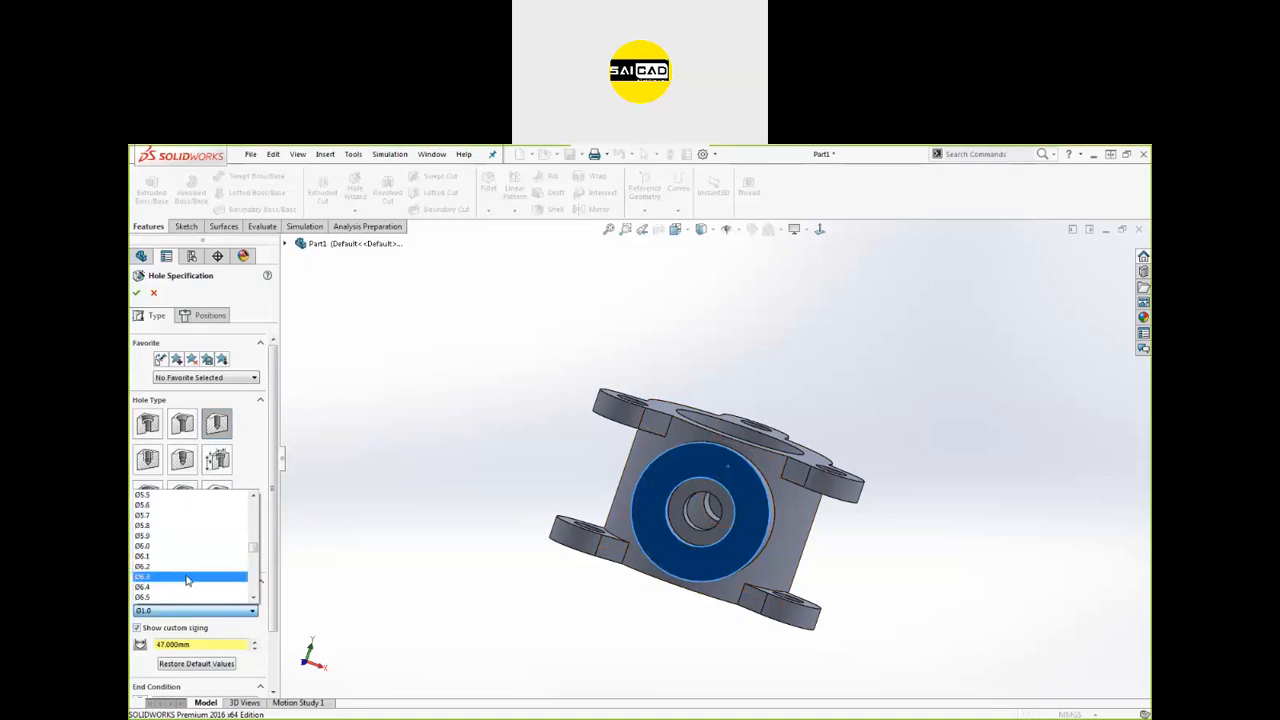
{"action": "scroll", "coordinate": [193, 586], "scroll_direction": "down", "scroll_amount": 7}
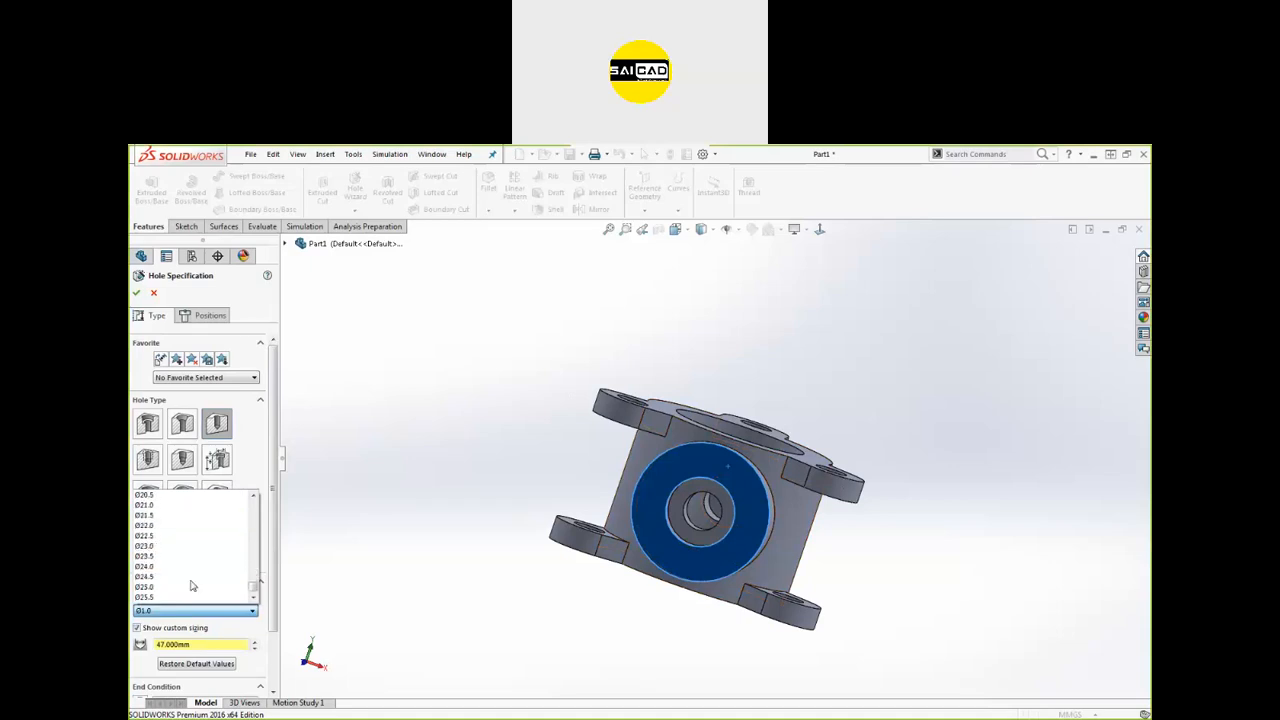
{"action": "left_click", "coordinate": [157, 499]}
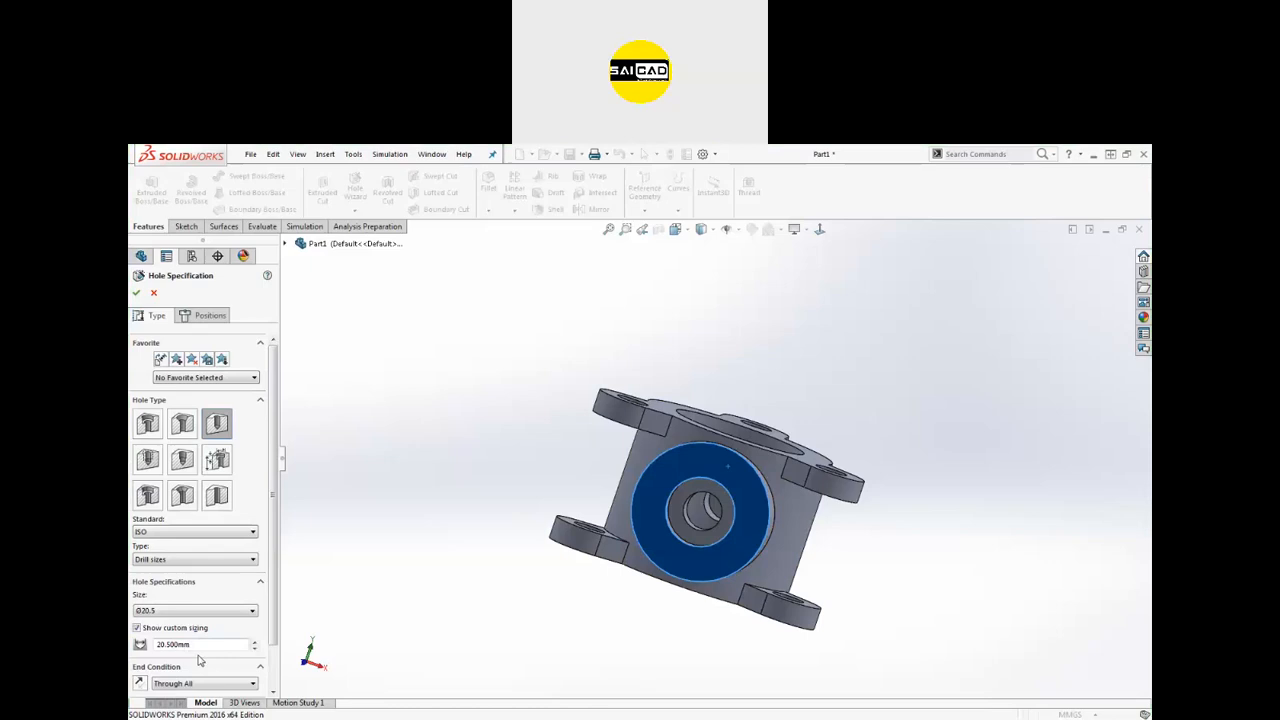
Step: Check the boss hole callout in the assignment PDF in Acrobat Reader and set the custom hole diameter to 20.3 mm in SOLIDWORKS
{"action": "key", "text": "alt+Tab"}
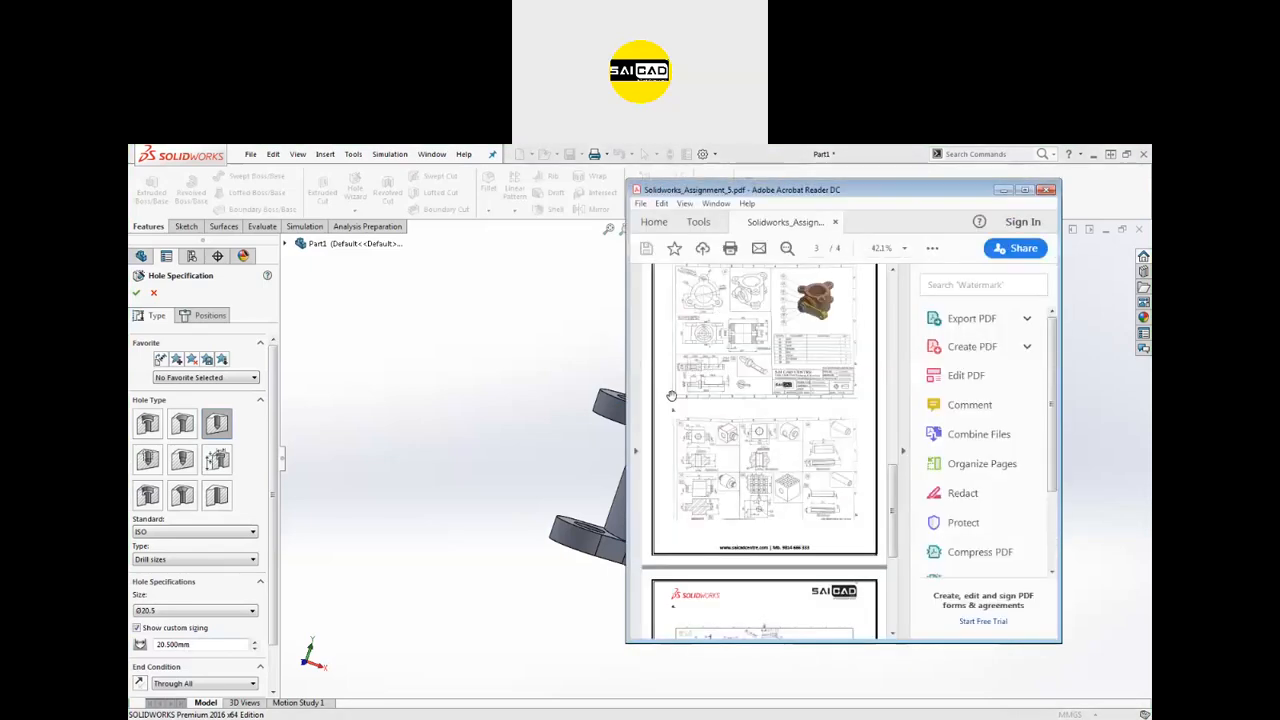
{"action": "scroll", "coordinate": [671, 396], "scroll_direction": "down", "scroll_amount": 5}
{"action": "left_click_drag", "start_coordinate": [865, 195], "coordinate": [370, 146]}
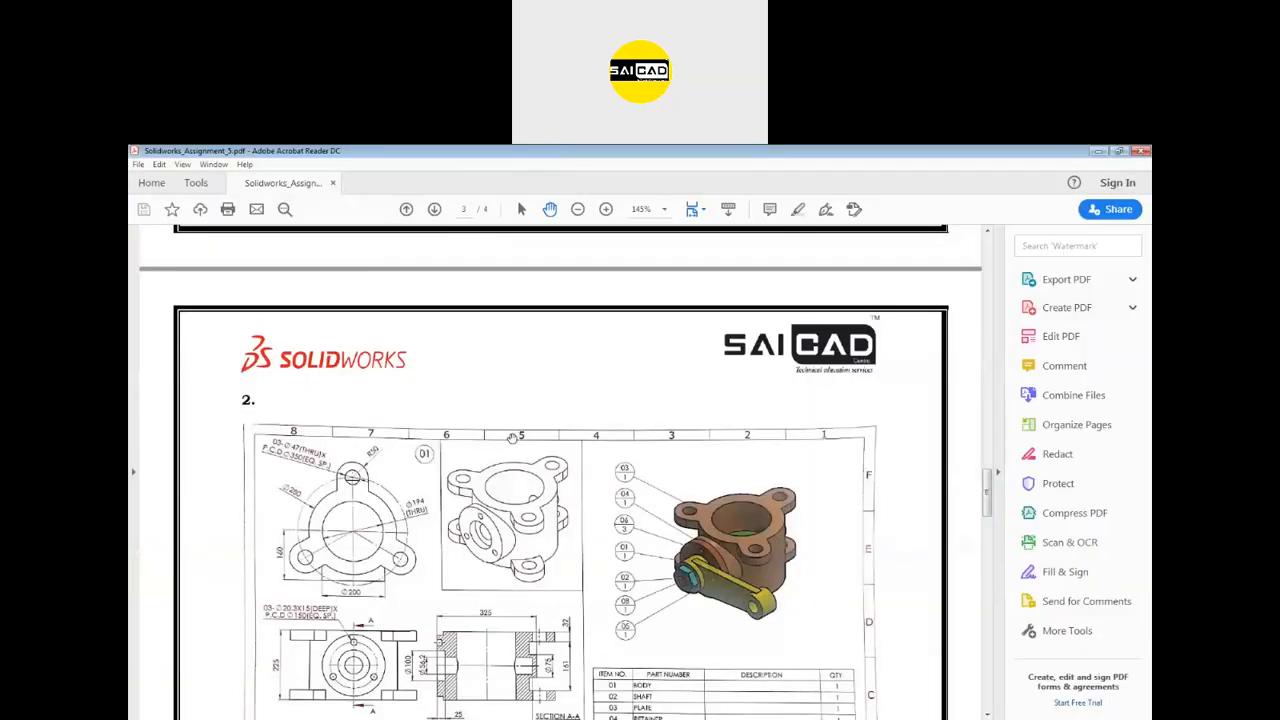
{"action": "scroll", "coordinate": [619, 374], "scroll_direction": "up", "scroll_amount": 6, "text": "ctrl"}
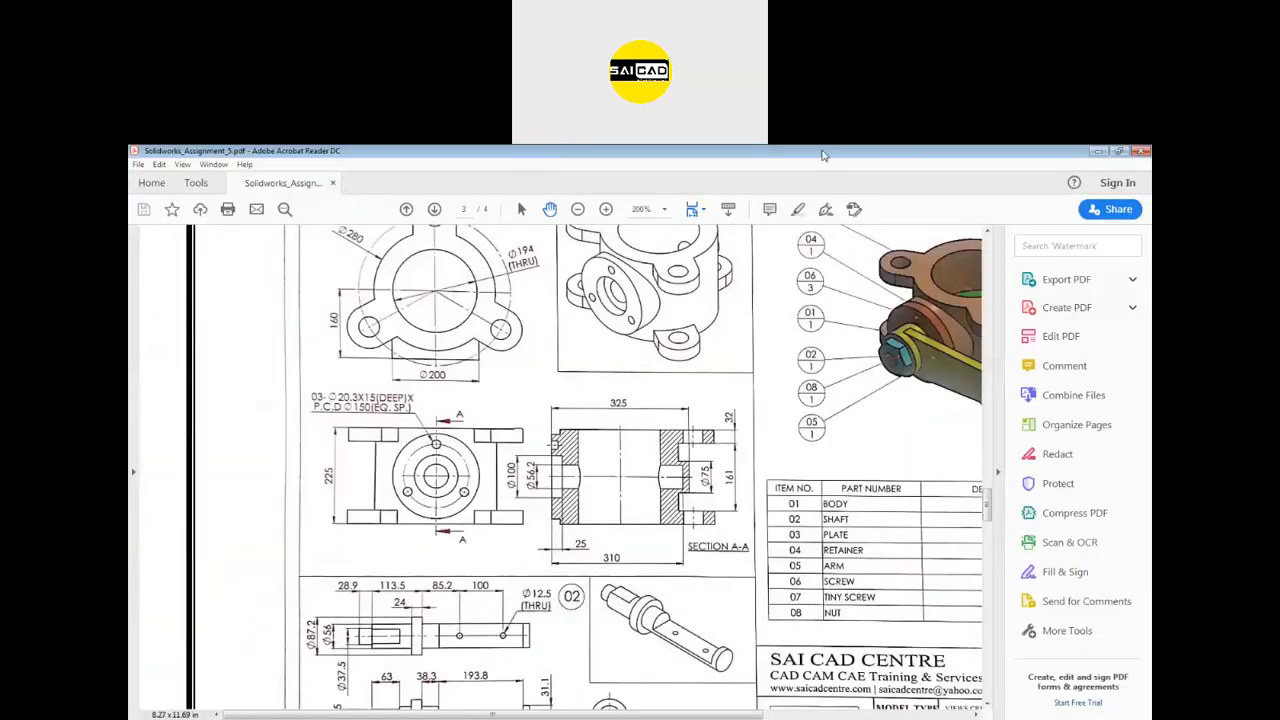
{"action": "key", "text": "alt+Tab"}
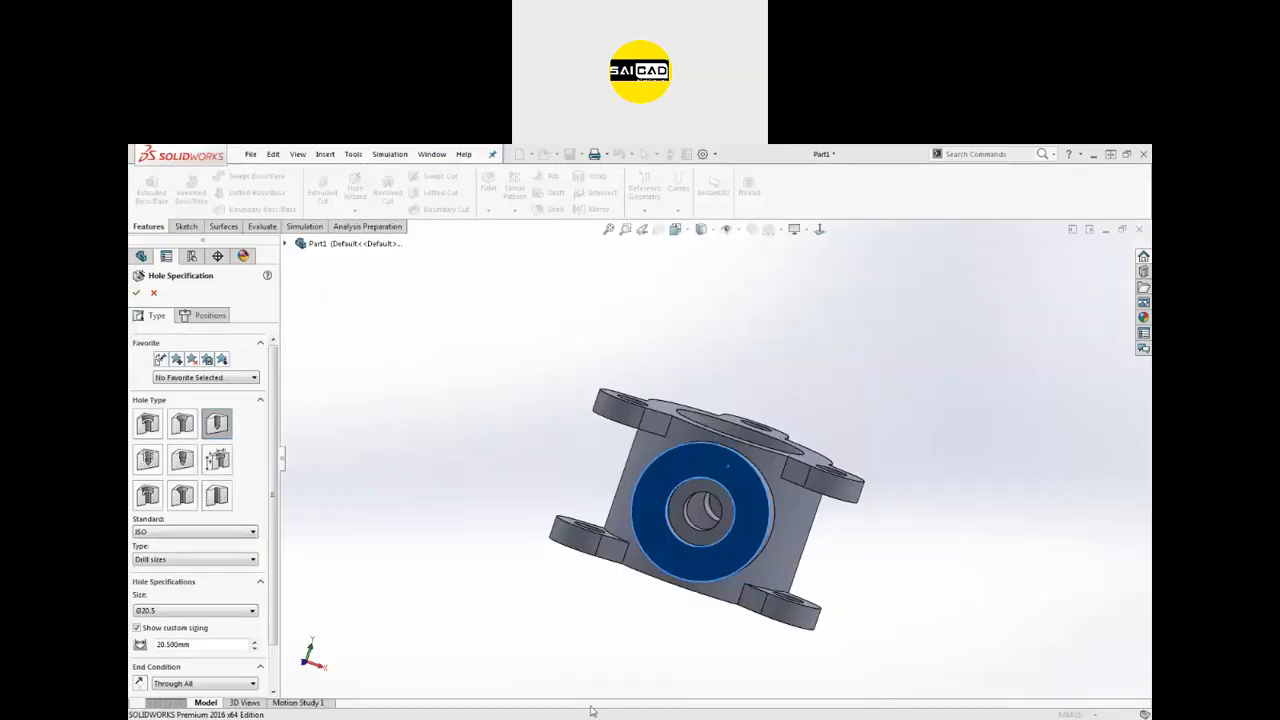
{"action": "left_click_drag", "start_coordinate": [191, 645], "coordinate": [184, 650]}
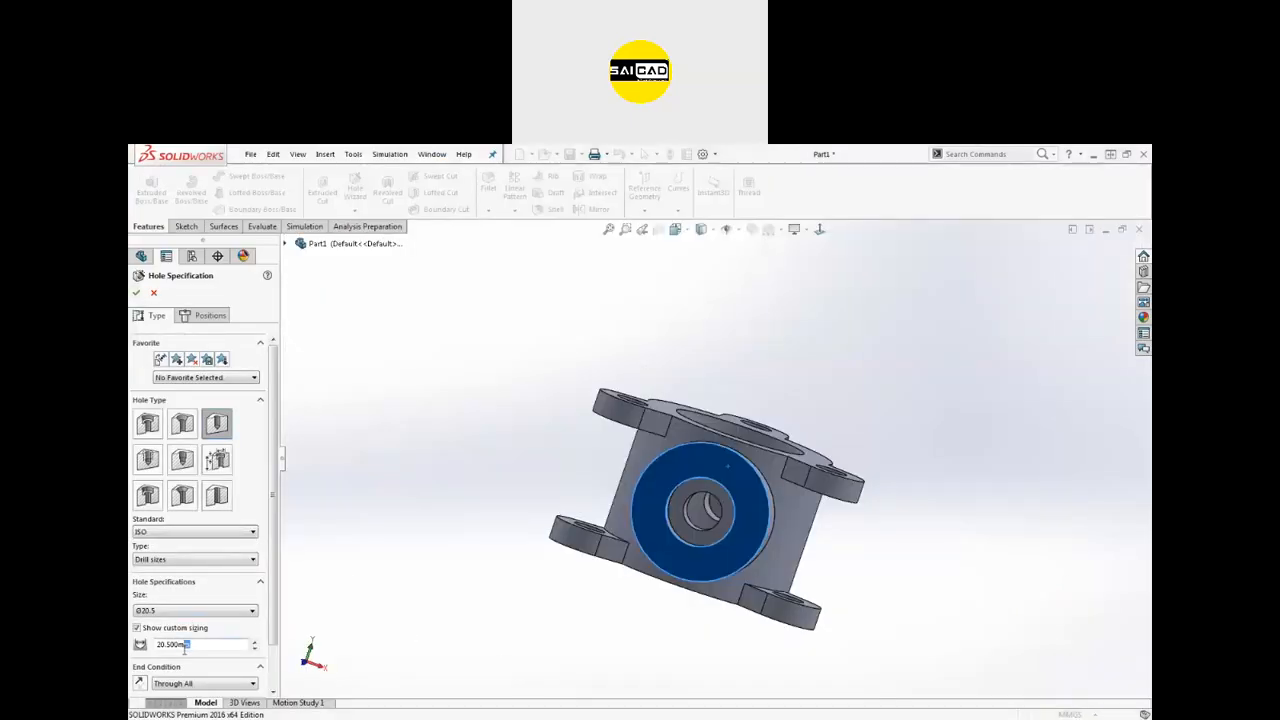
{"action": "type", "text": "3"}
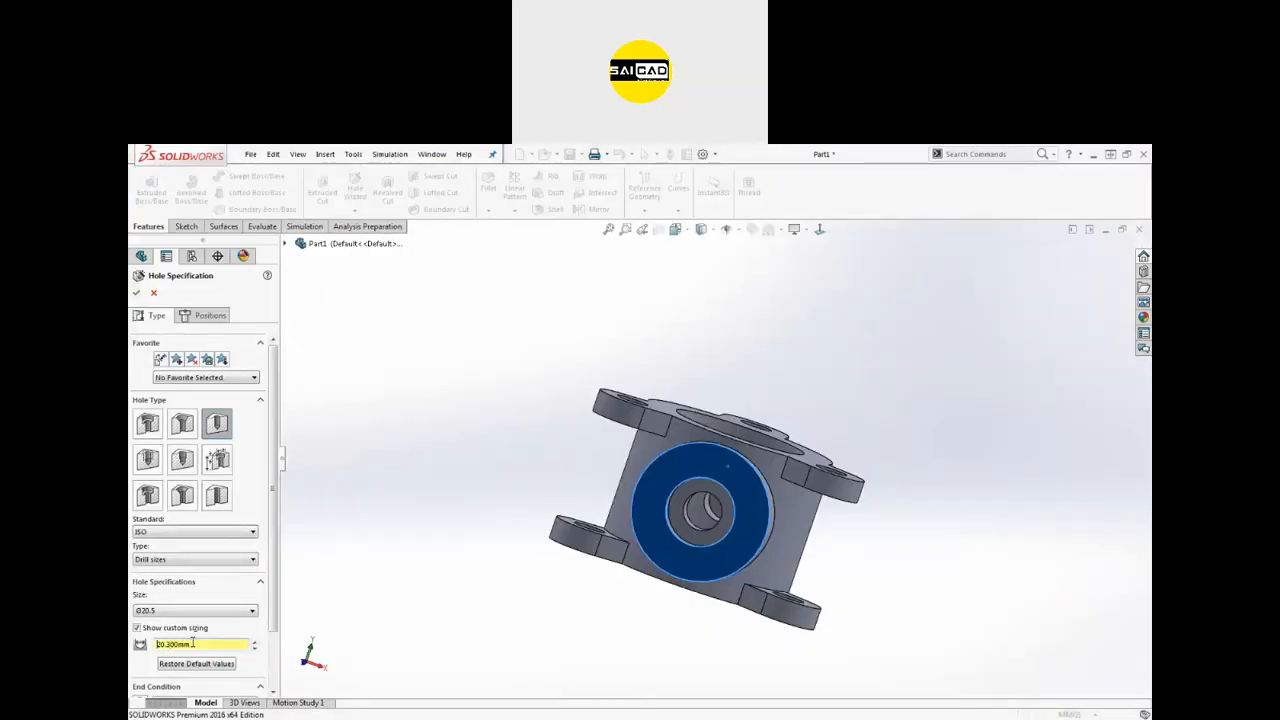
Step: Set the boss hole's end condition to Blind with a depth of 15 mm and start positioning it on the face
{"action": "scroll", "coordinate": [275, 570], "scroll_direction": "down", "scroll_amount": 3}
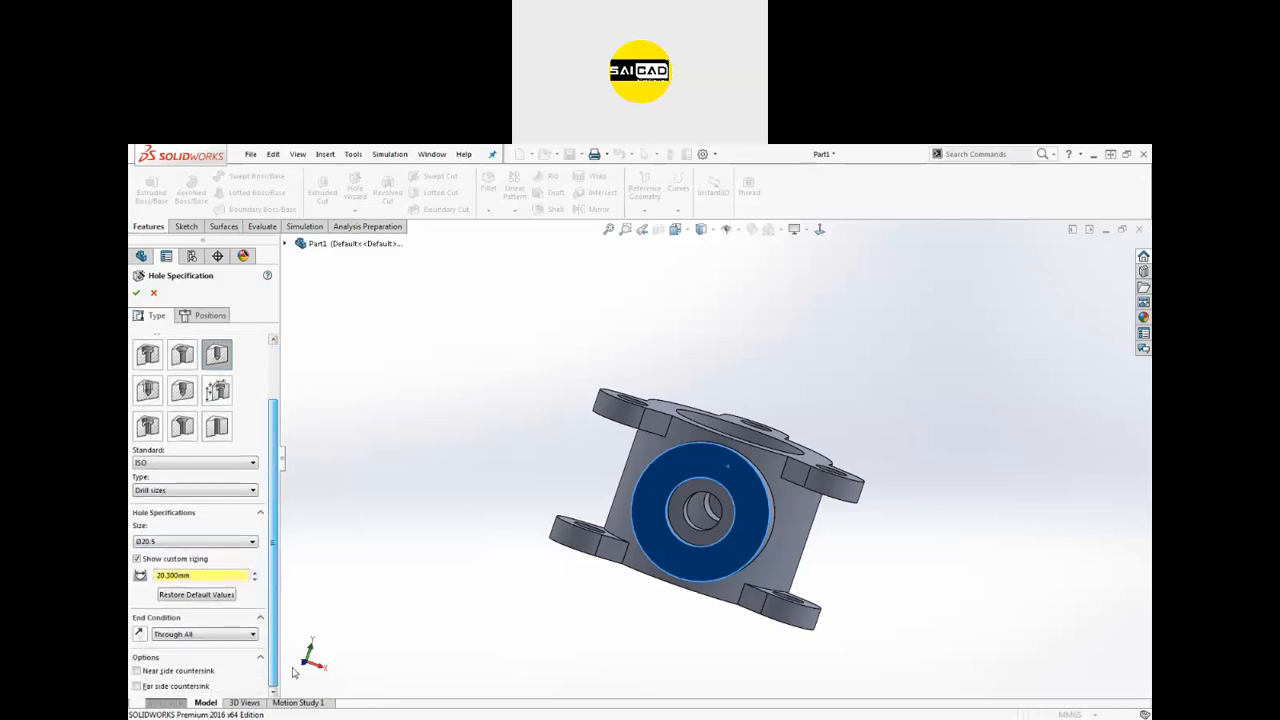
{"action": "left_click", "coordinate": [183, 636]}
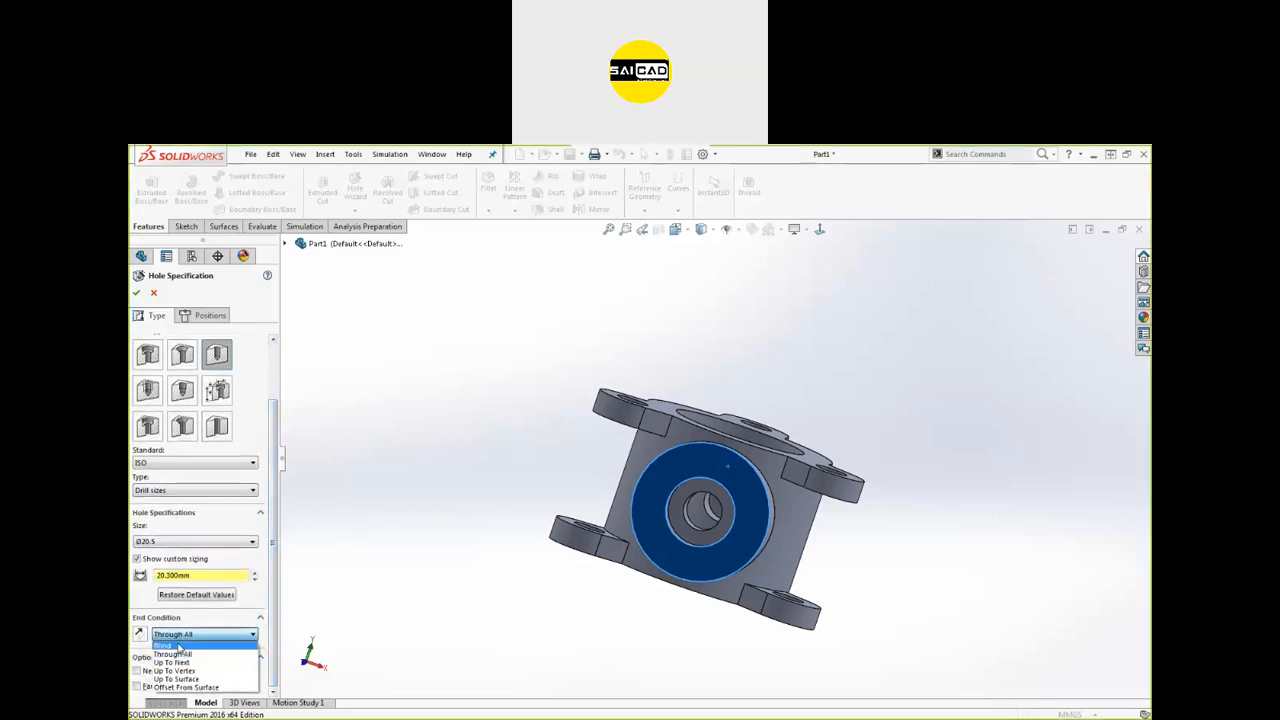
{"action": "left_click", "coordinate": [177, 646]}
{"action": "double_click", "coordinate": [199, 652]}
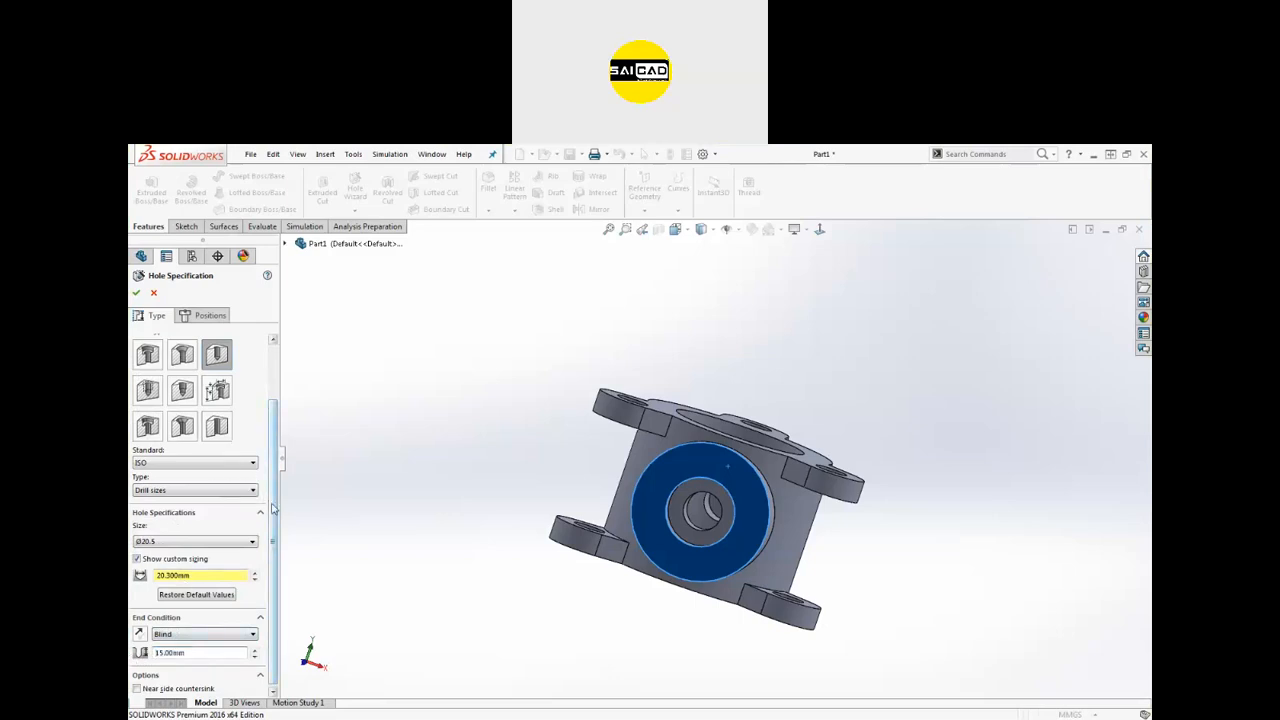
{"action": "scroll", "coordinate": [272, 508], "scroll_direction": "up", "scroll_amount": 3}
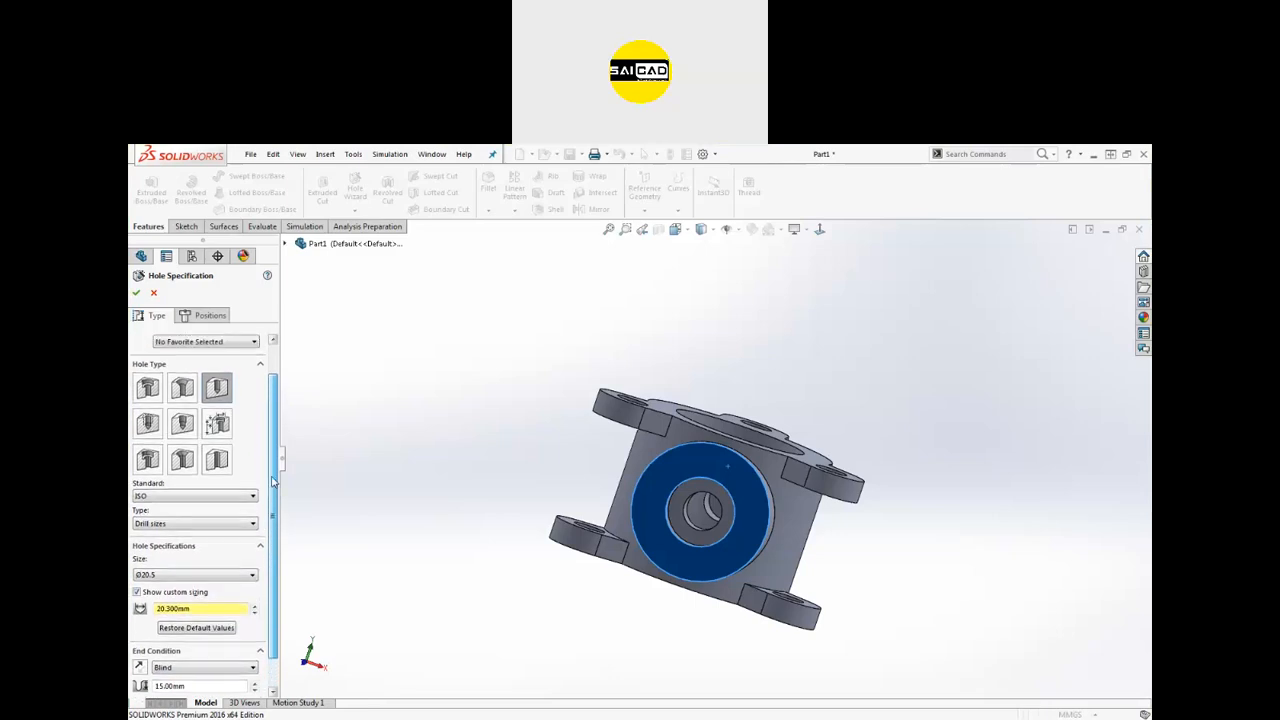
{"action": "scroll", "coordinate": [276, 484], "scroll_direction": "down", "scroll_amount": 3}
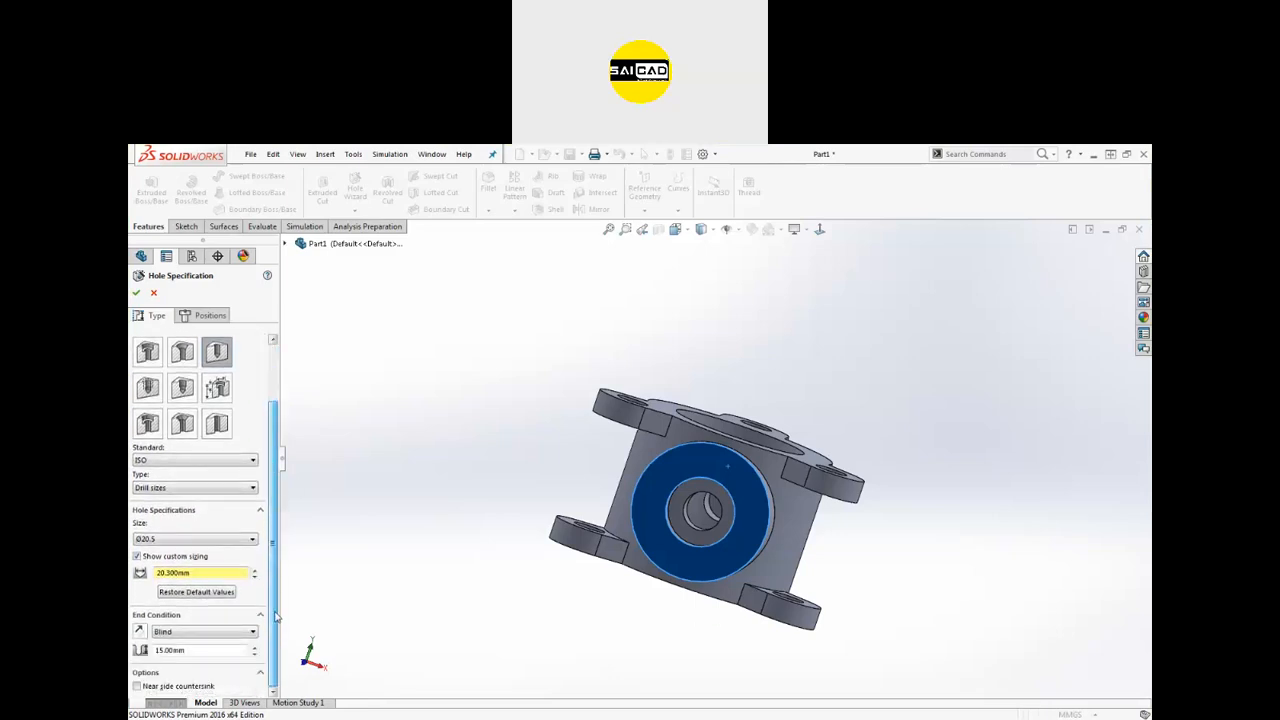
{"action": "scroll", "coordinate": [160, 484], "scroll_direction": "up", "scroll_amount": 3}
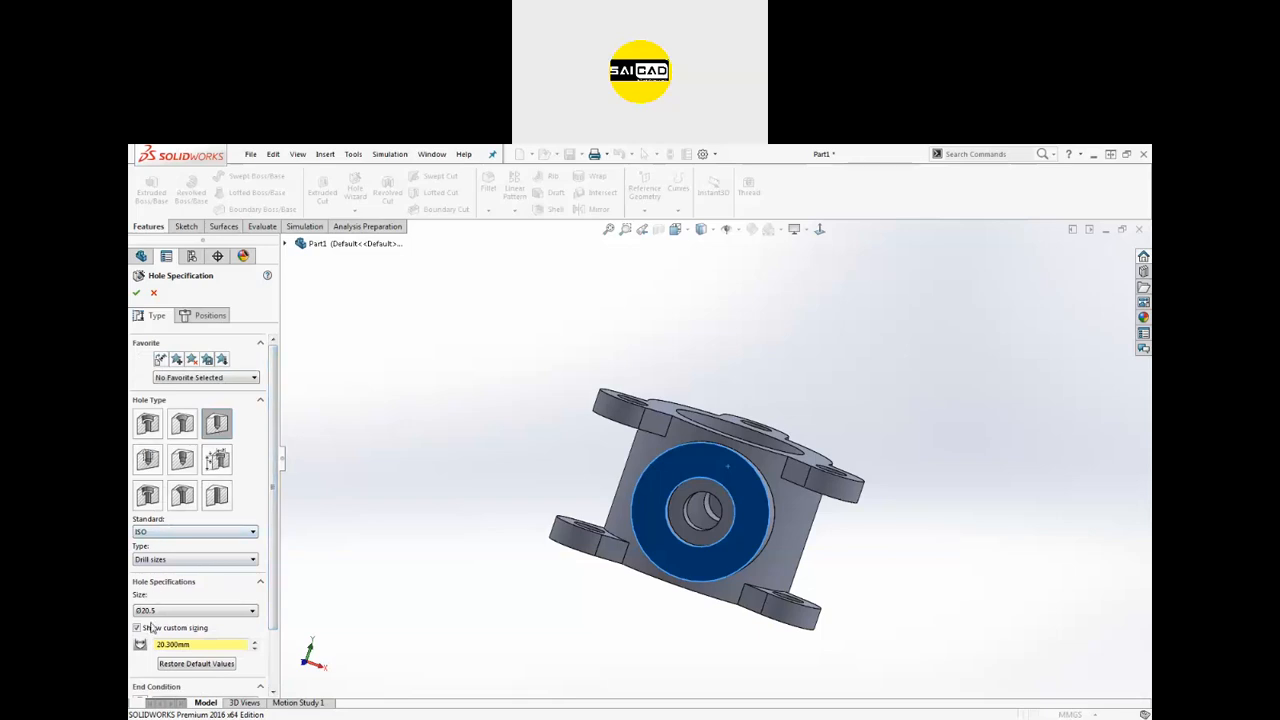
{"action": "left_click", "coordinate": [205, 315]}
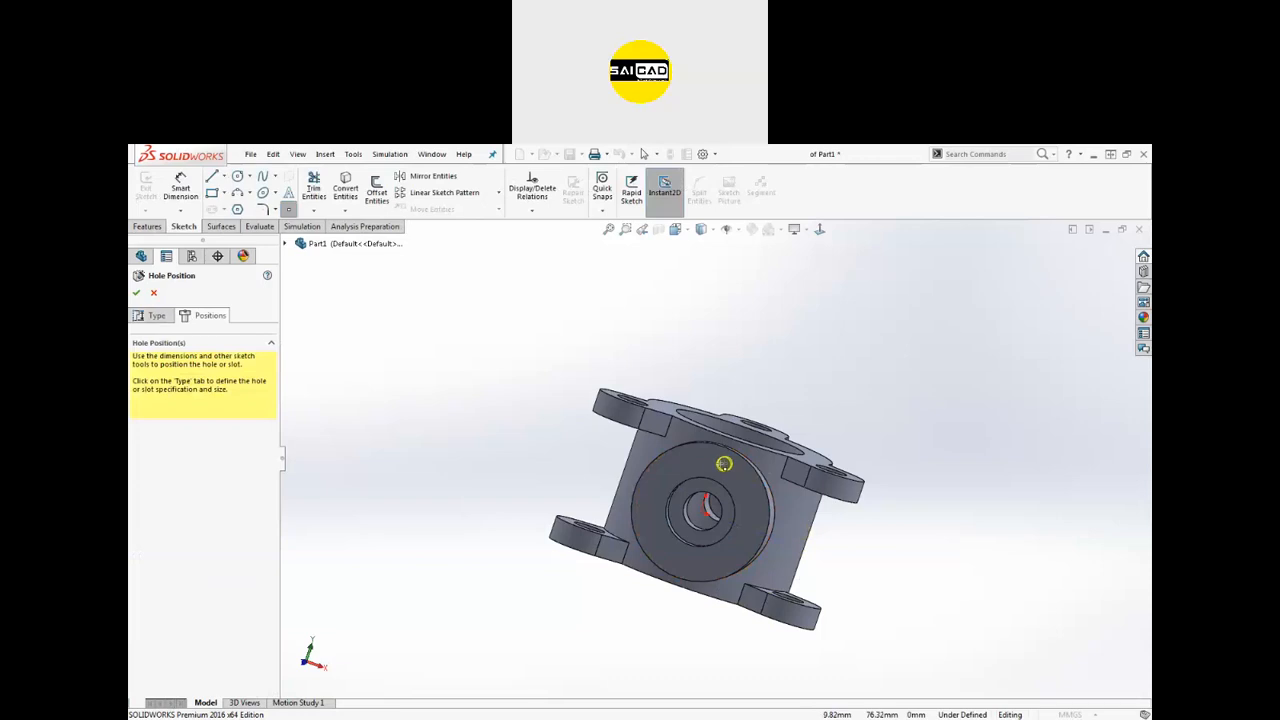
Step: Place three separate hole points around the central bore on the front face of the large side boss
{"action": "middle_click_drag", "start_coordinate": [780, 516], "coordinate": [723, 605]}
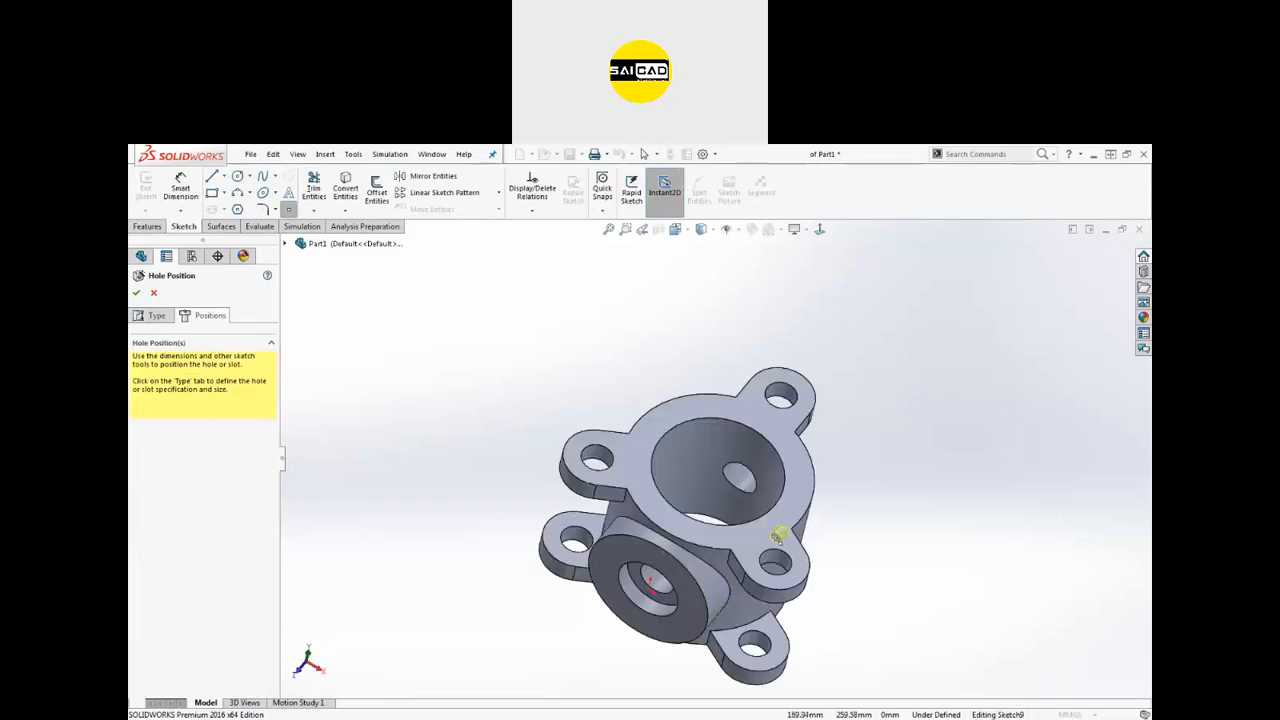
{"action": "scroll", "coordinate": [646, 584], "scroll_direction": "down", "scroll_amount": 5}
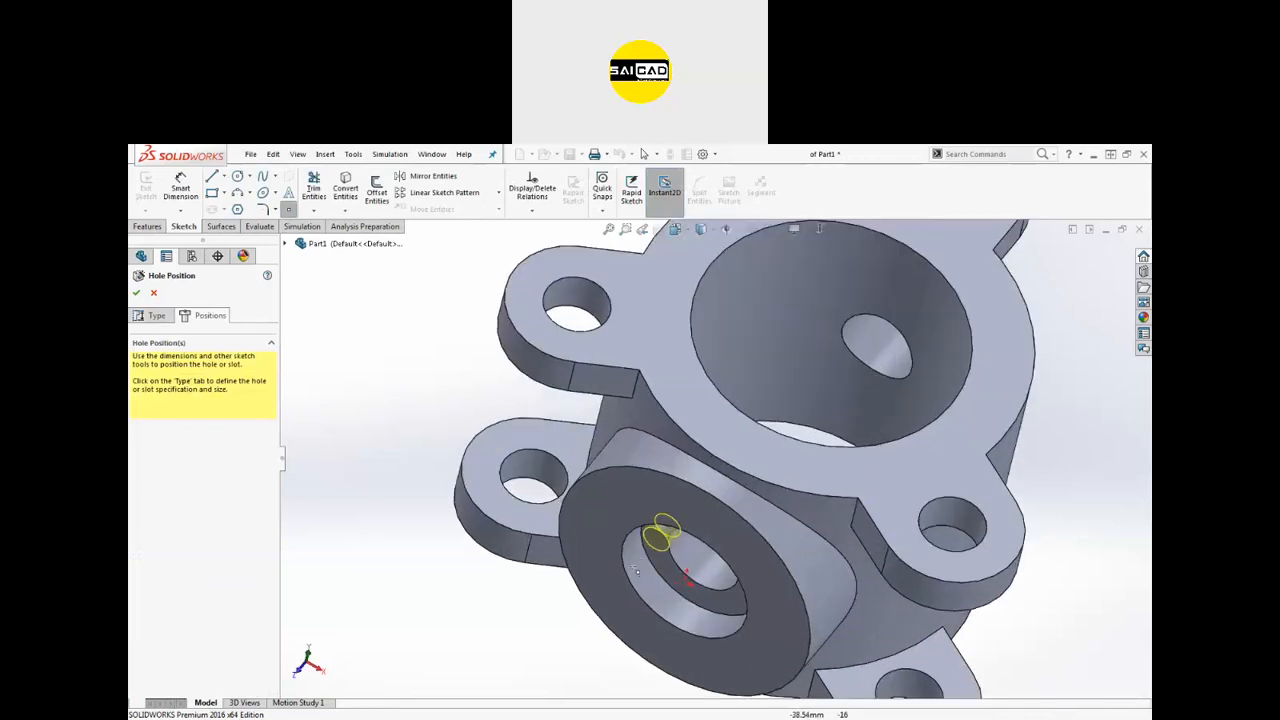
{"action": "left_click", "coordinate": [592, 520]}
{"action": "middle_click_drag", "start_coordinate": [555, 585], "coordinate": [700, 460]}
{"action": "left_click", "coordinate": [772, 443]}
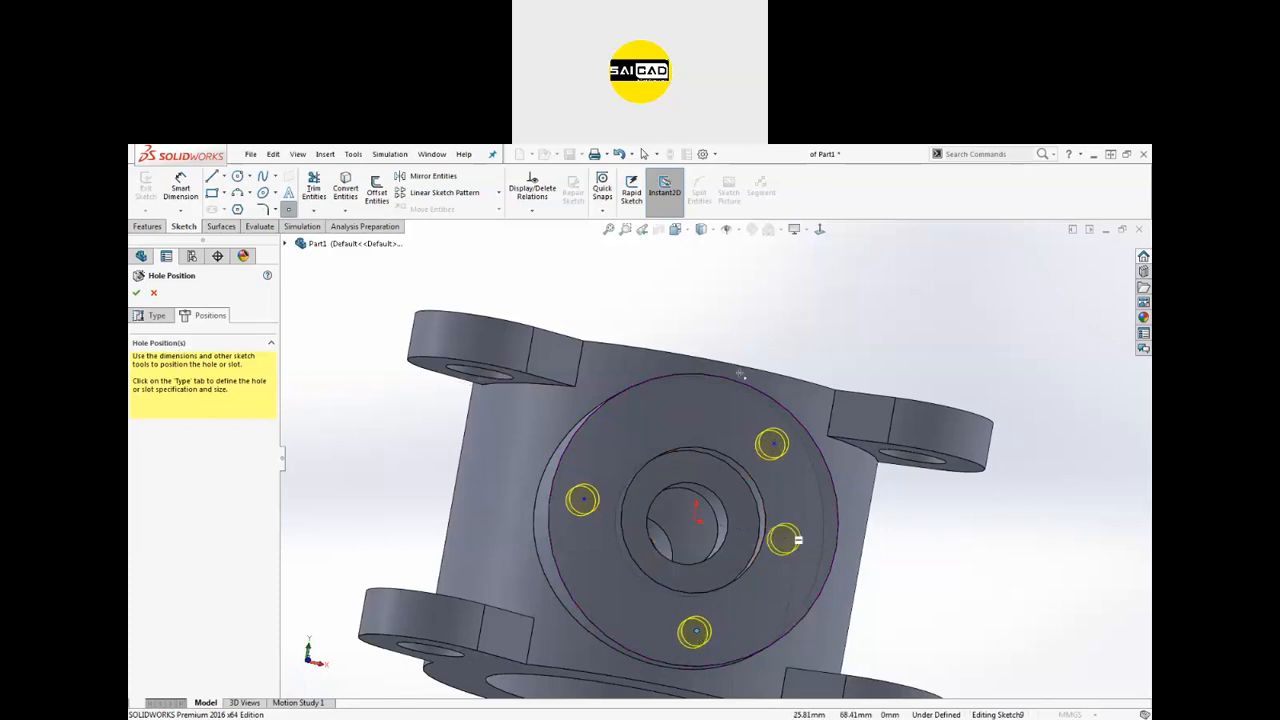
{"action": "scroll", "coordinate": [802, 314], "scroll_direction": "up", "scroll_amount": 2}
{"action": "middle_click_drag", "start_coordinate": [802, 314], "coordinate": [793, 310]}
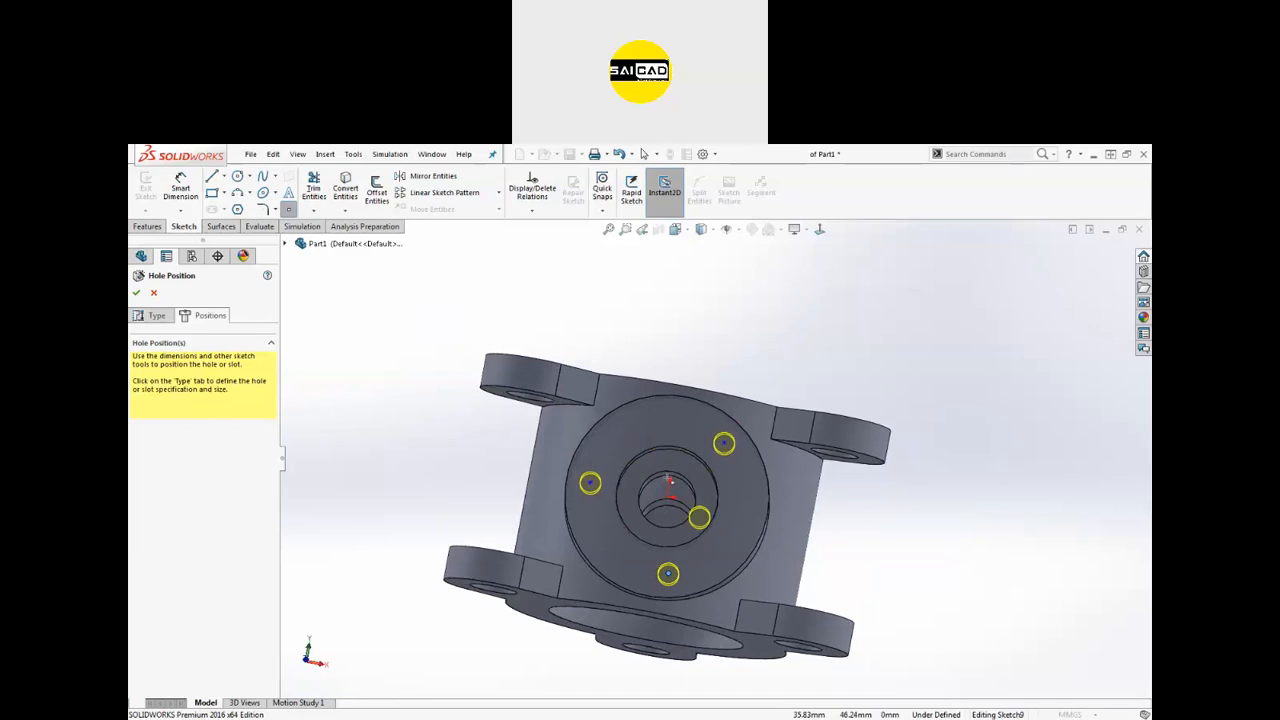
Step: Sketch a circle centred on the side boss's bore and passing through the leftmost hole point
{"action": "left_click", "coordinate": [238, 176]}
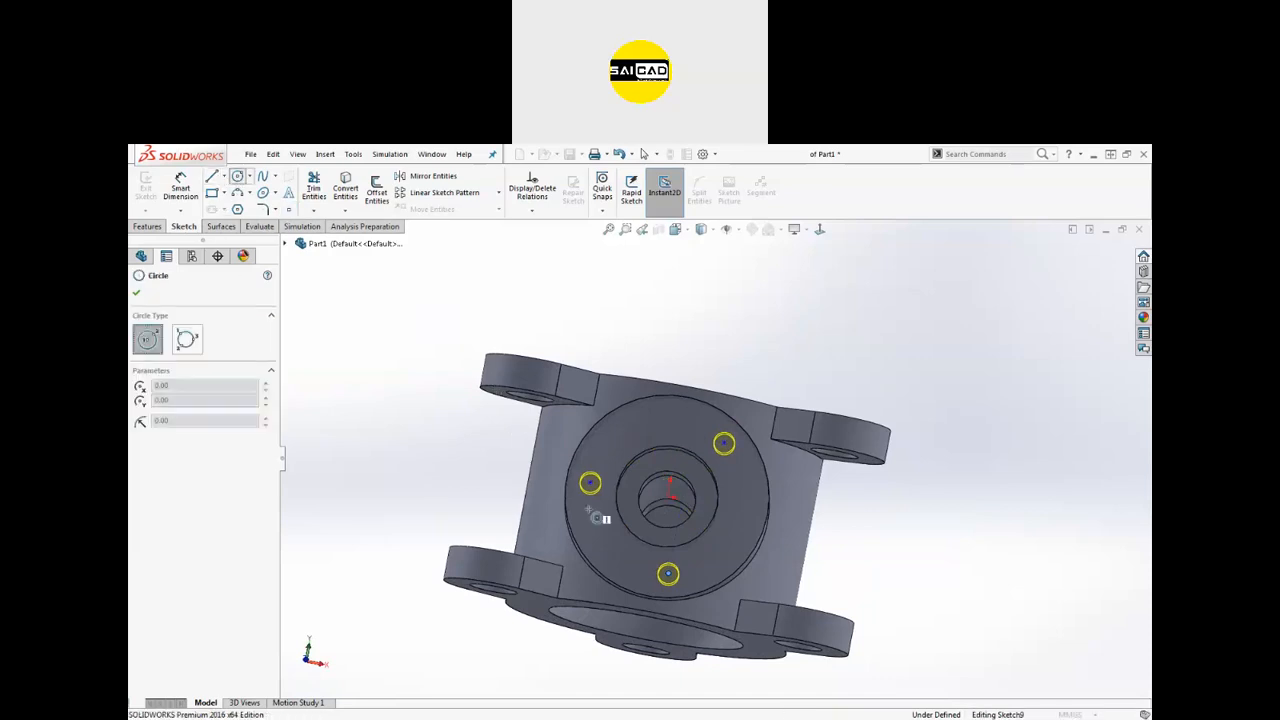
{"action": "left_click", "coordinate": [667, 496]}
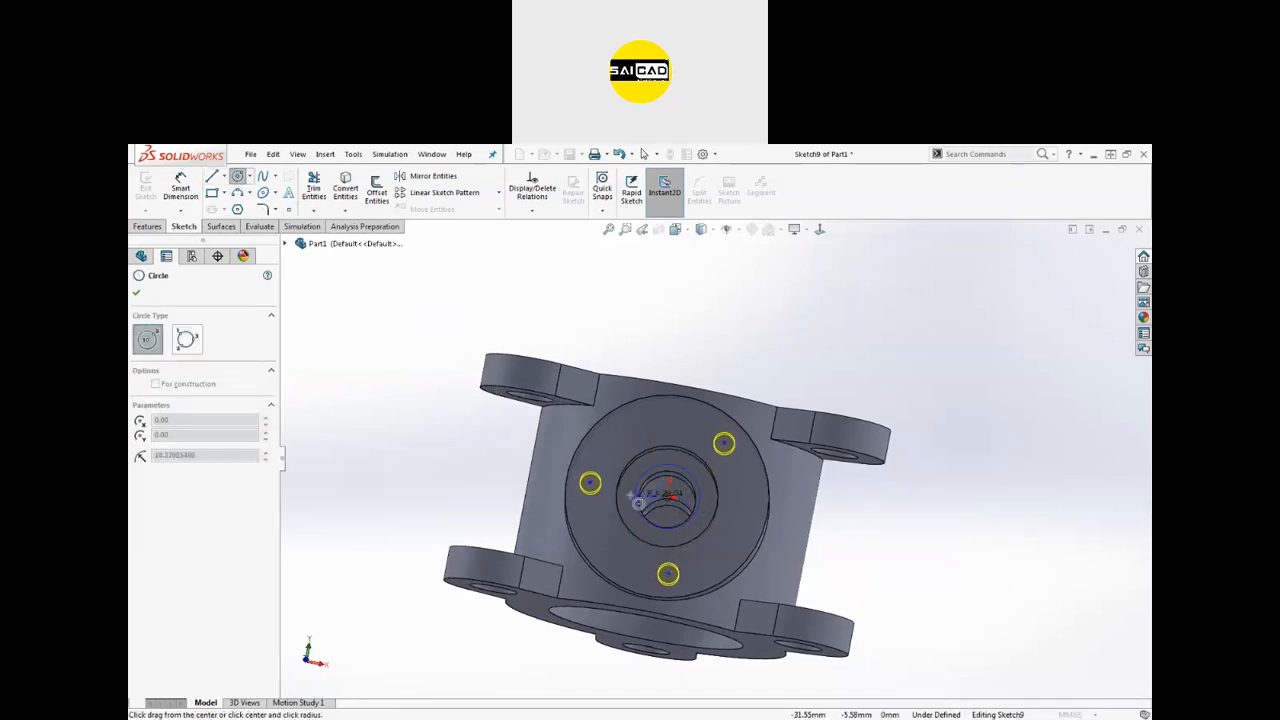
{"action": "left_click", "coordinate": [590, 484]}
{"action": "key", "text": "Escape"}
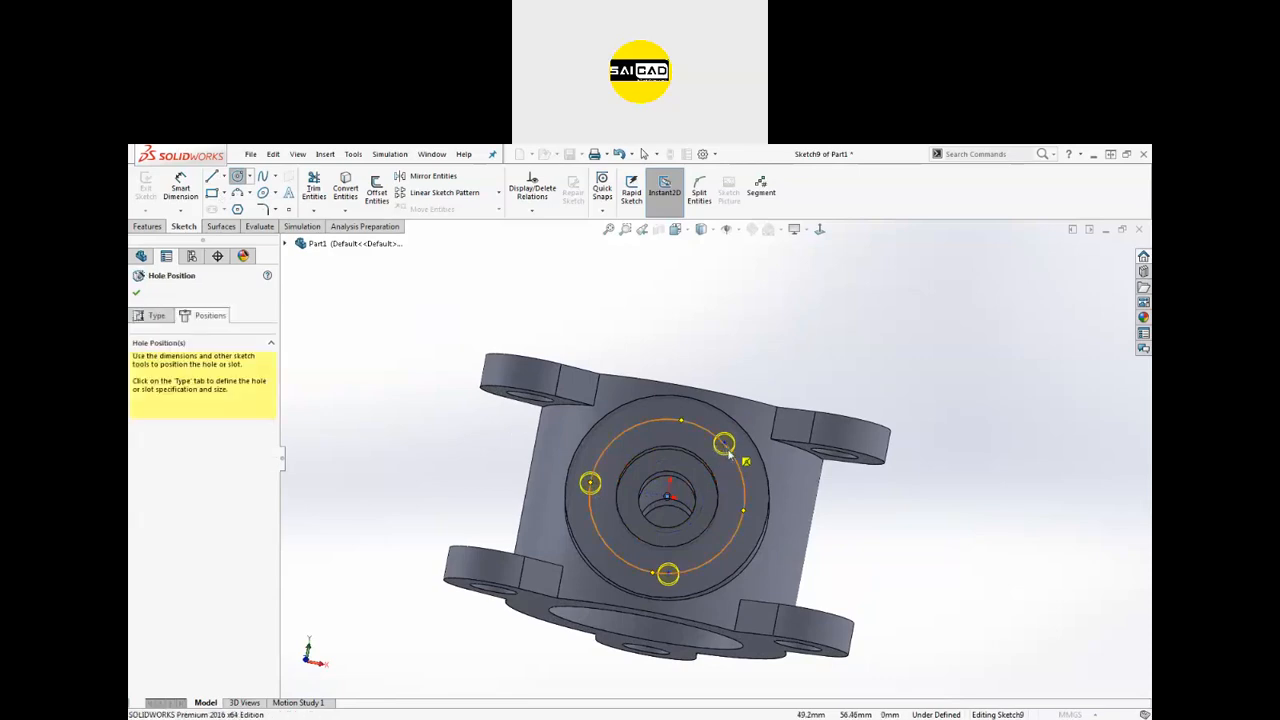
Step: Make the upper and lower hole points on the boss face coincident with the sketched circle
{"action": "left_click", "coordinate": [724, 443]}
{"action": "left_click", "coordinate": [734, 459]}
{"action": "left_click", "coordinate": [780, 432], "text": "ctrl"}
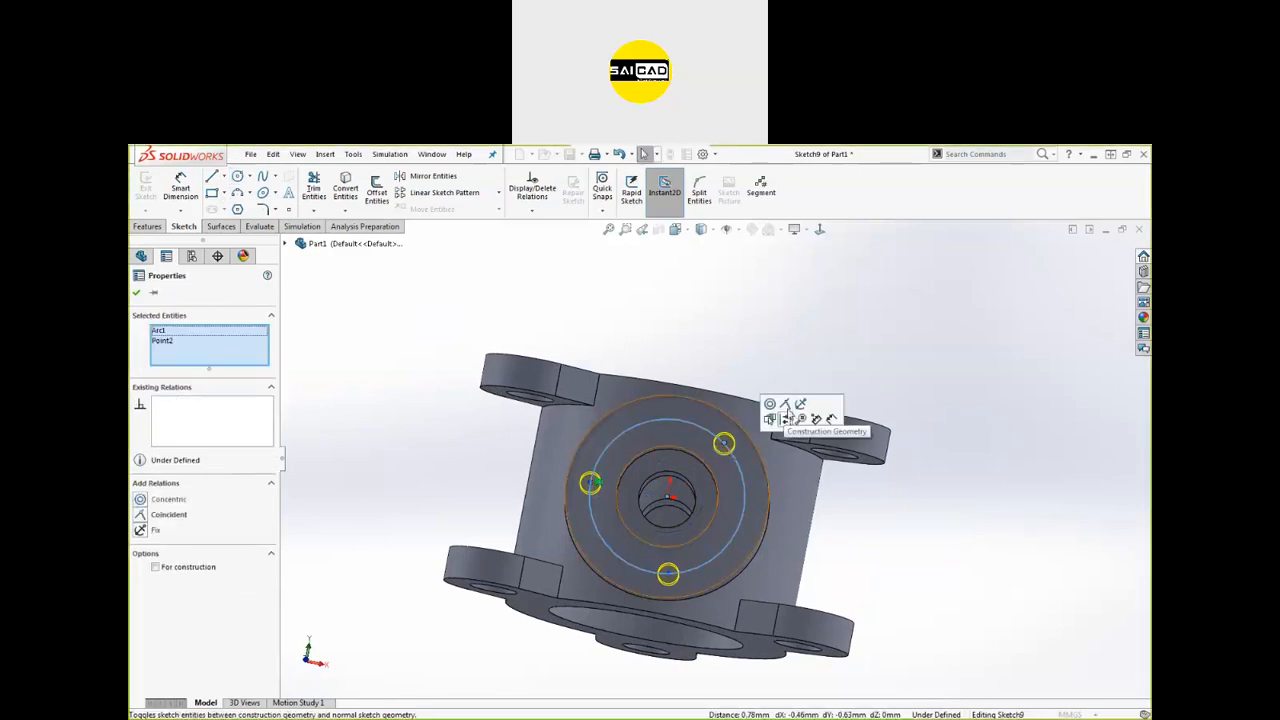
{"action": "left_click", "coordinate": [668, 573]}
{"action": "left_click", "coordinate": [722, 556], "text": "ctrl"}
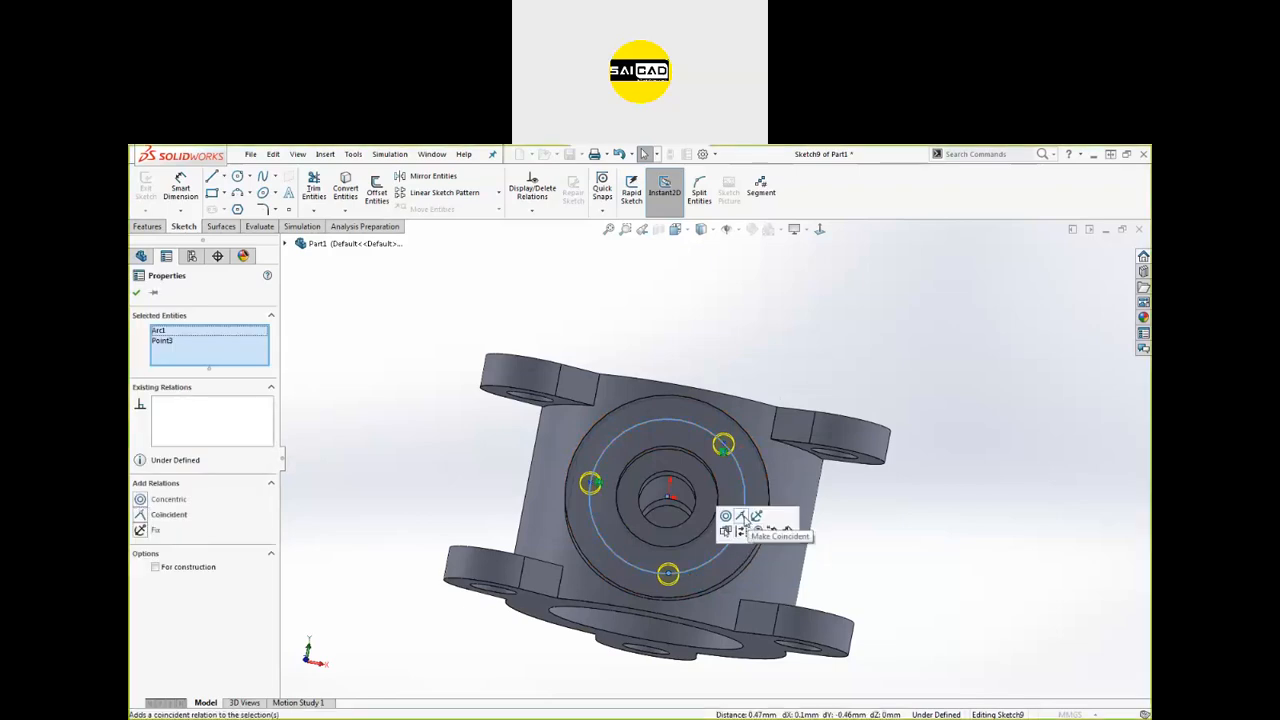
{"action": "left_click", "coordinate": [747, 524]}
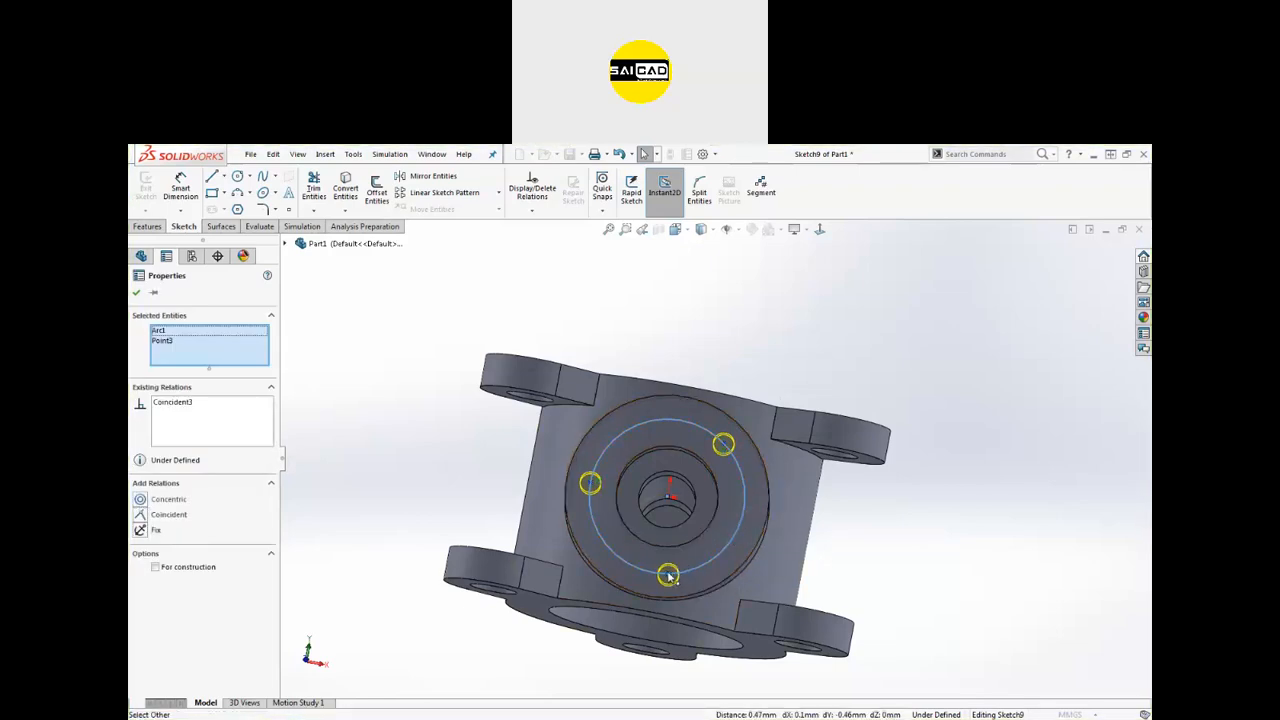
{"action": "left_click", "coordinate": [724, 445], "text": "ctrl"}
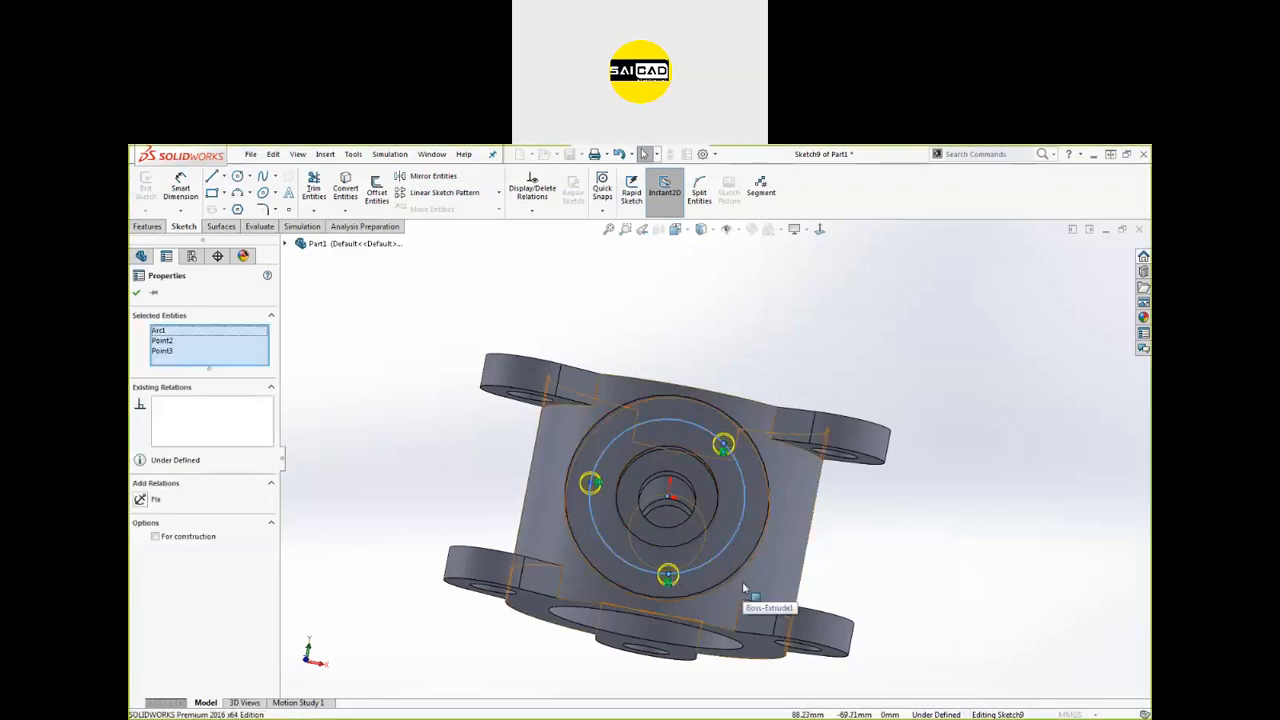
Step: Delete the upper and lower hole points, keeping only the leftmost one on the circle
{"action": "key", "text": "Escape"}
{"action": "left_click", "coordinate": [724, 445]}
{"action": "key", "text": "Delete"}
{"action": "left_click", "coordinate": [668, 578]}
{"action": "key", "text": "Delete"}
Step: Add a Horizontal relation between the remaining hole point and the circle's centre
{"action": "left_click", "coordinate": [590, 483]}
{"action": "left_click", "coordinate": [668, 497], "text": "ctrl"}
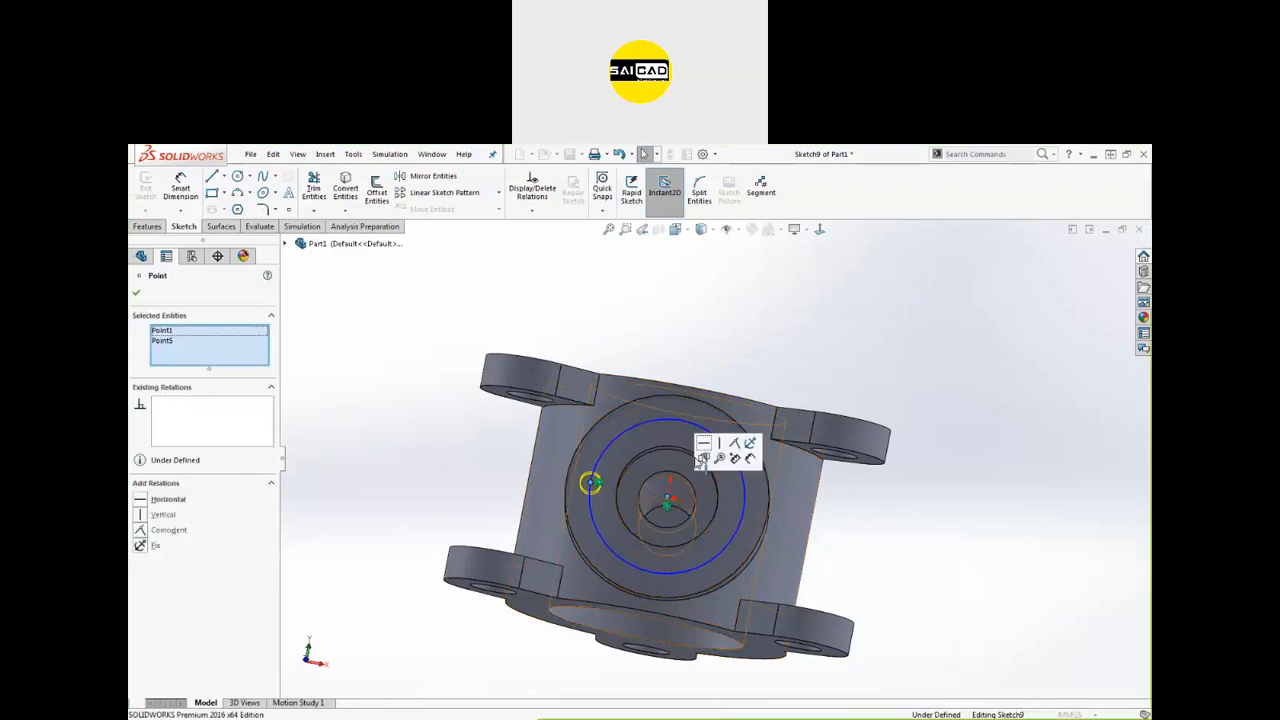
{"action": "left_click", "coordinate": [710, 452]}
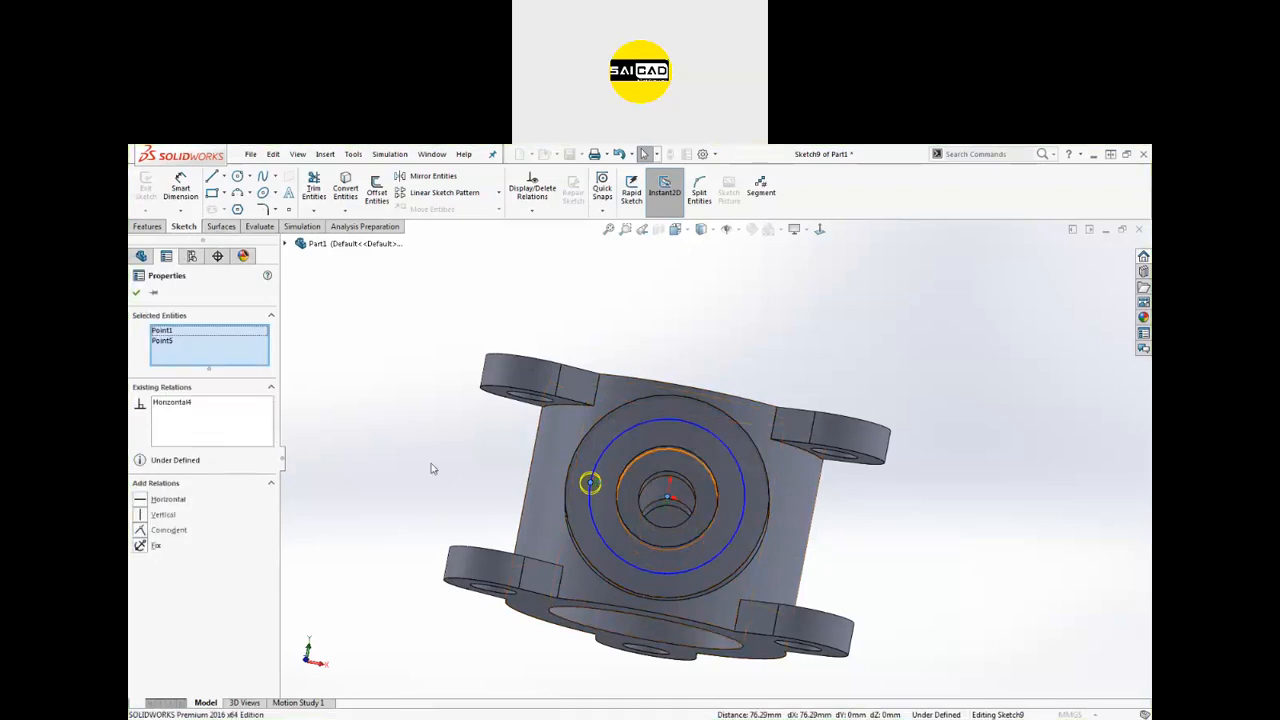
{"action": "left_click", "coordinate": [188, 196]}
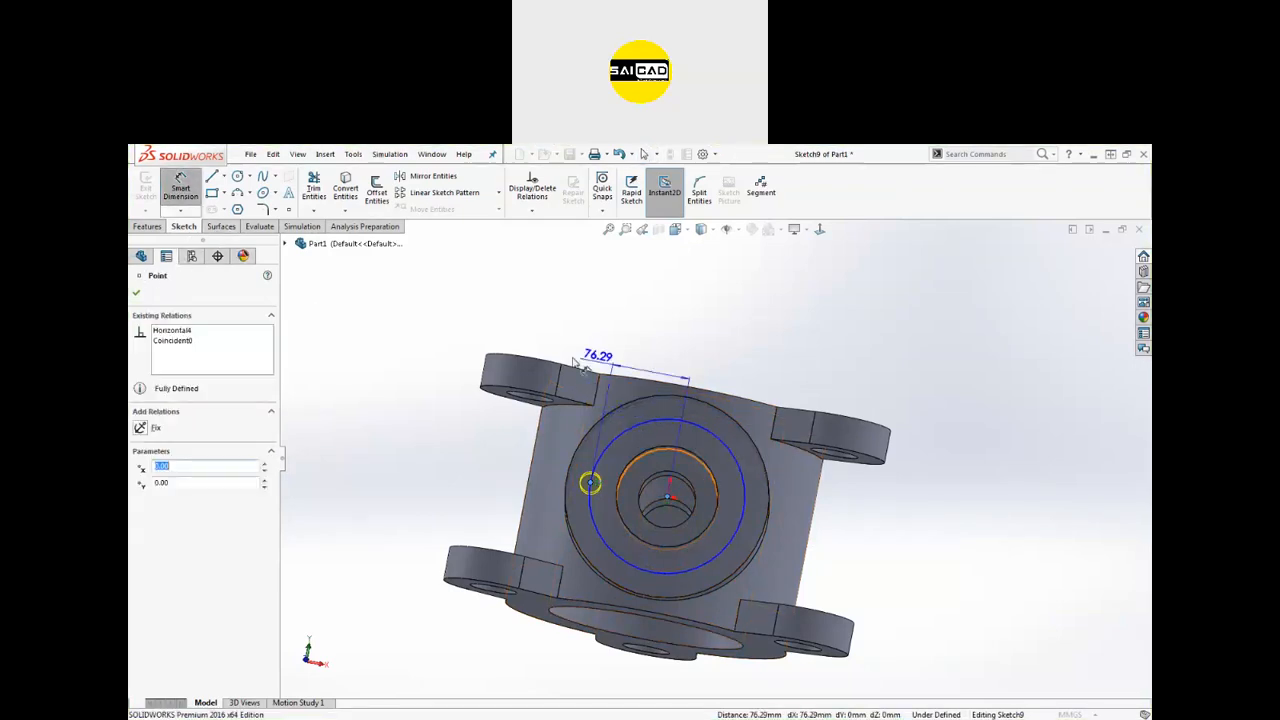
{"action": "key", "text": "Escape"}
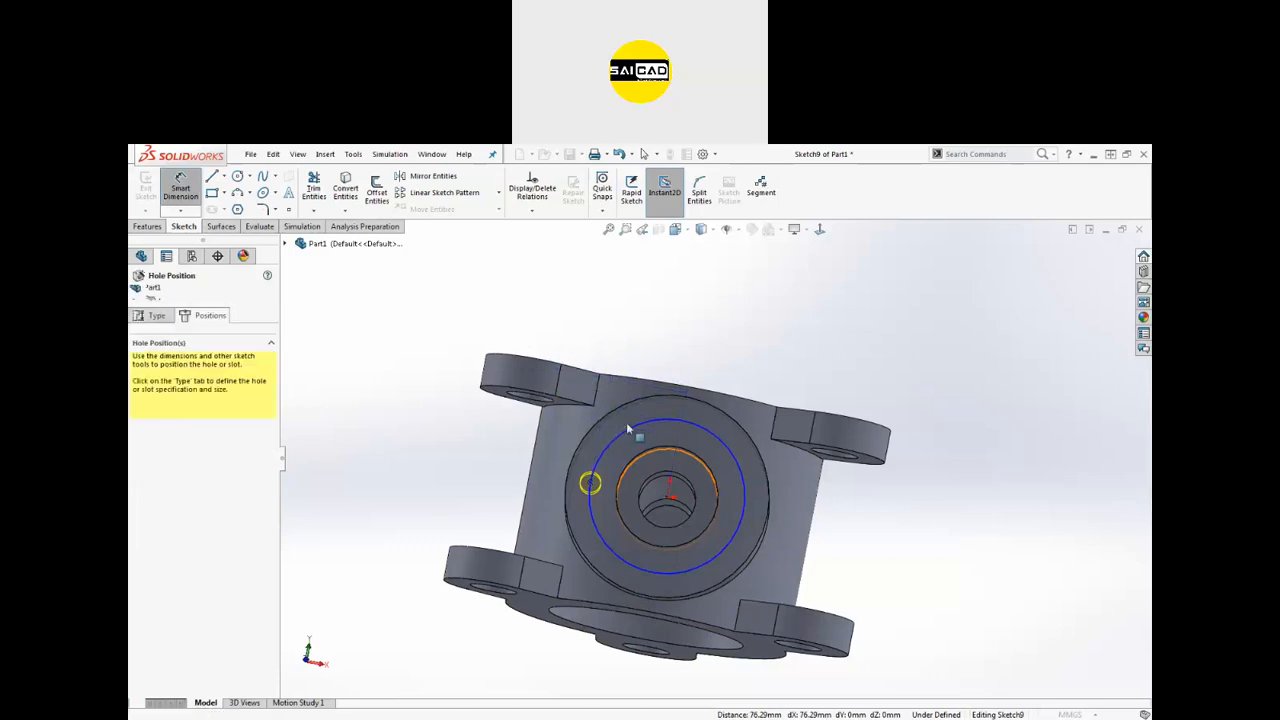
{"action": "key", "text": "Escape"}
Step: Dimension the circle's diameter at 150 mm and convert the circle to construction geometry
{"action": "left_click", "coordinate": [634, 428]}
{"action": "left_click", "coordinate": [180, 188]}
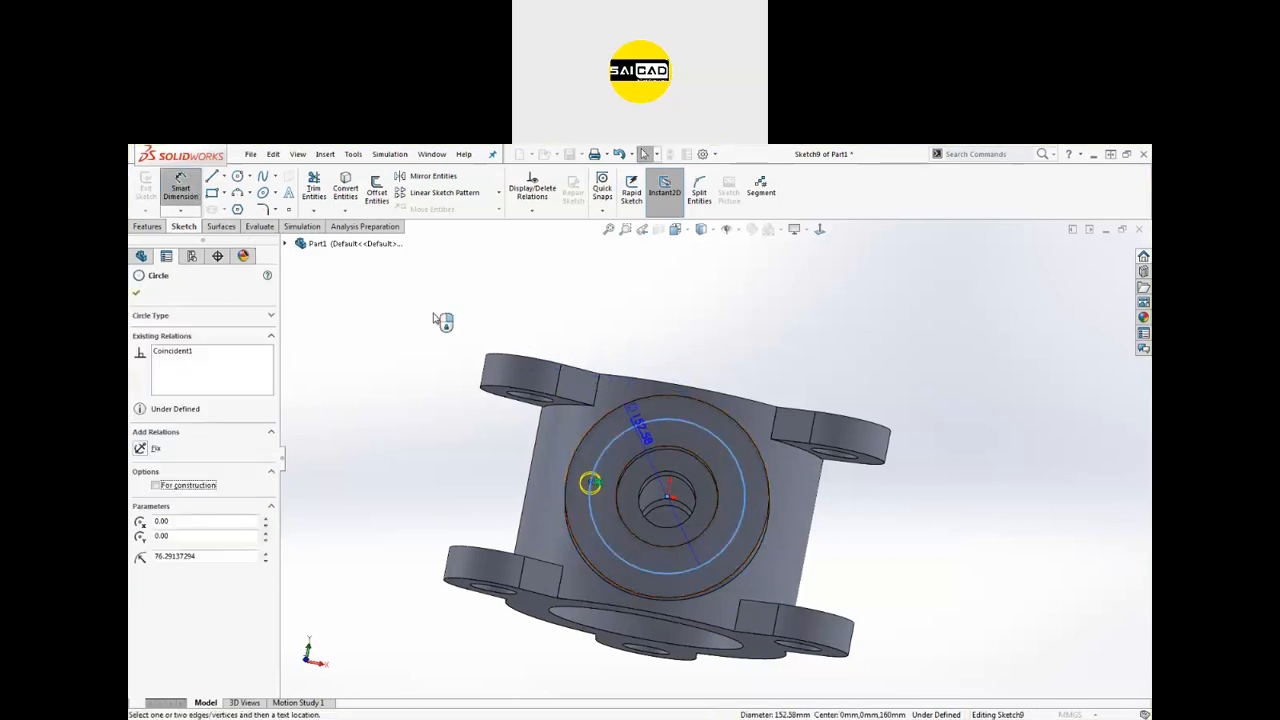
{"action": "left_click", "coordinate": [549, 310]}
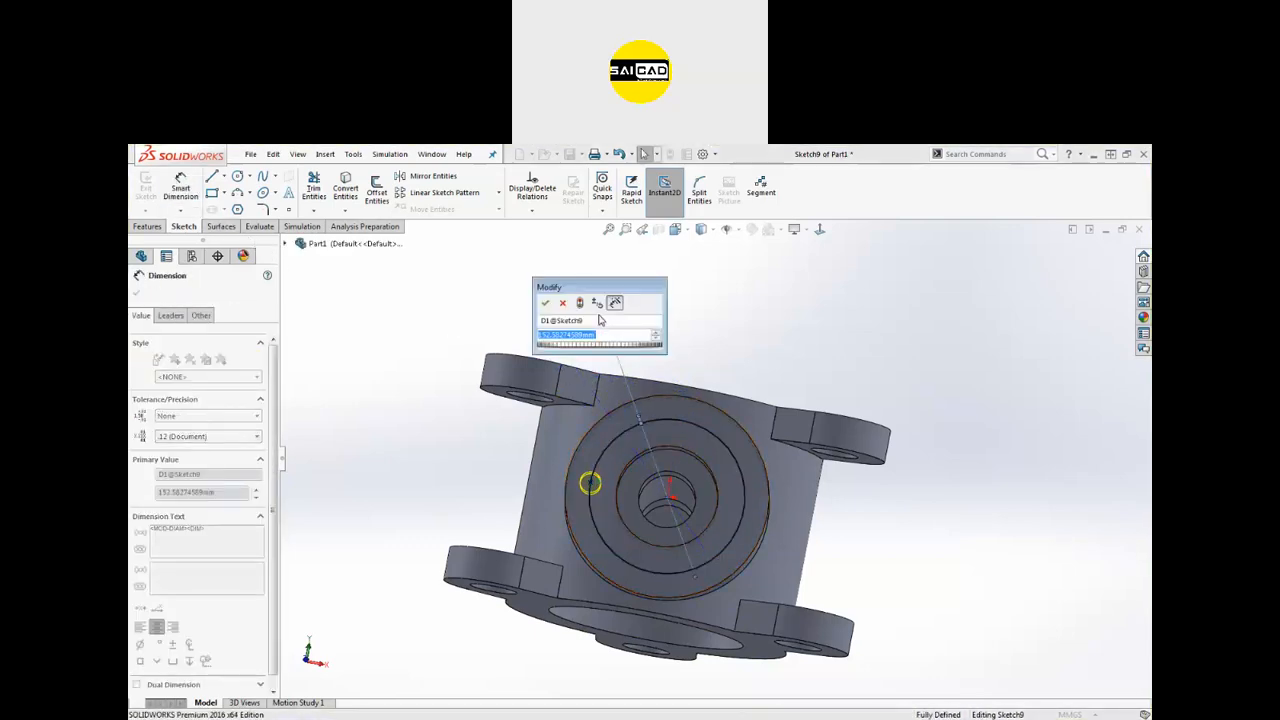
{"action": "type", "text": "150"}
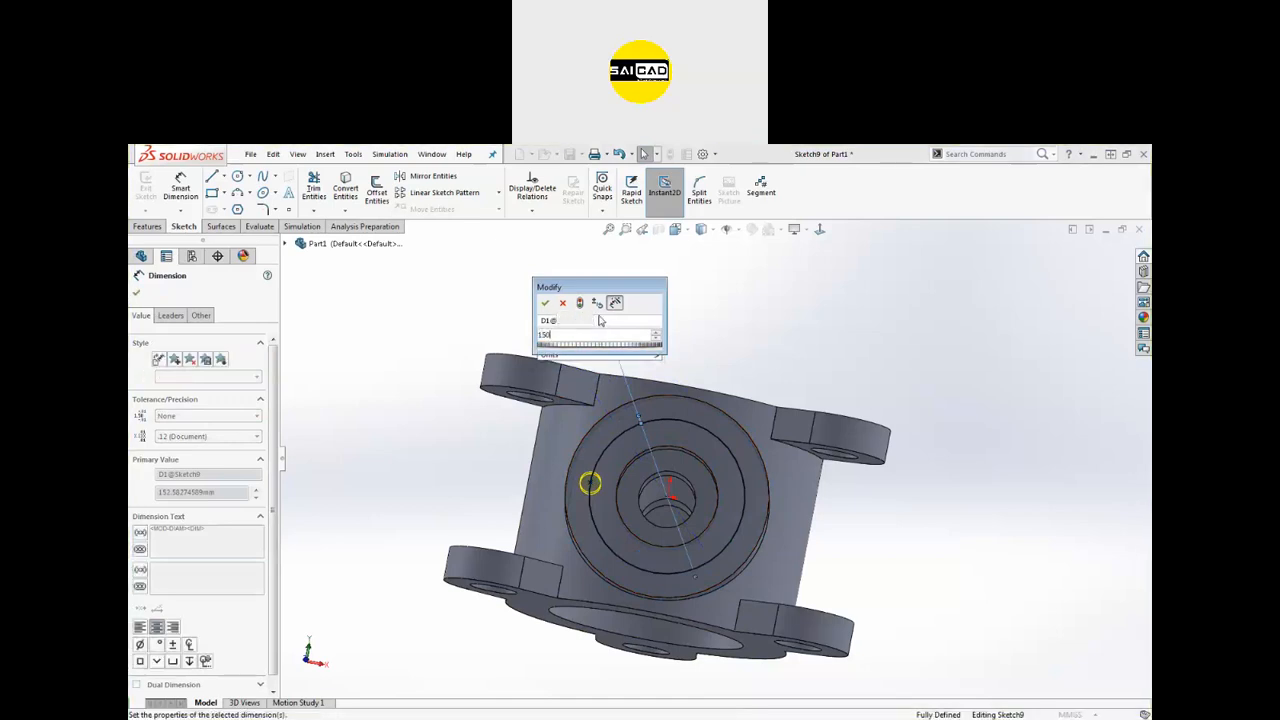
{"action": "key", "text": "Return"}
{"action": "key", "text": "Escape"}
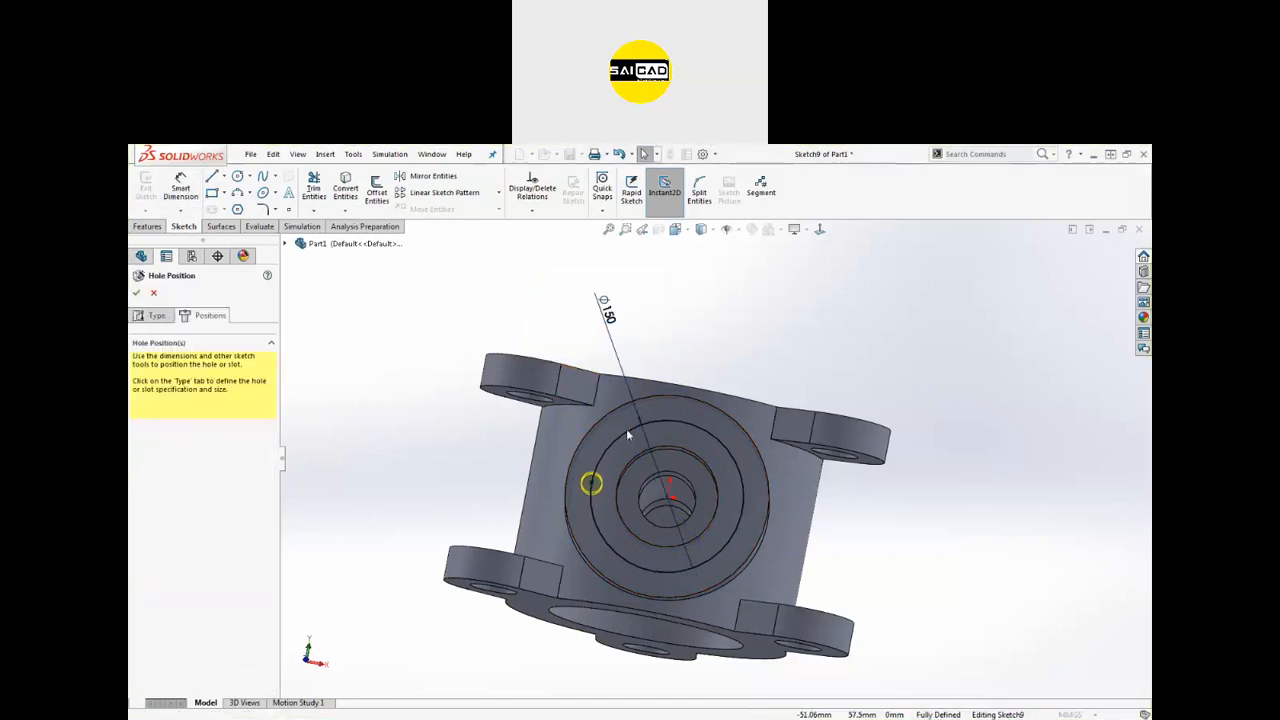
{"action": "left_click", "coordinate": [611, 445]}
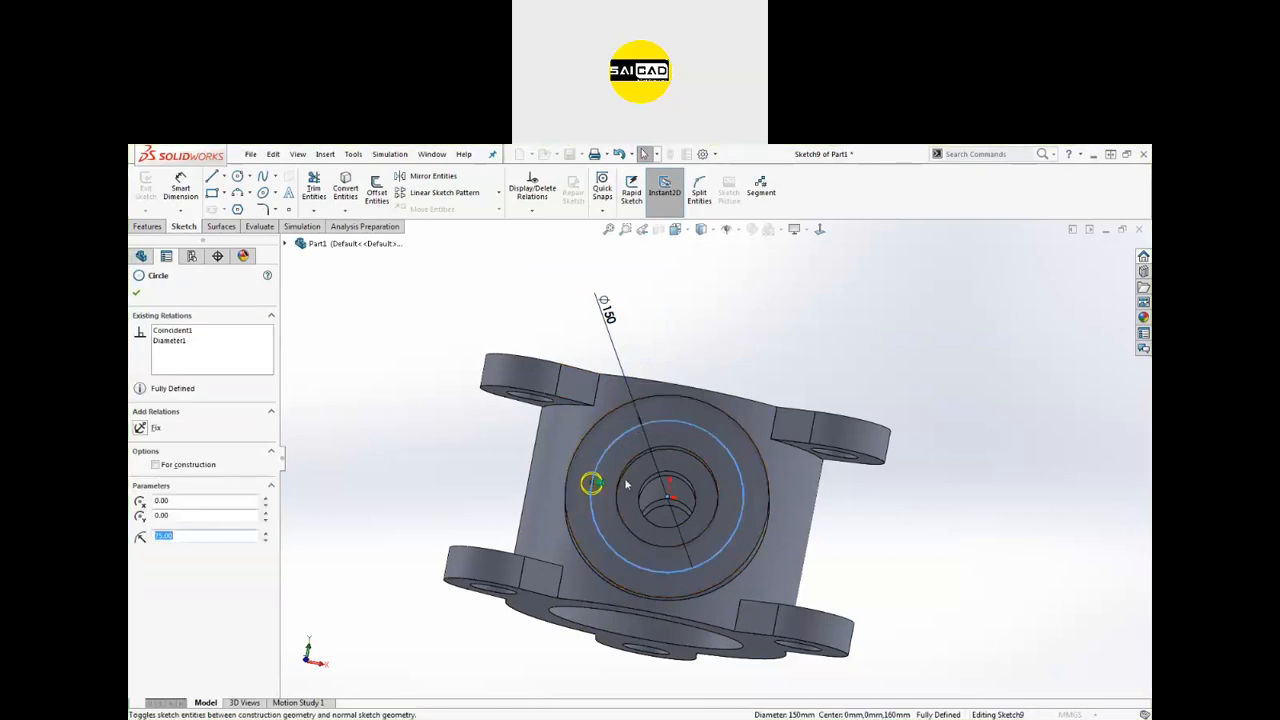
{"action": "key", "text": "Escape"}
Step: Create a circular sketch pattern of the hole point with 3 instances and fix the pattern's centre point on the boss centre
{"action": "scroll", "coordinate": [610, 484], "scroll_direction": "down", "scroll_amount": 2}
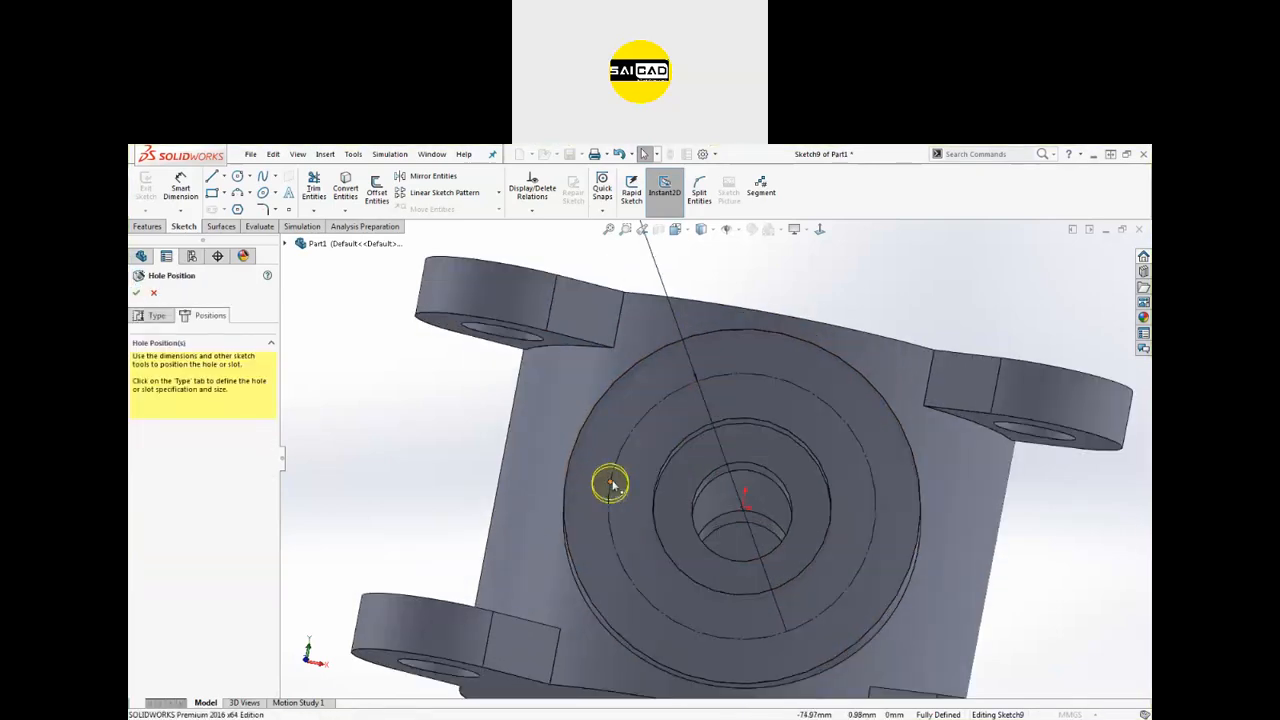
{"action": "left_click", "coordinate": [610, 484]}
{"action": "left_click", "coordinate": [498, 192]}
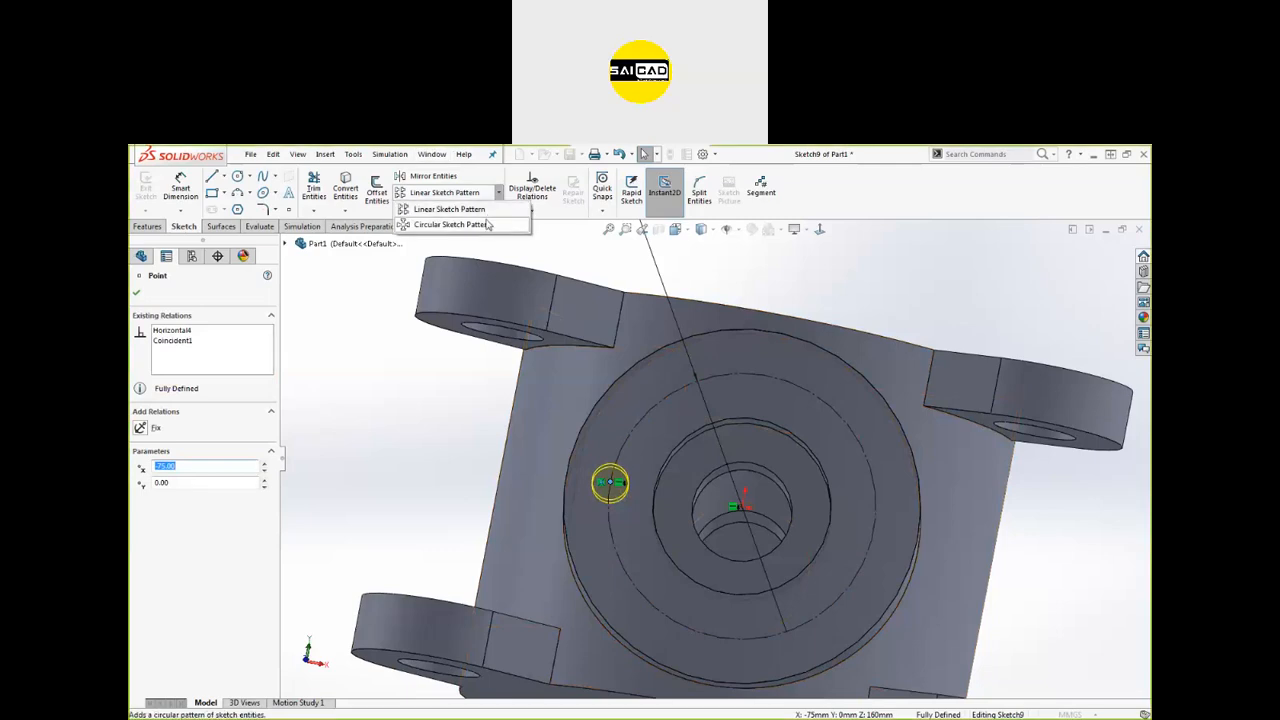
{"action": "left_click", "coordinate": [488, 225]}
{"action": "left_click", "coordinate": [264, 460]}
{"action": "left_click", "coordinate": [136, 293]}
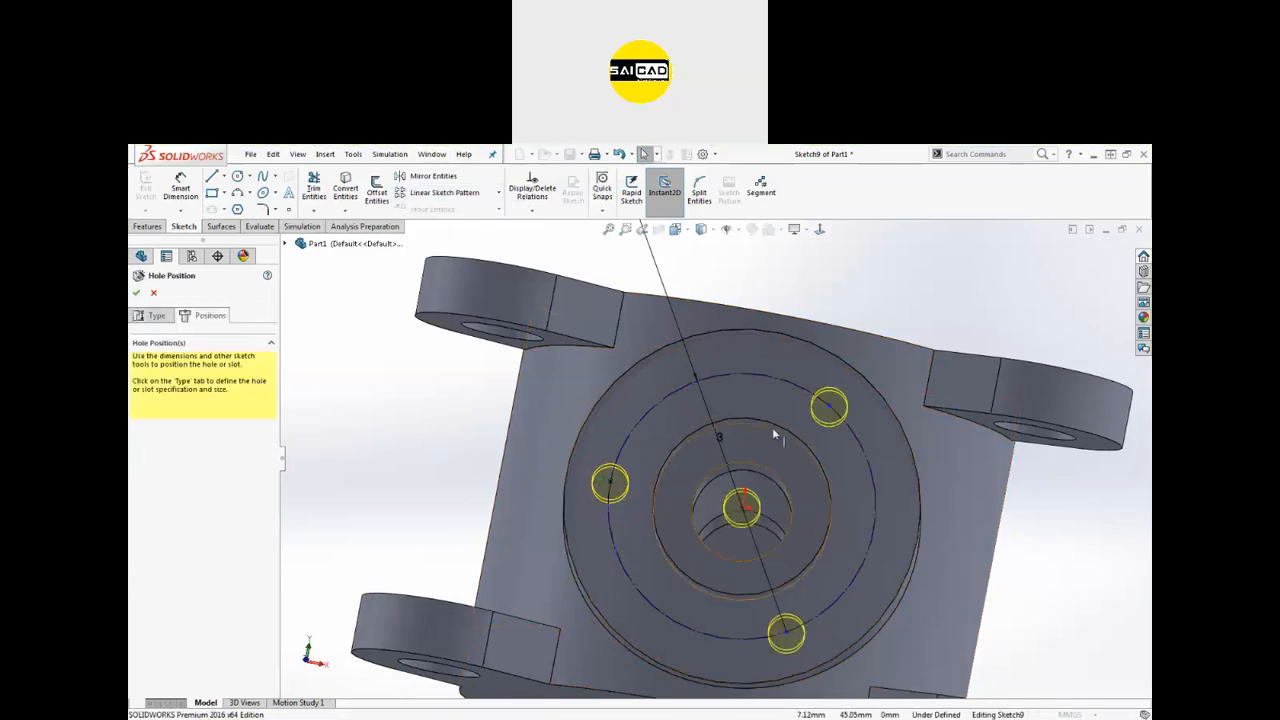
{"action": "left_click", "coordinate": [914, 302]}
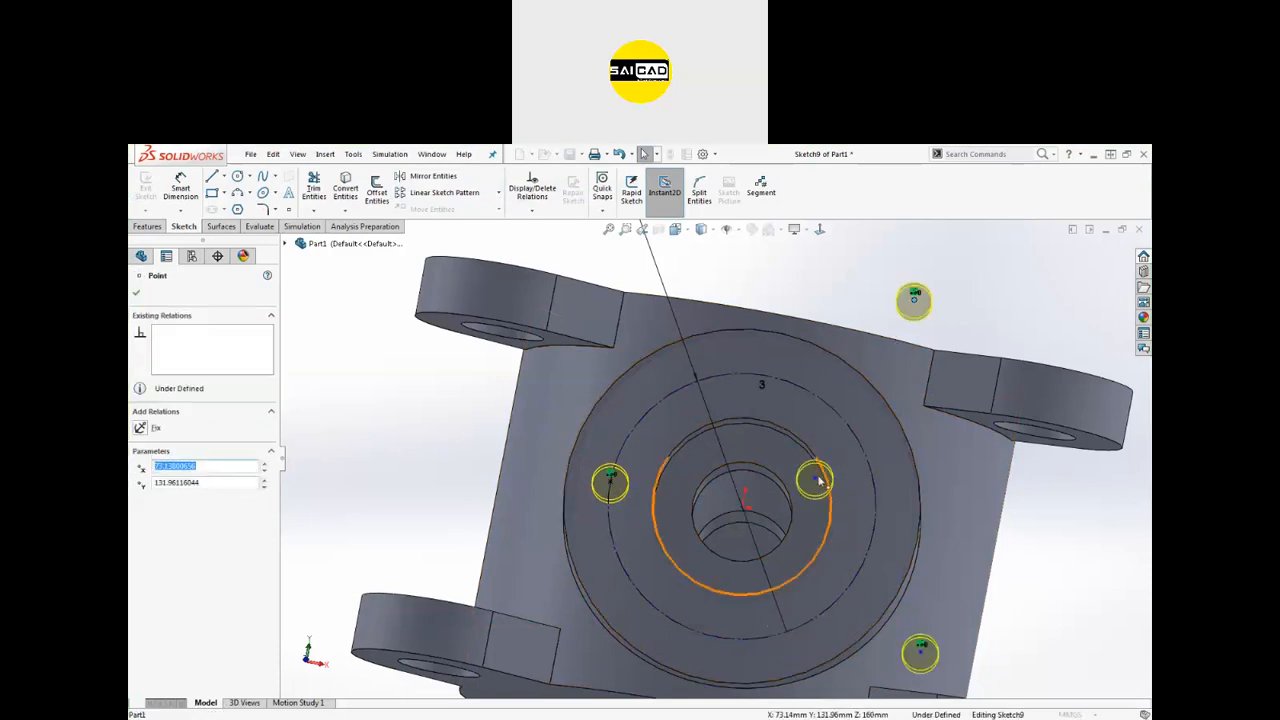
{"action": "left_click", "coordinate": [742, 505]}
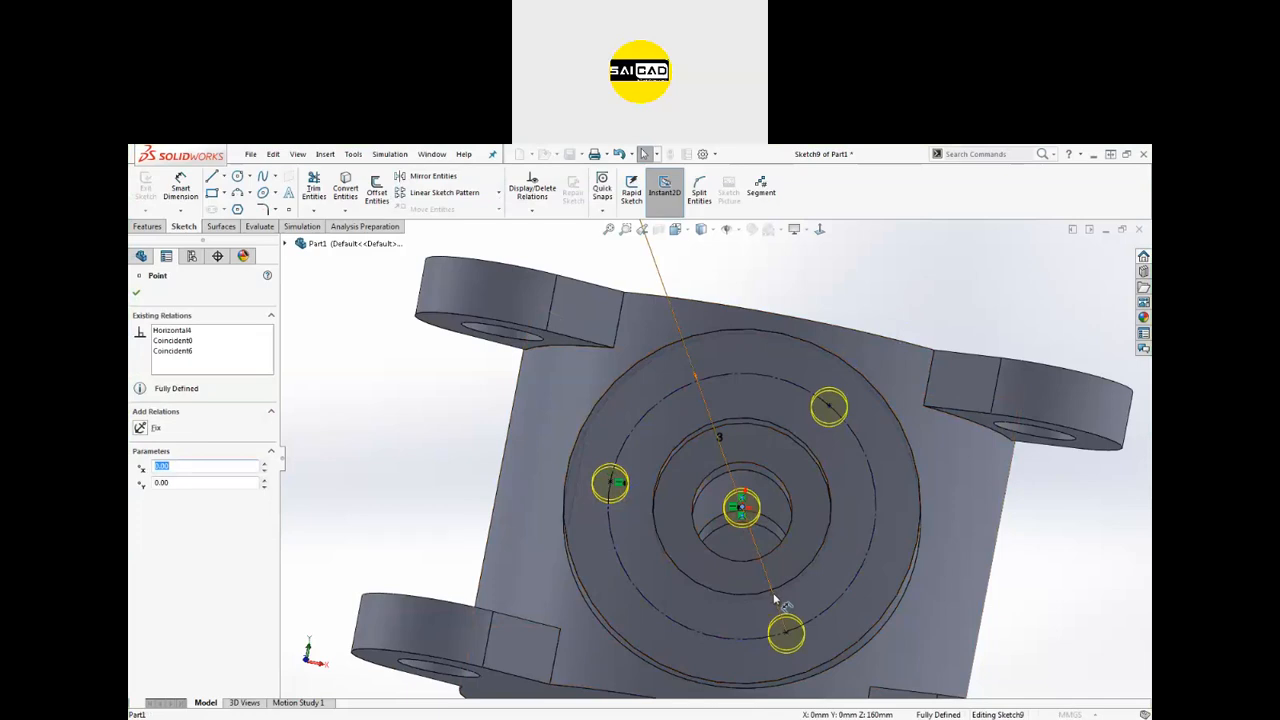
Step: Try to delete the extra hole point at the centre of the circular pattern
{"action": "key", "text": "Delete"}
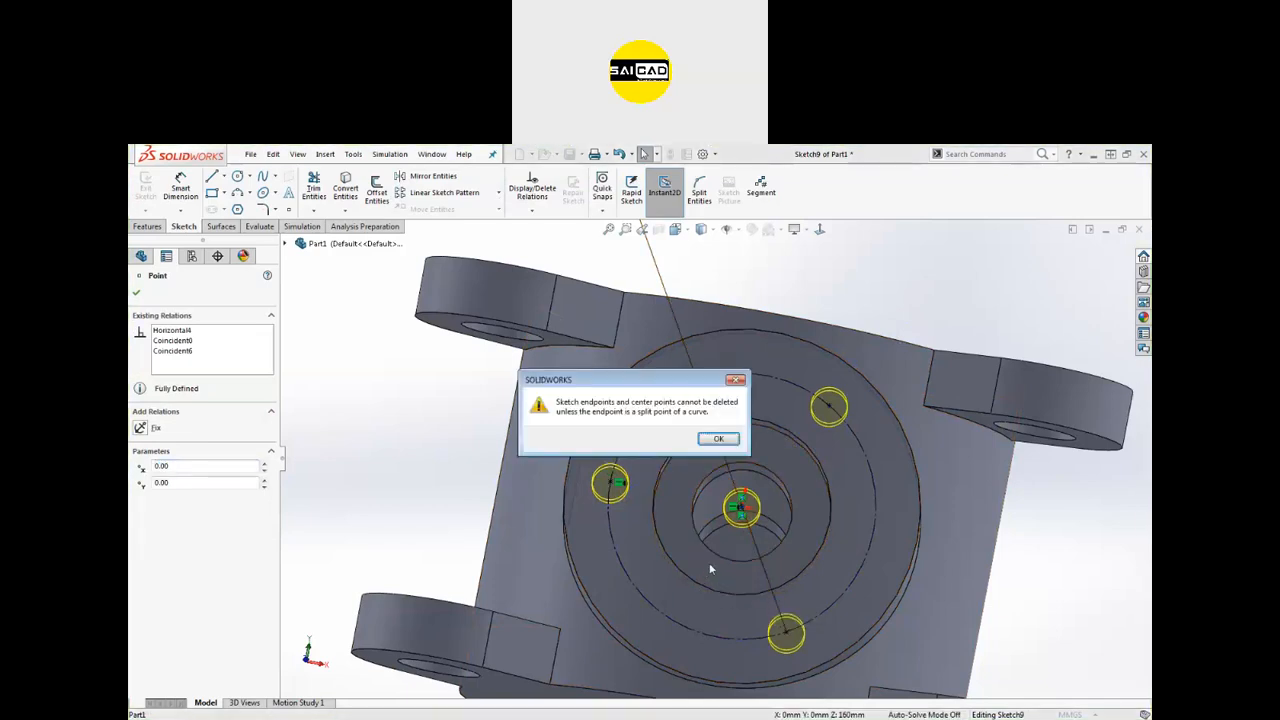
{"action": "left_click", "coordinate": [719, 440]}
{"action": "scroll", "coordinate": [757, 488], "scroll_direction": "up", "scroll_amount": 2}
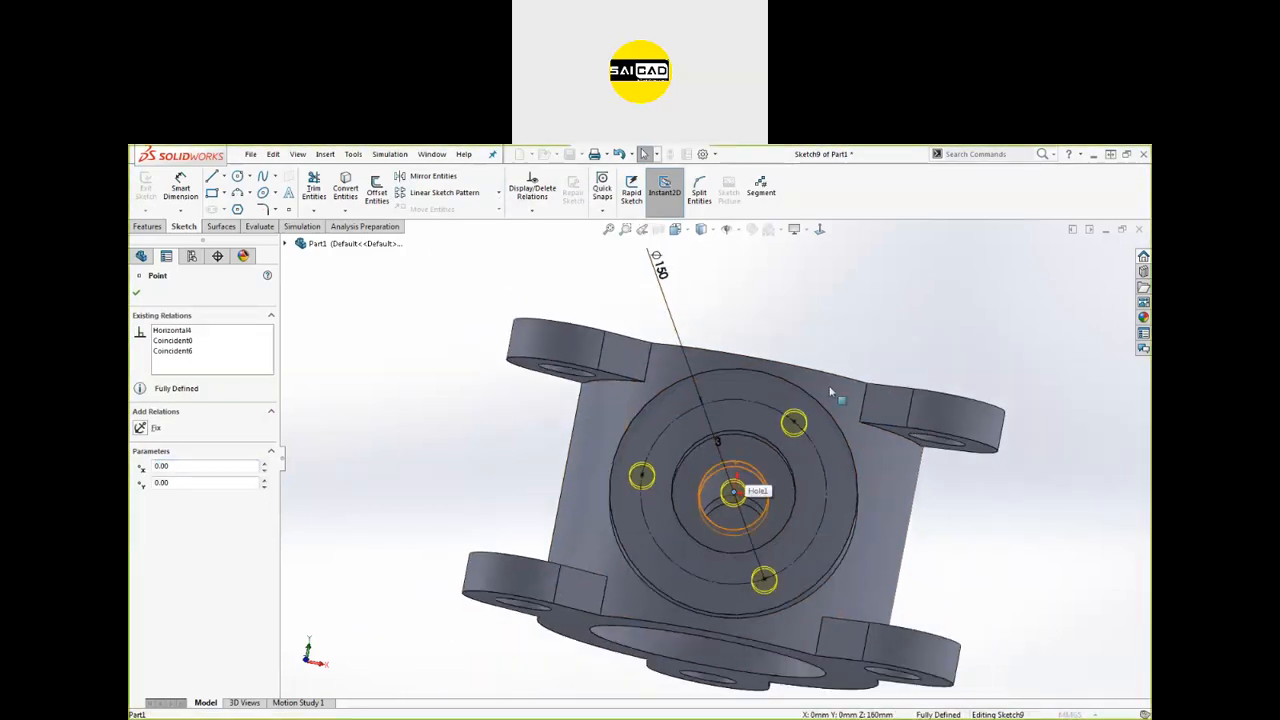
Step: Clear the selection and accept the Hole Wizard feature to cut the holes in the boss face
{"action": "left_click", "coordinate": [868, 333]}
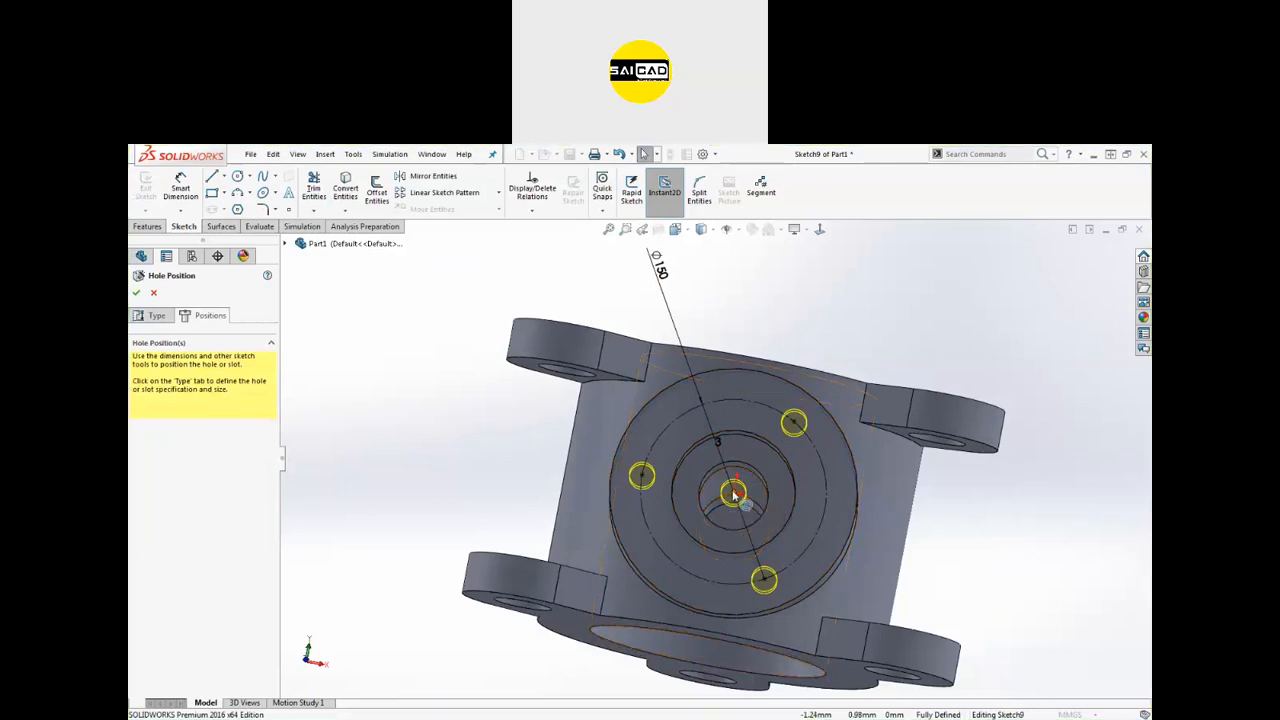
{"action": "middle_click_drag", "start_coordinate": [749, 499], "coordinate": [795, 410]}
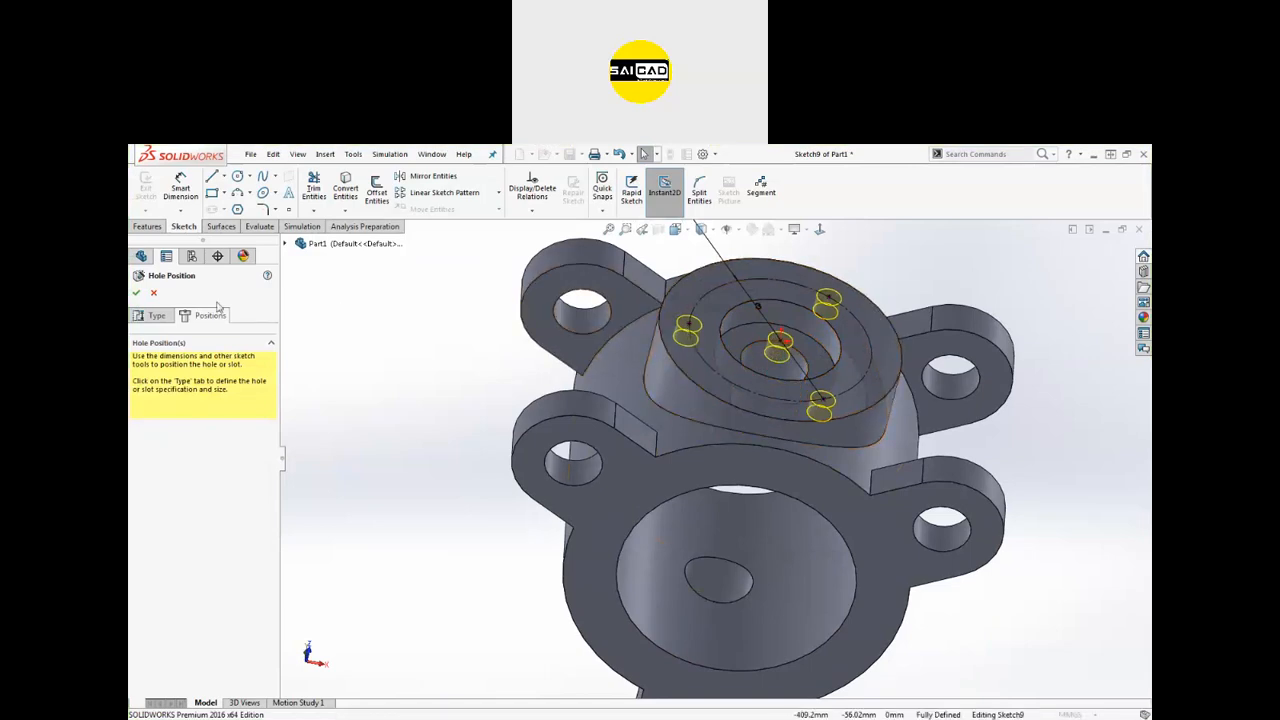
{"action": "left_click", "coordinate": [138, 292]}
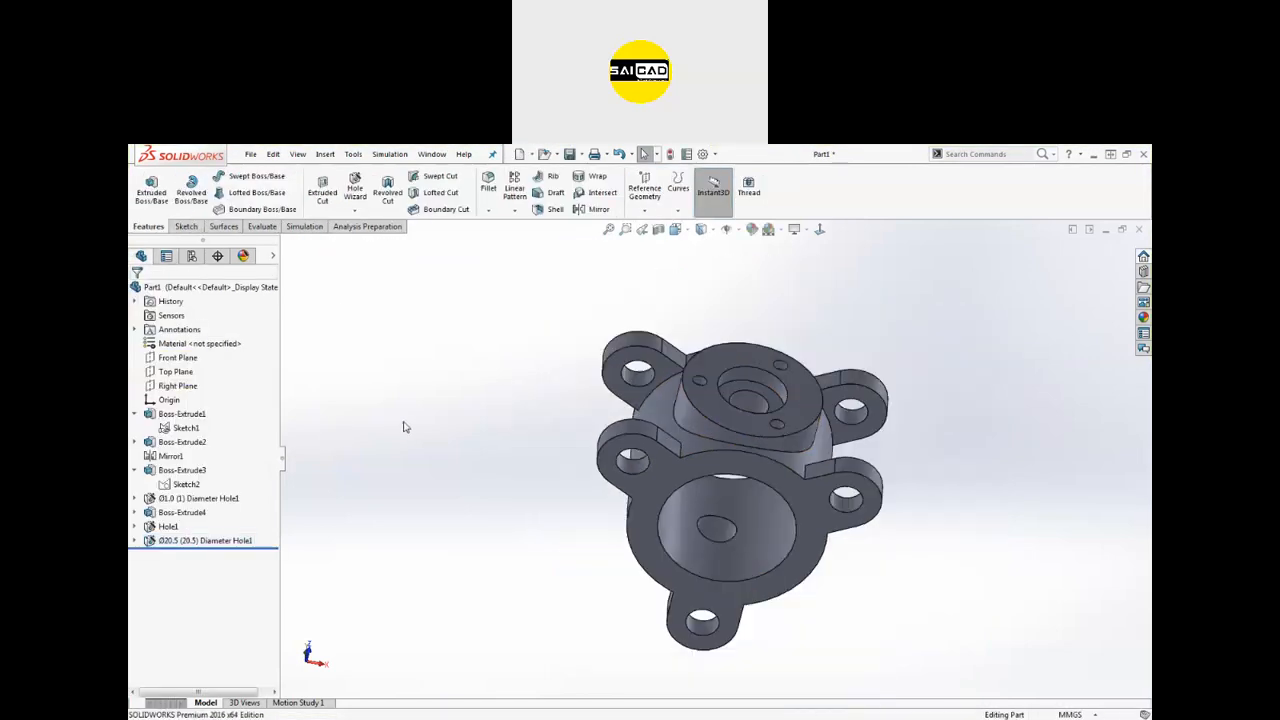
Step: Inspect the two sketches of the new boss-face hole feature and open its position sketch for editing
{"action": "left_click", "coordinate": [135, 540]}
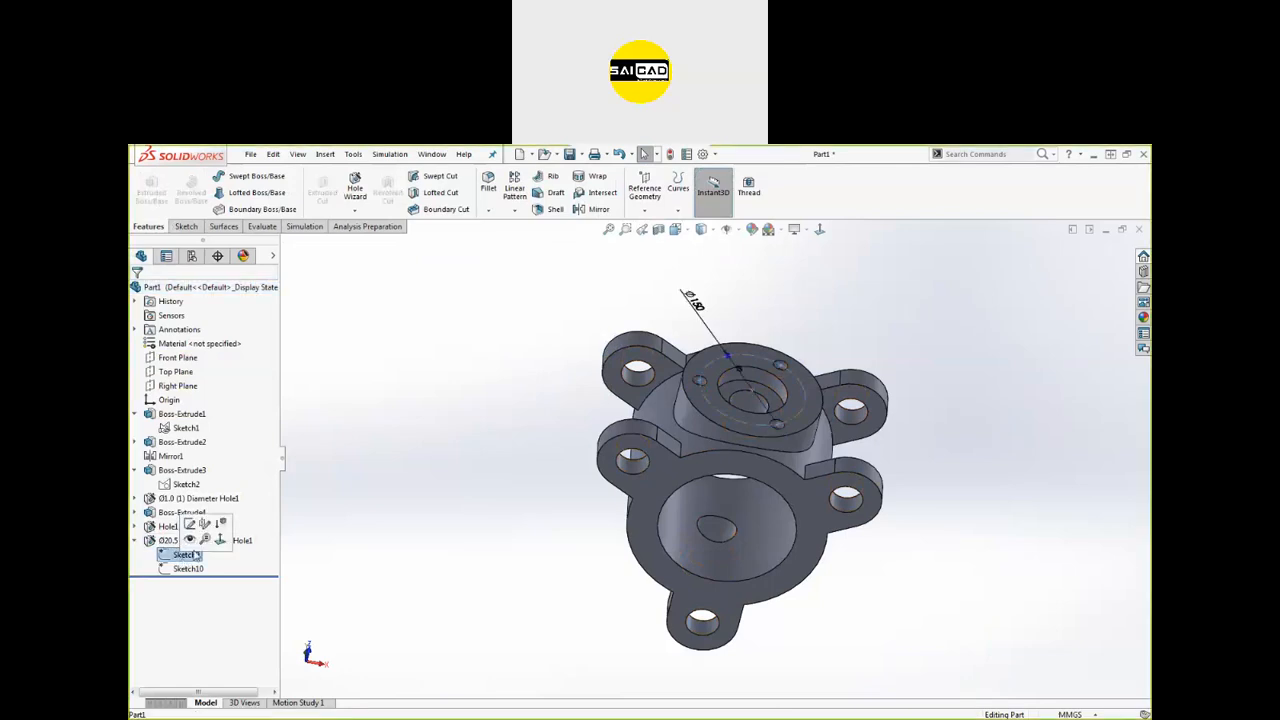
{"action": "left_click", "coordinate": [187, 555]}
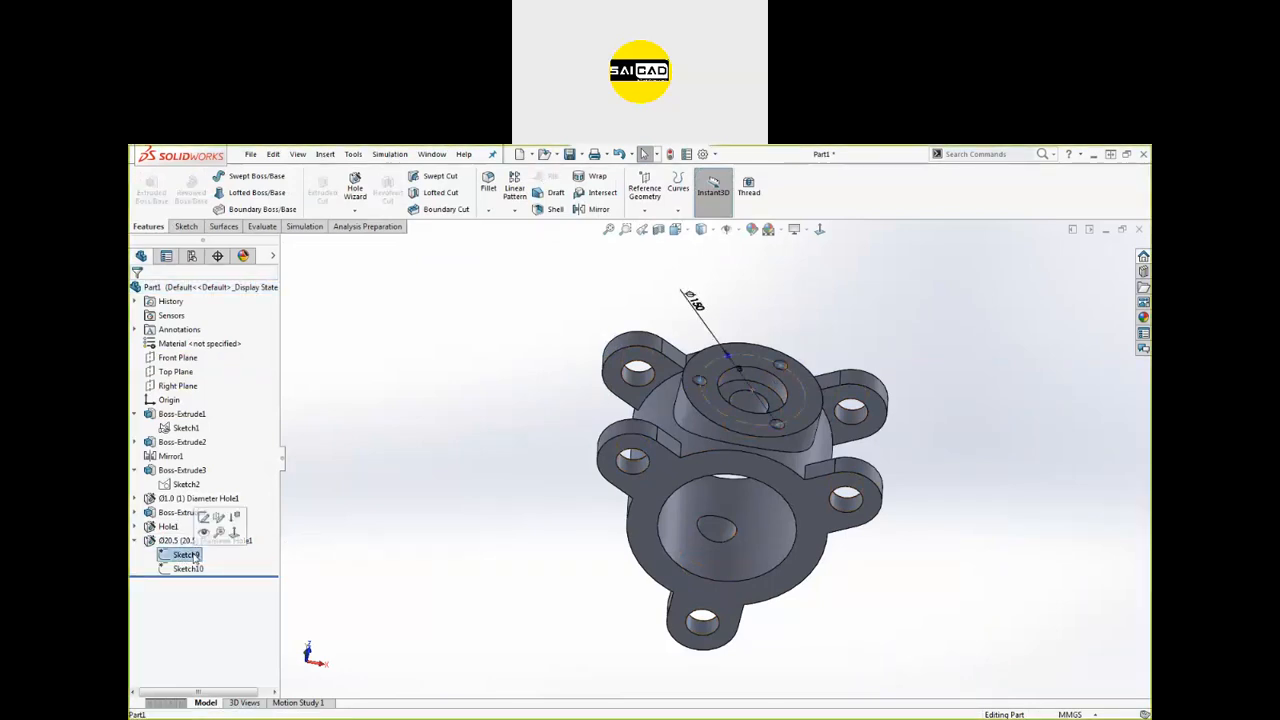
{"action": "left_click", "coordinate": [193, 568]}
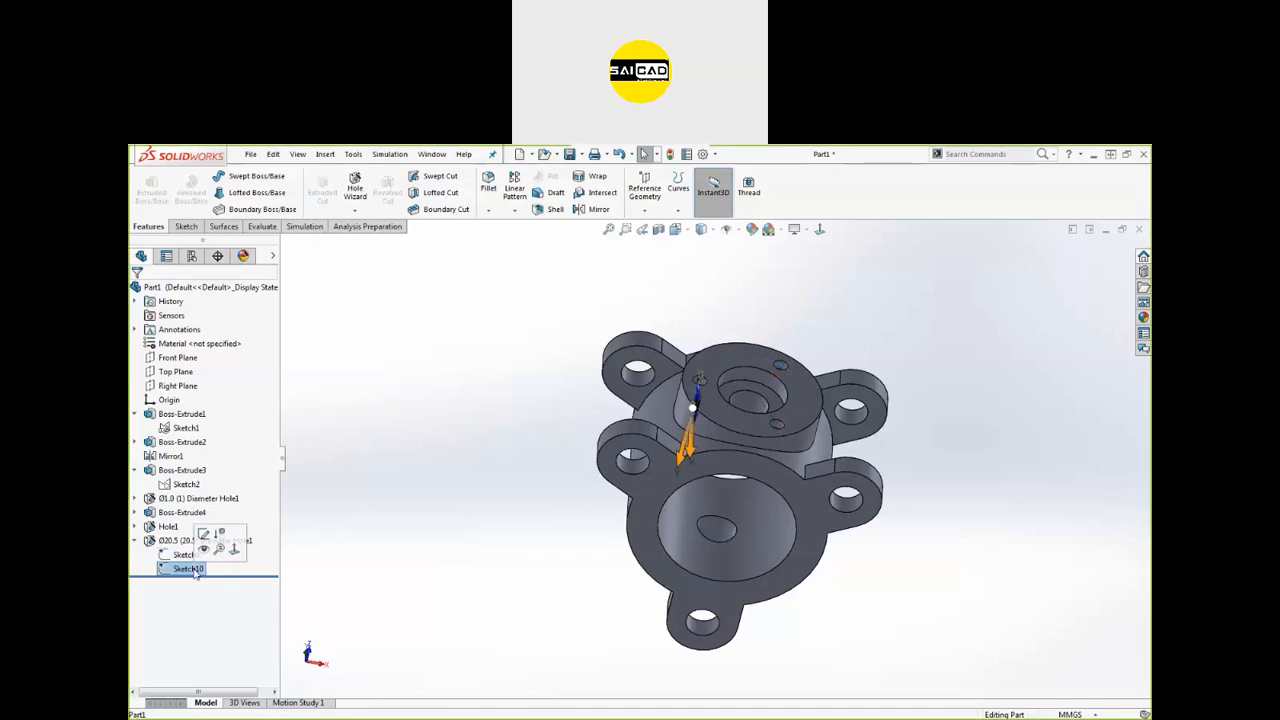
{"action": "left_click", "coordinate": [187, 555]}
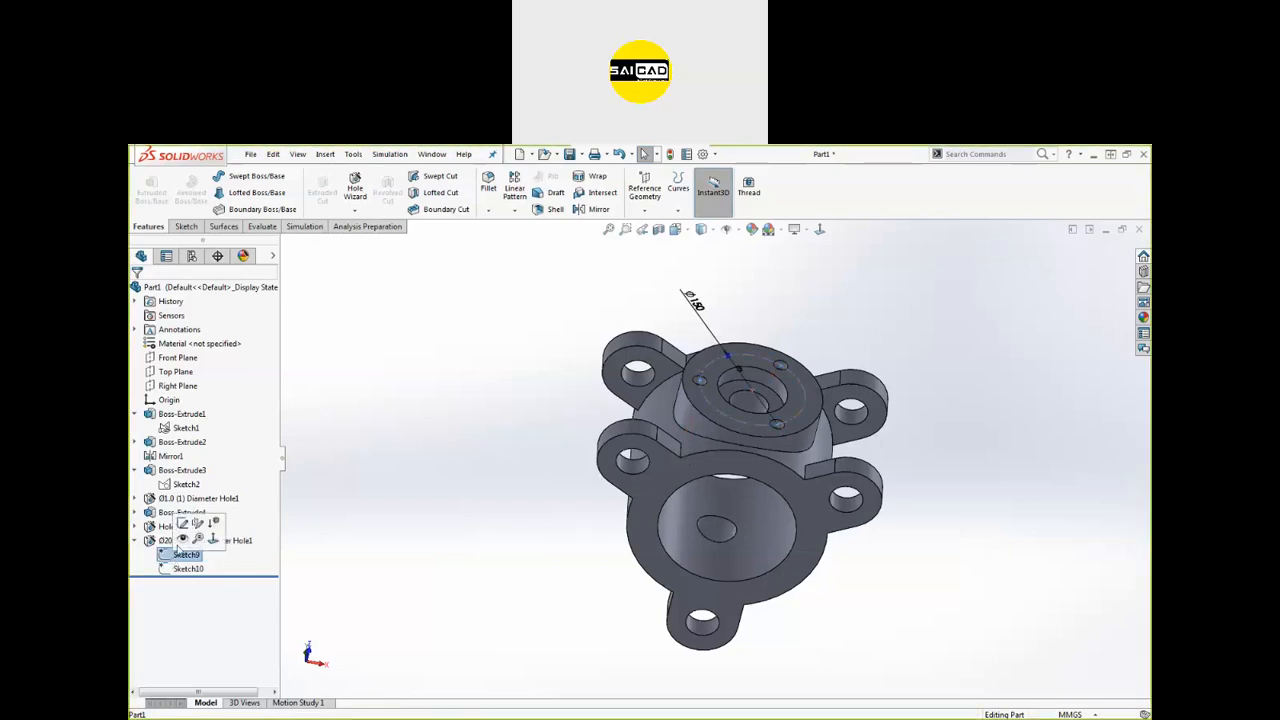
{"action": "left_click", "coordinate": [181, 524]}
{"action": "middle_click_drag", "start_coordinate": [483, 477], "coordinate": [503, 417]}
{"action": "scroll", "coordinate": [611, 376], "scroll_direction": "down", "scroll_amount": 6}
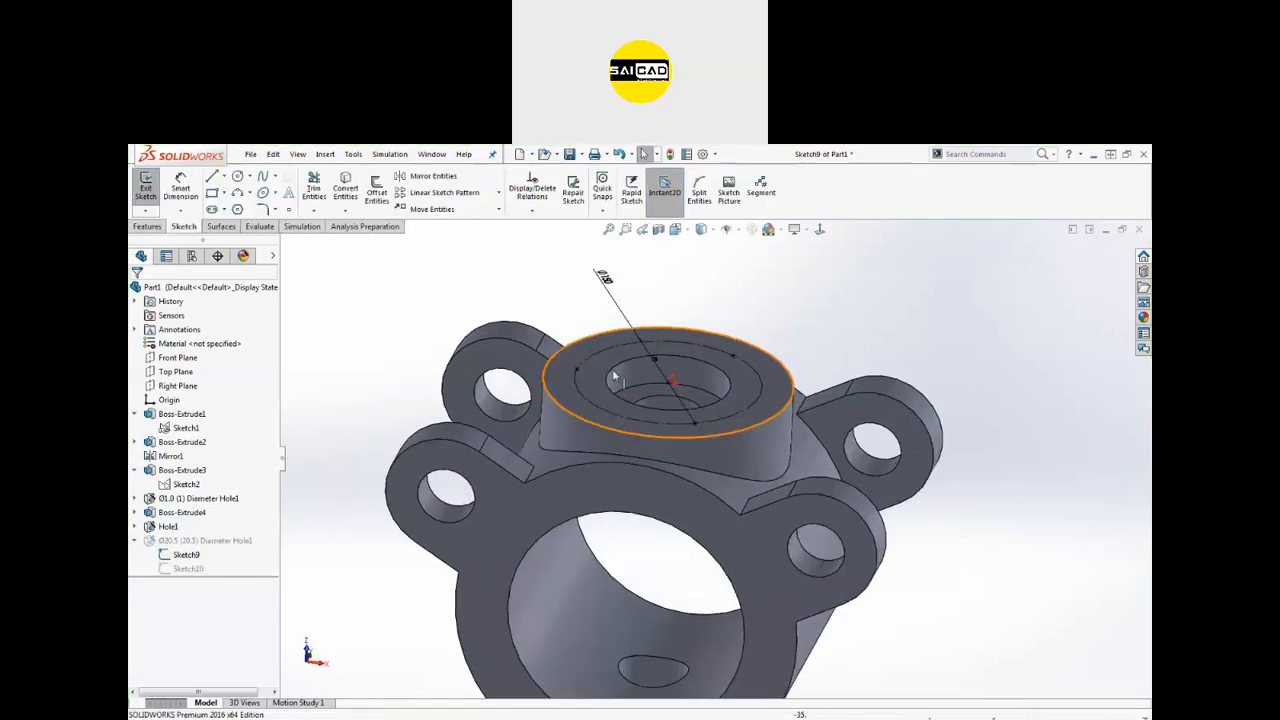
Step: Try to delete the extra hole point at the boss centre in the position sketch
{"action": "left_click", "coordinate": [733, 409]}
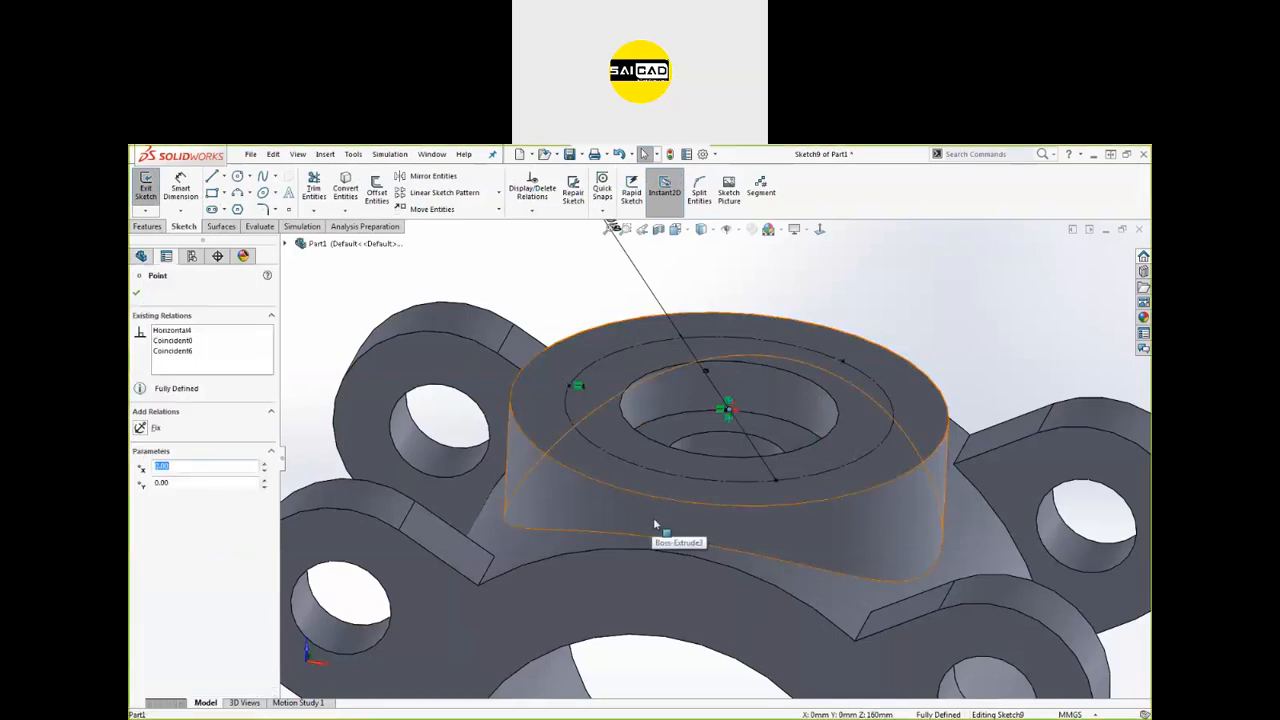
{"action": "key", "text": "Delete"}
{"action": "left_click", "coordinate": [712, 441]}
{"action": "left_click", "coordinate": [894, 314]}
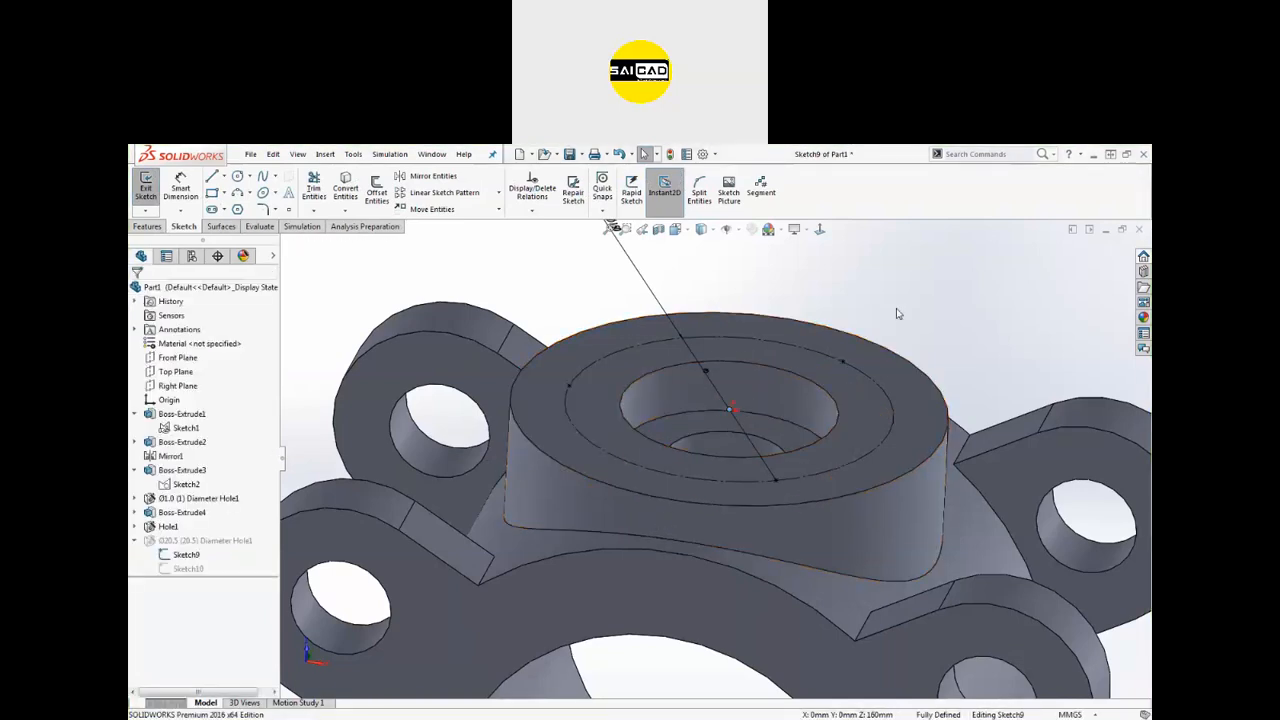
{"action": "scroll", "coordinate": [705, 376], "scroll_direction": "up", "scroll_amount": 2}
{"action": "scroll", "coordinate": [704, 375], "scroll_direction": "up", "scroll_amount": 2}
{"action": "middle_click_drag", "start_coordinate": [704, 375], "coordinate": [788, 470]}
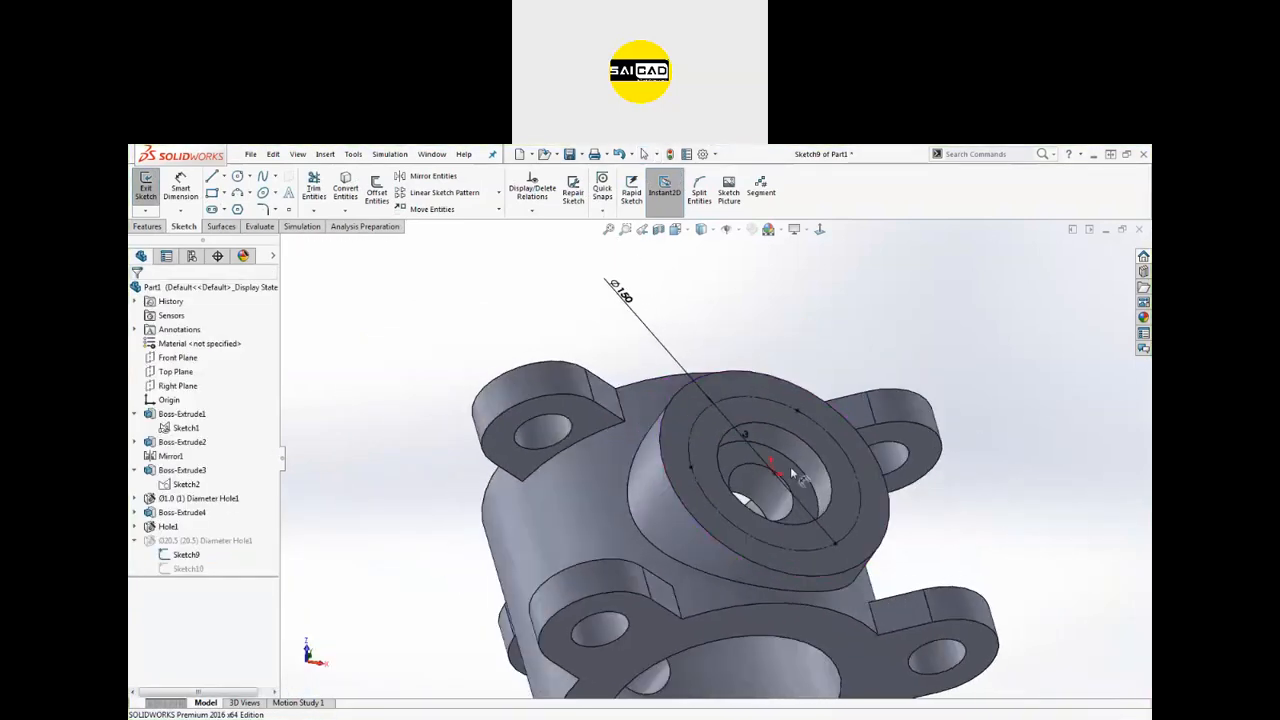
{"action": "scroll", "coordinate": [777, 474], "scroll_direction": "down", "scroll_amount": 4}
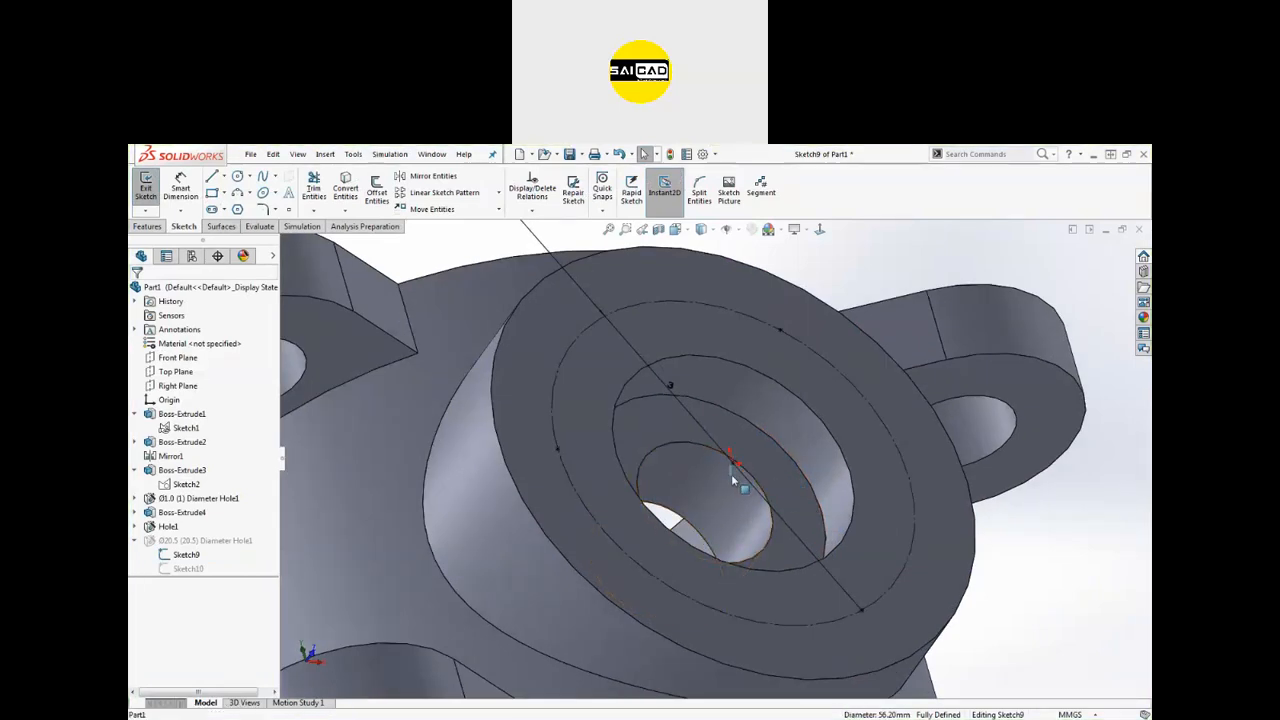
{"action": "left_click", "coordinate": [734, 466]}
{"action": "scroll", "coordinate": [730, 462], "scroll_direction": "up", "scroll_amount": 3}
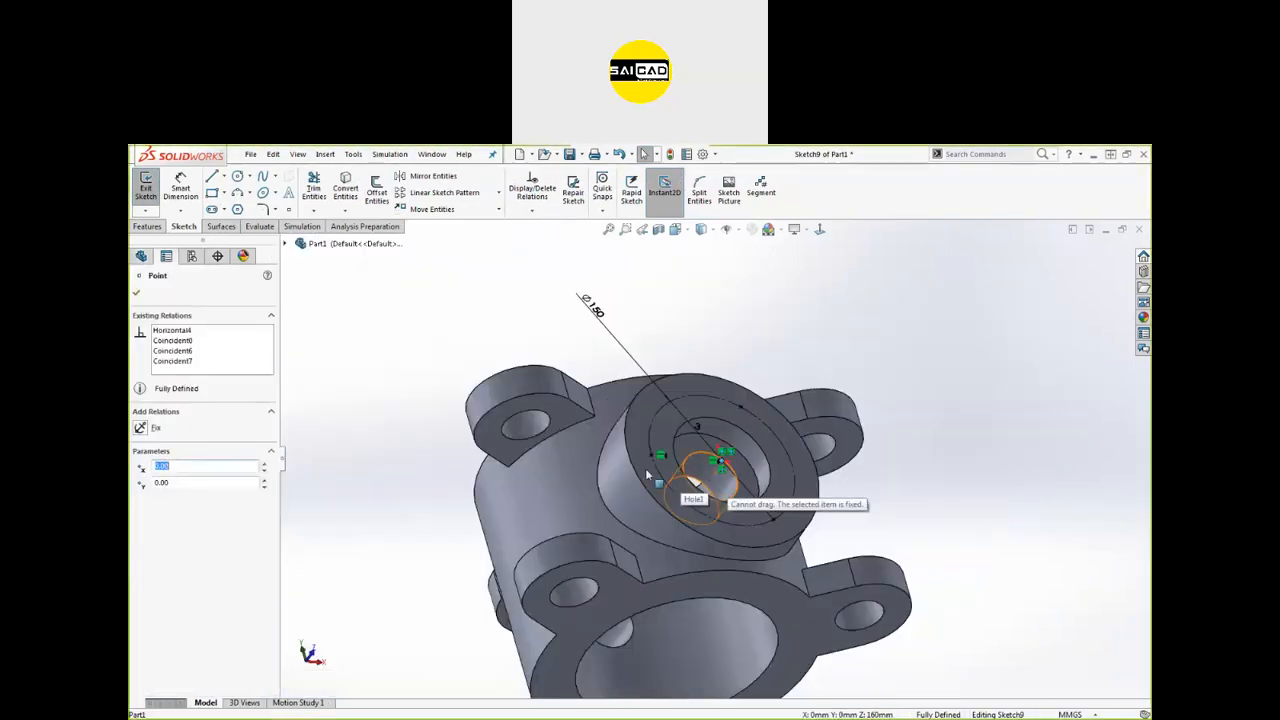
{"action": "key", "text": "Delete"}
Step: Delete the two patterned hole points on the 150 mm circle, keeping only the original hole point
{"action": "left_click", "coordinate": [741, 407]}
{"action": "key", "text": "Delete"}
{"action": "left_click", "coordinate": [773, 519]}
{"action": "key", "text": "Delete"}
Step: Delete the point at the boss centre and exit the position sketch to rebuild the hole feature
{"action": "left_click", "coordinate": [724, 463]}
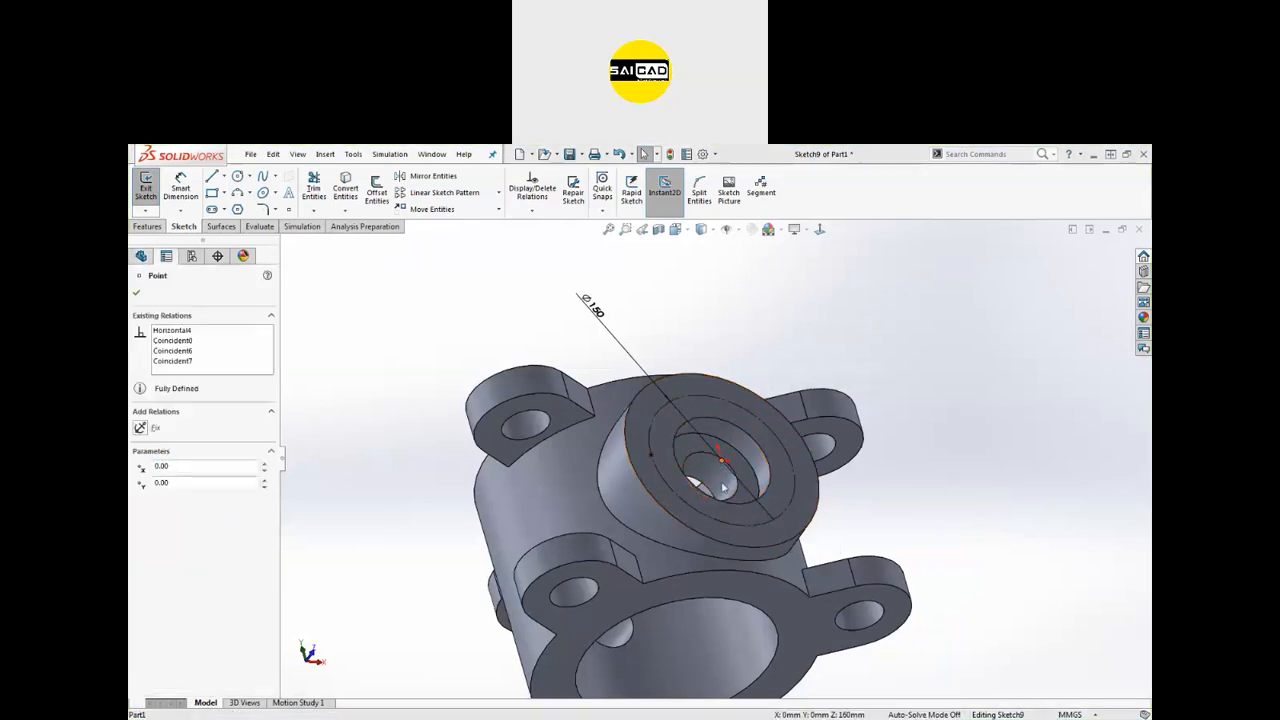
{"action": "key", "text": "Delete"}
{"action": "left_click", "coordinate": [719, 439]}
{"action": "left_click", "coordinate": [778, 341]}
{"action": "scroll", "coordinate": [545, 403], "scroll_direction": "up", "scroll_amount": 2}
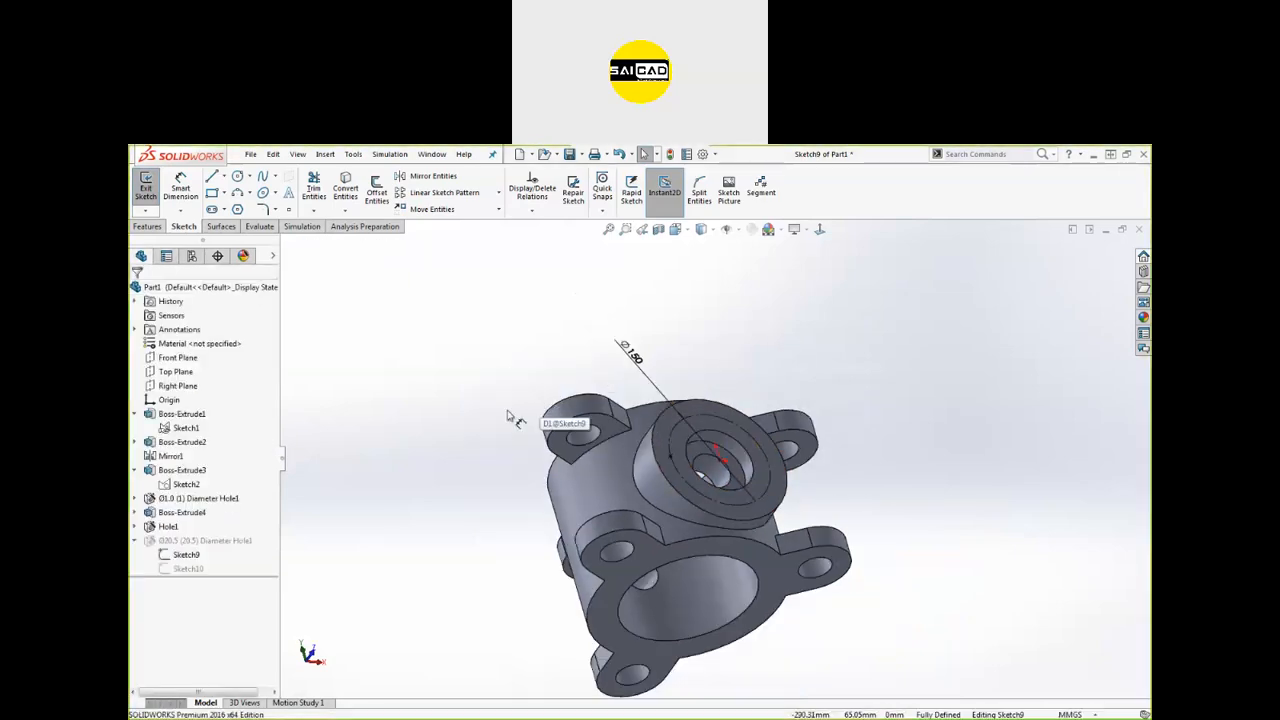
{"action": "left_click", "coordinate": [146, 185]}
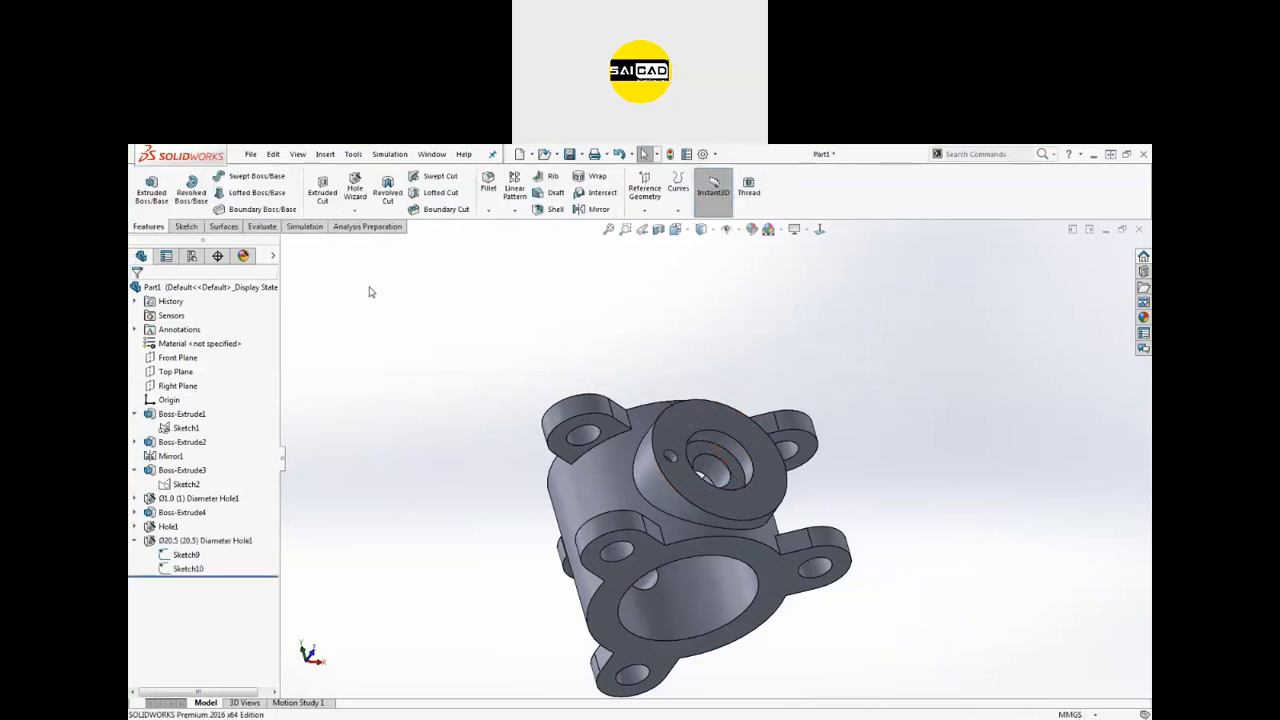
Step: Begin a Hole Wizard hole and reset its specification by switching the type to Dowel Holes and back to Drill sizes
{"action": "middle_click_drag", "start_coordinate": [454, 323], "coordinate": [437, 365]}
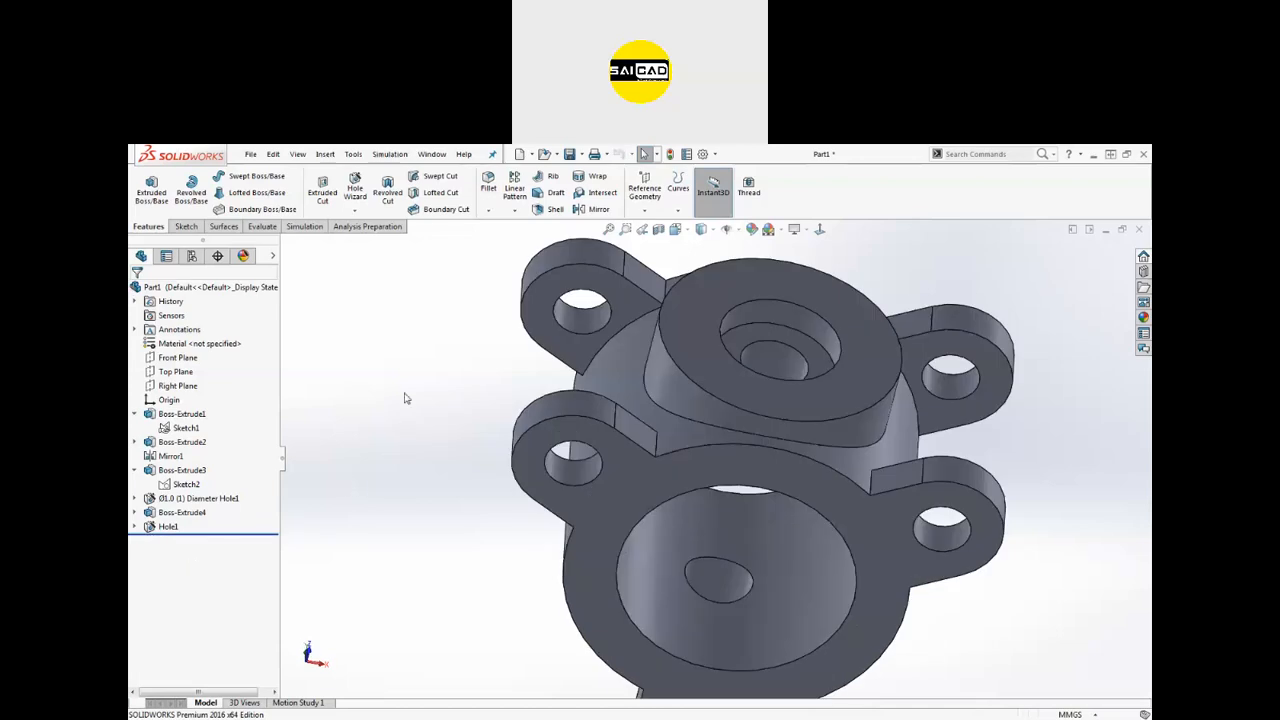
{"action": "middle_click_drag", "start_coordinate": [405, 398], "coordinate": [441, 231]}
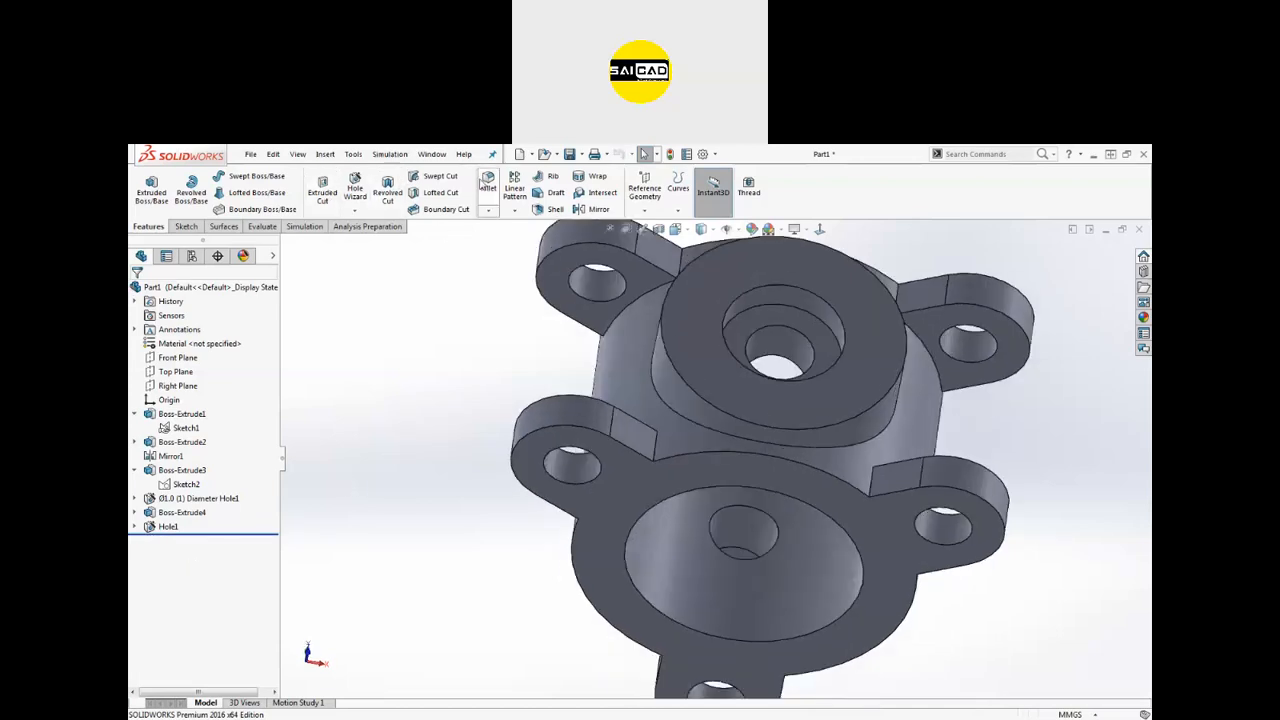
{"action": "left_click", "coordinate": [354, 189]}
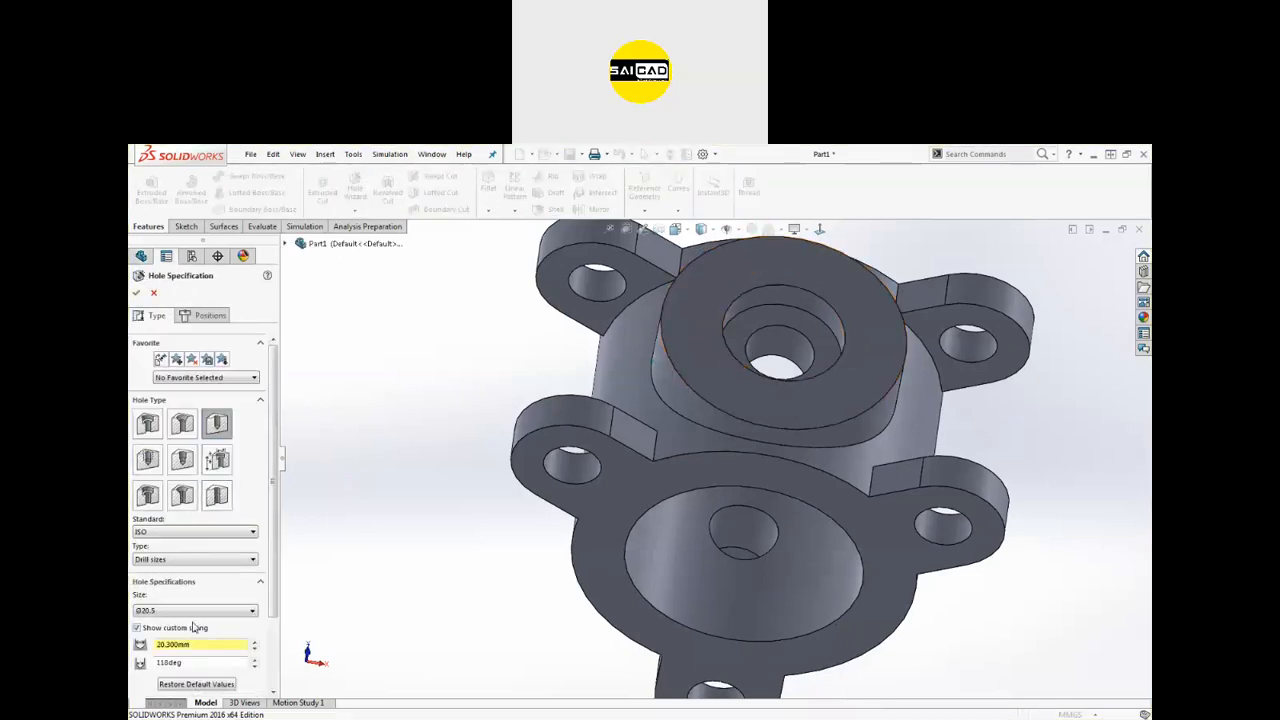
{"action": "scroll", "coordinate": [230, 590], "scroll_direction": "down", "scroll_amount": 3}
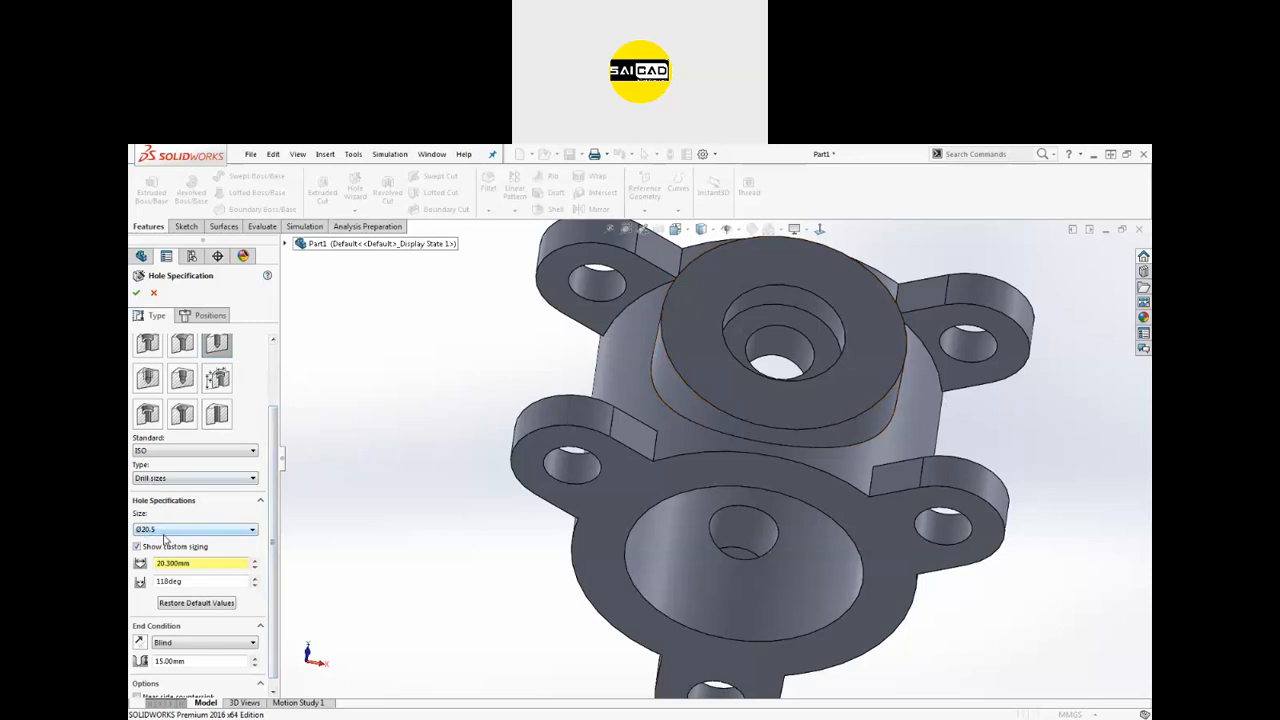
{"action": "double_click", "coordinate": [188, 586]}
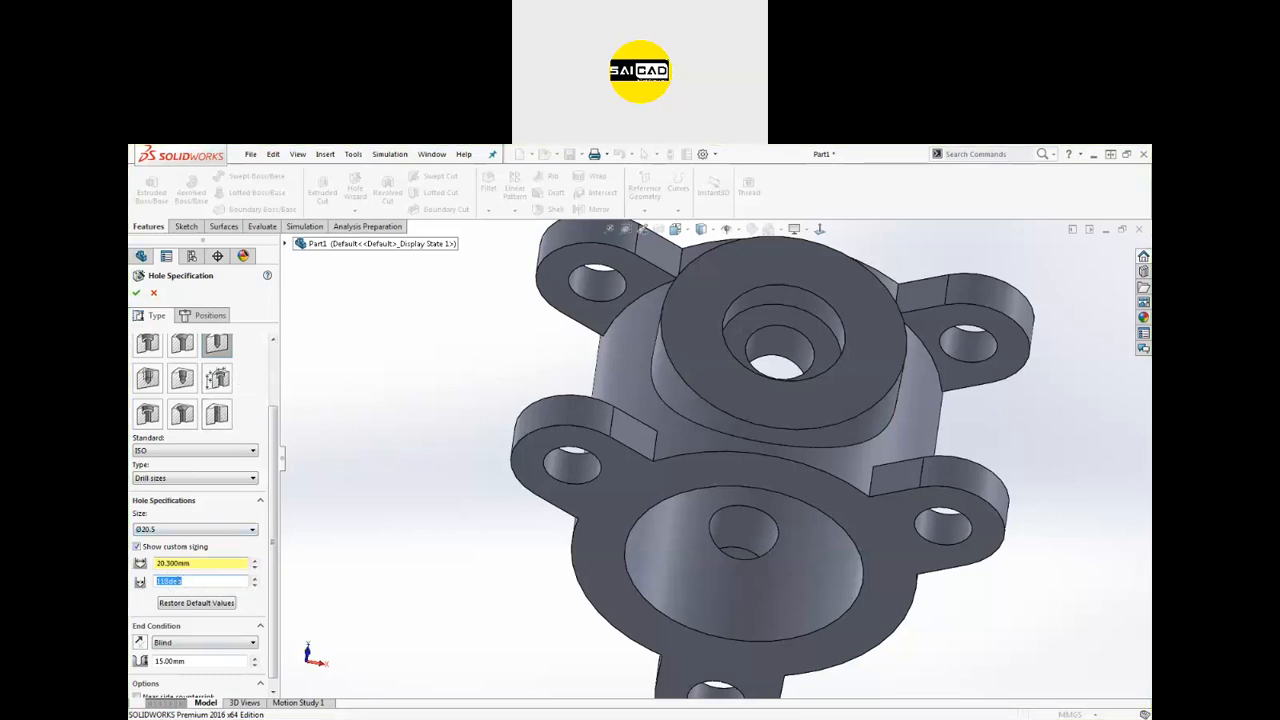
{"action": "left_click", "coordinate": [164, 479]}
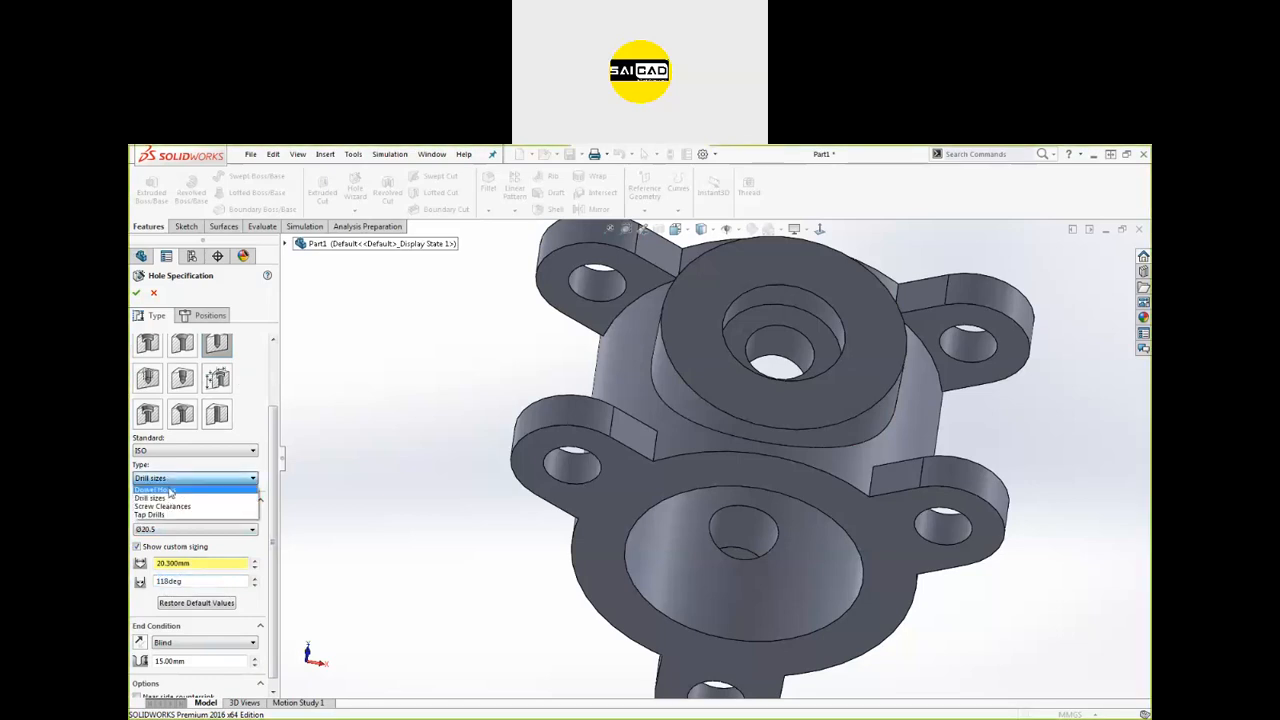
{"action": "left_click", "coordinate": [166, 489]}
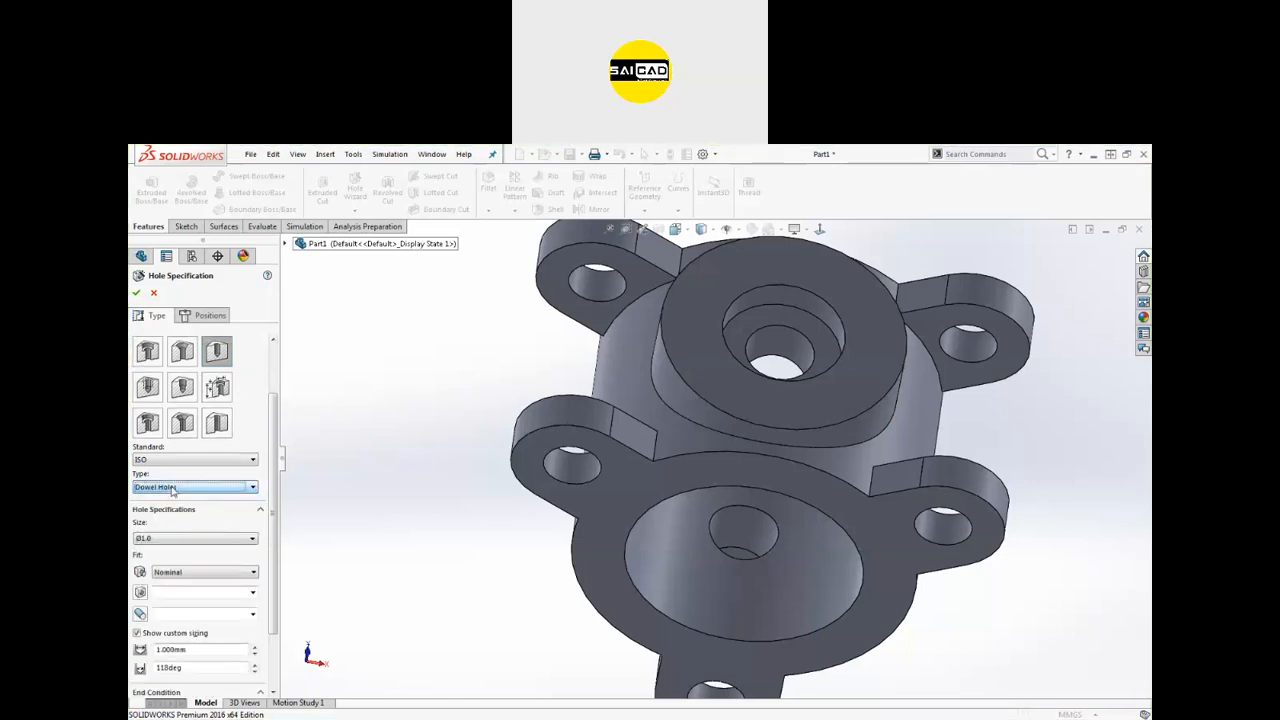
{"action": "left_click", "coordinate": [171, 487]}
{"action": "left_click", "coordinate": [166, 507]}
Step: Set the drilled hole's custom diameter to 20.3 mm
{"action": "left_click_drag", "start_coordinate": [273, 548], "coordinate": [277, 574]}
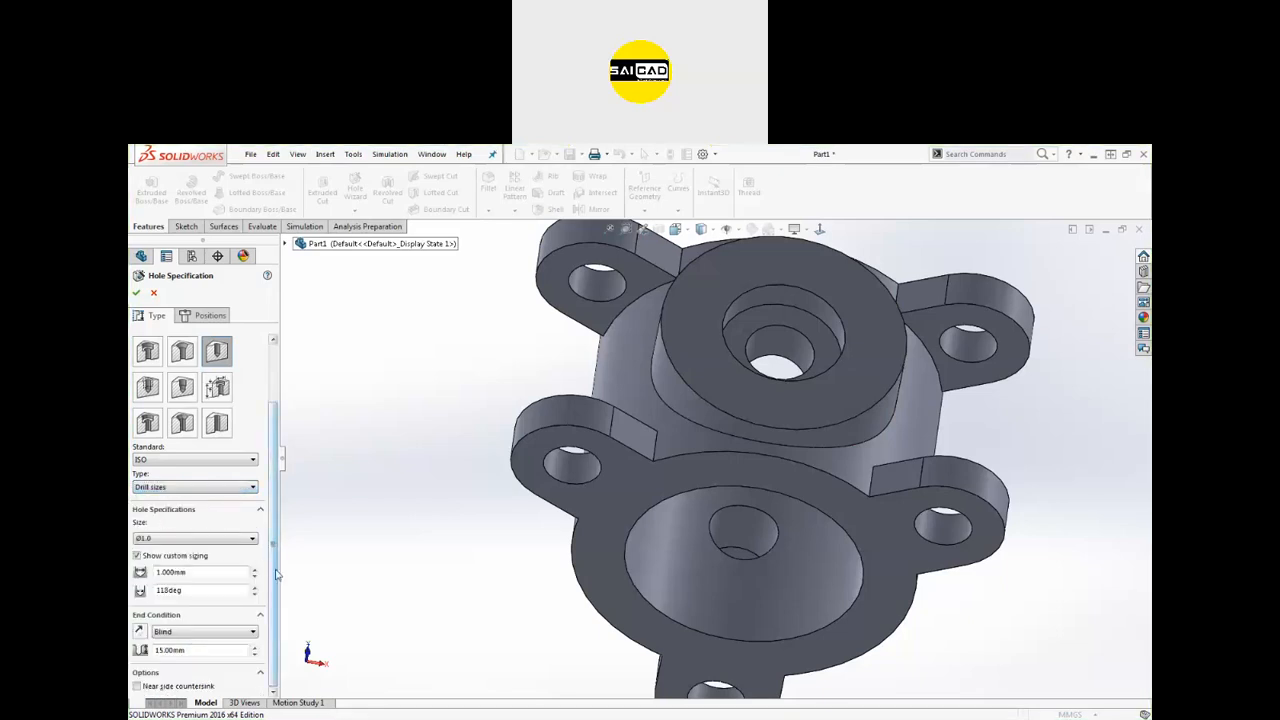
{"action": "left_click_drag", "start_coordinate": [189, 590], "coordinate": [162, 591]}
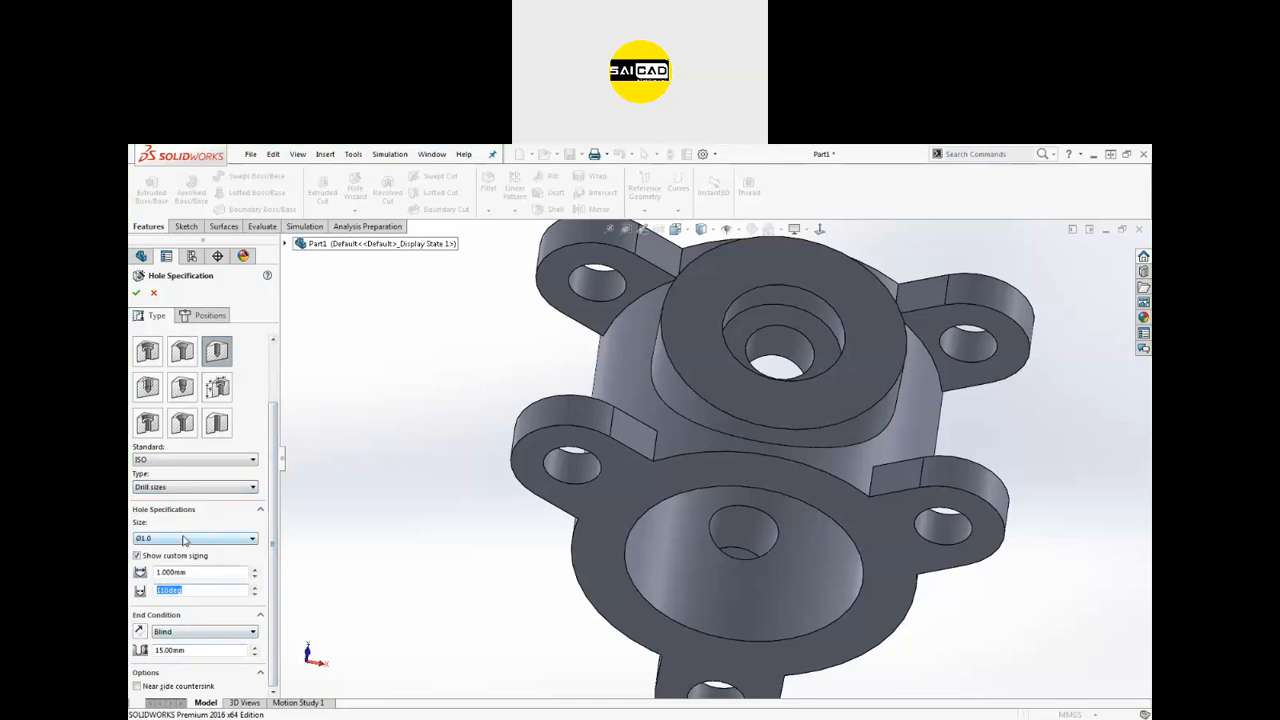
{"action": "double_click", "coordinate": [193, 571]}
{"action": "type", "text": "20.3"}
{"action": "key", "text": "Return"}
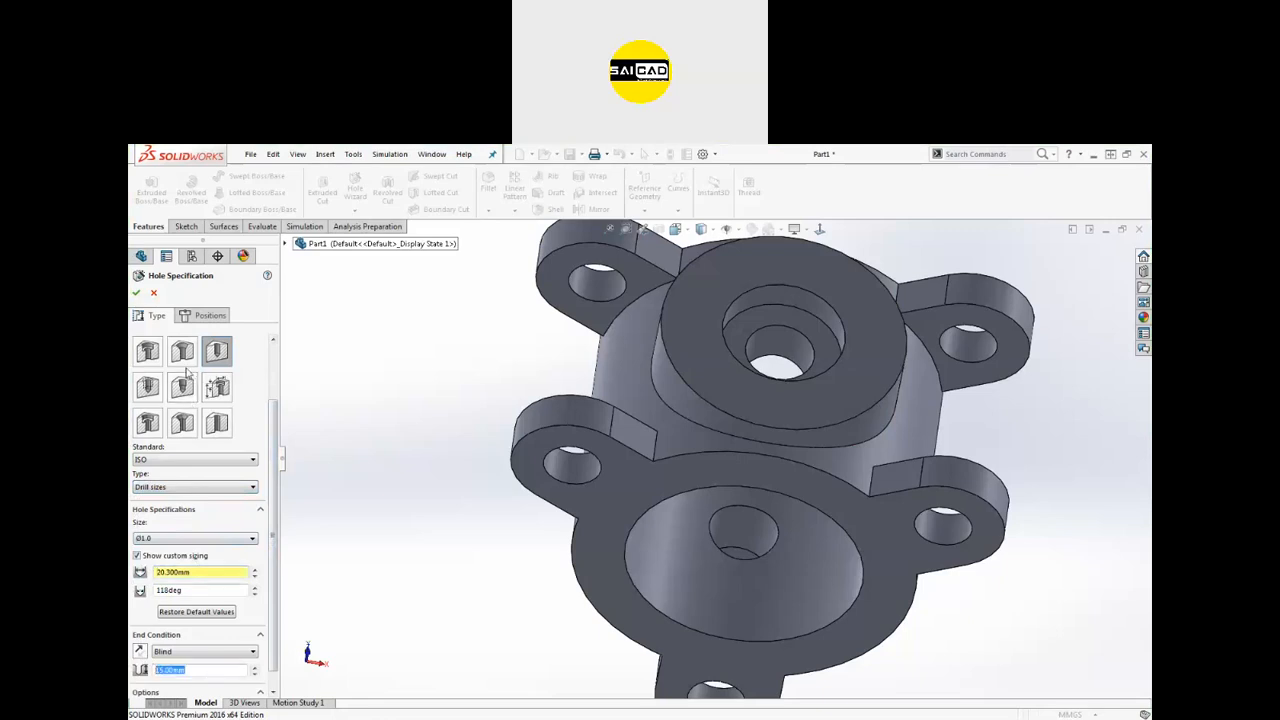
Step: Place the hole on the round boss's flat face, between its central bore and outer edge, and complete it
{"action": "left_click", "coordinate": [200, 315]}
{"action": "left_click", "coordinate": [686, 317]}
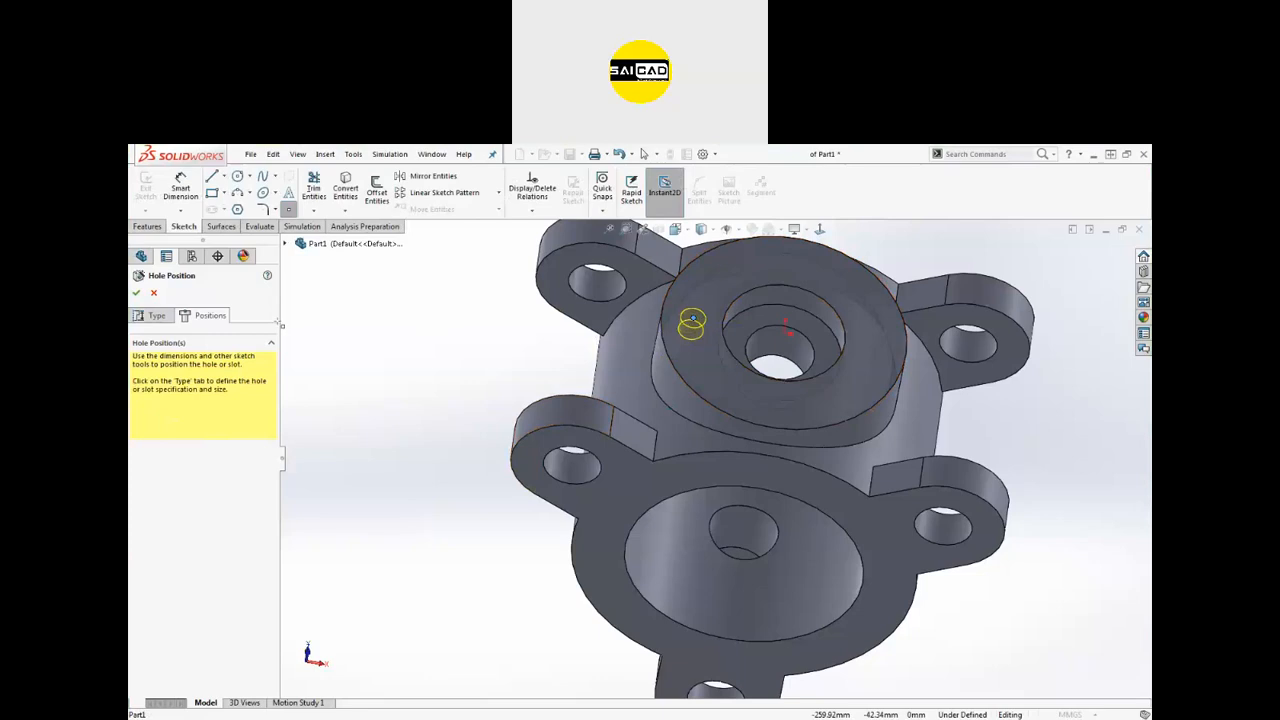
{"action": "left_click", "coordinate": [136, 295]}
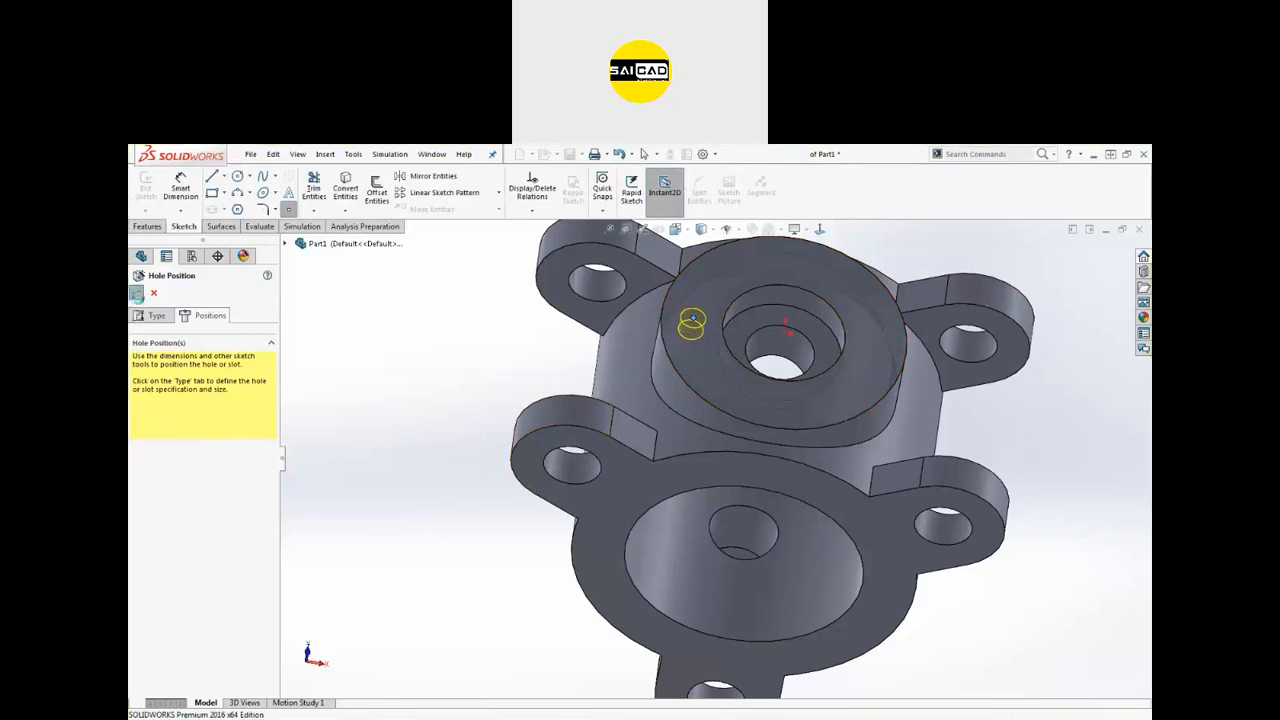
{"action": "middle_click_drag", "start_coordinate": [355, 350], "coordinate": [326, 386]}
{"action": "left_click", "coordinate": [430, 409]}
{"action": "scroll", "coordinate": [430, 409], "scroll_direction": "up", "scroll_amount": 3}
{"action": "scroll", "coordinate": [656, 352], "scroll_direction": "down", "scroll_amount": 2}
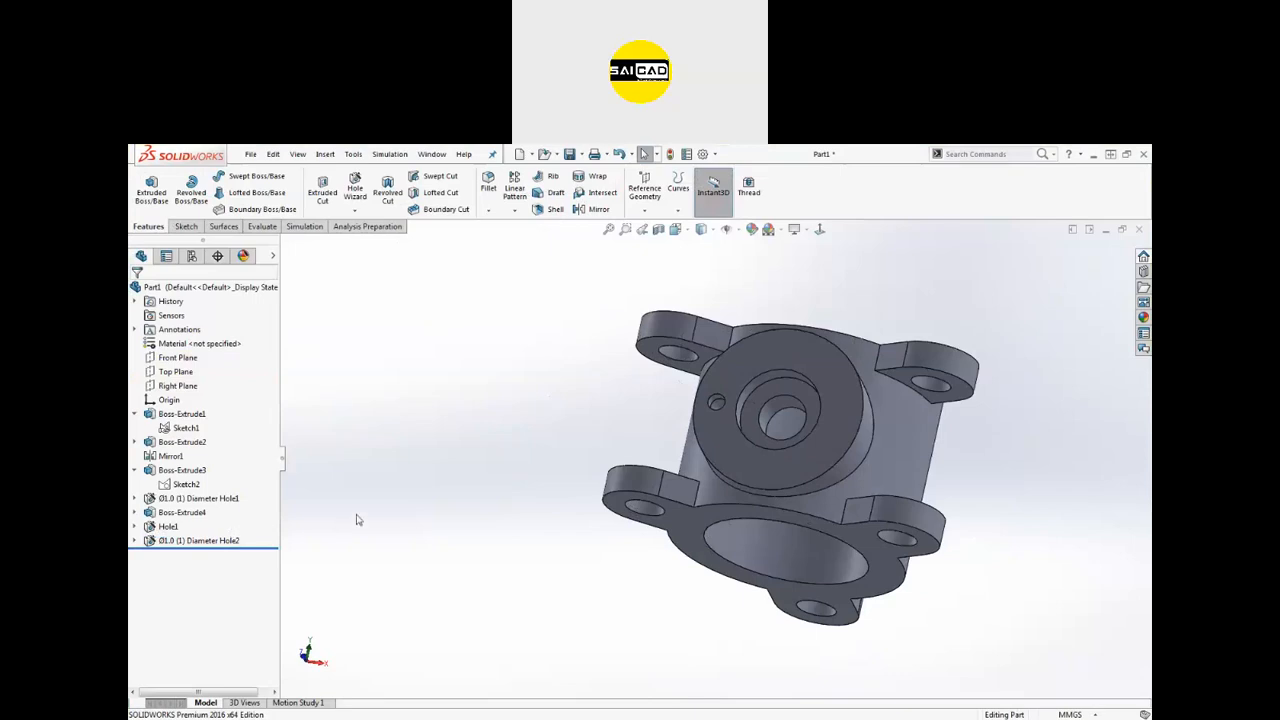
Step: Examine the new drilled hole on the boss face together with its position and profile sketches
{"action": "scroll", "coordinate": [686, 449], "scroll_direction": "down", "scroll_amount": 4}
{"action": "scroll", "coordinate": [665, 450], "scroll_direction": "up", "scroll_amount": 2}
{"action": "middle_click_drag", "start_coordinate": [667, 452], "coordinate": [686, 525]}
{"action": "left_click", "coordinate": [200, 540]}
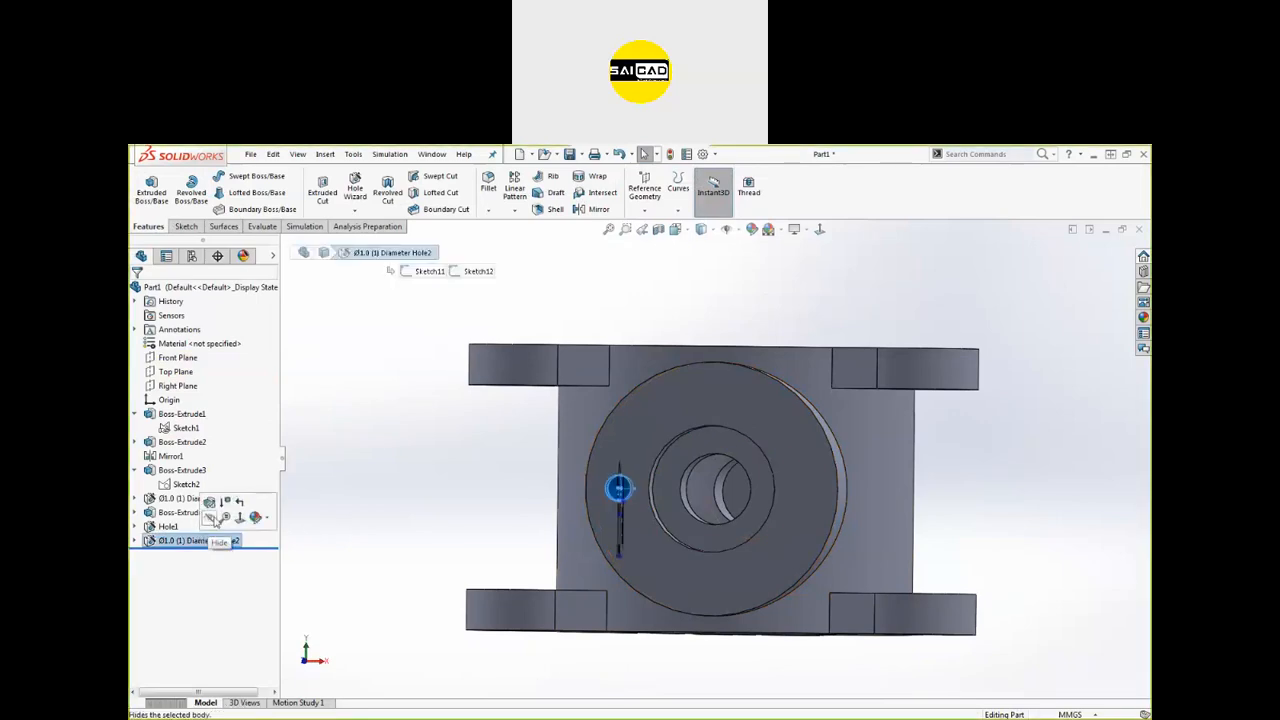
{"action": "left_click", "coordinate": [135, 541]}
{"action": "left_click", "coordinate": [190, 555]}
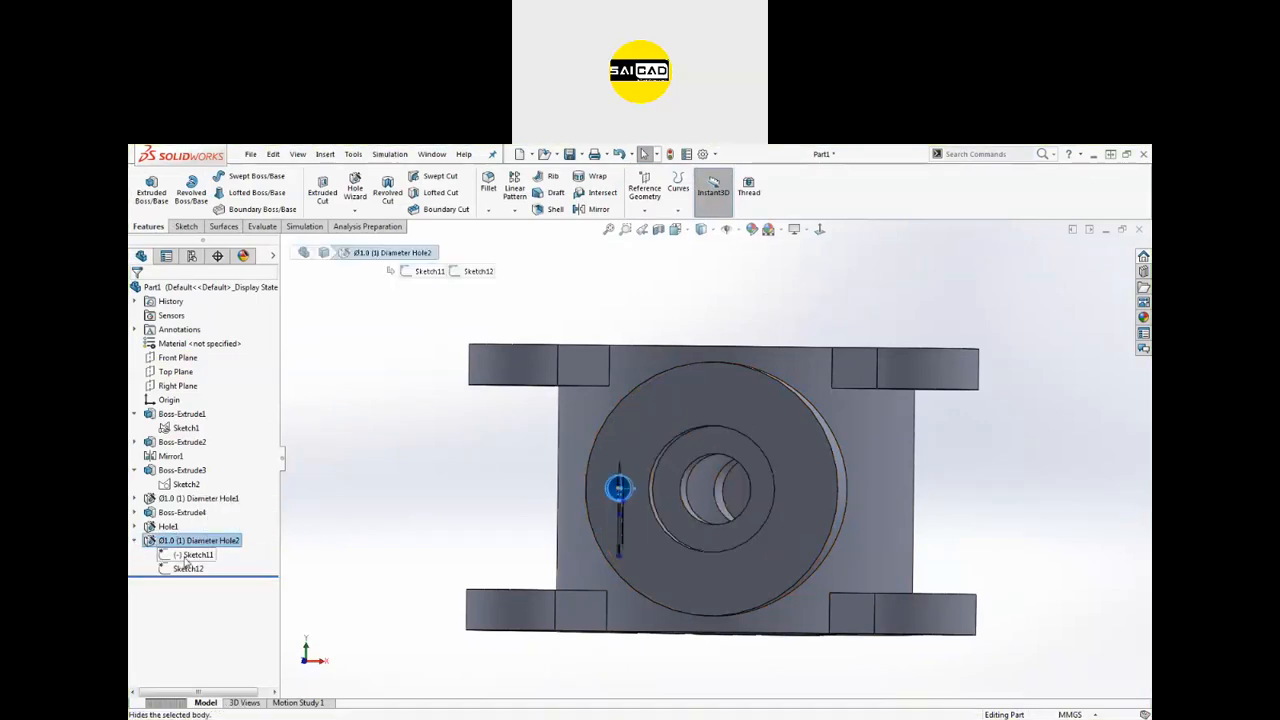
{"action": "left_click", "coordinate": [386, 553]}
{"action": "middle_click_drag", "start_coordinate": [340, 551], "coordinate": [355, 518]}
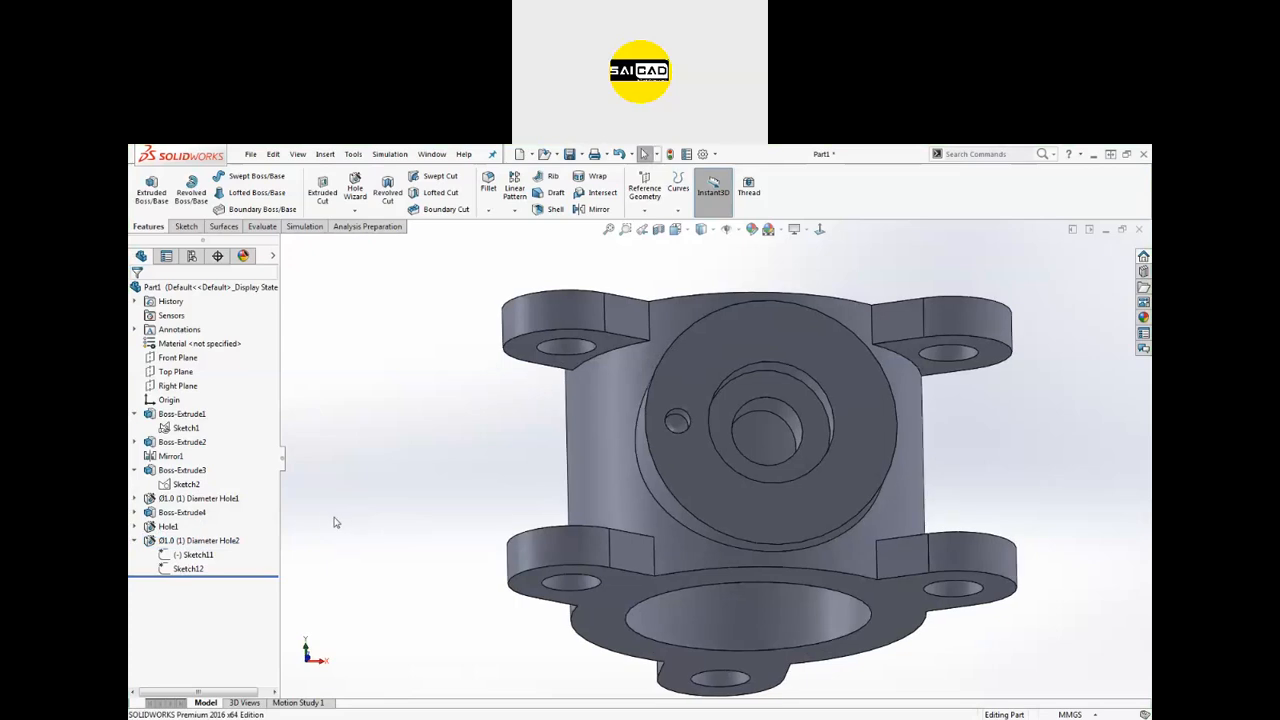
{"action": "left_click", "coordinate": [200, 555]}
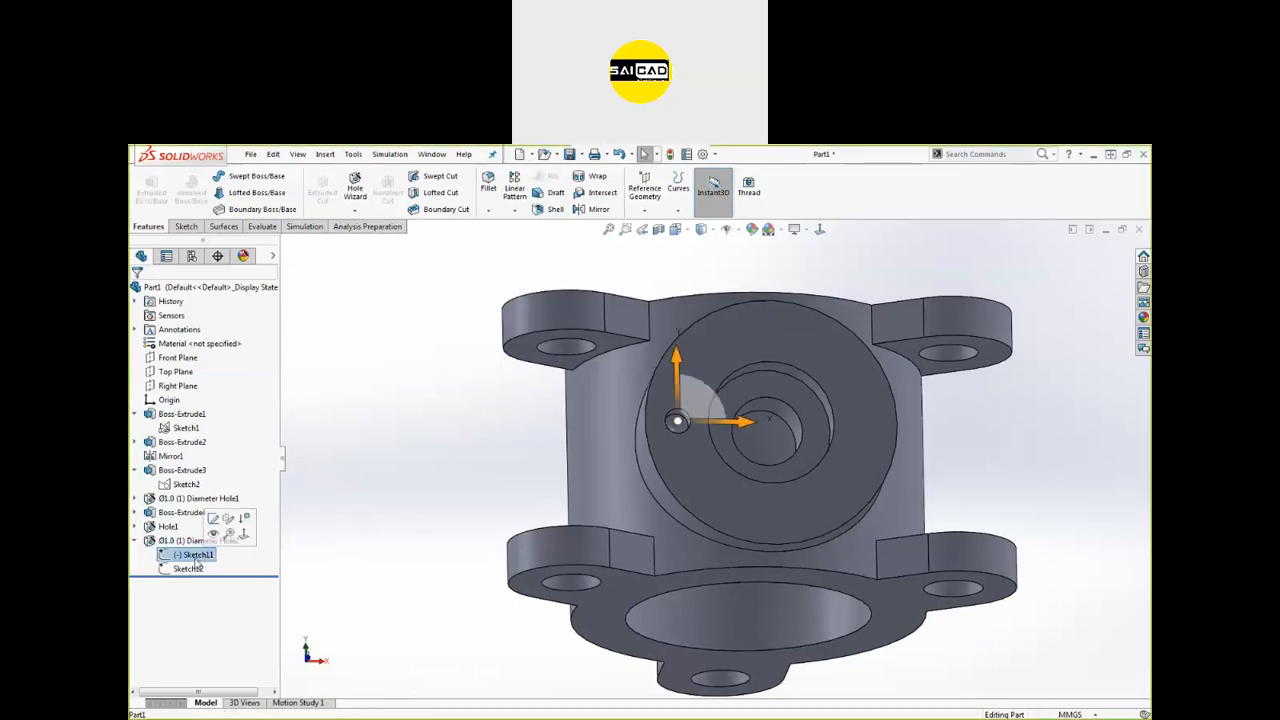
{"action": "left_click", "coordinate": [188, 568]}
{"action": "middle_click_drag", "start_coordinate": [413, 535], "coordinate": [530, 448]}
{"action": "scroll", "coordinate": [886, 455], "scroll_direction": "down", "scroll_amount": 4}
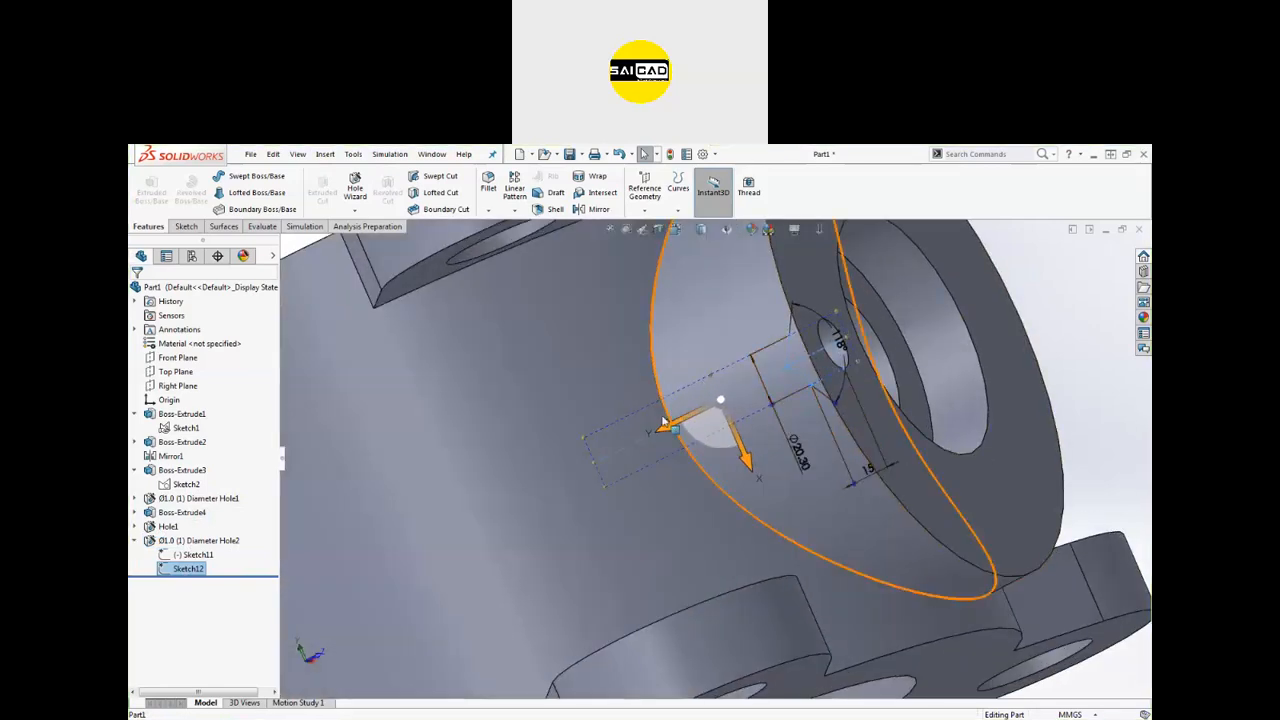
{"action": "scroll", "coordinate": [744, 396], "scroll_direction": "up", "scroll_amount": 3}
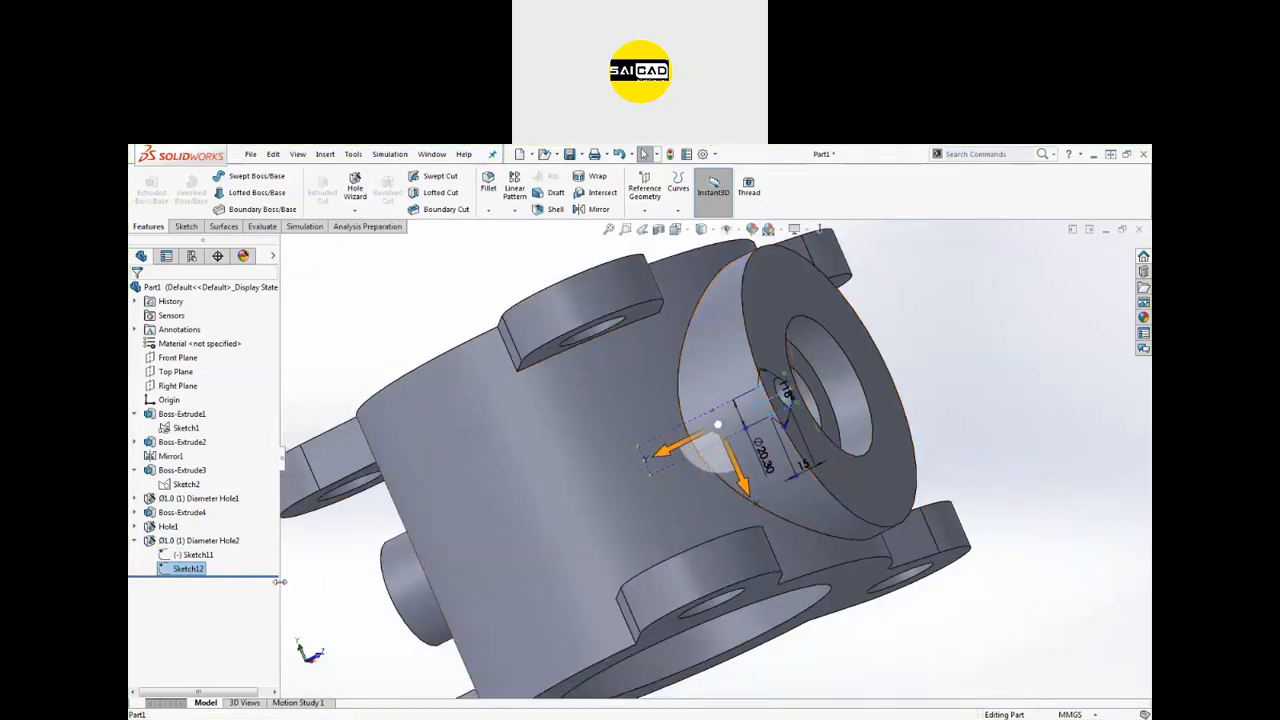
Step: In the hole's position sketch, draw an origin-centred construction circle about 148 mm in diameter through the hole point
{"action": "left_click", "coordinate": [196, 554]}
{"action": "left_click", "coordinate": [209, 522]}
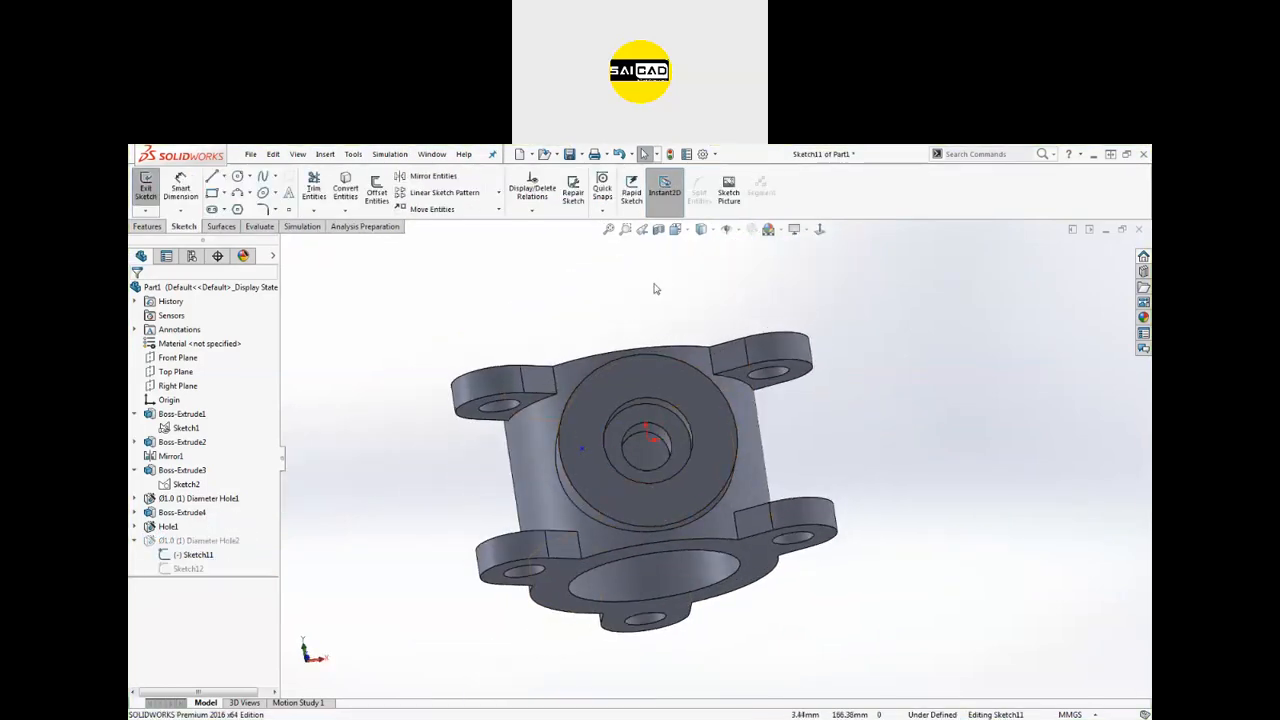
{"action": "left_click", "coordinate": [820, 229]}
{"action": "scroll", "coordinate": [672, 462], "scroll_direction": "down", "scroll_amount": 4}
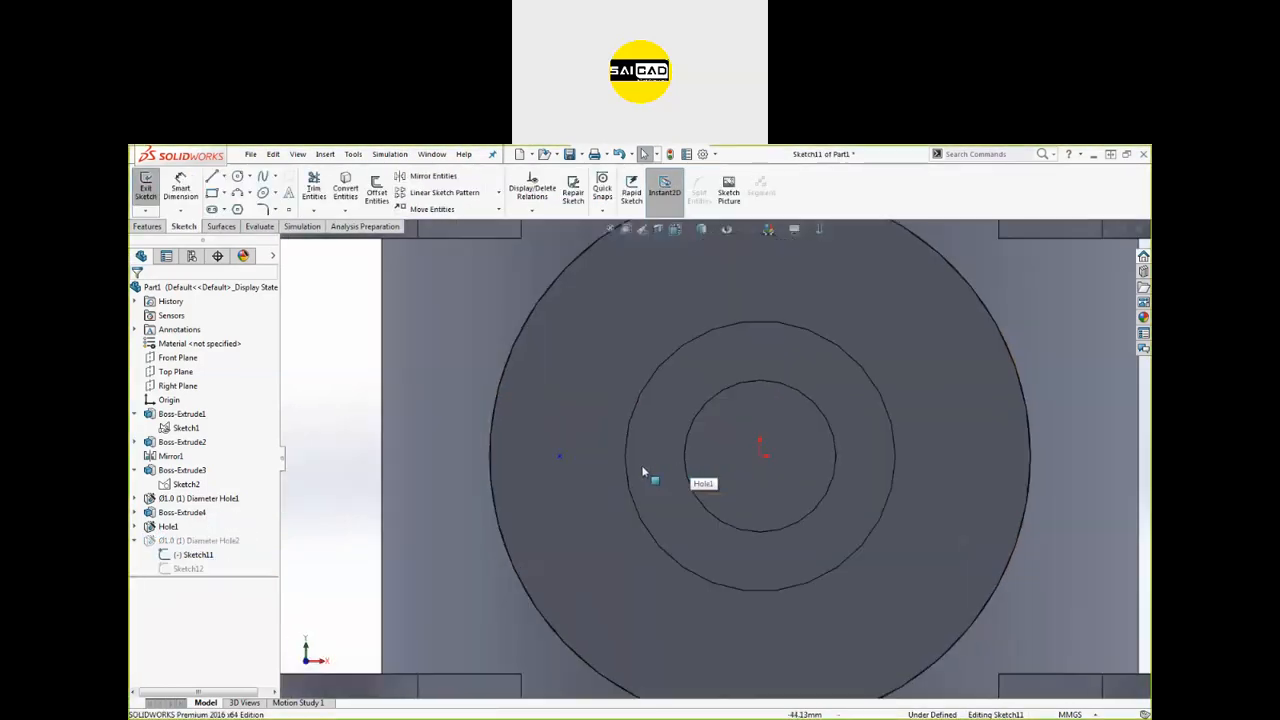
{"action": "scroll", "coordinate": [643, 471], "scroll_direction": "up", "scroll_amount": 2}
{"action": "left_click", "coordinate": [238, 177]}
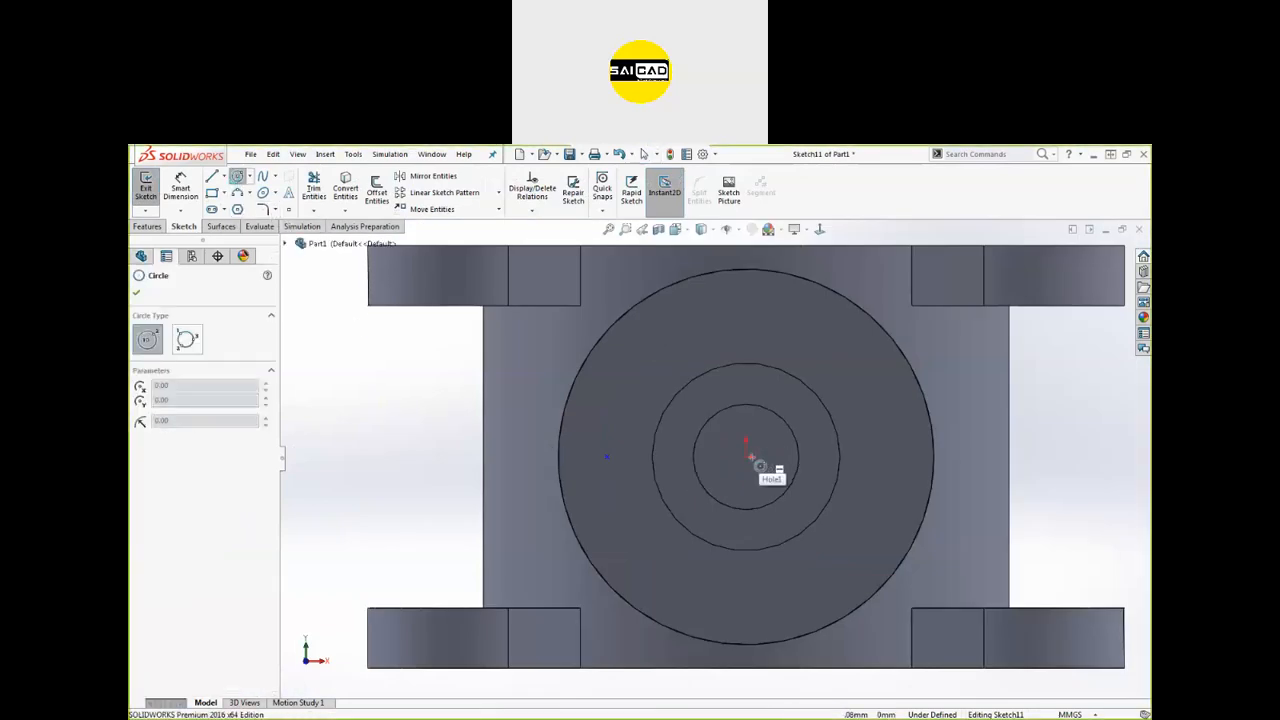
{"action": "left_click", "coordinate": [747, 456]}
{"action": "left_click", "coordinate": [607, 456]}
{"action": "key", "text": "Escape"}
{"action": "left_click", "coordinate": [609, 440]}
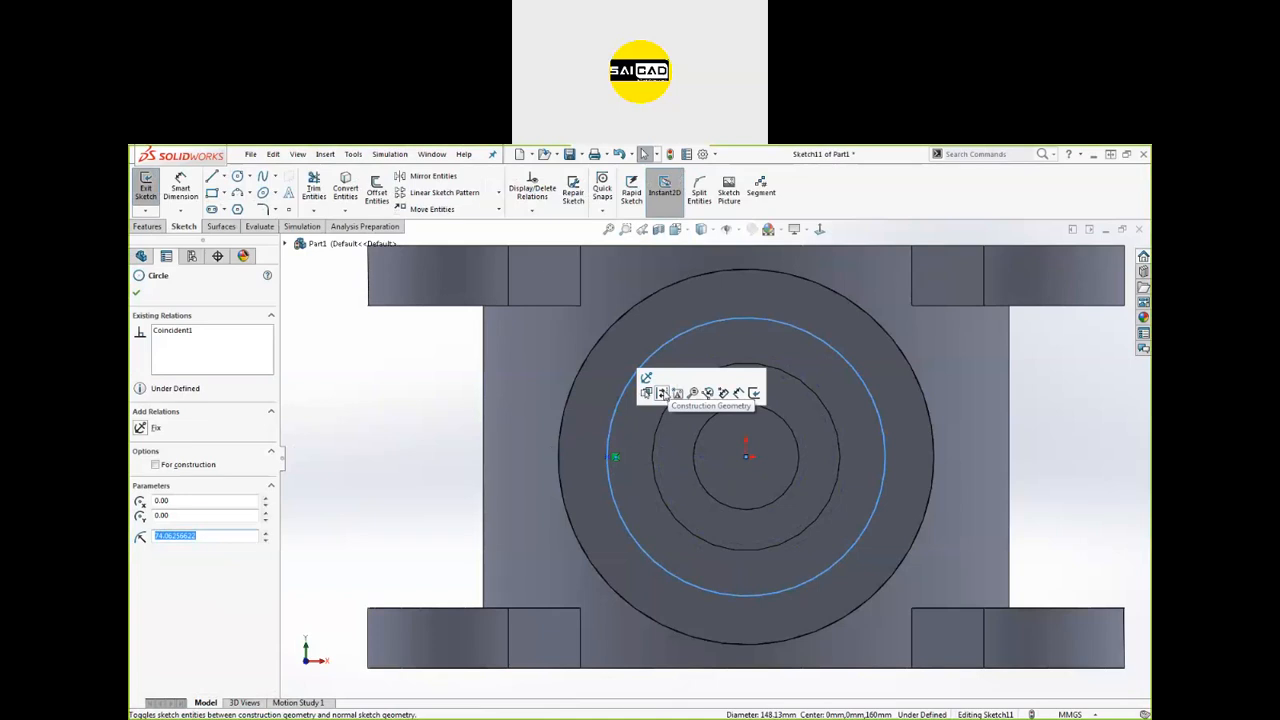
{"action": "left_click", "coordinate": [661, 393]}
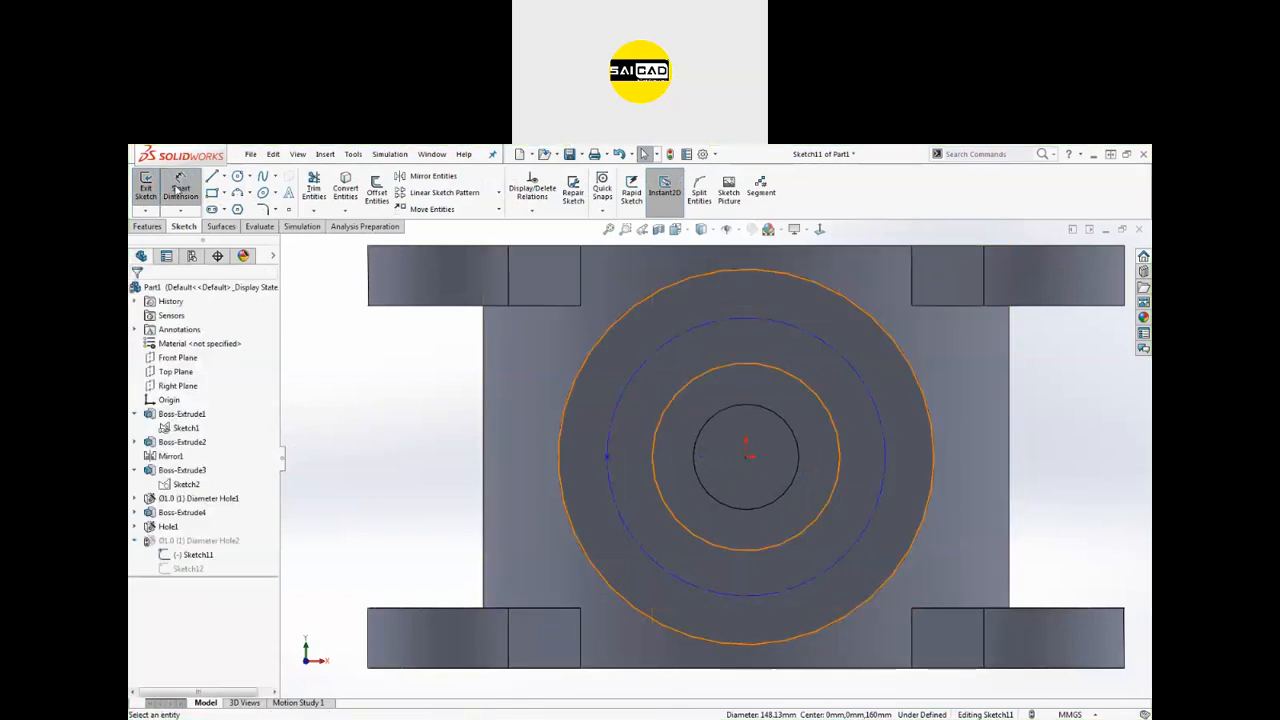
Step: Dimension the construction circle's diameter as 150 mm
{"action": "left_click", "coordinate": [634, 374]}
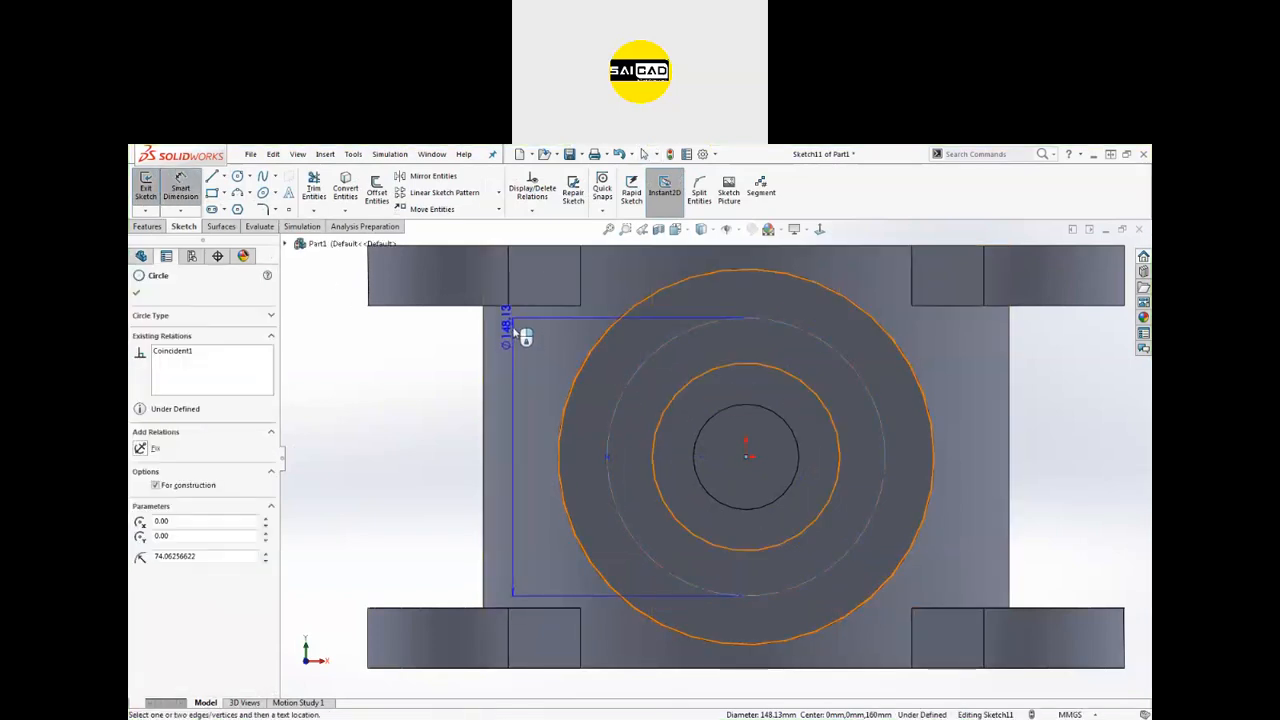
{"action": "left_click", "coordinate": [594, 287]}
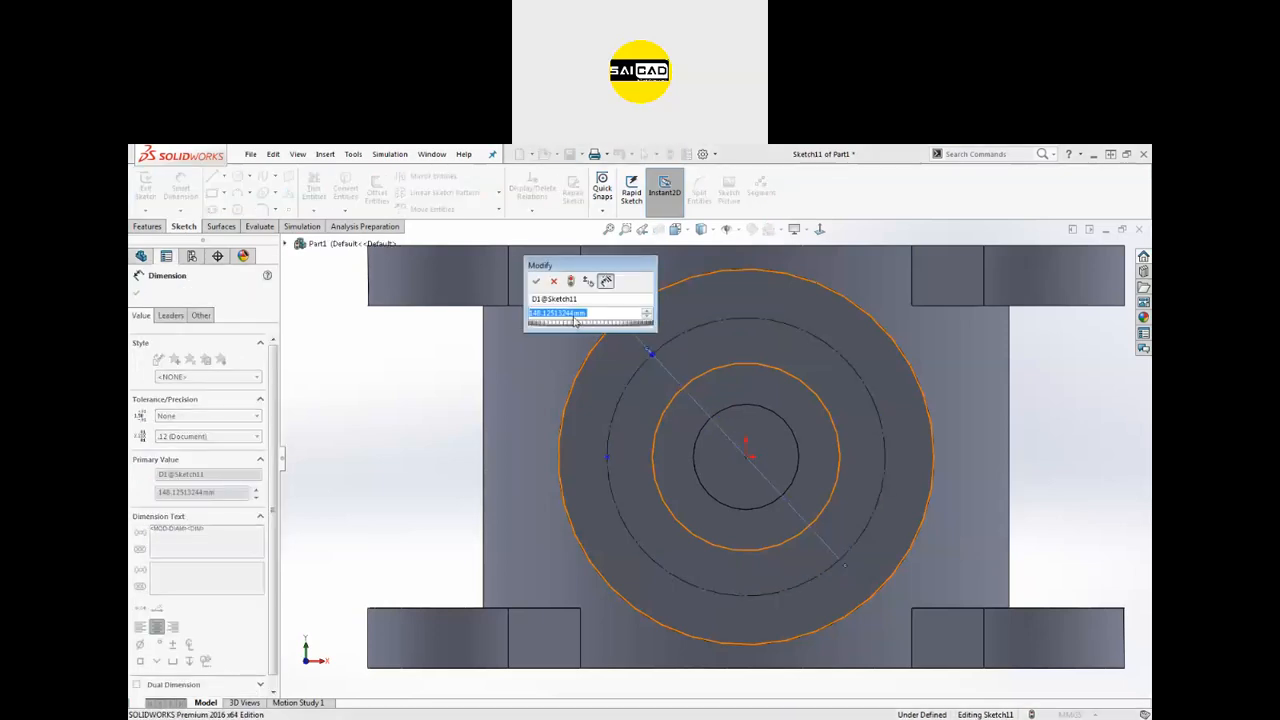
{"action": "type", "text": "150"}
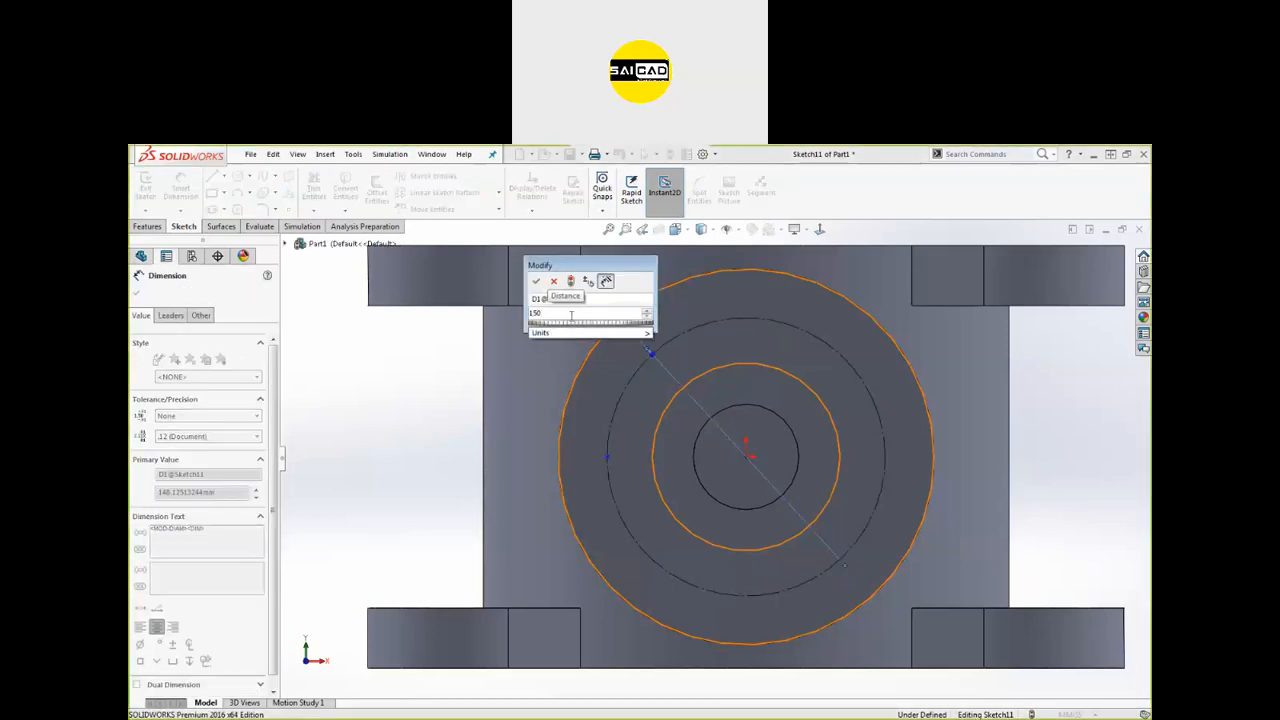
{"action": "key", "text": "Return"}
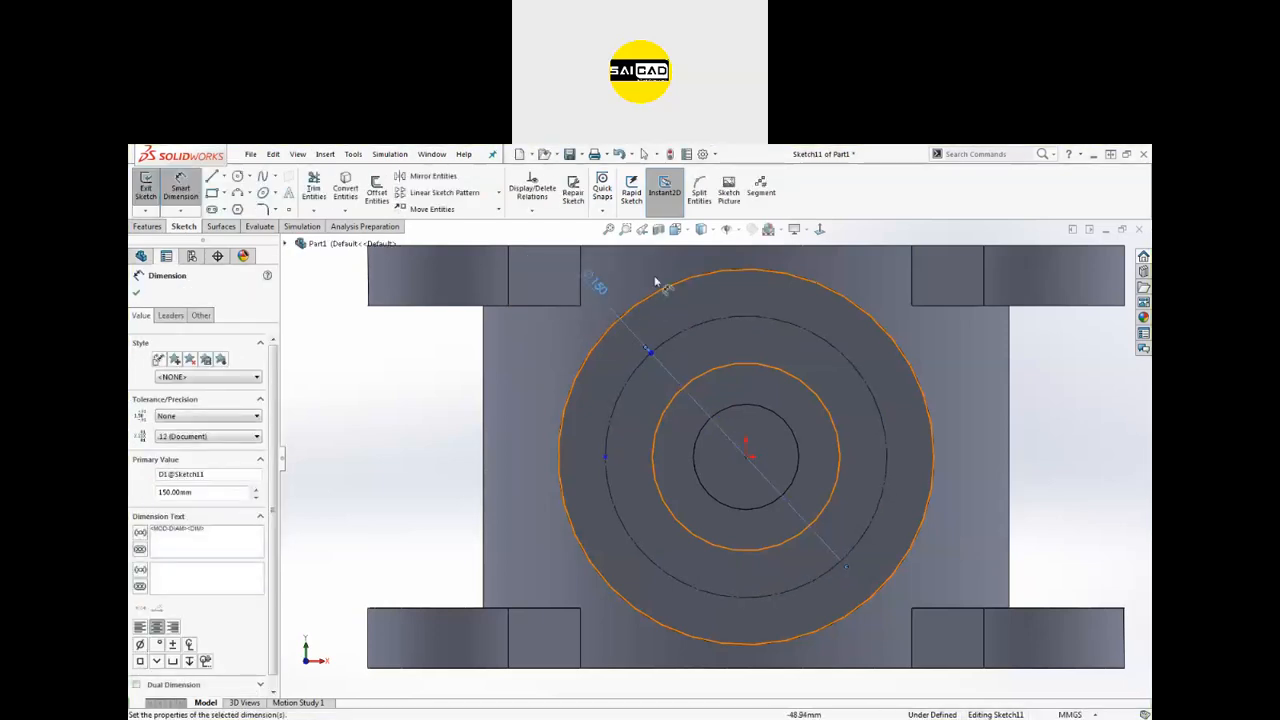
{"action": "key", "text": "Escape"}
Step: Add a Horizontal relation between the hole point and the construction circle's centre, and finish the sketch
{"action": "left_click", "coordinate": [608, 457]}
{"action": "left_click", "coordinate": [745, 460], "text": "ctrl"}
{"action": "left_click", "coordinate": [782, 403]}
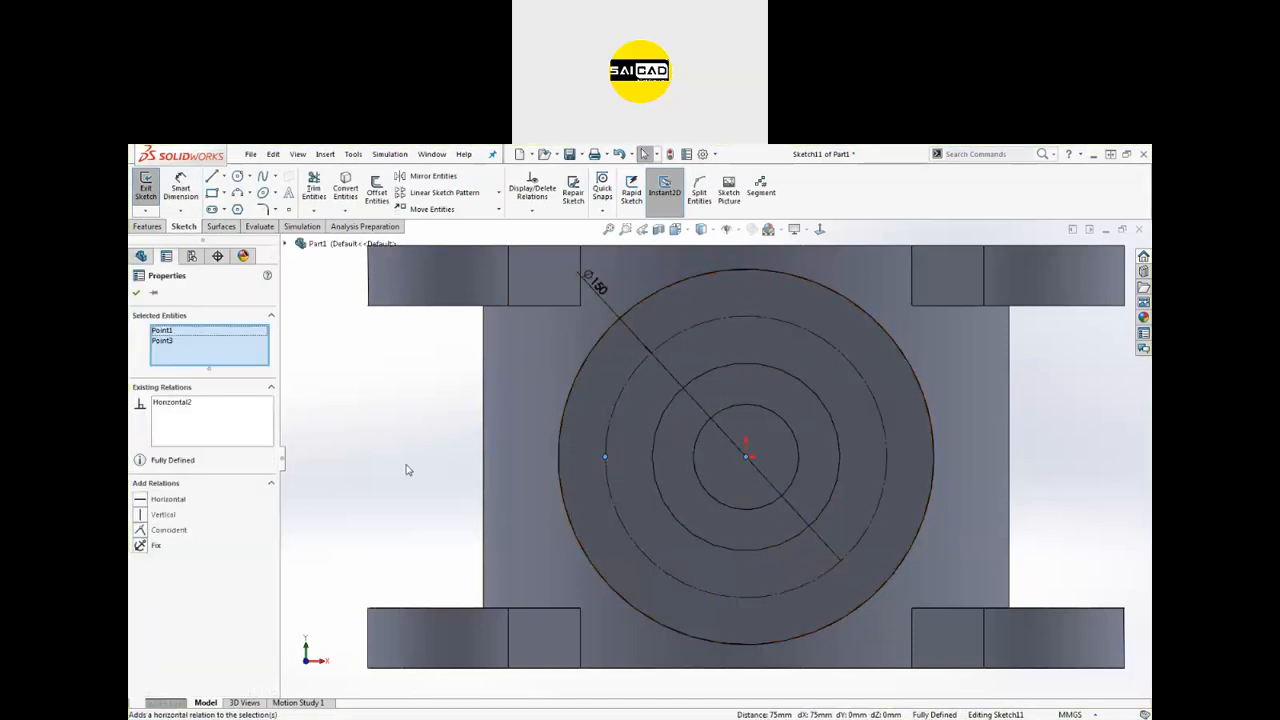
{"action": "left_click", "coordinate": [407, 469]}
{"action": "scroll", "coordinate": [559, 480], "scroll_direction": "up", "scroll_amount": 3}
{"action": "left_click", "coordinate": [147, 188]}
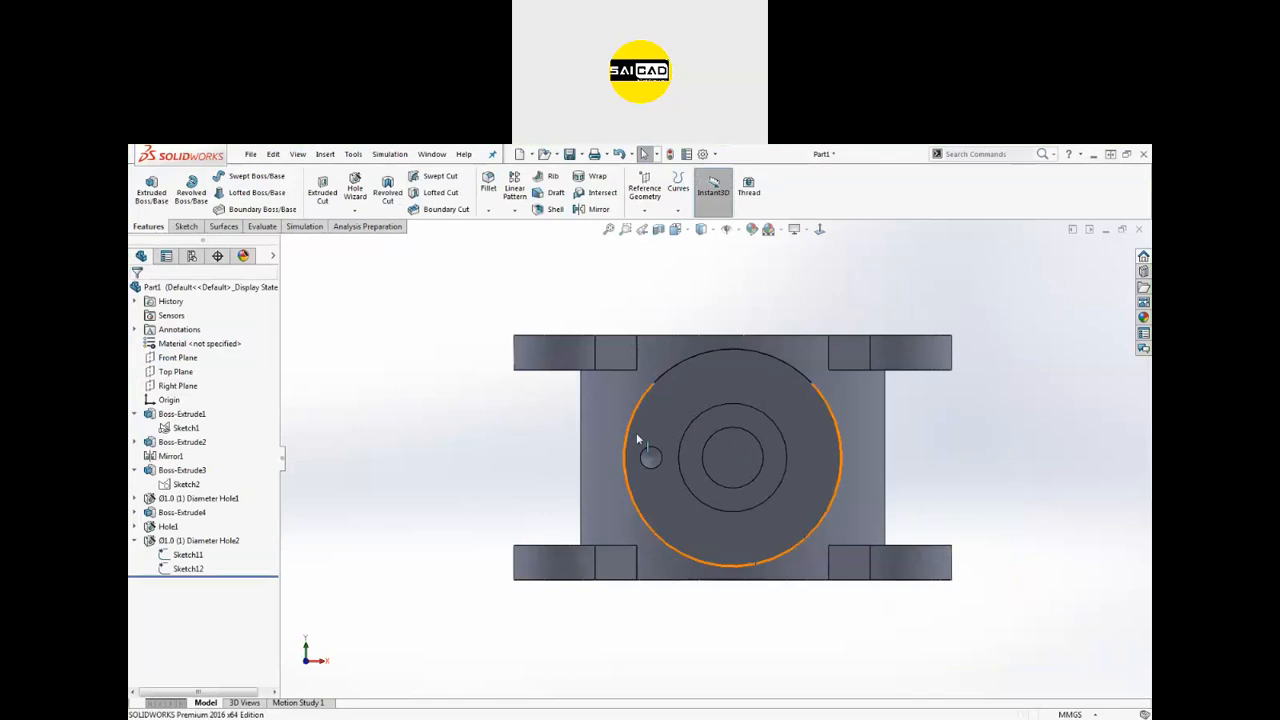
Step: Circularly pattern the drilled hole about the counterbore's cylindrical face with 3 equally spaced instances over 360°
{"action": "scroll", "coordinate": [619, 492], "scroll_direction": "down", "scroll_amount": 3}
{"action": "scroll", "coordinate": [640, 470], "scroll_direction": "up", "scroll_amount": 1}
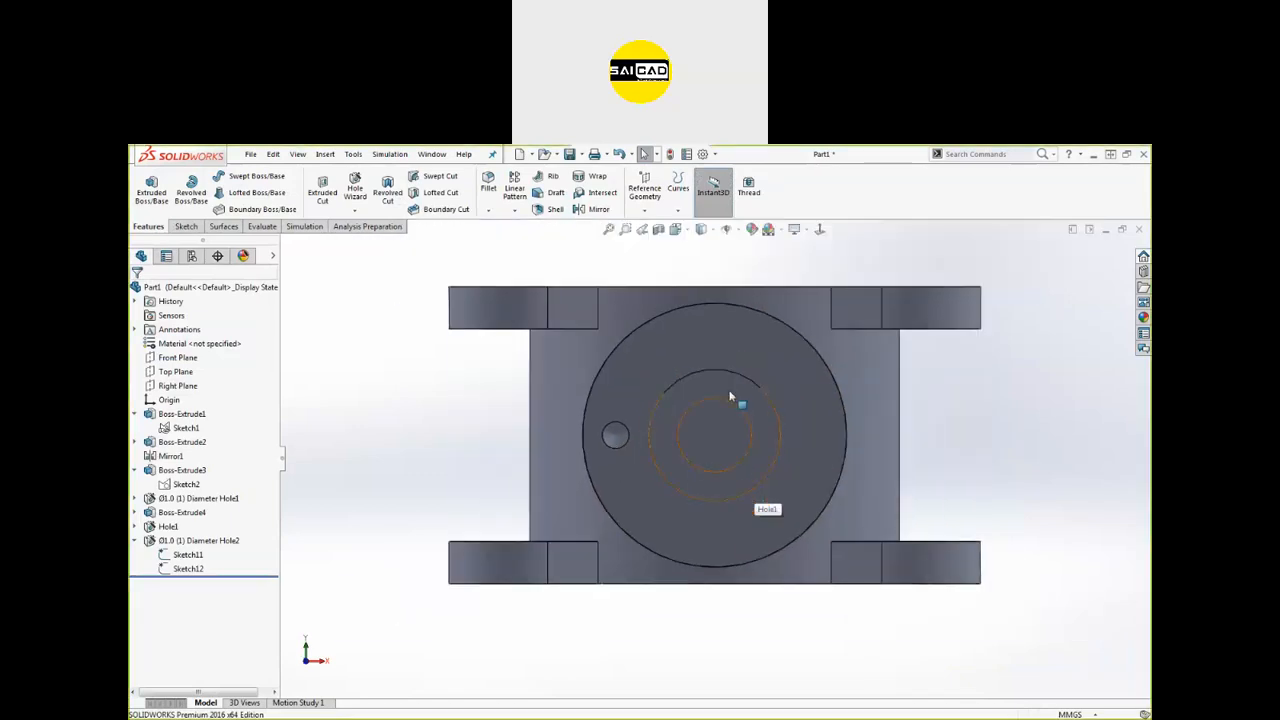
{"action": "middle_click_drag", "start_coordinate": [638, 458], "coordinate": [597, 418]}
{"action": "scroll", "coordinate": [654, 376], "scroll_direction": "down", "scroll_amount": 3}
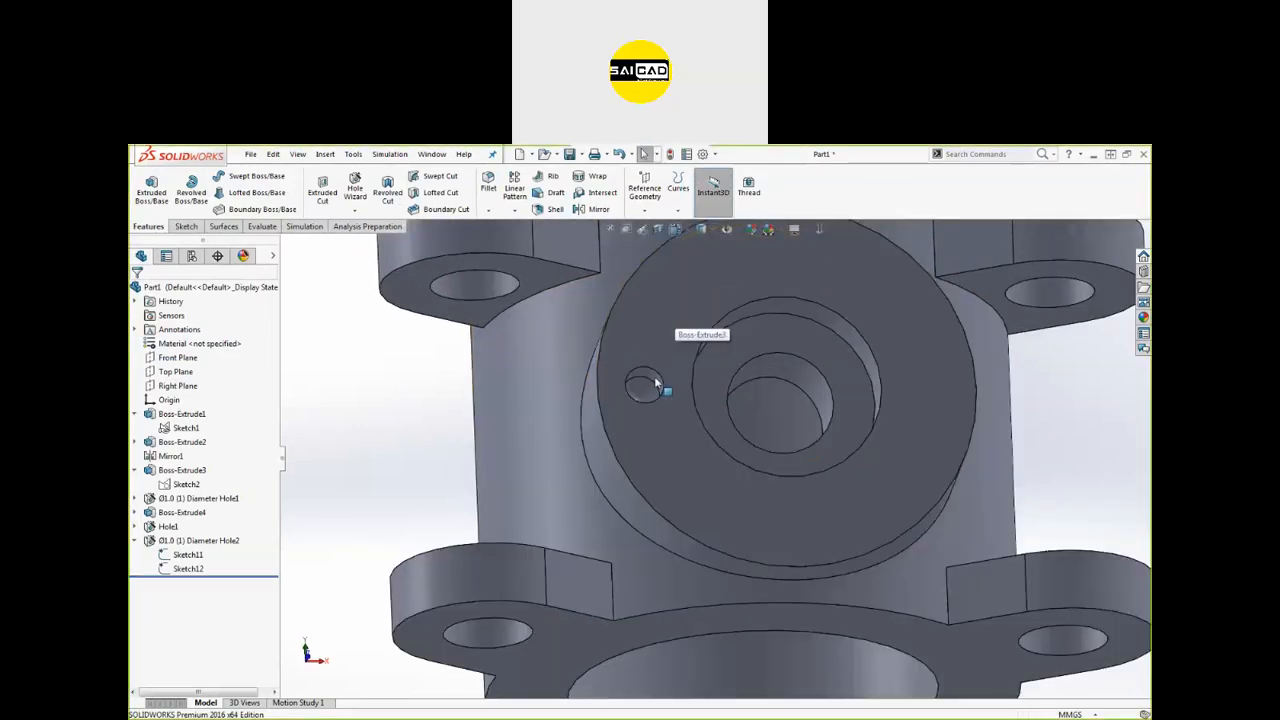
{"action": "left_click", "coordinate": [656, 376]}
{"action": "scroll", "coordinate": [640, 410], "scroll_direction": "up", "scroll_amount": 4}
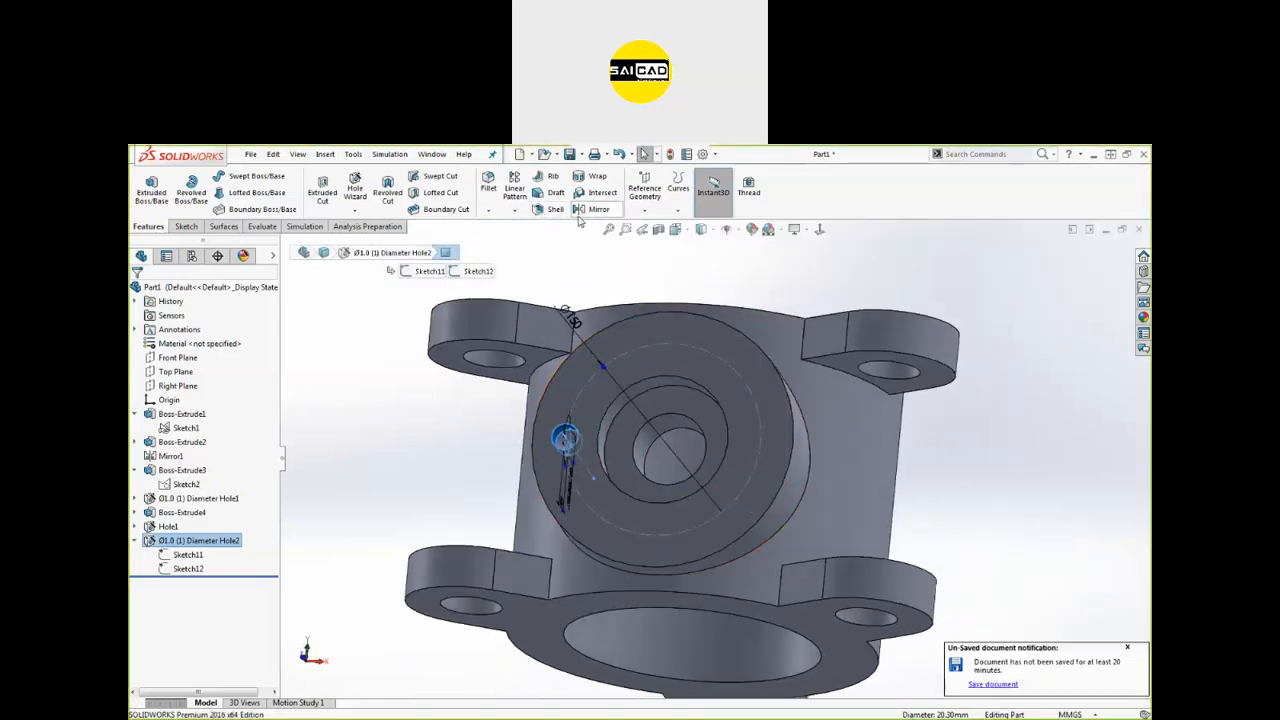
{"action": "left_click", "coordinate": [514, 211]}
{"action": "left_click", "coordinate": [520, 241]}
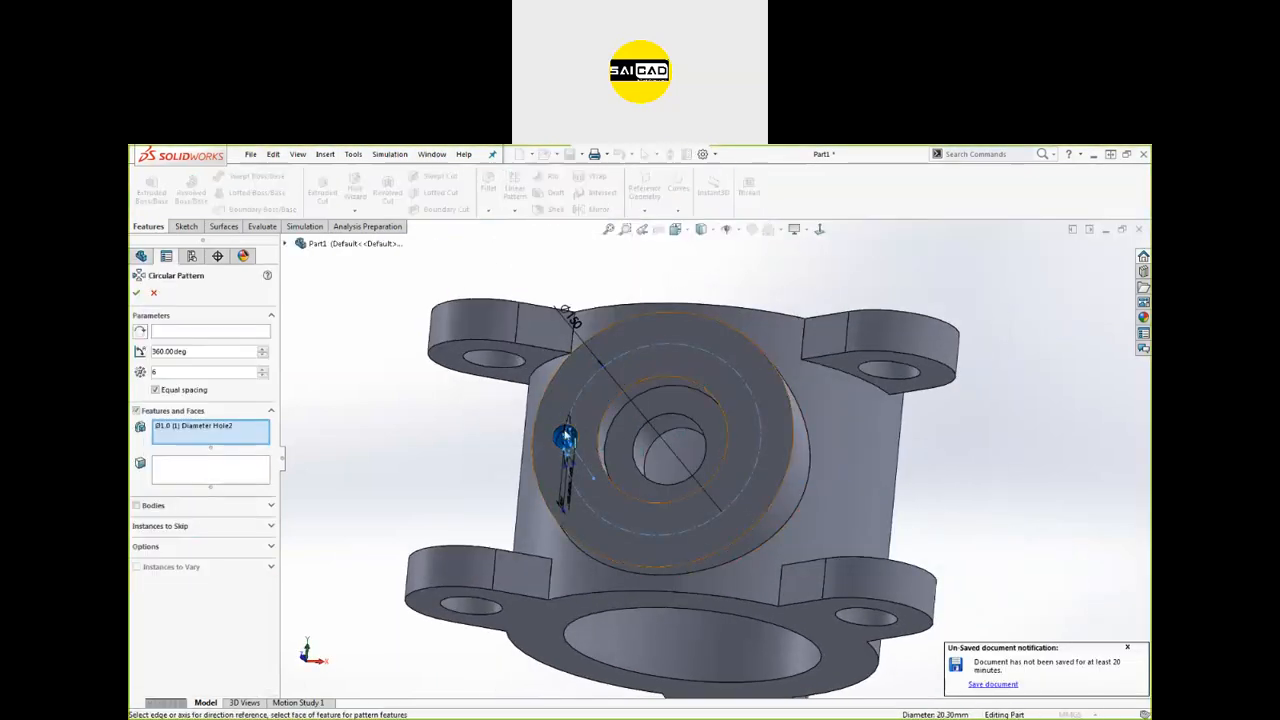
{"action": "left_click", "coordinate": [222, 334]}
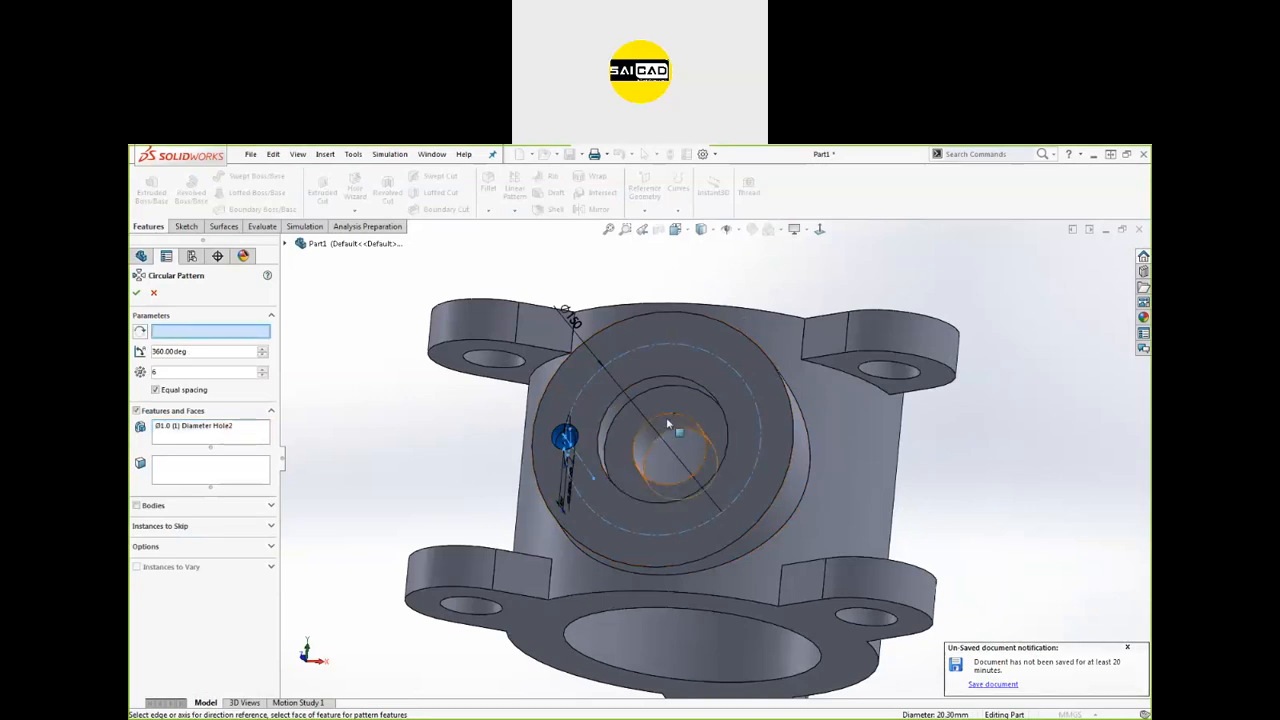
{"action": "left_click", "coordinate": [659, 382]}
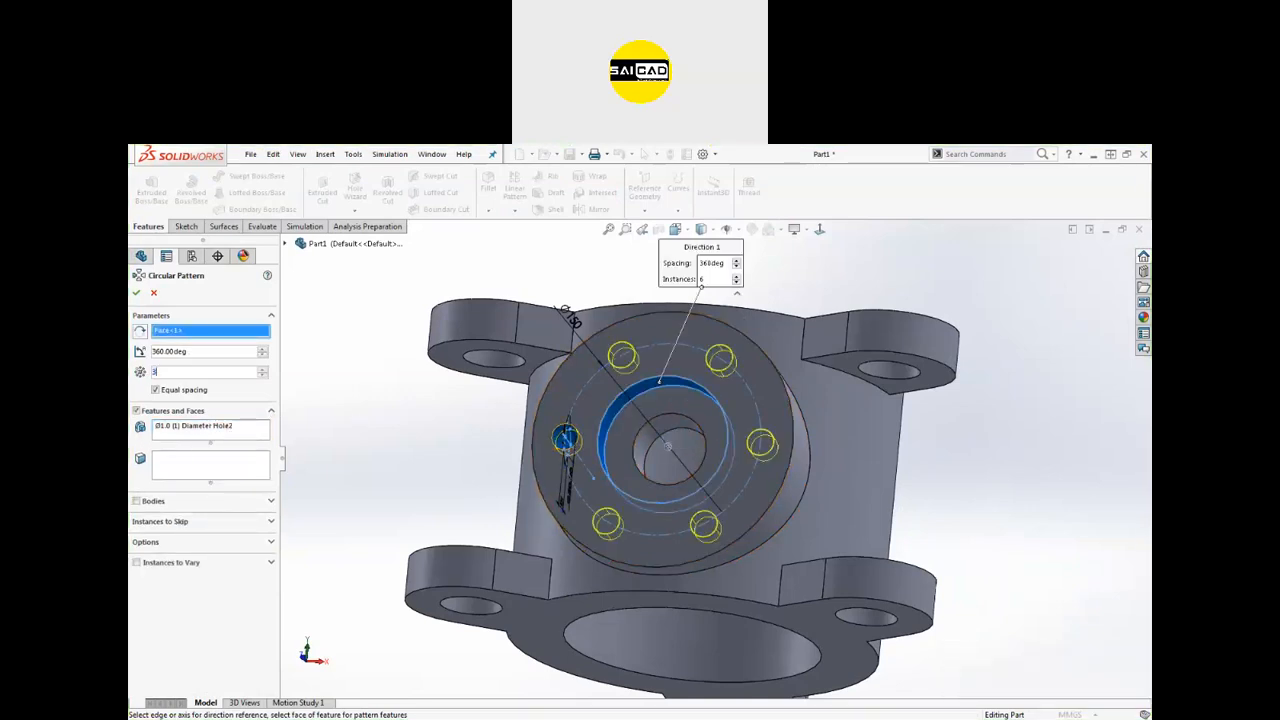
{"action": "left_click", "coordinate": [137, 293]}
Step: Examine the patterned holes on the round boss and the whole flanged housing from several directions
{"action": "middle_click_drag", "start_coordinate": [369, 418], "coordinate": [457, 426]}
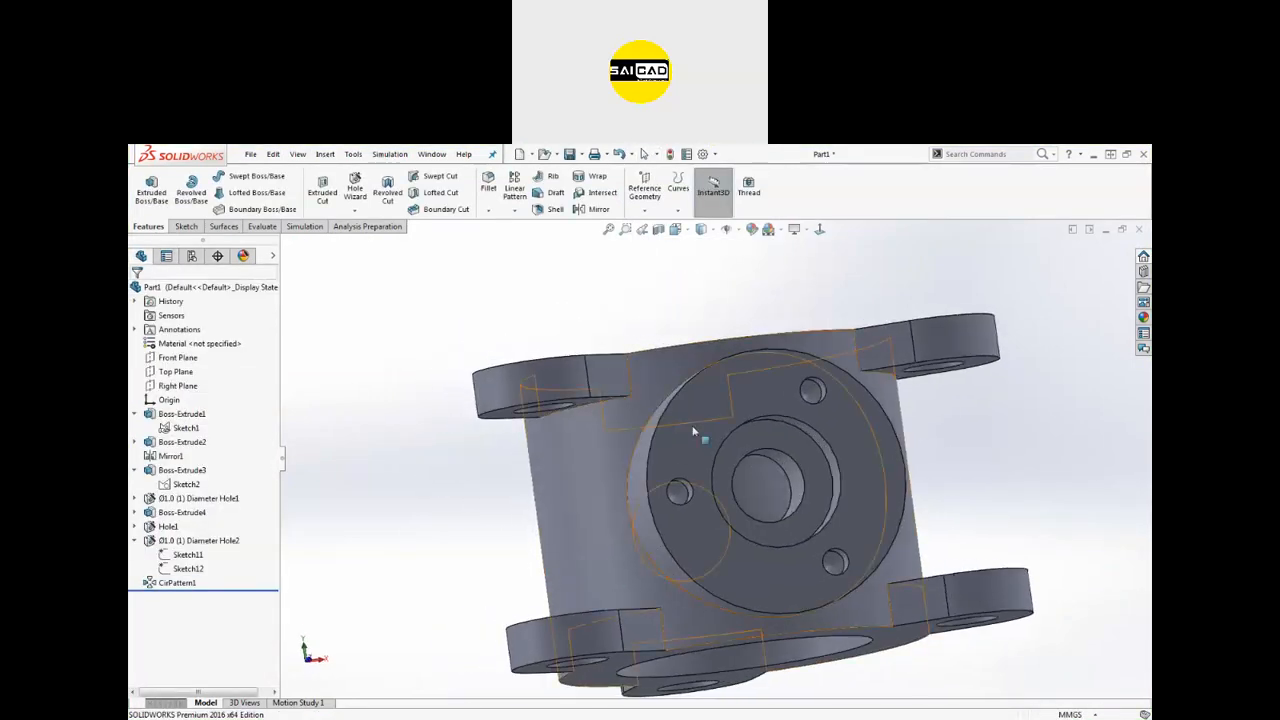
{"action": "left_click", "coordinate": [190, 584]}
{"action": "scroll", "coordinate": [402, 503], "scroll_direction": "up", "scroll_amount": 1}
{"action": "middle_click_drag", "start_coordinate": [403, 503], "coordinate": [438, 436]}
{"action": "left_click", "coordinate": [1014, 454]}
{"action": "middle_click_drag", "start_coordinate": [992, 427], "coordinate": [967, 518]}
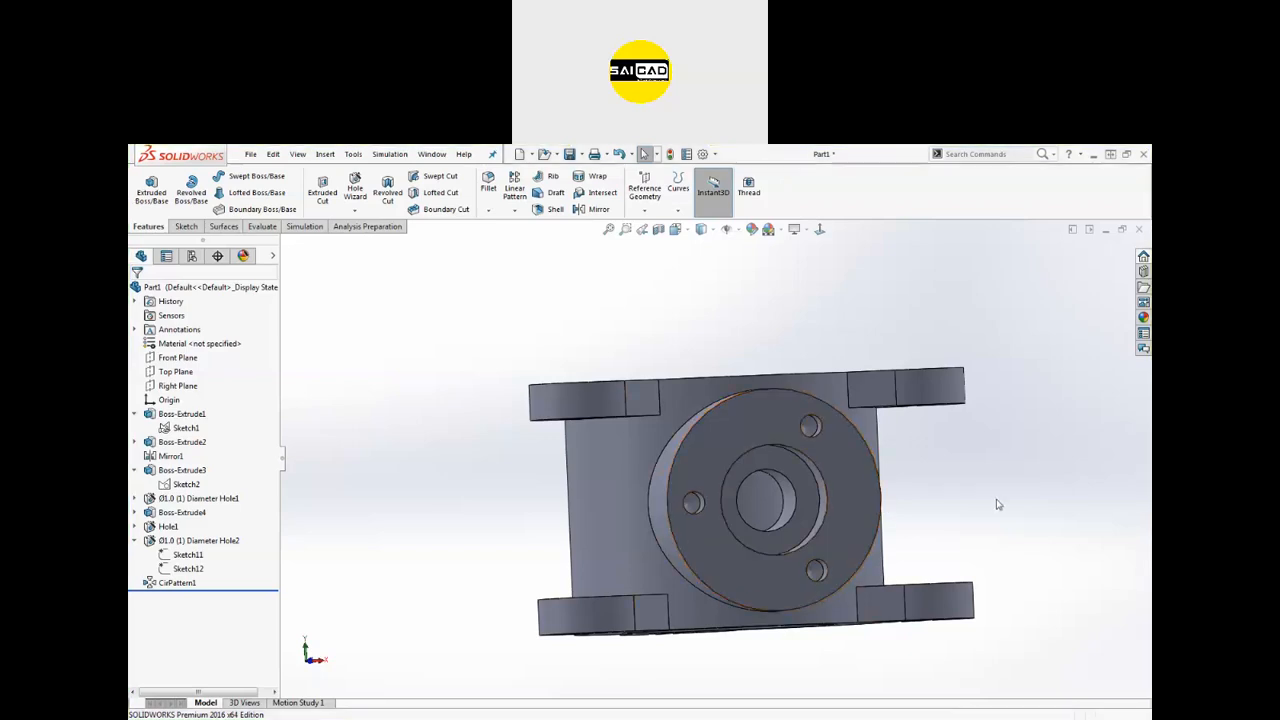
{"action": "scroll", "coordinate": [815, 498], "scroll_direction": "up", "scroll_amount": 4}
{"action": "scroll", "coordinate": [815, 498], "scroll_direction": "down", "scroll_amount": 2}
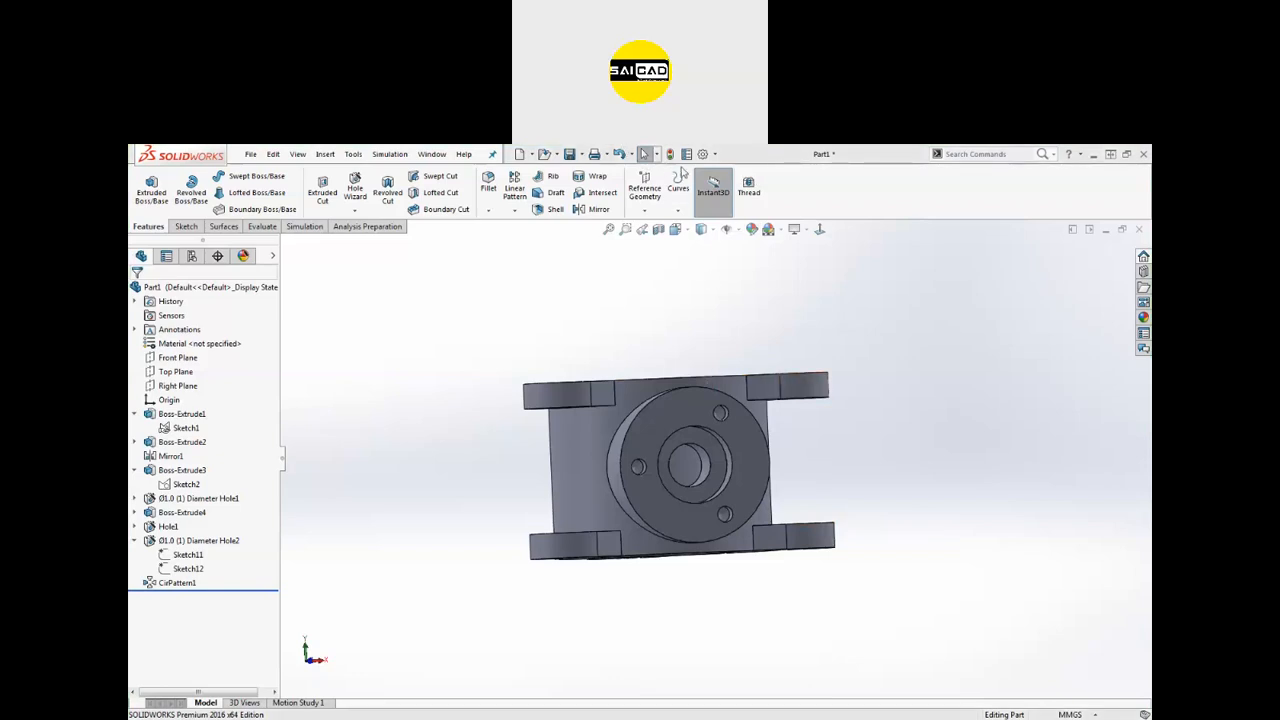
{"action": "middle_click_drag", "start_coordinate": [790, 474], "coordinate": [603, 480]}
{"action": "key", "text": "f"}
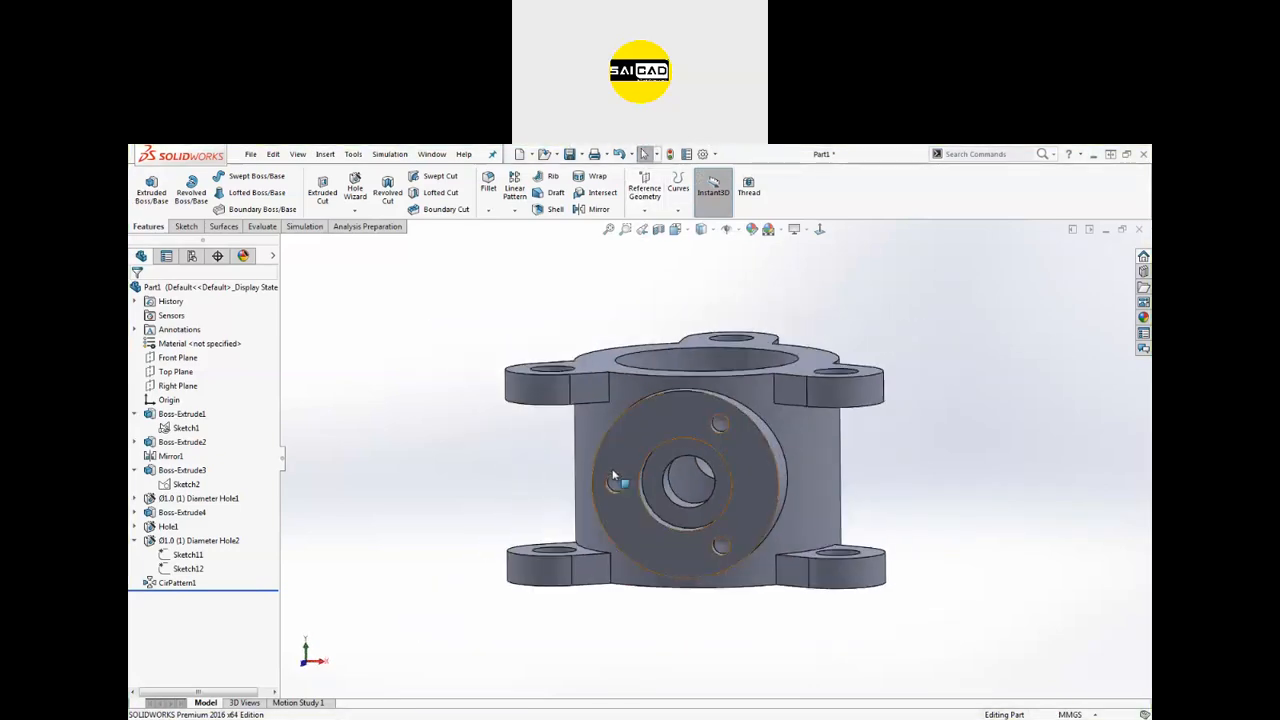
{"action": "middle_click_drag", "start_coordinate": [689, 486], "coordinate": [708, 538]}
{"action": "scroll", "coordinate": [700, 470], "scroll_direction": "up", "scroll_amount": 5}
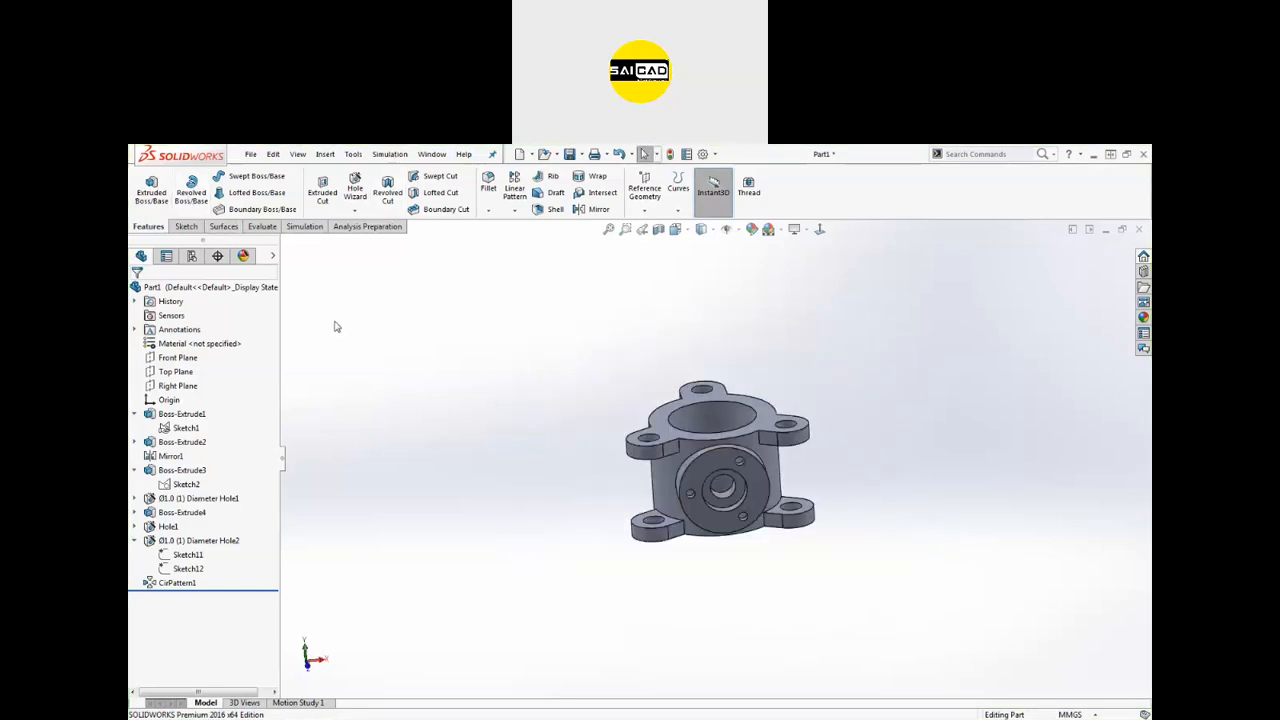
Step: Create a new part and sketch a corner rectangle about 156 mm by 72 mm around the origin on the Top Plane
{"action": "key", "text": "ctrl+n"}
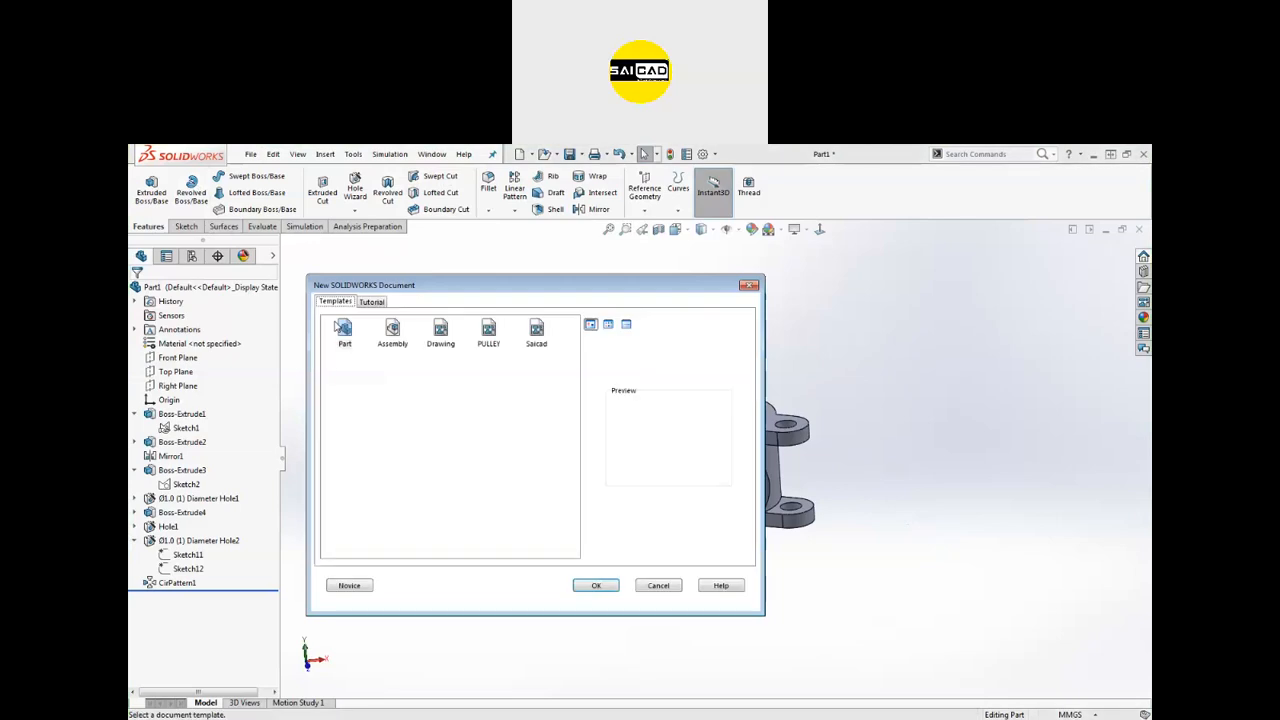
{"action": "left_click", "coordinate": [362, 587]}
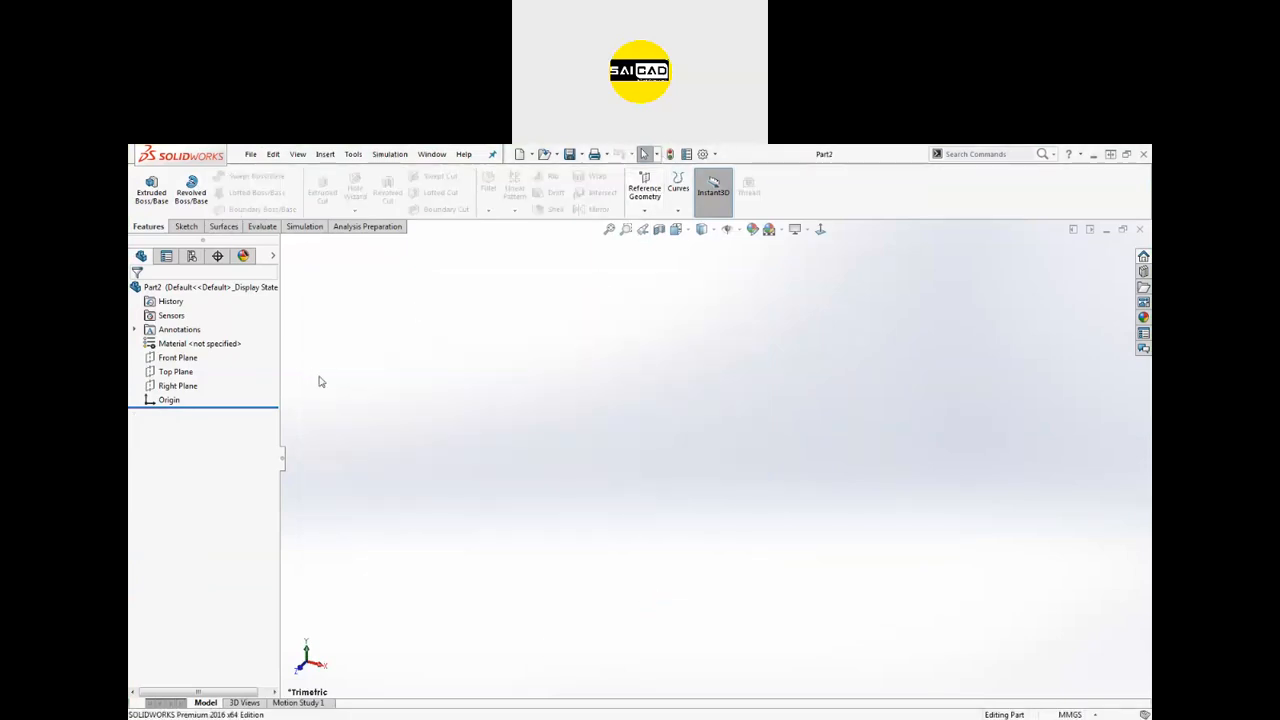
{"action": "left_click", "coordinate": [175, 371]}
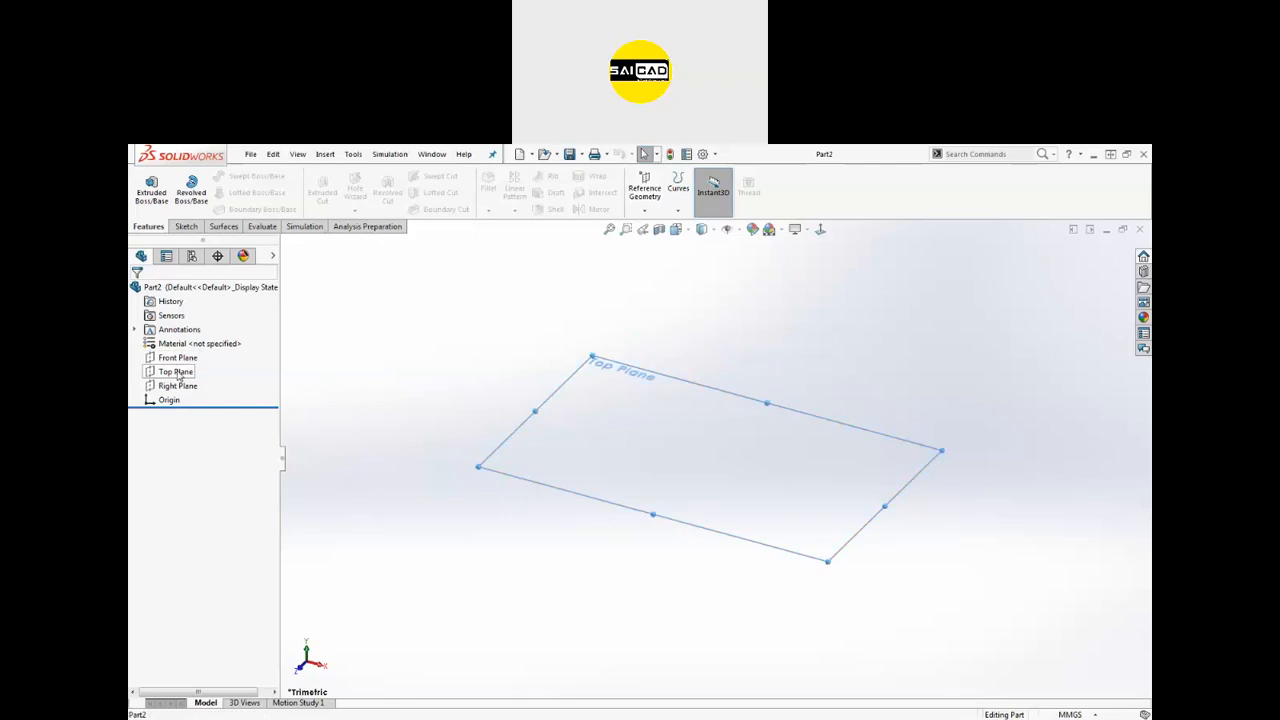
{"action": "left_click", "coordinate": [151, 188]}
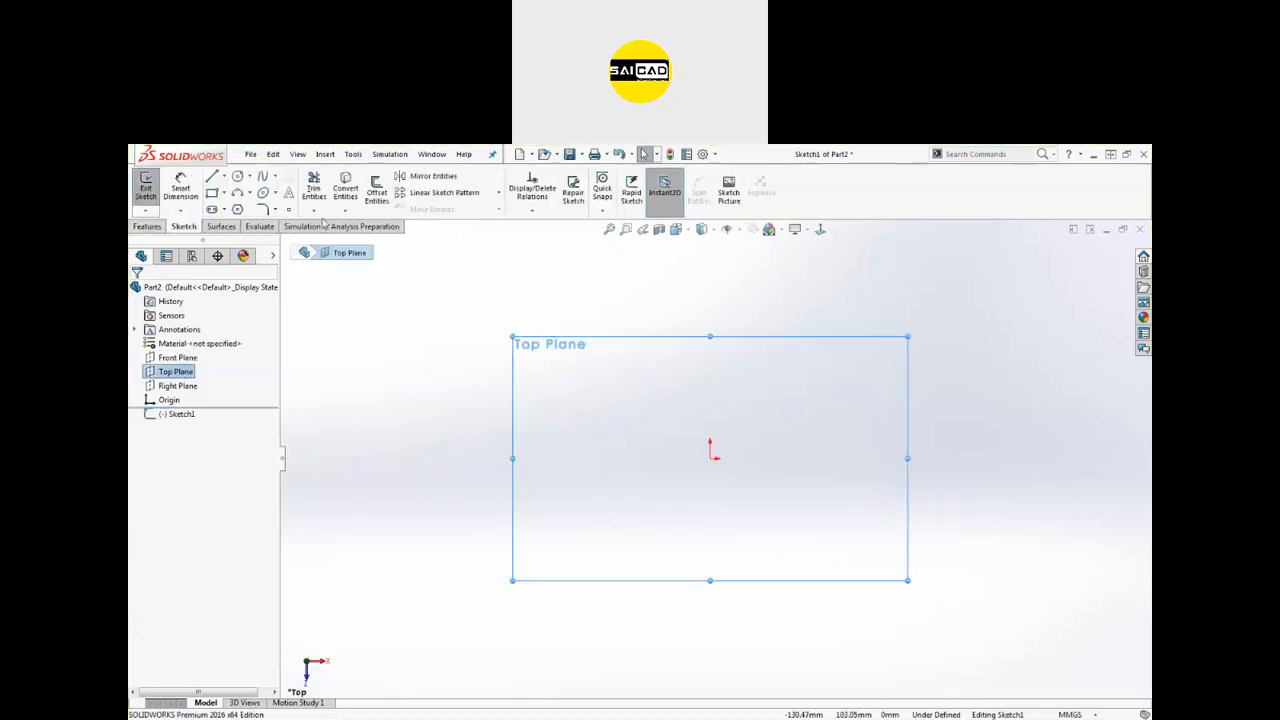
{"action": "left_click", "coordinate": [212, 193]}
{"action": "left_click", "coordinate": [550, 379]}
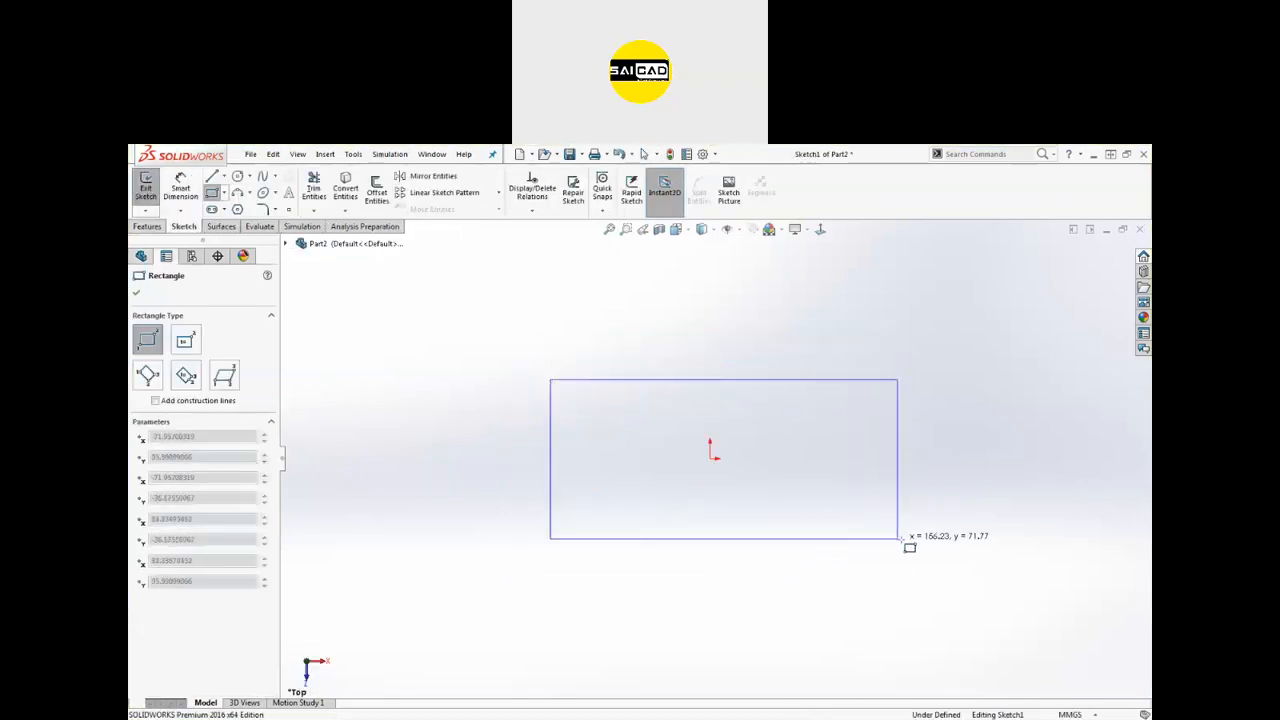
{"action": "left_click", "coordinate": [897, 538]}
Step: Extrude the rectangle as a blind boss to a depth of 50 mm
{"action": "left_click", "coordinate": [146, 186]}
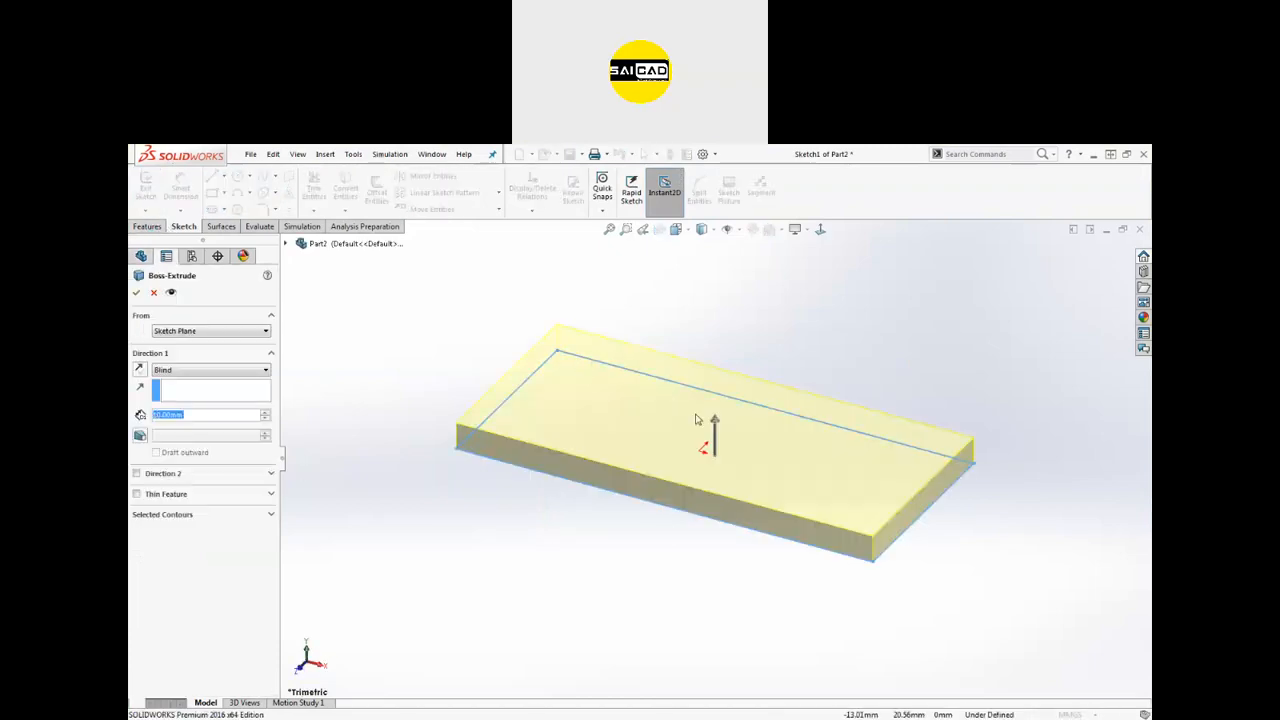
{"action": "left_click_drag", "start_coordinate": [716, 425], "coordinate": [715, 320]}
{"action": "left_click", "coordinate": [136, 293]}
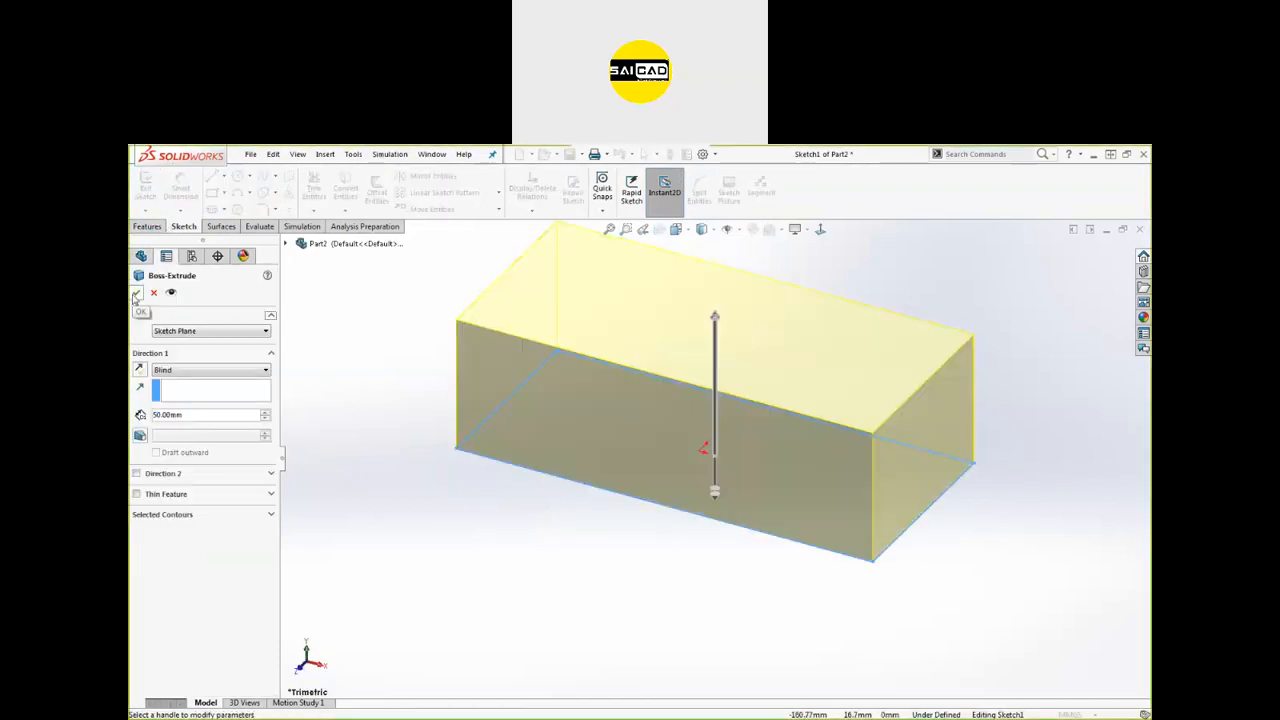
{"action": "left_click", "coordinate": [351, 320]}
Step: Start a Hole Wizard hole on the block's top face, disable custom sizing and choose the Countersink hole type
{"action": "scroll", "coordinate": [514, 443], "scroll_direction": "up", "scroll_amount": 2}
{"action": "middle_click_drag", "start_coordinate": [514, 443], "coordinate": [535, 463]}
{"action": "scroll", "coordinate": [708, 439], "scroll_direction": "down", "scroll_amount": 4}
{"action": "middle_click_drag", "start_coordinate": [708, 439], "coordinate": [690, 451]}
{"action": "left_click", "coordinate": [680, 365]}
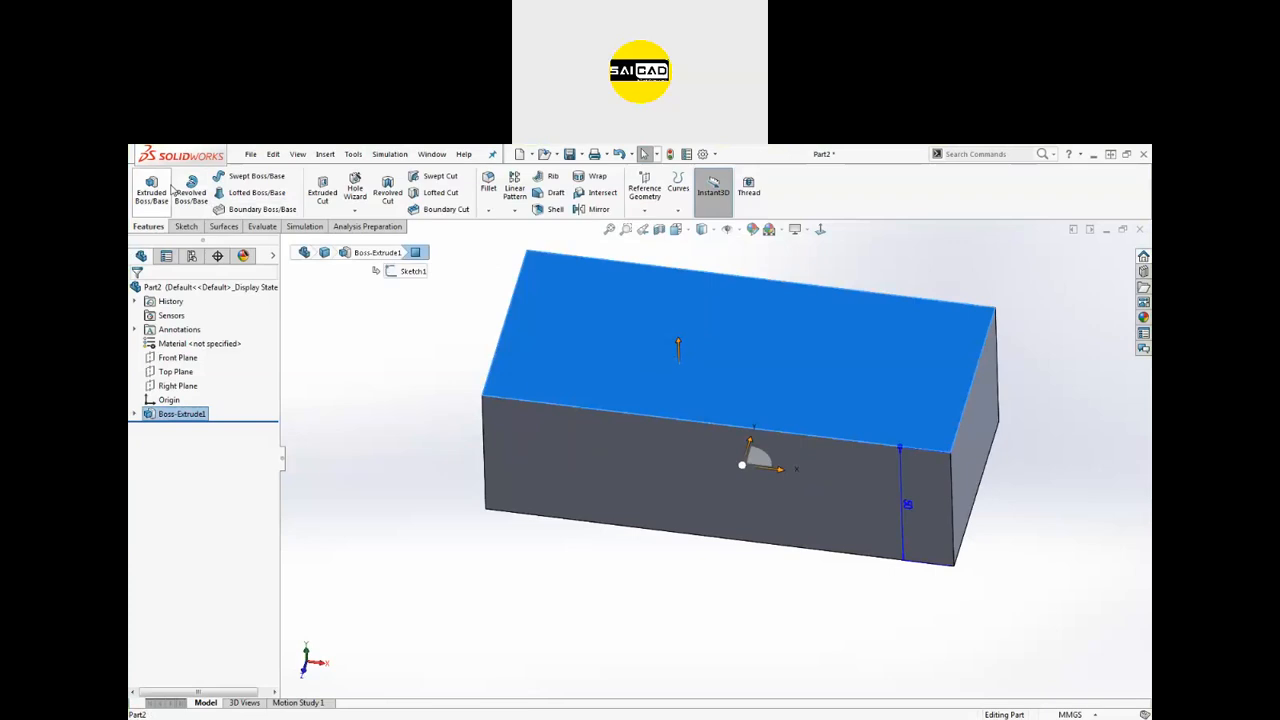
{"action": "left_click", "coordinate": [362, 195]}
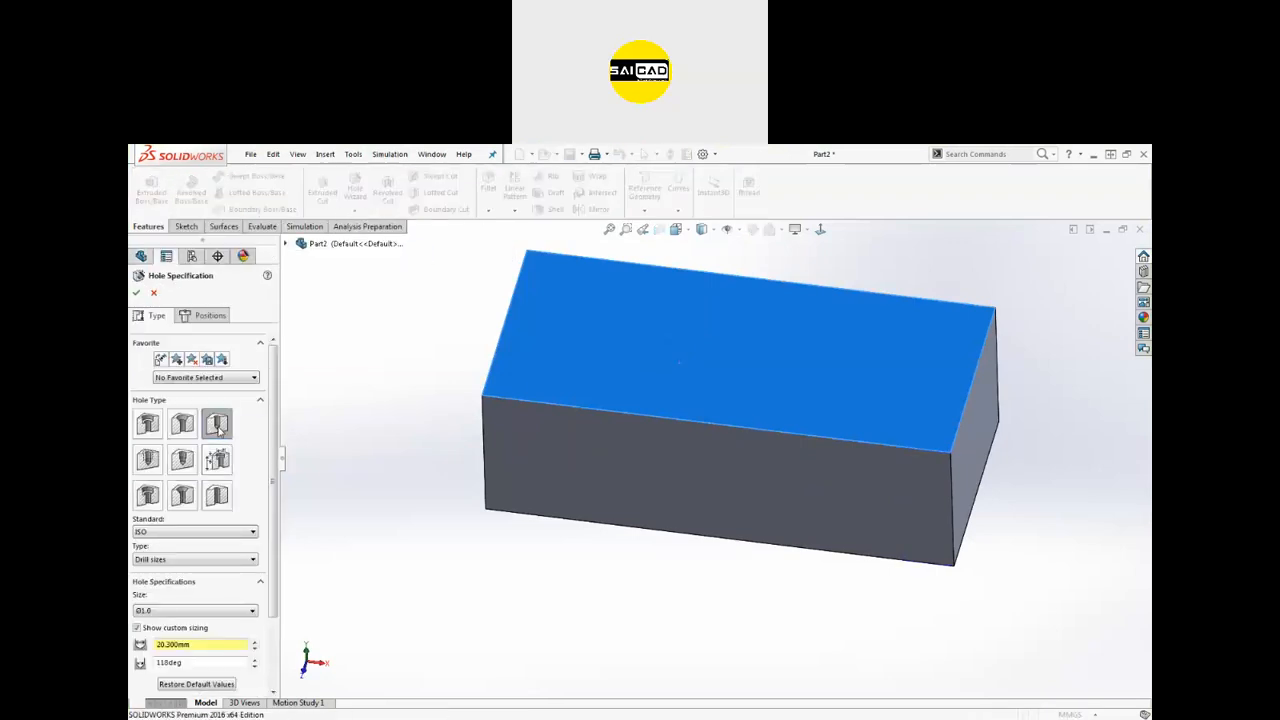
{"action": "left_click", "coordinate": [183, 426]}
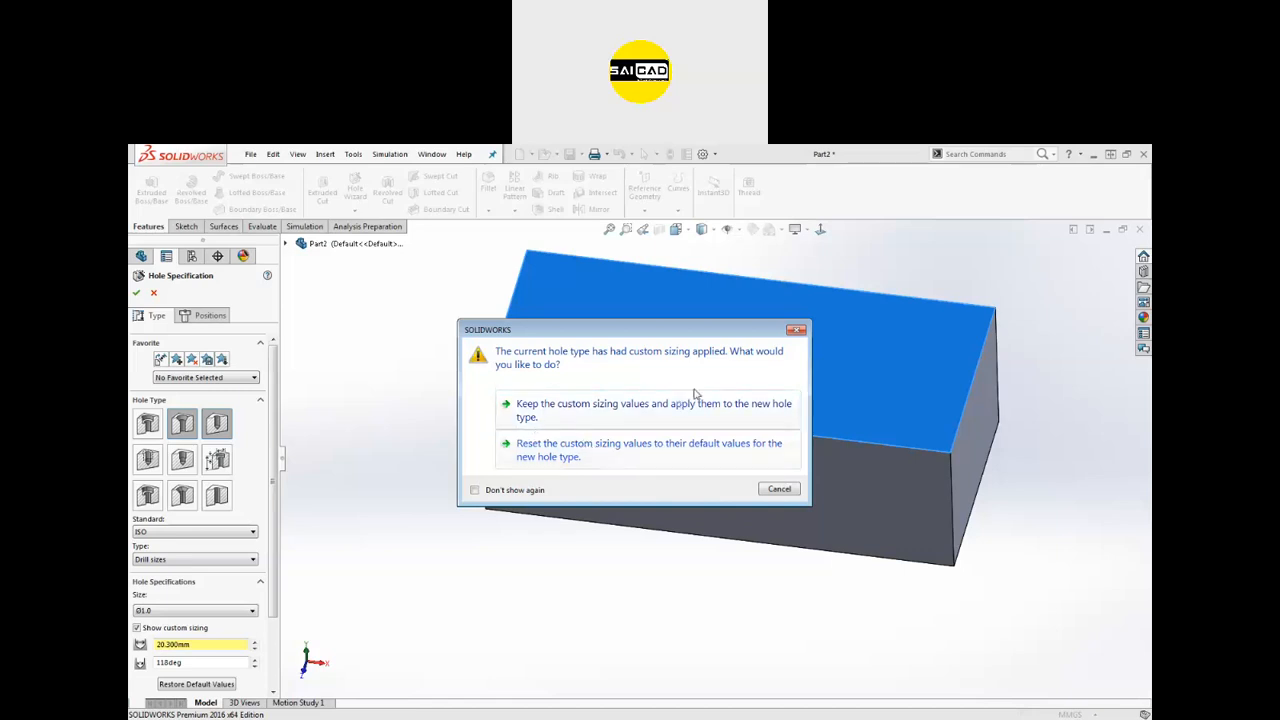
{"action": "left_click", "coordinate": [796, 330]}
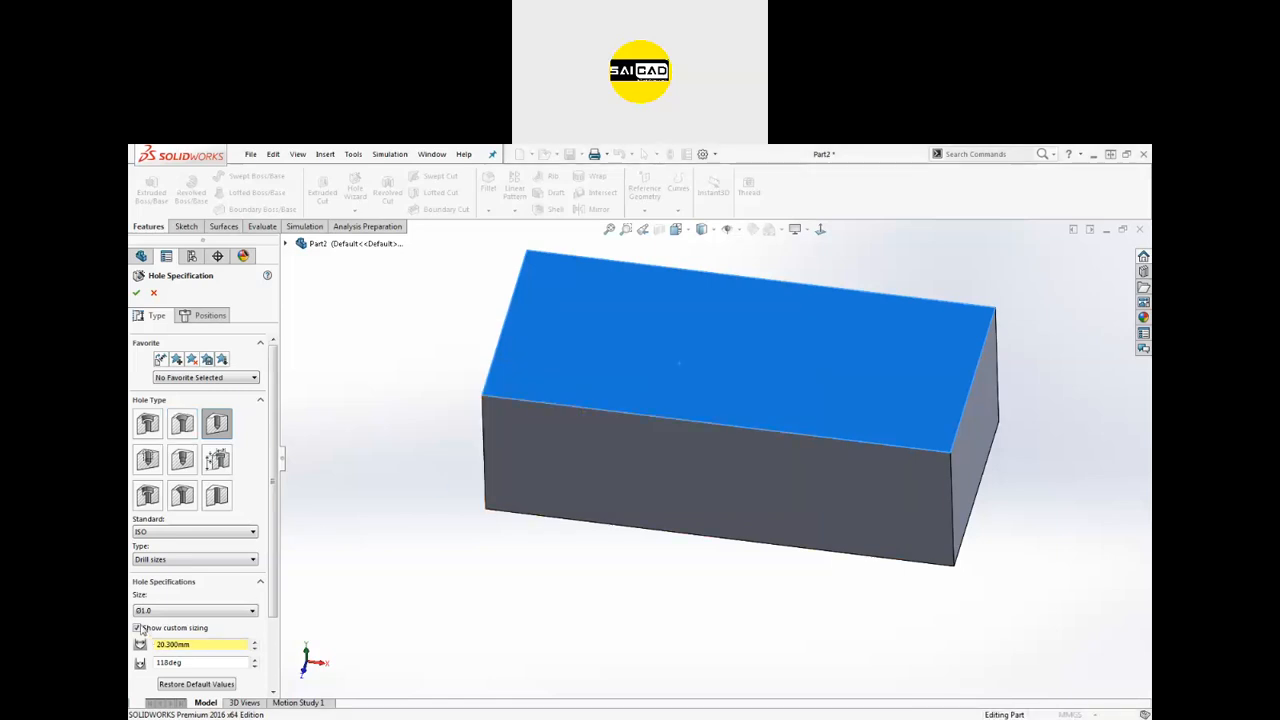
{"action": "left_click", "coordinate": [137, 628]}
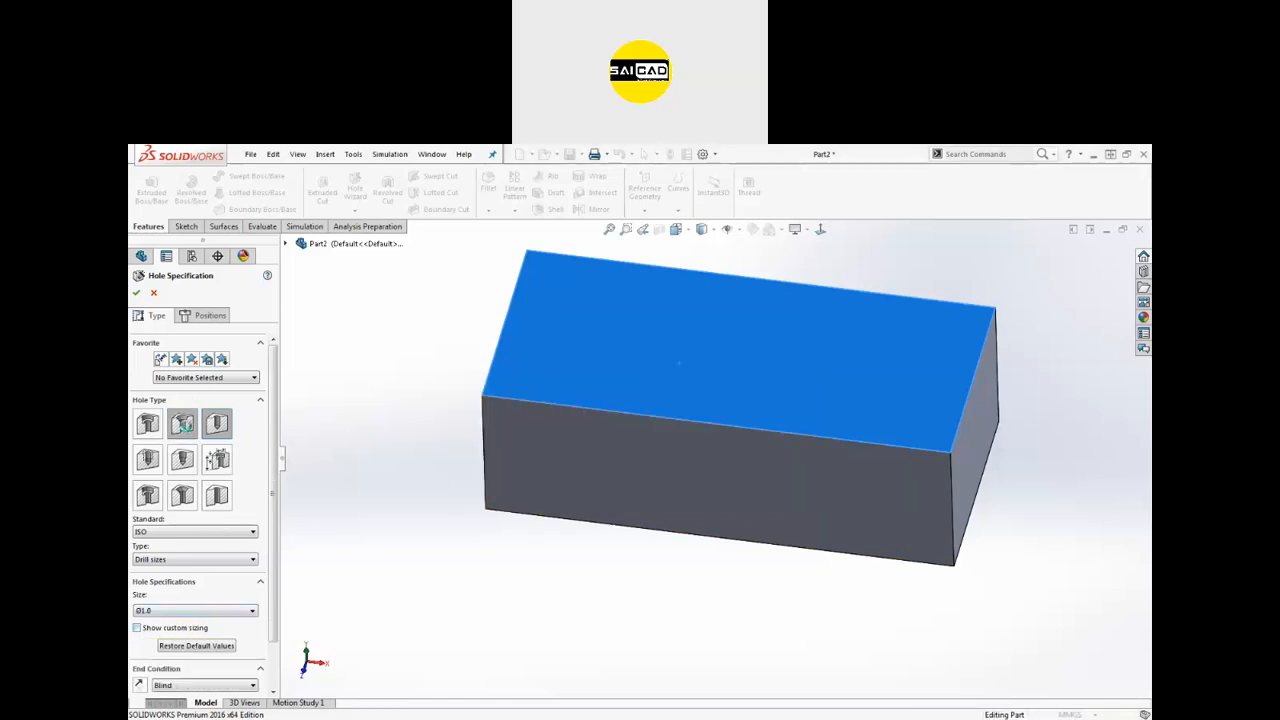
{"action": "left_click", "coordinate": [182, 424]}
Step: Set the countersink's standard to ANSI Metric and review its available screw types
{"action": "left_click_drag", "start_coordinate": [272, 420], "coordinate": [272, 476]}
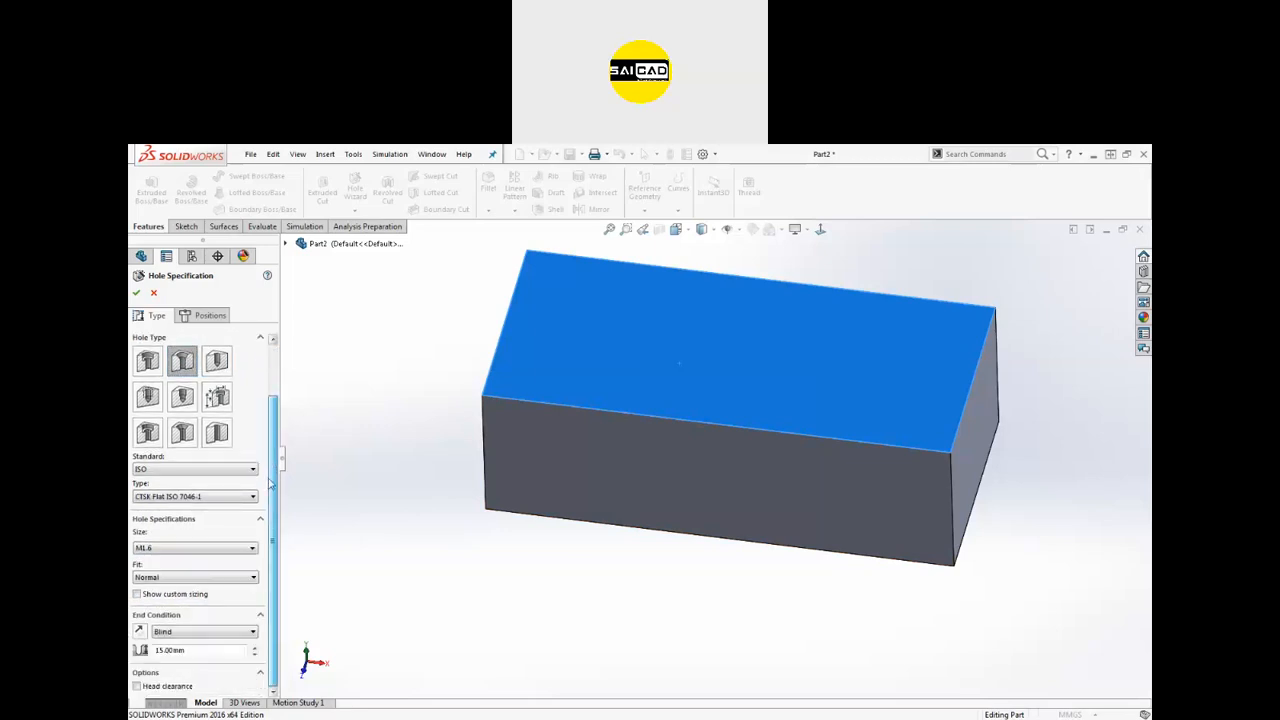
{"action": "left_click", "coordinate": [180, 469]}
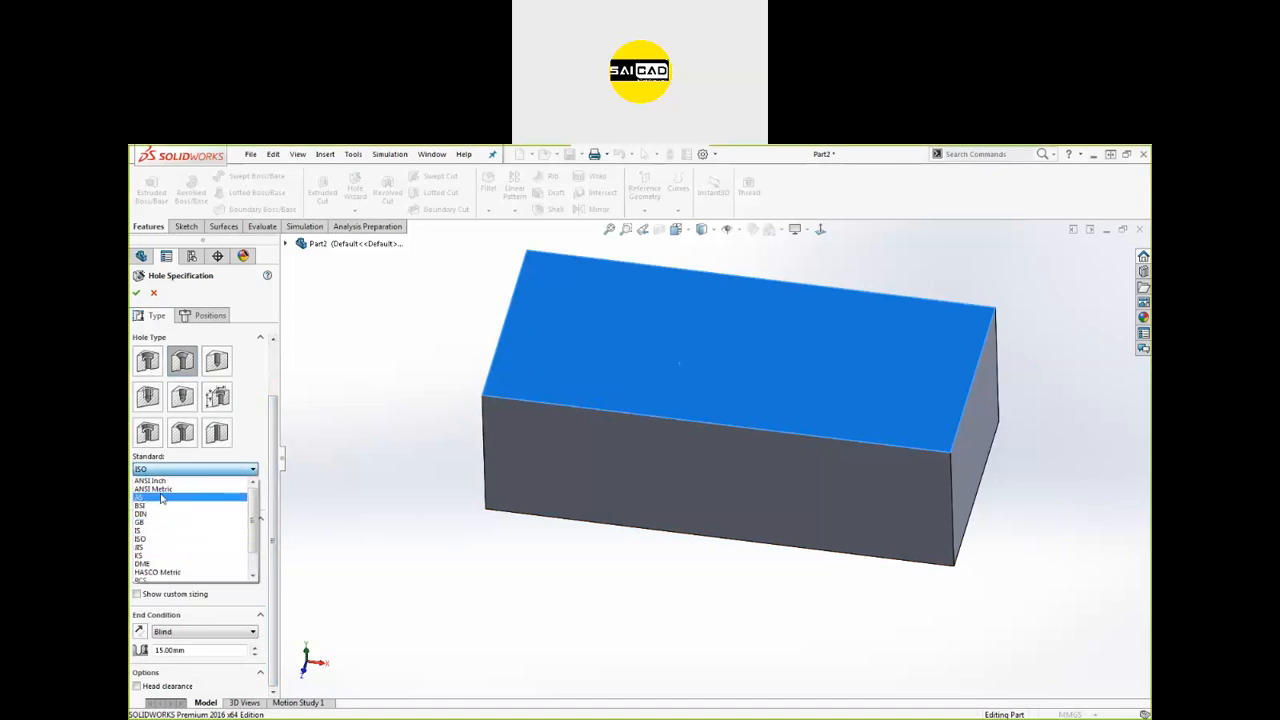
{"action": "left_click", "coordinate": [160, 490]}
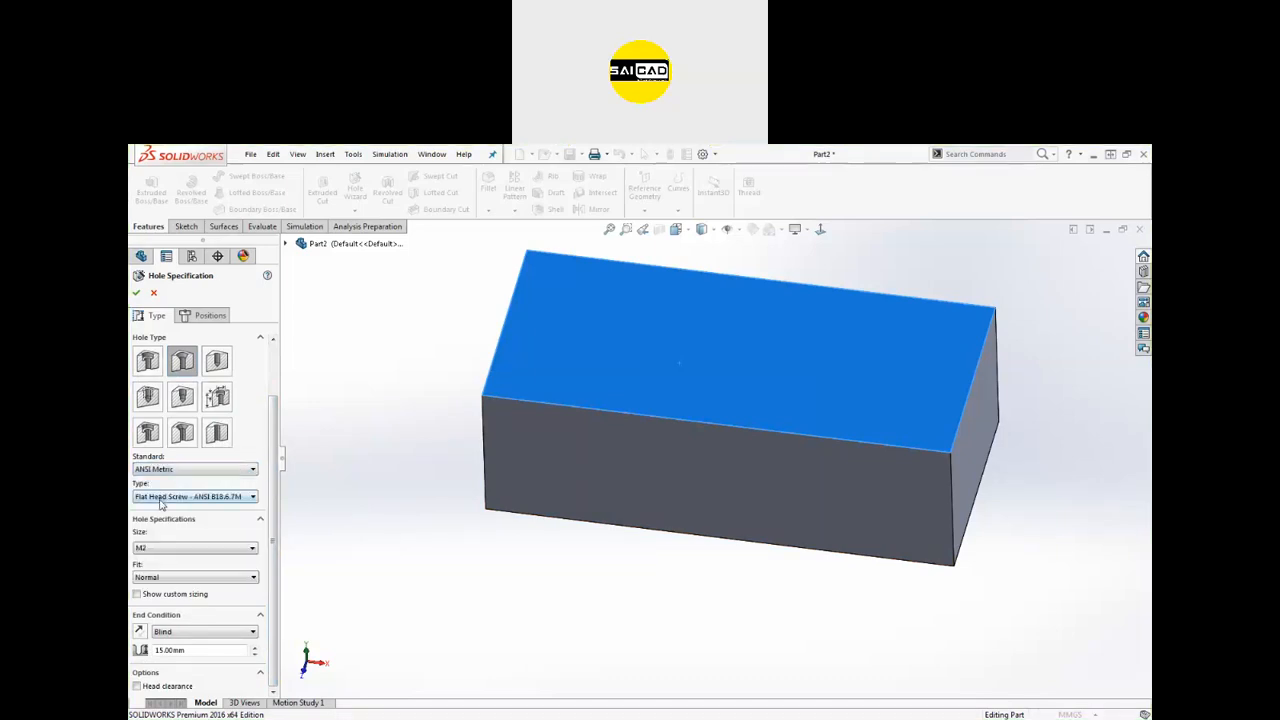
{"action": "left_click", "coordinate": [168, 498]}
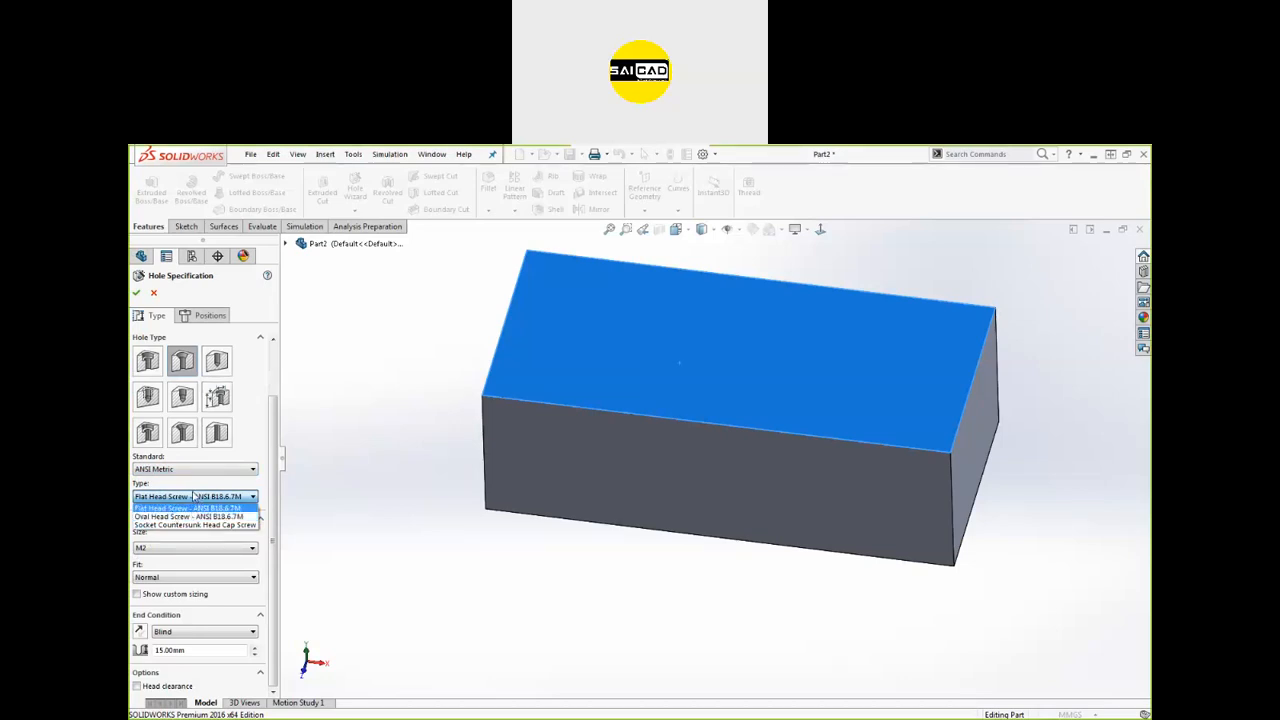
{"action": "left_click", "coordinate": [197, 496]}
Step: Set the countersink's standard to ISO with the CTSK Flat ISO 7046-1 type
{"action": "left_click", "coordinate": [186, 469]}
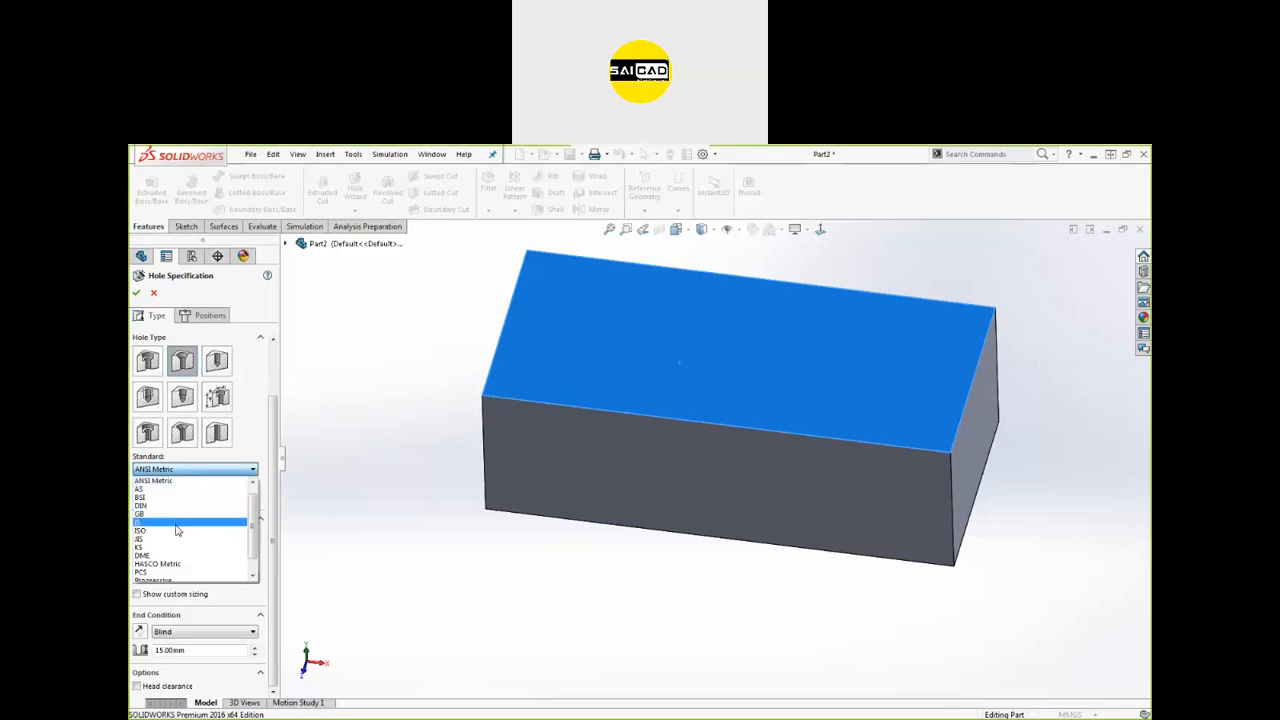
{"action": "left_click", "coordinate": [178, 530]}
{"action": "left_click", "coordinate": [186, 497]}
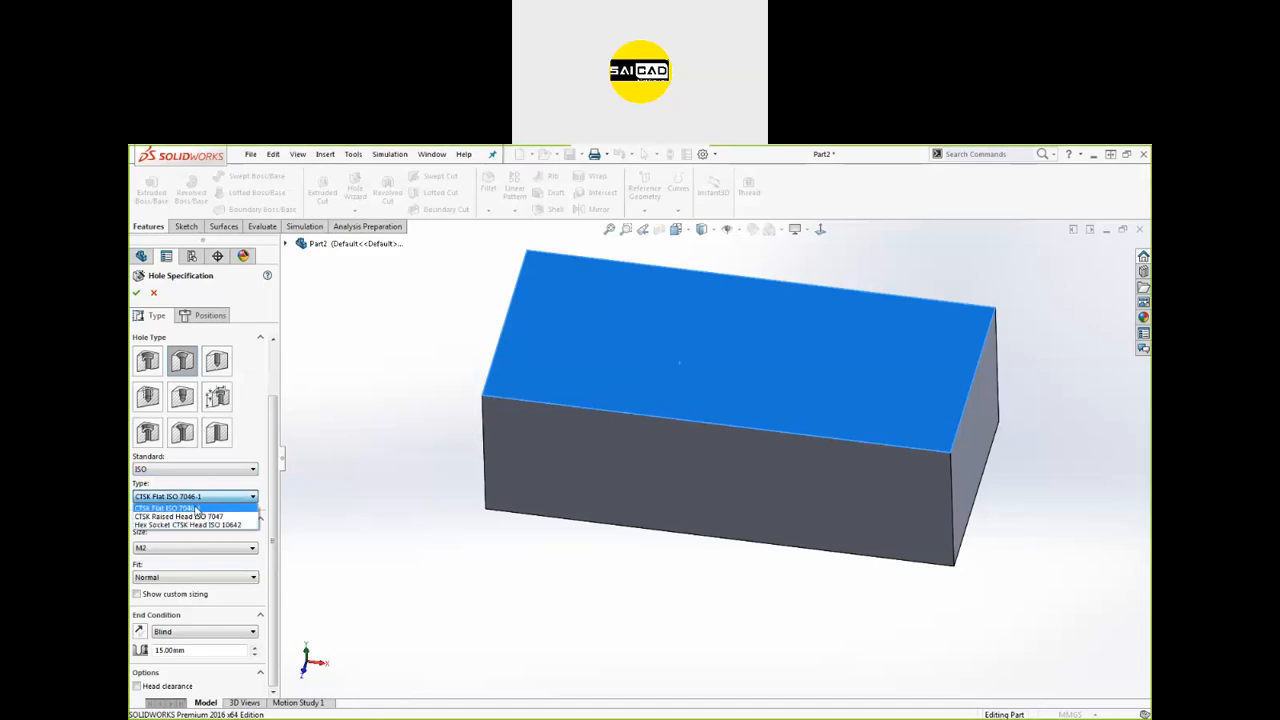
{"action": "left_click", "coordinate": [197, 509]}
Step: Set the countersink's size to M10 and its type to Hex Socket CTSK Head ISO 10642
{"action": "left_click", "coordinate": [195, 547]}
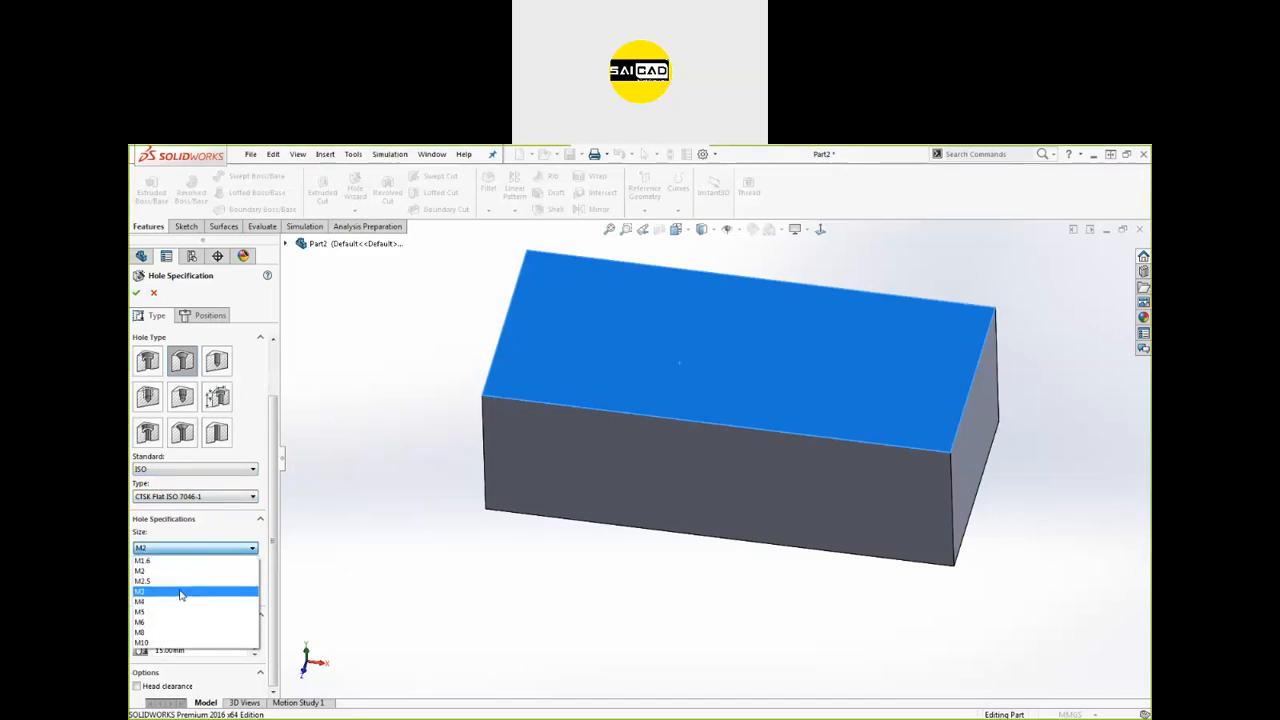
{"action": "left_click", "coordinate": [167, 642]}
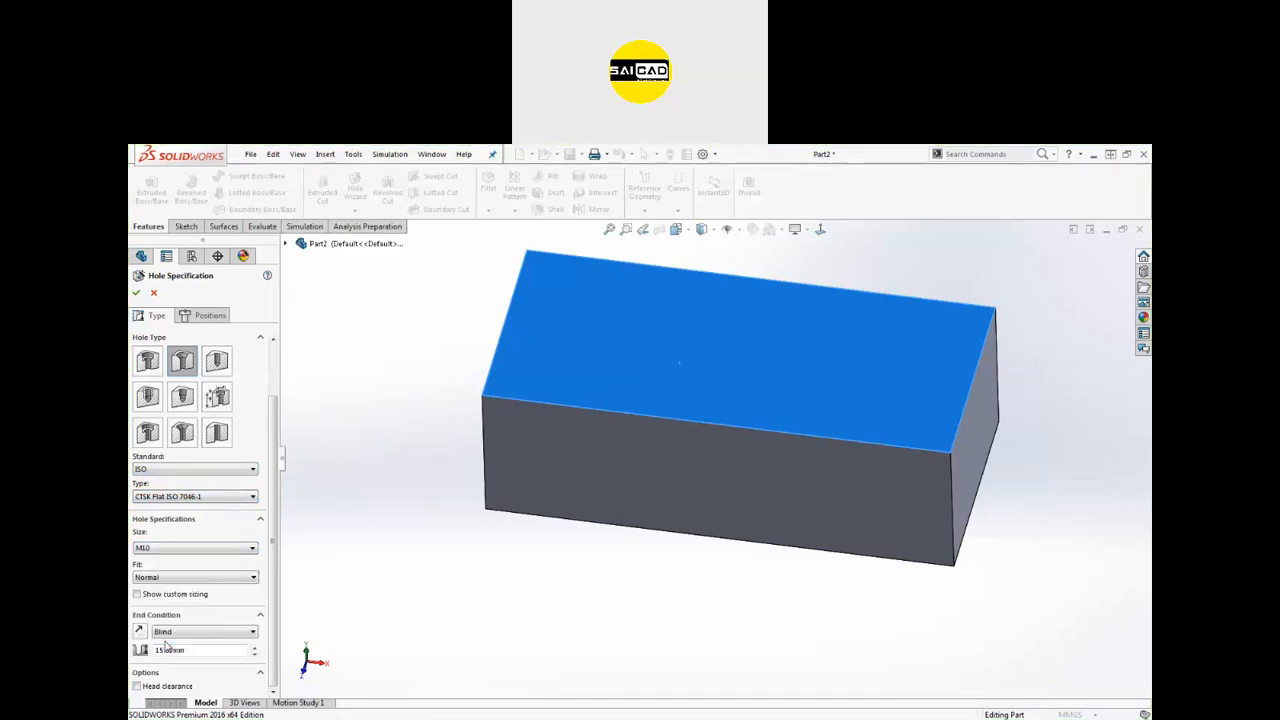
{"action": "left_click", "coordinate": [205, 498]}
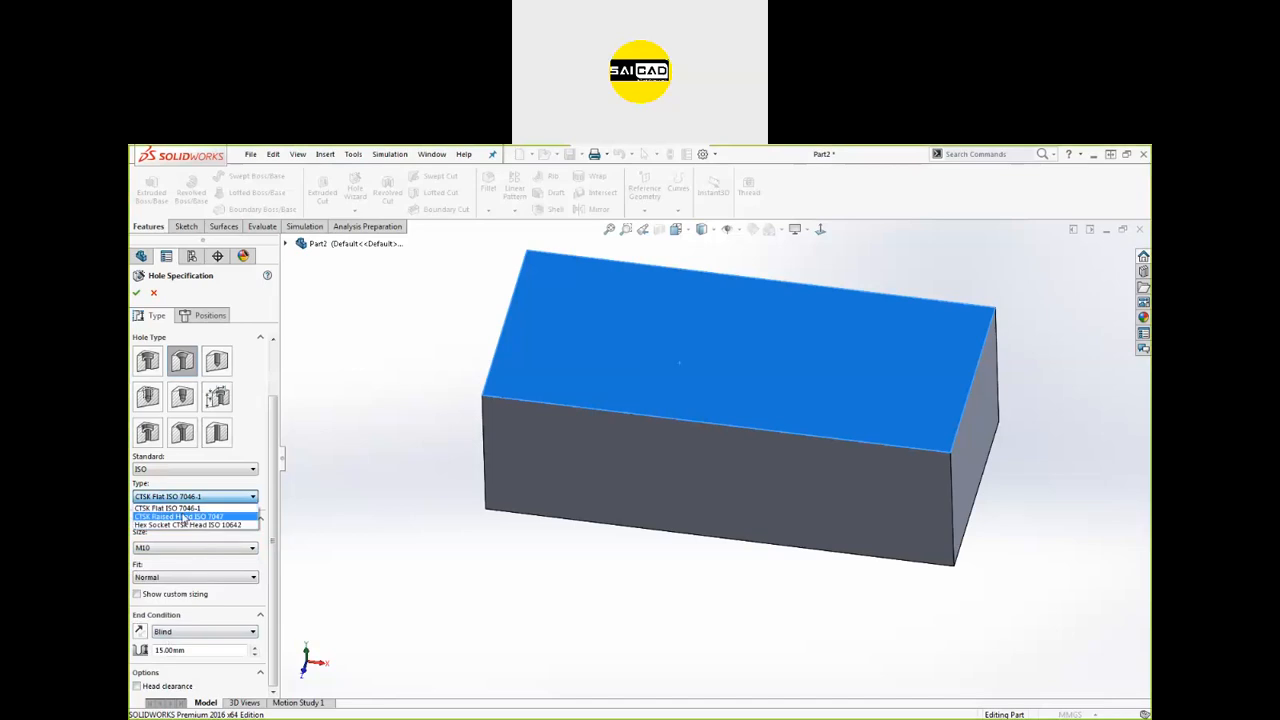
{"action": "left_click", "coordinate": [175, 525]}
Step: Switch the countersink's standard to ANSI Metric and its type to Socket Countersunk Head Cap Screw
{"action": "left_click", "coordinate": [178, 469]}
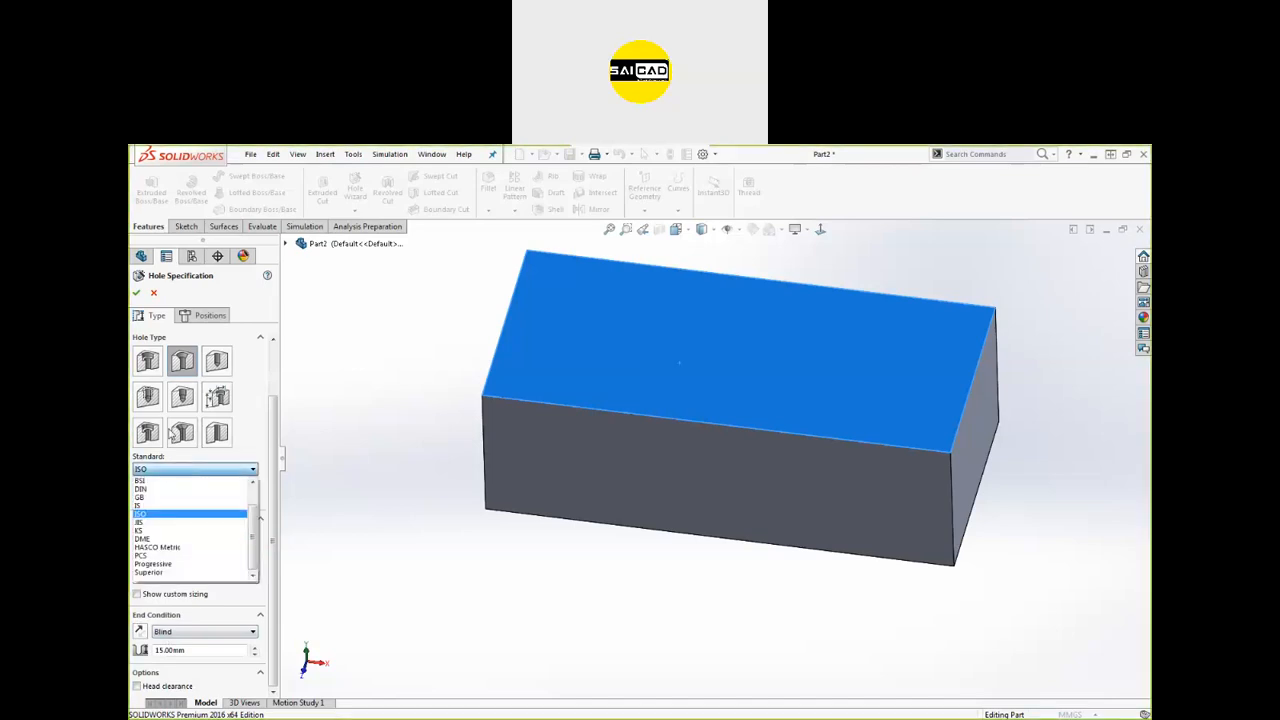
{"action": "left_click", "coordinate": [174, 490]}
{"action": "left_click", "coordinate": [178, 497]}
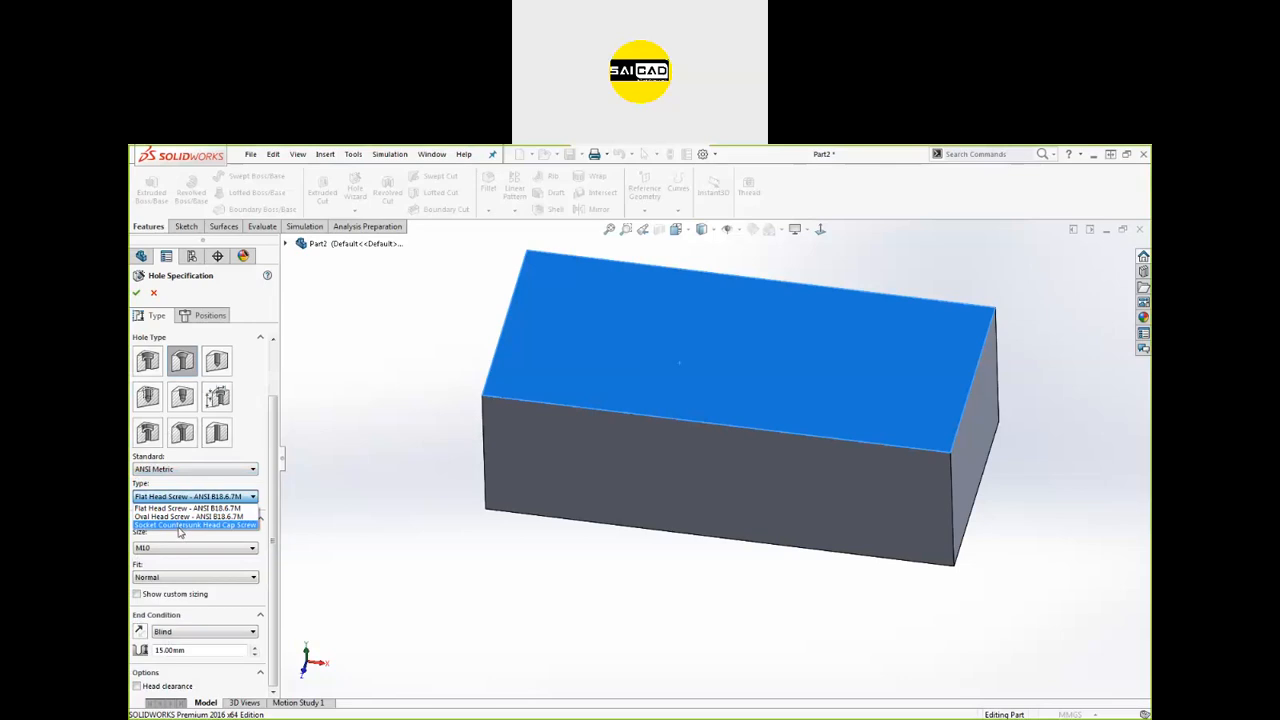
{"action": "left_click", "coordinate": [179, 526]}
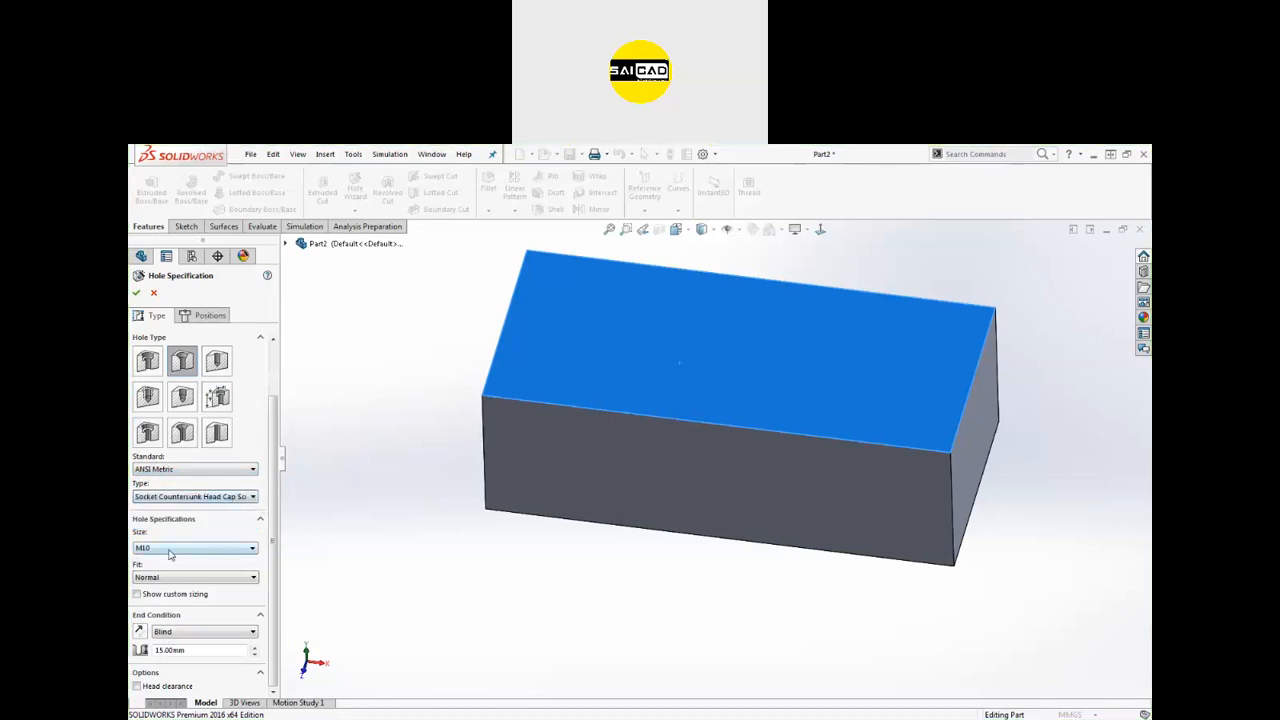
Step: Set the countersunk hole's size to M20 with a Normal fit
{"action": "left_click", "coordinate": [170, 548]}
{"action": "left_click", "coordinate": [170, 648]}
{"action": "left_click", "coordinate": [170, 577]}
{"action": "left_click", "coordinate": [170, 600]}
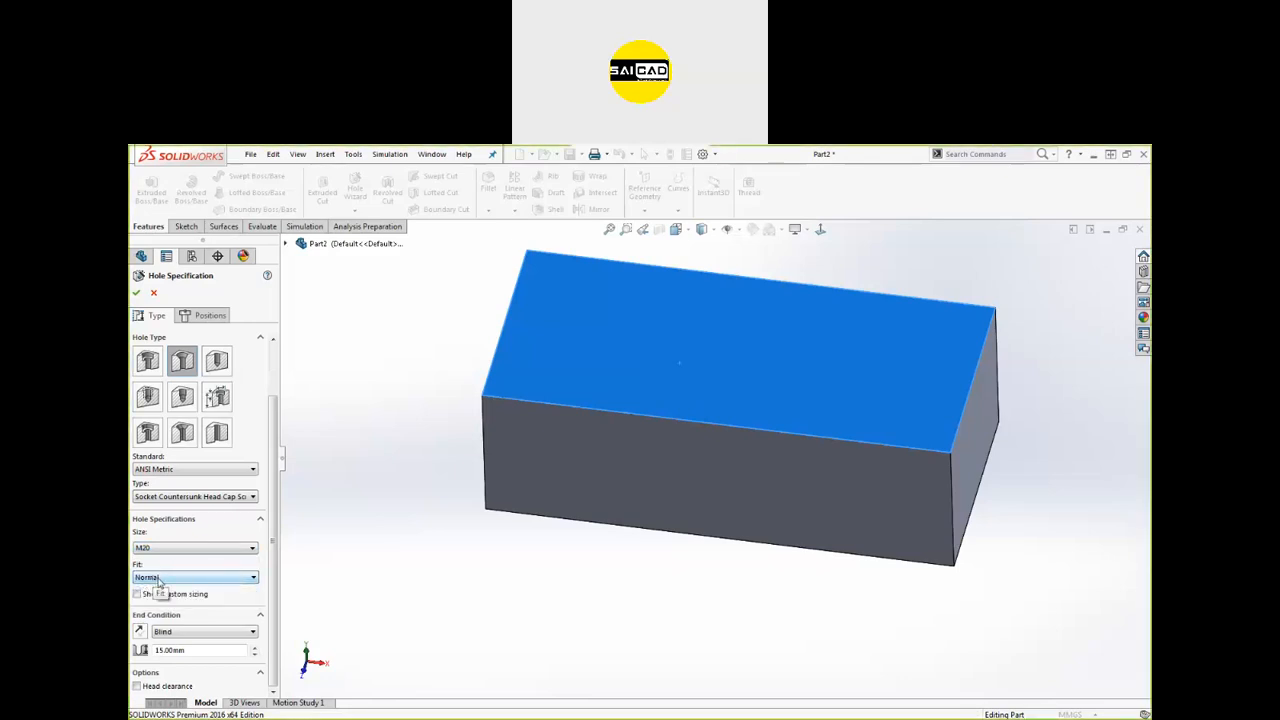
{"action": "left_click", "coordinate": [158, 580]}
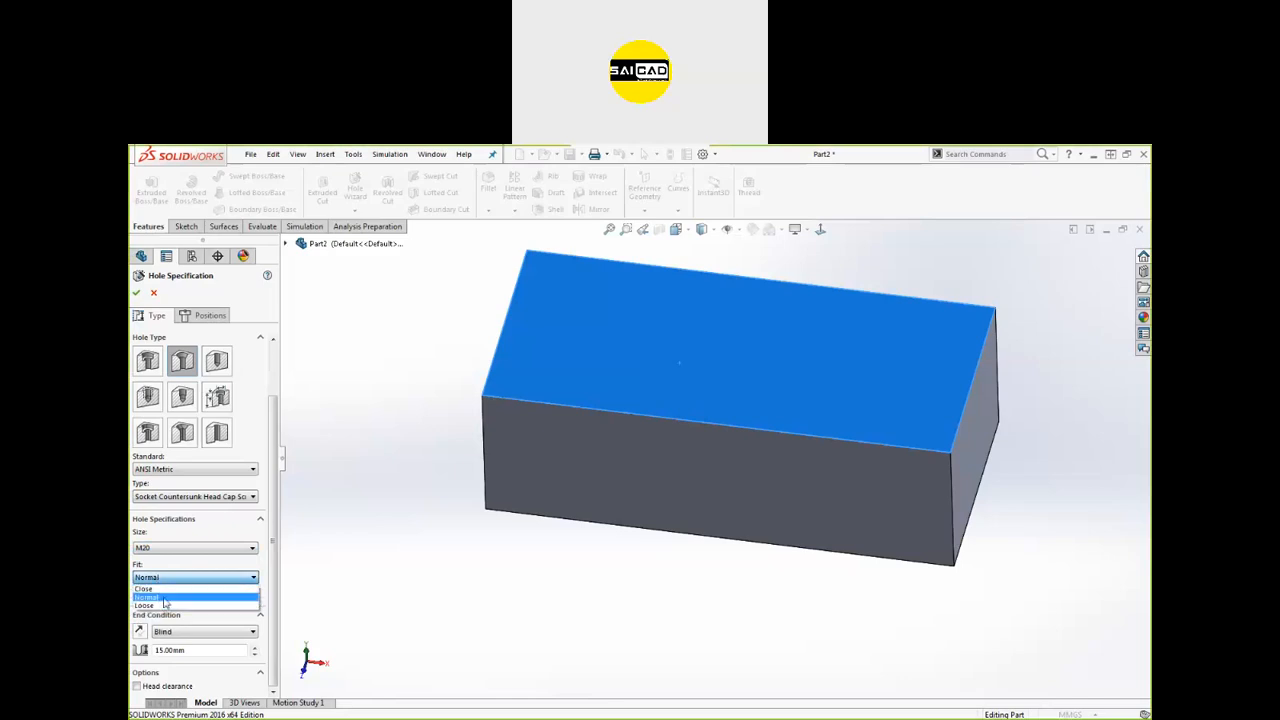
{"action": "left_click", "coordinate": [165, 594]}
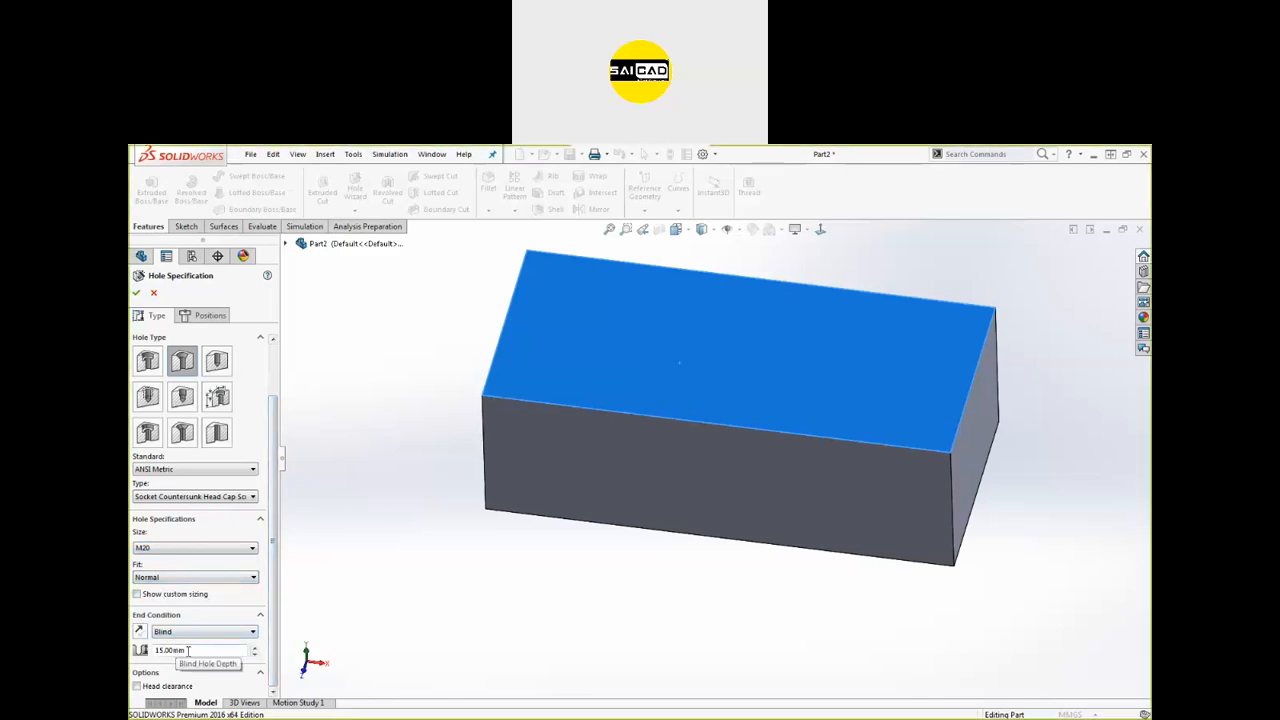
Step: Place the countersunk hole at the origin in the middle of the block's top face
{"action": "left_click", "coordinate": [213, 323]}
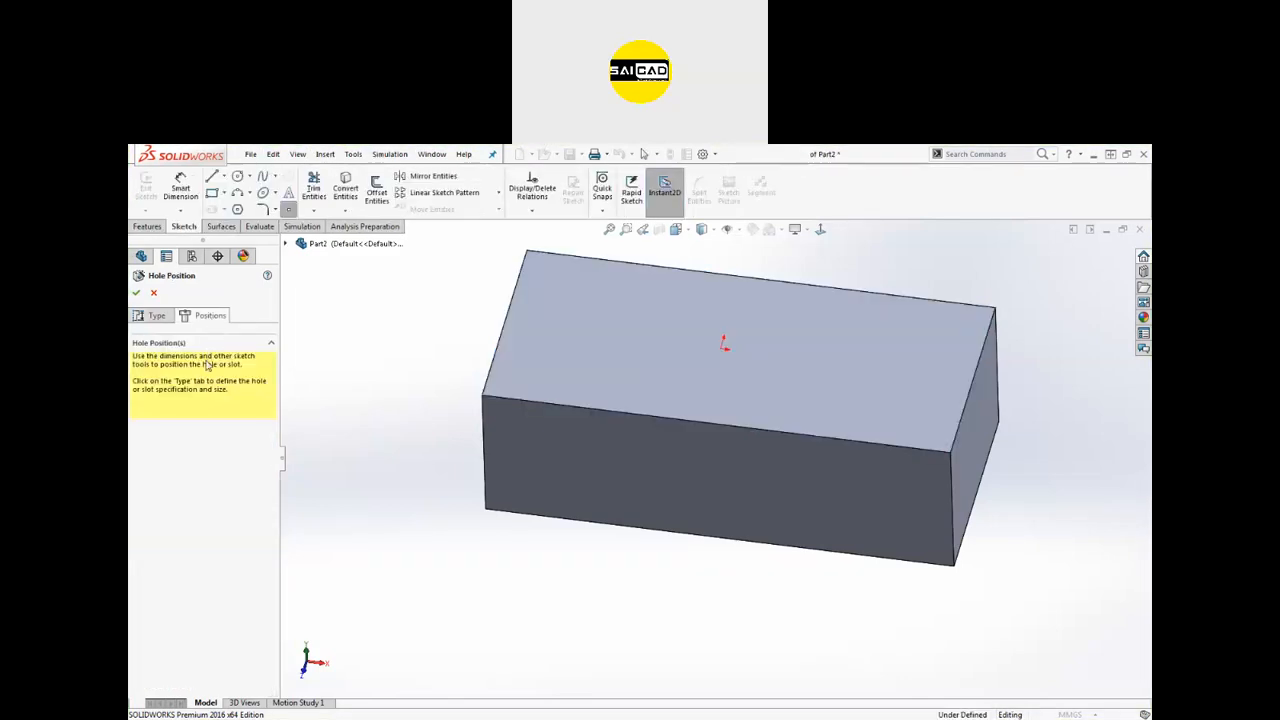
{"action": "left_click", "coordinate": [729, 350]}
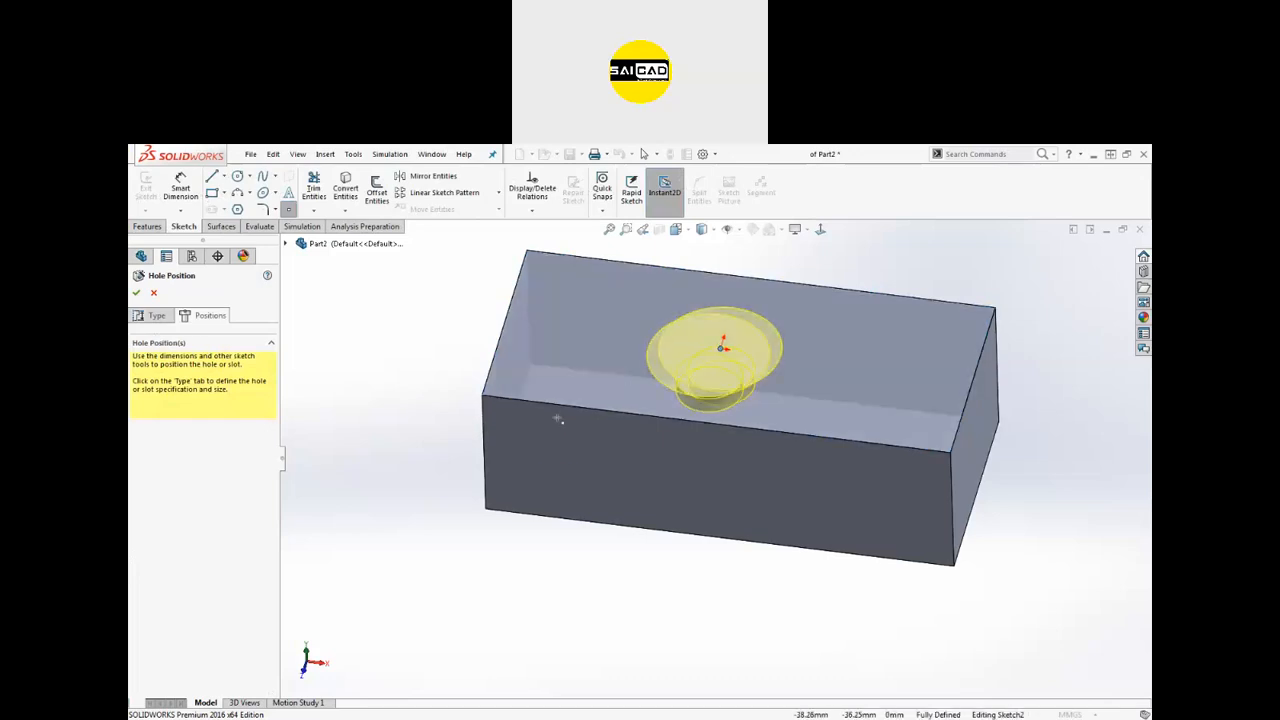
{"action": "middle_click_drag", "start_coordinate": [406, 471], "coordinate": [411, 371]}
Step: Raise the hole's blind depth to 45 mm and reduce it to 35 mm
{"action": "left_click", "coordinate": [153, 316]}
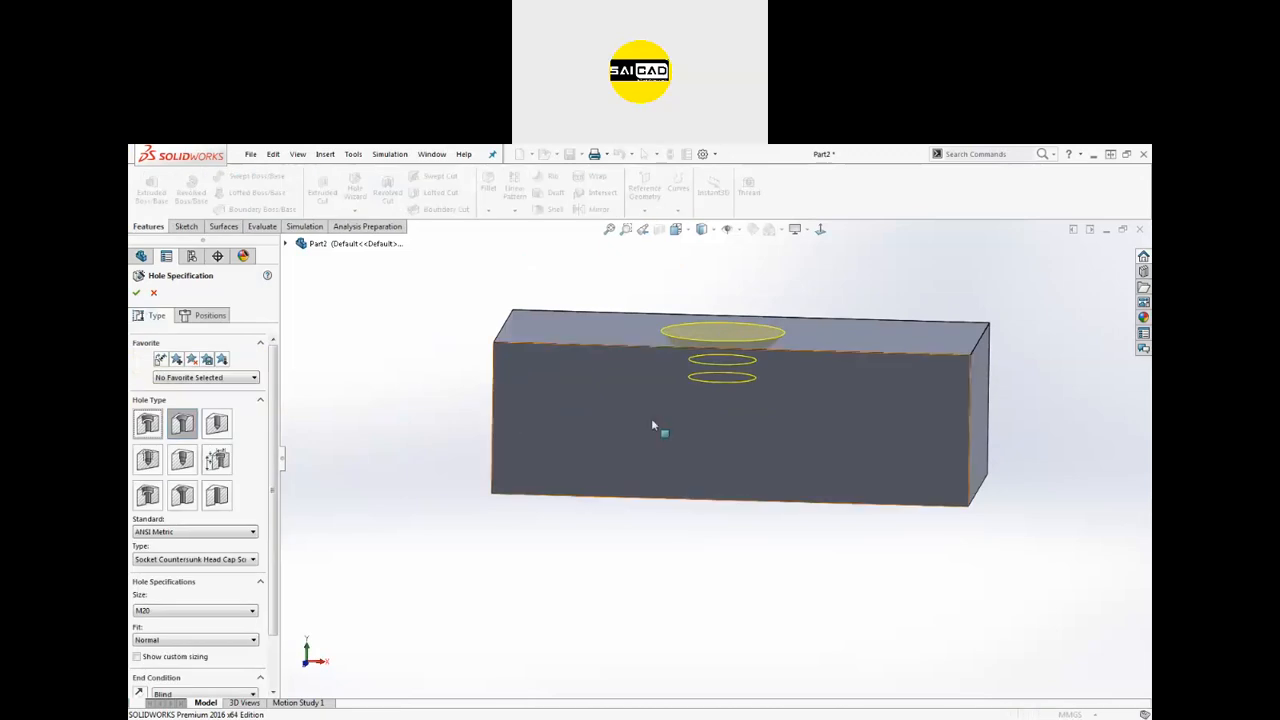
{"action": "mouse_move", "coordinate": [714, 436]}
{"action": "middle_mouse_down"}
{"action": "mouse_move", "coordinate": [711, 480]}
{"action": "mouse_move", "coordinate": [705, 423]}
{"action": "middle_mouse_up"}
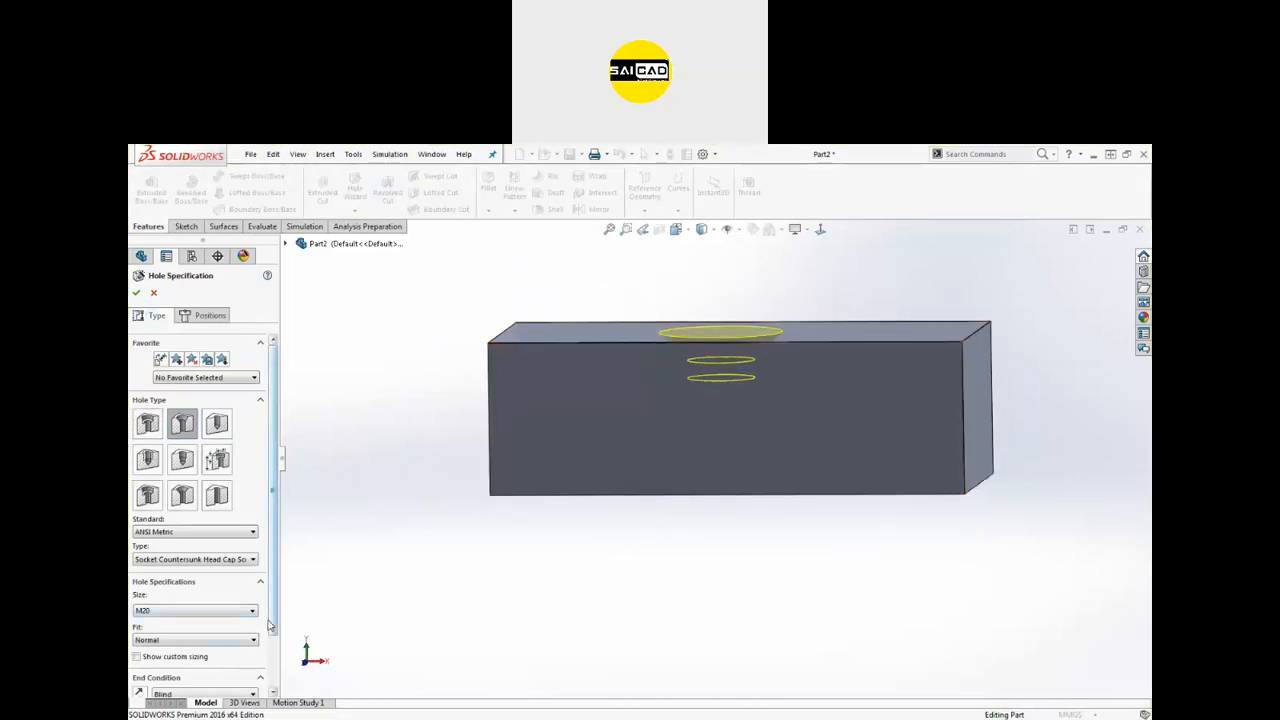
{"action": "scroll", "coordinate": [268, 626], "scroll_direction": "down", "scroll_amount": 2}
{"action": "left_click", "coordinate": [256, 648]}
{"action": "left_click", "coordinate": [256, 648]}
{"action": "left_click", "coordinate": [256, 648]}
{"action": "middle_click_drag", "start_coordinate": [539, 625], "coordinate": [553, 566]}
{"action": "scroll", "coordinate": [702, 517], "scroll_direction": "down", "scroll_amount": 6}
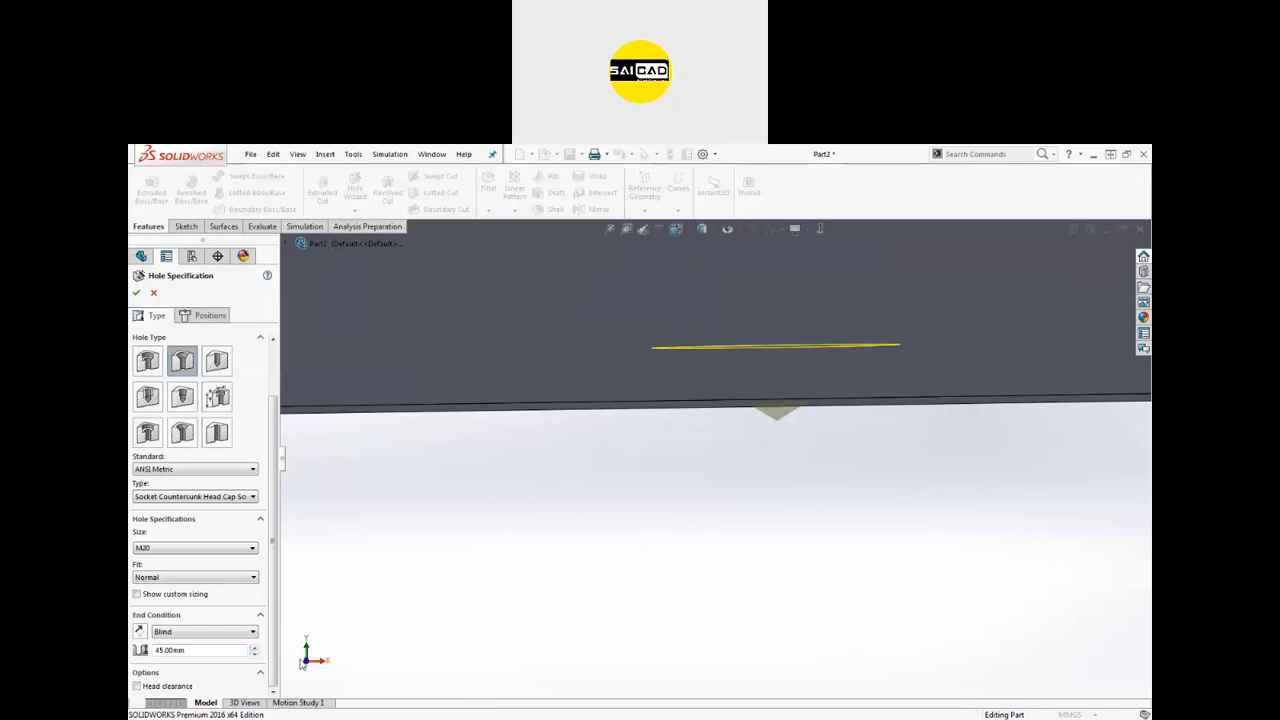
{"action": "left_click", "coordinate": [254, 654]}
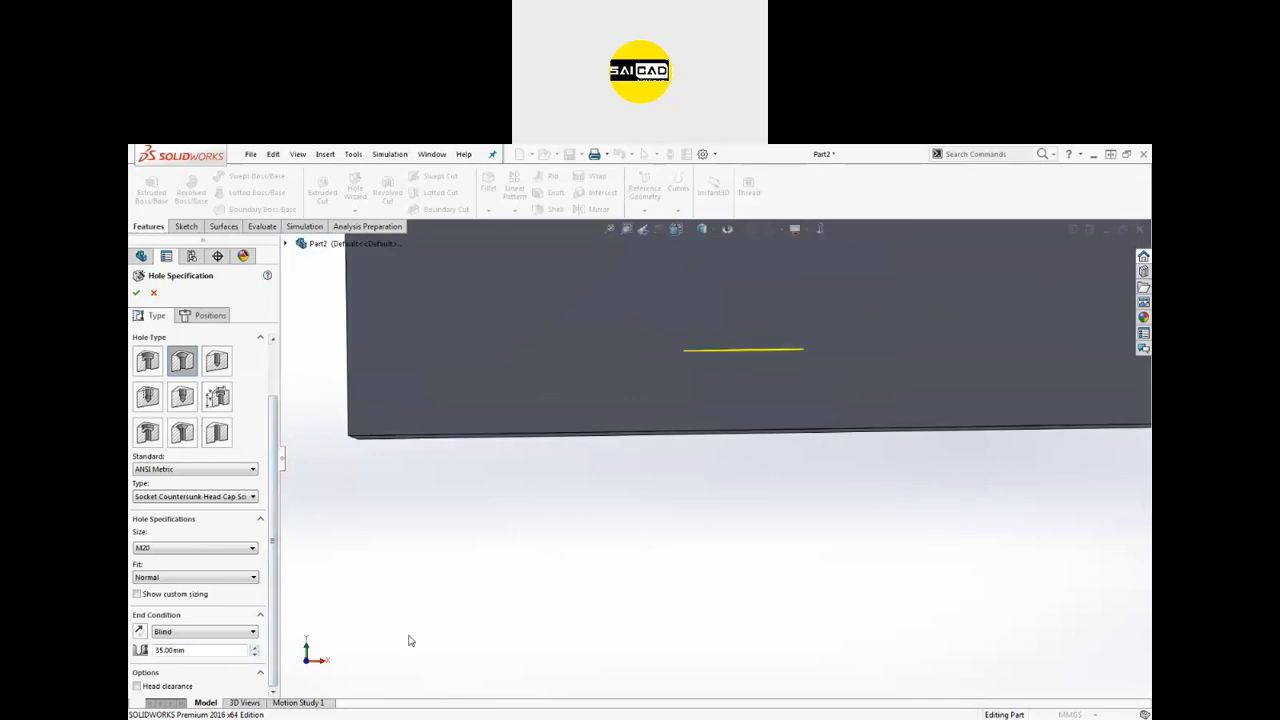
{"action": "scroll", "coordinate": [380, 654], "scroll_direction": "up", "scroll_amount": 4}
Step: Set the hole's end condition to Through All and finish the countersunk hole
{"action": "left_click", "coordinate": [218, 634]}
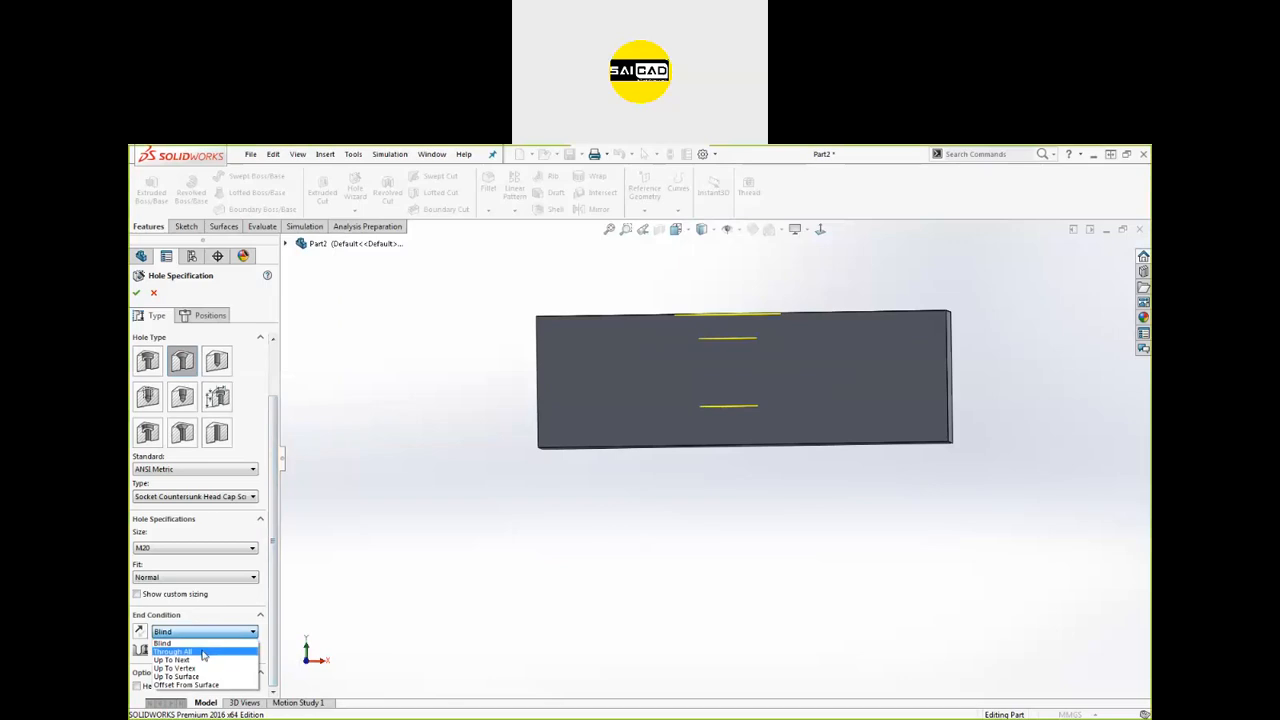
{"action": "left_click", "coordinate": [170, 646]}
{"action": "scroll", "coordinate": [437, 589], "scroll_direction": "up", "scroll_amount": 3}
{"action": "middle_click_drag", "start_coordinate": [437, 589], "coordinate": [531, 595]}
{"action": "left_click", "coordinate": [136, 292]}
Step: Section the block through the hole with the Front Plane
{"action": "middle_click_drag", "start_coordinate": [471, 377], "coordinate": [647, 256]}
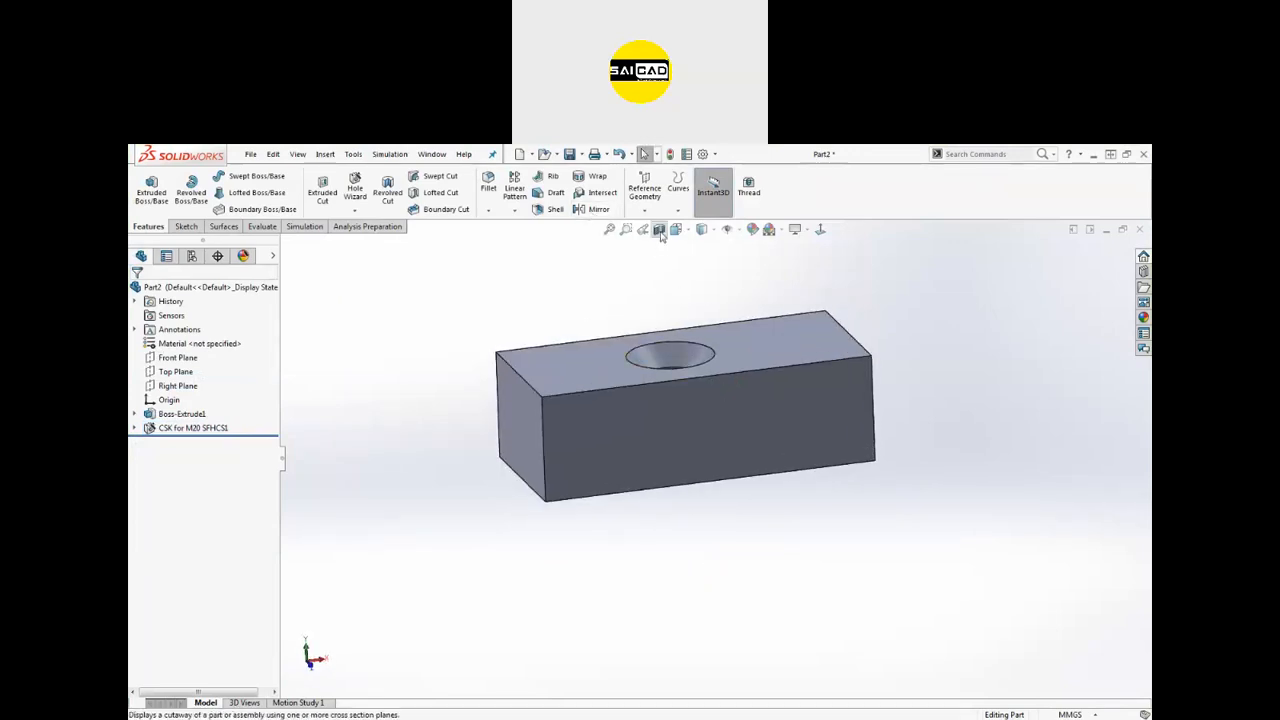
{"action": "left_click", "coordinate": [659, 229]}
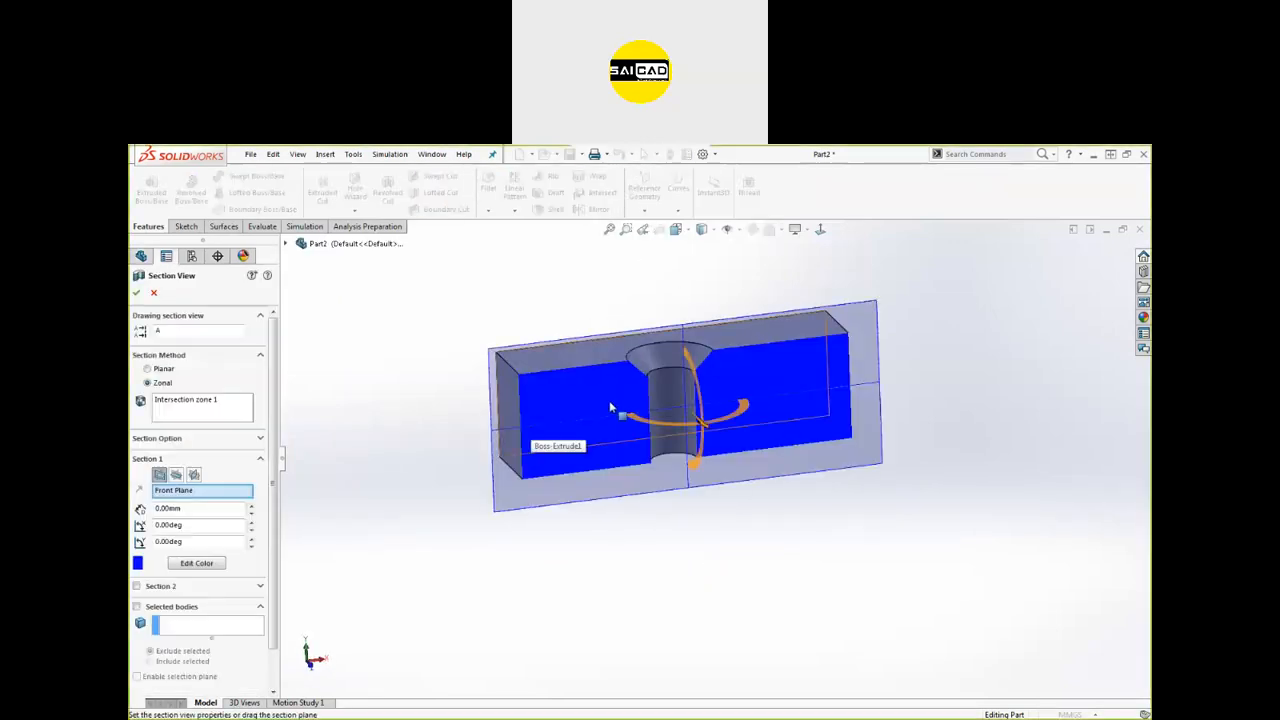
{"action": "left_click", "coordinate": [153, 292]}
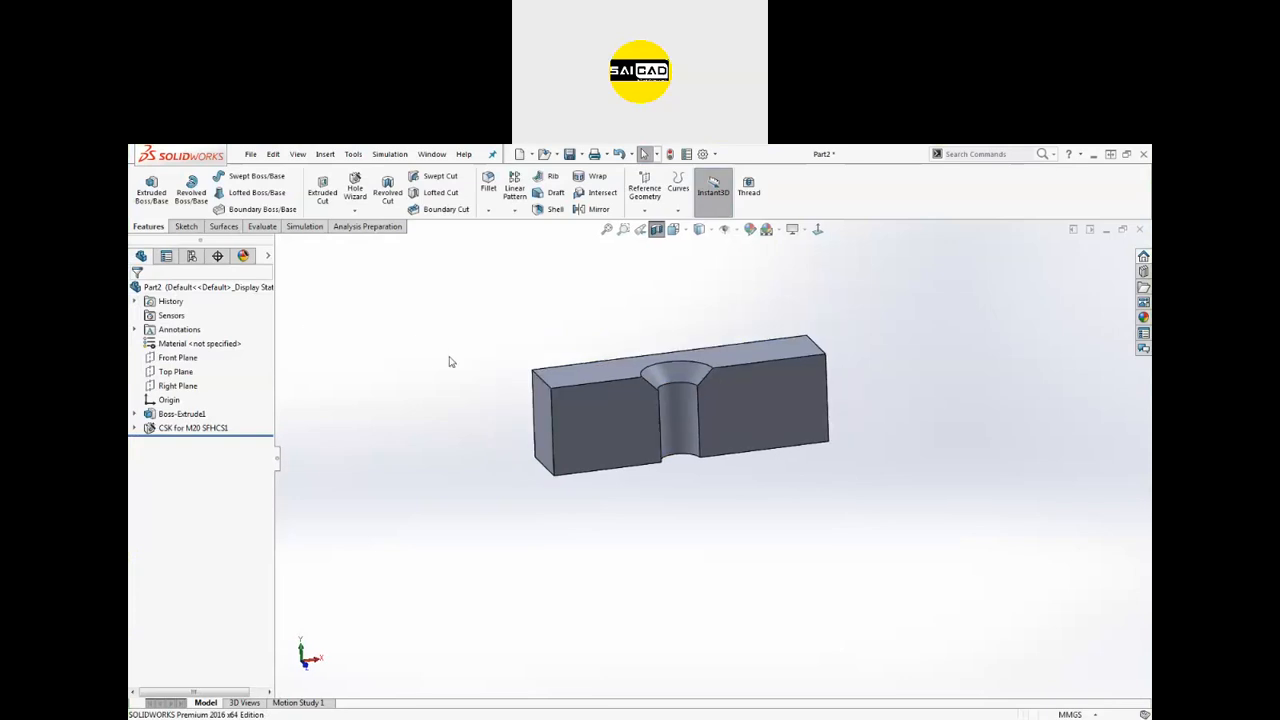
Step: Edit the countersunk hole to a Blind end condition 30 mm deep
{"action": "left_click", "coordinate": [663, 423]}
{"action": "left_click", "coordinate": [698, 366]}
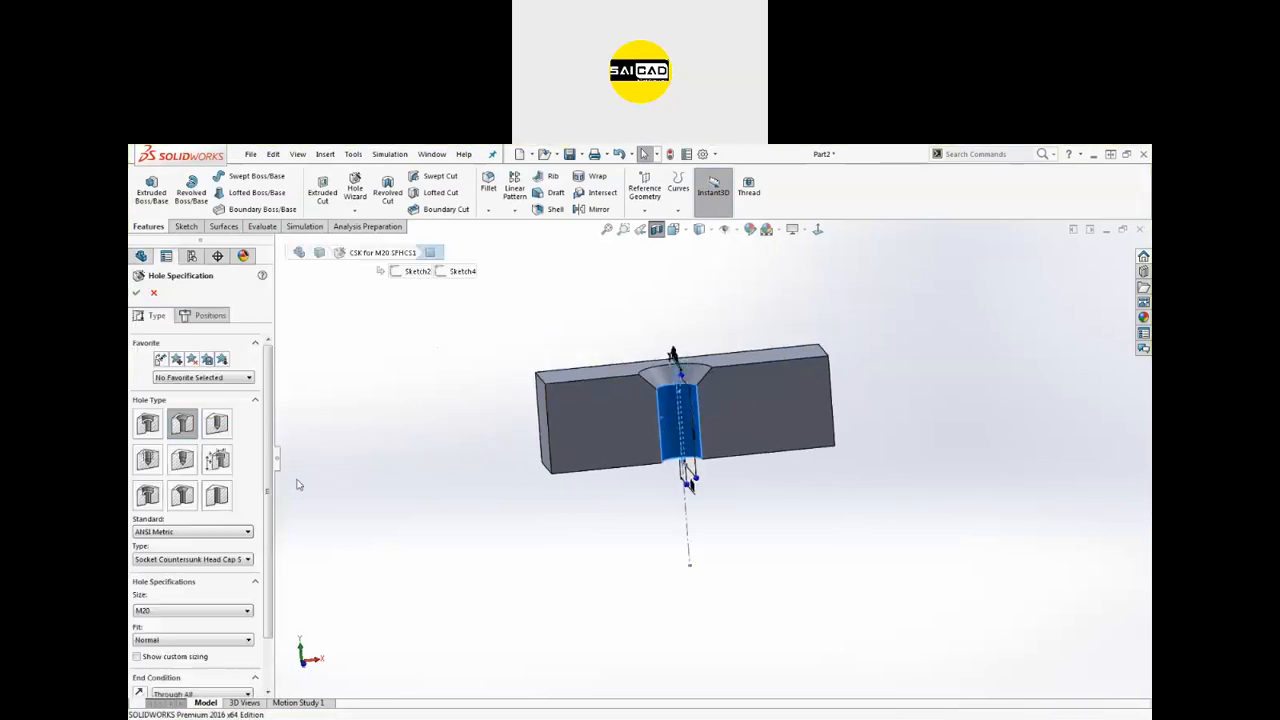
{"action": "scroll", "coordinate": [268, 593], "scroll_direction": "down", "scroll_amount": 2}
{"action": "left_click", "coordinate": [200, 635]}
{"action": "left_click", "coordinate": [204, 646]}
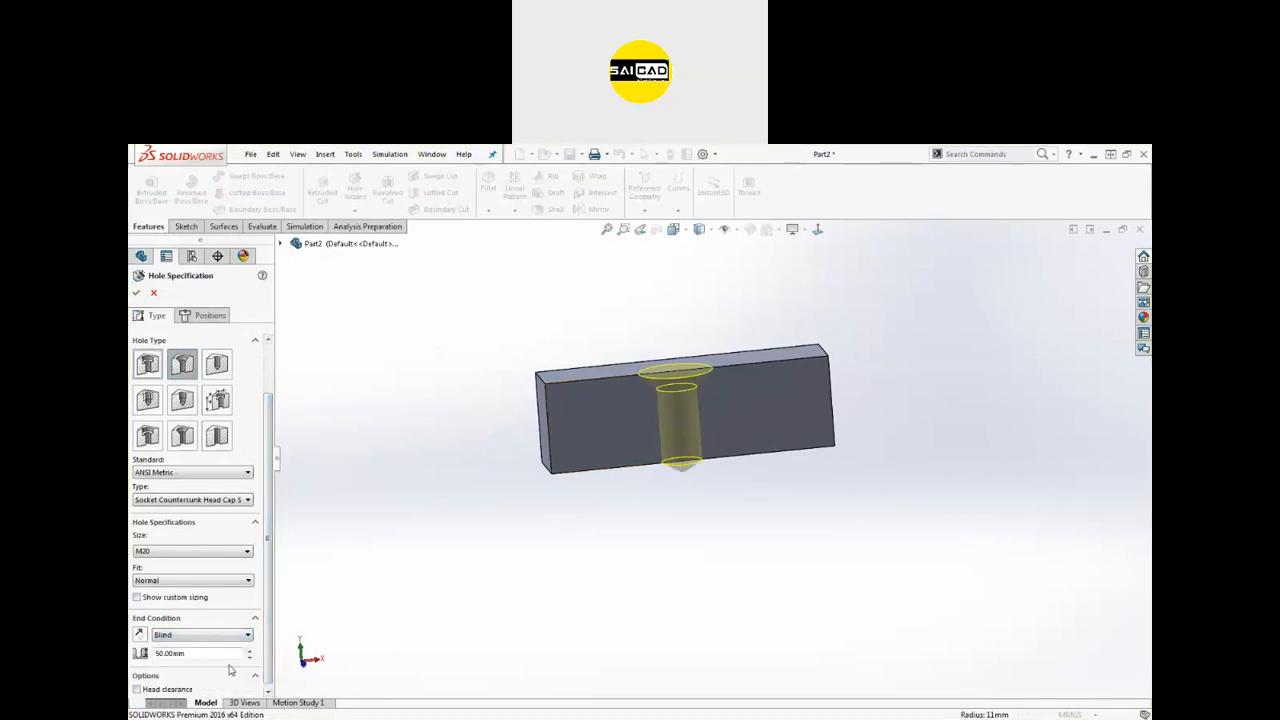
{"action": "left_click", "coordinate": [249, 657]}
{"action": "left_click", "coordinate": [249, 657]}
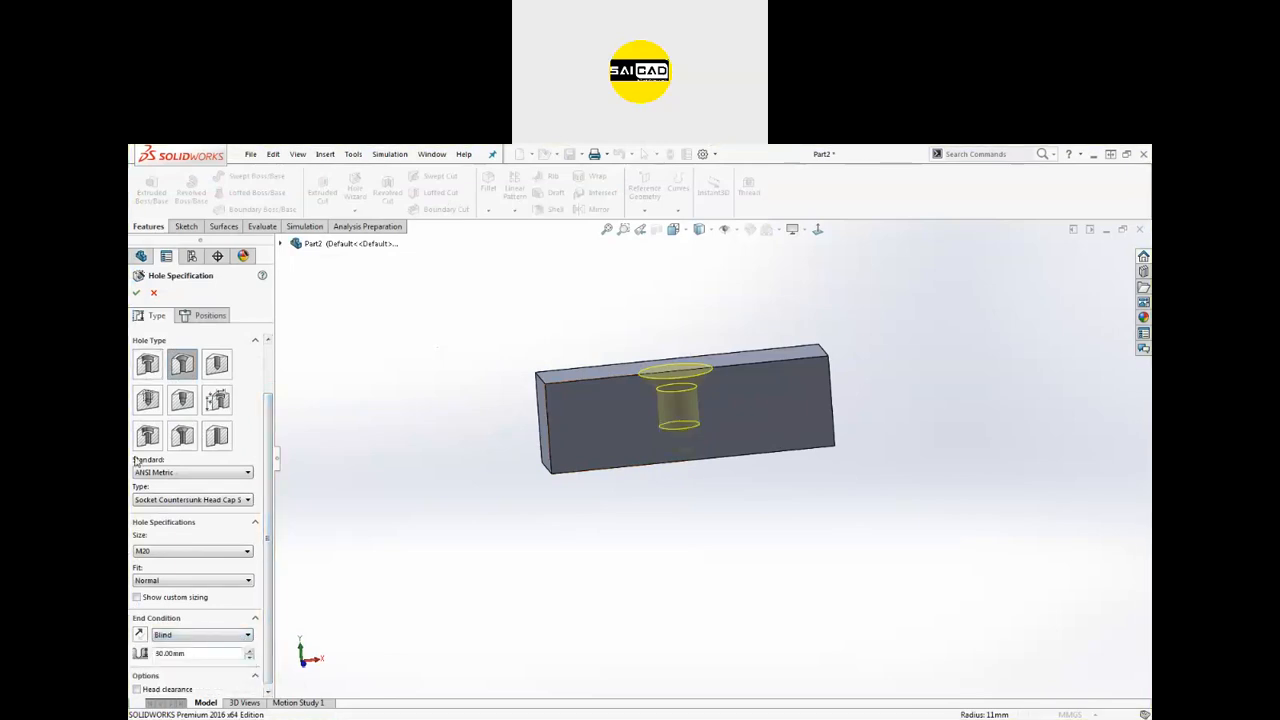
{"action": "left_click", "coordinate": [136, 292]}
Step: Examine the conical drill tip at the bottom of the sectioned blind hole
{"action": "scroll", "coordinate": [663, 434], "scroll_direction": "down", "scroll_amount": 4}
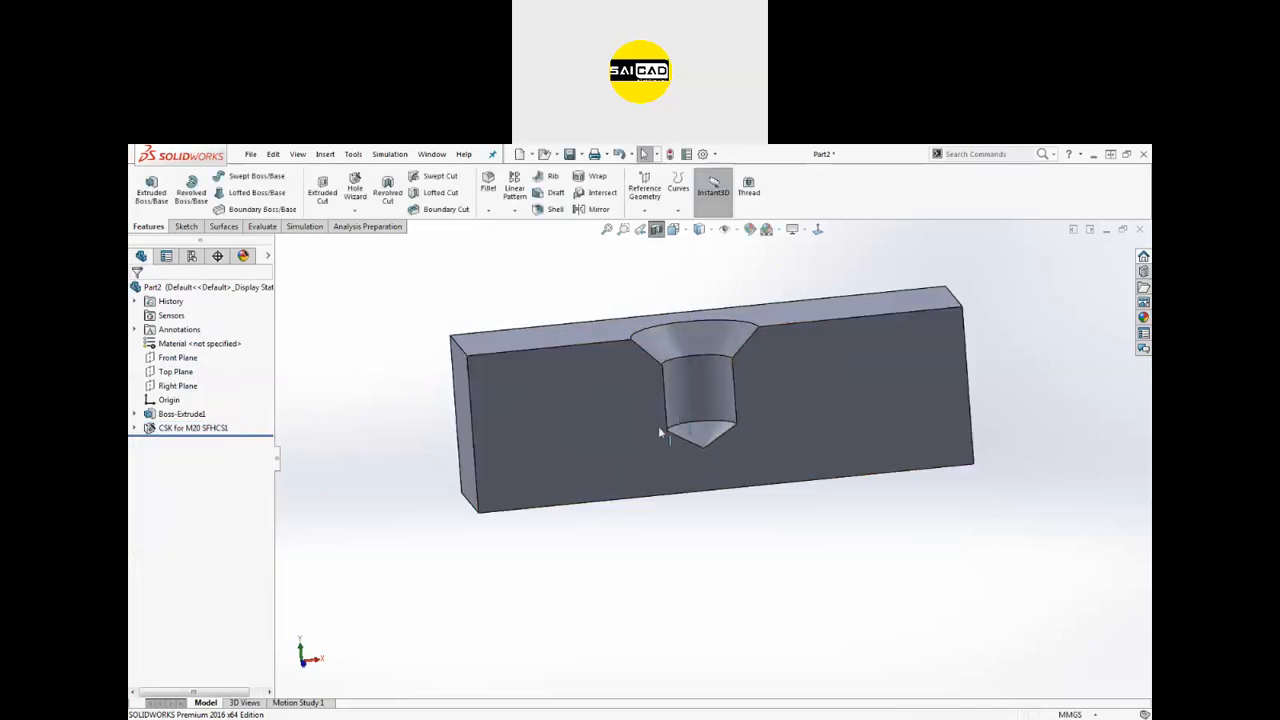
{"action": "scroll", "coordinate": [697, 455], "scroll_direction": "down", "scroll_amount": 3}
{"action": "scroll", "coordinate": [745, 440], "scroll_direction": "down", "scroll_amount": 2}
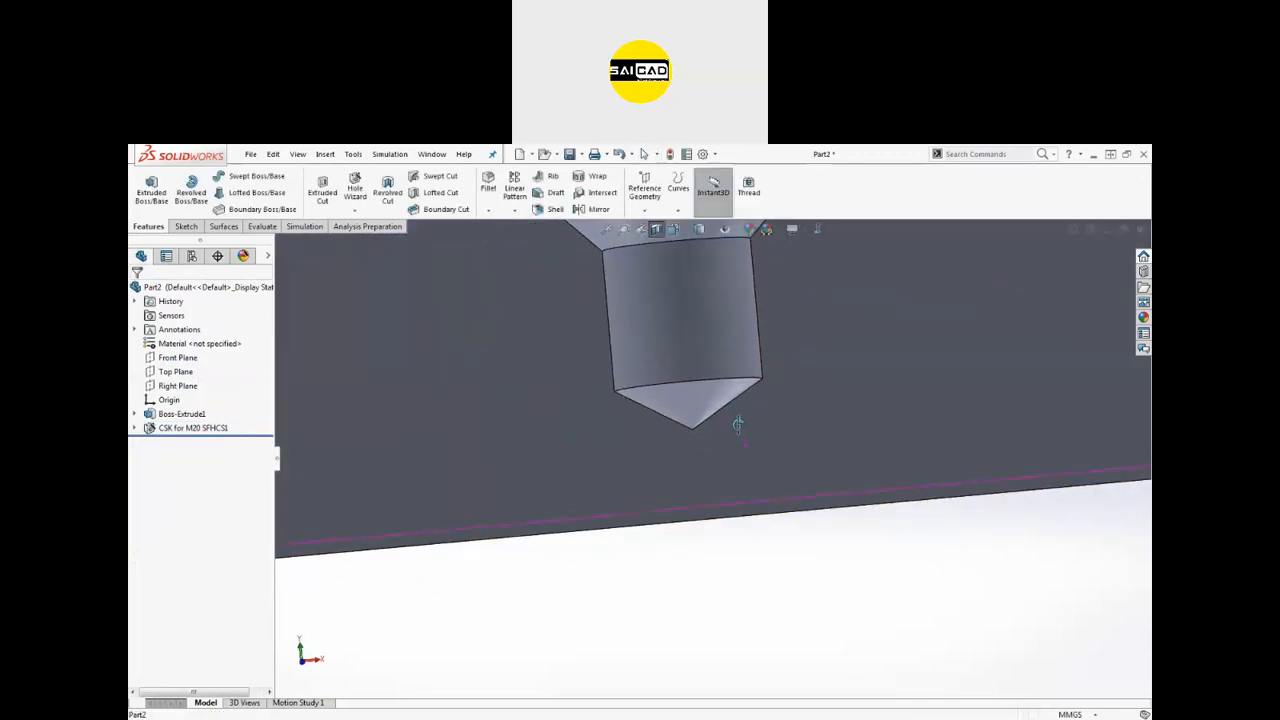
{"action": "left_click", "coordinate": [671, 406]}
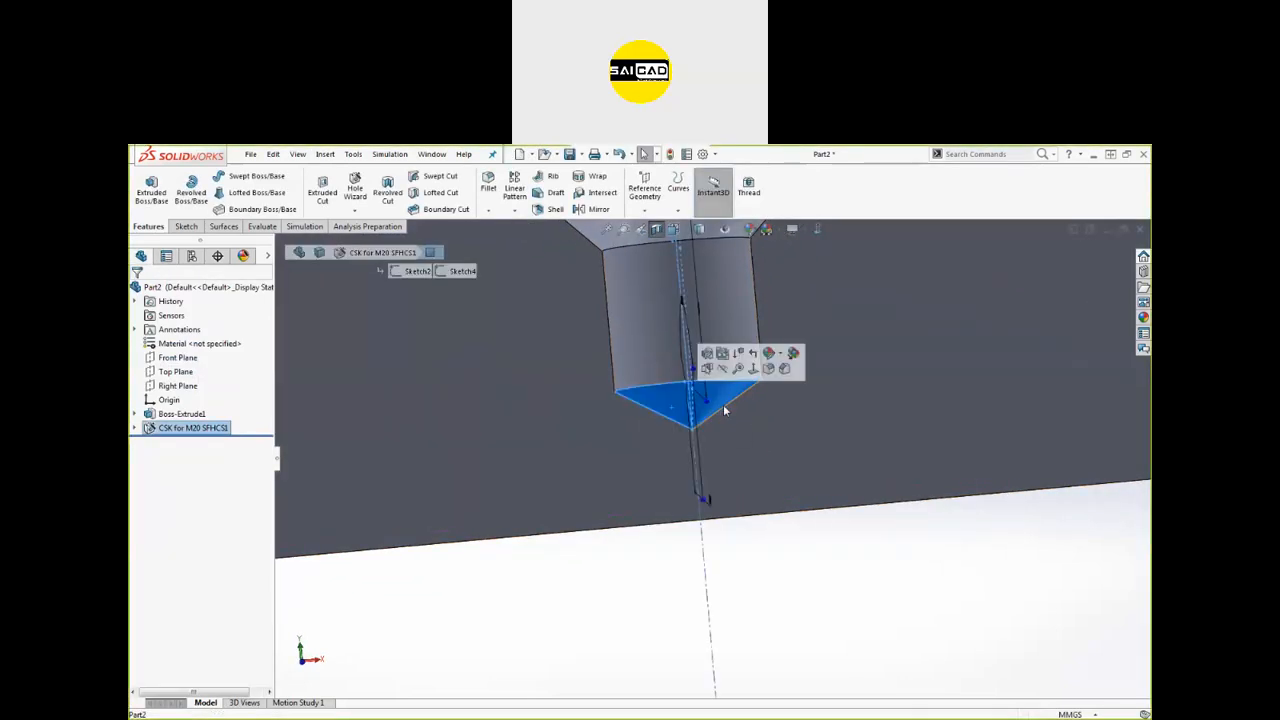
{"action": "left_click", "coordinate": [780, 571]}
{"action": "scroll", "coordinate": [629, 531], "scroll_direction": "up", "scroll_amount": 5}
{"action": "mouse_move", "coordinate": [483, 517]}
{"action": "middle_mouse_down"}
{"action": "mouse_move", "coordinate": [583, 494]}
{"action": "mouse_move", "coordinate": [474, 519]}
{"action": "middle_mouse_up"}
{"action": "middle_click_drag", "start_coordinate": [471, 572], "coordinate": [478, 505]}
Step: Reopen the countersunk hole for editing and give it a head clearance of 5 mm
{"action": "left_click", "coordinate": [186, 428]}
{"action": "left_click", "coordinate": [196, 394]}
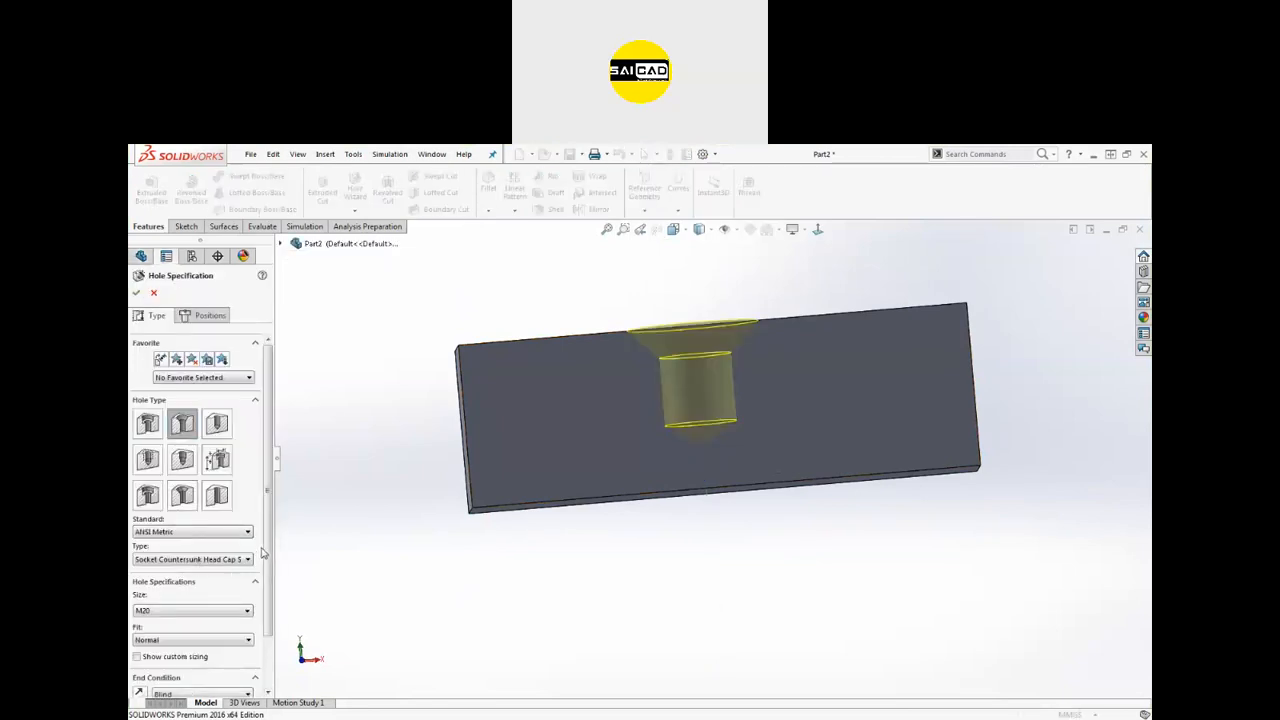
{"action": "scroll", "coordinate": [262, 552], "scroll_direction": "down", "scroll_amount": 2}
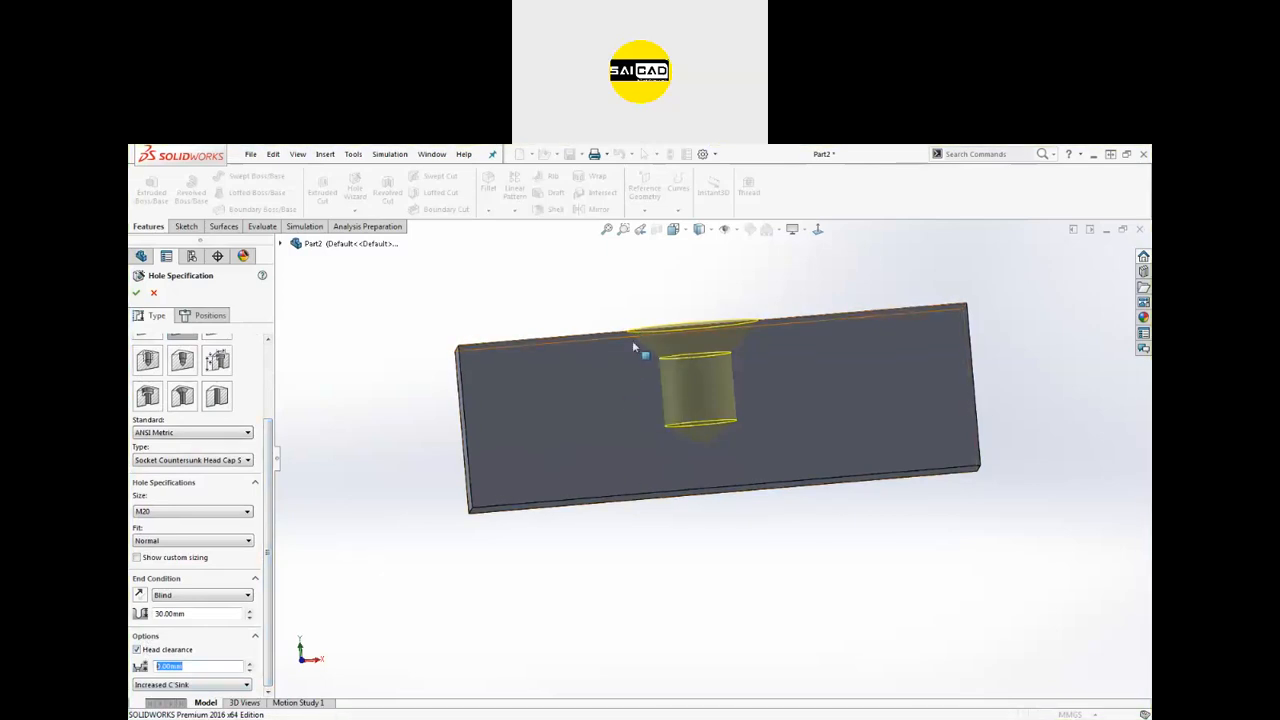
{"action": "type", "text": "5"}
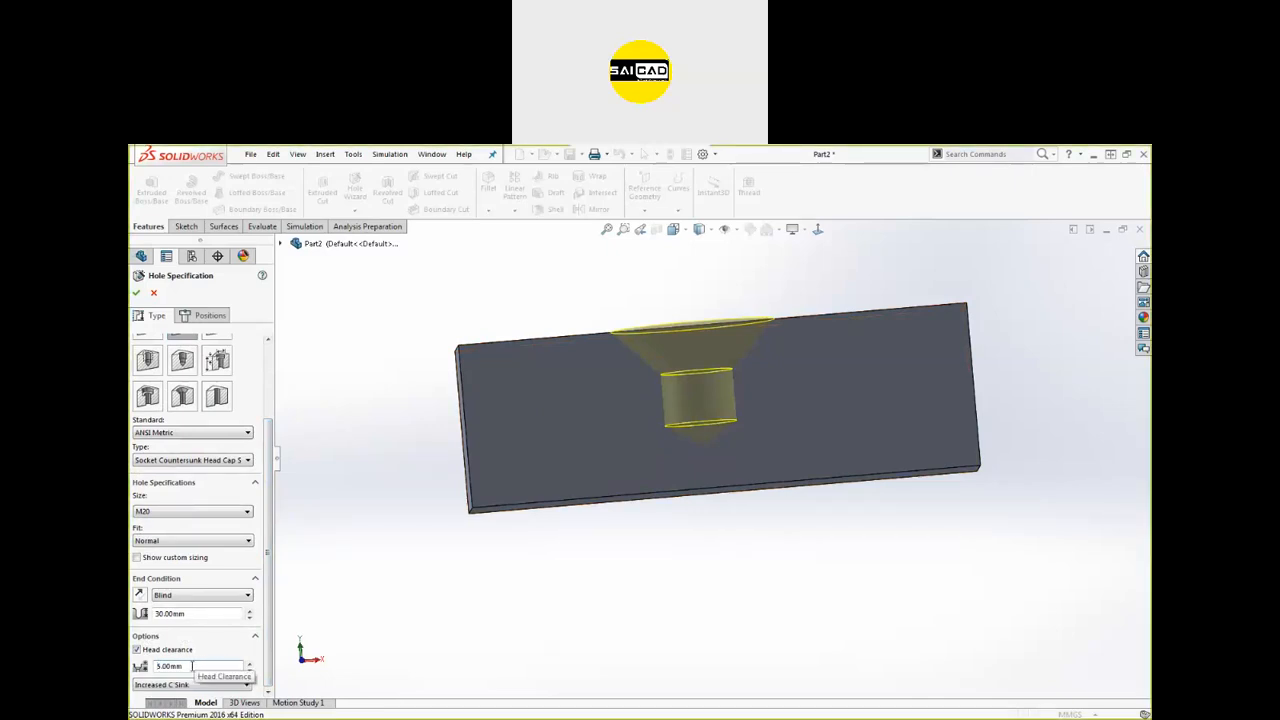
{"action": "left_click", "coordinate": [193, 666]}
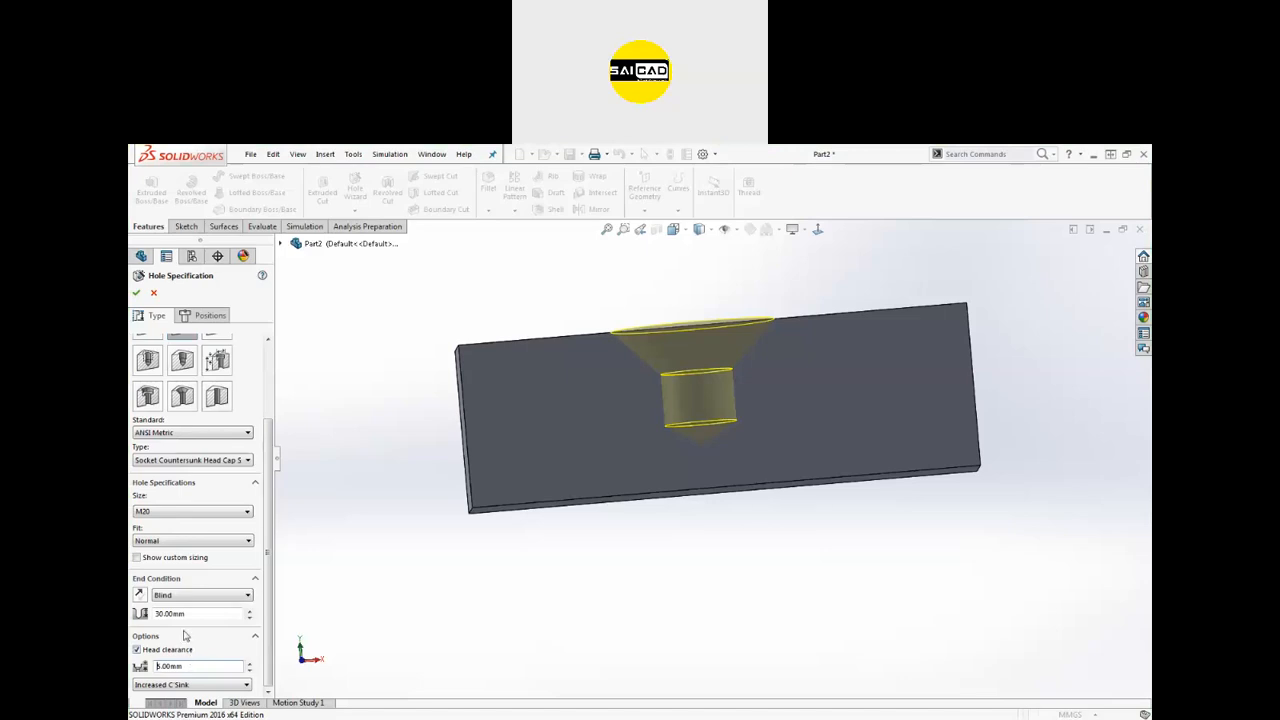
{"action": "double_click", "coordinate": [180, 666]}
Step: Set the head clearance type to Added C'Bore and inspect the hole's previewed profile
{"action": "left_click", "coordinate": [178, 684]}
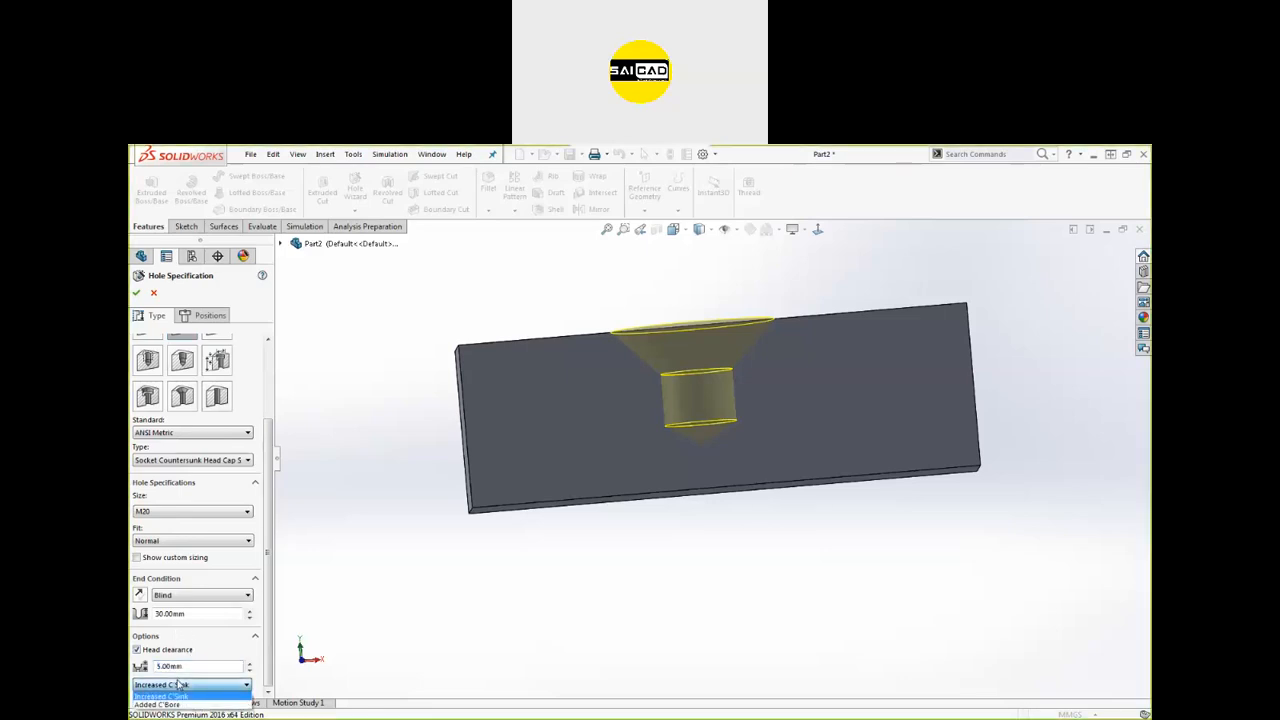
{"action": "left_click", "coordinate": [157, 704]}
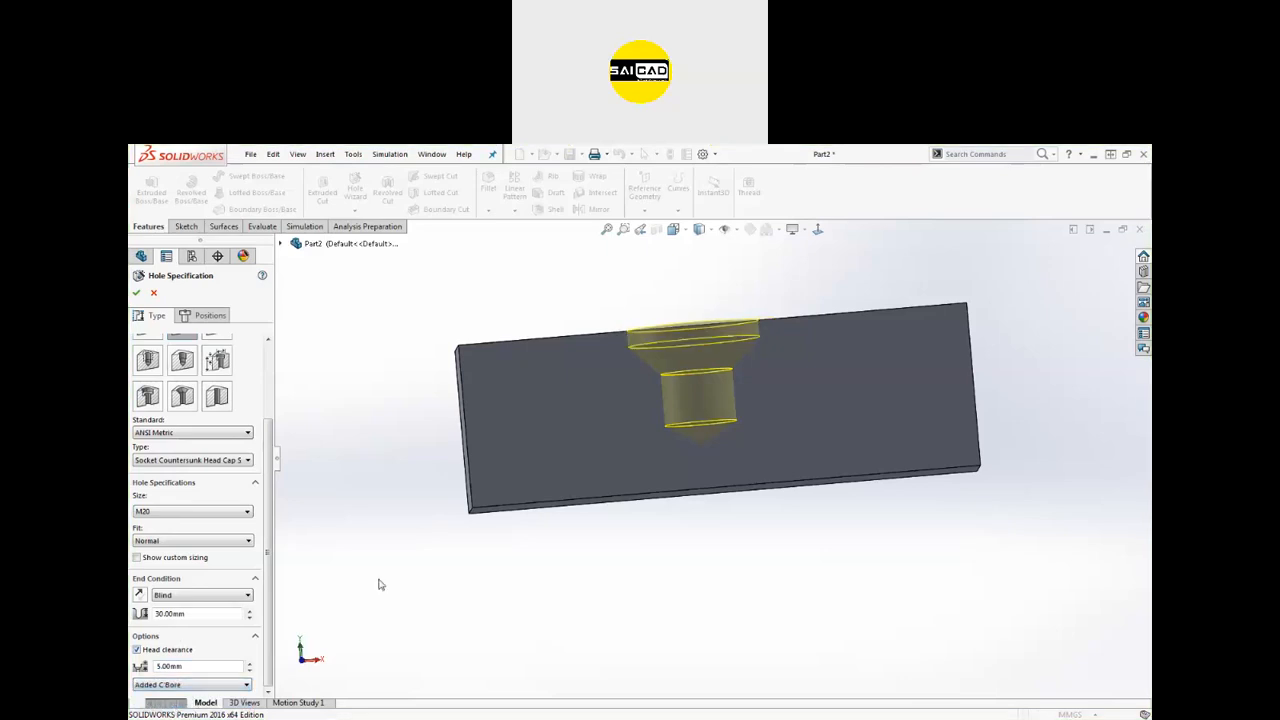
{"action": "scroll", "coordinate": [741, 318], "scroll_direction": "down", "scroll_amount": 4}
{"action": "scroll", "coordinate": [641, 343], "scroll_direction": "up", "scroll_amount": 3}
{"action": "middle_click_drag", "start_coordinate": [656, 376], "coordinate": [661, 360]}
{"action": "scroll", "coordinate": [660, 438], "scroll_direction": "down", "scroll_amount": 2}
{"action": "middle_click_drag", "start_coordinate": [658, 433], "coordinate": [714, 317]}
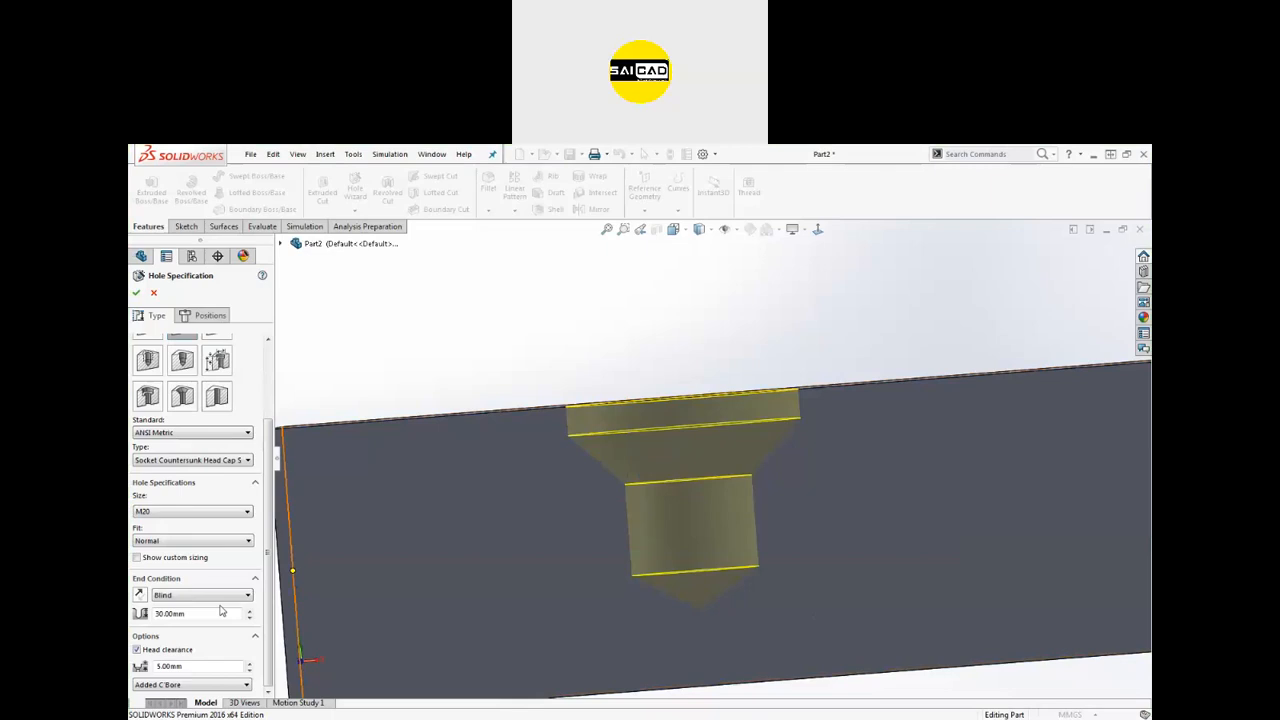
Step: Switch the head clearance type to Increased C'Sink for comparison and return it to Added C'Bore
{"action": "left_click", "coordinate": [210, 685]}
{"action": "left_click", "coordinate": [198, 696]}
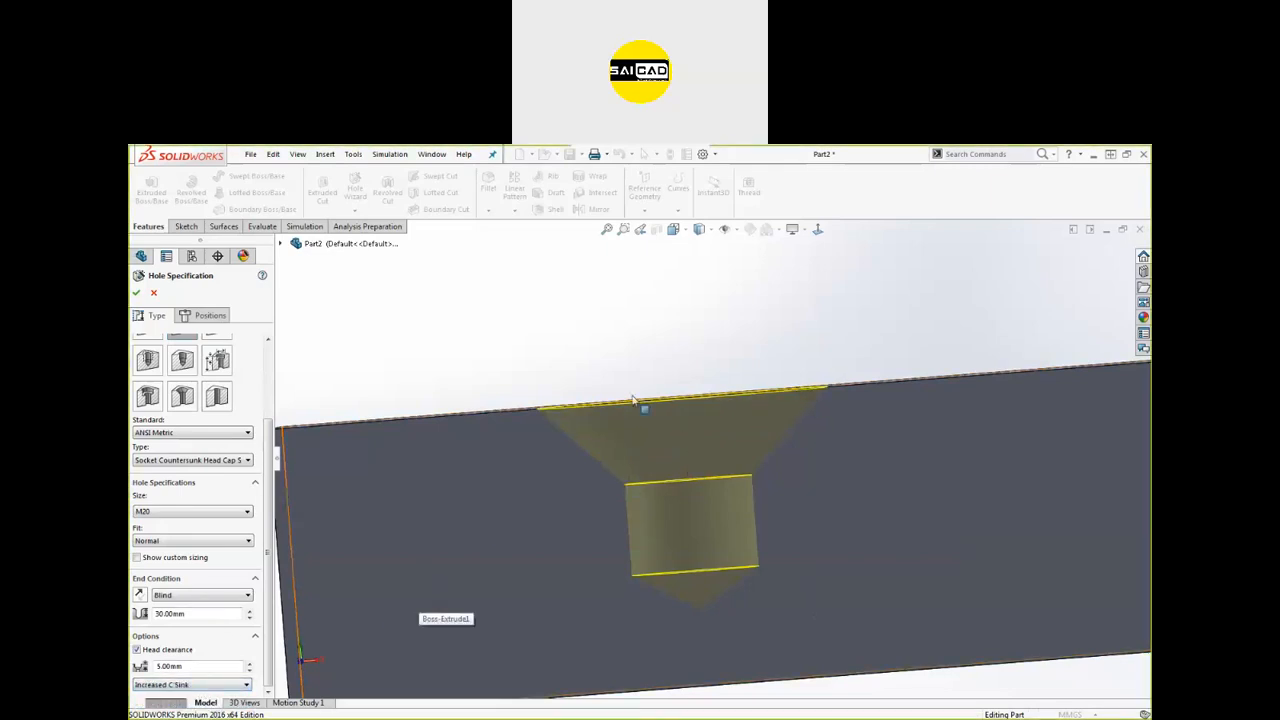
{"action": "scroll", "coordinate": [632, 400], "scroll_direction": "up", "scroll_amount": 3}
{"action": "mouse_move", "coordinate": [629, 390]}
{"action": "middle_mouse_down"}
{"action": "mouse_move", "coordinate": [629, 423]}
{"action": "mouse_move", "coordinate": [638, 376]}
{"action": "middle_mouse_up"}
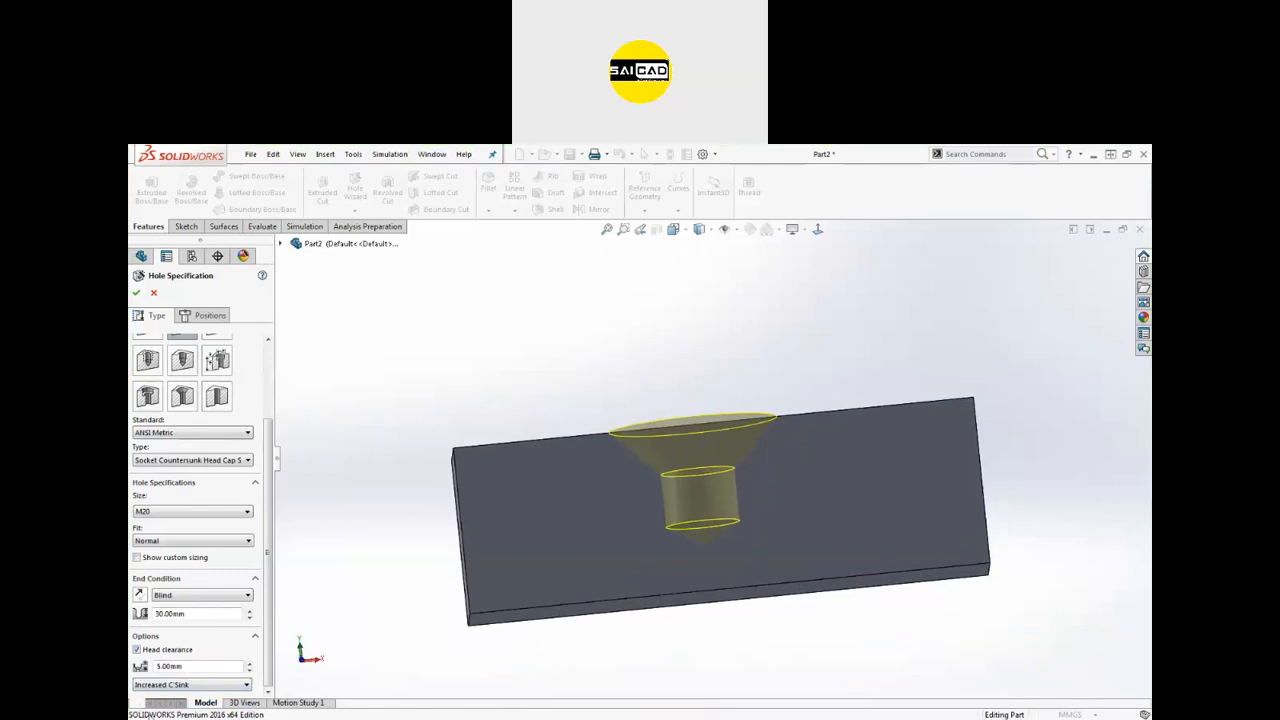
{"action": "left_click", "coordinate": [162, 685]}
{"action": "left_click", "coordinate": [165, 697]}
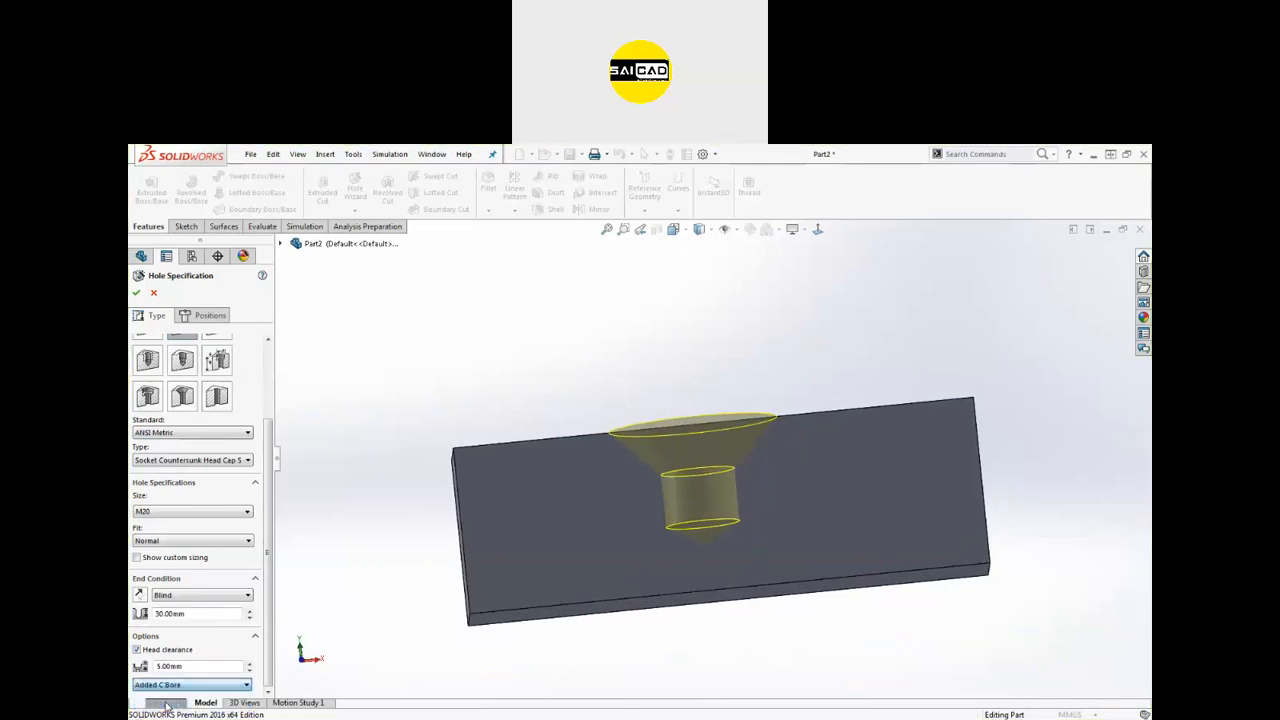
Step: Remove the head clearance and set the hole's end condition to Through All
{"action": "left_click", "coordinate": [136, 650]}
{"action": "left_click", "coordinate": [185, 632]}
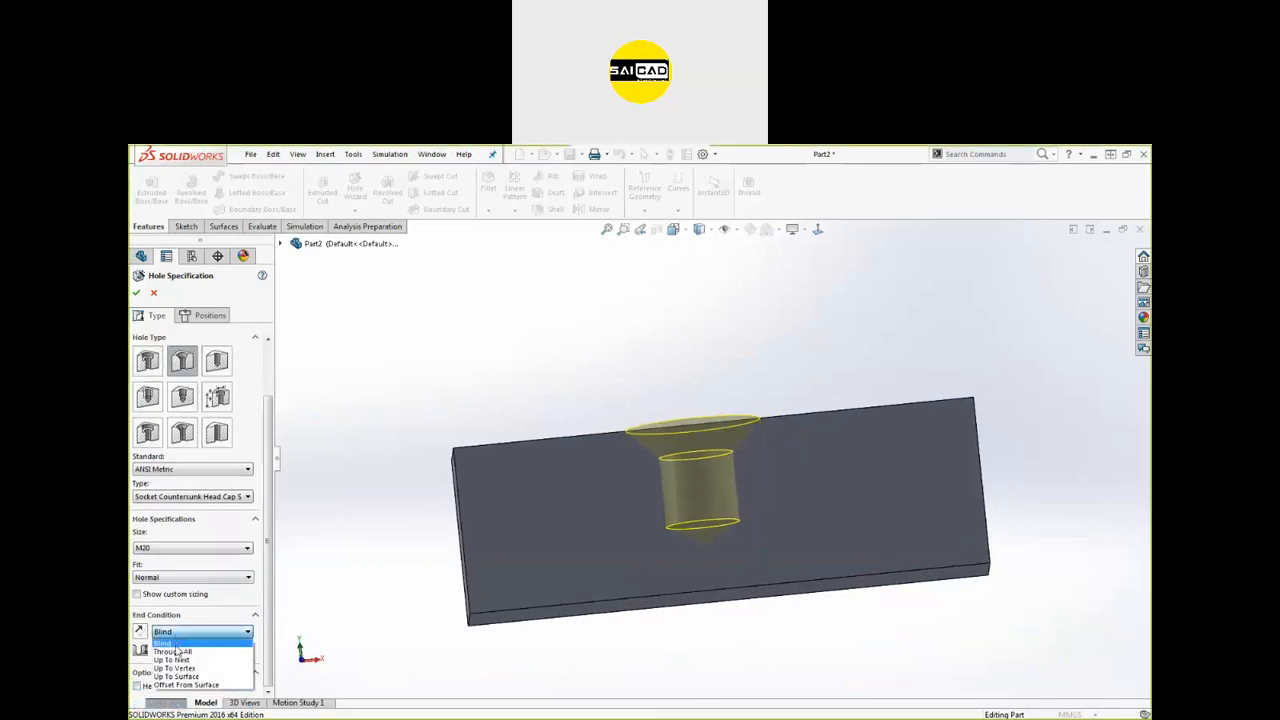
{"action": "left_click", "coordinate": [168, 654]}
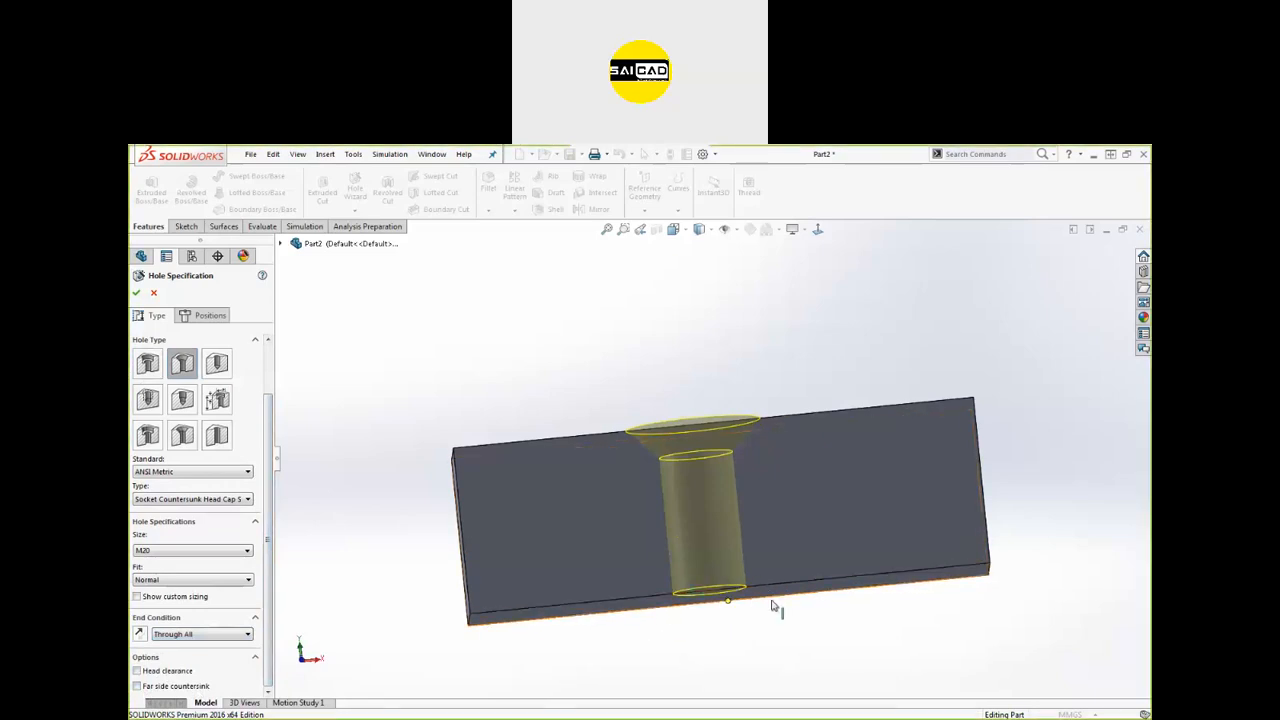
Step: Add a far side countersink to the hole with a diameter of 25 mm
{"action": "left_click", "coordinate": [137, 686]}
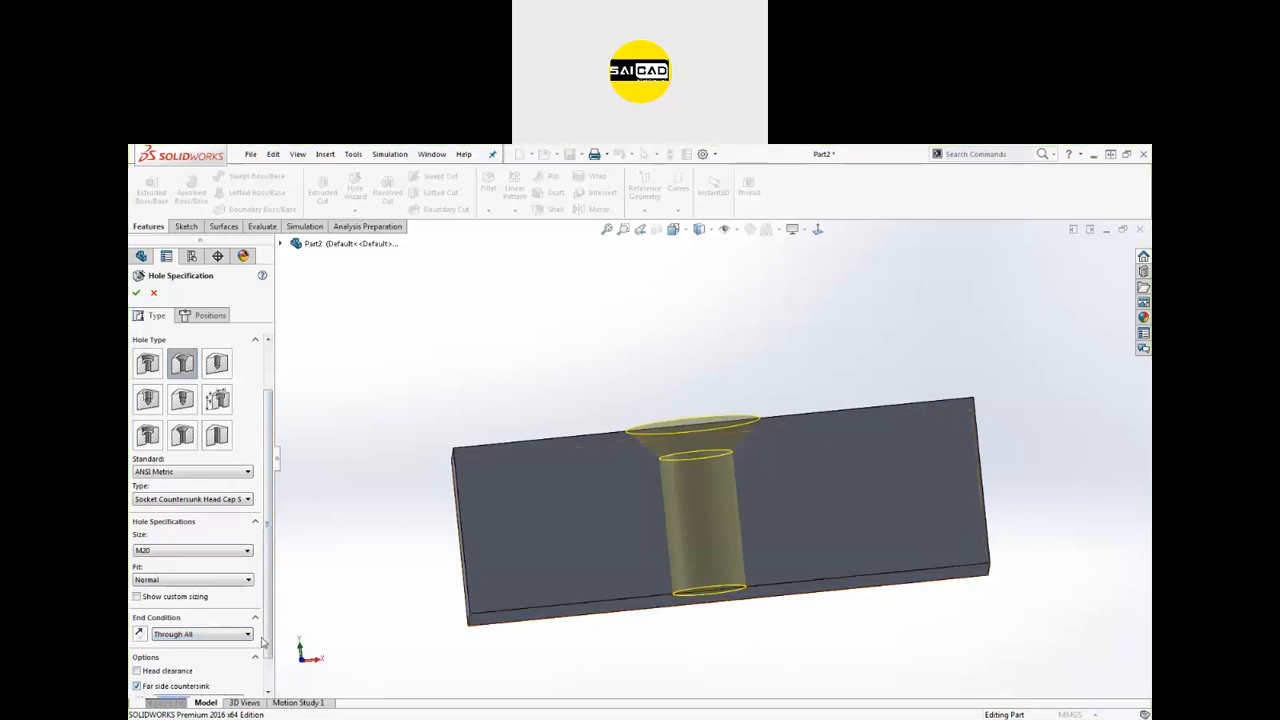
{"action": "scroll", "coordinate": [262, 643], "scroll_direction": "down", "scroll_amount": 1}
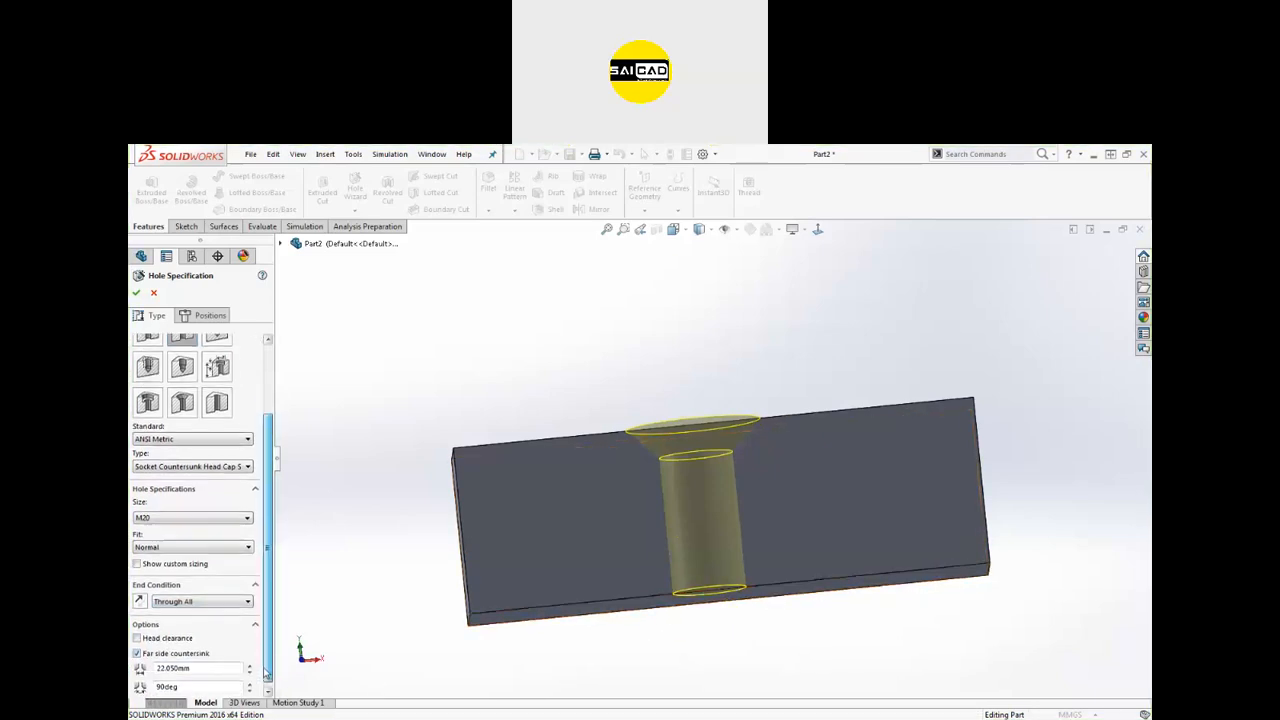
{"action": "double_click", "coordinate": [156, 663]}
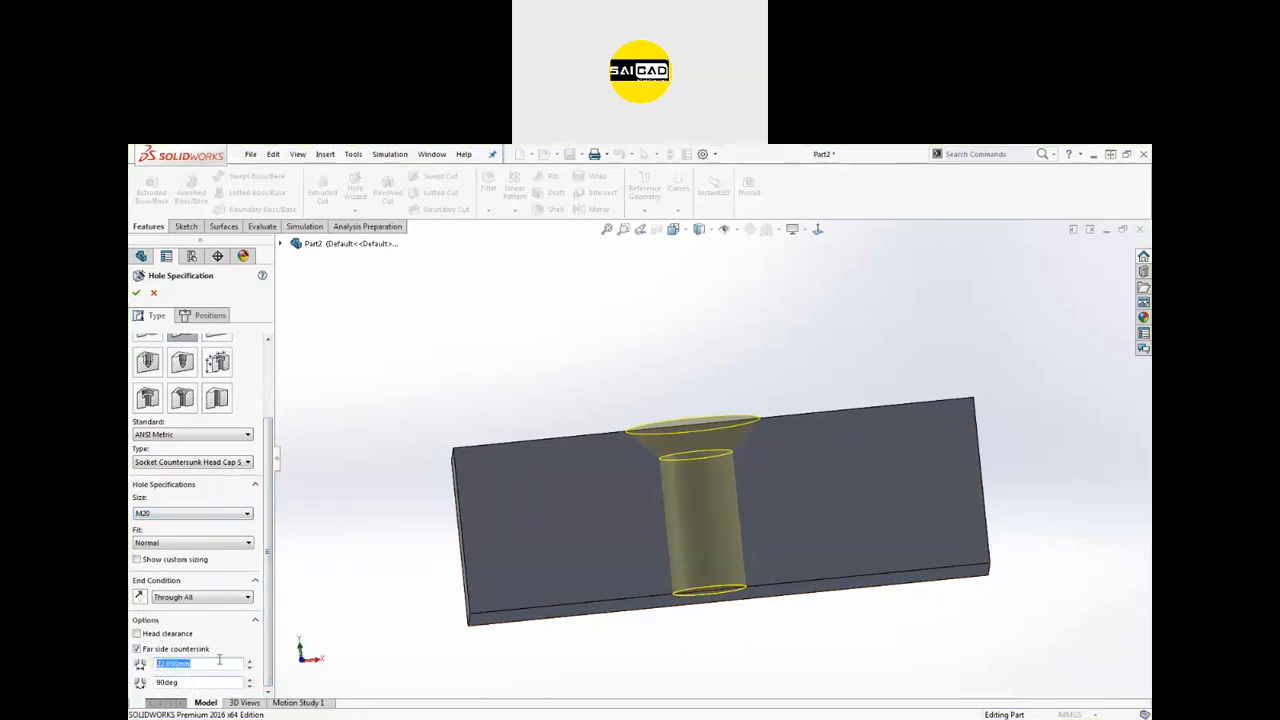
{"action": "type", "text": "25"}
{"action": "key", "text": "Return"}
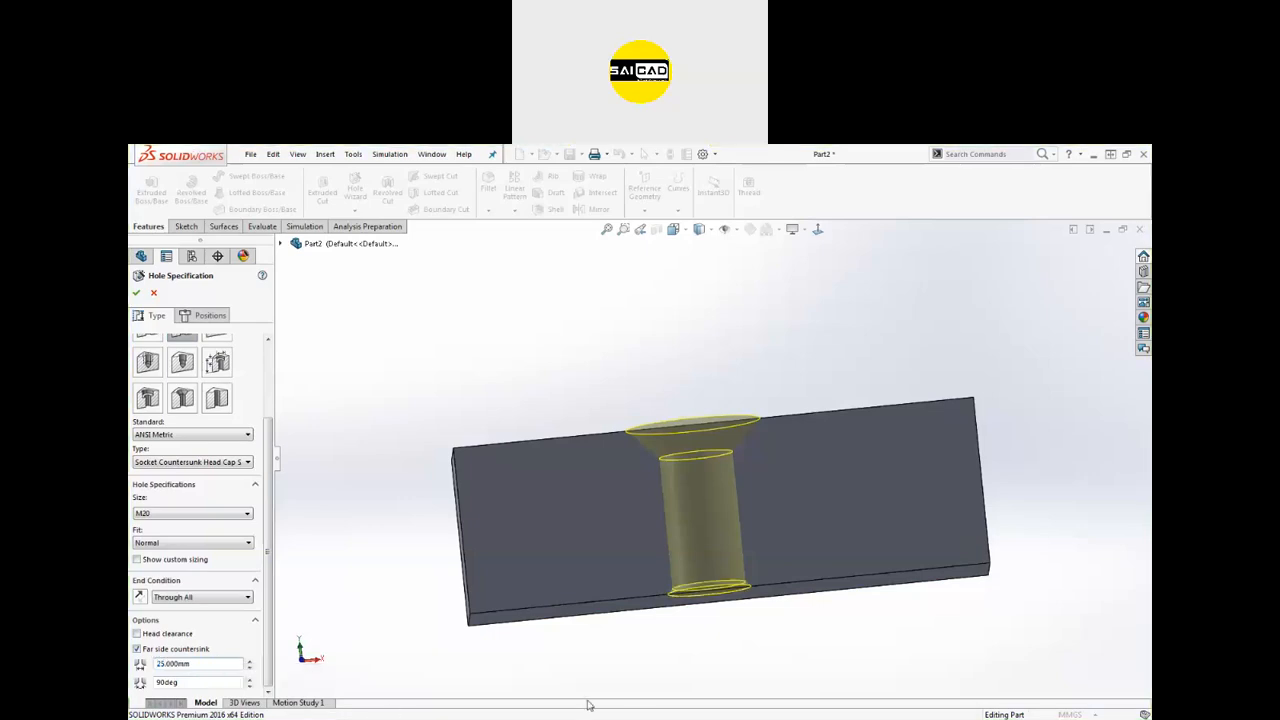
Step: Enlarge the hole's far side countersink diameter to 50 mm and compare its previewed profile
{"action": "scroll", "coordinate": [703, 591], "scroll_direction": "down", "scroll_amount": 5}
{"action": "mouse_move", "coordinate": [703, 591]}
{"action": "middle_mouse_down"}
{"action": "mouse_move", "coordinate": [709, 560]}
{"action": "mouse_move", "coordinate": [705, 587]}
{"action": "middle_mouse_up"}
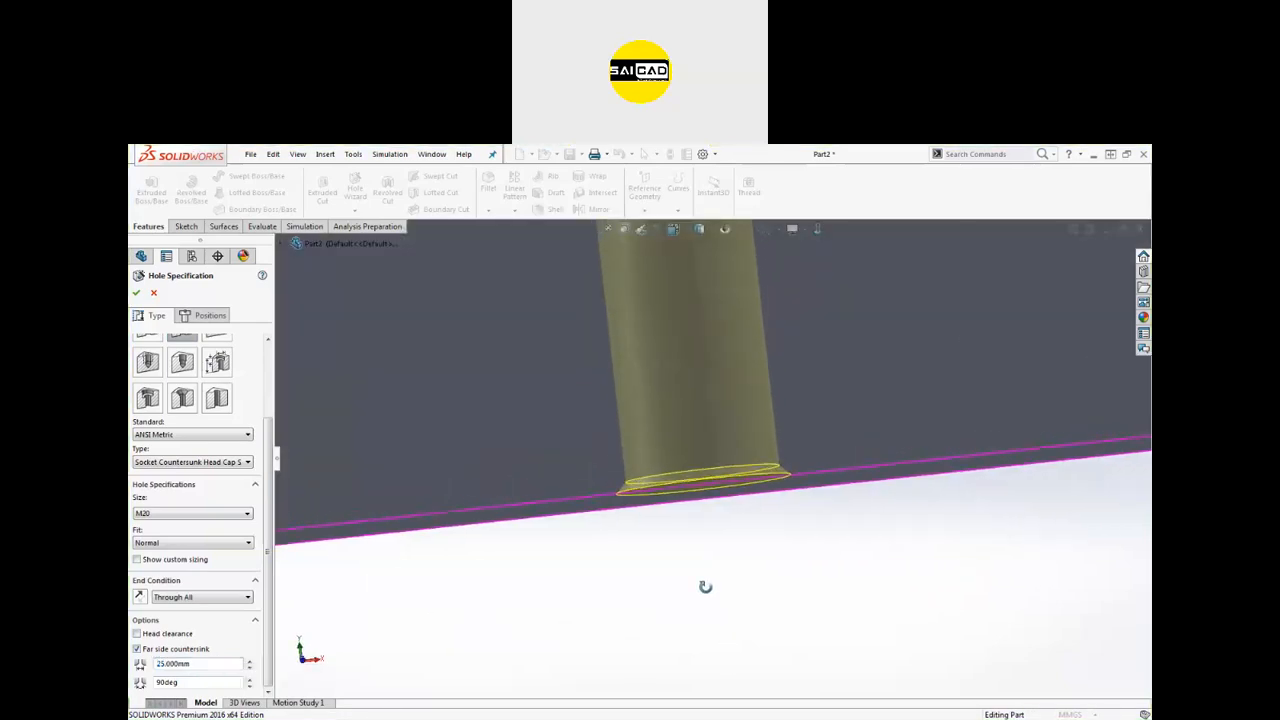
{"action": "scroll", "coordinate": [823, 494], "scroll_direction": "down", "scroll_amount": 2}
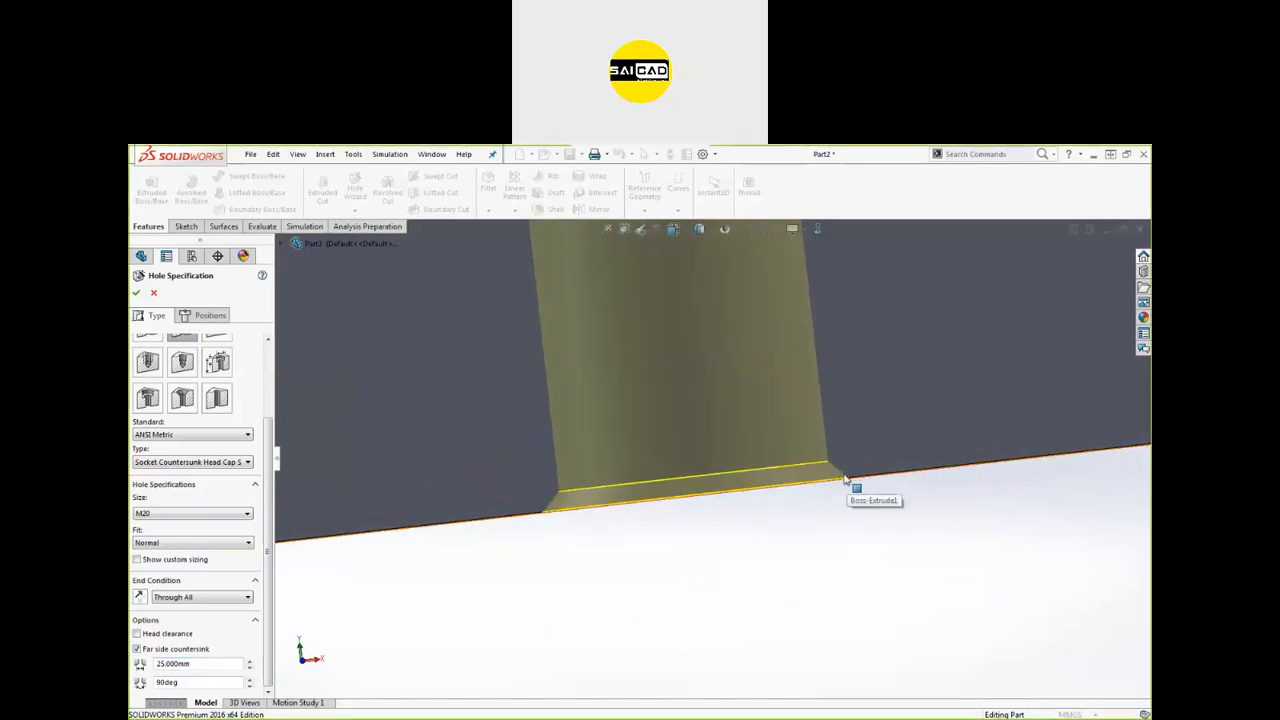
{"action": "double_click", "coordinate": [200, 666]}
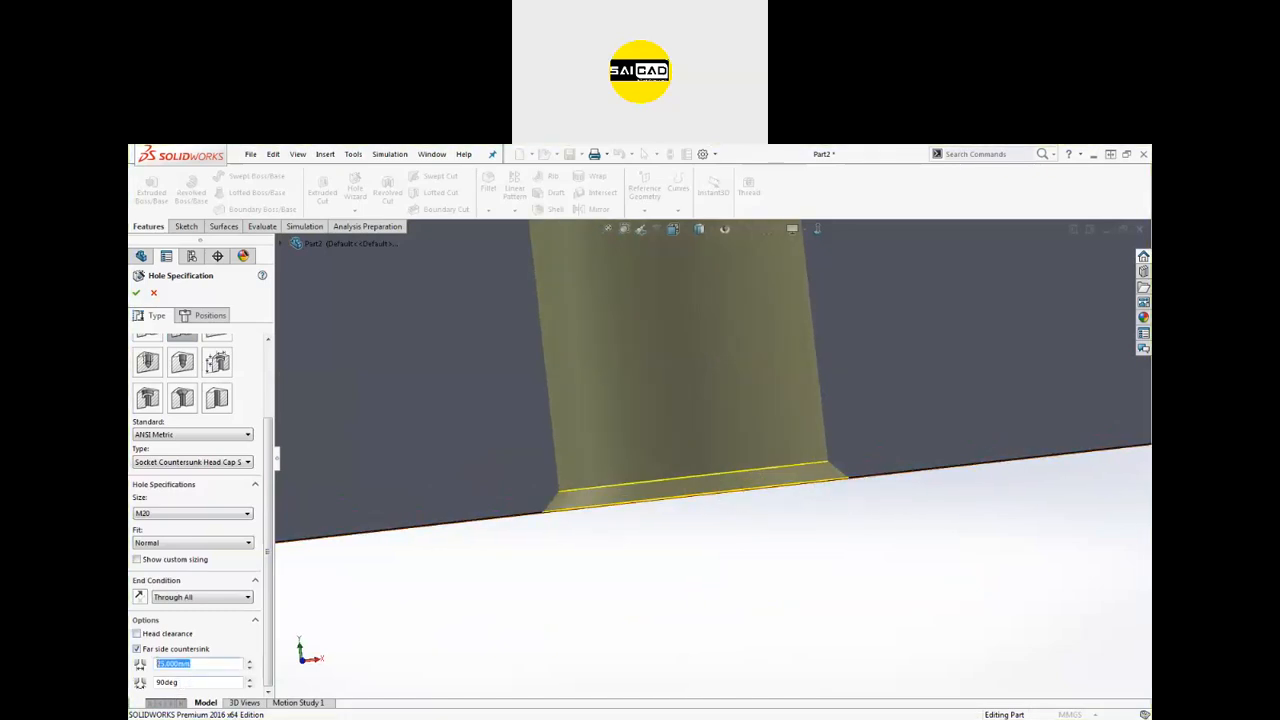
{"action": "type", "text": "50"}
{"action": "key", "text": "Return"}
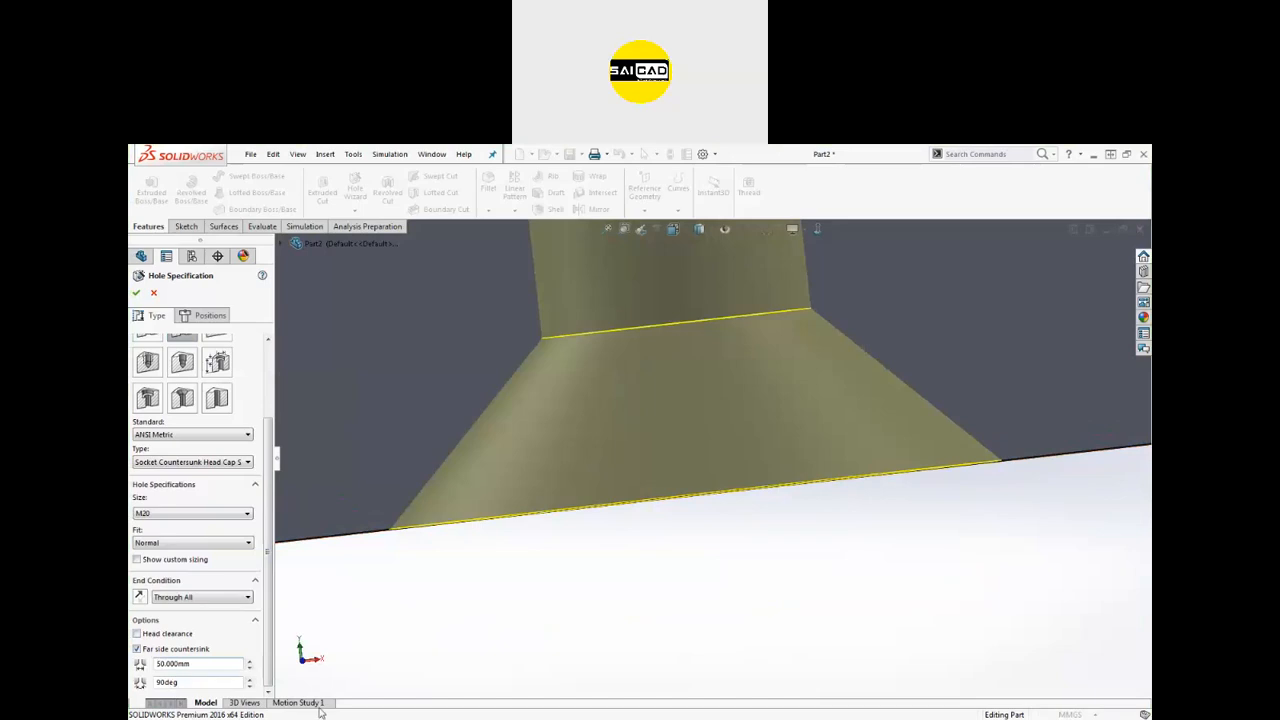
{"action": "scroll", "coordinate": [580, 606], "scroll_direction": "up", "scroll_amount": 6}
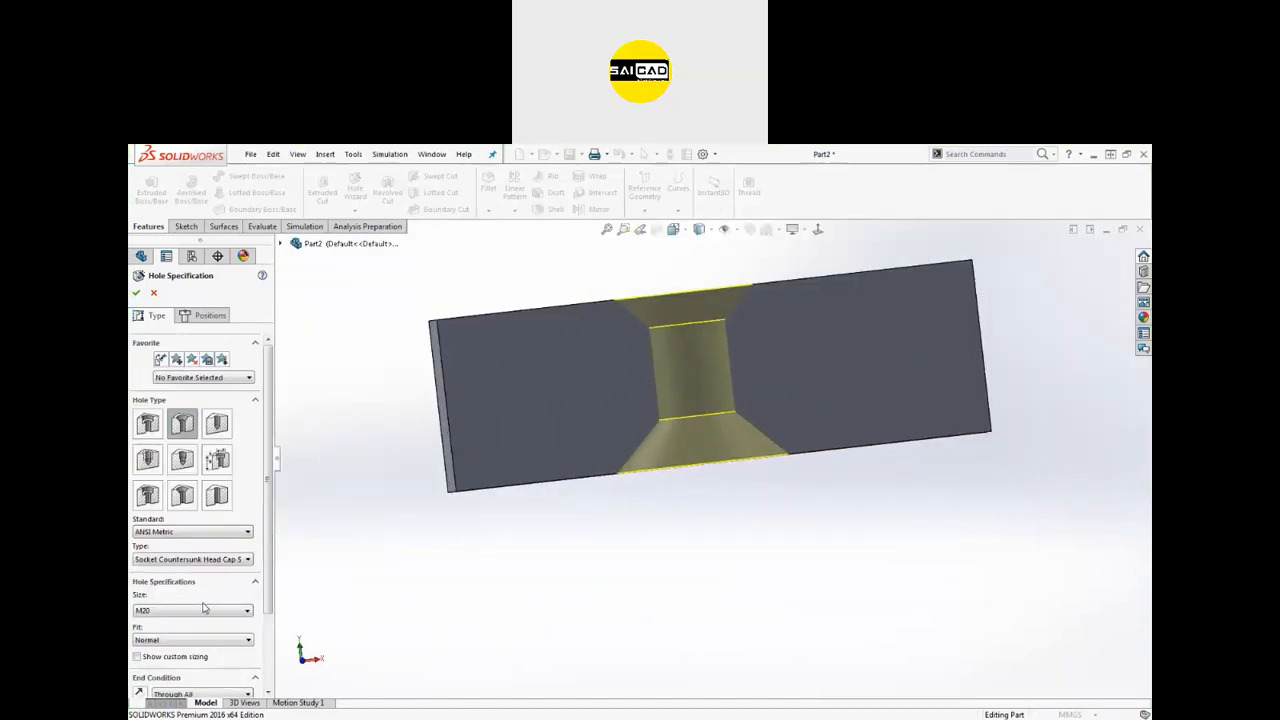
Step: Set the far side countersink diameter to 30 mm and finish the countersunk hole
{"action": "scroll", "coordinate": [204, 608], "scroll_direction": "down", "scroll_amount": 3}
{"action": "left_click", "coordinate": [197, 664]}
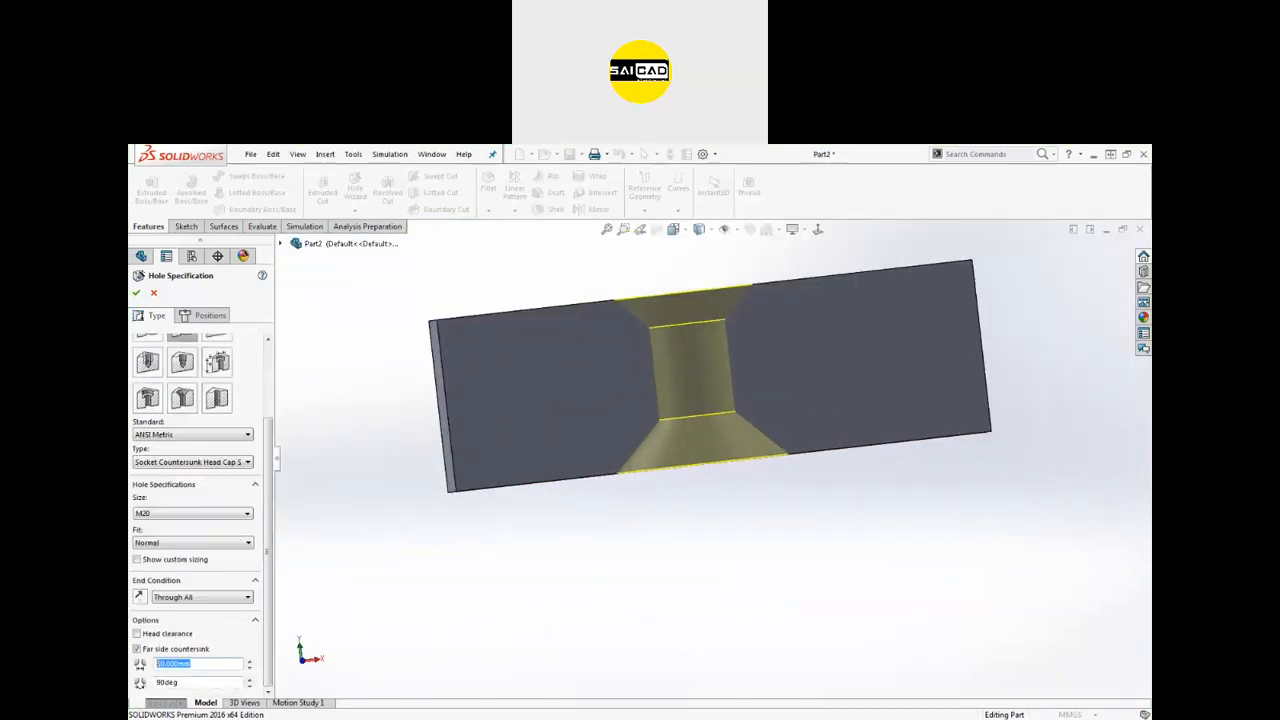
{"action": "type", "text": "30"}
{"action": "key", "text": "Return"}
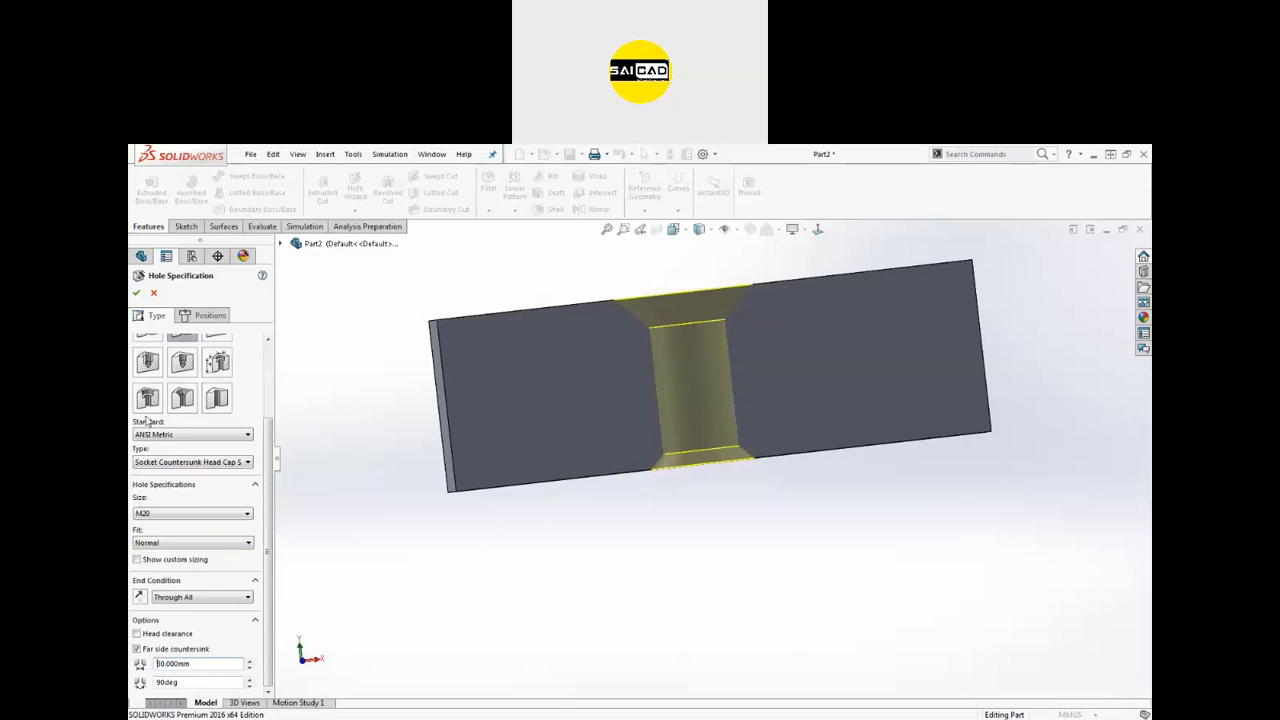
{"action": "left_click", "coordinate": [137, 293]}
Step: Examine the finished hole's near side and far side countersinks in the sectioned block
{"action": "scroll", "coordinate": [686, 446], "scroll_direction": "down", "scroll_amount": 3}
{"action": "middle_click_drag", "start_coordinate": [693, 447], "coordinate": [714, 468]}
{"action": "left_click", "coordinate": [720, 474]}
{"action": "scroll", "coordinate": [668, 524], "scroll_direction": "up", "scroll_amount": 3}
{"action": "middle_click_drag", "start_coordinate": [657, 529], "coordinate": [520, 592]}
{"action": "left_click", "coordinate": [517, 594]}
{"action": "scroll", "coordinate": [513, 463], "scroll_direction": "up", "scroll_amount": 4}
{"action": "middle_click_drag", "start_coordinate": [513, 461], "coordinate": [614, 534]}
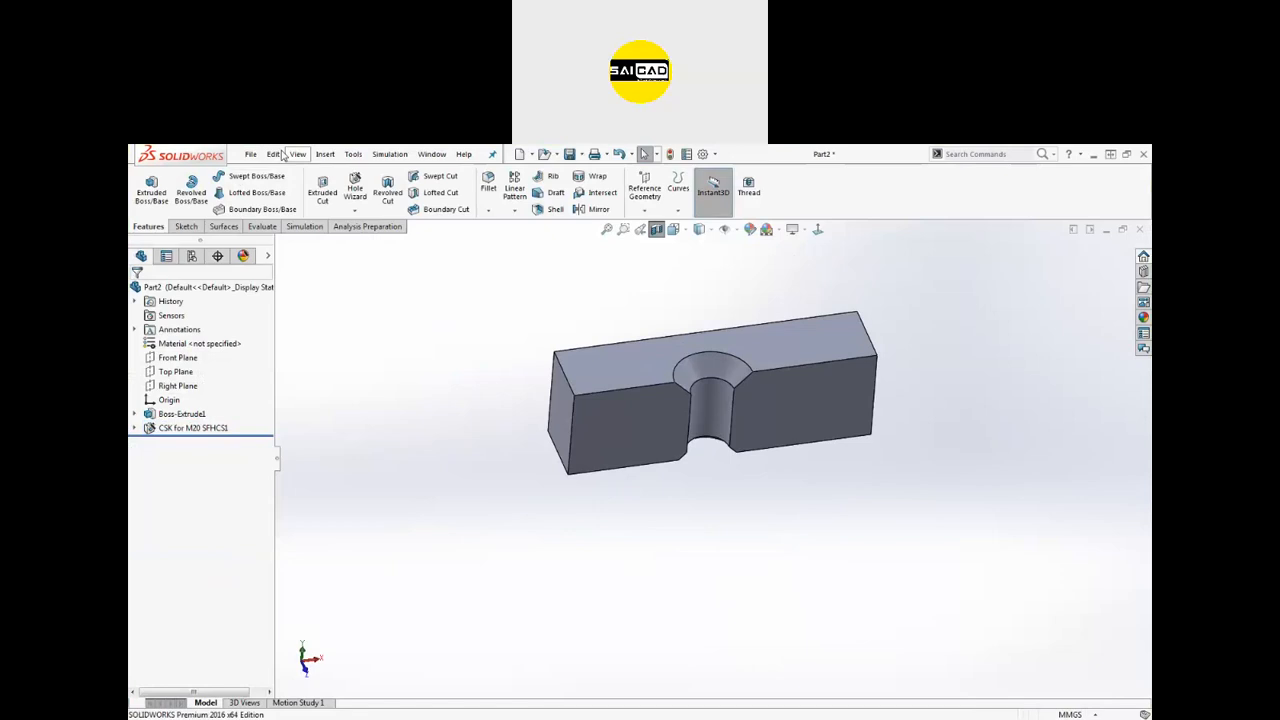
Step: Start a new Hole Wizard counterbore hole in ANSI Metric for a Socket Head Cap Screw
{"action": "left_click", "coordinate": [355, 188]}
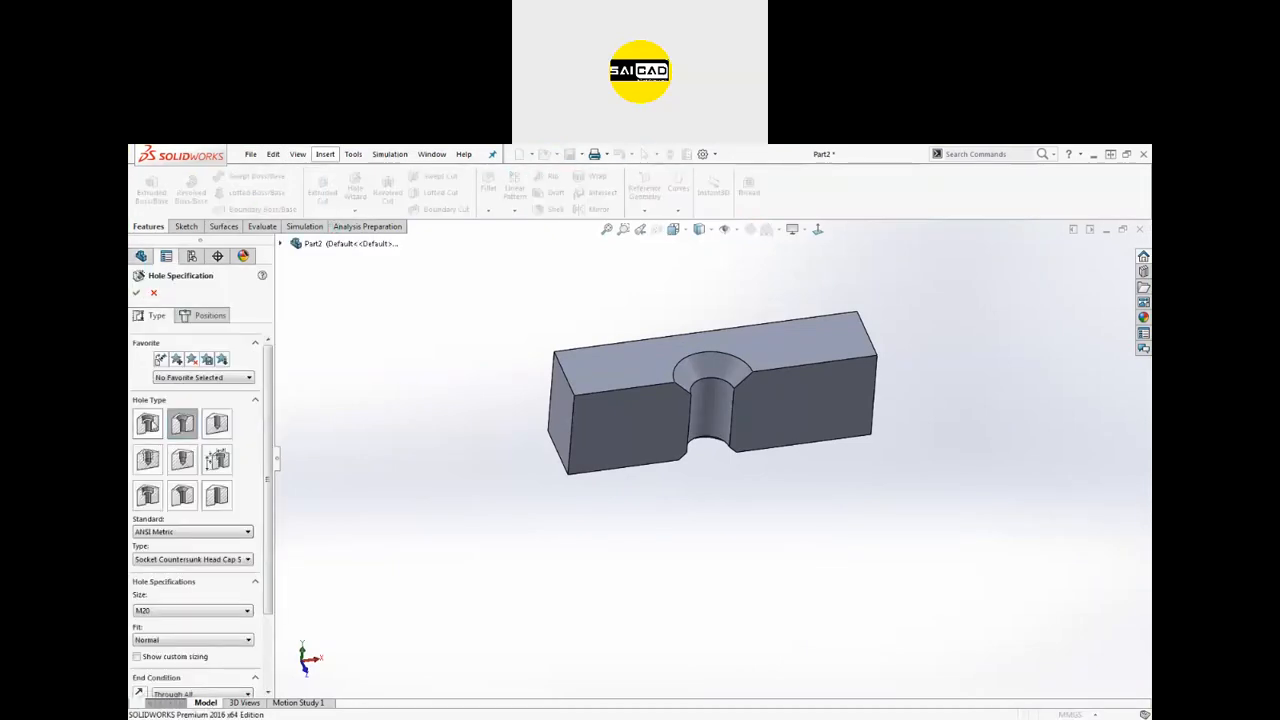
{"action": "left_click", "coordinate": [148, 424]}
{"action": "scroll", "coordinate": [271, 580], "scroll_direction": "down", "scroll_amount": 1}
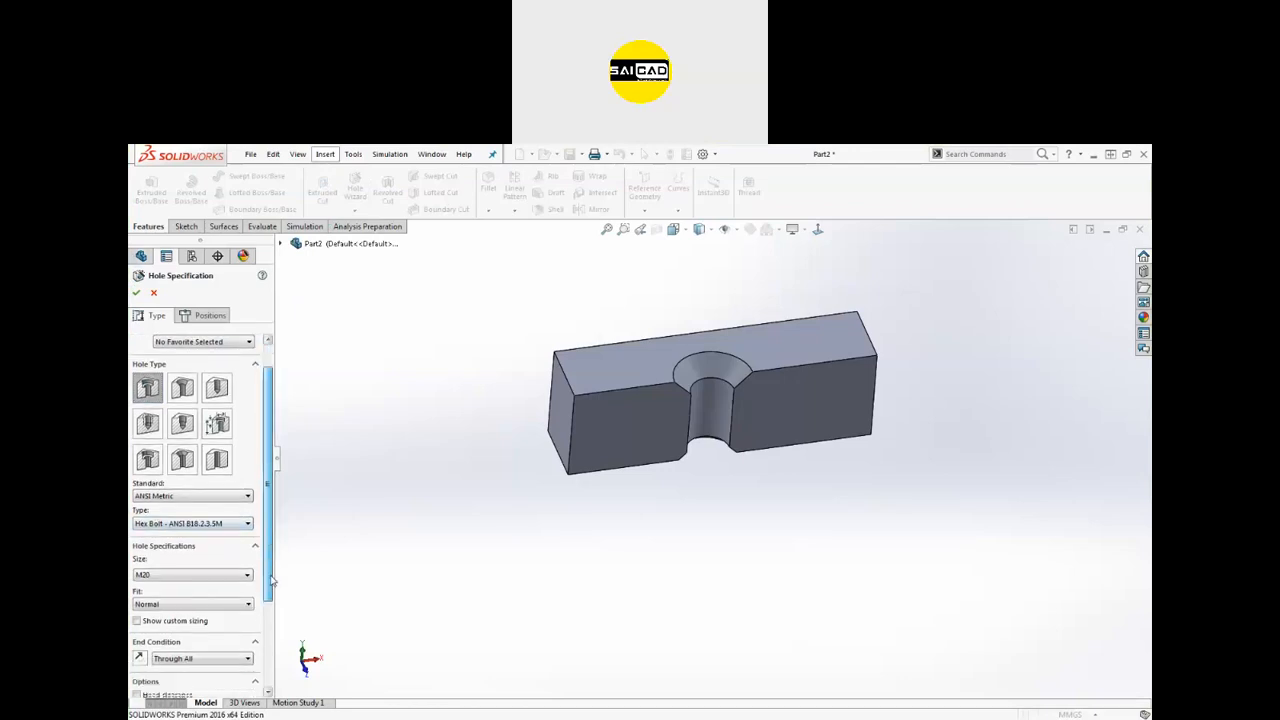
{"action": "scroll", "coordinate": [271, 580], "scroll_direction": "down", "scroll_amount": 2}
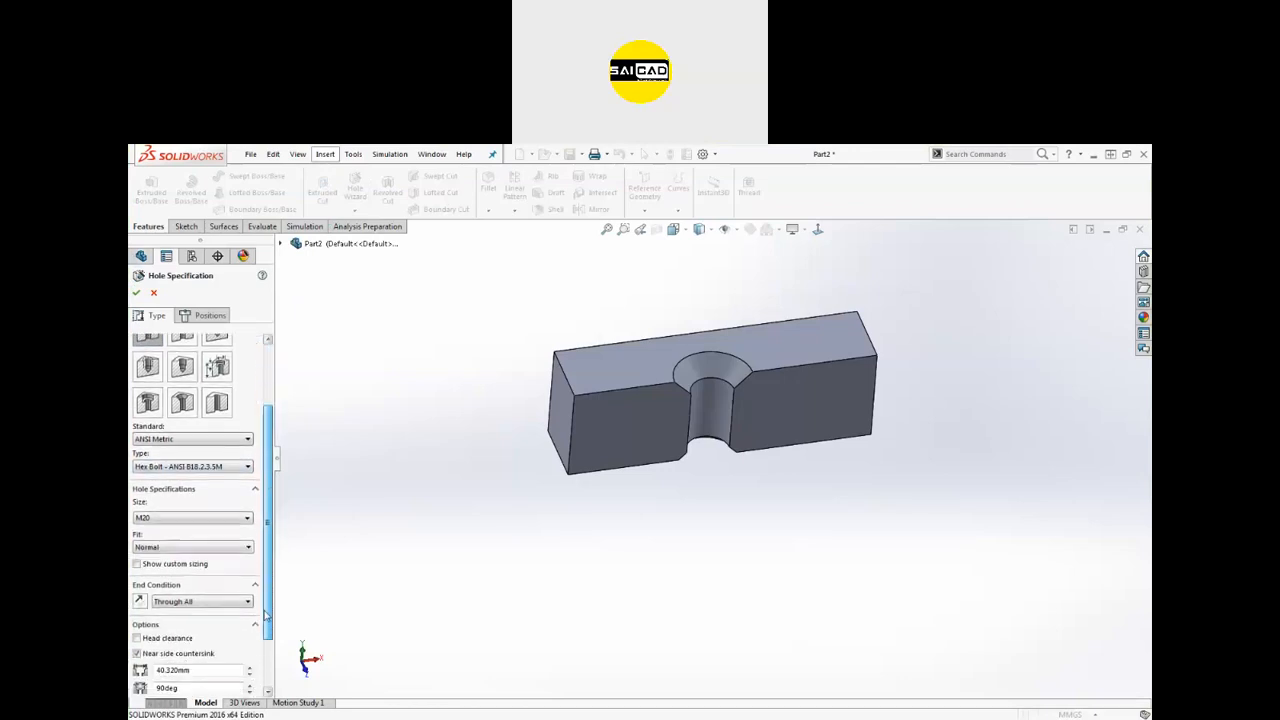
{"action": "left_click", "coordinate": [178, 464]}
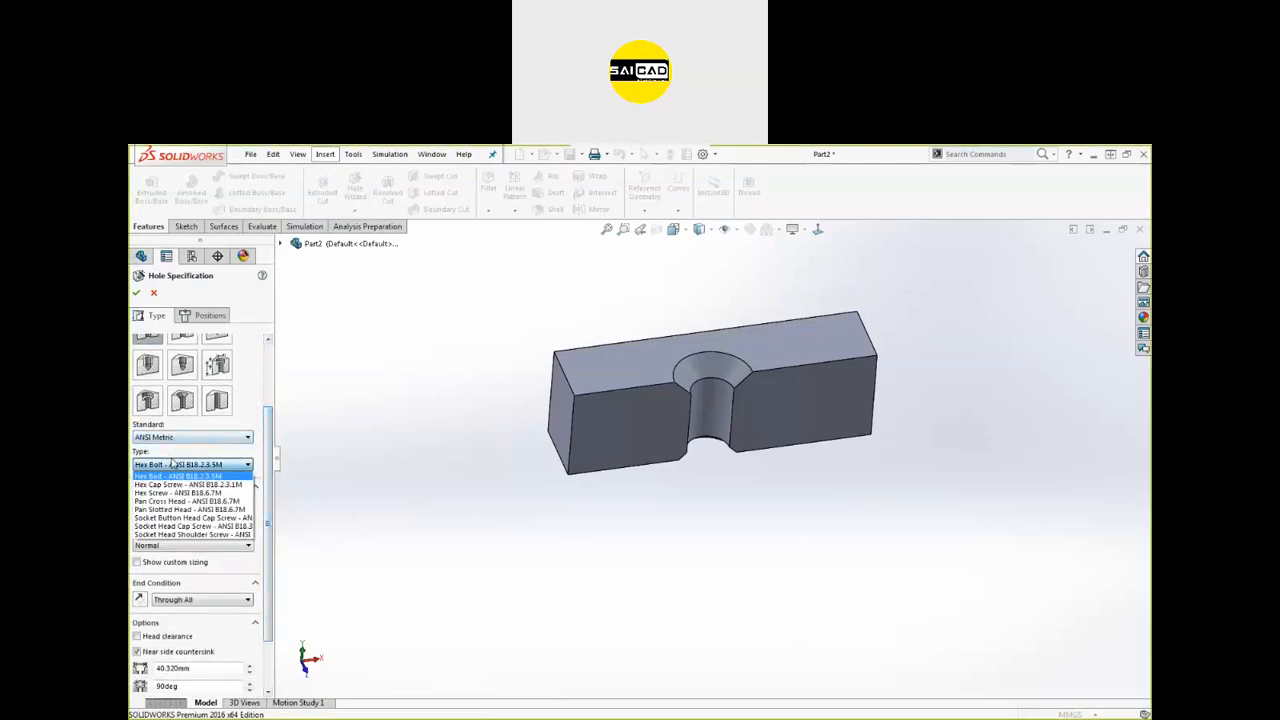
{"action": "left_click", "coordinate": [176, 526]}
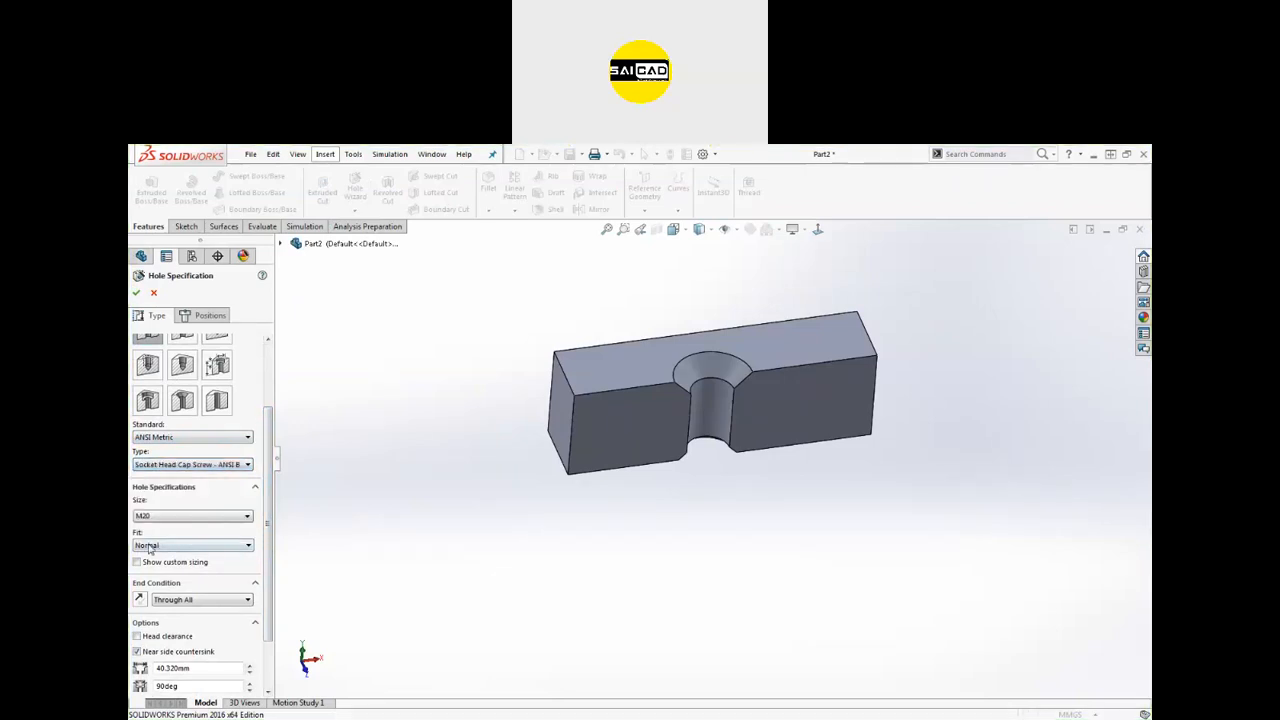
Step: Set the counterbore hole's size to M30 with a Normal fit
{"action": "left_click", "coordinate": [152, 517]}
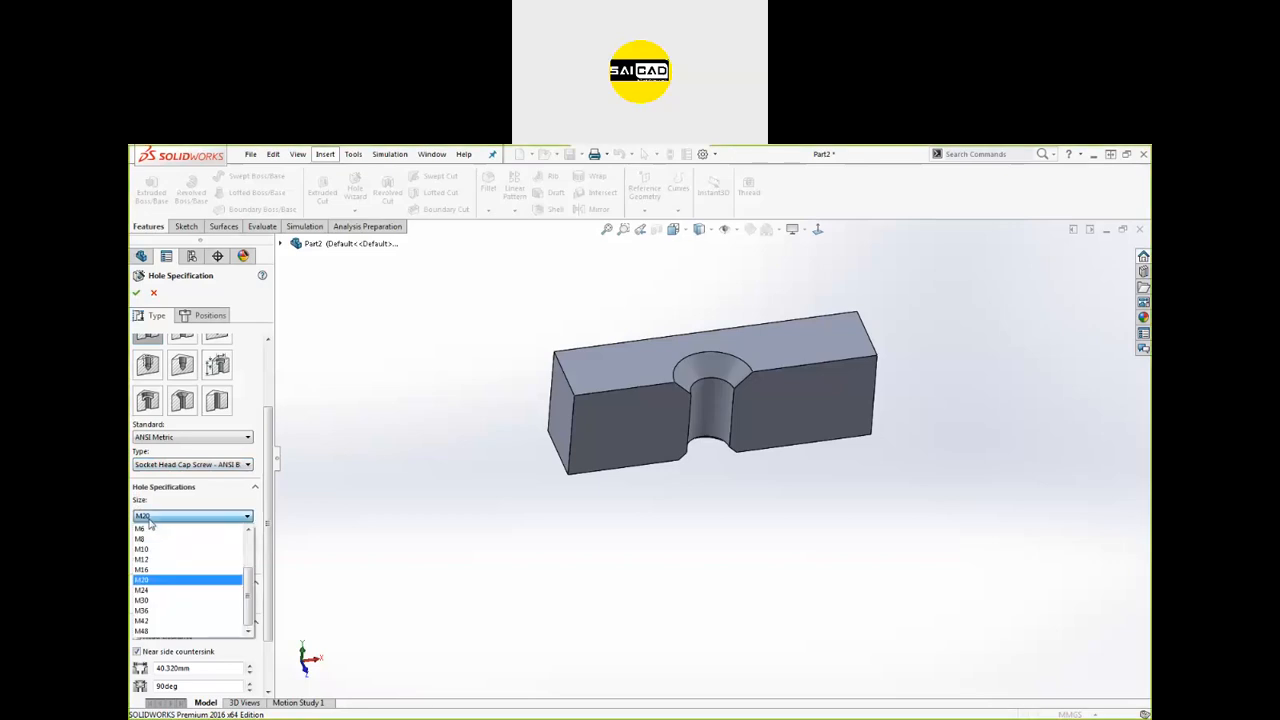
{"action": "left_click", "coordinate": [166, 600]}
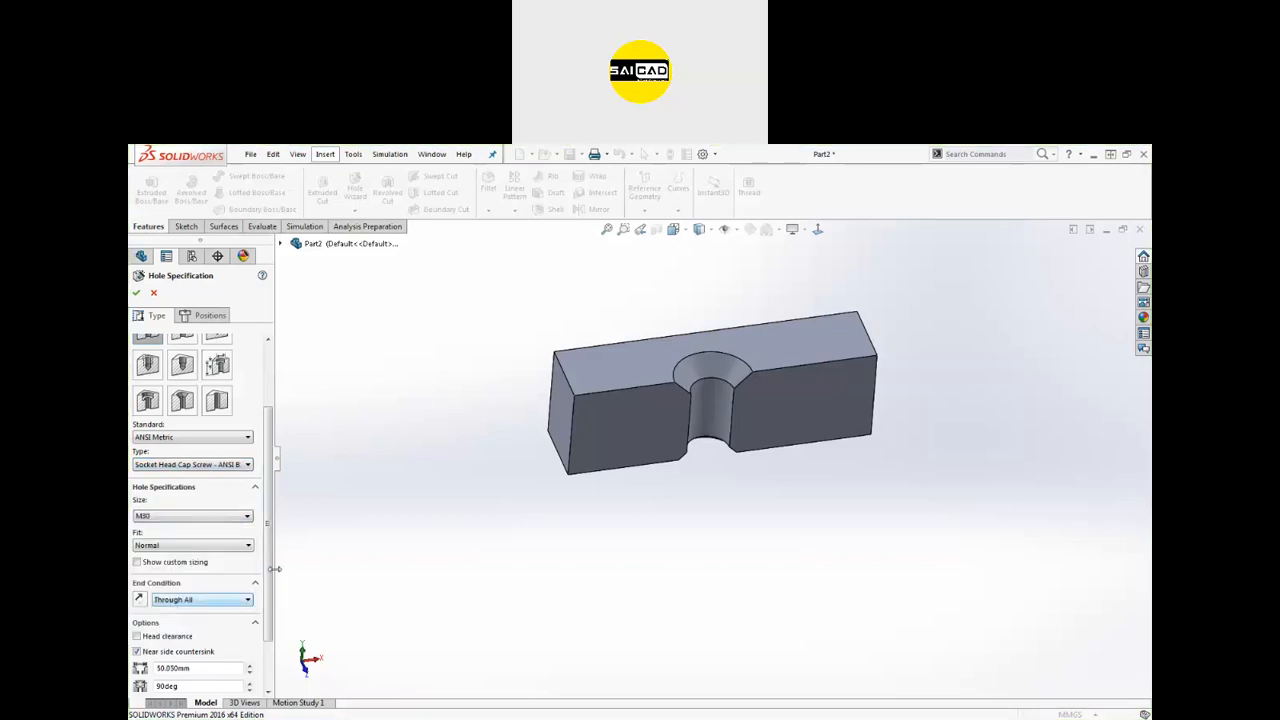
{"action": "left_click", "coordinate": [200, 545]}
{"action": "left_click", "coordinate": [203, 568]}
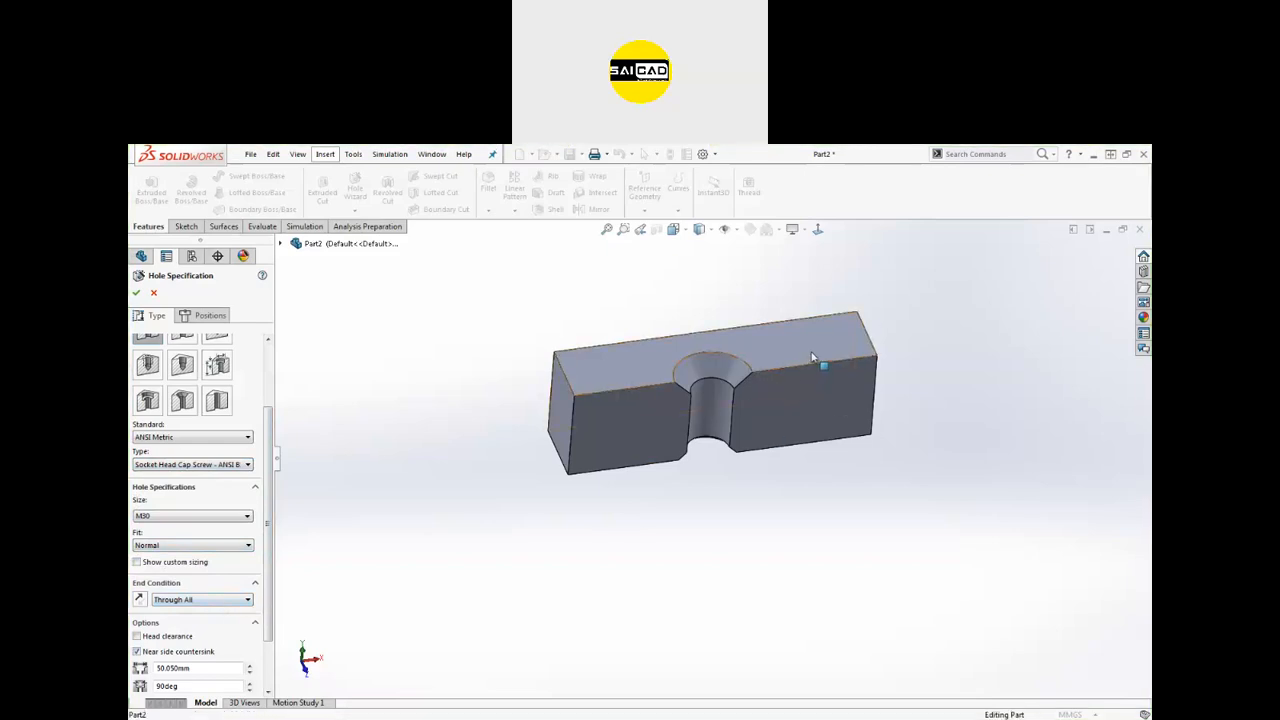
Step: Place the counterbore hole on the block's top face, between the countersunk hole and the block's end
{"action": "left_click", "coordinate": [205, 313]}
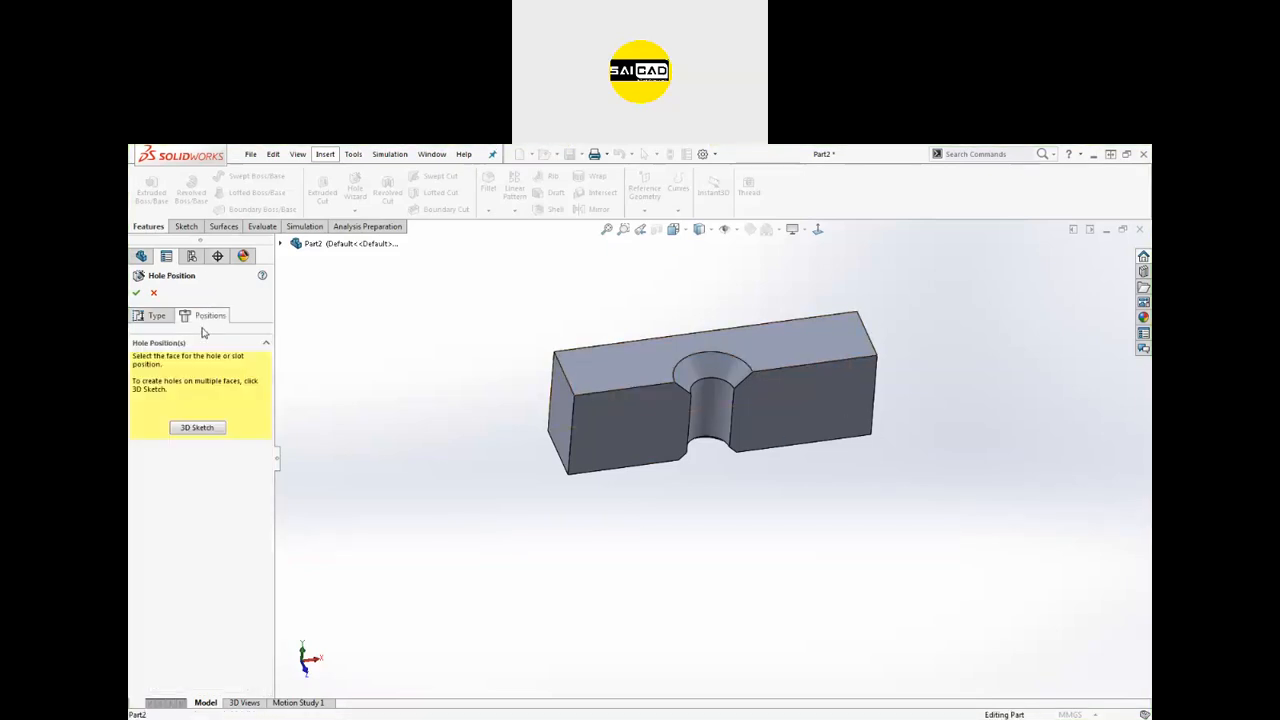
{"action": "left_click", "coordinate": [835, 343]}
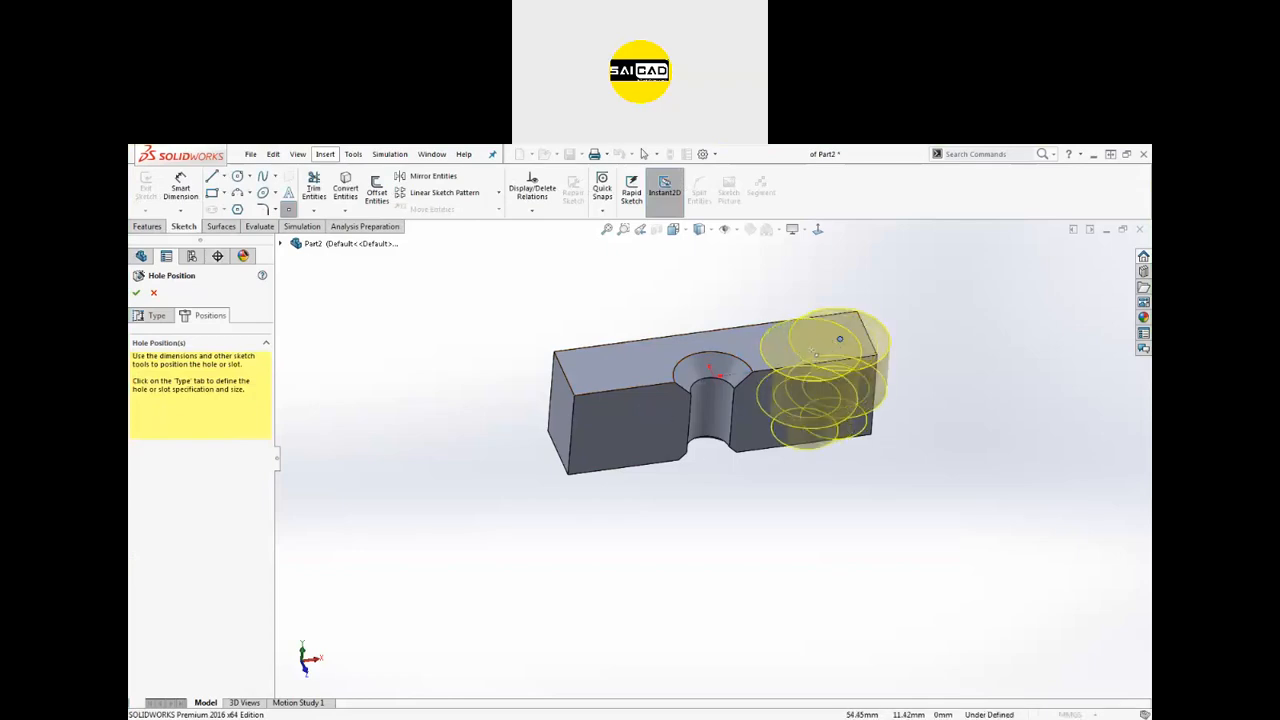
{"action": "right_click", "coordinate": [411, 319]}
{"action": "left_click", "coordinate": [422, 328]}
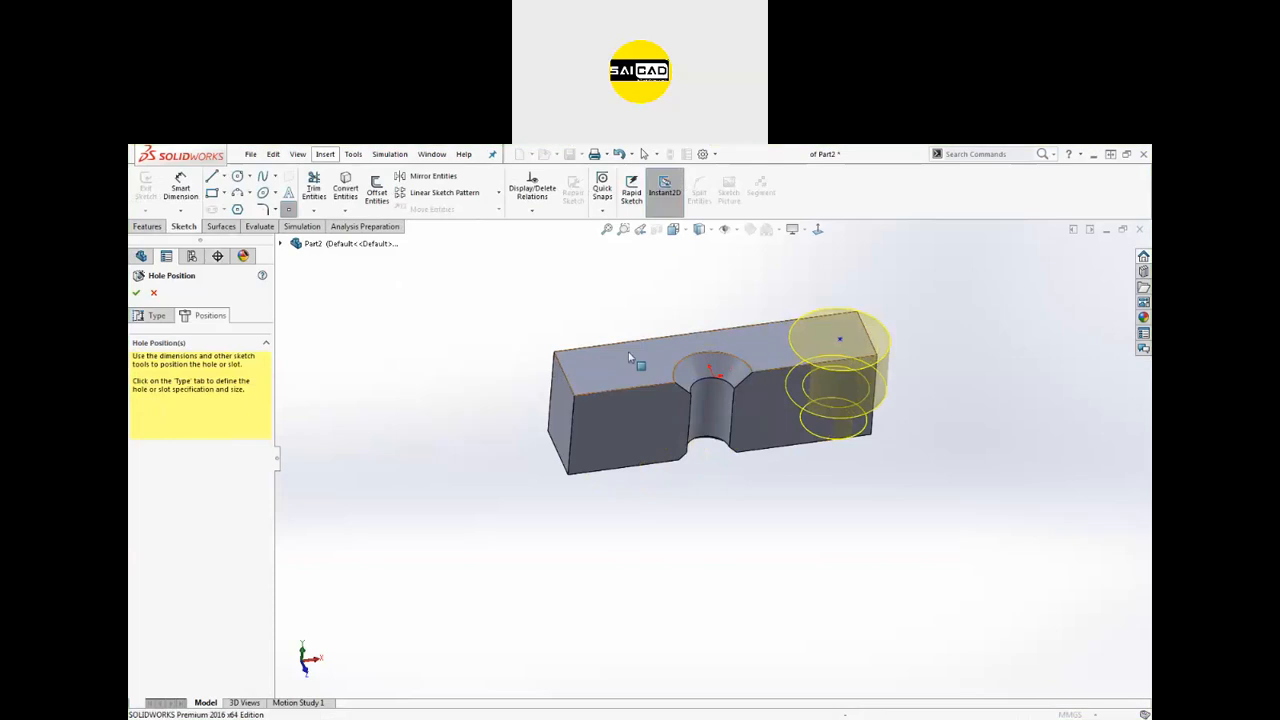
{"action": "left_click", "coordinate": [840, 339]}
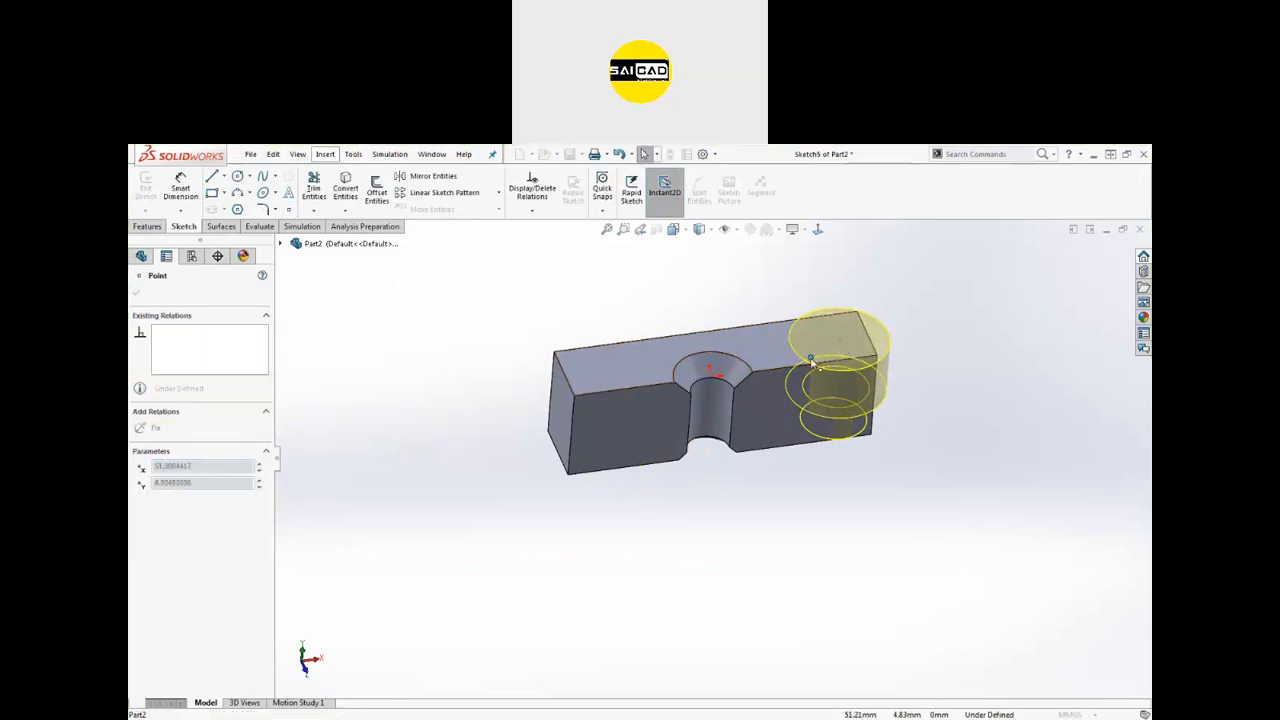
Step: Move the counterbore hole's centre point onto the section cut edge of the top face, at Y 0
{"action": "middle_click_drag", "start_coordinate": [966, 360], "coordinate": [799, 402]}
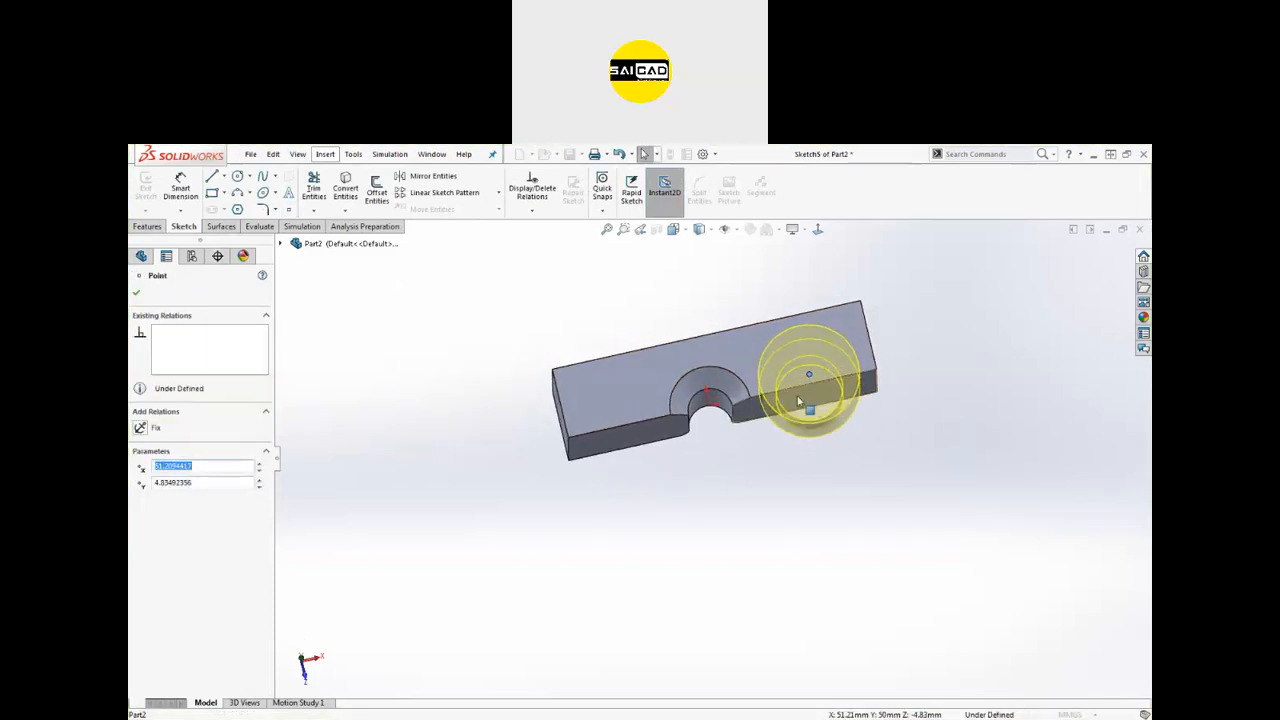
{"action": "left_click", "coordinate": [814, 382]}
{"action": "left_click_drag", "start_coordinate": [811, 380], "coordinate": [812, 377]}
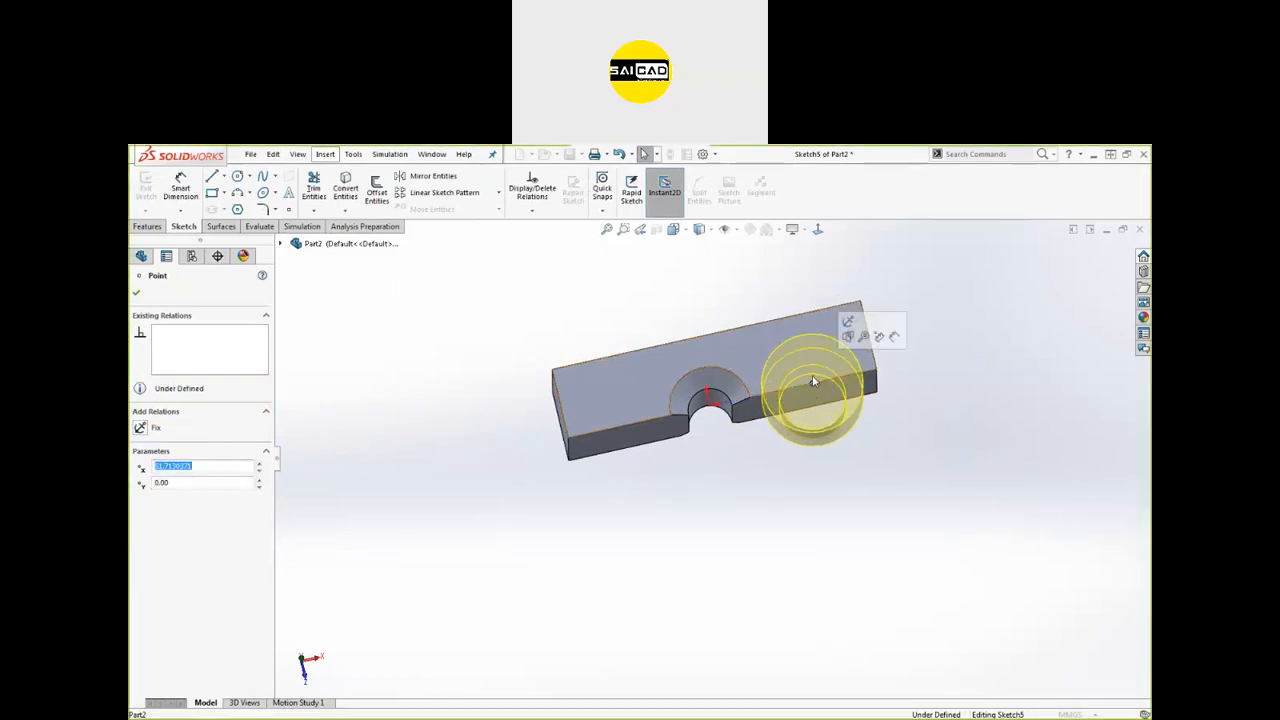
{"action": "left_click", "coordinate": [686, 456]}
{"action": "middle_click_drag", "start_coordinate": [686, 456], "coordinate": [668, 290]}
{"action": "scroll", "coordinate": [879, 423], "scroll_direction": "down", "scroll_amount": 2}
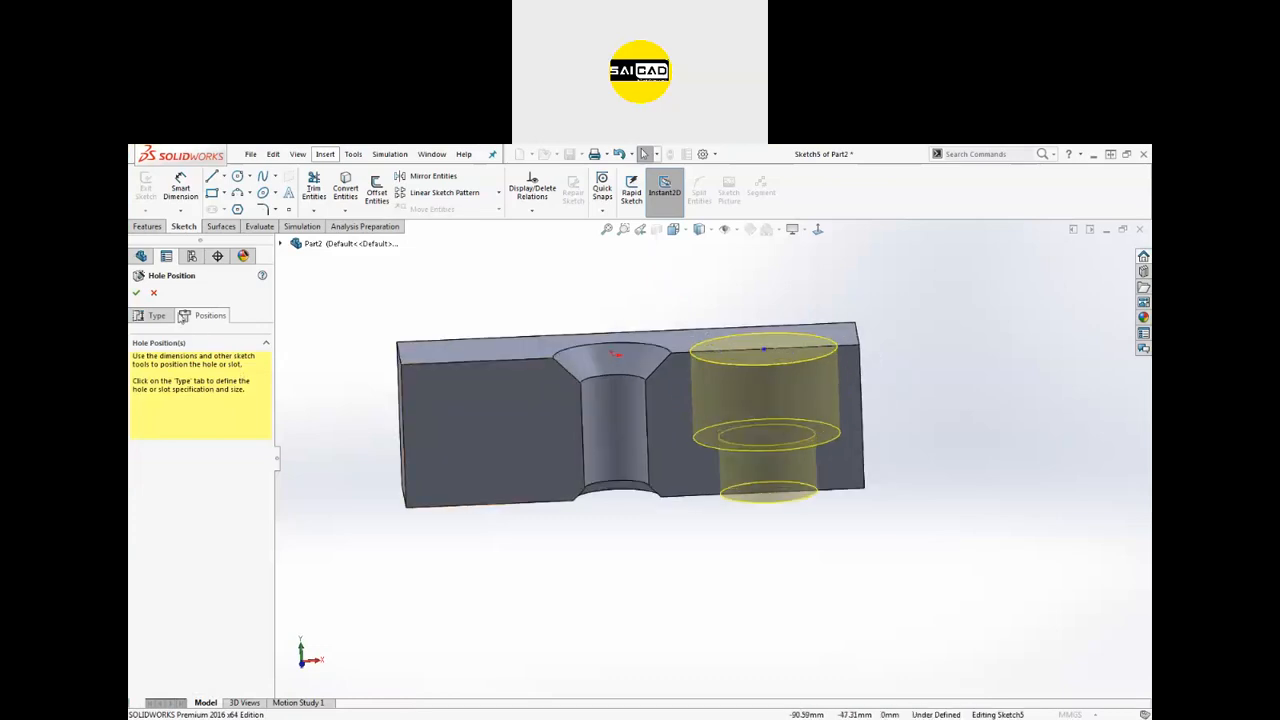
Step: Enable custom sizing for the hole and set the counterbore depth to 10 mm
{"action": "left_click", "coordinate": [157, 315]}
{"action": "left_click_drag", "start_coordinate": [271, 455], "coordinate": [262, 530]}
{"action": "scroll", "coordinate": [266, 545], "scroll_direction": "down", "scroll_amount": 2}
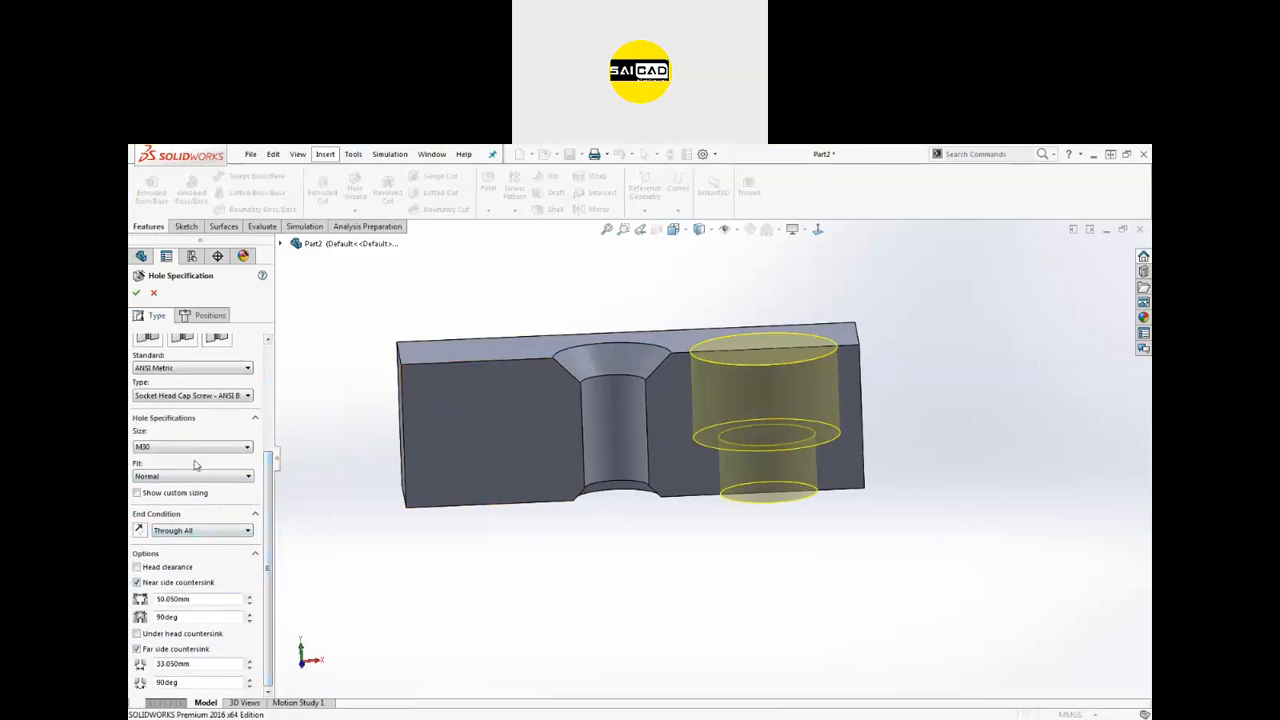
{"action": "middle_click_drag", "start_coordinate": [738, 453], "coordinate": [722, 431]}
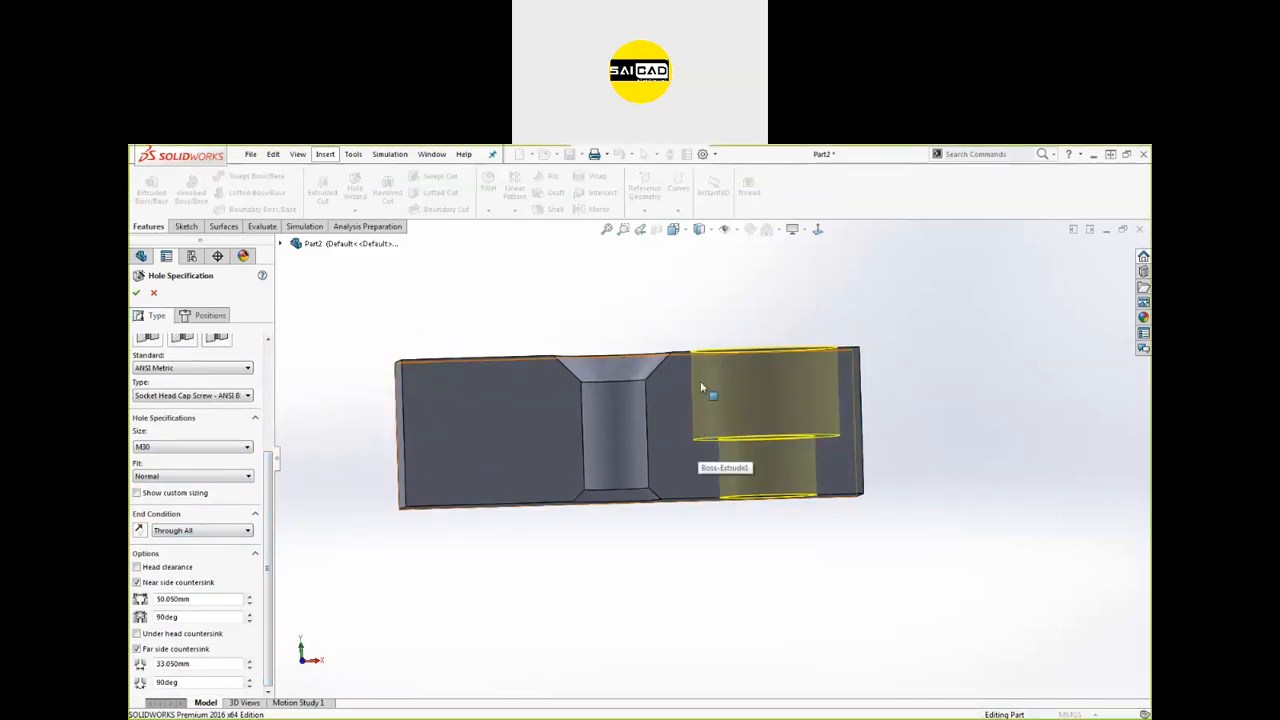
{"action": "left_click", "coordinate": [150, 494]}
{"action": "left_click", "coordinate": [206, 511]}
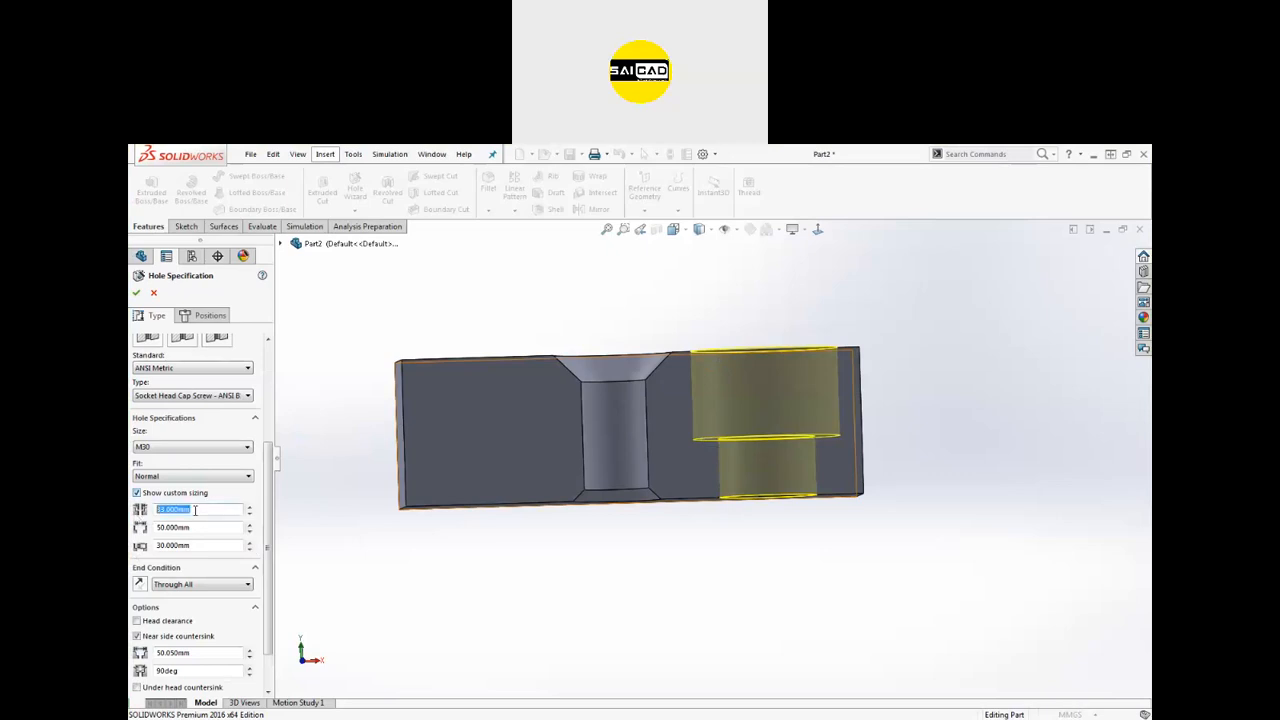
{"action": "key", "text": "Tab"}
{"action": "left_click", "coordinate": [190, 546]}
{"action": "type", "text": "10"}
{"action": "key", "text": "Return"}
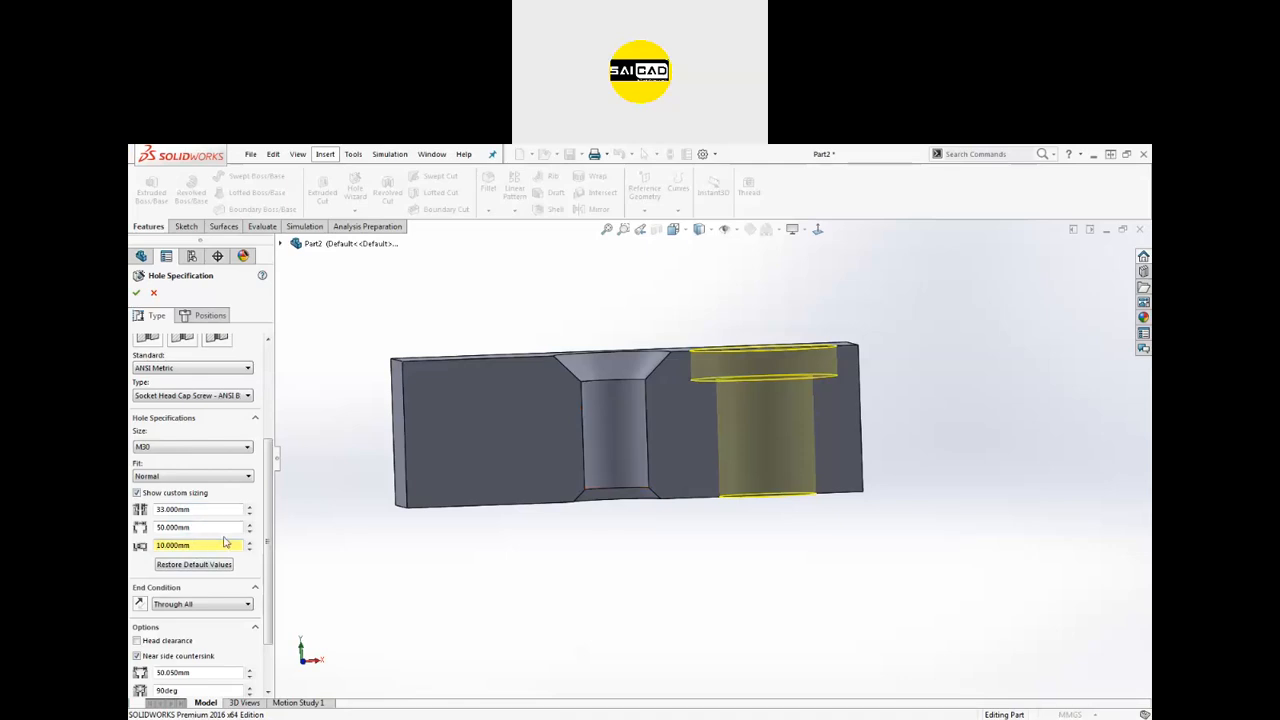
Step: Set the counterbore hole's far side countersink diameter to 40 mm and inspect the previewed profile
{"action": "scroll", "coordinate": [267, 527], "scroll_direction": "down", "scroll_amount": 3}
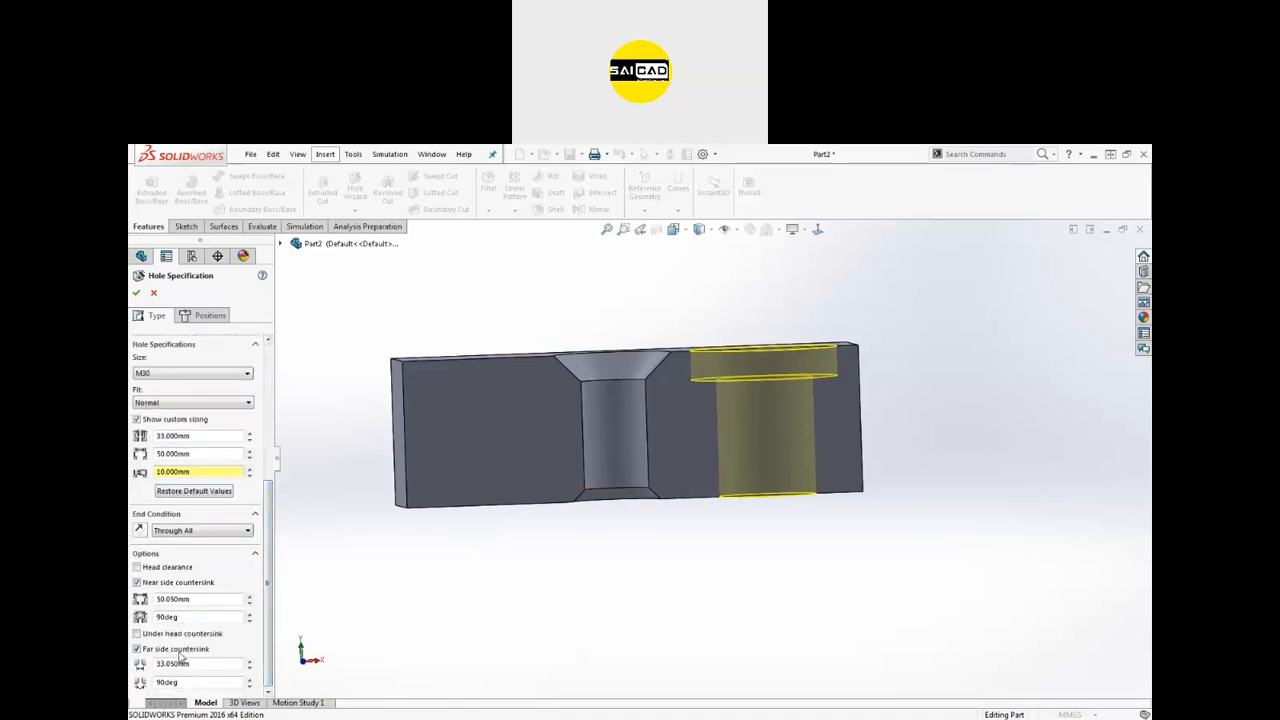
{"action": "scroll", "coordinate": [914, 377], "scroll_direction": "down", "scroll_amount": 5}
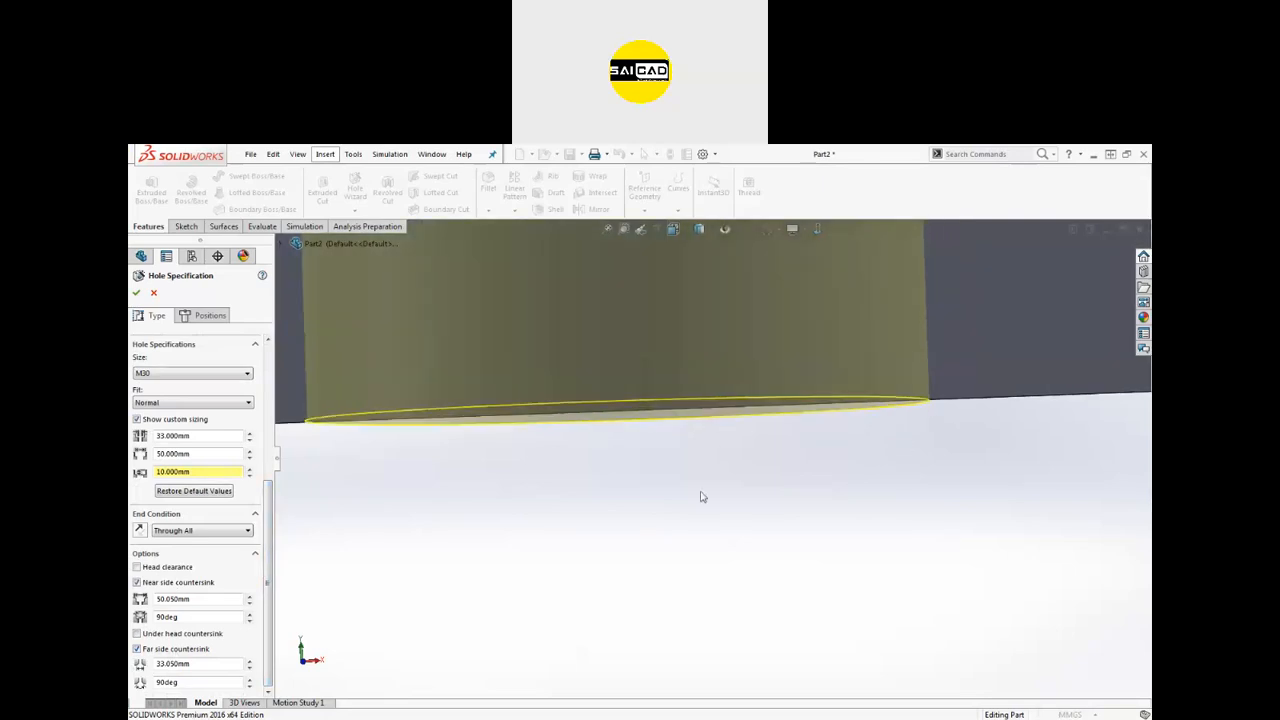
{"action": "scroll", "coordinate": [701, 497], "scroll_direction": "up", "scroll_amount": 2}
{"action": "double_click", "coordinate": [200, 663]}
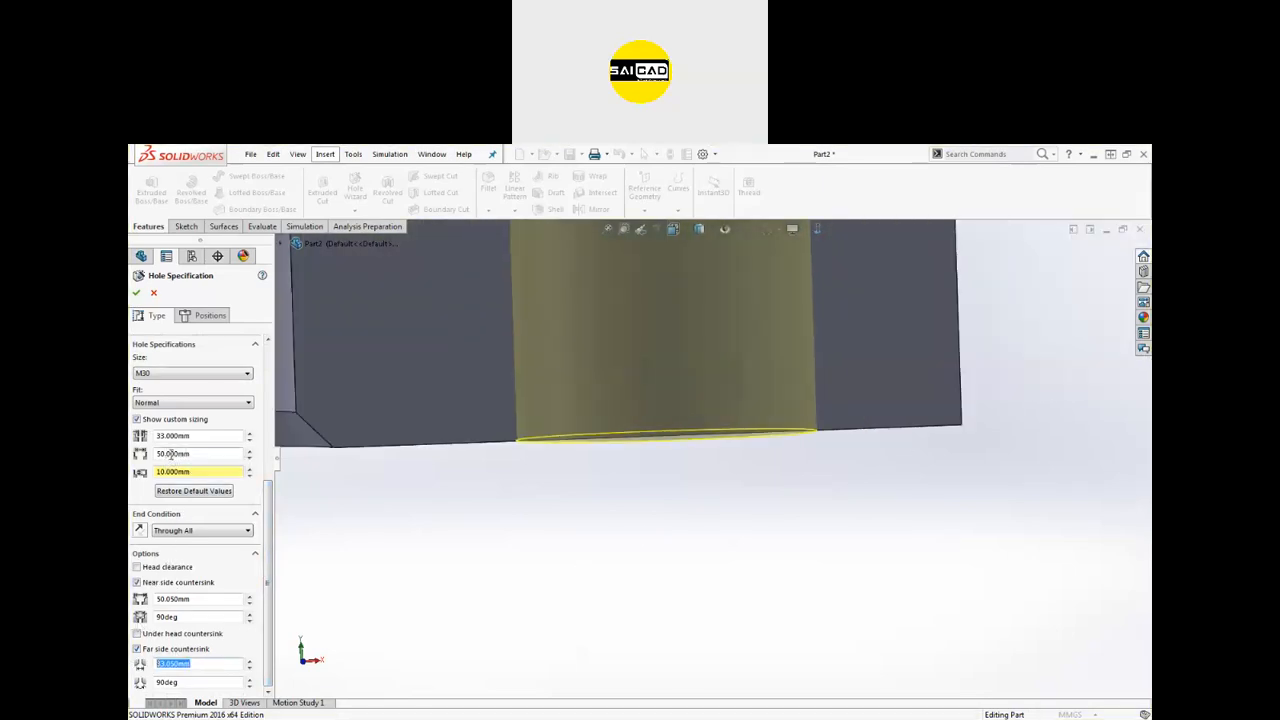
{"action": "double_click", "coordinate": [193, 437]}
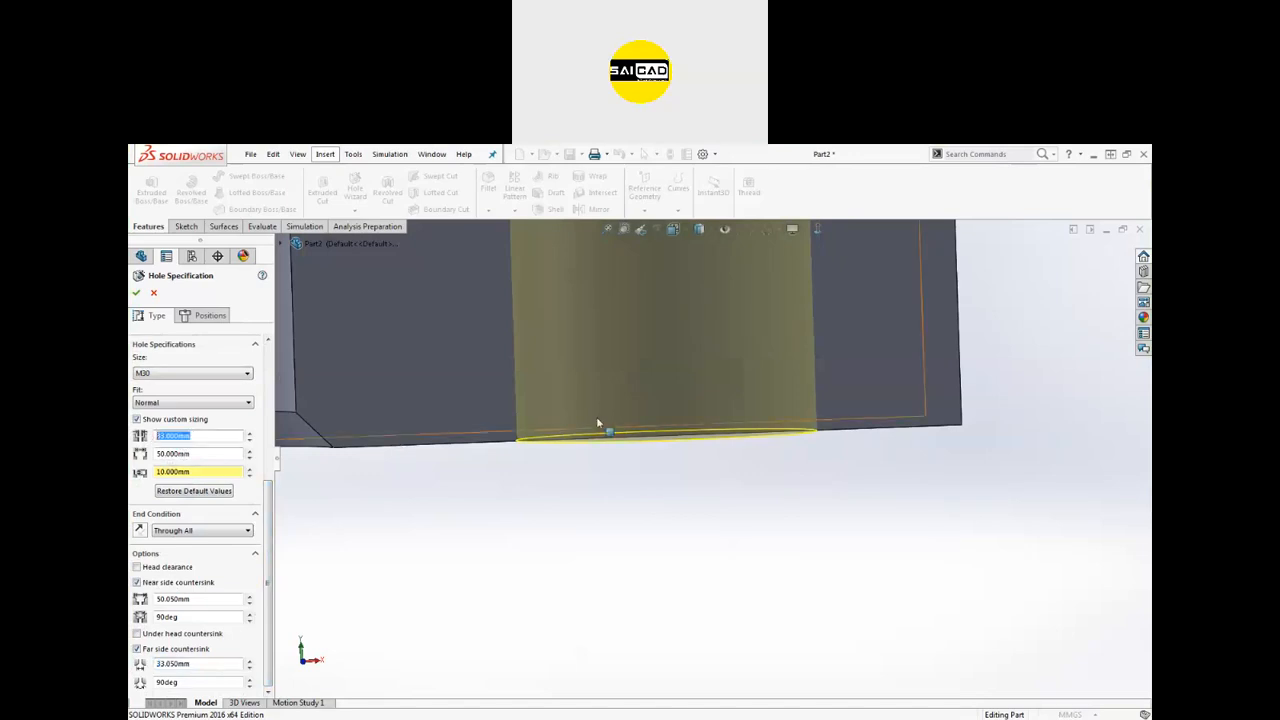
{"action": "double_click", "coordinate": [201, 664]}
{"action": "type", "text": "60"}
{"action": "key", "text": "Return"}
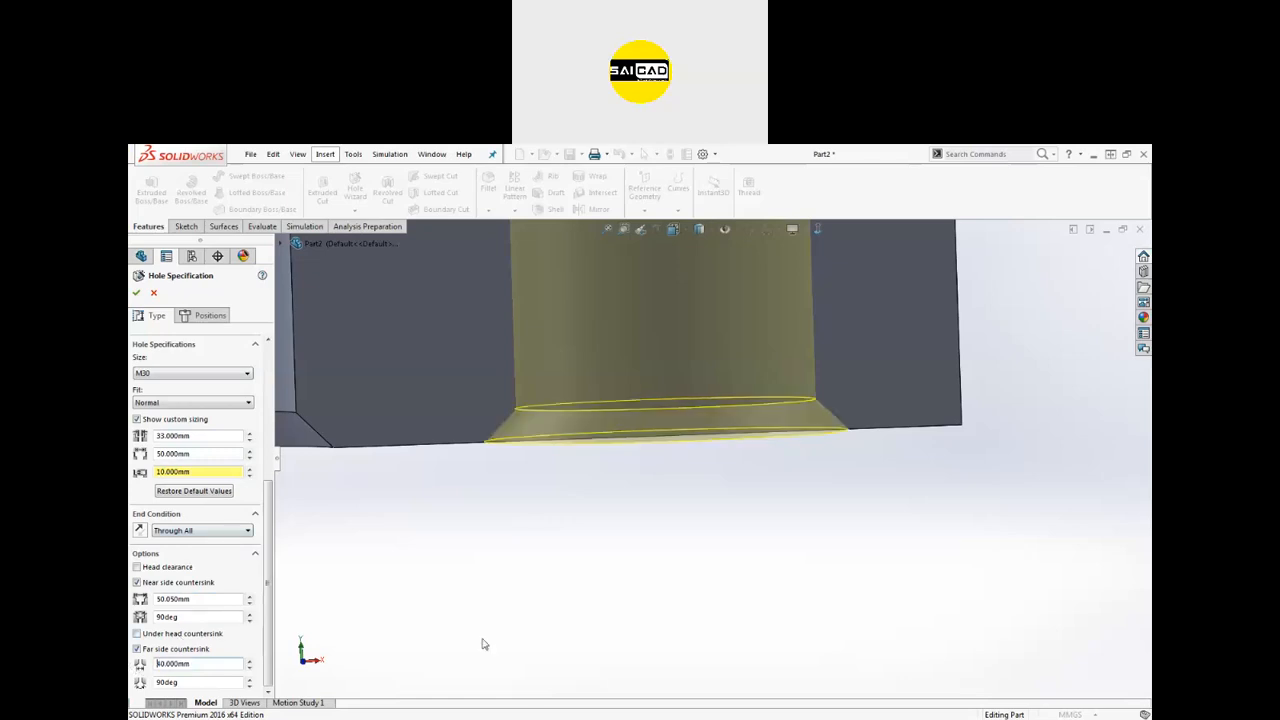
{"action": "scroll", "coordinate": [484, 644], "scroll_direction": "up", "scroll_amount": 5}
{"action": "scroll", "coordinate": [657, 397], "scroll_direction": "down", "scroll_amount": 3}
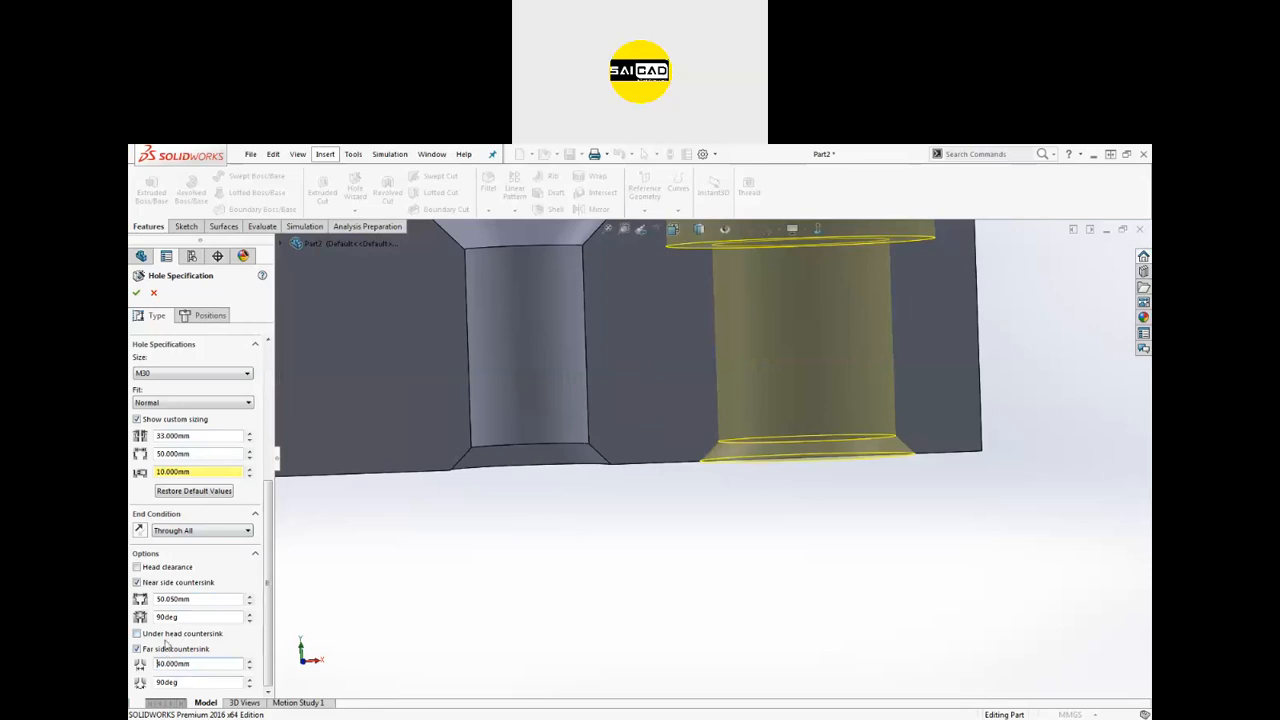
{"action": "scroll", "coordinate": [493, 593], "scroll_direction": "up", "scroll_amount": 3}
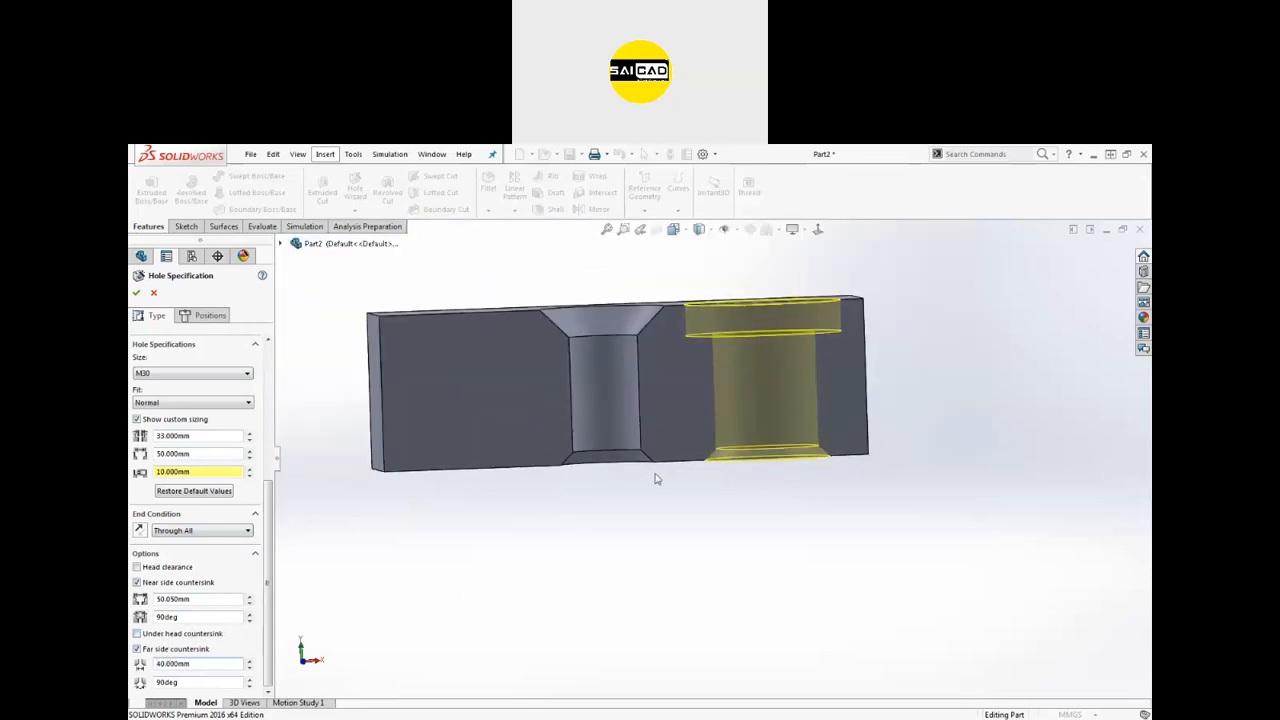
{"action": "scroll", "coordinate": [849, 306], "scroll_direction": "down", "scroll_amount": 3}
{"action": "middle_click_drag", "start_coordinate": [768, 369], "coordinate": [756, 372]}
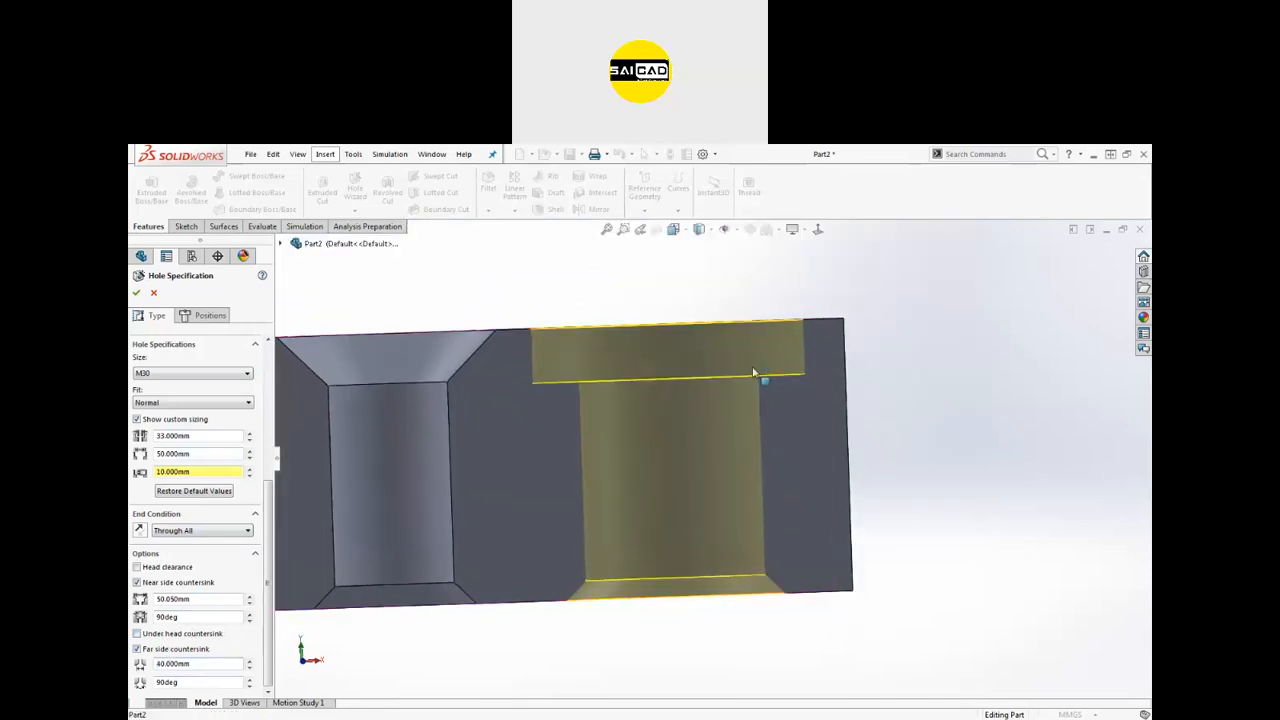
Step: Add an under head countersink with a 40 mm diameter to the counterbore hole and finish the hole
{"action": "left_click", "coordinate": [195, 636]}
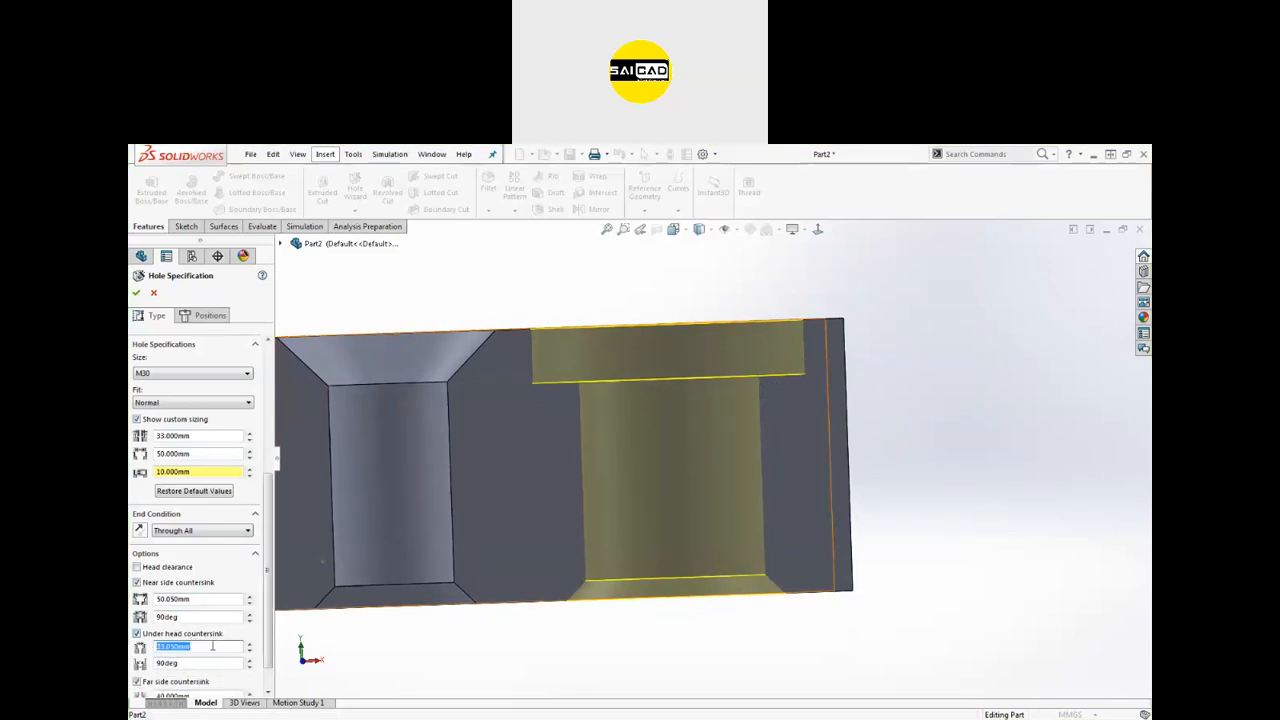
{"action": "type", "text": "40"}
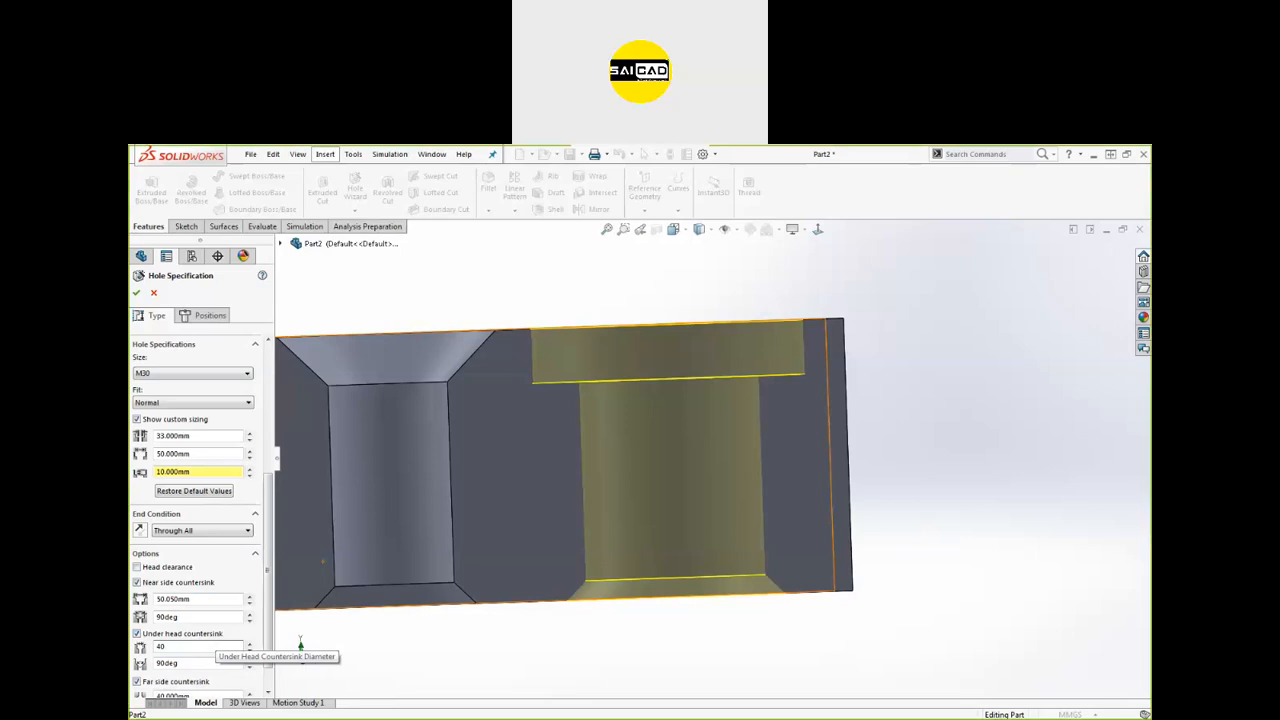
{"action": "key", "text": "Return"}
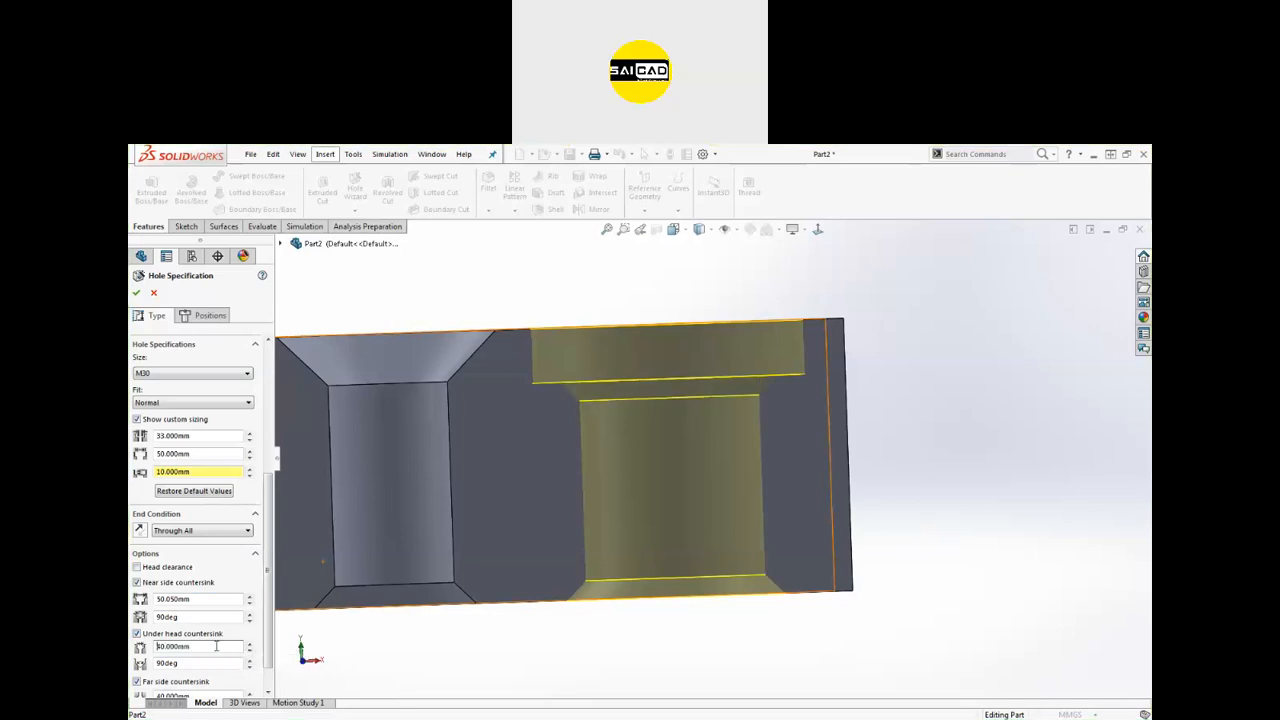
{"action": "scroll", "coordinate": [605, 400], "scroll_direction": "down", "scroll_amount": 5}
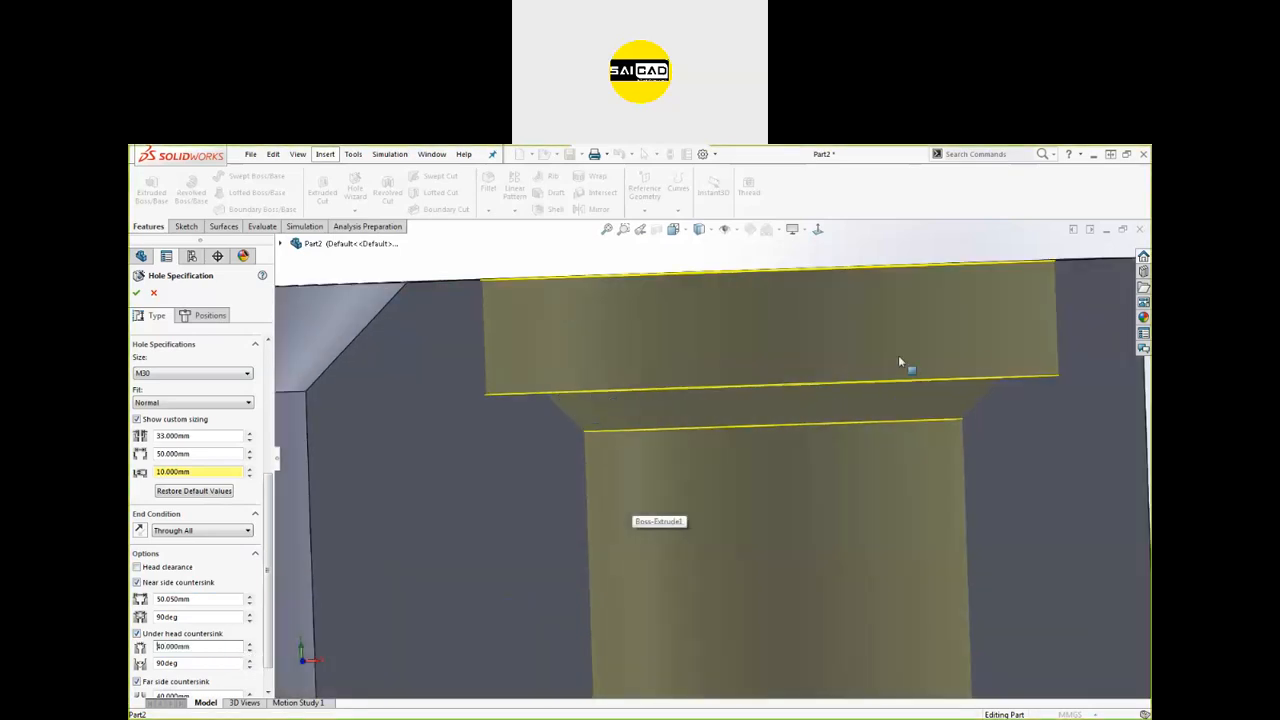
{"action": "scroll", "coordinate": [754, 386], "scroll_direction": "up", "scroll_amount": 4}
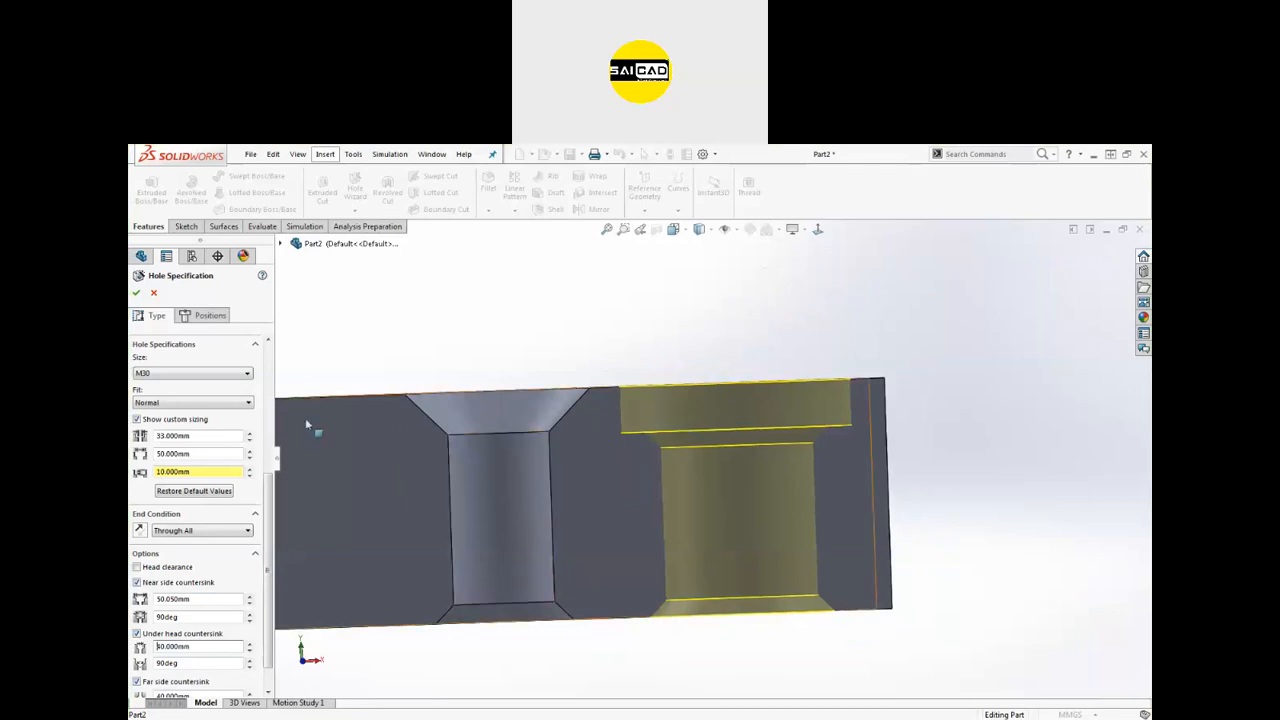
{"action": "left_click", "coordinate": [136, 292]}
{"action": "middle_click_drag", "start_coordinate": [560, 325], "coordinate": [642, 355]}
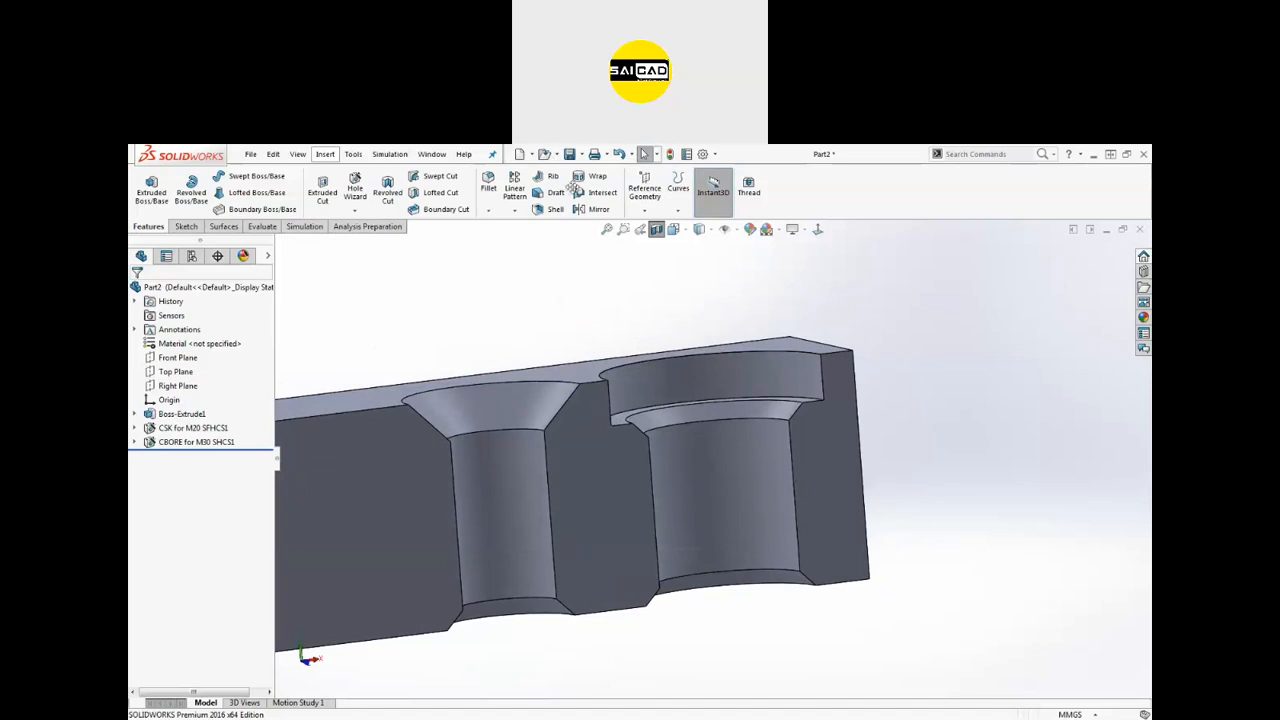
Step: Start another Hole Wizard hole as a straight tap, resetting the custom sizing values to defaults and turning custom sizing off
{"action": "scroll", "coordinate": [616, 455], "scroll_direction": "up", "scroll_amount": 3}
{"action": "middle_click_drag", "start_coordinate": [616, 459], "coordinate": [900, 417]}
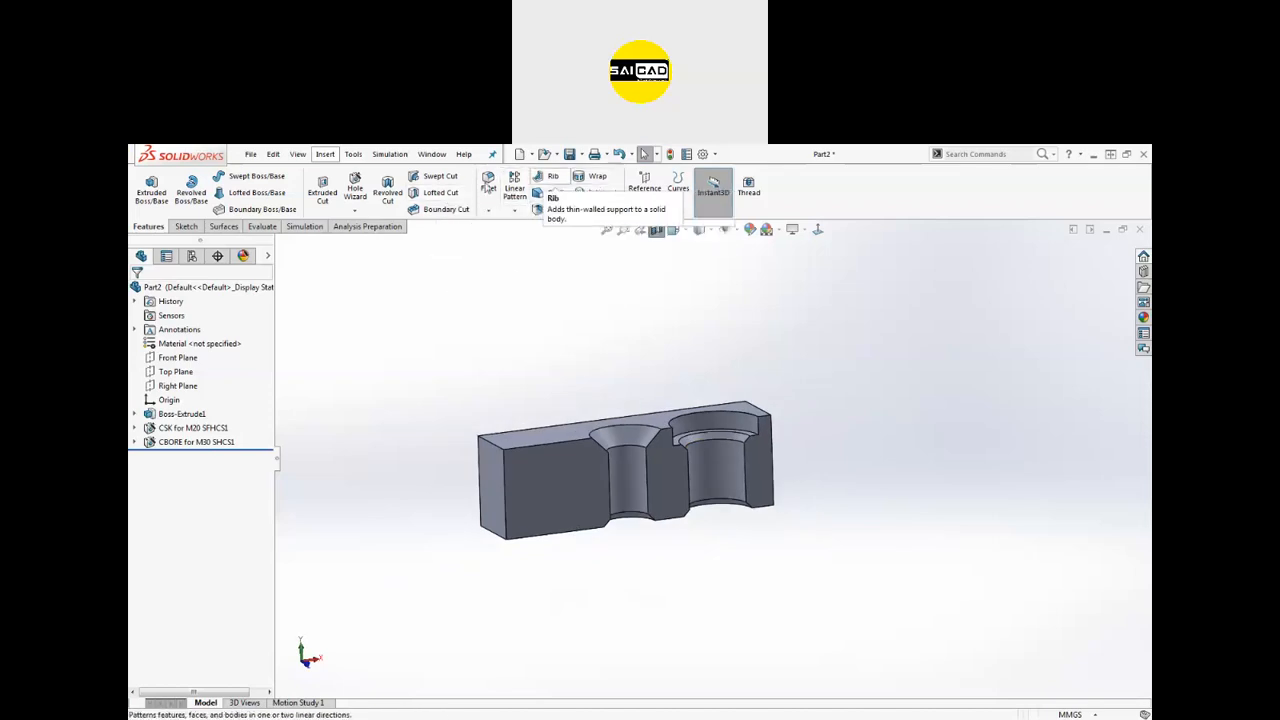
{"action": "left_click", "coordinate": [355, 188]}
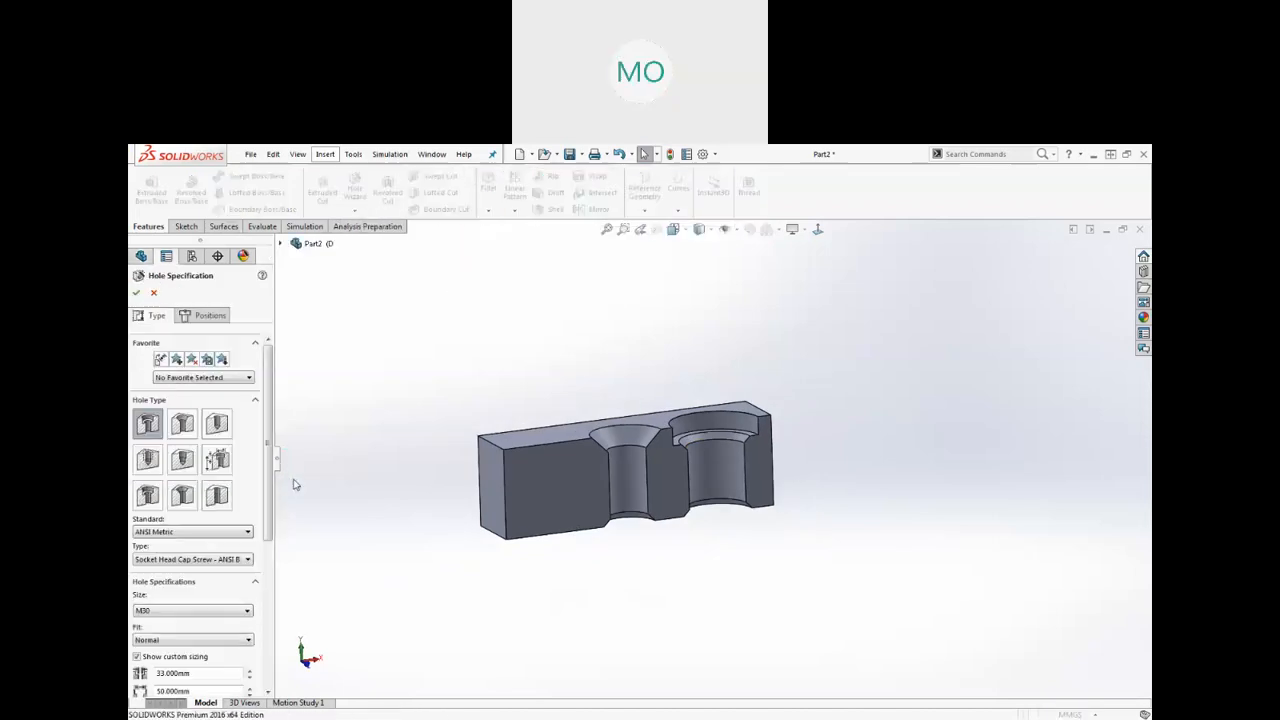
{"action": "scroll", "coordinate": [268, 460], "scroll_direction": "down", "scroll_amount": 2}
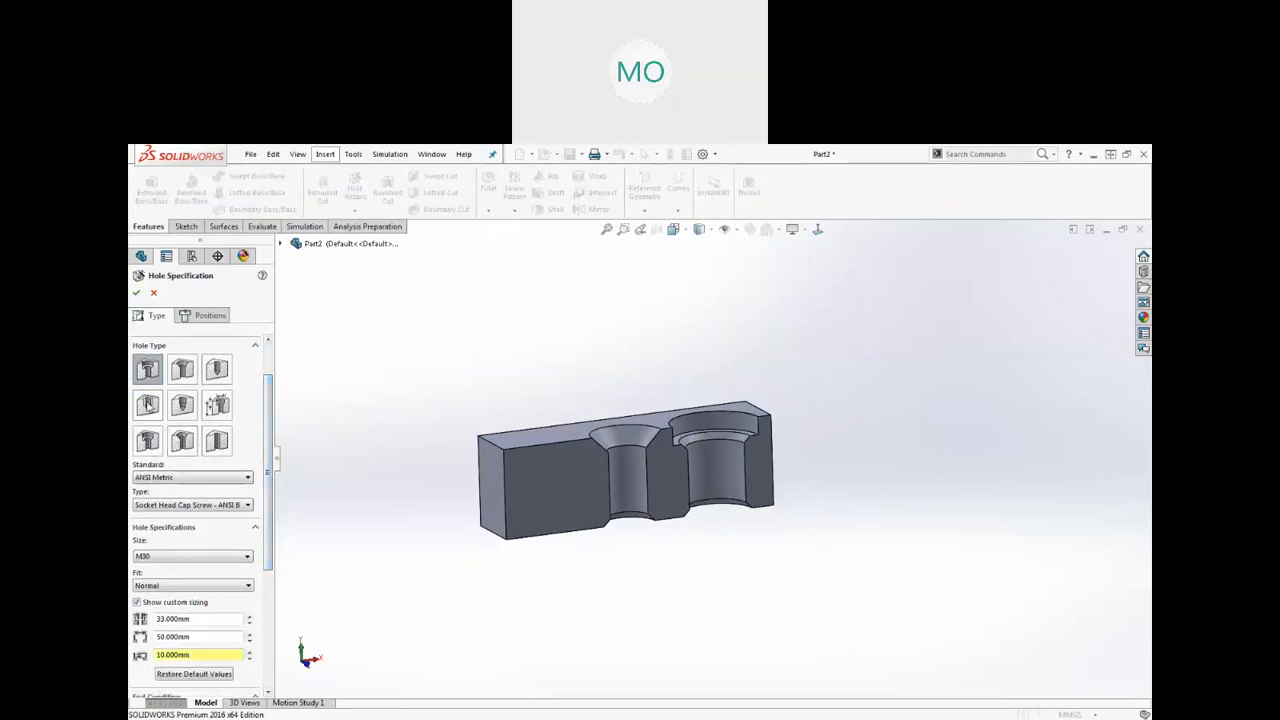
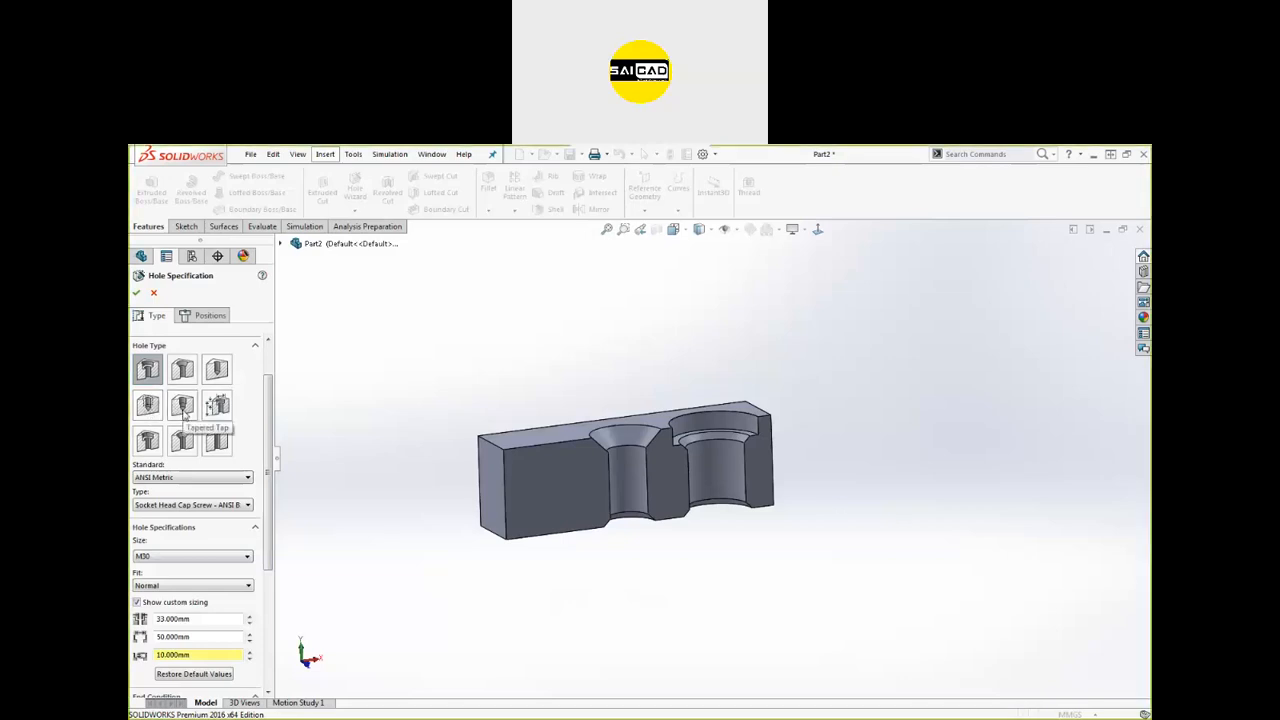
{"action": "left_click", "coordinate": [148, 414]}
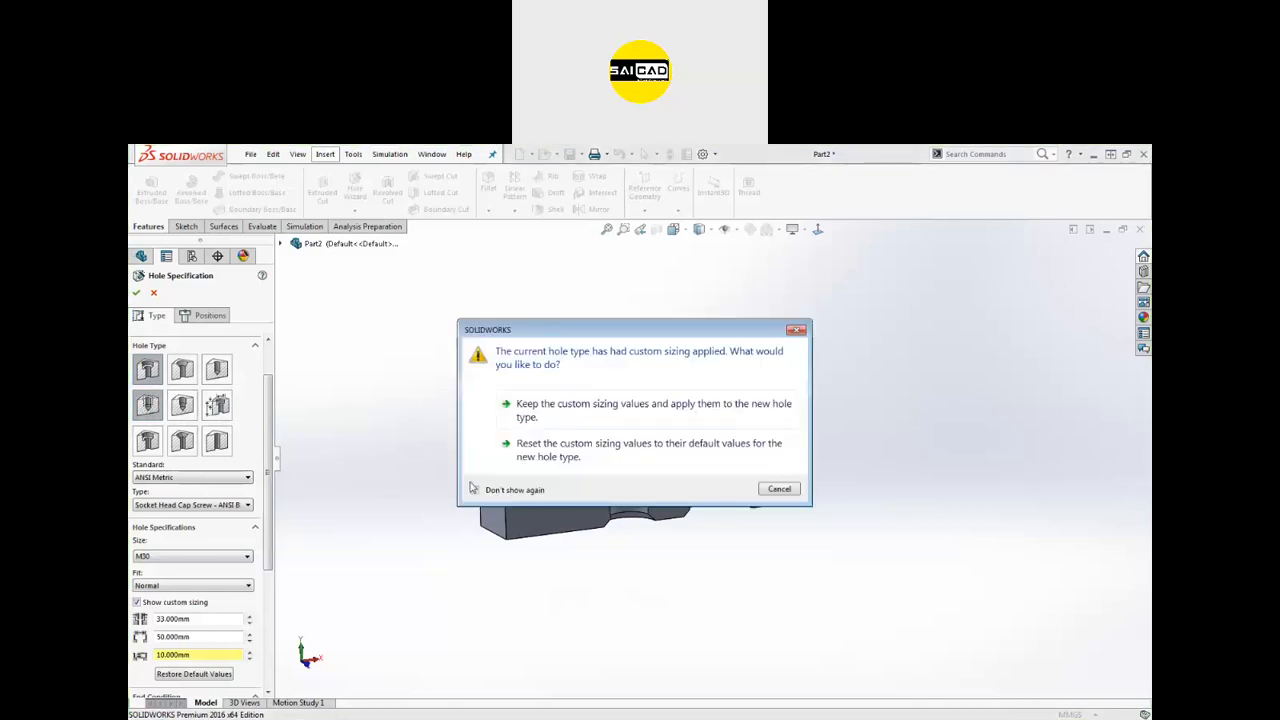
{"action": "left_click", "coordinate": [583, 455]}
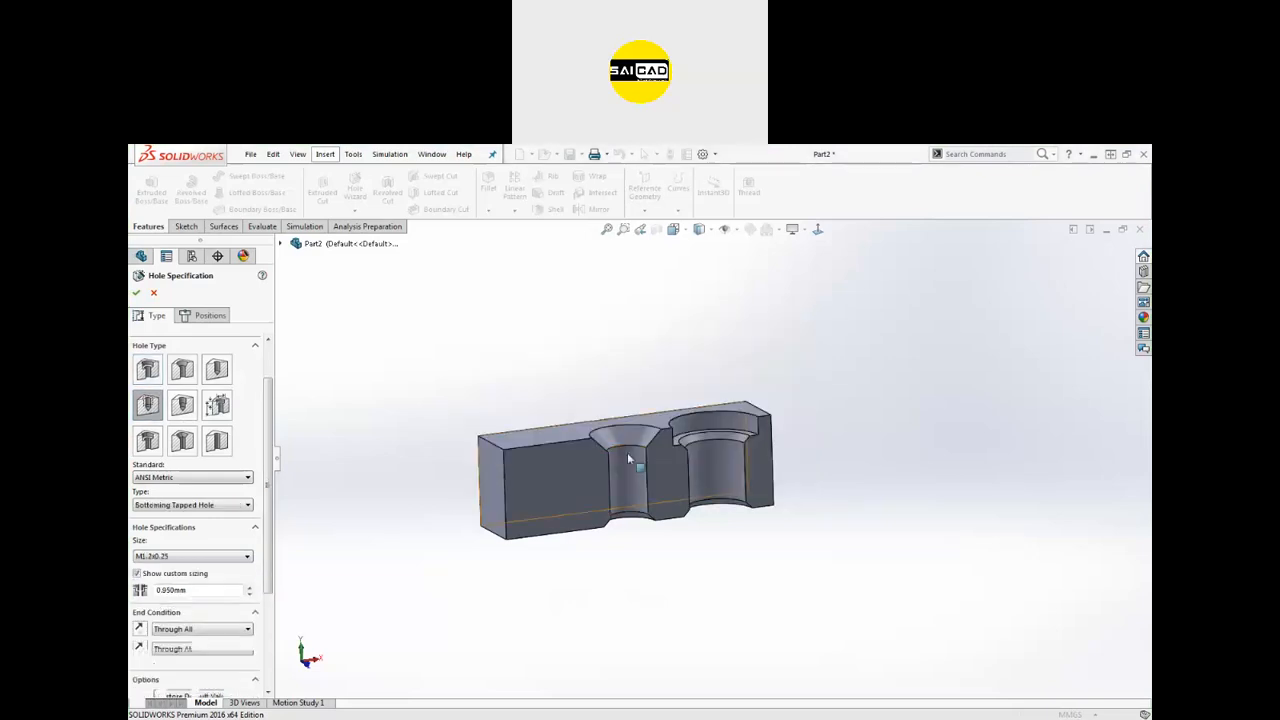
{"action": "middle_click_drag", "start_coordinate": [405, 503], "coordinate": [449, 489]}
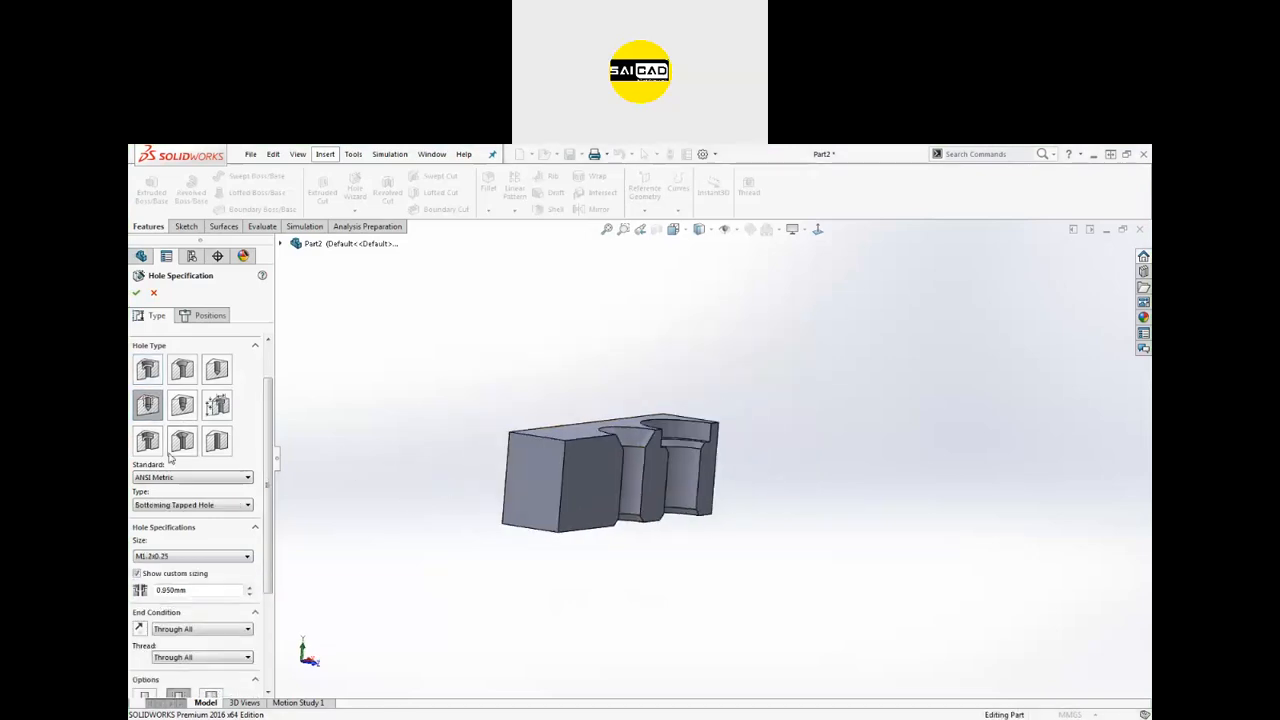
{"action": "left_click", "coordinate": [179, 573]}
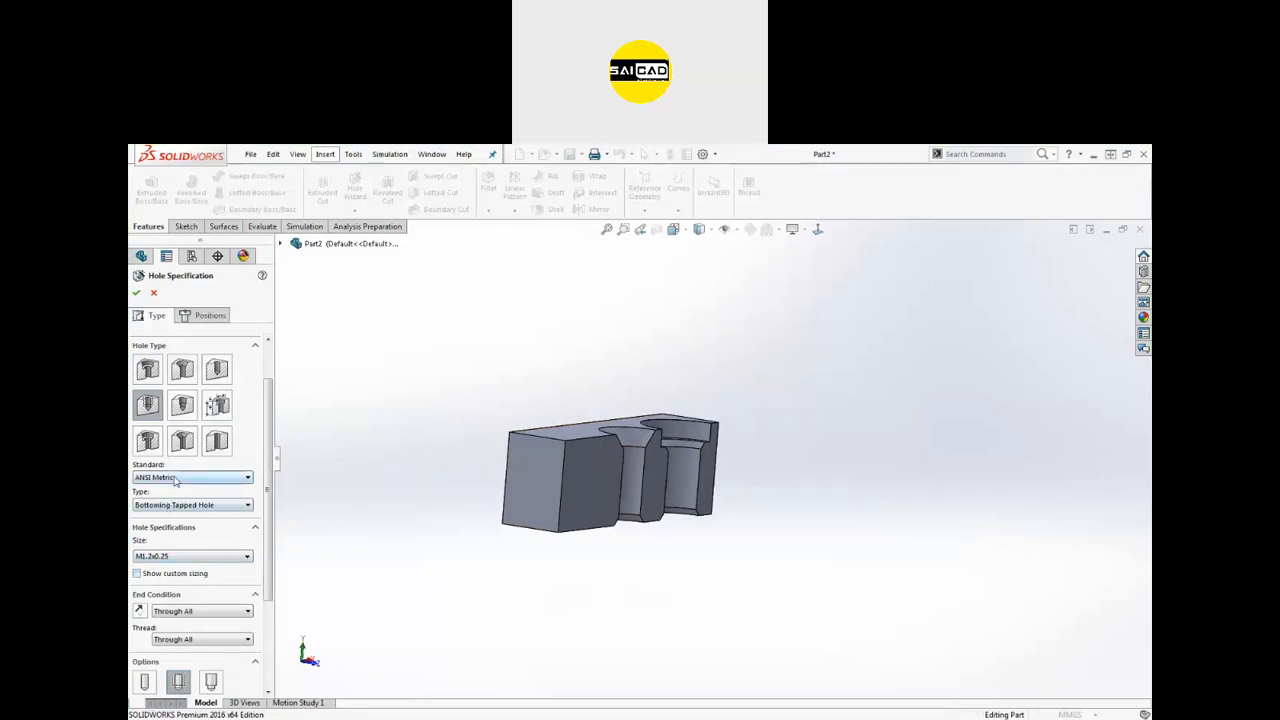
Step: Set the straight tap type to Tapped hole and its size to M20x2.5
{"action": "left_click", "coordinate": [170, 508]}
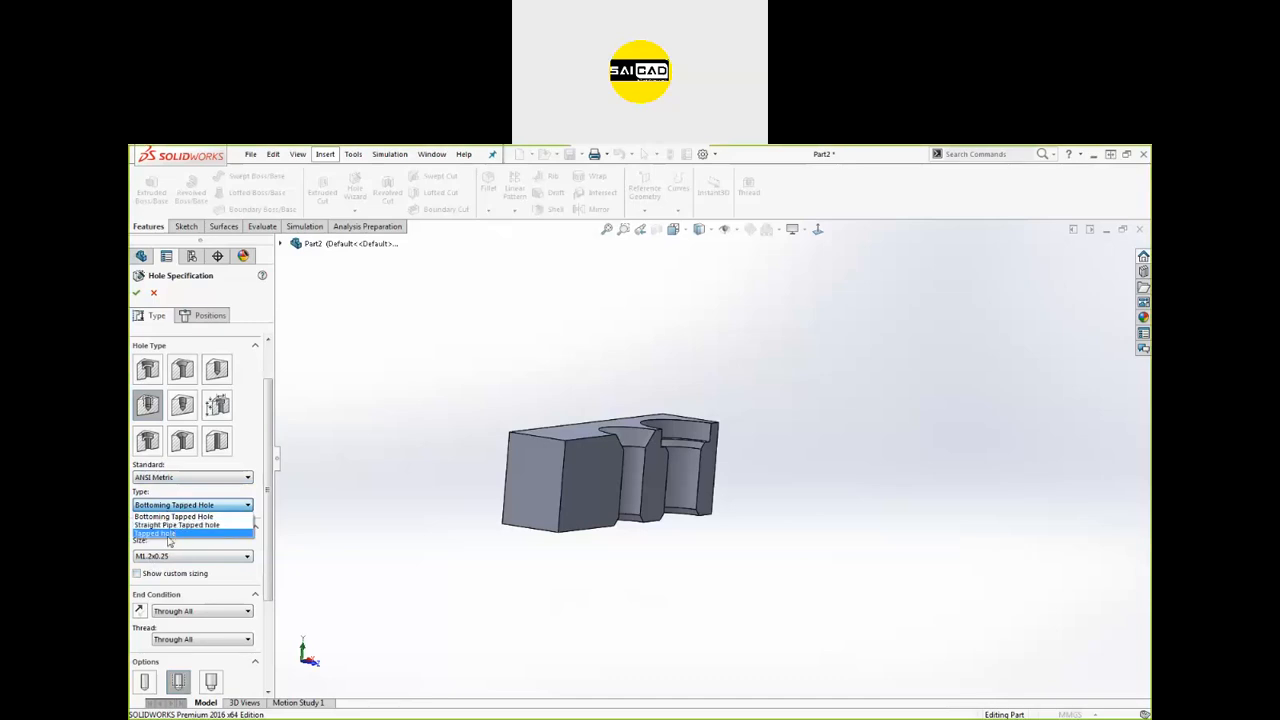
{"action": "left_click", "coordinate": [160, 533]}
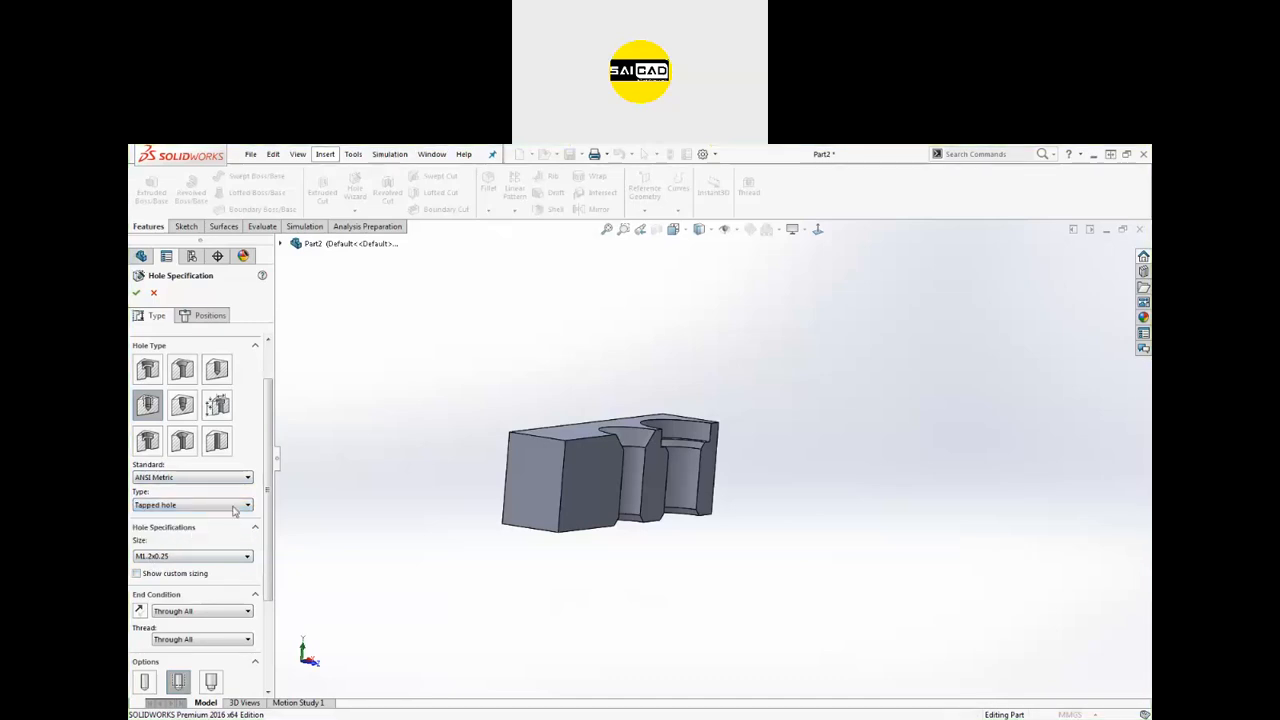
{"action": "left_click", "coordinate": [167, 557]}
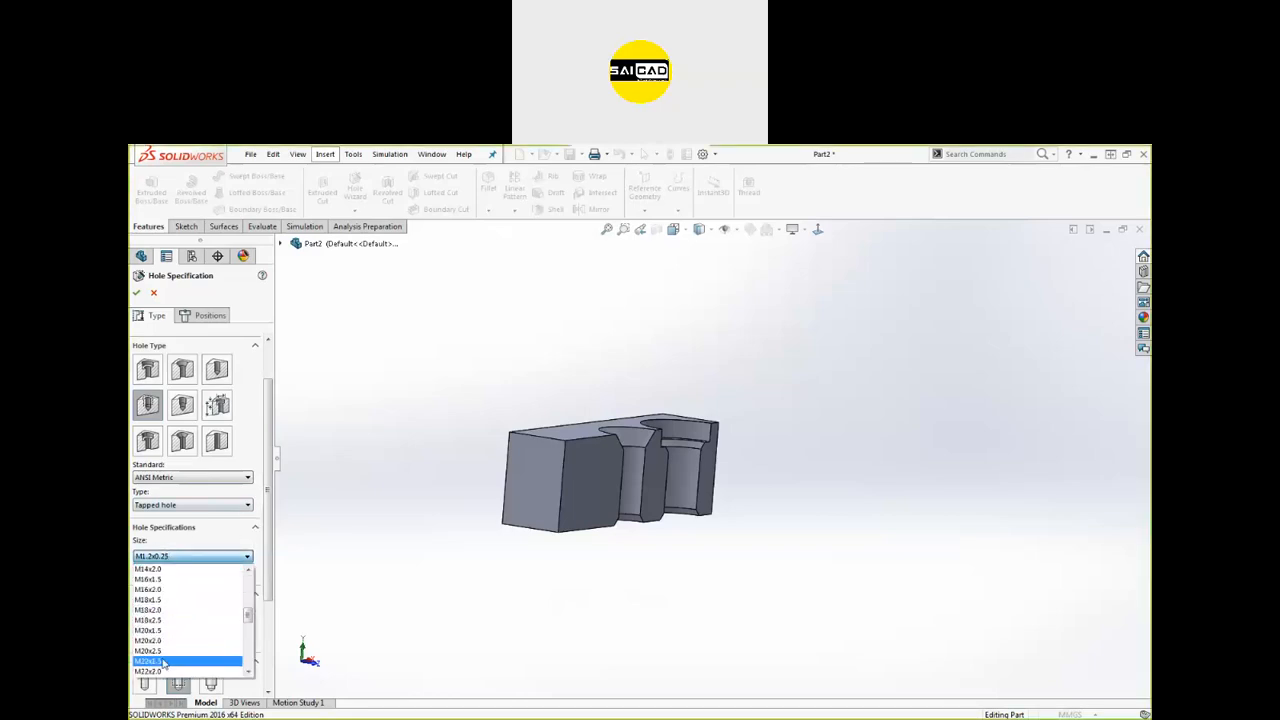
{"action": "left_click", "coordinate": [158, 652]}
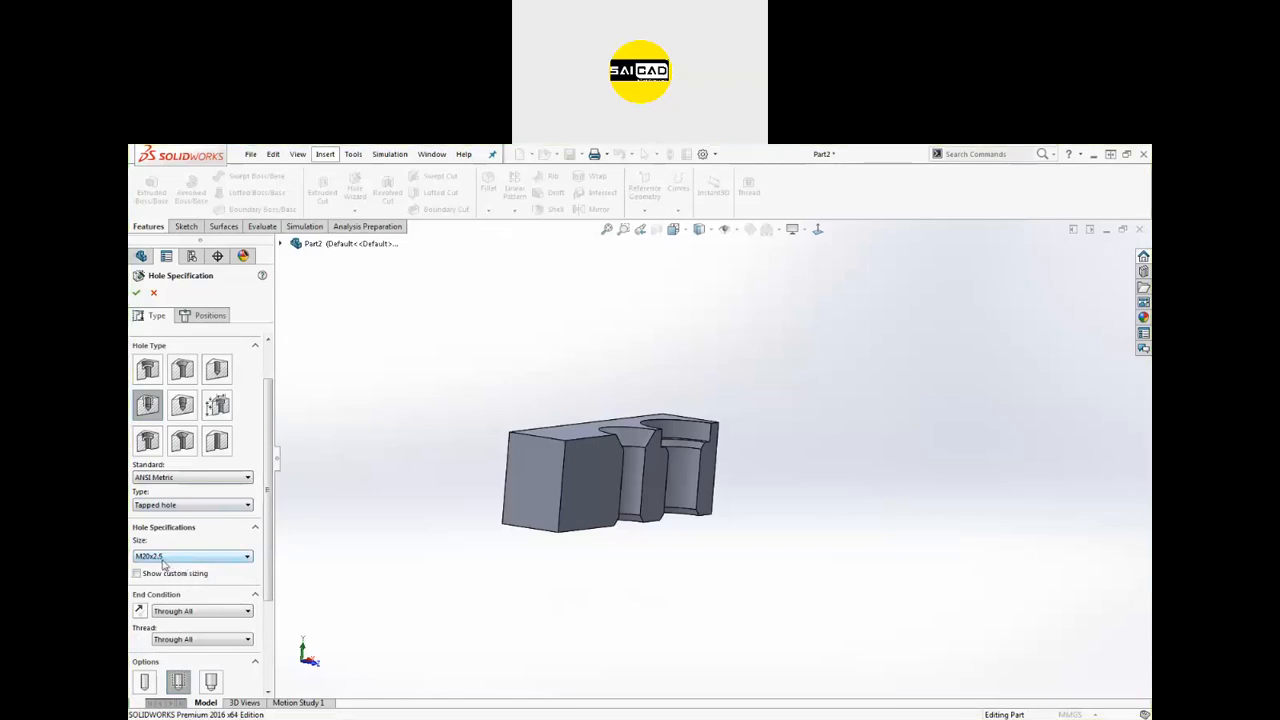
{"action": "left_click_drag", "start_coordinate": [269, 575], "coordinate": [269, 634]}
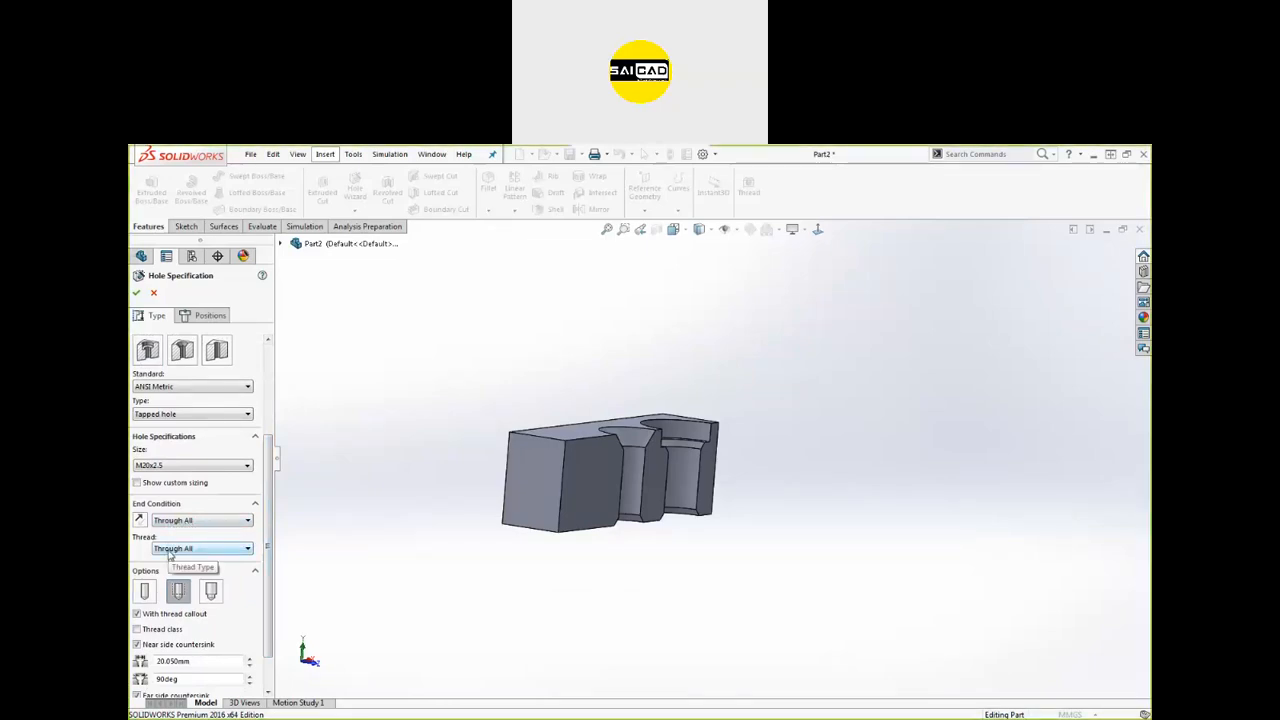
Step: Place the tapped hole on the block's end face, midway up the section cut edge
{"action": "left_click", "coordinate": [208, 315]}
{"action": "left_click", "coordinate": [537, 513]}
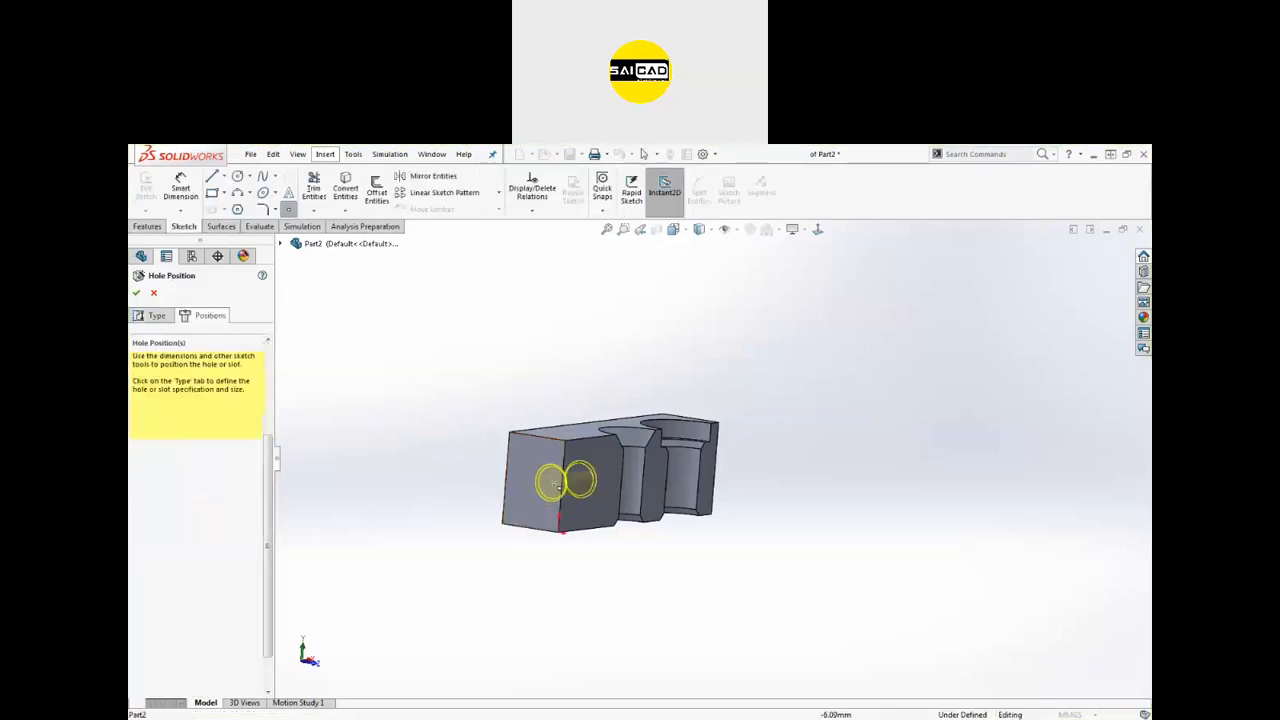
{"action": "left_click", "coordinate": [562, 481]}
{"action": "middle_click_drag", "start_coordinate": [397, 525], "coordinate": [310, 540]}
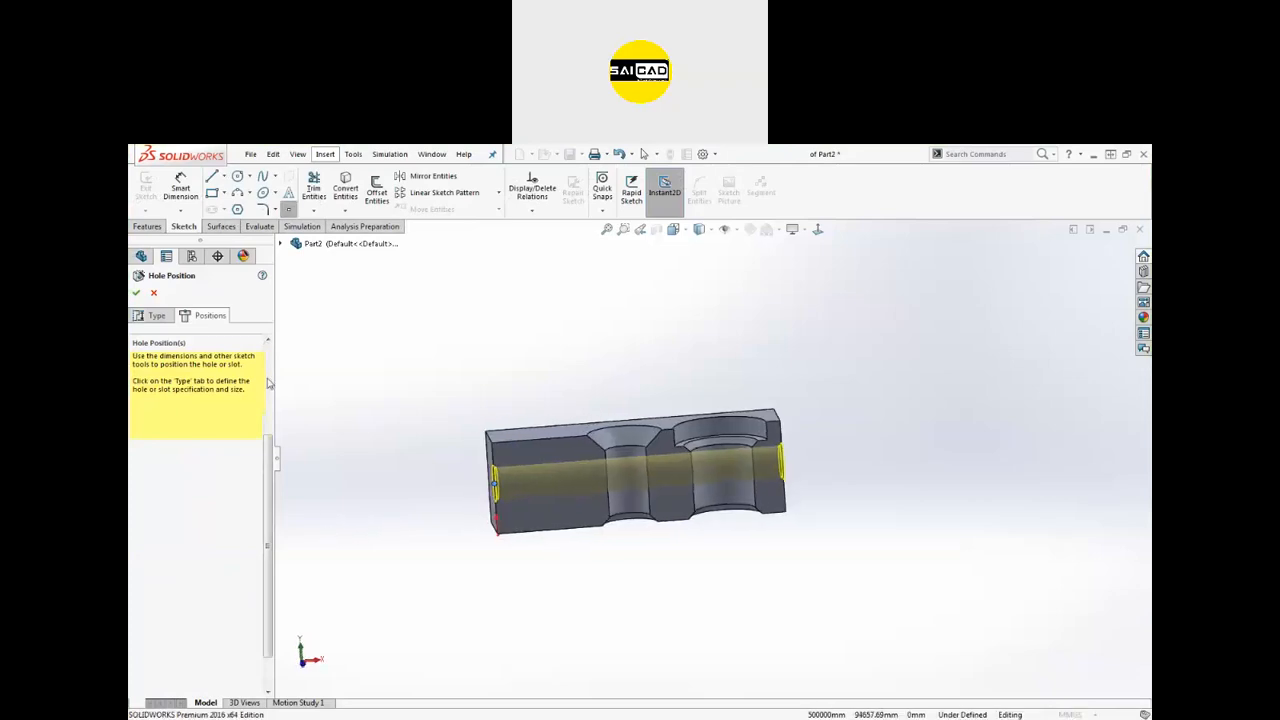
Step: Remove the far side countersink from the tapped hole
{"action": "left_click", "coordinate": [158, 316]}
{"action": "scroll", "coordinate": [268, 600], "scroll_direction": "down", "scroll_amount": 5}
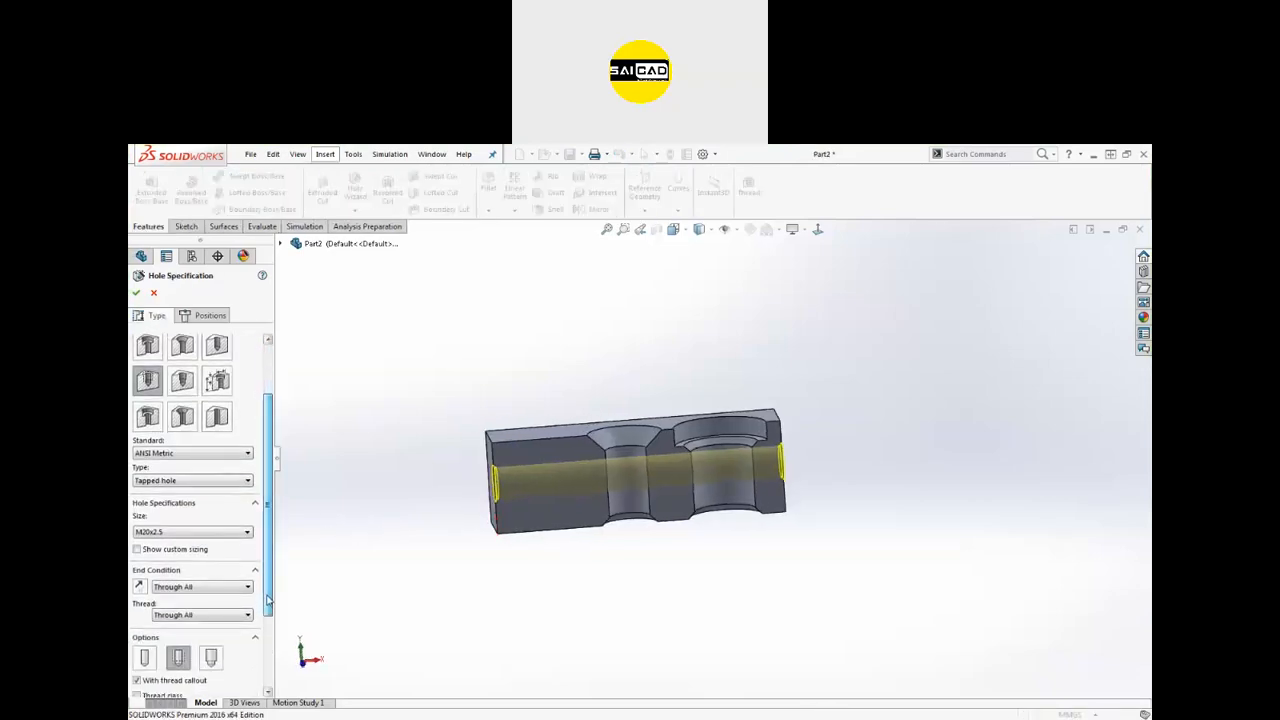
{"action": "left_click_drag", "start_coordinate": [268, 600], "coordinate": [267, 686]}
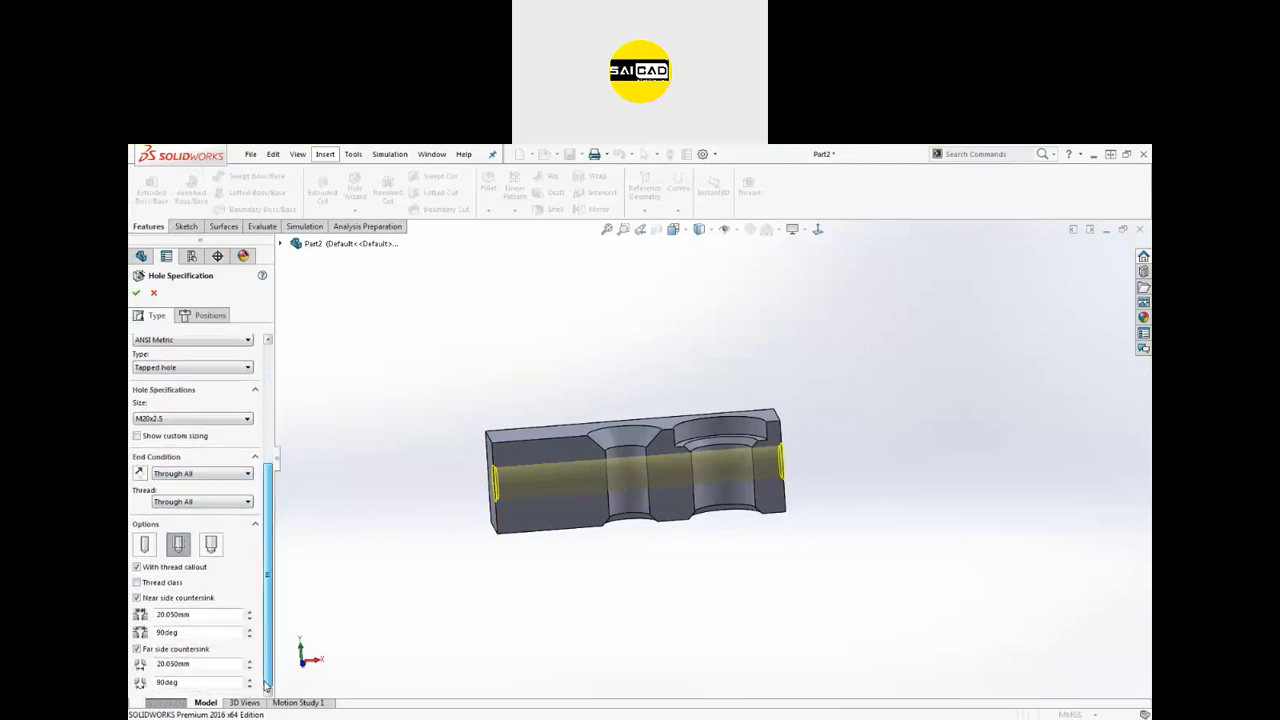
{"action": "left_click", "coordinate": [137, 649]}
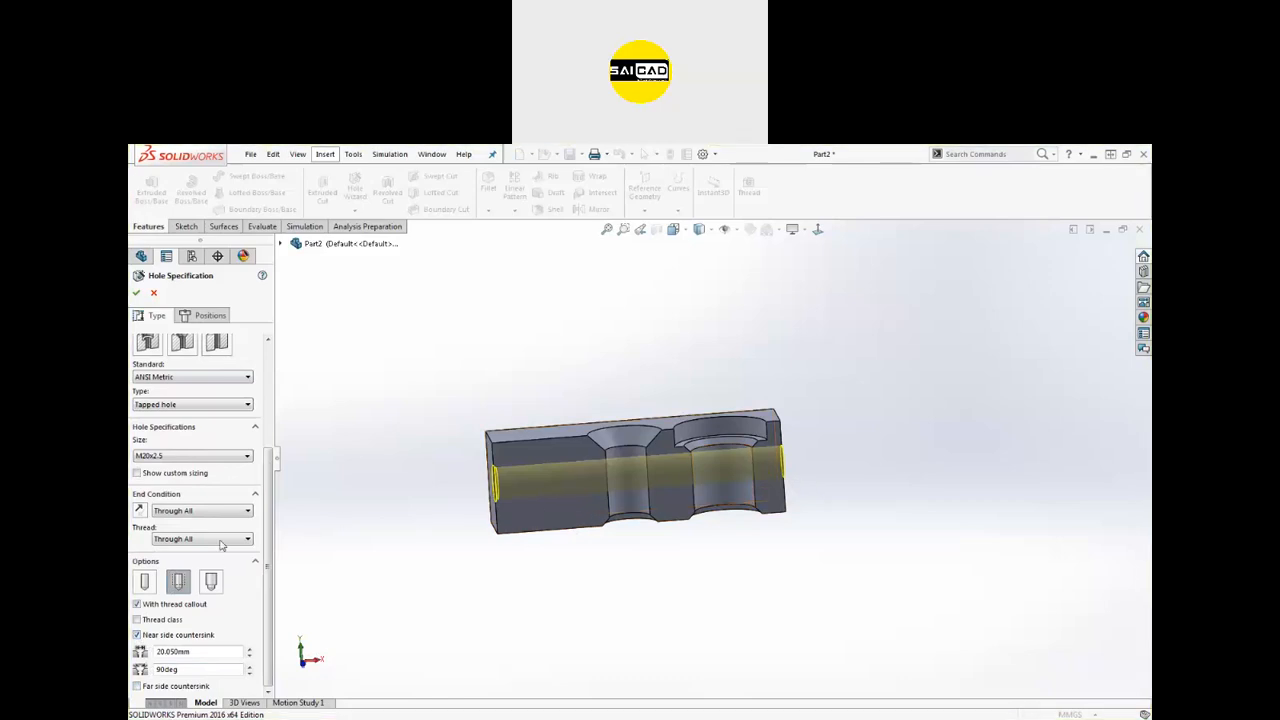
Step: Set the tapped hole's end condition to Blind with a depth of 100 mm
{"action": "left_click", "coordinate": [198, 513]}
{"action": "left_click", "coordinate": [182, 529]}
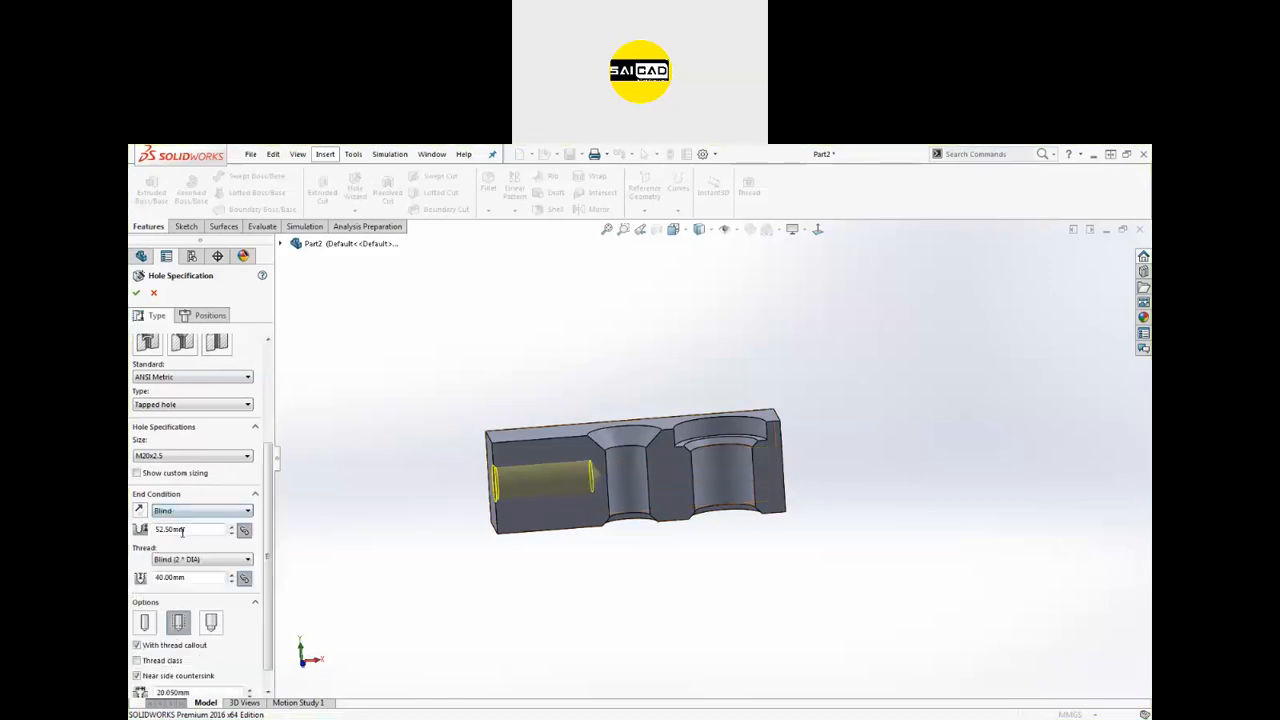
{"action": "scroll", "coordinate": [571, 503], "scroll_direction": "down", "scroll_amount": 2}
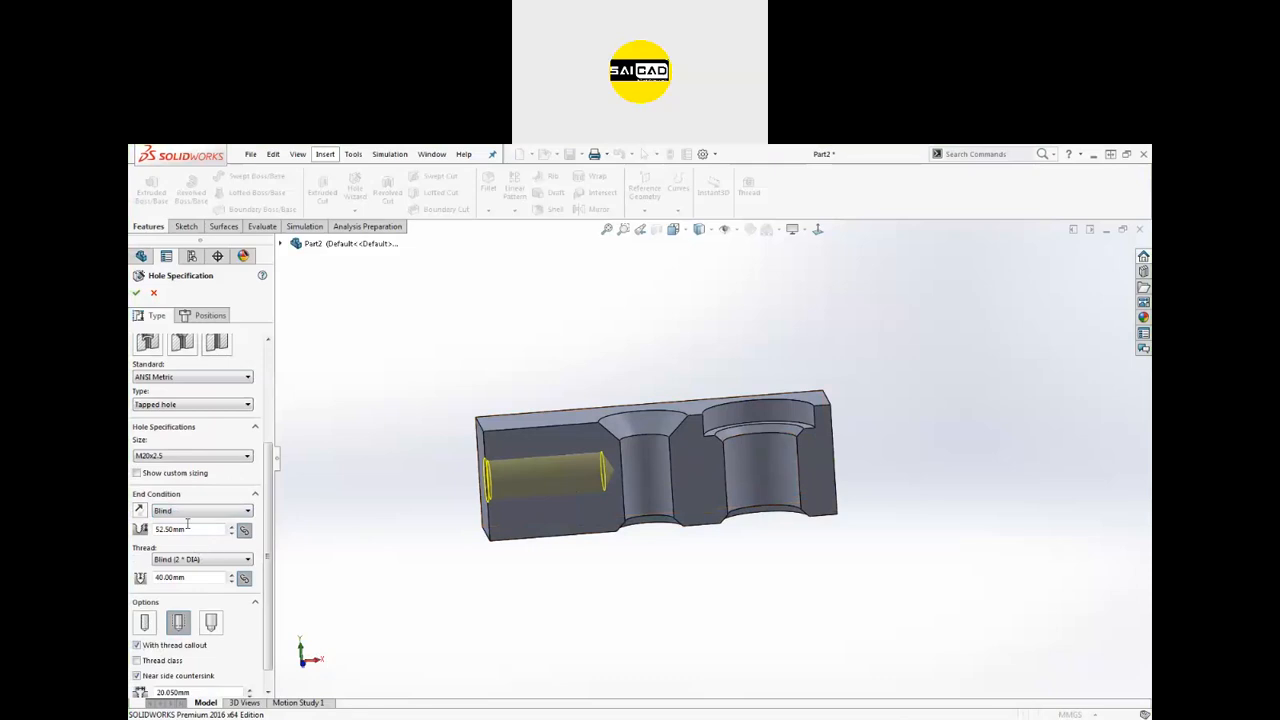
{"action": "left_click_drag", "start_coordinate": [196, 530], "coordinate": [150, 531]}
{"action": "type", "text": "100"}
{"action": "key", "text": "Return"}
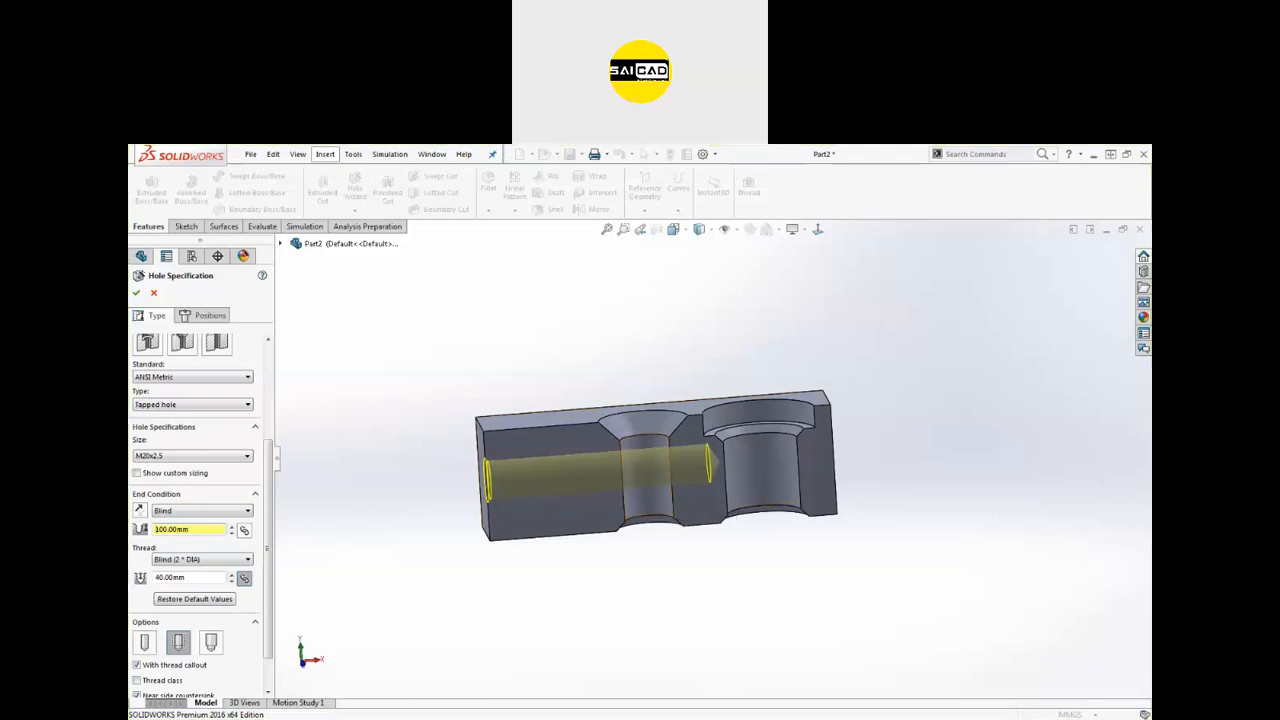
Step: End the tapped hole Up To Surface at the counterbore hole's inner cylindrical face
{"action": "left_click", "coordinate": [193, 511]}
{"action": "left_click", "coordinate": [190, 557]}
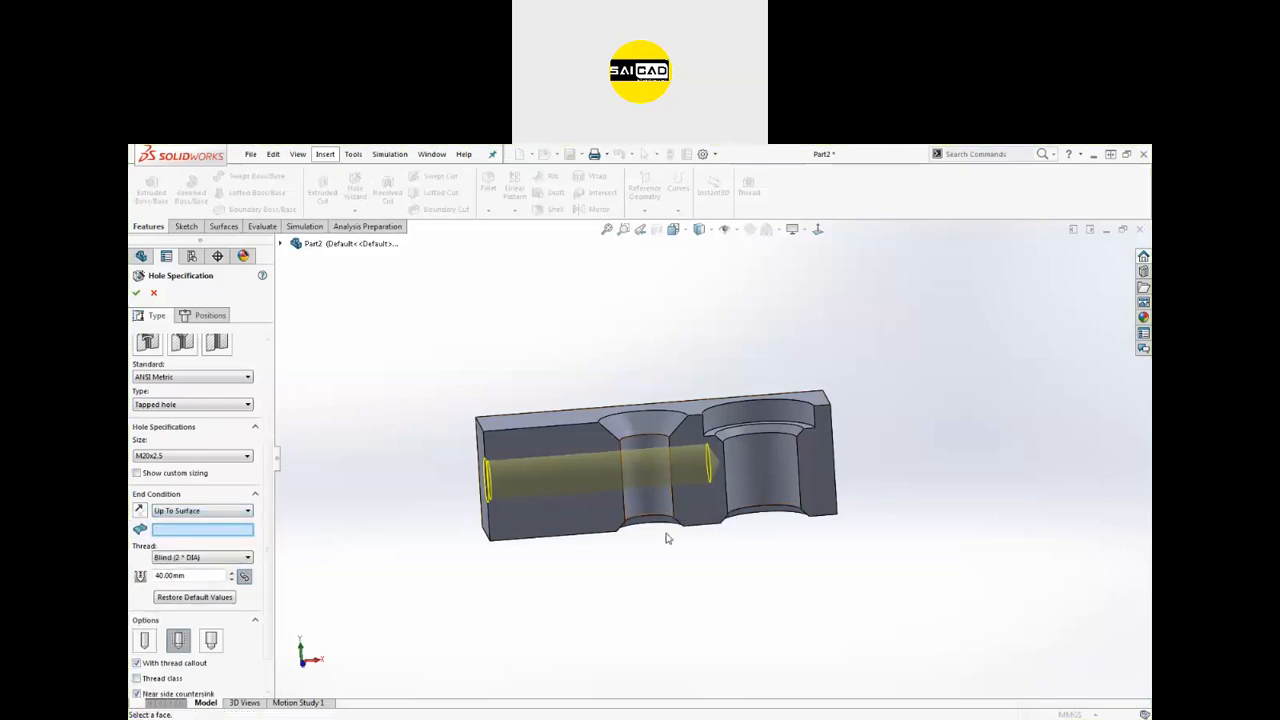
{"action": "left_click", "coordinate": [778, 454]}
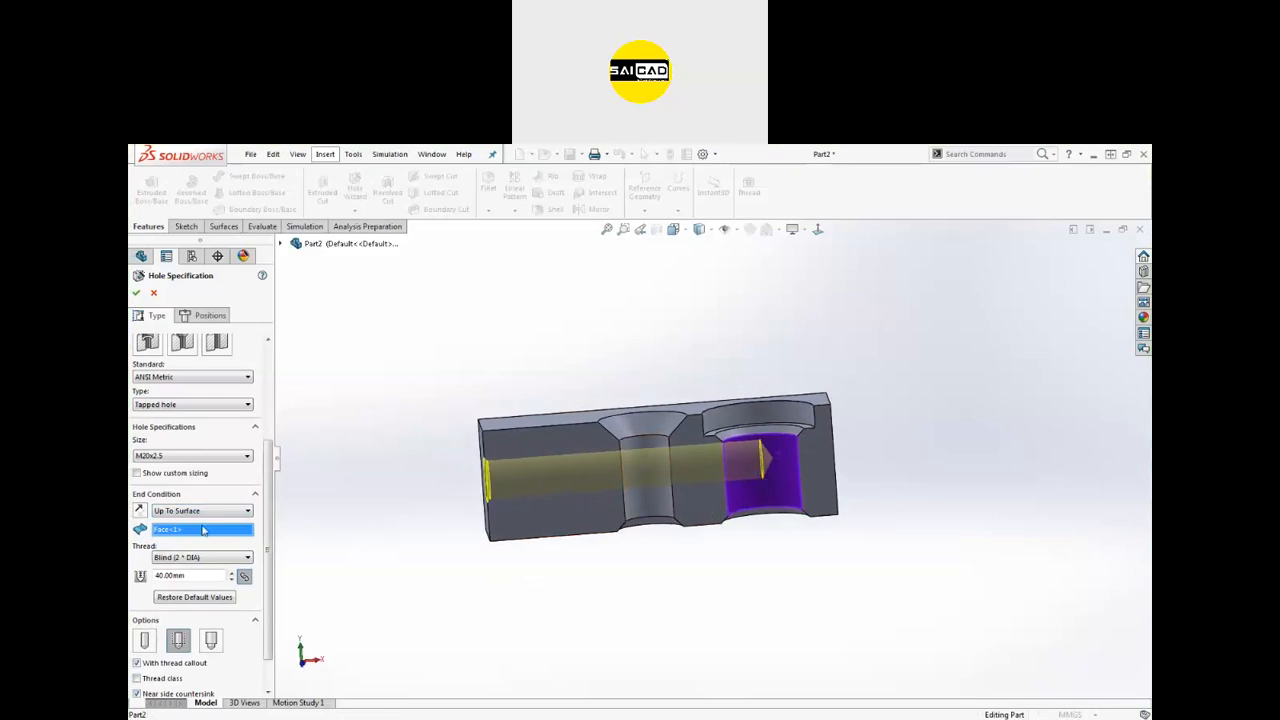
Step: Set the tapped hole's blind thread depth to 50 mm and choose the remove threads option
{"action": "left_click", "coordinate": [191, 562]}
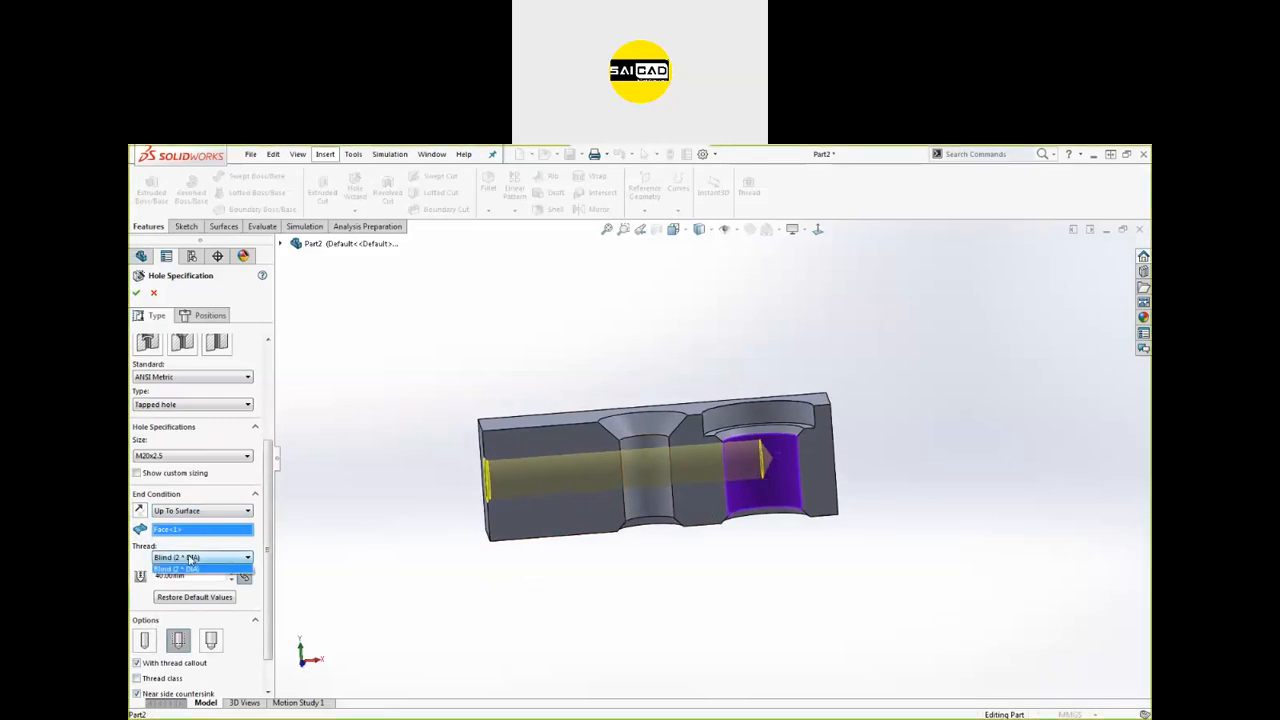
{"action": "left_click", "coordinate": [191, 562]}
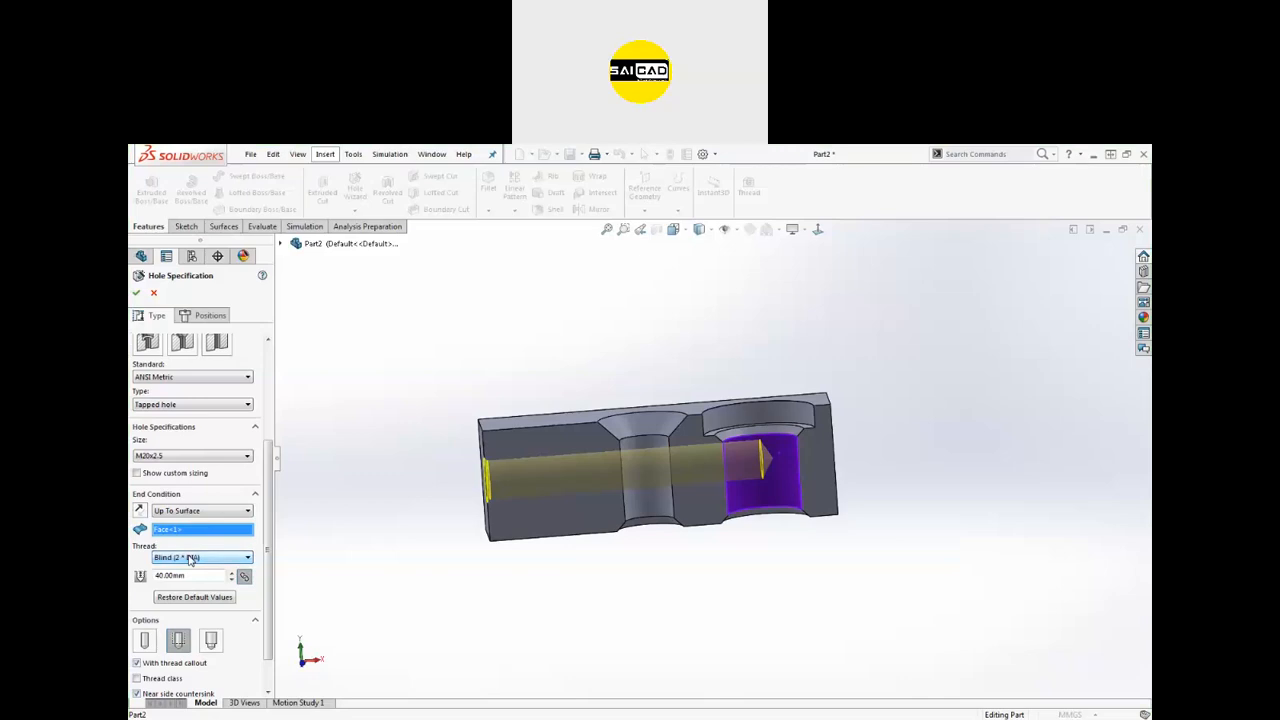
{"action": "double_click", "coordinate": [188, 576]}
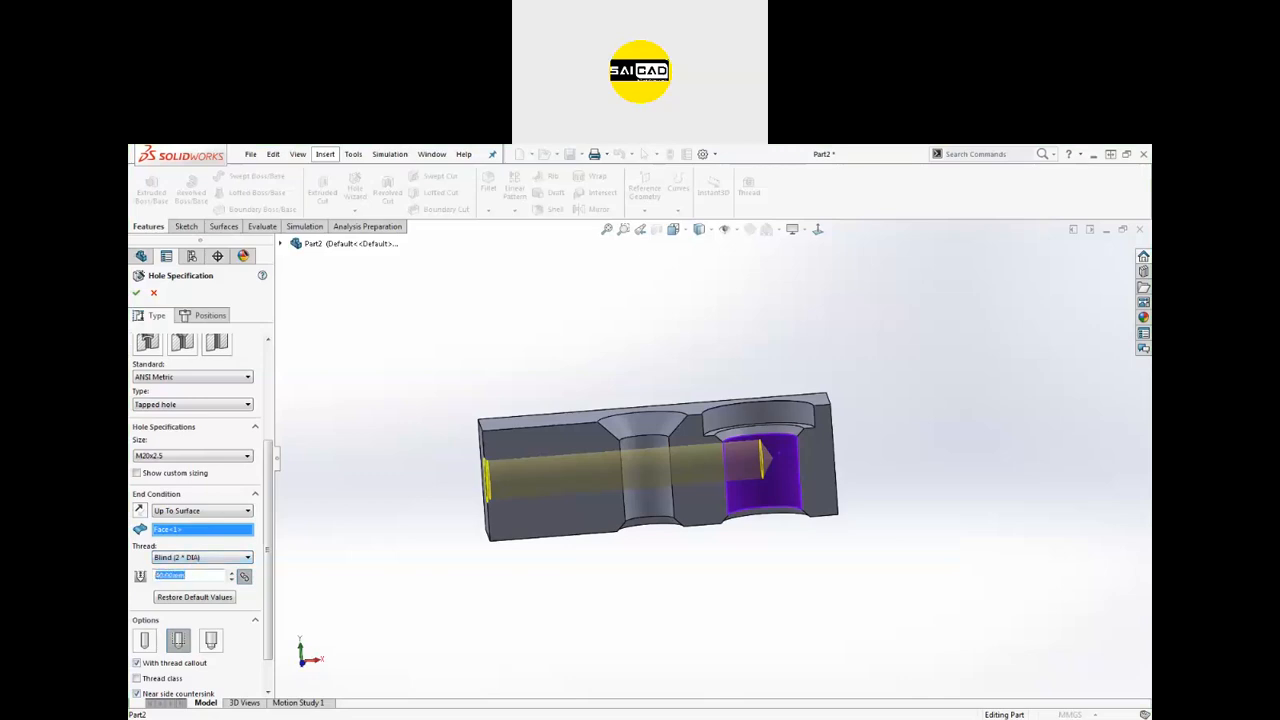
{"action": "type", "text": "50"}
{"action": "key", "text": "Return"}
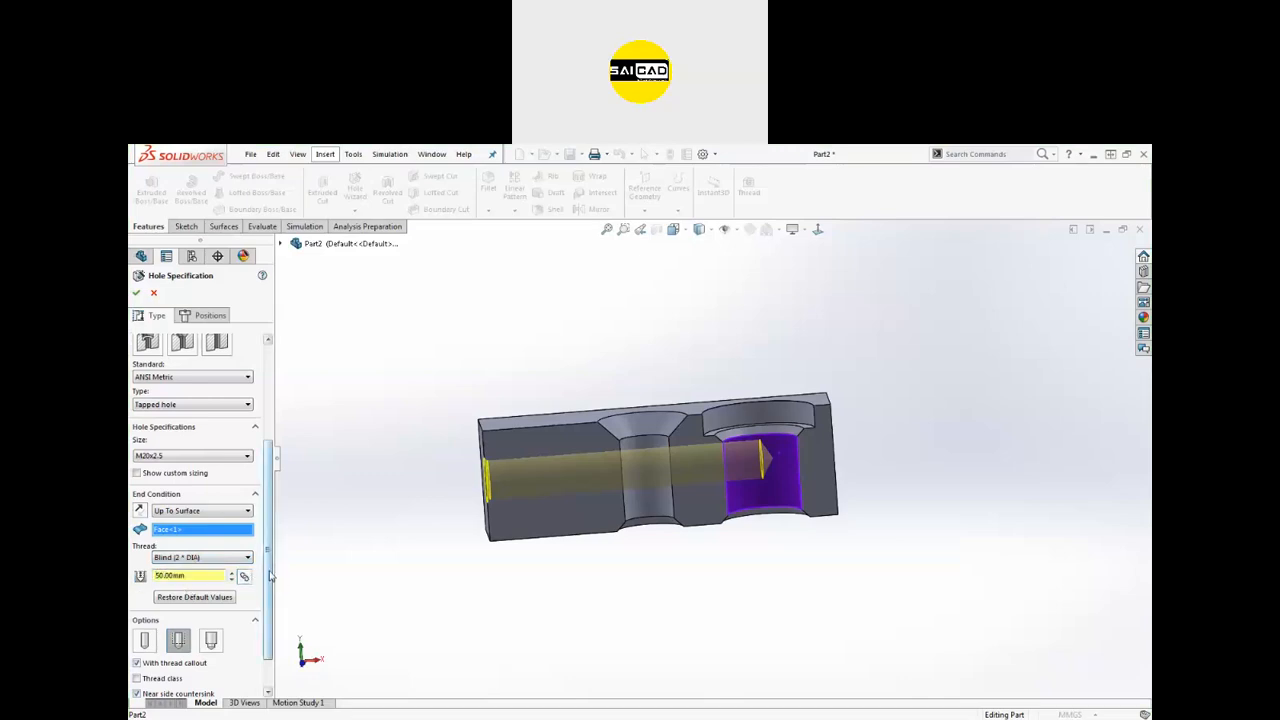
{"action": "scroll", "coordinate": [265, 578], "scroll_direction": "down", "scroll_amount": 2}
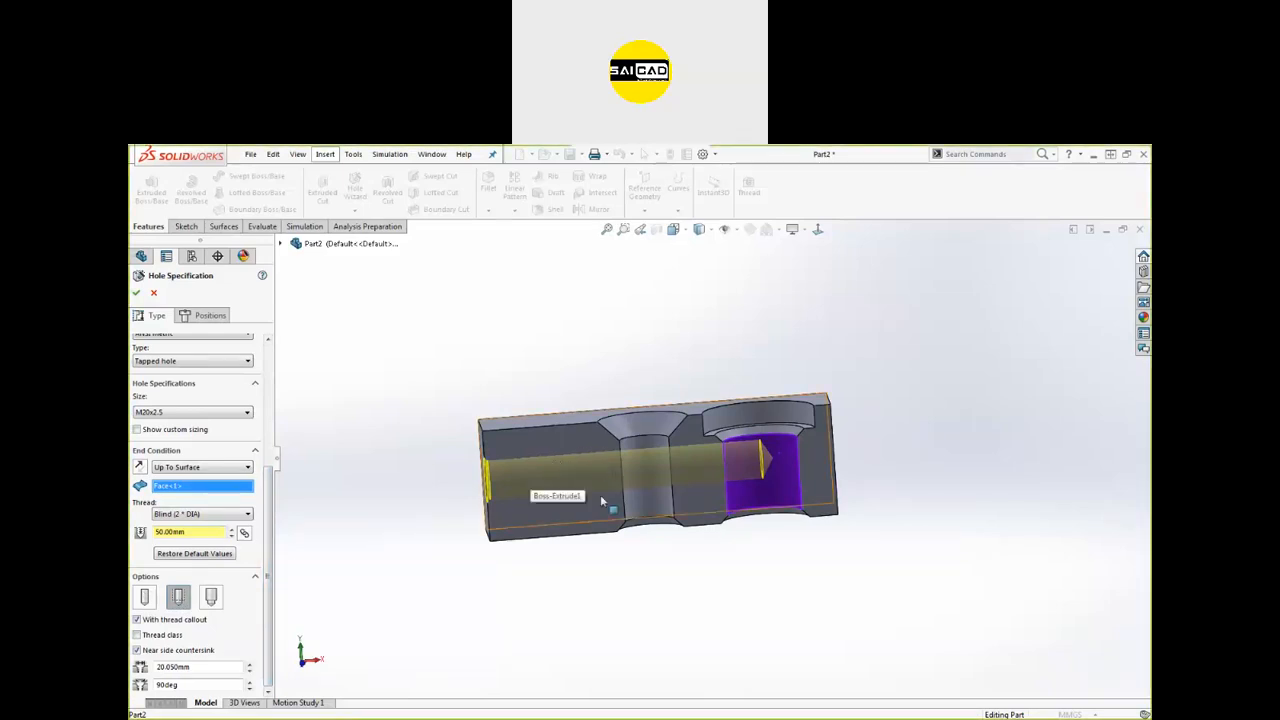
{"action": "left_click", "coordinate": [211, 598]}
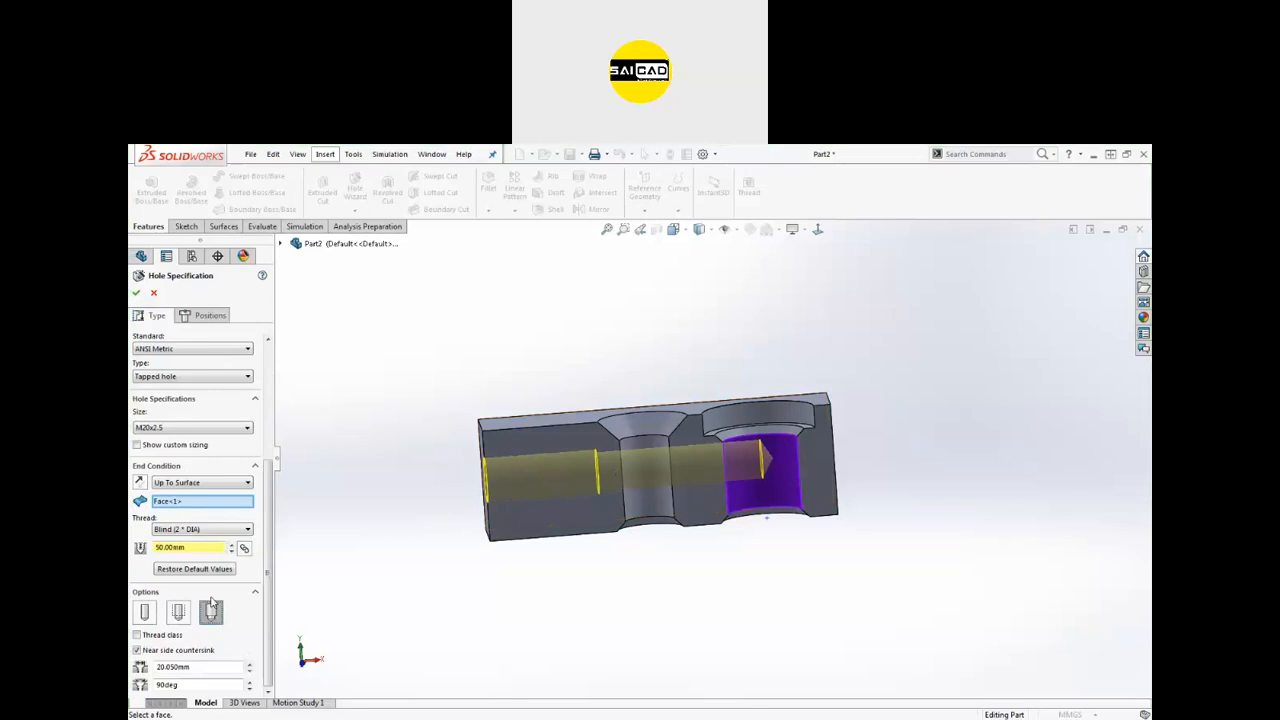
Step: Set the tapped hole's blind thread depth to 80 mm and choose the cosmetic thread option
{"action": "scroll", "coordinate": [543, 463], "scroll_direction": "down", "scroll_amount": 3}
{"action": "middle_click_drag", "start_coordinate": [552, 511], "coordinate": [552, 498]}
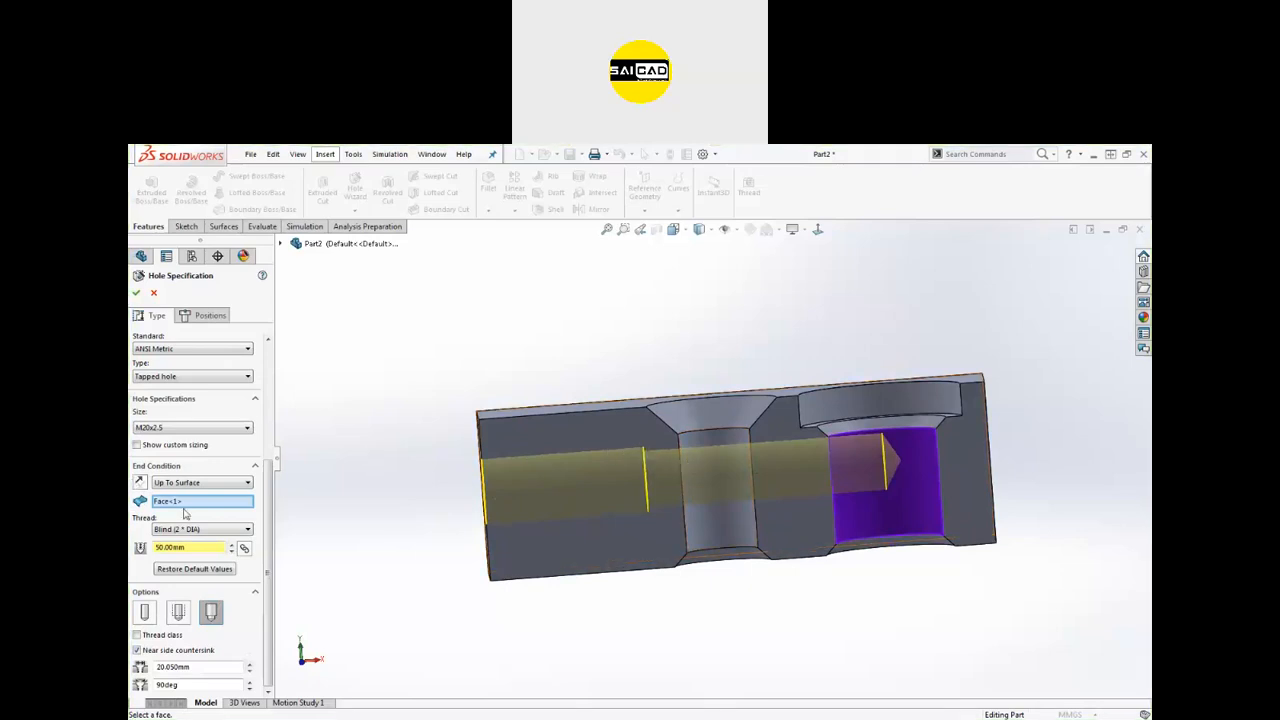
{"action": "left_click", "coordinate": [233, 545]}
{"action": "left_click", "coordinate": [233, 545]}
{"action": "left_click", "coordinate": [233, 545]}
{"action": "left_click", "coordinate": [233, 545]}
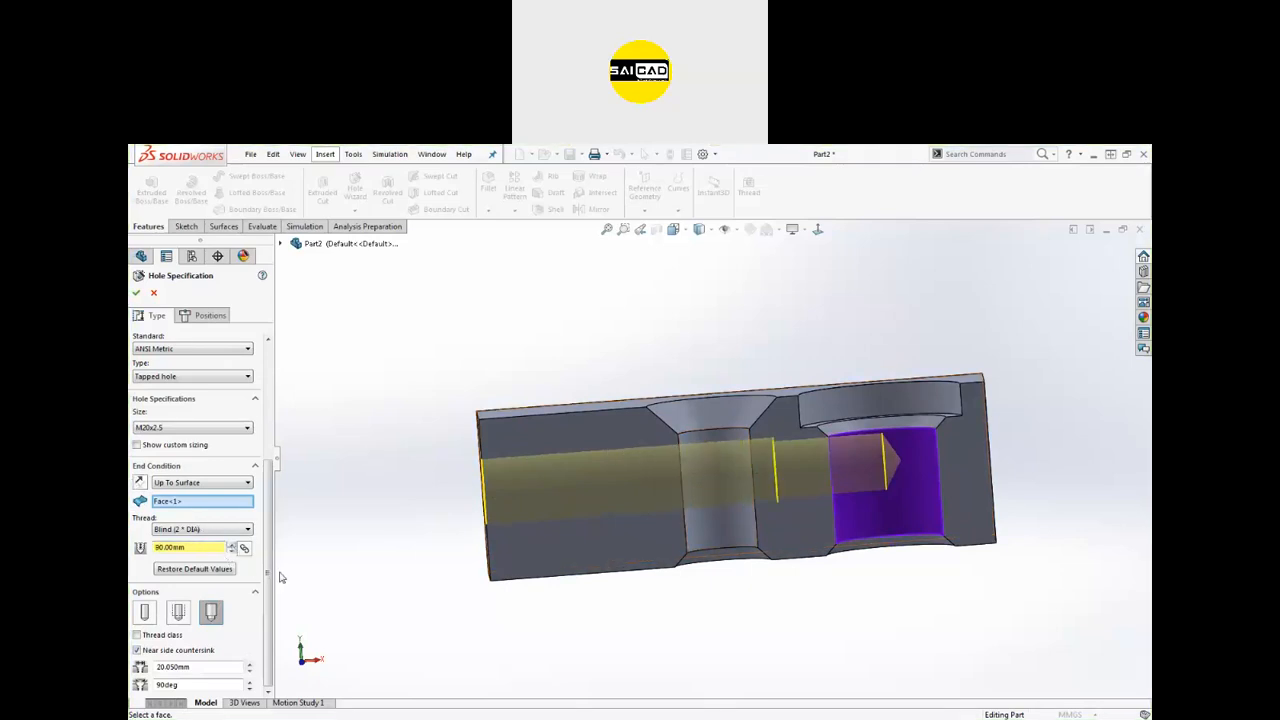
{"action": "left_click", "coordinate": [231, 553]}
{"action": "left_click", "coordinate": [178, 614]}
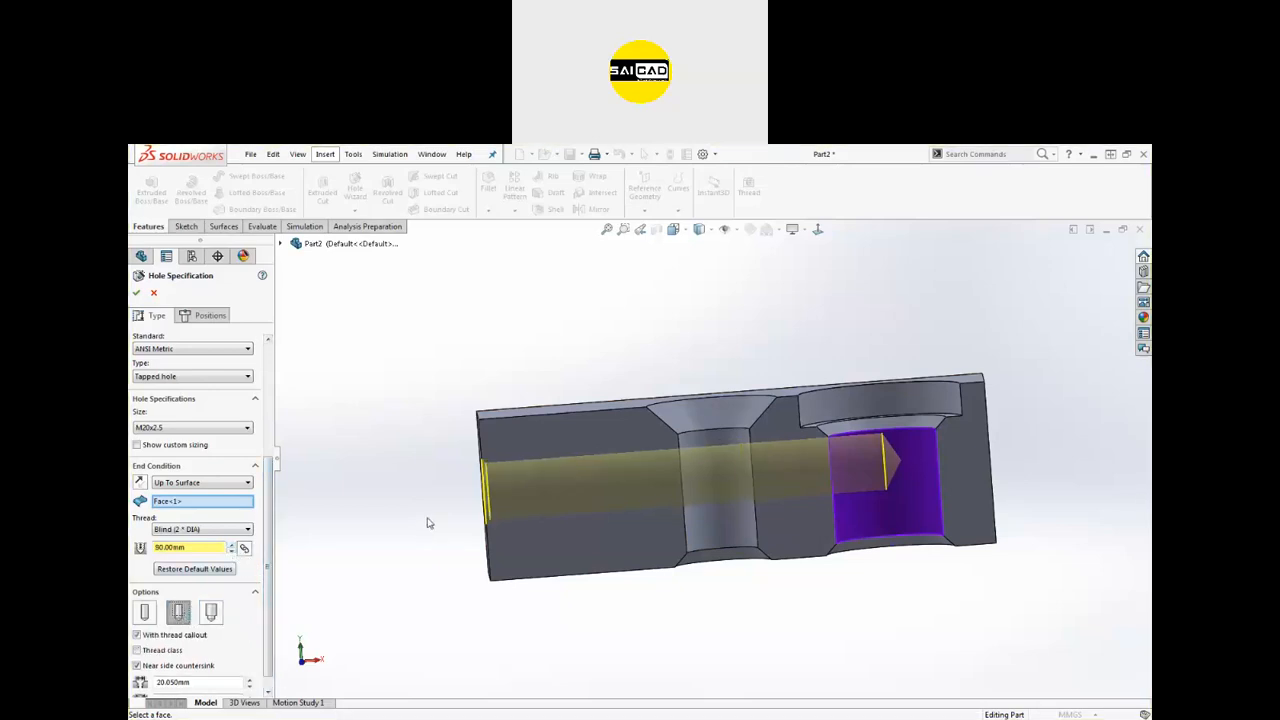
Step: Try thread class 2B and removing the near side countersink on the tapped hole, restoring both settings
{"action": "scroll", "coordinate": [431, 523], "scroll_direction": "up", "scroll_amount": 2}
{"action": "middle_click_drag", "start_coordinate": [478, 538], "coordinate": [517, 529]}
{"action": "left_click_drag", "start_coordinate": [269, 600], "coordinate": [270, 614]}
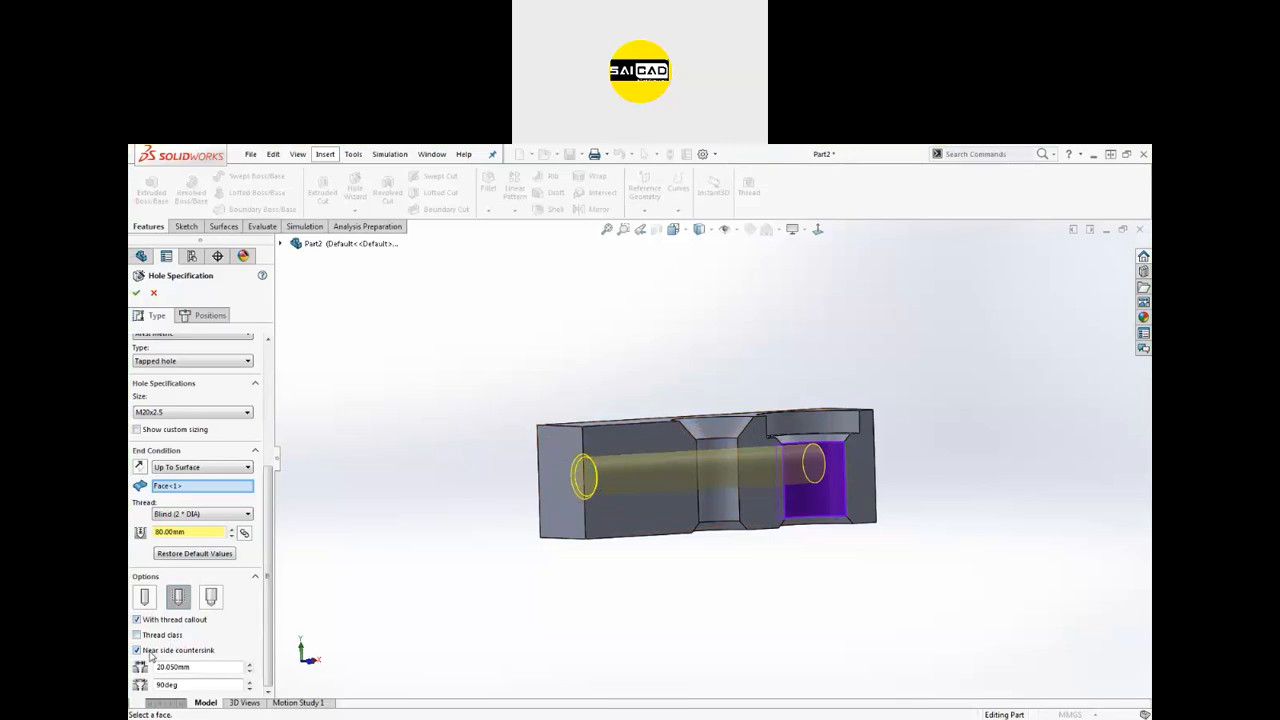
{"action": "left_click", "coordinate": [157, 637]}
{"action": "left_click", "coordinate": [247, 637]}
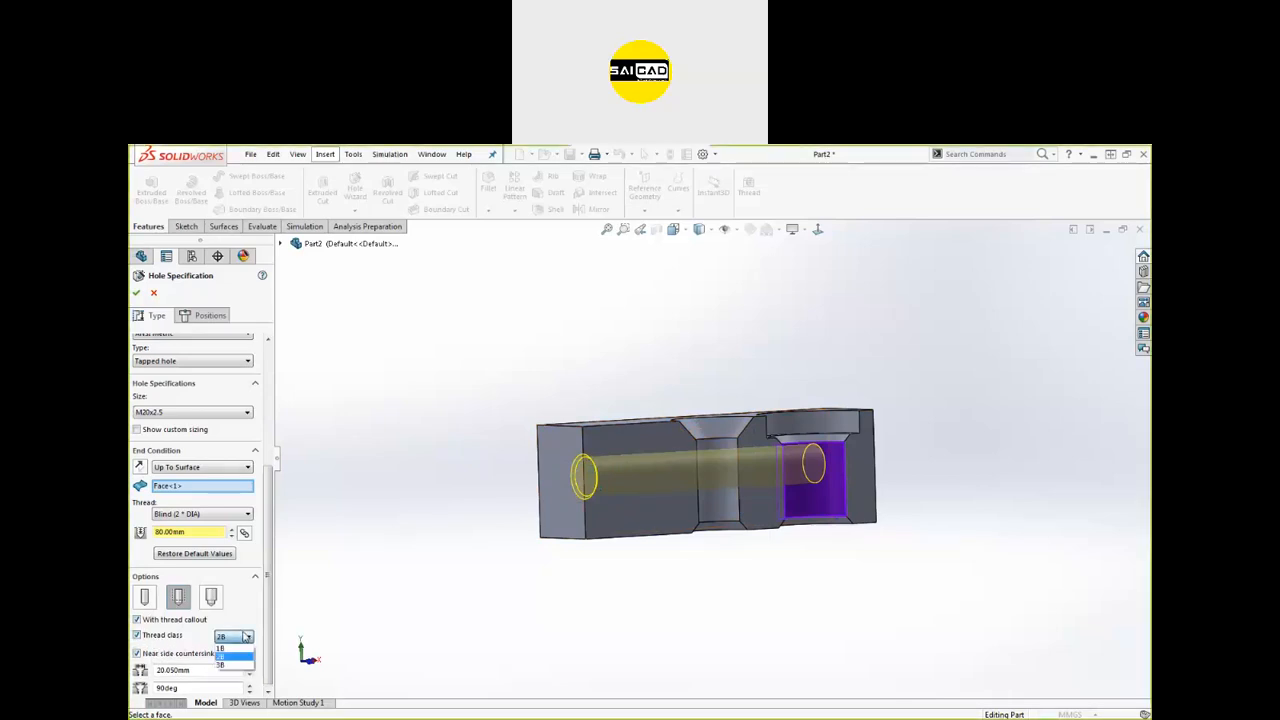
{"action": "left_click", "coordinate": [234, 656]}
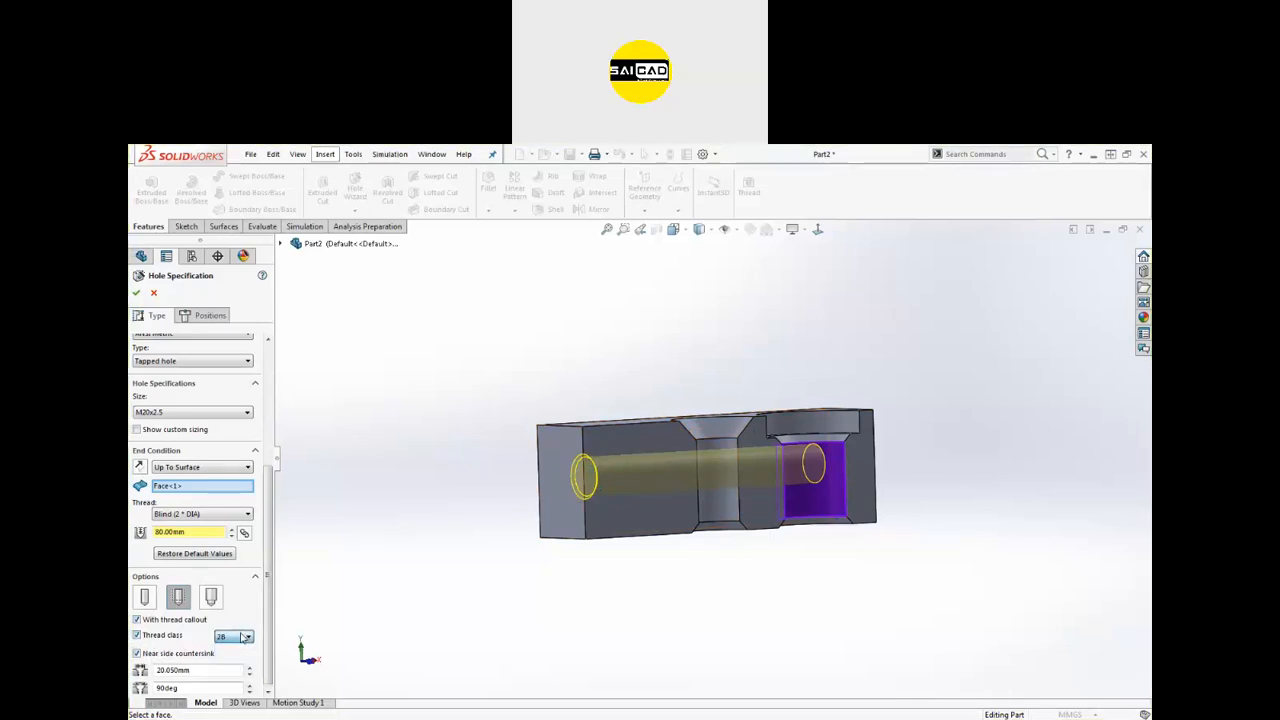
{"action": "left_click", "coordinate": [174, 639]}
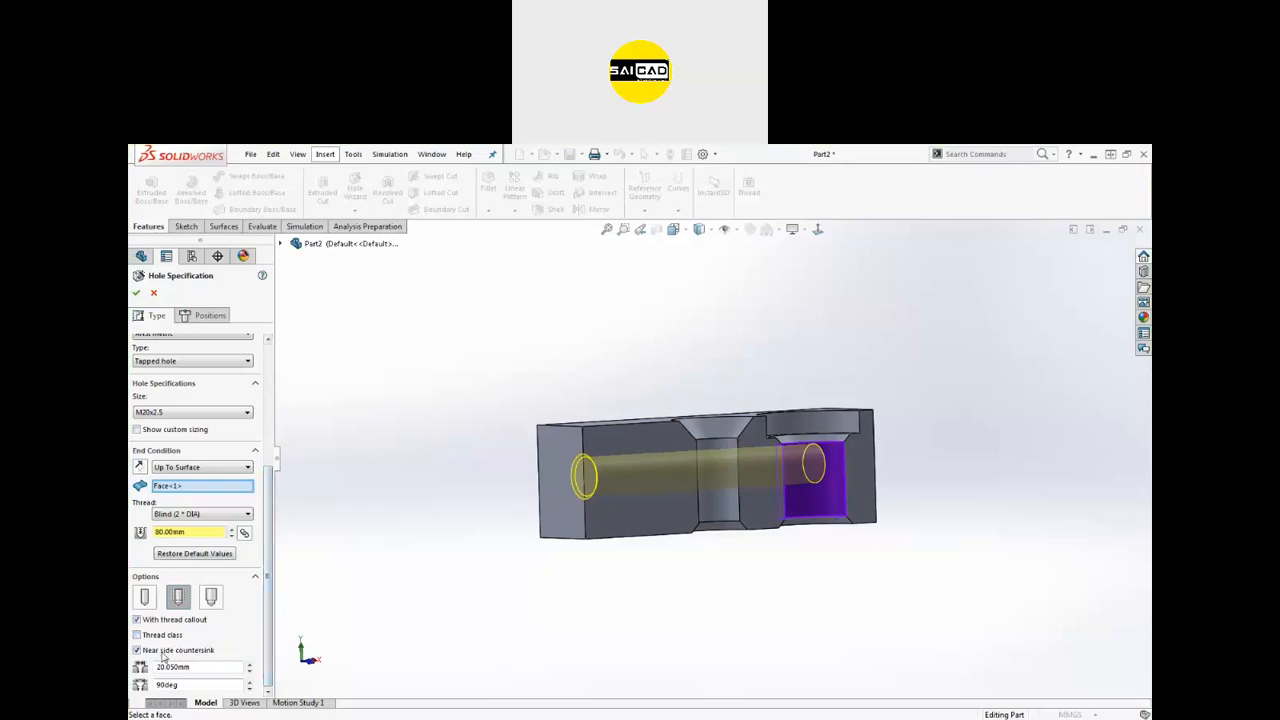
{"action": "left_click", "coordinate": [206, 652]}
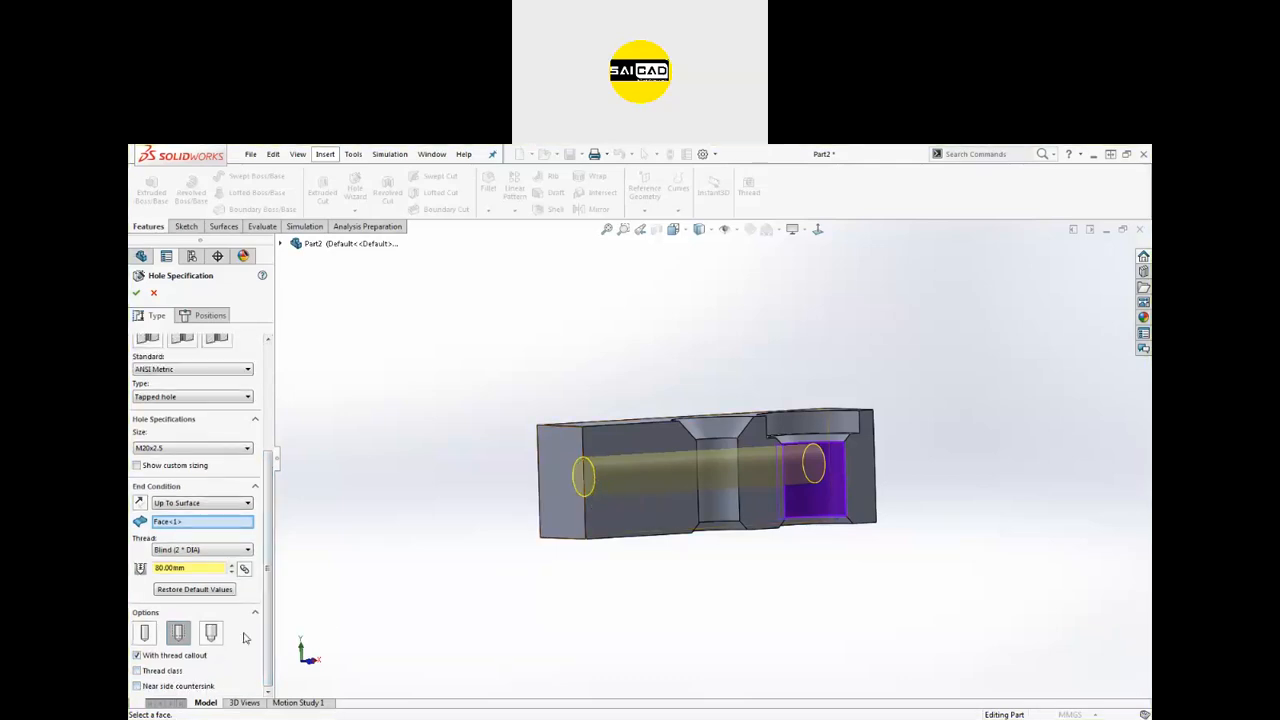
{"action": "left_click", "coordinate": [168, 690]}
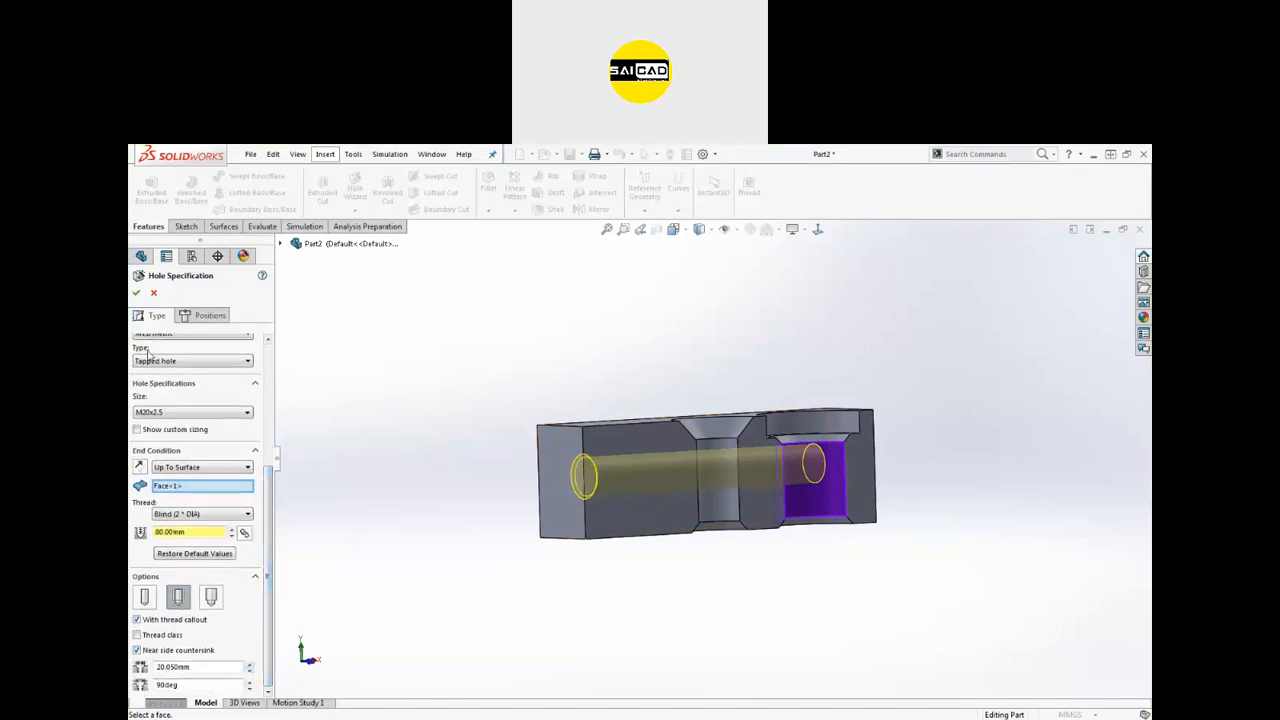
Step: Create the M20x2.5 tapped hole and turn off the section view
{"action": "left_click", "coordinate": [136, 293]}
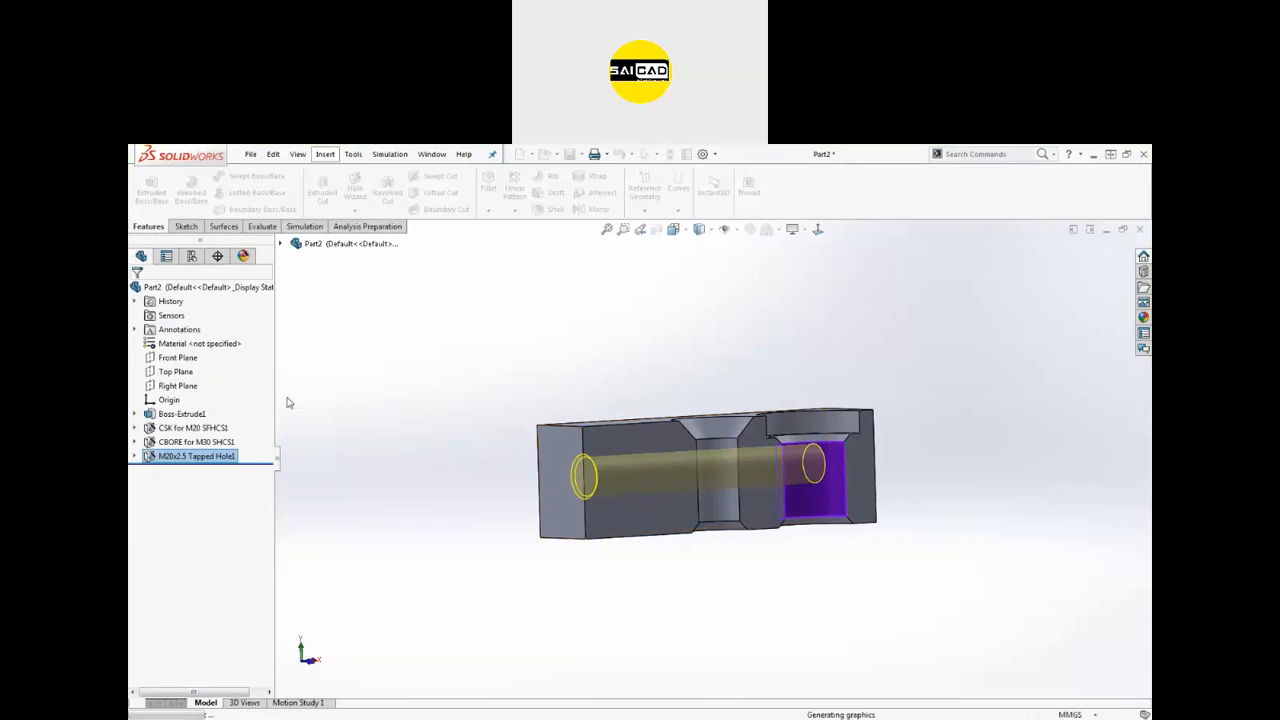
{"action": "left_click", "coordinate": [440, 533]}
{"action": "middle_click_drag", "start_coordinate": [440, 533], "coordinate": [680, 432]}
{"action": "scroll", "coordinate": [680, 430], "scroll_direction": "down", "scroll_amount": 6}
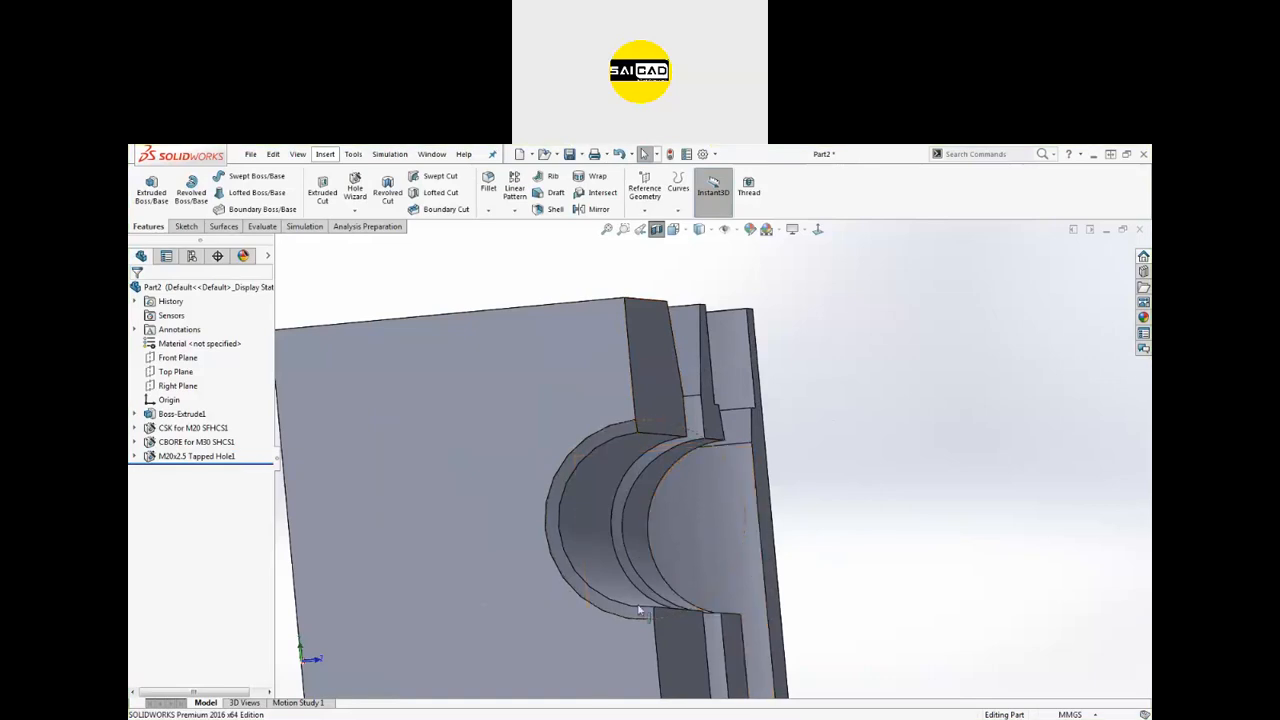
{"action": "scroll", "coordinate": [797, 489], "scroll_direction": "up", "scroll_amount": 5}
{"action": "middle_click_drag", "start_coordinate": [797, 489], "coordinate": [818, 439]}
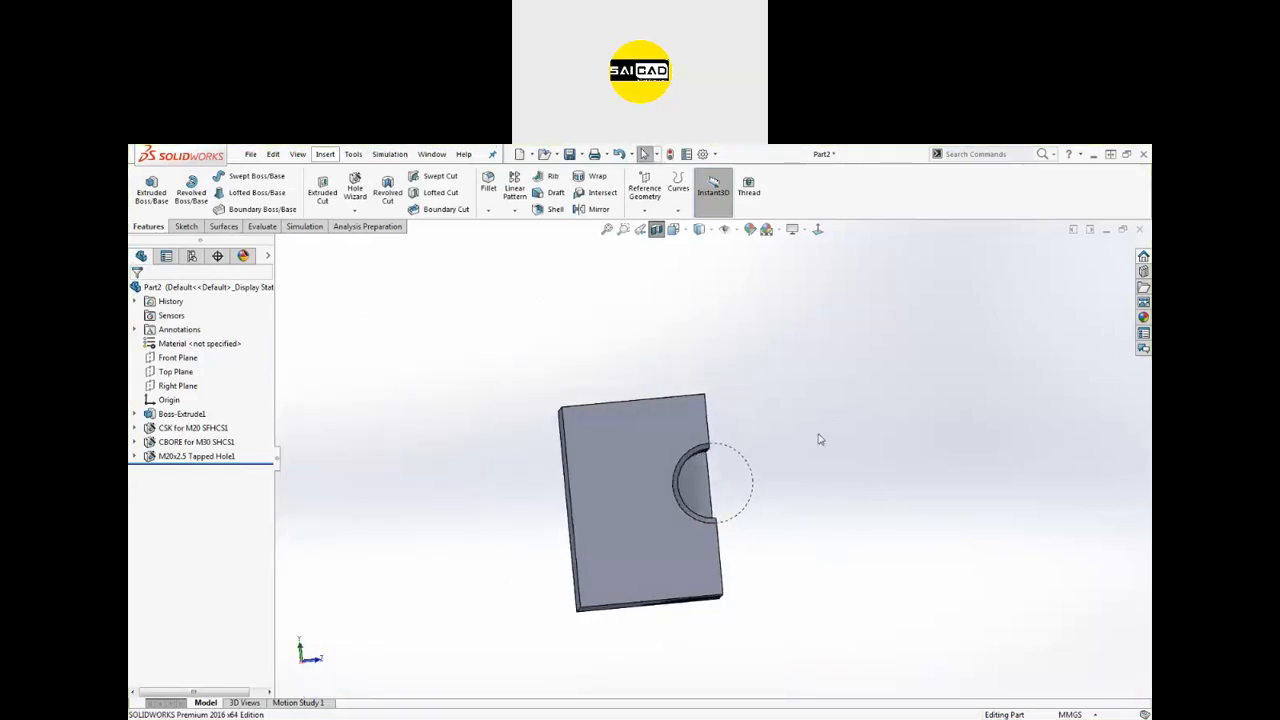
{"action": "middle_click_drag", "start_coordinate": [690, 385], "coordinate": [741, 390]}
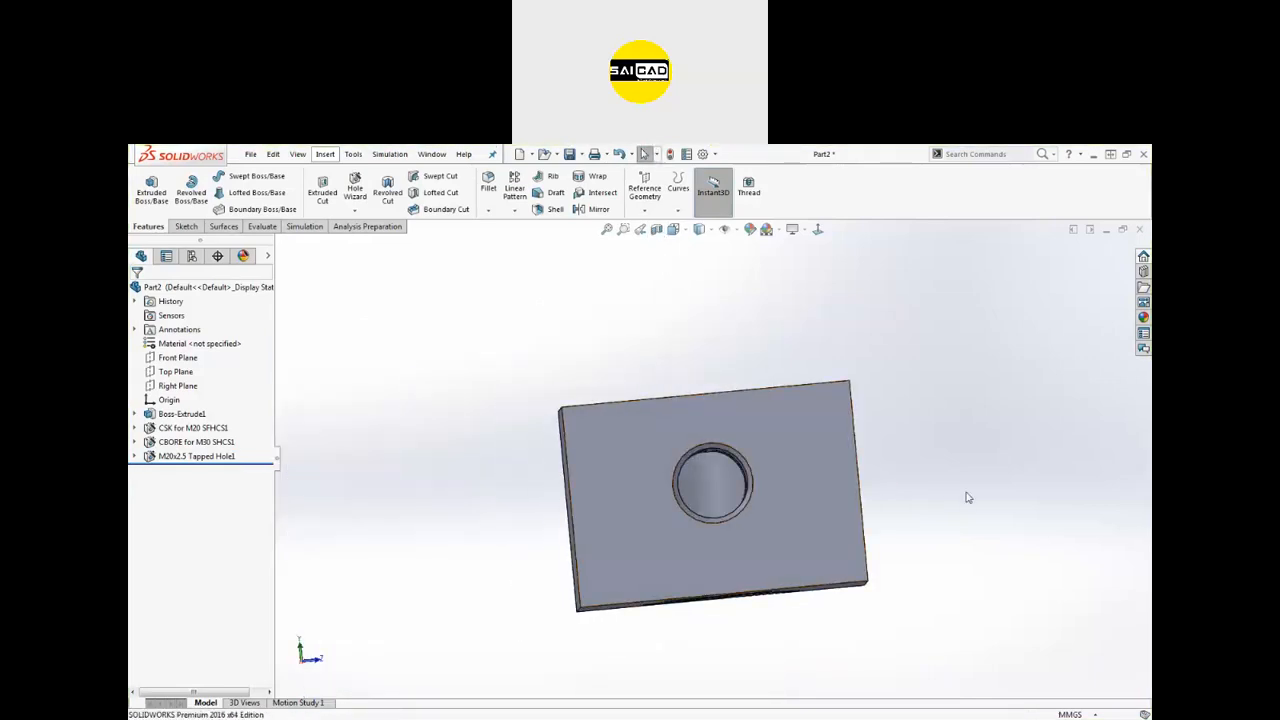
Step: Edit the M20x2.5 tapped hole to remove its near side countersink
{"action": "scroll", "coordinate": [808, 490], "scroll_direction": "down", "scroll_amount": 5}
{"action": "left_click", "coordinate": [641, 458]}
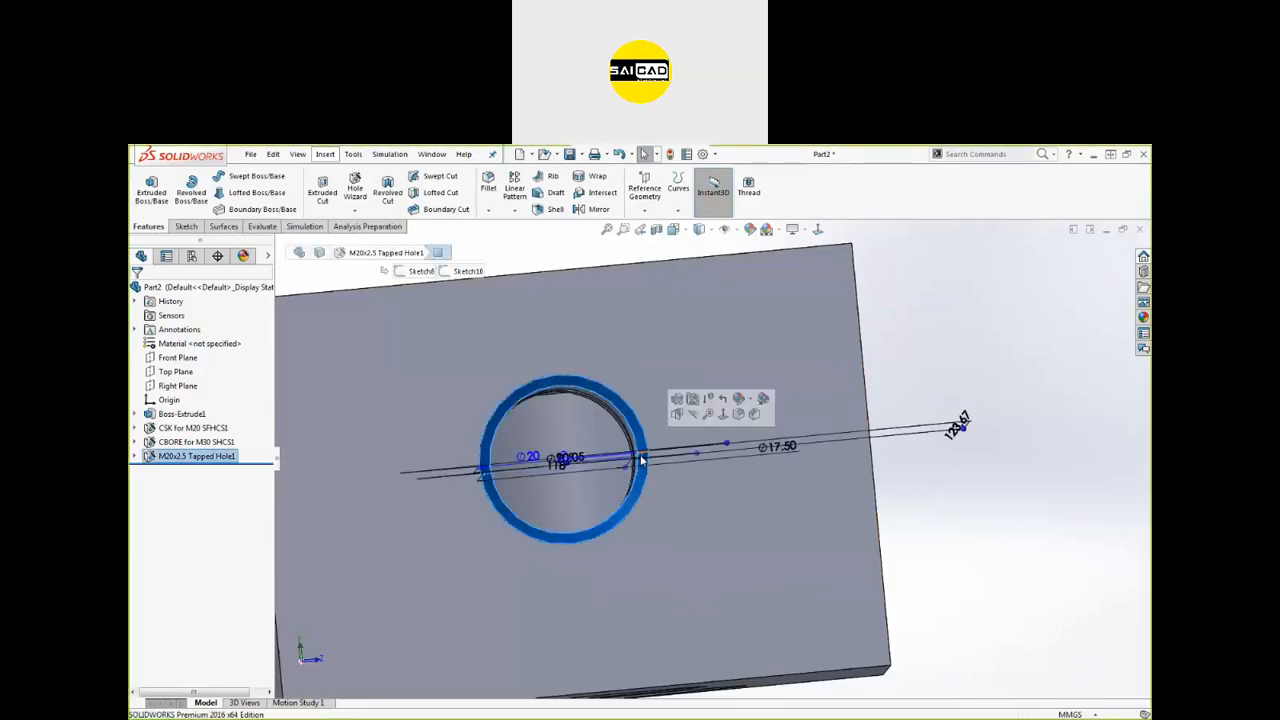
{"action": "left_click", "coordinate": [971, 520]}
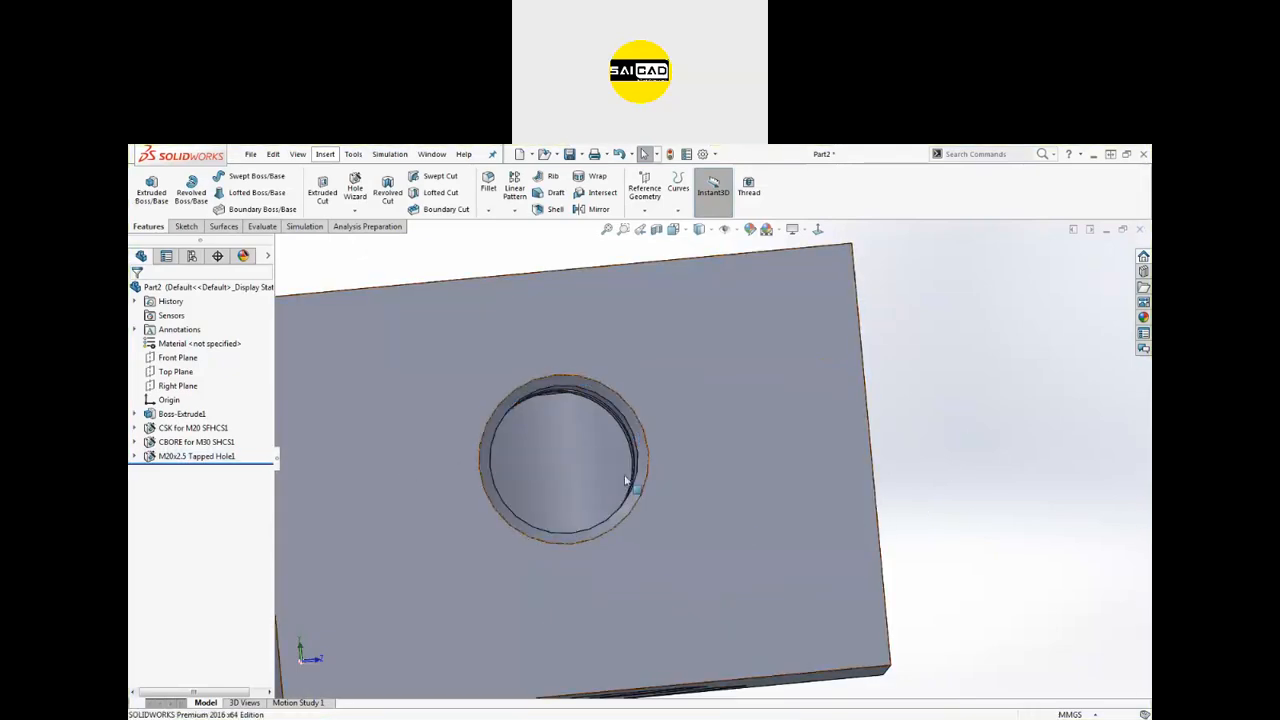
{"action": "left_click", "coordinate": [638, 428]}
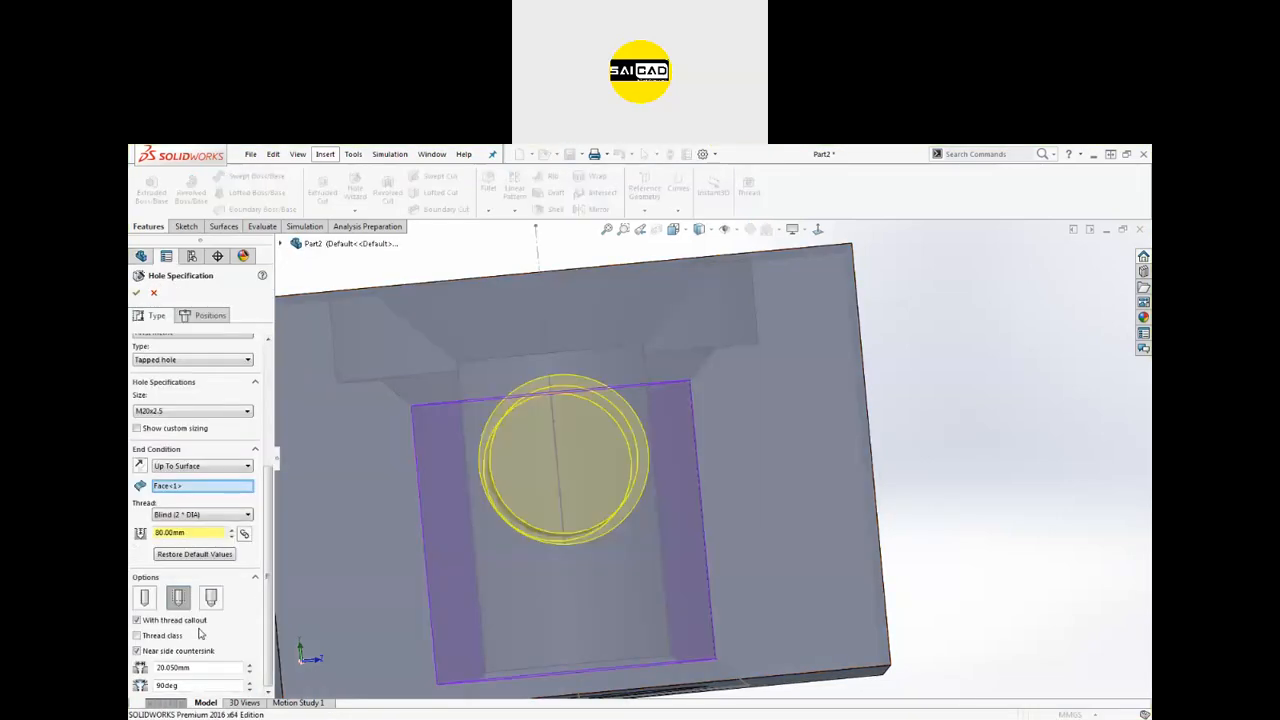
{"action": "left_click", "coordinate": [143, 653]}
{"action": "left_click", "coordinate": [136, 292]}
Step: Examine the cosmetic thread at the tapped hole's opening on the block's end face
{"action": "mouse_move", "coordinate": [930, 420]}
{"action": "middle_mouse_down"}
{"action": "mouse_move", "coordinate": [917, 434]}
{"action": "mouse_move", "coordinate": [924, 408]}
{"action": "mouse_move", "coordinate": [923, 423]}
{"action": "middle_mouse_up"}
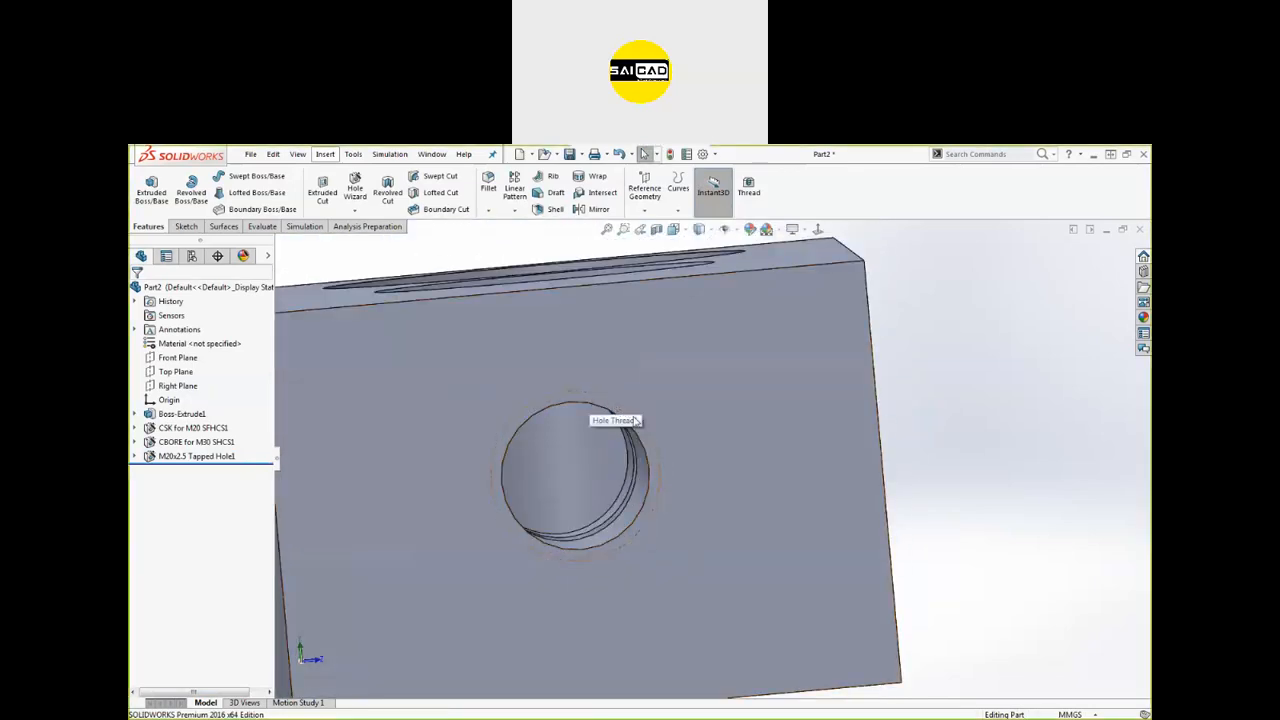
{"action": "middle_click_drag", "start_coordinate": [660, 517], "coordinate": [766, 320]}
{"action": "scroll", "coordinate": [602, 515], "scroll_direction": "up", "scroll_amount": 4}
{"action": "left_click", "coordinate": [676, 424]}
{"action": "left_click", "coordinate": [682, 619]}
{"action": "scroll", "coordinate": [666, 509], "scroll_direction": "down", "scroll_amount": 3}
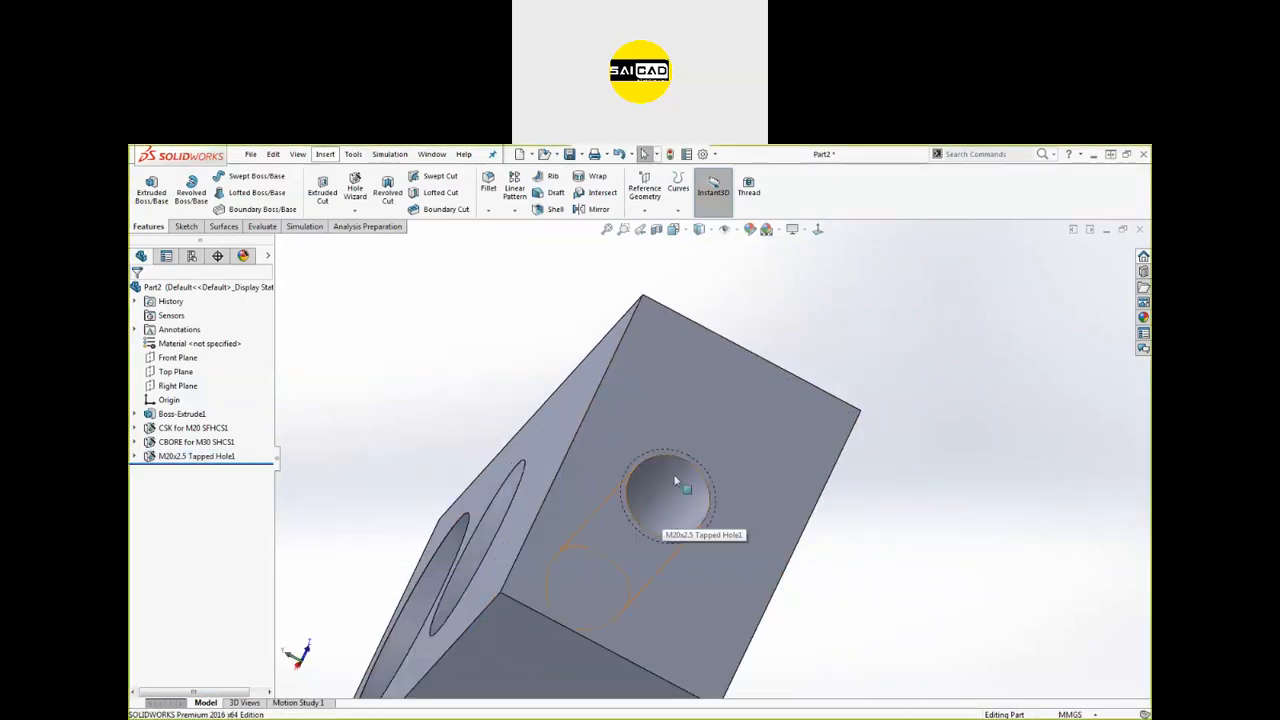
{"action": "scroll", "coordinate": [681, 484], "scroll_direction": "up", "scroll_amount": 2}
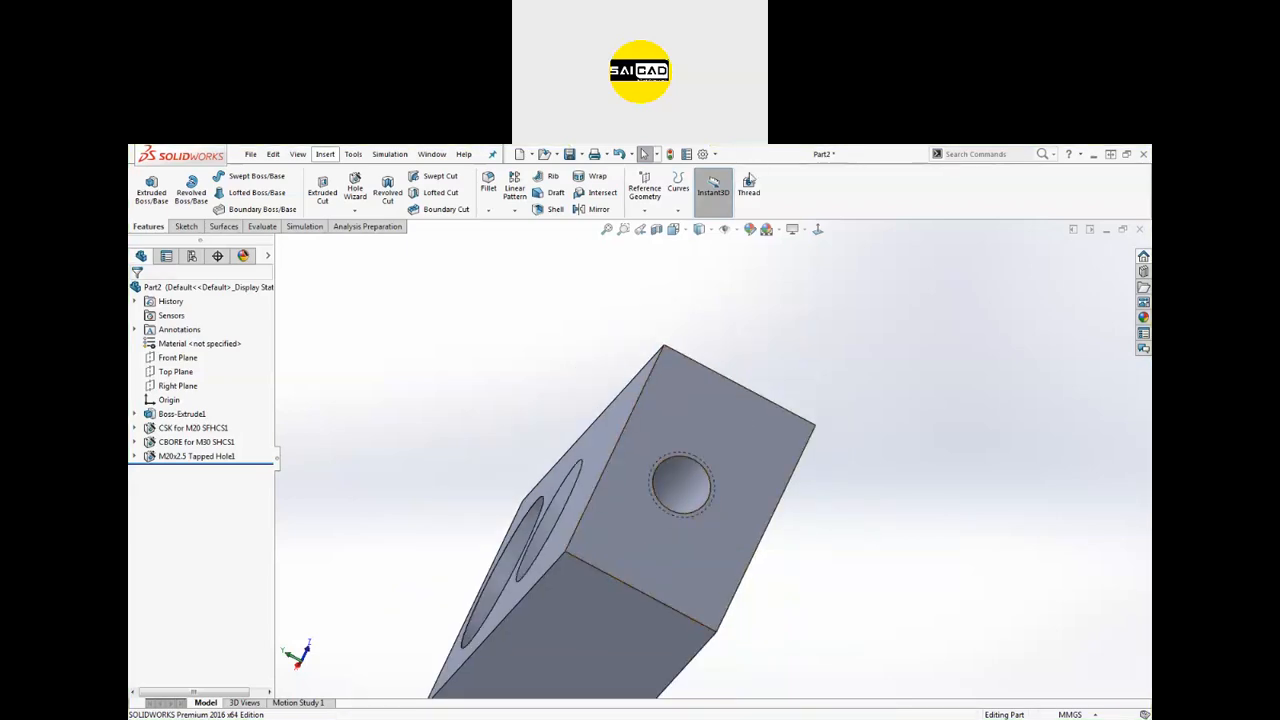
{"action": "double_click", "coordinate": [749, 157]}
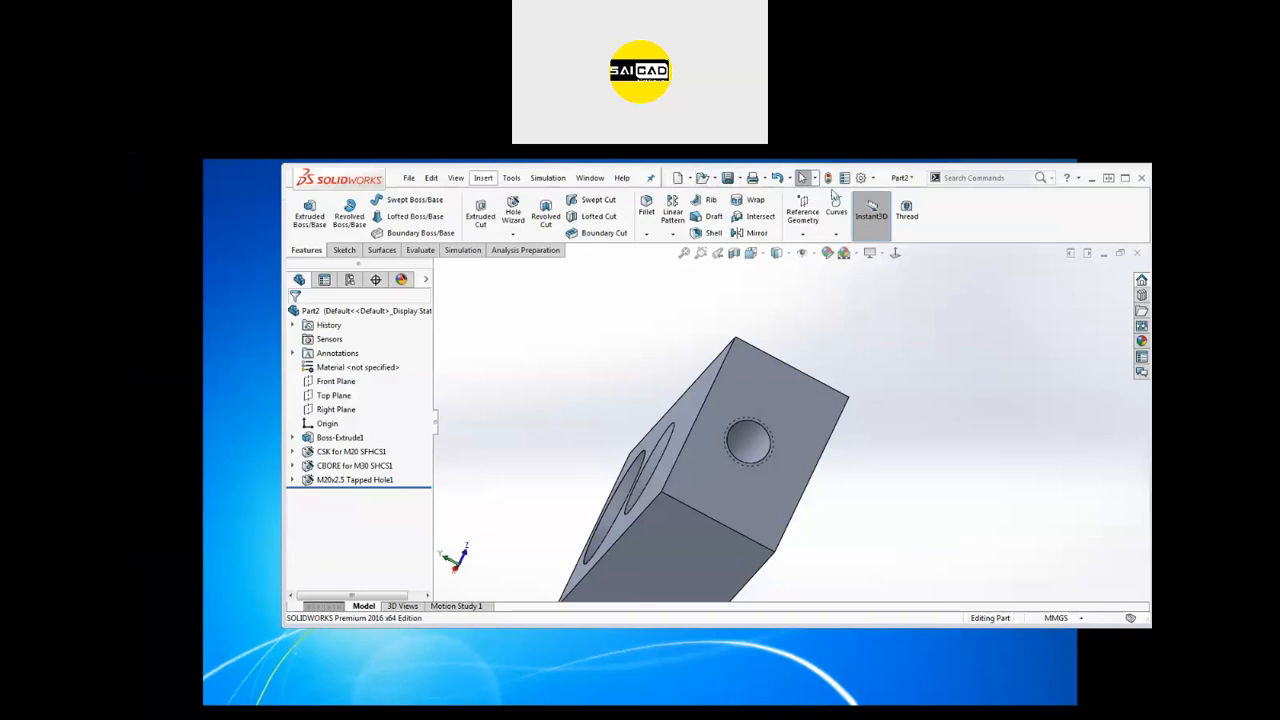
{"action": "left_click", "coordinate": [873, 181]}
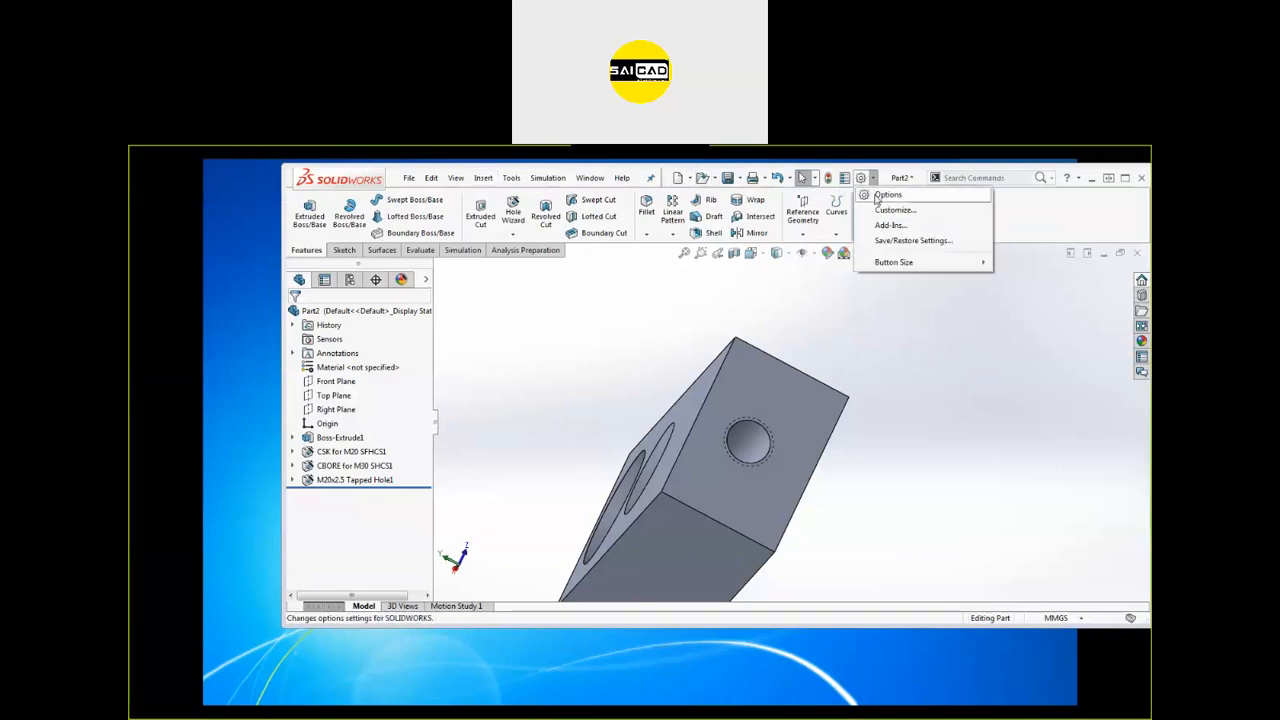
{"action": "left_click", "coordinate": [872, 178]}
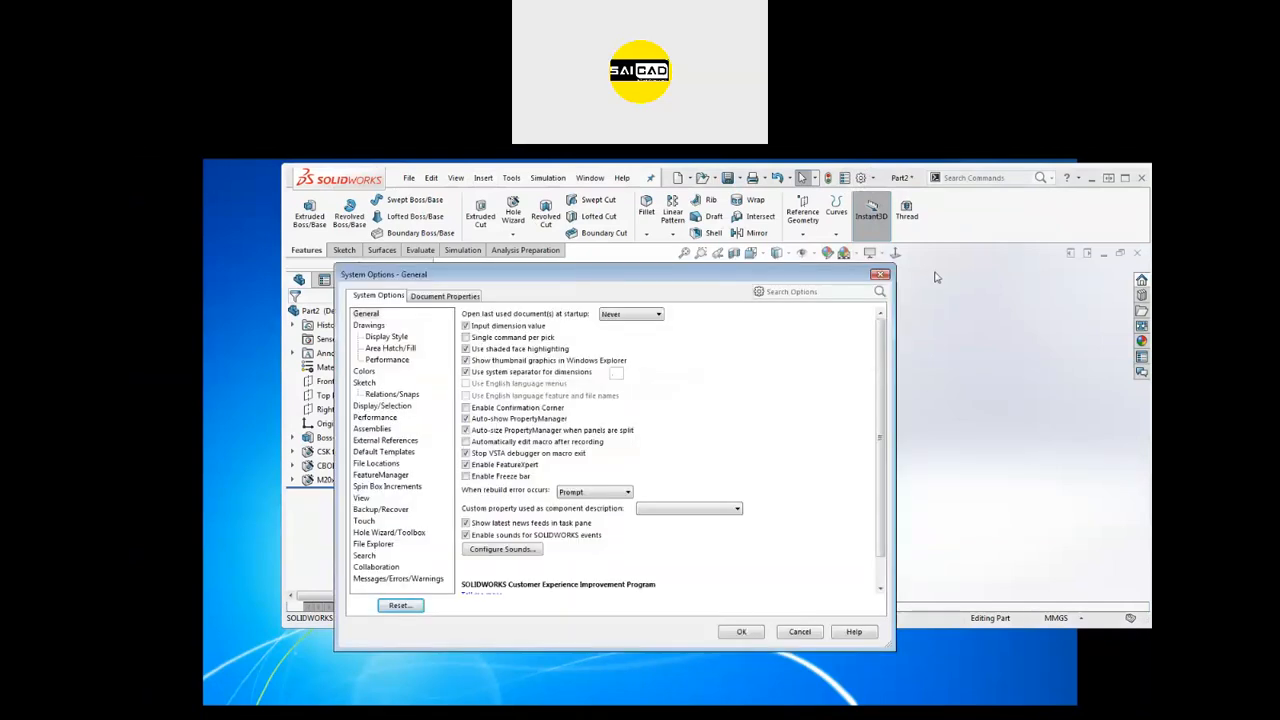
{"action": "left_click", "coordinate": [884, 277]}
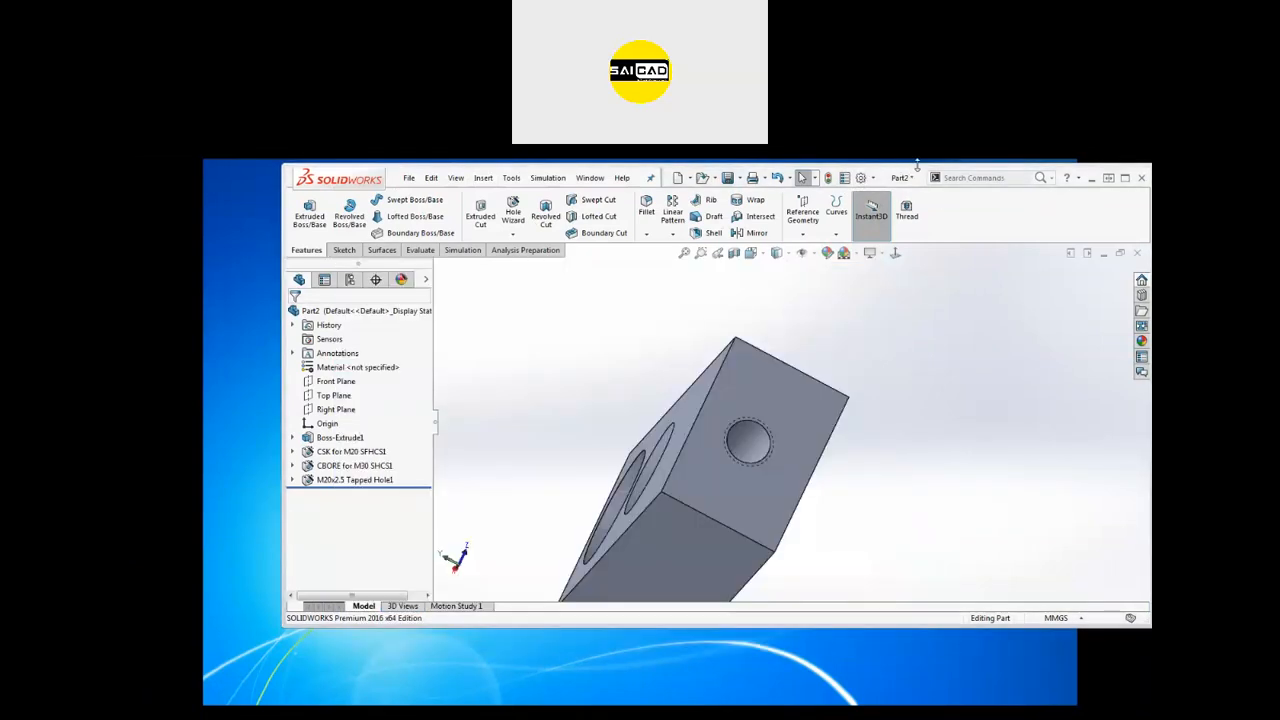
{"action": "left_click", "coordinate": [1124, 178]}
Step: Enable shaded cosmetic threads in the document's detailing properties
{"action": "left_click", "coordinate": [715, 155]}
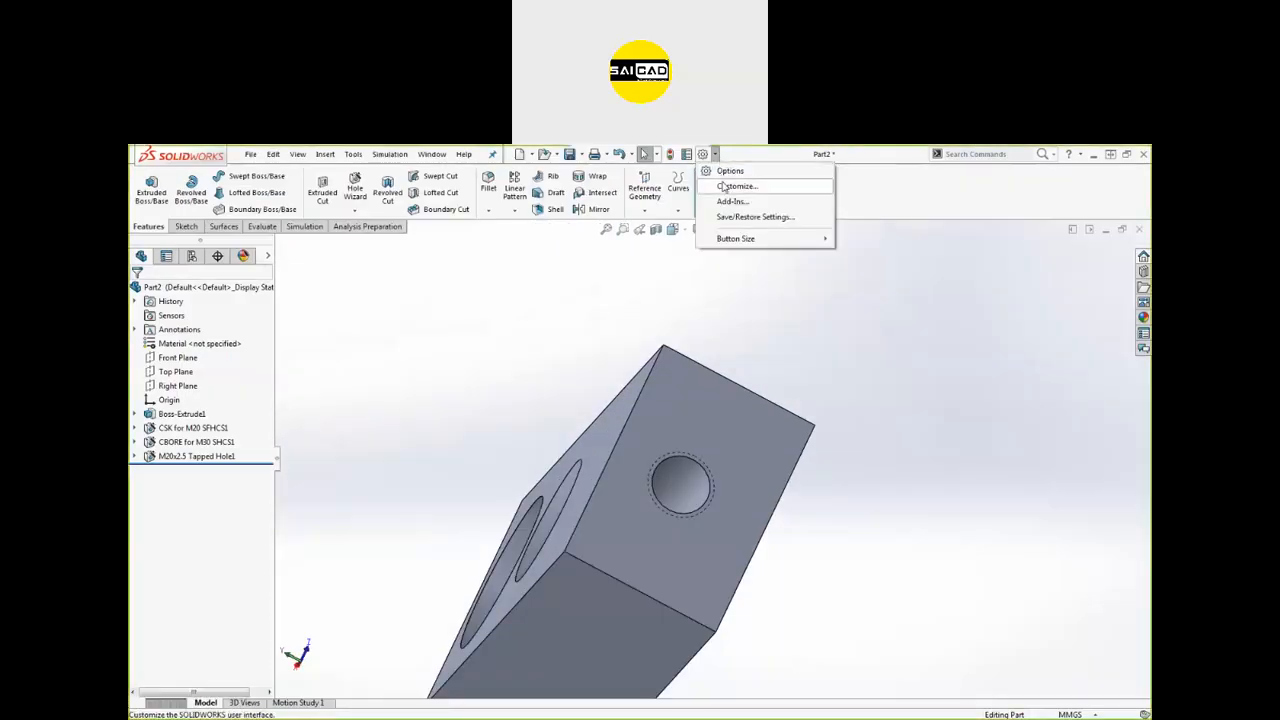
{"action": "left_click", "coordinate": [728, 171]}
{"action": "left_click_drag", "start_coordinate": [555, 272], "coordinate": [555, 254]}
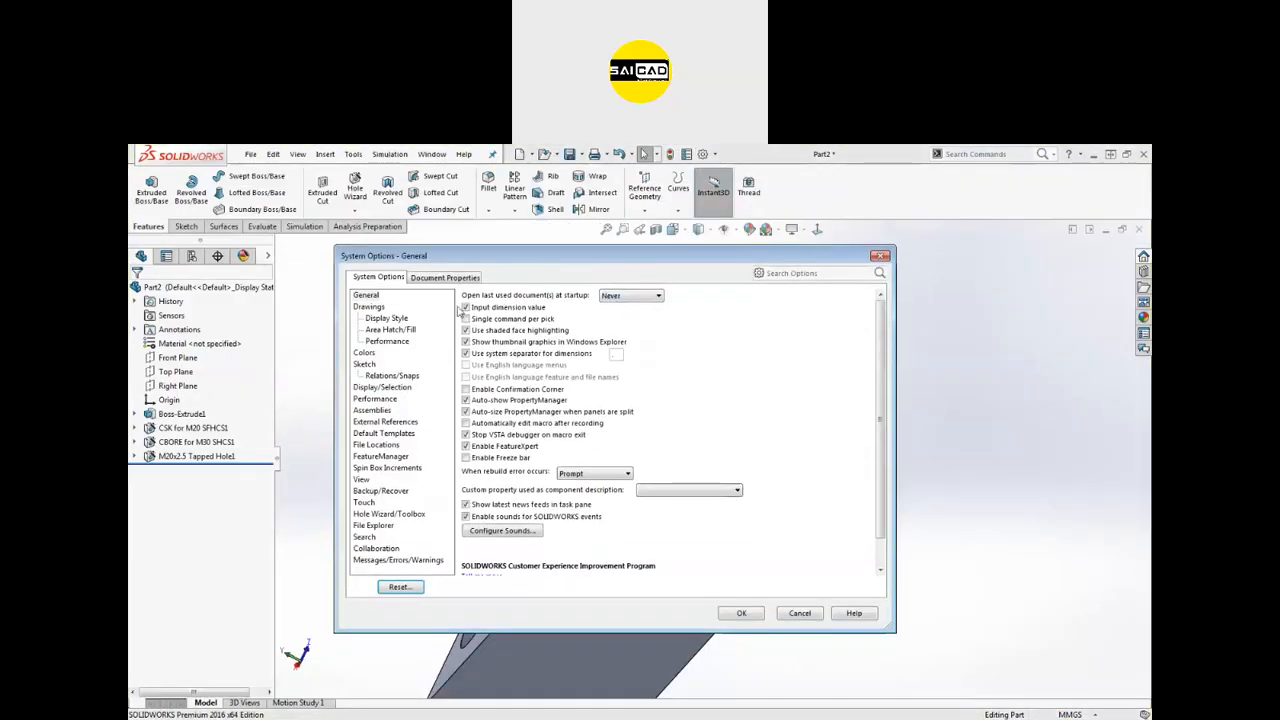
{"action": "left_click", "coordinate": [363, 389]}
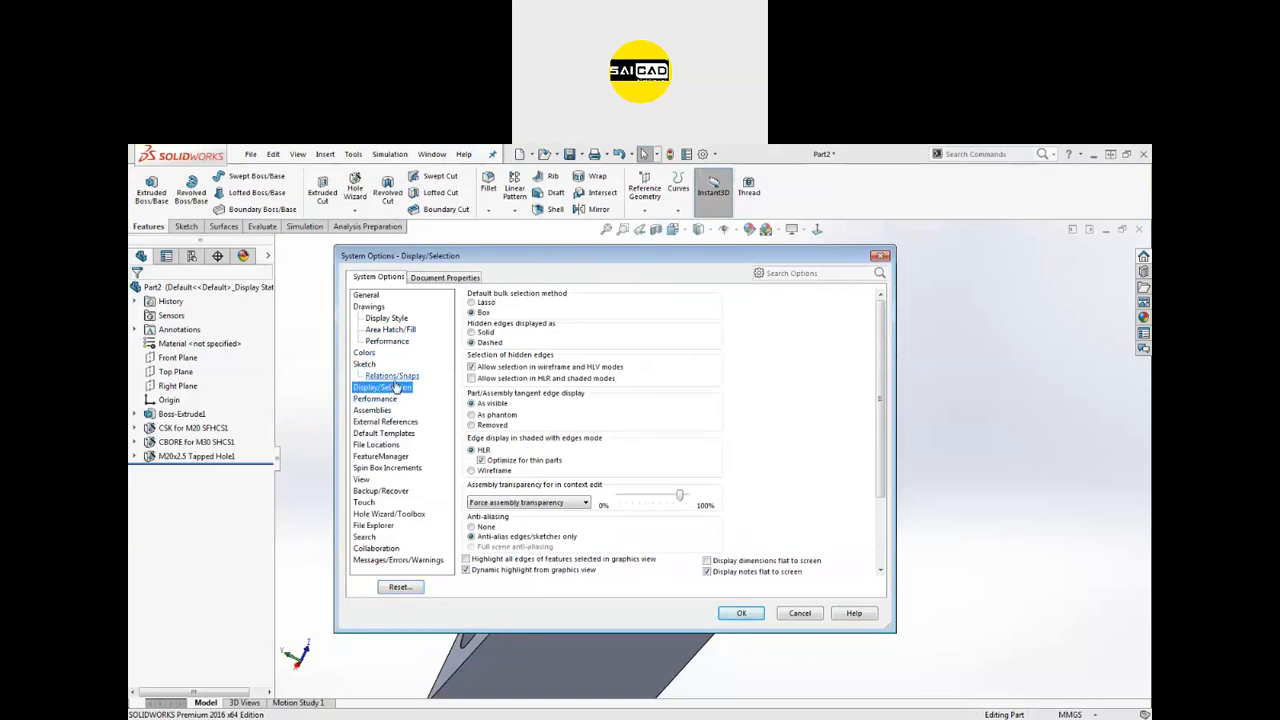
{"action": "left_click", "coordinate": [451, 278]}
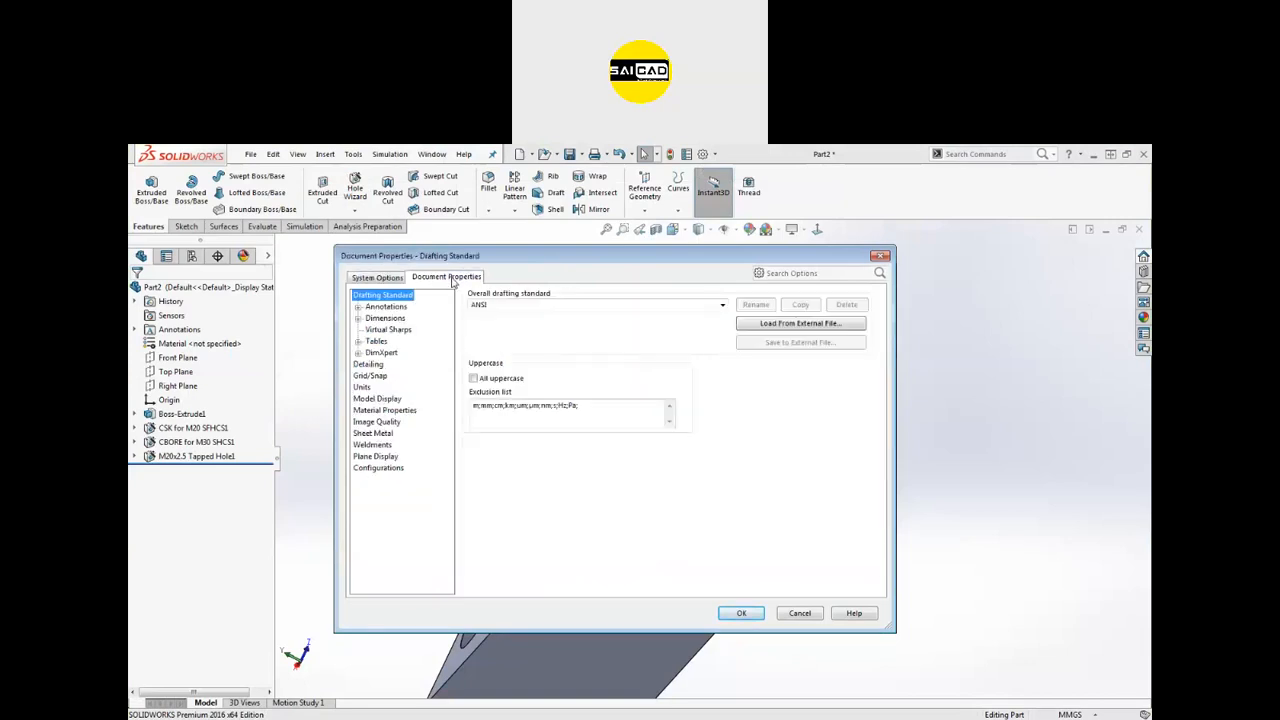
{"action": "left_click", "coordinate": [398, 280]}
{"action": "left_click", "coordinate": [443, 278]}
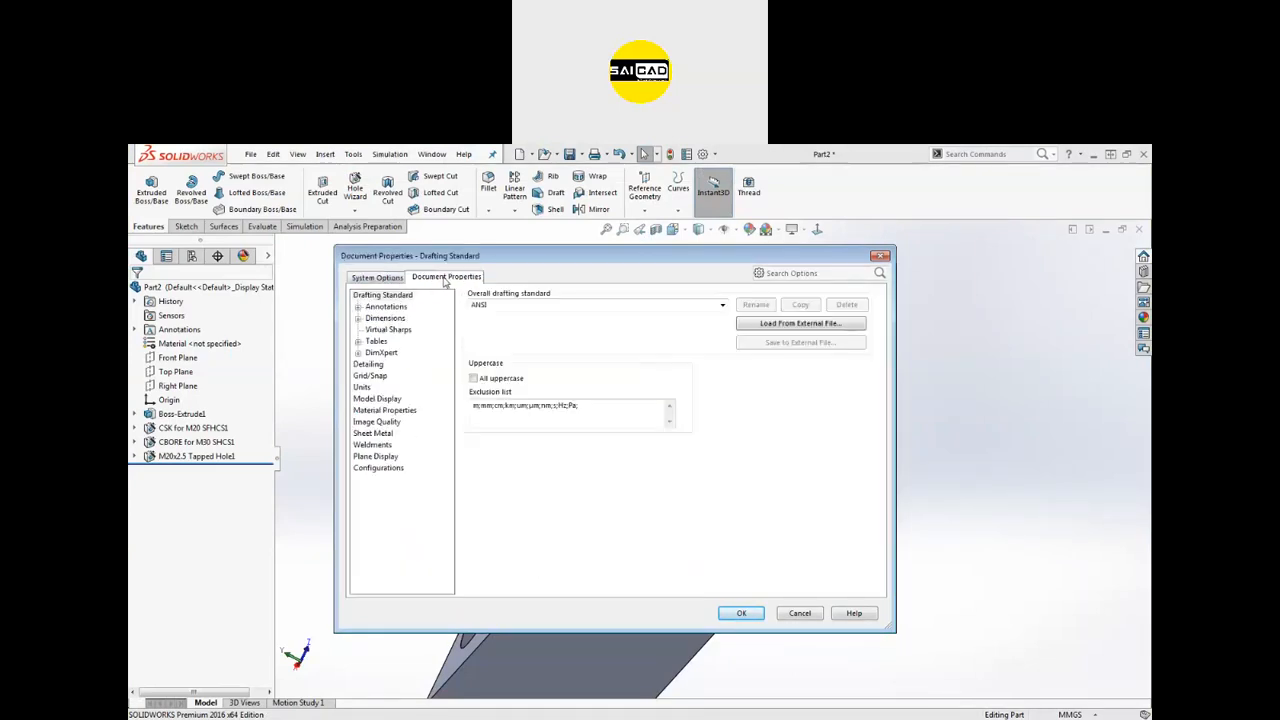
{"action": "left_click", "coordinate": [368, 365]}
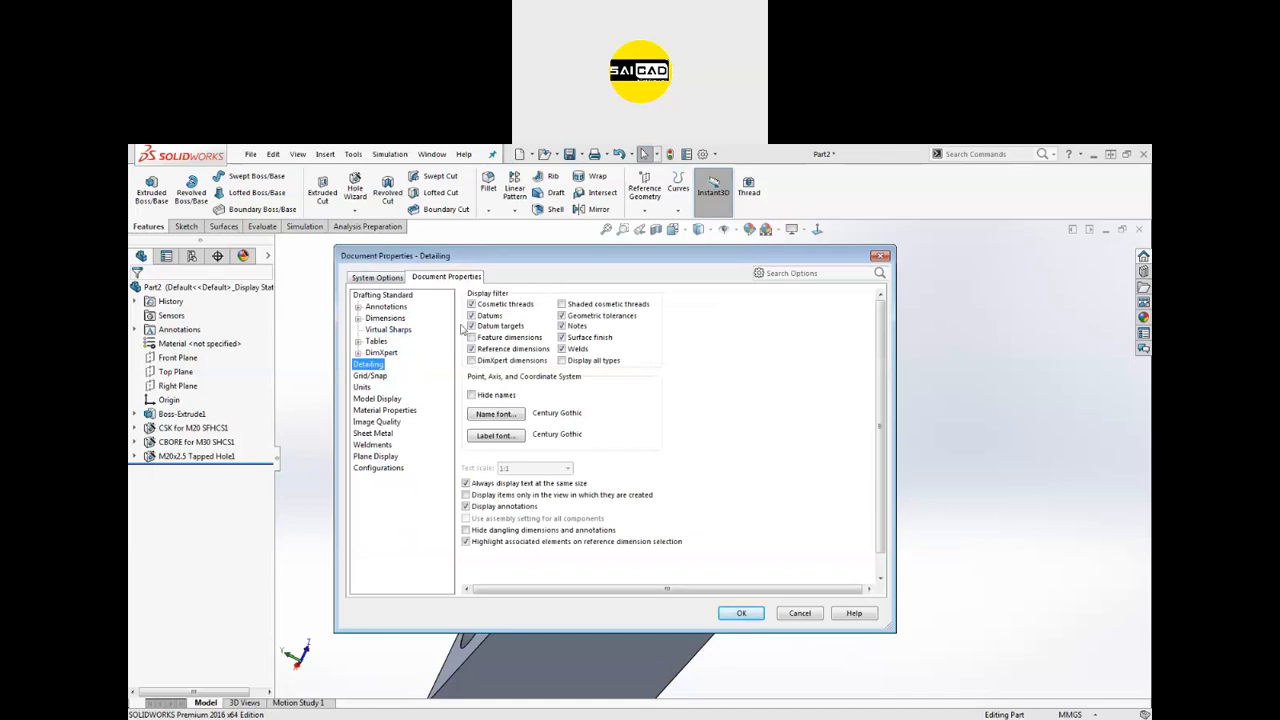
{"action": "left_click", "coordinate": [565, 309]}
{"action": "left_click", "coordinate": [737, 614]}
Step: Examine the shaded thread inside the tapped hole from several angles and distances
{"action": "scroll", "coordinate": [700, 540], "scroll_direction": "up", "scroll_amount": 5}
{"action": "middle_click_drag", "start_coordinate": [733, 472], "coordinate": [765, 425]}
{"action": "left_click", "coordinate": [823, 358]}
{"action": "scroll", "coordinate": [570, 458], "scroll_direction": "down", "scroll_amount": 5}
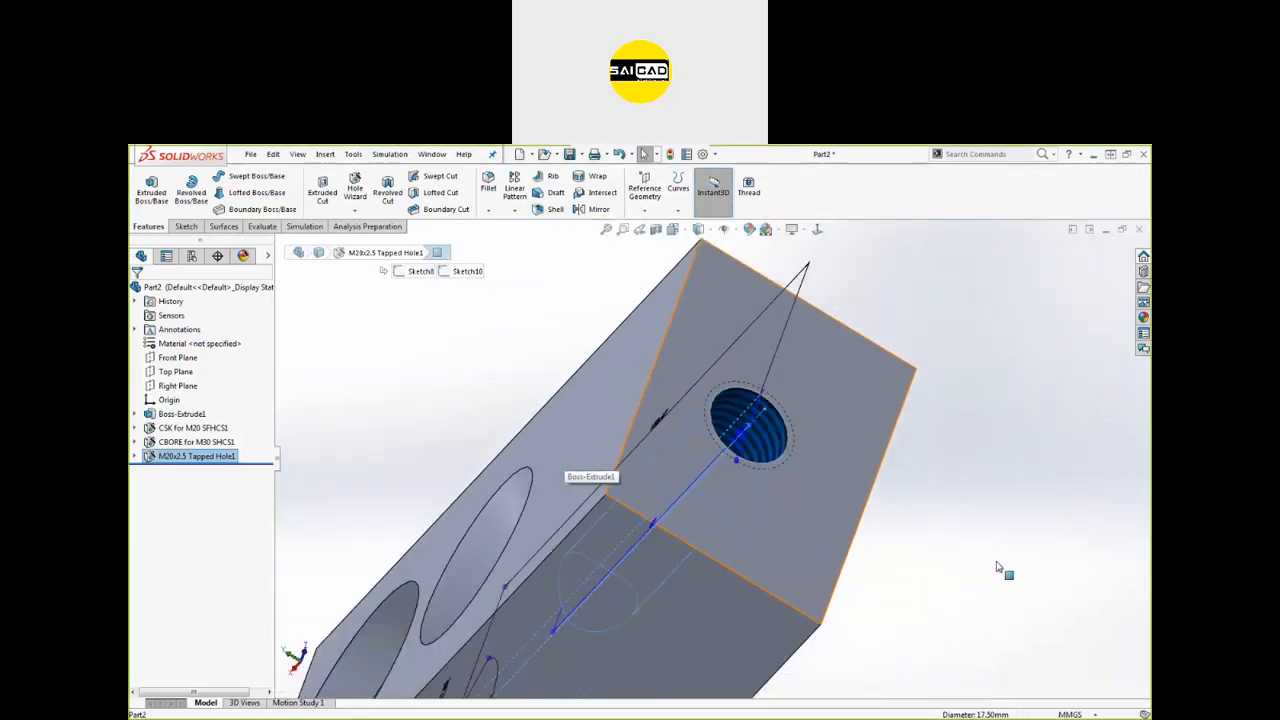
{"action": "left_click", "coordinate": [998, 567]}
{"action": "scroll", "coordinate": [835, 468], "scroll_direction": "down", "scroll_amount": 5}
{"action": "middle_click_drag", "start_coordinate": [835, 470], "coordinate": [804, 566]}
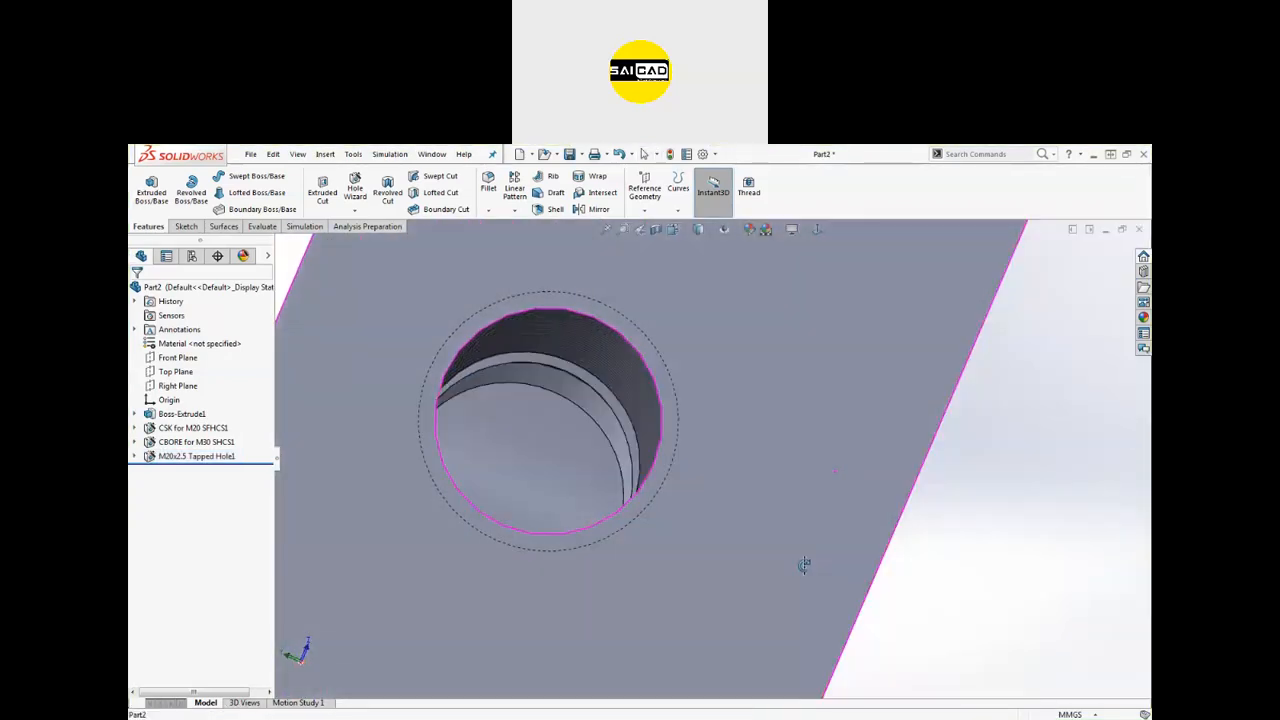
{"action": "scroll", "coordinate": [784, 478], "scroll_direction": "up", "scroll_amount": 4}
{"action": "scroll", "coordinate": [608, 510], "scroll_direction": "up", "scroll_amount": 3}
{"action": "middle_click_drag", "start_coordinate": [532, 498], "coordinate": [571, 467]}
{"action": "scroll", "coordinate": [702, 457], "scroll_direction": "down", "scroll_amount": 5}
{"action": "scroll", "coordinate": [702, 457], "scroll_direction": "down", "scroll_amount": 2}
{"action": "scroll", "coordinate": [694, 492], "scroll_direction": "up", "scroll_amount": 5}
{"action": "scroll", "coordinate": [571, 467], "scroll_direction": "up", "scroll_amount": 7}
{"action": "middle_click_drag", "start_coordinate": [857, 511], "coordinate": [776, 433]}
{"action": "scroll", "coordinate": [776, 433], "scroll_direction": "down", "scroll_amount": 4}
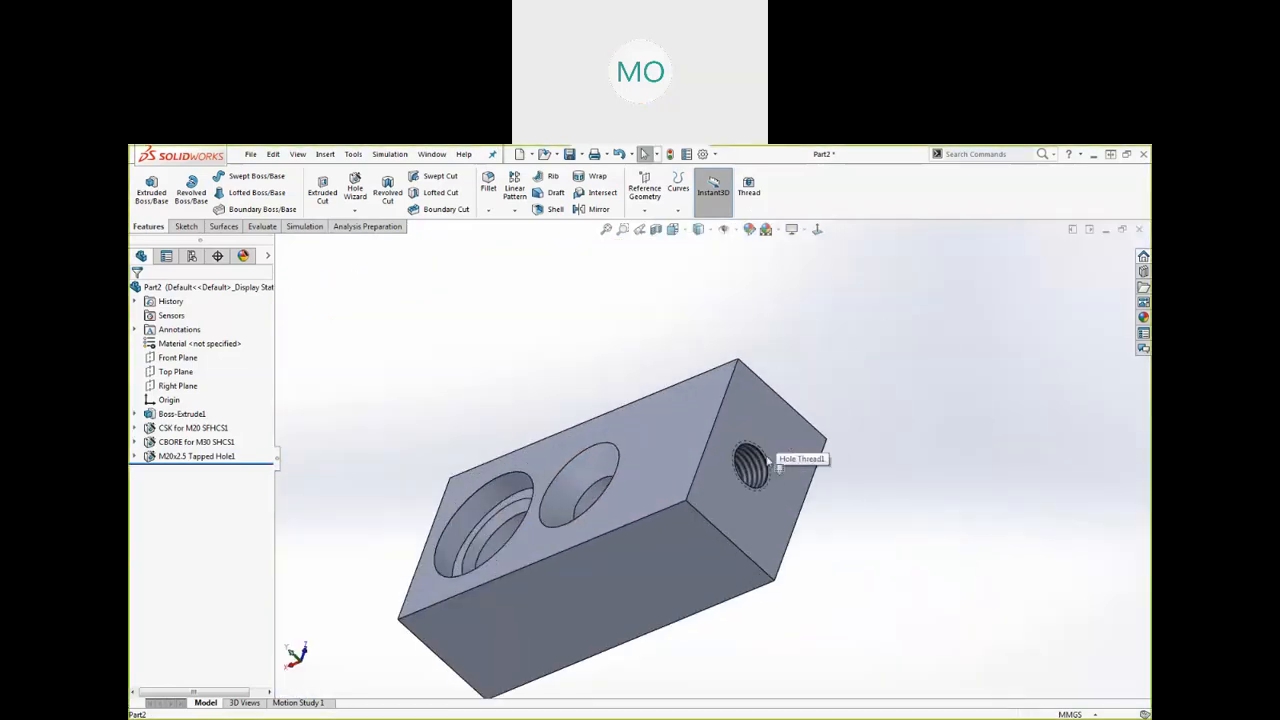
{"action": "scroll", "coordinate": [763, 522], "scroll_direction": "down", "scroll_amount": 6}
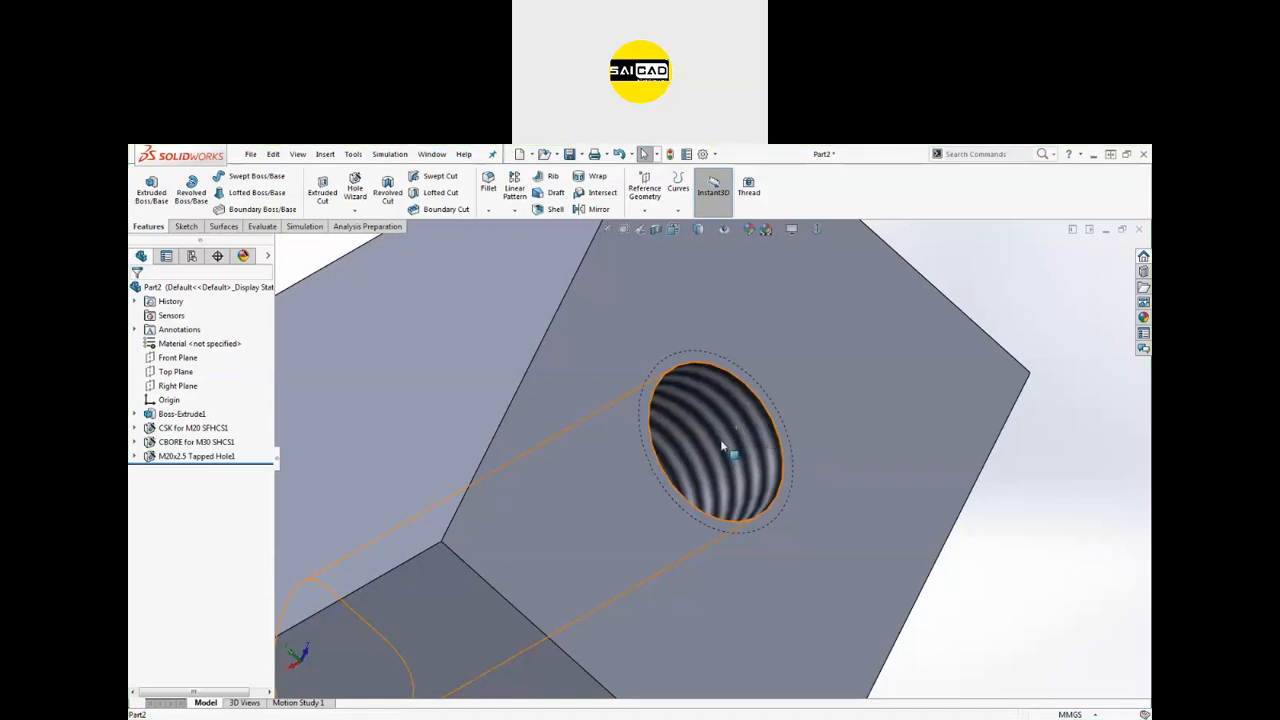
{"action": "scroll", "coordinate": [720, 445], "scroll_direction": "up", "scroll_amount": 5}
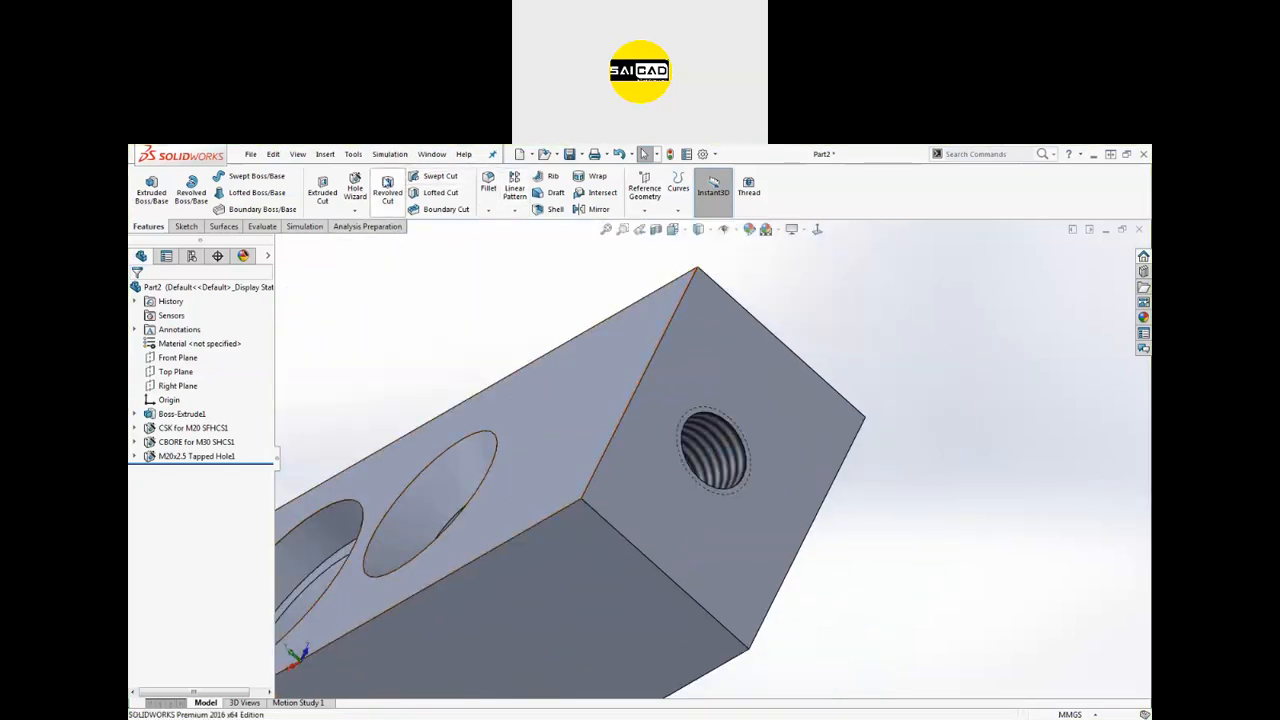
Step: Start a new M20x2.5 ANSI Metric tapped hole with a blind end condition and a depth of 120 mm
{"action": "left_click", "coordinate": [355, 188]}
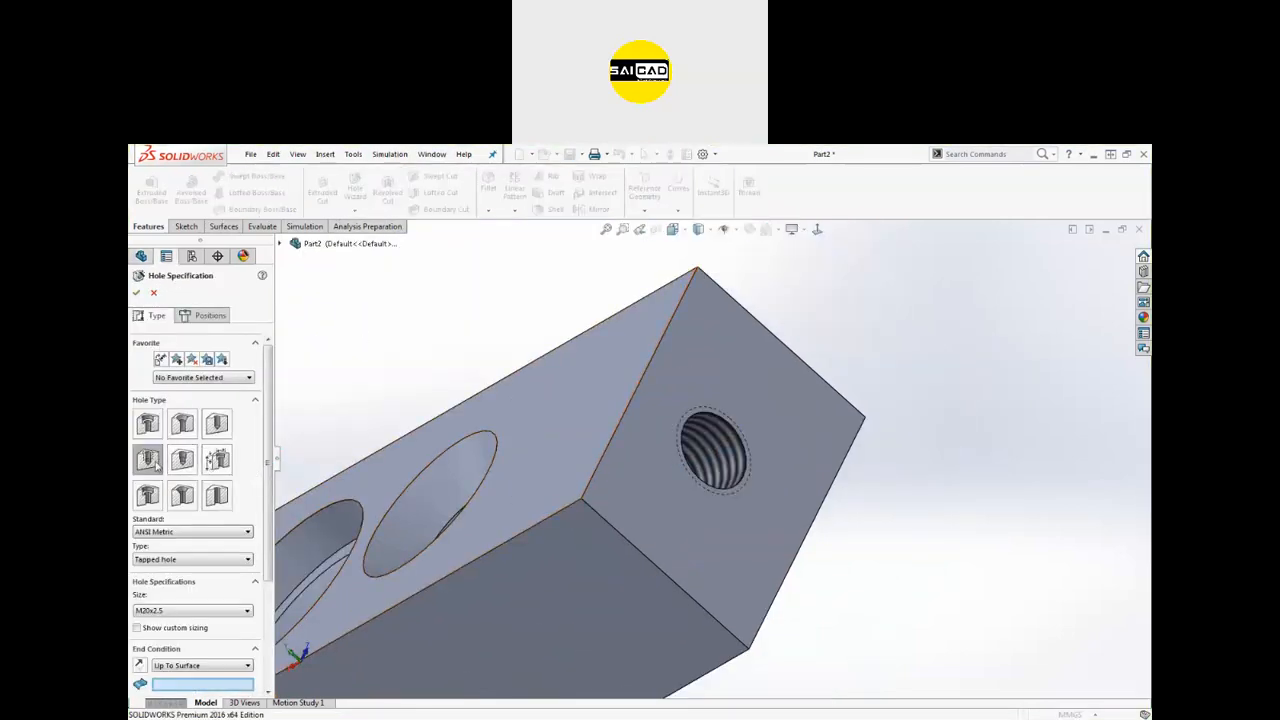
{"action": "left_click_drag", "start_coordinate": [270, 458], "coordinate": [266, 485]}
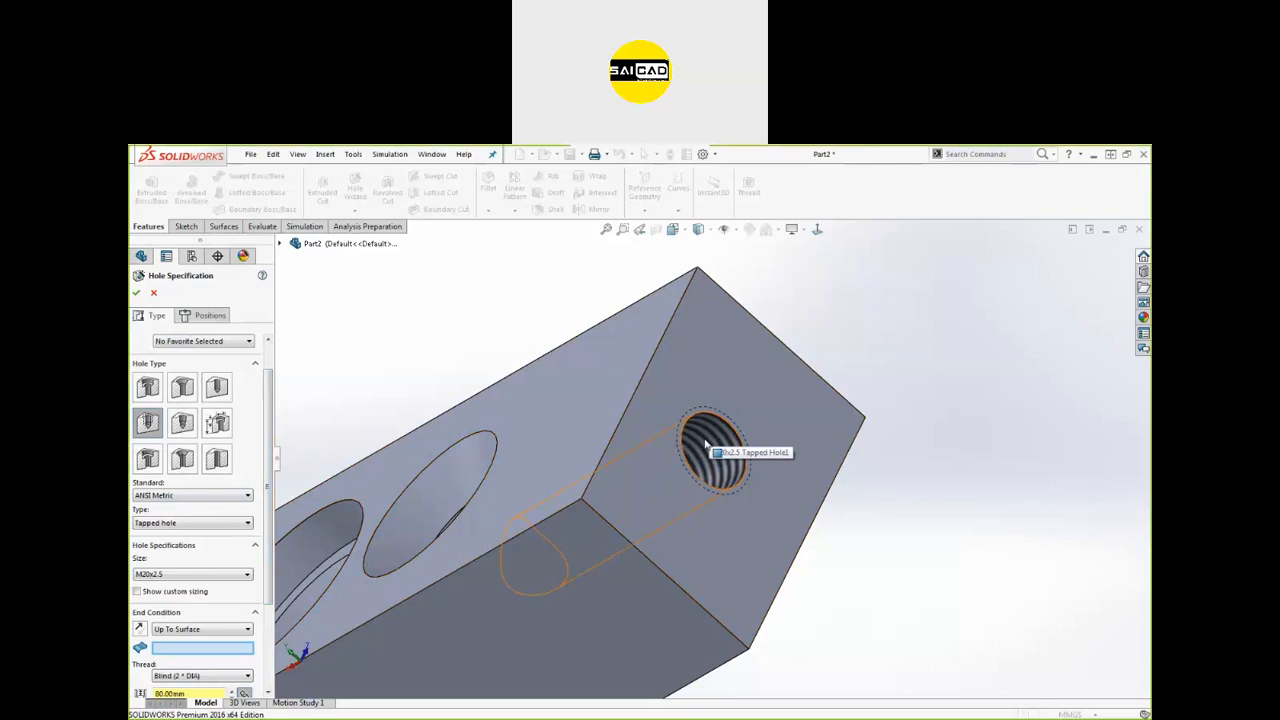
{"action": "scroll", "coordinate": [173, 362], "scroll_direction": "down", "scroll_amount": 3}
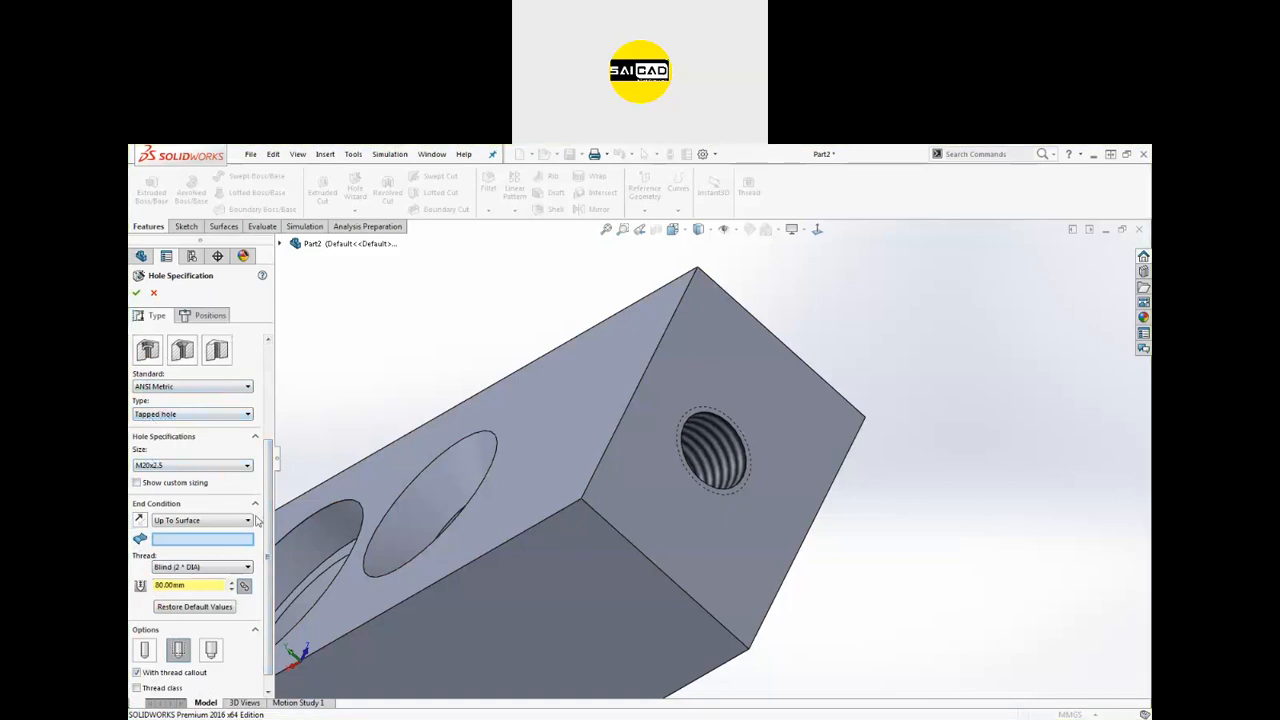
{"action": "scroll", "coordinate": [266, 530], "scroll_direction": "down", "scroll_amount": 2}
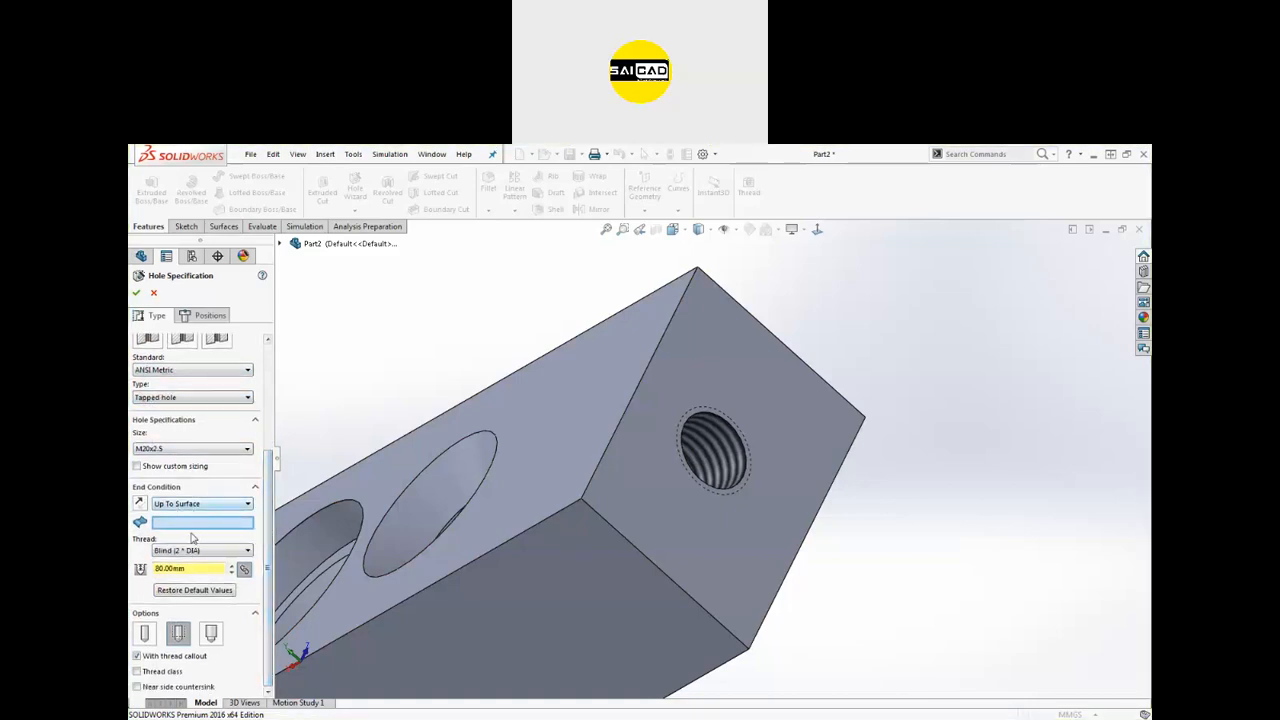
{"action": "left_click", "coordinate": [211, 504]}
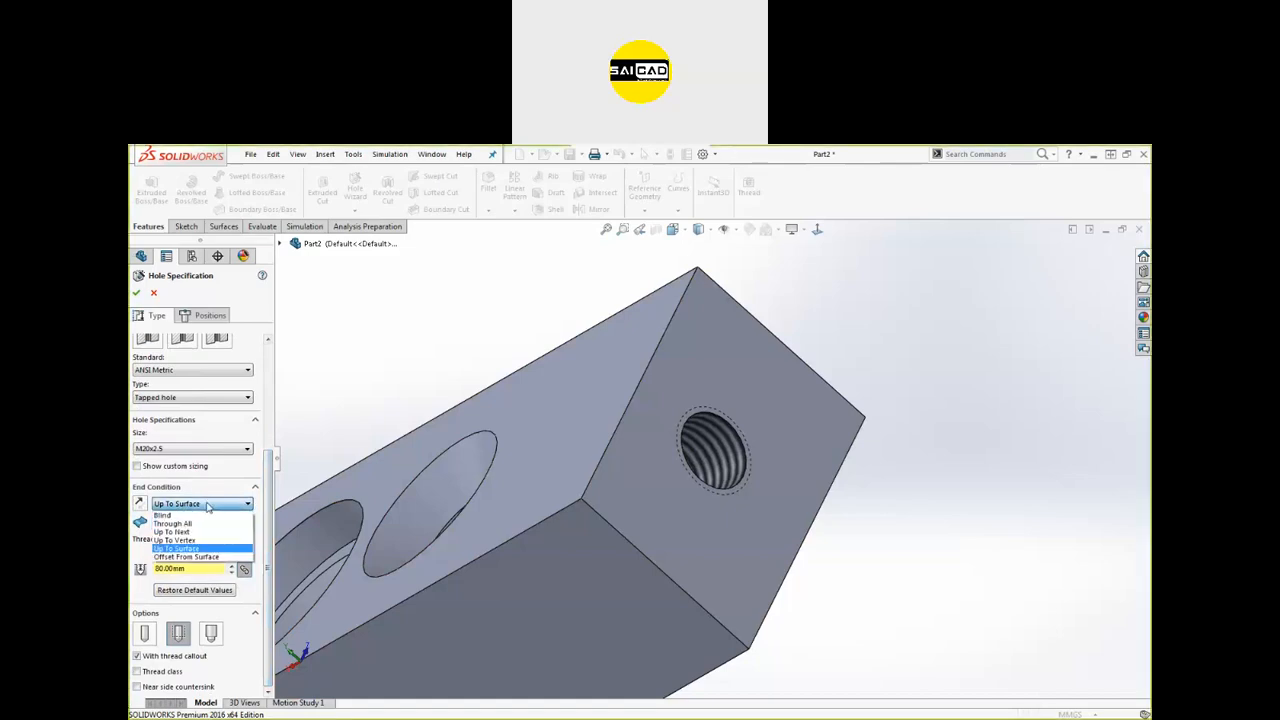
{"action": "left_click", "coordinate": [212, 521]}
{"action": "double_click", "coordinate": [207, 522]}
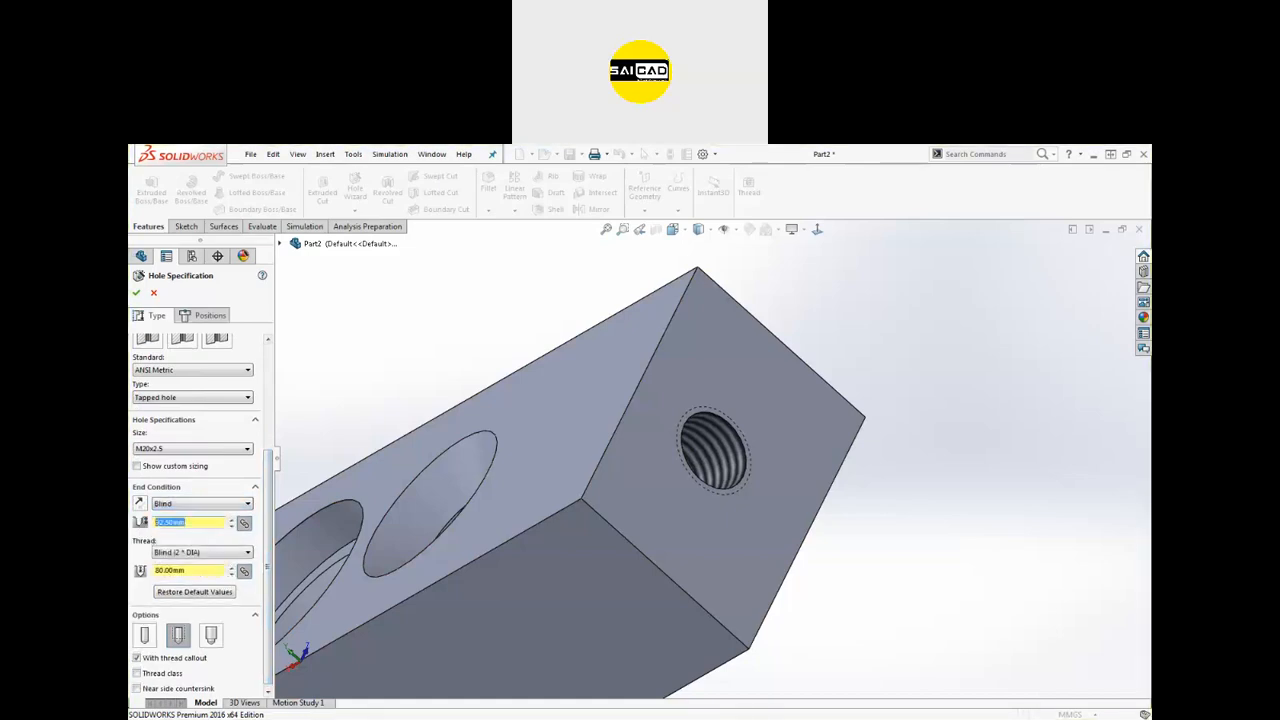
{"action": "type", "text": "120"}
{"action": "key", "text": "Return"}
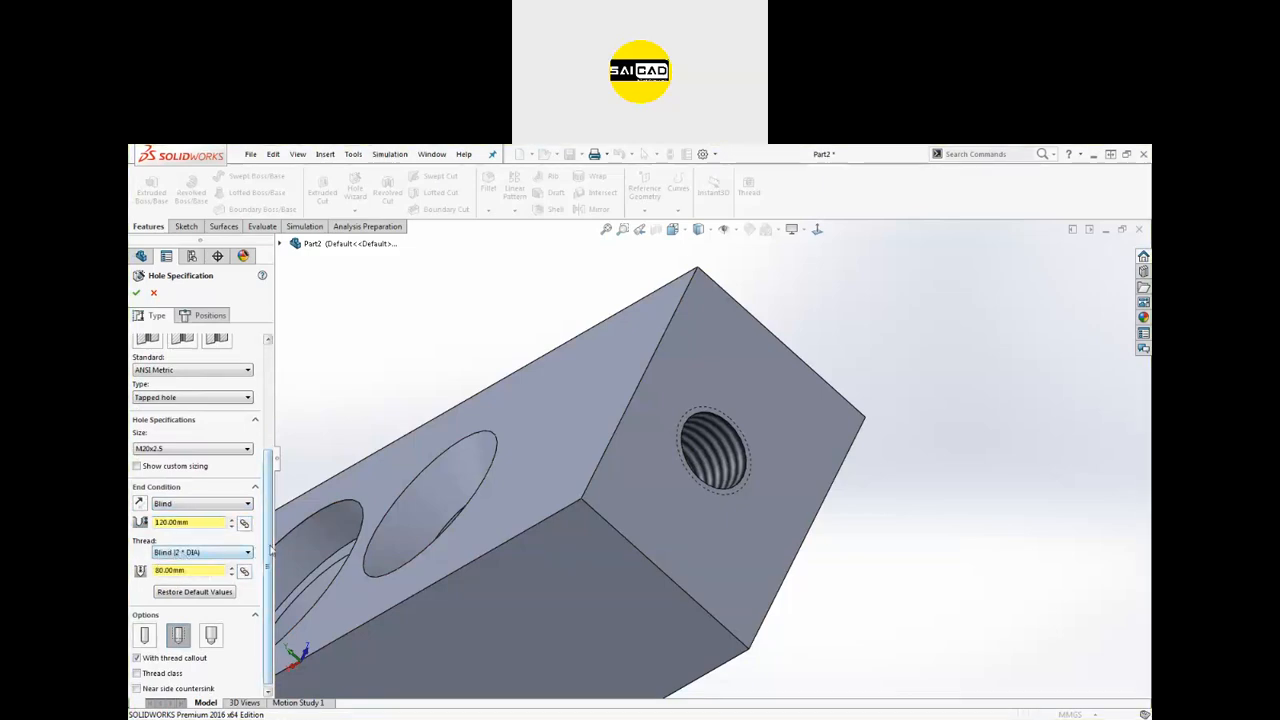
Step: Preview the remove-thread option for the tapped hole and return to the cosmetic thread option
{"action": "left_click_drag", "start_coordinate": [269, 544], "coordinate": [266, 596]}
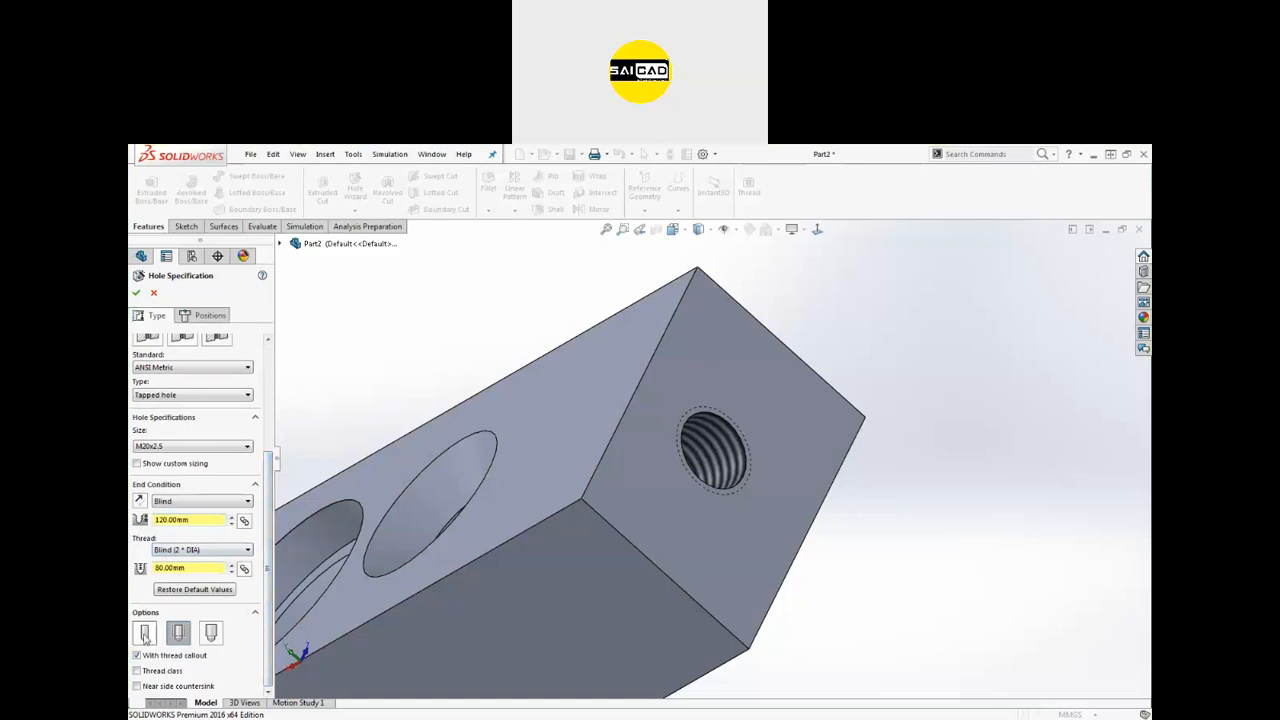
{"action": "scroll", "coordinate": [145, 636], "scroll_direction": "up", "scroll_amount": 1}
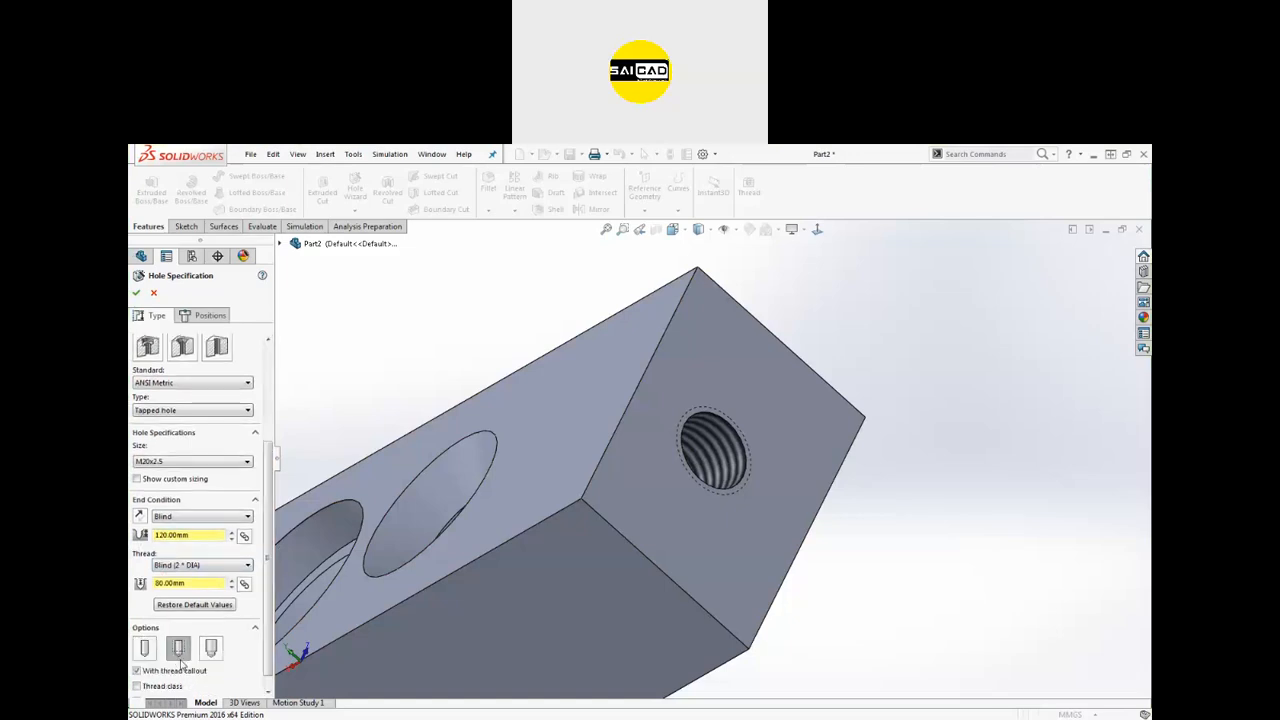
{"action": "left_click", "coordinate": [180, 655]}
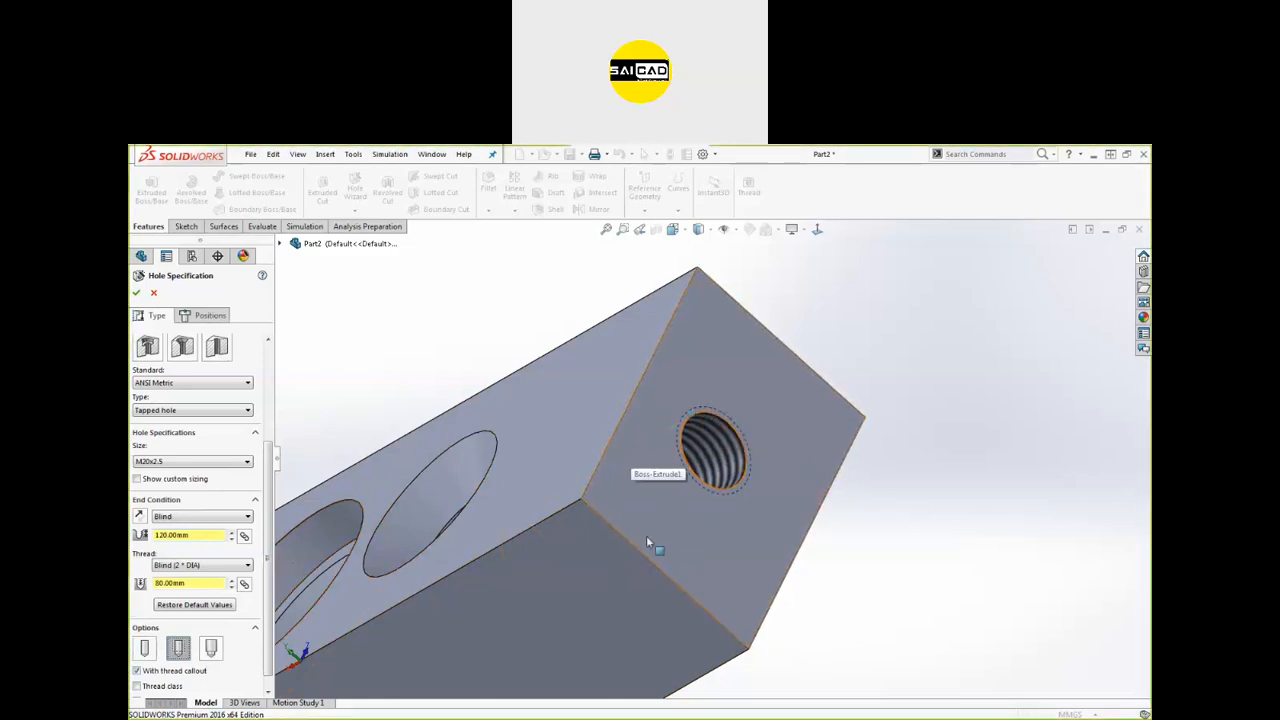
{"action": "left_click", "coordinate": [209, 649]}
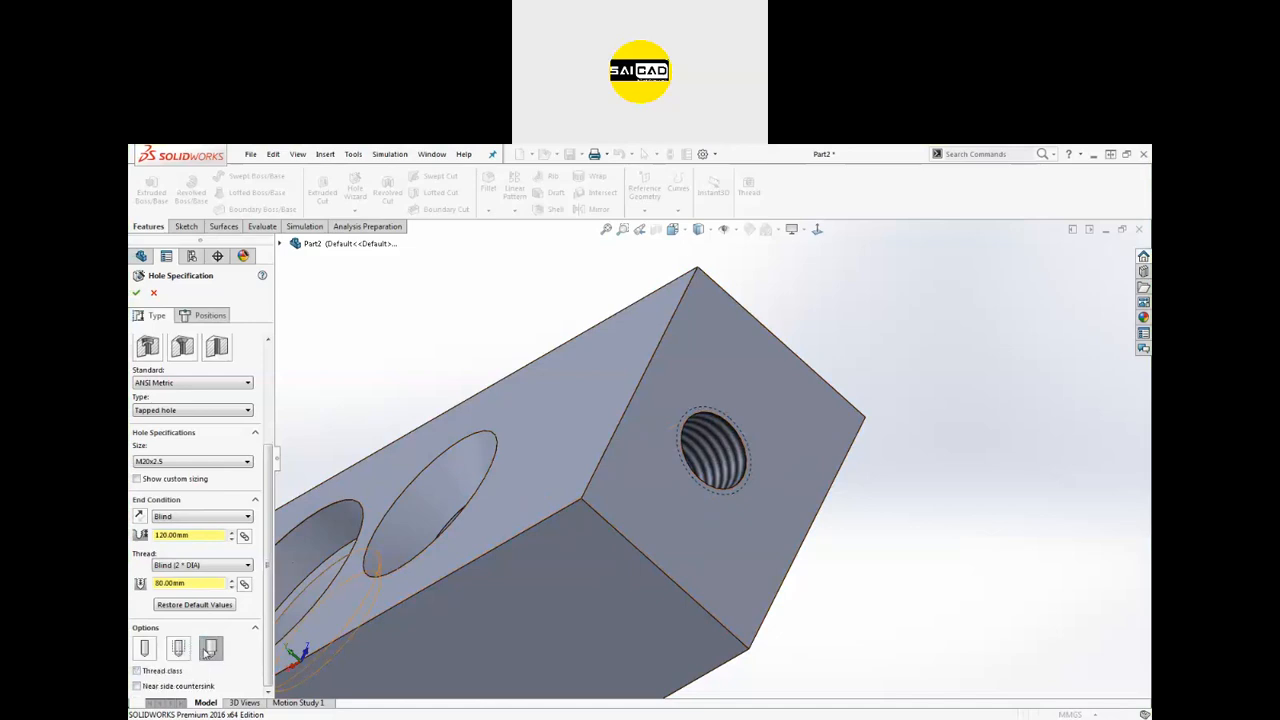
{"action": "left_click", "coordinate": [177, 649]}
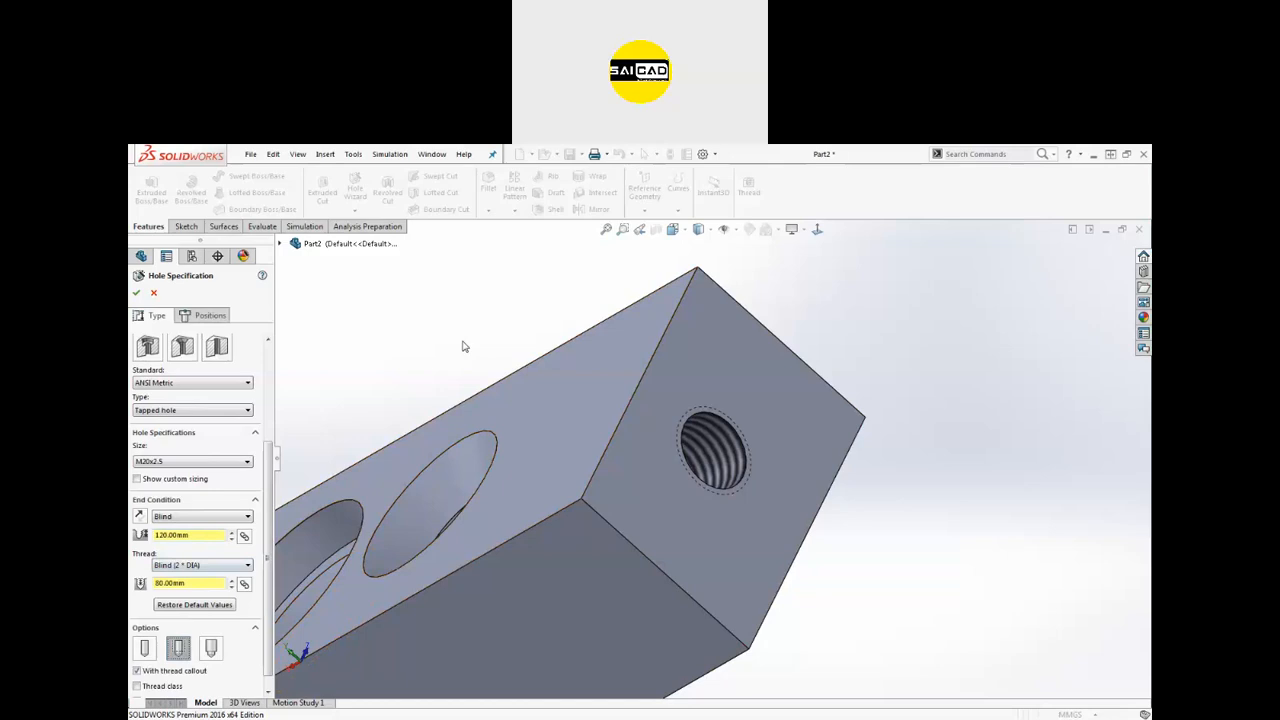
Step: Place the M20x2.5 tapped hole near the middle of the block's long narrow side face
{"action": "scroll", "coordinate": [740, 571], "scroll_direction": "up", "scroll_amount": 2}
{"action": "scroll", "coordinate": [700, 543], "scroll_direction": "down", "scroll_amount": 1}
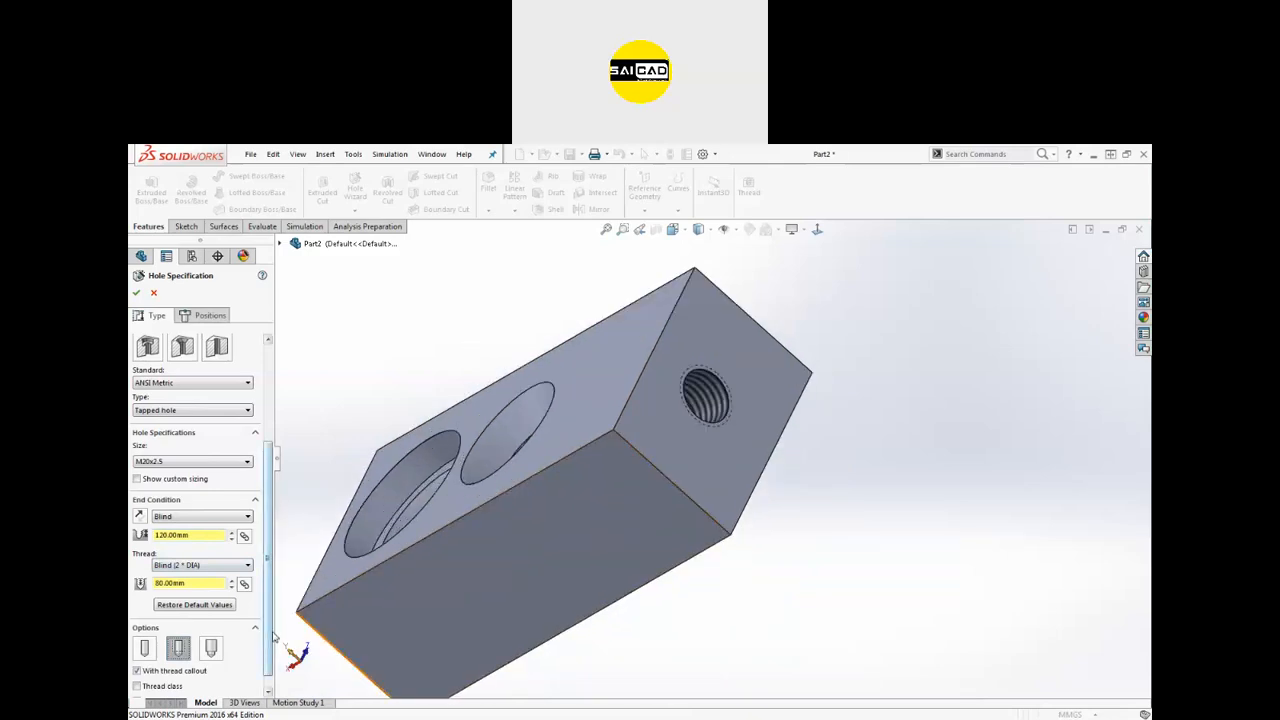
{"action": "scroll", "coordinate": [268, 650], "scroll_direction": "down", "scroll_amount": 1}
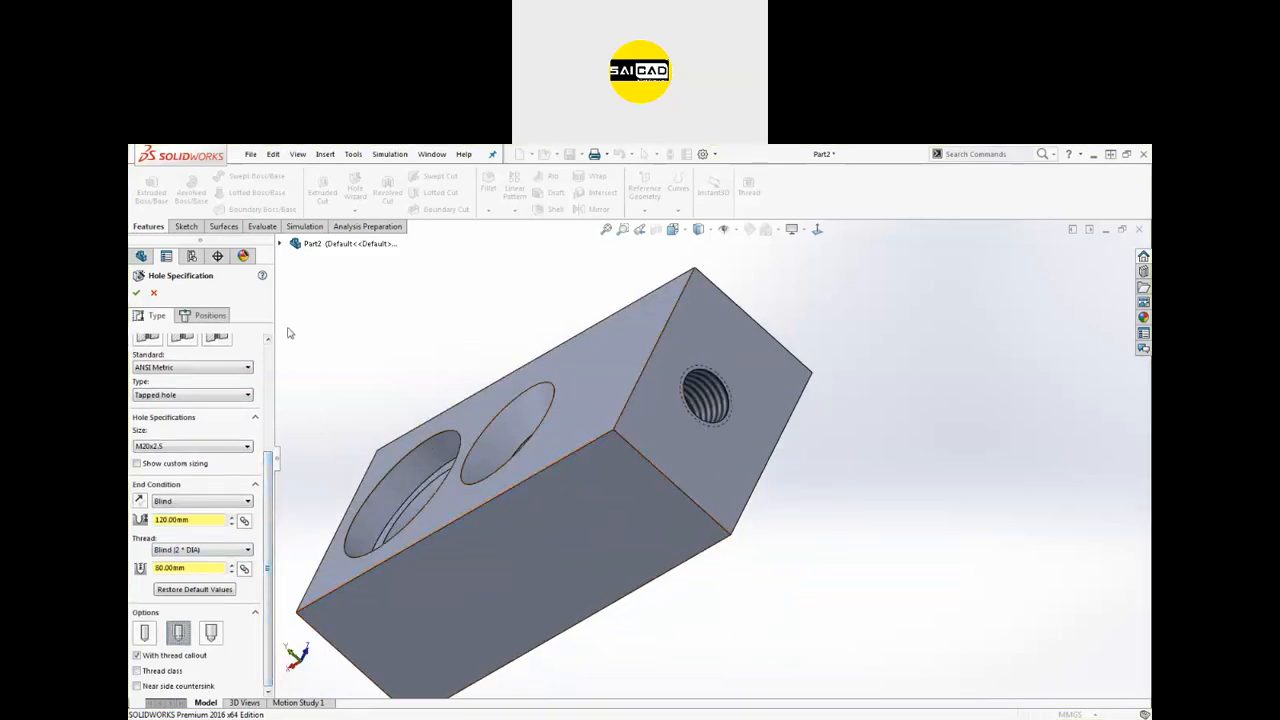
{"action": "left_click", "coordinate": [209, 316]}
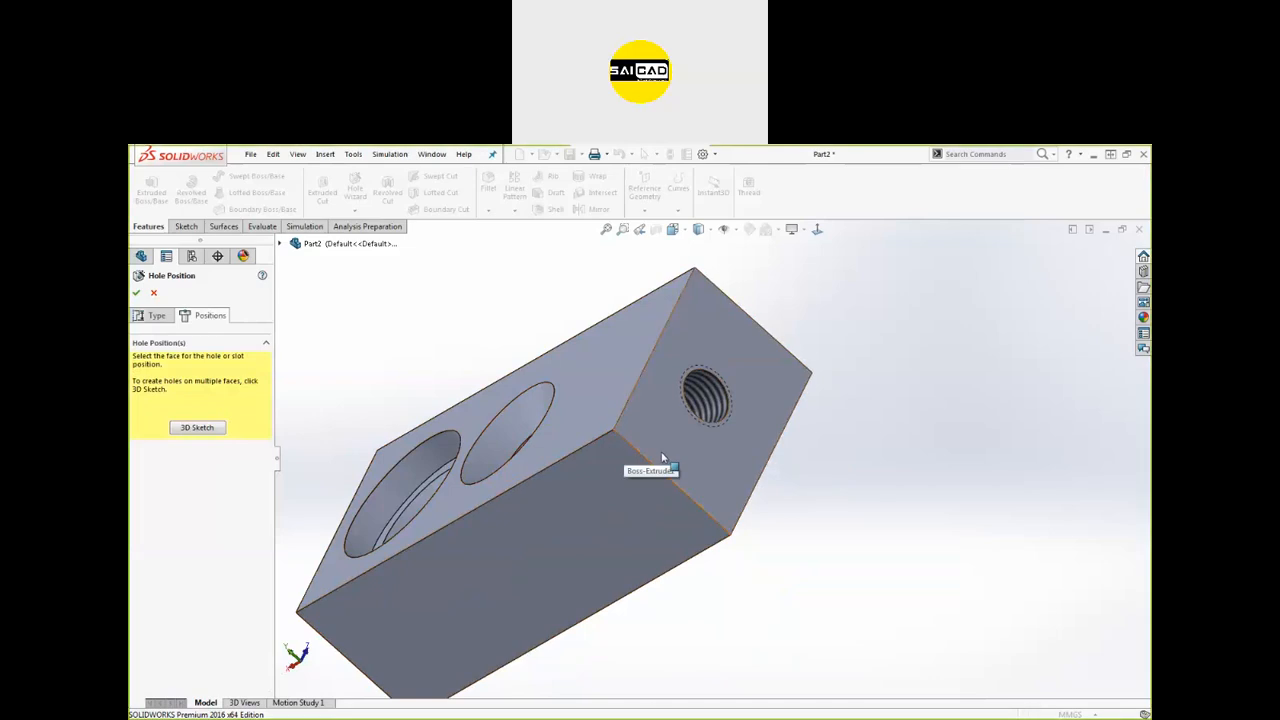
{"action": "left_click", "coordinate": [520, 556]}
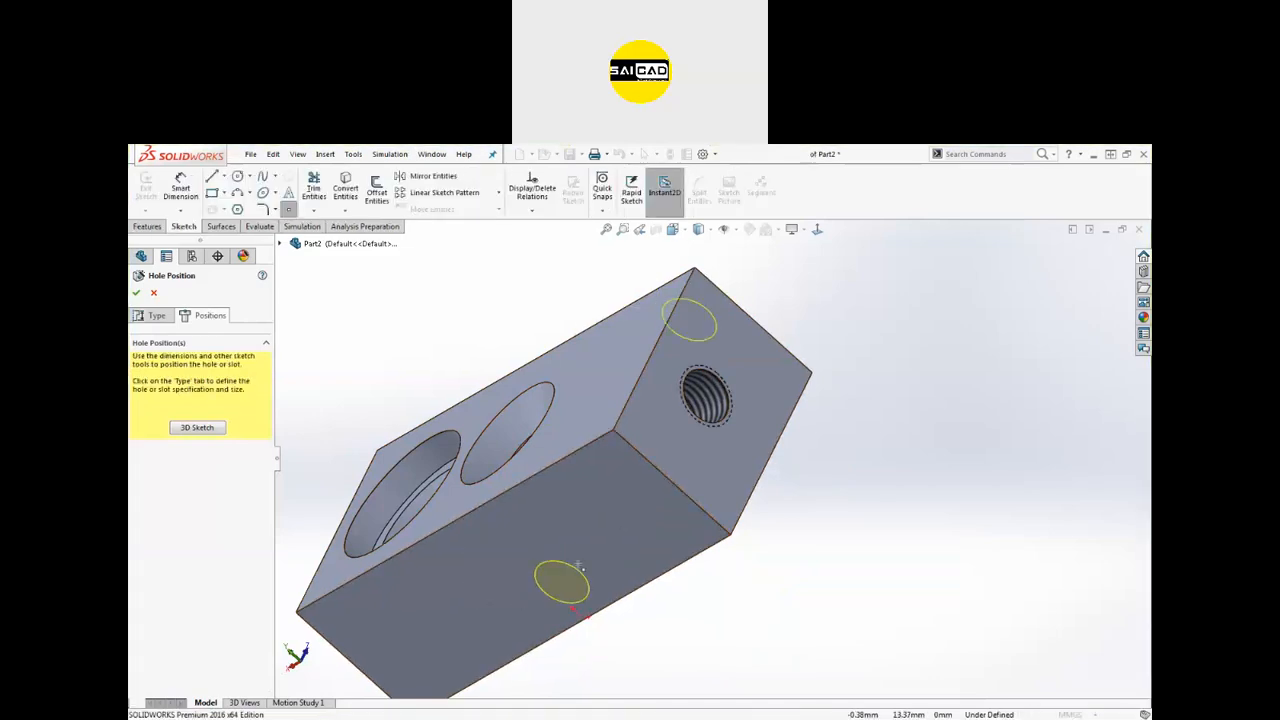
{"action": "left_click", "coordinate": [500, 587]}
Step: Reduce the tapped hole's blind depth to 60 mm and finish the hole
{"action": "middle_click_drag", "start_coordinate": [630, 585], "coordinate": [763, 614]}
{"action": "left_click", "coordinate": [152, 315]}
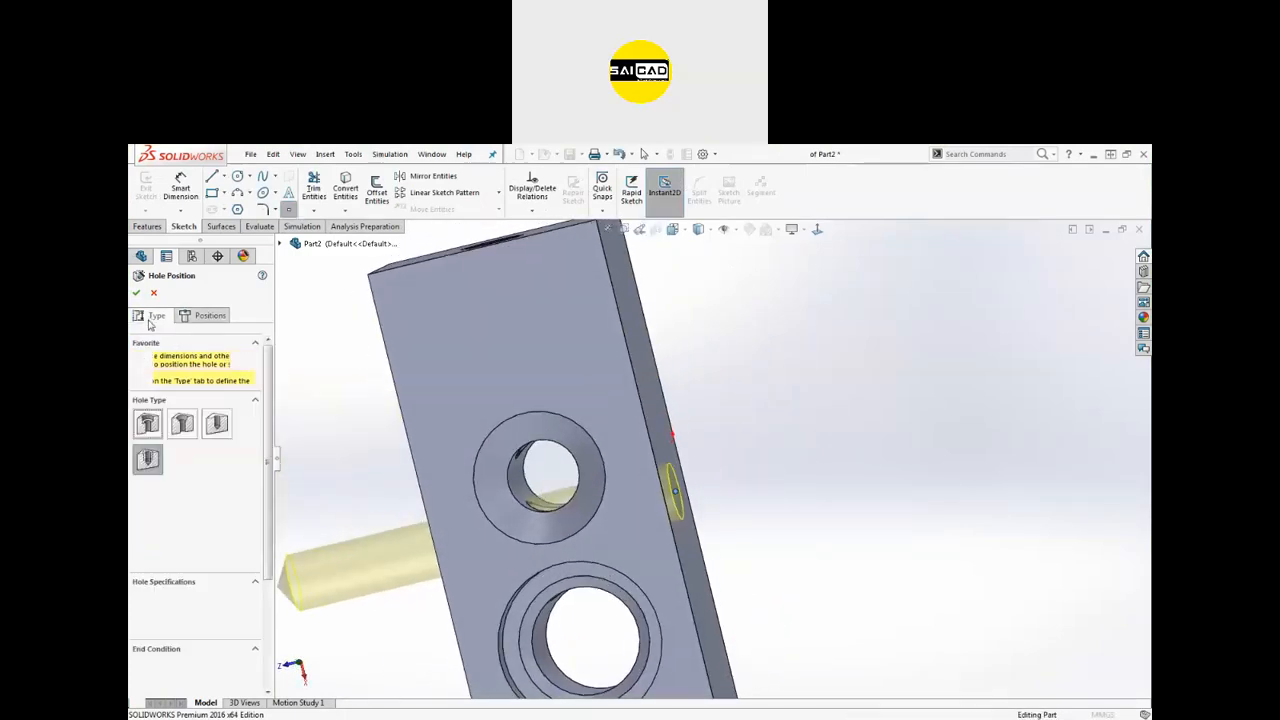
{"action": "scroll", "coordinate": [263, 590], "scroll_direction": "down", "scroll_amount": 3}
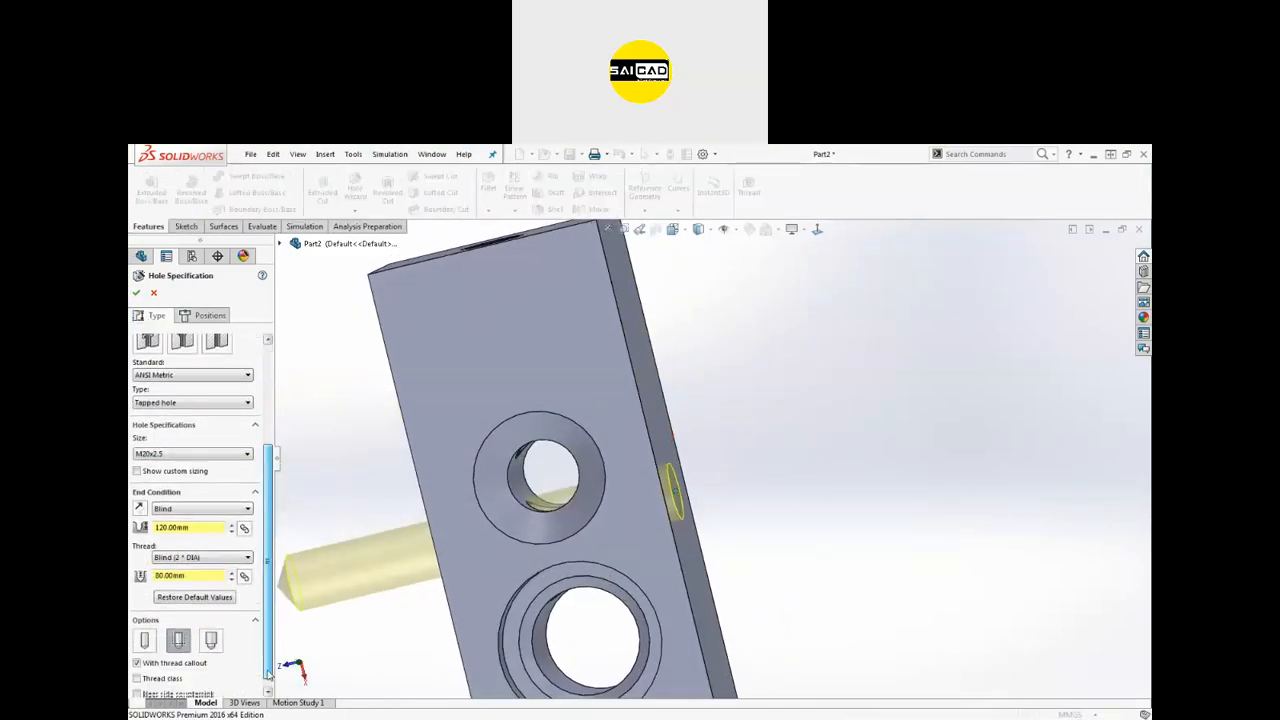
{"action": "left_click", "coordinate": [232, 524]}
{"action": "left_click", "coordinate": [232, 524]}
{"action": "left_click", "coordinate": [232, 524]}
{"action": "left_click", "coordinate": [232, 524]}
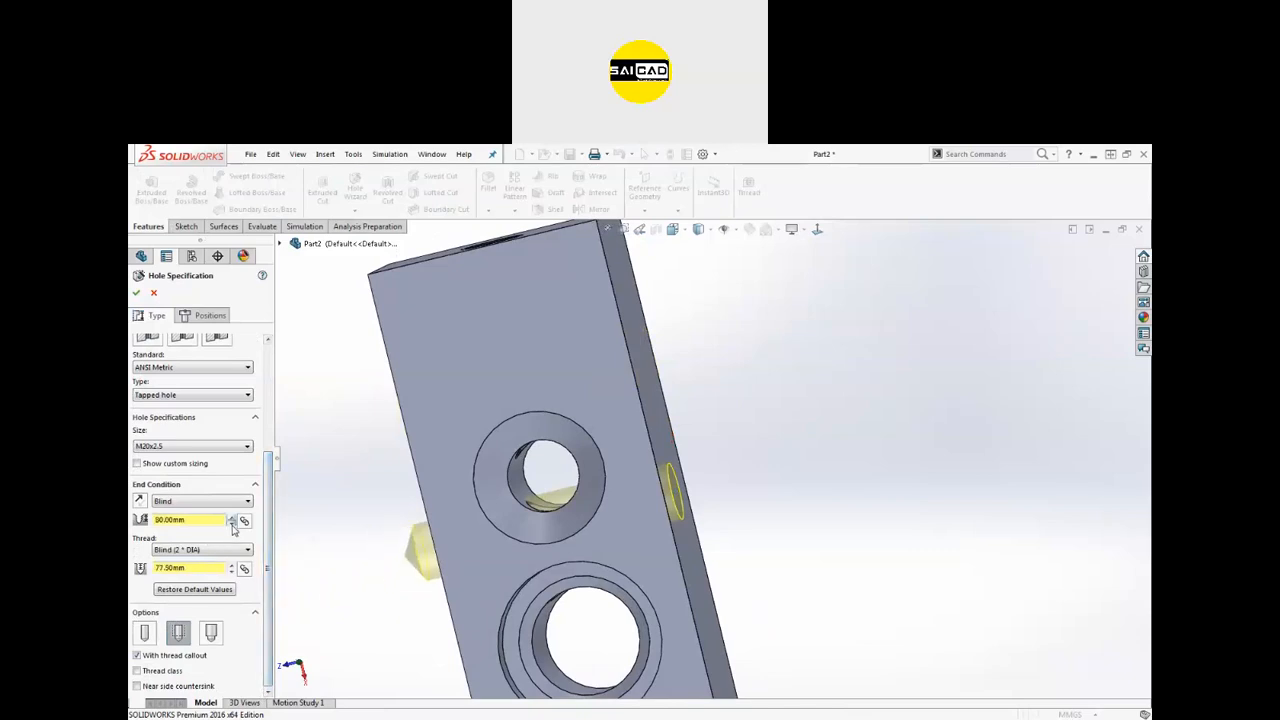
{"action": "left_click", "coordinate": [232, 524]}
{"action": "left_click", "coordinate": [232, 524]}
{"action": "left_click", "coordinate": [232, 524]}
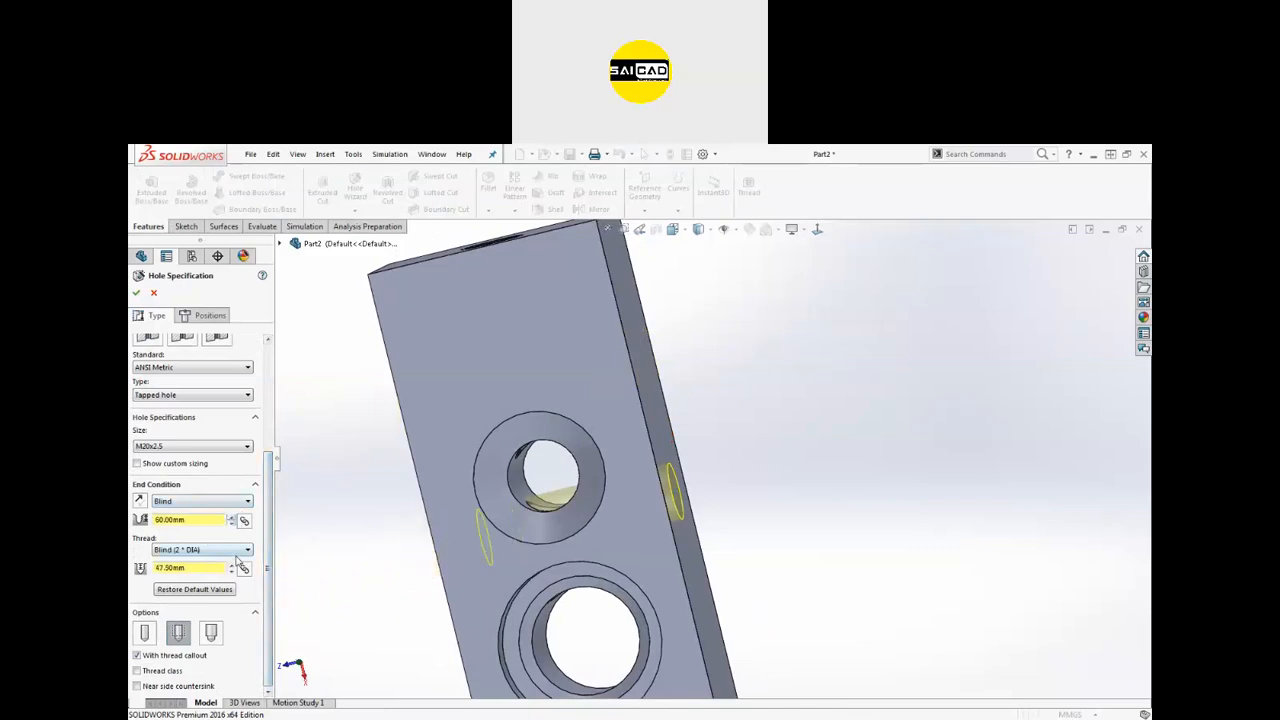
{"action": "scroll", "coordinate": [391, 455], "scroll_direction": "up", "scroll_amount": 2}
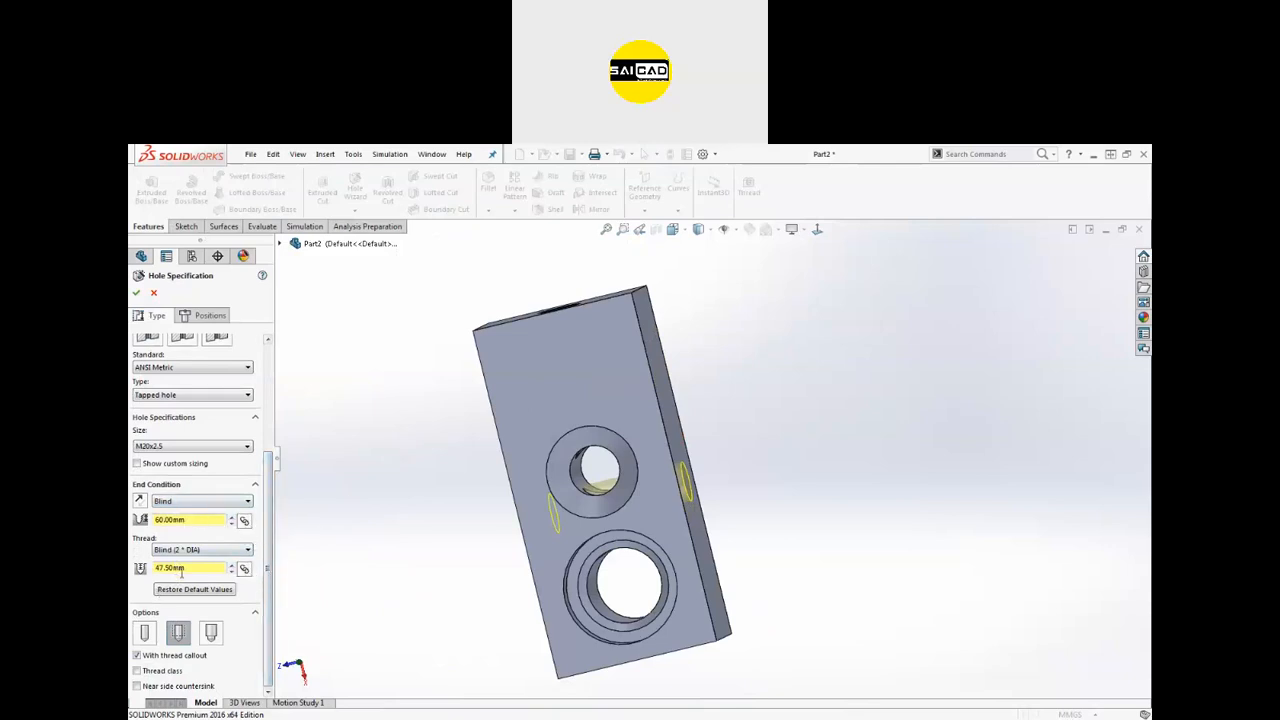
{"action": "left_click_drag", "start_coordinate": [199, 519], "coordinate": [152, 532]}
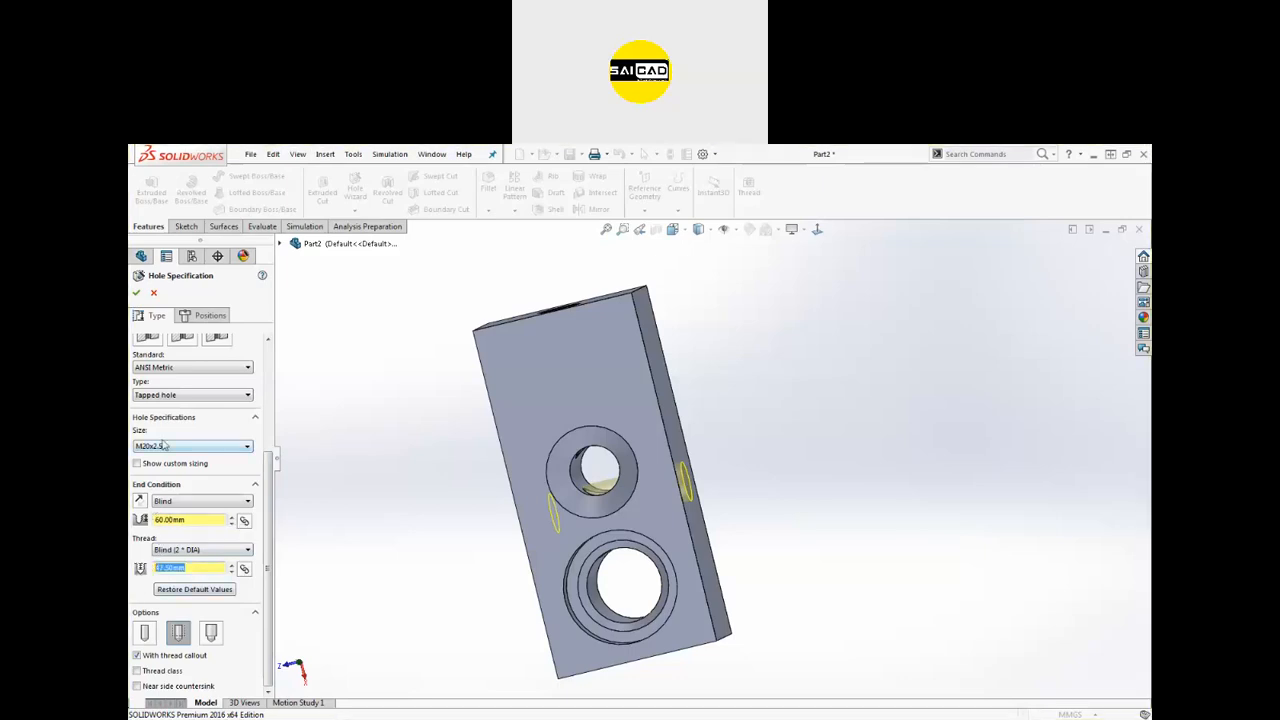
{"action": "left_click", "coordinate": [136, 293]}
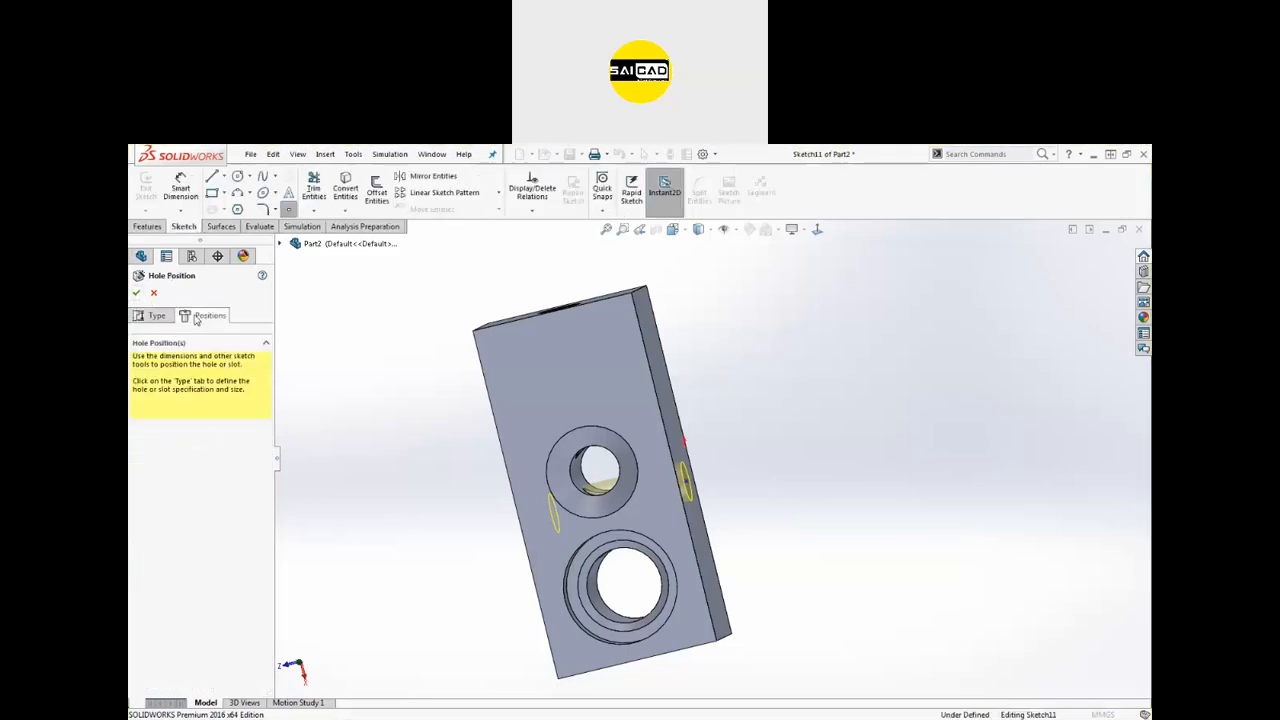
{"action": "left_click", "coordinate": [136, 293]}
Step: Examine the shaded thread of the tapped hole in the long side face and its intersection with the countersunk hole
{"action": "middle_click_drag", "start_coordinate": [414, 434], "coordinate": [432, 512]}
{"action": "left_click", "coordinate": [433, 514]}
{"action": "scroll", "coordinate": [586, 500], "scroll_direction": "down", "scroll_amount": 5}
{"action": "middle_click", "coordinate": [590, 500]}
{"action": "middle_click_drag", "start_coordinate": [590, 500], "coordinate": [766, 569]}
{"action": "scroll", "coordinate": [688, 486], "scroll_direction": "up", "scroll_amount": 5}
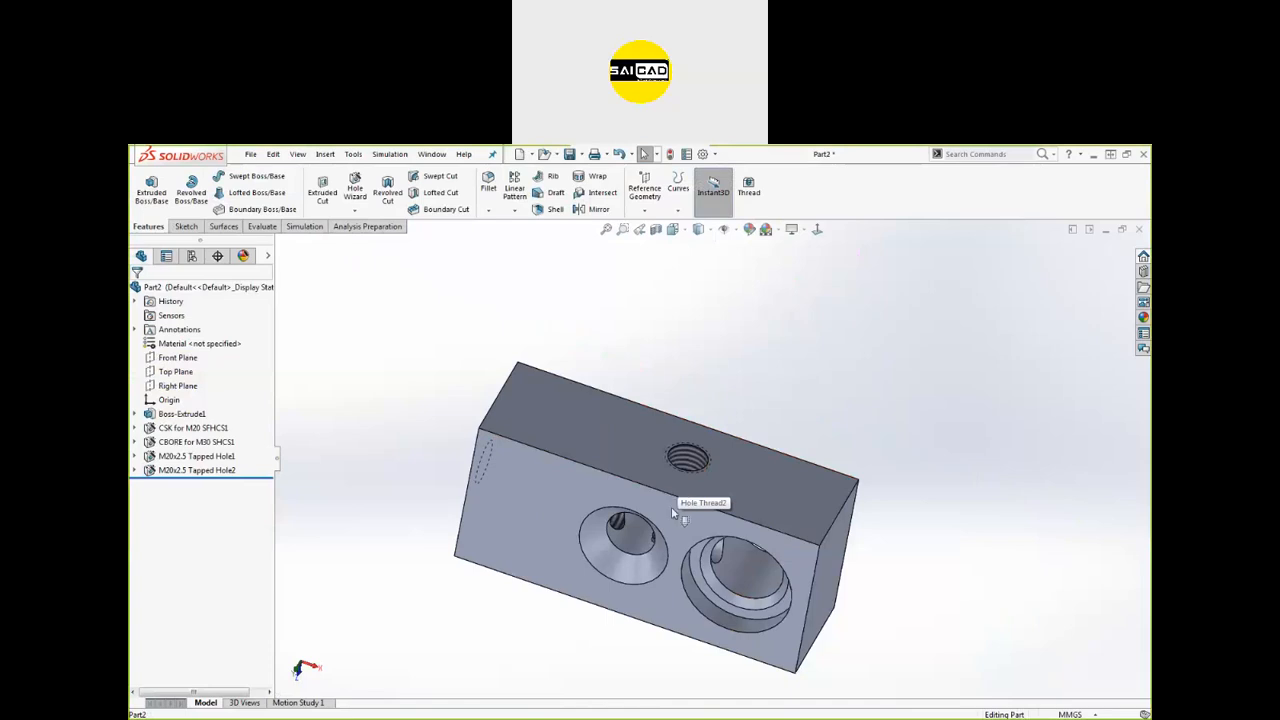
{"action": "scroll", "coordinate": [676, 508], "scroll_direction": "down", "scroll_amount": 2}
{"action": "scroll", "coordinate": [680, 500], "scroll_direction": "down", "scroll_amount": 3}
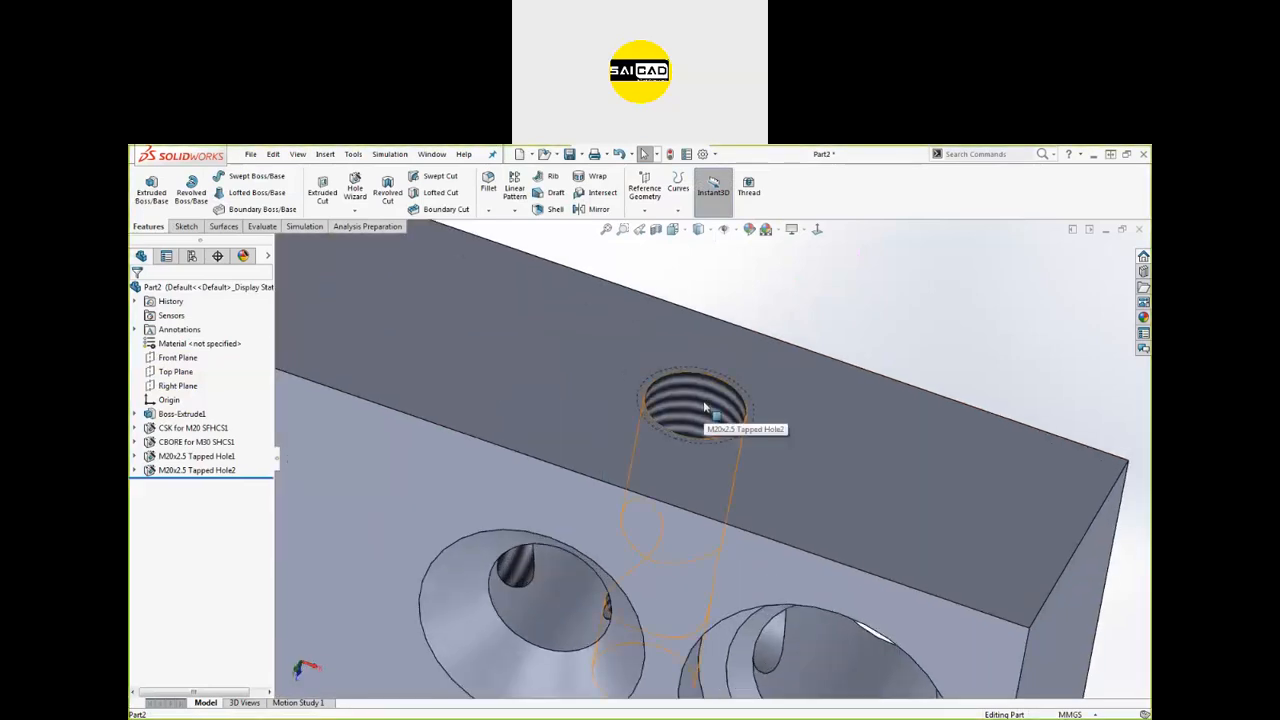
{"action": "scroll", "coordinate": [740, 440], "scroll_direction": "up", "scroll_amount": 5}
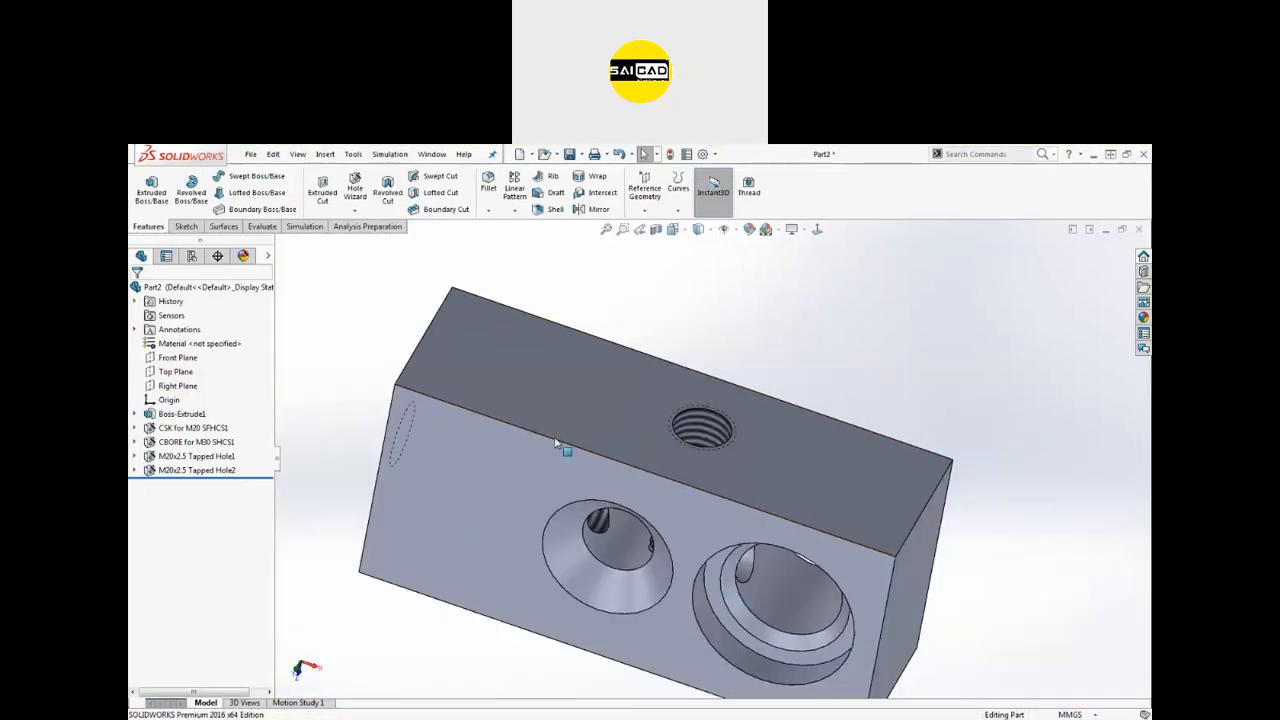
{"action": "scroll", "coordinate": [760, 465], "scroll_direction": "down", "scroll_amount": 3}
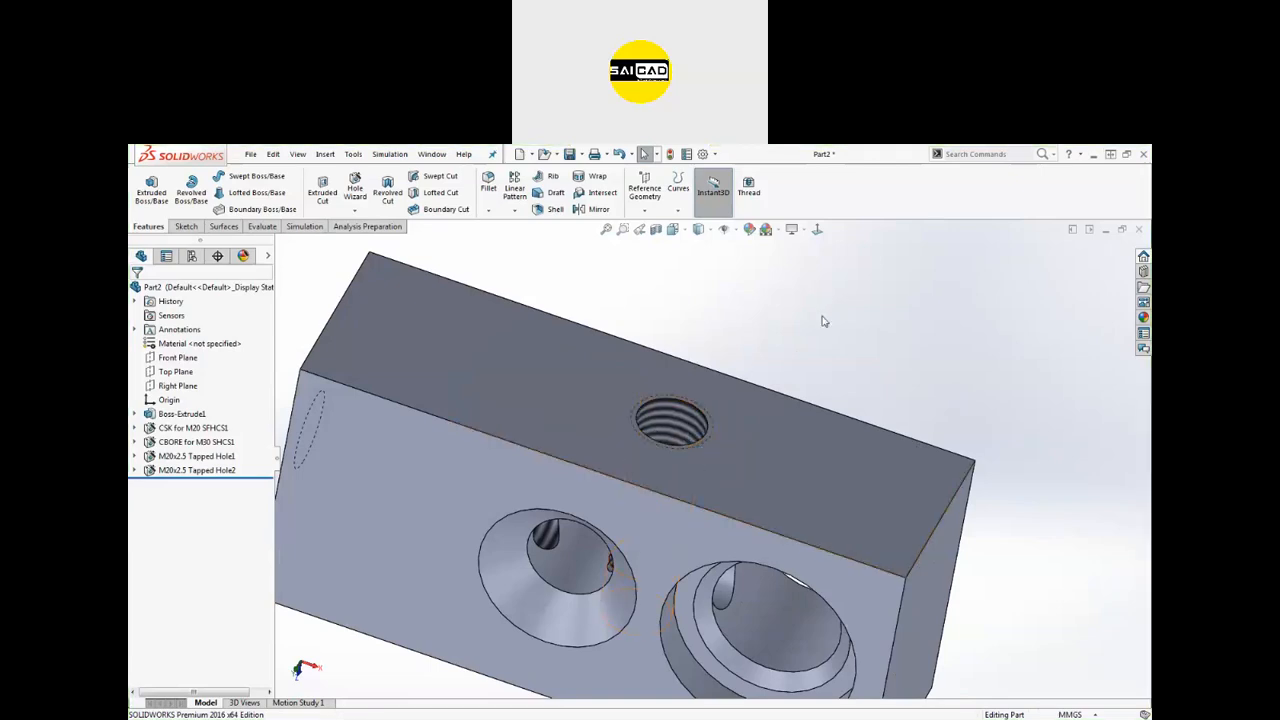
Step: Review the shaded cosmetic threads setting in the document's detailing properties
{"action": "left_click", "coordinate": [716, 155]}
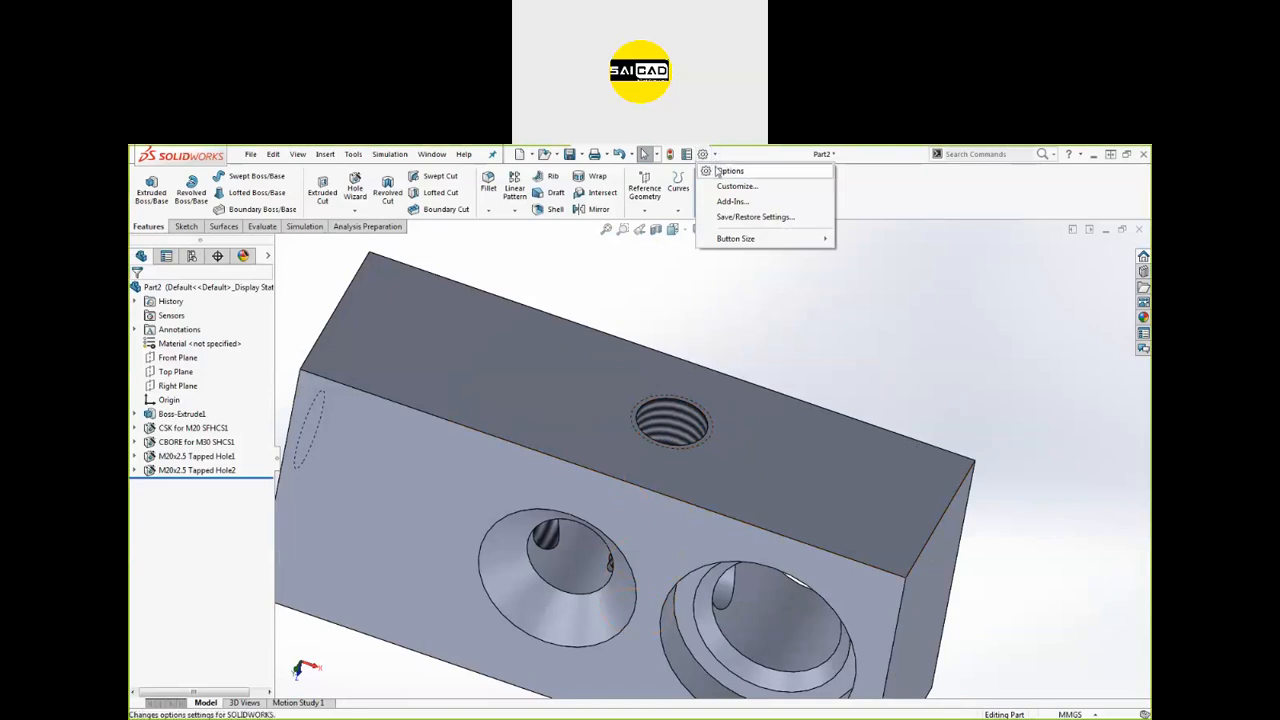
{"action": "left_click", "coordinate": [755, 174]}
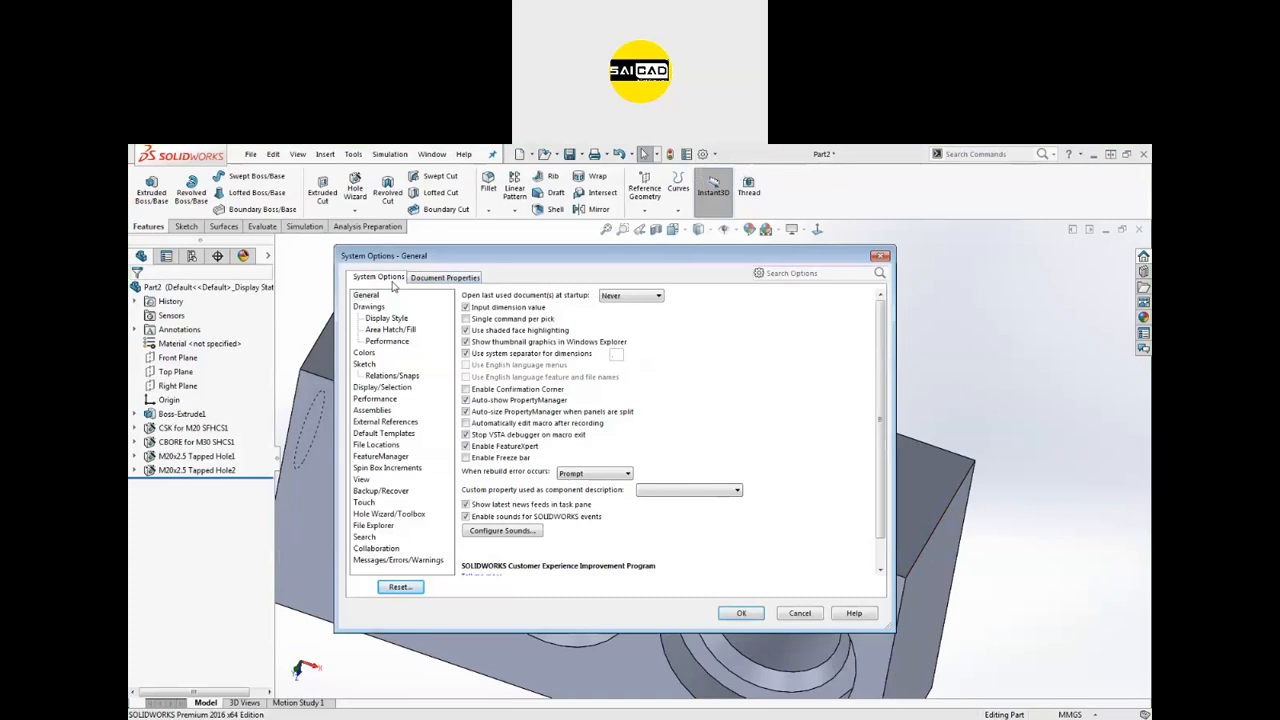
{"action": "left_click", "coordinate": [466, 279]}
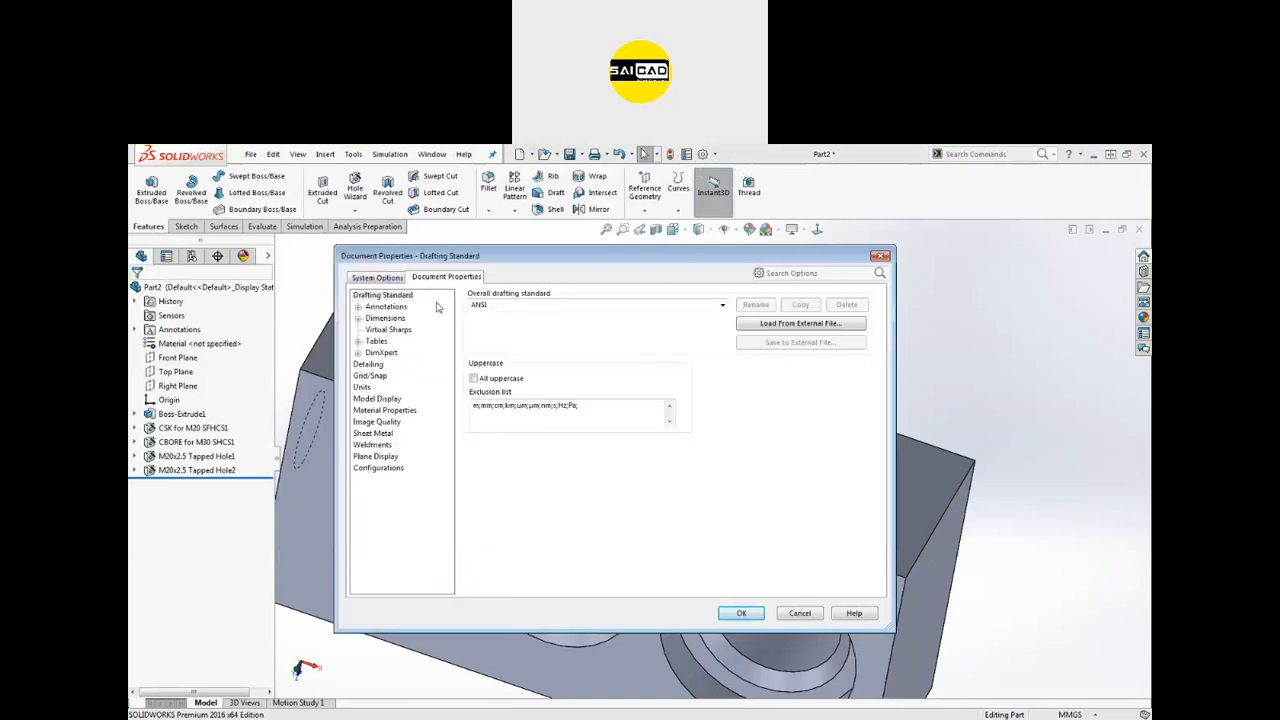
{"action": "left_click", "coordinate": [367, 365]}
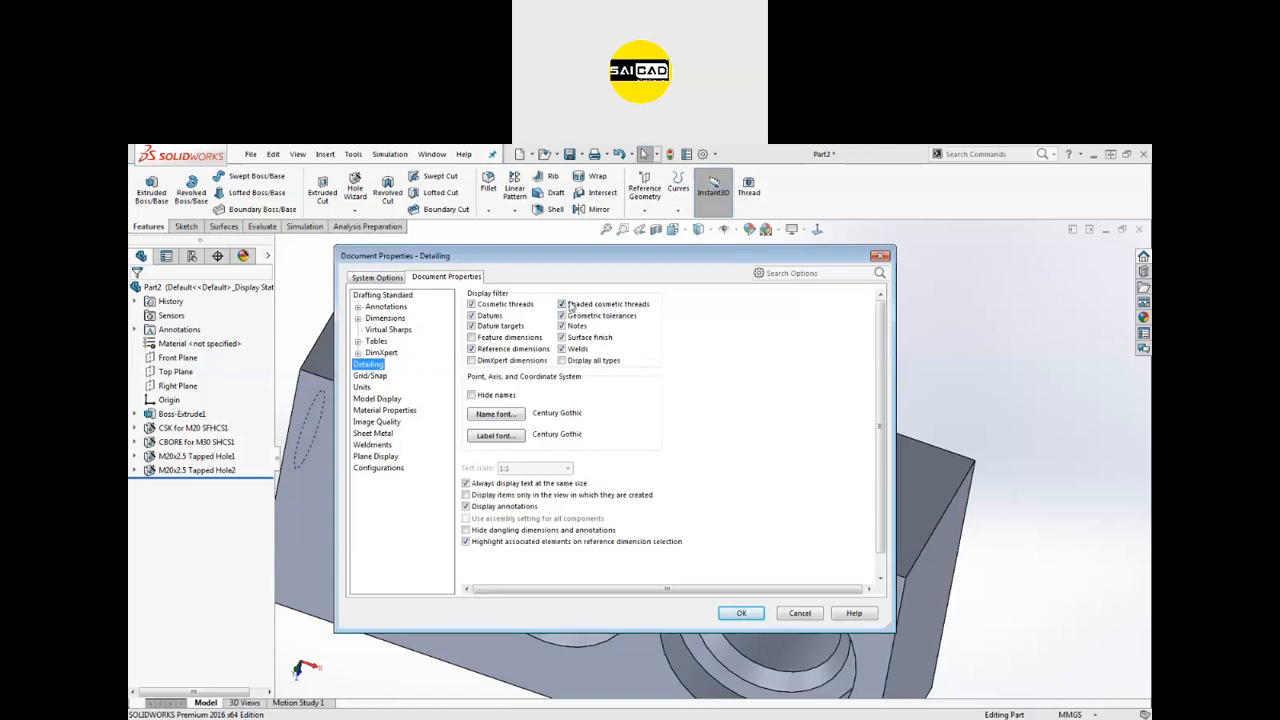
{"action": "left_click", "coordinate": [741, 614]}
Step: Examine both threaded holes together with the countersunk and counterbored holes from several angles
{"action": "left_click", "coordinate": [671, 438]}
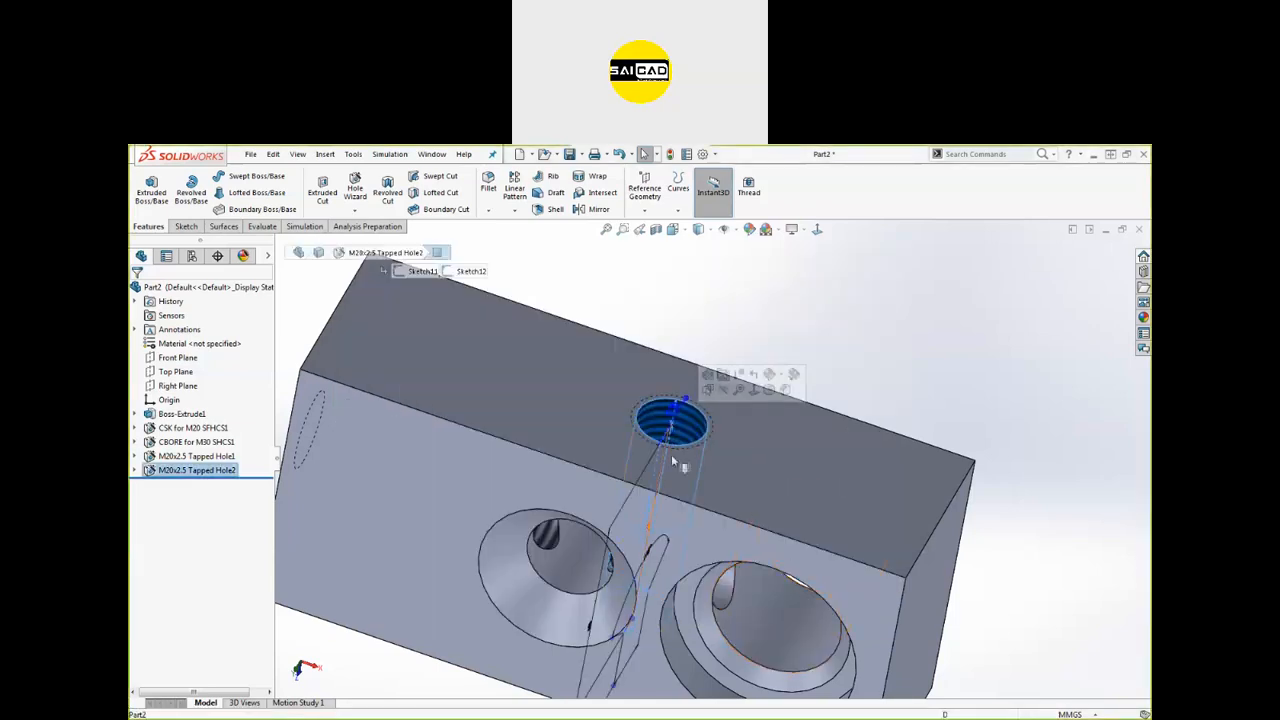
{"action": "key", "text": "Escape"}
{"action": "scroll", "coordinate": [680, 425], "scroll_direction": "up", "scroll_amount": 4}
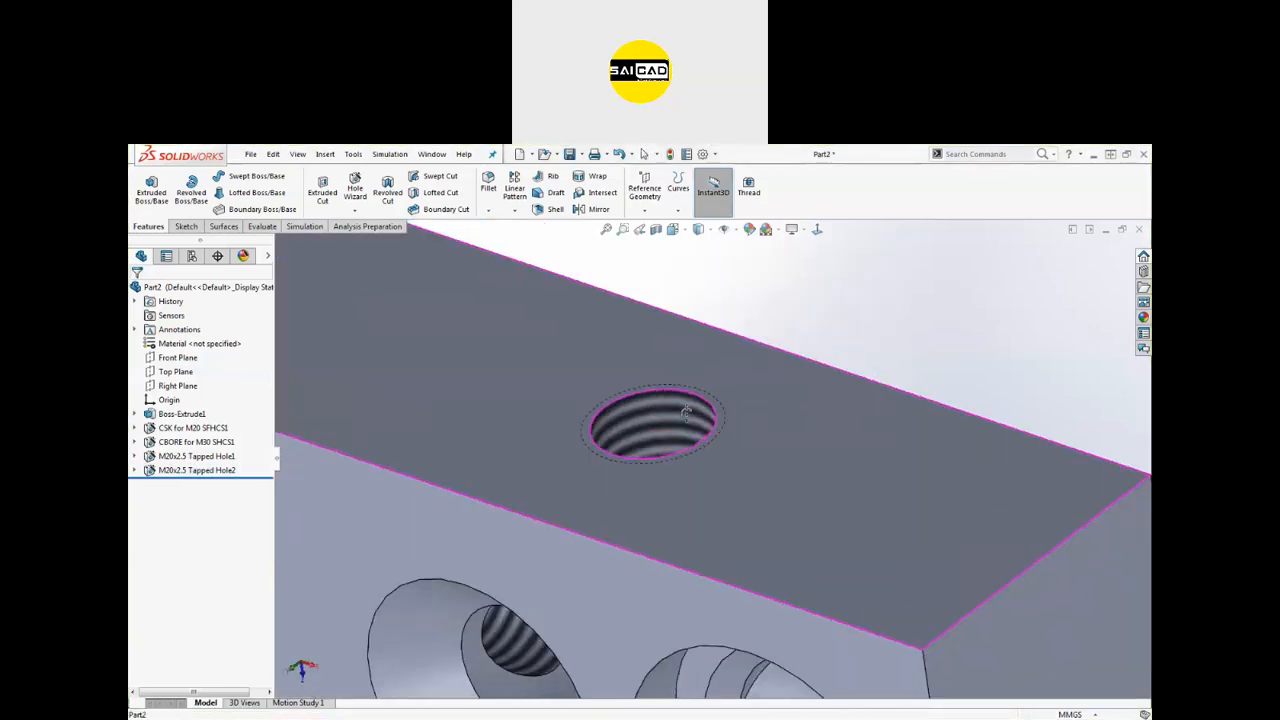
{"action": "scroll", "coordinate": [686, 413], "scroll_direction": "down", "scroll_amount": 5}
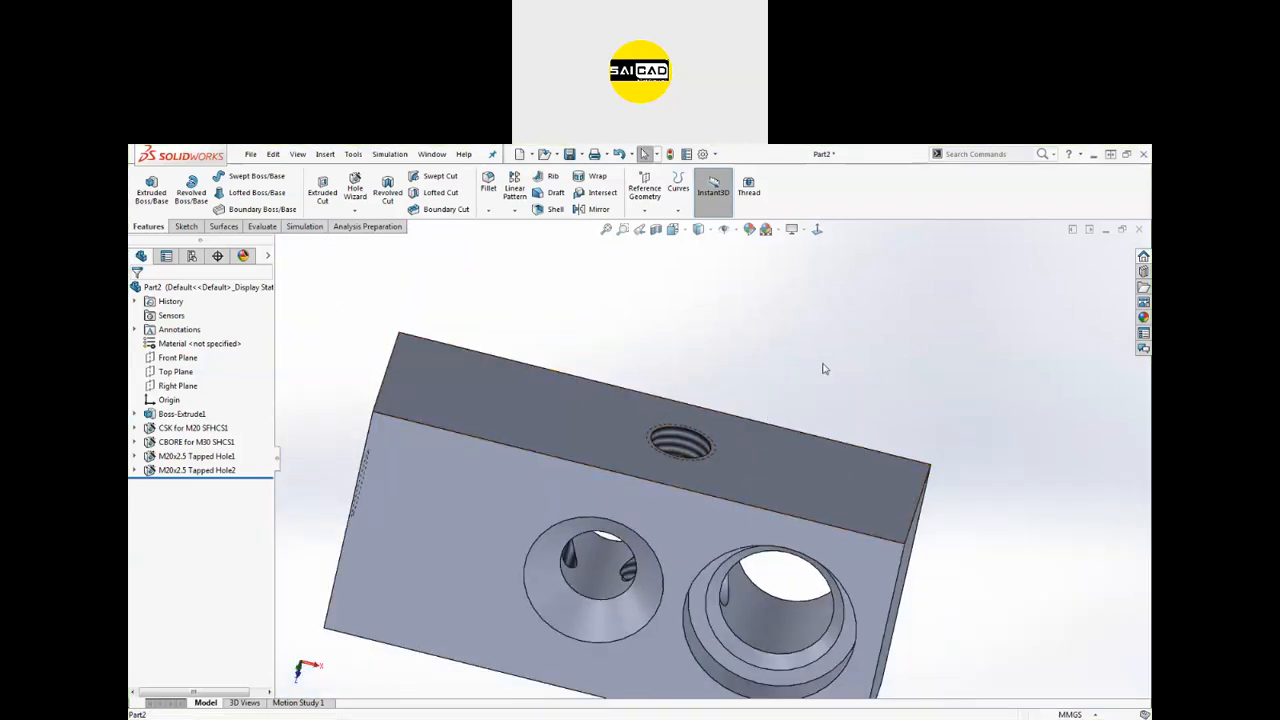
{"action": "scroll", "coordinate": [843, 373], "scroll_direction": "up", "scroll_amount": 3}
{"action": "scroll", "coordinate": [772, 440], "scroll_direction": "down", "scroll_amount": 4}
{"action": "middle_click_drag", "start_coordinate": [771, 438], "coordinate": [814, 499]}
{"action": "scroll", "coordinate": [813, 586], "scroll_direction": "down", "scroll_amount": 3}
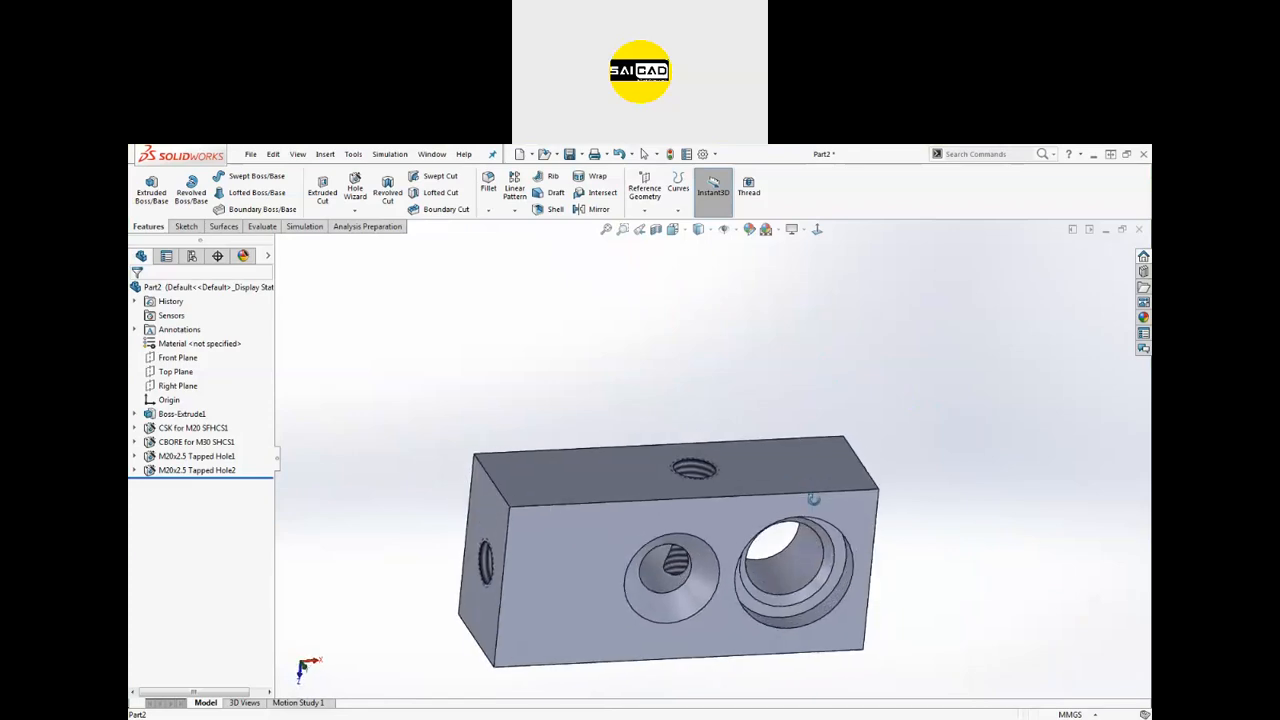
Step: Cut the block with a section view at the Front Plane to expose the tapped hole in its short end face
{"action": "scroll", "coordinate": [737, 534], "scroll_direction": "down", "scroll_amount": 1}
{"action": "scroll", "coordinate": [701, 414], "scroll_direction": "up", "scroll_amount": 2}
{"action": "scroll", "coordinate": [712, 529], "scroll_direction": "down", "scroll_amount": 3}
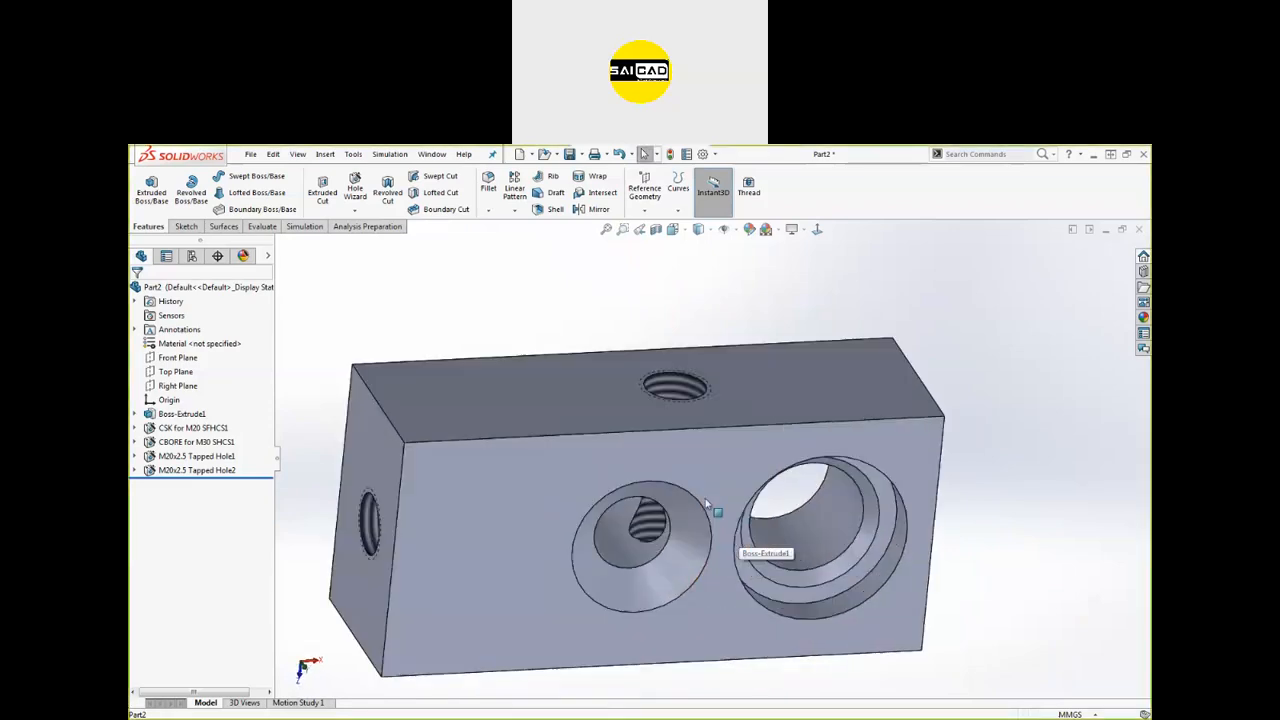
{"action": "left_click", "coordinate": [685, 394]}
{"action": "left_click", "coordinate": [1008, 313]}
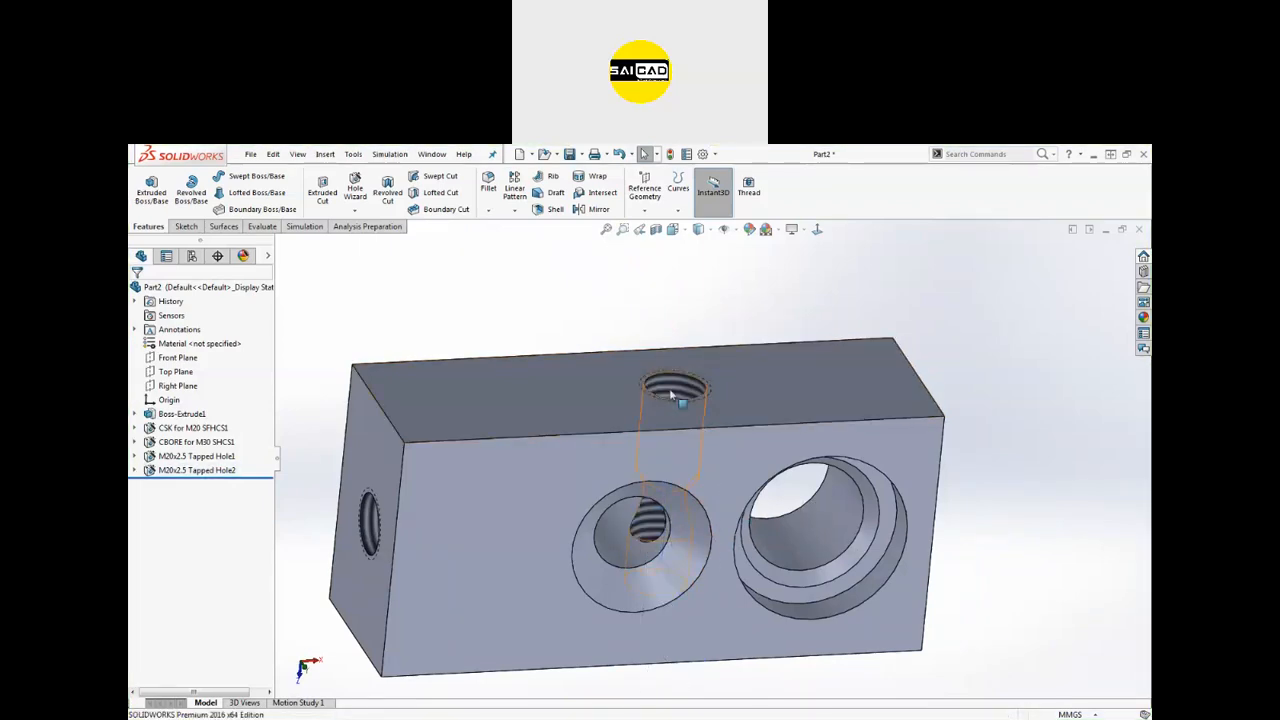
{"action": "scroll", "coordinate": [669, 388], "scroll_direction": "down", "scroll_amount": 5}
{"action": "scroll", "coordinate": [697, 388], "scroll_direction": "up", "scroll_amount": 6}
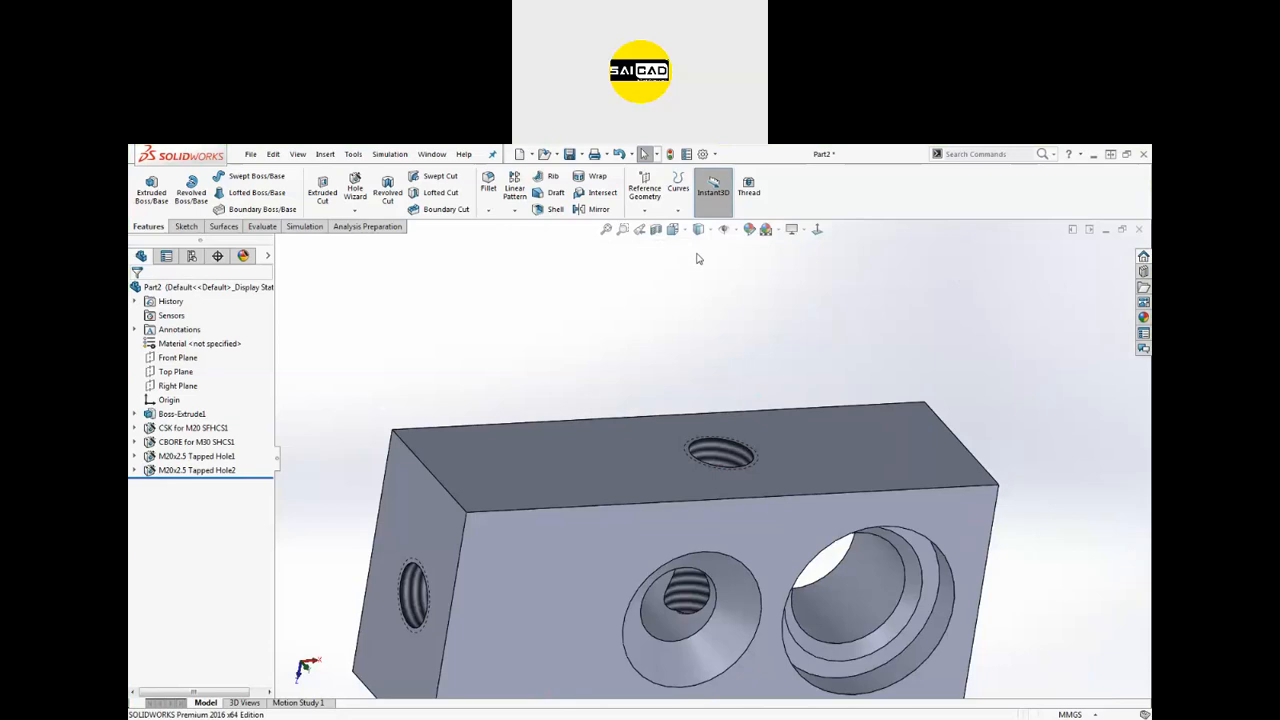
{"action": "left_click", "coordinate": [656, 229]}
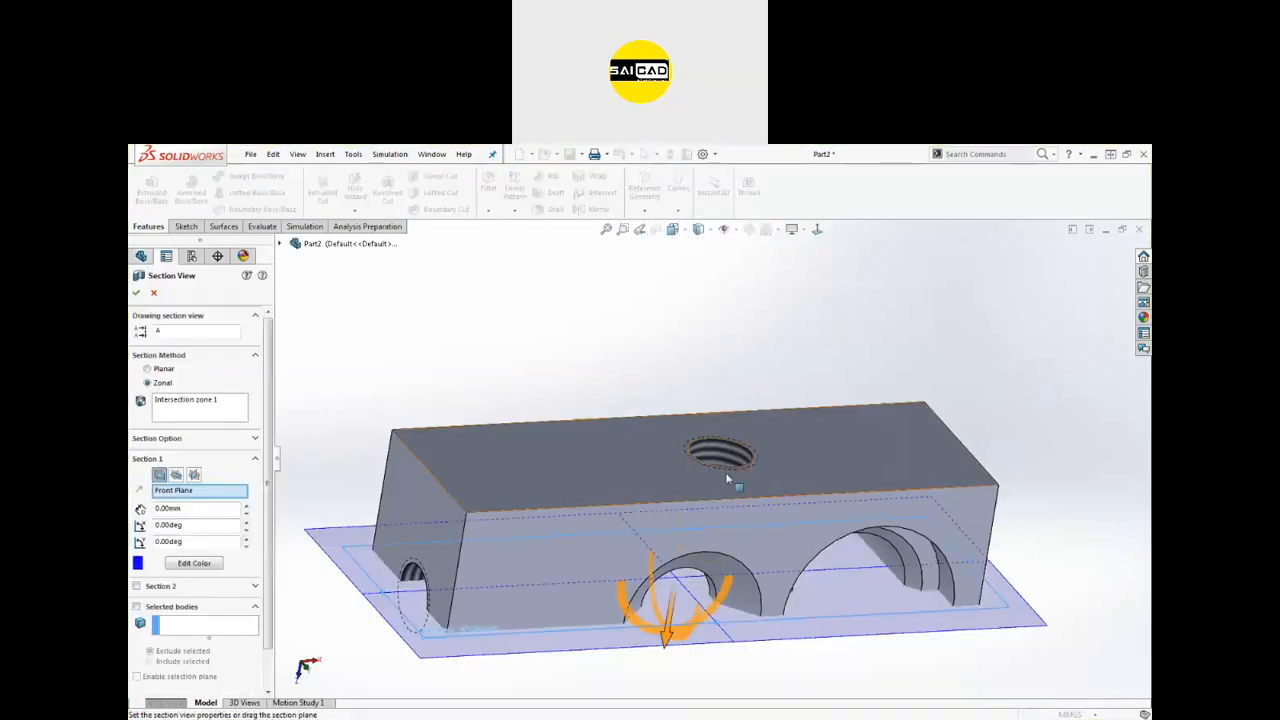
{"action": "middle_click_drag", "start_coordinate": [520, 530], "coordinate": [690, 405]}
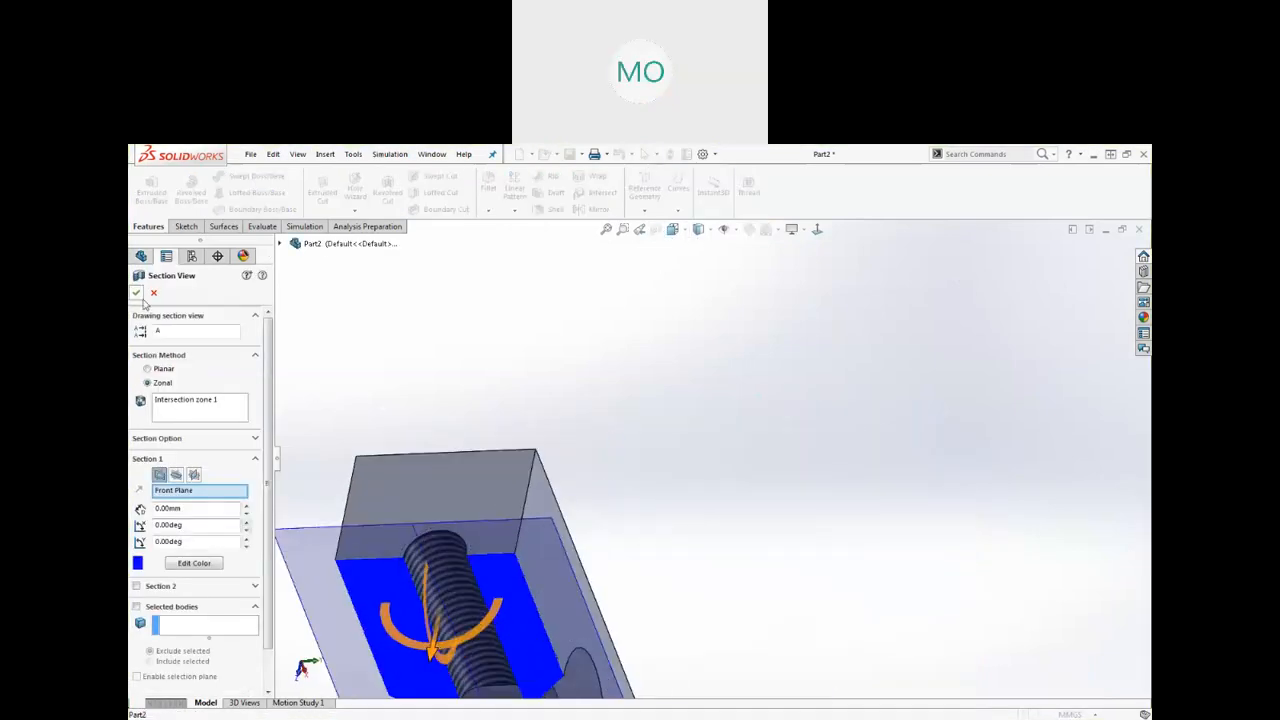
{"action": "left_click", "coordinate": [137, 292]}
Step: Examine the sectioned shaded thread of the end-face tapped hole along its length and where it meets the countersunk hole
{"action": "scroll", "coordinate": [512, 471], "scroll_direction": "down", "scroll_amount": 10}
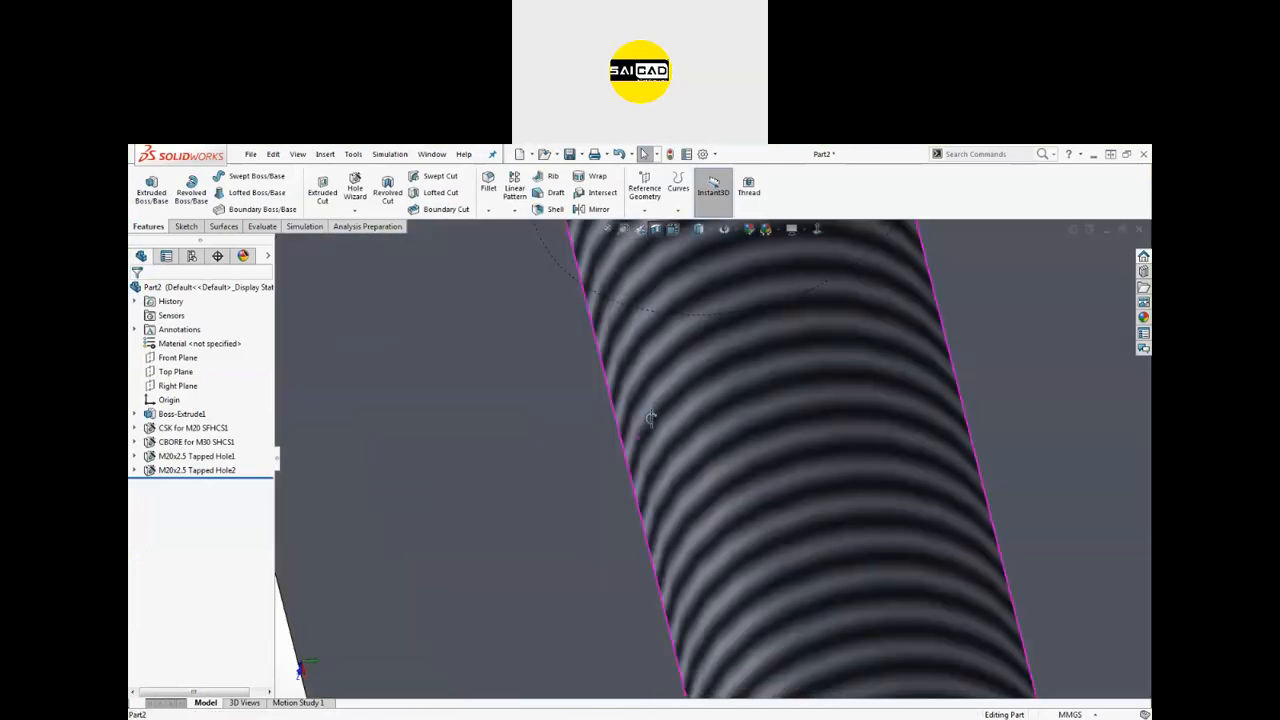
{"action": "left_click", "coordinate": [643, 354]}
{"action": "scroll", "coordinate": [608, 400], "scroll_direction": "up", "scroll_amount": 8}
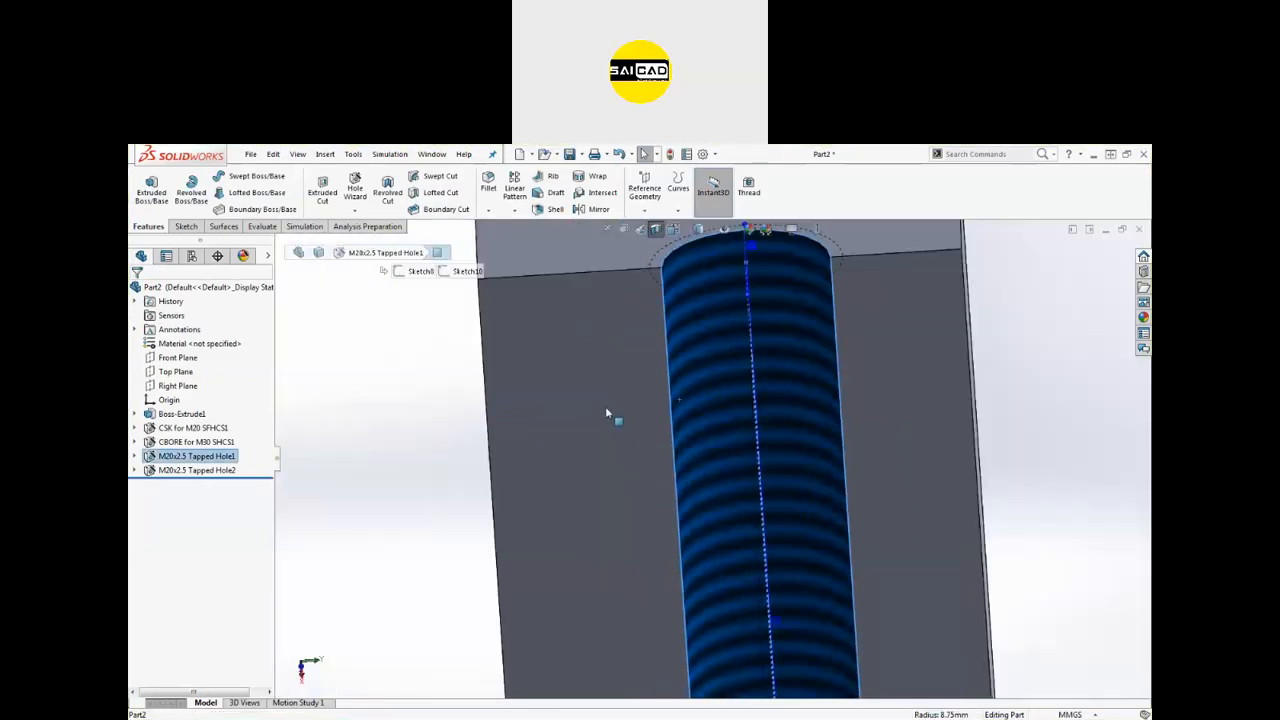
{"action": "left_click", "coordinate": [958, 487]}
{"action": "middle_click_drag", "start_coordinate": [750, 388], "coordinate": [702, 289]}
{"action": "scroll", "coordinate": [837, 446], "scroll_direction": "up", "scroll_amount": 6}
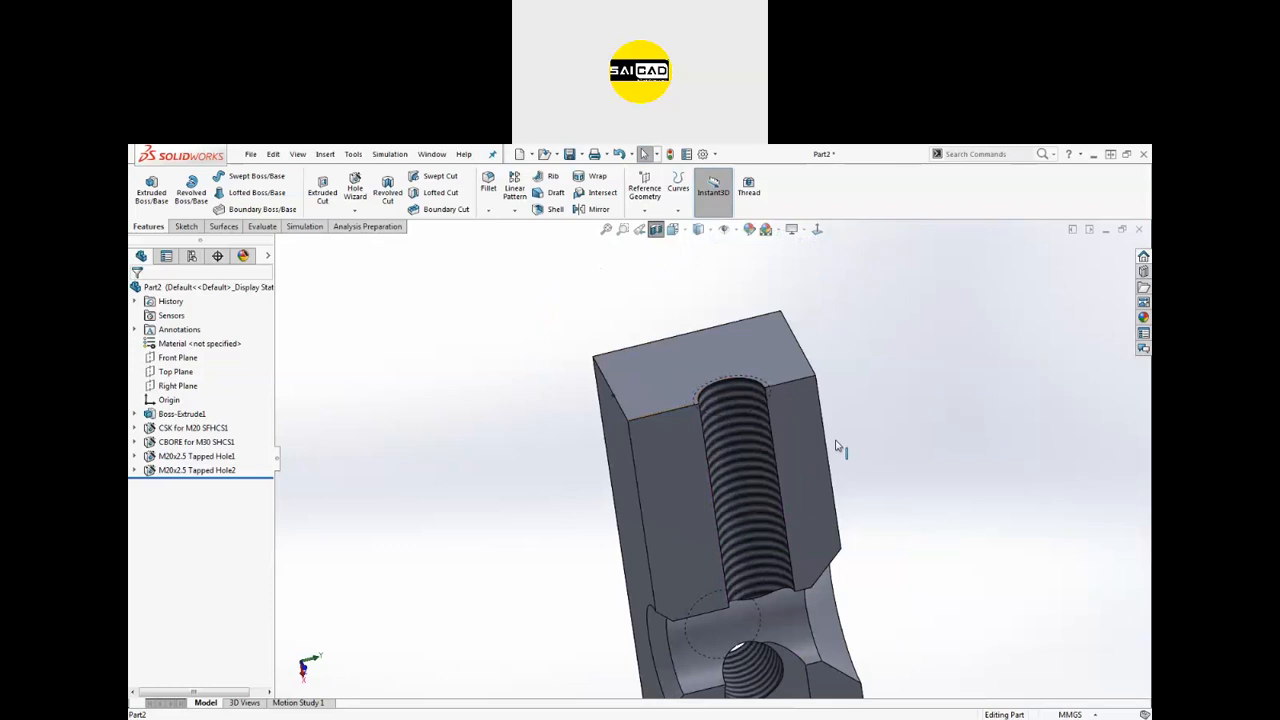
{"action": "middle_click_drag", "start_coordinate": [808, 440], "coordinate": [606, 609]}
Step: Start a Hole Wizard tapered tap hole with the ISO standard and the Tapered Pipe Tap type
{"action": "left_click", "coordinate": [355, 185]}
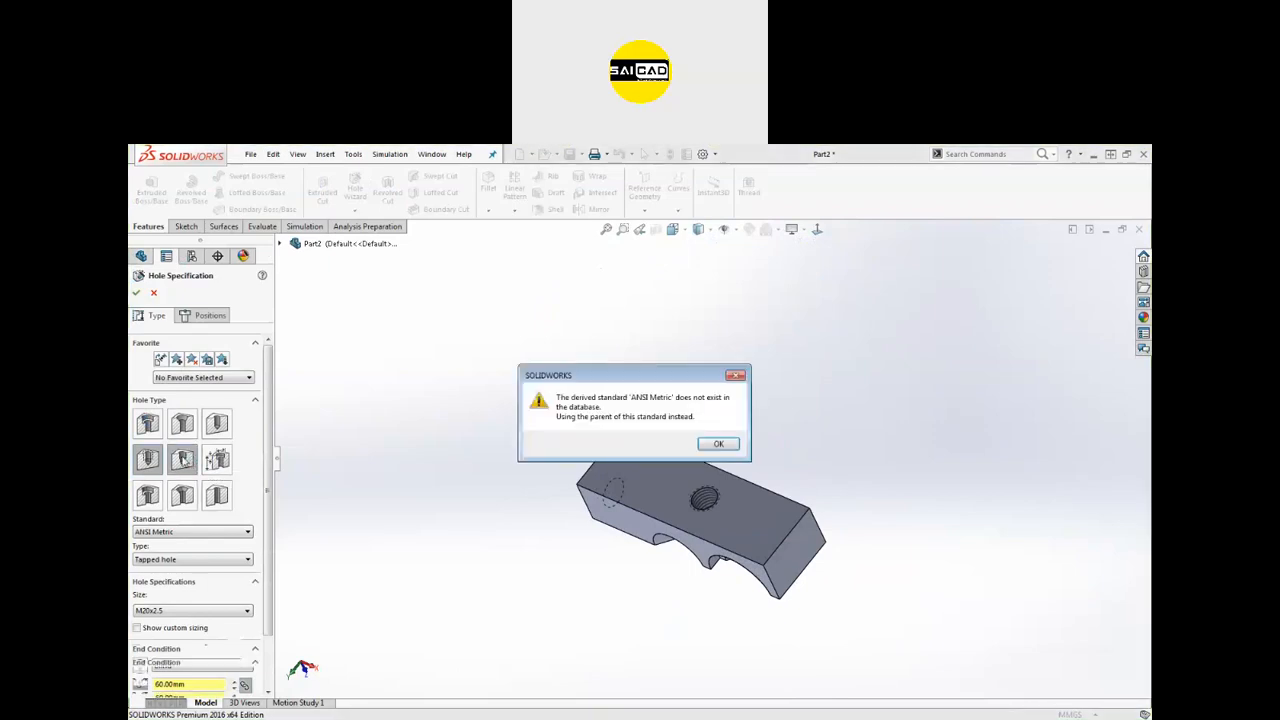
{"action": "left_click", "coordinate": [735, 375]}
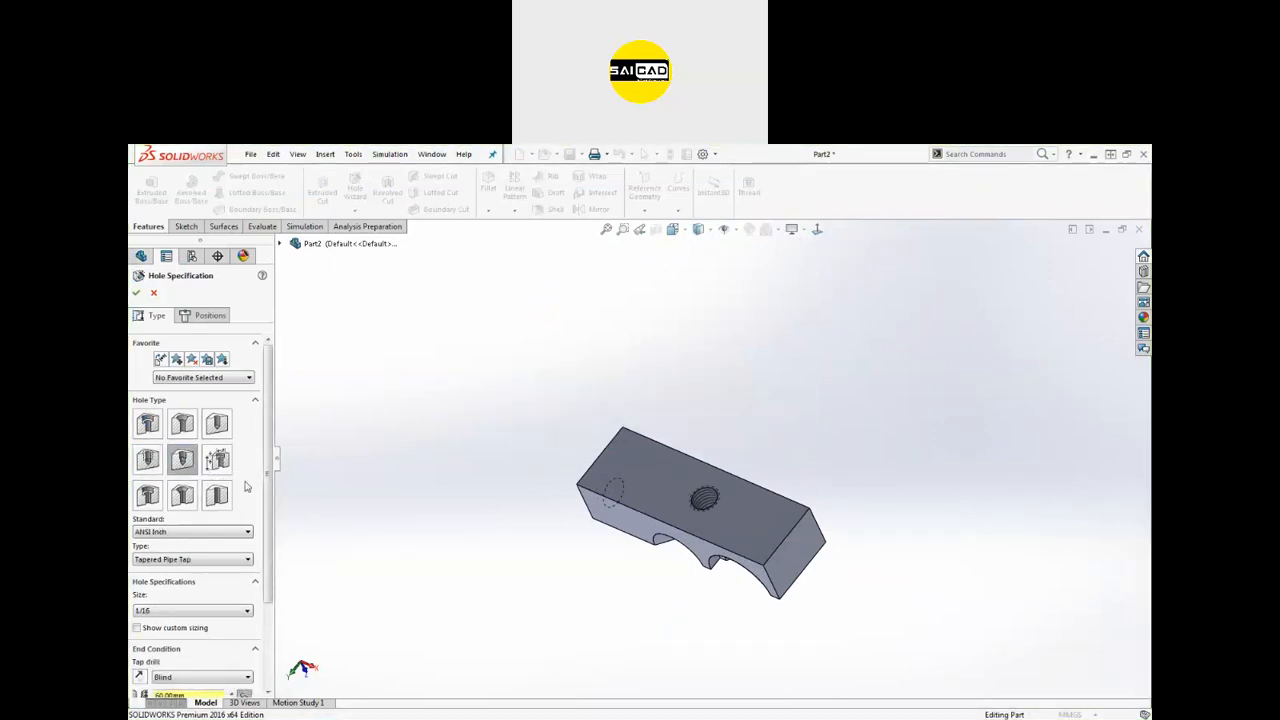
{"action": "scroll", "coordinate": [240, 580], "scroll_direction": "down", "scroll_amount": 3}
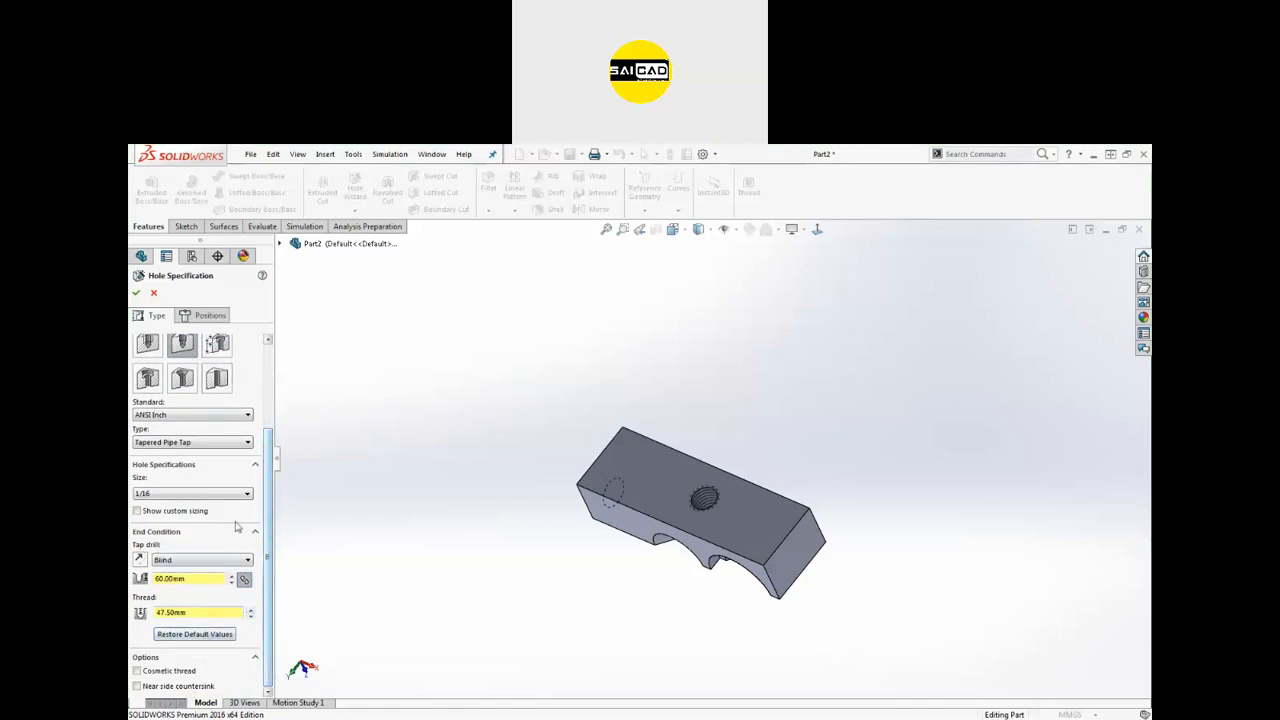
{"action": "scroll", "coordinate": [220, 480], "scroll_direction": "up", "scroll_amount": 2}
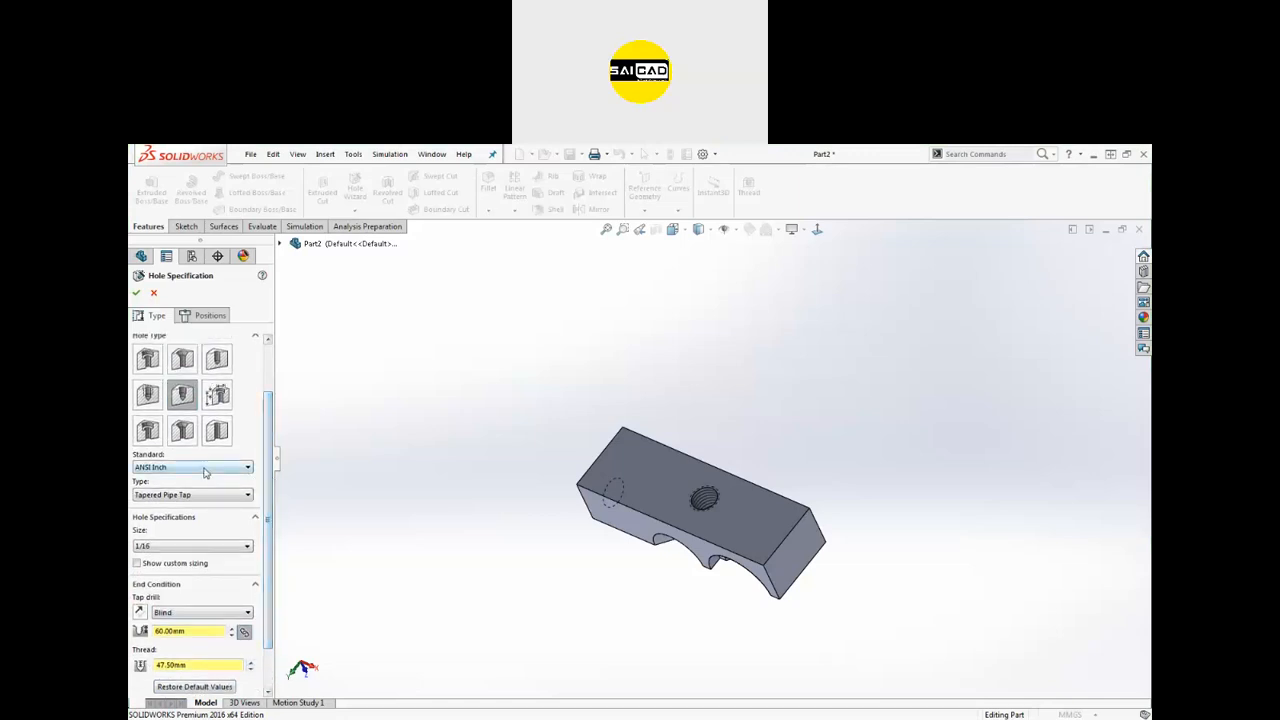
{"action": "left_click", "coordinate": [193, 467]}
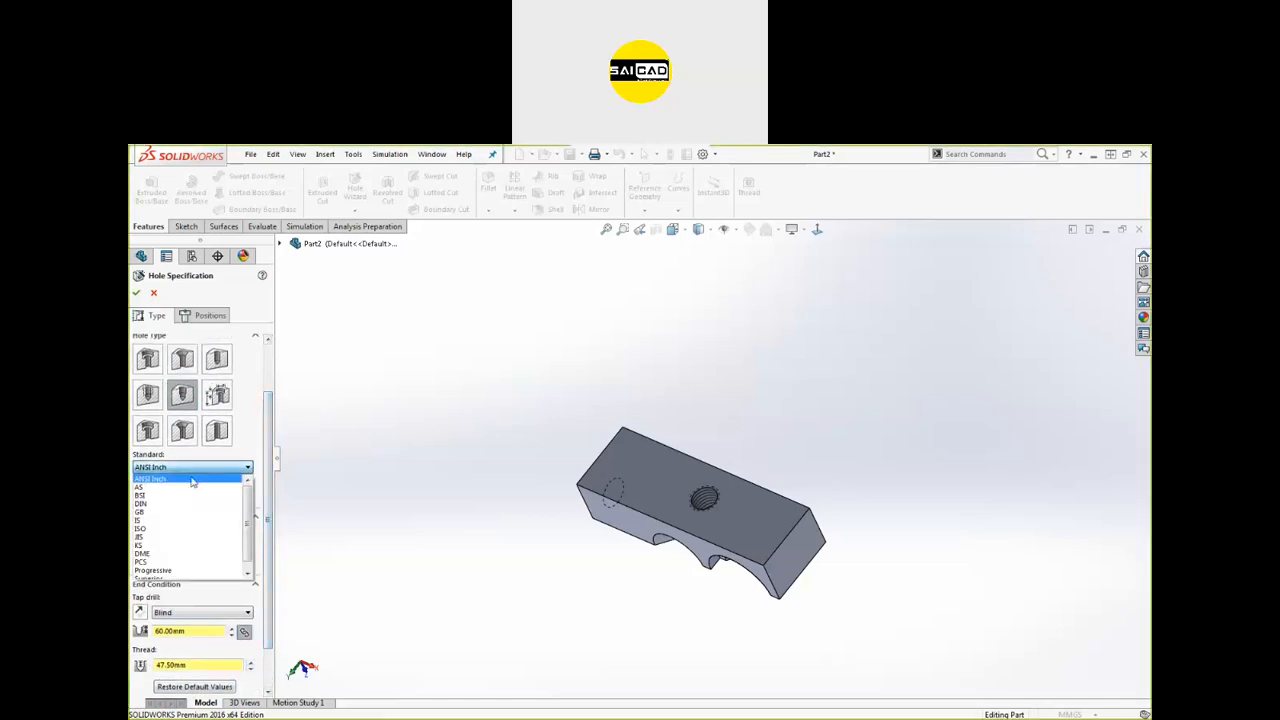
{"action": "left_click", "coordinate": [165, 528]}
{"action": "left_click", "coordinate": [176, 495]}
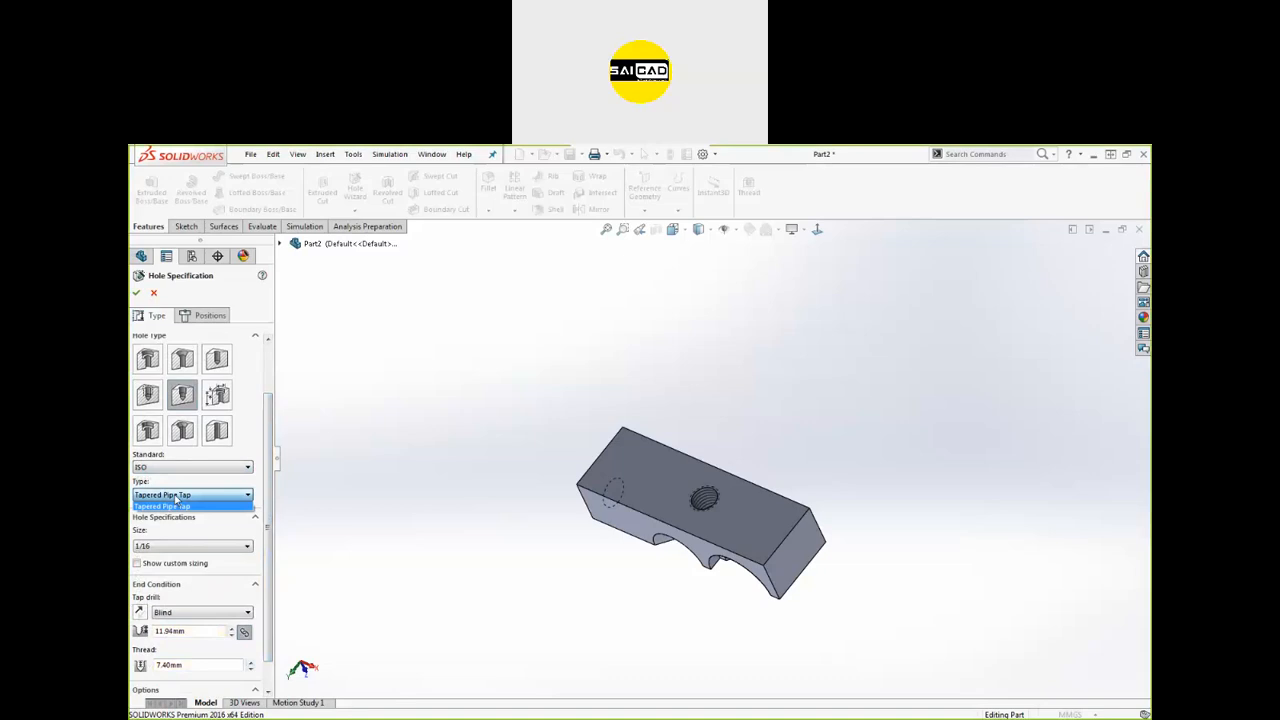
{"action": "left_click", "coordinate": [176, 497]}
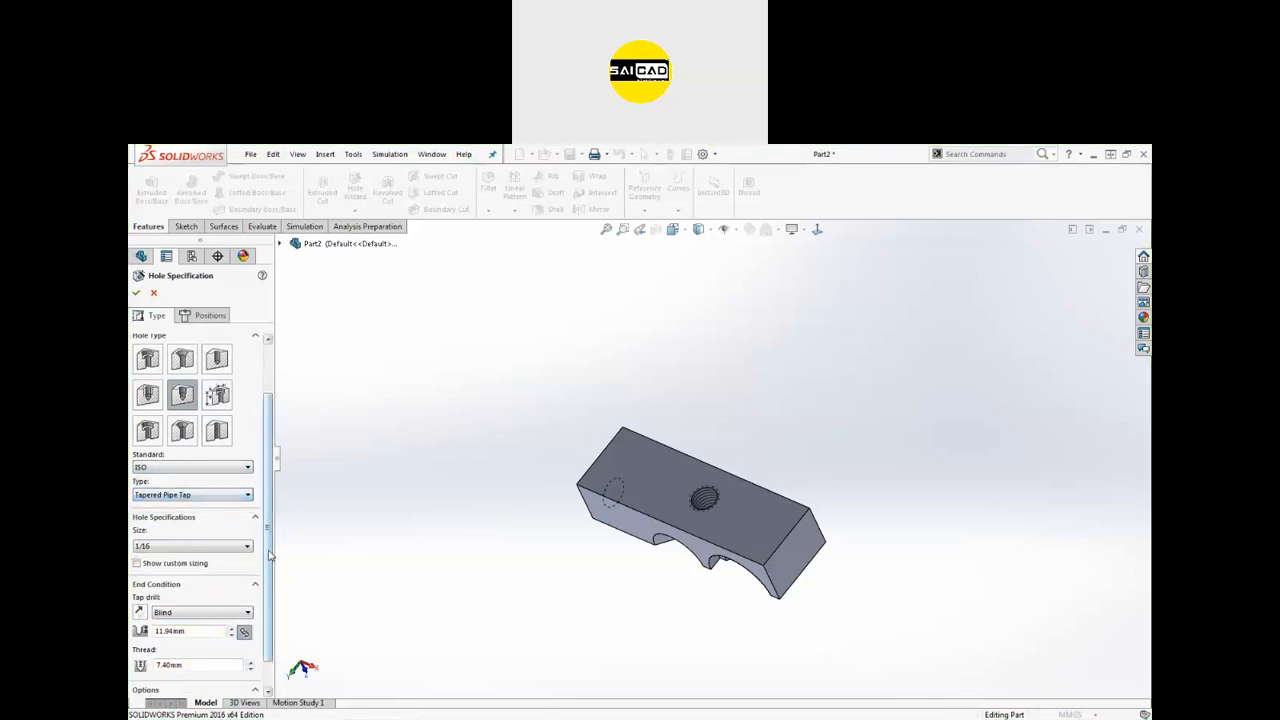
Step: Set the tapered pipe tap size to 1 and show its custom sizing values
{"action": "scroll", "coordinate": [269, 556], "scroll_direction": "down", "scroll_amount": 2}
{"action": "left_click", "coordinate": [184, 514]}
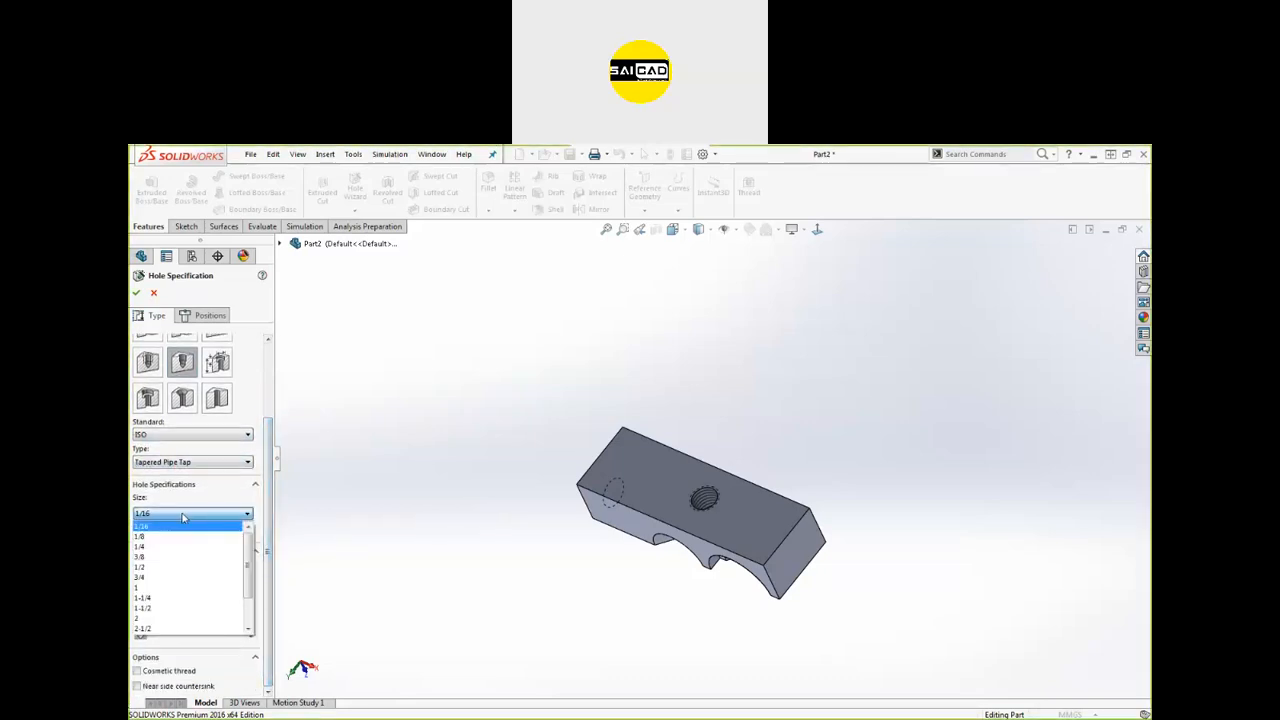
{"action": "left_click", "coordinate": [177, 587]}
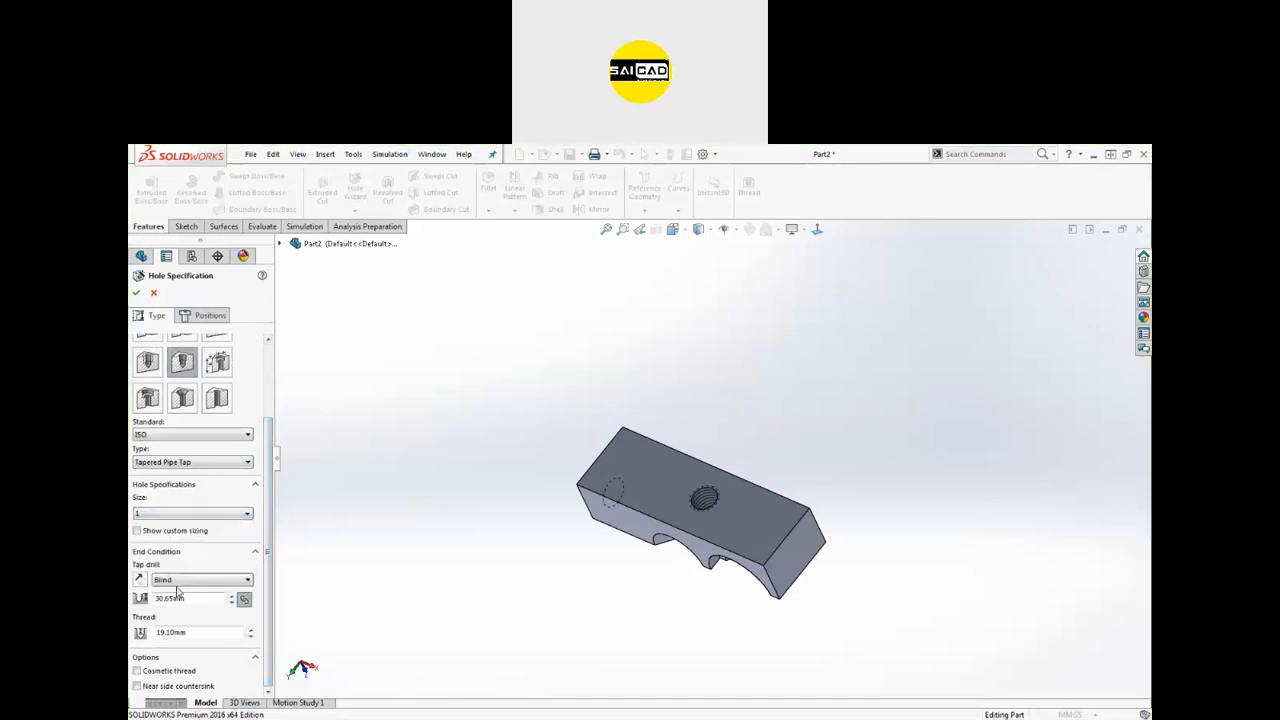
{"action": "left_click", "coordinate": [199, 533]}
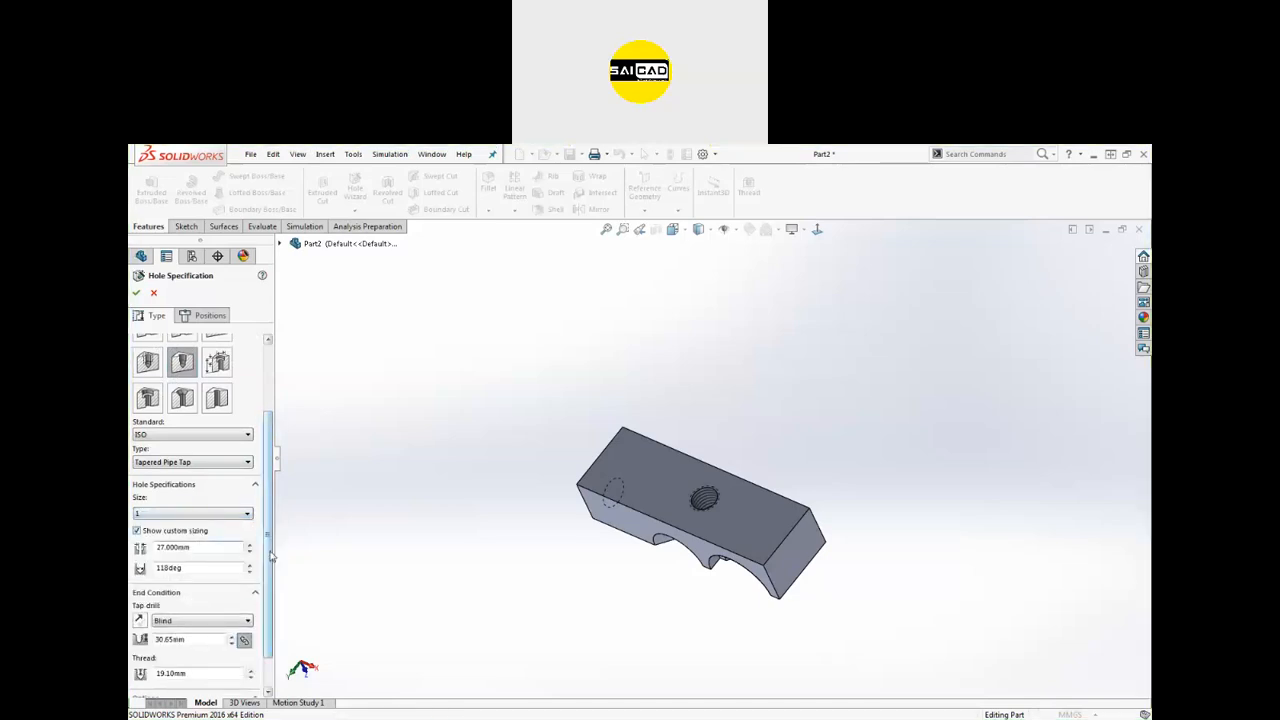
Step: Enable the cosmetic thread with thread callout for the blind tapered pipe tap hole
{"action": "scroll", "coordinate": [200, 532], "scroll_direction": "down", "scroll_amount": 2}
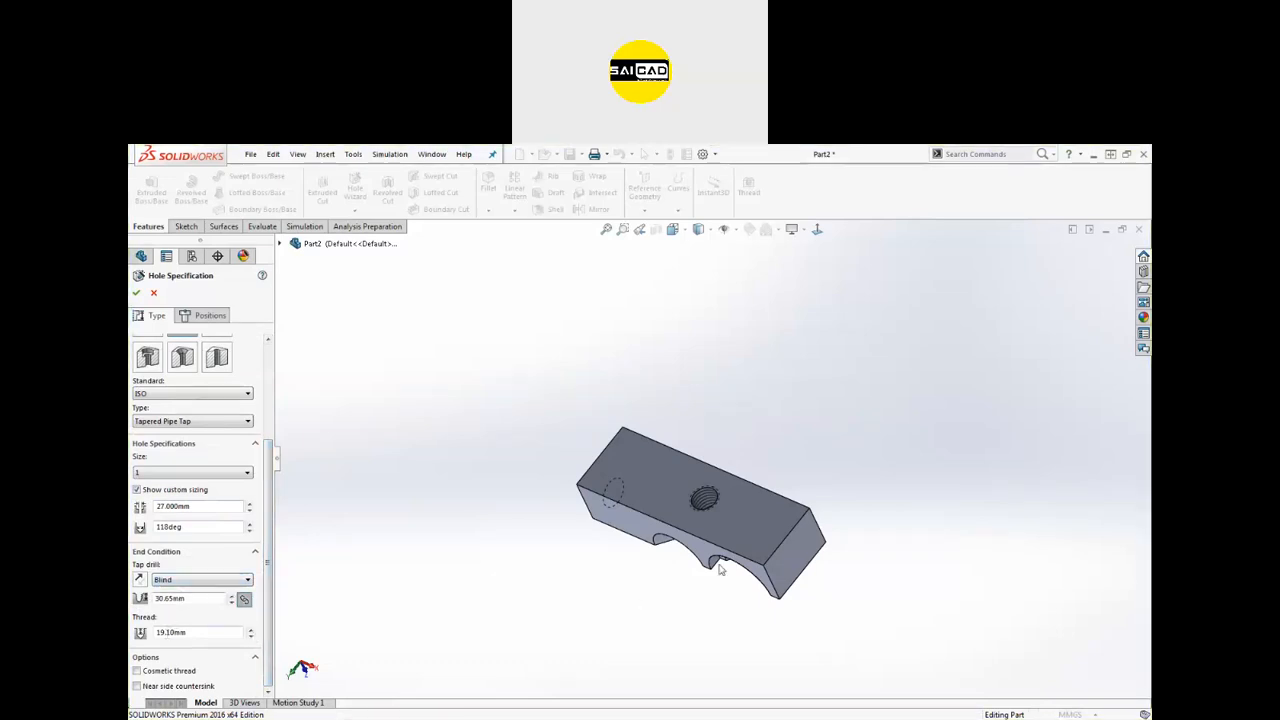
{"action": "left_click", "coordinate": [177, 672]}
{"action": "scroll", "coordinate": [264, 664], "scroll_direction": "down", "scroll_amount": 1}
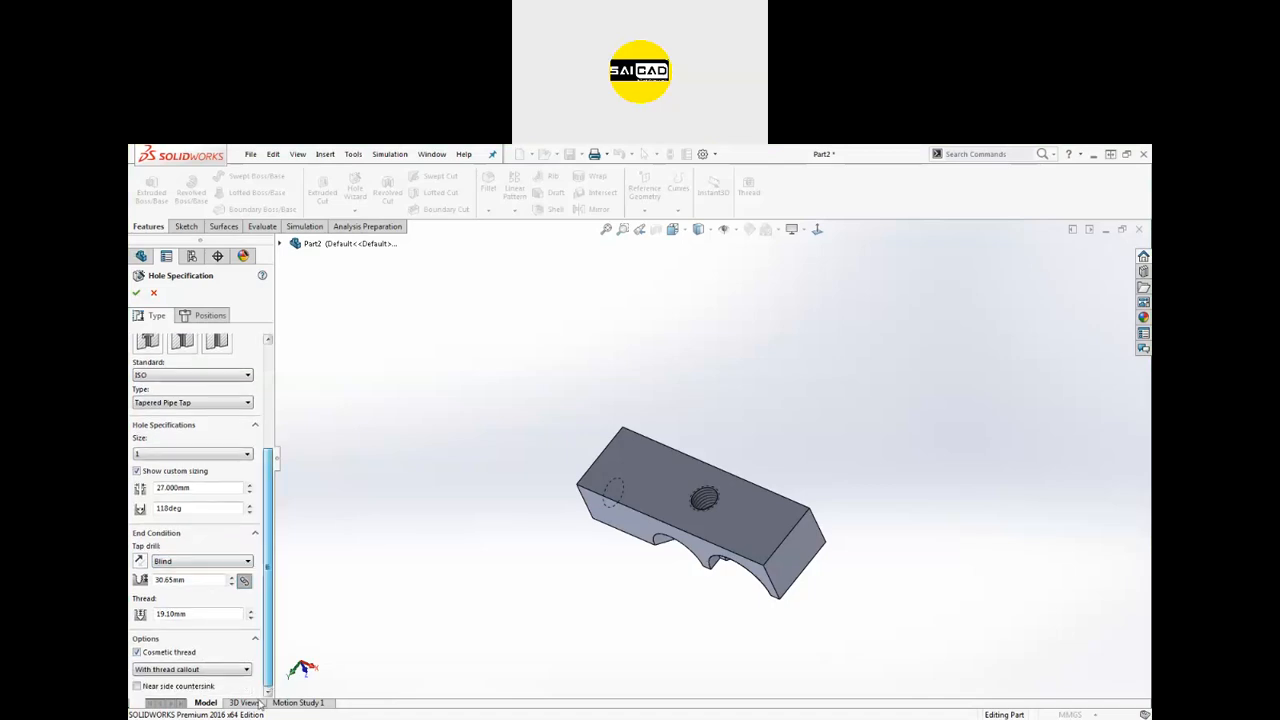
{"action": "left_click", "coordinate": [184, 670]}
{"action": "left_click", "coordinate": [186, 680]}
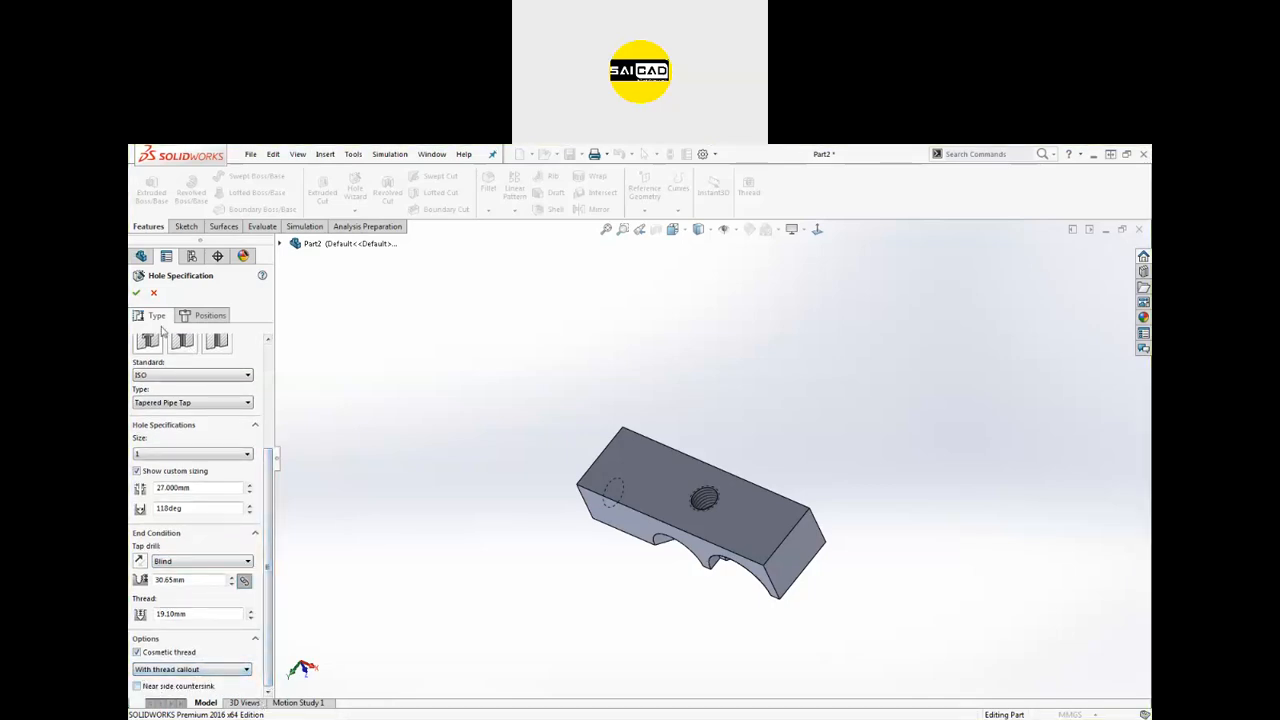
Step: Place the tapered pipe tap hole on the long side face, between its end and the M20 tapped hole, and finish it
{"action": "left_click", "coordinate": [204, 316]}
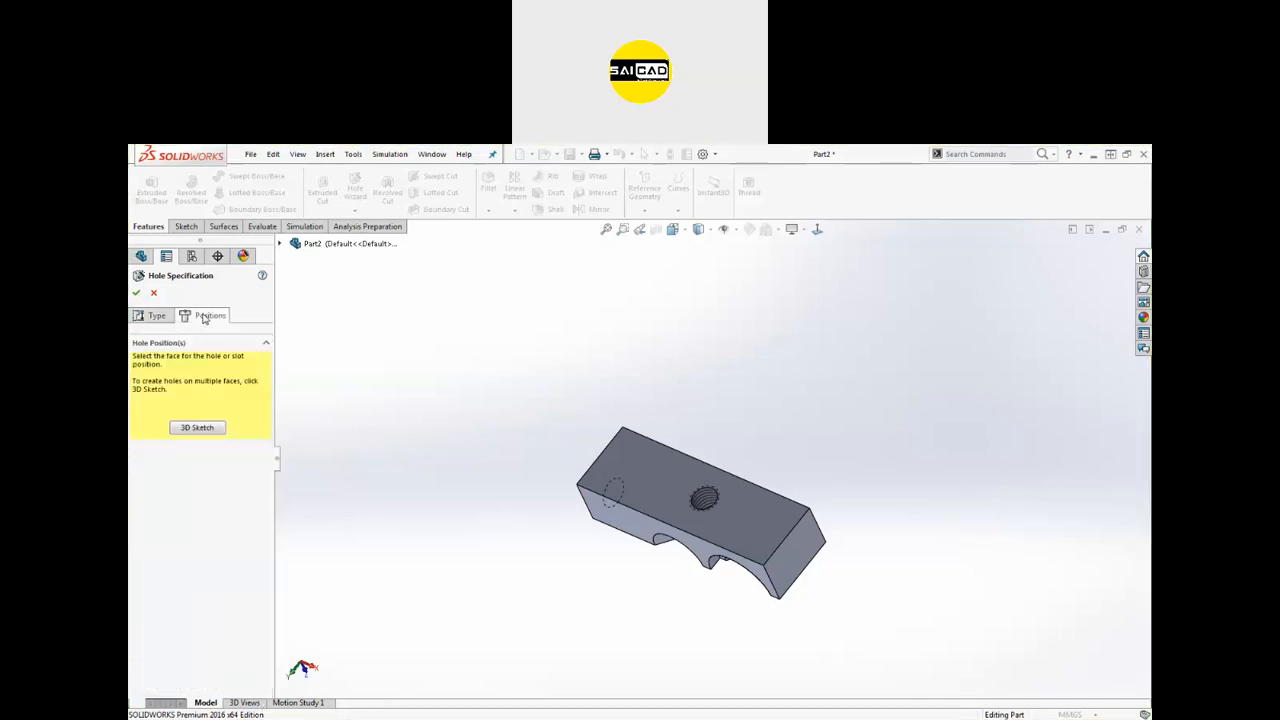
{"action": "left_click", "coordinate": [664, 479]}
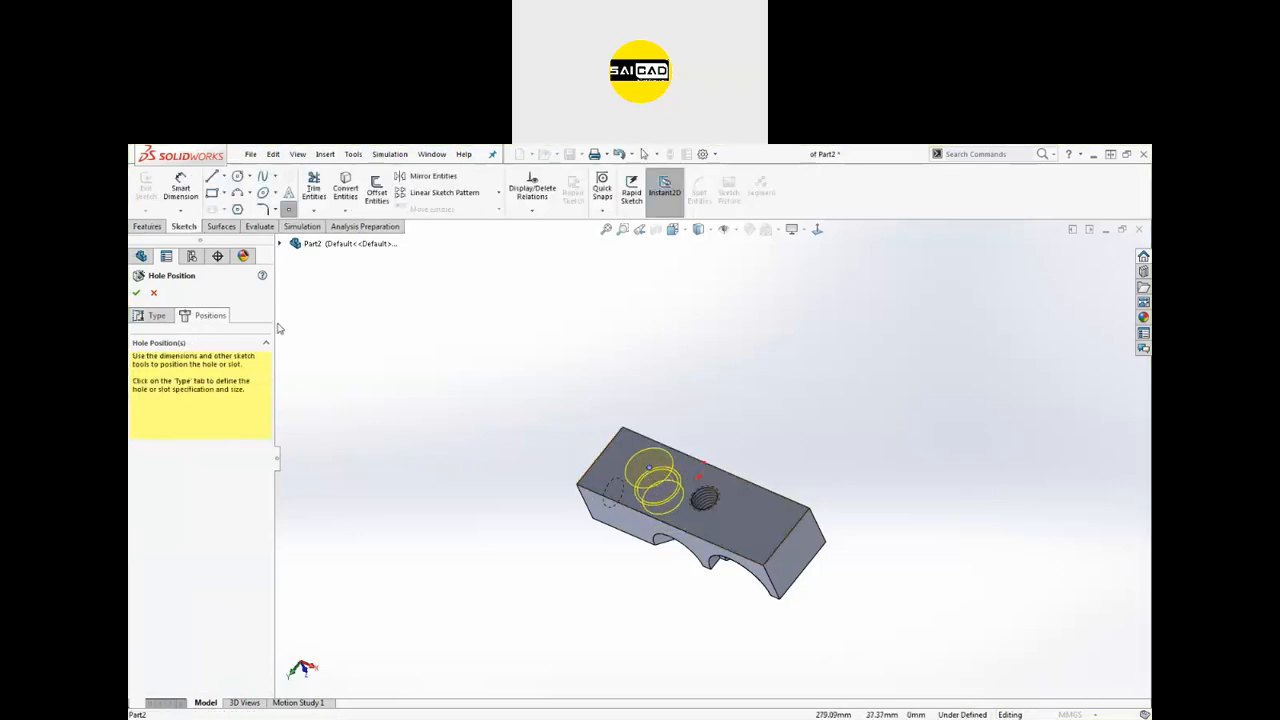
{"action": "mouse_move", "coordinate": [517, 544]}
{"action": "middle_mouse_down"}
{"action": "mouse_move", "coordinate": [517, 437]}
{"action": "mouse_move", "coordinate": [486, 417]}
{"action": "mouse_move", "coordinate": [460, 443]}
{"action": "mouse_move", "coordinate": [529, 563]}
{"action": "middle_mouse_up"}
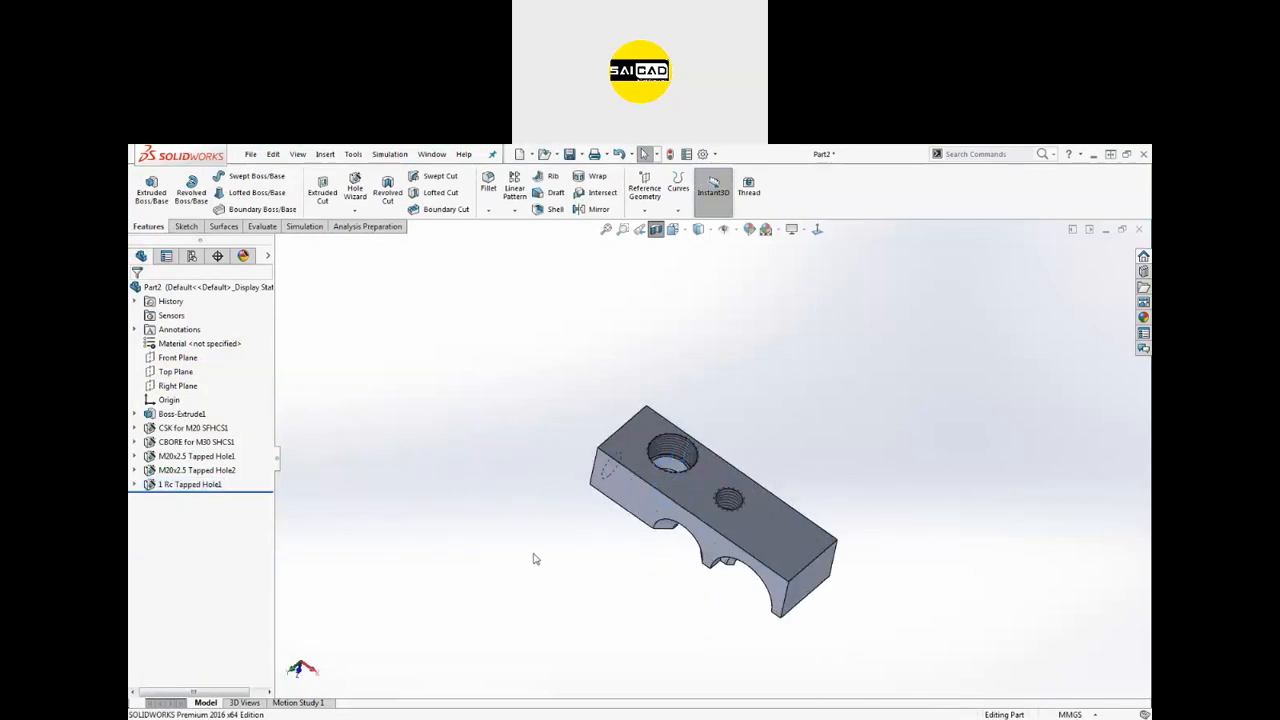
Step: Examine the inside of the tapered pipe tap hole and its shaded thread from several angles
{"action": "scroll", "coordinate": [707, 440], "scroll_direction": "down", "scroll_amount": 6}
{"action": "middle_click_drag", "start_coordinate": [707, 420], "coordinate": [724, 352]}
{"action": "scroll", "coordinate": [729, 356], "scroll_direction": "up", "scroll_amount": 6}
{"action": "middle_click_drag", "start_coordinate": [762, 402], "coordinate": [794, 521]}
{"action": "left_click", "coordinate": [776, 491]}
{"action": "left_click", "coordinate": [763, 364]}
{"action": "middle_click_drag", "start_coordinate": [763, 364], "coordinate": [729, 420]}
{"action": "scroll", "coordinate": [653, 461], "scroll_direction": "down", "scroll_amount": 4}
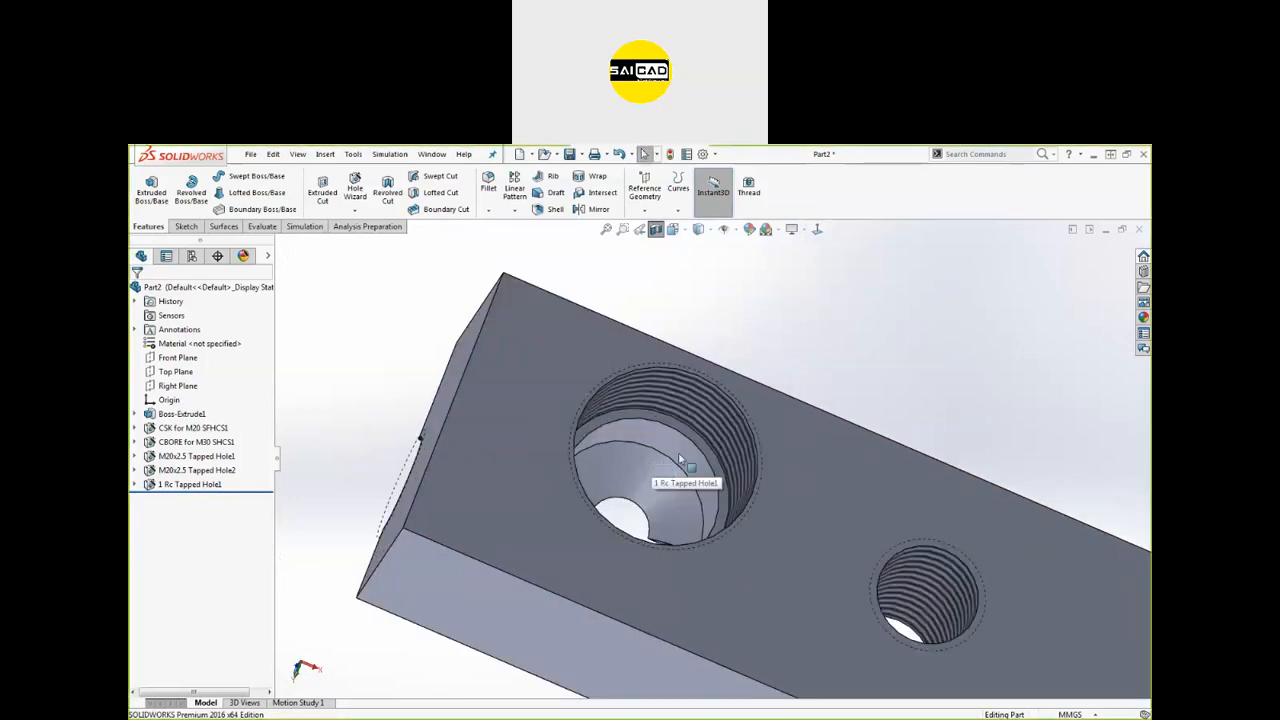
{"action": "left_click", "coordinate": [680, 456]}
{"action": "scroll", "coordinate": [680, 456], "scroll_direction": "up", "scroll_amount": 3}
{"action": "left_click", "coordinate": [403, 518]}
{"action": "middle_click_drag", "start_coordinate": [466, 515], "coordinate": [446, 390]}
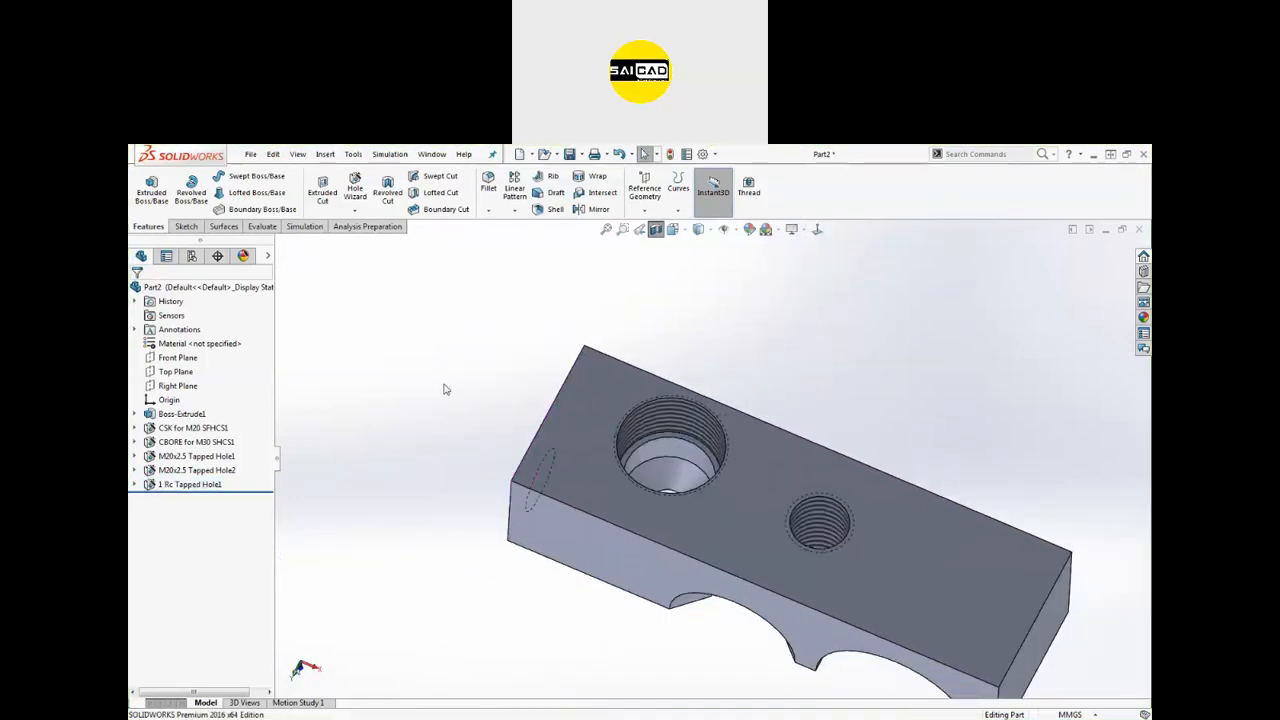
Step: Replace the section view with a cut parallel to the Top Plane at a 20 mm offset through the tapped holes
{"action": "left_click", "coordinate": [657, 229]}
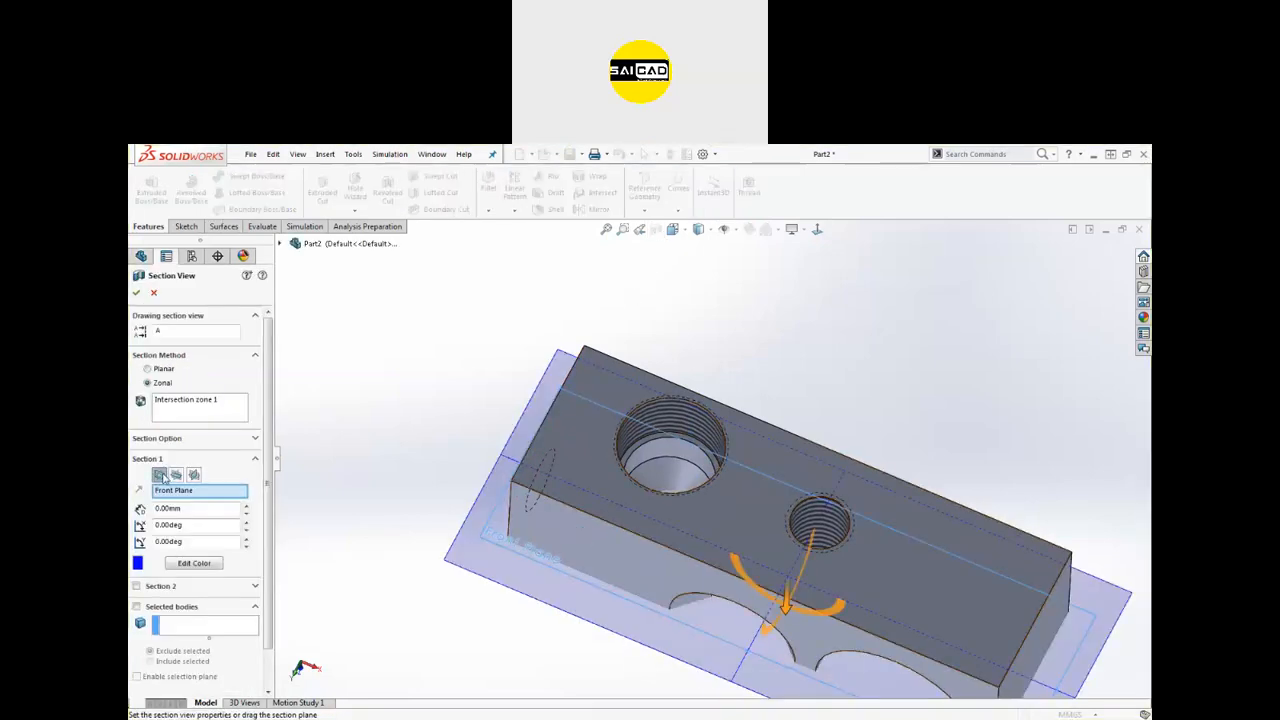
{"action": "left_click", "coordinate": [172, 475]}
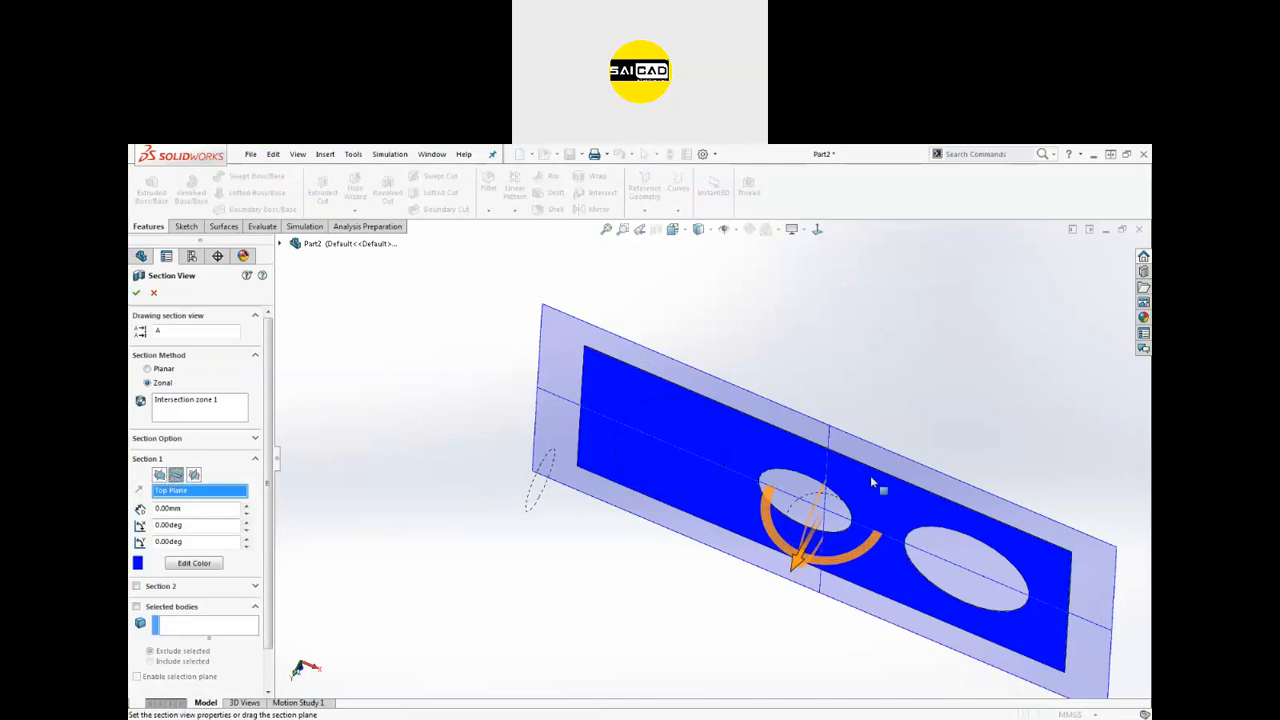
{"action": "left_click_drag", "start_coordinate": [805, 568], "coordinate": [771, 628]}
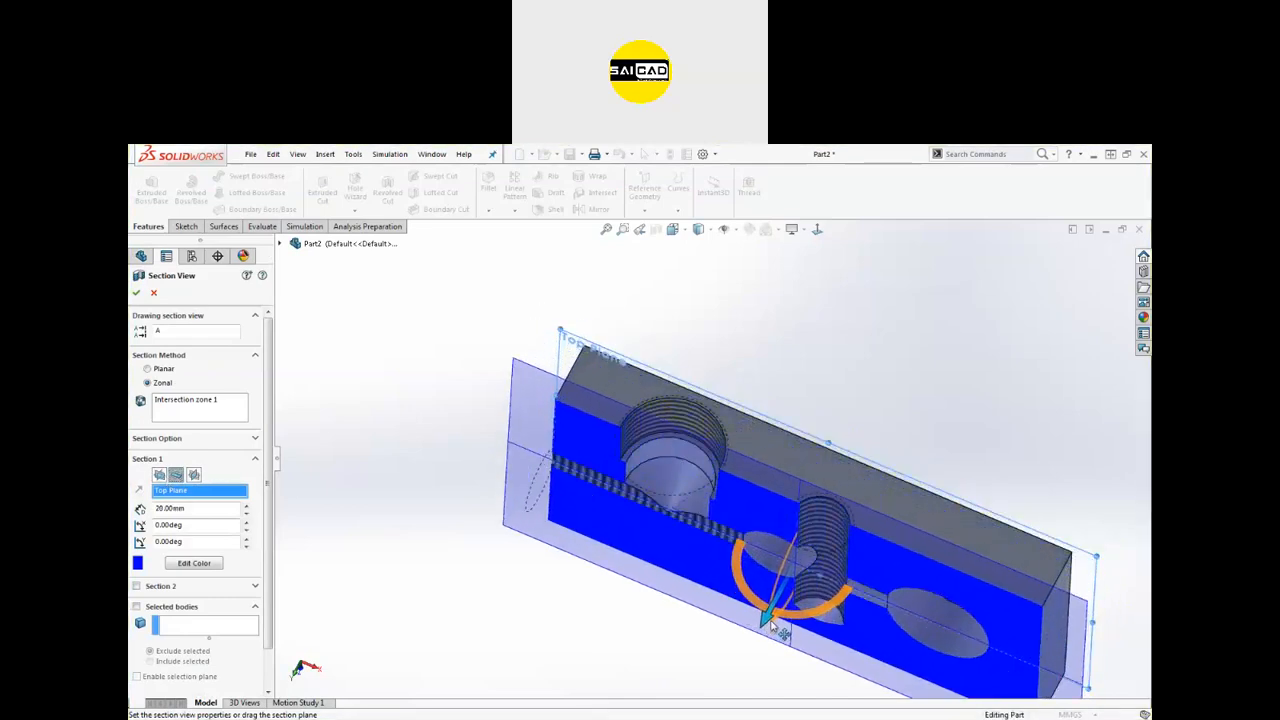
{"action": "left_click", "coordinate": [136, 296]}
Step: Examine the sectioned taper, thread and drill depths and intersections of the tapered pipe hole beside the straight tapped holes
{"action": "middle_click_drag", "start_coordinate": [535, 474], "coordinate": [574, 321]}
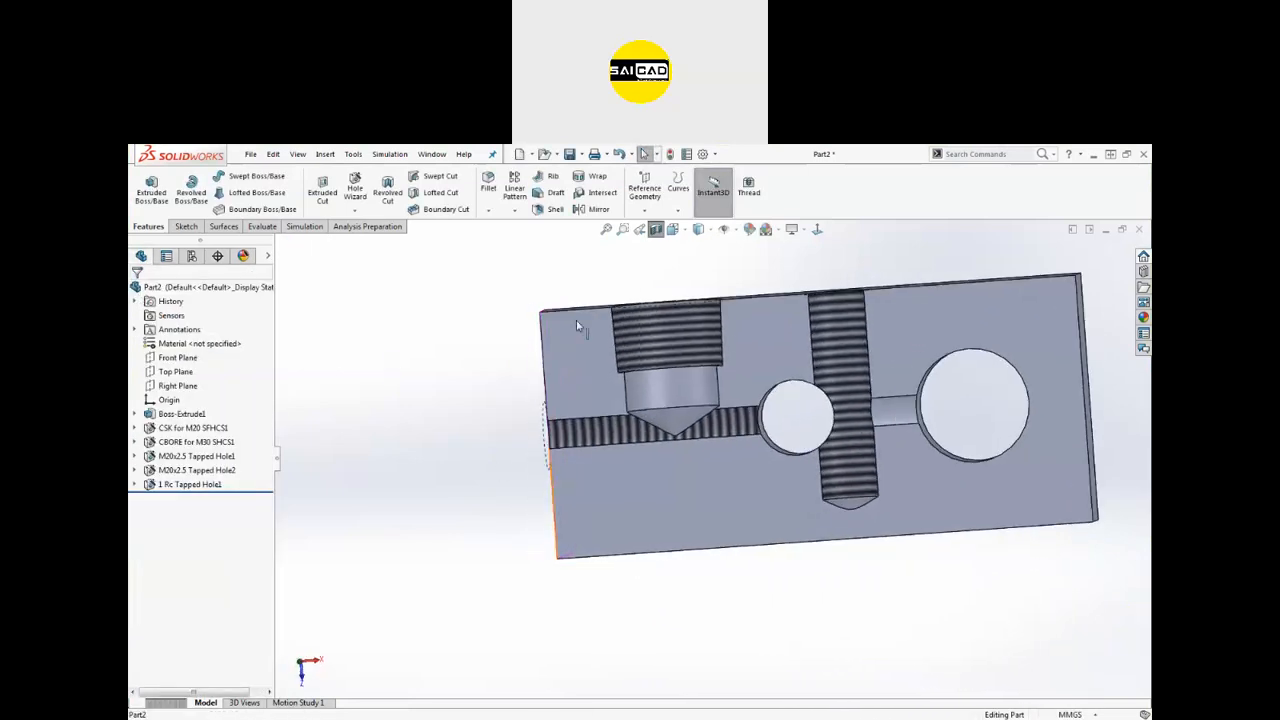
{"action": "scroll", "coordinate": [741, 341], "scroll_direction": "down", "scroll_amount": 5}
{"action": "left_click", "coordinate": [665, 333]}
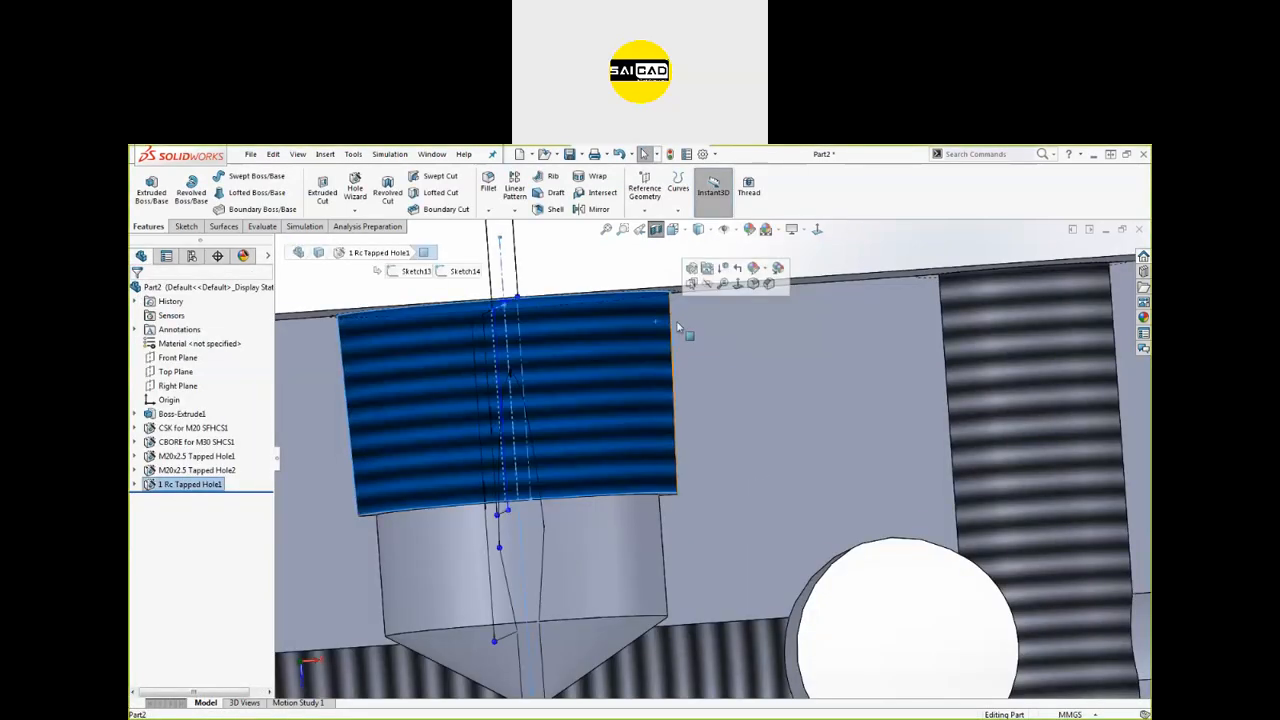
{"action": "scroll", "coordinate": [677, 345], "scroll_direction": "up", "scroll_amount": 4}
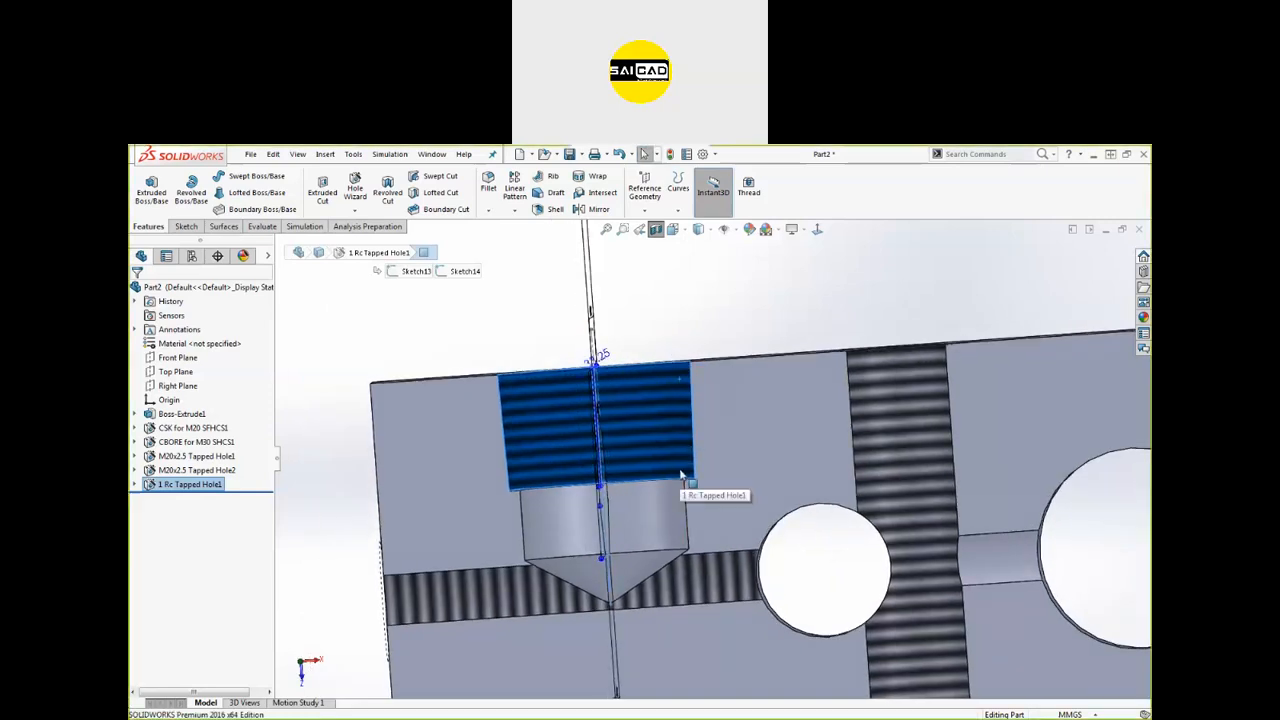
{"action": "scroll", "coordinate": [688, 430], "scroll_direction": "up", "scroll_amount": 1}
{"action": "middle_click_drag", "start_coordinate": [688, 430], "coordinate": [680, 333]}
{"action": "scroll", "coordinate": [699, 434], "scroll_direction": "up", "scroll_amount": 3}
{"action": "middle_click_drag", "start_coordinate": [700, 436], "coordinate": [755, 438]}
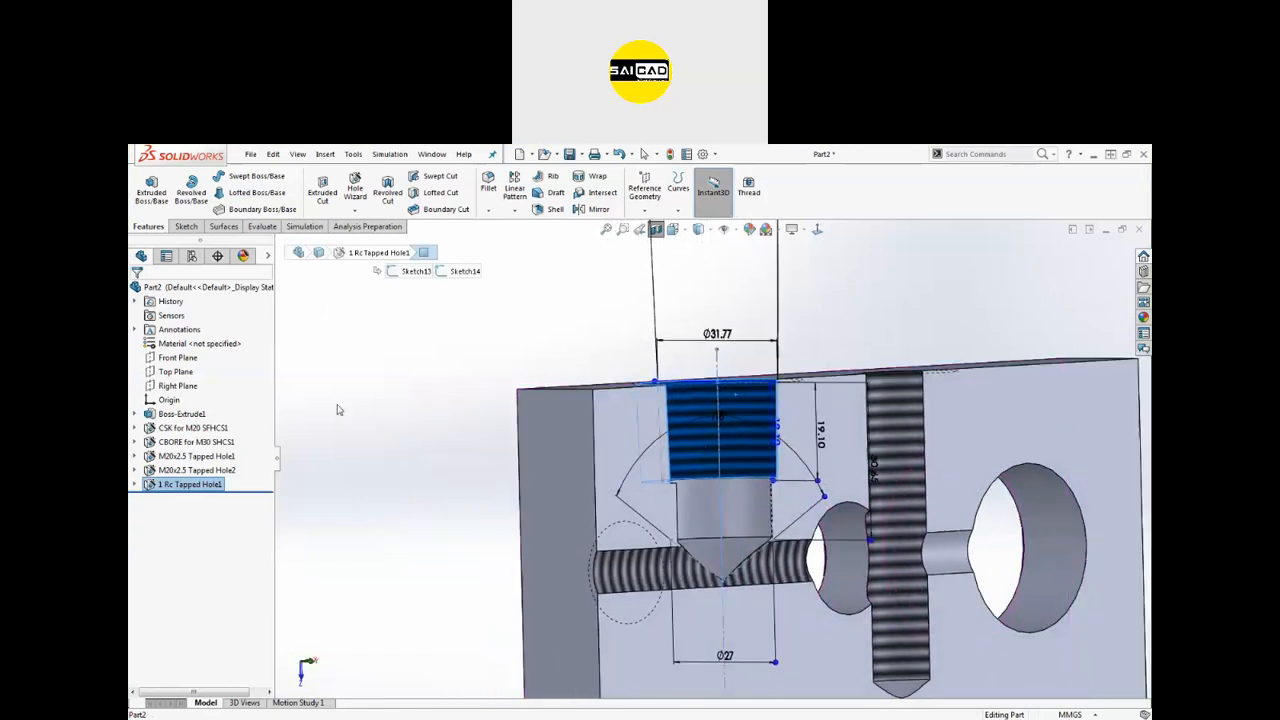
{"action": "scroll", "coordinate": [760, 432], "scroll_direction": "down", "scroll_amount": 3}
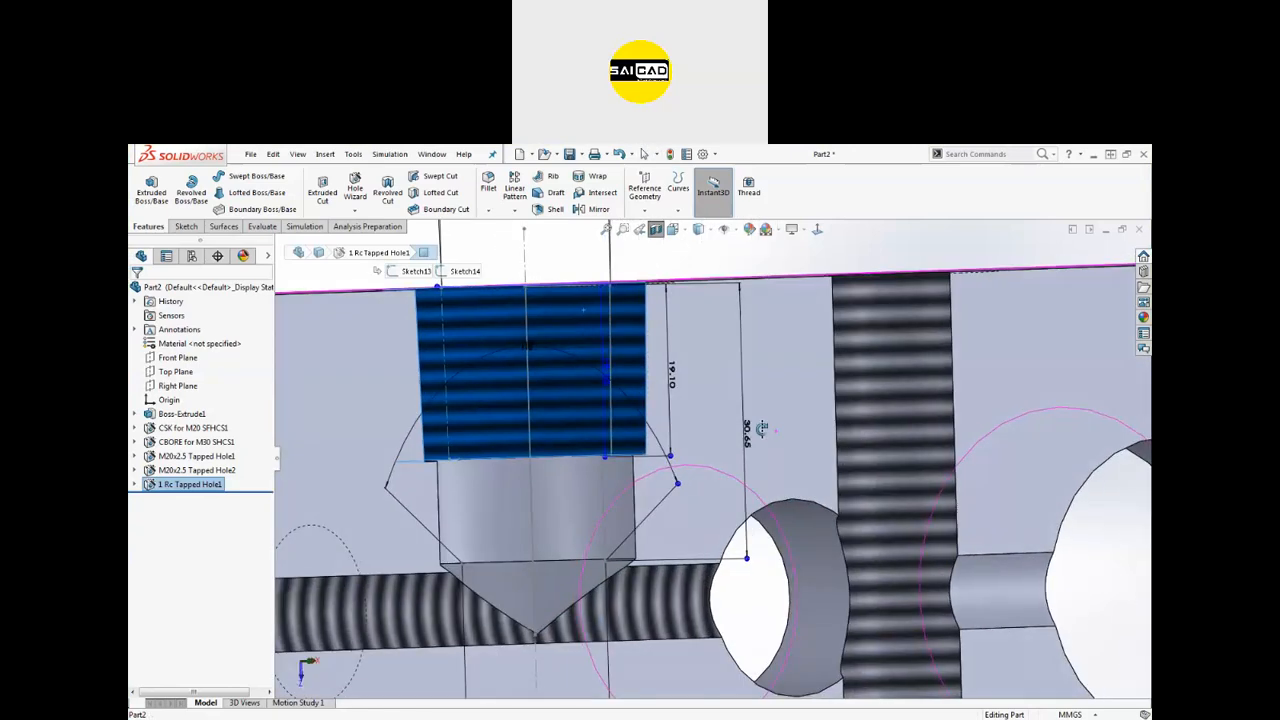
{"action": "scroll", "coordinate": [762, 428], "scroll_direction": "up", "scroll_amount": 3}
{"action": "middle_click_drag", "start_coordinate": [731, 309], "coordinate": [685, 315]}
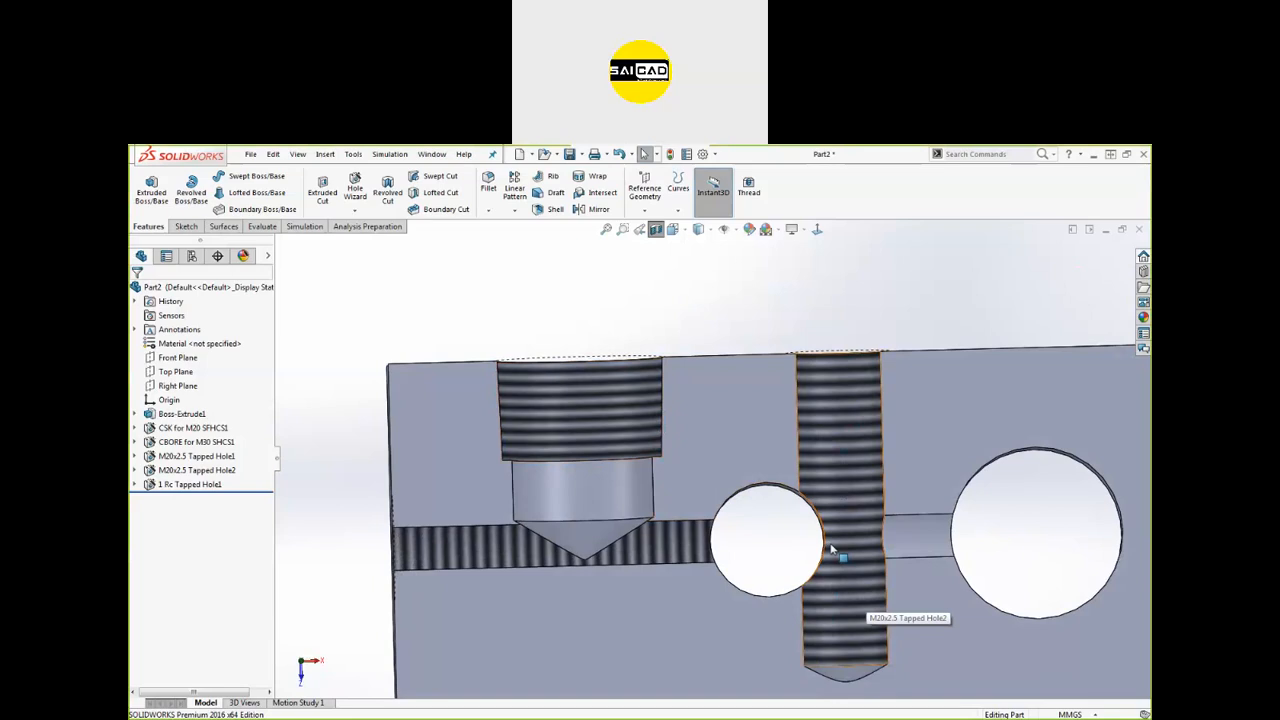
Step: Turn off the section view and turn the whole block so its top face and holes can be seen
{"action": "scroll", "coordinate": [836, 566], "scroll_direction": "up", "scroll_amount": 5}
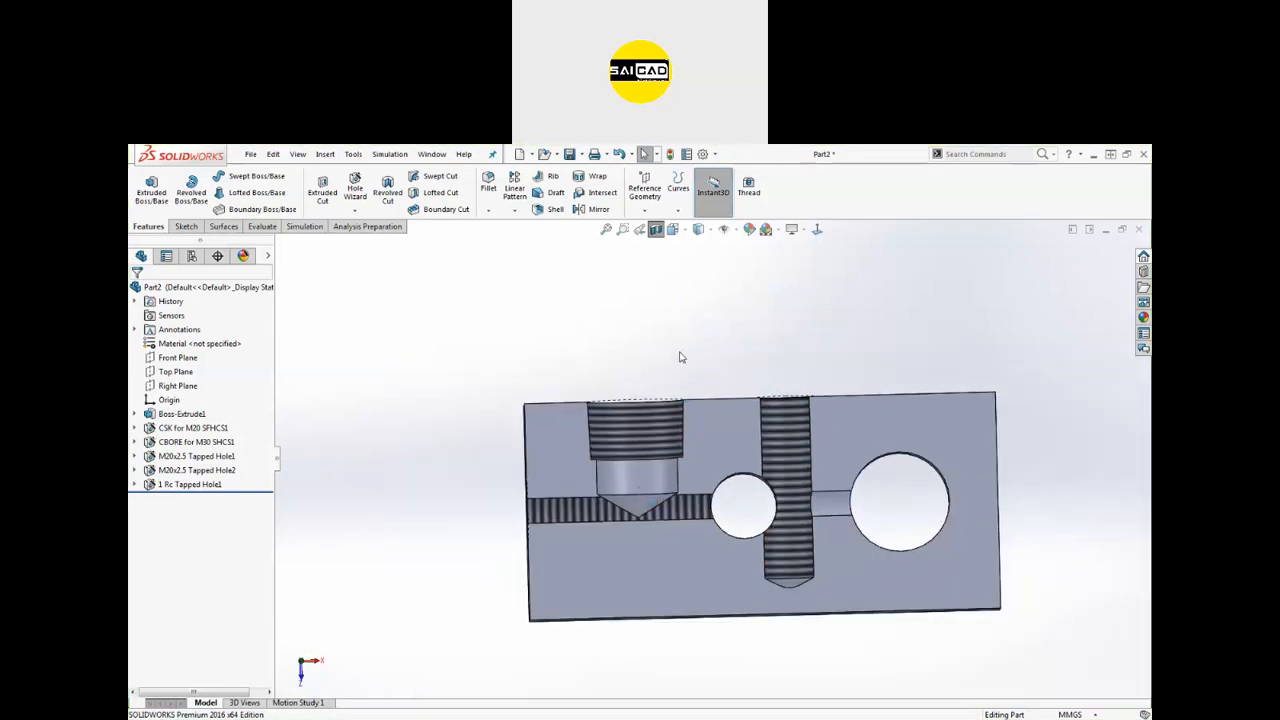
{"action": "middle_click_drag", "start_coordinate": [780, 385], "coordinate": [619, 460]}
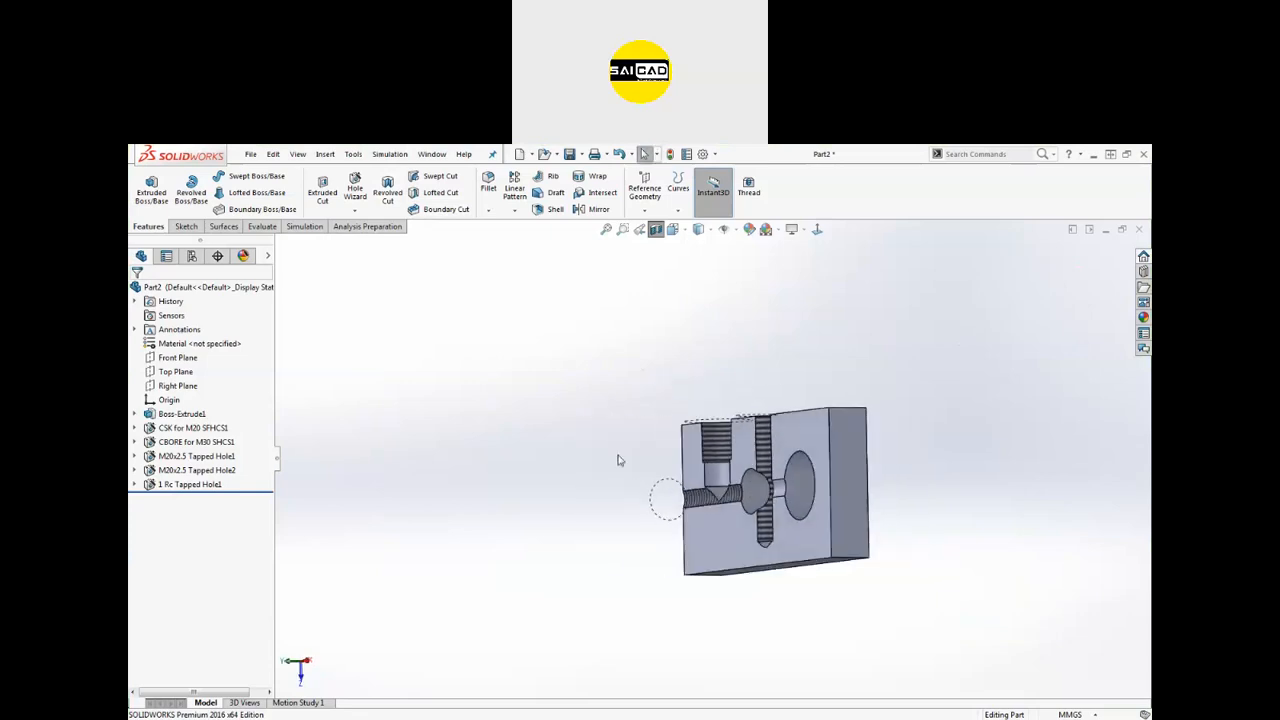
{"action": "left_click", "coordinate": [656, 229]}
{"action": "middle_click_drag", "start_coordinate": [619, 361], "coordinate": [553, 425]}
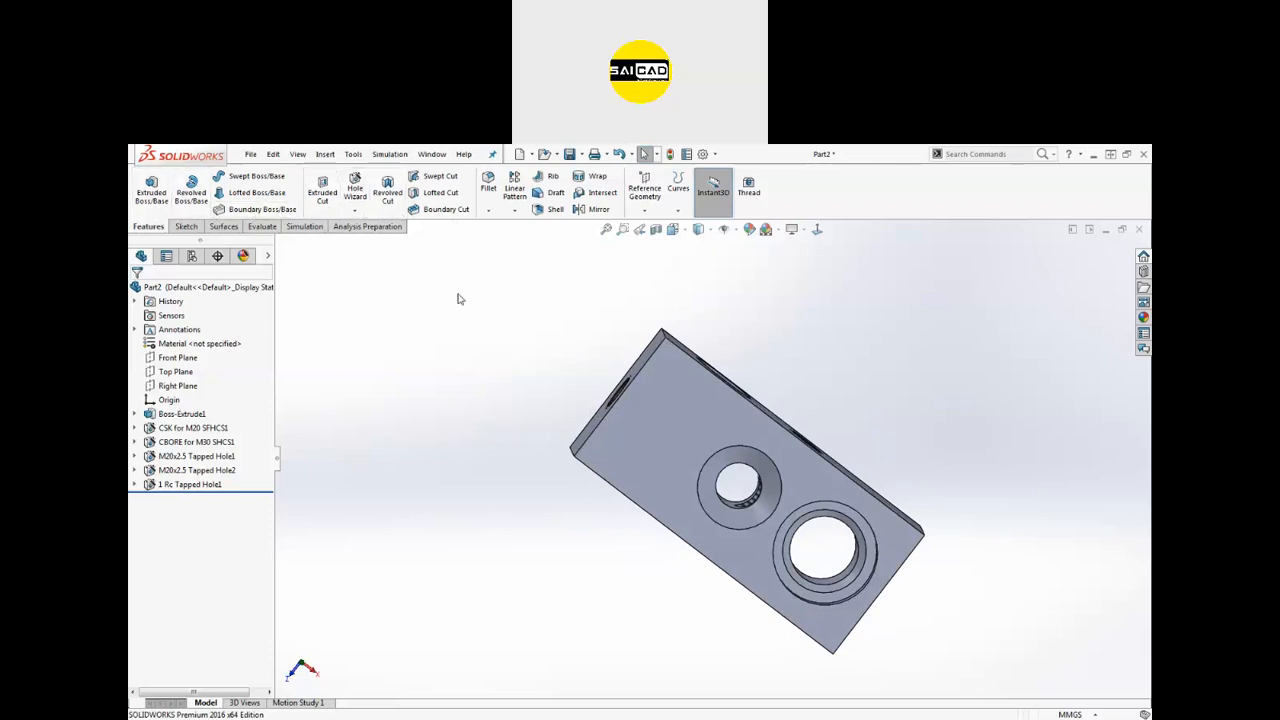
Step: Start a new Hole Wizard slot using the ANSI Metric standard and the Drill sizes type
{"action": "left_click", "coordinate": [355, 188]}
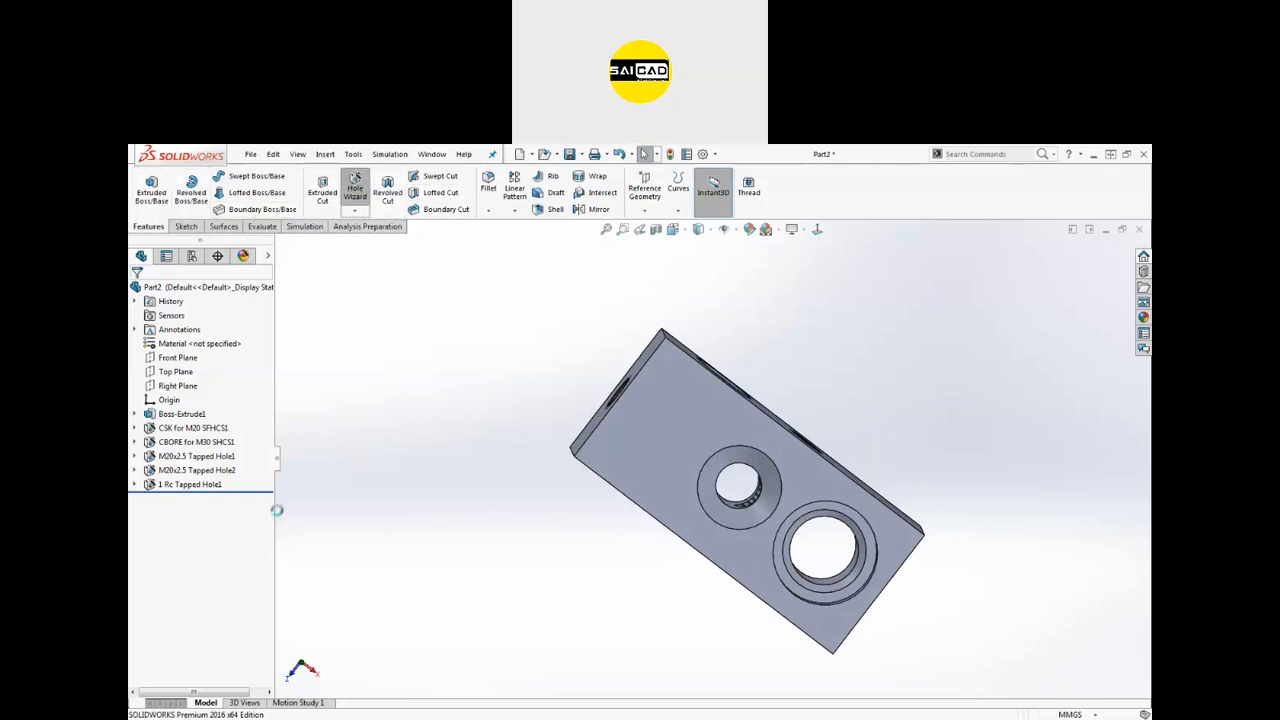
{"action": "left_click", "coordinate": [148, 495]}
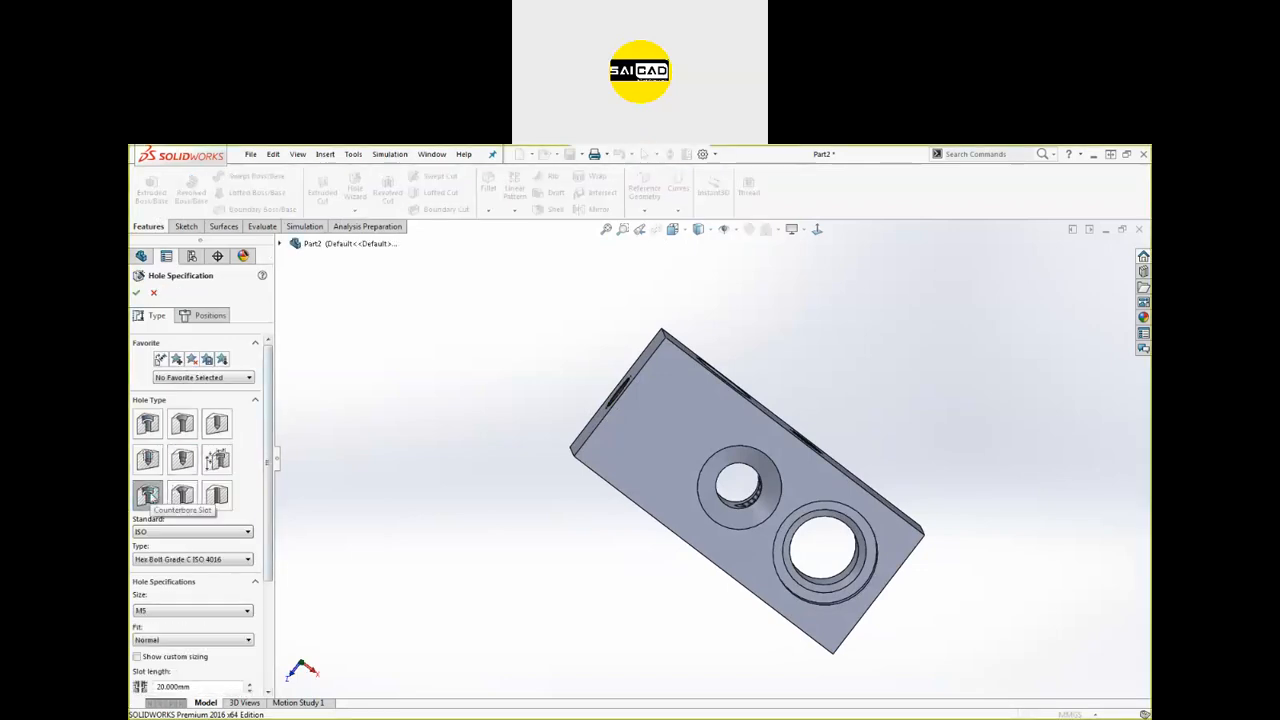
{"action": "left_click", "coordinate": [217, 495]}
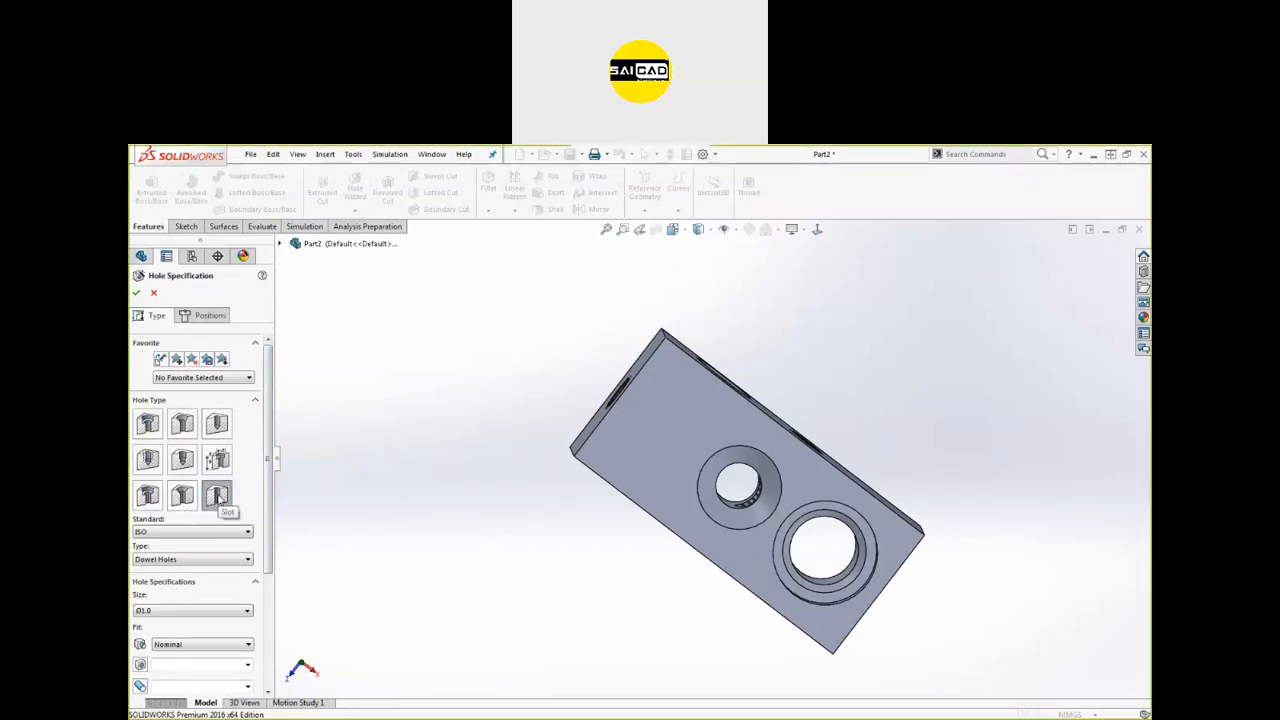
{"action": "left_click", "coordinate": [184, 531]}
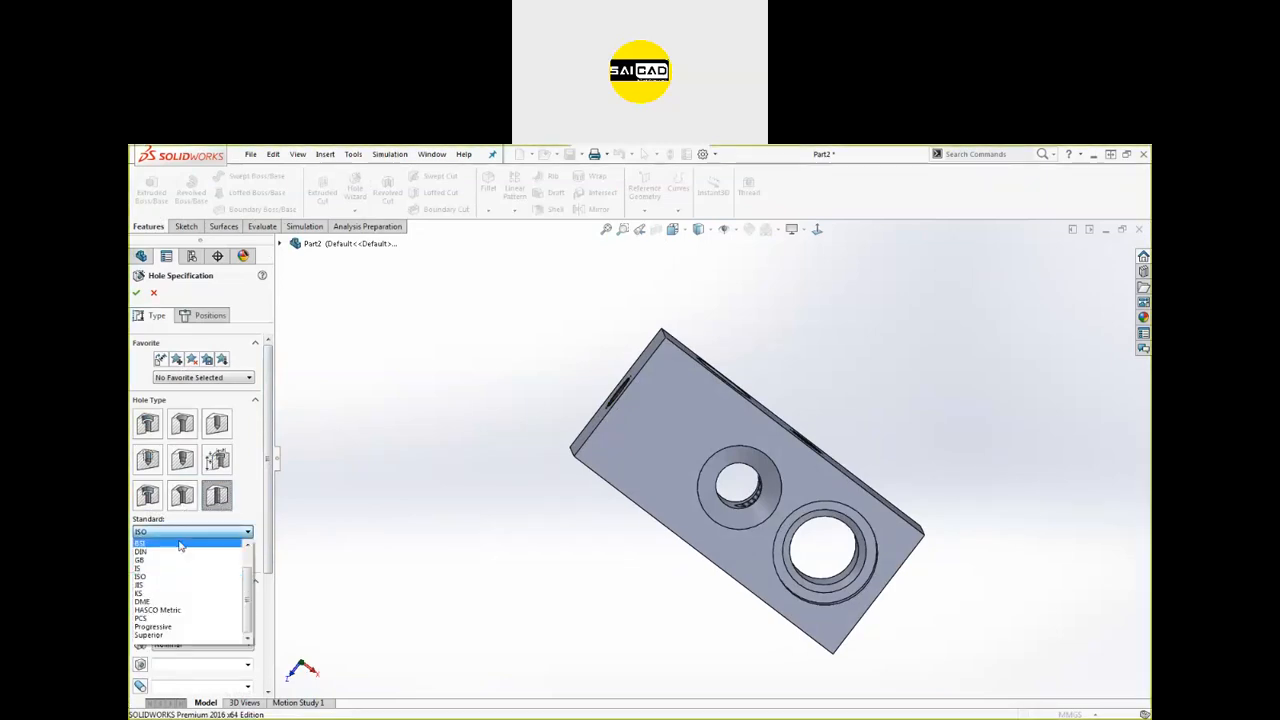
{"action": "left_click", "coordinate": [170, 556]}
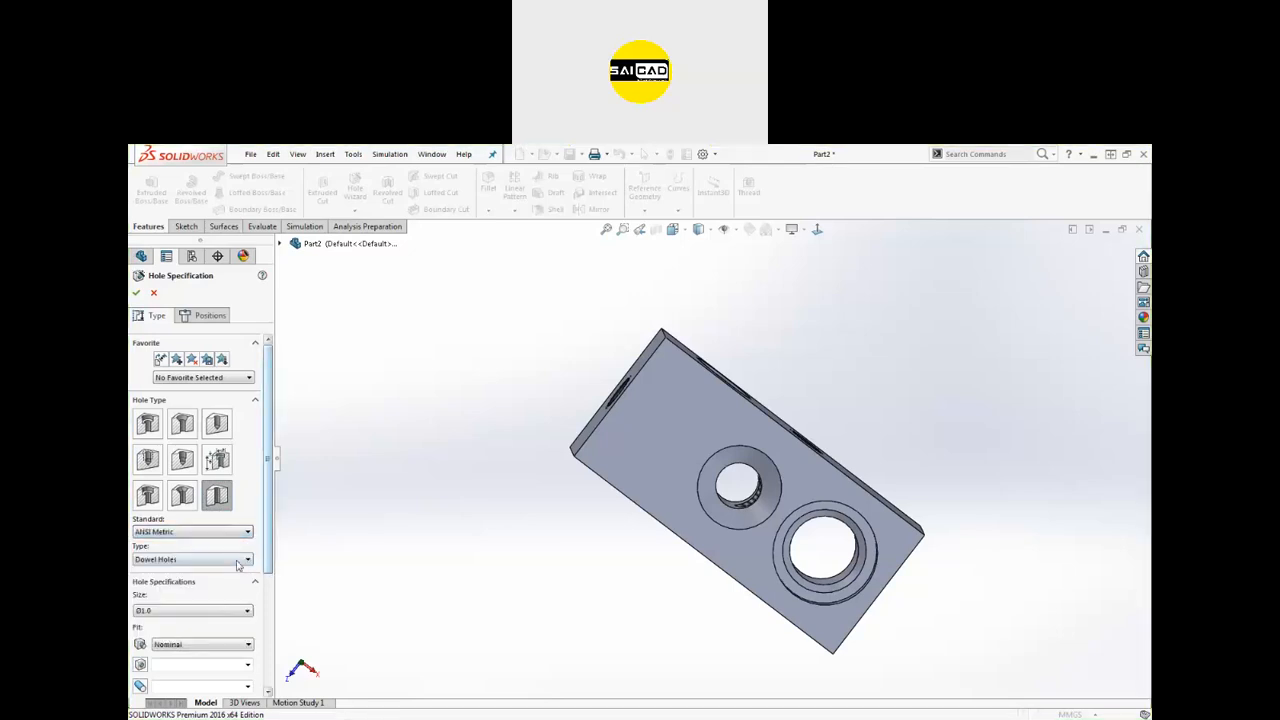
{"action": "left_click", "coordinate": [240, 560]}
{"action": "left_click", "coordinate": [210, 580]}
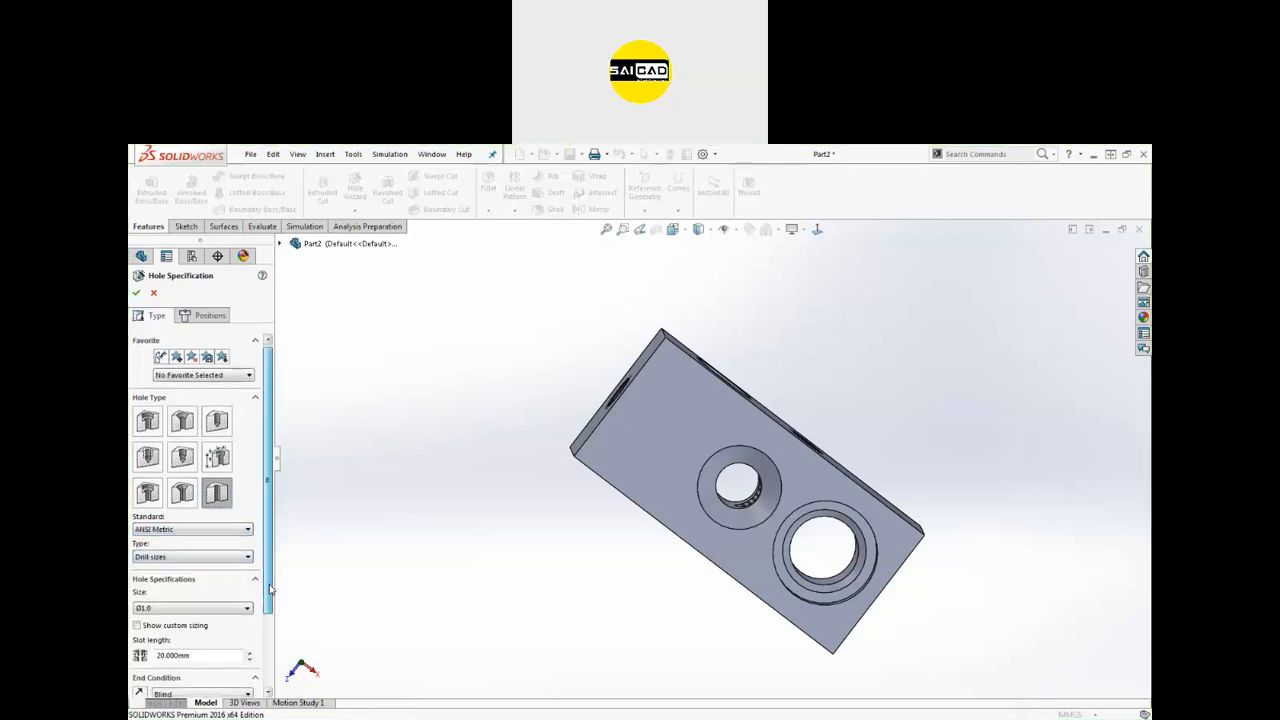
Step: Set the slot size to Ø10.0 and turn off its near side countersink
{"action": "scroll", "coordinate": [222, 578], "scroll_direction": "down", "scroll_amount": 3}
{"action": "left_click", "coordinate": [195, 511]}
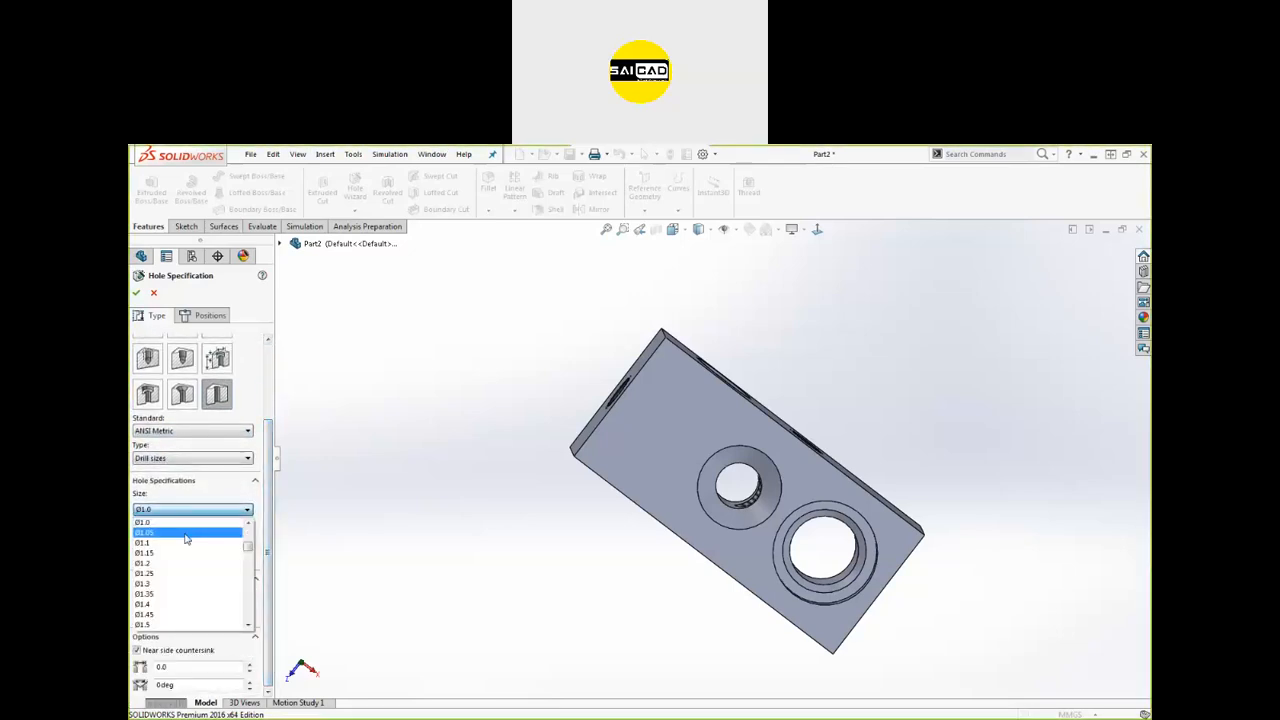
{"action": "scroll", "coordinate": [200, 602], "scroll_direction": "down", "scroll_amount": 20}
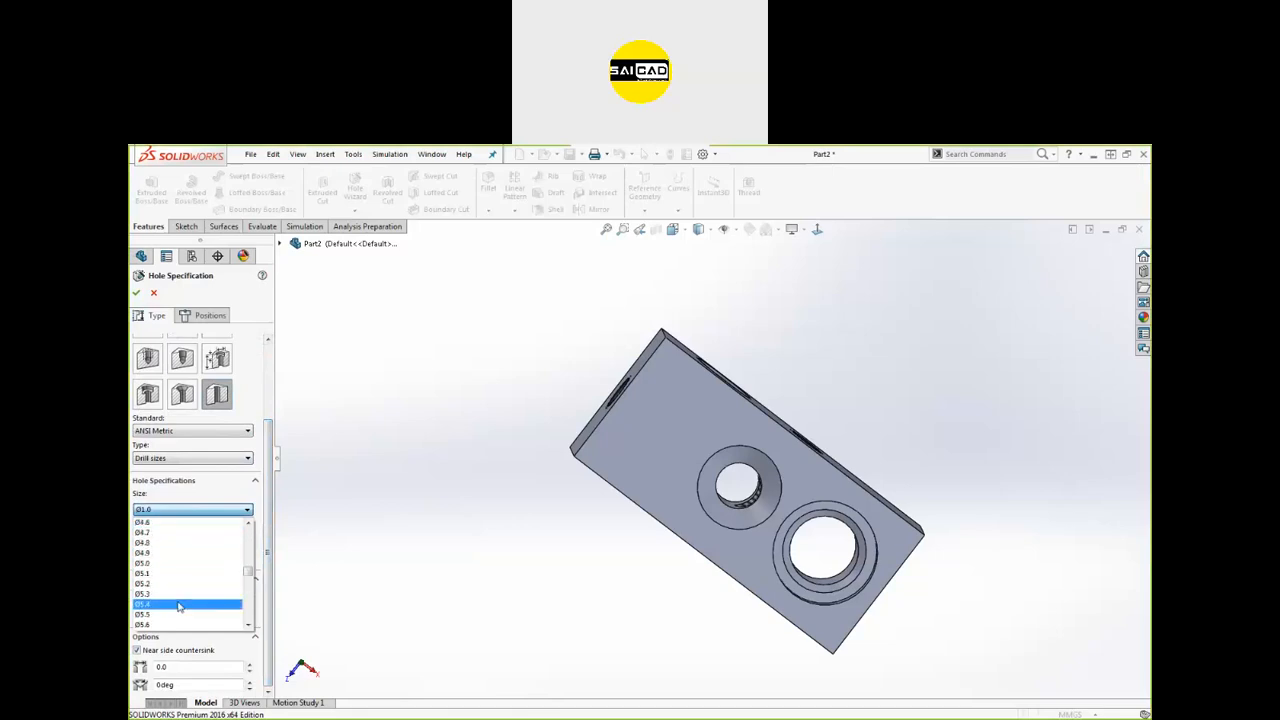
{"action": "scroll", "coordinate": [166, 625], "scroll_direction": "down", "scroll_amount": 3}
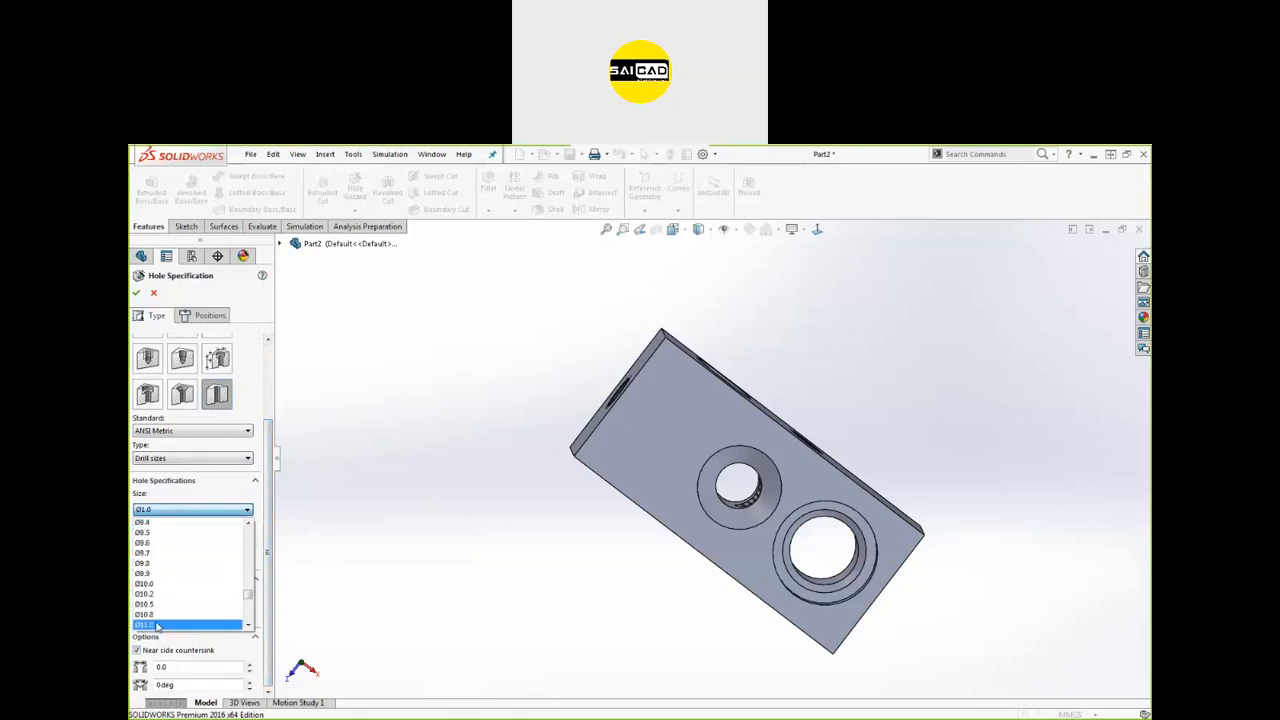
{"action": "left_click", "coordinate": [150, 583]}
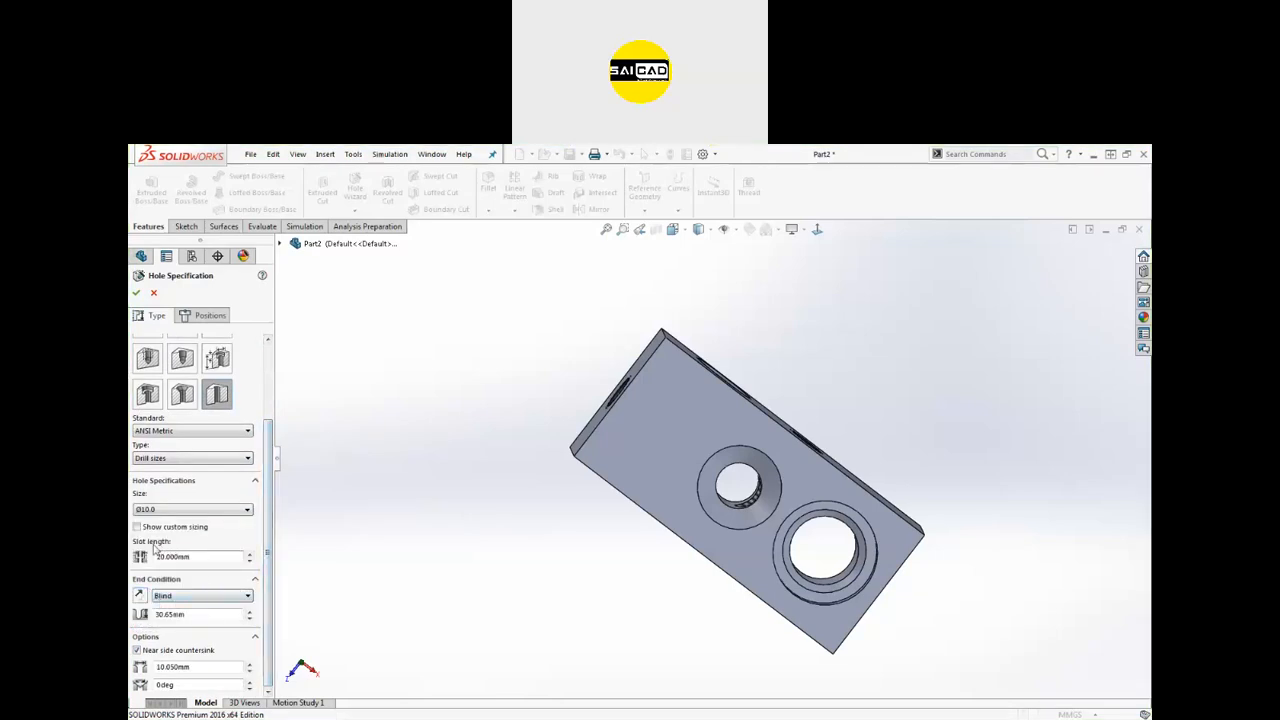
{"action": "left_click_drag", "start_coordinate": [198, 558], "coordinate": [133, 560]}
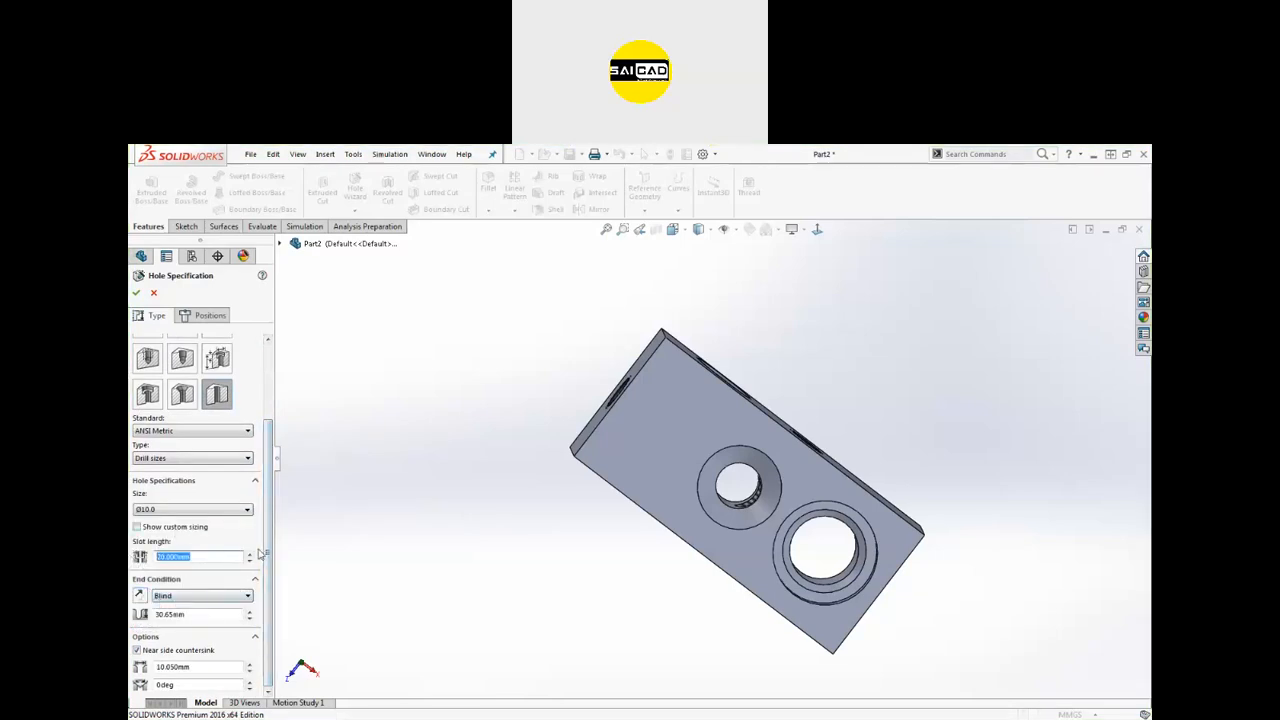
{"action": "left_click", "coordinate": [182, 530]}
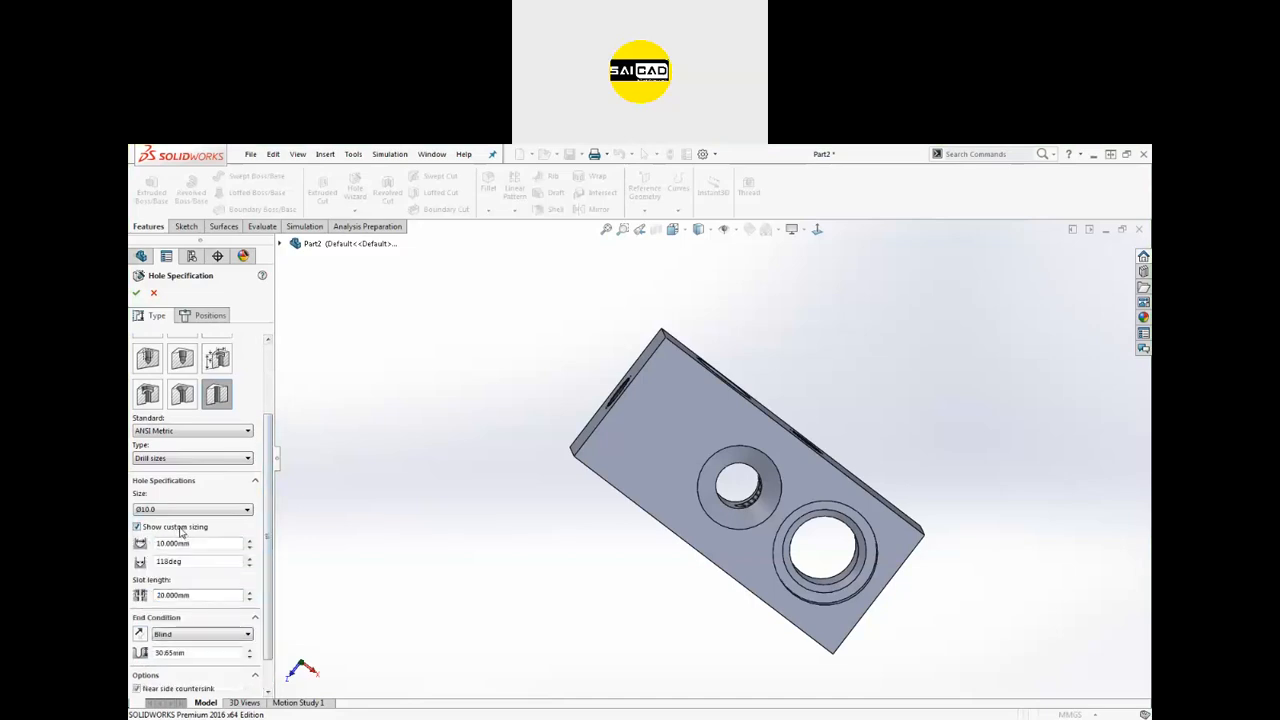
{"action": "left_click", "coordinate": [182, 529]}
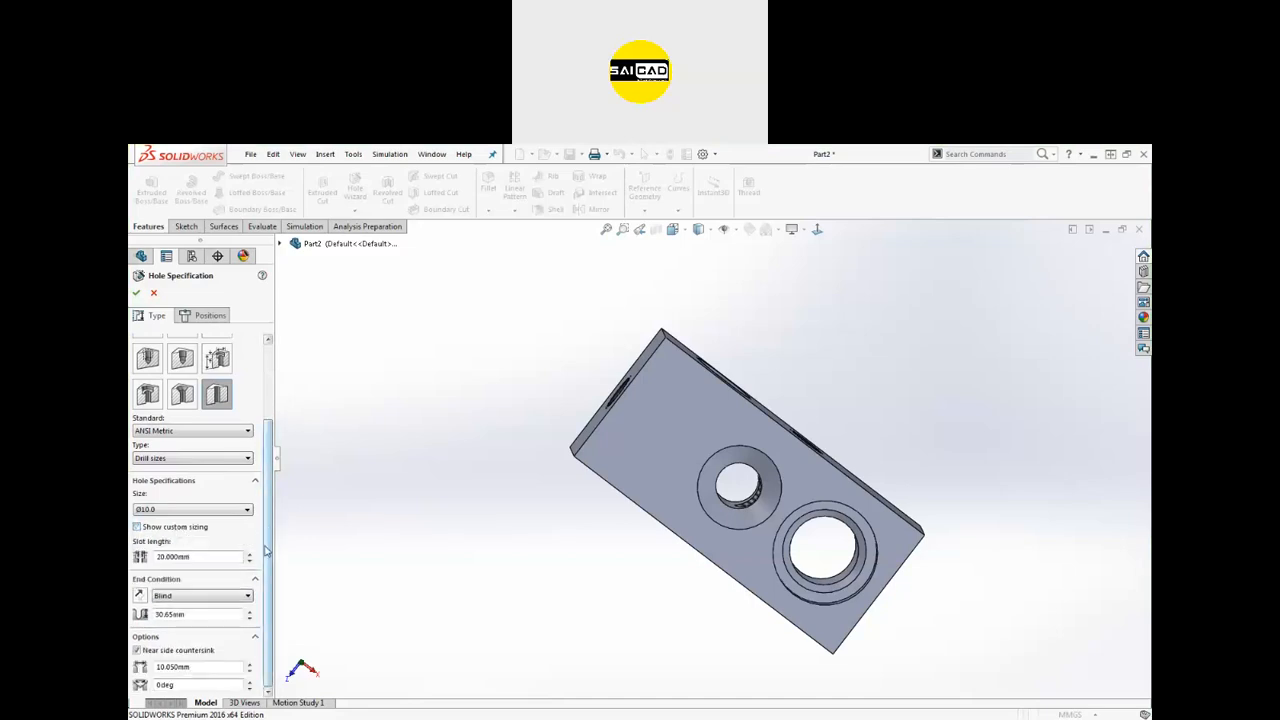
{"action": "left_click", "coordinate": [155, 652]}
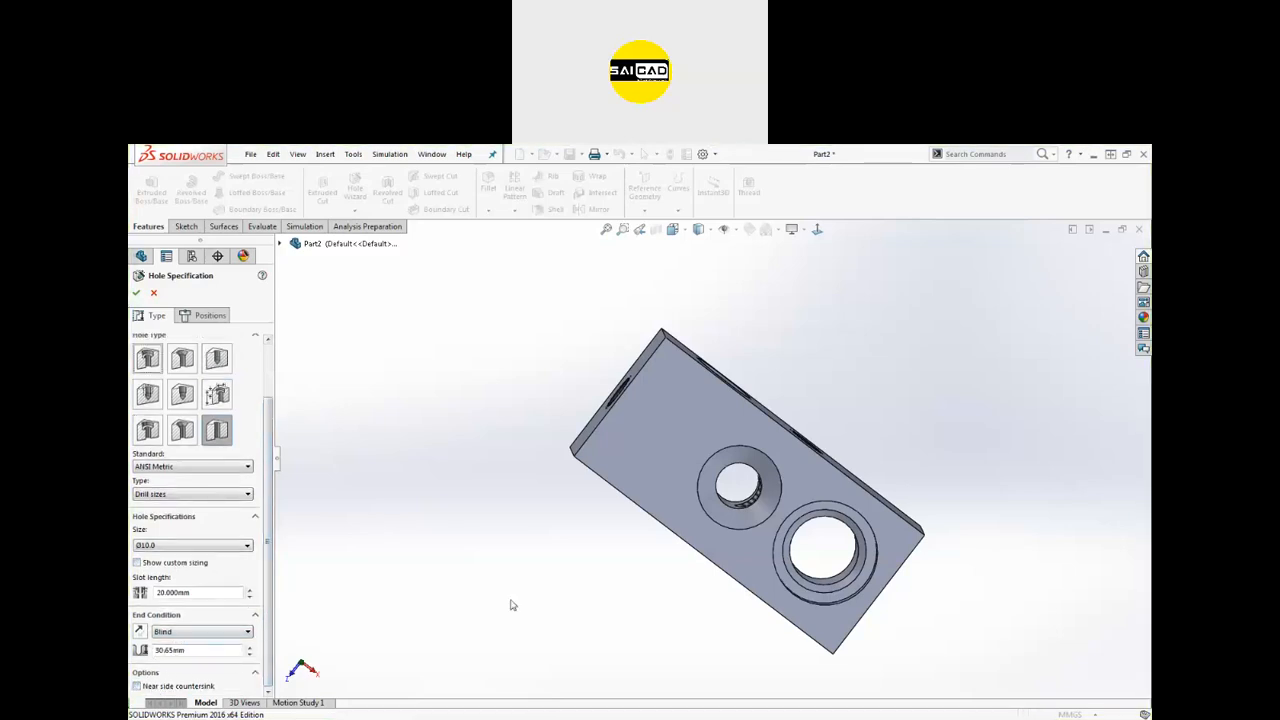
Step: Place the slot on the block's top face, between its end and the countersunk hole, and finish it
{"action": "left_click", "coordinate": [205, 315]}
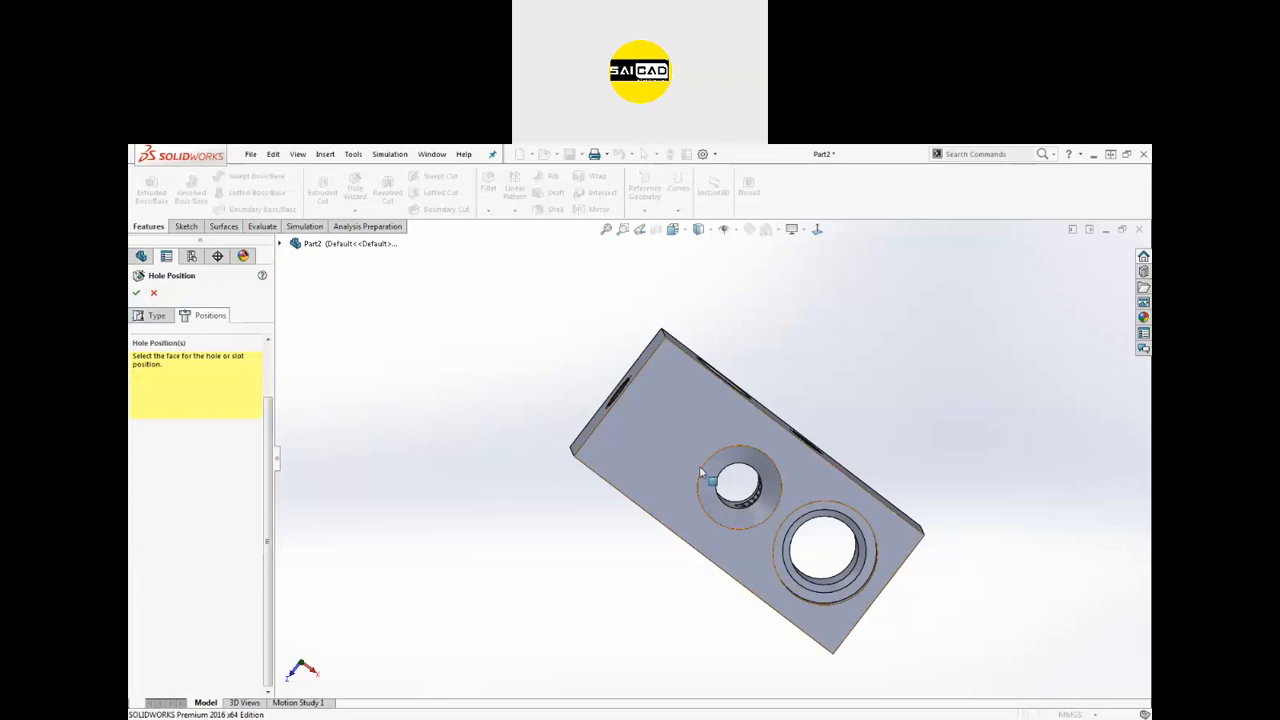
{"action": "left_click", "coordinate": [648, 428]}
{"action": "middle_click_drag", "start_coordinate": [604, 563], "coordinate": [614, 508]}
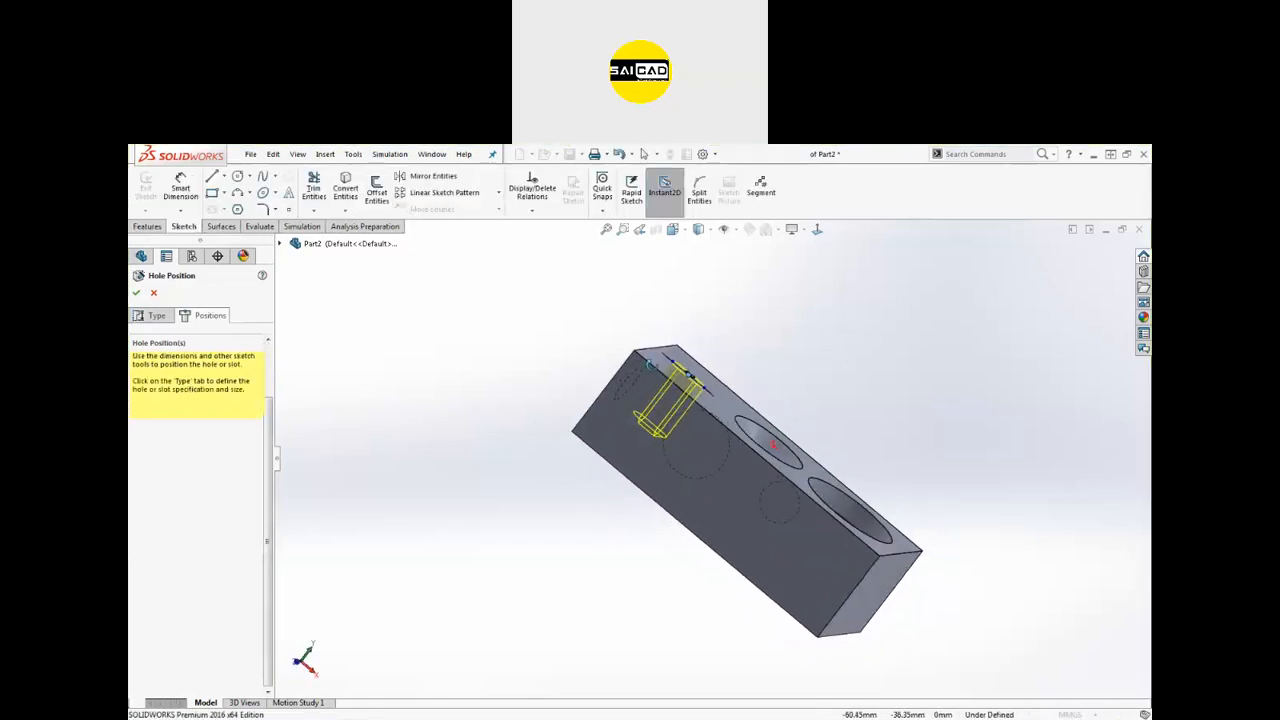
{"action": "left_click", "coordinate": [136, 292]}
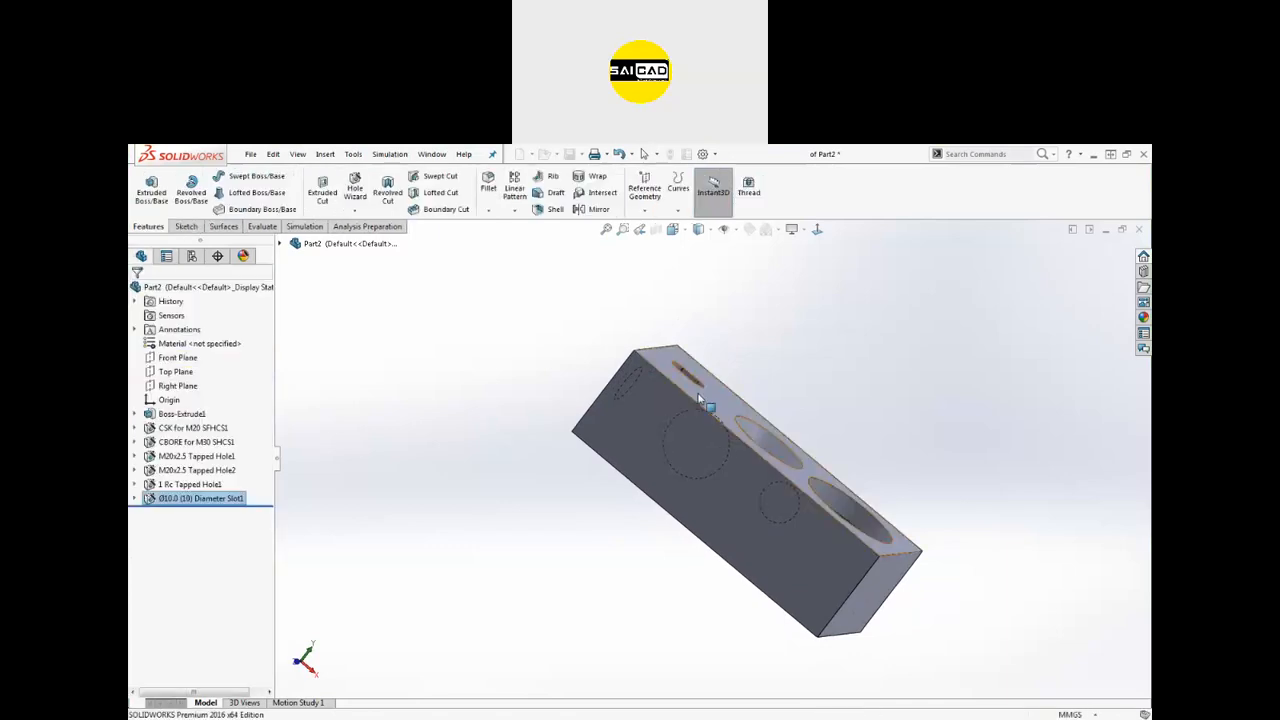
{"action": "scroll", "coordinate": [700, 398], "scroll_direction": "down", "scroll_amount": 3}
{"action": "middle_click_drag", "start_coordinate": [694, 392], "coordinate": [560, 515]}
{"action": "scroll", "coordinate": [703, 477], "scroll_direction": "down", "scroll_amount": 3}
{"action": "left_click", "coordinate": [701, 479]}
{"action": "scroll", "coordinate": [450, 403], "scroll_direction": "up", "scroll_amount": 2}
{"action": "left_click", "coordinate": [418, 381]}
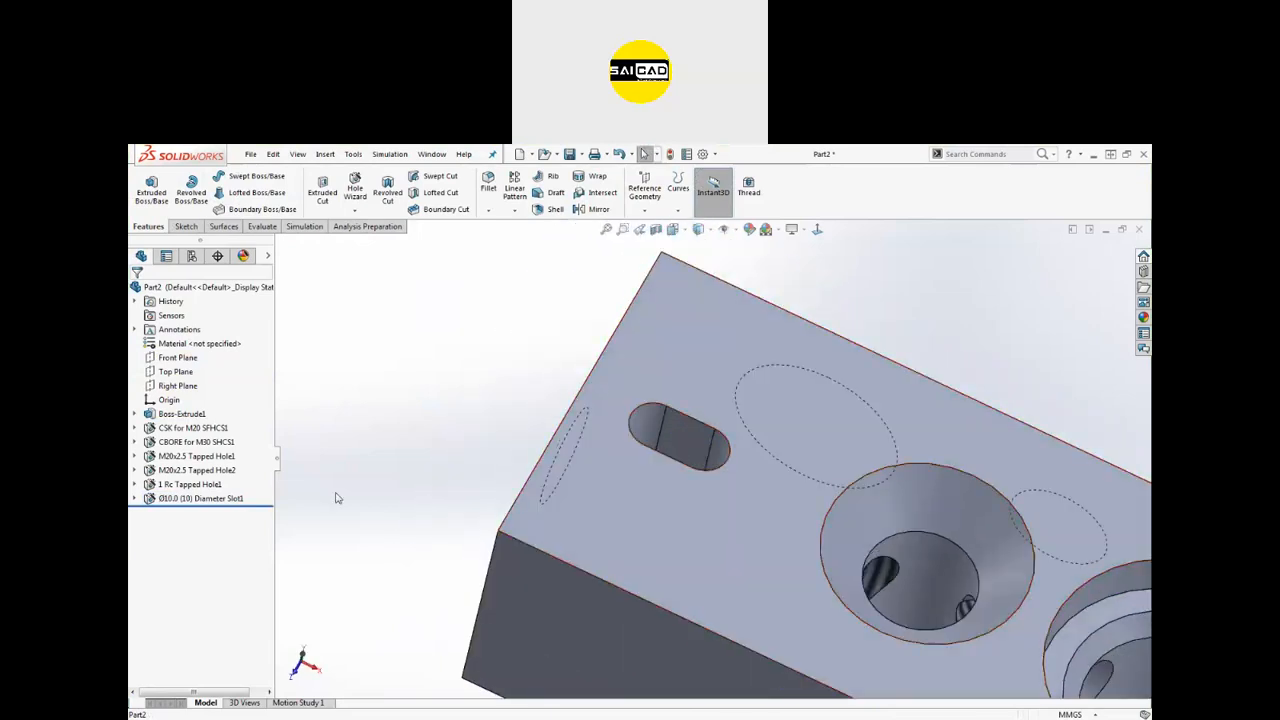
Step: Edit the slot feature and change it to a counterbore slot for an M5 hex bolt
{"action": "left_click", "coordinate": [190, 497]}
{"action": "left_click", "coordinate": [187, 463]}
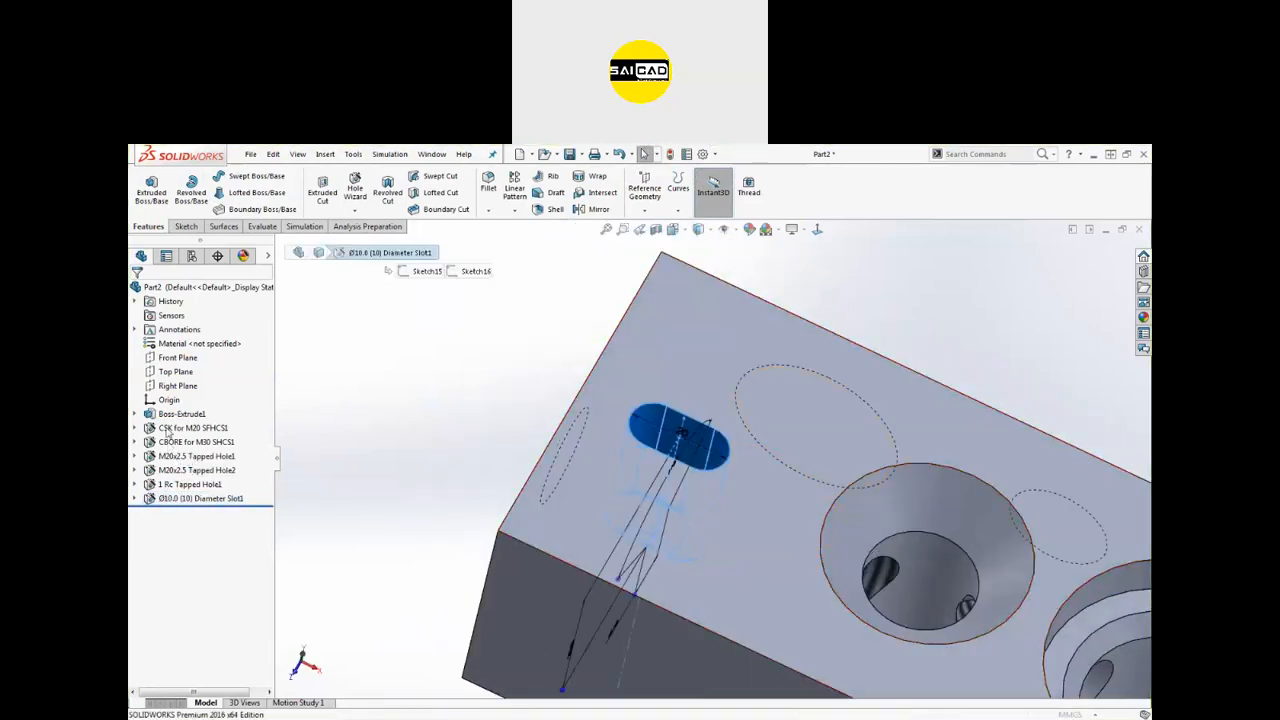
{"action": "left_click", "coordinate": [147, 495]}
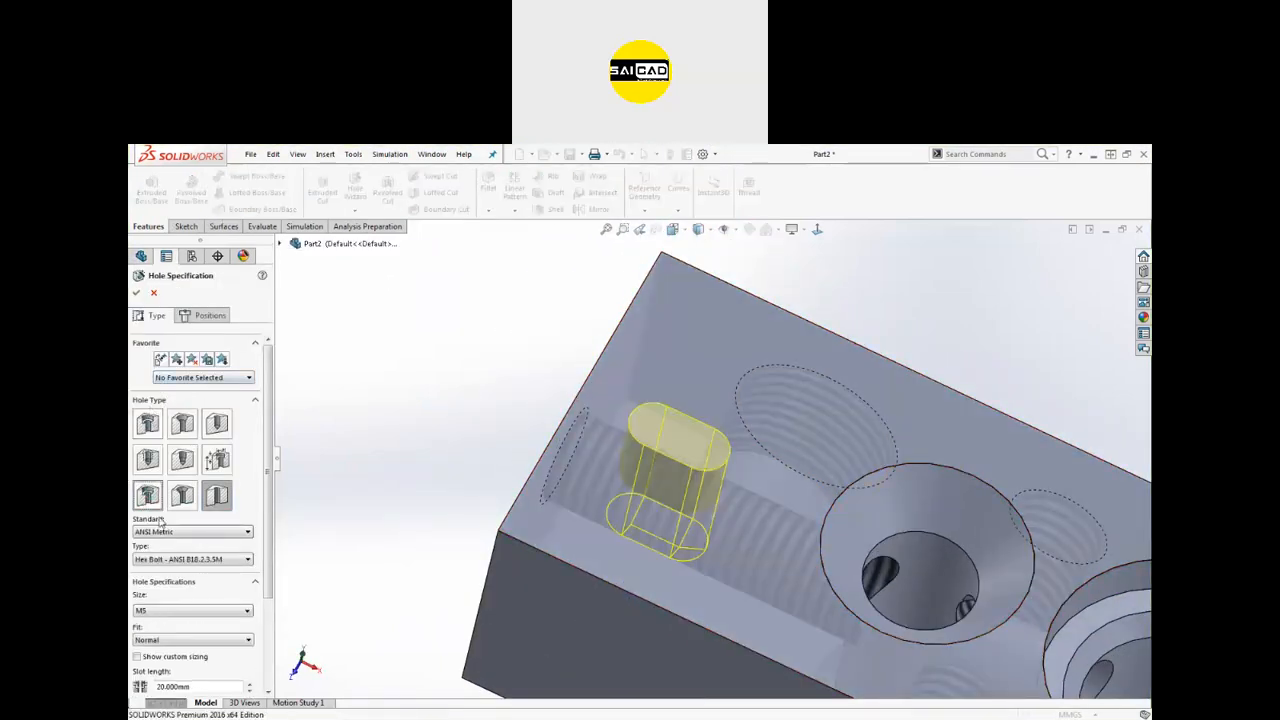
{"action": "scroll", "coordinate": [268, 528], "scroll_direction": "down", "scroll_amount": 1}
{"action": "left_click_drag", "start_coordinate": [272, 528], "coordinate": [272, 589]}
{"action": "middle_click_drag", "start_coordinate": [563, 537], "coordinate": [623, 520]}
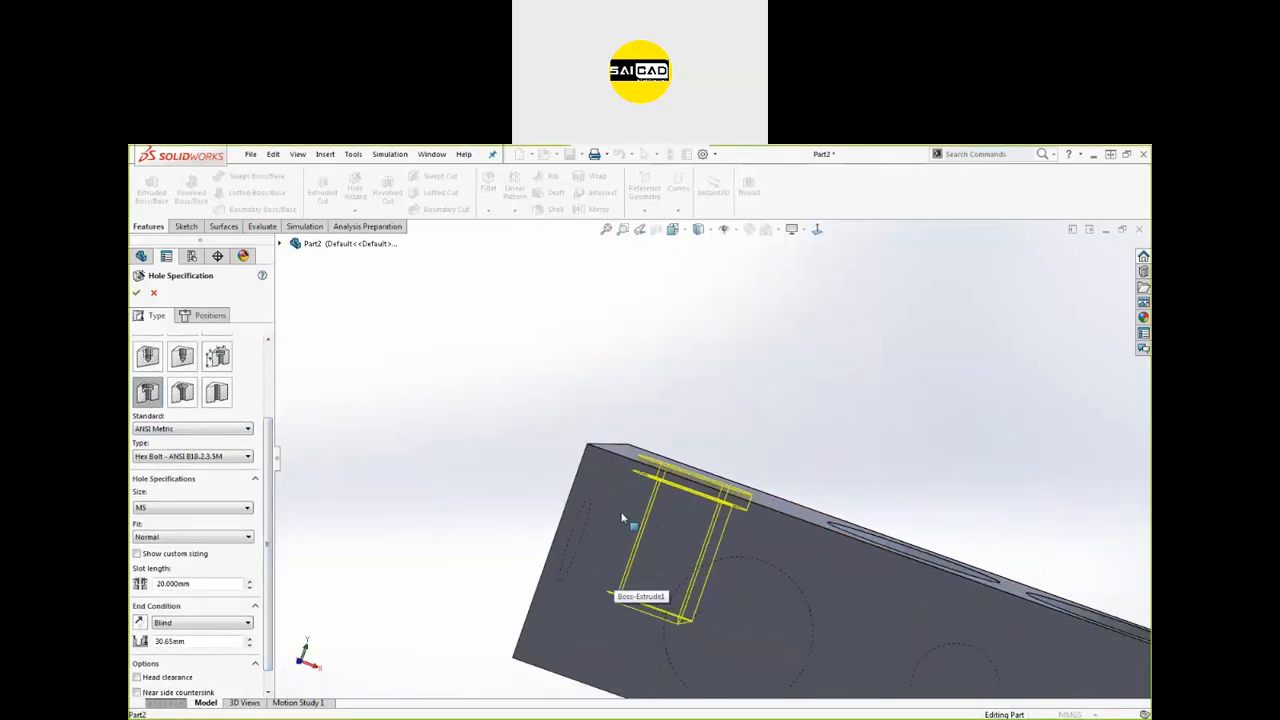
Step: Set the counterbore slot's end condition to Through All and finish the edit
{"action": "left_click", "coordinate": [195, 622]}
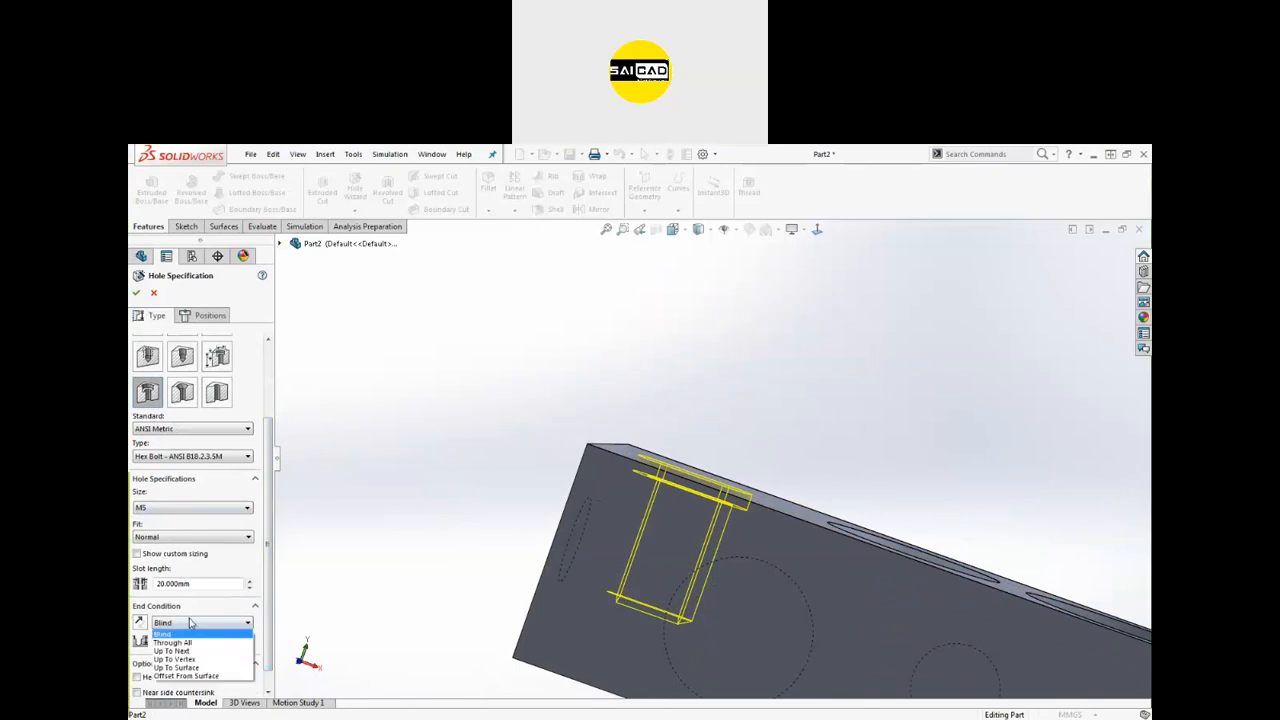
{"action": "left_click", "coordinate": [180, 641]}
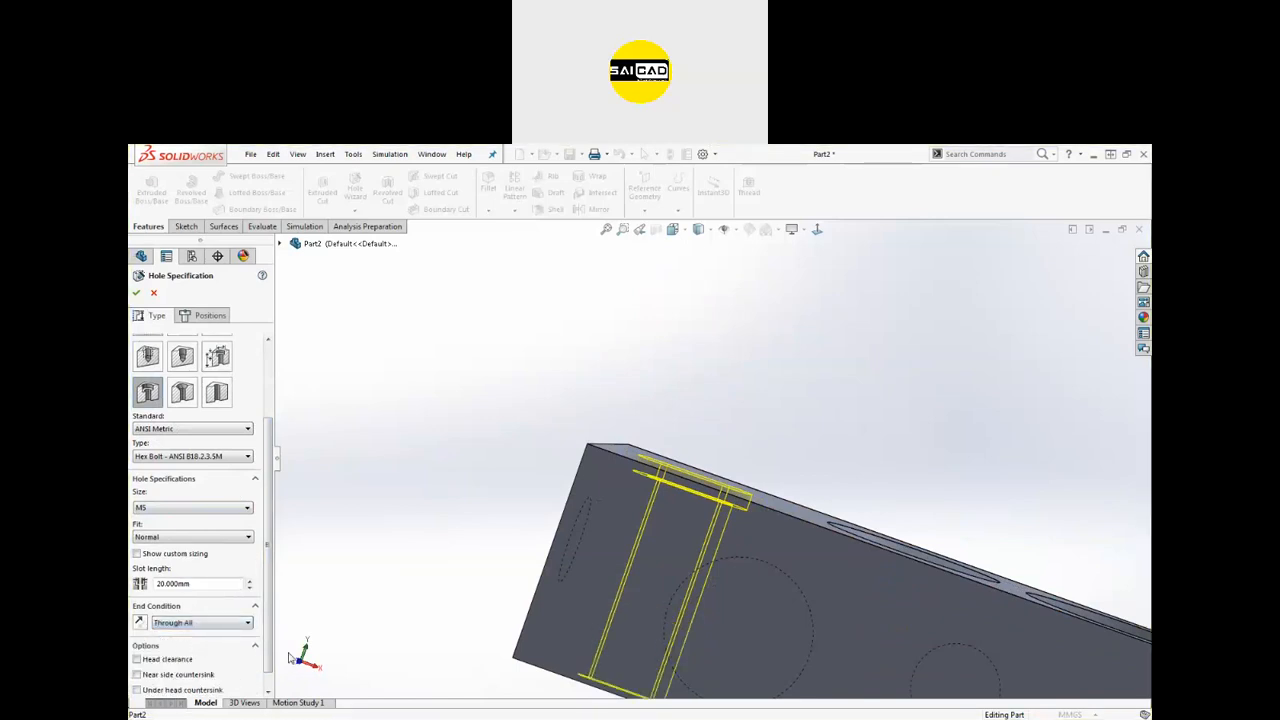
{"action": "scroll", "coordinate": [220, 670], "scroll_direction": "down", "scroll_amount": 1}
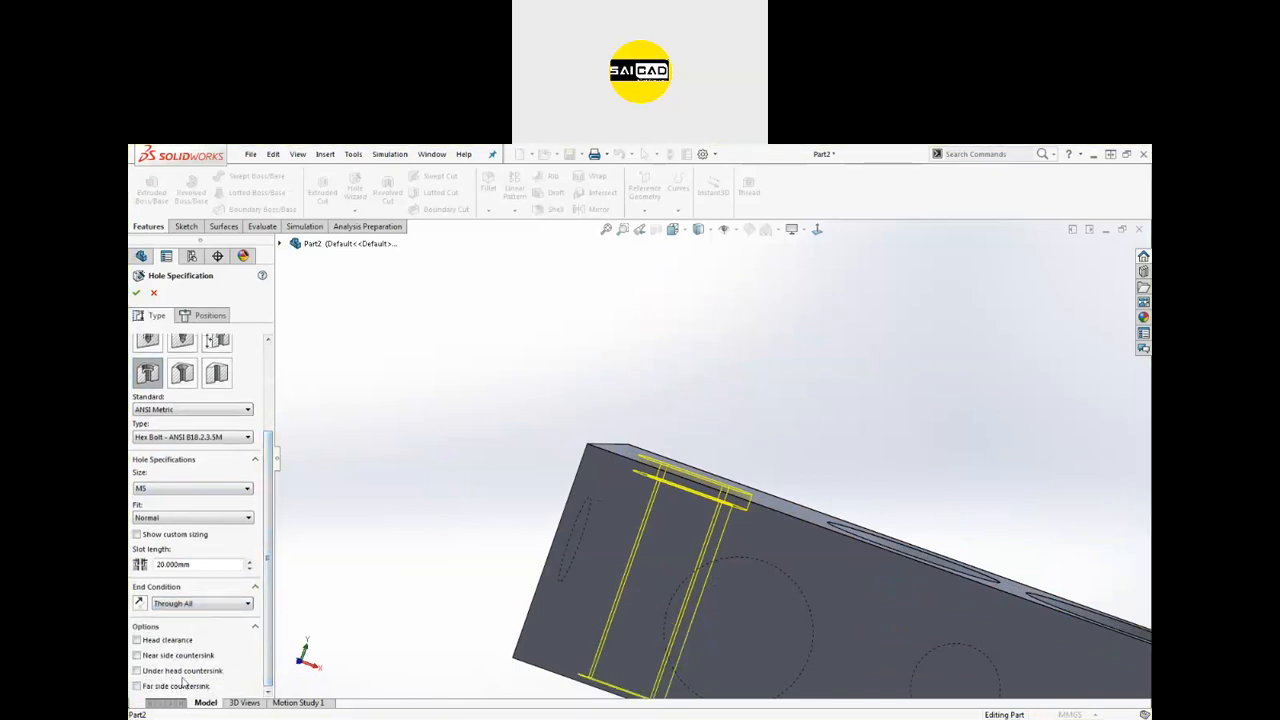
{"action": "left_click", "coordinate": [136, 292]}
Step: Examine the counterbore slot and the finished block from several angles, ending in the isometric view
{"action": "middle_click_drag", "start_coordinate": [632, 432], "coordinate": [606, 606]}
{"action": "scroll", "coordinate": [626, 580], "scroll_direction": "down", "scroll_amount": 4}
{"action": "scroll", "coordinate": [530, 425], "scroll_direction": "up", "scroll_amount": 4}
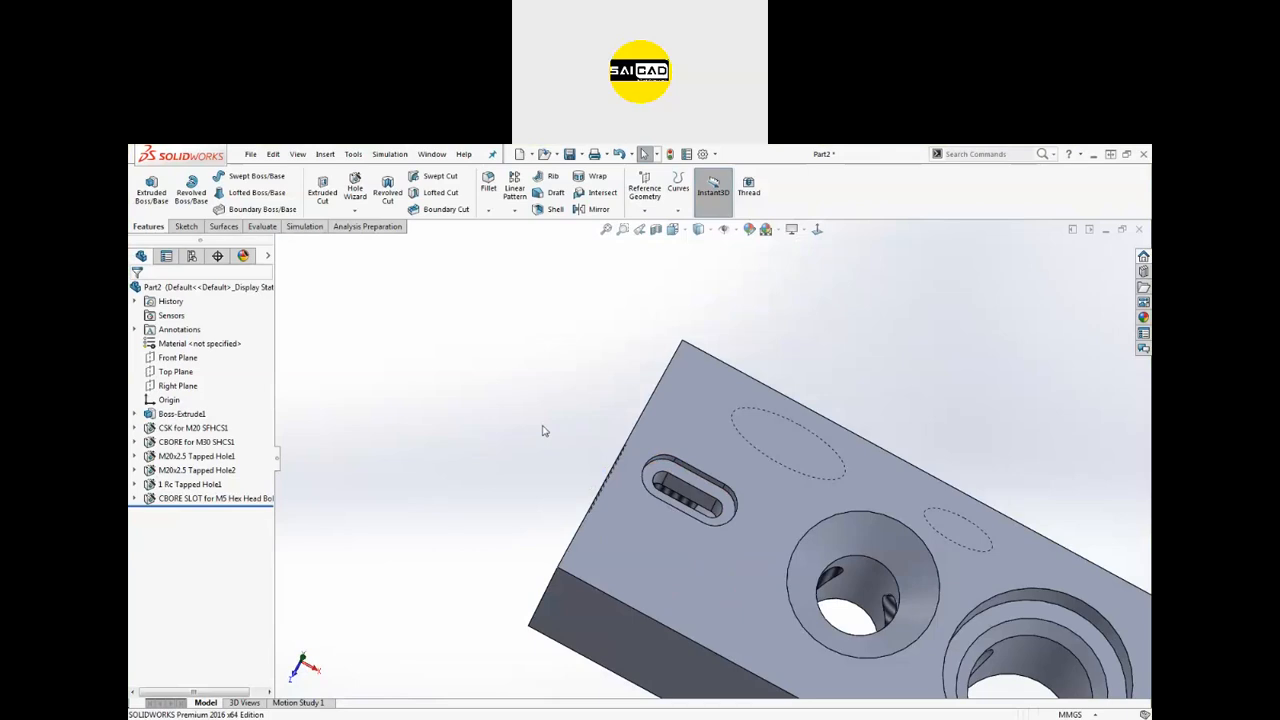
{"action": "scroll", "coordinate": [700, 420], "scroll_direction": "down", "scroll_amount": 5}
{"action": "key", "text": "ctrl+1"}
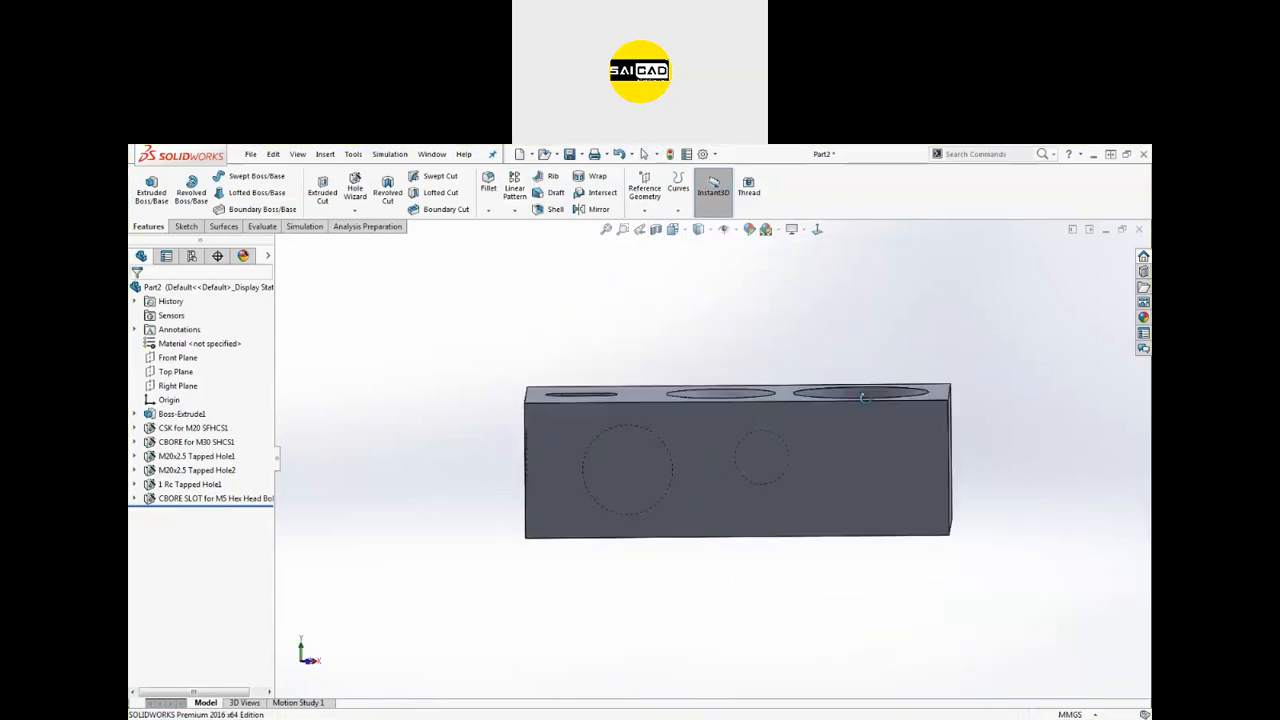
{"action": "key", "text": "ctrl+7"}
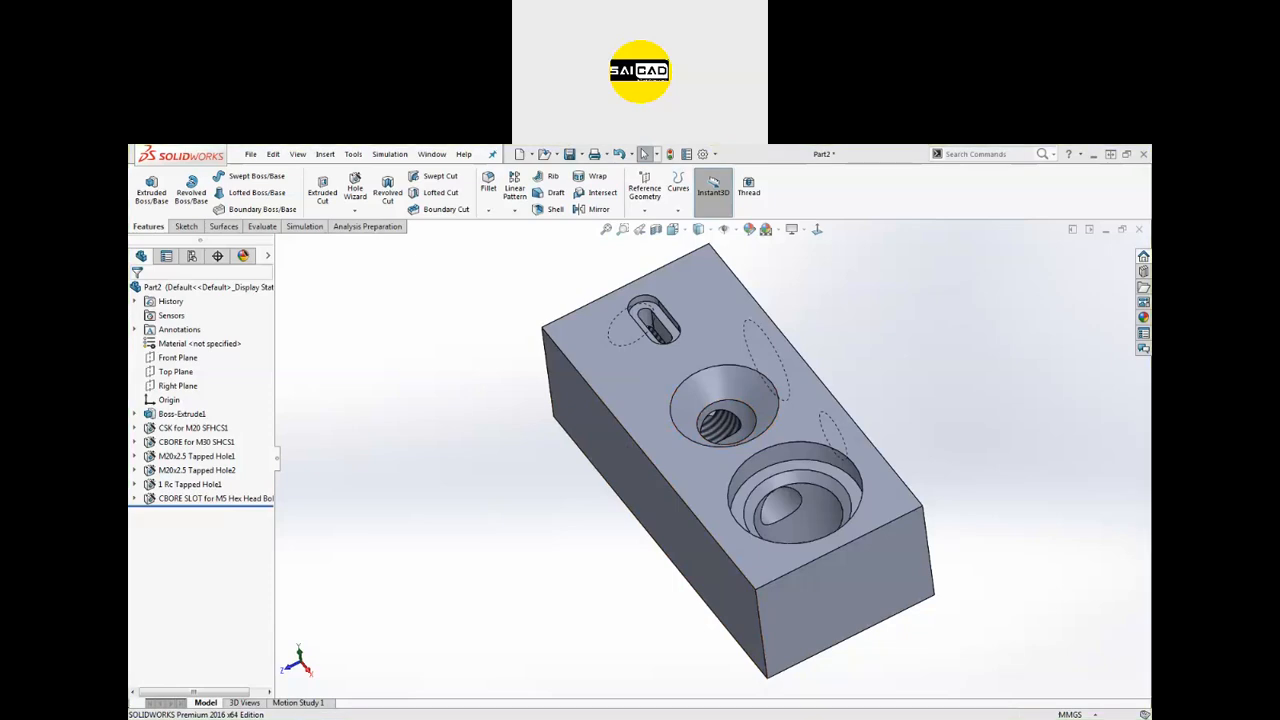
Step: Switch to Adobe Acrobat Reader and review the three practice drawings in Solidworks_Assignment_4.pdf through its last page
{"action": "key", "text": "alt+Tab"}
{"action": "scroll", "coordinate": [578, 497], "scroll_direction": "down", "scroll_amount": 15}
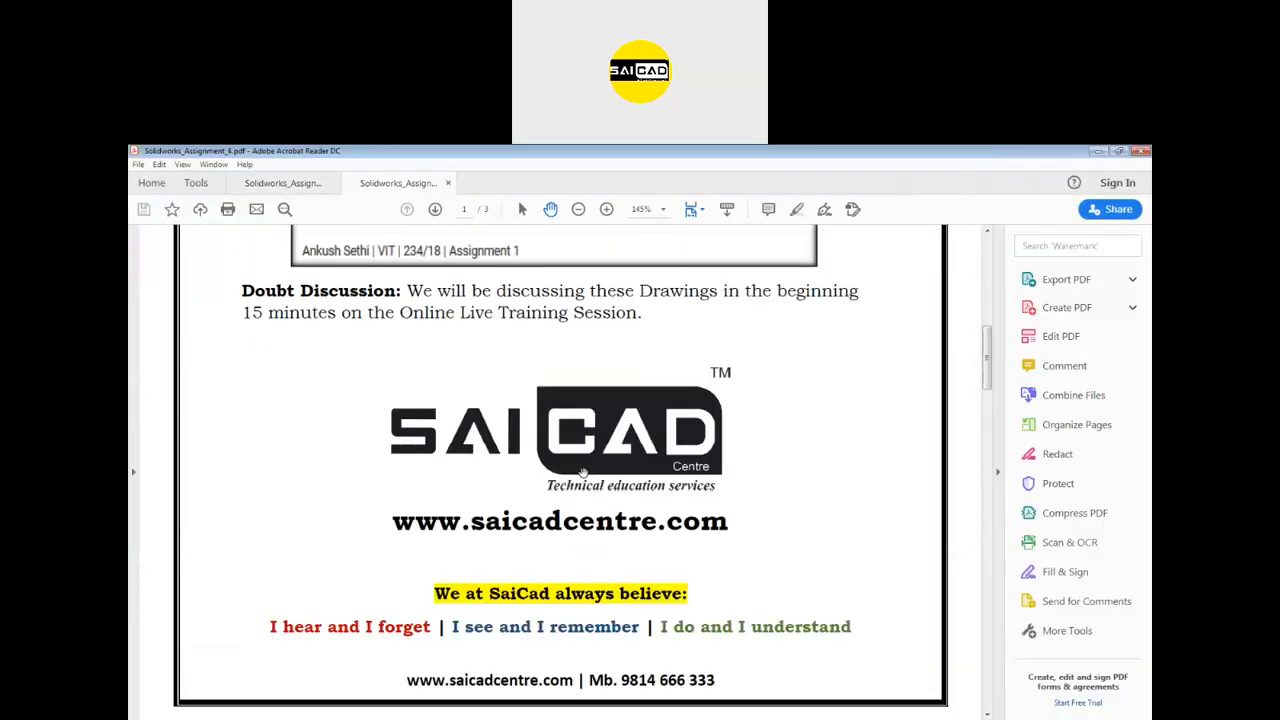
{"action": "scroll", "coordinate": [578, 497], "scroll_direction": "down", "scroll_amount": 10}
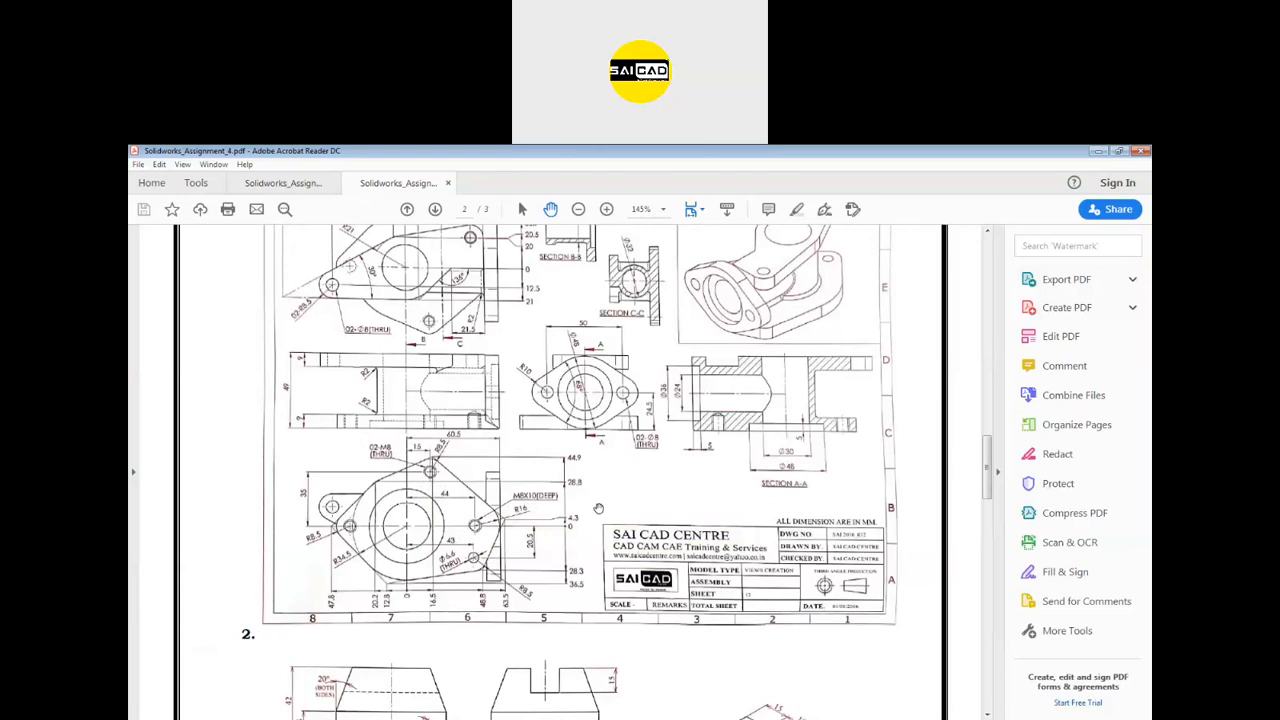
{"action": "scroll", "coordinate": [598, 509], "scroll_direction": "down", "scroll_amount": 4}
{"action": "scroll", "coordinate": [479, 521], "scroll_direction": "up", "scroll_amount": 2}
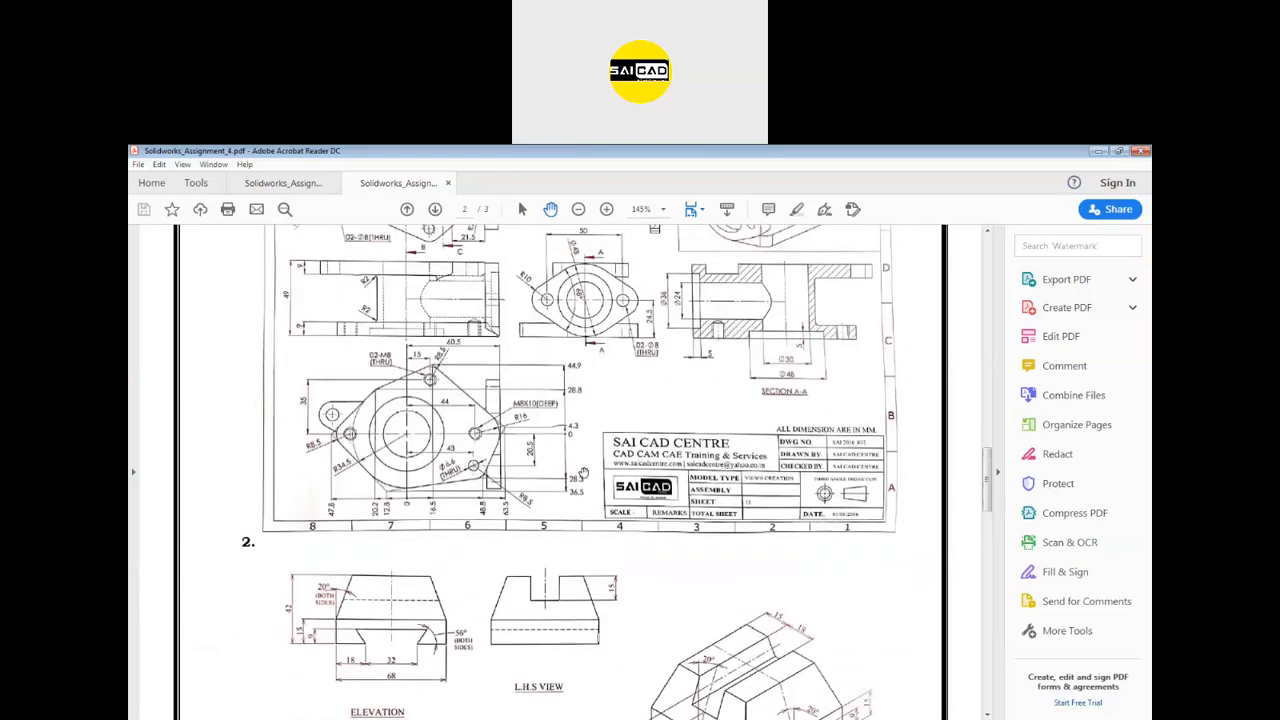
{"action": "scroll", "coordinate": [583, 472], "scroll_direction": "down", "scroll_amount": 18}
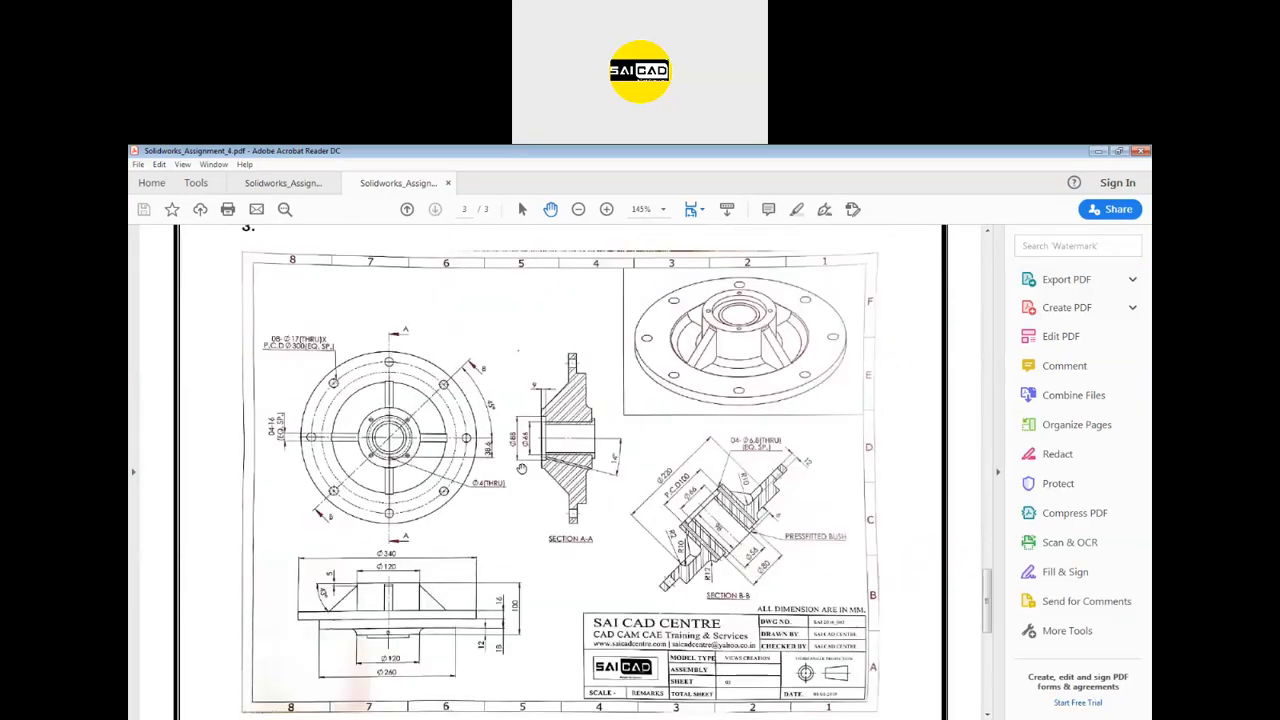
{"action": "scroll", "coordinate": [522, 467], "scroll_direction": "down", "scroll_amount": 10}
{"action": "scroll", "coordinate": [523, 466], "scroll_direction": "up", "scroll_amount": 4}
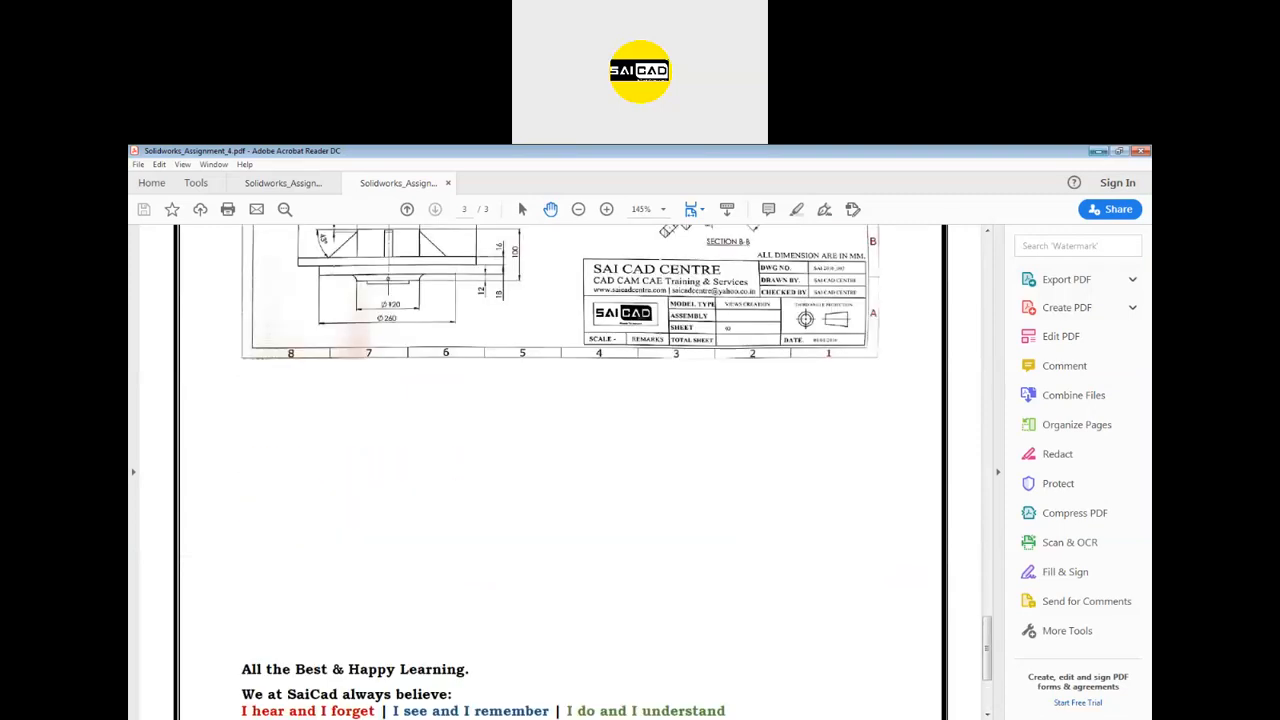
Step: Close Adobe Acrobat Reader and return to SolidWorks to view the finished block from the front and side
{"action": "left_click", "coordinate": [1140, 151]}
{"action": "left_click", "coordinate": [571, 463]}
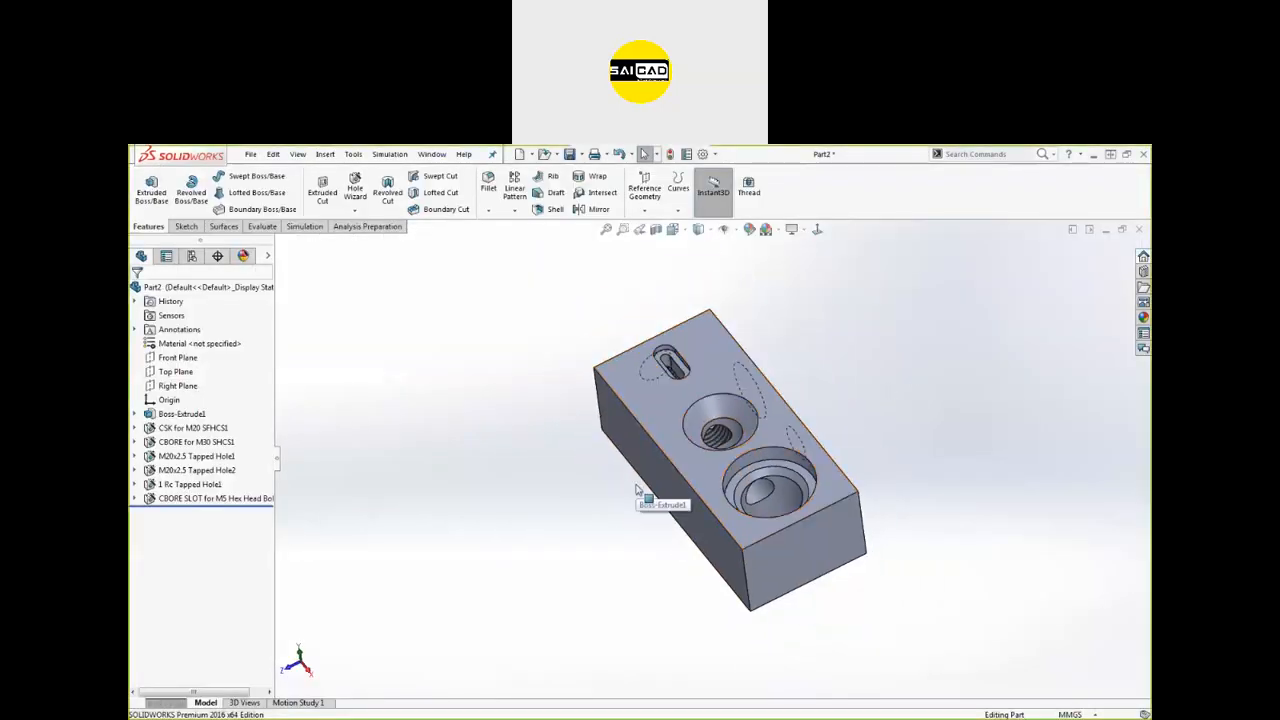
{"action": "middle_click_drag", "start_coordinate": [638, 490], "coordinate": [602, 408]}
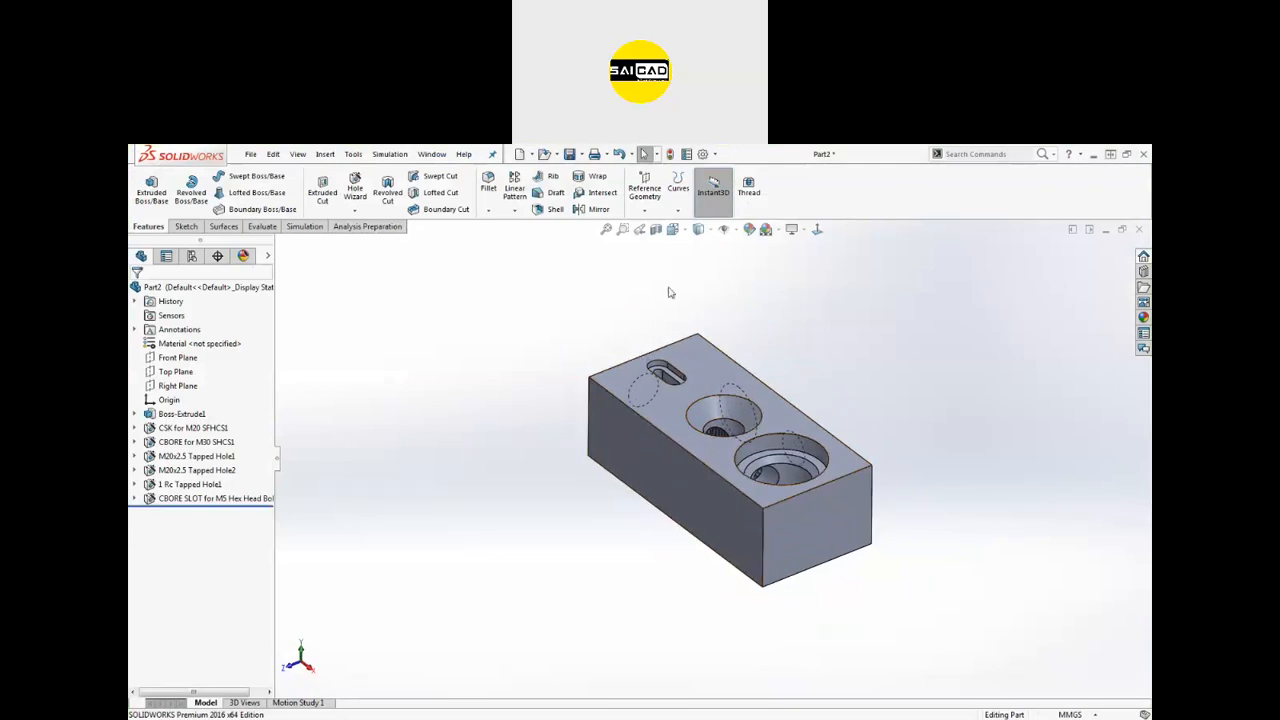
{"action": "left_click", "coordinate": [651, 199]}
{"action": "left_click", "coordinate": [569, 272]}
{"action": "scroll", "coordinate": [491, 341], "scroll_direction": "up", "scroll_amount": 3}
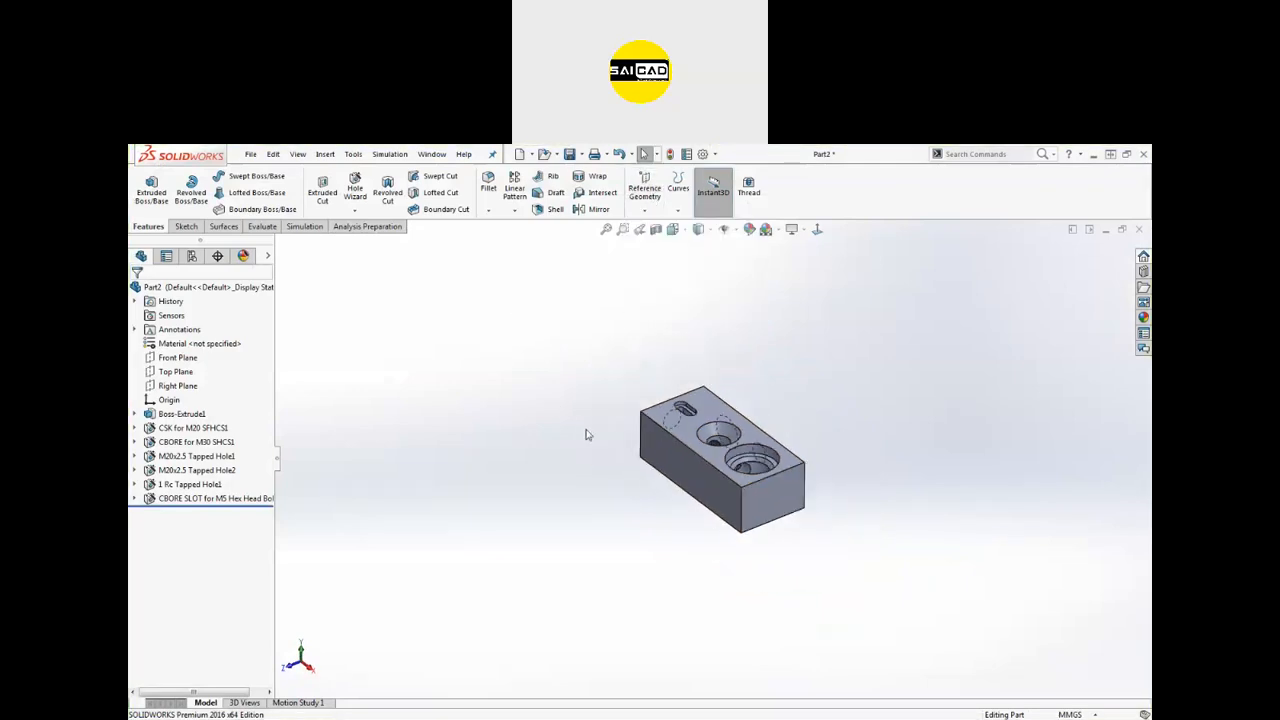
{"action": "scroll", "coordinate": [838, 504], "scroll_direction": "down", "scroll_amount": 3}
{"action": "middle_click_drag", "start_coordinate": [660, 407], "coordinate": [837, 397]}
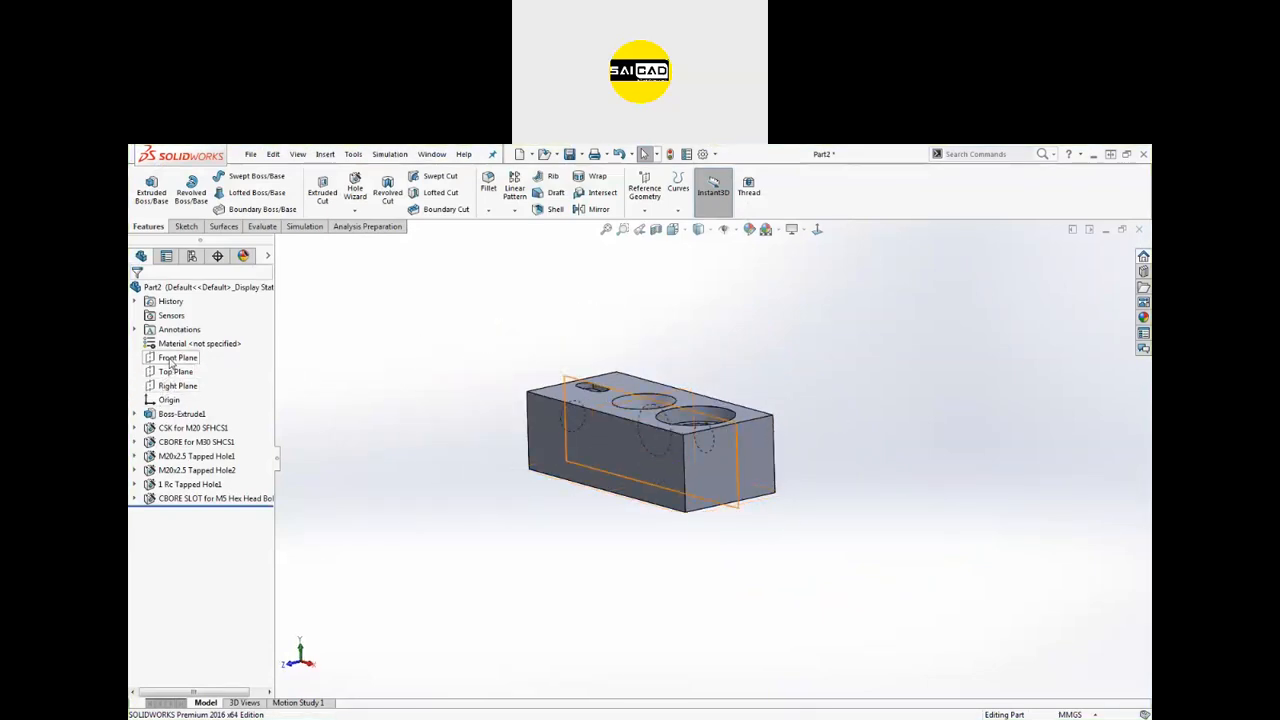
Step: Start a reference plane parallel to the Front Plane, offset about 111.03 mm in front of the block
{"action": "left_click", "coordinate": [176, 358]}
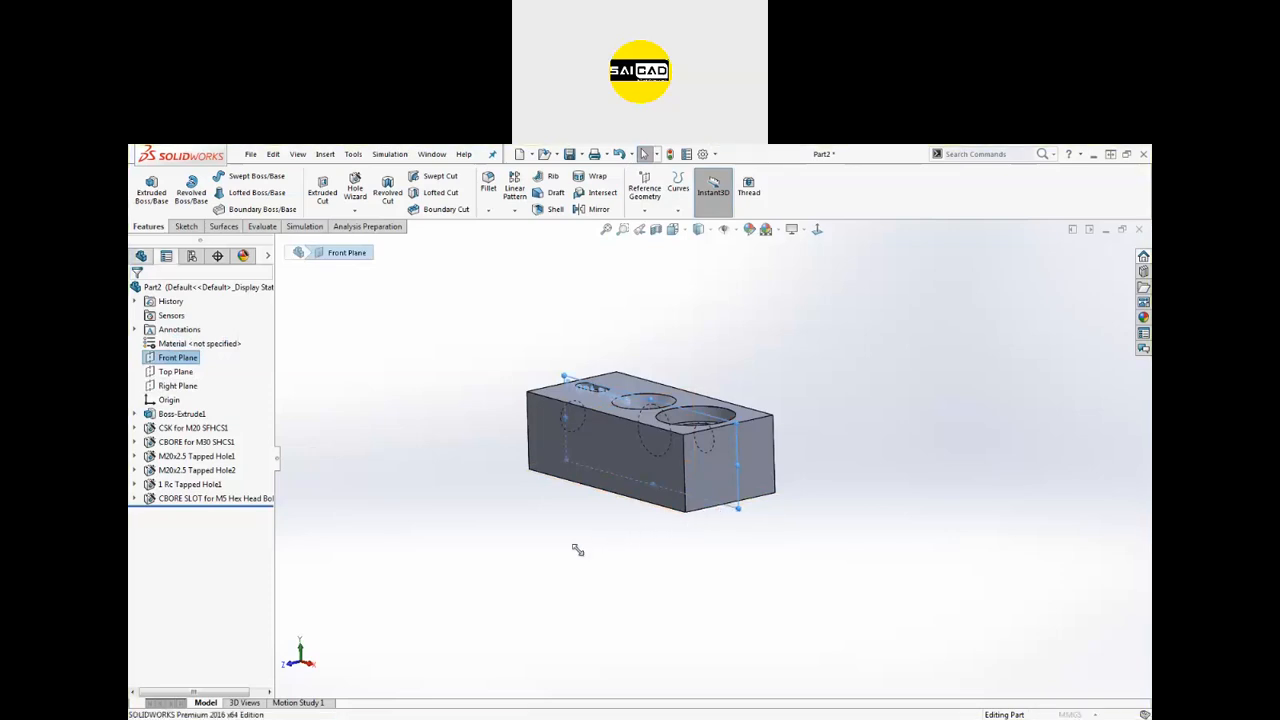
{"action": "left_click_drag", "start_coordinate": [560, 554], "coordinate": [534, 660], "text": "ctrl"}
{"action": "middle_click_drag", "start_coordinate": [651, 538], "coordinate": [641, 568]}
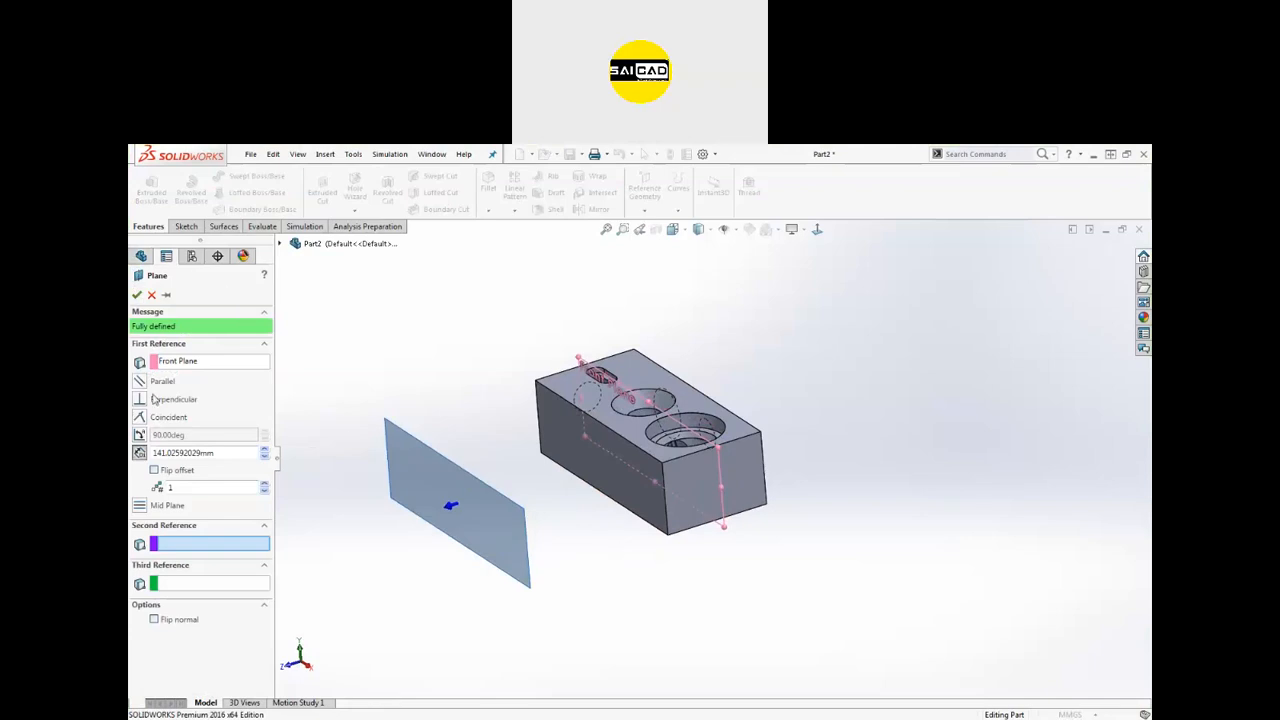
{"action": "left_click_drag", "start_coordinate": [226, 453], "coordinate": [138, 456]}
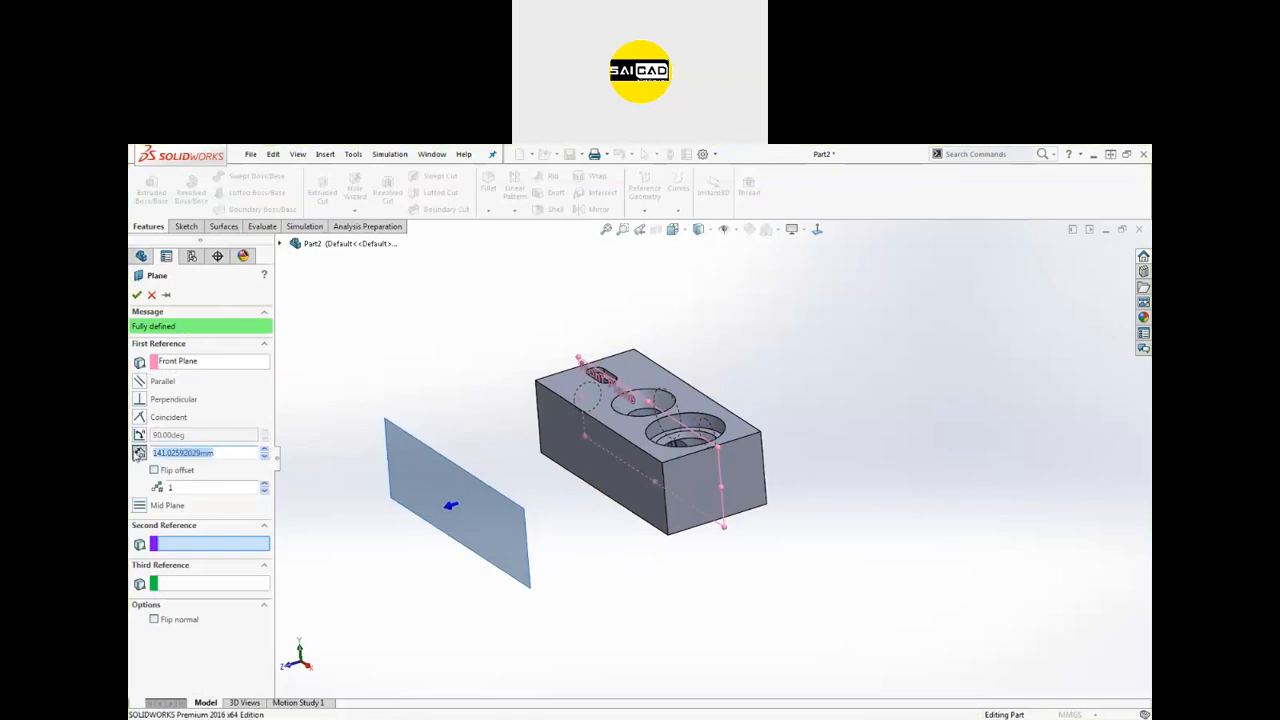
{"action": "left_click", "coordinate": [265, 457]}
{"action": "left_click", "coordinate": [265, 457]}
{"action": "left_click", "coordinate": [265, 457]}
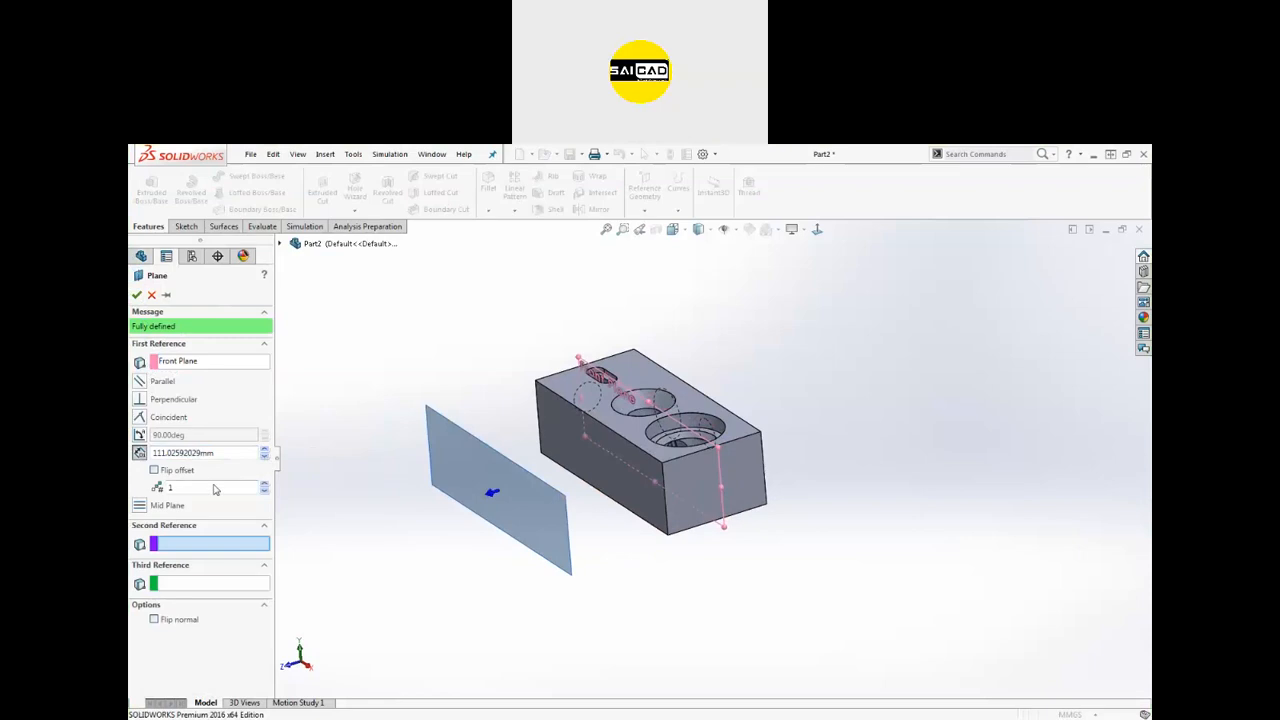
Step: Try to add a top corner vertex as second reference with the first reference coincident, and cancel the plane
{"action": "left_click", "coordinate": [651, 487]}
{"action": "left_click", "coordinate": [661, 463]}
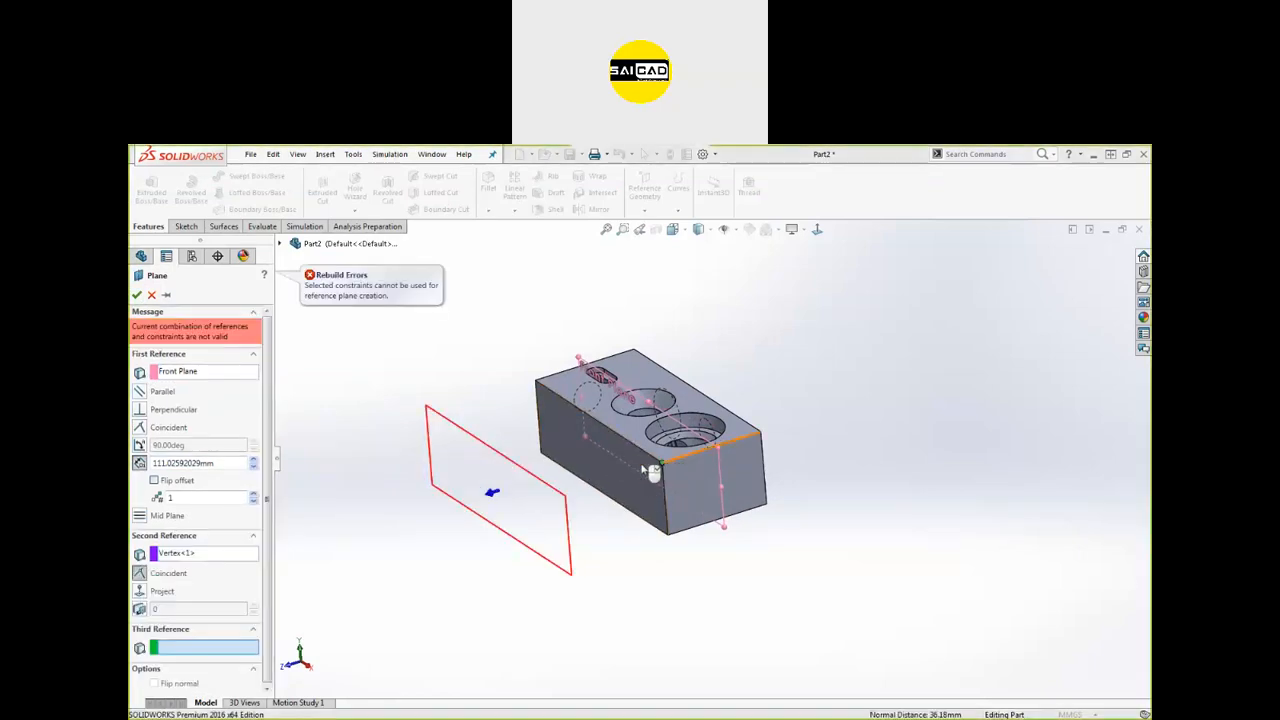
{"action": "left_click", "coordinate": [140, 428]}
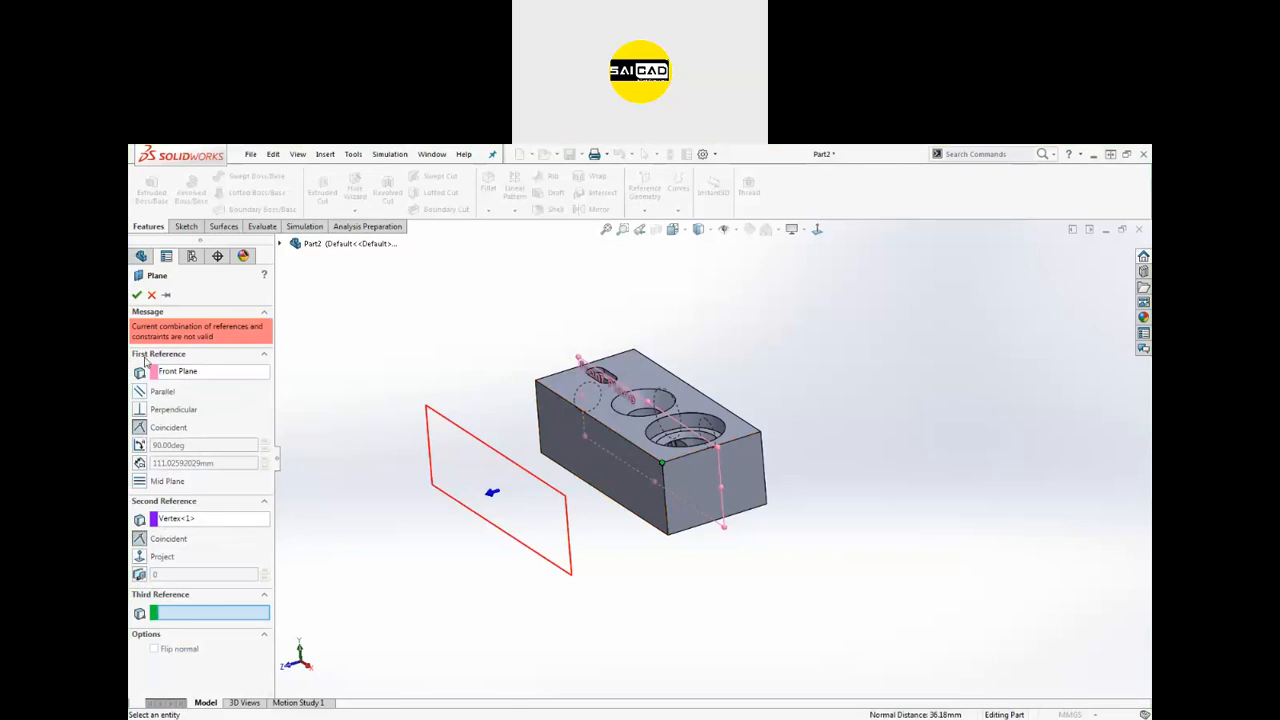
{"action": "left_click", "coordinate": [151, 295]}
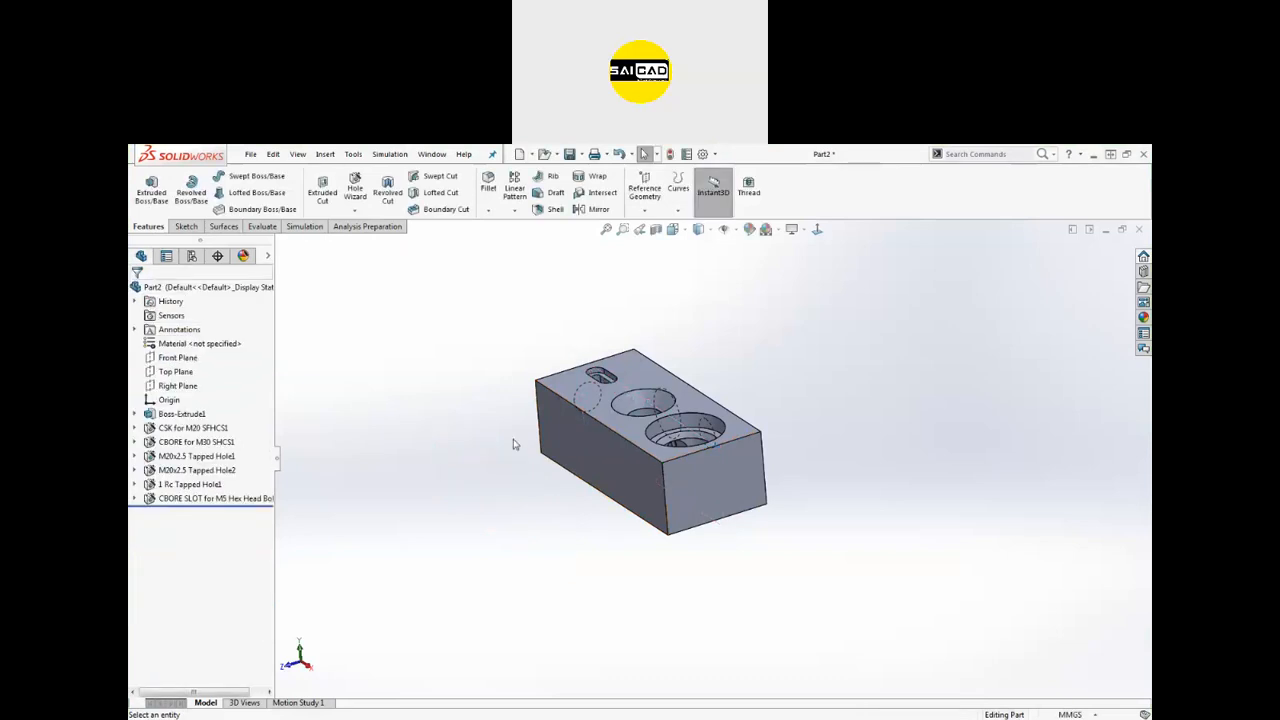
Step: Start a new reference plane with the block's small end face beside the large counterbore as first reference
{"action": "left_click", "coordinate": [555, 443]}
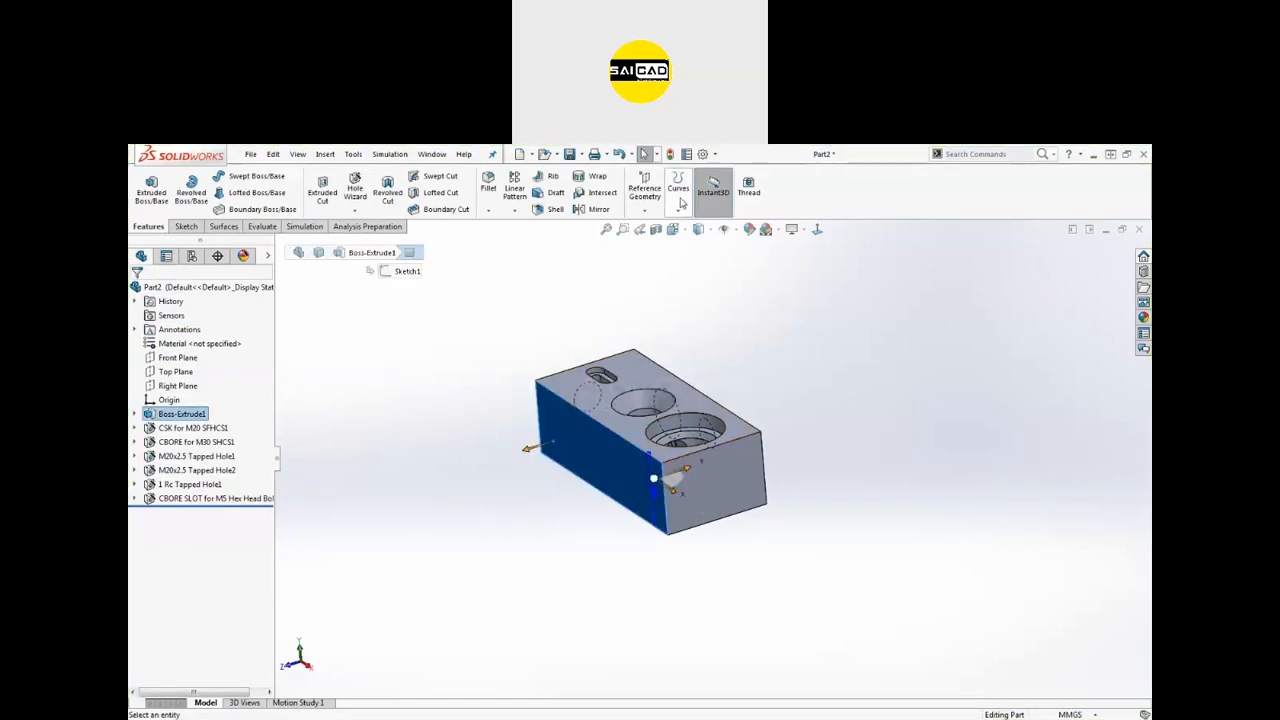
{"action": "left_click", "coordinate": [644, 192]}
{"action": "left_click", "coordinate": [652, 224]}
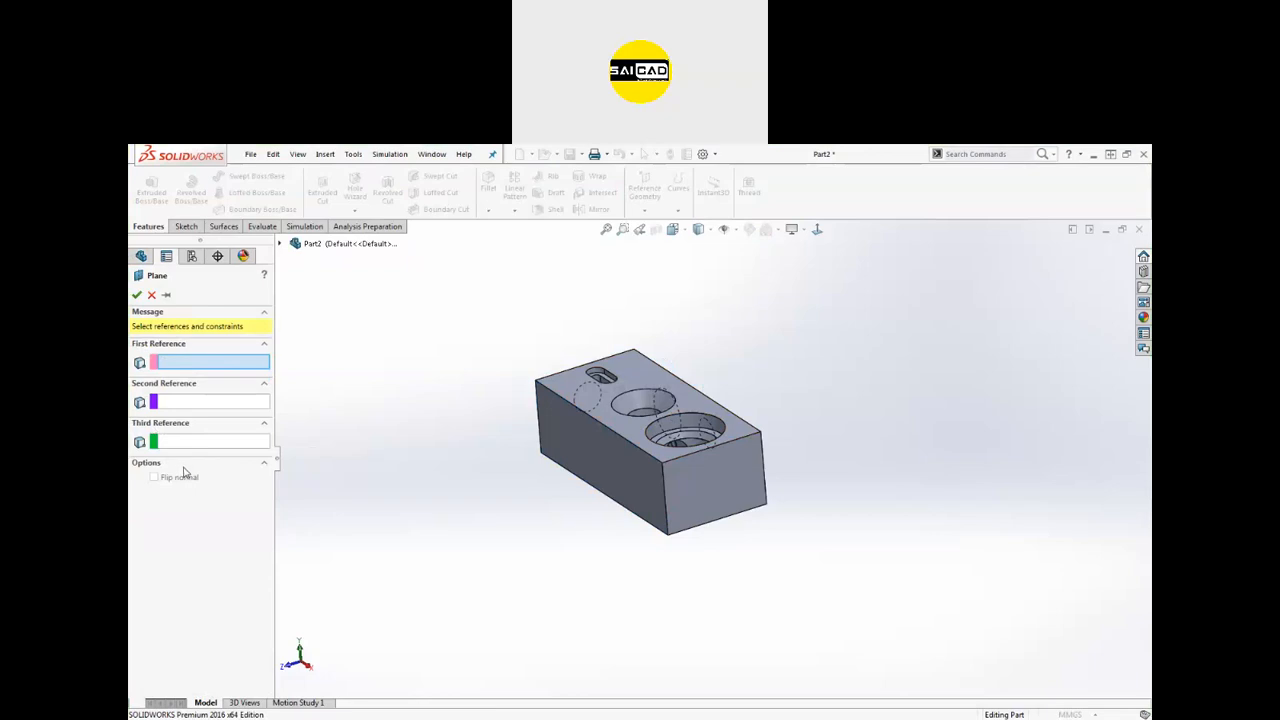
{"action": "scroll", "coordinate": [683, 520], "scroll_direction": "down", "scroll_amount": 2}
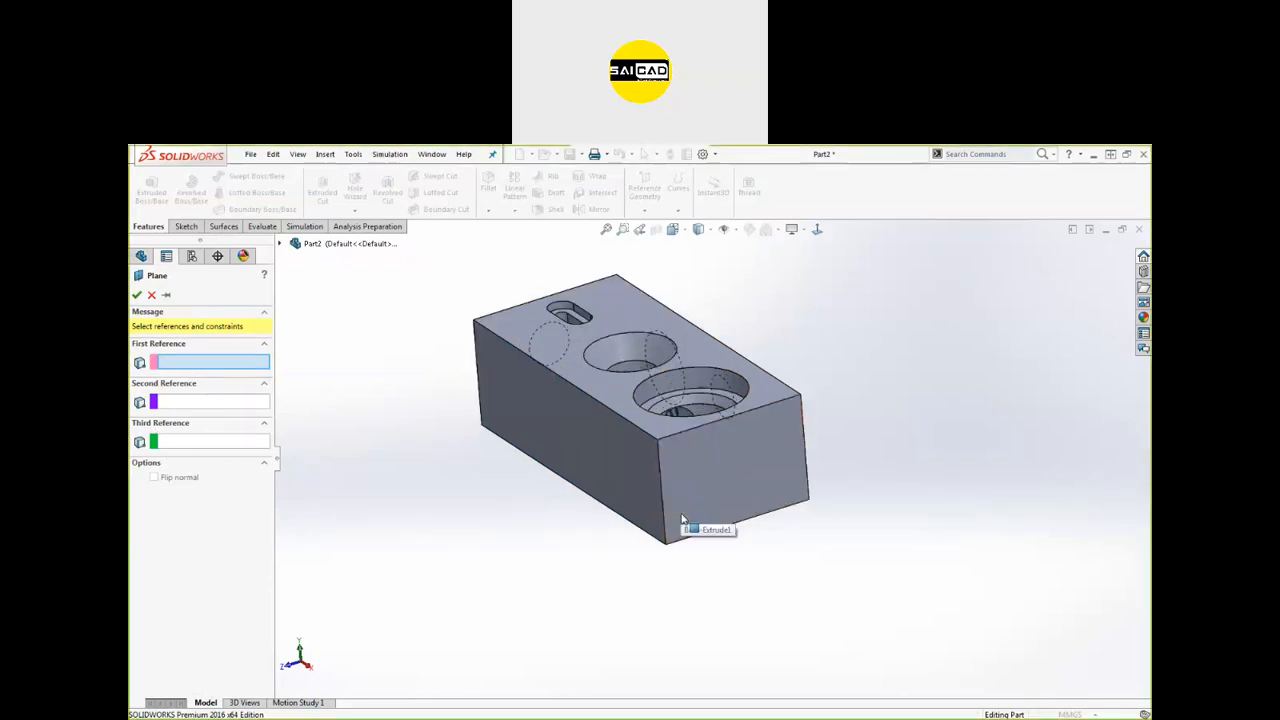
{"action": "left_click", "coordinate": [713, 471]}
{"action": "middle_click_drag", "start_coordinate": [531, 566], "coordinate": [580, 554]}
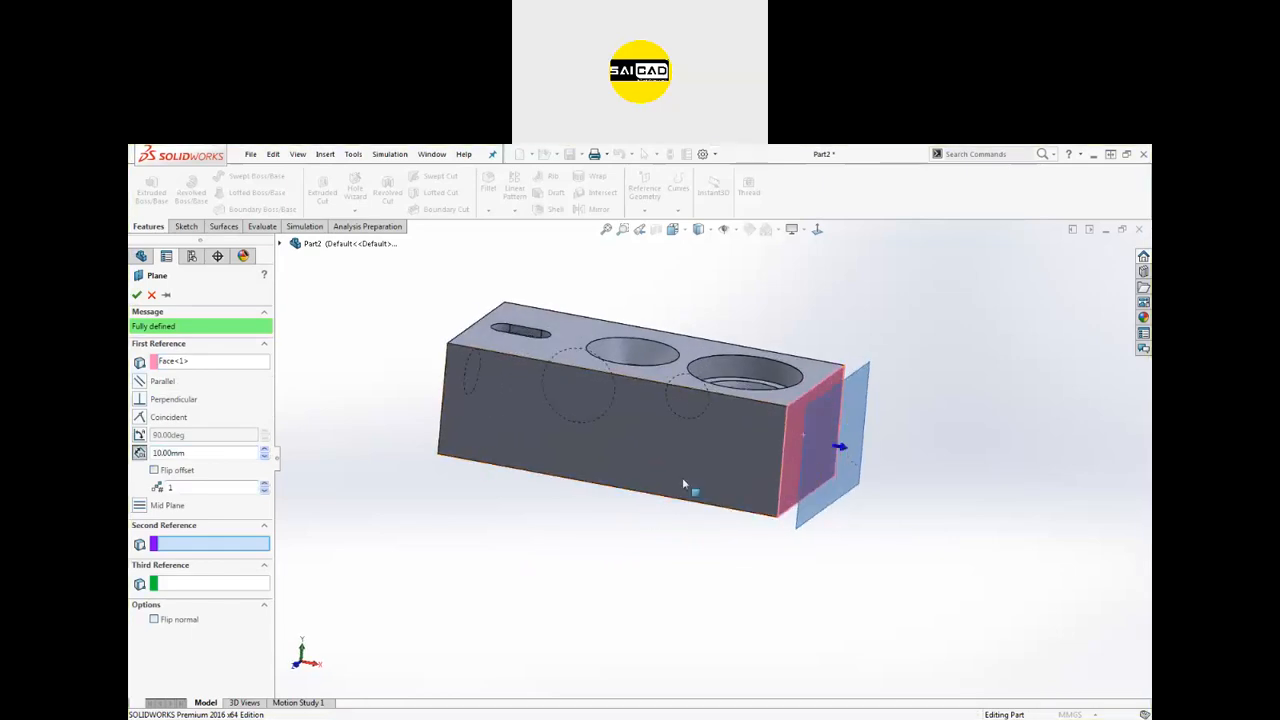
Step: Preview three planes offset 60 mm apart from the end face, and flip the offset direction back and forth
{"action": "left_click", "coordinate": [264, 450]}
{"action": "left_click", "coordinate": [264, 450]}
{"action": "left_click", "coordinate": [264, 450]}
{"action": "left_click", "coordinate": [264, 450]}
{"action": "left_click", "coordinate": [264, 450]}
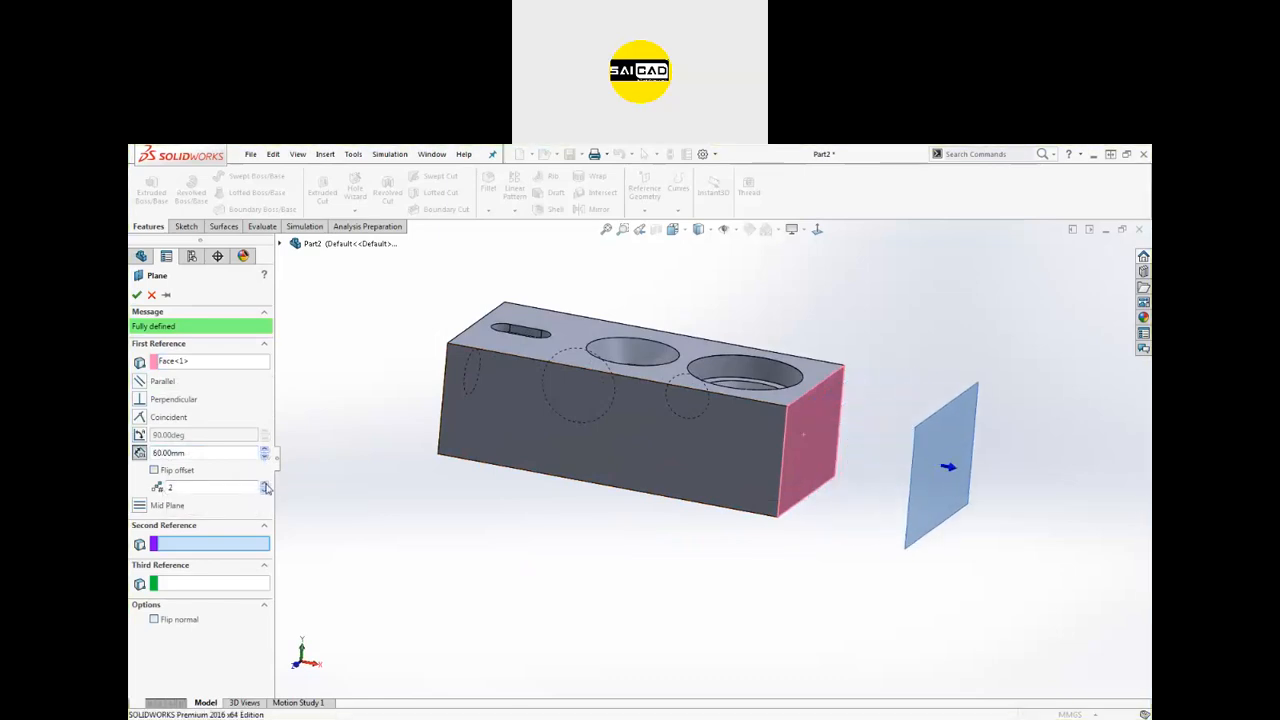
{"action": "scroll", "coordinate": [469, 500], "scroll_direction": "up", "scroll_amount": 4}
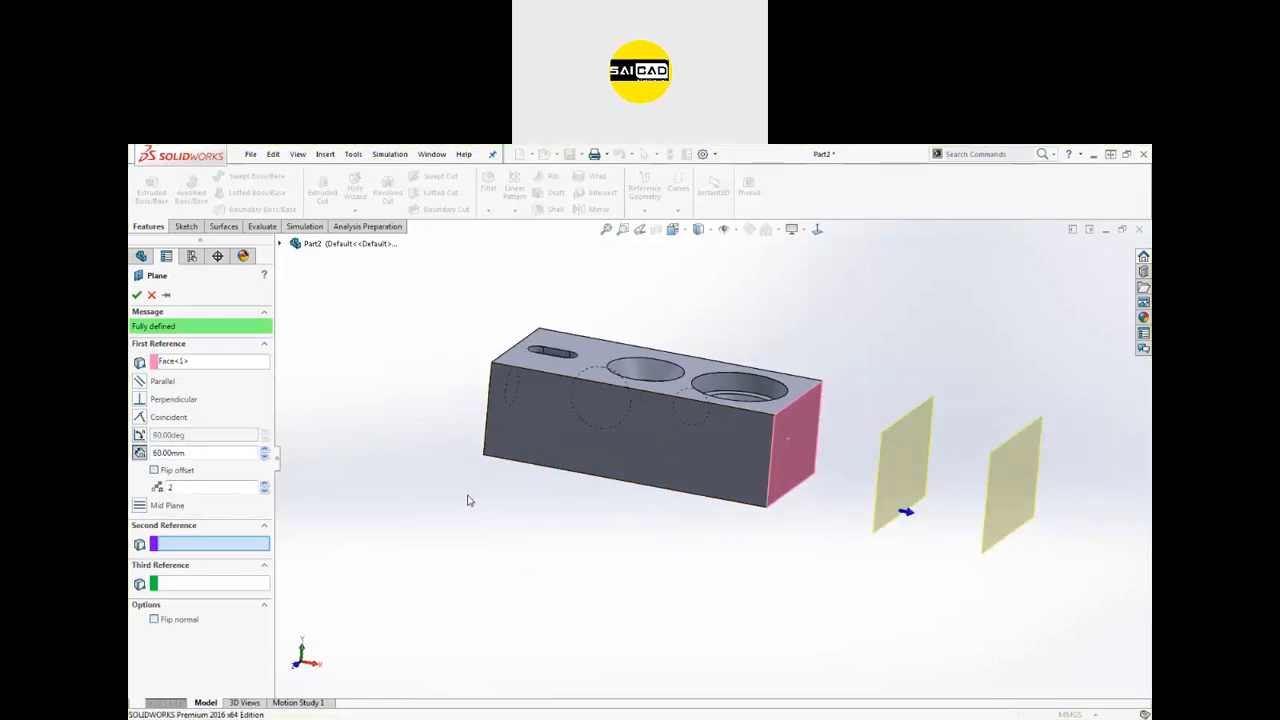
{"action": "left_click", "coordinate": [264, 485]}
{"action": "left_click", "coordinate": [180, 470]}
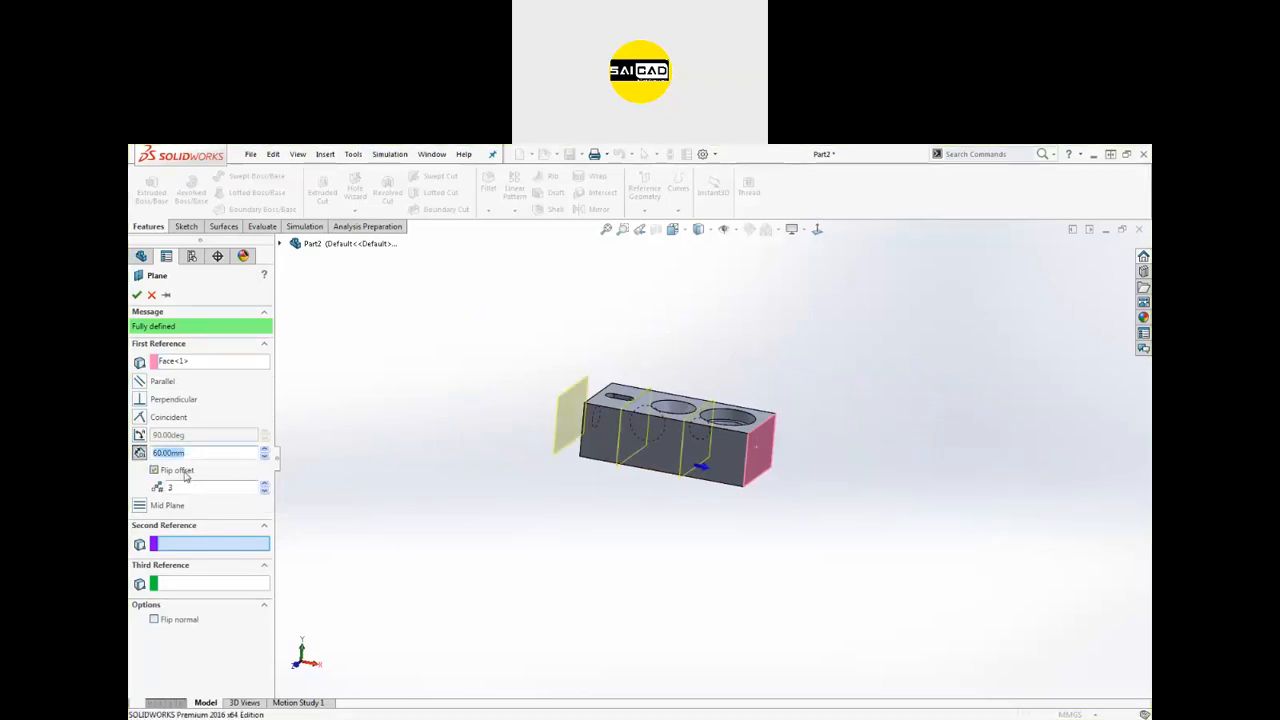
{"action": "left_click", "coordinate": [182, 472]}
{"action": "left_click", "coordinate": [185, 477]}
{"action": "left_click", "coordinate": [185, 477]}
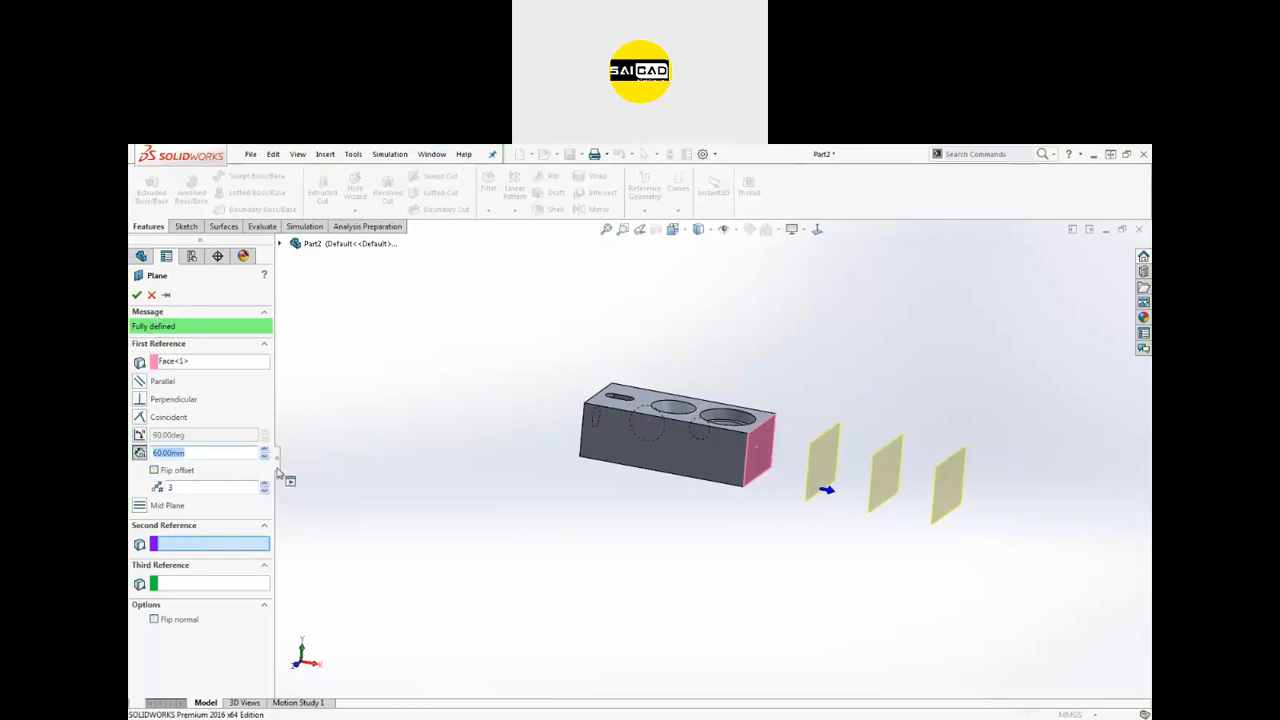
Step: Change the plane to an angled one about the end face's top edge, at 126 degrees to the face
{"action": "left_click", "coordinate": [139, 436]}
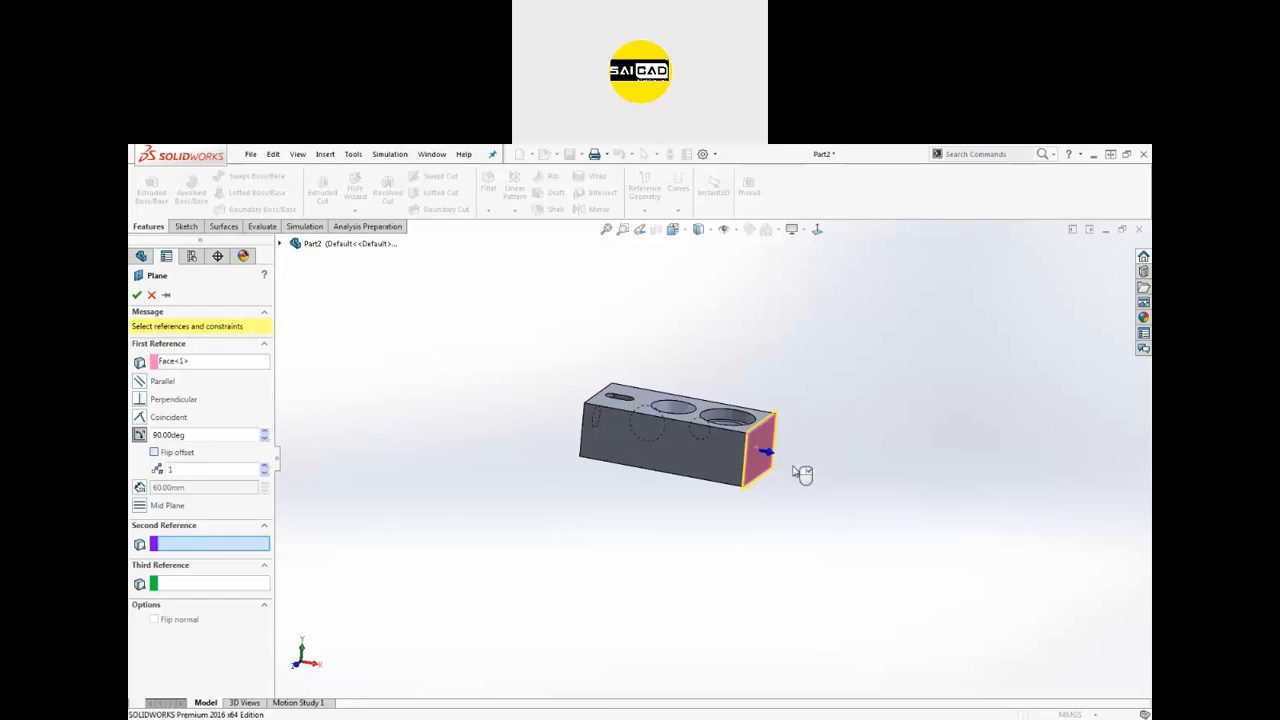
{"action": "scroll", "coordinate": [795, 469], "scroll_direction": "down", "scroll_amount": 5}
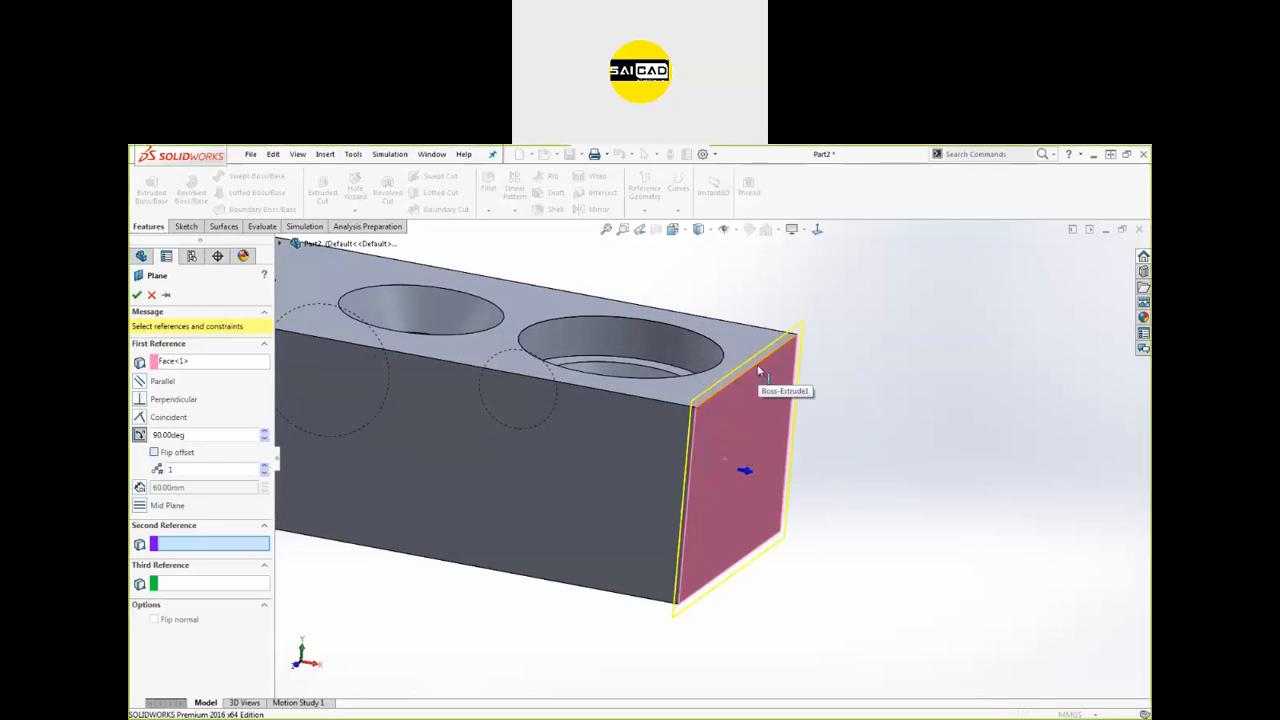
{"action": "left_click", "coordinate": [711, 396]}
{"action": "middle_click_drag", "start_coordinate": [837, 437], "coordinate": [846, 474]}
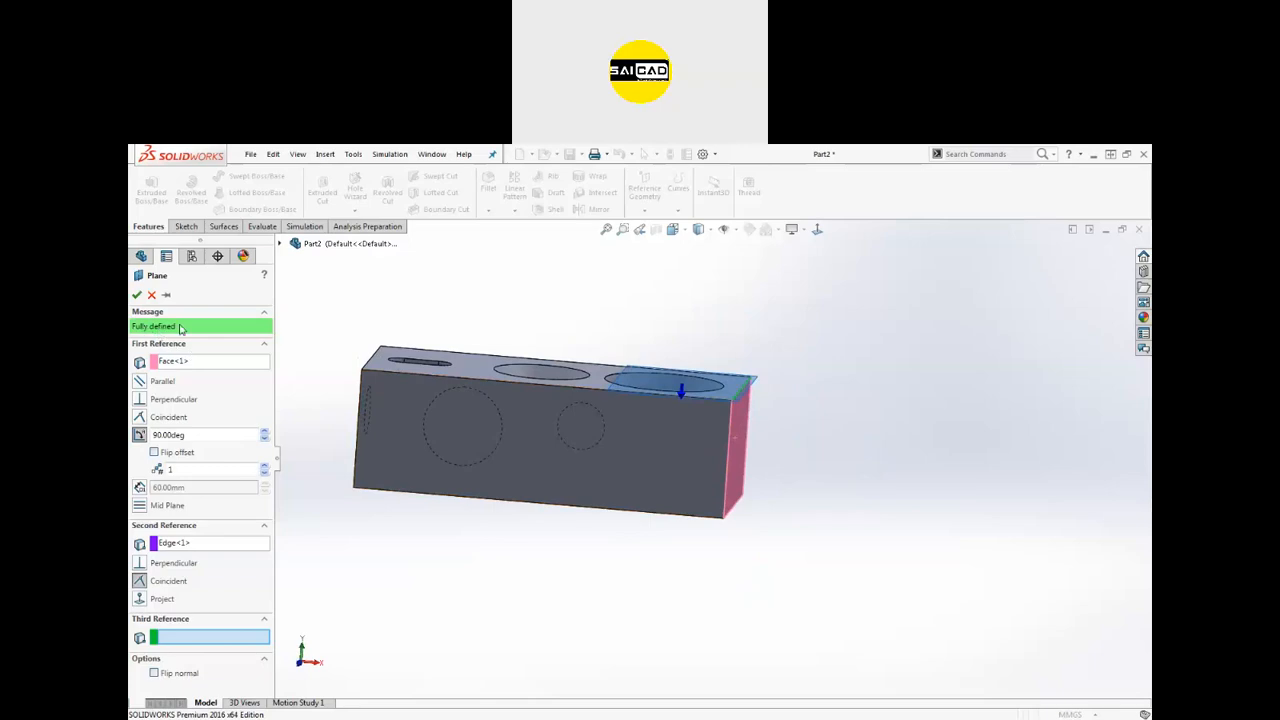
{"action": "left_click", "coordinate": [265, 431]}
{"action": "left_click", "coordinate": [265, 431]}
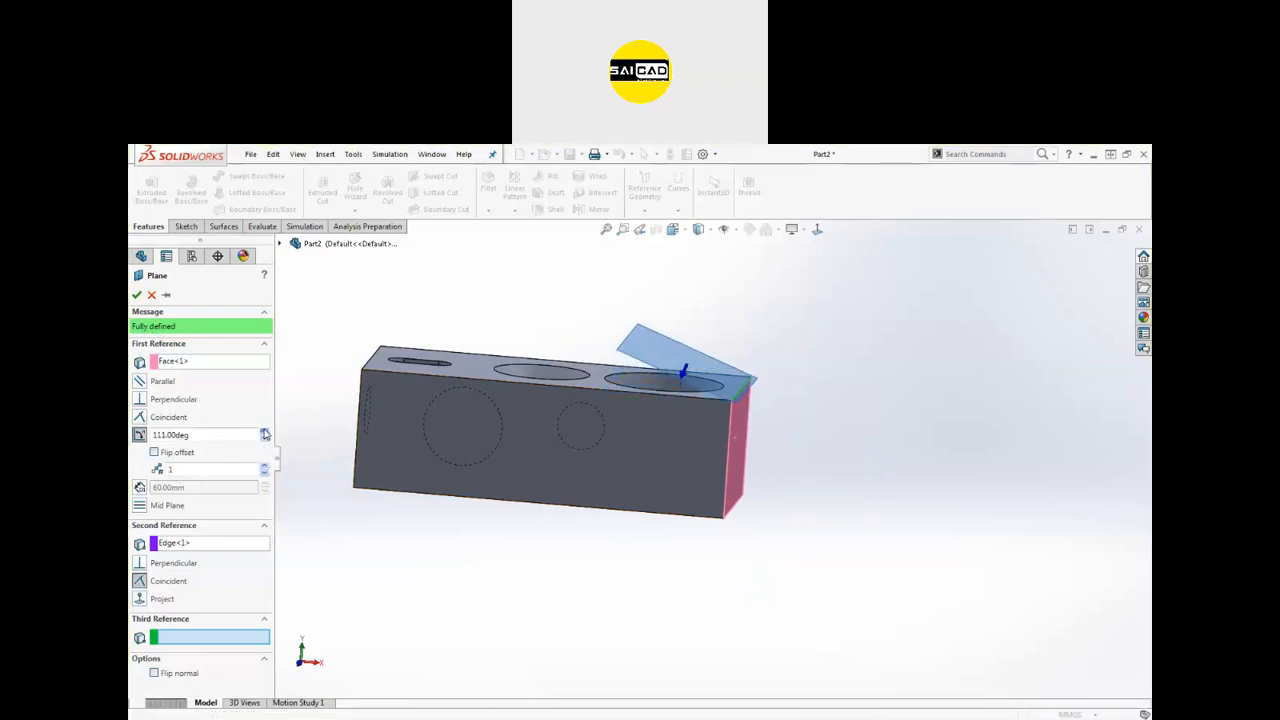
{"action": "middle_click_drag", "start_coordinate": [499, 445], "coordinate": [707, 470]}
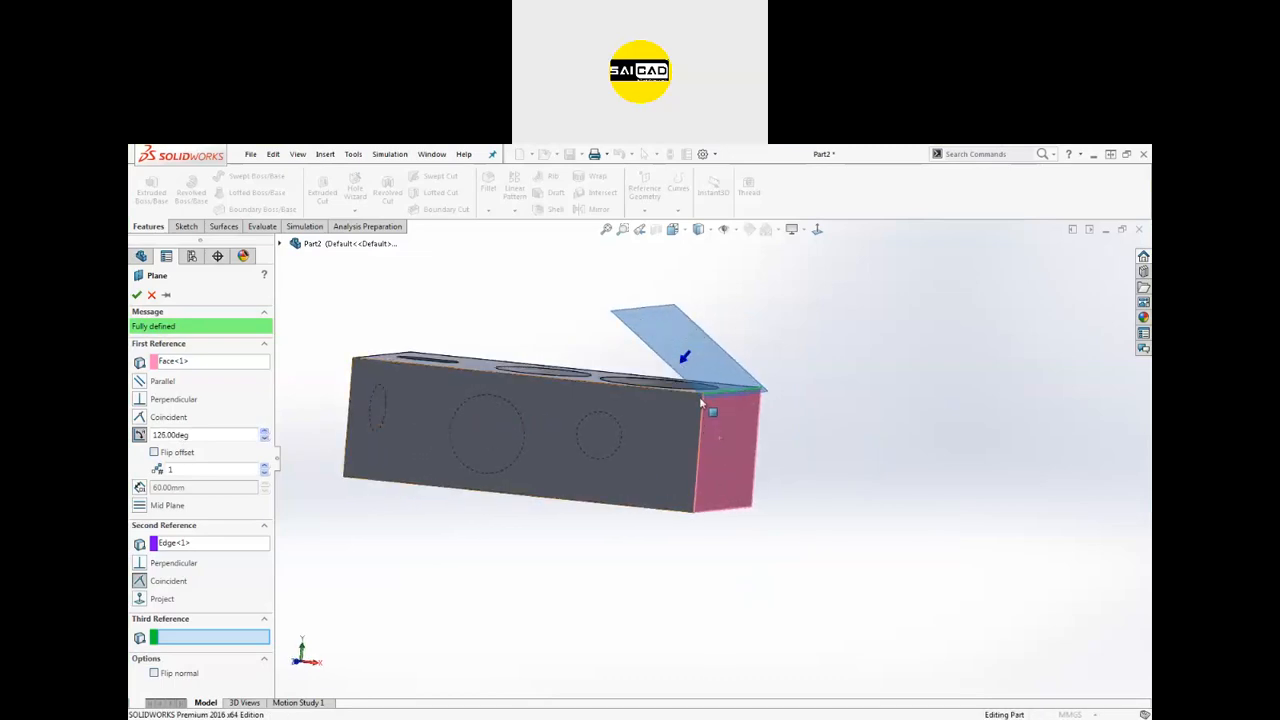
{"action": "scroll", "coordinate": [404, 540], "scroll_direction": "up", "scroll_amount": 1}
{"action": "middle_click_drag", "start_coordinate": [404, 540], "coordinate": [400, 585]}
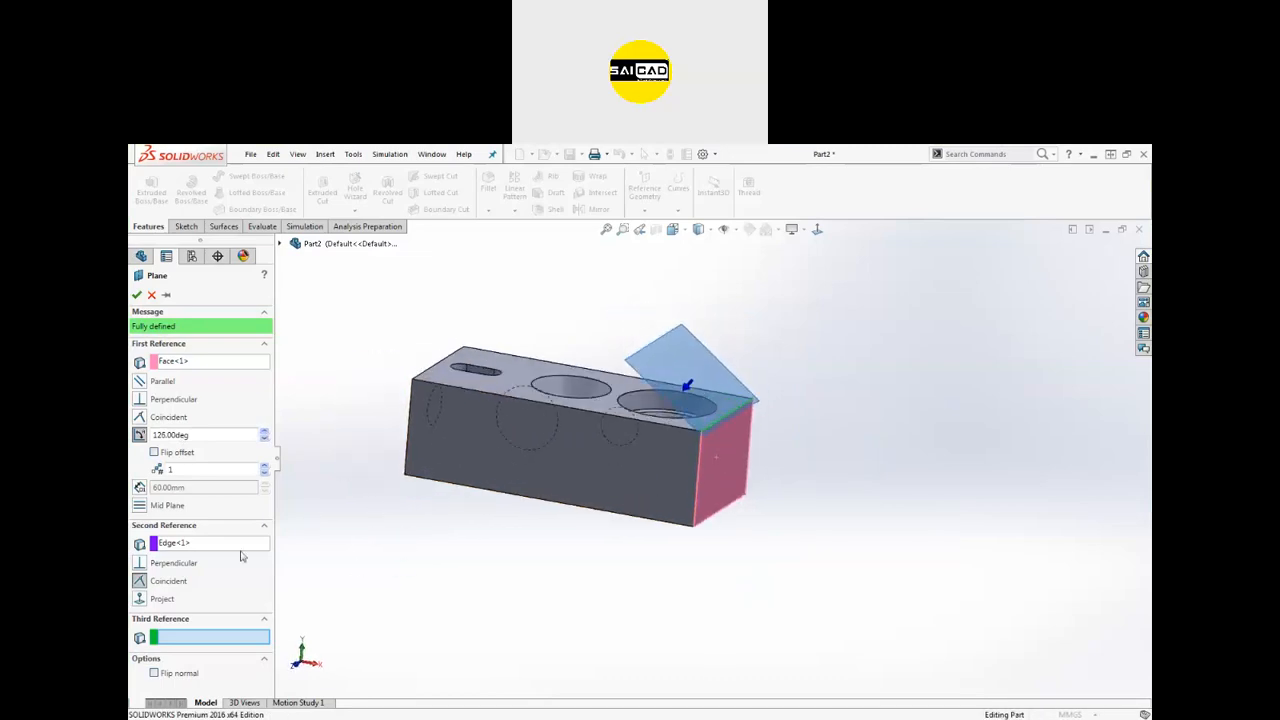
Step: Replace the hinge edge with each vertical edge of the end face in turn, and set the angle to 89 degrees
{"action": "left_click", "coordinate": [185, 545]}
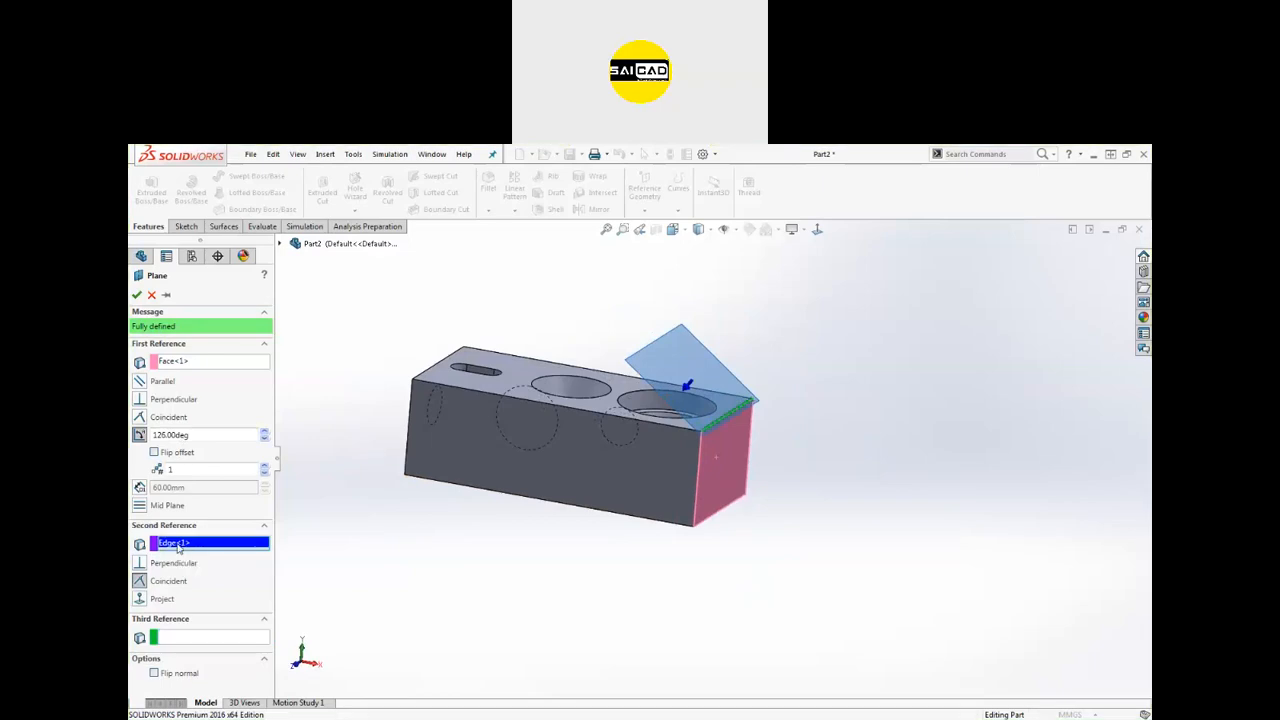
{"action": "left_click", "coordinate": [699, 460]}
{"action": "middle_click_drag", "start_coordinate": [663, 543], "coordinate": [393, 516]}
{"action": "left_click", "coordinate": [264, 440]}
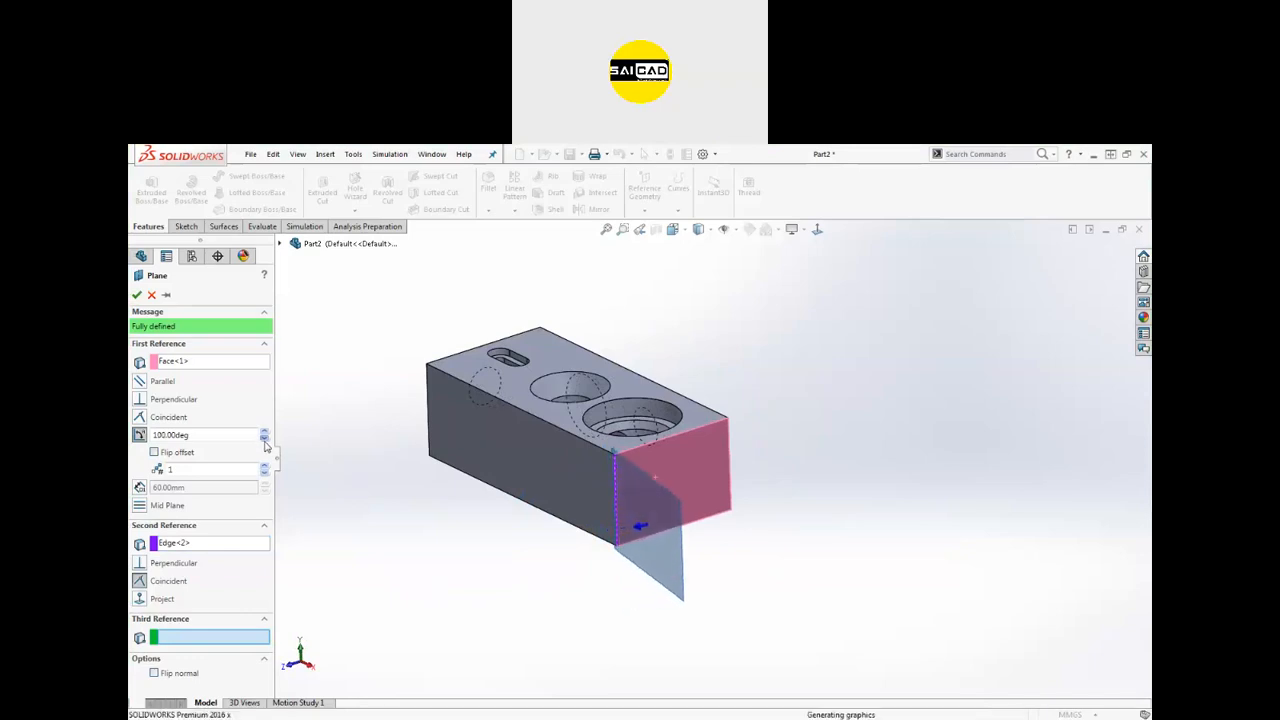
{"action": "left_click", "coordinate": [264, 440]}
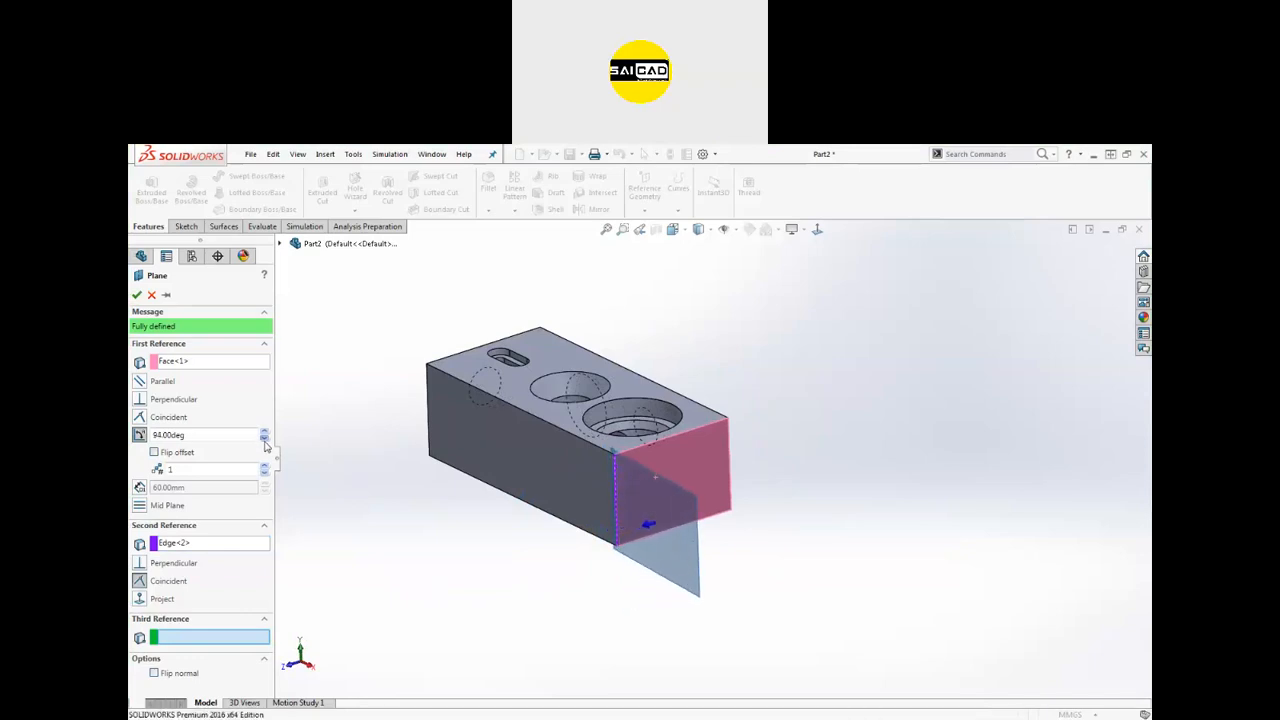
{"action": "left_click", "coordinate": [195, 548]}
{"action": "left_click", "coordinate": [734, 449]}
{"action": "middle_click_drag", "start_coordinate": [588, 541], "coordinate": [502, 613]}
Step: Clear the edge and the end face from the plane's references
{"action": "left_click", "coordinate": [183, 546]}
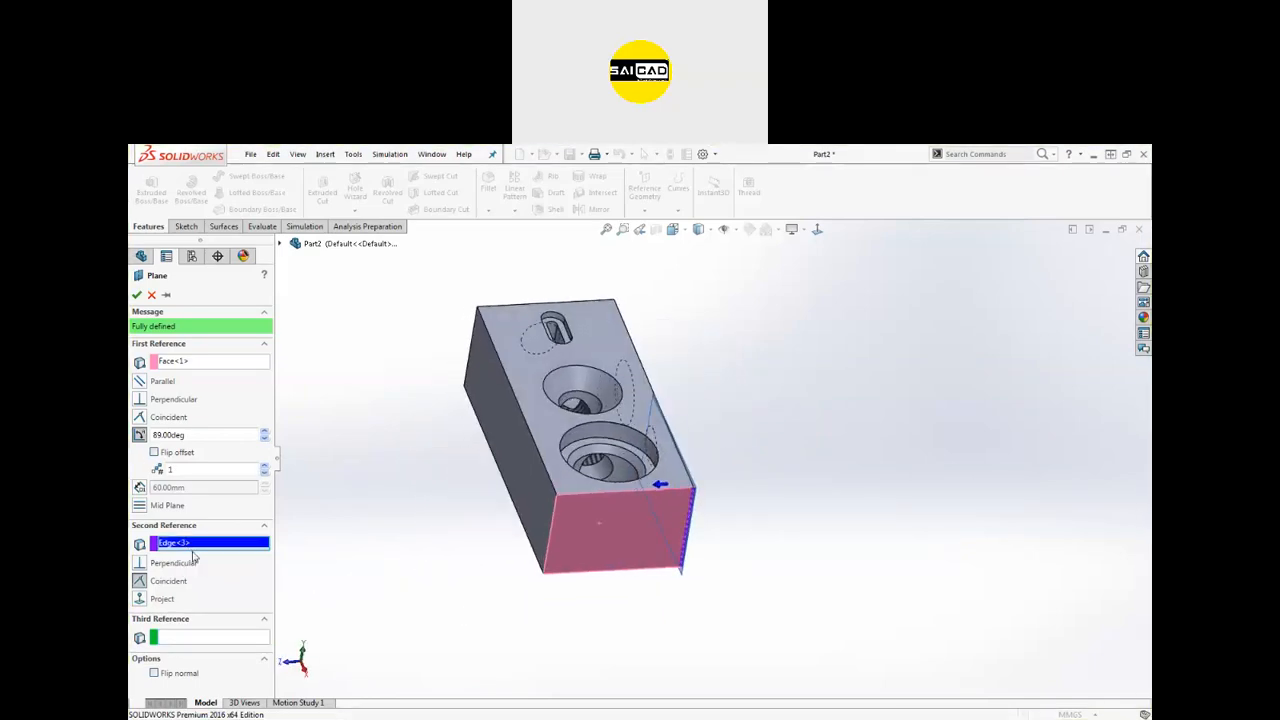
{"action": "key", "text": "Delete"}
{"action": "left_click", "coordinate": [174, 366]}
{"action": "key", "text": "Delete"}
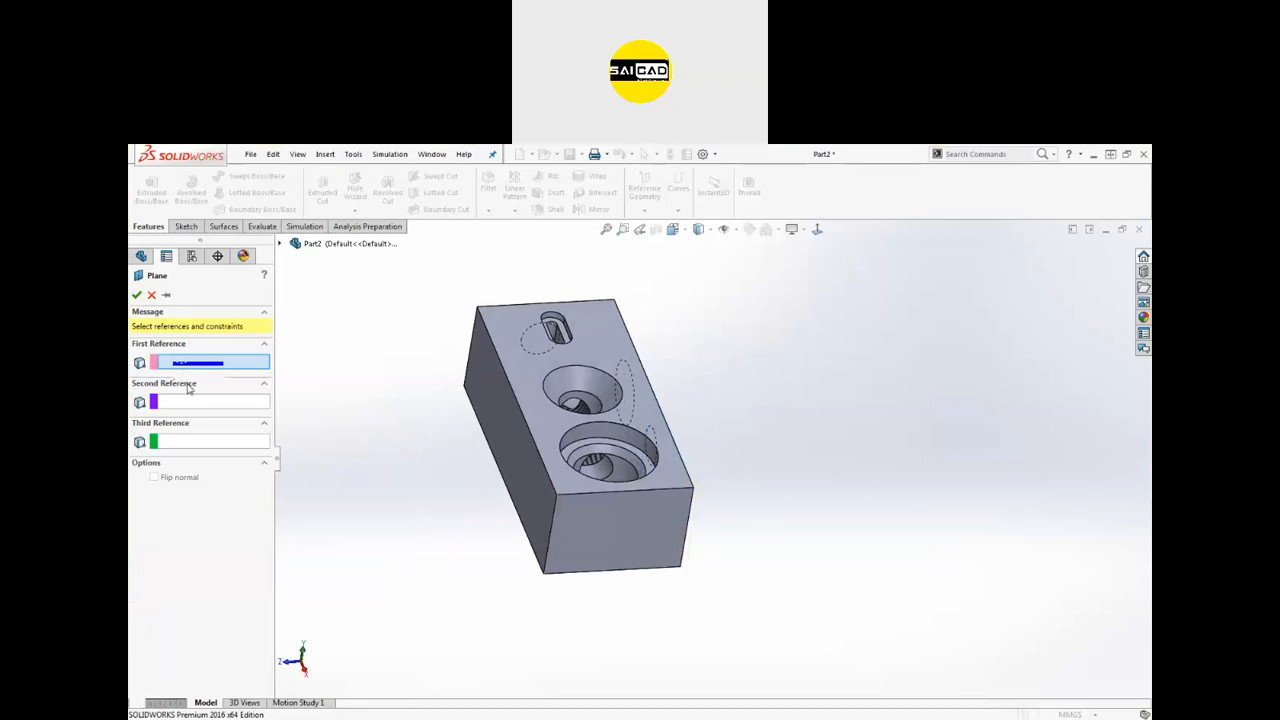
Step: Define the plane through three vertices: two diagonally opposite corners of the top face and the end-face corner directly below the first
{"action": "middle_click_drag", "start_coordinate": [503, 494], "coordinate": [560, 481]}
{"action": "scroll", "coordinate": [562, 481], "scroll_direction": "down", "scroll_amount": 3}
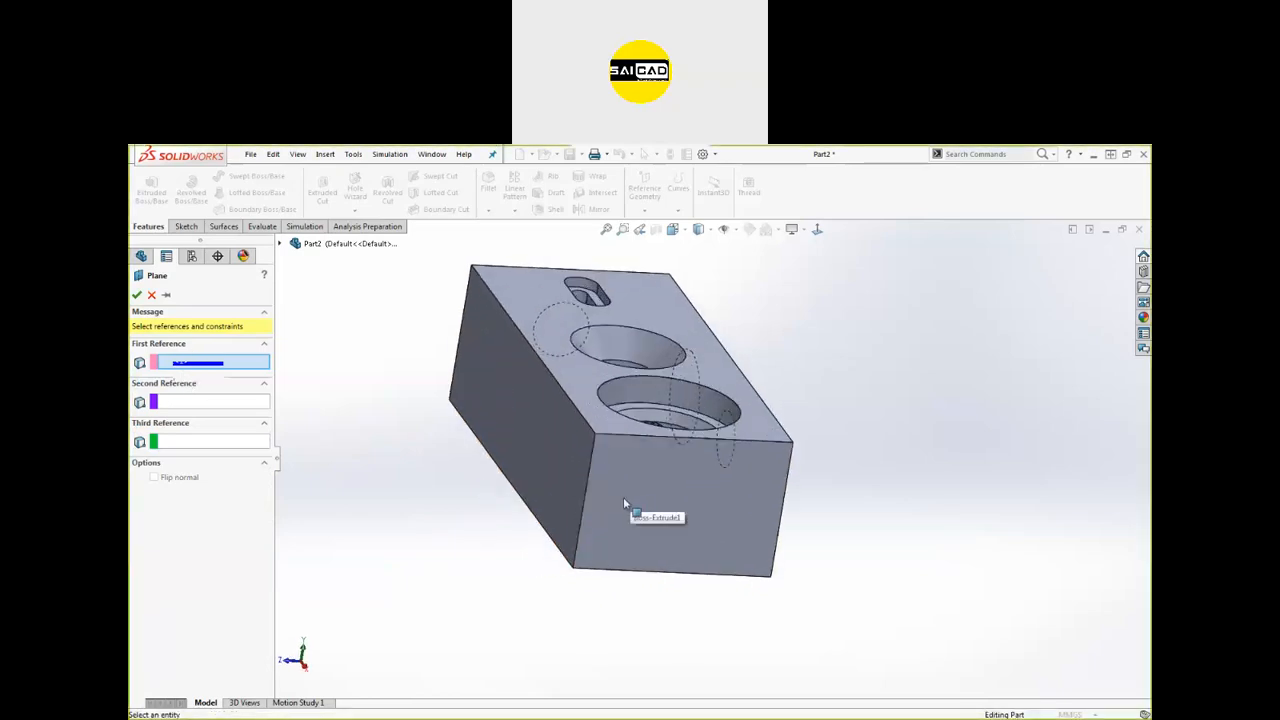
{"action": "left_click", "coordinate": [593, 434]}
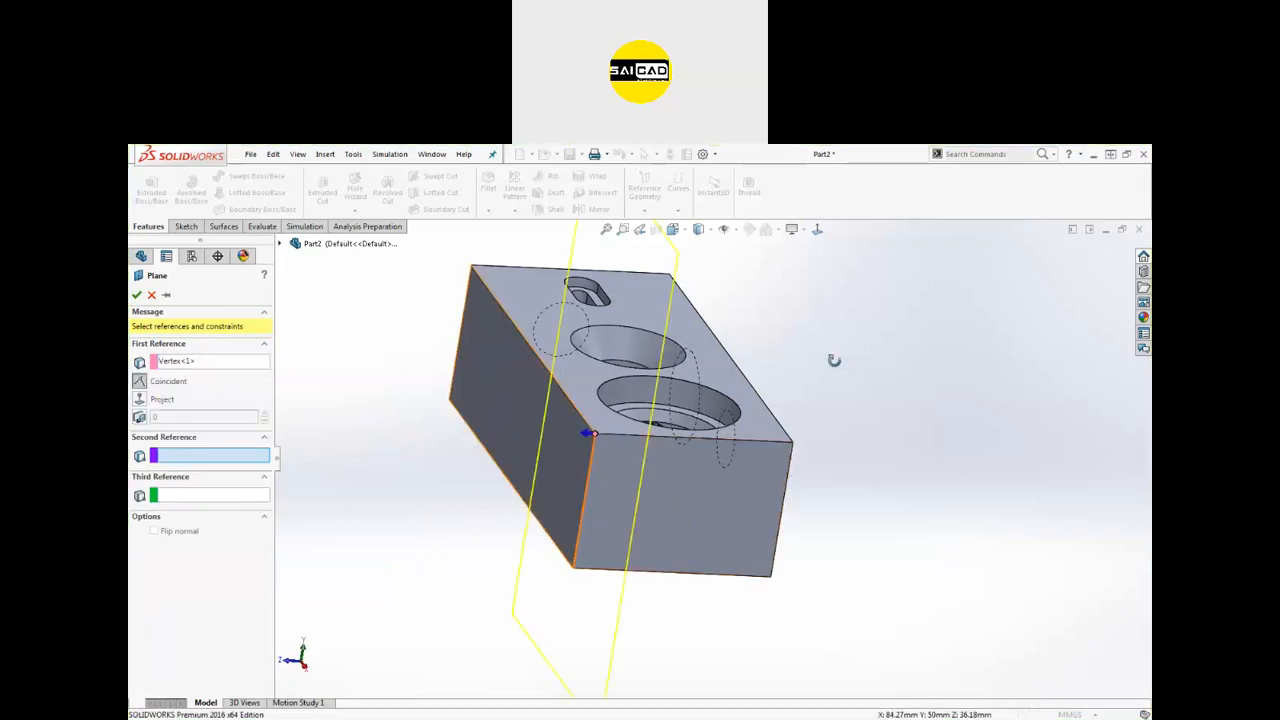
{"action": "middle_click_drag", "start_coordinate": [834, 360], "coordinate": [810, 262]}
{"action": "left_click", "coordinate": [804, 255]}
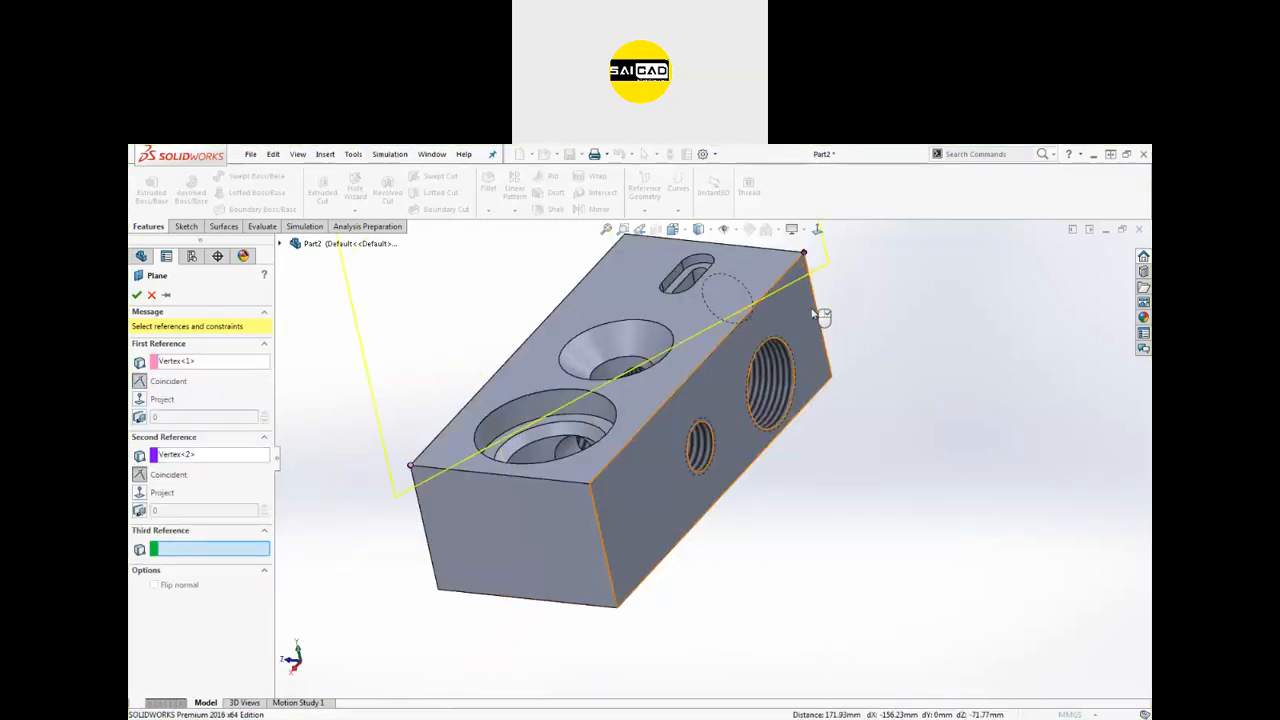
{"action": "middle_click_drag", "start_coordinate": [817, 428], "coordinate": [494, 511]}
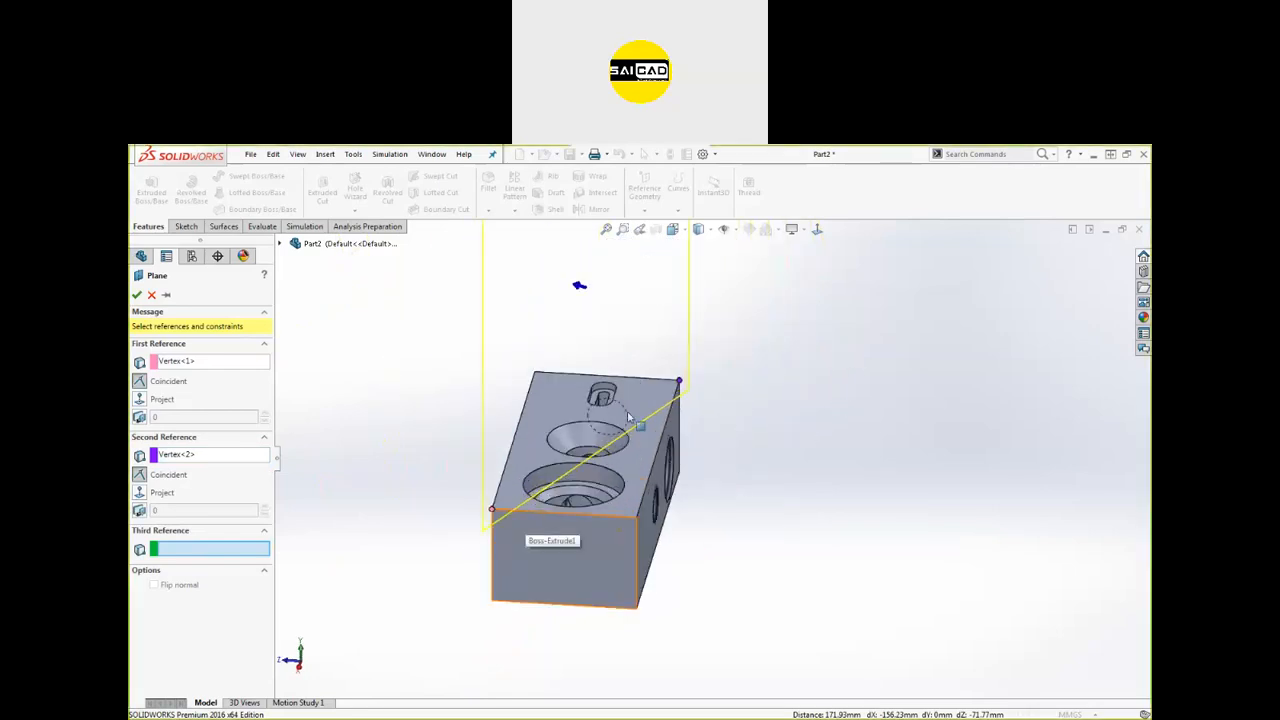
{"action": "scroll", "coordinate": [522, 613], "scroll_direction": "down", "scroll_amount": 1}
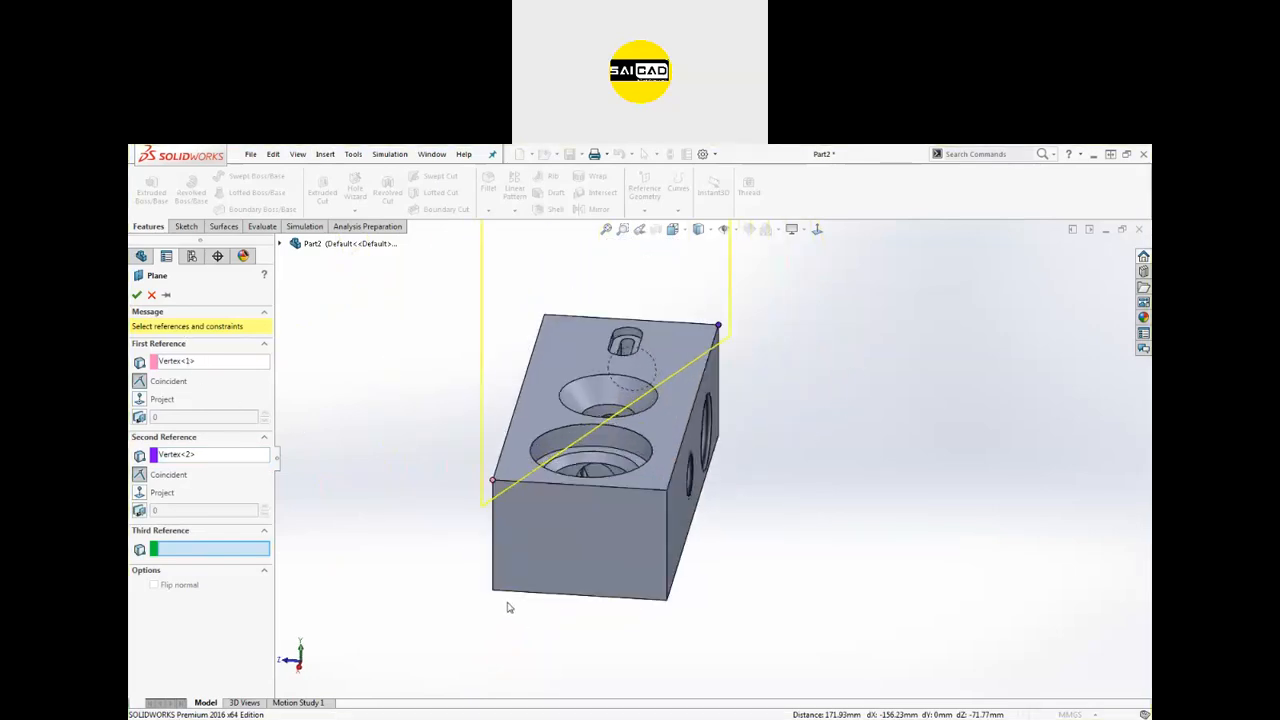
{"action": "left_click", "coordinate": [494, 592]}
{"action": "middle_click_drag", "start_coordinate": [499, 636], "coordinate": [515, 610]}
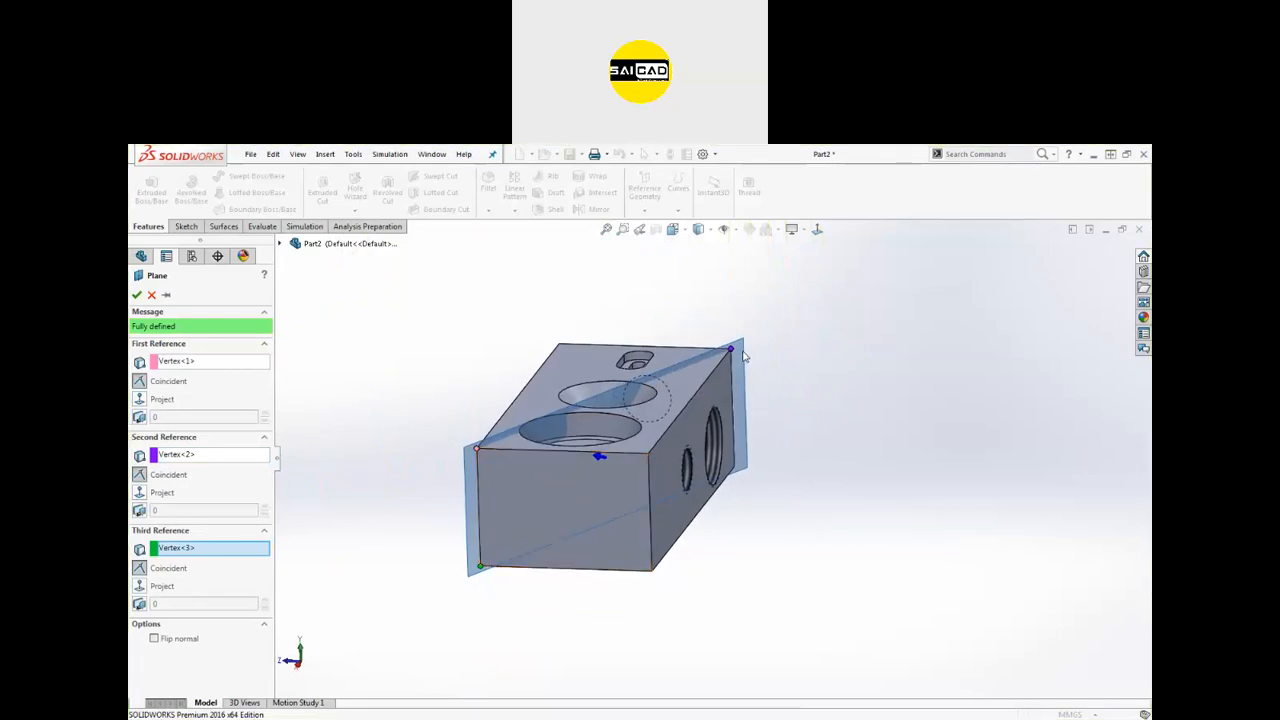
Step: Clear all three vertices from the plane's references
{"action": "left_click", "coordinate": [172, 362]}
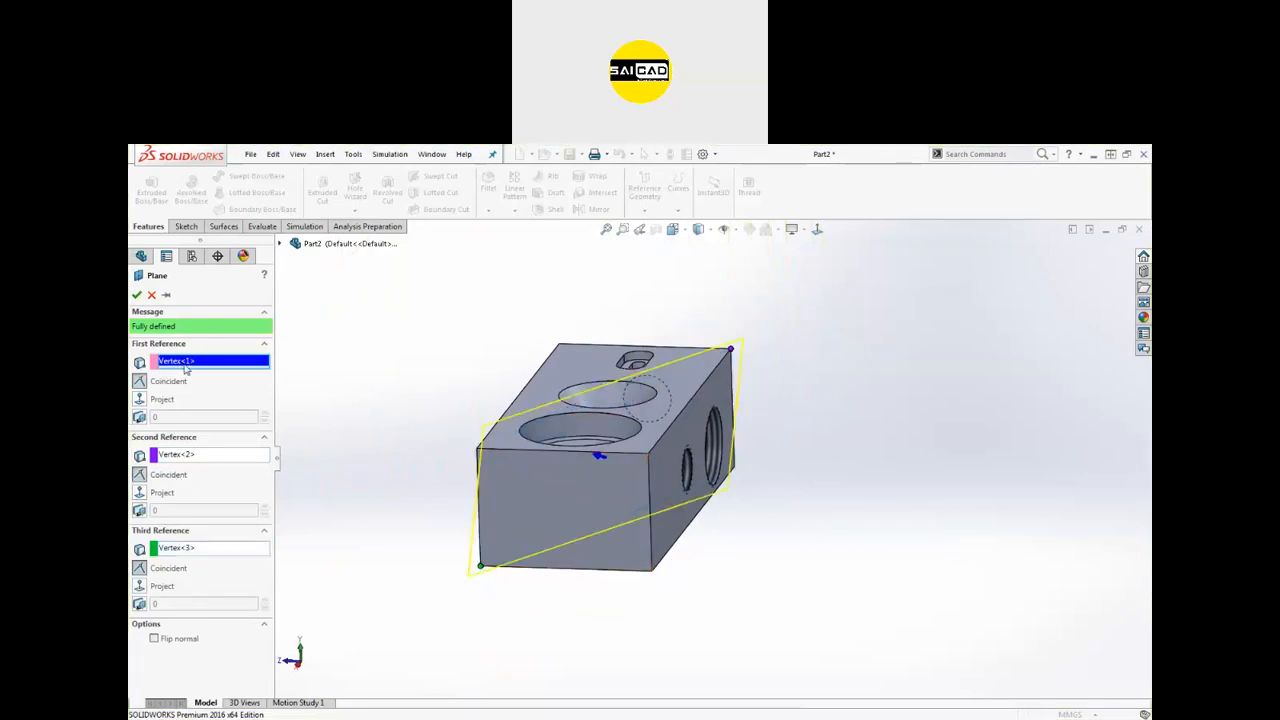
{"action": "key", "text": "Delete"}
{"action": "left_click", "coordinate": [185, 497]}
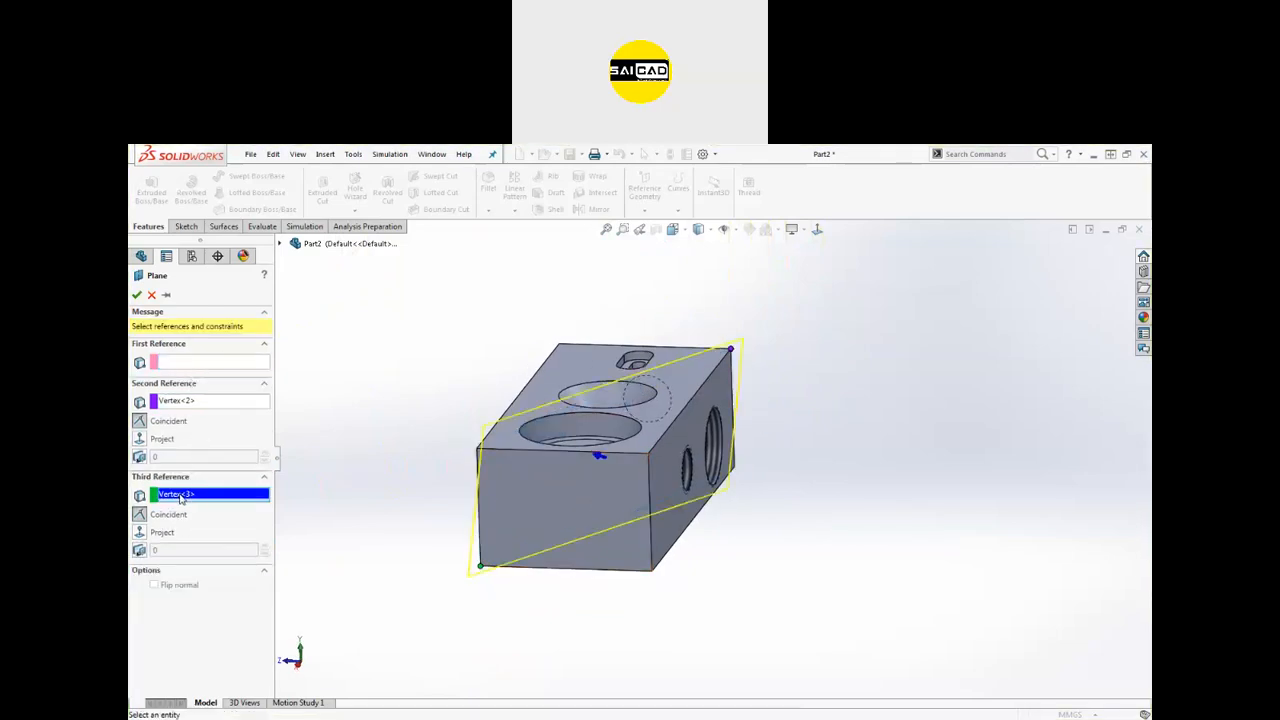
{"action": "key", "text": "Delete"}
{"action": "left_click", "coordinate": [177, 402]}
{"action": "key", "text": "Delete"}
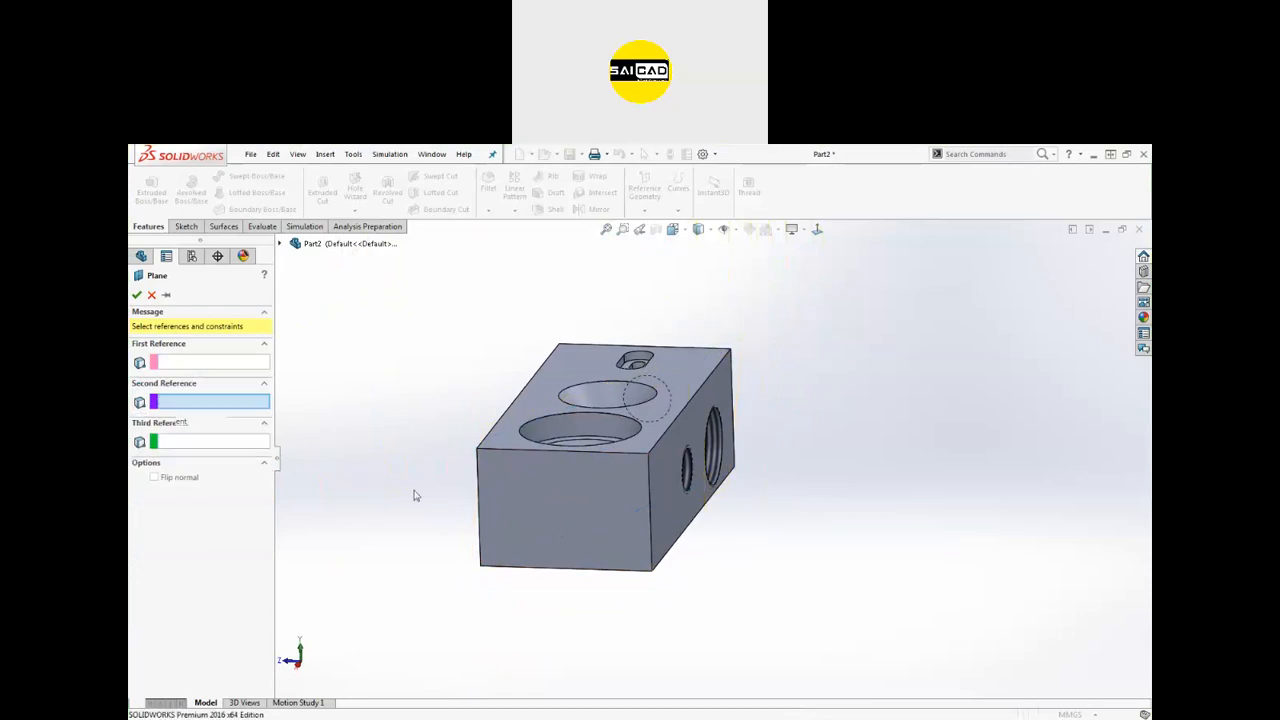
Step: Define the plane diagonally through two opposite vertical edges of the block
{"action": "left_click", "coordinate": [480, 475]}
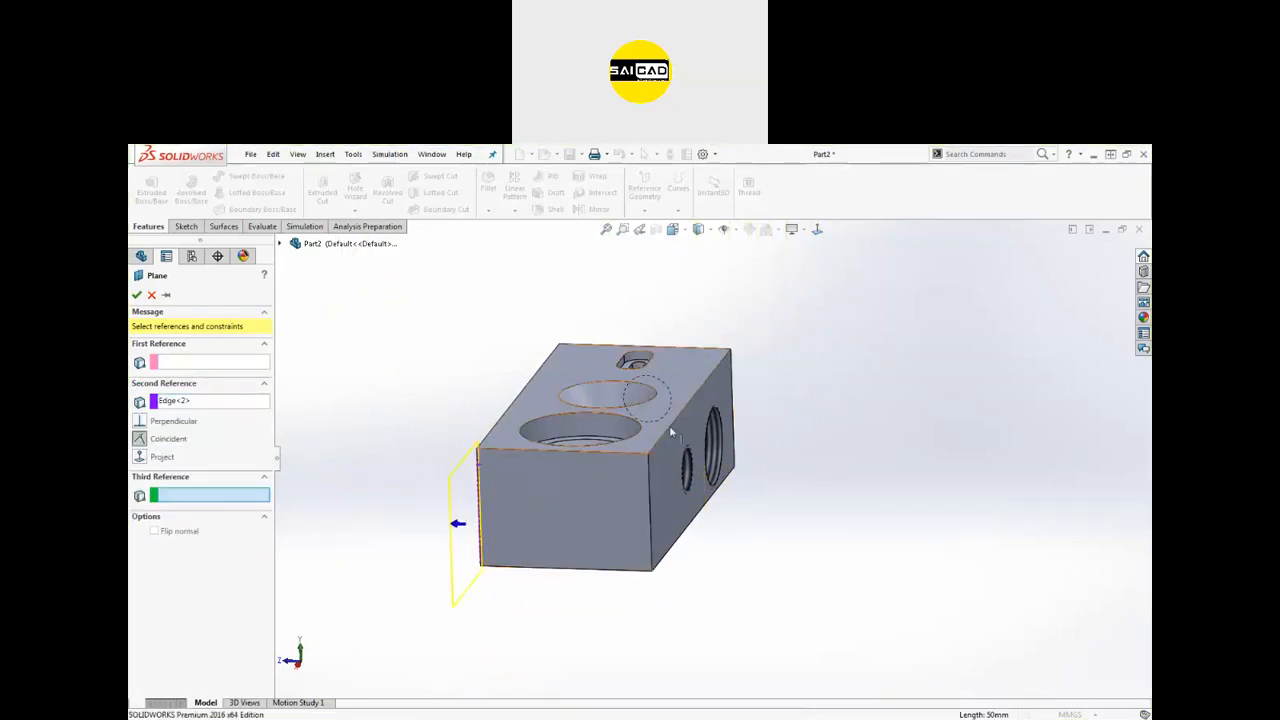
{"action": "left_click", "coordinate": [733, 383]}
{"action": "middle_click_drag", "start_coordinate": [766, 406], "coordinate": [825, 379]}
Step: Clear both vertical edges from the plane's references and make the first reference ready for a new selection
{"action": "left_click", "coordinate": [183, 403]}
{"action": "key", "text": "Delete"}
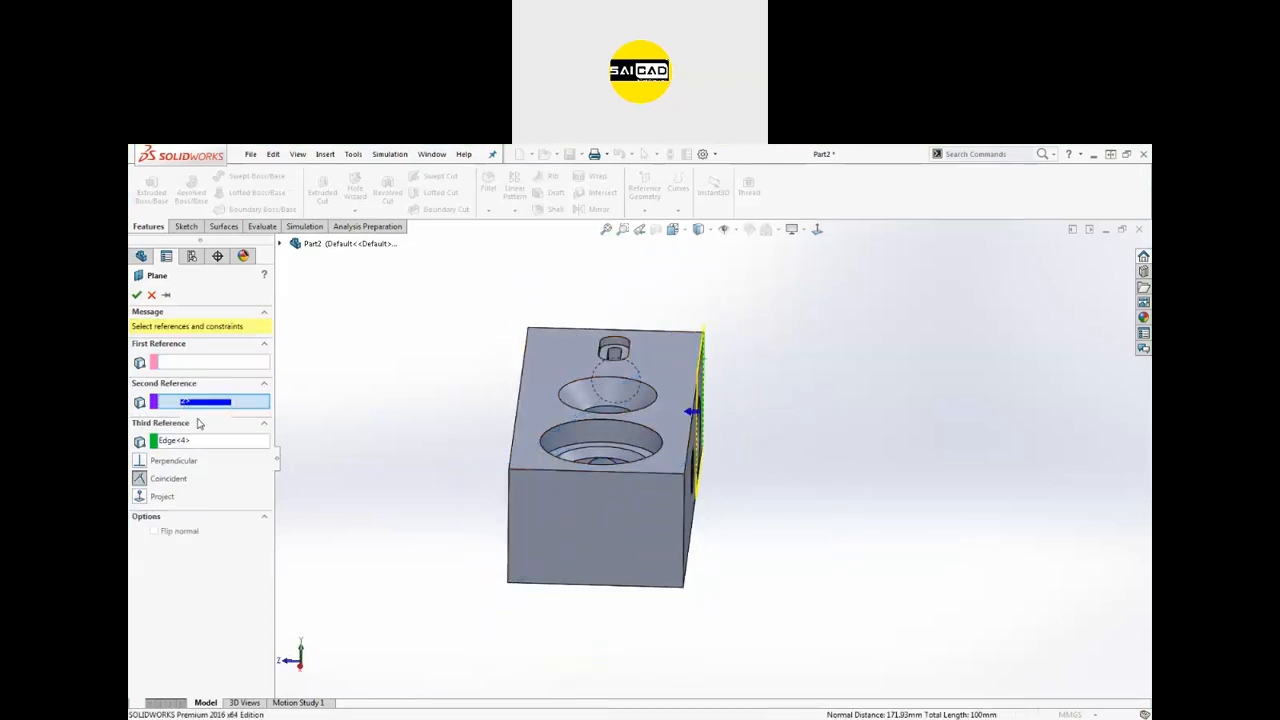
{"action": "left_click", "coordinate": [188, 441]}
{"action": "key", "text": "Delete"}
{"action": "left_click", "coordinate": [208, 362]}
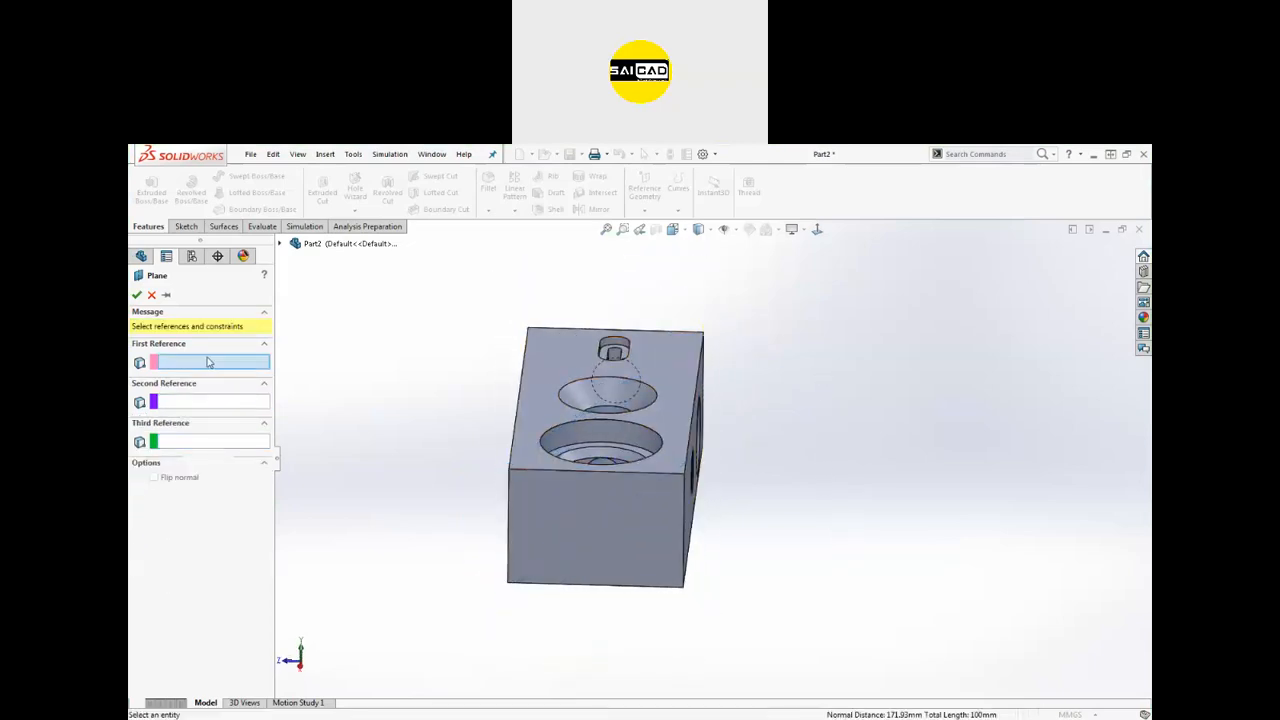
Step: Define a reference plane through three corner vertices of the block, replacing the third vertex with the upper corner above it
{"action": "left_click", "coordinate": [509, 469]}
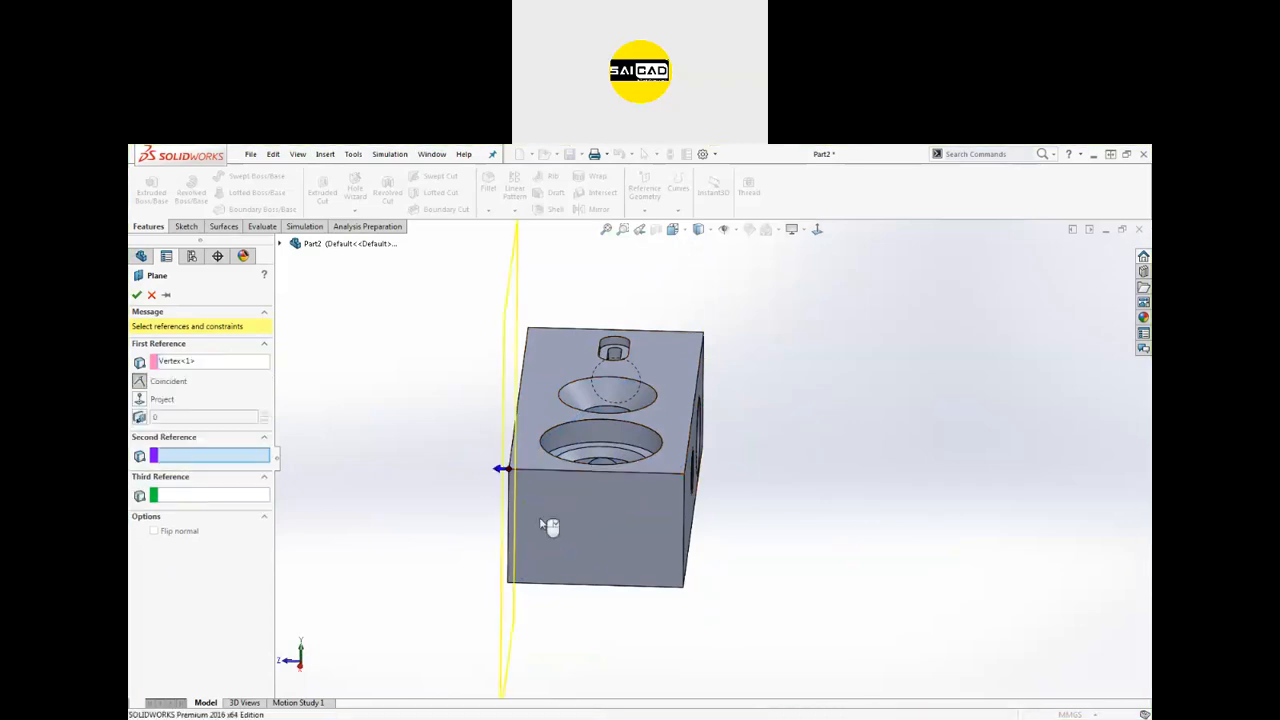
{"action": "left_click", "coordinate": [685, 588]}
{"action": "middle_click_drag", "start_coordinate": [789, 491], "coordinate": [818, 500]}
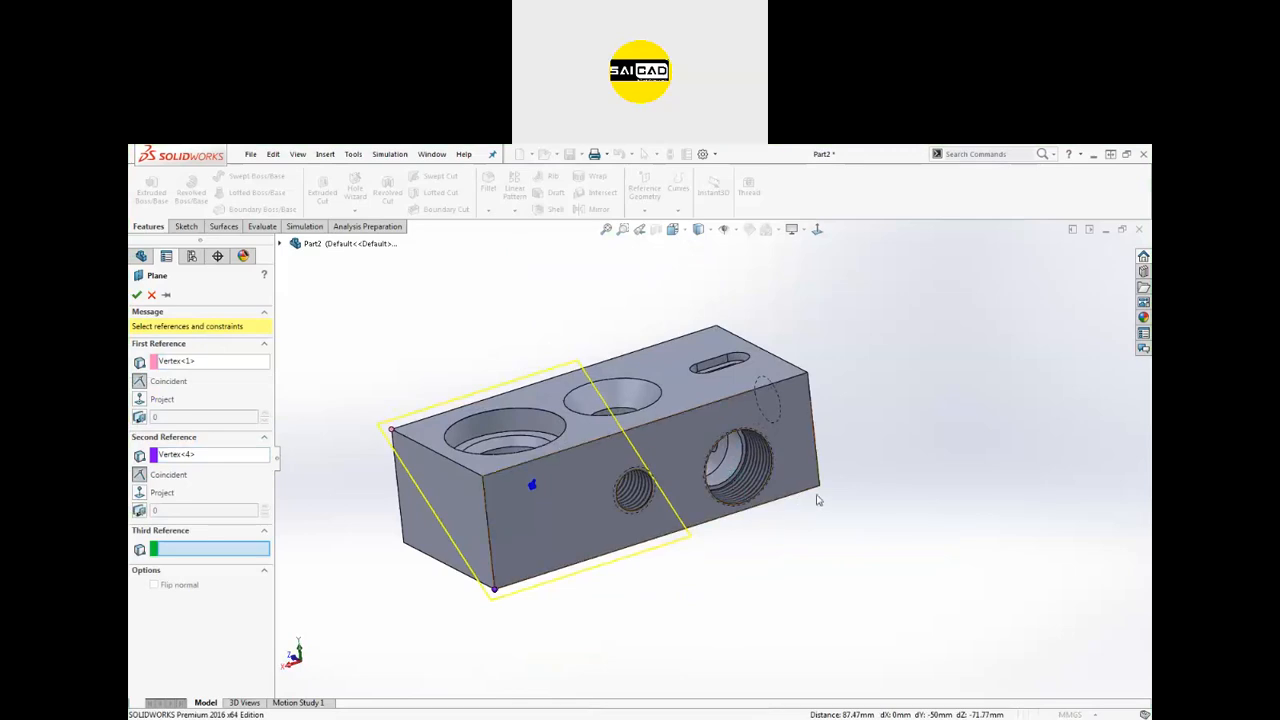
{"action": "left_click", "coordinate": [819, 489]}
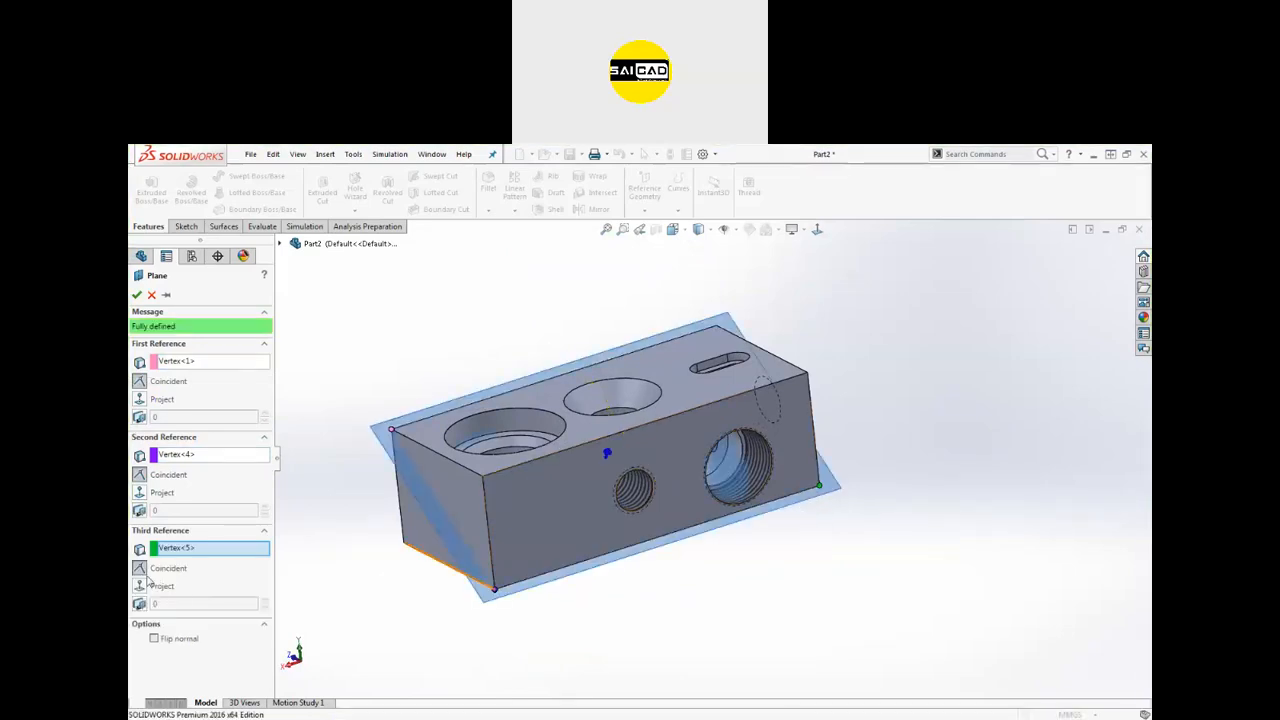
{"action": "left_click", "coordinate": [181, 548]}
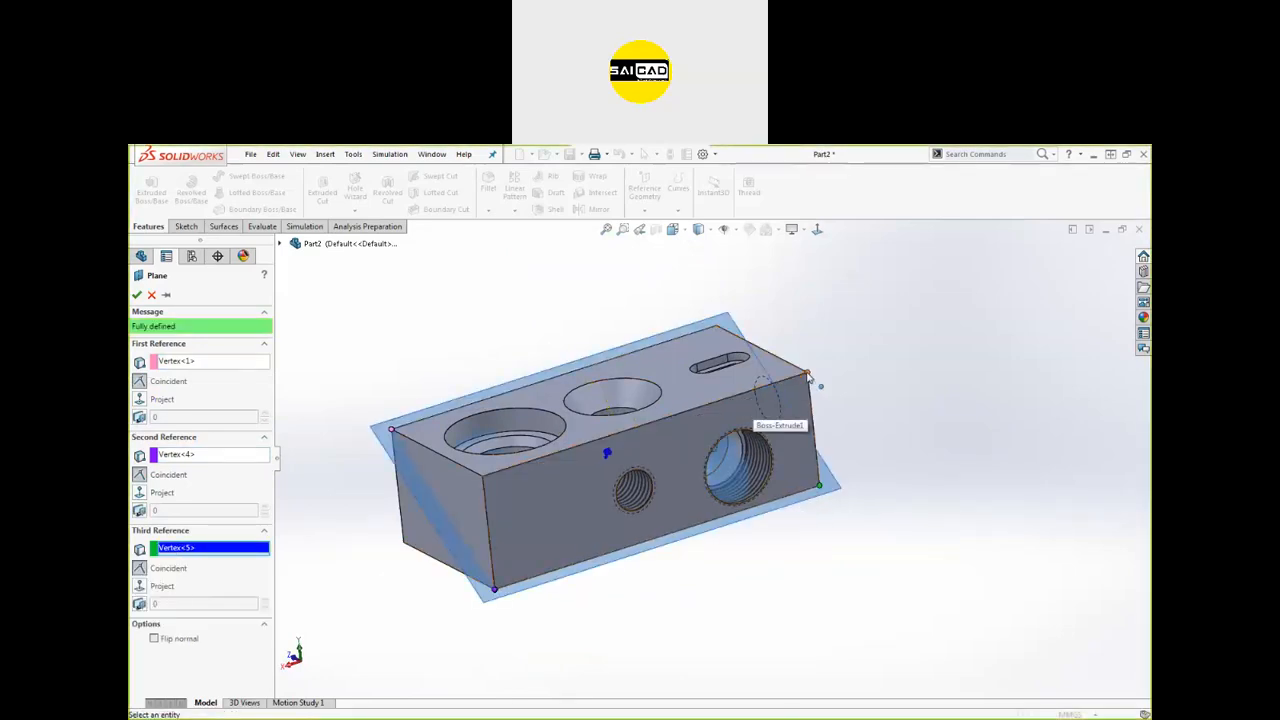
{"action": "left_click", "coordinate": [808, 375]}
{"action": "middle_click_drag", "start_coordinate": [763, 538], "coordinate": [721, 492]}
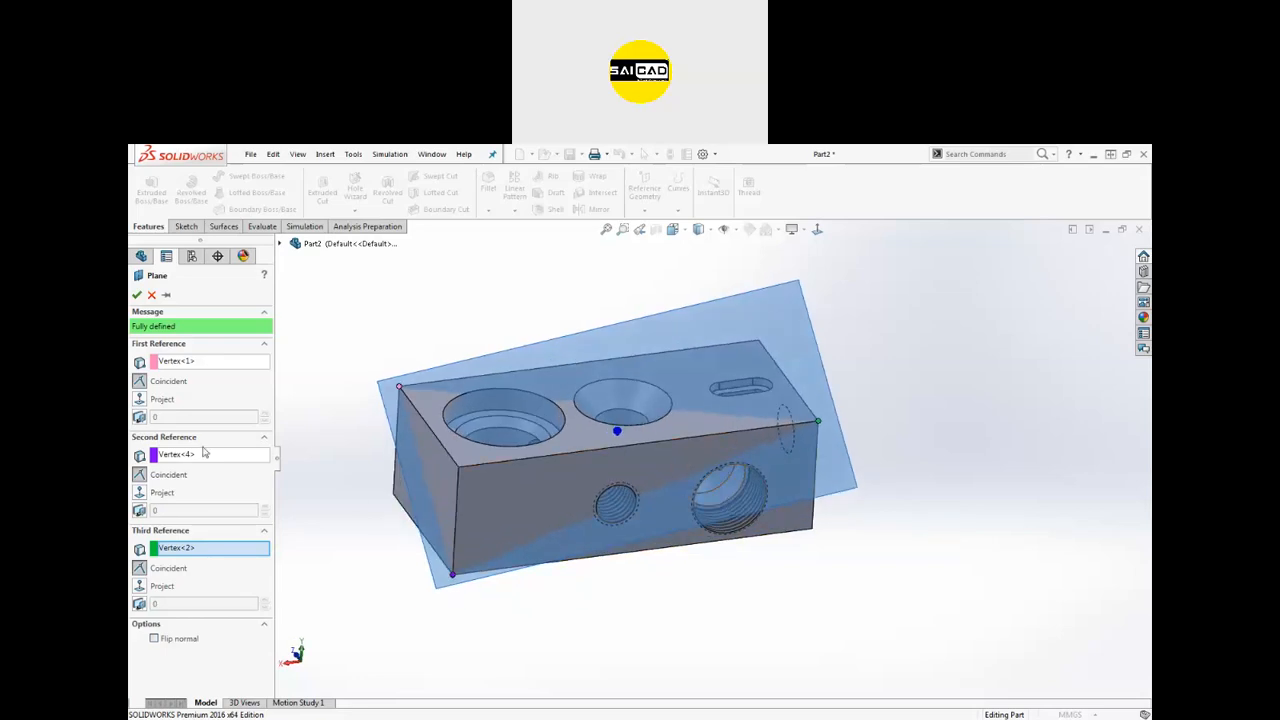
Step: Clear the three vertex references and cancel the reference plane
{"action": "left_click", "coordinate": [195, 548]}
{"action": "key", "text": "Delete"}
{"action": "left_click", "coordinate": [198, 457]}
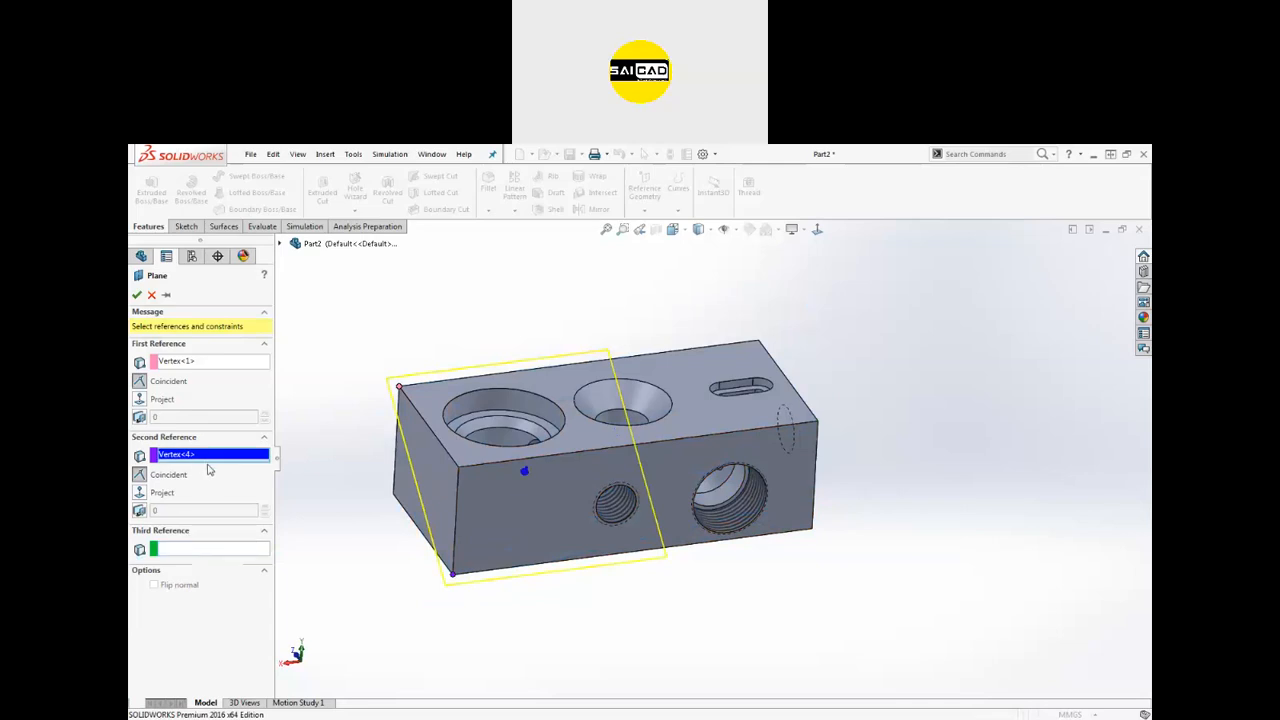
{"action": "key", "text": "Delete"}
{"action": "left_click", "coordinate": [203, 366]}
{"action": "key", "text": "Delete"}
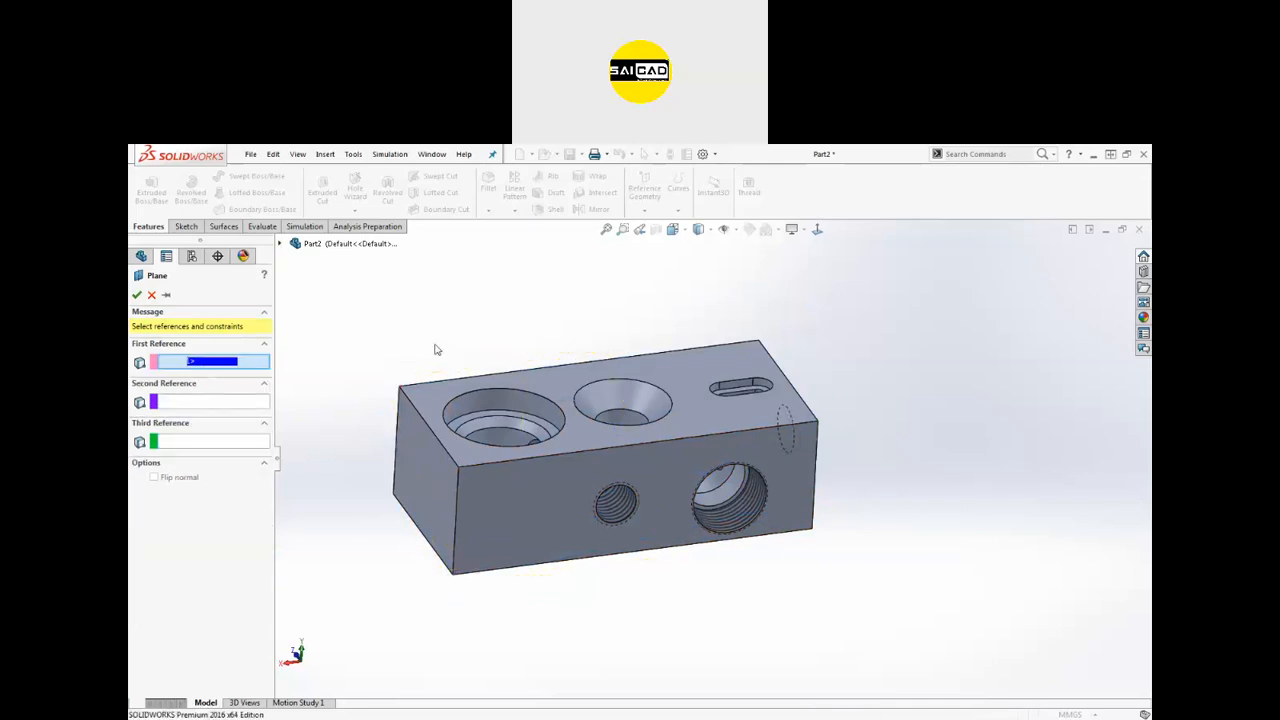
{"action": "scroll", "coordinate": [488, 412], "scroll_direction": "up", "scroll_amount": 3}
{"action": "scroll", "coordinate": [649, 436], "scroll_direction": "down", "scroll_amount": 3}
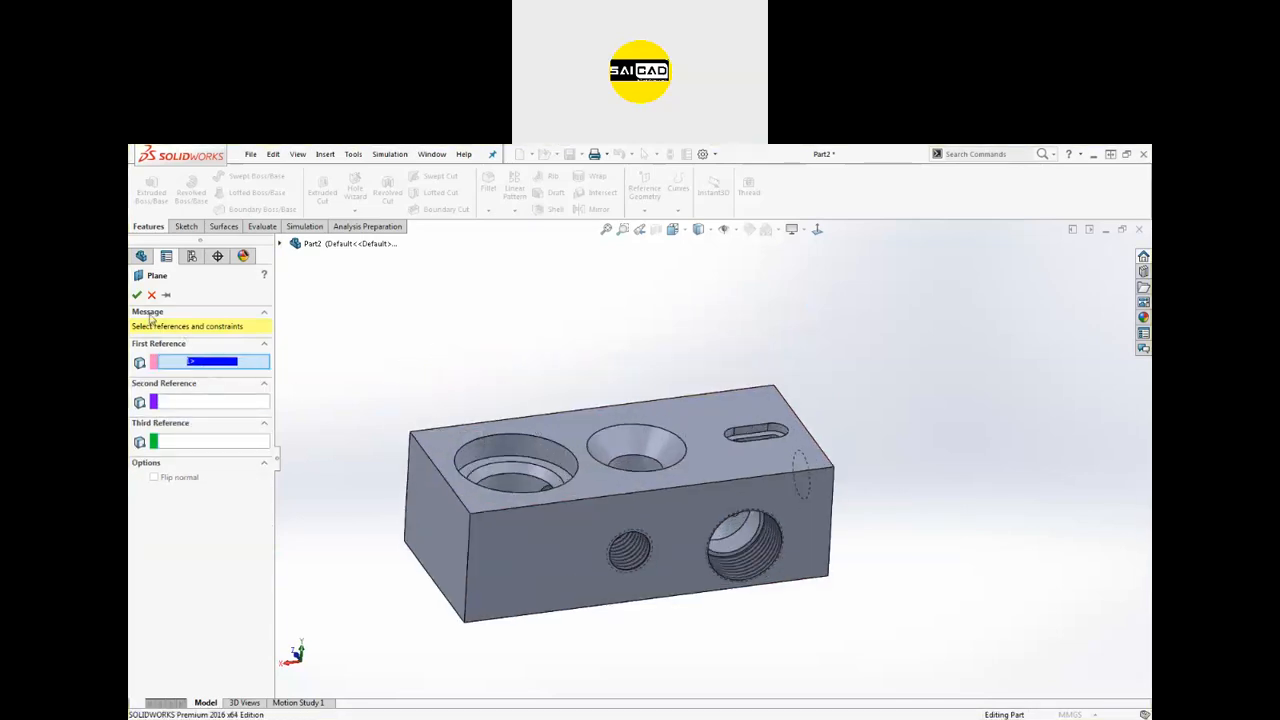
{"action": "left_click", "coordinate": [151, 296]}
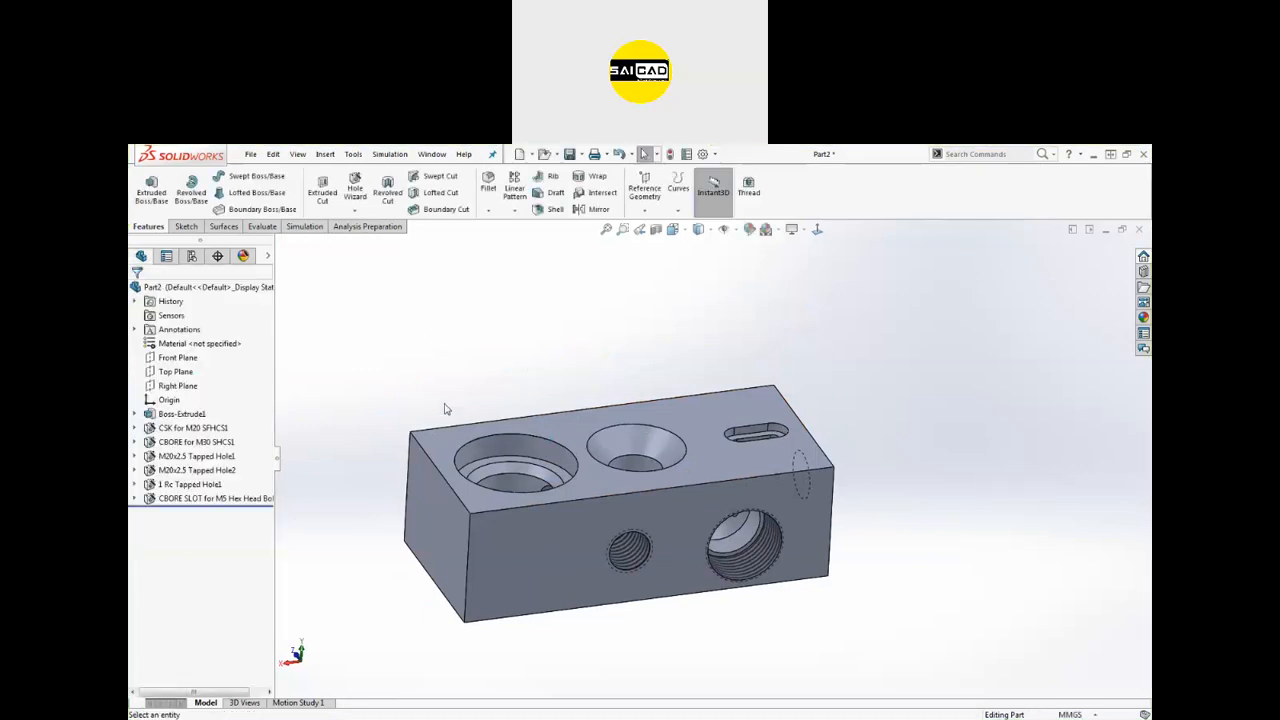
Step: Try a reference axis along the block's vertical corner edge and clear the edge selection
{"action": "left_click", "coordinate": [680, 209]}
{"action": "left_click", "coordinate": [649, 204]}
{"action": "left_click", "coordinate": [649, 204]}
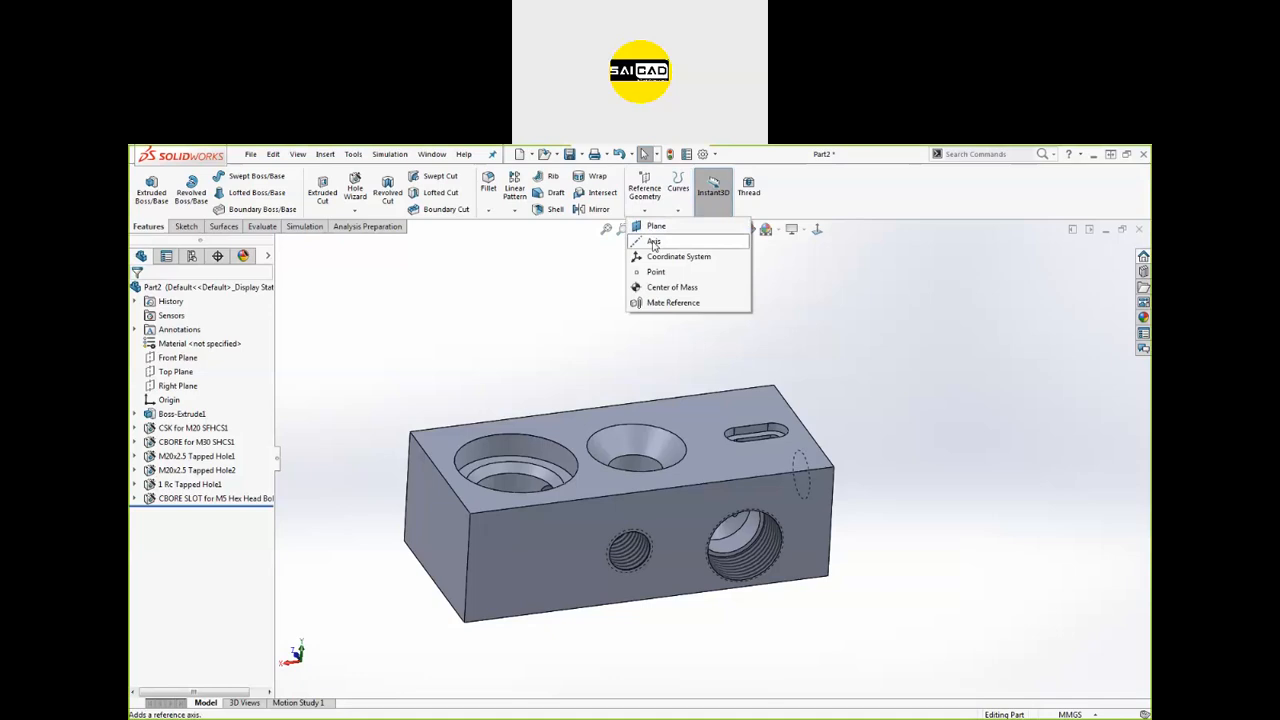
{"action": "left_click", "coordinate": [653, 243]}
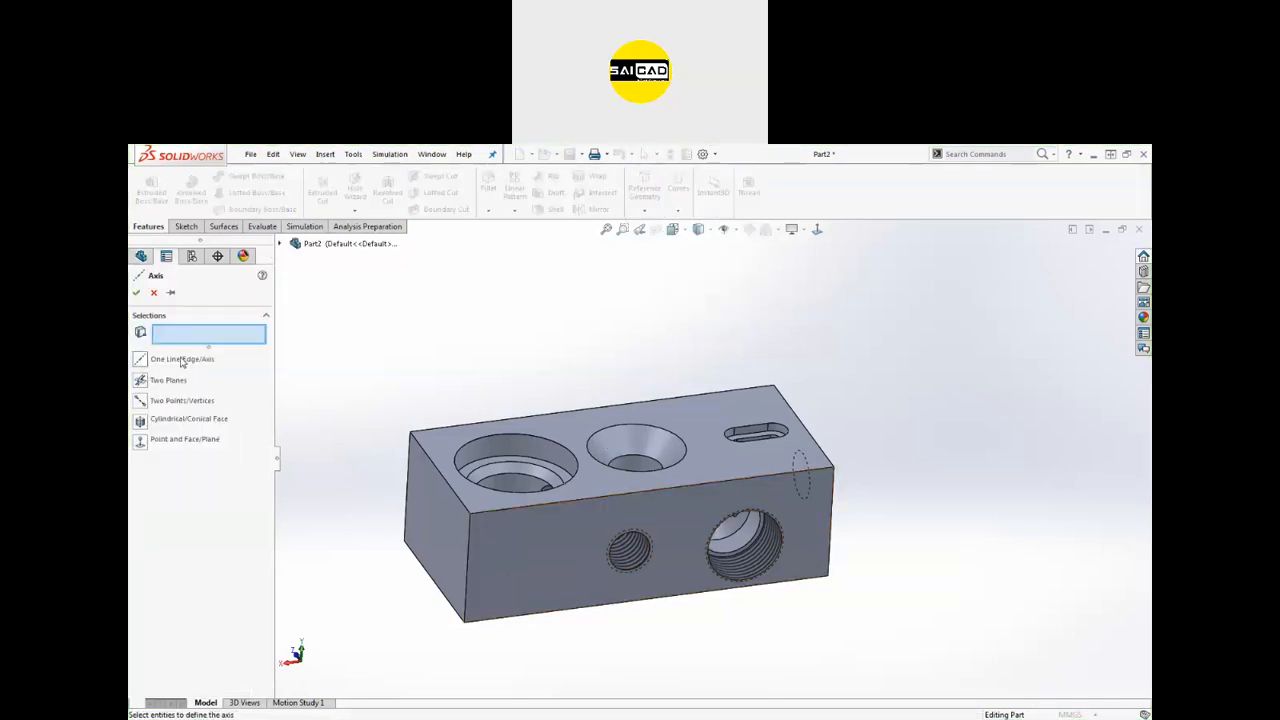
{"action": "left_click", "coordinate": [469, 545]}
{"action": "scroll", "coordinate": [464, 627], "scroll_direction": "down", "scroll_amount": 2}
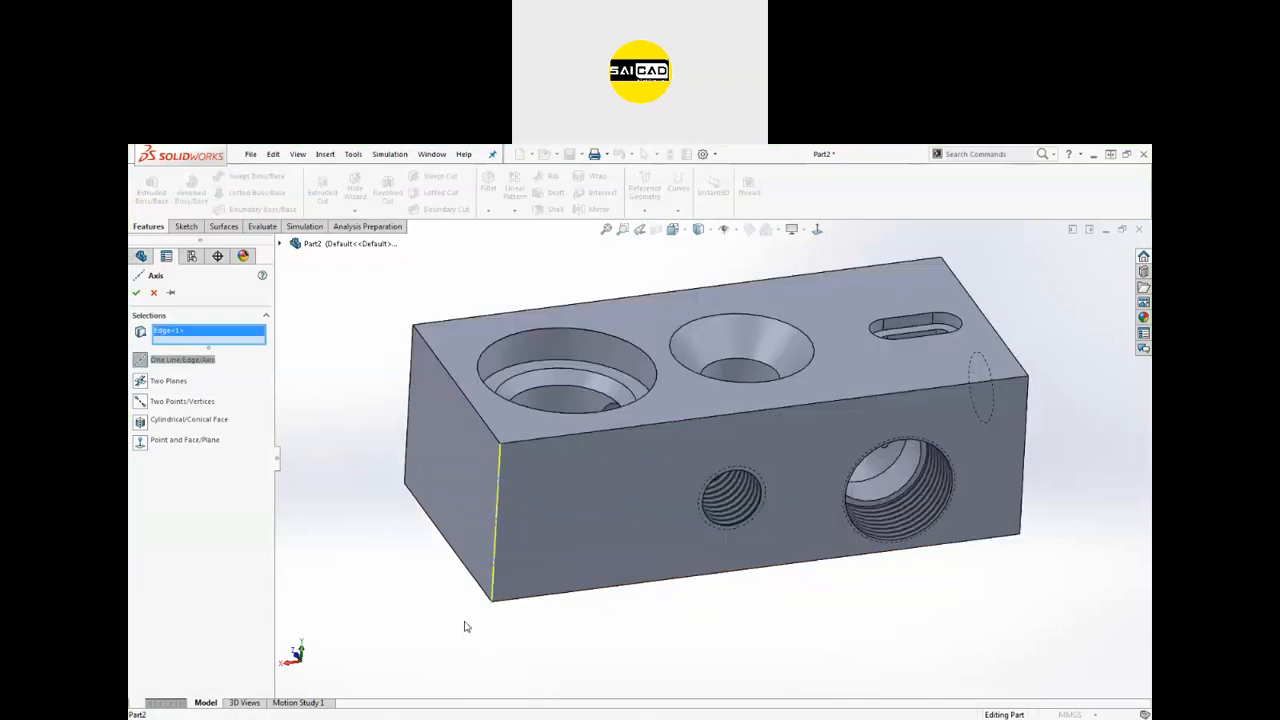
{"action": "scroll", "coordinate": [464, 627], "scroll_direction": "down", "scroll_amount": 2}
{"action": "right_click", "coordinate": [211, 337]}
{"action": "left_click", "coordinate": [223, 351]}
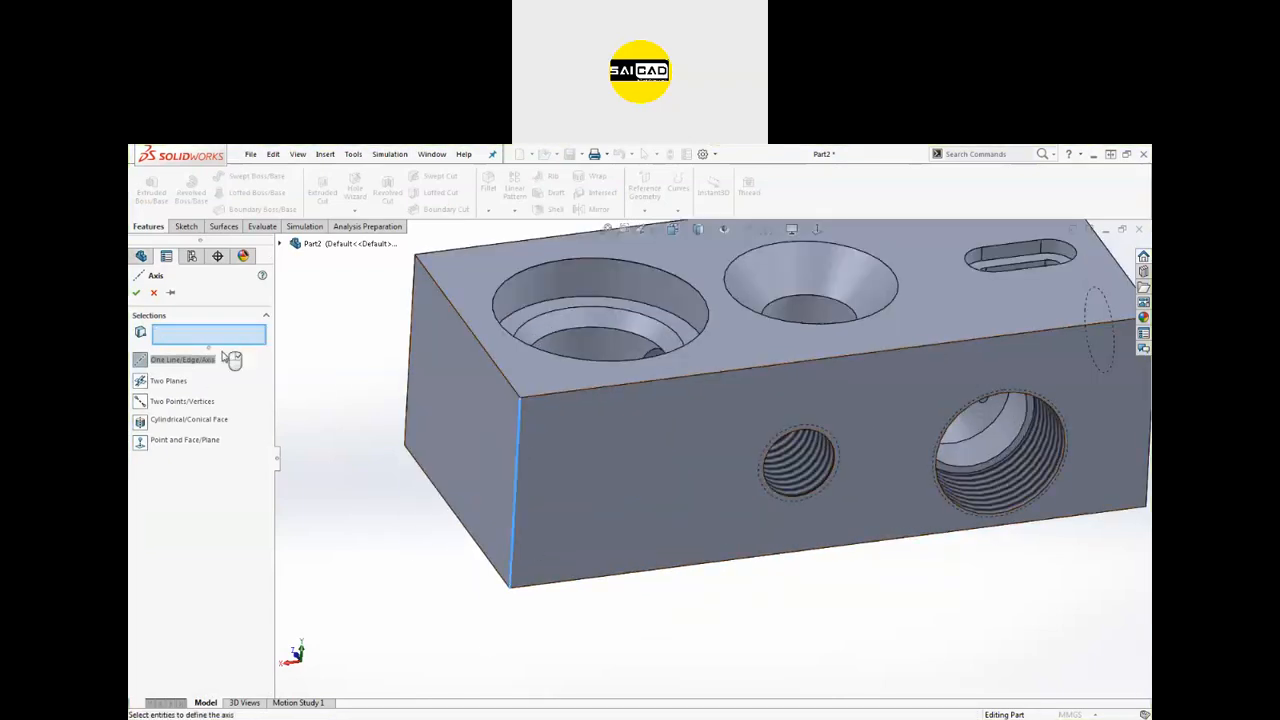
Step: Try a Two Planes axis at the intersection of the block's long side face and upper face, and clear the selections
{"action": "left_click", "coordinate": [143, 383]}
{"action": "key", "text": "f"}
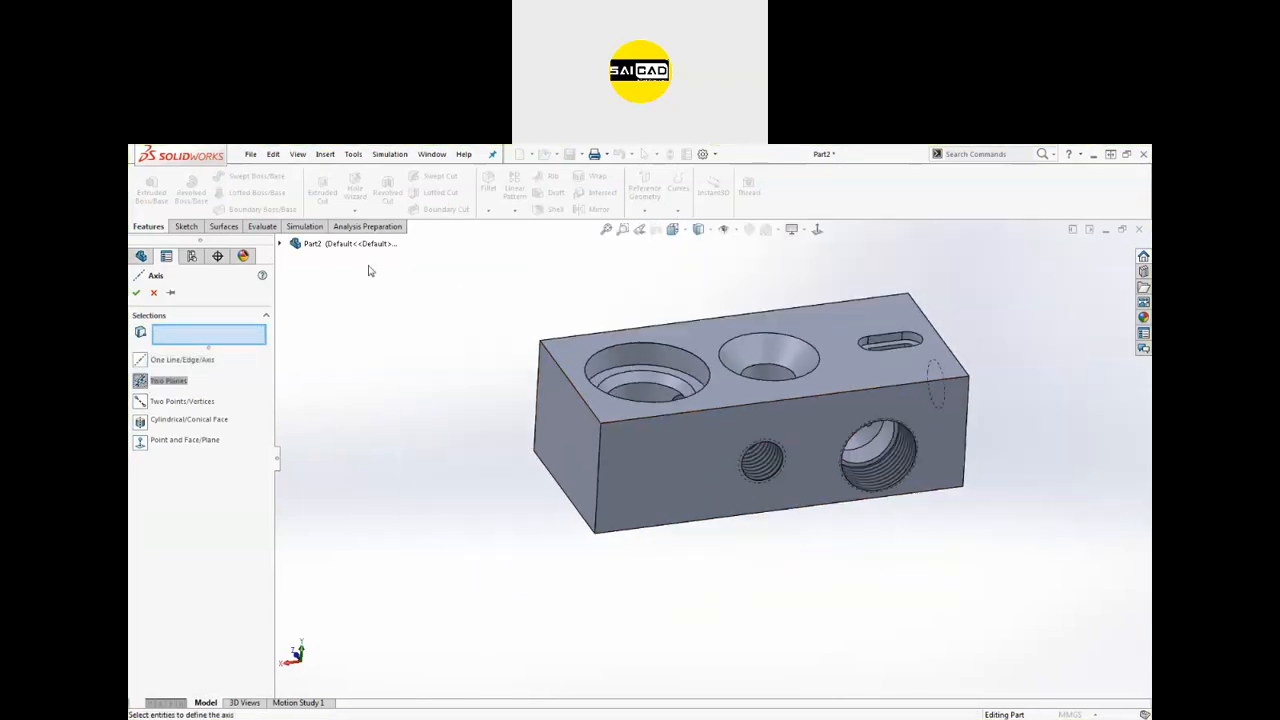
{"action": "left_click", "coordinate": [648, 440]}
{"action": "left_click", "coordinate": [628, 410]}
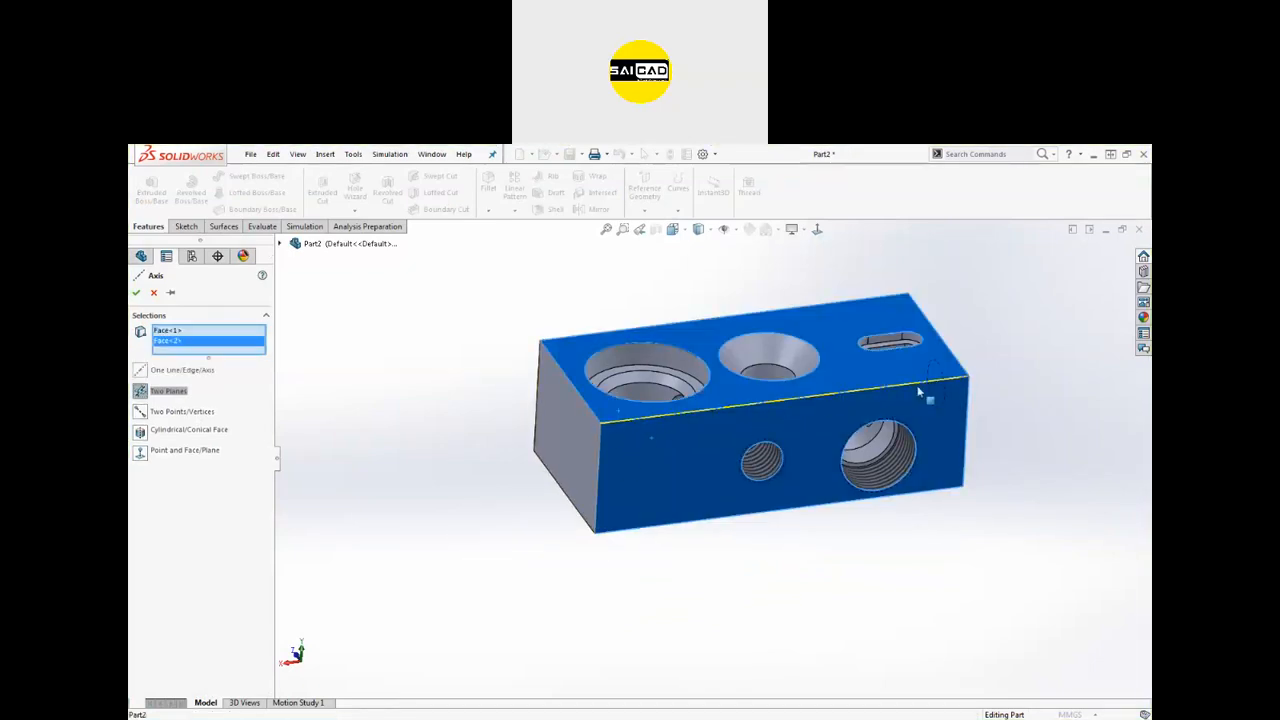
{"action": "mouse_move", "coordinate": [1025, 404]}
{"action": "middle_mouse_down"}
{"action": "mouse_move", "coordinate": [1066, 357]}
{"action": "mouse_move", "coordinate": [1027, 382]}
{"action": "middle_mouse_up"}
{"action": "right_click", "coordinate": [177, 347]}
{"action": "left_click", "coordinate": [200, 358]}
Step: Try a Two Planes axis at the intersection of the Front Plane and Top Plane, and clear both selections
{"action": "left_click", "coordinate": [280, 244]}
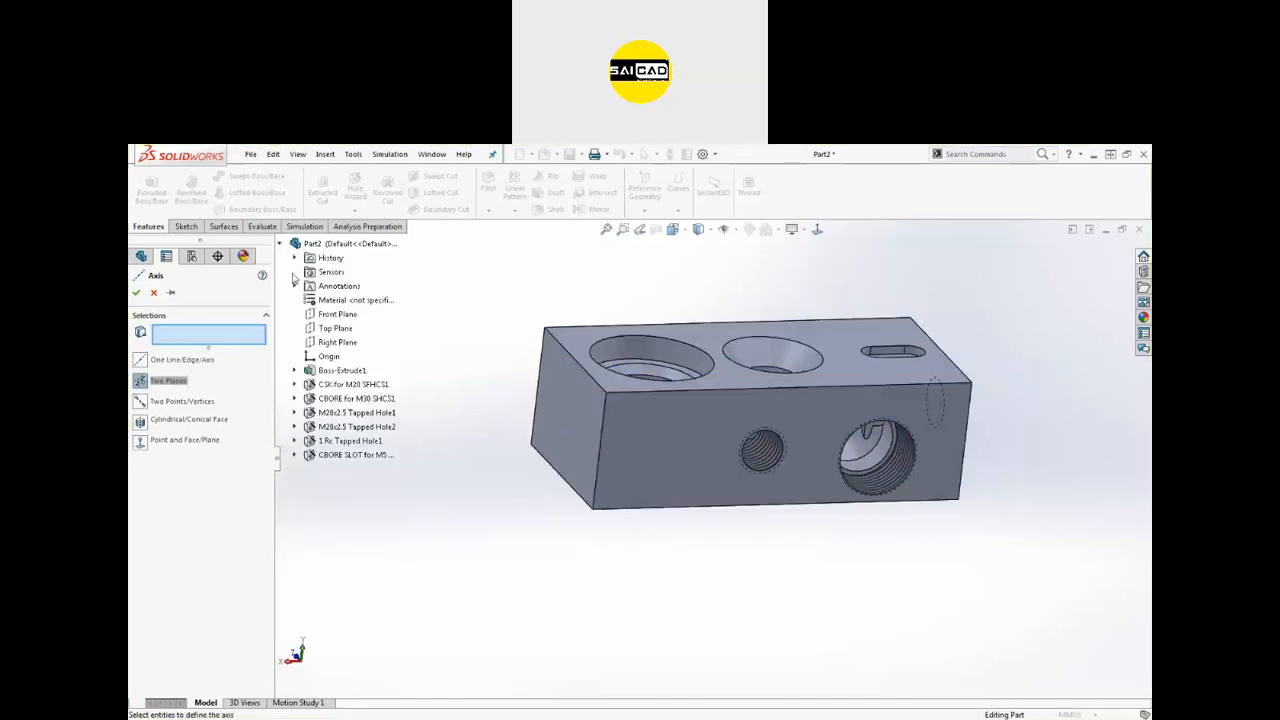
{"action": "left_click", "coordinate": [319, 319]}
{"action": "left_click", "coordinate": [319, 331]}
{"action": "middle_click_drag", "start_coordinate": [565, 488], "coordinate": [594, 546]}
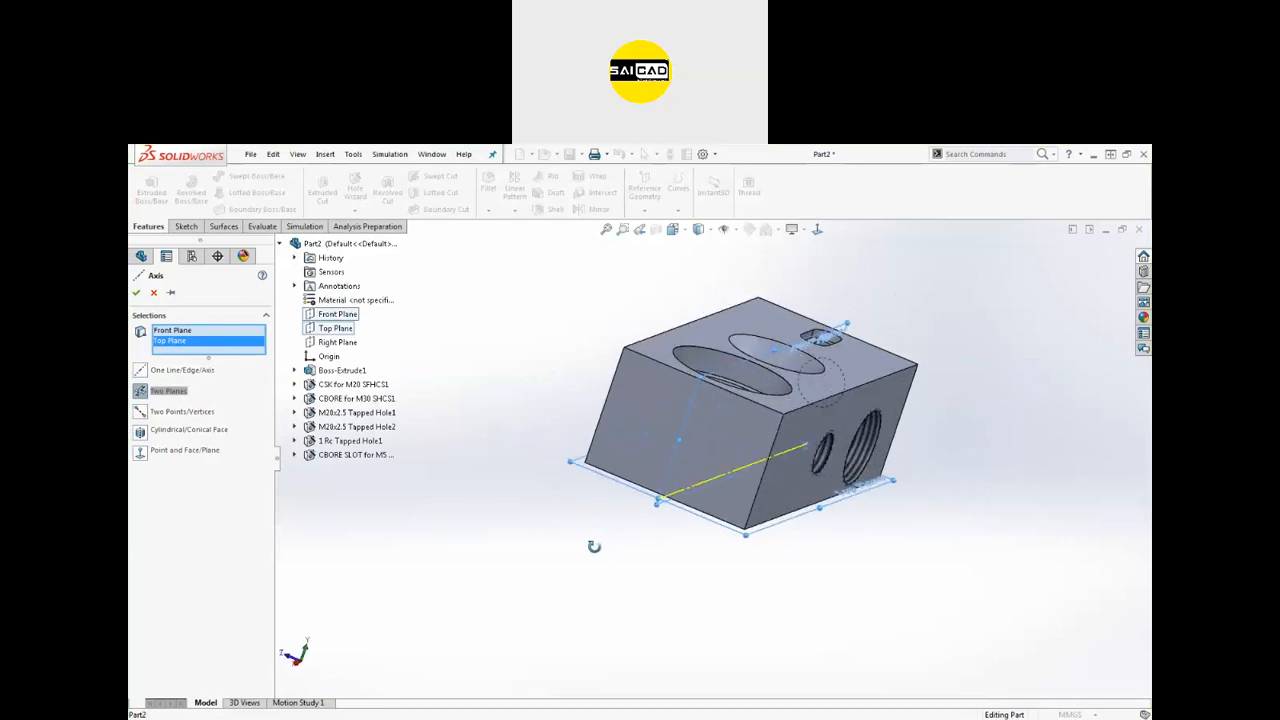
{"action": "right_click", "coordinate": [167, 339]}
{"action": "left_click", "coordinate": [192, 361]}
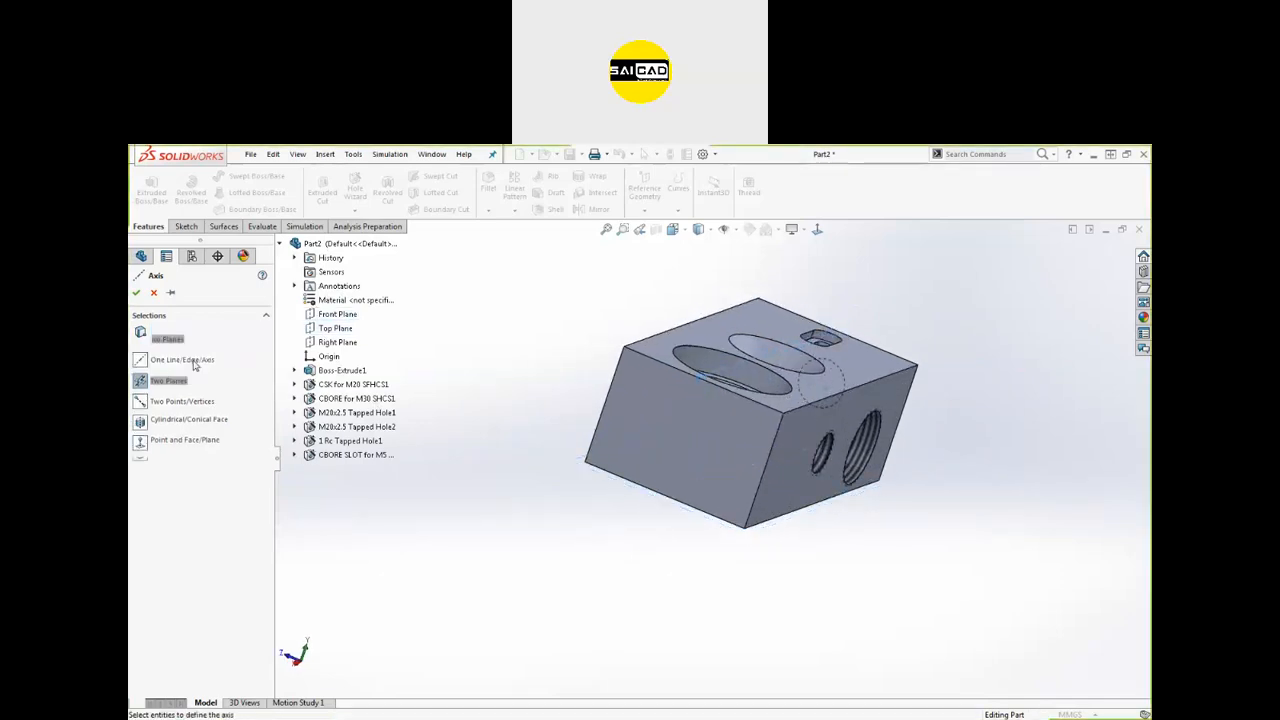
Step: Try a Two Points/Vertices axis between diagonally opposite corners of the block's end face, and remove both vertices
{"action": "left_click", "coordinate": [143, 401]}
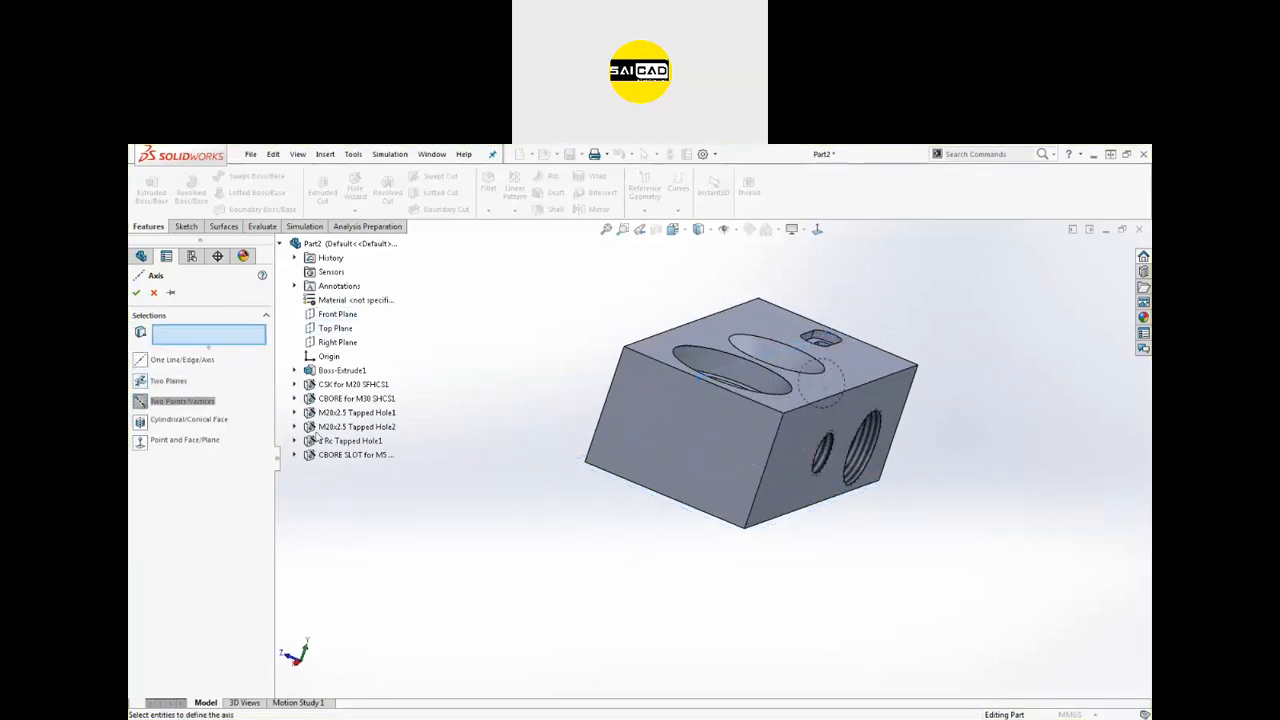
{"action": "left_click", "coordinate": [585, 462]}
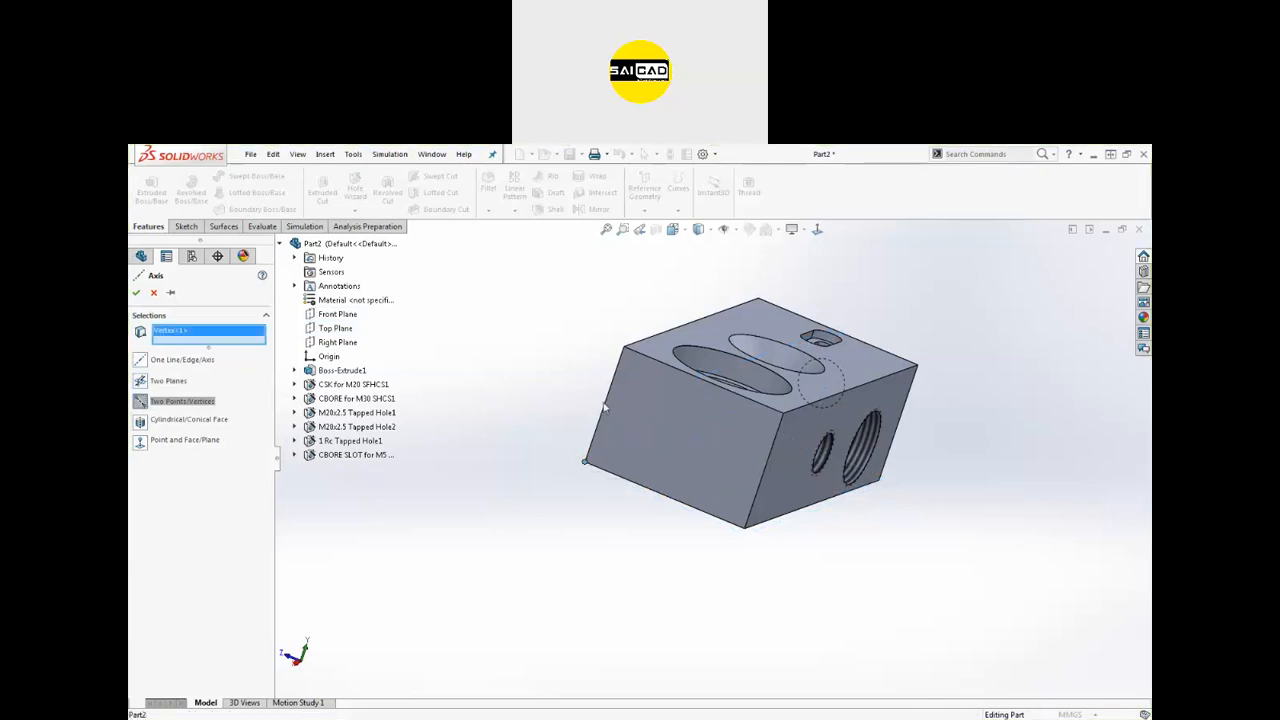
{"action": "left_click", "coordinate": [782, 415]}
{"action": "mouse_move", "coordinate": [620, 531]}
{"action": "middle_mouse_down"}
{"action": "mouse_move", "coordinate": [551, 574]}
{"action": "mouse_move", "coordinate": [628, 538]}
{"action": "middle_mouse_up"}
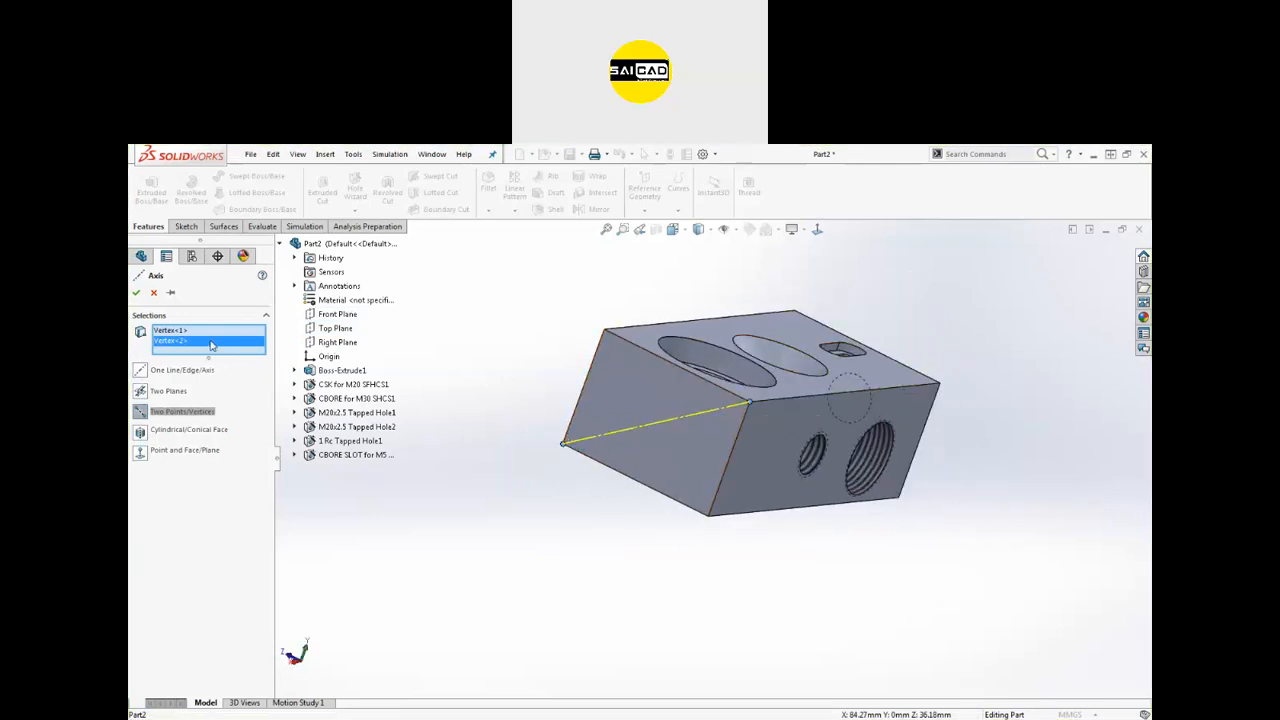
{"action": "key", "text": "Delete"}
{"action": "key", "text": "Delete"}
Step: Try a Cylindrical/Conical Face axis through the counterbored hole's inner wall and clear the face selection
{"action": "left_click", "coordinate": [141, 427]}
{"action": "middle_click_drag", "start_coordinate": [598, 461], "coordinate": [606, 534]}
{"action": "left_click", "coordinate": [651, 445]}
{"action": "middle_click_drag", "start_coordinate": [517, 540], "coordinate": [518, 613]}
{"action": "middle_click_drag", "start_coordinate": [519, 501], "coordinate": [491, 512]}
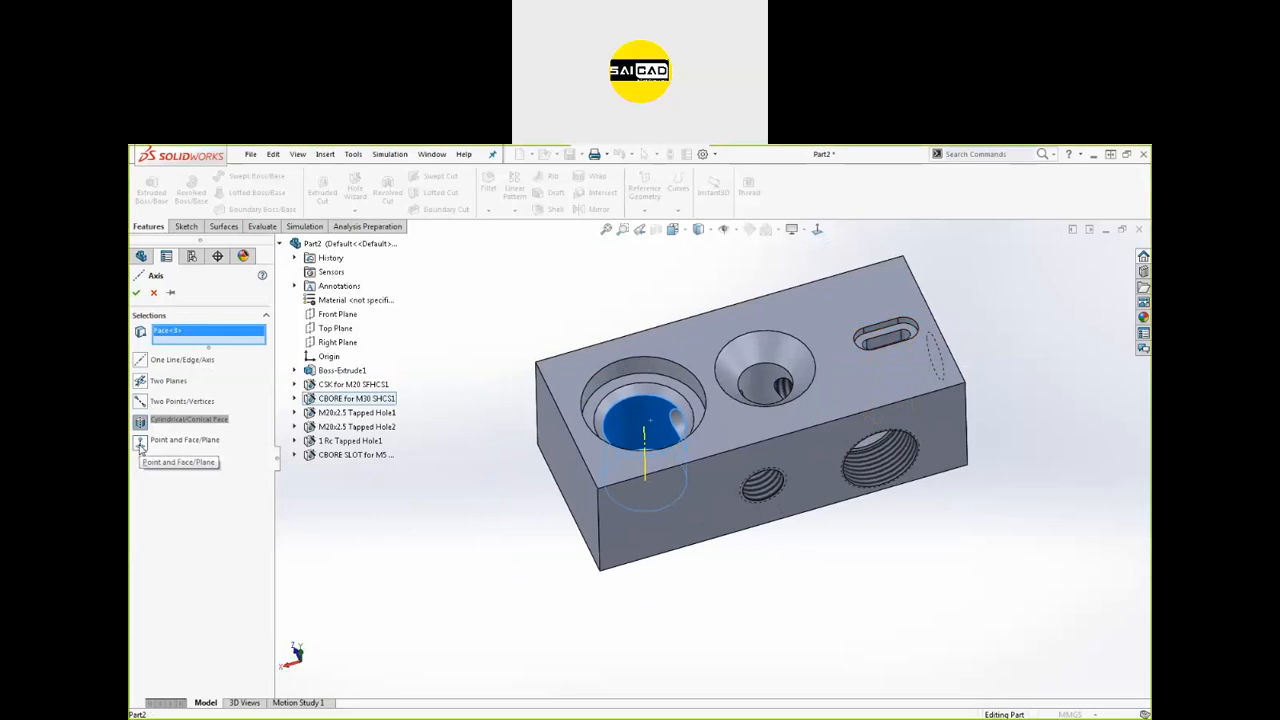
{"action": "right_click", "coordinate": [176, 333]}
{"action": "left_click", "coordinate": [210, 337]}
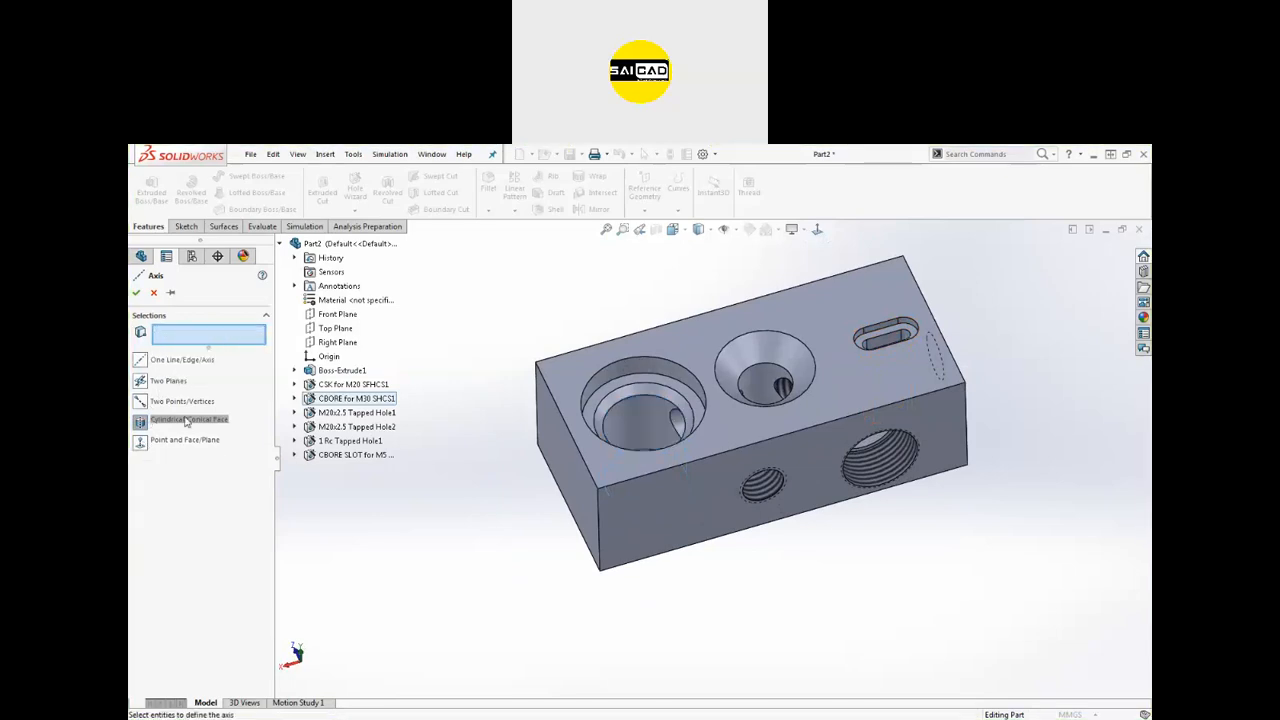
Step: Try a Point and Face/Plane axis from a block corner perpendicular to the long side face, and clear the selections
{"action": "left_click", "coordinate": [144, 446]}
{"action": "middle_click_drag", "start_coordinate": [523, 591], "coordinate": [557, 537]}
{"action": "left_click", "coordinate": [631, 473]}
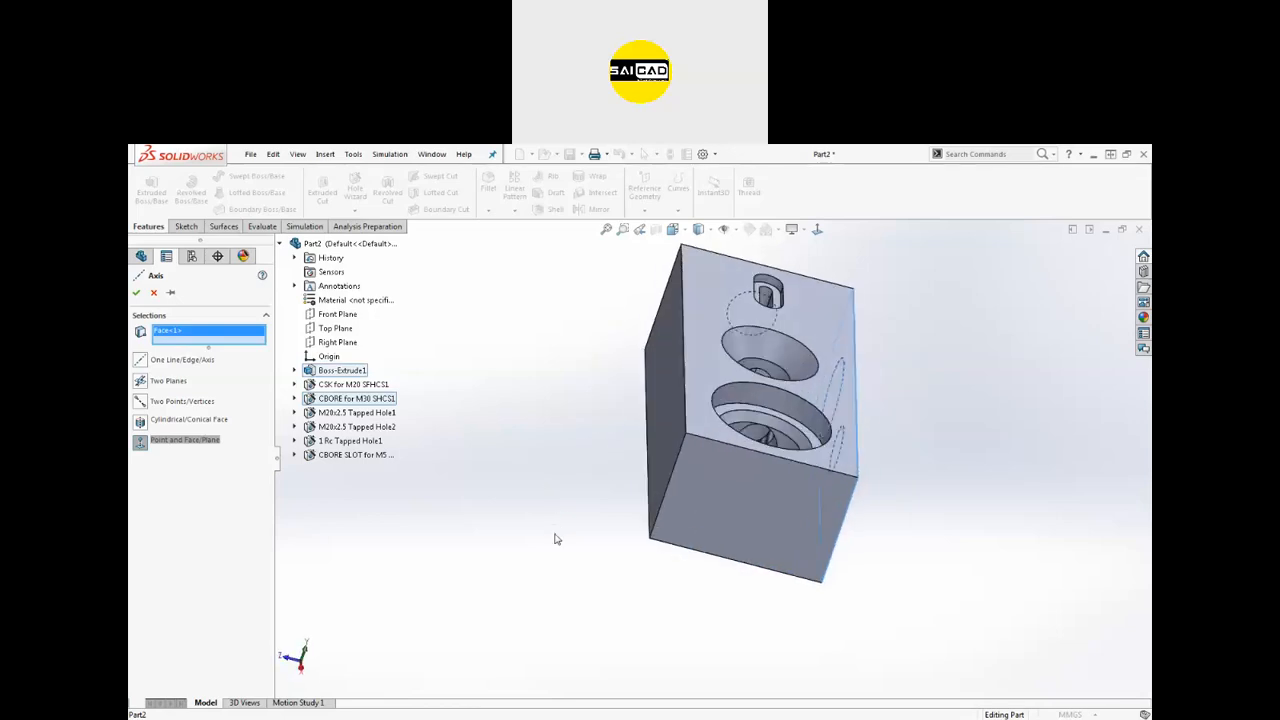
{"action": "left_click", "coordinate": [686, 437]}
{"action": "middle_click_drag", "start_coordinate": [608, 524], "coordinate": [470, 552]}
{"action": "right_click", "coordinate": [182, 351]}
{"action": "left_click", "coordinate": [226, 362]}
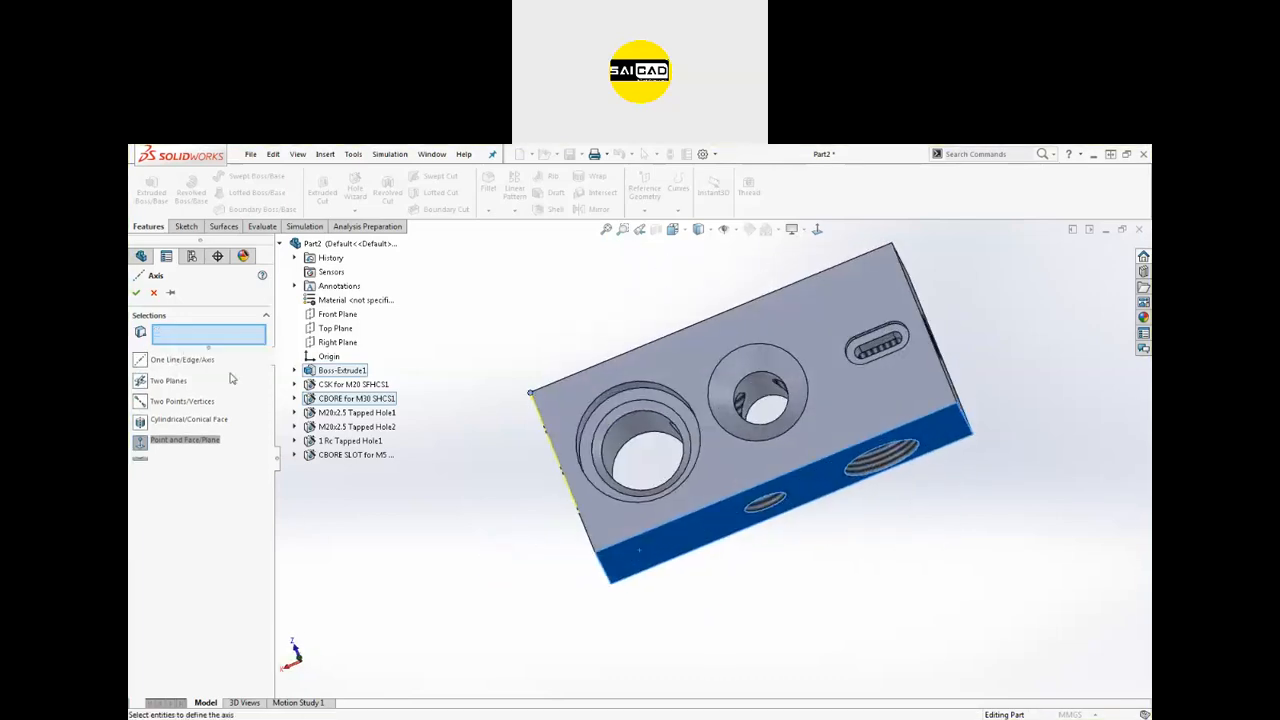
Step: Create a reference axis through the center of the counterbored hole using its inner cylindrical face
{"action": "left_click", "coordinate": [633, 431]}
{"action": "middle_click_drag", "start_coordinate": [536, 505], "coordinate": [658, 482]}
{"action": "left_click", "coordinate": [138, 292]}
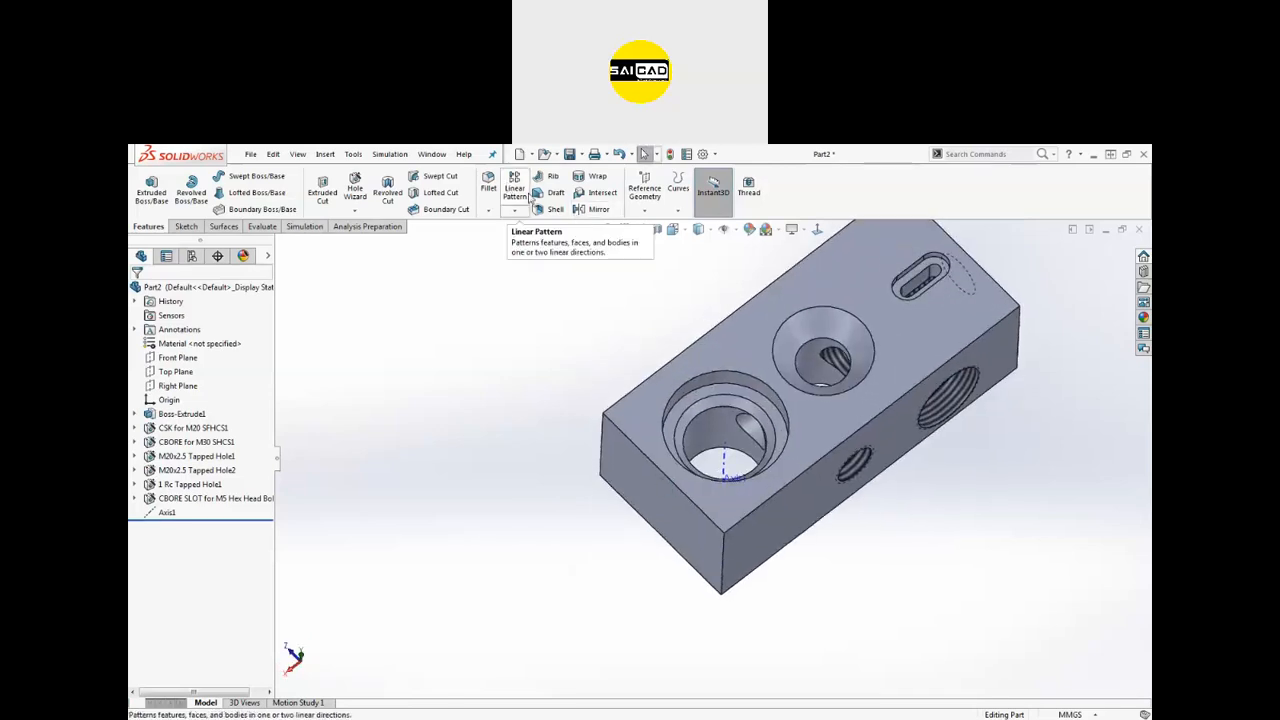
Step: Define a reference plane through the counterbored hole's axis at a 248-degree angle to the block's adjacent end face
{"action": "left_click", "coordinate": [644, 188]}
{"action": "left_click", "coordinate": [660, 222]}
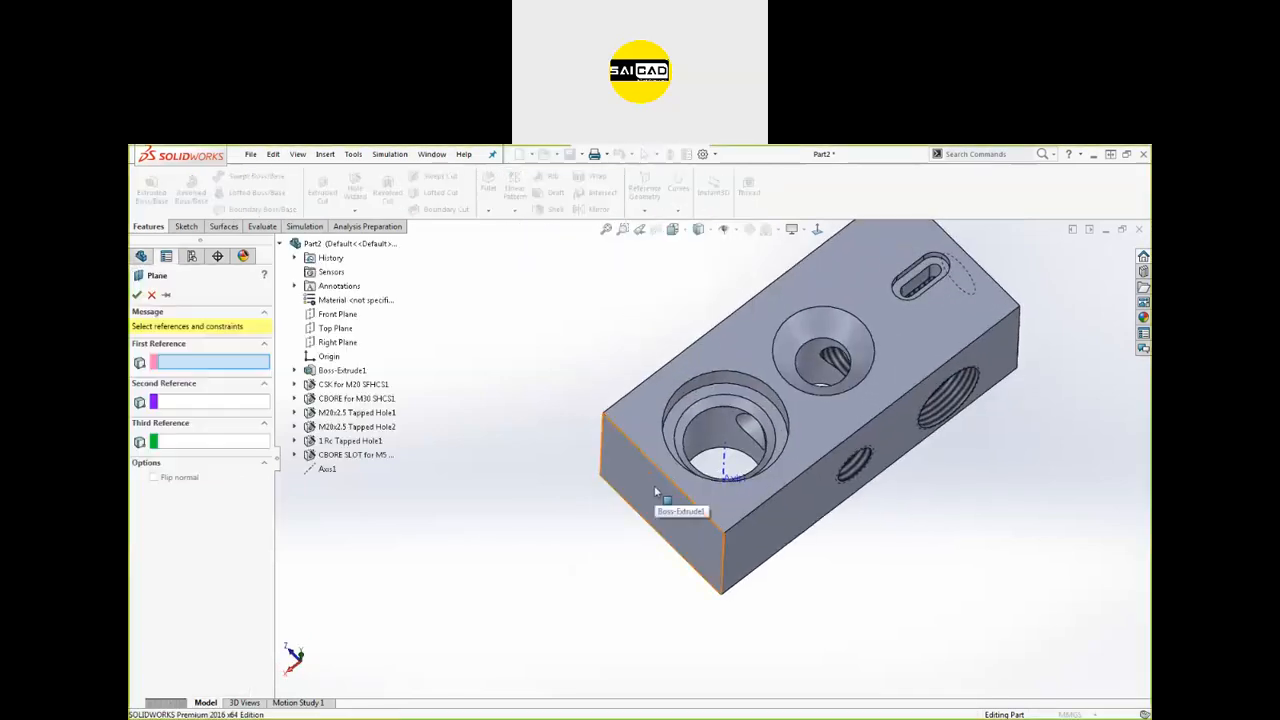
{"action": "left_click", "coordinate": [655, 491]}
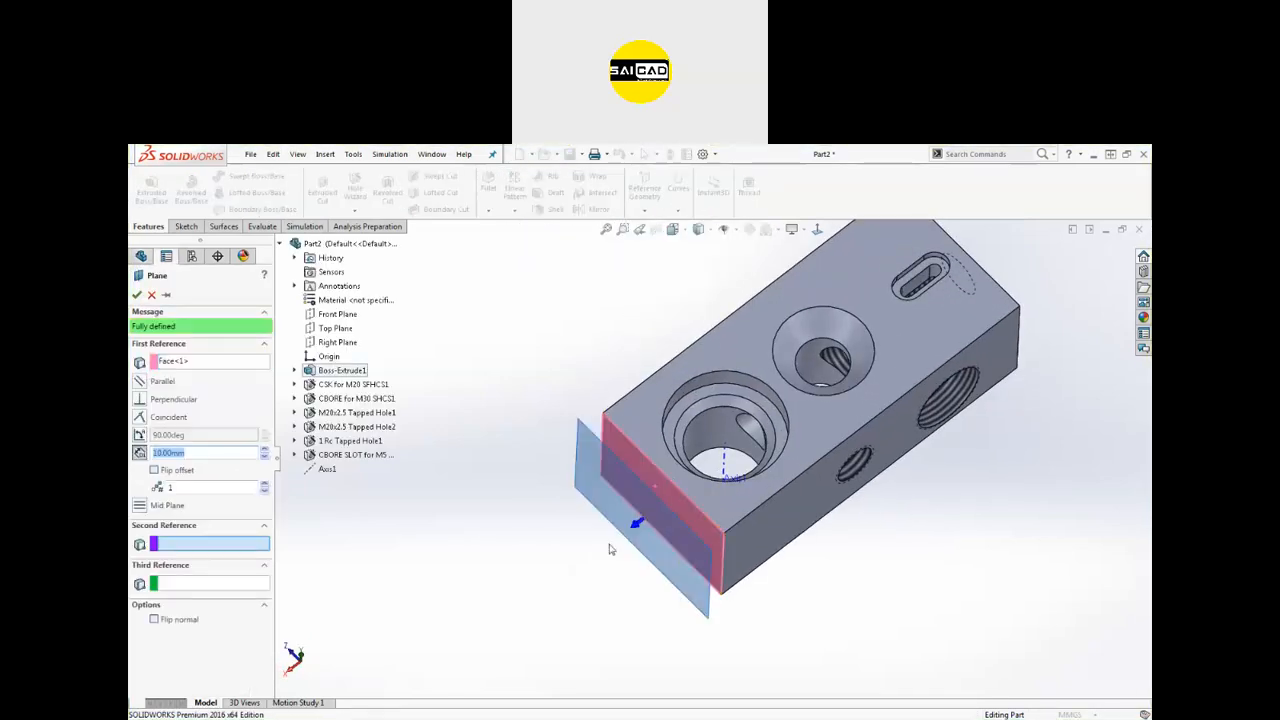
{"action": "left_click", "coordinate": [725, 457]}
{"action": "middle_click_drag", "start_coordinate": [551, 571], "coordinate": [522, 556]}
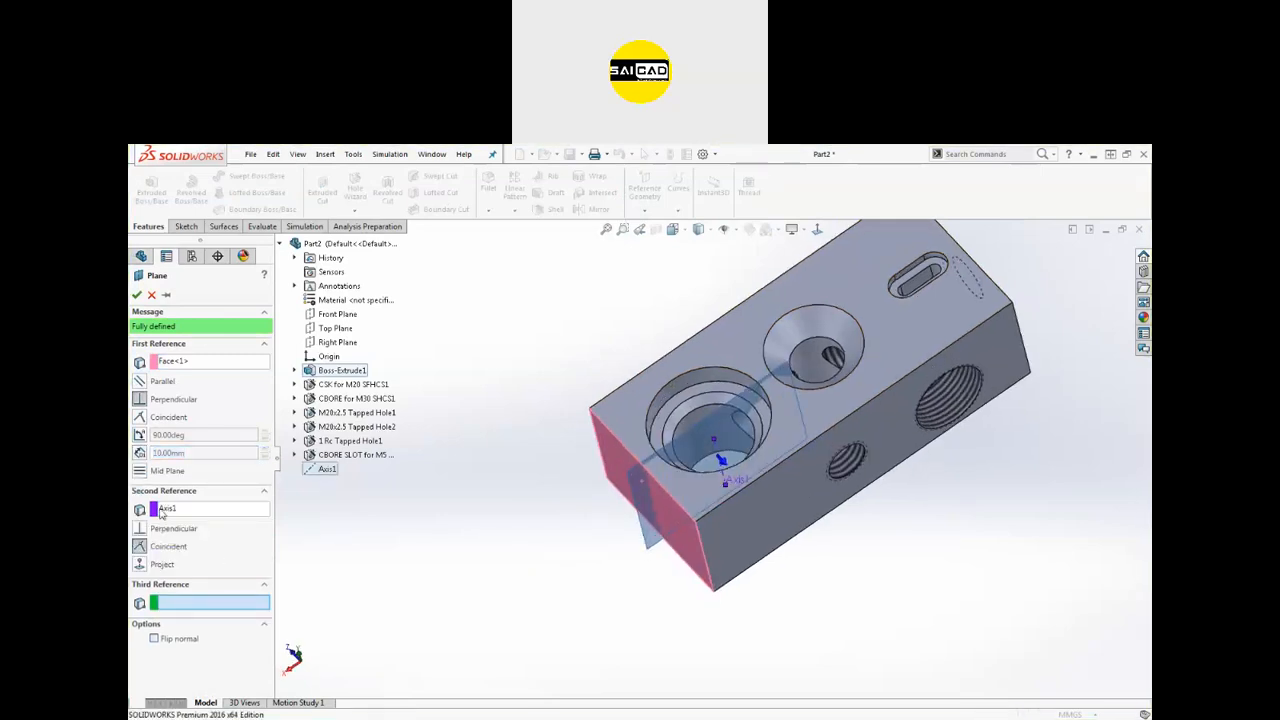
{"action": "left_click", "coordinate": [139, 435]}
{"action": "left_click", "coordinate": [265, 432]}
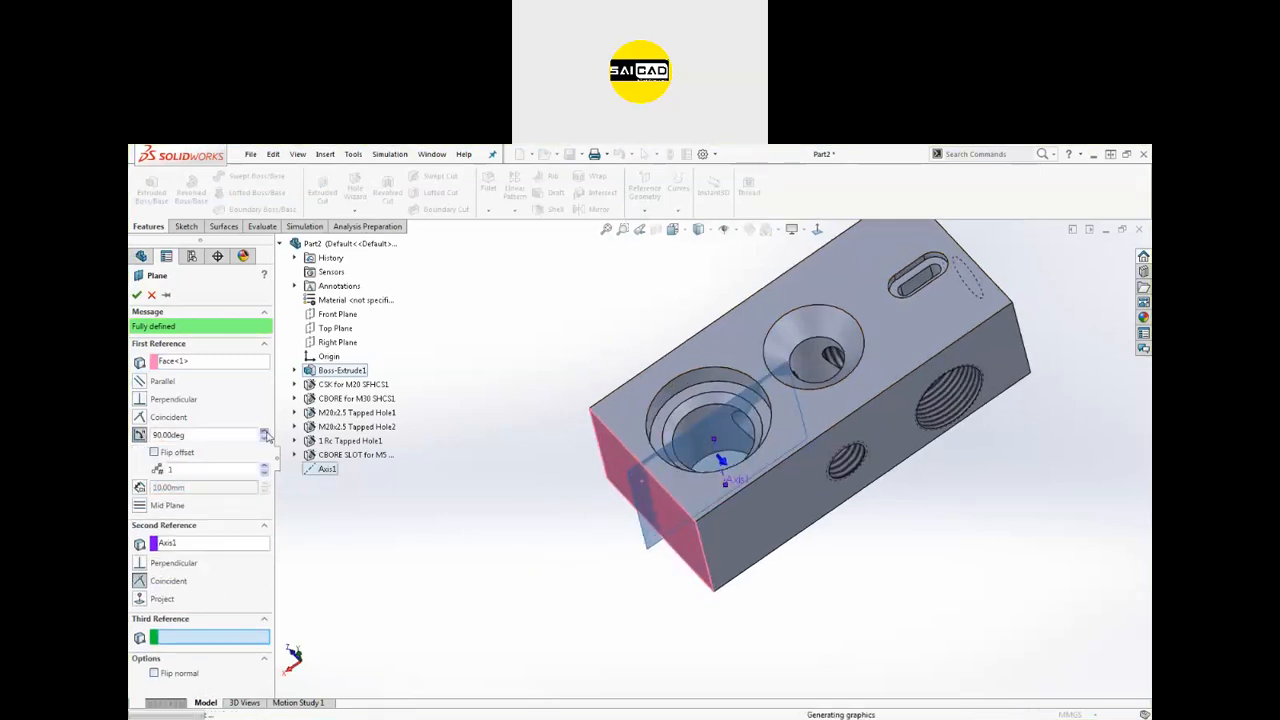
{"action": "left_click_drag", "start_coordinate": [265, 432], "coordinate": [265, 432]}
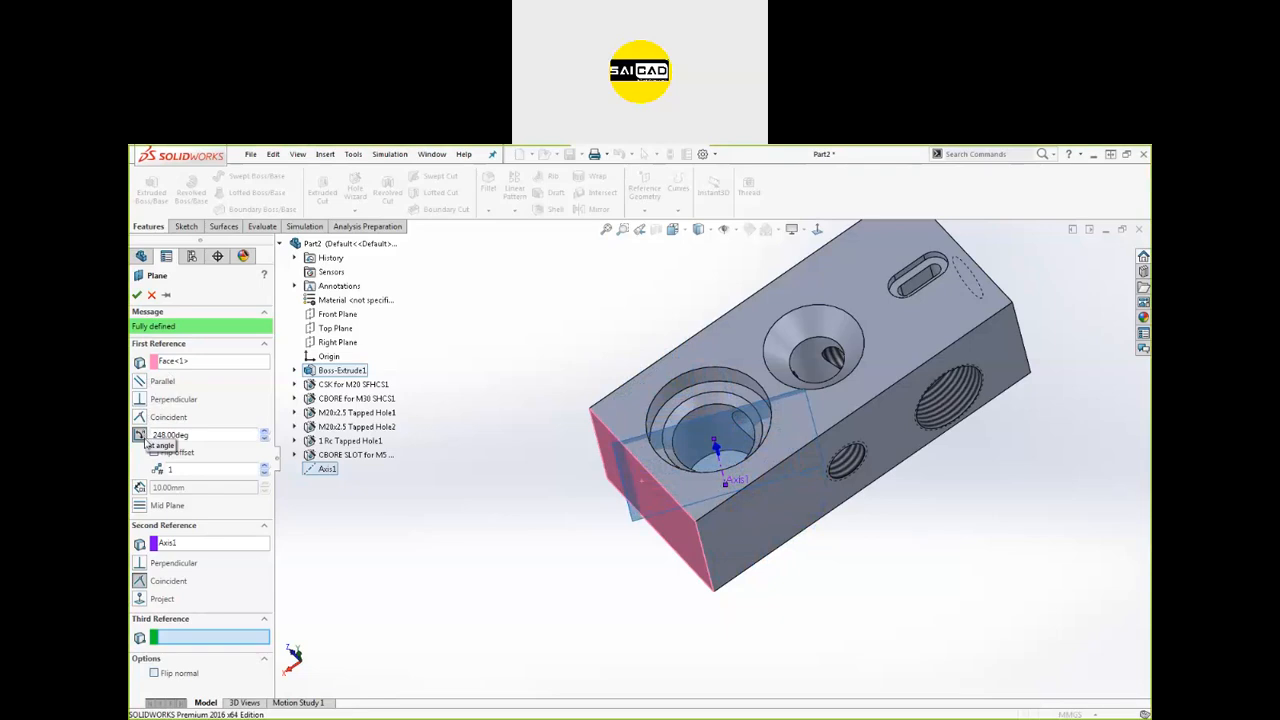
Step: Remove the end face and axis references from the plane definition
{"action": "left_click", "coordinate": [178, 364]}
{"action": "key", "text": "Delete"}
{"action": "left_click", "coordinate": [172, 400]}
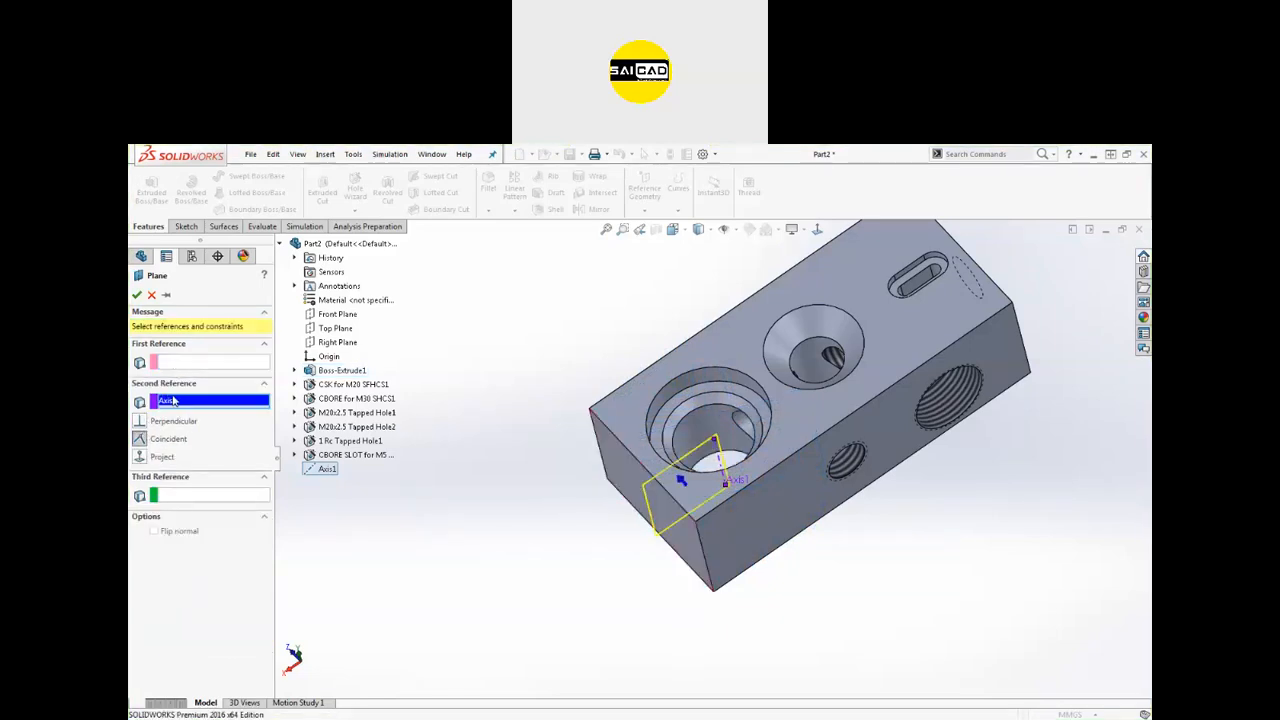
{"action": "key", "text": "Delete"}
Step: Define a mid plane between the block's two opposite end faces
{"action": "left_click", "coordinate": [163, 367]}
{"action": "middle_click_drag", "start_coordinate": [505, 509], "coordinate": [899, 494]}
{"action": "left_click", "coordinate": [654, 459]}
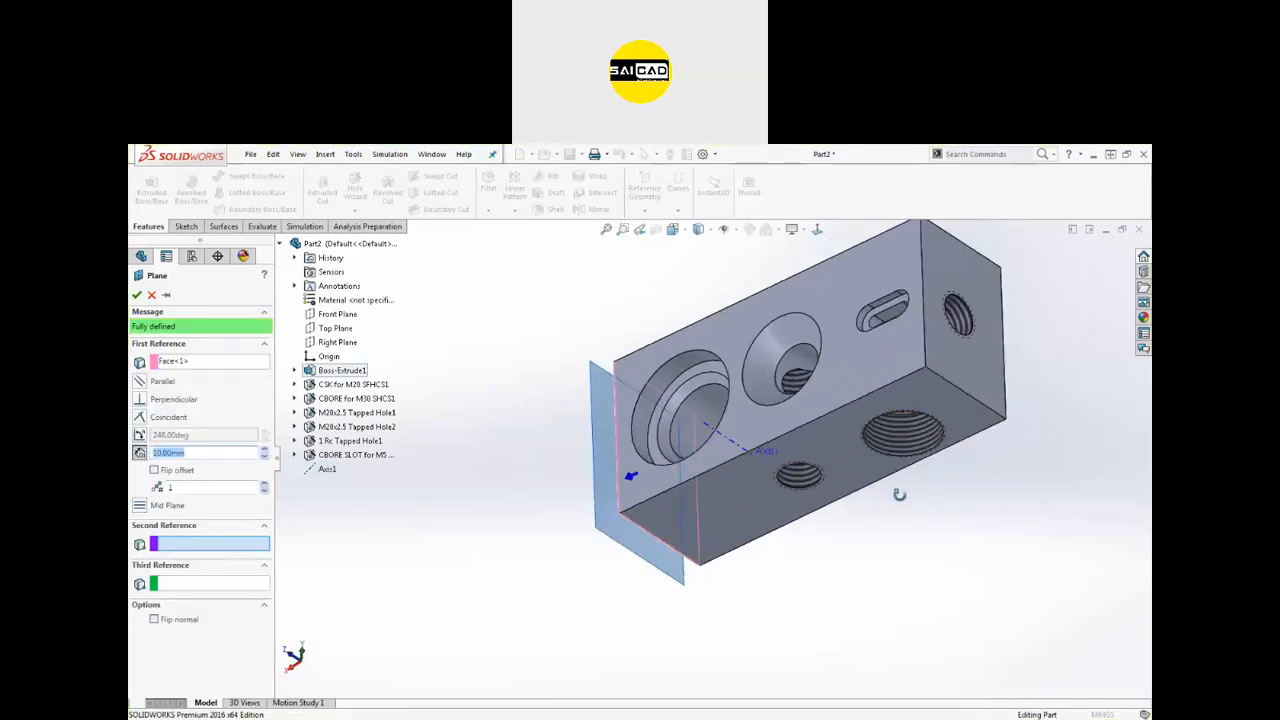
{"action": "left_click", "coordinate": [986, 391]}
{"action": "middle_click_drag", "start_coordinate": [518, 524], "coordinate": [700, 410]}
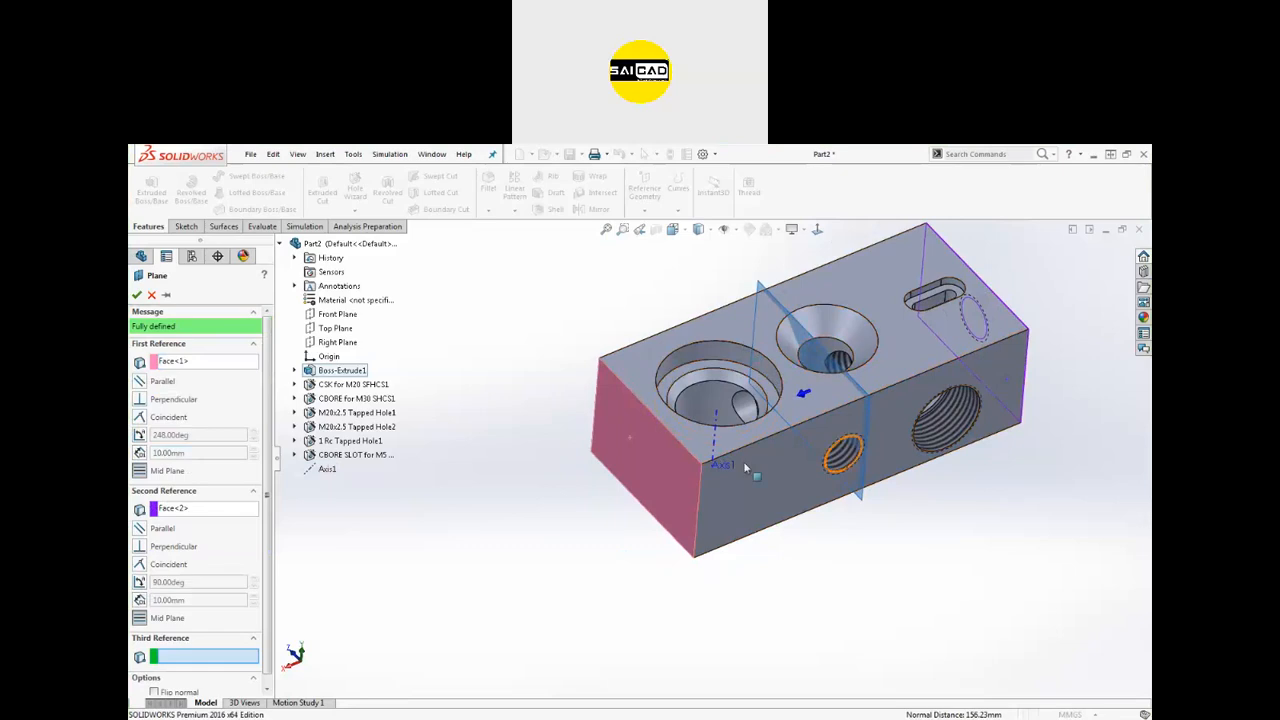
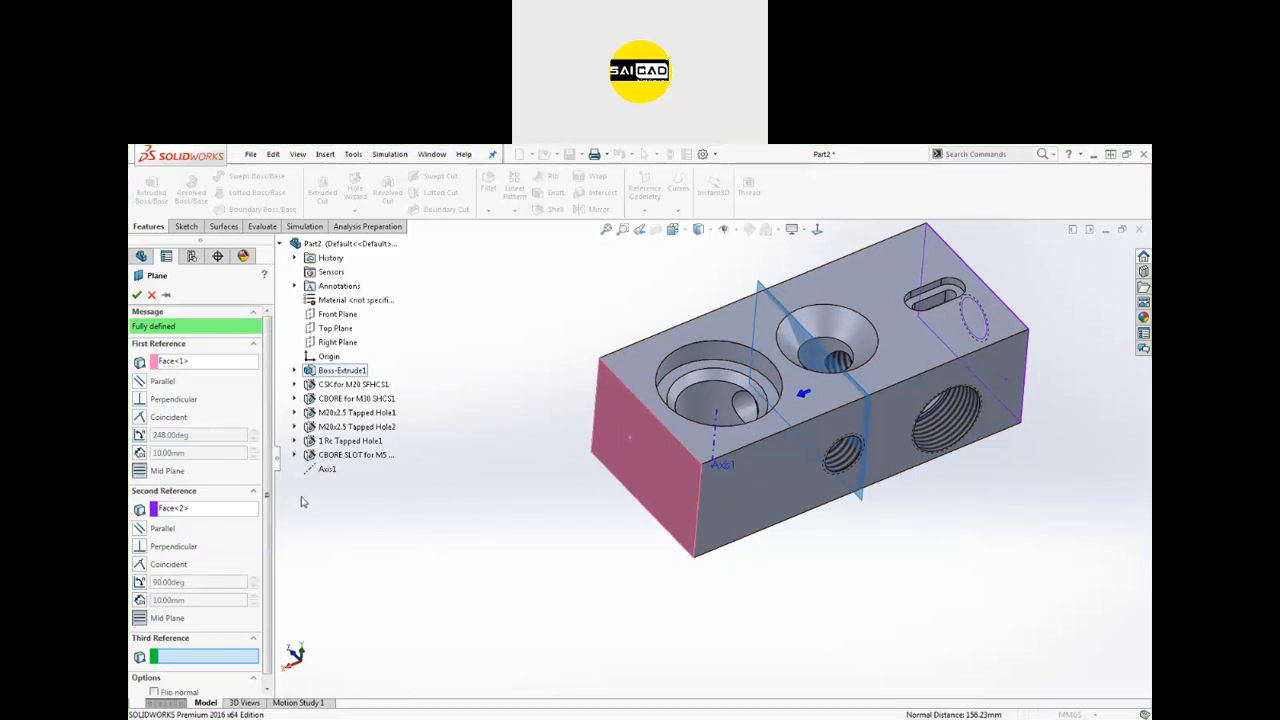
{"action": "middle_click_drag", "start_coordinate": [658, 498], "coordinate": [572, 400]}
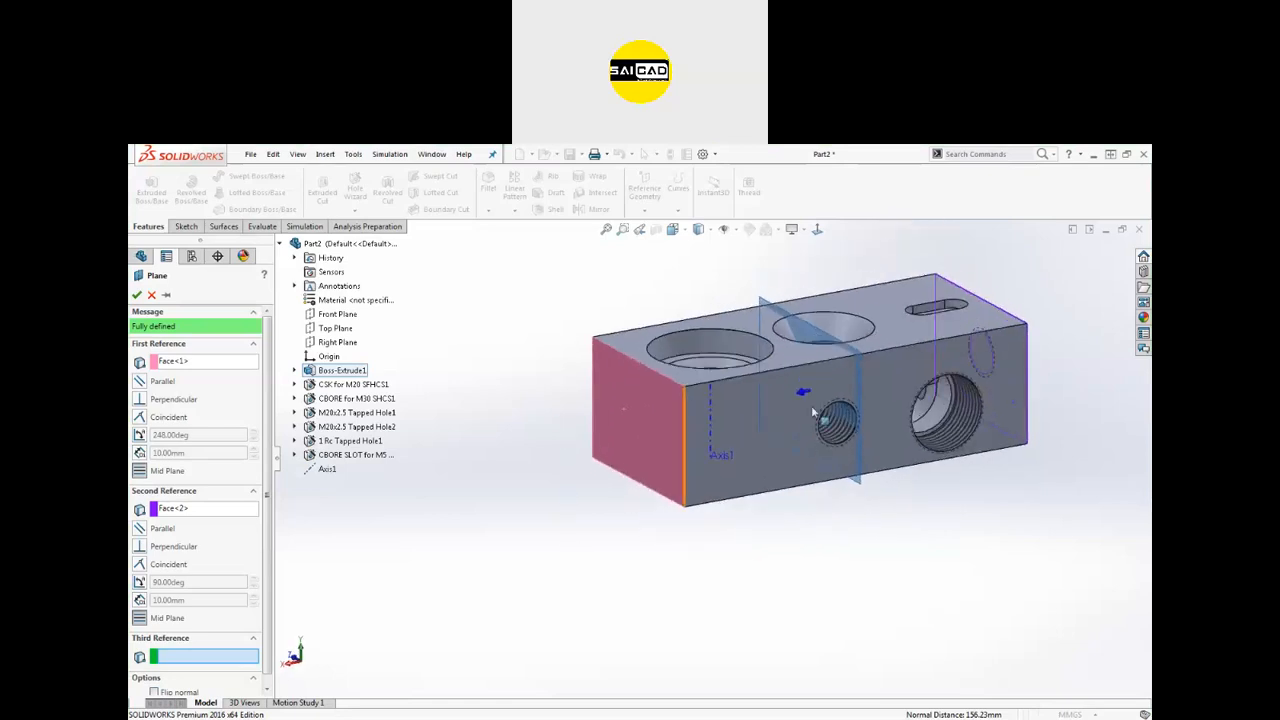
Step: Remove both end face references from the mid plane definition
{"action": "left_click", "coordinate": [170, 362]}
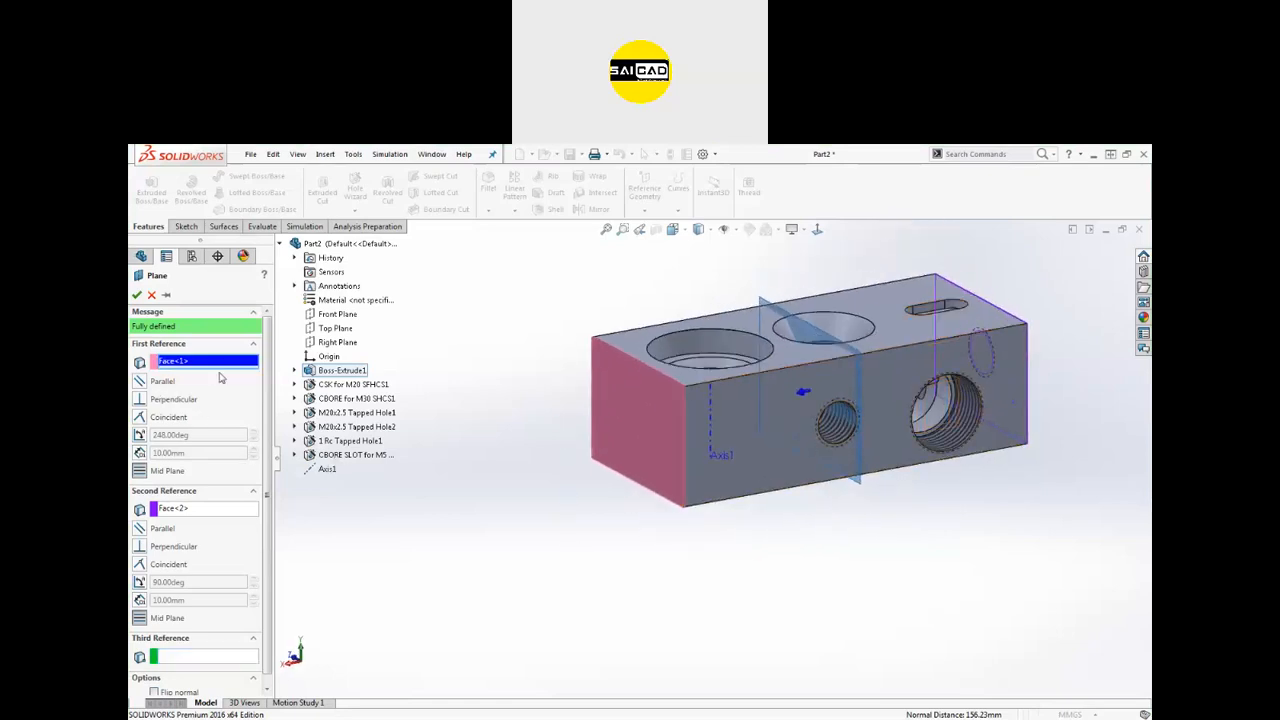
{"action": "key", "text": "Delete"}
{"action": "left_click", "coordinate": [180, 401]}
{"action": "key", "text": "Delete"}
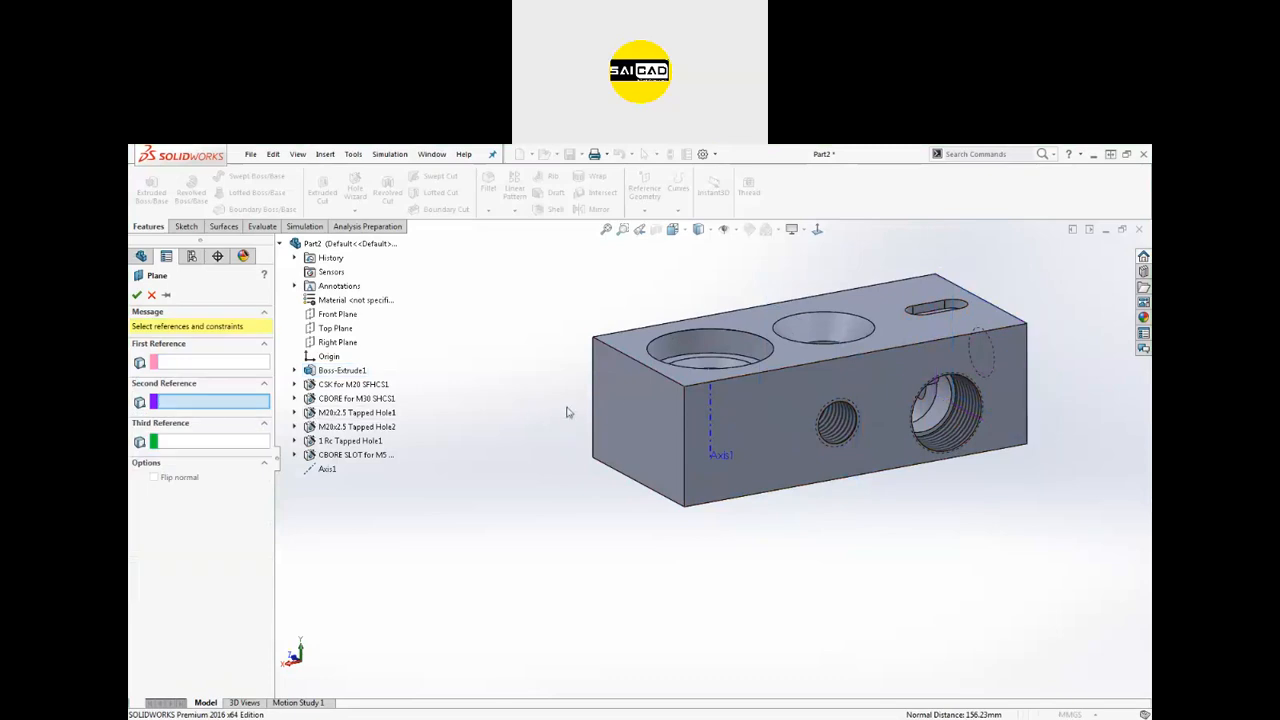
Step: Try the parallel, perpendicular and coincident constraints for a plane referenced to the block's top face
{"action": "left_click", "coordinate": [645, 350]}
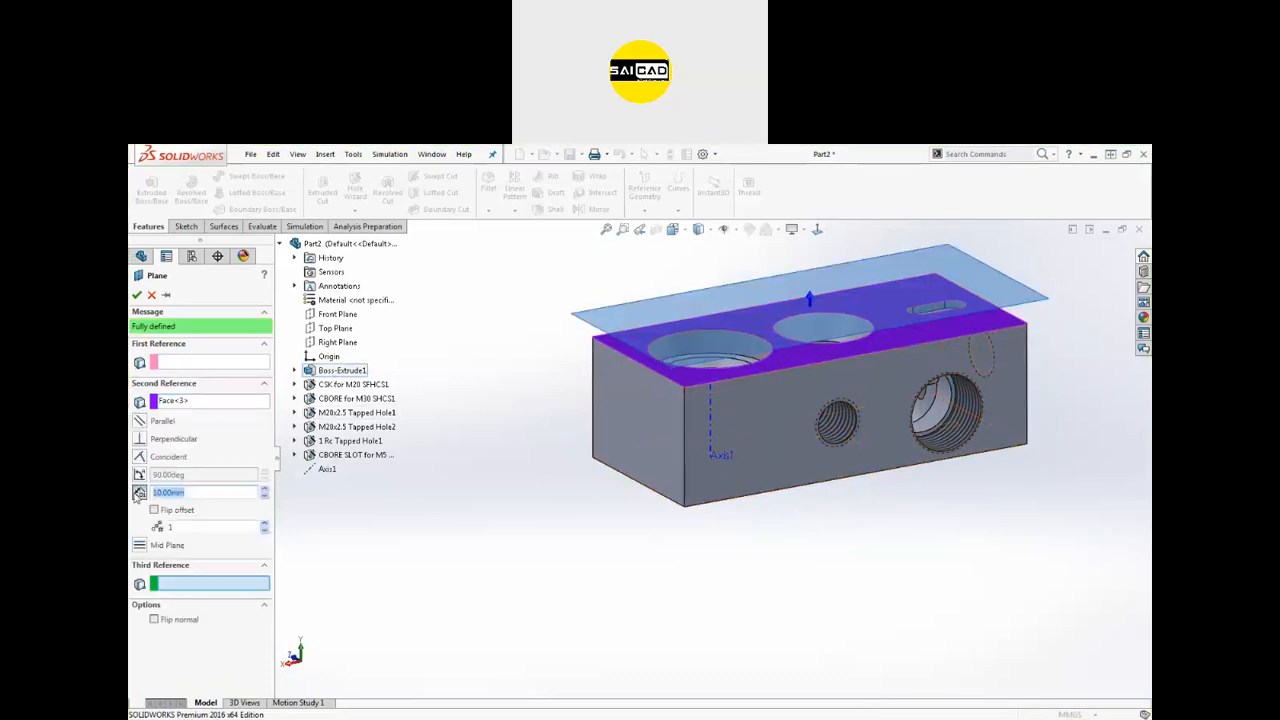
{"action": "left_click", "coordinate": [139, 421]}
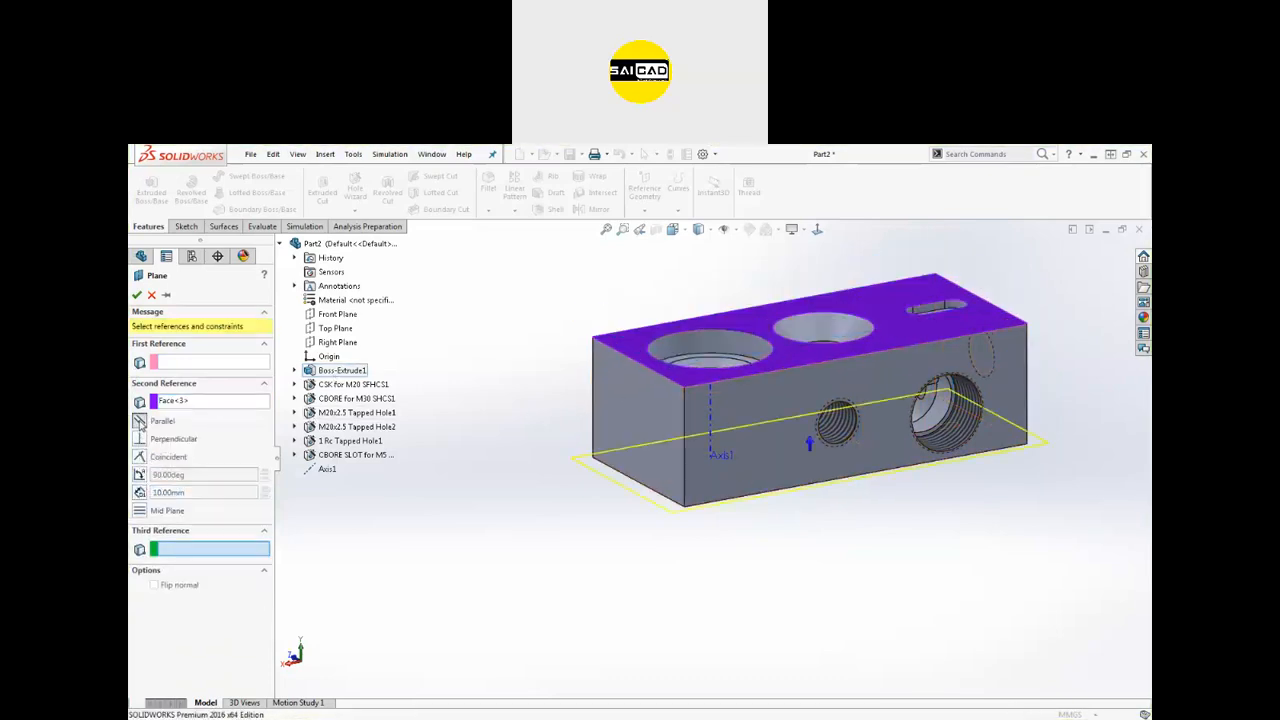
{"action": "left_click", "coordinate": [139, 439]}
{"action": "scroll", "coordinate": [557, 473], "scroll_direction": "up", "scroll_amount": 3}
{"action": "middle_click_drag", "start_coordinate": [557, 473], "coordinate": [598, 461]}
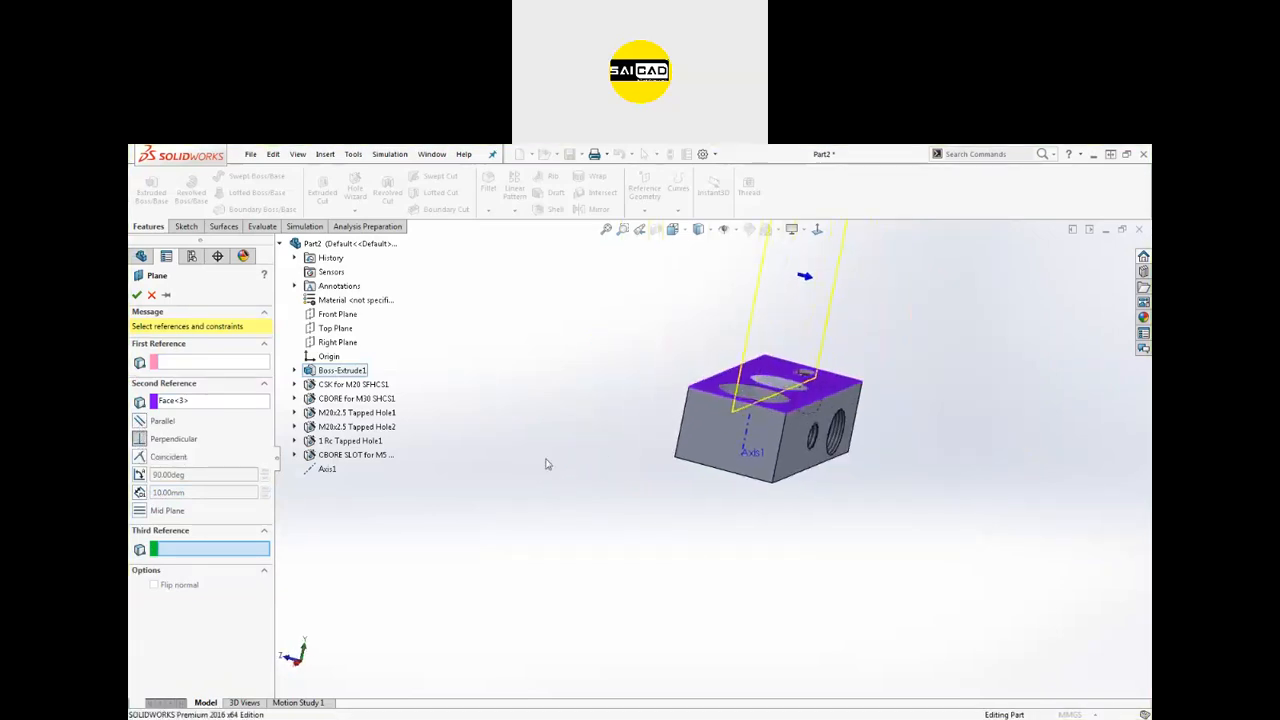
{"action": "left_click", "coordinate": [145, 459]}
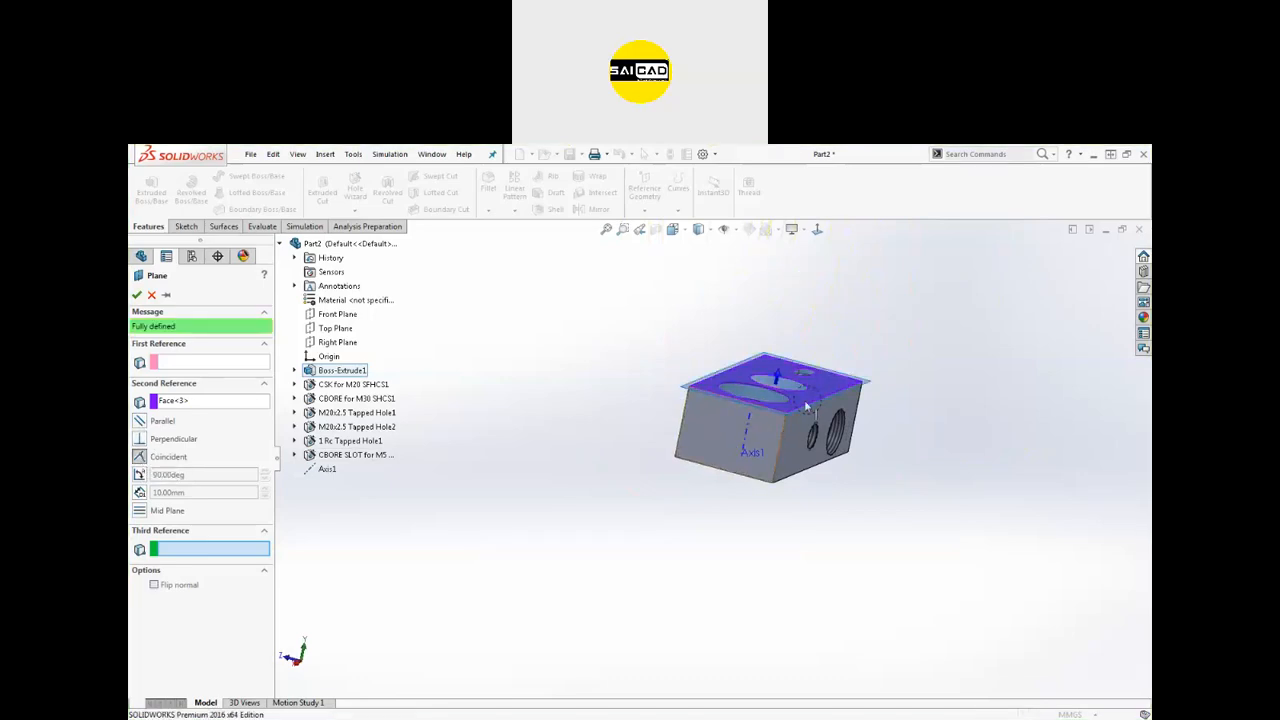
Step: Try a plane at 90 degrees to the top face passing through the counterbored hole's axis
{"action": "left_click", "coordinate": [140, 475]}
{"action": "middle_click_drag", "start_coordinate": [715, 422], "coordinate": [676, 430]}
{"action": "left_click", "coordinate": [726, 438]}
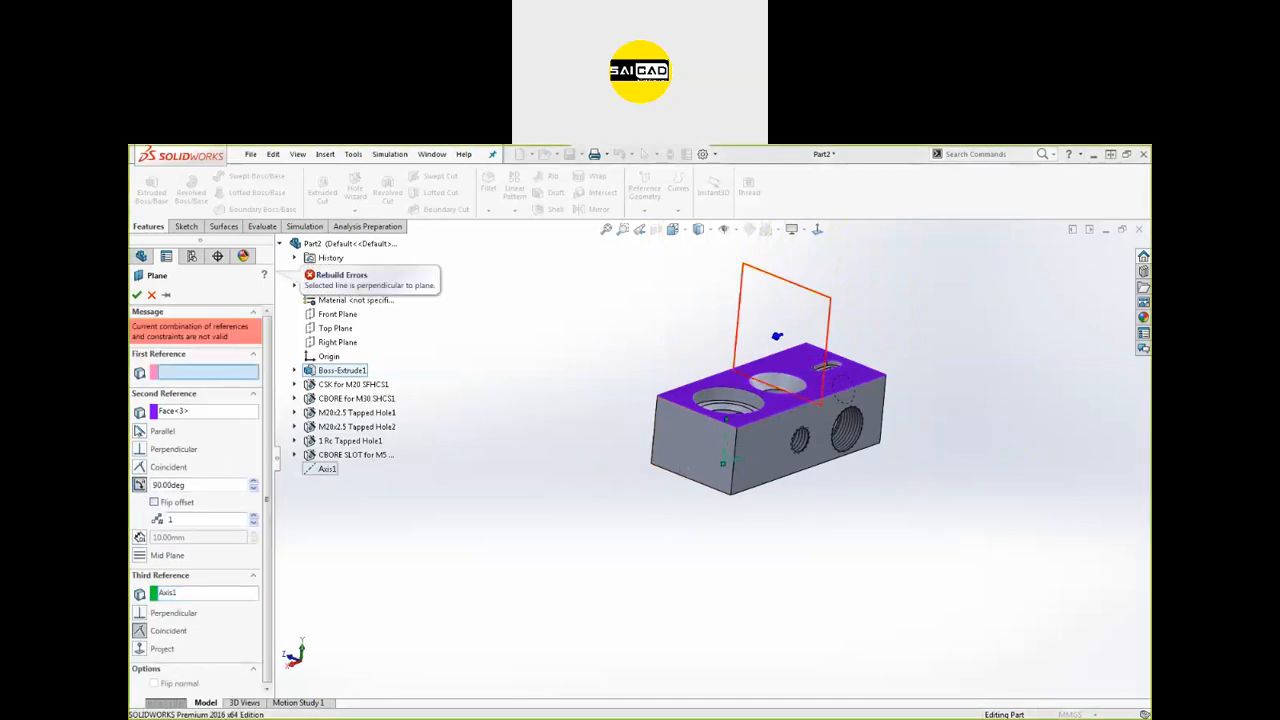
Step: Replace the top face reference with the end face beside the counterbored hole, and cancel the plane definition
{"action": "left_click", "coordinate": [175, 415]}
{"action": "key", "text": "Delete"}
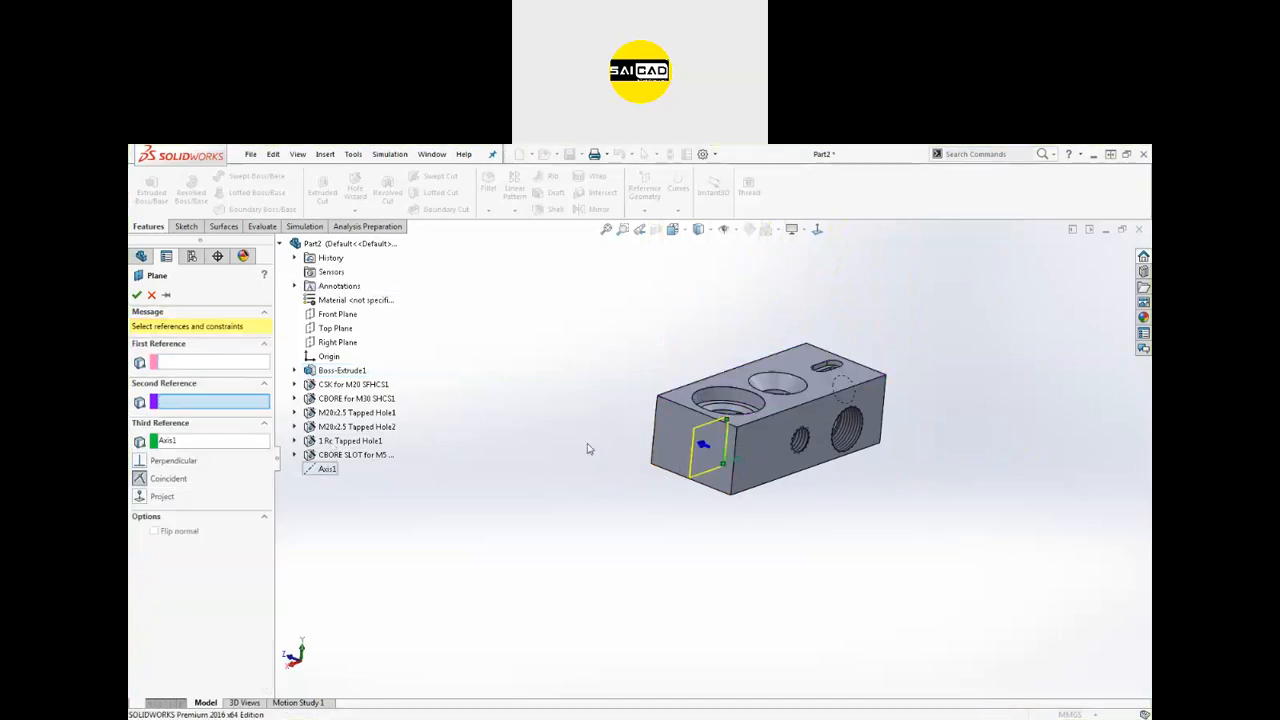
{"action": "left_click", "coordinate": [665, 440]}
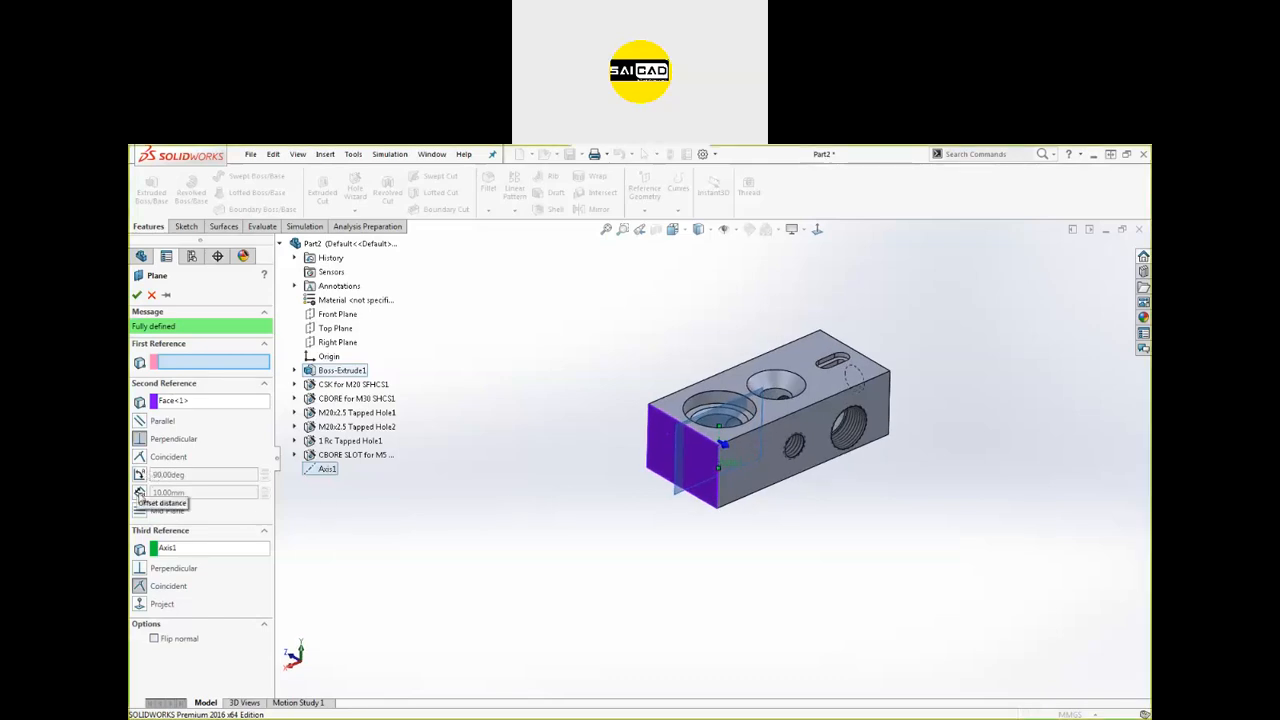
{"action": "left_click", "coordinate": [151, 297]}
Step: Create a reference plane through three corner vertices: the end face's two diagonal corners and the far upper corner of the long side face
{"action": "middle_click_drag", "start_coordinate": [830, 430], "coordinate": [670, 397]}
{"action": "scroll", "coordinate": [612, 520], "scroll_direction": "down", "scroll_amount": 4}
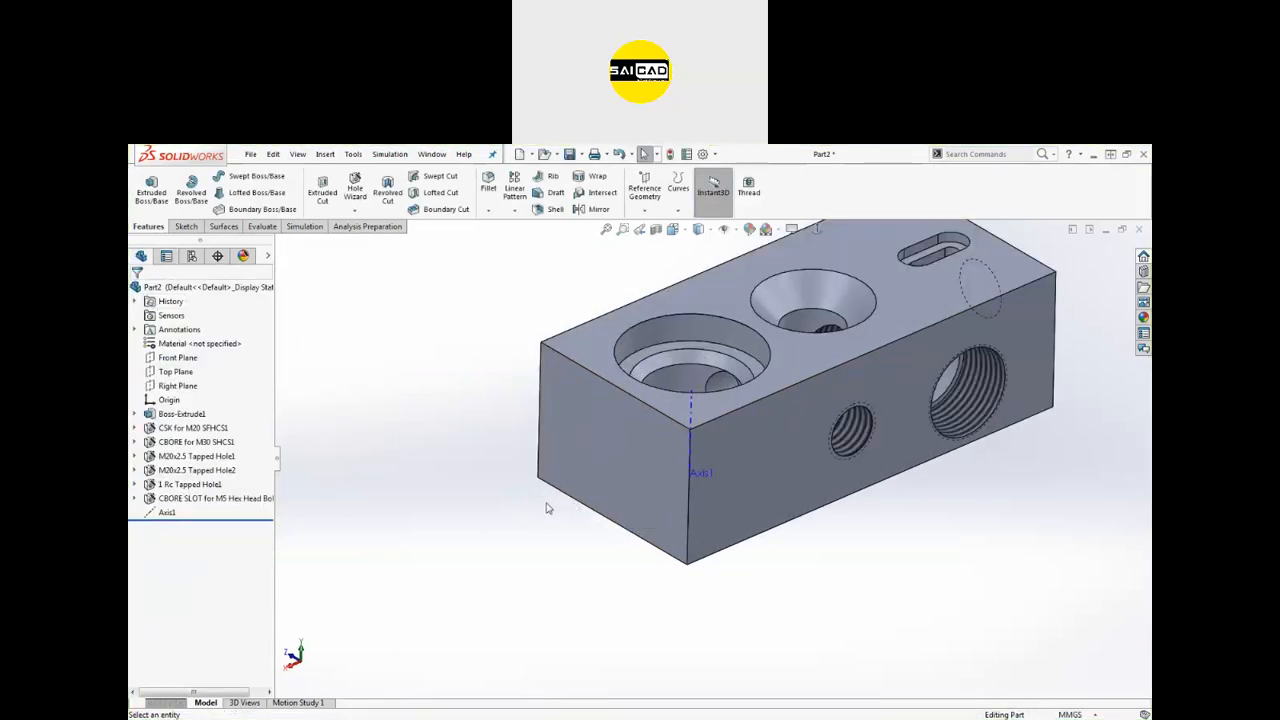
{"action": "scroll", "coordinate": [538, 508], "scroll_direction": "up", "scroll_amount": 4}
{"action": "middle_click_drag", "start_coordinate": [729, 533], "coordinate": [738, 464]}
{"action": "scroll", "coordinate": [740, 437], "scroll_direction": "down", "scroll_amount": 3}
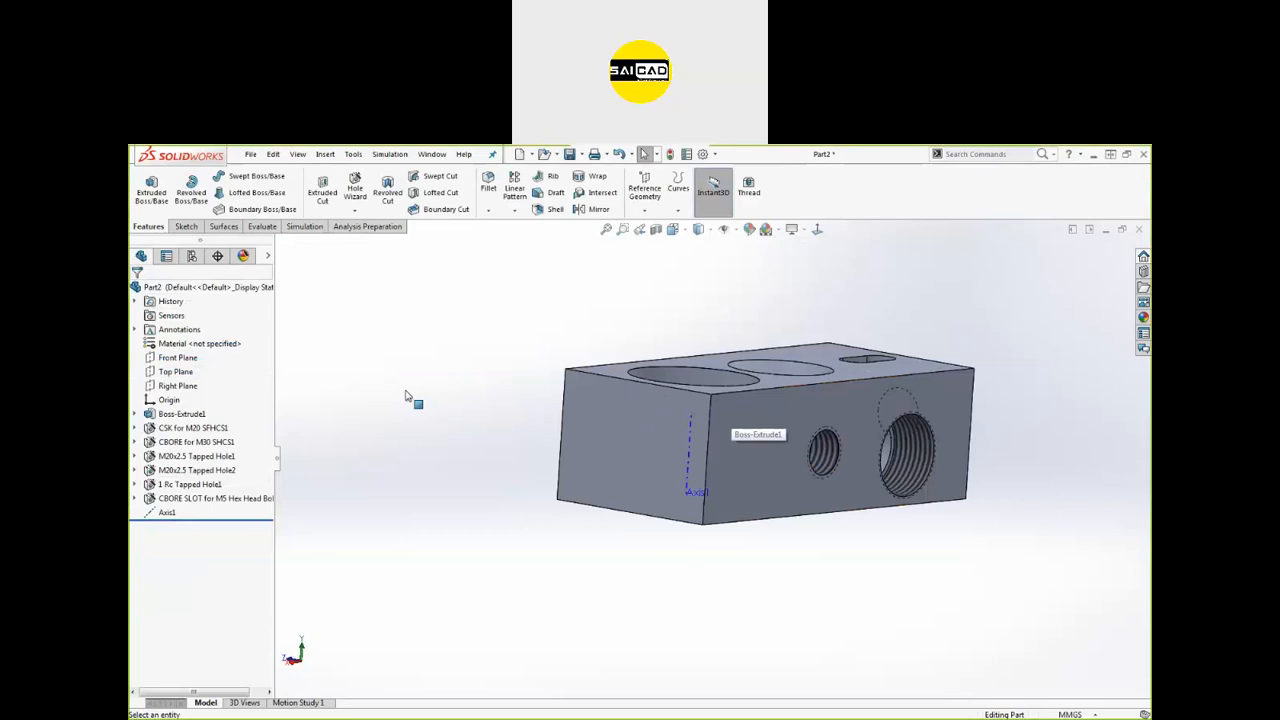
{"action": "left_click", "coordinate": [644, 210]}
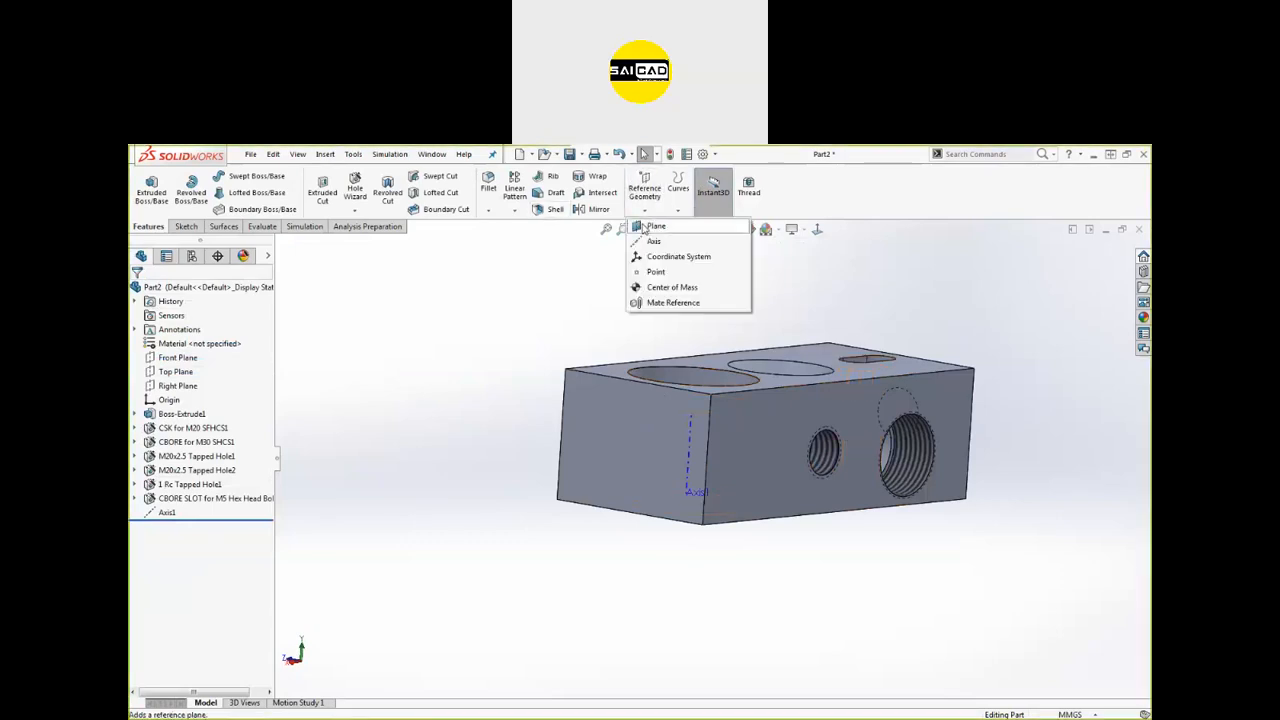
{"action": "left_click", "coordinate": [645, 223]}
{"action": "left_click", "coordinate": [566, 371]}
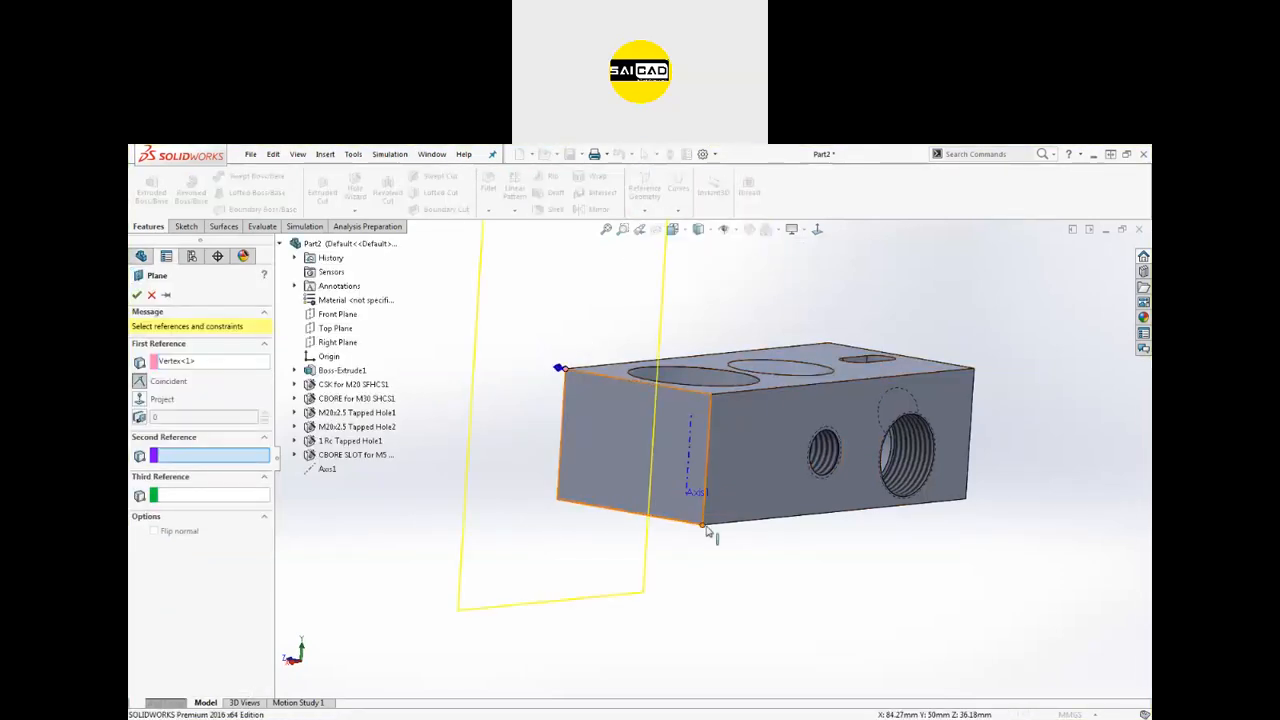
{"action": "left_click", "coordinate": [707, 531]}
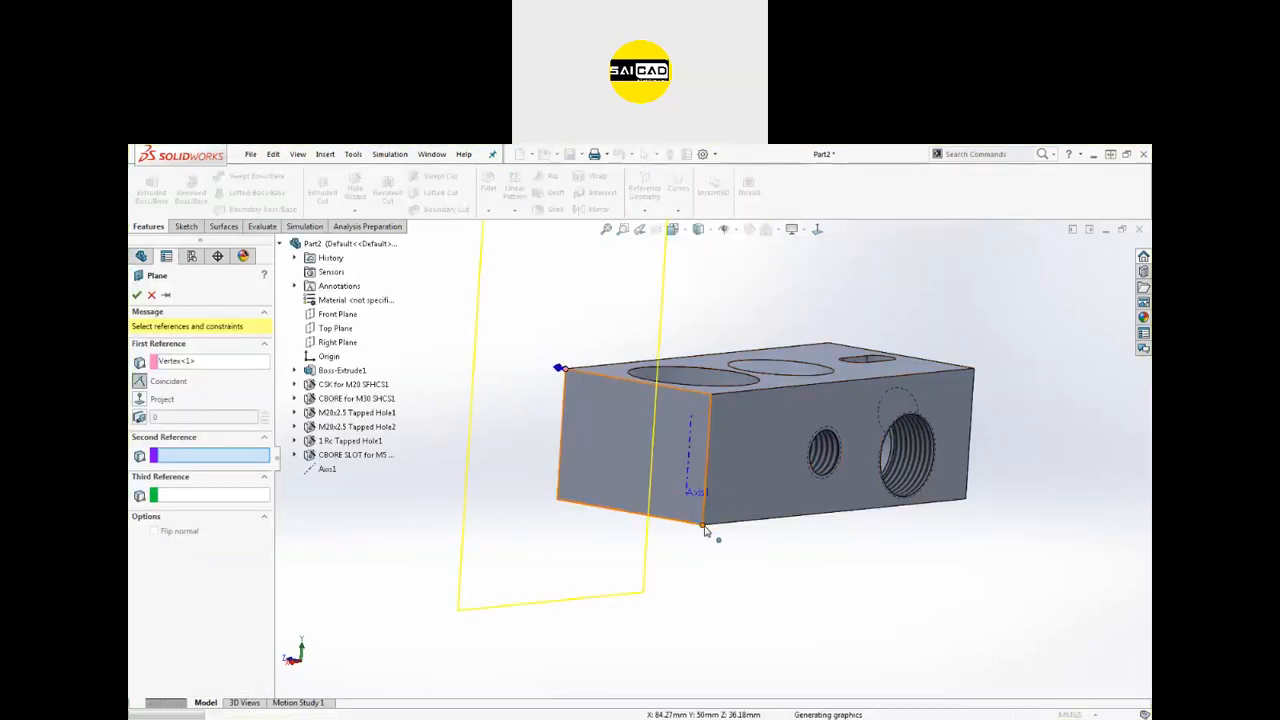
{"action": "left_click", "coordinate": [975, 371]}
{"action": "left_click", "coordinate": [137, 292]}
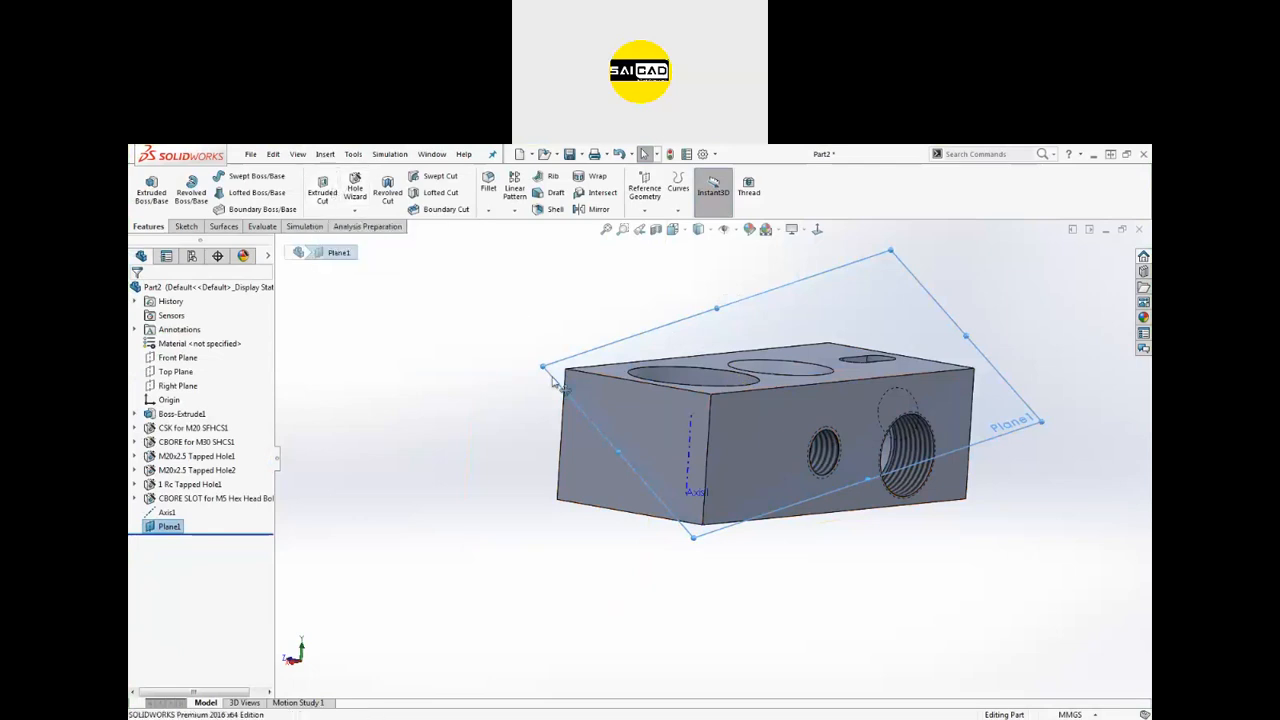
Step: Create a reference plane offset 80 mm from the three-vertex plane, and hide the three-vertex plane
{"action": "middle_click_drag", "start_coordinate": [623, 389], "coordinate": [893, 390]}
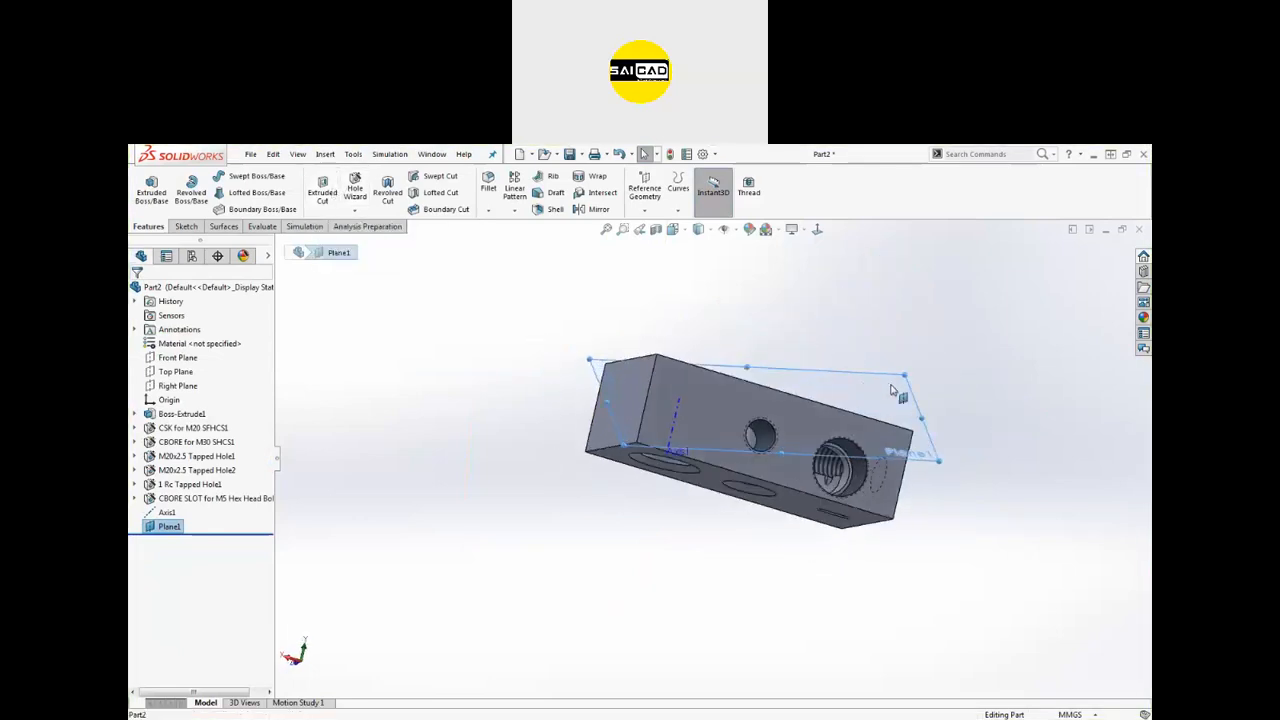
{"action": "left_click", "coordinate": [645, 190]}
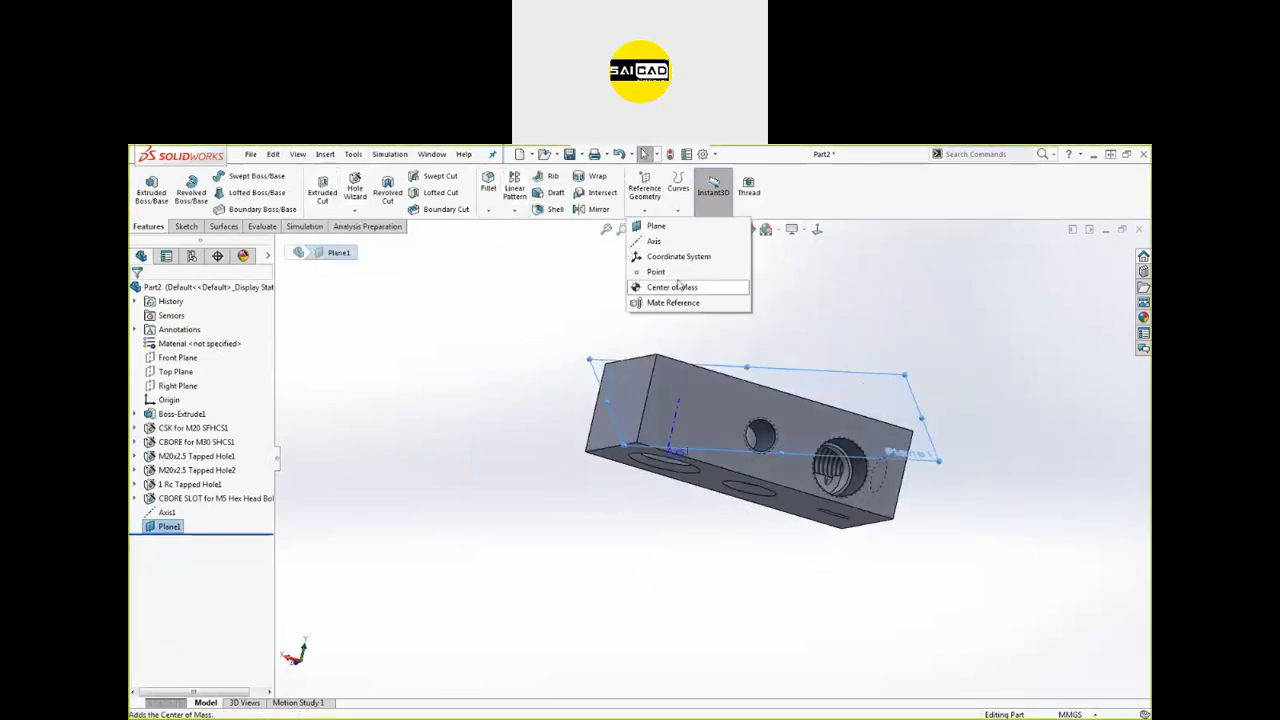
{"action": "left_click", "coordinate": [640, 223]}
{"action": "middle_click_drag", "start_coordinate": [816, 455], "coordinate": [510, 387]}
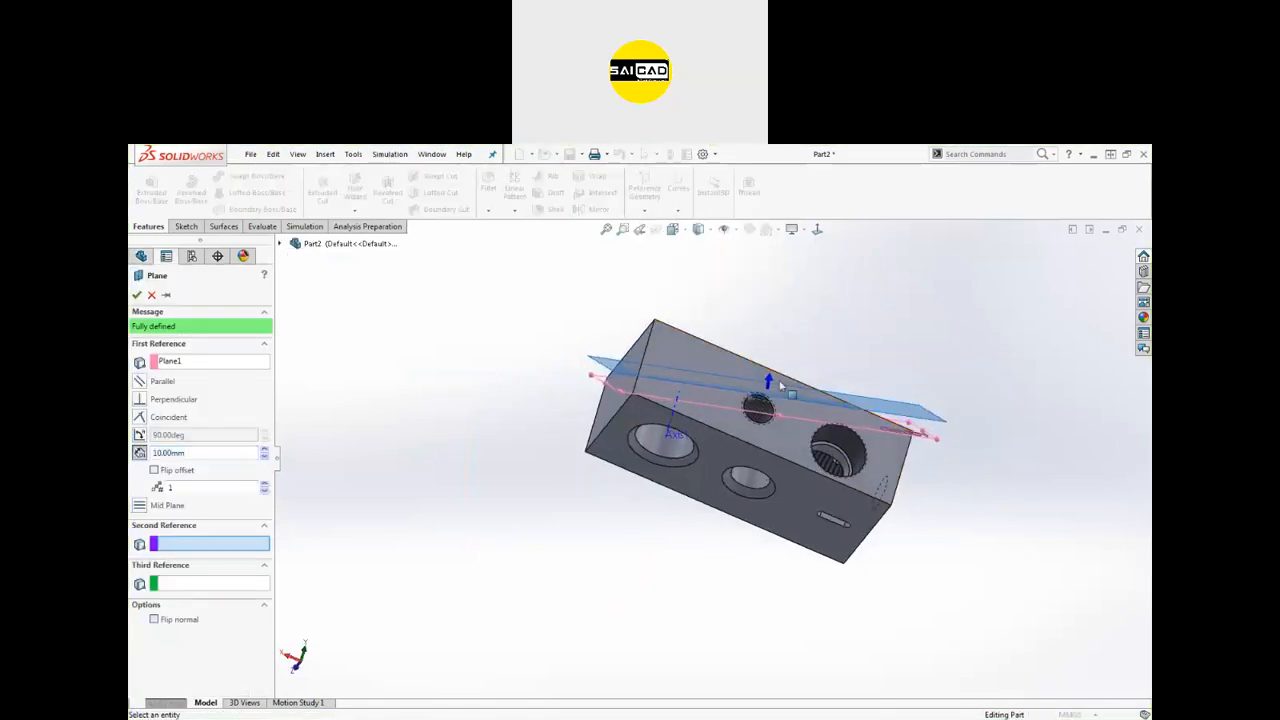
{"action": "left_click", "coordinate": [265, 450]}
{"action": "left_click", "coordinate": [265, 450]}
{"action": "left_click", "coordinate": [265, 450]}
{"action": "left_click", "coordinate": [265, 450]}
{"action": "left_click", "coordinate": [265, 450]}
{"action": "left_click", "coordinate": [265, 450]}
{"action": "left_click", "coordinate": [265, 450]}
{"action": "left_click", "coordinate": [137, 295]}
{"action": "middle_click_drag", "start_coordinate": [520, 323], "coordinate": [817, 351]}
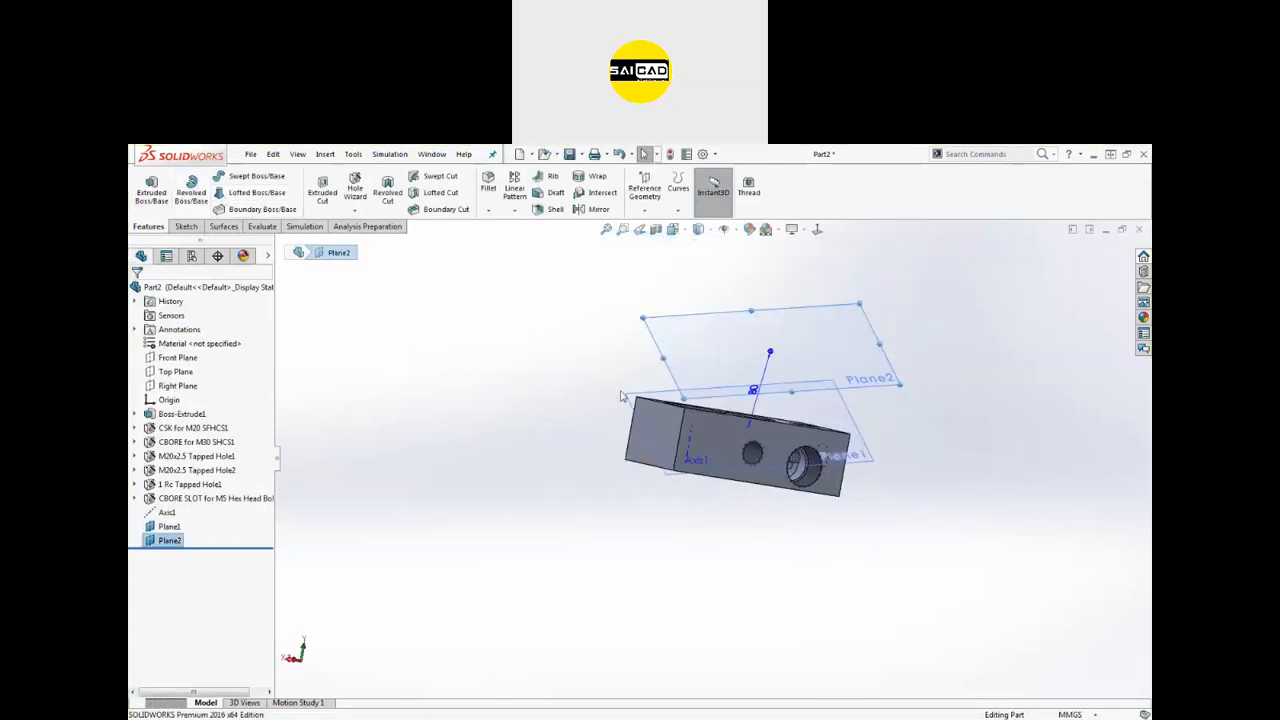
{"action": "left_click", "coordinate": [688, 391]}
{"action": "left_click", "coordinate": [620, 386]}
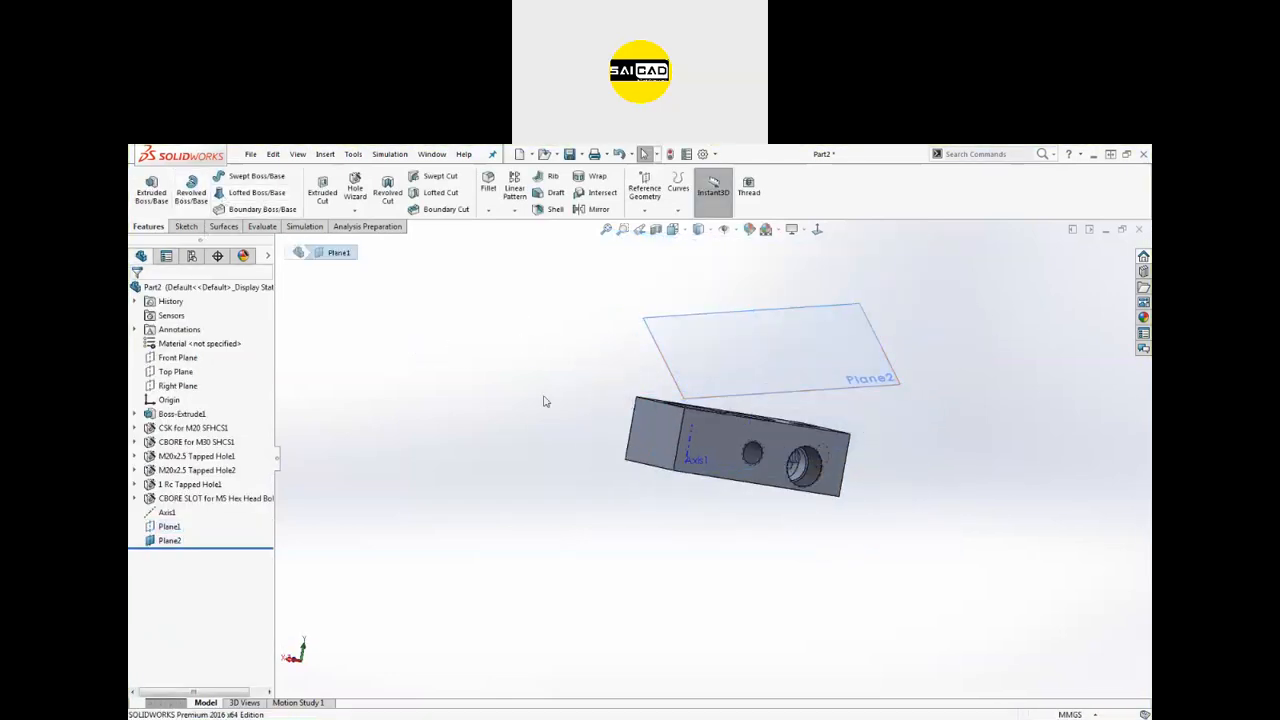
Step: Sketch a circle on the offset plane, between the slot and the countersunk hole as seen facing the plane
{"action": "left_click", "coordinate": [703, 343]}
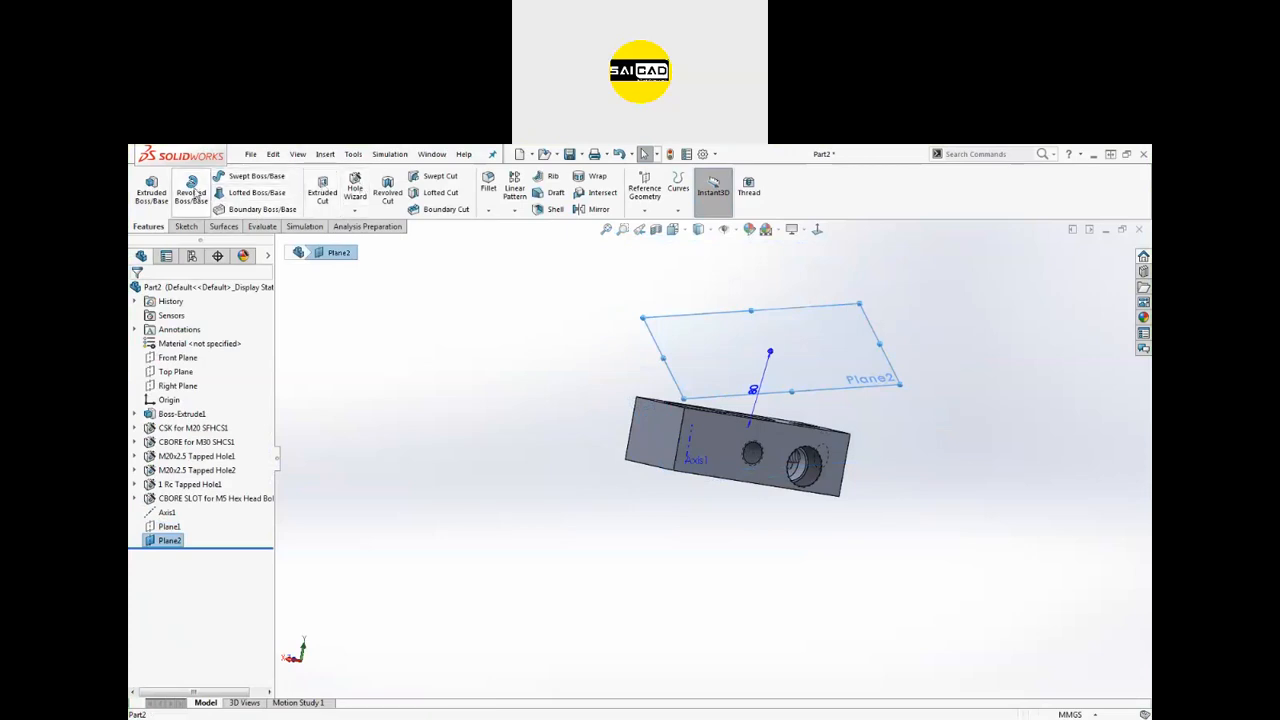
{"action": "left_click", "coordinate": [149, 190]}
{"action": "left_click", "coordinate": [237, 176]}
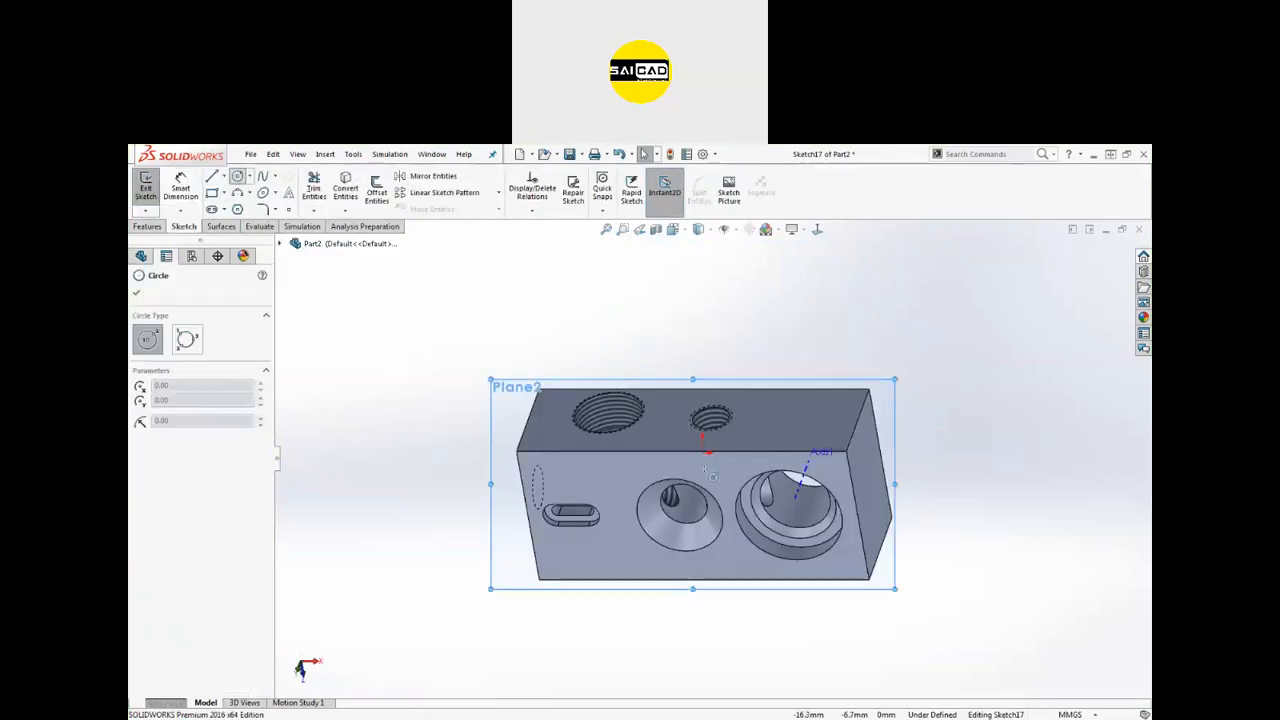
{"action": "left_click", "coordinate": [611, 470]}
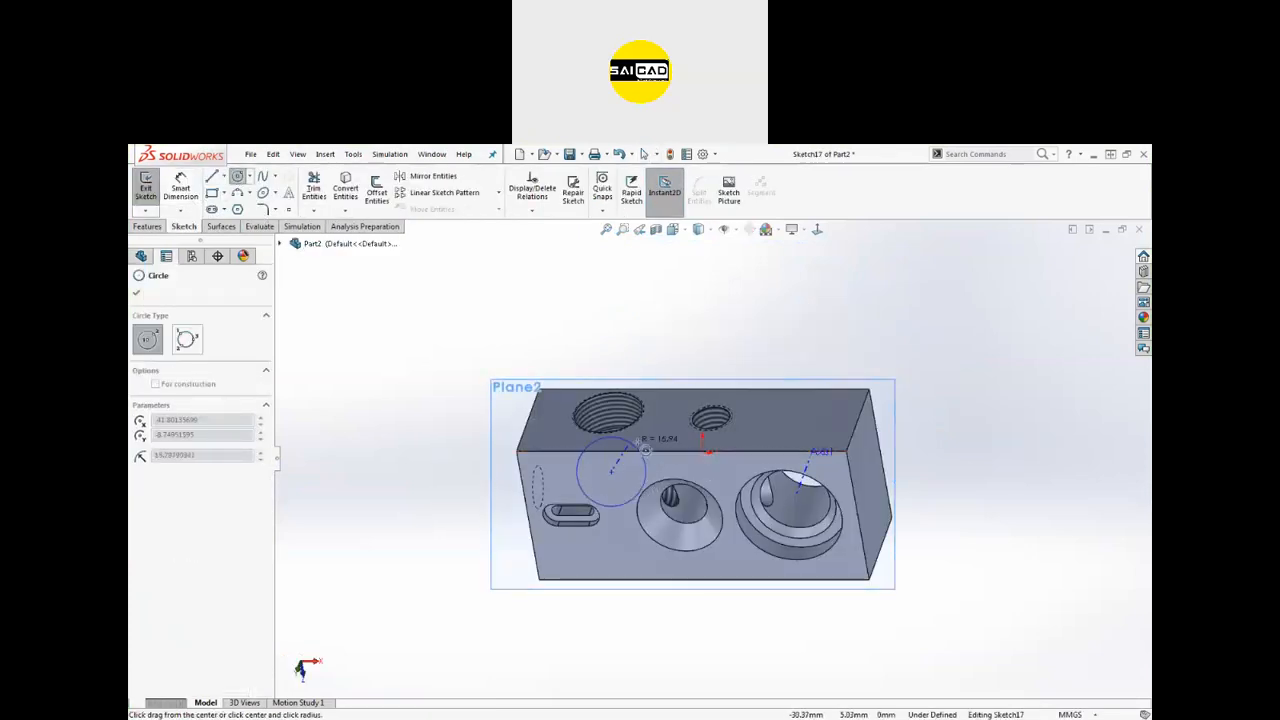
{"action": "left_click", "coordinate": [645, 450]}
{"action": "left_click", "coordinate": [147, 192]}
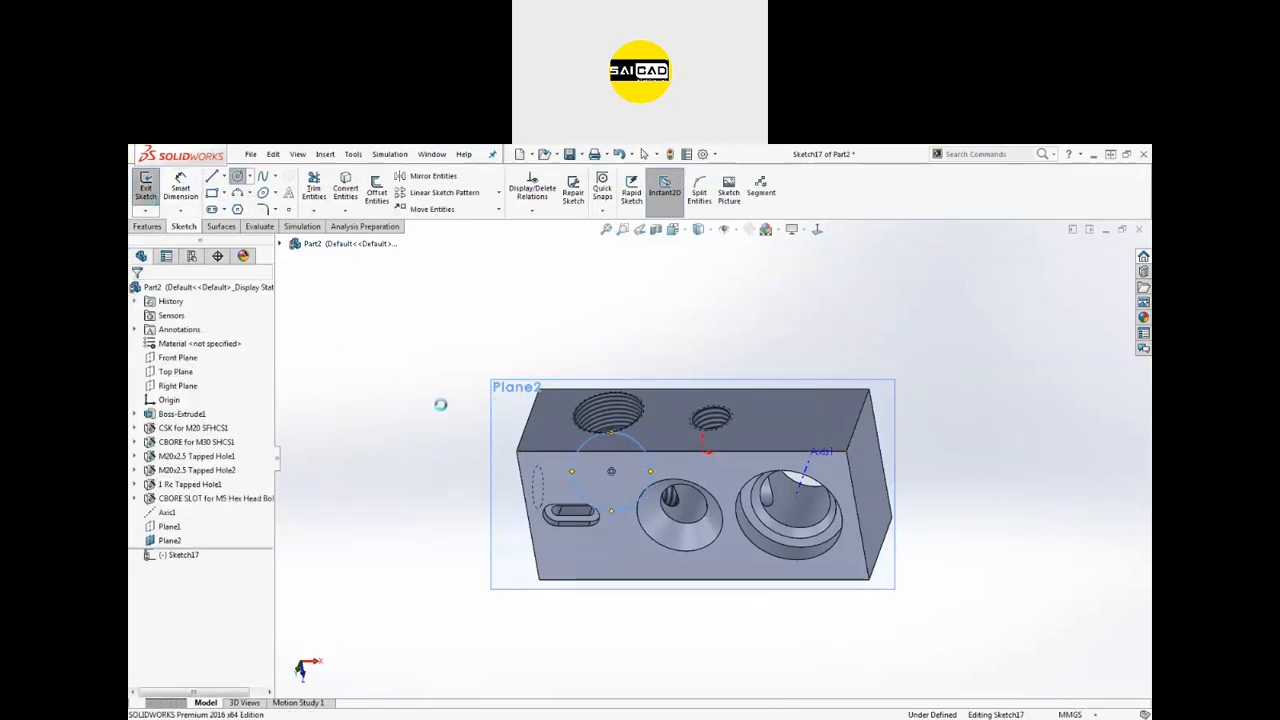
Step: Extrude the circle from the offset plane up to the block as a solid boss
{"action": "mouse_move", "coordinate": [442, 405]}
{"action": "middle_mouse_down"}
{"action": "mouse_move", "coordinate": [603, 436]}
{"action": "mouse_move", "coordinate": [500, 430]}
{"action": "middle_mouse_up"}
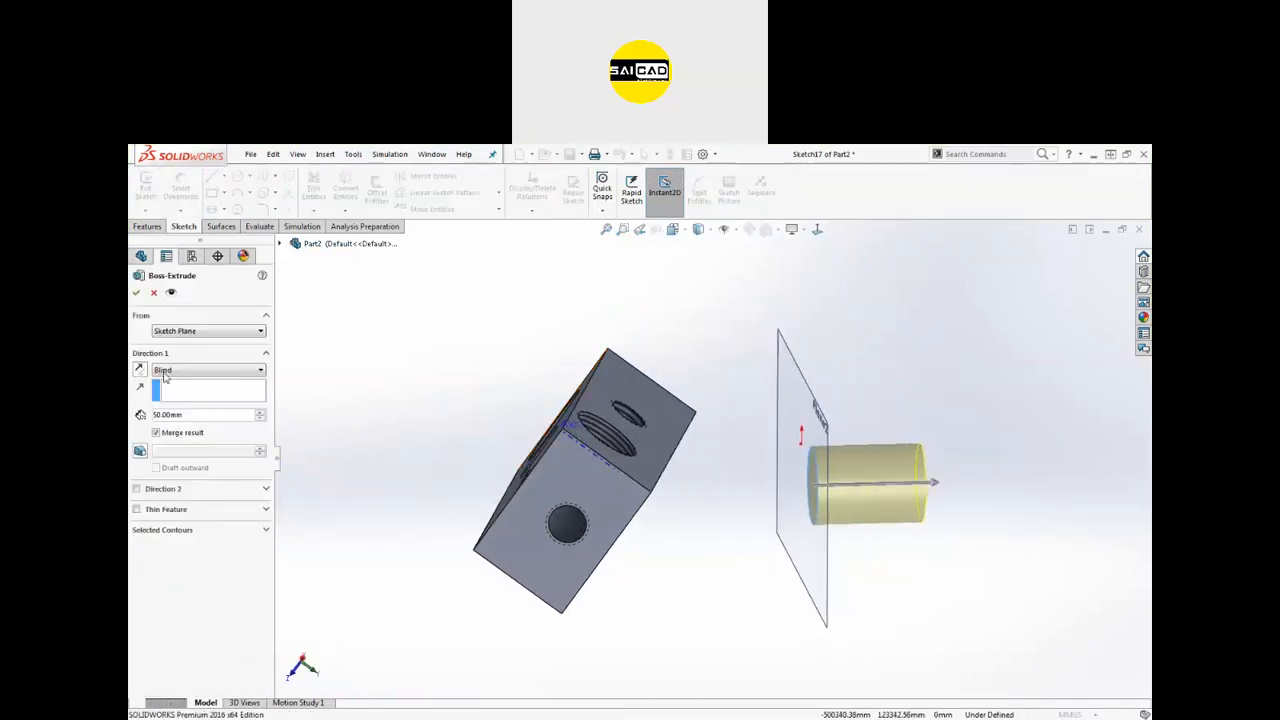
{"action": "left_click", "coordinate": [172, 372]}
{"action": "left_click", "coordinate": [176, 406]}
{"action": "middle_click_drag", "start_coordinate": [497, 474], "coordinate": [612, 505]}
{"action": "left_click", "coordinate": [612, 505]}
{"action": "mouse_move", "coordinate": [477, 577]}
{"action": "middle_mouse_down"}
{"action": "mouse_move", "coordinate": [538, 638]}
{"action": "mouse_move", "coordinate": [469, 597]}
{"action": "mouse_move", "coordinate": [480, 569]}
{"action": "mouse_move", "coordinate": [507, 612]}
{"action": "mouse_move", "coordinate": [490, 595]}
{"action": "middle_mouse_up"}
{"action": "left_click", "coordinate": [136, 292]}
{"action": "middle_click_drag", "start_coordinate": [890, 436], "coordinate": [696, 461]}
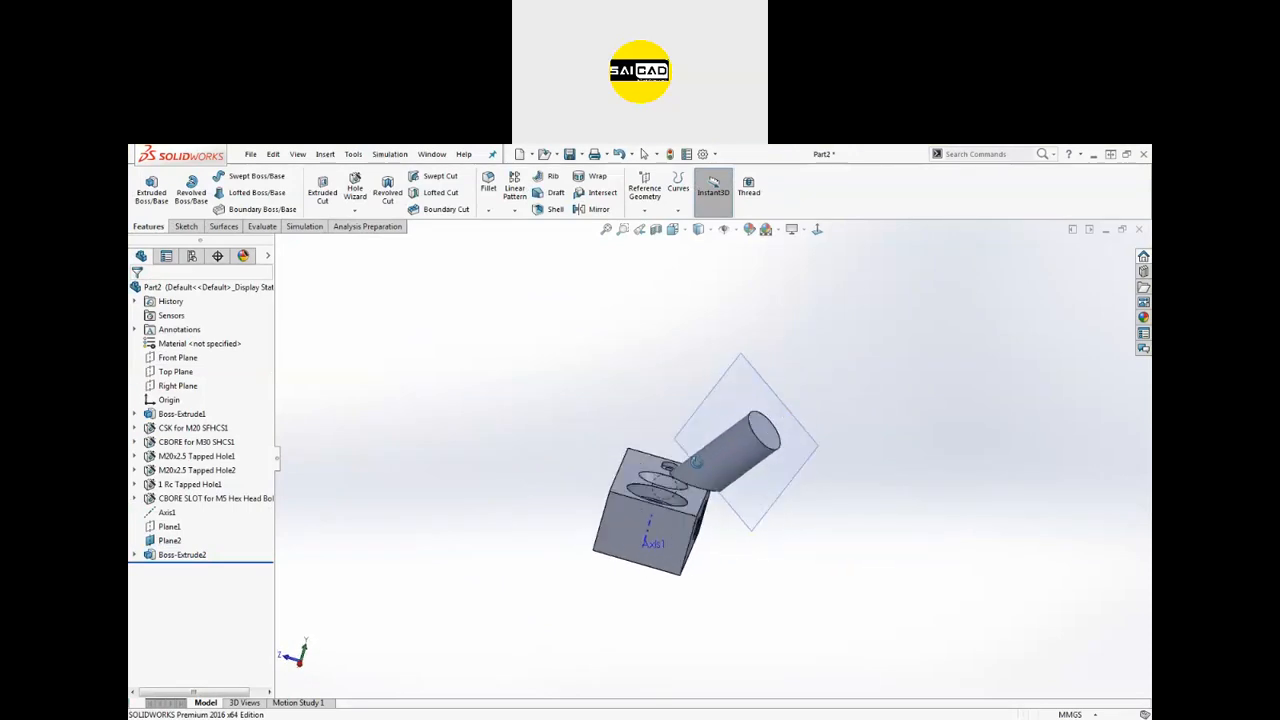
Step: Start a coordinate system with its origin at the end face's upper corner, on the side away from the tapped holes
{"action": "left_click", "coordinate": [643, 210]}
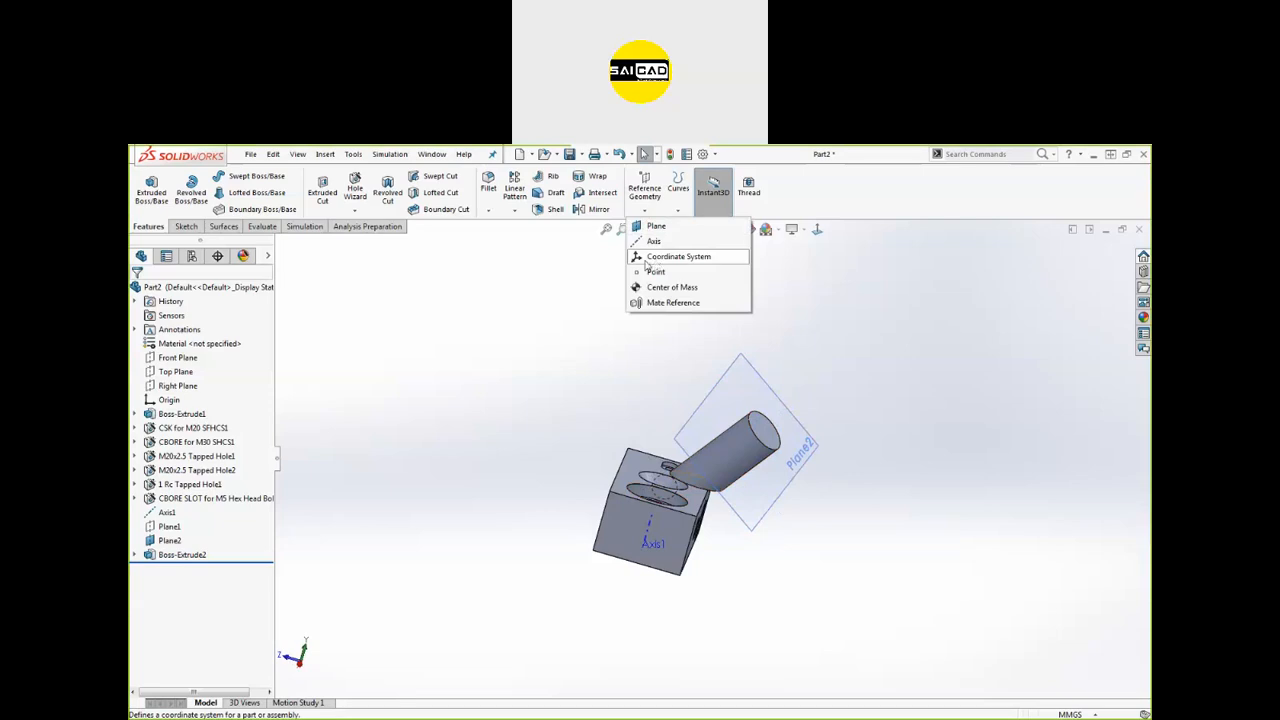
{"action": "left_click", "coordinate": [513, 211]}
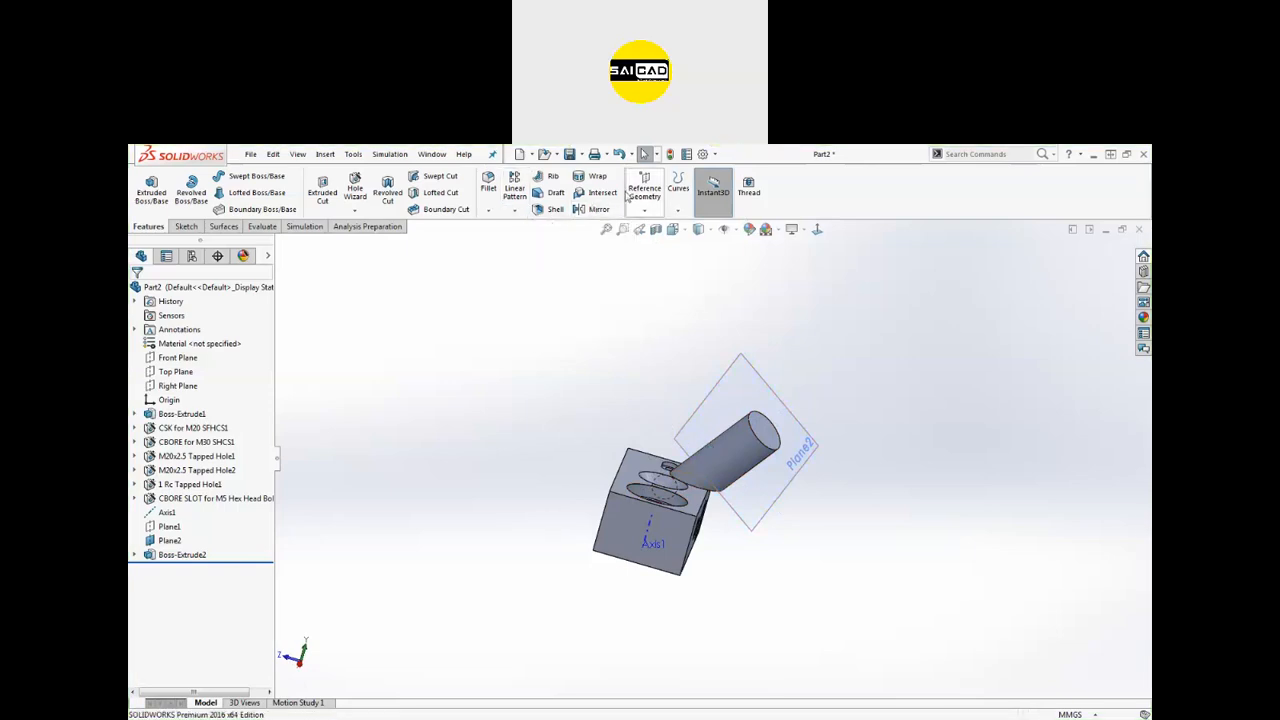
{"action": "left_click", "coordinate": [644, 194]}
{"action": "left_click", "coordinate": [678, 257]}
{"action": "scroll", "coordinate": [640, 480], "scroll_direction": "down", "scroll_amount": 3}
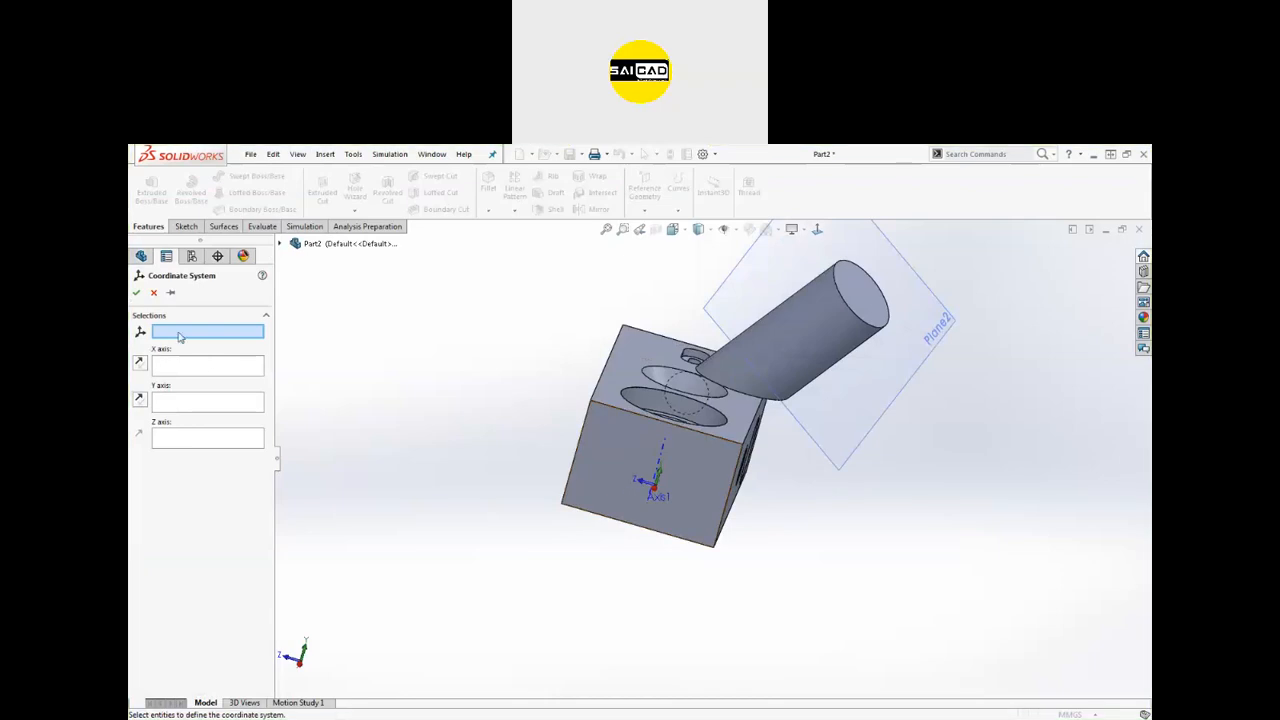
{"action": "left_click", "coordinate": [591, 408]}
{"action": "middle_click_drag", "start_coordinate": [575, 449], "coordinate": [332, 430]}
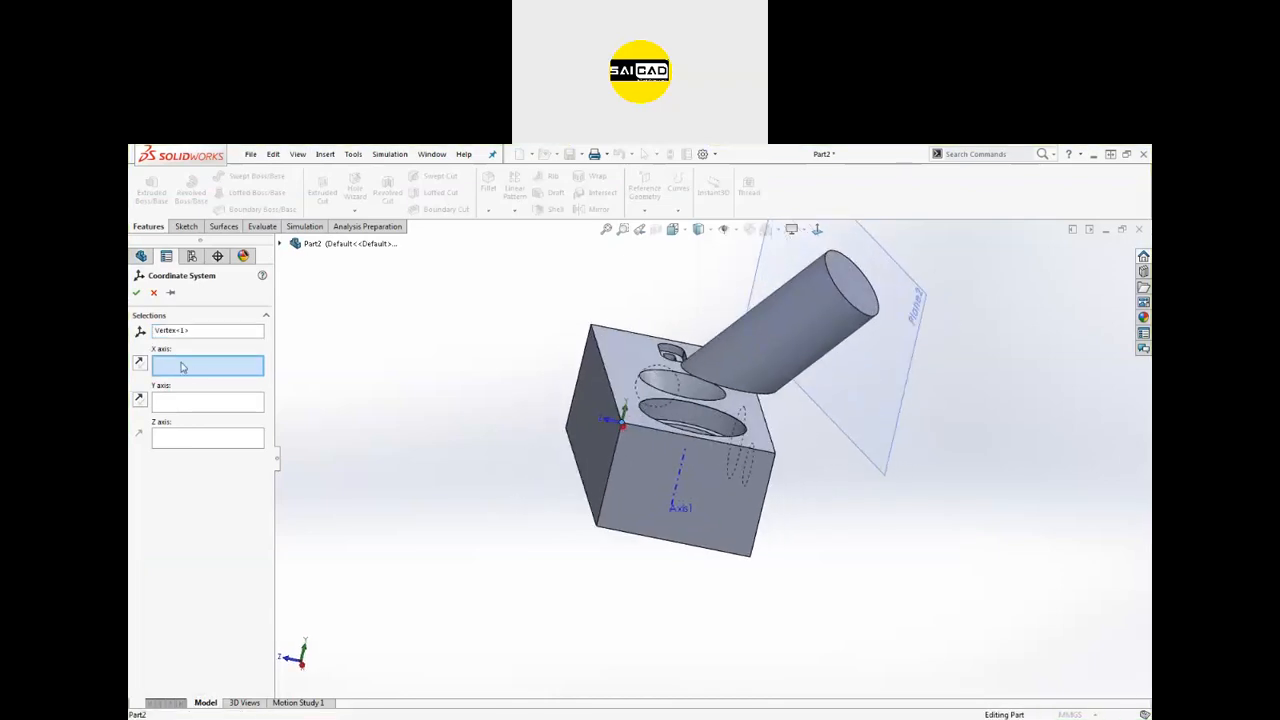
Step: Align the coordinate system's X axis with the end face's upper edge and its Y axis with the block's adjoining long upper edge
{"action": "scroll", "coordinate": [589, 446], "scroll_direction": "down", "scroll_amount": 5}
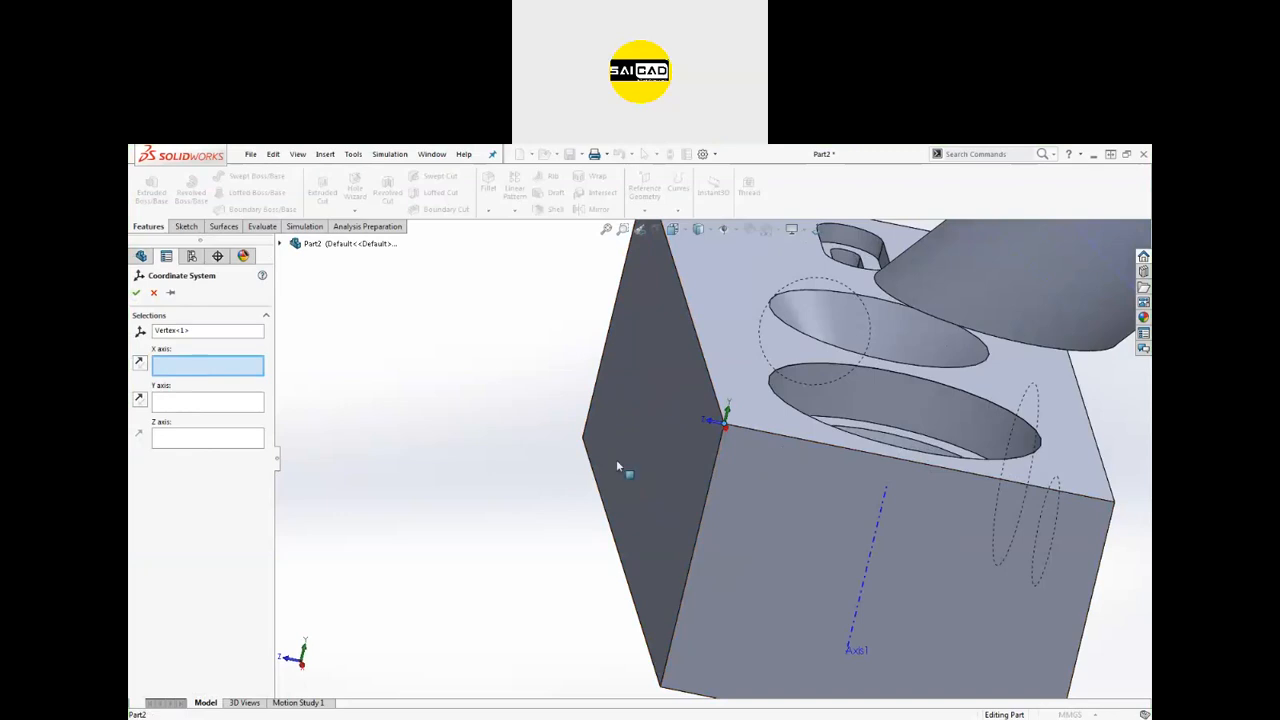
{"action": "left_click", "coordinate": [740, 431]}
{"action": "scroll", "coordinate": [716, 441], "scroll_direction": "down", "scroll_amount": 2}
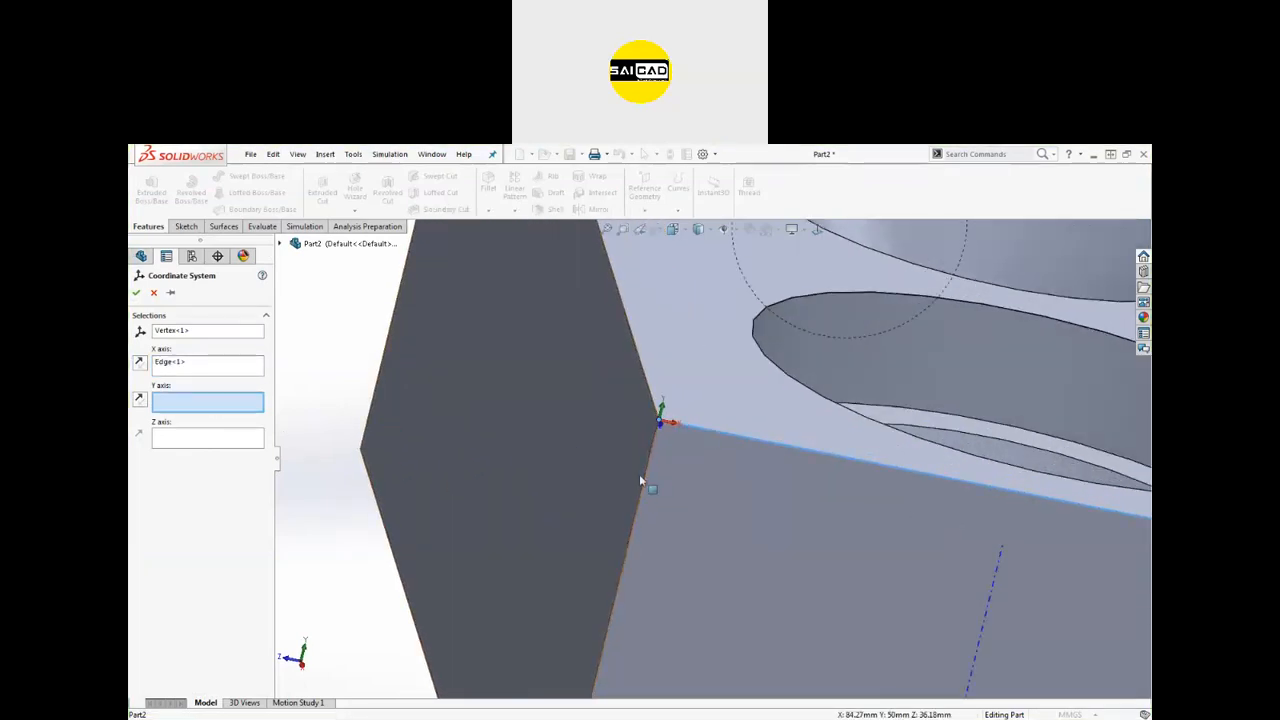
{"action": "left_click", "coordinate": [651, 408]}
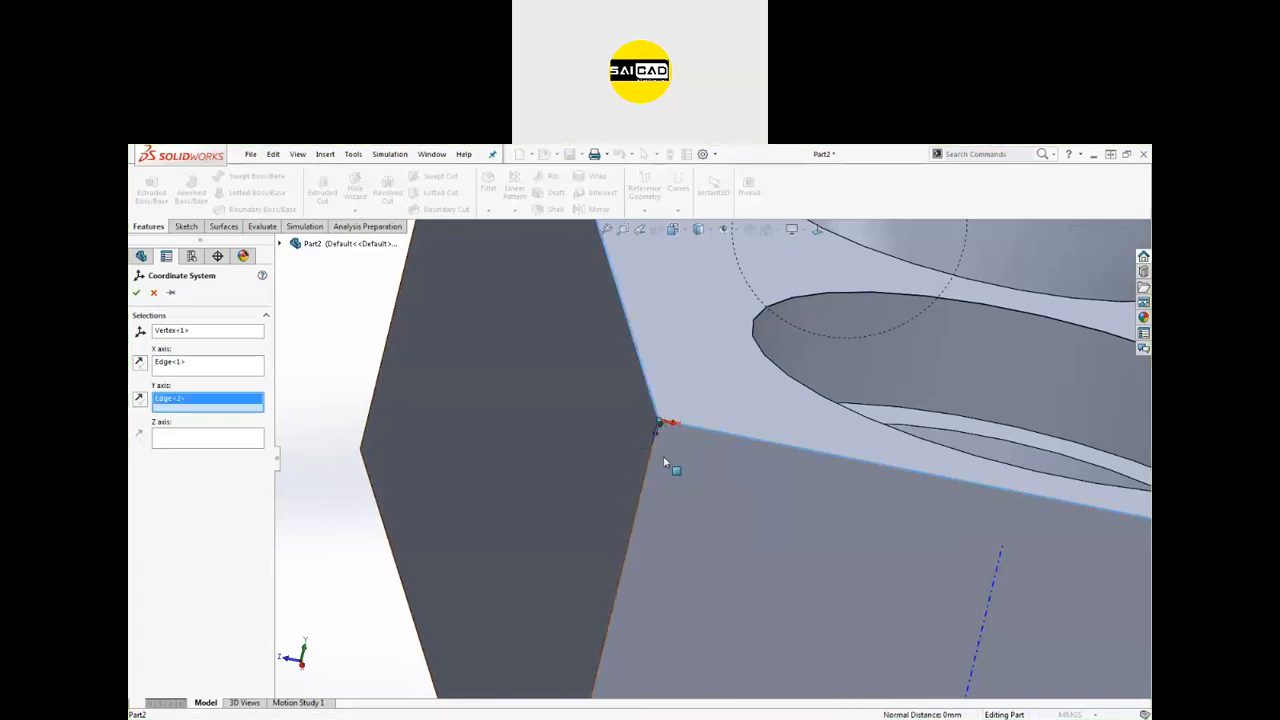
Step: Assign the end face's vertical edge at the origin corner as the Z axis, reverse its direction, and create the coordinate system
{"action": "left_click", "coordinate": [195, 440]}
{"action": "left_click", "coordinate": [140, 437]}
{"action": "mouse_move", "coordinate": [337, 533]}
{"action": "middle_mouse_down"}
{"action": "mouse_move", "coordinate": [352, 486]}
{"action": "mouse_move", "coordinate": [339, 530]}
{"action": "middle_mouse_up"}
{"action": "left_click", "coordinate": [140, 437]}
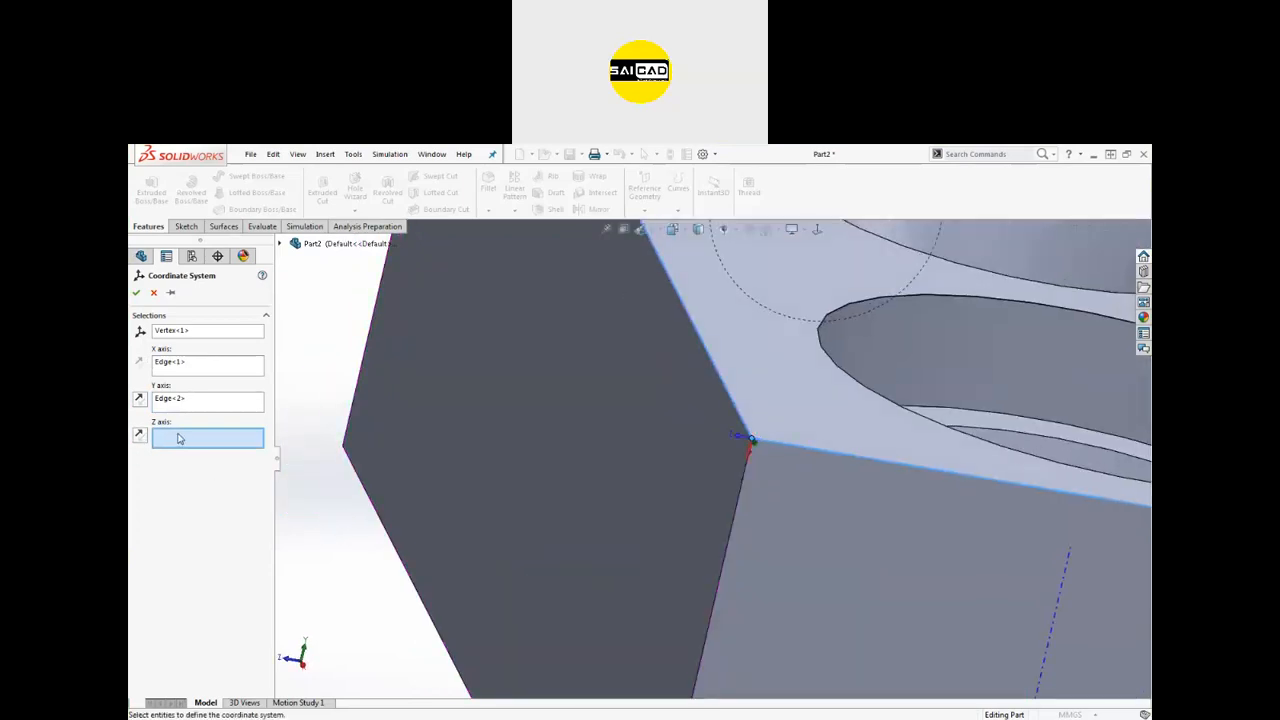
{"action": "left_click", "coordinate": [735, 506]}
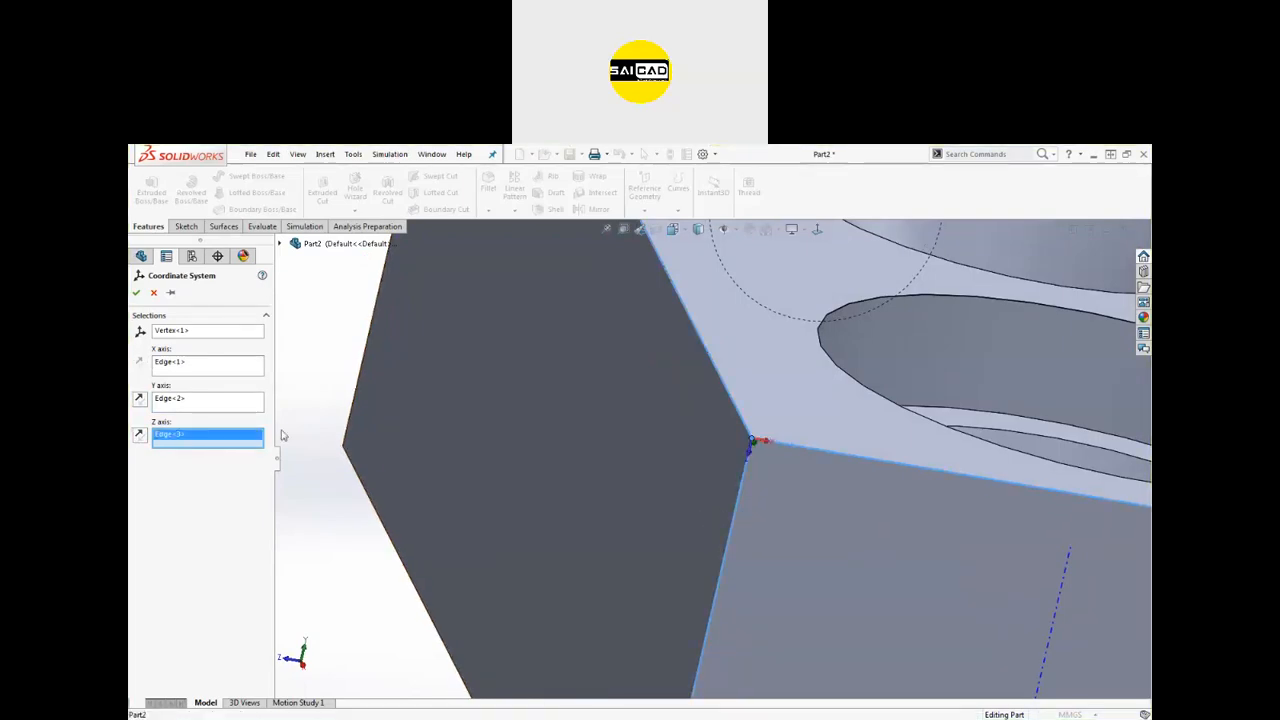
{"action": "left_click", "coordinate": [141, 437]}
{"action": "middle_click_drag", "start_coordinate": [321, 470], "coordinate": [422, 473]}
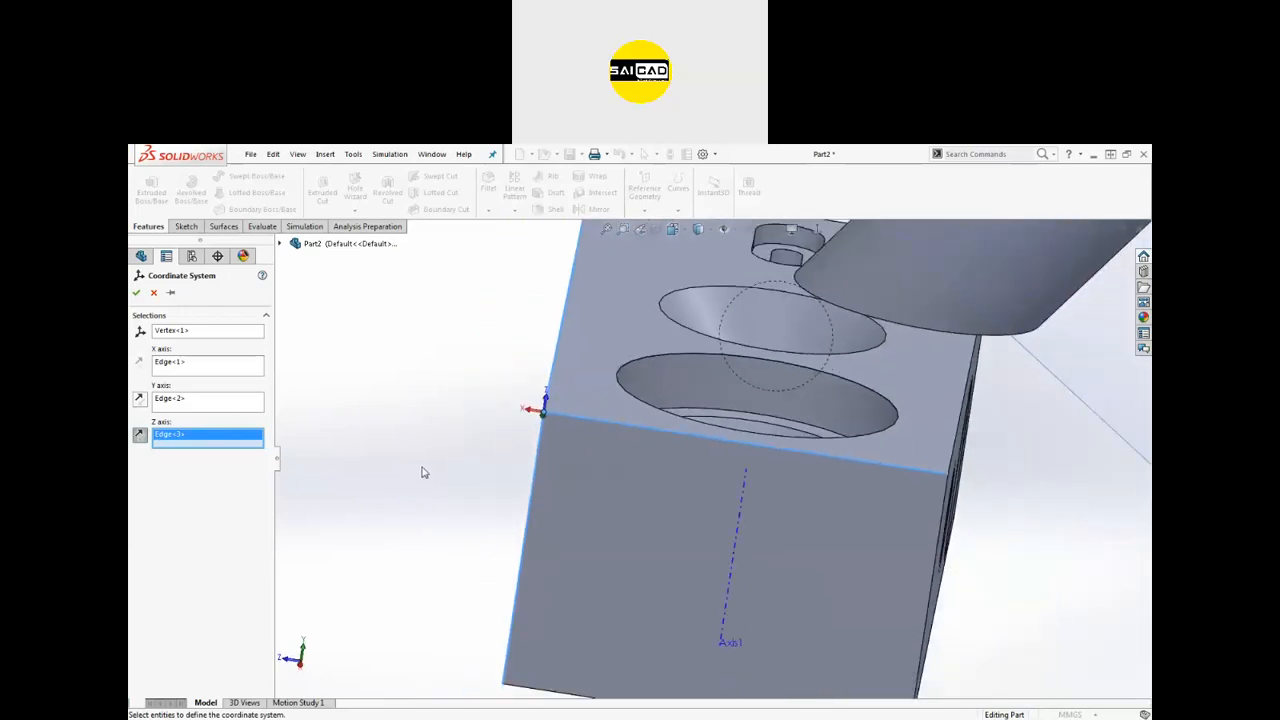
{"action": "left_click", "coordinate": [136, 292]}
{"action": "middle_click_drag", "start_coordinate": [437, 343], "coordinate": [660, 393]}
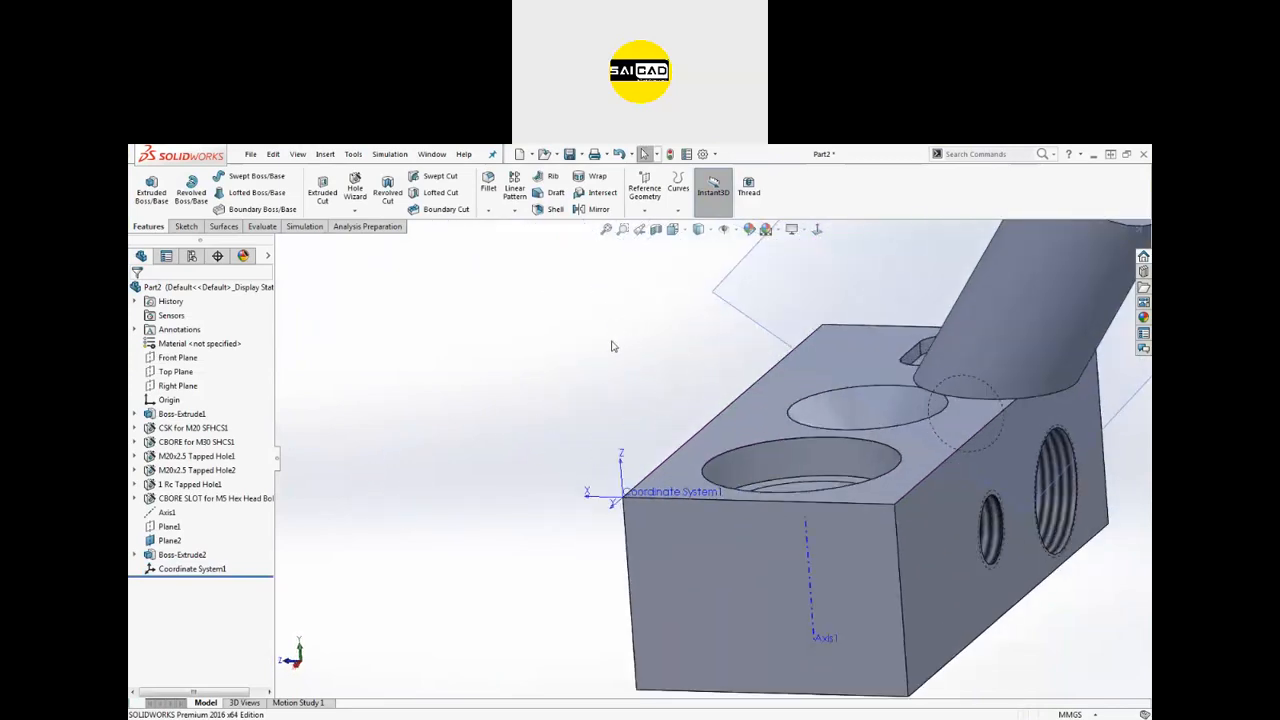
Step: Try a table driven pattern that uses the new coordinate system as its reference, and close it without applying
{"action": "left_click", "coordinate": [514, 210]}
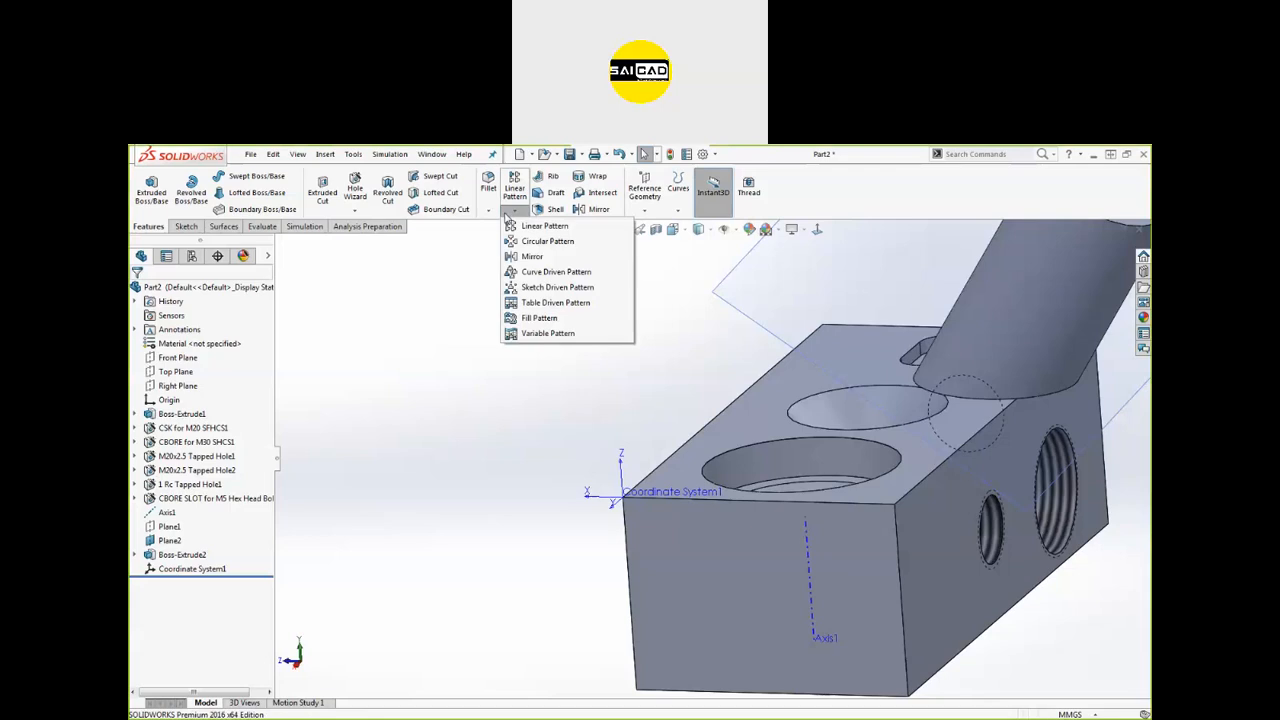
{"action": "left_click", "coordinate": [523, 303]}
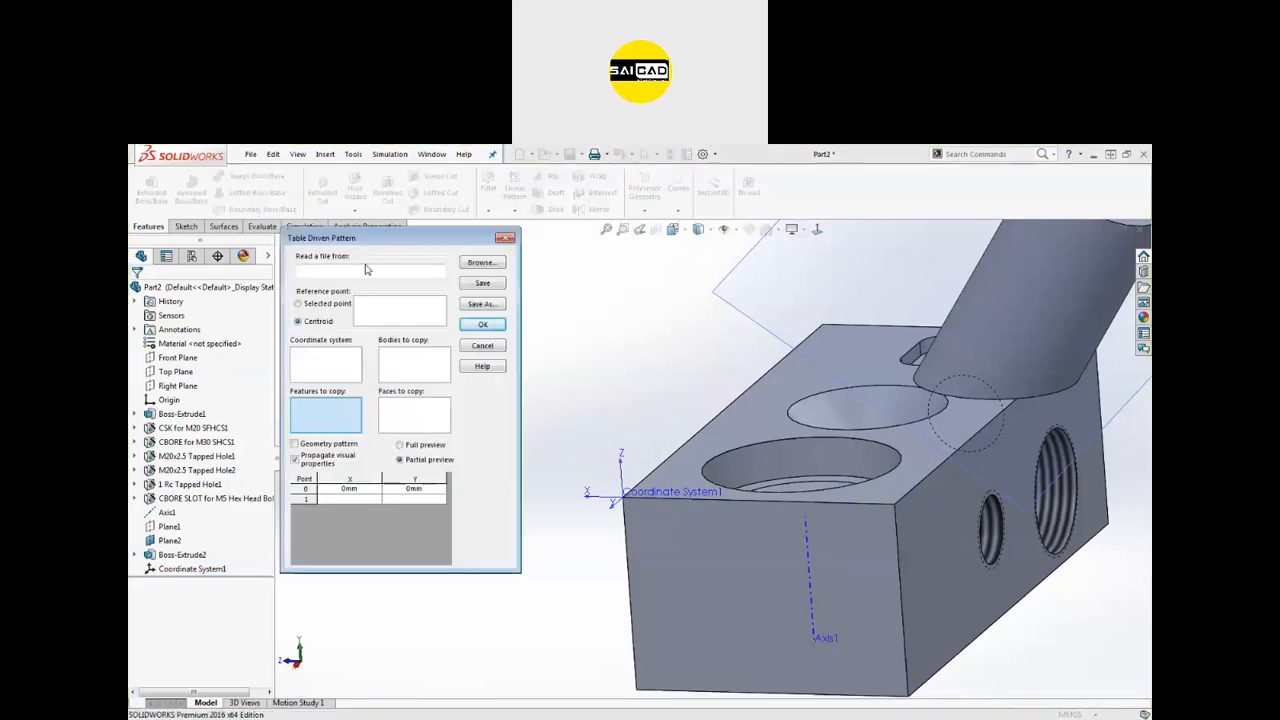
{"action": "left_click", "coordinate": [316, 362]}
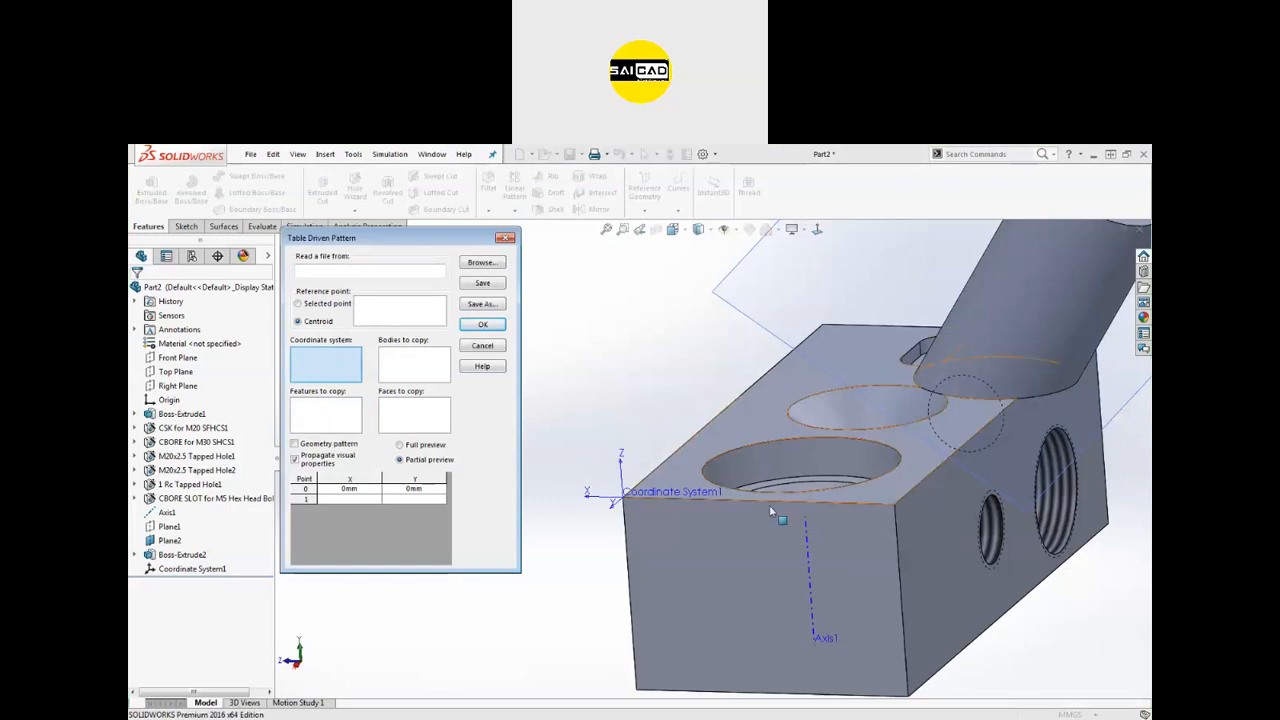
{"action": "left_click", "coordinate": [660, 492]}
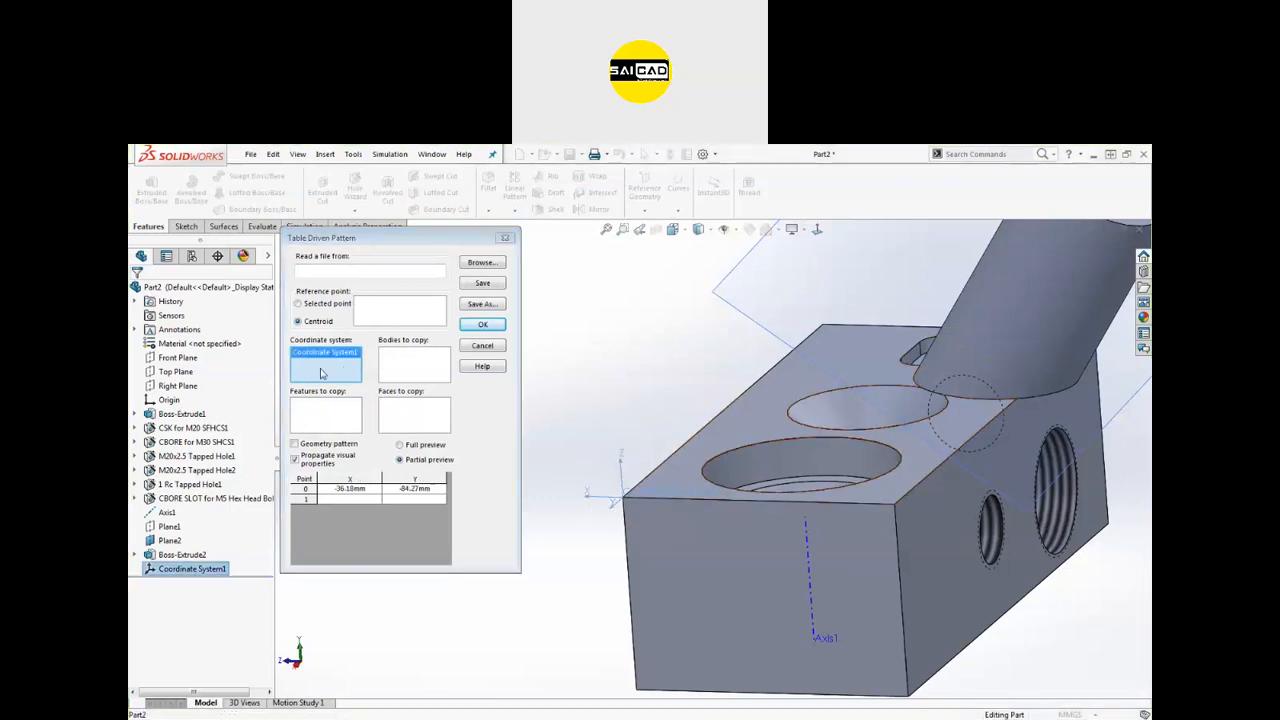
{"action": "left_click", "coordinate": [505, 238]}
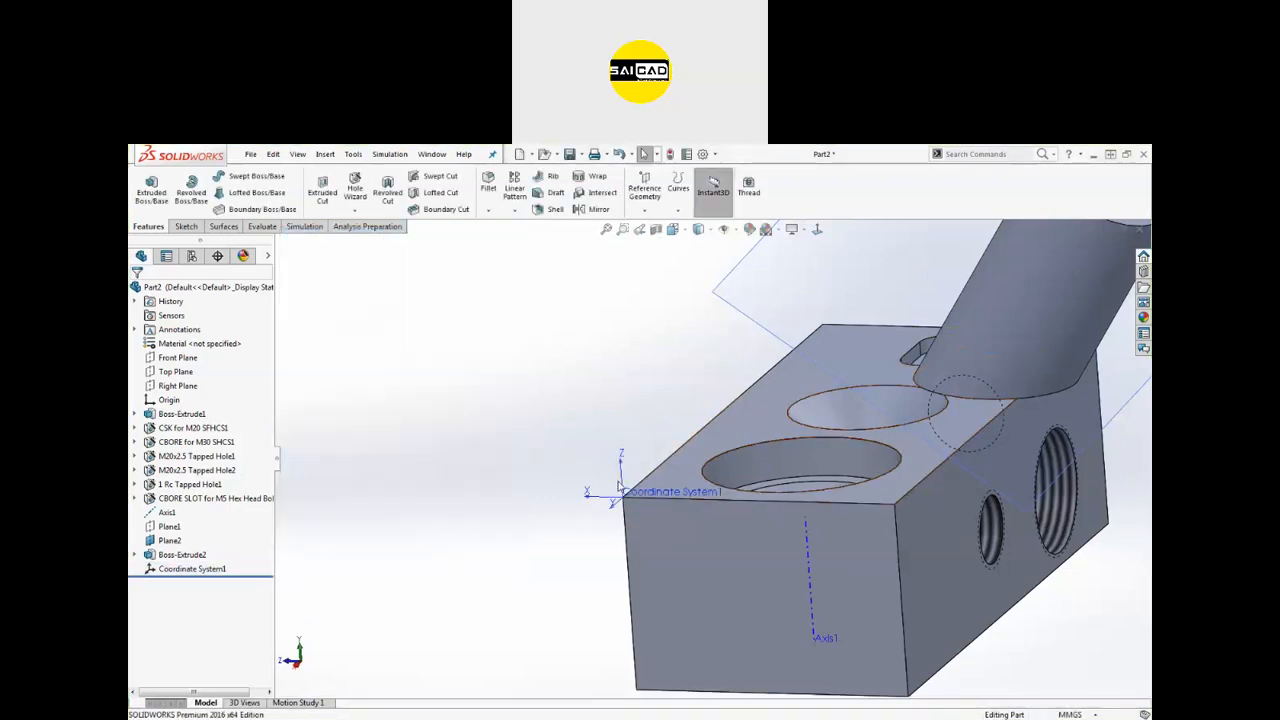
Step: Delete the coordinate system at the block's corner
{"action": "scroll", "coordinate": [618, 486], "scroll_direction": "up", "scroll_amount": 2}
{"action": "scroll", "coordinate": [654, 490], "scroll_direction": "down", "scroll_amount": 4}
{"action": "left_click", "coordinate": [655, 495]}
{"action": "key", "text": "Delete"}
{"action": "scroll", "coordinate": [590, 460], "scroll_direction": "up", "scroll_amount": 4}
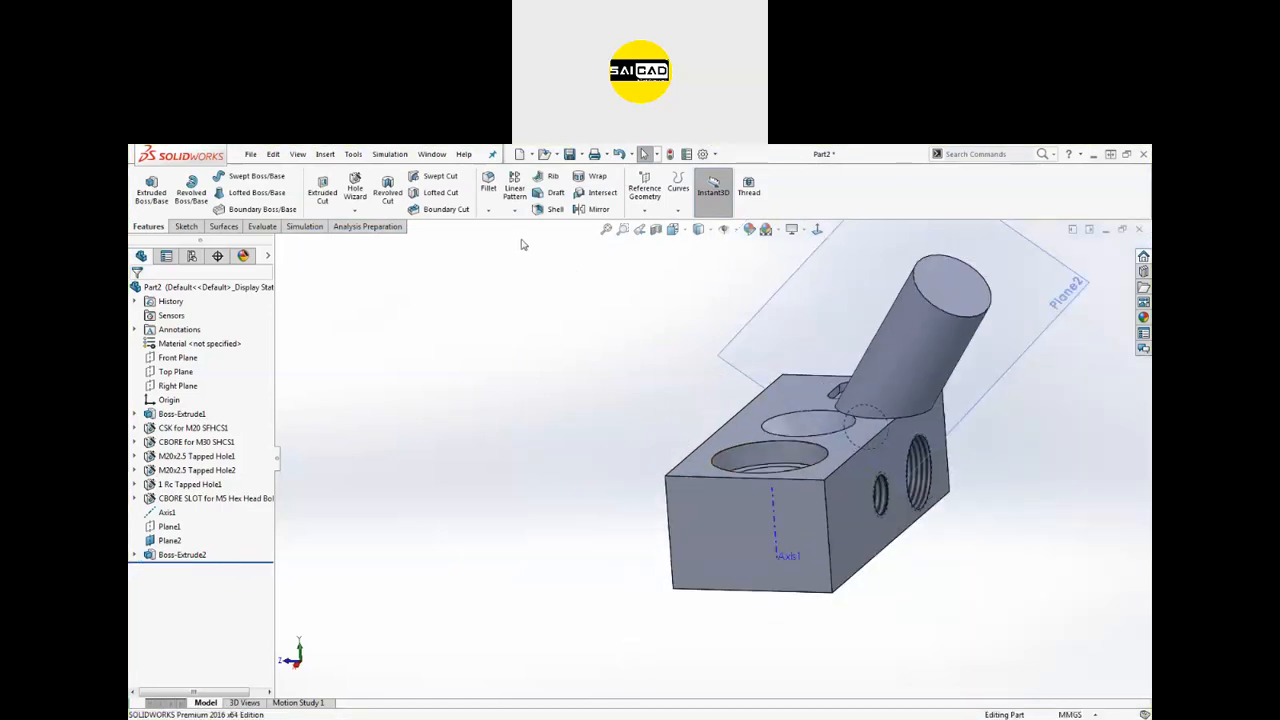
Step: Create an arc-center reference point from the upper circular edge of the M30 counterbore
{"action": "left_click", "coordinate": [644, 211]}
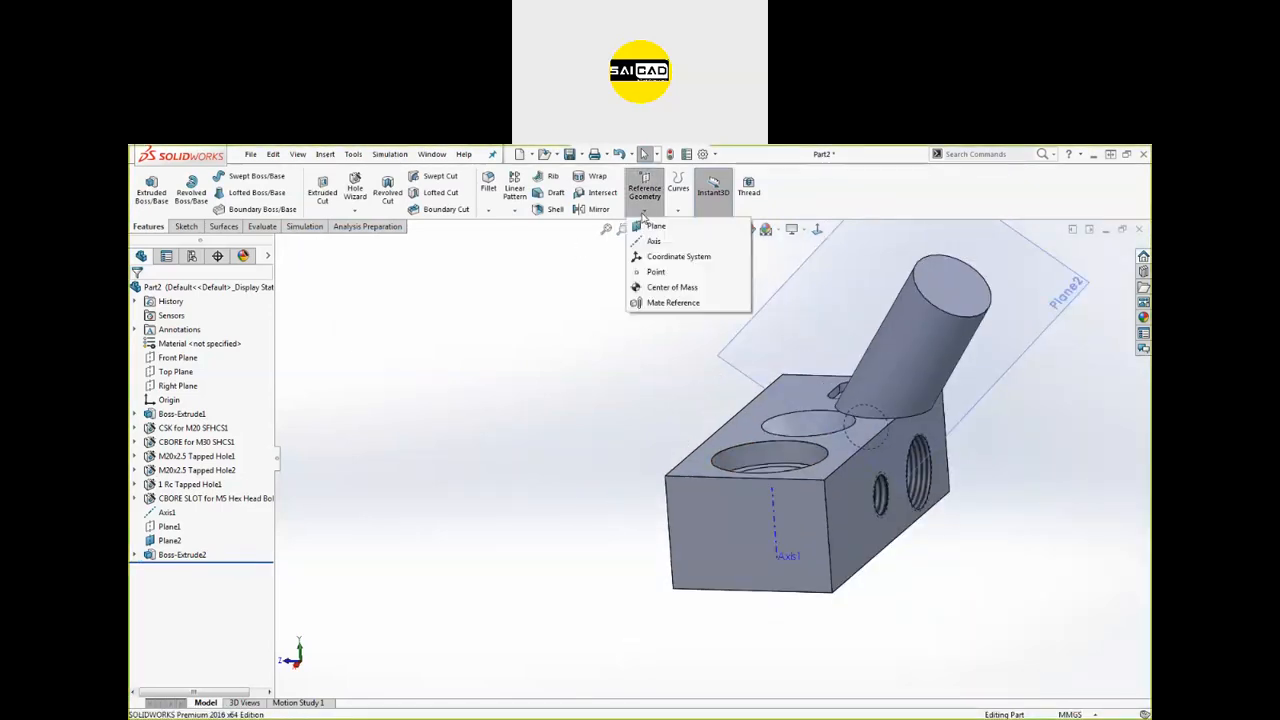
{"action": "left_click", "coordinate": [652, 274]}
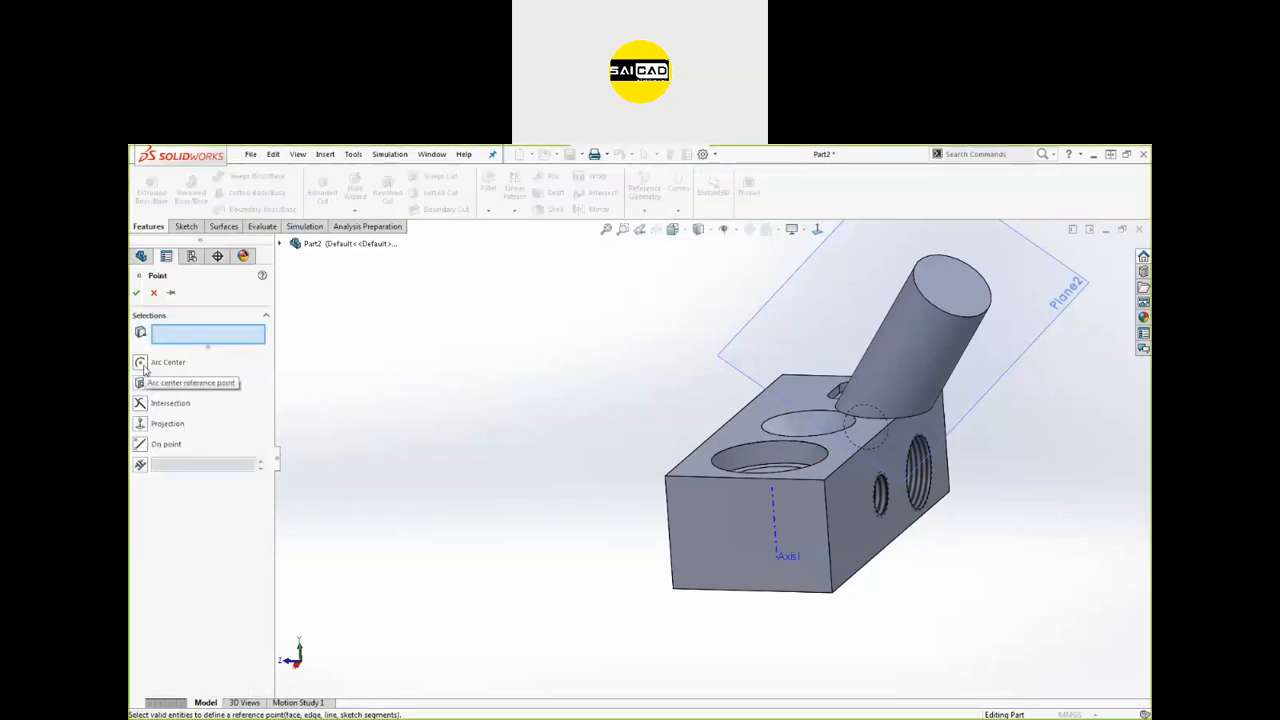
{"action": "scroll", "coordinate": [690, 480], "scroll_direction": "down", "scroll_amount": 3}
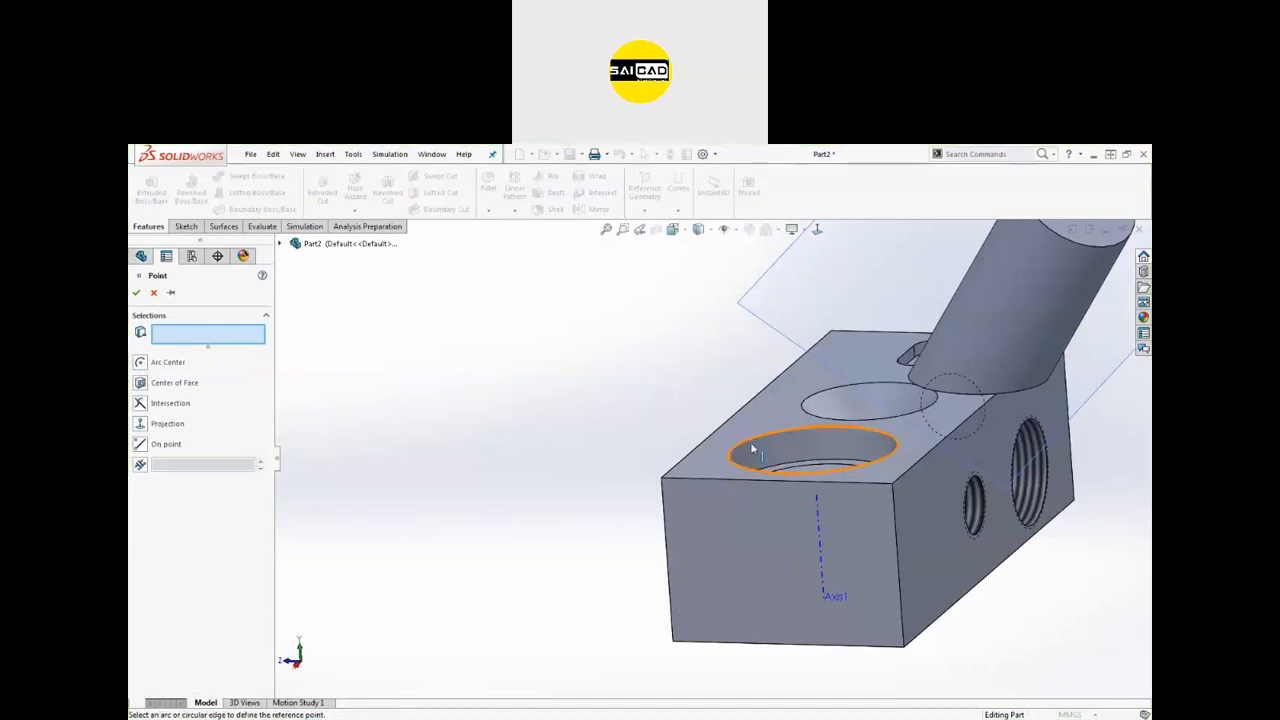
{"action": "left_click", "coordinate": [752, 450]}
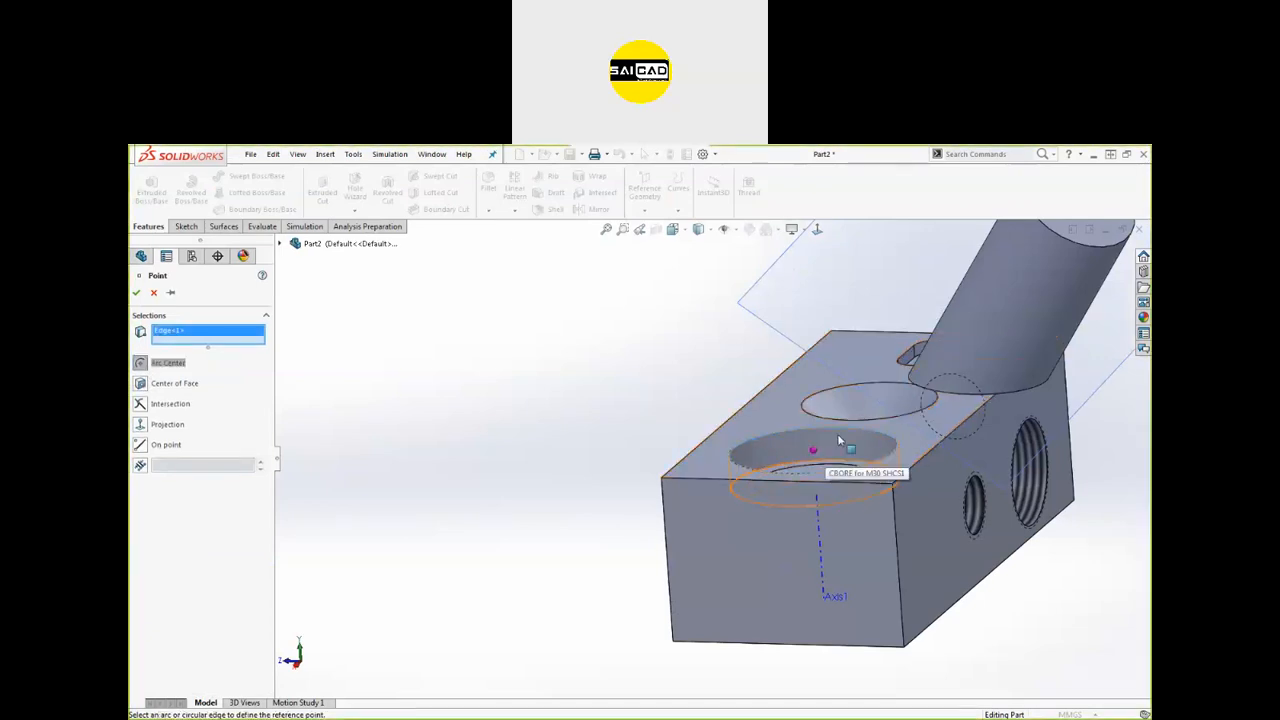
{"action": "left_click", "coordinate": [137, 293]}
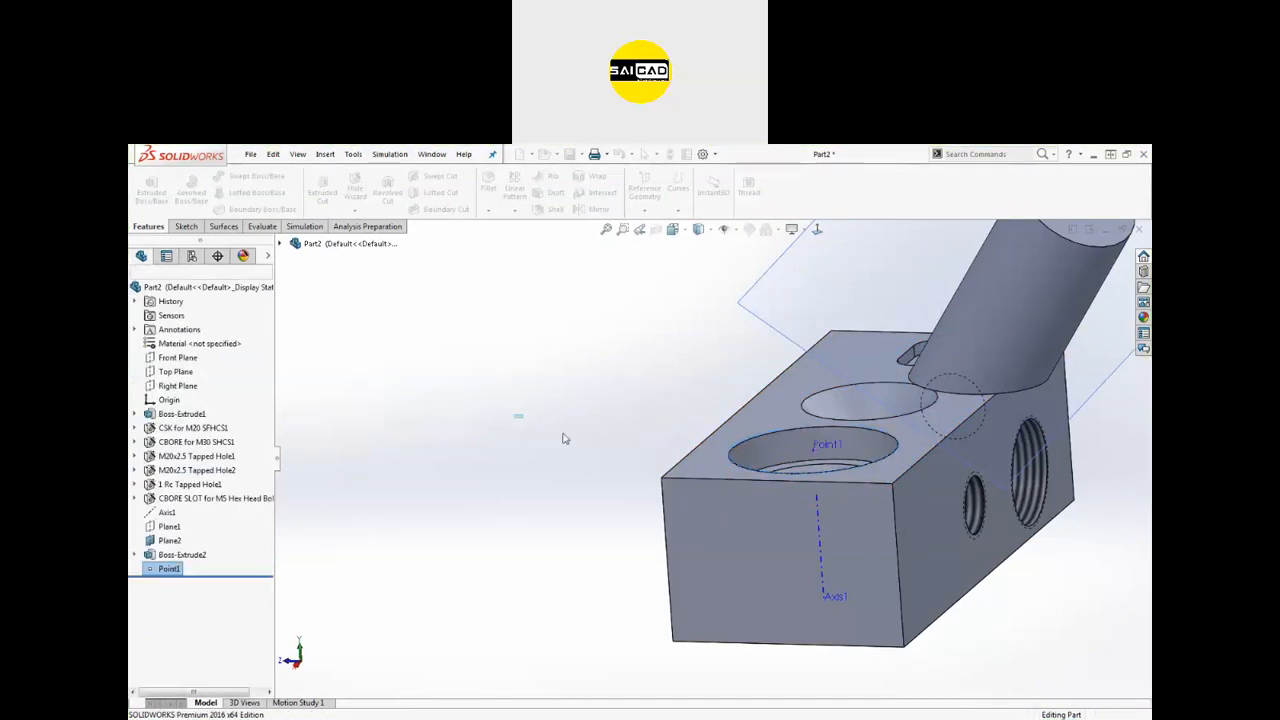
Step: Edit the reference point to use the Center of Face option on the block's end face nearest the counterbore
{"action": "left_click", "coordinate": [824, 449]}
{"action": "left_click", "coordinate": [858, 390]}
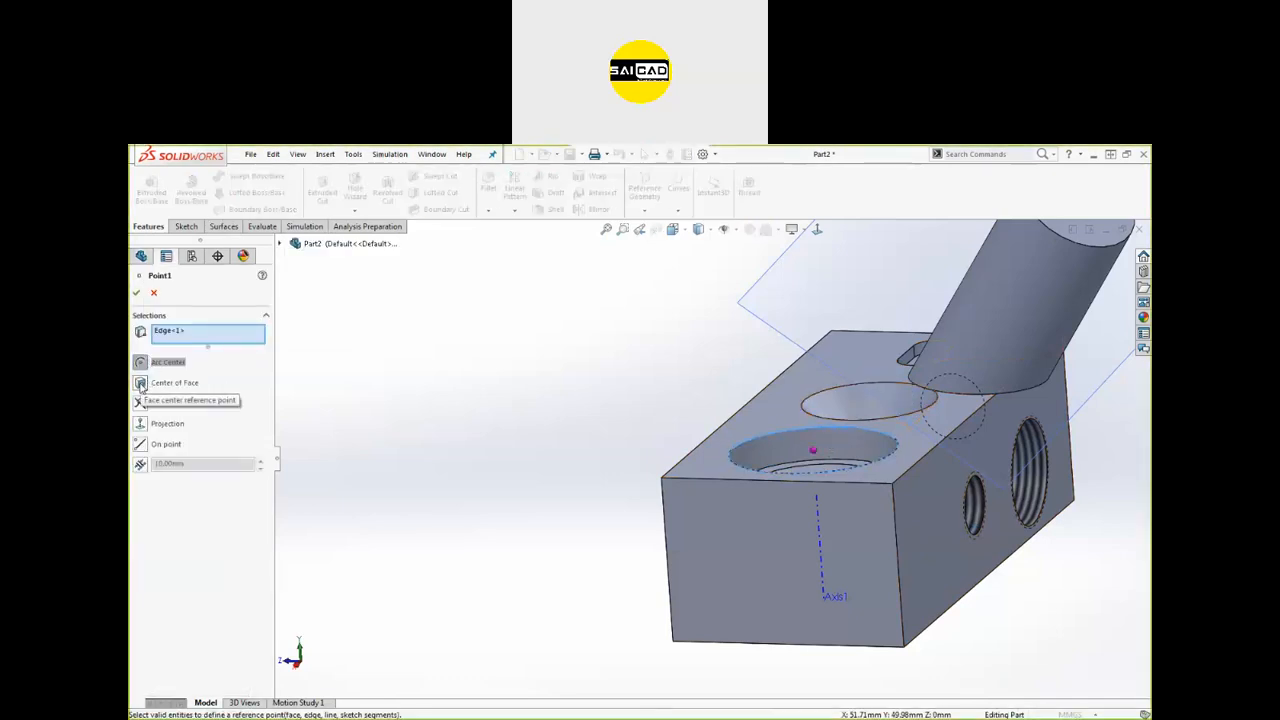
{"action": "left_click", "coordinate": [140, 384]}
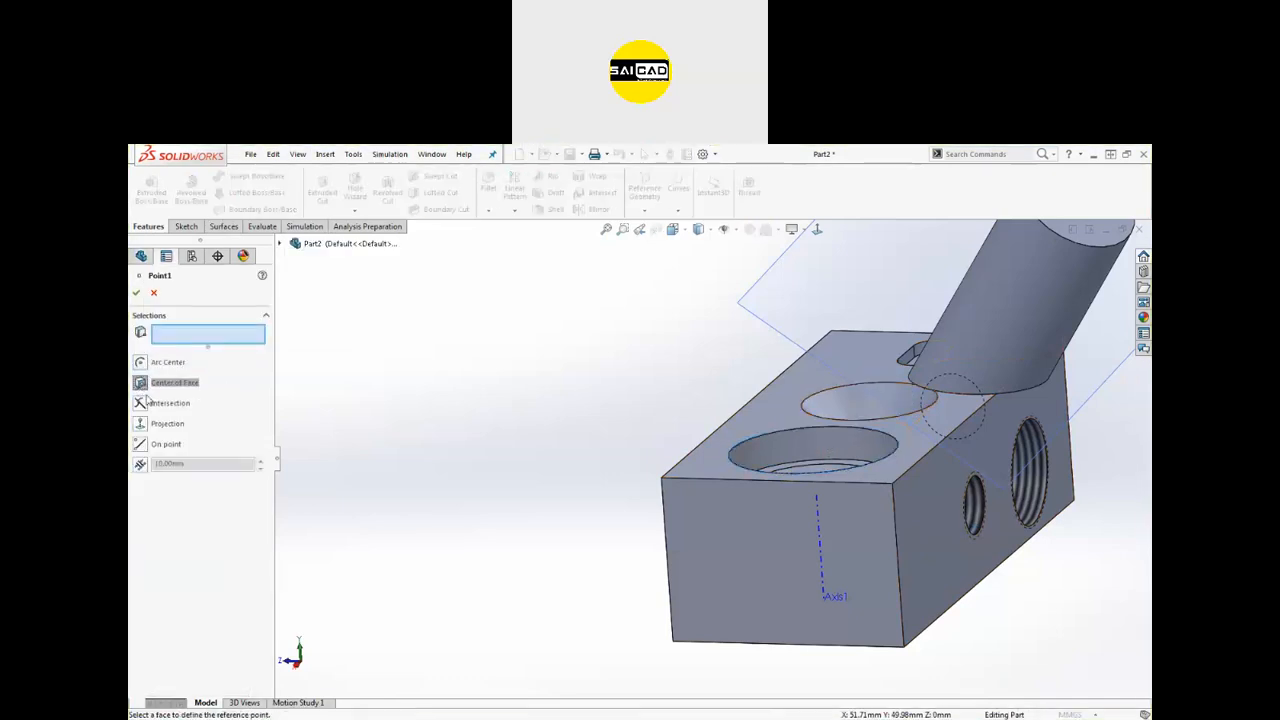
{"action": "left_click", "coordinate": [748, 566]}
{"action": "middle_click_drag", "start_coordinate": [657, 591], "coordinate": [755, 568]}
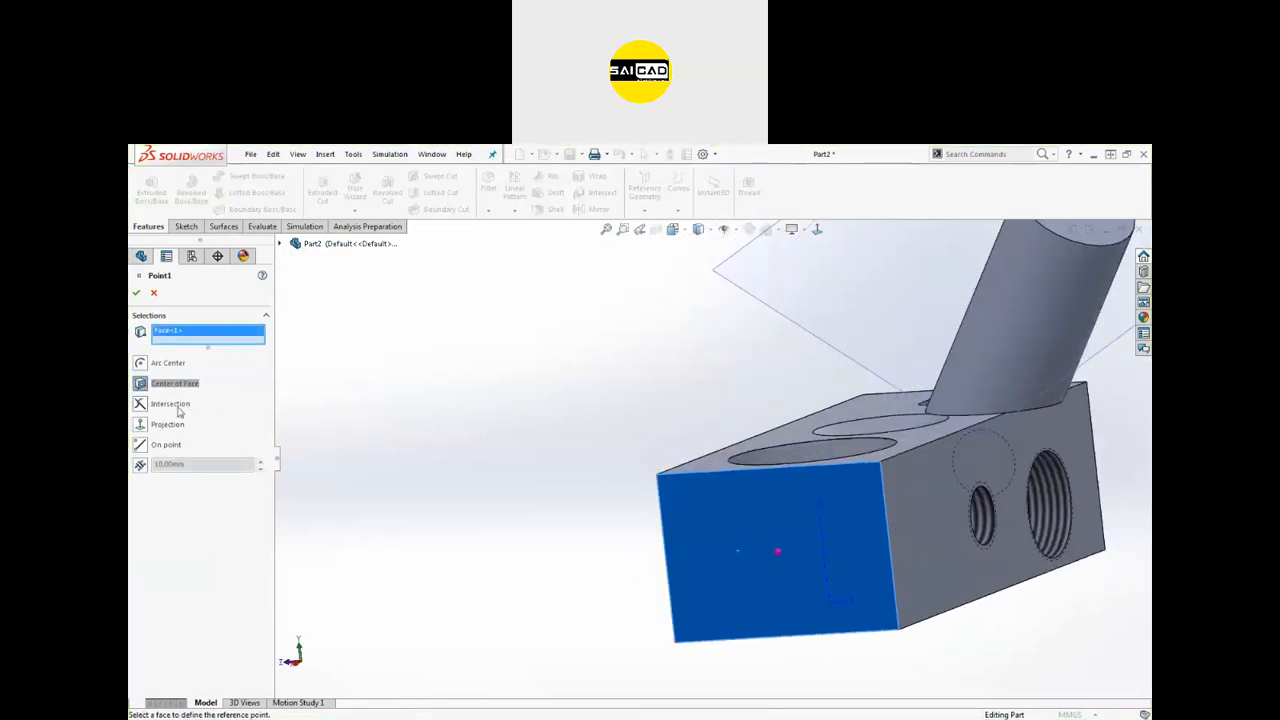
Step: Redefine the point as the intersection of the end face and the long upper edge on the side away from the tapped holes
{"action": "left_click", "coordinate": [144, 406]}
{"action": "middle_click_drag", "start_coordinate": [456, 440], "coordinate": [640, 506]}
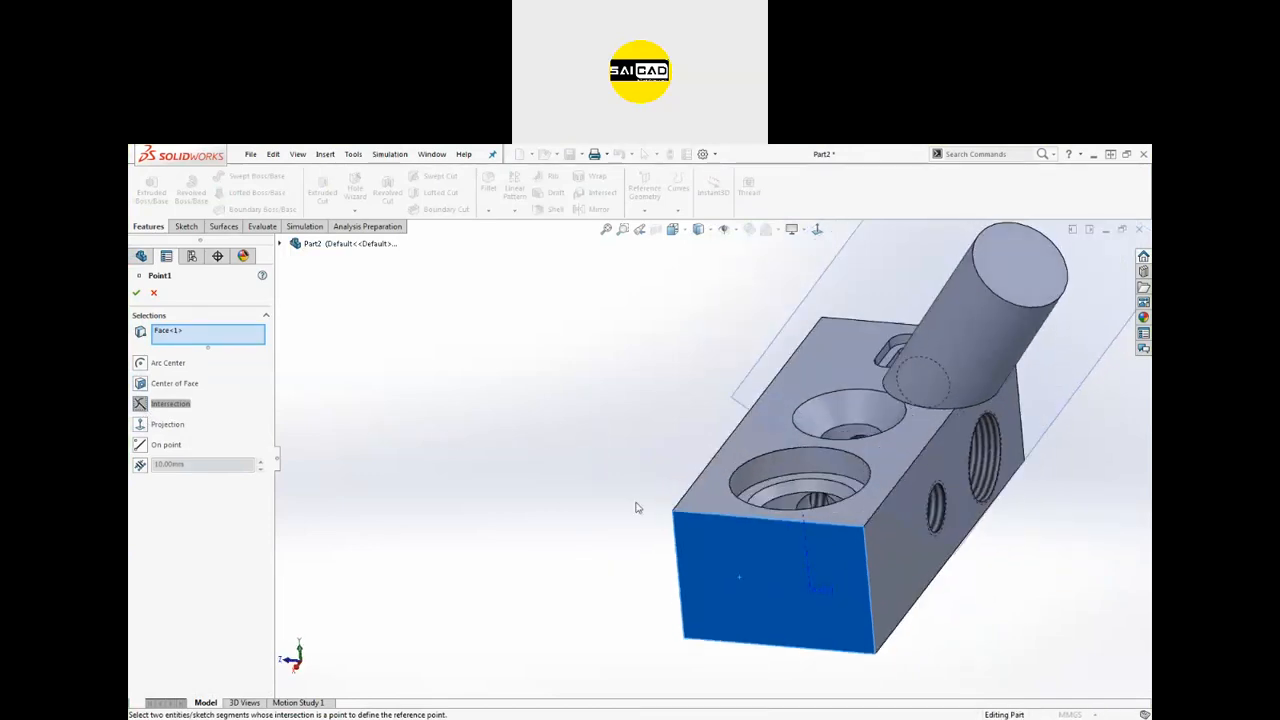
{"action": "left_click", "coordinate": [694, 497]}
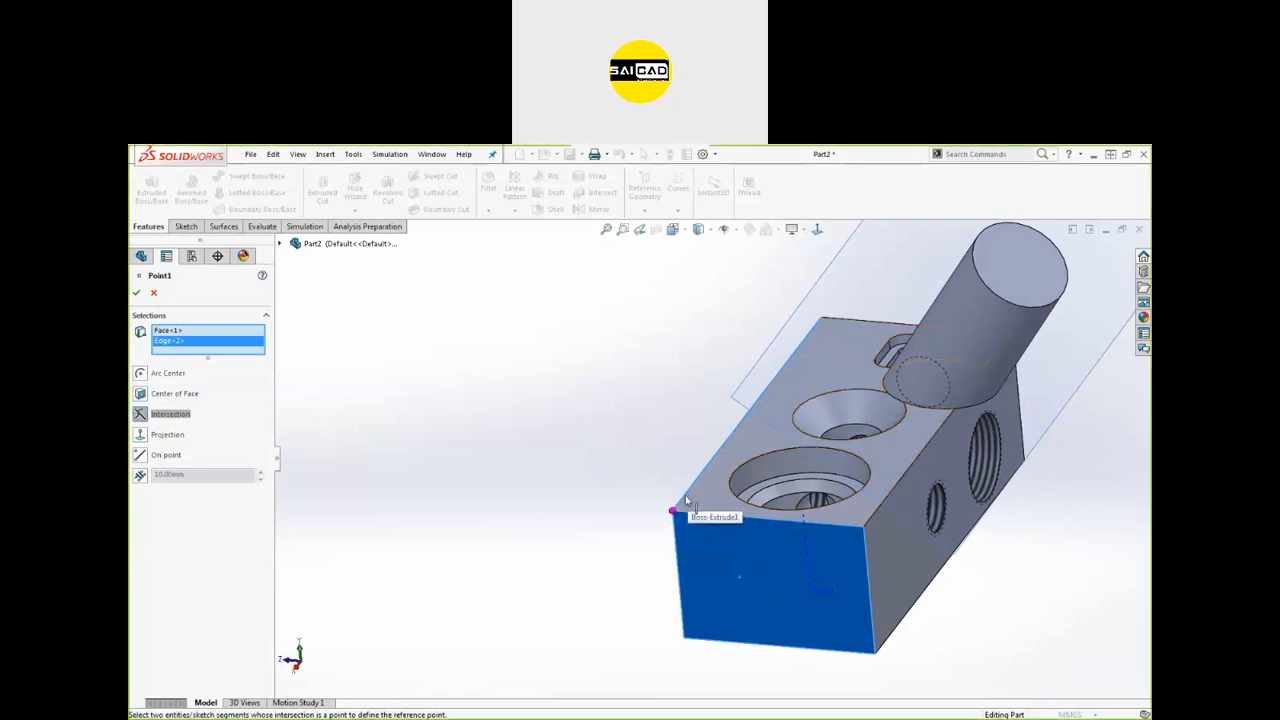
{"action": "middle_click_drag", "start_coordinate": [597, 531], "coordinate": [567, 511]}
Step: Clear the point's references and define it by the intersection of the block's long upper edge and the end face's upper edge
{"action": "right_click", "coordinate": [183, 355]}
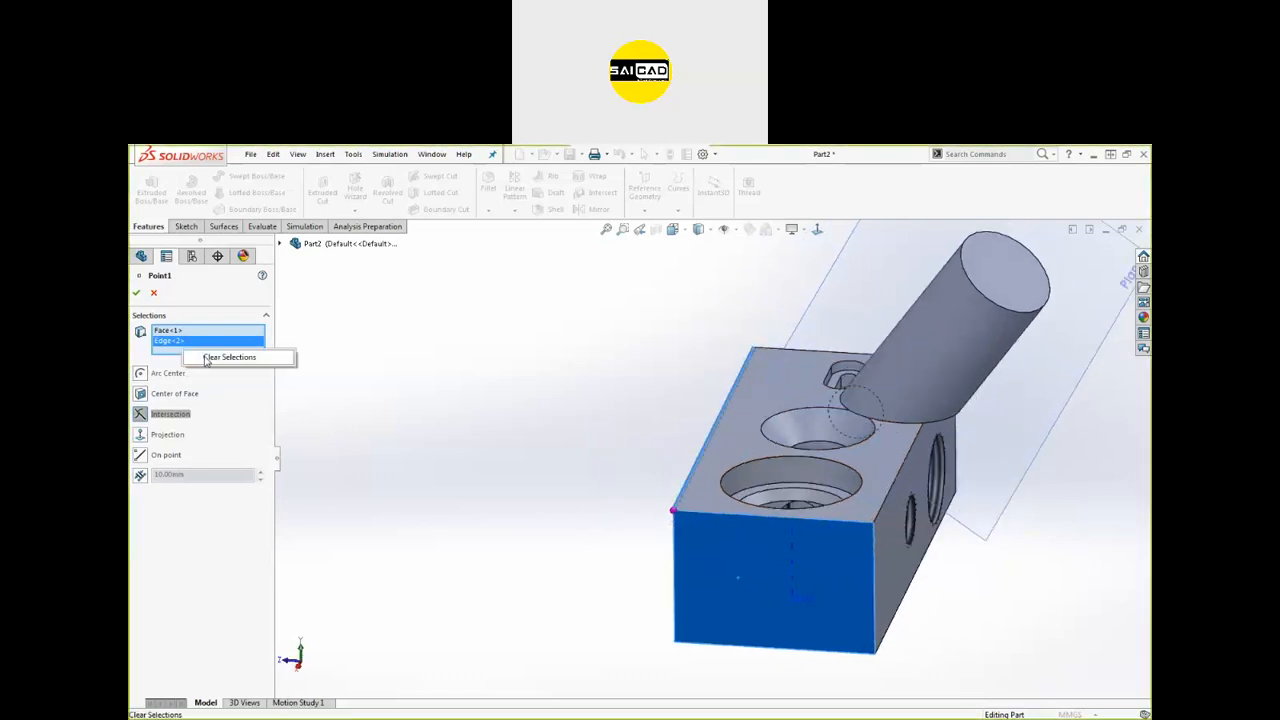
{"action": "left_click", "coordinate": [215, 355]}
{"action": "left_click", "coordinate": [684, 513]}
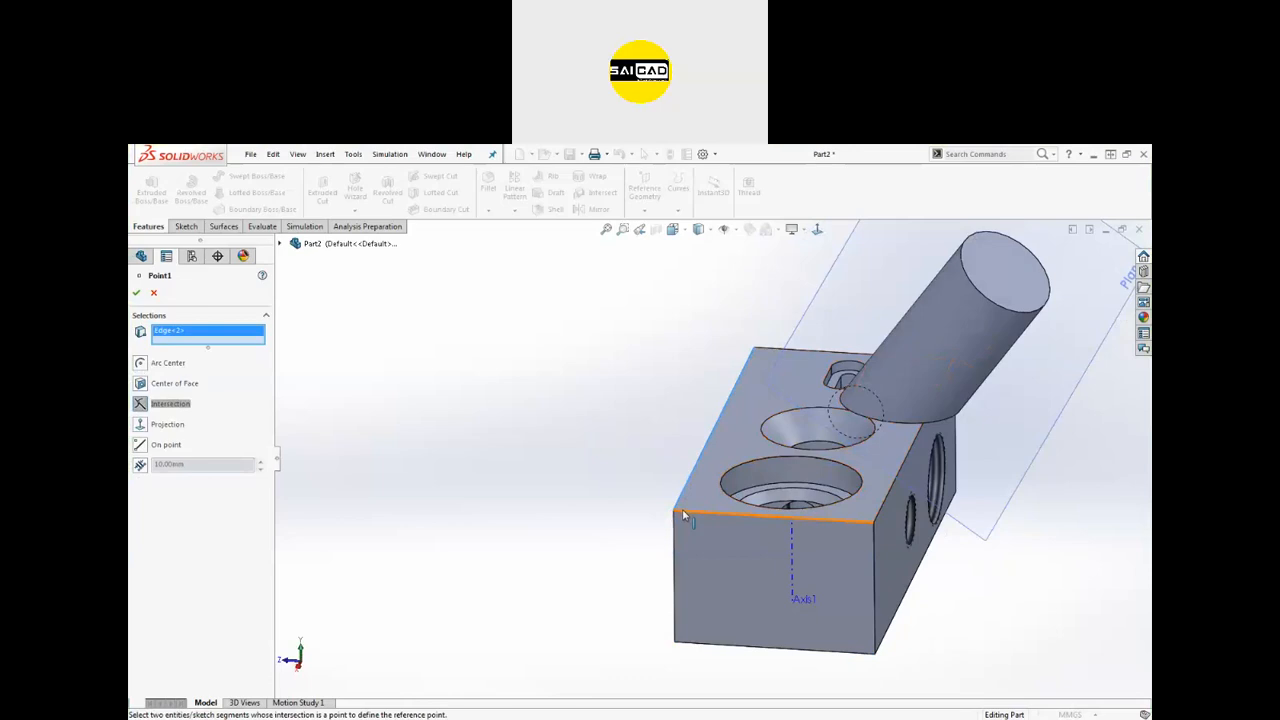
{"action": "left_click", "coordinate": [681, 513]}
{"action": "middle_click_drag", "start_coordinate": [623, 531], "coordinate": [645, 516]}
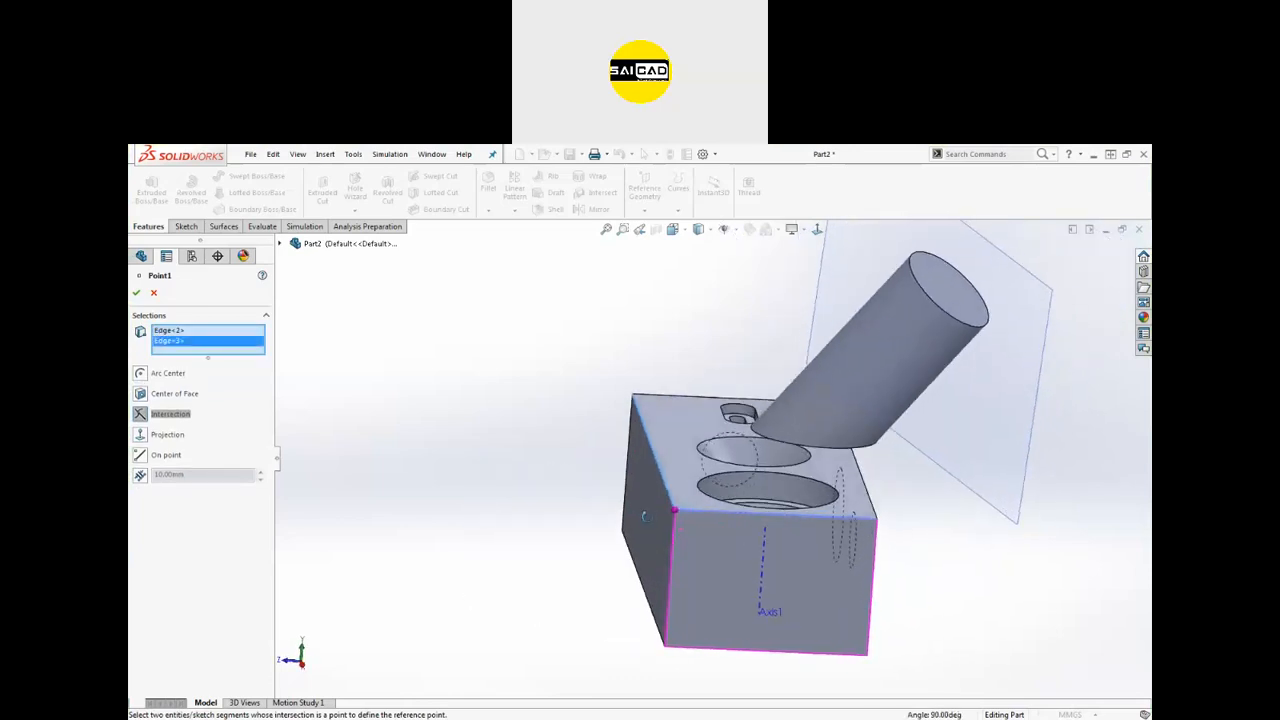
Step: Clear the point's references and define it by the intersection of the countersink's rim and the cylindrical boss's base edge
{"action": "right_click", "coordinate": [209, 338]}
{"action": "left_click", "coordinate": [262, 343]}
{"action": "scroll", "coordinate": [800, 455], "scroll_direction": "down", "scroll_amount": 5}
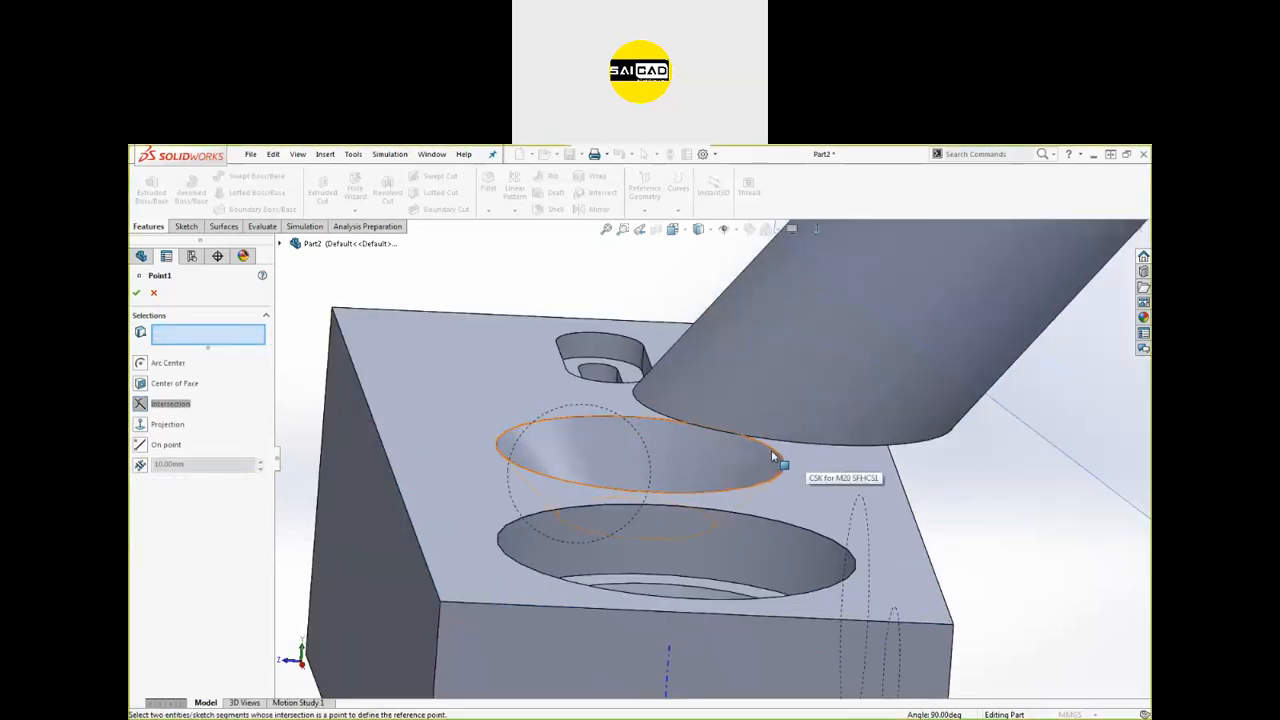
{"action": "left_click", "coordinate": [771, 450]}
{"action": "left_click", "coordinate": [772, 439]}
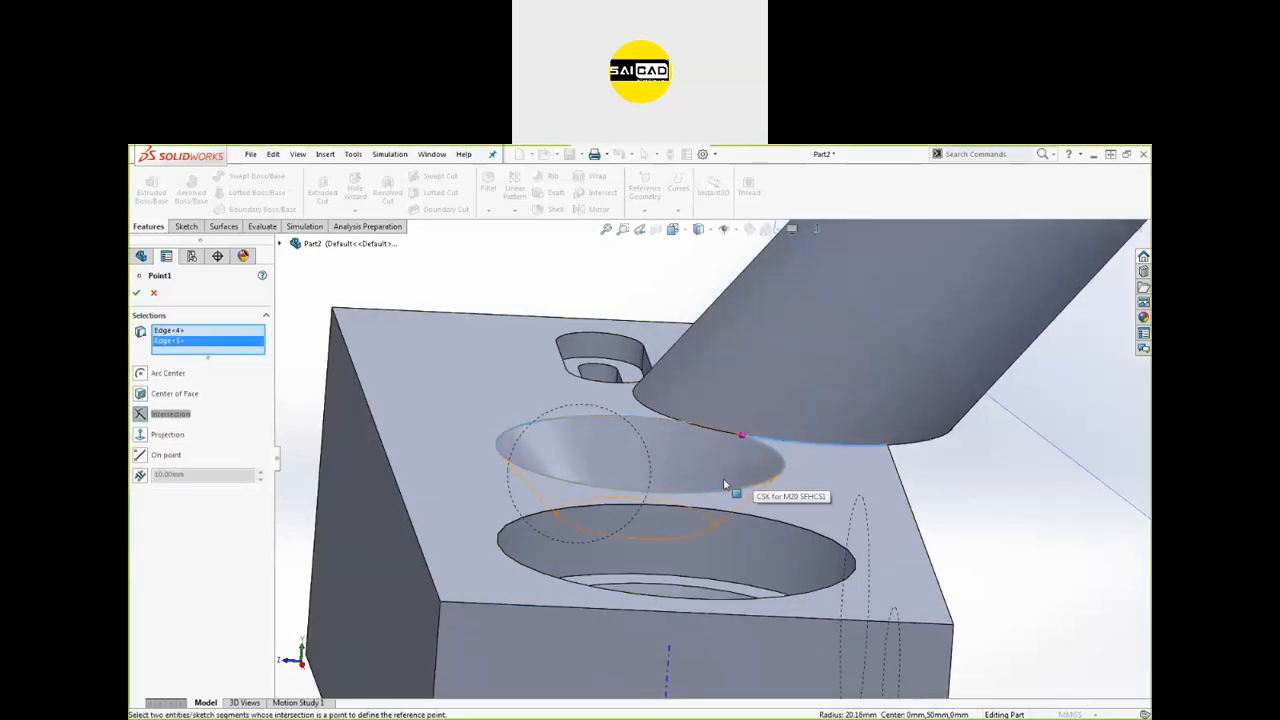
{"action": "scroll", "coordinate": [742, 440], "scroll_direction": "down", "scroll_amount": 3}
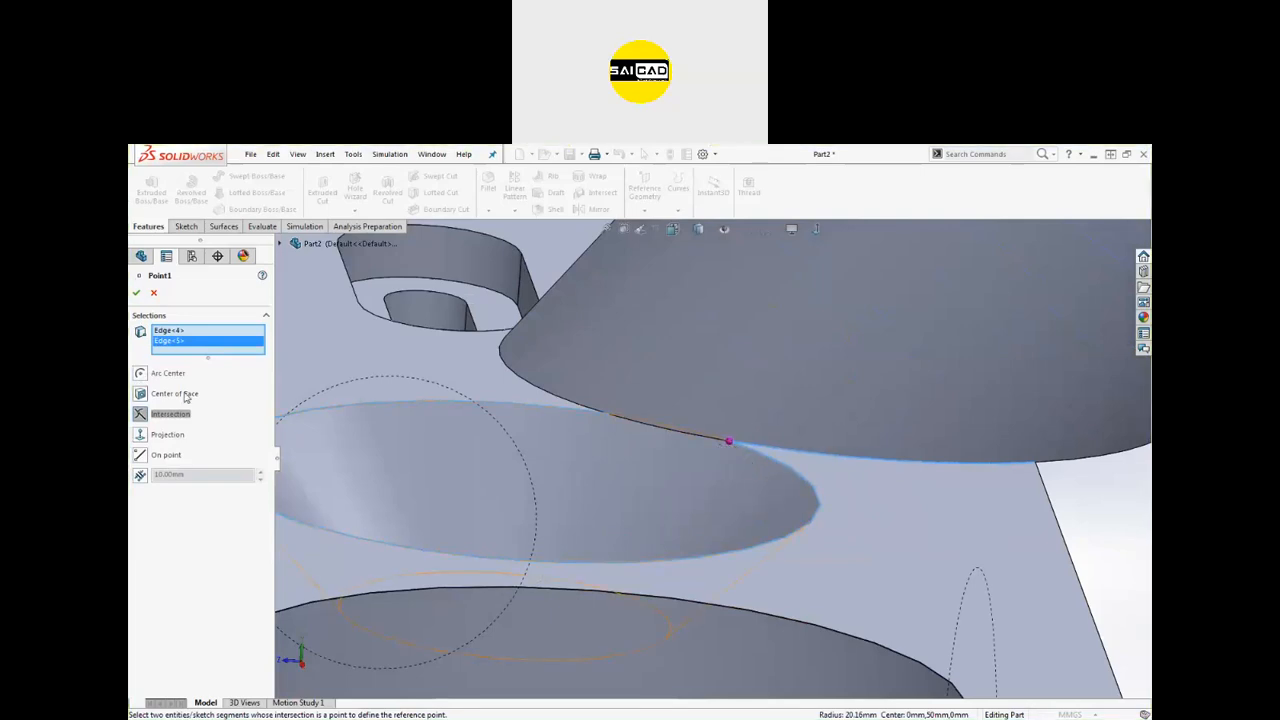
Step: Clear the point's references and define it by the intersection of the tapped-hole side's long upper edge and the boss's base edge
{"action": "right_click", "coordinate": [196, 334]}
{"action": "left_click", "coordinate": [250, 339]}
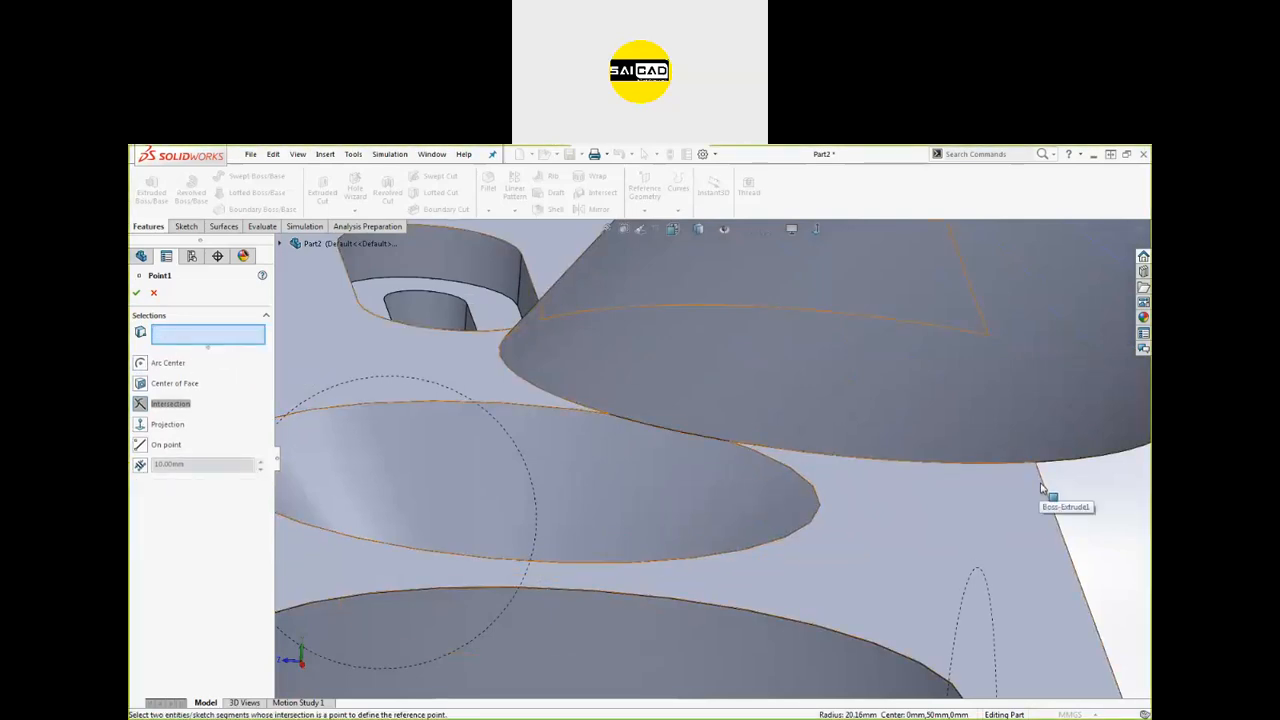
{"action": "left_click", "coordinate": [1046, 492]}
{"action": "left_click", "coordinate": [1040, 466]}
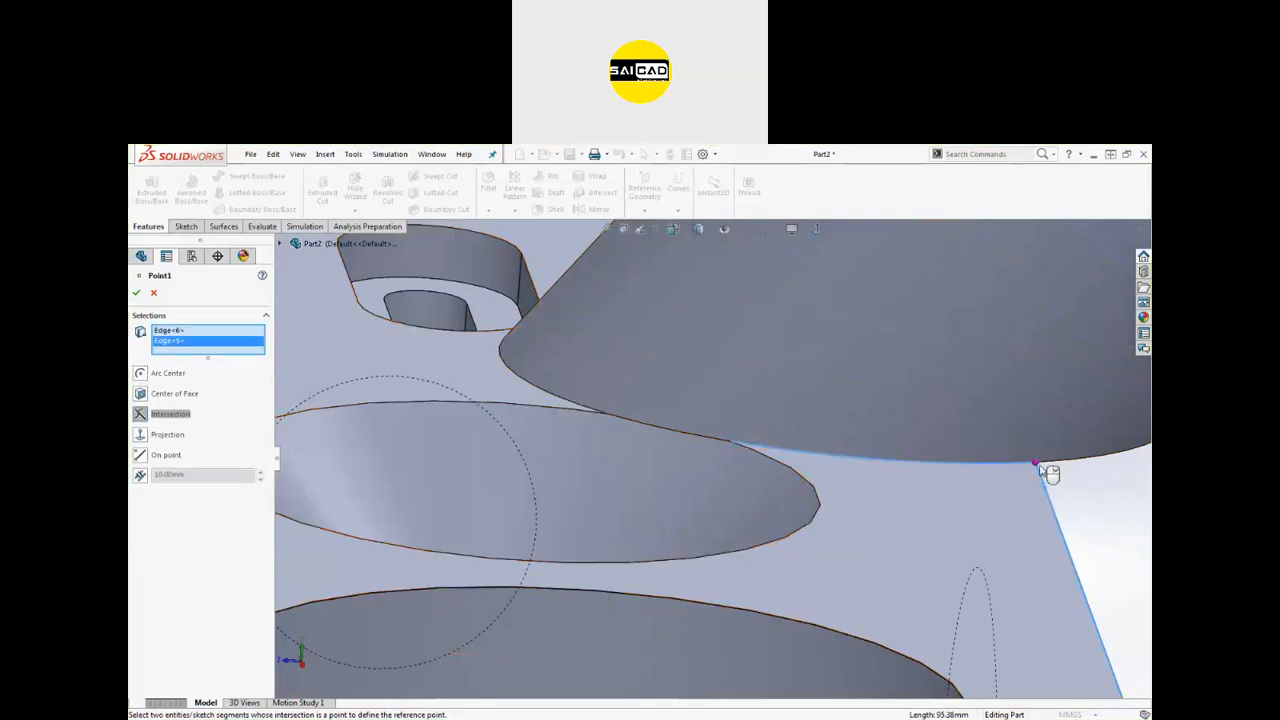
Step: Redefine the point as the projection of the end face's upper corner, on the side away from the tapped holes, onto the end face
{"action": "middle_click_drag", "start_coordinate": [988, 474], "coordinate": [952, 523]}
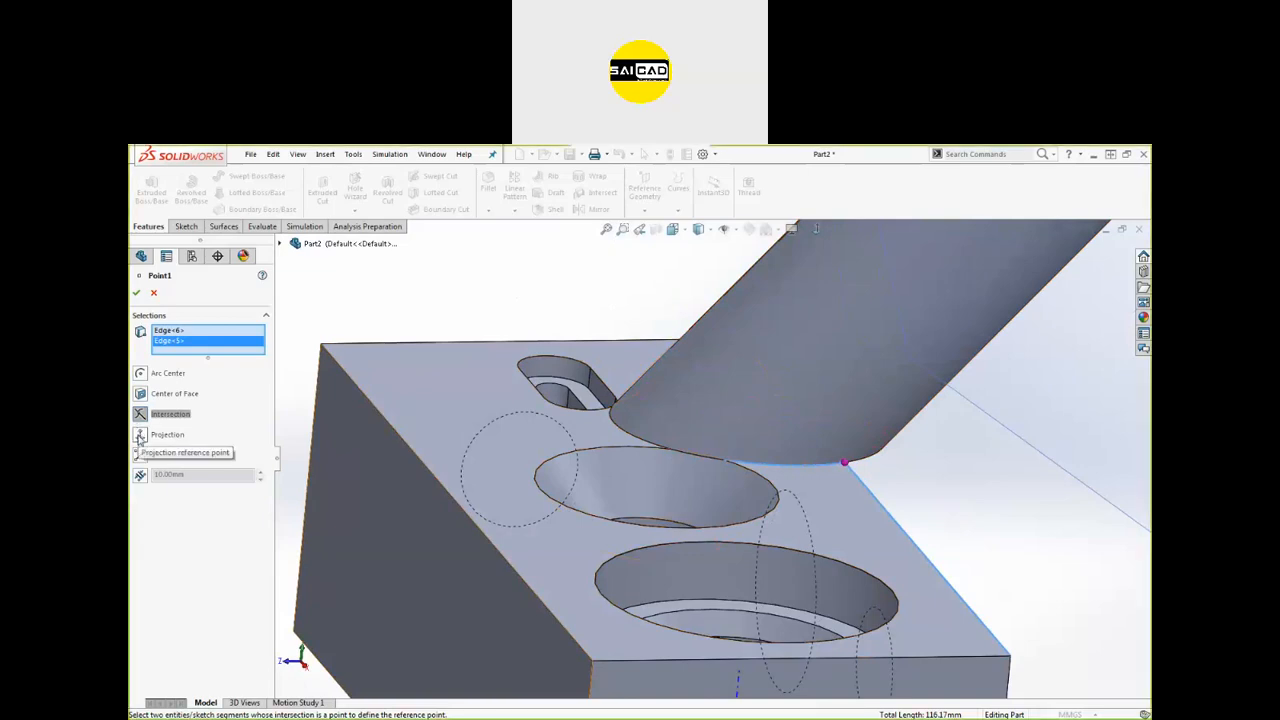
{"action": "scroll", "coordinate": [522, 327], "scroll_direction": "up", "scroll_amount": 4}
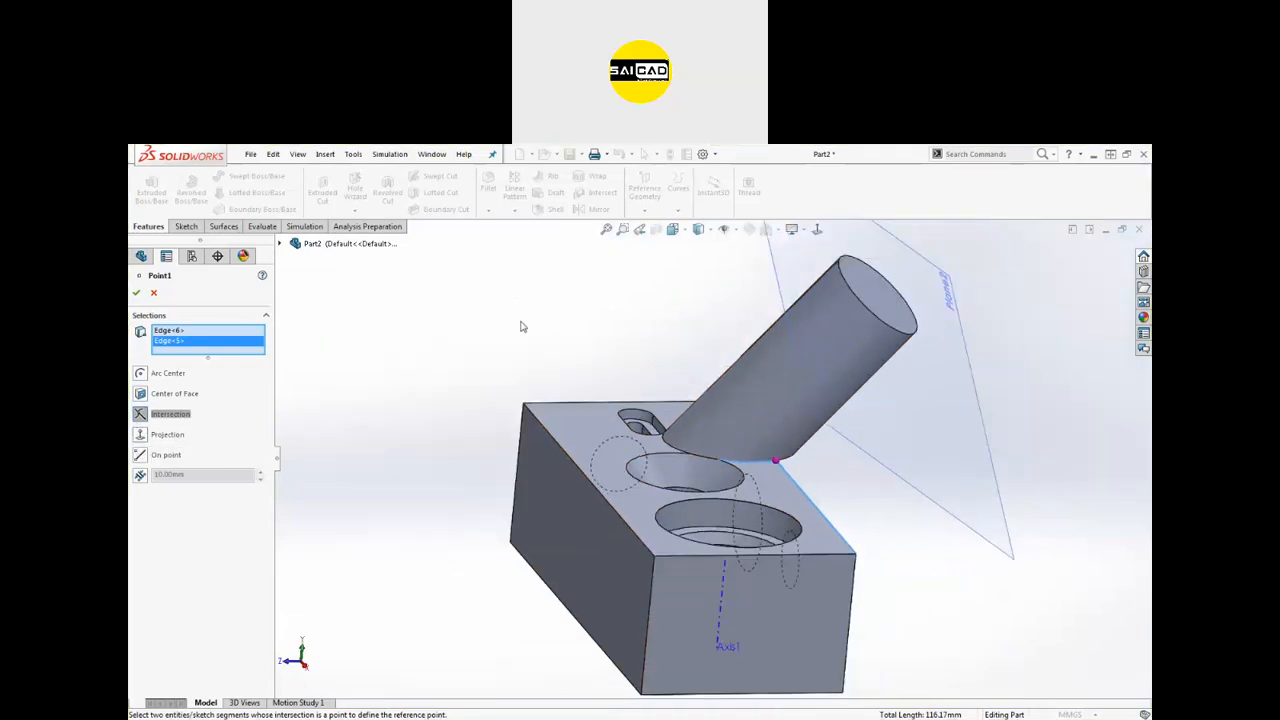
{"action": "left_click", "coordinate": [141, 434]}
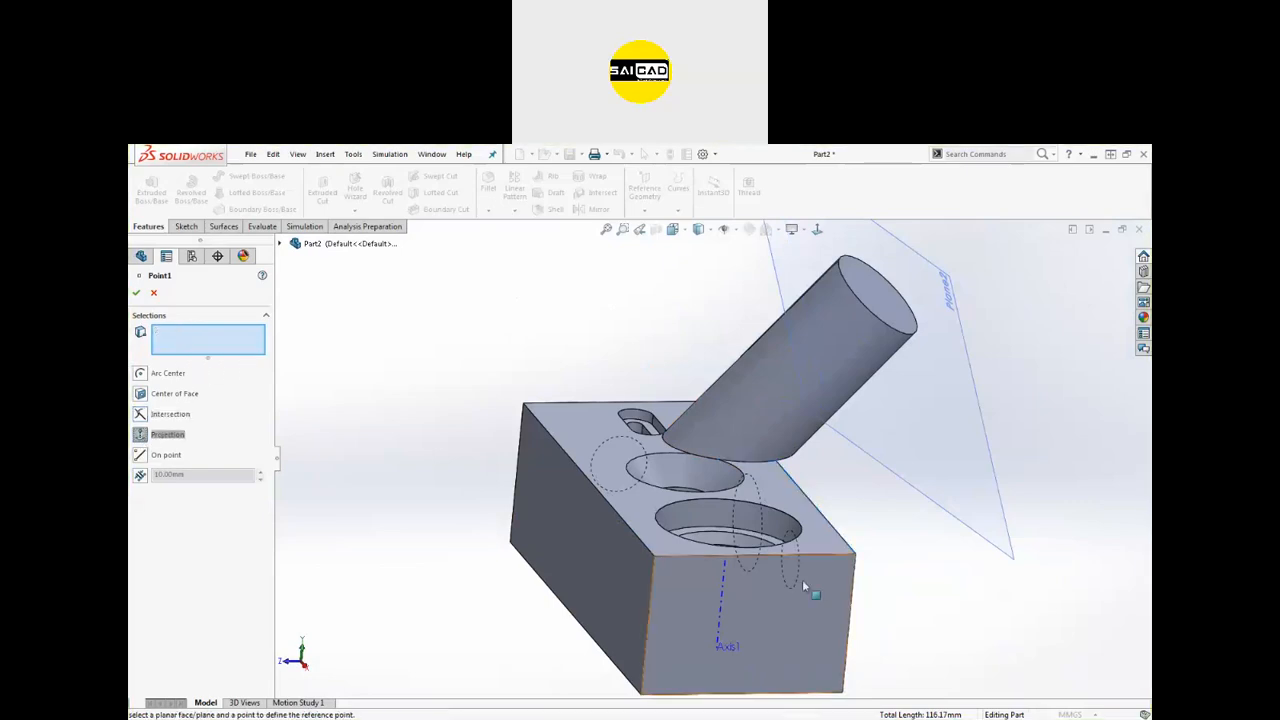
{"action": "left_click", "coordinate": [669, 590]}
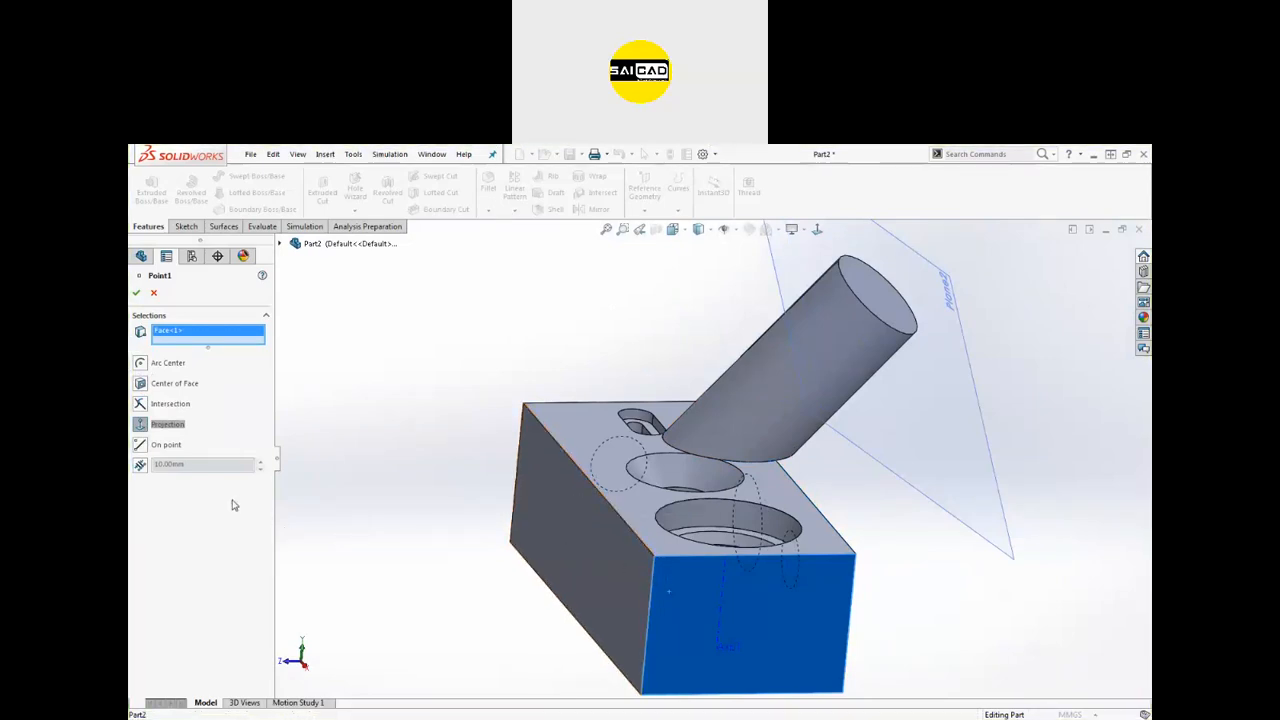
{"action": "left_click", "coordinate": [162, 425]}
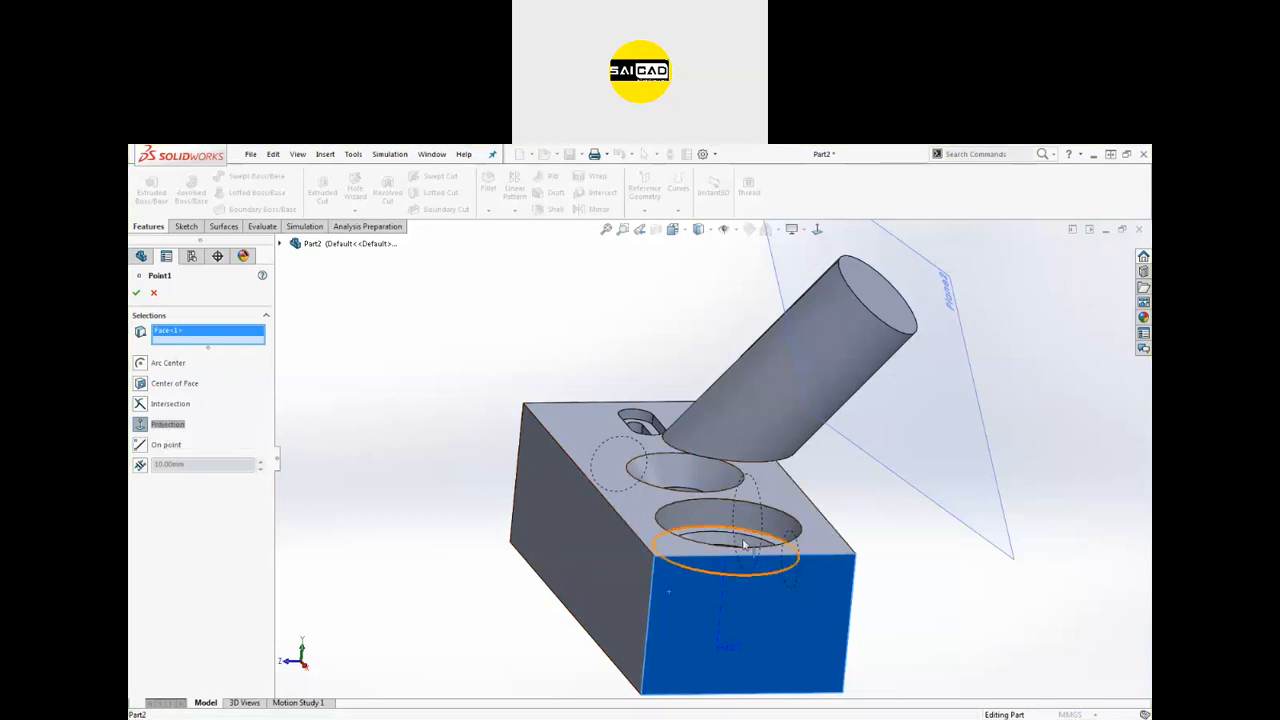
{"action": "left_click", "coordinate": [654, 556]}
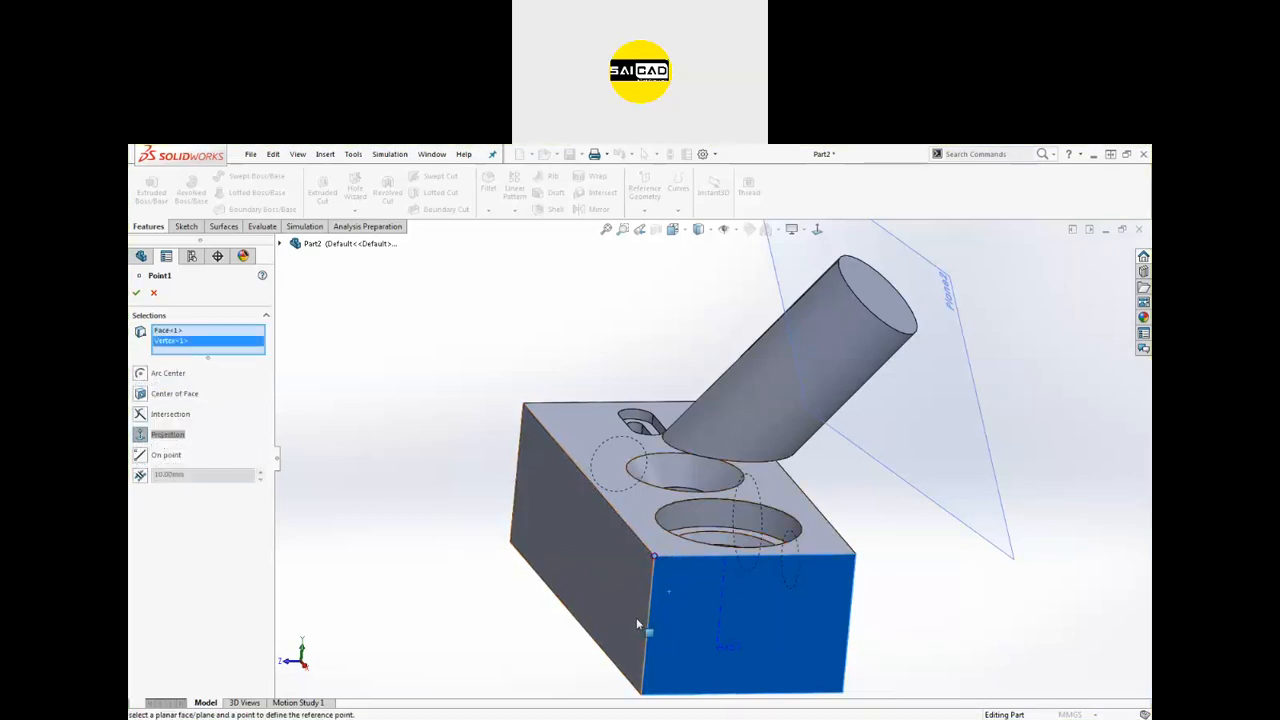
{"action": "scroll", "coordinate": [761, 568], "scroll_direction": "up", "scroll_amount": 2}
{"action": "scroll", "coordinate": [760, 568], "scroll_direction": "down", "scroll_amount": 3}
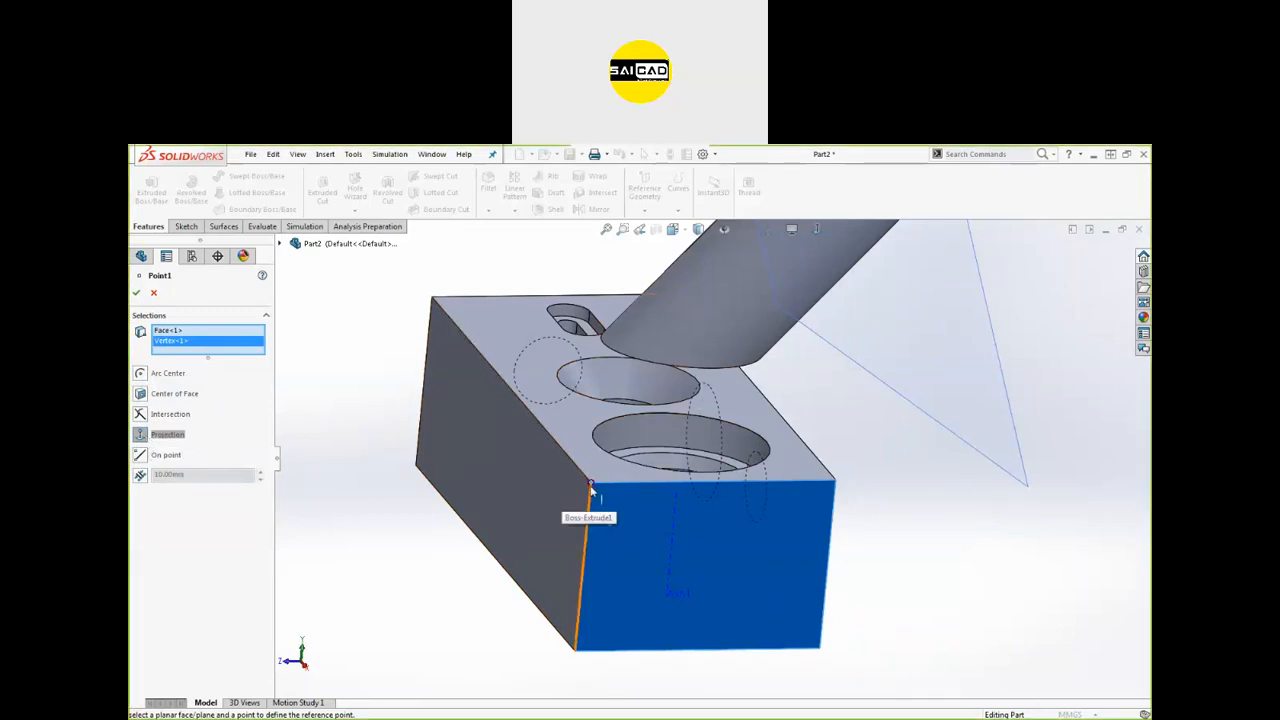
Step: Clear the projection references and define them again by selecting the upper corner vertex before the end face
{"action": "right_click", "coordinate": [193, 341]}
{"action": "left_click", "coordinate": [203, 352]}
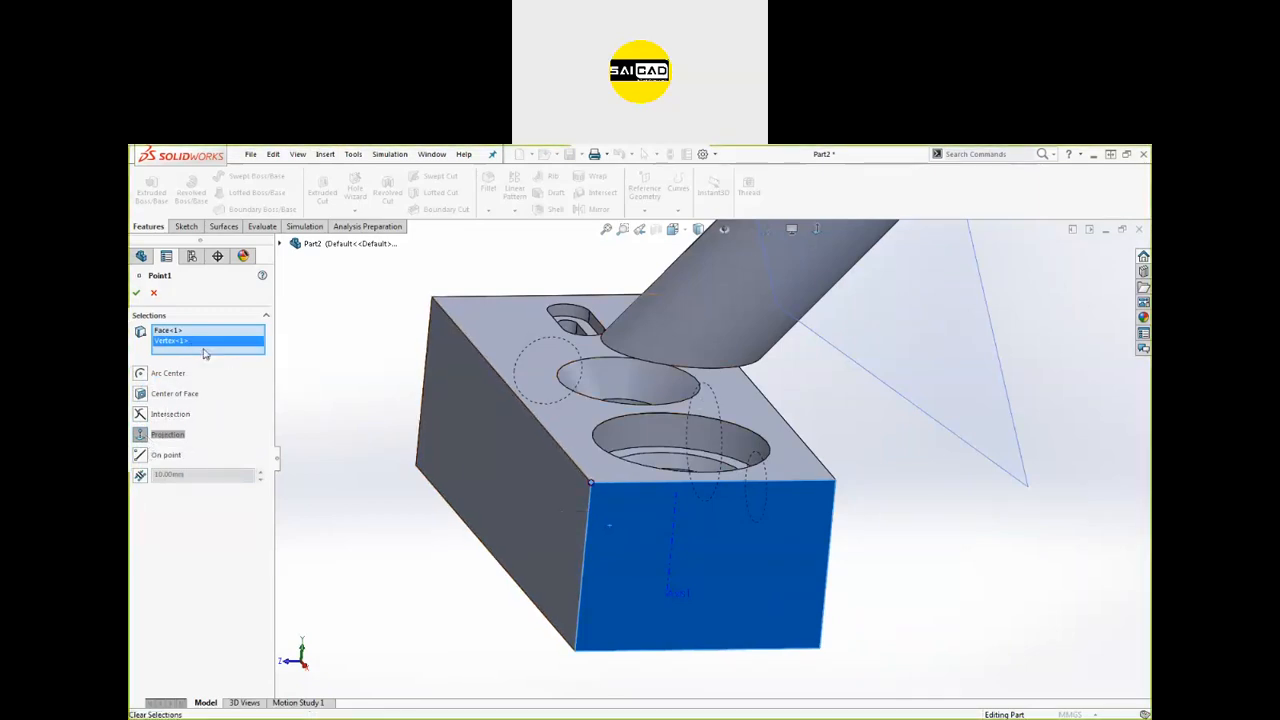
{"action": "left_click", "coordinate": [593, 487]}
{"action": "left_click", "coordinate": [605, 530]}
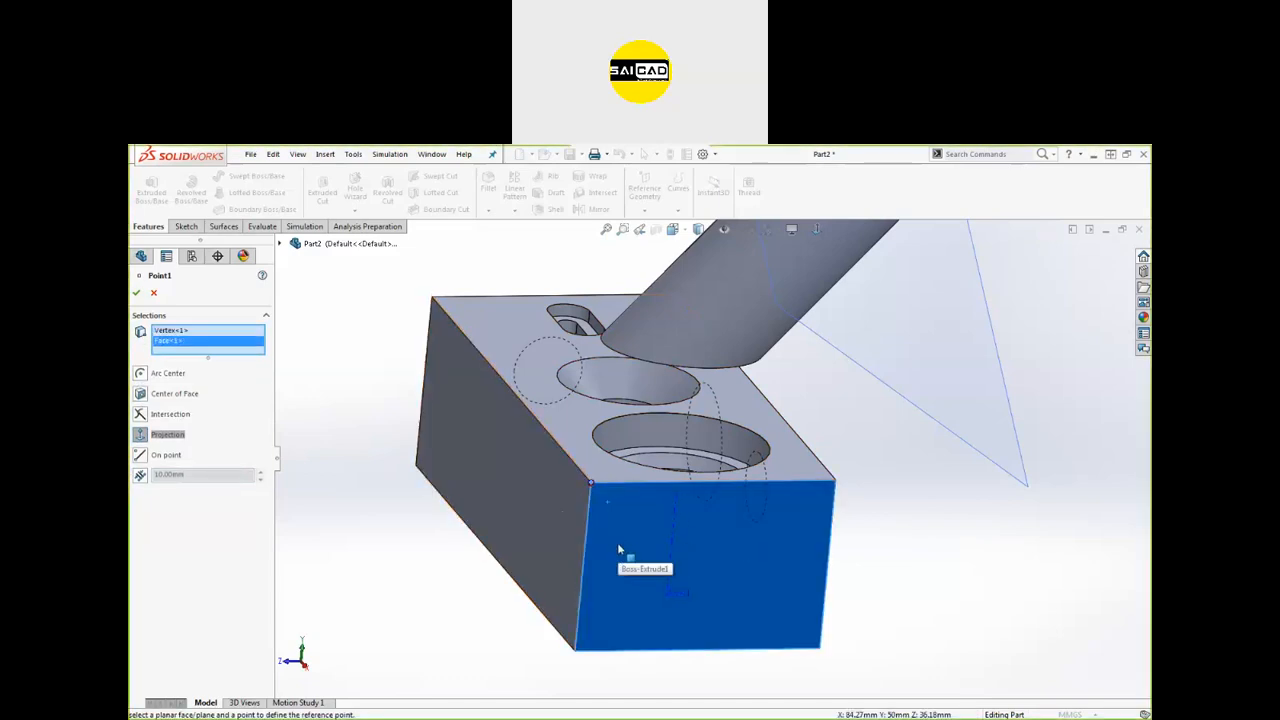
Step: Clear the projection references and set the point's definition to On point
{"action": "left_click", "coordinate": [165, 438]}
{"action": "right_click", "coordinate": [190, 345]}
{"action": "left_click", "coordinate": [215, 354]}
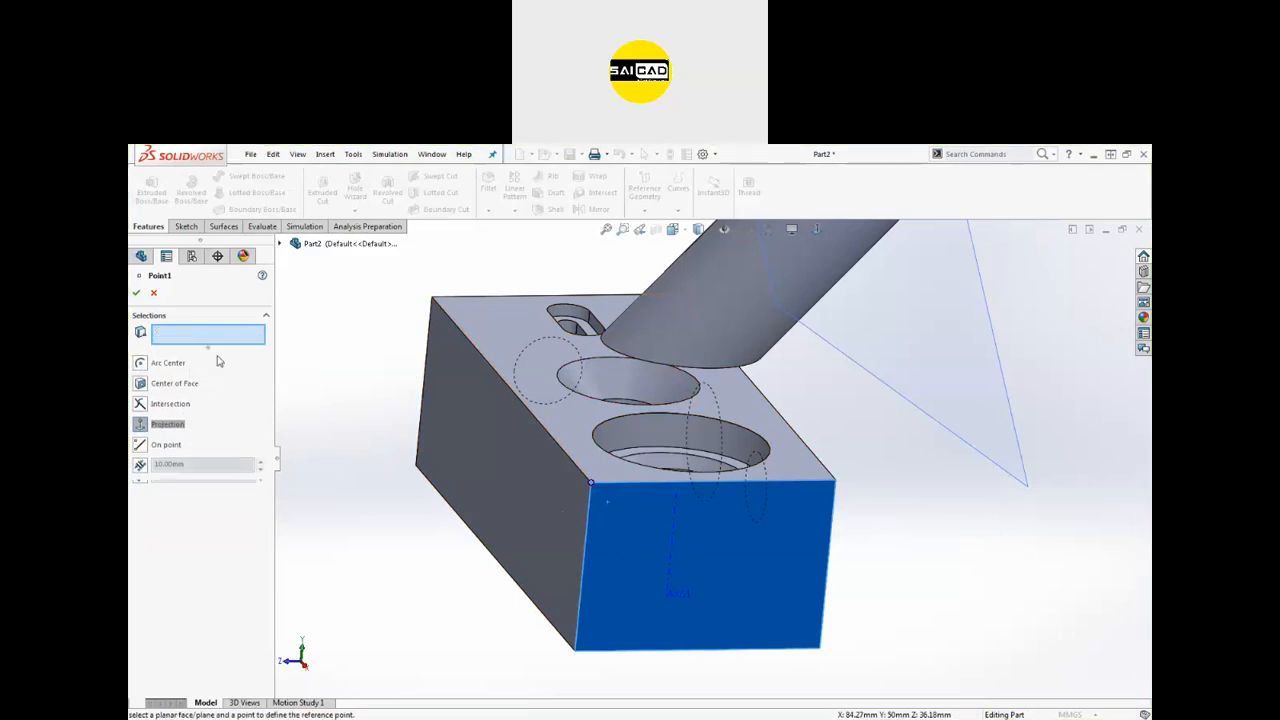
{"action": "left_click", "coordinate": [148, 446]}
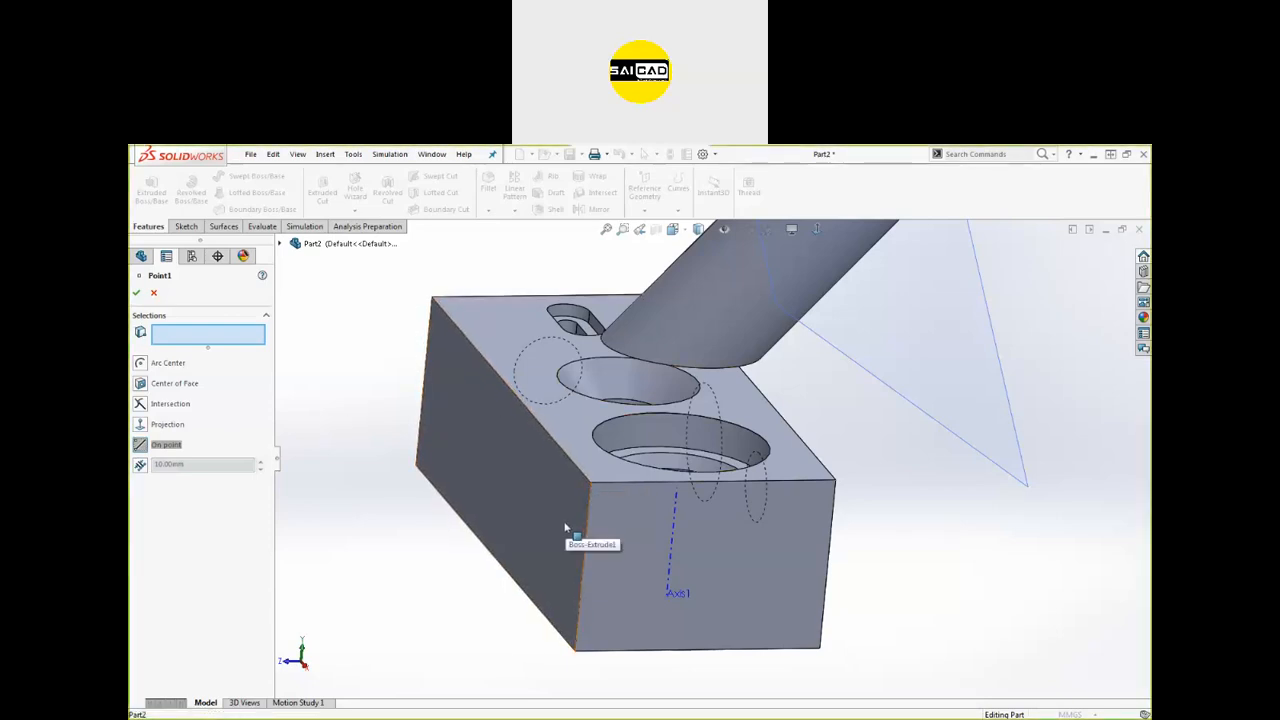
{"action": "scroll", "coordinate": [366, 497], "scroll_direction": "up", "scroll_amount": 2}
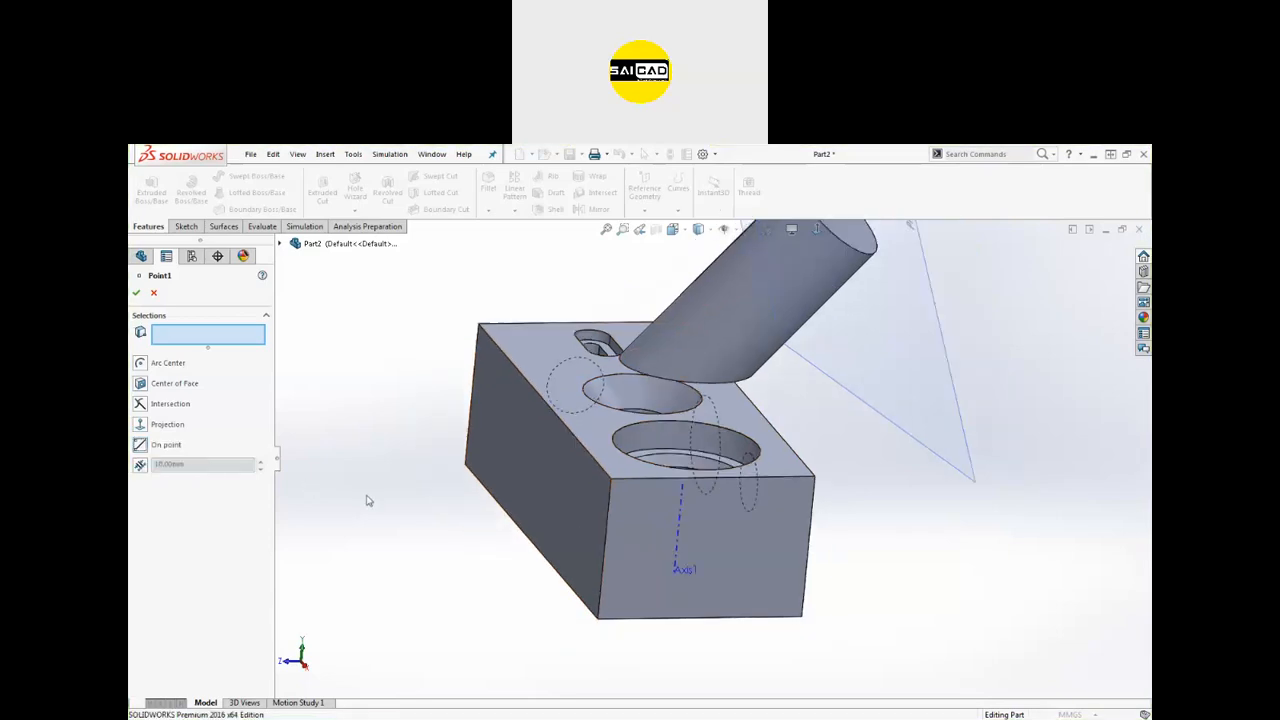
{"action": "scroll", "coordinate": [728, 414], "scroll_direction": "down", "scroll_amount": 1}
{"action": "scroll", "coordinate": [730, 485], "scroll_direction": "down", "scroll_amount": 2}
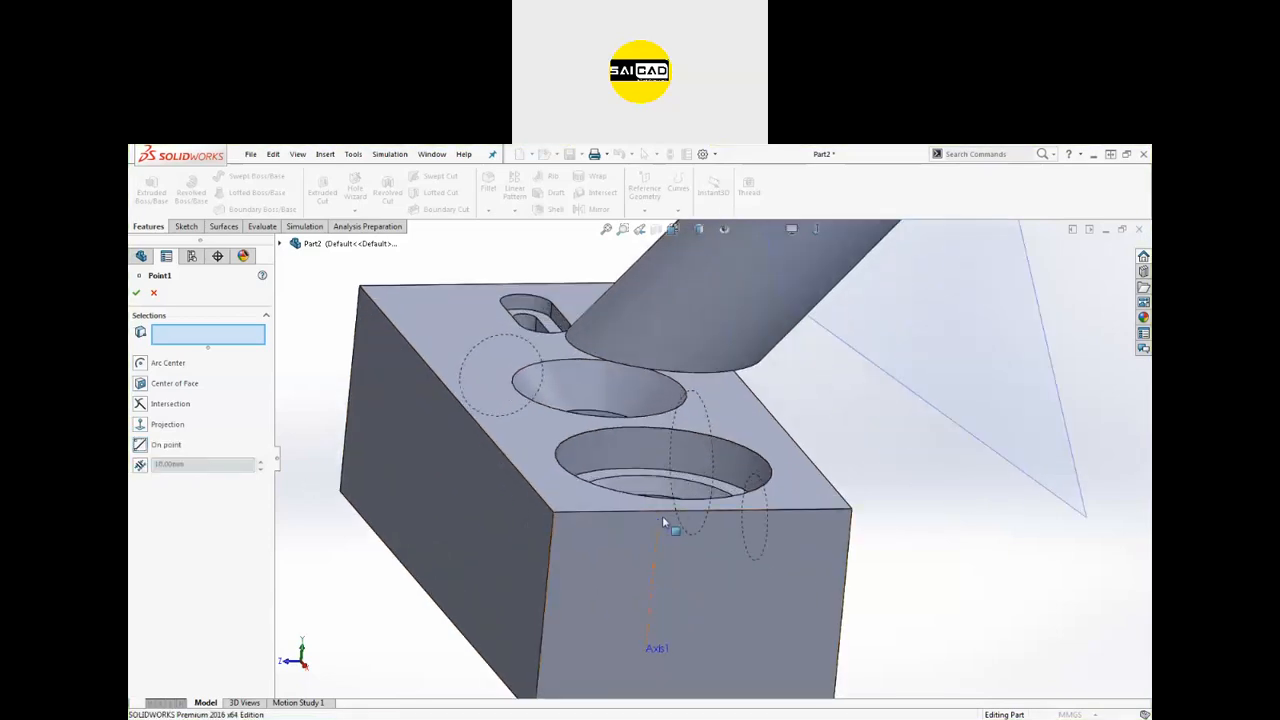
{"action": "left_click", "coordinate": [140, 445]}
{"action": "scroll", "coordinate": [513, 434], "scroll_direction": "up", "scroll_amount": 3}
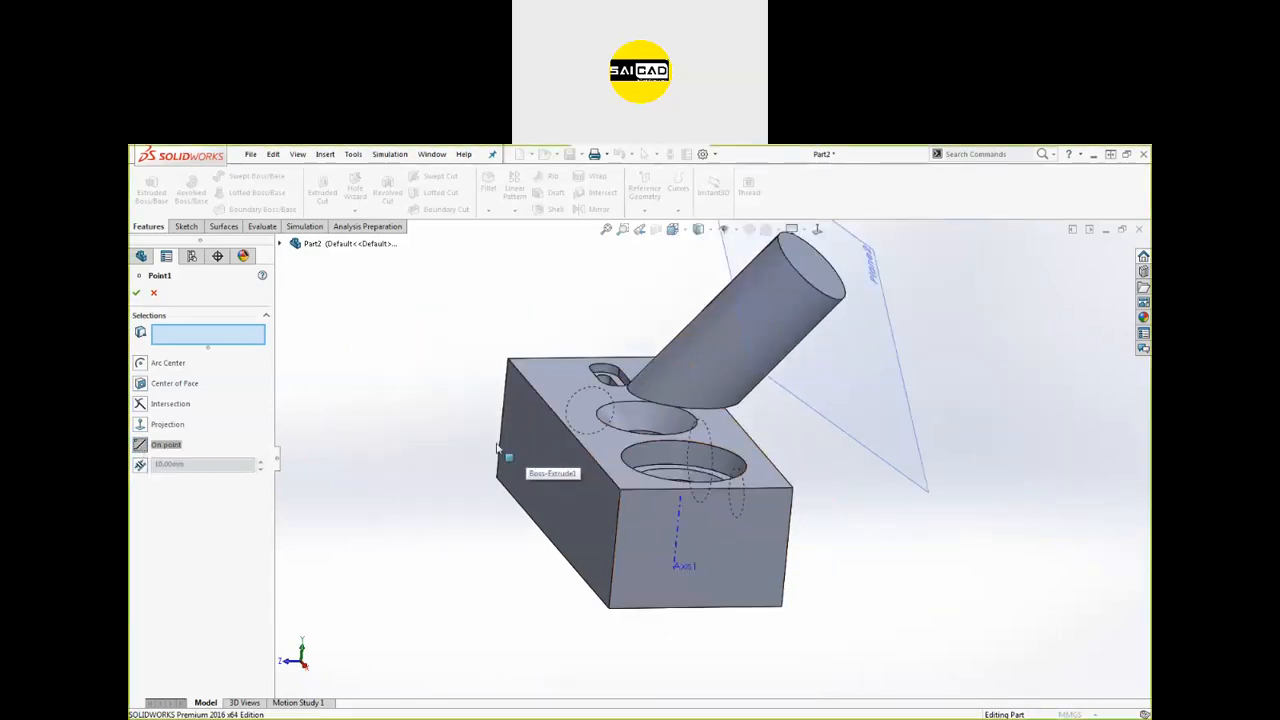
{"action": "scroll", "coordinate": [566, 443], "scroll_direction": "up", "scroll_amount": 2}
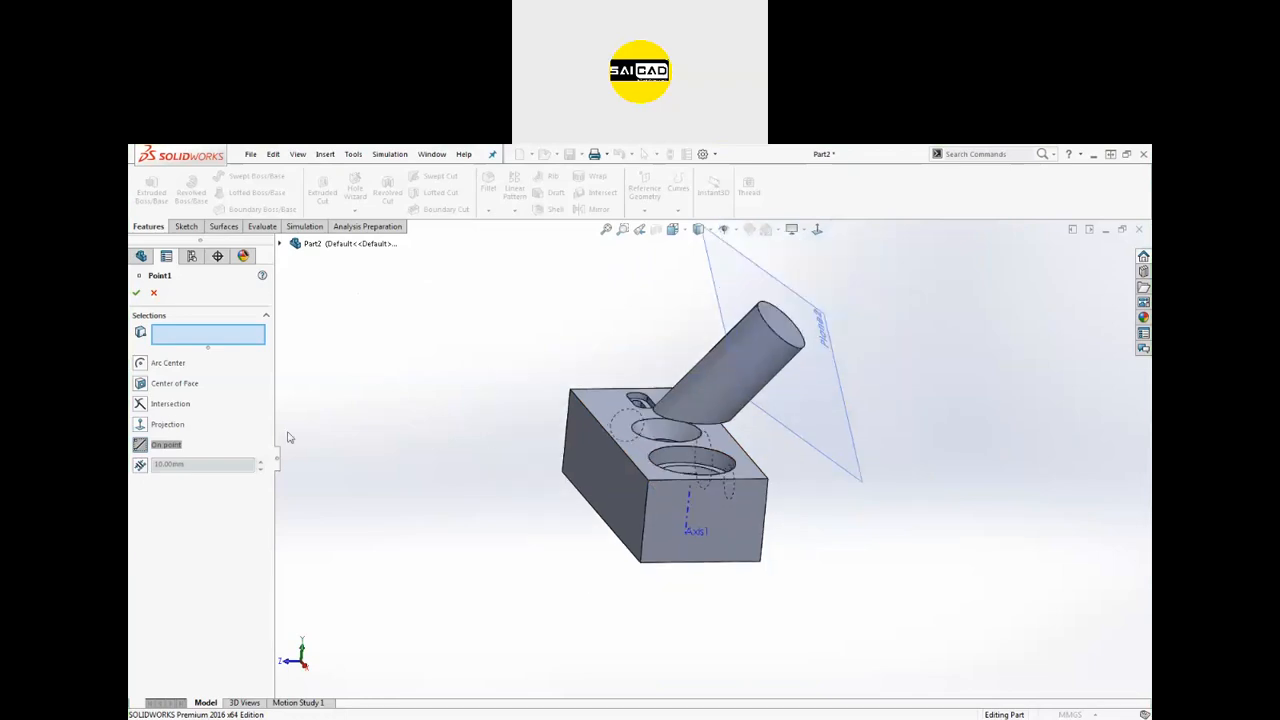
Step: Place the point along the long upper edge away from the tapped holes at a distance of 50 mm
{"action": "left_click", "coordinate": [140, 464]}
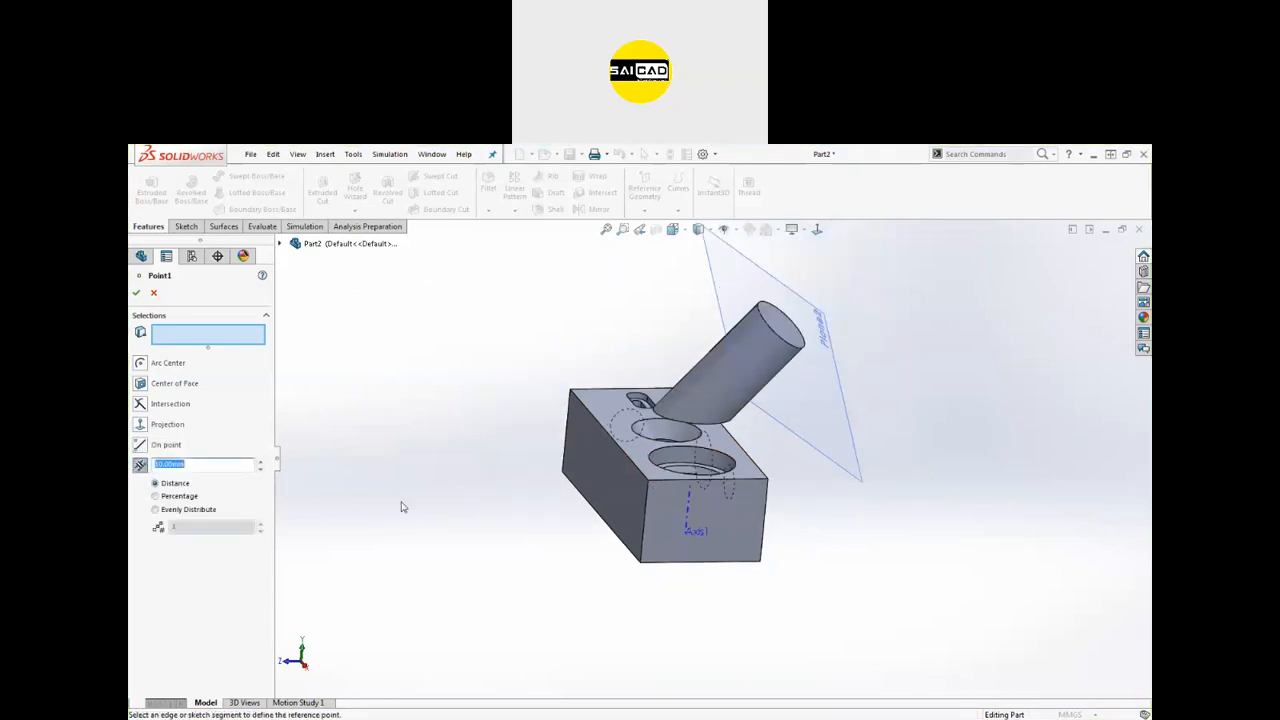
{"action": "scroll", "coordinate": [523, 486], "scroll_direction": "down", "scroll_amount": 2}
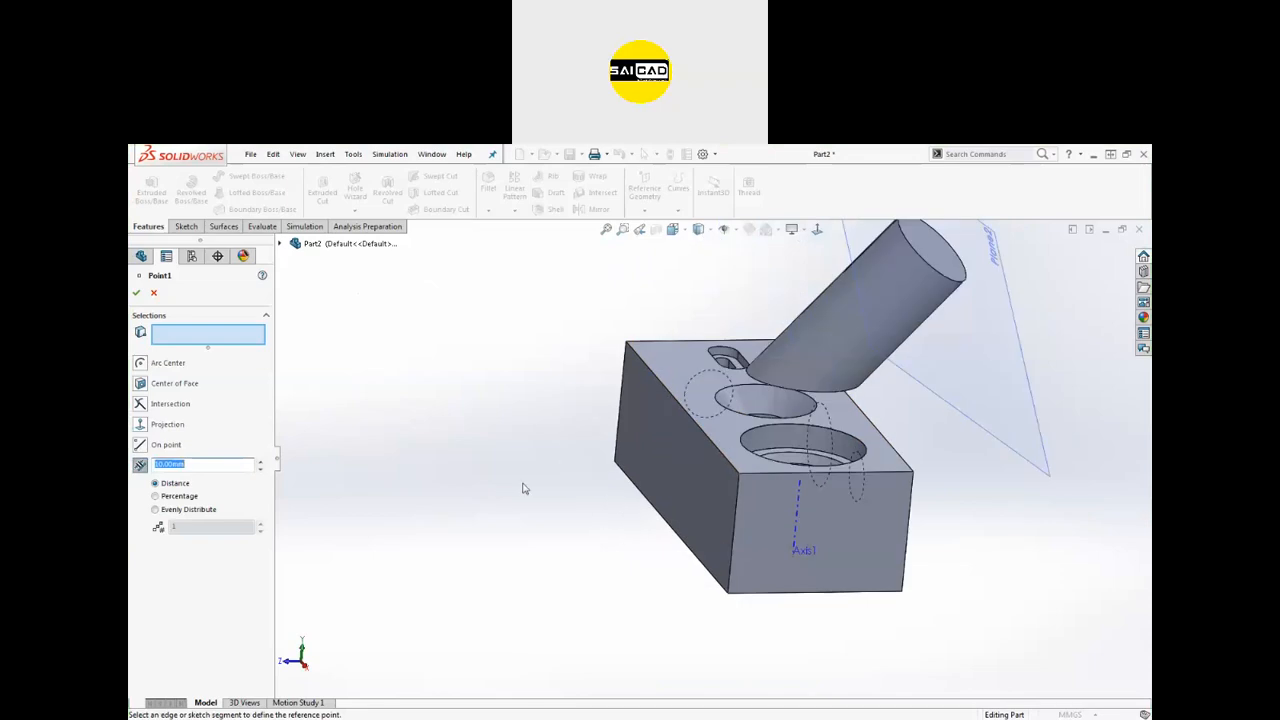
{"action": "left_click", "coordinate": [701, 438]}
{"action": "middle_click_drag", "start_coordinate": [634, 508], "coordinate": [677, 523]}
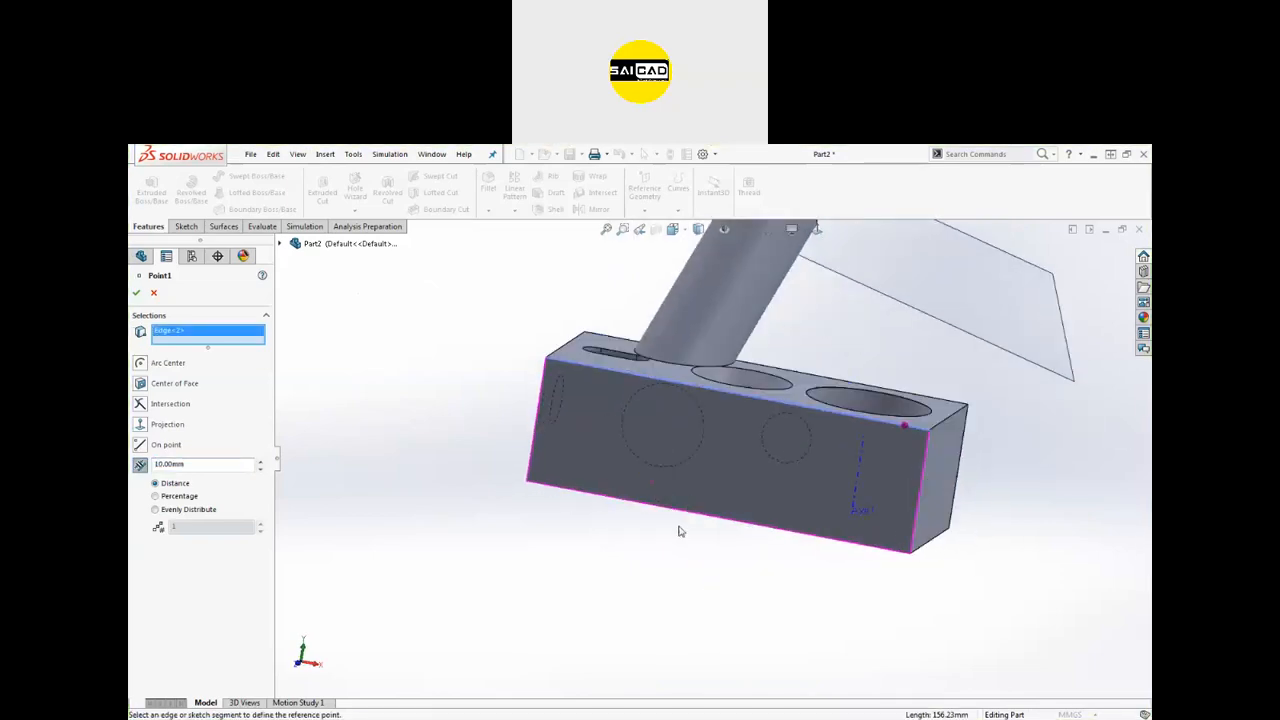
{"action": "double_click", "coordinate": [170, 464]}
{"action": "type", "text": "70"}
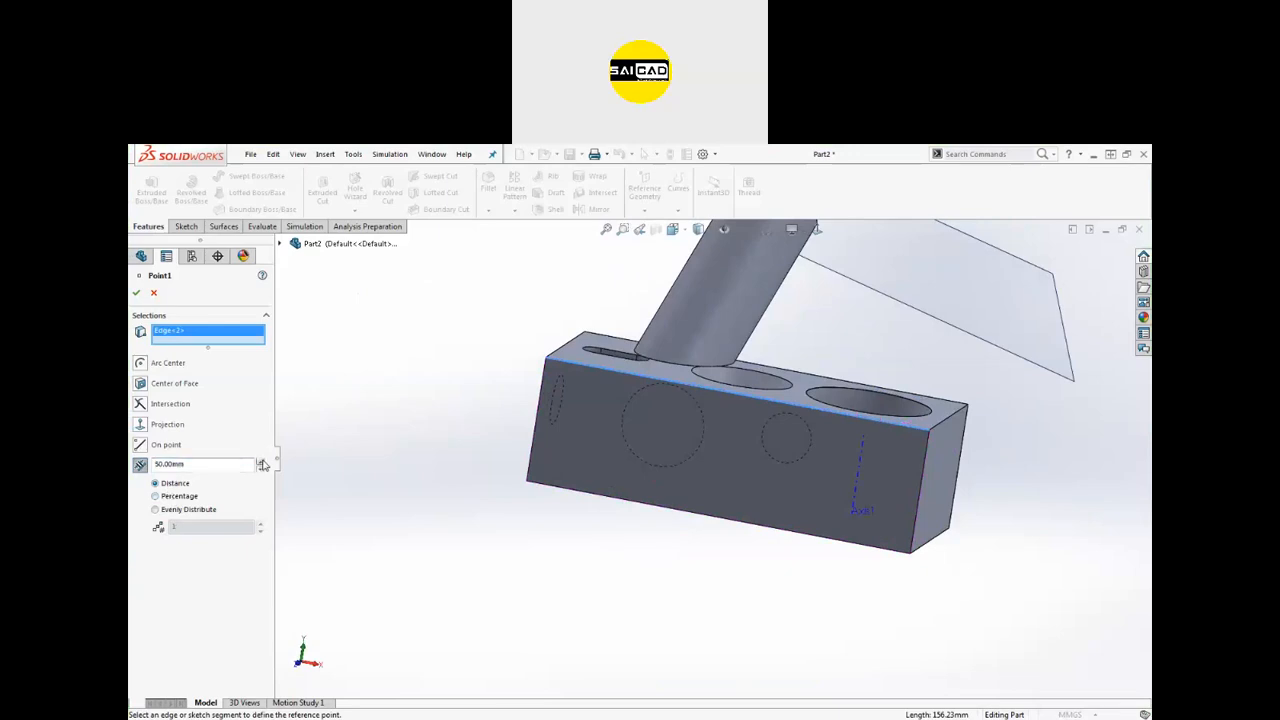
Step: Set the point to 50 percent along the edge and try the Evenly Distribute and Distance options
{"action": "double_click", "coordinate": [197, 466]}
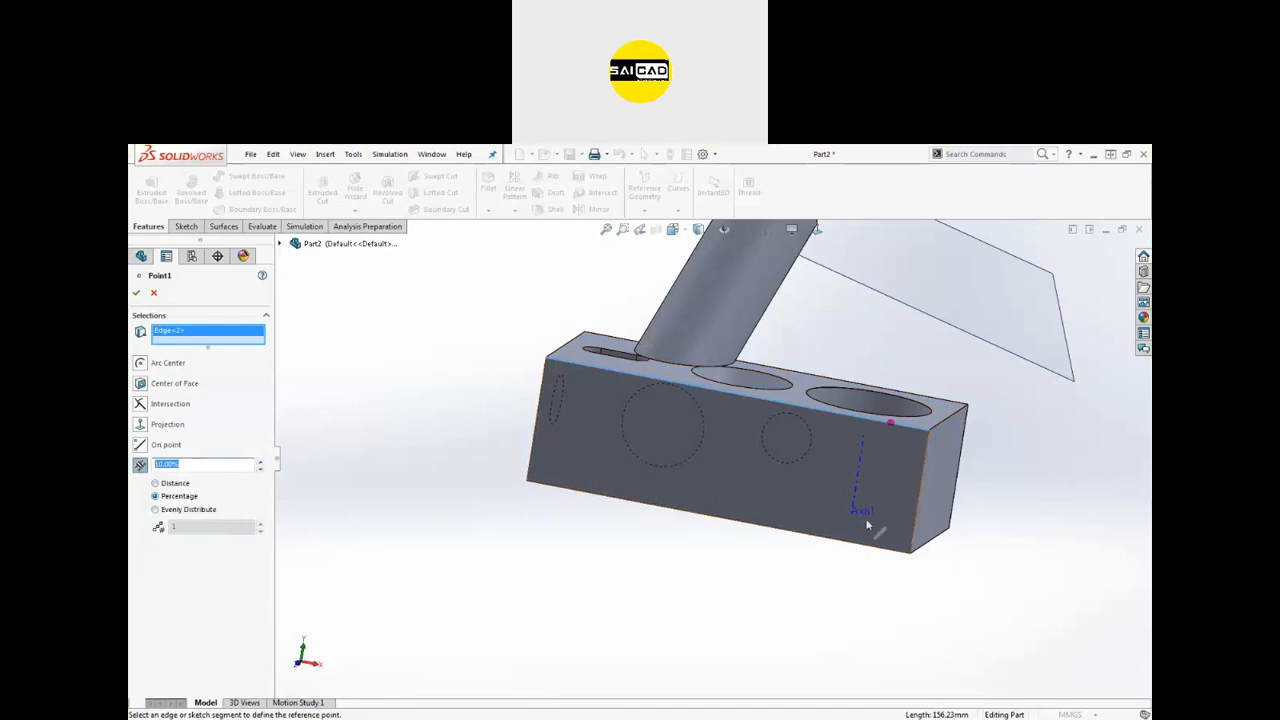
{"action": "type", "text": "50"}
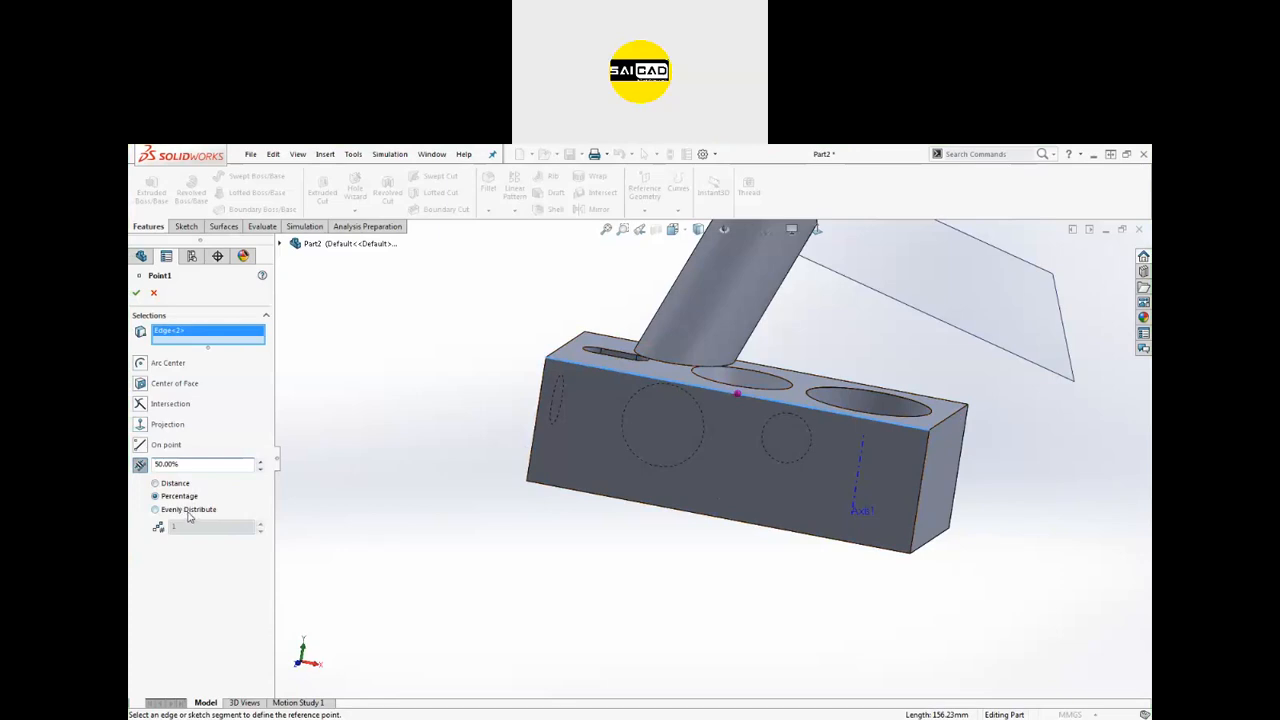
{"action": "left_click", "coordinate": [156, 509]}
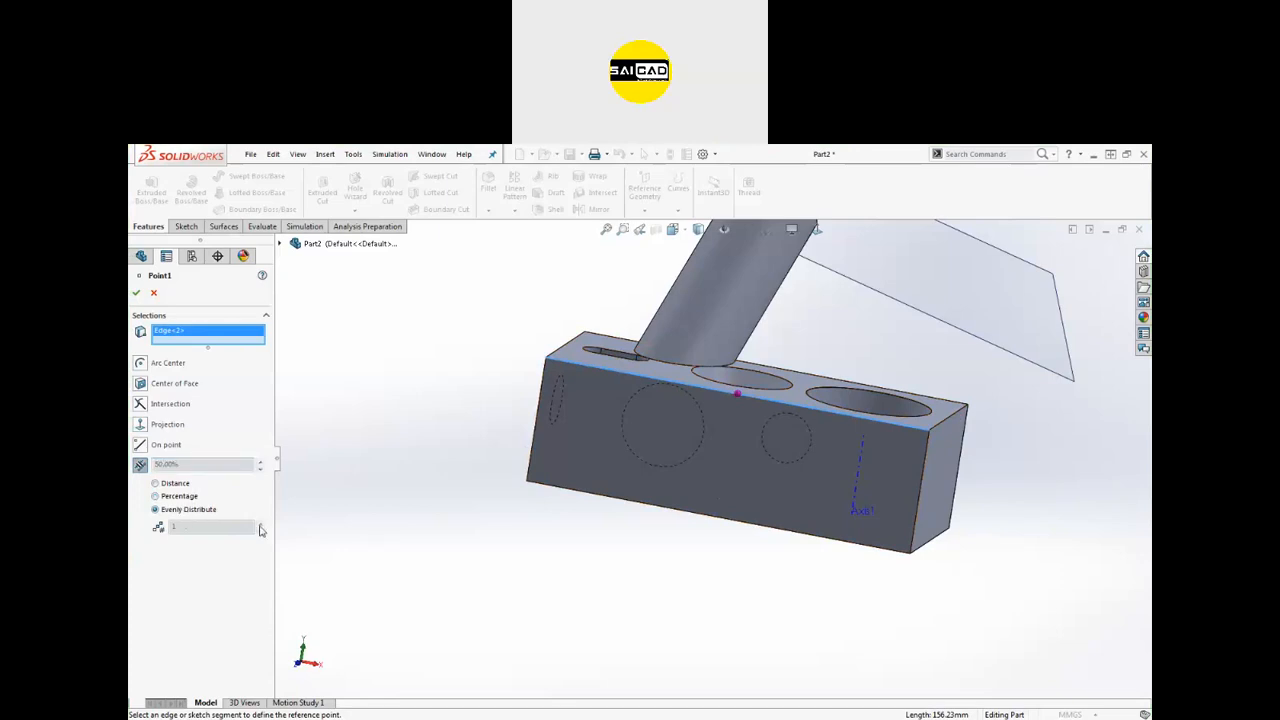
{"action": "scroll", "coordinate": [510, 468], "scroll_direction": "up", "scroll_amount": 2}
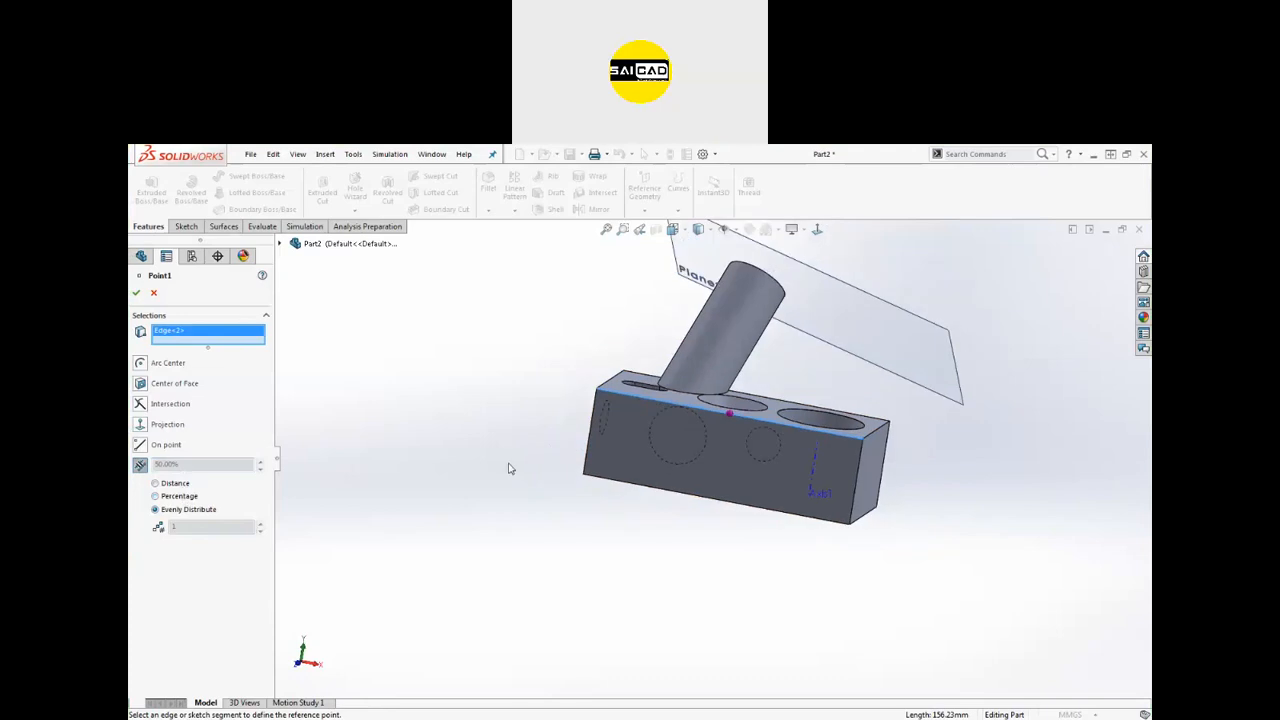
{"action": "left_click", "coordinate": [165, 496]}
{"action": "left_click", "coordinate": [176, 484]}
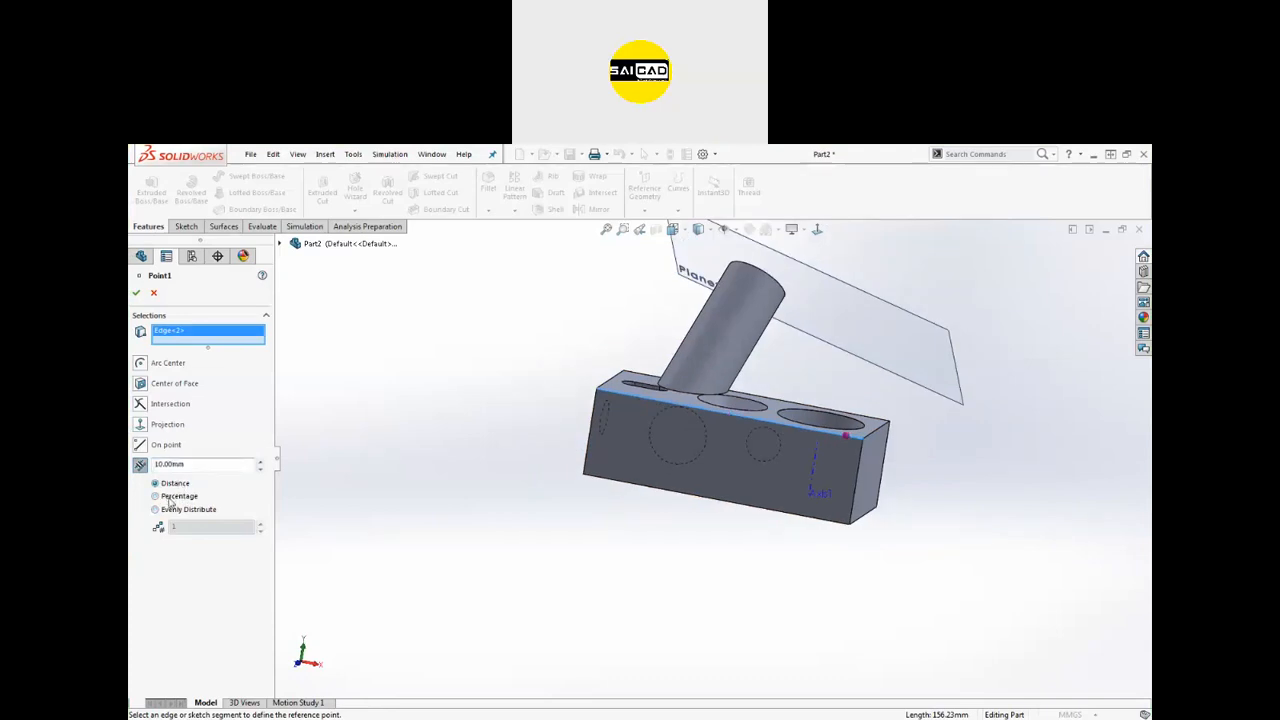
{"action": "left_click", "coordinate": [166, 509]}
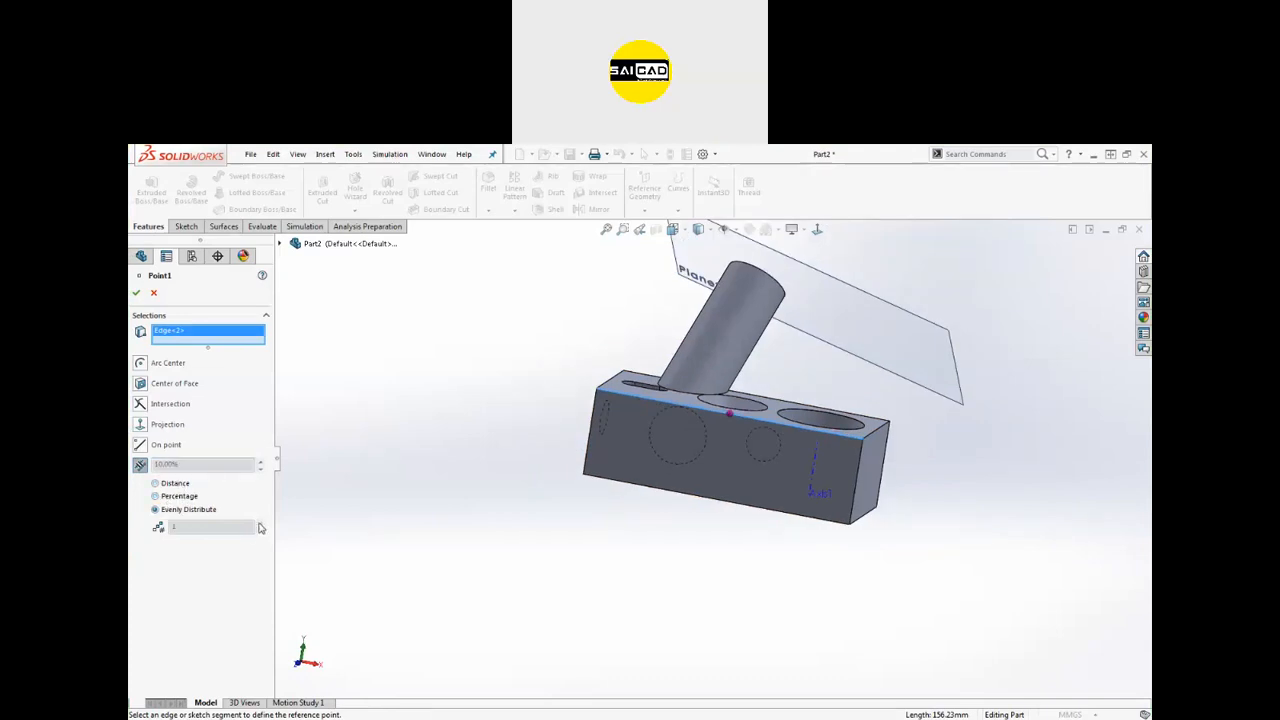
Step: Clear the edge reference, reselect the same long upper edge, and accept the point with Evenly Distribute
{"action": "right_click", "coordinate": [199, 338]}
{"action": "left_click", "coordinate": [222, 347]}
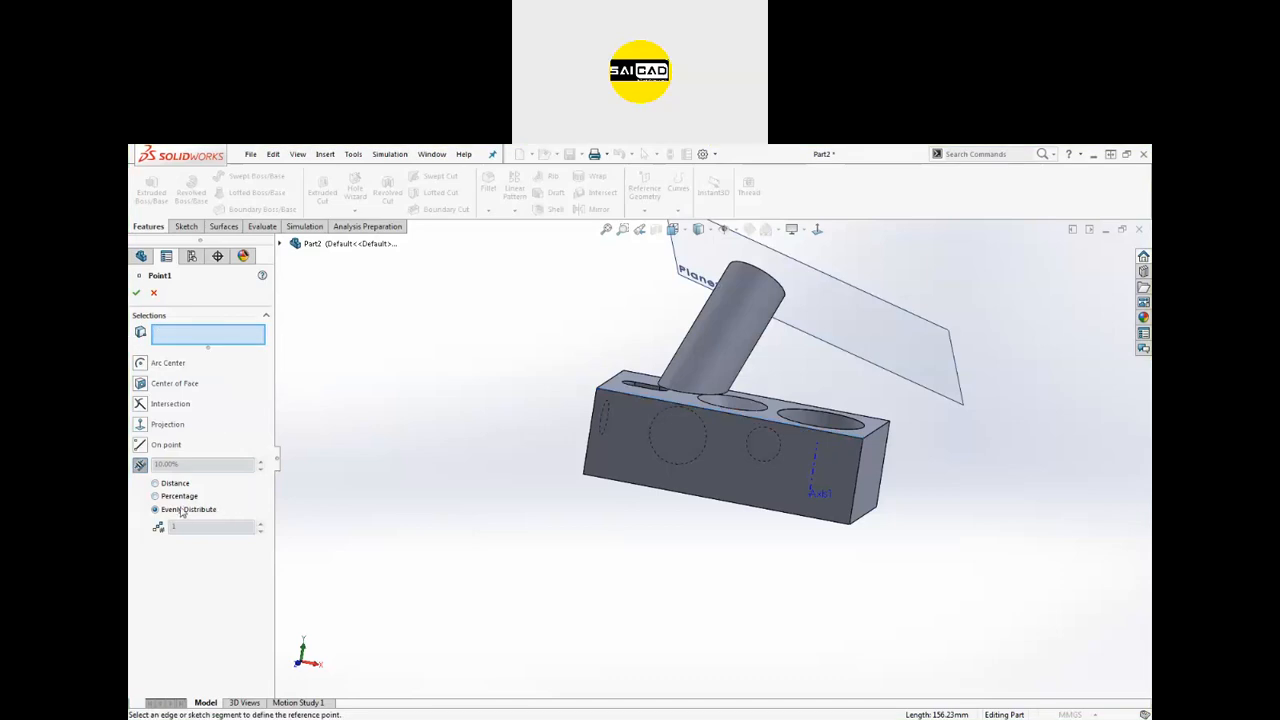
{"action": "left_click", "coordinate": [634, 400]}
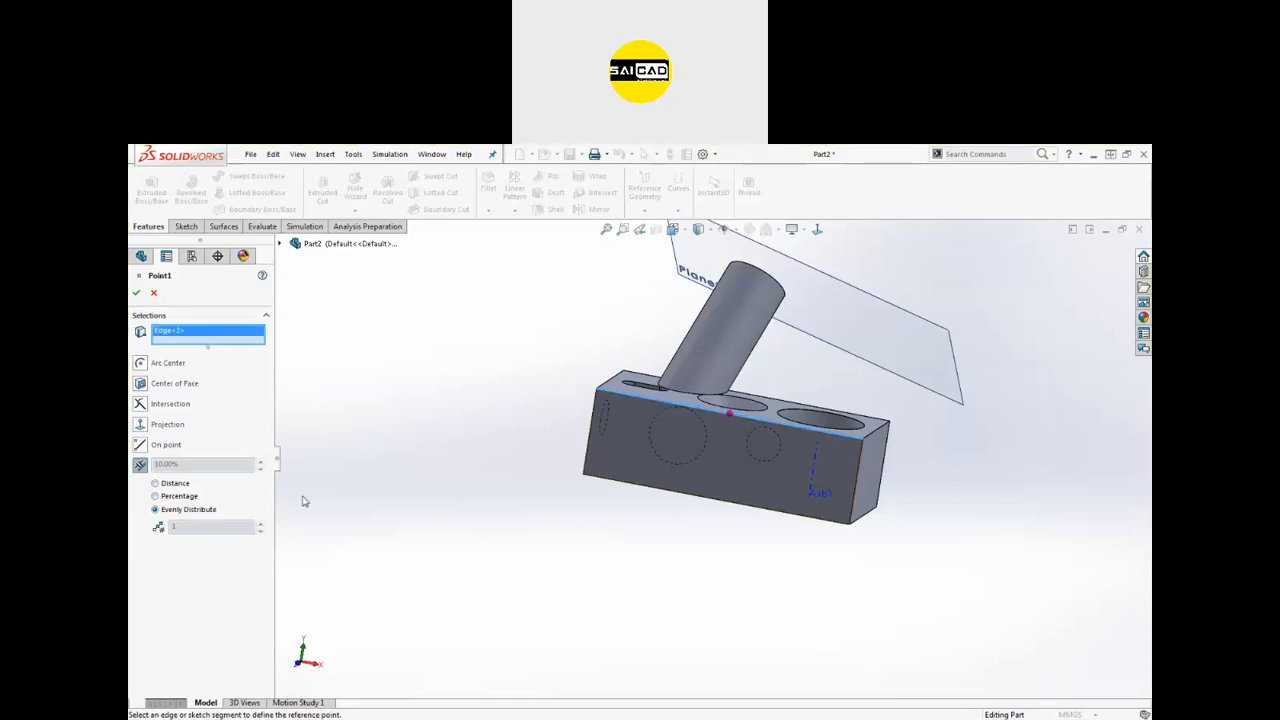
{"action": "left_click", "coordinate": [155, 496]}
{"action": "left_click", "coordinate": [156, 509]}
{"action": "left_click", "coordinate": [137, 292]}
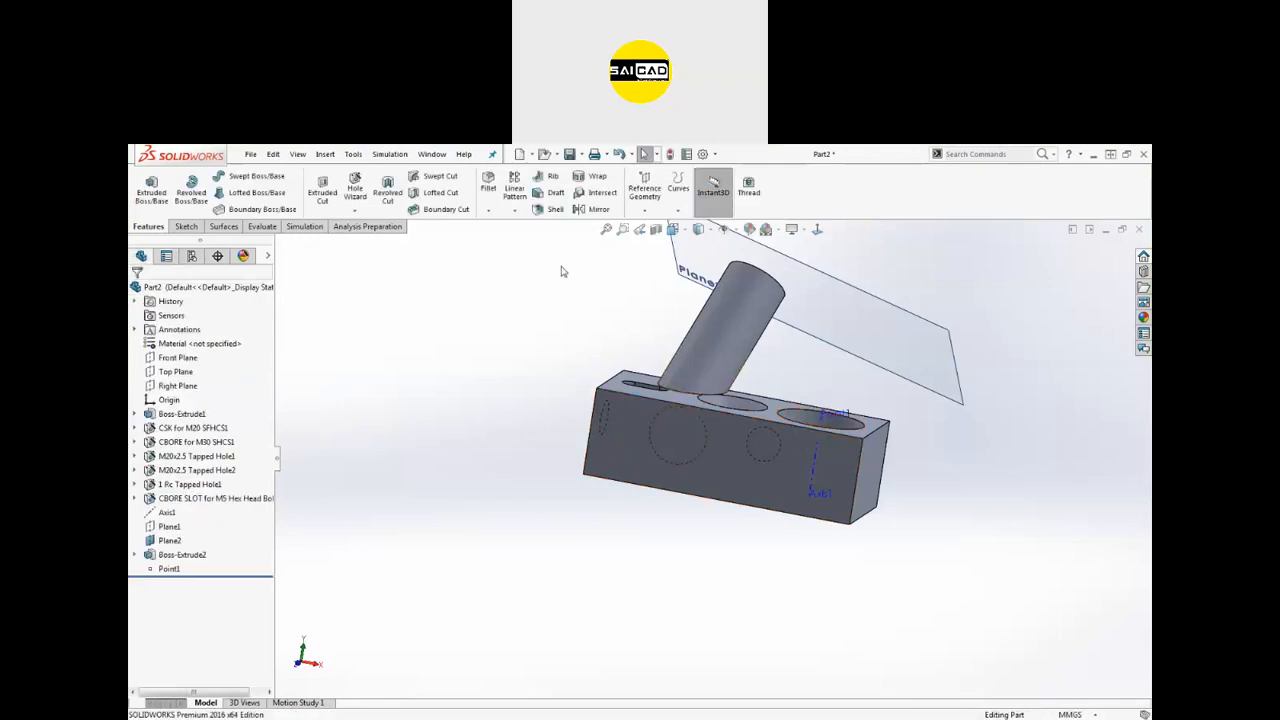
Step: Start a new reference point set with 5 points evenly distributed along the long upper edge away from the tapped holes
{"action": "left_click", "coordinate": [648, 205]}
{"action": "left_click", "coordinate": [670, 272]}
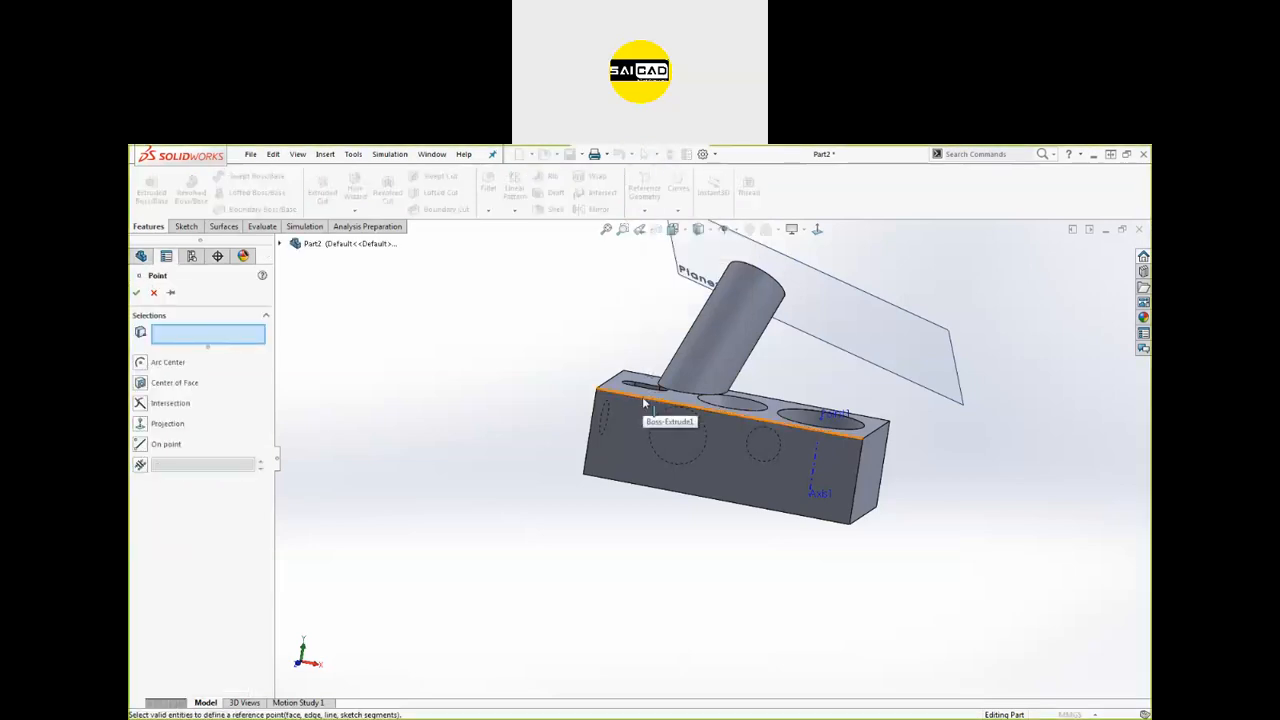
{"action": "left_click", "coordinate": [142, 444]}
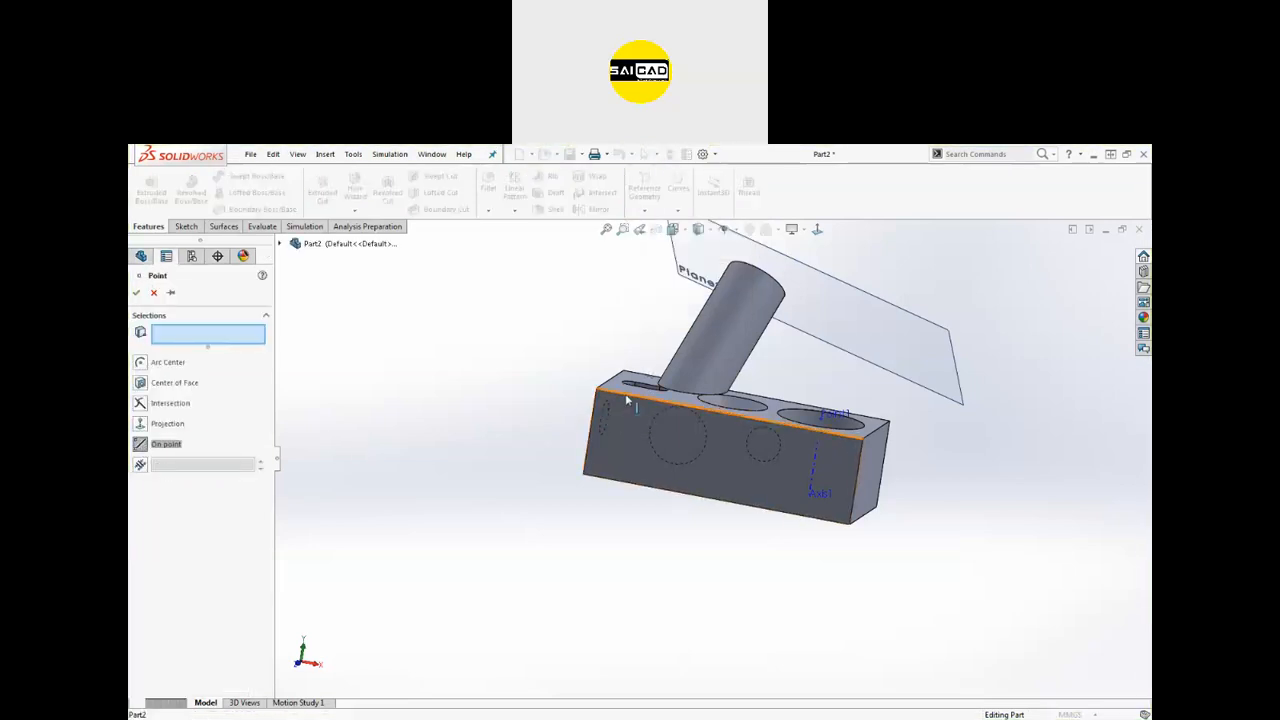
{"action": "left_click", "coordinate": [141, 465]}
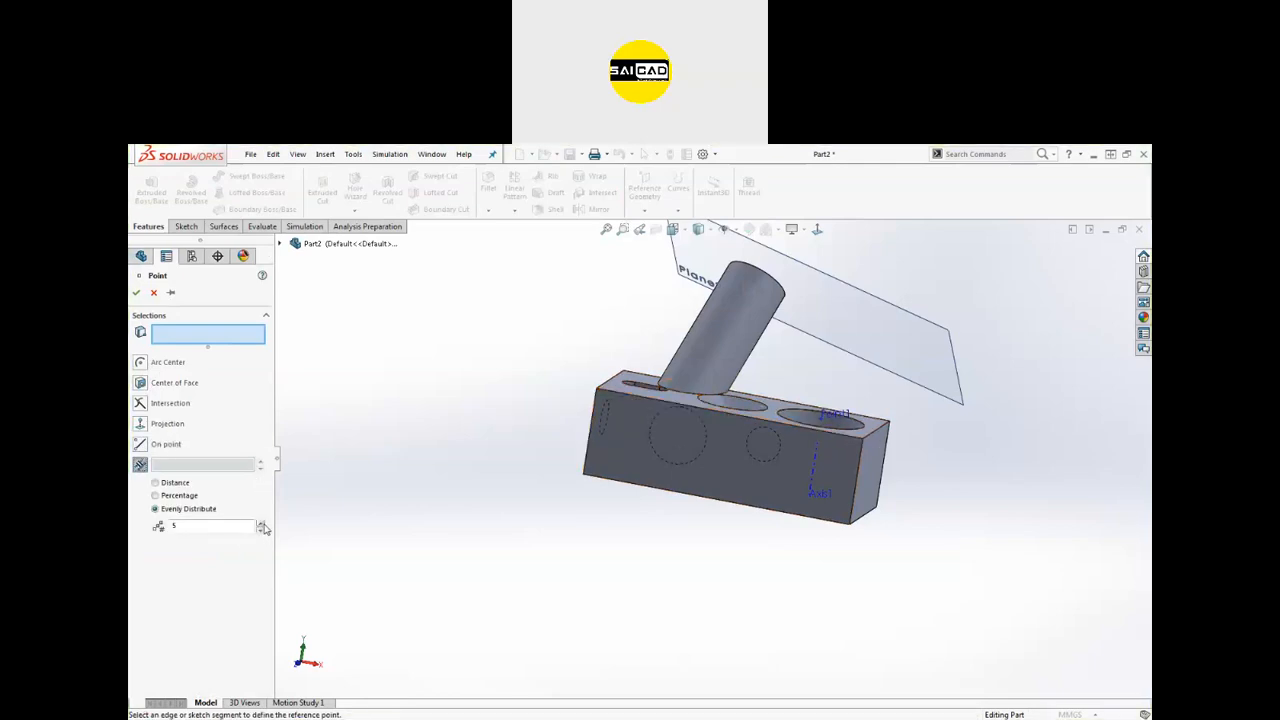
{"action": "left_click", "coordinate": [680, 404]}
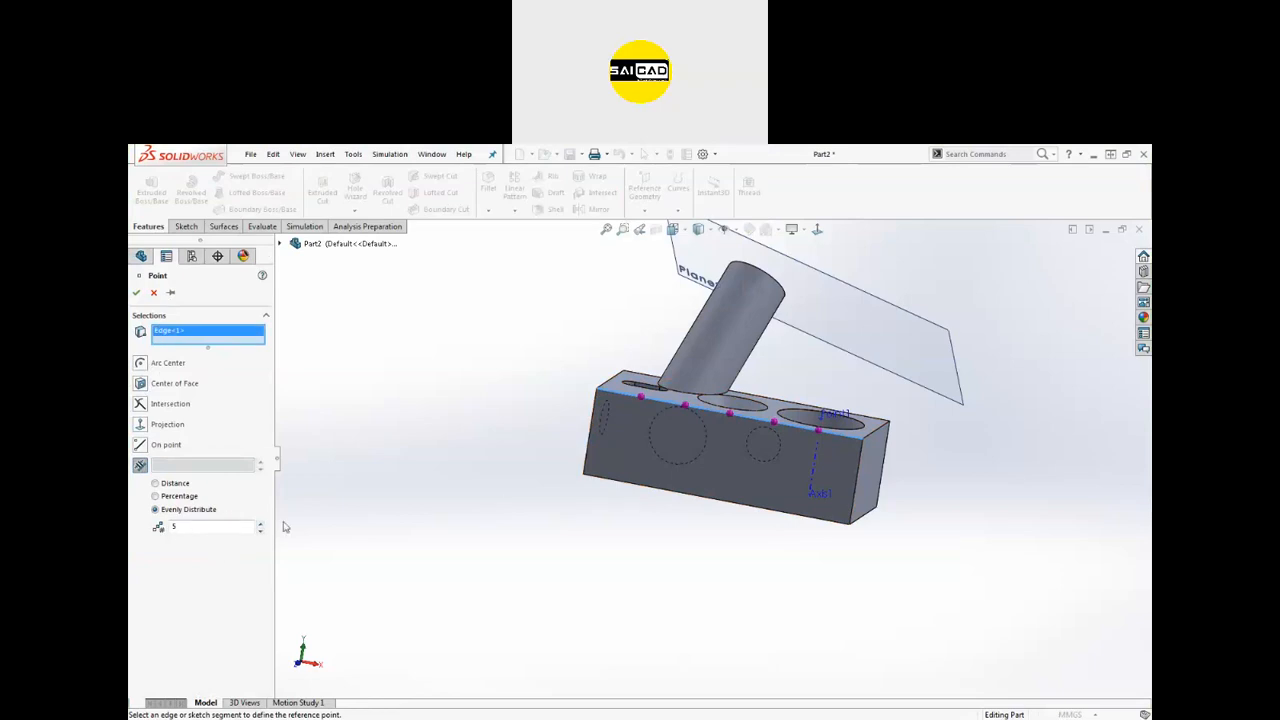
Step: Increase the number of points to 11, change their spacing method from even distribution, and create them along the edge
{"action": "left_click", "coordinate": [259, 524]}
{"action": "left_click", "coordinate": [259, 524]}
{"action": "left_click", "coordinate": [259, 524]}
{"action": "left_click", "coordinate": [259, 524]}
{"action": "left_click", "coordinate": [182, 497]}
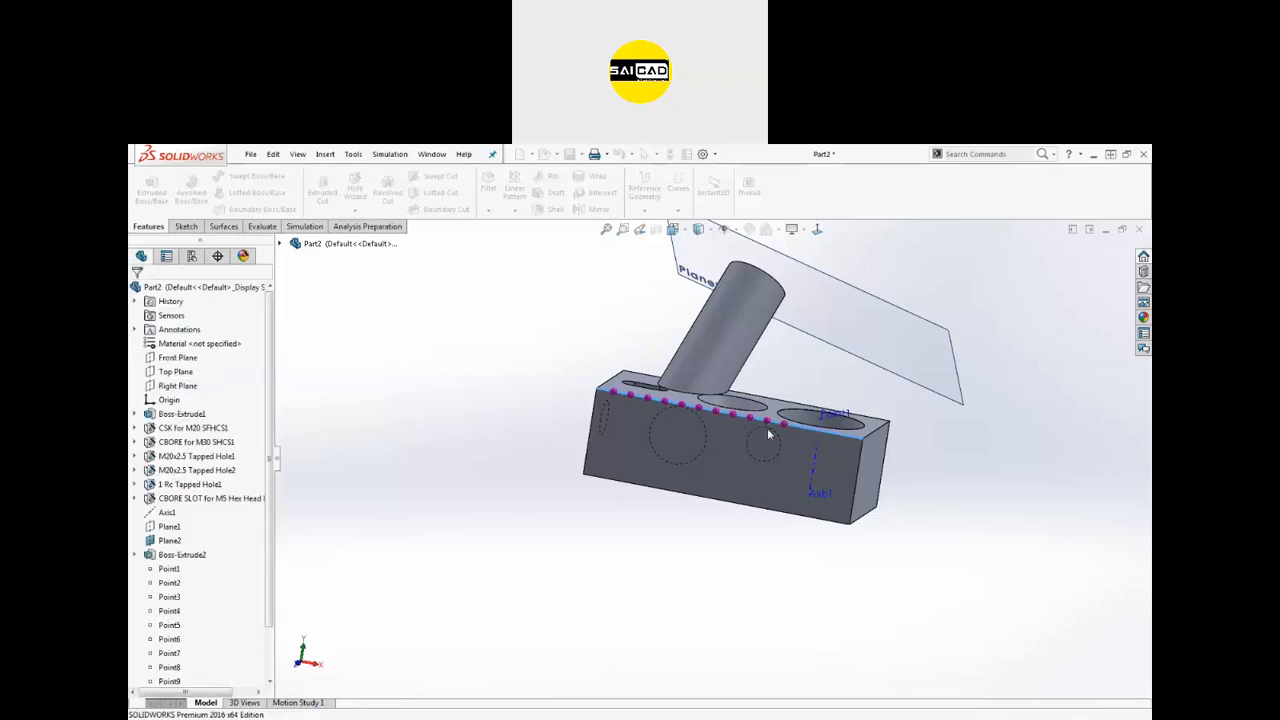
{"action": "scroll", "coordinate": [765, 425], "scroll_direction": "down", "scroll_amount": 5}
{"action": "middle_click_drag", "start_coordinate": [758, 425], "coordinate": [460, 498]}
{"action": "scroll", "coordinate": [631, 510], "scroll_direction": "up", "scroll_amount": 4}
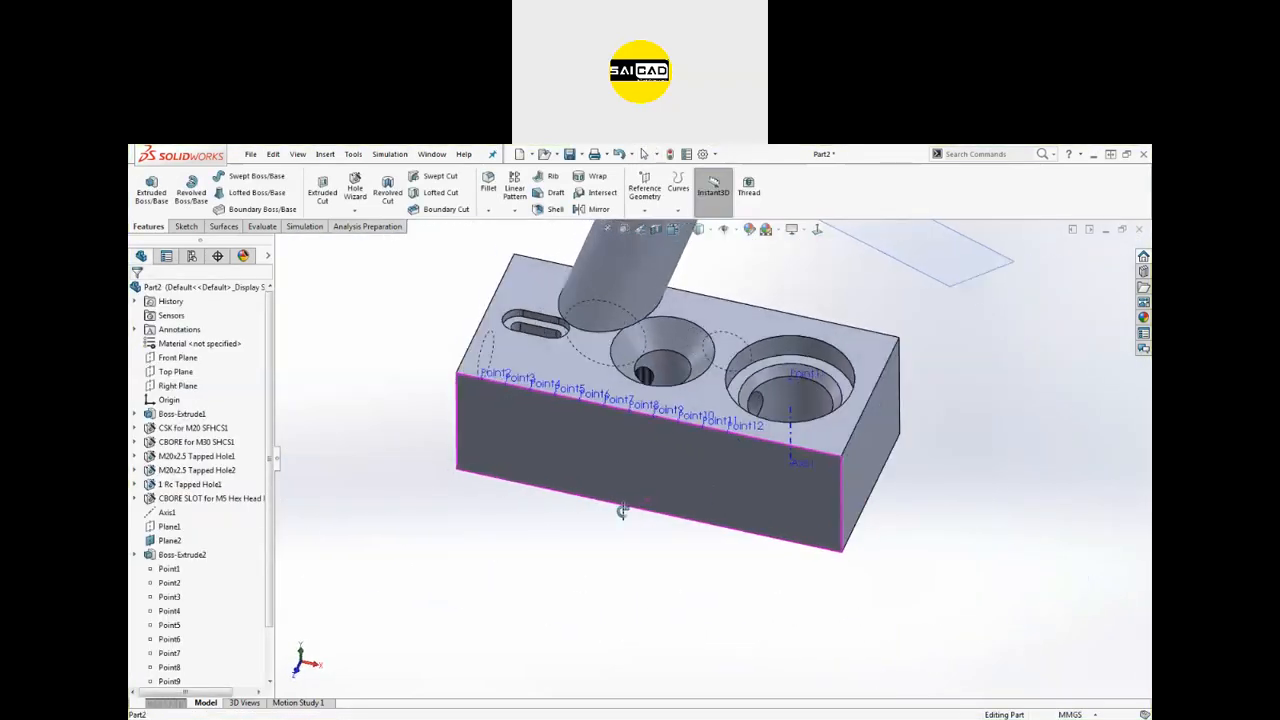
Step: Create a reference axis through Point9 and normal to the block's underside using the Point and Face/Plane method
{"action": "left_click", "coordinate": [677, 195]}
{"action": "left_click", "coordinate": [647, 199]}
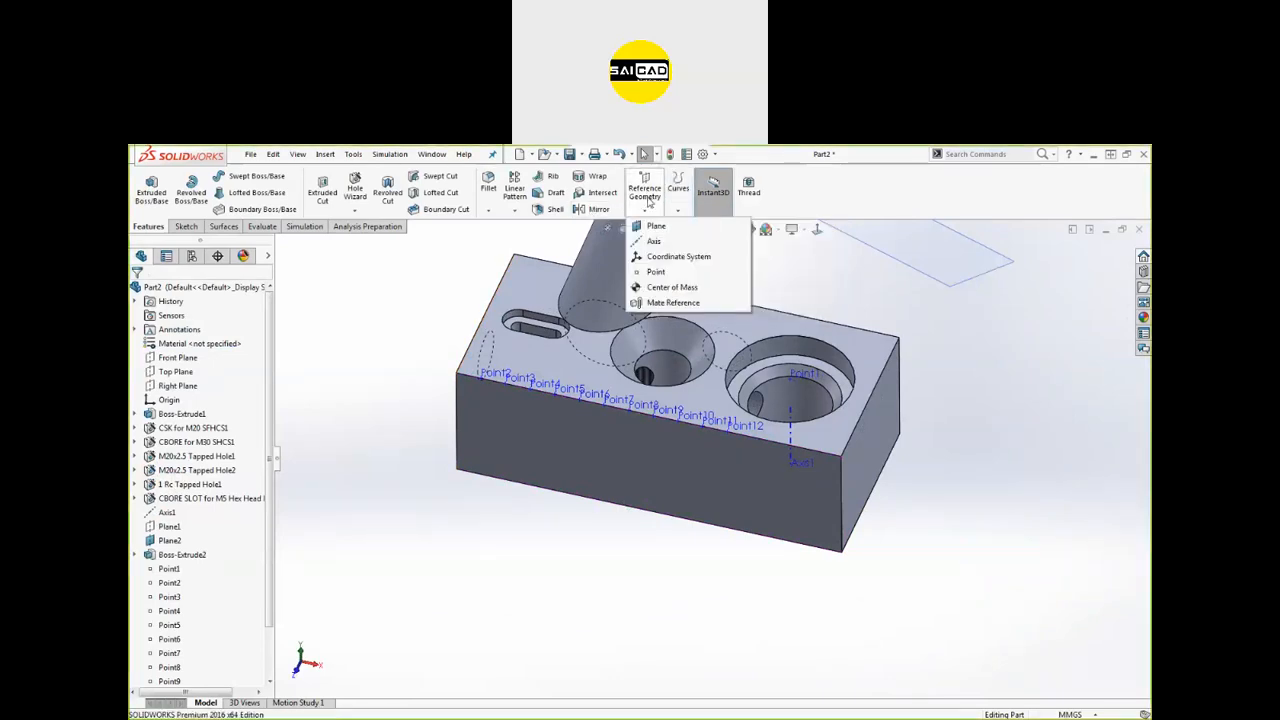
{"action": "left_click", "coordinate": [654, 241]}
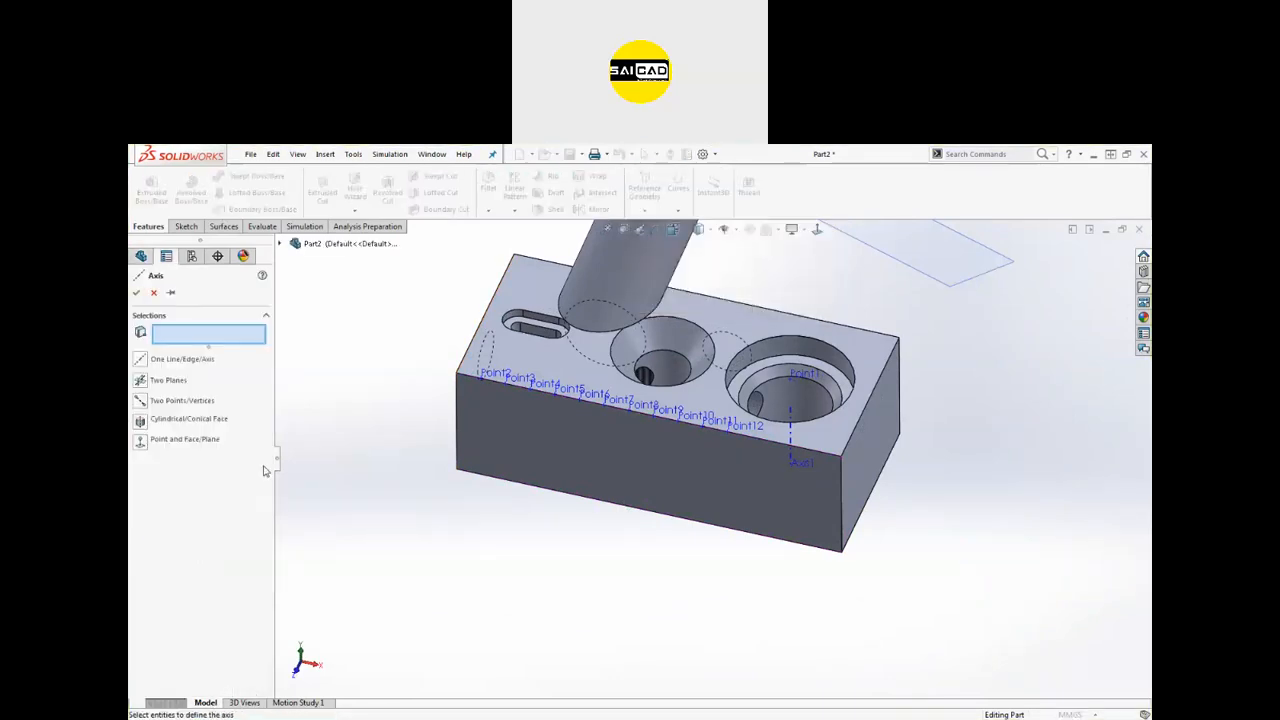
{"action": "left_click", "coordinate": [143, 446]}
{"action": "middle_click_drag", "start_coordinate": [589, 538], "coordinate": [588, 495]}
{"action": "left_click", "coordinate": [573, 503]}
{"action": "middle_click_drag", "start_coordinate": [541, 402], "coordinate": [563, 437]}
{"action": "scroll", "coordinate": [610, 294], "scroll_direction": "down", "scroll_amount": 3}
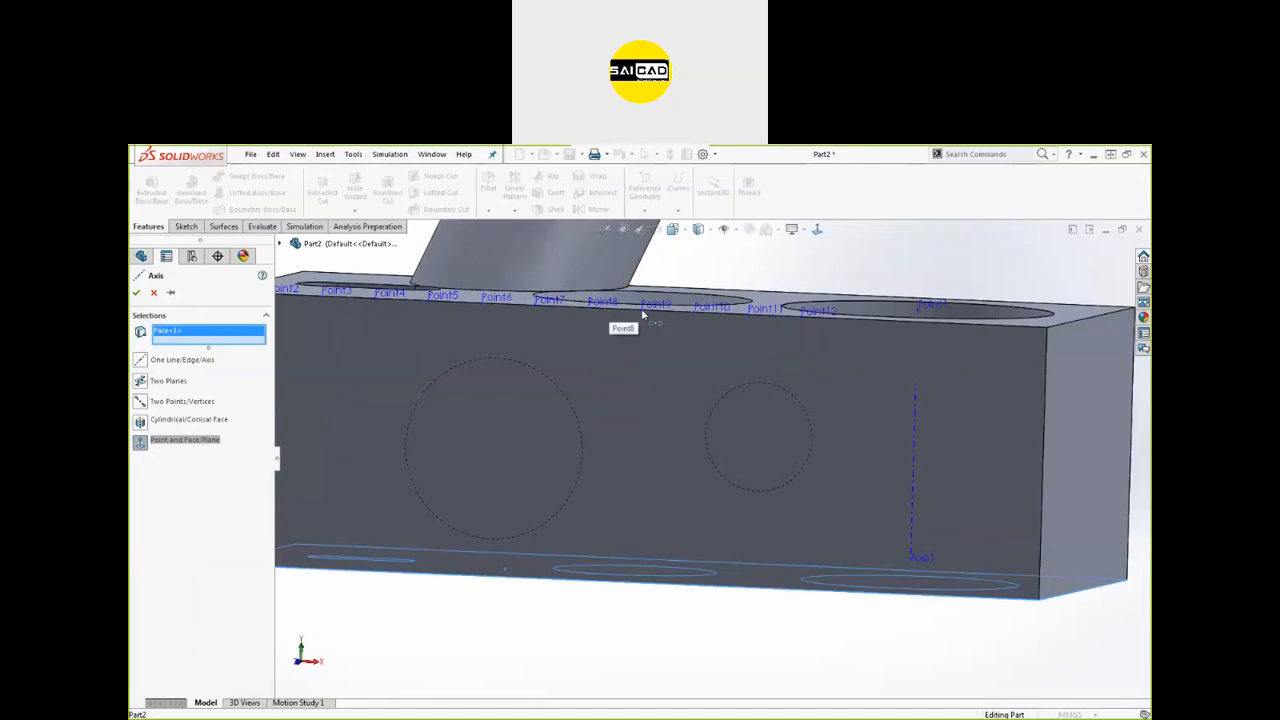
{"action": "left_click", "coordinate": [652, 308]}
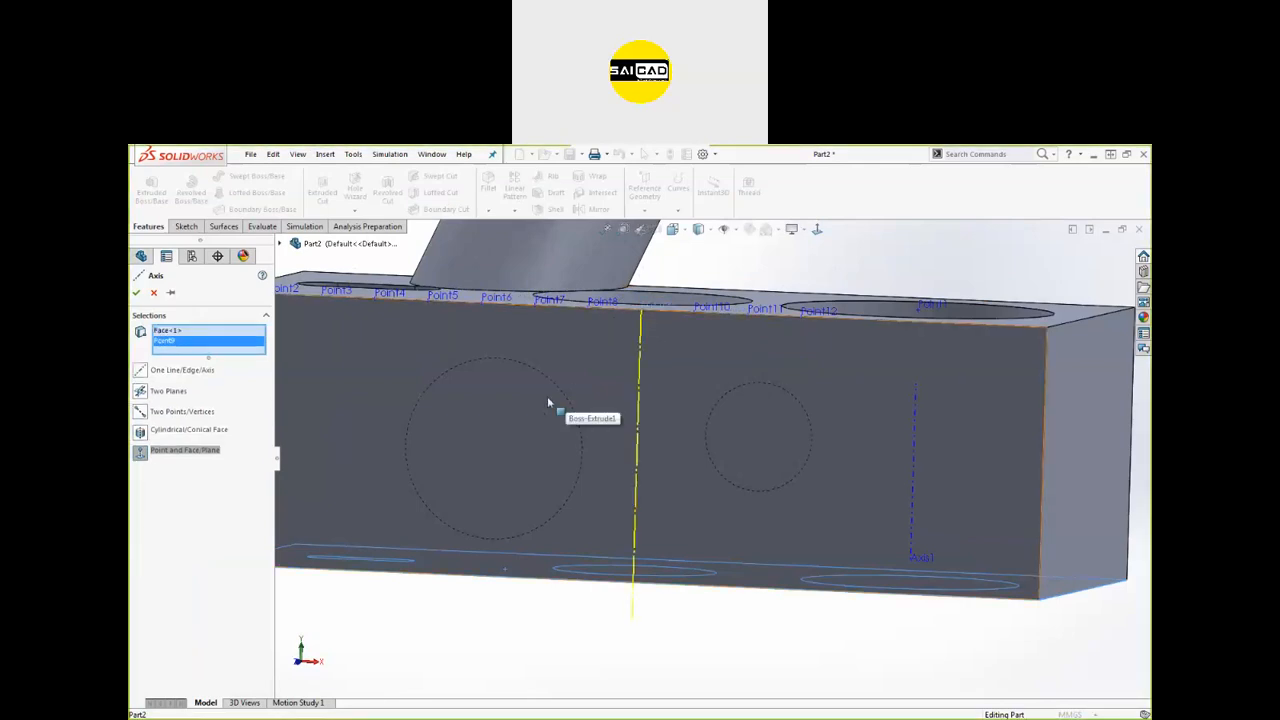
{"action": "scroll", "coordinate": [547, 420], "scroll_direction": "up", "scroll_amount": 5}
{"action": "middle_click_drag", "start_coordinate": [545, 433], "coordinate": [515, 560]}
{"action": "left_click", "coordinate": [137, 293]}
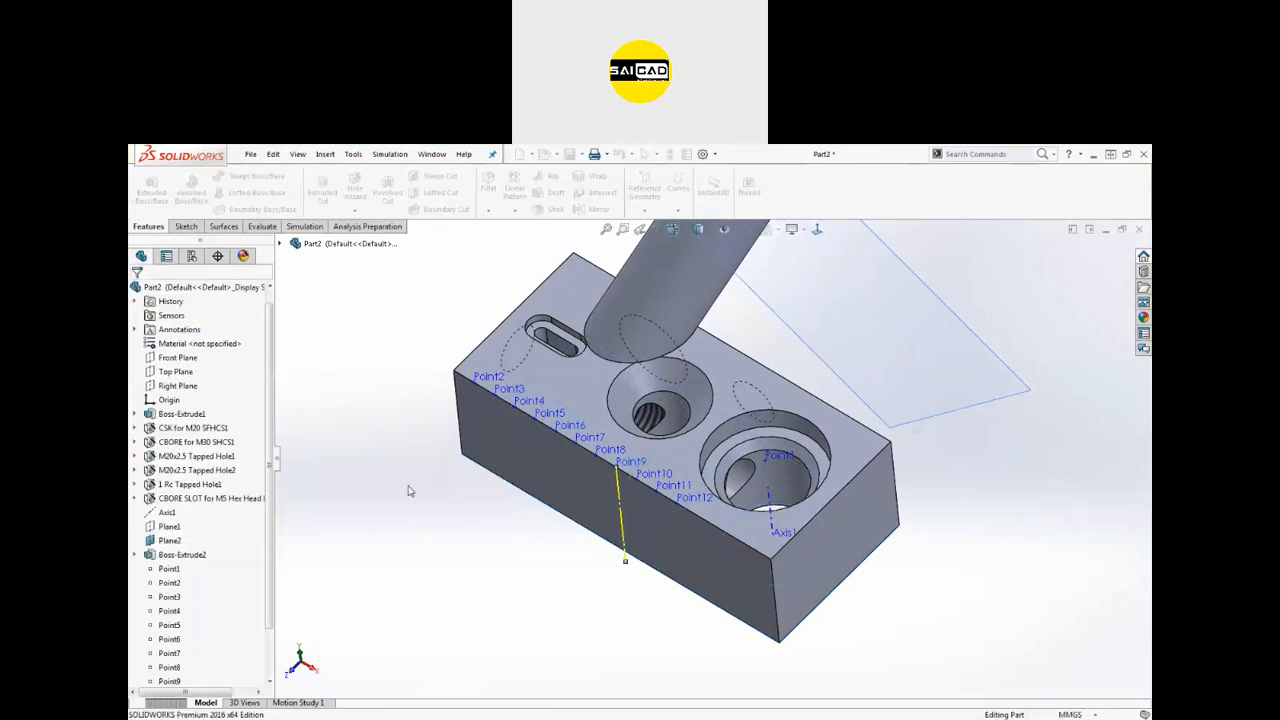
Step: Try a reference plane passing through Point5 and the vertical axis at Point9
{"action": "scroll", "coordinate": [600, 534], "scroll_direction": "down", "scroll_amount": 5}
{"action": "scroll", "coordinate": [488, 562], "scroll_direction": "up", "scroll_amount": 2}
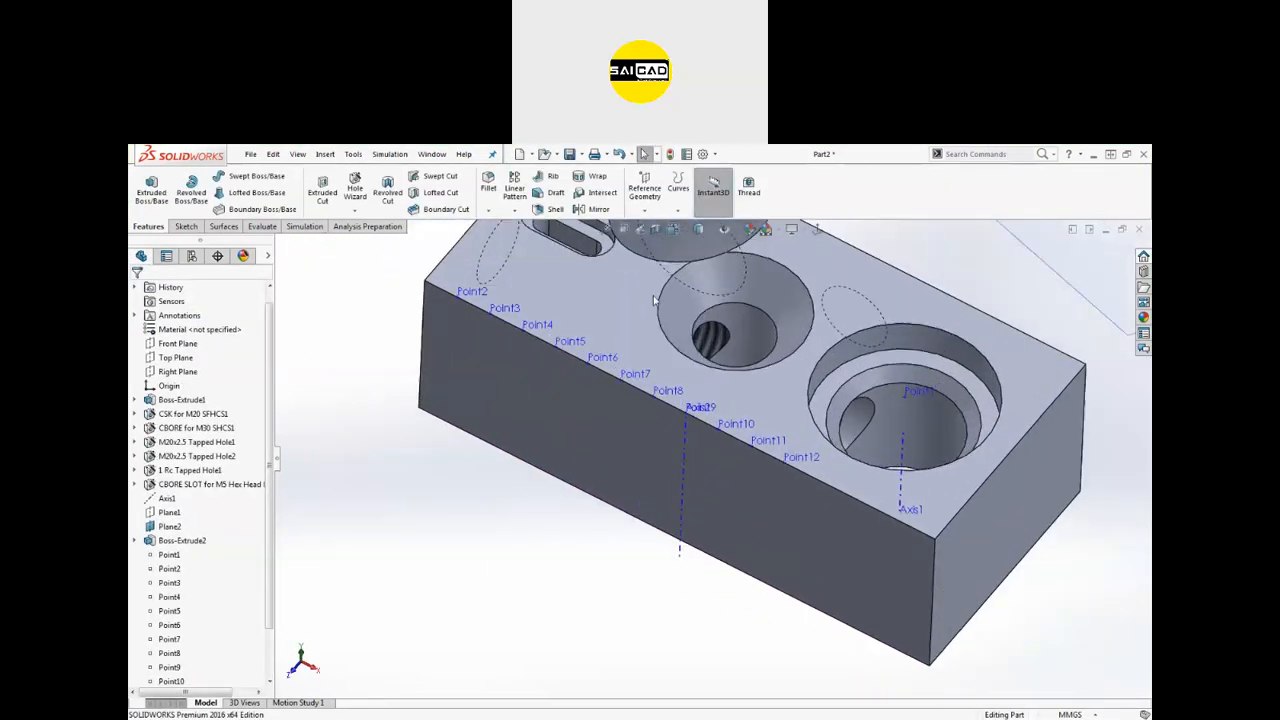
{"action": "left_click", "coordinate": [644, 190]}
{"action": "left_click", "coordinate": [655, 249]}
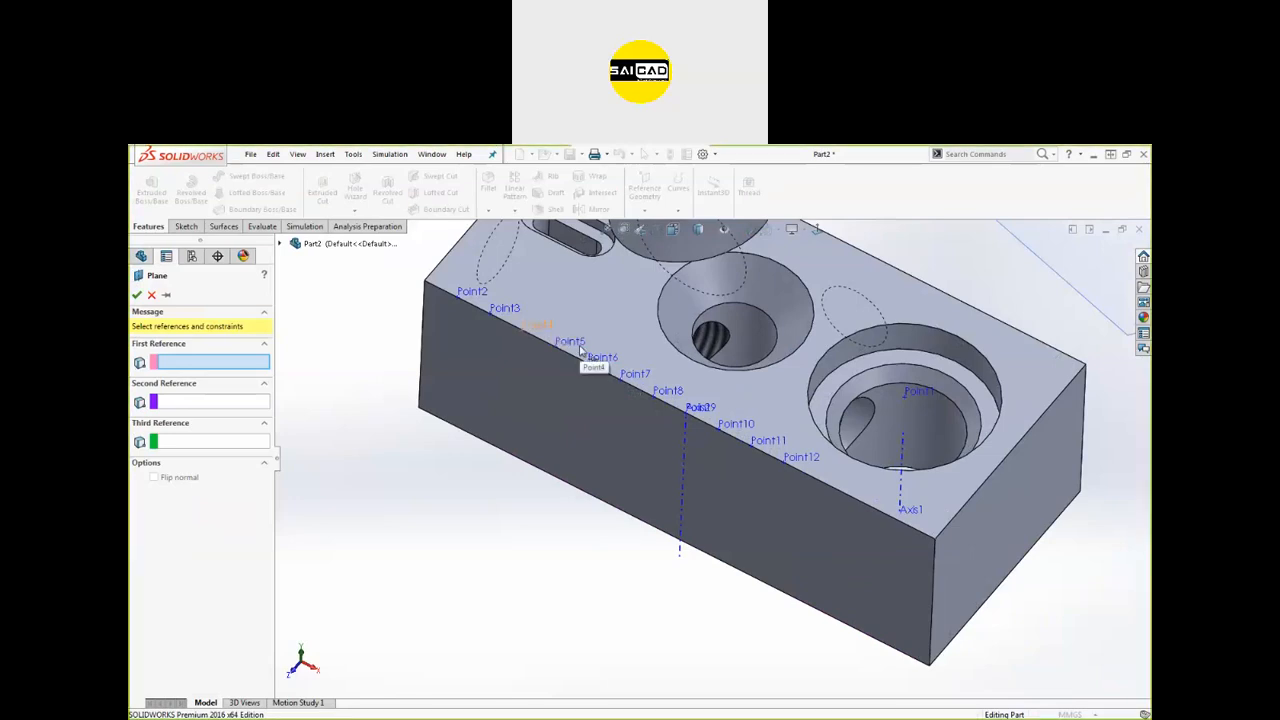
{"action": "left_click", "coordinate": [583, 355]}
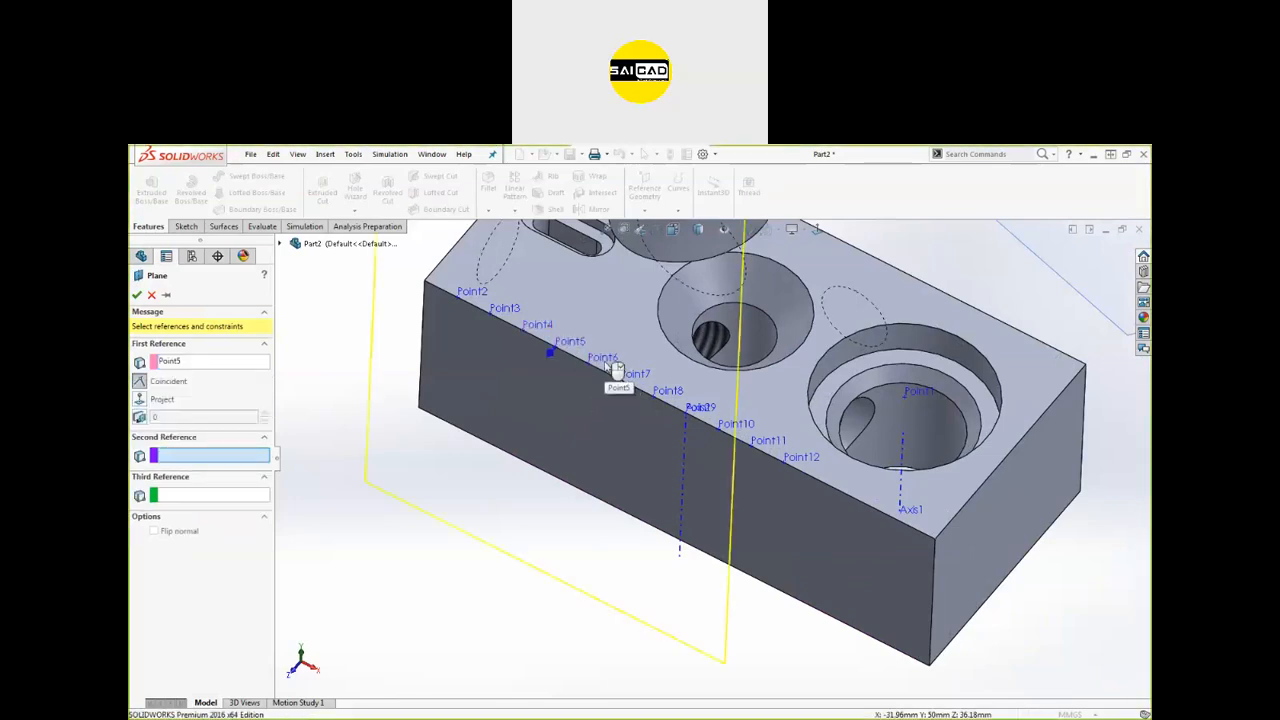
{"action": "left_click", "coordinate": [680, 551]}
{"action": "key", "text": "z"}
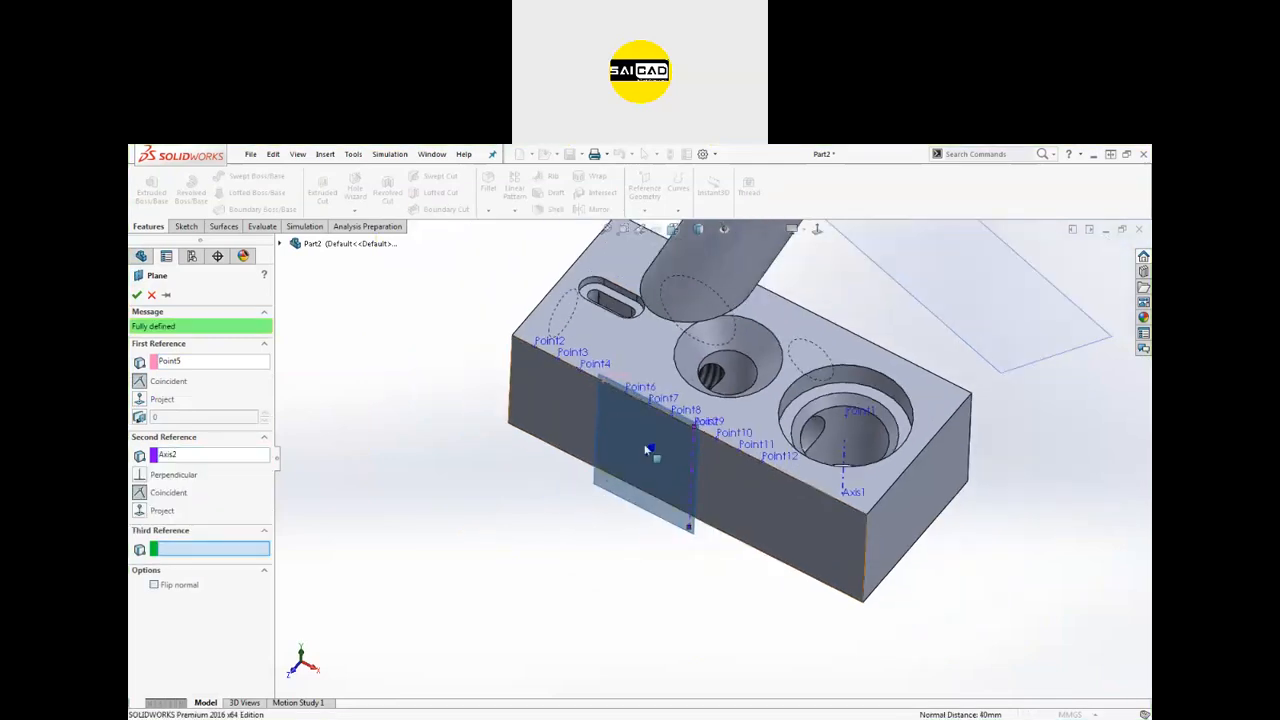
{"action": "middle_click_drag", "start_coordinate": [537, 490], "coordinate": [546, 535]}
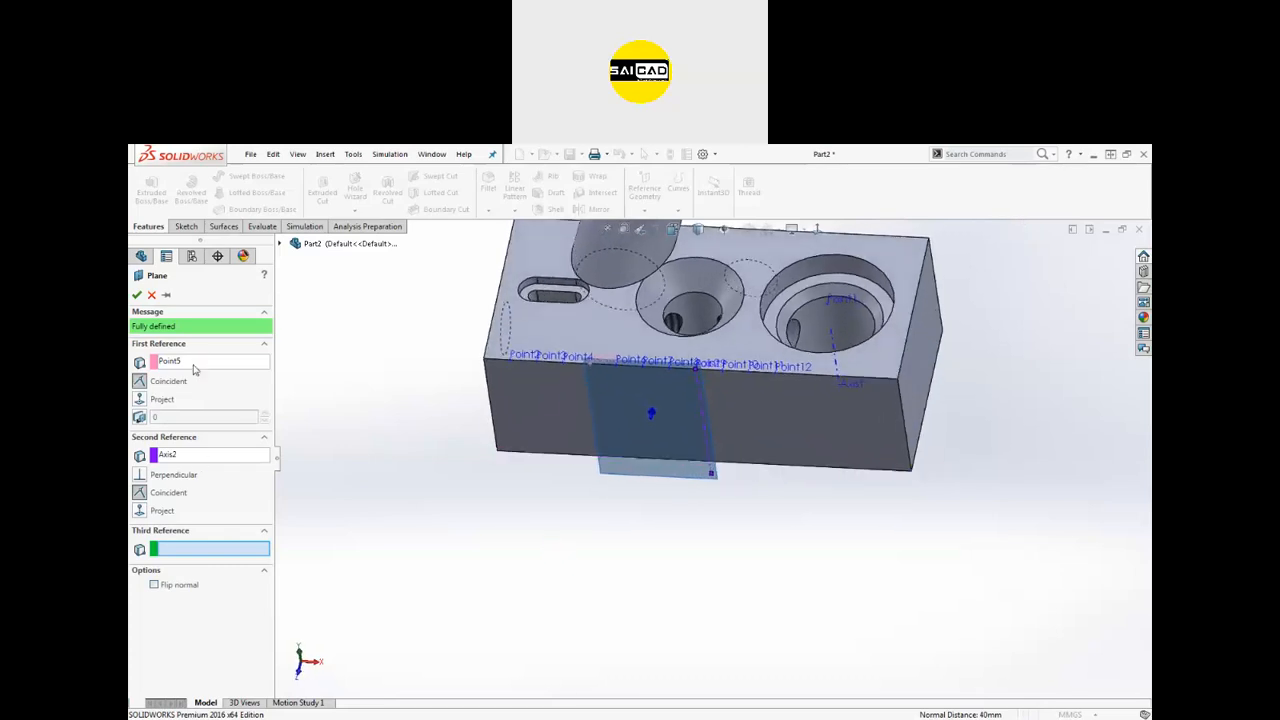
Step: Replace the plane's references with the block's short end face and Point6, and cancel the plane
{"action": "left_click", "coordinate": [194, 364]}
{"action": "key", "text": "Delete"}
{"action": "left_click", "coordinate": [185, 404]}
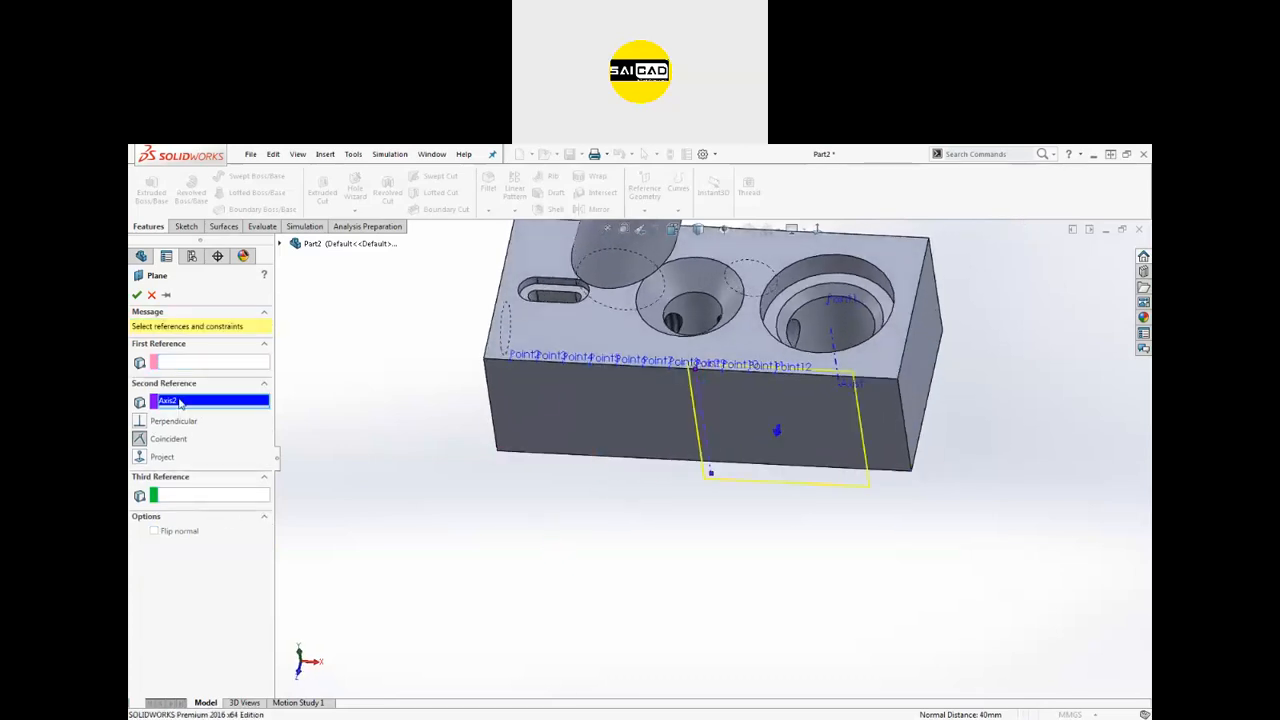
{"action": "key", "text": "Delete"}
{"action": "left_click", "coordinate": [918, 392]}
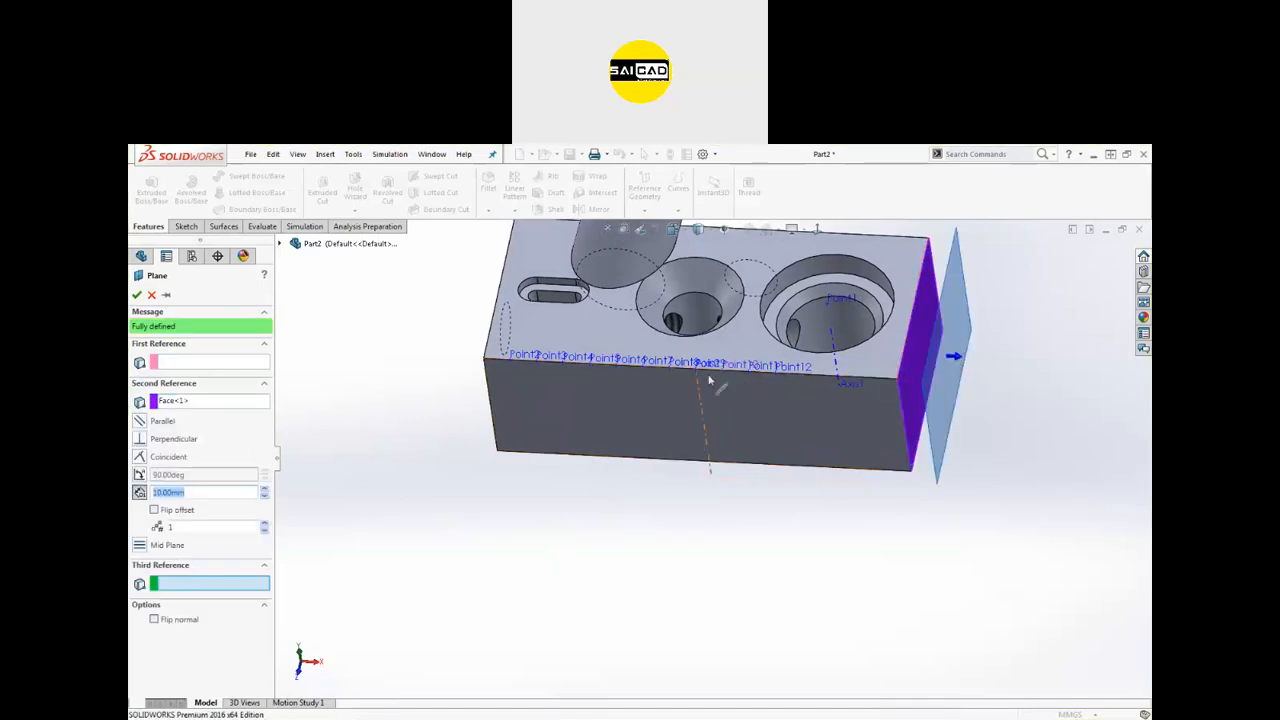
{"action": "left_click", "coordinate": [672, 364]}
{"action": "middle_click_drag", "start_coordinate": [649, 480], "coordinate": [590, 470]}
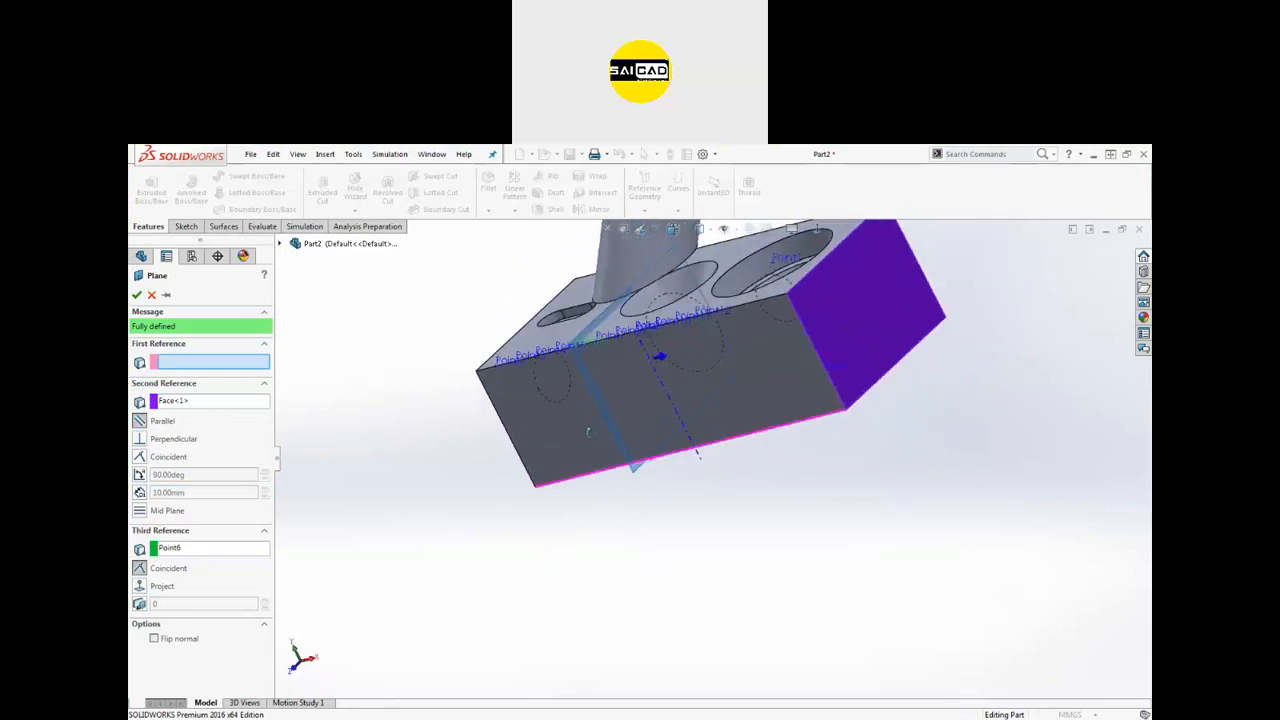
{"action": "left_click", "coordinate": [154, 296]}
Step: Add a Center of Mass marker to the part from the reference geometry types
{"action": "scroll", "coordinate": [566, 415], "scroll_direction": "up", "scroll_amount": 3}
{"action": "scroll", "coordinate": [742, 361], "scroll_direction": "down", "scroll_amount": 3}
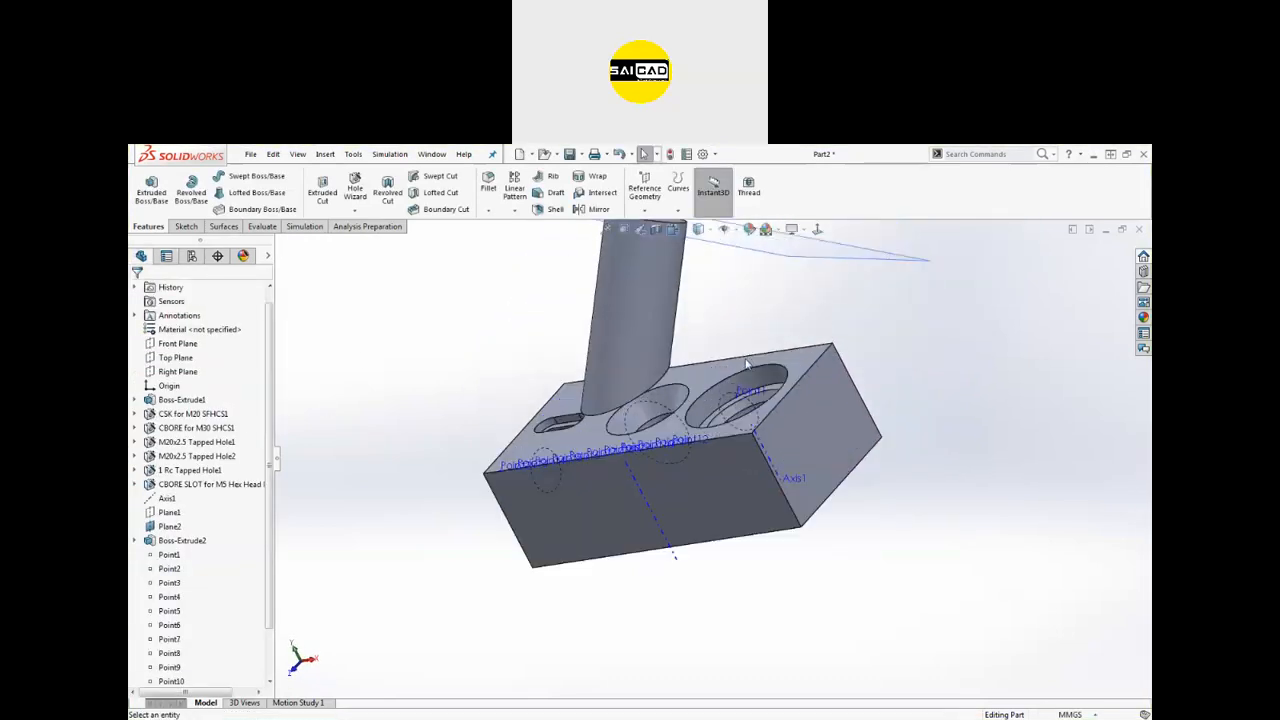
{"action": "middle_click_drag", "start_coordinate": [623, 363], "coordinate": [657, 286]}
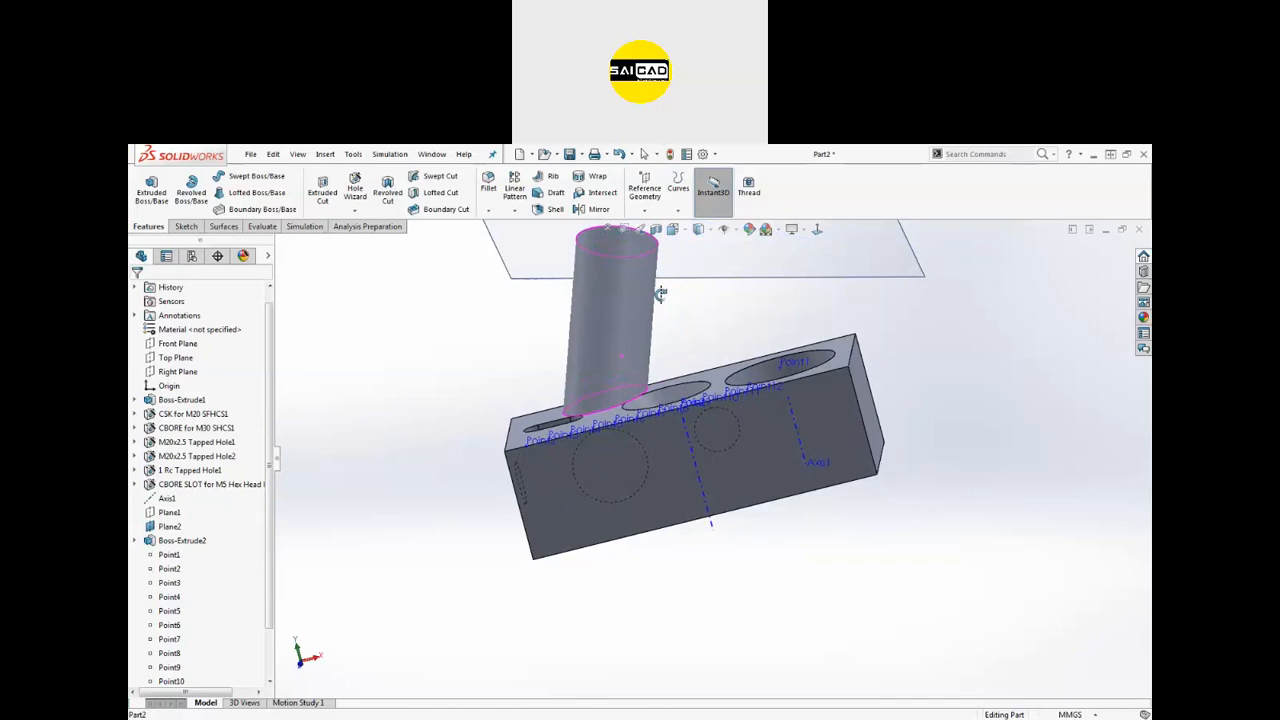
{"action": "left_click", "coordinate": [652, 188]}
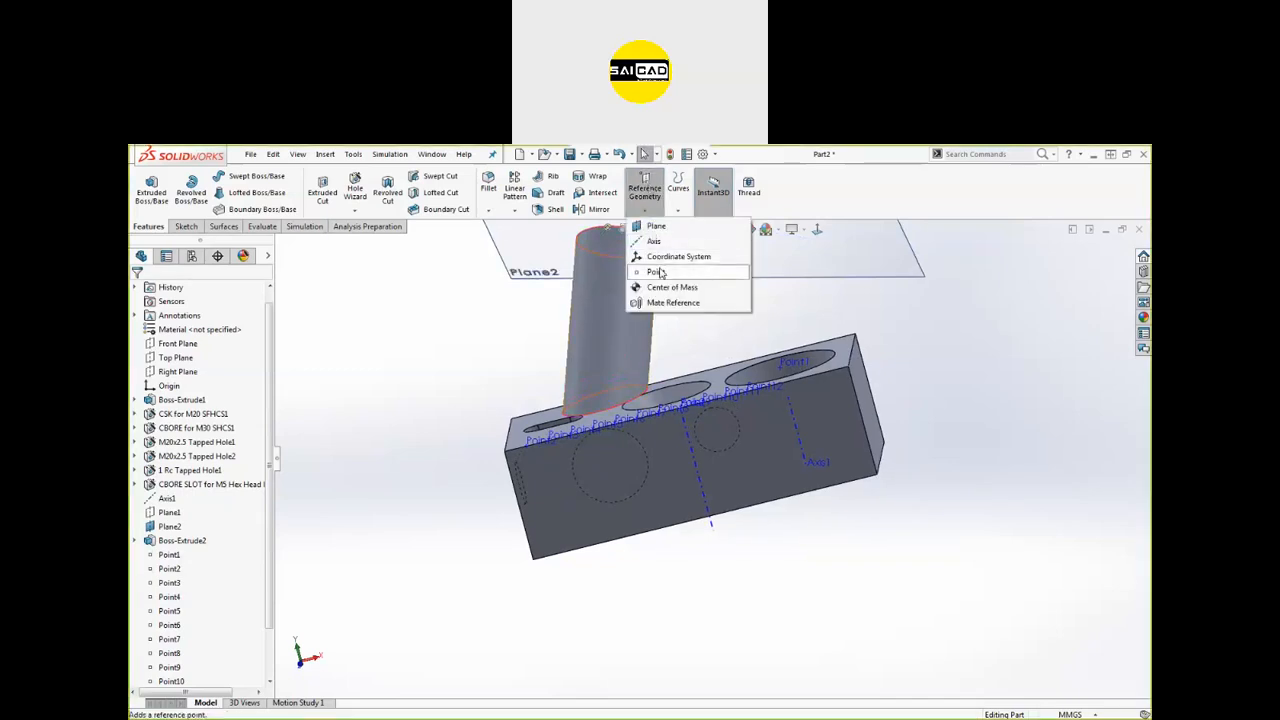
{"action": "left_click", "coordinate": [673, 212]}
{"action": "left_click", "coordinate": [644, 210]}
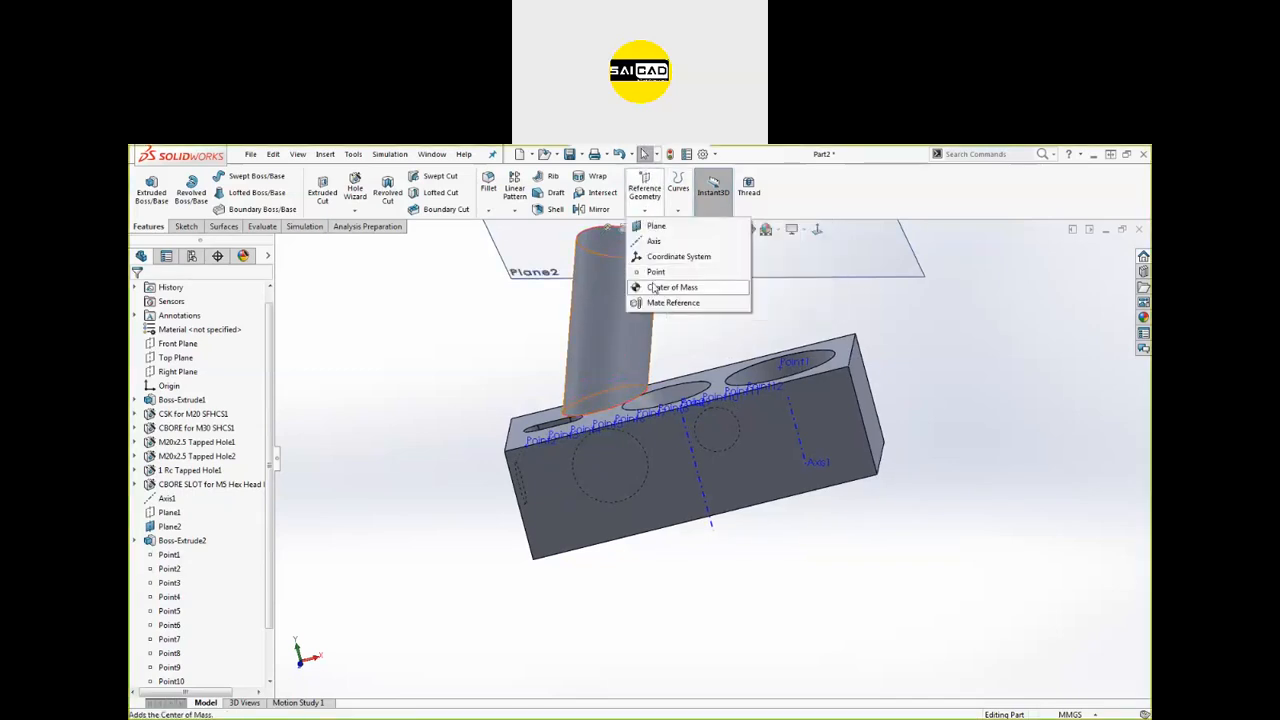
{"action": "left_click", "coordinate": [653, 289]}
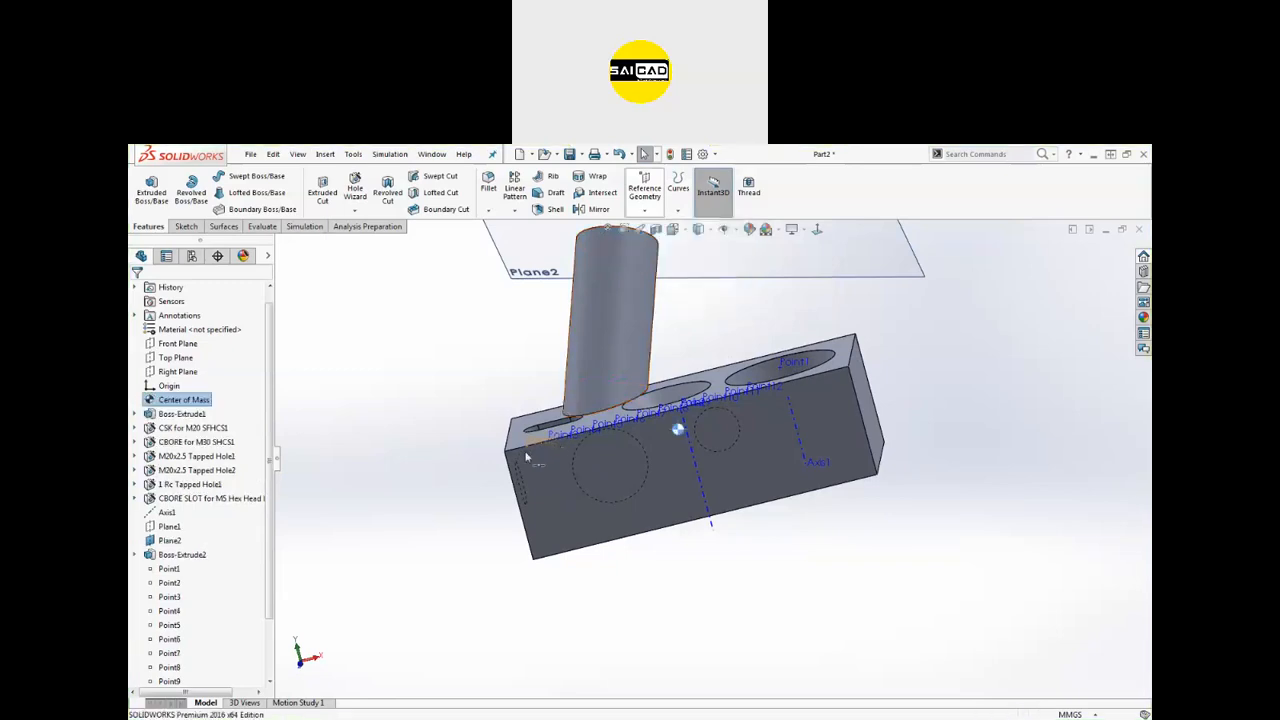
Step: Delete the angled cylindrical boss while keeping its circle sketch, and highlight the Center of Mass on the remaining block
{"action": "middle_click_drag", "start_coordinate": [440, 467], "coordinate": [574, 414]}
{"action": "scroll", "coordinate": [513, 472], "scroll_direction": "up", "scroll_amount": 3}
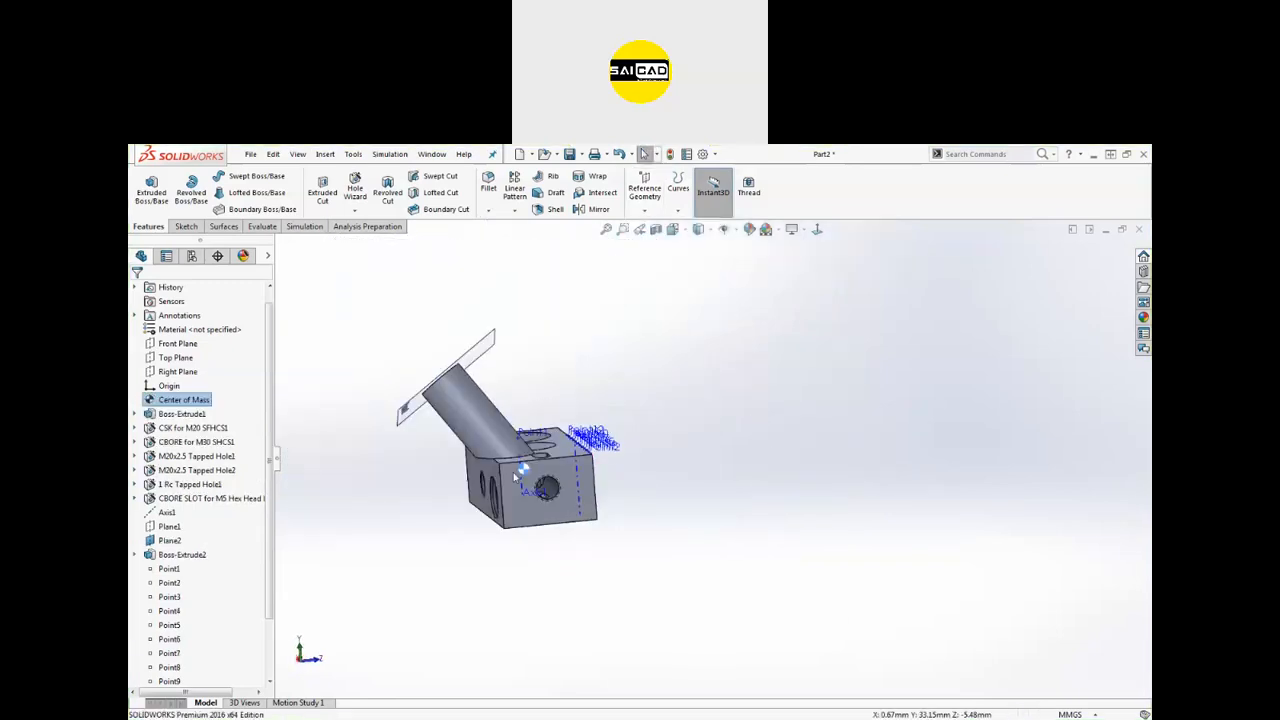
{"action": "scroll", "coordinate": [513, 472], "scroll_direction": "down", "scroll_amount": 5}
{"action": "middle_click_drag", "start_coordinate": [558, 460], "coordinate": [607, 437]}
{"action": "left_click", "coordinate": [690, 394]}
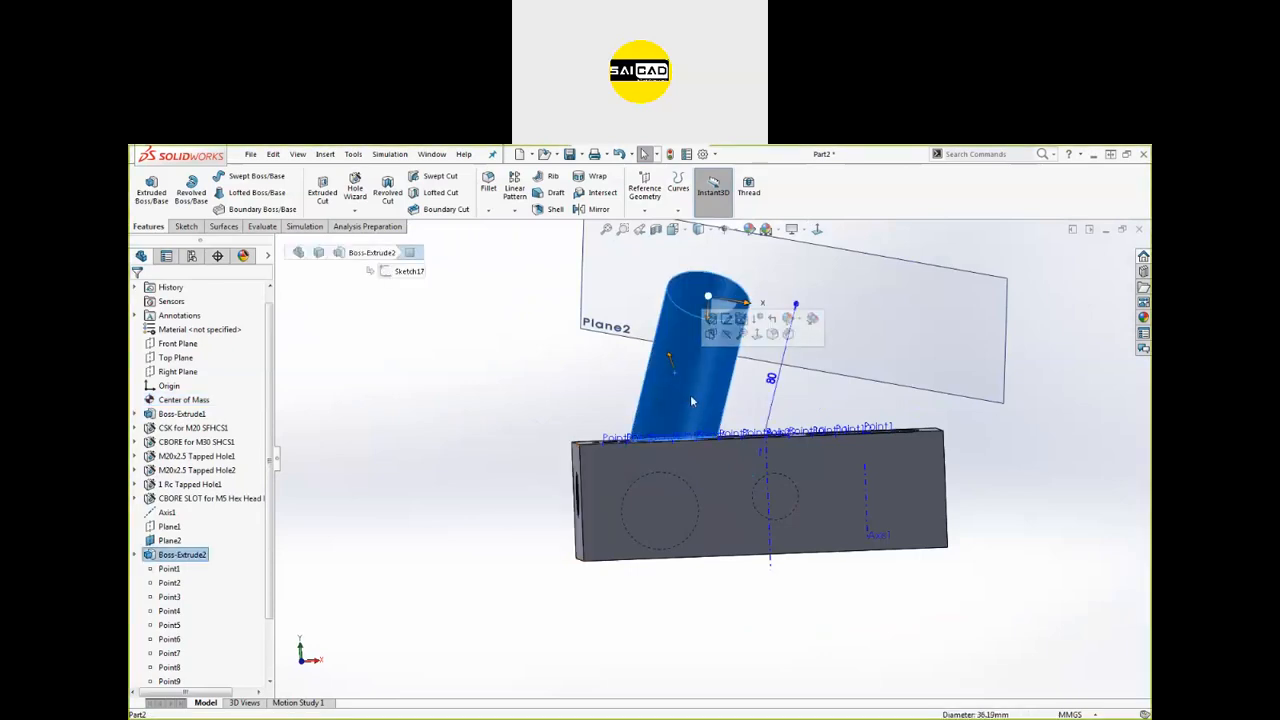
{"action": "key", "text": "ctrl+z"}
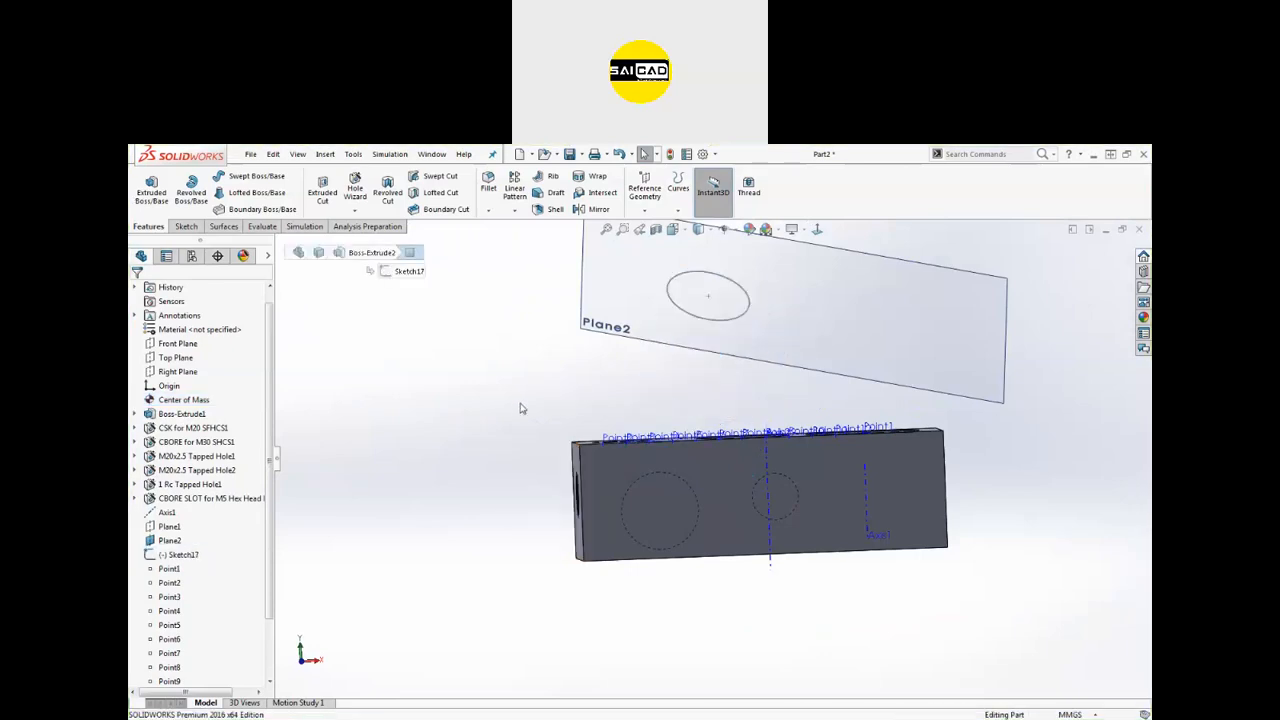
{"action": "middle_click_drag", "start_coordinate": [520, 408], "coordinate": [540, 420]}
{"action": "left_click", "coordinate": [183, 399]}
{"action": "middle_click_drag", "start_coordinate": [554, 470], "coordinate": [585, 460]}
{"action": "scroll", "coordinate": [585, 460], "scroll_direction": "up", "scroll_amount": 5}
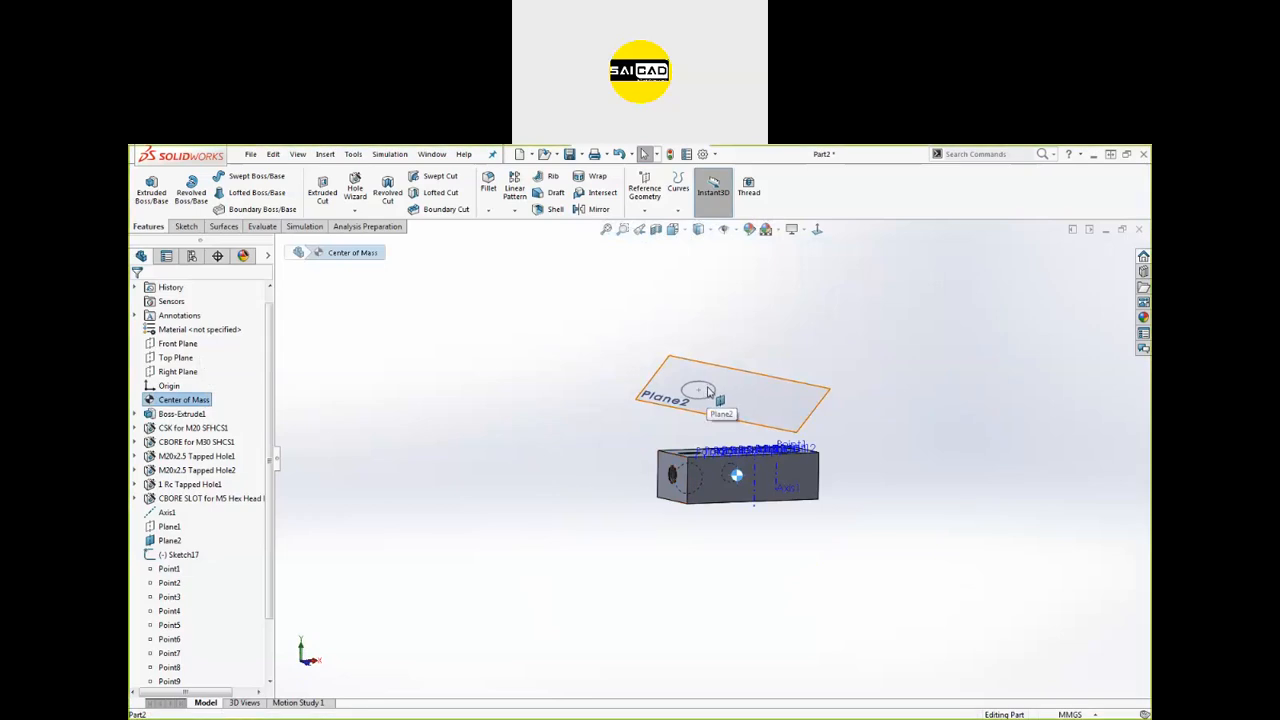
Step: Extrude the circle on Plane2 as a Blind boss in the reversed direction, extending its depth into the block
{"action": "left_click", "coordinate": [711, 391]}
{"action": "left_click", "coordinate": [153, 187]}
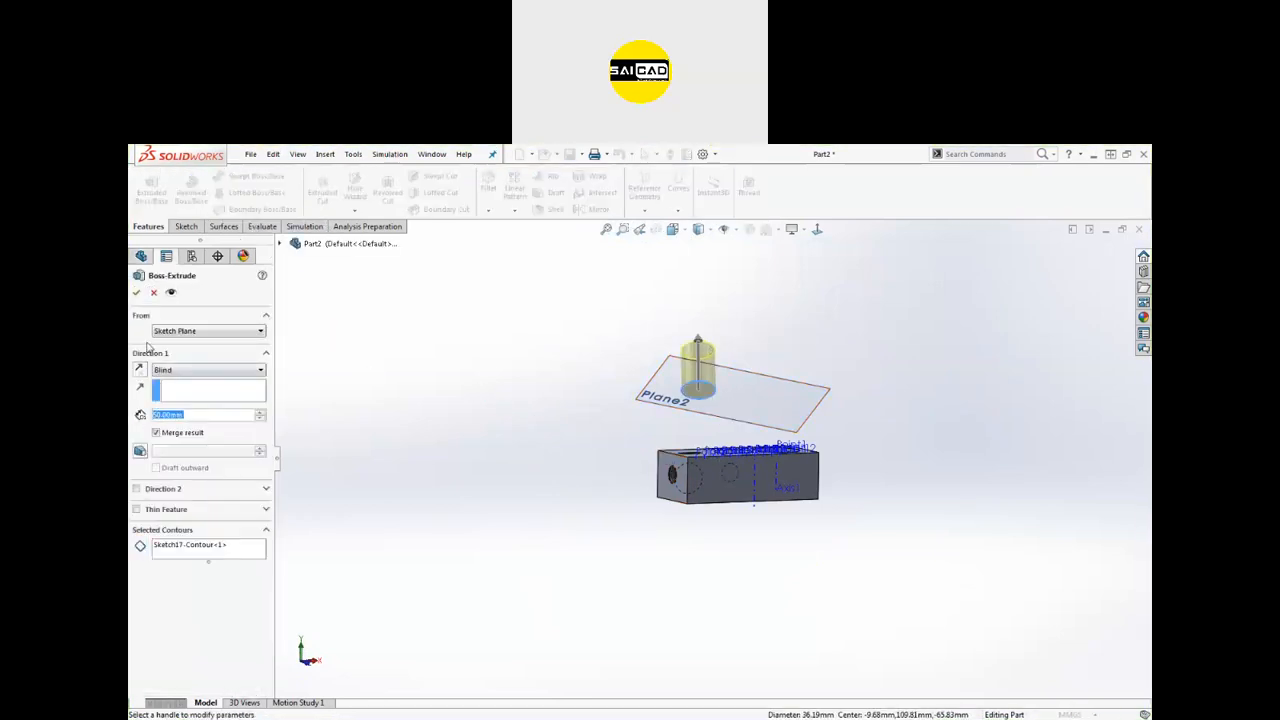
{"action": "left_click", "coordinate": [140, 370]}
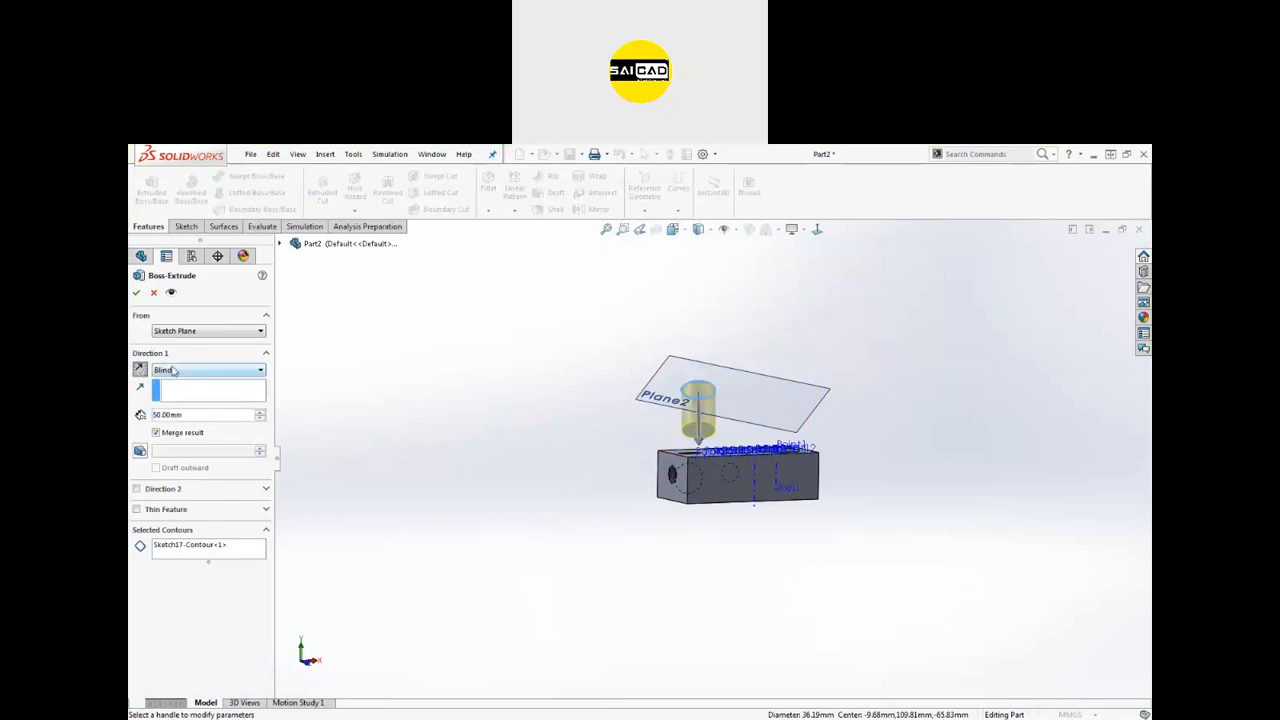
{"action": "left_click", "coordinate": [174, 371]}
{"action": "left_click", "coordinate": [523, 426]}
{"action": "middle_click_drag", "start_coordinate": [523, 426], "coordinate": [575, 456]}
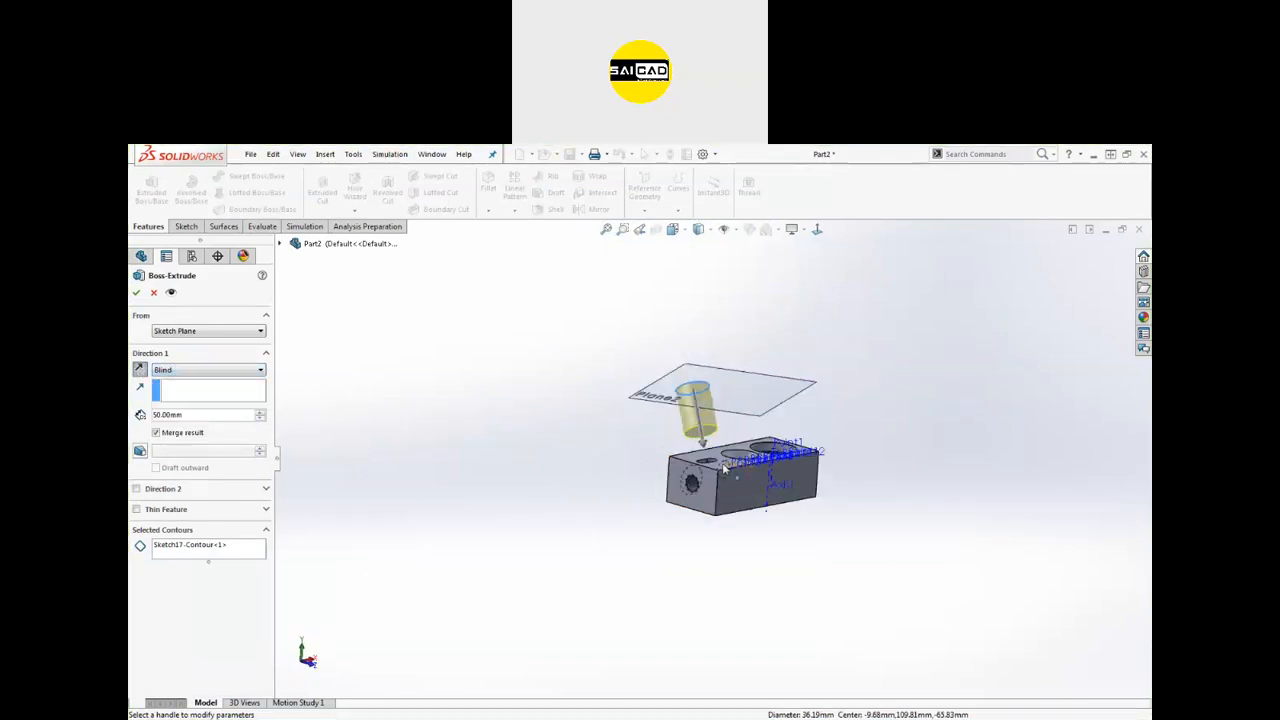
{"action": "left_click_drag", "start_coordinate": [704, 447], "coordinate": [715, 490]}
{"action": "middle_click_drag", "start_coordinate": [535, 496], "coordinate": [575, 492]}
{"action": "left_click", "coordinate": [136, 293]}
Step: Highlight the Center of Mass and inspect its position with the angled boss in place
{"action": "middle_click_drag", "start_coordinate": [531, 537], "coordinate": [715, 502]}
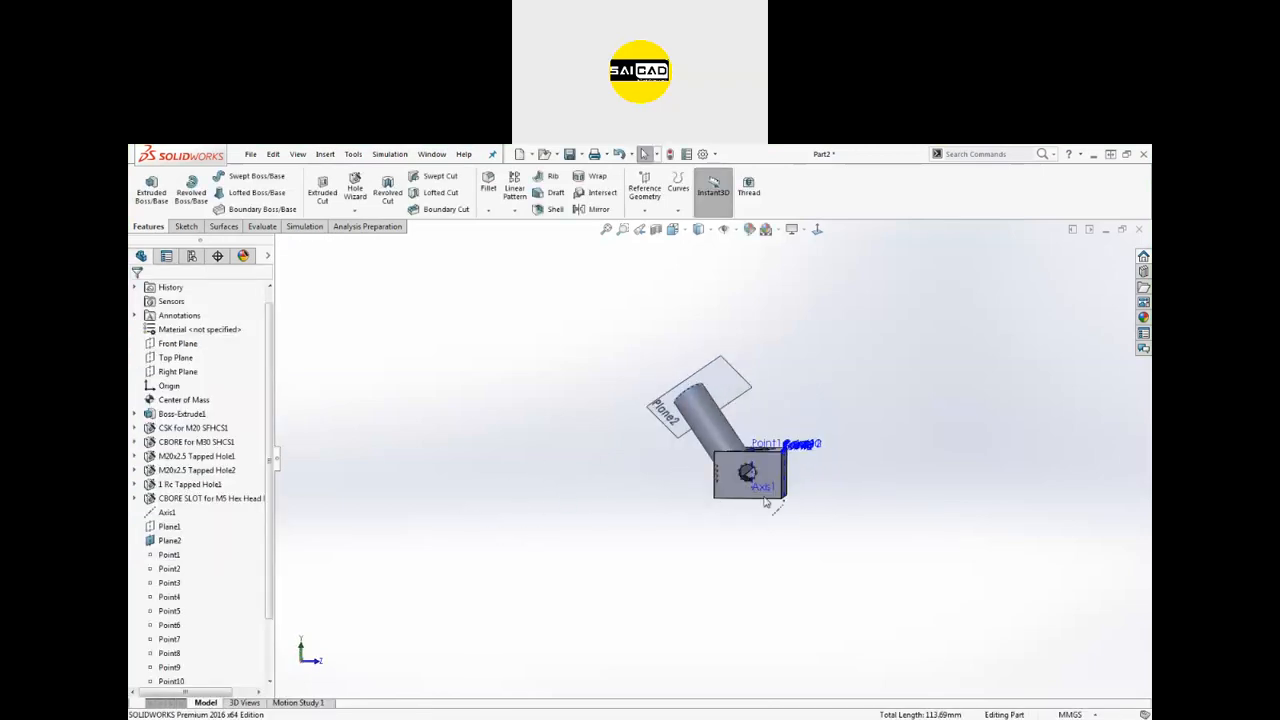
{"action": "scroll", "coordinate": [772, 505], "scroll_direction": "down", "scroll_amount": 4}
{"action": "left_click", "coordinate": [190, 400]}
{"action": "scroll", "coordinate": [736, 434], "scroll_direction": "down", "scroll_amount": 3}
{"action": "middle_click_drag", "start_coordinate": [742, 432], "coordinate": [749, 420]}
{"action": "middle_click_drag", "start_coordinate": [770, 466], "coordinate": [767, 467]}
{"action": "scroll", "coordinate": [757, 397], "scroll_direction": "up", "scroll_amount": 3}
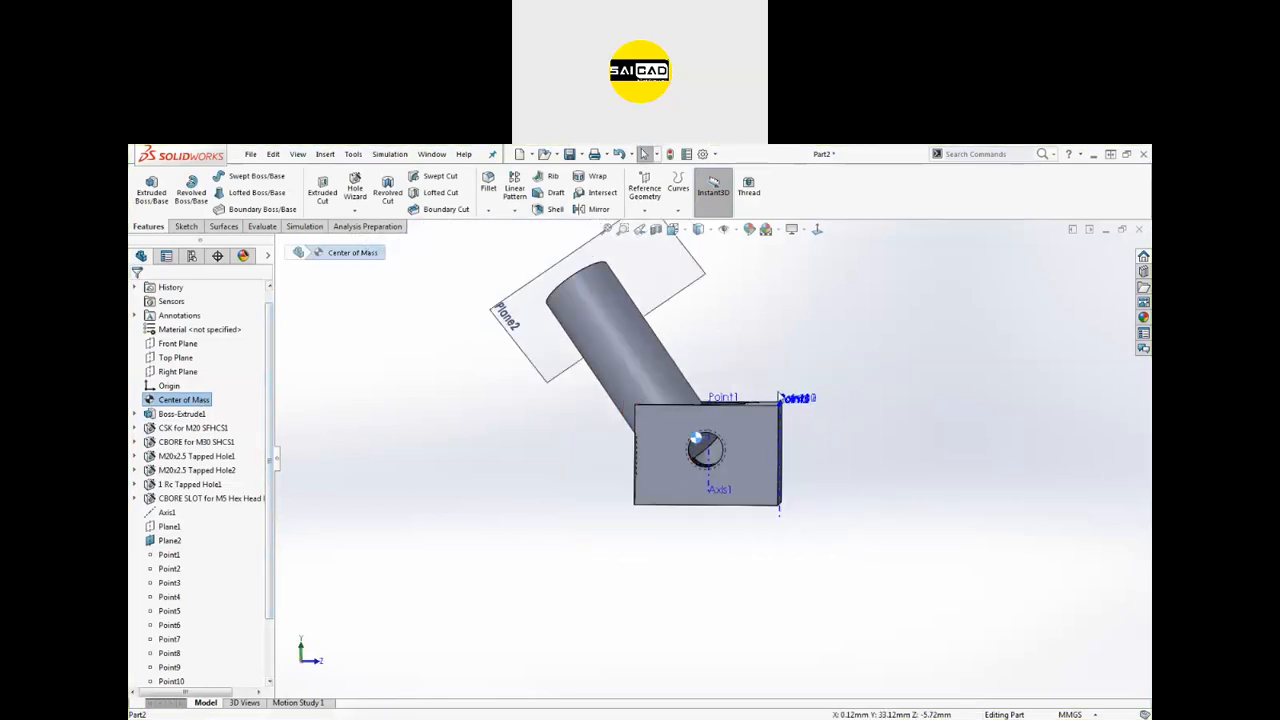
{"action": "left_click", "coordinate": [650, 205]}
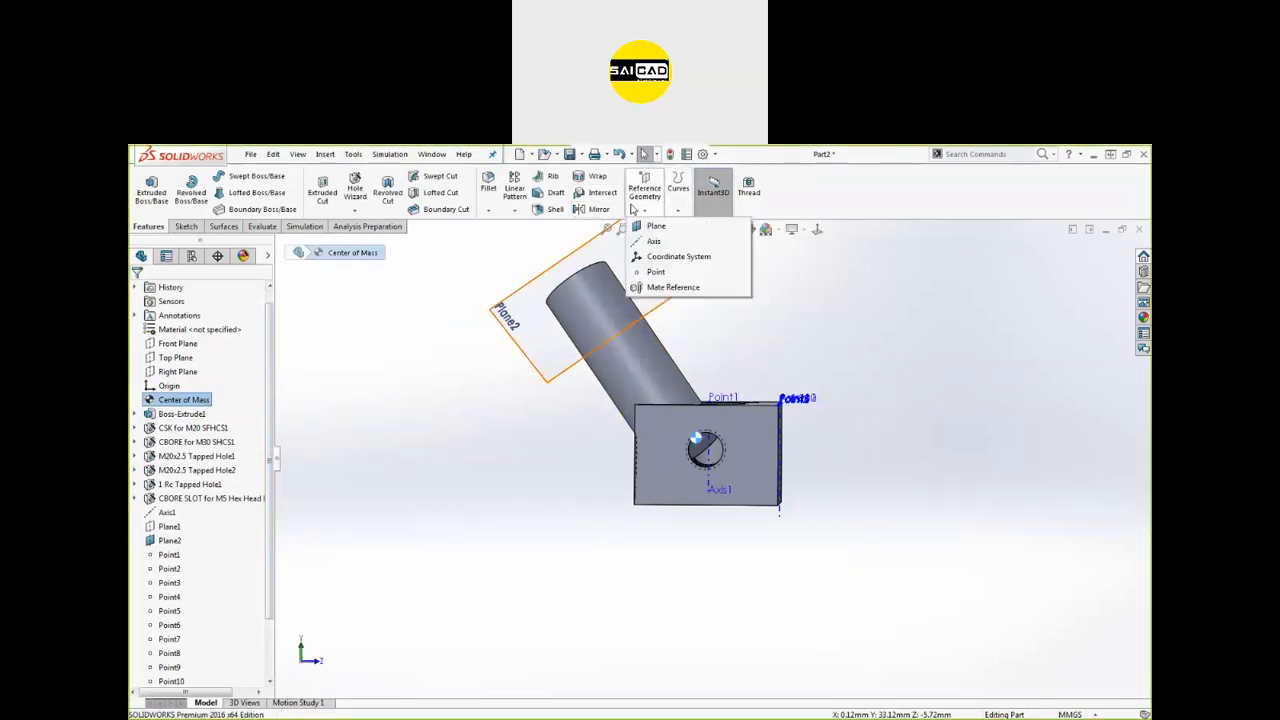
{"action": "left_click", "coordinate": [908, 335]}
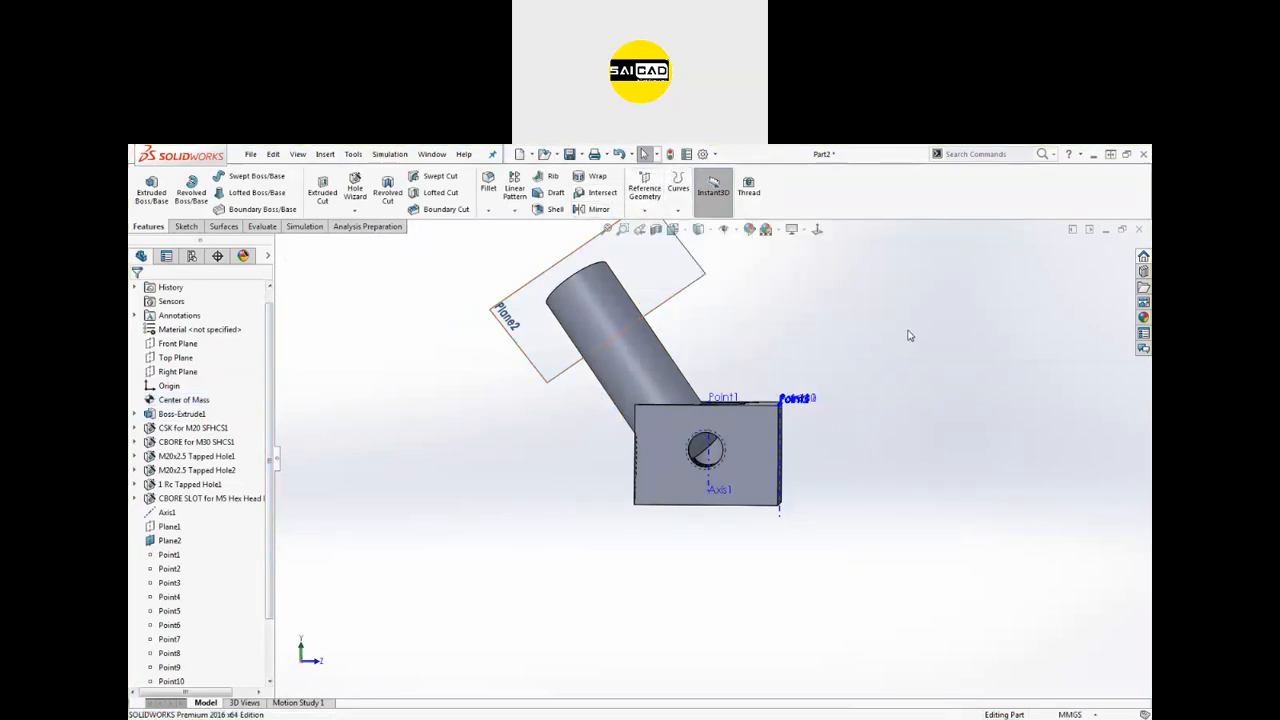
{"action": "left_click", "coordinate": [645, 209]}
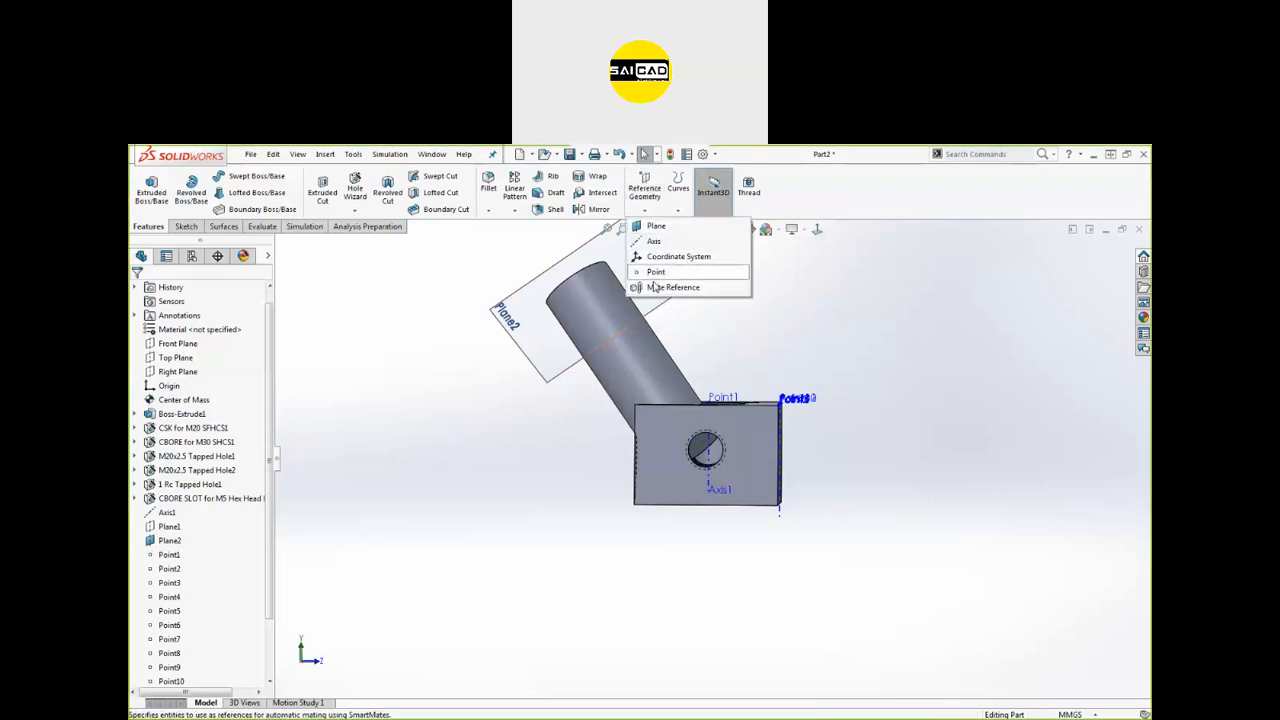
{"action": "left_click", "coordinate": [690, 327]}
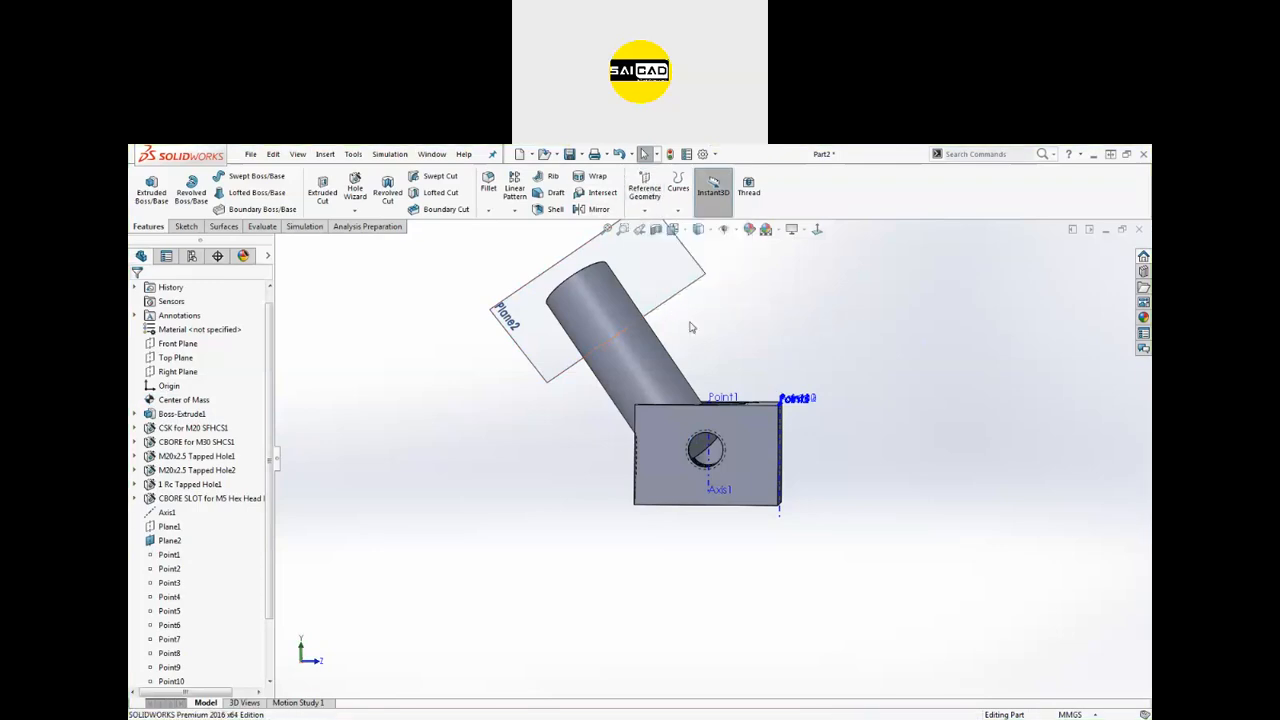
Step: Delete the Center of Mass feature and check that the Center of Mass option is offered again among the reference geometry types
{"action": "left_click", "coordinate": [183, 399]}
{"action": "right_click", "coordinate": [196, 401]}
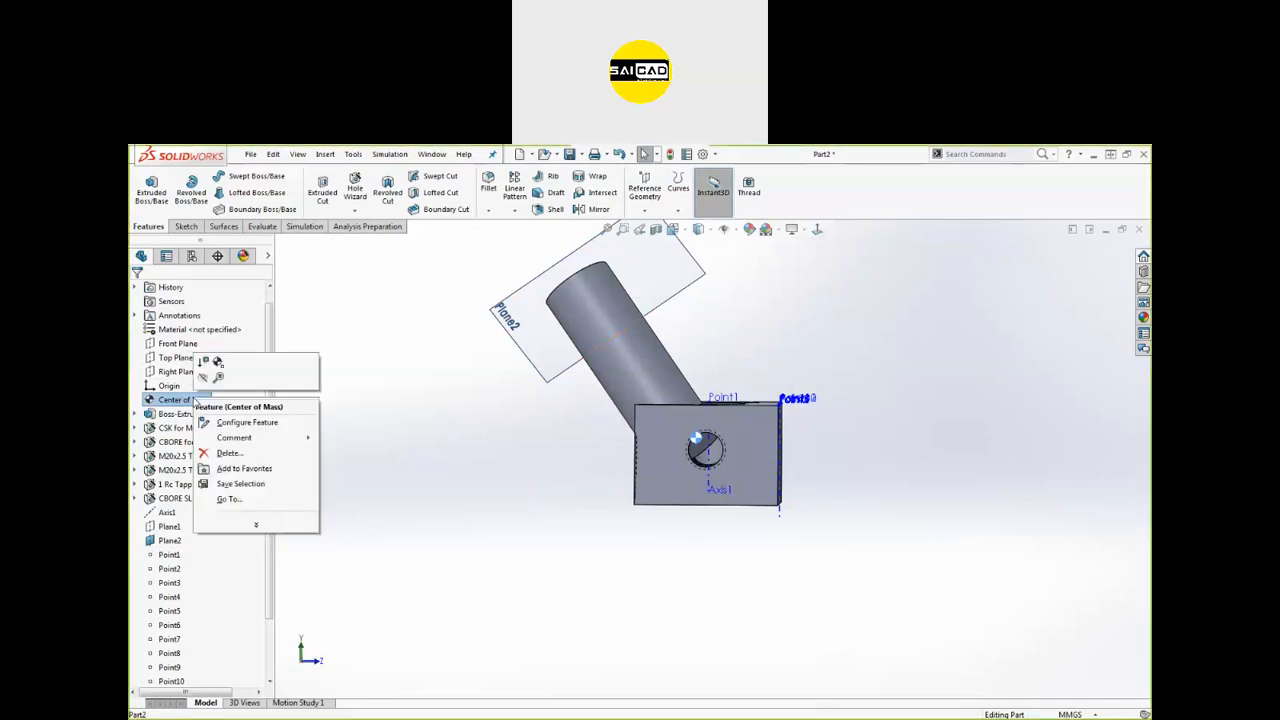
{"action": "left_click", "coordinate": [212, 458]}
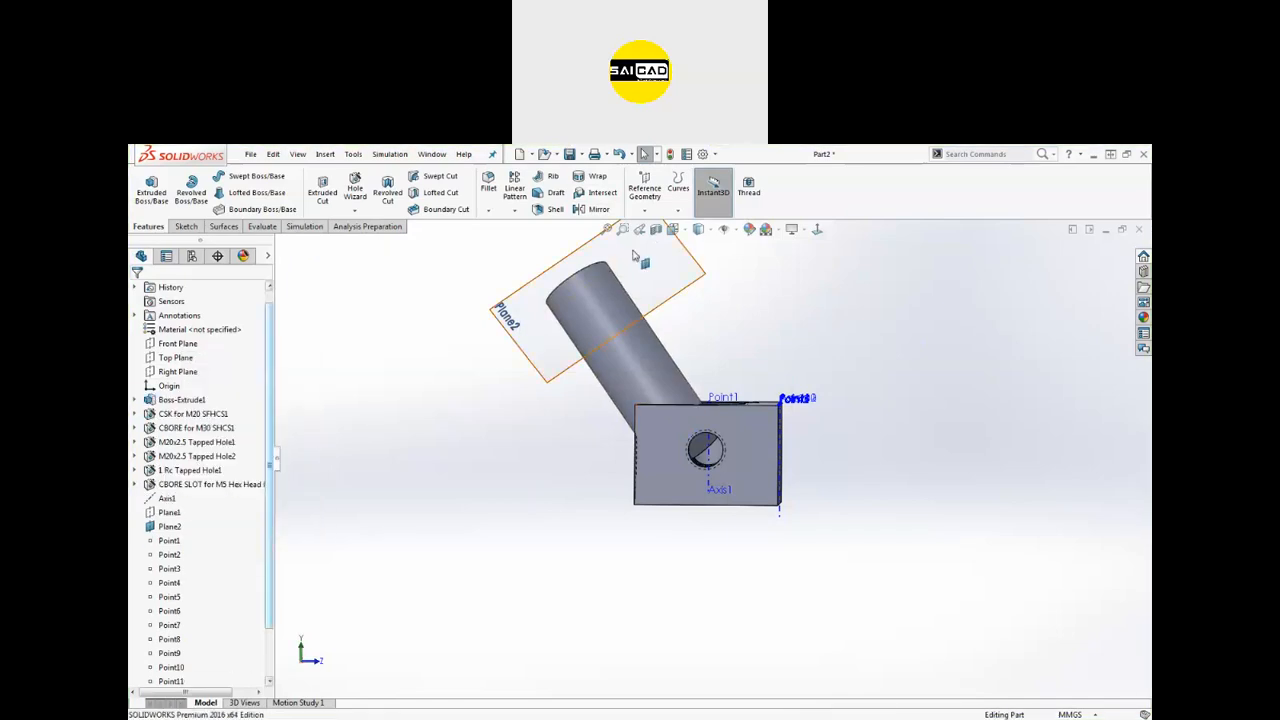
{"action": "left_click", "coordinate": [645, 192]}
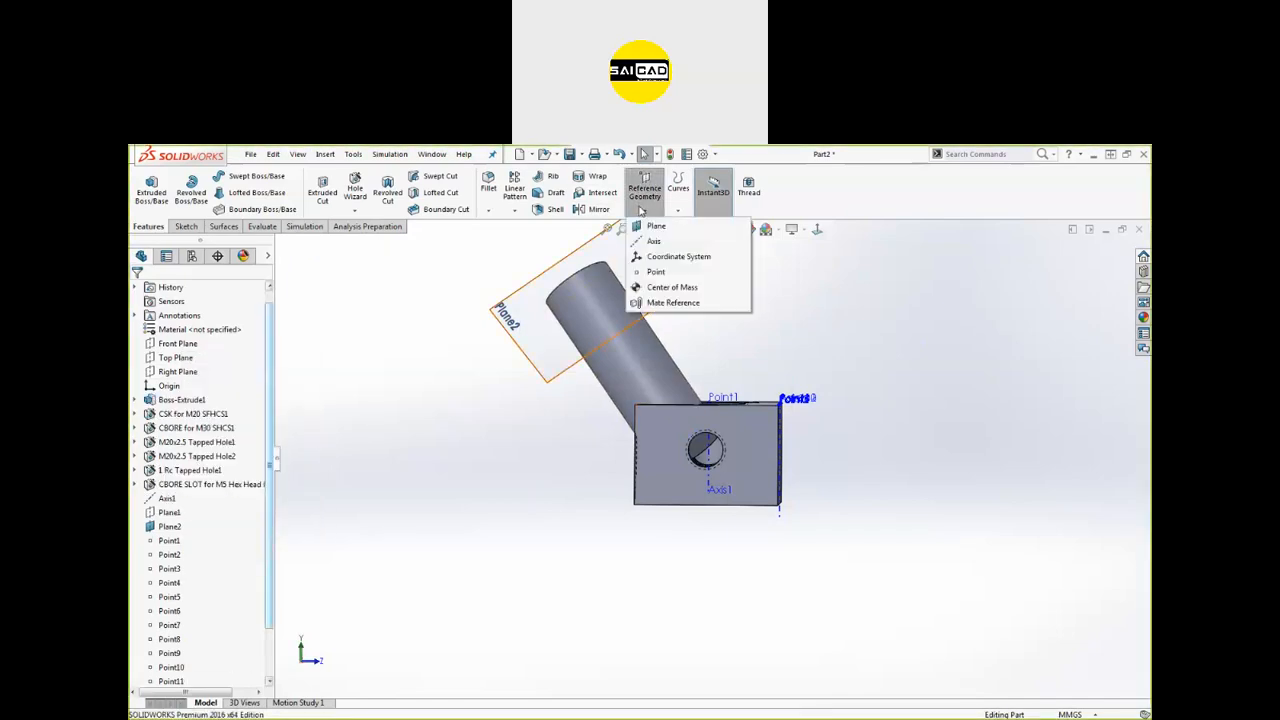
{"action": "left_click", "coordinate": [664, 288]}
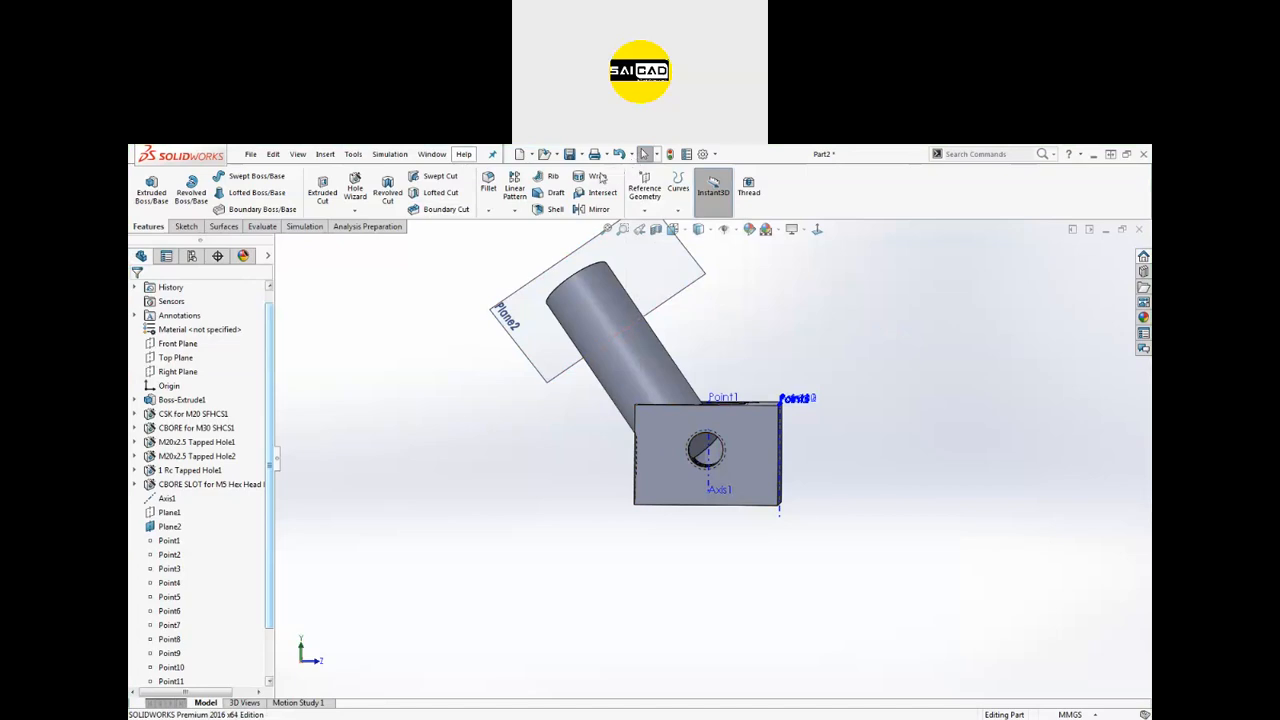
{"action": "scroll", "coordinate": [518, 449], "scroll_direction": "up", "scroll_amount": 3}
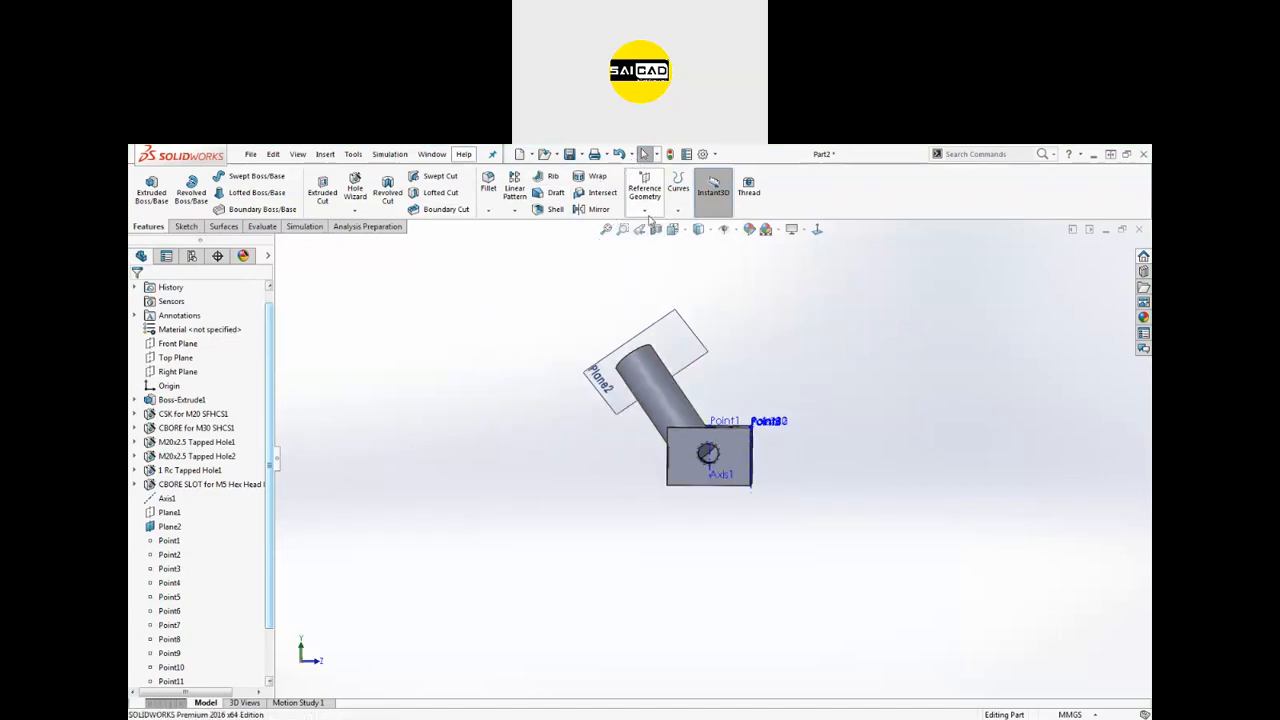
{"action": "left_click", "coordinate": [644, 190]}
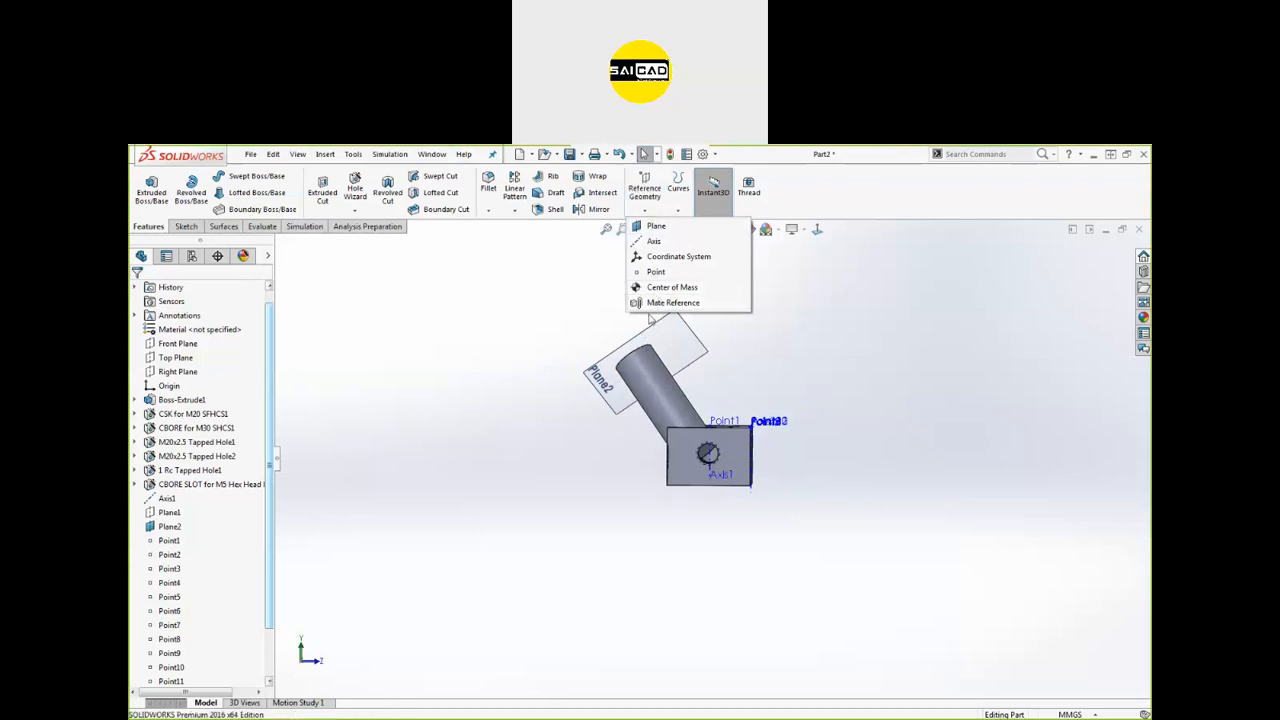
{"action": "left_click", "coordinate": [932, 341]}
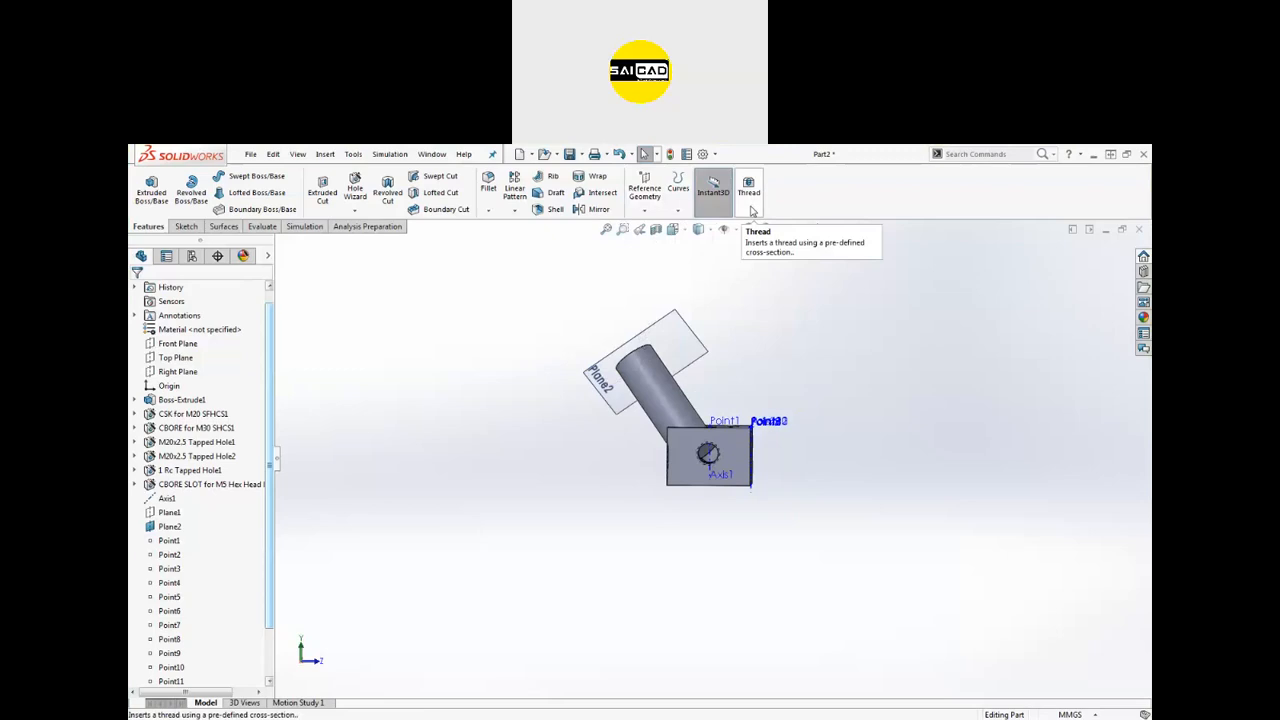
Step: Delete the reference axes, planes and points together with the angled boss, from Axis1 through Boss-Extrude3
{"action": "middle_click_drag", "start_coordinate": [832, 410], "coordinate": [722, 486]}
{"action": "scroll", "coordinate": [747, 471], "scroll_direction": "down", "scroll_amount": 2}
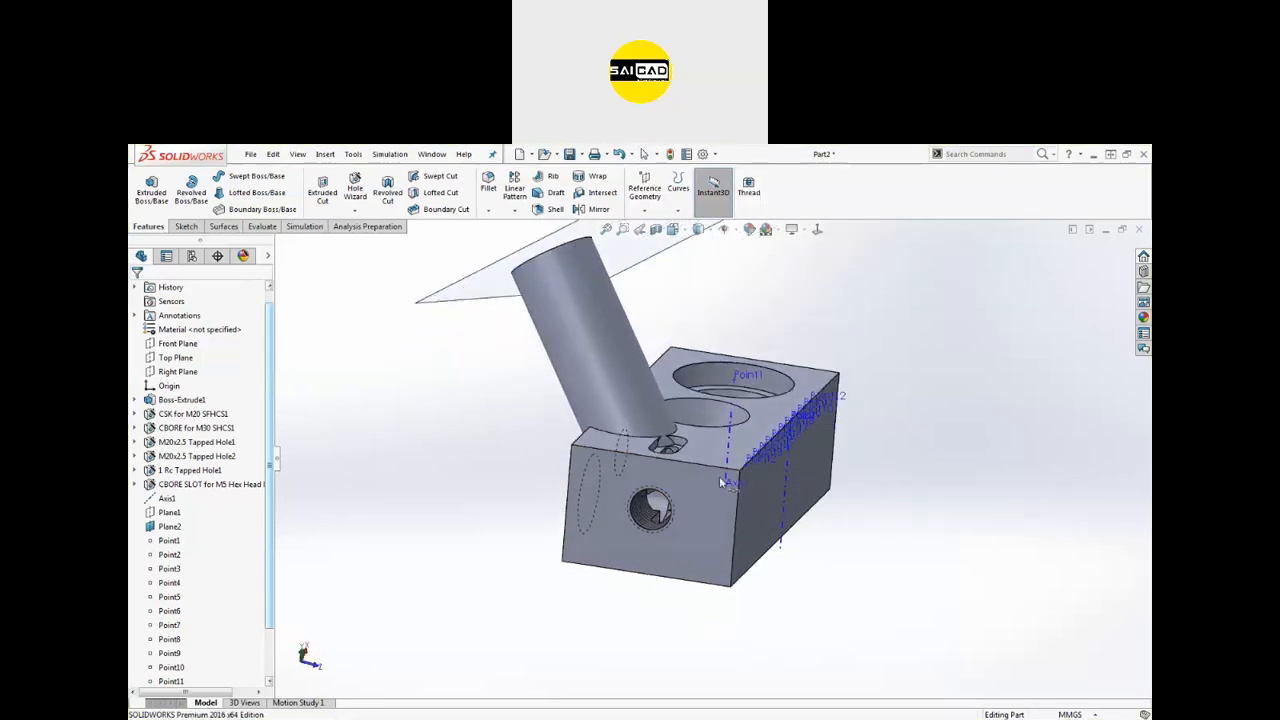
{"action": "scroll", "coordinate": [634, 562], "scroll_direction": "down", "scroll_amount": 2}
{"action": "left_click", "coordinate": [648, 490]}
{"action": "middle_click_drag", "start_coordinate": [620, 506], "coordinate": [440, 560]}
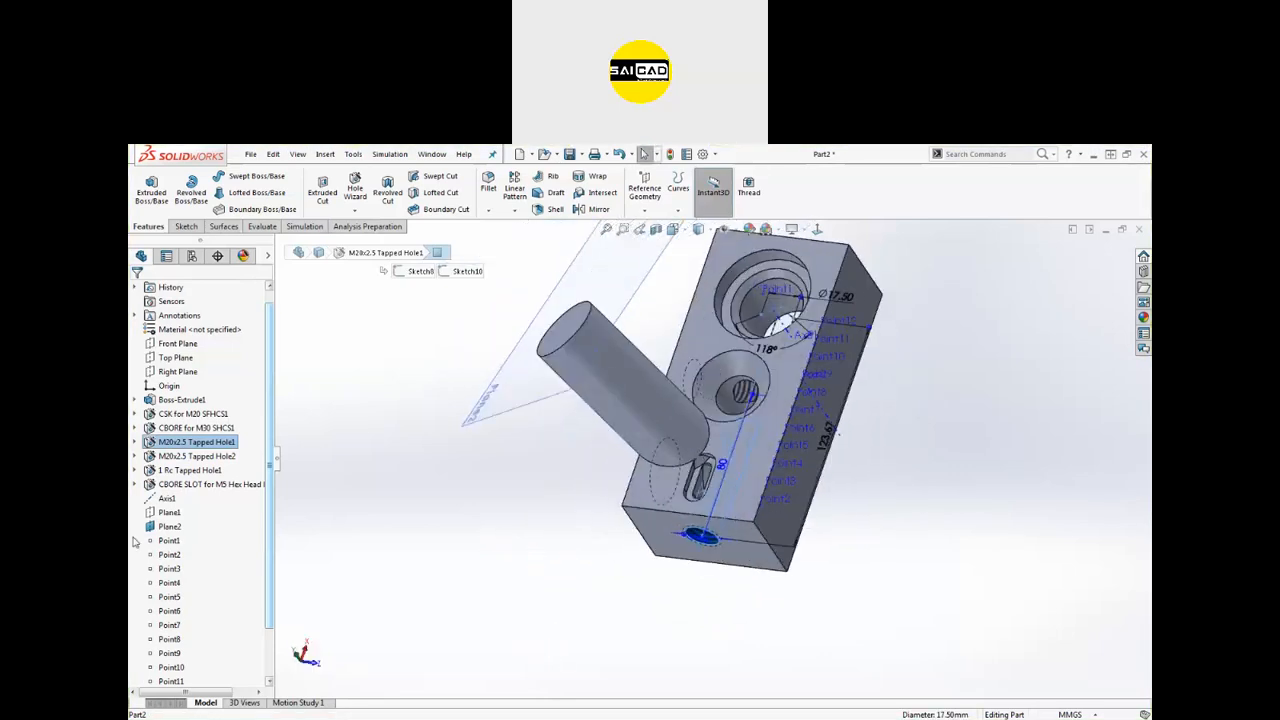
{"action": "scroll", "coordinate": [165, 530], "scroll_direction": "down", "scroll_amount": 1}
{"action": "left_click", "coordinate": [167, 442]}
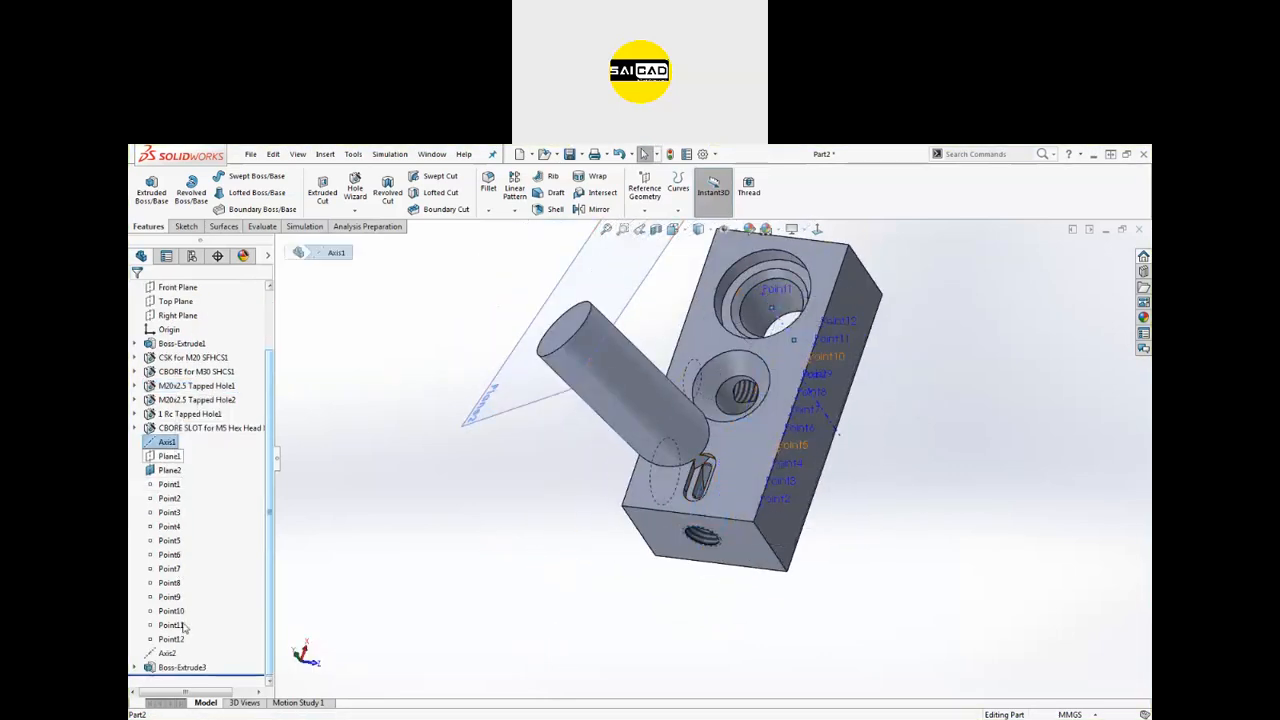
{"action": "left_click", "coordinate": [172, 668], "text": "shift"}
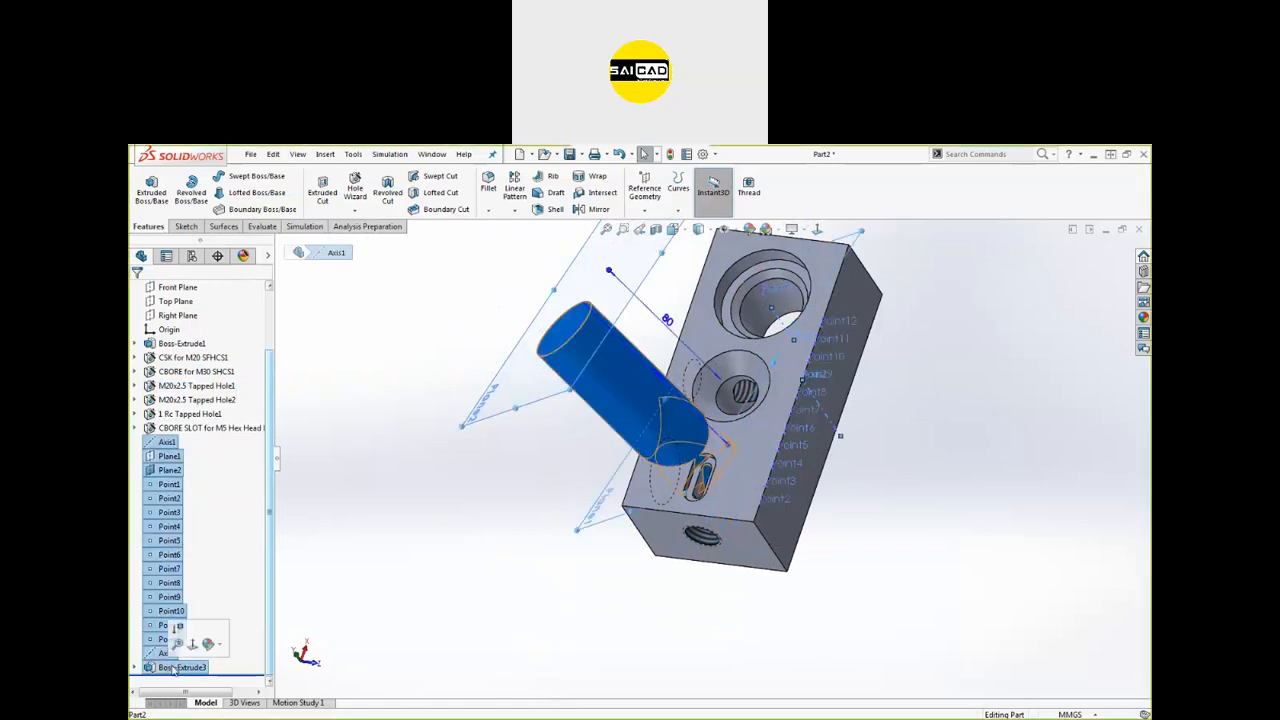
{"action": "left_click", "coordinate": [164, 627]}
{"action": "mouse_move", "coordinate": [540, 480]}
{"action": "middle_mouse_down"}
{"action": "mouse_move", "coordinate": [614, 437]}
{"action": "mouse_move", "coordinate": [656, 463]}
{"action": "mouse_move", "coordinate": [555, 462]}
{"action": "middle_mouse_up"}
Step: Delete the two M20x2.5 tapped holes, the 1 Rc tapped hole and the M5 counterbore slot from the block
{"action": "left_click", "coordinate": [206, 498]}
{"action": "left_click", "coordinate": [186, 486], "text": "ctrl"}
{"action": "key", "text": "Delete"}
{"action": "left_click", "coordinate": [169, 472]}
{"action": "key", "text": "Delete"}
{"action": "left_click", "coordinate": [170, 458]}
{"action": "key", "text": "Delete"}
{"action": "scroll", "coordinate": [724, 556], "scroll_direction": "down", "scroll_amount": 3}
Step: Start a Hole Wizard hole on the block's end face, using the plain Hole type with ANSI Metric drill sizes
{"action": "left_click", "coordinate": [724, 556]}
{"action": "middle_click_drag", "start_coordinate": [561, 554], "coordinate": [514, 457]}
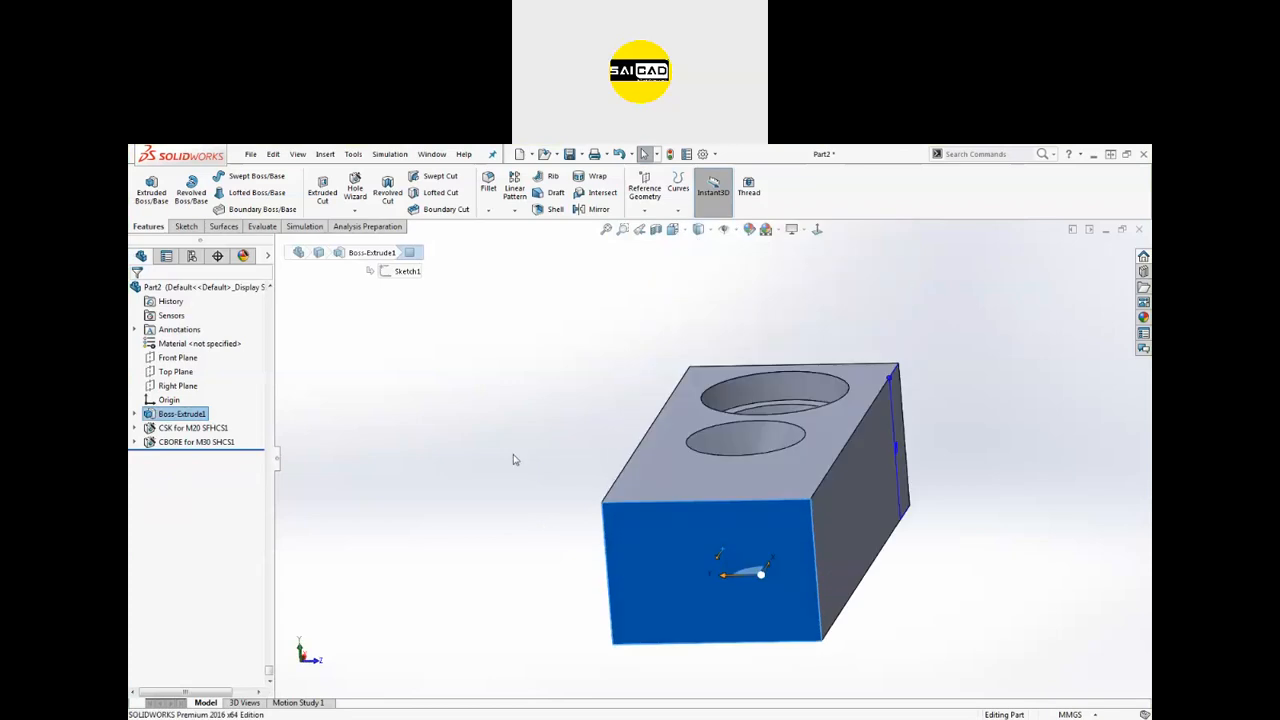
{"action": "scroll", "coordinate": [550, 500], "scroll_direction": "up", "scroll_amount": 3}
{"action": "scroll", "coordinate": [577, 534], "scroll_direction": "down", "scroll_amount": 3}
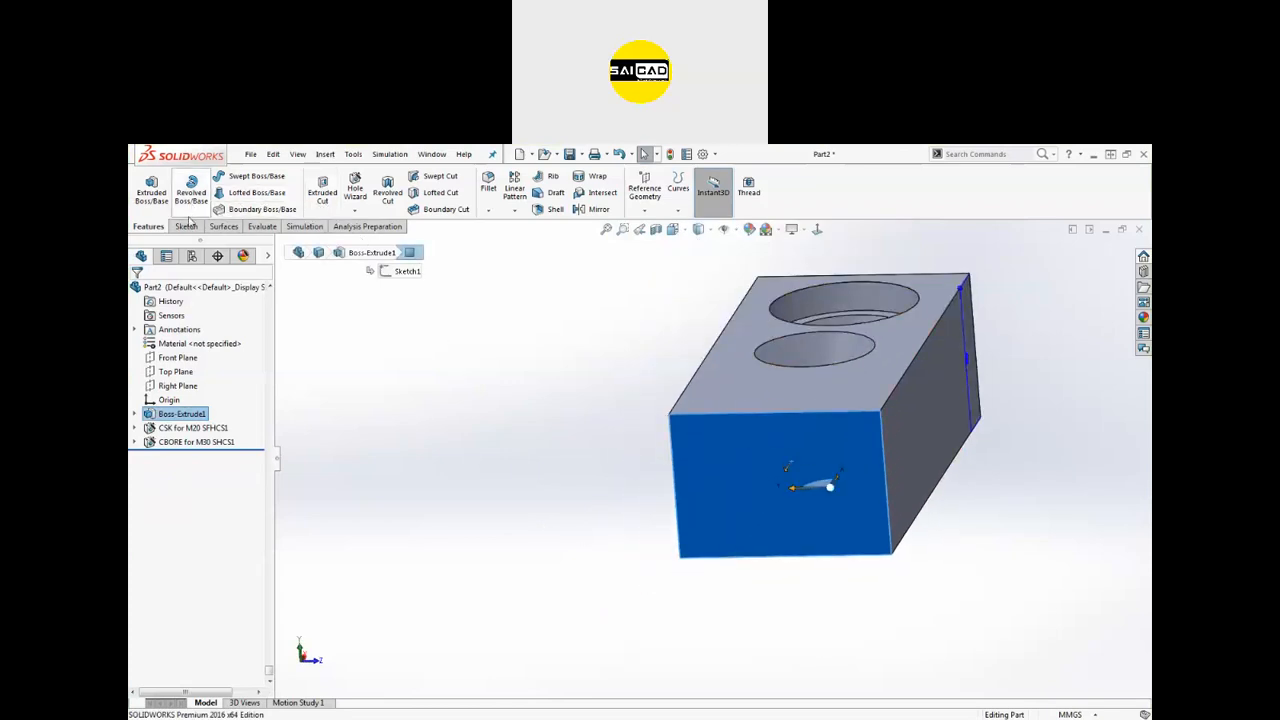
{"action": "left_click", "coordinate": [355, 192]}
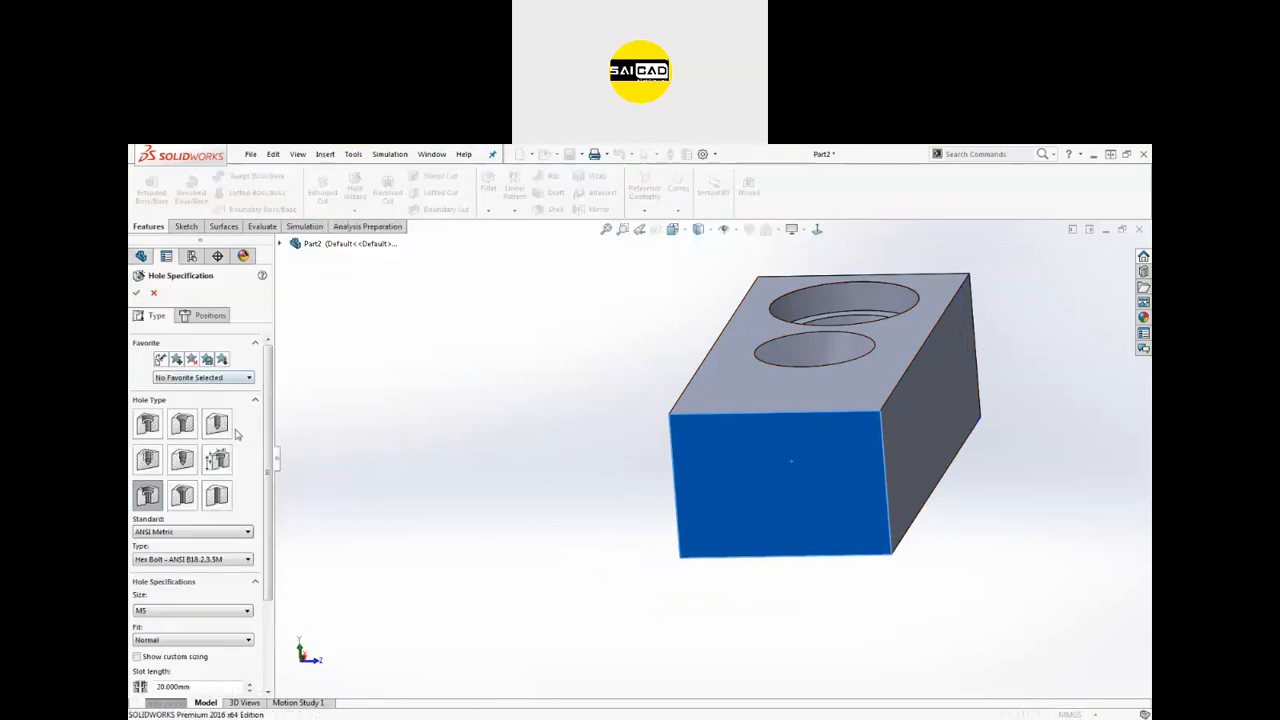
{"action": "left_click", "coordinate": [217, 425]}
{"action": "scroll", "coordinate": [200, 500], "scroll_direction": "down", "scroll_amount": 3}
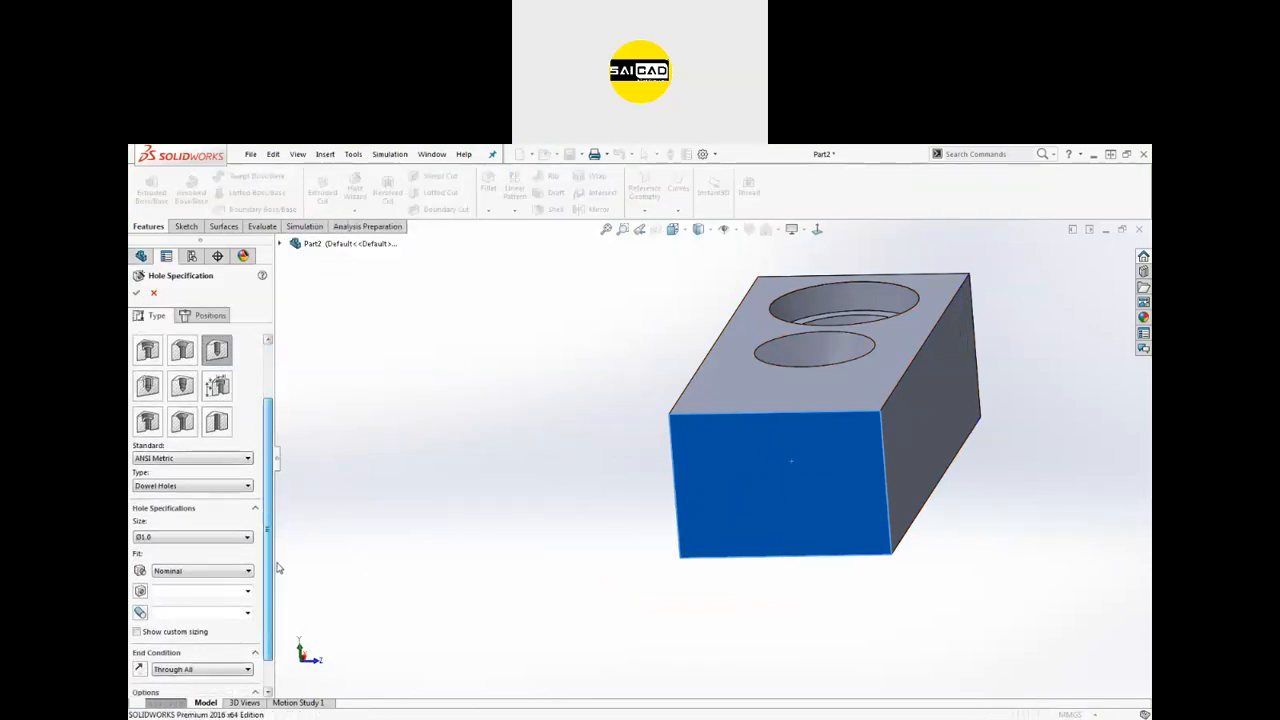
{"action": "left_click", "coordinate": [192, 485]}
{"action": "left_click", "coordinate": [160, 507]}
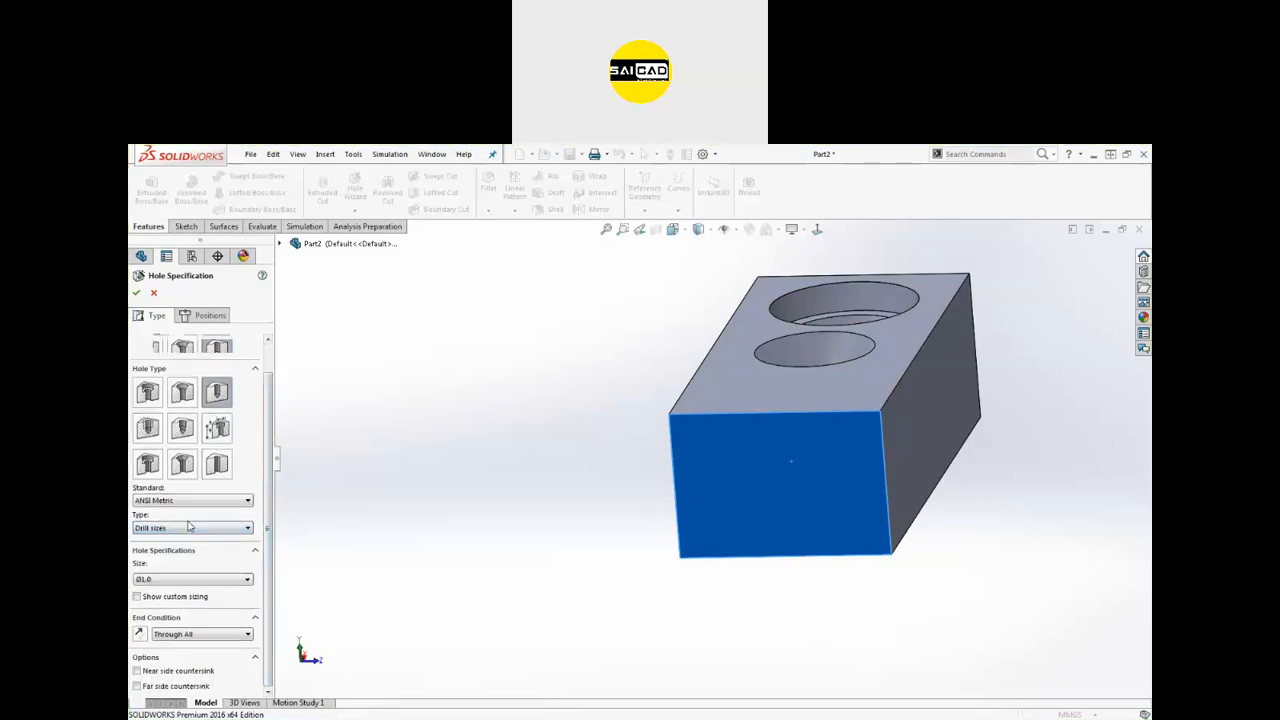
Step: Set the hole size to Ø25.0 and place the through hole in the upper half of the block's end face
{"action": "left_click", "coordinate": [200, 579]}
{"action": "scroll", "coordinate": [186, 640], "scroll_direction": "down", "scroll_amount": 15}
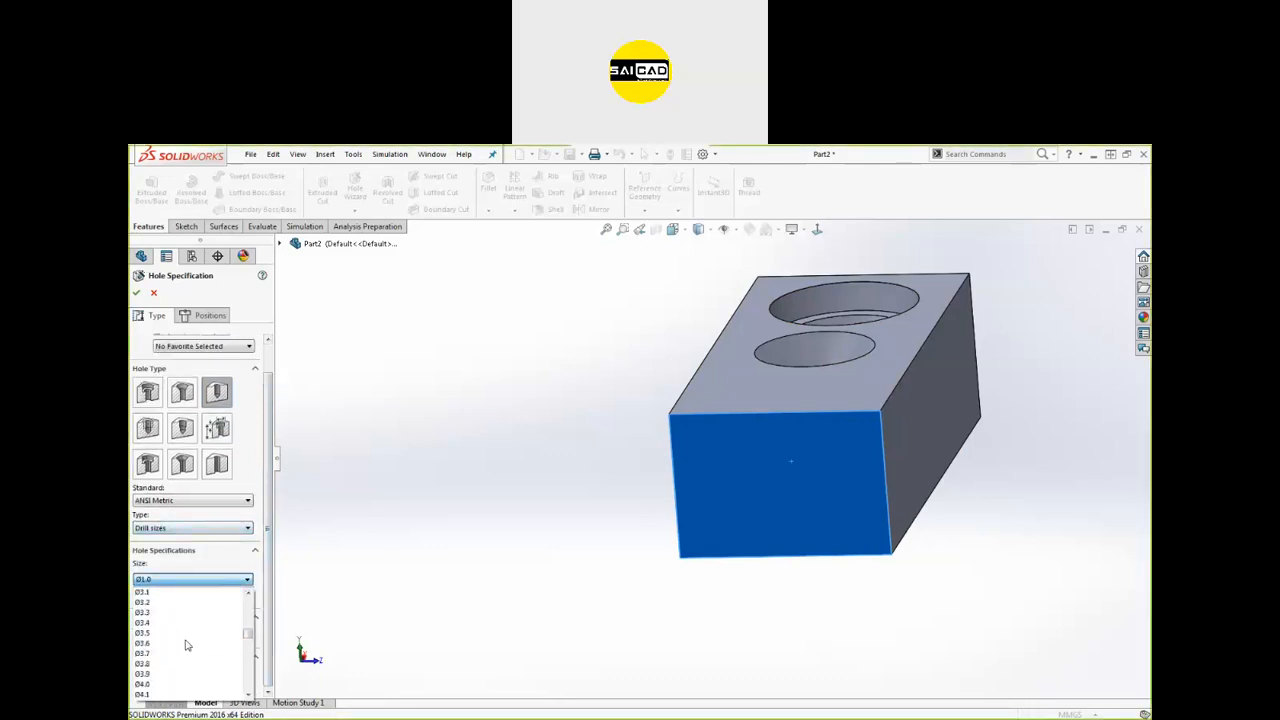
{"action": "scroll", "coordinate": [168, 678], "scroll_direction": "down", "scroll_amount": 9}
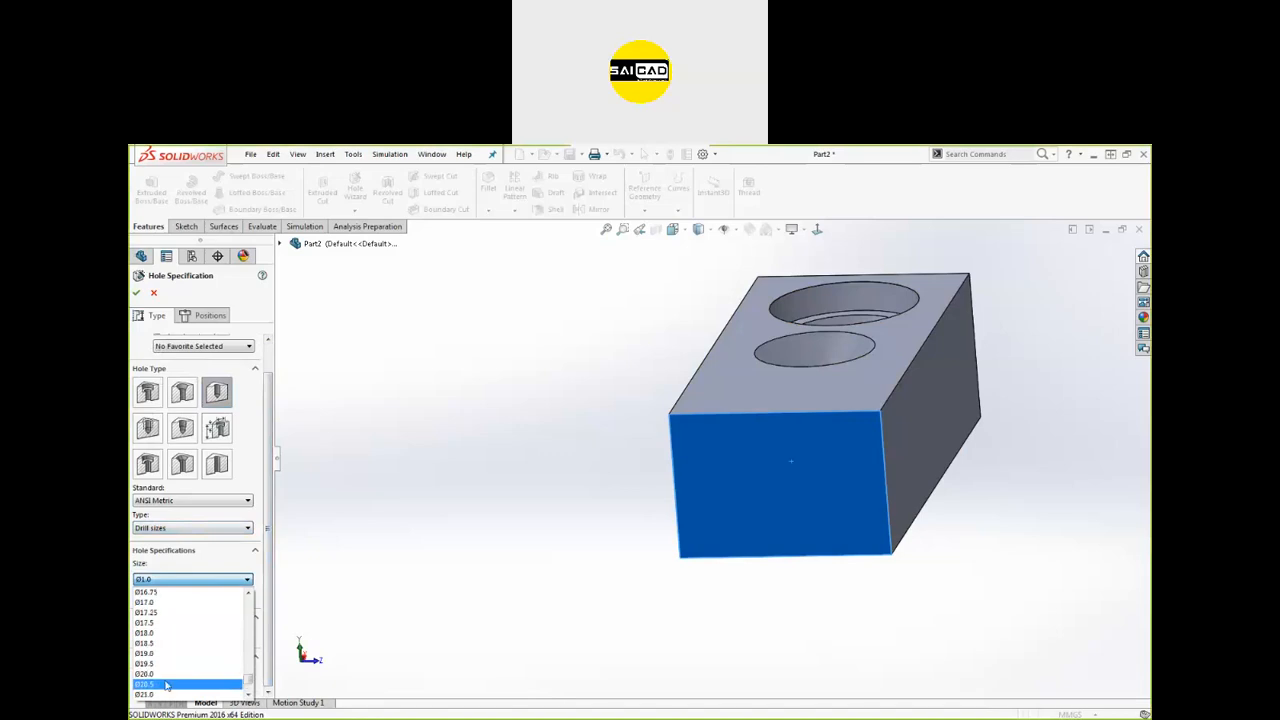
{"action": "left_click", "coordinate": [150, 685]}
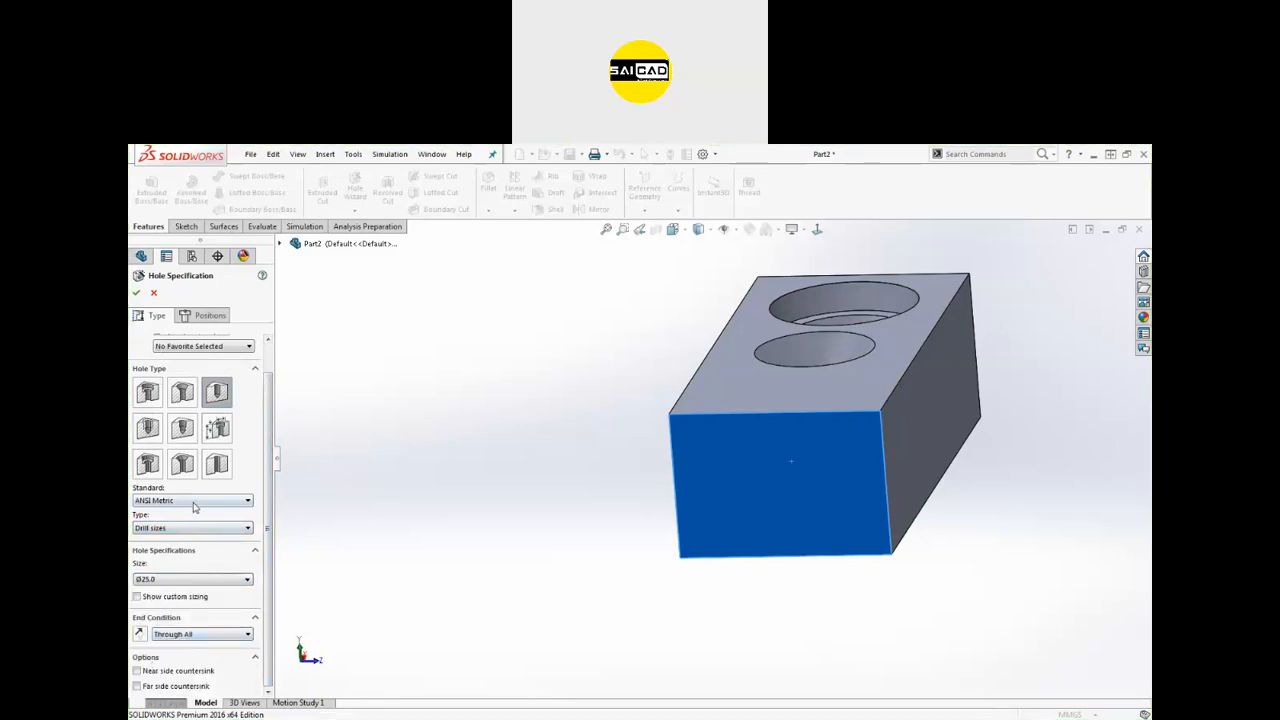
{"action": "left_click", "coordinate": [205, 315]}
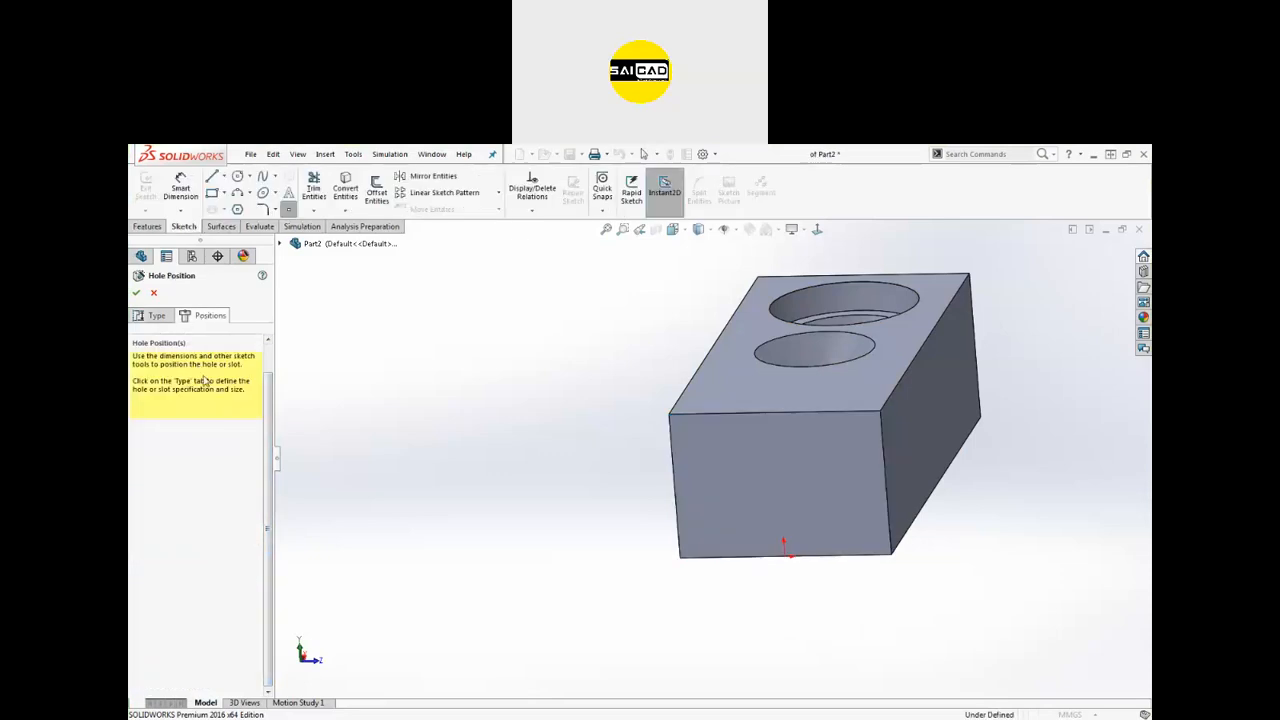
{"action": "left_click", "coordinate": [783, 447]}
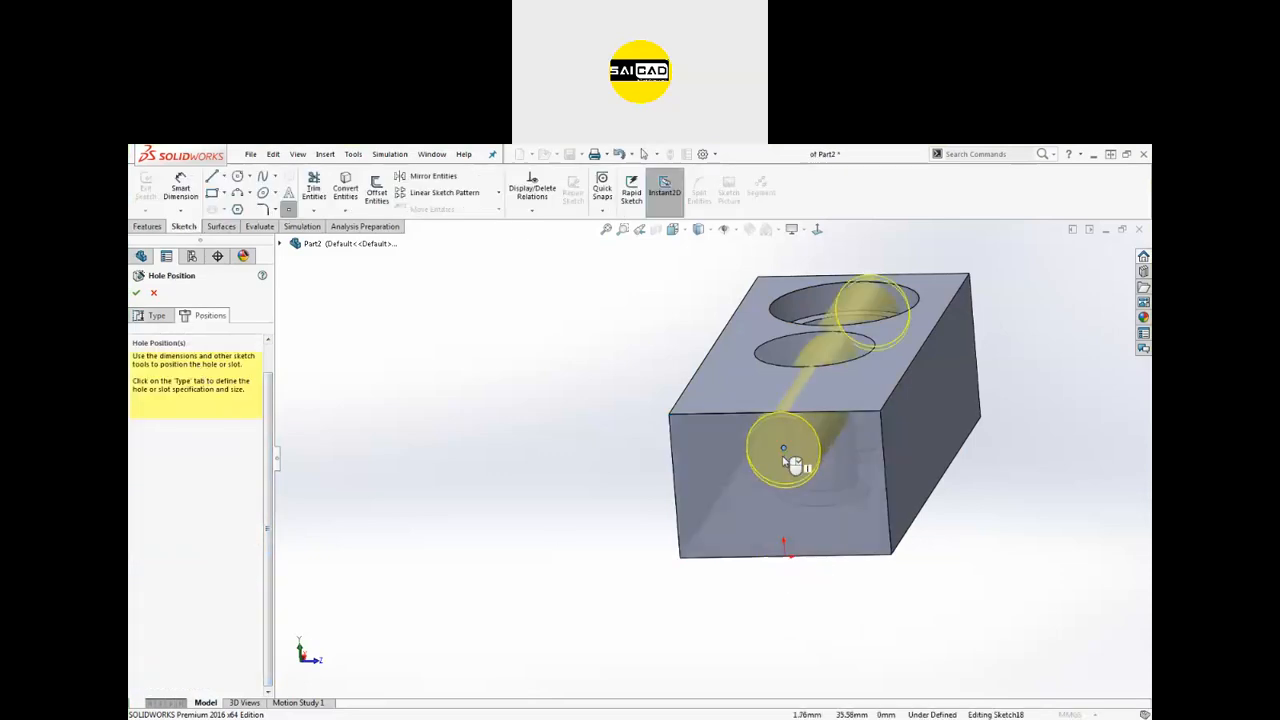
{"action": "left_click", "coordinate": [141, 293]}
{"action": "middle_click_drag", "start_coordinate": [586, 508], "coordinate": [850, 372]}
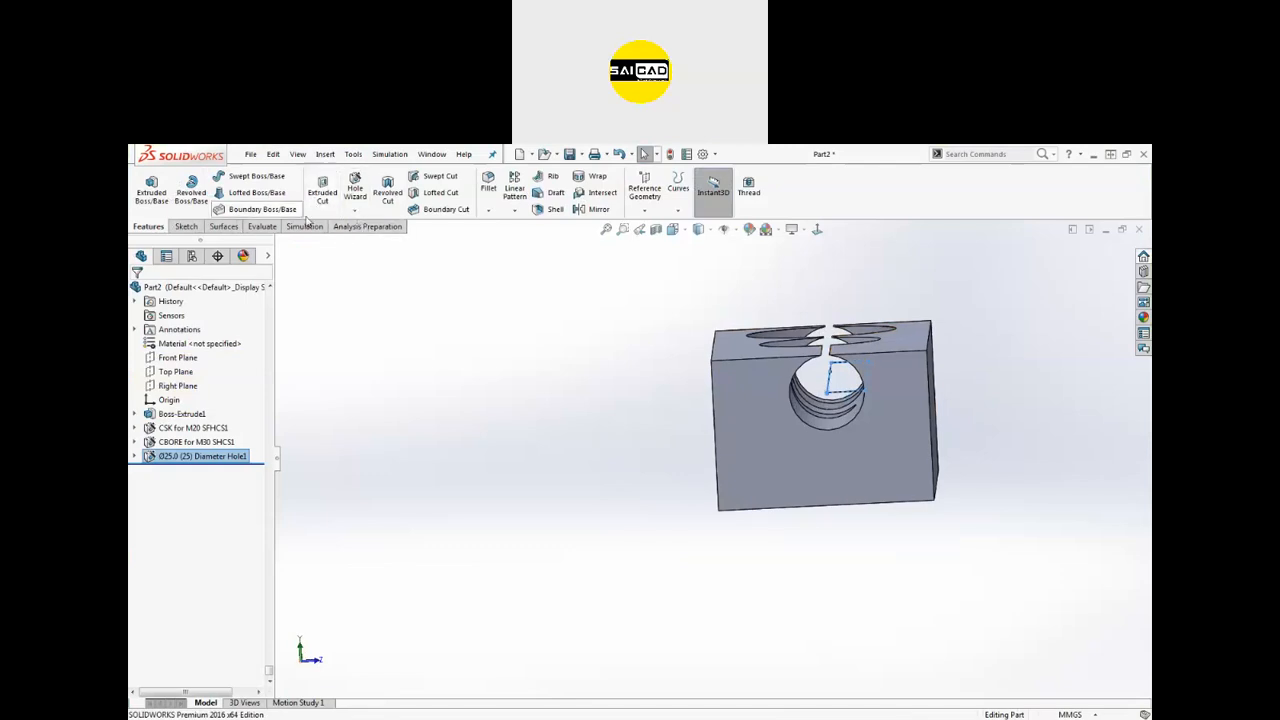
Step: Edit the Ø25 hole's position sketch and move its center point down to about 21.8 mm above the sketch origin
{"action": "left_click", "coordinate": [135, 457]}
{"action": "left_click", "coordinate": [182, 470]}
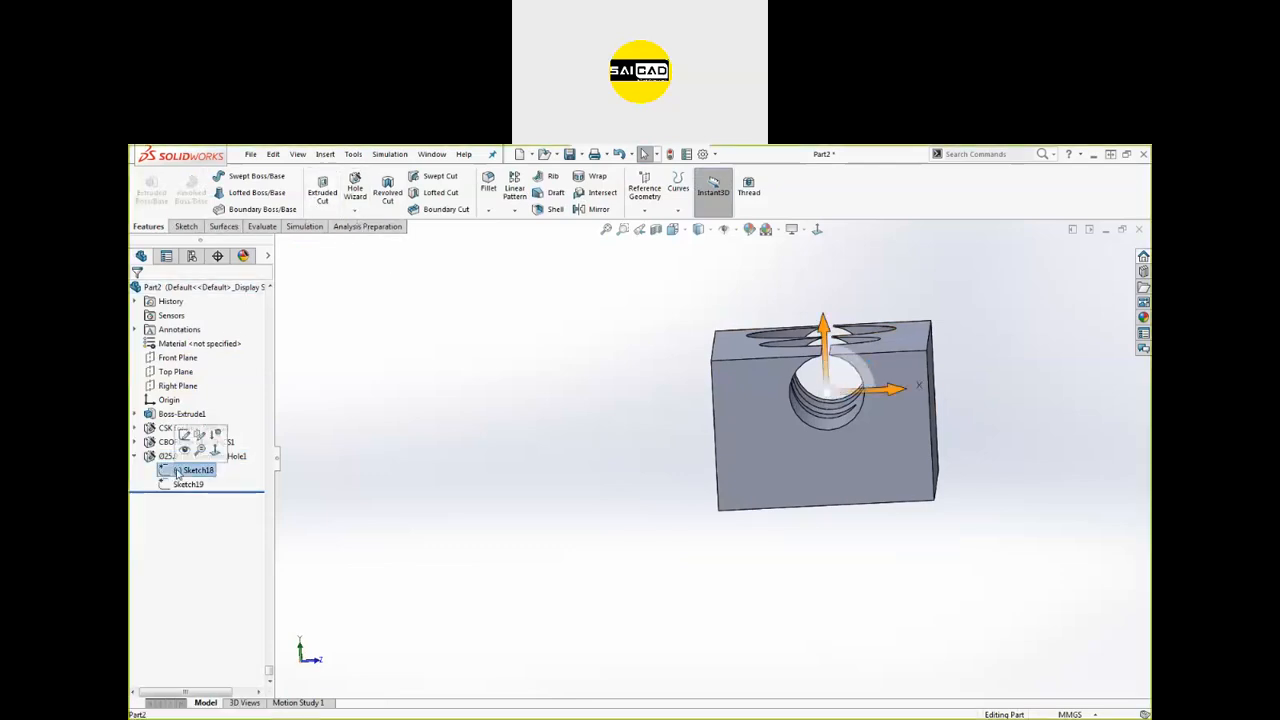
{"action": "left_click", "coordinate": [185, 435]}
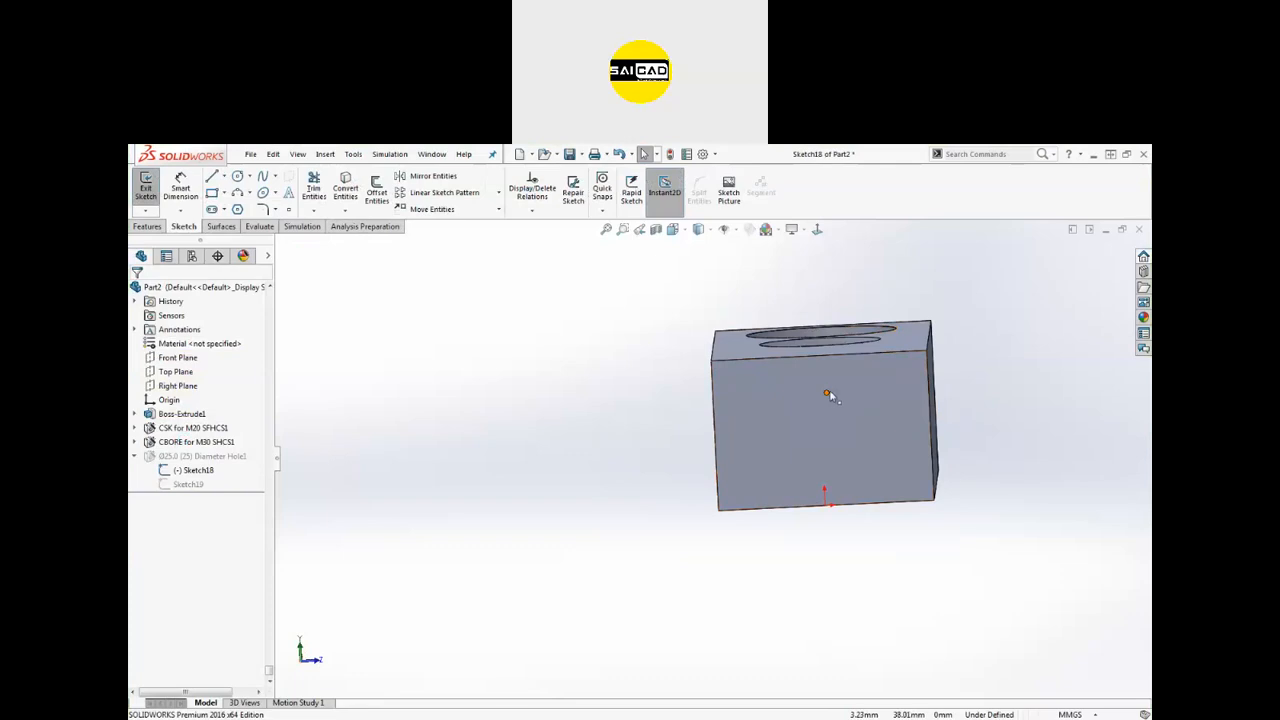
{"action": "left_click", "coordinate": [827, 410]}
{"action": "left_click_drag", "start_coordinate": [828, 420], "coordinate": [823, 446]}
{"action": "left_click", "coordinate": [146, 185]}
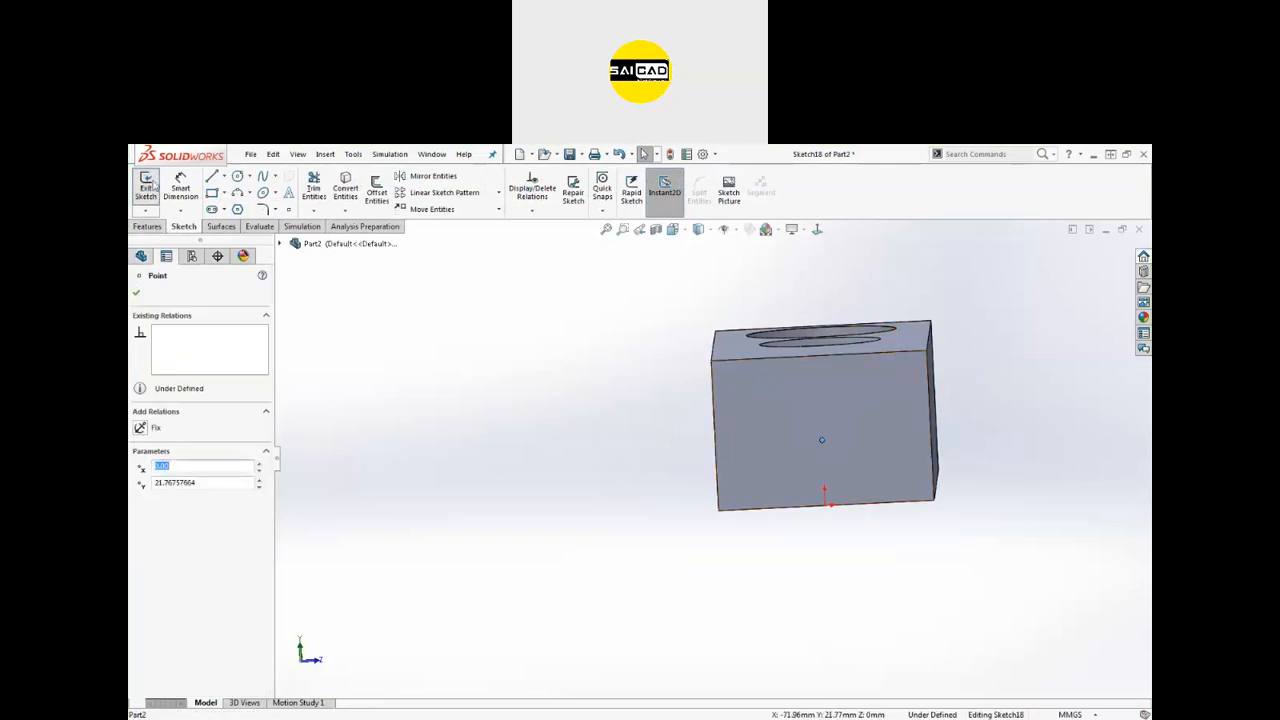
{"action": "mouse_move", "coordinate": [563, 462]}
{"action": "middle_mouse_down"}
{"action": "mouse_move", "coordinate": [600, 440]}
{"action": "mouse_move", "coordinate": [574, 469]}
{"action": "mouse_move", "coordinate": [554, 411]}
{"action": "mouse_move", "coordinate": [567, 465]}
{"action": "middle_mouse_up"}
{"action": "scroll", "coordinate": [477, 483], "scroll_direction": "up", "scroll_amount": 4}
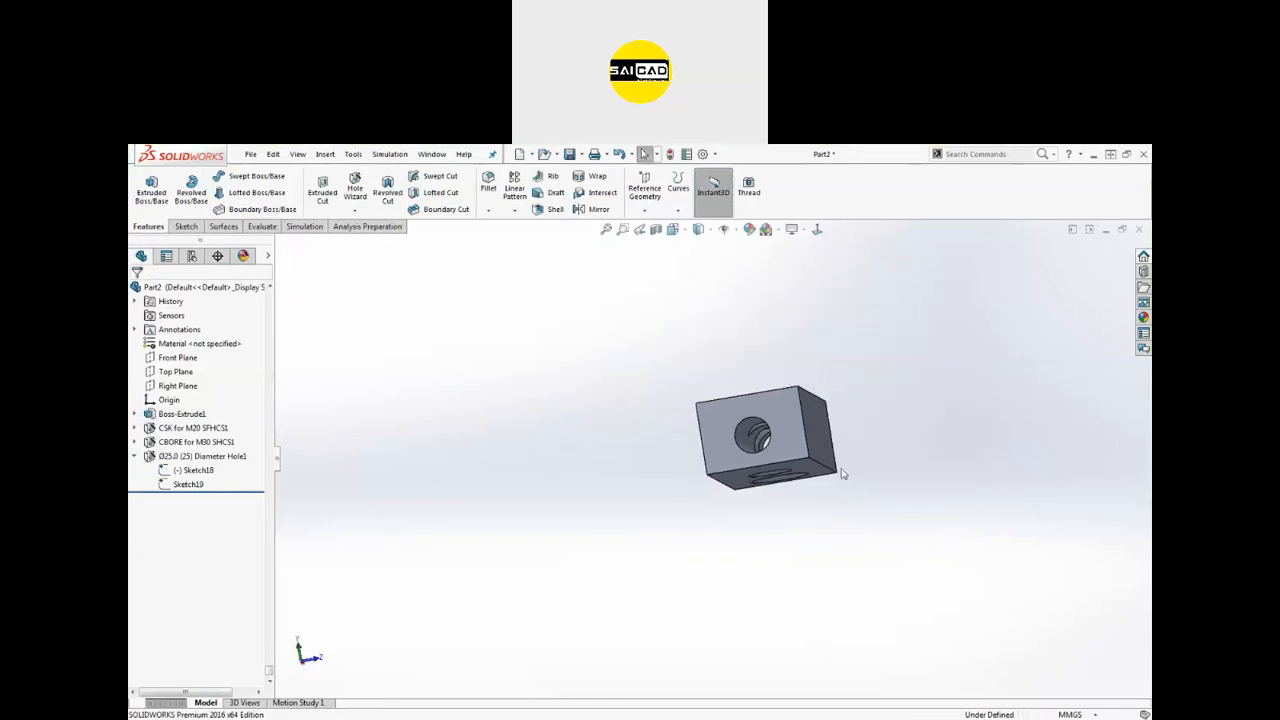
Step: Start an extruded boss on the block's top face and sketch a circle about 16.6 mm in diameter beside the countersunk hole
{"action": "scroll", "coordinate": [857, 458], "scroll_direction": "down", "scroll_amount": 4}
{"action": "middle_click_drag", "start_coordinate": [857, 445], "coordinate": [860, 429]}
{"action": "scroll", "coordinate": [636, 392], "scroll_direction": "down", "scroll_amount": 3}
{"action": "scroll", "coordinate": [608, 431], "scroll_direction": "up", "scroll_amount": 3}
{"action": "middle_click_drag", "start_coordinate": [713, 445], "coordinate": [846, 421]}
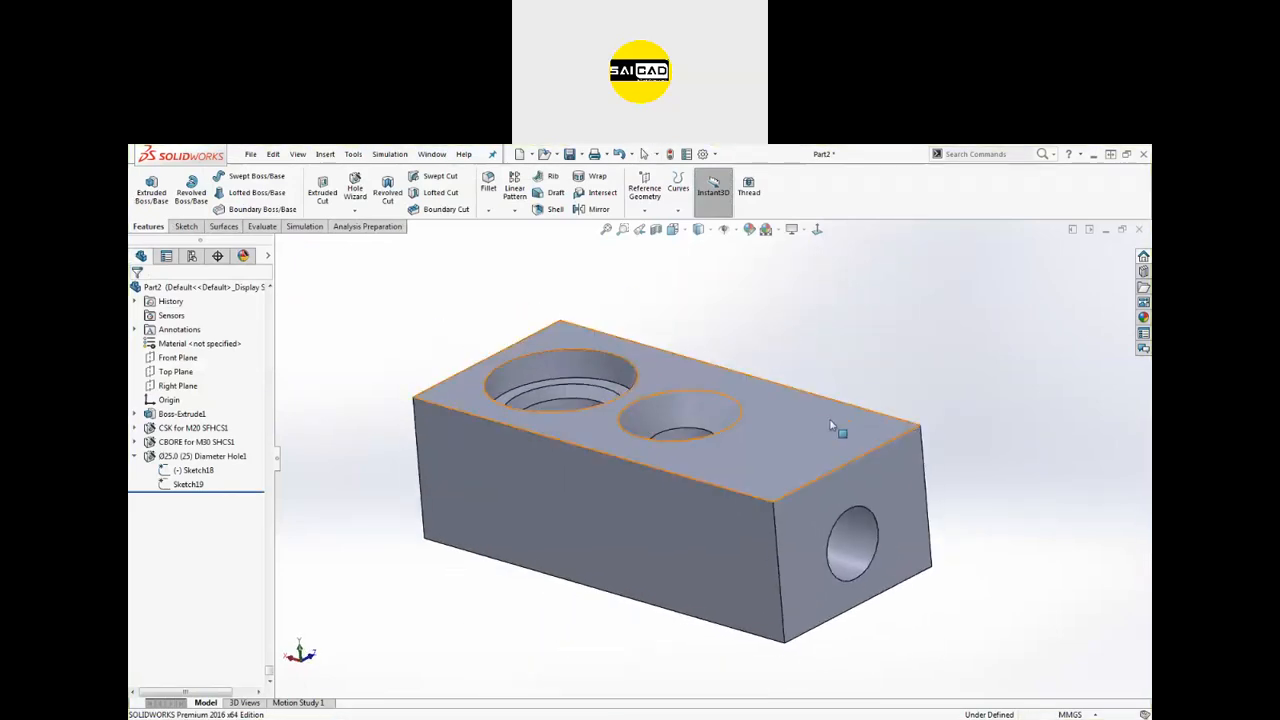
{"action": "left_click", "coordinate": [846, 421]}
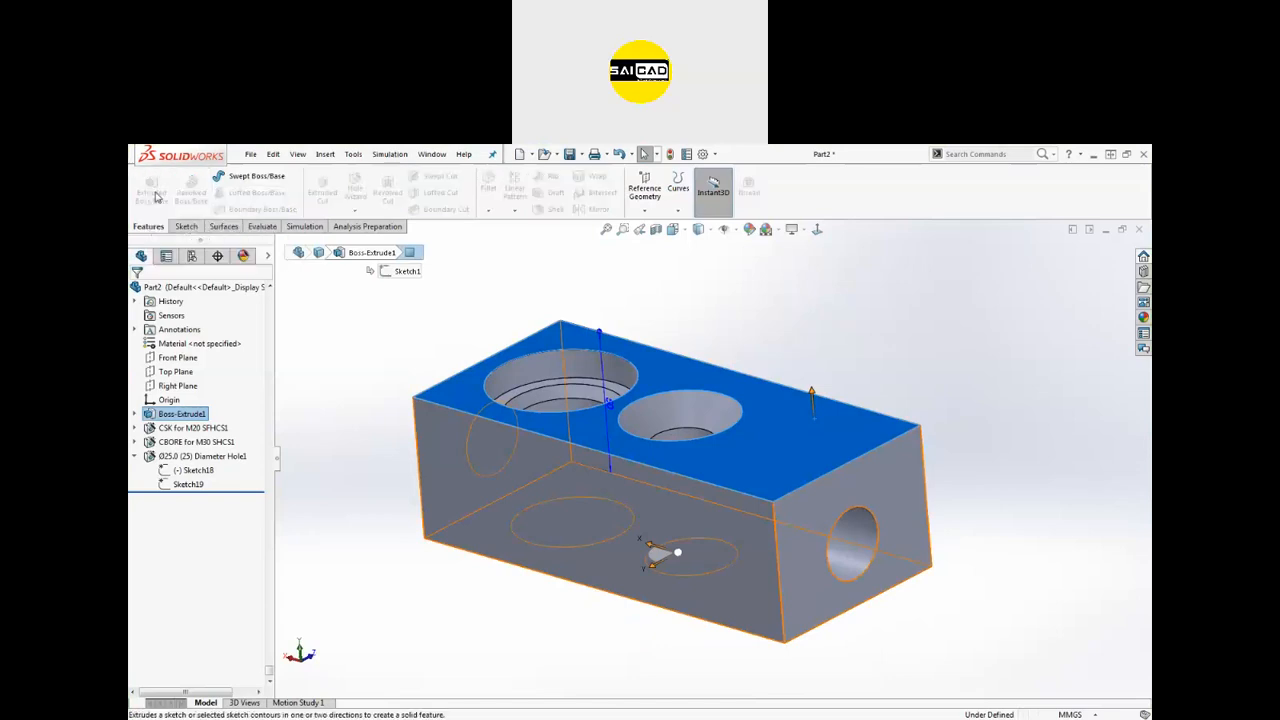
{"action": "left_click", "coordinate": [155, 197]}
{"action": "left_click", "coordinate": [237, 176]}
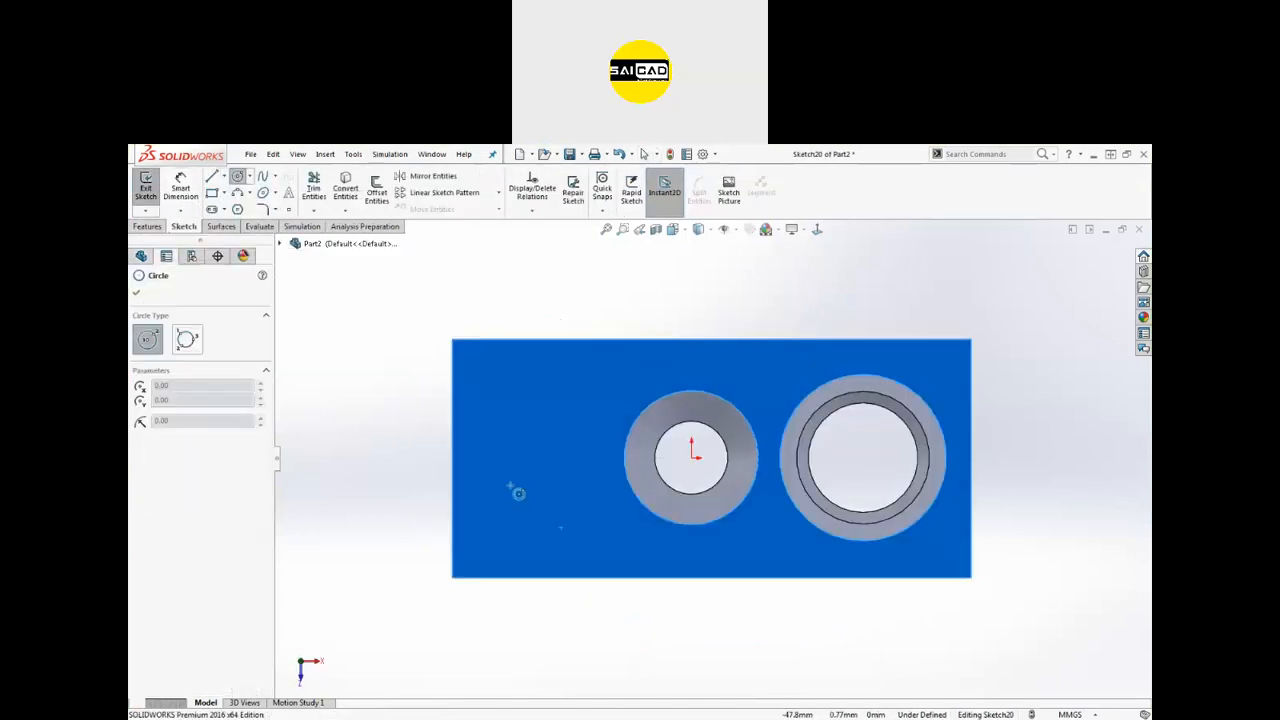
{"action": "left_click", "coordinate": [510, 485]}
{"action": "left_click", "coordinate": [537, 485]}
{"action": "left_click", "coordinate": [146, 190]}
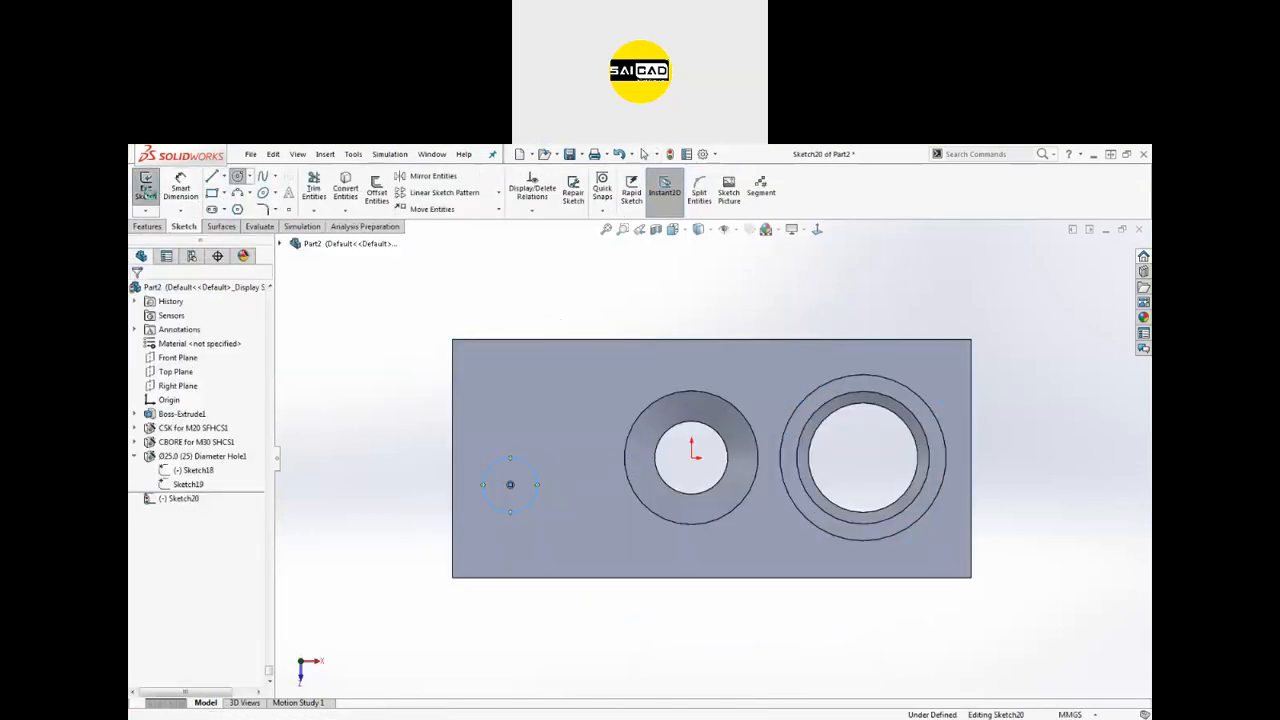
Step: Extrude the sketched circle upward as a Blind boss with a depth of 104 mm, merged with the block
{"action": "right_click", "coordinate": [523, 463]}
{"action": "left_click", "coordinate": [363, 351]}
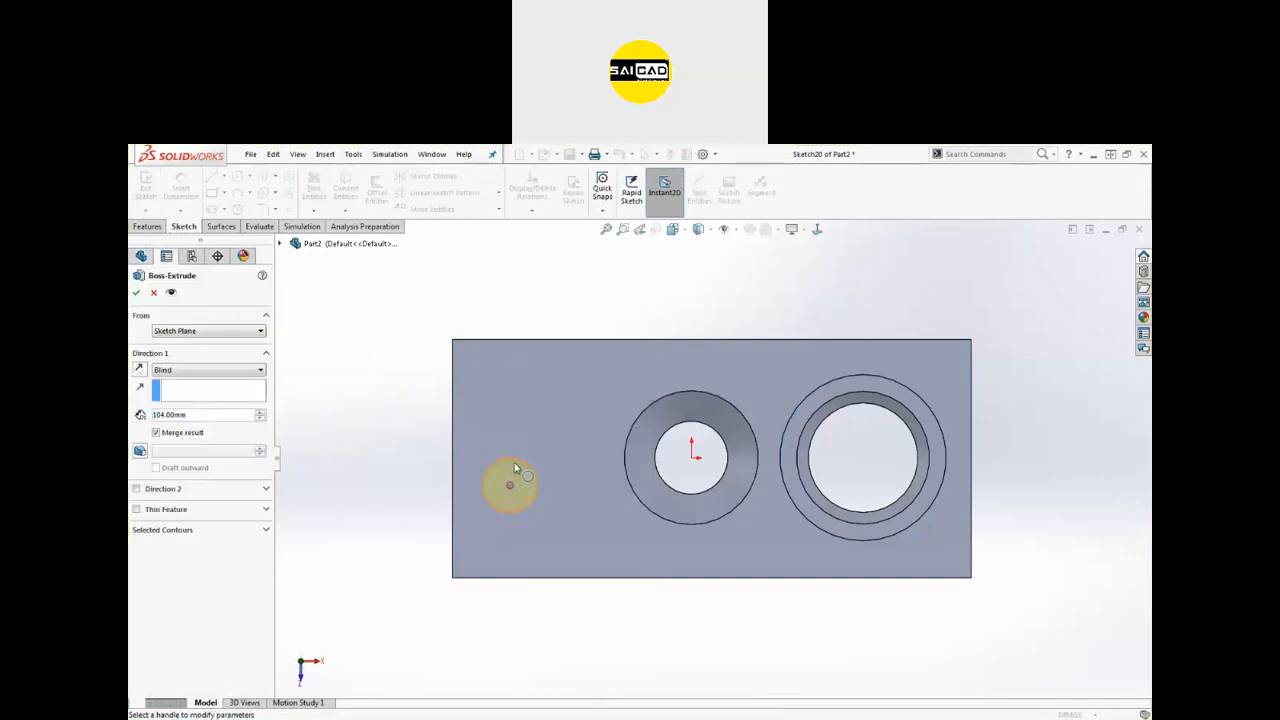
{"action": "middle_click_drag", "start_coordinate": [416, 458], "coordinate": [420, 392]}
{"action": "scroll", "coordinate": [430, 447], "scroll_direction": "up", "scroll_amount": 5}
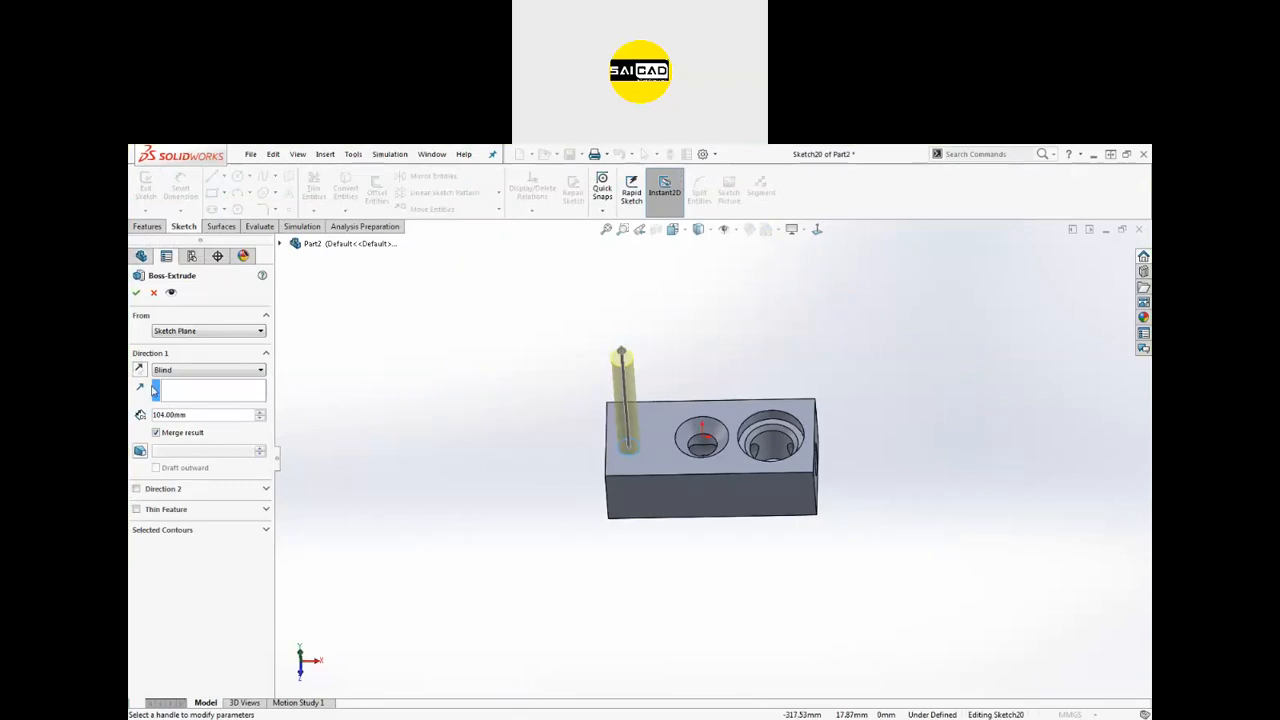
{"action": "left_click", "coordinate": [136, 292]}
{"action": "scroll", "coordinate": [630, 420], "scroll_direction": "down", "scroll_amount": 3}
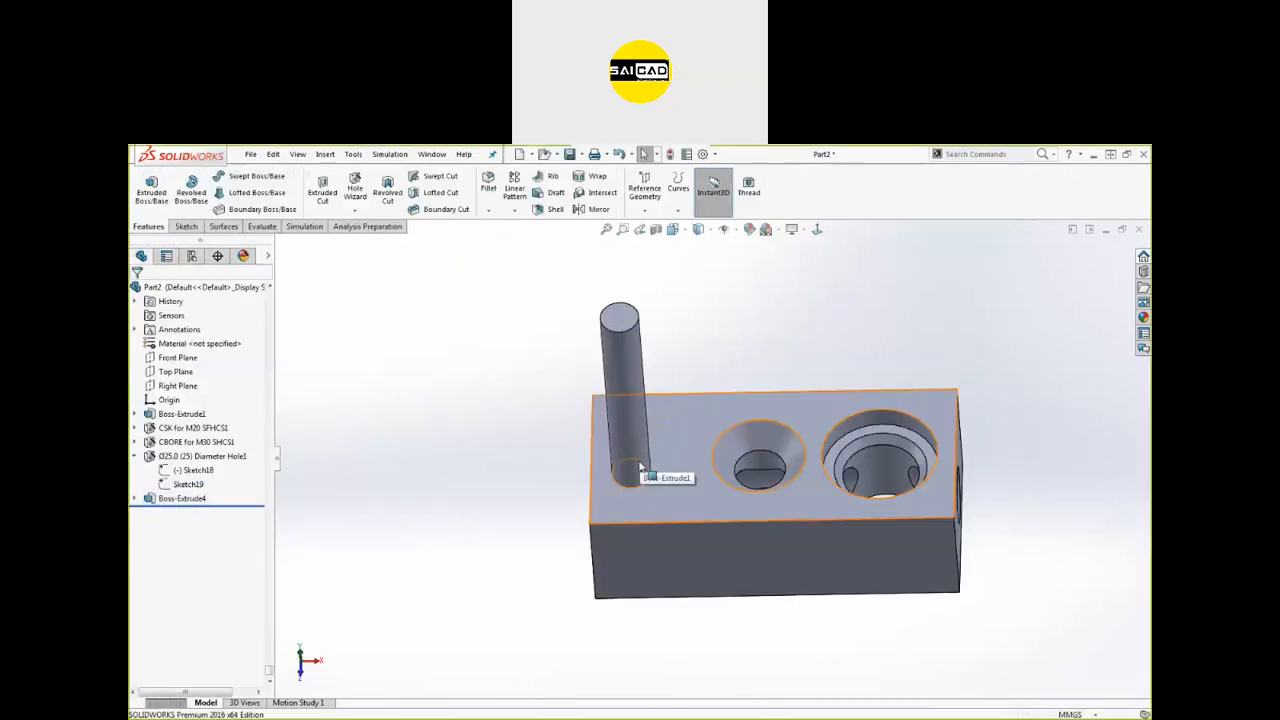
Step: Edit the cylindrical boss's sketch and dimension its circle to a diameter of 20 mm
{"action": "left_click", "coordinate": [663, 400]}
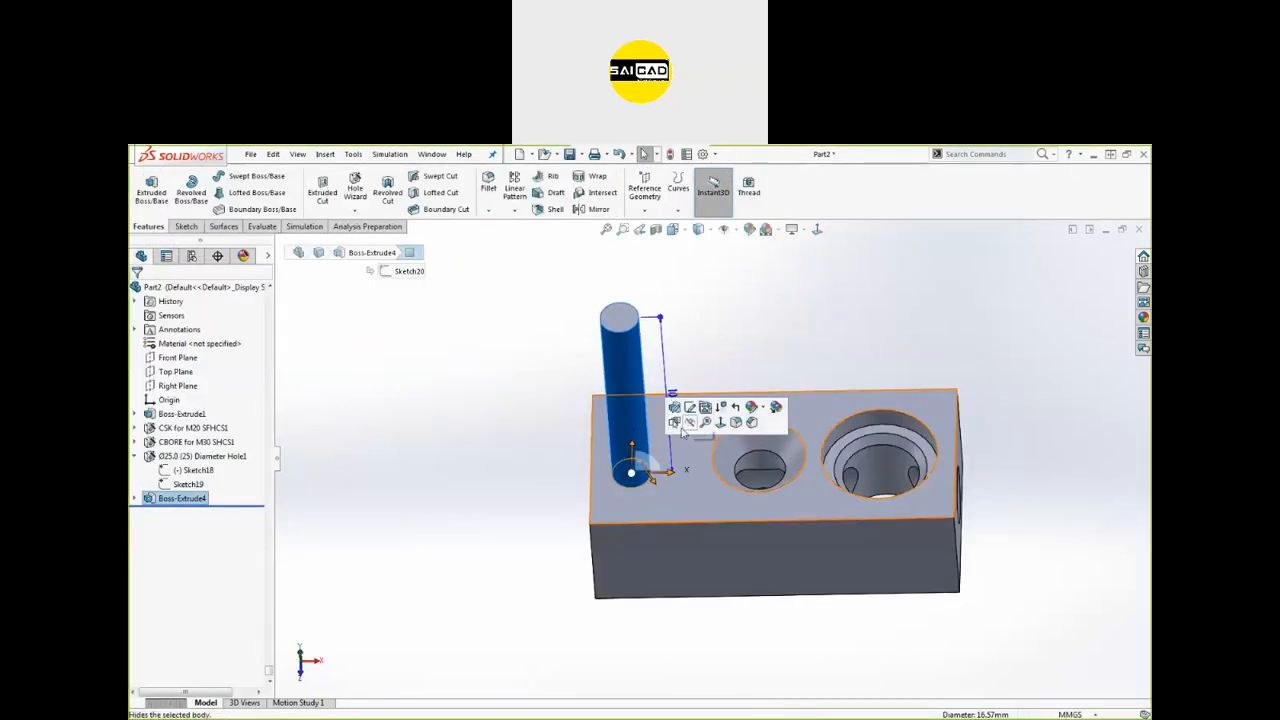
{"action": "left_click", "coordinate": [697, 420]}
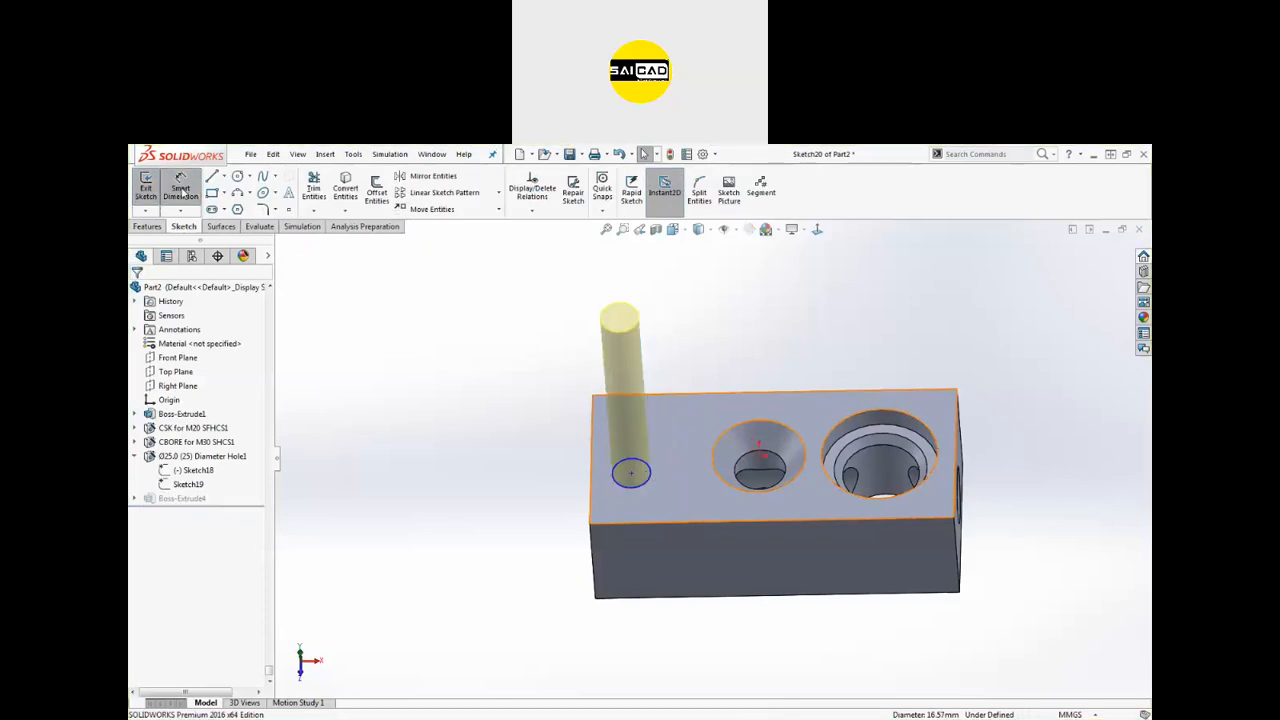
{"action": "left_click", "coordinate": [649, 468]}
{"action": "left_click", "coordinate": [737, 381]}
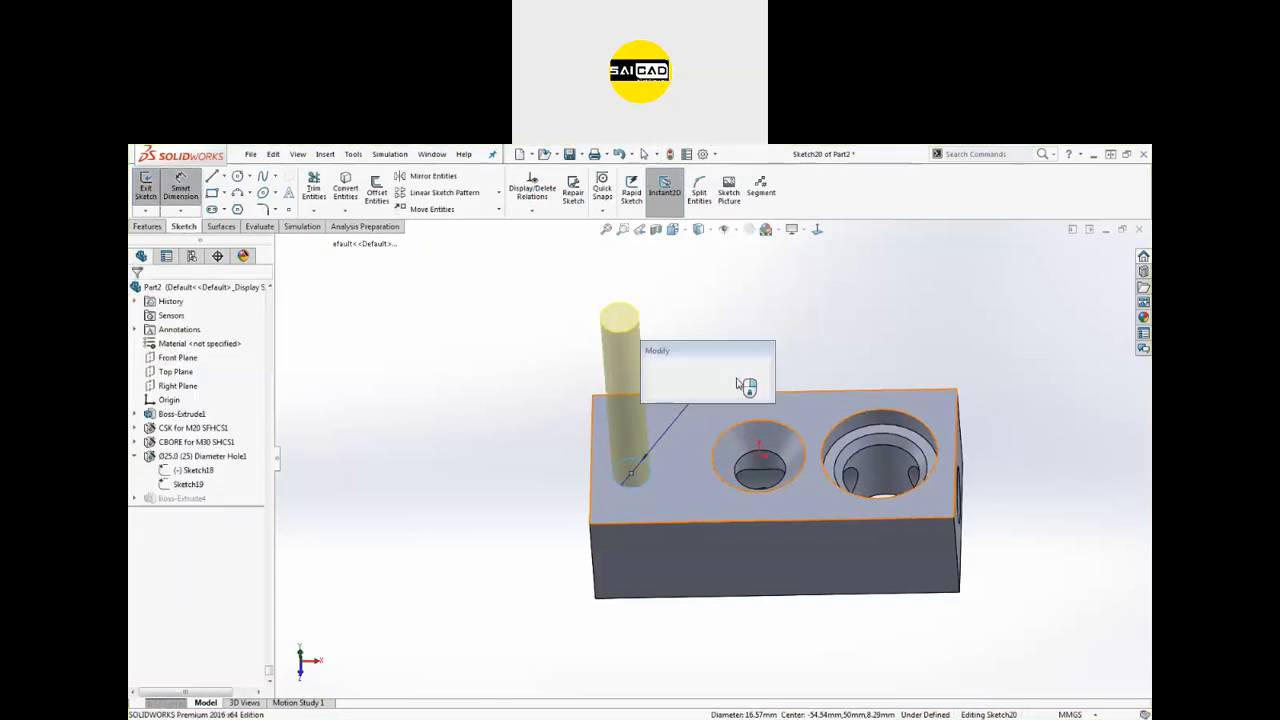
{"action": "type", "text": "20"}
{"action": "key", "text": "Return"}
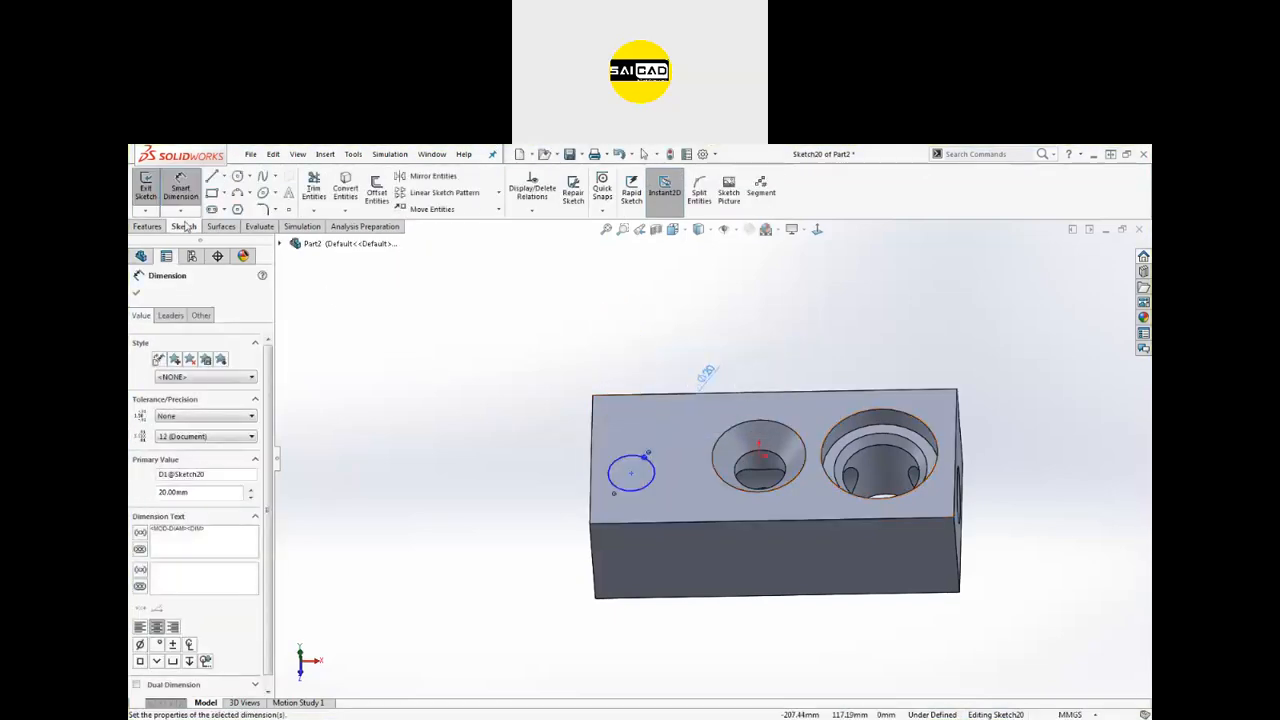
{"action": "left_click", "coordinate": [148, 190]}
Step: Examine the Ø25 hole on the end face and the cylindrical boss on the block
{"action": "scroll", "coordinate": [529, 571], "scroll_direction": "up", "scroll_amount": 3}
{"action": "mouse_move", "coordinate": [529, 571]}
{"action": "middle_mouse_down"}
{"action": "mouse_move", "coordinate": [661, 583]}
{"action": "mouse_move", "coordinate": [671, 426]}
{"action": "middle_mouse_up"}
{"action": "scroll", "coordinate": [671, 426], "scroll_direction": "down", "scroll_amount": 4}
{"action": "scroll", "coordinate": [705, 628], "scroll_direction": "down", "scroll_amount": 3}
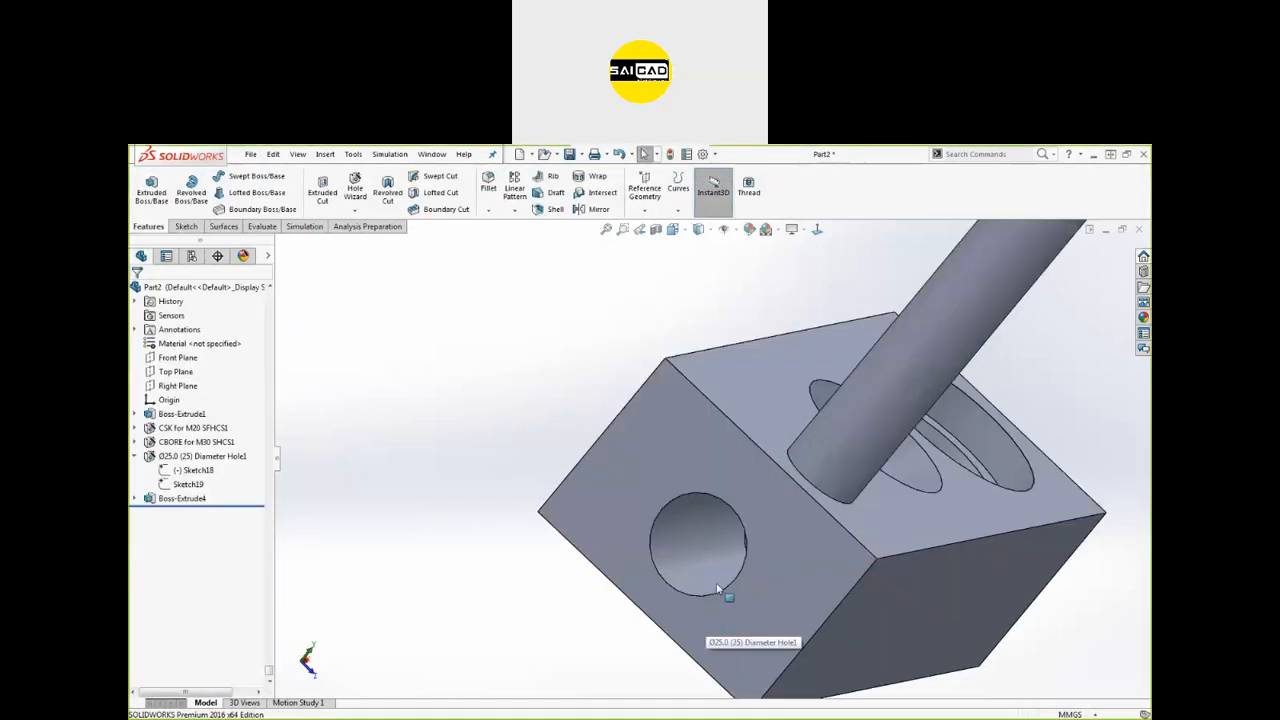
{"action": "left_click", "coordinate": [718, 587]}
{"action": "scroll", "coordinate": [490, 522], "scroll_direction": "up", "scroll_amount": 3}
{"action": "left_click", "coordinate": [357, 429]}
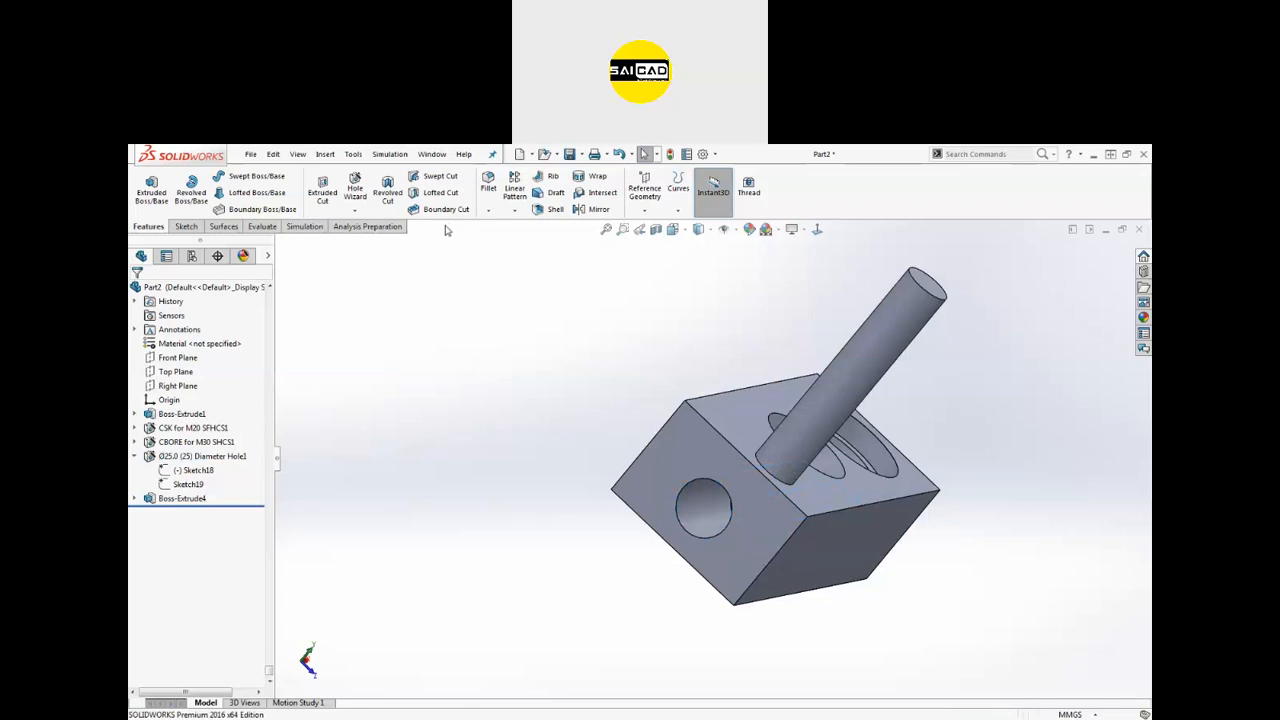
Step: Start a Thread feature on the circular edge of the plain Ø25 hole on the block's end face
{"action": "left_click", "coordinate": [355, 210]}
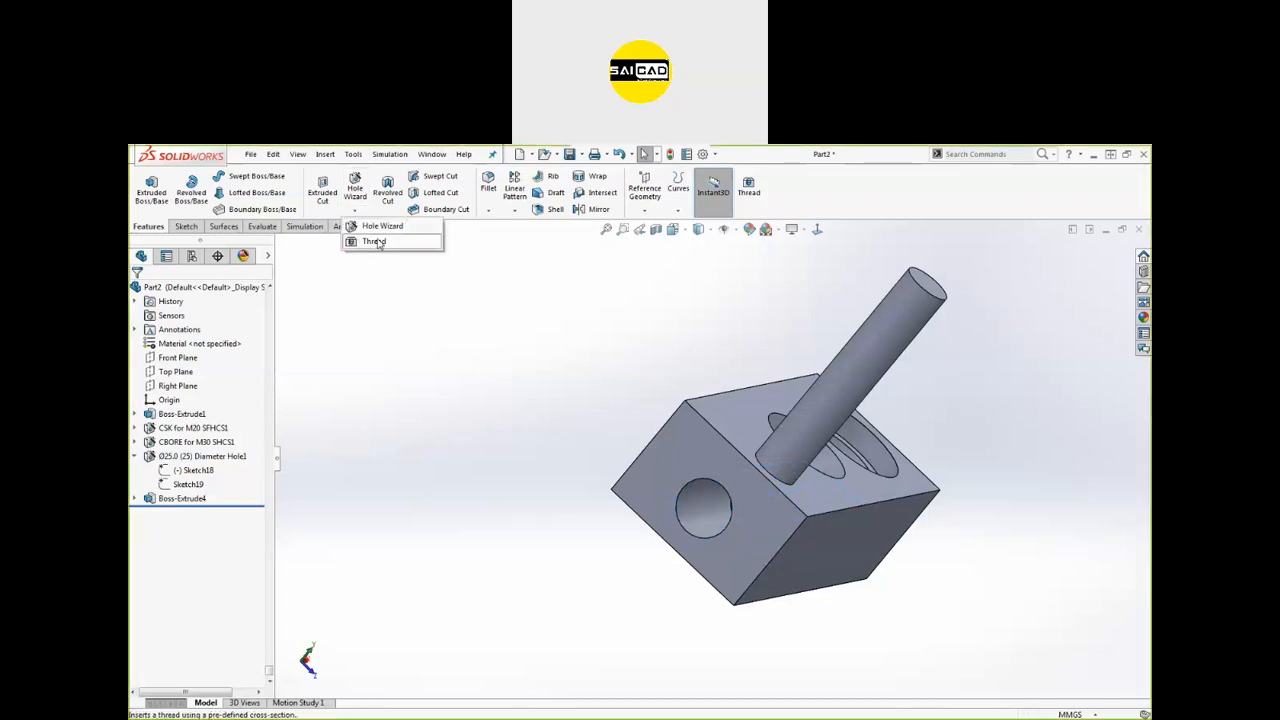
{"action": "left_click", "coordinate": [375, 242]}
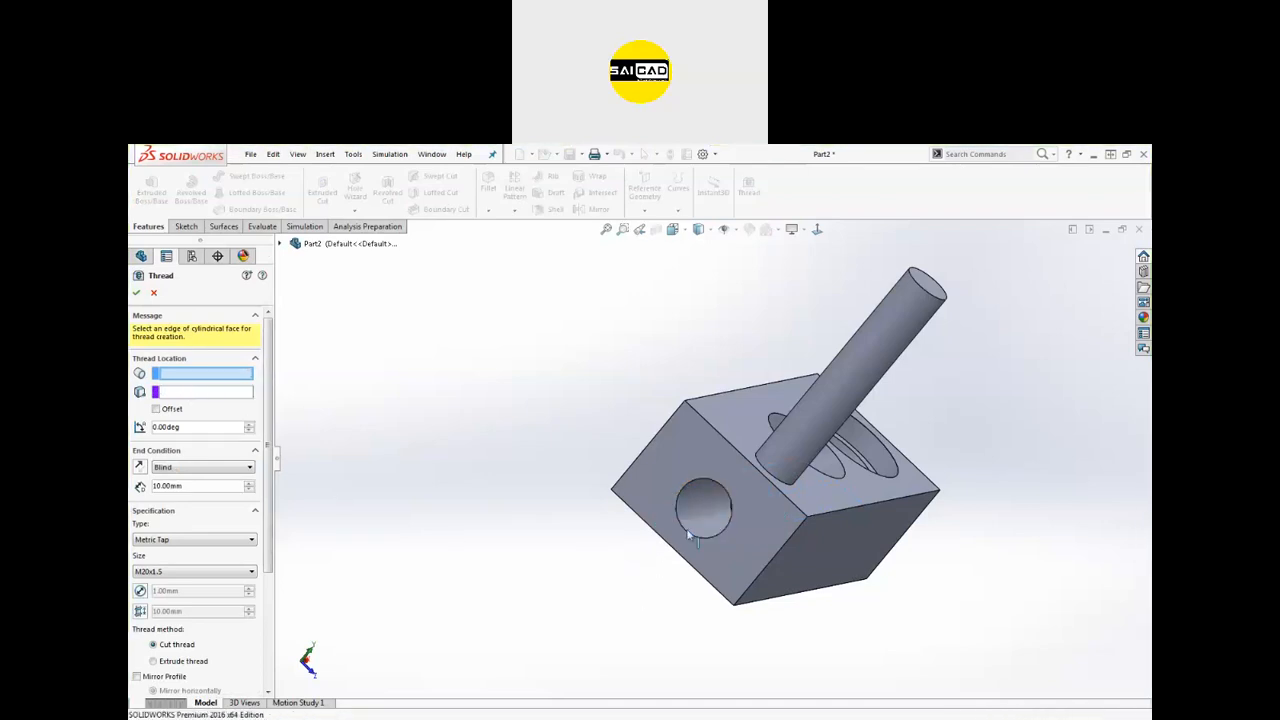
{"action": "left_click", "coordinate": [685, 530]}
{"action": "middle_click_drag", "start_coordinate": [525, 503], "coordinate": [450, 413]}
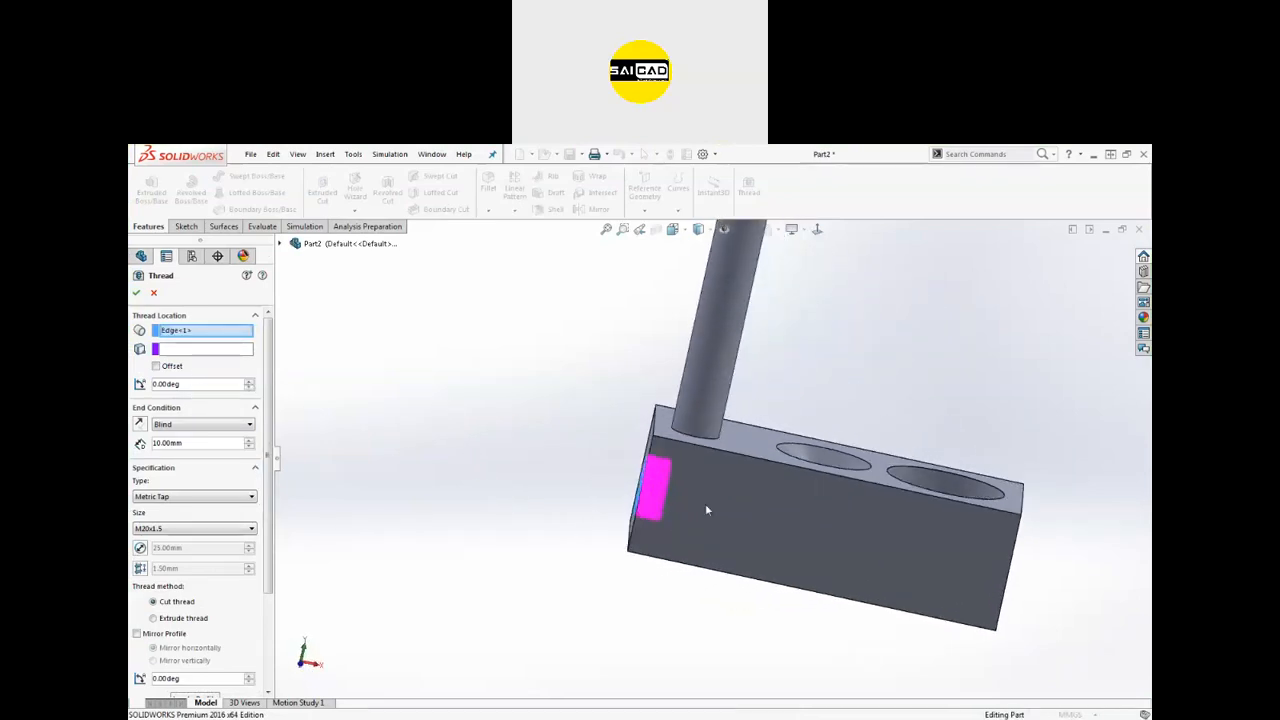
{"action": "scroll", "coordinate": [675, 525], "scroll_direction": "down", "scroll_amount": 10}
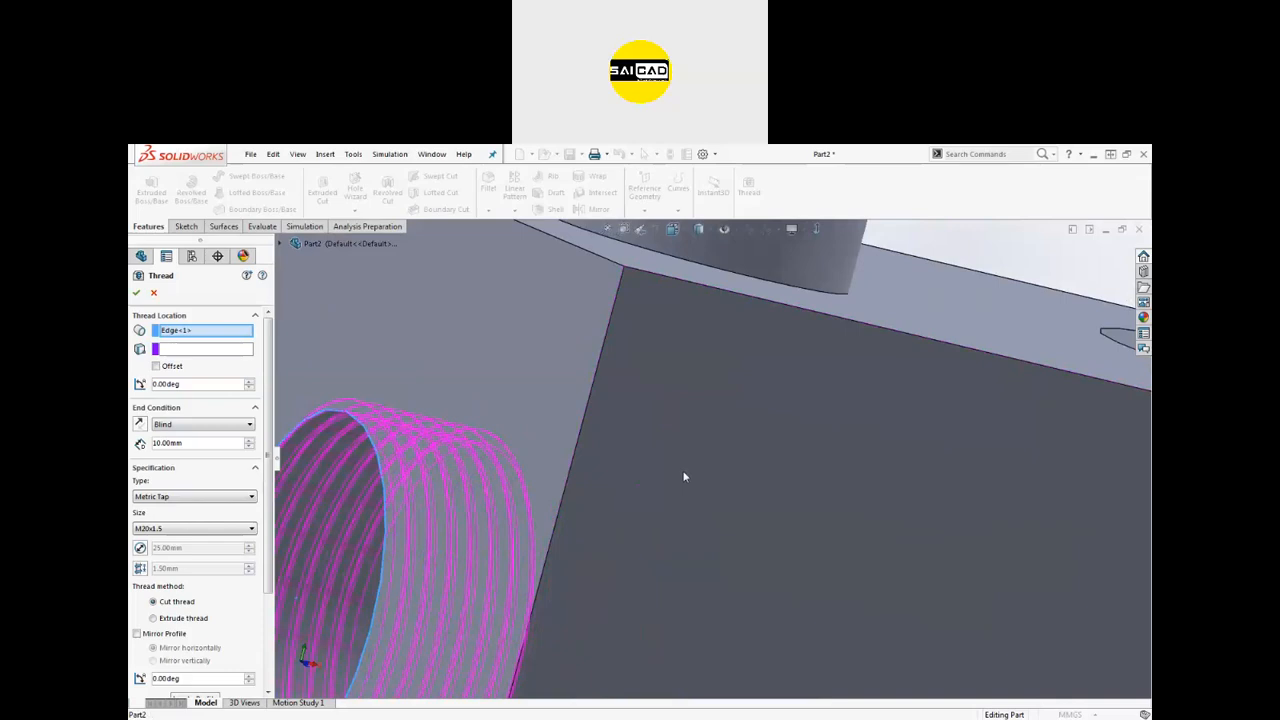
{"action": "scroll", "coordinate": [684, 477], "scroll_direction": "up", "scroll_amount": 10}
{"action": "middle_click_drag", "start_coordinate": [645, 490], "coordinate": [327, 451]}
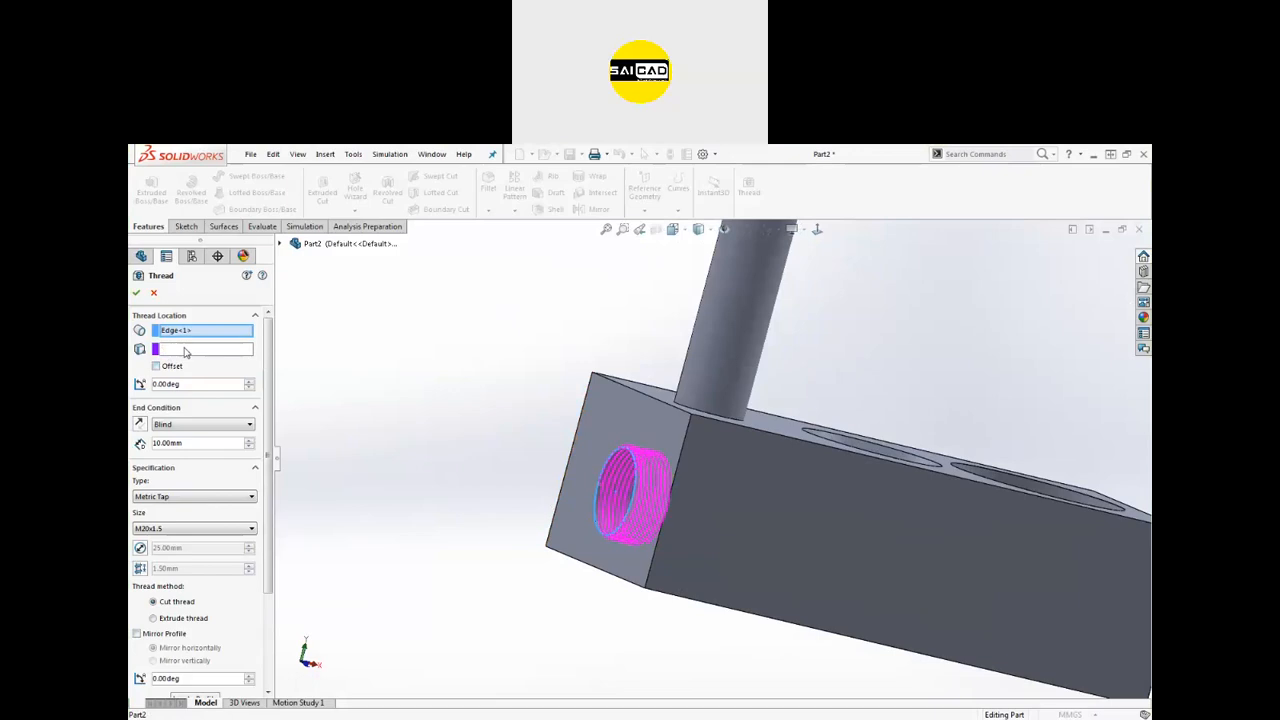
Step: Try a 1 mm start offset on the hole's thread with its direction reversed, and turn the offset off
{"action": "left_click", "coordinate": [156, 366]}
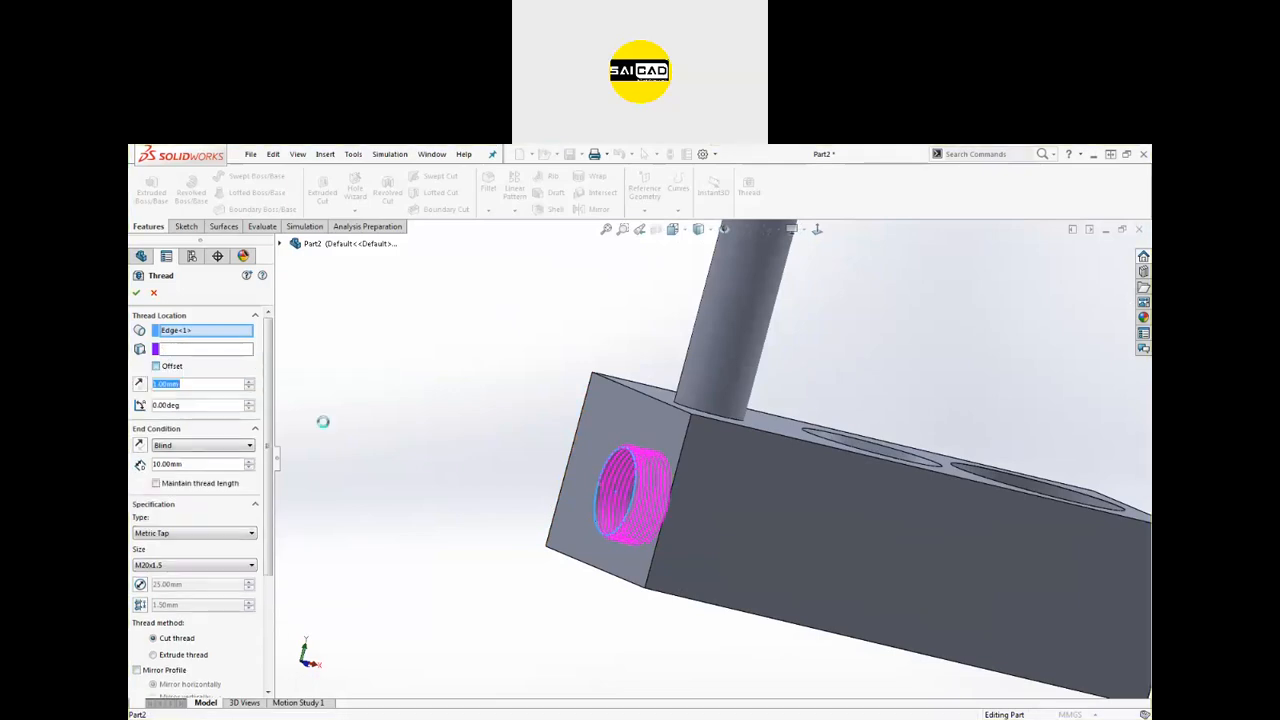
{"action": "middle_click_drag", "start_coordinate": [558, 468], "coordinate": [591, 476]}
{"action": "scroll", "coordinate": [591, 474], "scroll_direction": "down", "scroll_amount": 5}
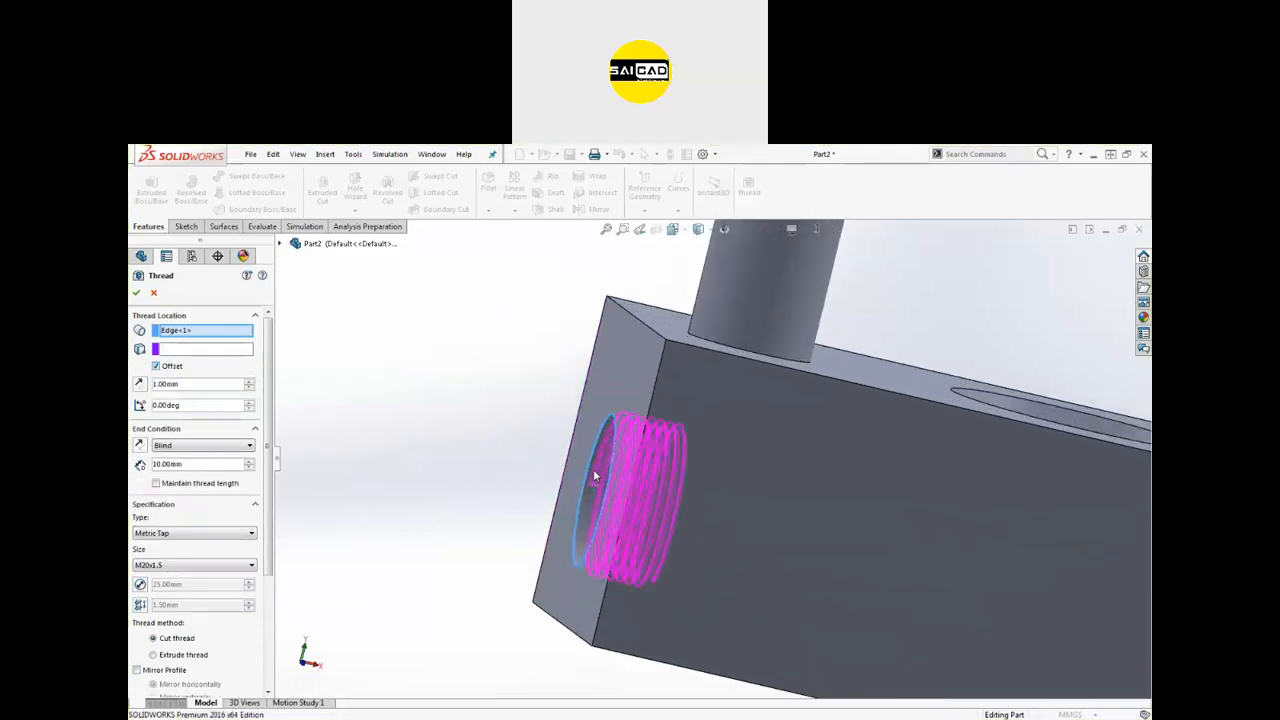
{"action": "left_click", "coordinate": [140, 386]}
{"action": "scroll", "coordinate": [411, 364], "scroll_direction": "up", "scroll_amount": 4}
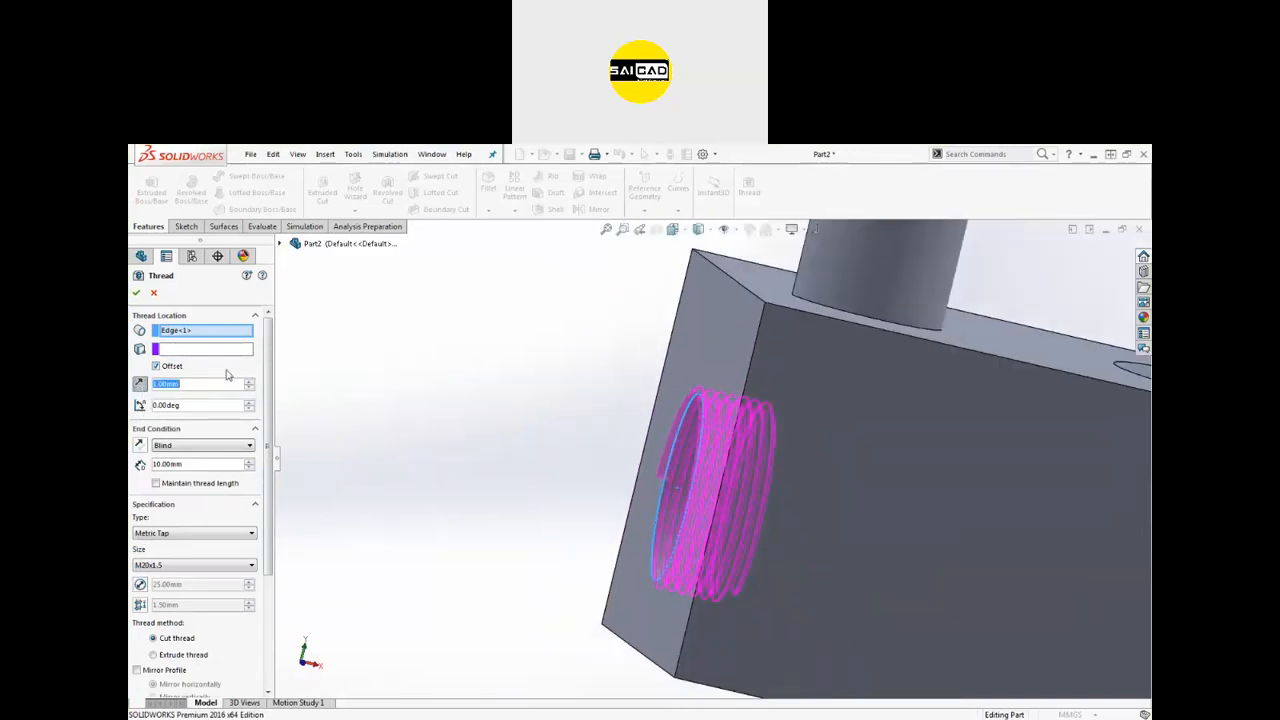
{"action": "left_click", "coordinate": [156, 366]}
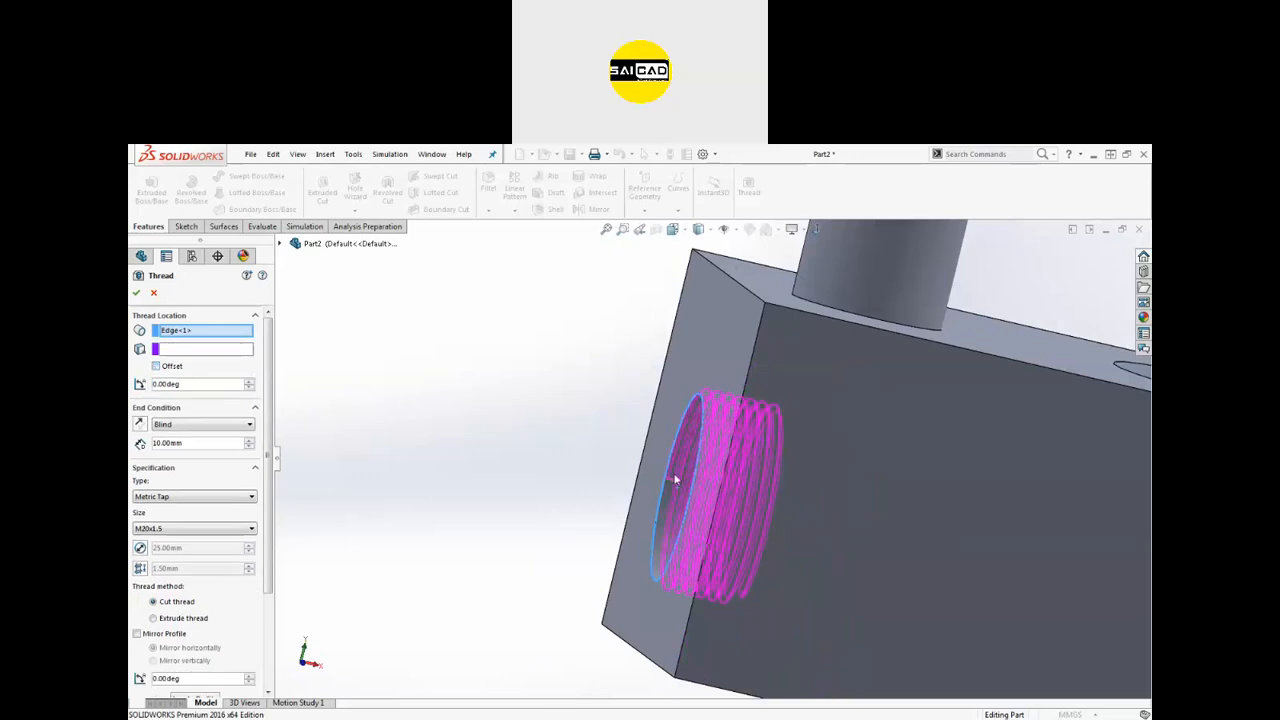
Step: Set the hole thread's Blind end condition to a depth of 50 mm and its type to Metric Tap
{"action": "scroll", "coordinate": [463, 509], "scroll_direction": "up", "scroll_amount": 4}
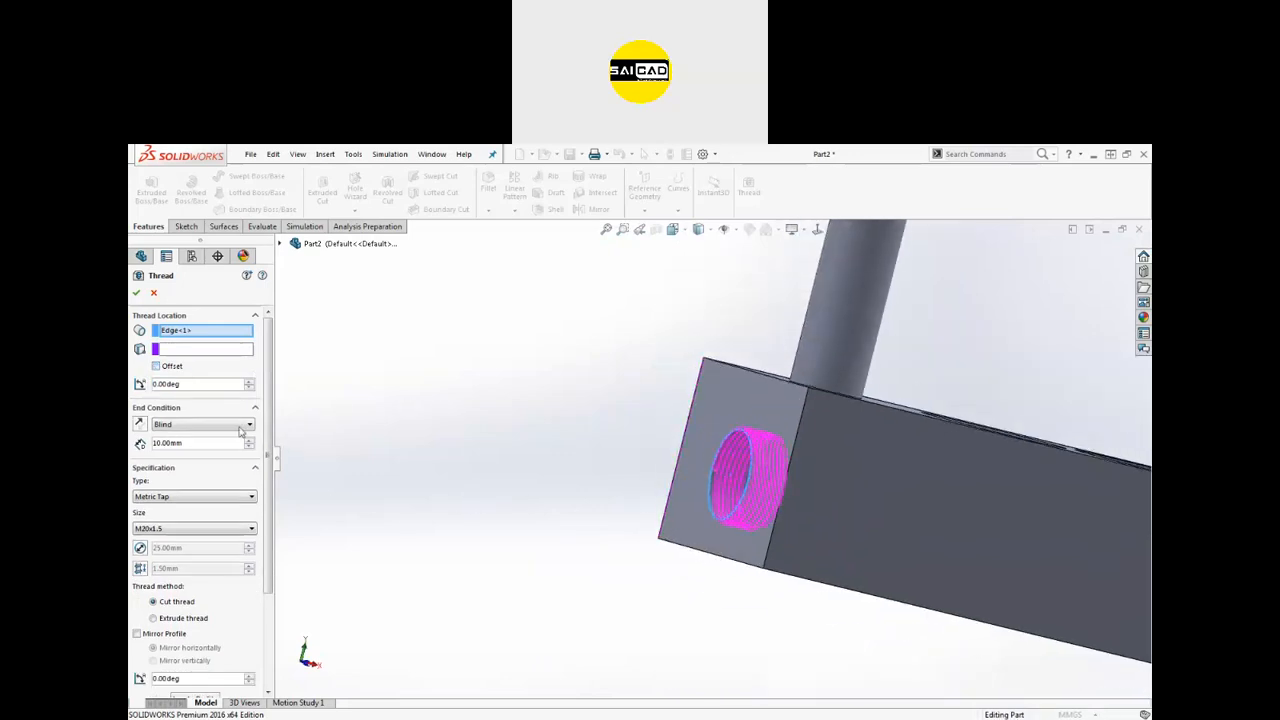
{"action": "left_click", "coordinate": [188, 426]}
{"action": "left_click", "coordinate": [187, 437]}
{"action": "left_click_drag", "start_coordinate": [188, 443], "coordinate": [146, 443]}
{"action": "type", "text": "50"}
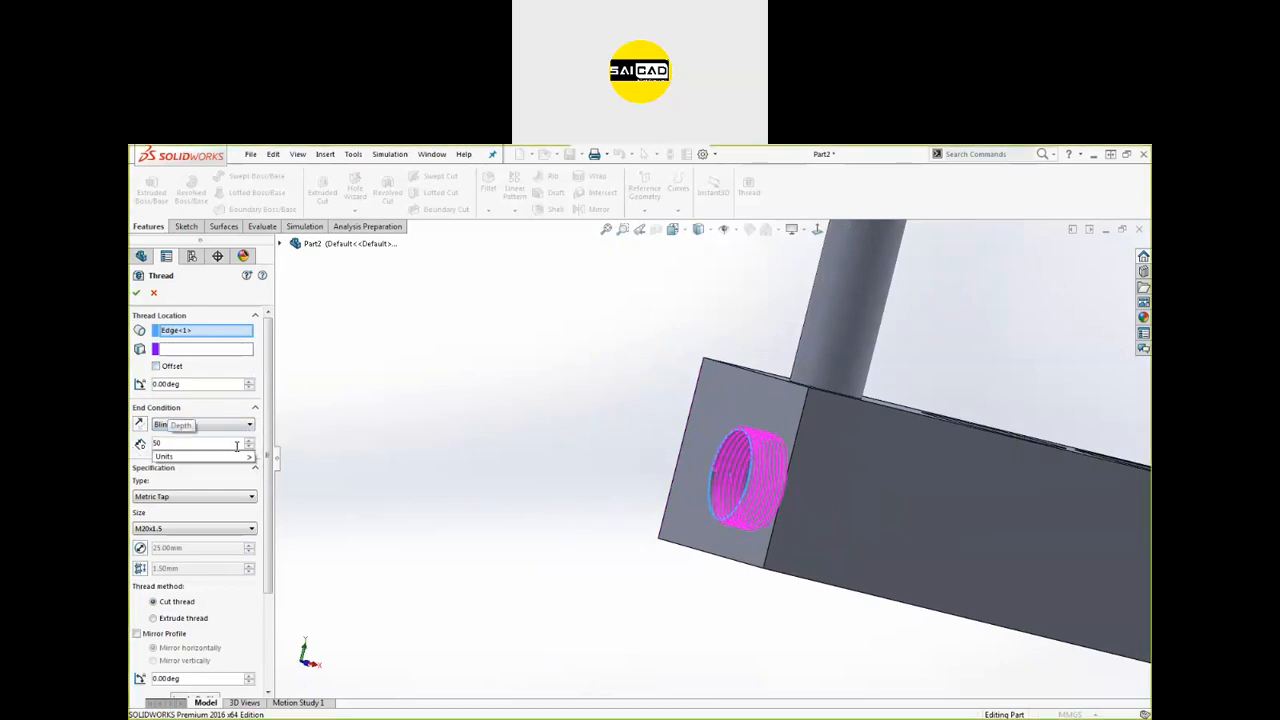
{"action": "key", "text": "Return"}
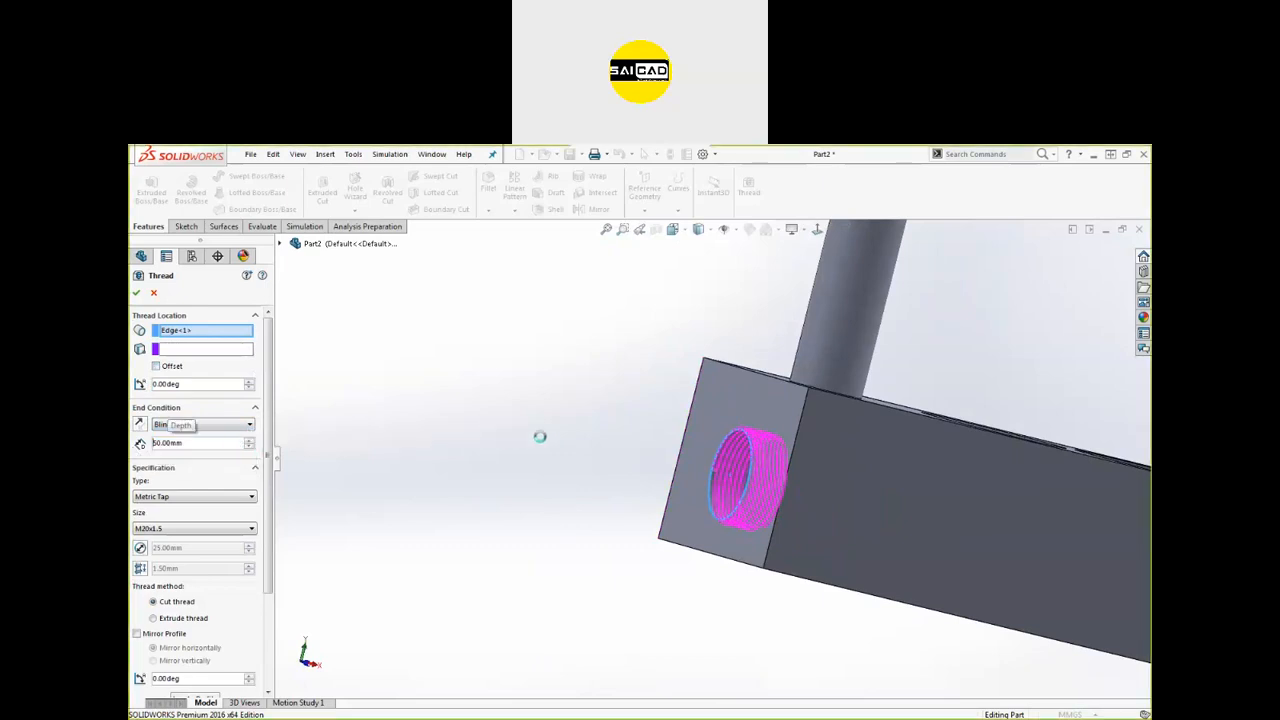
{"action": "scroll", "coordinate": [616, 471], "scroll_direction": "up", "scroll_amount": 4}
{"action": "middle_click_drag", "start_coordinate": [649, 510], "coordinate": [610, 646]}
{"action": "middle_click_drag", "start_coordinate": [446, 549], "coordinate": [492, 440]}
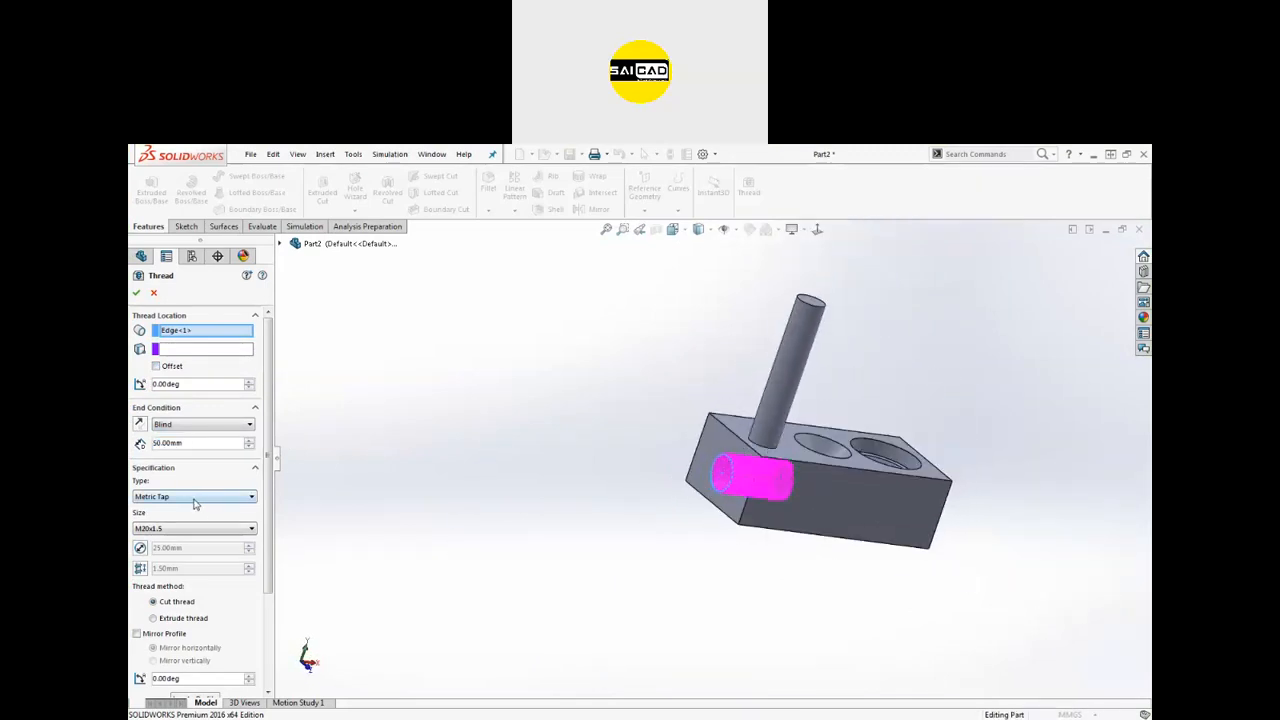
{"action": "left_click", "coordinate": [195, 497]}
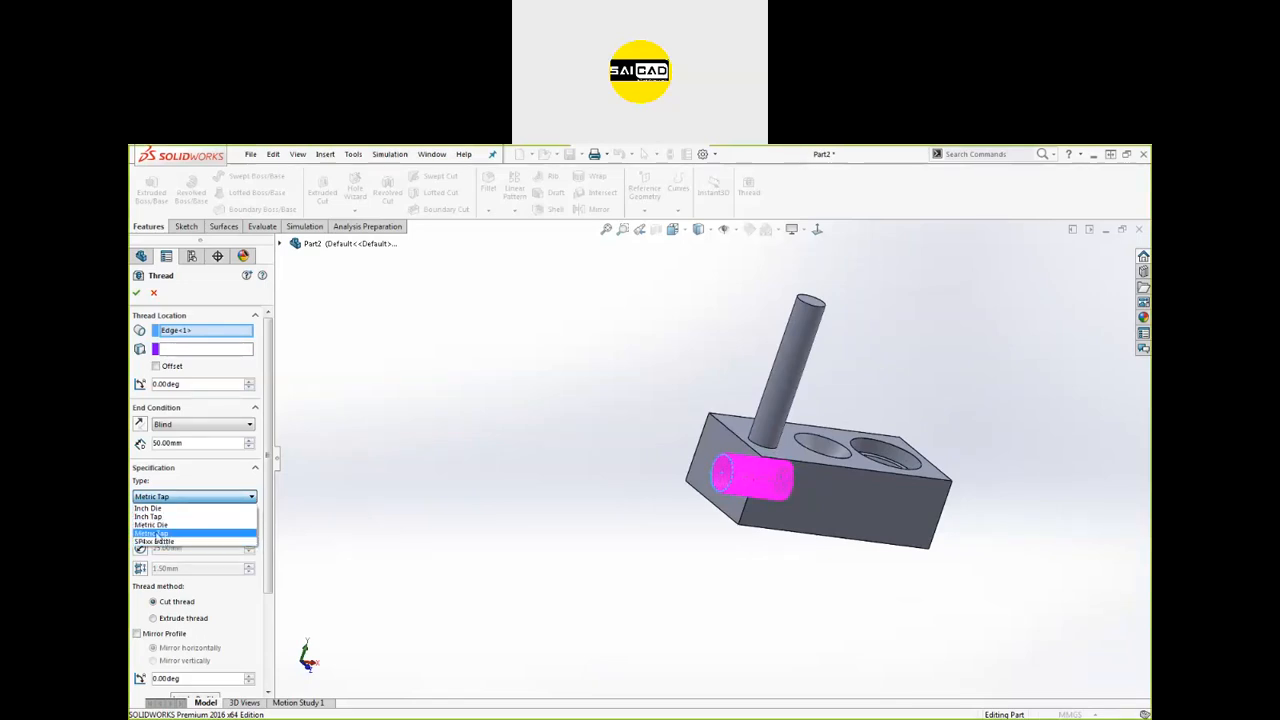
{"action": "left_click", "coordinate": [155, 535]}
{"action": "scroll", "coordinate": [640, 470], "scroll_direction": "down", "scroll_amount": 5}
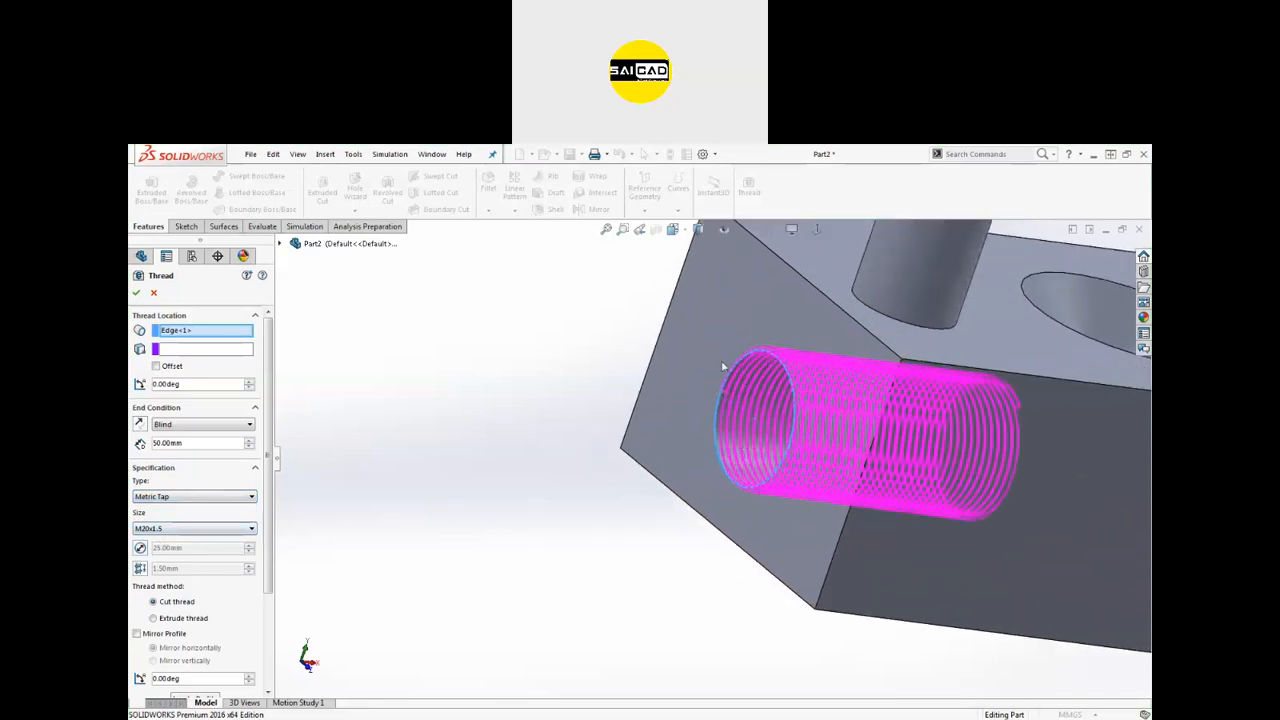
Step: Switch the thread type to Metric Die with the Extrude thread method and create the thread in the hole
{"action": "left_click", "coordinate": [230, 496]}
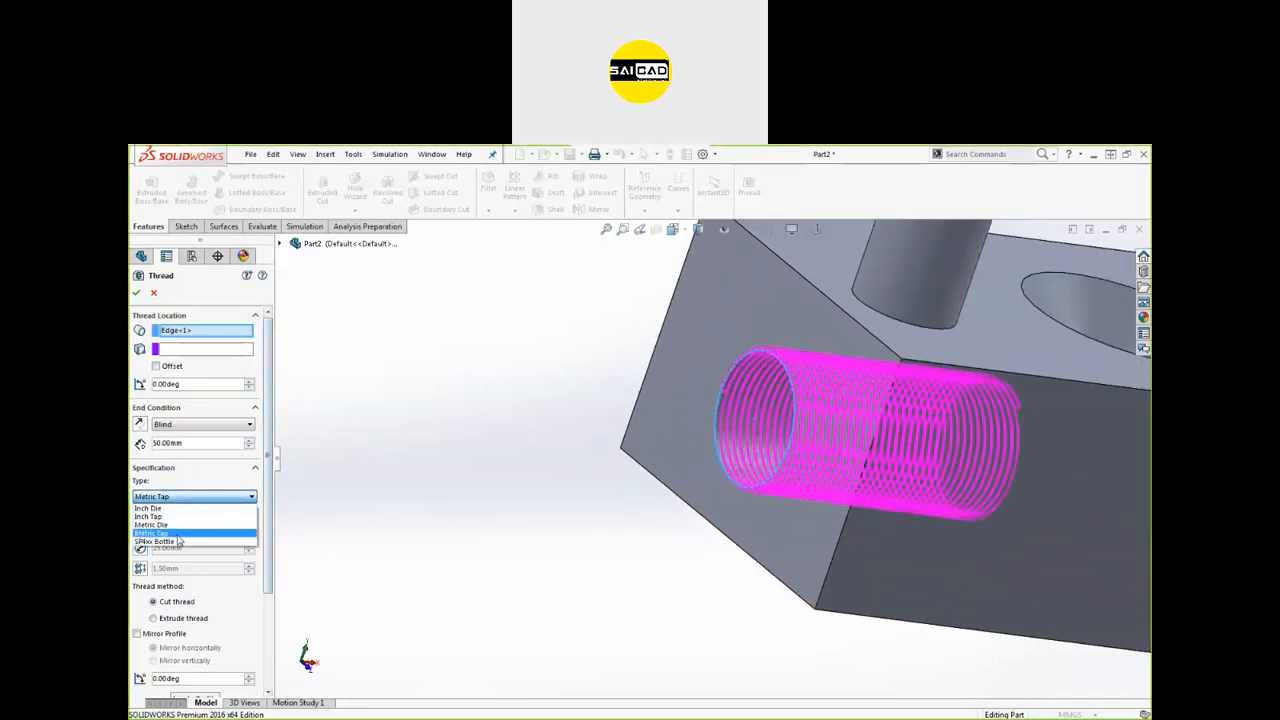
{"action": "left_click", "coordinate": [176, 526]}
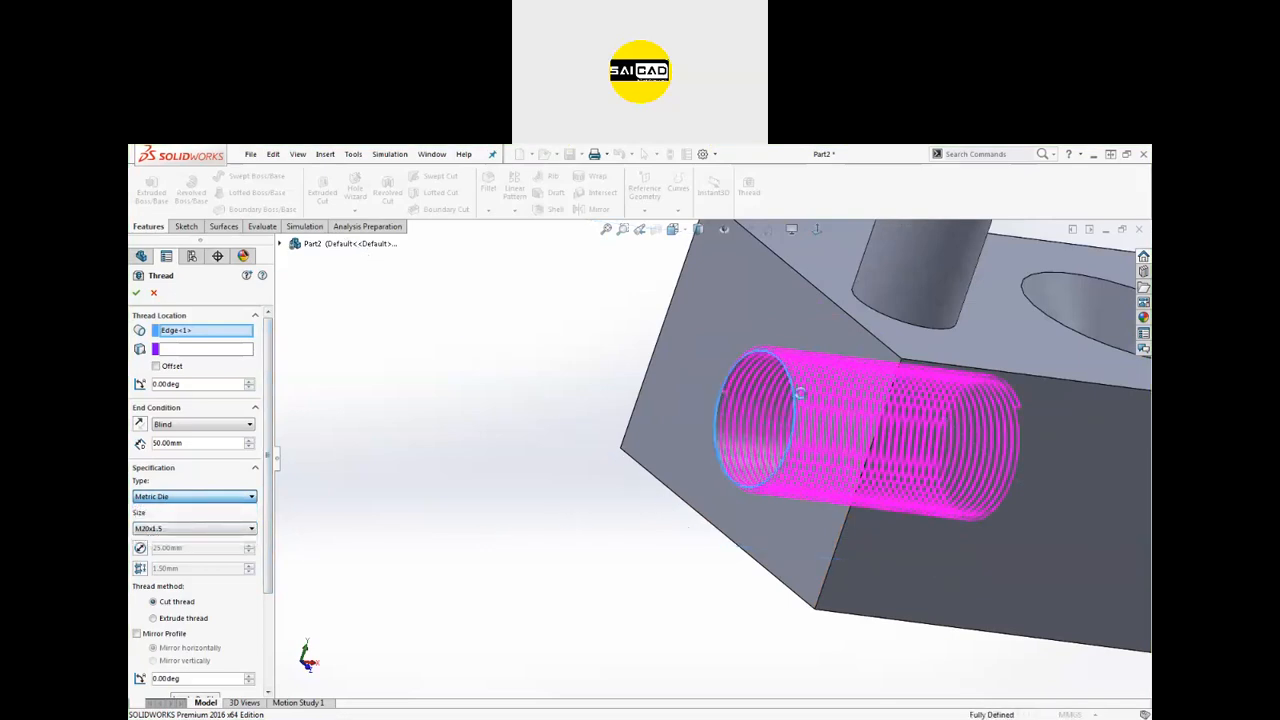
{"action": "middle_click_drag", "start_coordinate": [571, 514], "coordinate": [818, 381]}
{"action": "scroll", "coordinate": [751, 404], "scroll_direction": "down", "scroll_amount": 2}
{"action": "scroll", "coordinate": [753, 449], "scroll_direction": "down", "scroll_amount": 4}
{"action": "scroll", "coordinate": [687, 451], "scroll_direction": "up", "scroll_amount": 3}
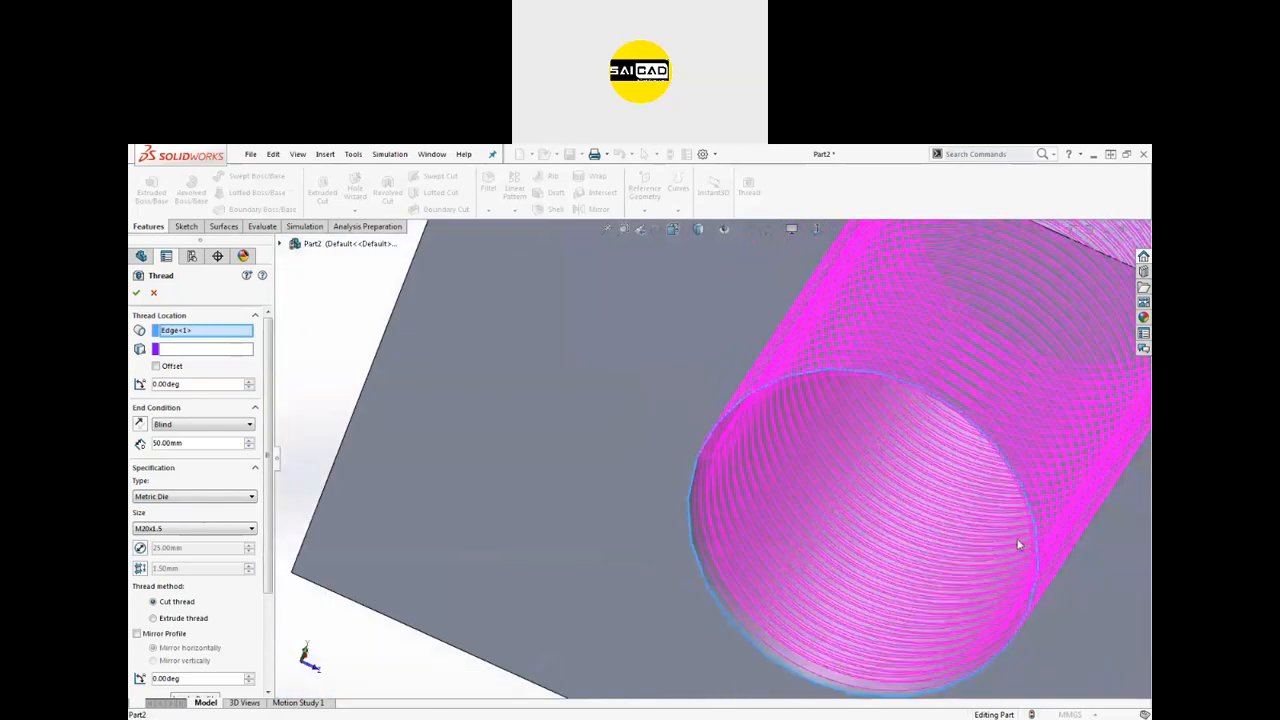
{"action": "scroll", "coordinate": [663, 555], "scroll_direction": "up", "scroll_amount": 3}
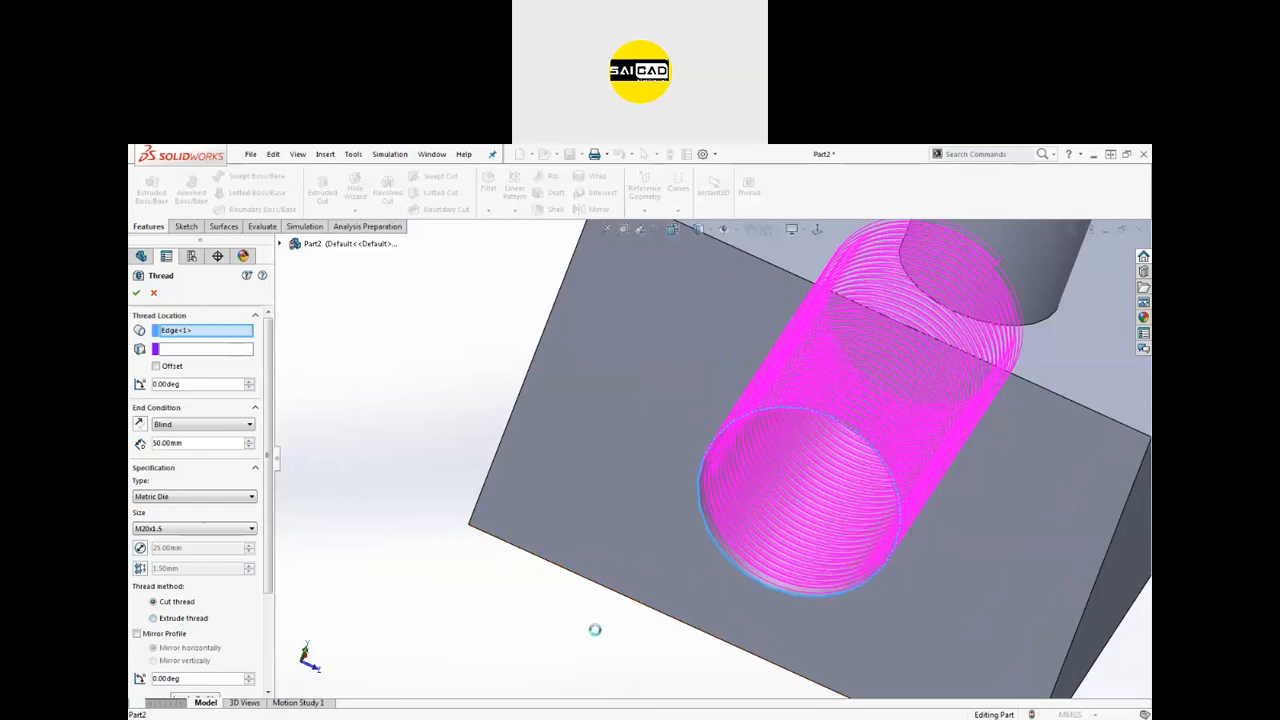
{"action": "middle_click_drag", "start_coordinate": [697, 634], "coordinate": [690, 515]}
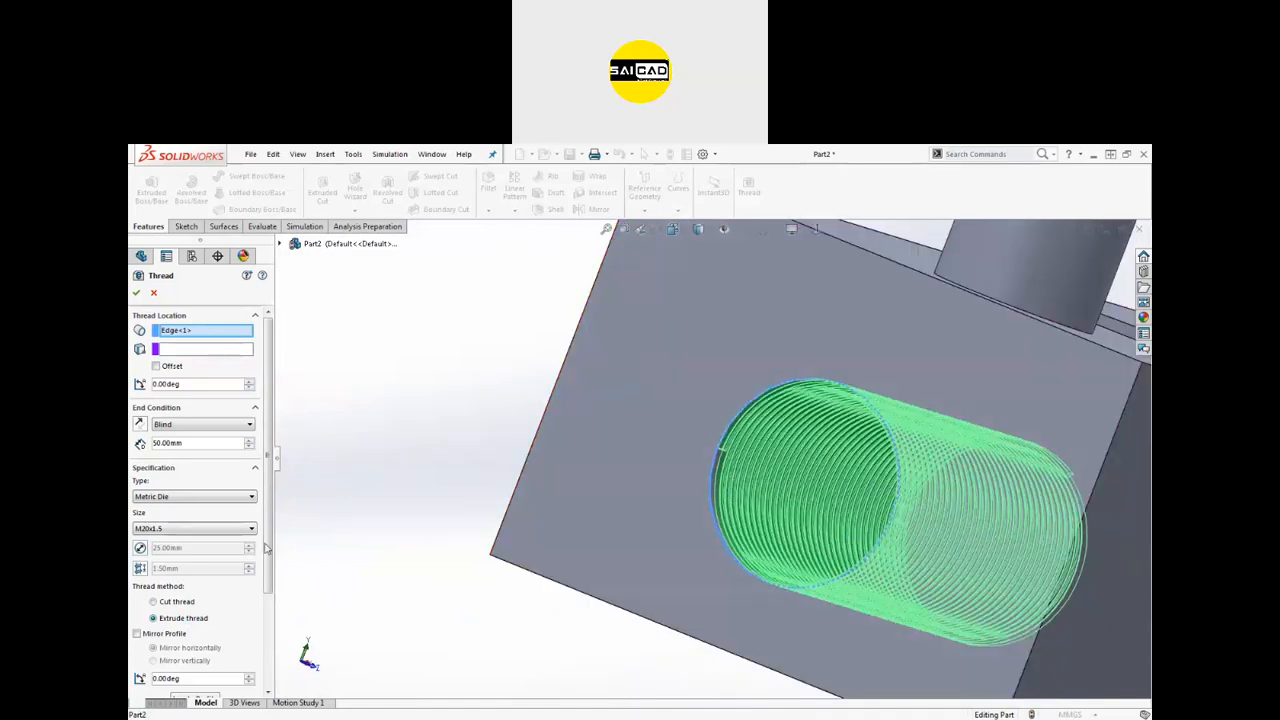
{"action": "left_click", "coordinate": [137, 292]}
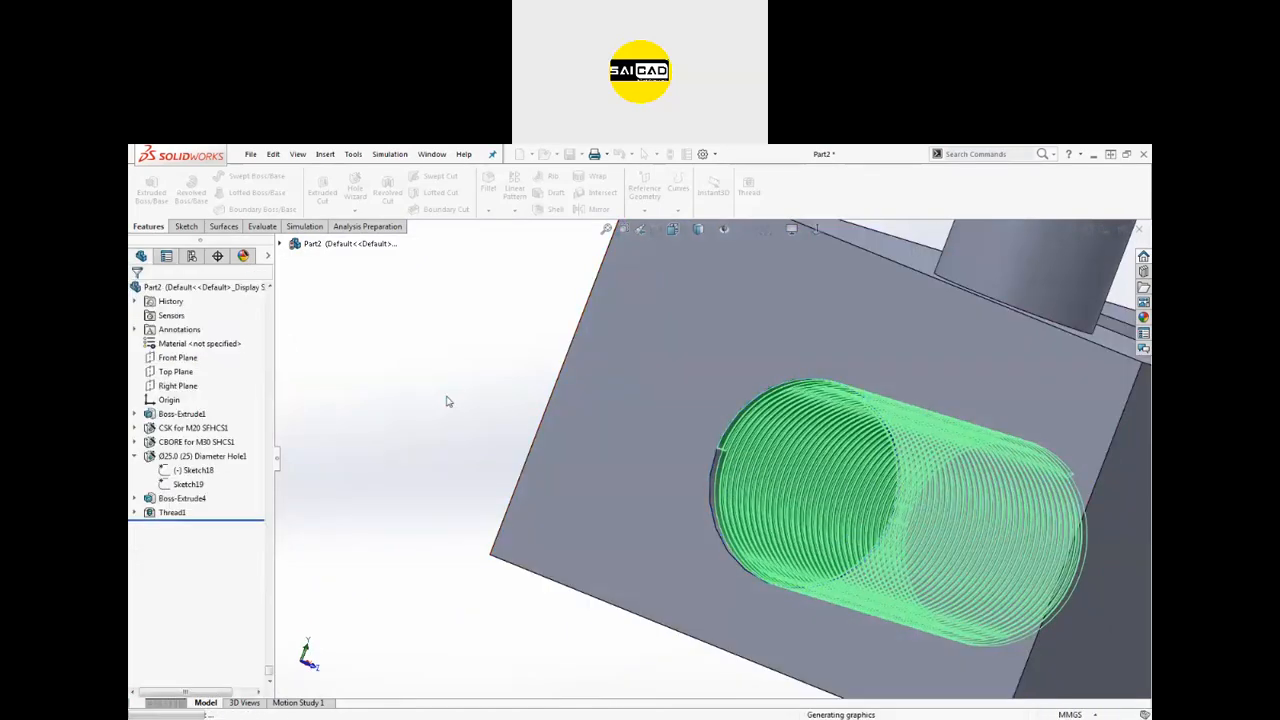
Step: Edit the hole's thread feature to use the Metric Tap type and the Cut thread method
{"action": "scroll", "coordinate": [706, 470], "scroll_direction": "down", "scroll_amount": 5}
{"action": "middle_click_drag", "start_coordinate": [718, 509], "coordinate": [728, 471]}
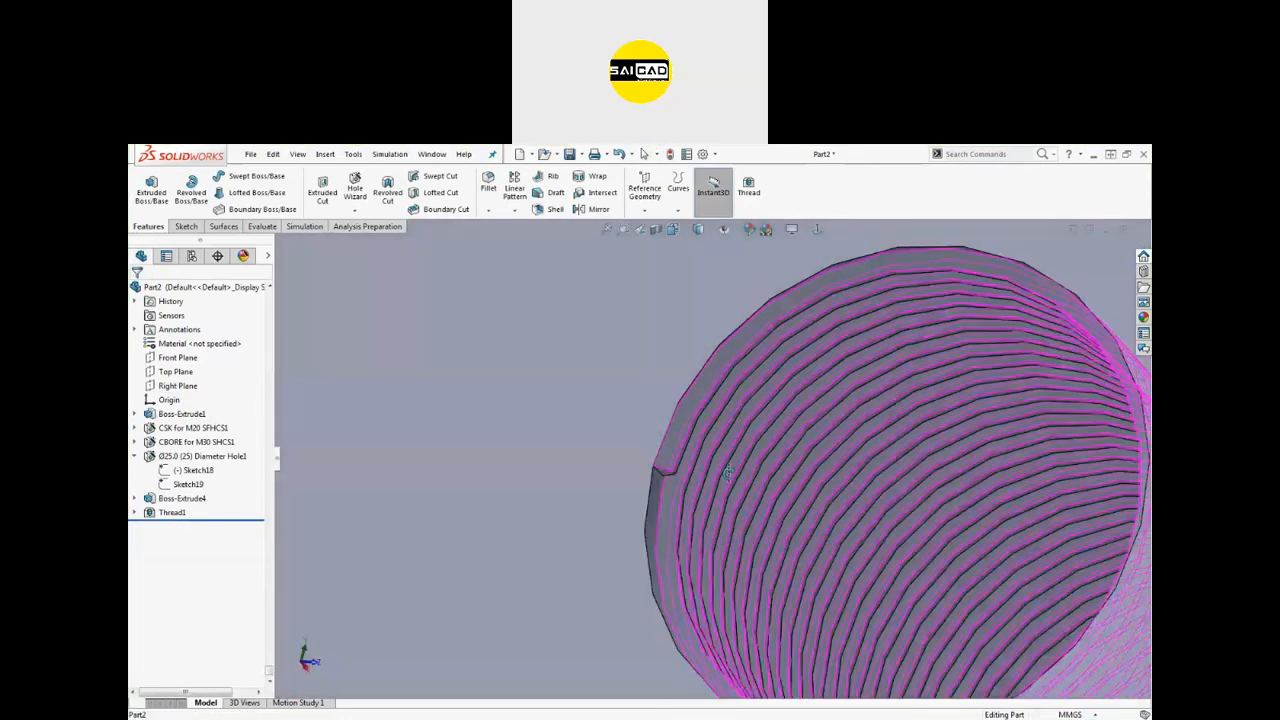
{"action": "scroll", "coordinate": [728, 471], "scroll_direction": "up", "scroll_amount": 8}
{"action": "scroll", "coordinate": [748, 497], "scroll_direction": "down", "scroll_amount": 3}
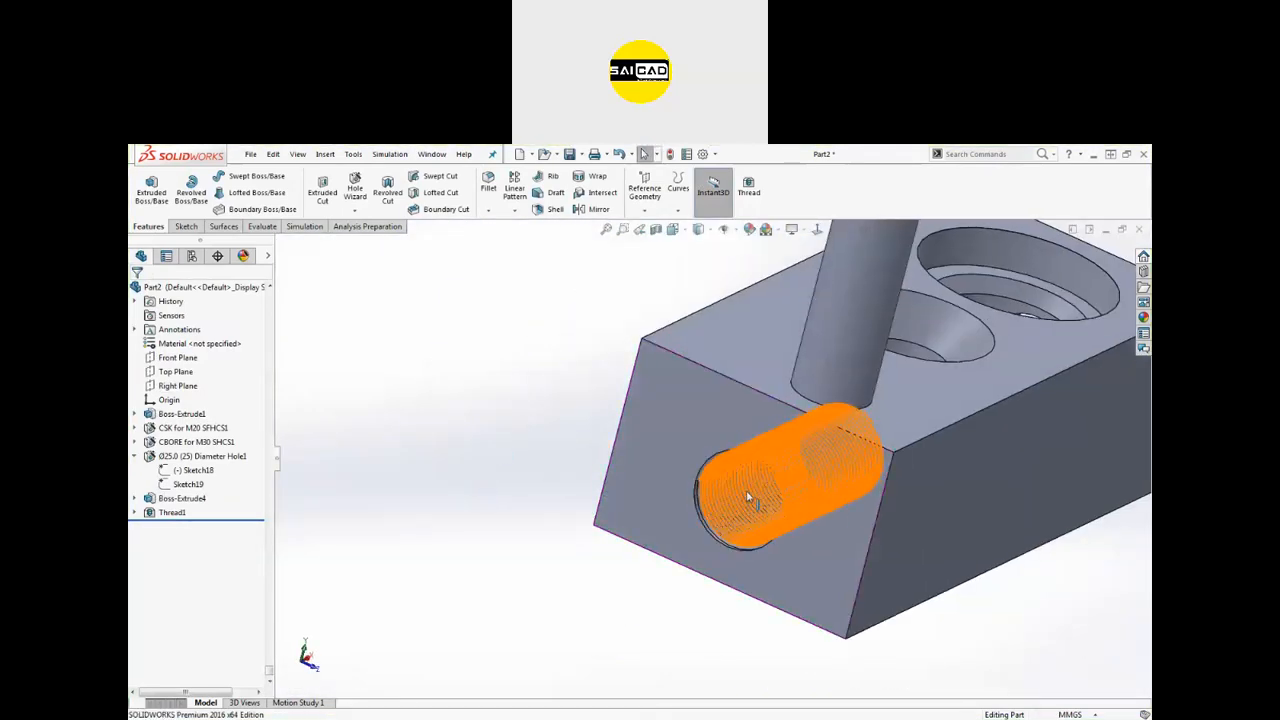
{"action": "scroll", "coordinate": [748, 497], "scroll_direction": "down", "scroll_amount": 2}
{"action": "left_click", "coordinate": [185, 512]}
{"action": "left_click", "coordinate": [182, 482]}
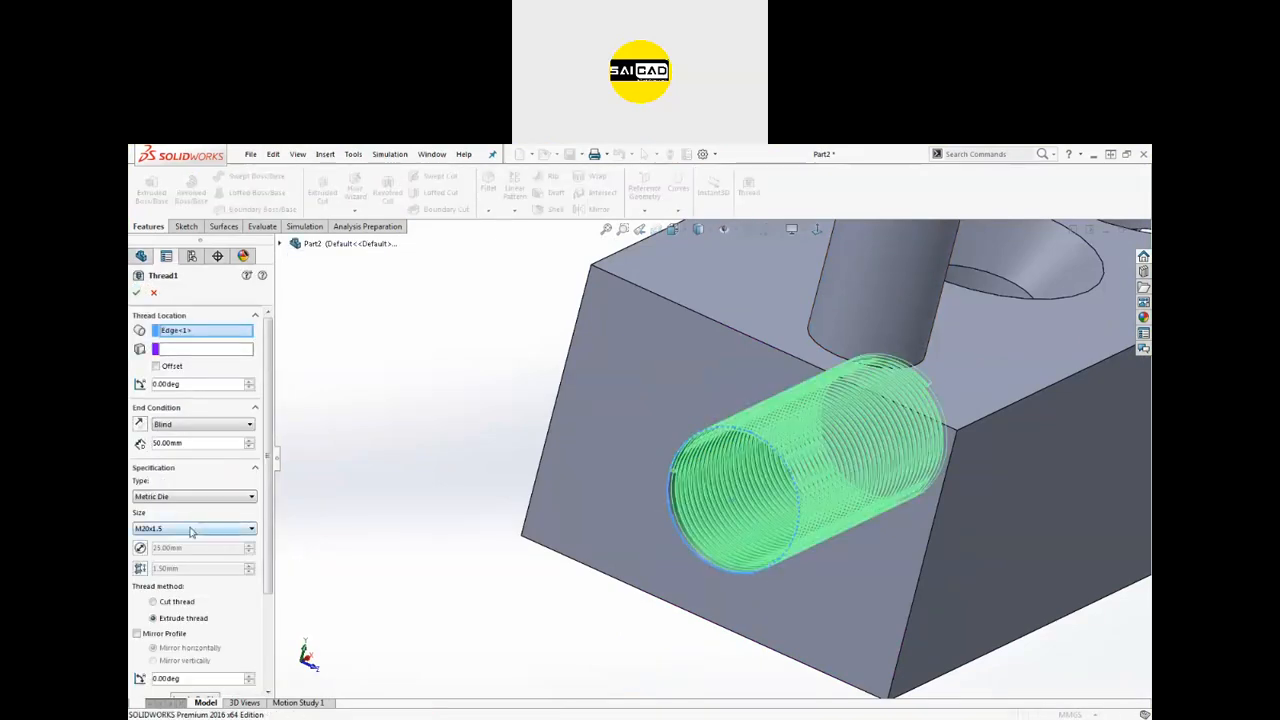
{"action": "left_click", "coordinate": [171, 500]}
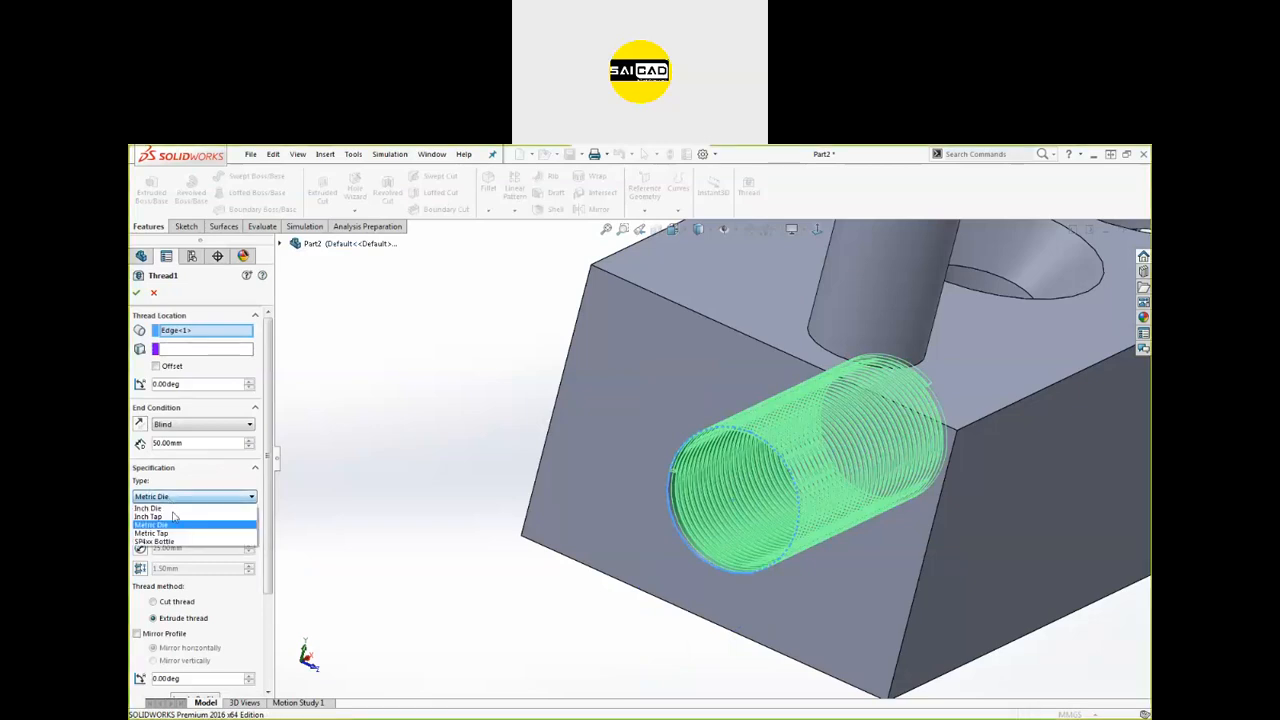
{"action": "left_click", "coordinate": [171, 535]}
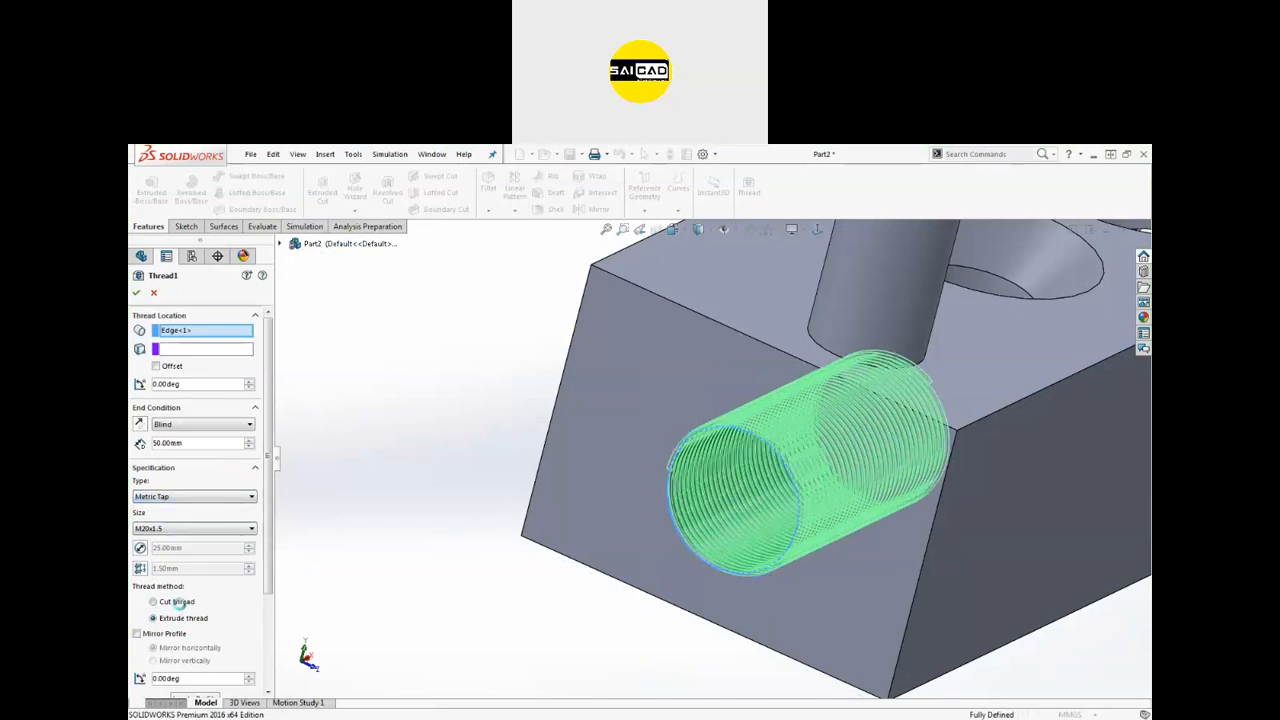
{"action": "left_click", "coordinate": [155, 602]}
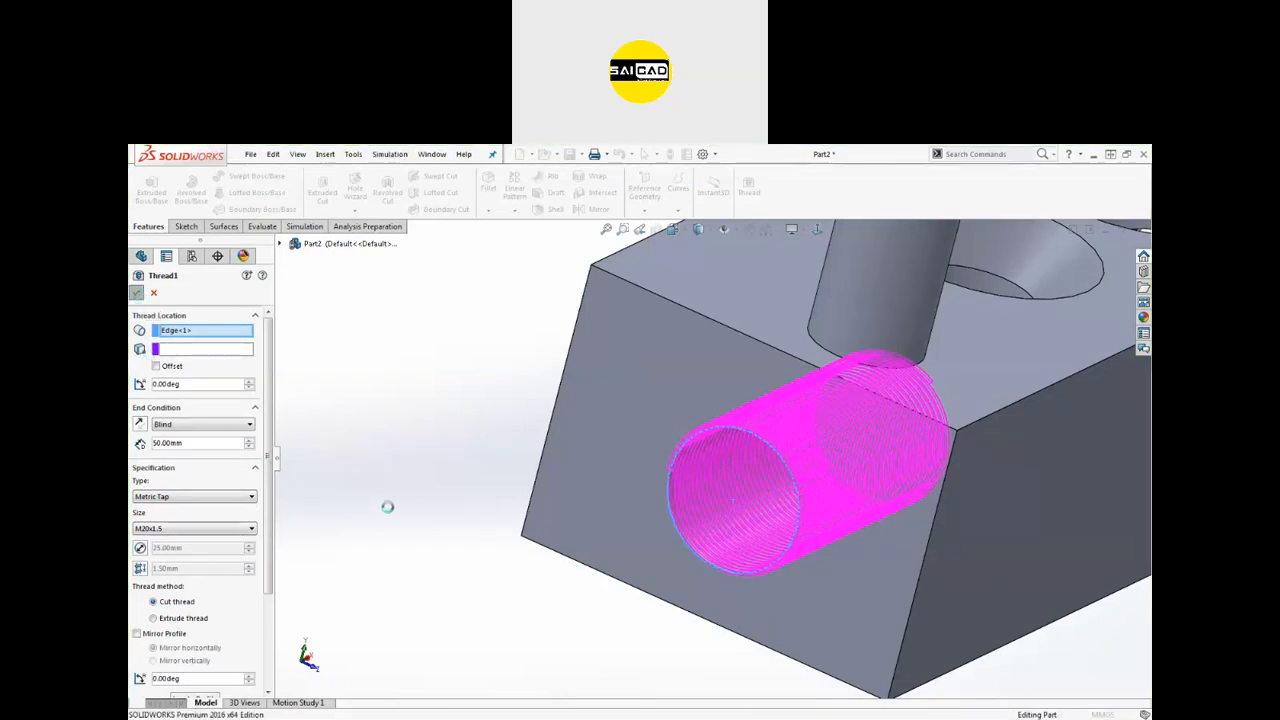
Step: Apply a section view of the block along the Top Plane at a 20 mm offset to expose the threaded hole
{"action": "scroll", "coordinate": [735, 527], "scroll_direction": "down", "scroll_amount": 5}
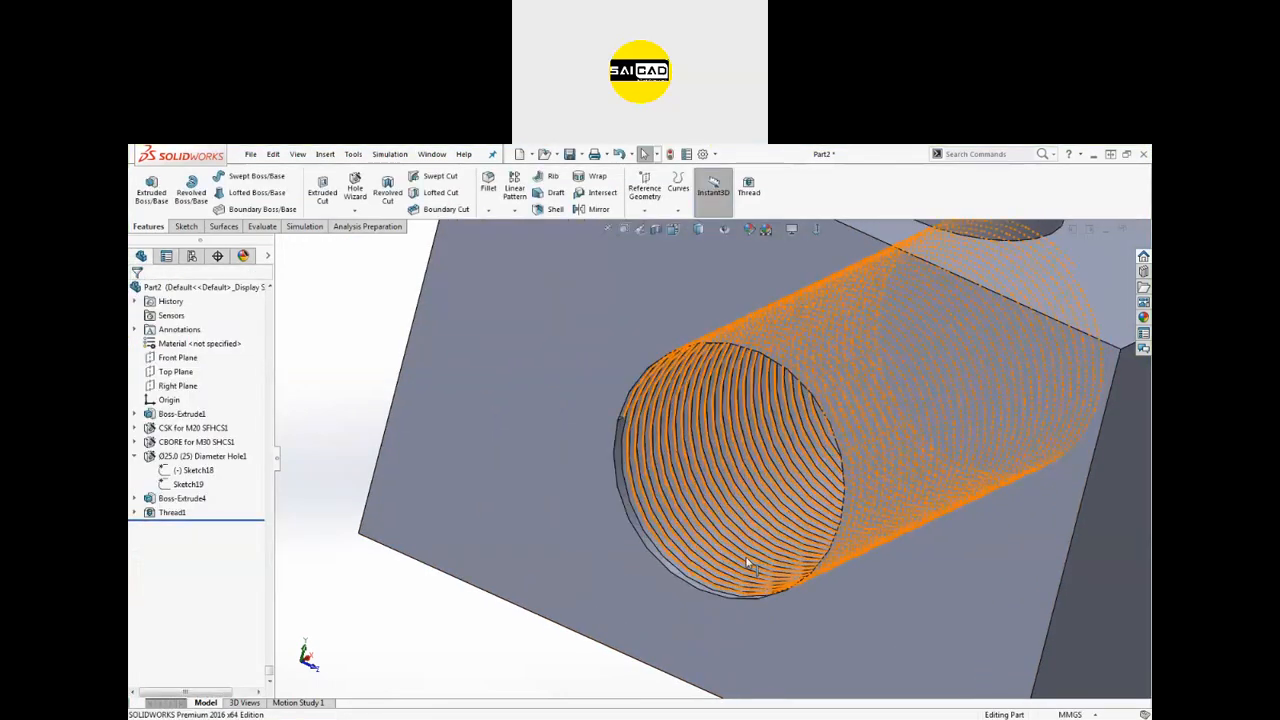
{"action": "scroll", "coordinate": [354, 452], "scroll_direction": "up", "scroll_amount": 5}
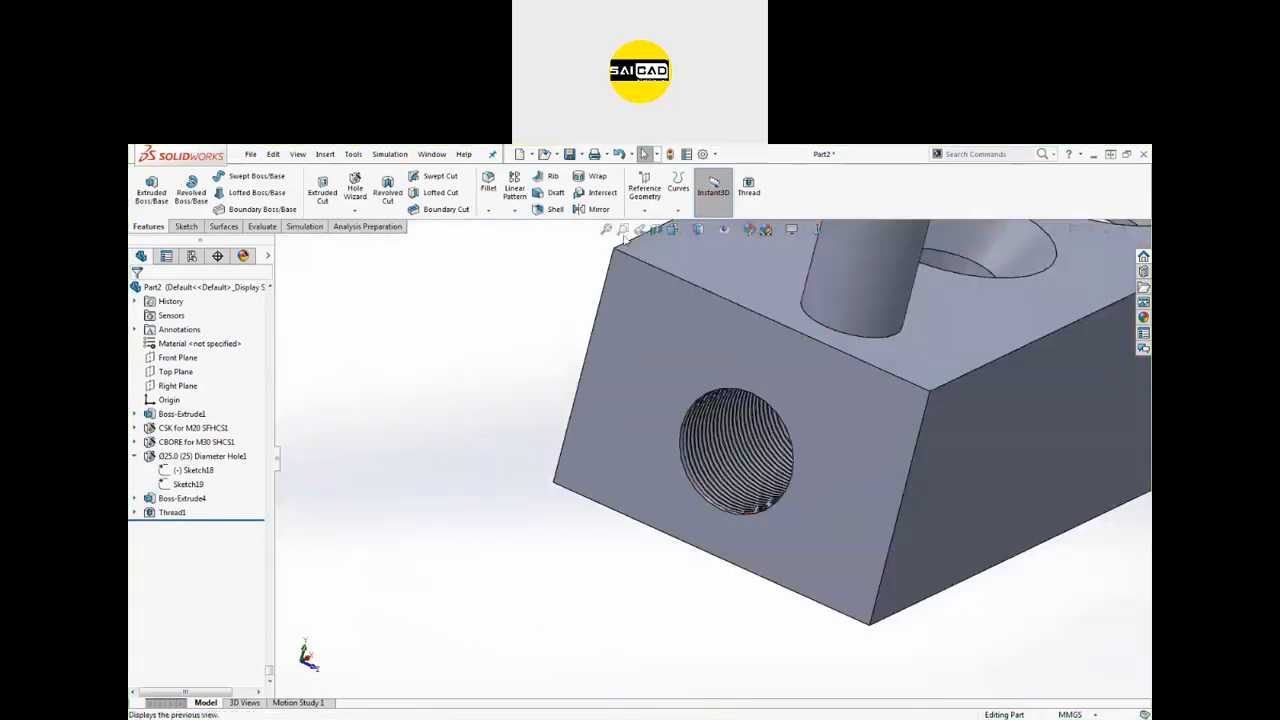
{"action": "left_click", "coordinate": [656, 230]}
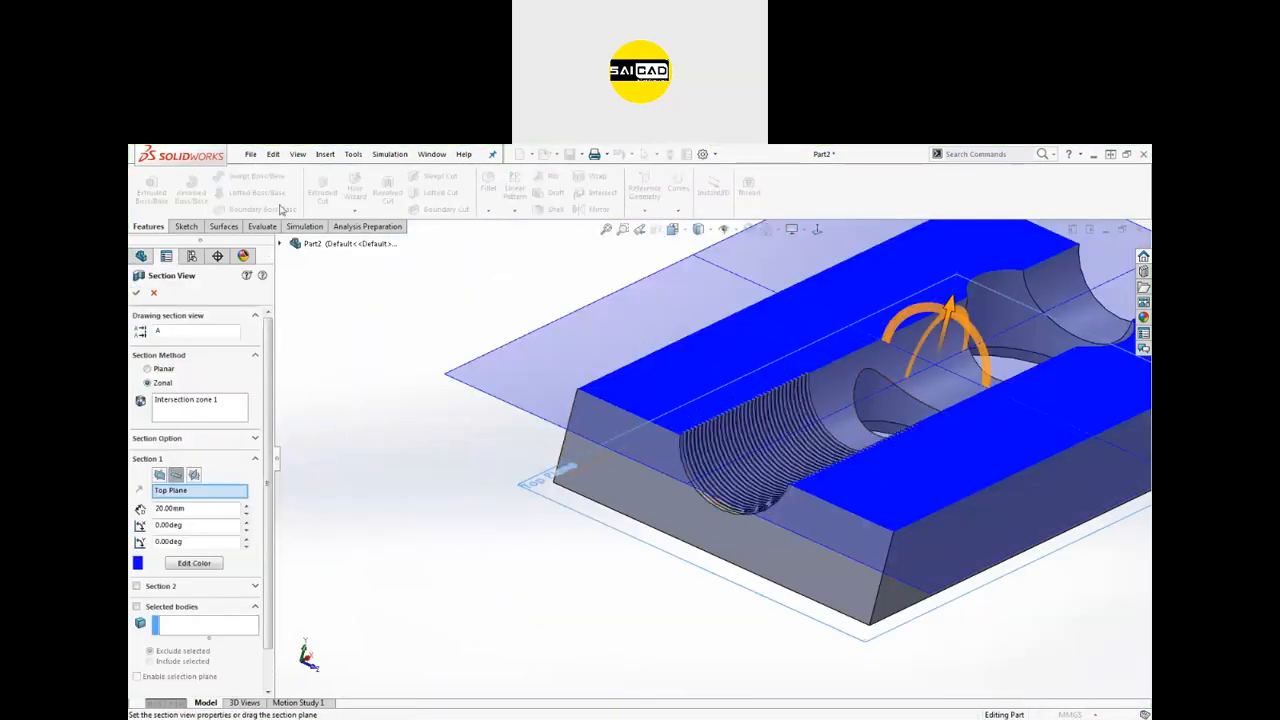
{"action": "left_click", "coordinate": [140, 294]}
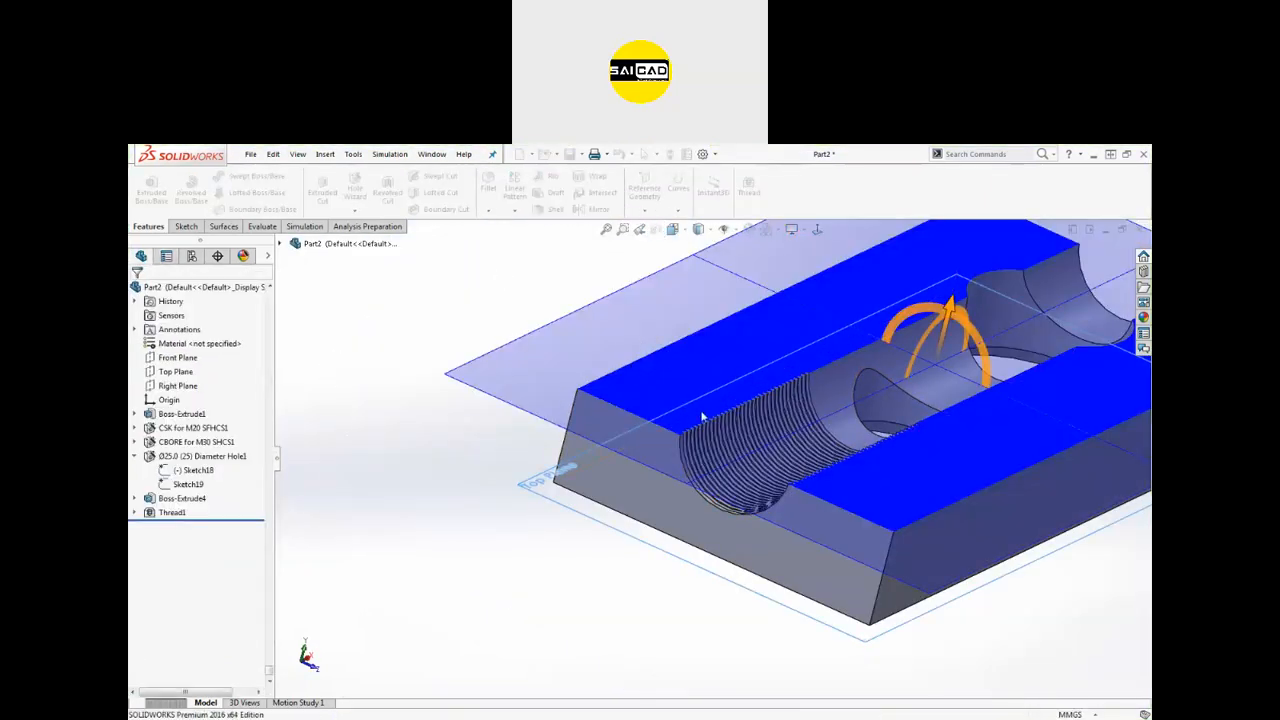
Step: Examine the cut thread's profile at the hole's entry and along both sectioned sides
{"action": "middle_click_drag", "start_coordinate": [692, 468], "coordinate": [700, 566]}
{"action": "scroll", "coordinate": [685, 430], "scroll_direction": "down", "scroll_amount": 5}
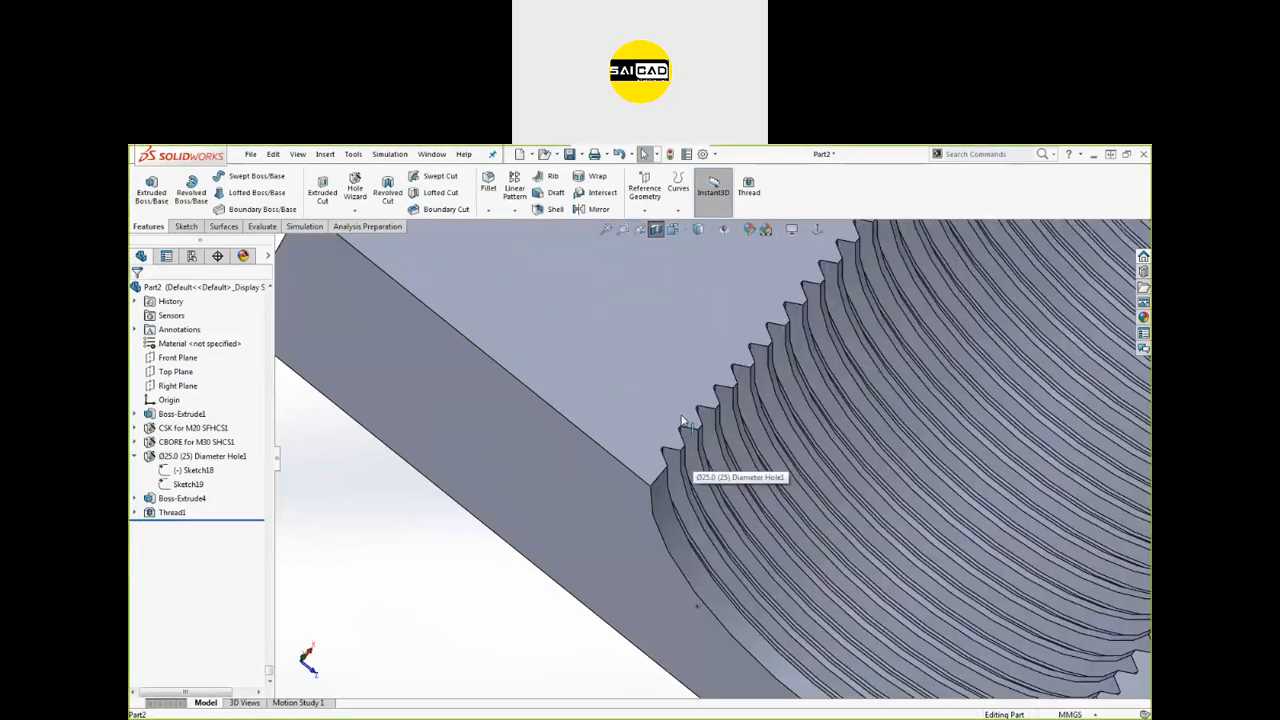
{"action": "middle_click_drag", "start_coordinate": [682, 420], "coordinate": [685, 577]}
{"action": "scroll", "coordinate": [685, 577], "scroll_direction": "down", "scroll_amount": 5}
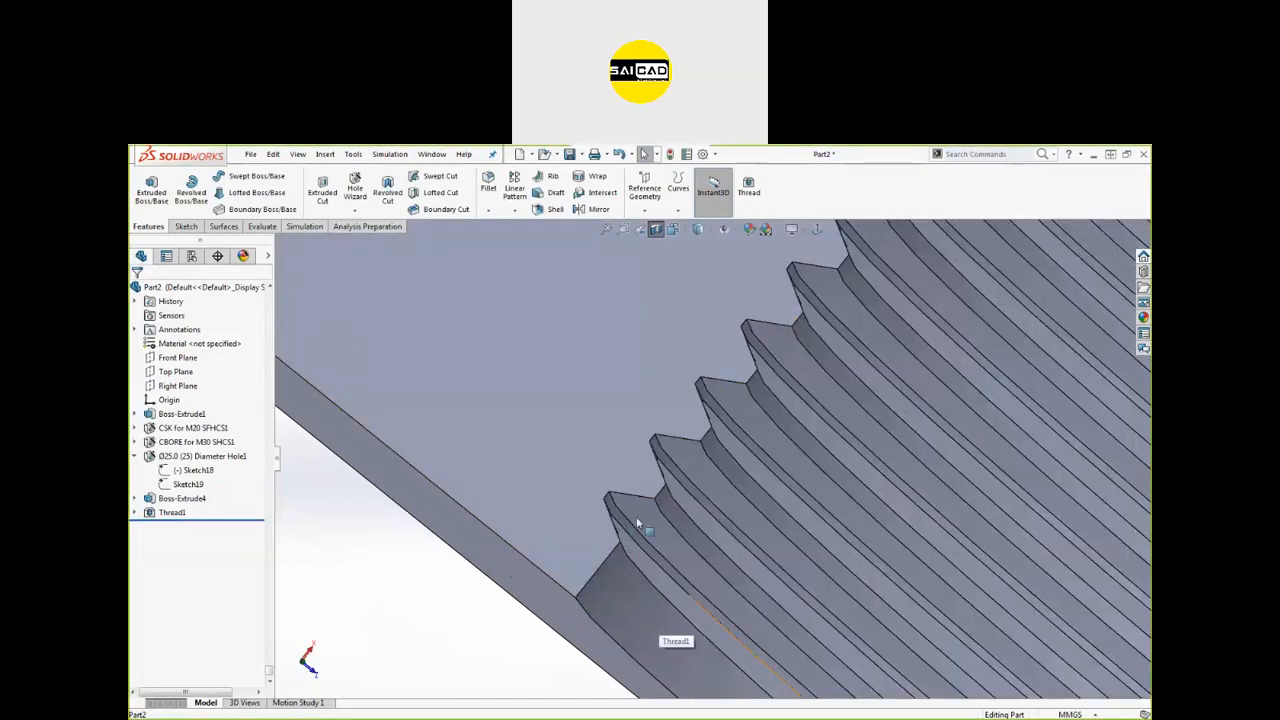
{"action": "scroll", "coordinate": [594, 493], "scroll_direction": "up", "scroll_amount": 2}
{"action": "scroll", "coordinate": [610, 506], "scroll_direction": "up", "scroll_amount": 6}
{"action": "scroll", "coordinate": [832, 598], "scroll_direction": "down", "scroll_amount": 4}
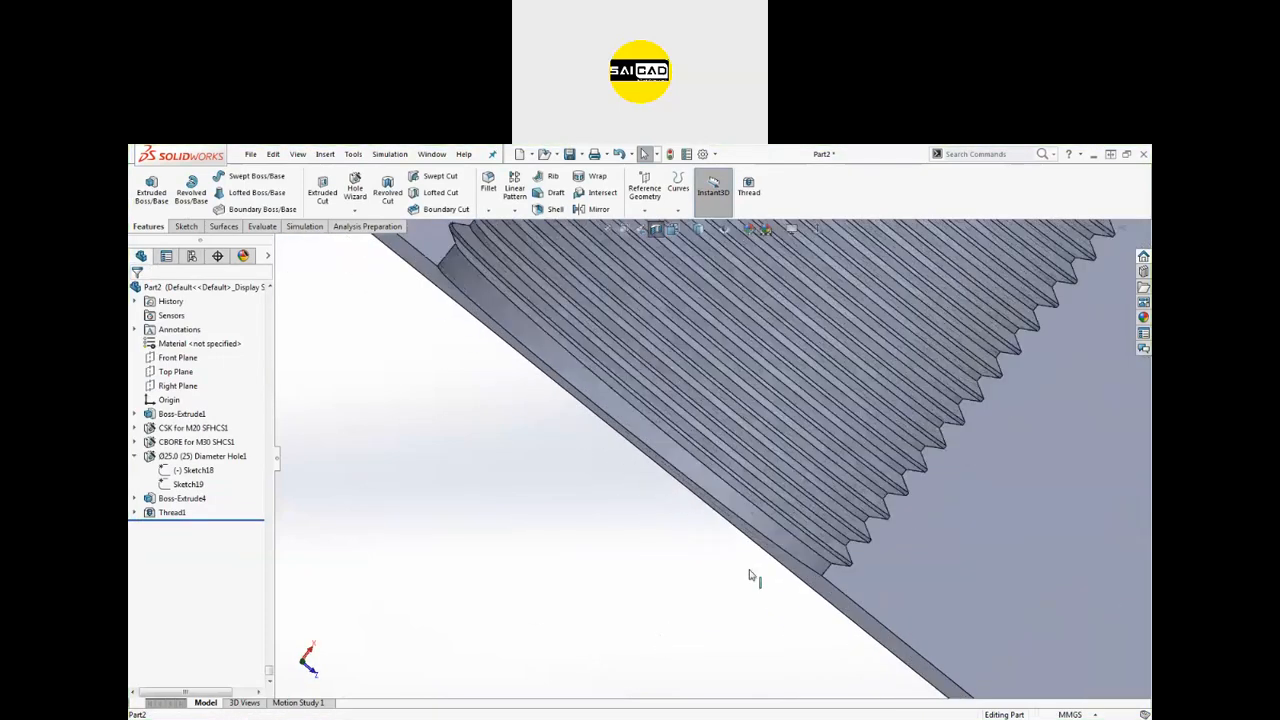
{"action": "scroll", "coordinate": [586, 333], "scroll_direction": "up", "scroll_amount": 2}
{"action": "scroll", "coordinate": [563, 323], "scroll_direction": "down", "scroll_amount": 4}
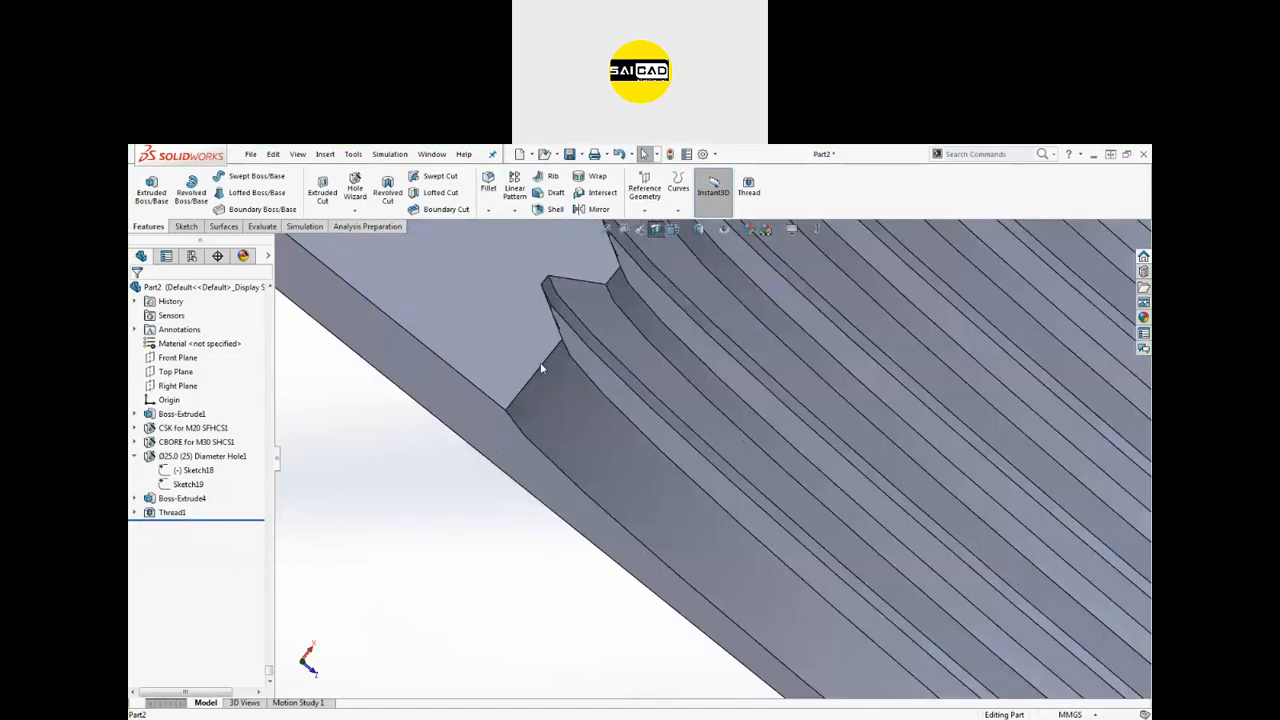
Step: Examine the thread's start at the hole's entry, both in the section view and with the section view turned off
{"action": "scroll", "coordinate": [561, 314], "scroll_direction": "up", "scroll_amount": 2}
{"action": "scroll", "coordinate": [668, 402], "scroll_direction": "up", "scroll_amount": 1}
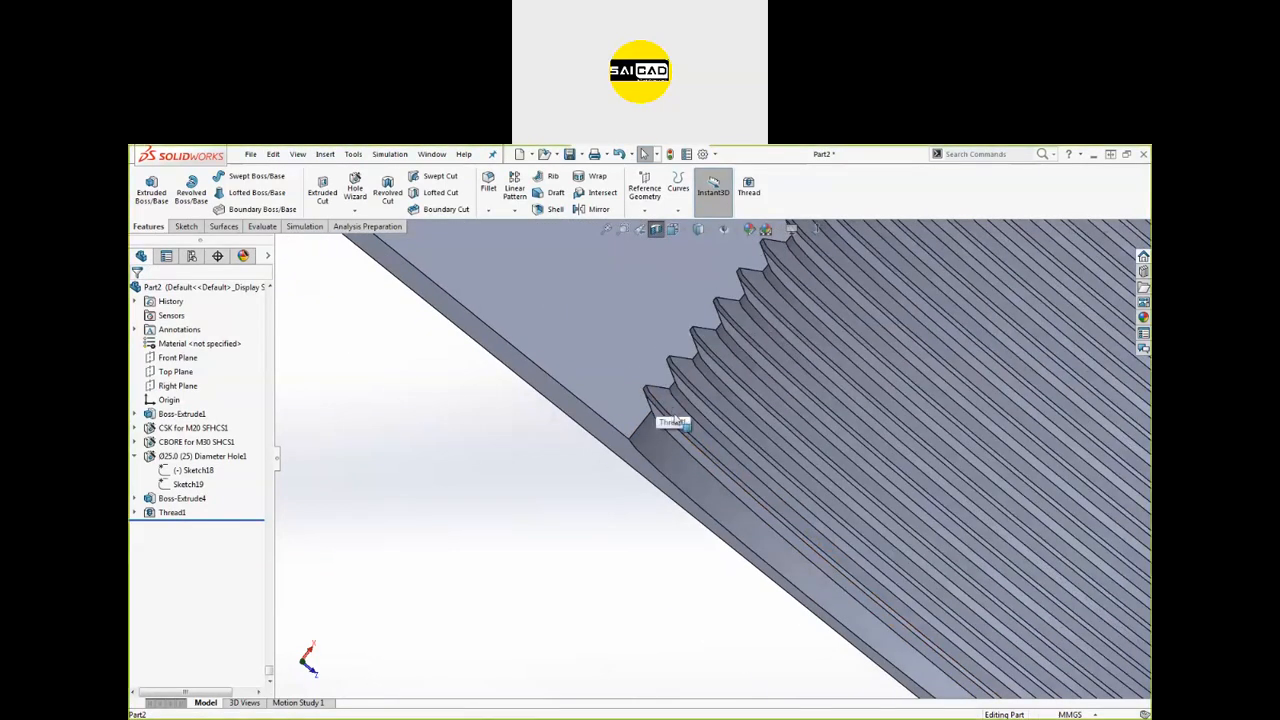
{"action": "left_click", "coordinate": [648, 478]}
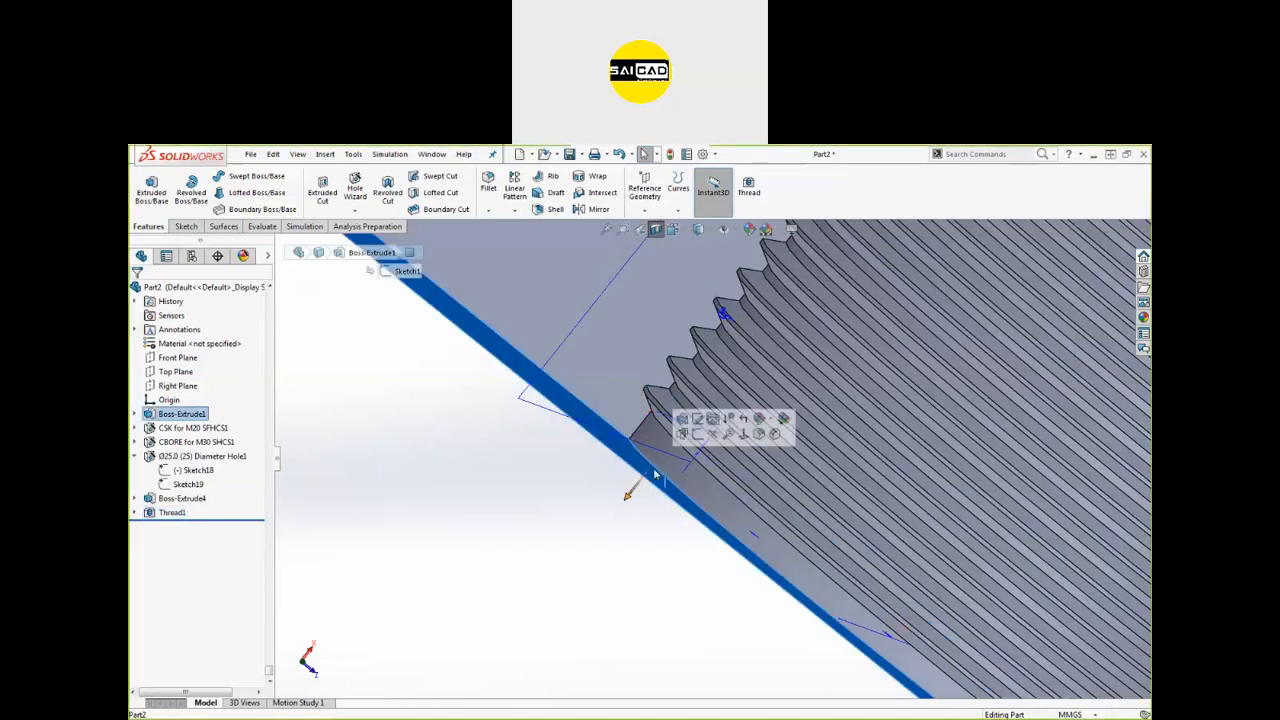
{"action": "scroll", "coordinate": [884, 575], "scroll_direction": "down", "scroll_amount": 2}
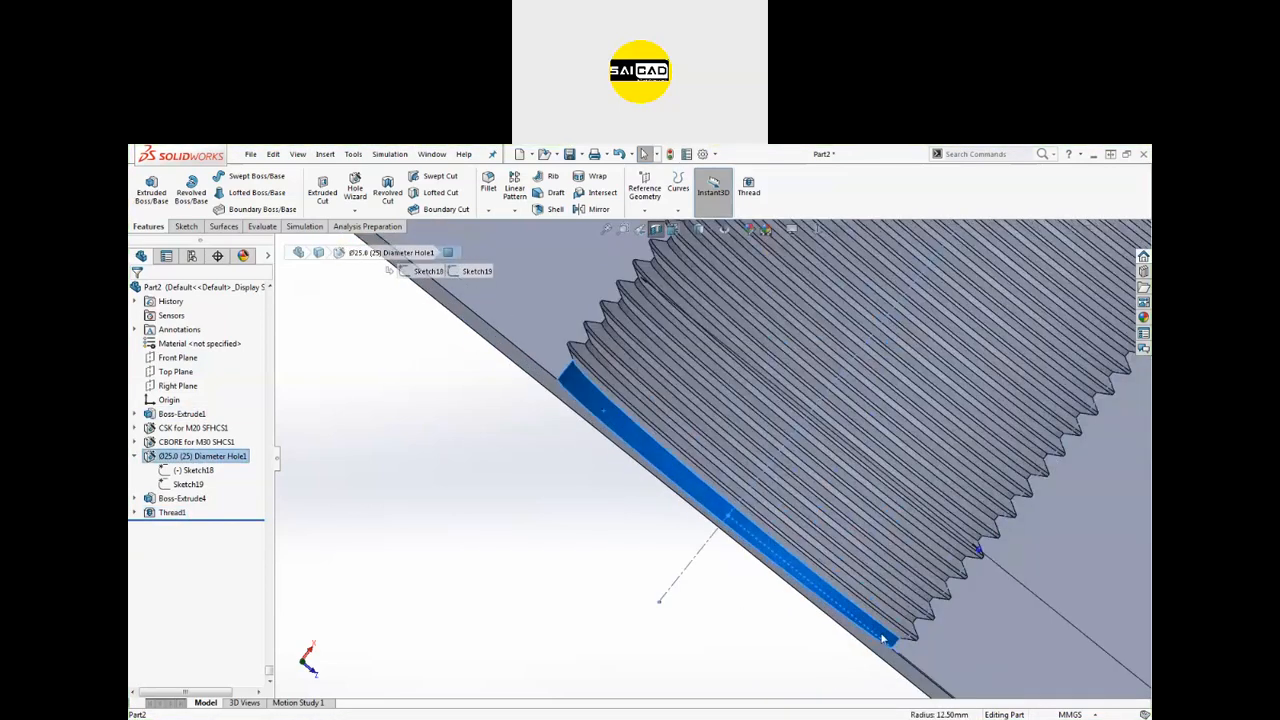
{"action": "scroll", "coordinate": [490, 476], "scroll_direction": "up", "scroll_amount": 1}
{"action": "left_click", "coordinate": [490, 476]}
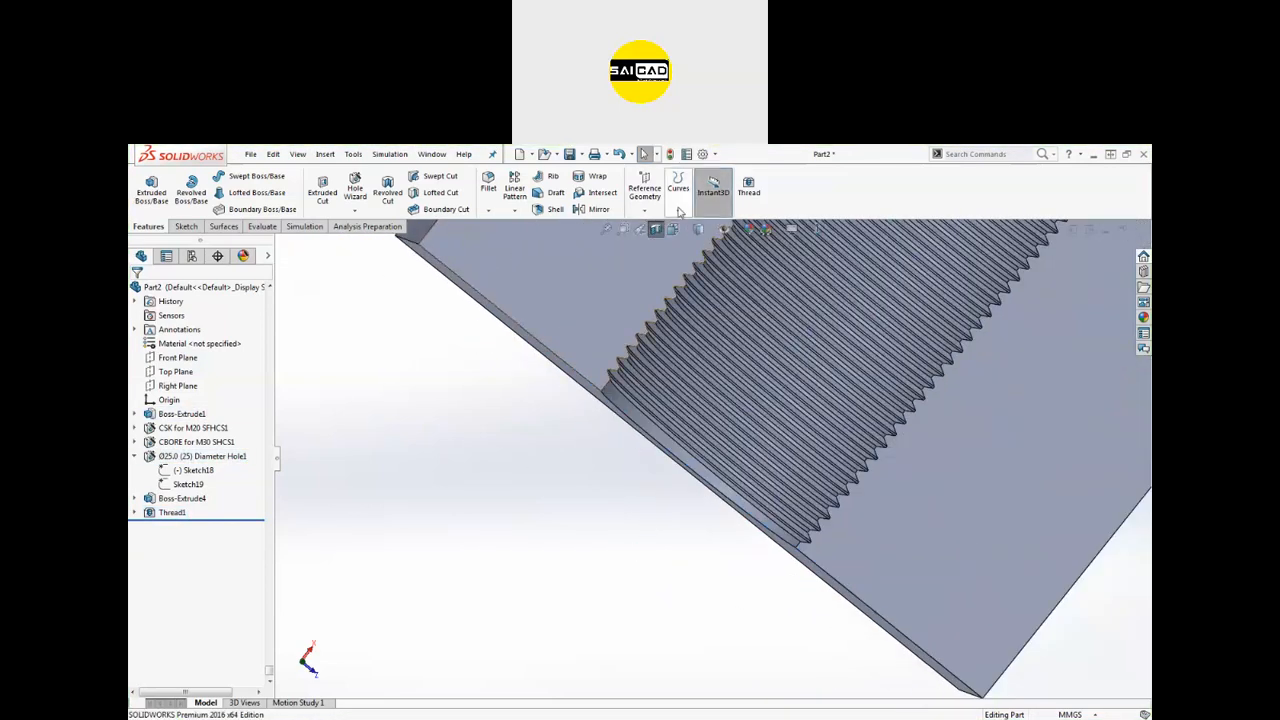
{"action": "middle_click_drag", "start_coordinate": [490, 476], "coordinate": [627, 288]}
{"action": "scroll", "coordinate": [627, 288], "scroll_direction": "down", "scroll_amount": 5}
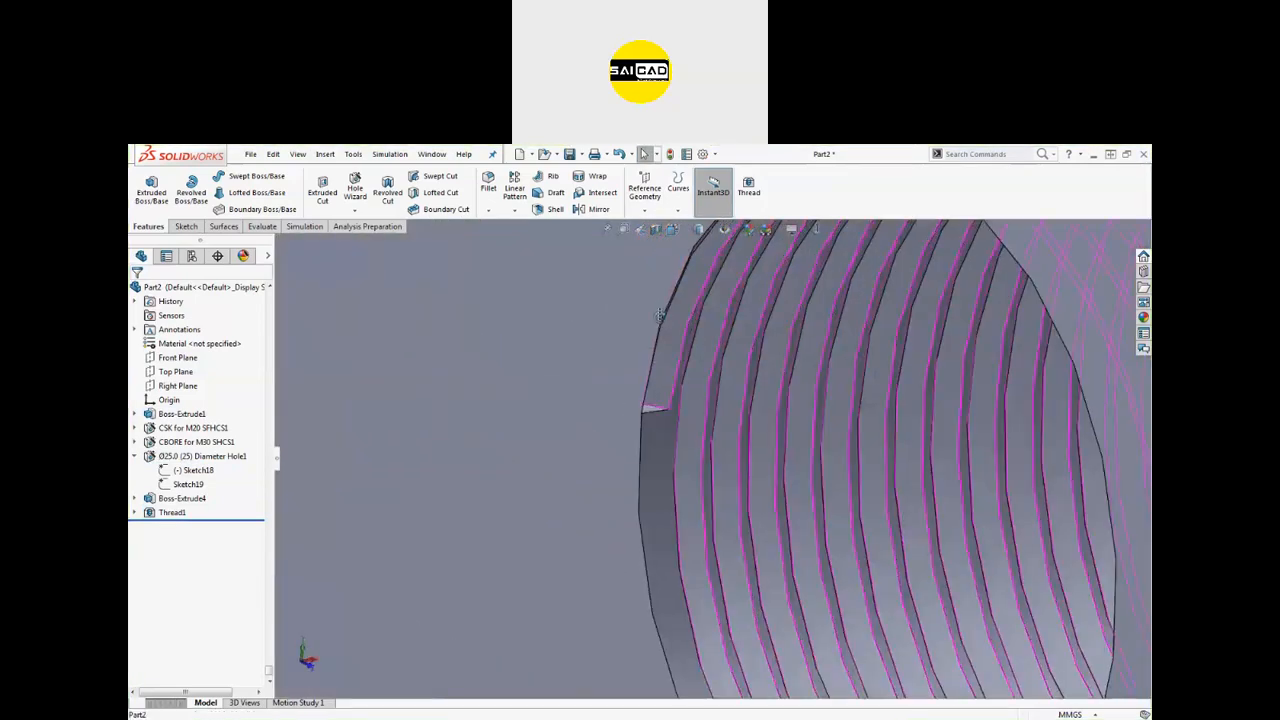
{"action": "scroll", "coordinate": [662, 405], "scroll_direction": "up", "scroll_amount": 5}
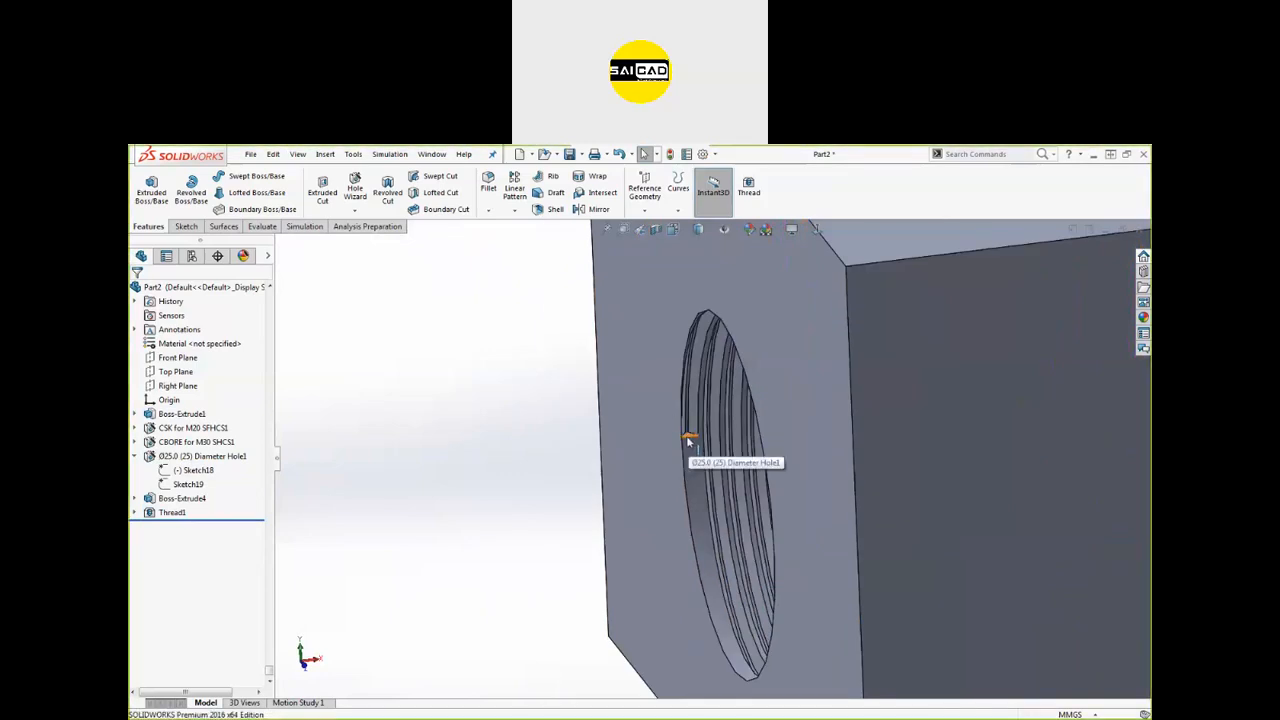
{"action": "scroll", "coordinate": [688, 439], "scroll_direction": "down", "scroll_amount": 4}
{"action": "scroll", "coordinate": [677, 400], "scroll_direction": "up", "scroll_amount": 4}
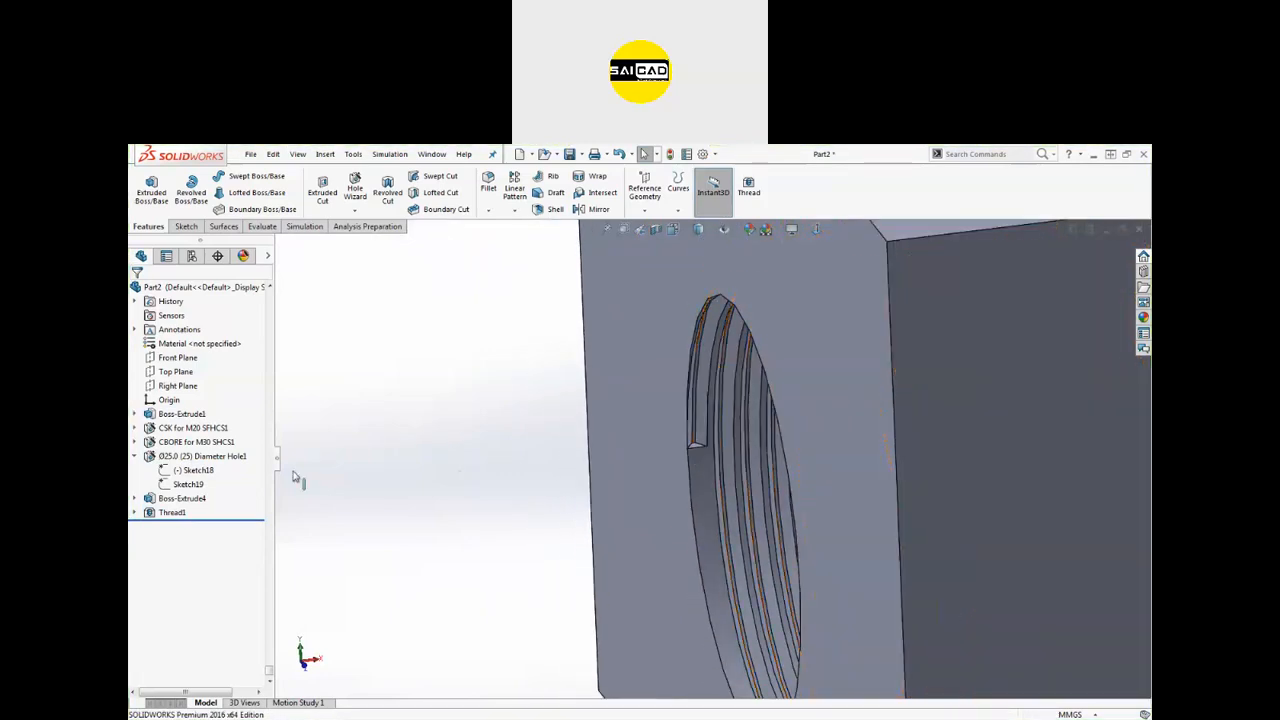
Step: Edit the hole's thread feature and enable a start offset of 5 mm from the entry edge
{"action": "left_click", "coordinate": [172, 512]}
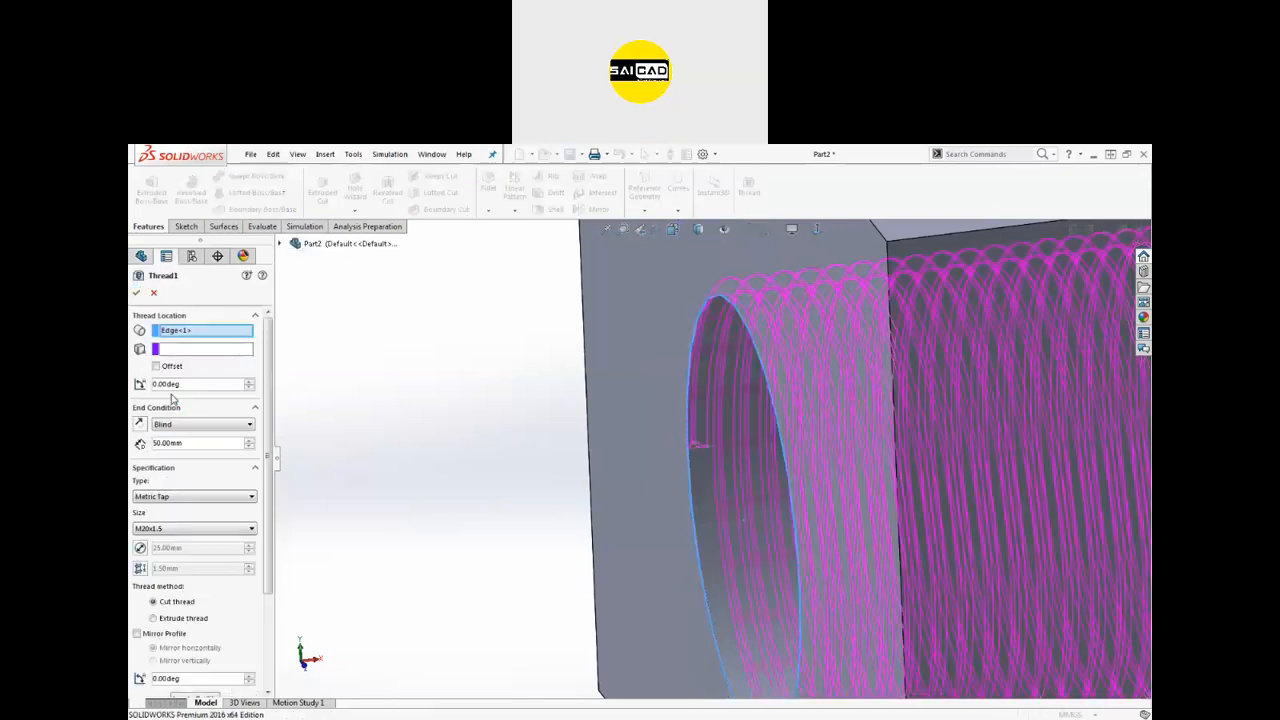
{"action": "left_click", "coordinate": [156, 366]}
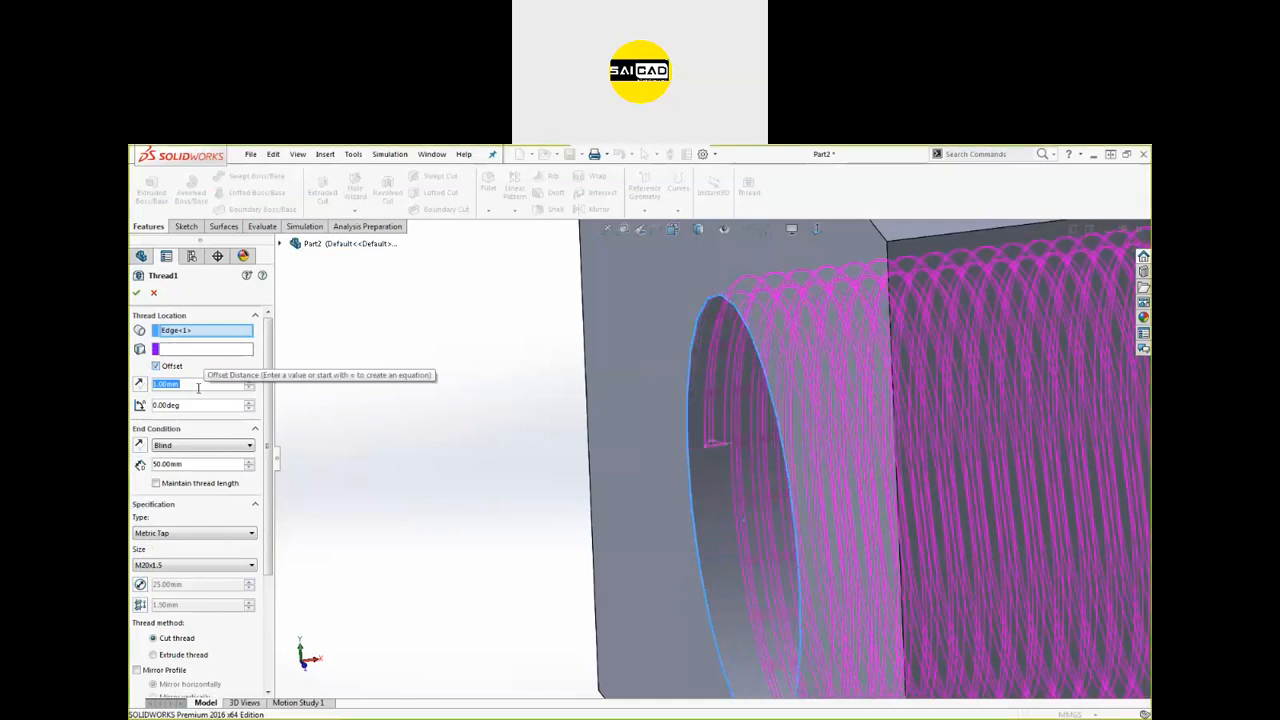
{"action": "type", "text": "5"}
{"action": "key", "text": "Return"}
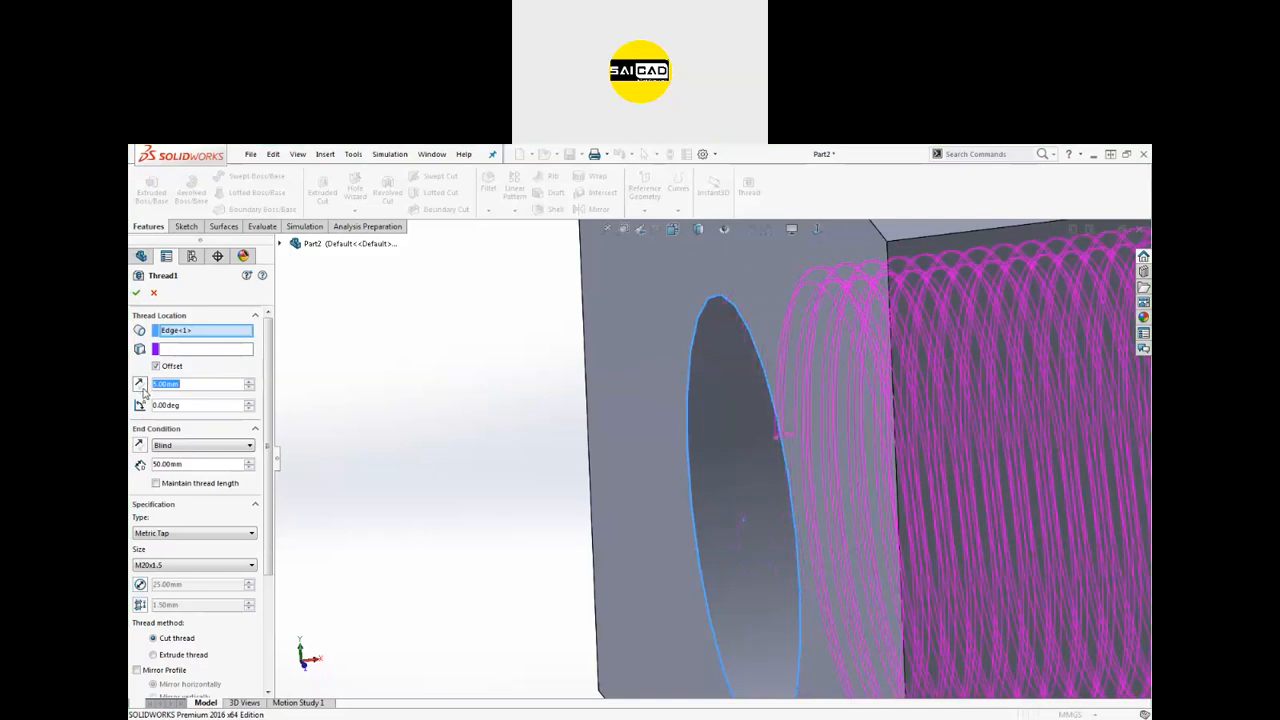
Step: Reverse the thread's offset direction, set the offset distance to 2 mm and accept the edit
{"action": "left_click", "coordinate": [141, 388]}
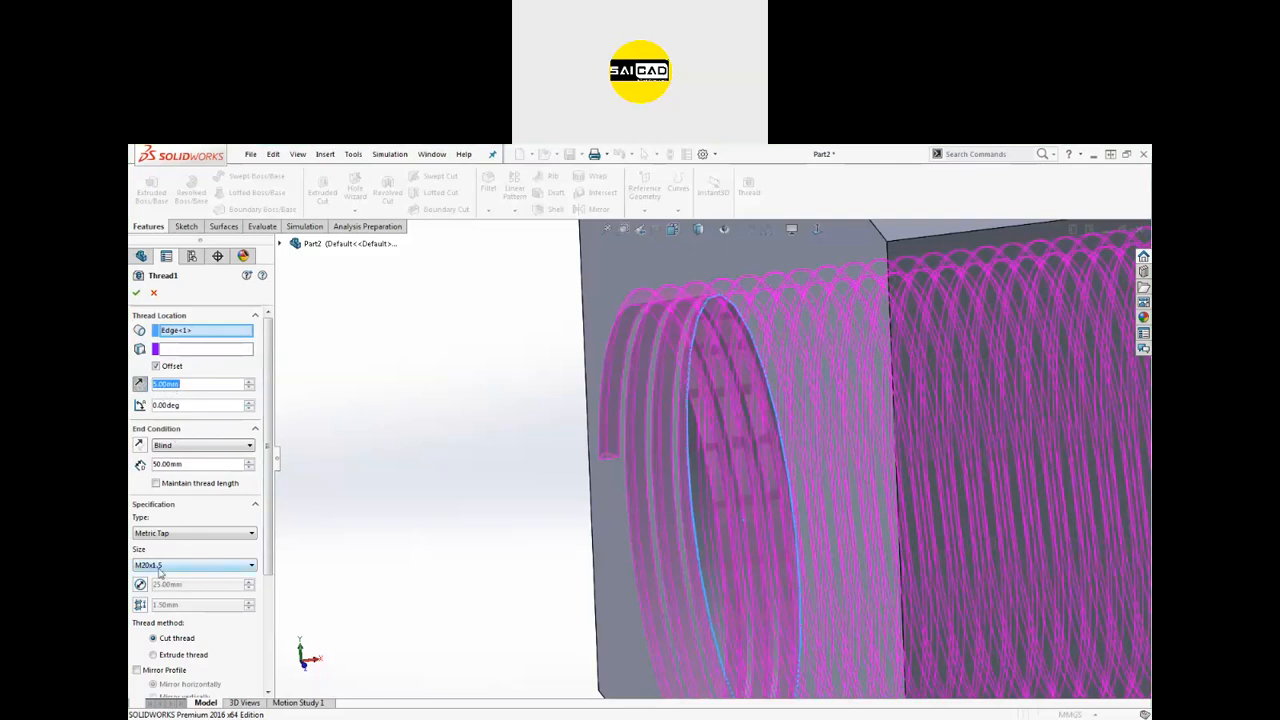
{"action": "type", "text": "2"}
{"action": "key", "text": "Return"}
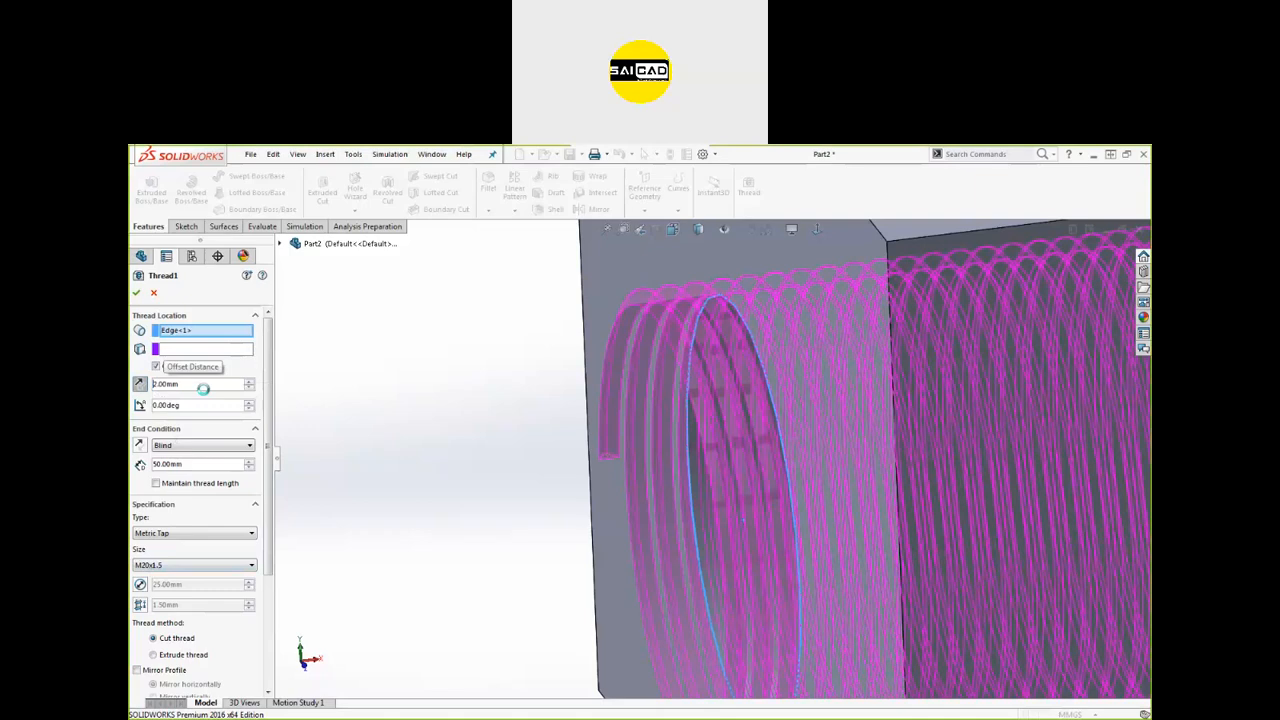
{"action": "left_click", "coordinate": [136, 292]}
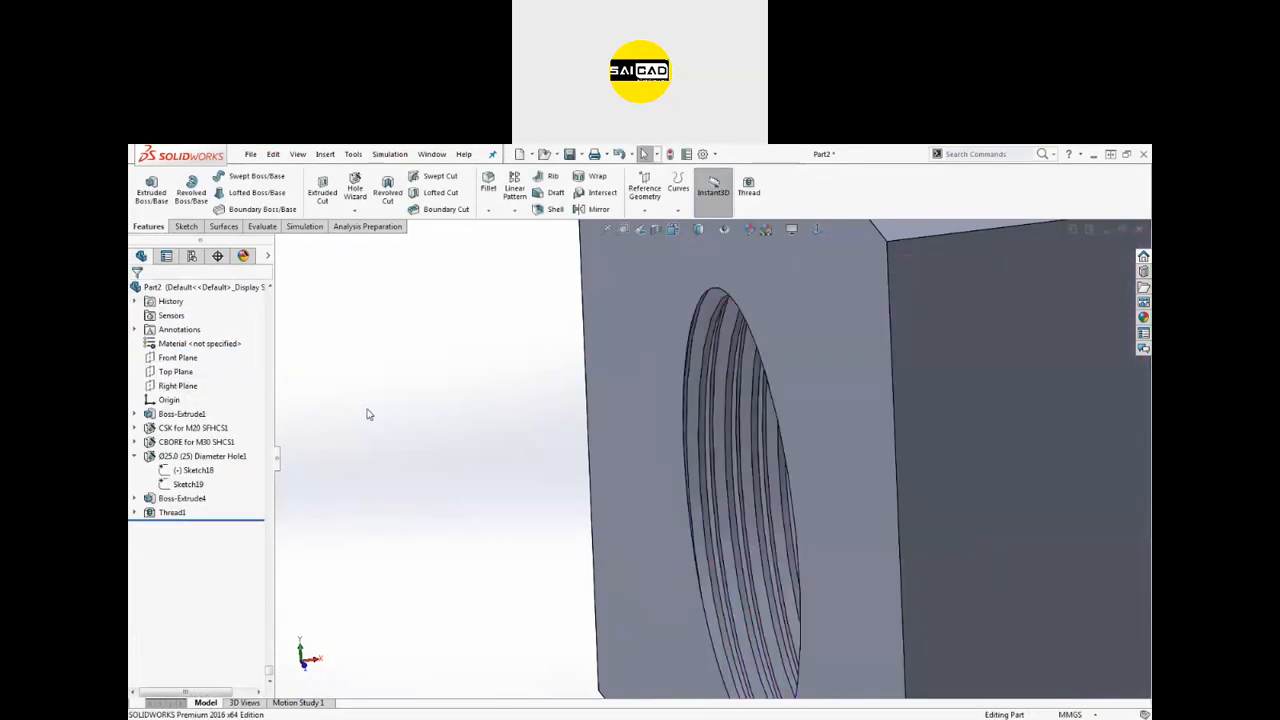
Step: Reapply the section view along the Top Plane at a 20 mm offset
{"action": "scroll", "coordinate": [446, 418], "scroll_direction": "up", "scroll_amount": 5}
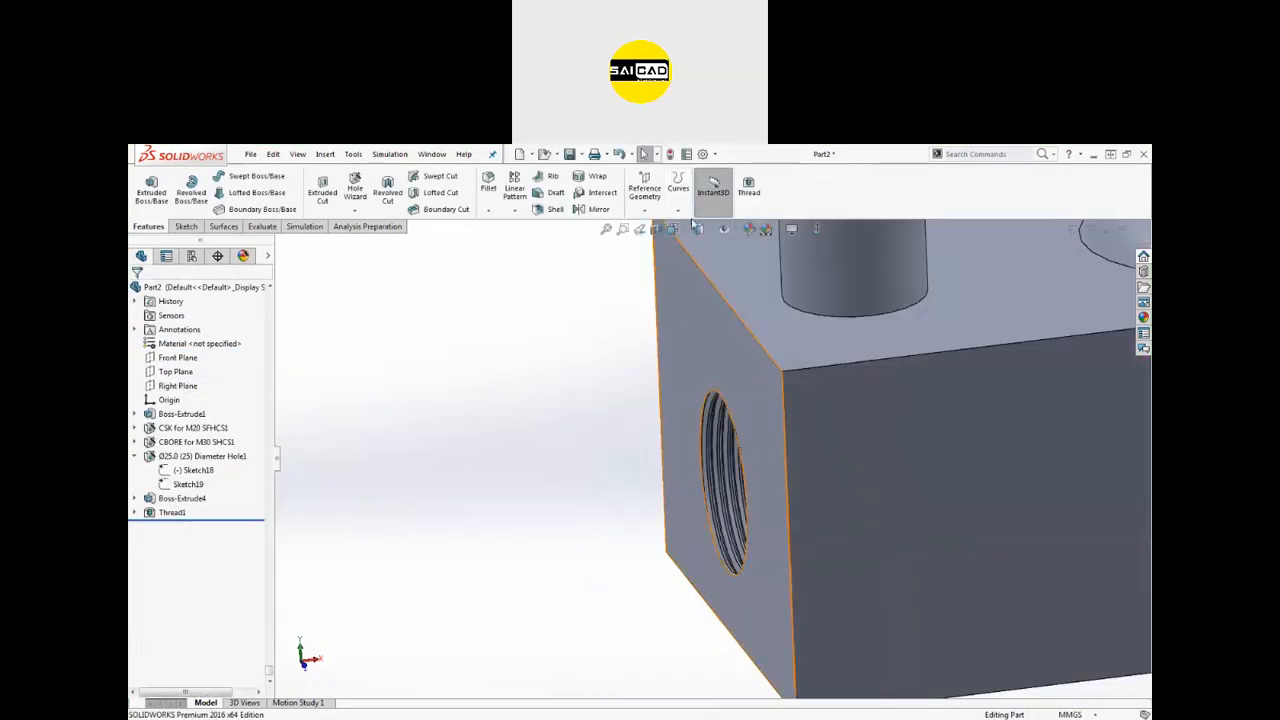
{"action": "left_click", "coordinate": [658, 231]}
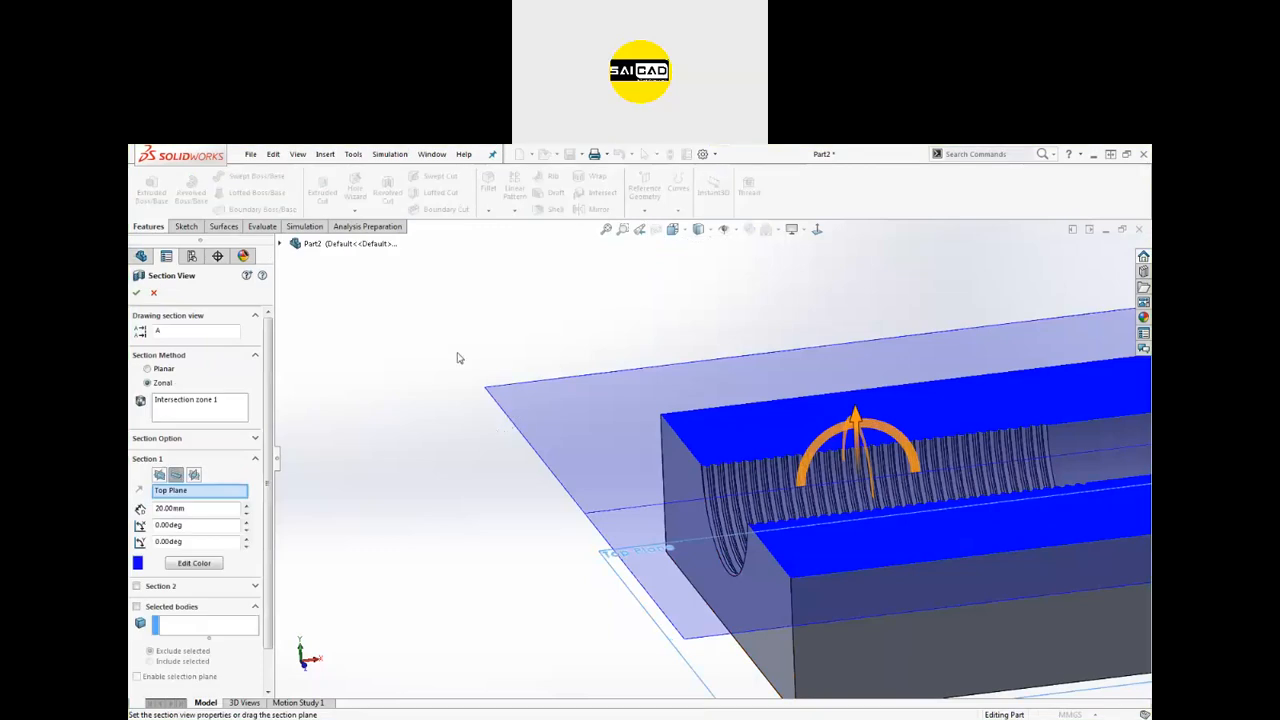
{"action": "left_click", "coordinate": [136, 292]}
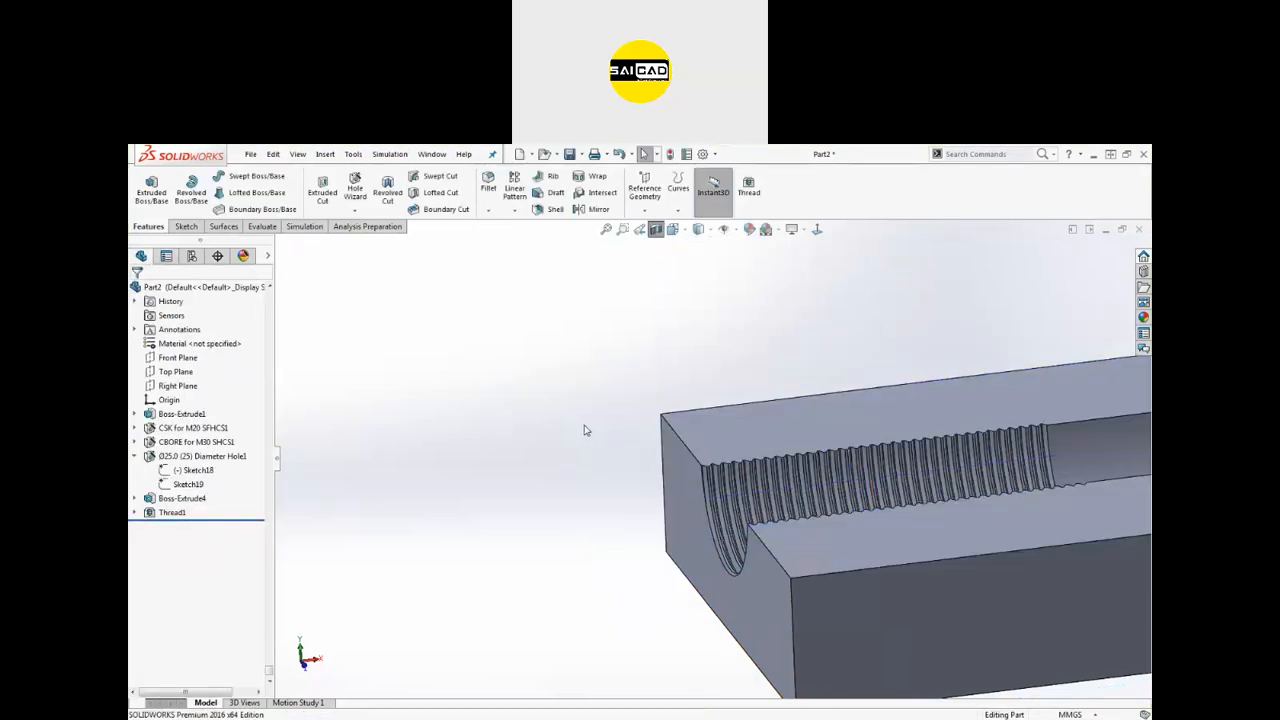
Step: Examine the sectioned thread from the block's end face to its run-out, including the cross holes beyond it
{"action": "middle_click_drag", "start_coordinate": [823, 520], "coordinate": [826, 660]}
{"action": "scroll", "coordinate": [950, 500], "scroll_direction": "up", "scroll_amount": 4}
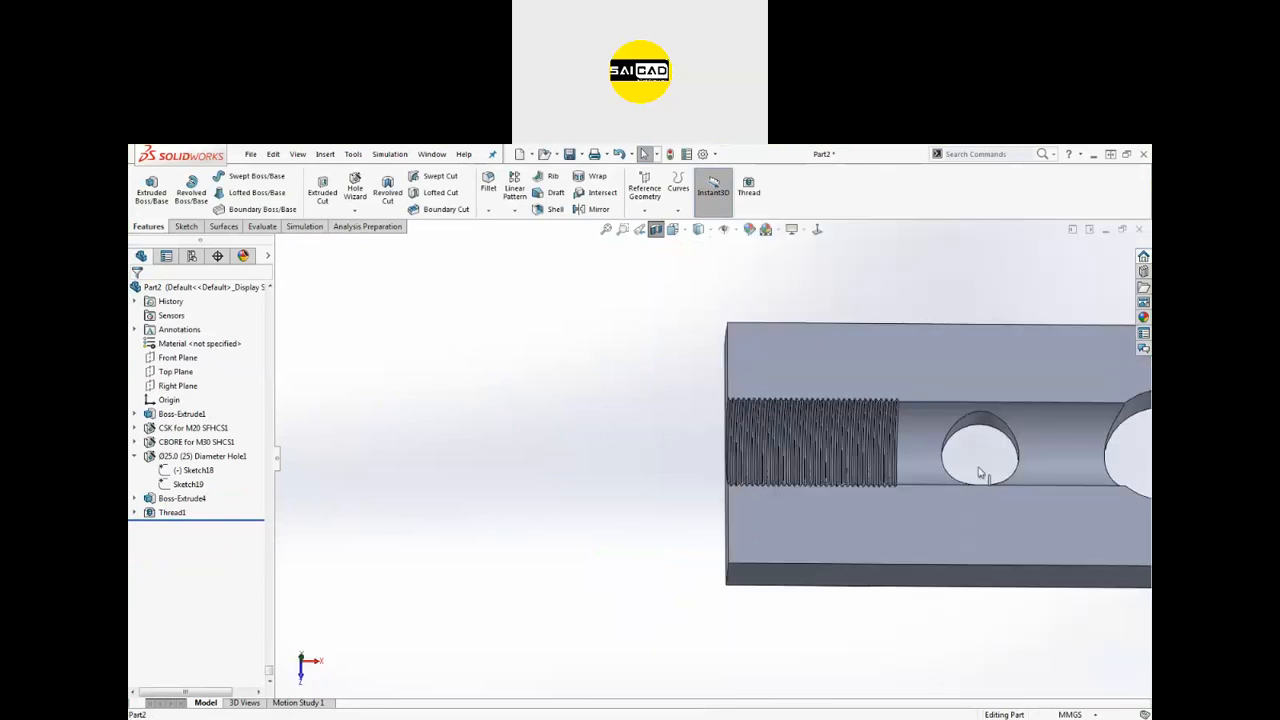
{"action": "scroll", "coordinate": [980, 474], "scroll_direction": "down", "scroll_amount": 4}
{"action": "middle_click_drag", "start_coordinate": [838, 443], "coordinate": [840, 506]}
{"action": "scroll", "coordinate": [824, 510], "scroll_direction": "up", "scroll_amount": 3}
{"action": "scroll", "coordinate": [618, 423], "scroll_direction": "down", "scroll_amount": 5}
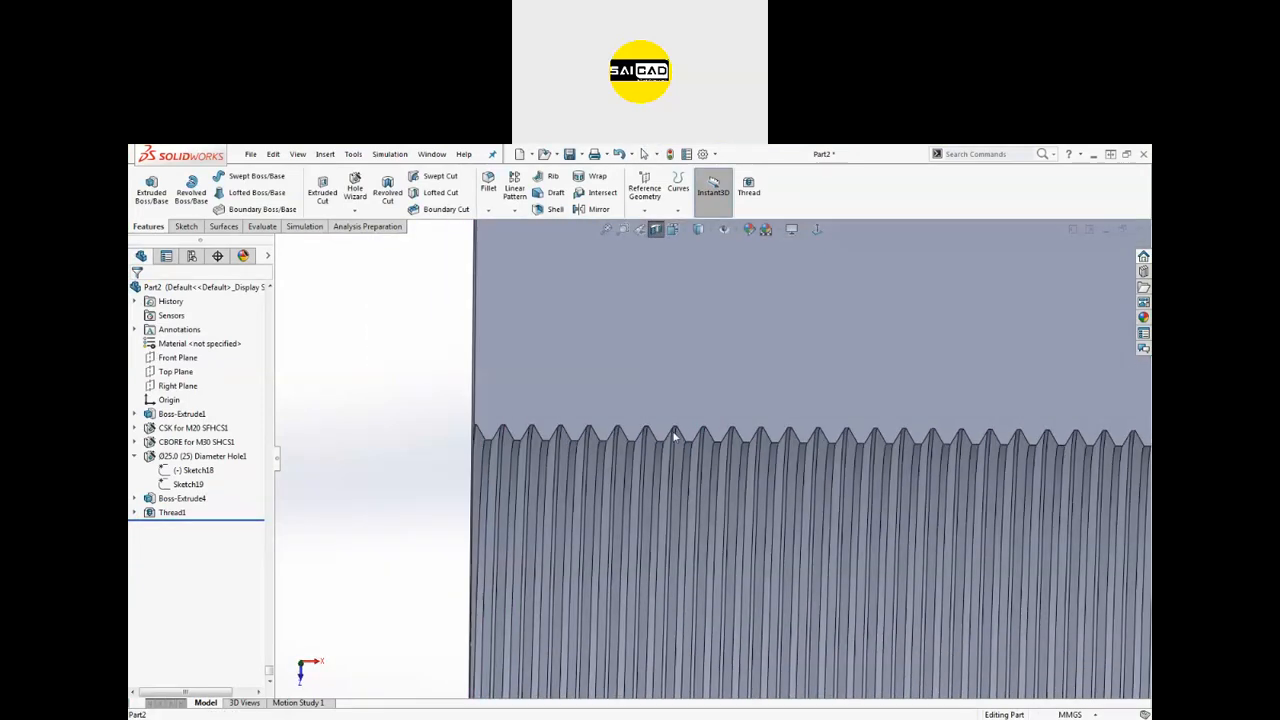
{"action": "scroll", "coordinate": [1094, 563], "scroll_direction": "up", "scroll_amount": 5}
{"action": "scroll", "coordinate": [1031, 503], "scroll_direction": "down", "scroll_amount": 3}
{"action": "scroll", "coordinate": [1024, 486], "scroll_direction": "up", "scroll_amount": 2}
{"action": "scroll", "coordinate": [975, 540], "scroll_direction": "down", "scroll_amount": 2}
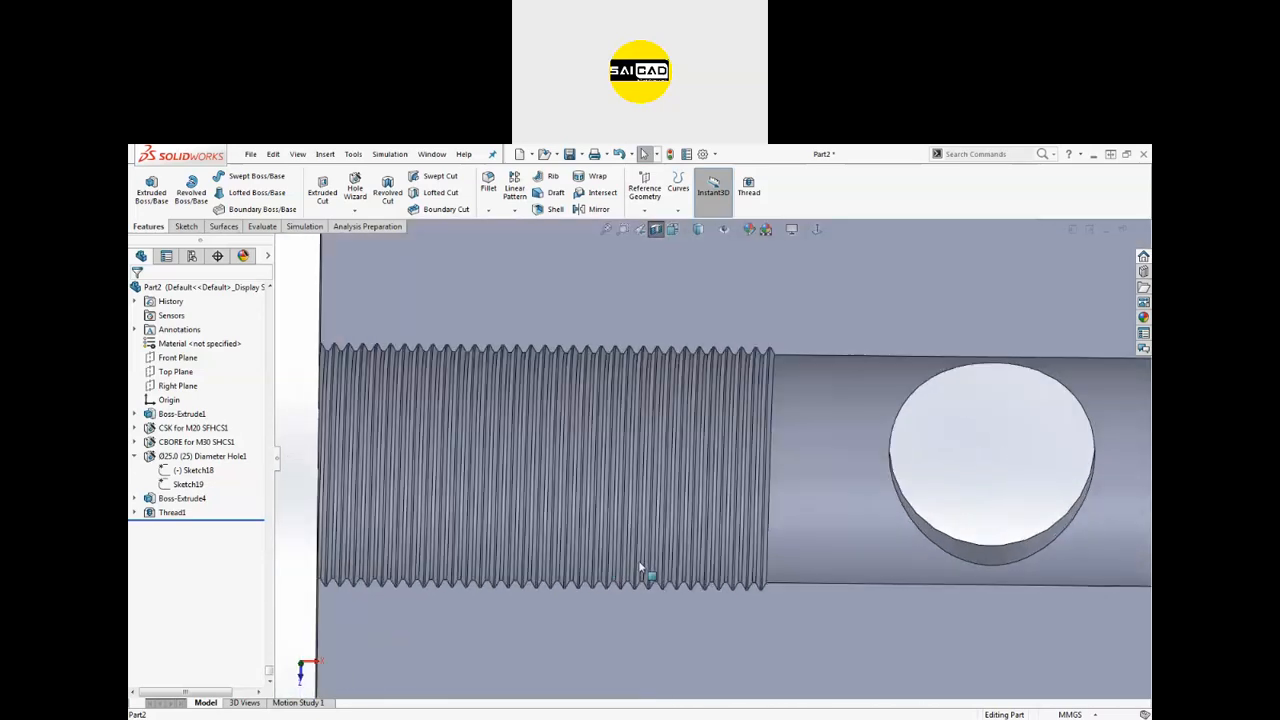
{"action": "mouse_move", "coordinate": [640, 562]}
{"action": "middle_mouse_down"}
{"action": "mouse_move", "coordinate": [652, 565]}
{"action": "mouse_move", "coordinate": [636, 566]}
{"action": "middle_mouse_up"}
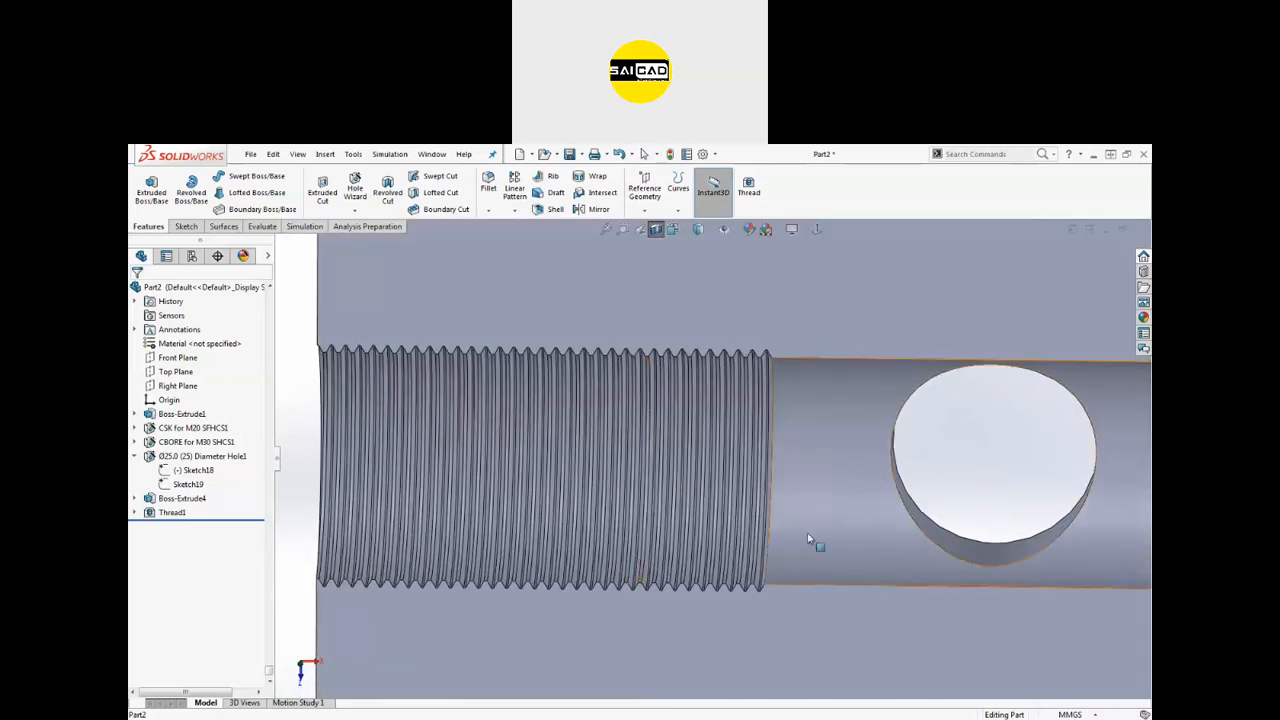
{"action": "scroll", "coordinate": [690, 555], "scroll_direction": "up", "scroll_amount": 2}
{"action": "scroll", "coordinate": [417, 557], "scroll_direction": "down", "scroll_amount": 1}
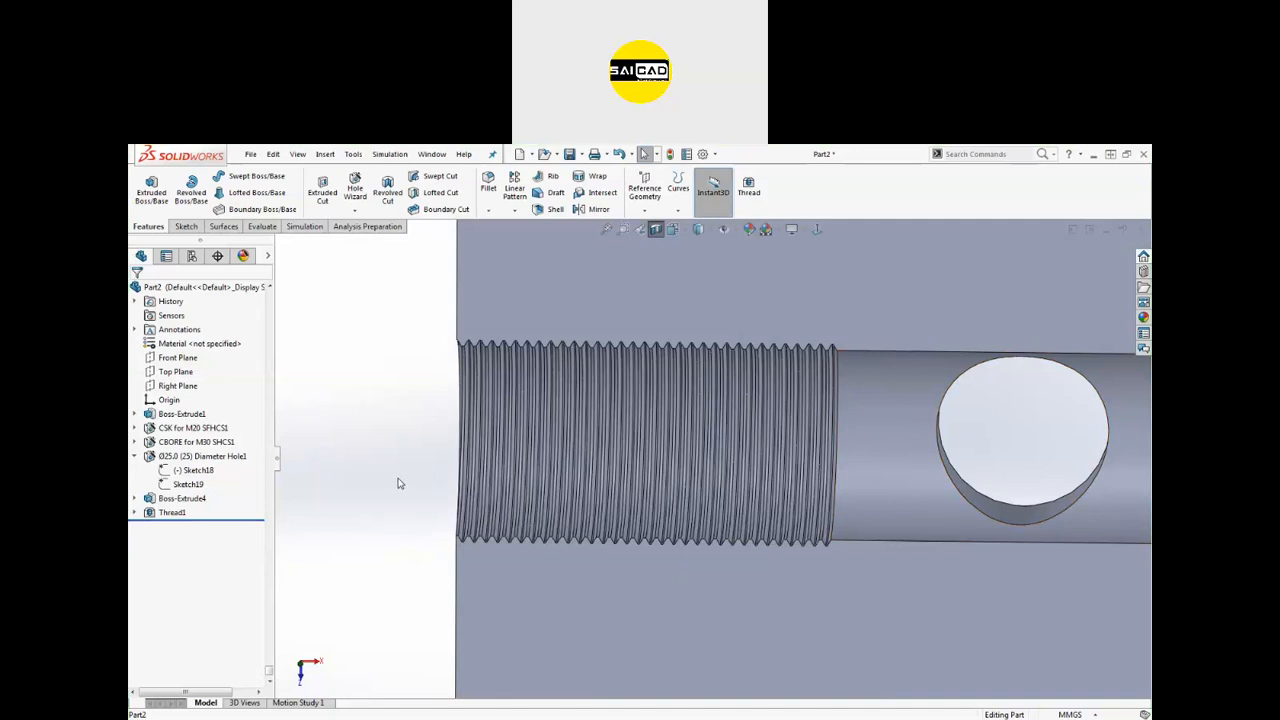
{"action": "scroll", "coordinate": [400, 484], "scroll_direction": "up", "scroll_amount": 4}
{"action": "scroll", "coordinate": [567, 494], "scroll_direction": "down", "scroll_amount": 3}
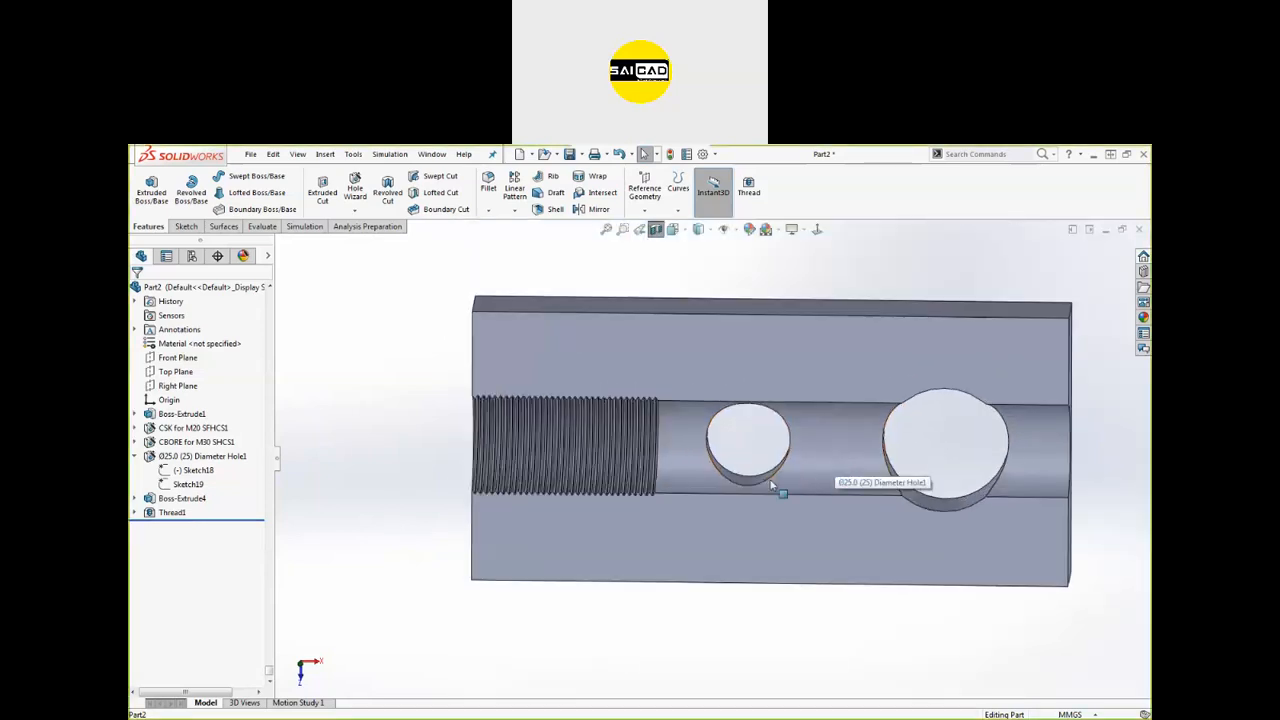
{"action": "middle_click_drag", "start_coordinate": [983, 468], "coordinate": [952, 456]}
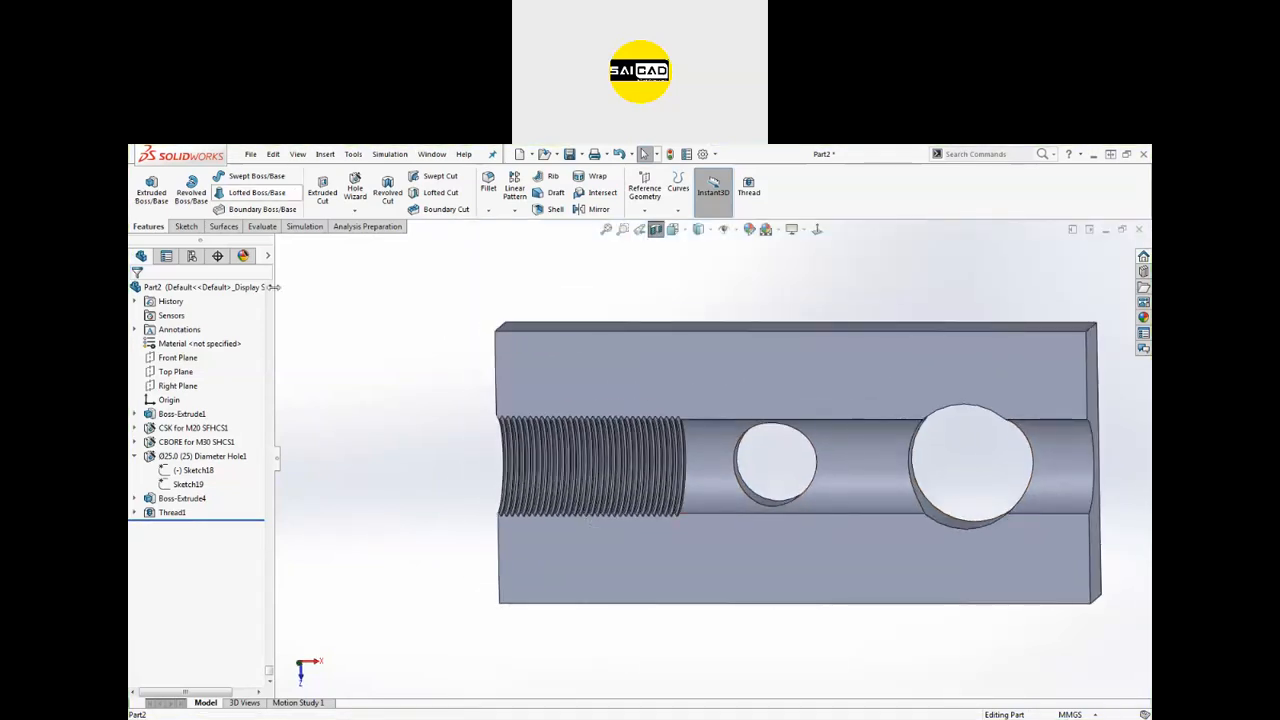
Step: Delete the CSK for M20 and CBORE for M30 hole features from the block
{"action": "left_click", "coordinate": [176, 443]}
{"action": "left_click", "coordinate": [172, 428], "text": "ctrl"}
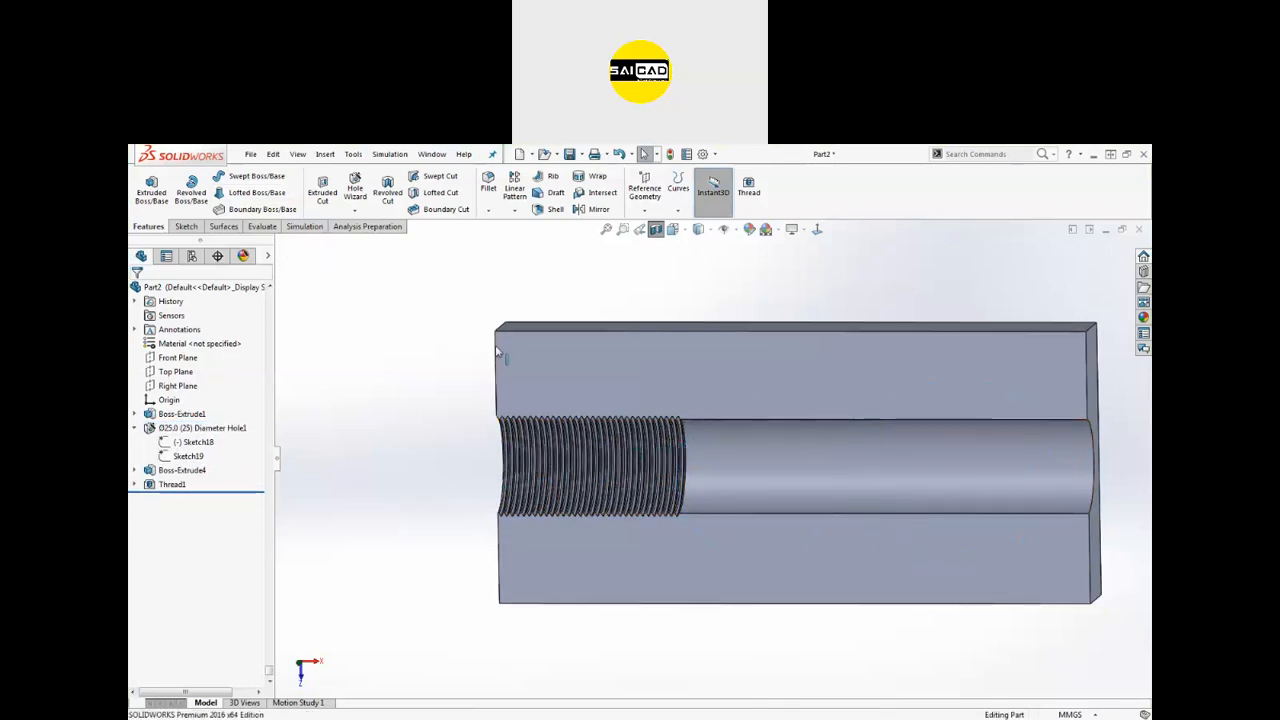
{"action": "middle_click_drag", "start_coordinate": [795, 499], "coordinate": [691, 454]}
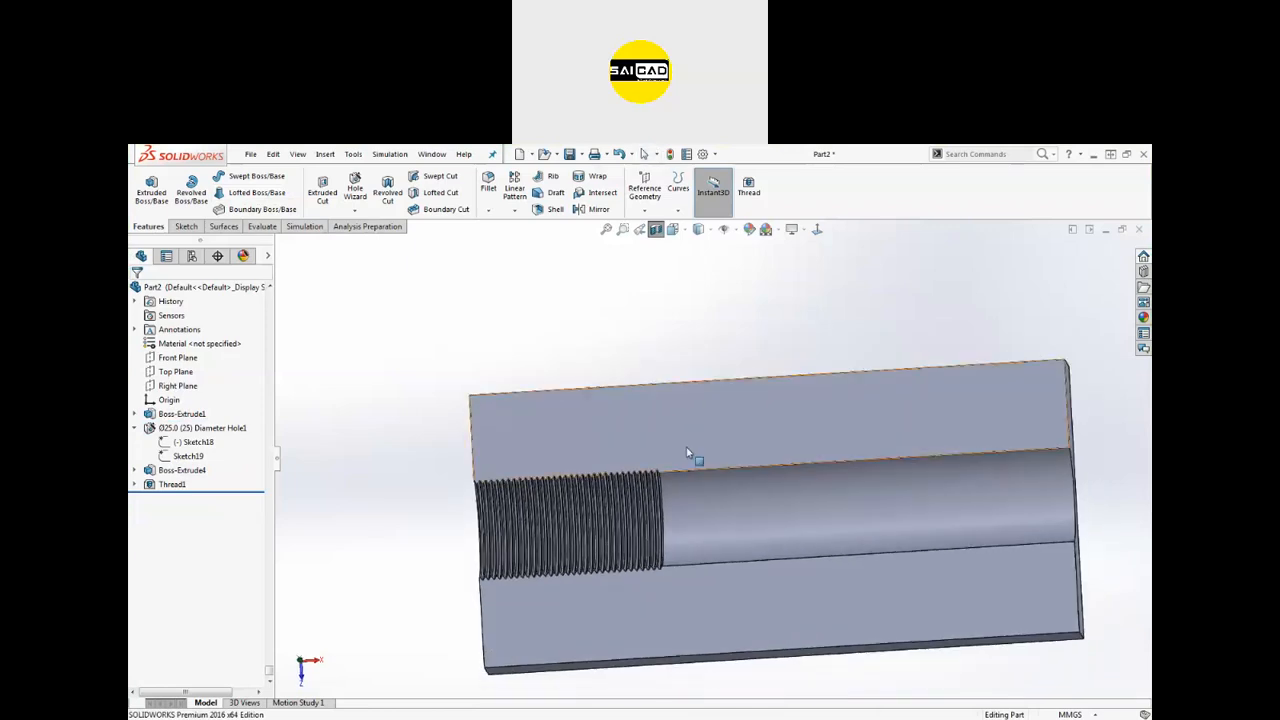
{"action": "scroll", "coordinate": [688, 455], "scroll_direction": "up", "scroll_amount": 5}
{"action": "middle_click_drag", "start_coordinate": [607, 383], "coordinate": [612, 460]}
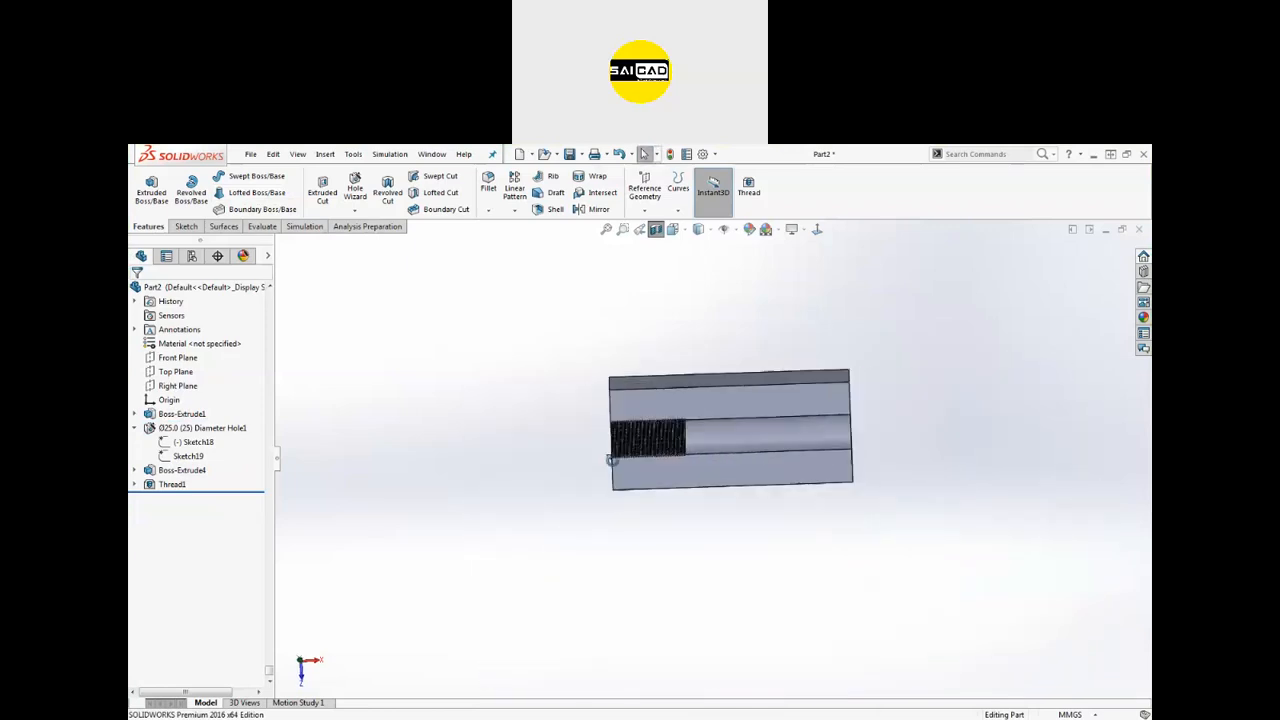
Step: Turn off the section view to restore the whole block with its cylindrical boss
{"action": "left_click", "coordinate": [183, 470]}
{"action": "mouse_move", "coordinate": [431, 499]}
{"action": "middle_mouse_down"}
{"action": "mouse_move", "coordinate": [514, 443]}
{"action": "mouse_move", "coordinate": [537, 446]}
{"action": "middle_mouse_up"}
{"action": "left_click", "coordinate": [650, 250]}
{"action": "left_click", "coordinate": [656, 230]}
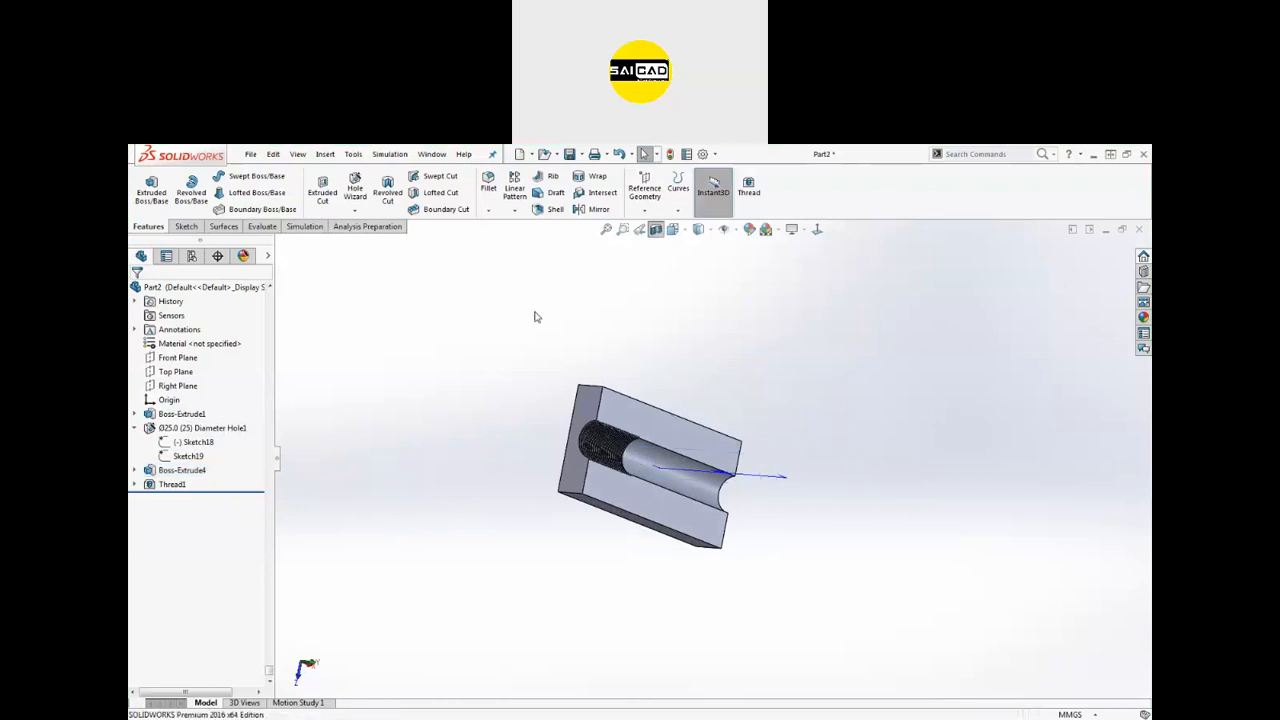
Step: Inspect the threaded hole and the plain cylindrical boss from several directions
{"action": "middle_click_drag", "start_coordinate": [617, 496], "coordinate": [675, 417]}
{"action": "scroll", "coordinate": [729, 452], "scroll_direction": "down", "scroll_amount": 3}
{"action": "left_click", "coordinate": [729, 452]}
{"action": "middle_click_drag", "start_coordinate": [783, 497], "coordinate": [769, 343]}
{"action": "left_click", "coordinate": [771, 343]}
{"action": "left_click", "coordinate": [703, 352]}
{"action": "middle_click_drag", "start_coordinate": [695, 356], "coordinate": [633, 575]}
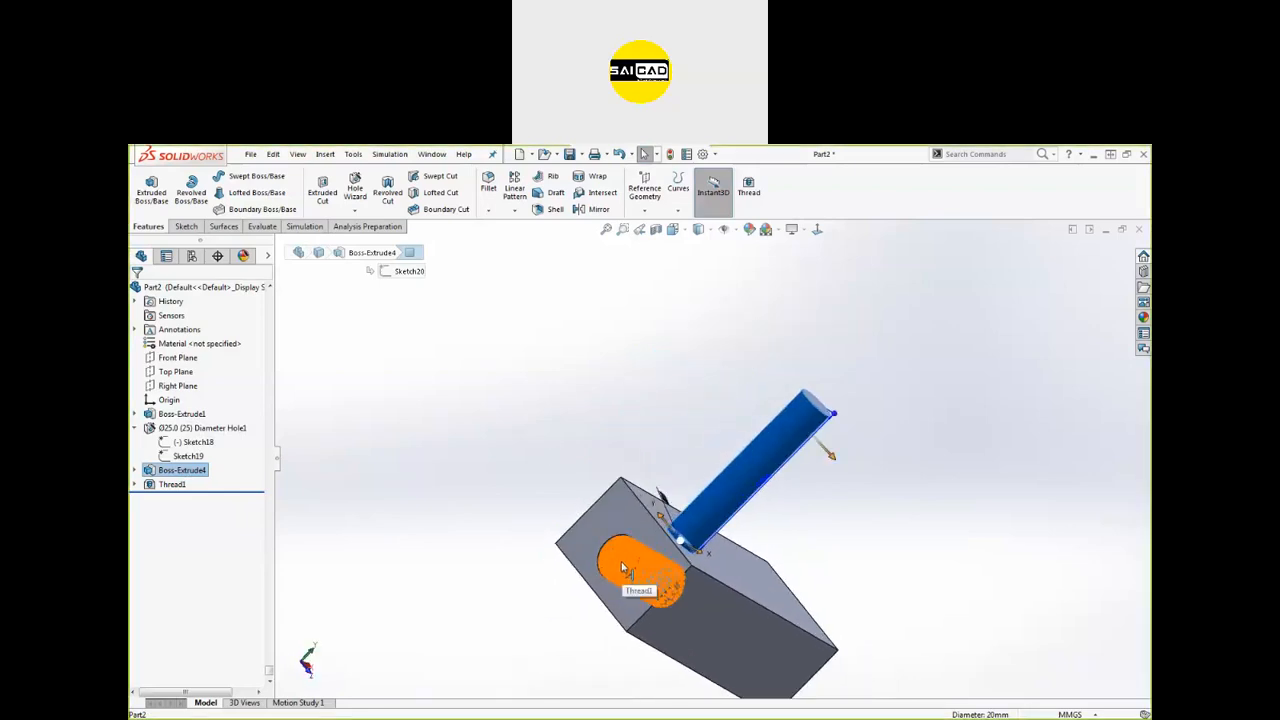
{"action": "scroll", "coordinate": [621, 559], "scroll_direction": "down", "scroll_amount": 3}
{"action": "left_click", "coordinate": [959, 450]}
{"action": "left_click", "coordinate": [850, 420]}
{"action": "scroll", "coordinate": [911, 452], "scroll_direction": "up", "scroll_amount": 3}
{"action": "middle_click_drag", "start_coordinate": [910, 455], "coordinate": [772, 400]}
{"action": "scroll", "coordinate": [765, 440], "scroll_direction": "down", "scroll_amount": 3}
{"action": "left_click", "coordinate": [586, 327]}
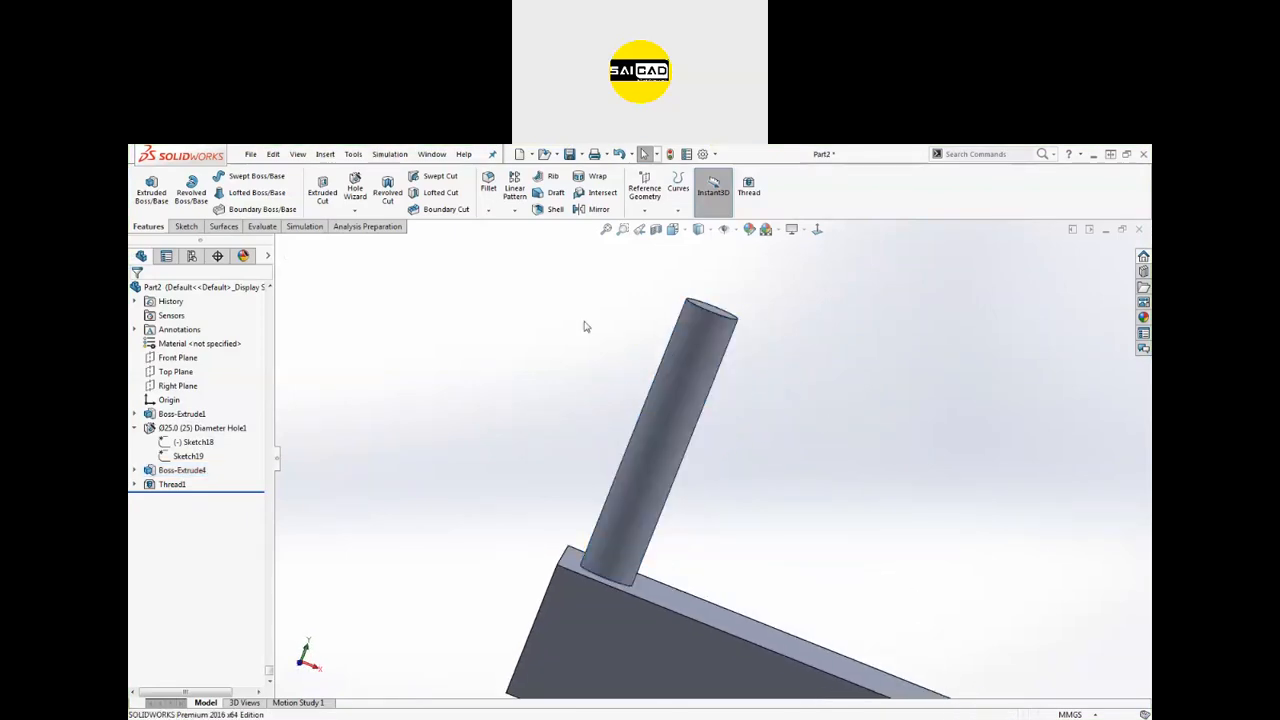
{"action": "left_click", "coordinate": [668, 366]}
{"action": "left_click", "coordinate": [567, 371]}
Step: Start a Thread feature on the circular top edge of the cylindrical boss
{"action": "left_click", "coordinate": [748, 190]}
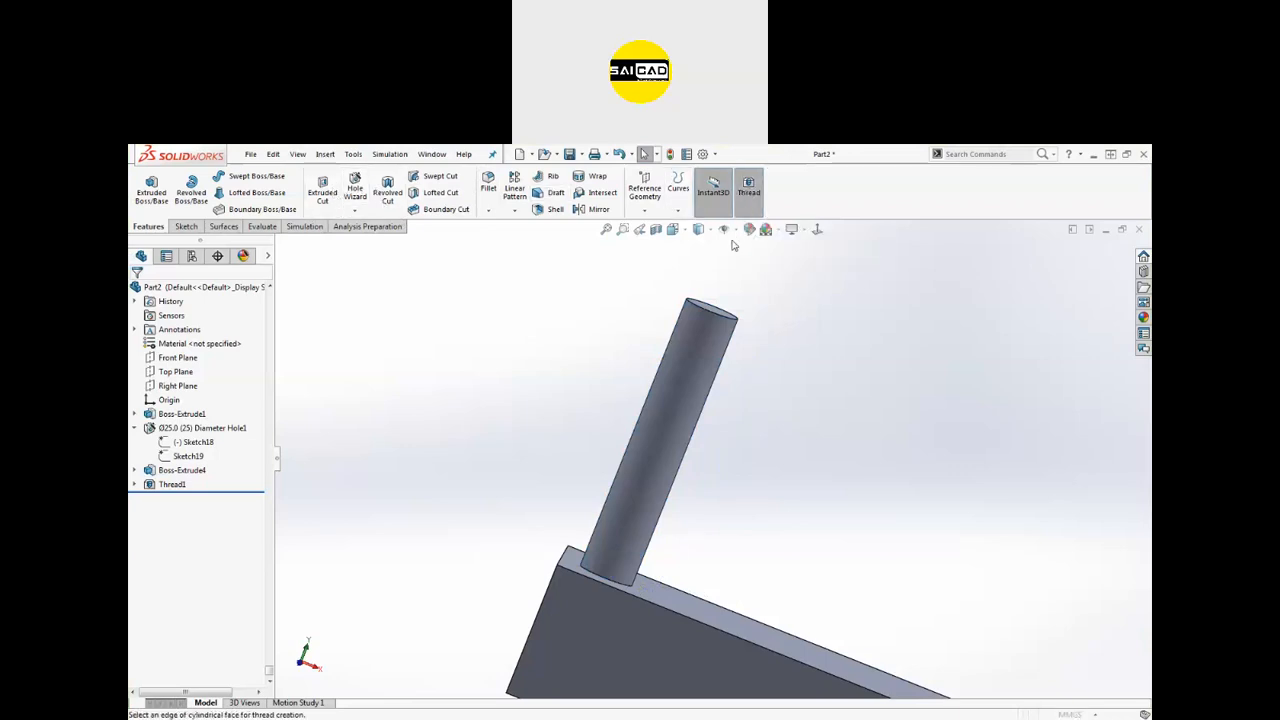
{"action": "left_click", "coordinate": [706, 309]}
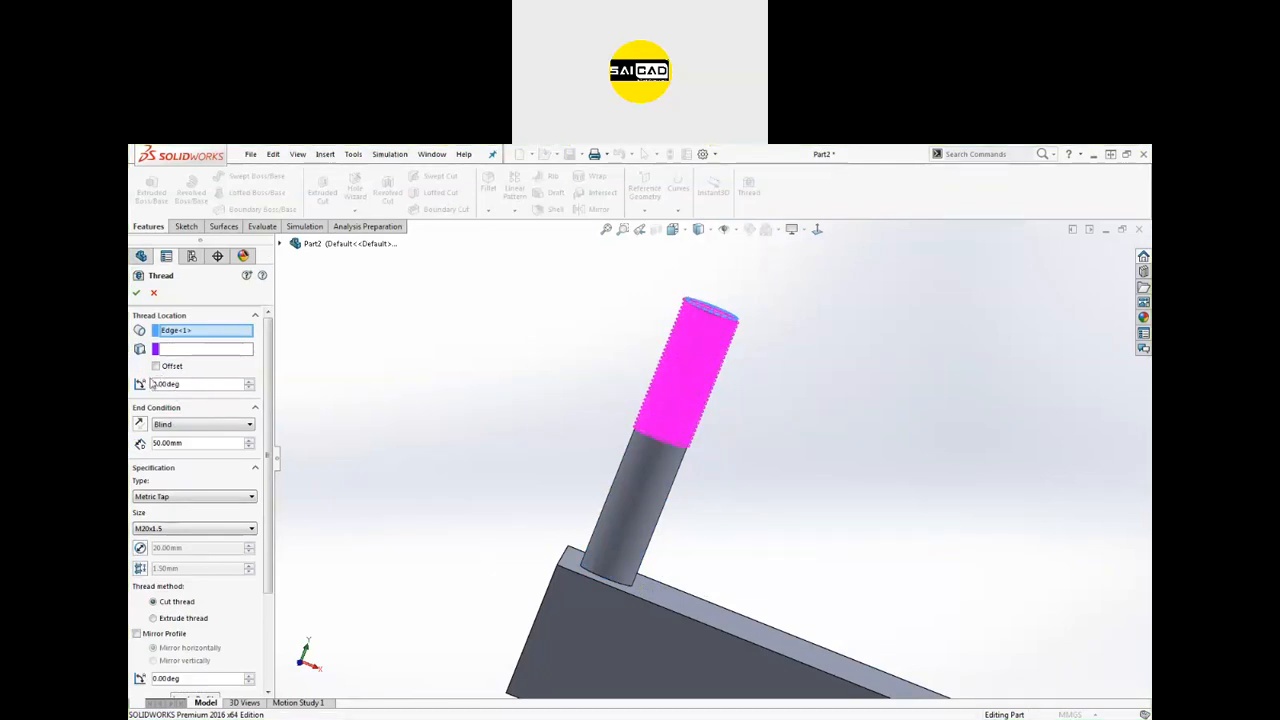
{"action": "scroll", "coordinate": [681, 350], "scroll_direction": "down", "scroll_amount": 10}
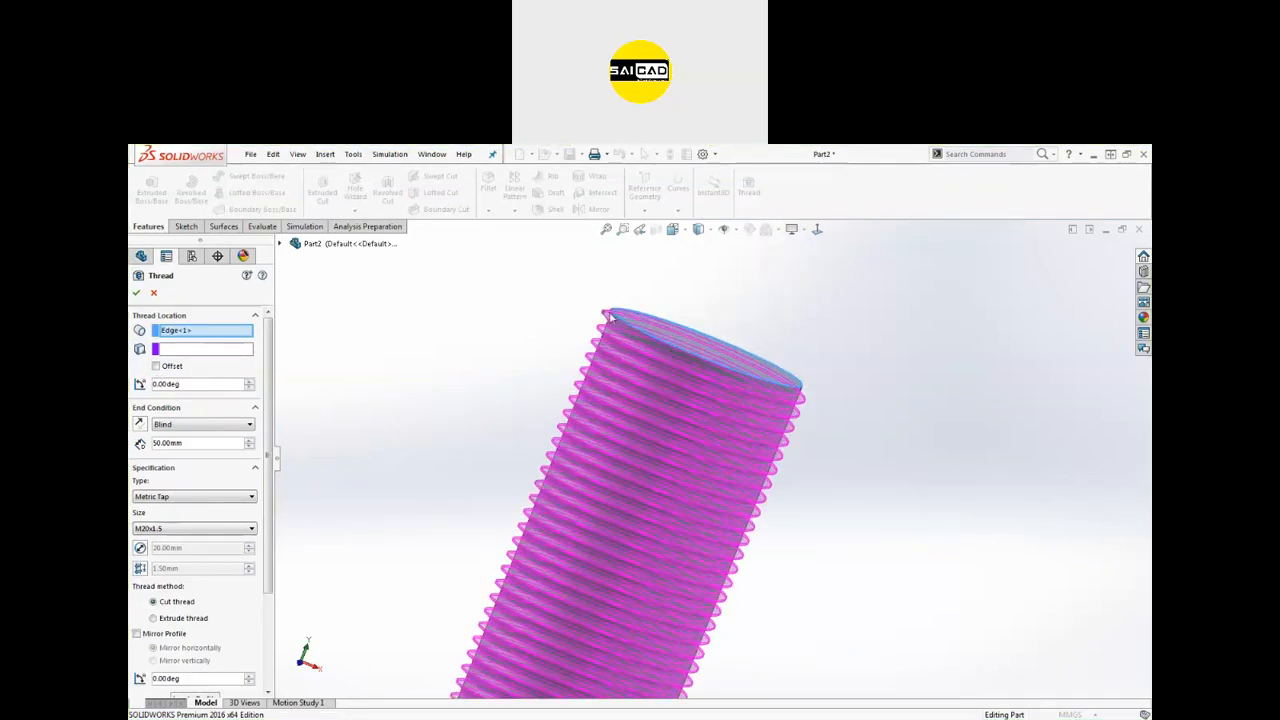
{"action": "scroll", "coordinate": [511, 340], "scroll_direction": "up", "scroll_amount": 5}
{"action": "scroll", "coordinate": [703, 463], "scroll_direction": "up", "scroll_amount": 4}
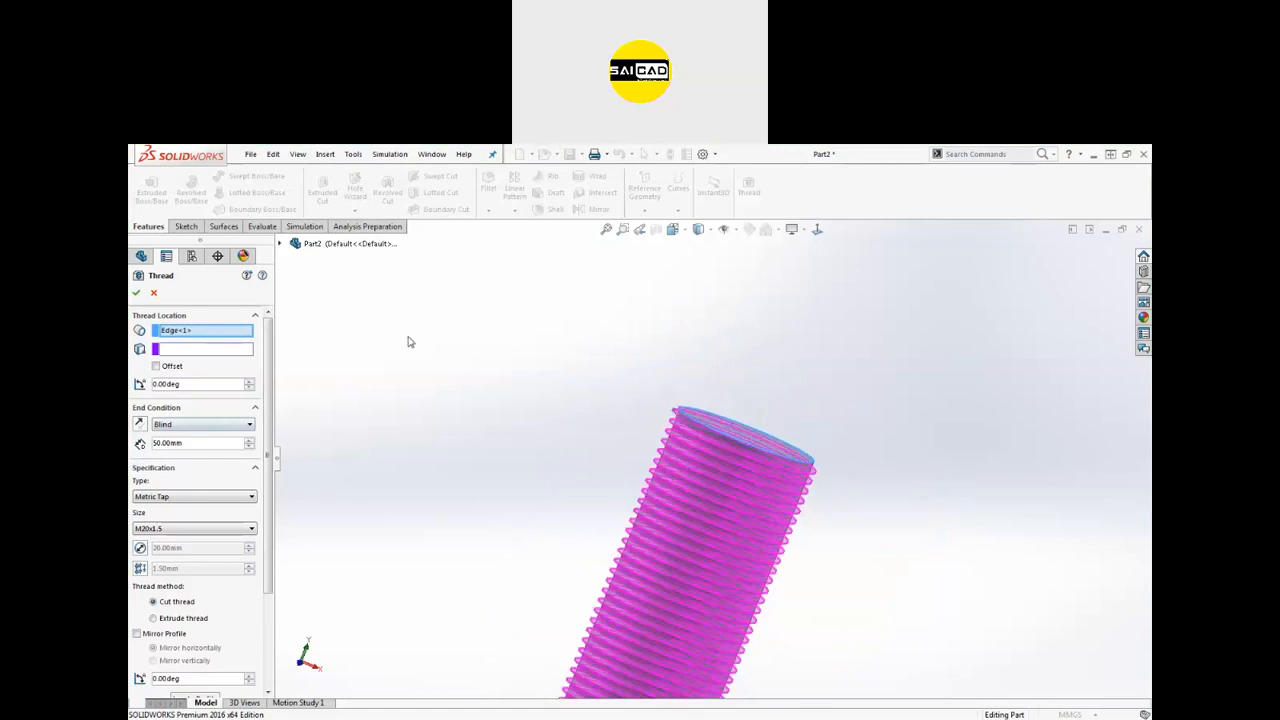
{"action": "scroll", "coordinate": [605, 457], "scroll_direction": "down", "scroll_amount": 2}
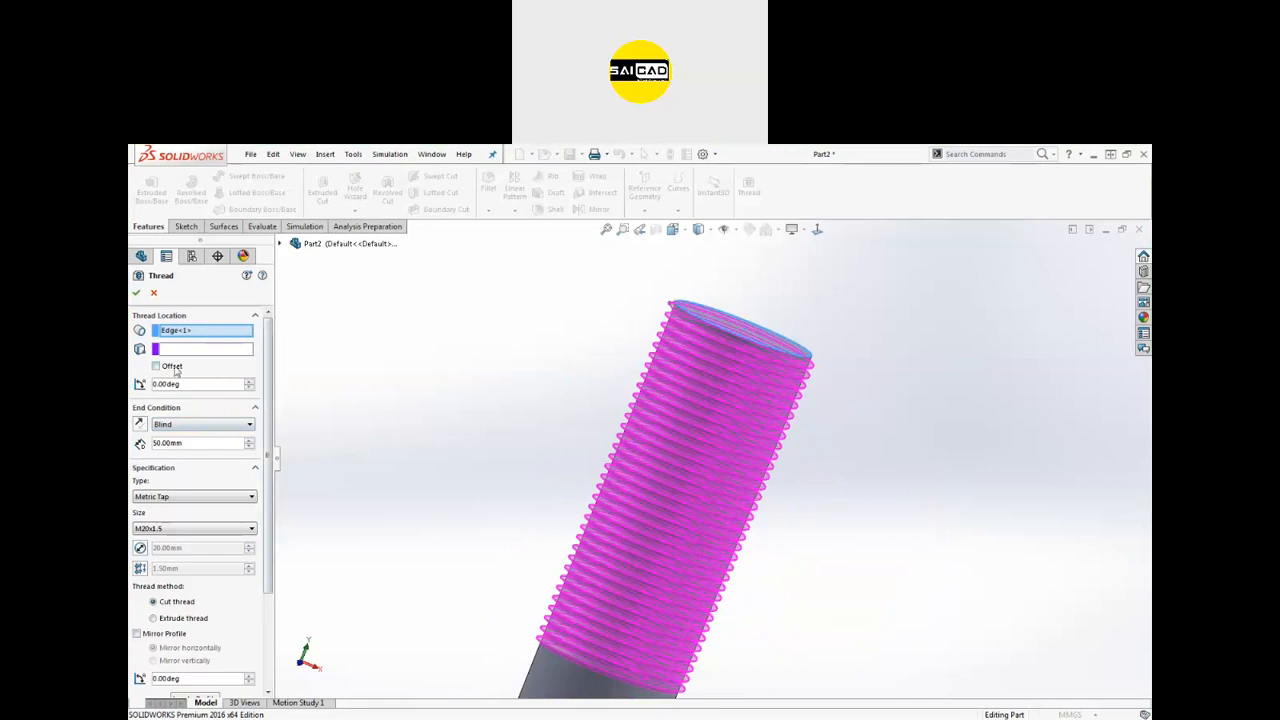
Step: Try offsetting the boss thread's start from the top edge
{"action": "left_click", "coordinate": [172, 367]}
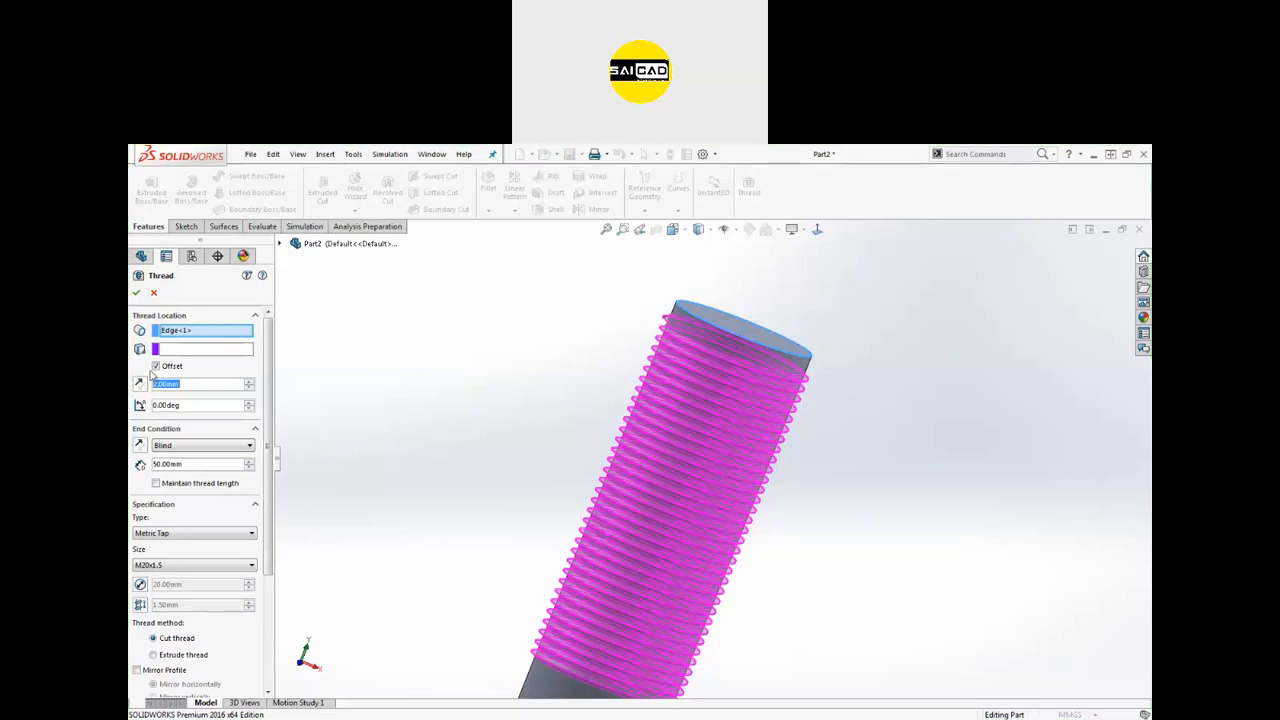
{"action": "left_click", "coordinate": [155, 365]}
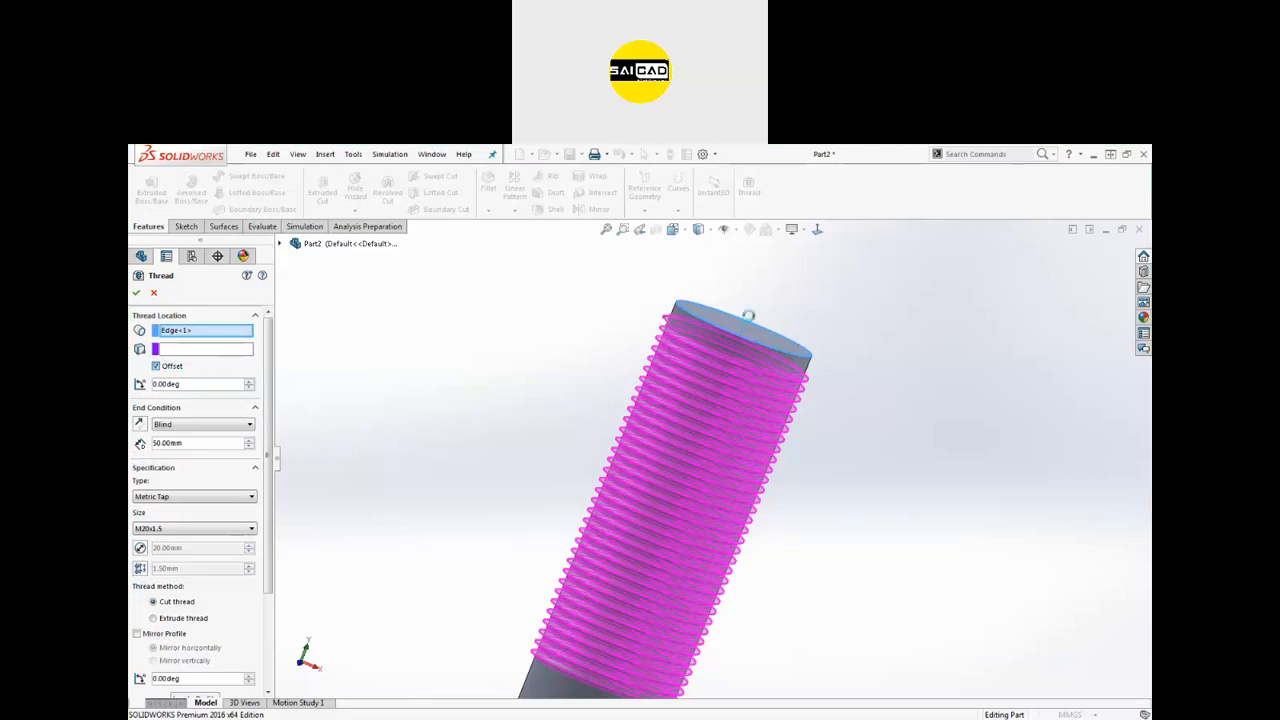
{"action": "scroll", "coordinate": [565, 347], "scroll_direction": "up", "scroll_amount": 4}
{"action": "scroll", "coordinate": [720, 617], "scroll_direction": "down", "scroll_amount": 3}
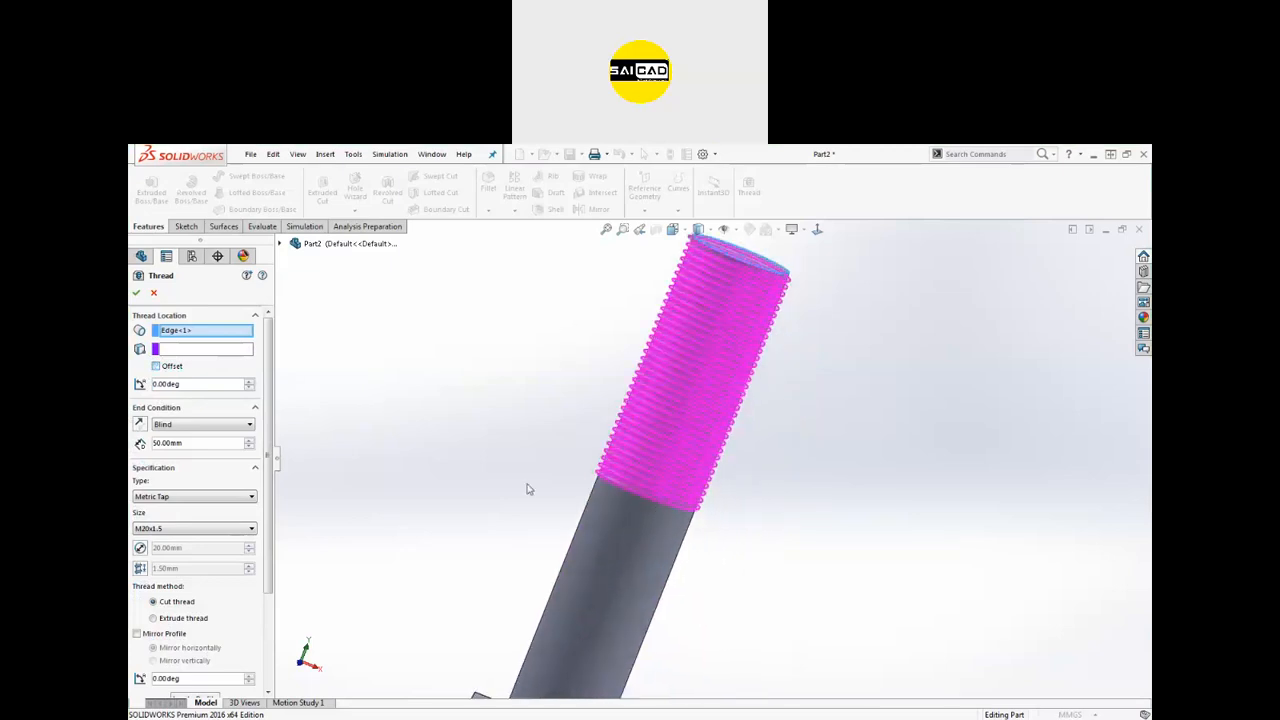
Step: Set the boss thread to a Blind end condition with a depth of 70 mm
{"action": "left_click", "coordinate": [188, 426]}
{"action": "left_click", "coordinate": [188, 427]}
{"action": "scroll", "coordinate": [541, 412], "scroll_direction": "up", "scroll_amount": 2}
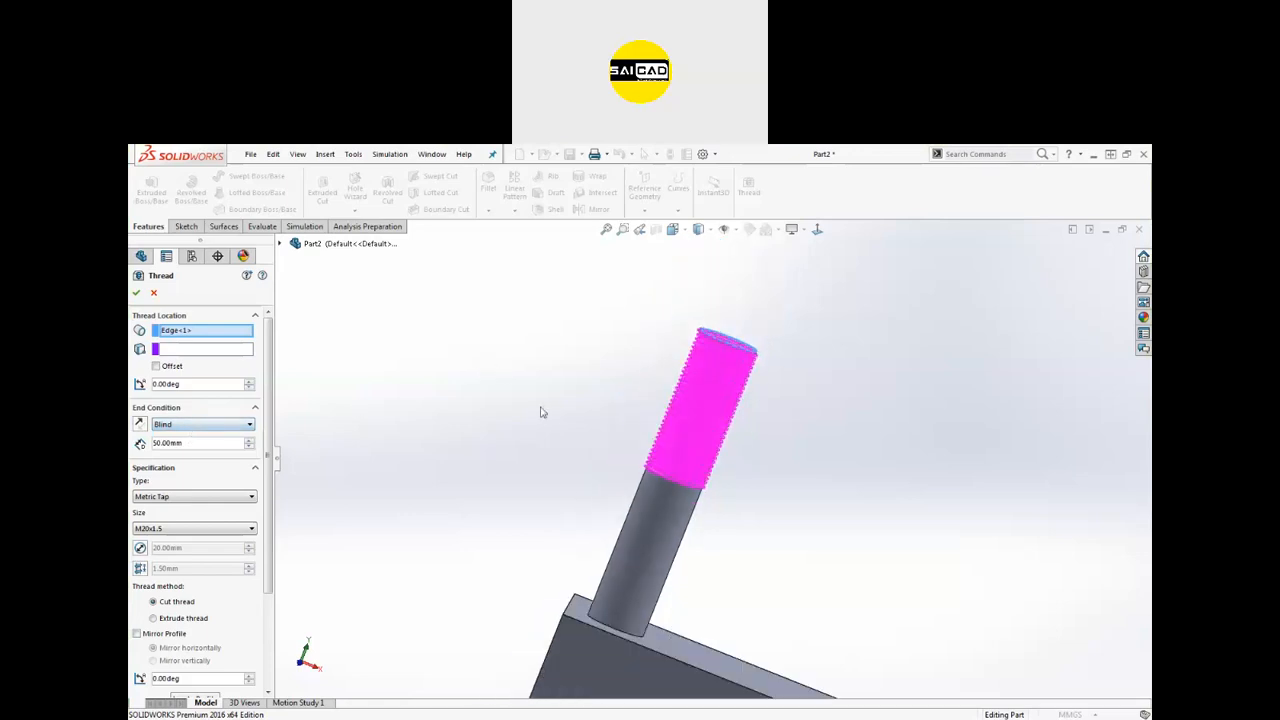
{"action": "left_click", "coordinate": [188, 425]}
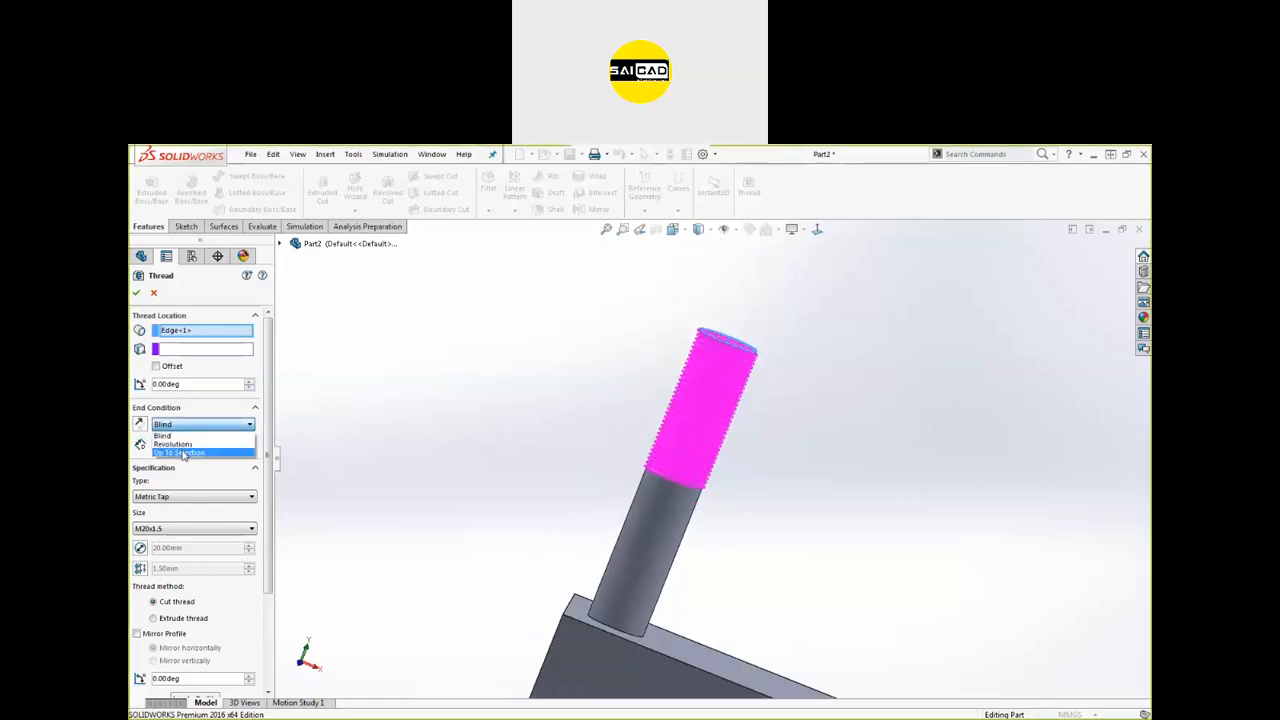
{"action": "left_click", "coordinate": [185, 436]}
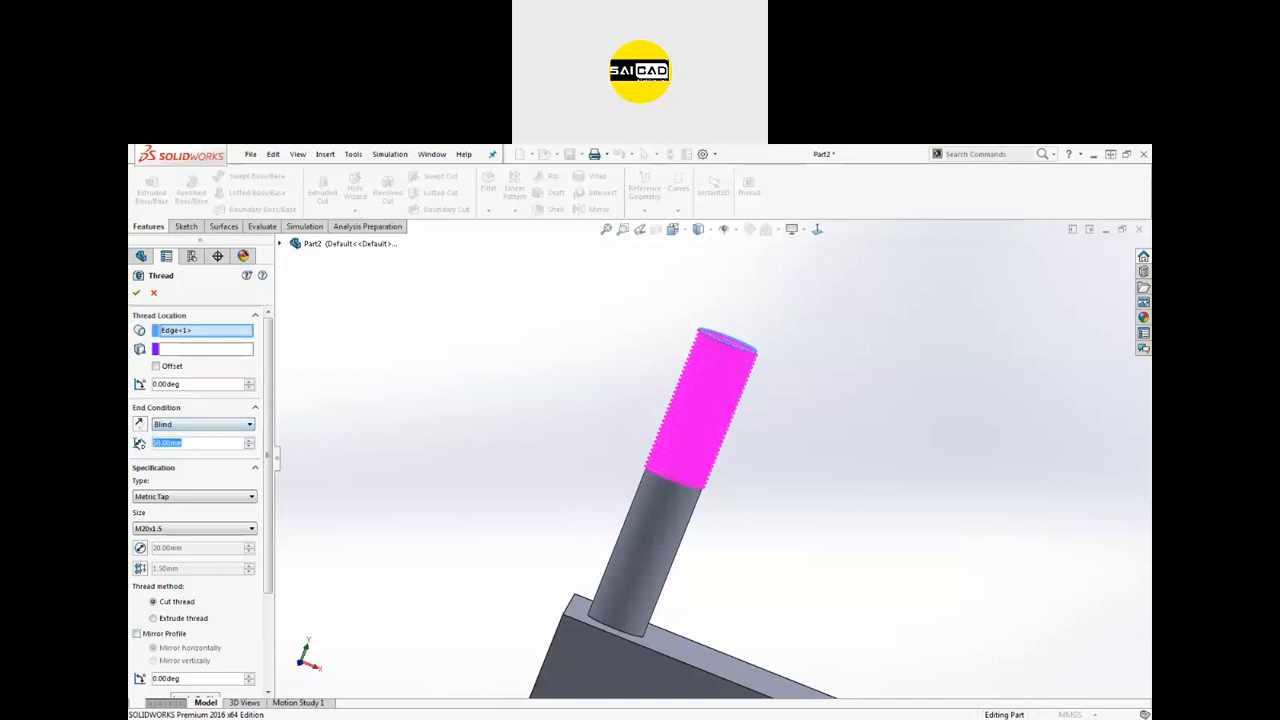
{"action": "left_click", "coordinate": [249, 441]}
{"action": "left_click", "coordinate": [249, 441]}
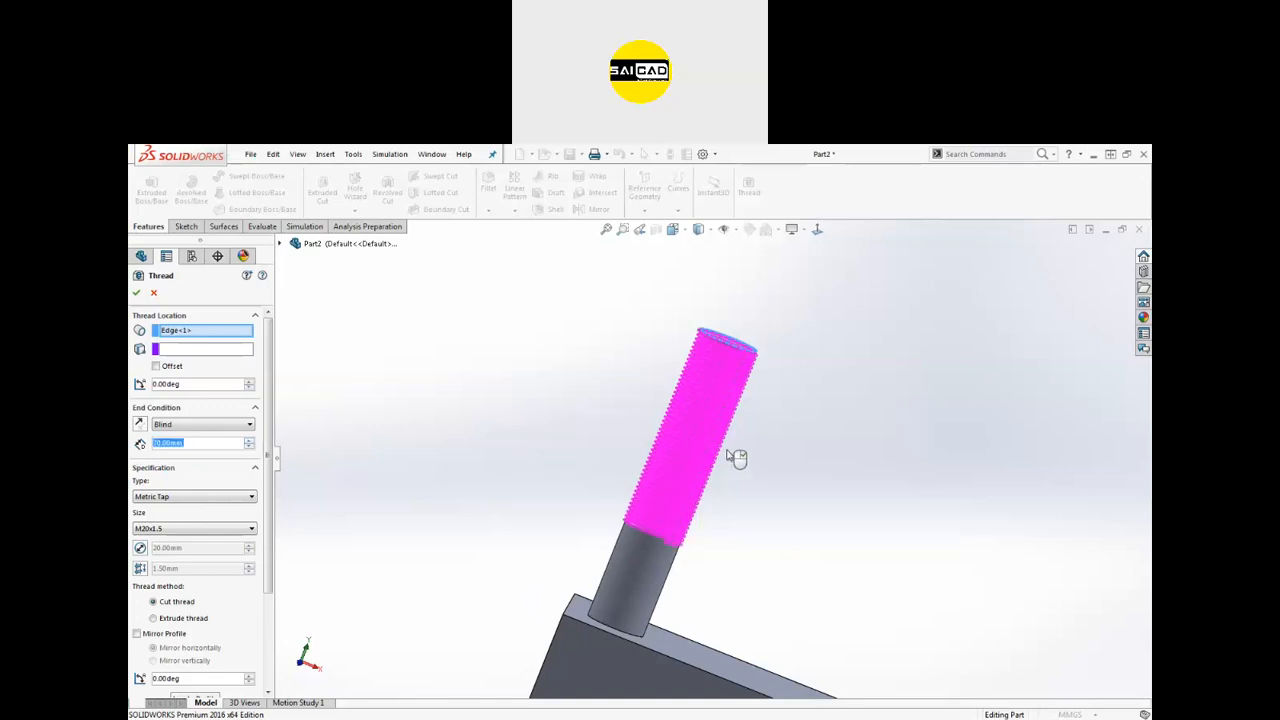
{"action": "scroll", "coordinate": [728, 560], "scroll_direction": "up", "scroll_amount": 4}
{"action": "scroll", "coordinate": [739, 440], "scroll_direction": "down", "scroll_amount": 4}
{"action": "middle_click_drag", "start_coordinate": [739, 452], "coordinate": [735, 405]}
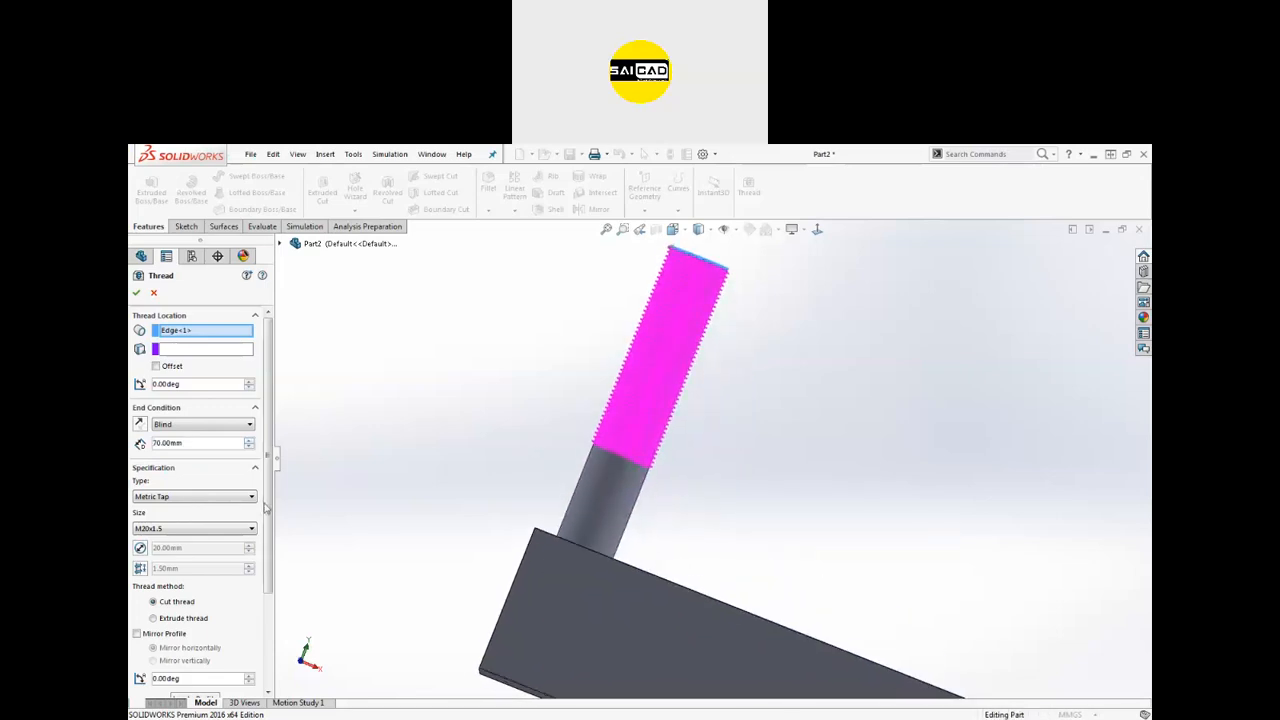
Step: Change the boss thread's type to Metric Die, keeping size M20x1.5 and the cut thread method
{"action": "left_click", "coordinate": [155, 500]}
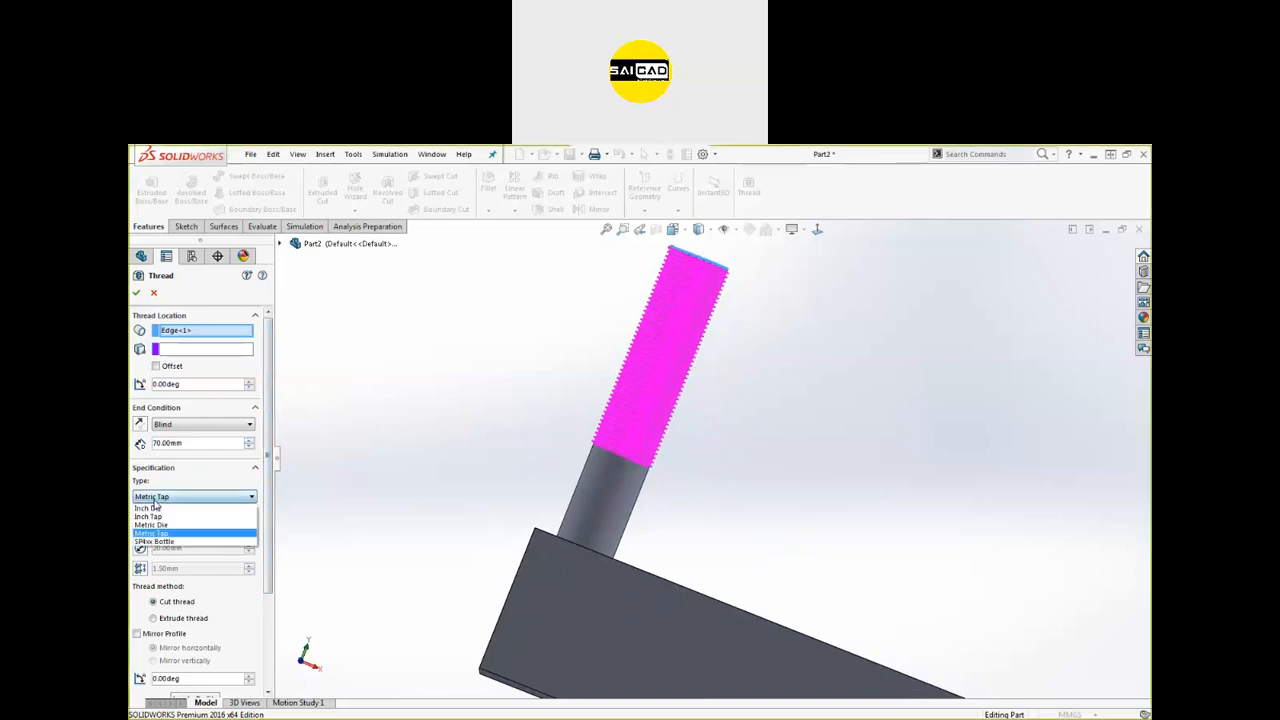
{"action": "left_click", "coordinate": [155, 524]}
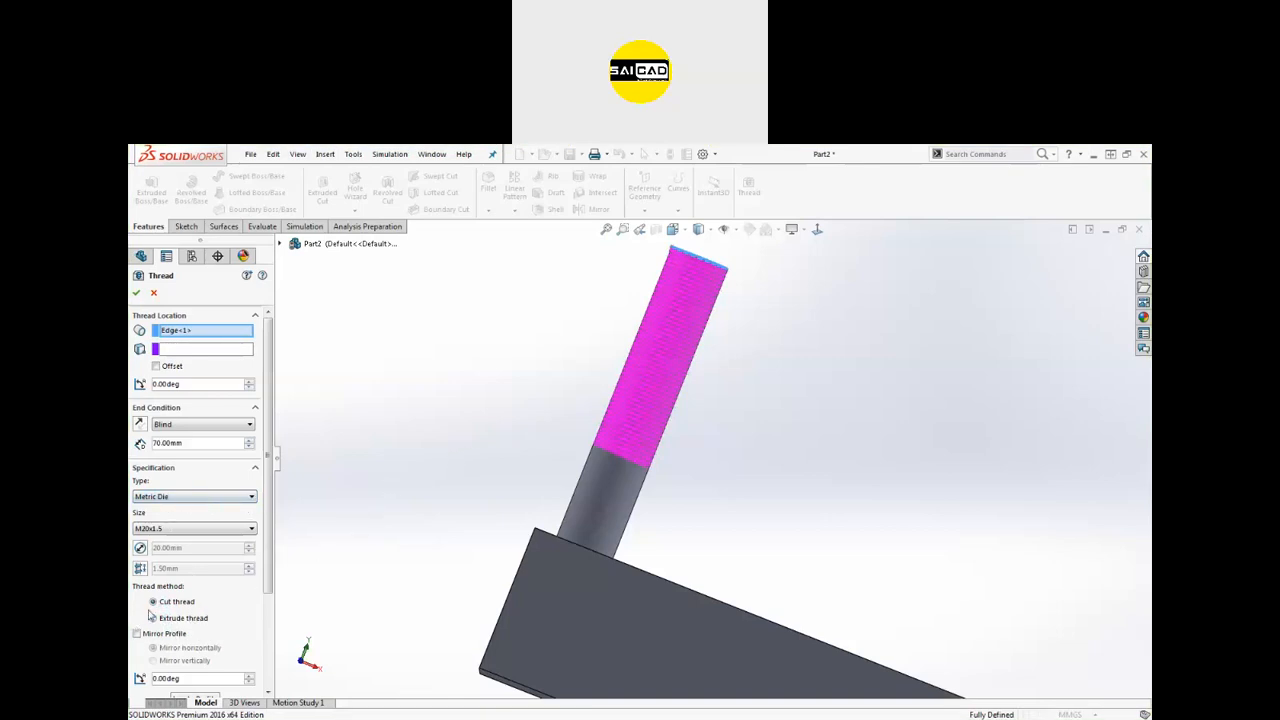
{"action": "scroll", "coordinate": [714, 351], "scroll_direction": "down", "scroll_amount": 3}
{"action": "middle_click_drag", "start_coordinate": [714, 351], "coordinate": [871, 426]}
{"action": "scroll", "coordinate": [597, 434], "scroll_direction": "up", "scroll_amount": 3}
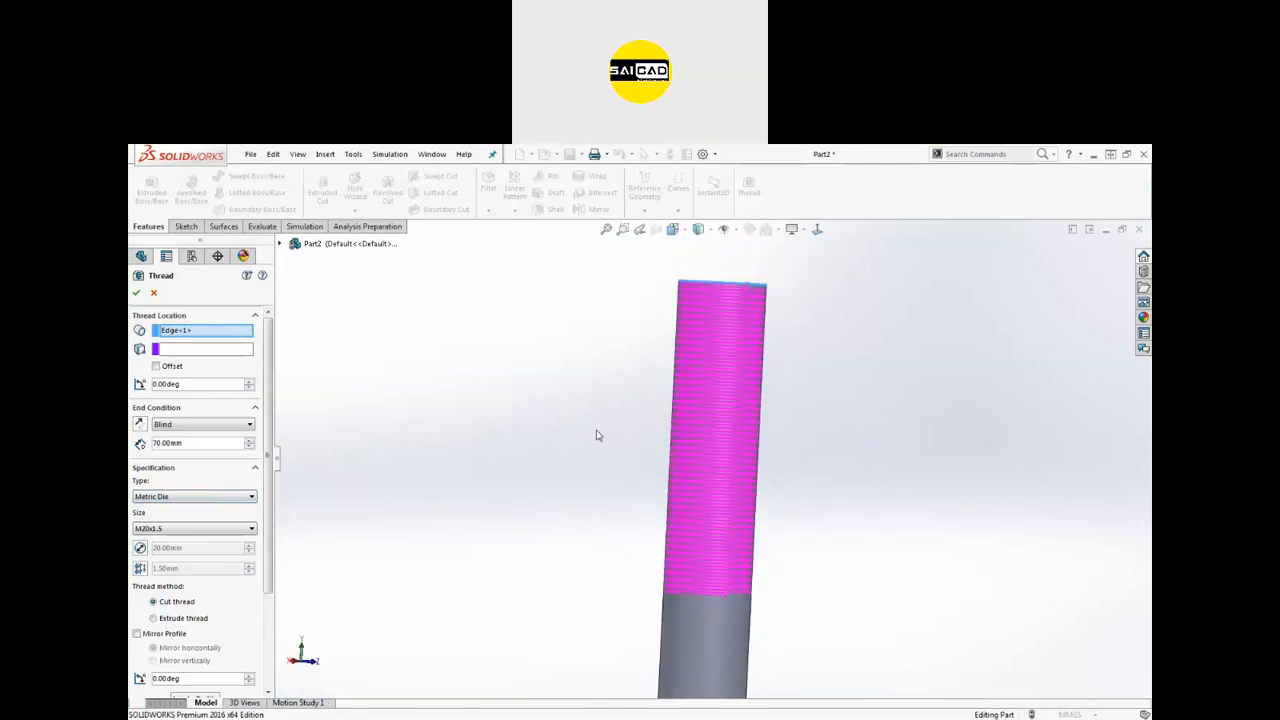
{"action": "scroll", "coordinate": [260, 640], "scroll_direction": "down", "scroll_amount": 5}
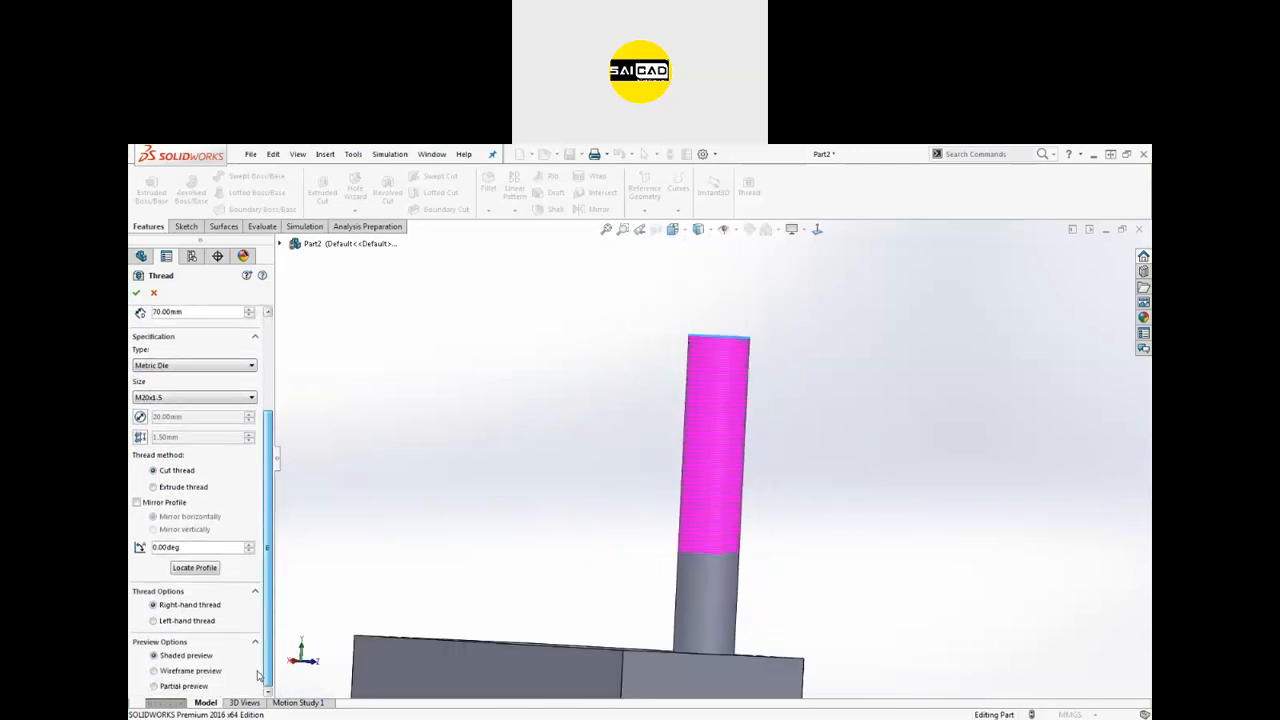
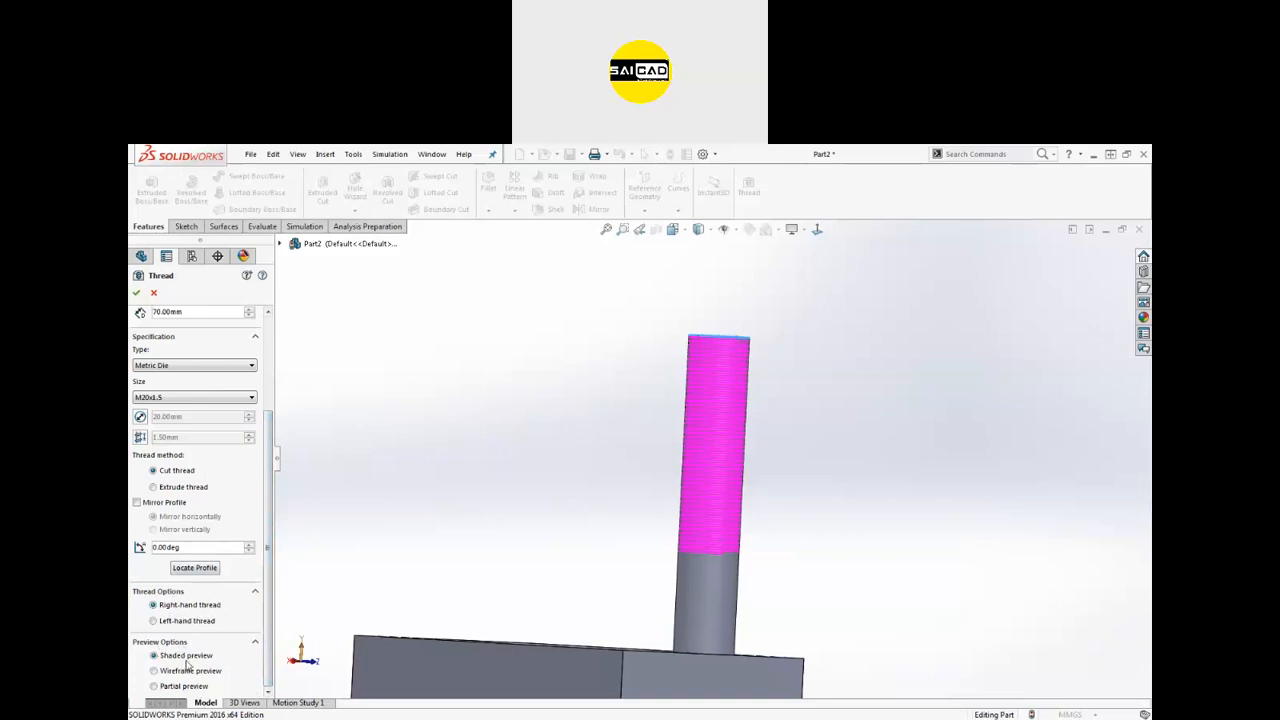
Step: Try the wireframe and partial preview options on the boss thread and examine the helical turns
{"action": "left_click", "coordinate": [181, 671]}
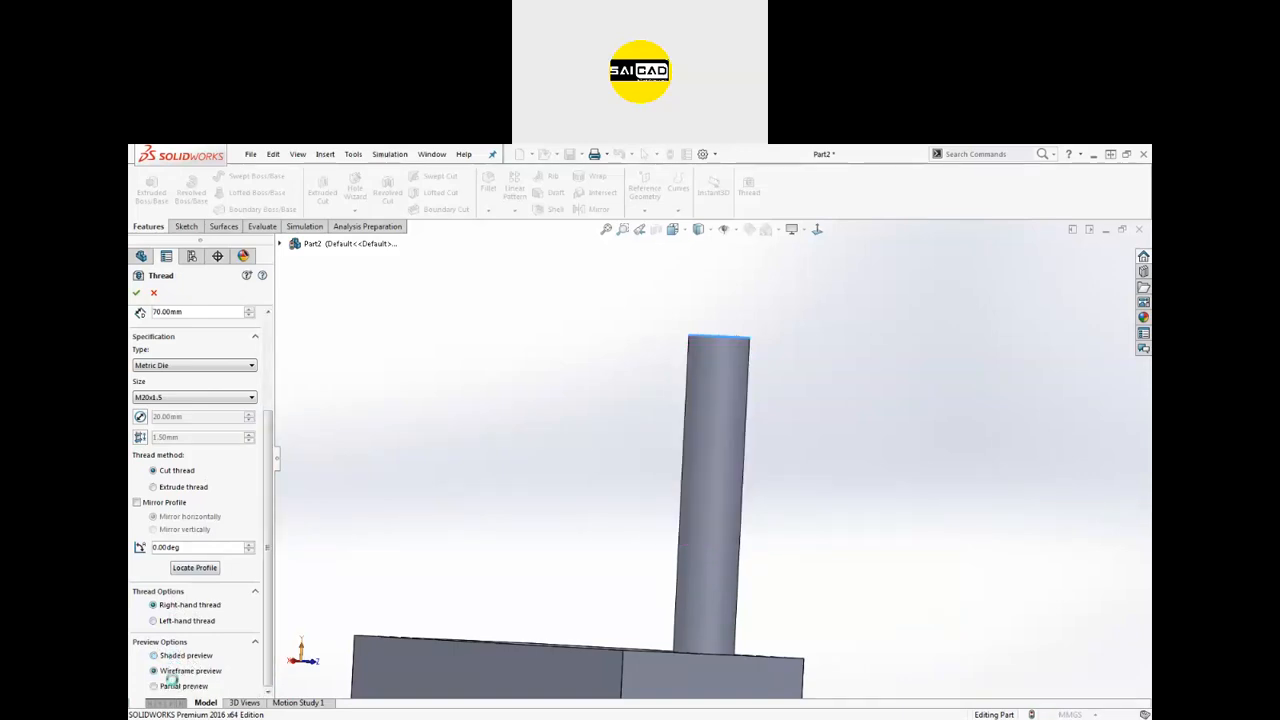
{"action": "left_click", "coordinate": [155, 686]}
{"action": "scroll", "coordinate": [602, 450], "scroll_direction": "down", "scroll_amount": 5}
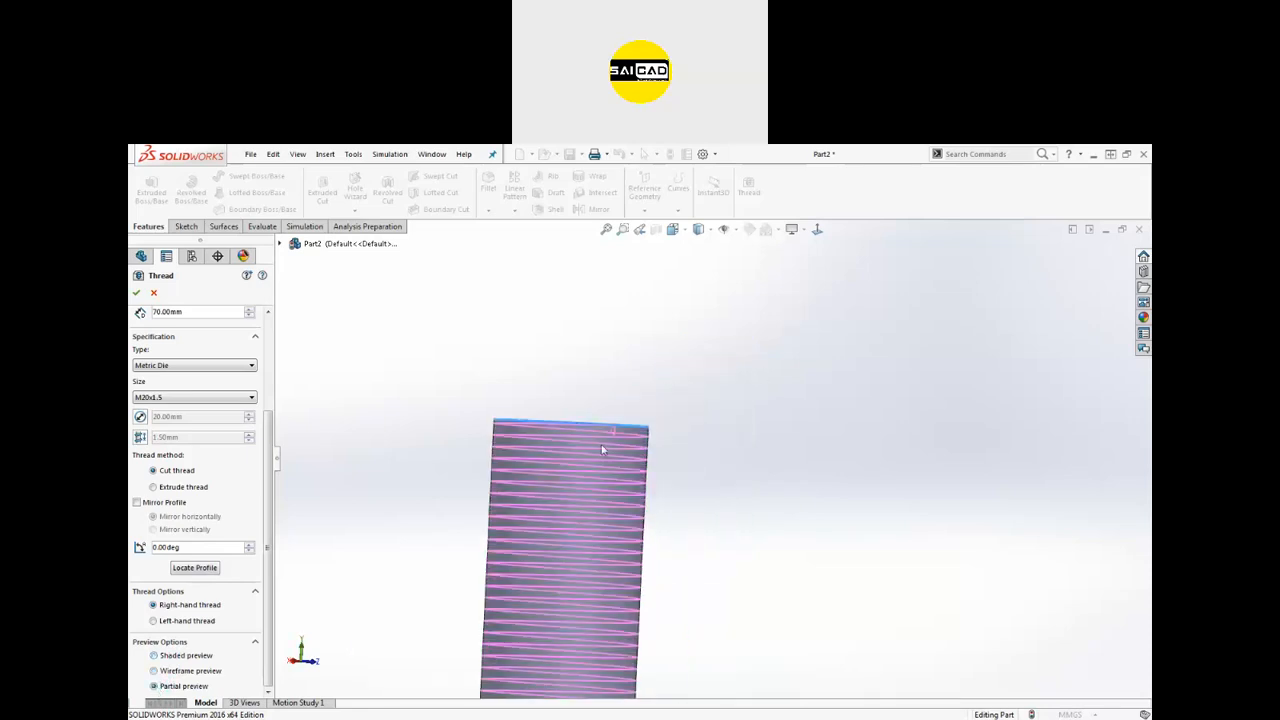
{"action": "scroll", "coordinate": [610, 400], "scroll_direction": "down", "scroll_amount": 2}
{"action": "middle_click_drag", "start_coordinate": [619, 354], "coordinate": [679, 393]}
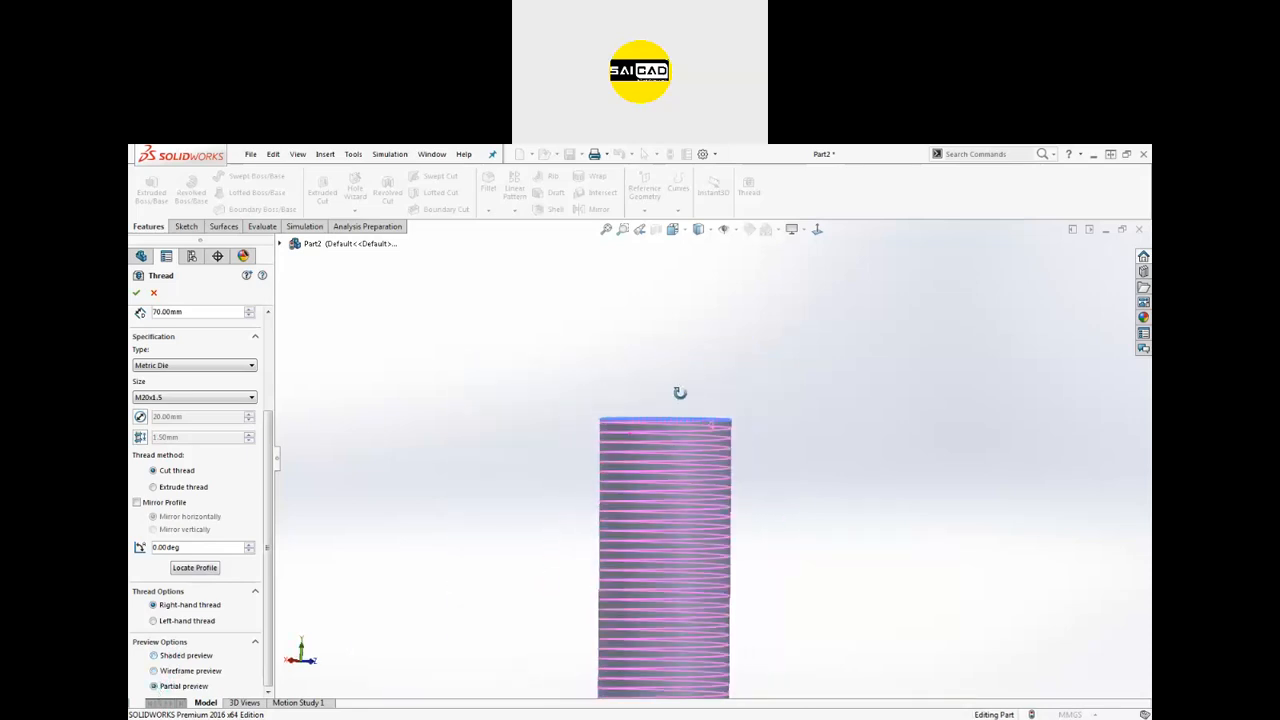
{"action": "scroll", "coordinate": [592, 386], "scroll_direction": "up", "scroll_amount": 5}
{"action": "scroll", "coordinate": [627, 485], "scroll_direction": "up", "scroll_amount": 3}
{"action": "scroll", "coordinate": [780, 525], "scroll_direction": "down", "scroll_amount": 5}
{"action": "scroll", "coordinate": [578, 517], "scroll_direction": "up", "scroll_amount": 4}
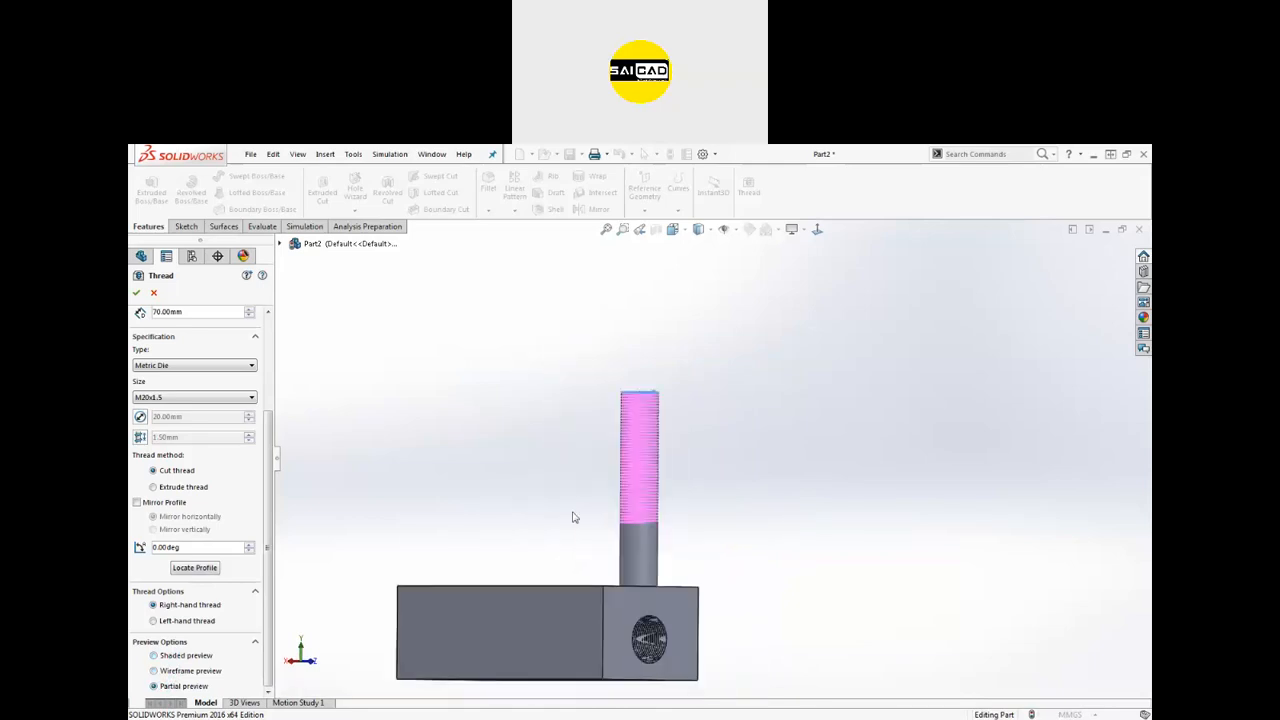
{"action": "scroll", "coordinate": [576, 517], "scroll_direction": "down", "scroll_amount": 5}
{"action": "scroll", "coordinate": [848, 451], "scroll_direction": "up", "scroll_amount": 5}
{"action": "scroll", "coordinate": [843, 451], "scroll_direction": "down", "scroll_amount": 5}
{"action": "scroll", "coordinate": [594, 469], "scroll_direction": "up", "scroll_amount": 2}
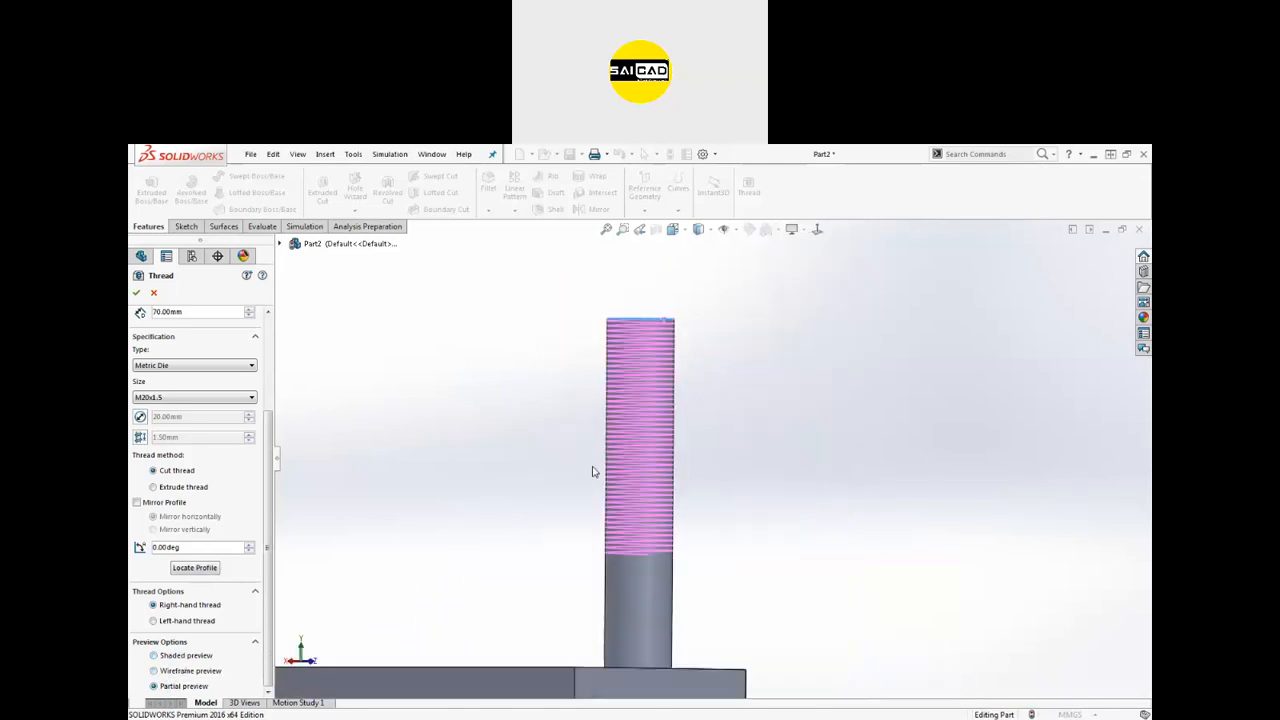
Step: Set the thread preview to shaded and create the cut thread on the boss
{"action": "left_click", "coordinate": [201, 657]}
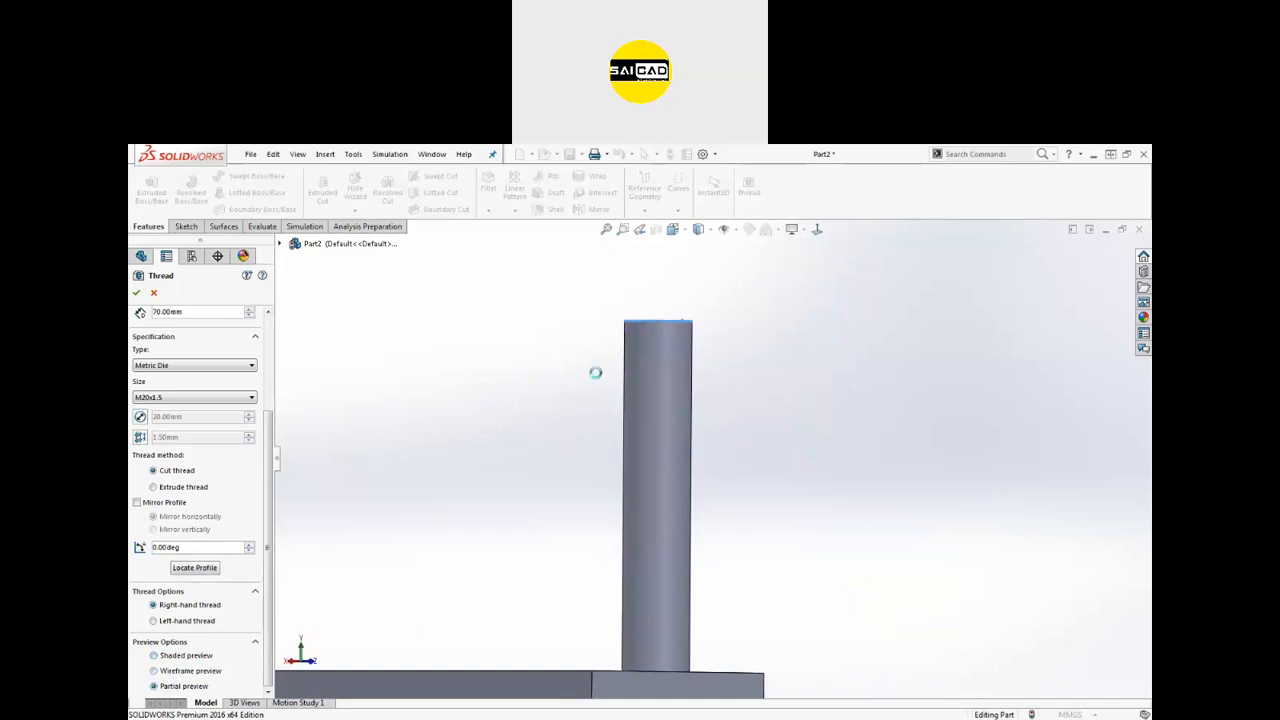
{"action": "scroll", "coordinate": [676, 401], "scroll_direction": "down", "scroll_amount": 4}
{"action": "scroll", "coordinate": [741, 402], "scroll_direction": "up", "scroll_amount": 3}
{"action": "middle_click_drag", "start_coordinate": [741, 402], "coordinate": [603, 438]}
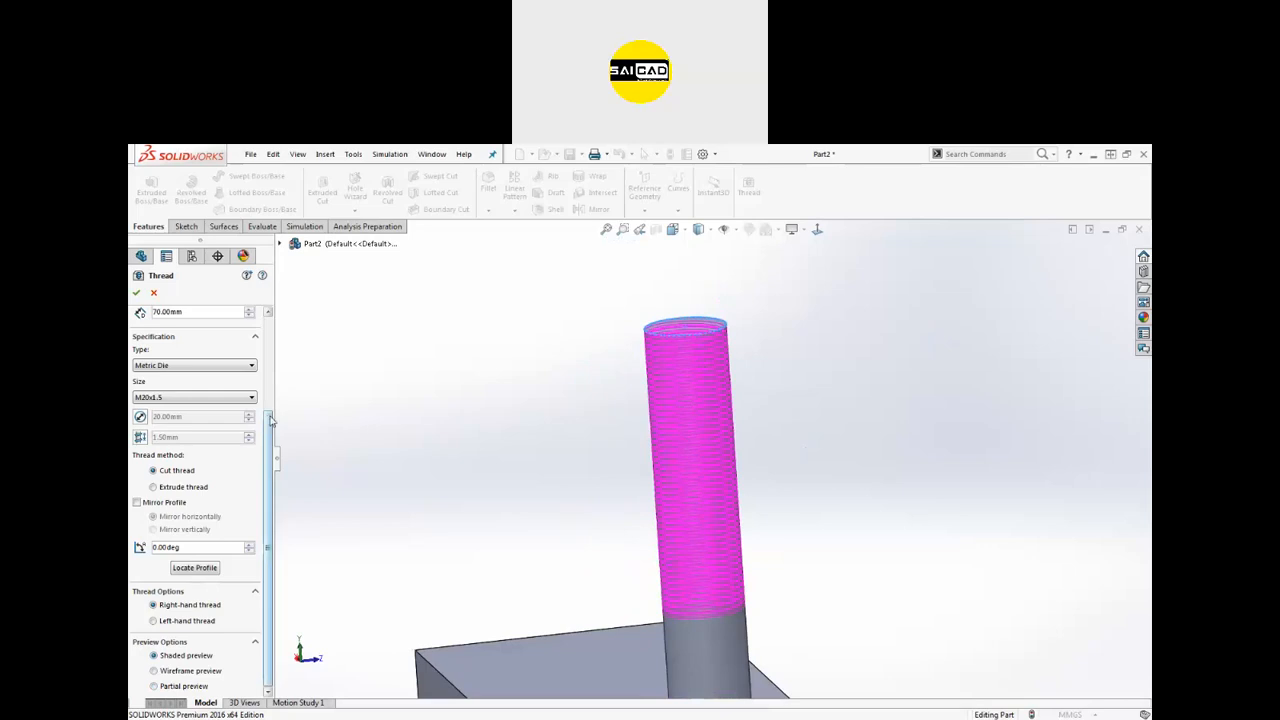
{"action": "left_click", "coordinate": [136, 292]}
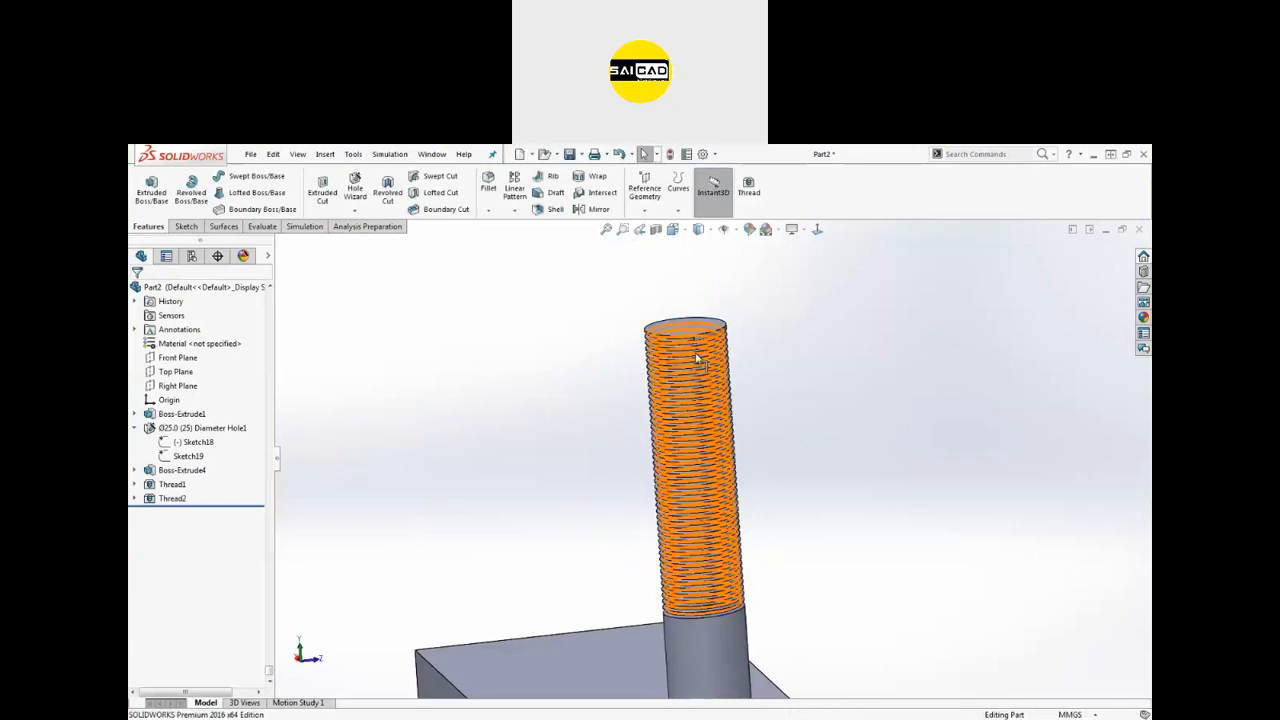
Step: Edit the boss thread to use a start offset with reversed direction, so it begins beyond the boss's top face
{"action": "scroll", "coordinate": [709, 386], "scroll_direction": "down", "scroll_amount": 5}
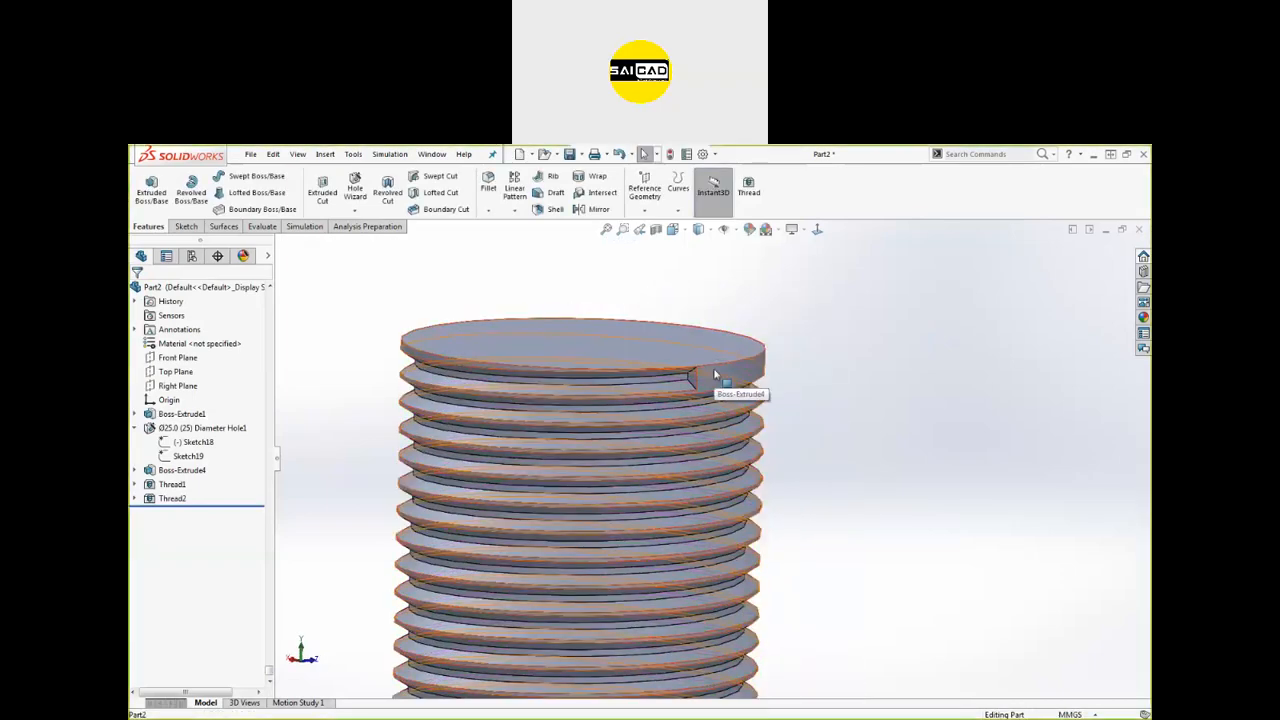
{"action": "left_click", "coordinate": [277, 458]}
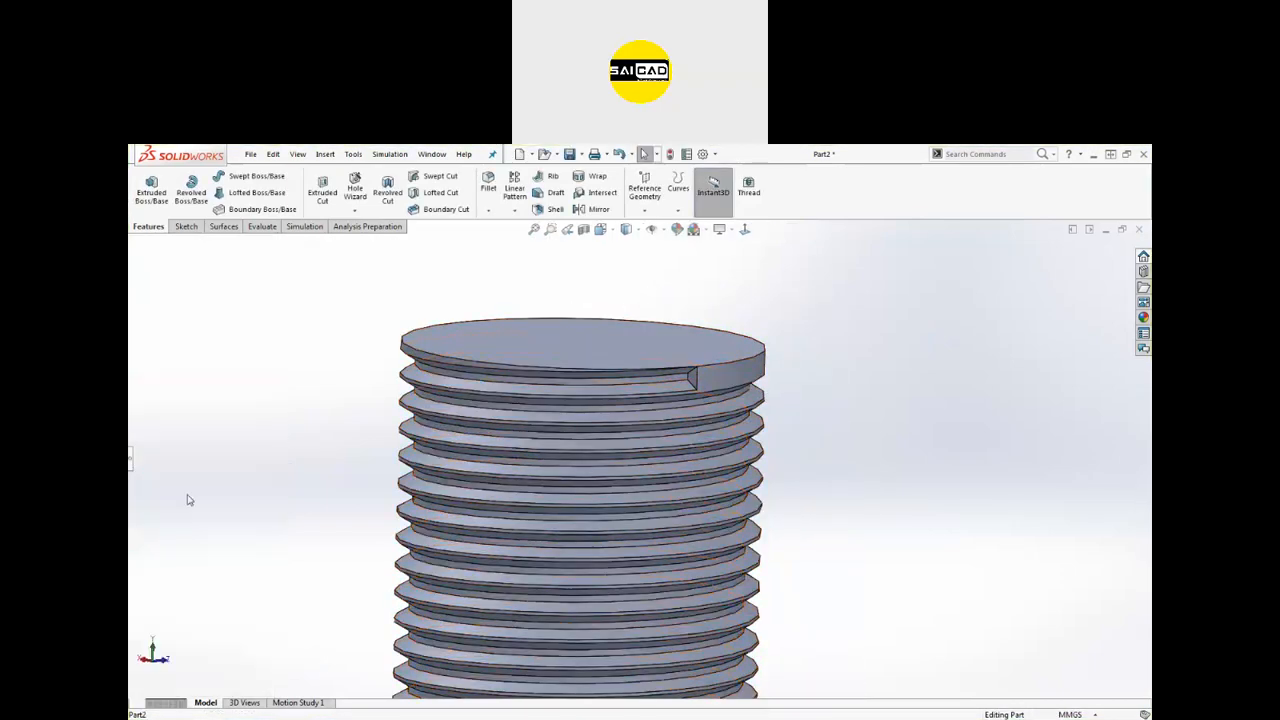
{"action": "left_click", "coordinate": [133, 462]}
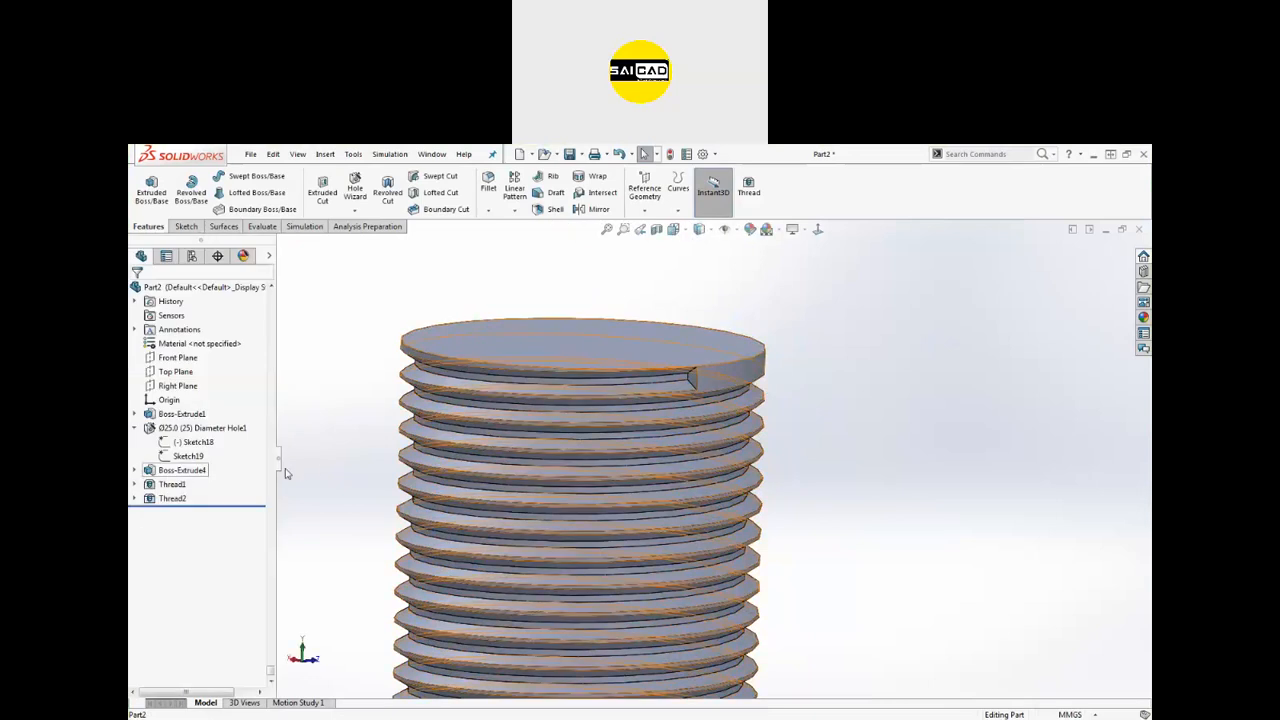
{"action": "left_click", "coordinate": [172, 498]}
{"action": "left_click", "coordinate": [179, 460]}
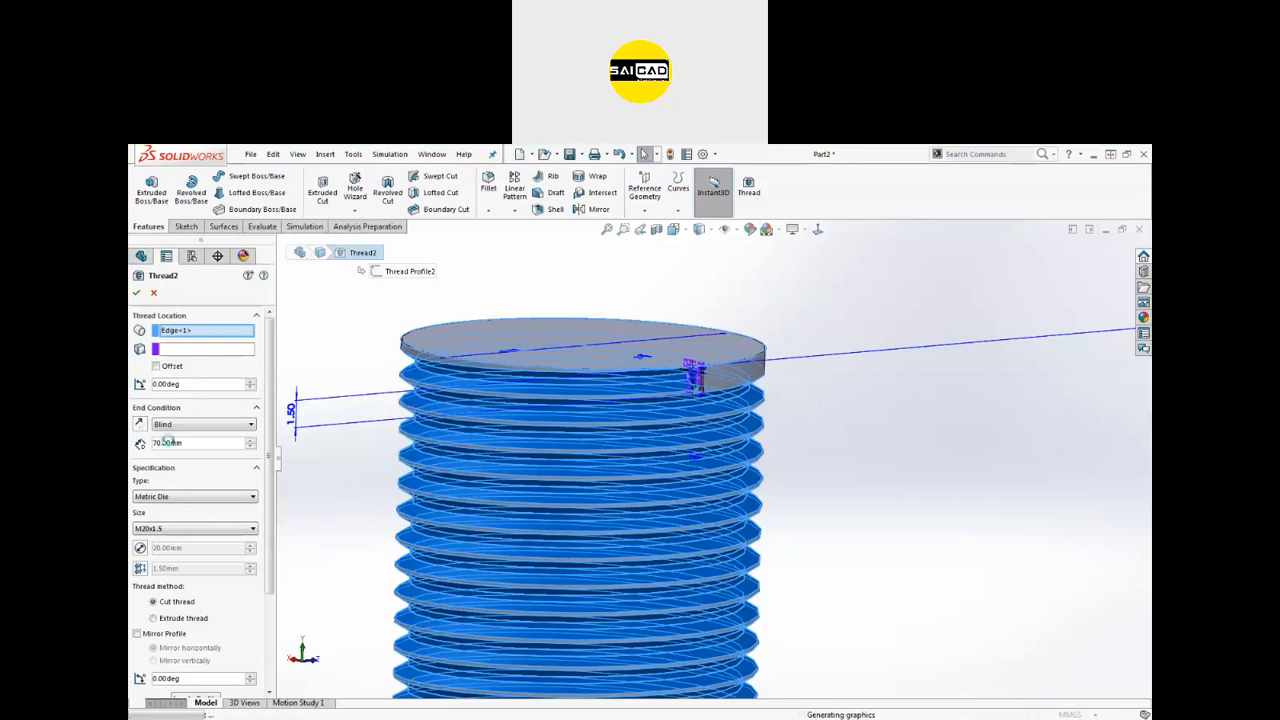
{"action": "left_click", "coordinate": [165, 368]}
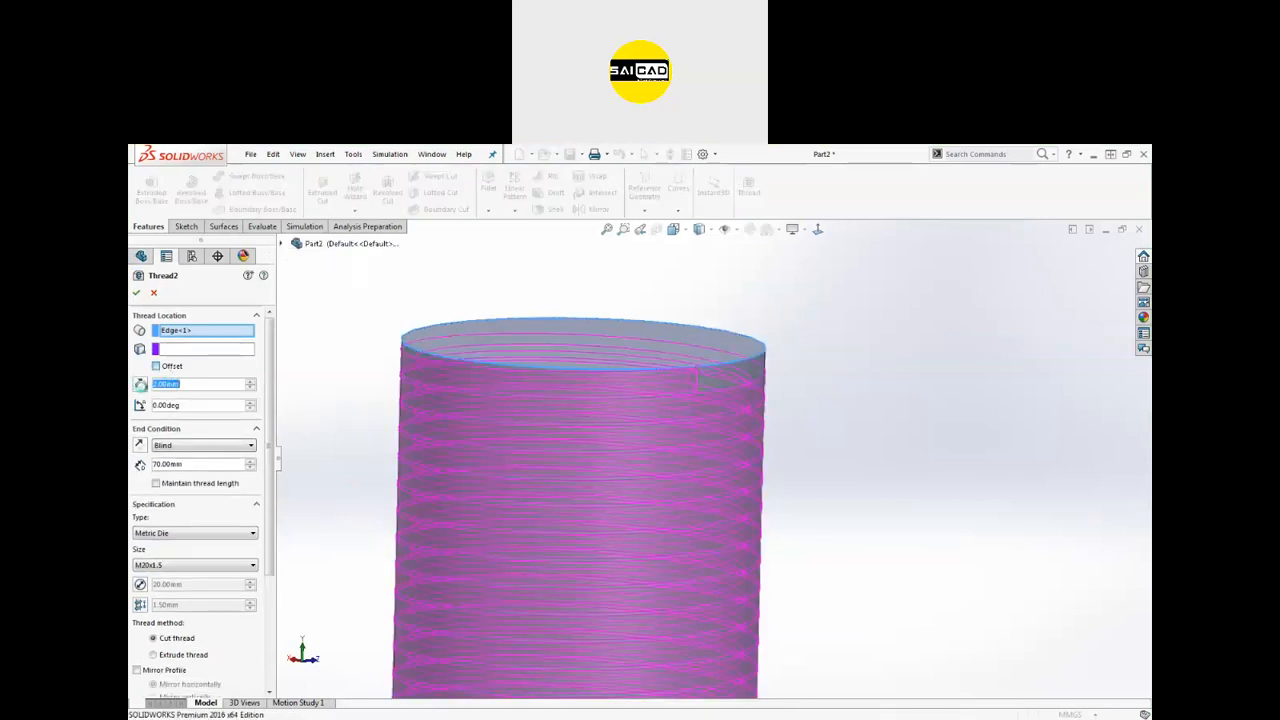
{"action": "left_click", "coordinate": [142, 386]}
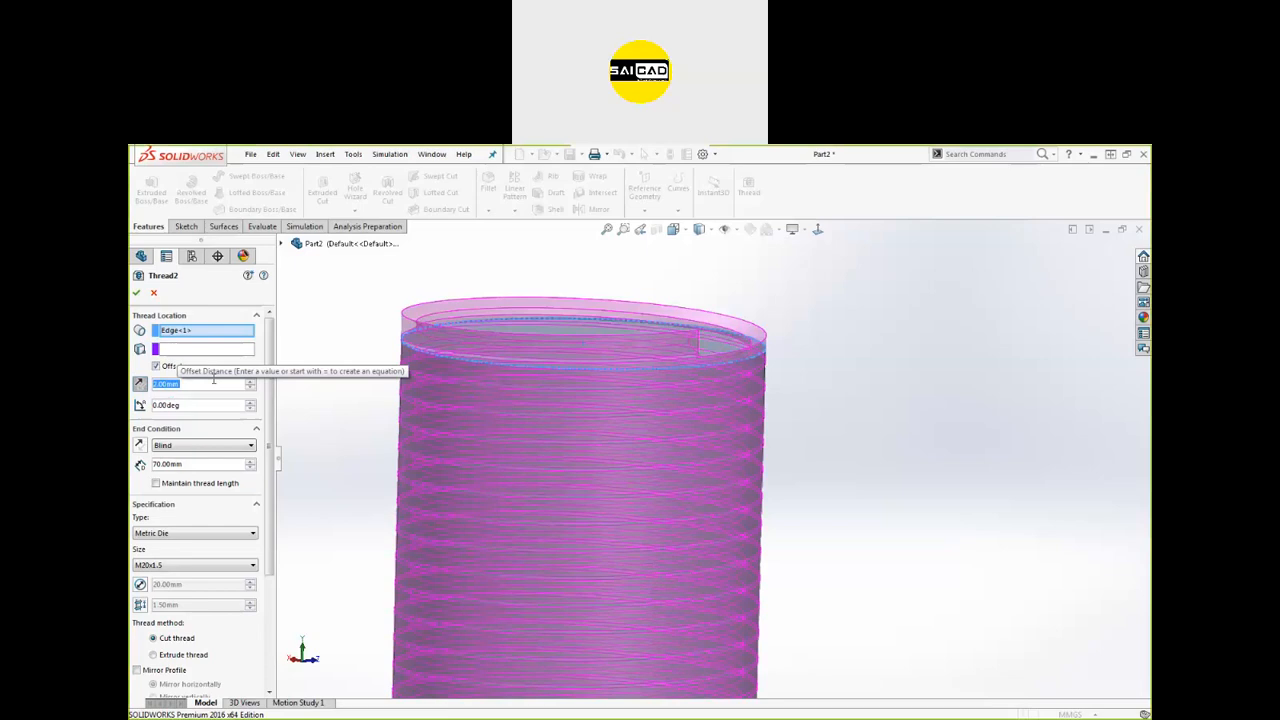
{"action": "scroll", "coordinate": [539, 296], "scroll_direction": "up", "scroll_amount": 3}
{"action": "left_click", "coordinate": [137, 294]}
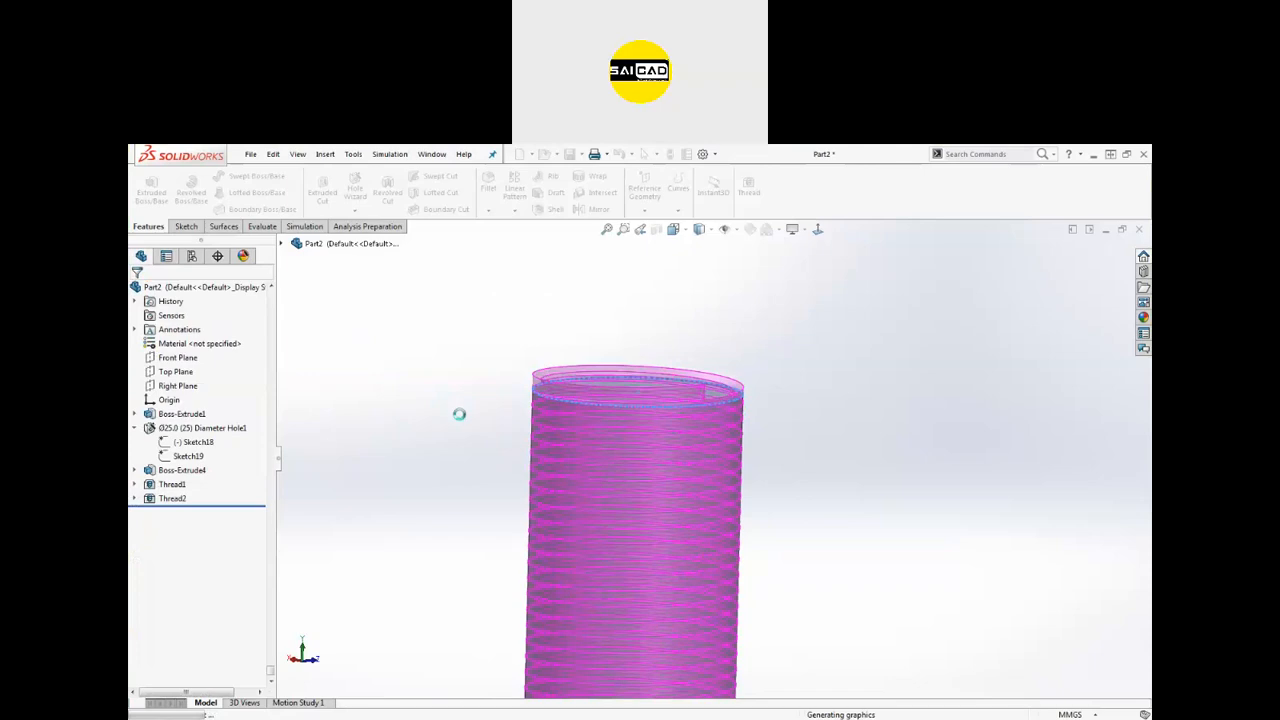
Step: Examine the threaded boss from its top face to the thread's run-out from several directions
{"action": "scroll", "coordinate": [475, 410], "scroll_direction": "up", "scroll_amount": 4}
{"action": "scroll", "coordinate": [702, 505], "scroll_direction": "down", "scroll_amount": 1}
{"action": "middle_click_drag", "start_coordinate": [834, 494], "coordinate": [646, 449]}
{"action": "scroll", "coordinate": [737, 537], "scroll_direction": "down", "scroll_amount": 2}
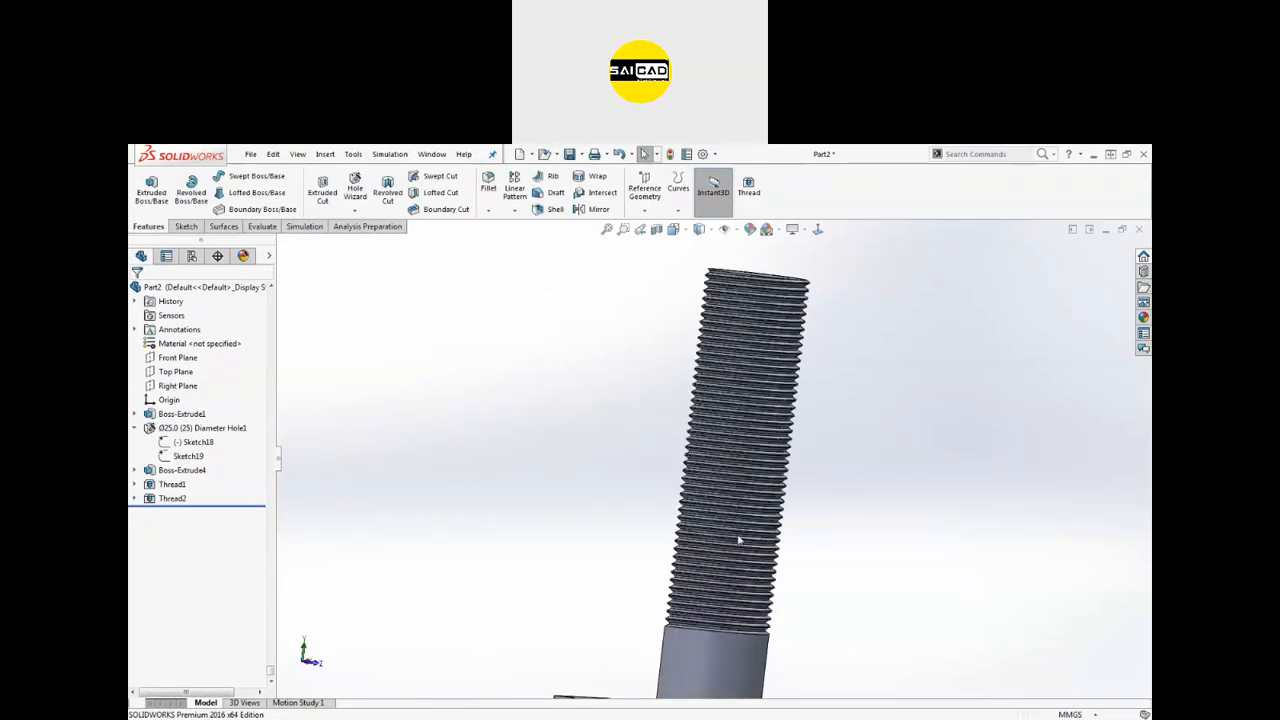
{"action": "scroll", "coordinate": [808, 522], "scroll_direction": "up", "scroll_amount": 2}
{"action": "middle_click_drag", "start_coordinate": [837, 400], "coordinate": [715, 467]}
{"action": "scroll", "coordinate": [752, 366], "scroll_direction": "down", "scroll_amount": 1}
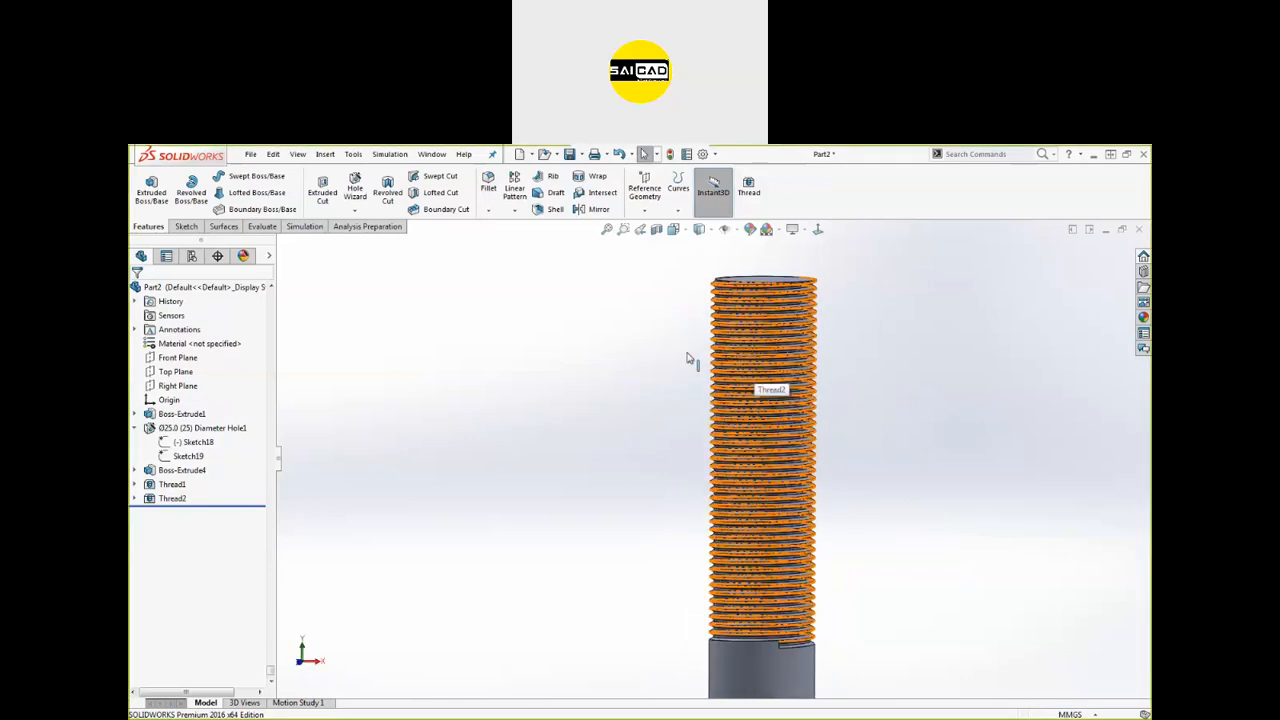
Step: Remove the existing M20x1.5 cut thread from the cylindrical boss
{"action": "scroll", "coordinate": [668, 364], "scroll_direction": "up", "scroll_amount": 2}
{"action": "scroll", "coordinate": [835, 428], "scroll_direction": "down", "scroll_amount": 1}
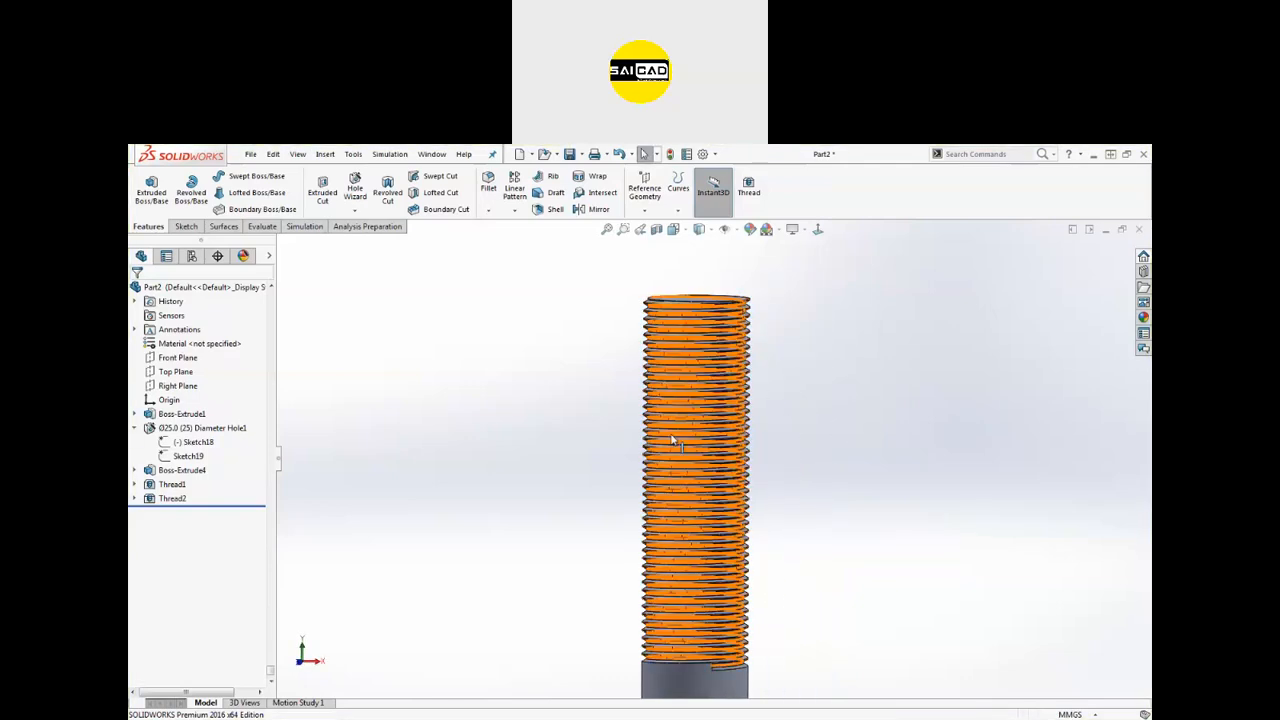
{"action": "scroll", "coordinate": [665, 520], "scroll_direction": "down", "scroll_amount": 1}
{"action": "scroll", "coordinate": [606, 540], "scroll_direction": "up", "scroll_amount": 1}
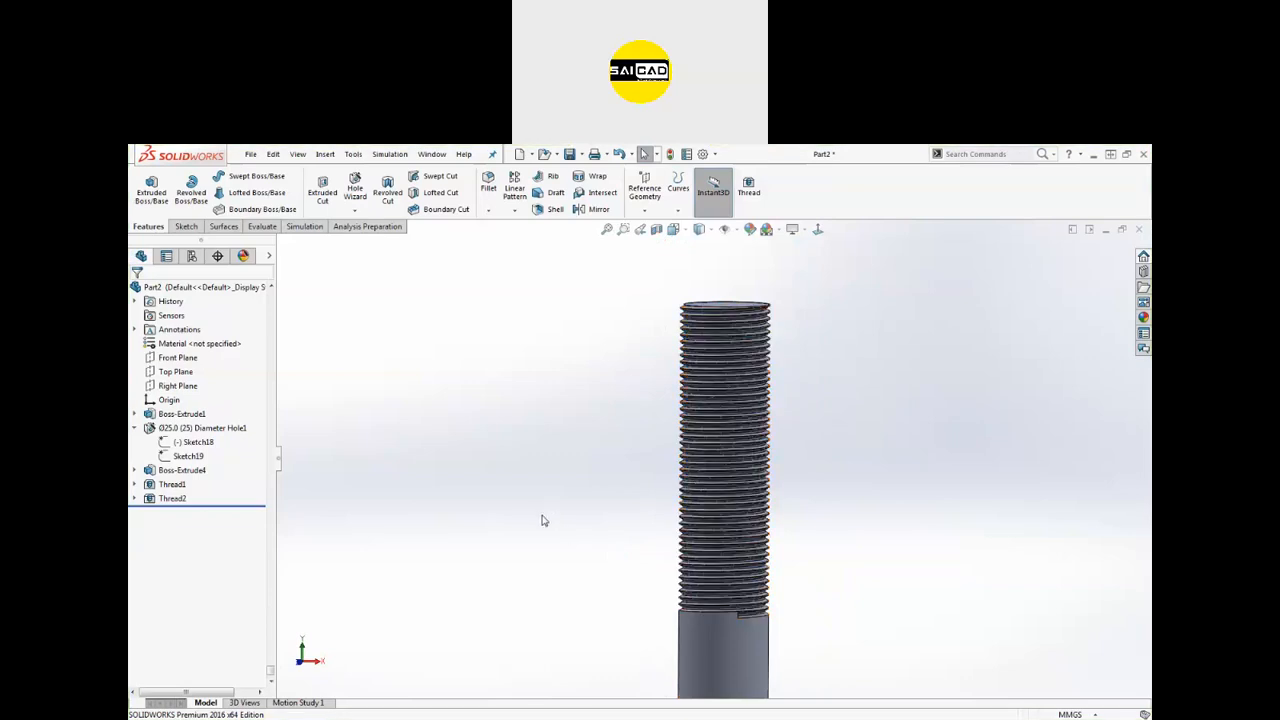
{"action": "left_click", "coordinate": [186, 497]}
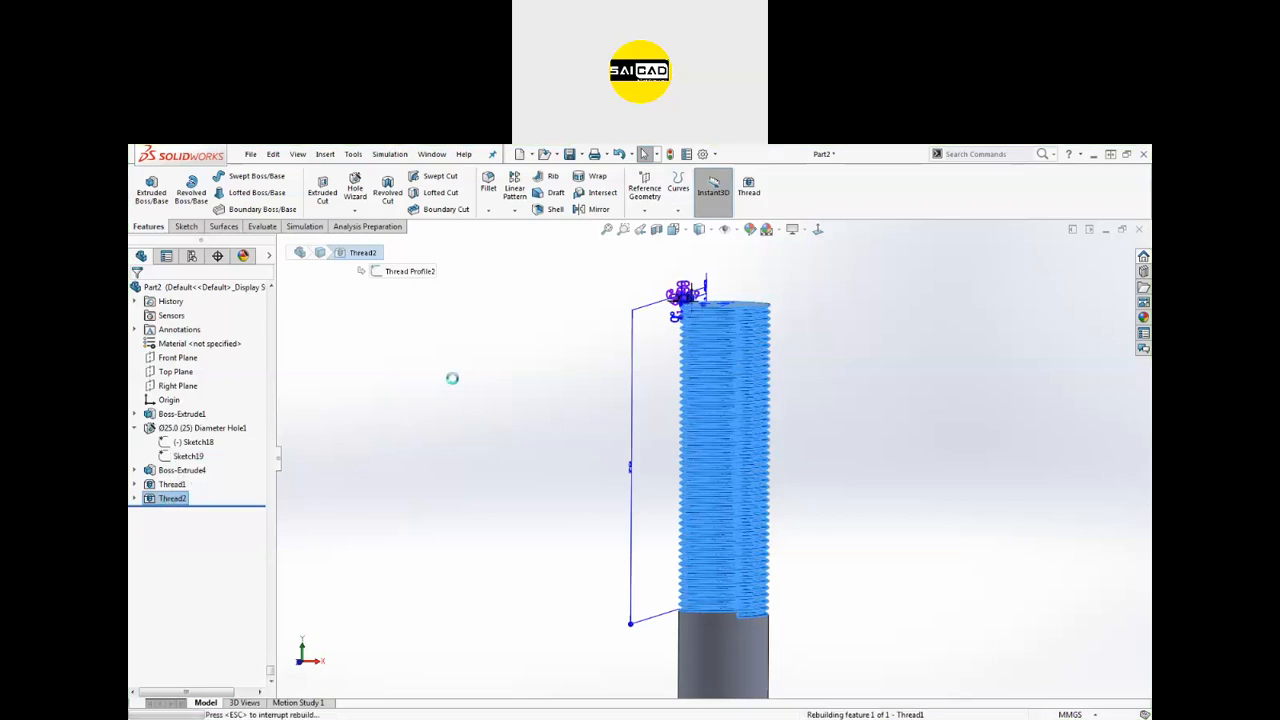
Step: Start a thread on the boss's top circular edge and set its type to SP4xx Bottle
{"action": "scroll", "coordinate": [800, 320], "scroll_direction": "down", "scroll_amount": 1}
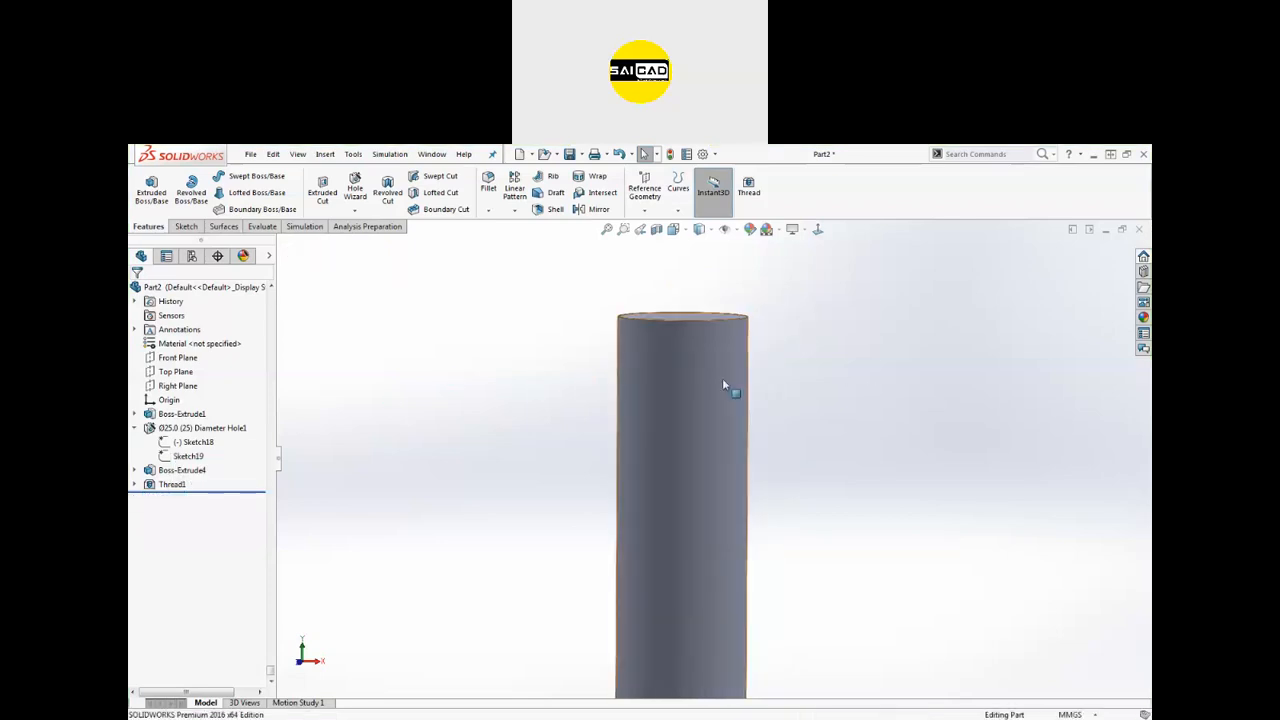
{"action": "scroll", "coordinate": [729, 380], "scroll_direction": "down", "scroll_amount": 1}
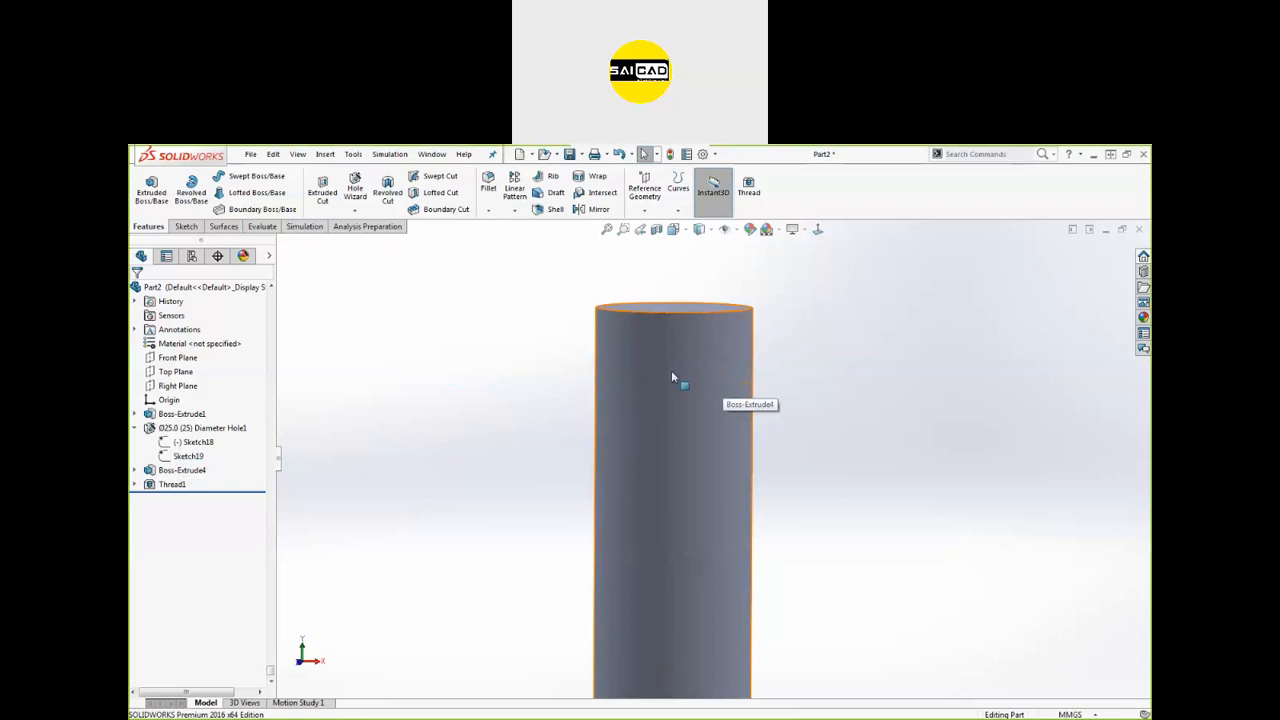
{"action": "left_click", "coordinate": [357, 194]}
{"action": "left_click", "coordinate": [155, 292]}
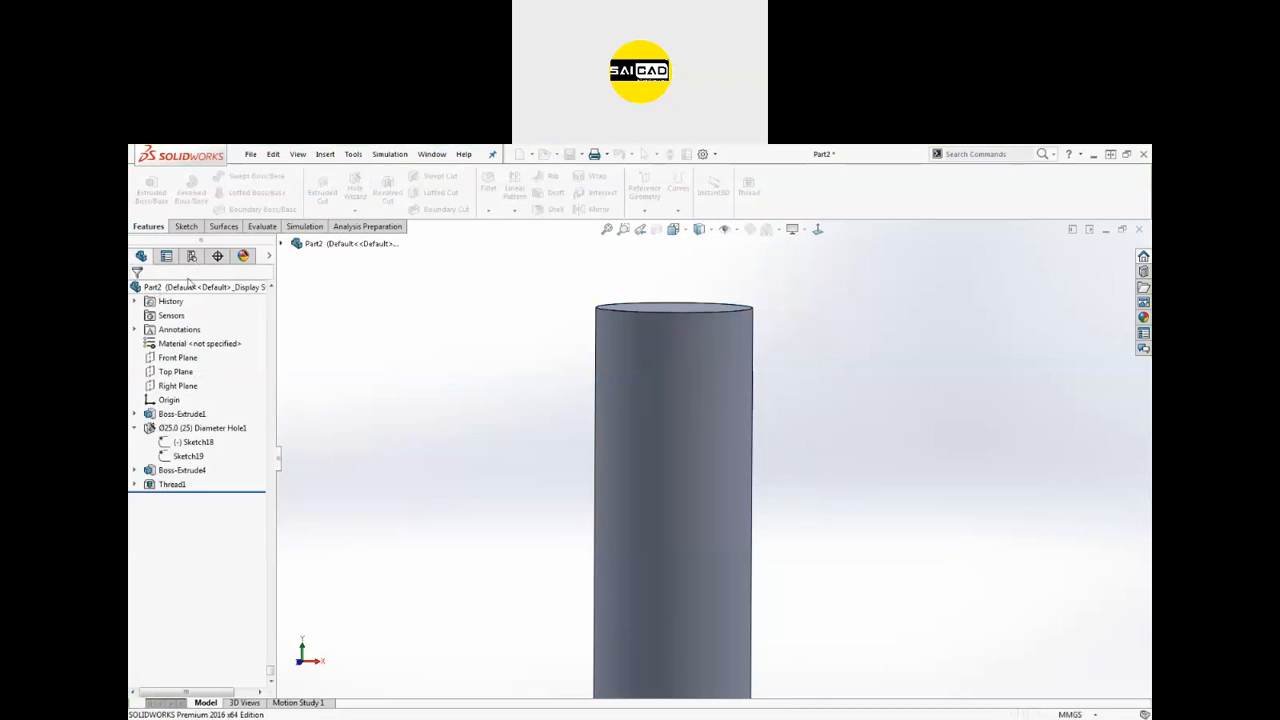
{"action": "left_click", "coordinate": [355, 210]}
{"action": "left_click", "coordinate": [352, 243]}
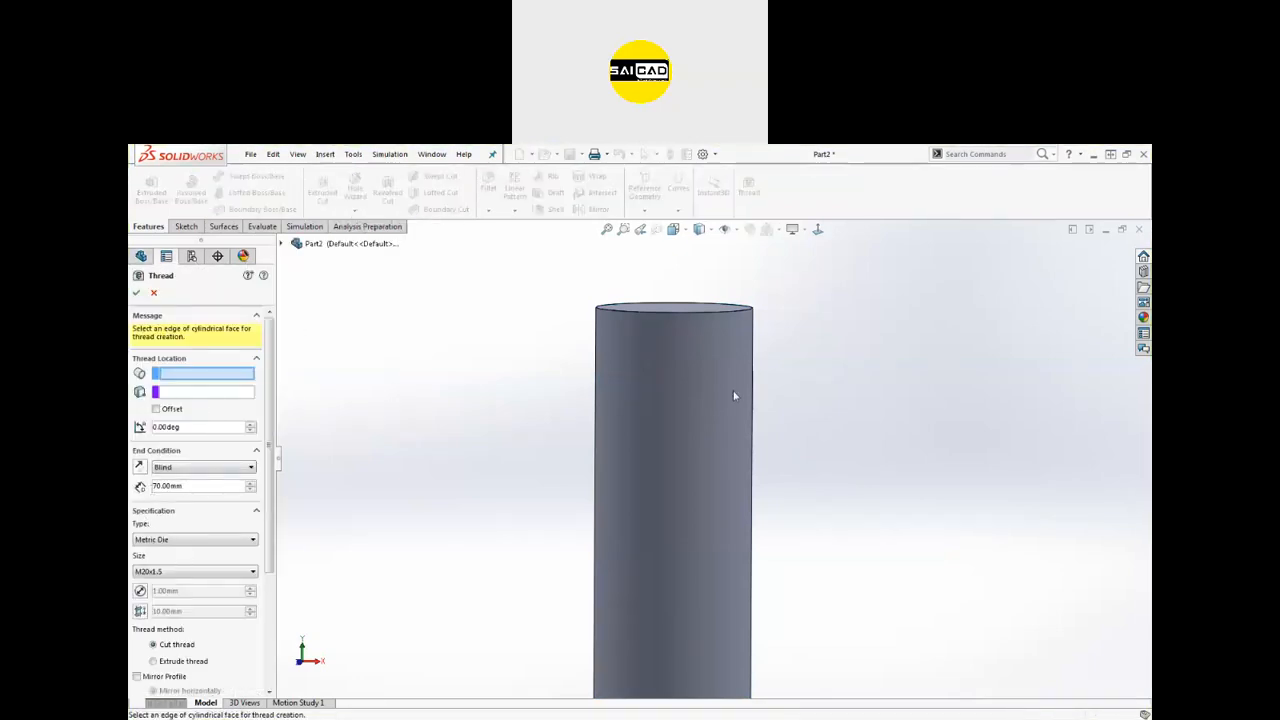
{"action": "left_click", "coordinate": [686, 318]}
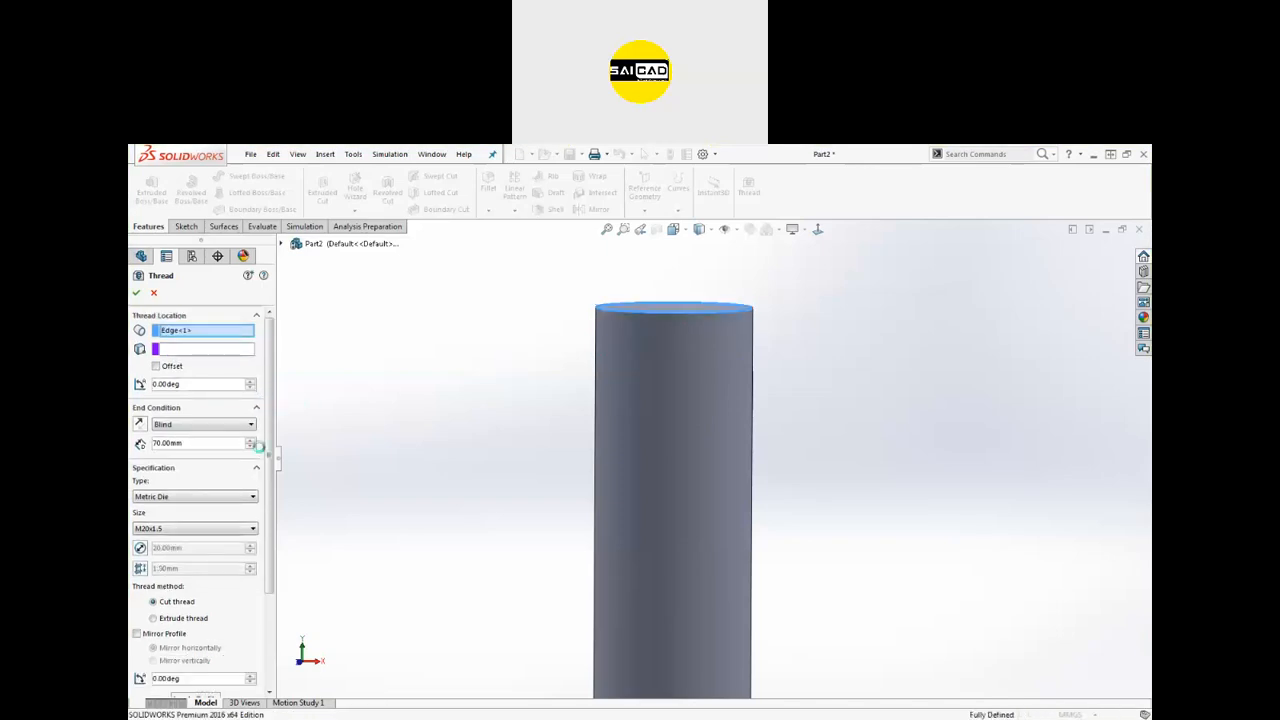
{"action": "left_click", "coordinate": [189, 496]}
{"action": "left_click", "coordinate": [155, 541]}
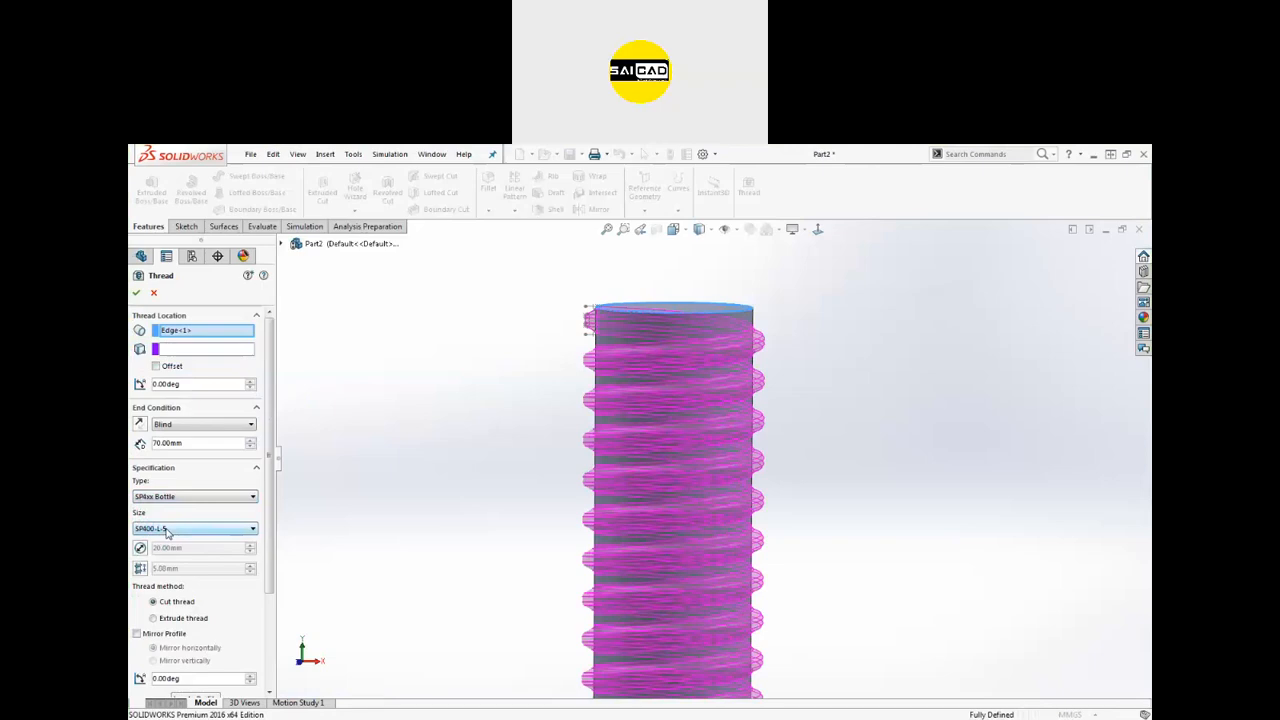
Step: Set the bottle thread's blind depth to 20 mm
{"action": "scroll", "coordinate": [578, 350], "scroll_direction": "down", "scroll_amount": 5}
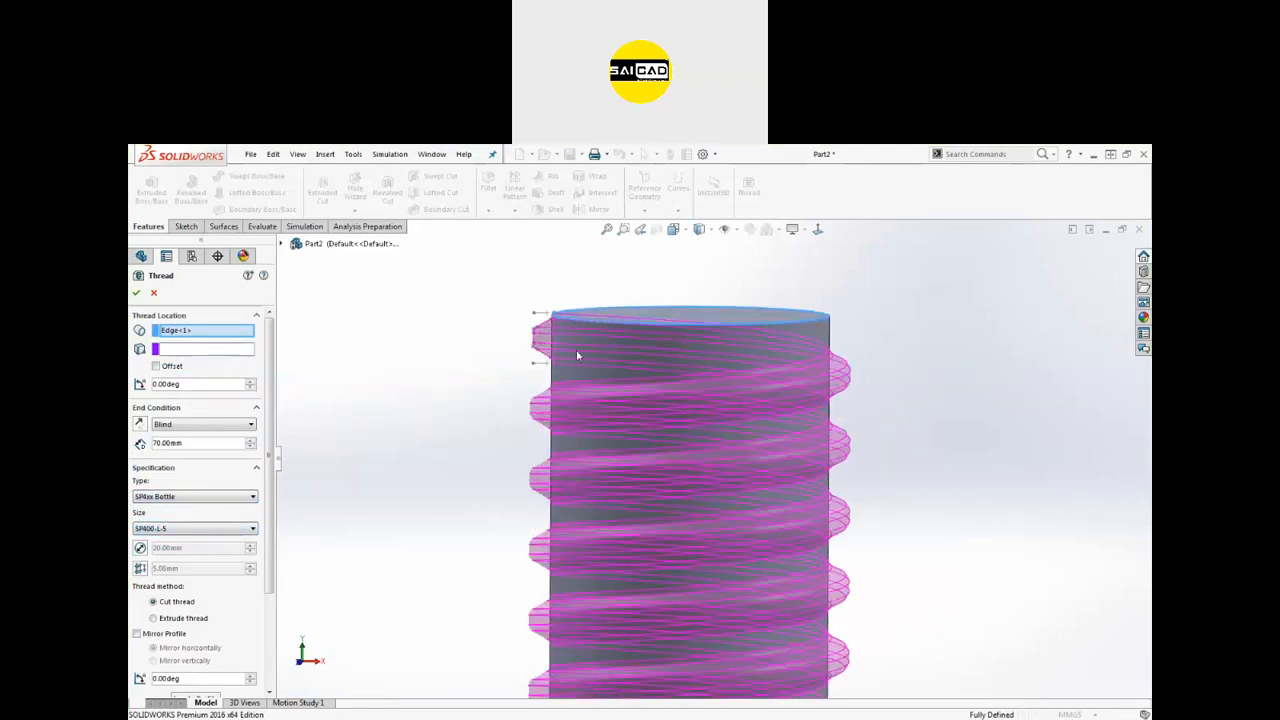
{"action": "left_click_drag", "start_coordinate": [182, 443], "coordinate": [168, 444]}
{"action": "type", "text": "20"}
{"action": "key", "text": "Return"}
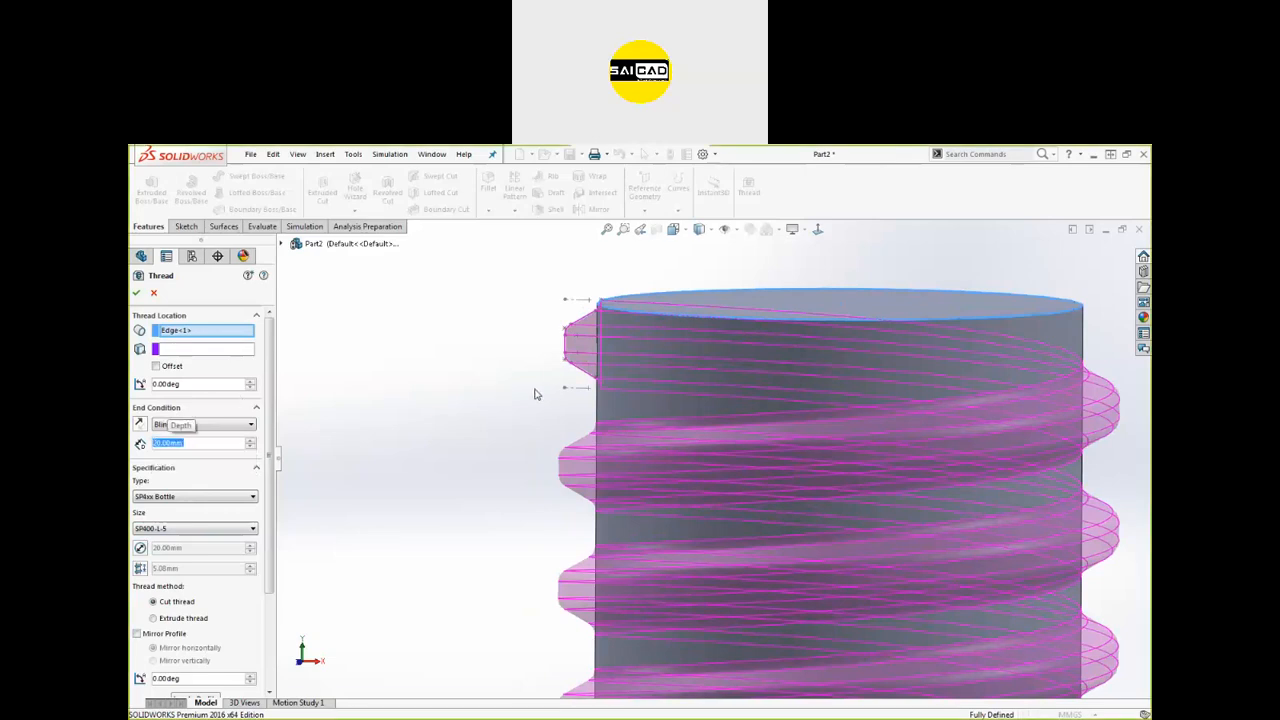
{"action": "scroll", "coordinate": [475, 394], "scroll_direction": "up", "scroll_amount": 5}
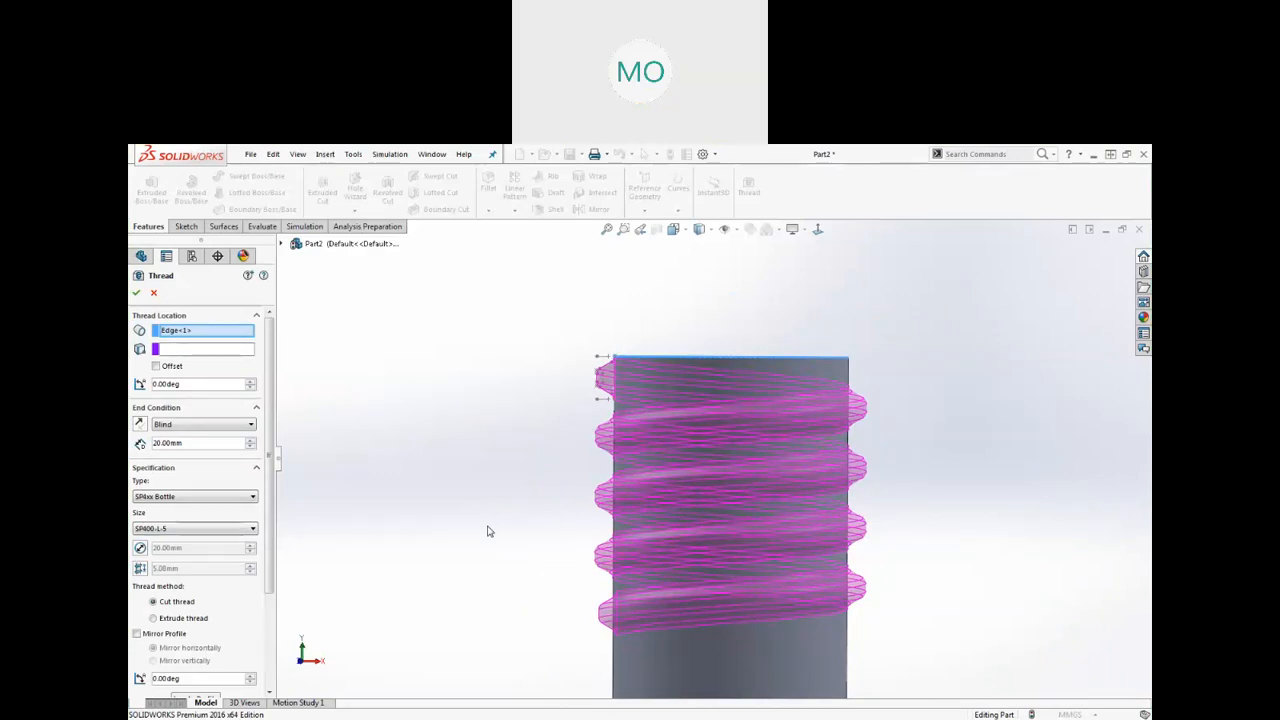
Step: Keep the SP4xx Bottle type and set the thread size to SP410-L-8
{"action": "left_click", "coordinate": [247, 497]}
{"action": "left_click", "coordinate": [200, 509]}
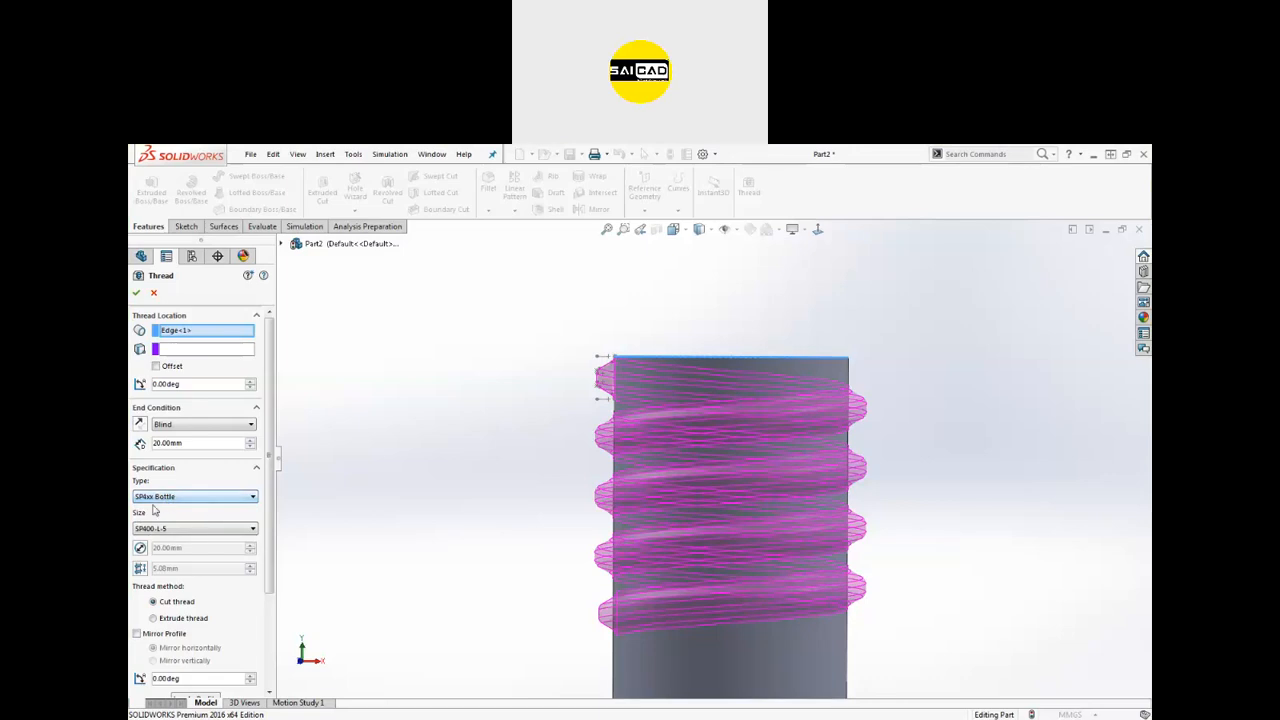
{"action": "left_click", "coordinate": [171, 529]}
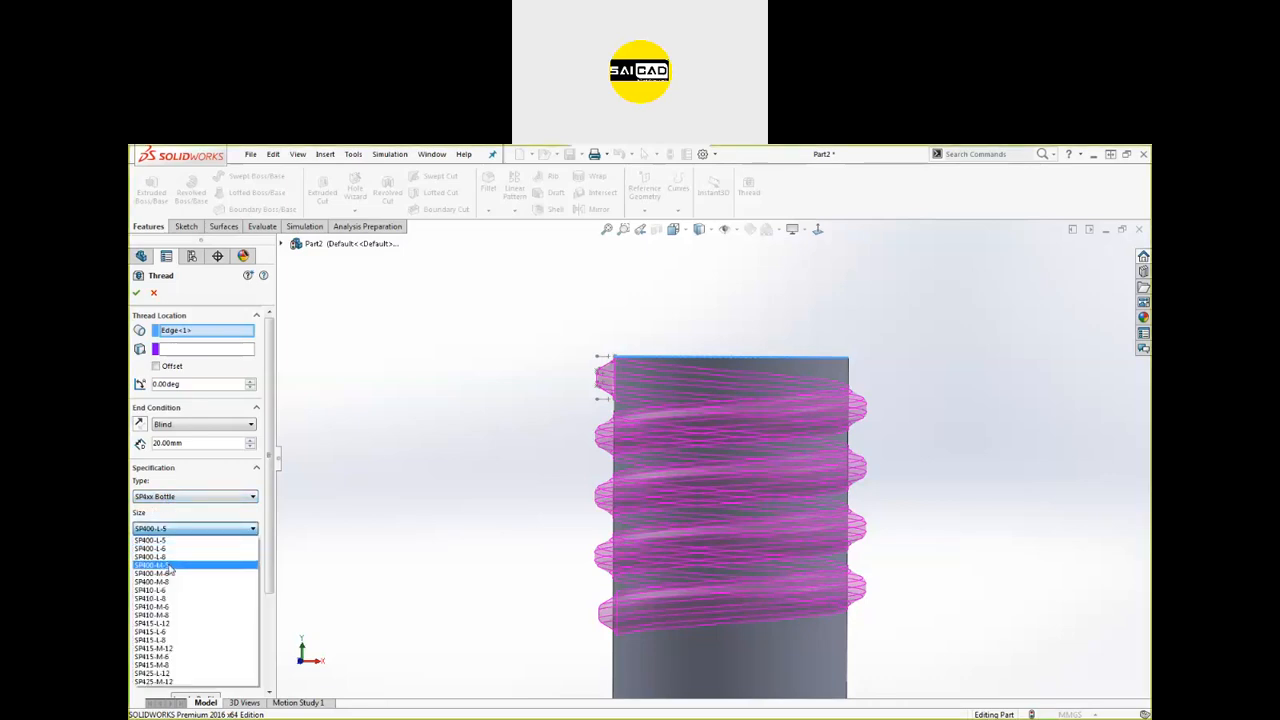
{"action": "left_click", "coordinate": [164, 599]}
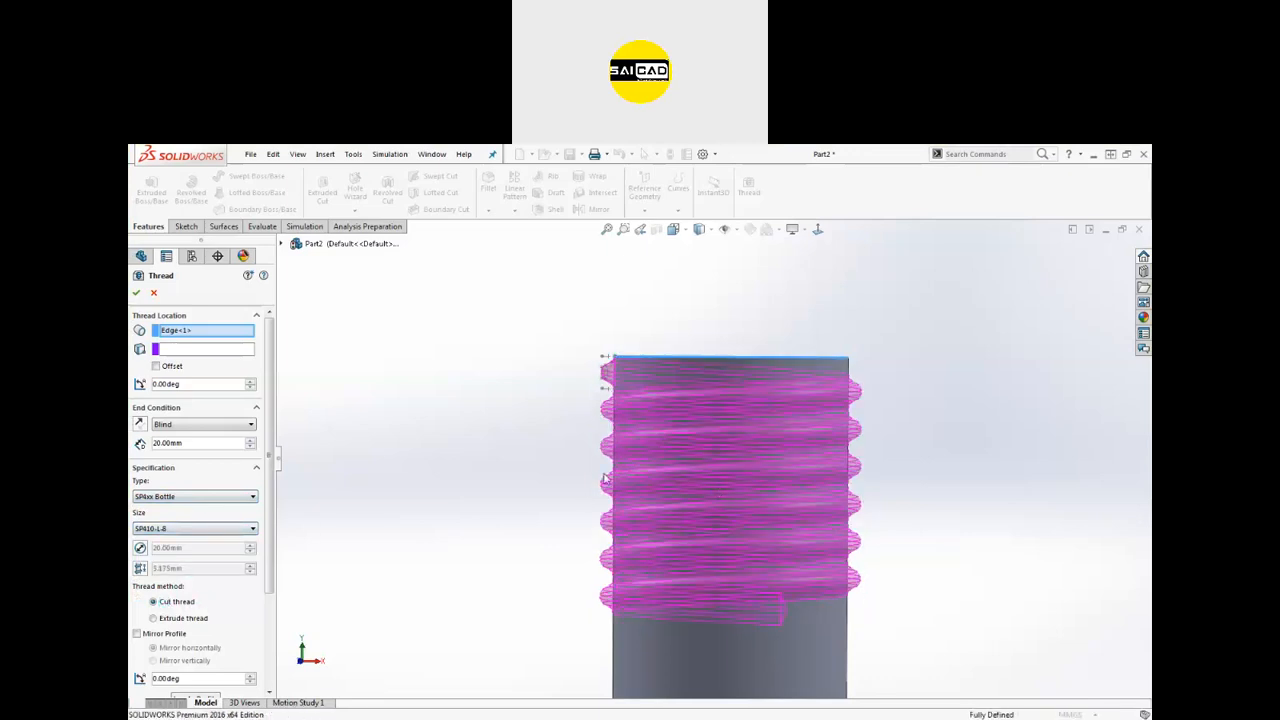
{"action": "middle_click_drag", "start_coordinate": [831, 490], "coordinate": [884, 467]}
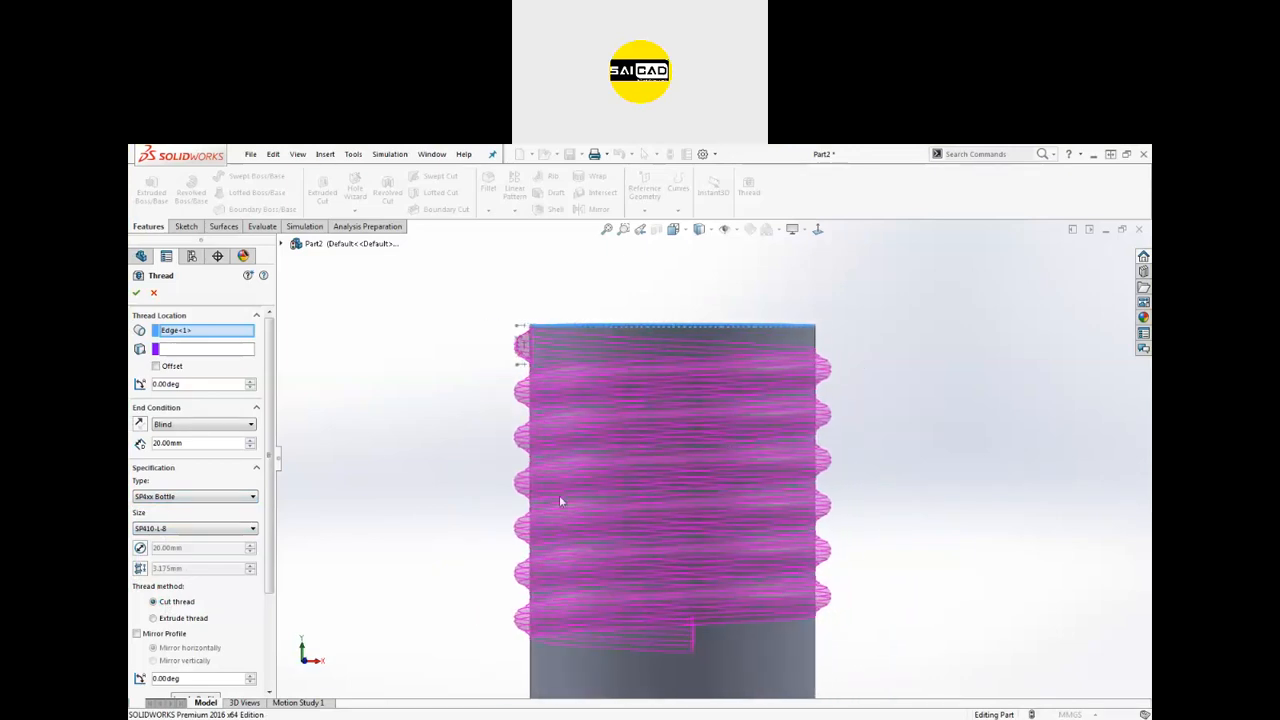
Step: Set the bottle thread's depth to 10 mm and create it with the Extrude thread method
{"action": "left_click", "coordinate": [195, 443]}
{"action": "type", "text": "10"}
{"action": "key", "text": "Return"}
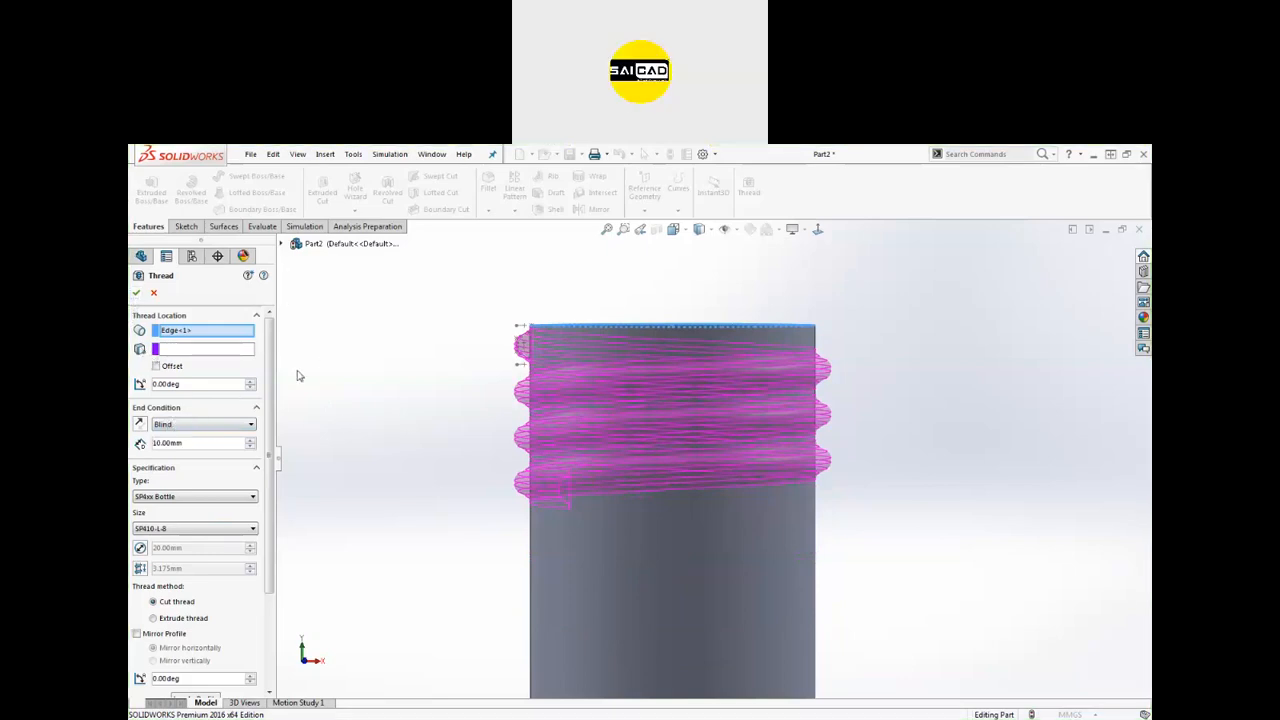
{"action": "left_click", "coordinate": [157, 619]}
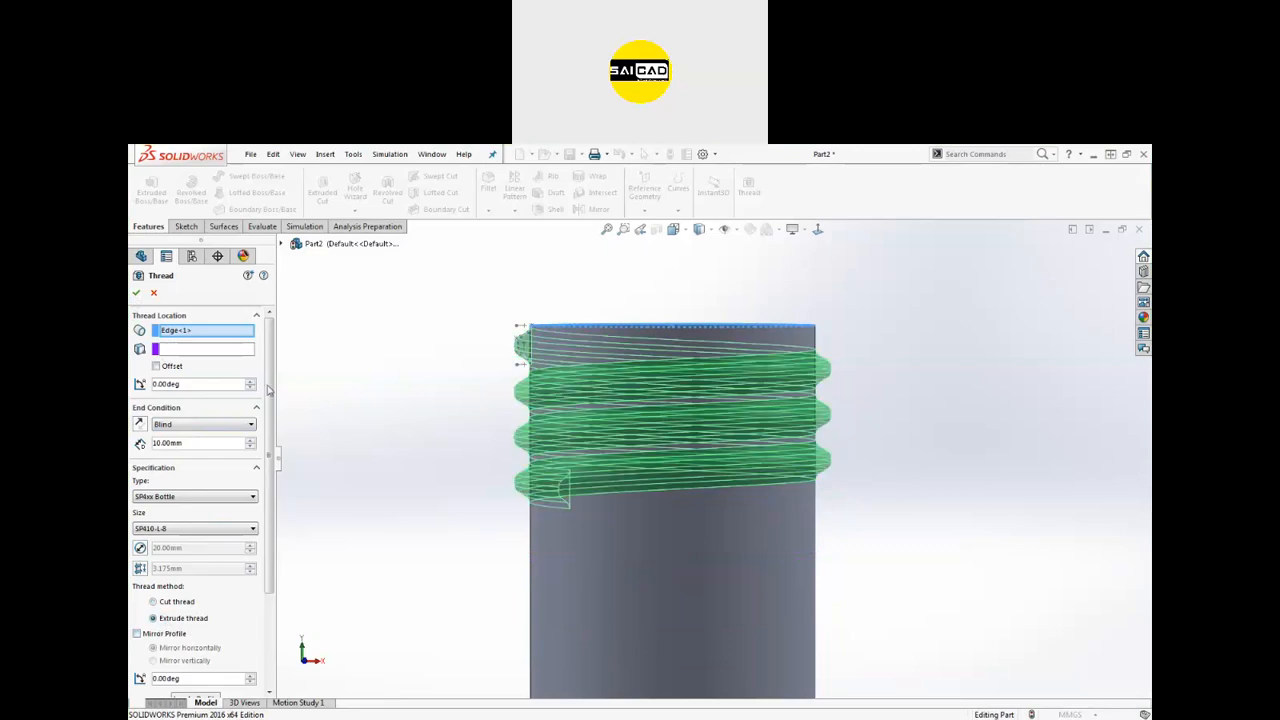
{"action": "left_click", "coordinate": [136, 294]}
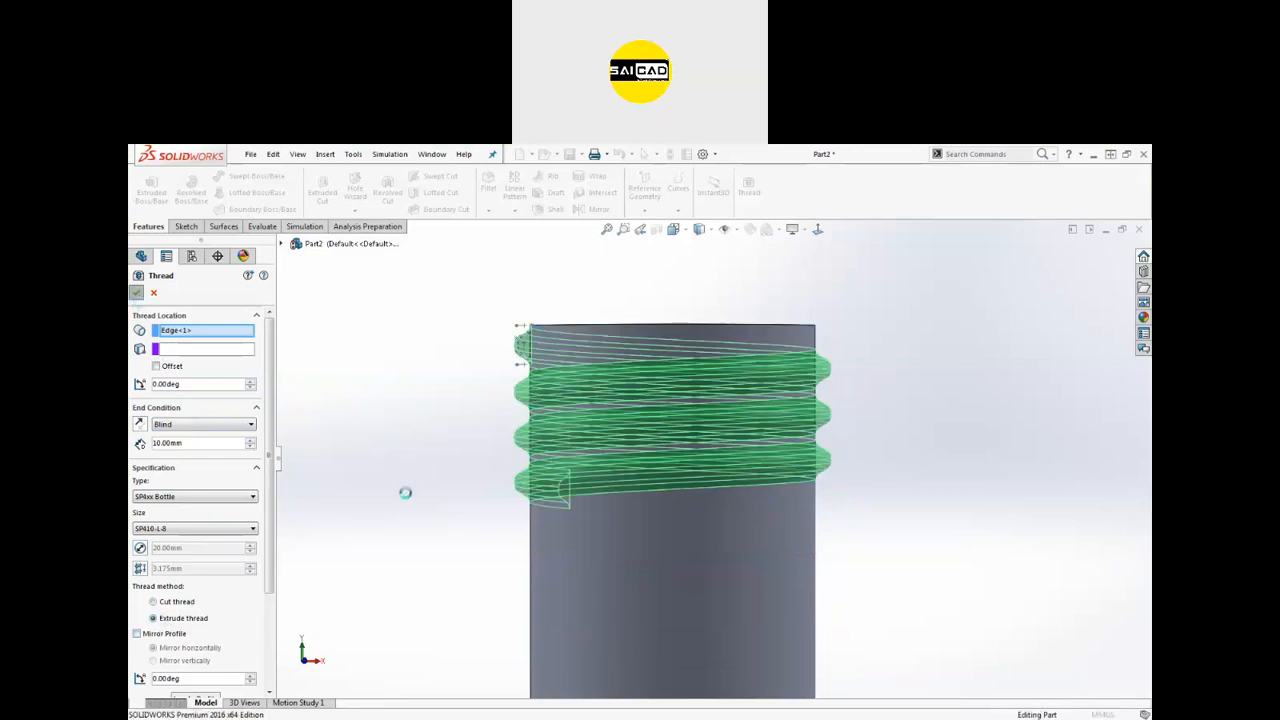
Step: Examine the extruded bottle thread from several sides and remove it from the boss
{"action": "mouse_move", "coordinate": [430, 499]}
{"action": "middle_mouse_down"}
{"action": "mouse_move", "coordinate": [474, 489]}
{"action": "mouse_move", "coordinate": [592, 511]}
{"action": "mouse_move", "coordinate": [443, 503]}
{"action": "mouse_move", "coordinate": [716, 508]}
{"action": "middle_mouse_up"}
{"action": "scroll", "coordinate": [733, 507], "scroll_direction": "up", "scroll_amount": 4}
{"action": "scroll", "coordinate": [551, 497], "scroll_direction": "down", "scroll_amount": 4}
{"action": "middle_click_drag", "start_coordinate": [545, 480], "coordinate": [391, 457]}
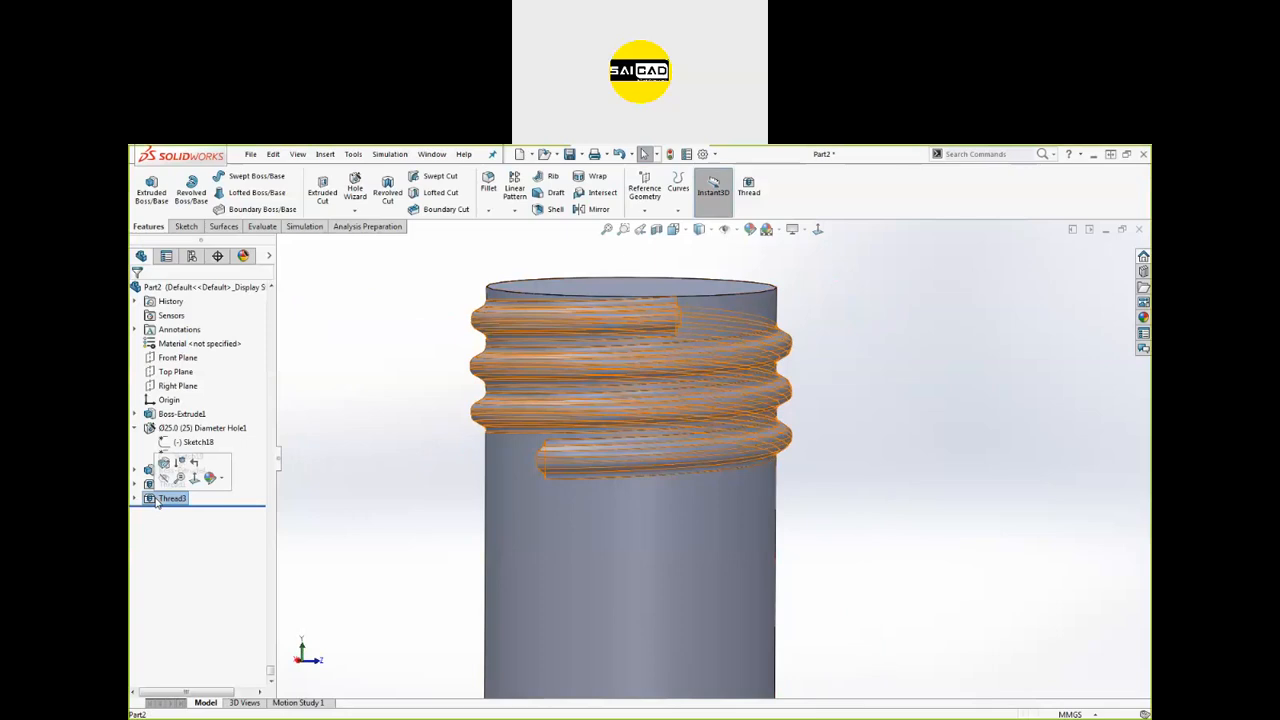
{"action": "left_click", "coordinate": [170, 498]}
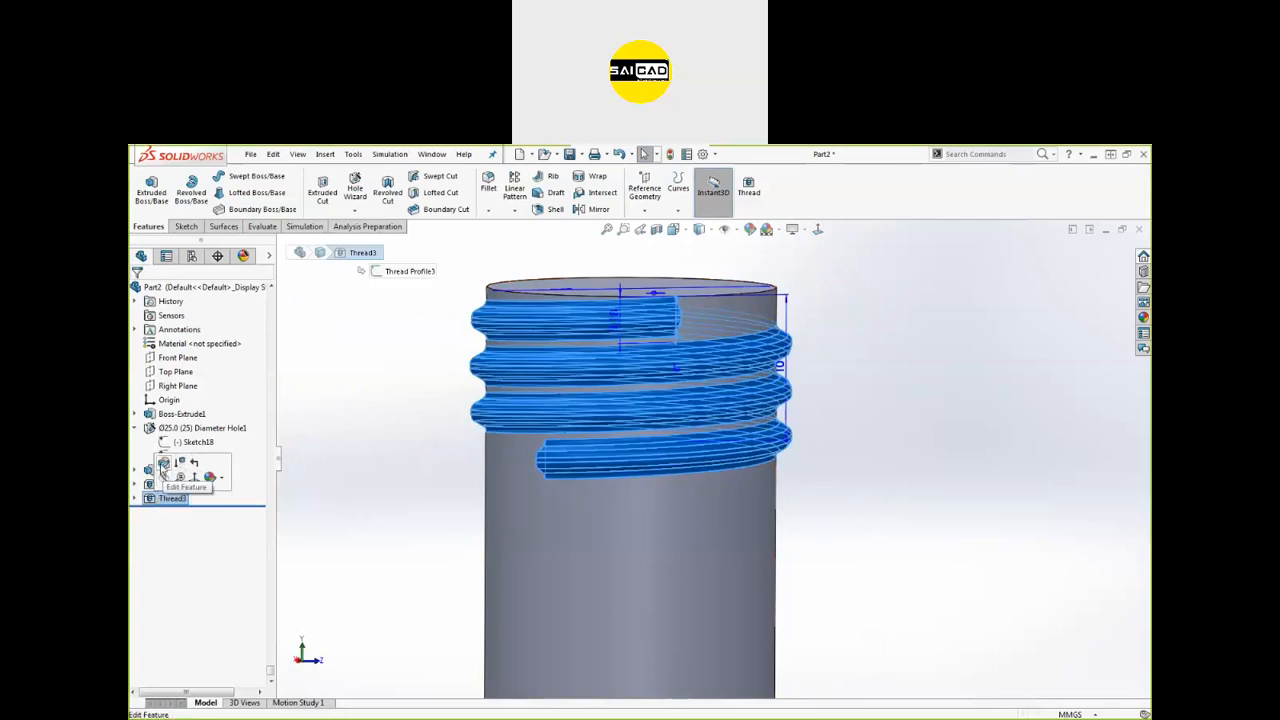
{"action": "left_click", "coordinate": [343, 522]}
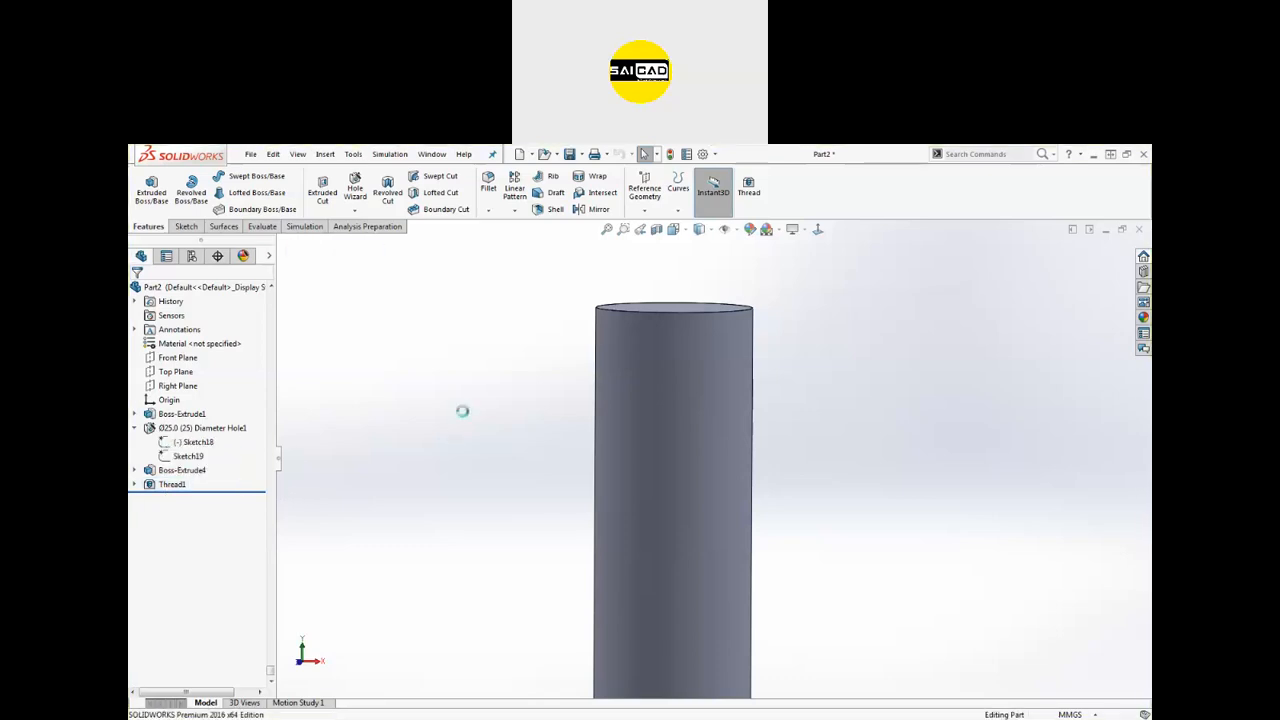
Step: Start a new Metric Die cut thread on the boss's top circular edge
{"action": "left_click", "coordinate": [748, 186]}
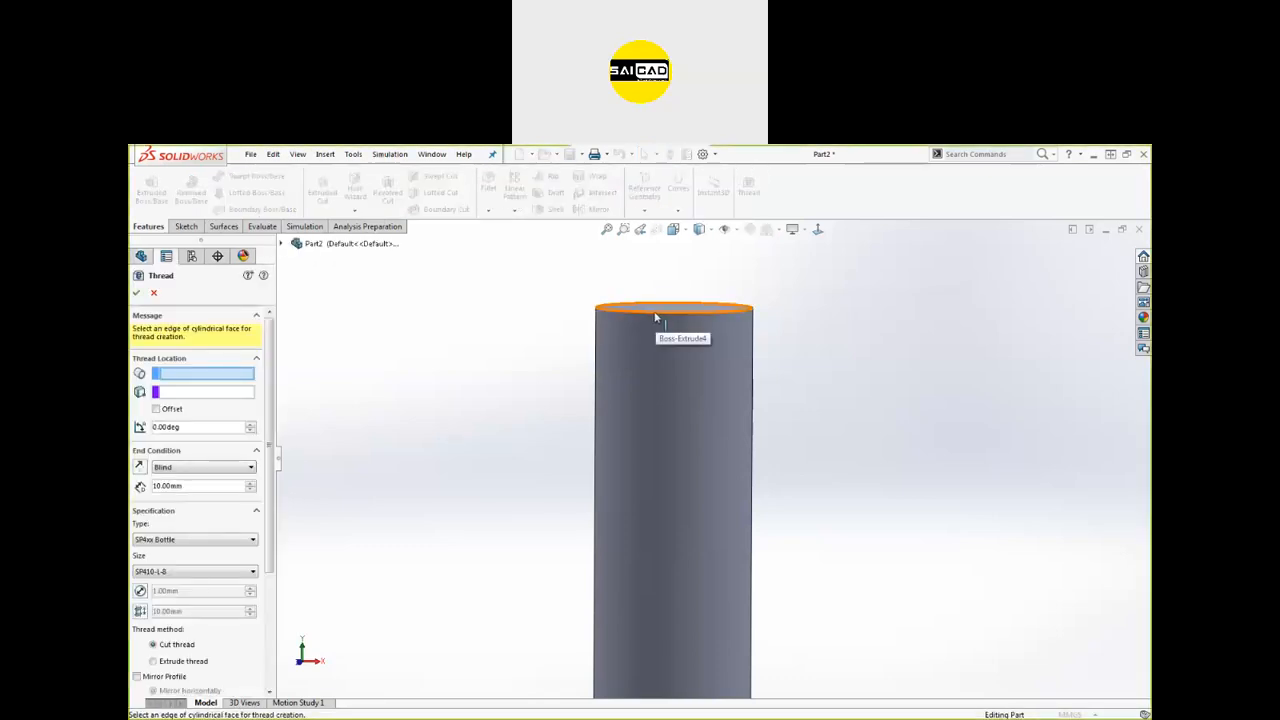
{"action": "left_click", "coordinate": [205, 572]}
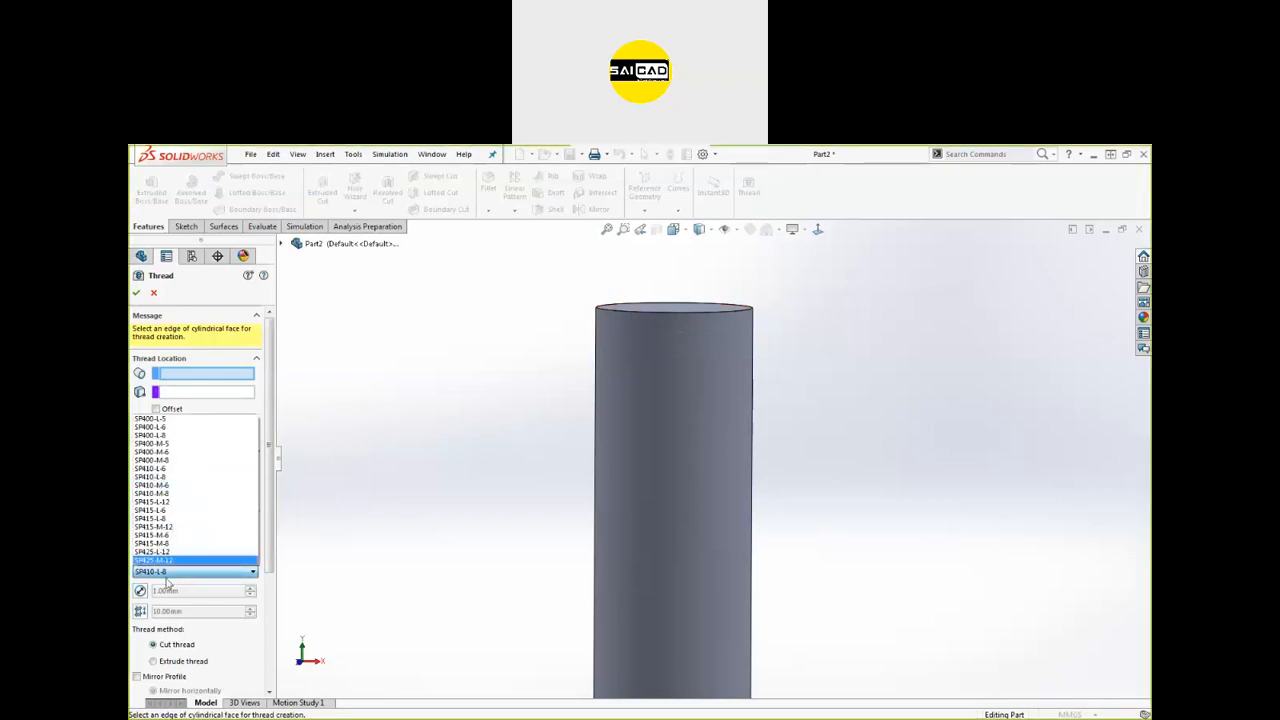
{"action": "left_click", "coordinate": [167, 580]}
{"action": "left_click", "coordinate": [195, 539]}
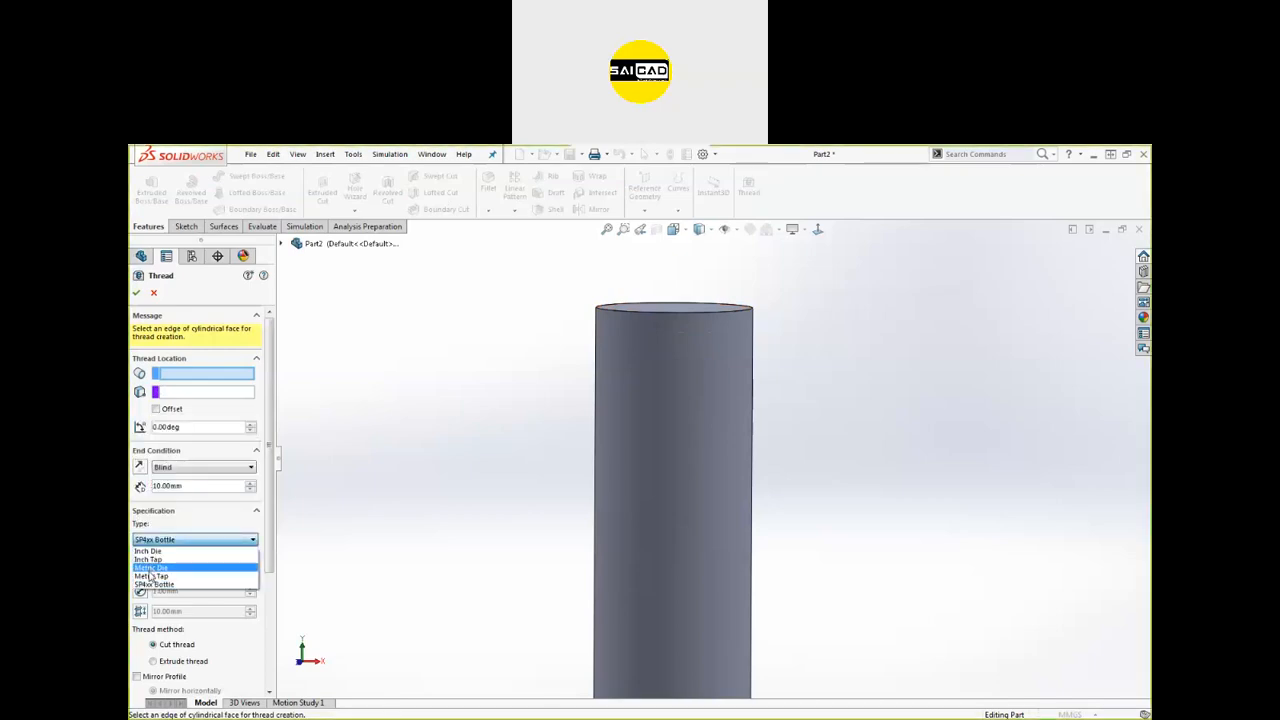
{"action": "left_click", "coordinate": [150, 576]}
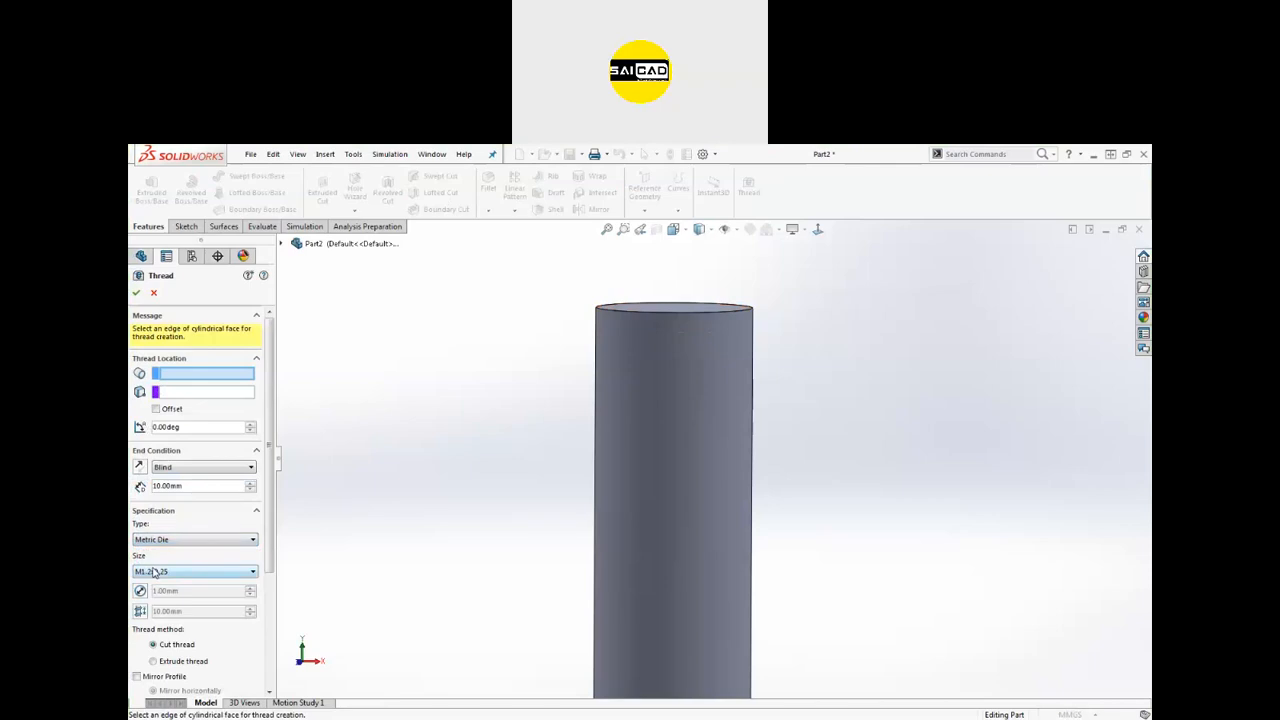
{"action": "left_click", "coordinate": [155, 572]}
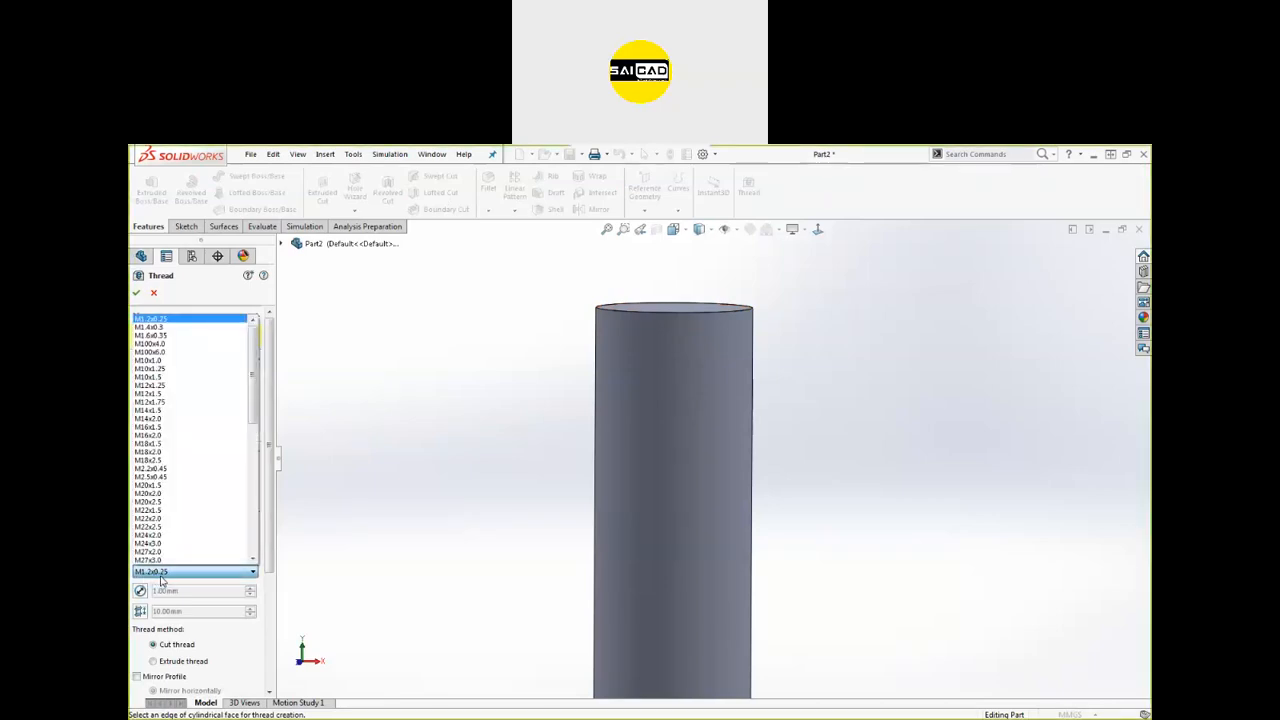
{"action": "left_click", "coordinate": [164, 575]}
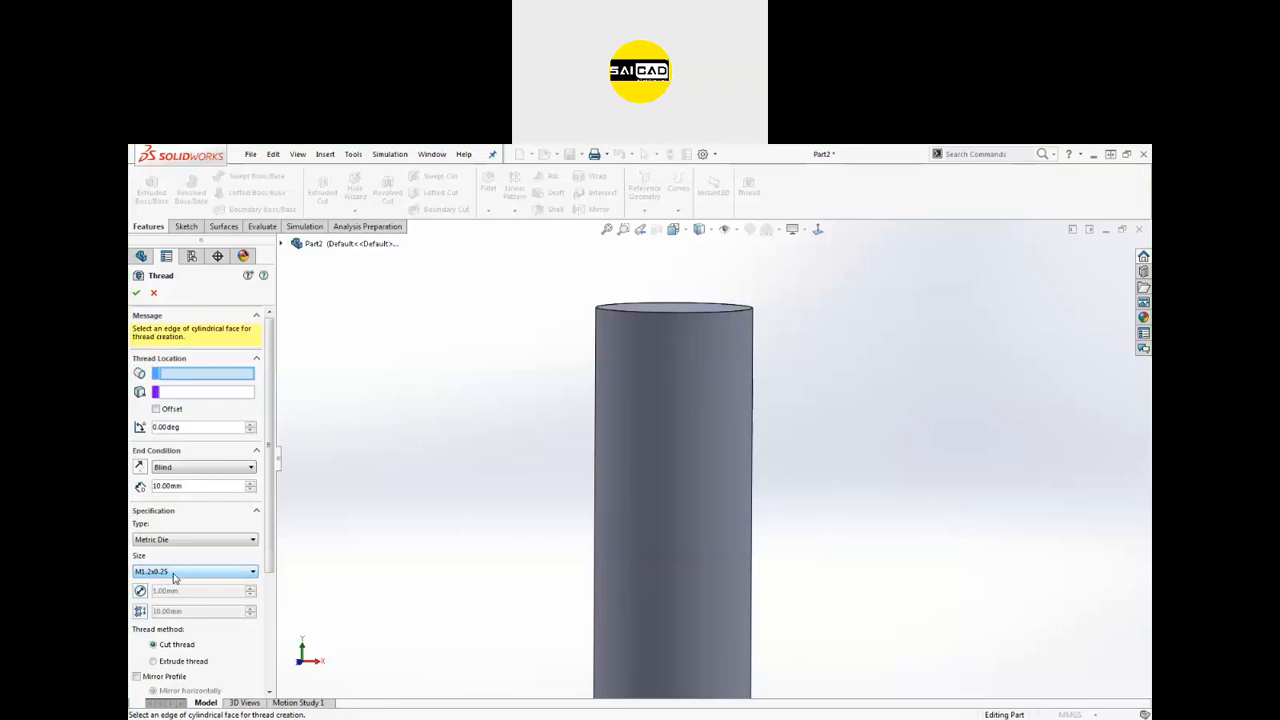
{"action": "left_click", "coordinate": [707, 317]}
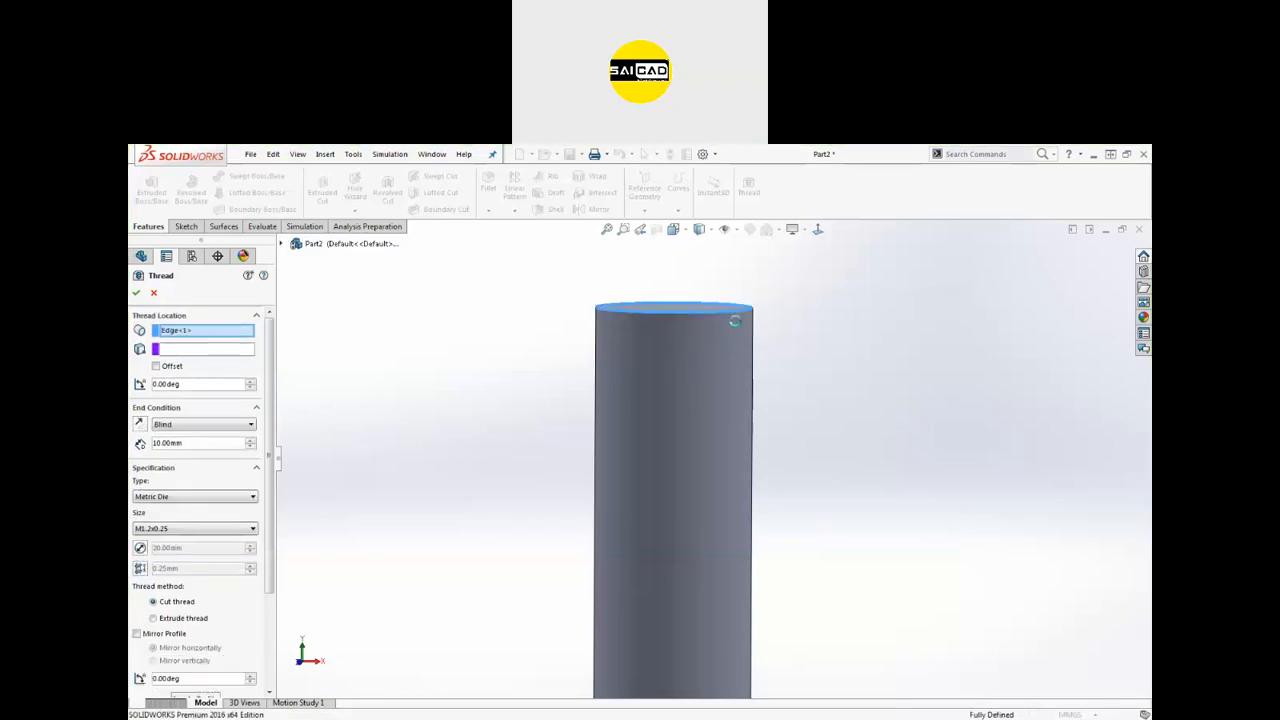
Step: Try the M20x2.5 size for the boss thread and set the size to M20x1.5
{"action": "left_click", "coordinate": [167, 530]}
{"action": "scroll", "coordinate": [172, 488], "scroll_direction": "down", "scroll_amount": 3}
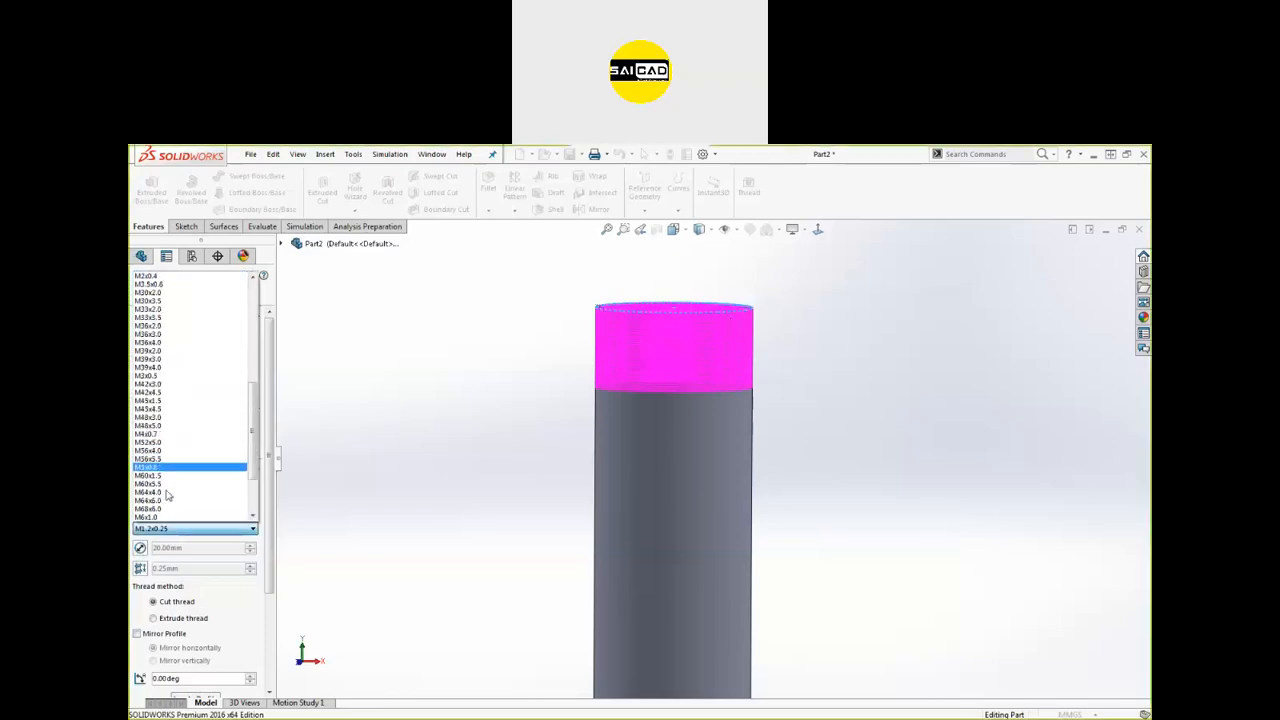
{"action": "scroll", "coordinate": [185, 418], "scroll_direction": "up", "scroll_amount": 6}
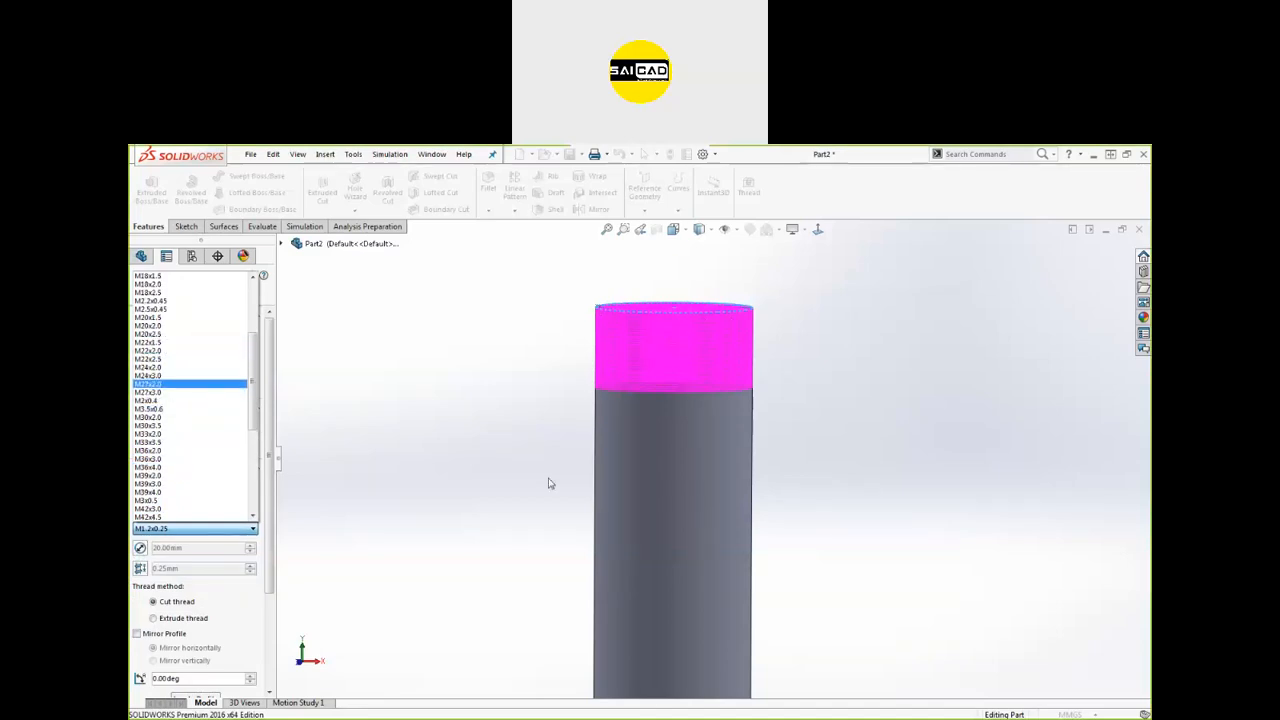
{"action": "left_click", "coordinate": [145, 334]}
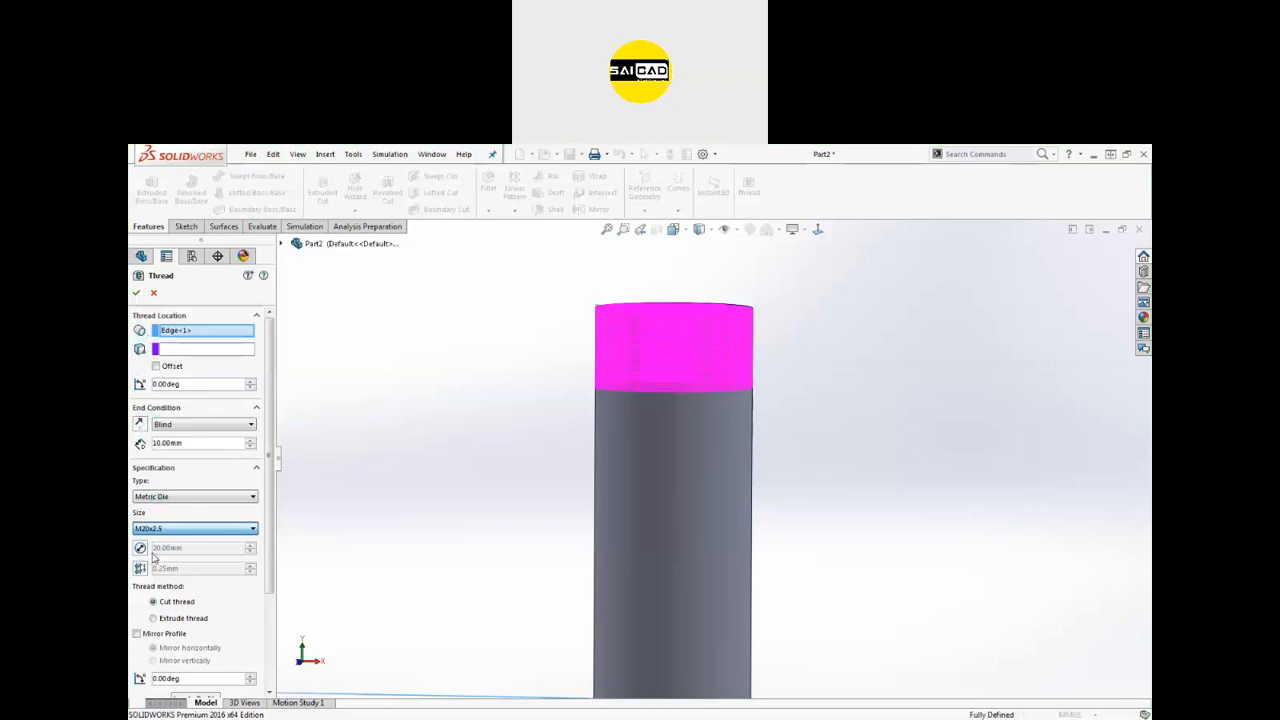
{"action": "left_click", "coordinate": [155, 530]}
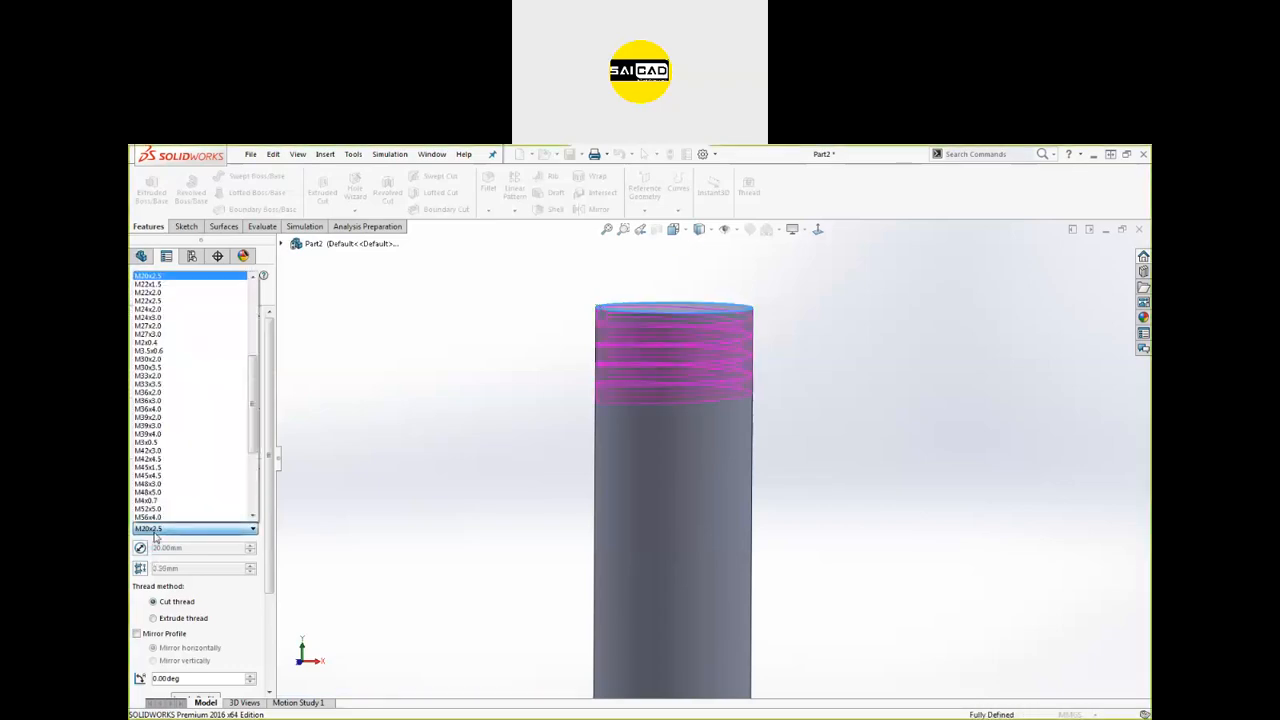
{"action": "scroll", "coordinate": [178, 424], "scroll_direction": "up", "scroll_amount": 2}
{"action": "scroll", "coordinate": [172, 372], "scroll_direction": "up", "scroll_amount": 1}
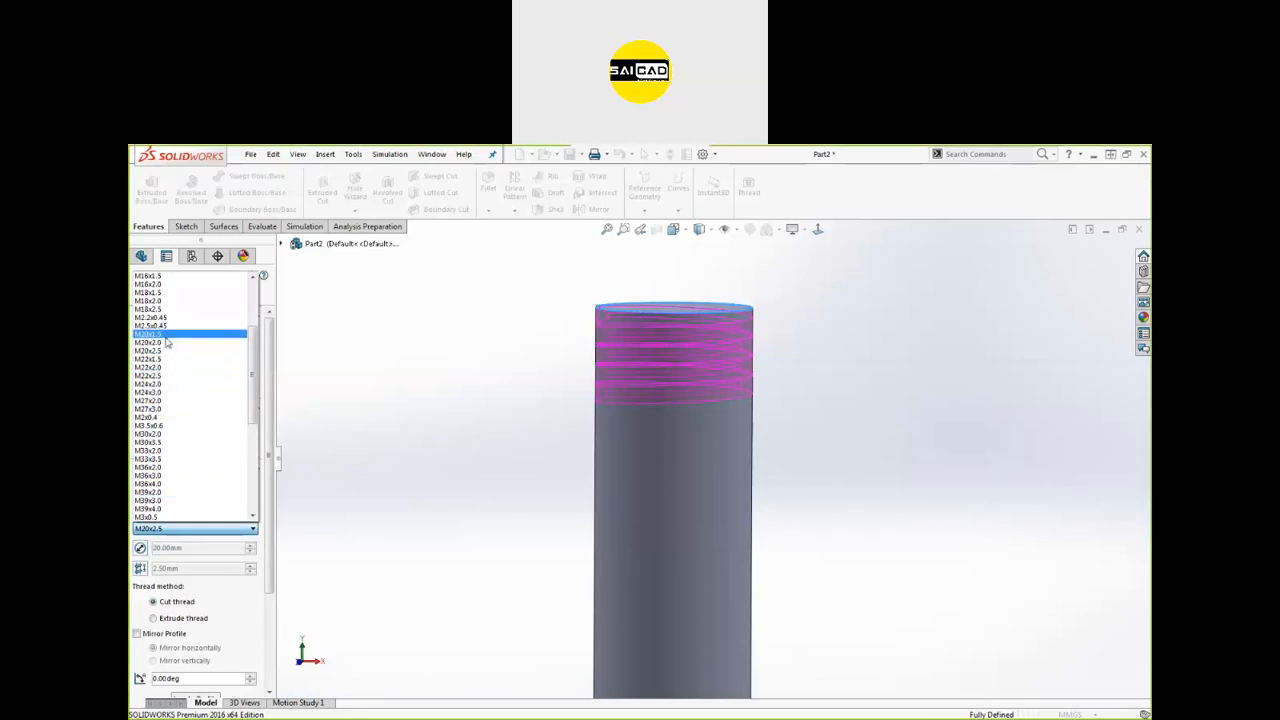
{"action": "left_click", "coordinate": [166, 336]}
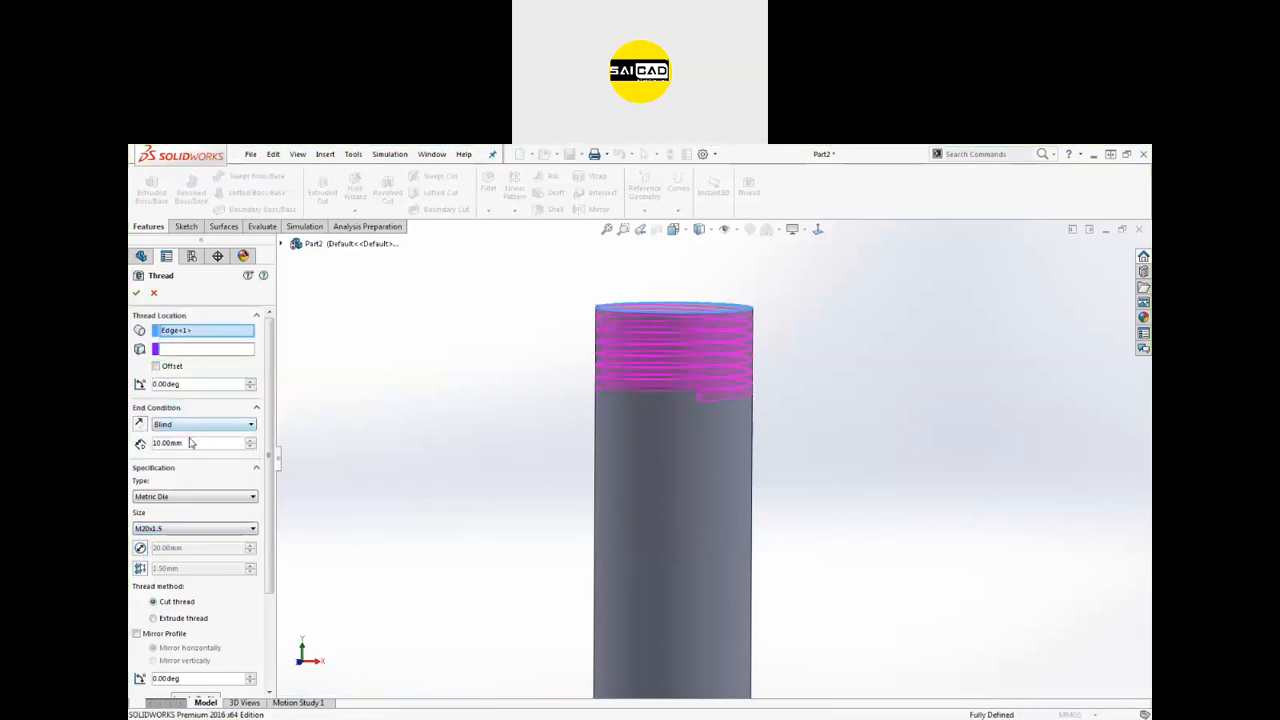
Step: Try the M20x2.0 size for the boss thread and set the size to M22x1.5
{"action": "left_click", "coordinate": [171, 532]}
{"action": "left_click", "coordinate": [177, 290]}
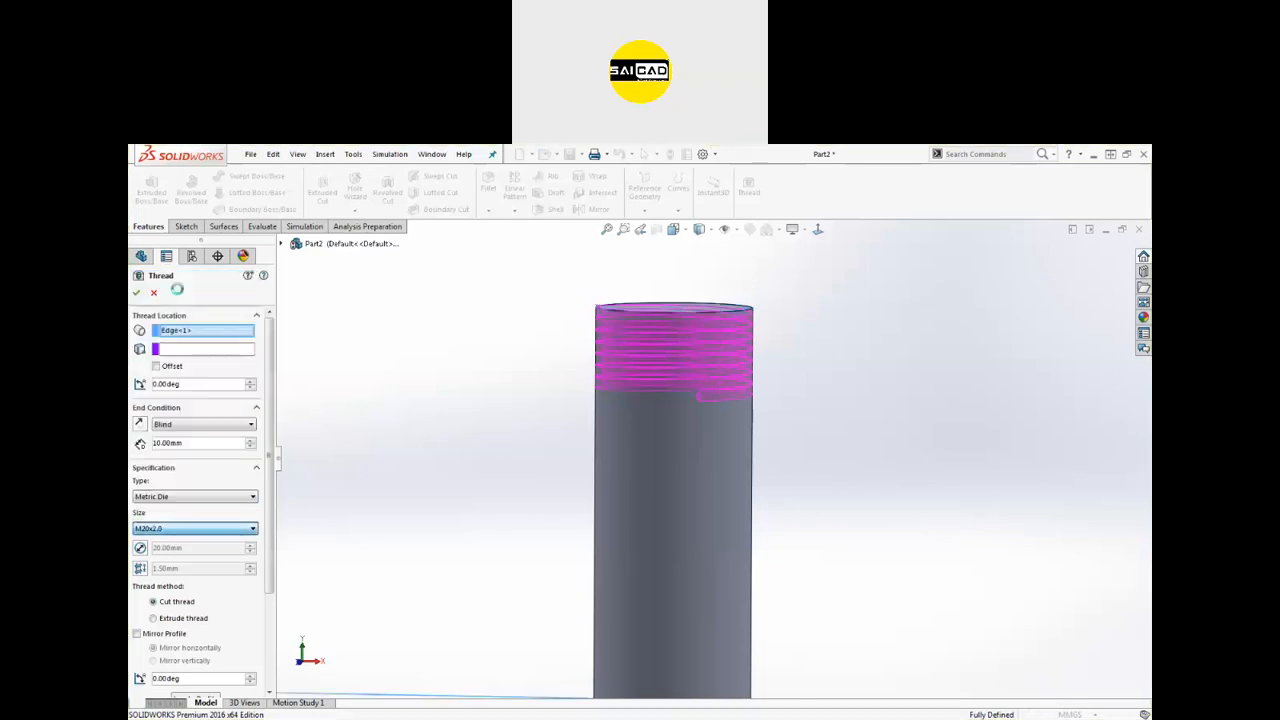
{"action": "left_click", "coordinate": [163, 529]}
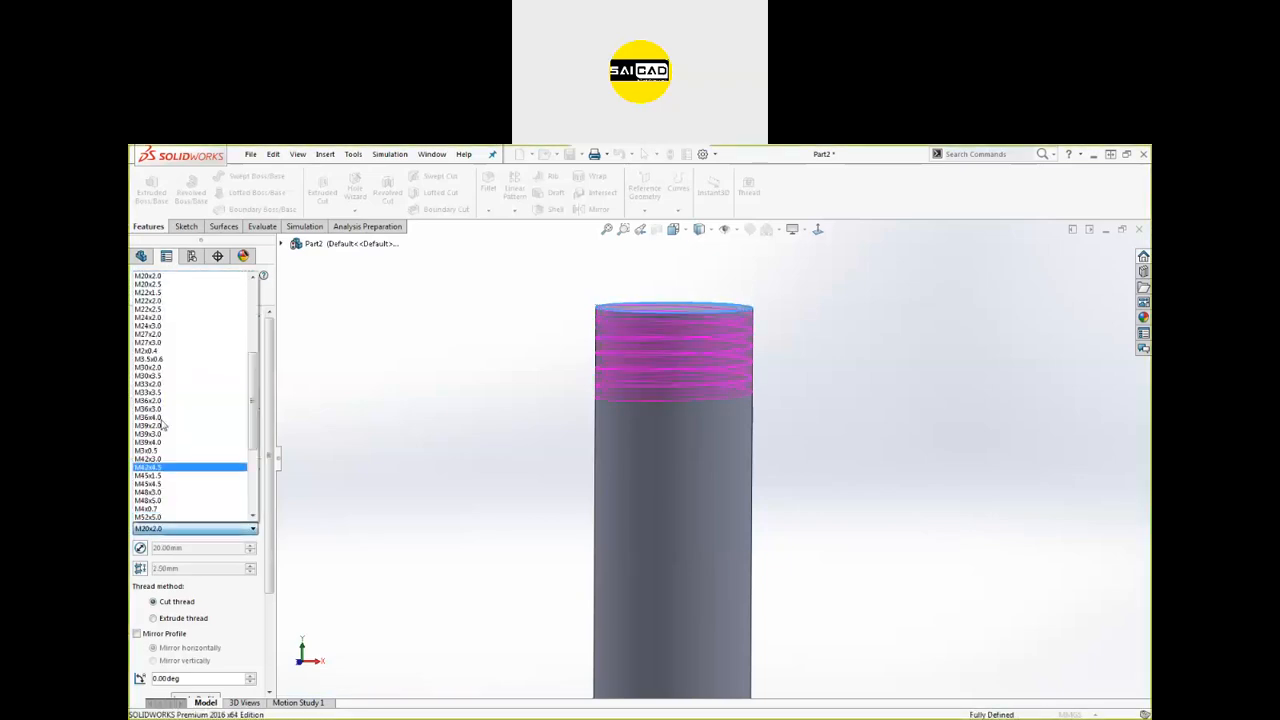
{"action": "left_click", "coordinate": [158, 294]}
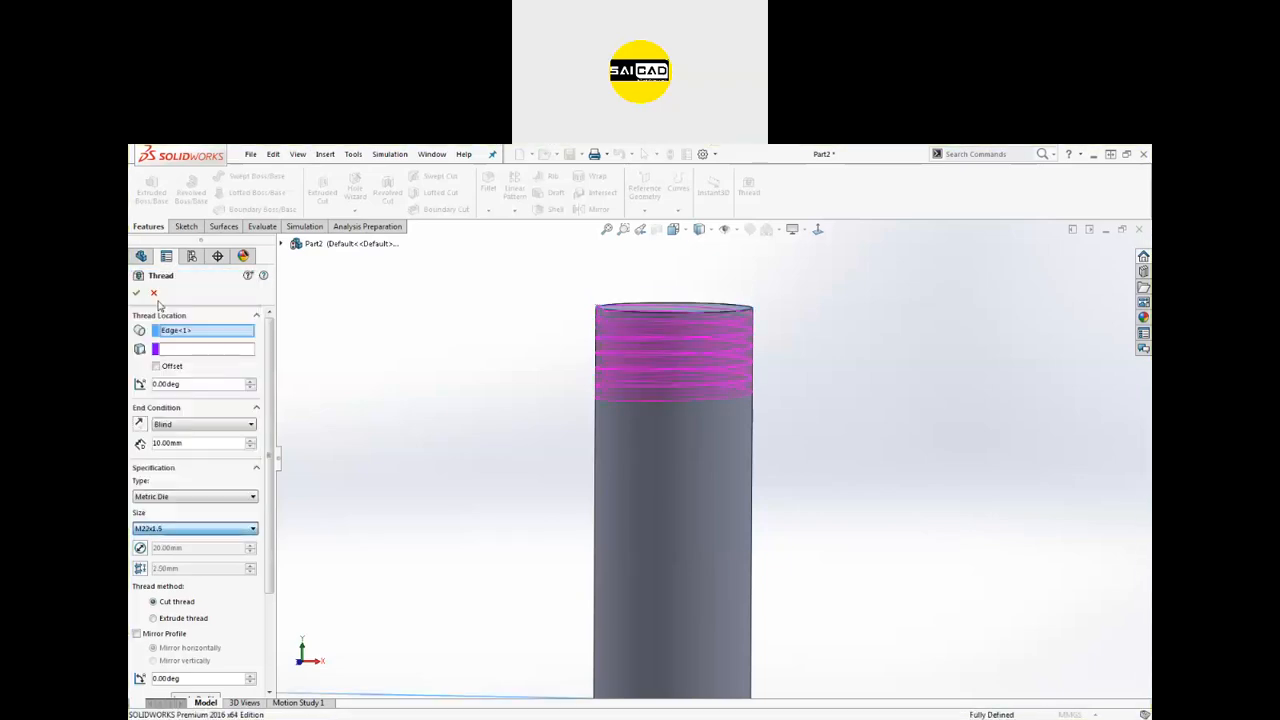
Step: Browse the remaining Metric Die sizes, keep M22x1.5 and create the 10 mm deep cut thread on the boss
{"action": "left_click", "coordinate": [173, 527]}
{"action": "scroll", "coordinate": [150, 345], "scroll_direction": "up", "scroll_amount": 2}
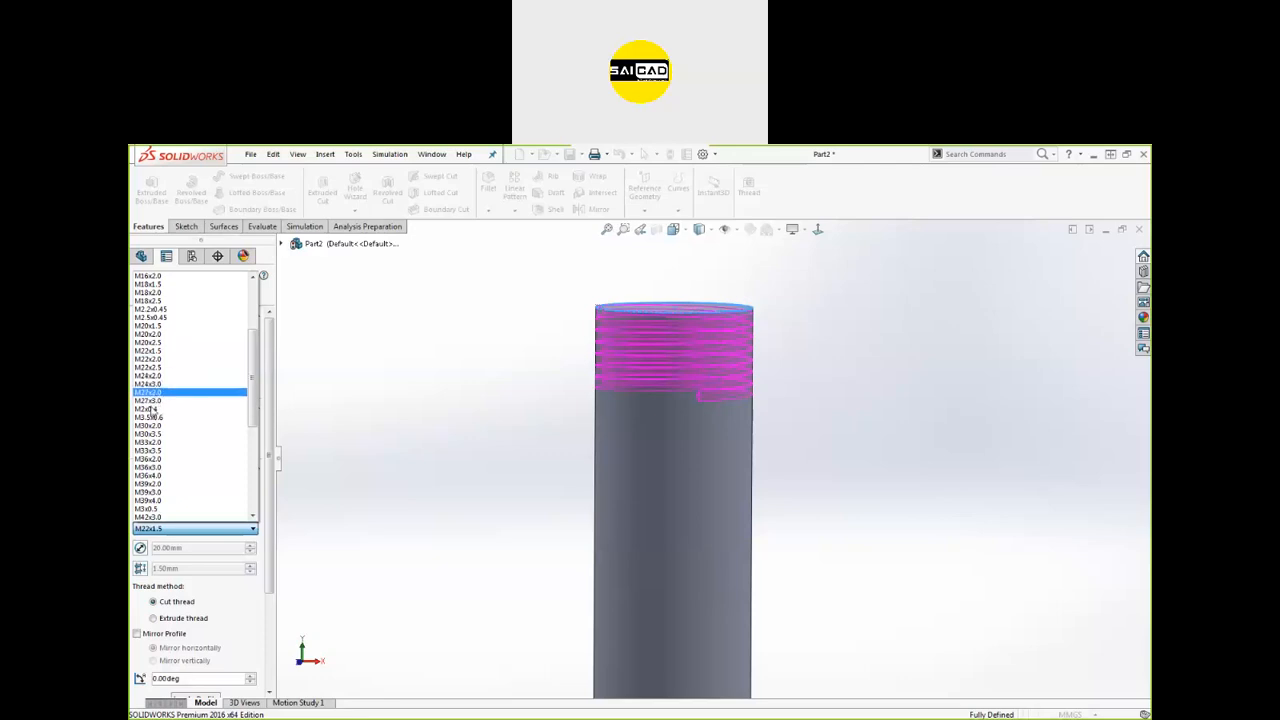
{"action": "left_click_drag", "start_coordinate": [253, 417], "coordinate": [267, 367]}
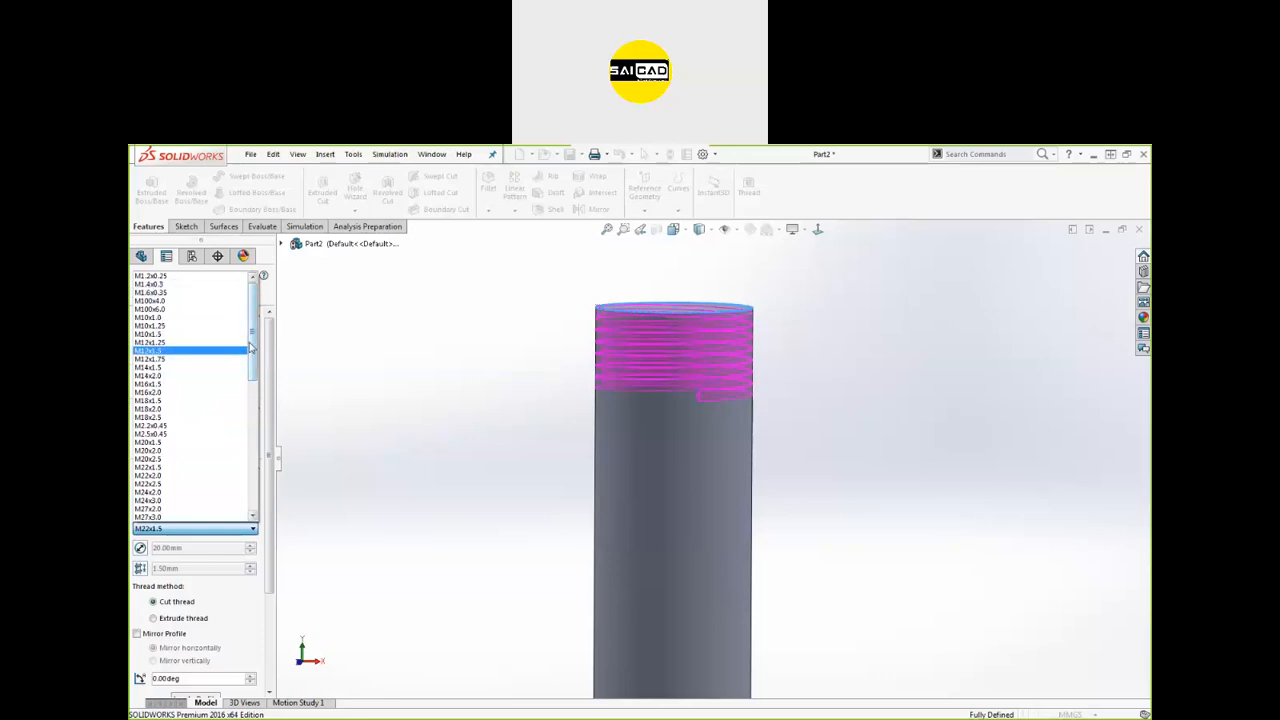
{"action": "left_click", "coordinate": [427, 368]}
{"action": "left_click", "coordinate": [136, 292]}
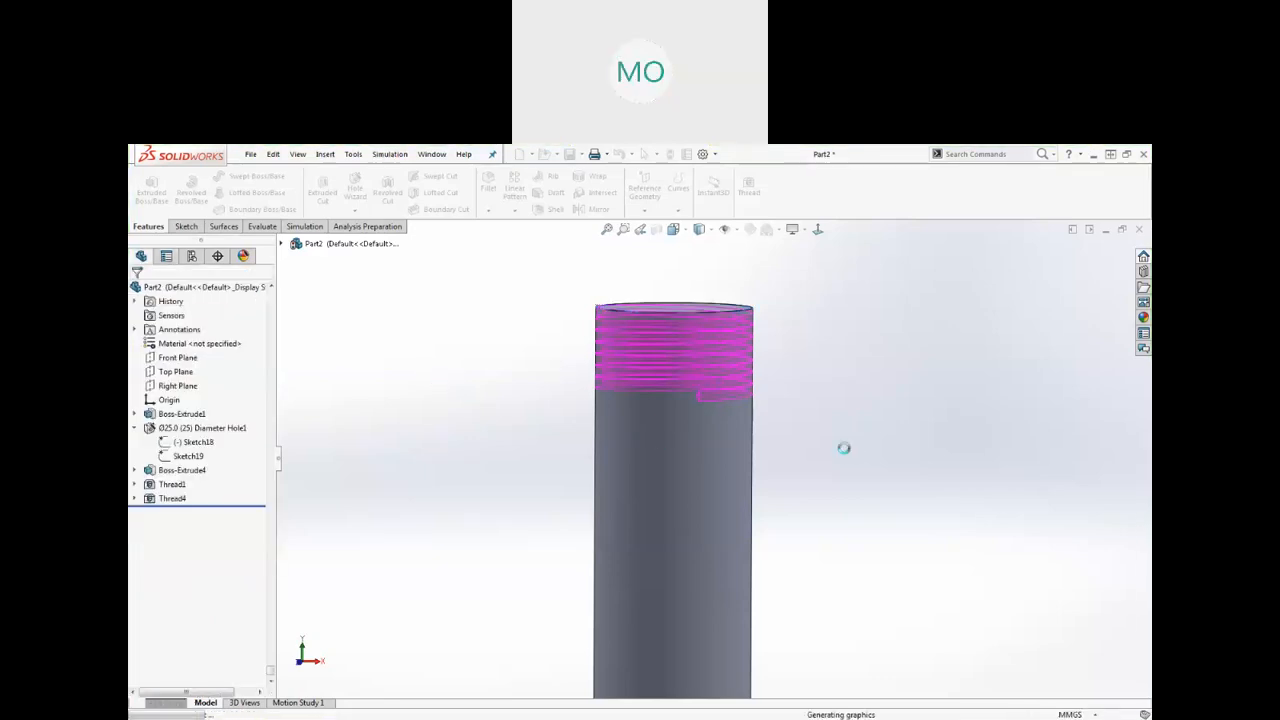
Step: Examine the cut thread's profile and its end at the top of the boss from several angles
{"action": "scroll", "coordinate": [815, 376], "scroll_direction": "down", "scroll_amount": 10}
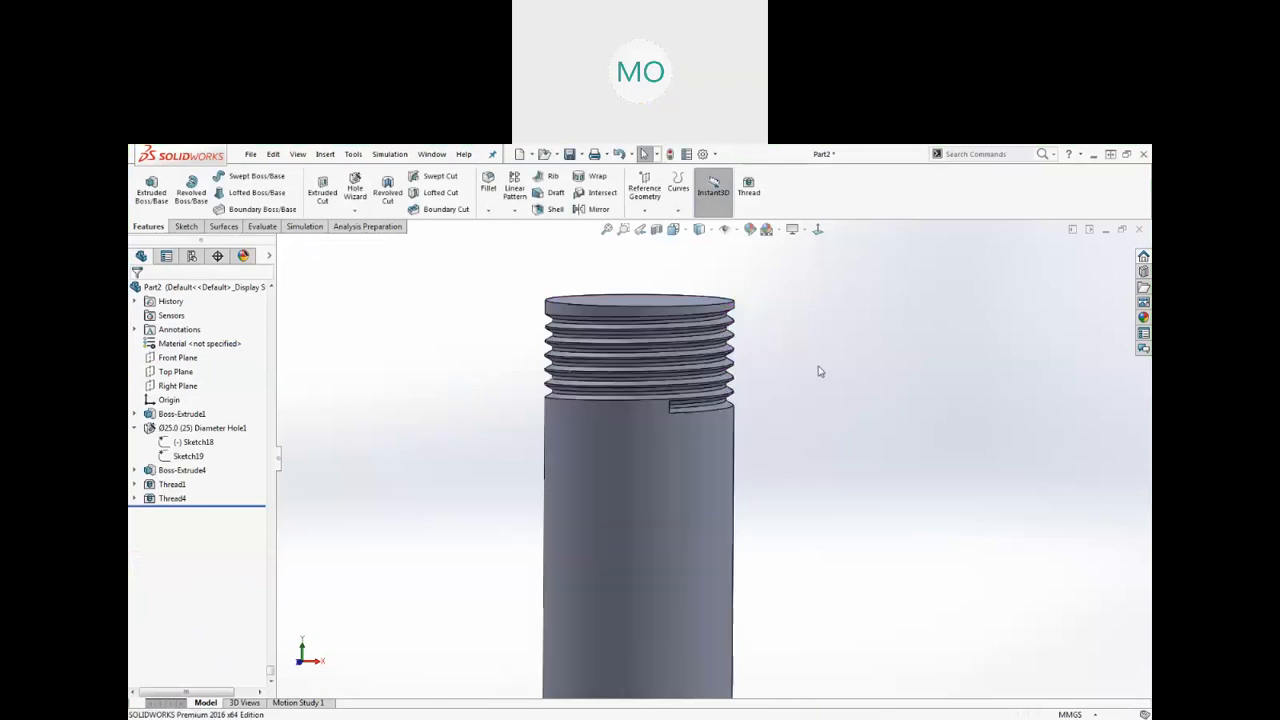
{"action": "scroll", "coordinate": [770, 368], "scroll_direction": "up", "scroll_amount": 5}
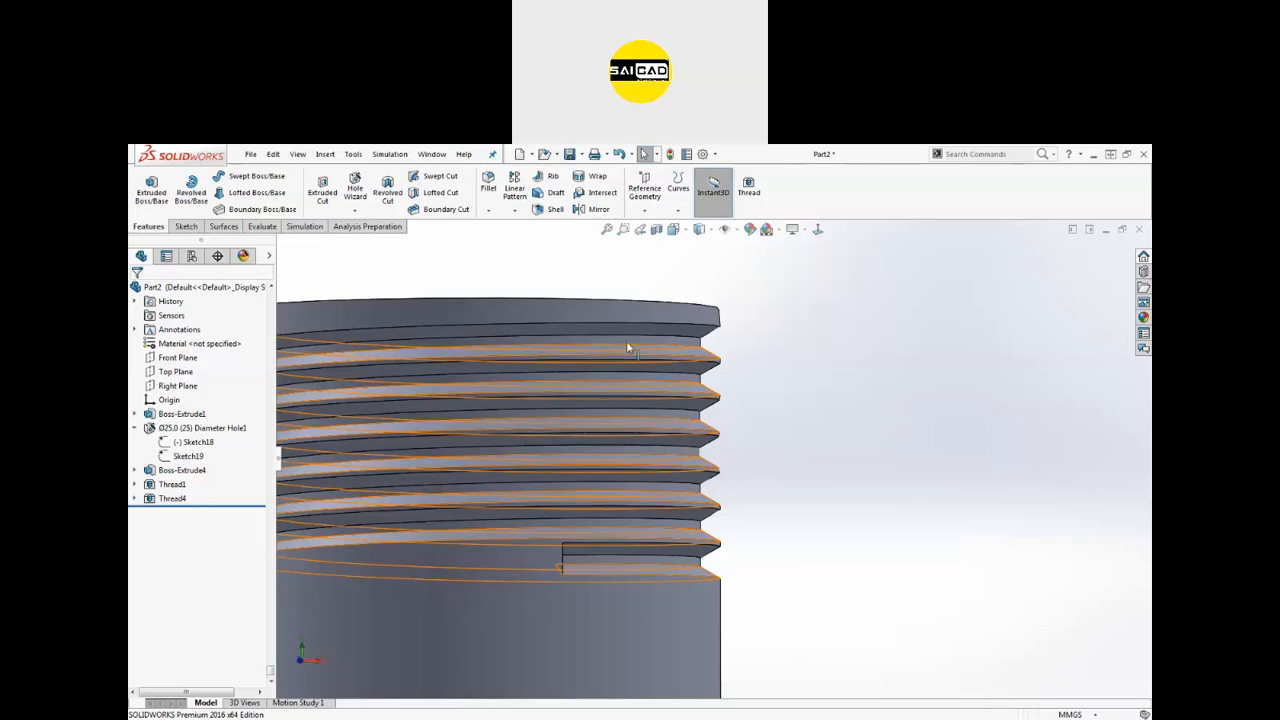
{"action": "scroll", "coordinate": [624, 373], "scroll_direction": "up", "scroll_amount": 5}
{"action": "scroll", "coordinate": [566, 511], "scroll_direction": "down", "scroll_amount": 4}
{"action": "mouse_move", "coordinate": [620, 472]}
{"action": "middle_mouse_down"}
{"action": "mouse_move", "coordinate": [631, 532]}
{"action": "mouse_move", "coordinate": [637, 464]}
{"action": "middle_mouse_up"}
{"action": "scroll", "coordinate": [650, 470], "scroll_direction": "up", "scroll_amount": 4}
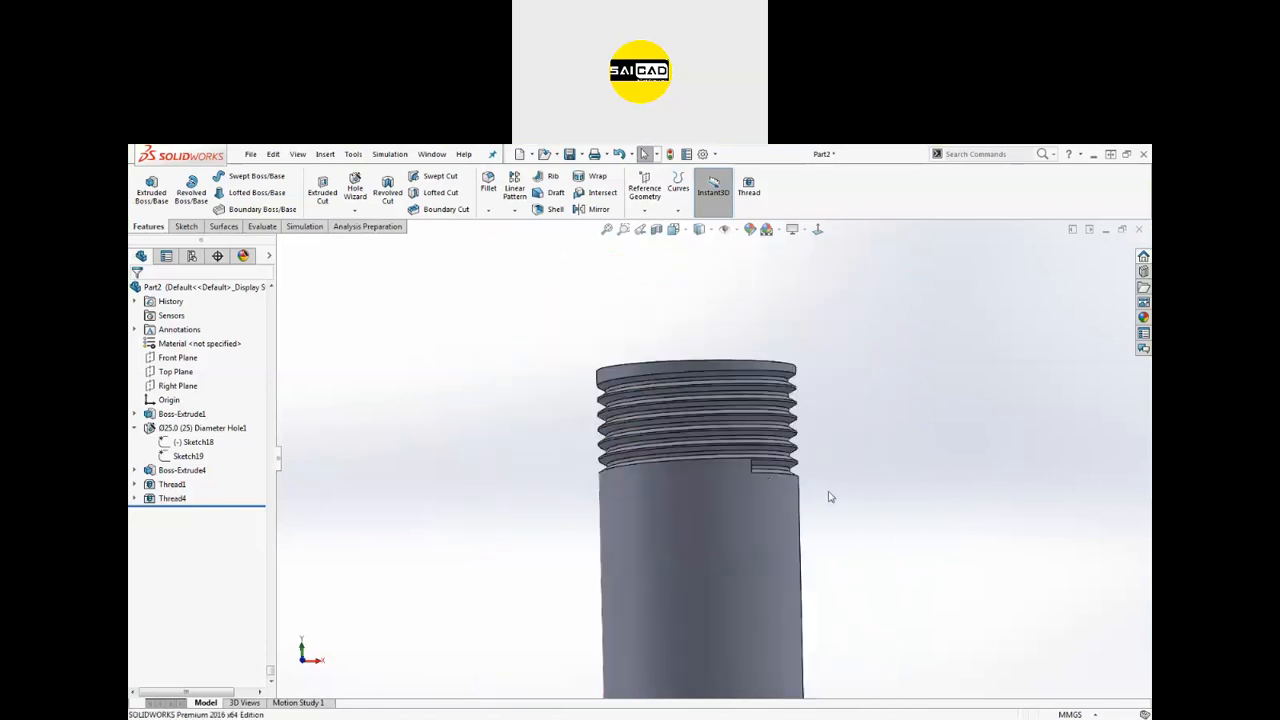
{"action": "scroll", "coordinate": [835, 468], "scroll_direction": "down", "scroll_amount": 2}
{"action": "mouse_move", "coordinate": [820, 466]}
{"action": "middle_mouse_down"}
{"action": "mouse_move", "coordinate": [820, 491]}
{"action": "mouse_move", "coordinate": [828, 478]}
{"action": "middle_mouse_up"}
Step: Delete both thread features, Thread1 and Thread4, from the part
{"action": "left_click", "coordinate": [170, 497]}
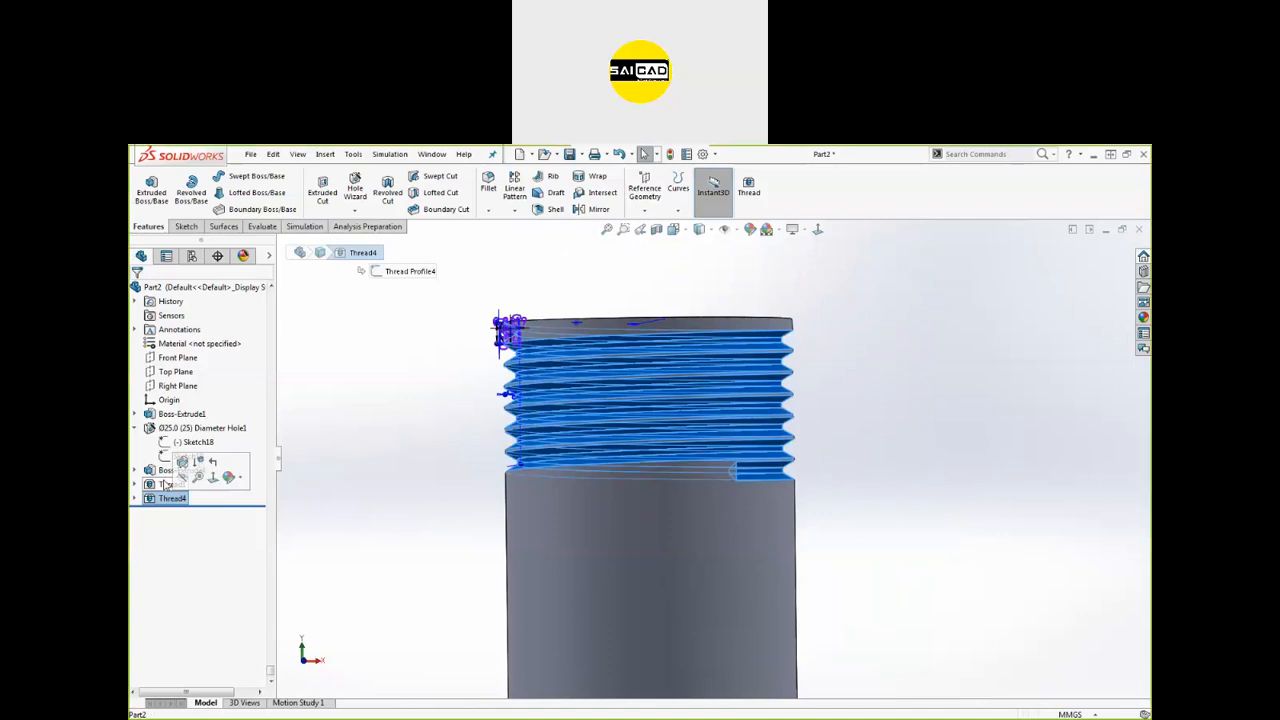
{"action": "left_click", "coordinate": [164, 485], "text": "ctrl"}
{"action": "key", "text": "Delete"}
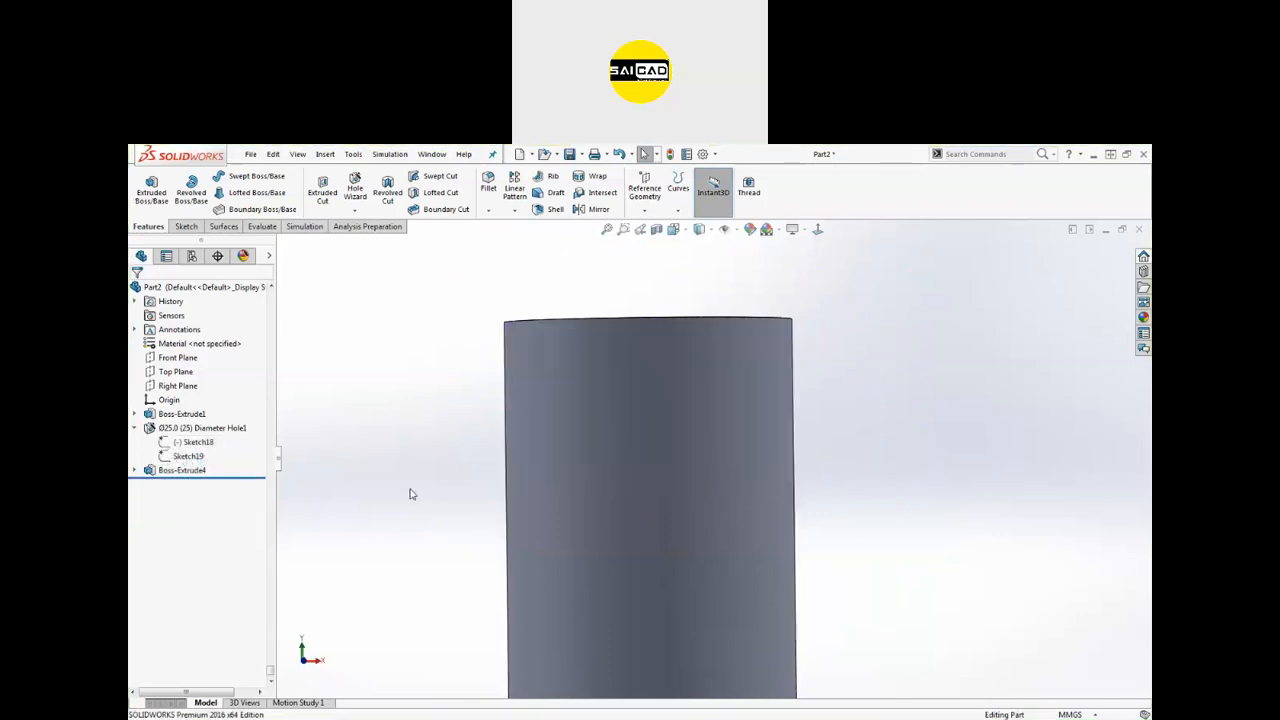
Step: Check the available curve commands and start a new sketch on the block's front face
{"action": "left_click", "coordinate": [678, 190]}
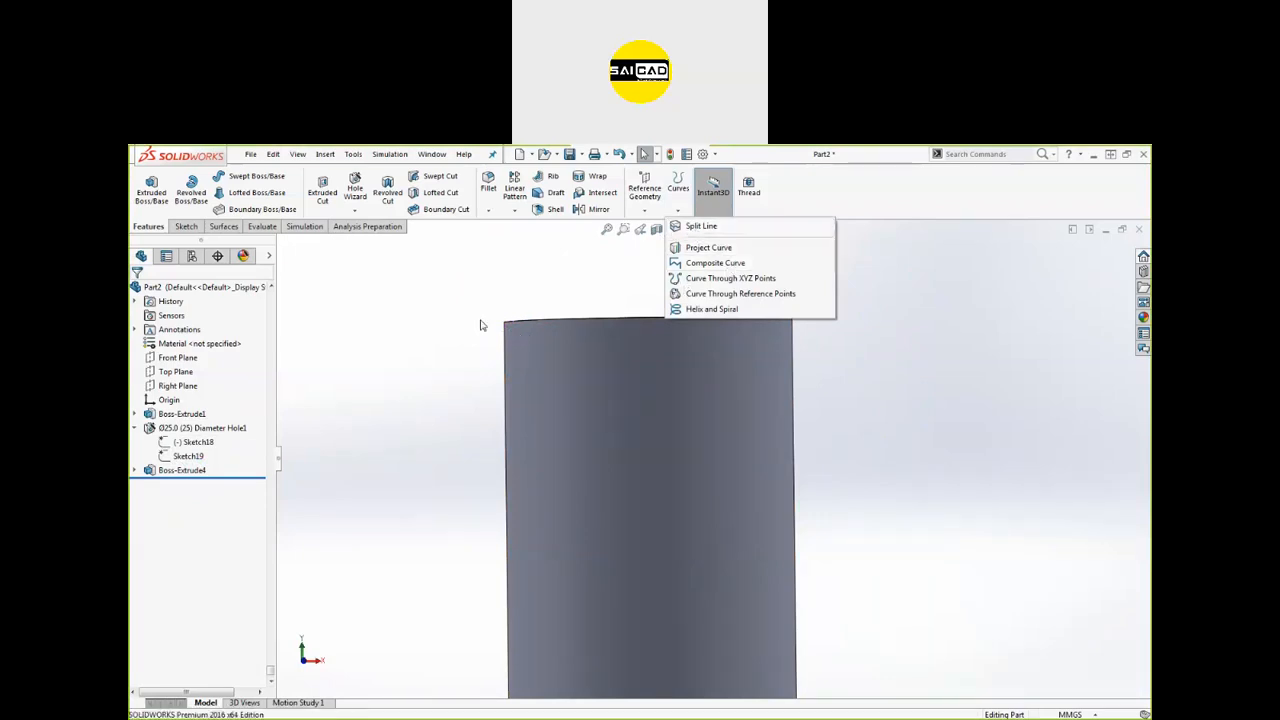
{"action": "scroll", "coordinate": [457, 380], "scroll_direction": "up", "scroll_amount": 5}
{"action": "scroll", "coordinate": [808, 582], "scroll_direction": "up", "scroll_amount": 2}
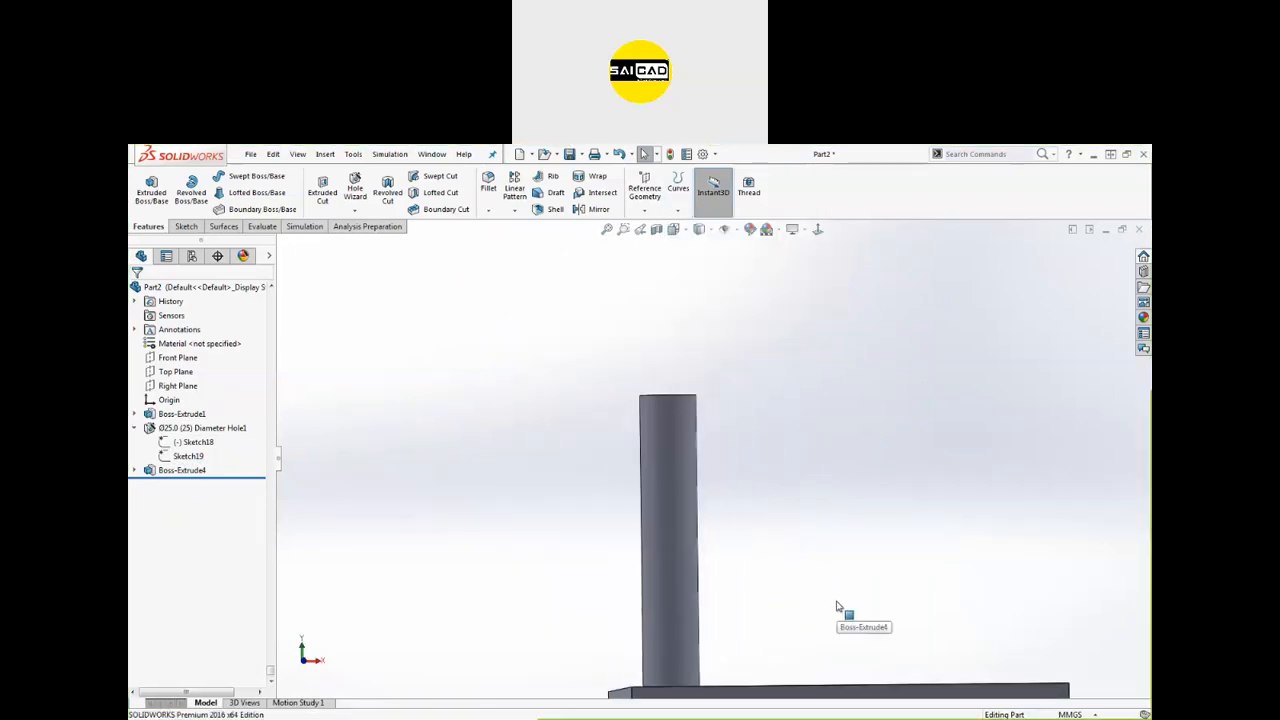
{"action": "scroll", "coordinate": [837, 603], "scroll_direction": "down", "scroll_amount": 1}
{"action": "left_click", "coordinate": [640, 508]}
{"action": "left_click", "coordinate": [512, 516]}
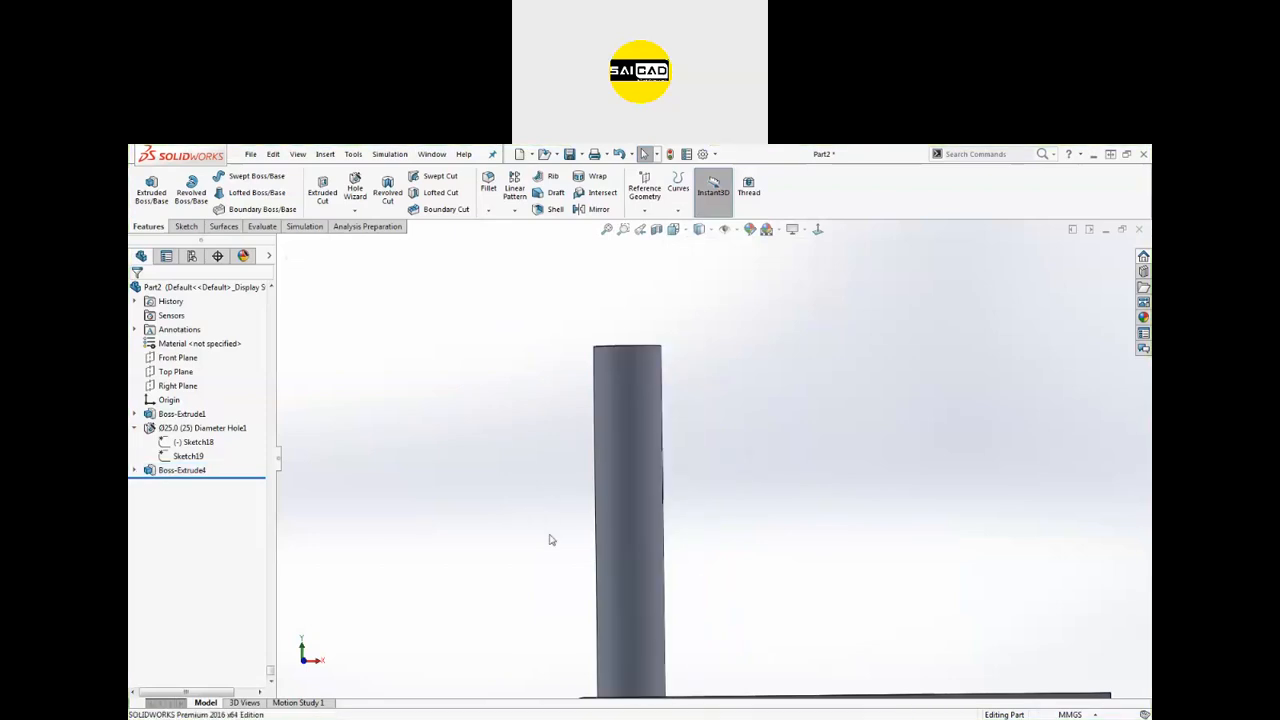
{"action": "scroll", "coordinate": [720, 470], "scroll_direction": "up", "scroll_amount": 2}
{"action": "left_click", "coordinate": [773, 680]}
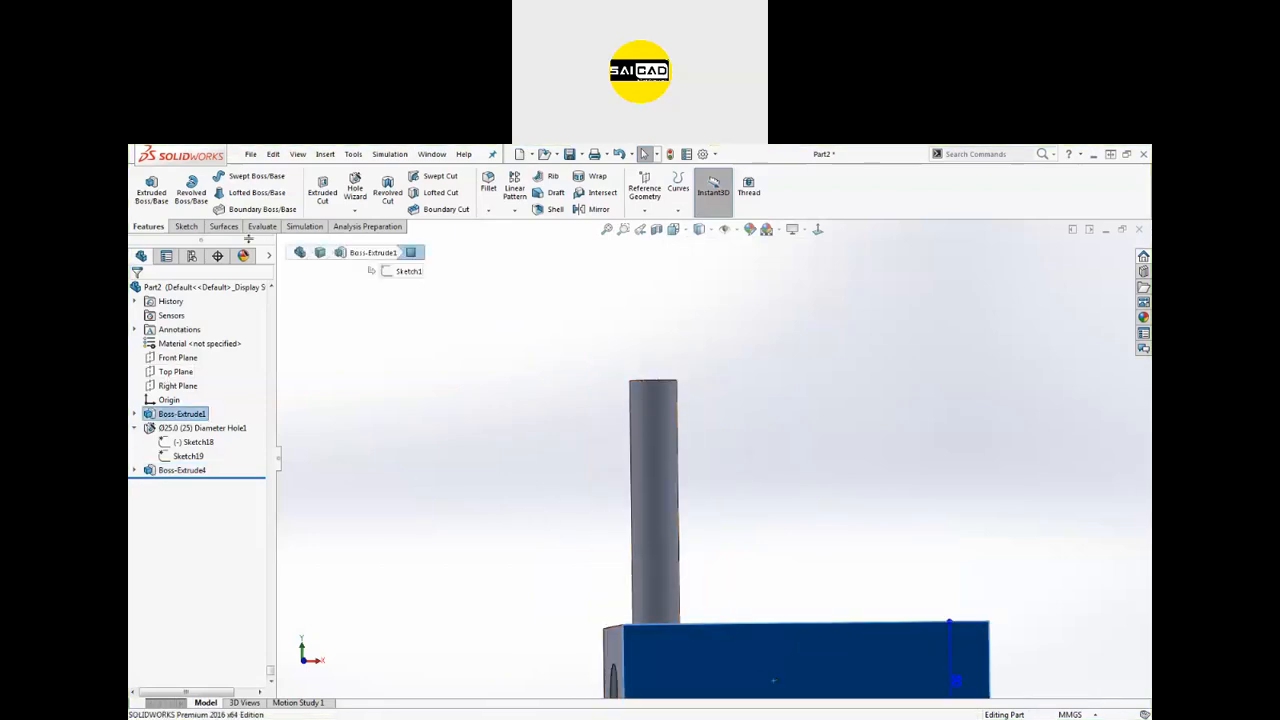
{"action": "left_click", "coordinate": [184, 226]}
{"action": "left_click", "coordinate": [146, 186]}
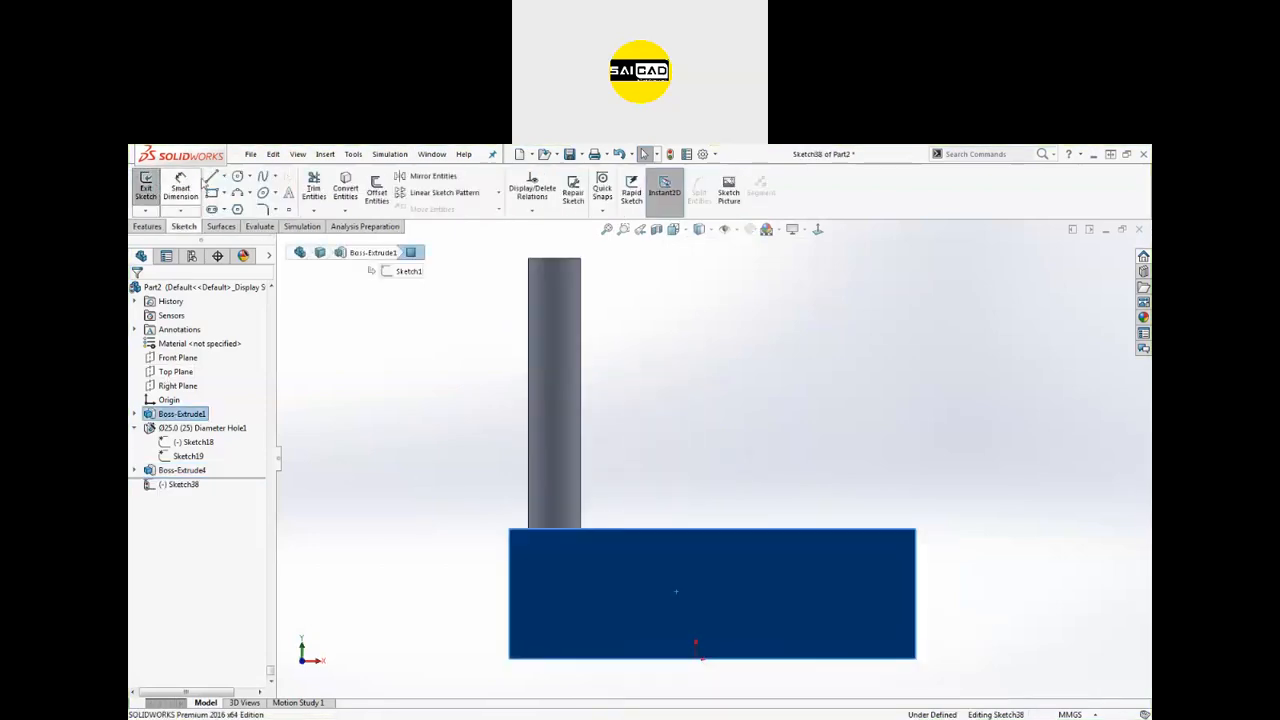
Step: Sketch a slanted line crossing the cylindrical boss, starting beside it above the block
{"action": "key", "text": "l"}
{"action": "left_click", "coordinate": [487, 463]}
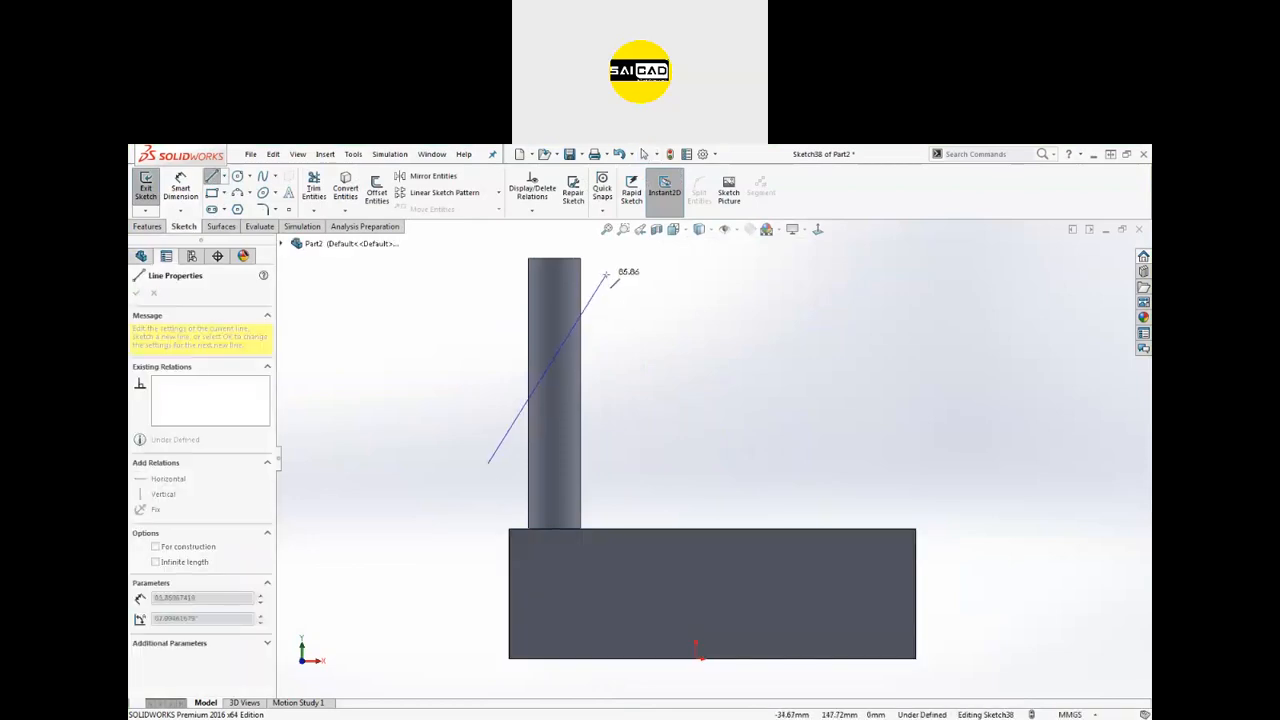
Step: Sketch a slanted line about 103 mm long crossing the upright cylinder and exit the sketch
{"action": "left_click", "coordinate": [605, 274]}
{"action": "right_click", "coordinate": [687, 293]}
{"action": "left_click", "coordinate": [712, 305]}
{"action": "left_click_drag", "start_coordinate": [605, 275], "coordinate": [650, 252]}
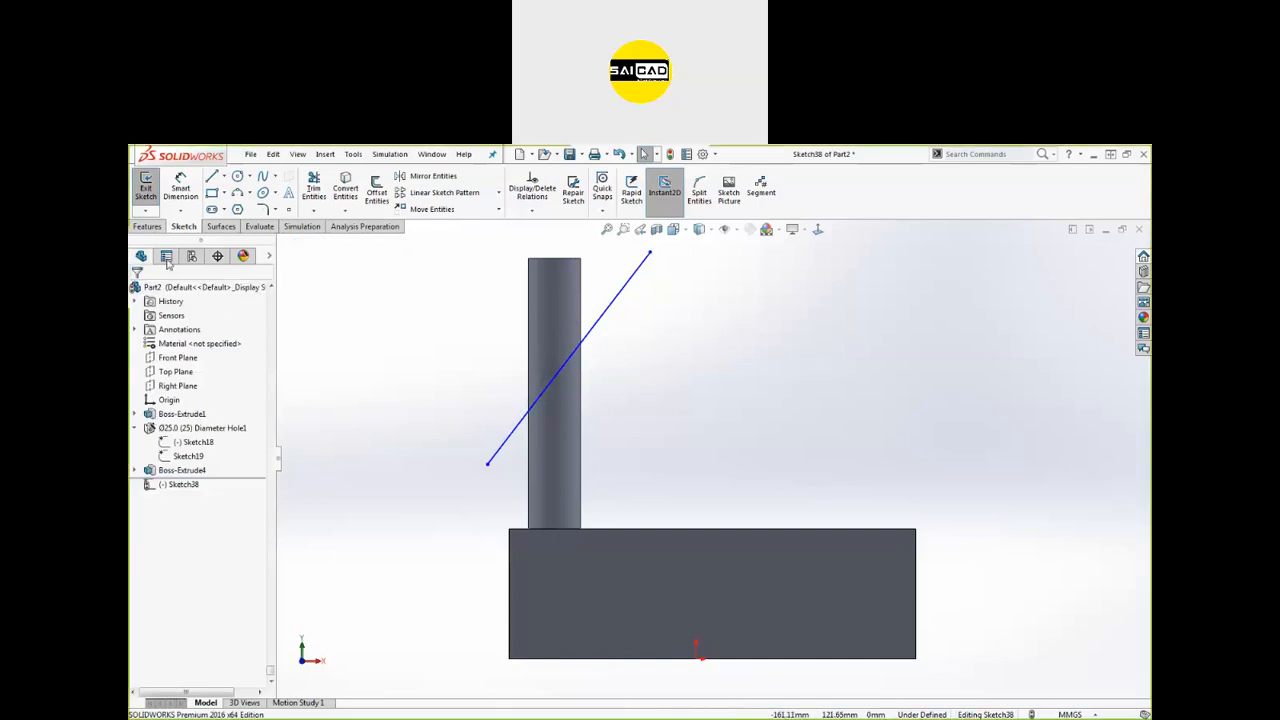
{"action": "left_click", "coordinate": [145, 185]}
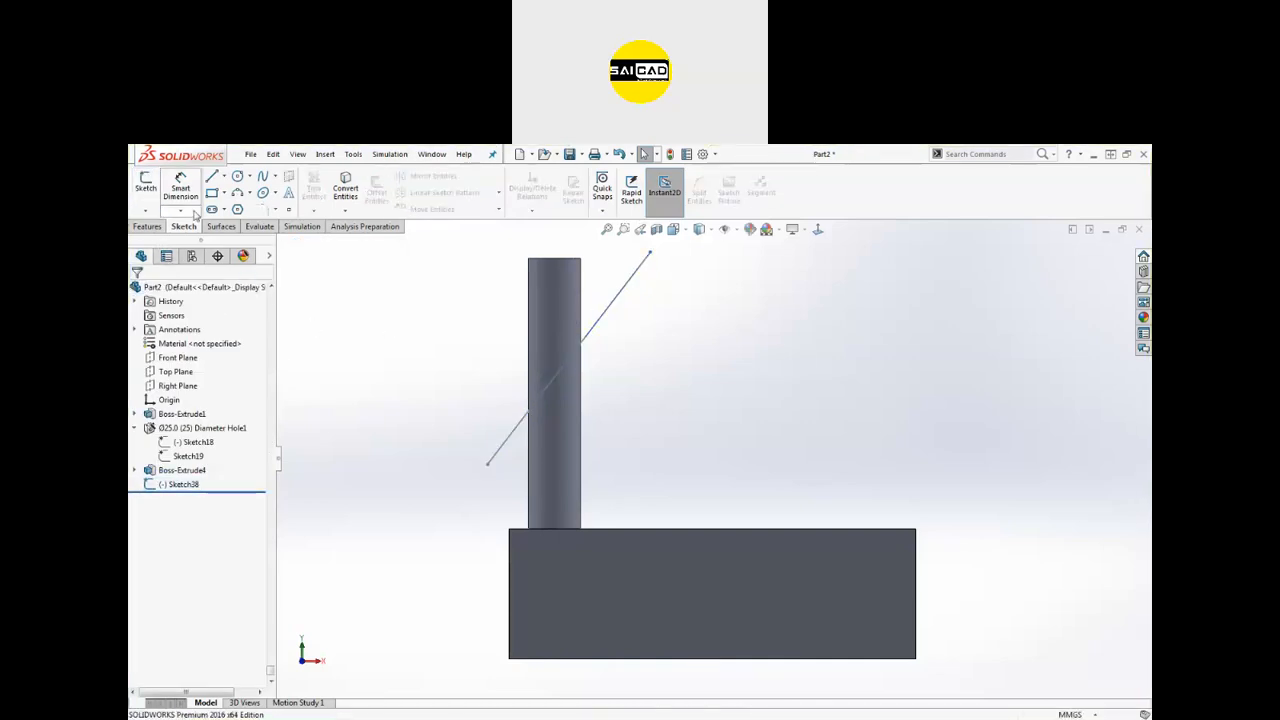
Step: Create a Projection split line from the slanted line sketch on the cylinder's outer face
{"action": "left_click", "coordinate": [147, 228]}
{"action": "left_click", "coordinate": [679, 192]}
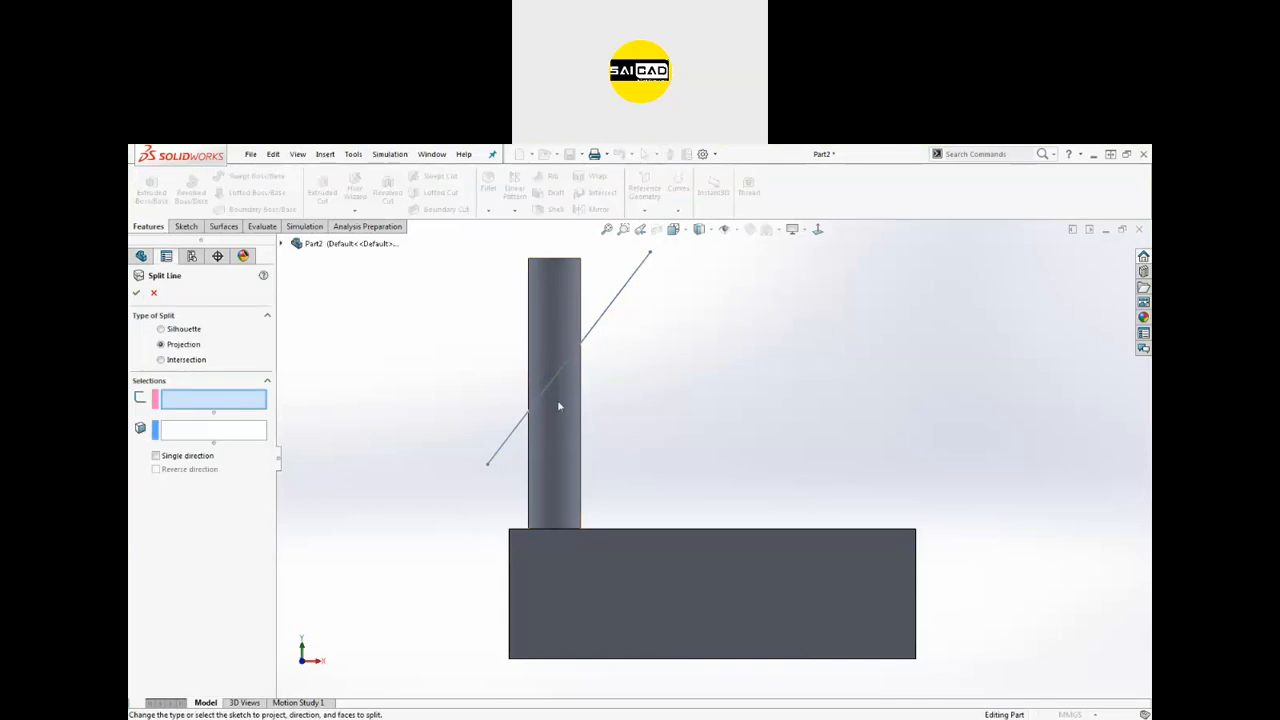
{"action": "left_click", "coordinate": [602, 326]}
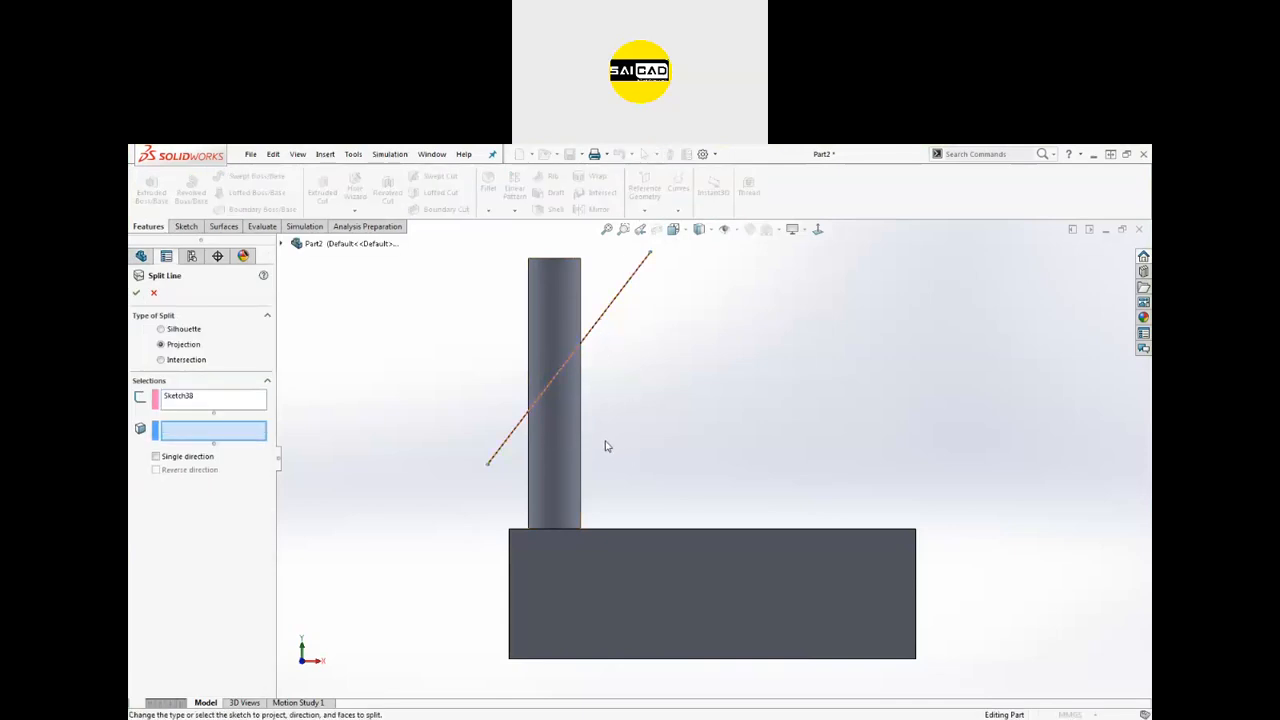
{"action": "left_click", "coordinate": [560, 432]}
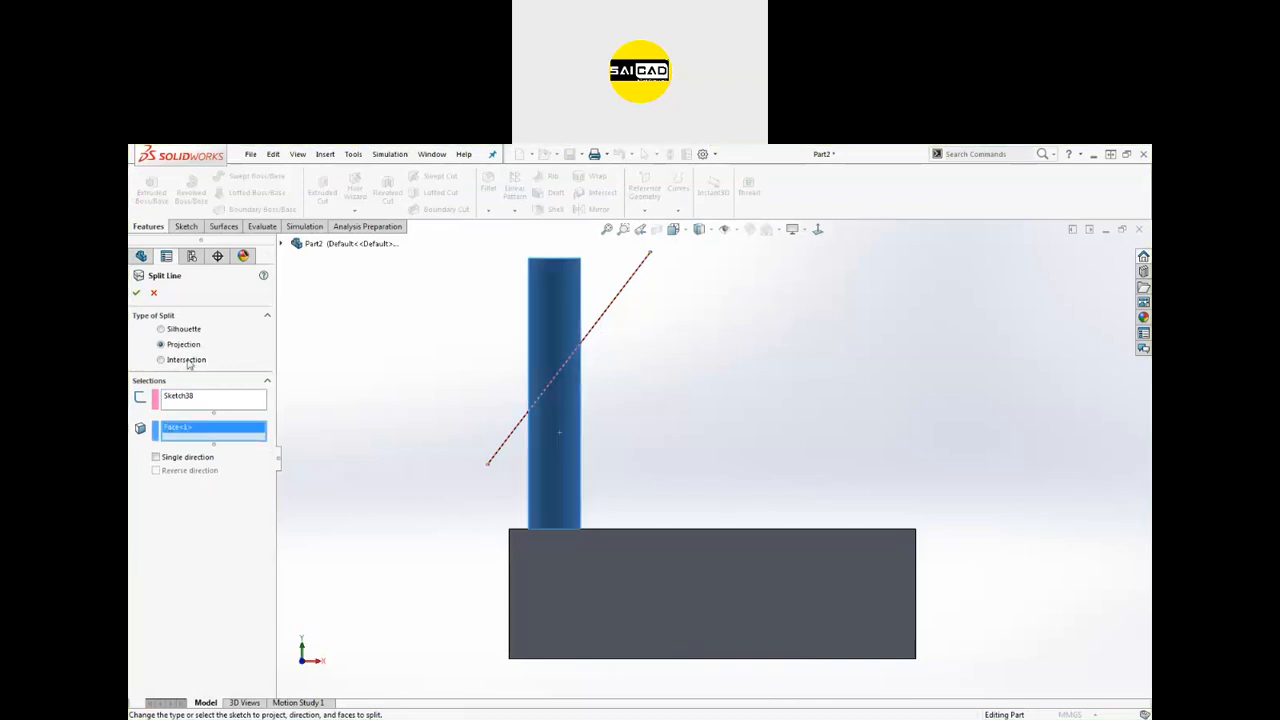
{"action": "left_click", "coordinate": [137, 293]}
Step: Examine the split cylinder face and the block below it from several angles
{"action": "middle_click_drag", "start_coordinate": [382, 400], "coordinate": [600, 451]}
{"action": "left_click", "coordinate": [790, 368]}
{"action": "scroll", "coordinate": [631, 423], "scroll_direction": "up", "scroll_amount": 2}
{"action": "scroll", "coordinate": [630, 445], "scroll_direction": "down", "scroll_amount": 4}
{"action": "left_click", "coordinate": [634, 455]}
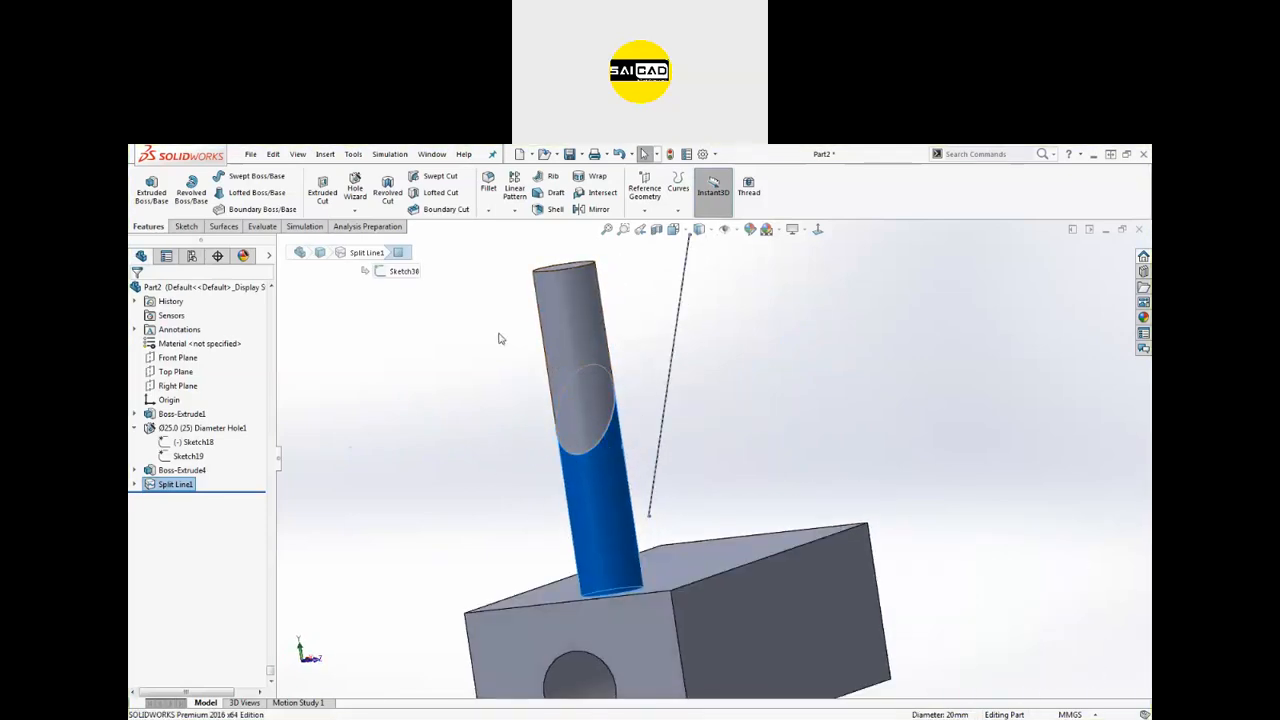
{"action": "middle_click_drag", "start_coordinate": [601, 455], "coordinate": [475, 440]}
{"action": "scroll", "coordinate": [476, 440], "scroll_direction": "up", "scroll_amount": 3}
{"action": "left_click", "coordinate": [759, 563]}
{"action": "scroll", "coordinate": [798, 593], "scroll_direction": "up", "scroll_amount": 2}
{"action": "scroll", "coordinate": [803, 595], "scroll_direction": "down", "scroll_amount": 2}
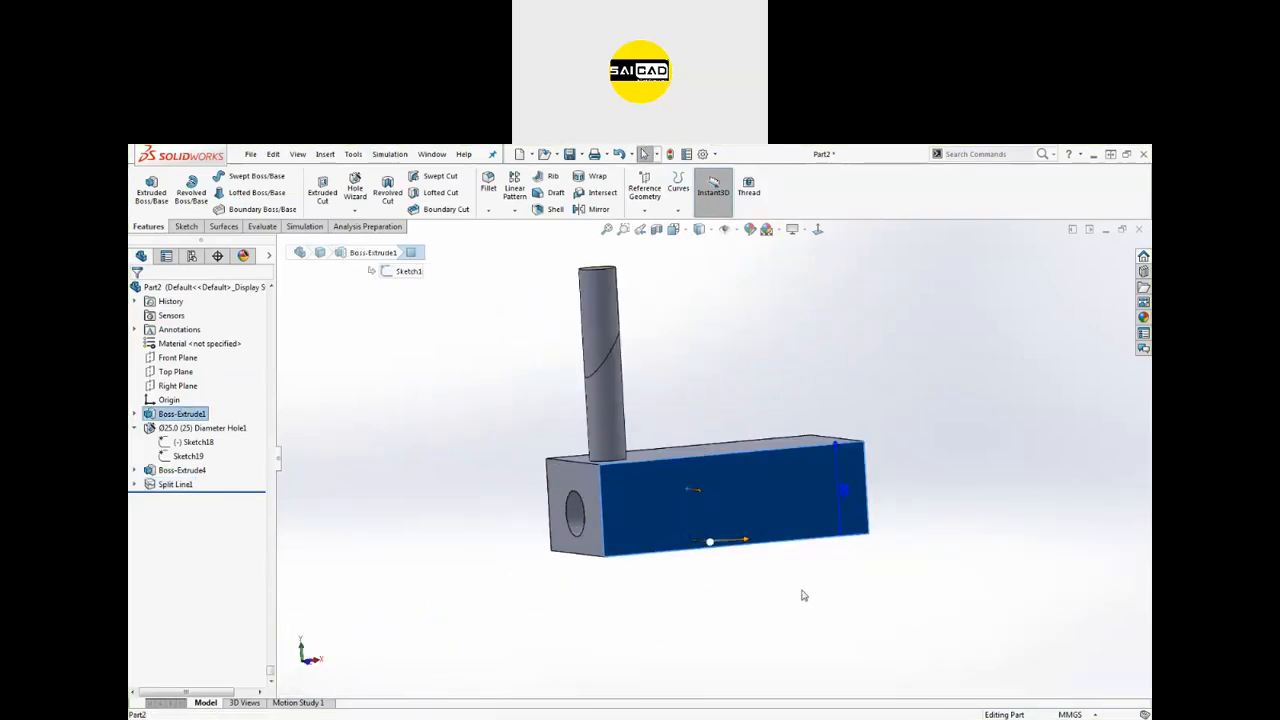
{"action": "middle_click_drag", "start_coordinate": [859, 571], "coordinate": [636, 552]}
{"action": "key", "text": "Escape"}
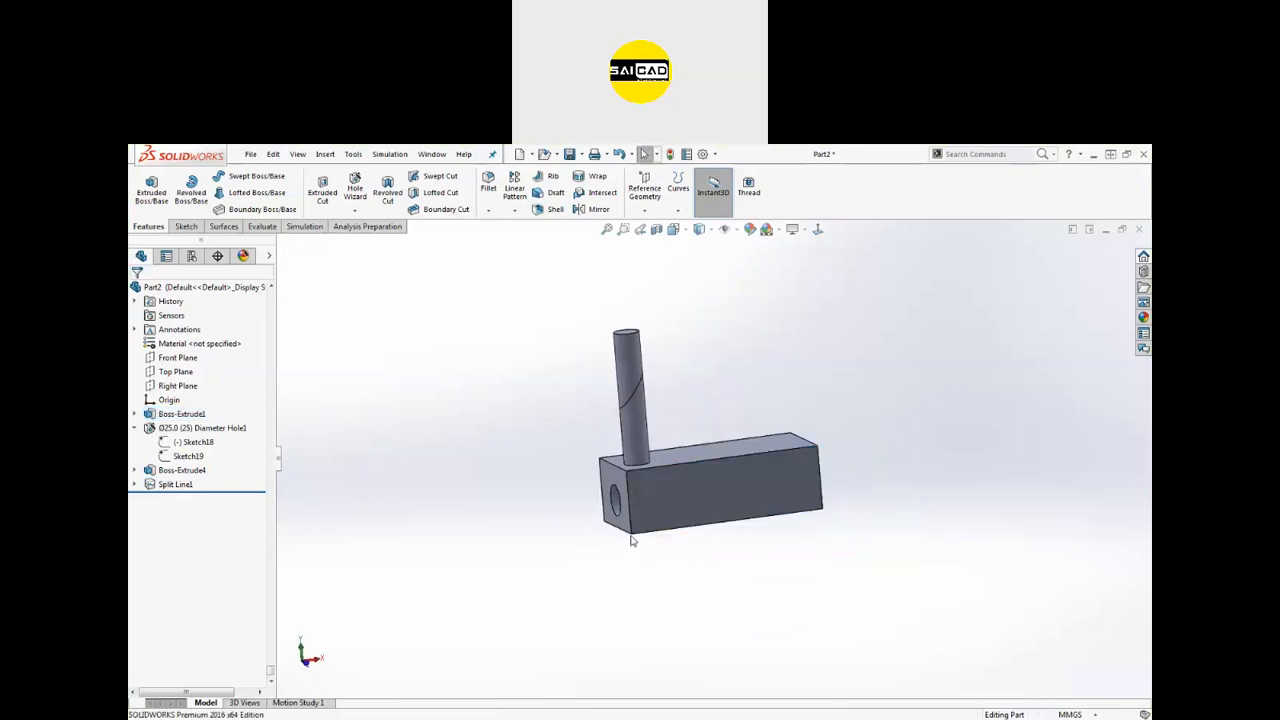
Step: Edit the split line's sketch so the slanted line crosses the block's front face and extends past its lower edge
{"action": "left_click", "coordinate": [167, 485]}
{"action": "left_click", "coordinate": [135, 484]}
{"action": "left_click", "coordinate": [190, 497]}
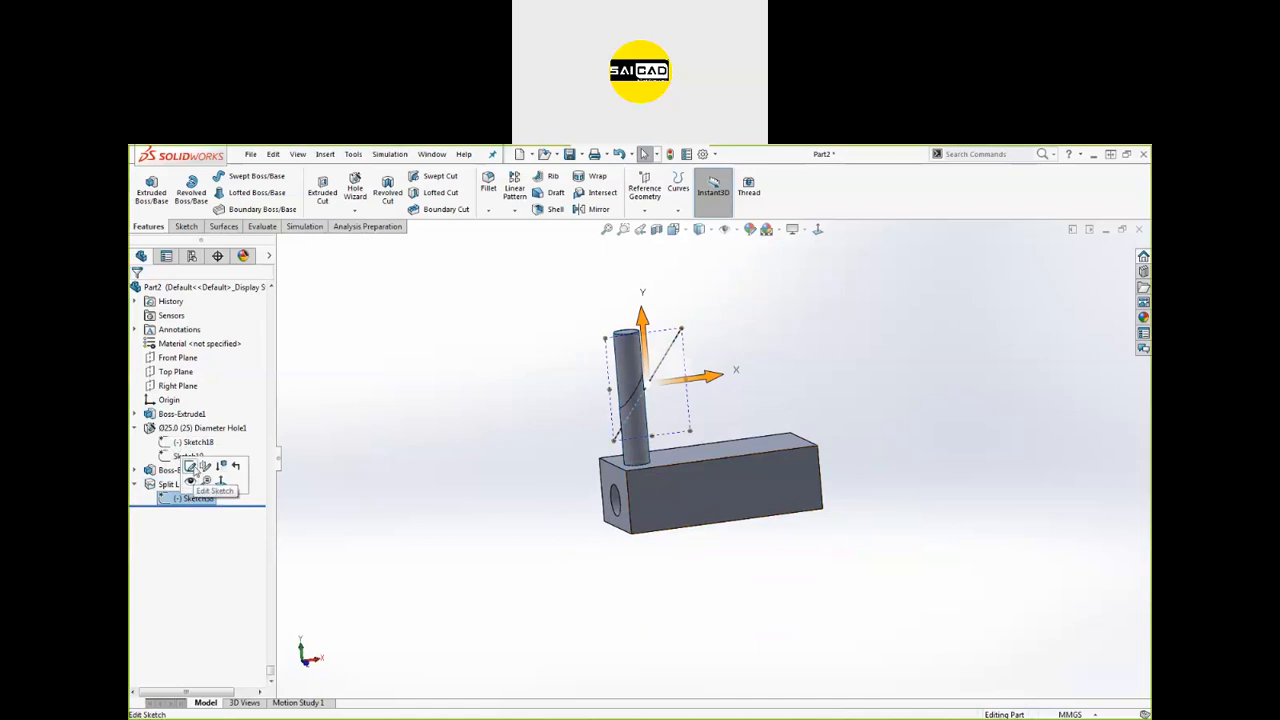
{"action": "left_click", "coordinate": [190, 466]}
{"action": "mouse_move", "coordinate": [655, 383]}
{"action": "left_mouse_down"}
{"action": "mouse_move", "coordinate": [682, 526]}
{"action": "mouse_move", "coordinate": [716, 557]}
{"action": "left_mouse_up"}
{"action": "middle_click_drag", "start_coordinate": [720, 558], "coordinate": [706, 468]}
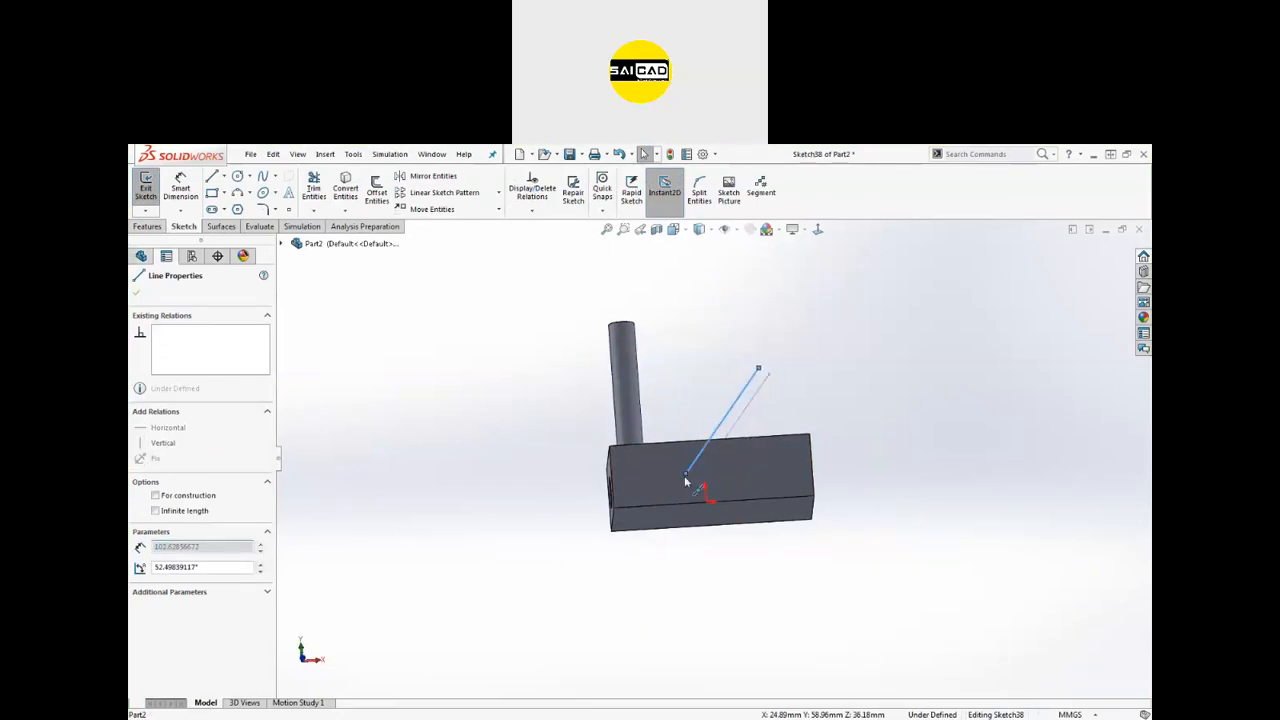
{"action": "left_click_drag", "start_coordinate": [697, 480], "coordinate": [643, 557]}
{"action": "middle_click_drag", "start_coordinate": [643, 560], "coordinate": [490, 445]}
{"action": "left_click", "coordinate": [145, 187]}
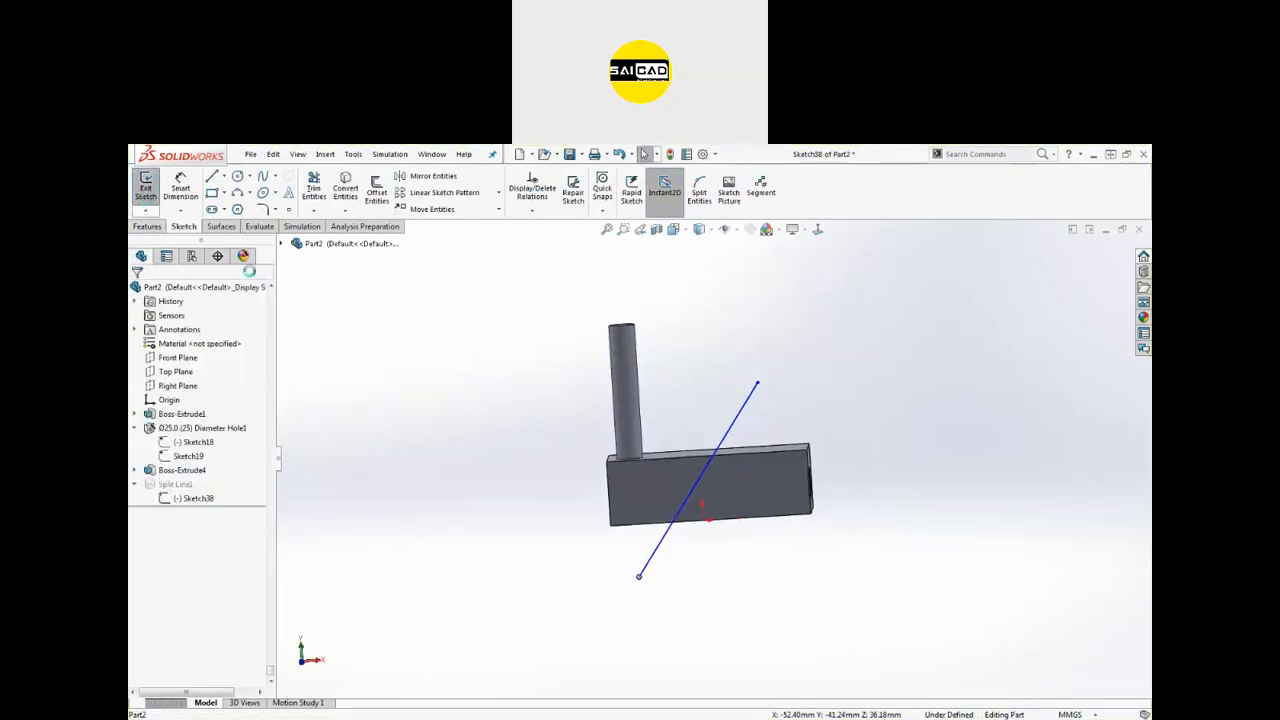
Step: Edit the split line feature to split the block's front face instead of the cylinder's face
{"action": "left_click", "coordinate": [178, 488]}
{"action": "left_click", "coordinate": [187, 452]}
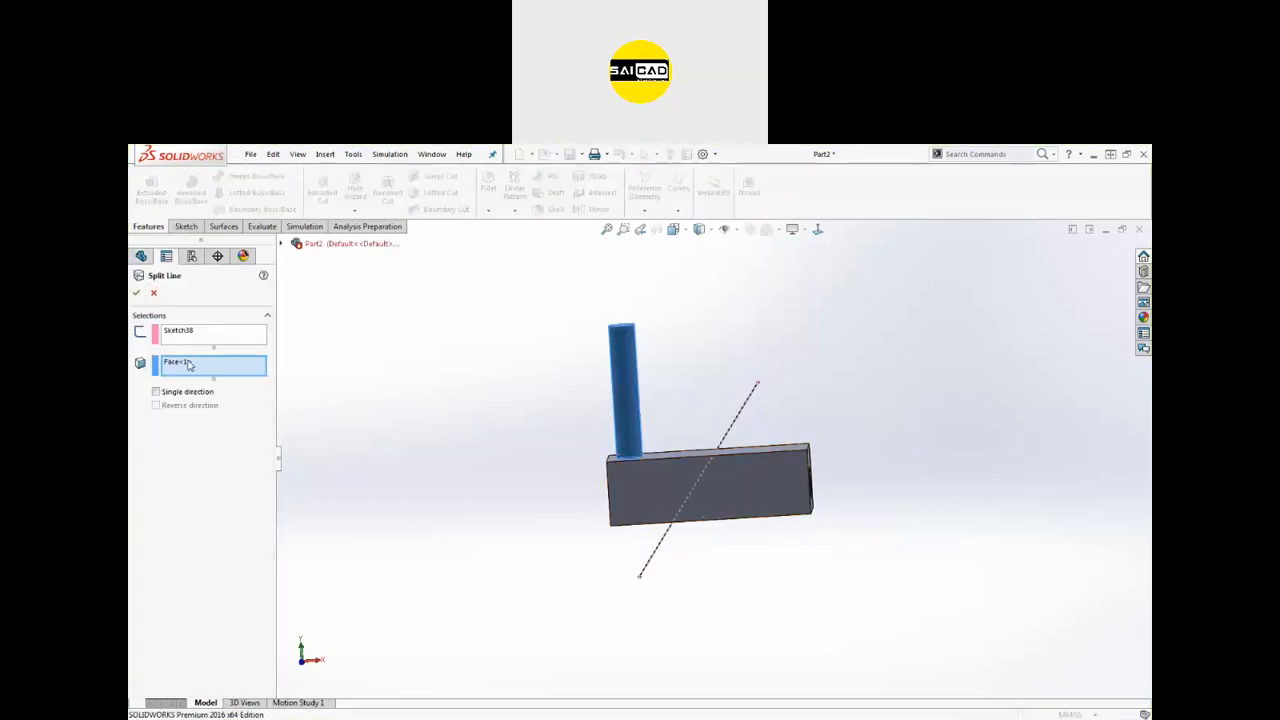
{"action": "right_click", "coordinate": [188, 365]}
{"action": "left_click", "coordinate": [235, 372]}
{"action": "left_click", "coordinate": [618, 519]}
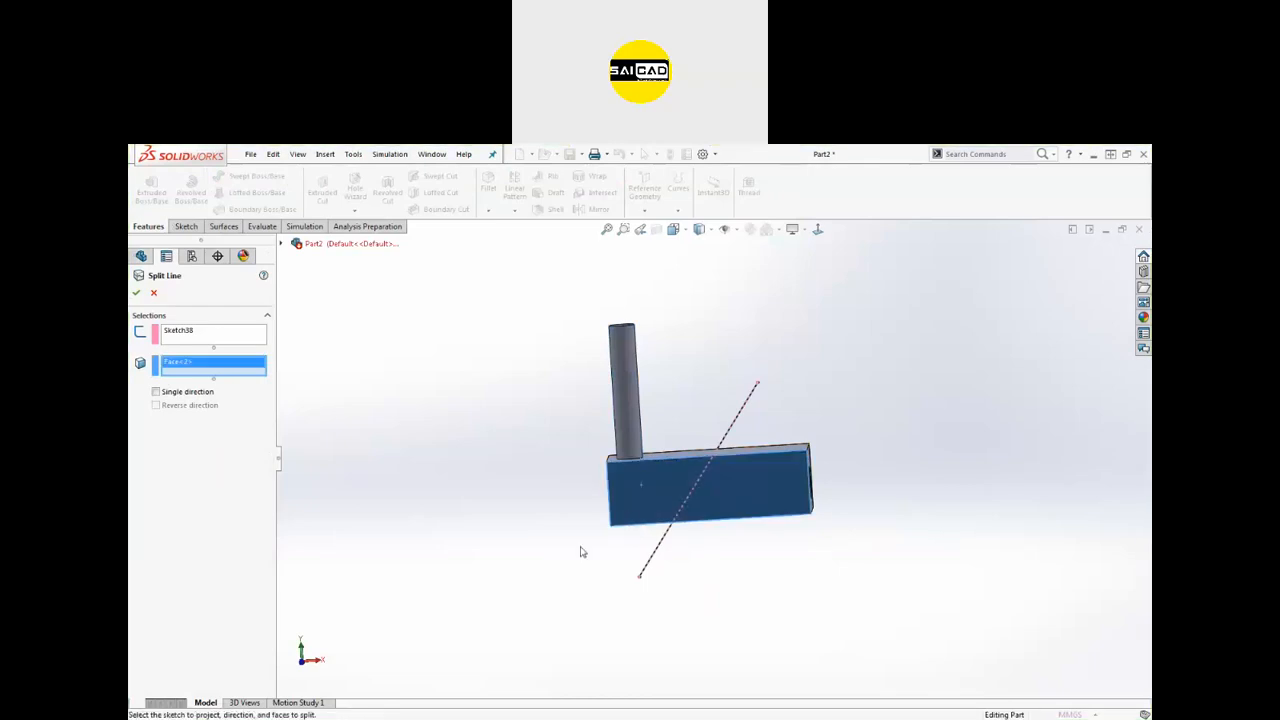
{"action": "middle_click_drag", "start_coordinate": [568, 569], "coordinate": [577, 545]}
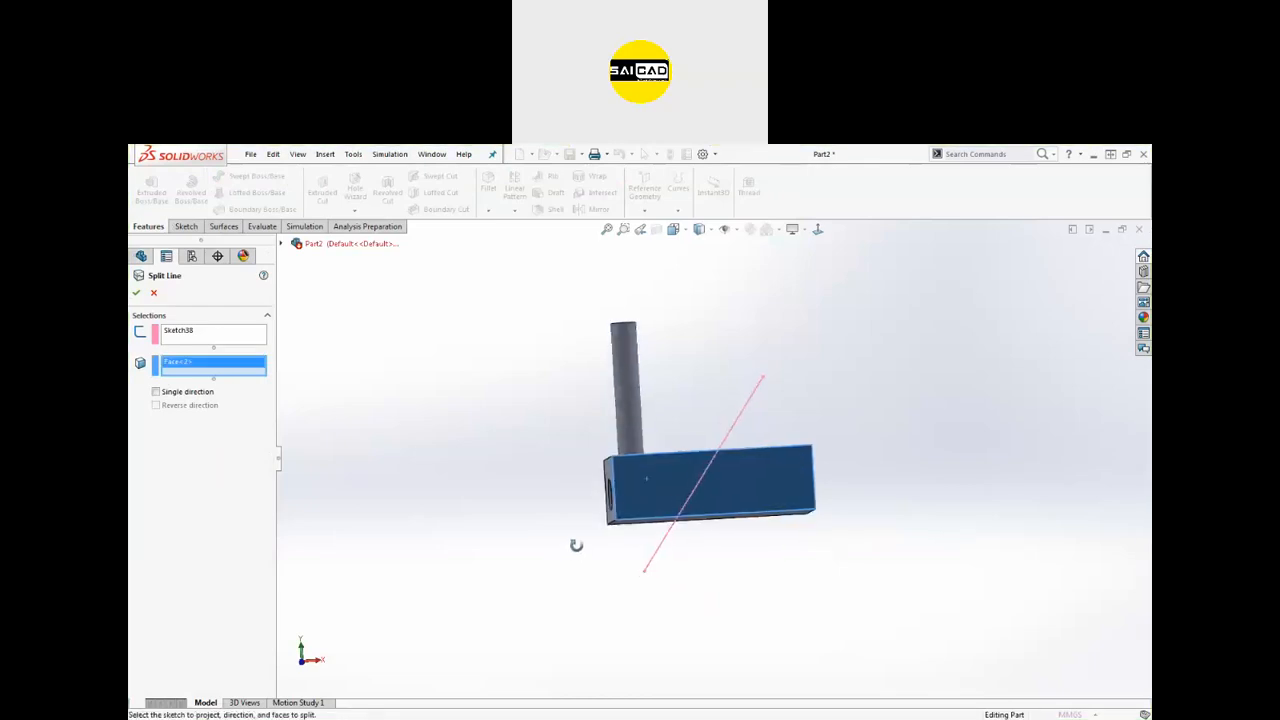
{"action": "left_click", "coordinate": [137, 297]}
Step: Examine the slanted split across the block's front face
{"action": "middle_click_drag", "start_coordinate": [469, 477], "coordinate": [514, 533]}
{"action": "scroll", "coordinate": [712, 513], "scroll_direction": "down", "scroll_amount": 3}
{"action": "left_click", "coordinate": [686, 455]}
{"action": "scroll", "coordinate": [658, 518], "scroll_direction": "up", "scroll_amount": 3}
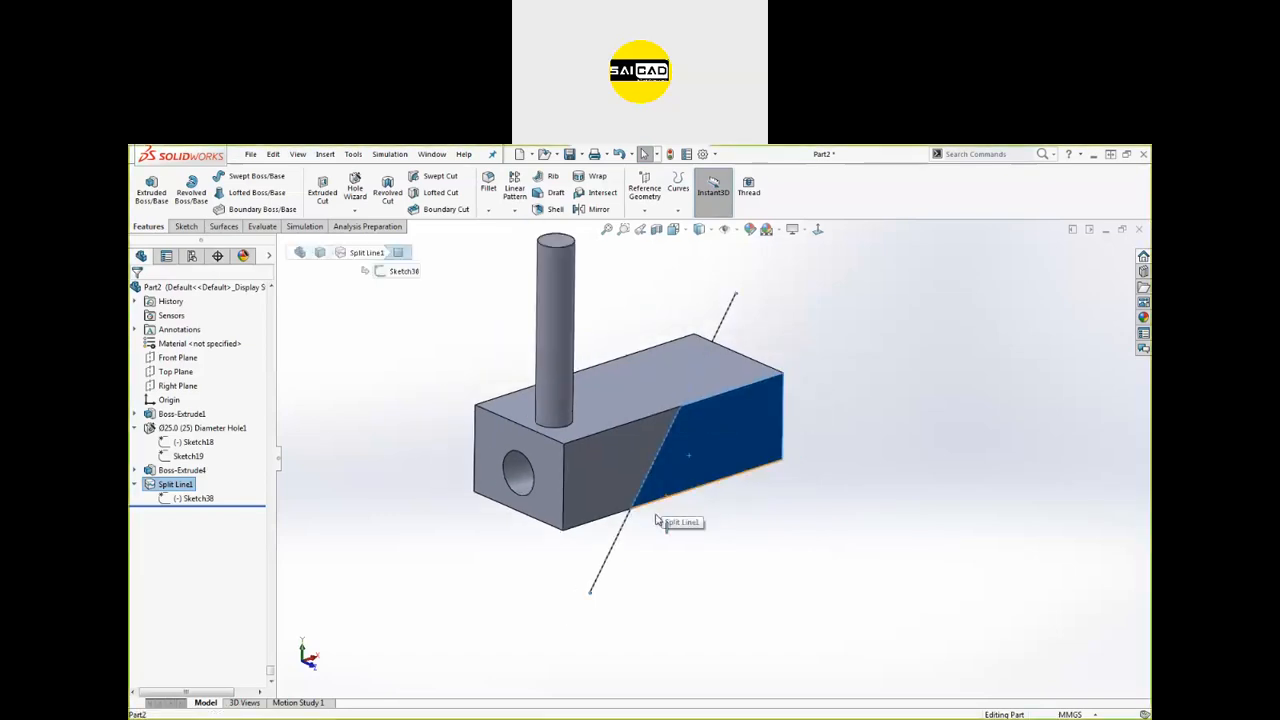
{"action": "left_click", "coordinate": [640, 456]}
{"action": "middle_click_drag", "start_coordinate": [640, 456], "coordinate": [568, 535]}
{"action": "left_click", "coordinate": [568, 535]}
{"action": "left_click", "coordinate": [184, 487]}
{"action": "left_click", "coordinate": [194, 455]}
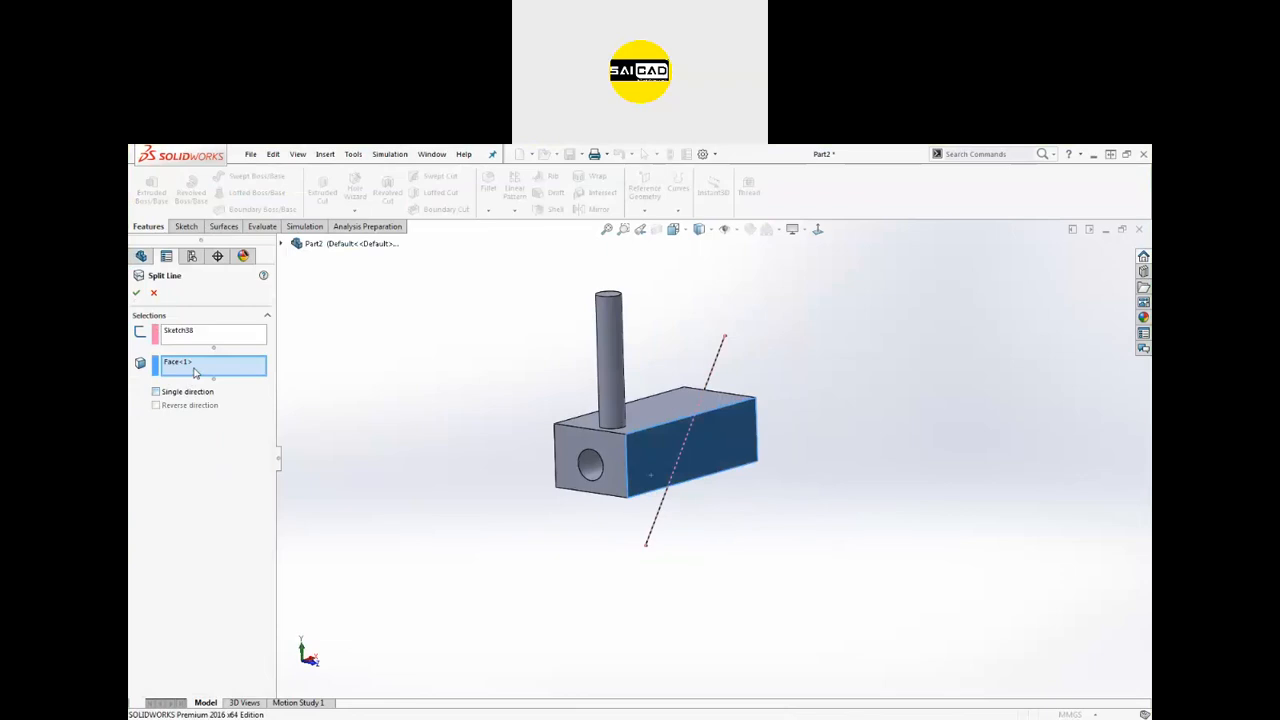
{"action": "middle_click_drag", "start_coordinate": [489, 471], "coordinate": [360, 431]}
{"action": "left_click", "coordinate": [615, 456]}
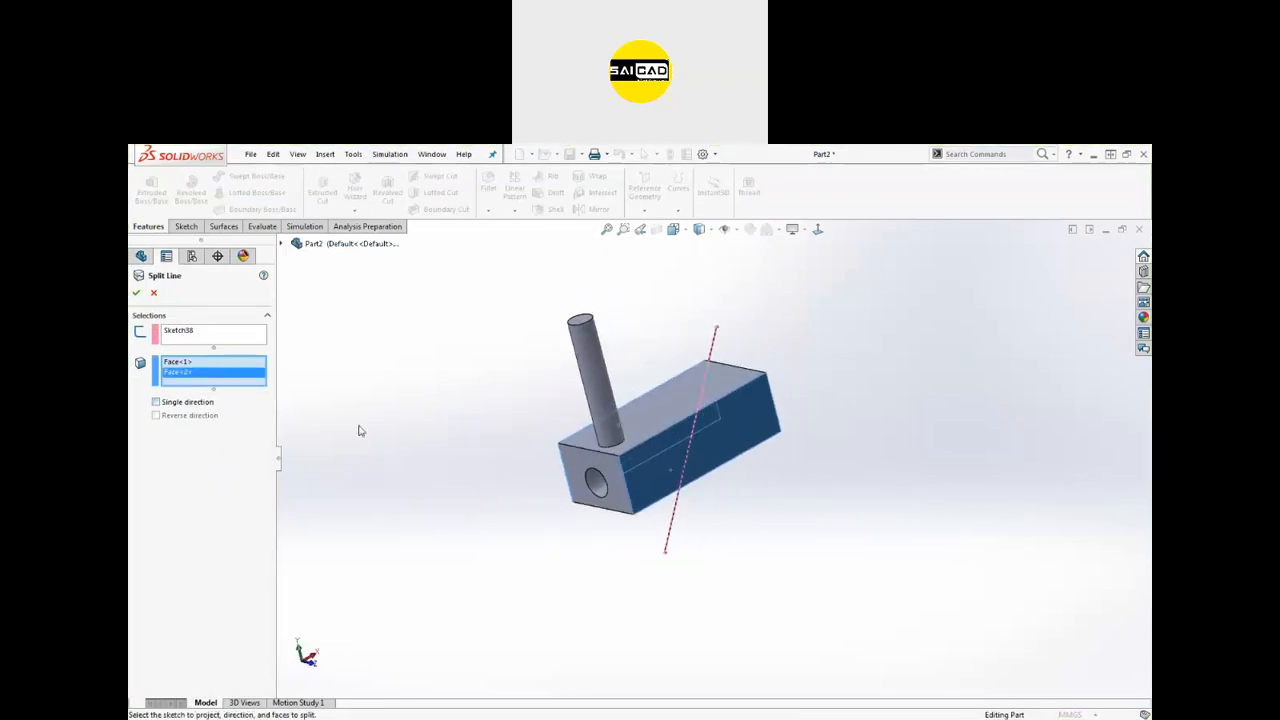
{"action": "left_click", "coordinate": [153, 294]}
Step: Check the separate regions of the block's split front face, including the one nearest the cylinder
{"action": "middle_click_drag", "start_coordinate": [443, 480], "coordinate": [561, 493]}
{"action": "left_click", "coordinate": [649, 449]}
{"action": "middle_click_drag", "start_coordinate": [640, 458], "coordinate": [497, 489]}
{"action": "left_click", "coordinate": [673, 479]}
{"action": "middle_click_drag", "start_coordinate": [617, 512], "coordinate": [480, 546]}
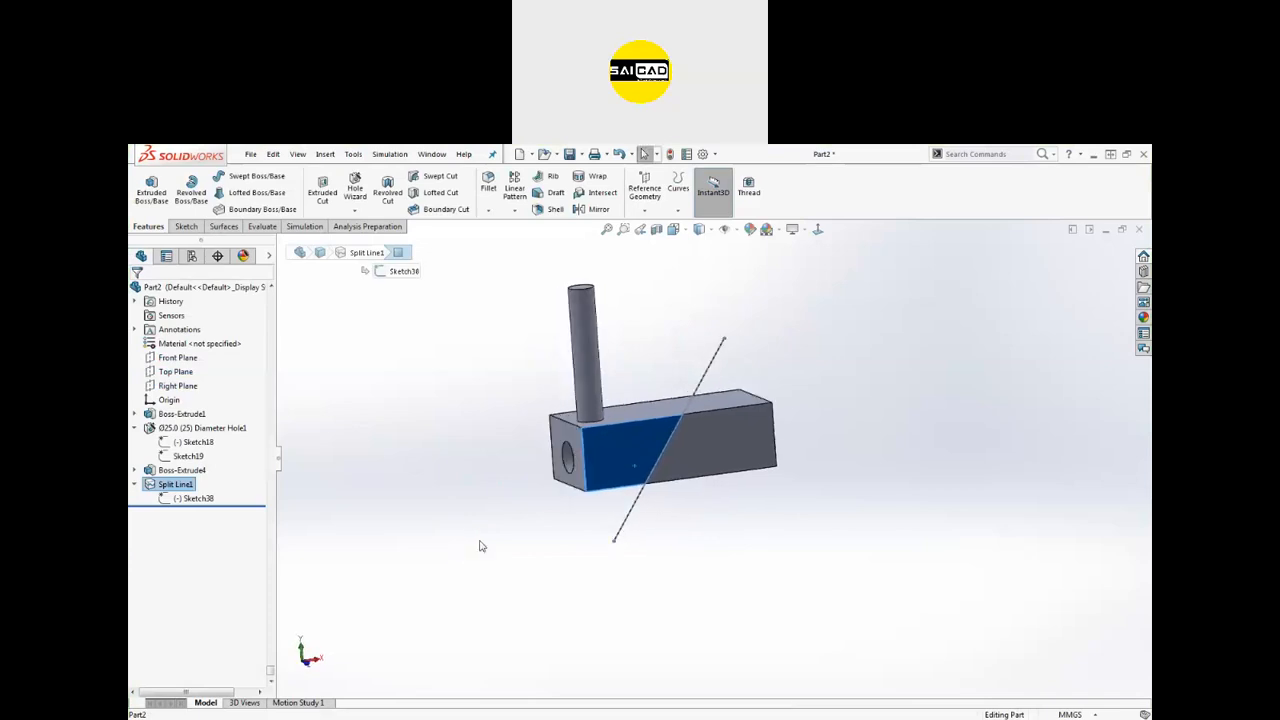
{"action": "left_click", "coordinate": [480, 546]}
{"action": "scroll", "coordinate": [634, 470], "scroll_direction": "down", "scroll_amount": 3}
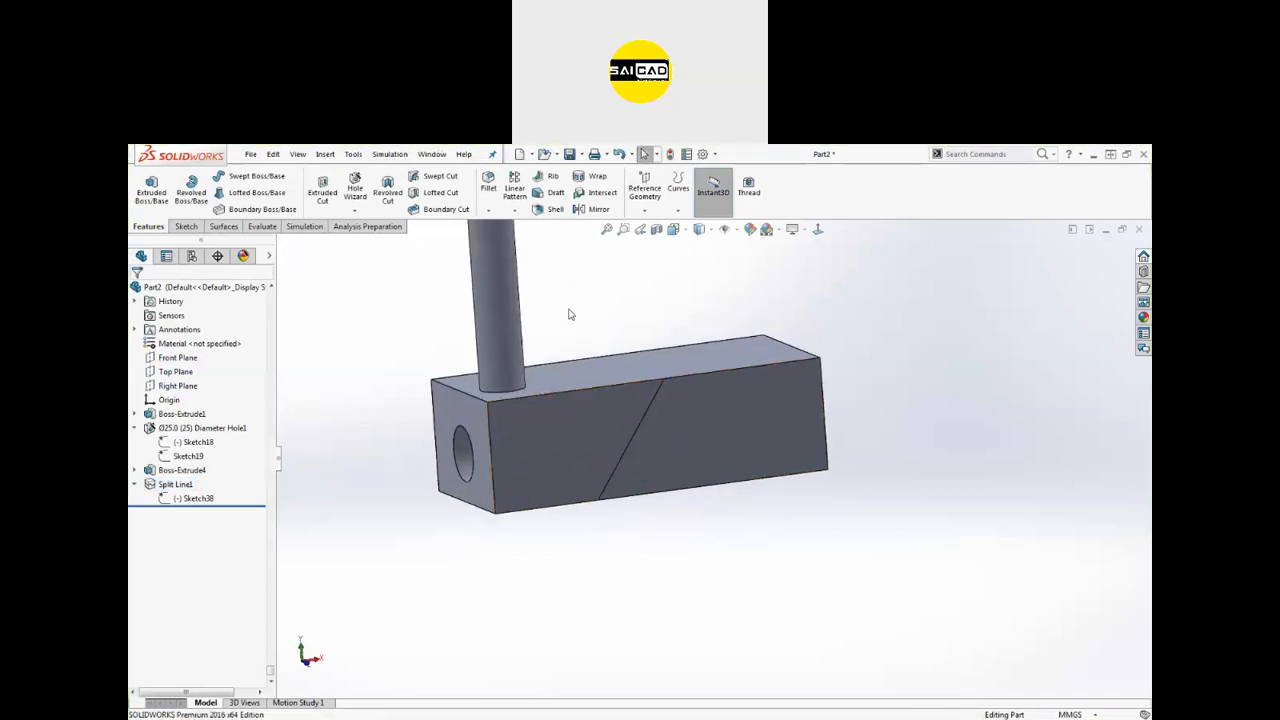
Step: View the Draft tool's parting line options without applying them, and examine both regions of the split face from another angle
{"action": "left_click", "coordinate": [553, 194]}
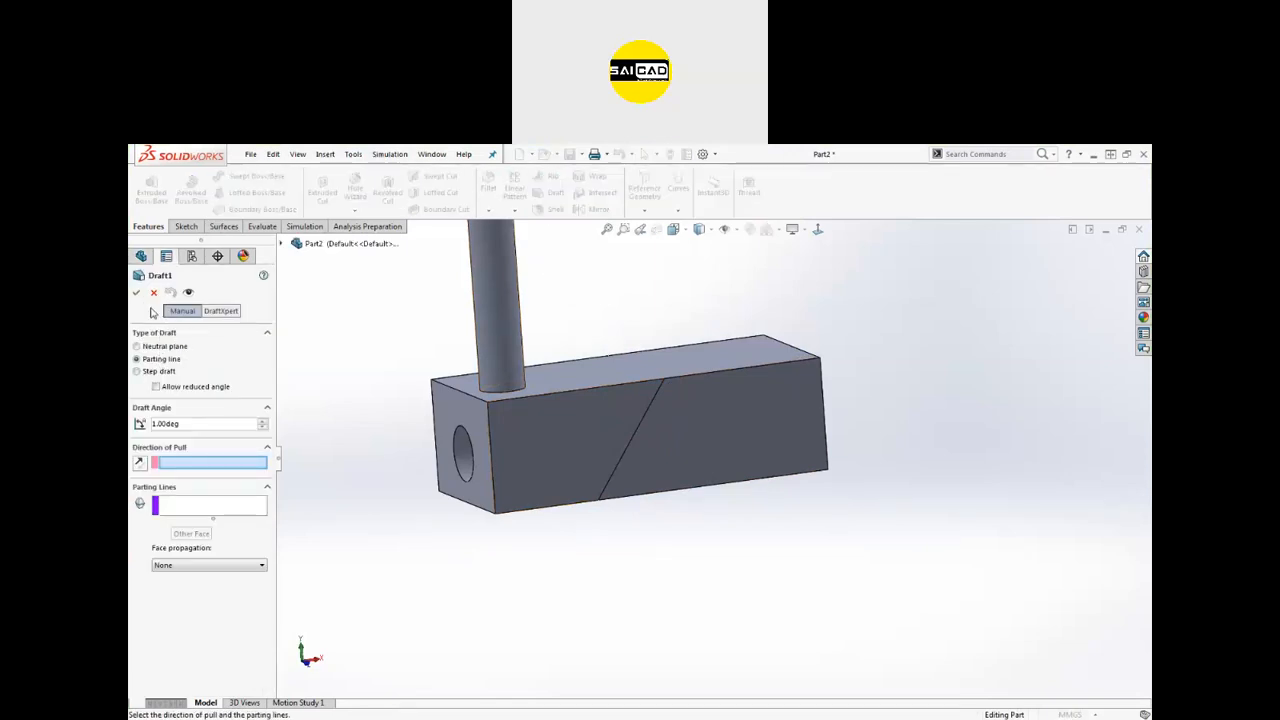
{"action": "left_click", "coordinate": [153, 292]}
{"action": "middle_click_drag", "start_coordinate": [540, 400], "coordinate": [632, 450]}
{"action": "scroll", "coordinate": [631, 448], "scroll_direction": "down", "scroll_amount": 3}
{"action": "left_click", "coordinate": [603, 437]}
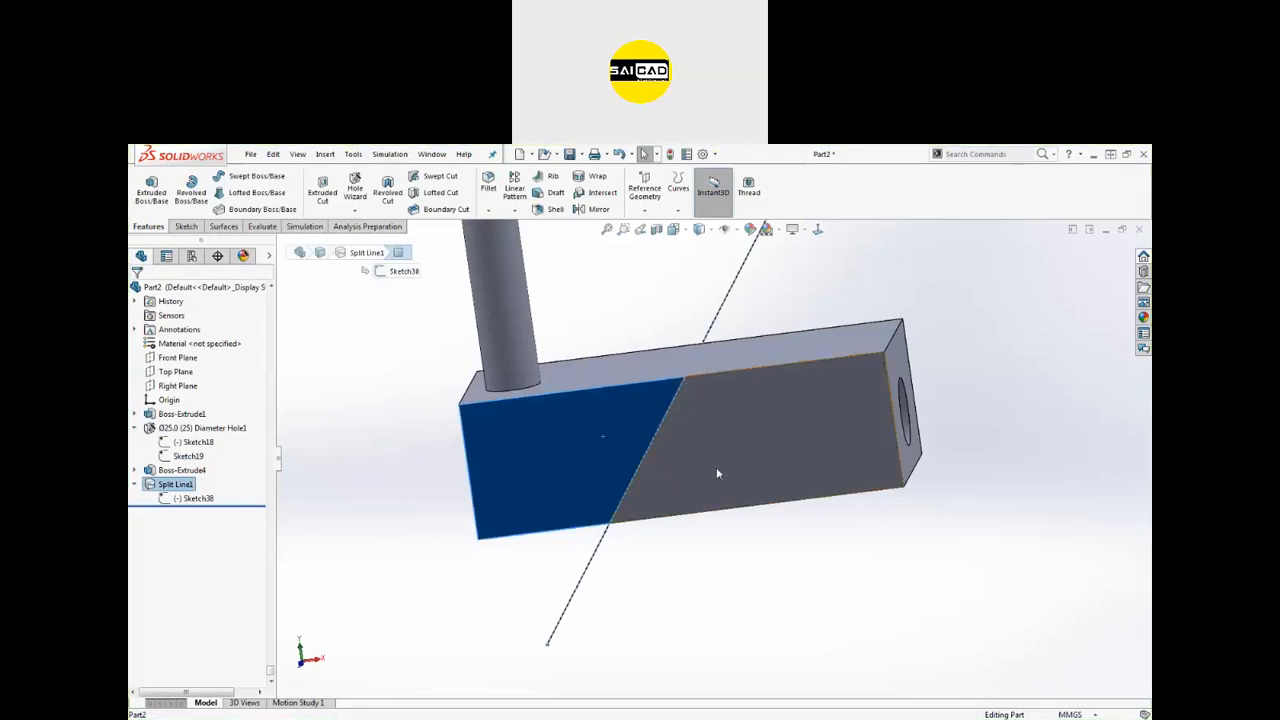
{"action": "left_click", "coordinate": [716, 468]}
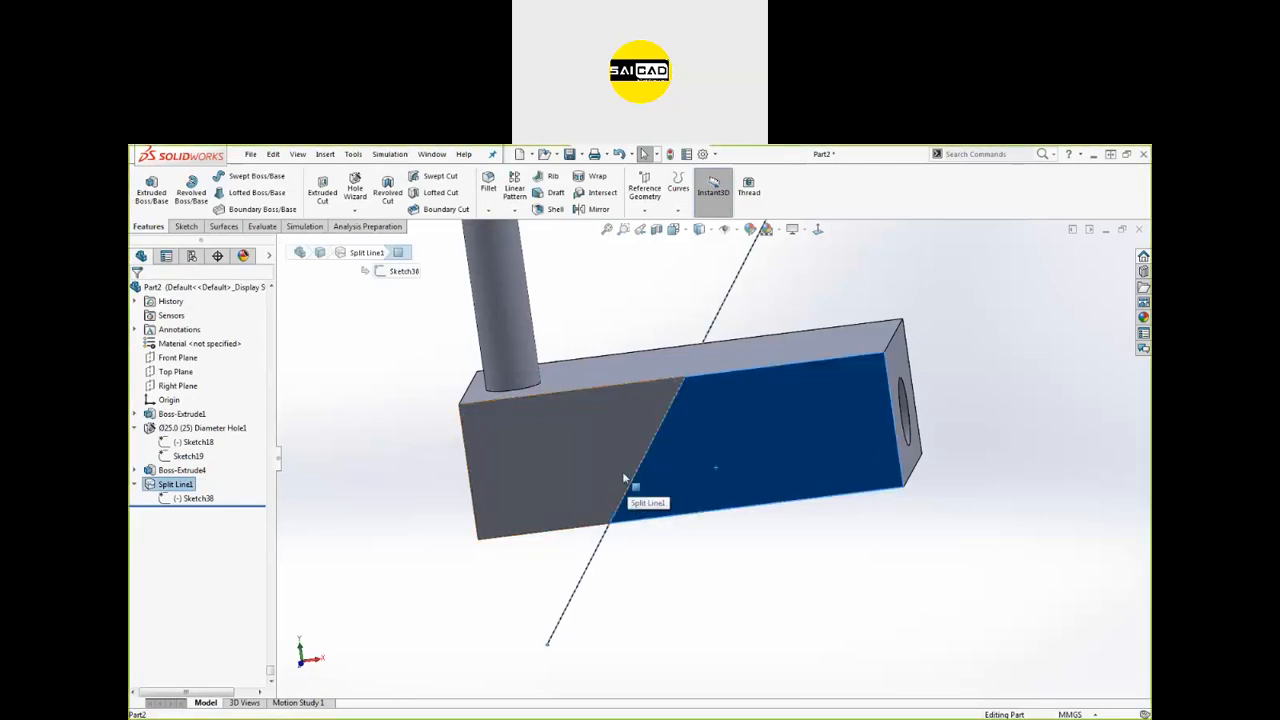
{"action": "left_click", "coordinate": [447, 527]}
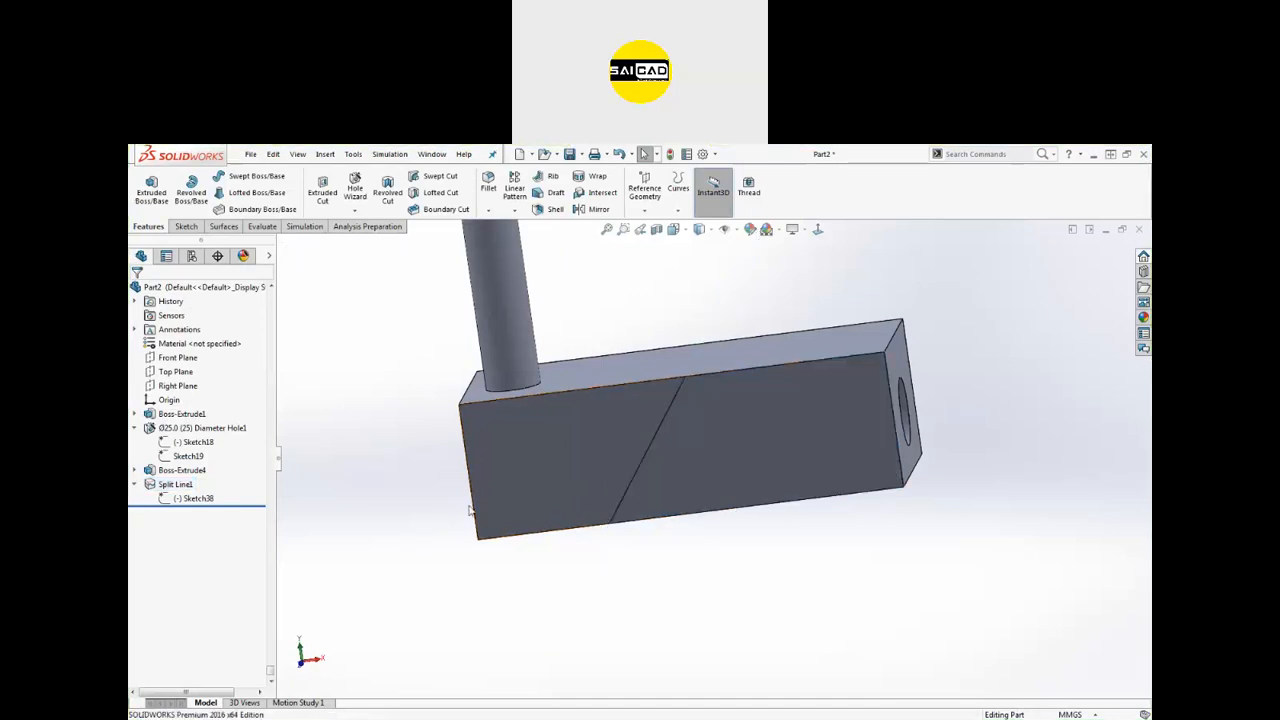
Step: Open the tide bottle part from the New WB folder on drive E
{"action": "key", "text": "ctrl+o"}
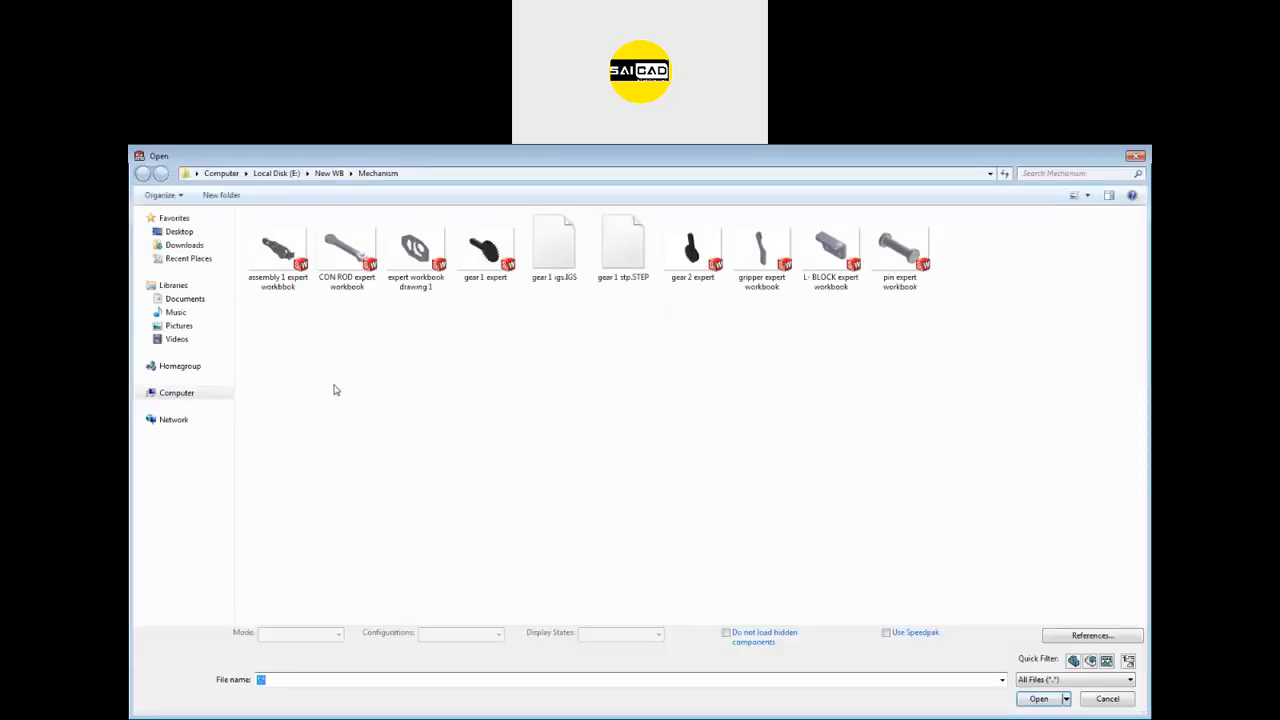
{"action": "left_click", "coordinate": [276, 173]}
{"action": "double_click", "coordinate": [763, 252]}
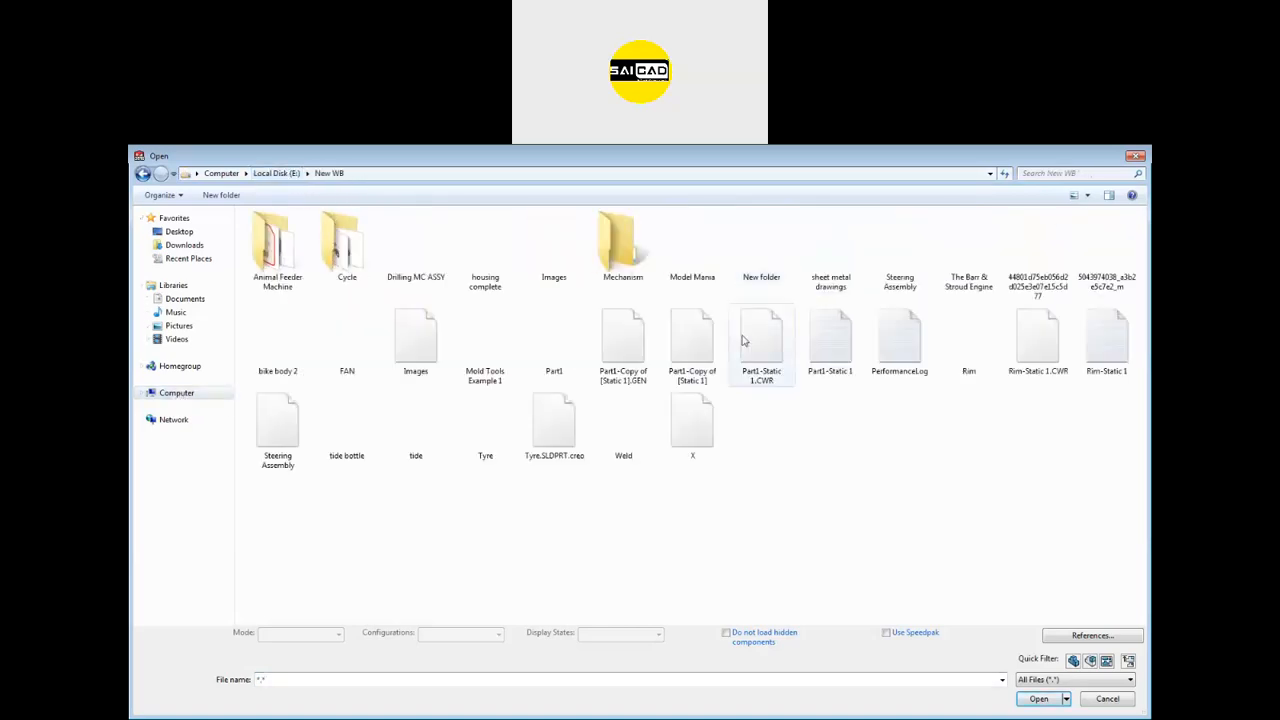
{"action": "double_click", "coordinate": [346, 428]}
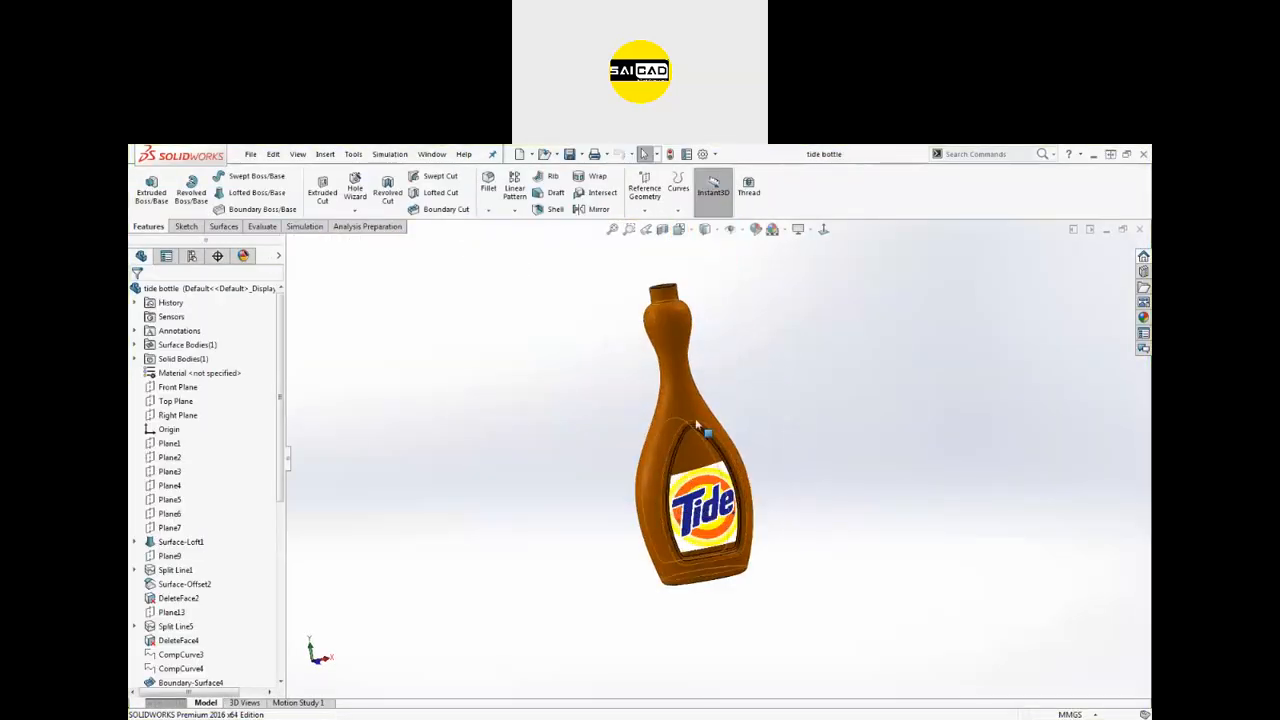
Step: Review the bottle's feature history and examine the label-shaped sketch behind Split Line1
{"action": "scroll", "coordinate": [222, 540], "scroll_direction": "down", "scroll_amount": 8}
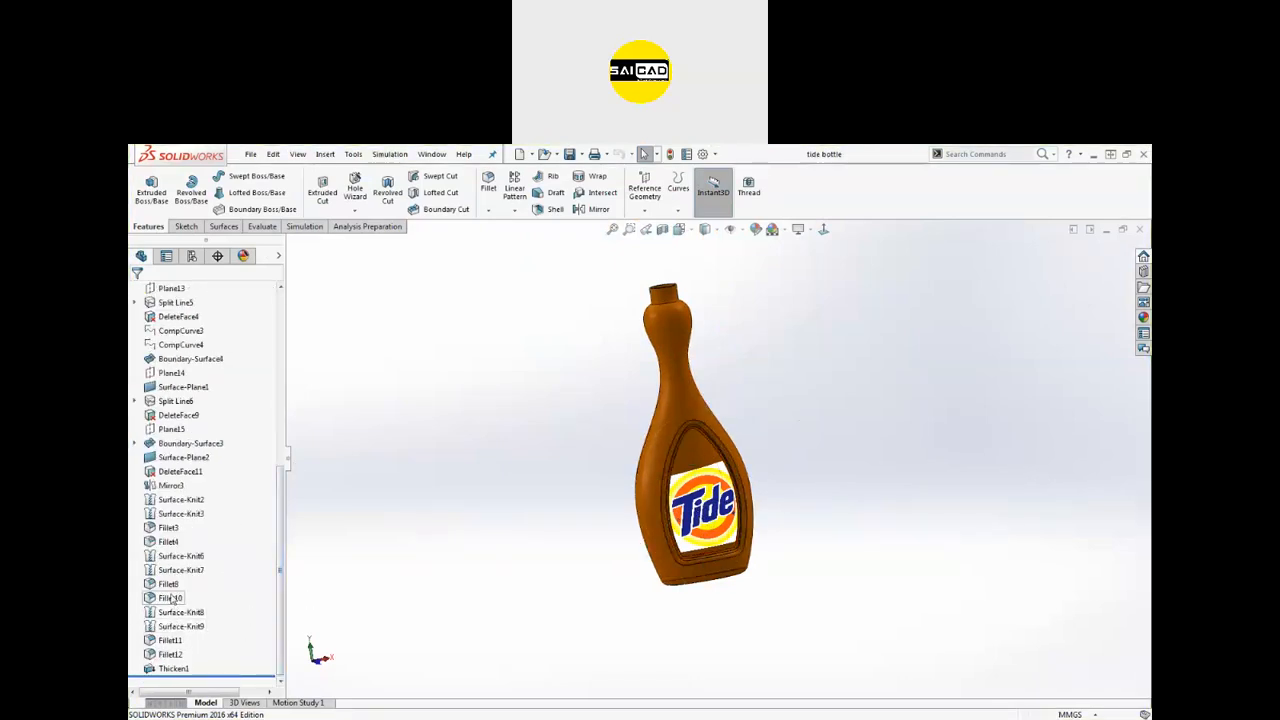
{"action": "scroll", "coordinate": [172, 590], "scroll_direction": "up", "scroll_amount": 1}
{"action": "scroll", "coordinate": [168, 540], "scroll_direction": "up", "scroll_amount": 1}
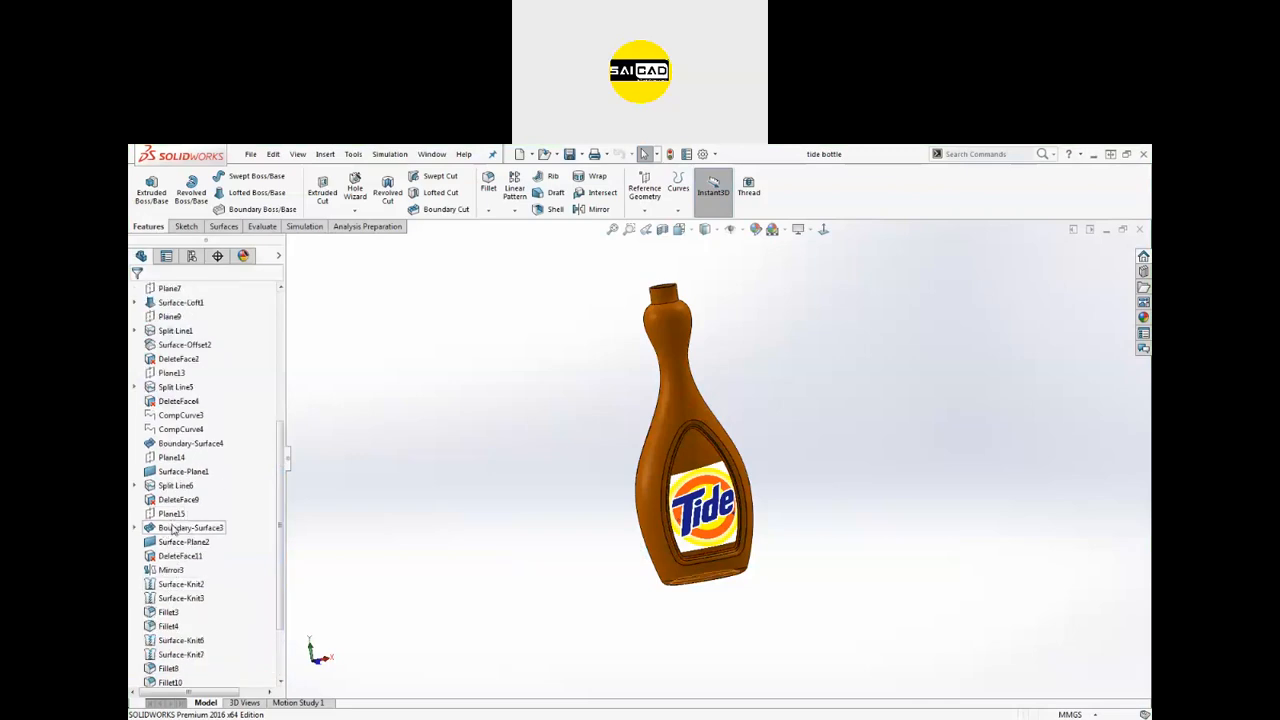
{"action": "scroll", "coordinate": [172, 528], "scroll_direction": "up", "scroll_amount": 1}
{"action": "scroll", "coordinate": [170, 500], "scroll_direction": "up", "scroll_amount": 2}
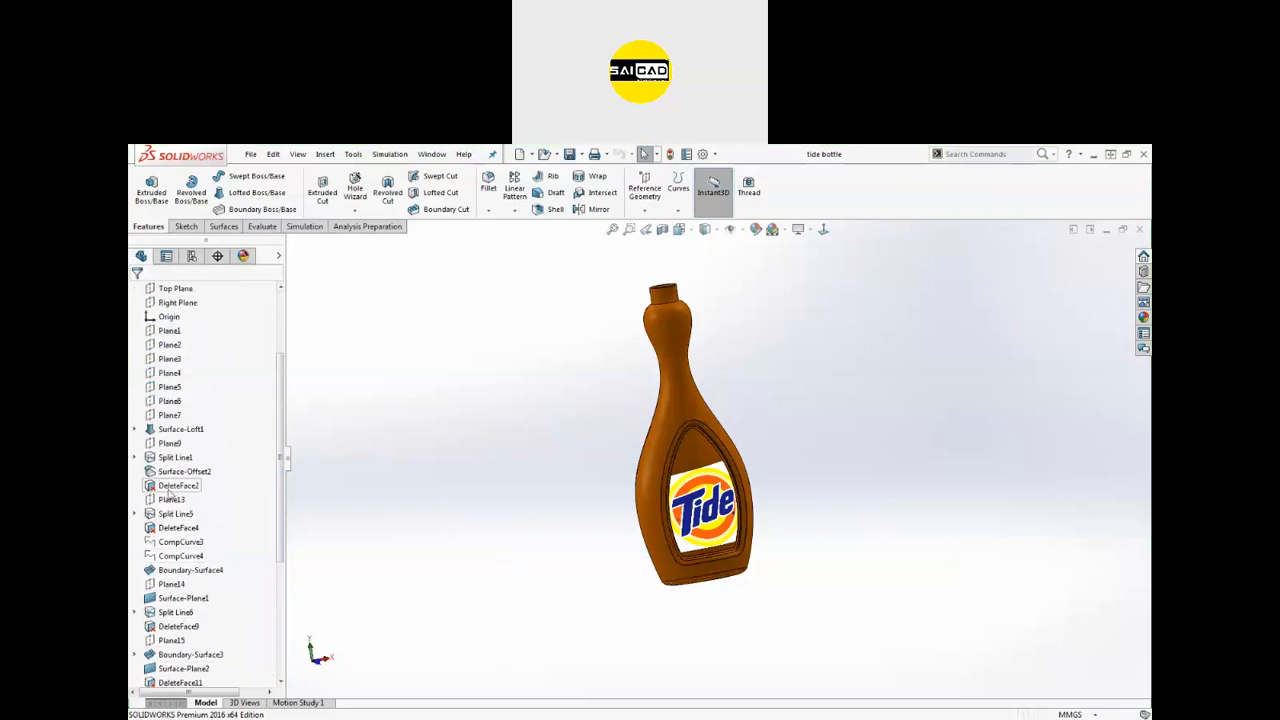
{"action": "left_click", "coordinate": [185, 459]}
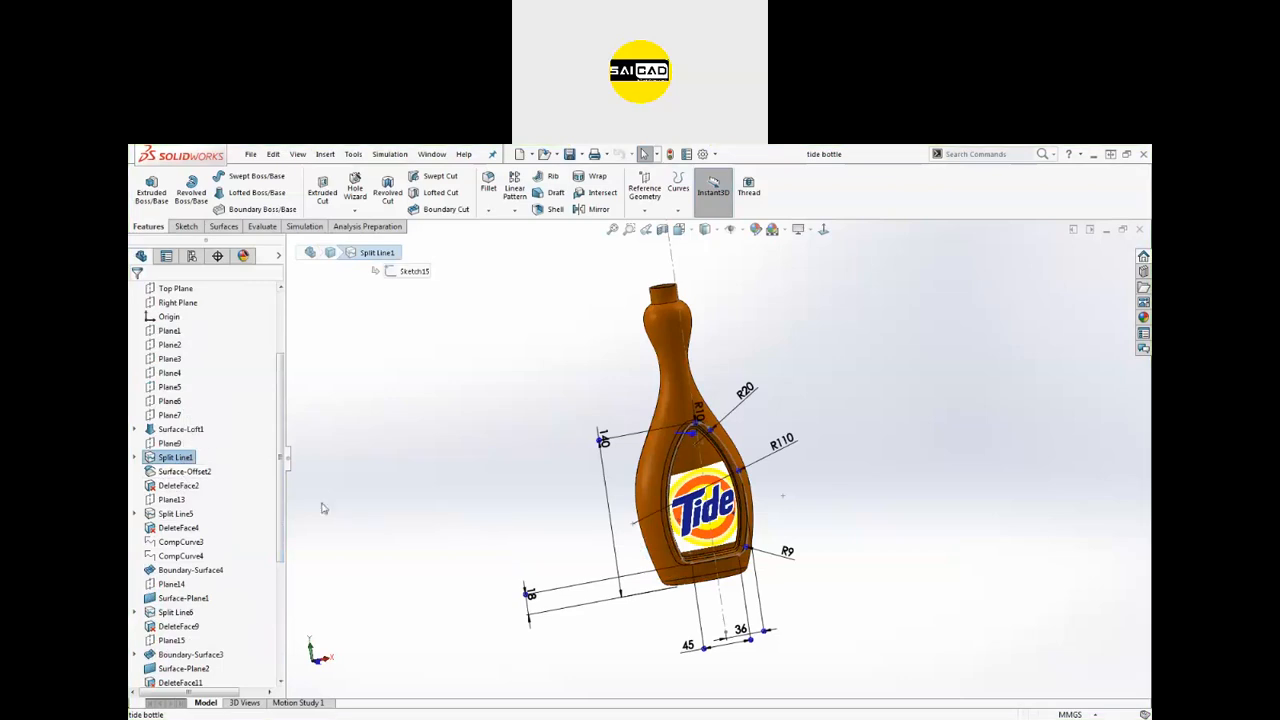
{"action": "scroll", "coordinate": [250, 490], "scroll_direction": "up", "scroll_amount": 2}
{"action": "left_click", "coordinate": [430, 553]}
{"action": "scroll", "coordinate": [180, 632], "scroll_direction": "down", "scroll_amount": 7}
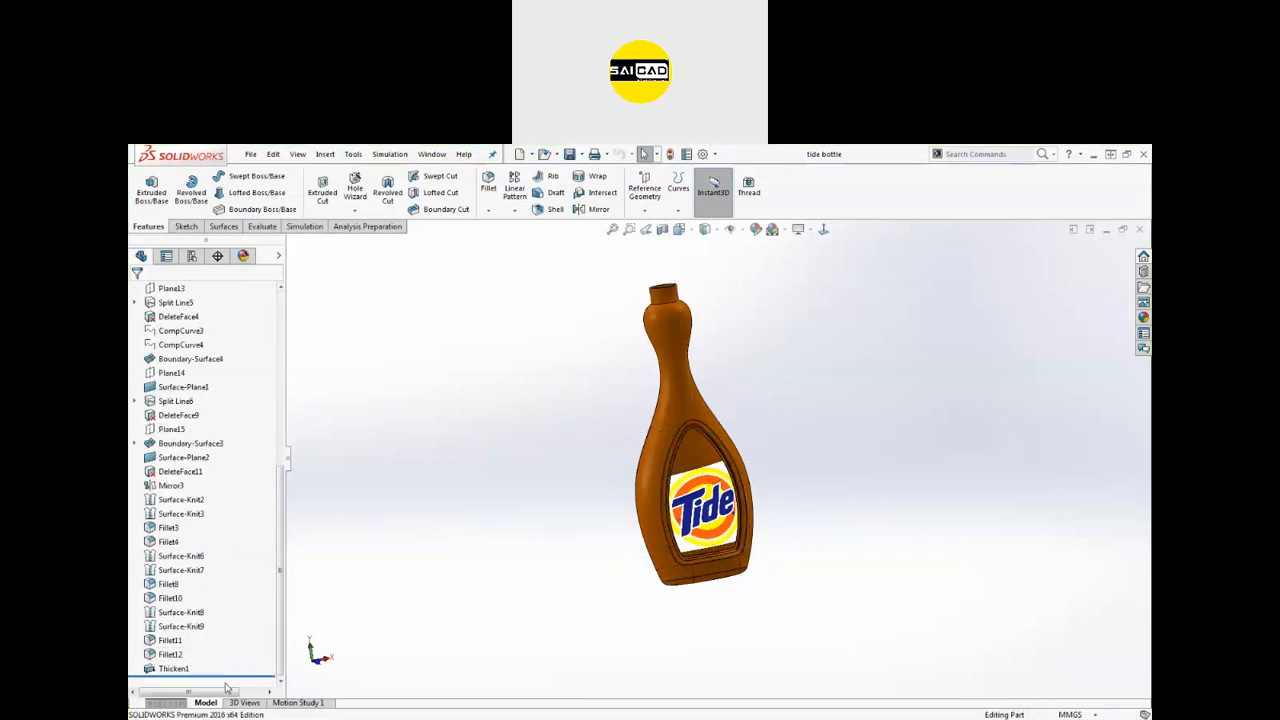
Step: Roll the bottle's history back to just before Split Line1 and inspect the plain lofted surface
{"action": "left_click_drag", "start_coordinate": [233, 668], "coordinate": [273, 381]}
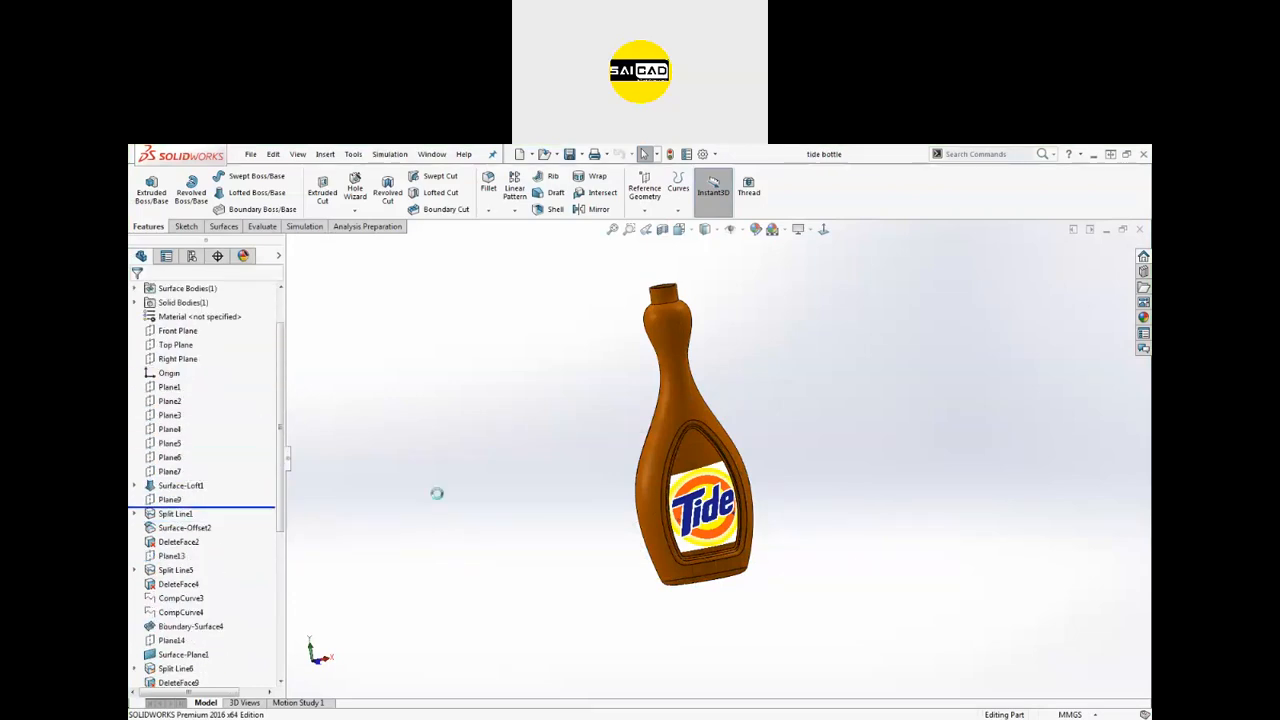
{"action": "middle_click_drag", "start_coordinate": [520, 534], "coordinate": [731, 543]}
{"action": "left_click", "coordinate": [683, 529]}
{"action": "middle_click_drag", "start_coordinate": [614, 546], "coordinate": [576, 590]}
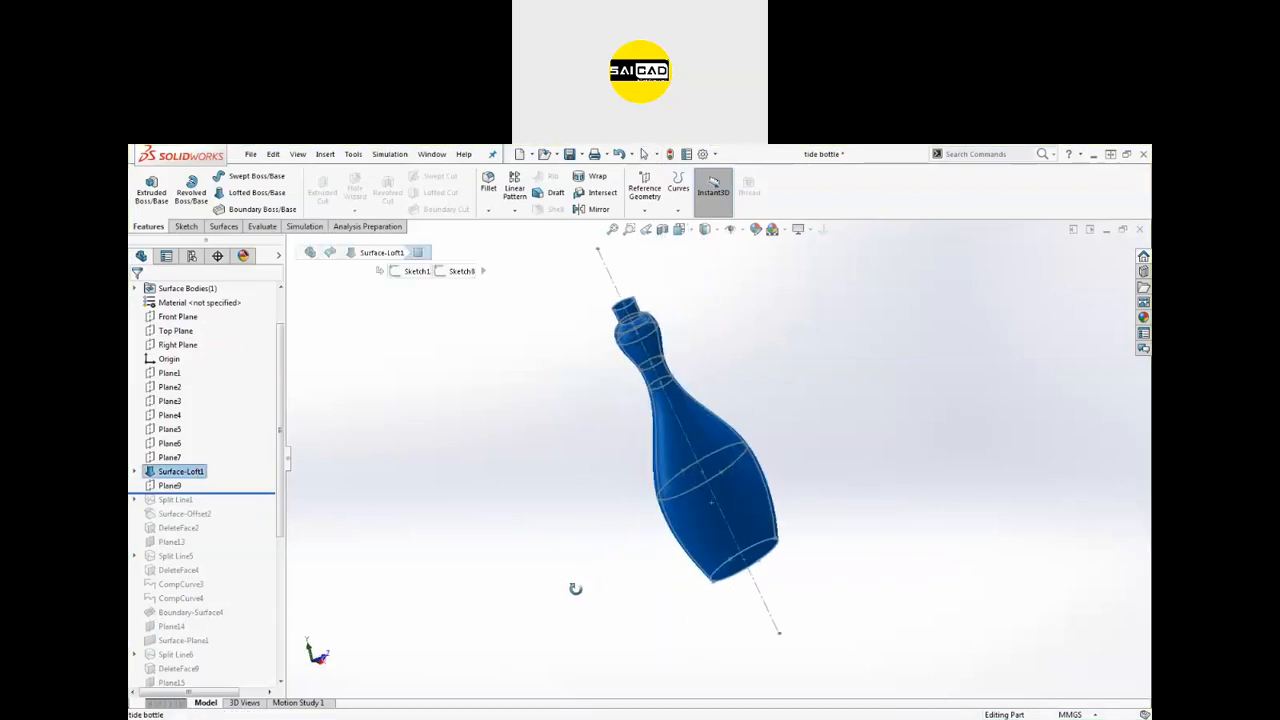
{"action": "left_click", "coordinate": [572, 586]}
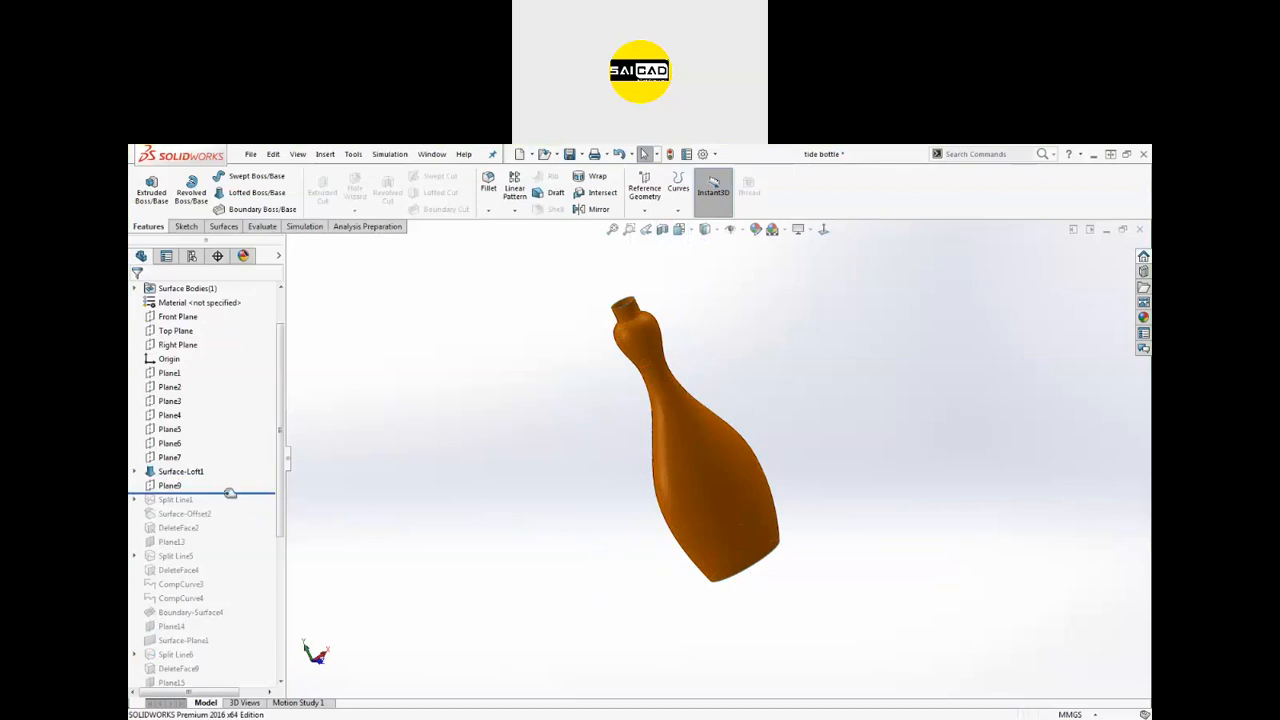
Step: Roll the bottle's history forward past Split Line1 and examine Sketch15's label outline against the bottle surface
{"action": "left_click_drag", "start_coordinate": [225, 492], "coordinate": [227, 506]}
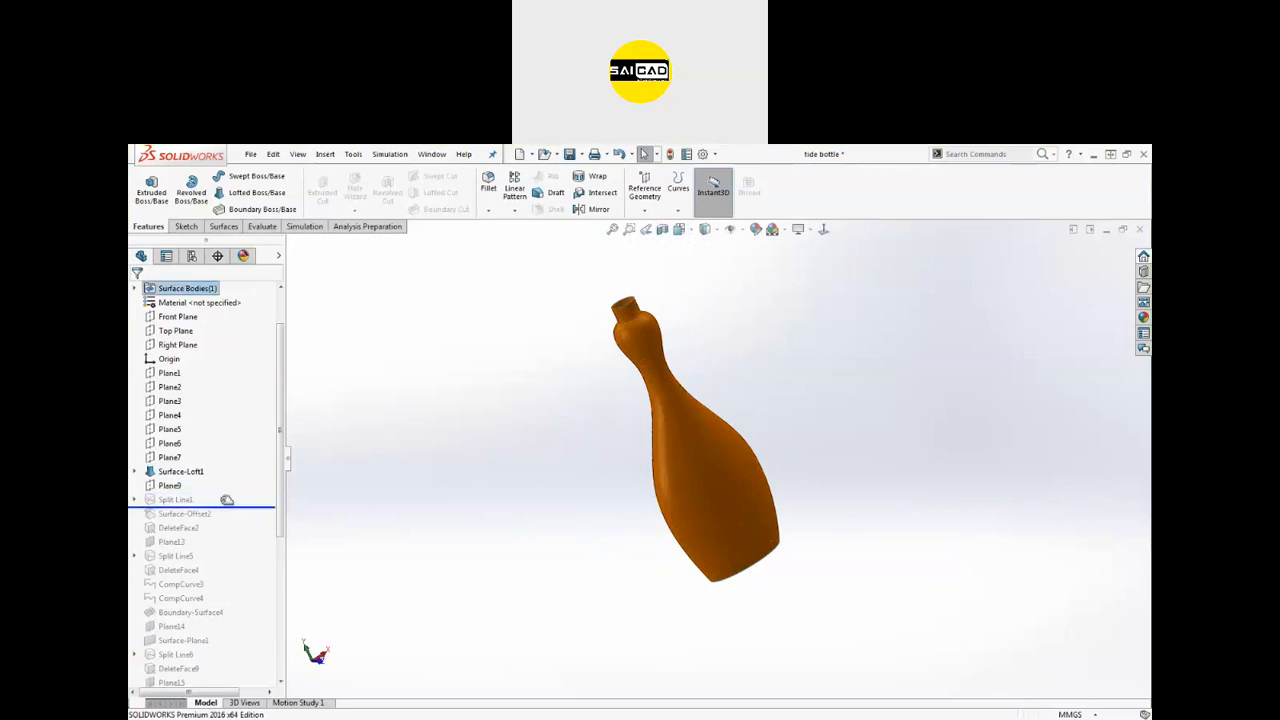
{"action": "left_click", "coordinate": [135, 500]}
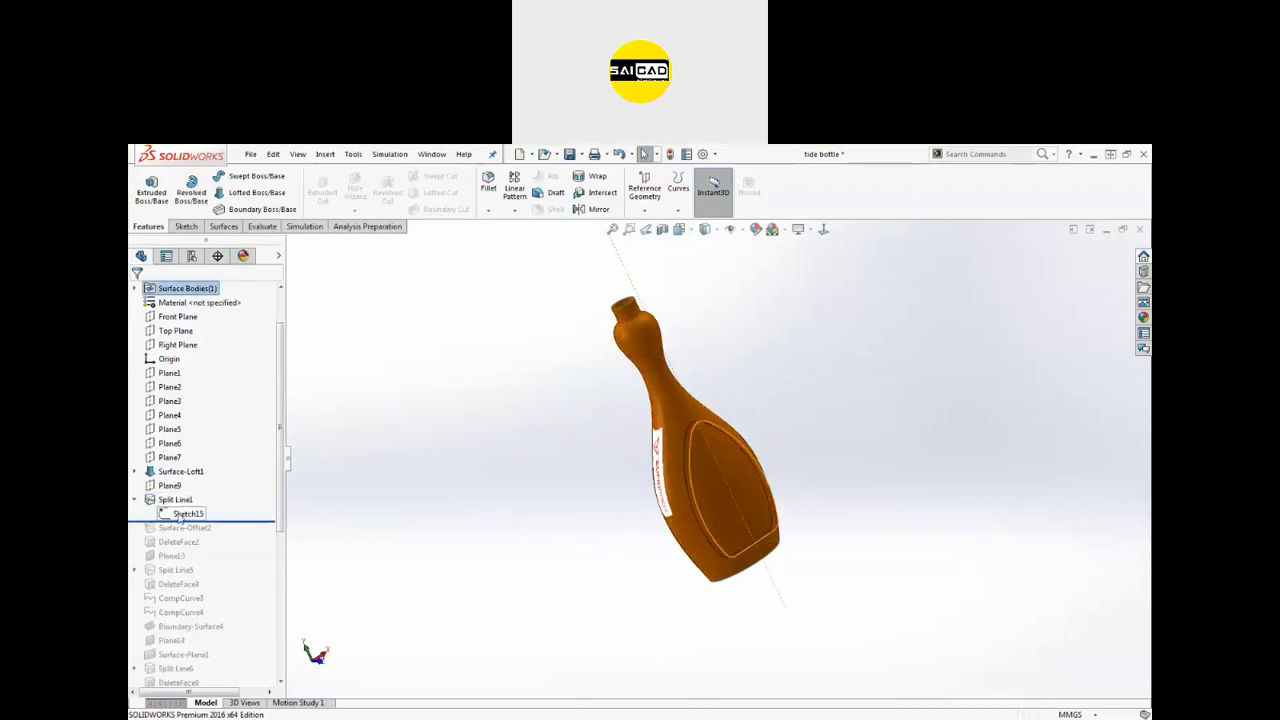
{"action": "left_click", "coordinate": [188, 515]}
{"action": "mouse_move", "coordinate": [409, 499]}
{"action": "middle_mouse_down"}
{"action": "mouse_move", "coordinate": [463, 451]}
{"action": "mouse_move", "coordinate": [466, 411]}
{"action": "middle_mouse_up"}
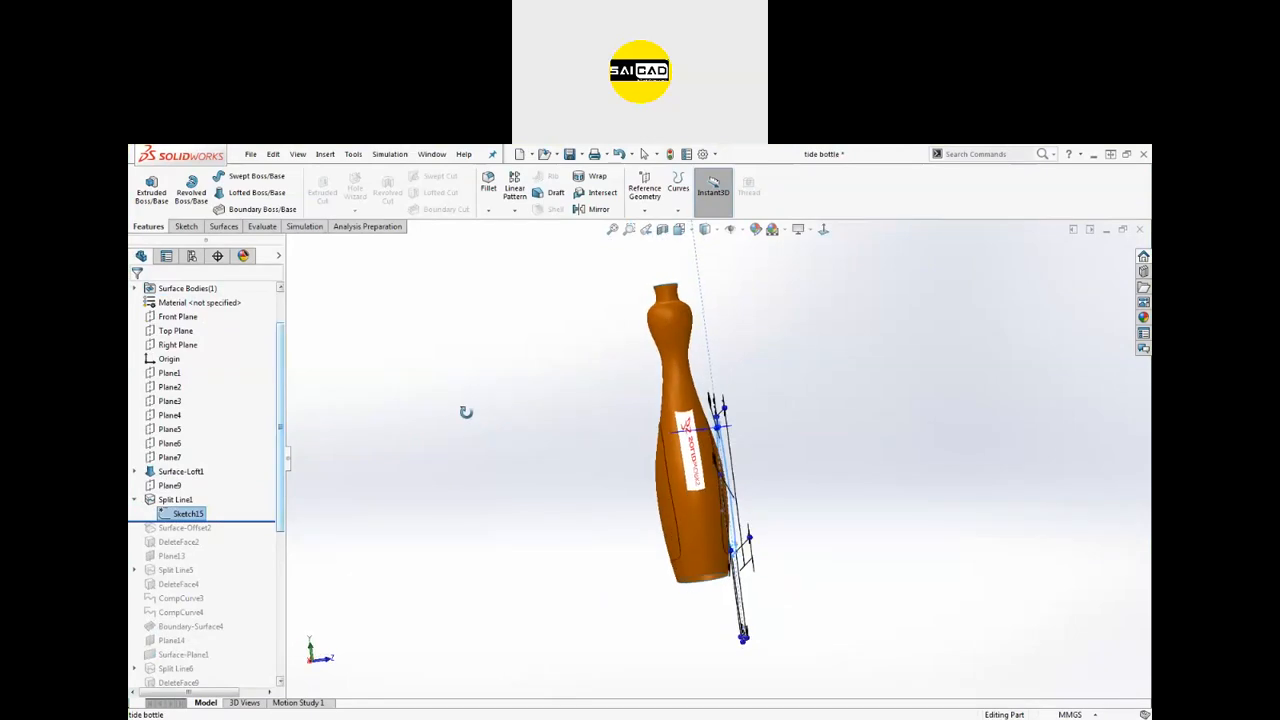
{"action": "scroll", "coordinate": [676, 455], "scroll_direction": "down", "scroll_amount": 3}
{"action": "scroll", "coordinate": [676, 469], "scroll_direction": "up", "scroll_amount": 5}
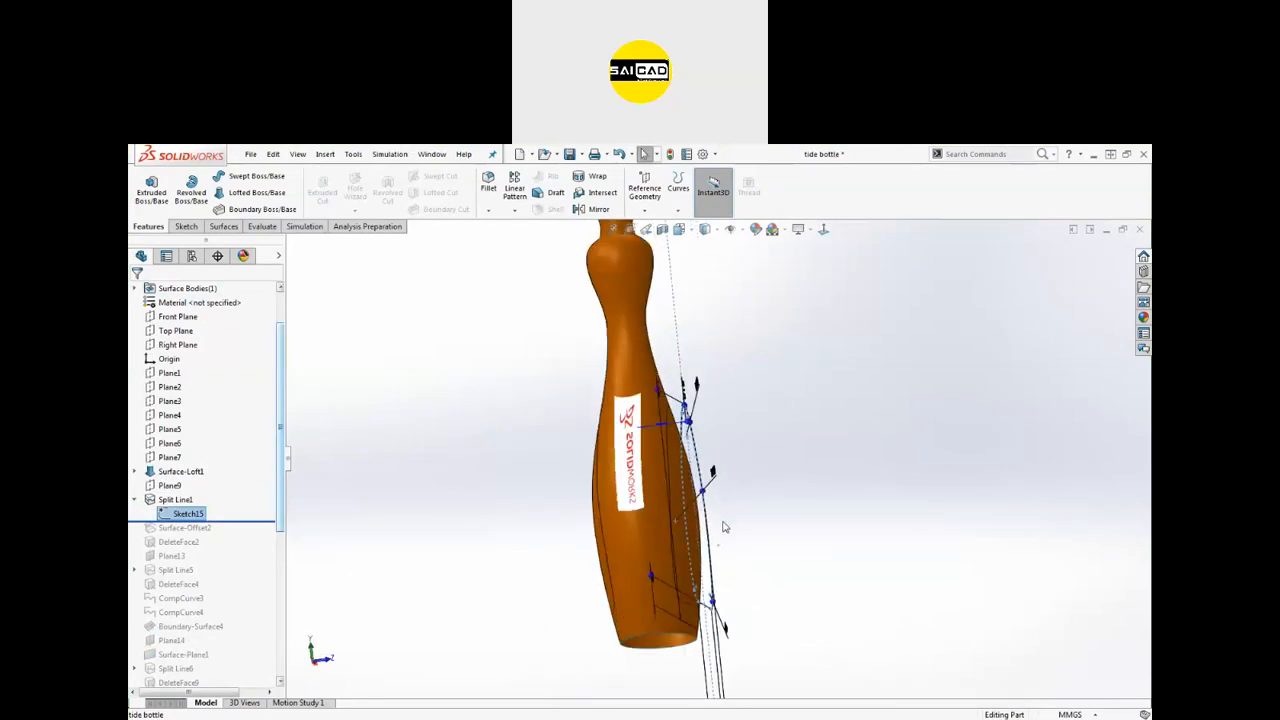
{"action": "mouse_move", "coordinate": [763, 500]}
{"action": "middle_mouse_down"}
{"action": "mouse_move", "coordinate": [650, 501]}
{"action": "mouse_move", "coordinate": [674, 523]}
{"action": "middle_mouse_up"}
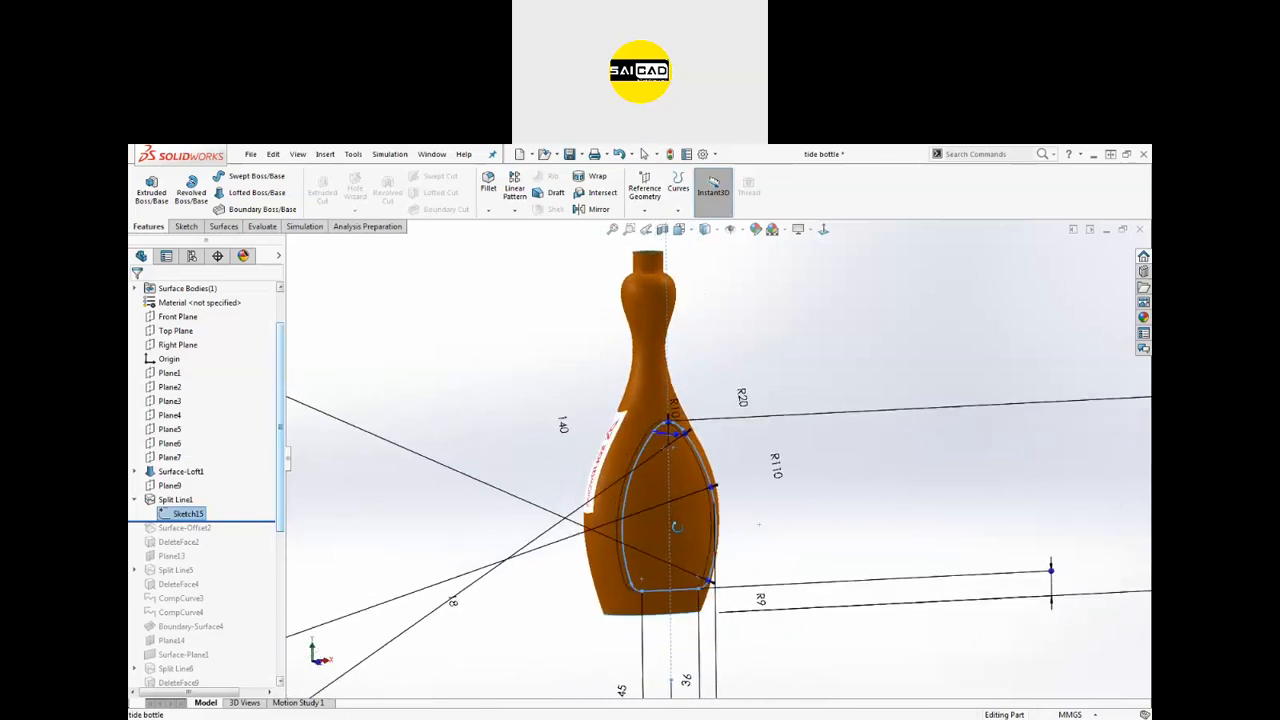
{"action": "scroll", "coordinate": [848, 503], "scroll_direction": "up", "scroll_amount": 2}
{"action": "middle_click_drag", "start_coordinate": [848, 503], "coordinate": [843, 514]}
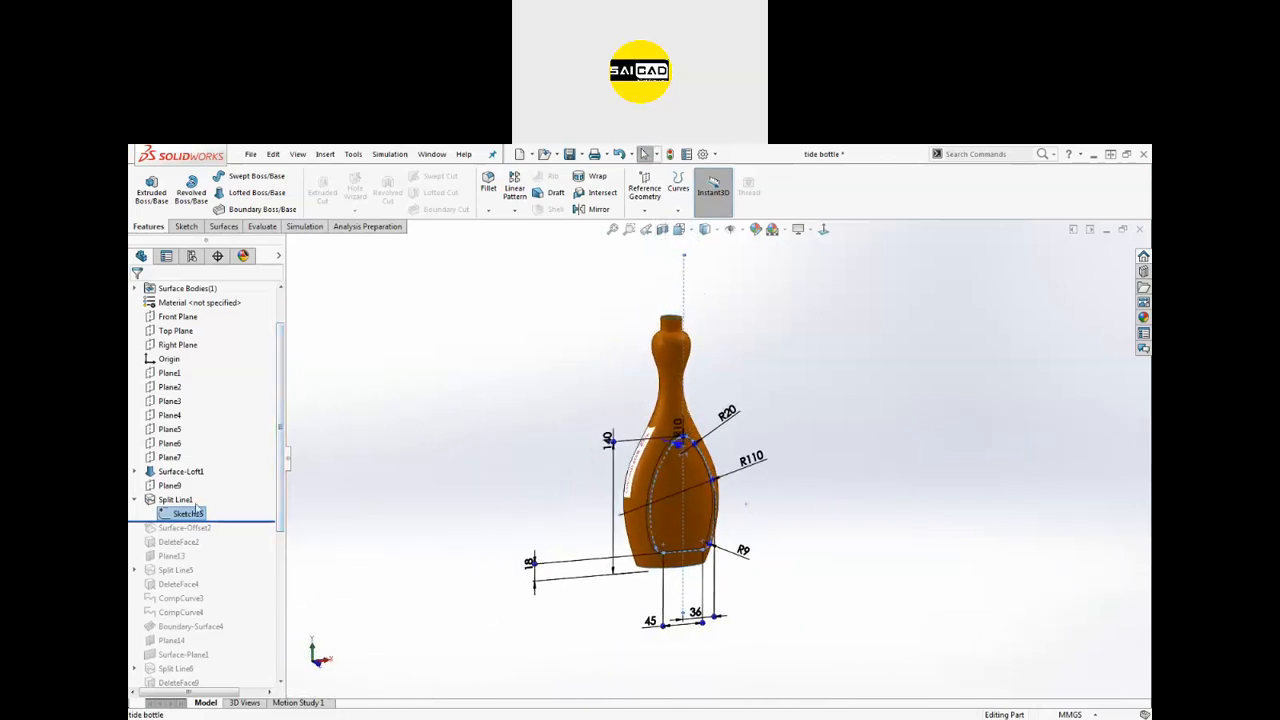
Step: Delete Split Line1 and make its label-shaped Sketch15 visible on the plain lofted bottle
{"action": "left_click", "coordinate": [175, 499]}
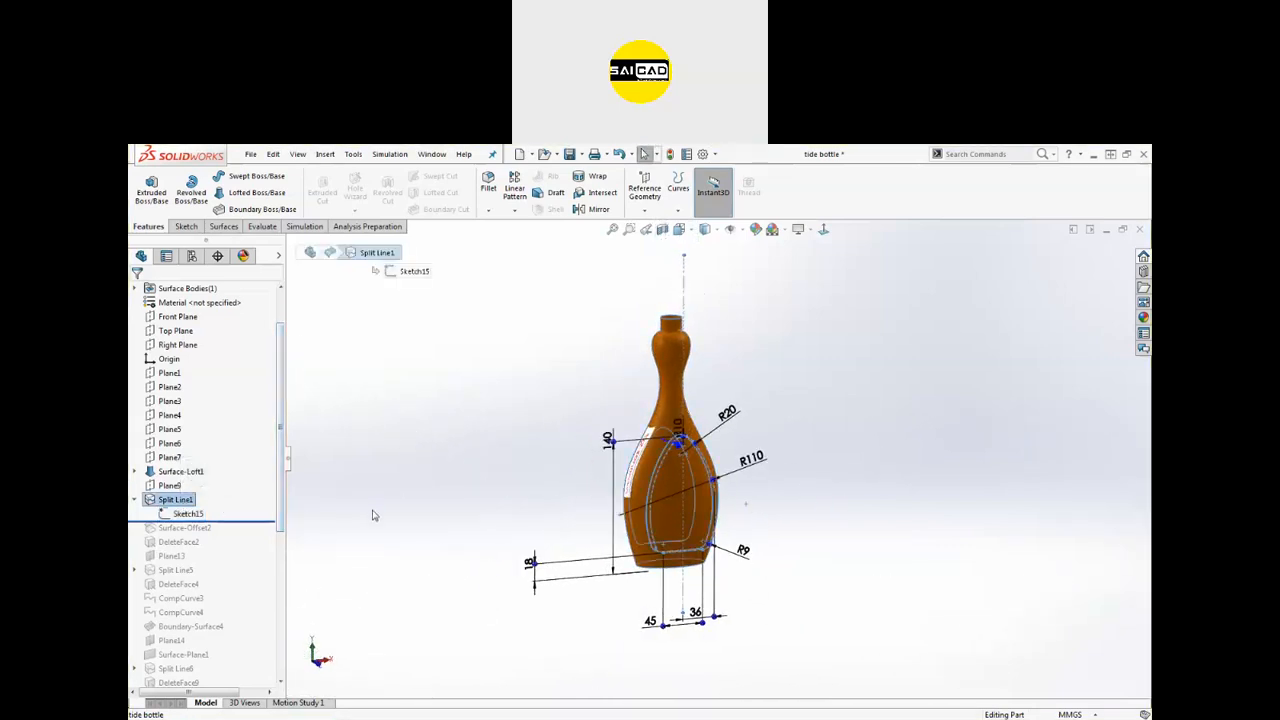
{"action": "key", "text": "Delete"}
{"action": "left_click", "coordinate": [178, 556]}
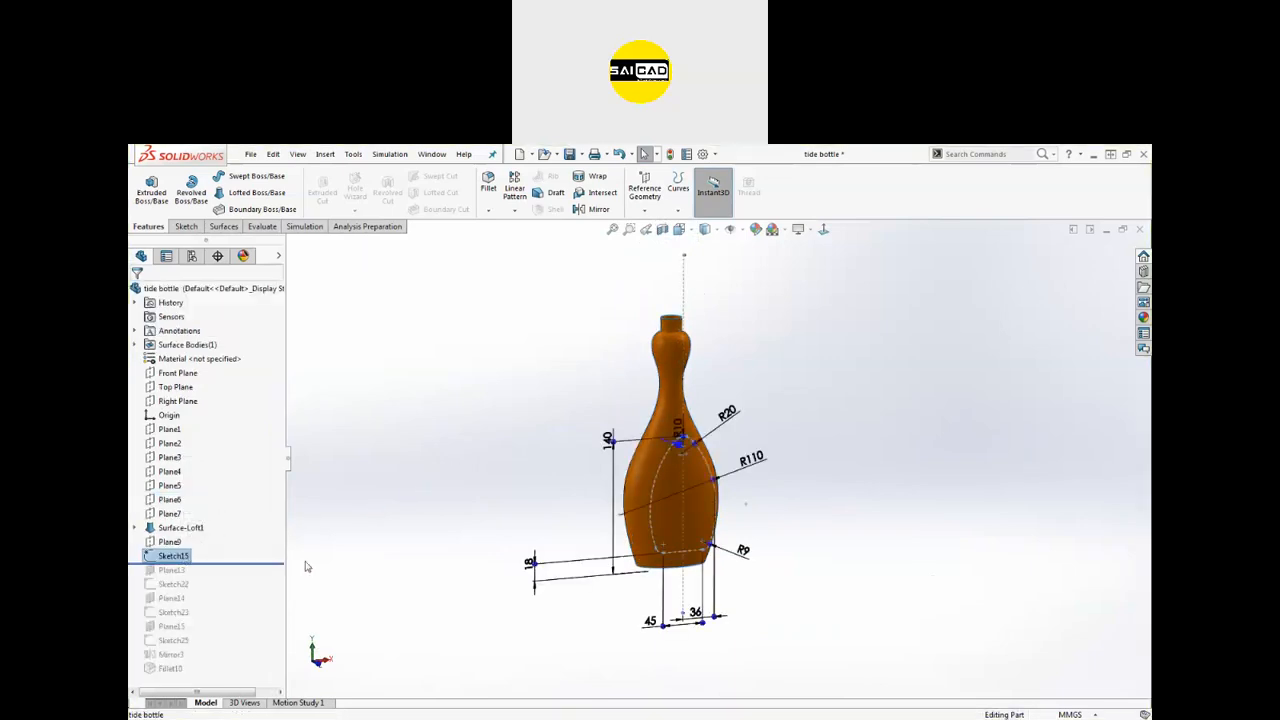
{"action": "right_click", "coordinate": [166, 558]}
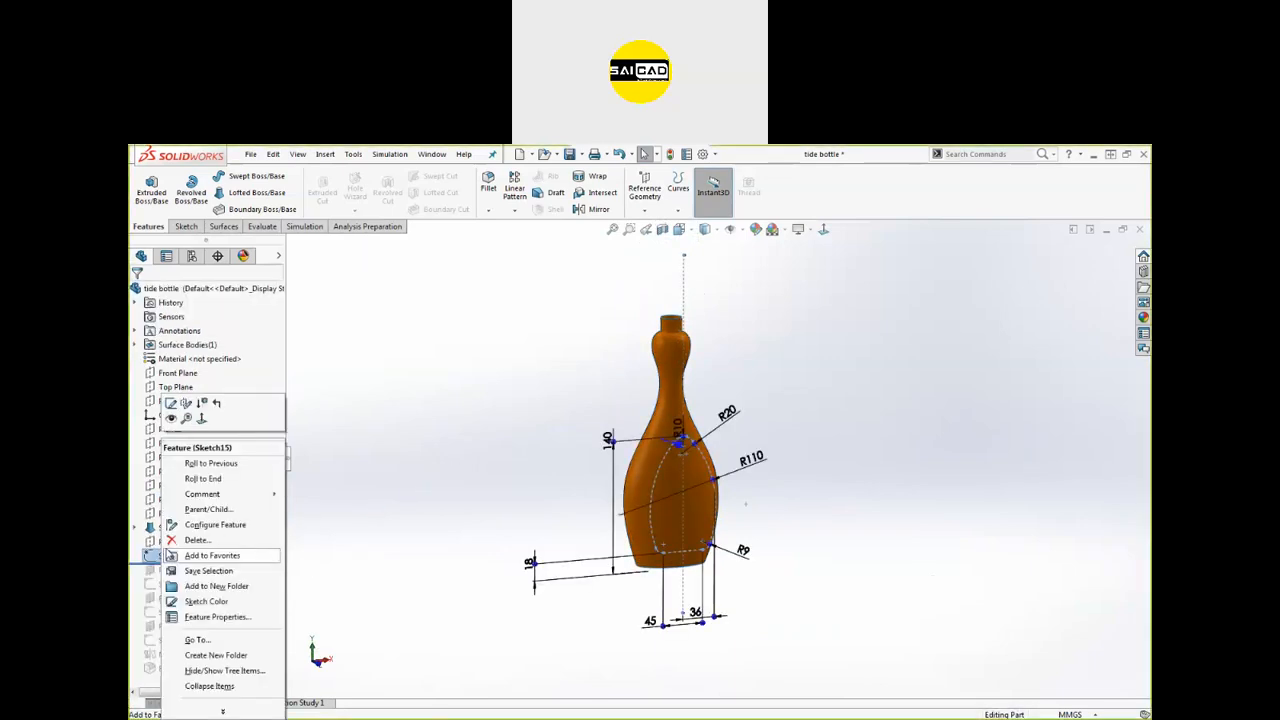
{"action": "left_click", "coordinate": [171, 419]}
Step: Create a projection split line from Sketch15 on the lofted bottle face, with Single direction off
{"action": "middle_click_drag", "start_coordinate": [486, 529], "coordinate": [700, 507]}
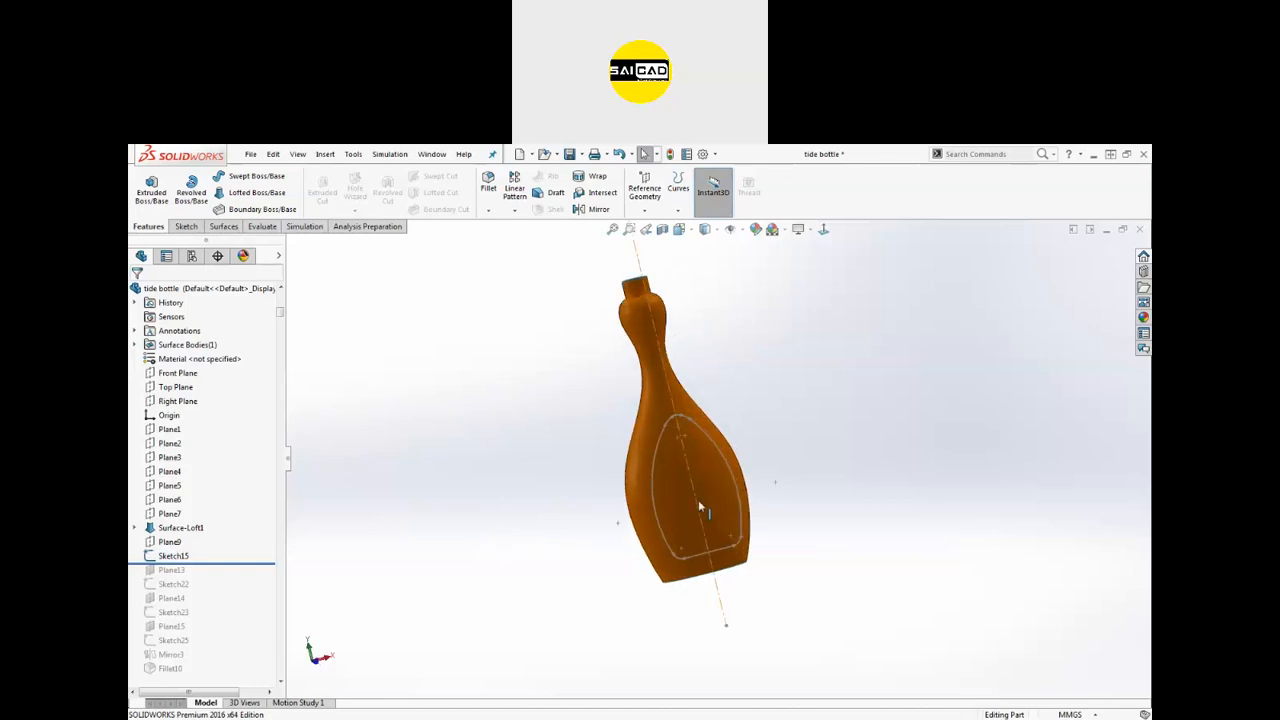
{"action": "left_click", "coordinate": [709, 460]}
{"action": "mouse_move", "coordinate": [810, 502]}
{"action": "middle_mouse_down"}
{"action": "mouse_move", "coordinate": [856, 479]}
{"action": "mouse_move", "coordinate": [848, 505]}
{"action": "mouse_move", "coordinate": [851, 409]}
{"action": "mouse_move", "coordinate": [675, 405]}
{"action": "middle_mouse_up"}
{"action": "left_click", "coordinate": [840, 515]}
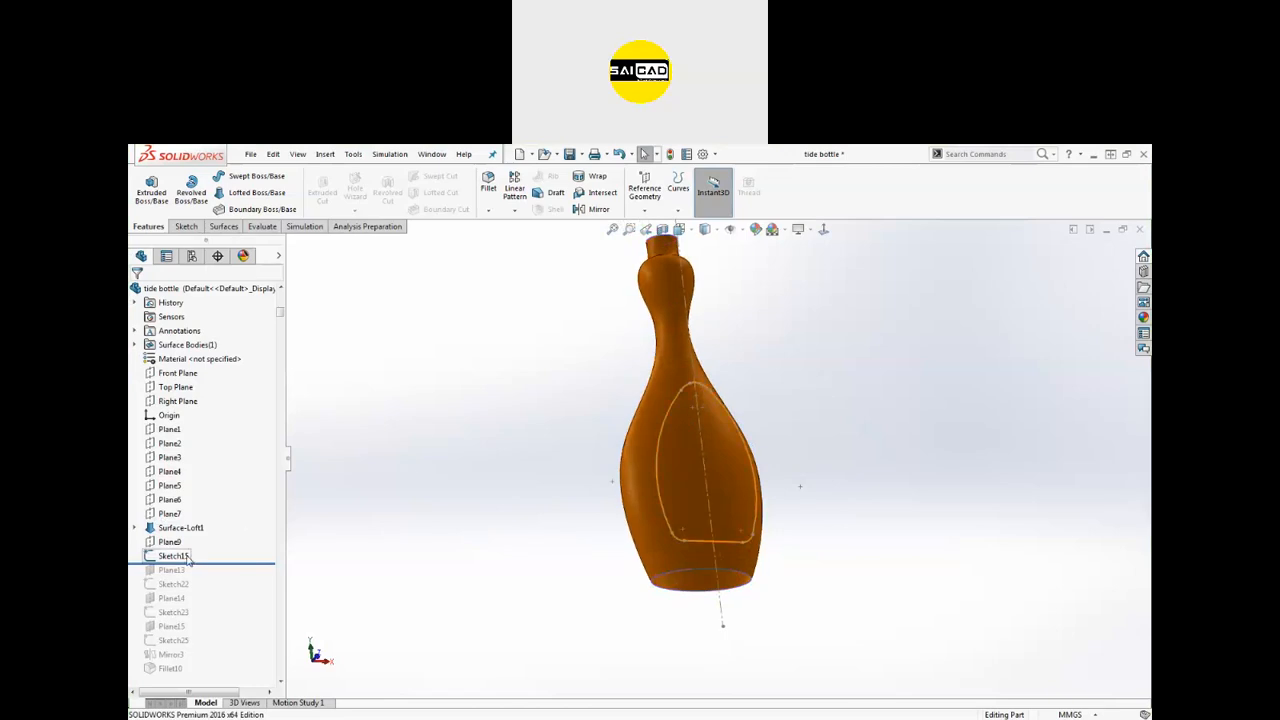
{"action": "left_click", "coordinate": [175, 556]}
{"action": "left_click", "coordinate": [678, 188]}
{"action": "left_click", "coordinate": [700, 223]}
{"action": "left_click", "coordinate": [677, 451]}
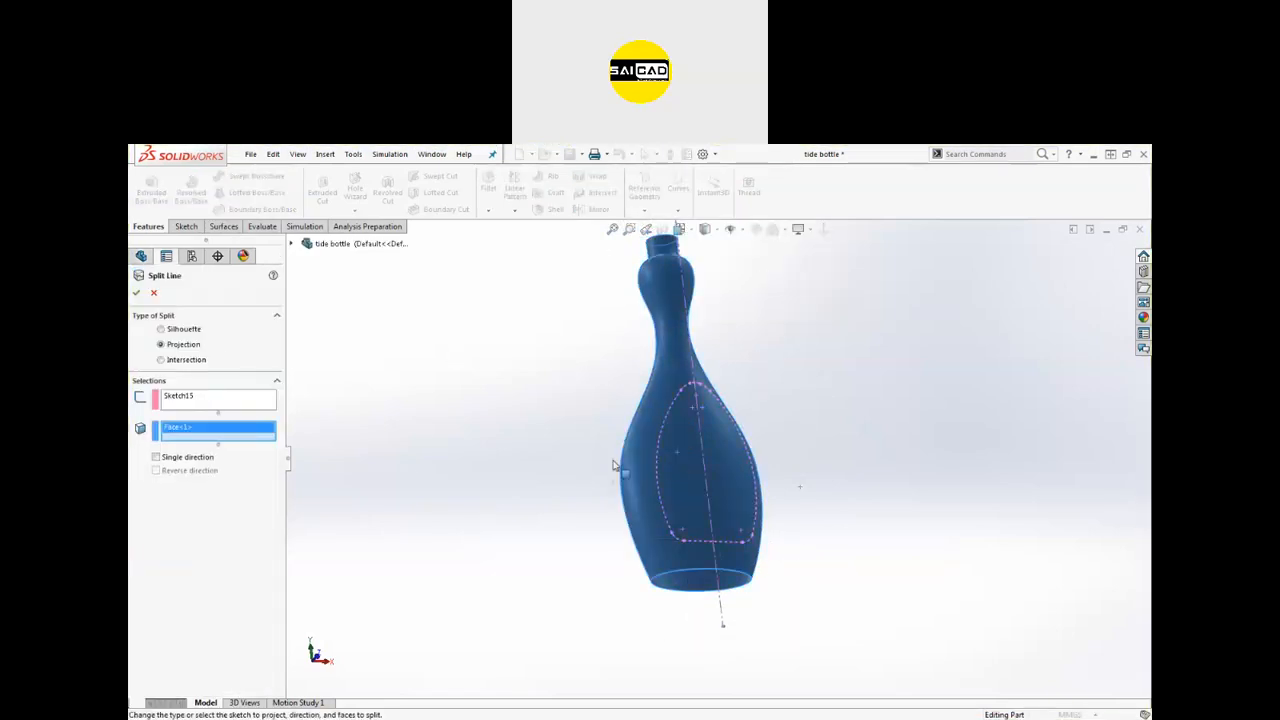
{"action": "left_click", "coordinate": [137, 293]}
Step: Examine the label-shaped split on both sides of the bottle and pick the split face opposite the sketch
{"action": "middle_click_drag", "start_coordinate": [394, 443], "coordinate": [474, 507]}
{"action": "scroll", "coordinate": [795, 518], "scroll_direction": "down", "scroll_amount": 3}
{"action": "mouse_move", "coordinate": [669, 480]}
{"action": "middle_mouse_down"}
{"action": "mouse_move", "coordinate": [800, 434]}
{"action": "mouse_move", "coordinate": [711, 433]}
{"action": "middle_mouse_up"}
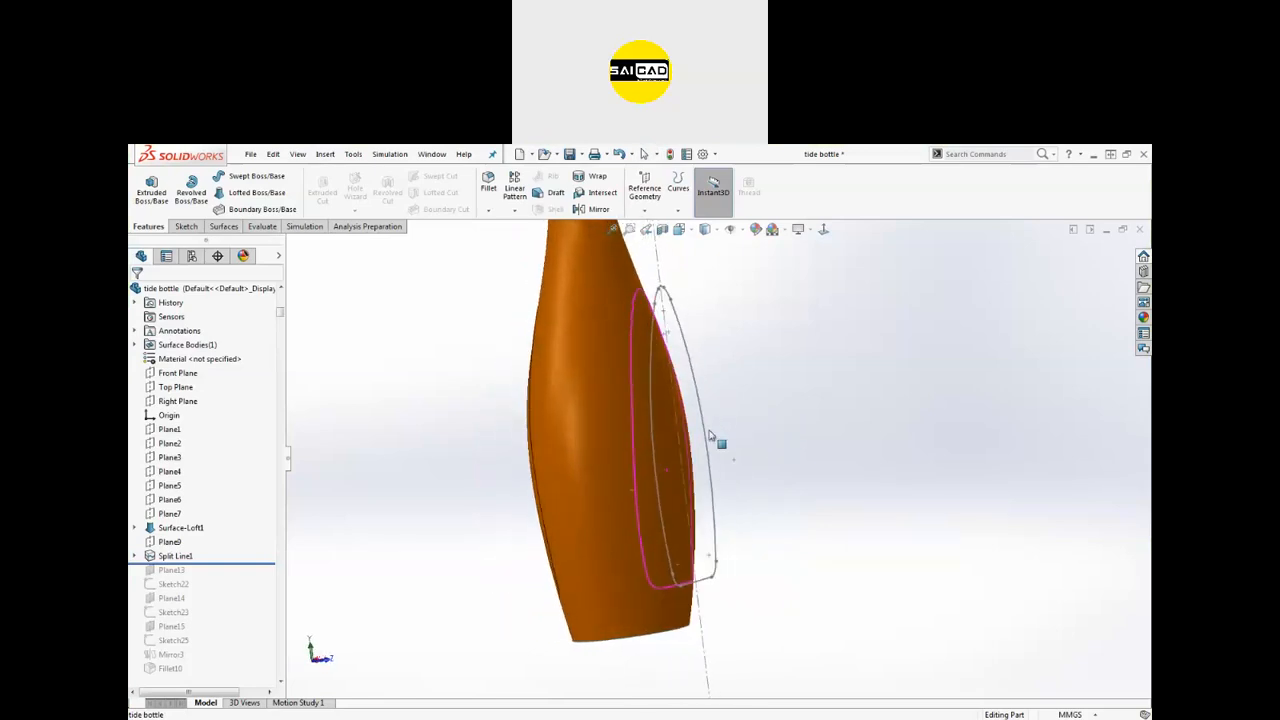
{"action": "left_click", "coordinate": [643, 362]}
{"action": "mouse_move", "coordinate": [643, 362]}
{"action": "middle_mouse_down"}
{"action": "mouse_move", "coordinate": [594, 416]}
{"action": "mouse_move", "coordinate": [513, 397]}
{"action": "middle_mouse_up"}
{"action": "left_click", "coordinate": [447, 443]}
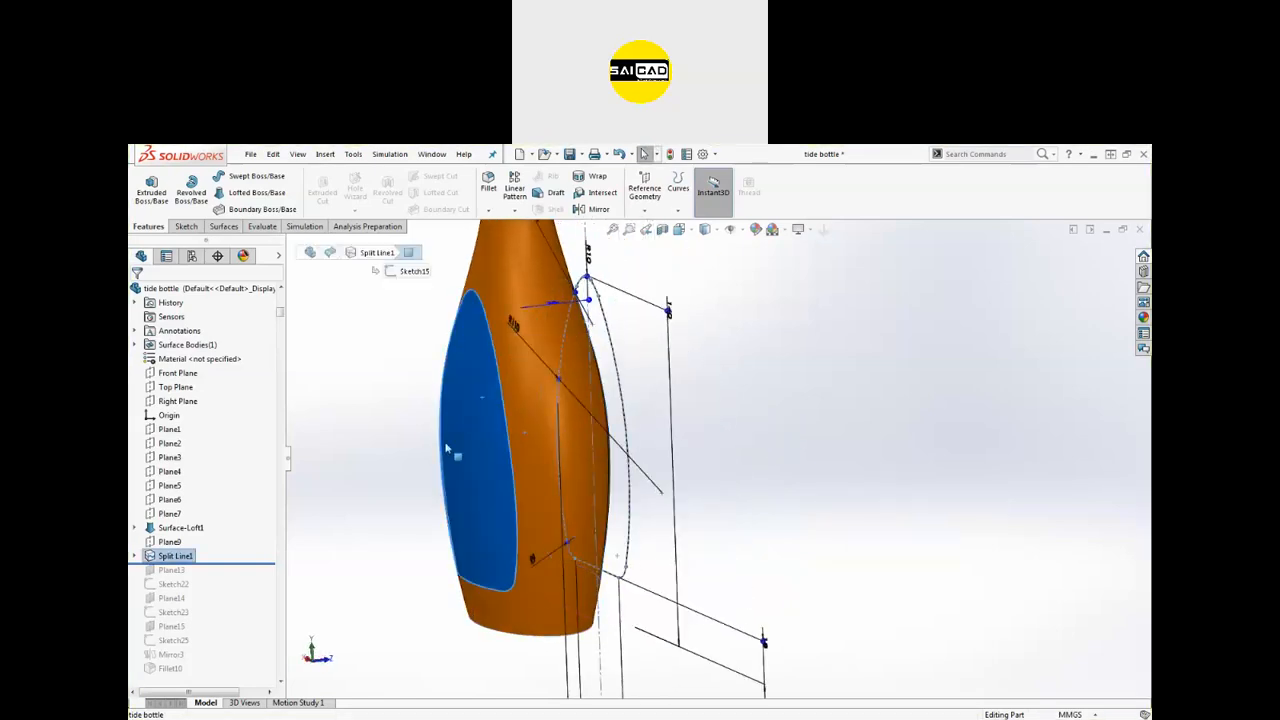
{"action": "scroll", "coordinate": [370, 487], "scroll_direction": "up", "scroll_amount": 2}
Step: Edit the split line to project in a single direction
{"action": "right_click", "coordinate": [172, 556]}
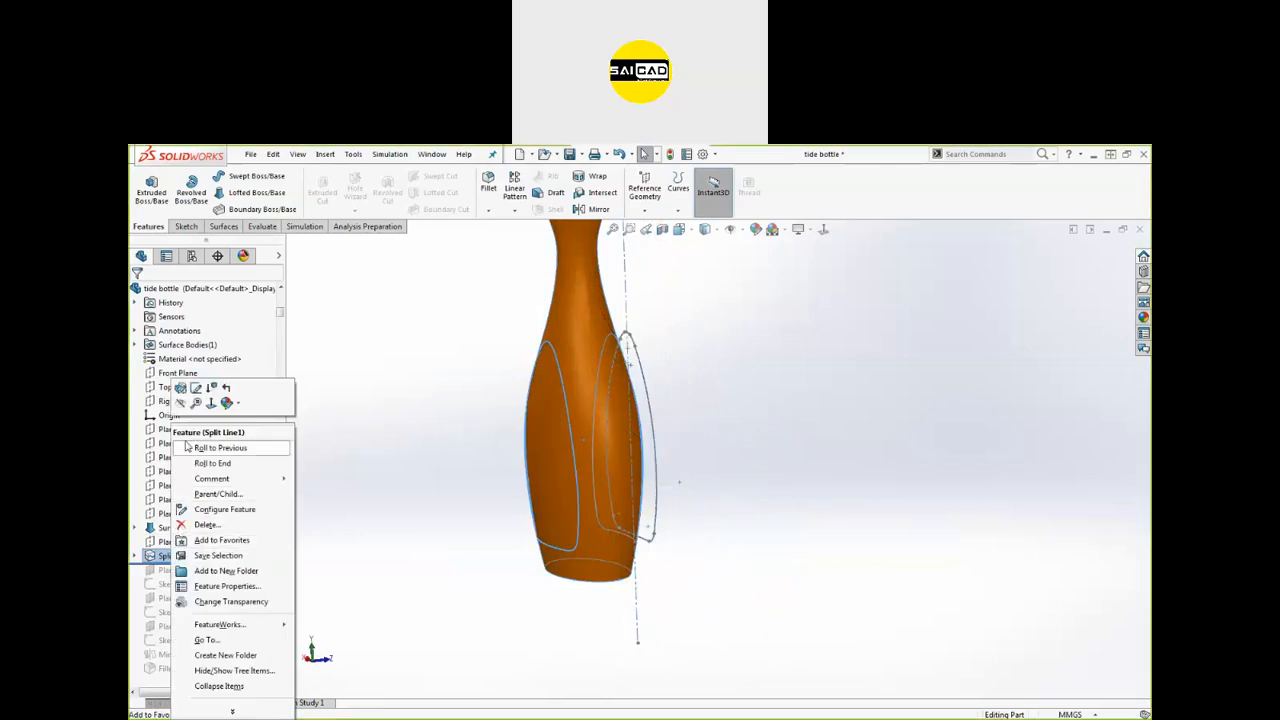
{"action": "left_click", "coordinate": [181, 388]}
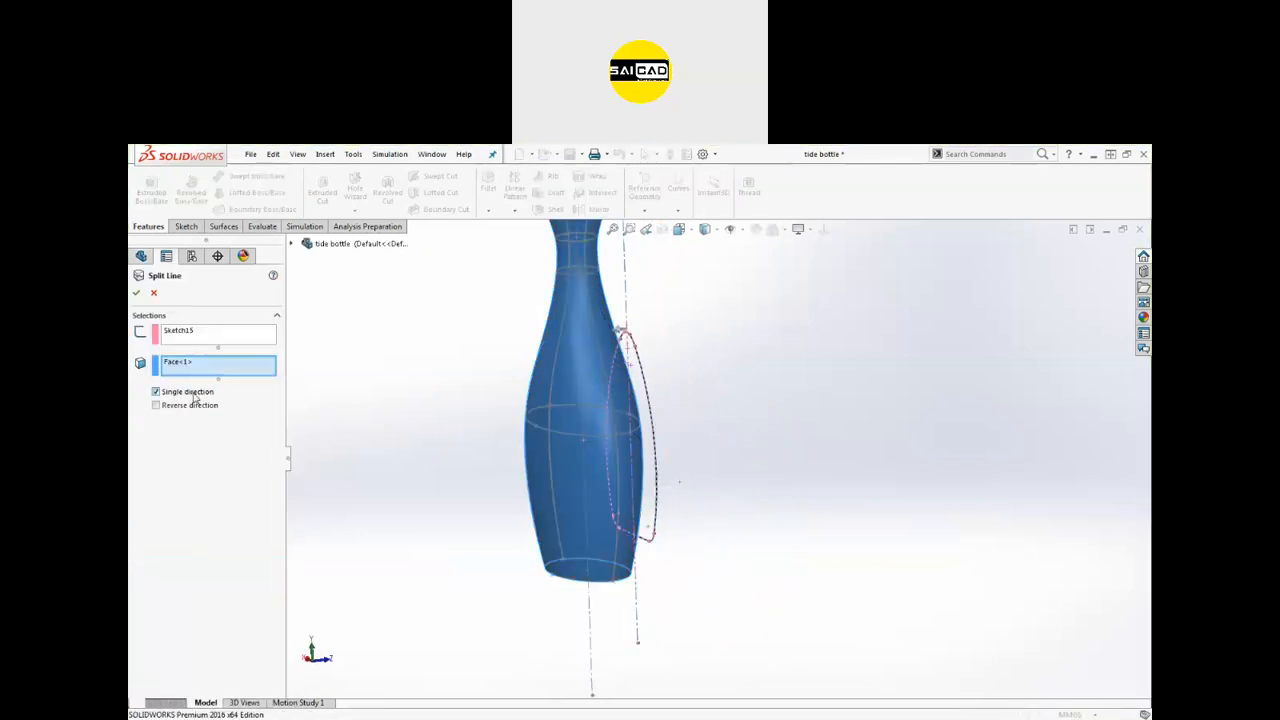
{"action": "left_click", "coordinate": [136, 292]}
{"action": "mouse_move", "coordinate": [400, 414]}
{"action": "middle_mouse_down"}
{"action": "mouse_move", "coordinate": [408, 428]}
{"action": "mouse_move", "coordinate": [375, 440]}
{"action": "mouse_move", "coordinate": [383, 460]}
{"action": "middle_mouse_up"}
Step: Reopen the split line's direction settings, accept them, and remove the split line while keeping Sketch15
{"action": "left_click", "coordinate": [172, 556]}
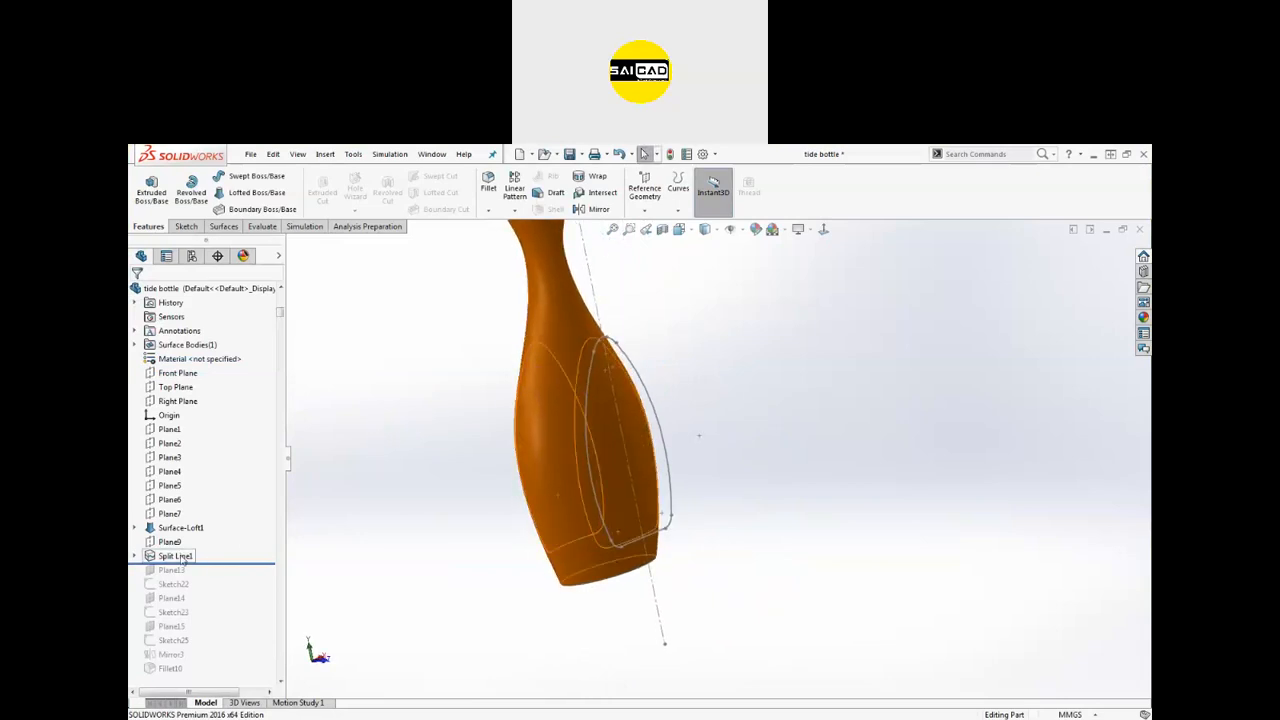
{"action": "left_click", "coordinate": [187, 527]}
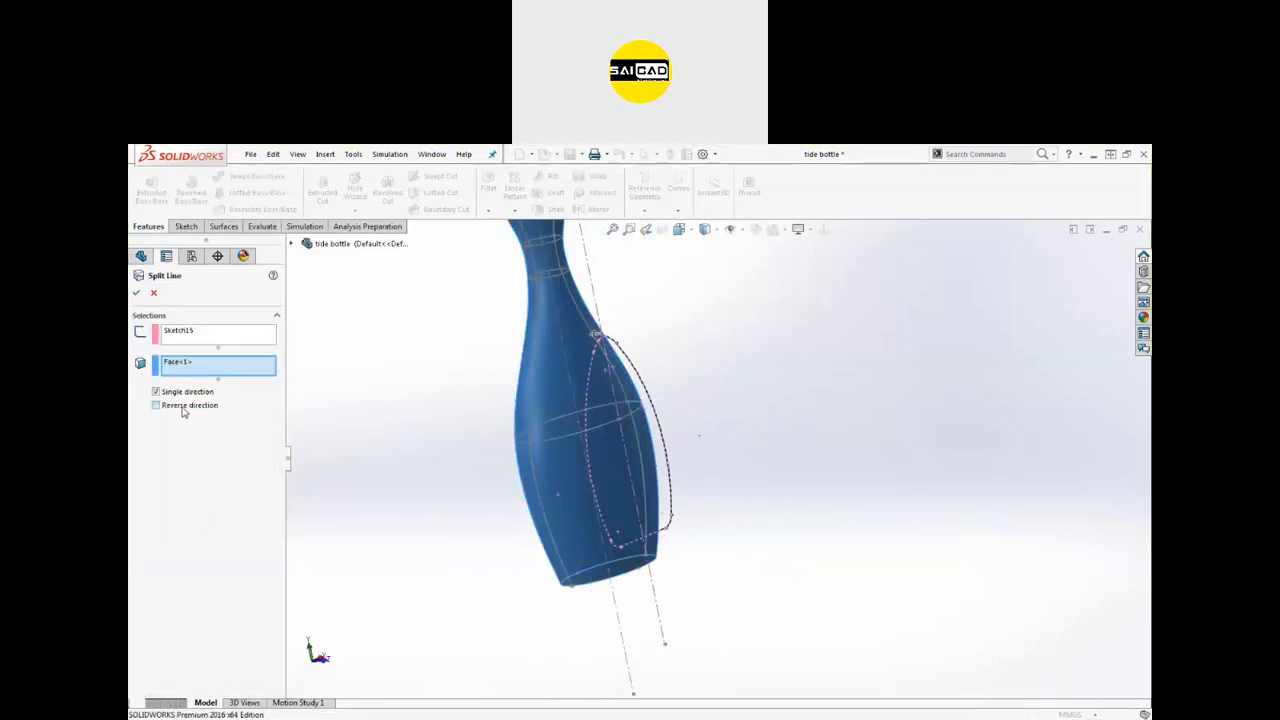
{"action": "mouse_move", "coordinate": [377, 414]}
{"action": "middle_mouse_down"}
{"action": "mouse_move", "coordinate": [345, 410]}
{"action": "mouse_move", "coordinate": [449, 440]}
{"action": "mouse_move", "coordinate": [343, 437]}
{"action": "mouse_move", "coordinate": [543, 477]}
{"action": "mouse_move", "coordinate": [611, 458]}
{"action": "mouse_move", "coordinate": [640, 500]}
{"action": "mouse_move", "coordinate": [632, 484]}
{"action": "mouse_move", "coordinate": [515, 550]}
{"action": "mouse_move", "coordinate": [559, 537]}
{"action": "mouse_move", "coordinate": [535, 538]}
{"action": "mouse_move", "coordinate": [546, 491]}
{"action": "mouse_move", "coordinate": [518, 499]}
{"action": "middle_mouse_up"}
{"action": "left_click", "coordinate": [136, 292]}
{"action": "left_click", "coordinate": [176, 556]}
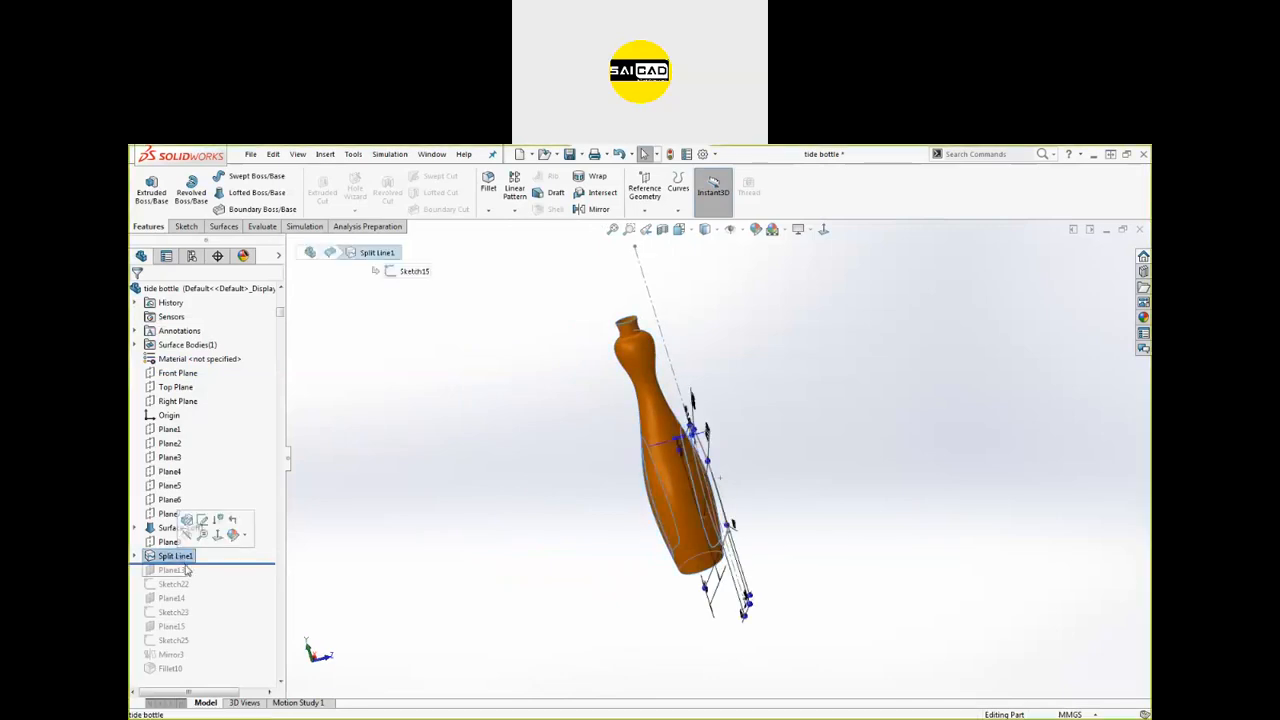
{"action": "key", "text": "ctrl+z"}
Step: Create a projection split line from Sketch15 on the lofted bottle face, with Single direction enabled
{"action": "left_click", "coordinate": [678, 190]}
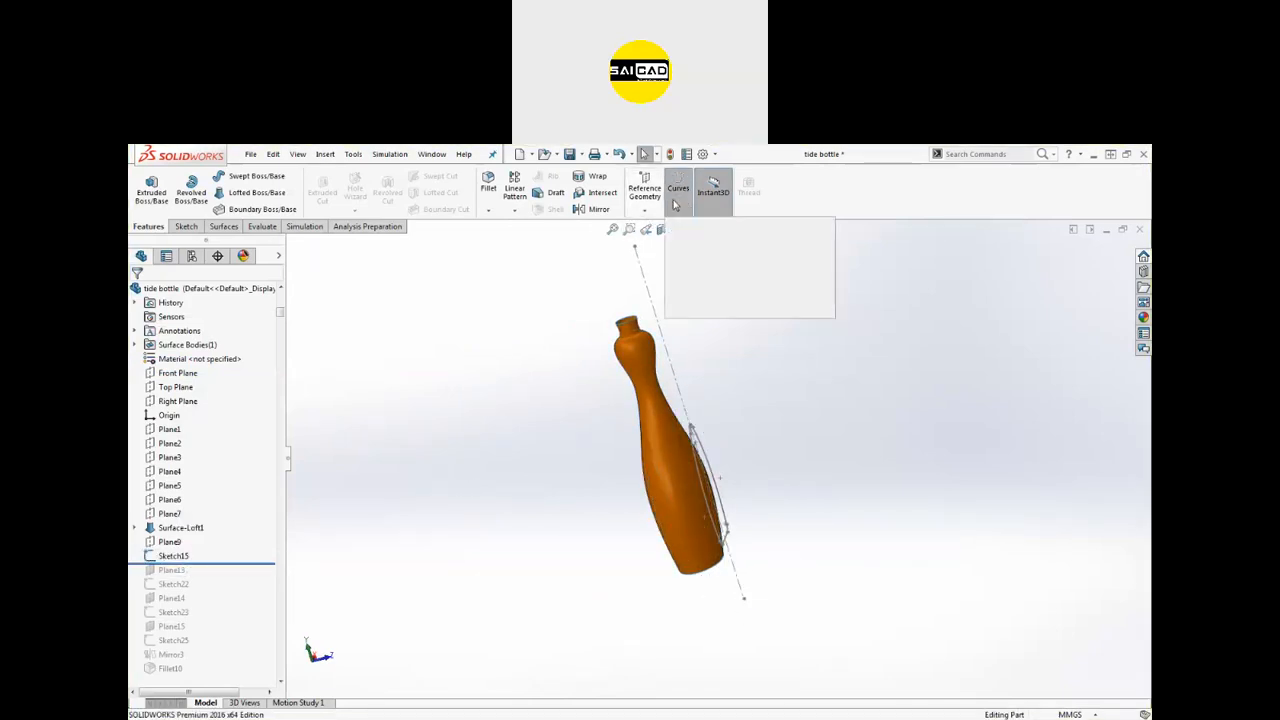
{"action": "left_click", "coordinate": [695, 227]}
{"action": "scroll", "coordinate": [728, 452], "scroll_direction": "down", "scroll_amount": 2}
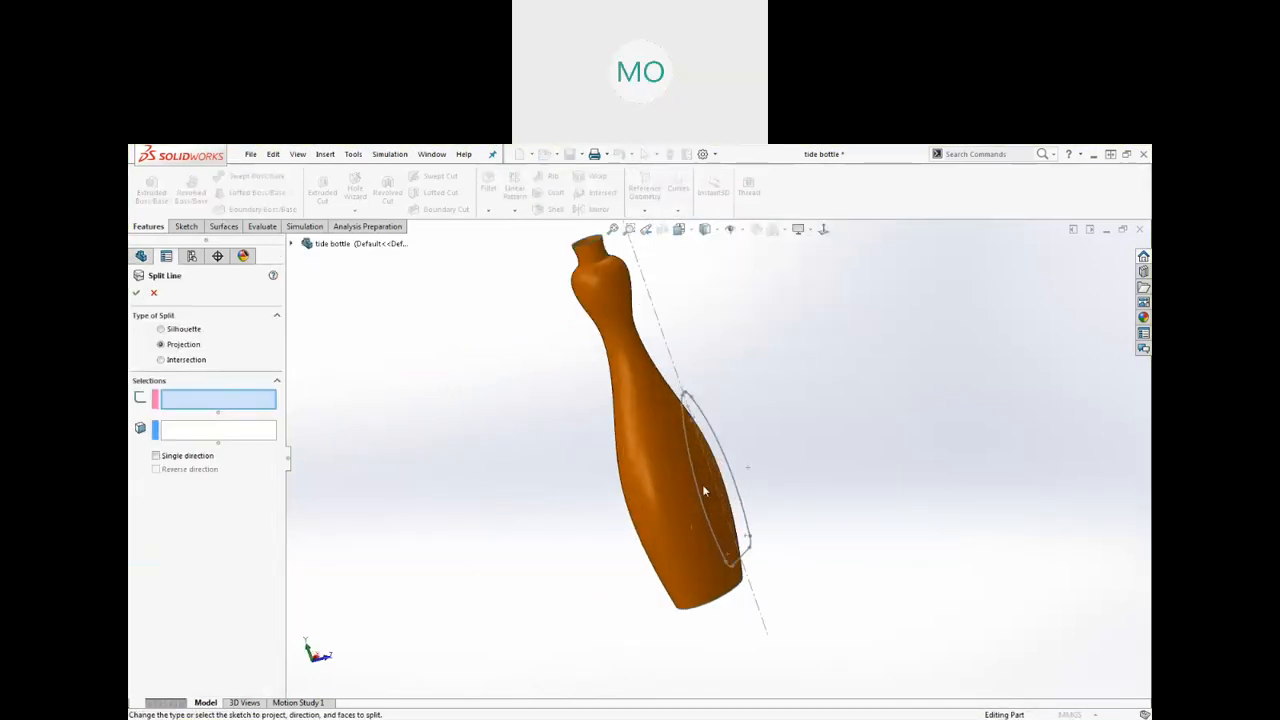
{"action": "mouse_move", "coordinate": [720, 445]}
{"action": "middle_mouse_down"}
{"action": "mouse_move", "coordinate": [791, 443]}
{"action": "mouse_move", "coordinate": [734, 449]}
{"action": "mouse_move", "coordinate": [712, 472]}
{"action": "mouse_move", "coordinate": [745, 450]}
{"action": "middle_mouse_up"}
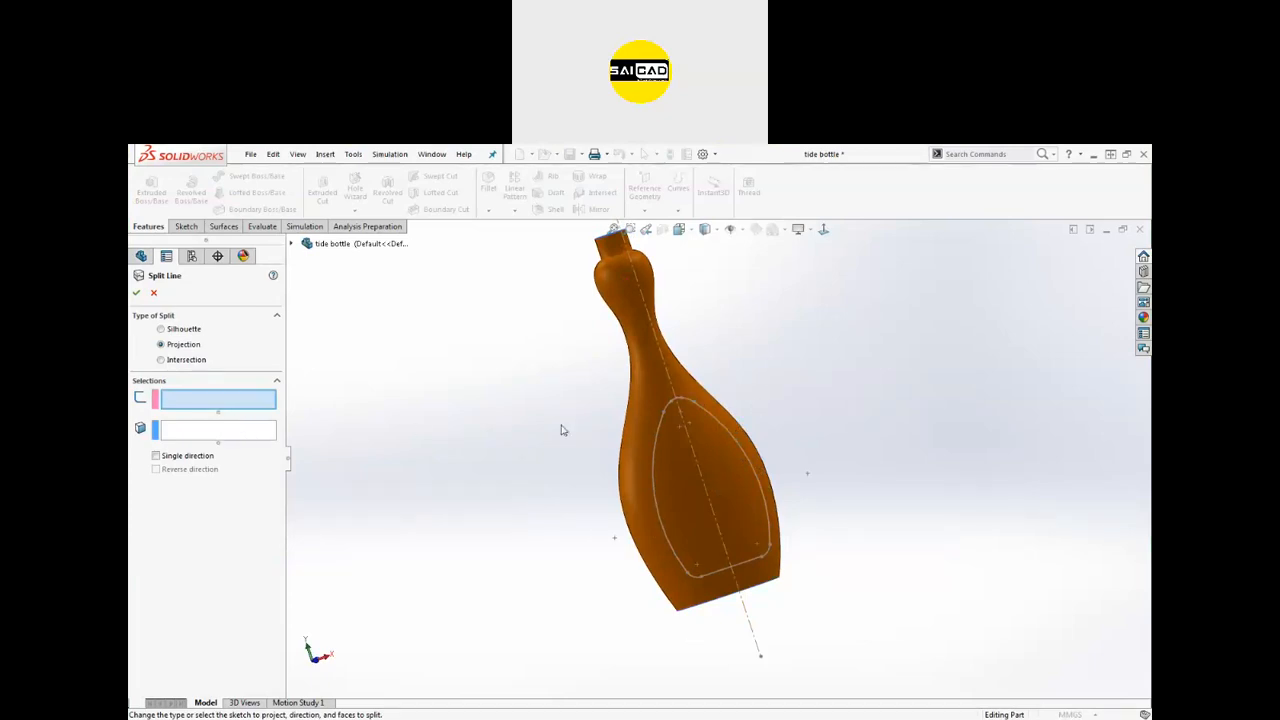
{"action": "left_click", "coordinate": [659, 438]}
{"action": "left_click", "coordinate": [603, 486]}
{"action": "mouse_move", "coordinate": [603, 486]}
{"action": "middle_mouse_down"}
{"action": "mouse_move", "coordinate": [571, 512]}
{"action": "mouse_move", "coordinate": [655, 490]}
{"action": "middle_mouse_up"}
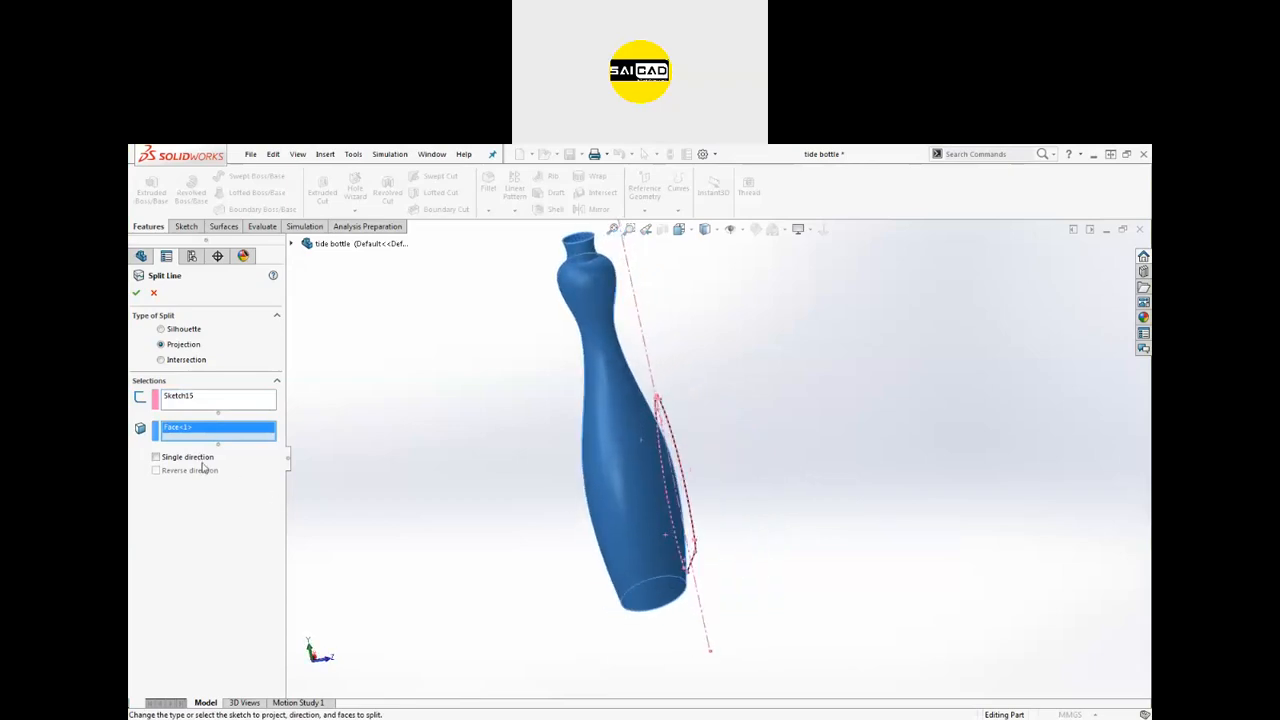
{"action": "left_click", "coordinate": [203, 460]}
{"action": "middle_click_drag", "start_coordinate": [505, 470], "coordinate": [315, 492]}
{"action": "left_click", "coordinate": [136, 292]}
Step: Examine the recreated split line on the bottle surface, close up and from several angles
{"action": "scroll", "coordinate": [563, 515], "scroll_direction": "down", "scroll_amount": 2}
{"action": "mouse_move", "coordinate": [563, 515]}
{"action": "middle_mouse_down"}
{"action": "mouse_move", "coordinate": [620, 463]}
{"action": "mouse_move", "coordinate": [569, 517]}
{"action": "middle_mouse_up"}
{"action": "scroll", "coordinate": [569, 517], "scroll_direction": "up", "scroll_amount": 4}
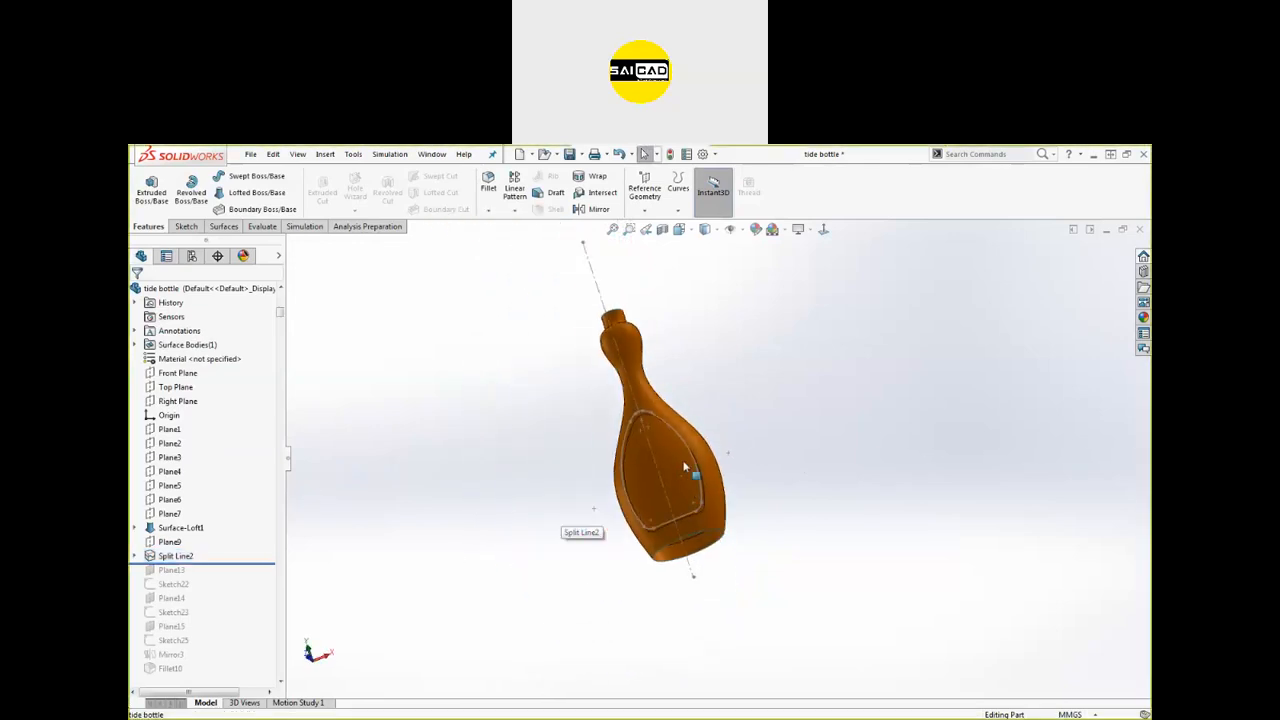
{"action": "scroll", "coordinate": [696, 492], "scroll_direction": "down", "scroll_amount": 2}
{"action": "middle_click_drag", "start_coordinate": [670, 478], "coordinate": [743, 477]}
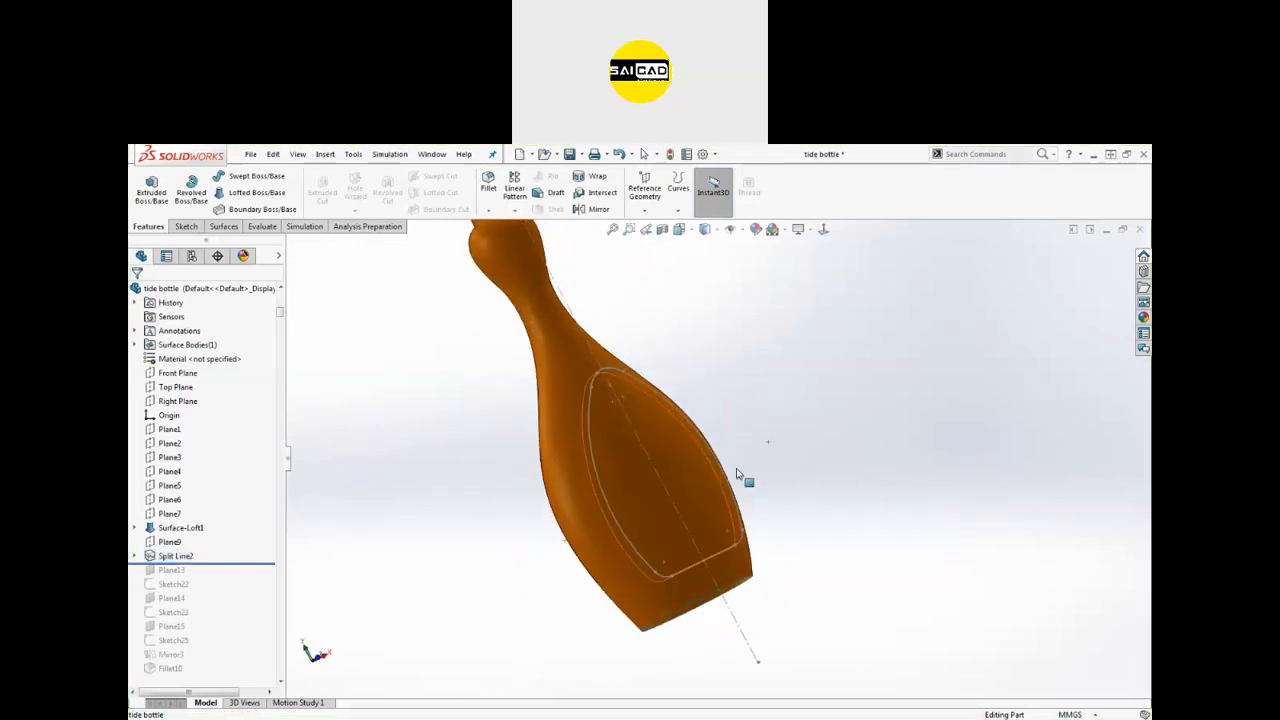
{"action": "scroll", "coordinate": [560, 380], "scroll_direction": "down", "scroll_amount": 3}
{"action": "middle_click_drag", "start_coordinate": [611, 361], "coordinate": [618, 344]}
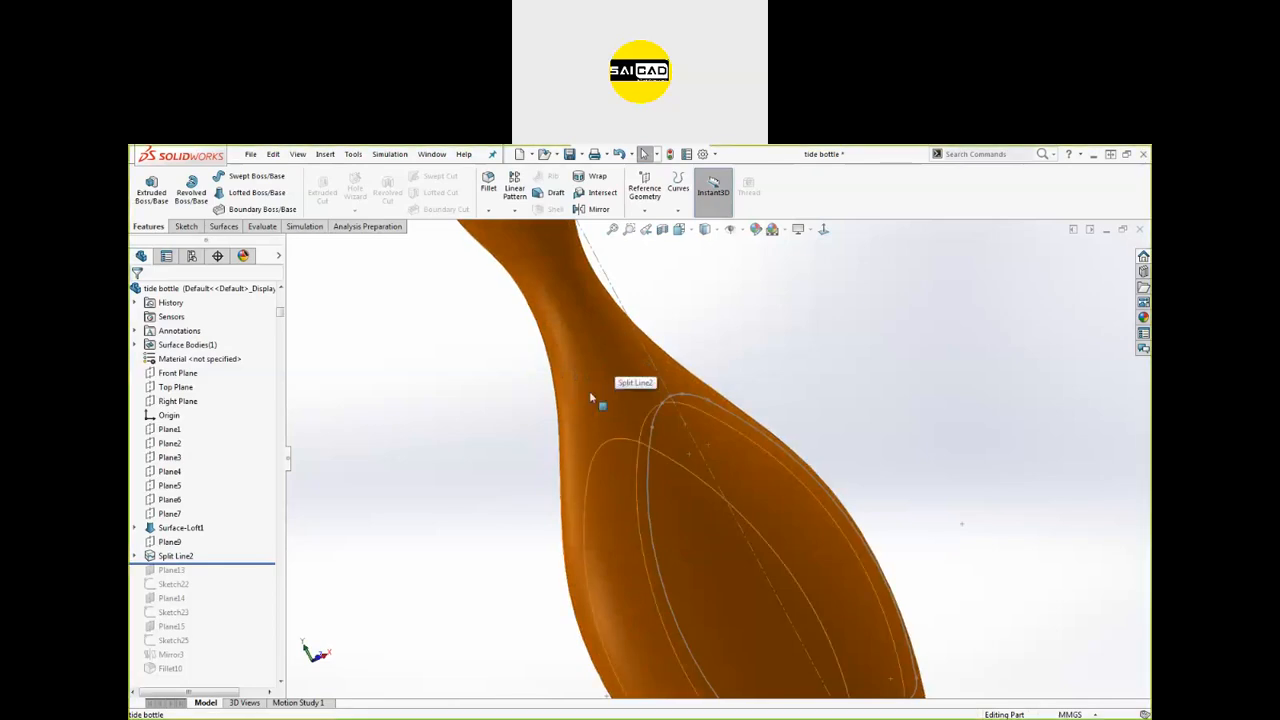
{"action": "scroll", "coordinate": [590, 393], "scroll_direction": "up", "scroll_amount": 3}
{"action": "middle_click_drag", "start_coordinate": [543, 414], "coordinate": [526, 457]}
{"action": "scroll", "coordinate": [526, 457], "scroll_direction": "up", "scroll_amount": 2}
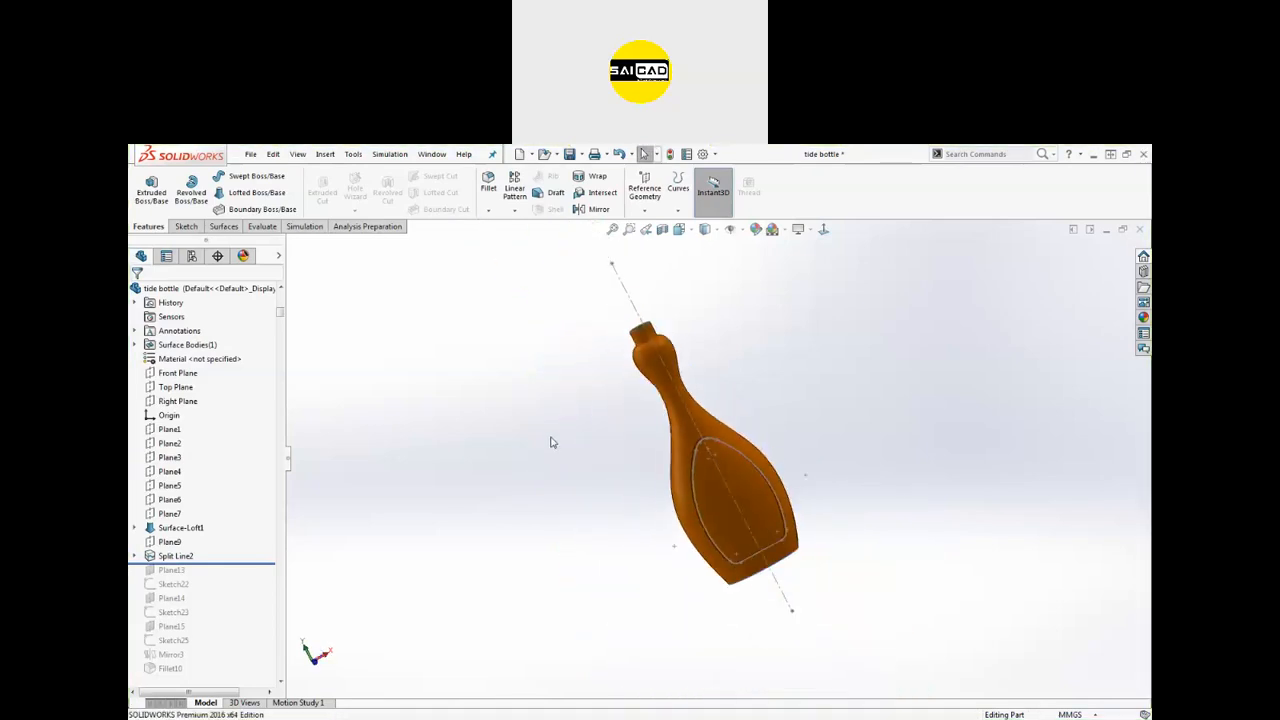
{"action": "left_click", "coordinate": [186, 227]}
{"action": "left_click", "coordinate": [146, 183]}
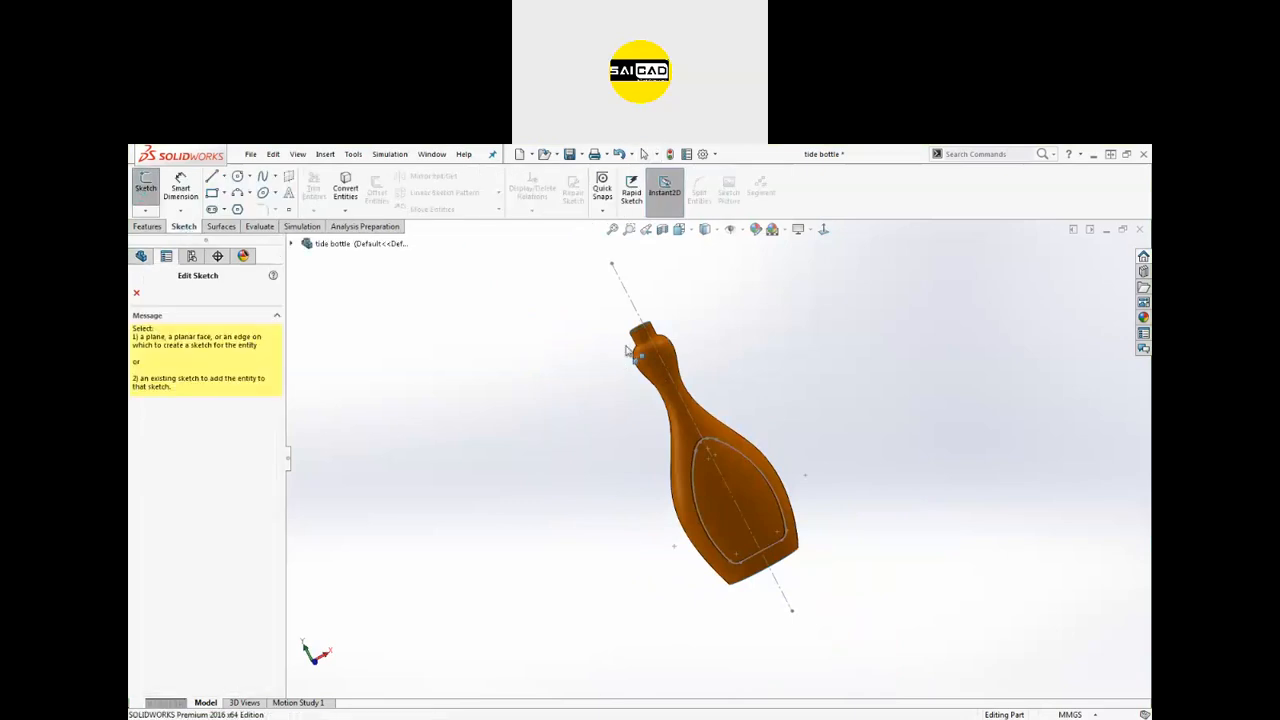
{"action": "left_click", "coordinate": [293, 244]}
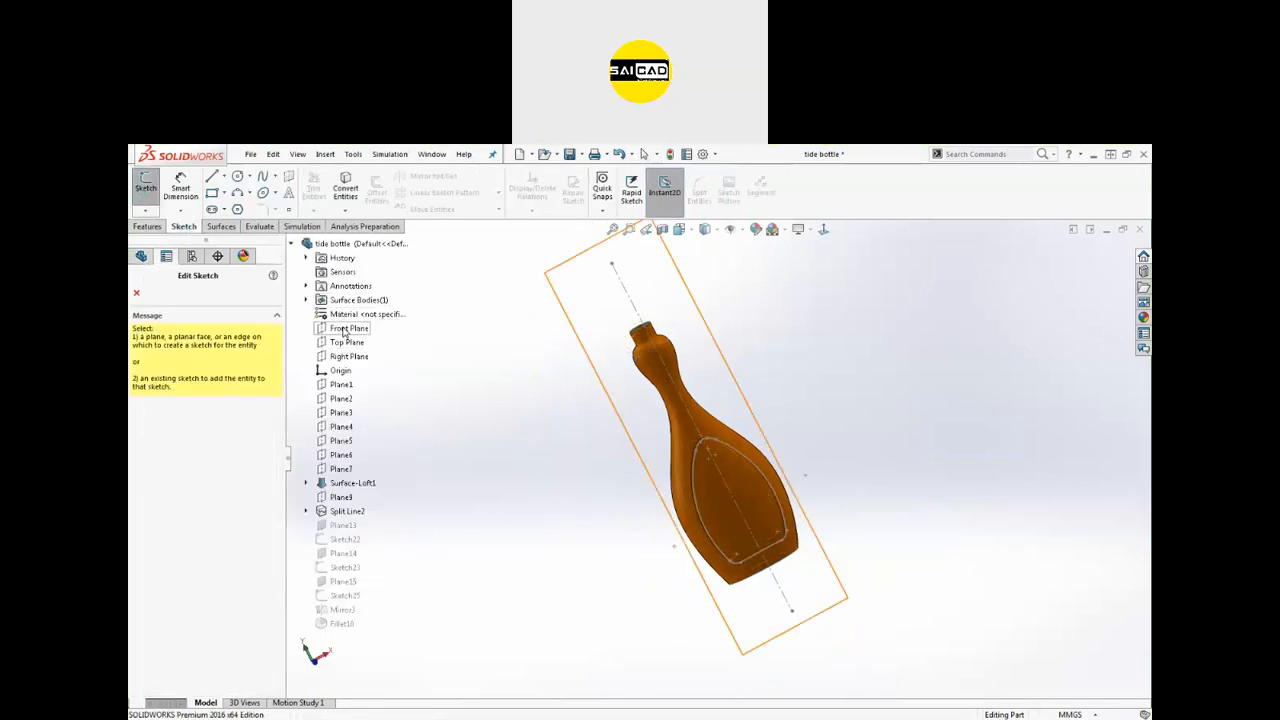
{"action": "left_click", "coordinate": [346, 331]}
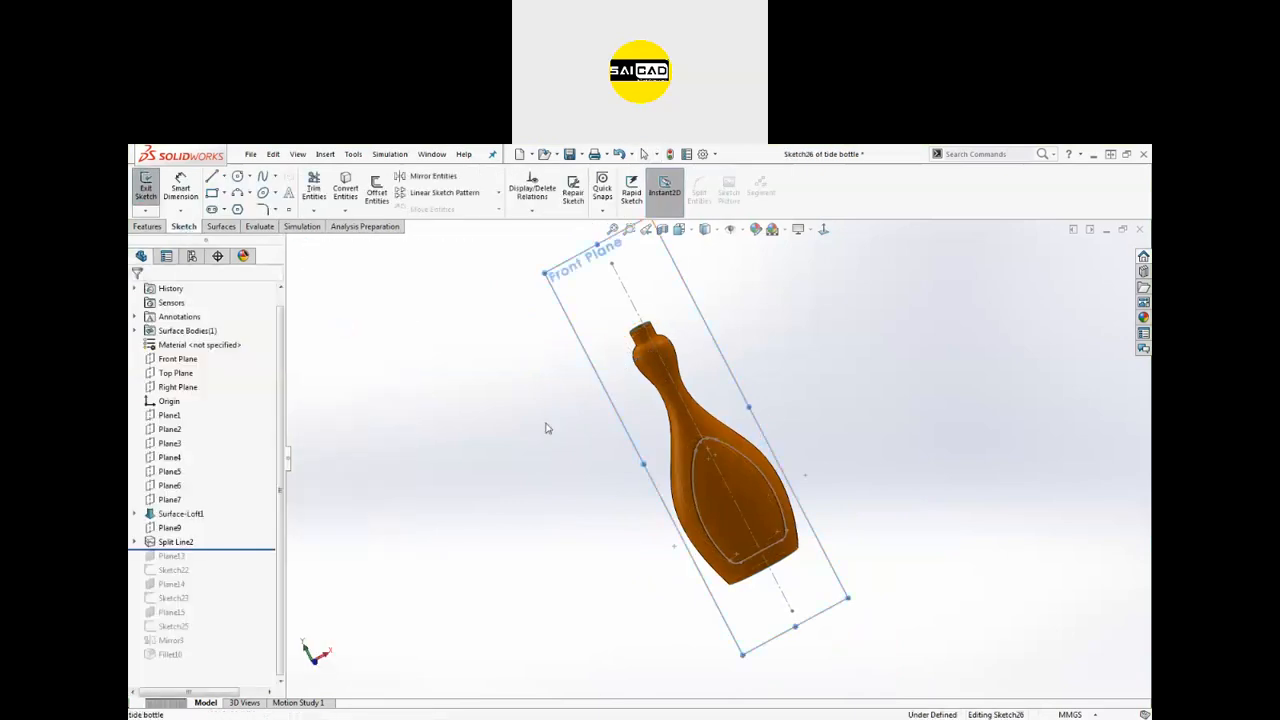
{"action": "left_click", "coordinate": [174, 531]}
{"action": "left_click", "coordinate": [146, 187]}
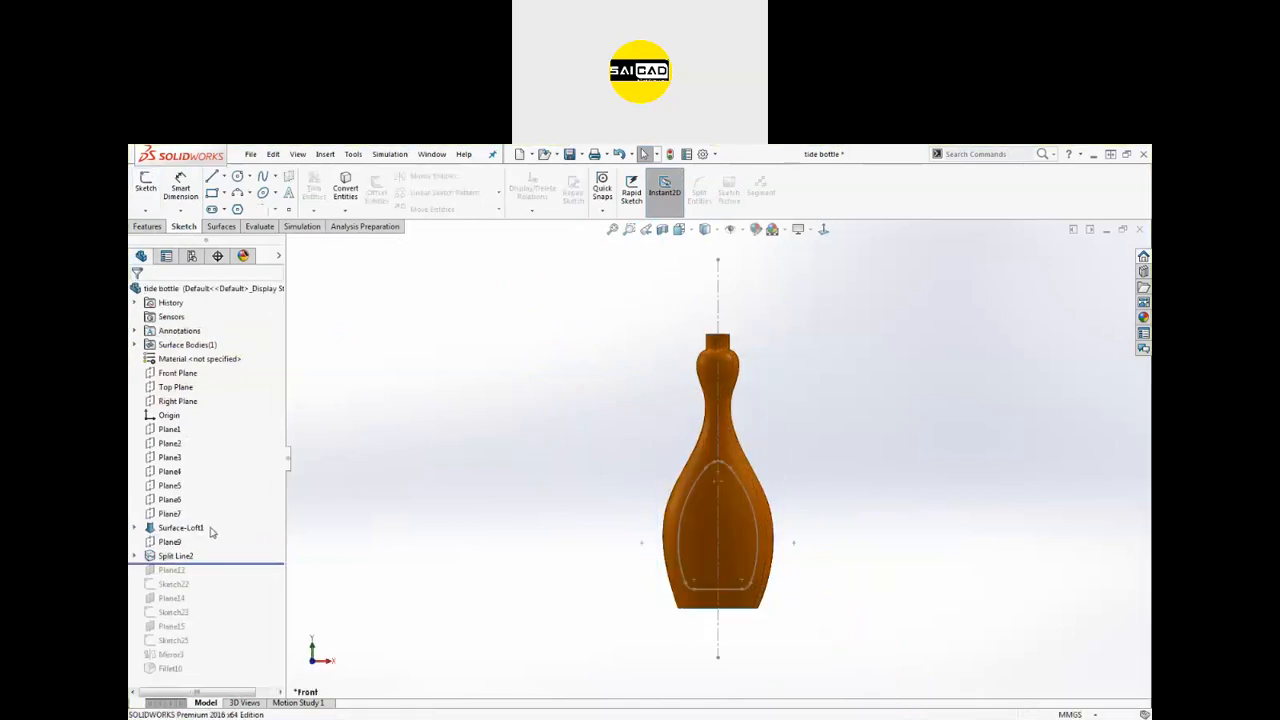
Step: Start a sketch on Plane9 and draw a line about 3.6 mm long at 45° just above the label outline
{"action": "left_click", "coordinate": [172, 543]}
{"action": "left_click", "coordinate": [146, 183]}
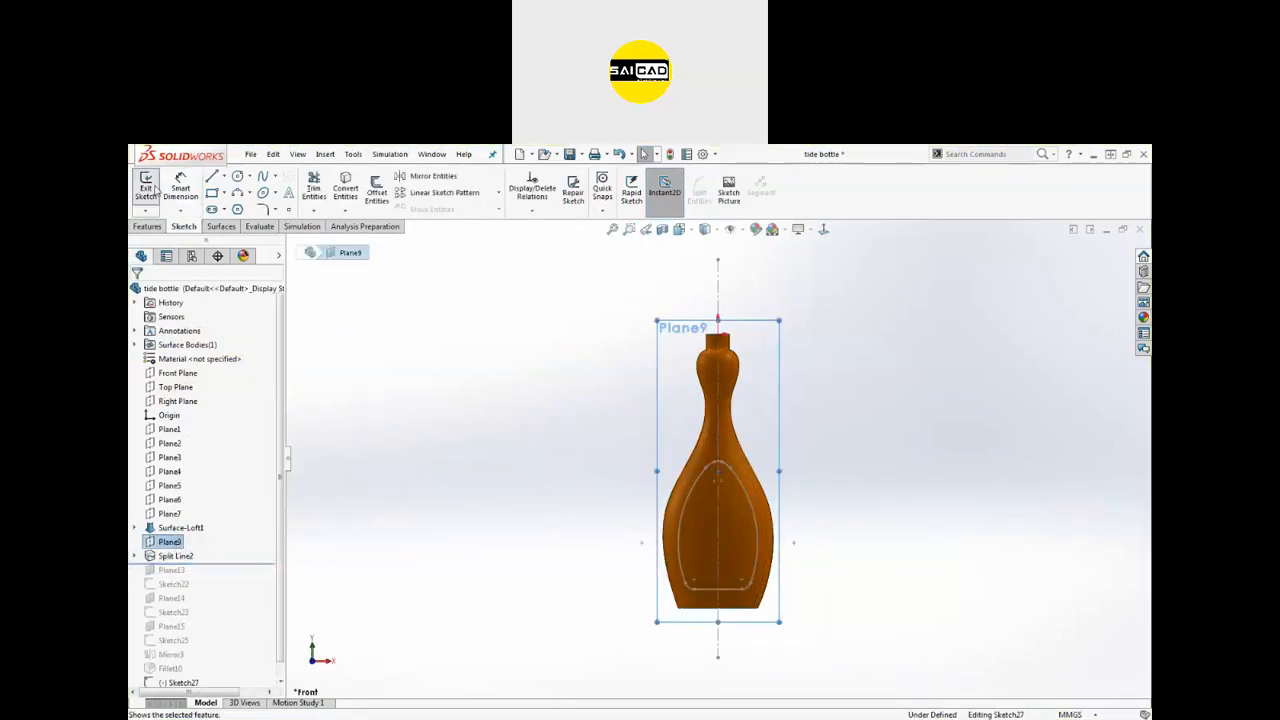
{"action": "left_click", "coordinate": [211, 176]}
{"action": "scroll", "coordinate": [790, 488], "scroll_direction": "down", "scroll_amount": 3}
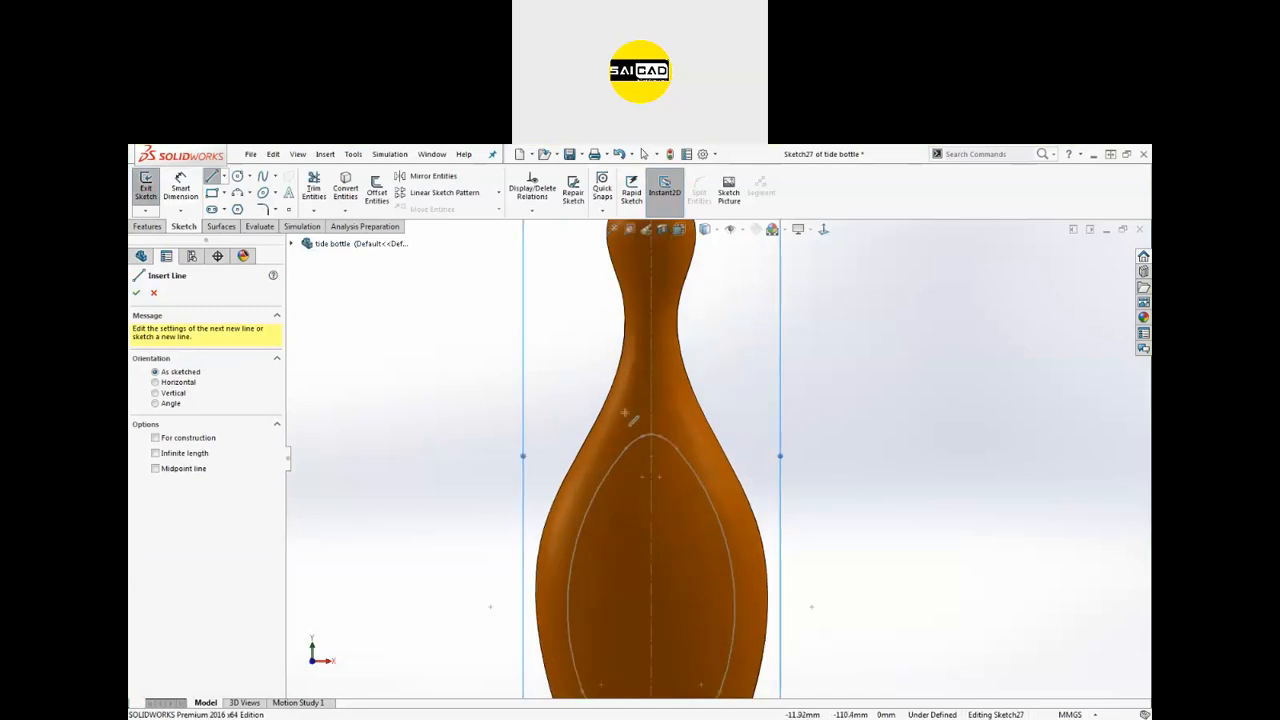
{"action": "scroll", "coordinate": [628, 413], "scroll_direction": "down", "scroll_amount": 2}
{"action": "left_click_drag", "start_coordinate": [632, 418], "coordinate": [640, 410]}
Step: Stretch the line's upper end across the bottle's centreline to about X 9.09 mm, Y -100.68 mm
{"action": "right_click", "coordinate": [544, 370]}
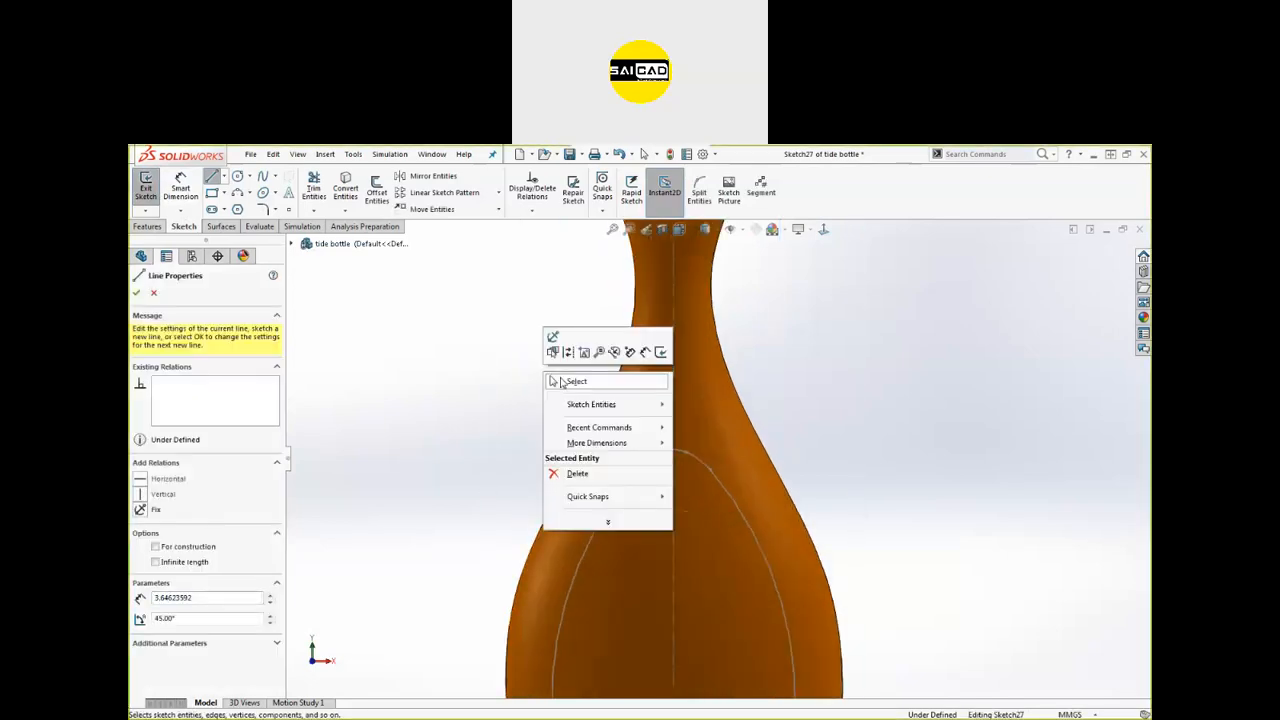
{"action": "left_click", "coordinate": [562, 380]}
{"action": "left_click_drag", "start_coordinate": [640, 410], "coordinate": [702, 387]}
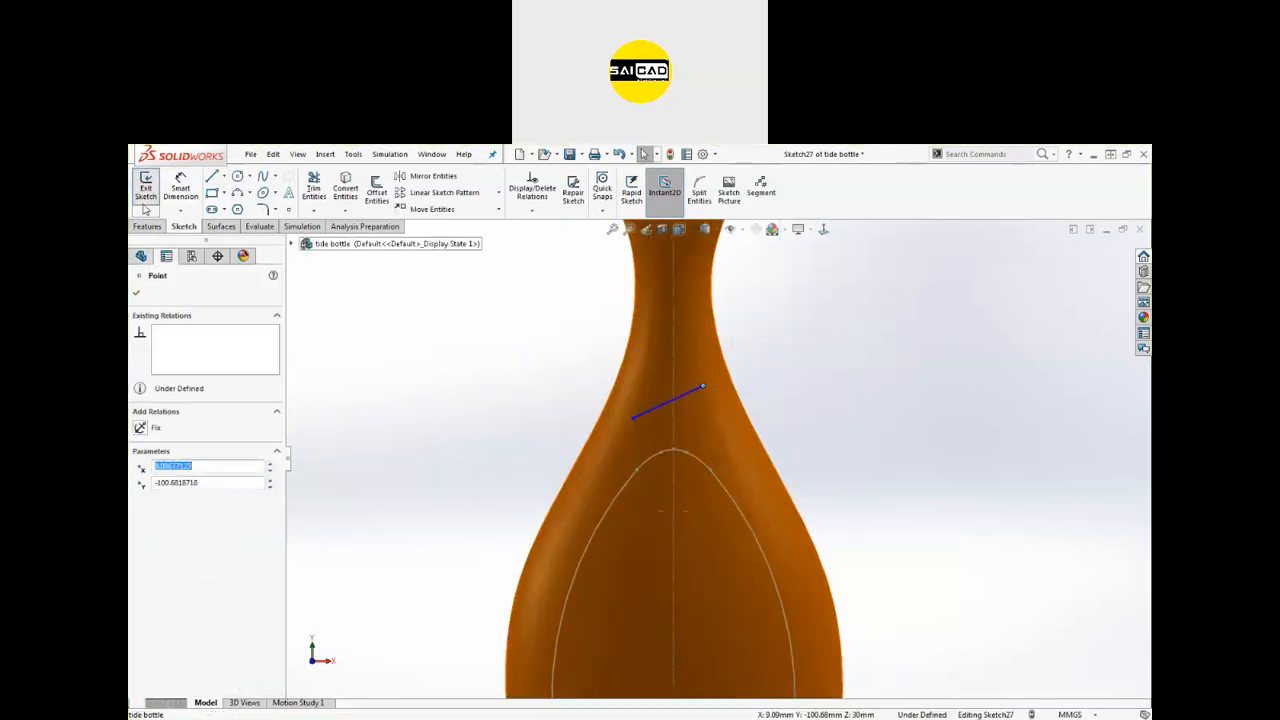
Step: Exit the sketch and try to split the lofted bottle face with a projection of Sketch27's short line
{"action": "left_click", "coordinate": [146, 188]}
{"action": "mouse_move", "coordinate": [537, 409]}
{"action": "middle_mouse_down"}
{"action": "mouse_move", "coordinate": [674, 420]}
{"action": "mouse_move", "coordinate": [626, 434]}
{"action": "mouse_move", "coordinate": [500, 328]}
{"action": "middle_mouse_up"}
{"action": "left_click", "coordinate": [147, 227]}
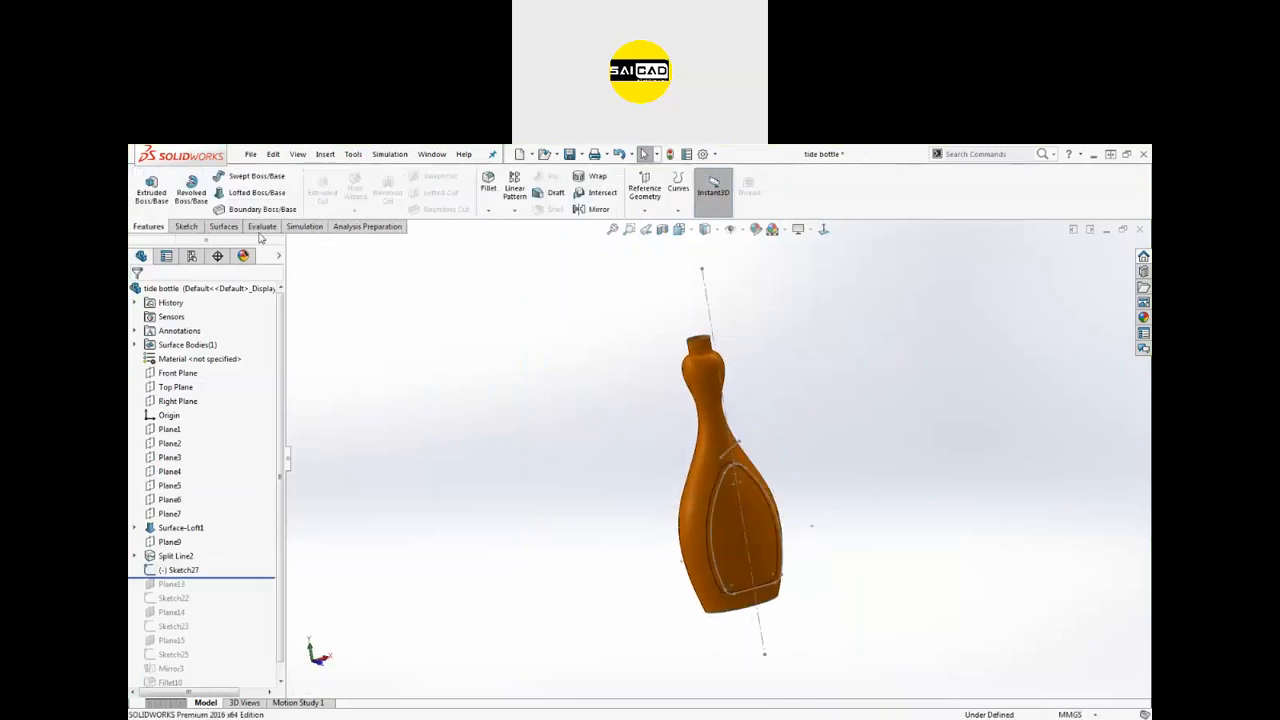
{"action": "left_click", "coordinate": [678, 185]}
{"action": "left_click", "coordinate": [692, 226]}
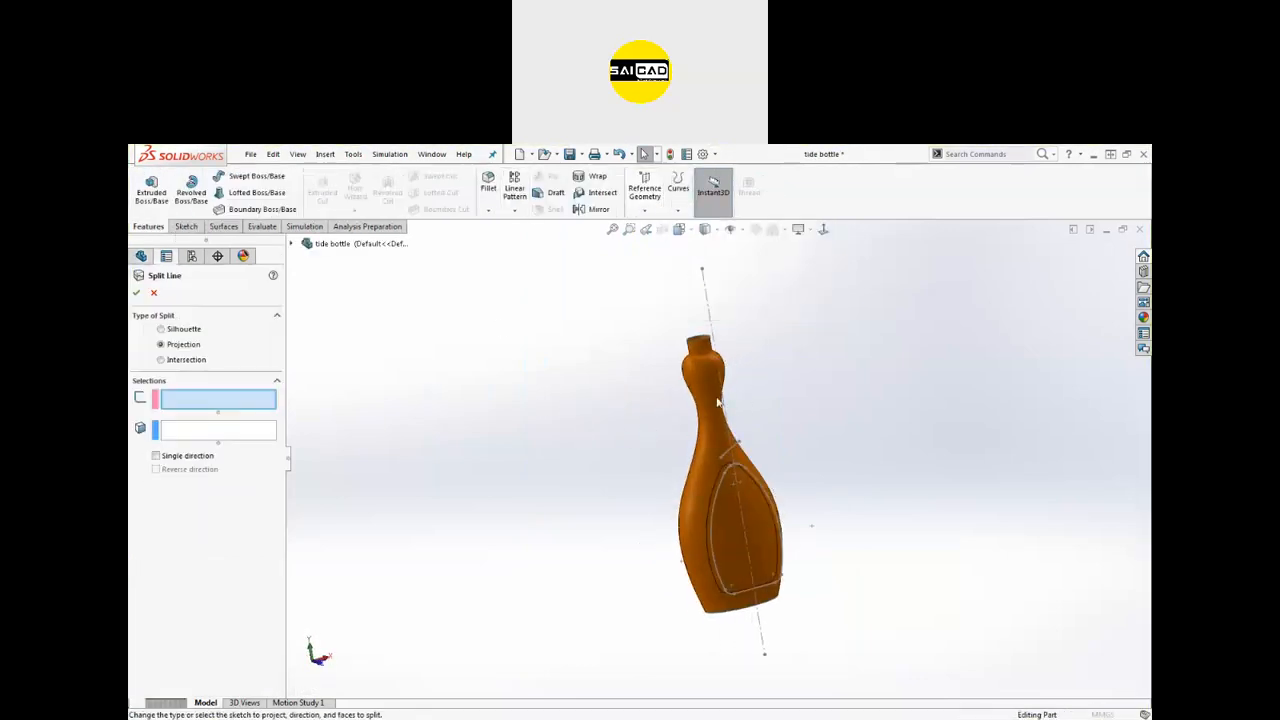
{"action": "left_click", "coordinate": [722, 452]}
{"action": "left_click", "coordinate": [695, 470]}
{"action": "mouse_move", "coordinate": [535, 499]}
{"action": "middle_mouse_down"}
{"action": "mouse_move", "coordinate": [491, 474]}
{"action": "mouse_move", "coordinate": [475, 416]}
{"action": "mouse_move", "coordinate": [548, 354]}
{"action": "mouse_move", "coordinate": [422, 401]}
{"action": "middle_mouse_up"}
{"action": "left_click", "coordinate": [136, 292]}
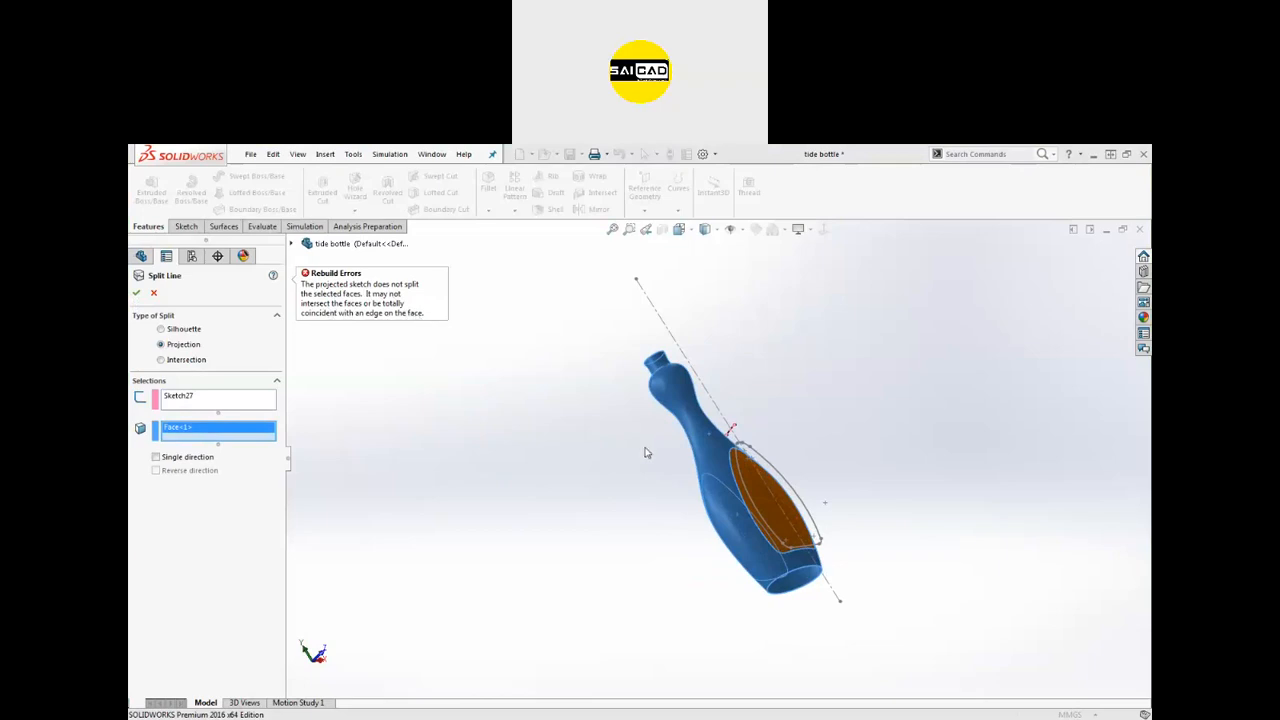
{"action": "middle_click_drag", "start_coordinate": [596, 367], "coordinate": [756, 380]}
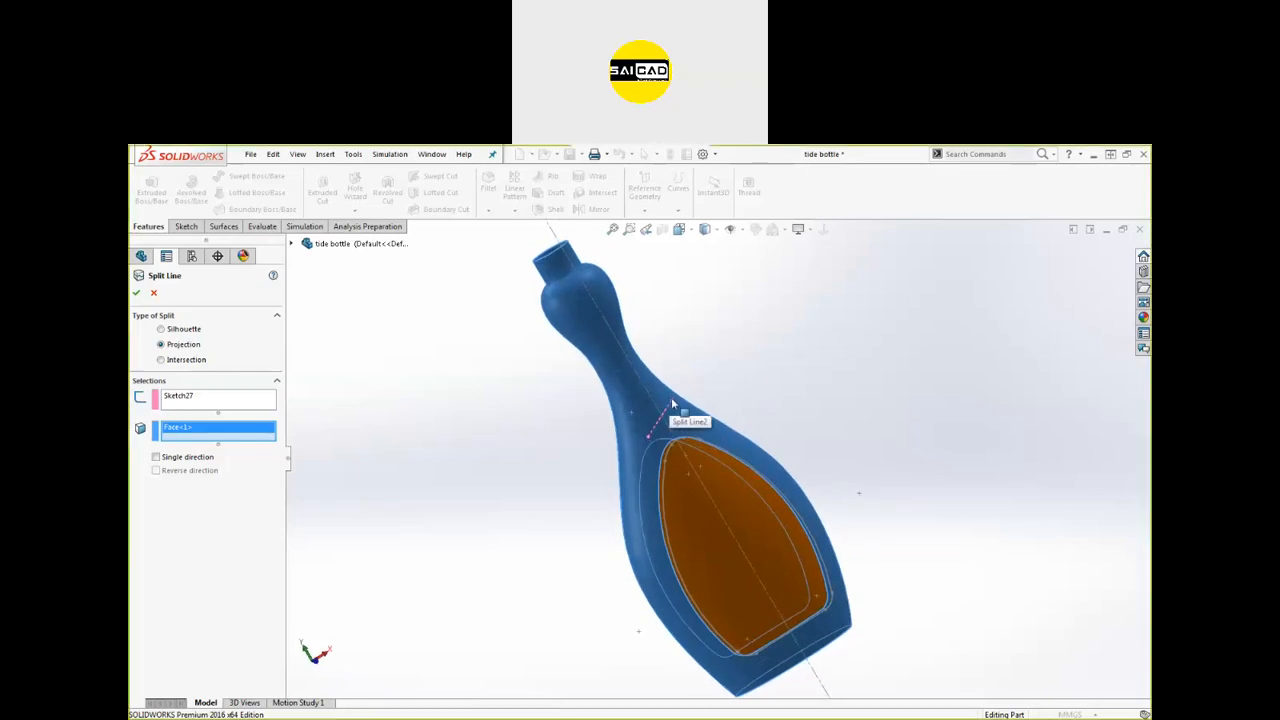
{"action": "left_click_drag", "start_coordinate": [672, 398], "coordinate": [701, 362]}
{"action": "left_click", "coordinate": [700, 362]}
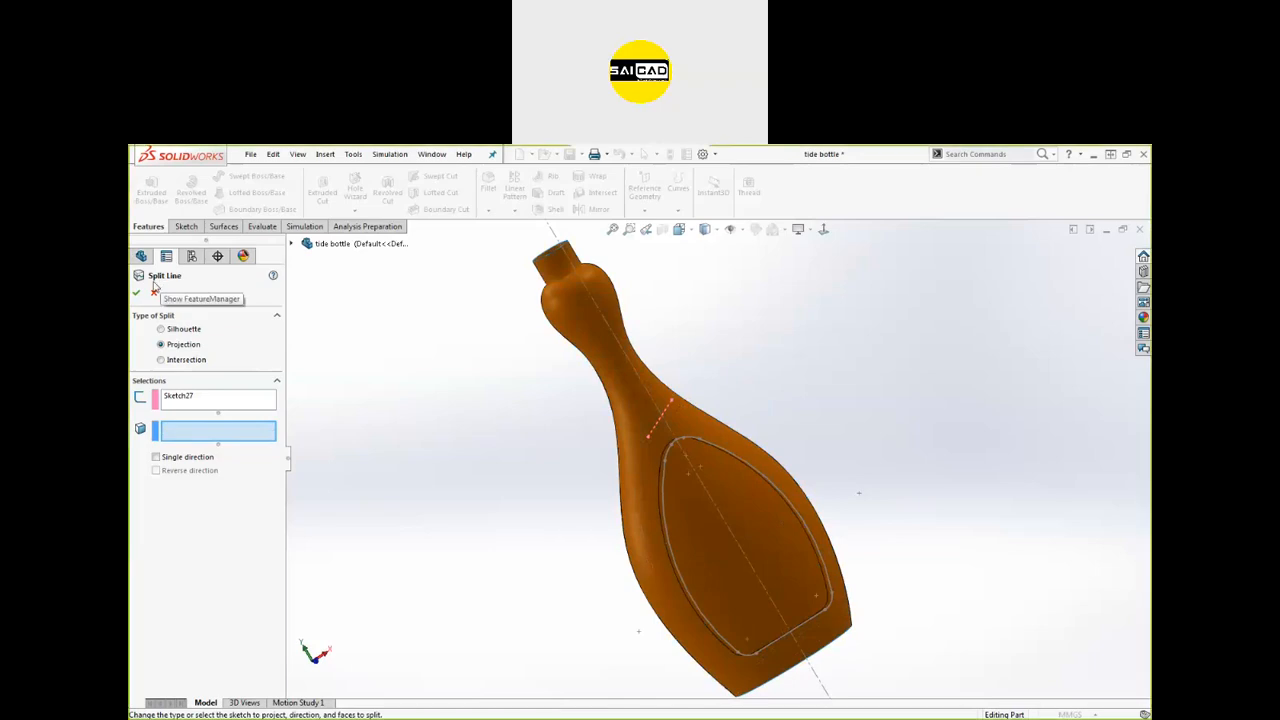
{"action": "left_click", "coordinate": [180, 361]}
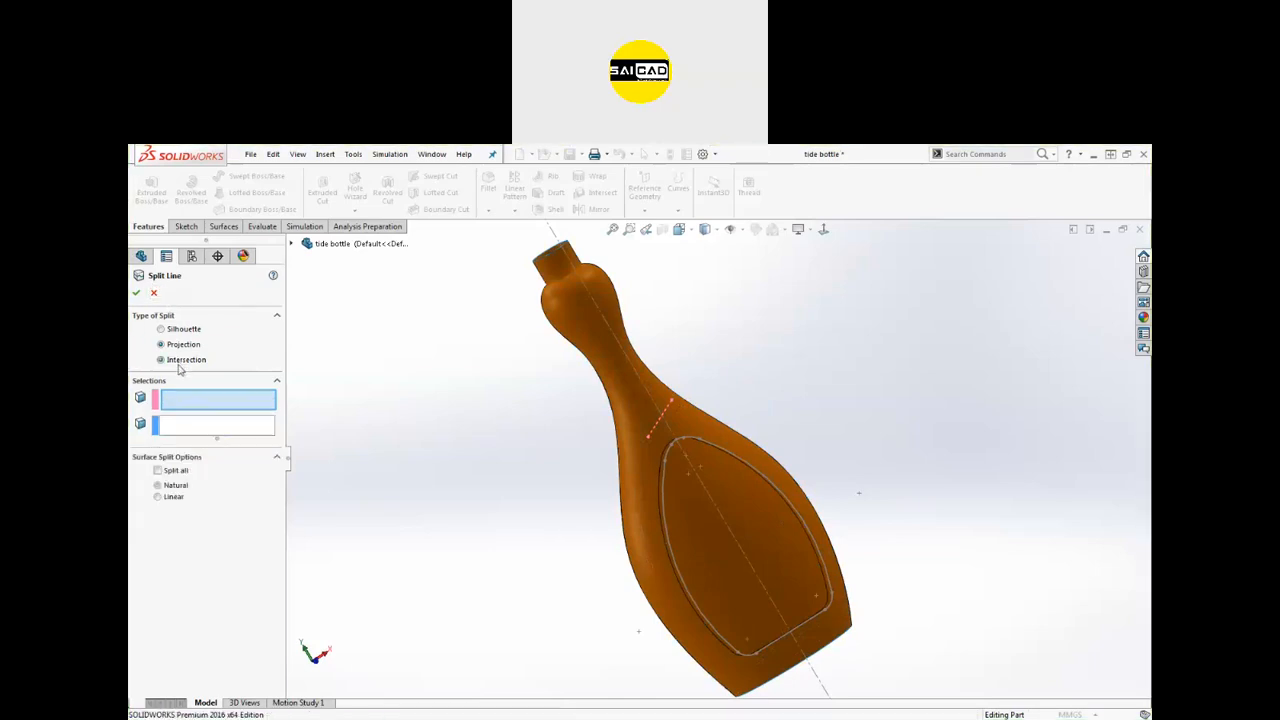
{"action": "left_click", "coordinate": [625, 485]}
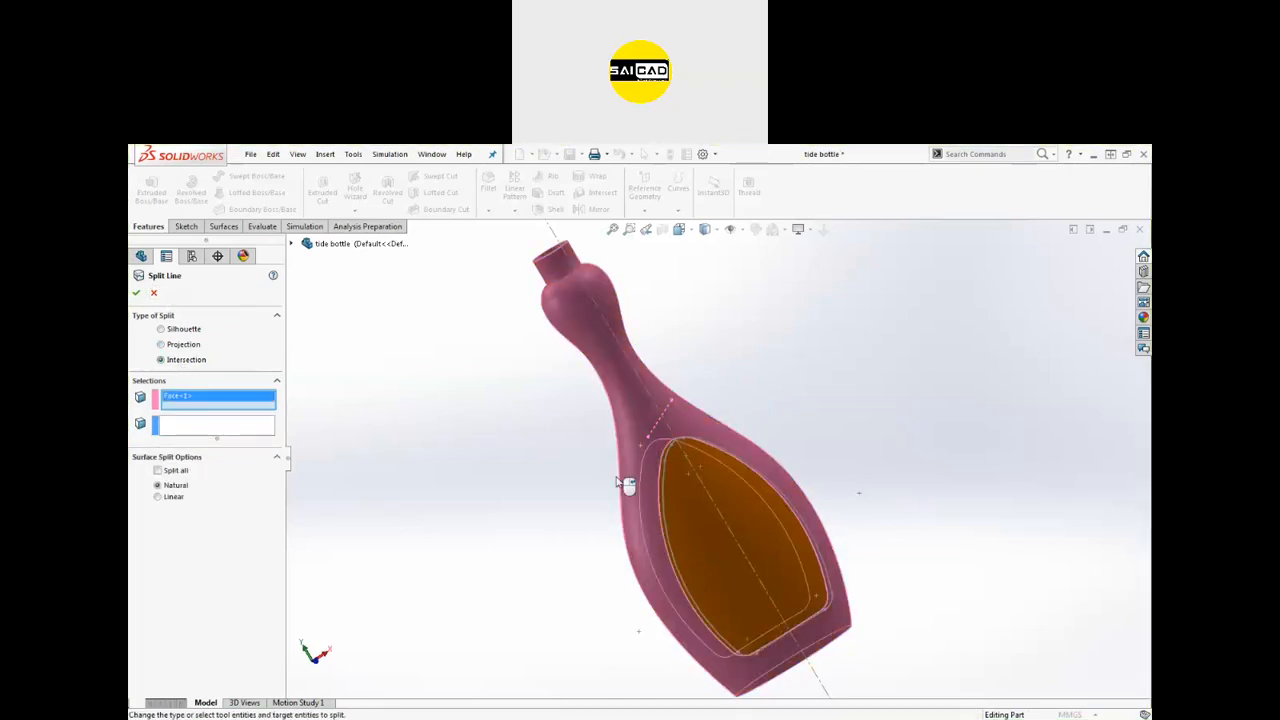
{"action": "right_click", "coordinate": [210, 405]}
{"action": "left_click", "coordinate": [245, 410]}
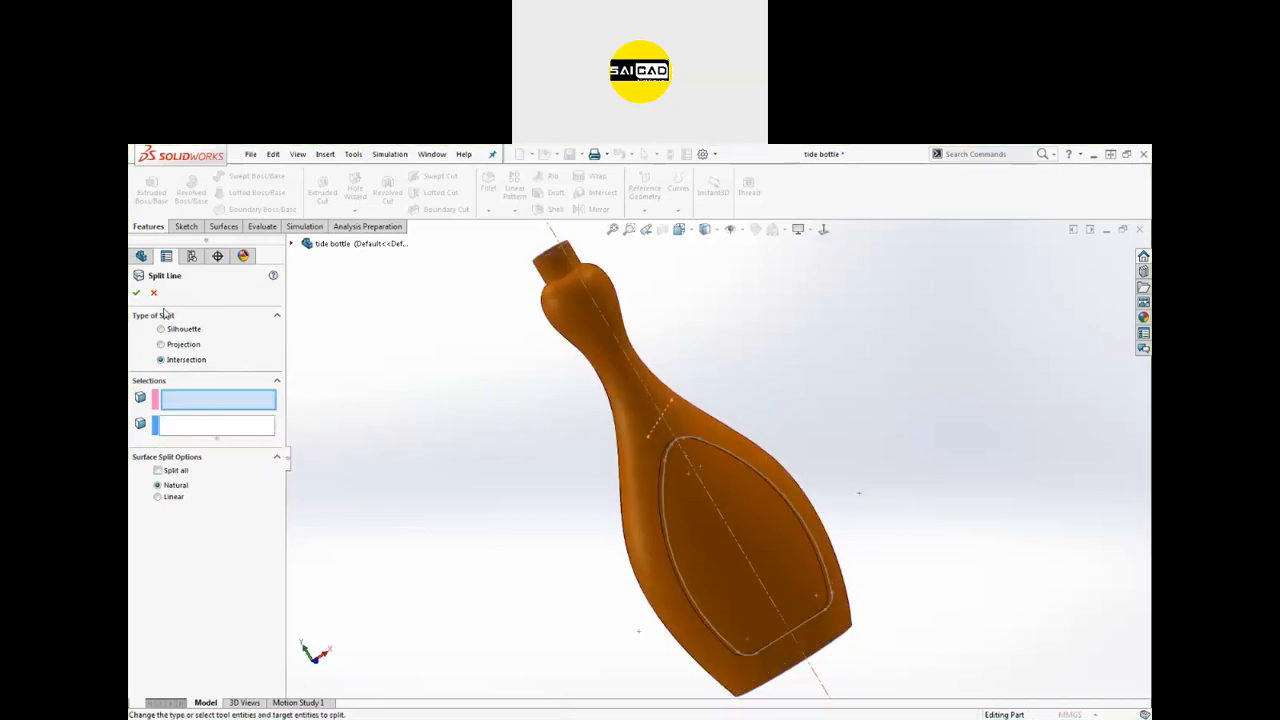
{"action": "left_click", "coordinate": [154, 293]}
Step: Stretch both ends of Sketch27's line so that it extends past the bottle's silhouette on each side
{"action": "middle_click_drag", "start_coordinate": [703, 298], "coordinate": [757, 380]}
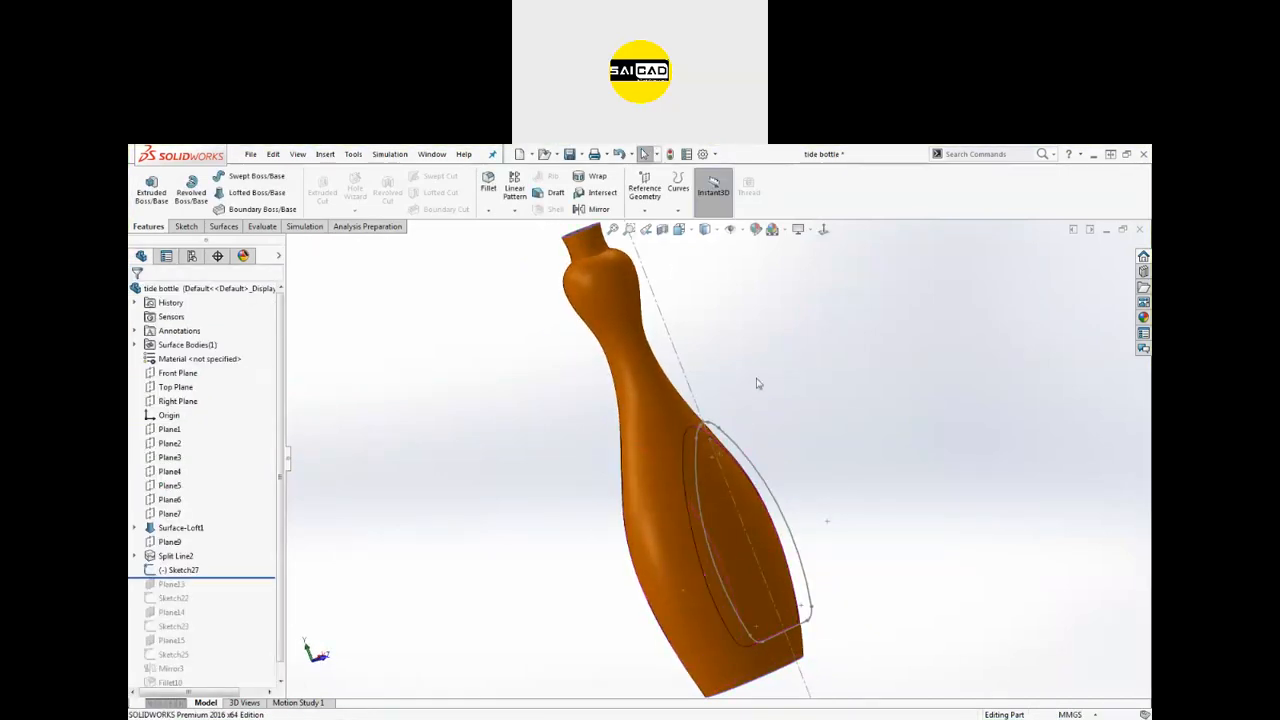
{"action": "left_click", "coordinate": [180, 570]}
{"action": "scroll", "coordinate": [881, 430], "scroll_direction": "down", "scroll_amount": 3}
{"action": "middle_click_drag", "start_coordinate": [881, 430], "coordinate": [769, 409]}
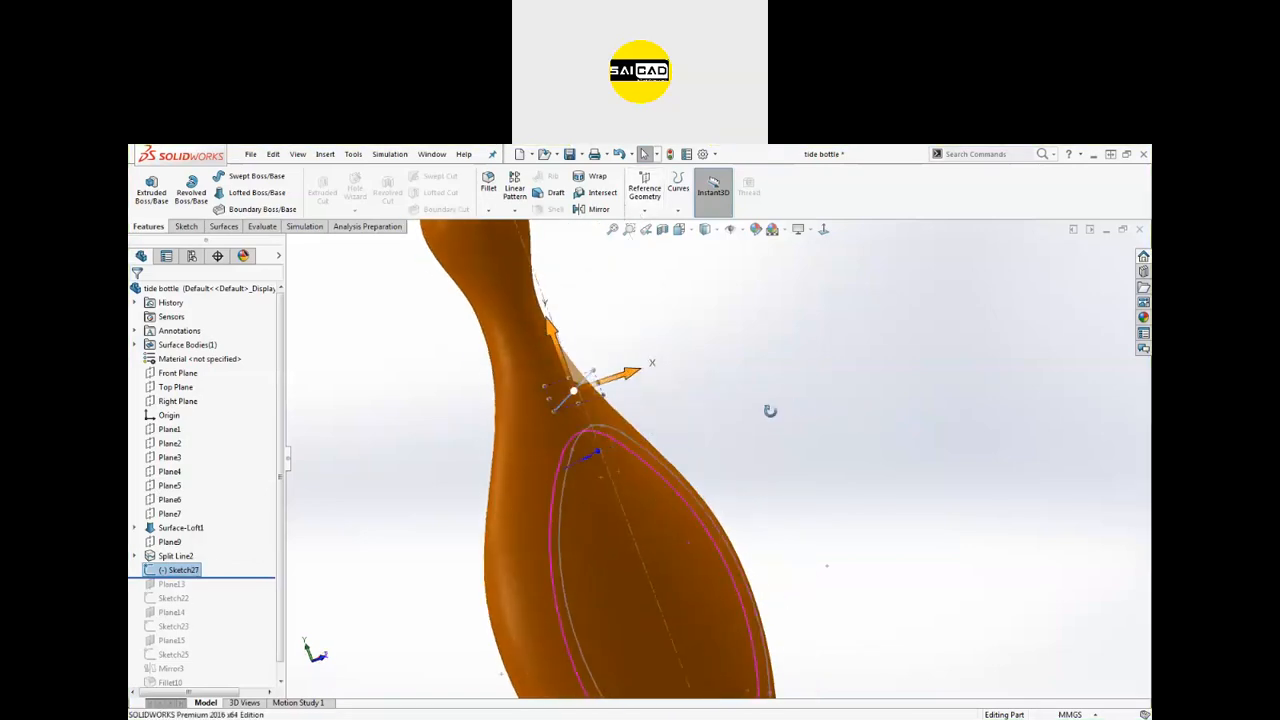
{"action": "left_click_drag", "start_coordinate": [556, 419], "coordinate": [482, 468]}
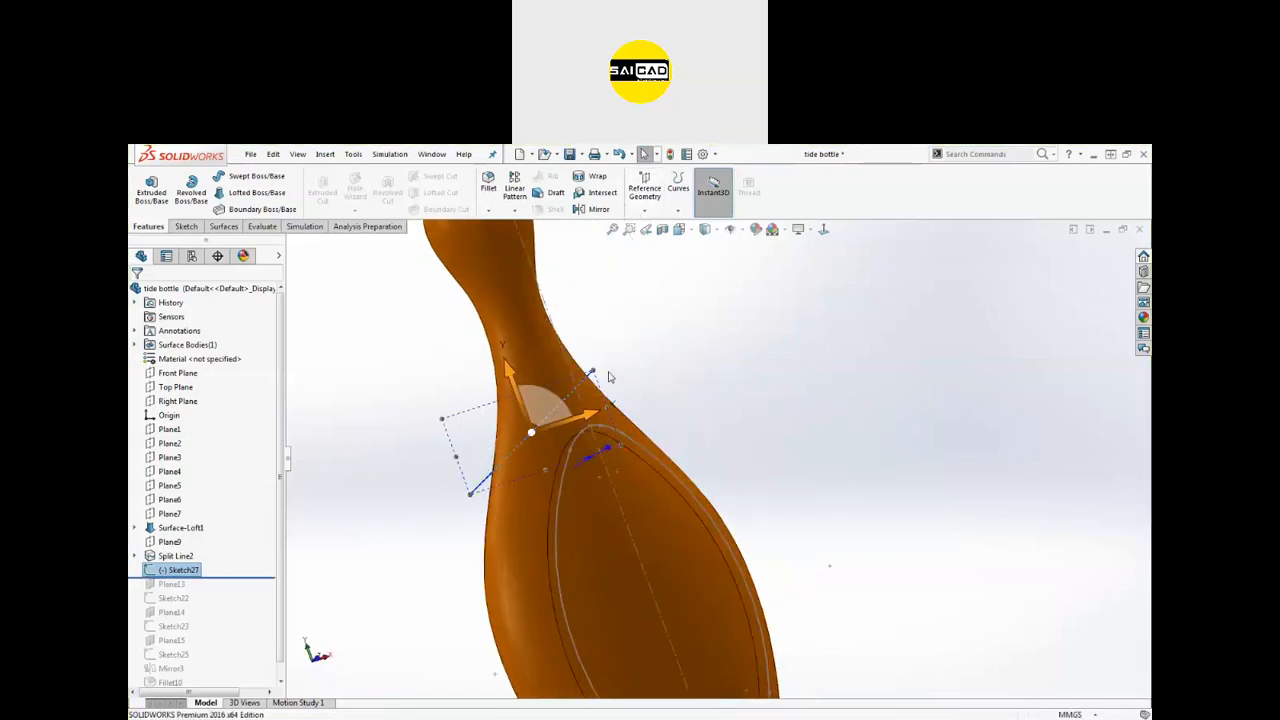
Step: Create a projection split line from Sketch27 on the lofted bottle face and check it around the neck
{"action": "mouse_move", "coordinate": [771, 363]}
{"action": "middle_mouse_down"}
{"action": "mouse_move", "coordinate": [749, 397]}
{"action": "mouse_move", "coordinate": [620, 182]}
{"action": "middle_mouse_up"}
{"action": "left_click", "coordinate": [675, 207]}
{"action": "left_click", "coordinate": [688, 226]}
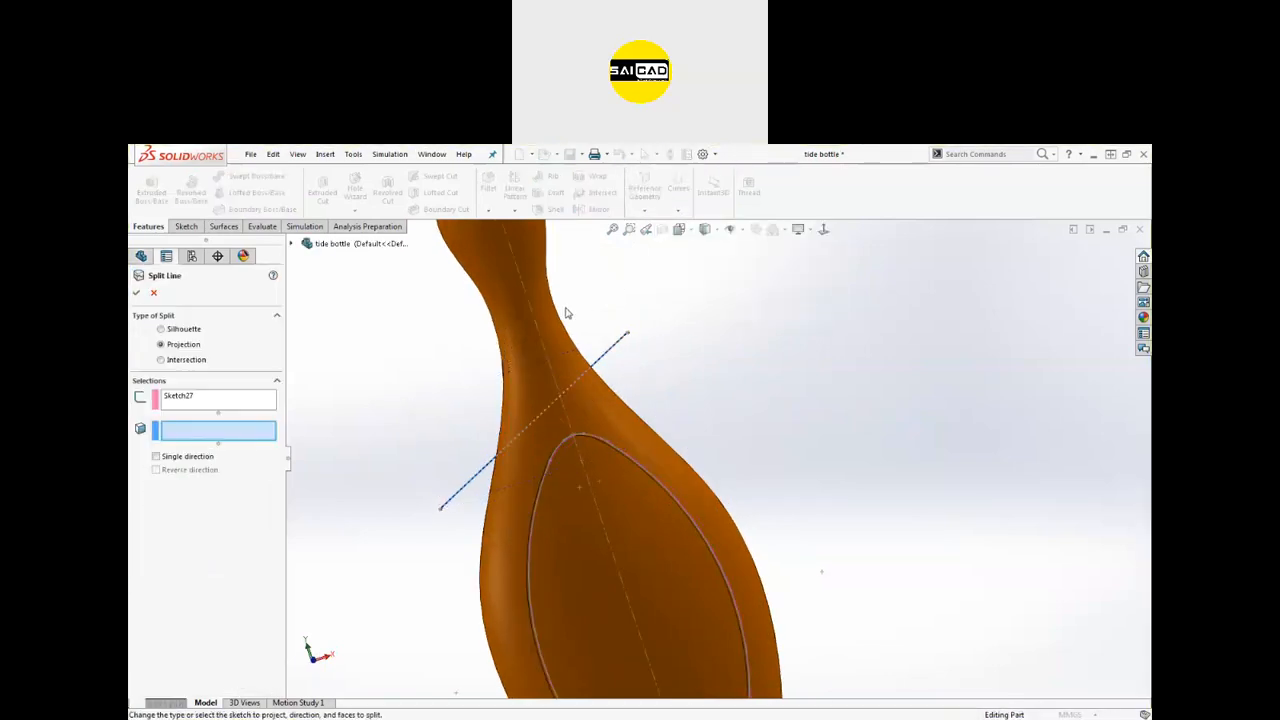
{"action": "left_click", "coordinate": [552, 328]}
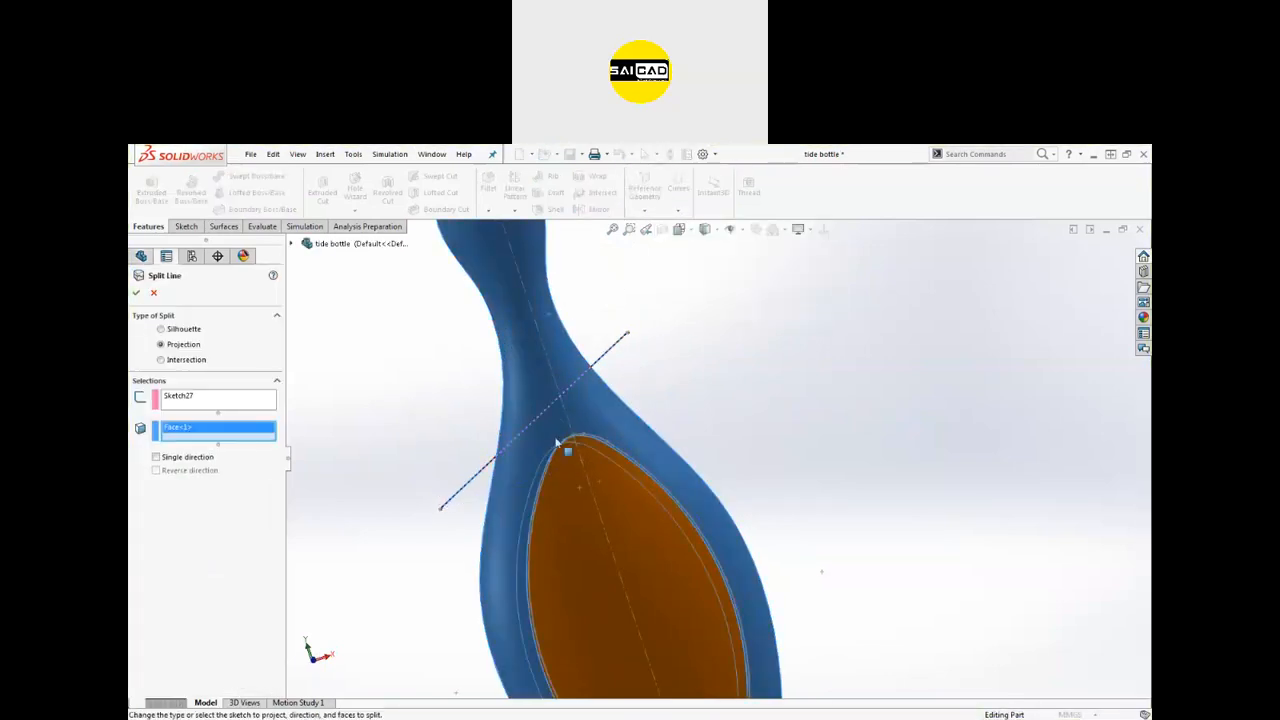
{"action": "left_click", "coordinate": [137, 292]}
{"action": "middle_click_drag", "start_coordinate": [360, 389], "coordinate": [405, 335]}
{"action": "left_click", "coordinate": [405, 335]}
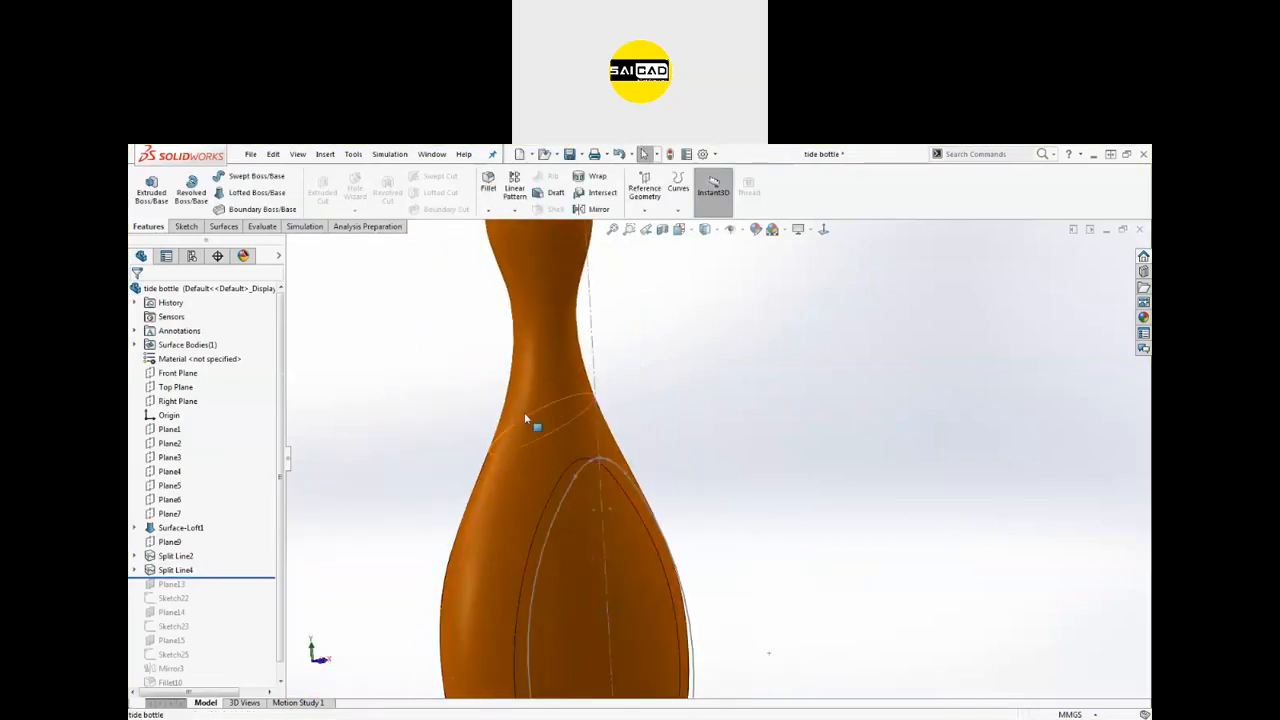
Step: Undo the Sketch27 split line, its line edits and the earlier changes back to the history state ending at DeleteFace2
{"action": "key", "text": "ctrl+z"}
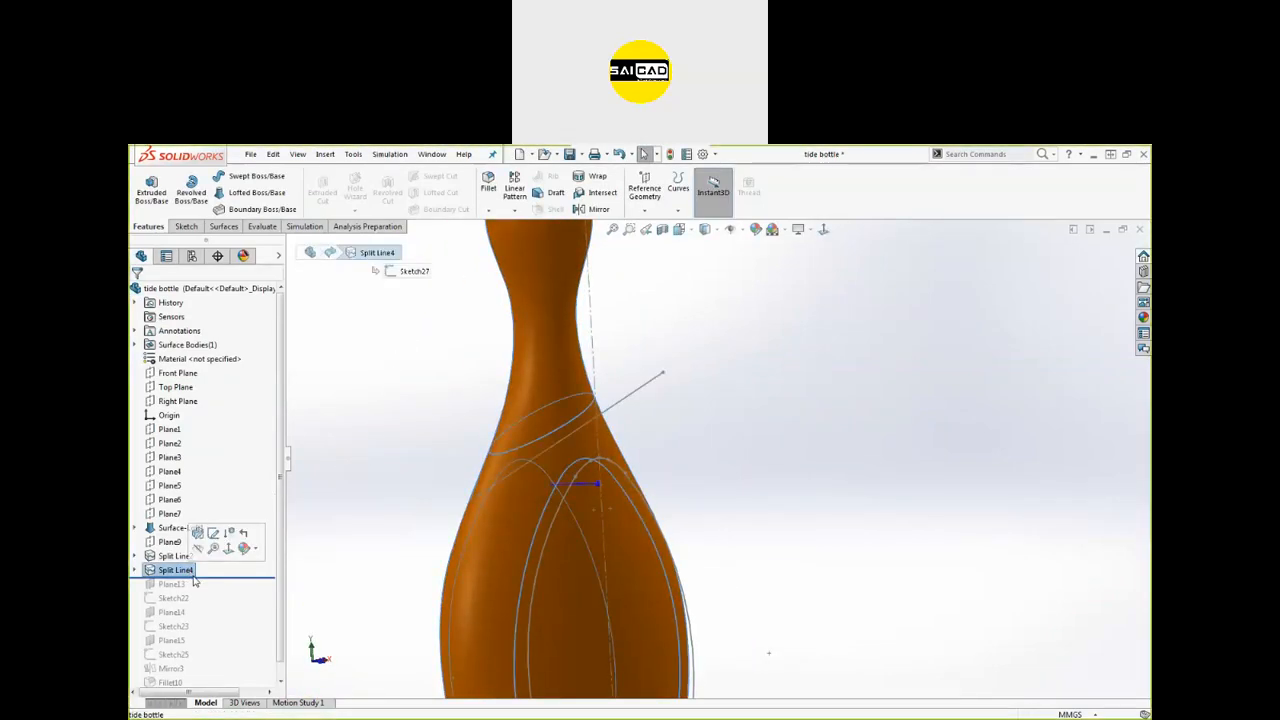
{"action": "key", "text": "ctrl+z"}
{"action": "key", "text": "ctrl+z"}
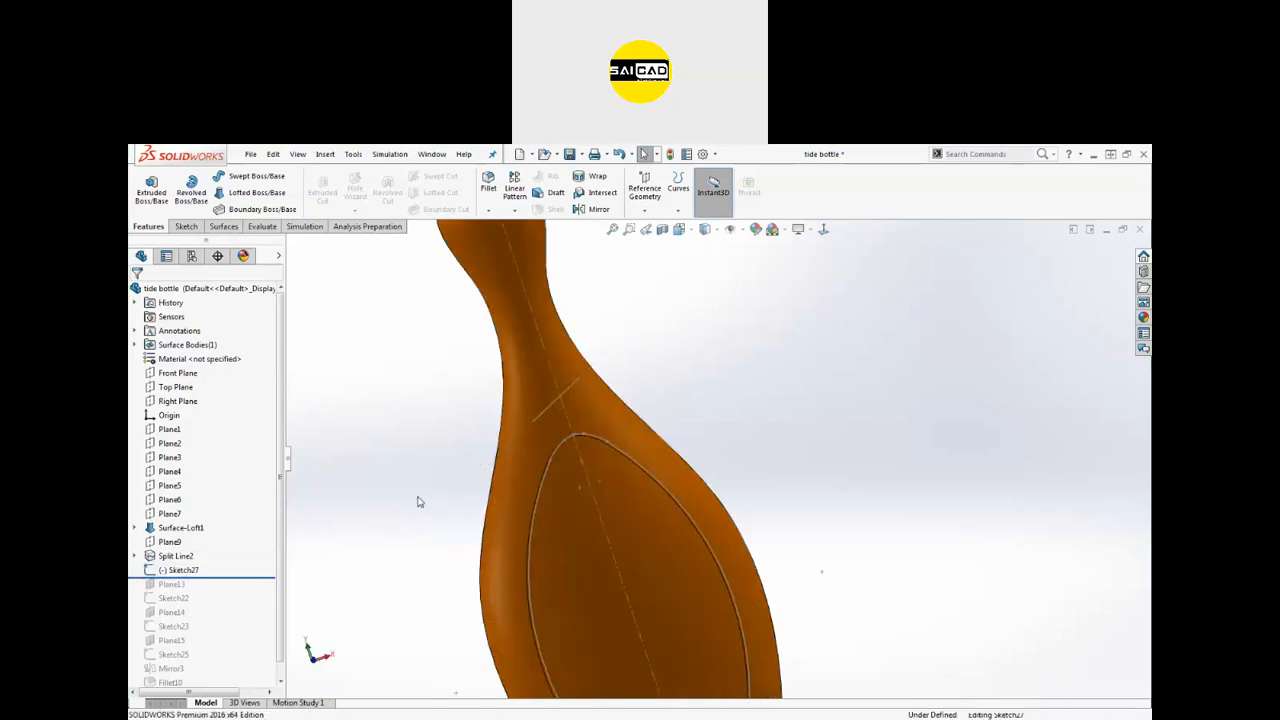
{"action": "key", "text": "ctrl+z"}
{"action": "key", "text": "ctrl+z"}
{"action": "key", "text": "ctrl+z"}
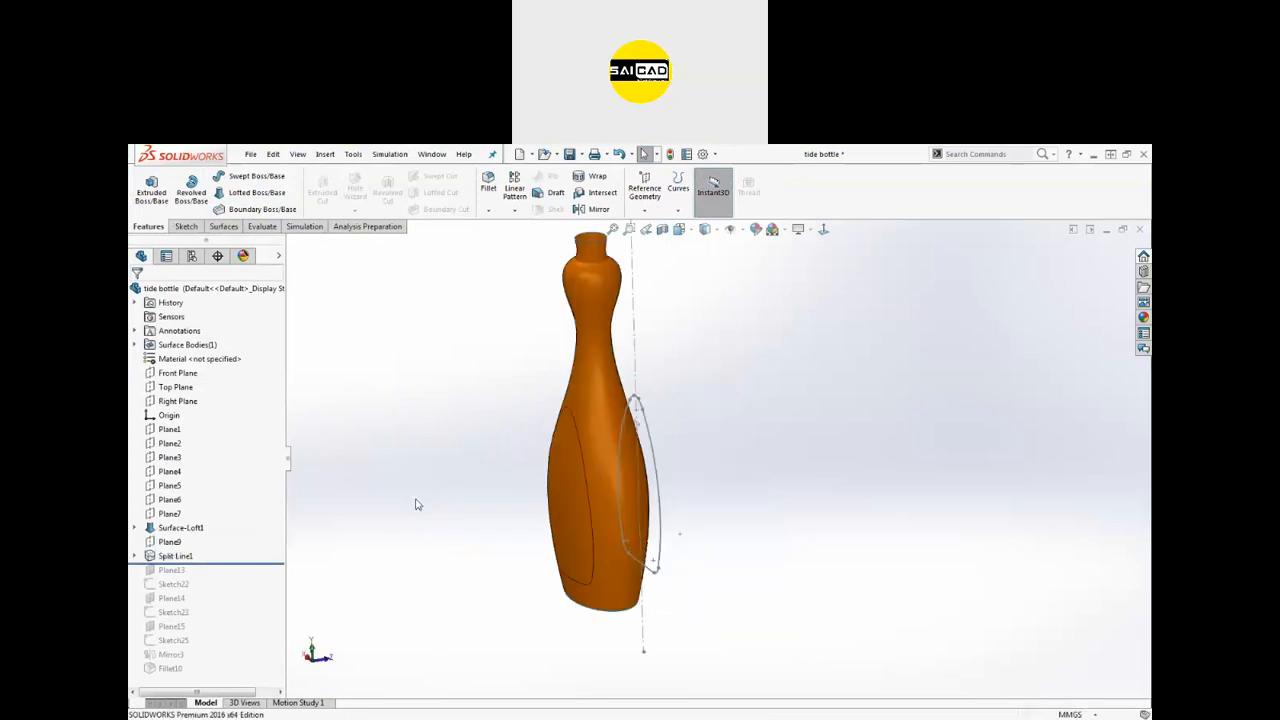
{"action": "middle_click_drag", "start_coordinate": [416, 481], "coordinate": [503, 543]}
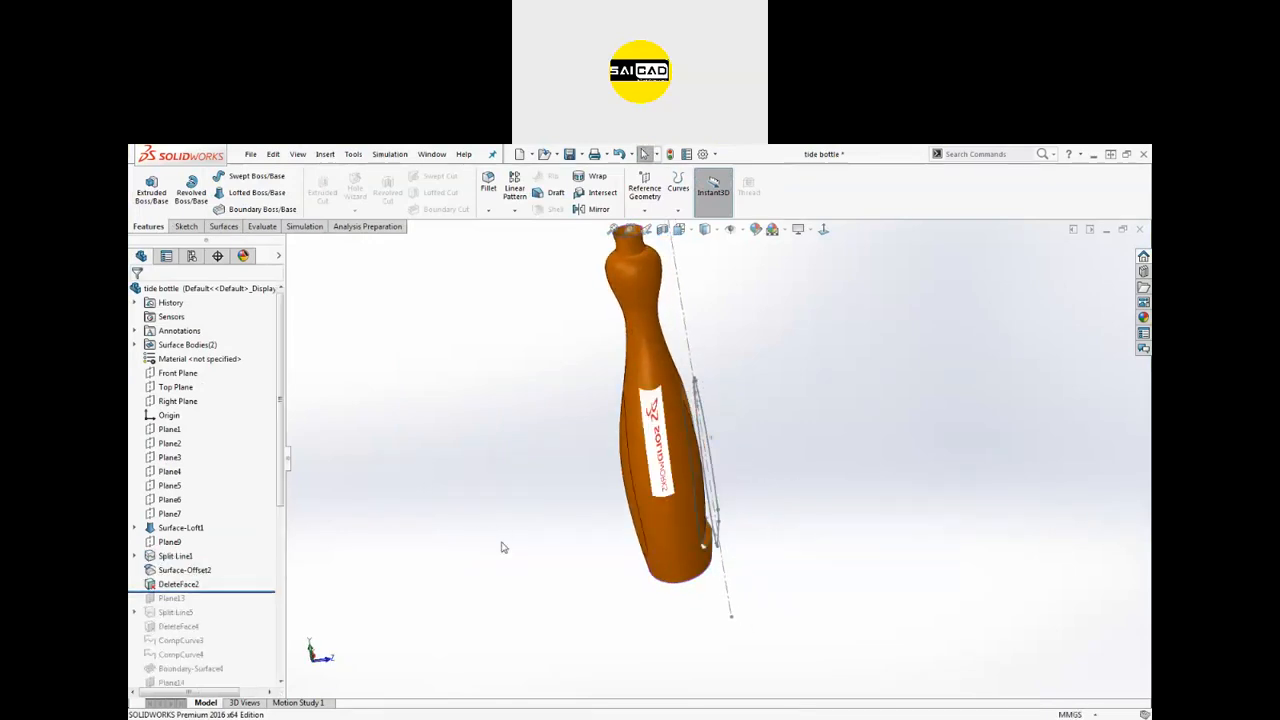
{"action": "middle_click_drag", "start_coordinate": [411, 483], "coordinate": [331, 523]}
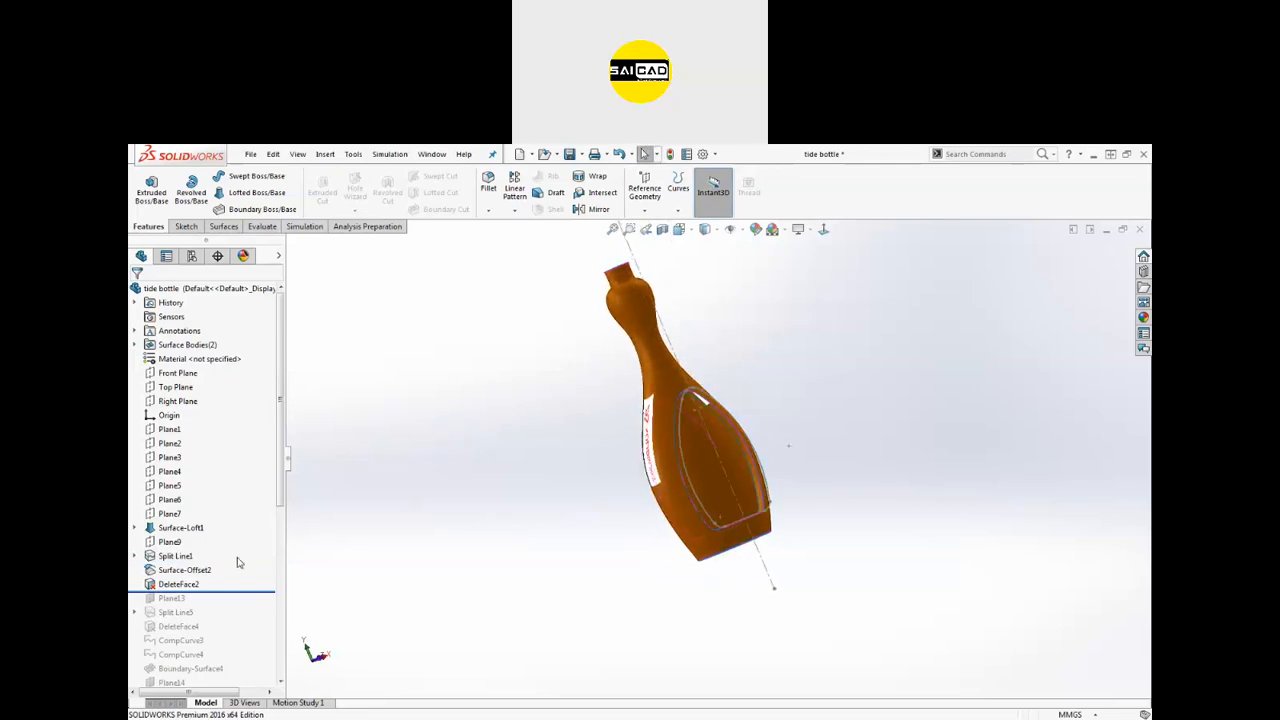
Step: Roll the bottle's feature history back to just after Plane9 and restore it to the end
{"action": "left_click_drag", "start_coordinate": [183, 592], "coordinate": [183, 549]}
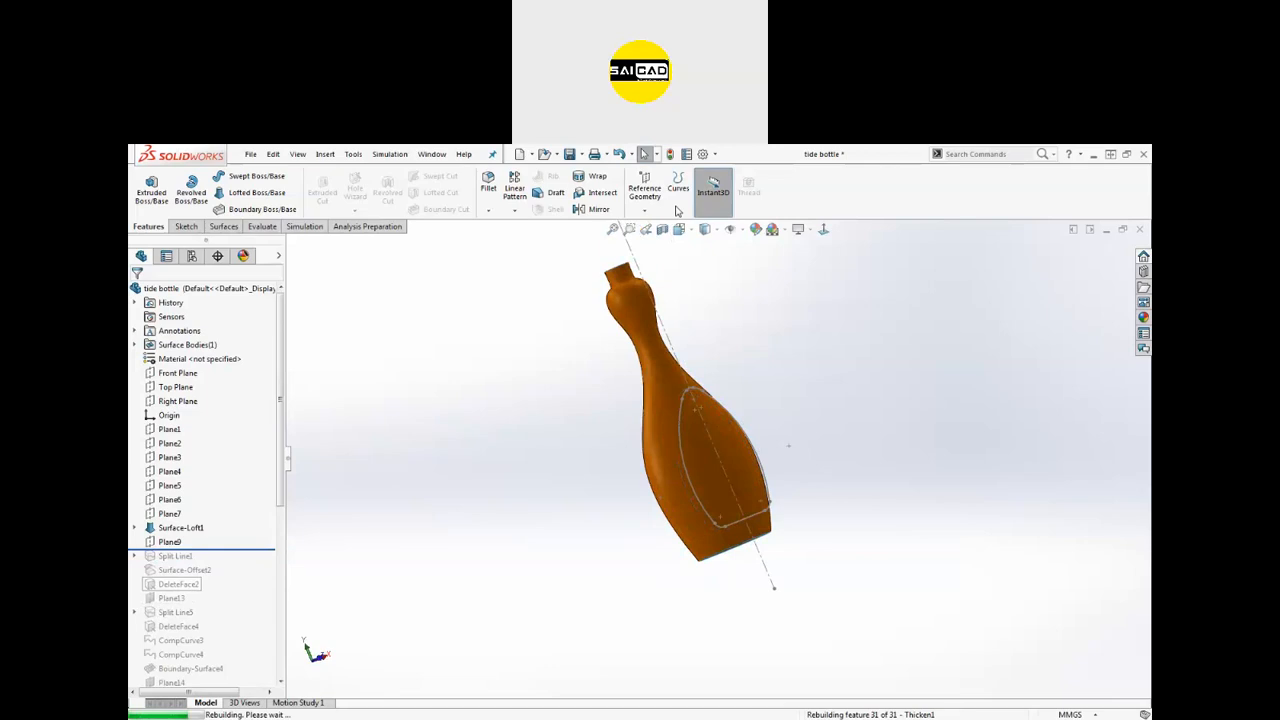
{"action": "left_click", "coordinate": [680, 204]}
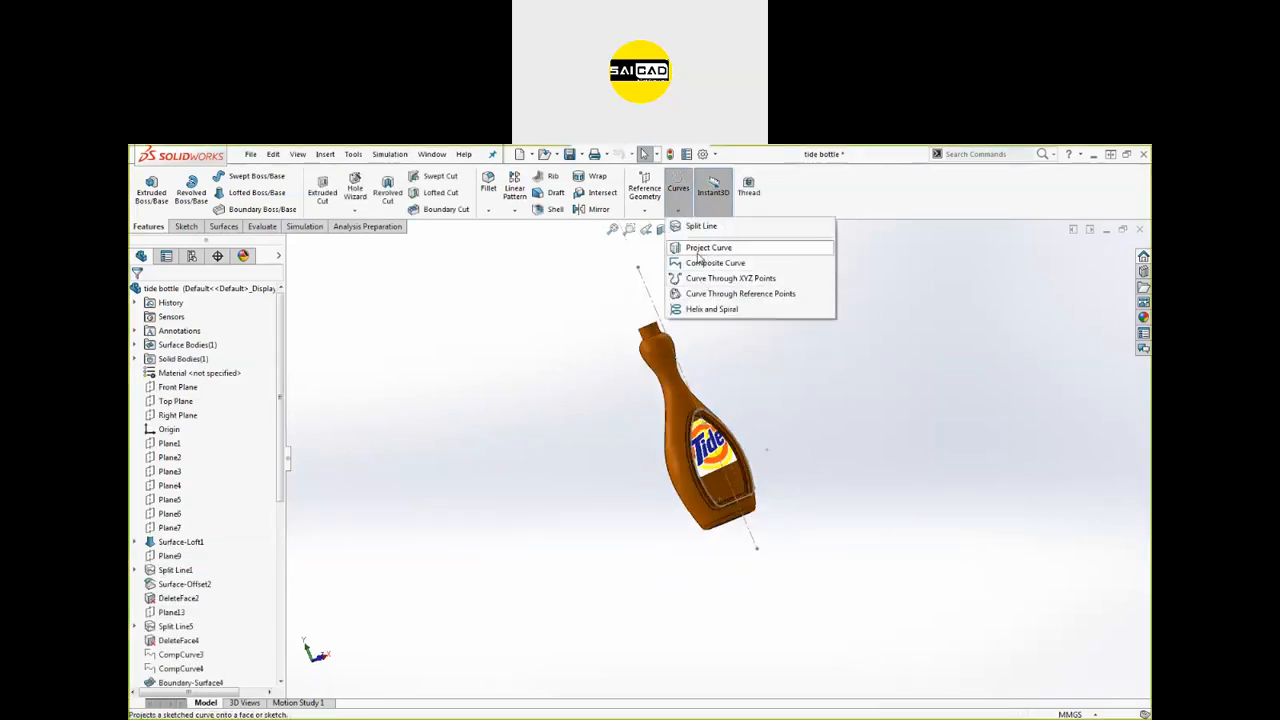
{"action": "left_click", "coordinate": [586, 475]}
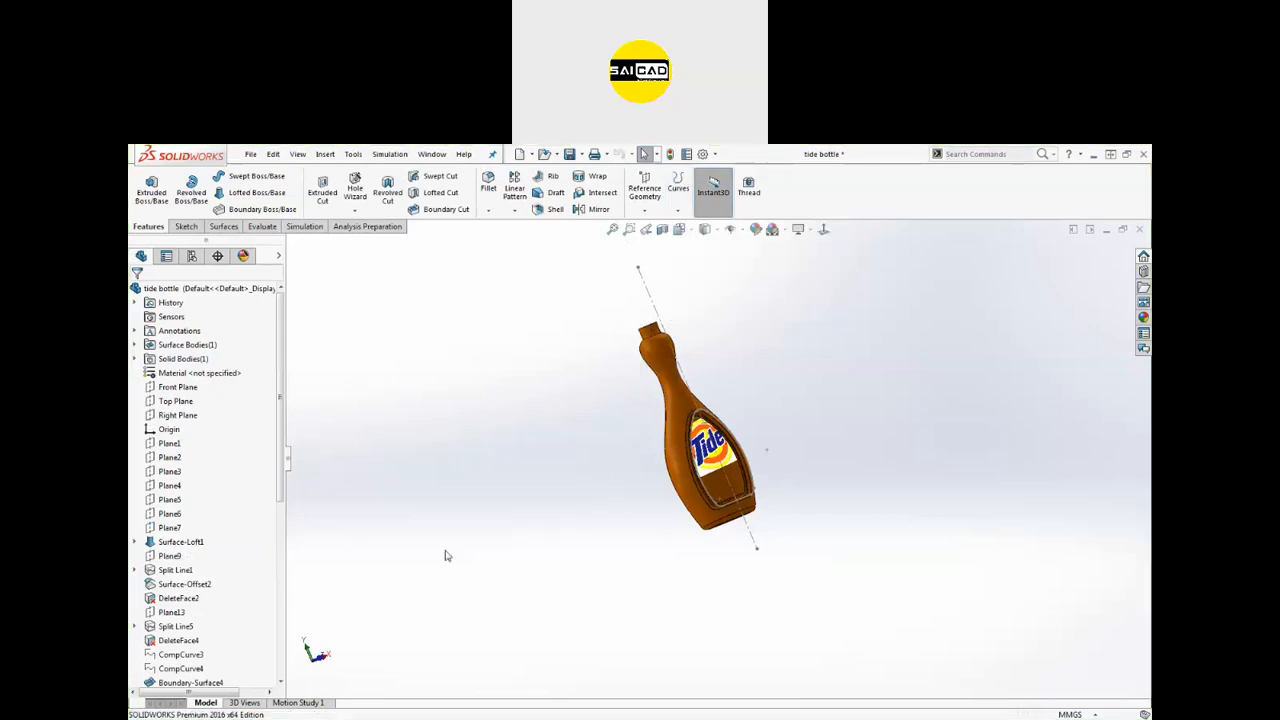
Step: Switch to Part2 and start a sketch on the block's end face beside the cylindrical post
{"action": "middle_click_drag", "start_coordinate": [715, 412], "coordinate": [452, 451]}
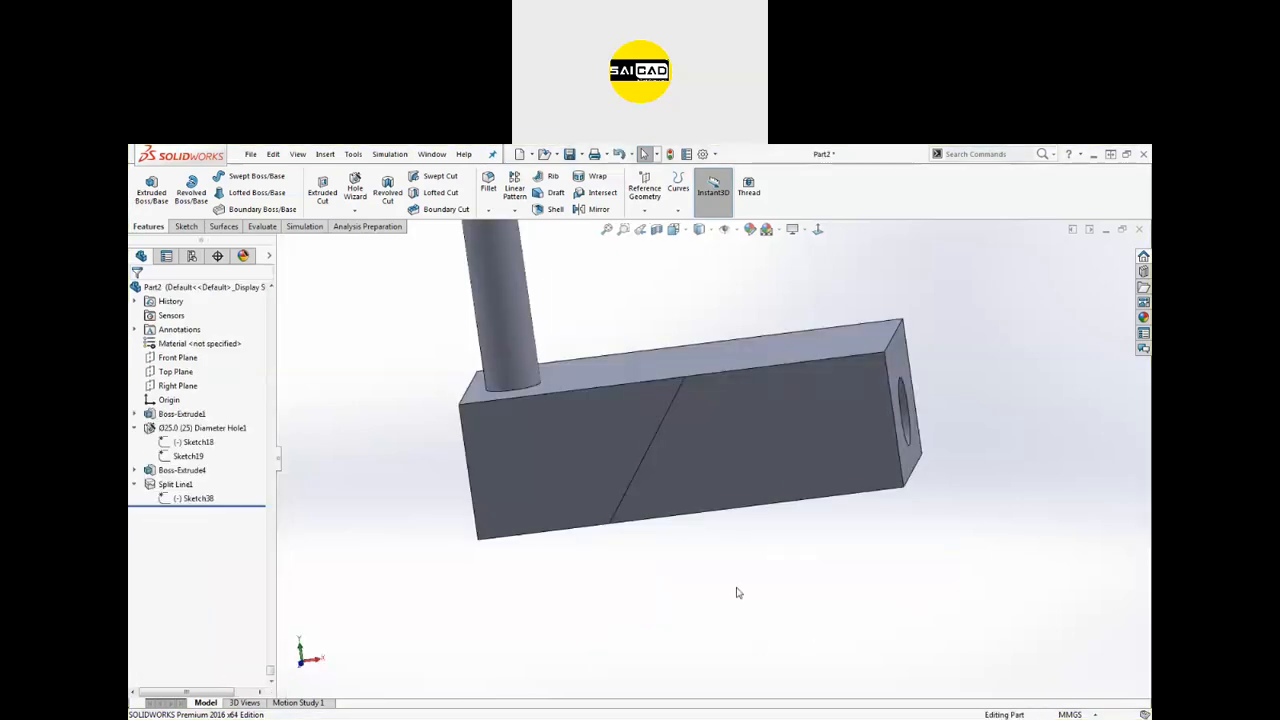
{"action": "scroll", "coordinate": [497, 400], "scroll_direction": "up", "scroll_amount": 4}
{"action": "scroll", "coordinate": [591, 290], "scroll_direction": "down", "scroll_amount": 5}
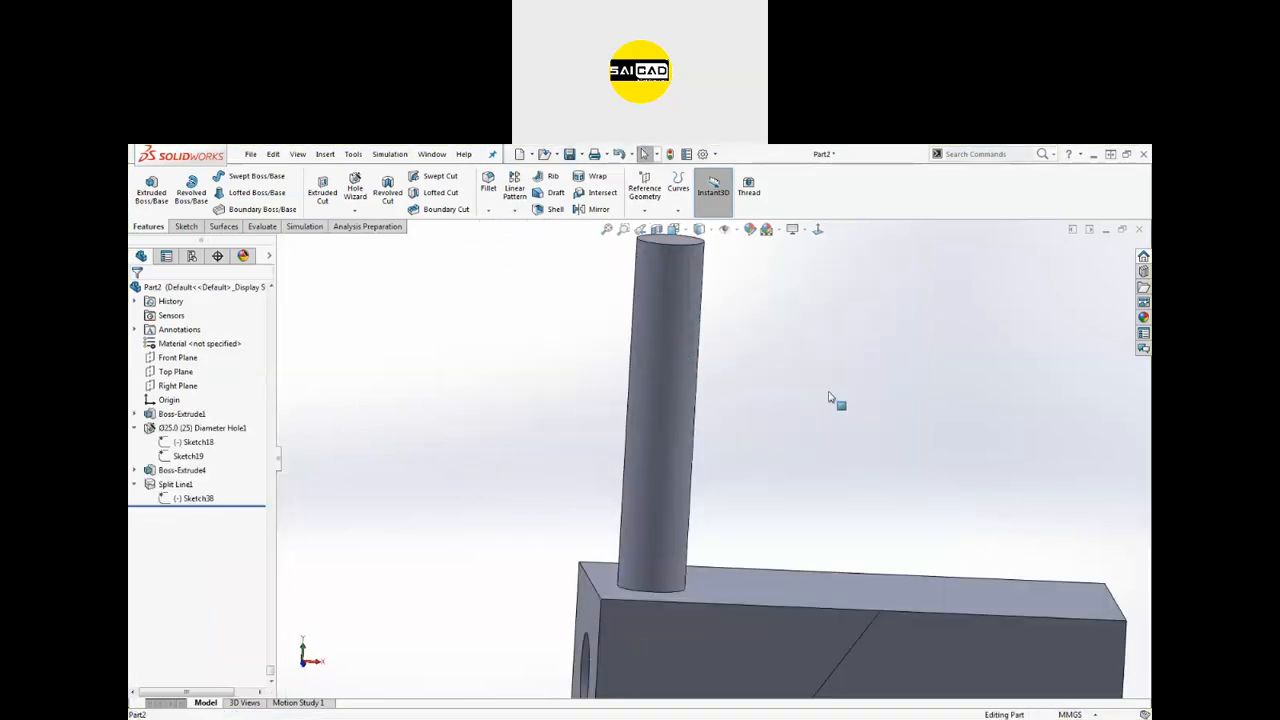
{"action": "left_click", "coordinate": [603, 594]}
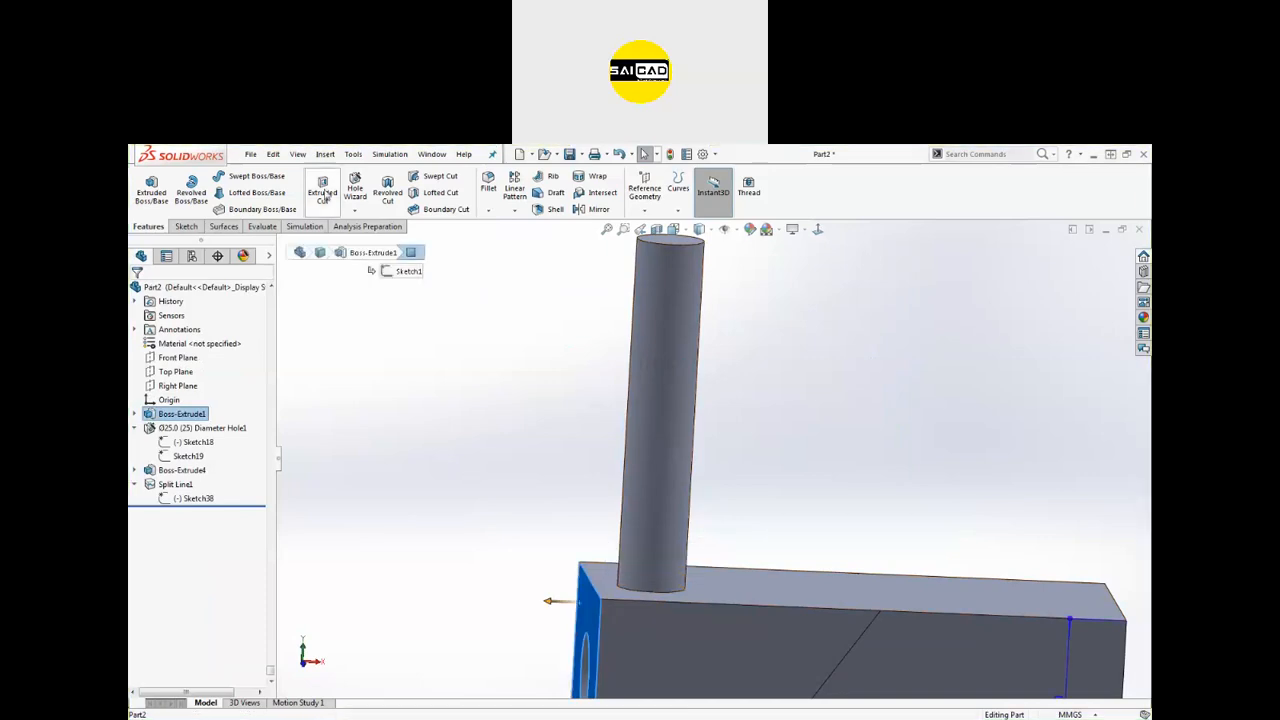
{"action": "left_click", "coordinate": [190, 228]}
{"action": "left_click", "coordinate": [148, 184]}
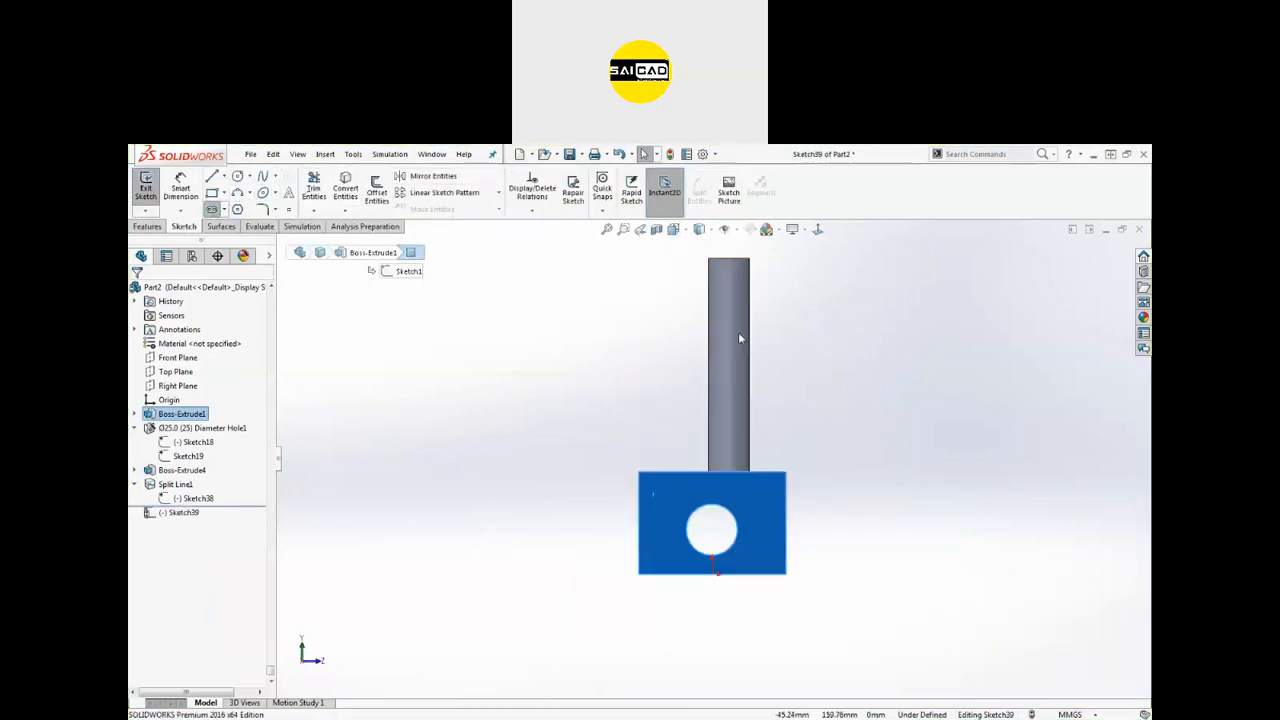
Step: Sketch a narrow vertical straight slot in front of the cylindrical post, slightly off its axis, and exit the sketch
{"action": "scroll", "coordinate": [738, 333], "scroll_direction": "down", "scroll_amount": 2}
{"action": "left_click", "coordinate": [701, 336]}
{"action": "left_click", "coordinate": [701, 405]}
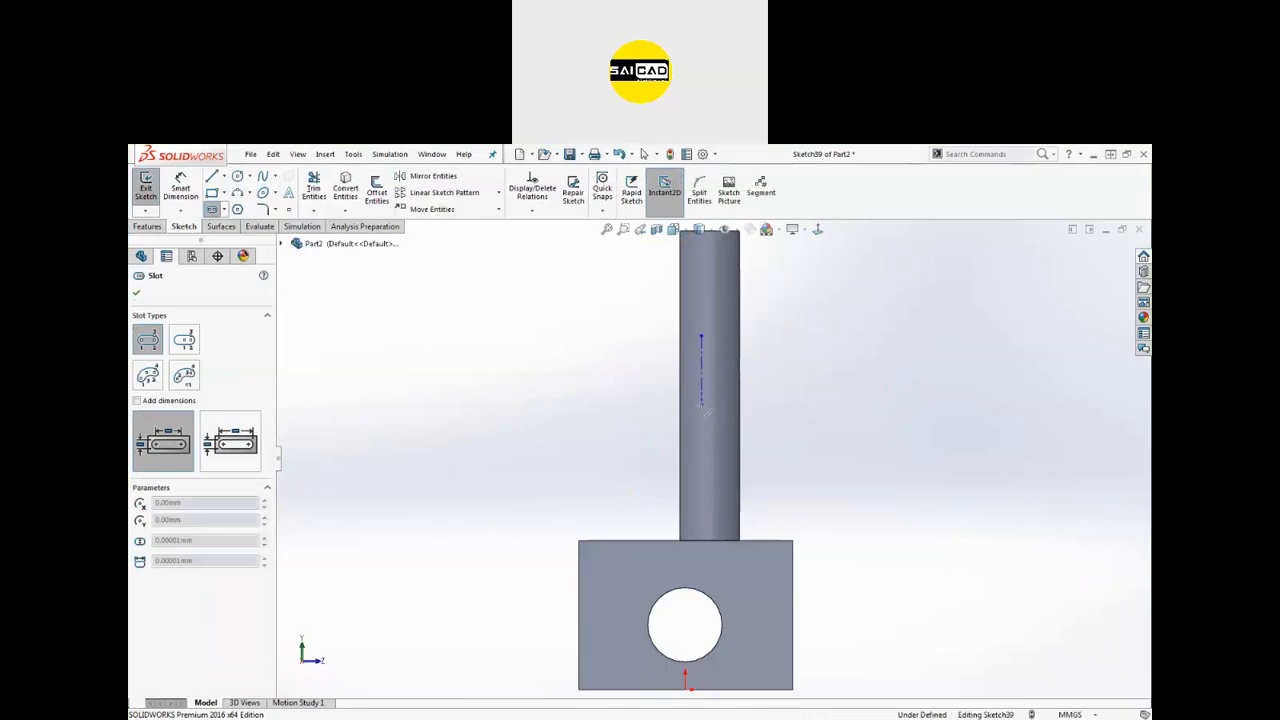
{"action": "left_click", "coordinate": [709, 399]}
{"action": "left_click", "coordinate": [142, 196]}
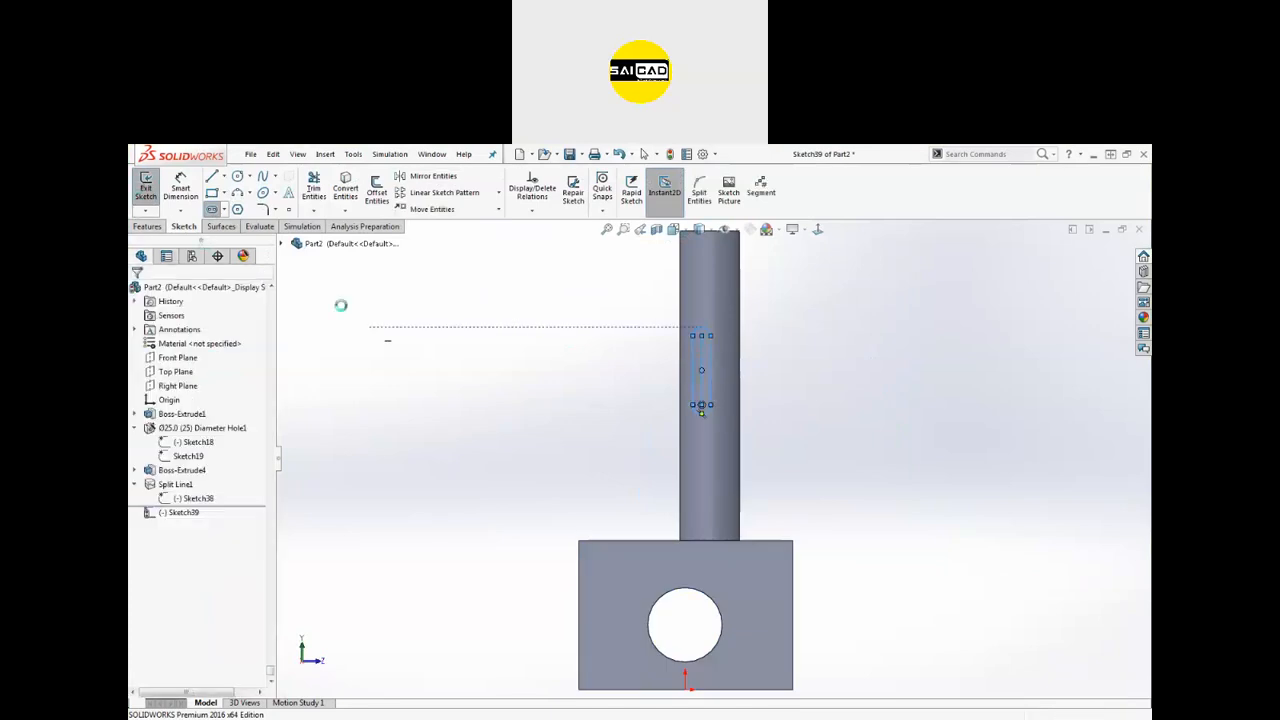
Step: Start a projected curve from the slot sketch using Sketch on faces, with the post's cylindrical face as target
{"action": "scroll", "coordinate": [737, 400], "scroll_direction": "down", "scroll_amount": 2}
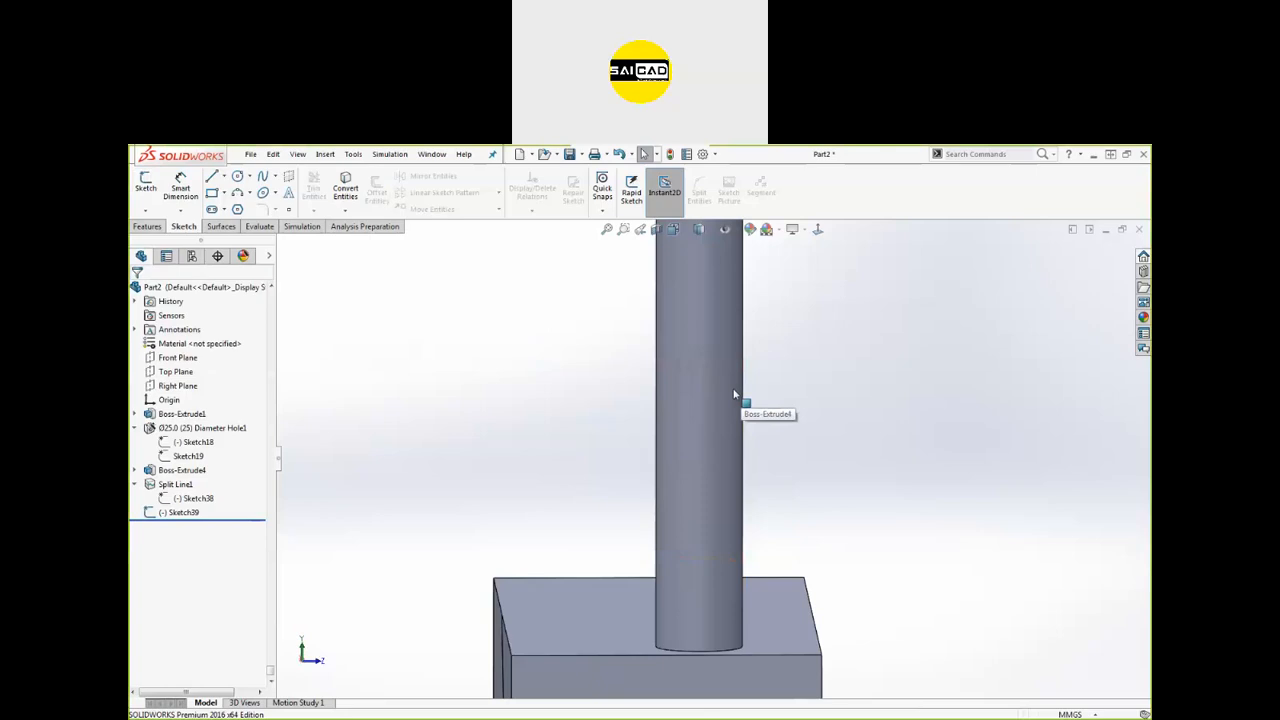
{"action": "middle_click_drag", "start_coordinate": [777, 354], "coordinate": [840, 366]}
{"action": "left_click", "coordinate": [205, 513]}
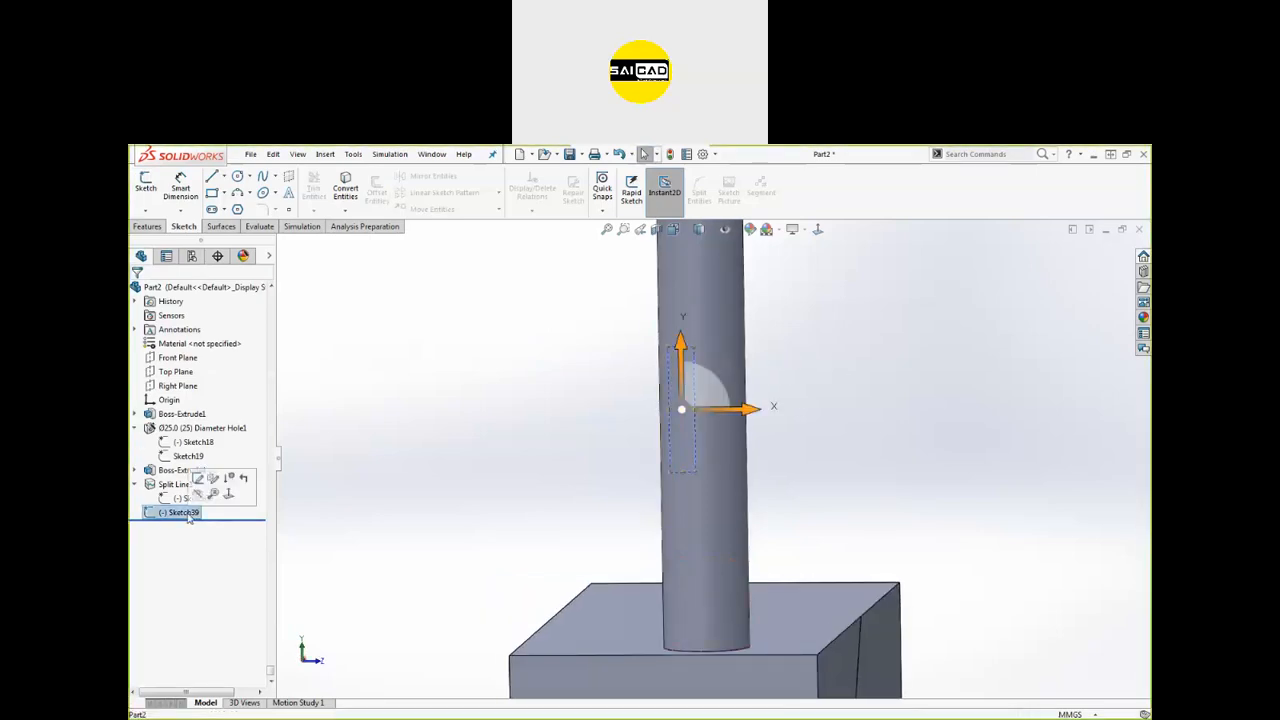
{"action": "left_click", "coordinate": [147, 226]}
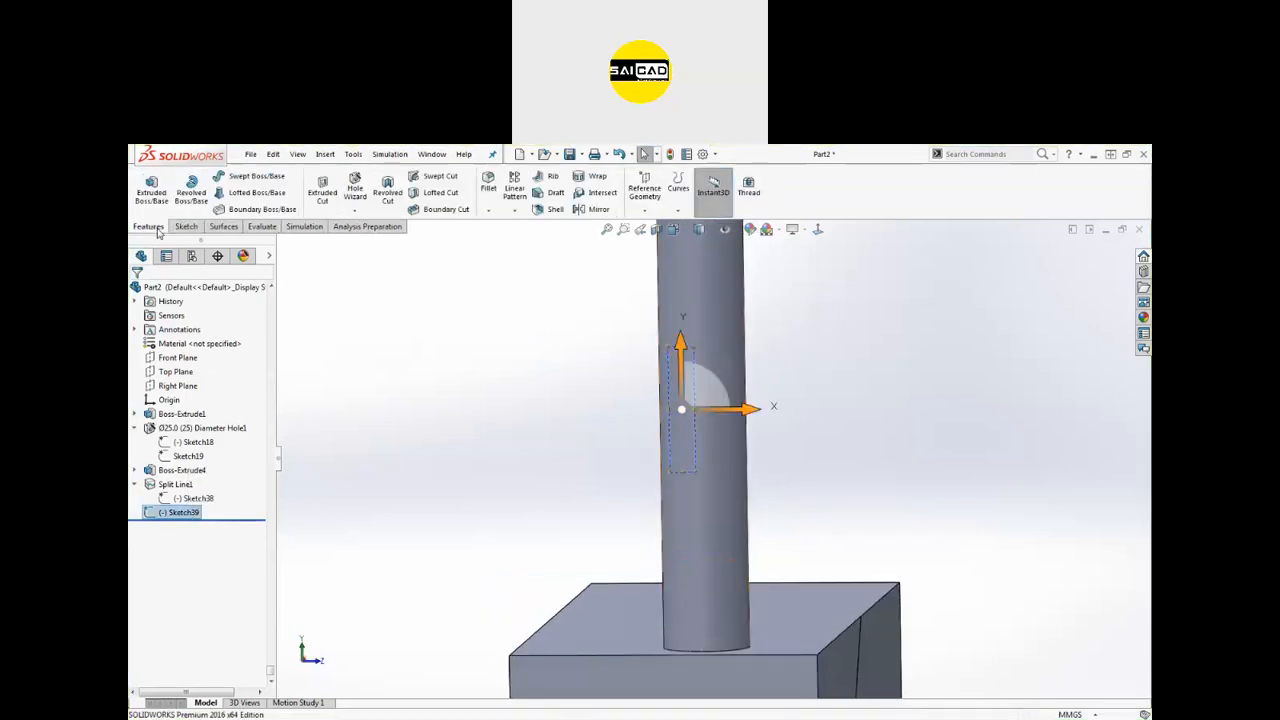
{"action": "left_click", "coordinate": [678, 192]}
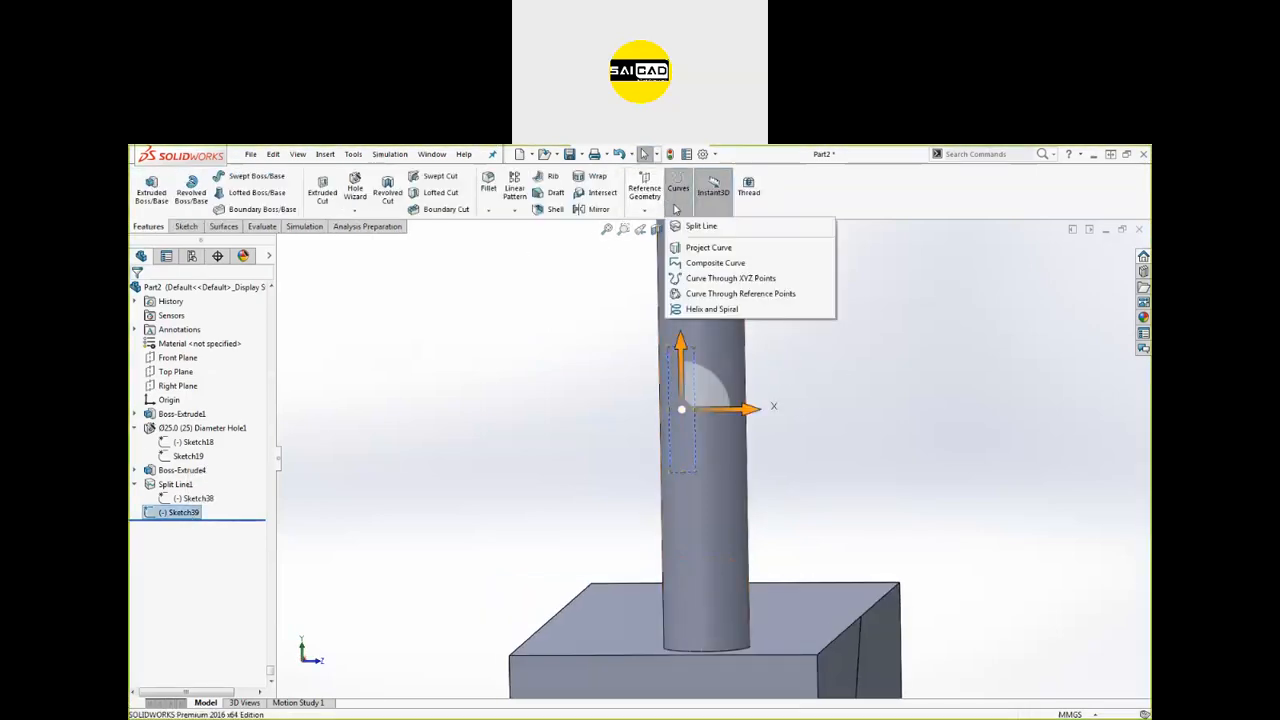
{"action": "left_click", "coordinate": [708, 247]}
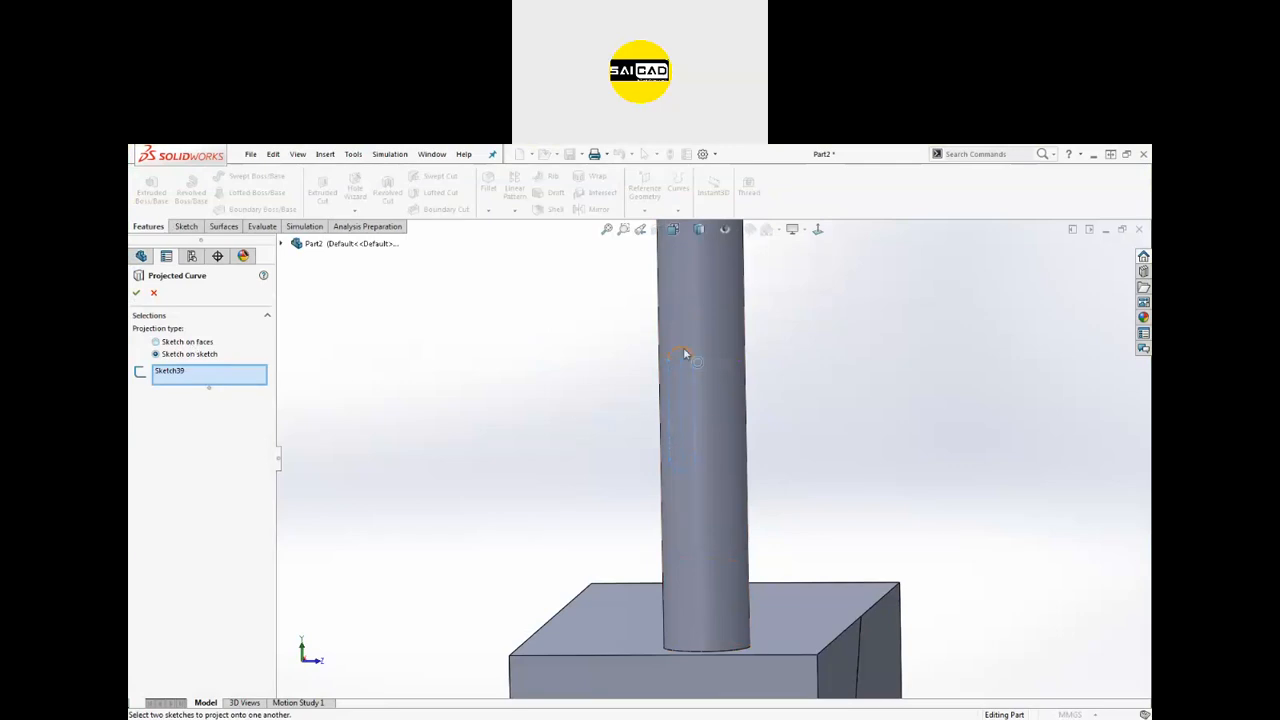
{"action": "left_click", "coordinate": [190, 343]}
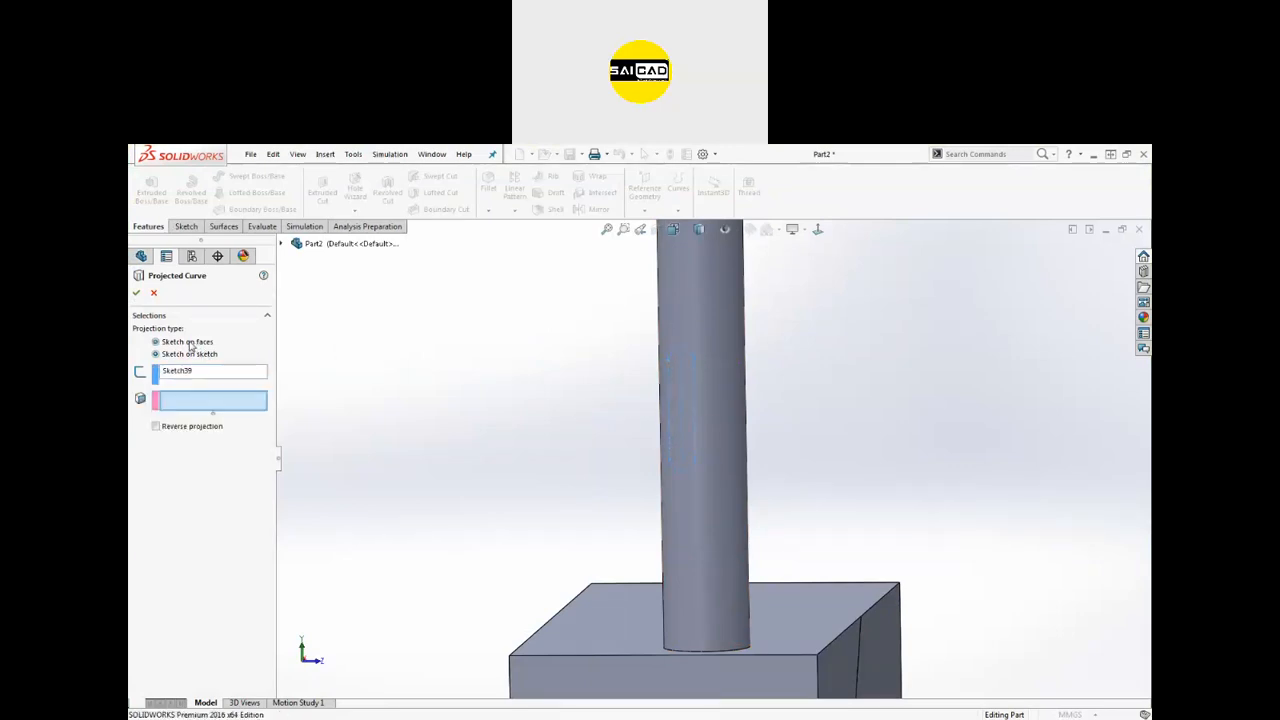
{"action": "left_click", "coordinate": [664, 317]}
Step: Reverse the projection direction of the slot and create the projected curve on the post
{"action": "middle_click_drag", "start_coordinate": [509, 354], "coordinate": [607, 440]}
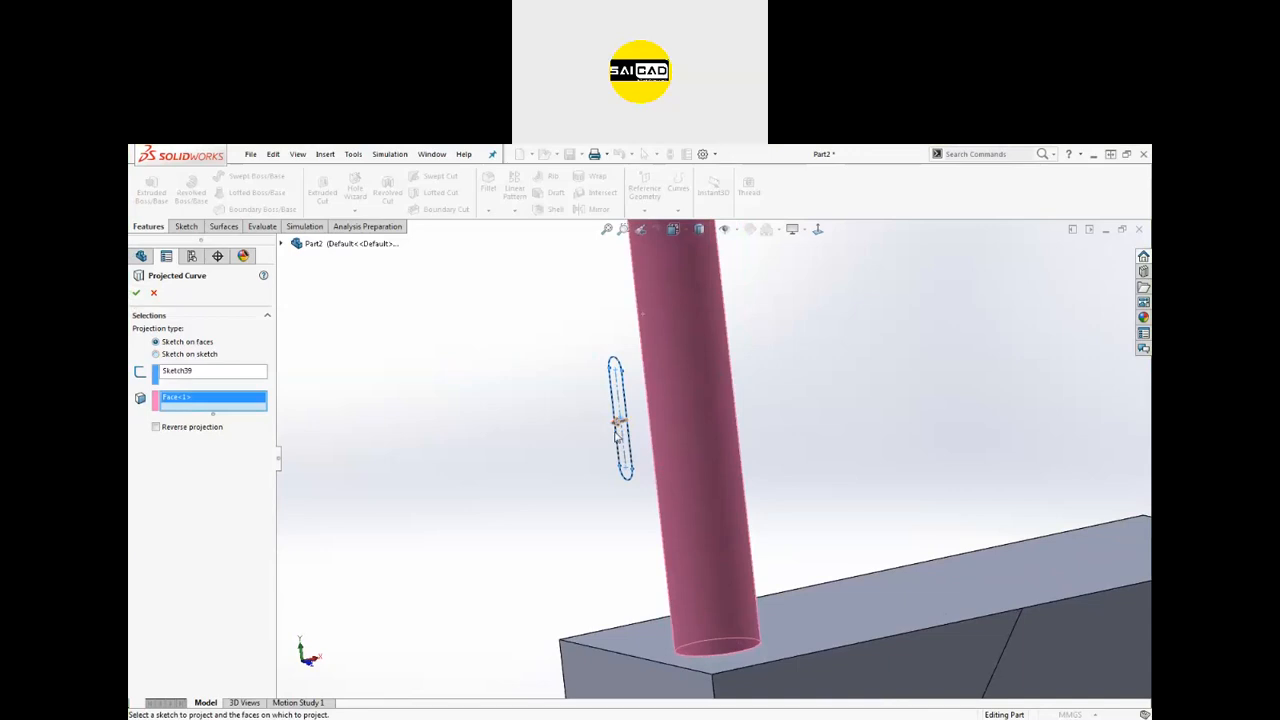
{"action": "left_click", "coordinate": [617, 423]}
{"action": "middle_click_drag", "start_coordinate": [560, 446], "coordinate": [600, 480]}
{"action": "left_click", "coordinate": [156, 427]}
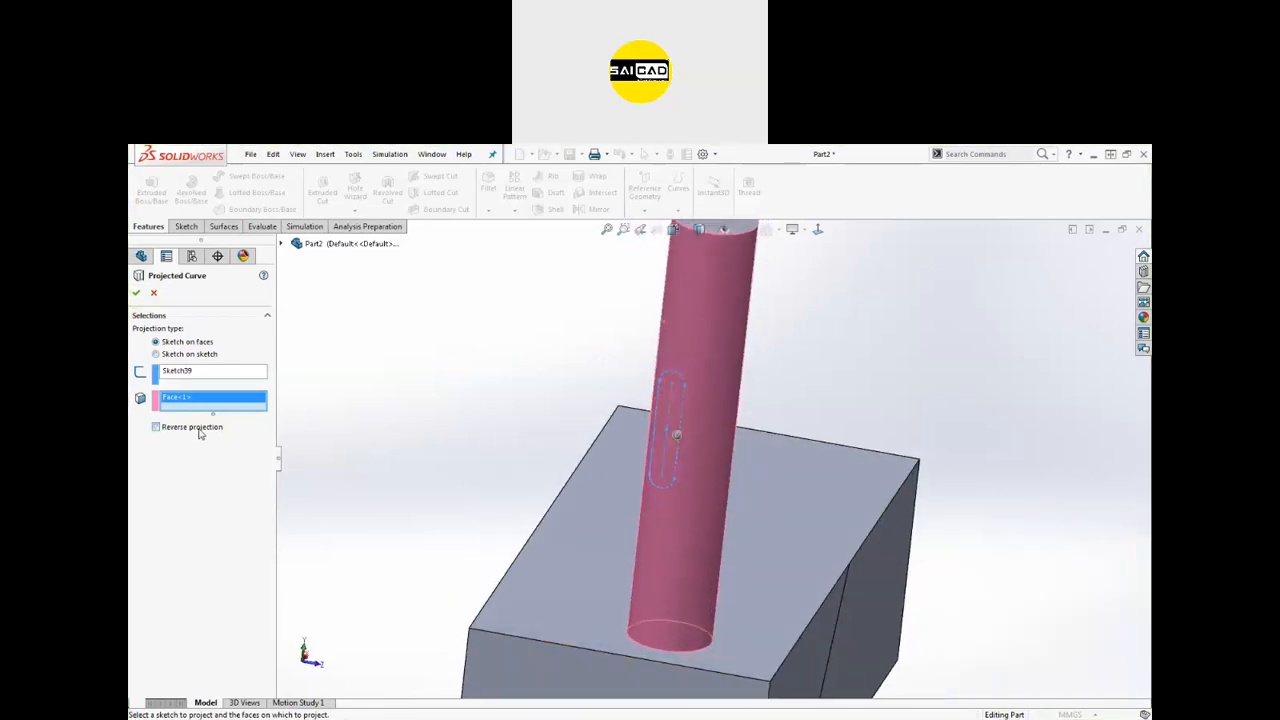
{"action": "left_click", "coordinate": [199, 429]}
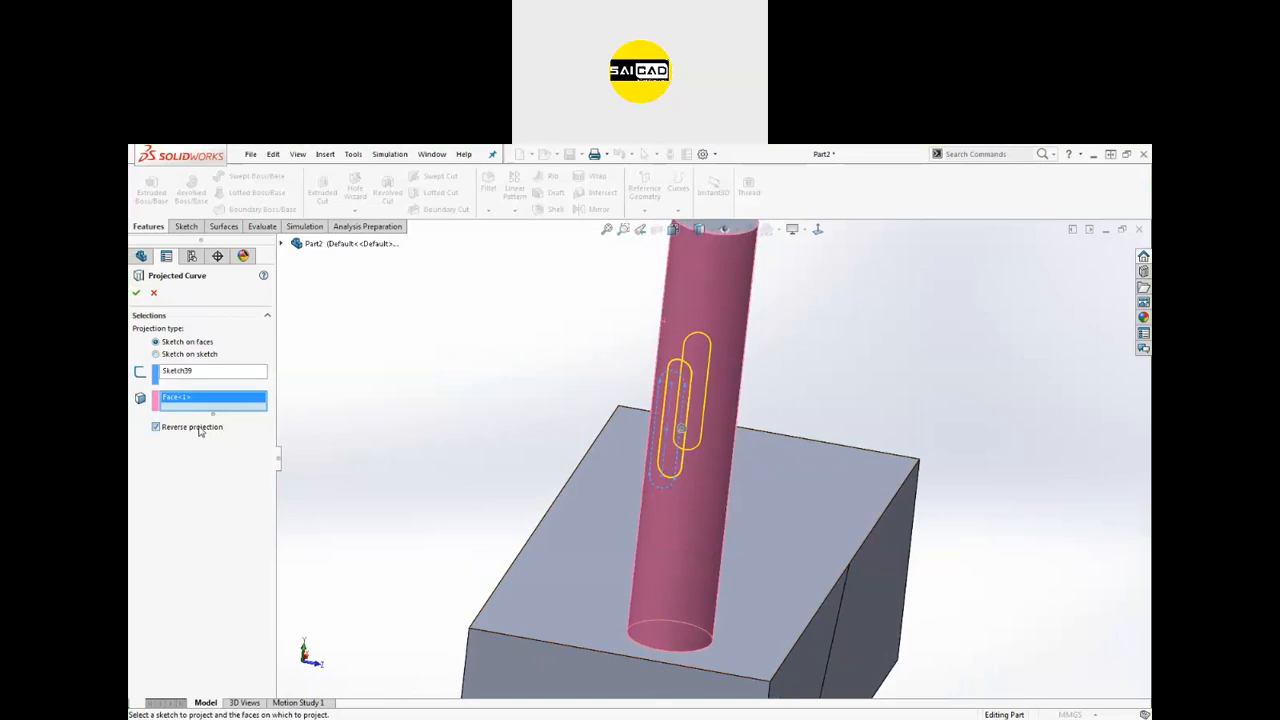
{"action": "left_click", "coordinate": [136, 292]}
Step: Examine the projected slot curve on the cylindrical post from several angles and check the post's face
{"action": "middle_click_drag", "start_coordinate": [483, 374], "coordinate": [418, 462]}
{"action": "scroll", "coordinate": [547, 404], "scroll_direction": "up", "scroll_amount": 4}
{"action": "middle_click_drag", "start_coordinate": [547, 404], "coordinate": [517, 503]}
{"action": "scroll", "coordinate": [594, 420], "scroll_direction": "down", "scroll_amount": 5}
{"action": "middle_click_drag", "start_coordinate": [594, 420], "coordinate": [537, 438]}
{"action": "scroll", "coordinate": [537, 438], "scroll_direction": "down", "scroll_amount": 4}
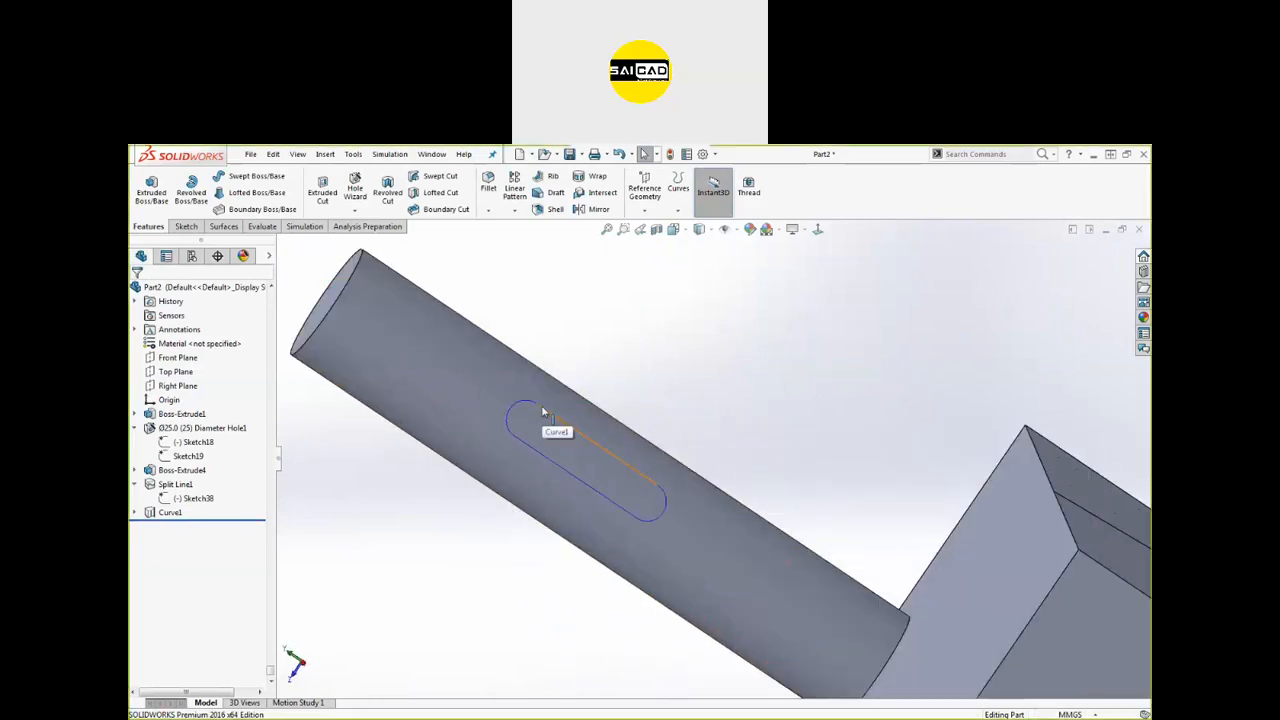
{"action": "scroll", "coordinate": [620, 385], "scroll_direction": "up", "scroll_amount": 3}
{"action": "scroll", "coordinate": [614, 446], "scroll_direction": "down", "scroll_amount": 2}
{"action": "scroll", "coordinate": [663, 386], "scroll_direction": "up", "scroll_amount": 3}
{"action": "middle_click_drag", "start_coordinate": [663, 386], "coordinate": [700, 371]}
{"action": "scroll", "coordinate": [634, 471], "scroll_direction": "down", "scroll_amount": 3}
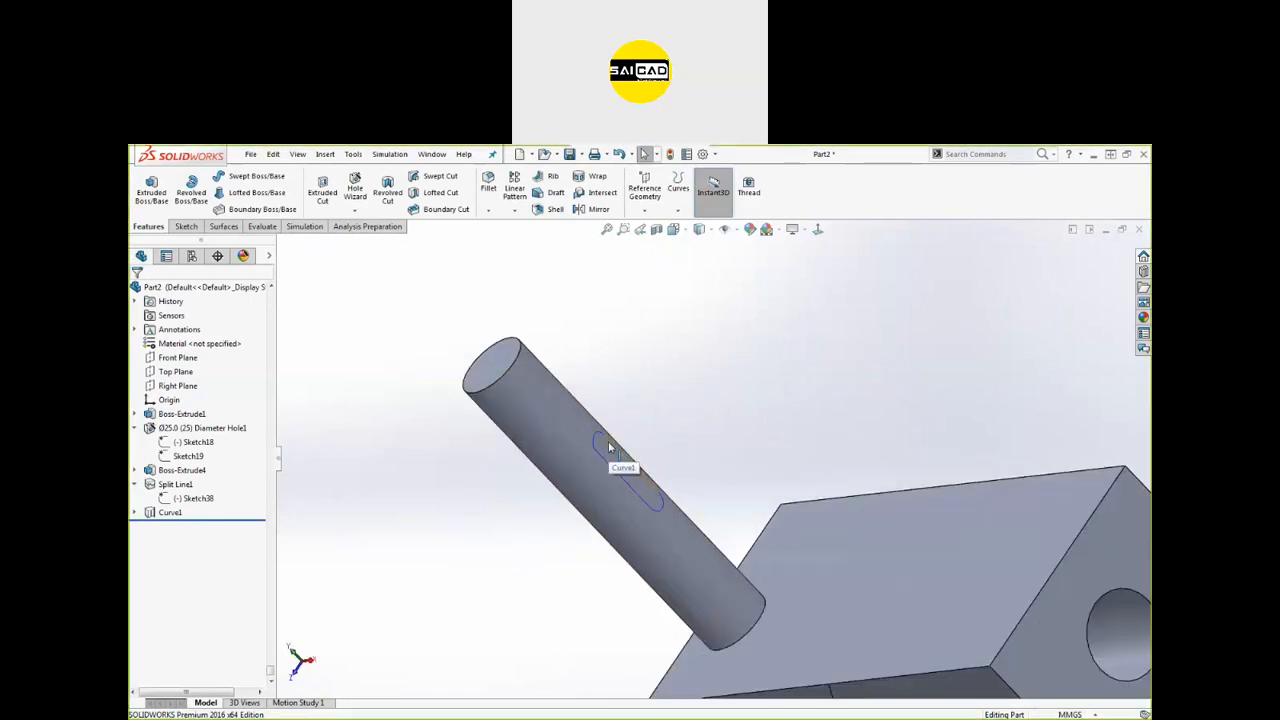
{"action": "left_click", "coordinate": [552, 428]}
{"action": "scroll", "coordinate": [553, 533], "scroll_direction": "up", "scroll_amount": 2}
{"action": "middle_click_drag", "start_coordinate": [553, 533], "coordinate": [702, 463]}
{"action": "scroll", "coordinate": [702, 461], "scroll_direction": "down", "scroll_amount": 4}
{"action": "left_click", "coordinate": [774, 435]}
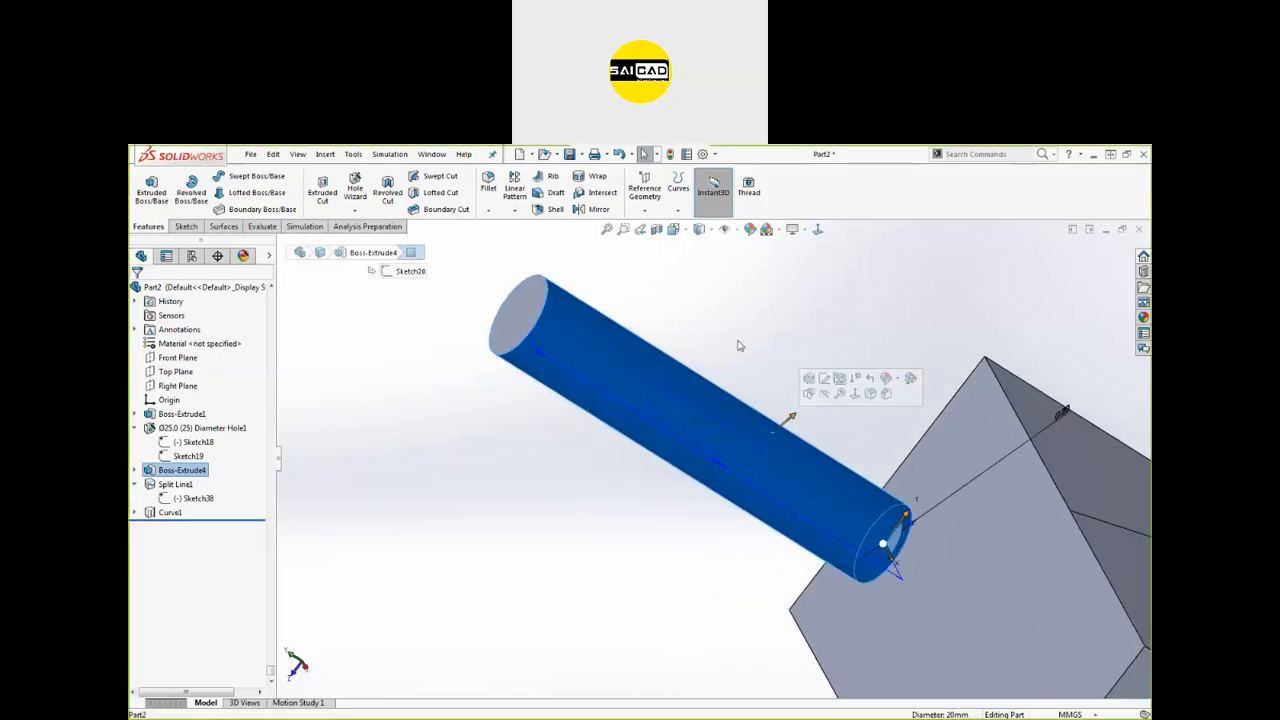
{"action": "left_click", "coordinate": [766, 370]}
{"action": "left_click", "coordinate": [705, 440]}
{"action": "mouse_move", "coordinate": [631, 497]}
{"action": "middle_mouse_down"}
{"action": "mouse_move", "coordinate": [671, 398]}
{"action": "mouse_move", "coordinate": [680, 425]}
{"action": "middle_mouse_up"}
{"action": "left_click", "coordinate": [680, 425]}
{"action": "scroll", "coordinate": [629, 534], "scroll_direction": "down", "scroll_amount": 3}
{"action": "middle_click_drag", "start_coordinate": [614, 494], "coordinate": [630, 472]}
{"action": "scroll", "coordinate": [598, 375], "scroll_direction": "up", "scroll_amount": 4}
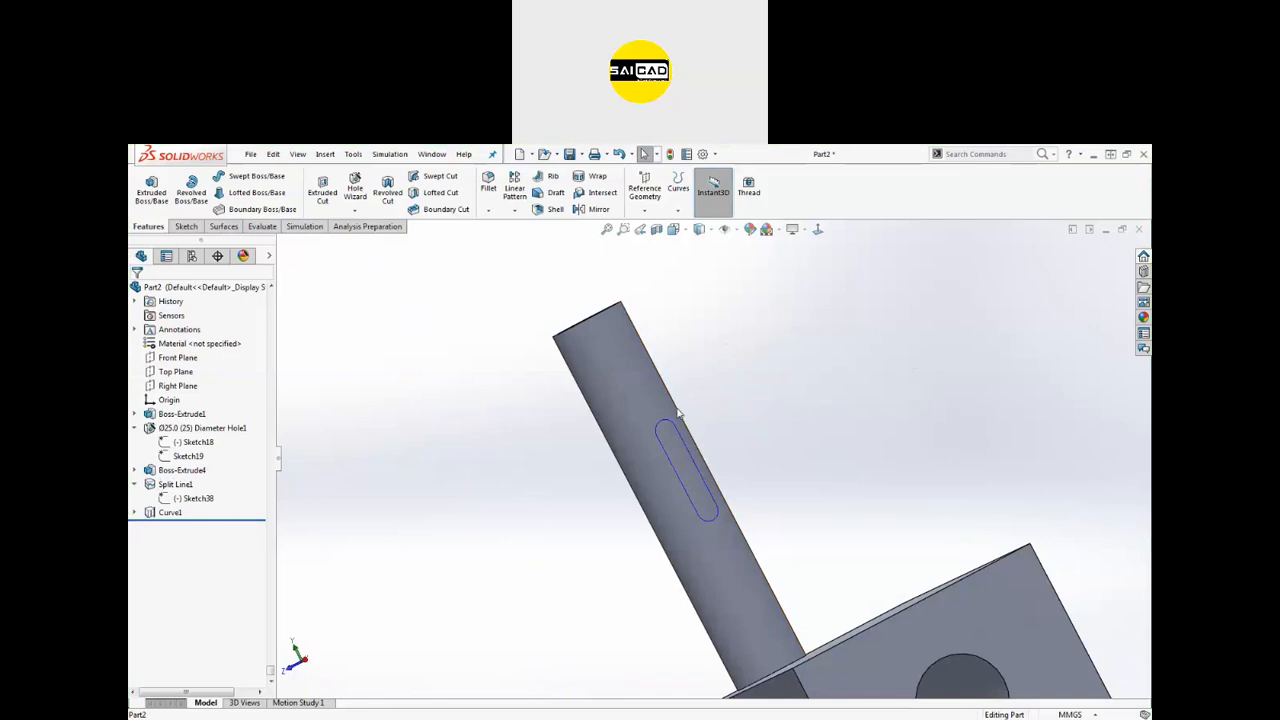
{"action": "left_click", "coordinate": [680, 212]}
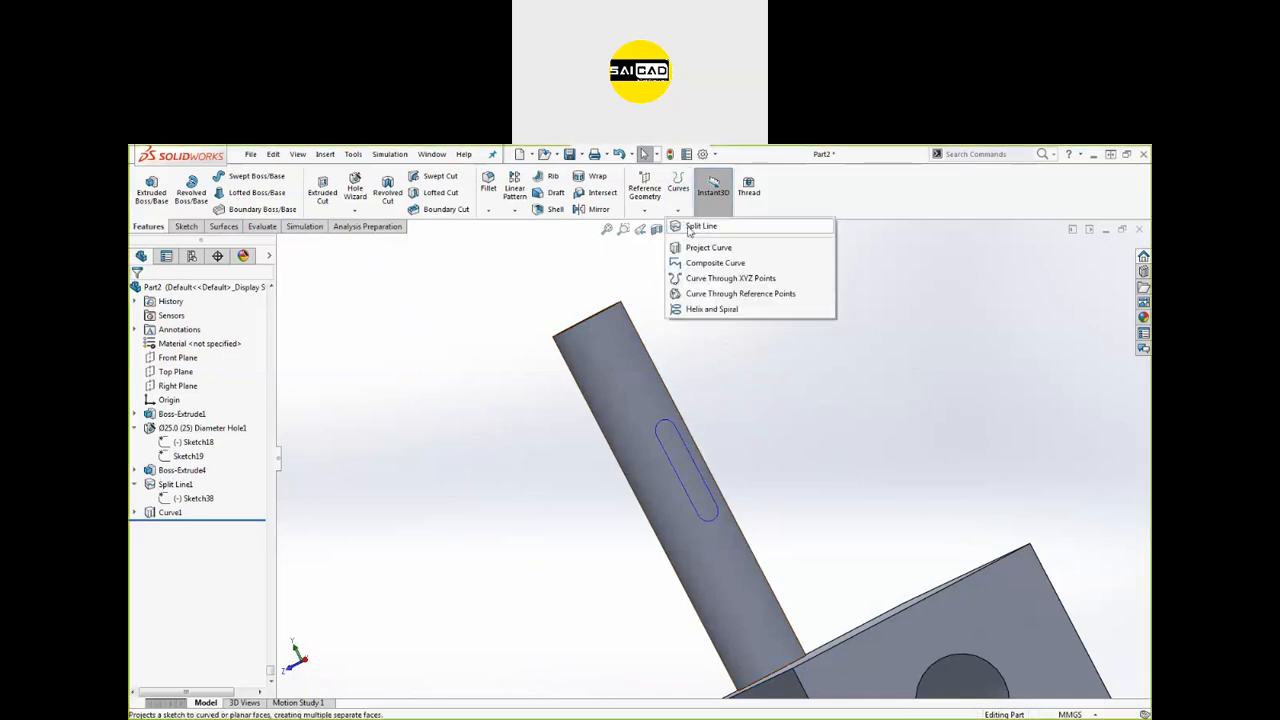
{"action": "left_click", "coordinate": [700, 408]}
{"action": "left_click", "coordinate": [648, 393]}
{"action": "left_click", "coordinate": [758, 467]}
{"action": "left_click", "coordinate": [679, 210]}
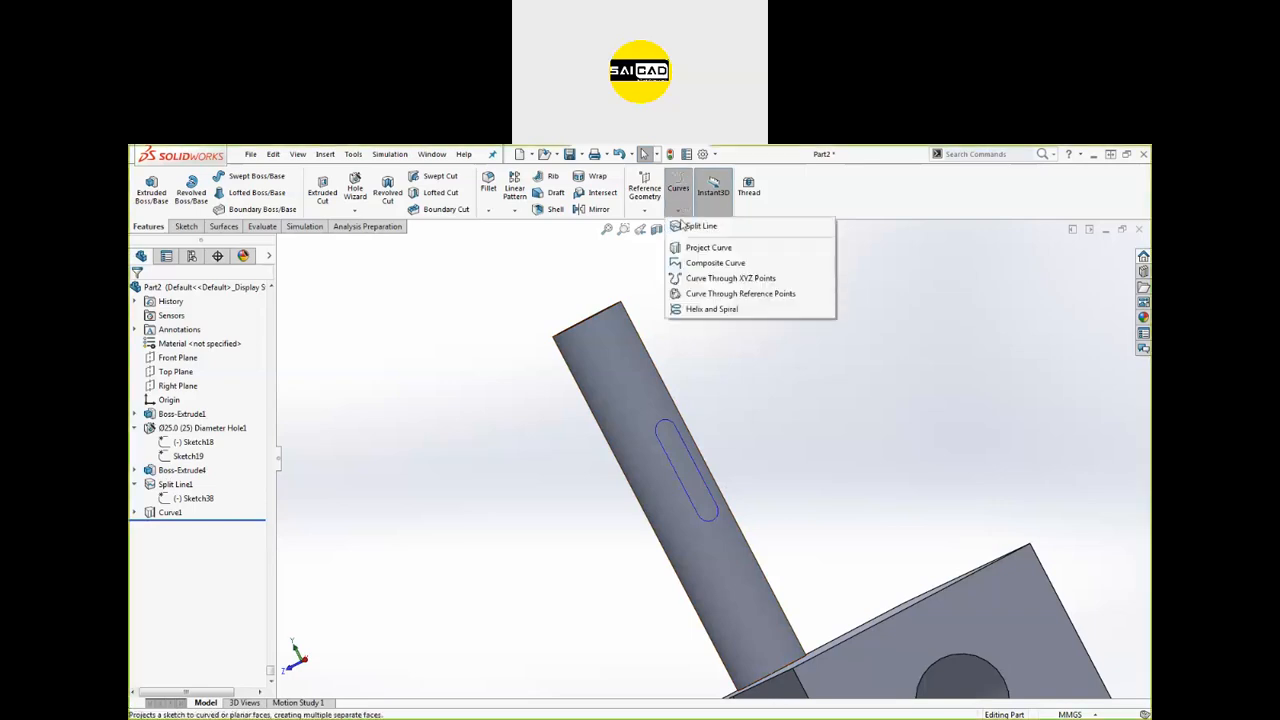
{"action": "left_click", "coordinate": [777, 412]}
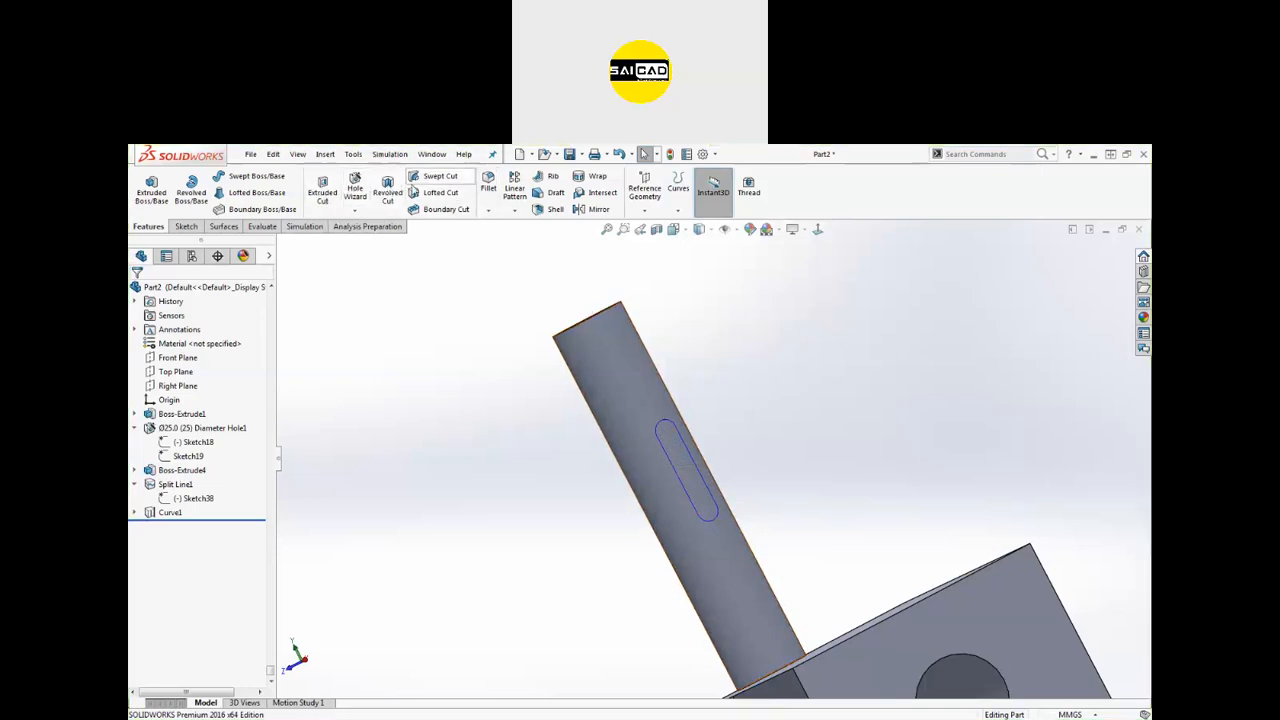
{"action": "left_click", "coordinate": [438, 176]}
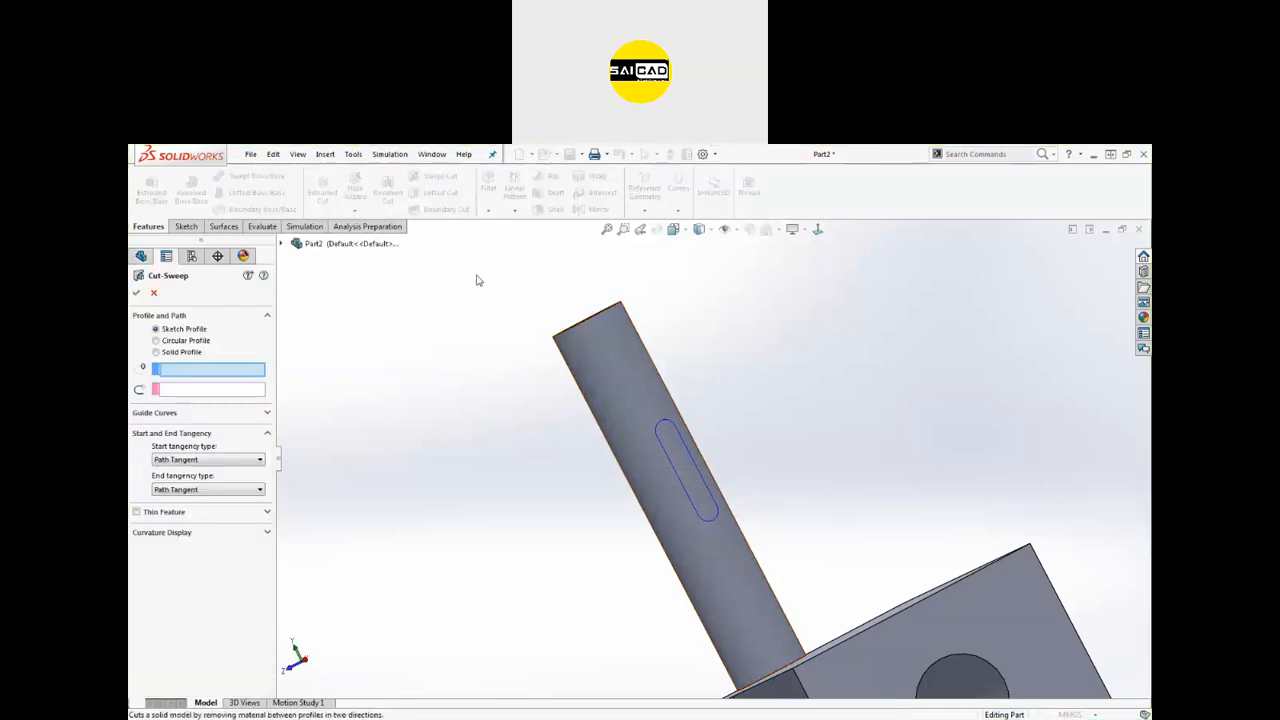
{"action": "left_click", "coordinate": [170, 352]}
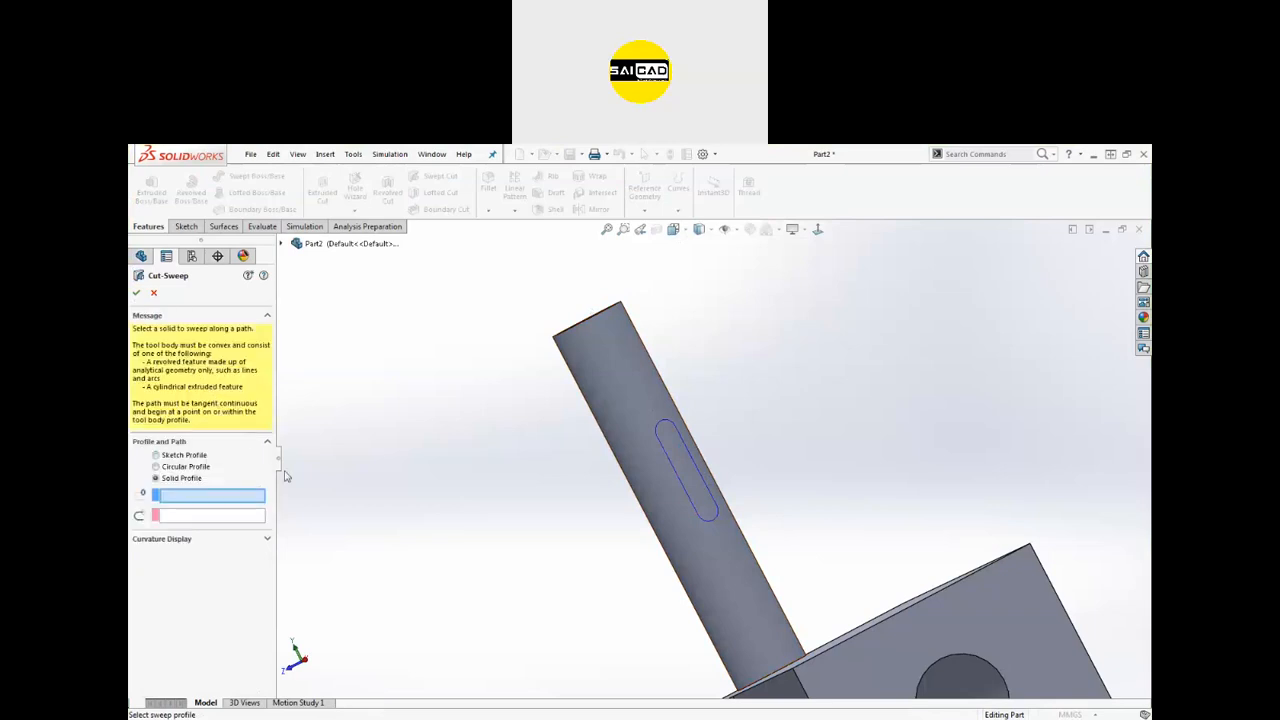
{"action": "scroll", "coordinate": [701, 511], "scroll_direction": "down", "scroll_amount": 3}
{"action": "scroll", "coordinate": [648, 454], "scroll_direction": "up", "scroll_amount": 3}
{"action": "mouse_move", "coordinate": [783, 411]}
{"action": "middle_mouse_down"}
{"action": "mouse_move", "coordinate": [787, 447]}
{"action": "mouse_move", "coordinate": [811, 403]}
{"action": "mouse_move", "coordinate": [766, 405]}
{"action": "middle_mouse_up"}
{"action": "scroll", "coordinate": [560, 460], "scroll_direction": "down", "scroll_amount": 4}
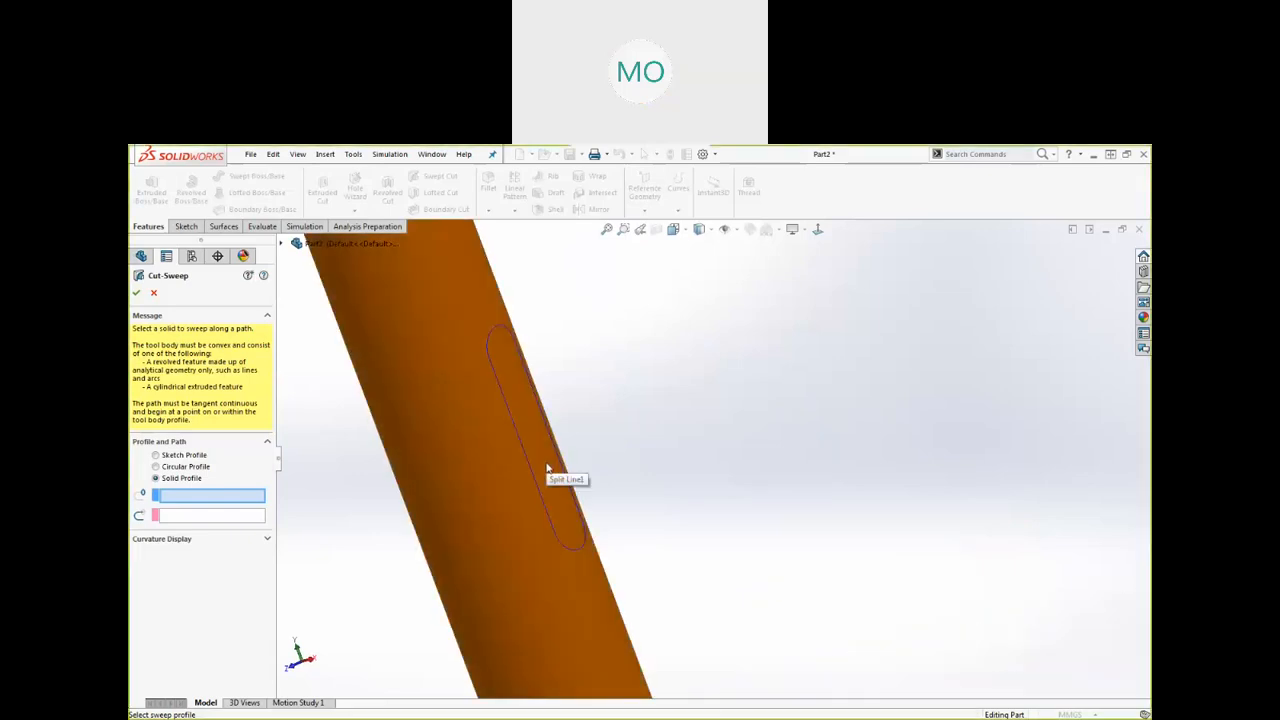
{"action": "scroll", "coordinate": [560, 440], "scroll_direction": "up", "scroll_amount": 3}
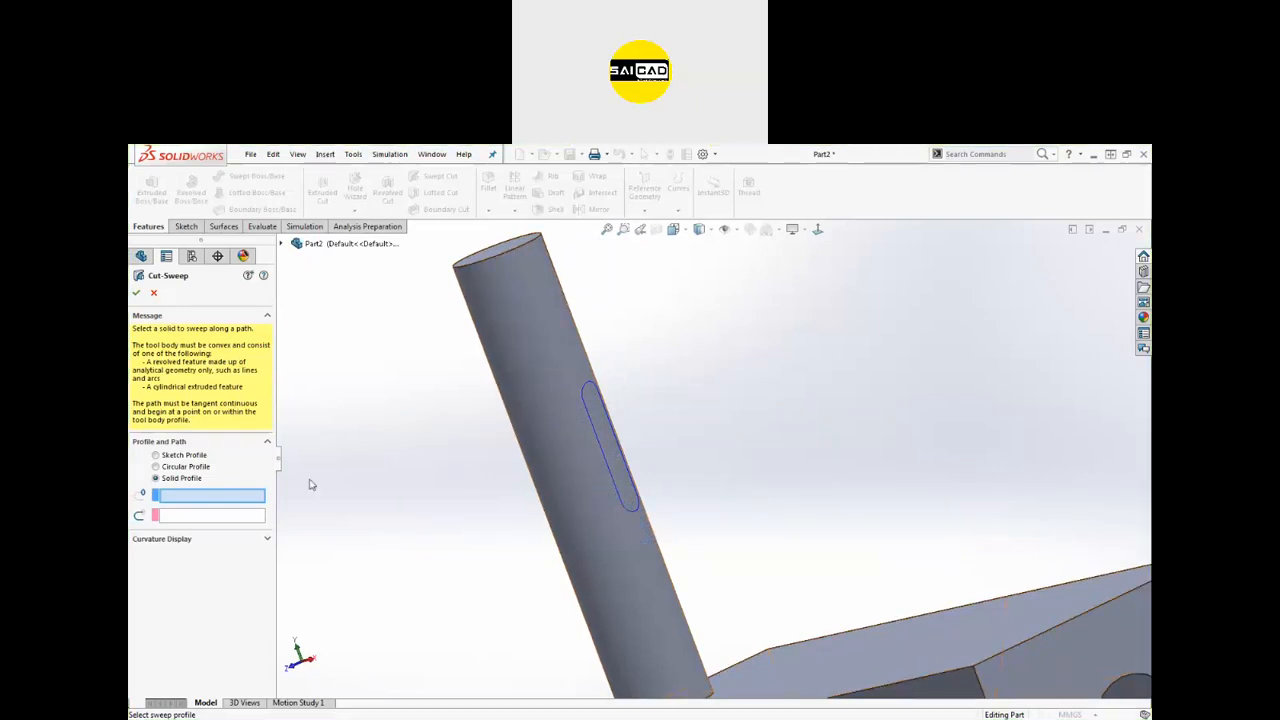
{"action": "left_click", "coordinate": [153, 292]}
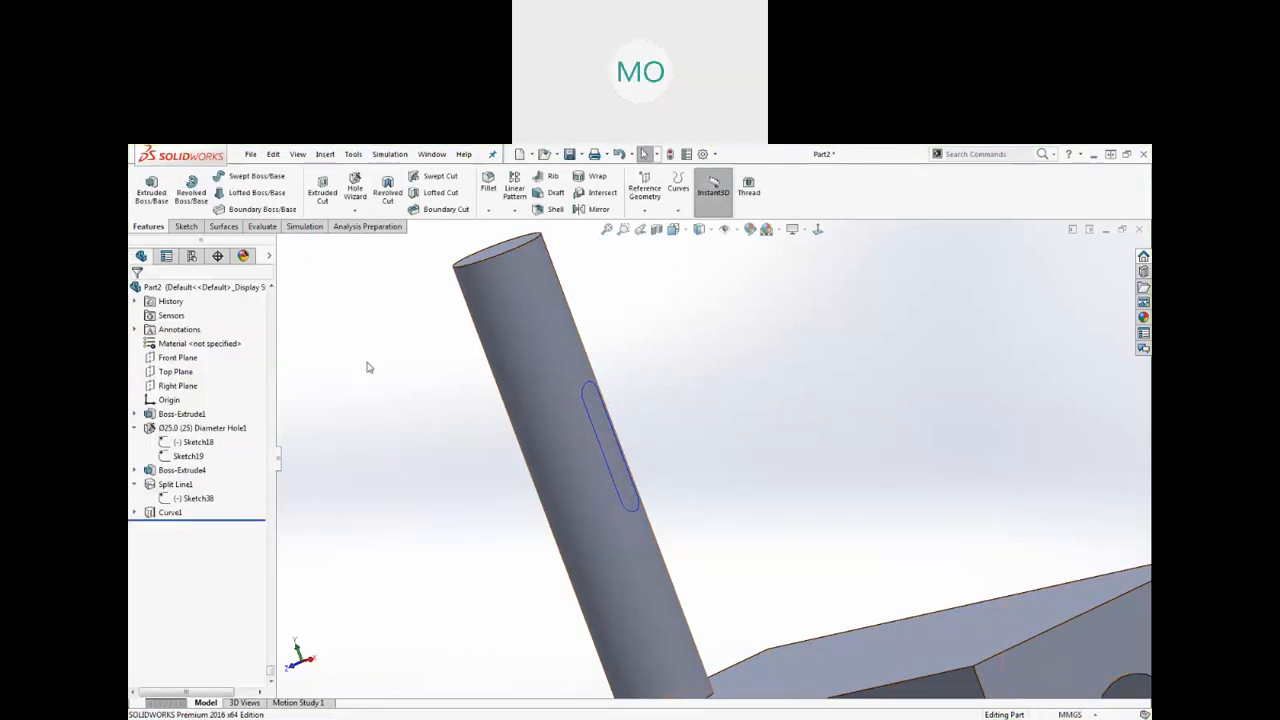
Step: Try an Extruded Boss/Base from the projected slot curve, picking the curve as sketch reference, and exit the empty sketch
{"action": "left_click", "coordinate": [170, 512]}
{"action": "left_click", "coordinate": [152, 198]}
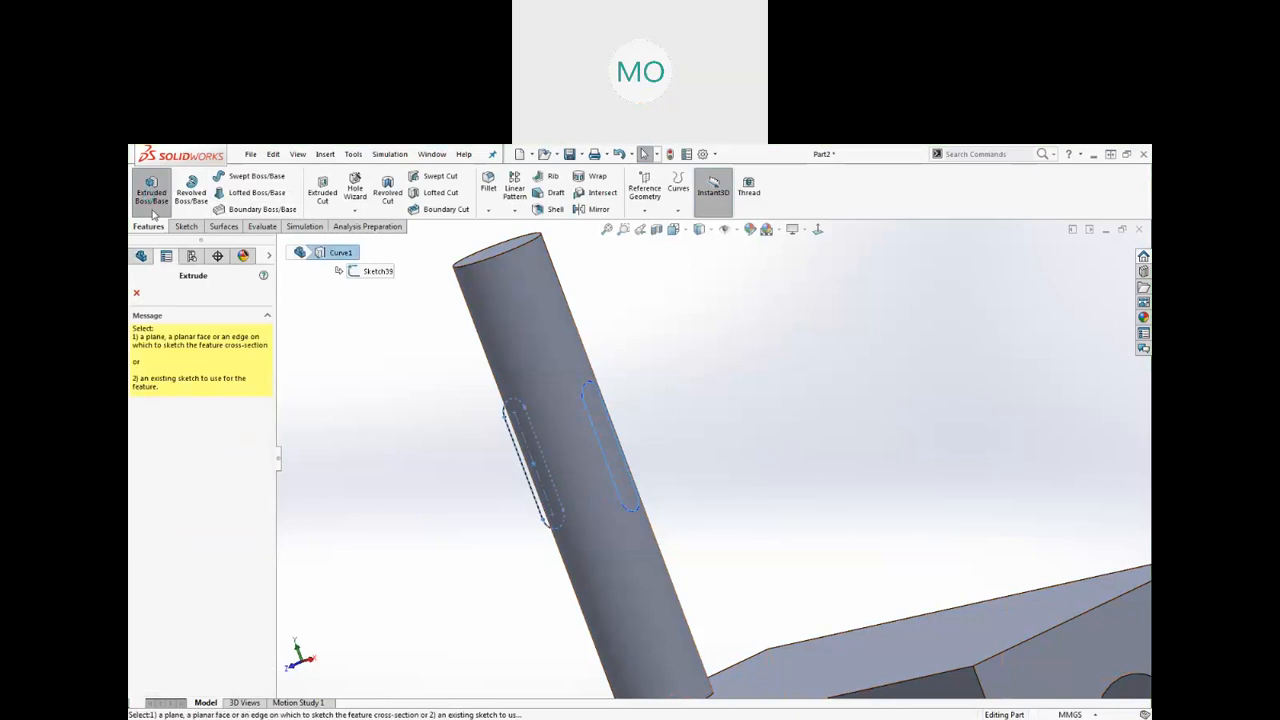
{"action": "left_click", "coordinate": [587, 422]}
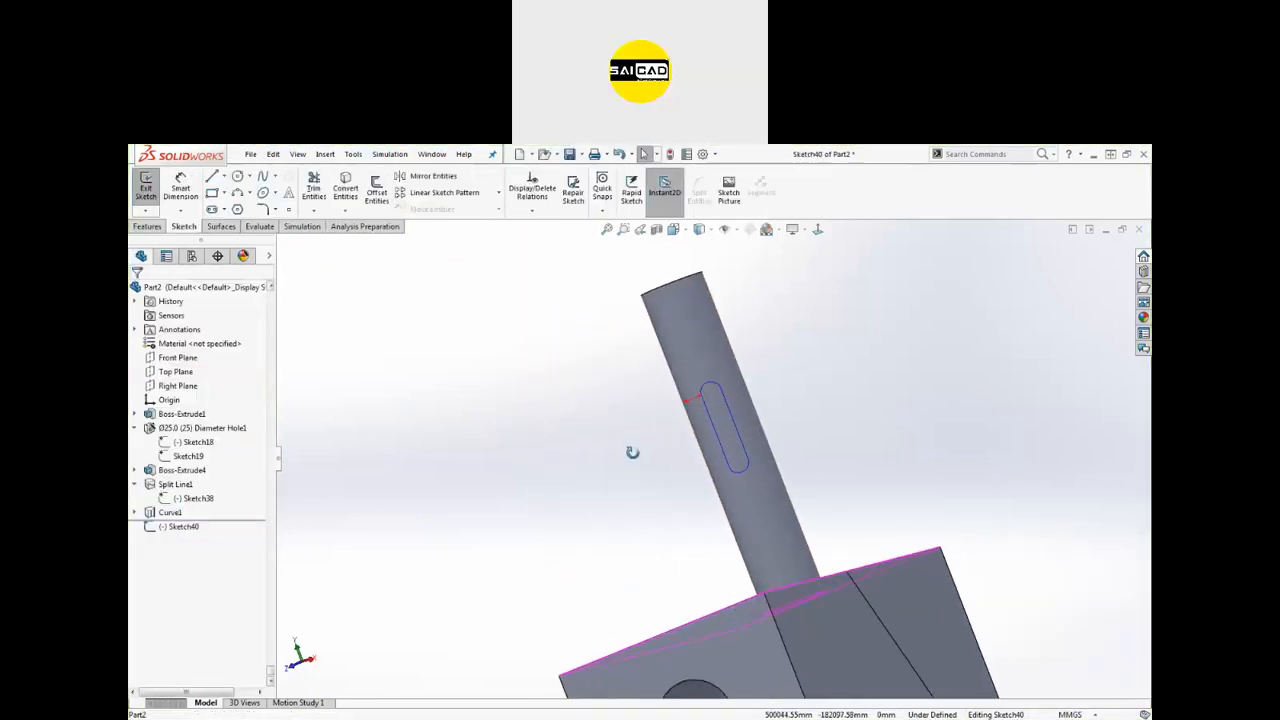
{"action": "left_click", "coordinate": [145, 186]}
{"action": "middle_click_drag", "start_coordinate": [488, 390], "coordinate": [511, 400]}
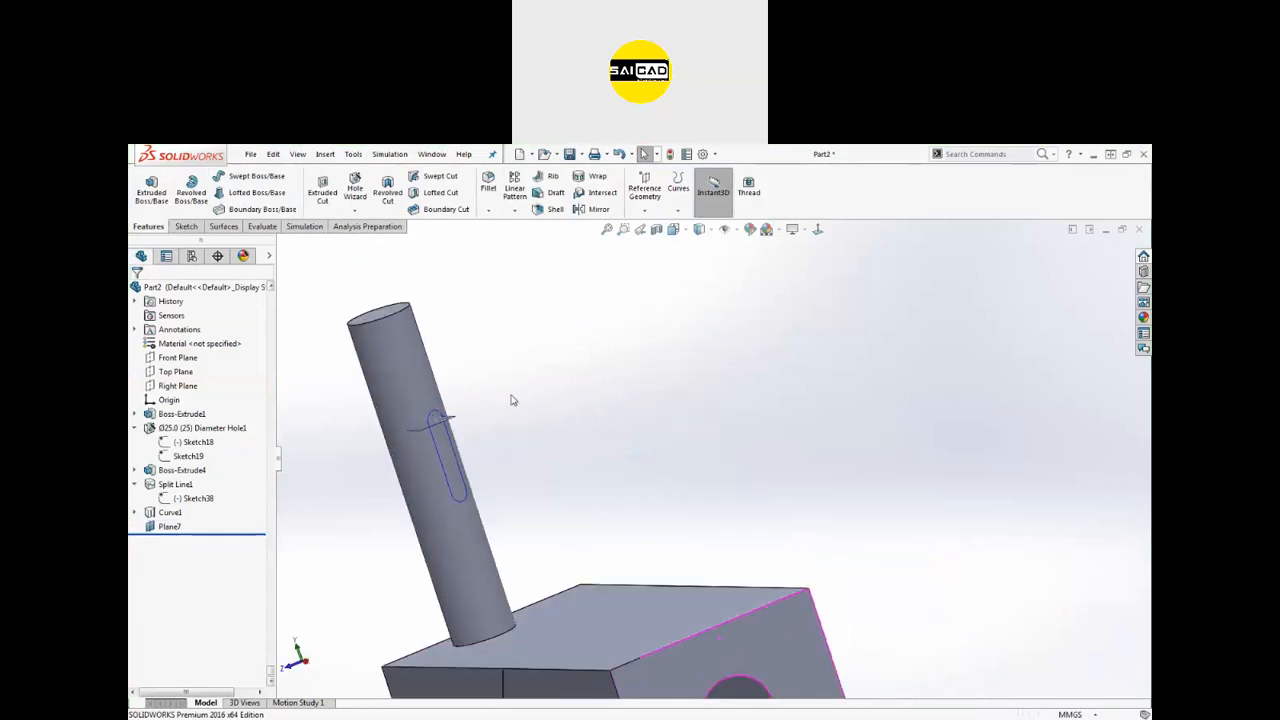
Step: Examine how the reference plane meets the projected slot curve on the post
{"action": "scroll", "coordinate": [409, 474], "scroll_direction": "down", "scroll_amount": 4}
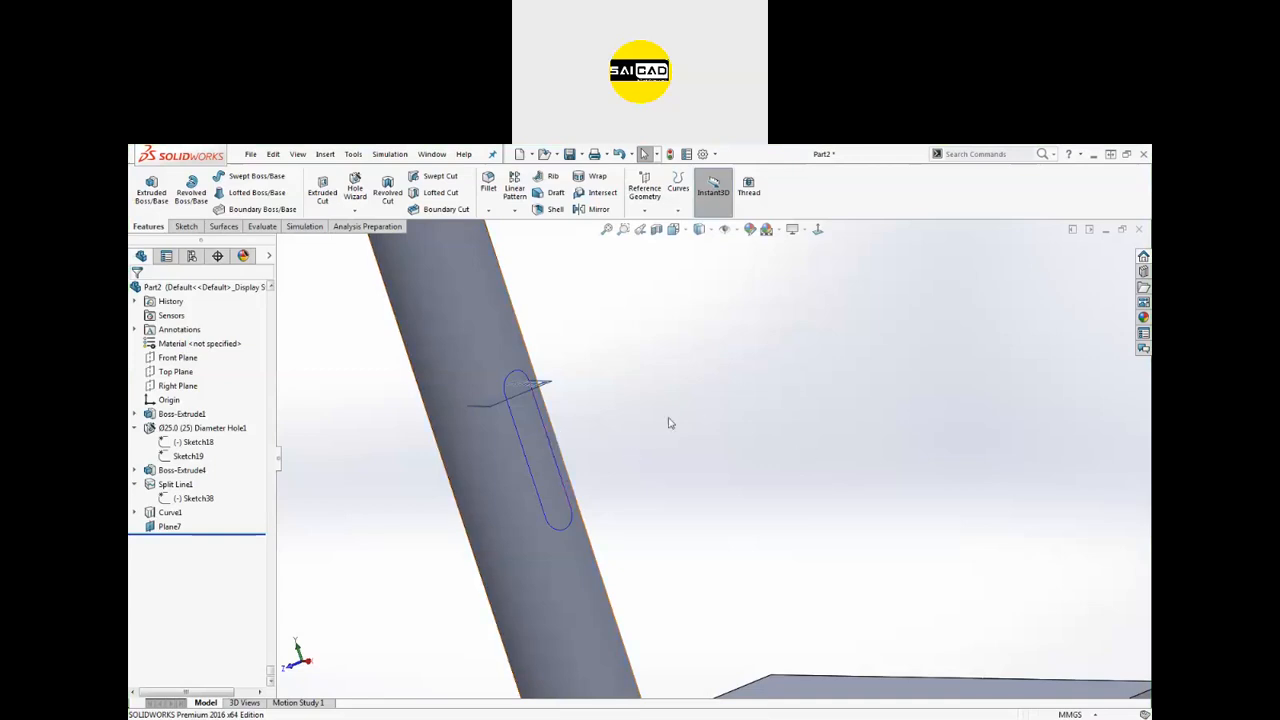
{"action": "scroll", "coordinate": [573, 410], "scroll_direction": "up", "scroll_amount": 2}
{"action": "middle_click_drag", "start_coordinate": [575, 412], "coordinate": [637, 439]}
{"action": "scroll", "coordinate": [610, 449], "scroll_direction": "down", "scroll_amount": 4}
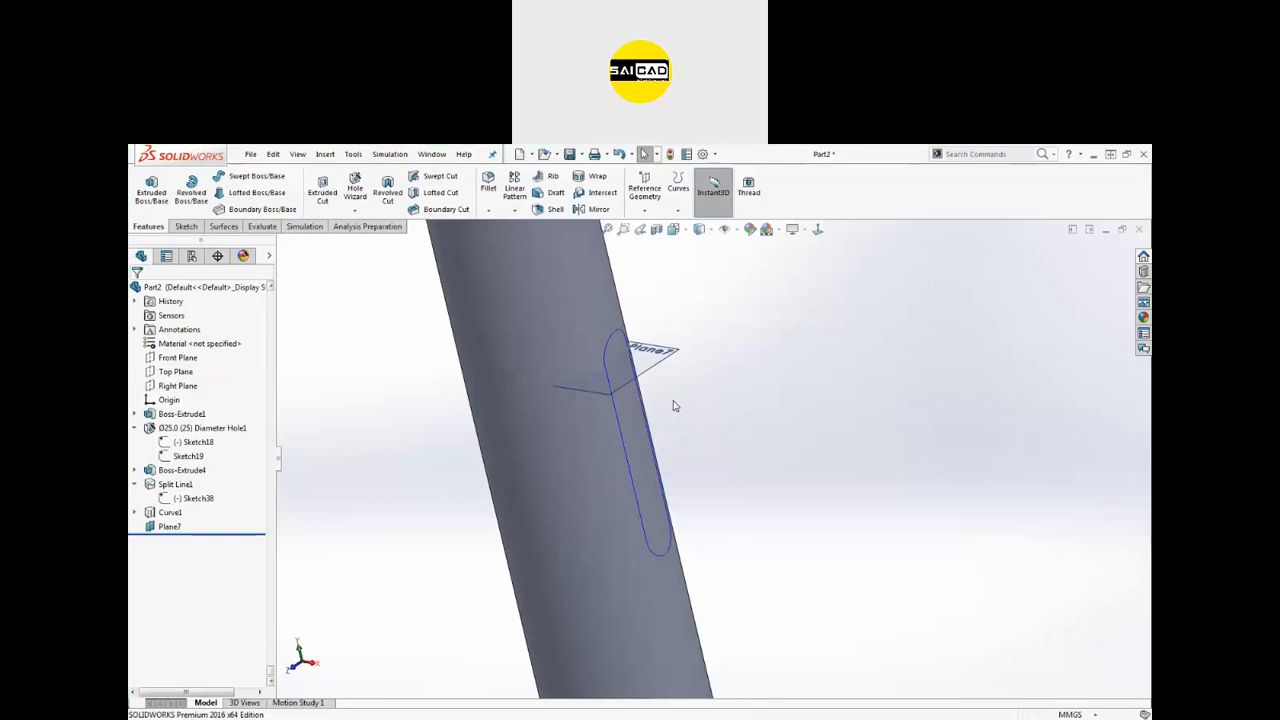
{"action": "scroll", "coordinate": [676, 405], "scroll_direction": "up", "scroll_amount": 5}
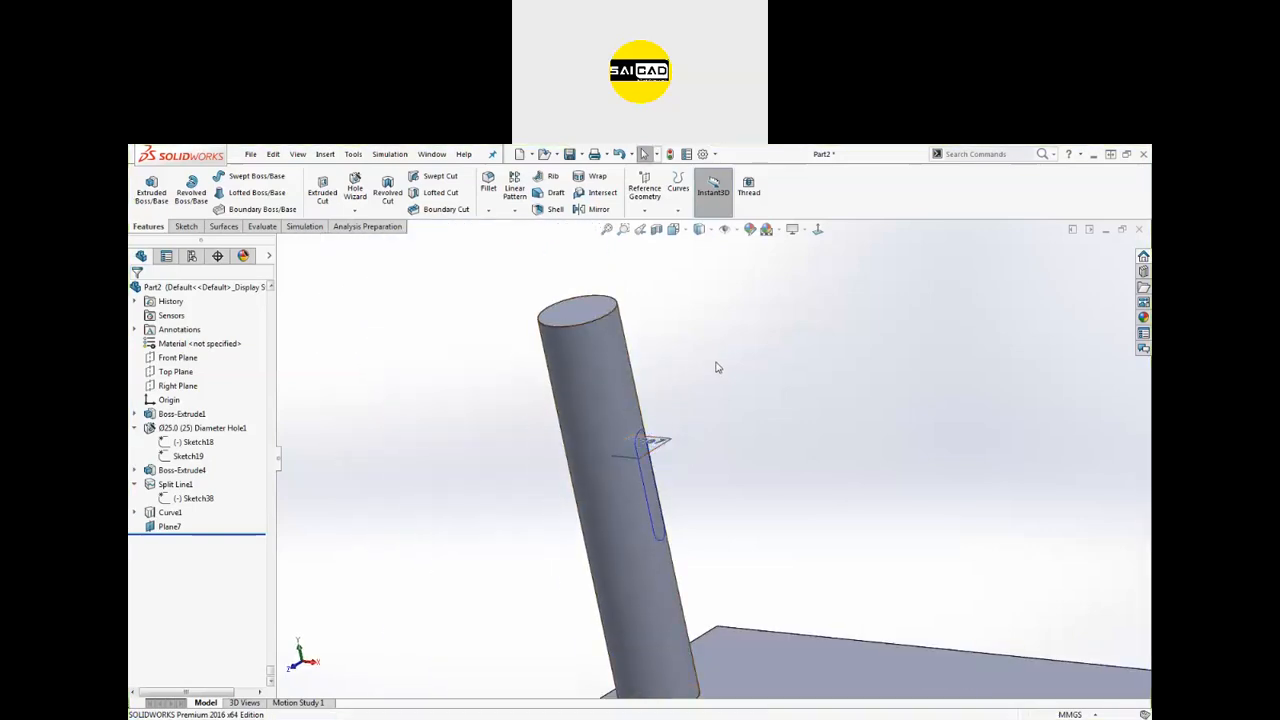
{"action": "scroll", "coordinate": [704, 391], "scroll_direction": "down", "scroll_amount": 3}
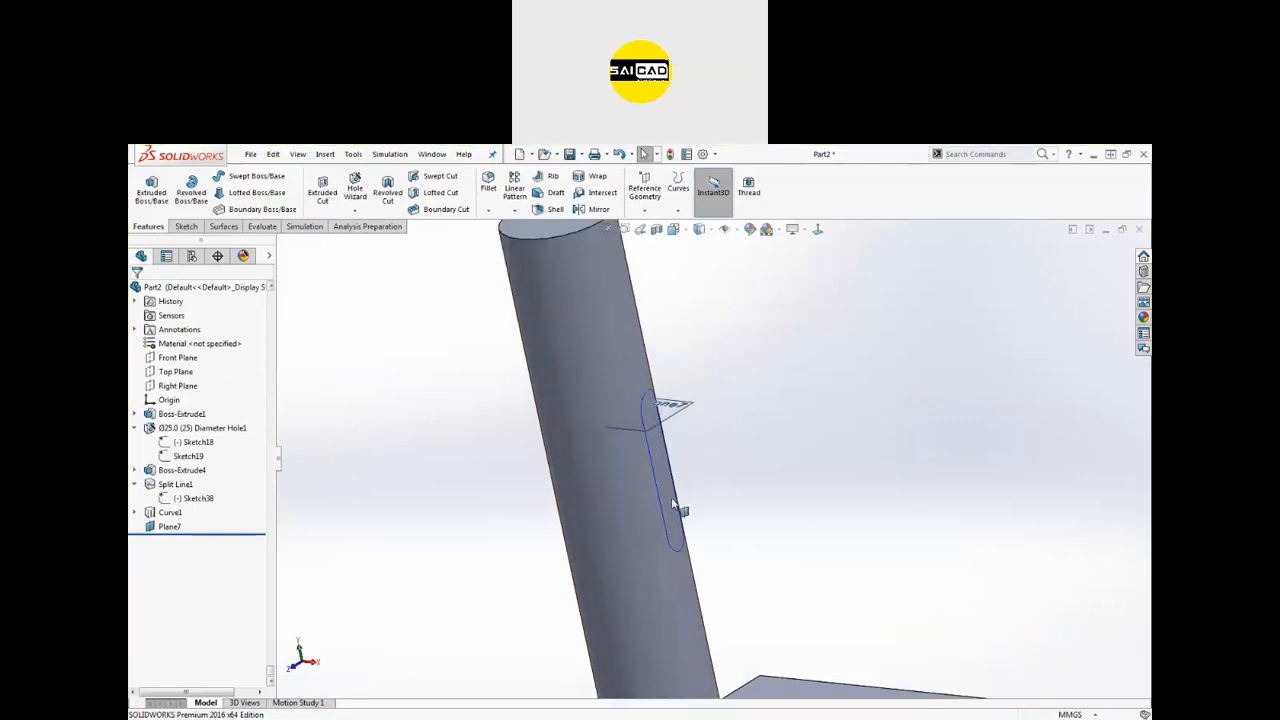
{"action": "middle_click_drag", "start_coordinate": [737, 497], "coordinate": [731, 431]}
Step: Cut a groove into the post with a Swept Cut, using a 2 mm circular profile along the projected slot curve
{"action": "left_click", "coordinate": [673, 430]}
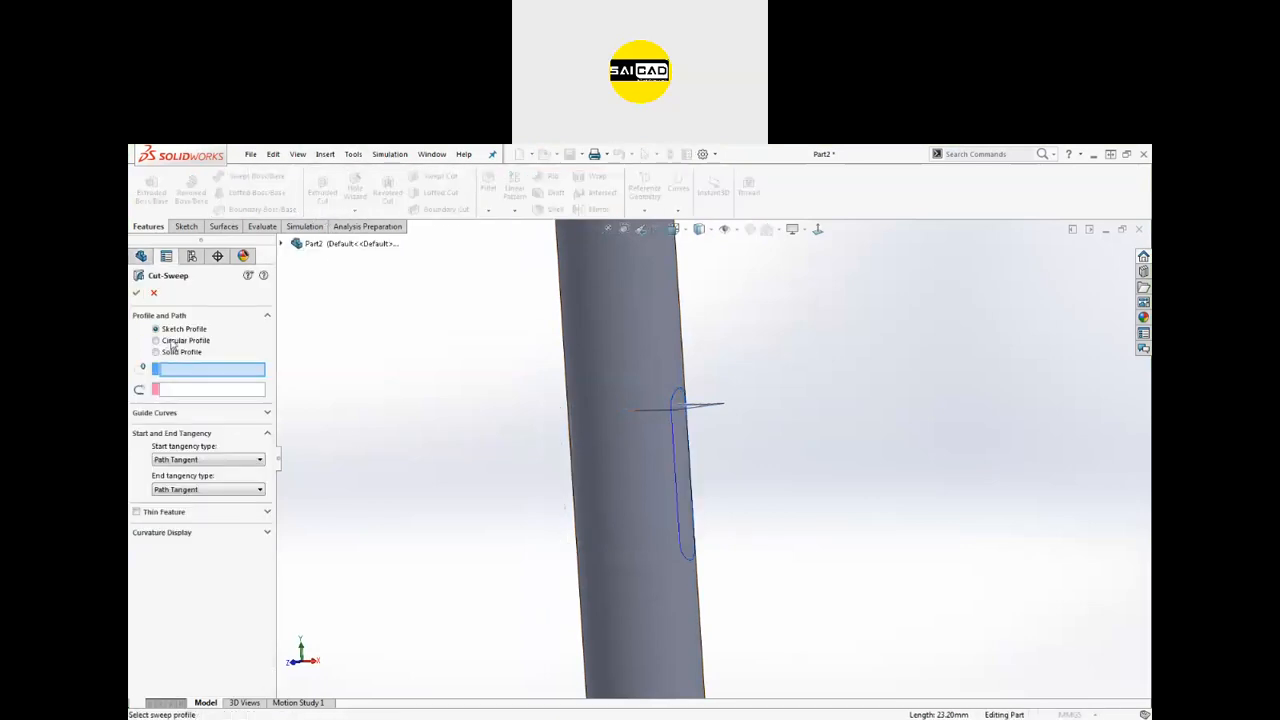
{"action": "left_click", "coordinate": [173, 341]}
{"action": "type", "text": "2"}
{"action": "key", "text": "Return"}
{"action": "middle_click_drag", "start_coordinate": [398, 405], "coordinate": [340, 386]}
{"action": "scroll", "coordinate": [540, 405], "scroll_direction": "down", "scroll_amount": 3}
{"action": "scroll", "coordinate": [511, 375], "scroll_direction": "up", "scroll_amount": 3}
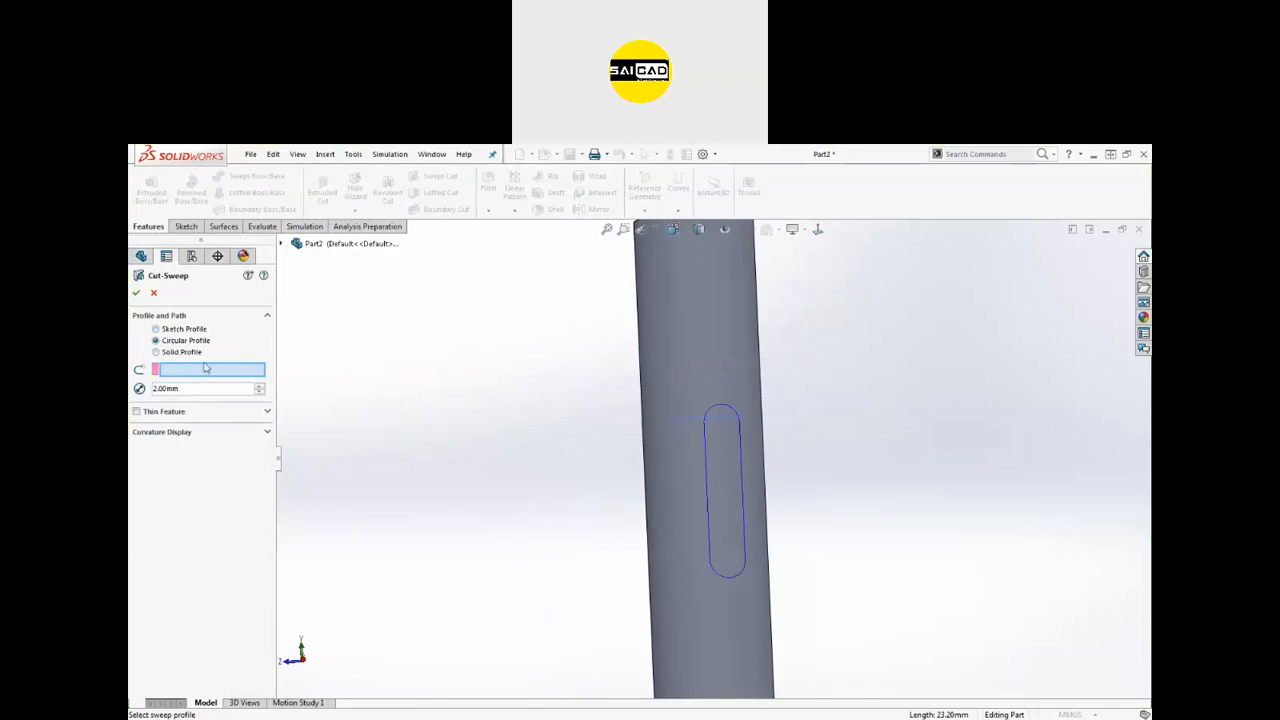
{"action": "left_click", "coordinate": [186, 371]}
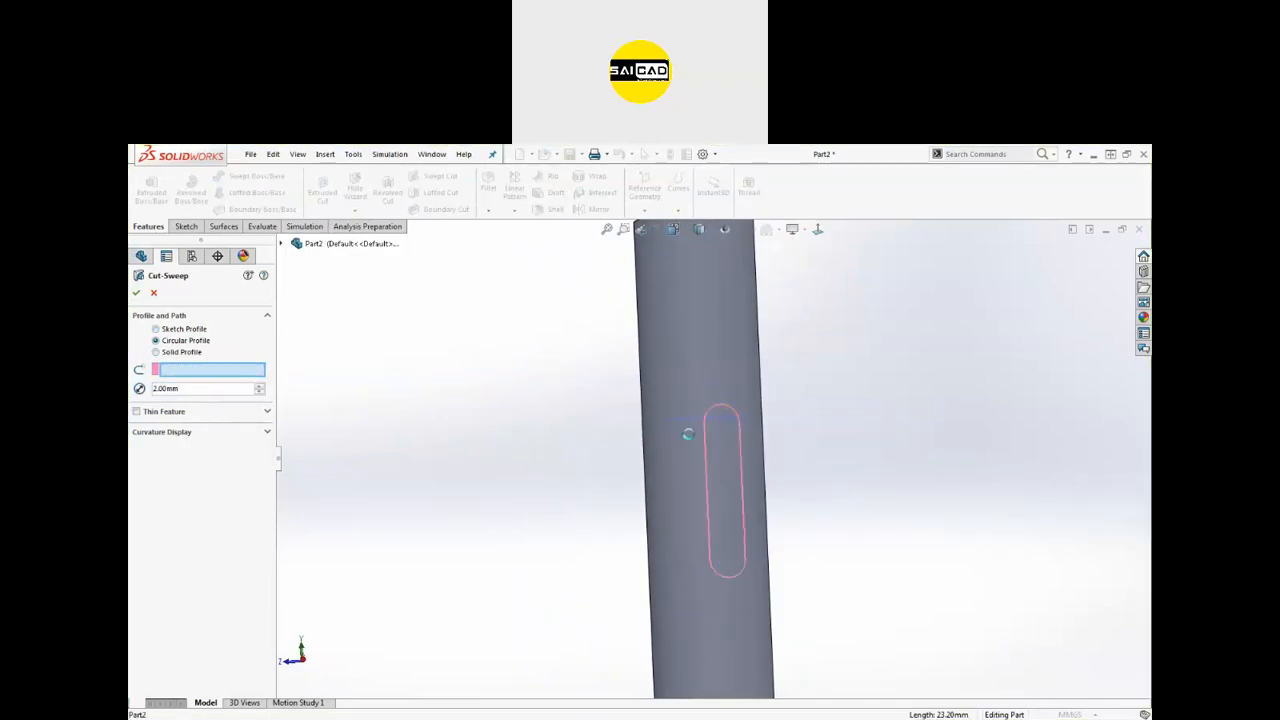
{"action": "left_click", "coordinate": [698, 436]}
{"action": "mouse_move", "coordinate": [620, 490]}
{"action": "middle_mouse_down"}
{"action": "mouse_move", "coordinate": [600, 463]}
{"action": "mouse_move", "coordinate": [277, 306]}
{"action": "middle_mouse_up"}
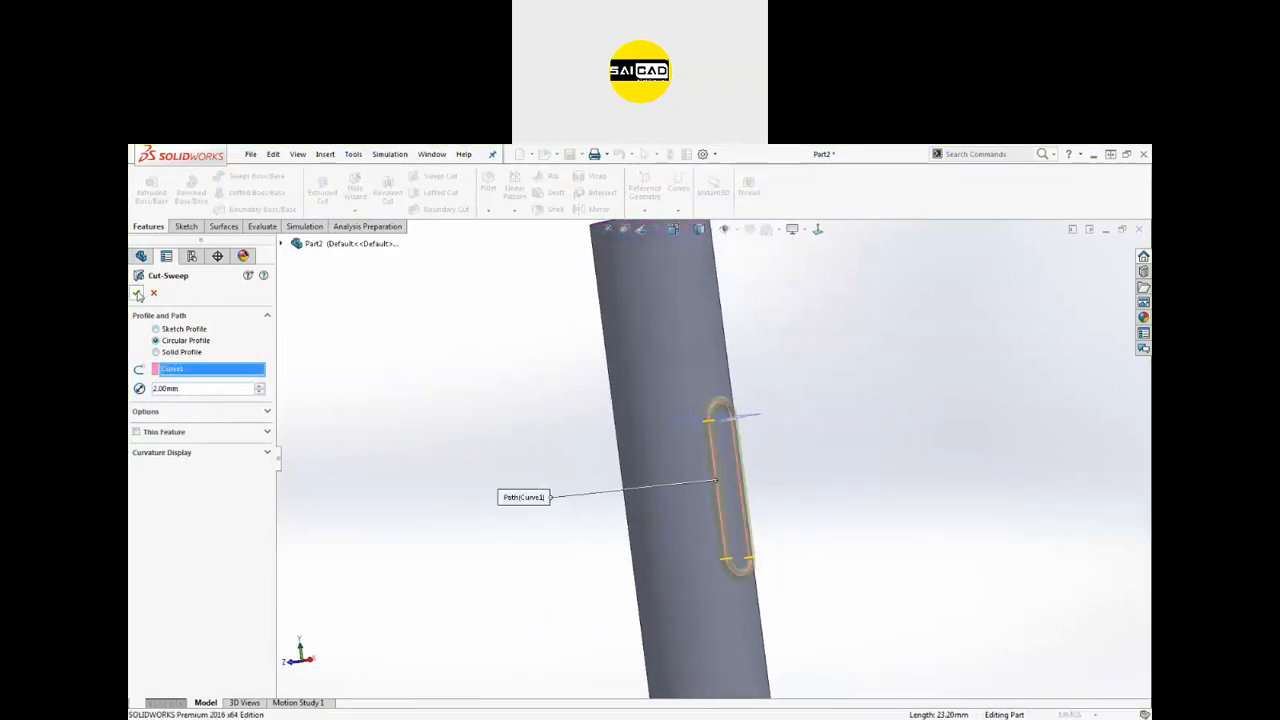
Step: Inspect the swept slot-shaped groove on the post up close and from a distance
{"action": "scroll", "coordinate": [832, 500], "scroll_direction": "down", "scroll_amount": 5}
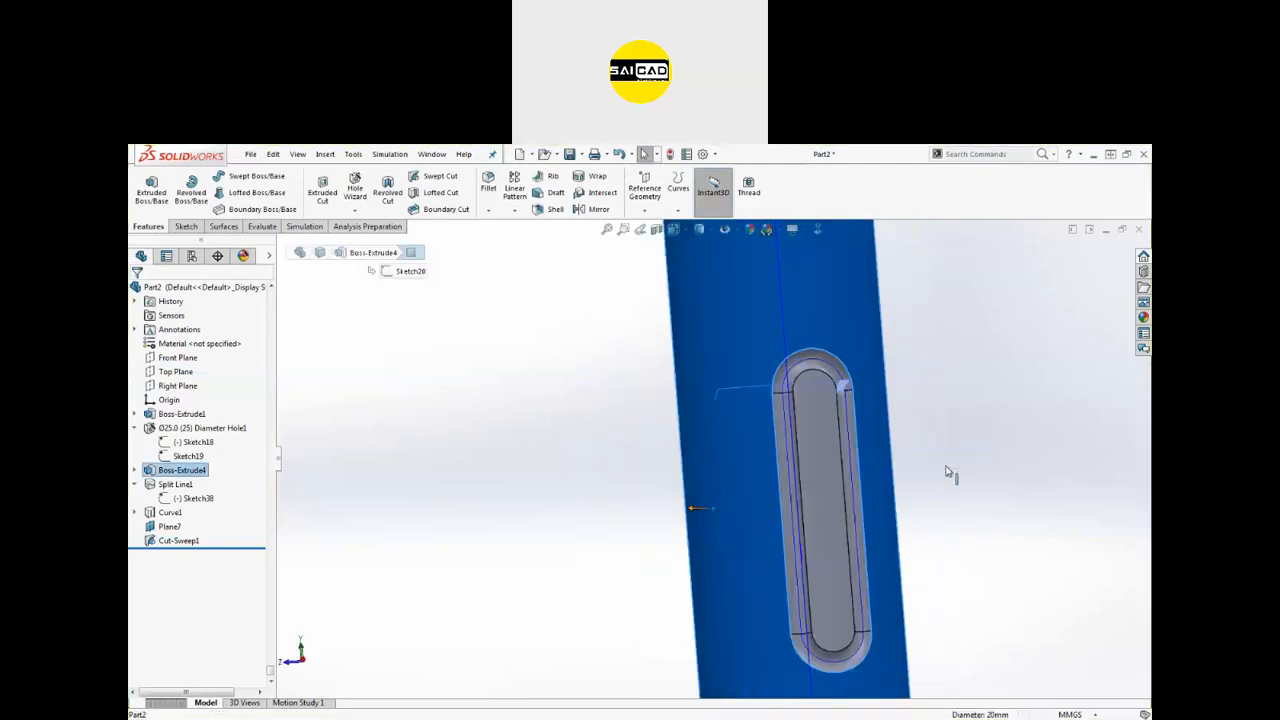
{"action": "middle_click_drag", "start_coordinate": [870, 443], "coordinate": [851, 520]}
{"action": "scroll", "coordinate": [860, 525], "scroll_direction": "up", "scroll_amount": 4}
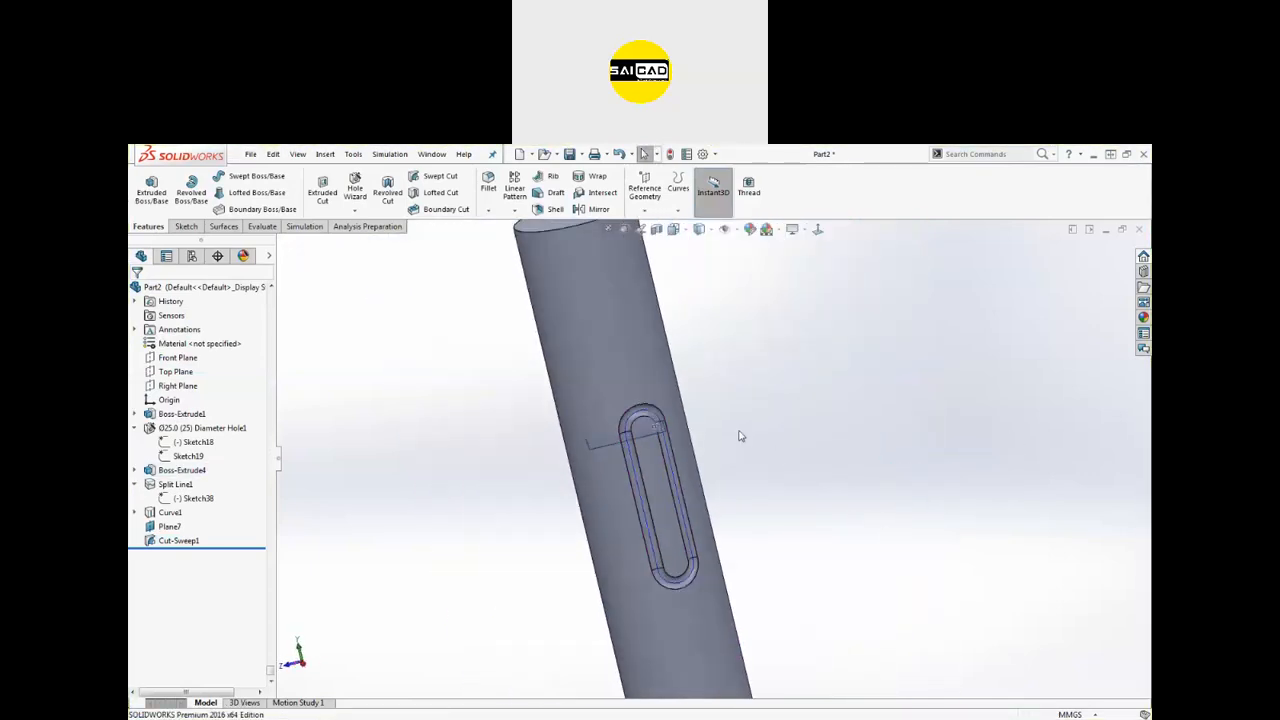
{"action": "left_click", "coordinate": [598, 440]}
{"action": "scroll", "coordinate": [771, 434], "scroll_direction": "up", "scroll_amount": 5}
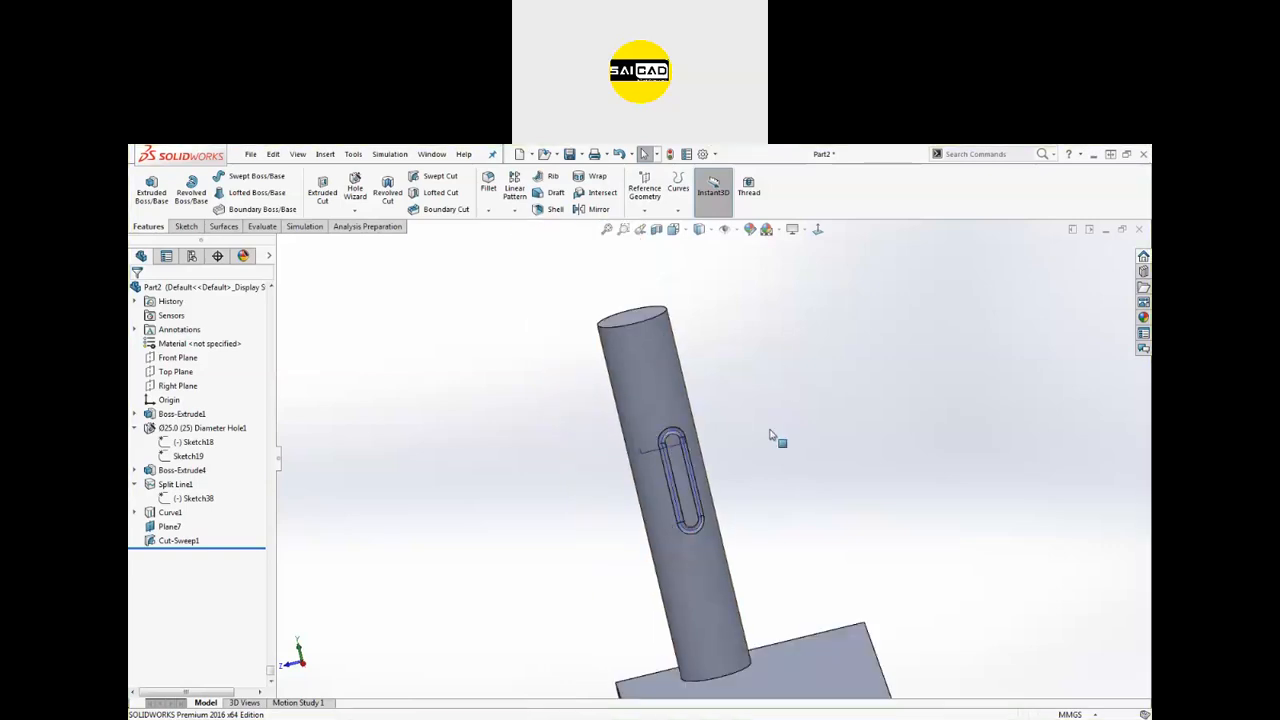
Step: Examine the block beneath the post, picking out its adjoining front and top edges one after another
{"action": "middle_click_drag", "start_coordinate": [792, 450], "coordinate": [758, 440]}
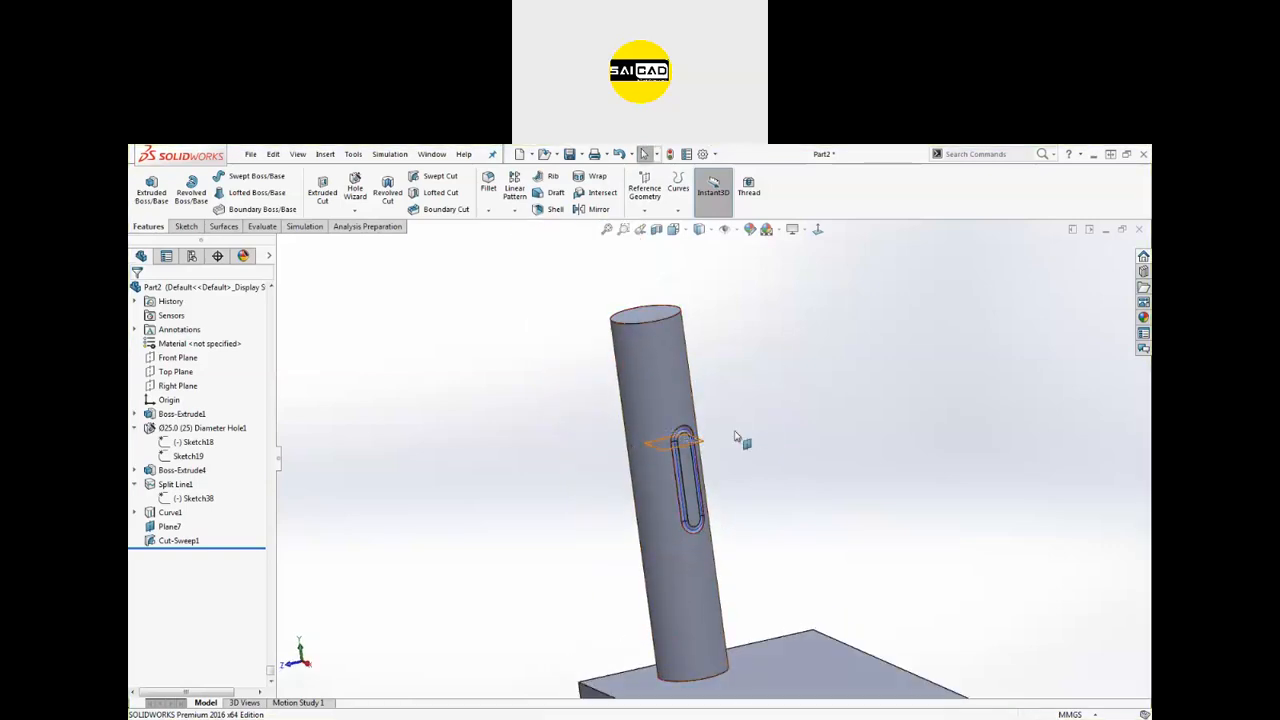
{"action": "left_click", "coordinate": [678, 210]}
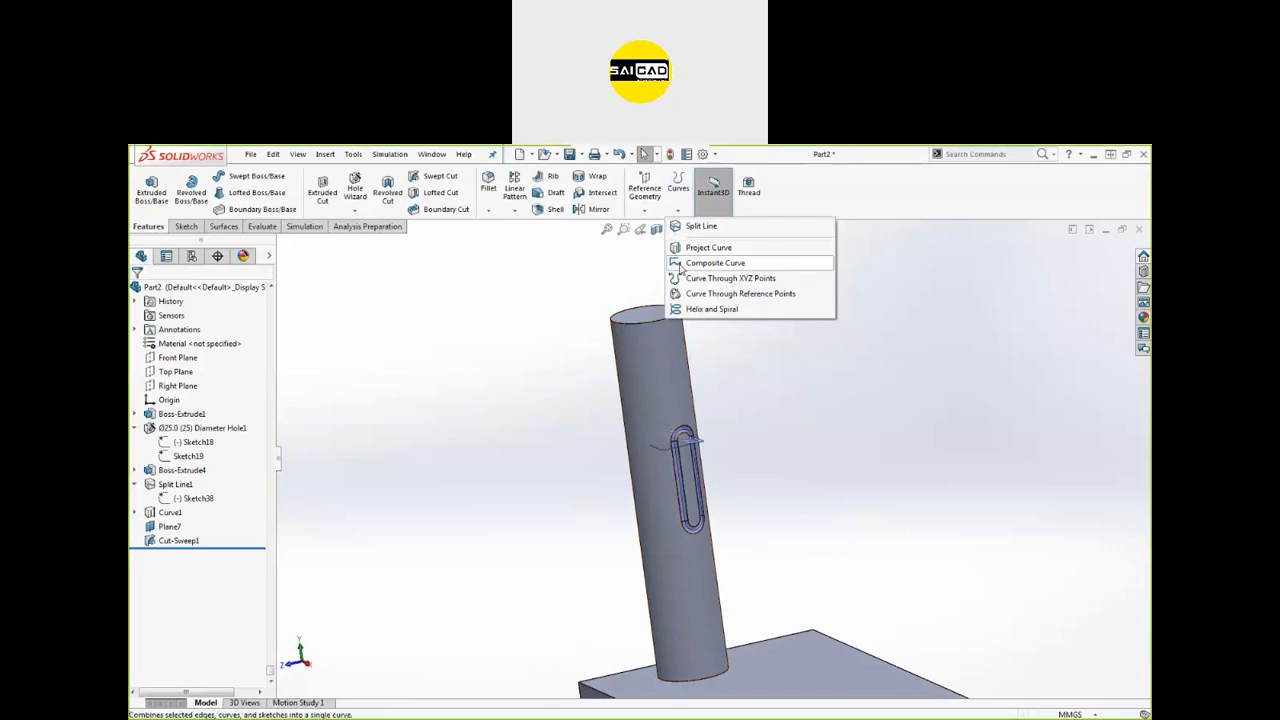
{"action": "left_click", "coordinate": [516, 321]}
{"action": "scroll", "coordinate": [1015, 489], "scroll_direction": "up", "scroll_amount": 4}
{"action": "scroll", "coordinate": [923, 569], "scroll_direction": "down", "scroll_amount": 3}
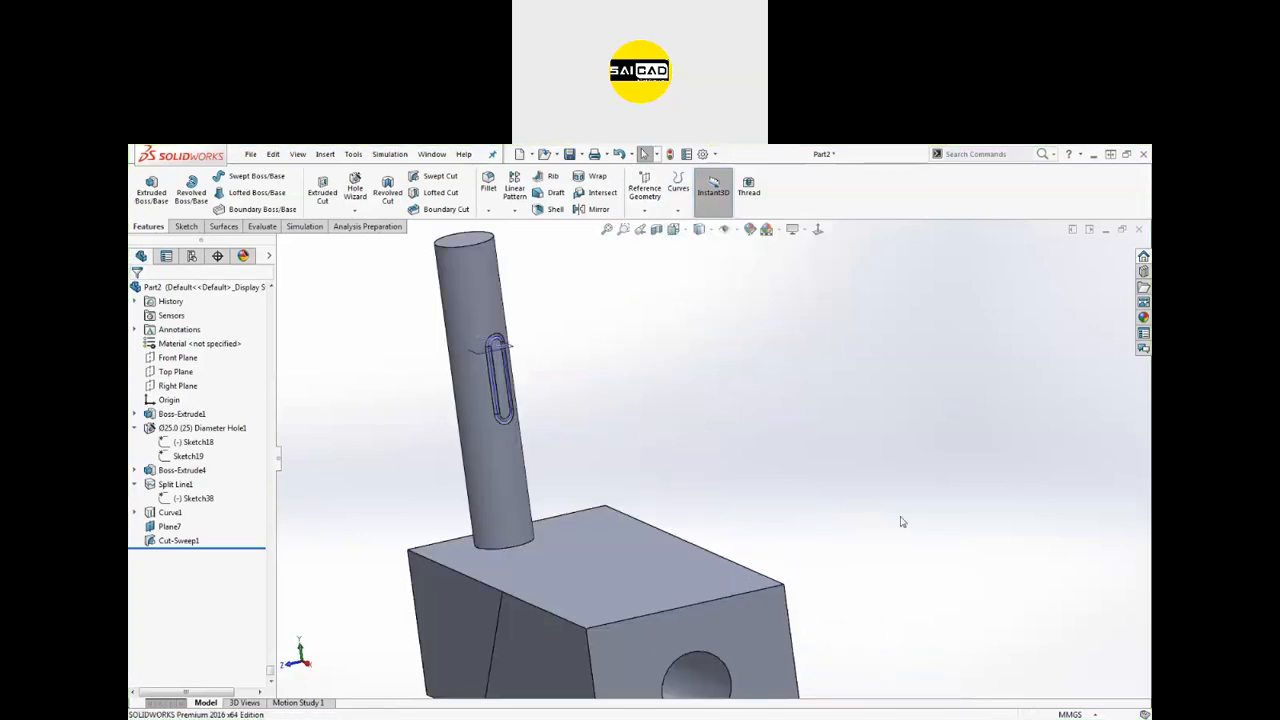
{"action": "scroll", "coordinate": [865, 441], "scroll_direction": "up", "scroll_amount": 2}
{"action": "scroll", "coordinate": [865, 441], "scroll_direction": "up", "scroll_amount": 1}
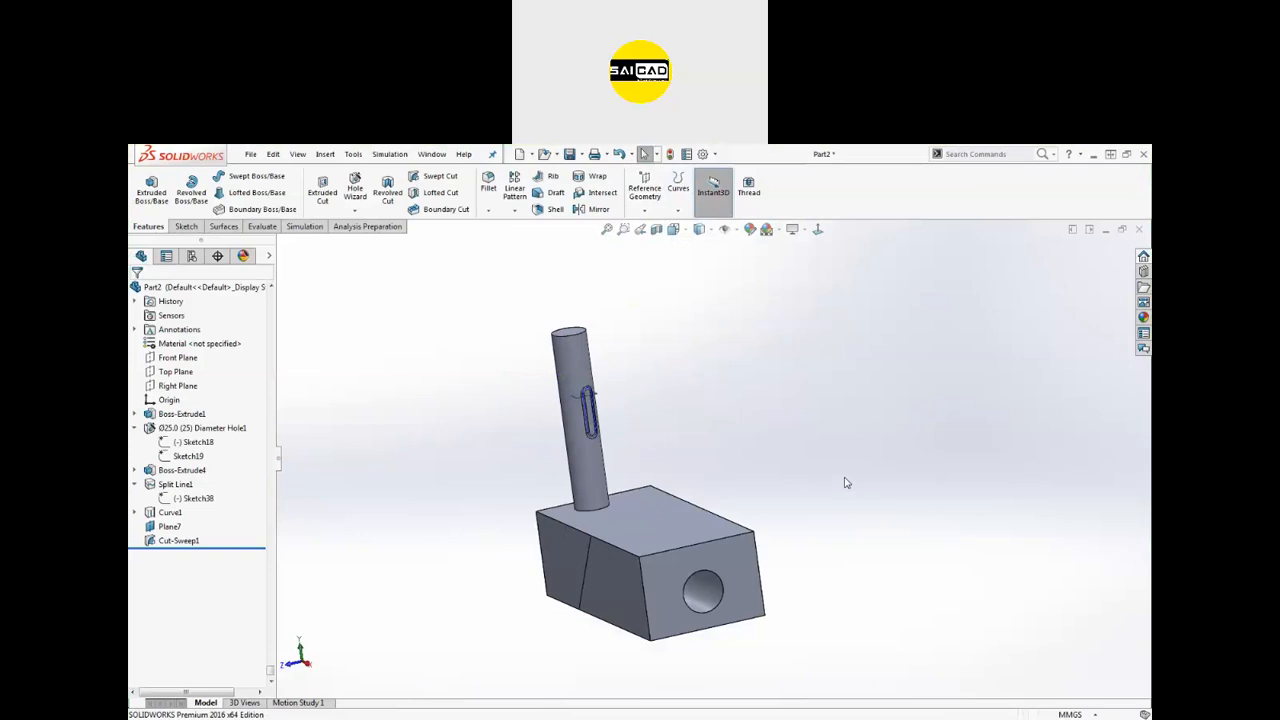
{"action": "scroll", "coordinate": [792, 500], "scroll_direction": "down", "scroll_amount": 3}
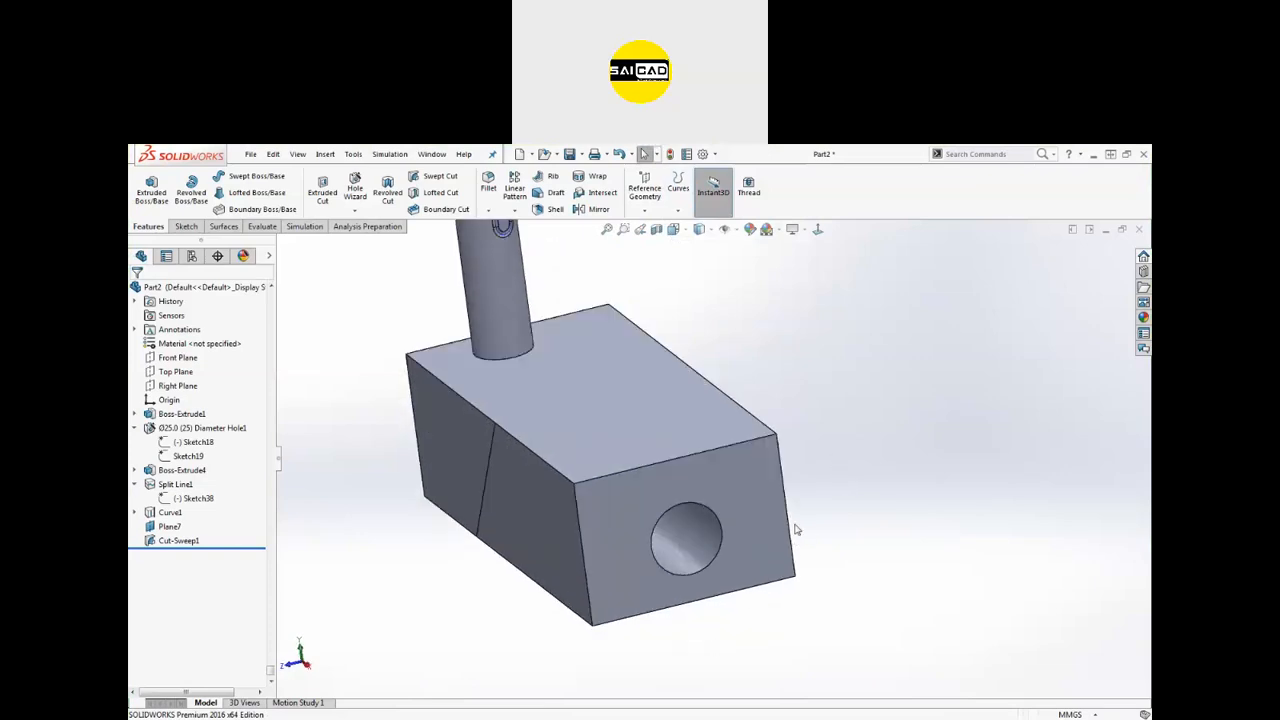
{"action": "left_click", "coordinate": [588, 592]}
{"action": "left_click", "coordinate": [595, 482], "text": "ctrl"}
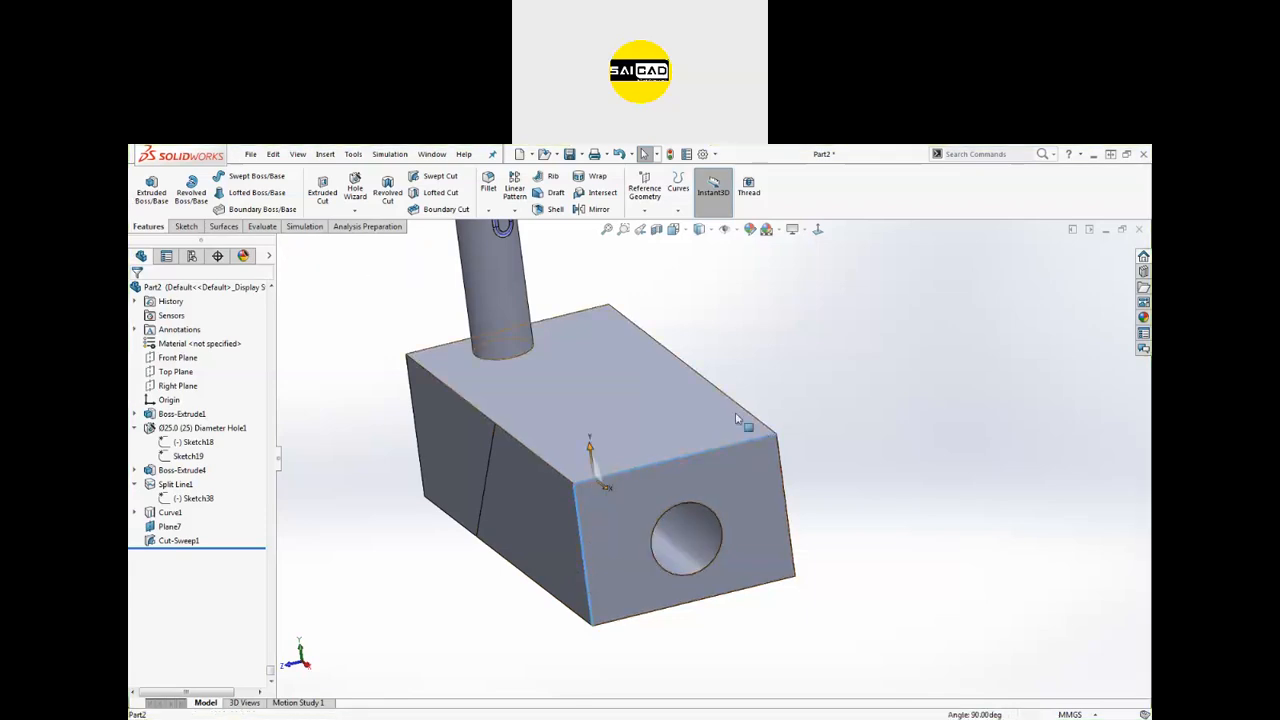
{"action": "left_click", "coordinate": [738, 431], "text": "ctrl"}
{"action": "left_click", "coordinate": [982, 448]}
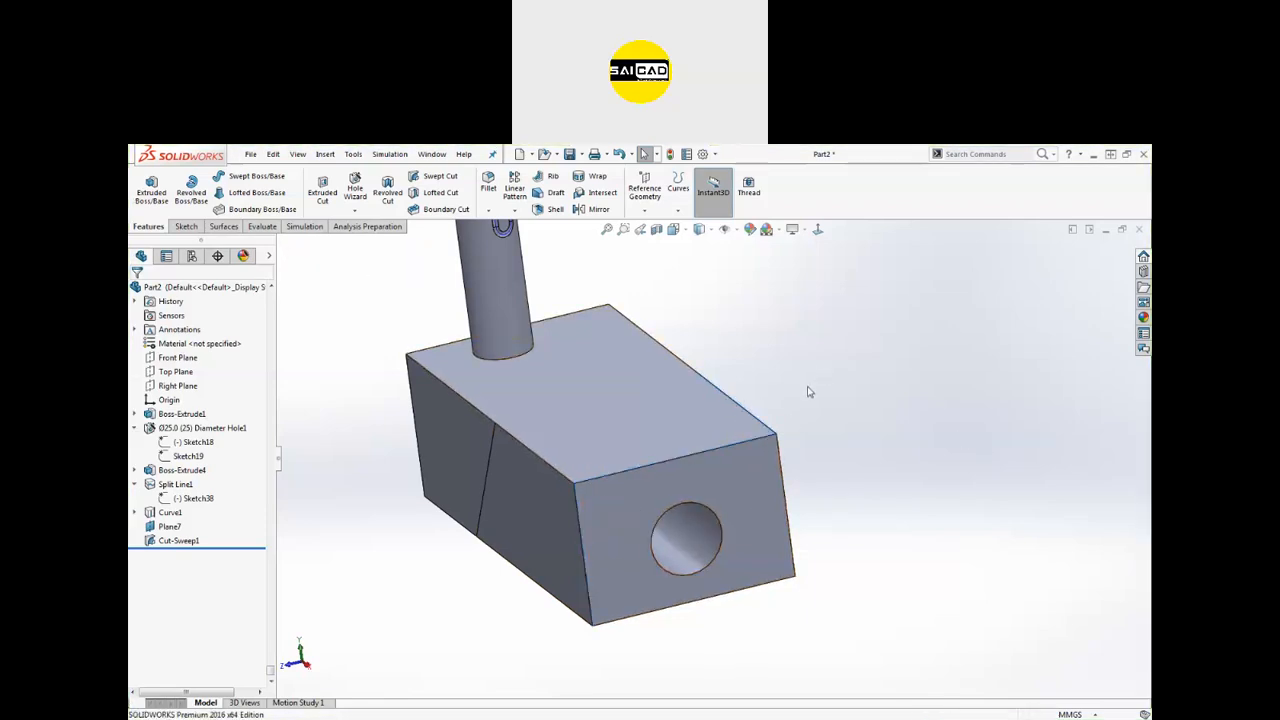
Step: Create a composite curve joining six connected edges that run around the block
{"action": "left_click", "coordinate": [678, 200]}
{"action": "left_click", "coordinate": [712, 259]}
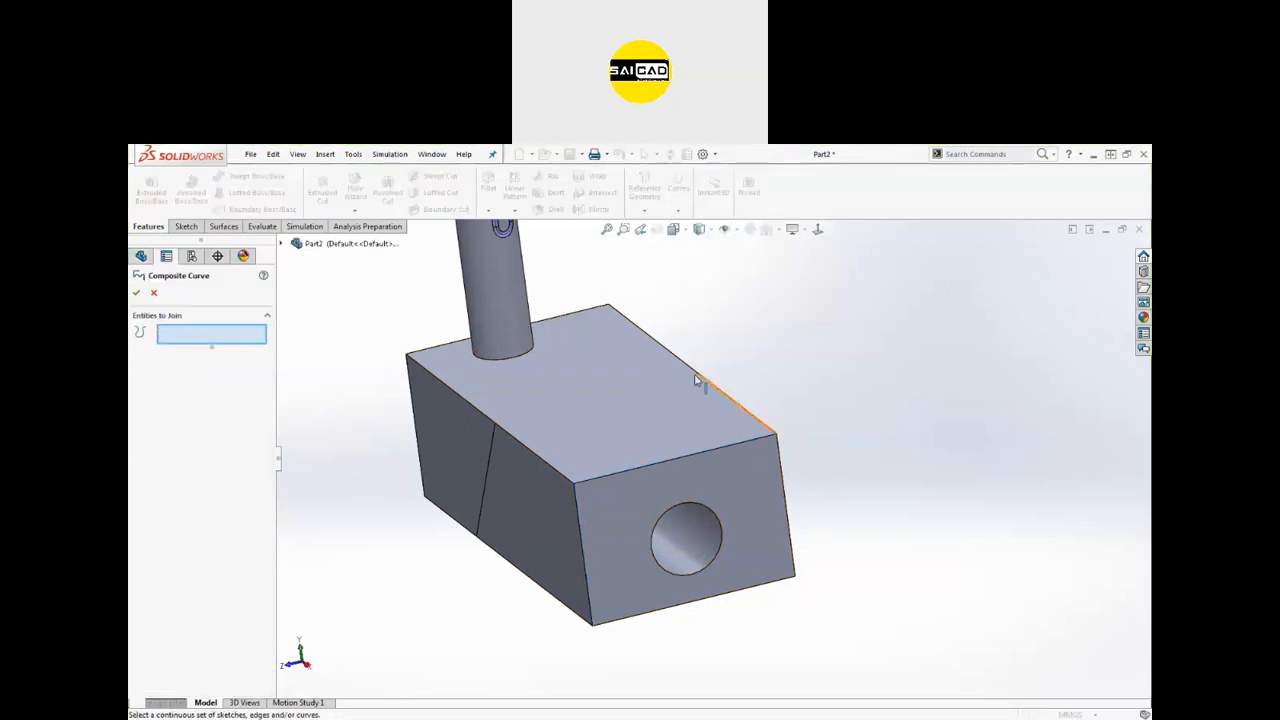
{"action": "left_click", "coordinate": [582, 525]}
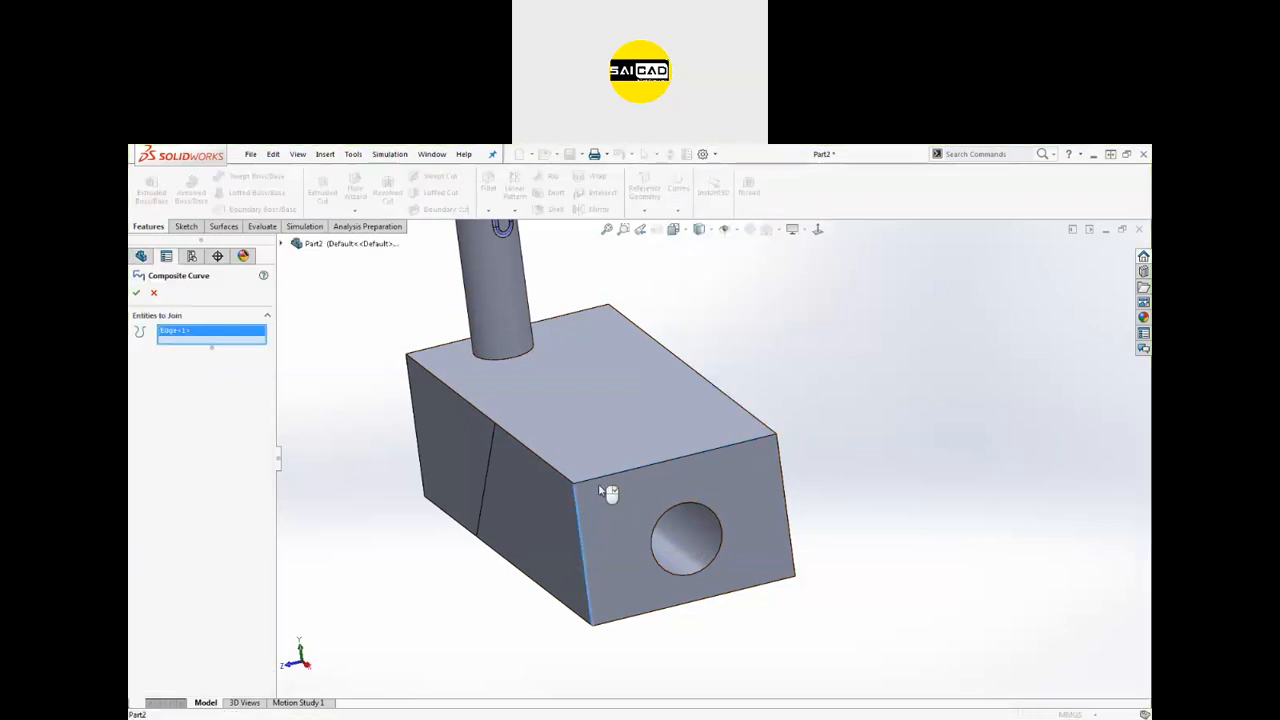
{"action": "left_click", "coordinate": [598, 476]}
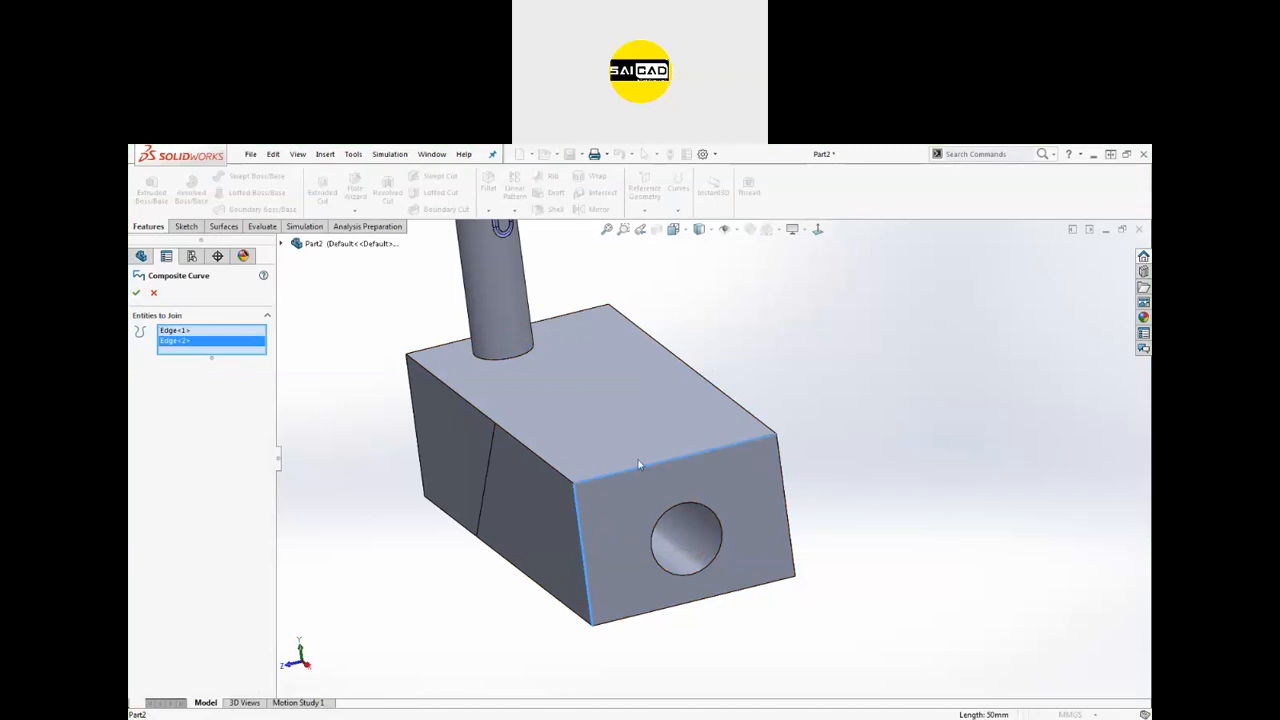
{"action": "left_click", "coordinate": [737, 406]}
{"action": "middle_click_drag", "start_coordinate": [811, 377], "coordinate": [726, 421]}
{"action": "left_click", "coordinate": [720, 409]}
{"action": "mouse_move", "coordinate": [823, 463]}
{"action": "middle_mouse_down"}
{"action": "mouse_move", "coordinate": [815, 445]}
{"action": "mouse_move", "coordinate": [831, 455]}
{"action": "middle_mouse_up"}
{"action": "left_click", "coordinate": [831, 455]}
{"action": "scroll", "coordinate": [692, 449], "scroll_direction": "up", "scroll_amount": 3}
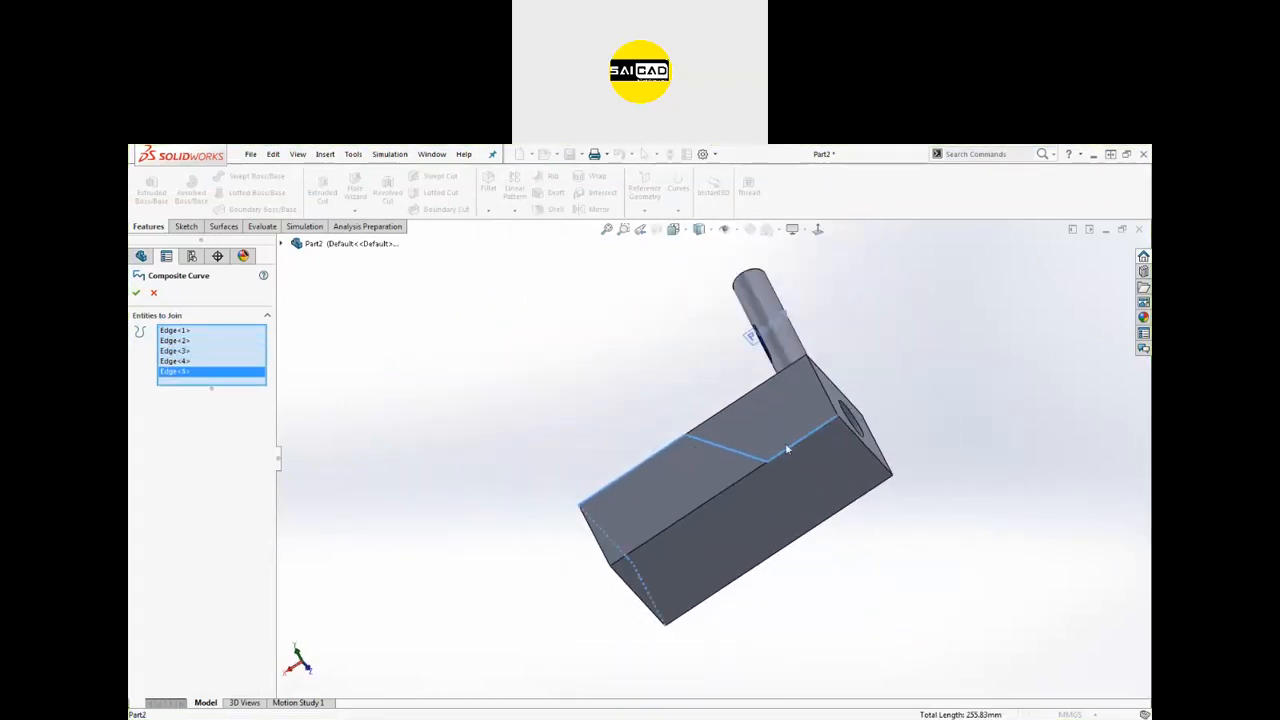
{"action": "left_click", "coordinate": [855, 437]}
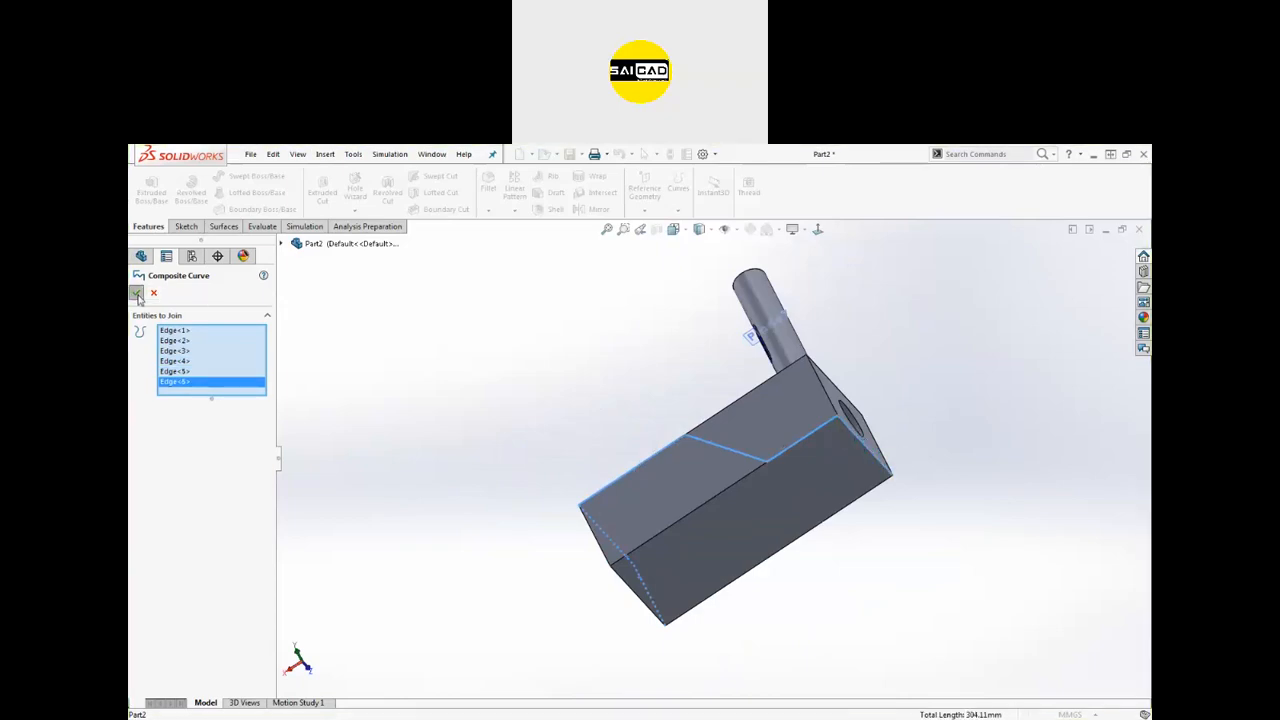
{"action": "left_click", "coordinate": [136, 292]}
Step: Inspect the new composite curve around the block from different angles
{"action": "middle_click_drag", "start_coordinate": [434, 360], "coordinate": [561, 469]}
{"action": "left_click", "coordinate": [182, 555]}
{"action": "middle_click_drag", "start_coordinate": [432, 510], "coordinate": [482, 418]}
{"action": "middle_click_drag", "start_coordinate": [853, 482], "coordinate": [912, 515]}
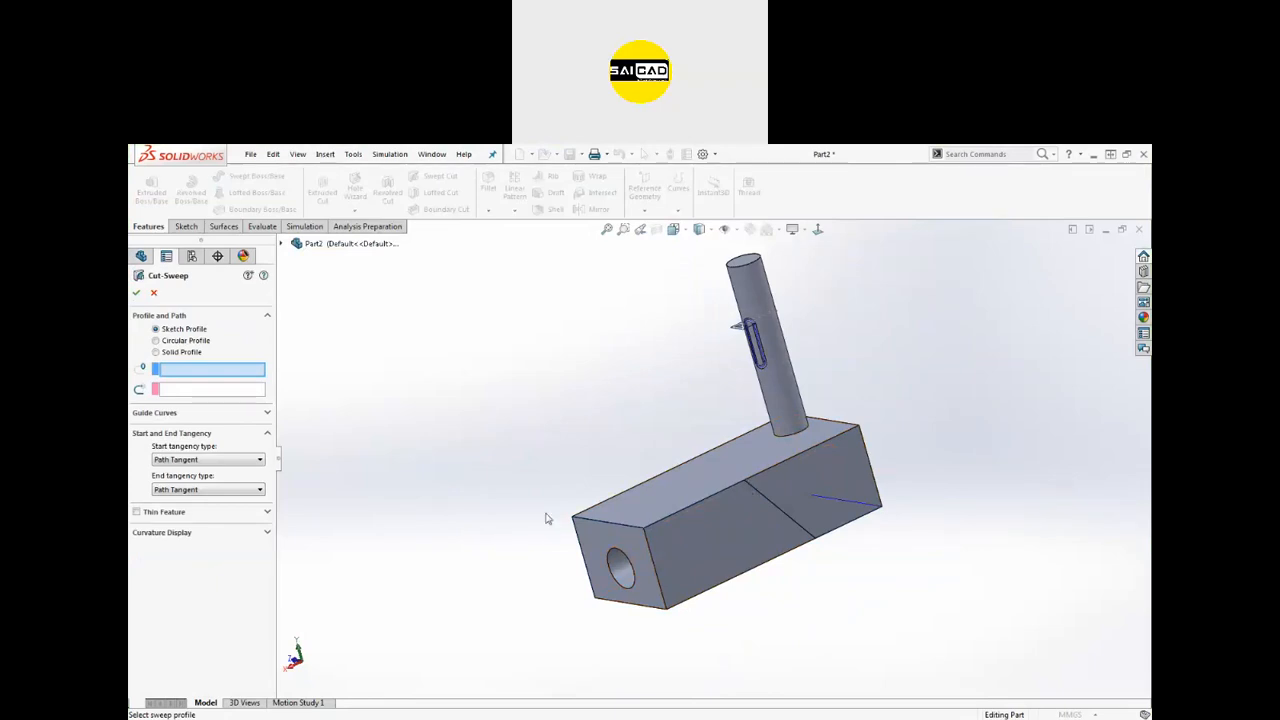
{"action": "left_click", "coordinate": [283, 245]}
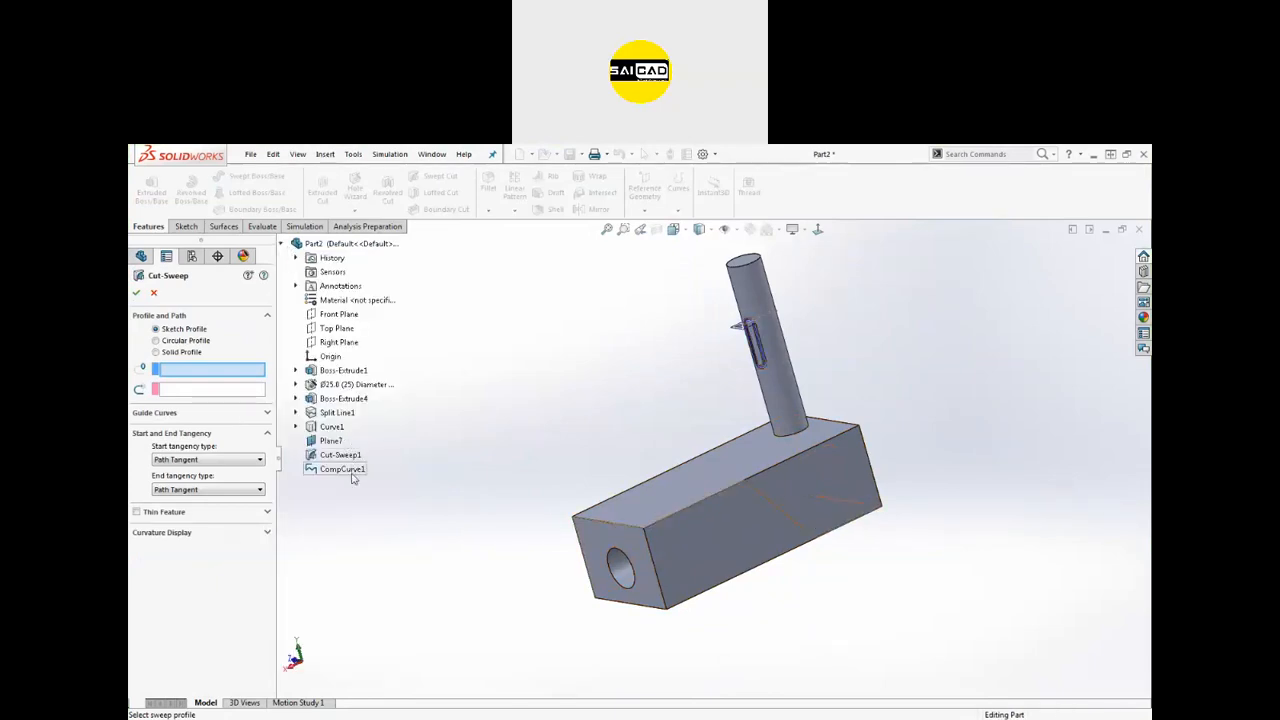
{"action": "left_click", "coordinate": [154, 293]}
{"action": "left_click", "coordinate": [205, 555]}
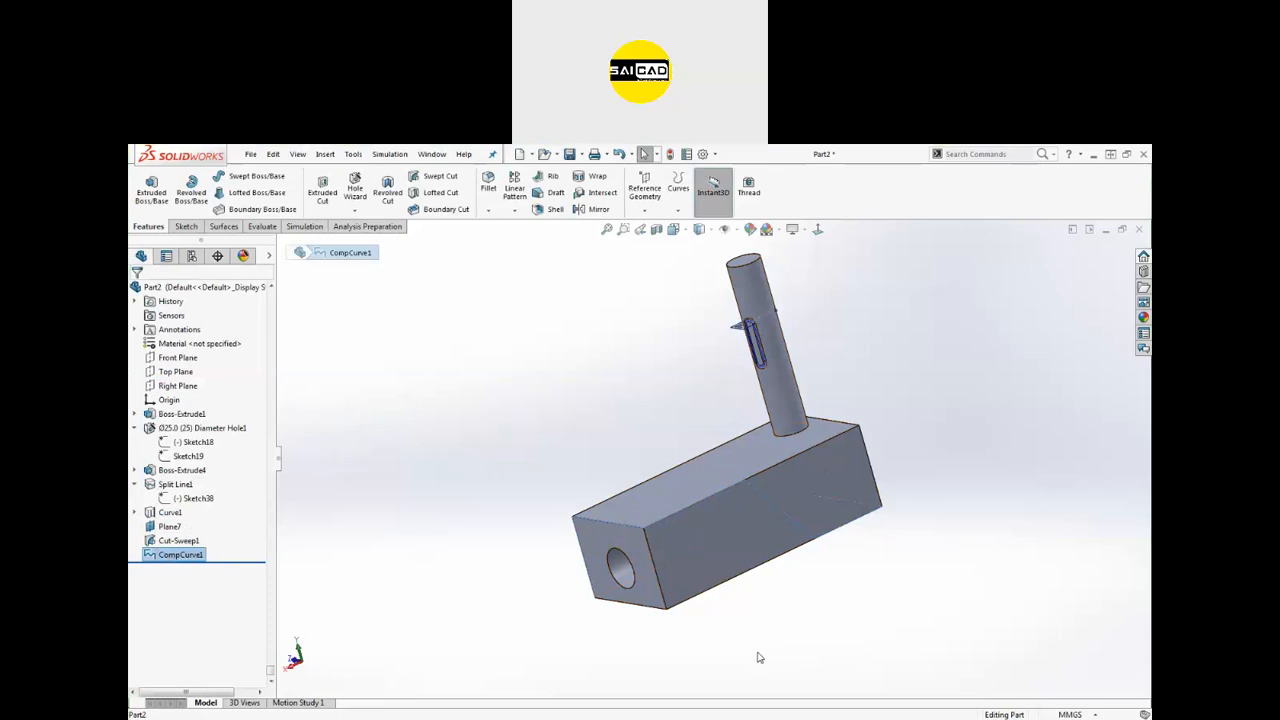
{"action": "left_click", "coordinate": [1009, 523]}
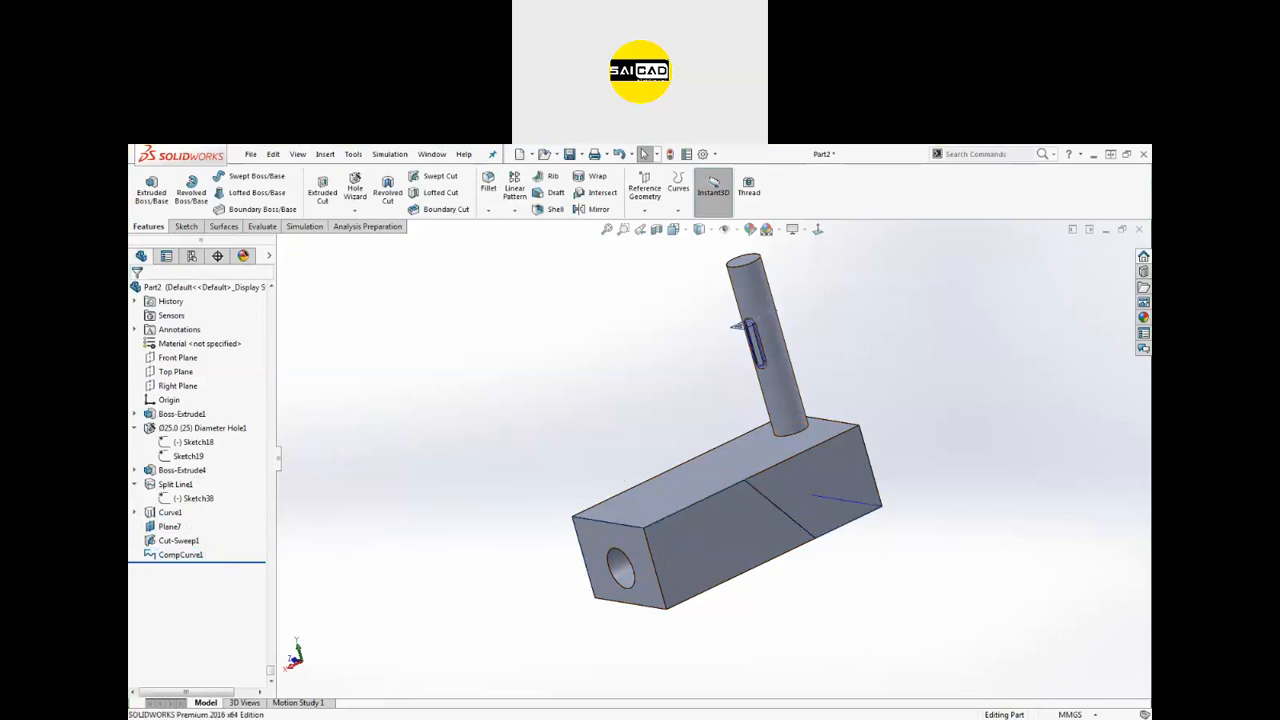
Step: Switch to the tide bottle part and locate CompCurve3 and CompCurve4 in its feature history and on the model
{"action": "key", "text": "ctrl+Tab"}
{"action": "scroll", "coordinate": [193, 571], "scroll_direction": "down", "scroll_amount": 6}
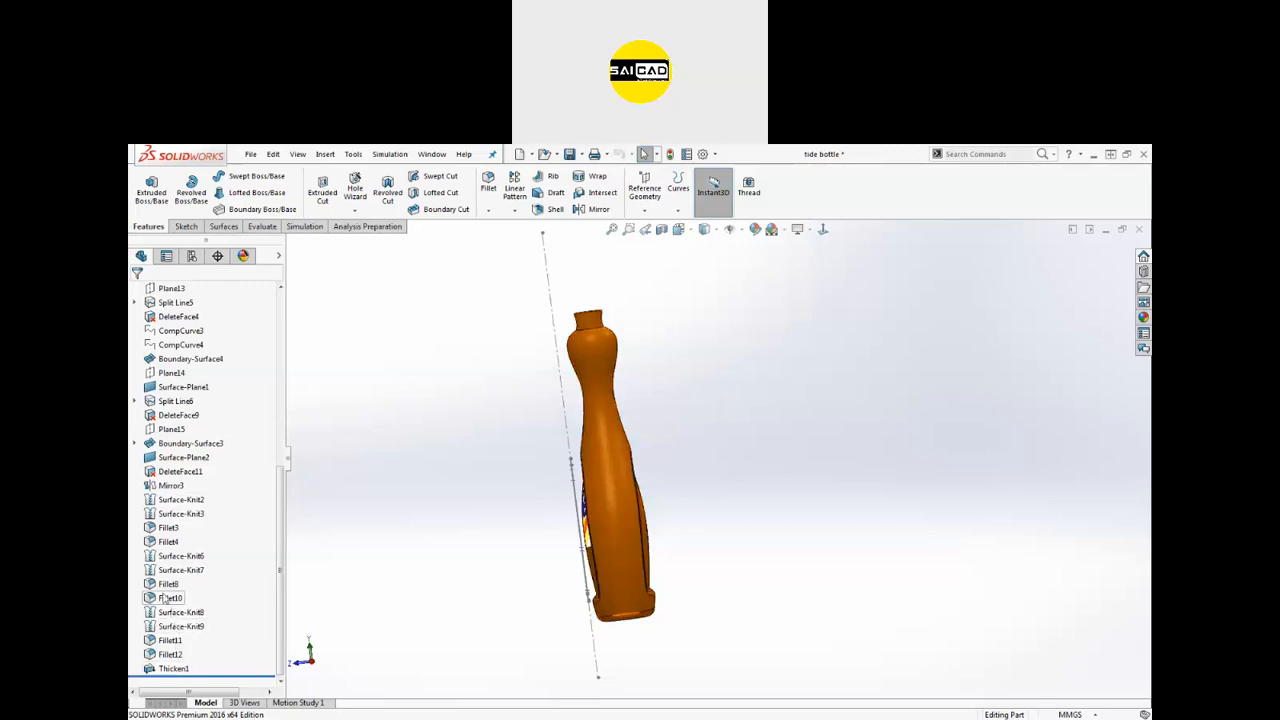
{"action": "scroll", "coordinate": [176, 401], "scroll_direction": "up", "scroll_amount": 2}
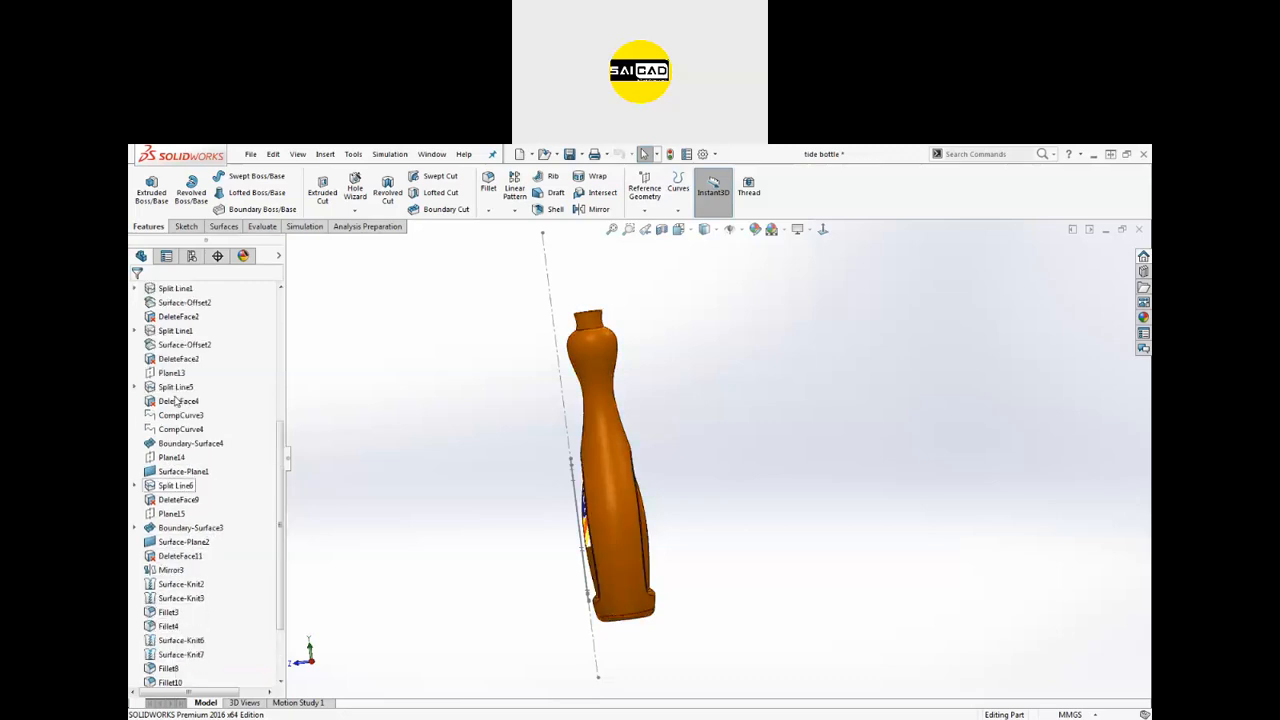
{"action": "scroll", "coordinate": [177, 433], "scroll_direction": "up", "scroll_amount": 1}
{"action": "left_click", "coordinate": [178, 459]}
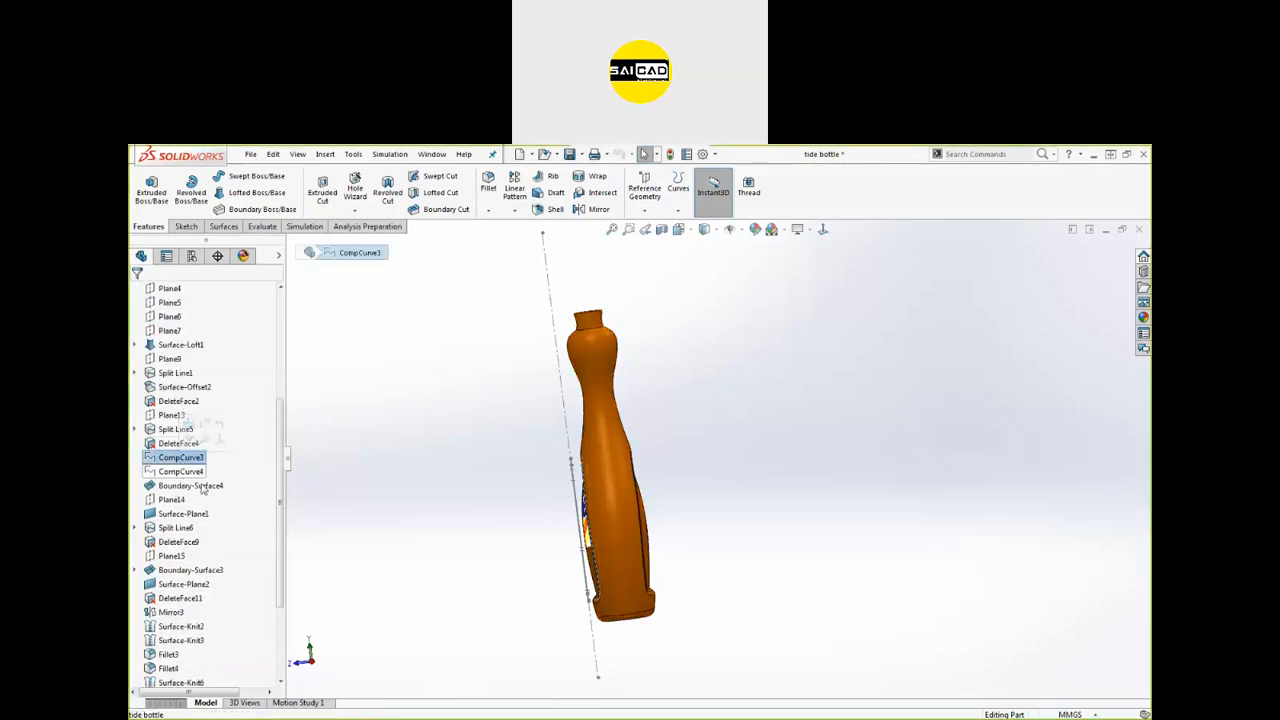
{"action": "middle_click_drag", "start_coordinate": [412, 496], "coordinate": [500, 486]}
{"action": "left_click", "coordinate": [460, 496]}
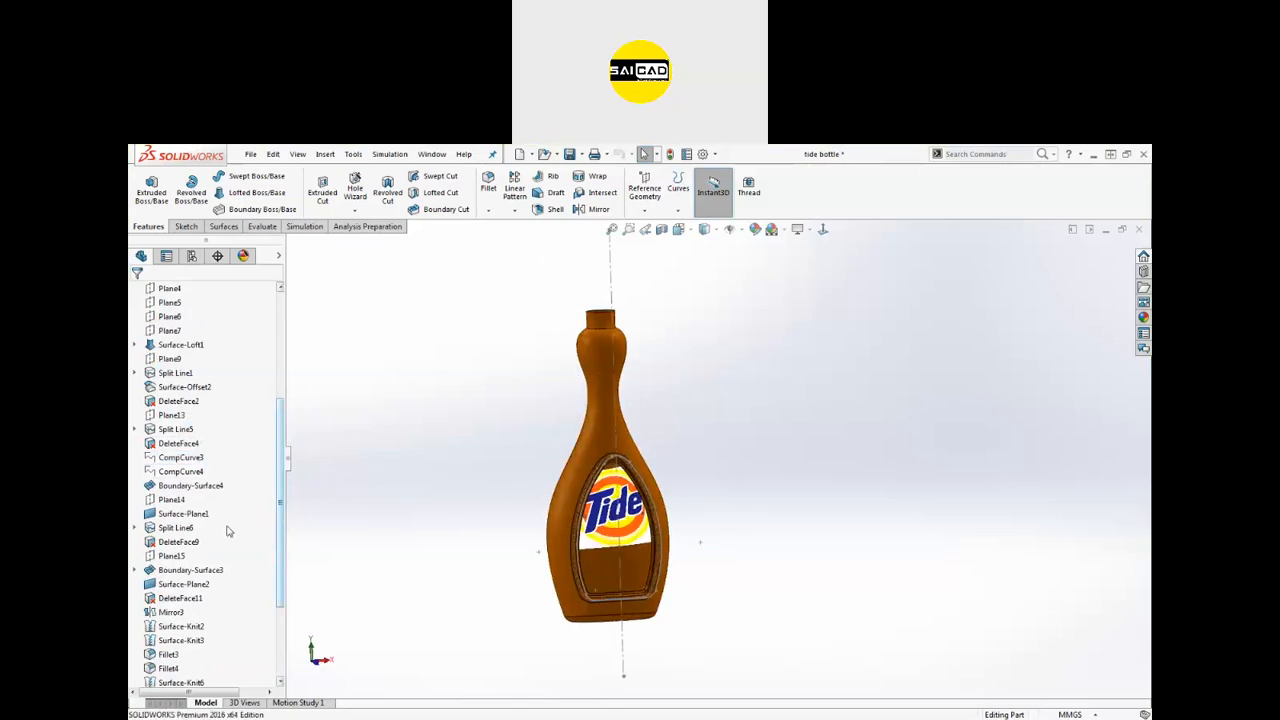
{"action": "left_click", "coordinate": [178, 476]}
{"action": "middle_click_drag", "start_coordinate": [396, 506], "coordinate": [428, 424]}
{"action": "left_click", "coordinate": [428, 424]}
{"action": "scroll", "coordinate": [233, 659], "scroll_direction": "down", "scroll_amount": 3}
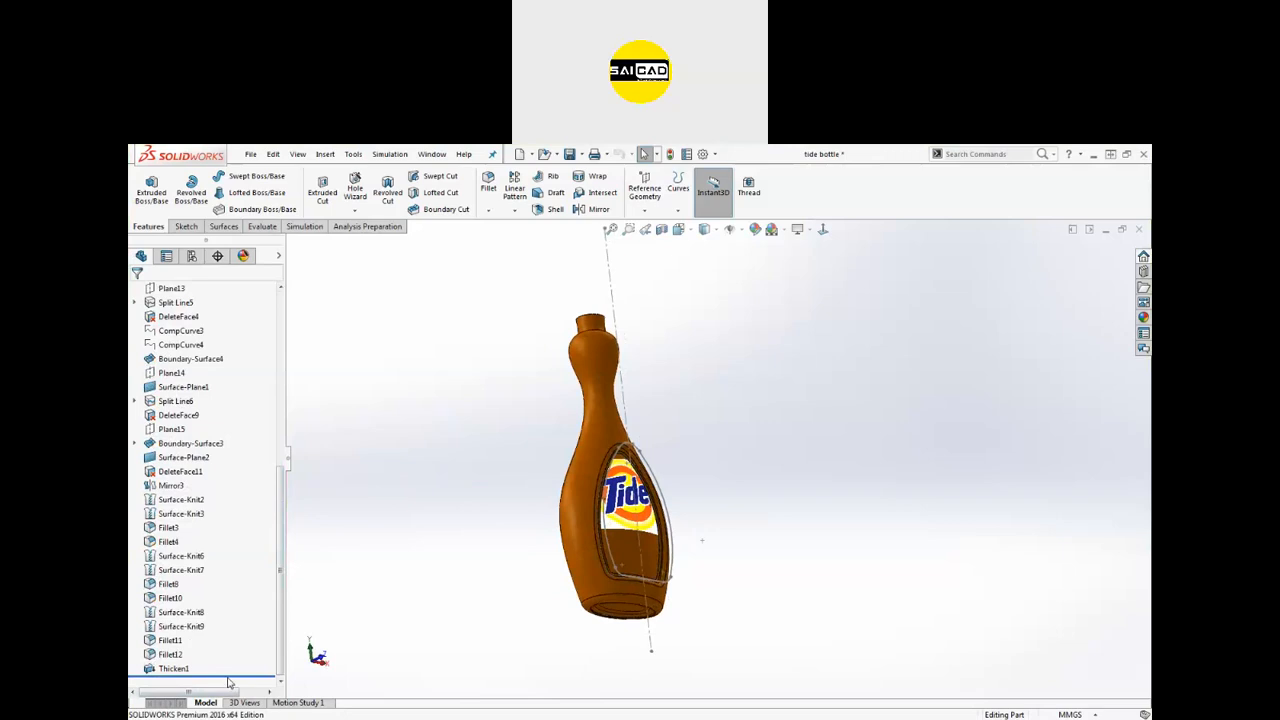
Step: Roll the bottle model back to just after CompCurve4 and hide the outline sketch floating over the label
{"action": "left_click_drag", "start_coordinate": [231, 673], "coordinate": [218, 357]}
{"action": "scroll", "coordinate": [668, 508], "scroll_direction": "down", "scroll_amount": 4}
{"action": "middle_click_drag", "start_coordinate": [717, 437], "coordinate": [690, 393]}
{"action": "left_click", "coordinate": [630, 383]}
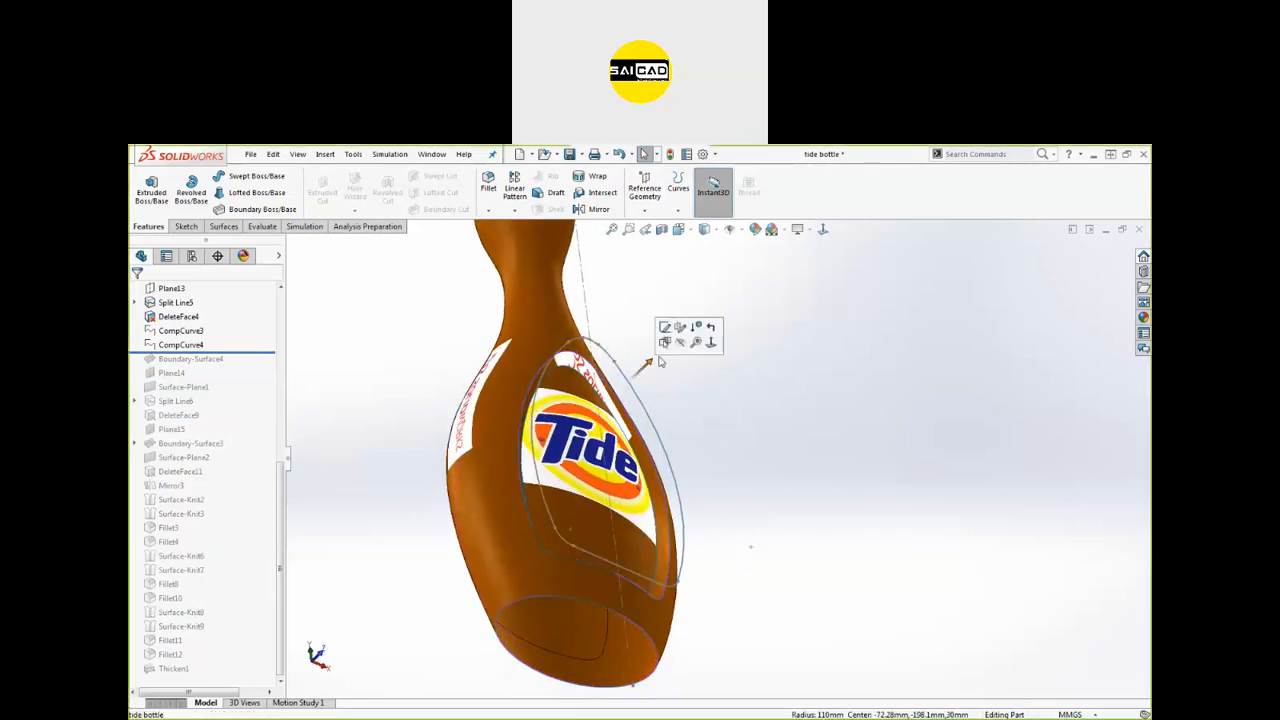
{"action": "left_click", "coordinate": [677, 344]}
Step: Examine the gap between the outer and inner split-line edges around the bottle's label opening
{"action": "middle_click_drag", "start_coordinate": [630, 492], "coordinate": [600, 430]}
{"action": "scroll", "coordinate": [590, 430], "scroll_direction": "down", "scroll_amount": 3}
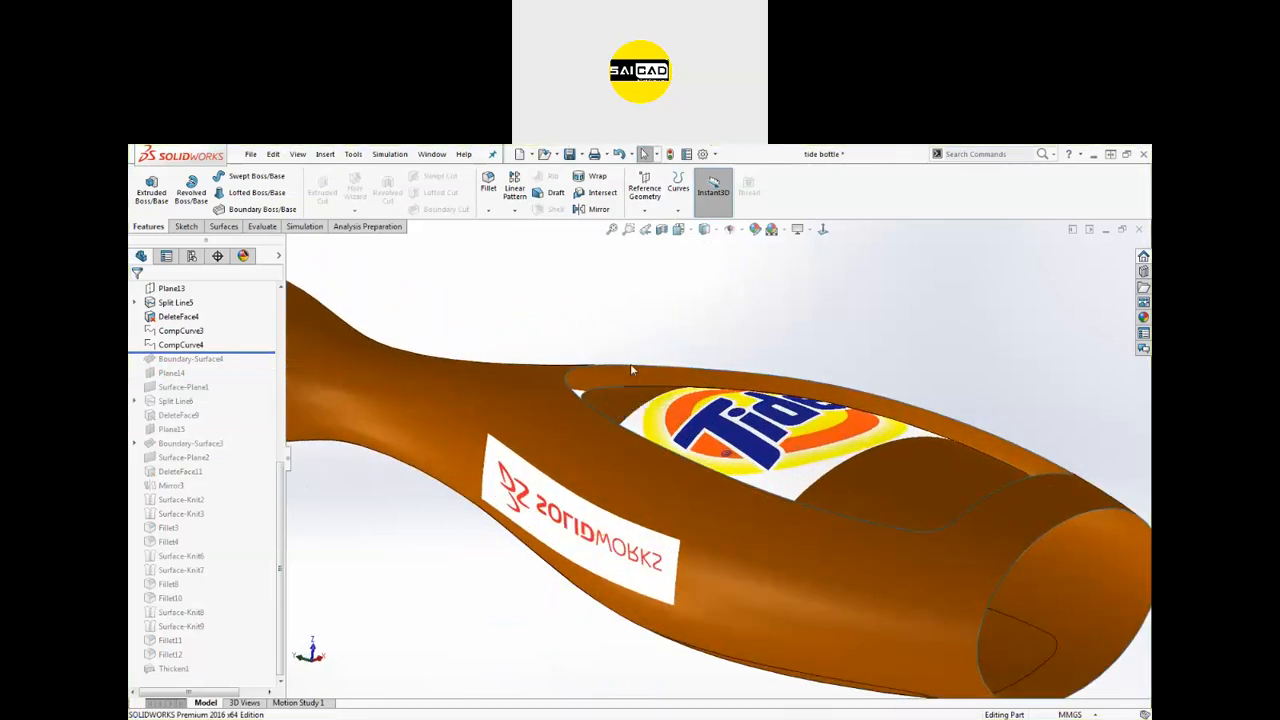
{"action": "scroll", "coordinate": [631, 380], "scroll_direction": "down", "scroll_amount": 3}
{"action": "scroll", "coordinate": [639, 418], "scroll_direction": "up", "scroll_amount": 3}
{"action": "middle_click_drag", "start_coordinate": [631, 428], "coordinate": [674, 400]}
{"action": "scroll", "coordinate": [674, 400], "scroll_direction": "down", "scroll_amount": 3}
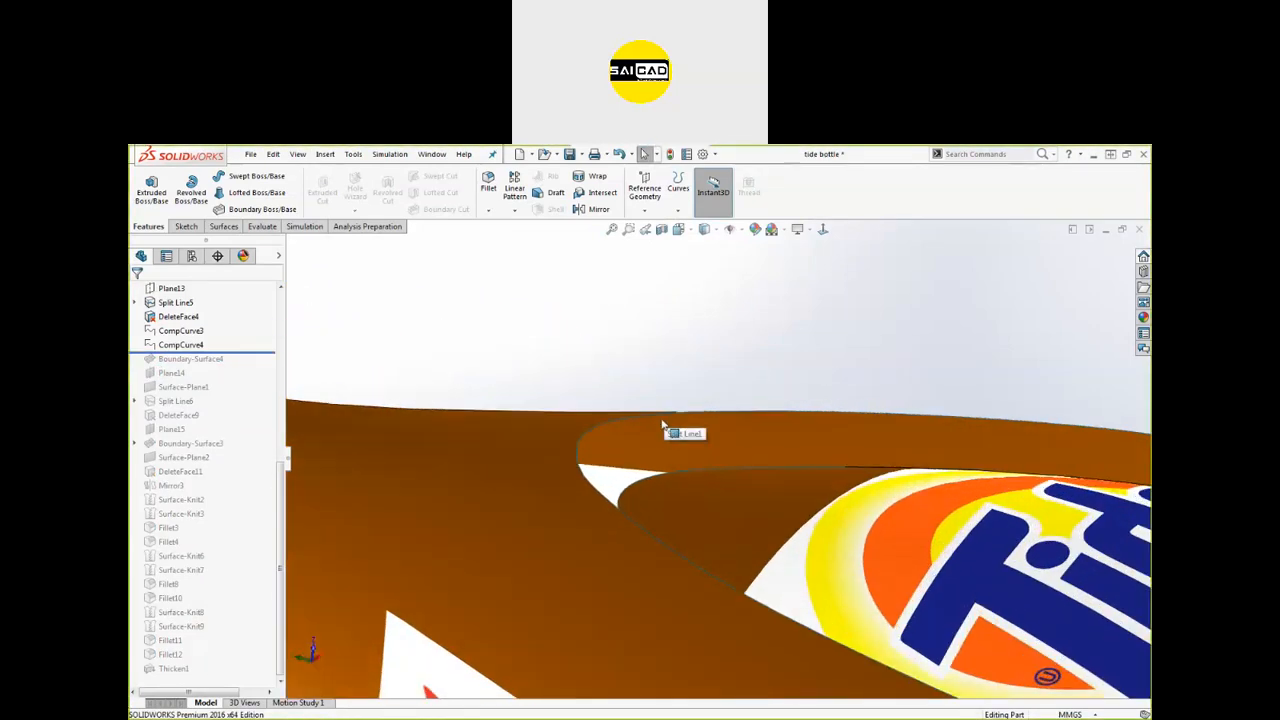
{"action": "middle_click_drag", "start_coordinate": [628, 399], "coordinate": [658, 480]}
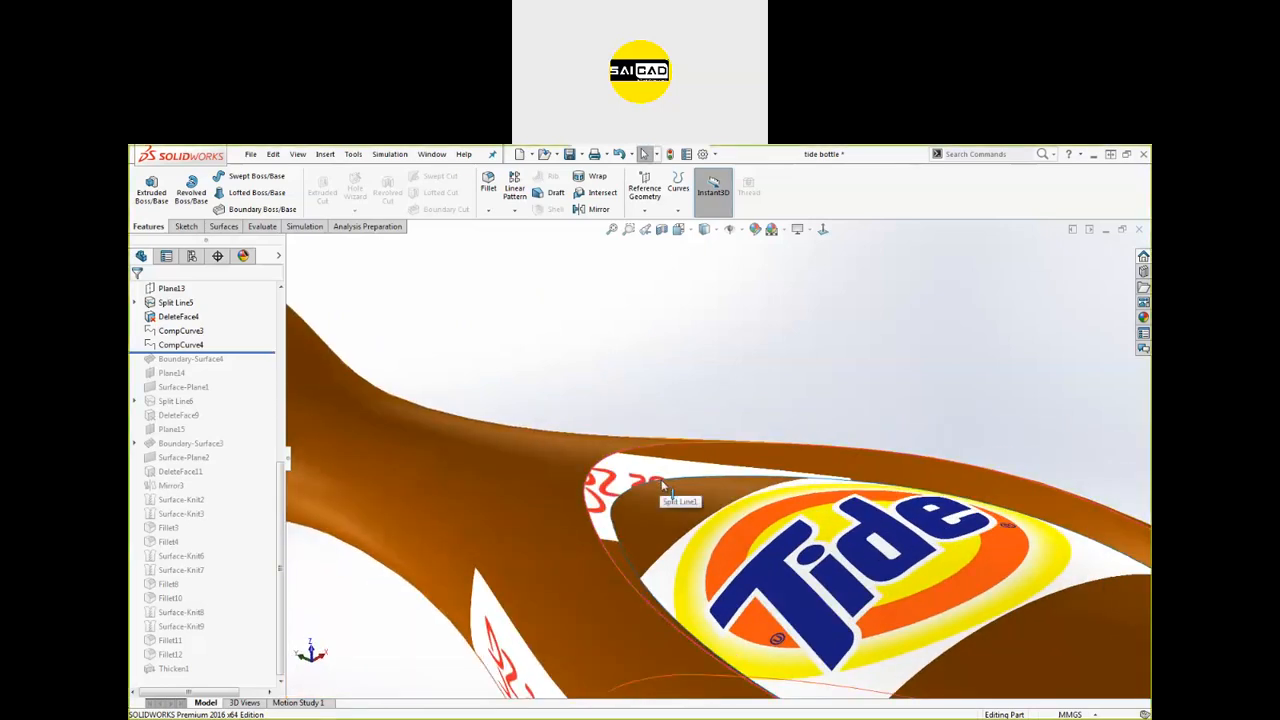
{"action": "left_click", "coordinate": [660, 484]}
{"action": "left_click", "coordinate": [656, 371]}
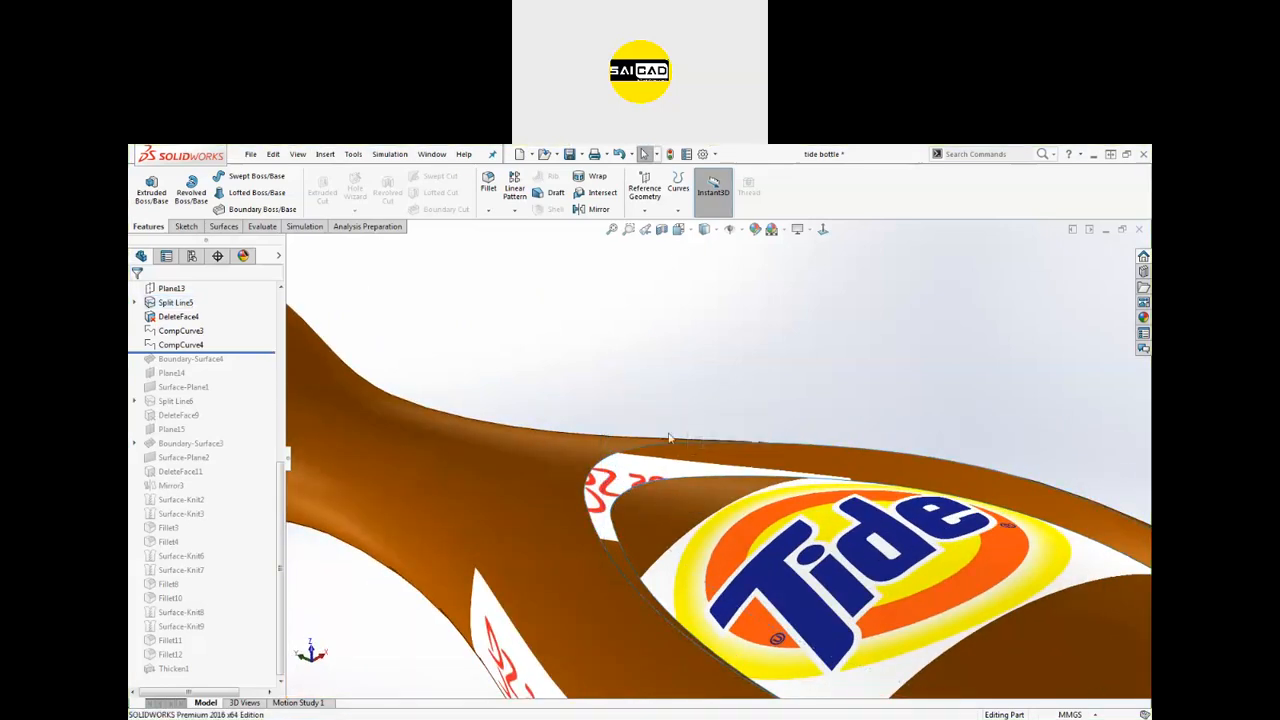
{"action": "left_click", "coordinate": [655, 484]}
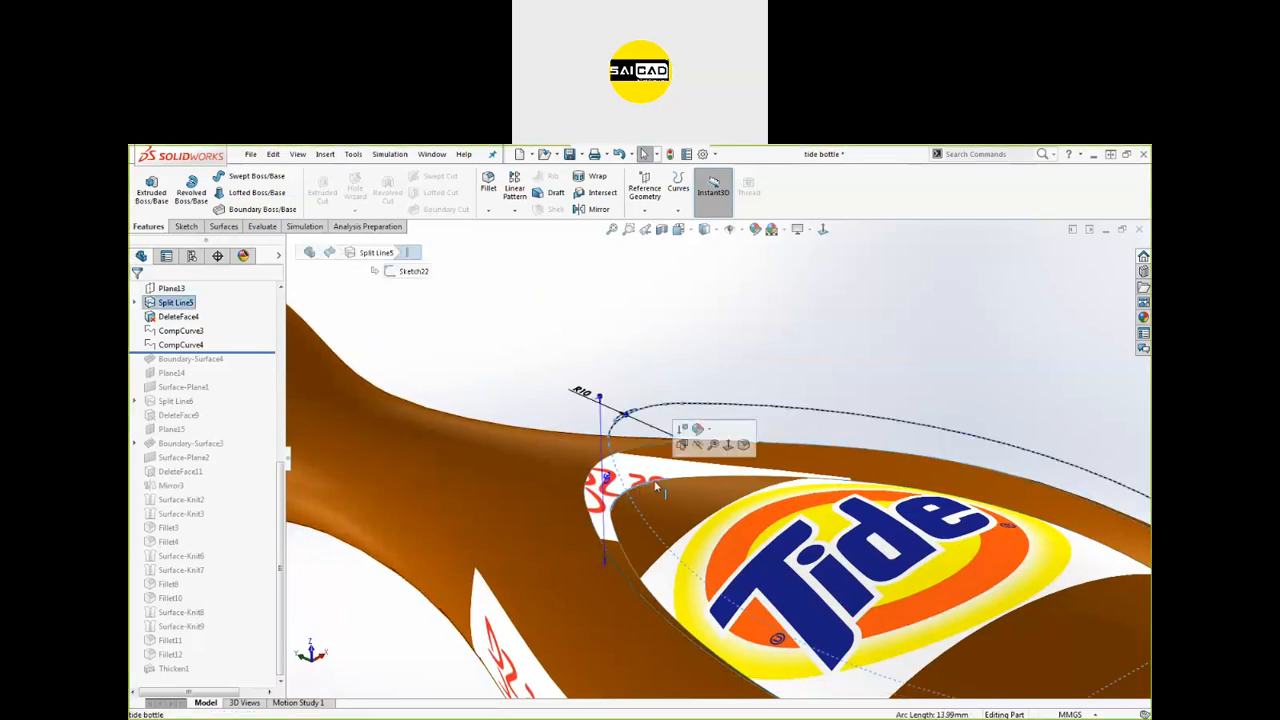
{"action": "left_click", "coordinate": [603, 334]}
{"action": "scroll", "coordinate": [720, 465], "scroll_direction": "up", "scroll_amount": 3}
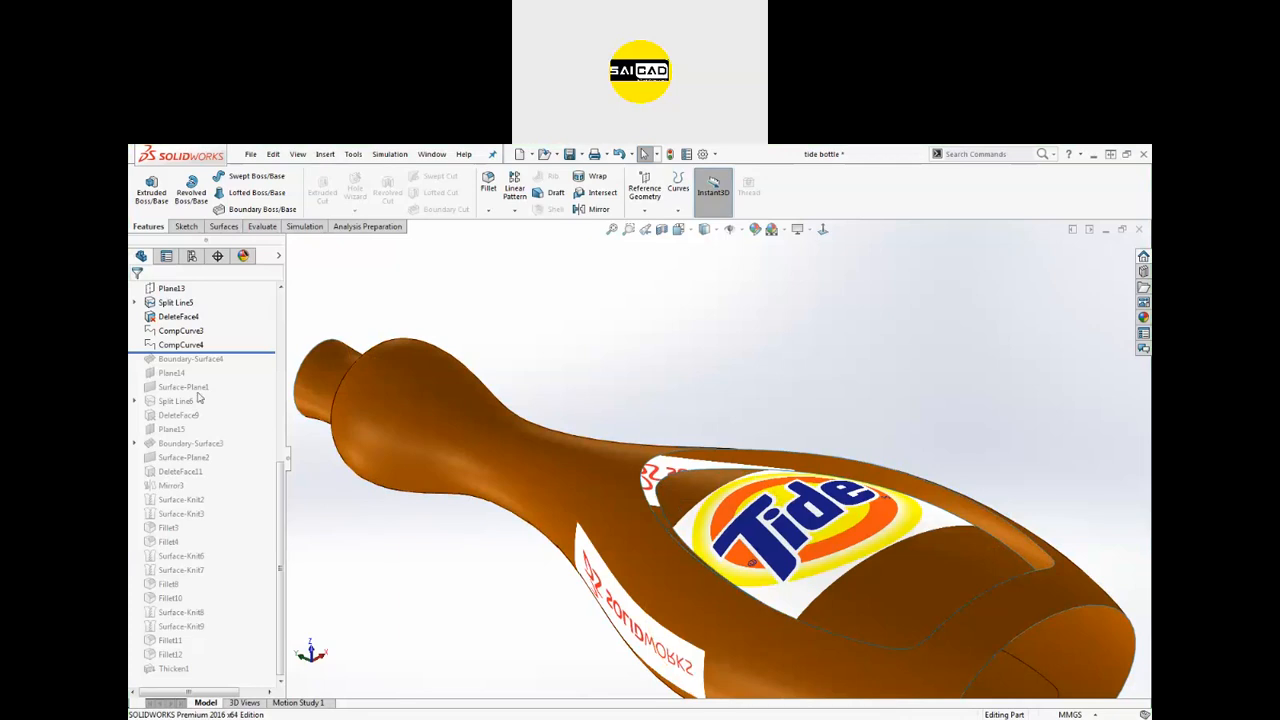
Step: Highlight CompCurve3 and CompCurve4 in turn to compare the two loops around the label
{"action": "left_click", "coordinate": [179, 331]}
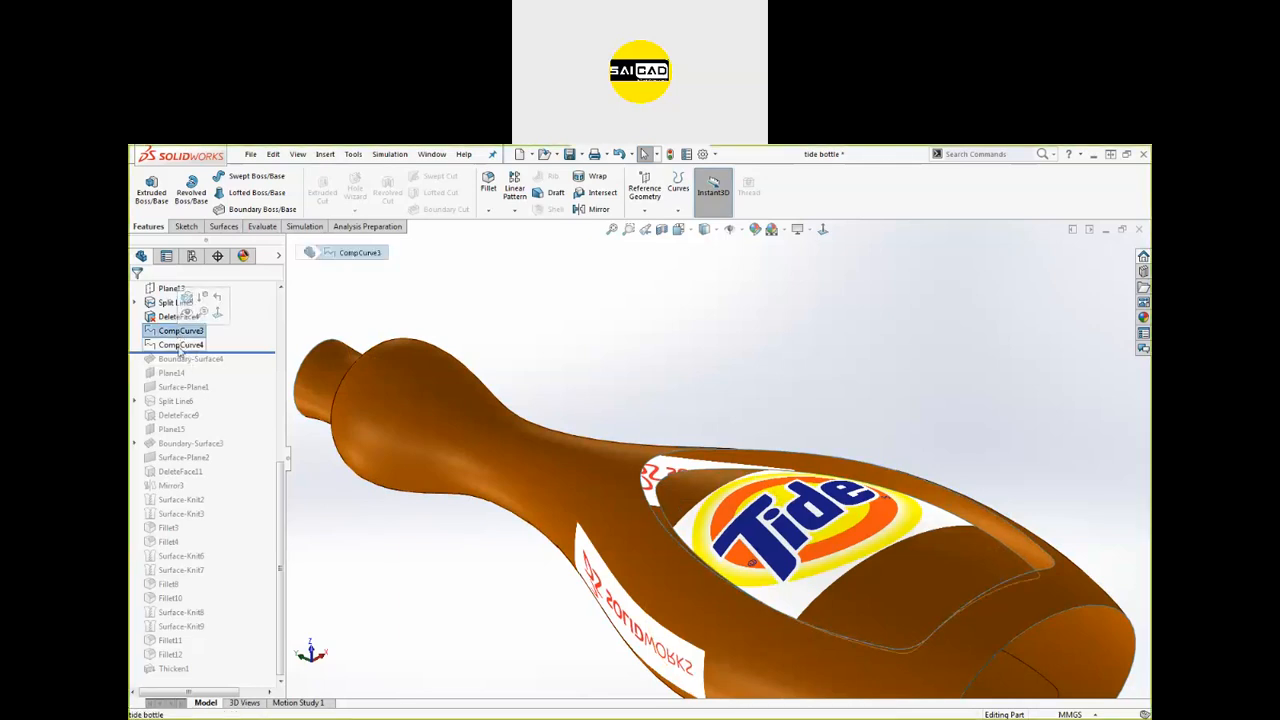
{"action": "middle_click_drag", "start_coordinate": [586, 297], "coordinate": [674, 369]}
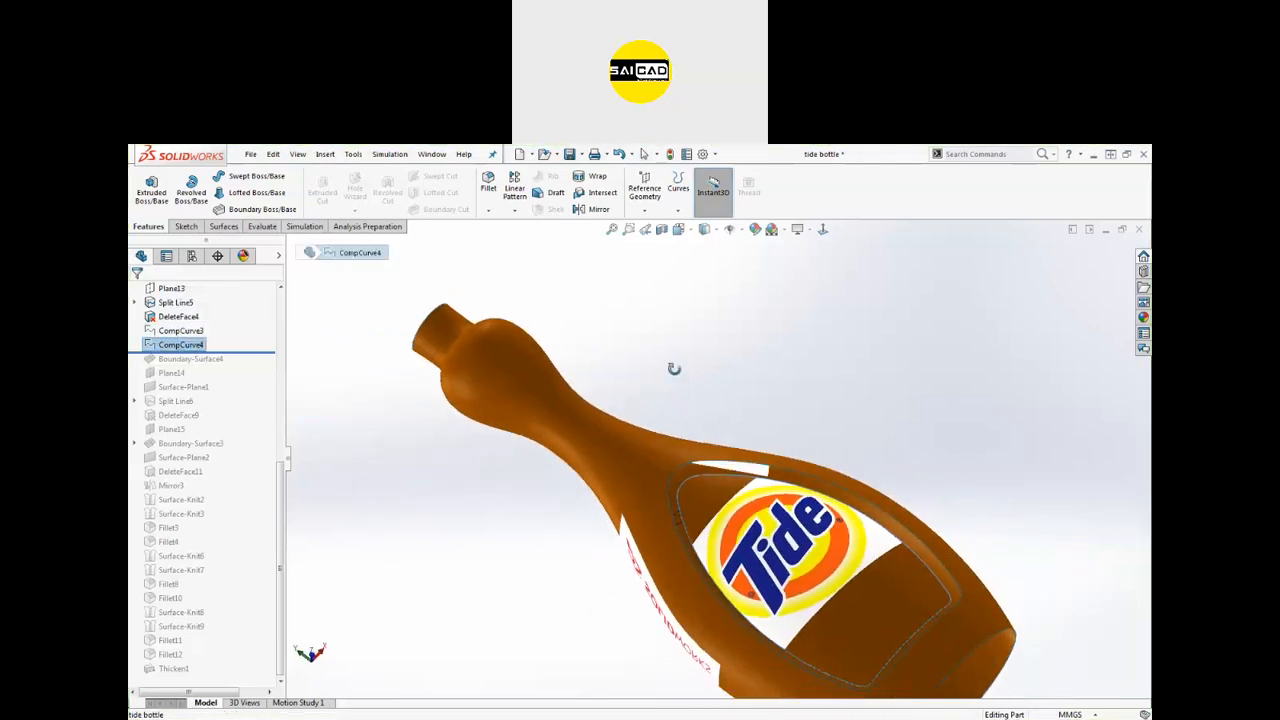
{"action": "left_click", "coordinate": [349, 288]}
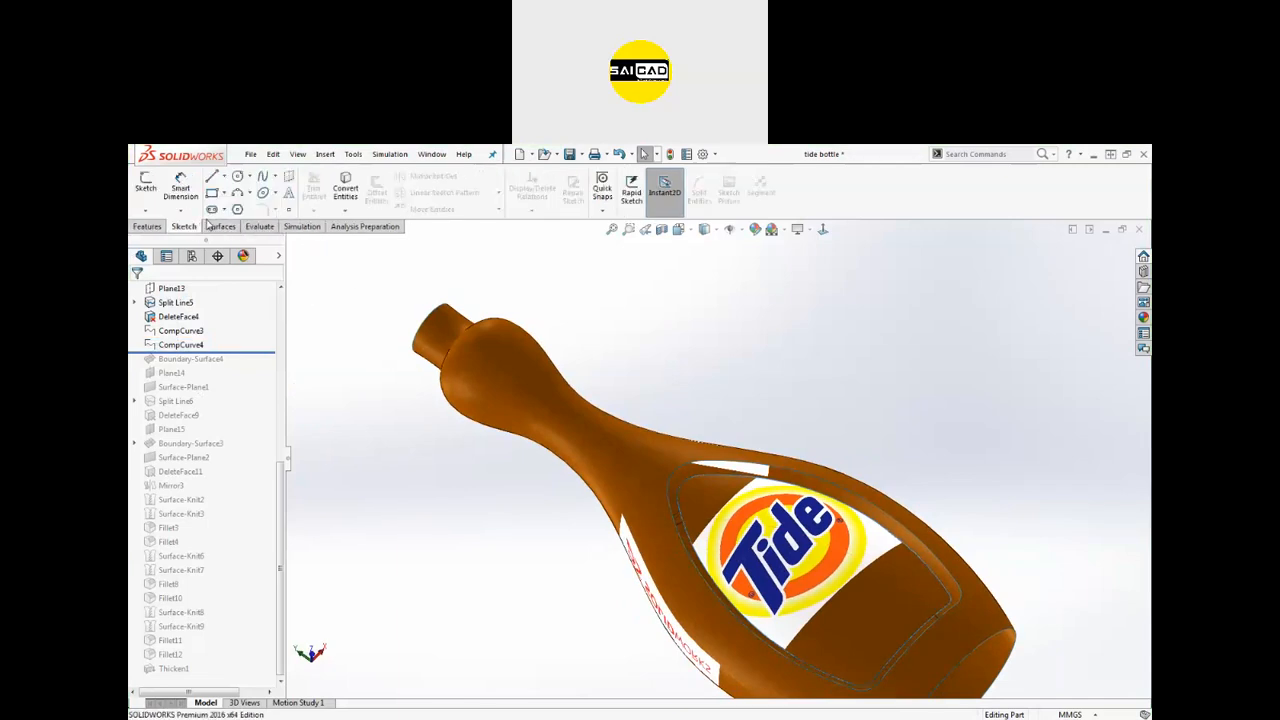
Step: Start a boundary surface with CompCurve3 and CompCurve4 as its Direction 1 profiles
{"action": "left_click", "coordinate": [223, 226]}
{"action": "left_click", "coordinate": [284, 196]}
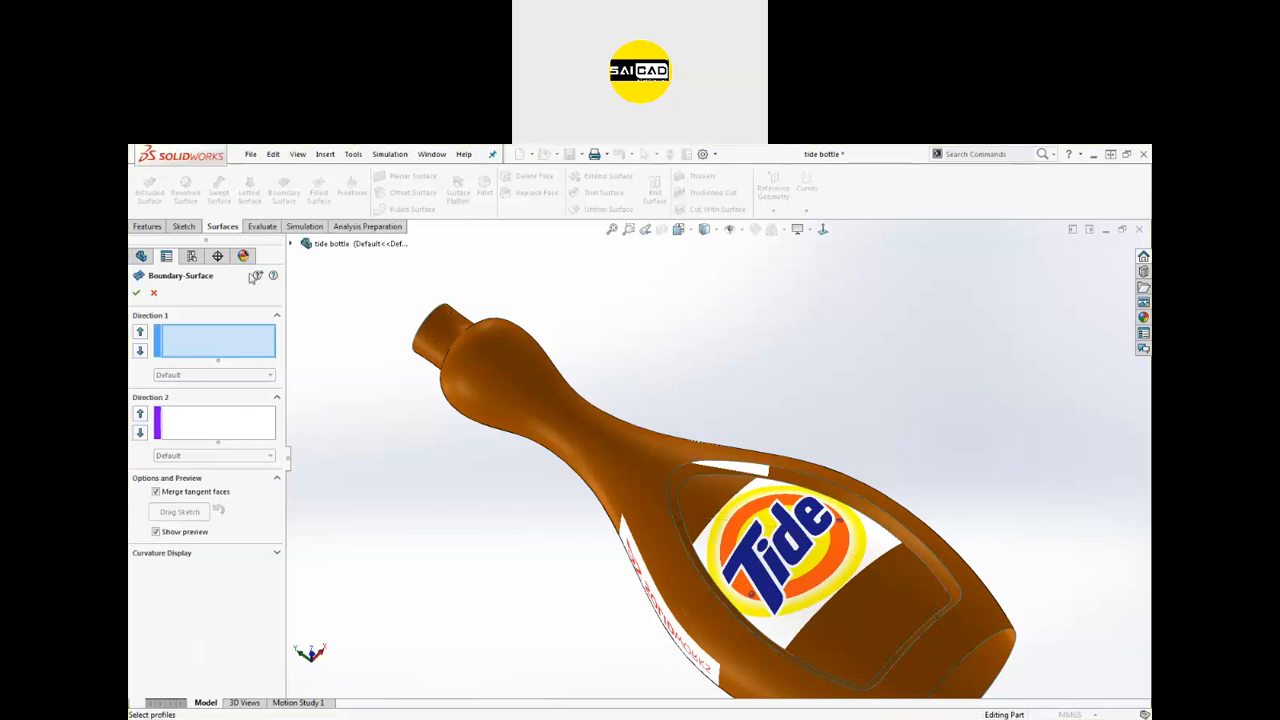
{"action": "left_click", "coordinate": [291, 245]}
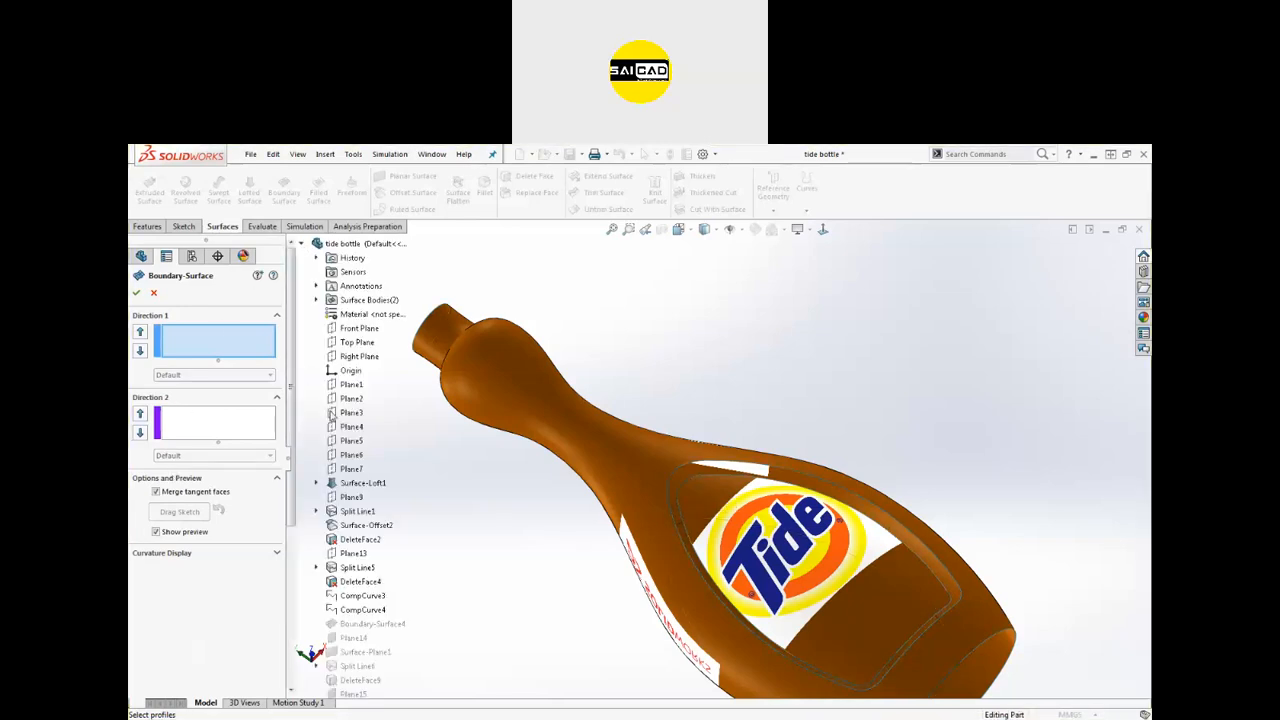
{"action": "left_click", "coordinate": [362, 596]}
{"action": "left_click", "coordinate": [362, 610]}
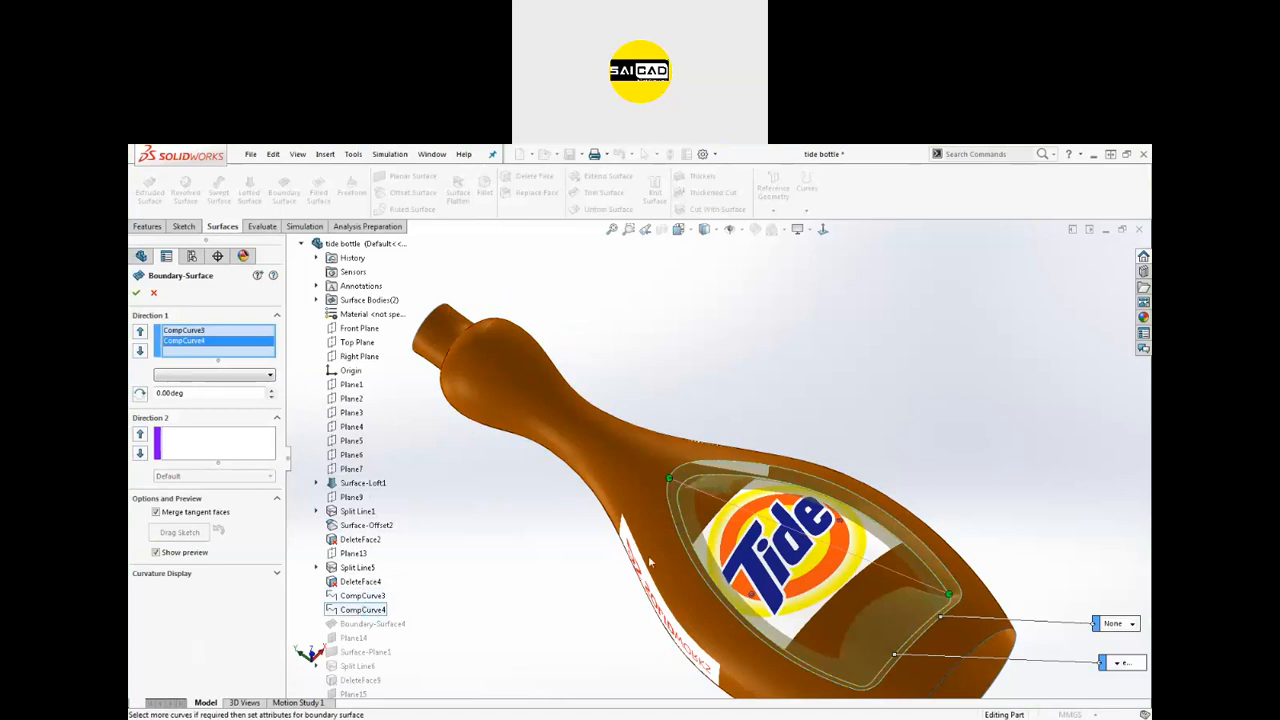
{"action": "middle_click_drag", "start_coordinate": [648, 555], "coordinate": [922, 622]}
{"action": "scroll", "coordinate": [912, 620], "scroll_direction": "down", "scroll_amount": 2}
{"action": "mouse_move", "coordinate": [857, 573]}
{"action": "middle_mouse_down"}
{"action": "mouse_move", "coordinate": [891, 532]}
{"action": "mouse_move", "coordinate": [886, 555]}
{"action": "mouse_move", "coordinate": [848, 571]}
{"action": "middle_mouse_up"}
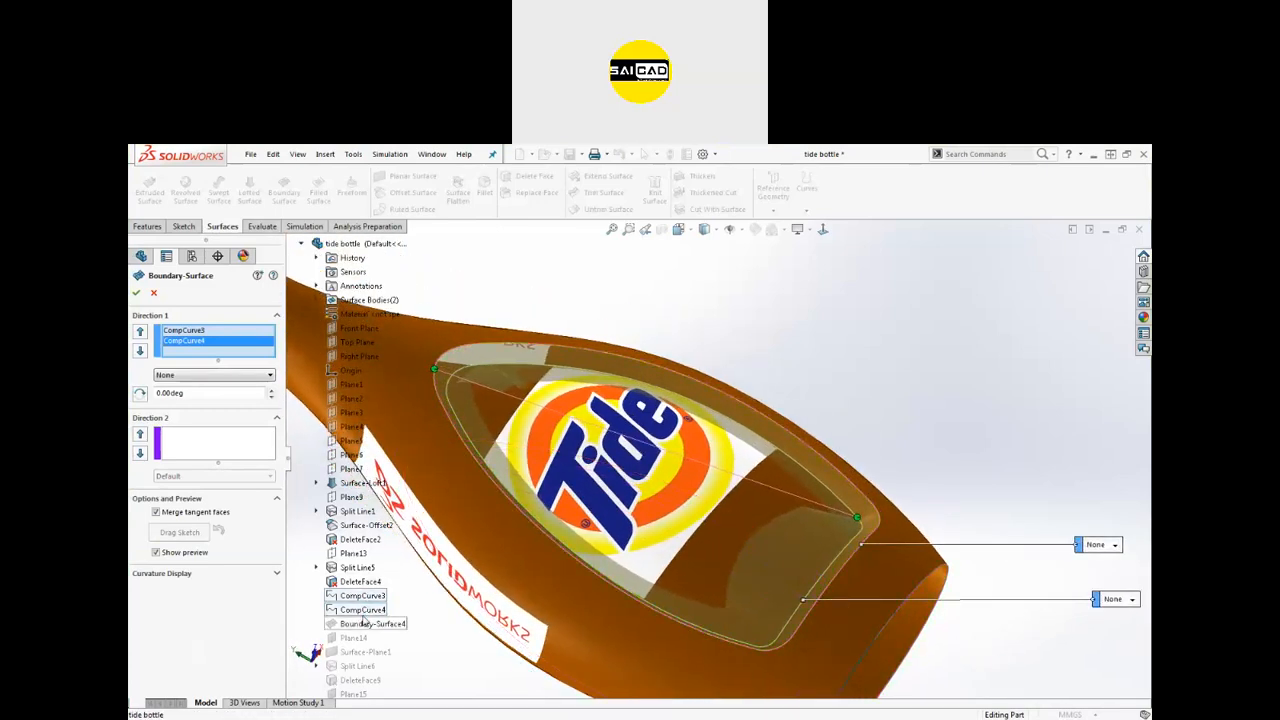
Step: Try CompCurve4 as the Direction 2 curve, removing it from Direction 1 and keeping CompCurve3 there
{"action": "right_click", "coordinate": [180, 348]}
{"action": "left_click", "coordinate": [205, 382]}
{"action": "left_click", "coordinate": [183, 446]}
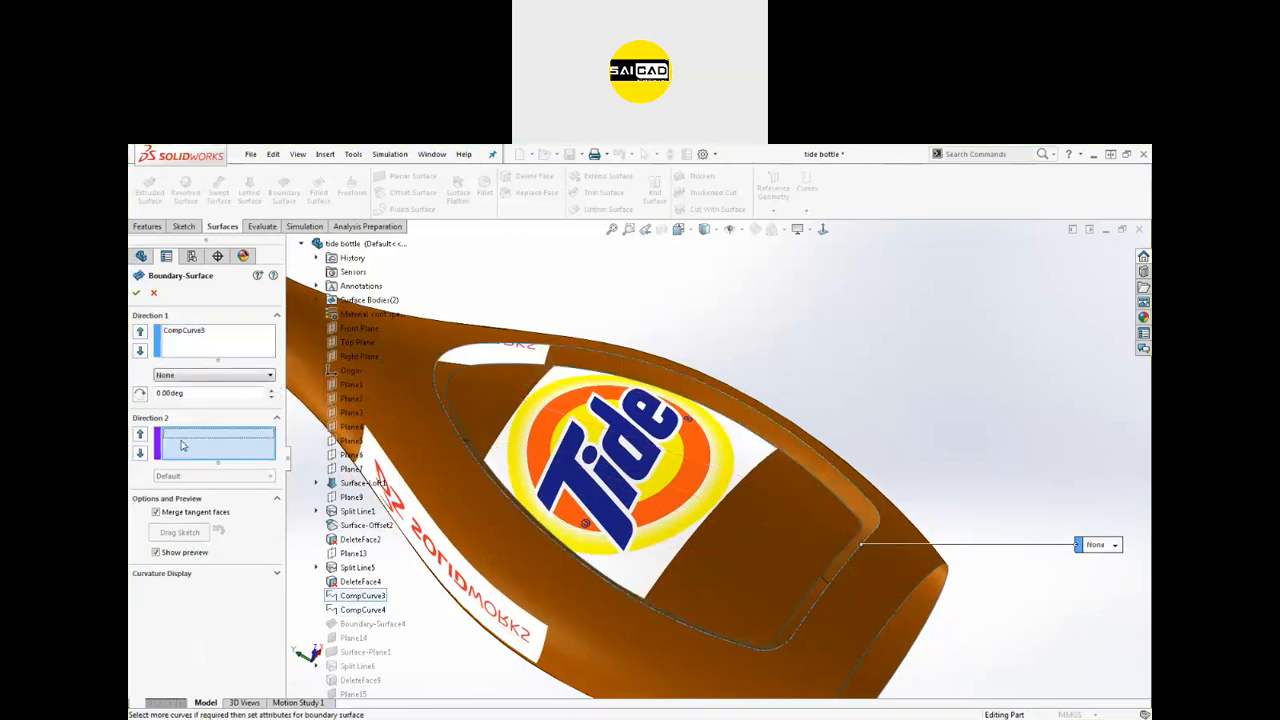
{"action": "left_click", "coordinate": [360, 609]}
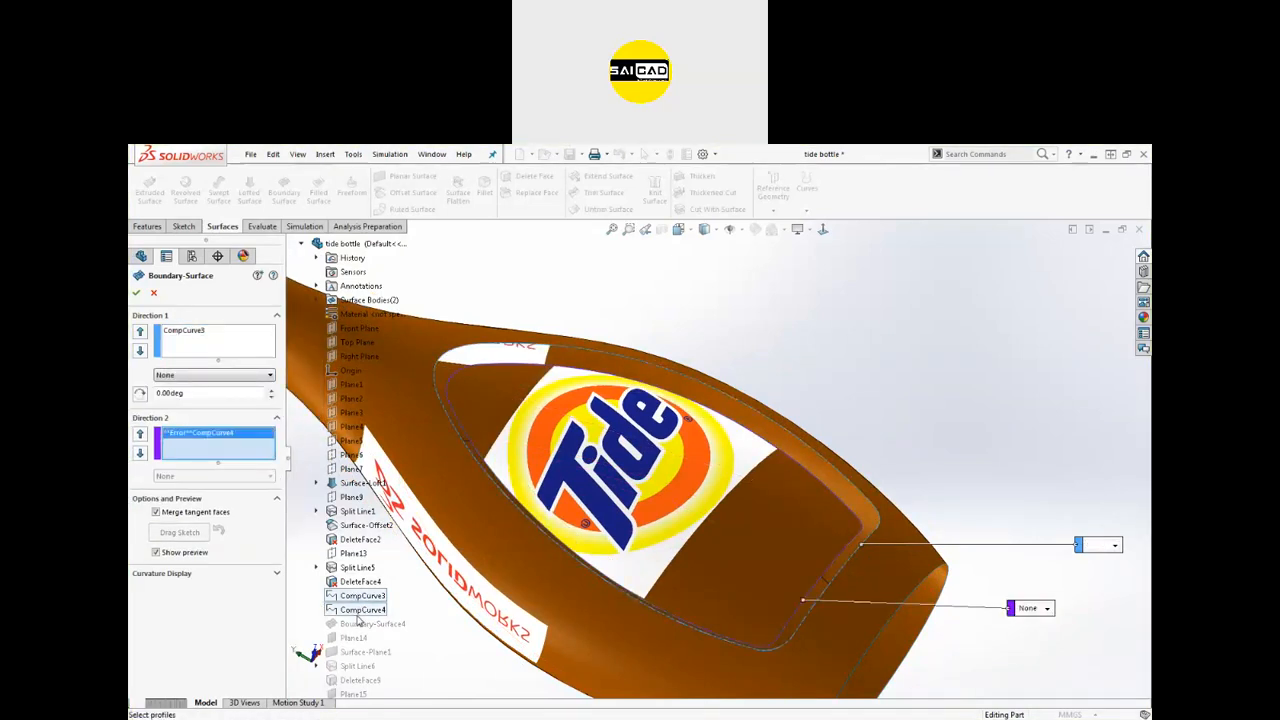
Step: Clear the selected curves from both directions of the boundary surface
{"action": "right_click", "coordinate": [208, 438]}
{"action": "left_click", "coordinate": [241, 451]}
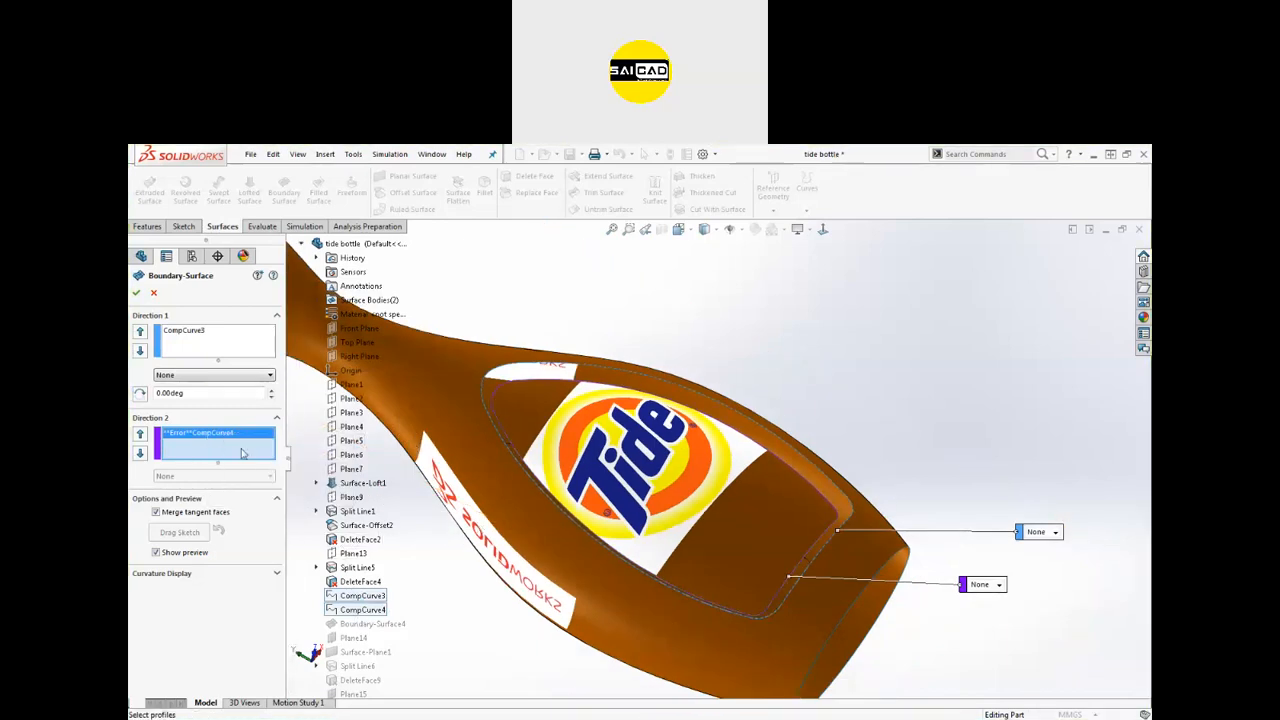
{"action": "right_click", "coordinate": [212, 339]}
{"action": "left_click", "coordinate": [221, 346]}
{"action": "right_click", "coordinate": [197, 333]}
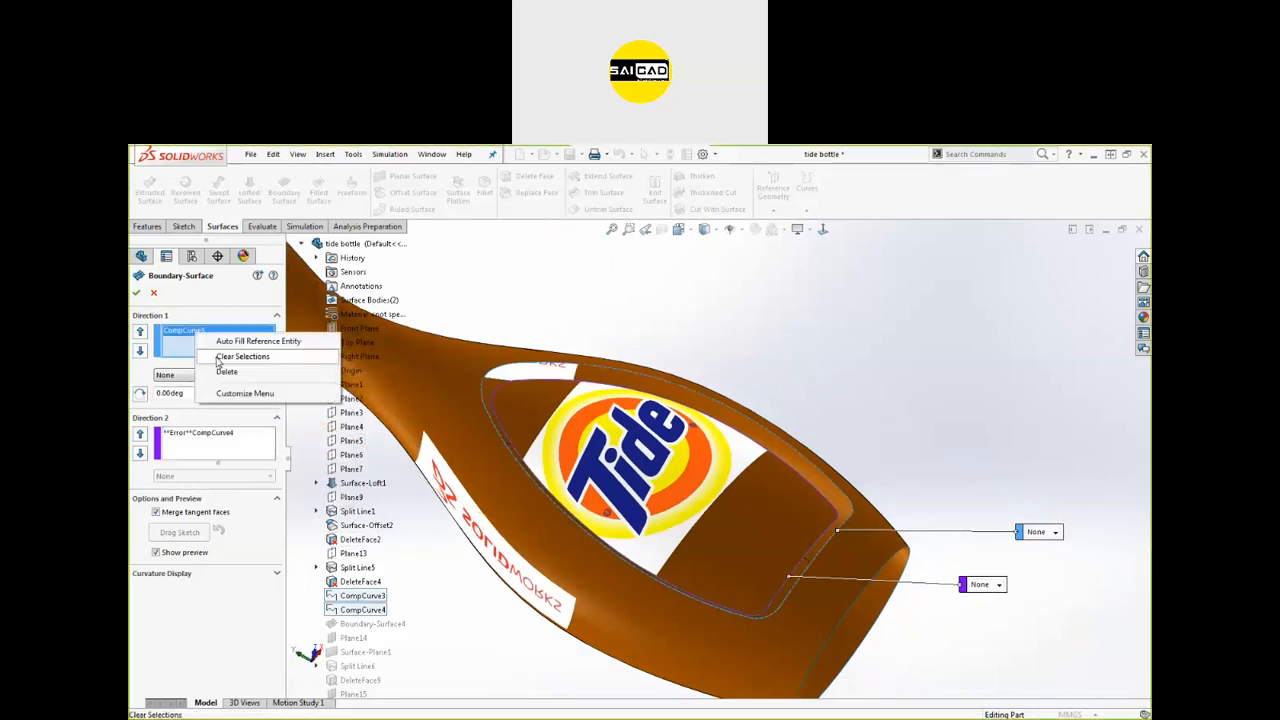
{"action": "left_click", "coordinate": [219, 358]}
{"action": "right_click", "coordinate": [189, 416]}
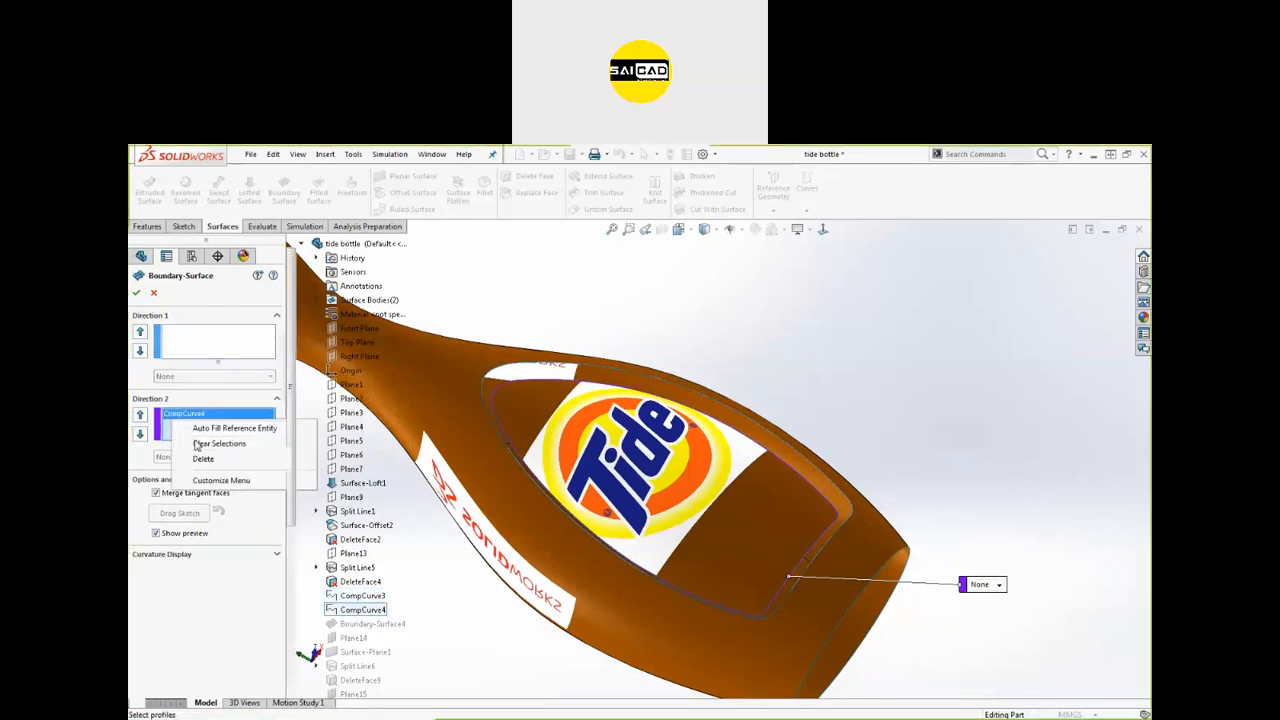
{"action": "left_click", "coordinate": [200, 444]}
{"action": "scroll", "coordinate": [780, 468], "scroll_direction": "down", "scroll_amount": 4}
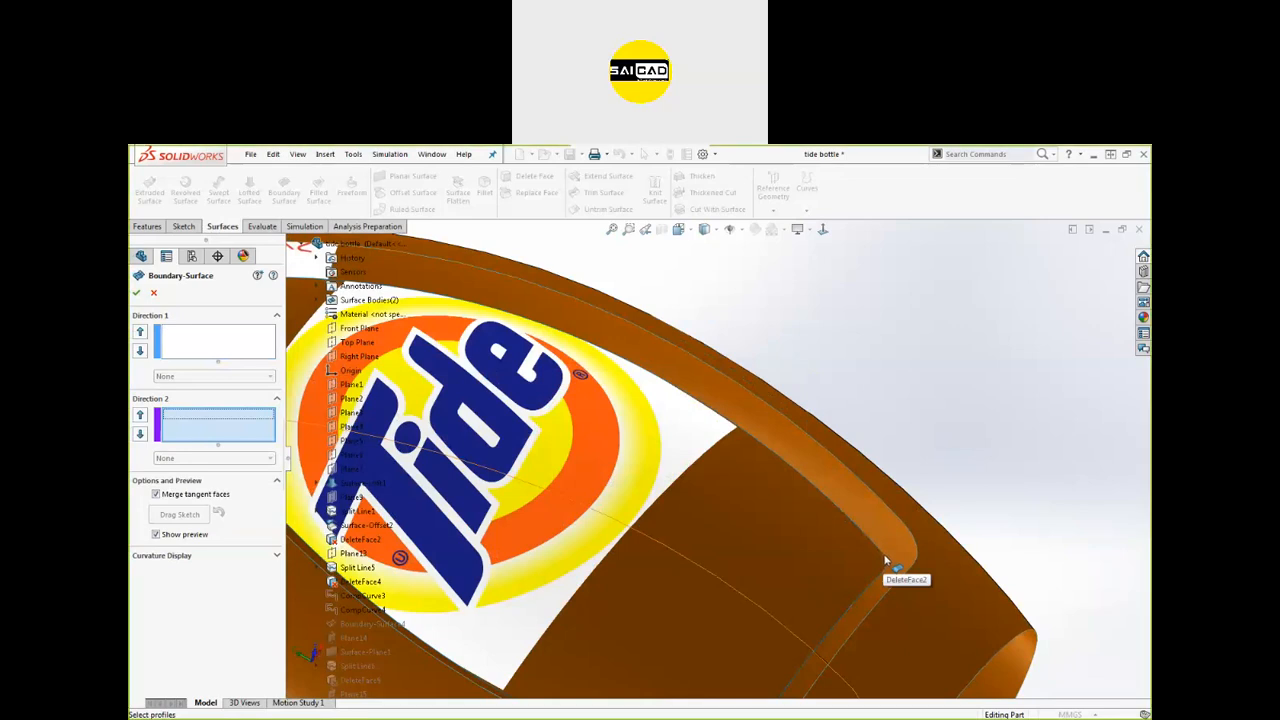
{"action": "left_click", "coordinate": [885, 562]}
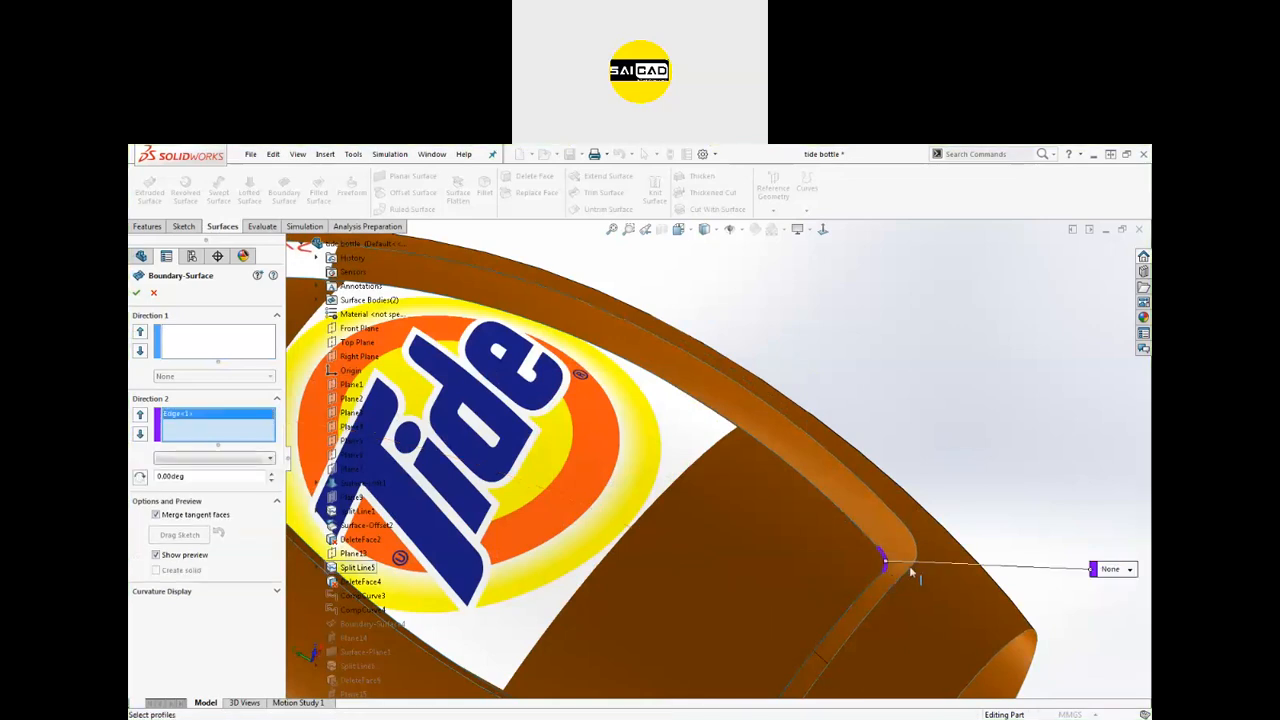
{"action": "right_click", "coordinate": [222, 435]}
{"action": "left_click", "coordinate": [250, 444]}
Step: Select CompCurve3 and CompCurve4 as the Direction 2 profiles of the boundary surface
{"action": "middle_click_drag", "start_coordinate": [630, 370], "coordinate": [657, 341]}
{"action": "scroll", "coordinate": [657, 347], "scroll_direction": "up", "scroll_amount": 3}
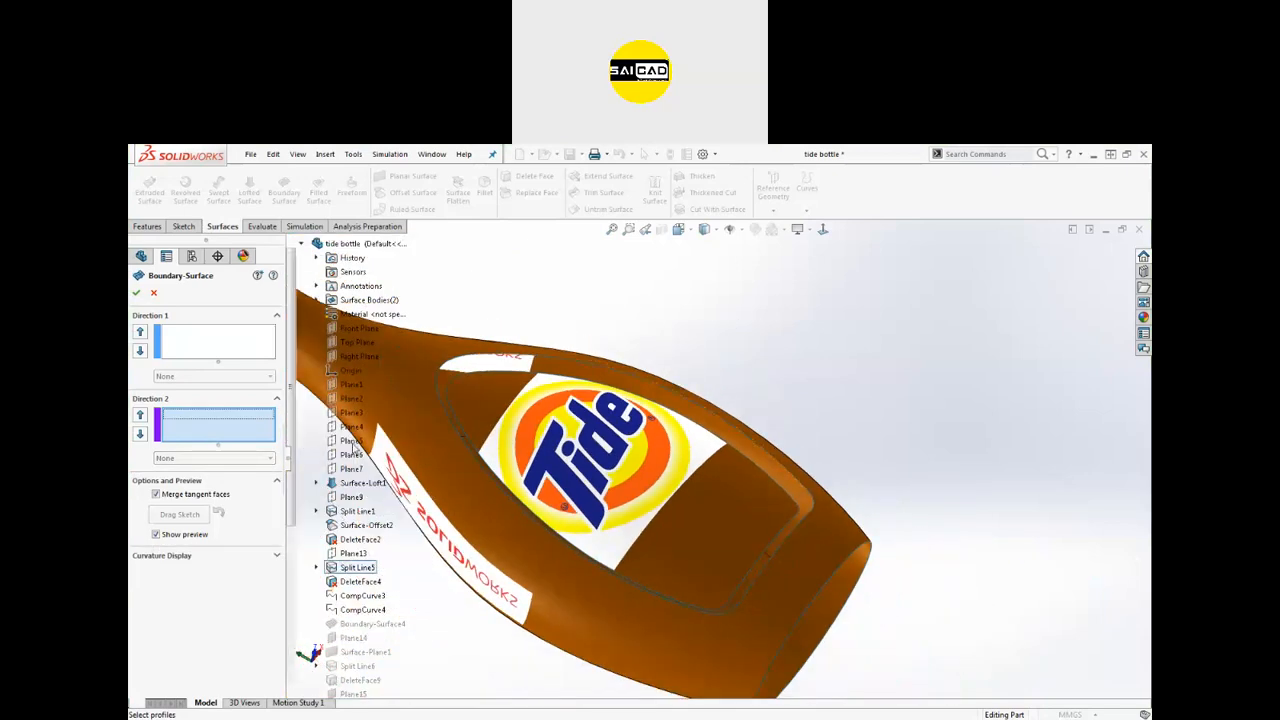
{"action": "left_click", "coordinate": [357, 597]}
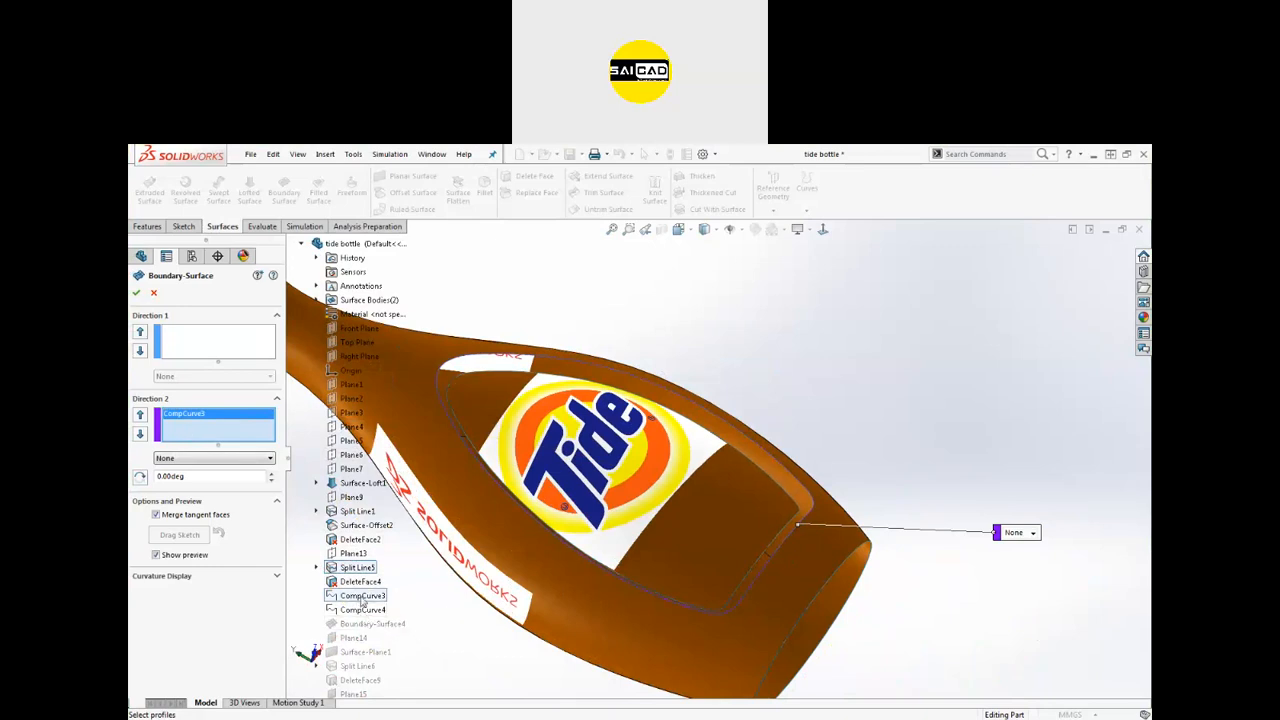
{"action": "left_click", "coordinate": [362, 609]}
Step: Inspect the boundary surface preview and its corner connectors around the label, and accept the surface
{"action": "middle_click_drag", "start_coordinate": [818, 544], "coordinate": [773, 461]}
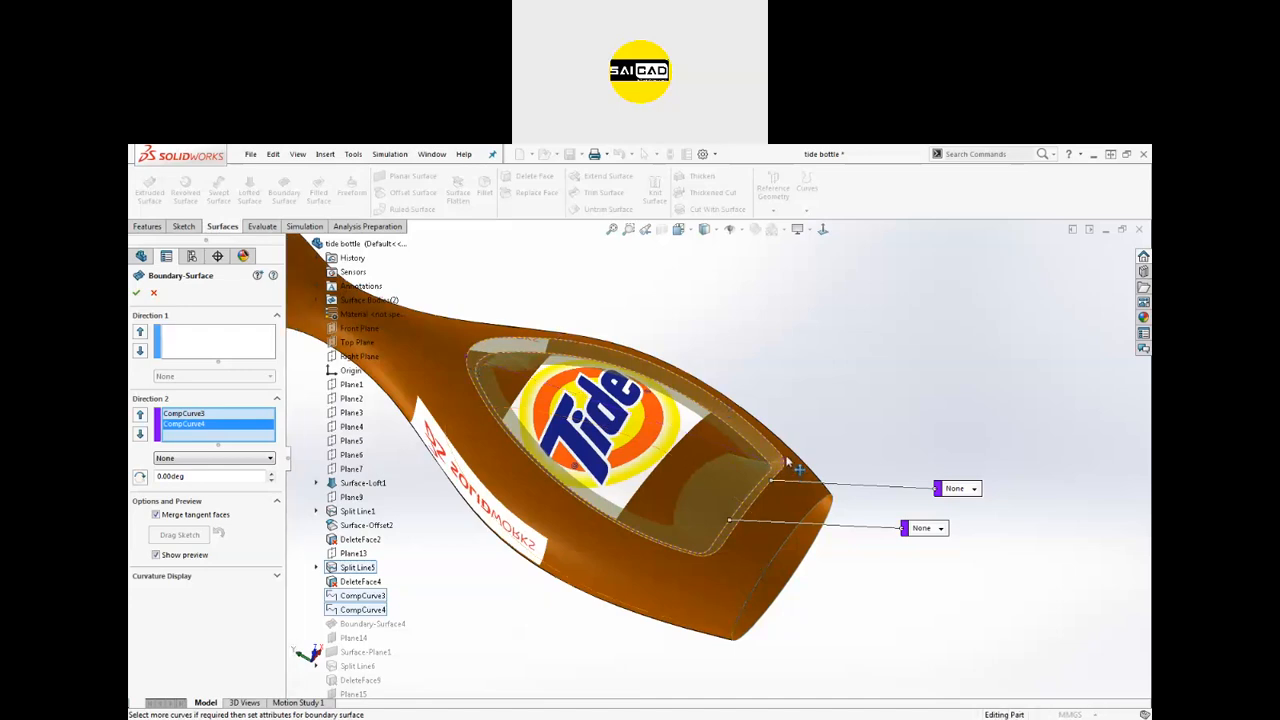
{"action": "scroll", "coordinate": [787, 460], "scroll_direction": "down", "scroll_amount": 6}
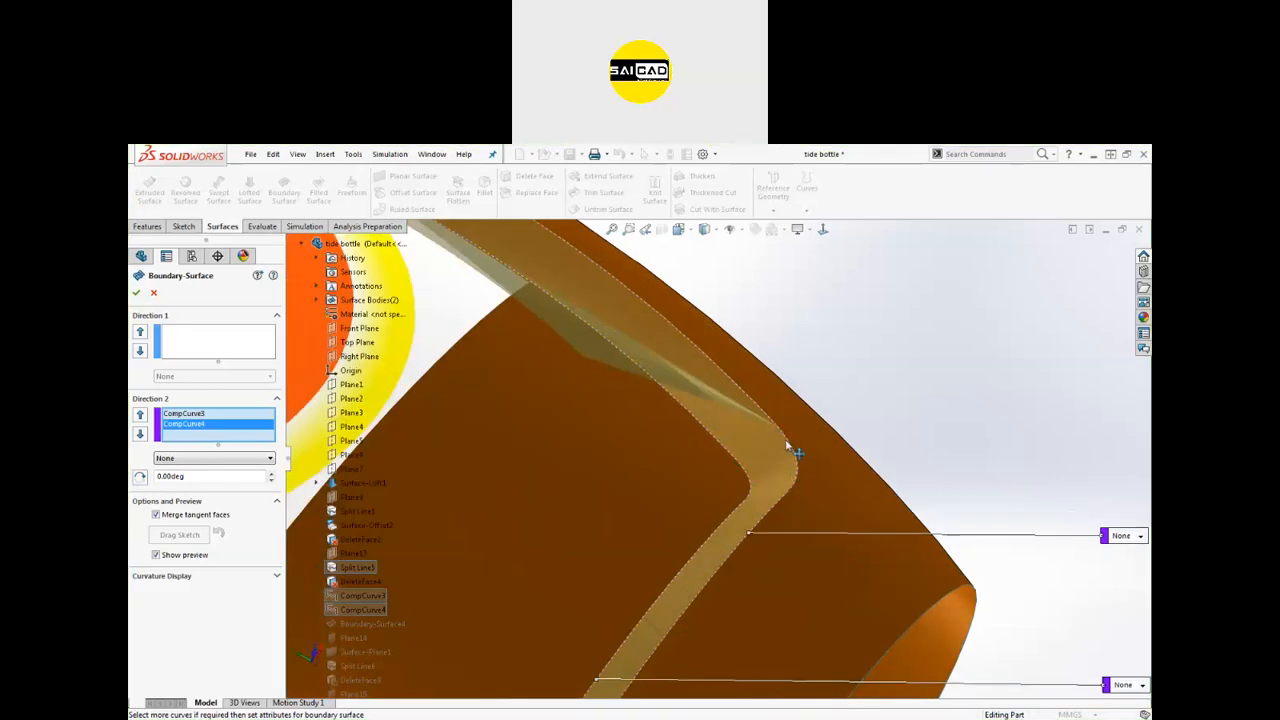
{"action": "scroll", "coordinate": [800, 398], "scroll_direction": "up", "scroll_amount": 8}
{"action": "middle_click_drag", "start_coordinate": [806, 363], "coordinate": [883, 374]}
{"action": "scroll", "coordinate": [795, 438], "scroll_direction": "down", "scroll_amount": 10}
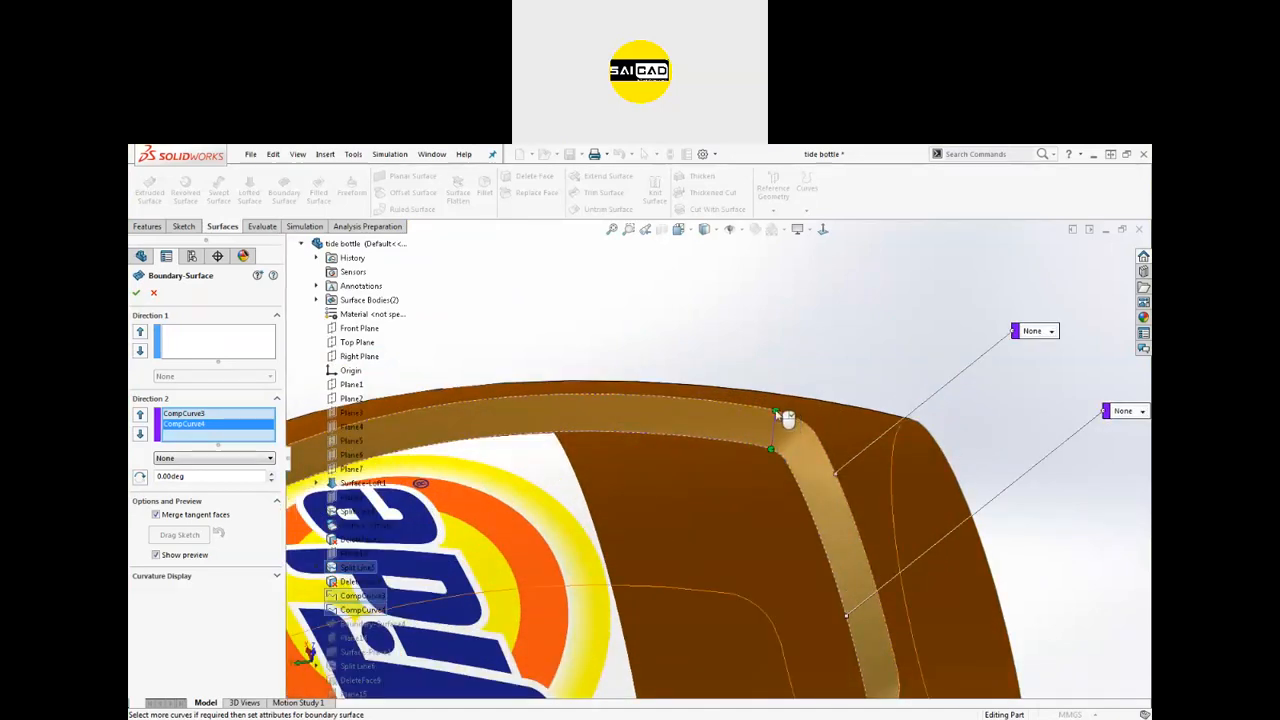
{"action": "scroll", "coordinate": [817, 363], "scroll_direction": "up", "scroll_amount": 5}
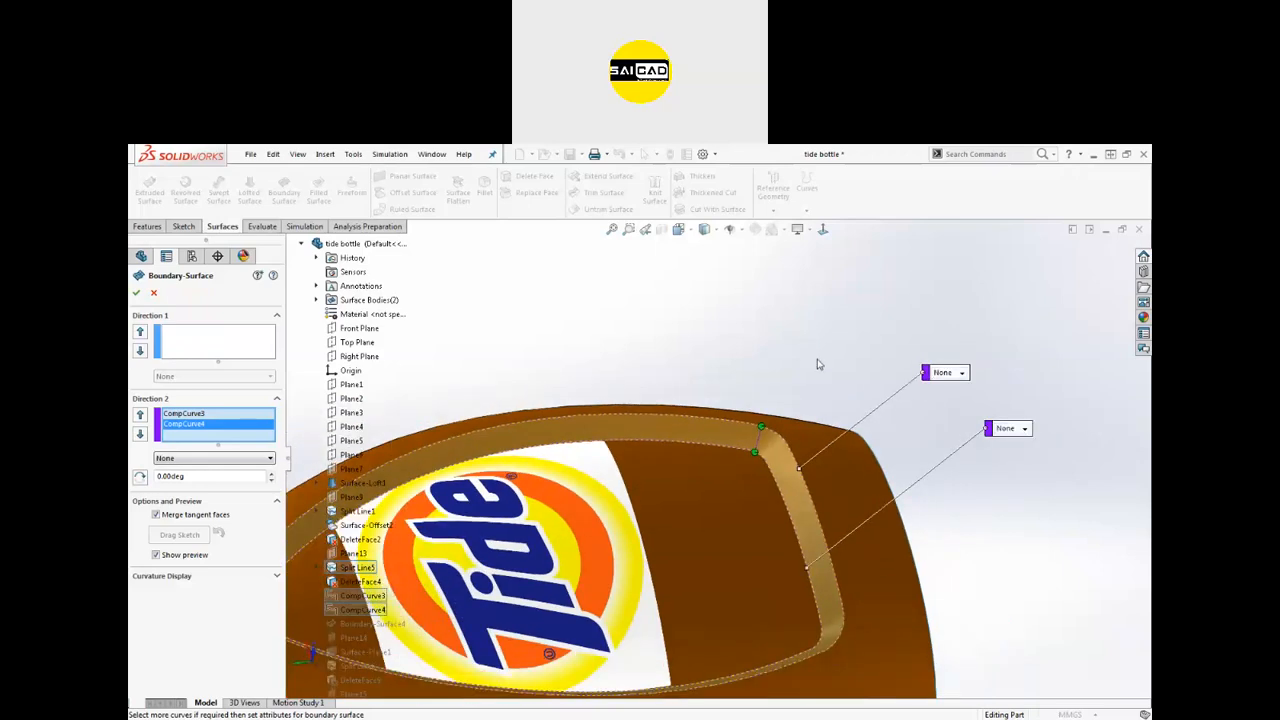
{"action": "middle_click_drag", "start_coordinate": [553, 545], "coordinate": [751, 542]}
{"action": "middle_click_drag", "start_coordinate": [800, 430], "coordinate": [723, 420]}
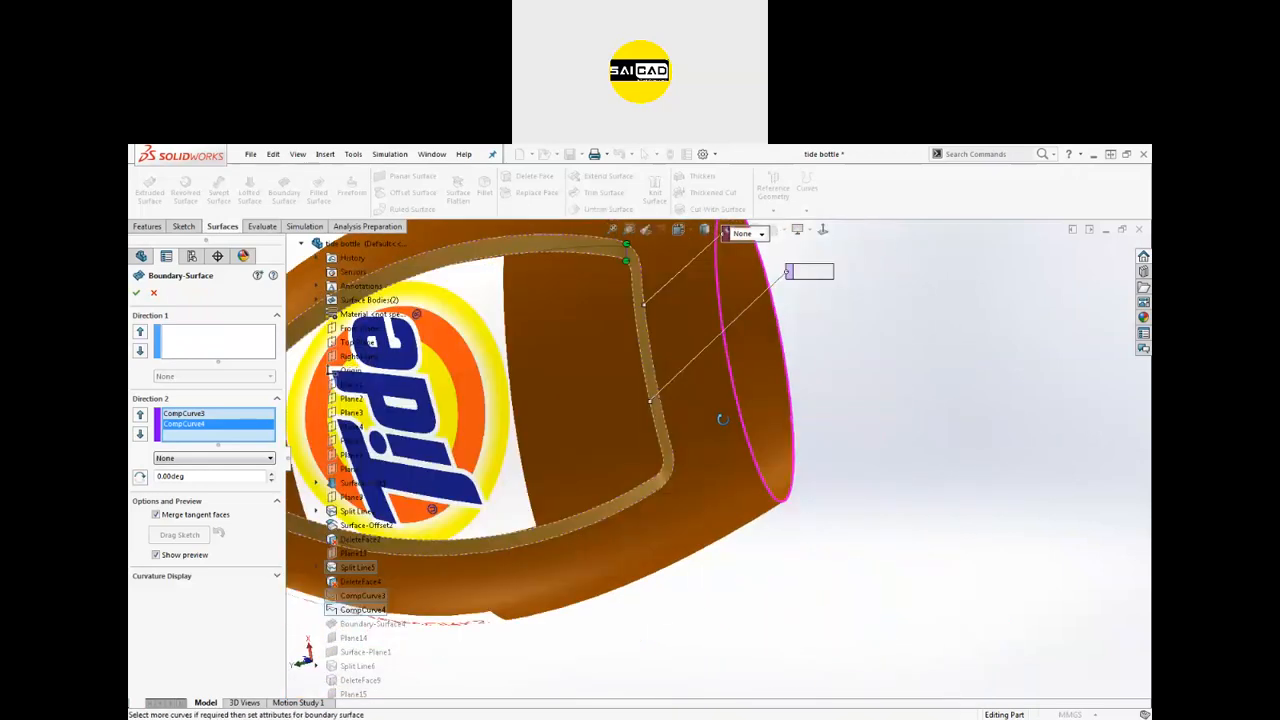
{"action": "scroll", "coordinate": [723, 420], "scroll_direction": "up", "scroll_amount": 2}
{"action": "left_click", "coordinate": [136, 292]}
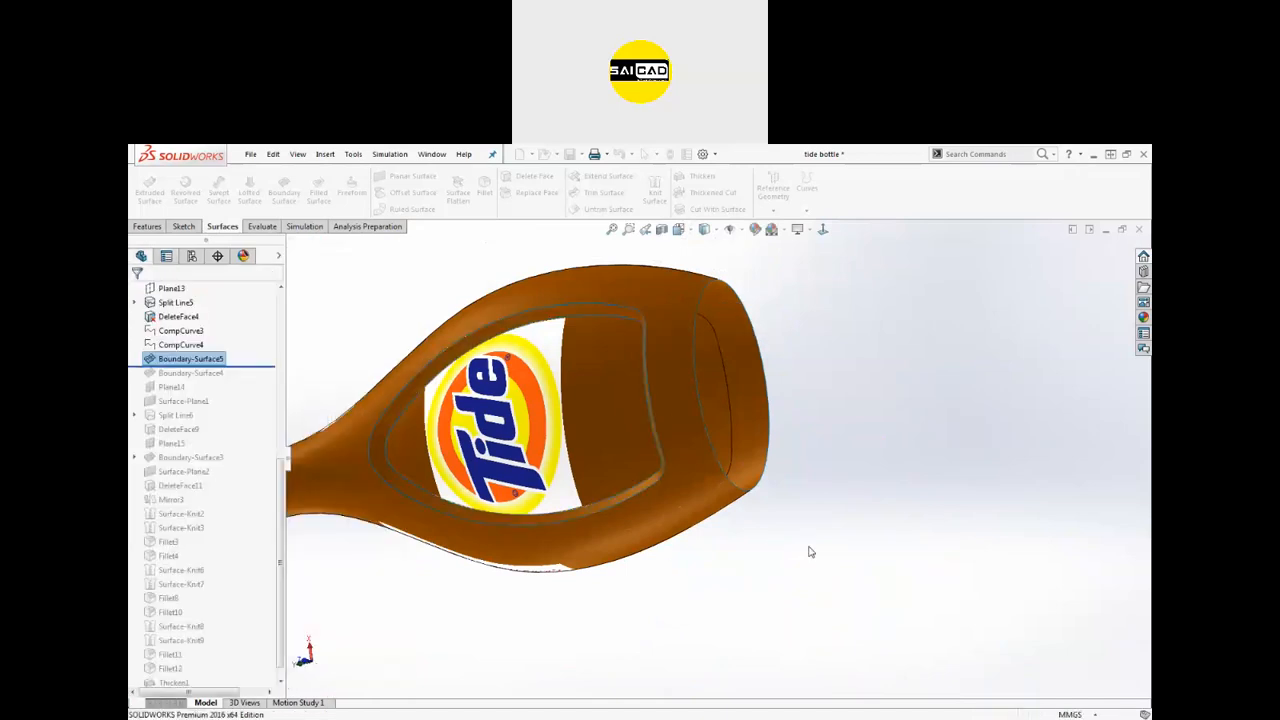
Step: Highlight the new boundary surface face and examine the strip around the label from several angles
{"action": "scroll", "coordinate": [604, 328], "scroll_direction": "down", "scroll_amount": 3}
{"action": "left_click", "coordinate": [604, 328]}
{"action": "scroll", "coordinate": [604, 328], "scroll_direction": "up", "scroll_amount": 5}
{"action": "middle_click_drag", "start_coordinate": [604, 328], "coordinate": [697, 374]}
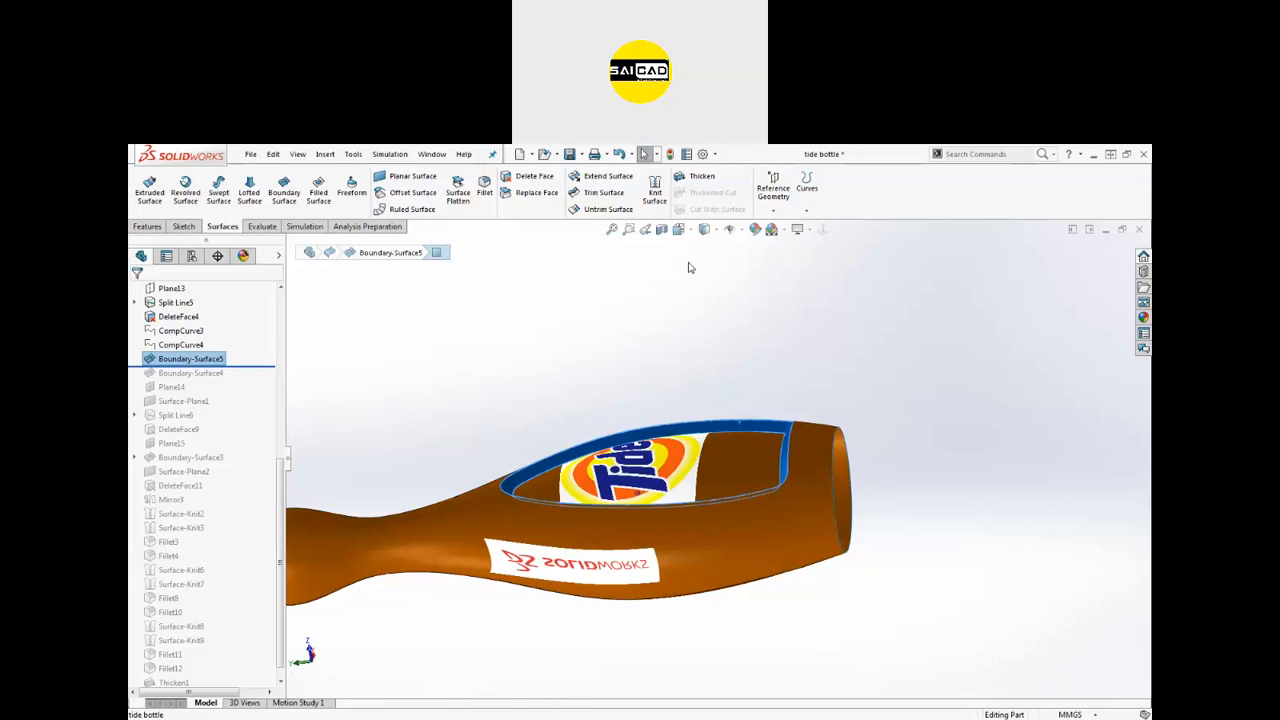
{"action": "middle_click_drag", "start_coordinate": [795, 492], "coordinate": [765, 353]}
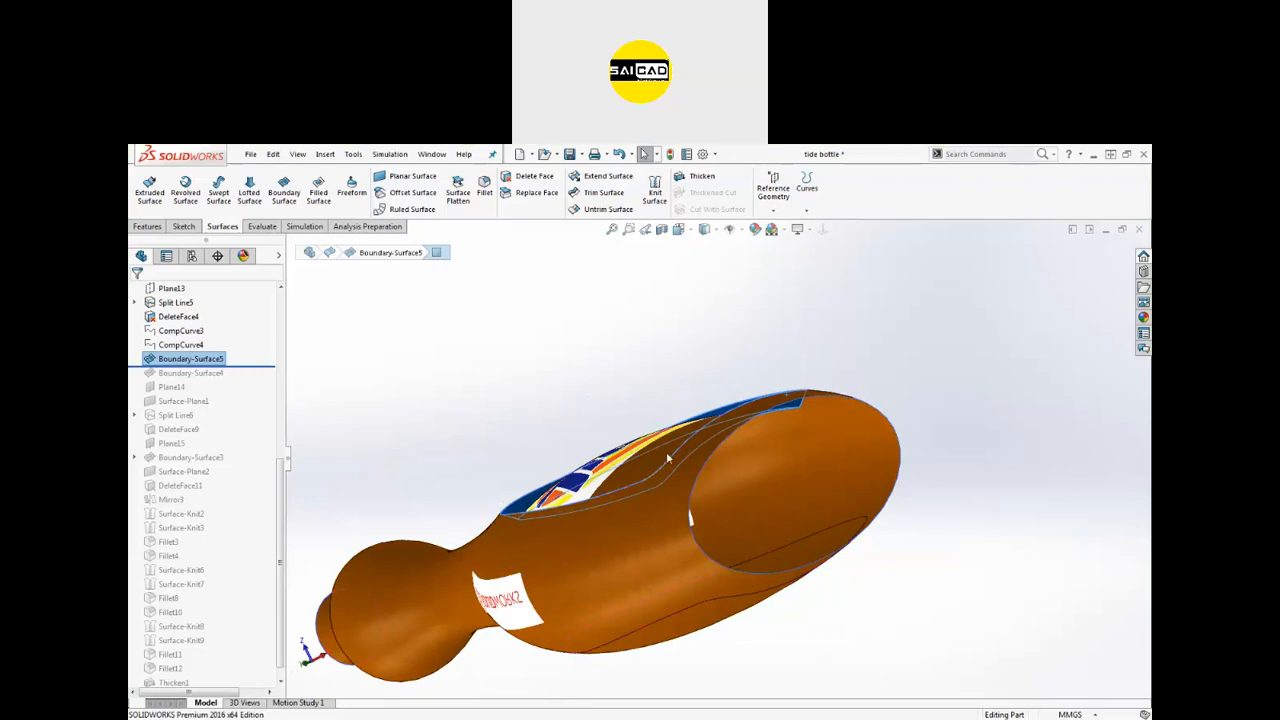
{"action": "middle_click_drag", "start_coordinate": [602, 491], "coordinate": [660, 548]}
{"action": "middle_click_drag", "start_coordinate": [590, 322], "coordinate": [474, 435]}
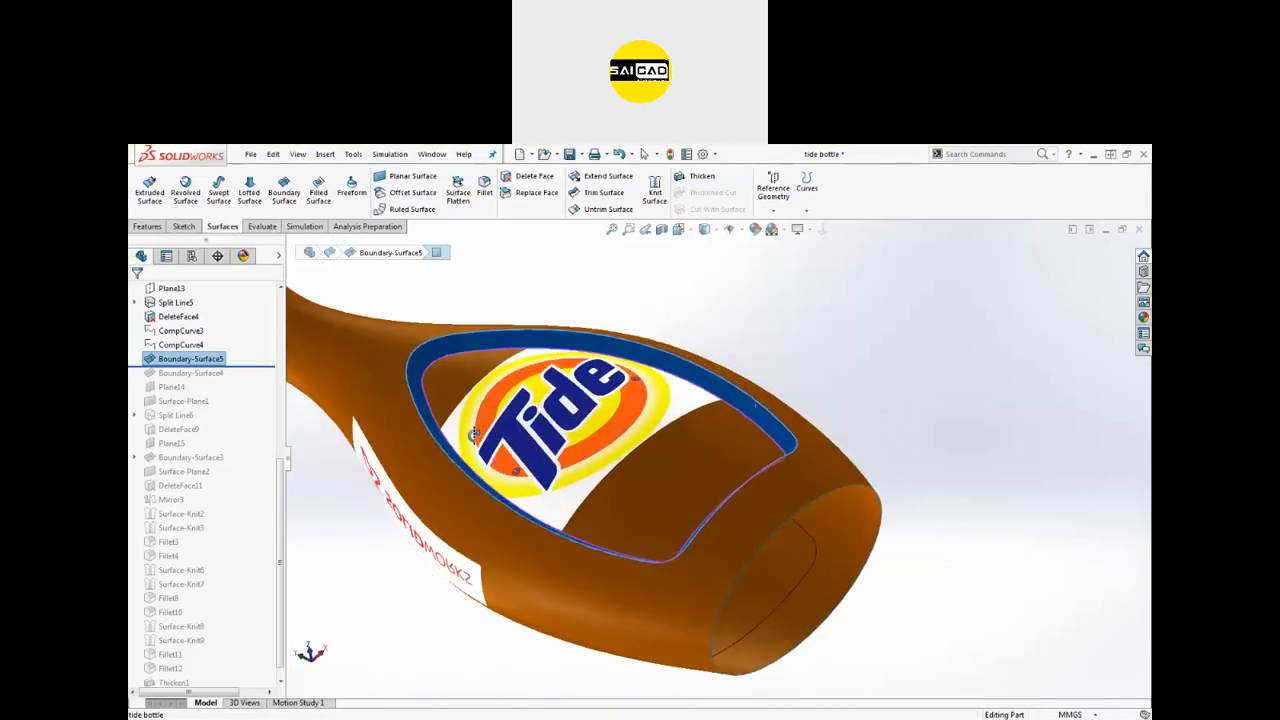
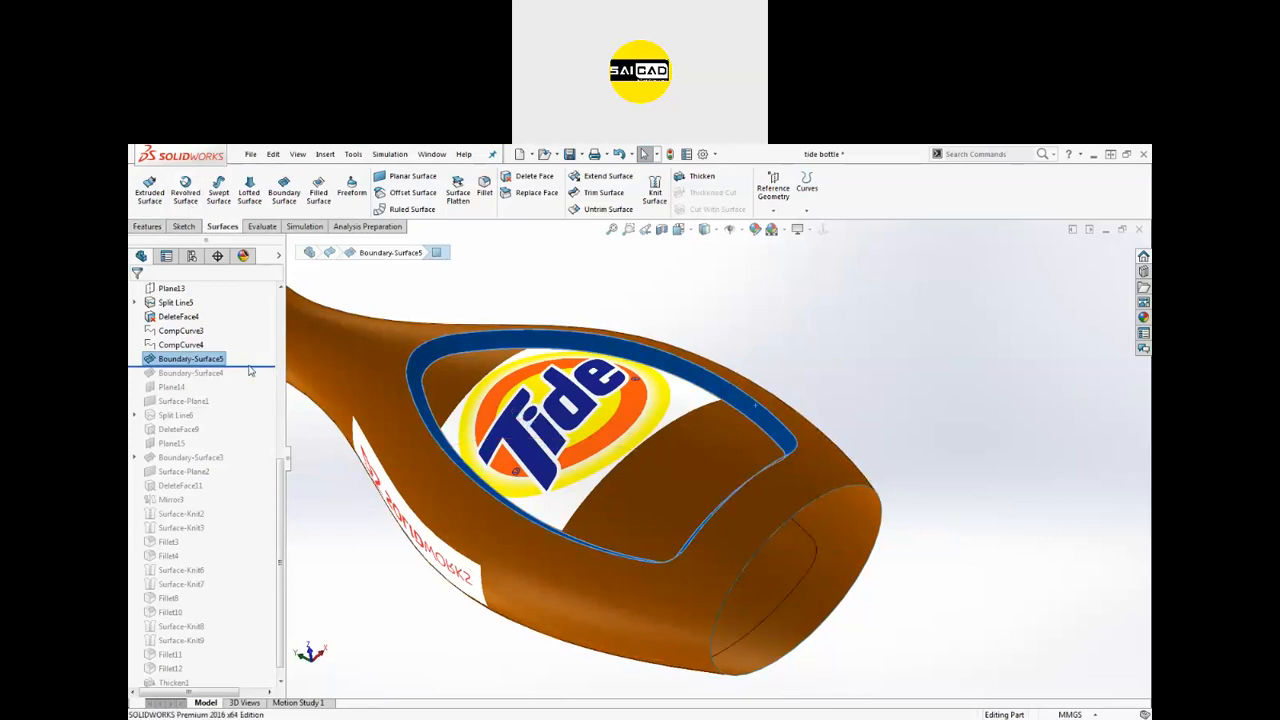
Step: Roll the bottle model back to just after DeleteFace4
{"action": "left_click_drag", "start_coordinate": [250, 366], "coordinate": [258, 323]}
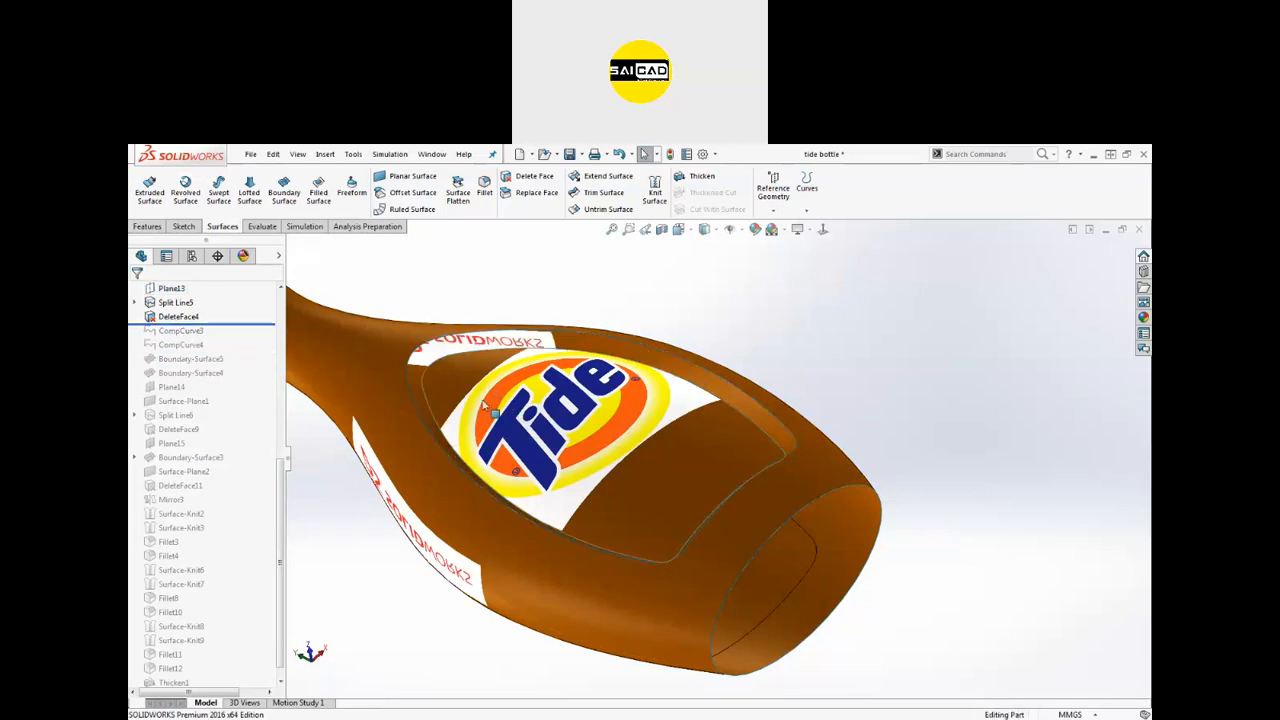
{"action": "left_click", "coordinate": [293, 198]}
{"action": "left_click", "coordinate": [483, 350]}
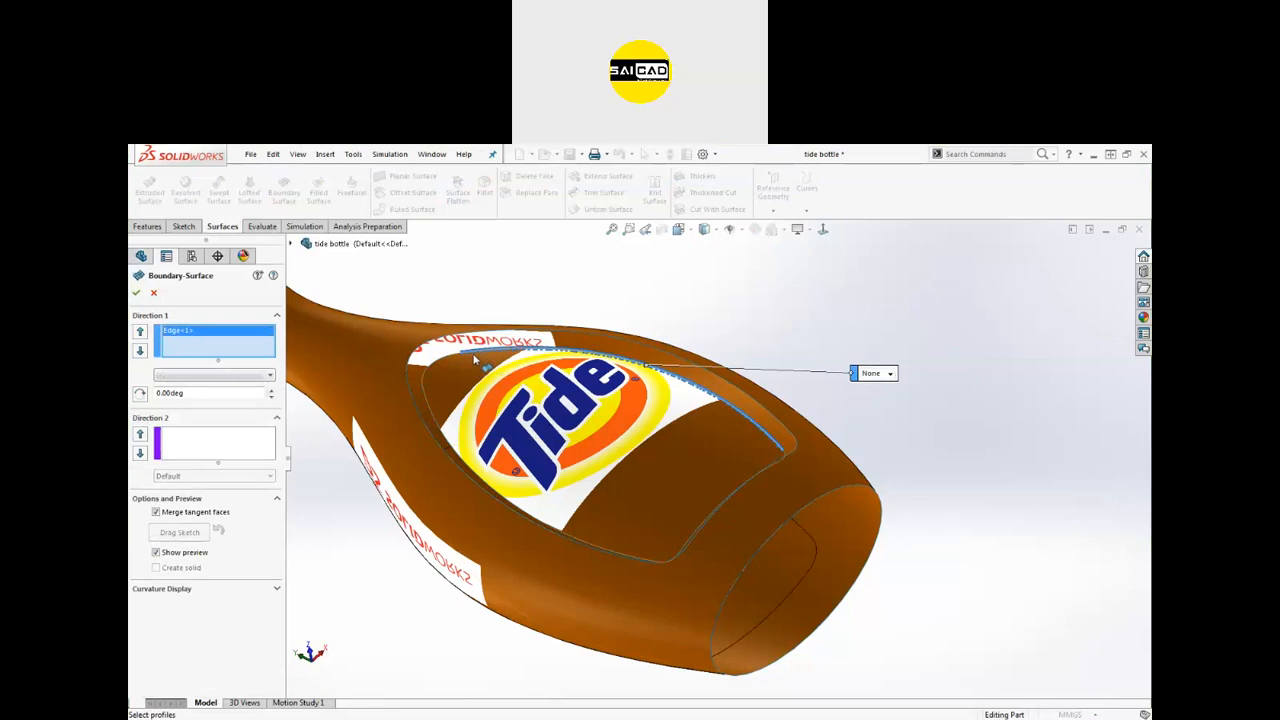
{"action": "right_click", "coordinate": [238, 341]}
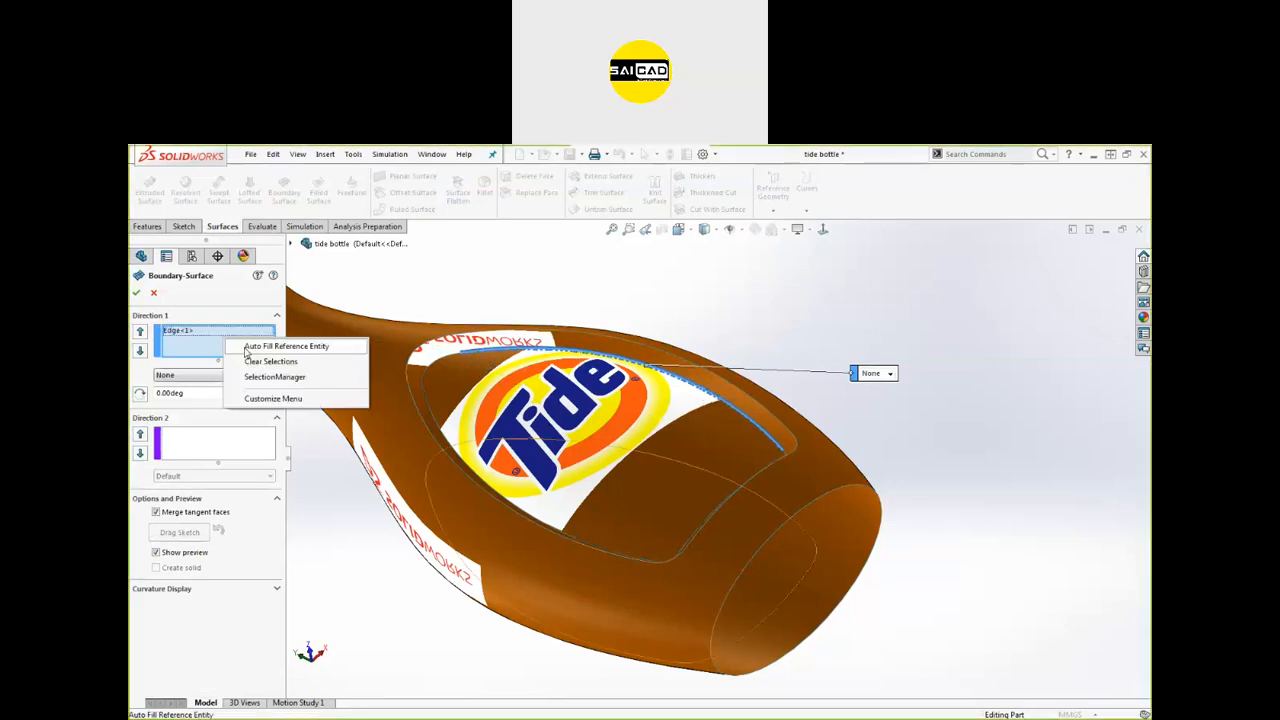
{"action": "left_click", "coordinate": [153, 292]}
Step: Start a composite curve with three connected inner label edges: the neck-side corner, the adjoining long side and the base corner
{"action": "left_click", "coordinate": [773, 204]}
{"action": "left_click", "coordinate": [806, 206]}
{"action": "left_click", "coordinate": [827, 268]}
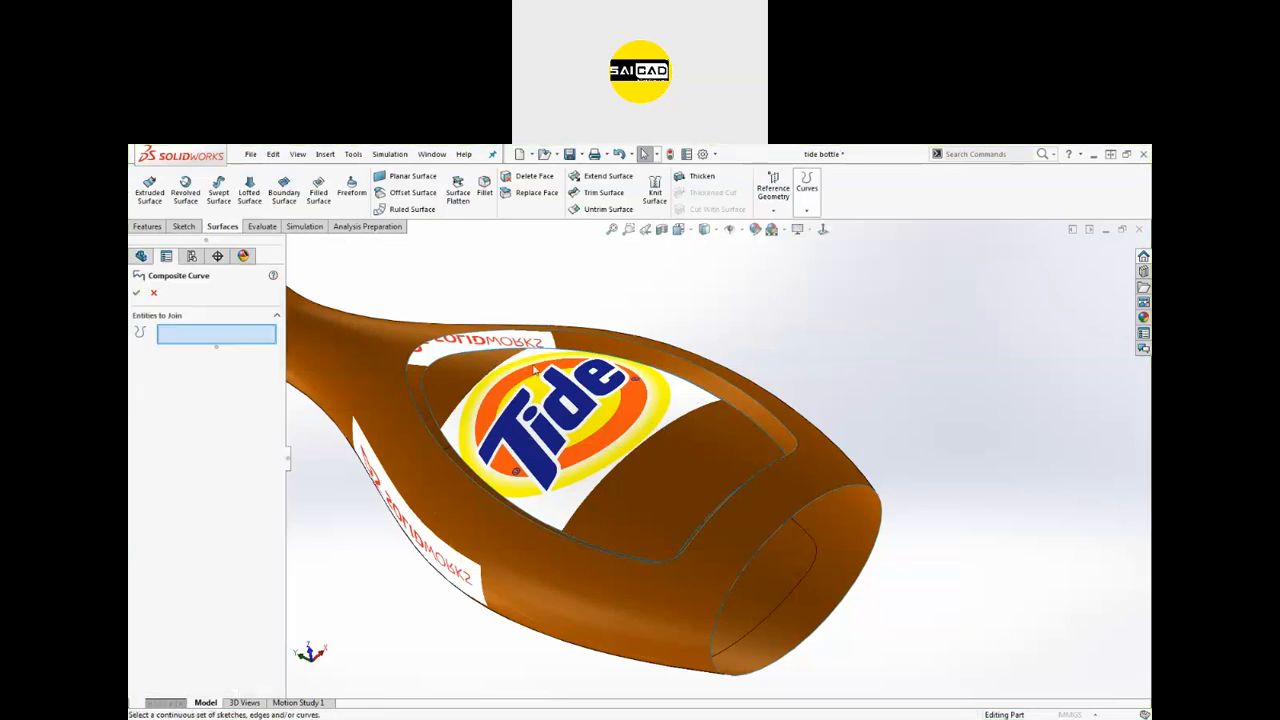
{"action": "scroll", "coordinate": [535, 370], "scroll_direction": "down", "scroll_amount": 3}
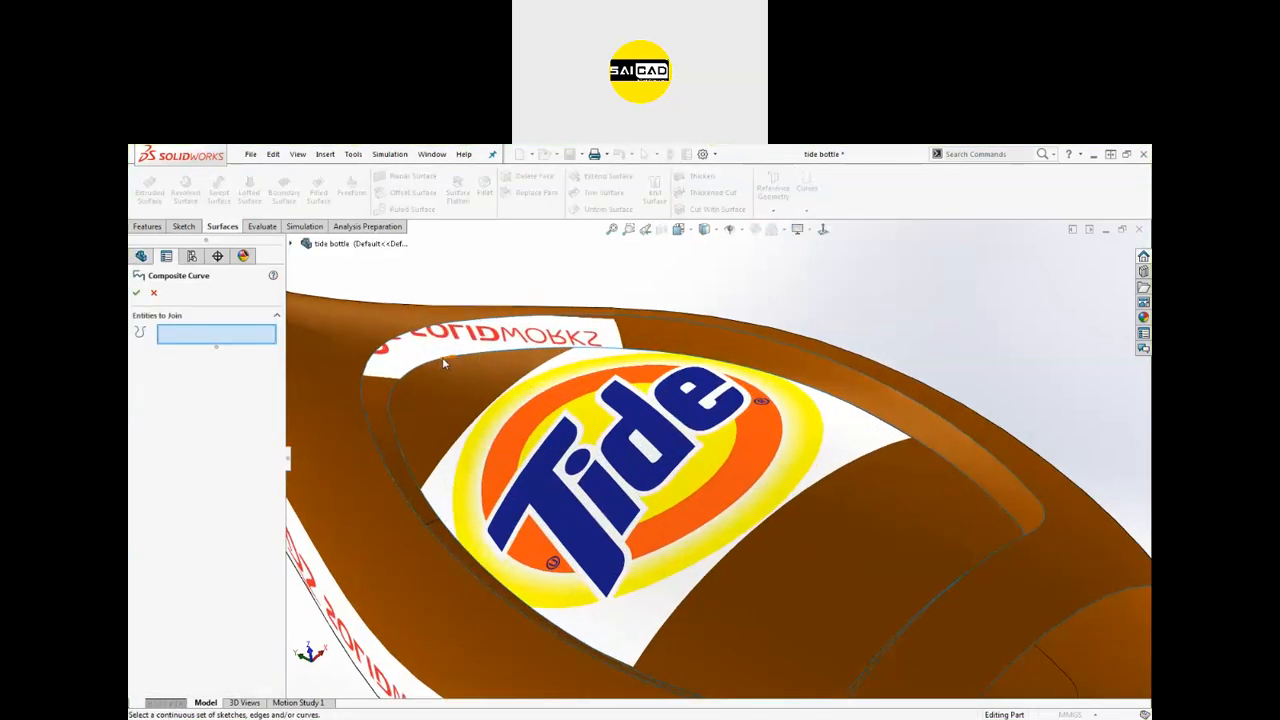
{"action": "left_click", "coordinate": [449, 363]}
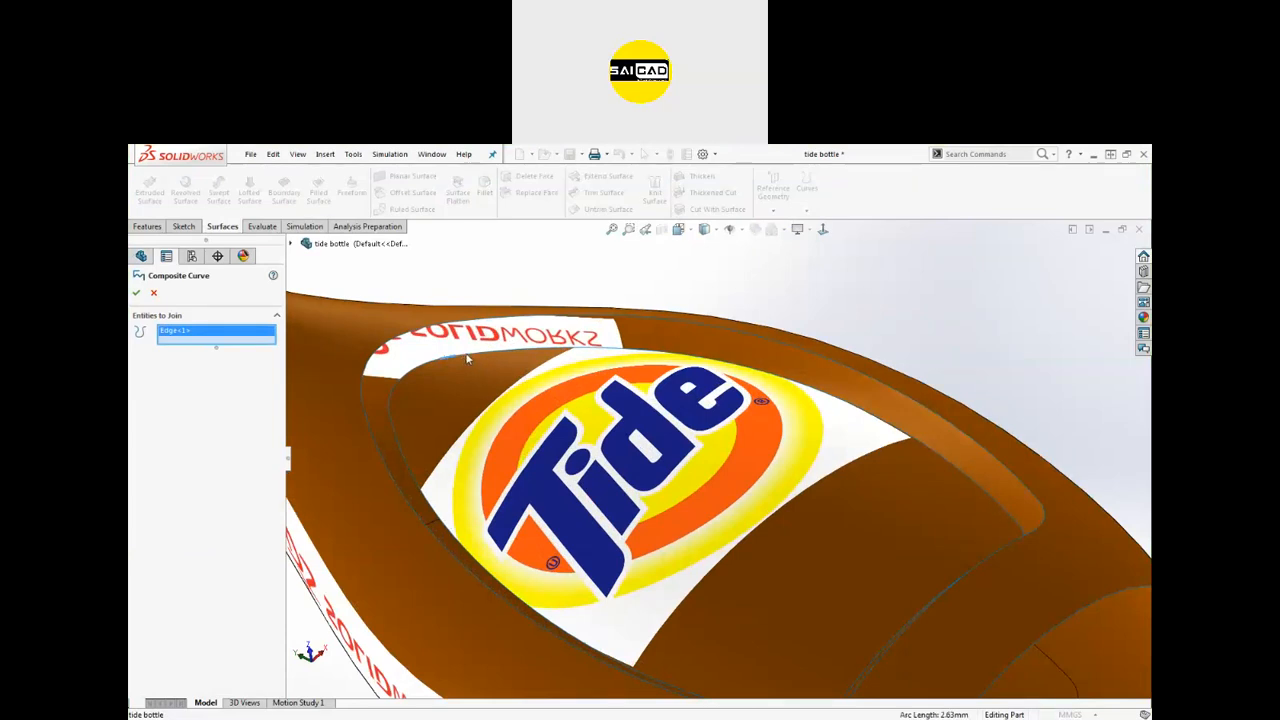
{"action": "left_click", "coordinate": [933, 452]}
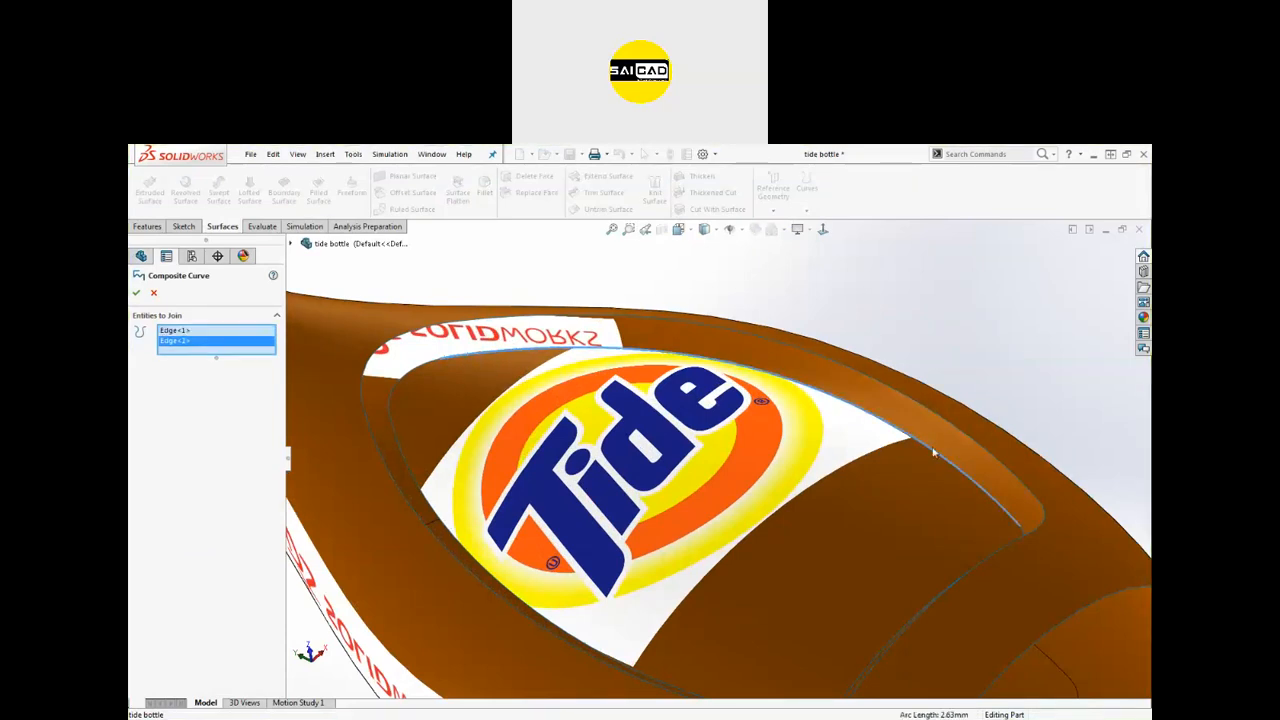
{"action": "left_click", "coordinate": [1022, 535]}
Step: Add the inner label's base edge, the second base corner and the opposite long side to the composite curve
{"action": "scroll", "coordinate": [1022, 535], "scroll_direction": "up", "scroll_amount": 3}
{"action": "scroll", "coordinate": [837, 481], "scroll_direction": "down", "scroll_amount": 8}
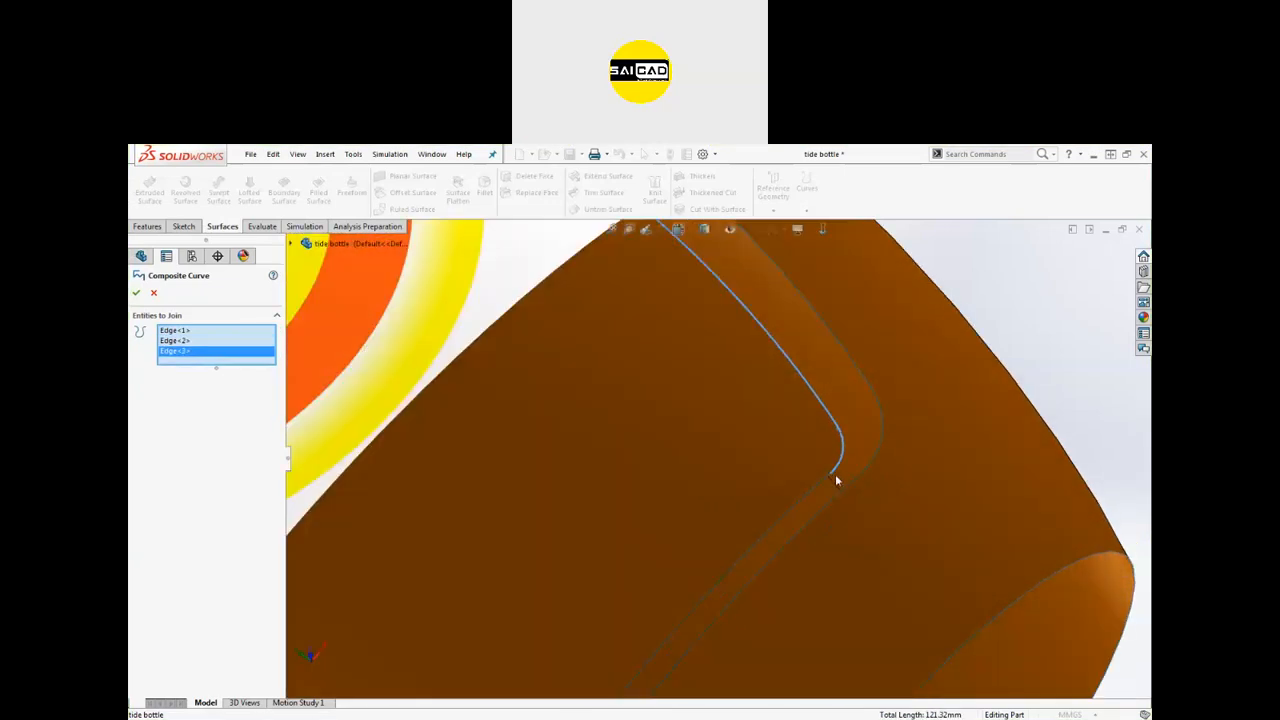
{"action": "left_click", "coordinate": [823, 488]}
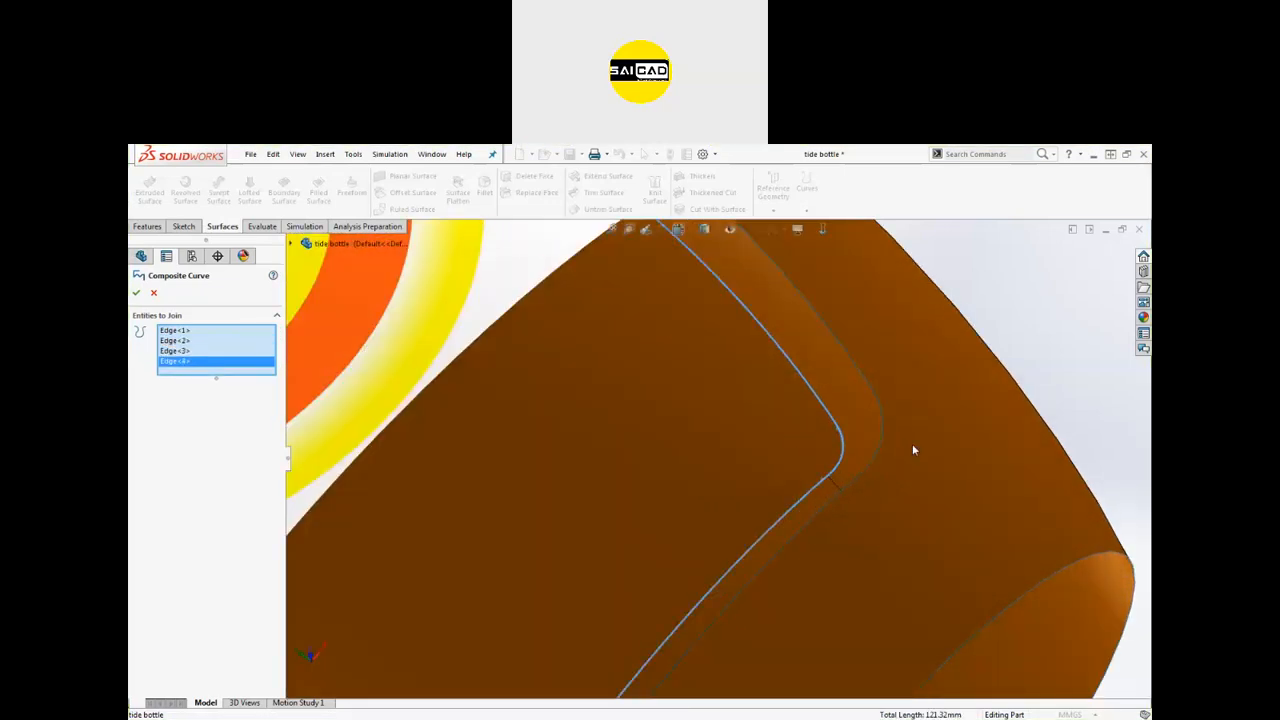
{"action": "scroll", "coordinate": [912, 450], "scroll_direction": "up", "scroll_amount": 3}
{"action": "scroll", "coordinate": [602, 642], "scroll_direction": "down", "scroll_amount": 6}
{"action": "left_click", "coordinate": [618, 616]}
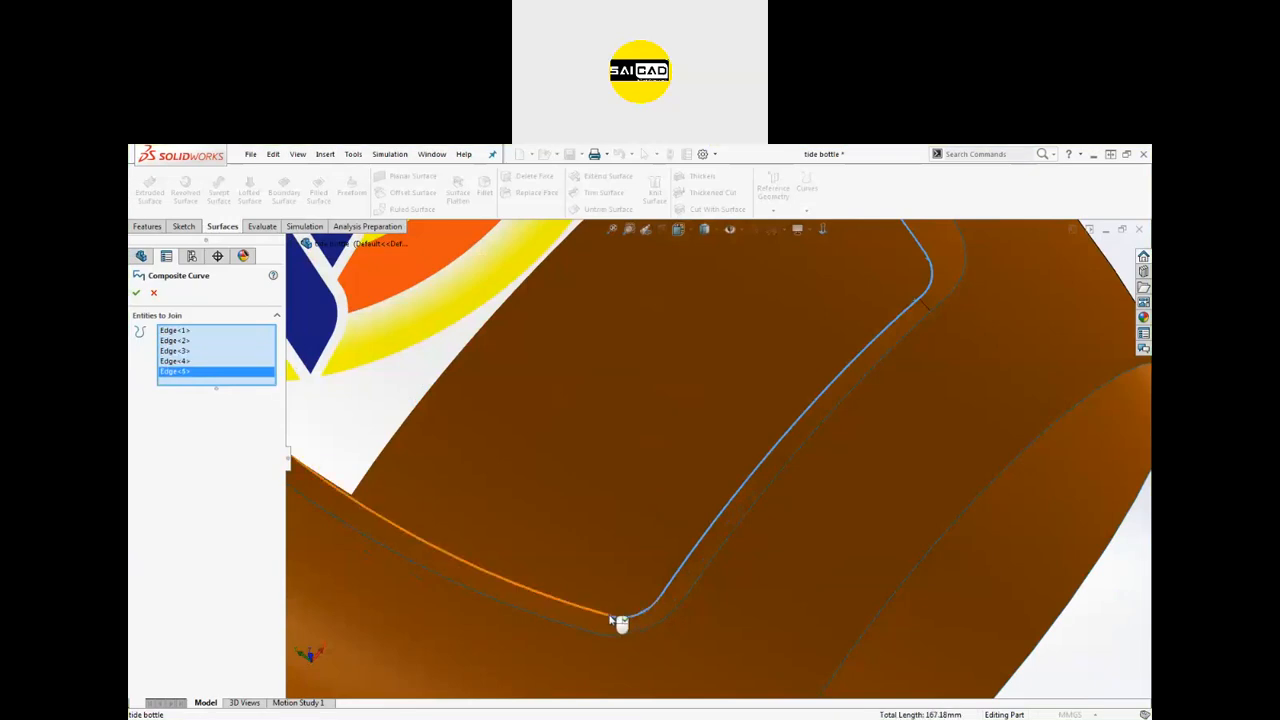
{"action": "left_click", "coordinate": [606, 616]}
{"action": "scroll", "coordinate": [505, 357], "scroll_direction": "up", "scroll_amount": 4}
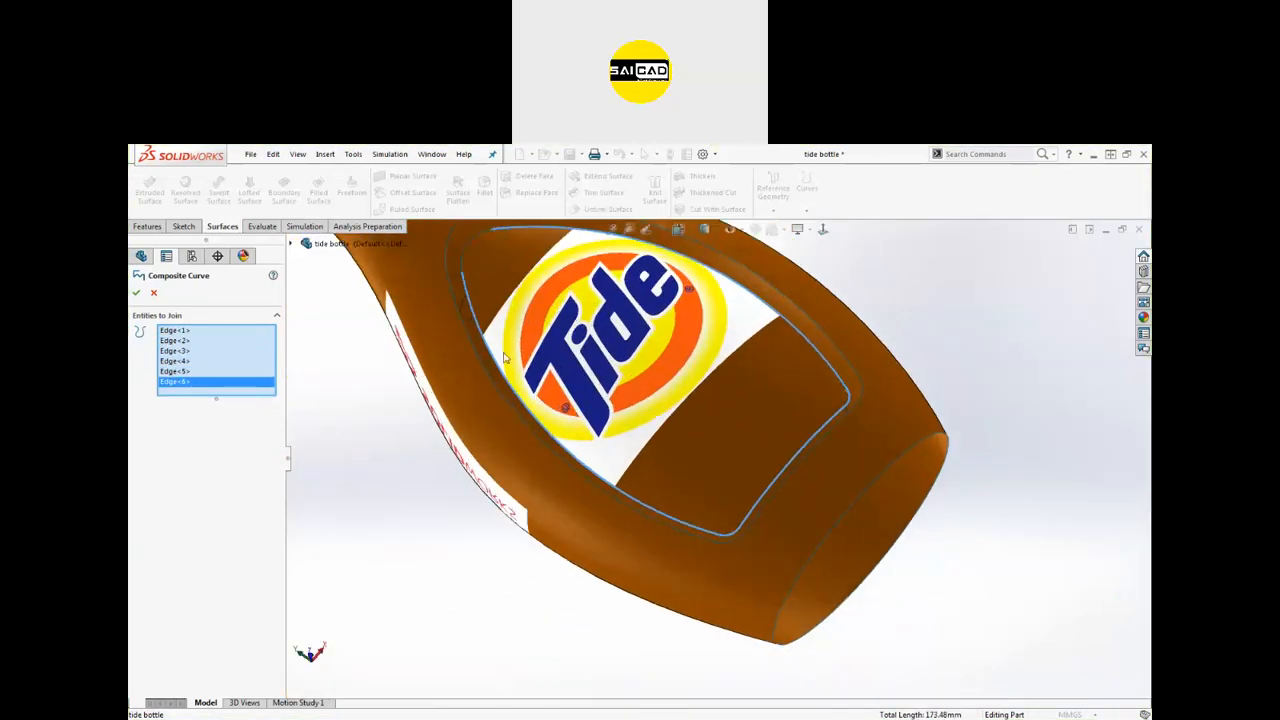
Step: Add the two remaining neck-side edges to complete the inner label loop, and accept the composite curve
{"action": "scroll", "coordinate": [505, 357], "scroll_direction": "down", "scroll_amount": 5}
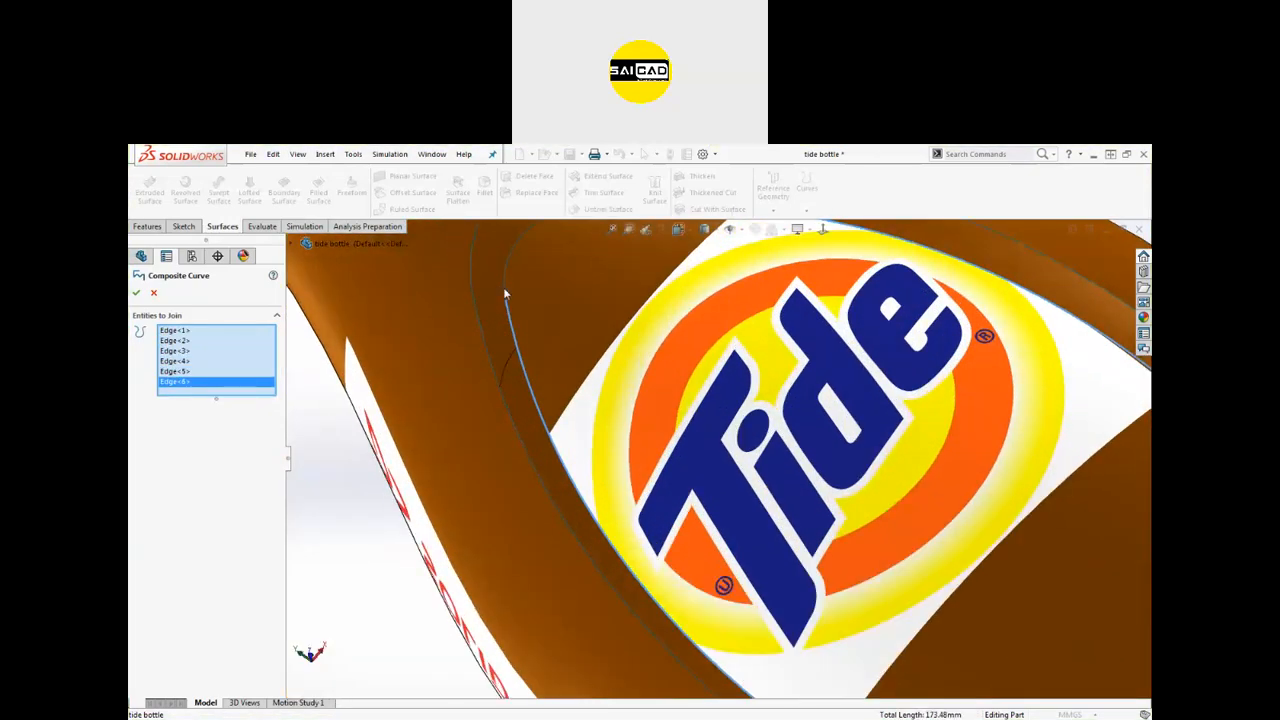
{"action": "left_click", "coordinate": [505, 286]}
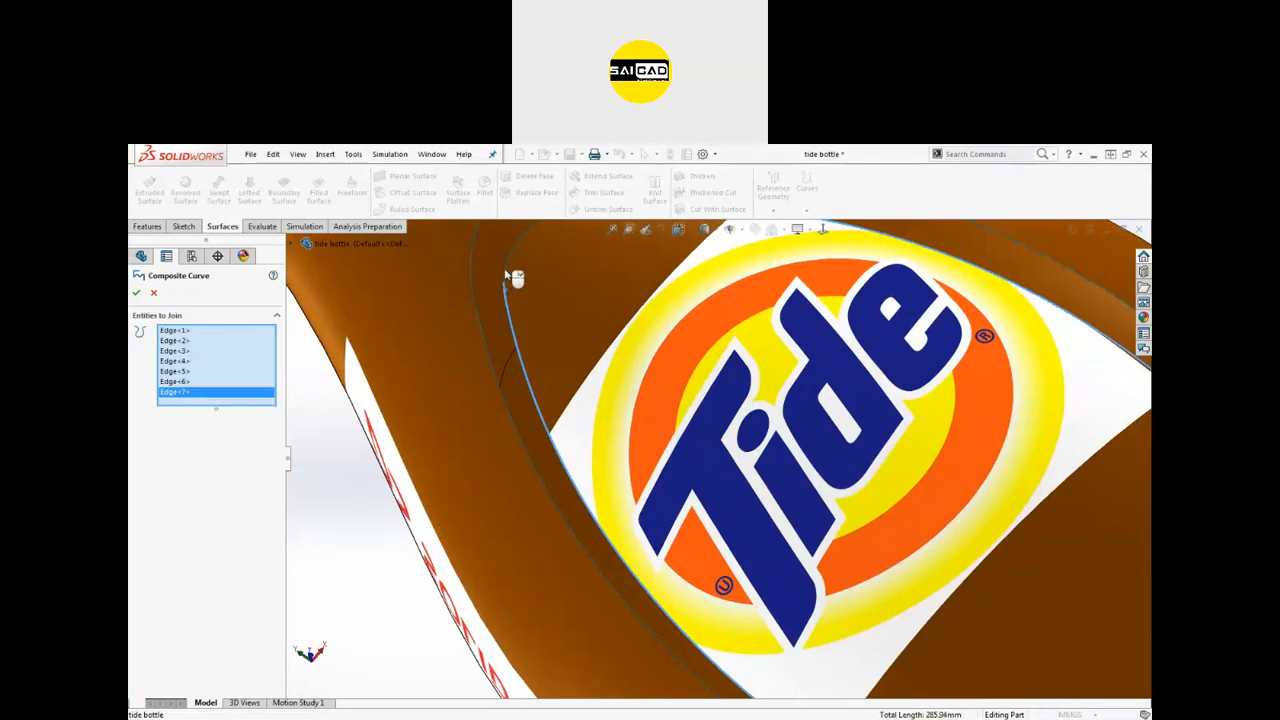
{"action": "left_click", "coordinate": [506, 276]}
{"action": "scroll", "coordinate": [606, 294], "scroll_direction": "up", "scroll_amount": 3}
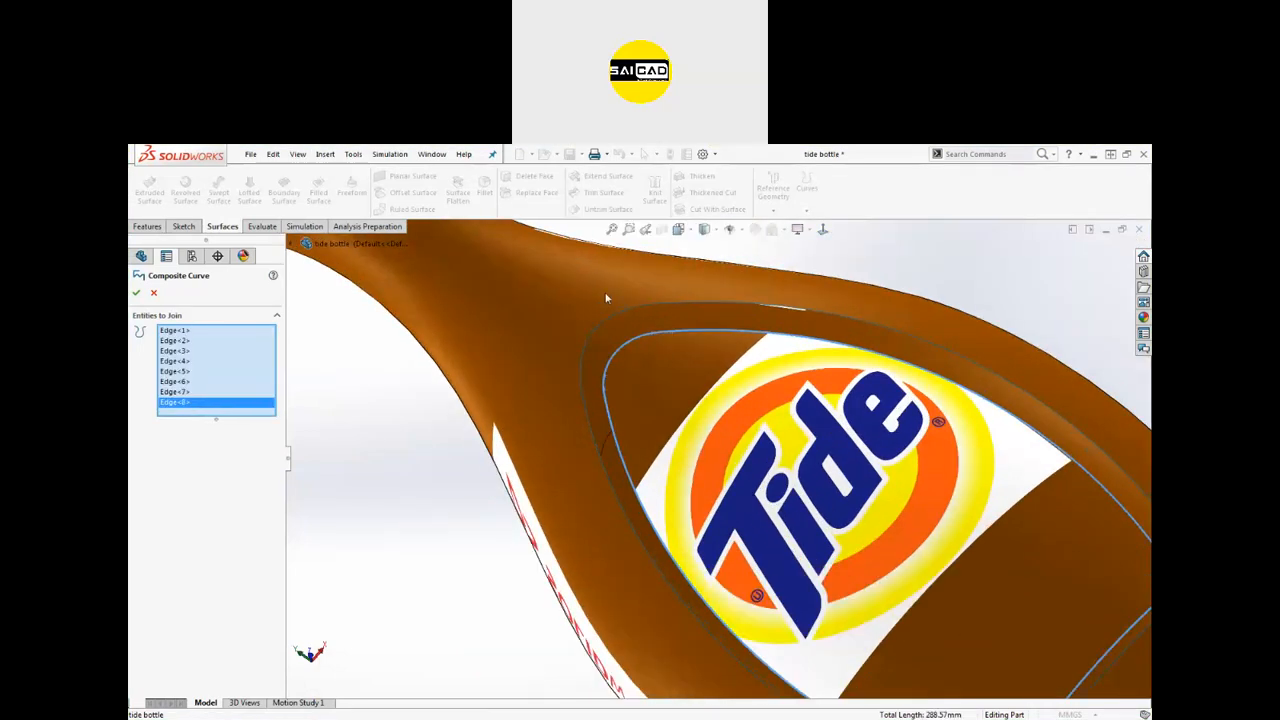
{"action": "scroll", "coordinate": [711, 389], "scroll_direction": "down", "scroll_amount": 3}
{"action": "scroll", "coordinate": [709, 382], "scroll_direction": "up", "scroll_amount": 5}
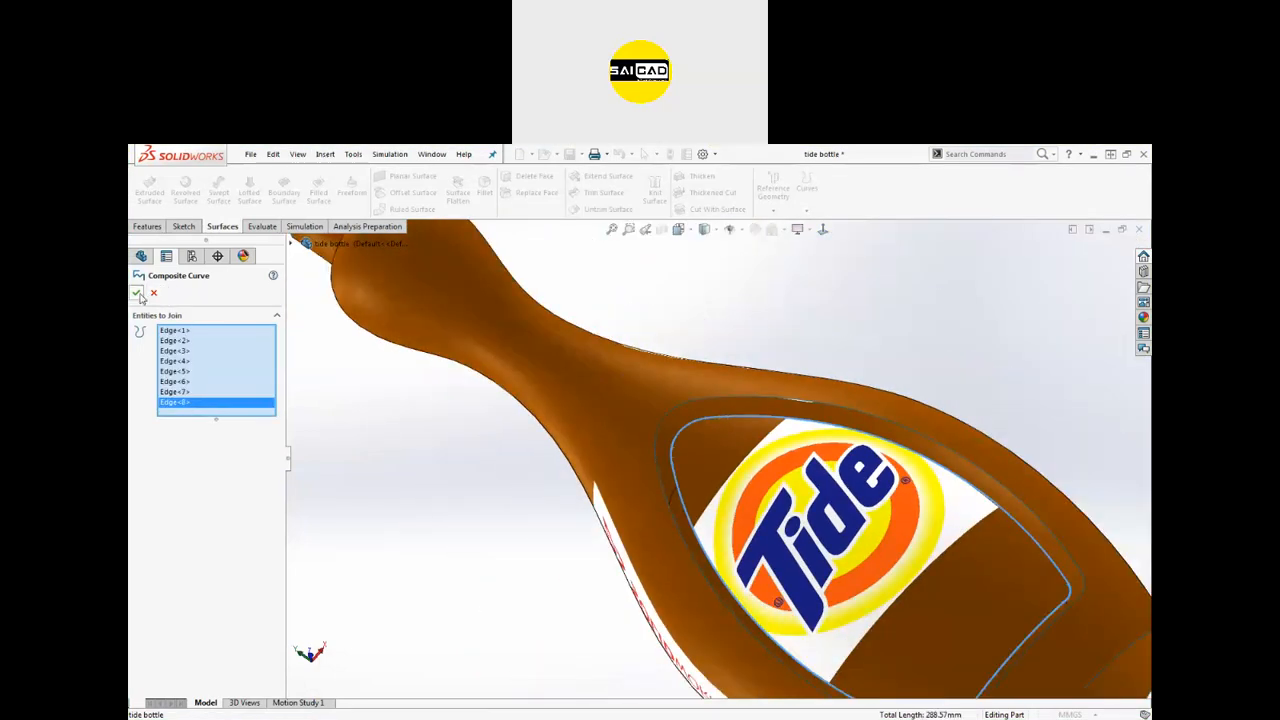
{"action": "left_click", "coordinate": [136, 292]}
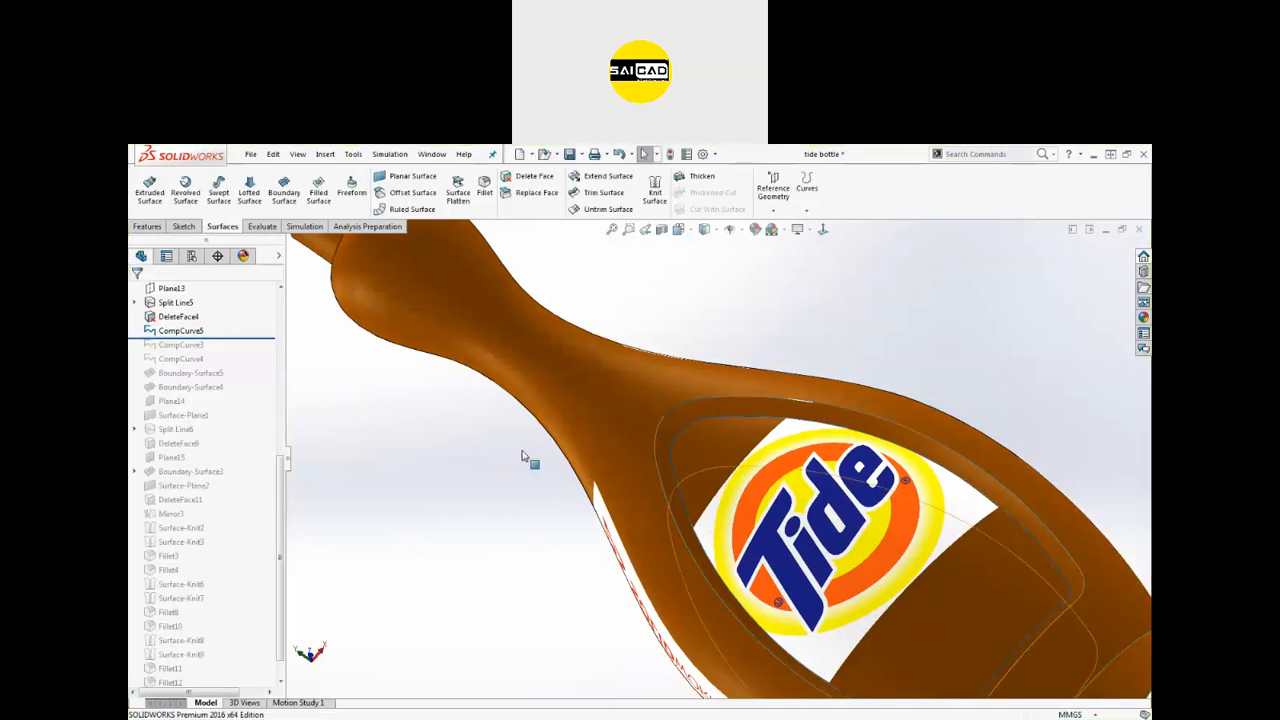
Step: Highlight the inner and outer label curves, and roll the bottle model forward to just after CompCurve3
{"action": "left_click", "coordinate": [180, 330]}
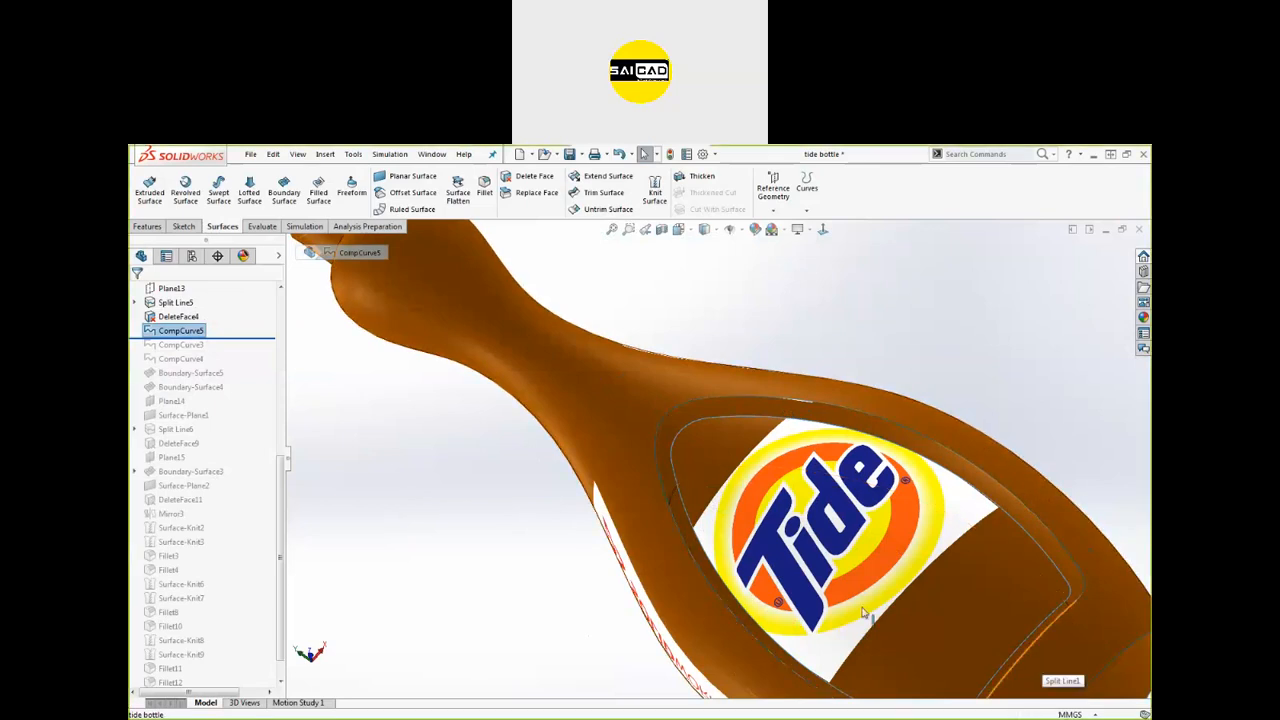
{"action": "left_click_drag", "start_coordinate": [228, 338], "coordinate": [228, 366]}
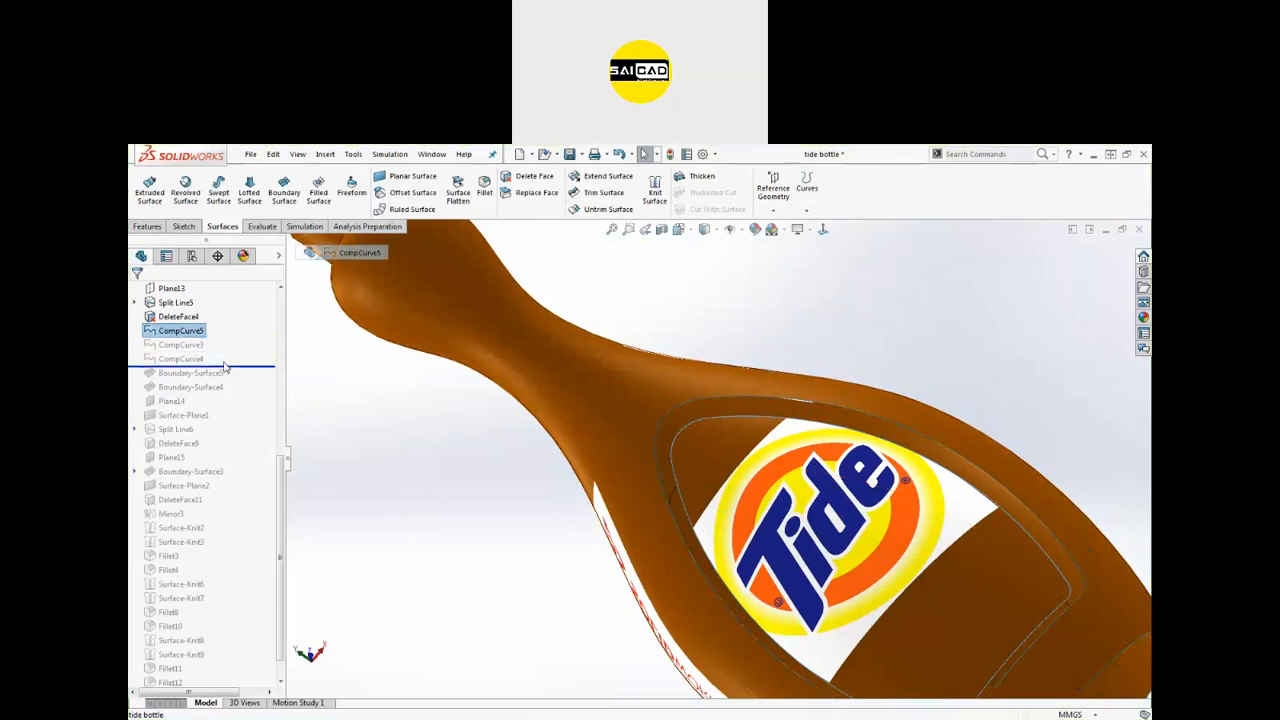
{"action": "left_click", "coordinate": [190, 345]}
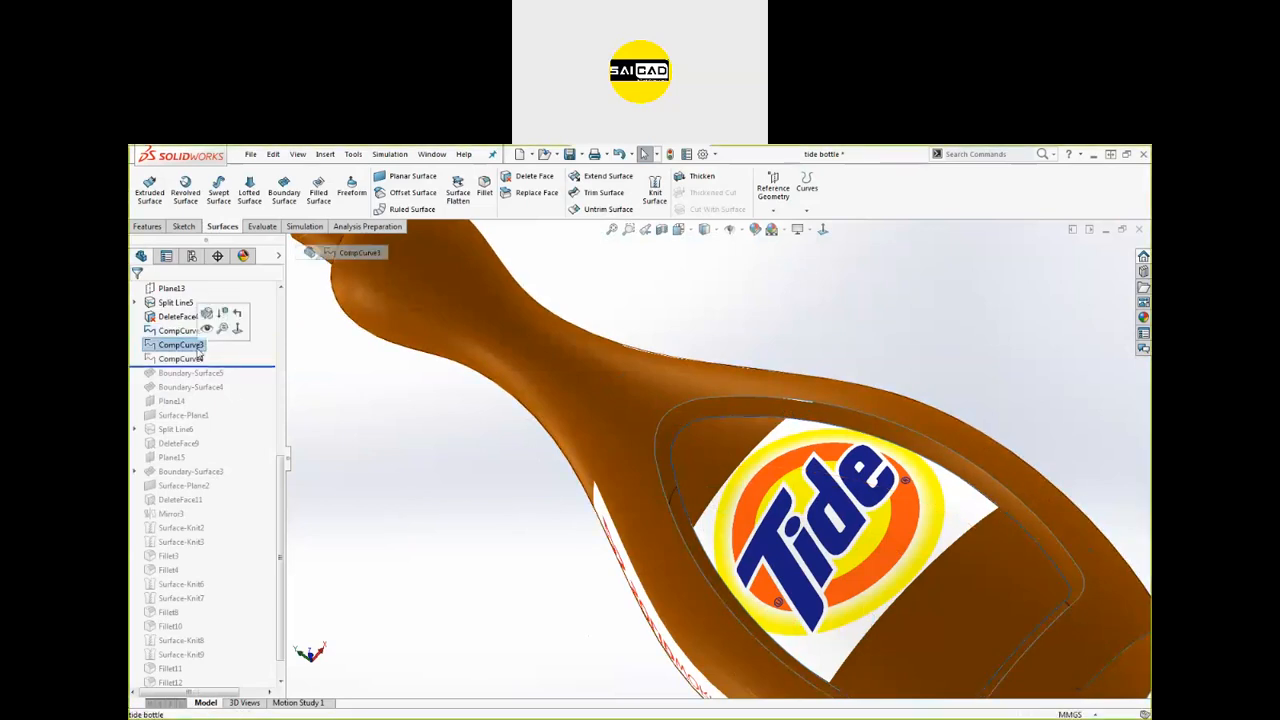
{"action": "left_click", "coordinate": [308, 374]}
{"action": "left_click_drag", "start_coordinate": [270, 366], "coordinate": [271, 356]}
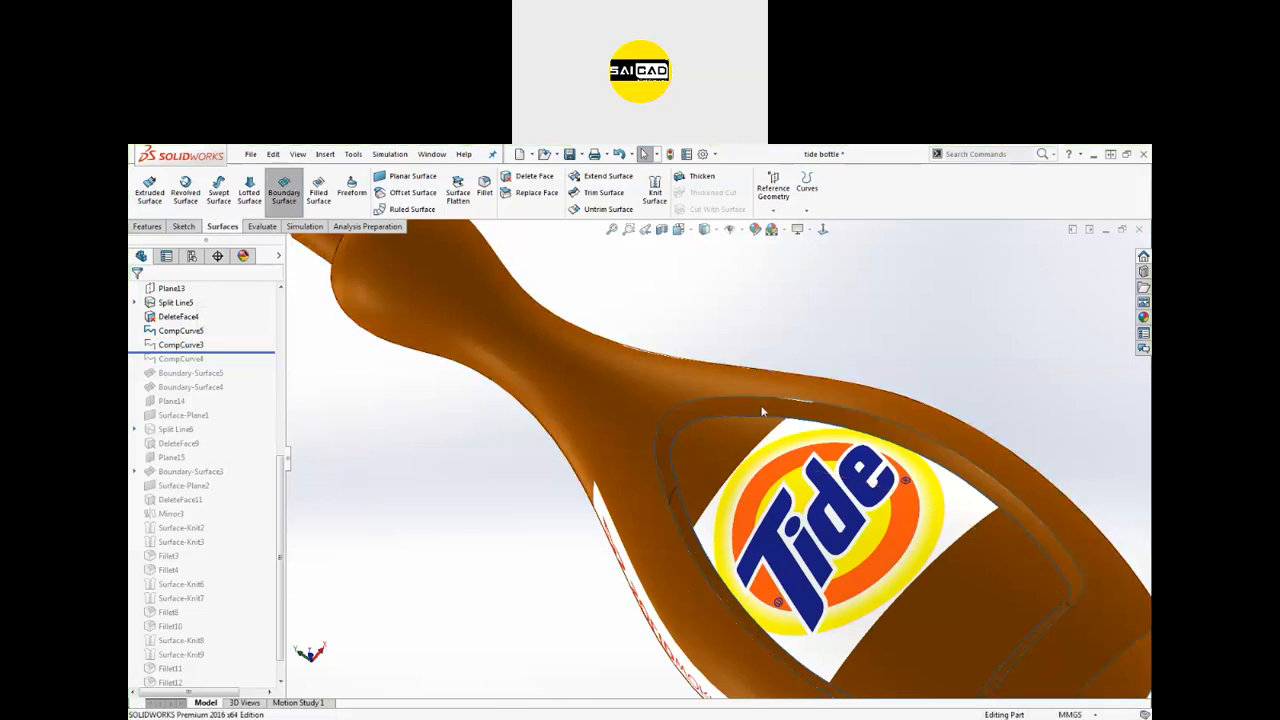
Step: Start a boundary surface with CompCurve5 and CompCurve3 as the Direction 1 curves
{"action": "left_click", "coordinate": [284, 190]}
{"action": "left_click", "coordinate": [751, 398]}
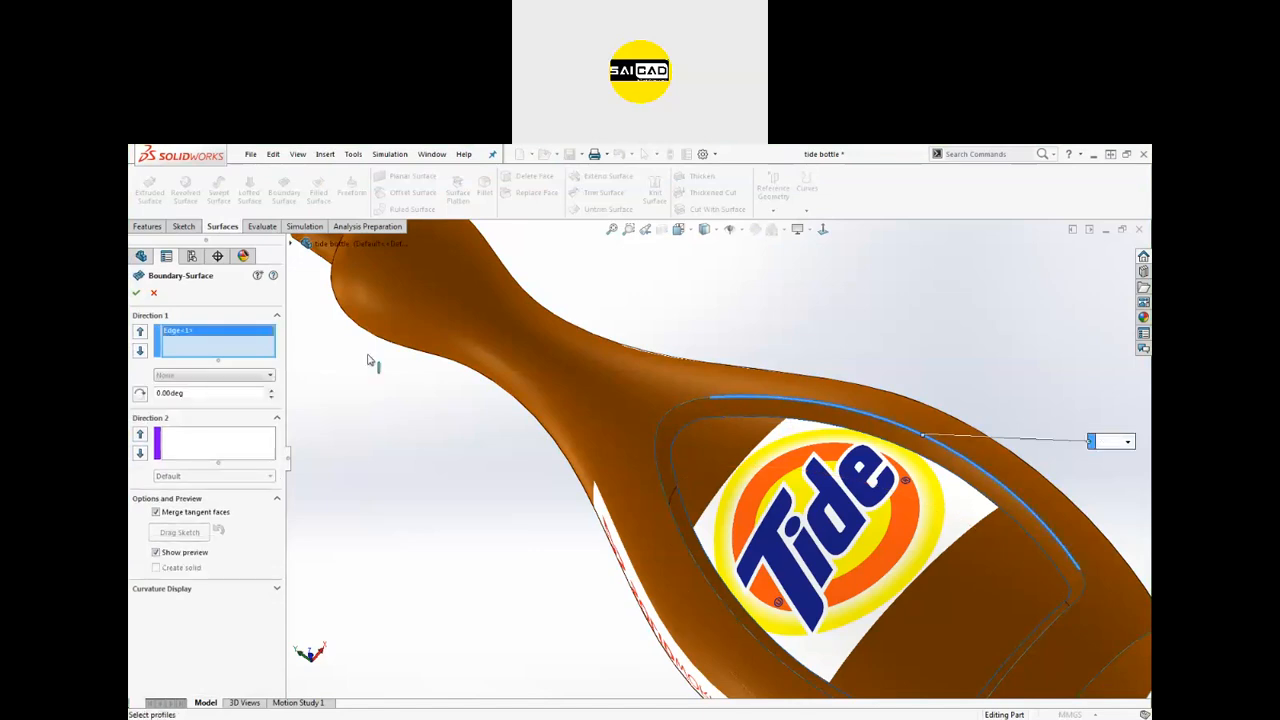
{"action": "right_click", "coordinate": [227, 337]}
{"action": "left_click", "coordinate": [283, 354]}
{"action": "left_click", "coordinate": [292, 243]}
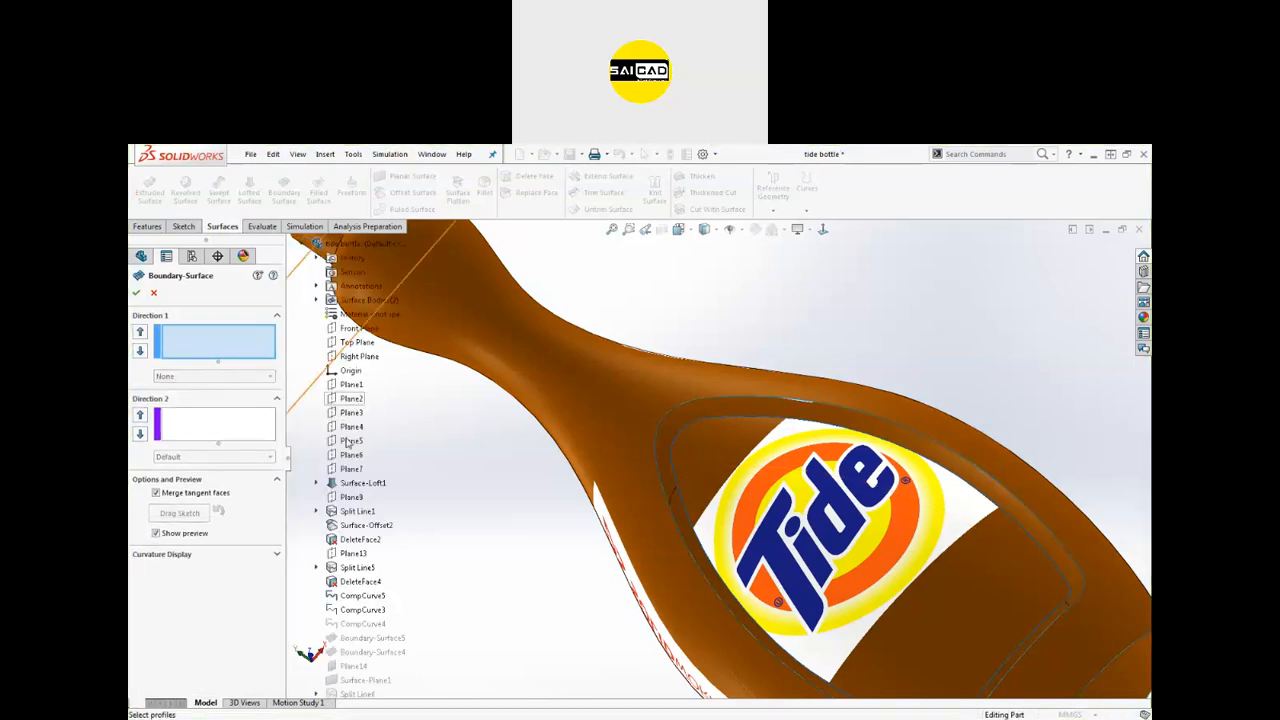
{"action": "left_click", "coordinate": [362, 595]}
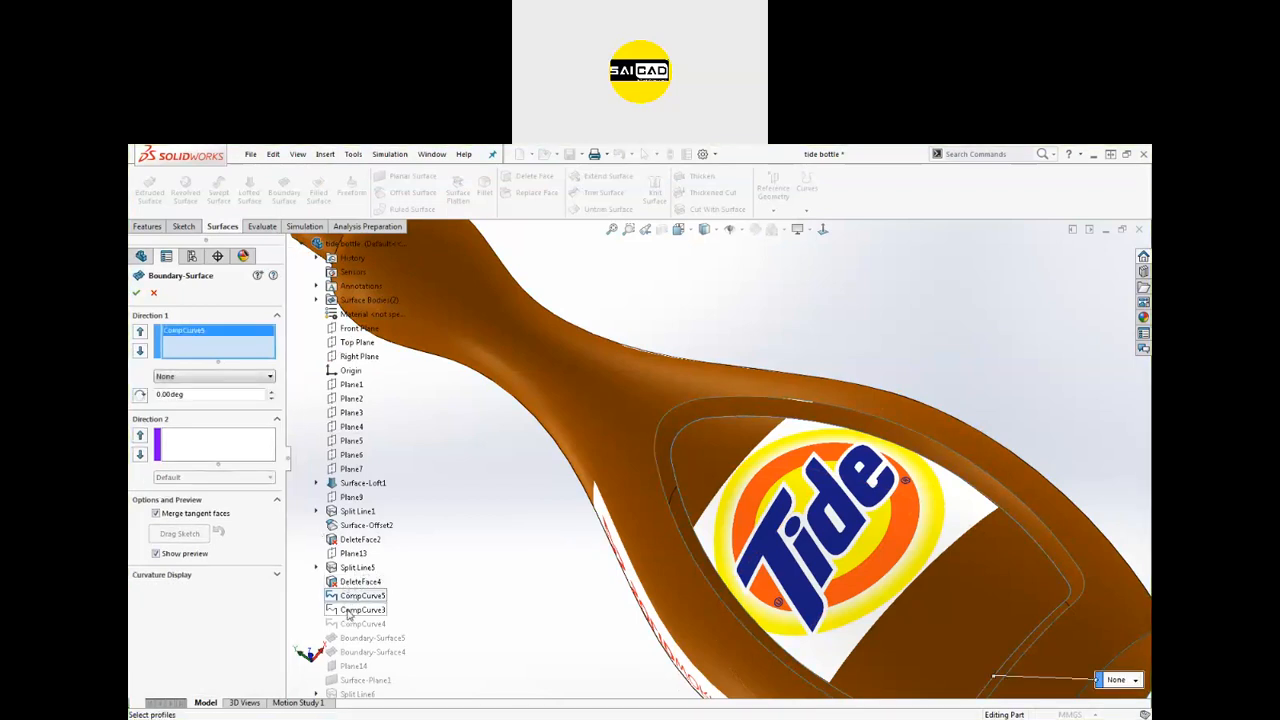
{"action": "left_click", "coordinate": [349, 612]}
Step: Shift the outer connector handle slightly along the label's neck-side corner to reduce twist, and accept the boundary surface
{"action": "scroll", "coordinate": [684, 466], "scroll_direction": "up", "scroll_amount": 2}
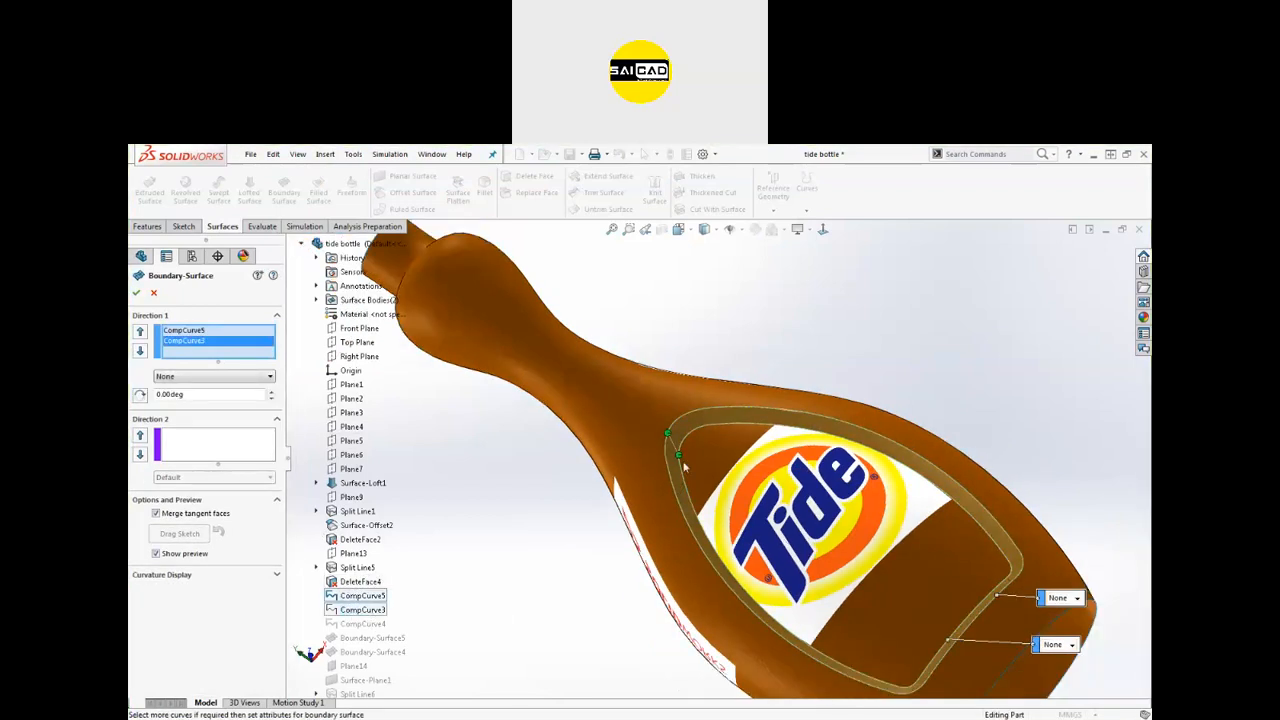
{"action": "scroll", "coordinate": [684, 466], "scroll_direction": "down", "scroll_amount": 3}
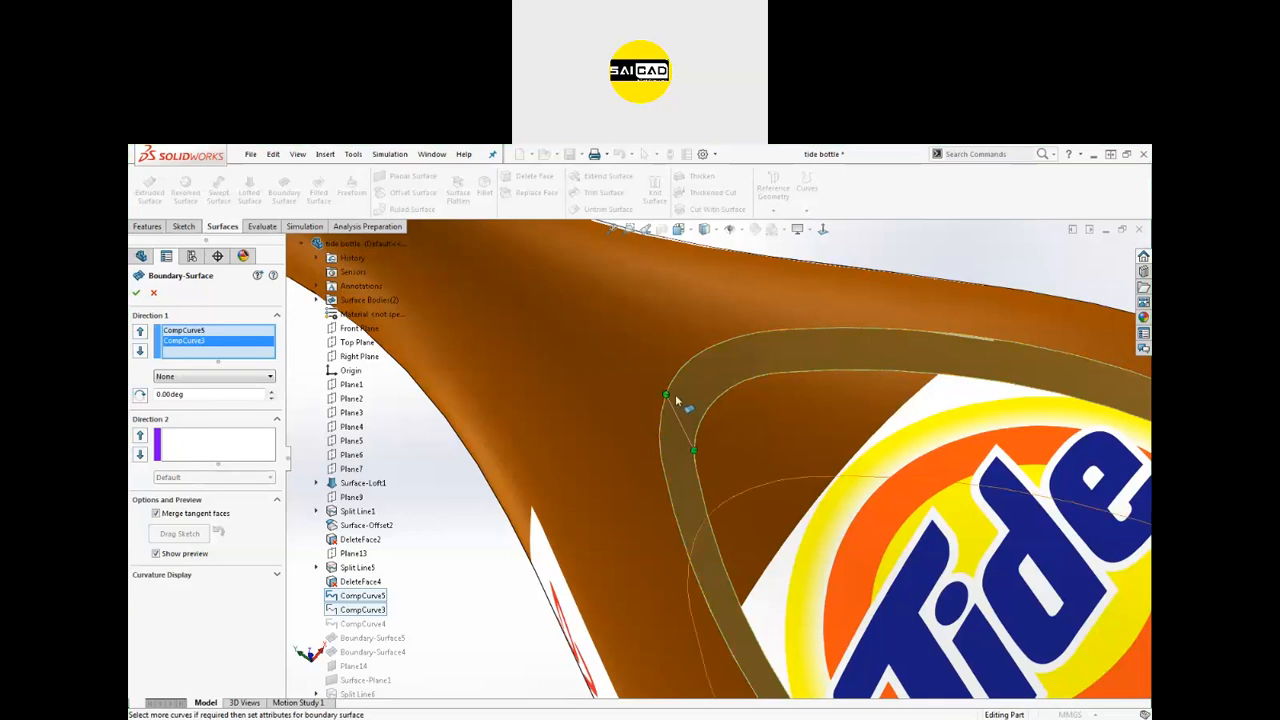
{"action": "left_click_drag", "start_coordinate": [667, 396], "coordinate": [660, 421]}
{"action": "scroll", "coordinate": [597, 419], "scroll_direction": "up", "scroll_amount": 3}
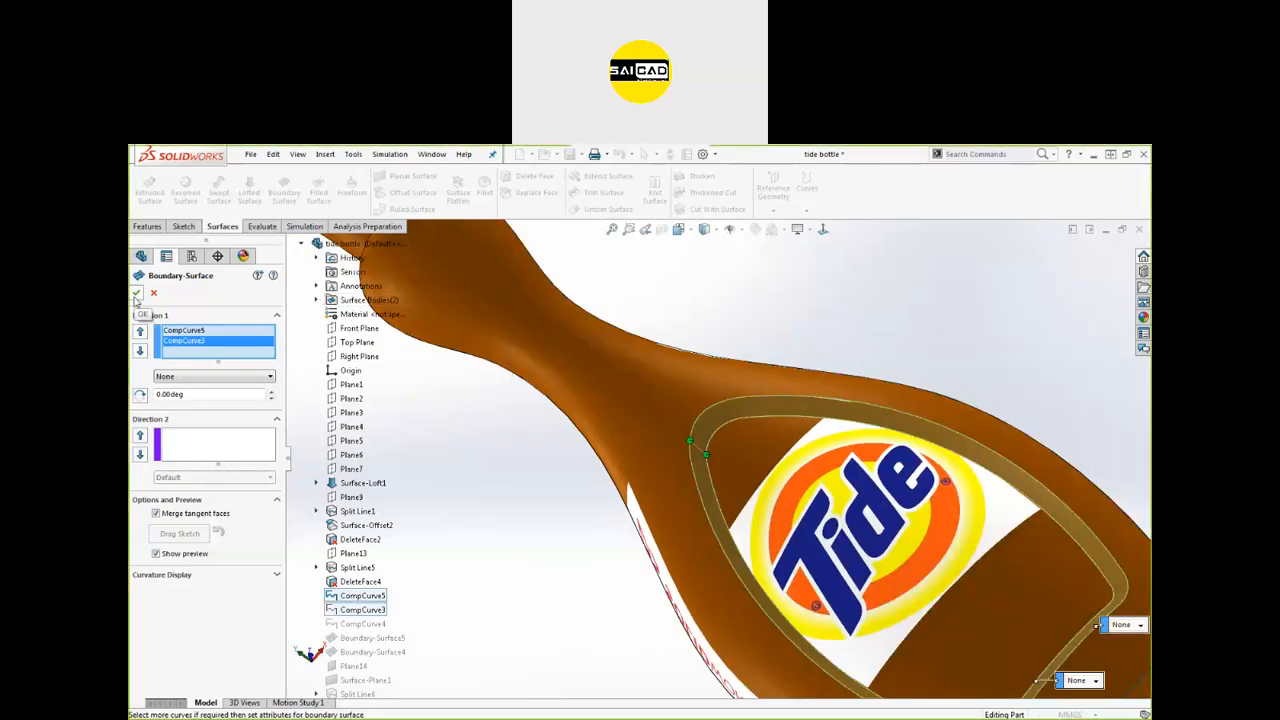
{"action": "scroll", "coordinate": [772, 414], "scroll_direction": "up", "scroll_amount": 2}
{"action": "middle_click_drag", "start_coordinate": [774, 416], "coordinate": [731, 330]}
{"action": "left_click", "coordinate": [810, 468]}
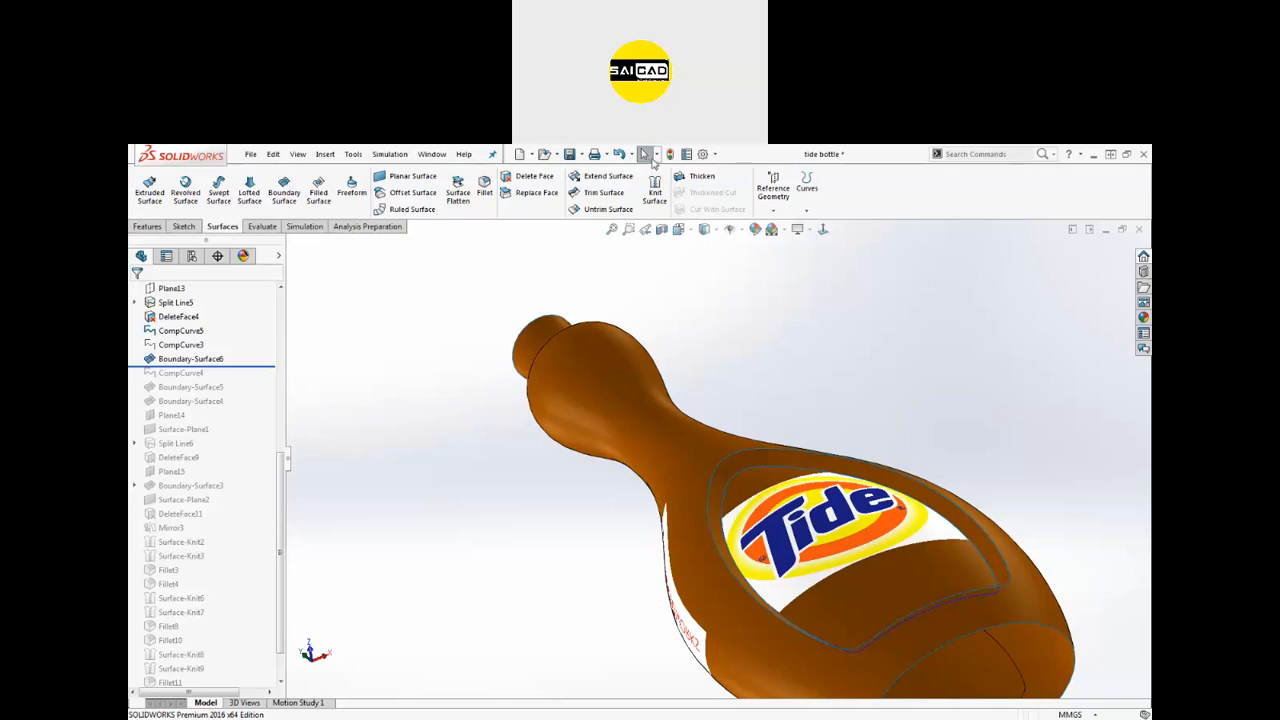
Step: Inspect the Curve Through XYZ Points dialog and close it without entering any points
{"action": "left_click", "coordinate": [774, 190]}
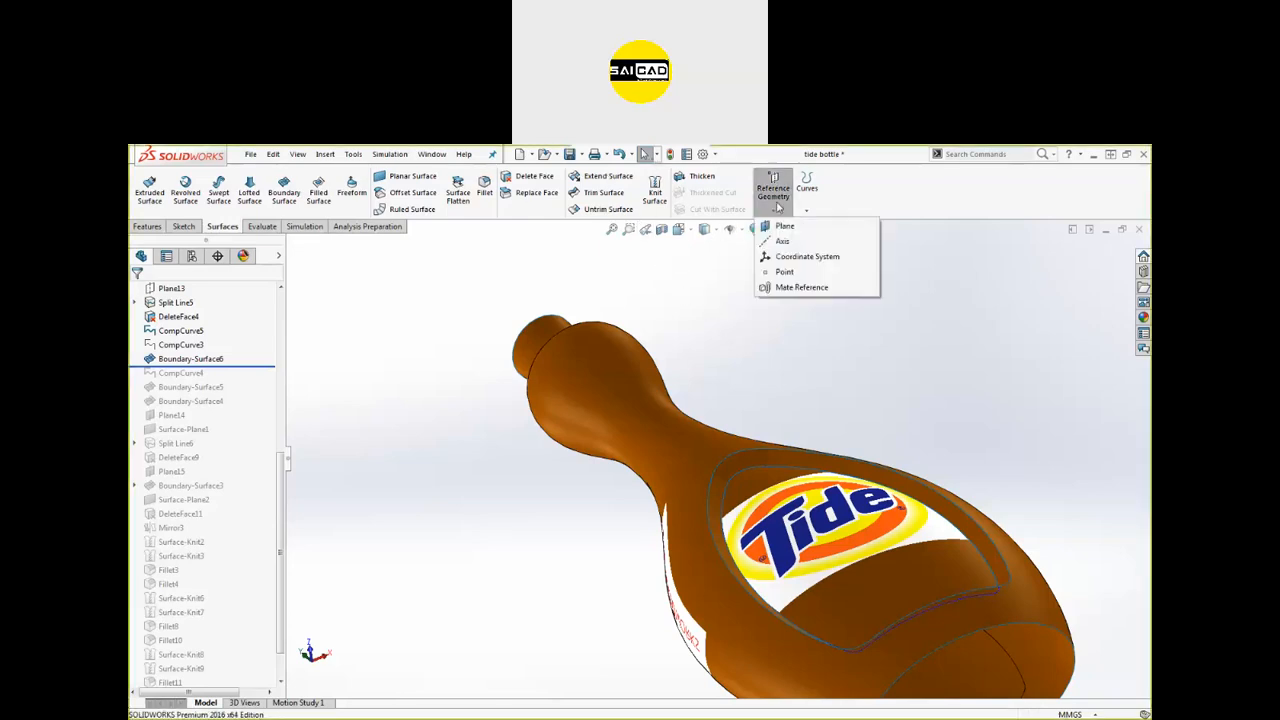
{"action": "left_click", "coordinate": [805, 201]}
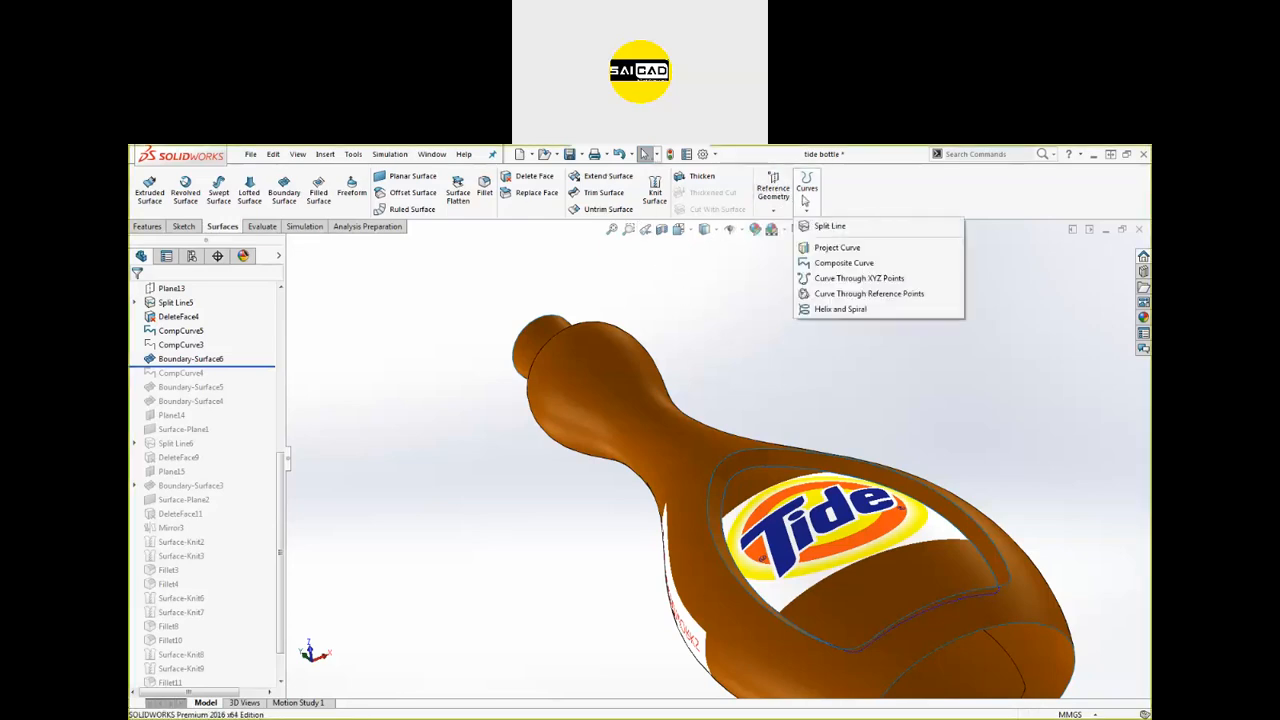
{"action": "left_click", "coordinate": [845, 280]}
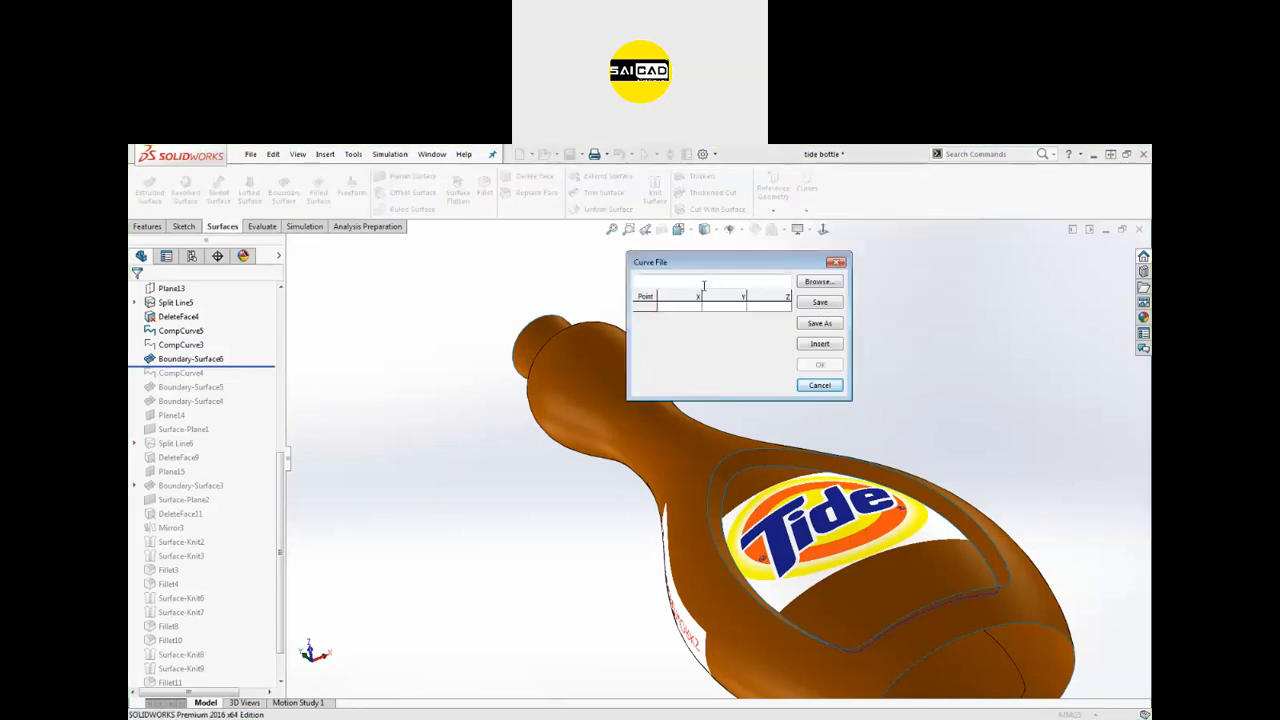
{"action": "left_click", "coordinate": [835, 263]}
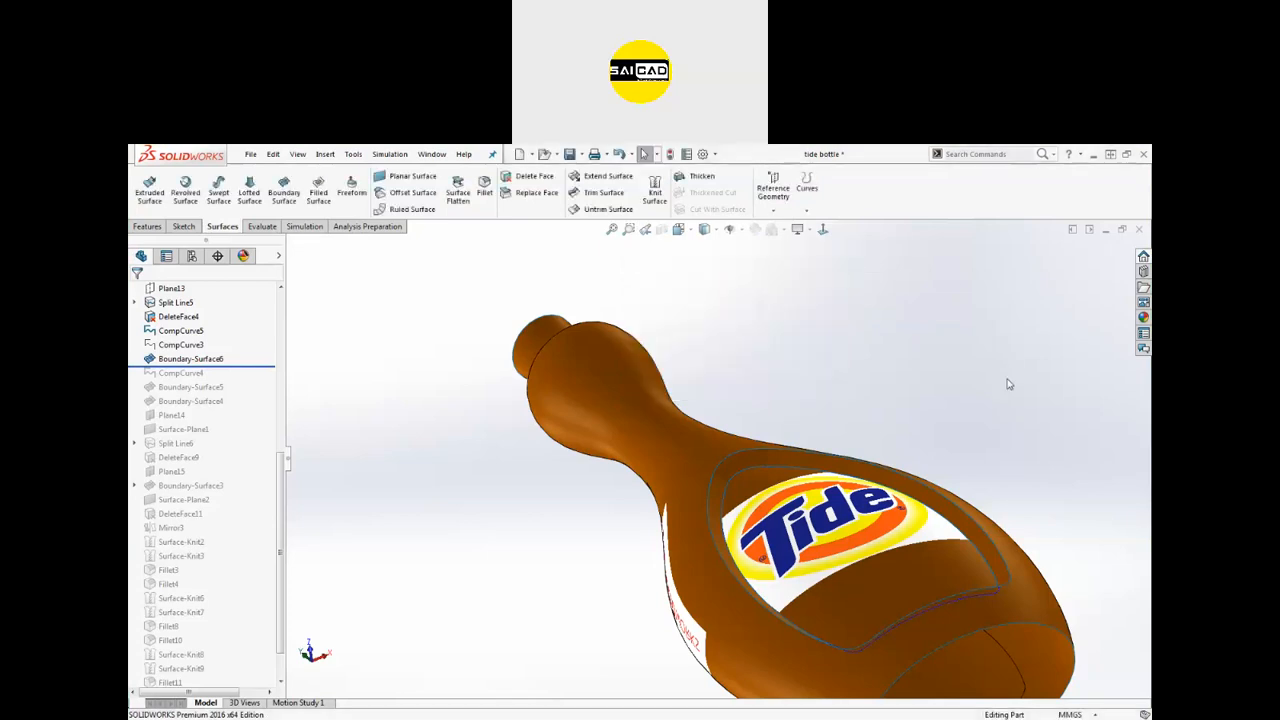
{"action": "left_click", "coordinate": [806, 209]}
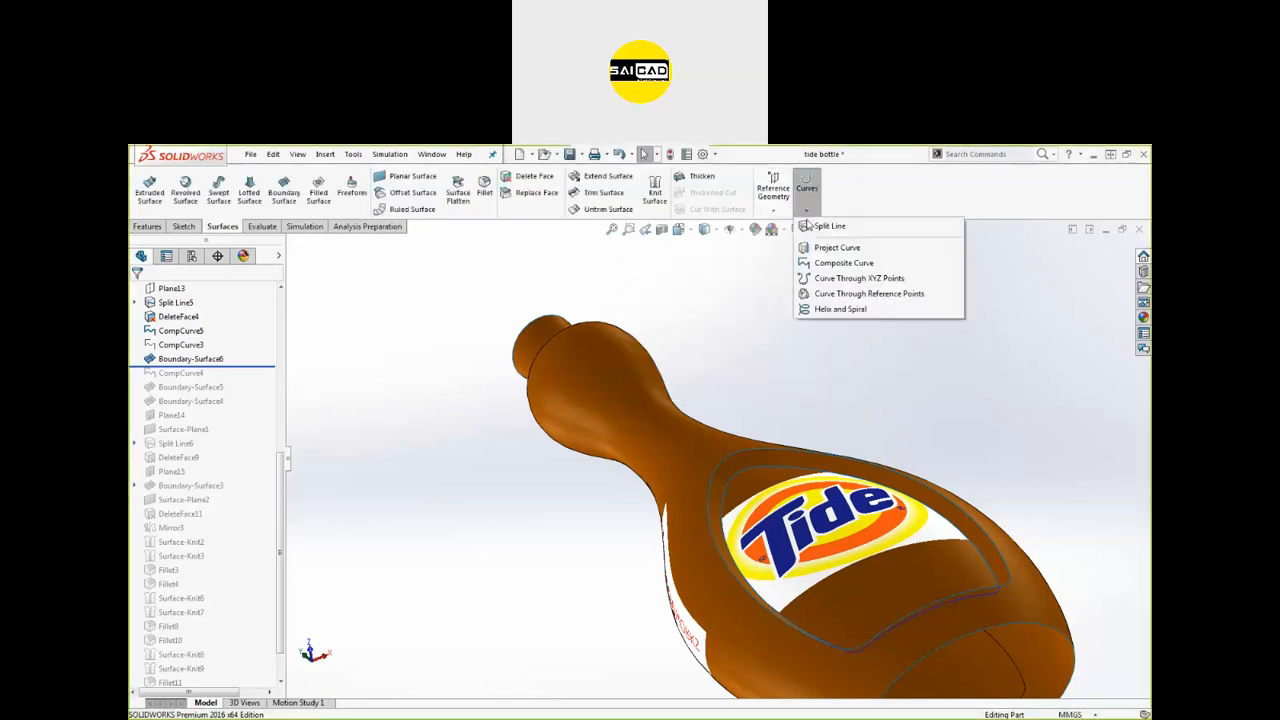
{"action": "left_click", "coordinate": [834, 295]}
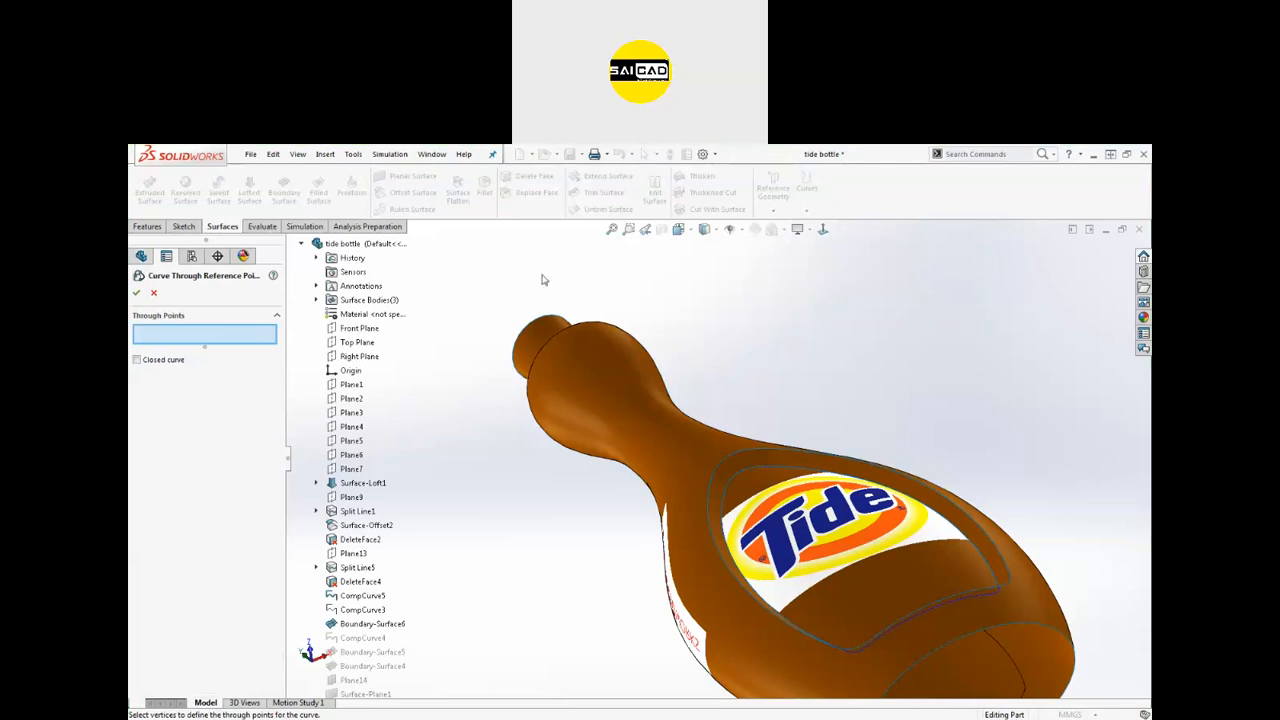
{"action": "left_click", "coordinate": [158, 291]}
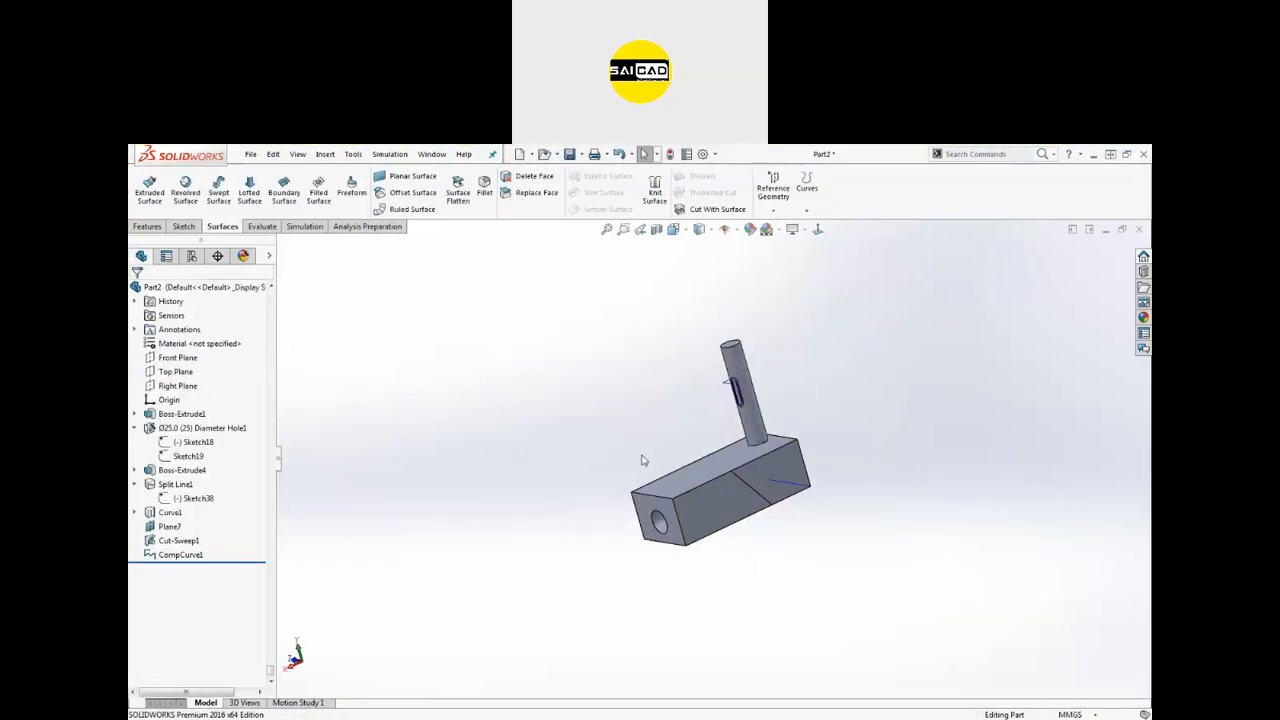
Step: In Part2, start a curve through reference points using the front face's two upper corners, both split-line ends and the adjacent far lower corner
{"action": "scroll", "coordinate": [686, 465], "scroll_direction": "down", "scroll_amount": 2}
{"action": "left_click", "coordinate": [806, 210]}
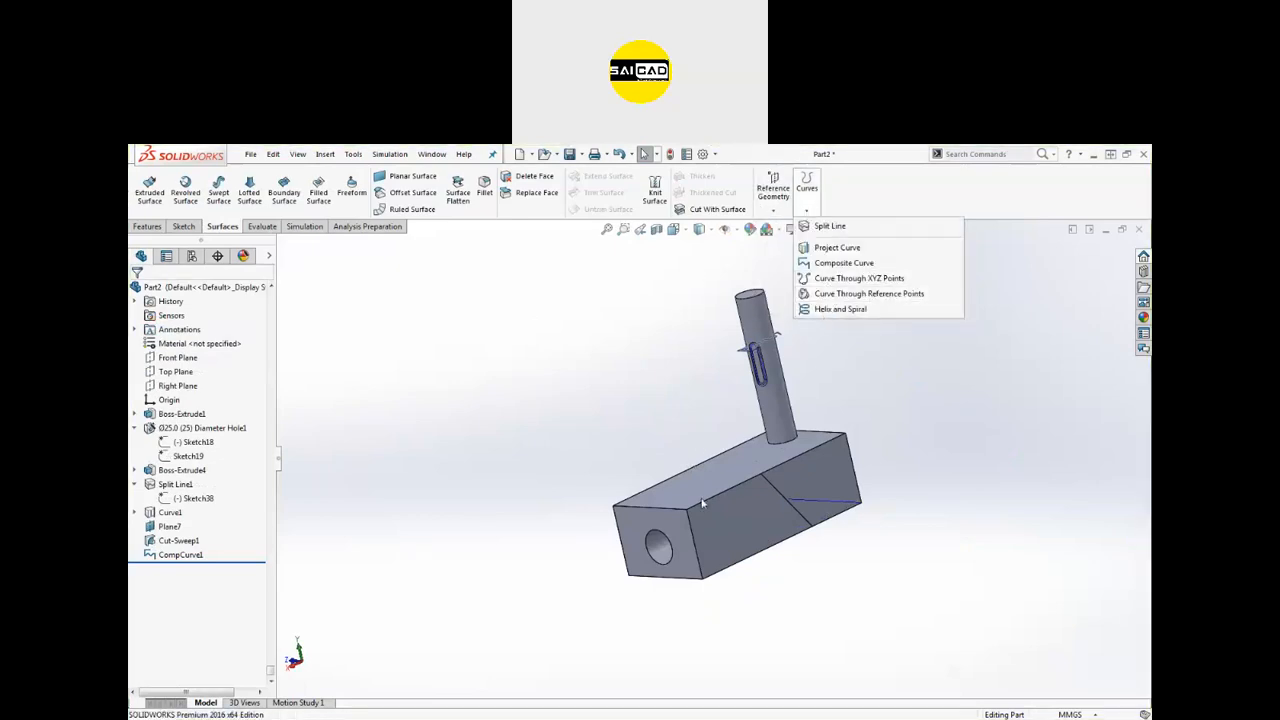
{"action": "left_click", "coordinate": [869, 293]}
{"action": "scroll", "coordinate": [675, 503], "scroll_direction": "down", "scroll_amount": 1}
{"action": "left_click", "coordinate": [594, 481]}
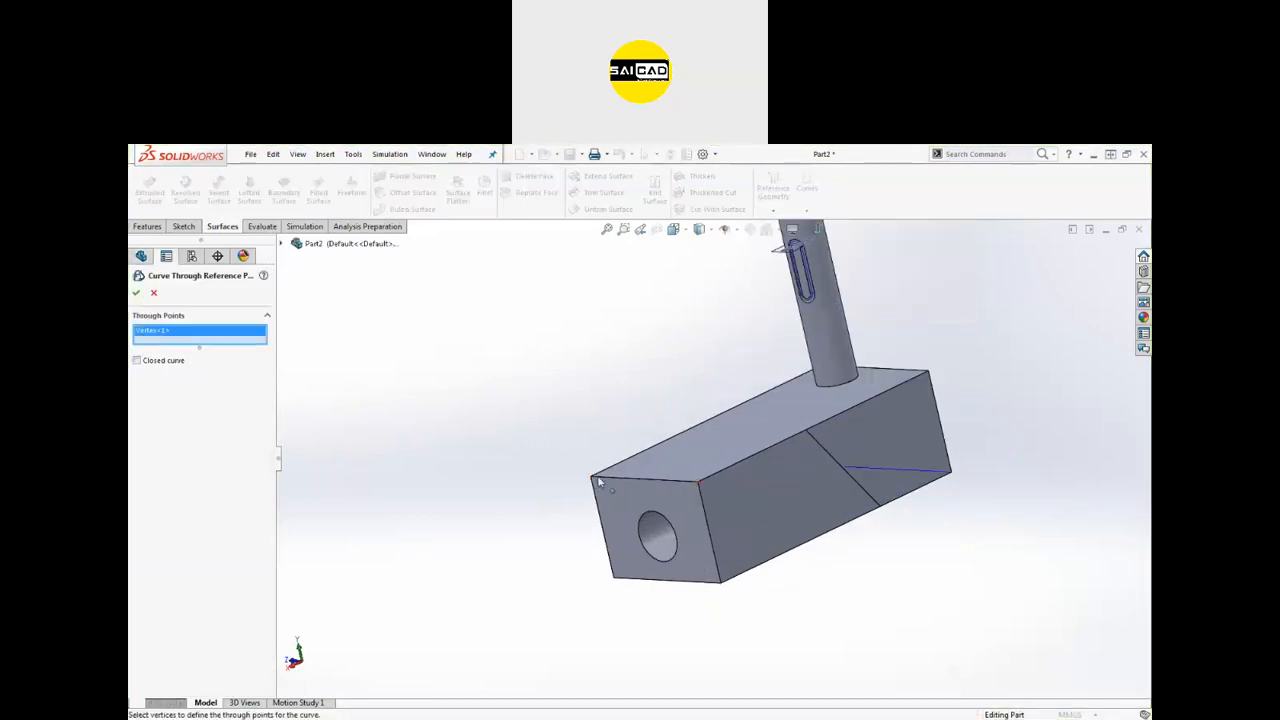
{"action": "left_click", "coordinate": [697, 481]}
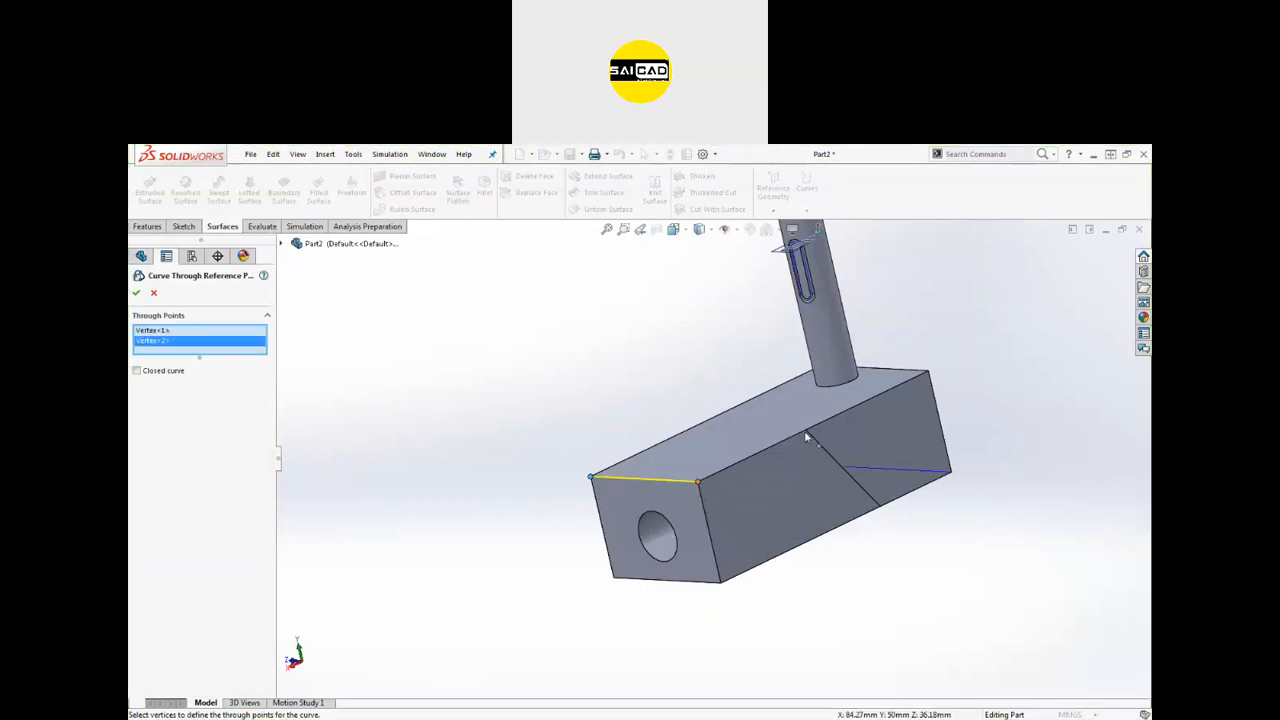
{"action": "left_click", "coordinate": [806, 432]}
{"action": "left_click", "coordinate": [880, 506]}
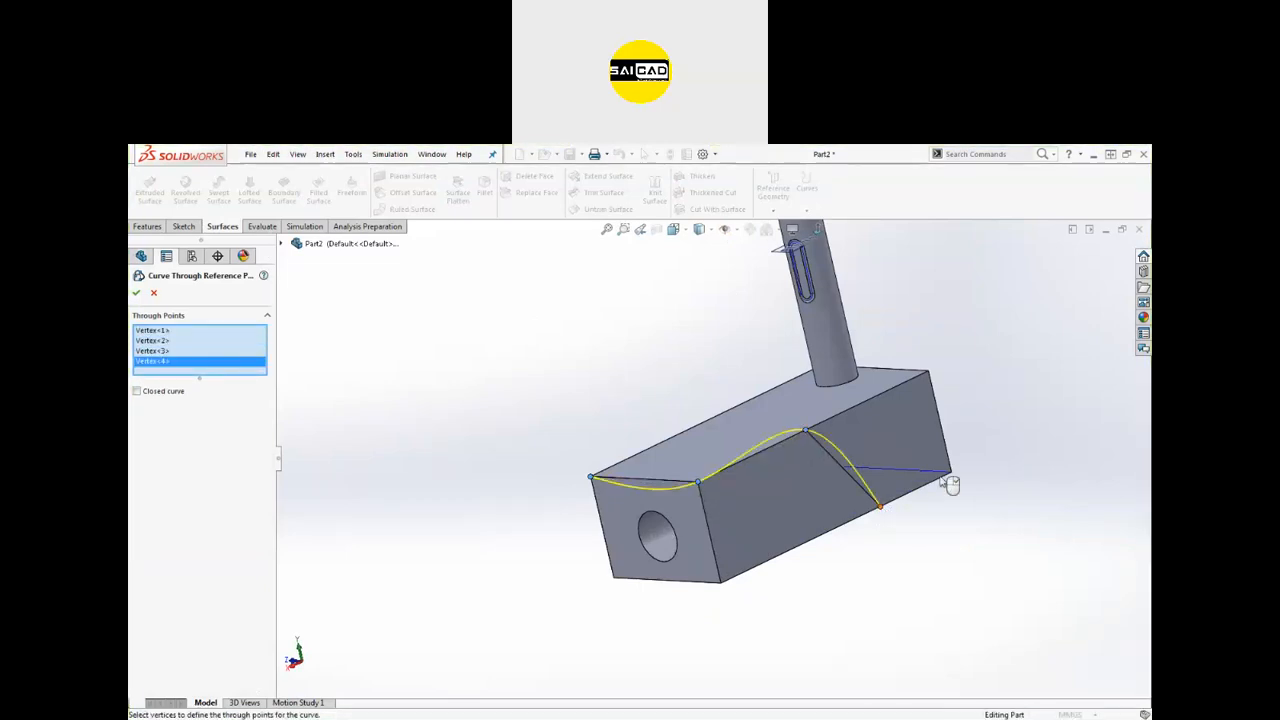
{"action": "left_click", "coordinate": [950, 471]}
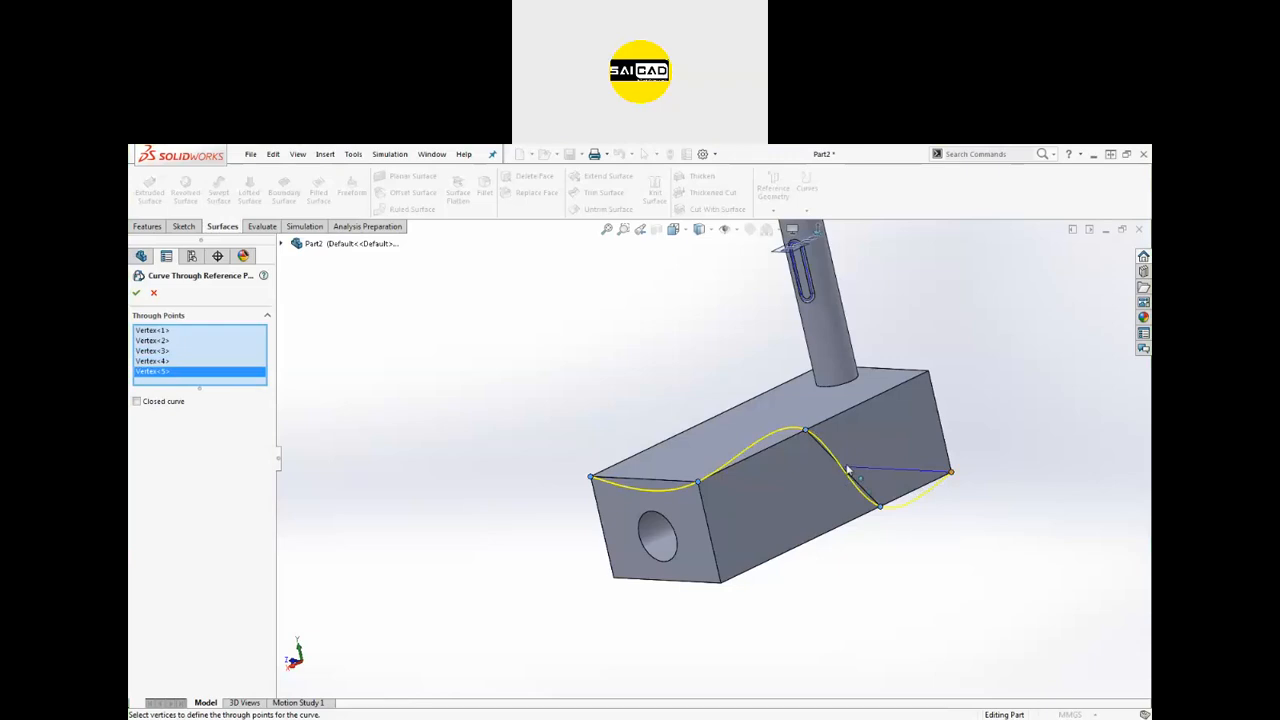
Step: Add three corners of the handle-end face as through points: the remaining lower corner and both upper corners
{"action": "middle_click_drag", "start_coordinate": [838, 472], "coordinate": [1109, 440]}
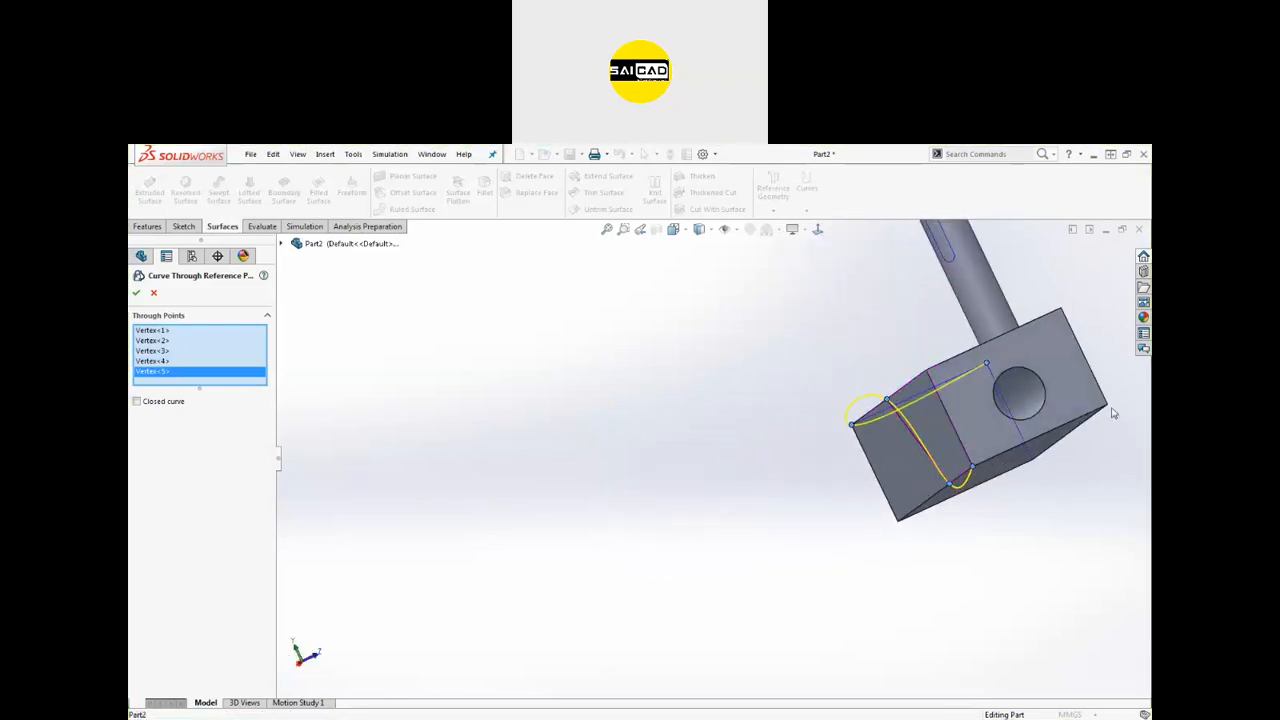
{"action": "left_click", "coordinate": [1107, 406]}
{"action": "left_click", "coordinate": [1061, 309]}
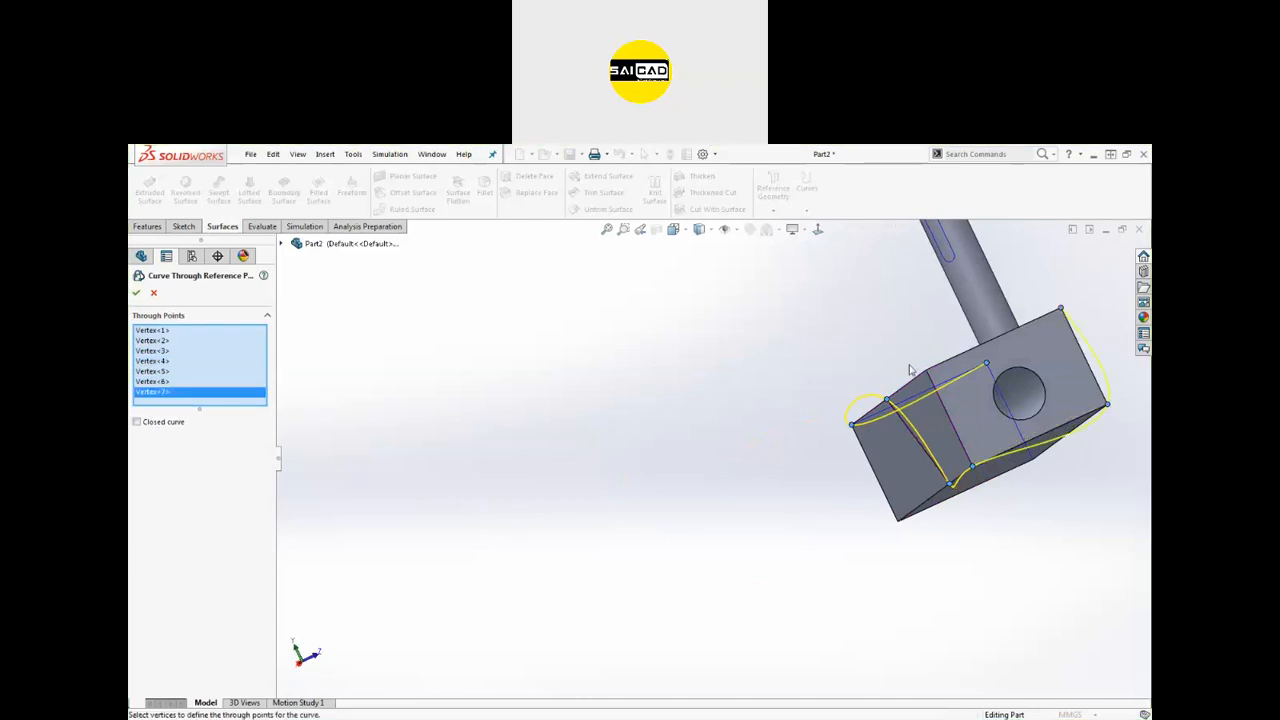
{"action": "left_click", "coordinate": [930, 372]}
{"action": "middle_click_drag", "start_coordinate": [930, 372], "coordinate": [783, 332]}
Step: Reselect the curve's starting upper corner so it becomes the last through point, and accept the open curve
{"action": "left_click", "coordinate": [783, 332]}
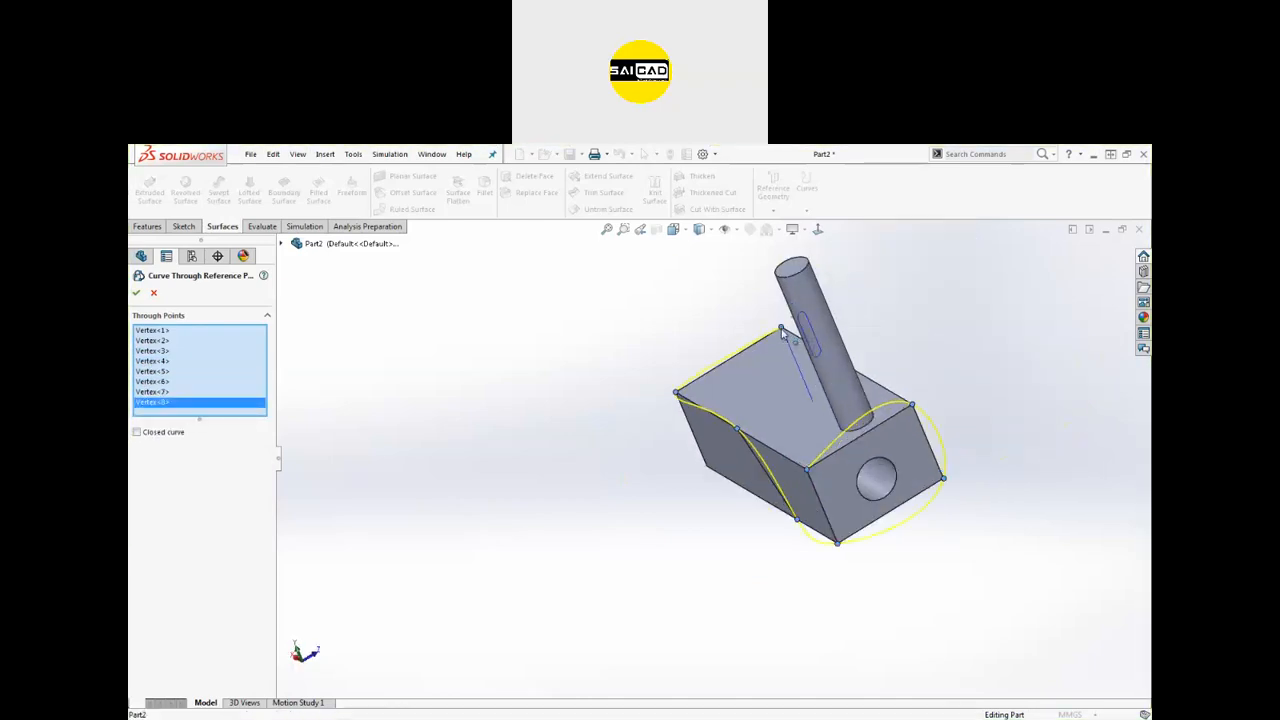
{"action": "middle_click_drag", "start_coordinate": [668, 472], "coordinate": [686, 462]}
{"action": "left_click", "coordinate": [151, 424]}
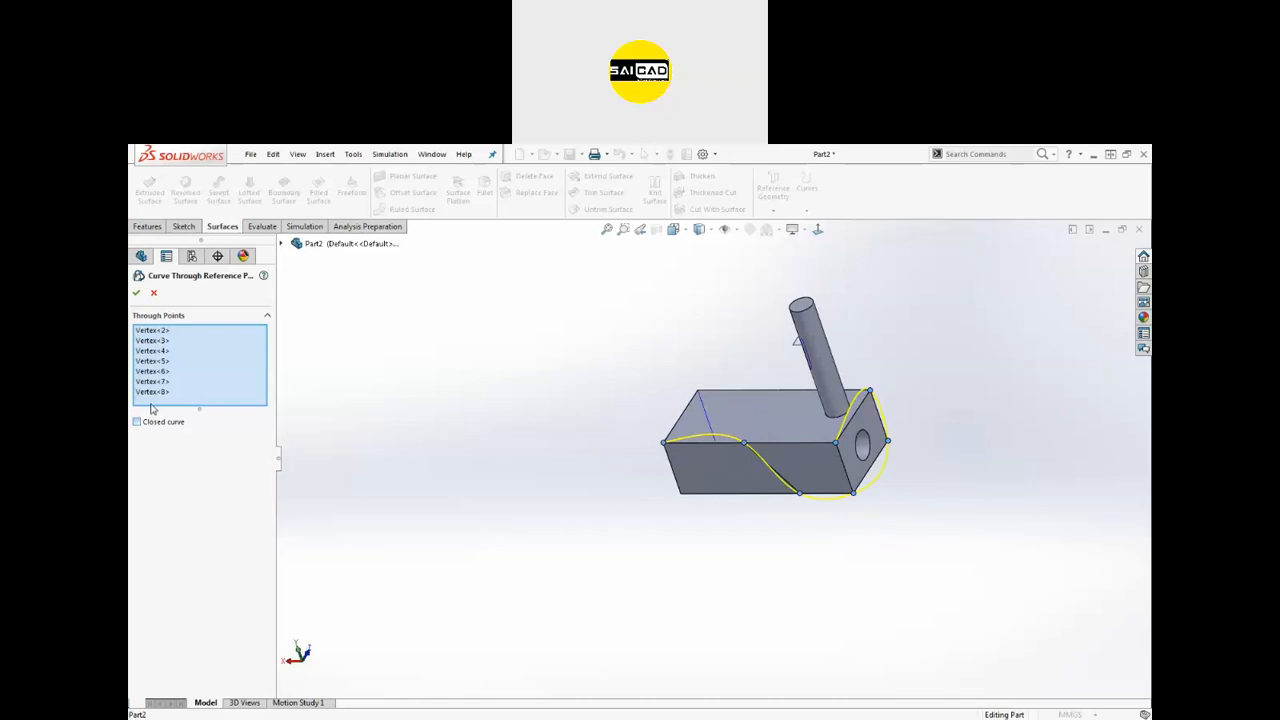
{"action": "left_click", "coordinate": [699, 393]}
{"action": "middle_click_drag", "start_coordinate": [553, 461], "coordinate": [558, 461]}
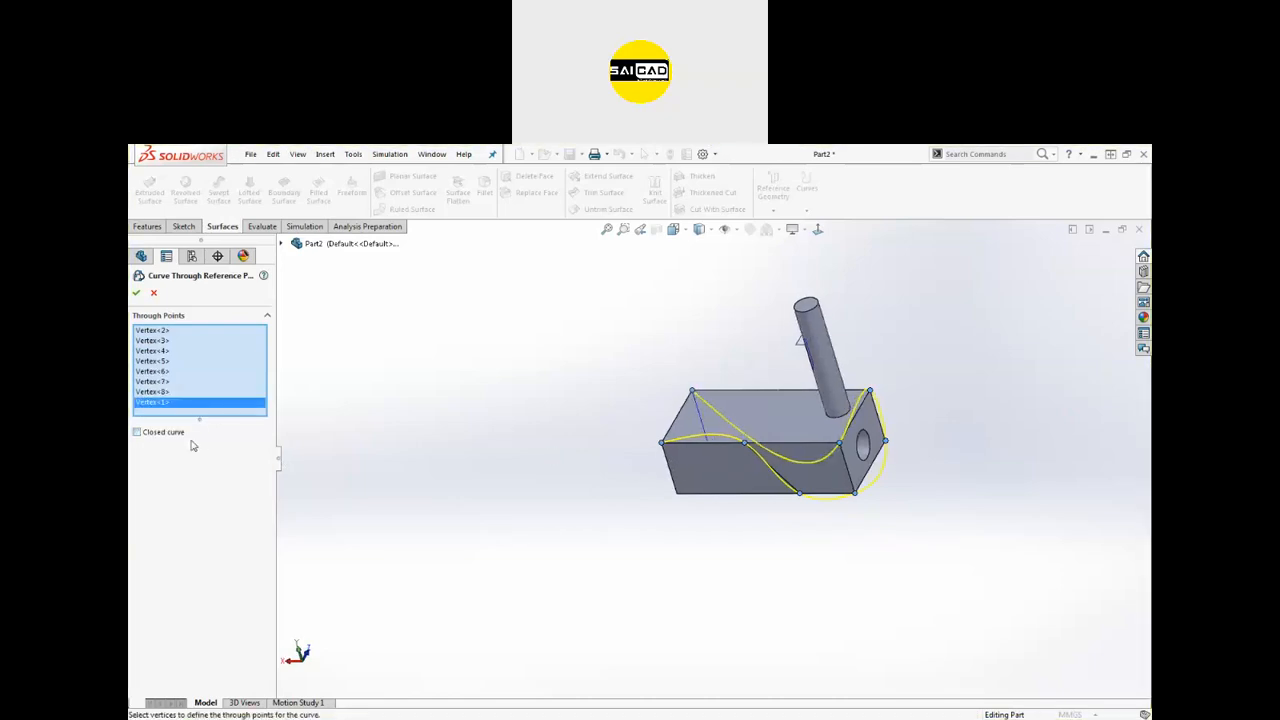
{"action": "left_click", "coordinate": [137, 293]}
Step: Sweep a 10 mm circular profile along Curve2, the curve through reference points
{"action": "middle_click_drag", "start_coordinate": [551, 449], "coordinate": [674, 420]}
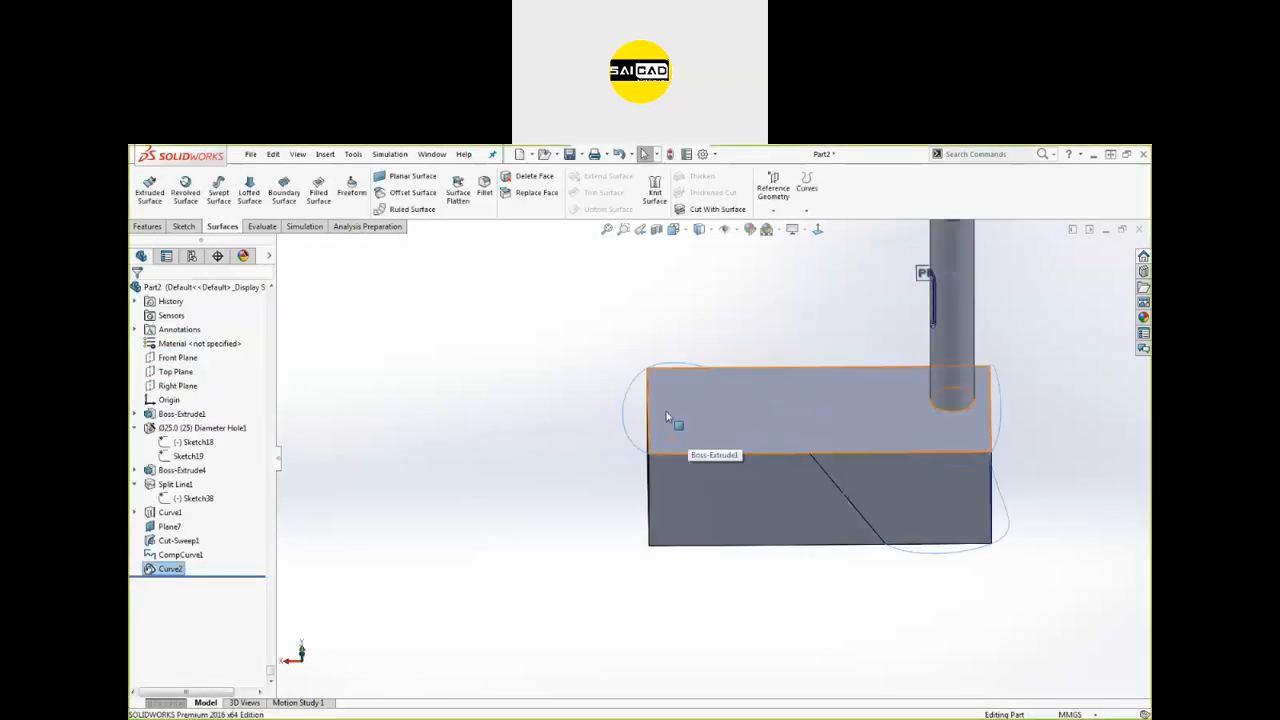
{"action": "left_click", "coordinate": [621, 407]}
{"action": "scroll", "coordinate": [617, 411], "scroll_direction": "up", "scroll_amount": 2}
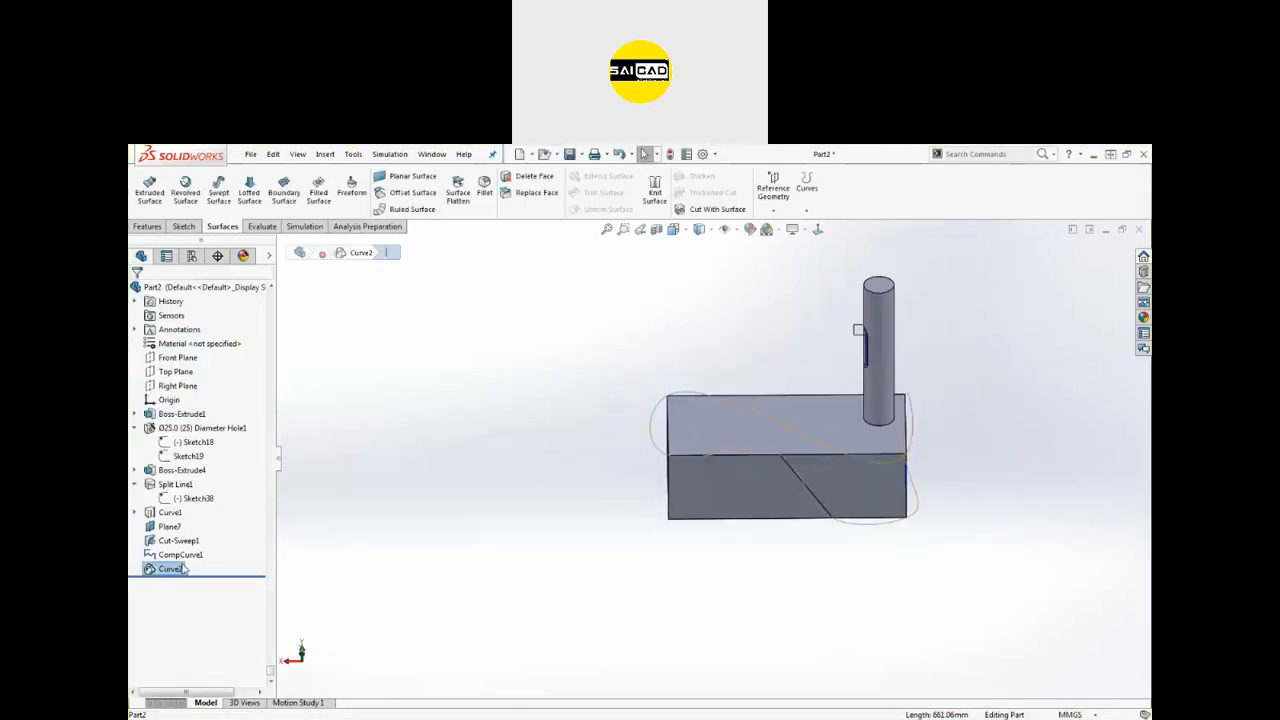
{"action": "middle_click_drag", "start_coordinate": [543, 514], "coordinate": [400, 291]}
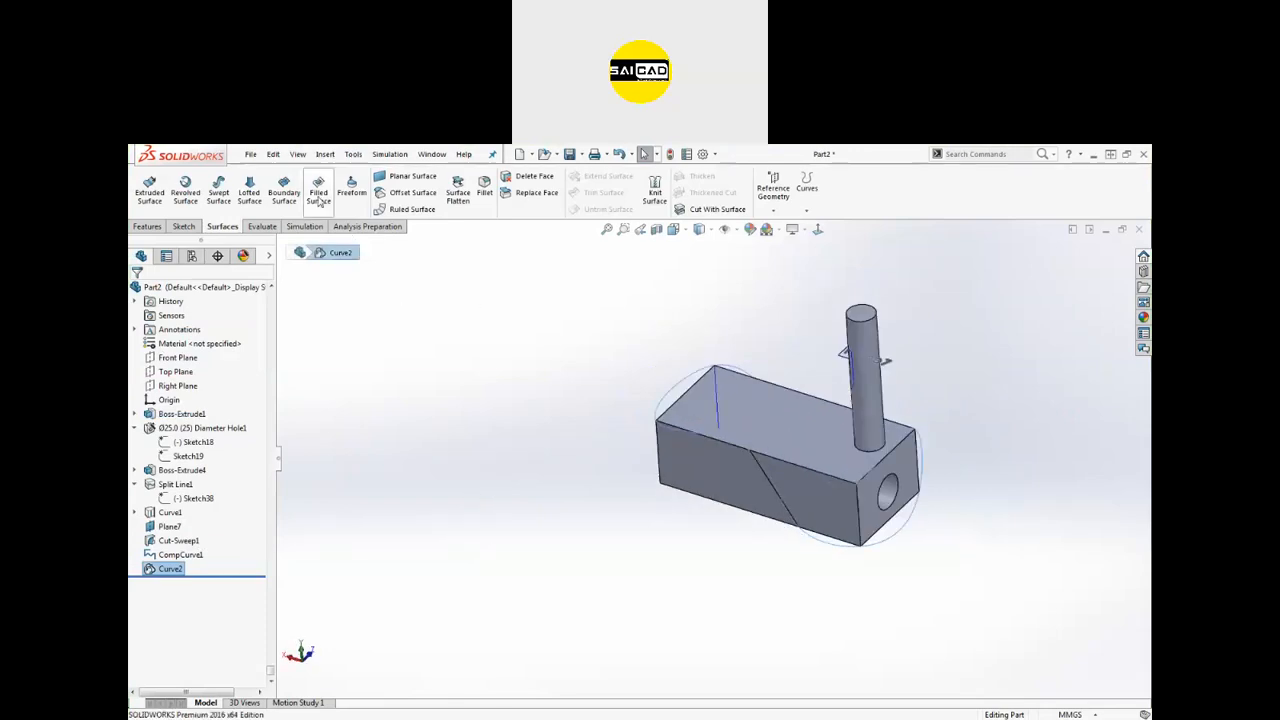
{"action": "left_click", "coordinate": [148, 226]}
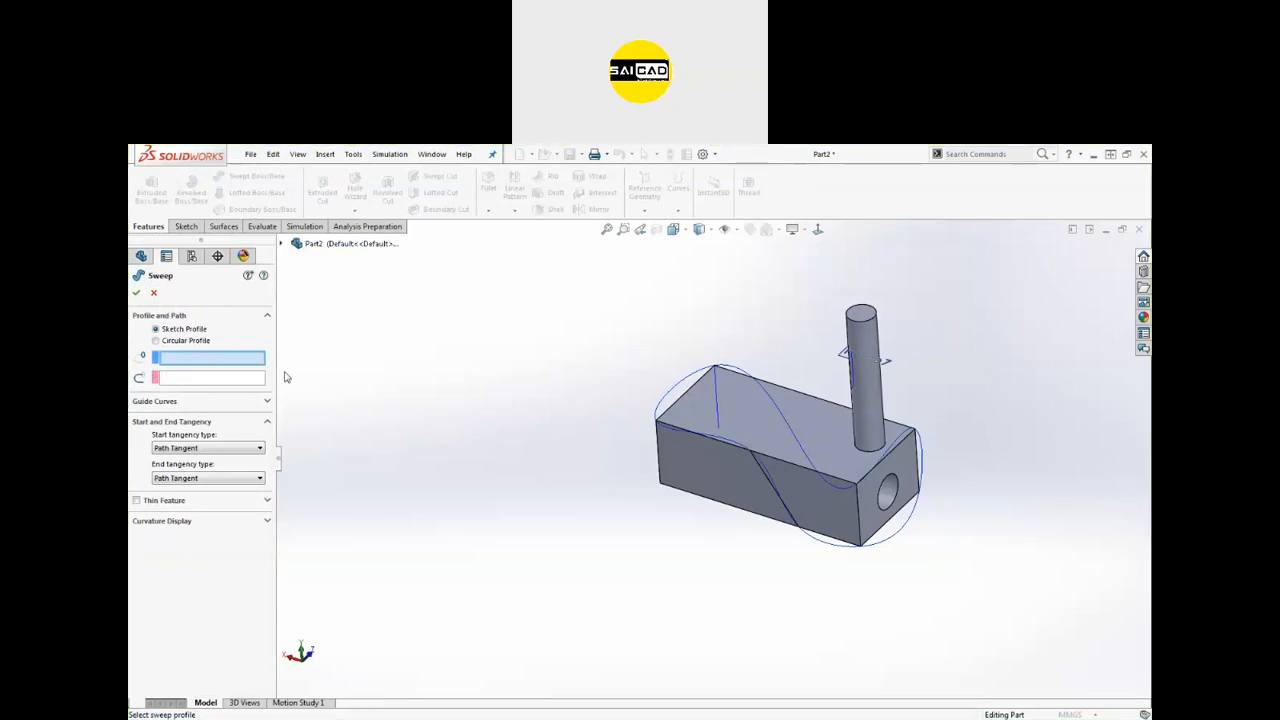
{"action": "left_click", "coordinate": [182, 342]}
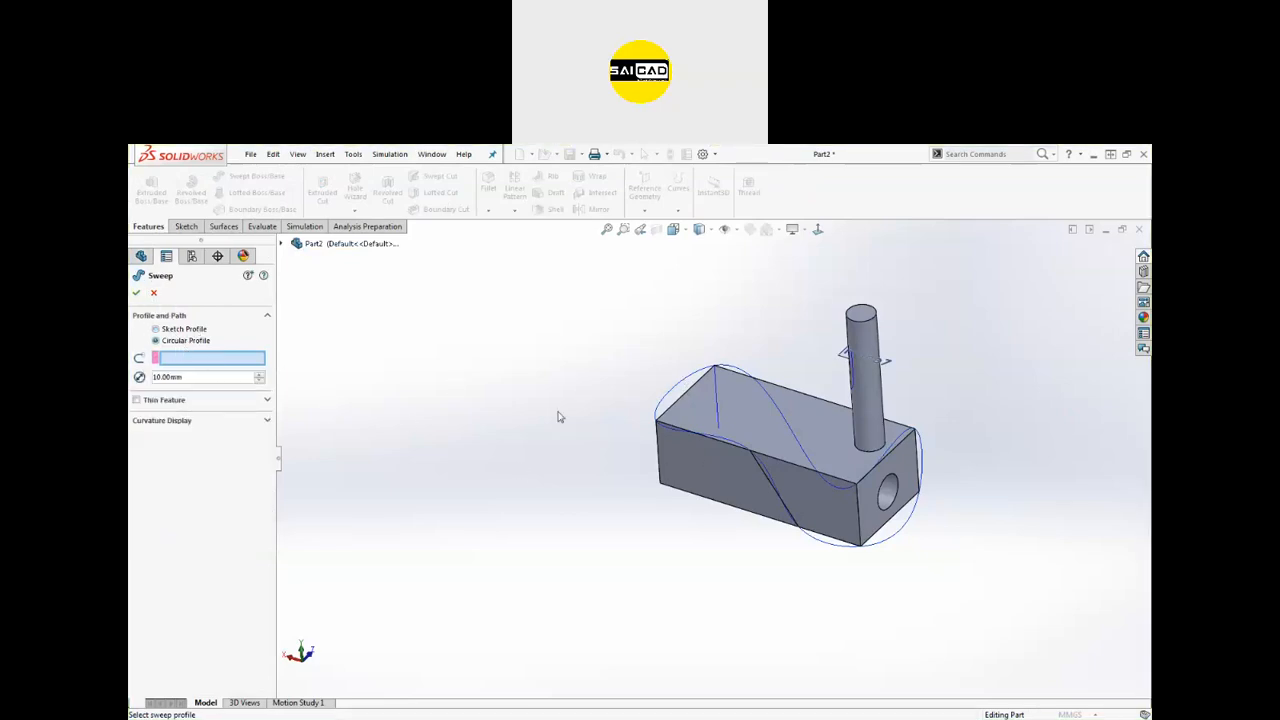
{"action": "left_click", "coordinate": [723, 388]}
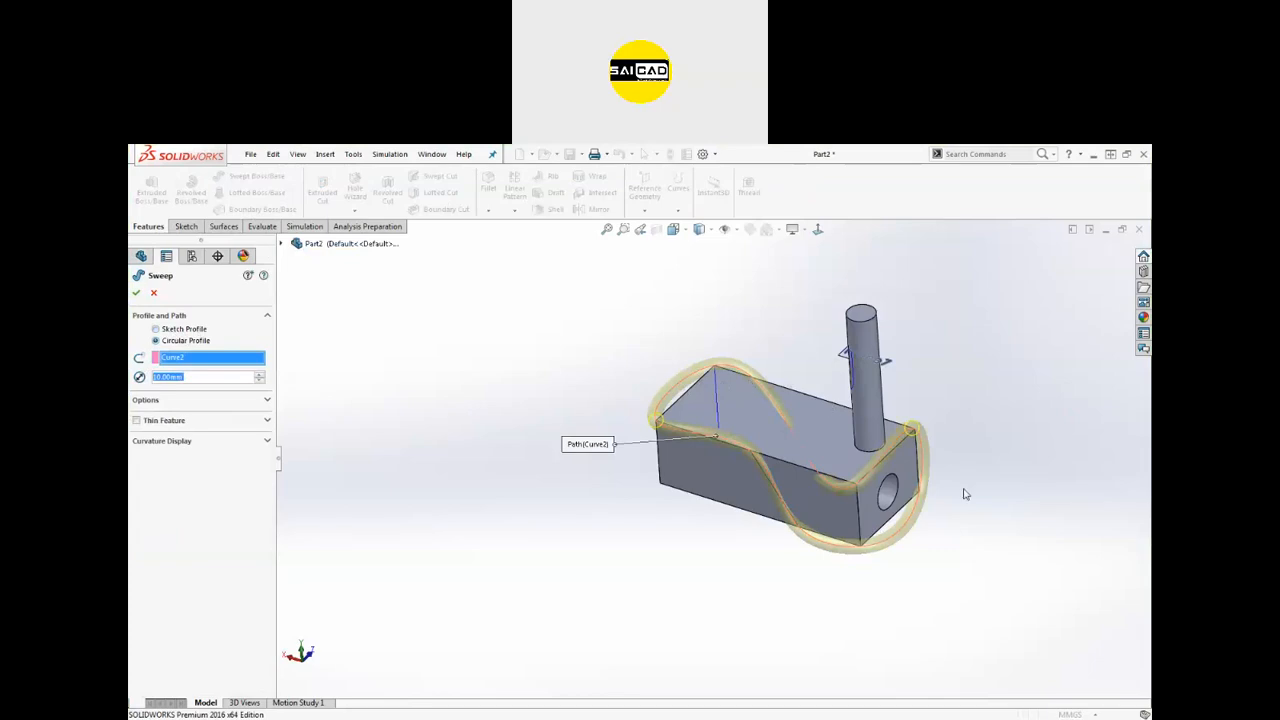
{"action": "left_click", "coordinate": [190, 330]}
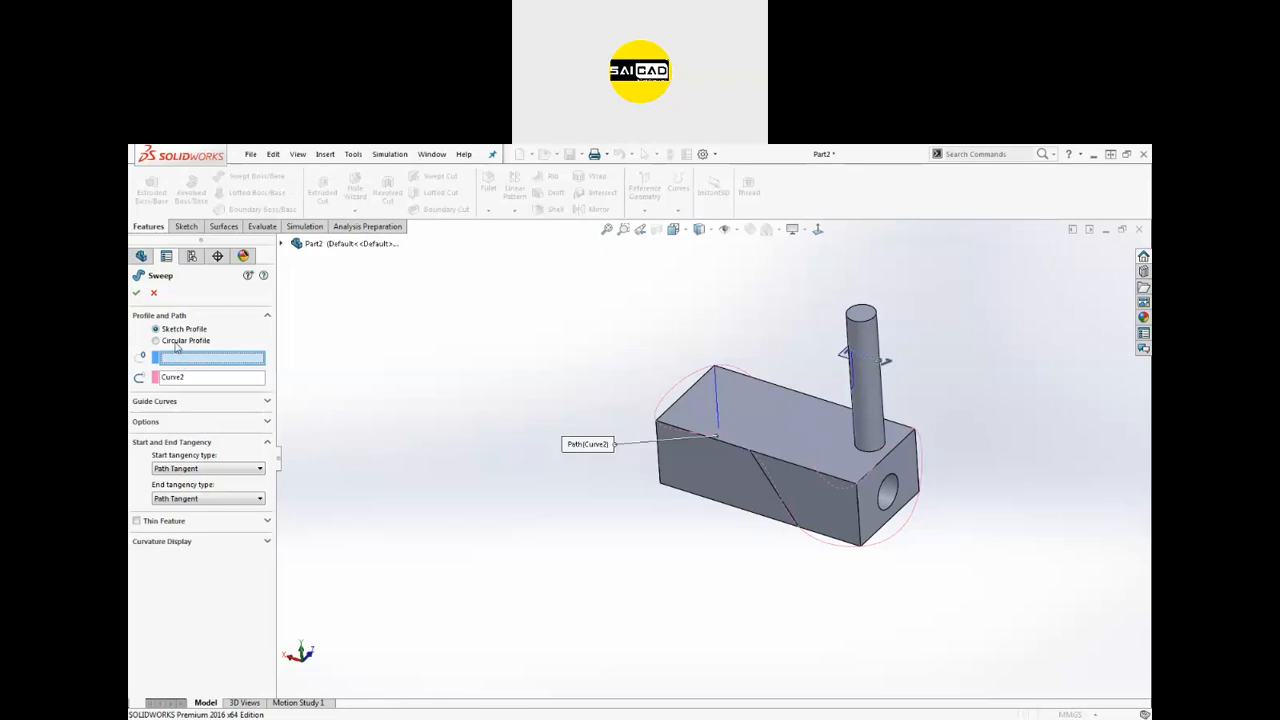
{"action": "left_click", "coordinate": [178, 381]}
{"action": "left_click", "coordinate": [184, 341]}
{"action": "left_click", "coordinate": [136, 292]}
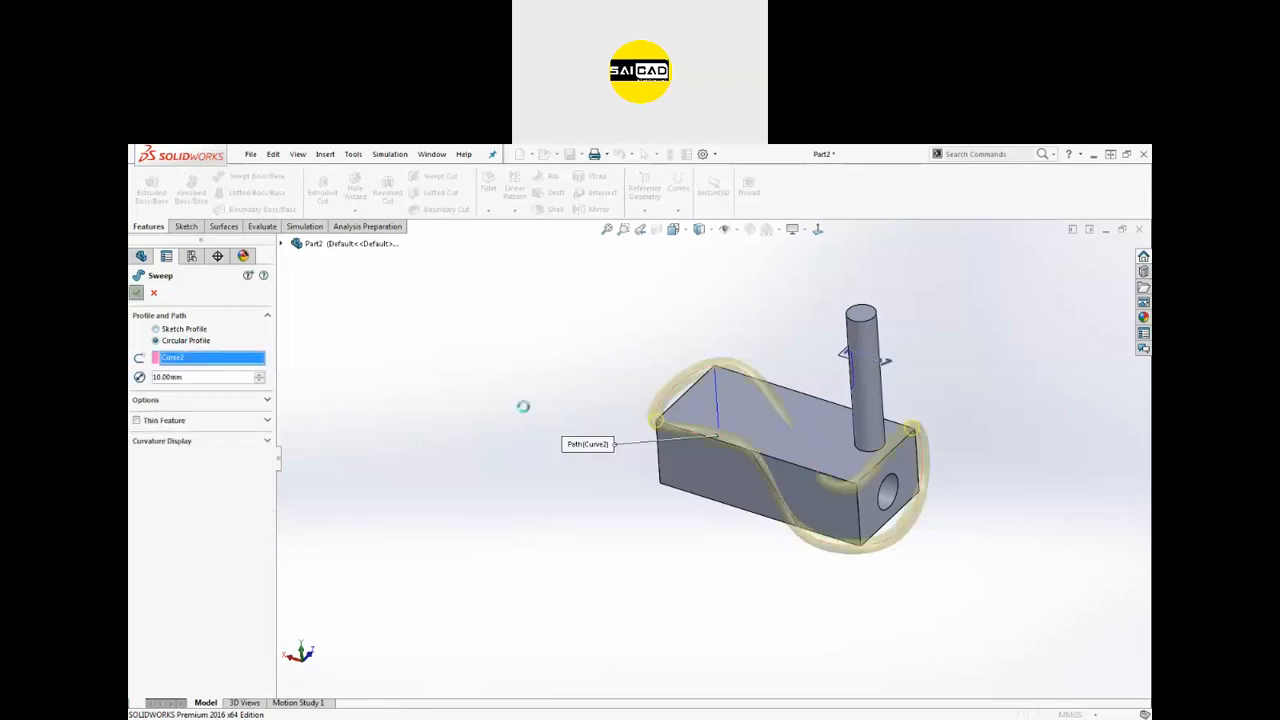
Step: Start a curve through XYZ points with its first point at X 50 mm, Y 0 mm, Z 0 mm
{"action": "middle_click_drag", "start_coordinate": [601, 527], "coordinate": [630, 460]}
{"action": "scroll", "coordinate": [653, 445], "scroll_direction": "down", "scroll_amount": 3}
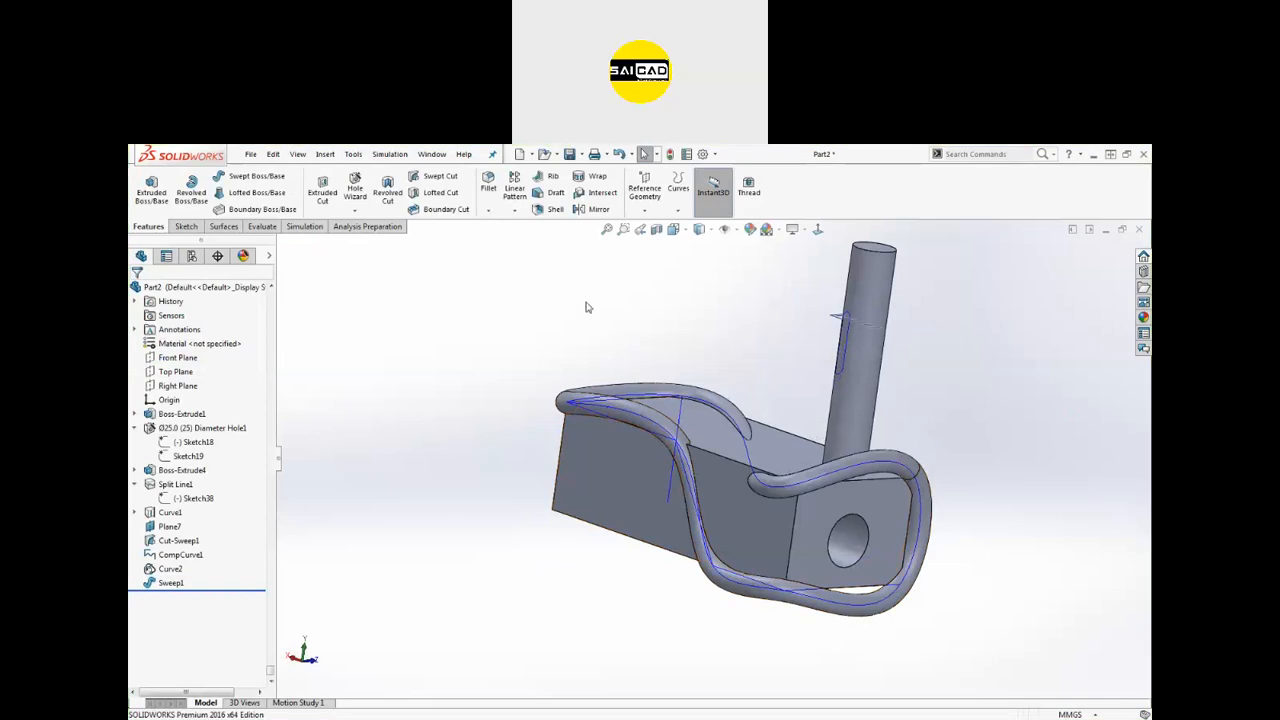
{"action": "left_click", "coordinate": [684, 204]}
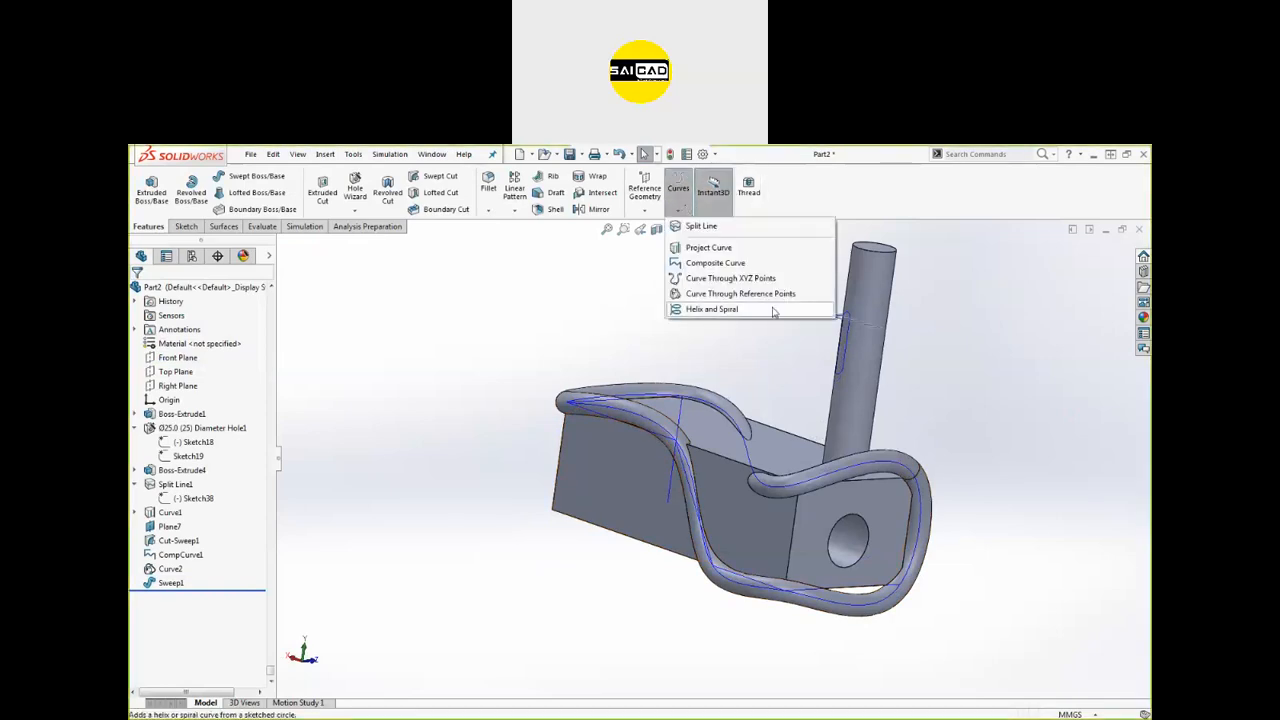
{"action": "left_click", "coordinate": [741, 281]}
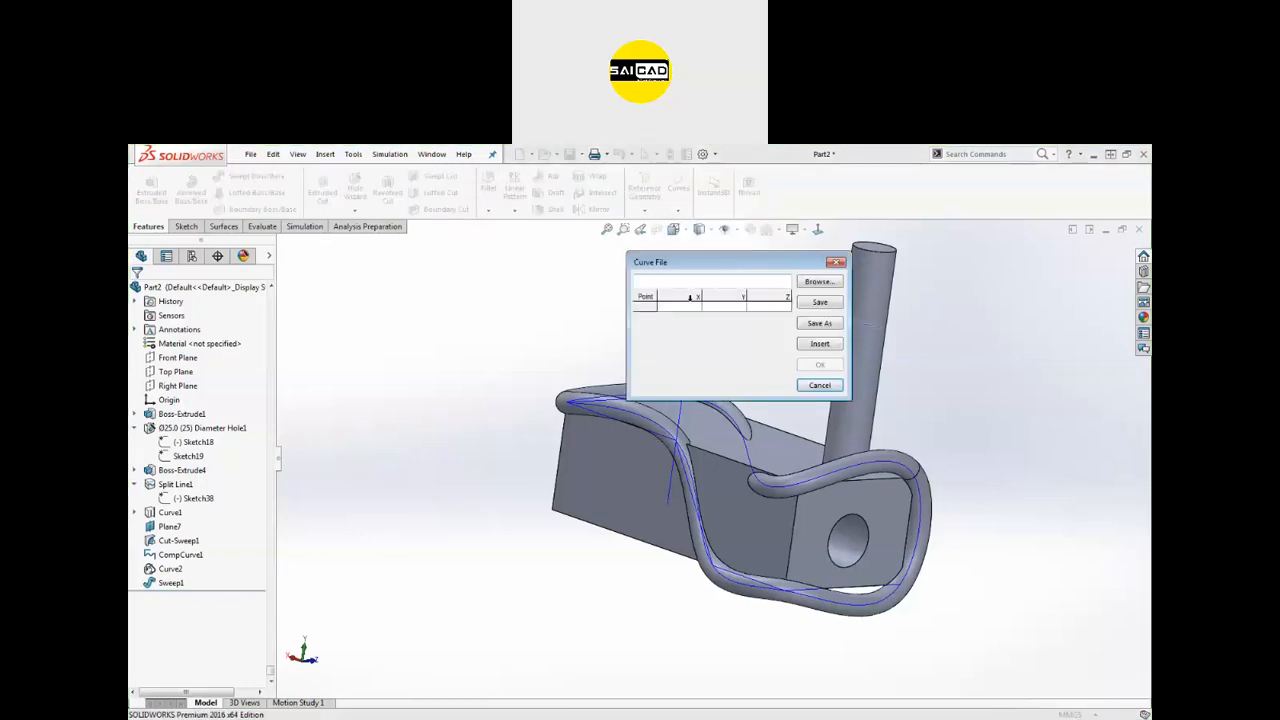
{"action": "left_click_drag", "start_coordinate": [709, 260], "coordinate": [375, 268]}
{"action": "double_click", "coordinate": [354, 318]}
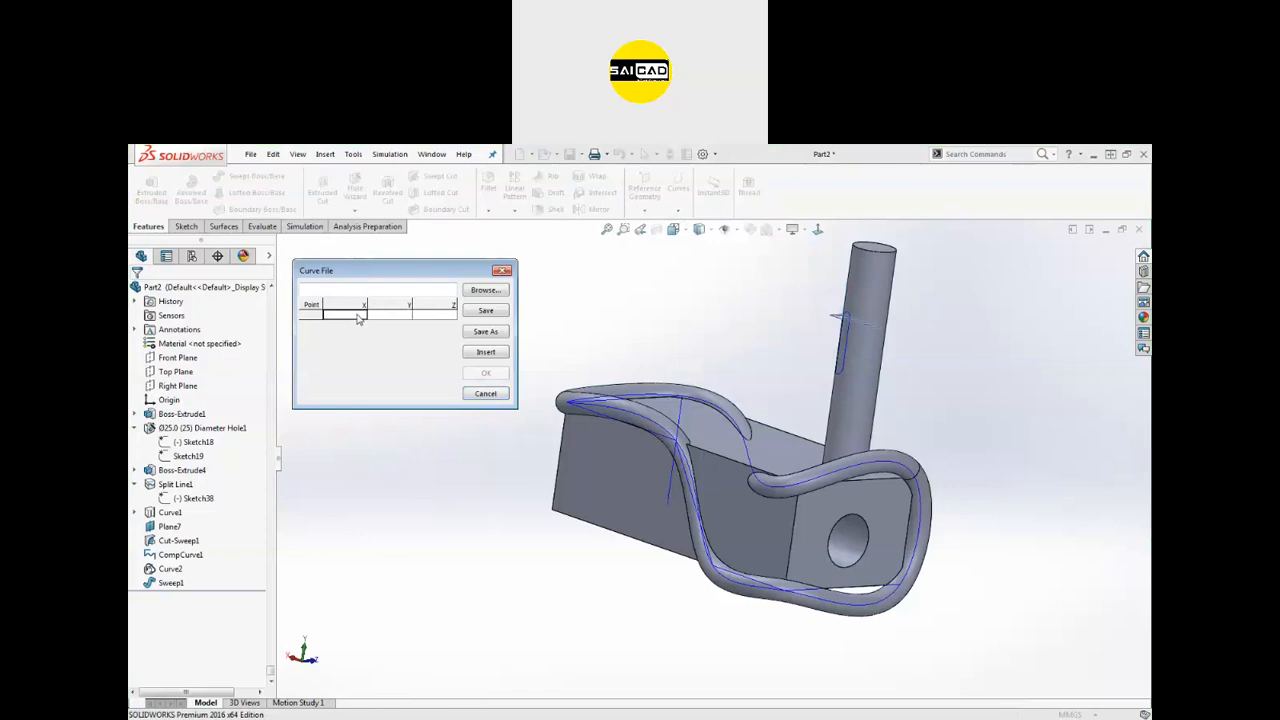
{"action": "double_click", "coordinate": [357, 318]}
{"action": "type", "text": "50"}
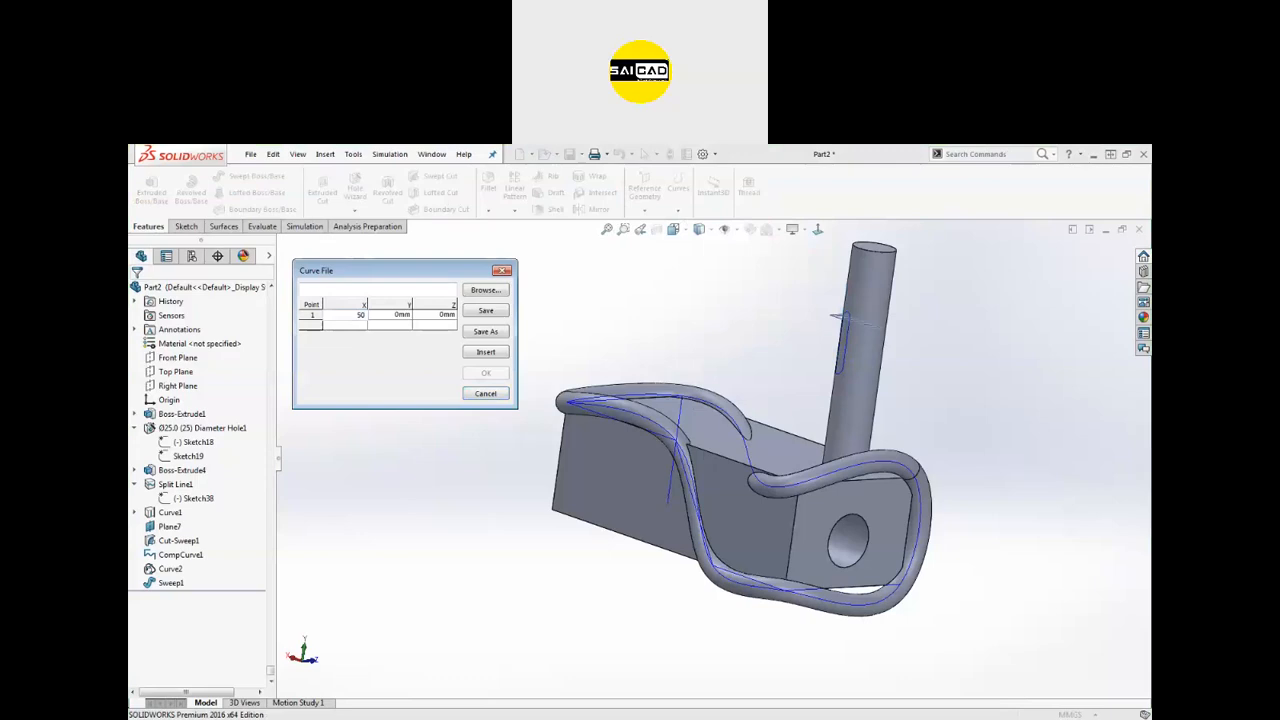
{"action": "key", "text": "Tab"}
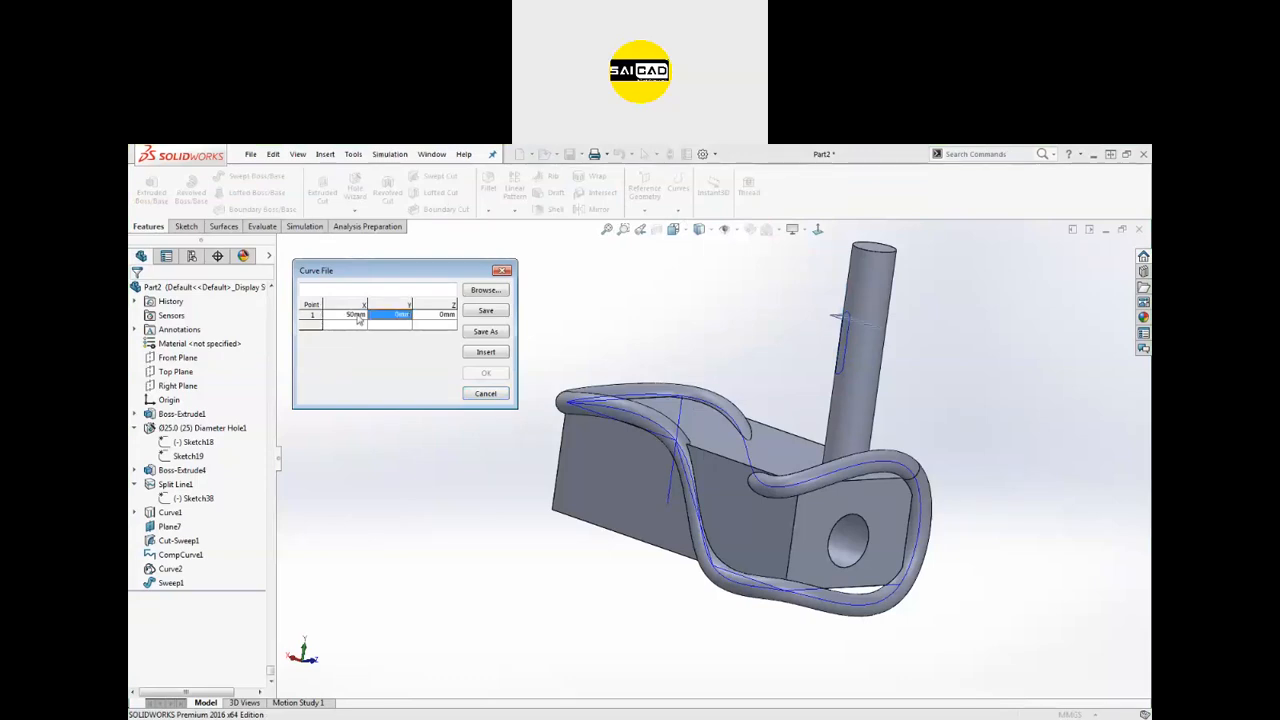
{"action": "key", "text": "Tab"}
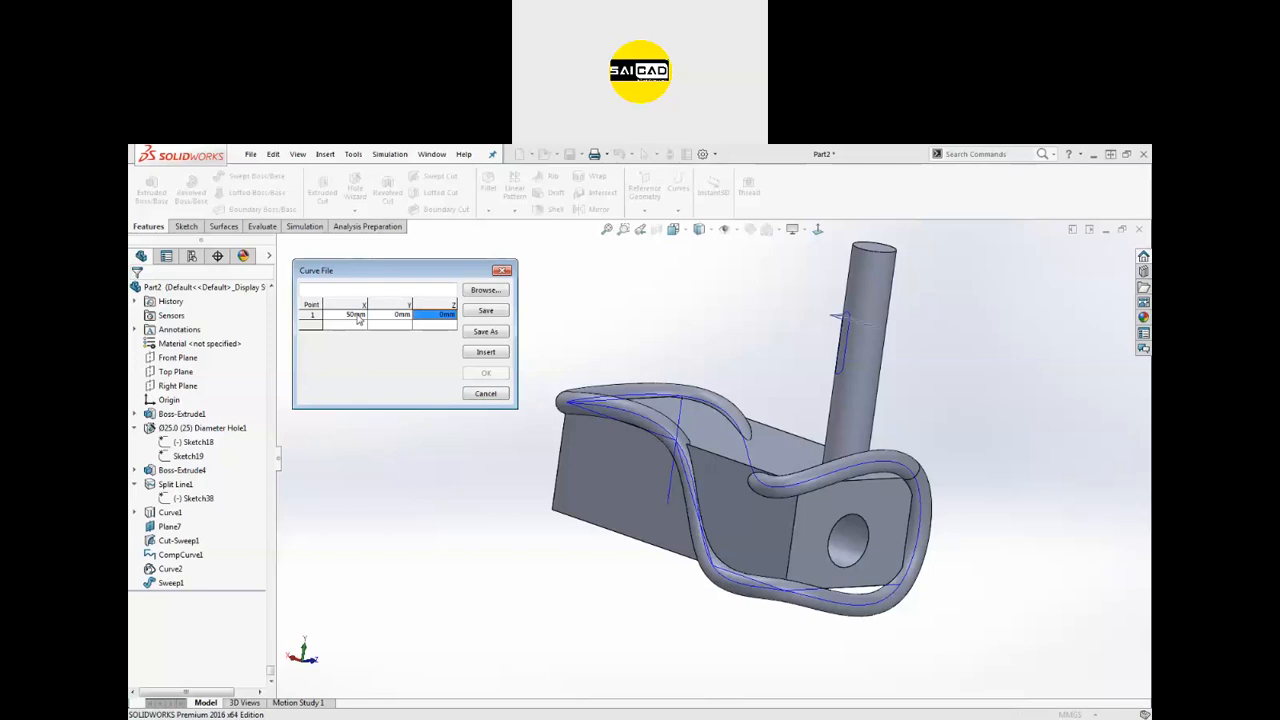
{"action": "key", "text": "Tab"}
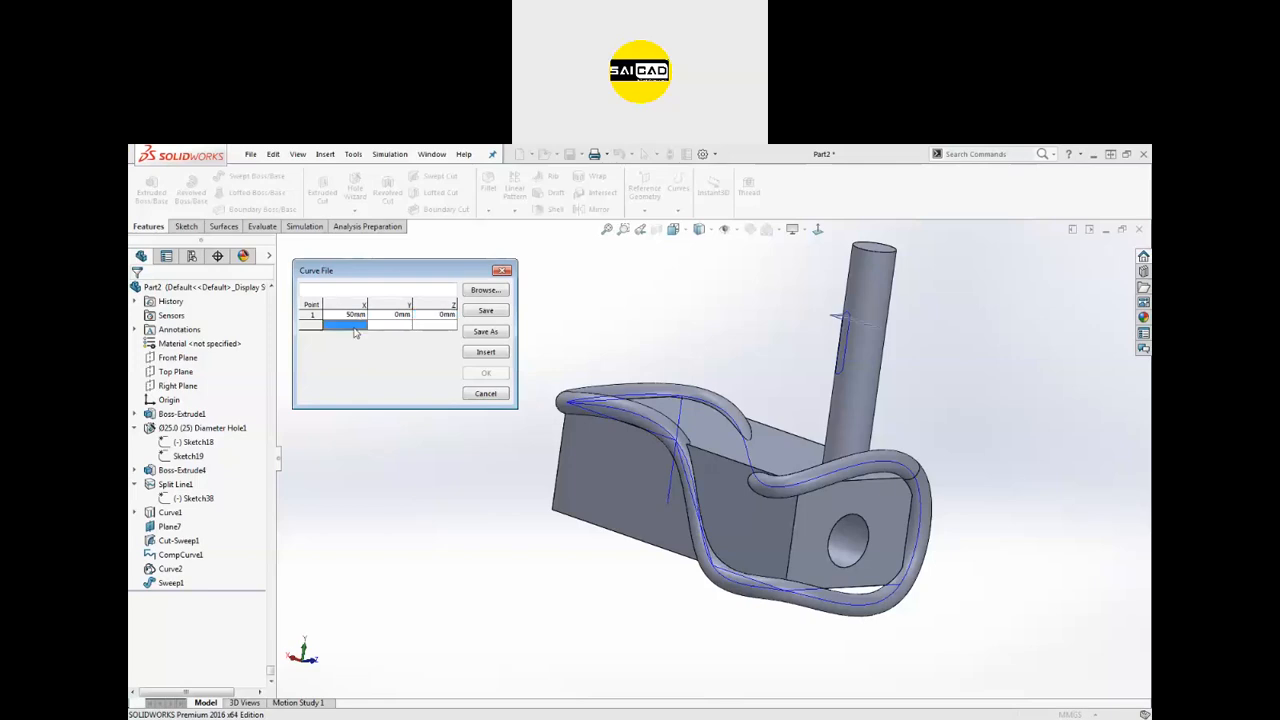
Step: Add a second curve point at X 50 mm, Y 50 mm, Z 10 mm
{"action": "double_click", "coordinate": [354, 331]}
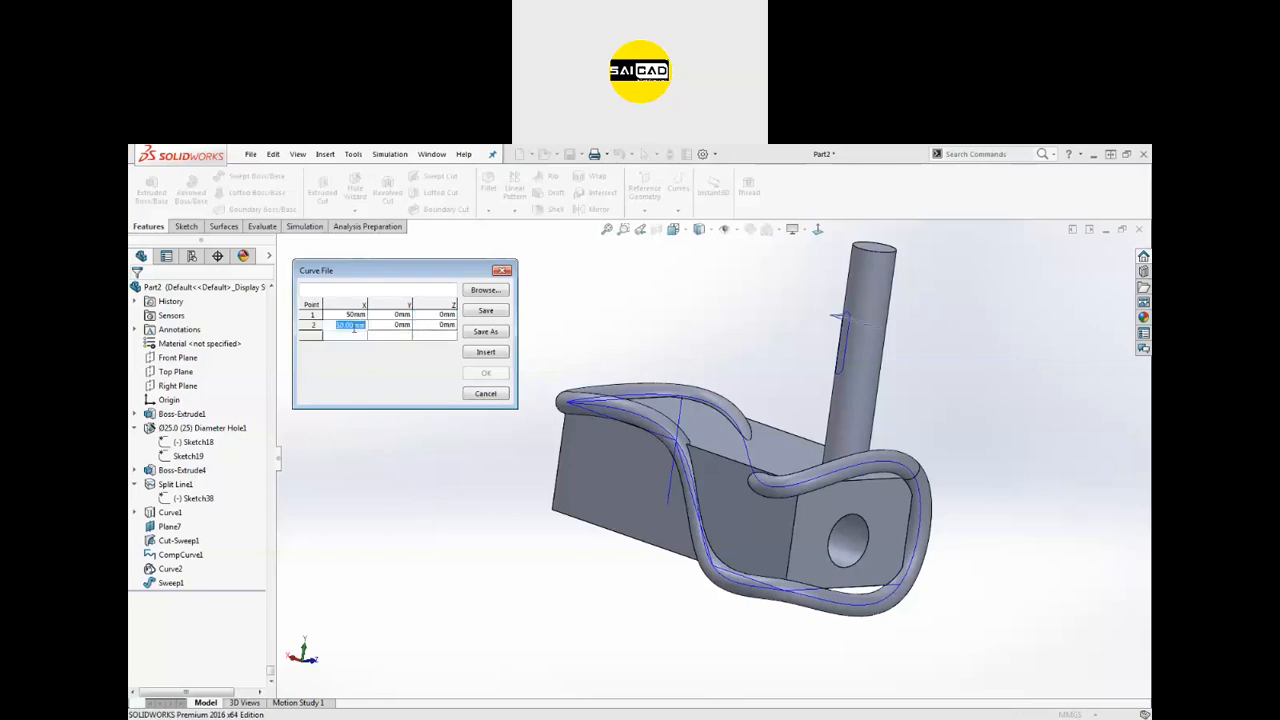
{"action": "key", "text": "Tab"}
{"action": "type", "text": "50"}
{"action": "key", "text": "Tab"}
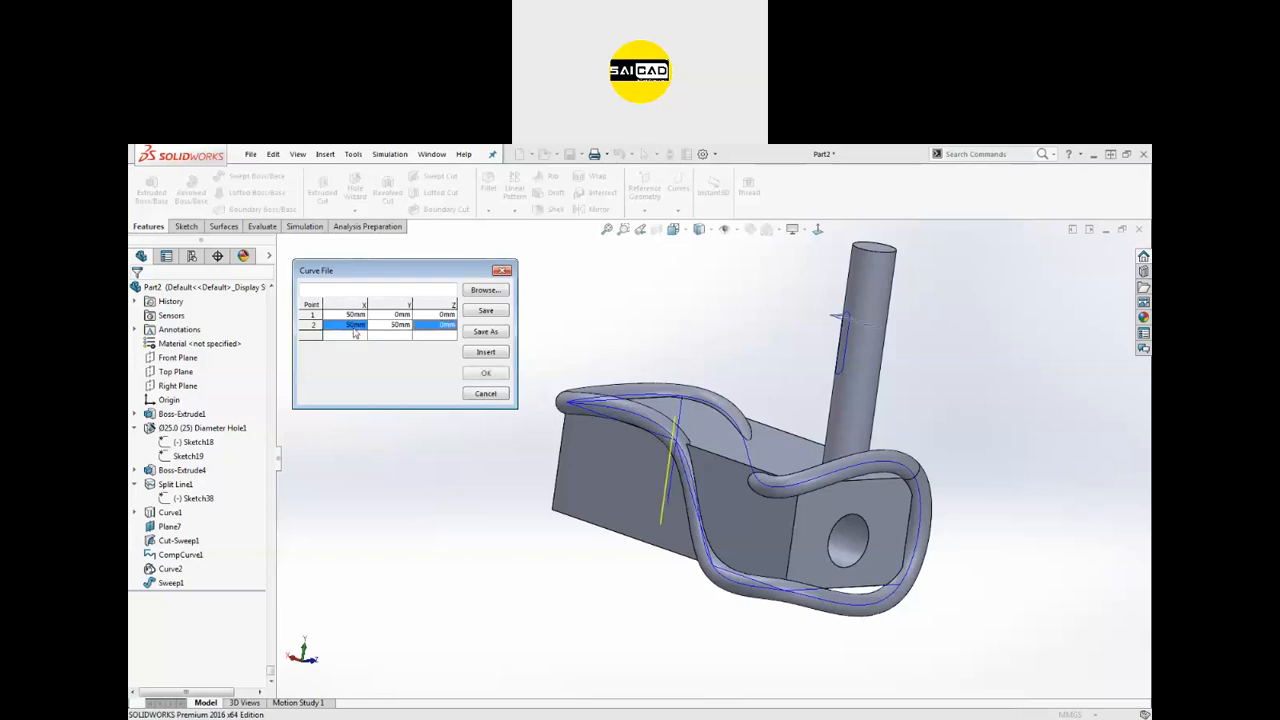
{"action": "type", "text": "10"}
{"action": "key", "text": "Return"}
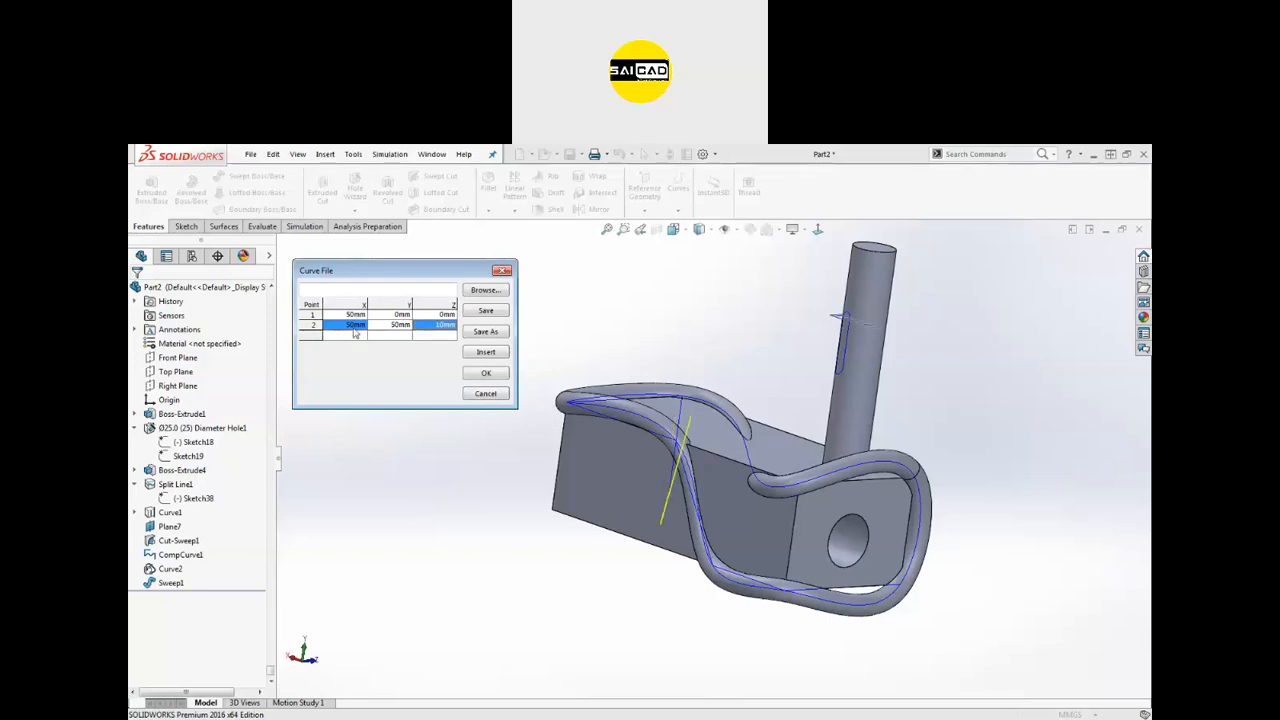
Step: Add a third curve point at X -50 mm, Y 50 mm, Z 20 mm
{"action": "double_click", "coordinate": [345, 339]}
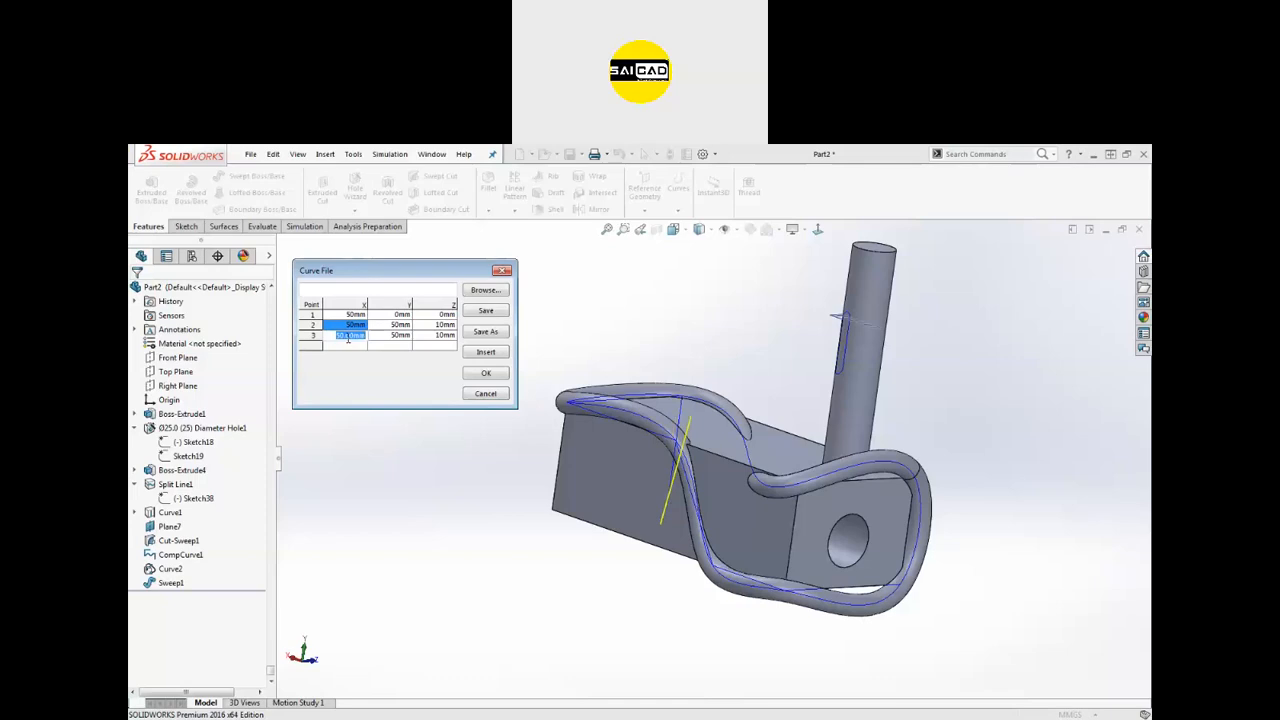
{"action": "type", "text": "-50"}
{"action": "key", "text": "Tab"}
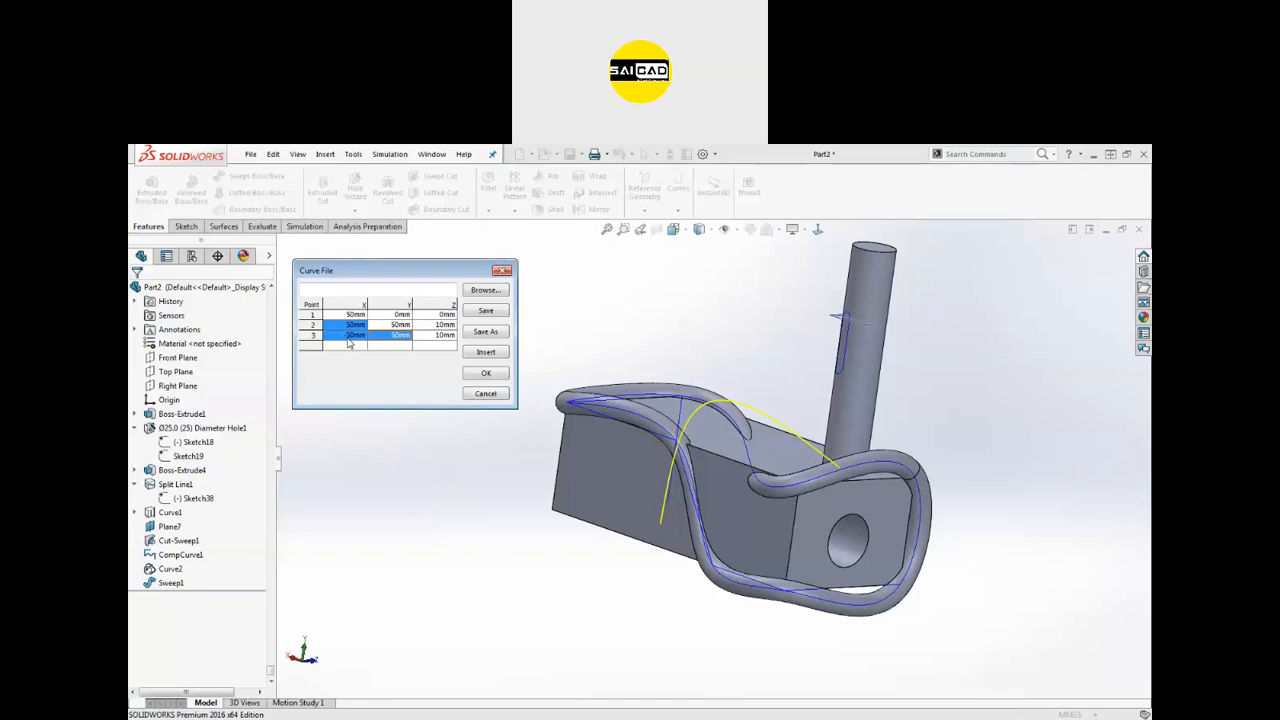
{"action": "key", "text": "Tab"}
{"action": "type", "text": "2"}
{"action": "key", "text": "Return"}
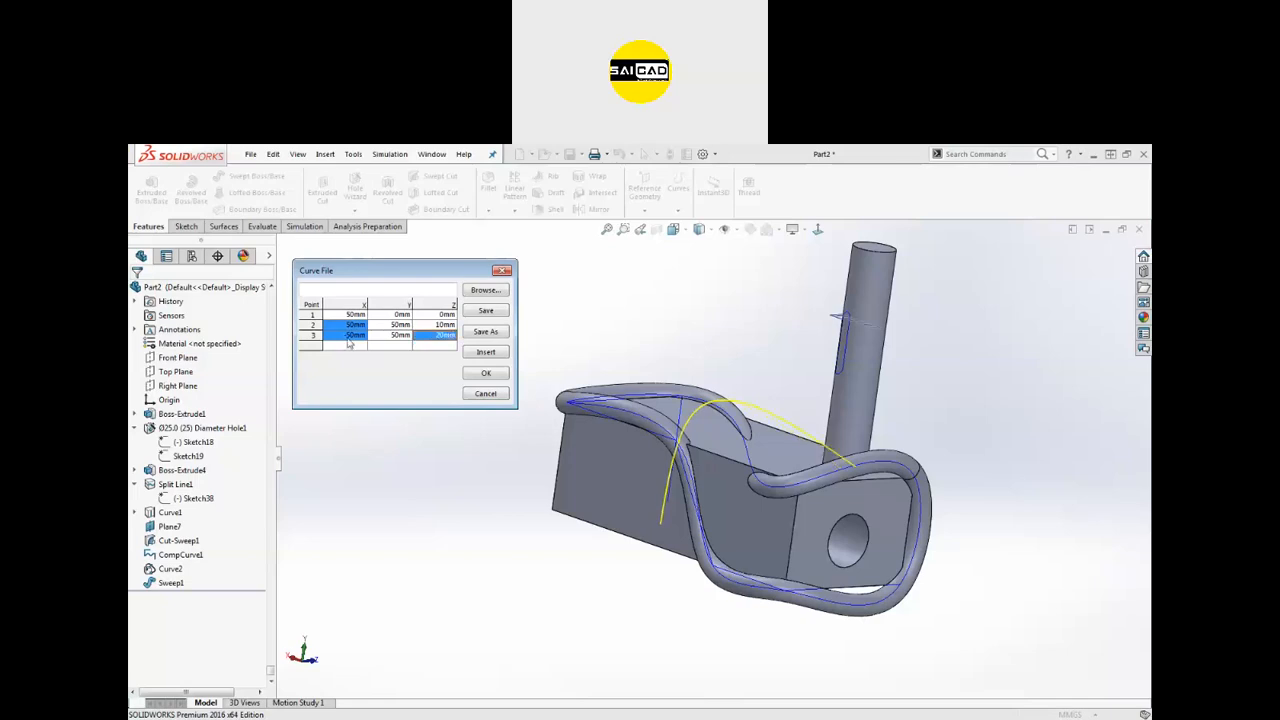
Step: Add a fourth curve point at X 0 mm, Y -50 mm, Z 20 mm, and create the curve
{"action": "left_click", "coordinate": [350, 344]}
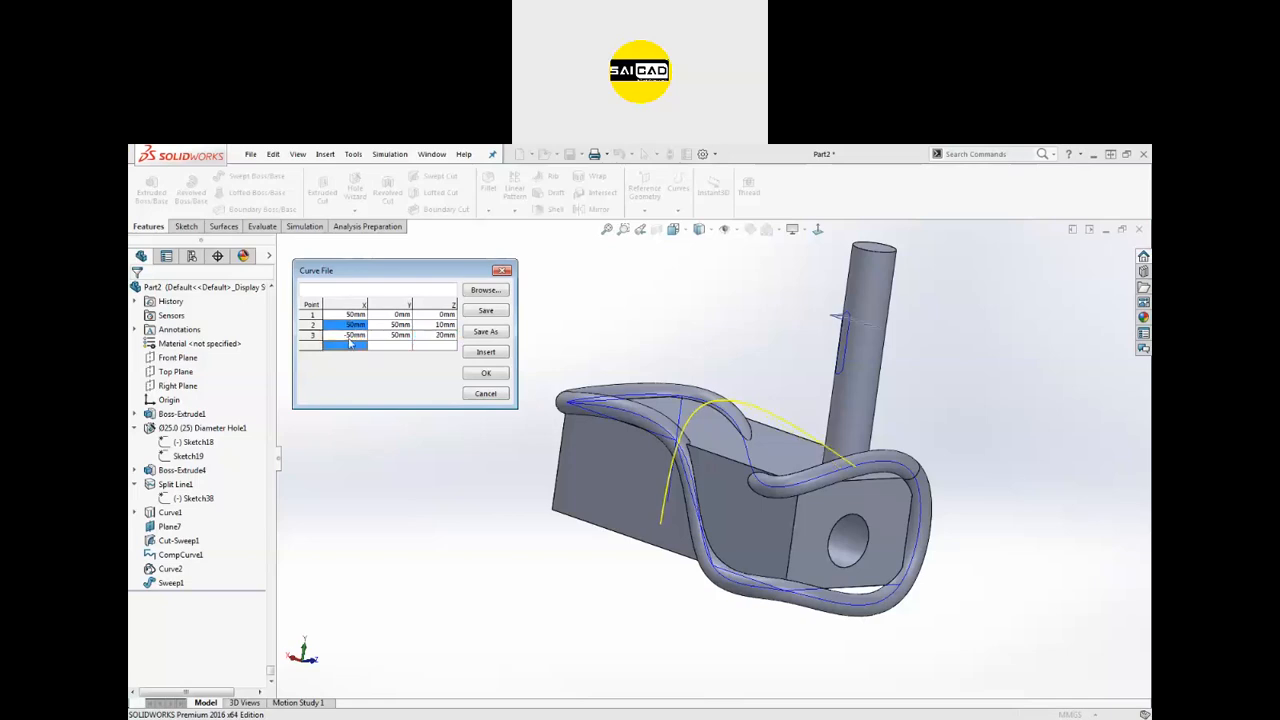
{"action": "double_click", "coordinate": [349, 346]}
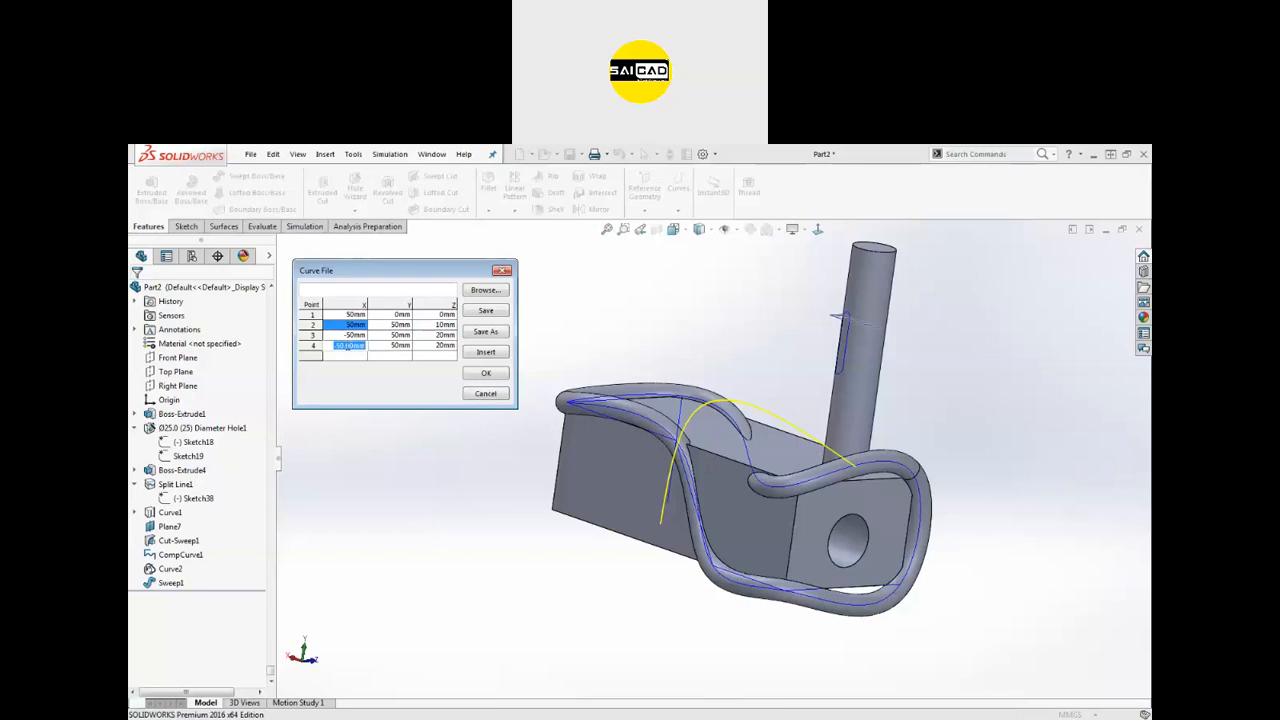
{"action": "type", "text": "0"}
{"action": "left_click", "coordinate": [349, 348]}
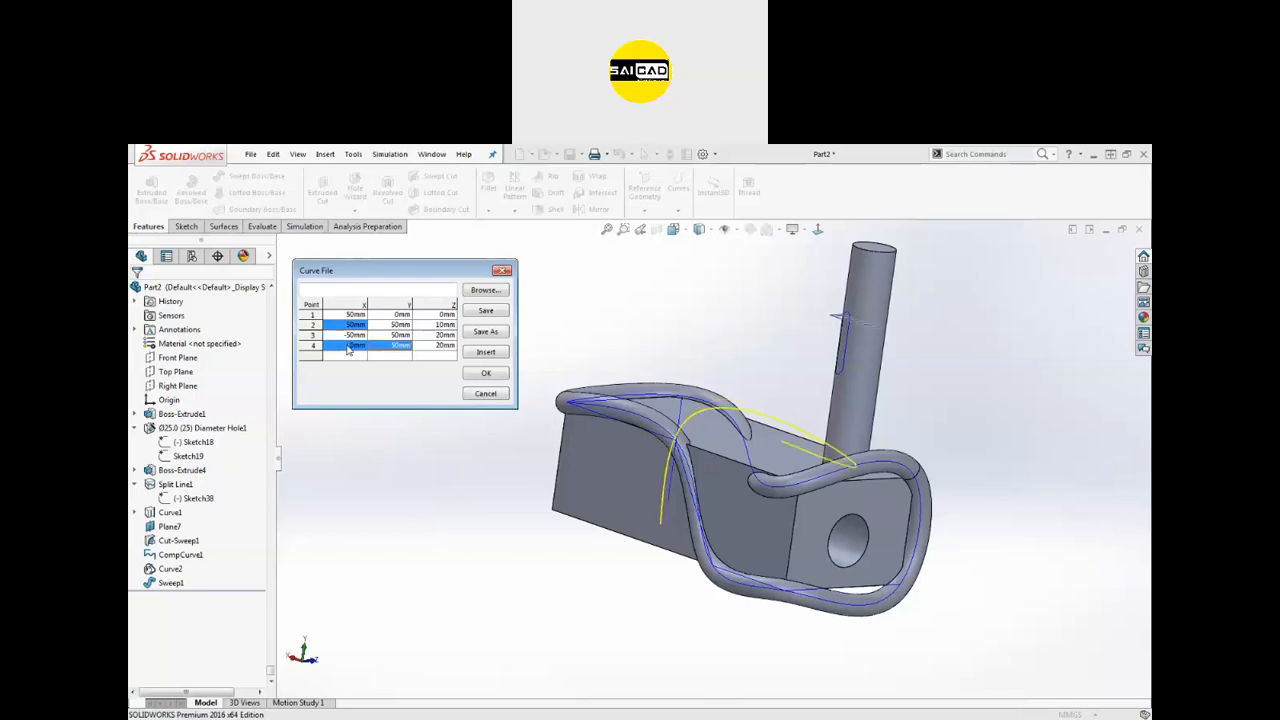
{"action": "key", "text": "Tab"}
{"action": "type", "text": "50"}
{"action": "left_click", "coordinate": [348, 348]}
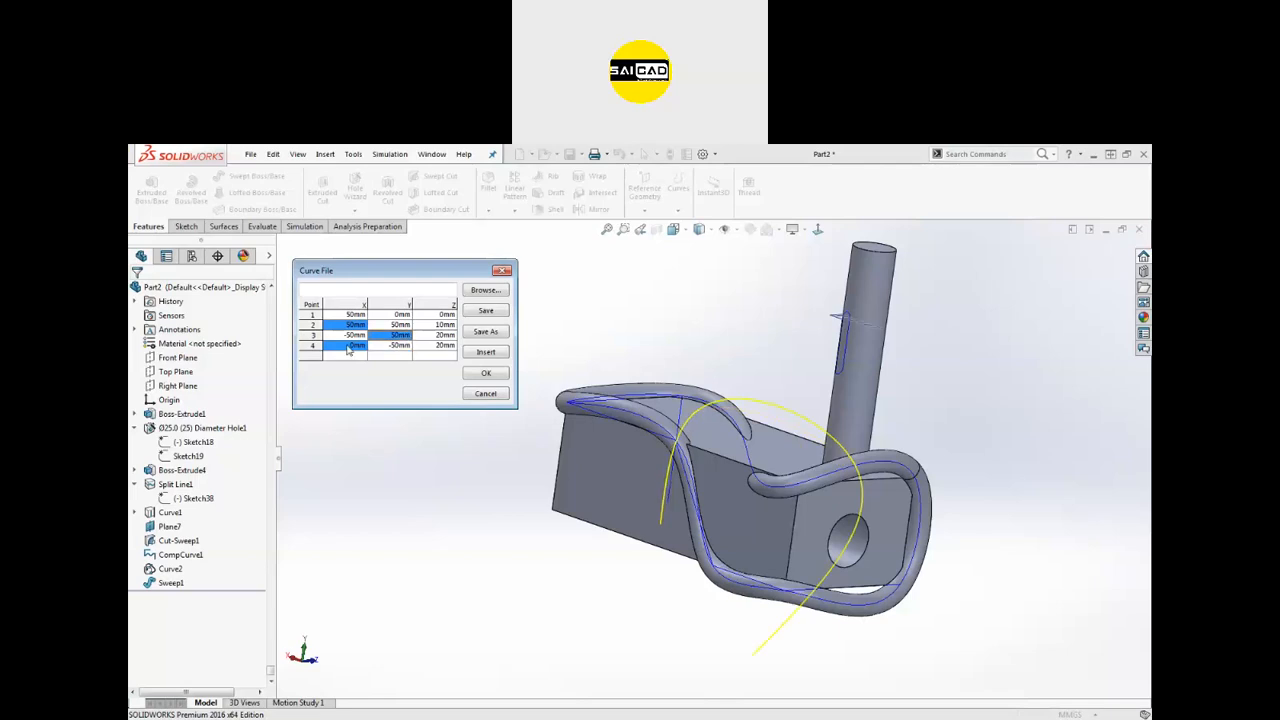
{"action": "key", "text": "Return"}
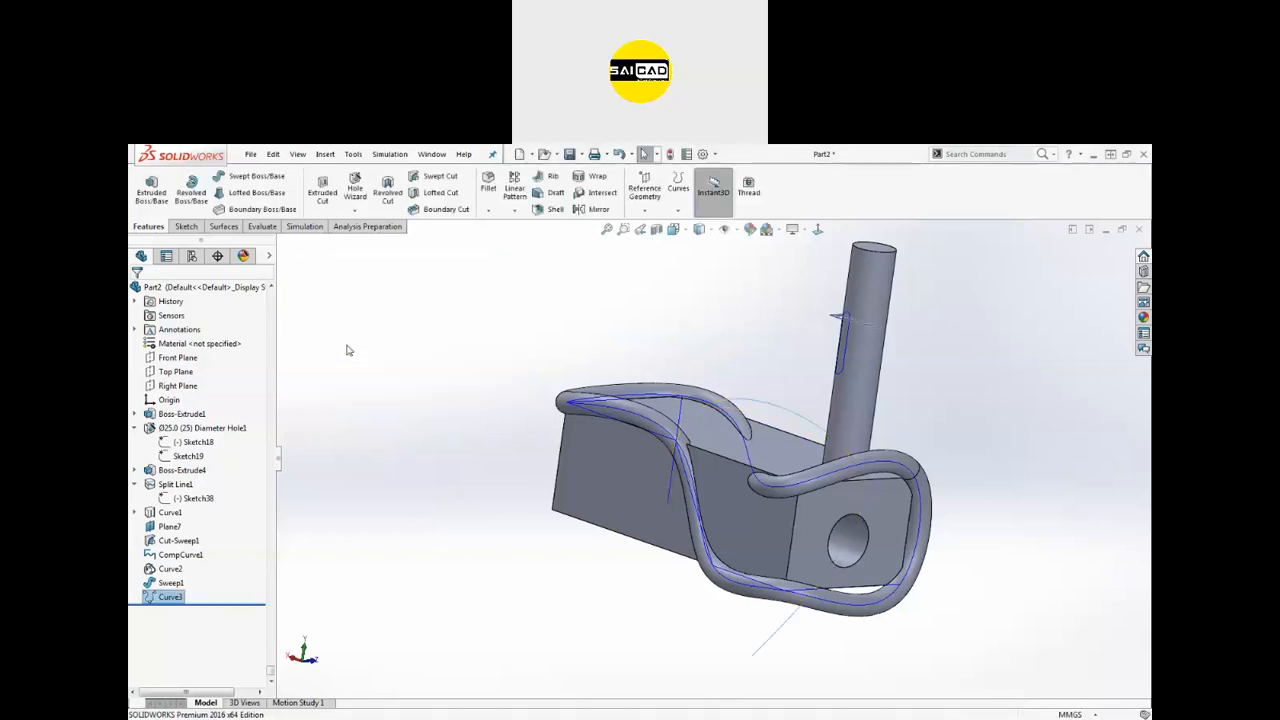
Step: Open the curve through XYZ points for editing and set the second point's X to 0 mm
{"action": "middle_click_drag", "start_coordinate": [348, 350], "coordinate": [580, 525]}
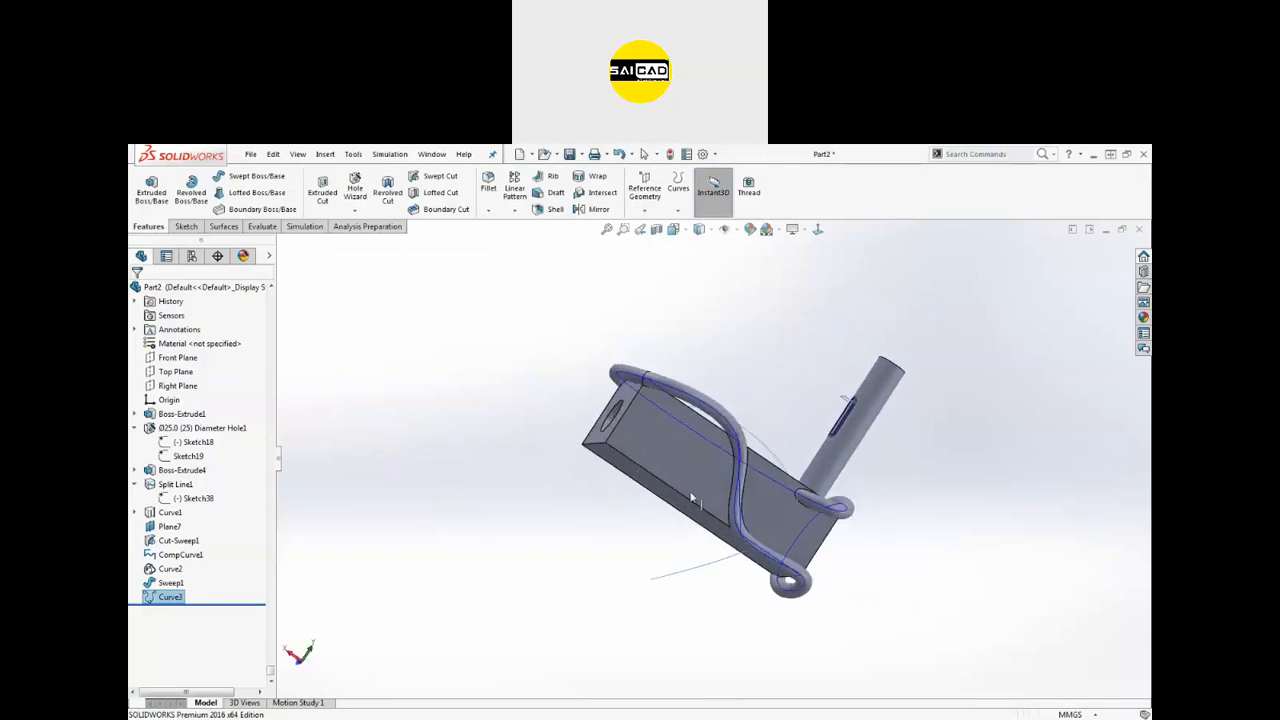
{"action": "left_click", "coordinate": [770, 455]}
{"action": "right_click", "coordinate": [770, 455]}
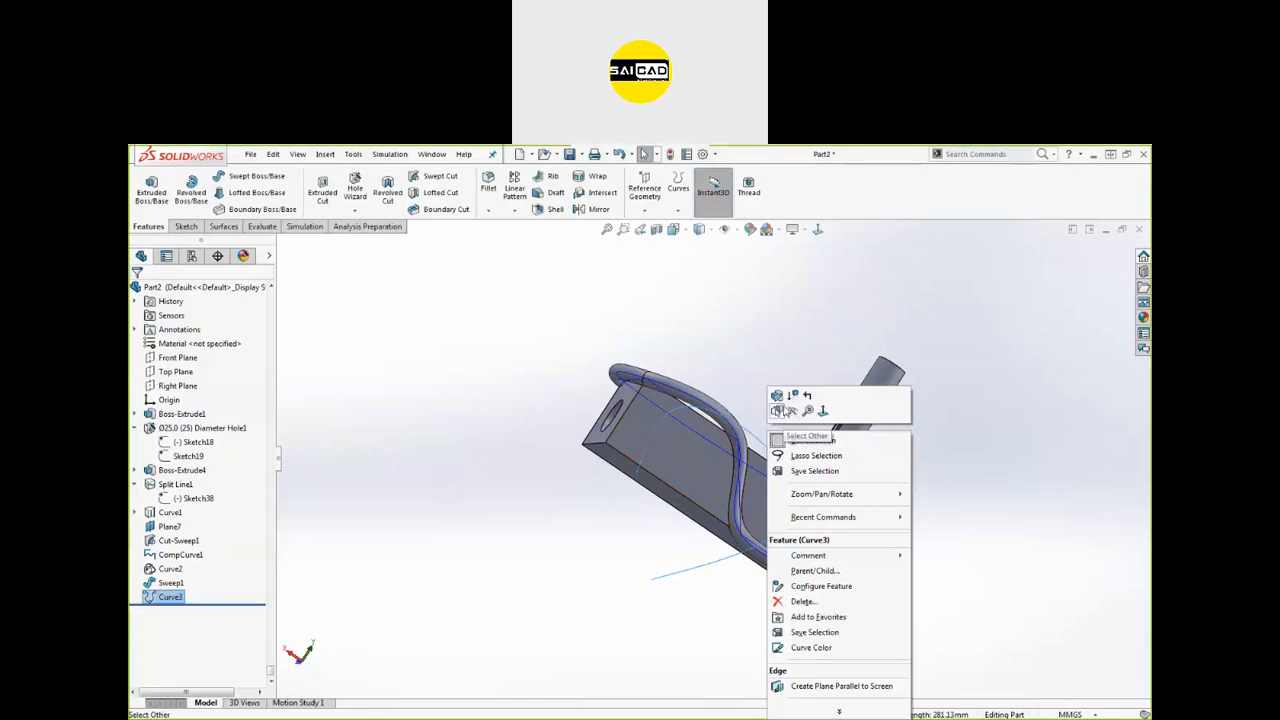
{"action": "left_click", "coordinate": [785, 435]}
{"action": "middle_click_drag", "start_coordinate": [553, 385], "coordinate": [402, 323]}
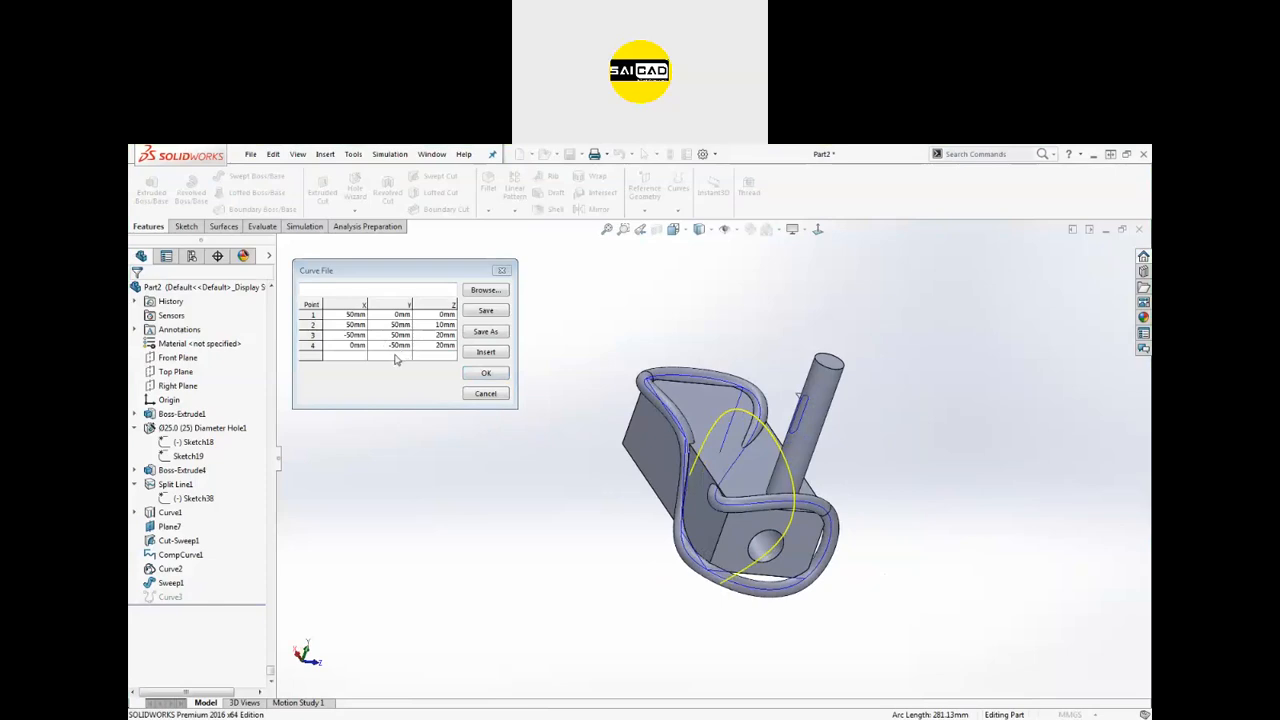
{"action": "left_click", "coordinate": [400, 325]}
{"action": "left_click", "coordinate": [356, 325]}
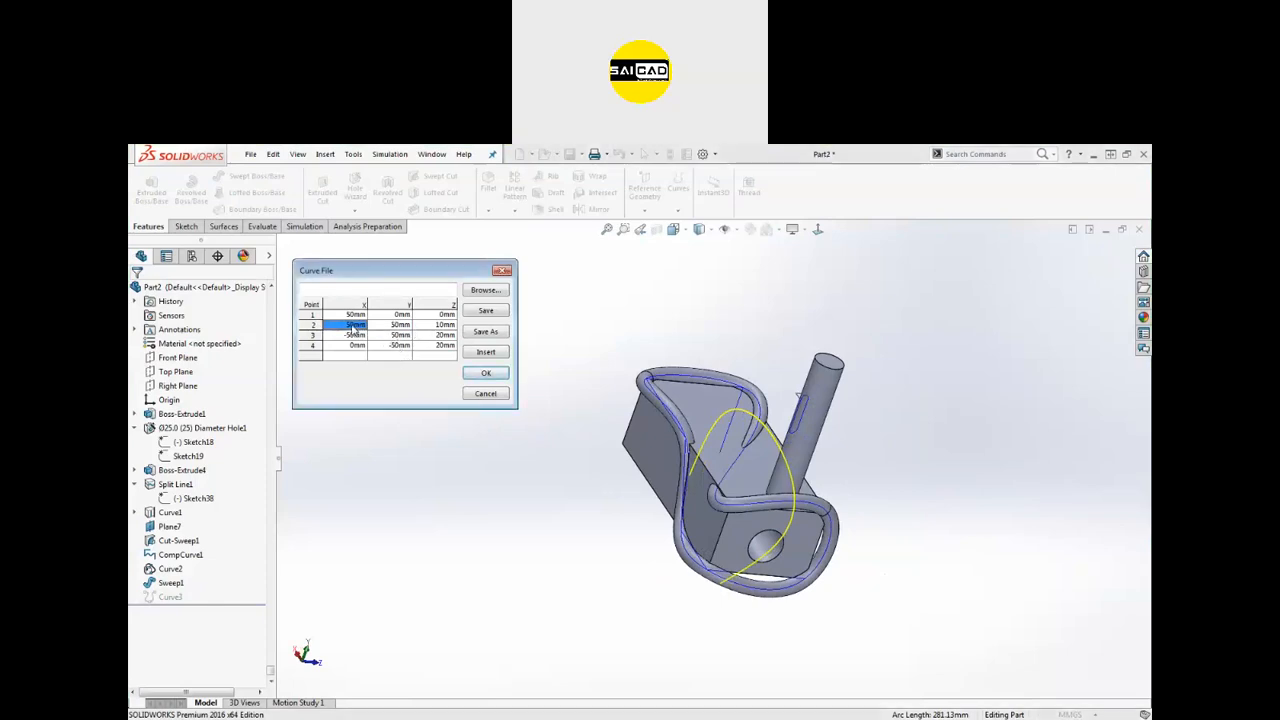
{"action": "type", "text": "0"}
{"action": "key", "text": "Return"}
Step: Set the third curve point's Y to 0 mm and the fourth point's Y to -50 mm
{"action": "left_click", "coordinate": [410, 337]}
{"action": "type", "text": "0"}
{"action": "key", "text": "Return"}
{"action": "type", "text": "-50"}
{"action": "key", "text": "Return"}
{"action": "middle_click_drag", "start_coordinate": [589, 441], "coordinate": [512, 500]}
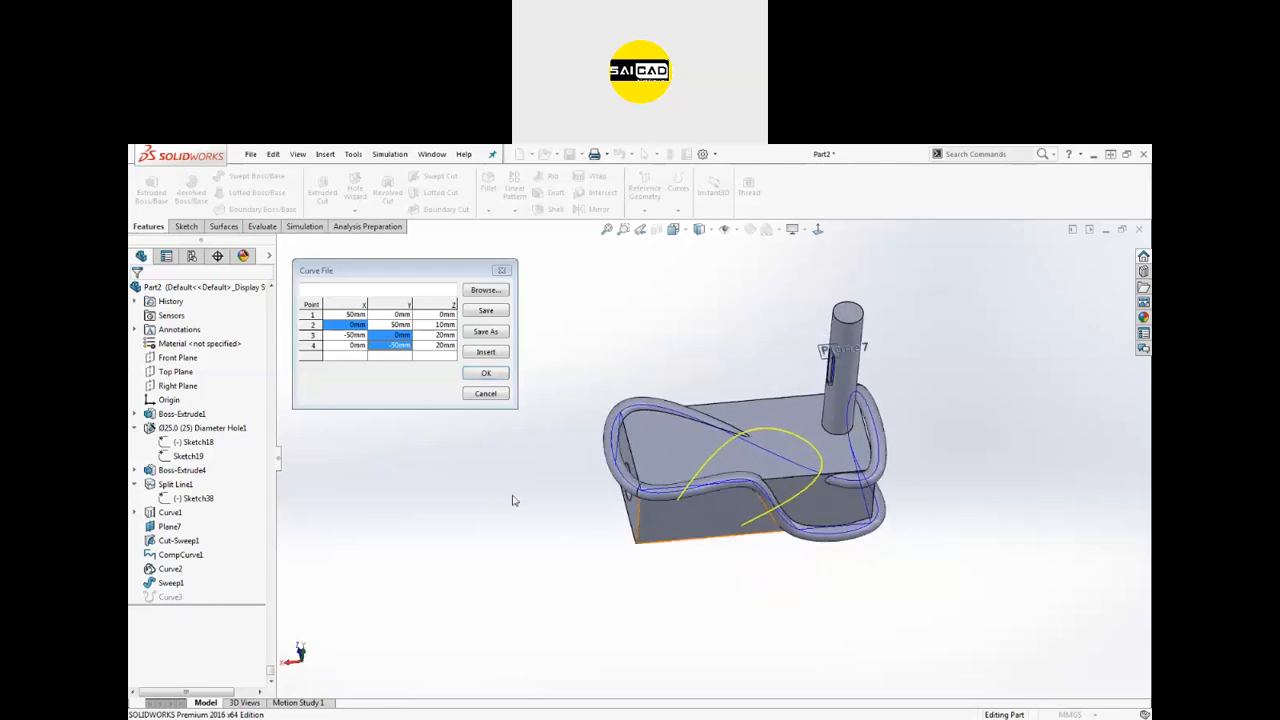
{"action": "left_click", "coordinate": [425, 397]}
{"action": "scroll", "coordinate": [597, 443], "scroll_direction": "up", "scroll_amount": 2}
{"action": "scroll", "coordinate": [600, 460], "scroll_direction": "down", "scroll_amount": 2}
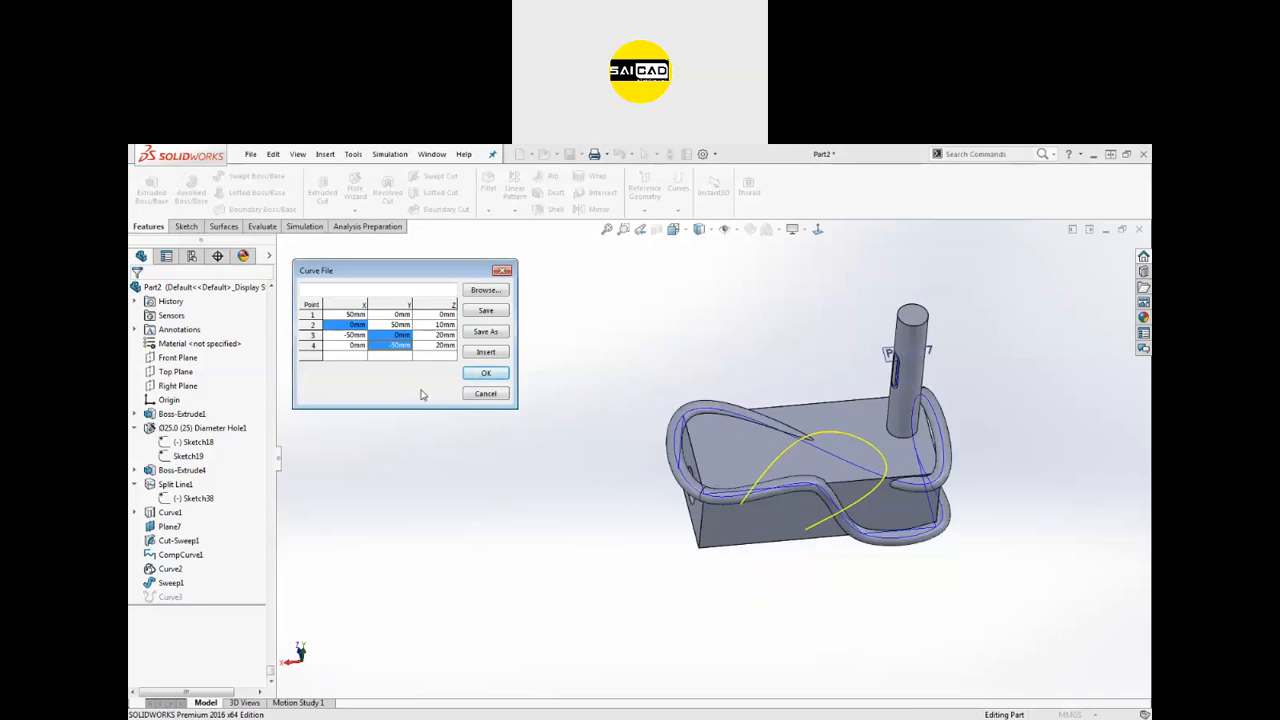
{"action": "left_click", "coordinate": [388, 357]}
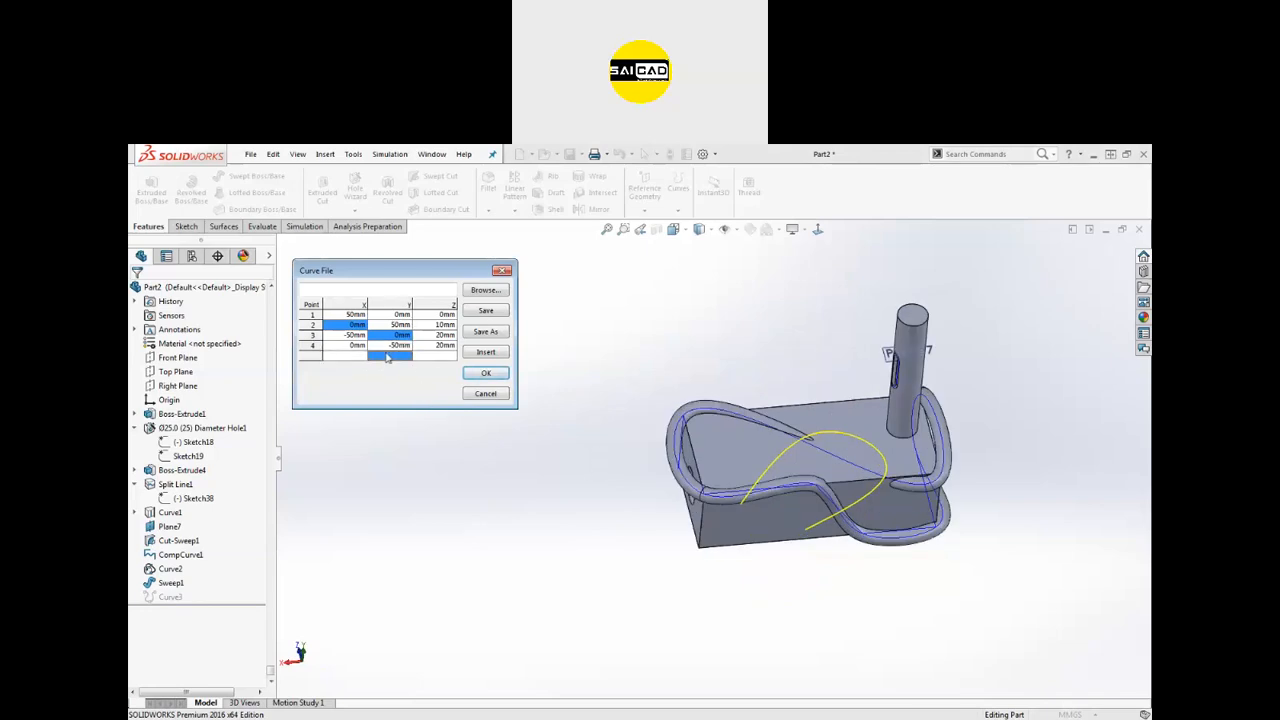
Step: Browse for a text file of curve points, close the file browser without choosing one, and discard the curve edit
{"action": "left_click", "coordinate": [484, 290]}
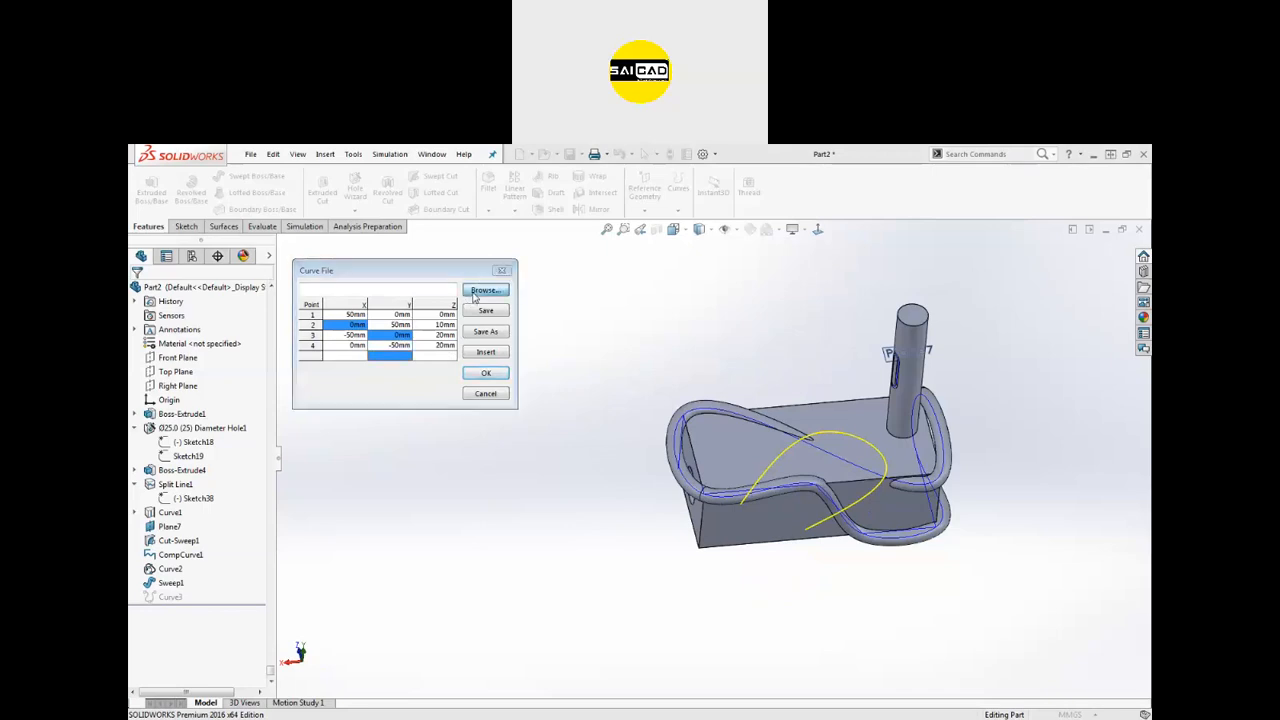
{"action": "left_click", "coordinate": [1033, 680]}
{"action": "left_click", "coordinate": [1037, 703]}
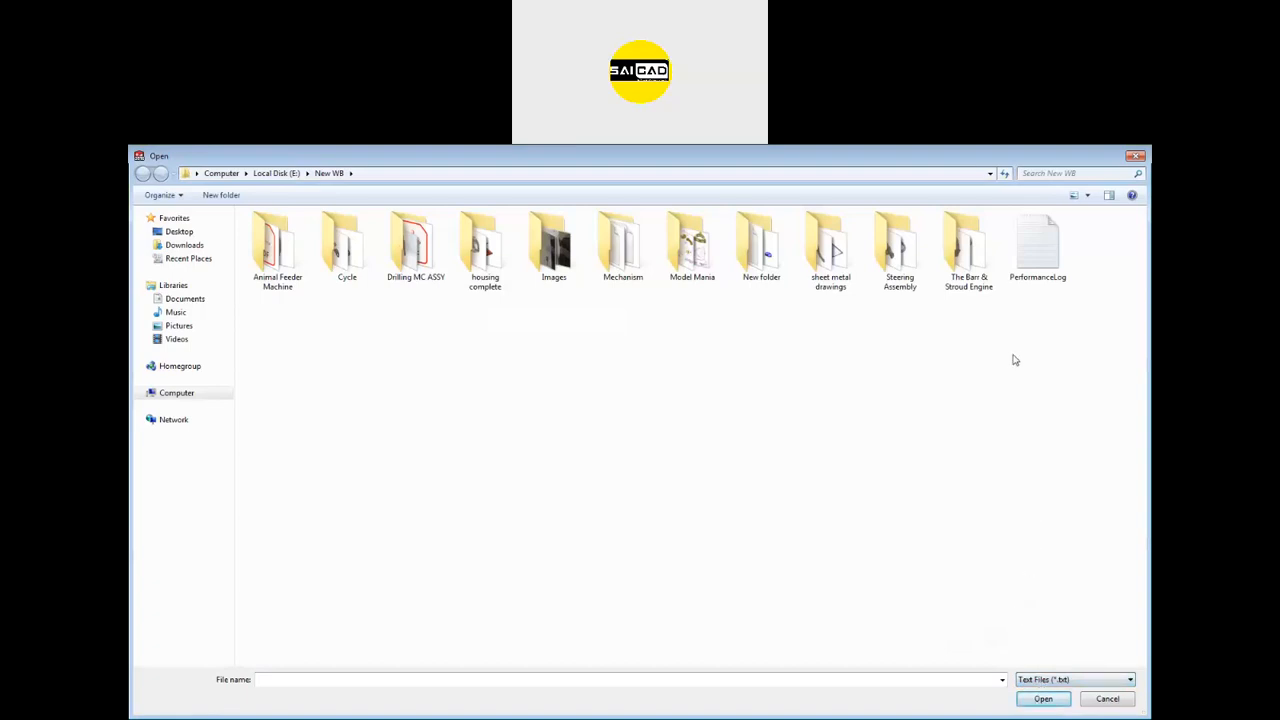
{"action": "left_click", "coordinate": [1135, 157]}
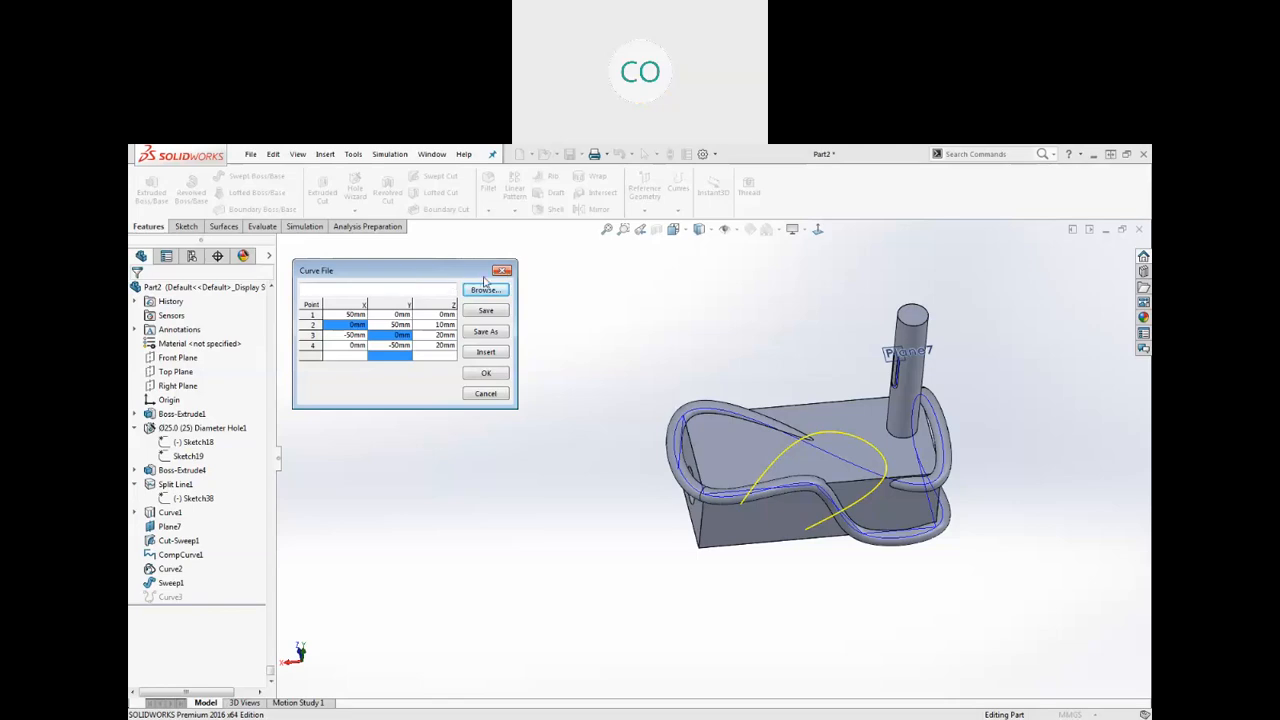
{"action": "left_click", "coordinate": [503, 271]}
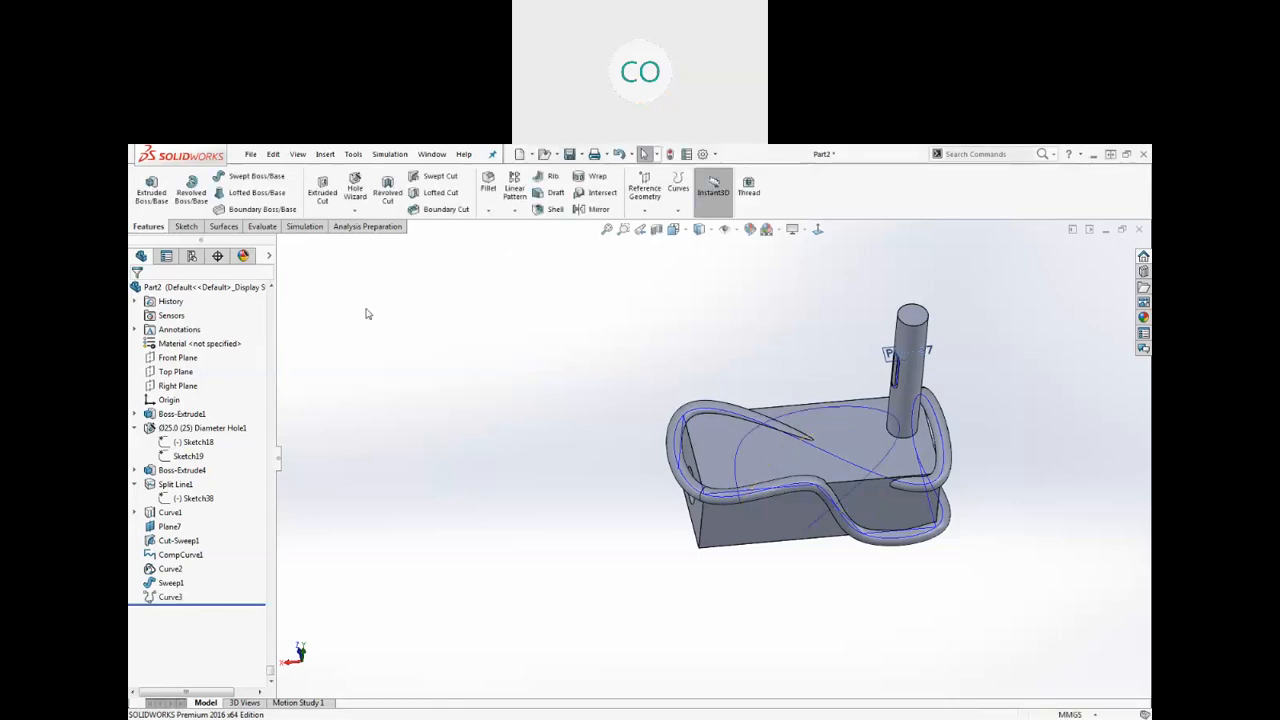
Step: Delete the tube sweep that follows Curve2 and the curve through XYZ points
{"action": "left_click", "coordinate": [162, 585]}
{"action": "key", "text": "Delete"}
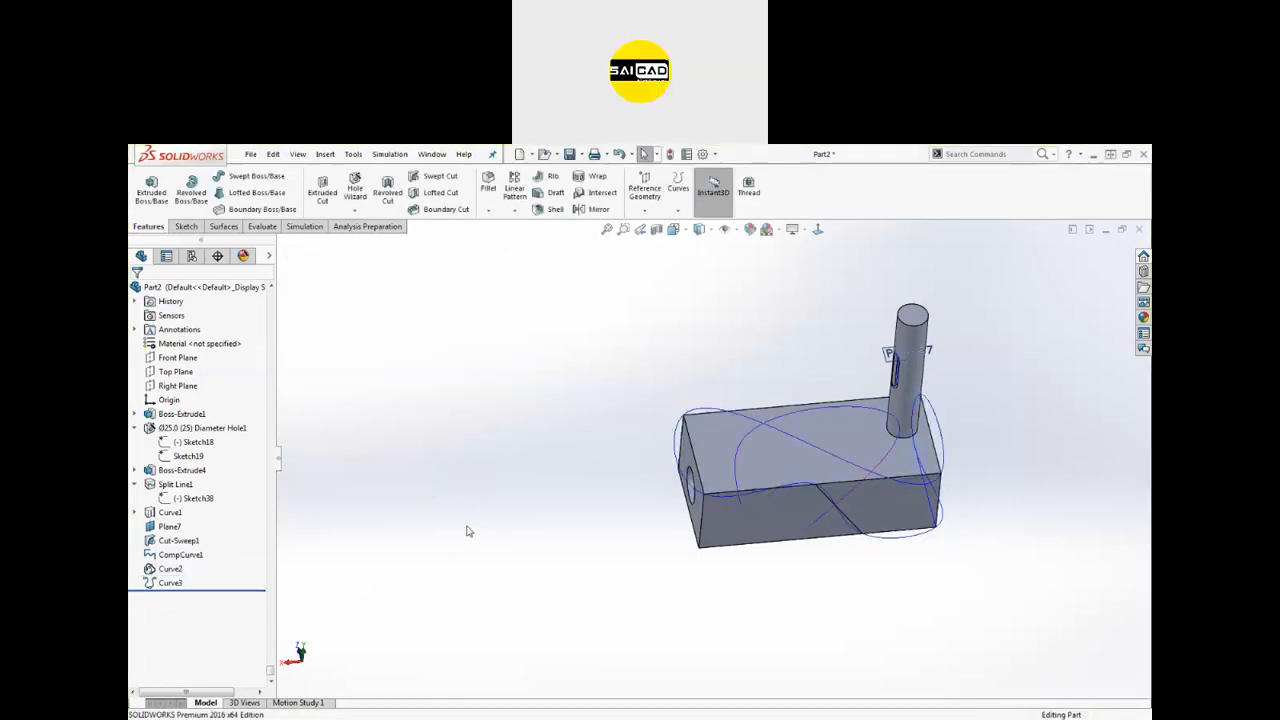
{"action": "left_click", "coordinate": [167, 586]}
{"action": "key", "text": "Delete"}
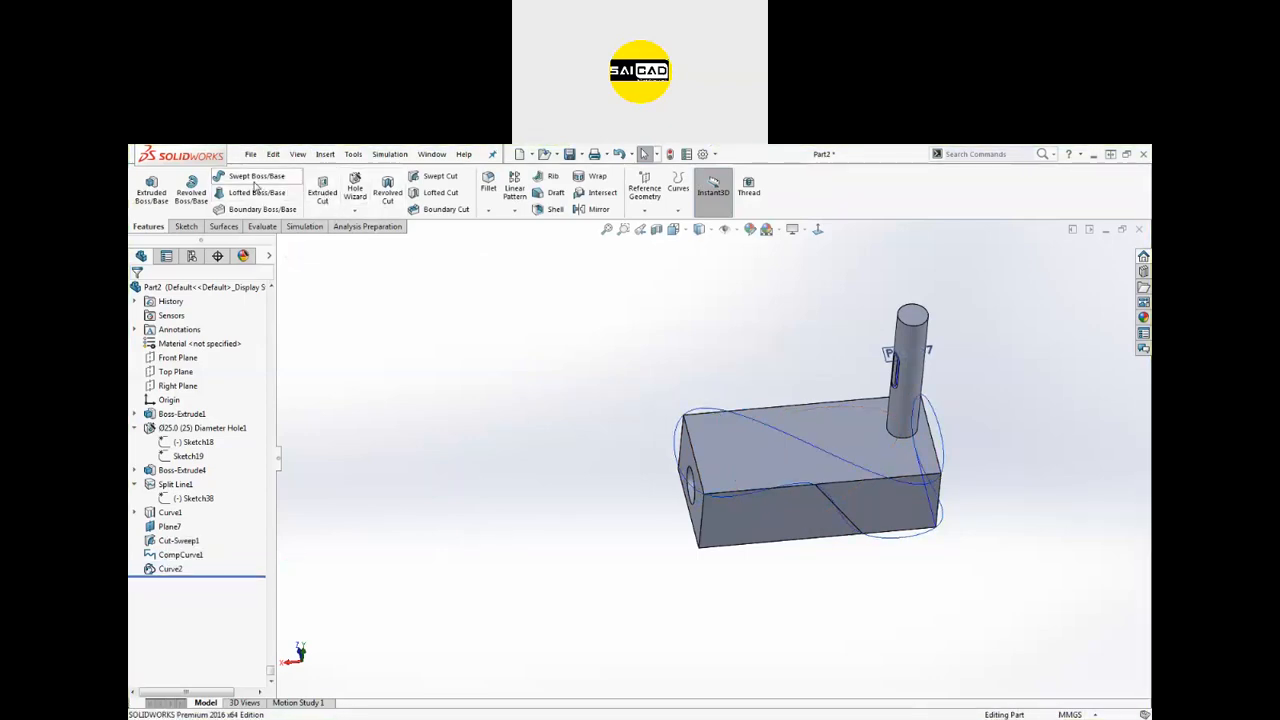
Step: Sweep a circular profile of 10 mm diameter along Curve2
{"action": "left_click", "coordinate": [256, 176]}
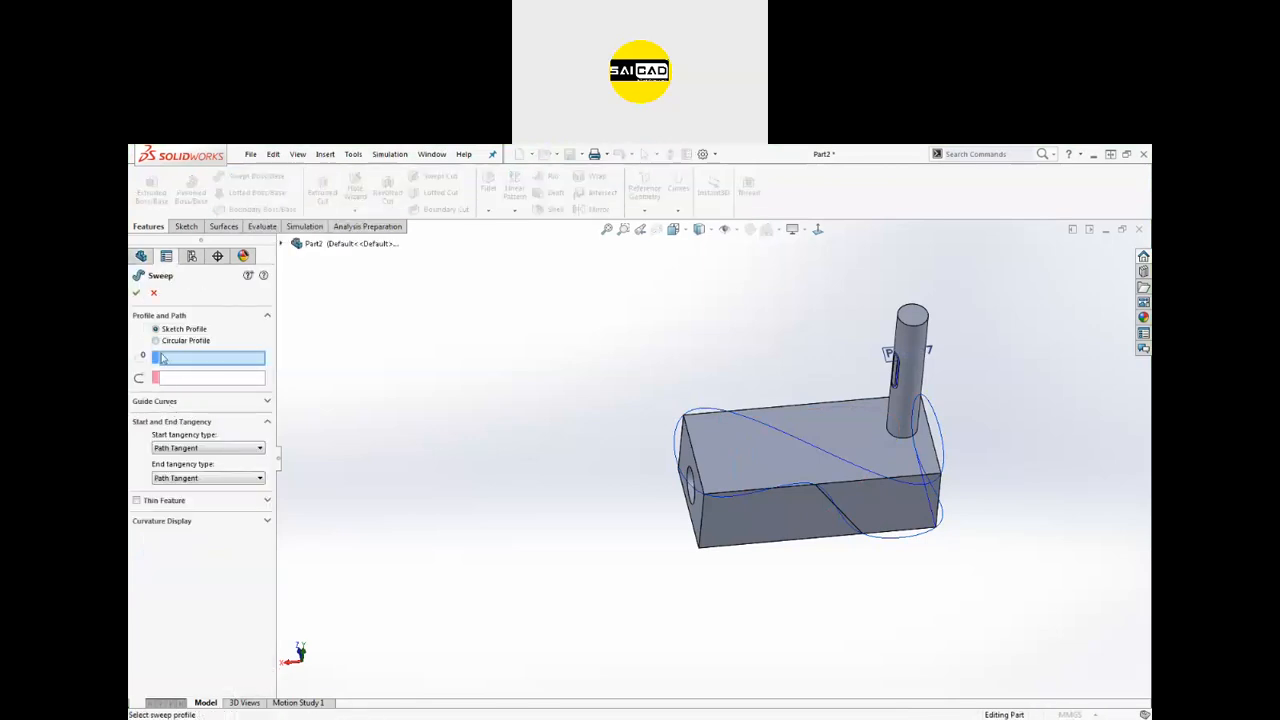
{"action": "left_click", "coordinate": [163, 377]}
{"action": "left_click", "coordinate": [767, 428]}
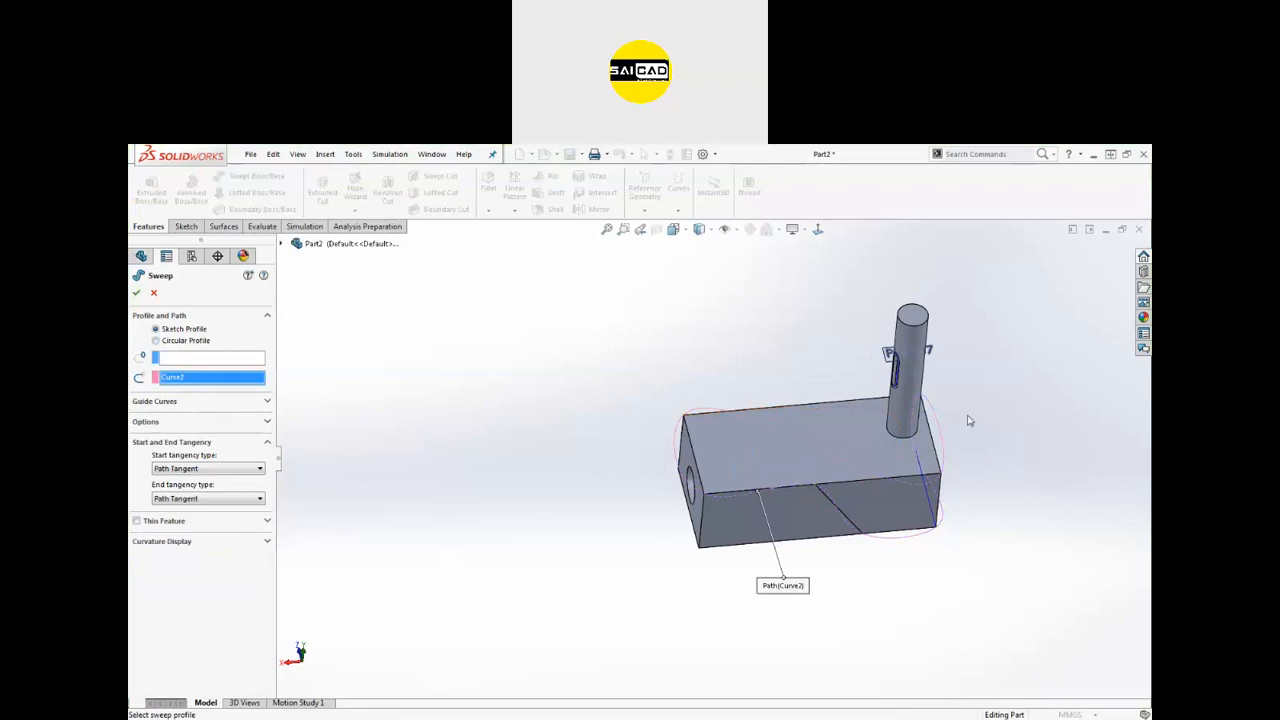
{"action": "left_click", "coordinate": [177, 344]}
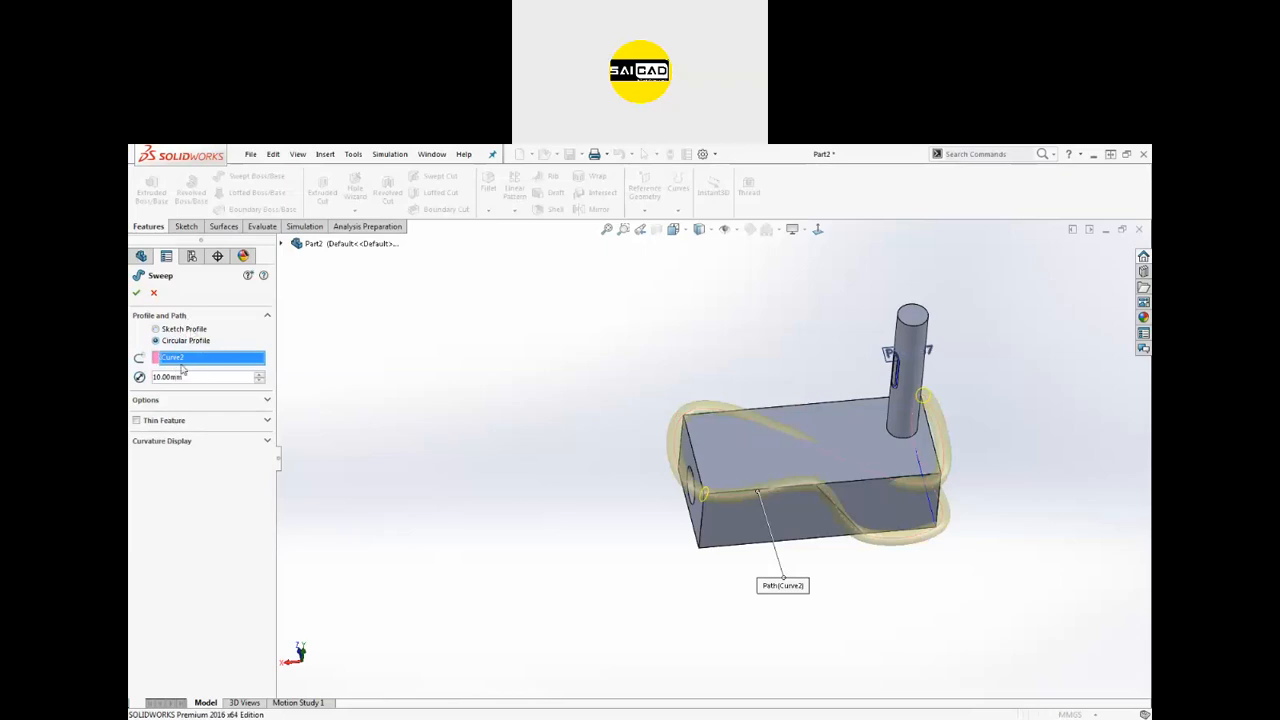
{"action": "left_click", "coordinate": [189, 376]}
{"action": "left_click", "coordinate": [137, 292]}
{"action": "middle_click_drag", "start_coordinate": [594, 549], "coordinate": [557, 486]}
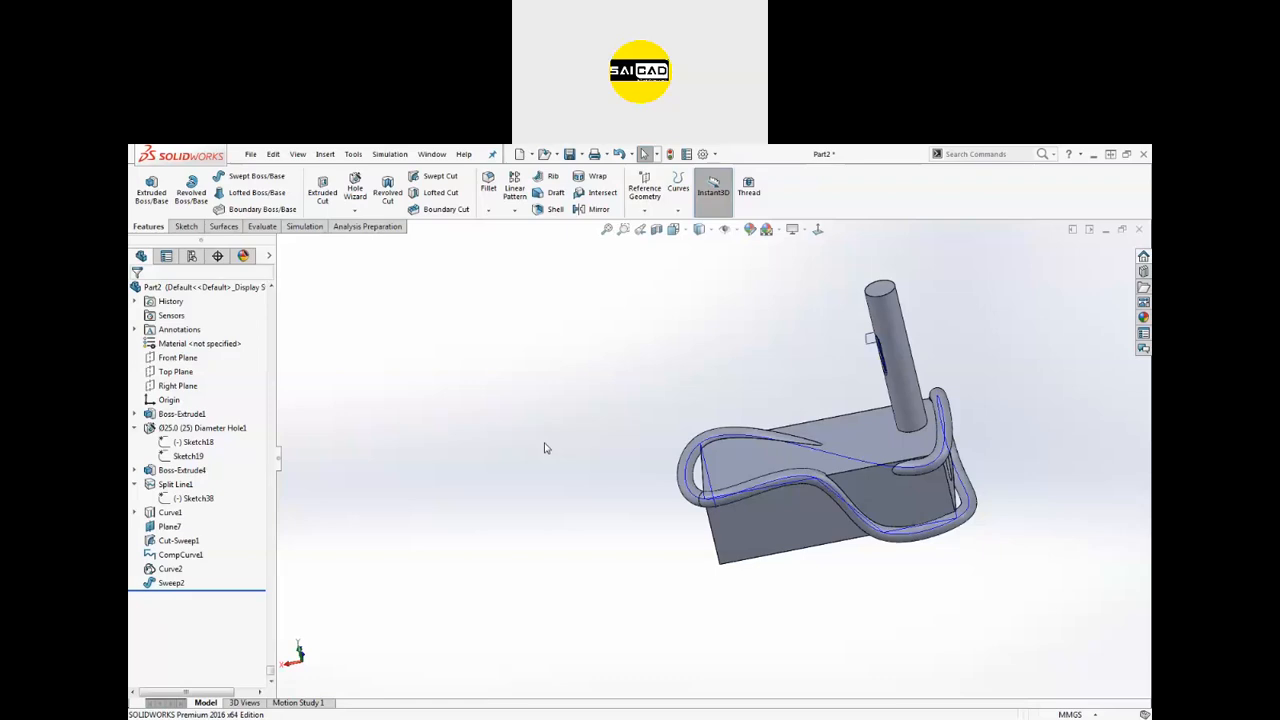
{"action": "middle_click_drag", "start_coordinate": [431, 459], "coordinate": [376, 453]}
{"action": "left_click", "coordinate": [199, 558]}
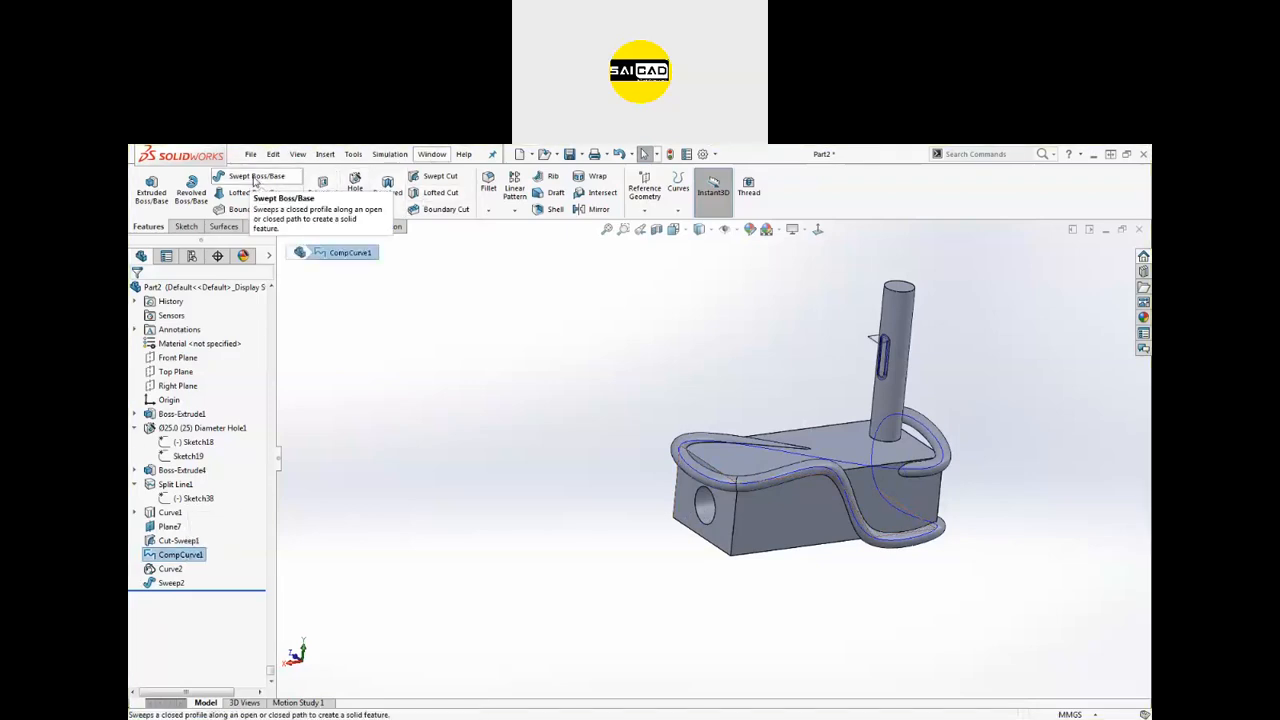
{"action": "left_click", "coordinate": [255, 178]}
{"action": "left_click", "coordinate": [168, 379]}
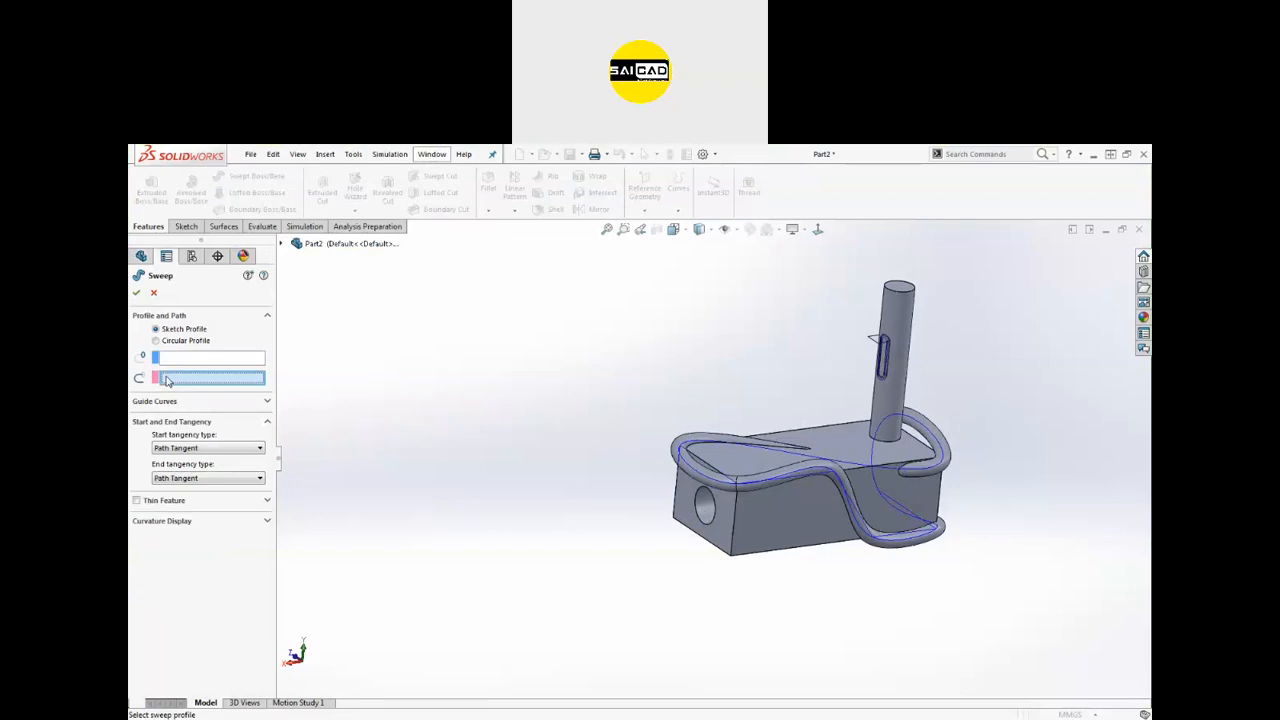
{"action": "left_click", "coordinate": [700, 462]}
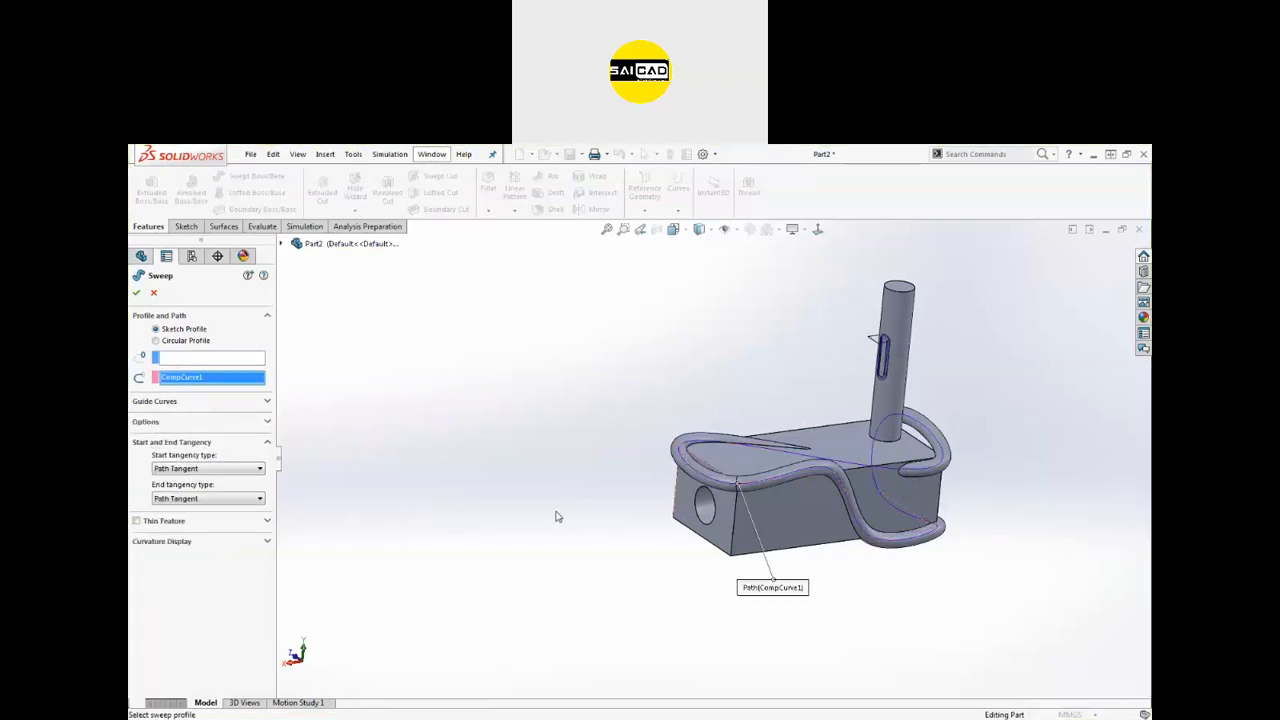
{"action": "left_click", "coordinate": [178, 342]}
{"action": "middle_click_drag", "start_coordinate": [409, 411], "coordinate": [386, 491]}
{"action": "left_click", "coordinate": [508, 340]}
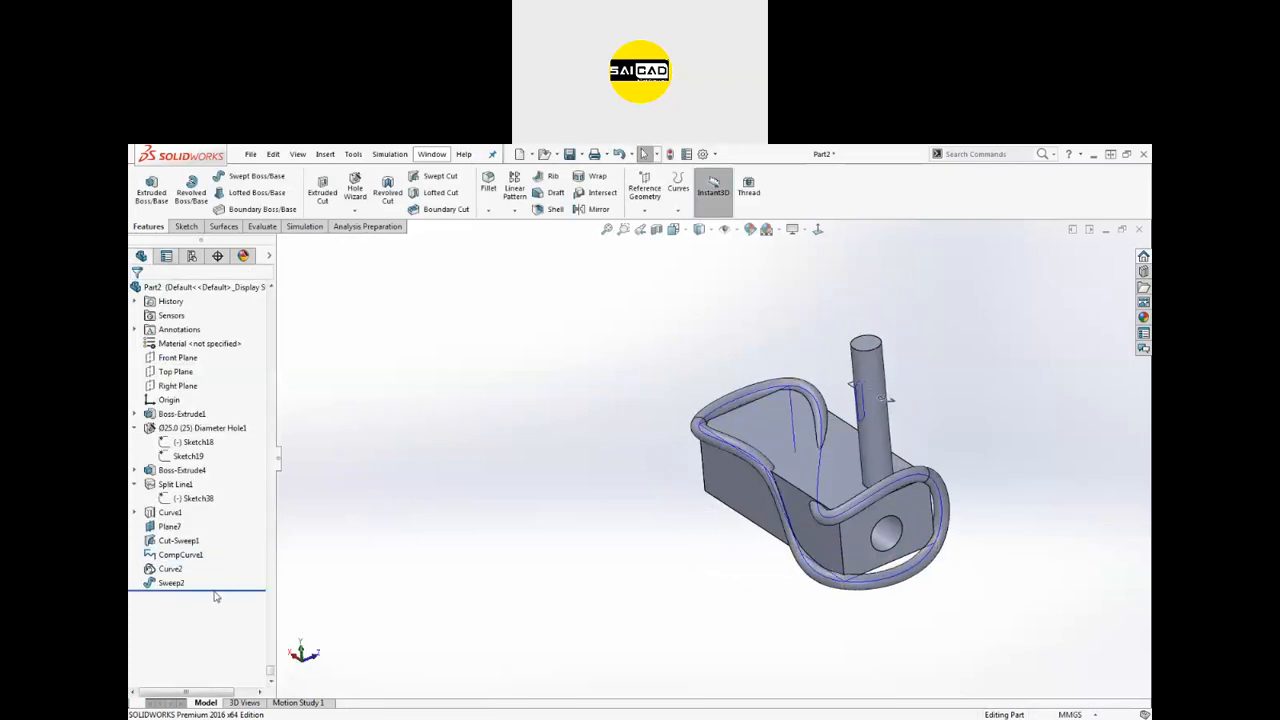
Step: Roll the model back to just after CompCurve1 and select the composite curve along the block's edges
{"action": "mouse_move", "coordinate": [216, 588]}
{"action": "left_mouse_down"}
{"action": "mouse_move", "coordinate": [216, 548]}
{"action": "mouse_move", "coordinate": [218, 564]}
{"action": "left_mouse_up"}
{"action": "middle_click_drag", "start_coordinate": [483, 534], "coordinate": [634, 557]}
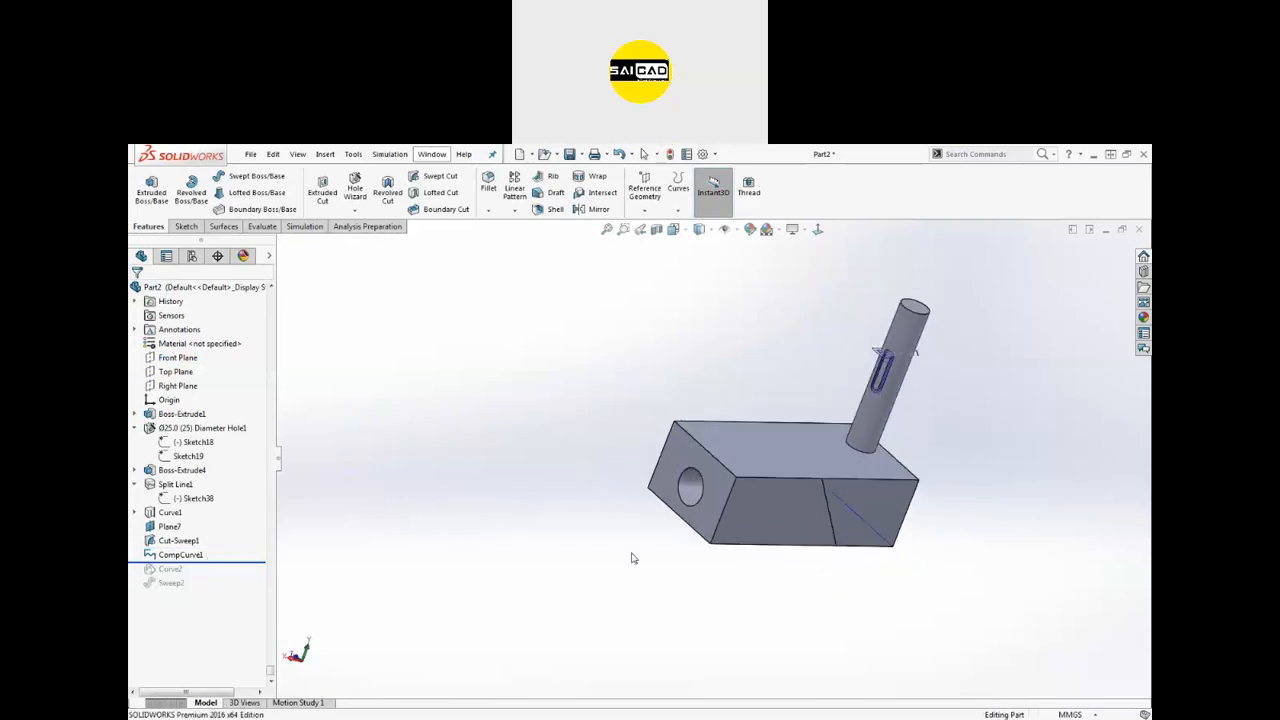
{"action": "scroll", "coordinate": [827, 532], "scroll_direction": "down", "scroll_amount": 3}
{"action": "middle_click_drag", "start_coordinate": [827, 532], "coordinate": [665, 400]}
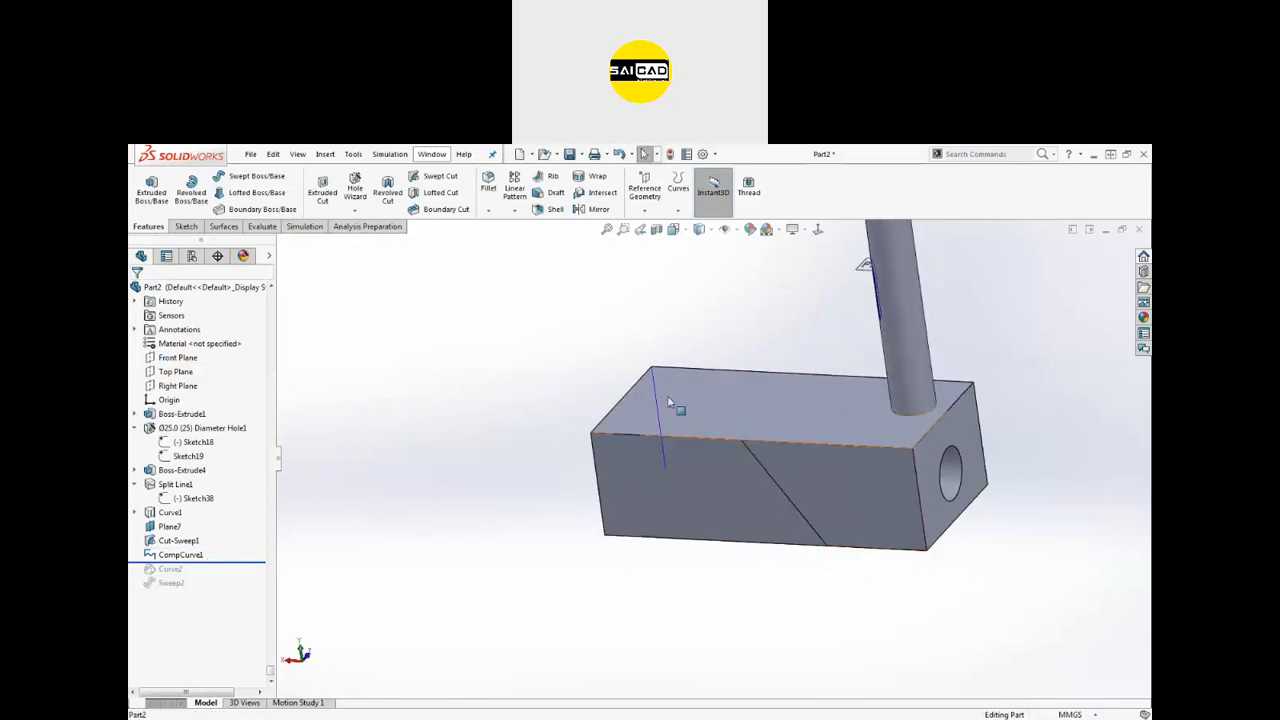
{"action": "left_click", "coordinate": [655, 390]}
{"action": "middle_click_drag", "start_coordinate": [520, 483], "coordinate": [660, 537]}
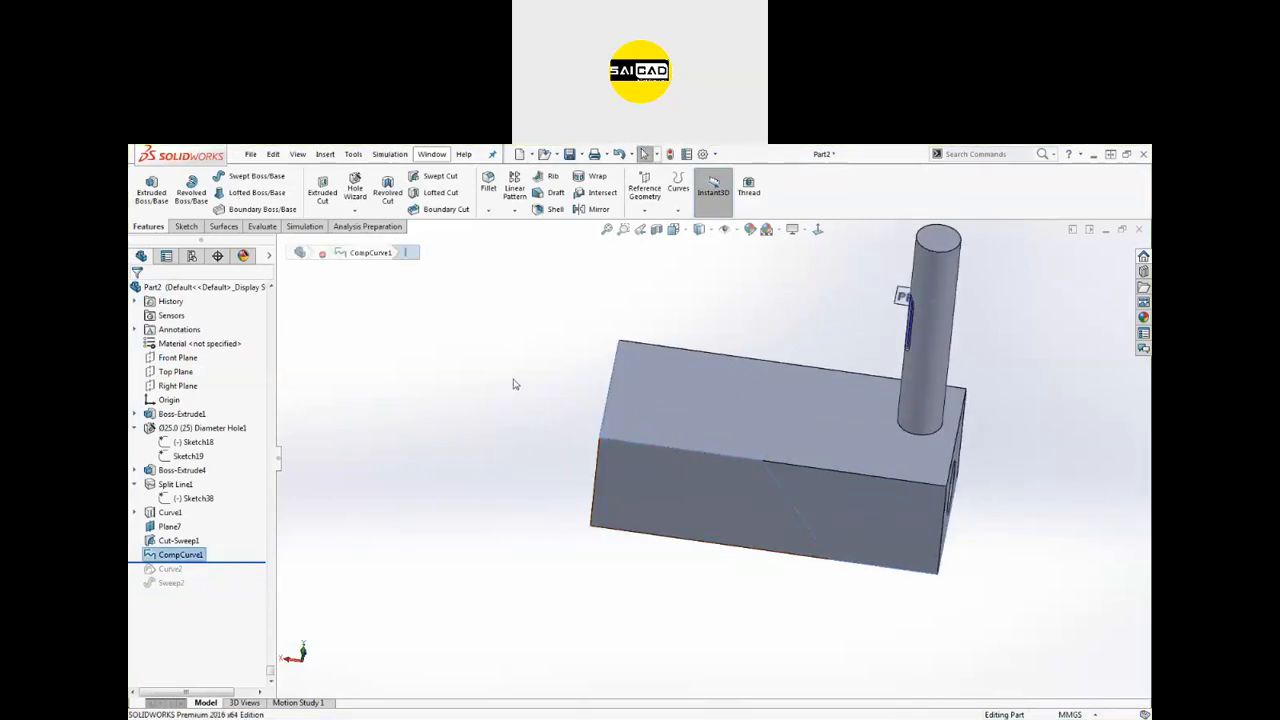
Step: Start a swept boss along CompCurve1 with a circular profile of 10 mm diameter
{"action": "left_click", "coordinate": [256, 176]}
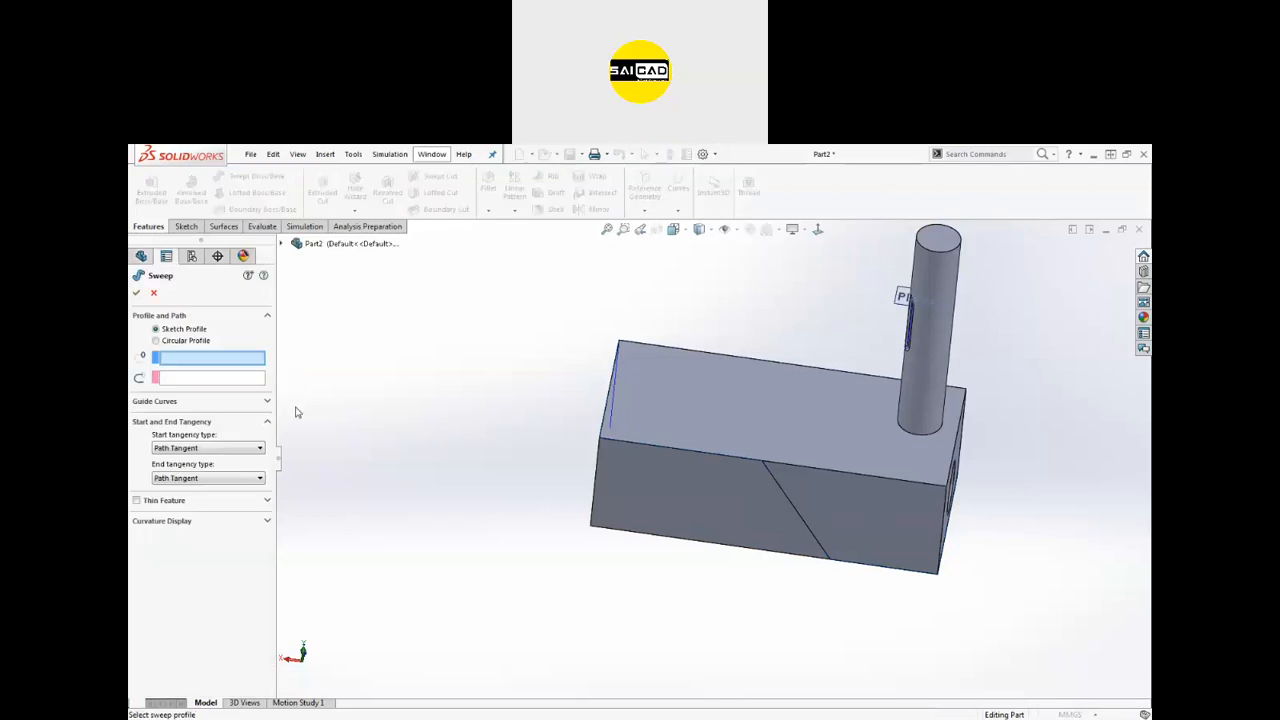
{"action": "left_click", "coordinate": [196, 379]}
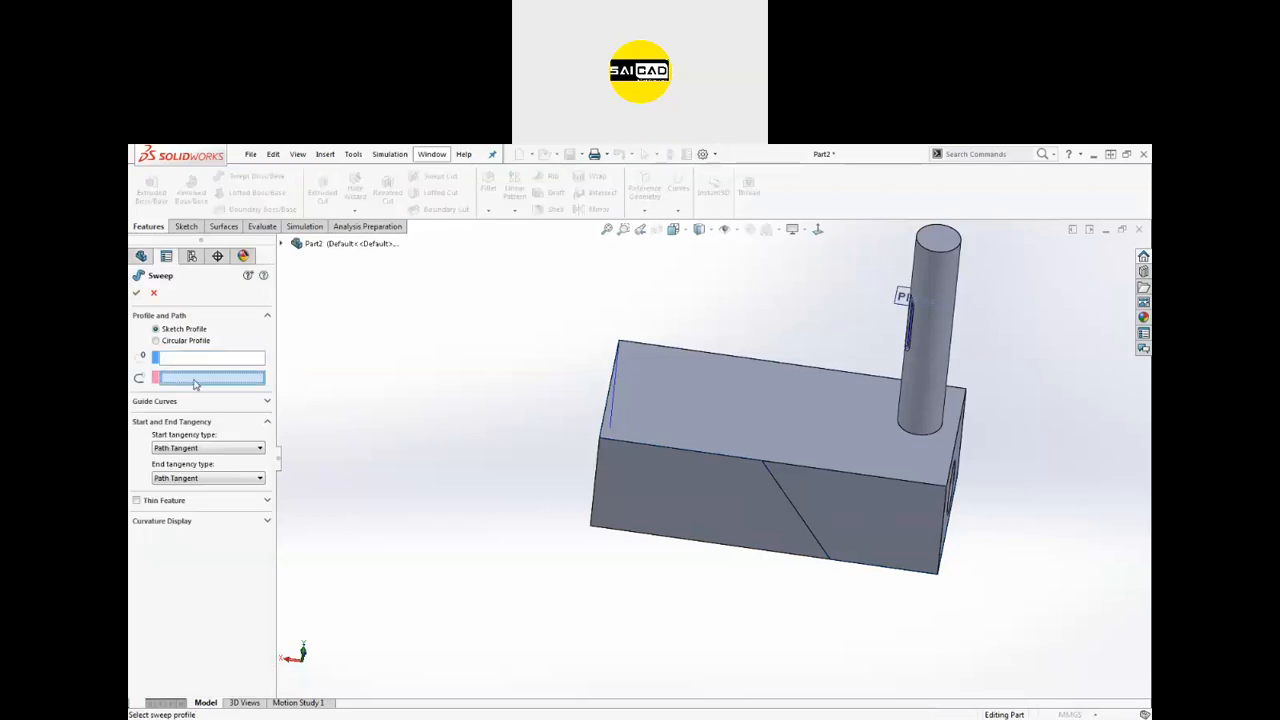
{"action": "left_click", "coordinate": [618, 432]}
{"action": "middle_click_drag", "start_coordinate": [537, 536], "coordinate": [520, 461]}
{"action": "left_click", "coordinate": [176, 343]}
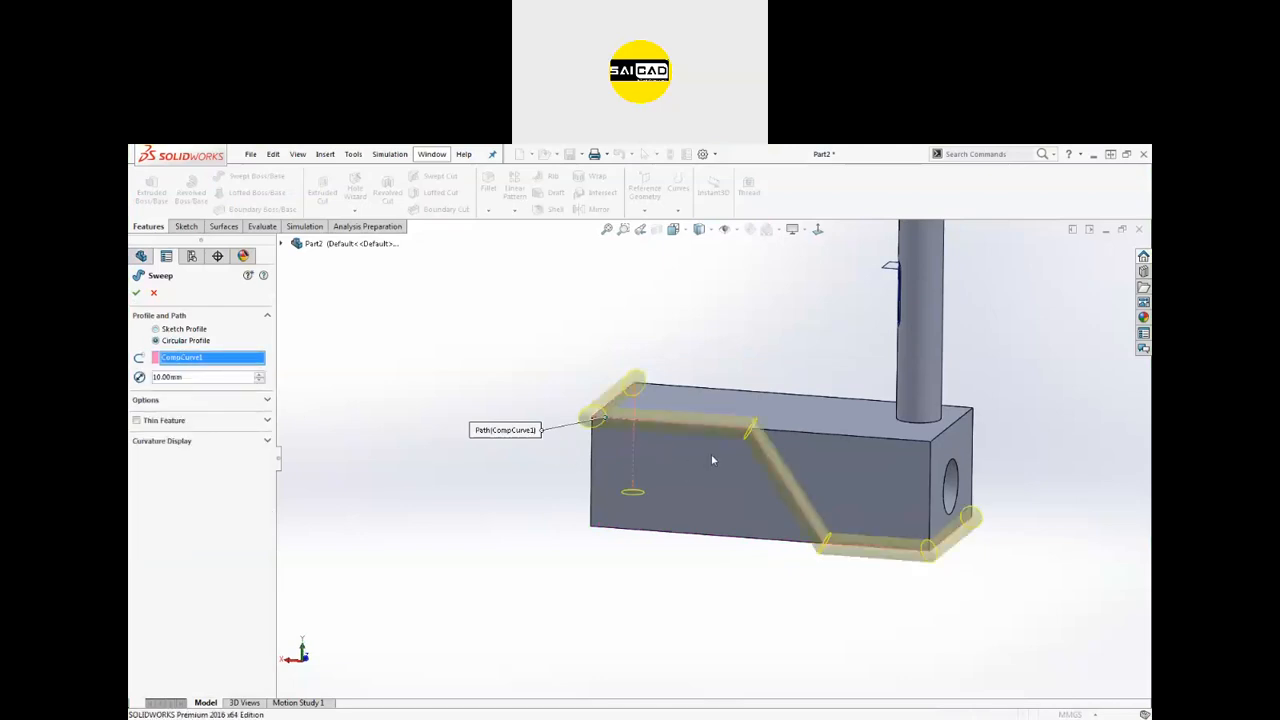
{"action": "scroll", "coordinate": [742, 444], "scroll_direction": "down", "scroll_amount": 3}
{"action": "scroll", "coordinate": [687, 458], "scroll_direction": "up", "scroll_amount": 3}
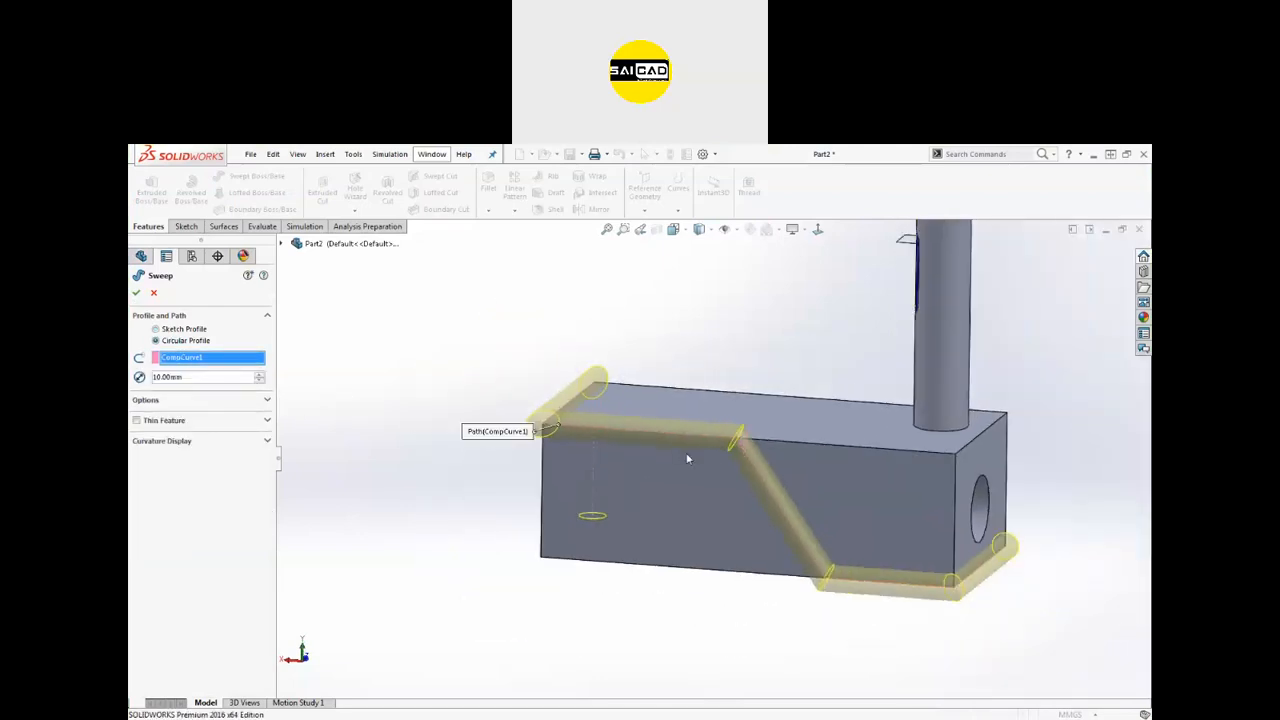
{"action": "scroll", "coordinate": [742, 460], "scroll_direction": "down", "scroll_amount": 2}
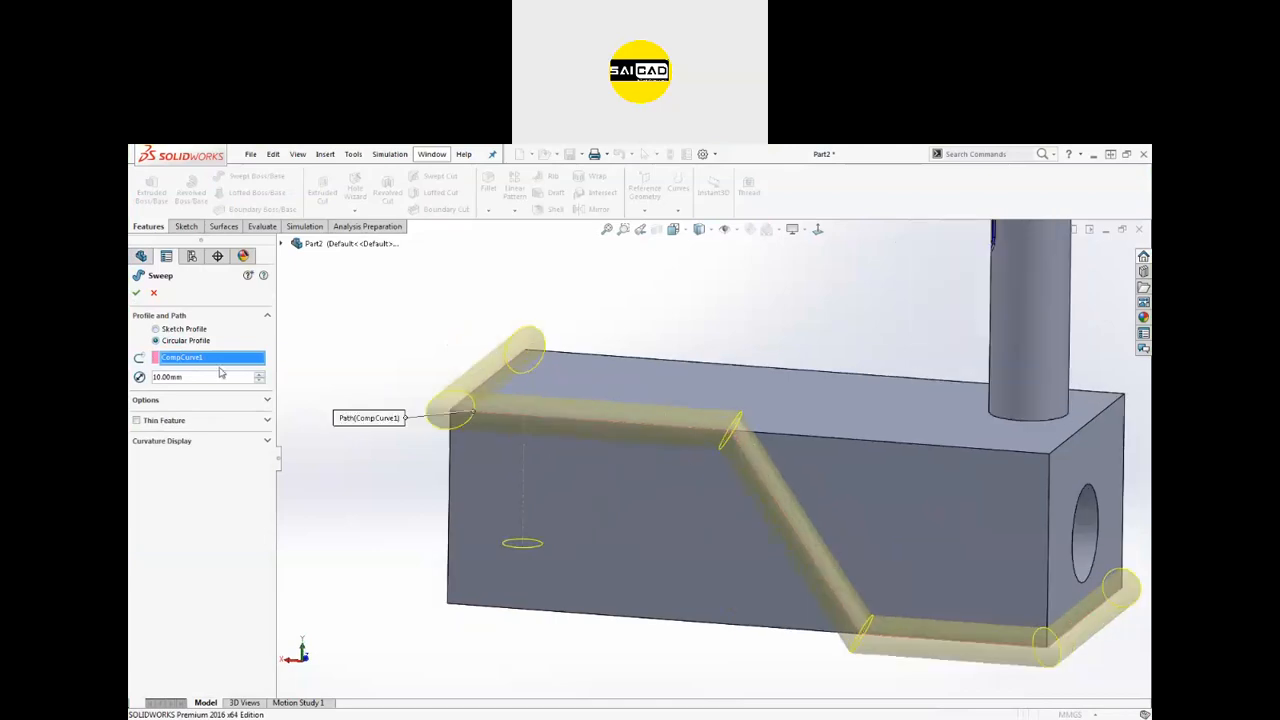
Step: Try larger profile diameters for the sweep, from 20 mm upward, and bring the diameter back to 10 mm
{"action": "left_click", "coordinate": [258, 376]}
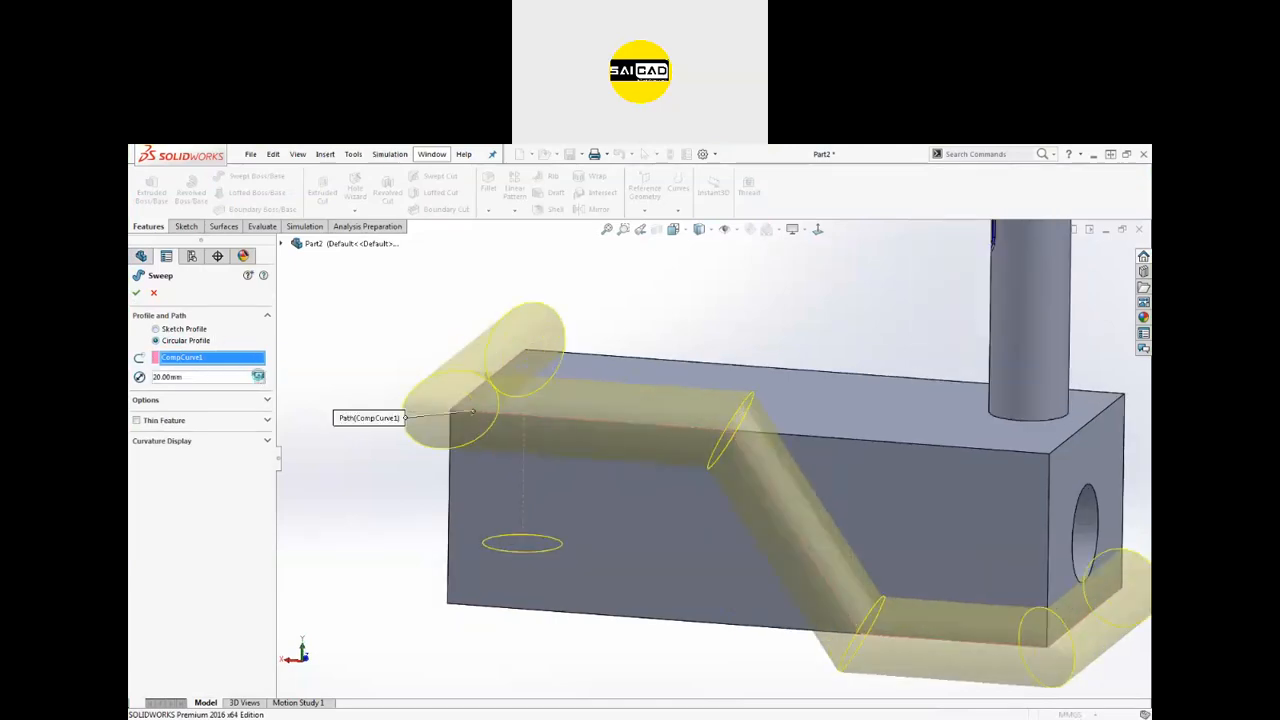
{"action": "left_click", "coordinate": [258, 376]}
{"action": "left_click", "coordinate": [258, 376]}
{"action": "left_click", "coordinate": [259, 377]}
{"action": "left_click", "coordinate": [259, 377]}
{"action": "left_click", "coordinate": [259, 377]}
{"action": "left_click", "coordinate": [259, 377]}
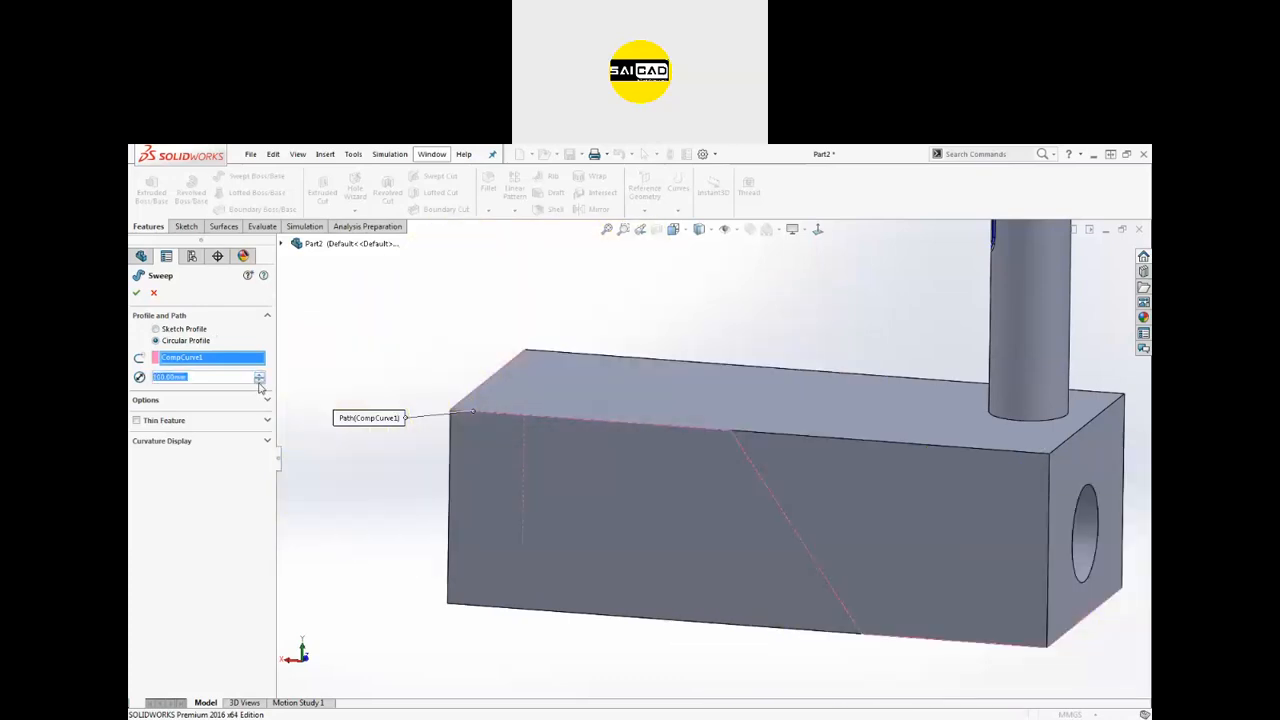
{"action": "left_click", "coordinate": [259, 380]}
{"action": "left_click", "coordinate": [259, 380]}
{"action": "left_click", "coordinate": [259, 380]}
{"action": "left_click", "coordinate": [259, 380]}
{"action": "left_click", "coordinate": [259, 380]}
{"action": "left_click", "coordinate": [259, 380]}
{"action": "left_click", "coordinate": [259, 380]}
{"action": "left_click", "coordinate": [259, 380]}
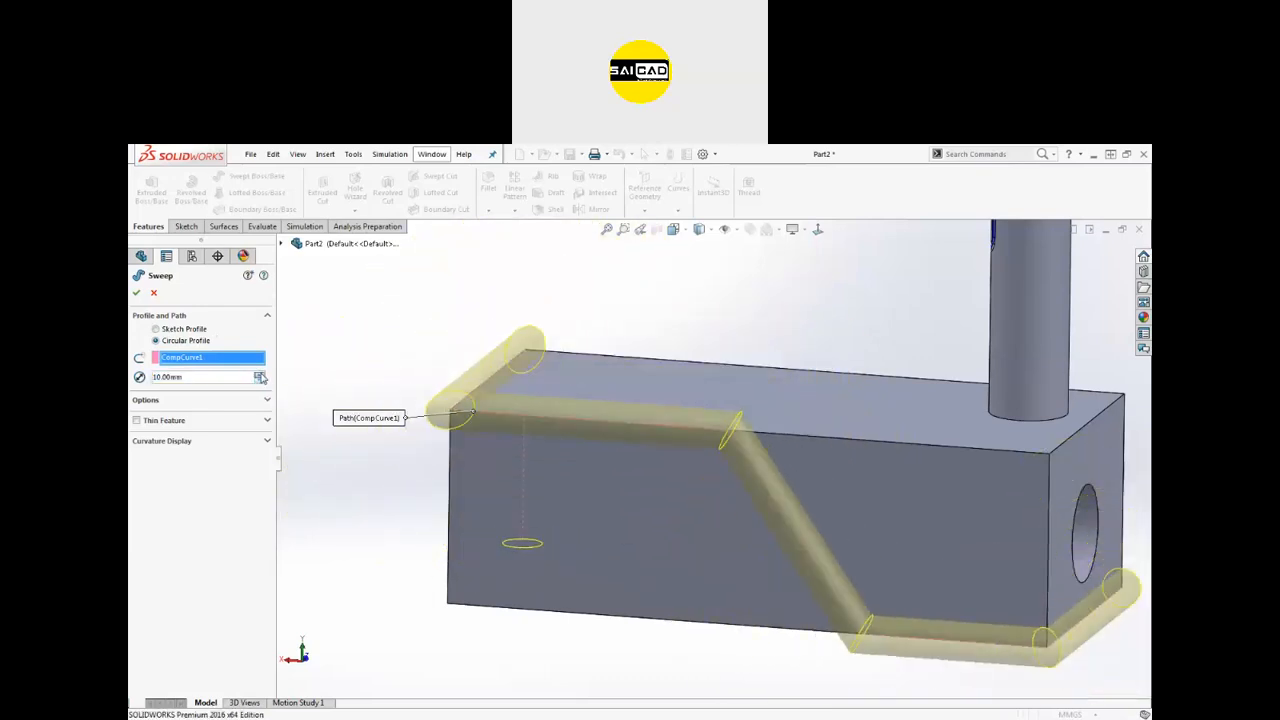
Step: Set the circular profile's diameter to 50 mm and create the sweep along CompCurve1
{"action": "left_click", "coordinate": [260, 375]}
{"action": "left_click", "coordinate": [260, 375]}
{"action": "left_click", "coordinate": [260, 375]}
{"action": "left_click", "coordinate": [260, 375]}
{"action": "left_click", "coordinate": [137, 293]}
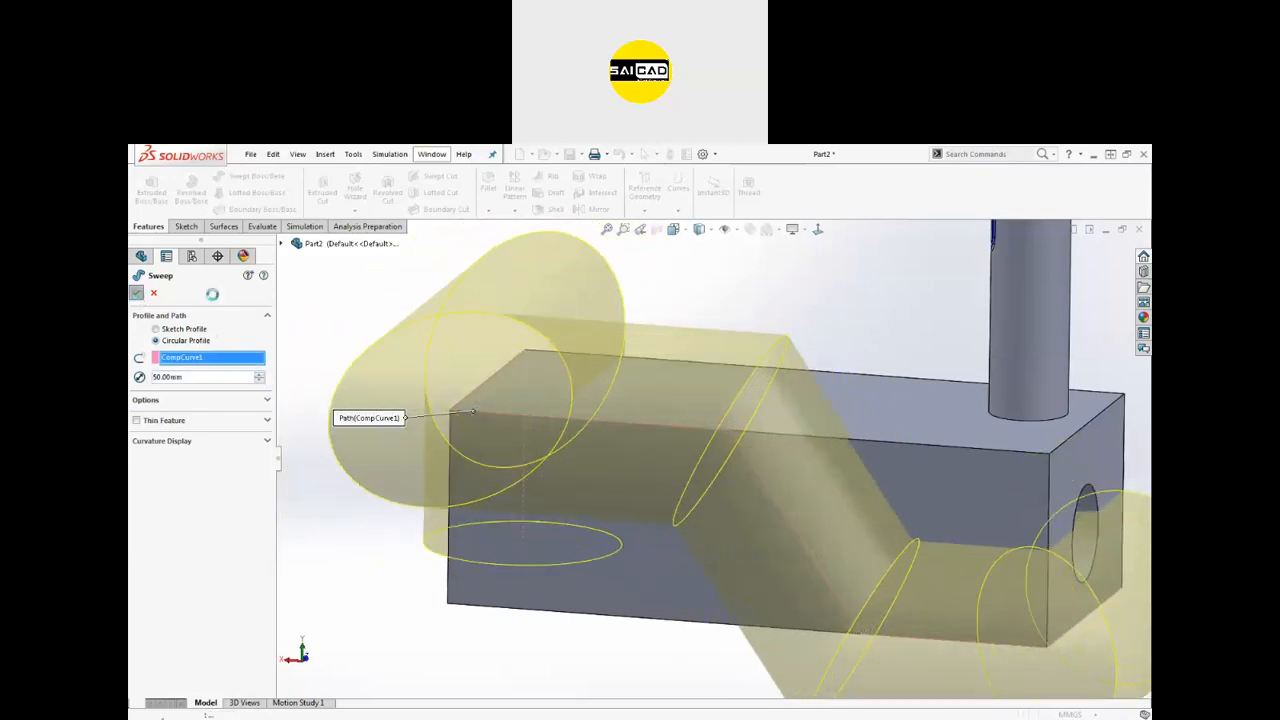
{"action": "scroll", "coordinate": [499, 372], "scroll_direction": "up", "scroll_amount": 5}
{"action": "middle_click_drag", "start_coordinate": [534, 428], "coordinate": [712, 411]}
Step: Reopen the 50 mm sweep for editing, look over its options, accept it, and inspect the swept body
{"action": "left_click", "coordinate": [712, 411]}
{"action": "left_click", "coordinate": [751, 355]}
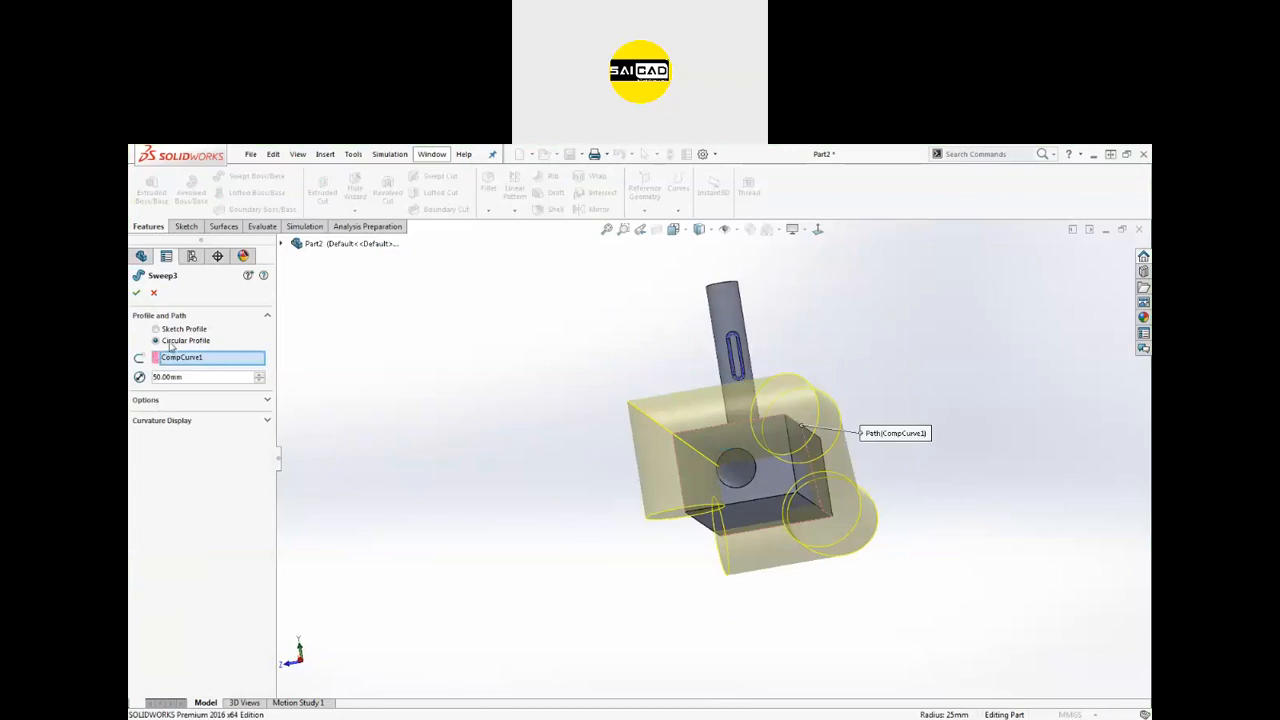
{"action": "left_click", "coordinate": [146, 400]}
{"action": "left_click", "coordinate": [146, 400]}
{"action": "left_click", "coordinate": [136, 292]}
{"action": "middle_click_drag", "start_coordinate": [656, 527], "coordinate": [697, 532]}
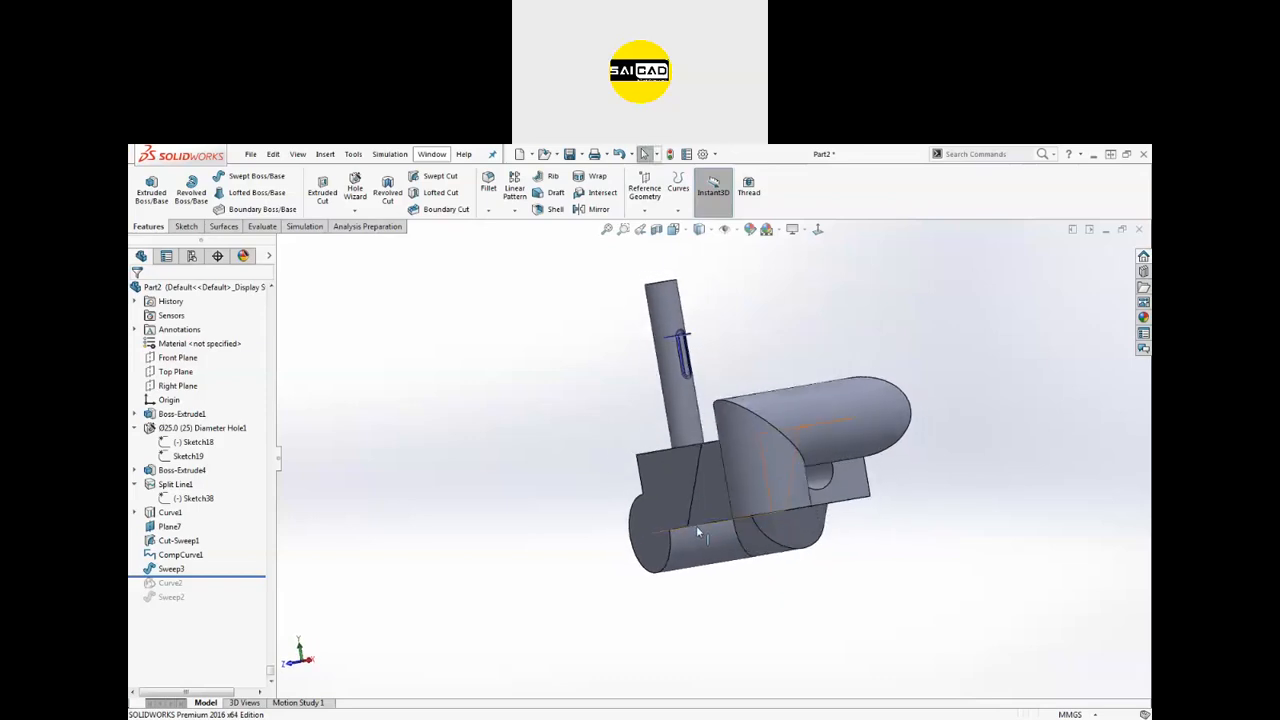
Step: Start a swept cut with a circular profile along CompCurve1
{"action": "middle_click_drag", "start_coordinate": [585, 551], "coordinate": [580, 511]}
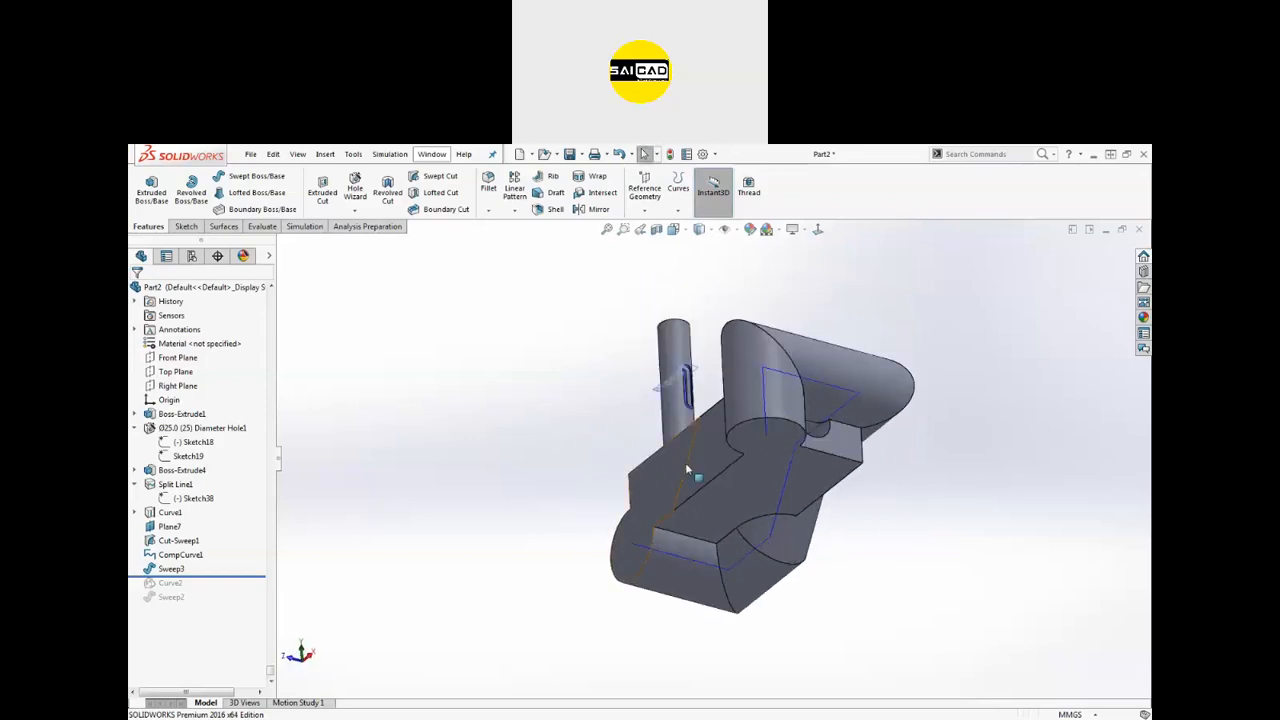
{"action": "left_click", "coordinate": [691, 562]}
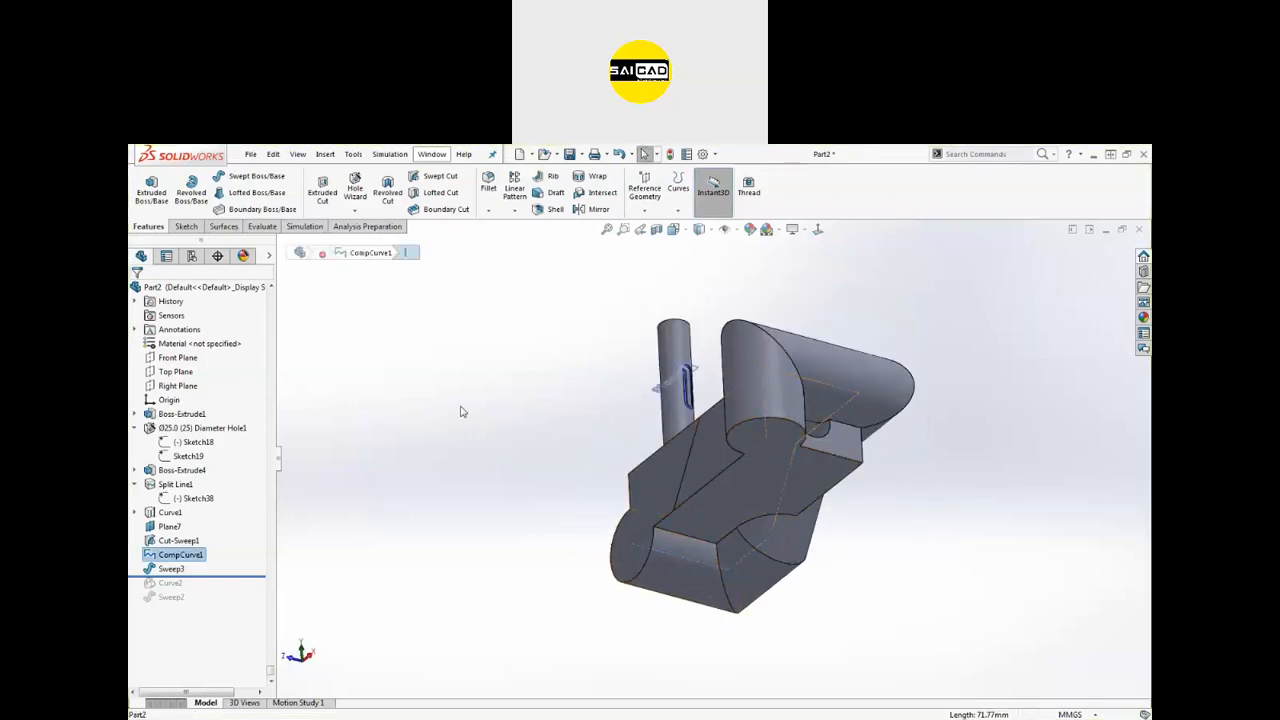
{"action": "left_click", "coordinate": [440, 176]}
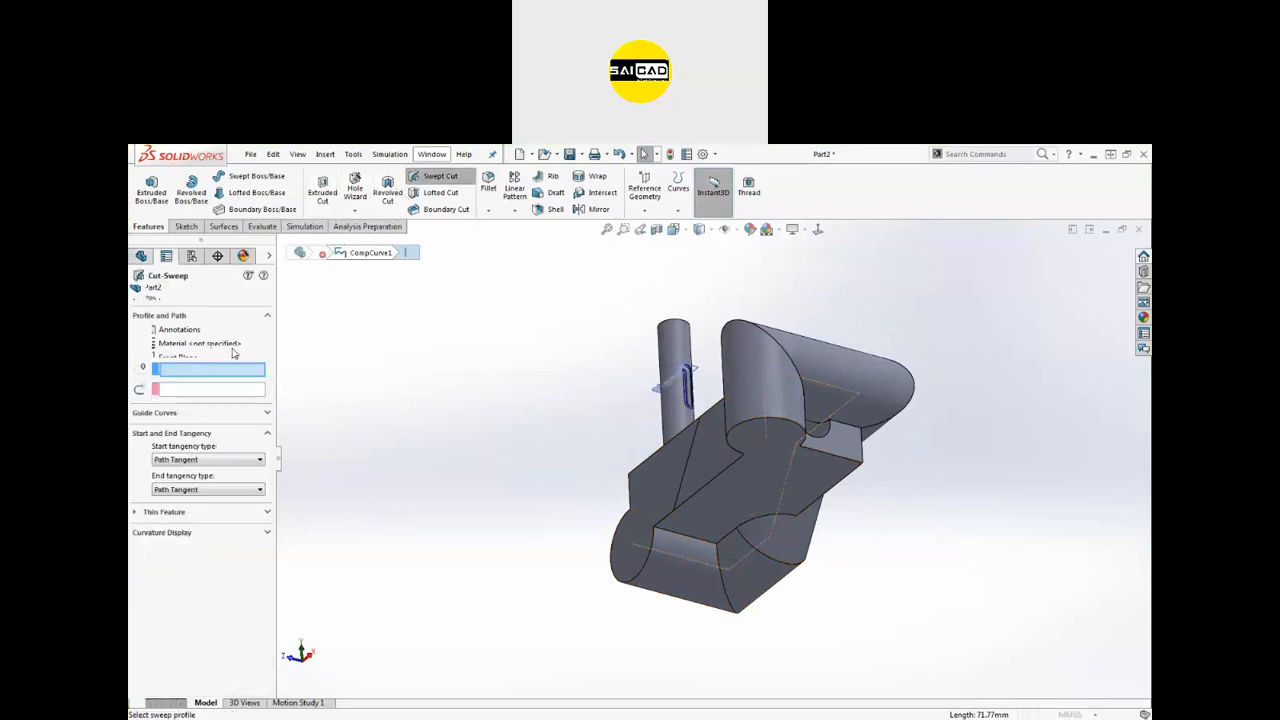
{"action": "left_click", "coordinate": [178, 342]}
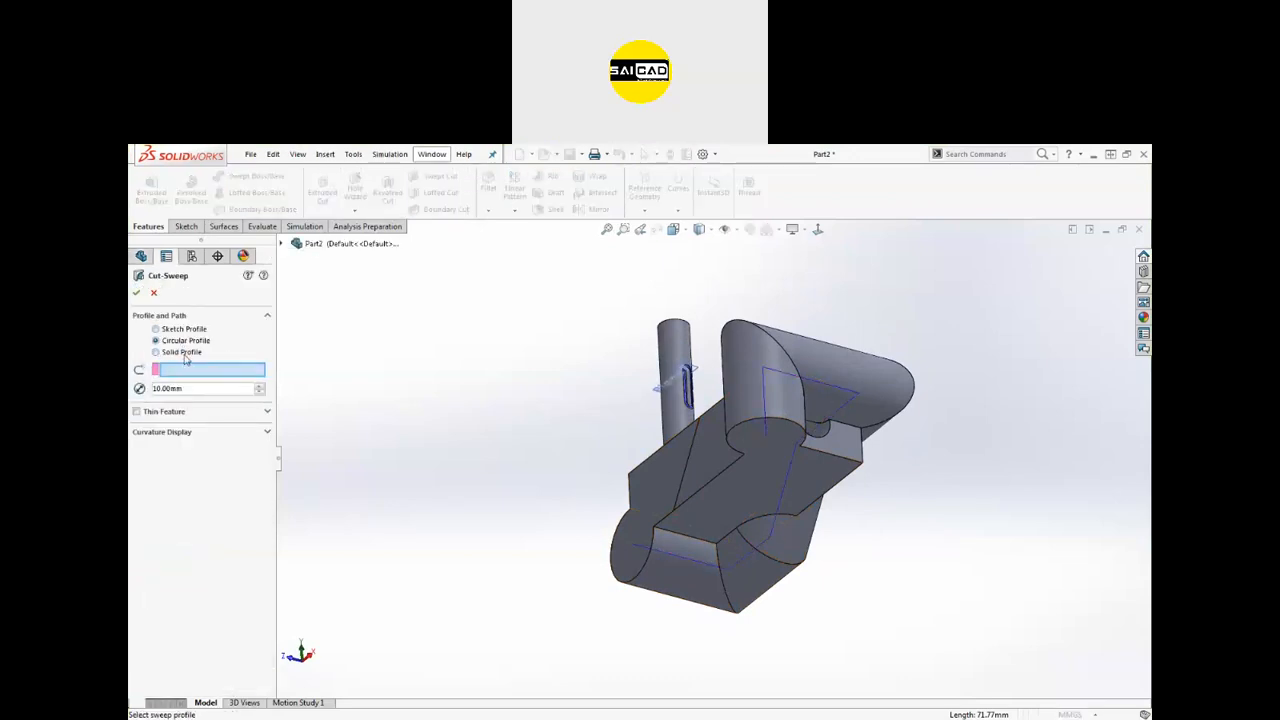
{"action": "left_click", "coordinate": [760, 393]}
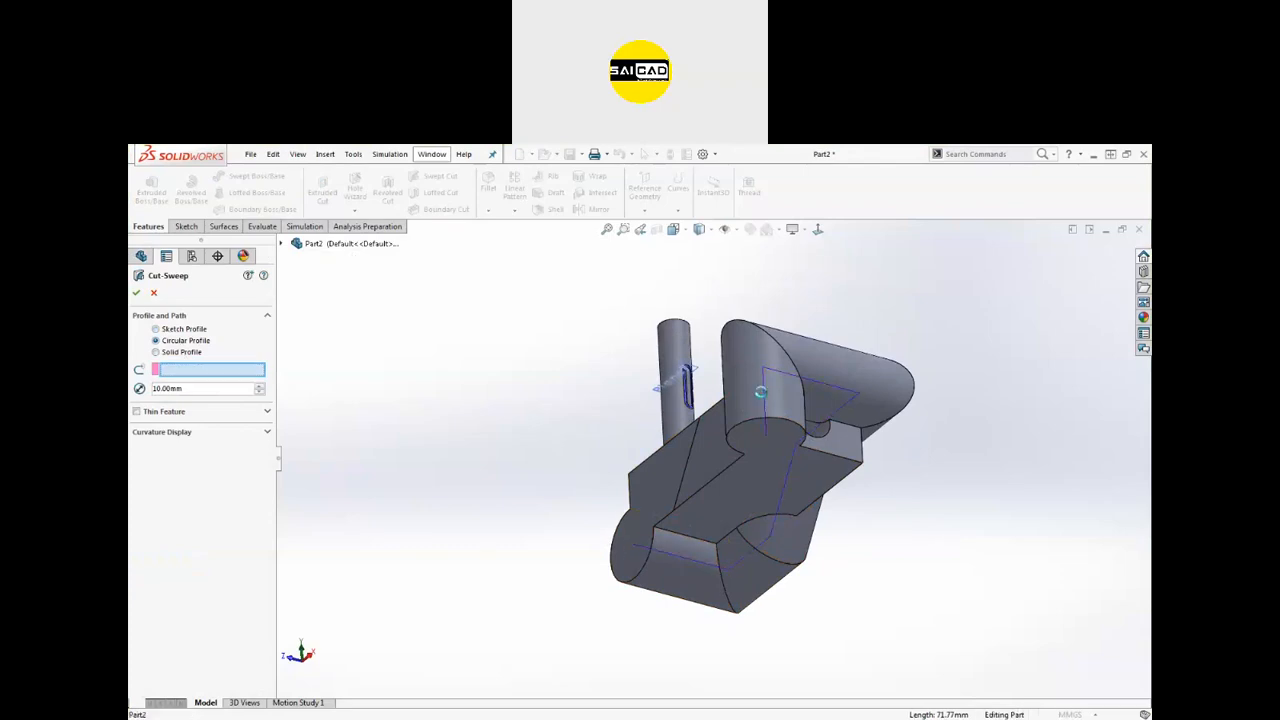
Step: Set the swept cut's circular profile to a 40 mm diameter and create the cut
{"action": "left_click", "coordinate": [261, 387]}
{"action": "left_click", "coordinate": [261, 387]}
{"action": "left_click", "coordinate": [261, 387]}
{"action": "left_click", "coordinate": [261, 387]}
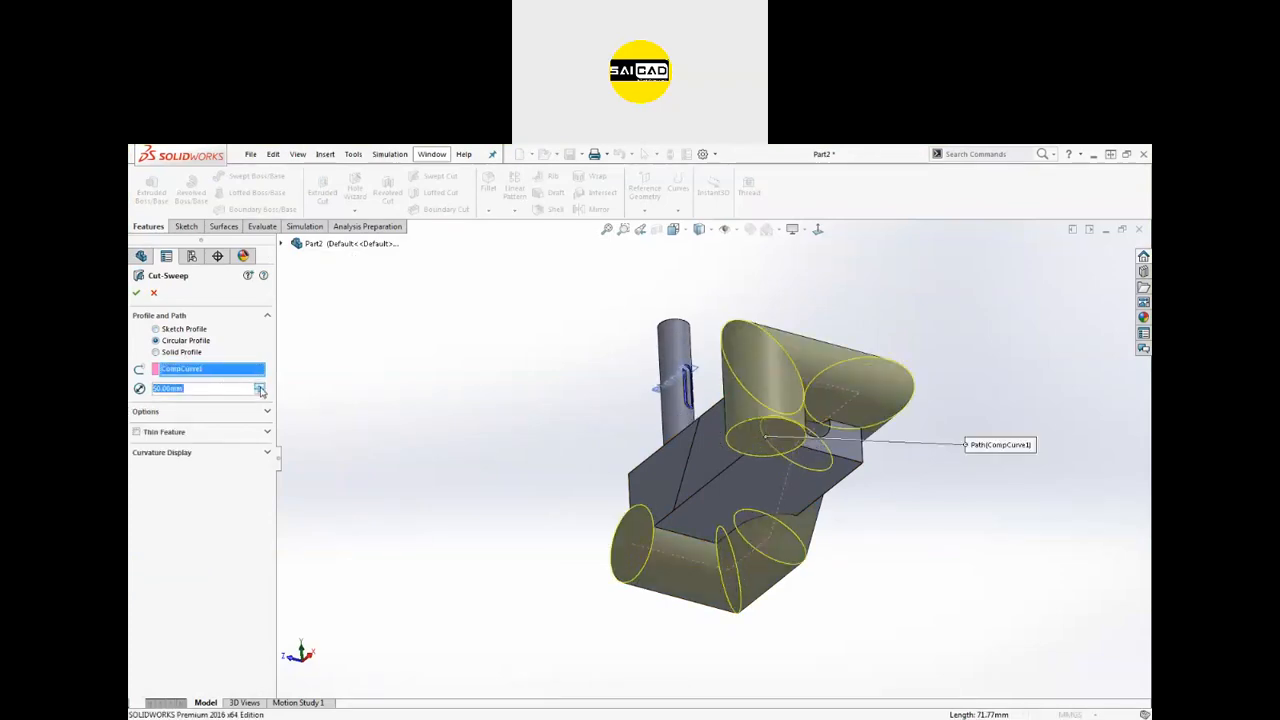
{"action": "left_click", "coordinate": [259, 392]}
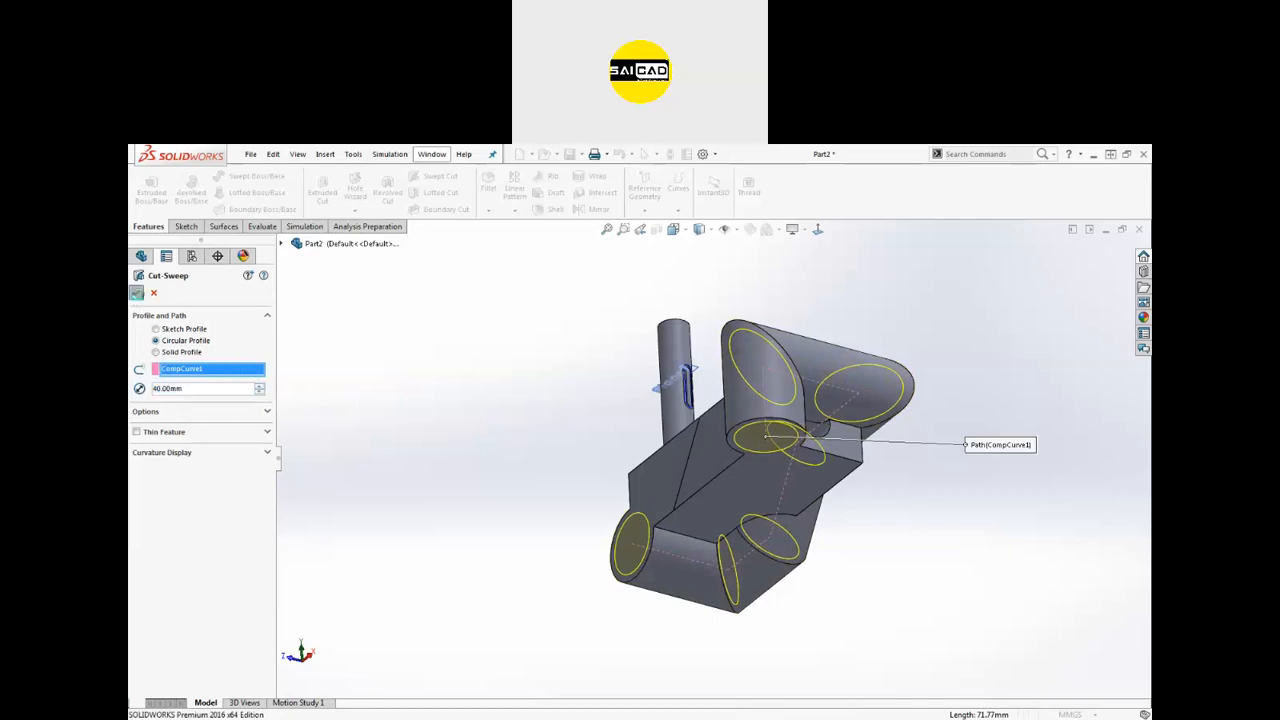
{"action": "left_click", "coordinate": [136, 292]}
{"action": "middle_click_drag", "start_coordinate": [471, 471], "coordinate": [479, 535]}
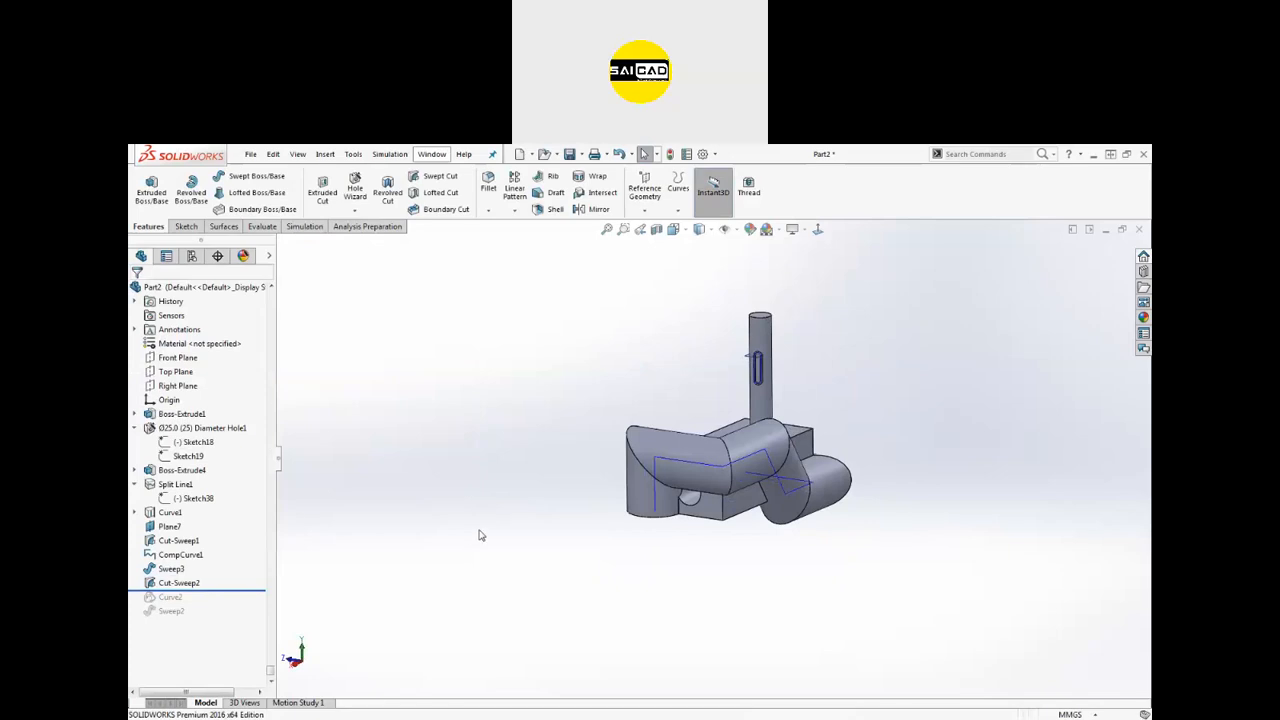
Step: Apply a section view parallel to the Top Plane at a 57 mm offset to cut open the swept body
{"action": "left_click", "coordinate": [656, 230]}
{"action": "middle_click_drag", "start_coordinate": [660, 560], "coordinate": [699, 620]}
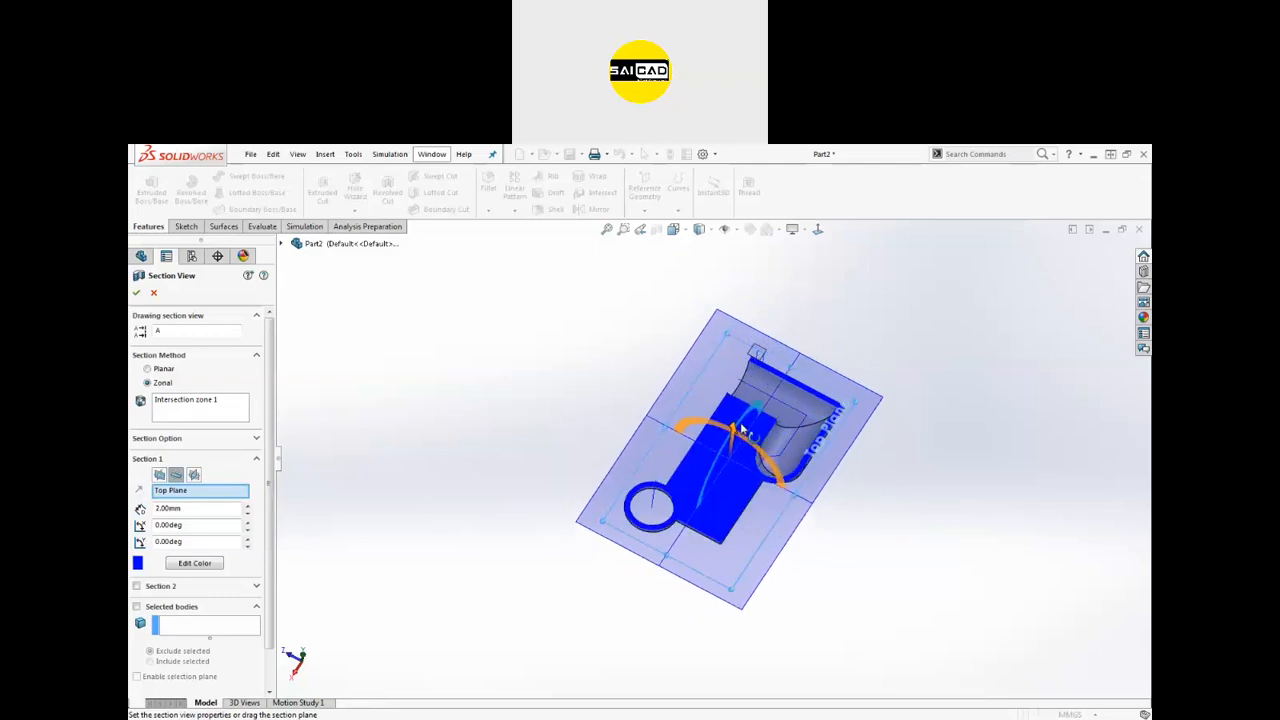
{"action": "left_click_drag", "start_coordinate": [744, 408], "coordinate": [746, 399]}
{"action": "middle_click_drag", "start_coordinate": [590, 524], "coordinate": [537, 456]}
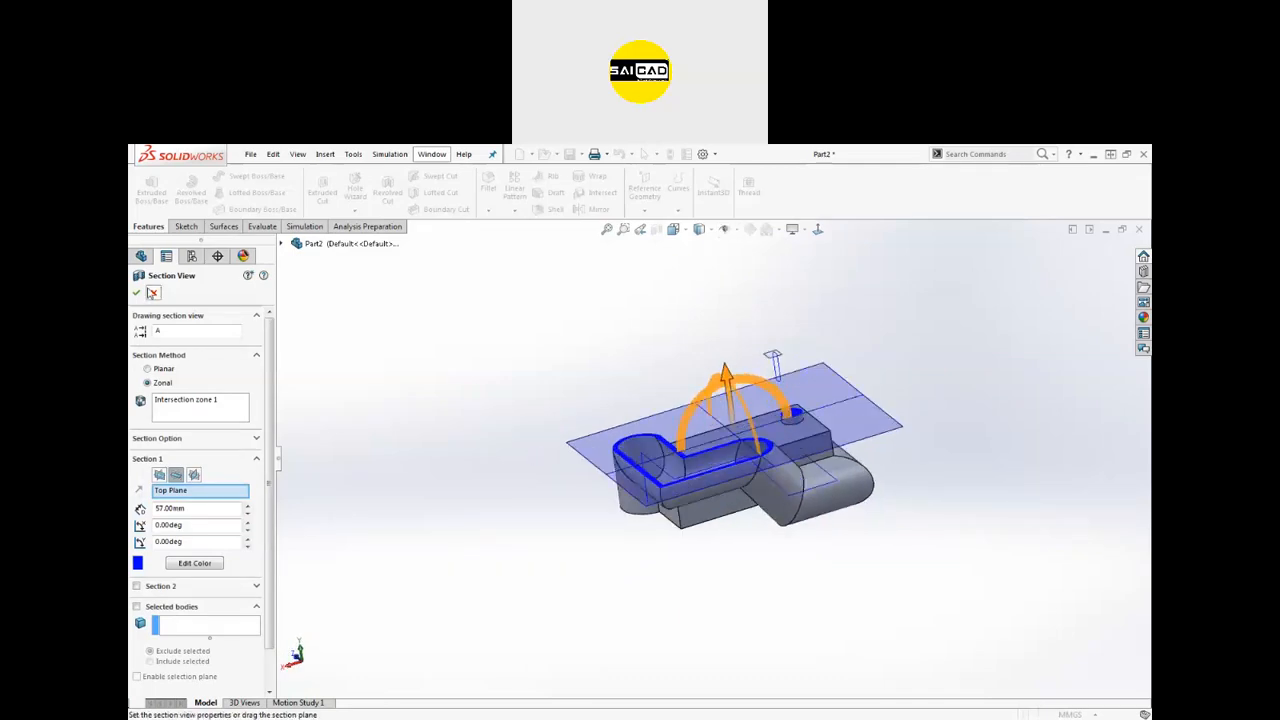
{"action": "left_click", "coordinate": [136, 292]}
{"action": "middle_click_drag", "start_coordinate": [646, 497], "coordinate": [599, 424]}
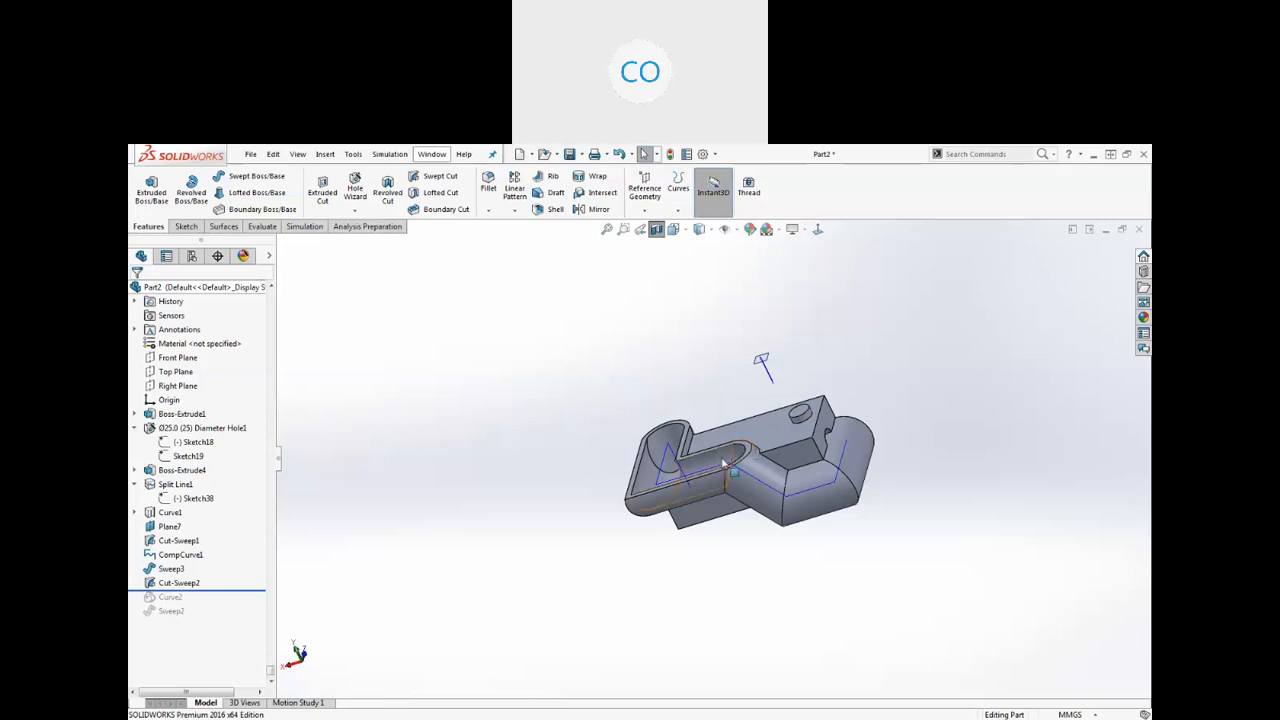
Step: Examine the sectioned model, including the hollow sweep, the split block face and the short cylindrical boss on the block
{"action": "middle_click_drag", "start_coordinate": [731, 464], "coordinate": [757, 403]}
{"action": "scroll", "coordinate": [728, 497], "scroll_direction": "down", "scroll_amount": 5}
{"action": "left_click", "coordinate": [639, 480]}
{"action": "scroll", "coordinate": [592, 520], "scroll_direction": "up", "scroll_amount": 3}
{"action": "middle_click_drag", "start_coordinate": [592, 520], "coordinate": [566, 514]}
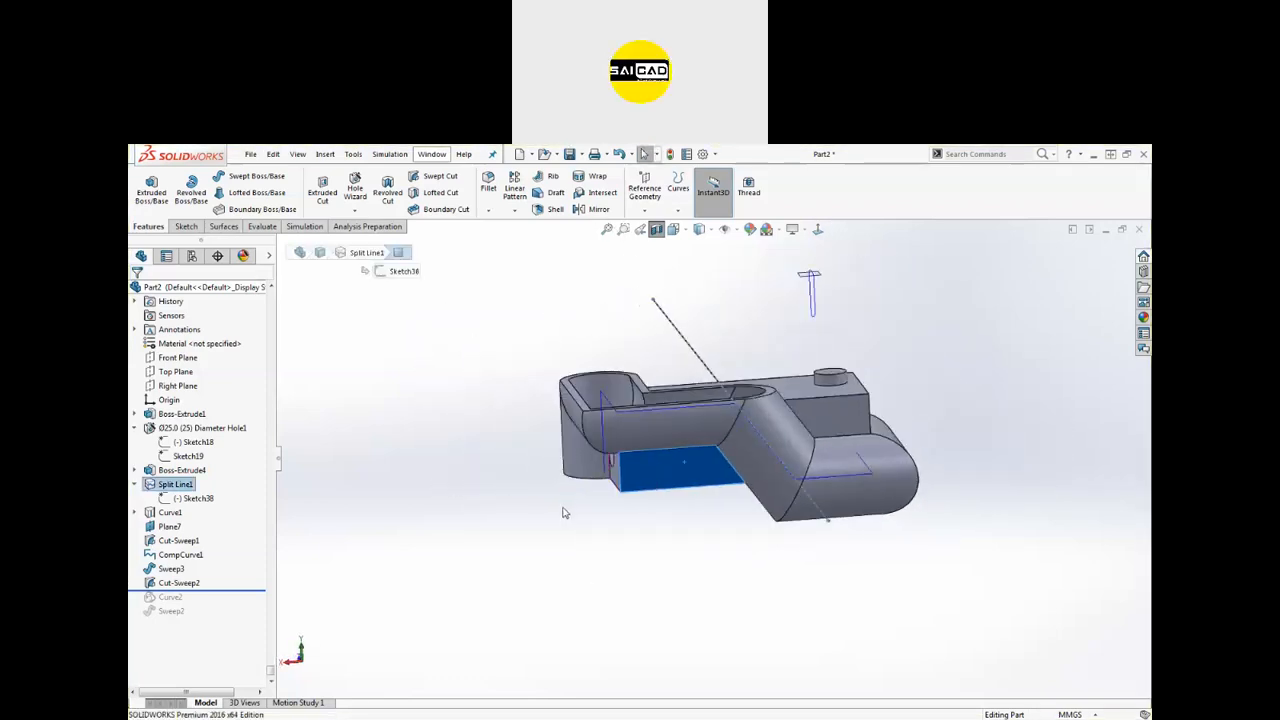
{"action": "left_click", "coordinate": [584, 489]}
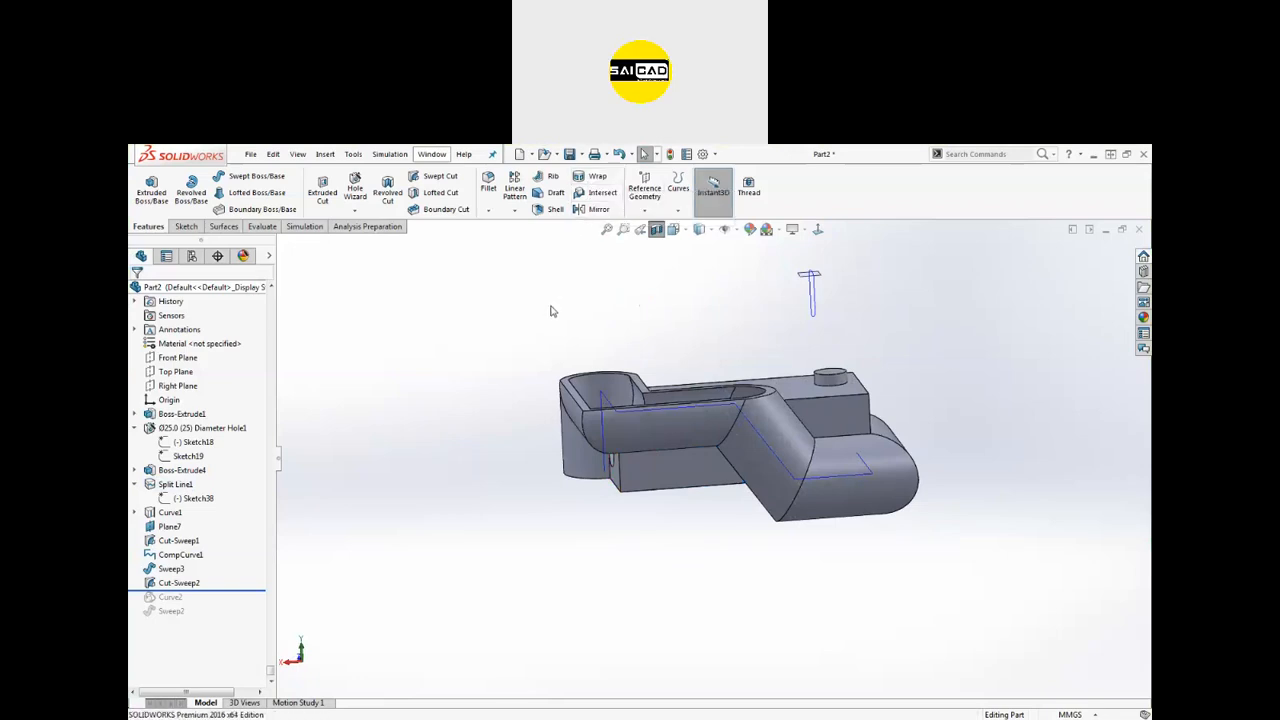
{"action": "middle_click_drag", "start_coordinate": [832, 446], "coordinate": [803, 464]}
{"action": "scroll", "coordinate": [786, 402], "scroll_direction": "down", "scroll_amount": 3}
{"action": "scroll", "coordinate": [709, 404], "scroll_direction": "up", "scroll_amount": 3}
{"action": "scroll", "coordinate": [803, 464], "scroll_direction": "down", "scroll_amount": 4}
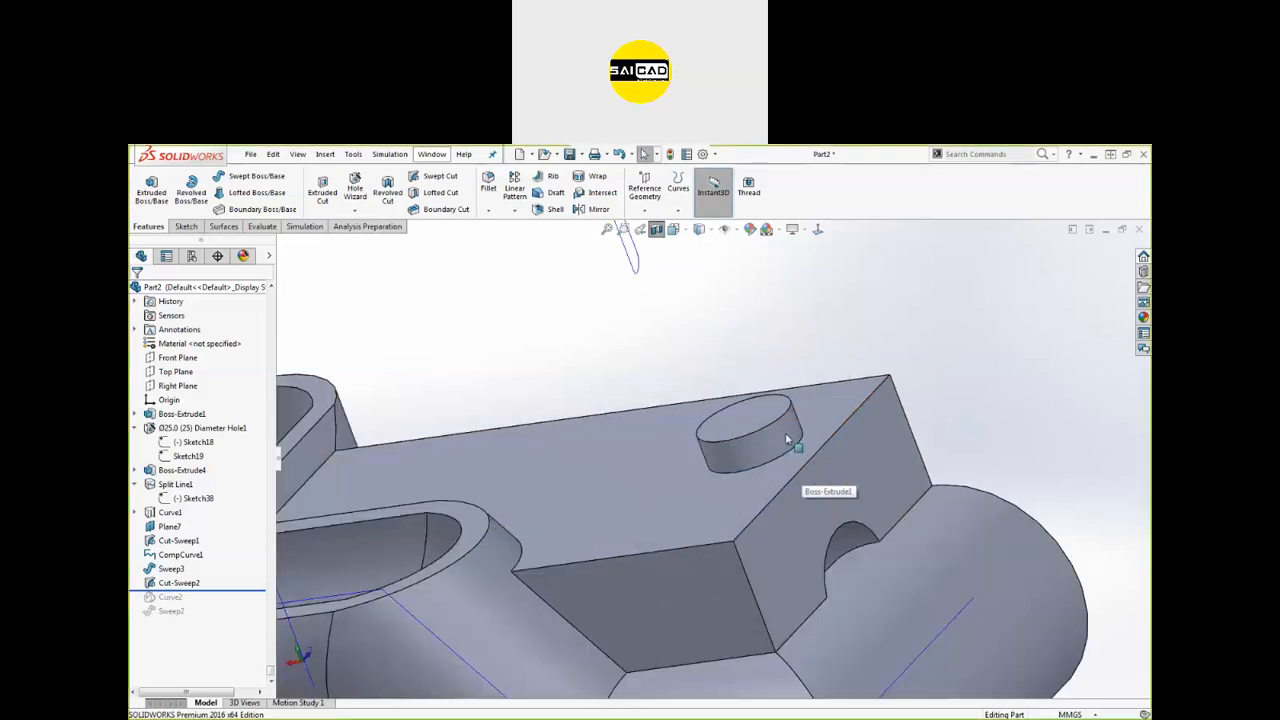
{"action": "left_click", "coordinate": [805, 425]}
{"action": "scroll", "coordinate": [805, 422], "scroll_direction": "down", "scroll_amount": 2}
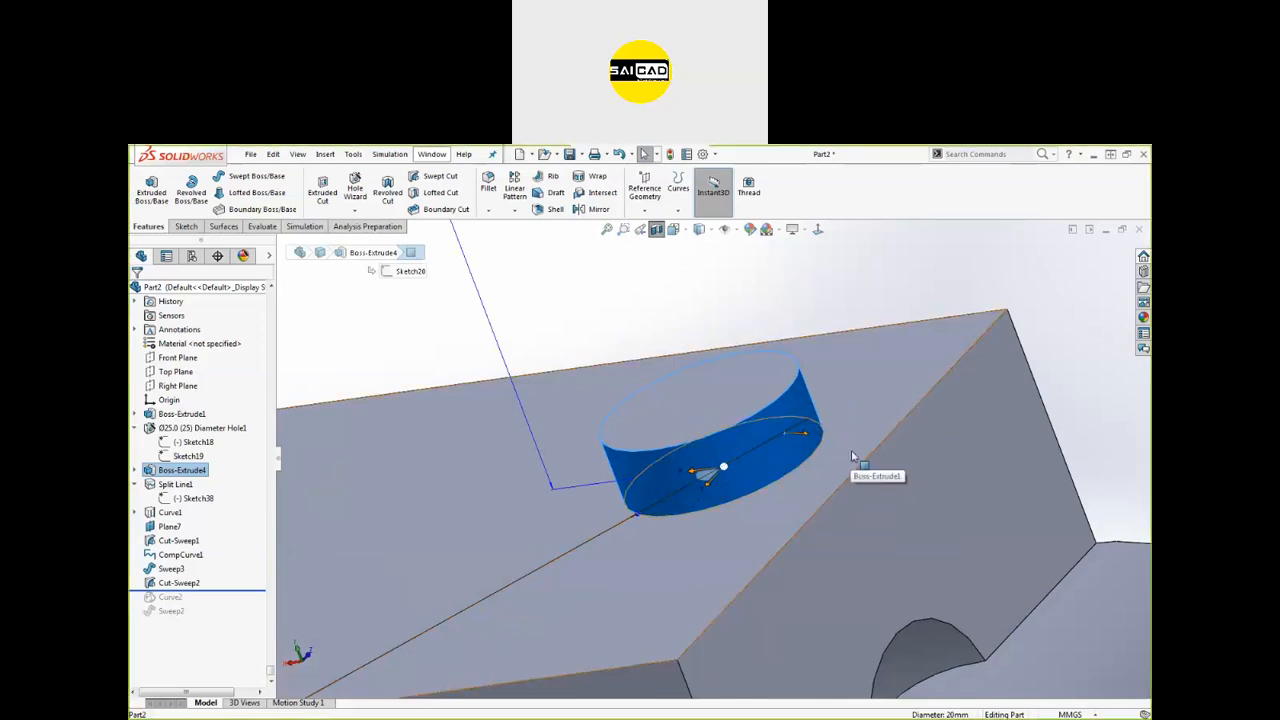
{"action": "scroll", "coordinate": [824, 465], "scroll_direction": "up", "scroll_amount": 3}
{"action": "middle_click_drag", "start_coordinate": [806, 453], "coordinate": [823, 383]}
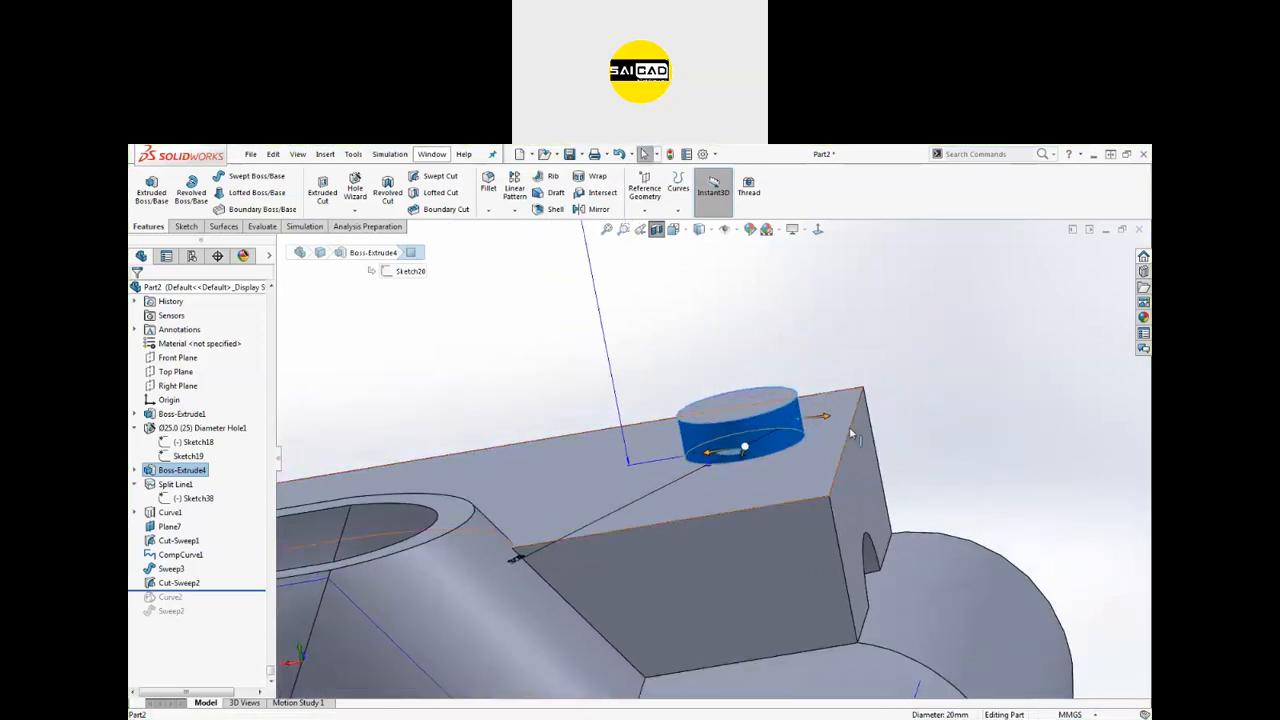
Step: Sketch a circle about 4 mm in diameter on the plane of the block's end face, in front of the short cylindrical boss
{"action": "left_click", "coordinate": [860, 455]}
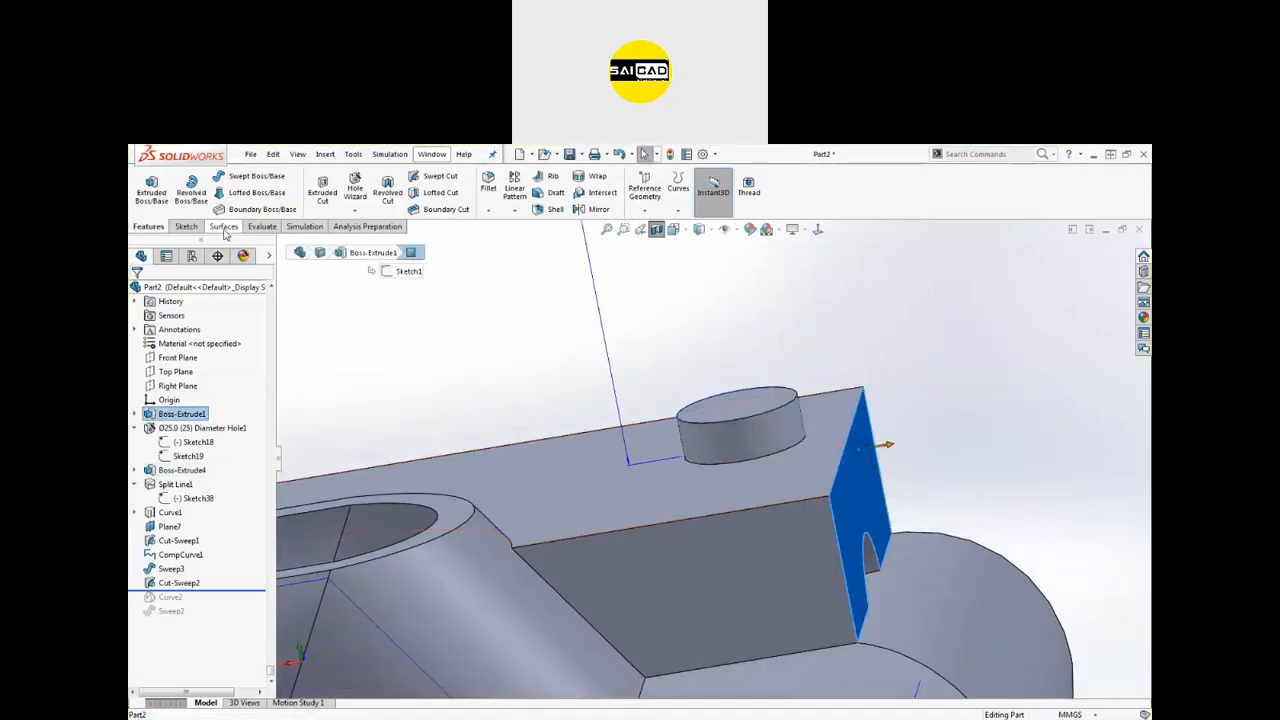
{"action": "left_click", "coordinate": [180, 222]}
{"action": "left_click", "coordinate": [146, 182]}
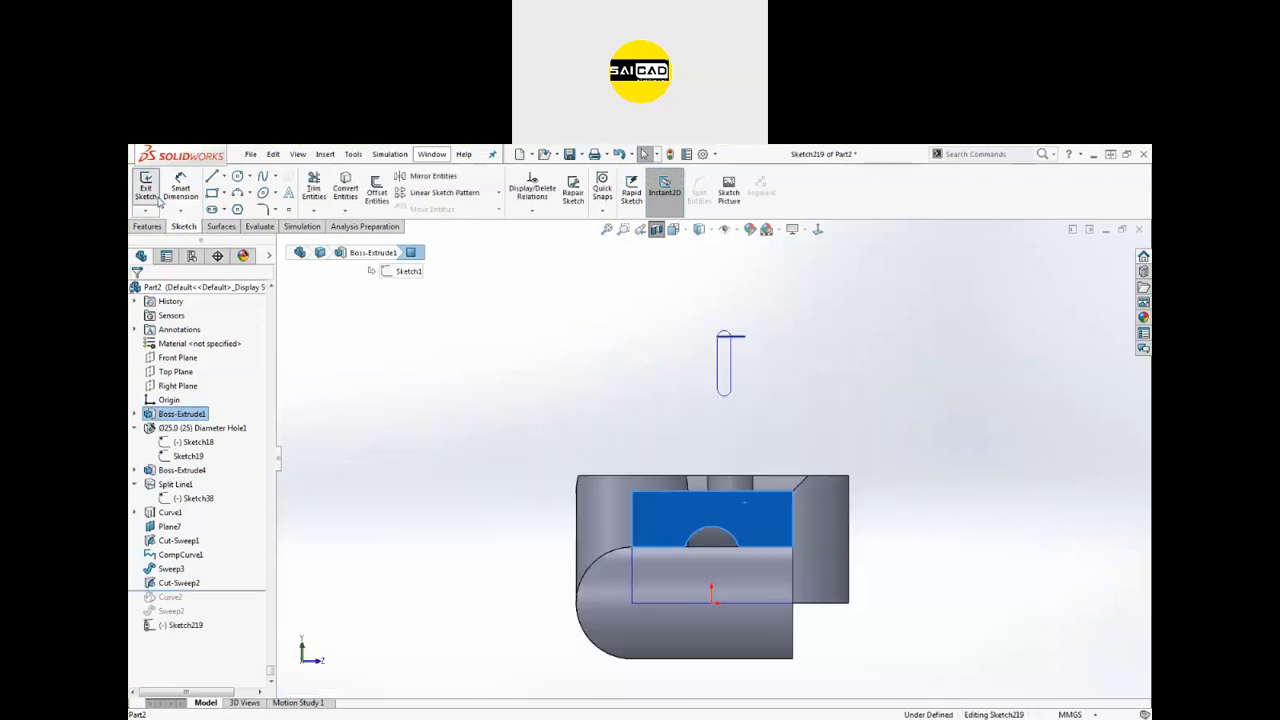
{"action": "left_click", "coordinate": [212, 192]}
{"action": "left_click", "coordinate": [237, 177]}
{"action": "scroll", "coordinate": [877, 507], "scroll_direction": "down", "scroll_amount": 5}
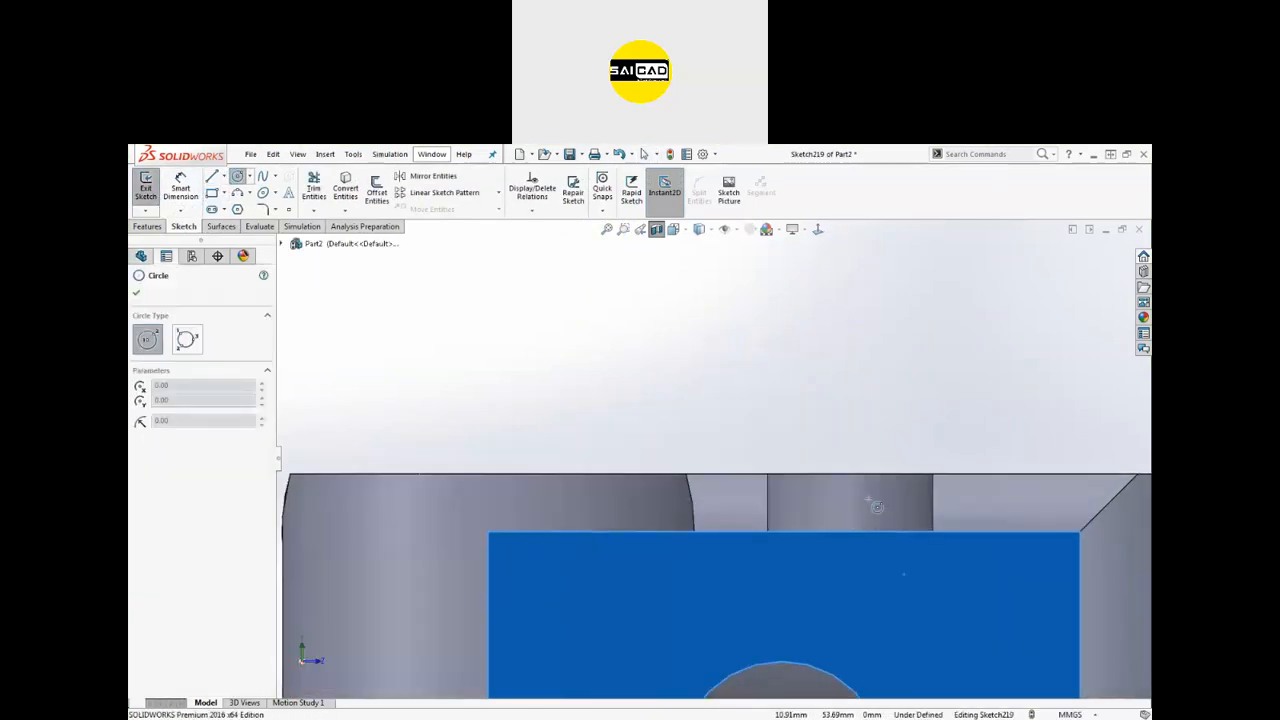
{"action": "left_click", "coordinate": [852, 494]}
{"action": "left_click", "coordinate": [865, 483]}
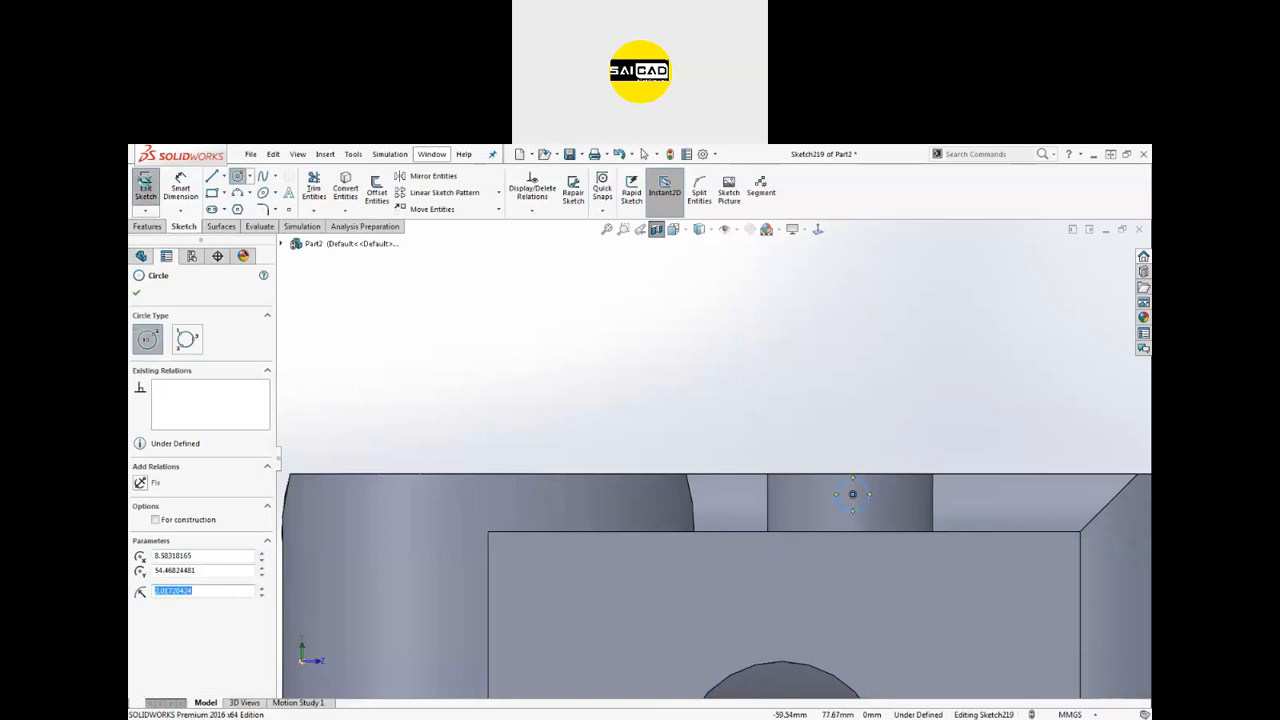
{"action": "left_click", "coordinate": [146, 186]}
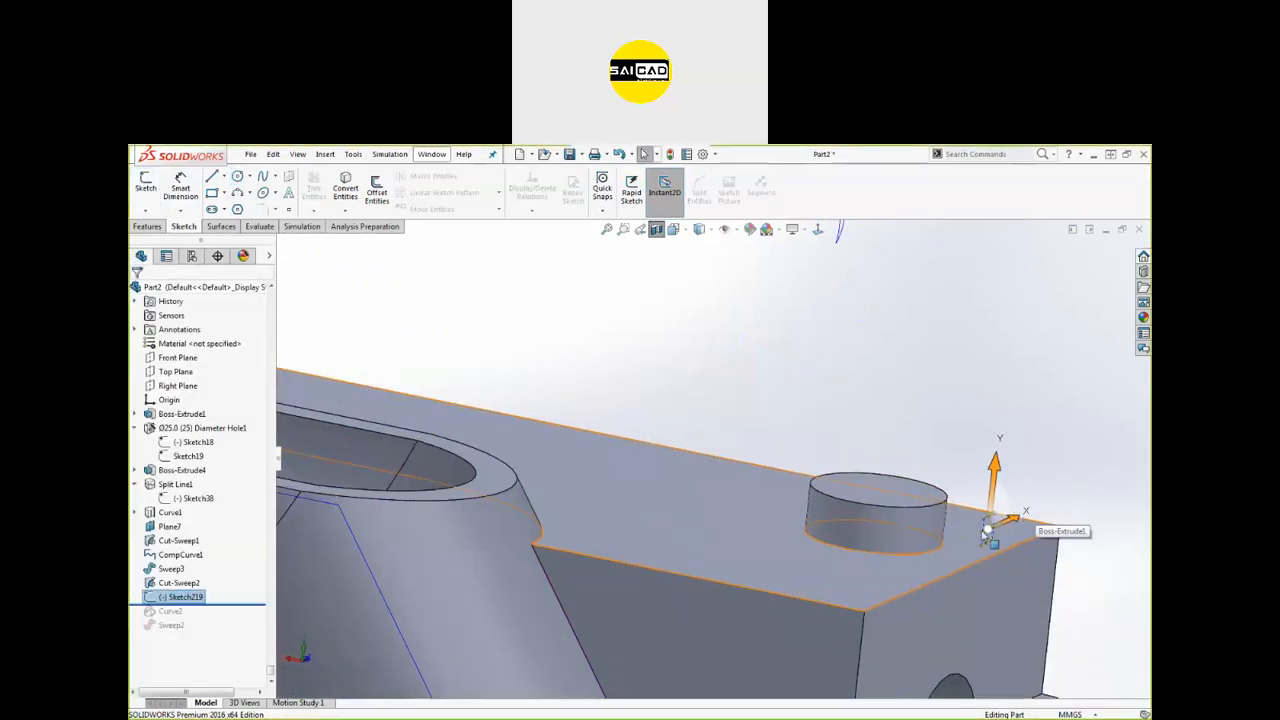
Step: Extrude the small circle in the reversed direction with the Up To Next end condition, merging it with the cylindrical boss
{"action": "left_click", "coordinate": [147, 226]}
{"action": "left_click", "coordinate": [150, 189]}
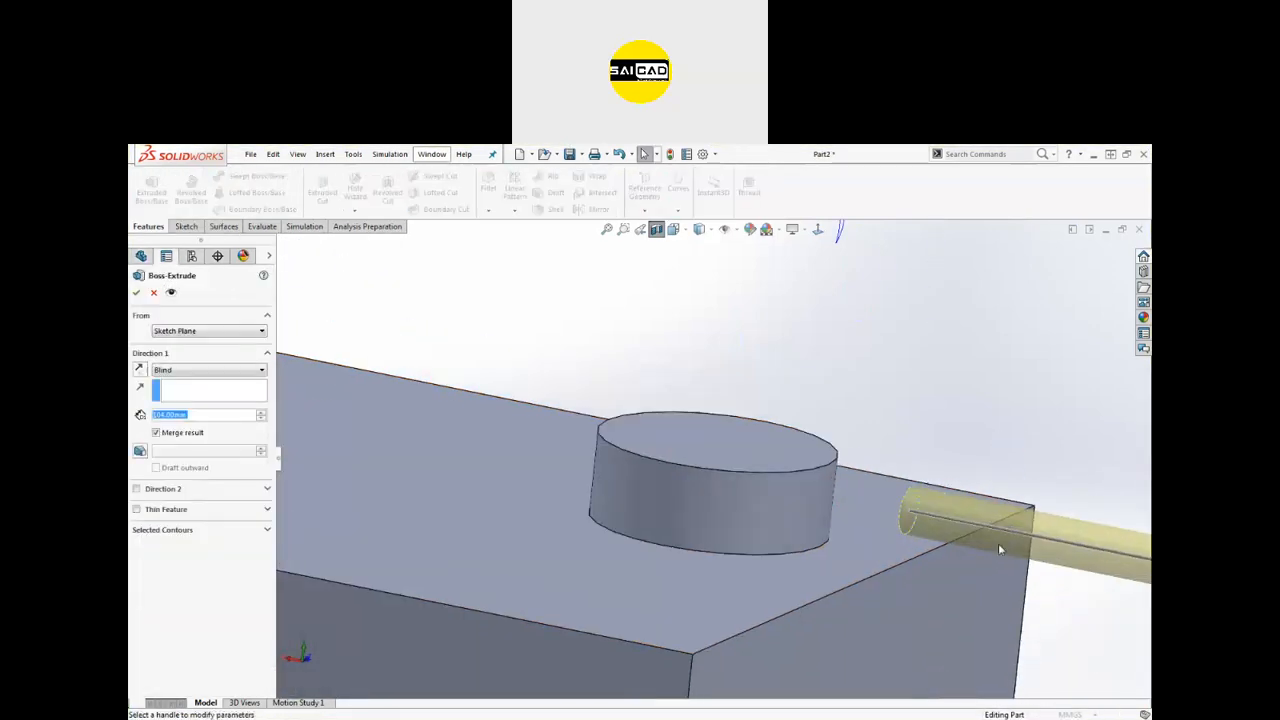
{"action": "left_click", "coordinate": [140, 369]}
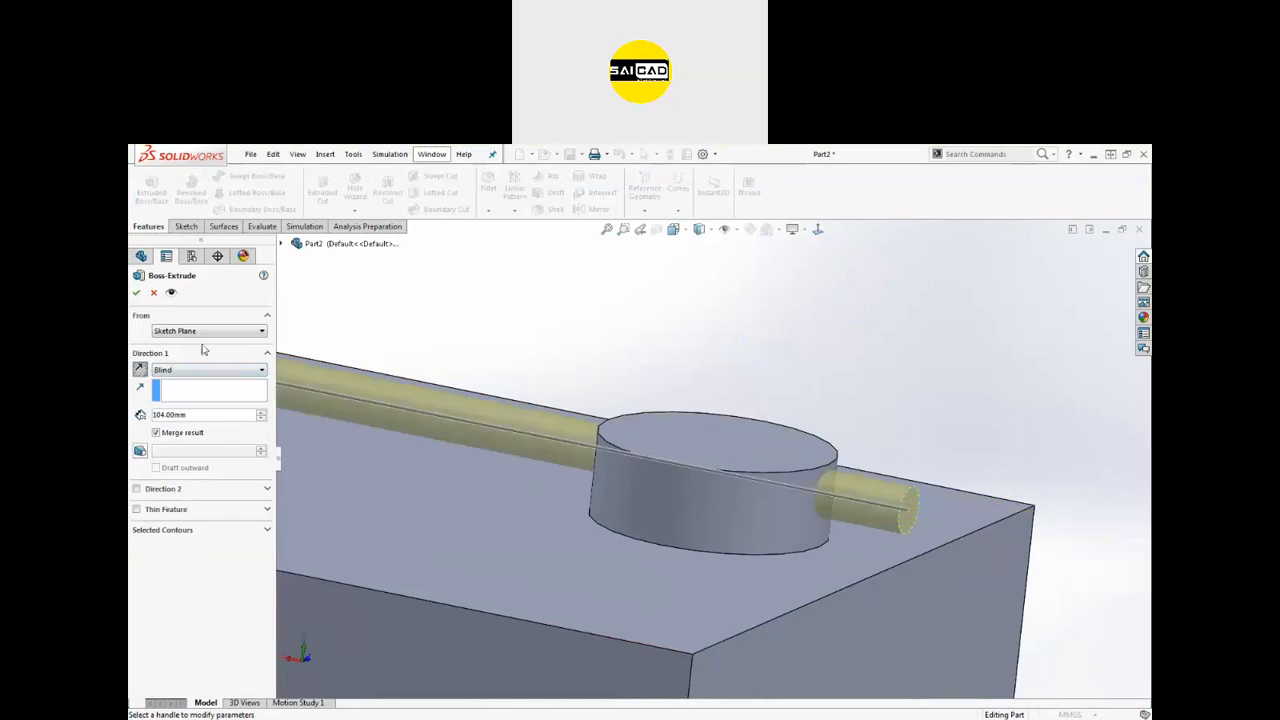
{"action": "left_click", "coordinate": [189, 372]}
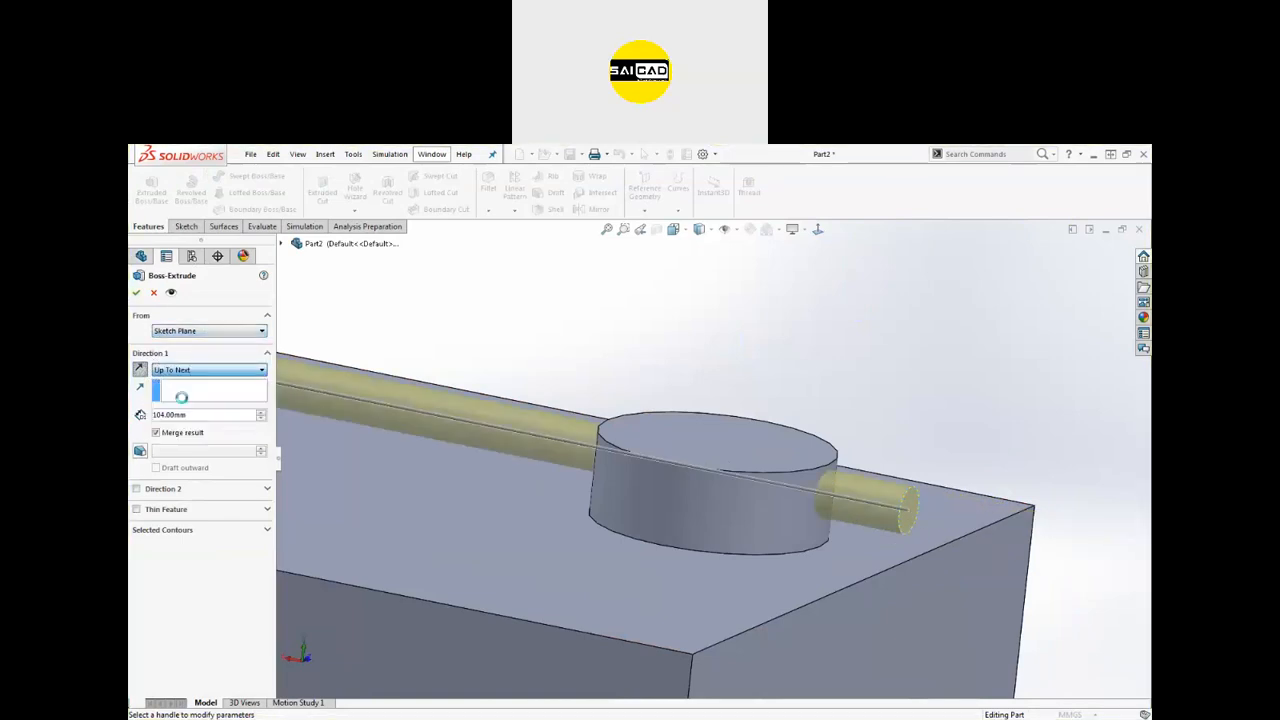
{"action": "left_click", "coordinate": [172, 398]}
{"action": "middle_click_drag", "start_coordinate": [622, 503], "coordinate": [750, 470]}
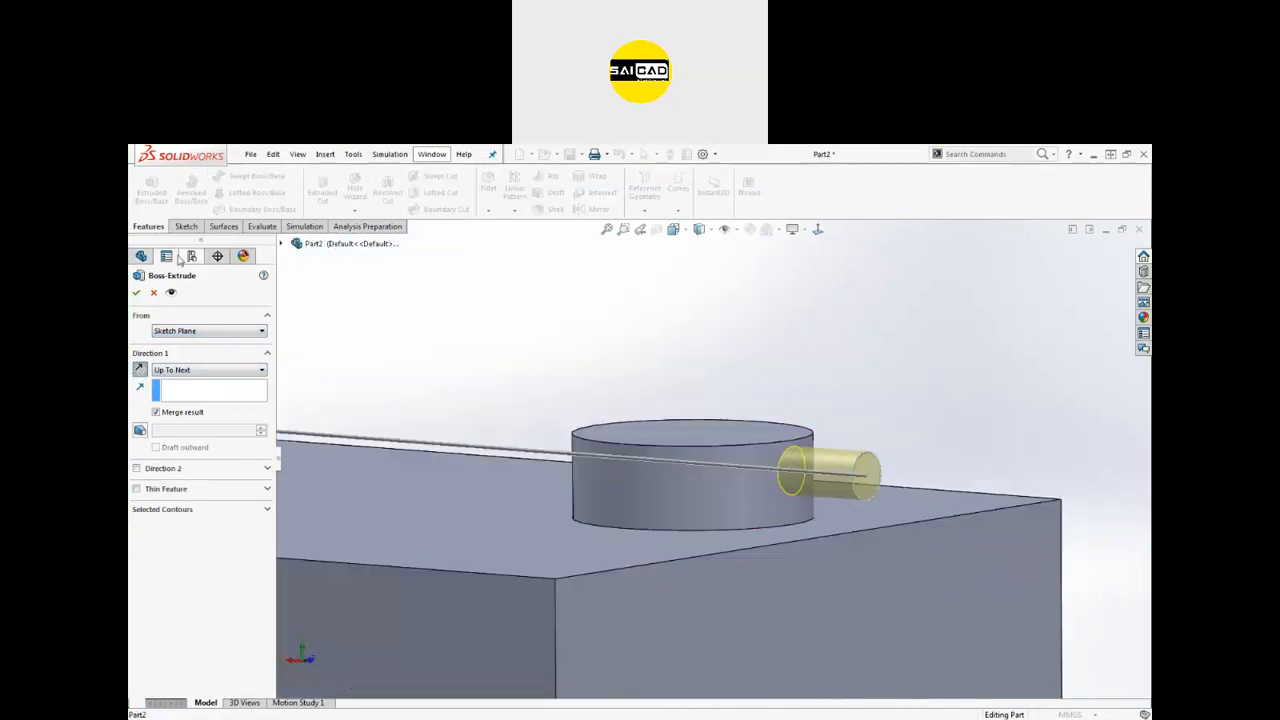
{"action": "left_click", "coordinate": [137, 292]}
Step: Inspect the small extruded peg where it meets the side of the cylindrical boss
{"action": "middle_click_drag", "start_coordinate": [580, 363], "coordinate": [790, 400]}
{"action": "left_click", "coordinate": [925, 365]}
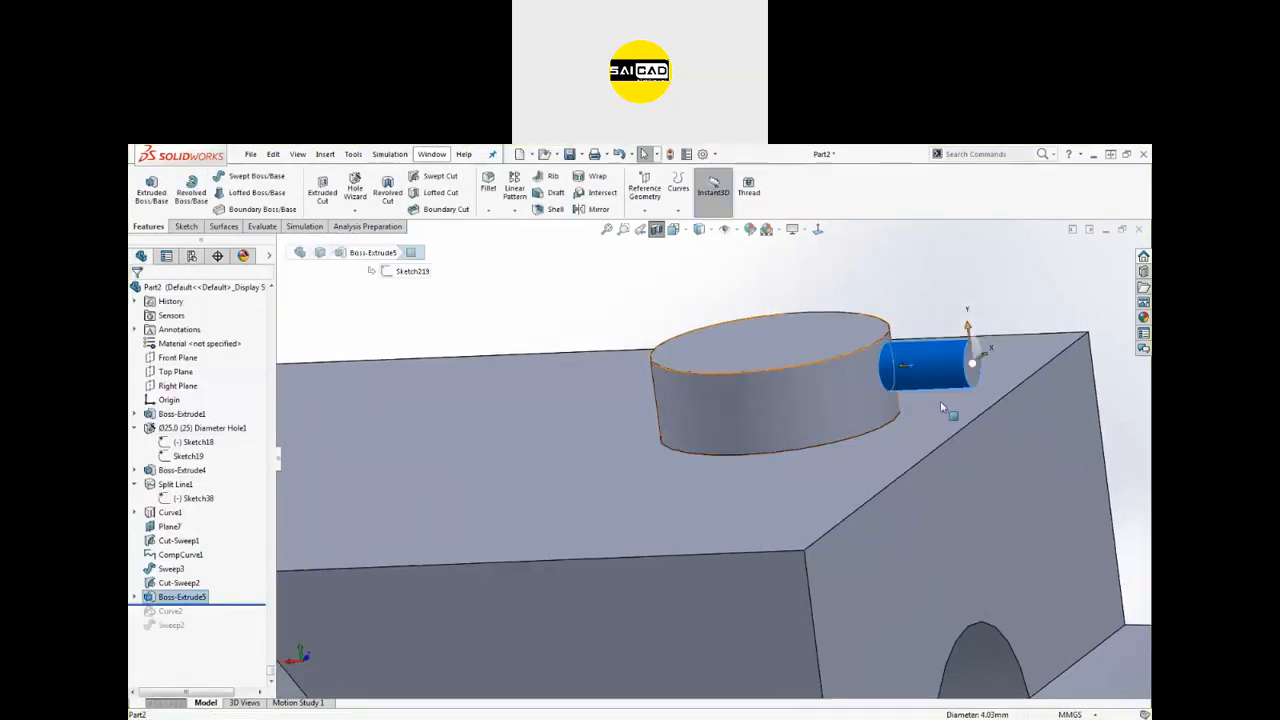
{"action": "left_click", "coordinate": [1026, 456]}
{"action": "left_click", "coordinate": [970, 307]}
{"action": "scroll", "coordinate": [952, 370], "scroll_direction": "down", "scroll_amount": 2}
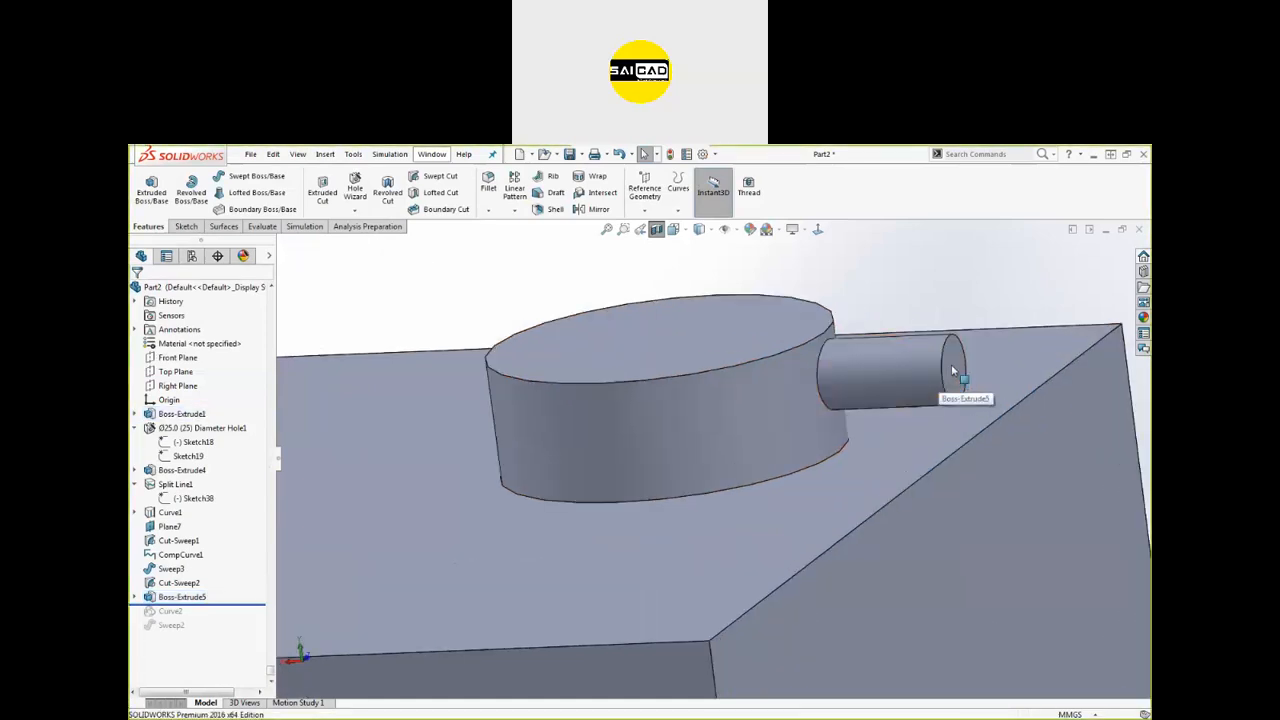
{"action": "scroll", "coordinate": [914, 334], "scroll_direction": "up", "scroll_amount": 2}
{"action": "middle_click_drag", "start_coordinate": [914, 334], "coordinate": [776, 567]}
{"action": "scroll", "coordinate": [776, 567], "scroll_direction": "up", "scroll_amount": 1}
{"action": "left_click", "coordinate": [689, 563]}
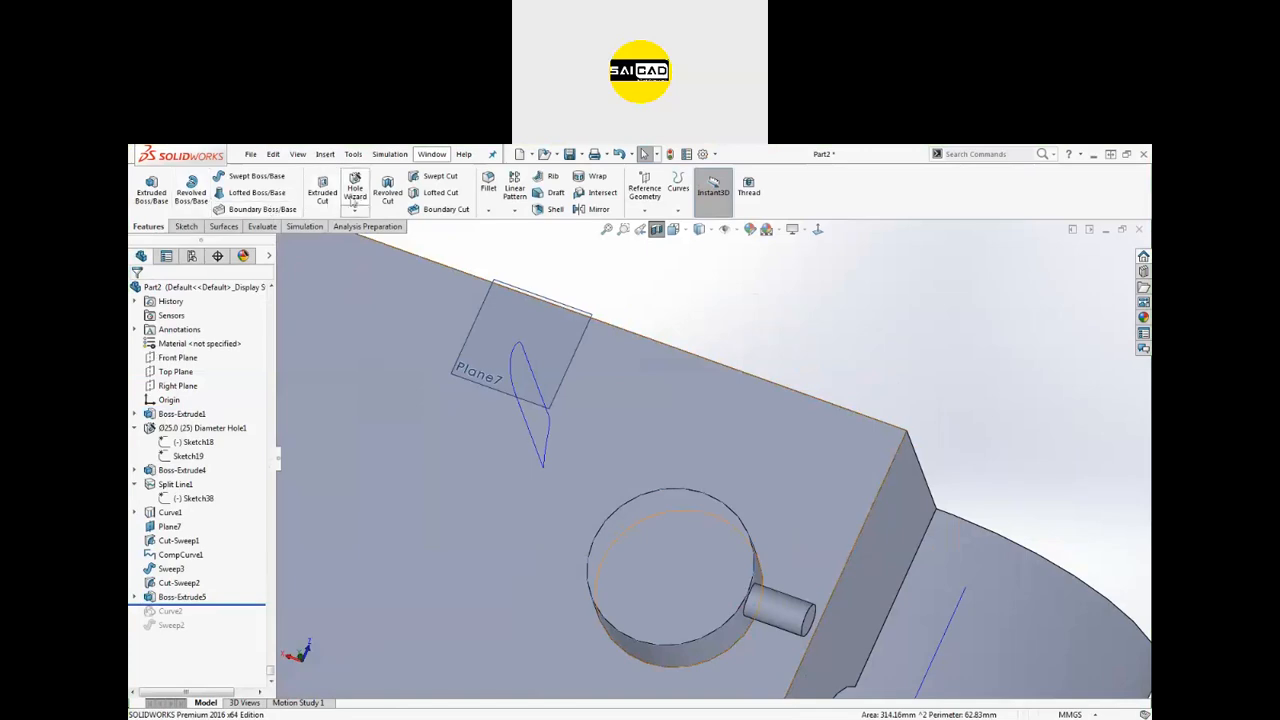
{"action": "left_click", "coordinate": [325, 192]}
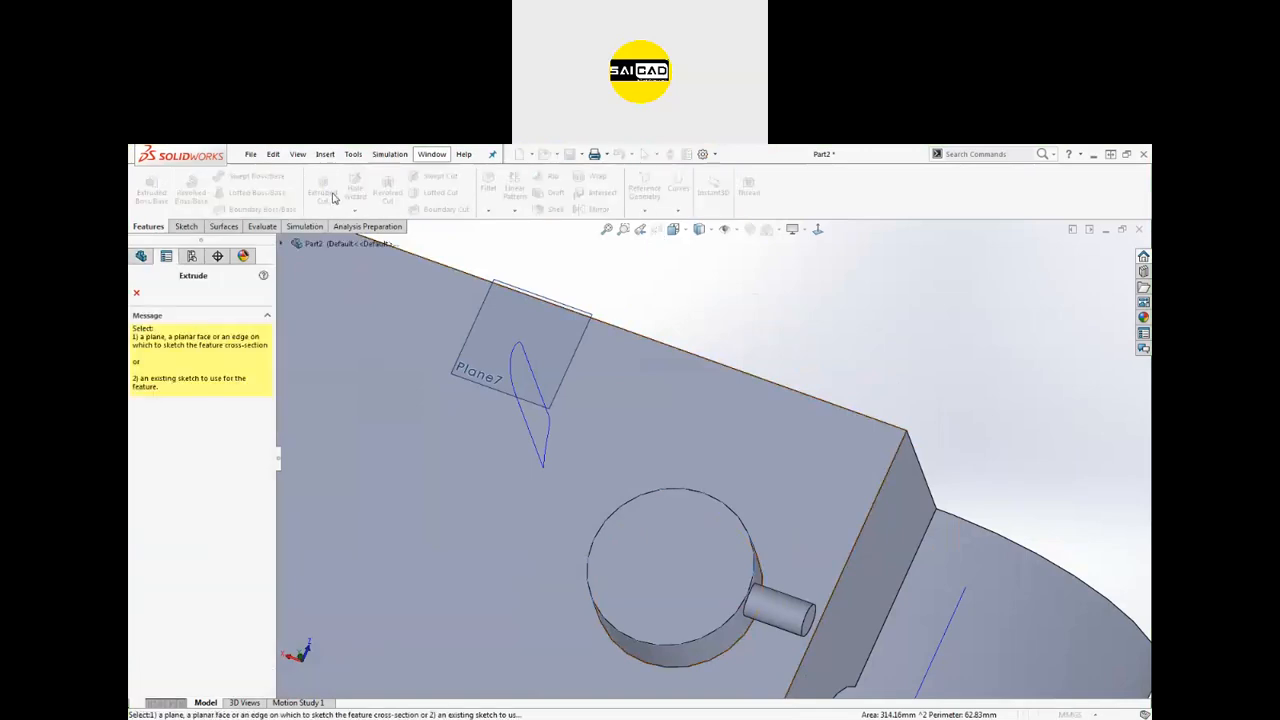
{"action": "left_click", "coordinate": [820, 232]}
{"action": "left_click", "coordinate": [556, 312]}
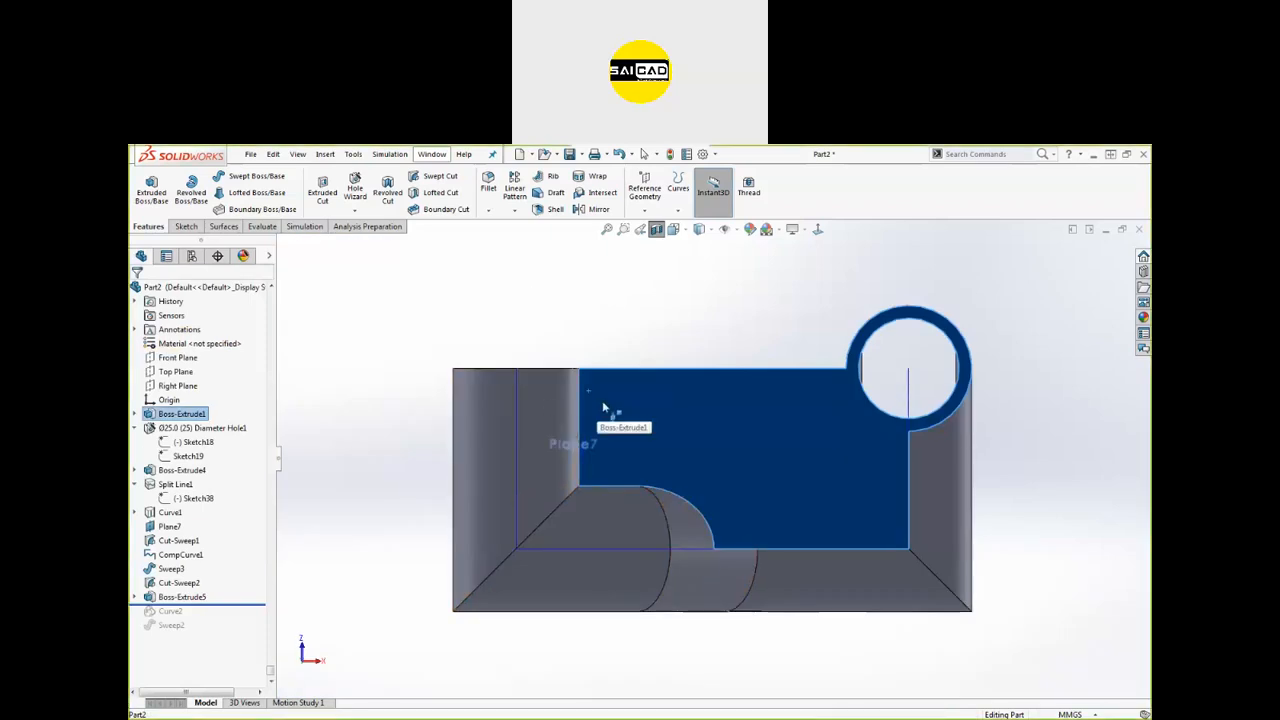
{"action": "middle_click_drag", "start_coordinate": [694, 376], "coordinate": [509, 414]}
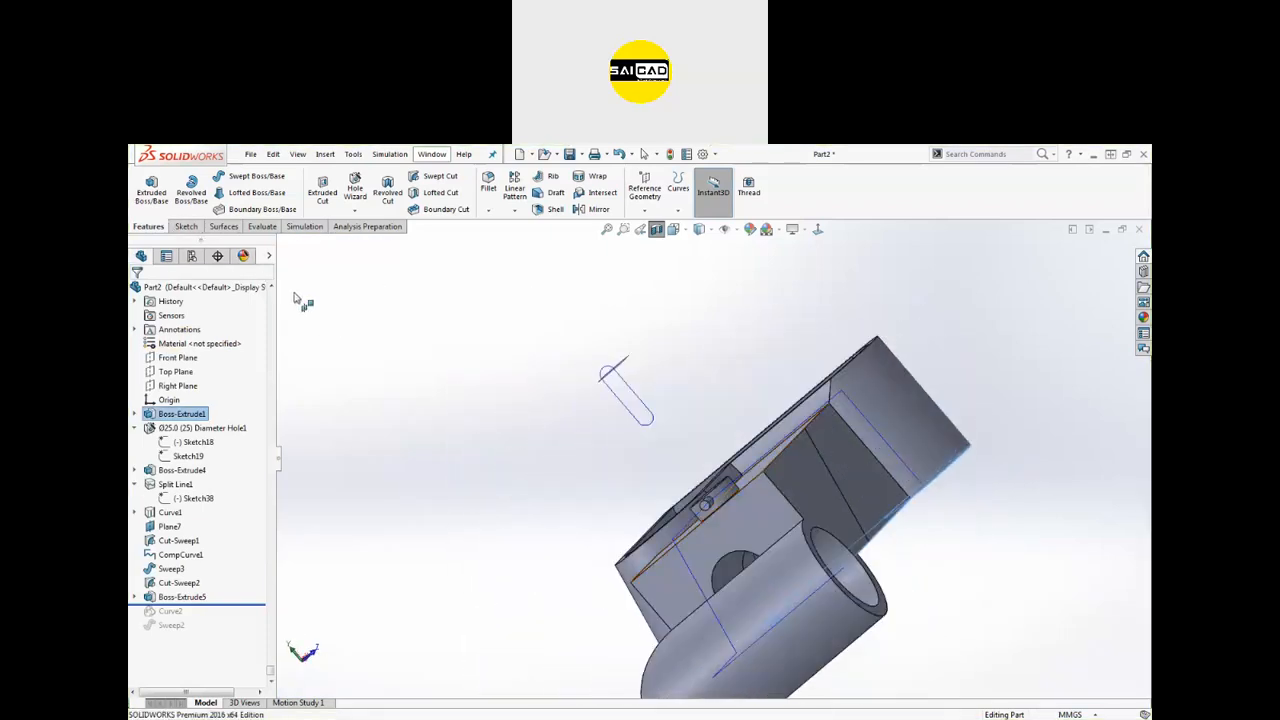
{"action": "left_click", "coordinate": [186, 226]}
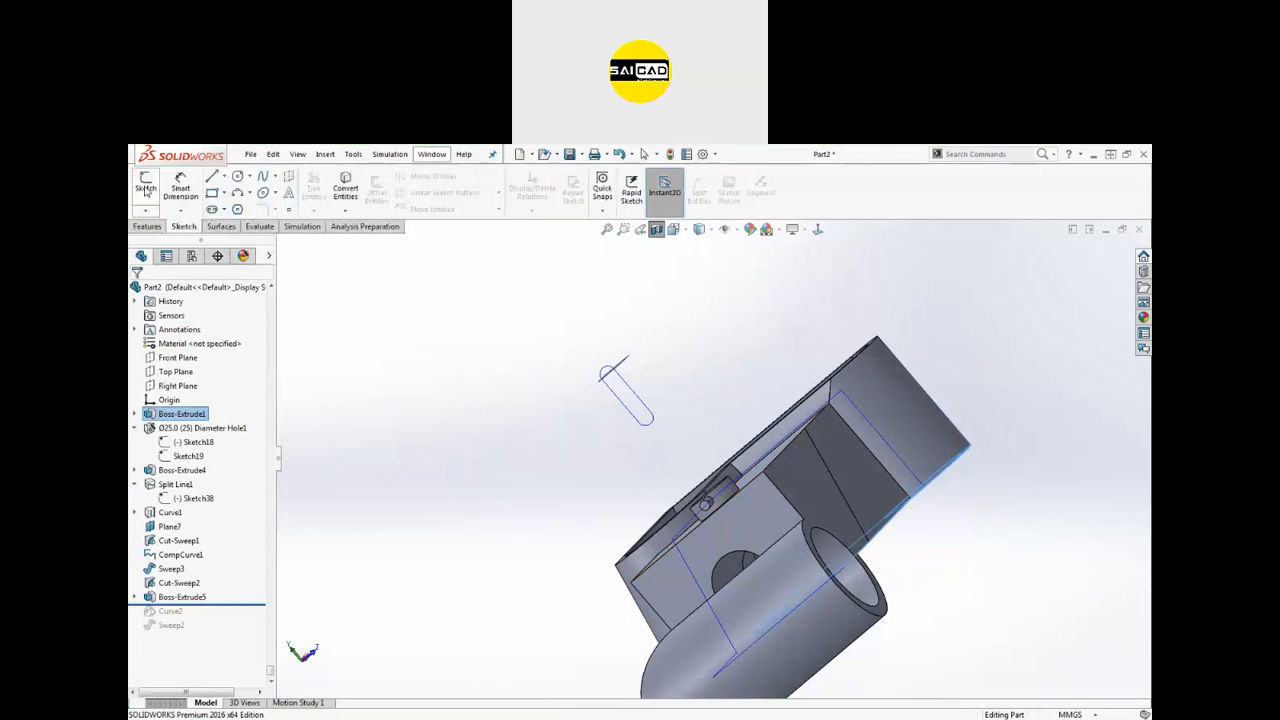
{"action": "left_click", "coordinate": [160, 229]}
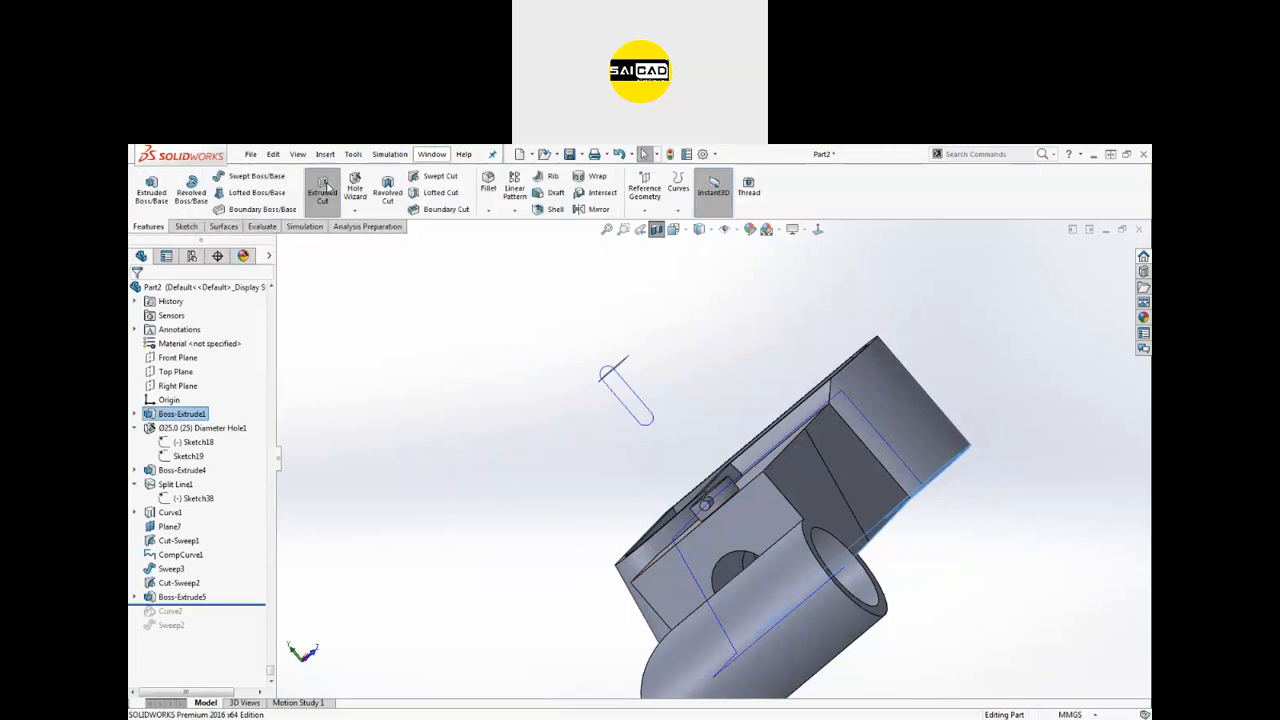
{"action": "left_click", "coordinate": [322, 190]}
{"action": "mouse_move", "coordinate": [614, 324]}
{"action": "middle_mouse_down"}
{"action": "mouse_move", "coordinate": [652, 374]}
{"action": "mouse_move", "coordinate": [646, 363]}
{"action": "mouse_move", "coordinate": [743, 337]}
{"action": "middle_mouse_up"}
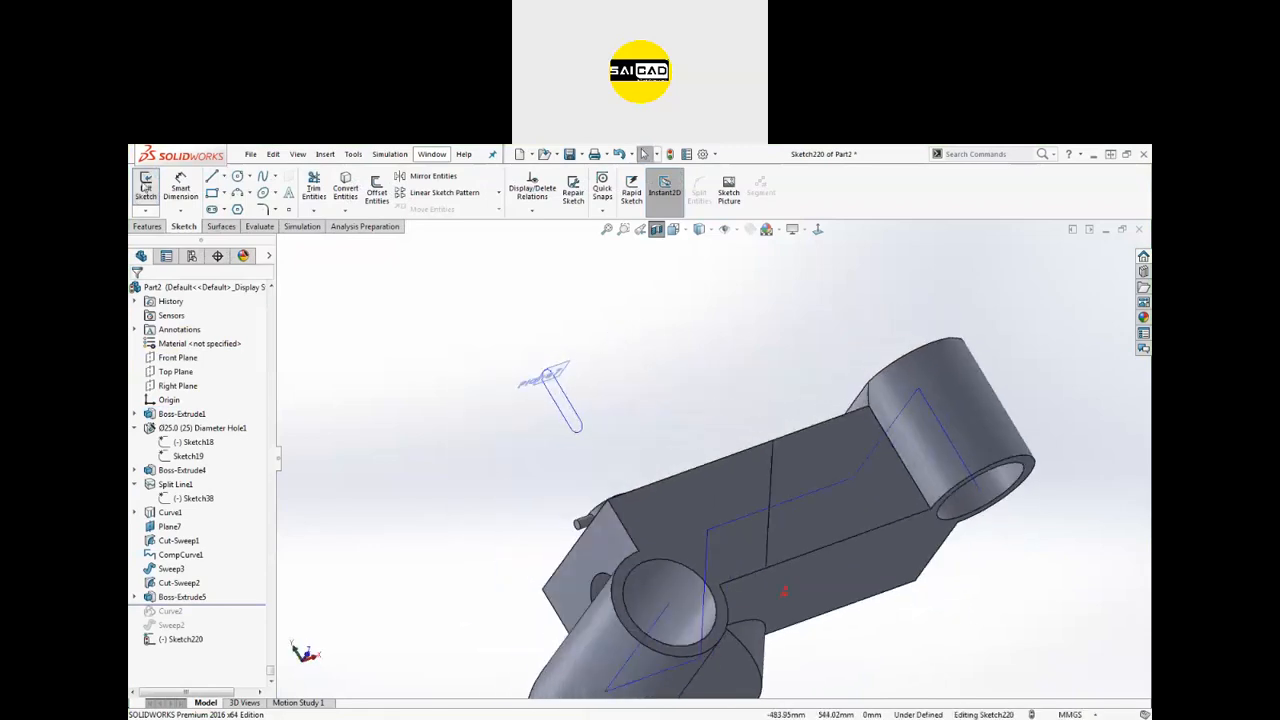
{"action": "left_click", "coordinate": [146, 185]}
Step: Start an Extruded Cut on the block face carrying the cylindrical boss and sketch a circle about 15.6 mm in radius, concentric with the boss
{"action": "middle_click_drag", "start_coordinate": [374, 331], "coordinate": [406, 382]}
{"action": "scroll", "coordinate": [602, 515], "scroll_direction": "down", "scroll_amount": 2}
{"action": "middle_click_drag", "start_coordinate": [604, 515], "coordinate": [700, 585]}
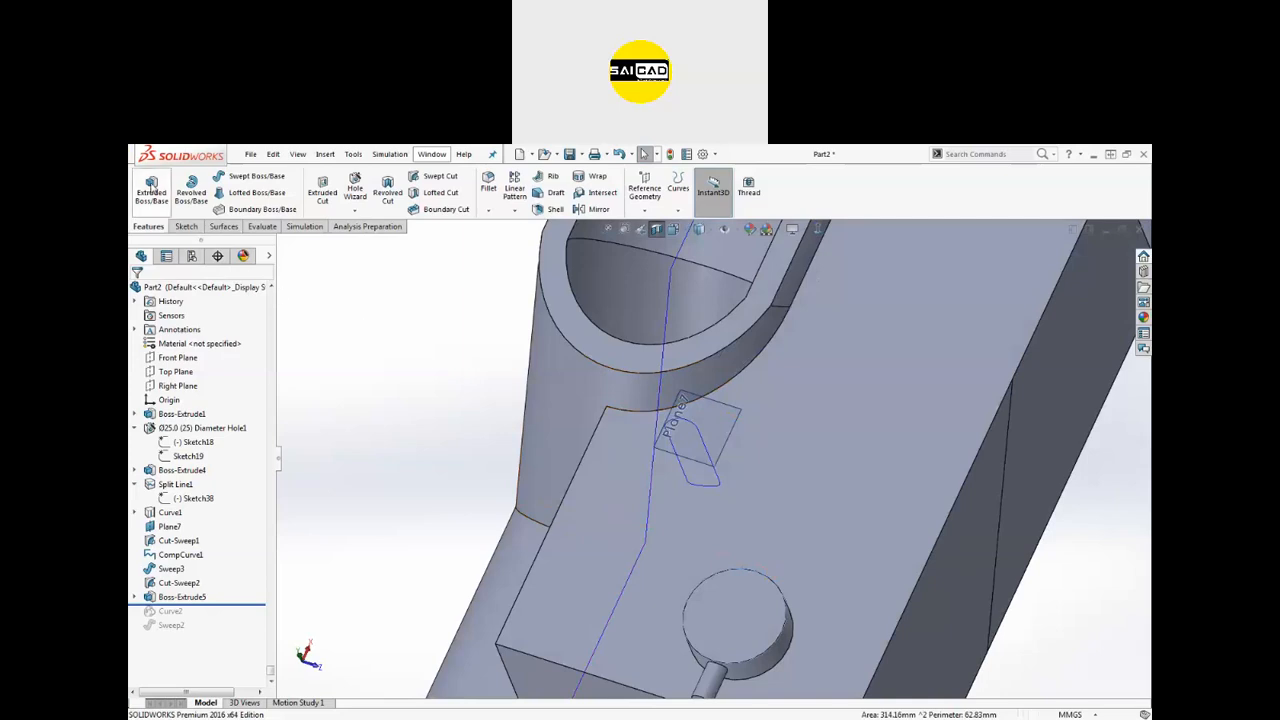
{"action": "scroll", "coordinate": [720, 465], "scroll_direction": "up", "scroll_amount": 5}
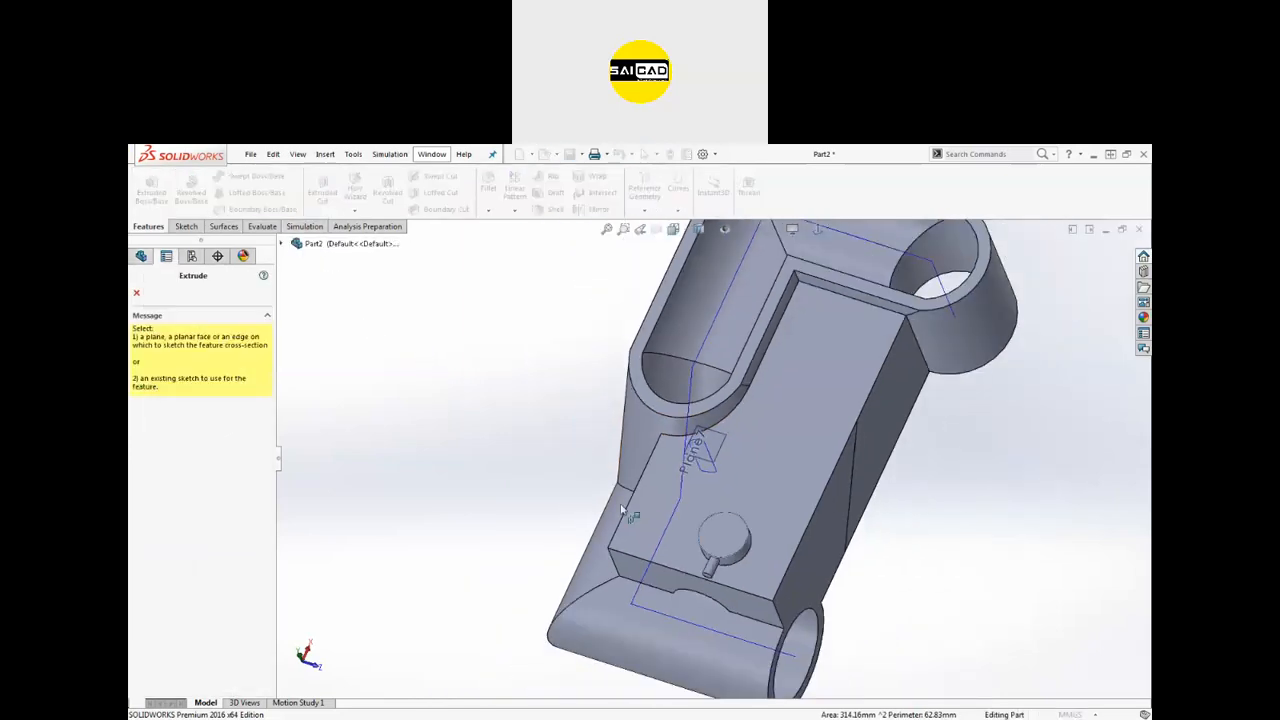
{"action": "scroll", "coordinate": [713, 527], "scroll_direction": "down", "scroll_amount": 5}
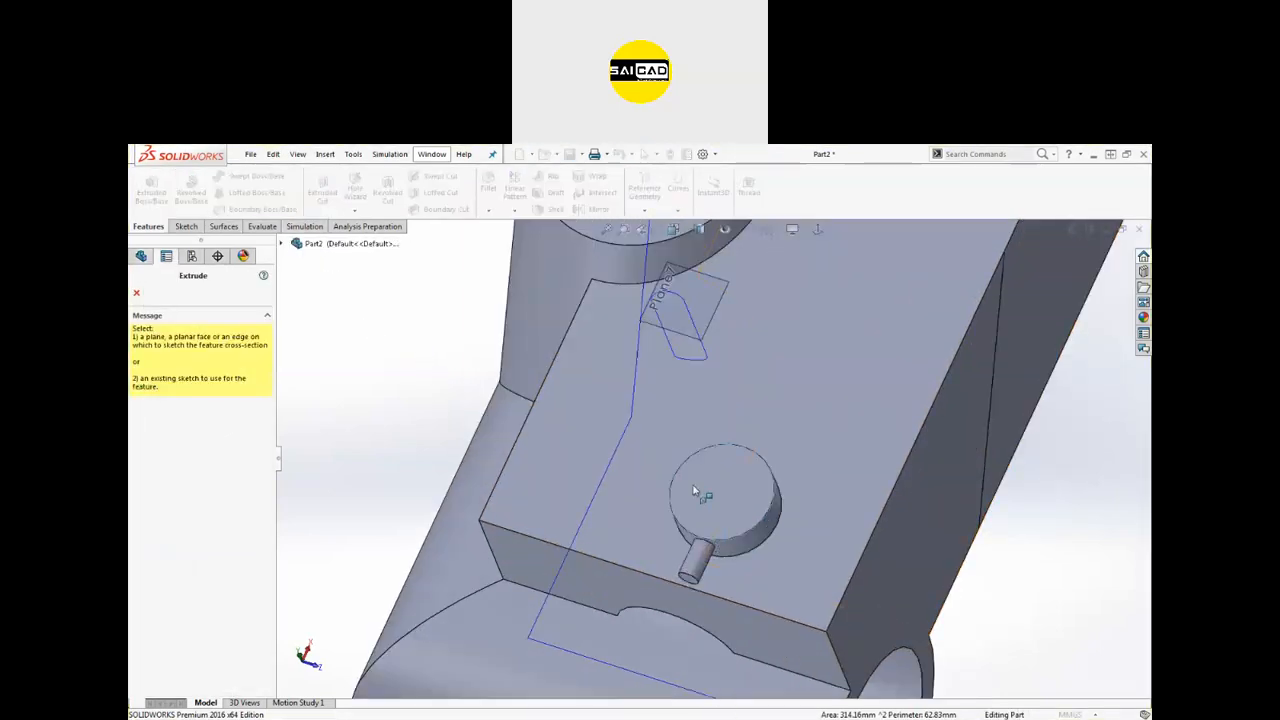
{"action": "middle_click_drag", "start_coordinate": [693, 490], "coordinate": [714, 508]}
{"action": "left_click", "coordinate": [645, 512]}
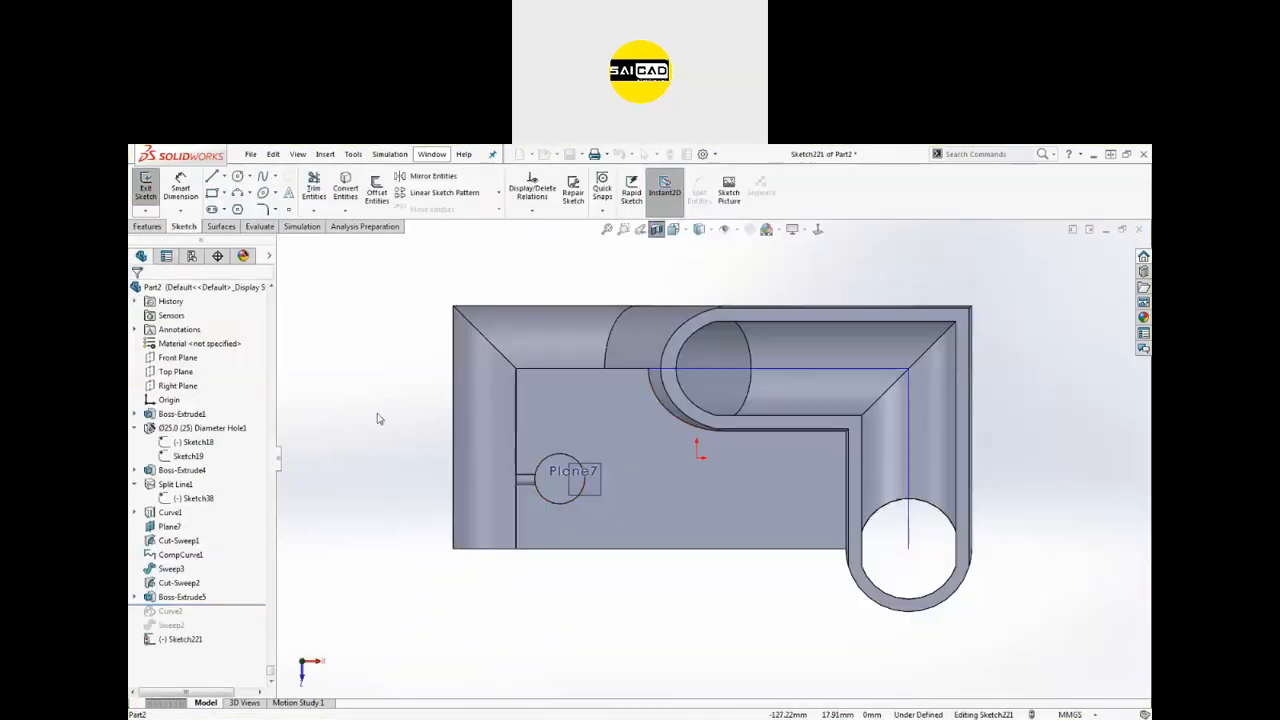
{"action": "scroll", "coordinate": [492, 481], "scroll_direction": "down", "scroll_amount": 5}
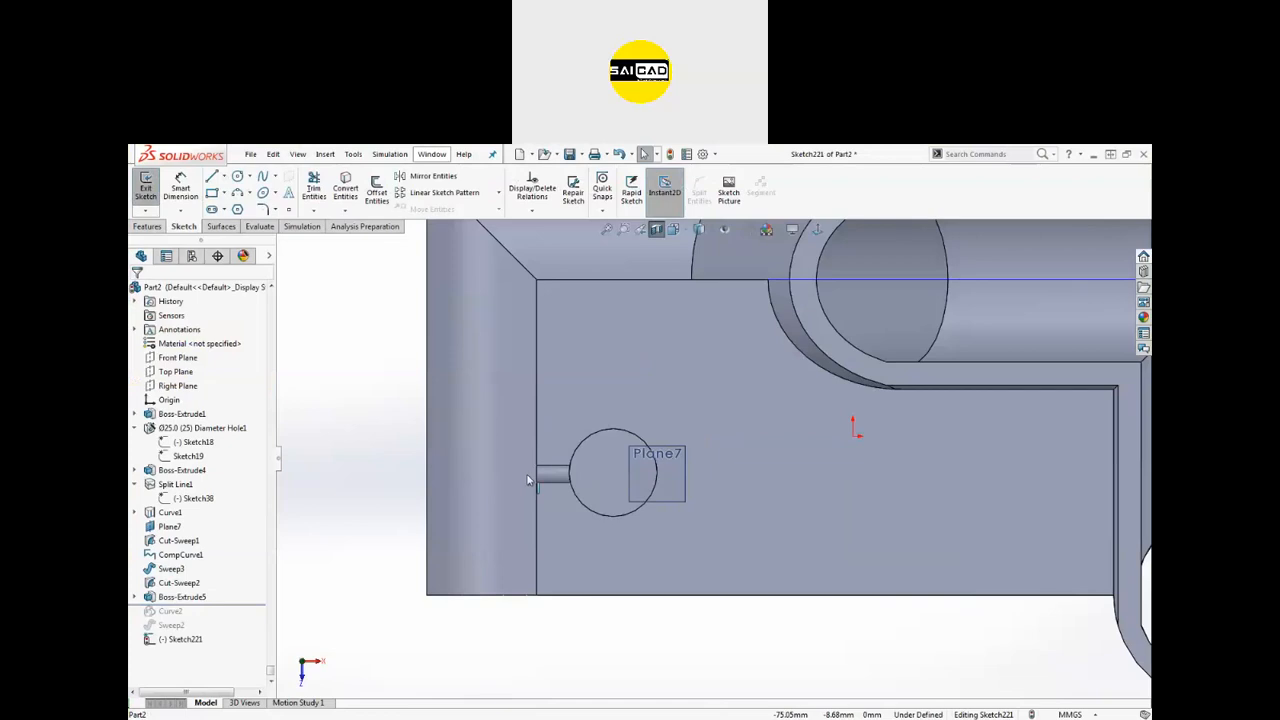
{"action": "left_click", "coordinate": [248, 176]}
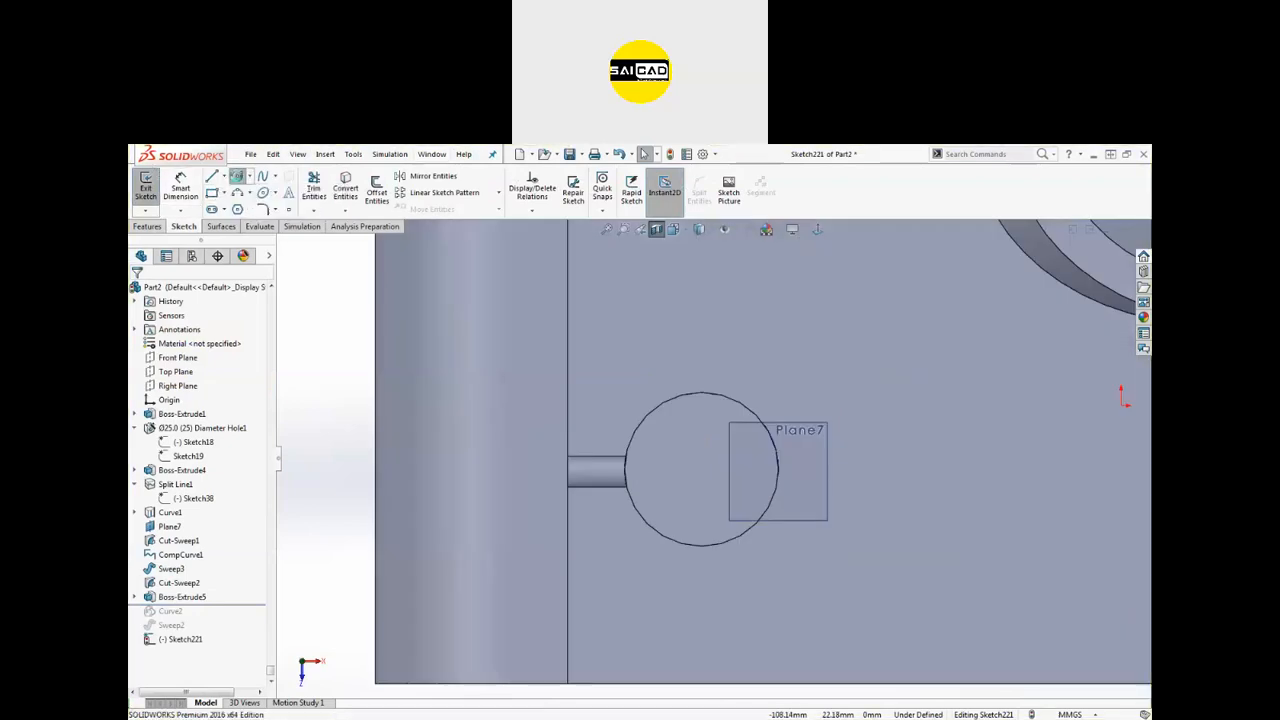
{"action": "left_click", "coordinate": [242, 186]}
{"action": "scroll", "coordinate": [778, 490], "scroll_direction": "down", "scroll_amount": 2}
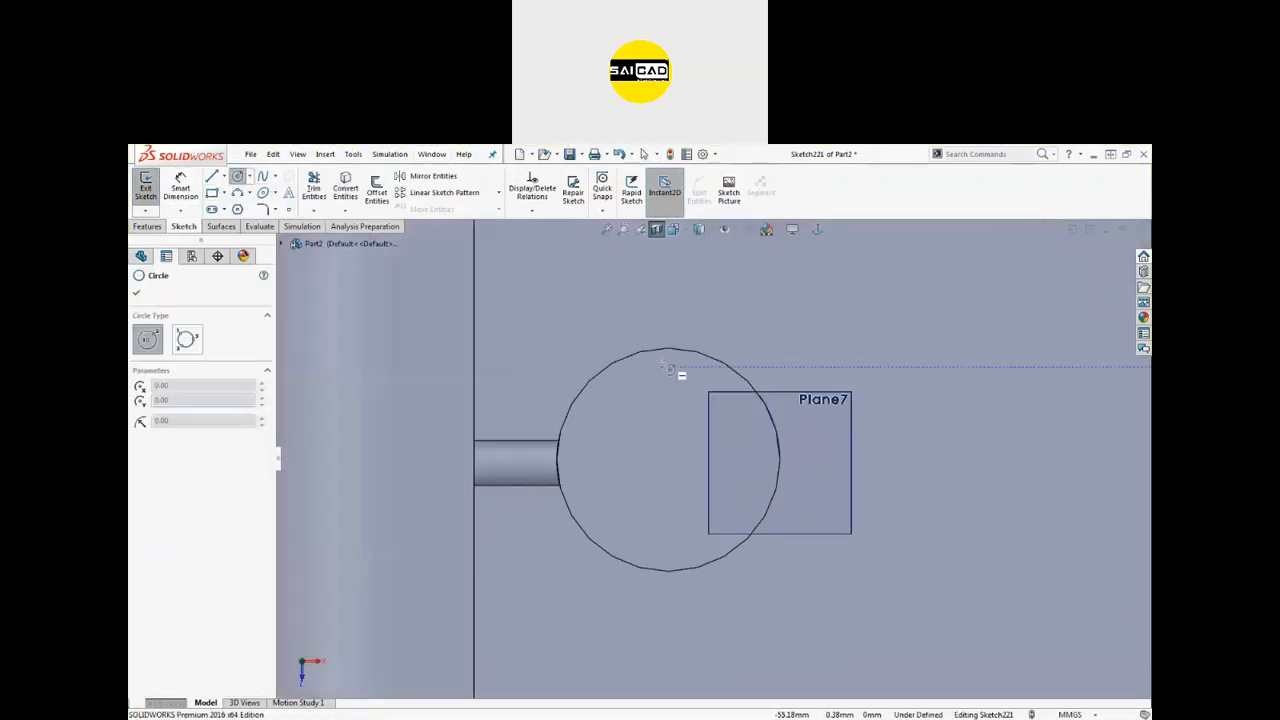
{"action": "left_click", "coordinate": [667, 459]}
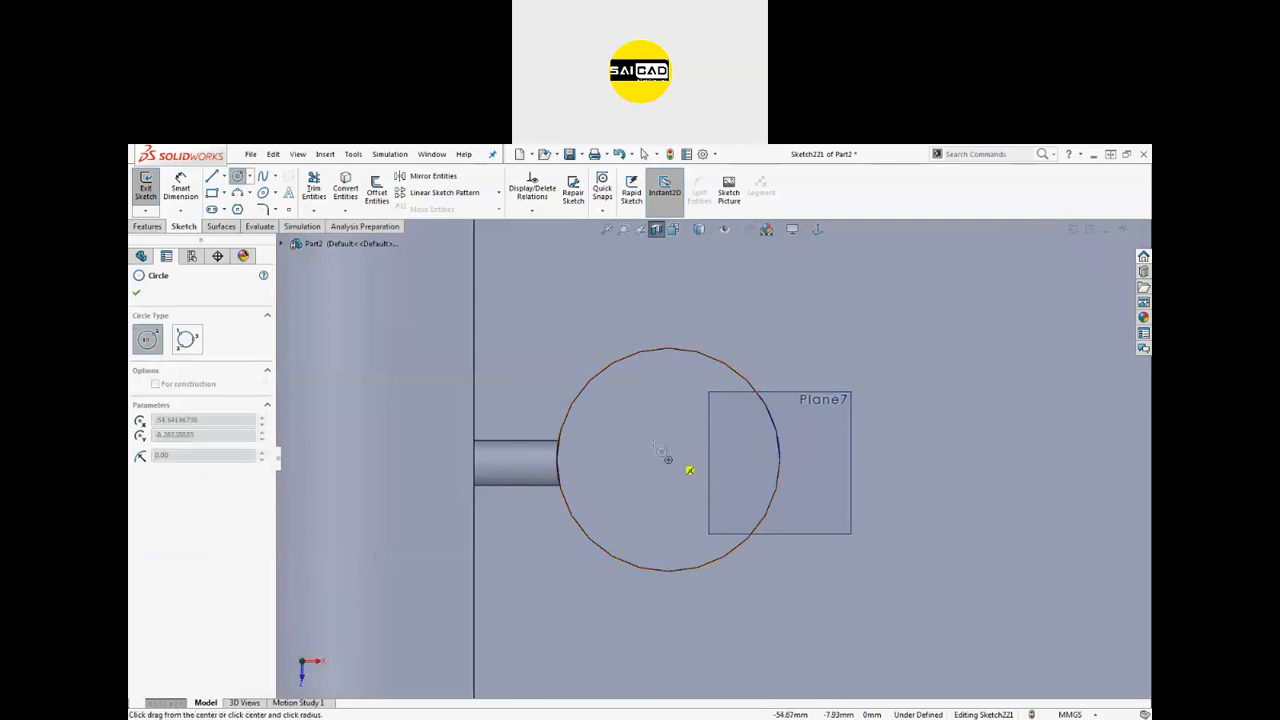
{"action": "left_click", "coordinate": [500, 430]}
{"action": "key", "text": "Escape"}
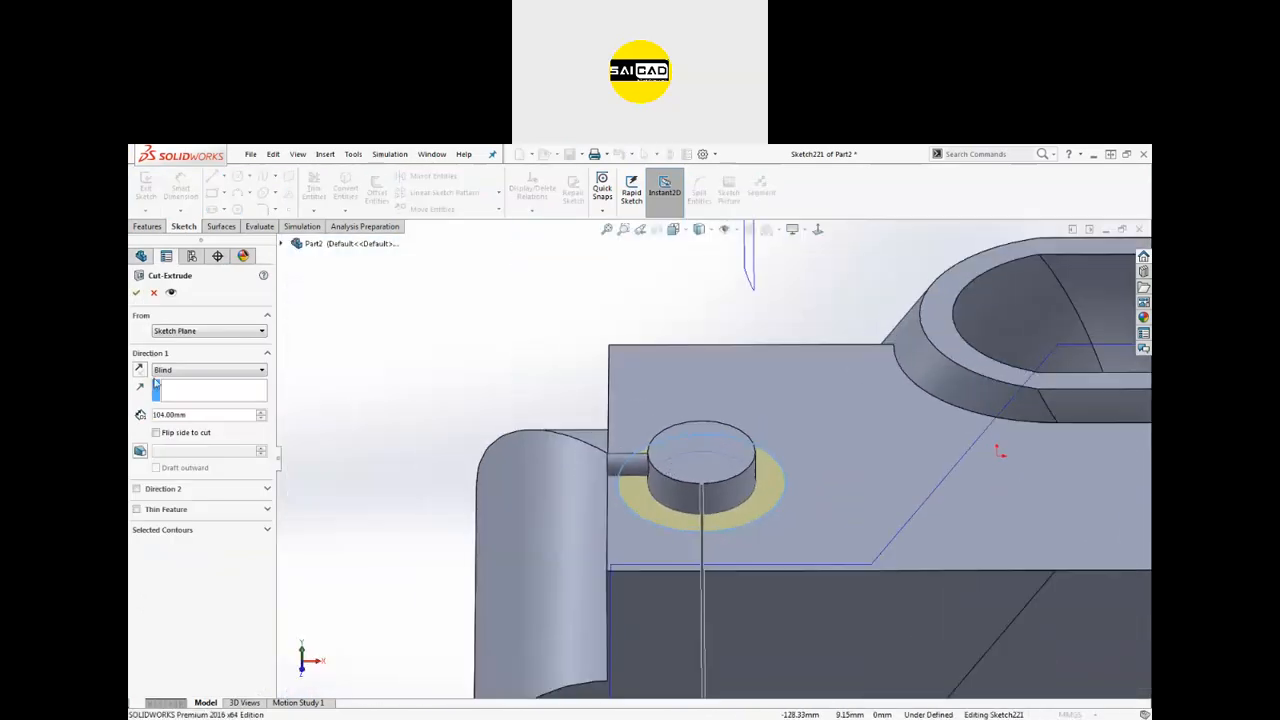
Step: Cut-extrude the circle from the sketch plane in the reversed direction, Blind at 104 mm, across the end of the small peg
{"action": "left_click", "coordinate": [141, 370]}
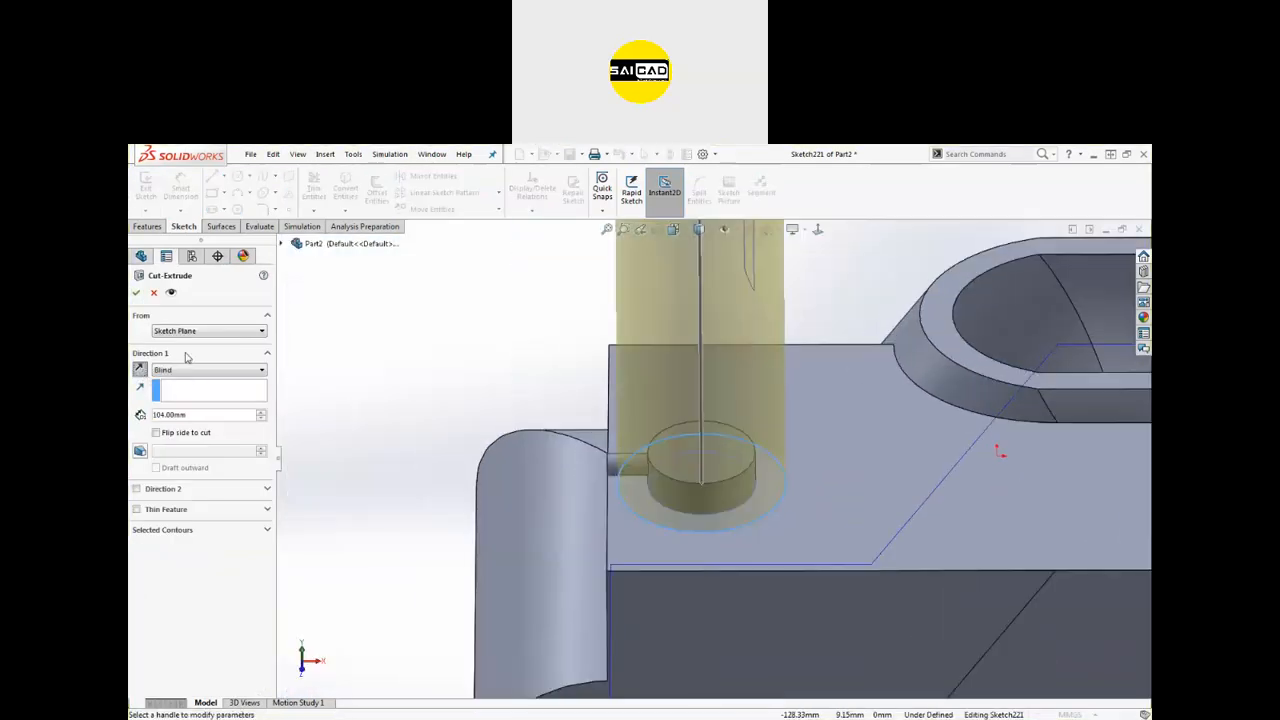
{"action": "left_click", "coordinate": [136, 292]}
{"action": "left_click", "coordinate": [530, 351]}
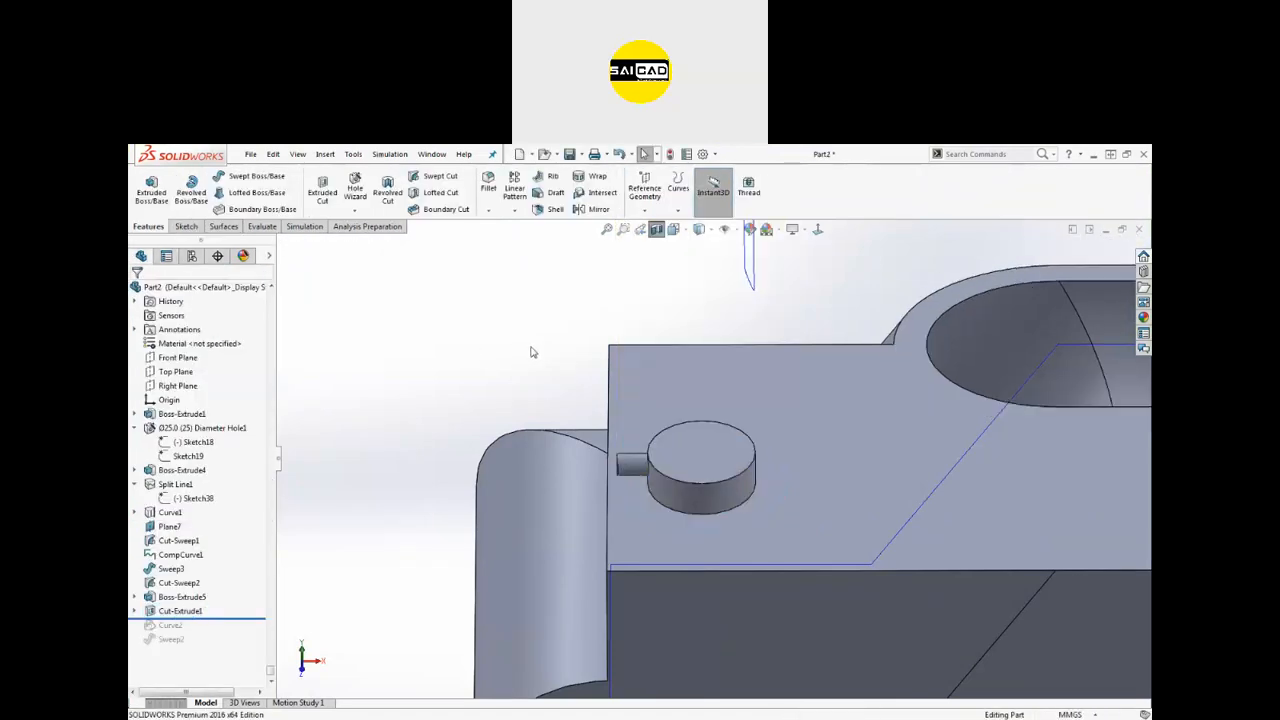
Step: Inspect the trimmed end face of the small peg from close up and check its curvature against the boss
{"action": "middle_click_drag", "start_coordinate": [532, 351], "coordinate": [592, 396]}
{"action": "scroll", "coordinate": [652, 457], "scroll_direction": "down", "scroll_amount": 6}
{"action": "scroll", "coordinate": [597, 418], "scroll_direction": "down", "scroll_amount": 6}
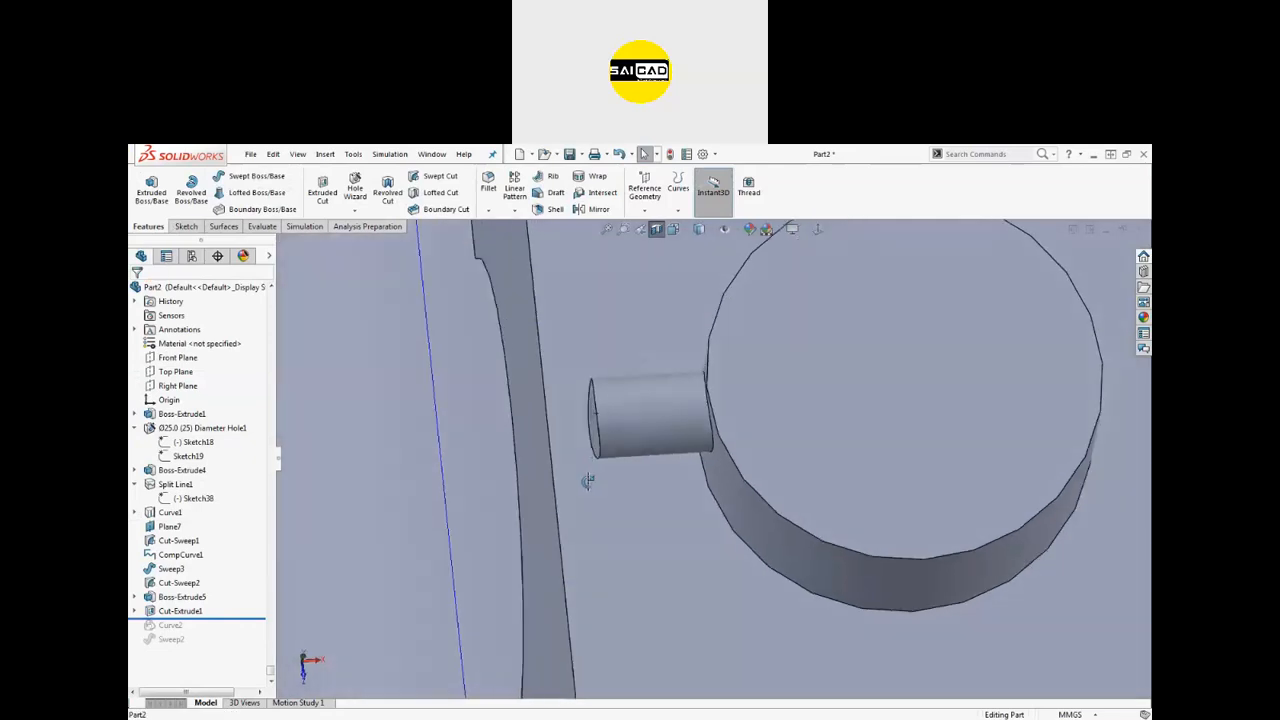
{"action": "left_click", "coordinate": [593, 392]}
{"action": "middle_click_drag", "start_coordinate": [569, 447], "coordinate": [574, 594]}
{"action": "scroll", "coordinate": [598, 478], "scroll_direction": "down", "scroll_amount": 5}
{"action": "scroll", "coordinate": [598, 476], "scroll_direction": "down", "scroll_amount": 1}
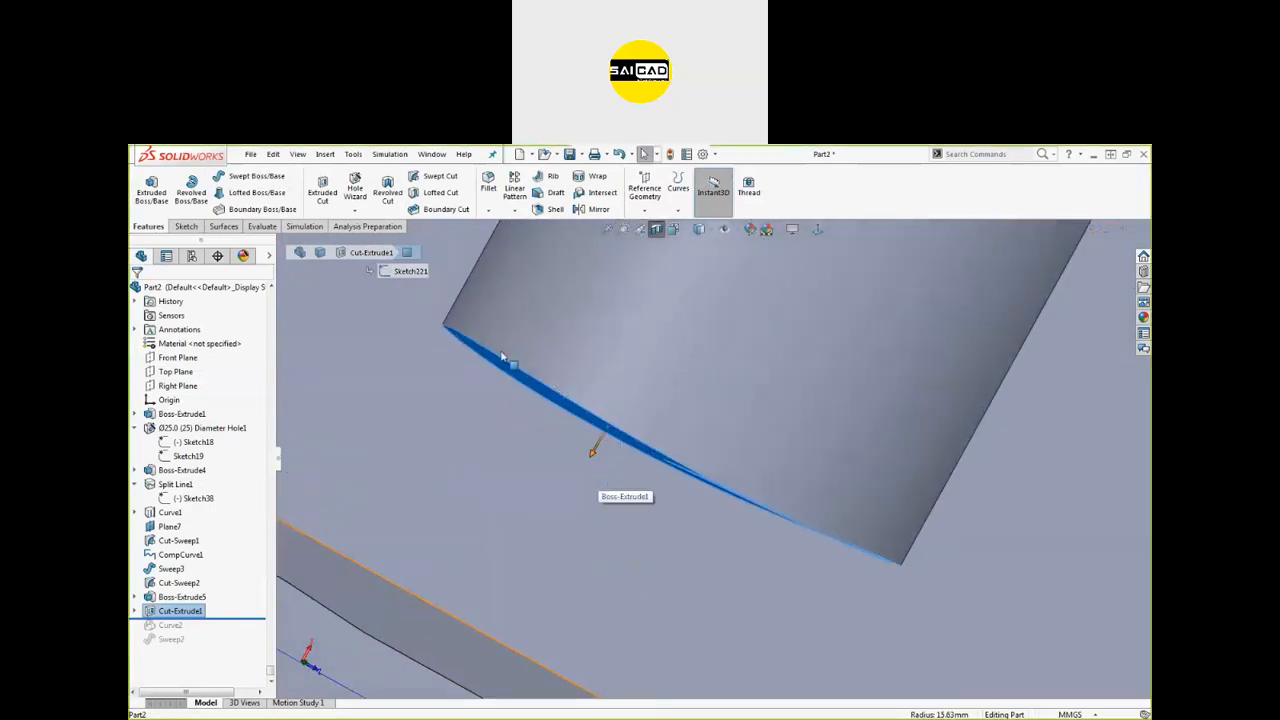
{"action": "scroll", "coordinate": [684, 492], "scroll_direction": "up", "scroll_amount": 5}
{"action": "middle_click_drag", "start_coordinate": [682, 515], "coordinate": [650, 450]}
{"action": "scroll", "coordinate": [645, 452], "scroll_direction": "up", "scroll_amount": 8}
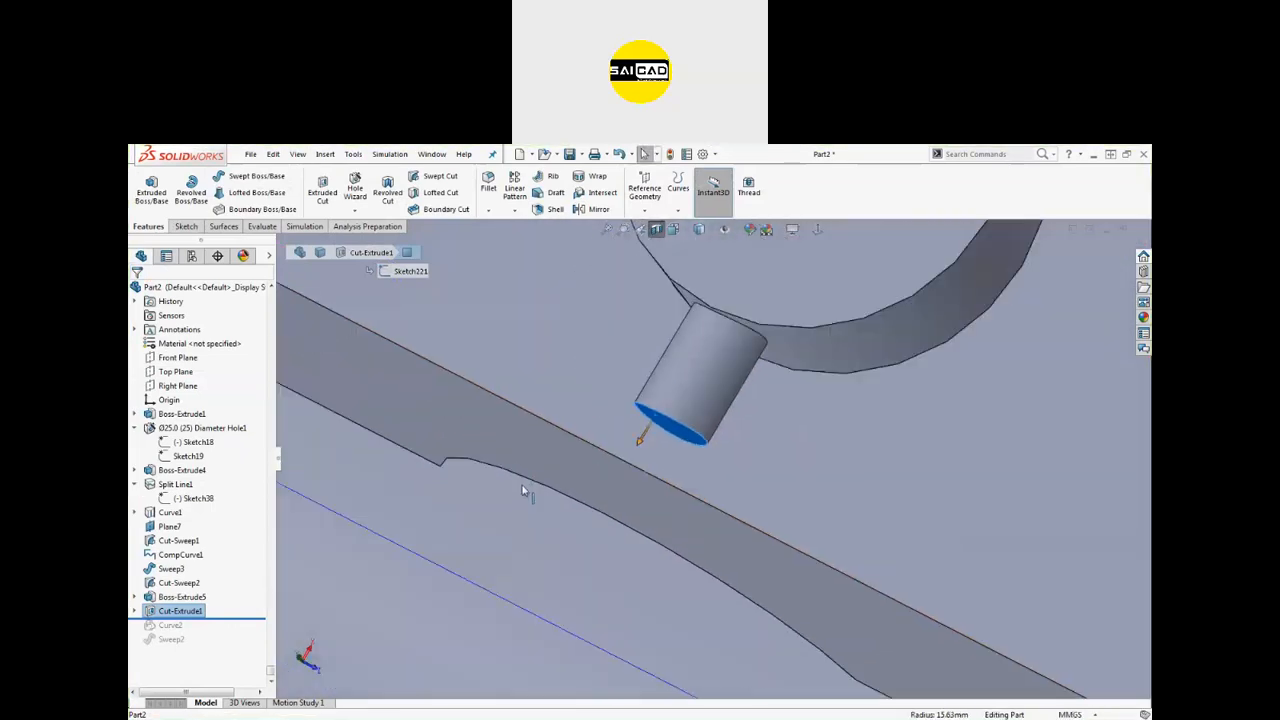
Step: Delete the extruded cut that trims the small peg, keeping its circle sketch around the boss
{"action": "left_click", "coordinate": [309, 563]}
{"action": "left_click", "coordinate": [193, 613]}
{"action": "key", "text": "Delete"}
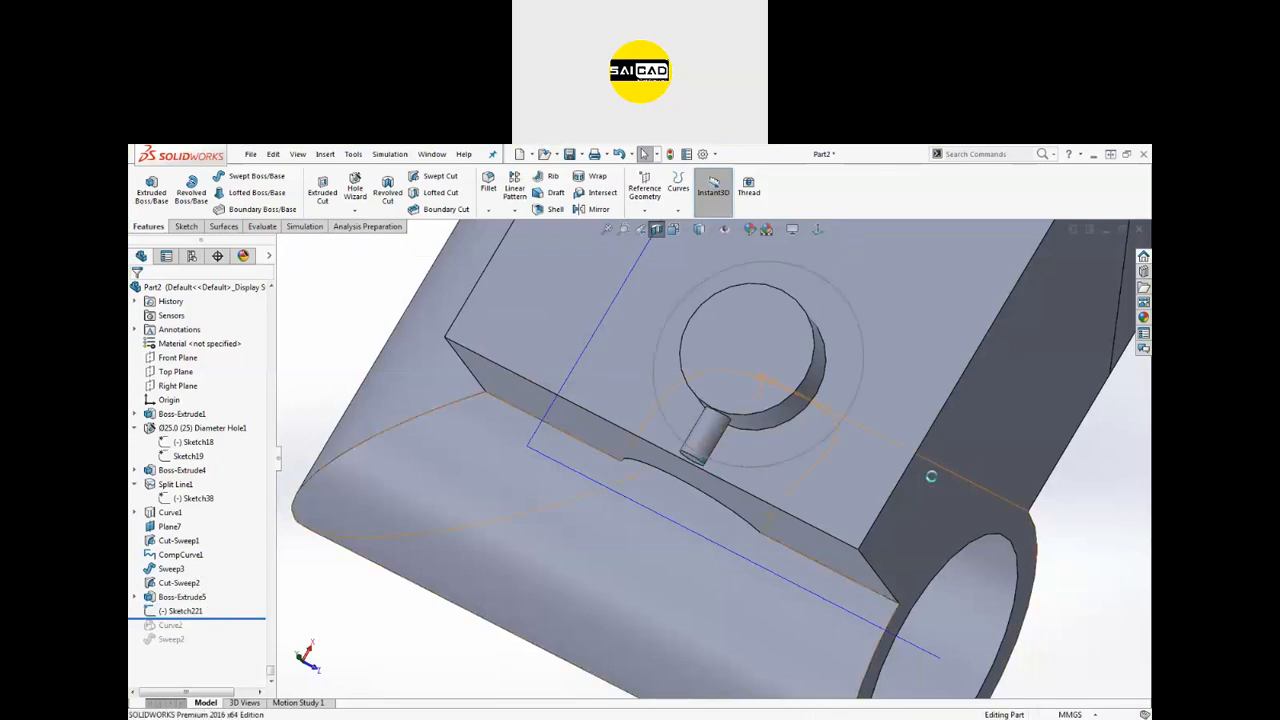
{"action": "scroll", "coordinate": [742, 544], "scroll_direction": "up", "scroll_amount": 7}
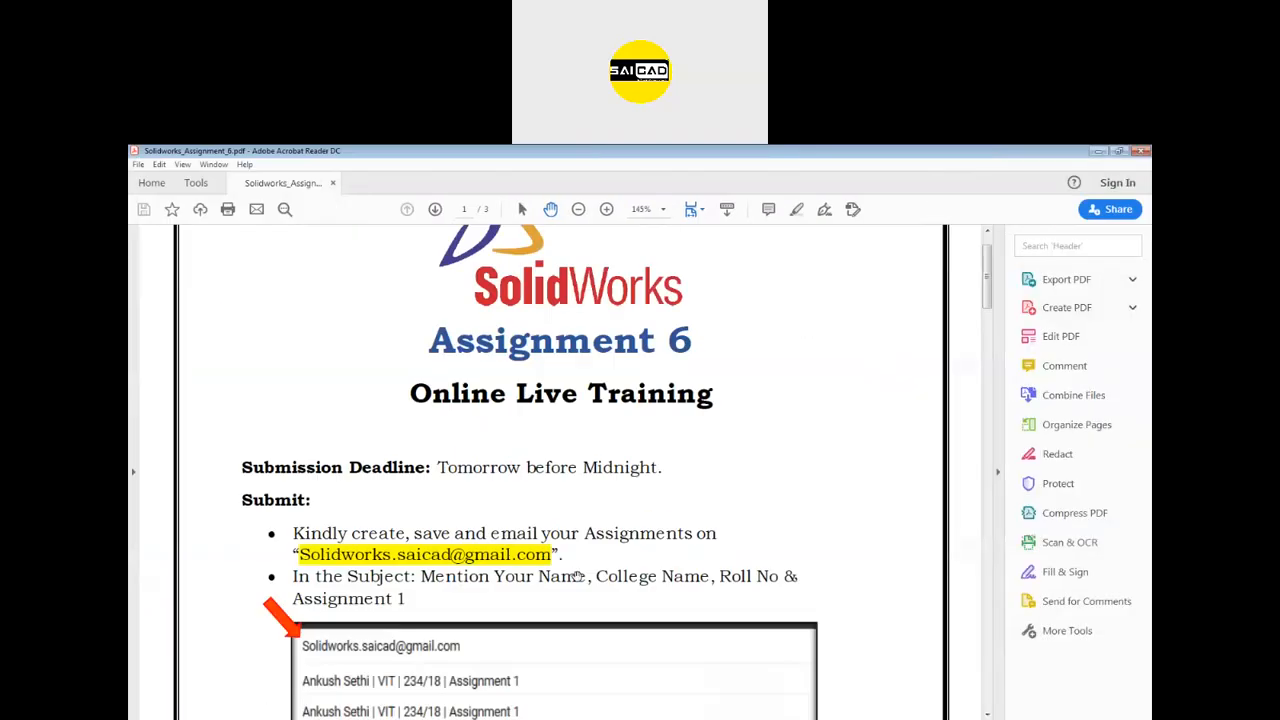
Step: Review the Assignment 6 PDF in Adobe Acrobat Reader, covering the four part drawings and the submission instructions
{"action": "scroll", "coordinate": [580, 544], "scroll_direction": "down", "scroll_amount": 10}
{"action": "scroll", "coordinate": [580, 544], "scroll_direction": "down", "scroll_amount": 10}
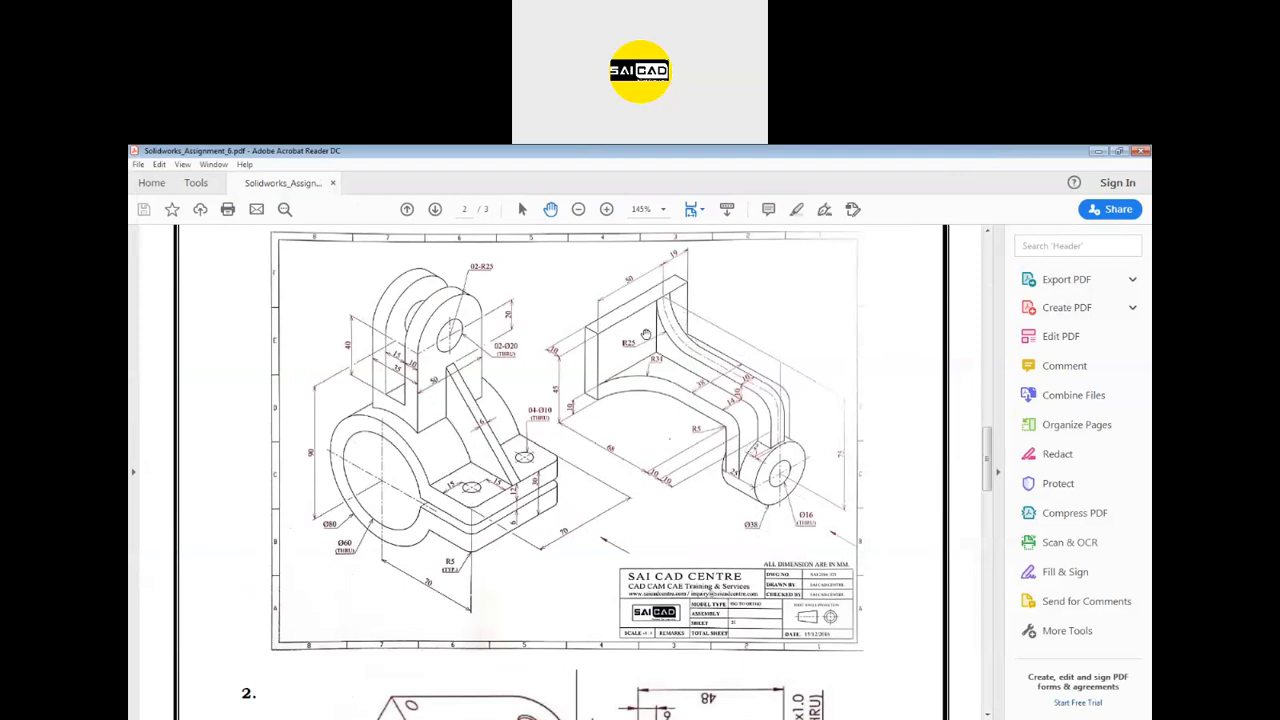
{"action": "scroll", "coordinate": [646, 334], "scroll_direction": "down", "scroll_amount": 8}
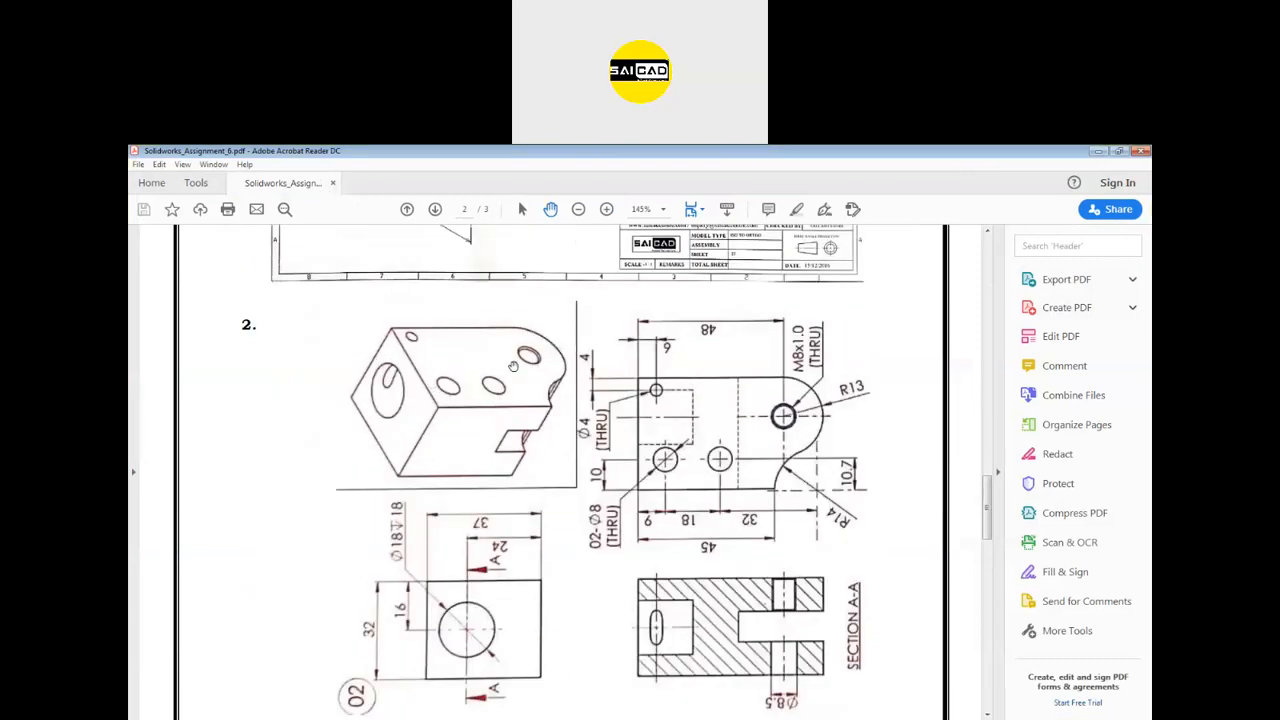
{"action": "scroll", "coordinate": [600, 399], "scroll_direction": "down", "scroll_amount": 1}
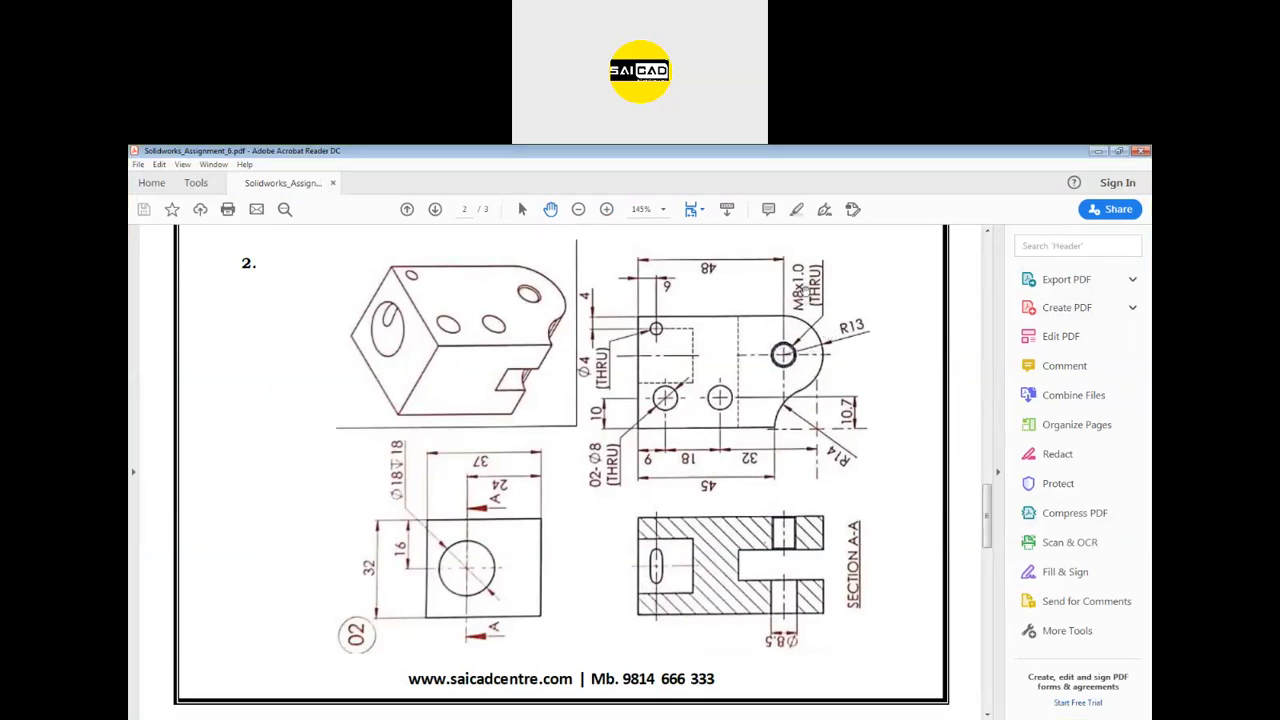
{"action": "scroll", "coordinate": [744, 425], "scroll_direction": "down", "scroll_amount": 10}
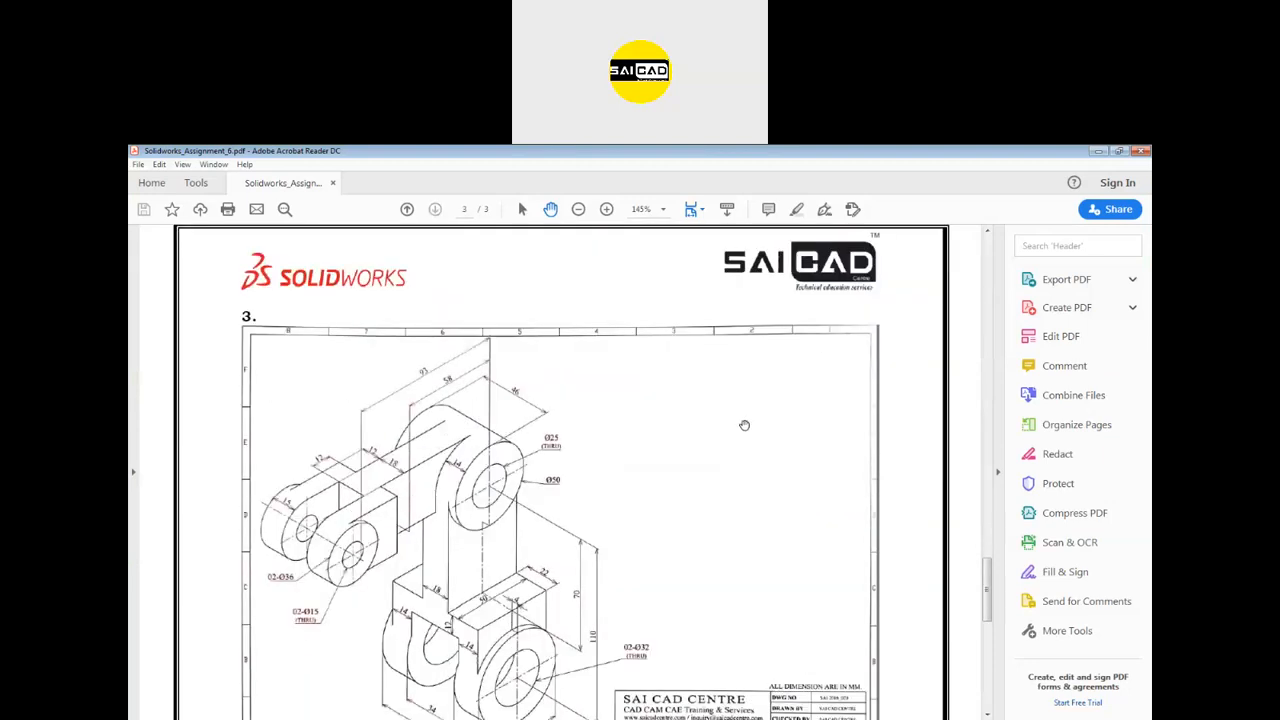
{"action": "scroll", "coordinate": [744, 425], "scroll_direction": "down", "scroll_amount": 3}
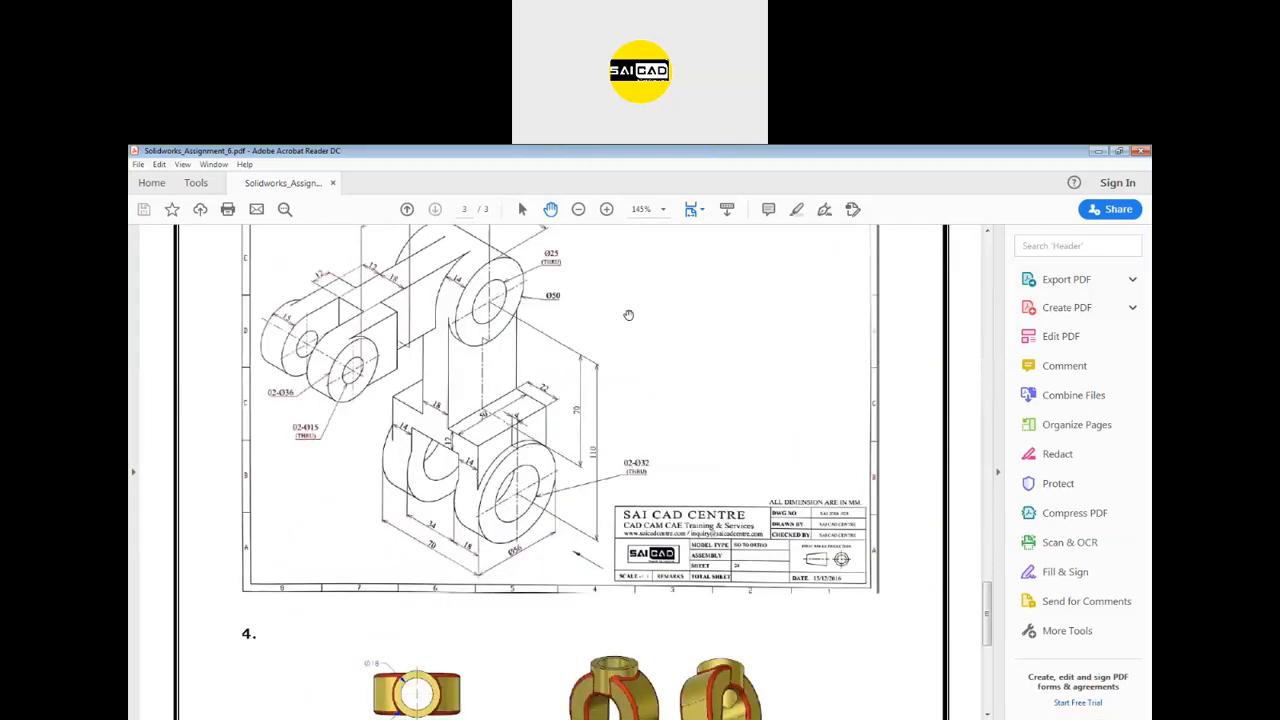
{"action": "scroll", "coordinate": [440, 334], "scroll_direction": "down", "scroll_amount": 6}
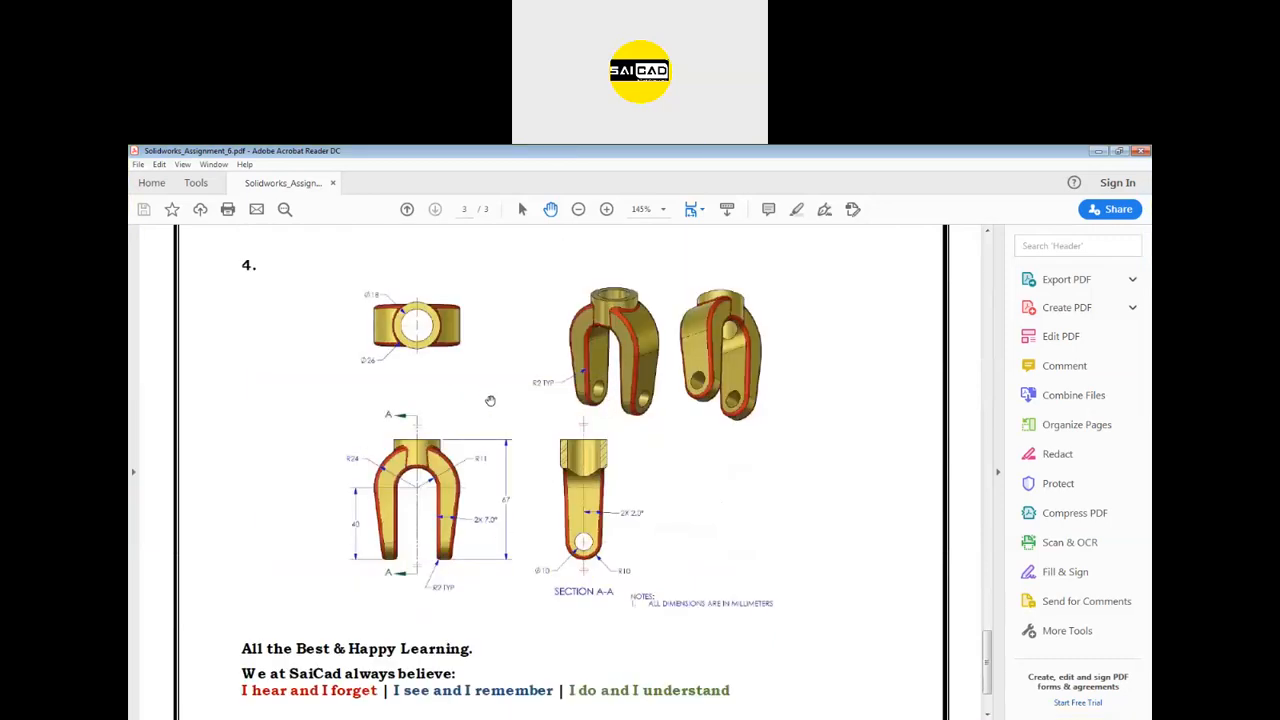
{"action": "scroll", "coordinate": [496, 541], "scroll_direction": "up", "scroll_amount": 15}
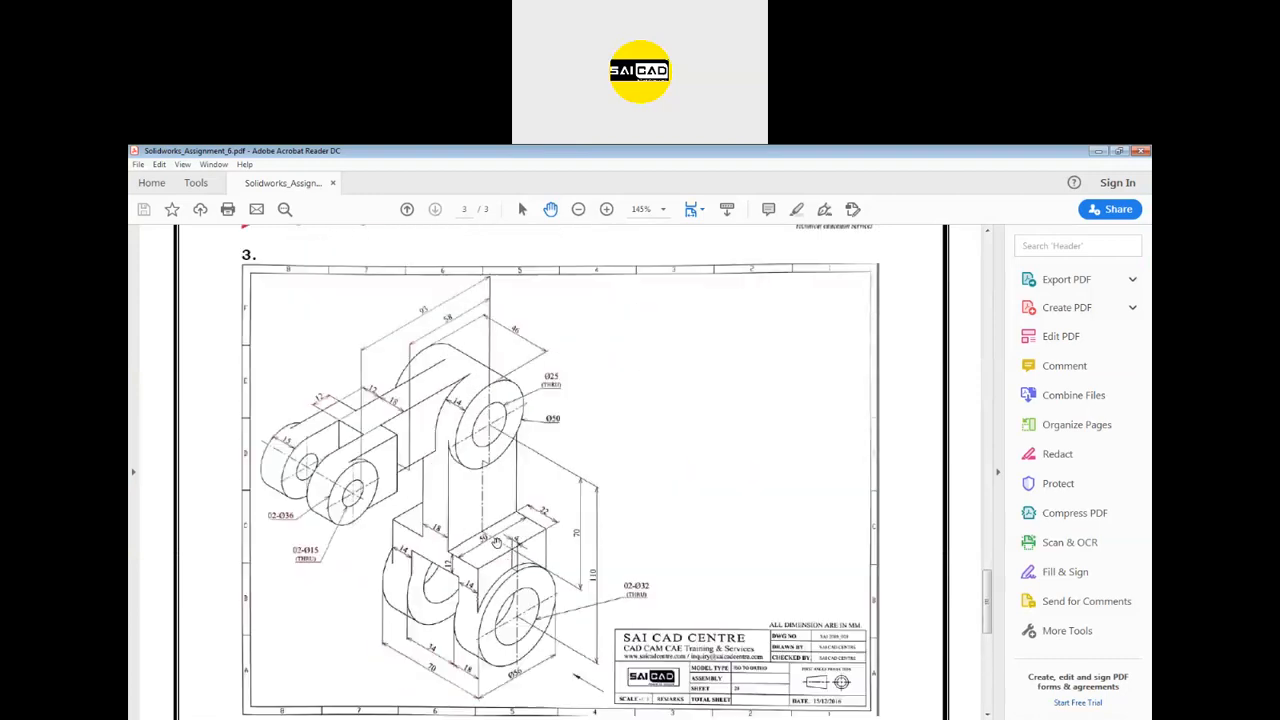
{"action": "scroll", "coordinate": [599, 498], "scroll_direction": "up", "scroll_amount": 20}
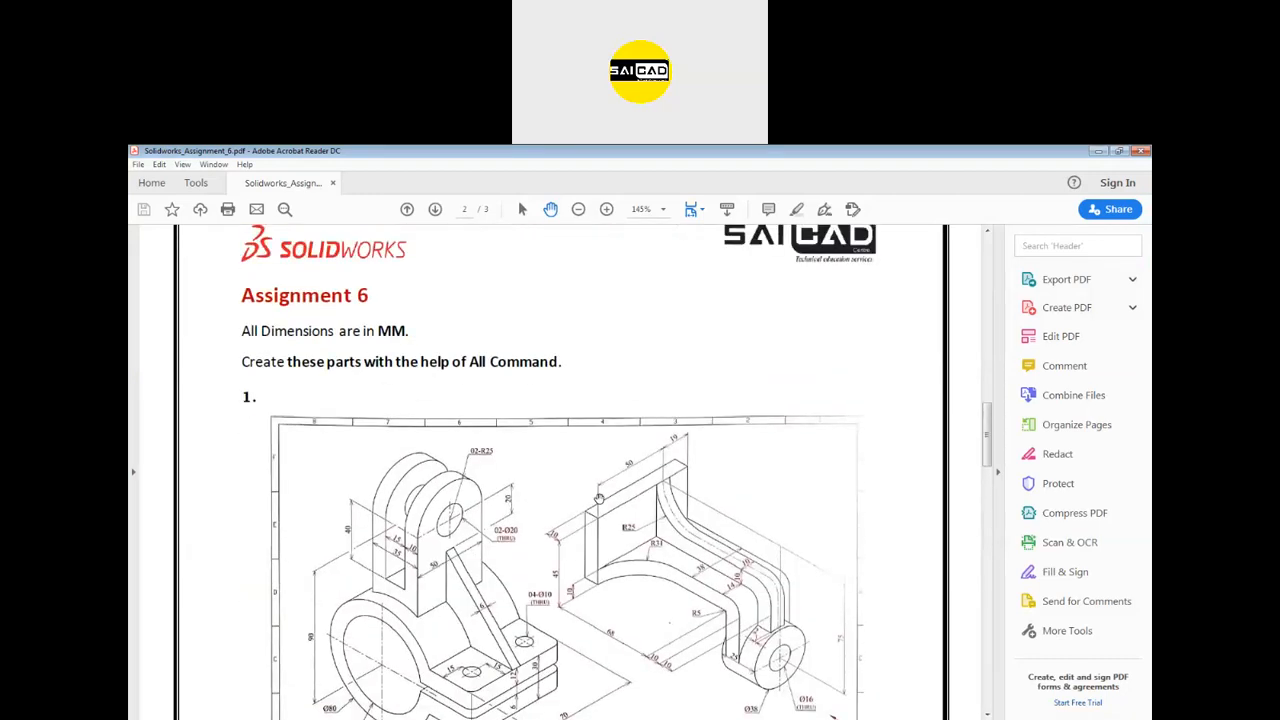
{"action": "scroll", "coordinate": [592, 493], "scroll_direction": "up", "scroll_amount": 15}
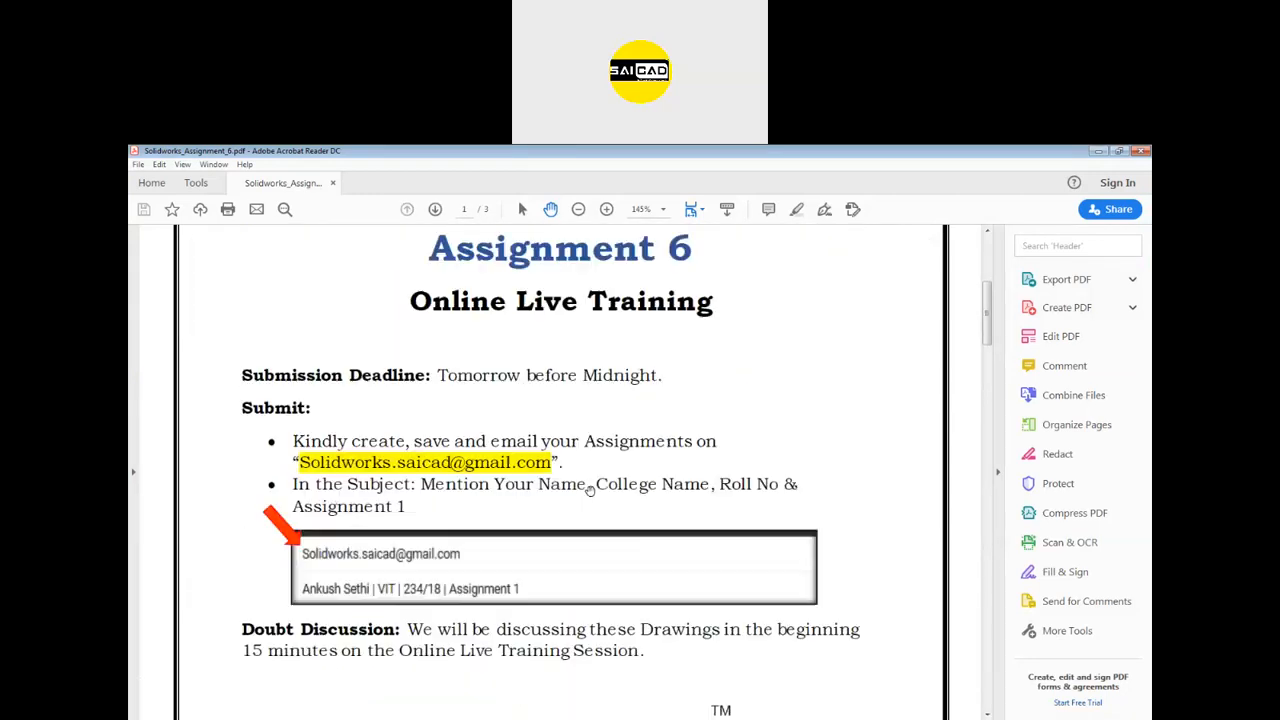